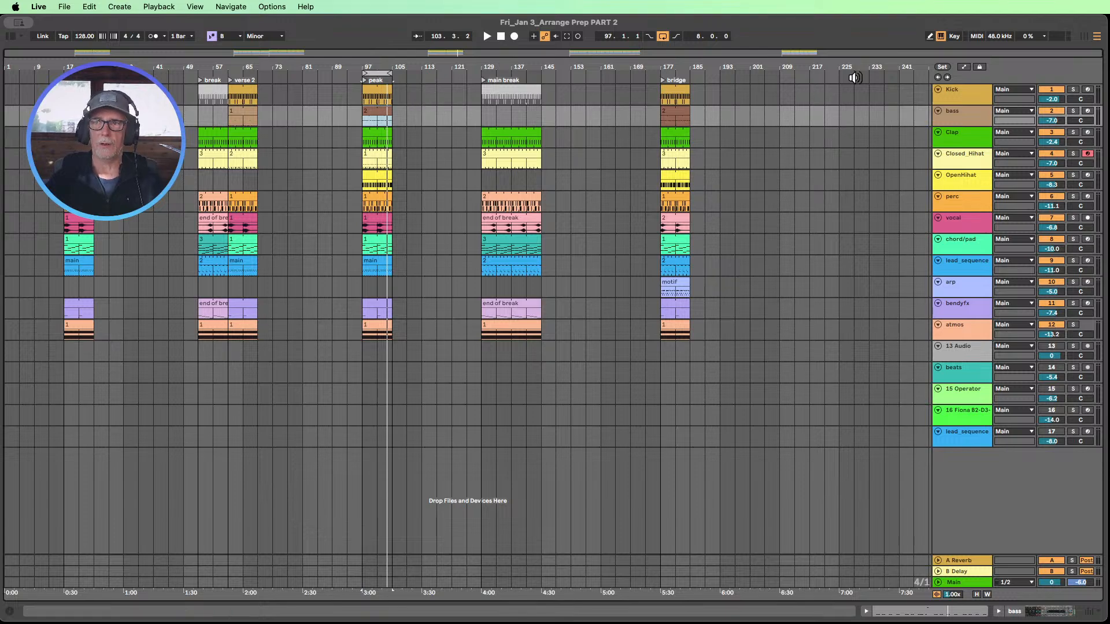
- Switch to Session View, hide the browser, and audition the peak scene before stopping playback
left_click(1084, 35)
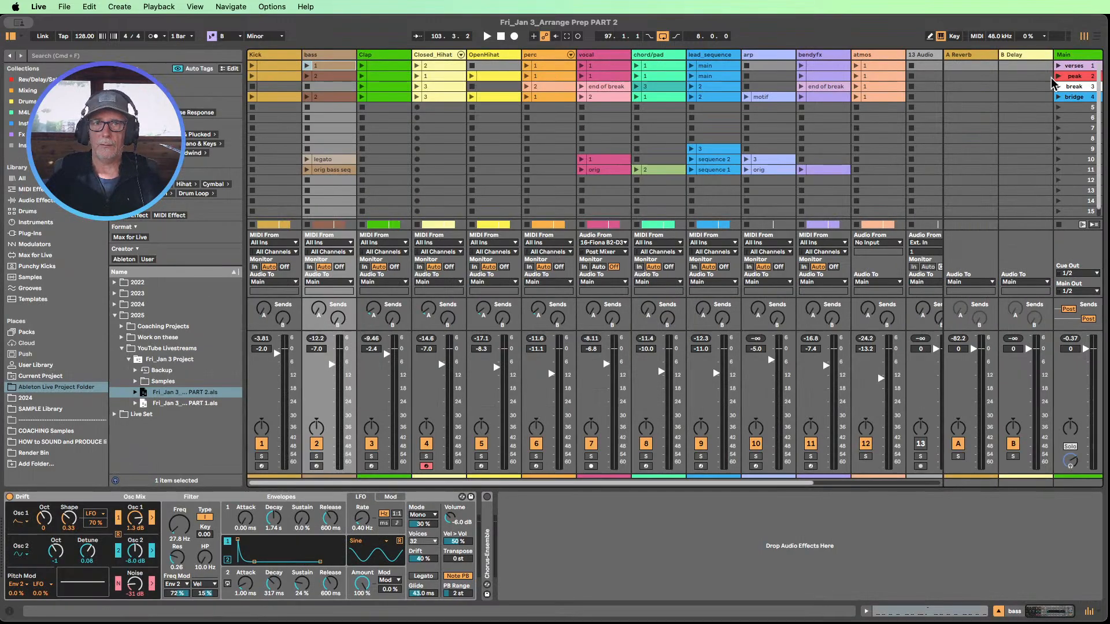
left_click(10, 36)
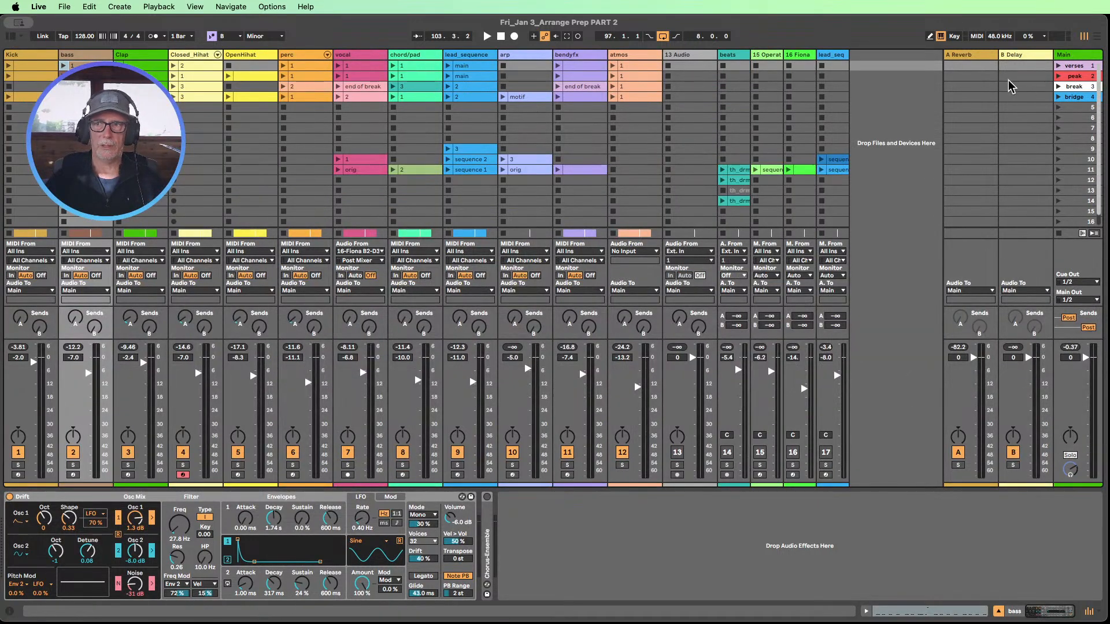
left_click(1063, 76)
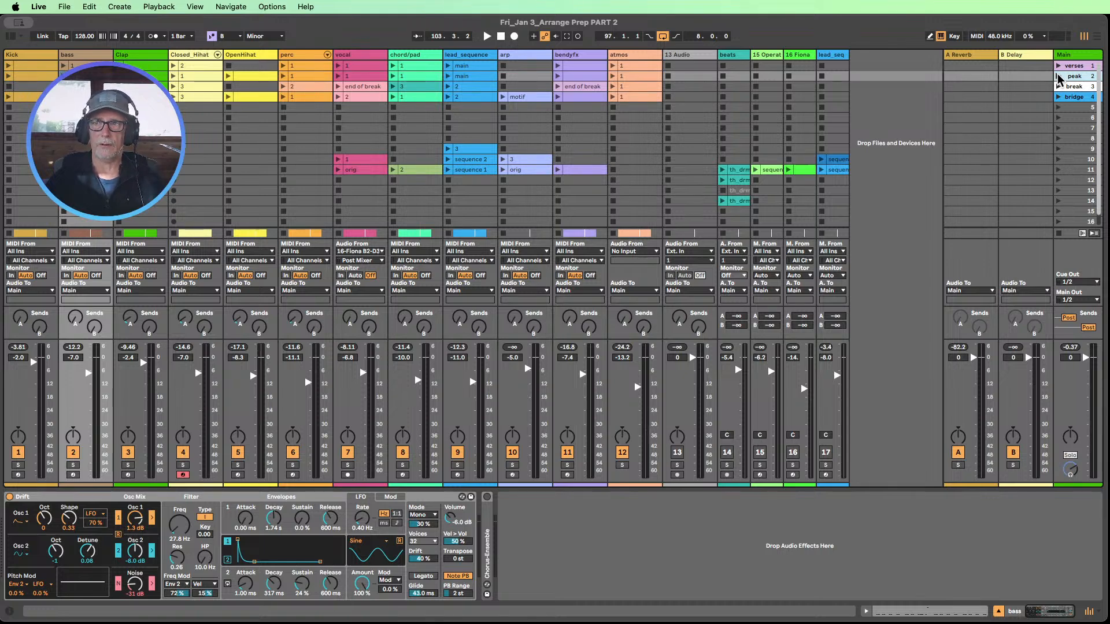
left_click(1059, 76)
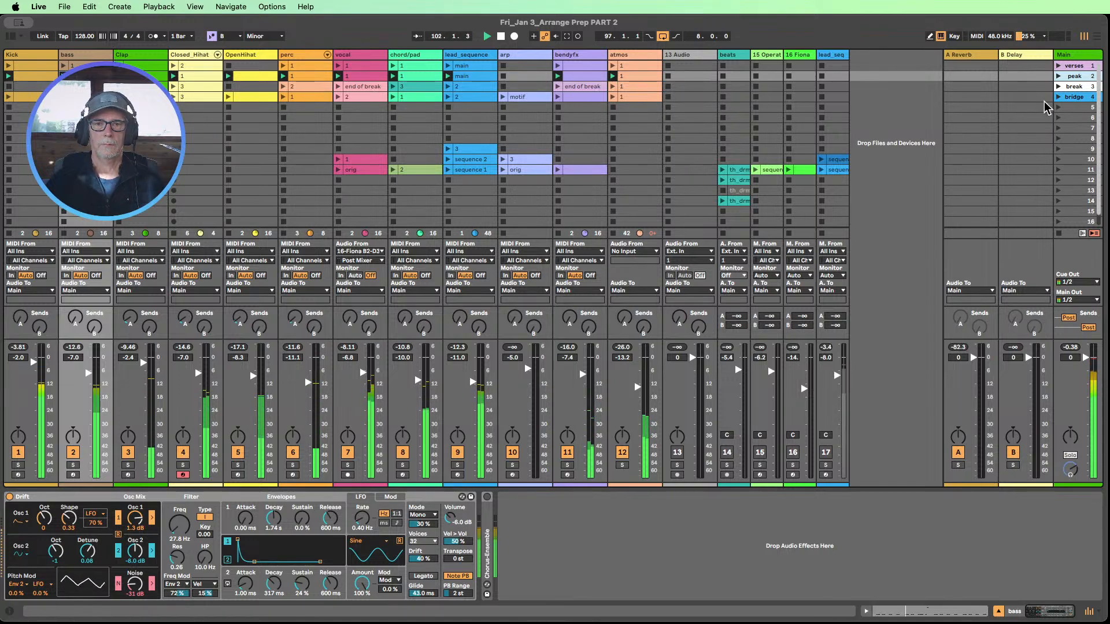
left_click(500, 37)
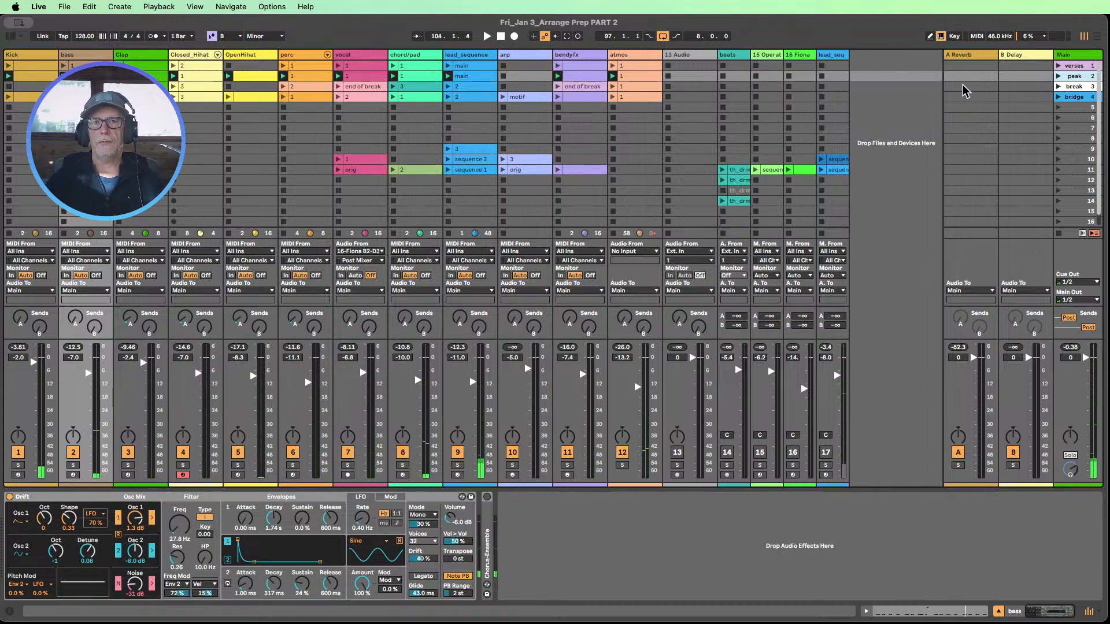
- Audition the break scene and the bridge scene in turn, ending with playback stopped
left_click(1074, 97)
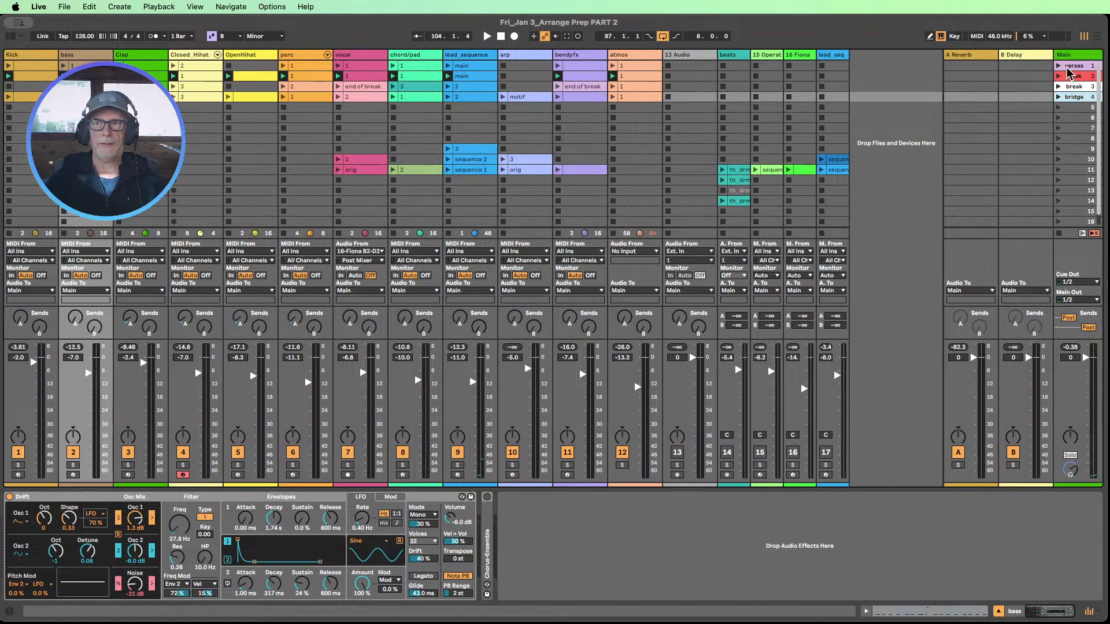
left_click(1067, 67)
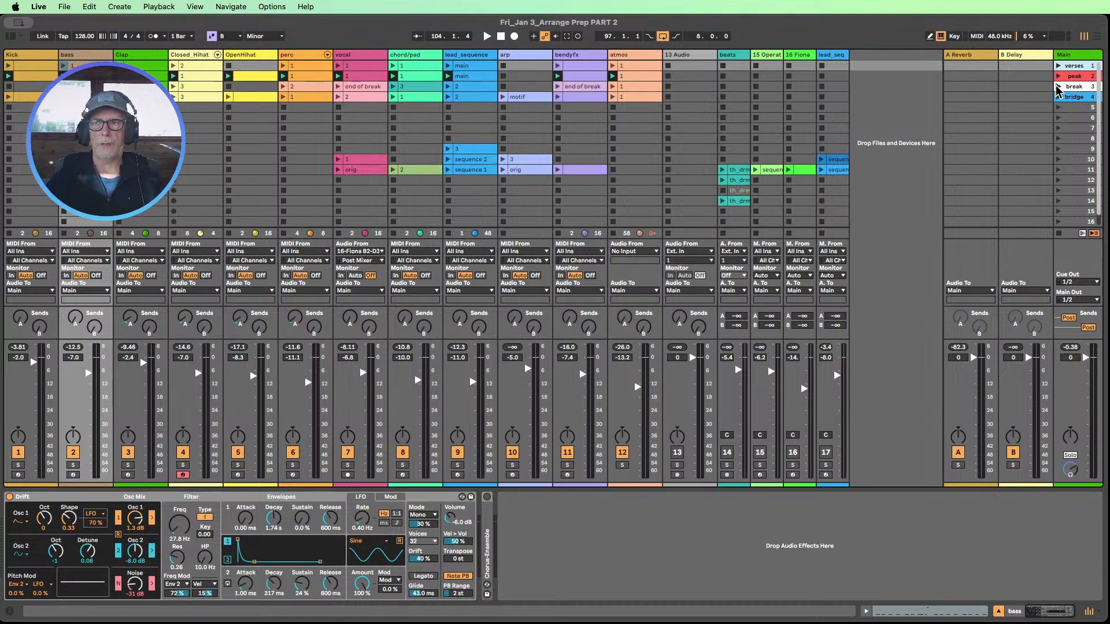
left_click(1064, 88)
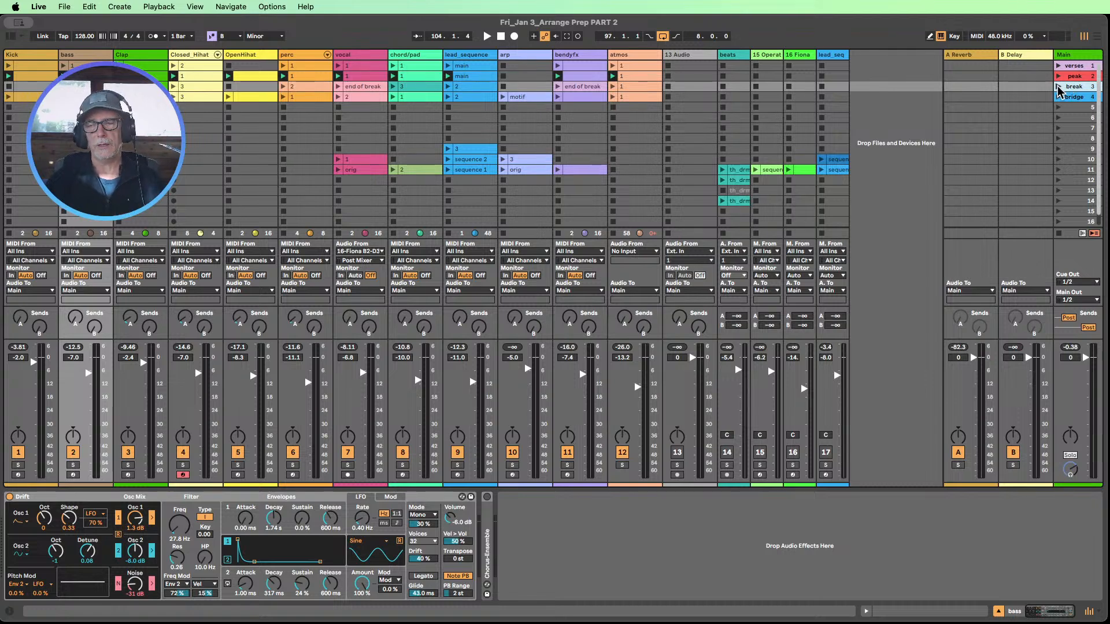
left_click(1058, 88)
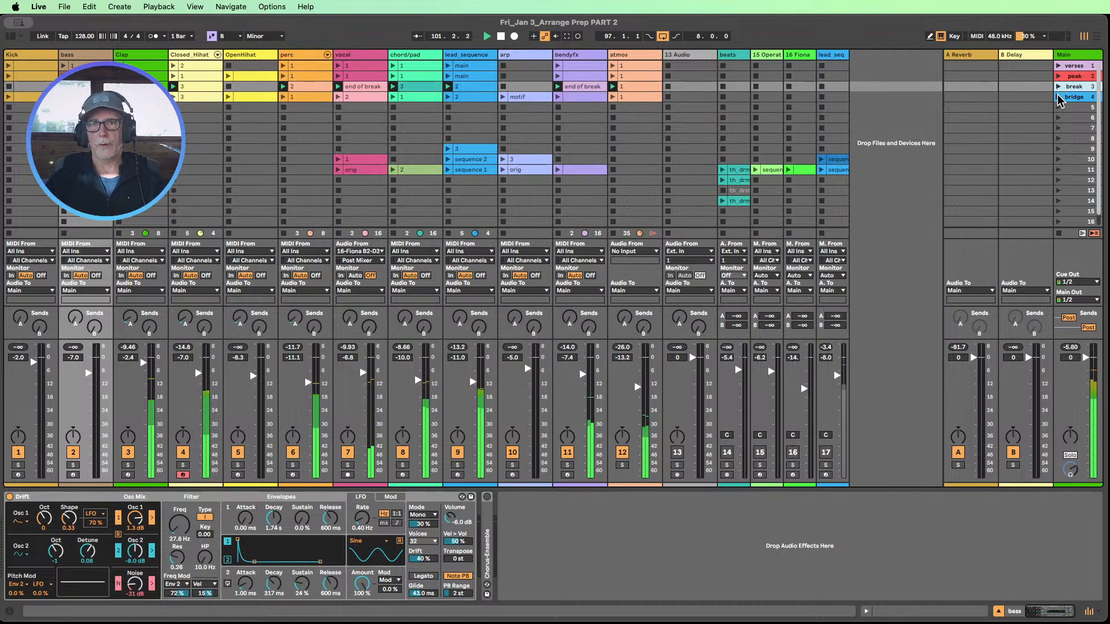
left_click(1060, 97)
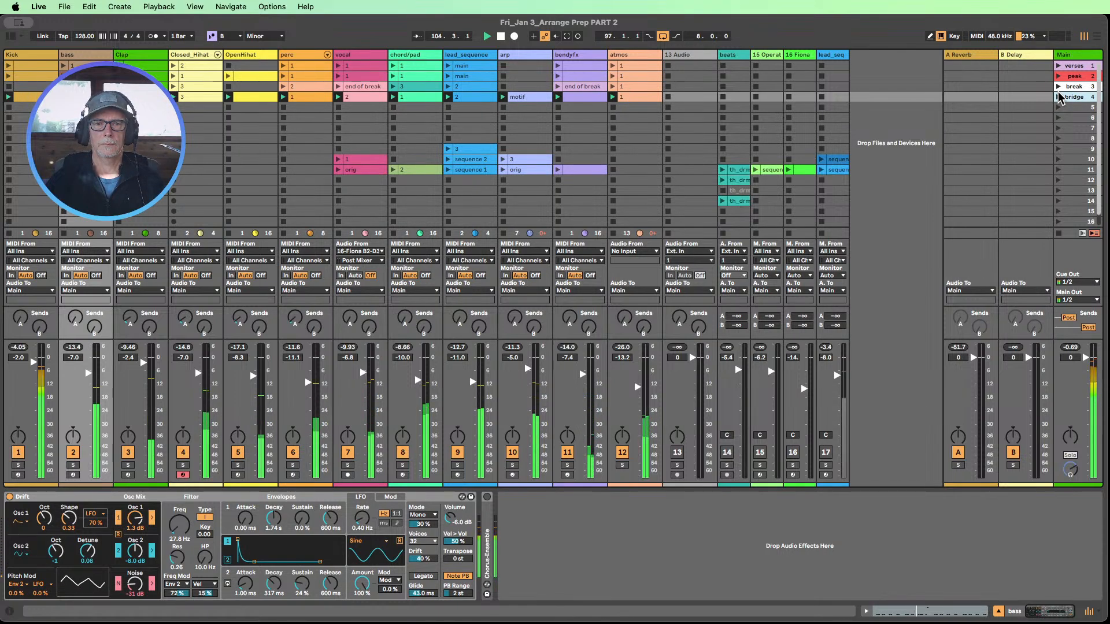
left_click(500, 36)
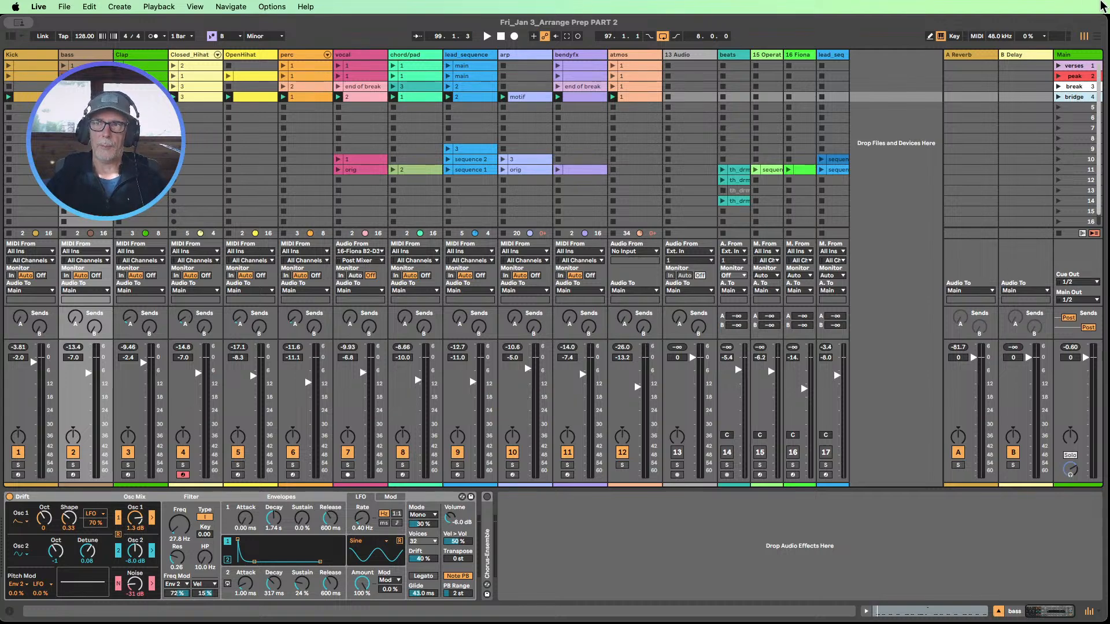
- Return to Arrangement View and hand playback of all tracks back to the arrangement clips
left_click(1096, 36)
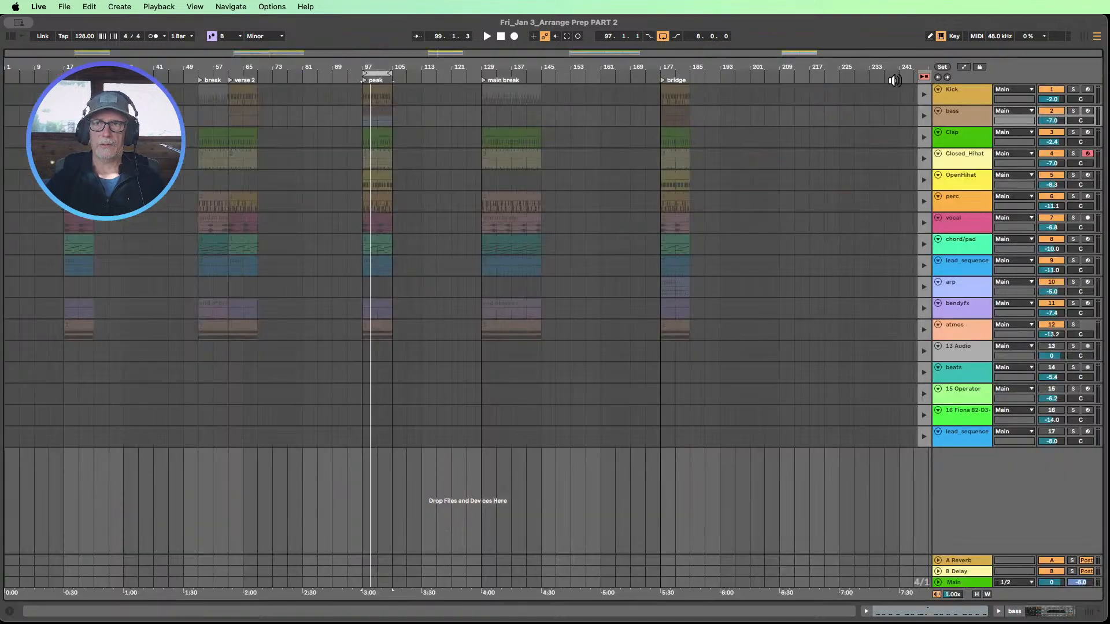
left_click(924, 77)
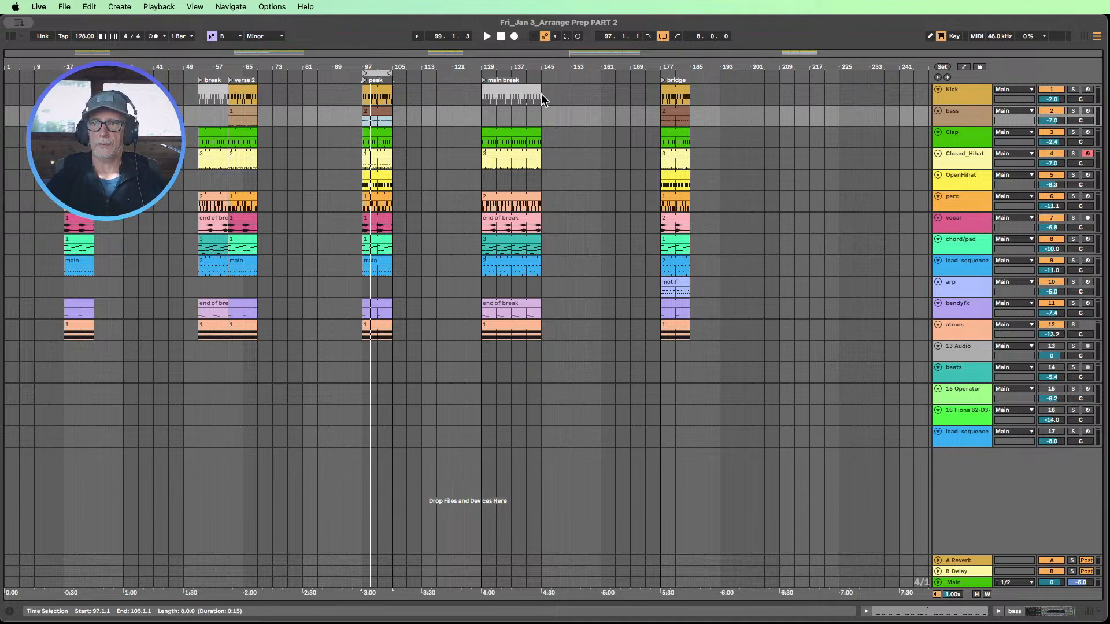
left_click(1090, 37)
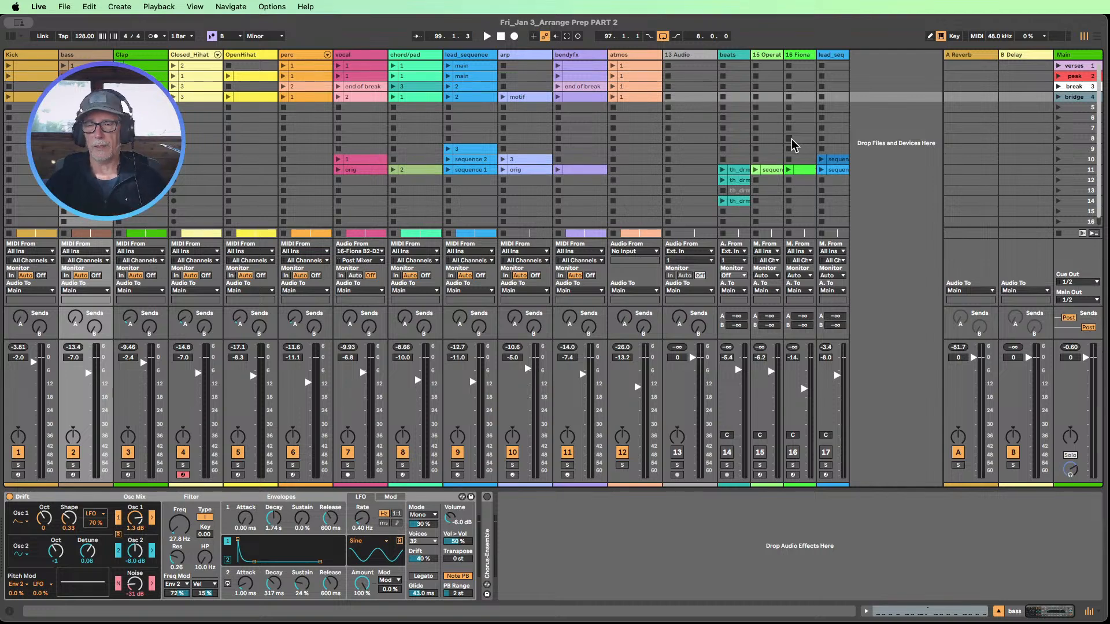
left_click(1097, 37)
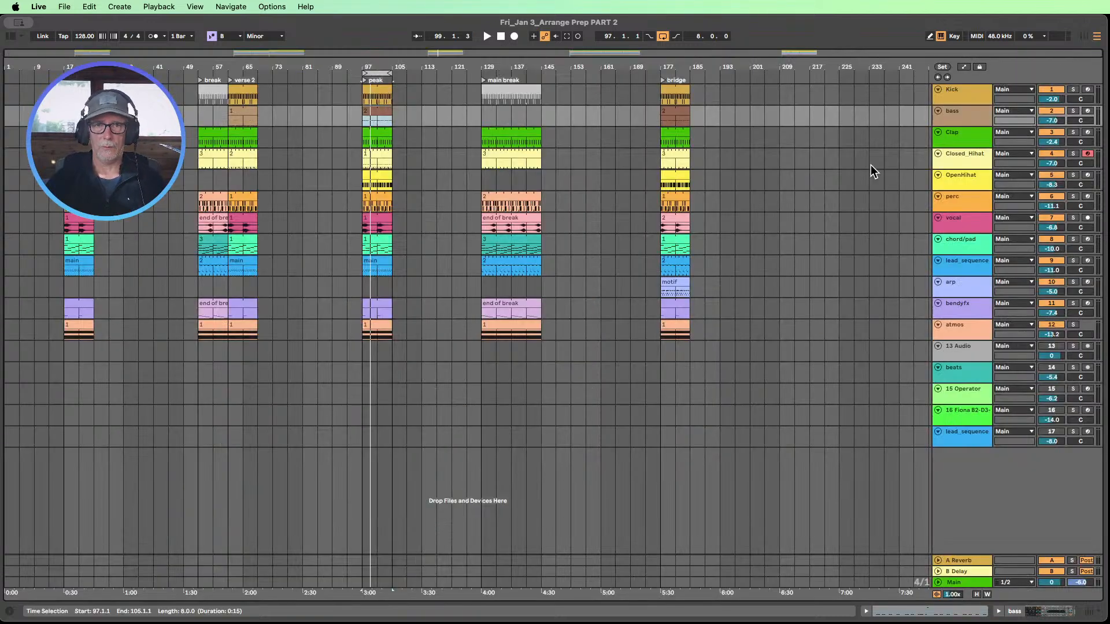
- Mark out the song's overall length on the bass track from bar 1 to bar 193
left_click(740, 114)
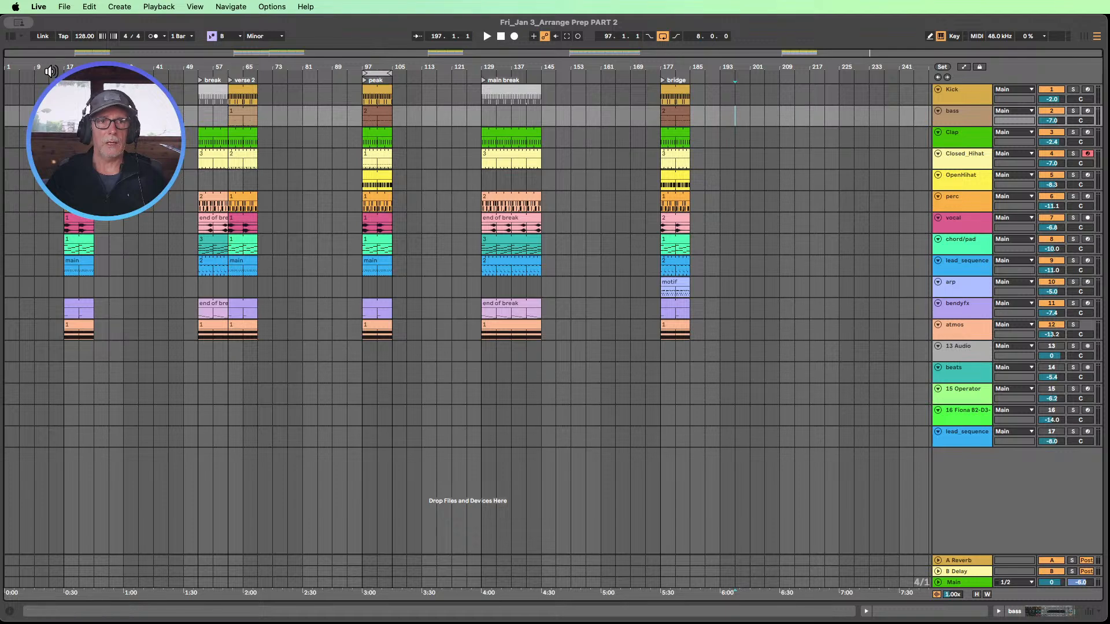
left_click_drag(57, 67, 67, 66)
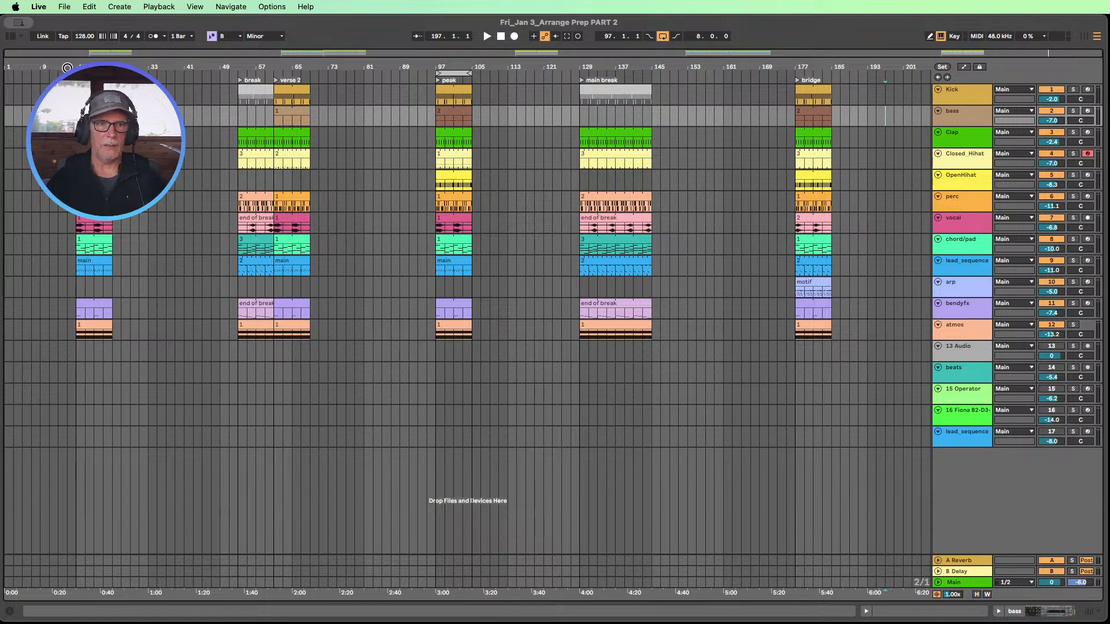
mouse_move(12, 67)
left_mouse_down()
mouse_move(13, 86)
mouse_move(12, 69)
left_mouse_up()
left_click_drag(8, 118, 878, 119)
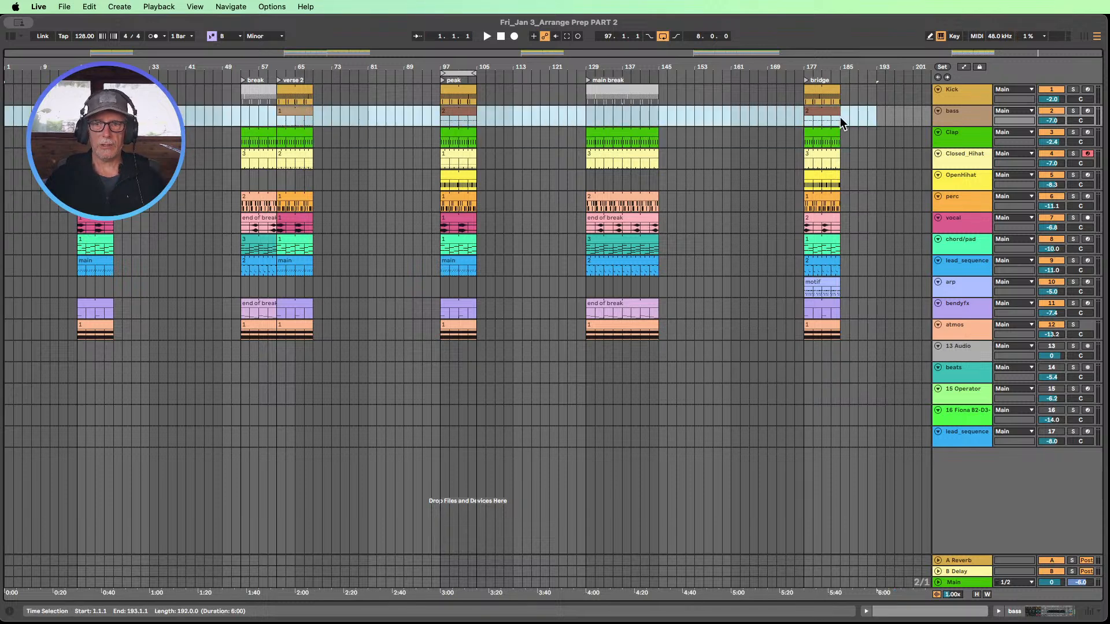
- Add a locator at bar 1 and name it Intro
left_click(8, 123)
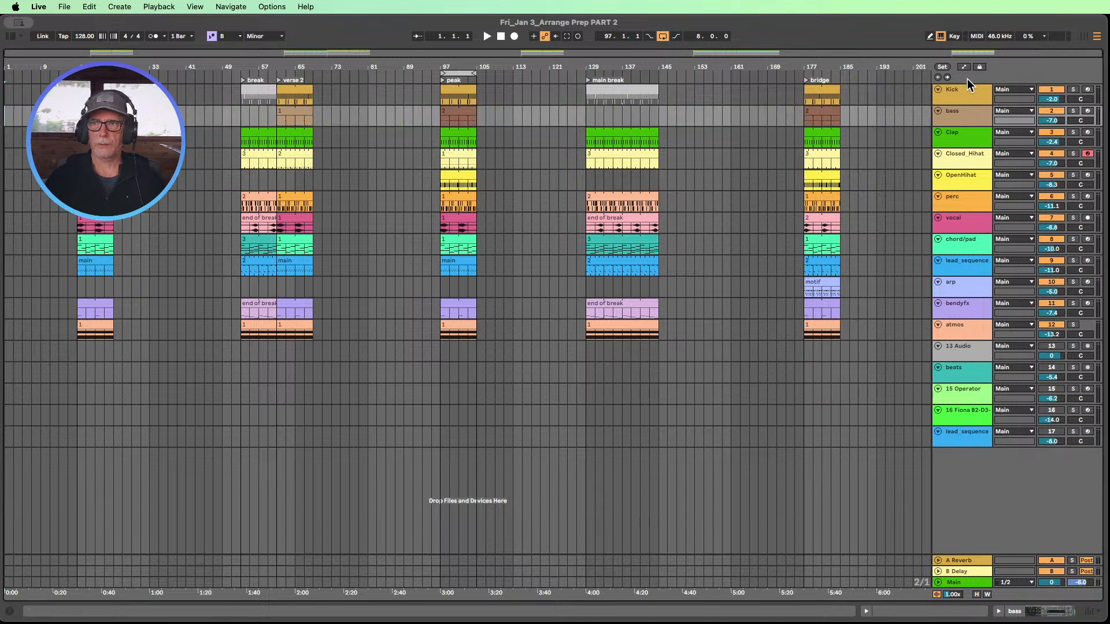
left_click(944, 67)
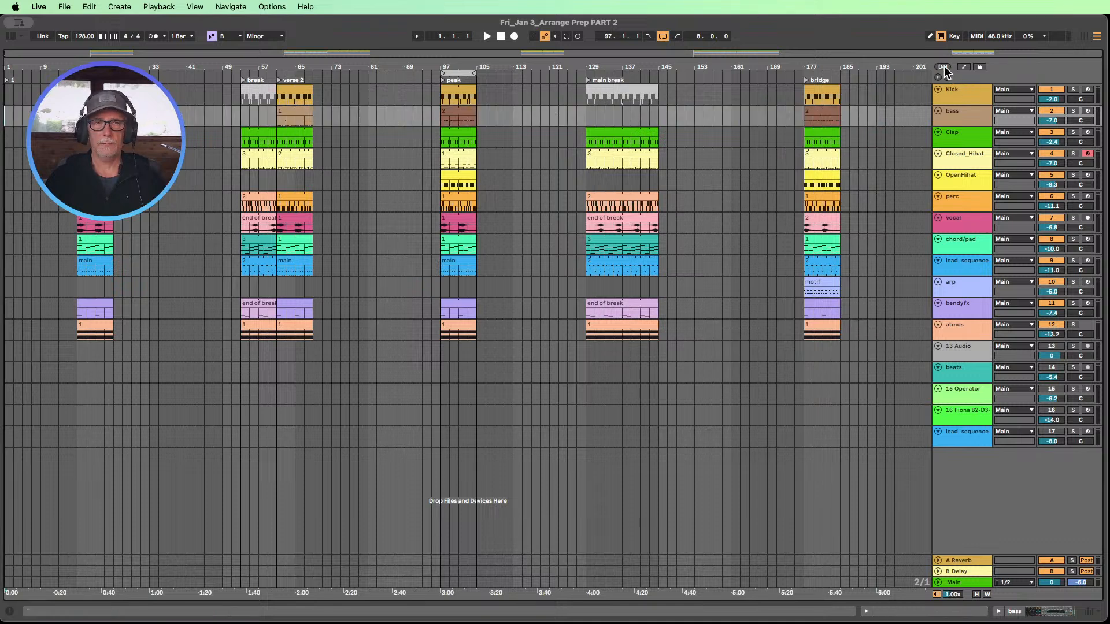
right_click(12, 81)
left_click(29, 96)
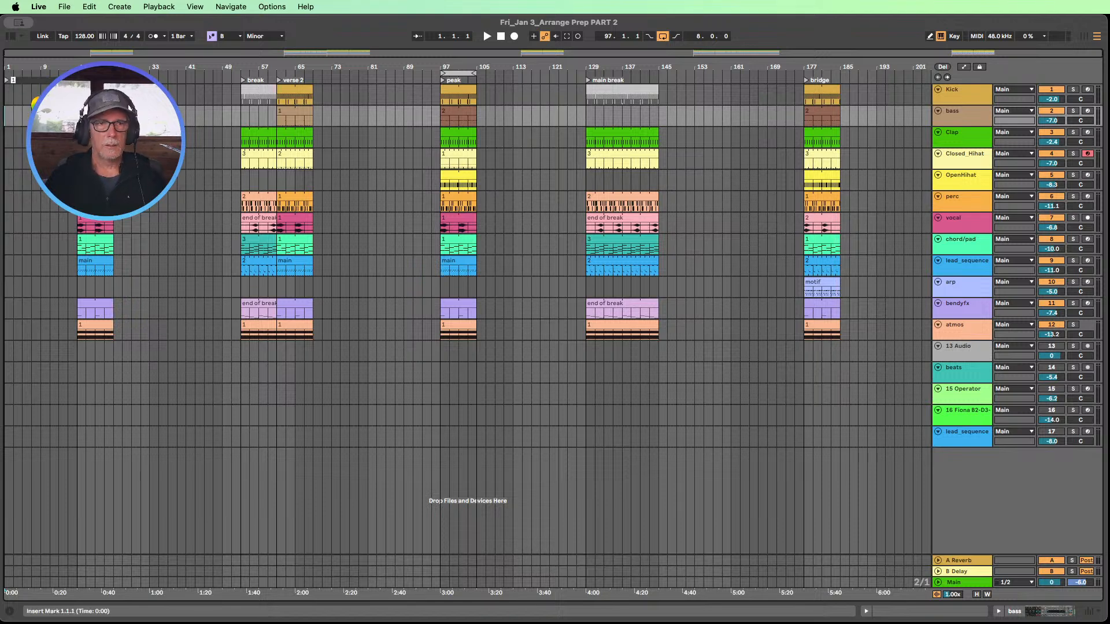
type("Intro")
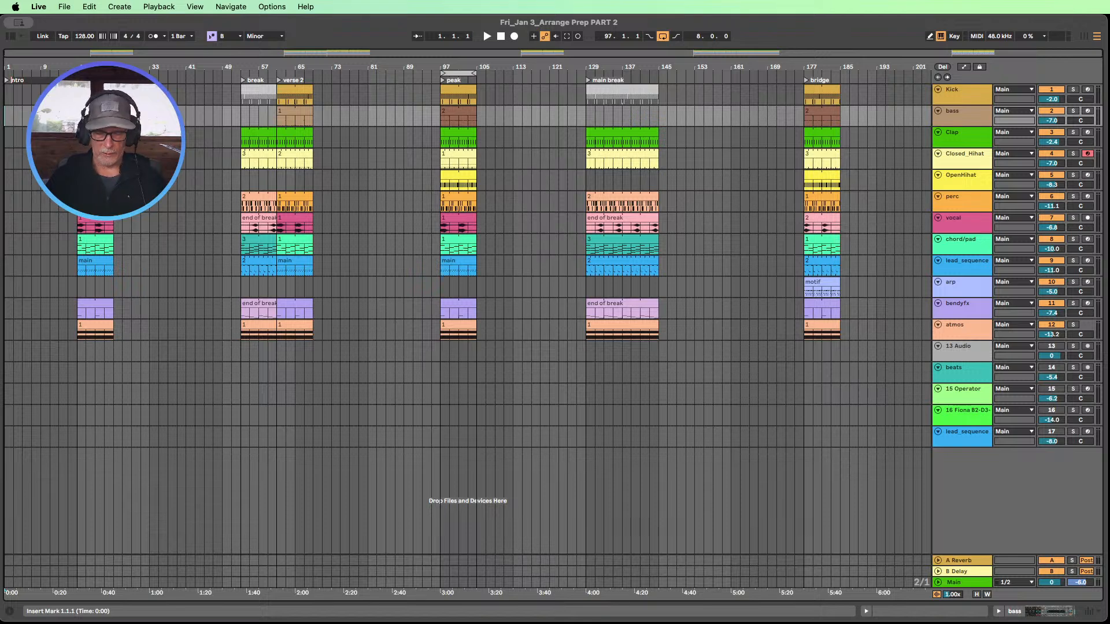
key("Return")
- Select the bass track's span from bar 1 to just before the bridge, and then the kick clip in the peak section
left_click(50, 116)
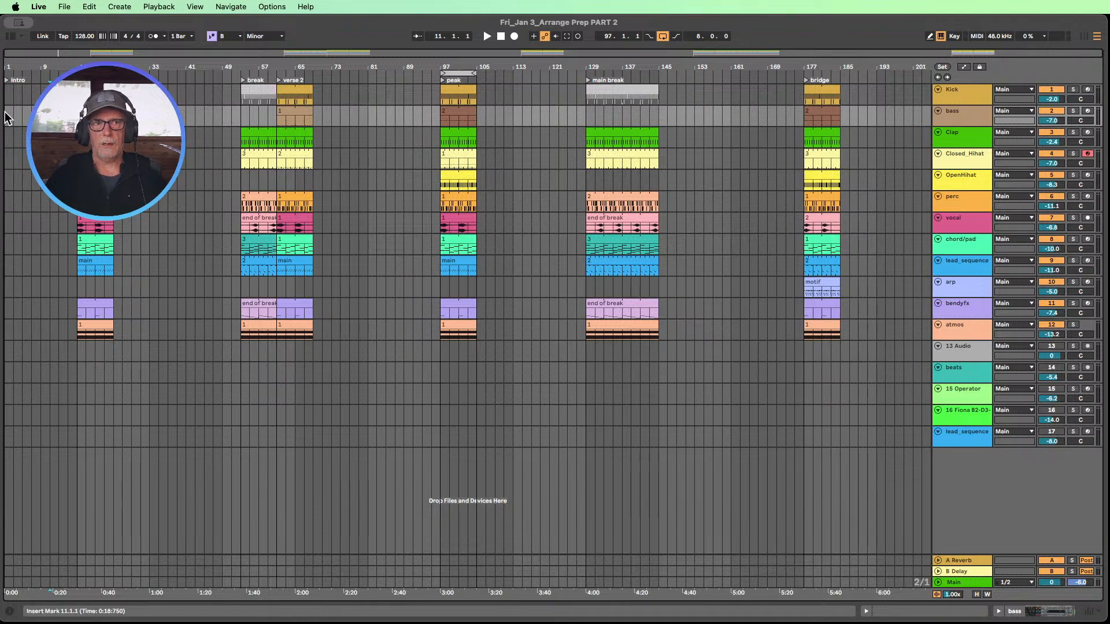
left_click_drag(9, 114, 678, 110)
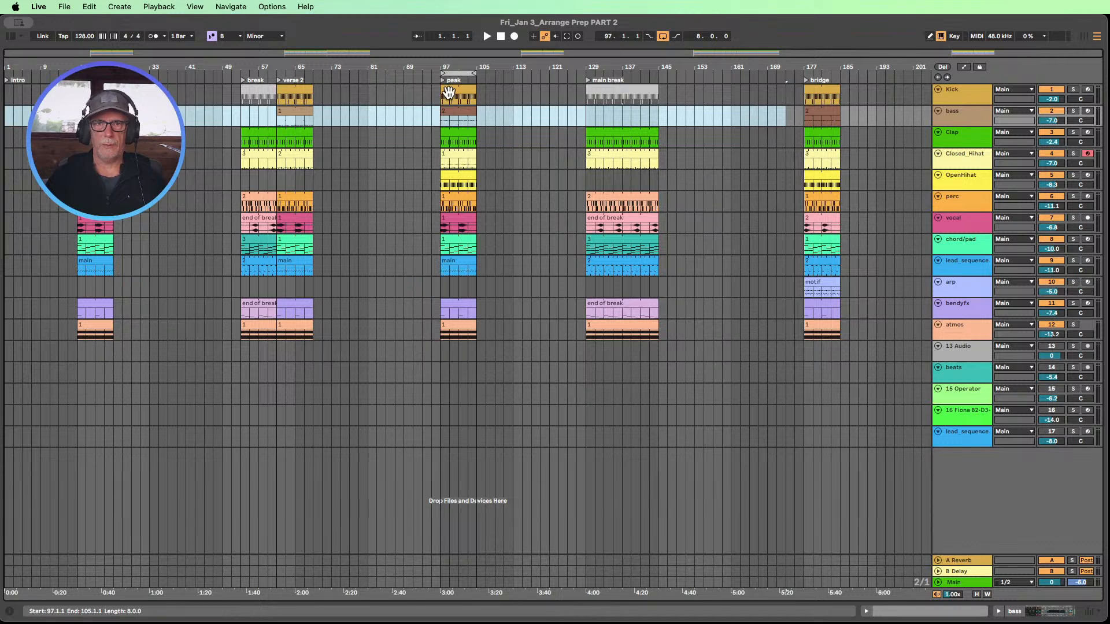
left_click(452, 91)
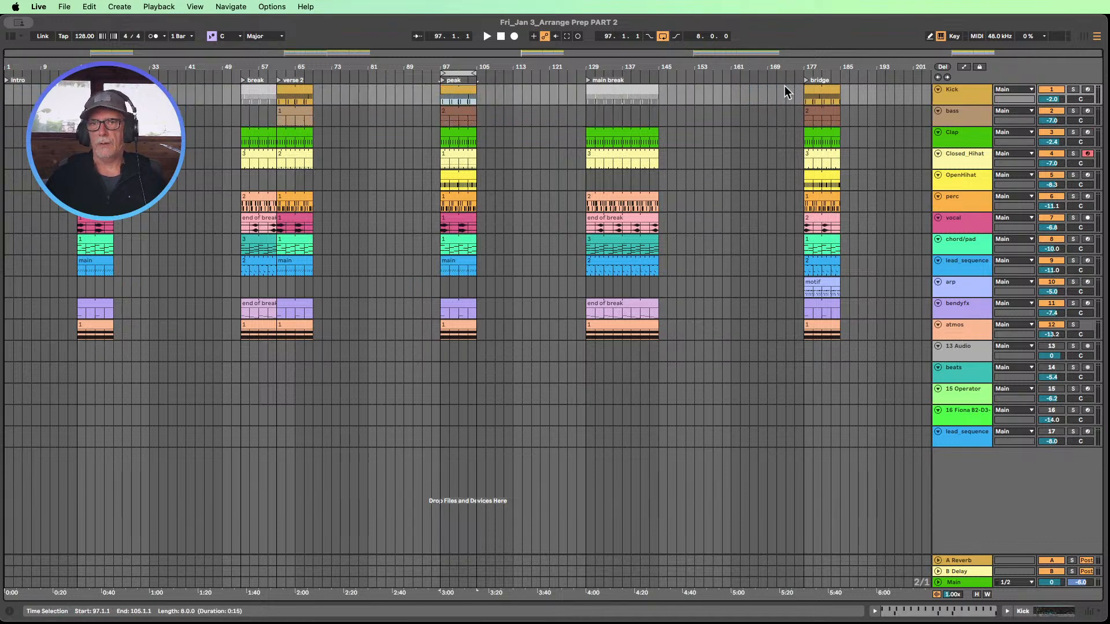
- Add a locator at bar 201 and name it Outro
left_click(911, 89)
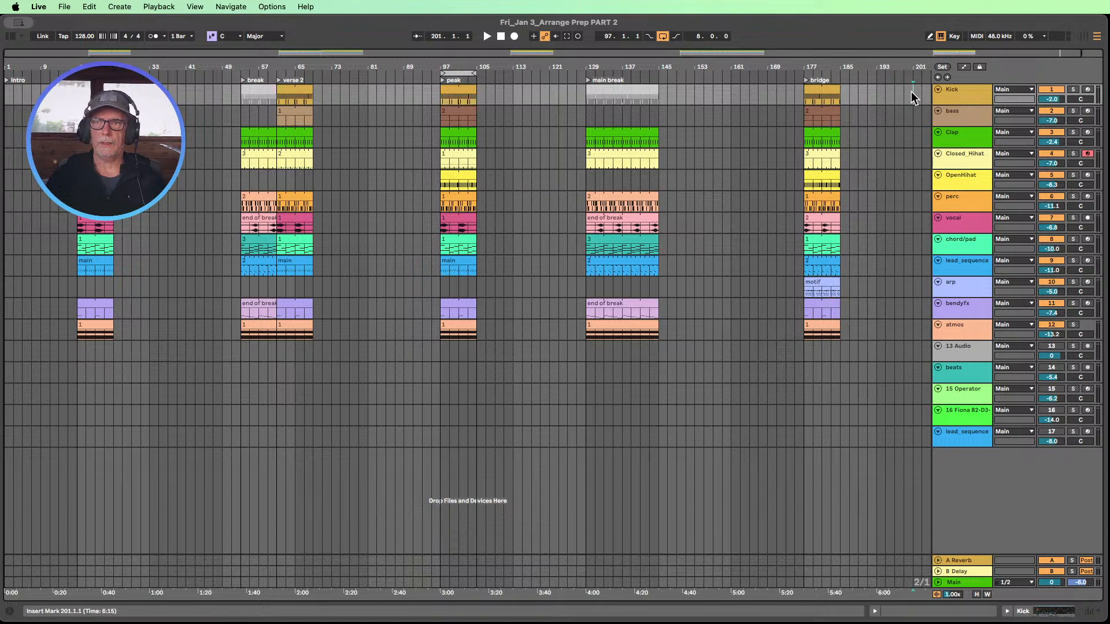
right_click(921, 81)
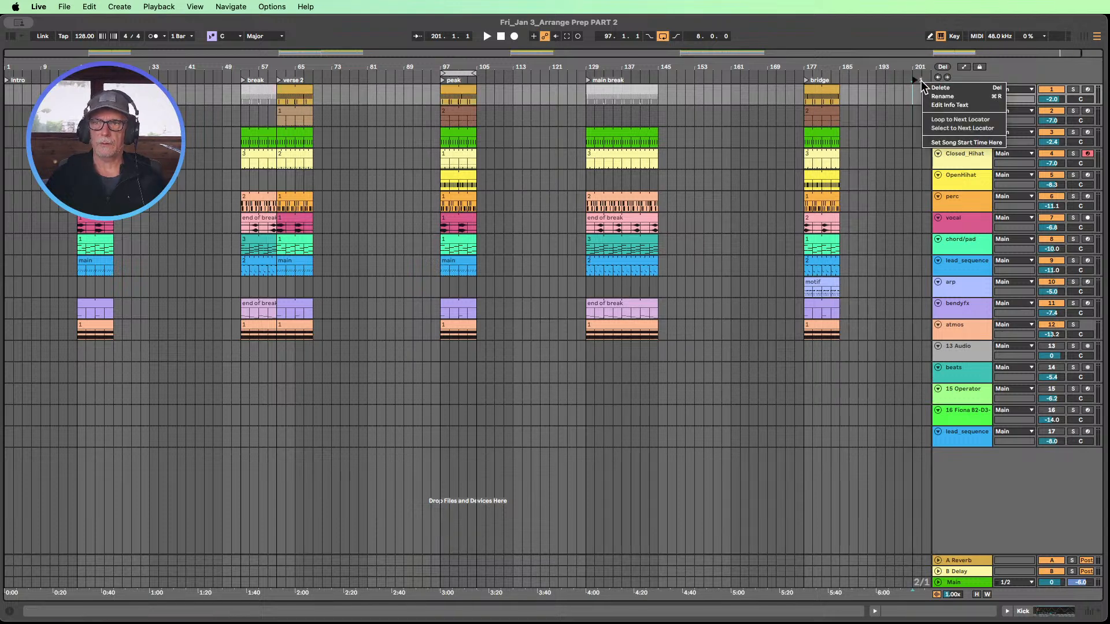
left_click(935, 97)
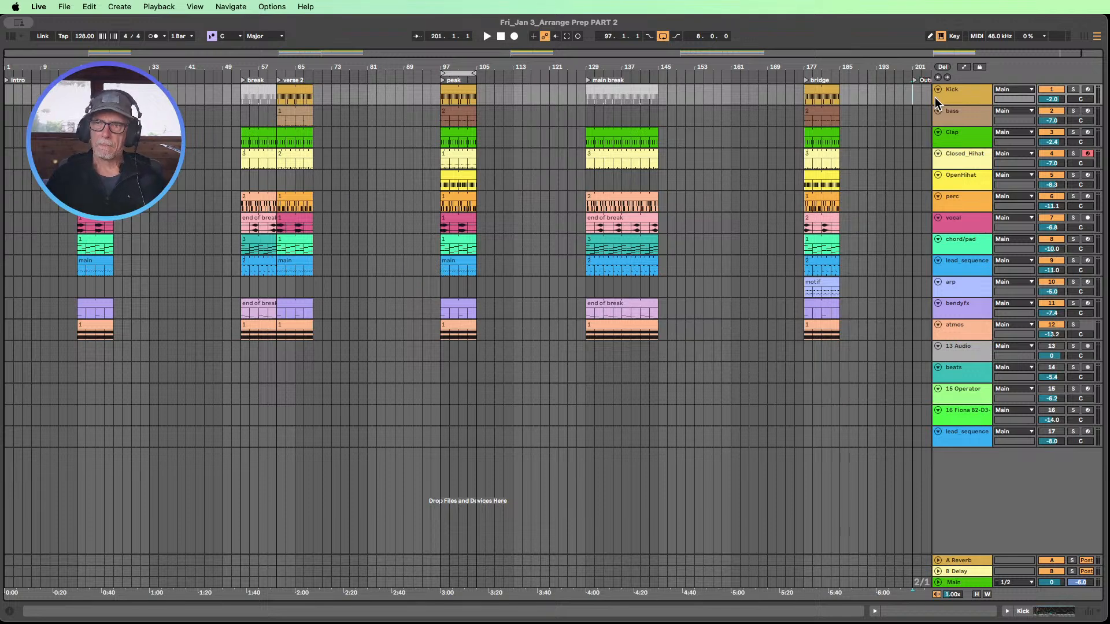
left_click_drag(871, 65, 871, 60)
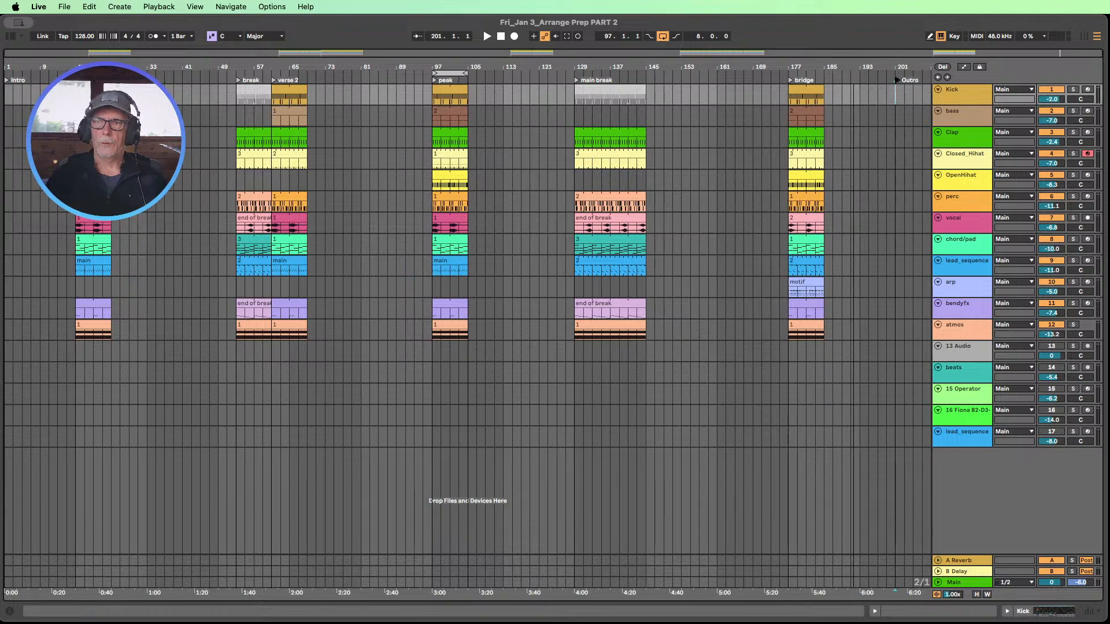
- Select the break section from bass down to atmos over bars 53 to 61, and compare it with the break scene in Session View
left_click(874, 93)
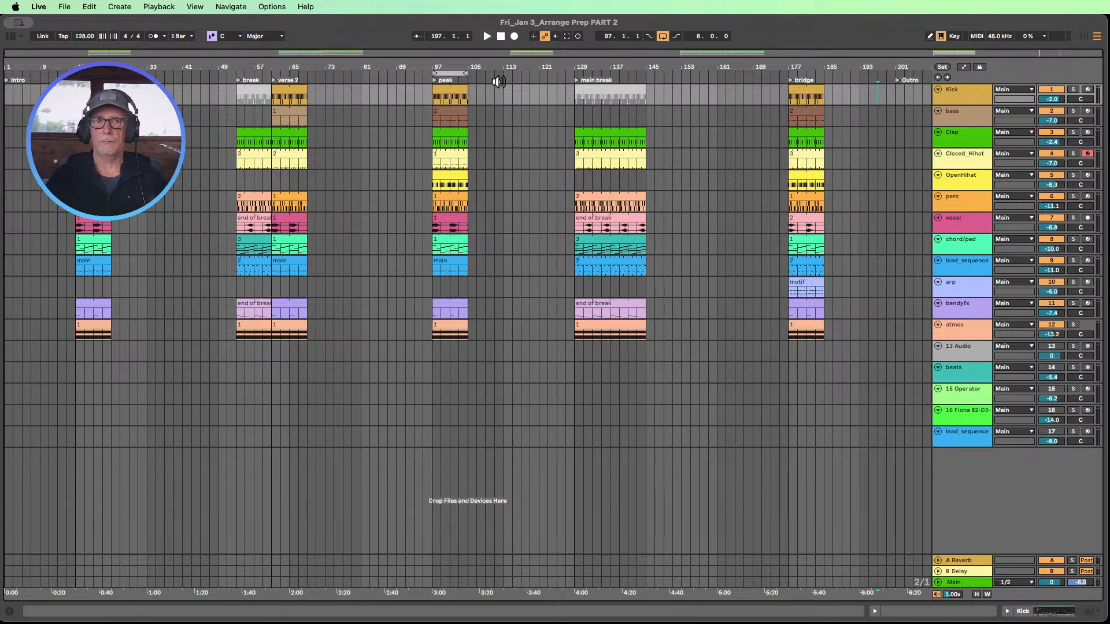
mouse_move(239, 115)
left_mouse_down()
mouse_move(276, 115)
mouse_move(266, 263)
left_mouse_up()
left_click_drag(266, 314, 271, 328)
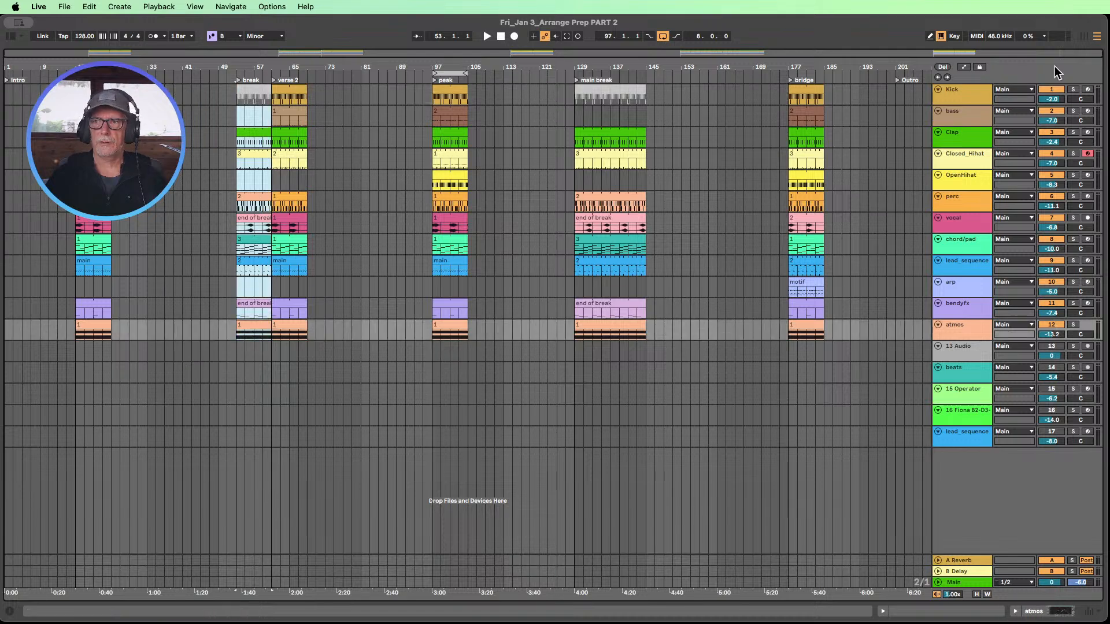
left_click(1084, 36)
left_click(1076, 85)
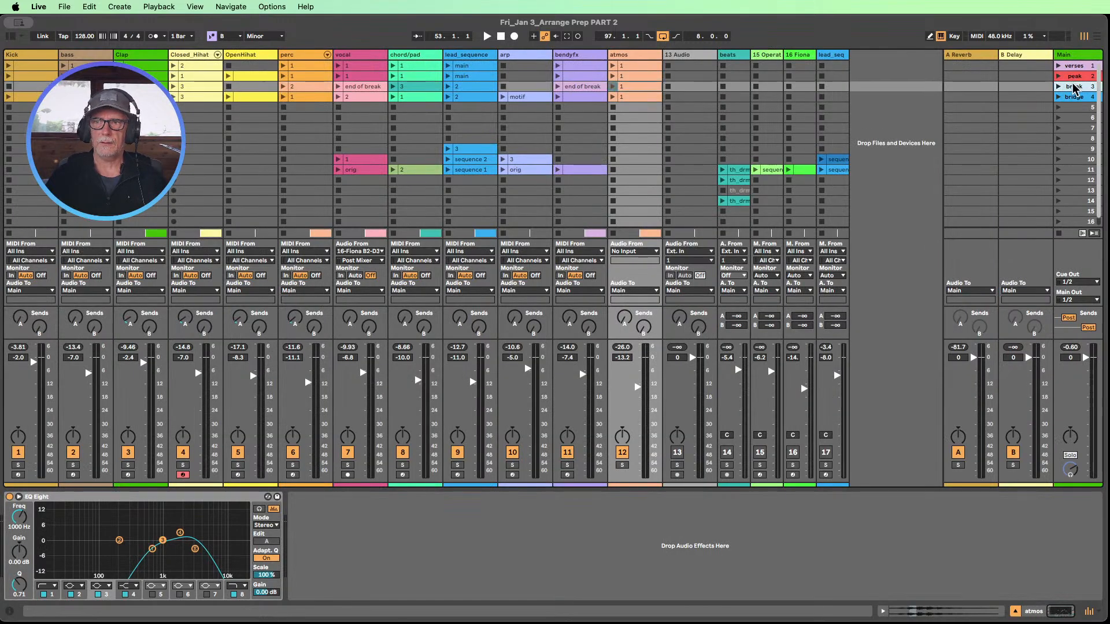
left_click(1097, 36)
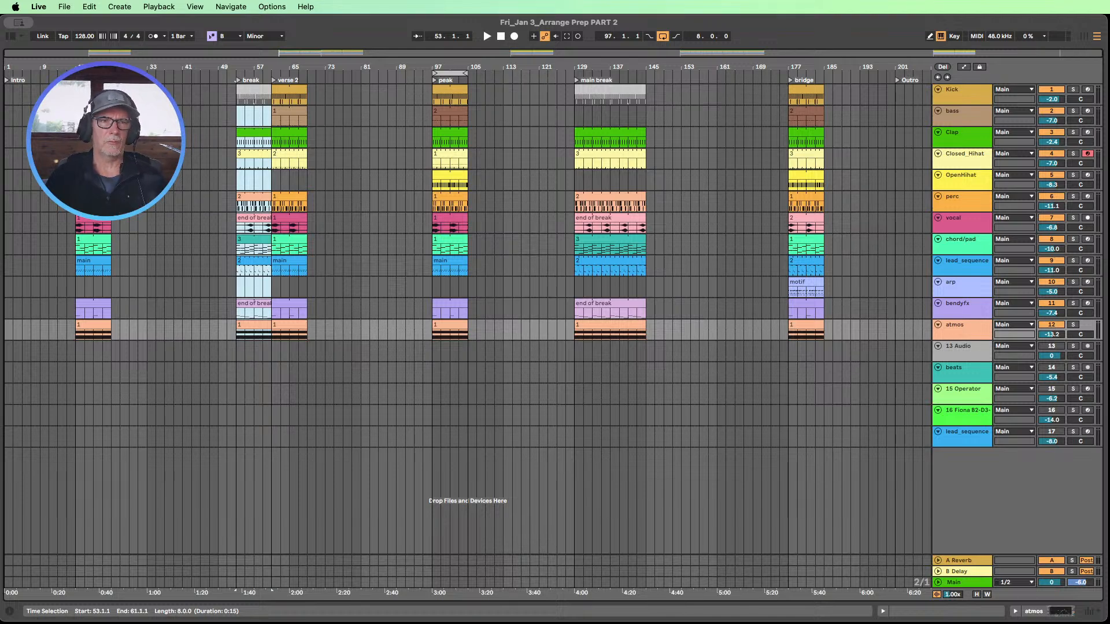
- Copy the perc clip from verse 1 to bar 1 of the intro
mouse_move(26, 69)
left_mouse_down()
mouse_move(26, 82)
mouse_move(26, 68)
left_mouse_up()
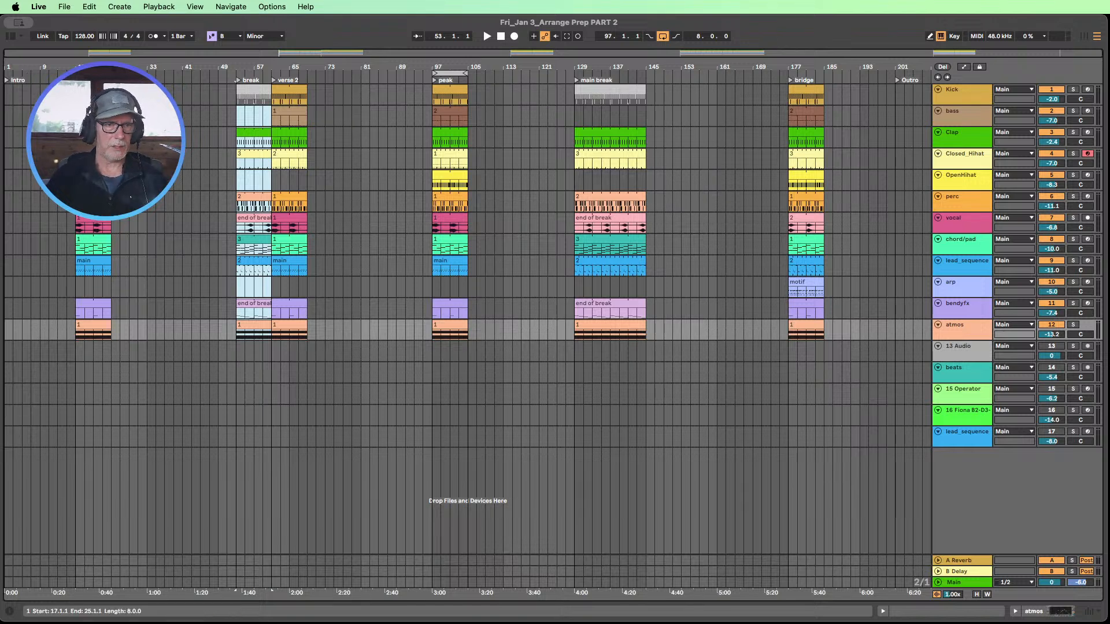
left_click(93, 196)
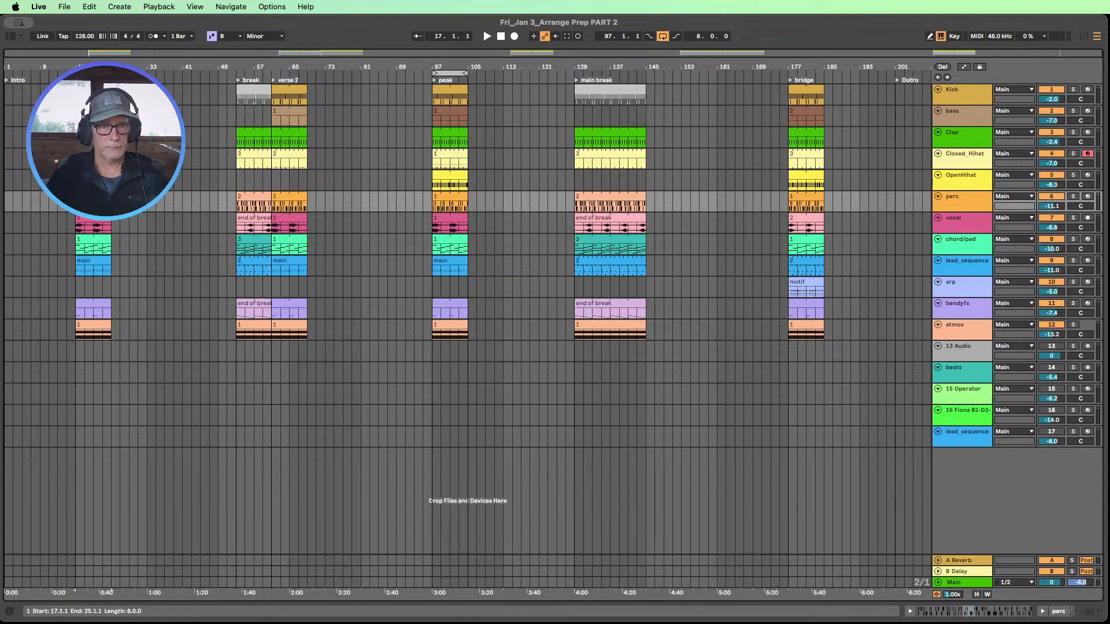
left_click_drag(93, 196, 21, 200)
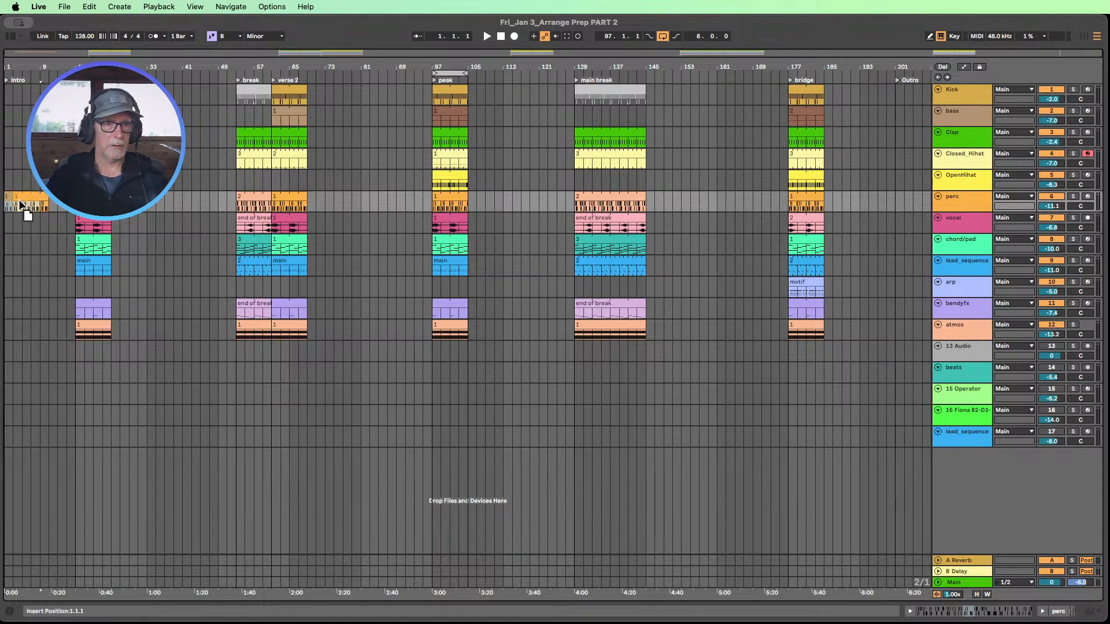
- Loop the intro perc clip over bars 1 to 9, audition it, and increase the perc track's height
left_click_drag(12, 67, 13, 128)
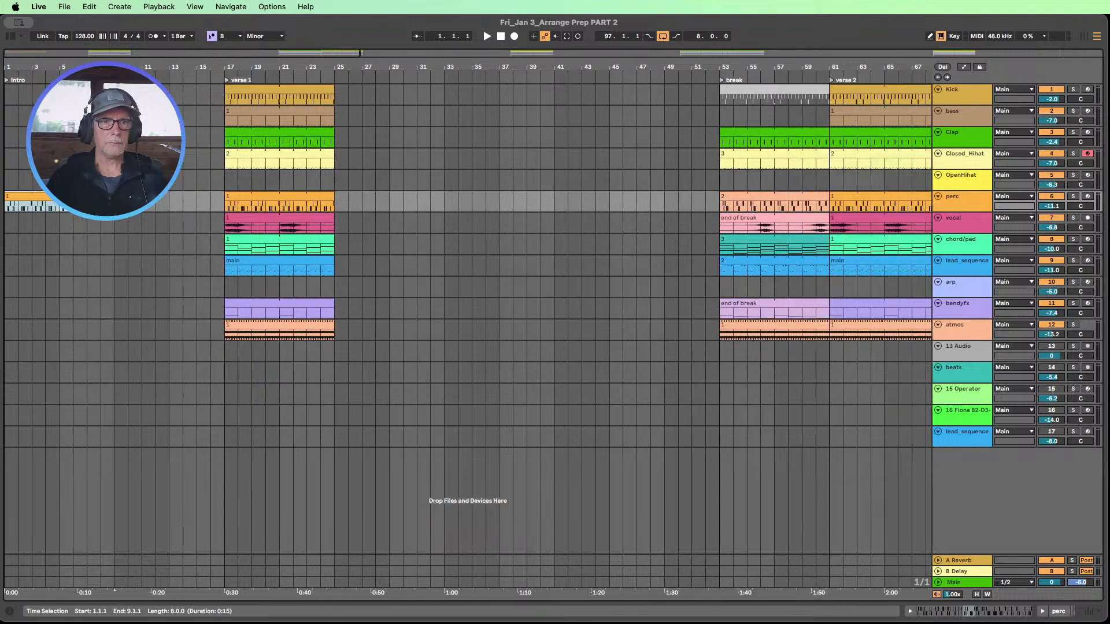
key("super+l")
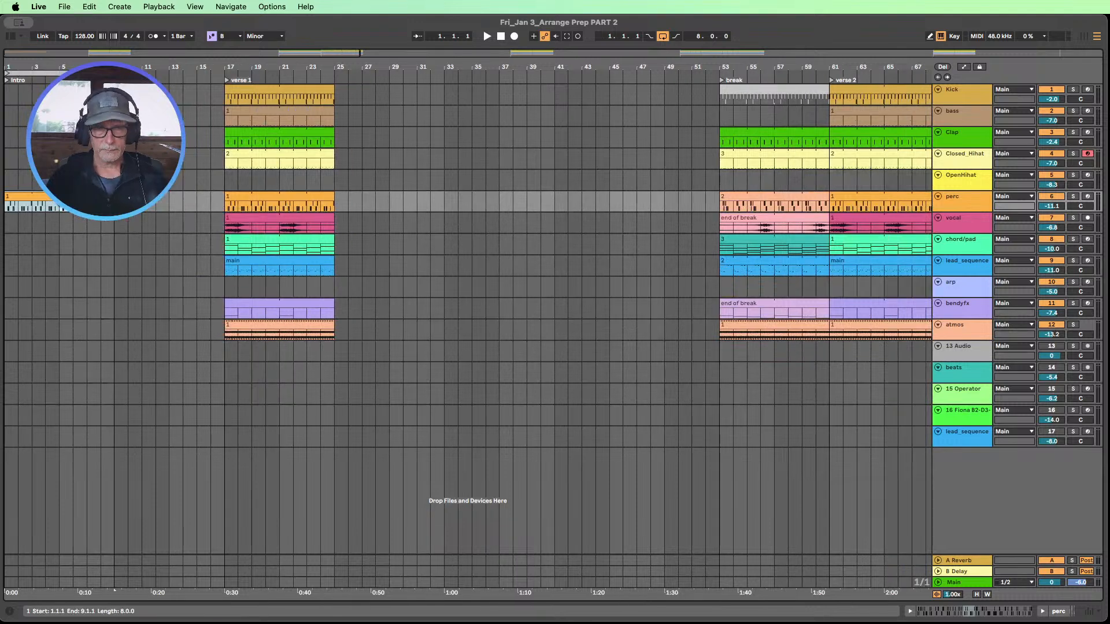
left_click(487, 36)
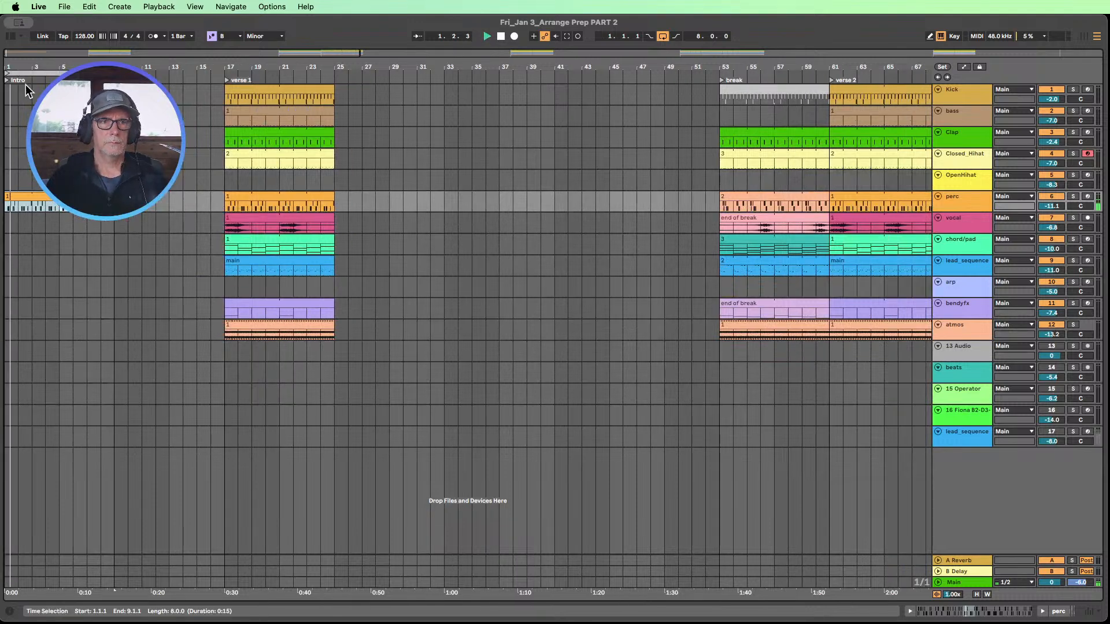
left_click_drag(18, 69, 17, 104)
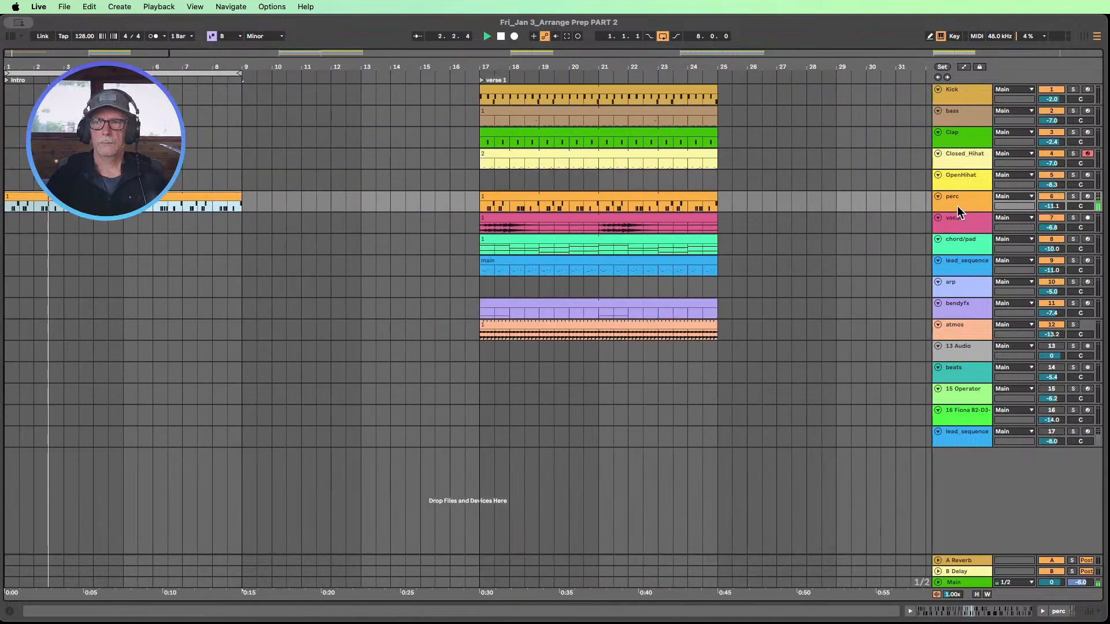
left_click_drag(957, 212, 959, 270)
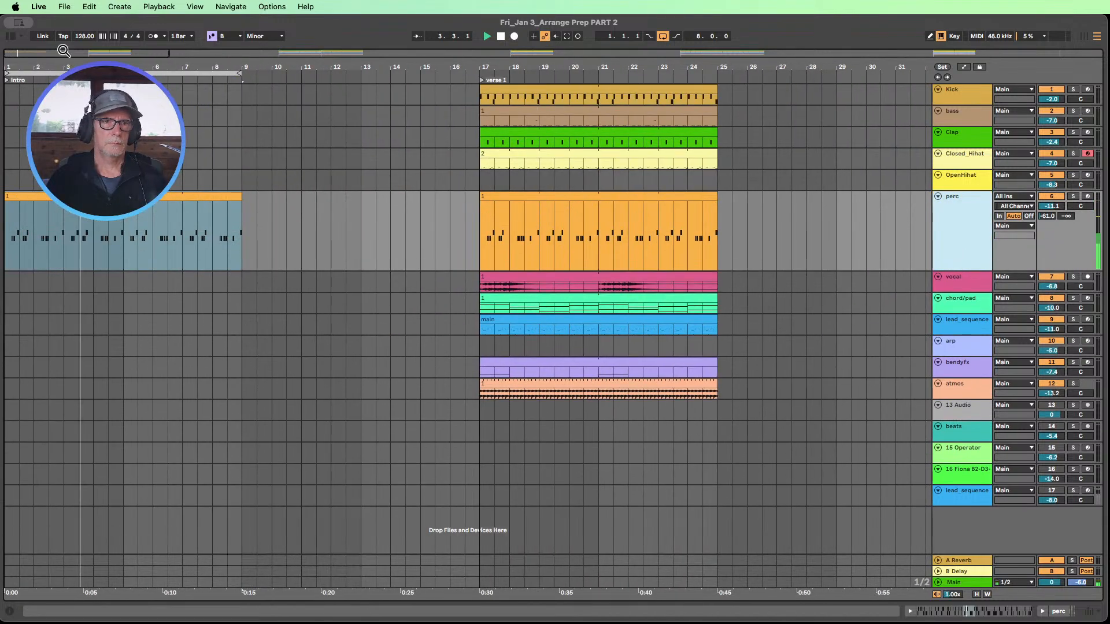
left_click(175, 213)
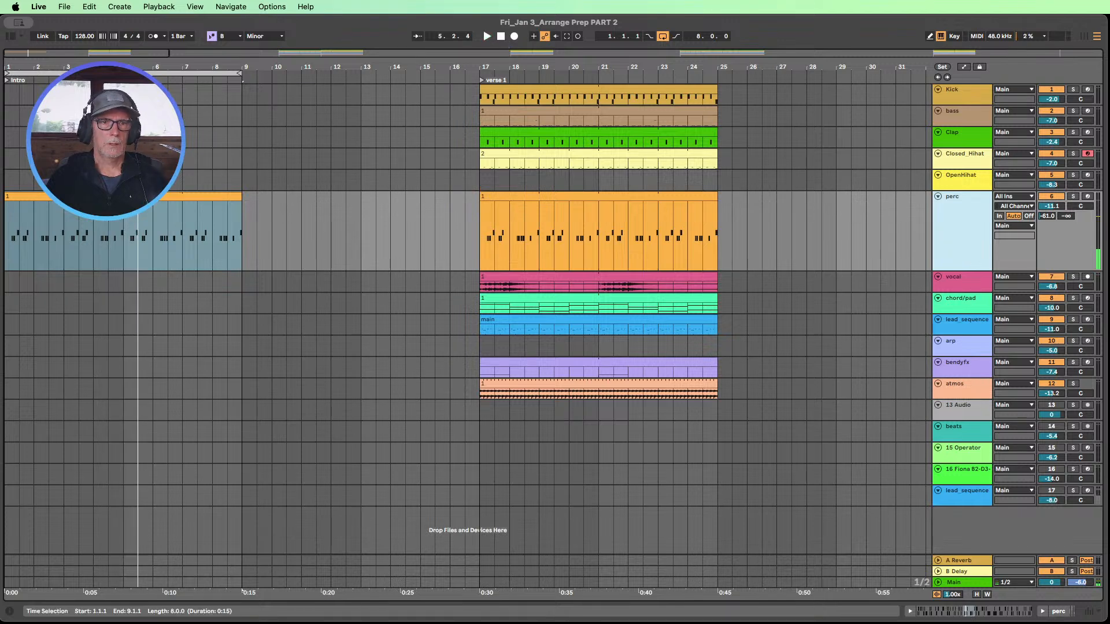
left_click(175, 197)
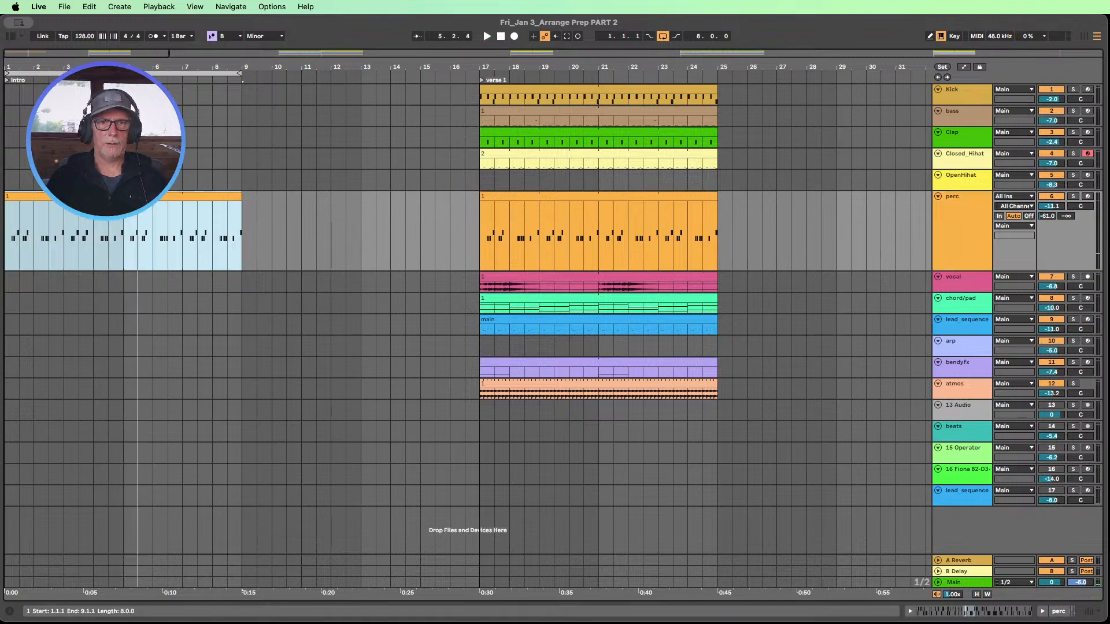
right_click(129, 199)
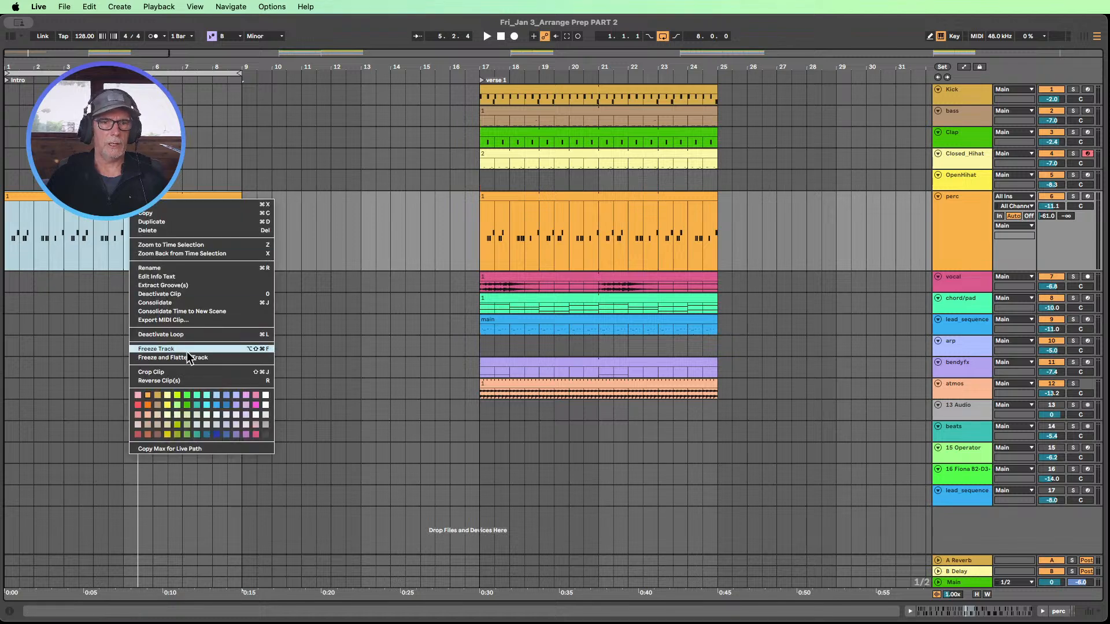
left_click(366, 259)
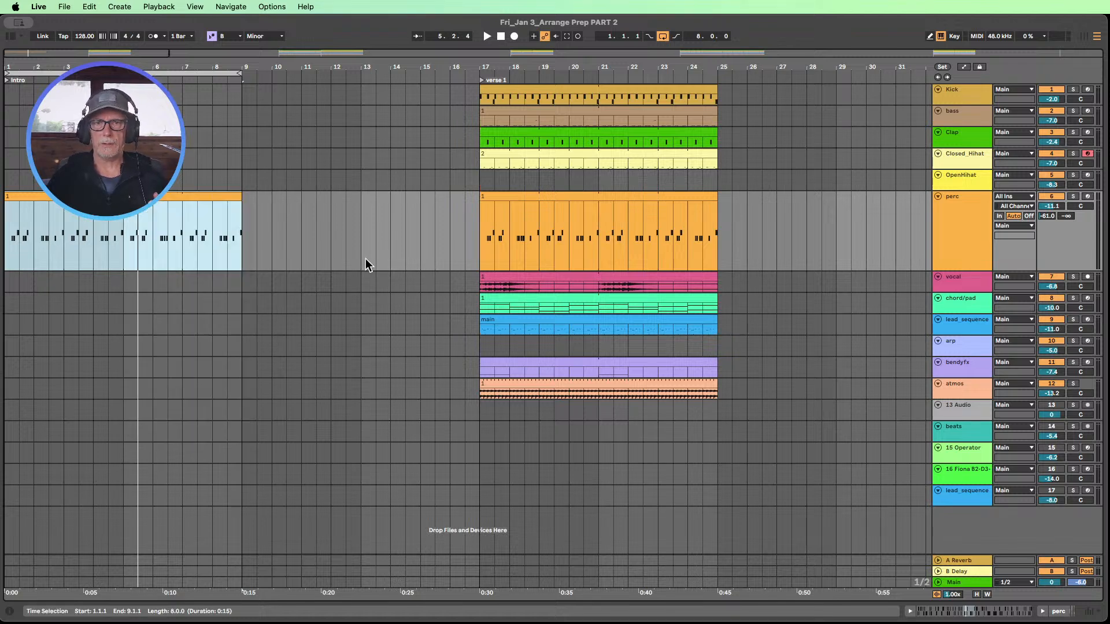
- Compare the break's perc clip with the perc clips in the intro and verse 1
left_click_drag(297, 66, 297, 24)
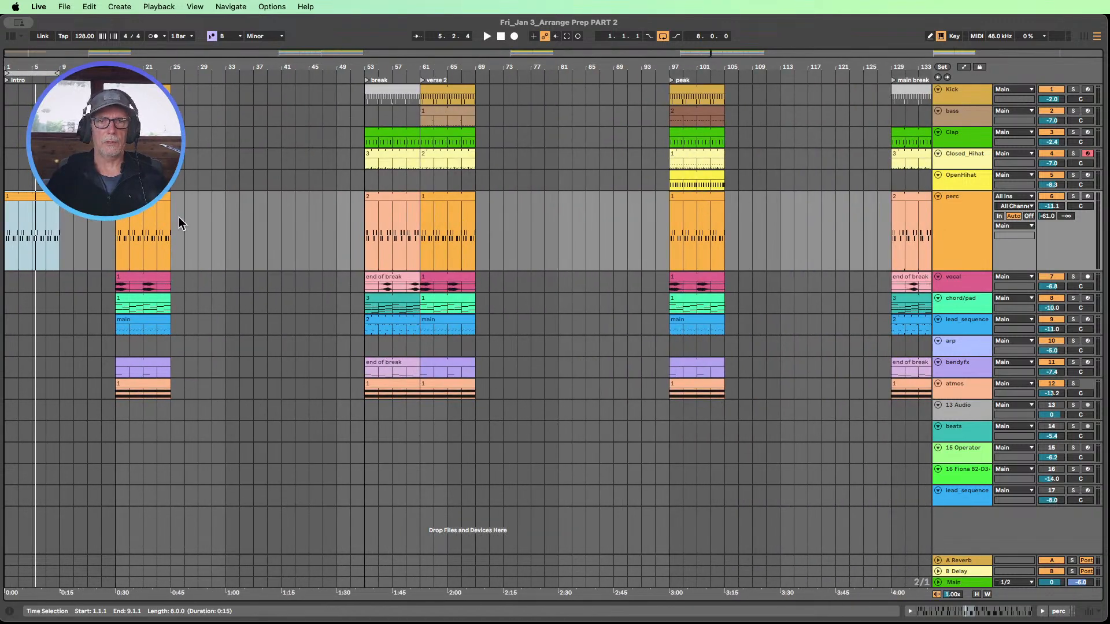
left_click(384, 202)
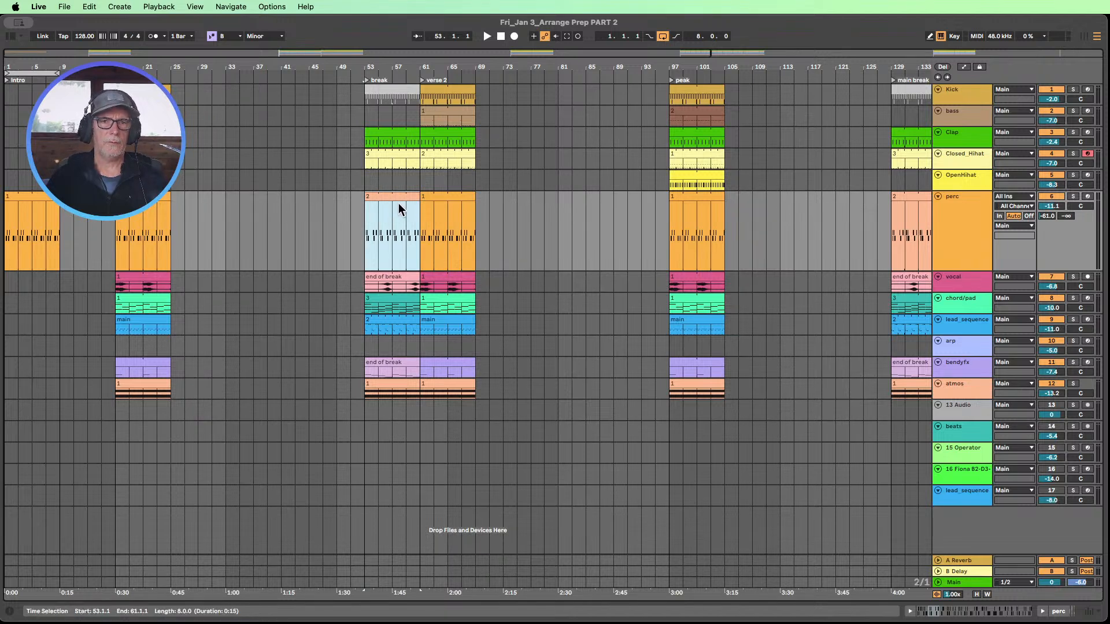
left_click(27, 198)
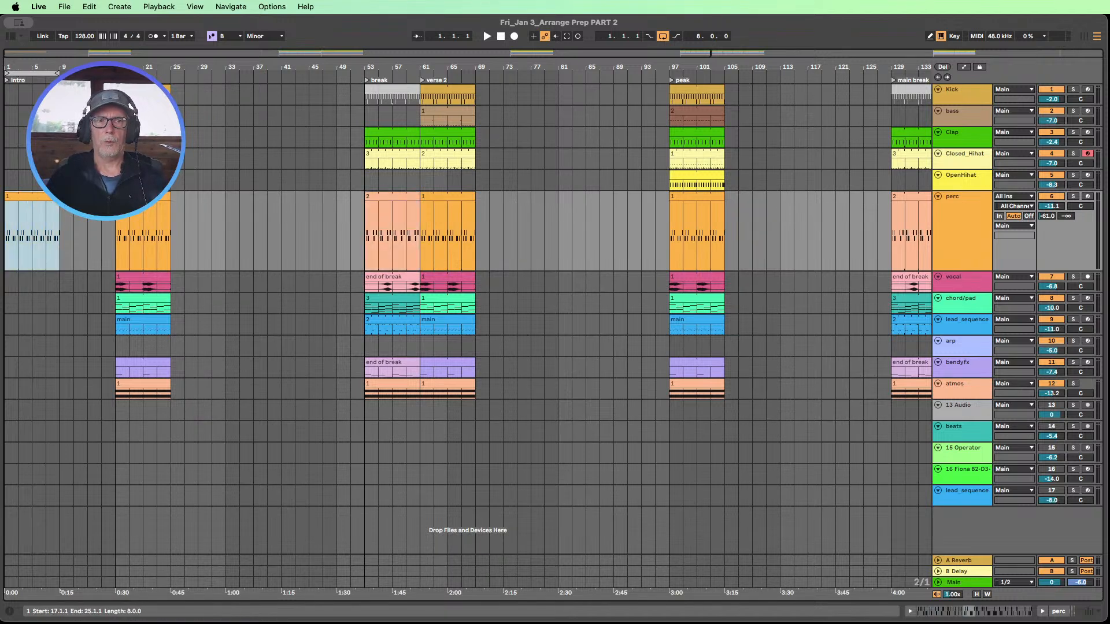
left_click(141, 215)
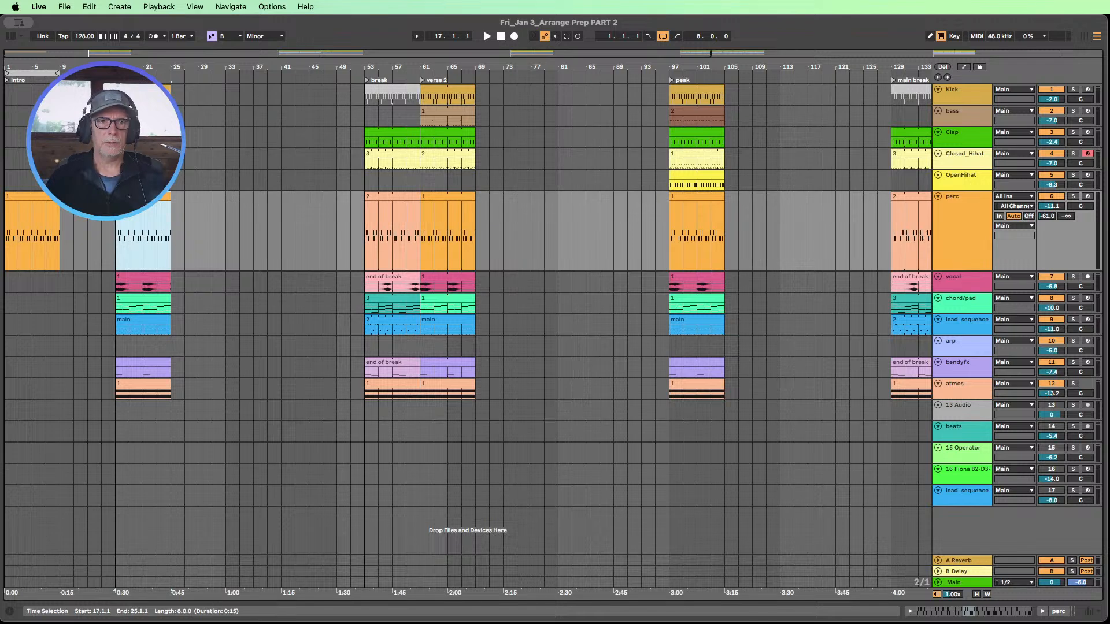
left_click(35, 197)
left_click(406, 199)
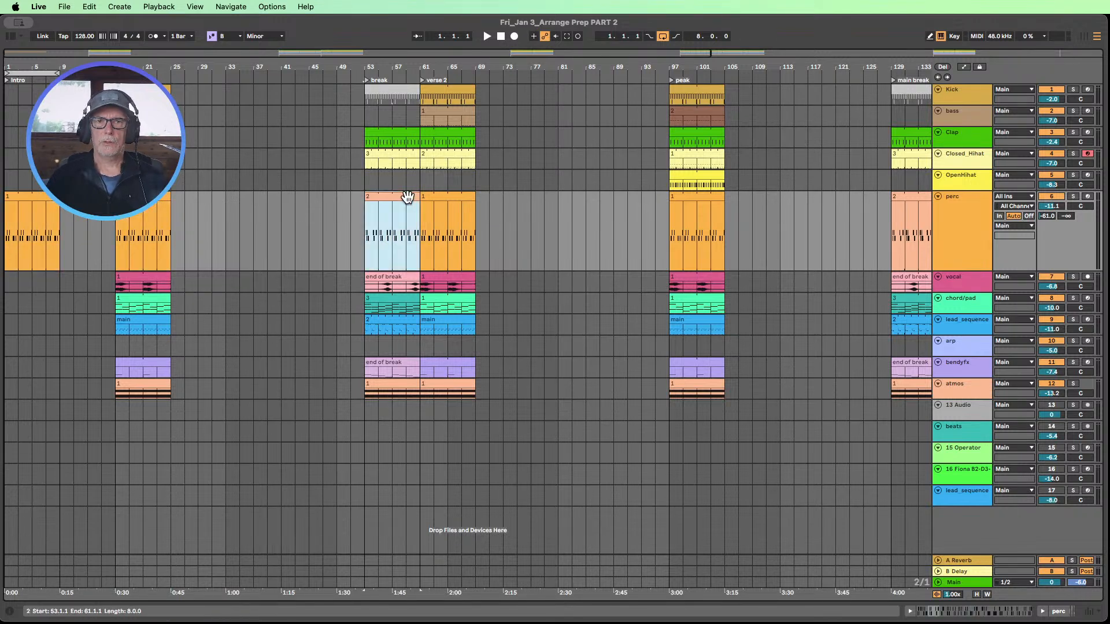
- Replace the intro's perc clip with a copy of the break's perc clip at bar 1
left_click(23, 200)
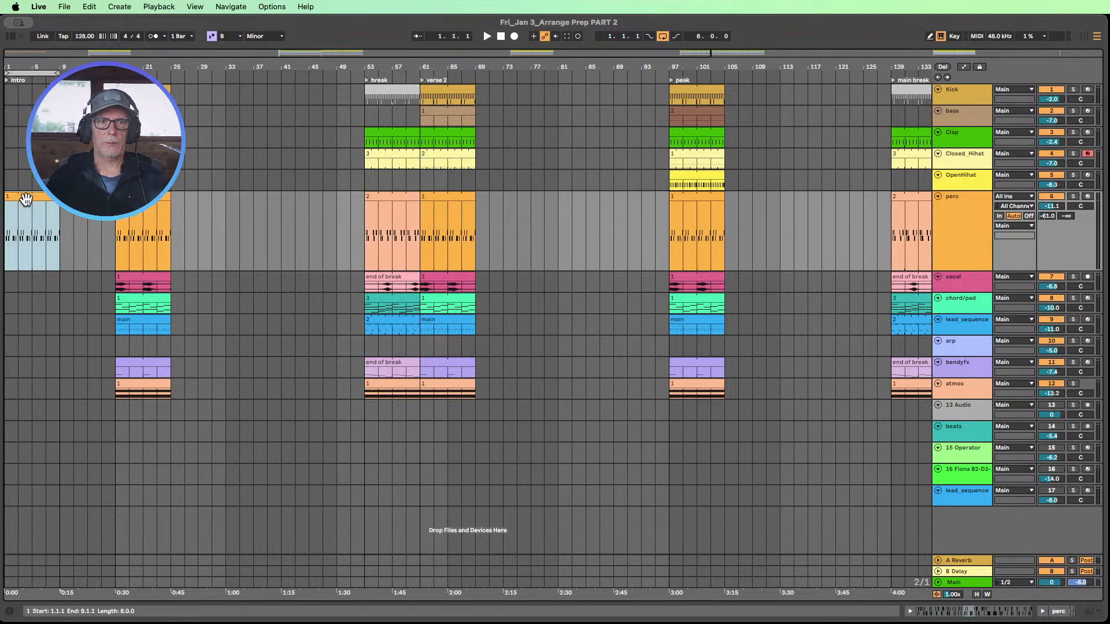
left_click(383, 199)
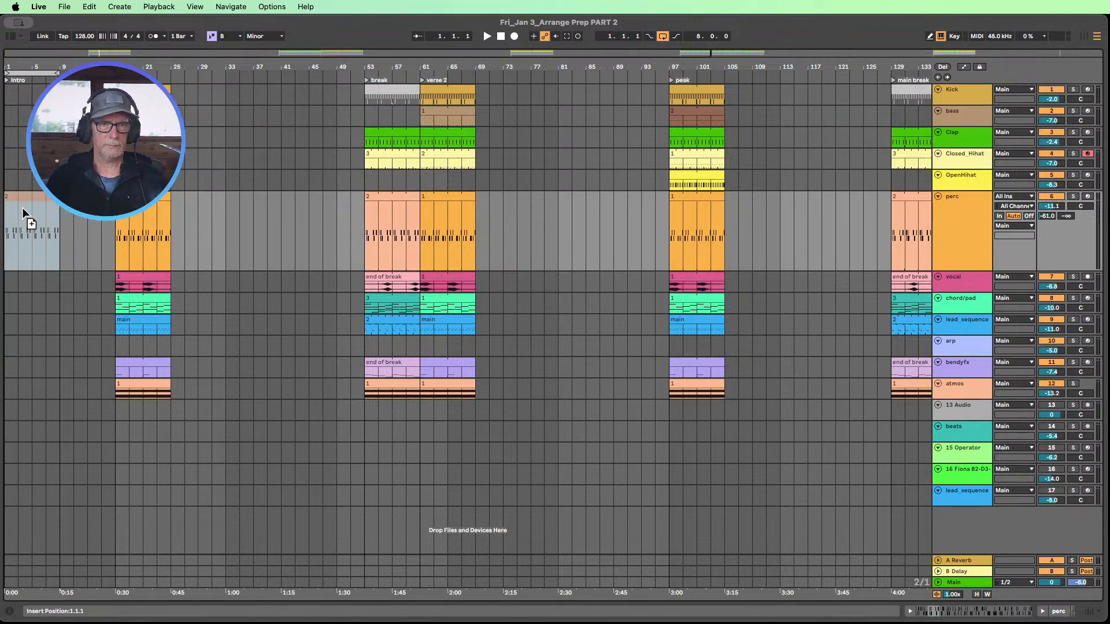
left_click(20, 207)
- Examine the copied intro perc clip's notes and loop range across its full length, and close the note editor
left_click_drag(18, 68, 18, 91)
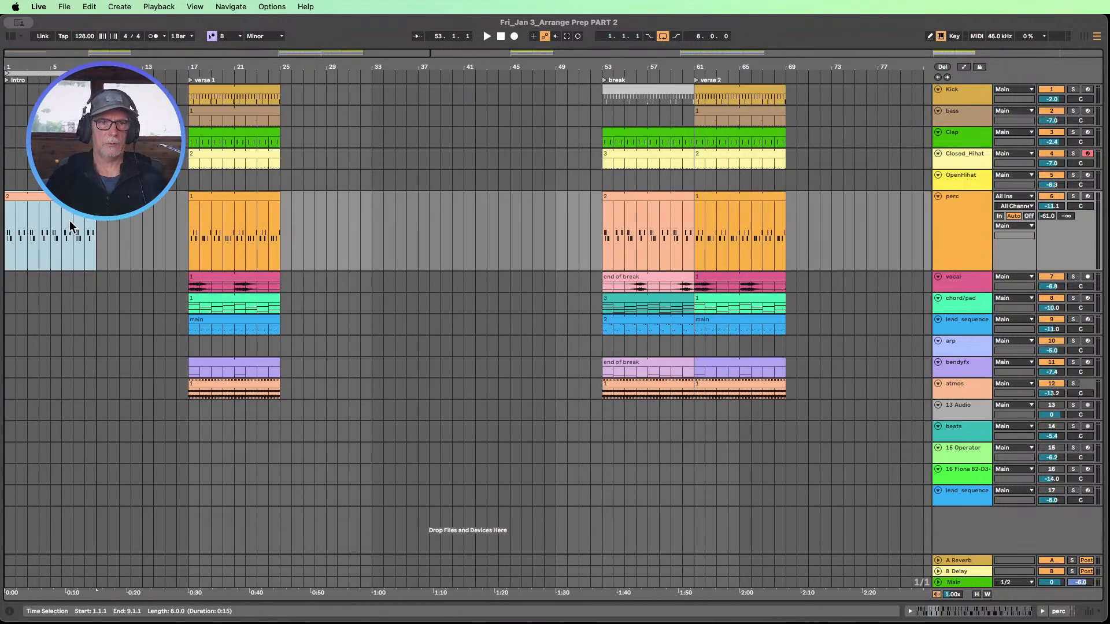
double_click(46, 196)
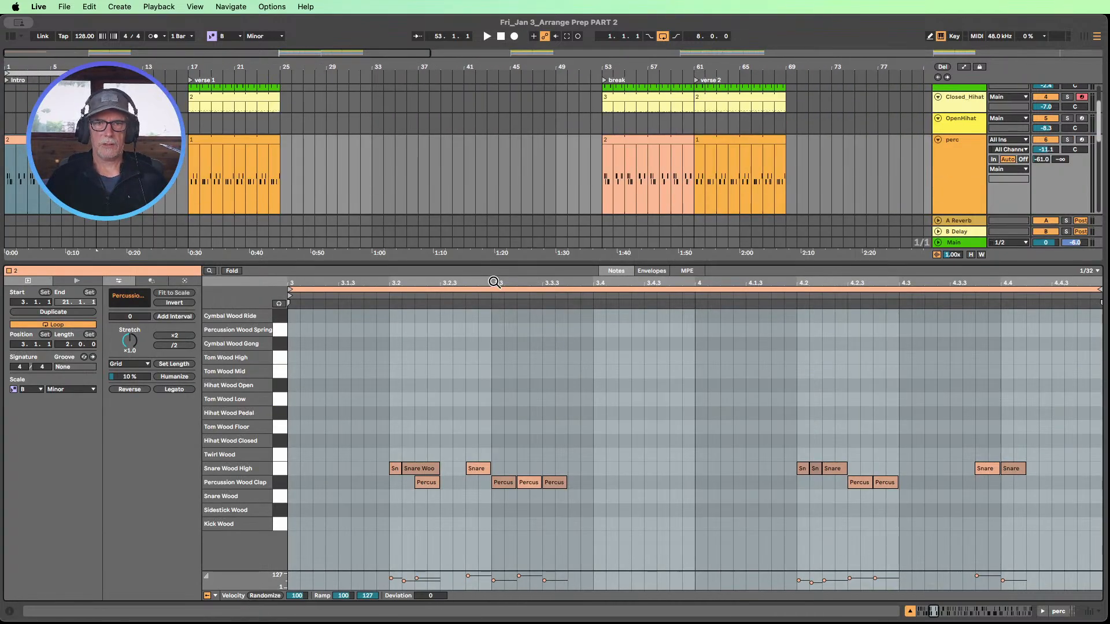
left_click_drag(494, 282, 494, 231)
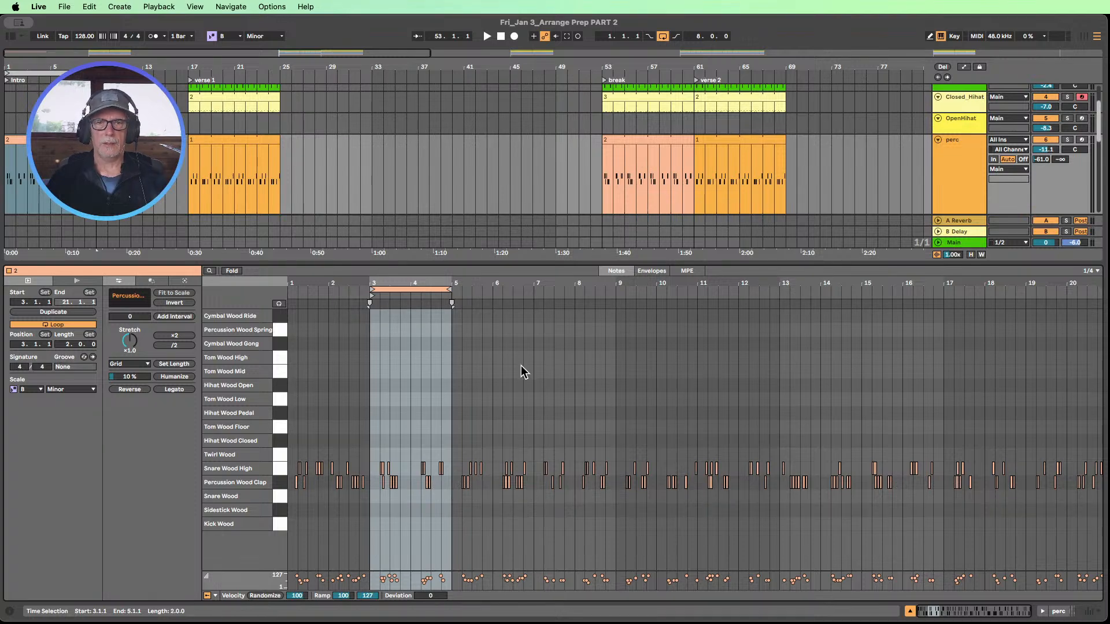
left_click(910, 611)
- Reopen the intro perc clip's notes, shorten the clip to two bars ending at bar 3, and loop that span
left_click_drag(14, 65, 8, 84)
left_click(60, 209)
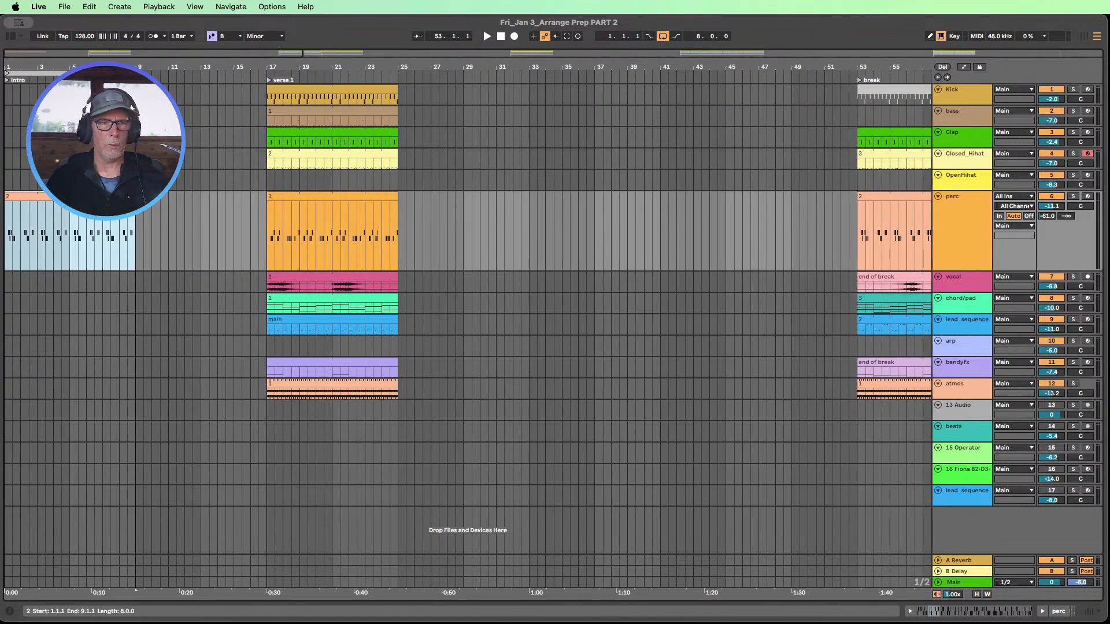
key("shift+Tab")
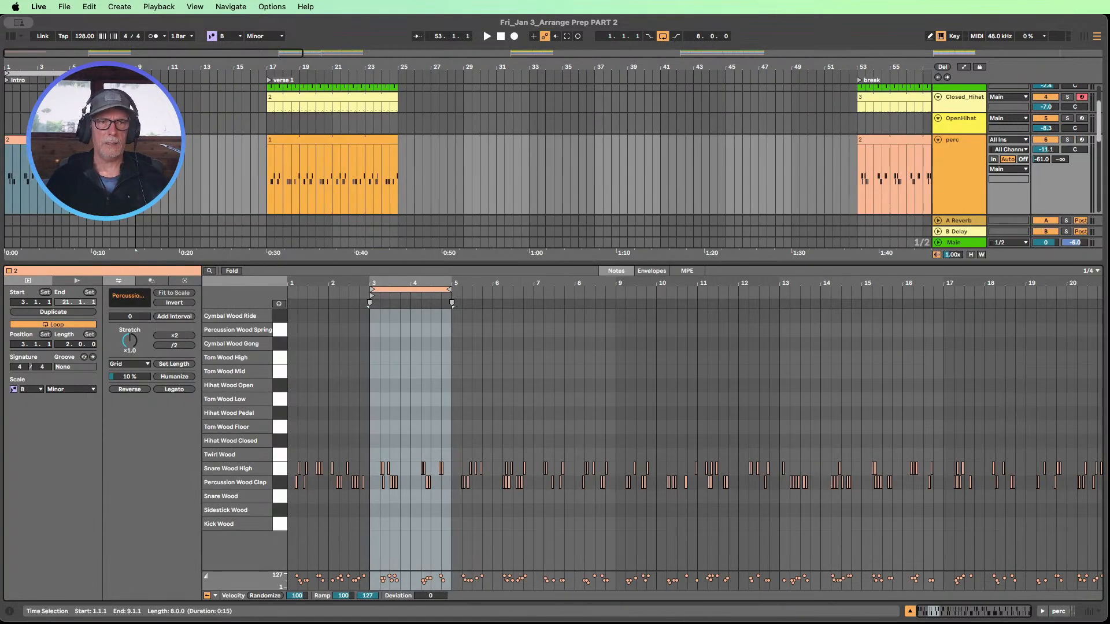
left_click_drag(135, 140, 53, 139)
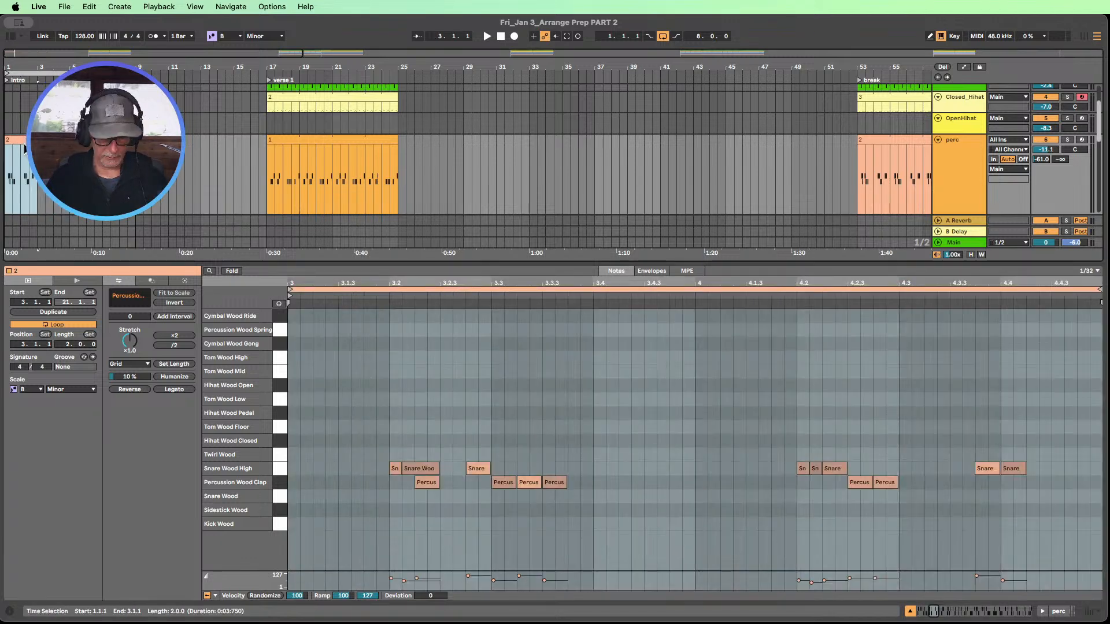
key("super+l")
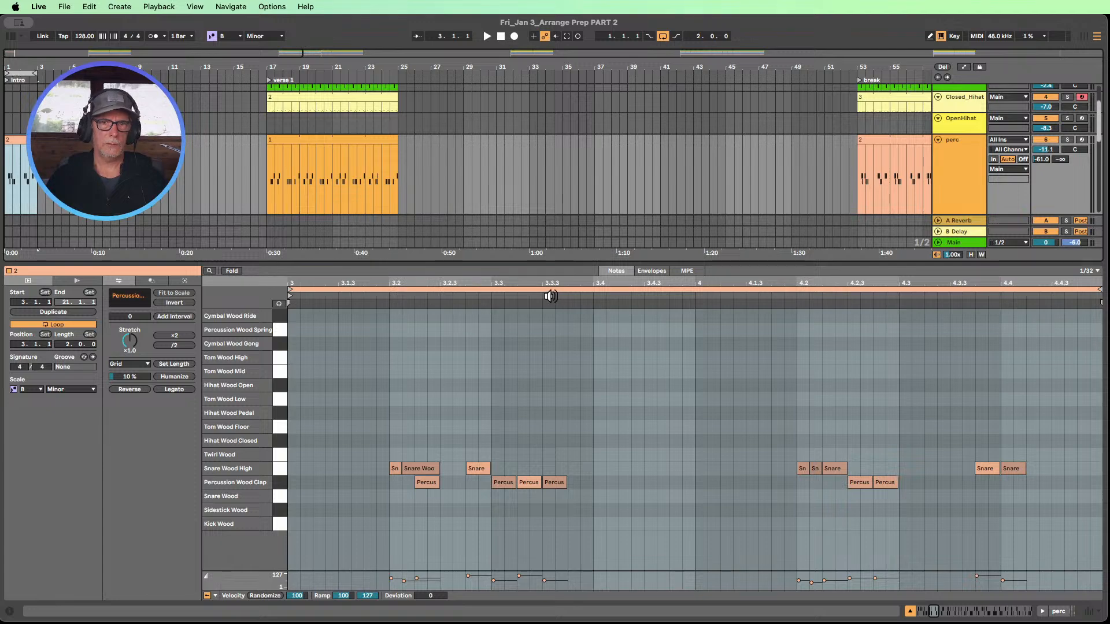
- Split out the looped section from bar 3 to 5 in the note editor, so the intro perc clip holds only those two bars
left_click_drag(547, 286, 549, 254)
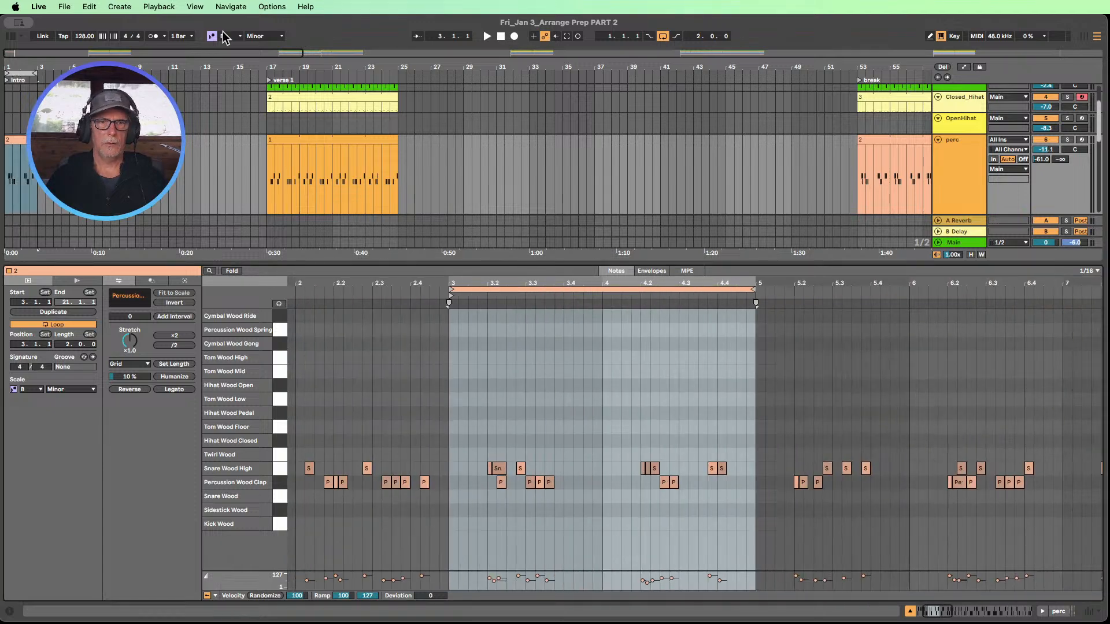
left_click_drag(43, 66, 16, 139)
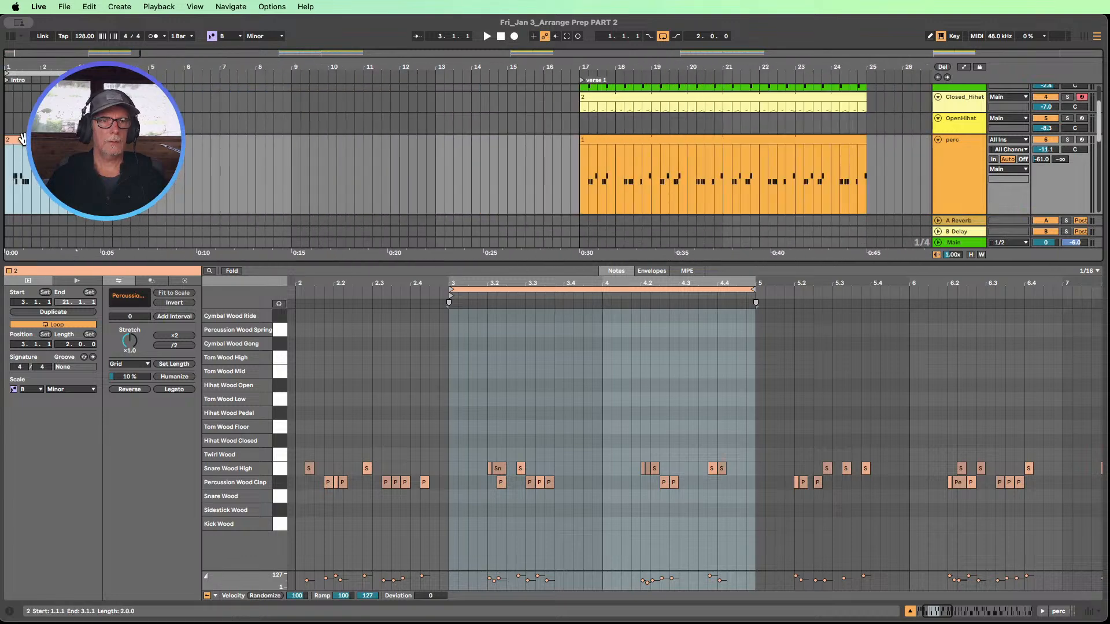
left_click(505, 363)
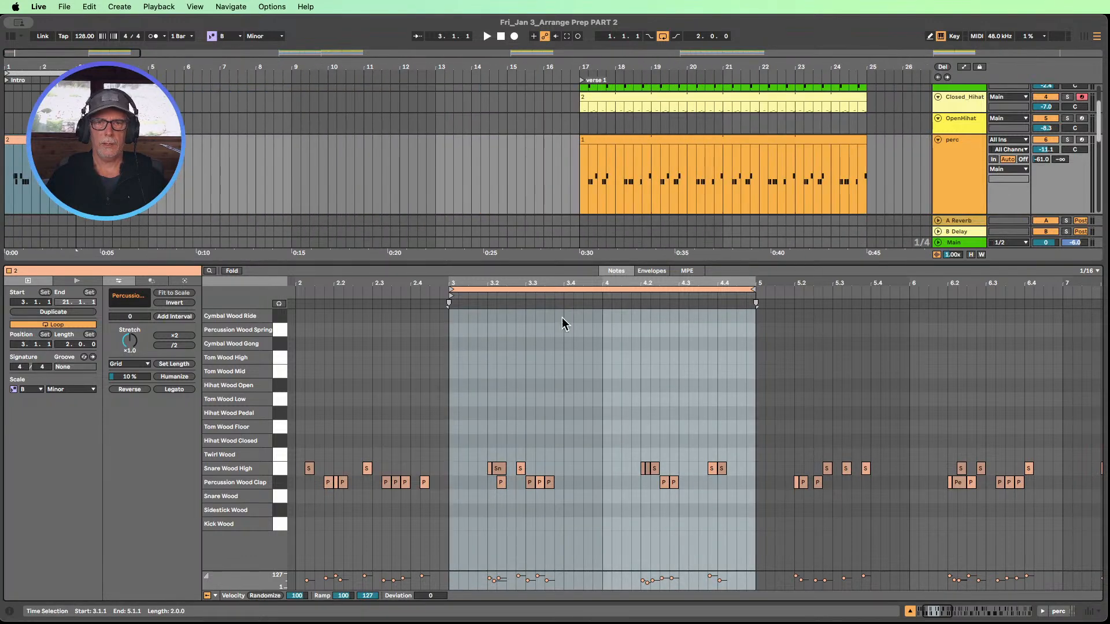
right_click(599, 357)
left_click(599, 357)
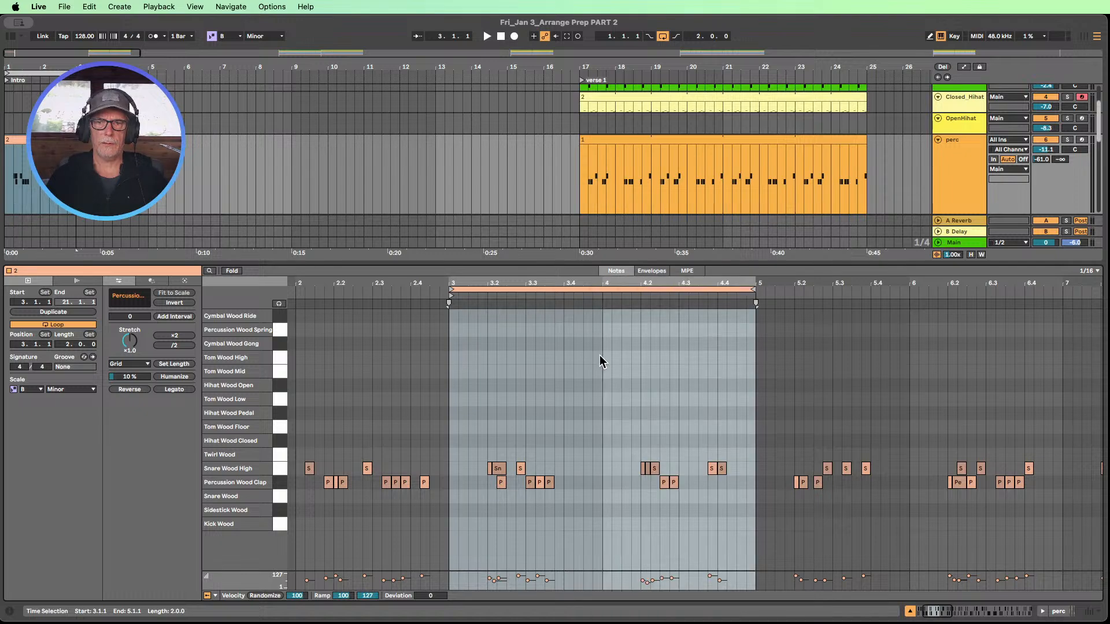
right_click(600, 355)
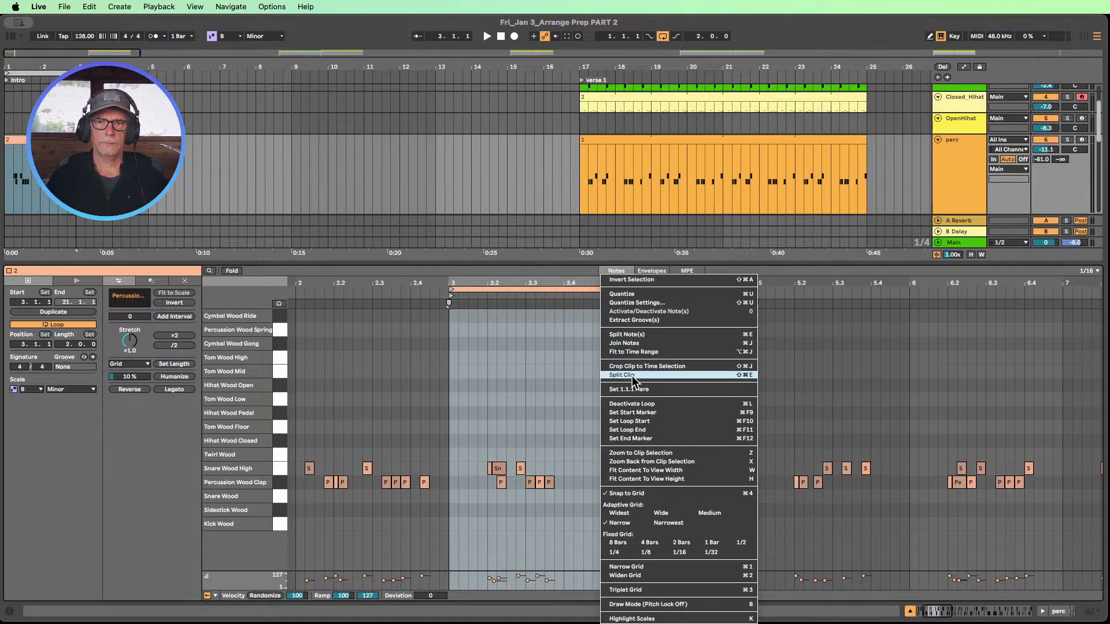
left_click(631, 375)
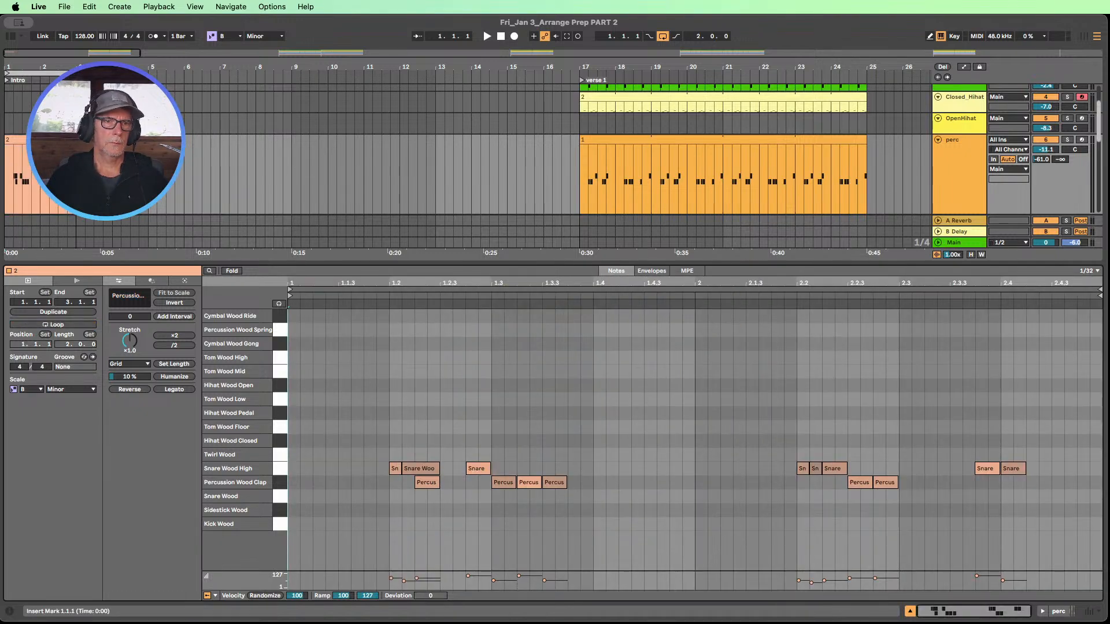
- Rename the intro's perc clip to 3 and recolour it pale beige
left_click(55, 140)
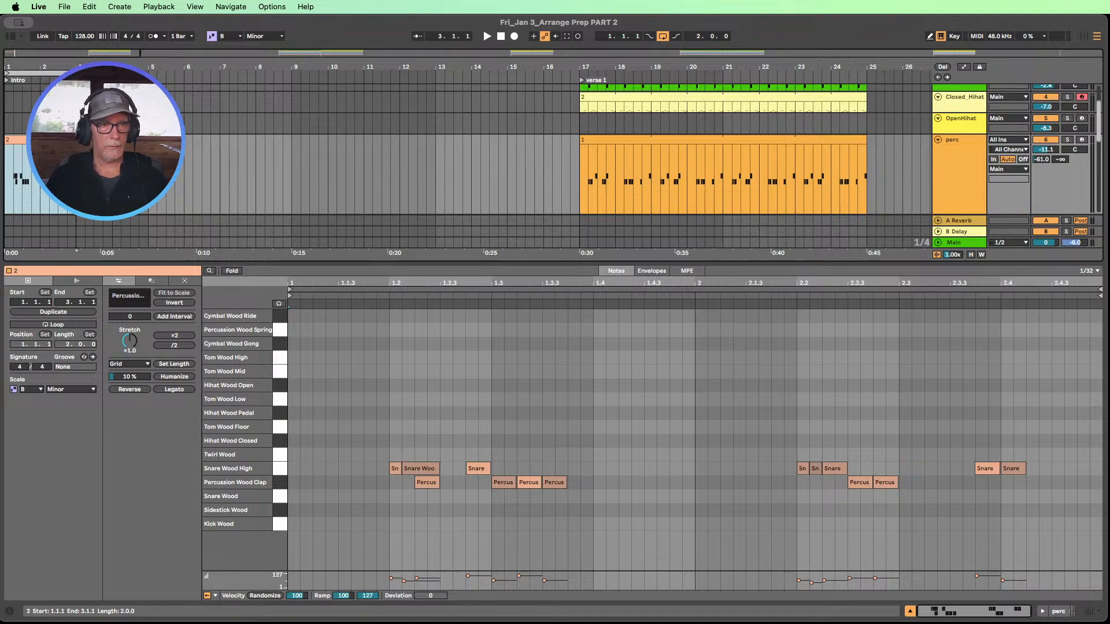
key("super+r")
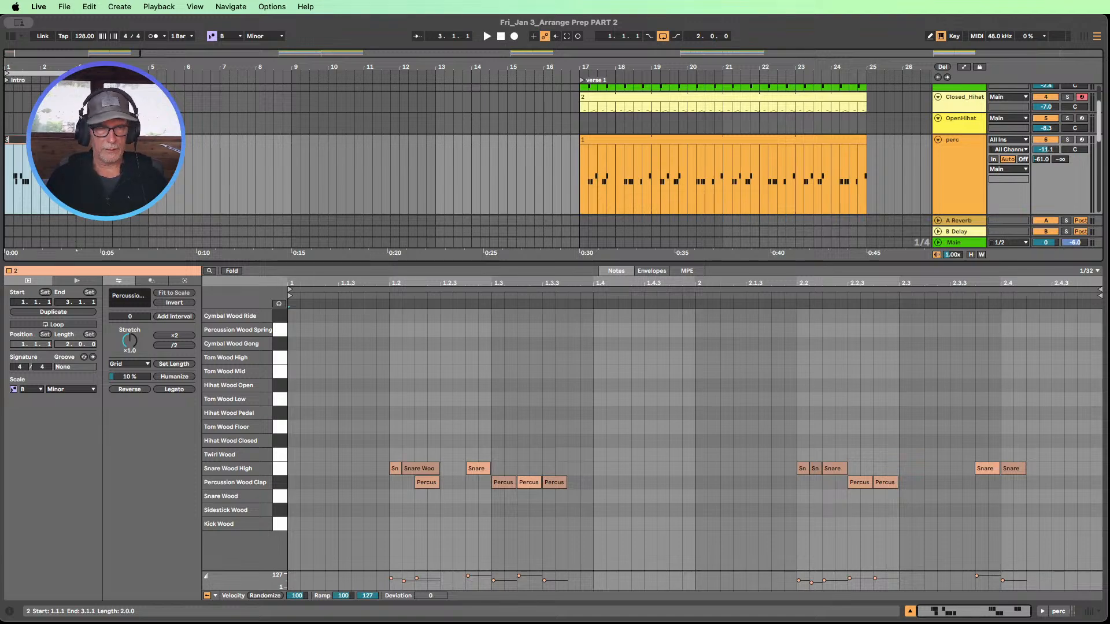
key("Return")
right_click(36, 140)
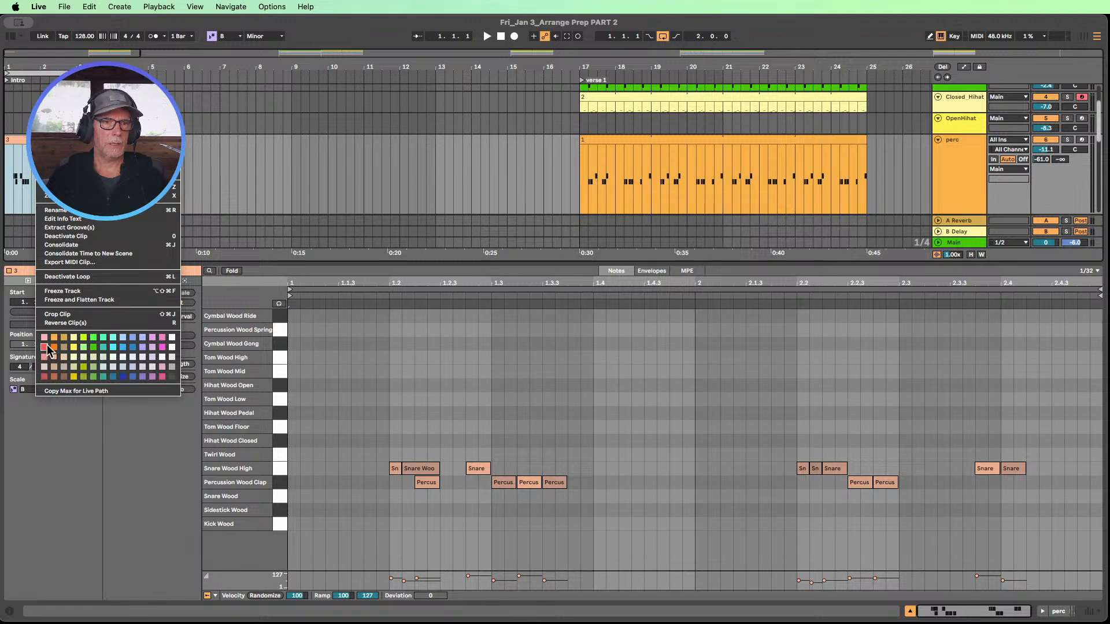
left_click(52, 366)
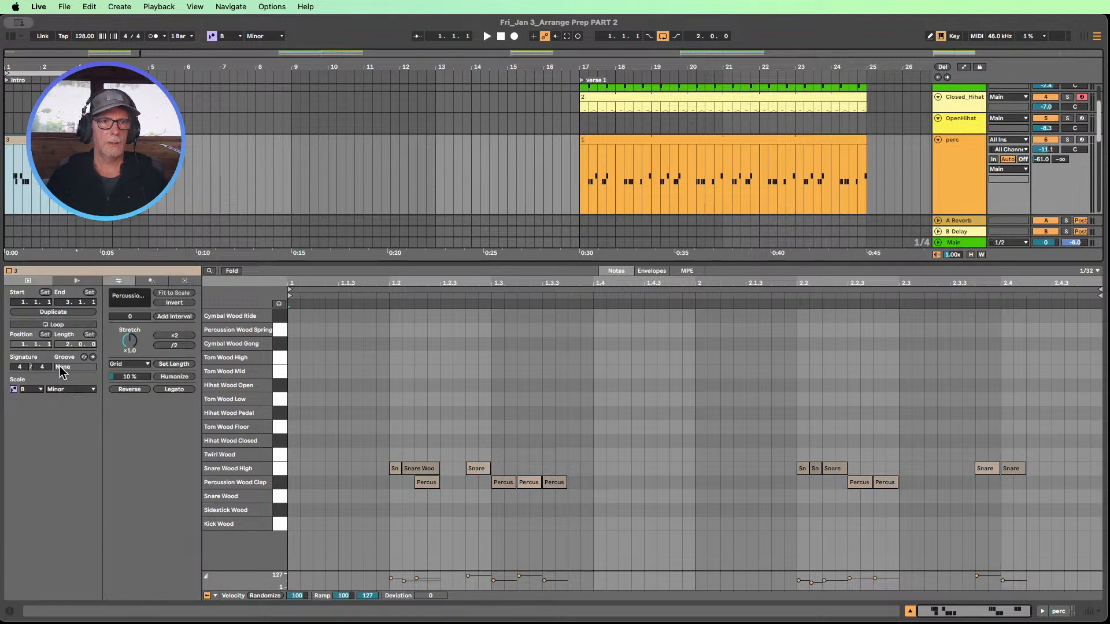
- Deactivate all the notes in the intro's two-bar perc clip
left_click(115, 174)
double_click(36, 140)
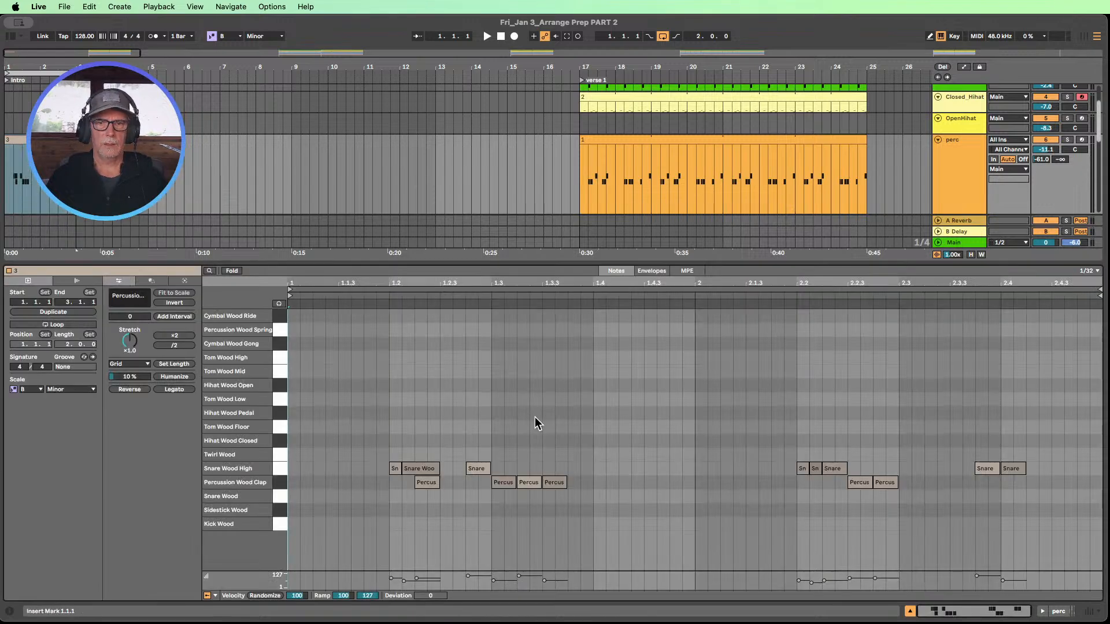
left_click_drag(1020, 516, 387, 437)
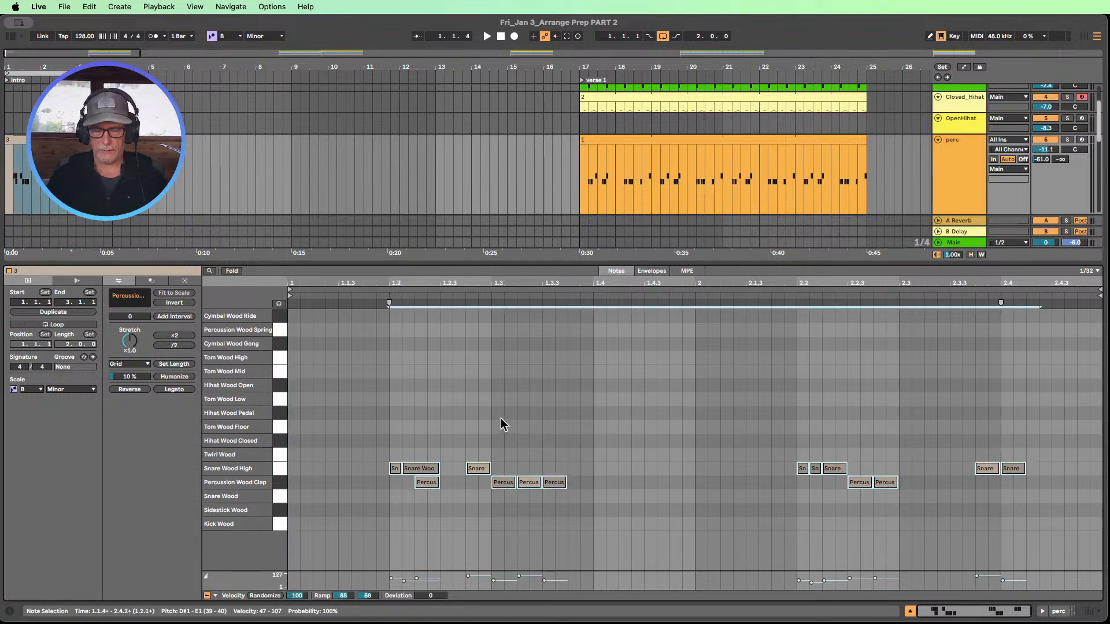
key("0")
left_click(473, 540)
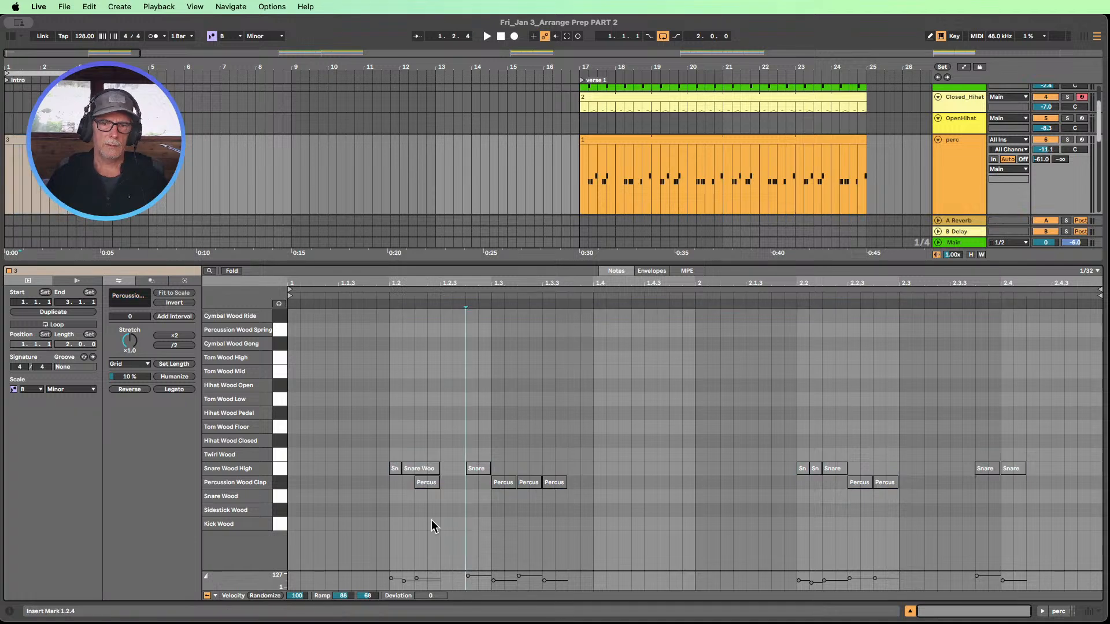
- Reactivate bar 1's first clap and middle clap of beat 3, and bar 2's last beat-2 snare, last clap and final snare
left_click(425, 485)
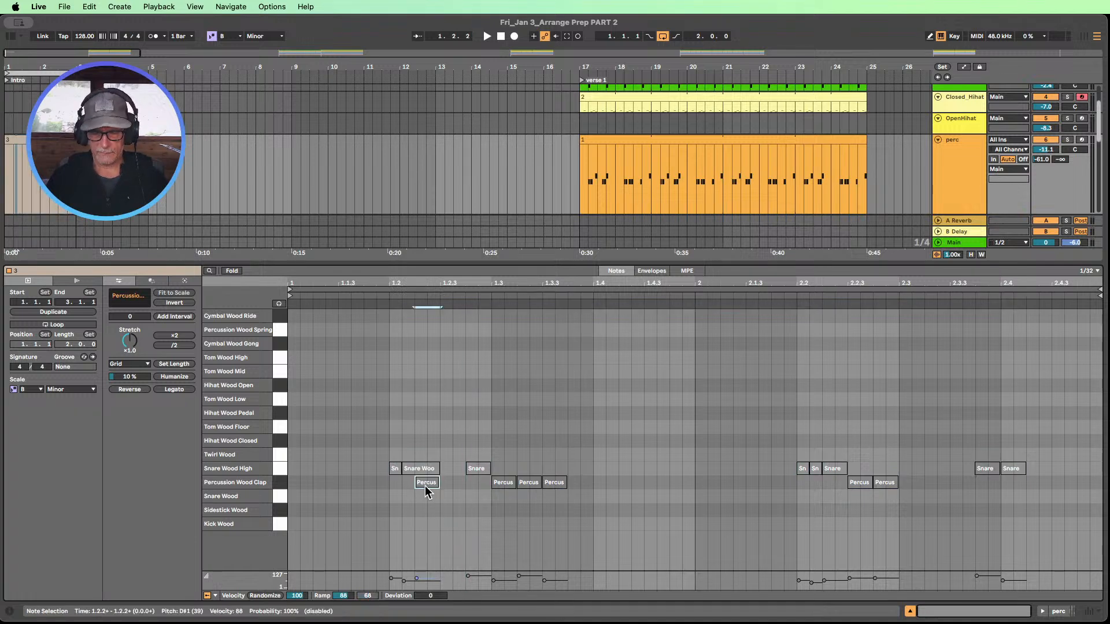
left_click(537, 483)
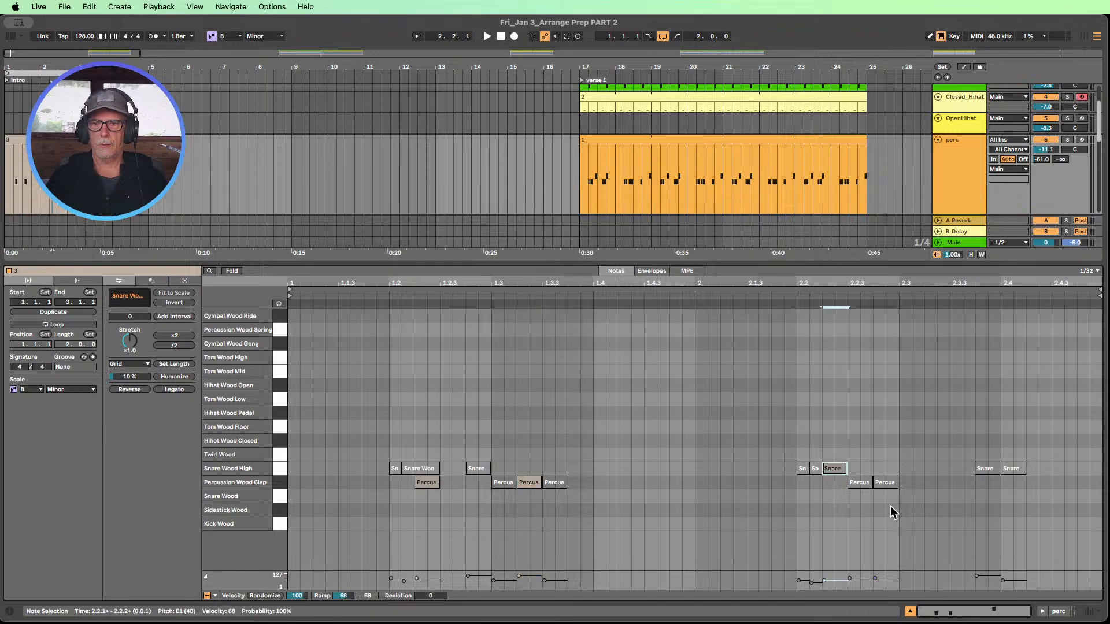
left_click(1012, 469)
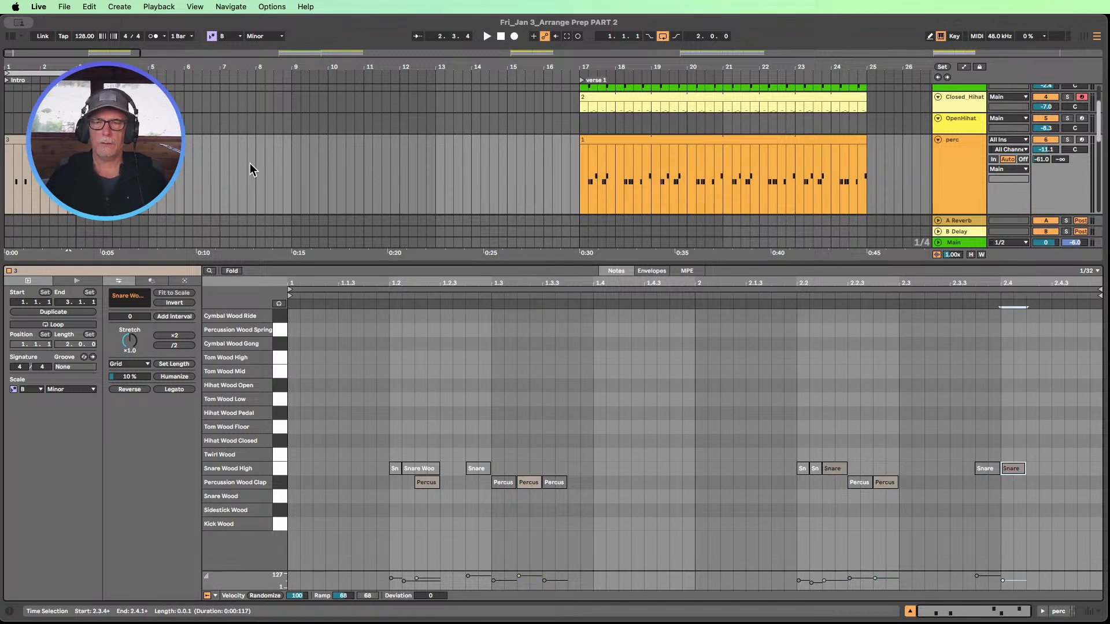
- Play the intro loop, reactivate the snare just before beat 4 of bar 2, and close the note editor
left_click(486, 37)
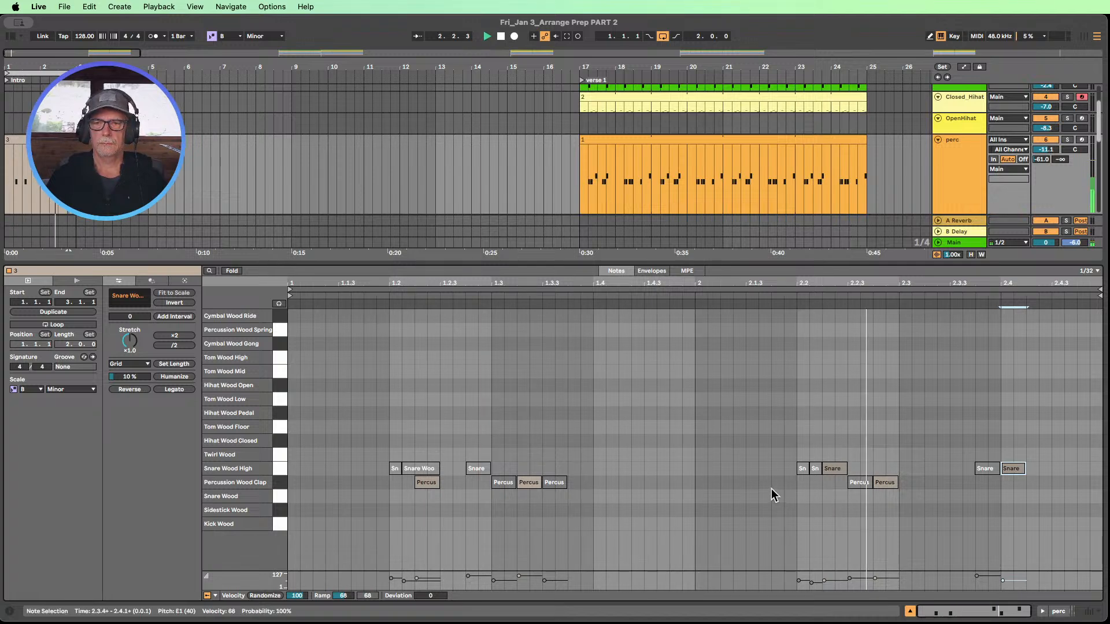
left_click(985, 468)
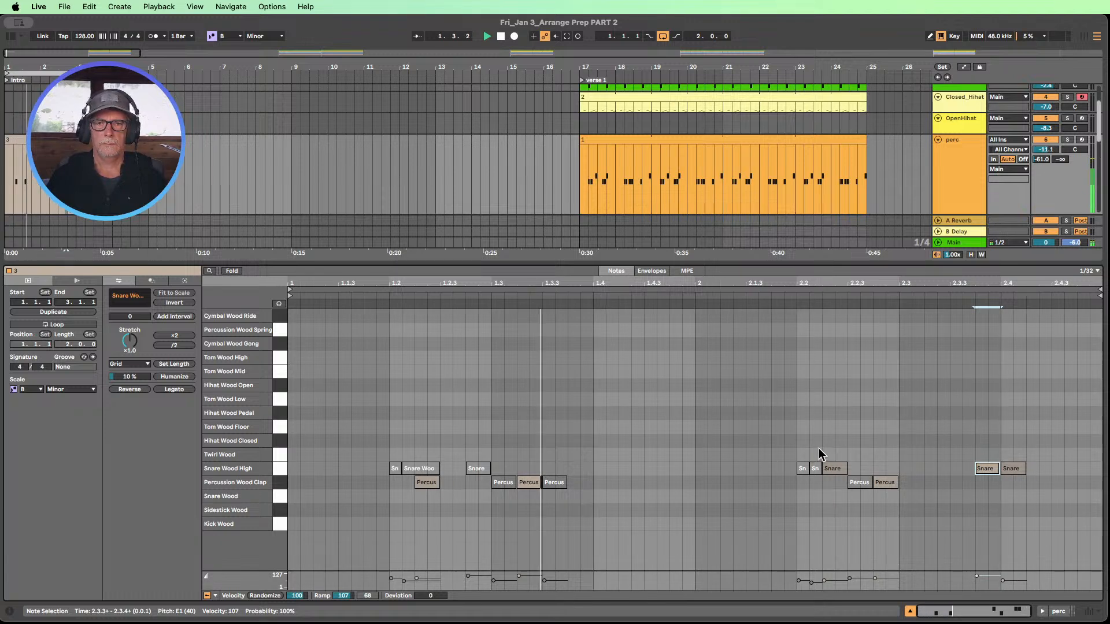
left_click(909, 610)
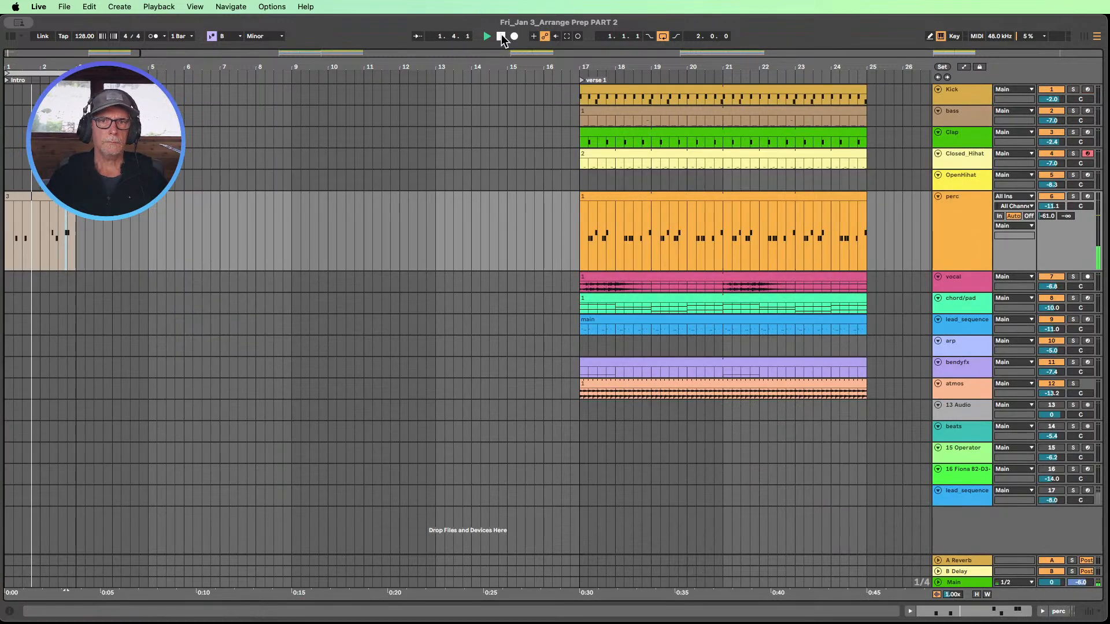
- Enlarge the Closed_Hihat and OpenHihat tracks to compare their clips across the arrangement's sections
left_click_drag(193, 69, 193, 18)
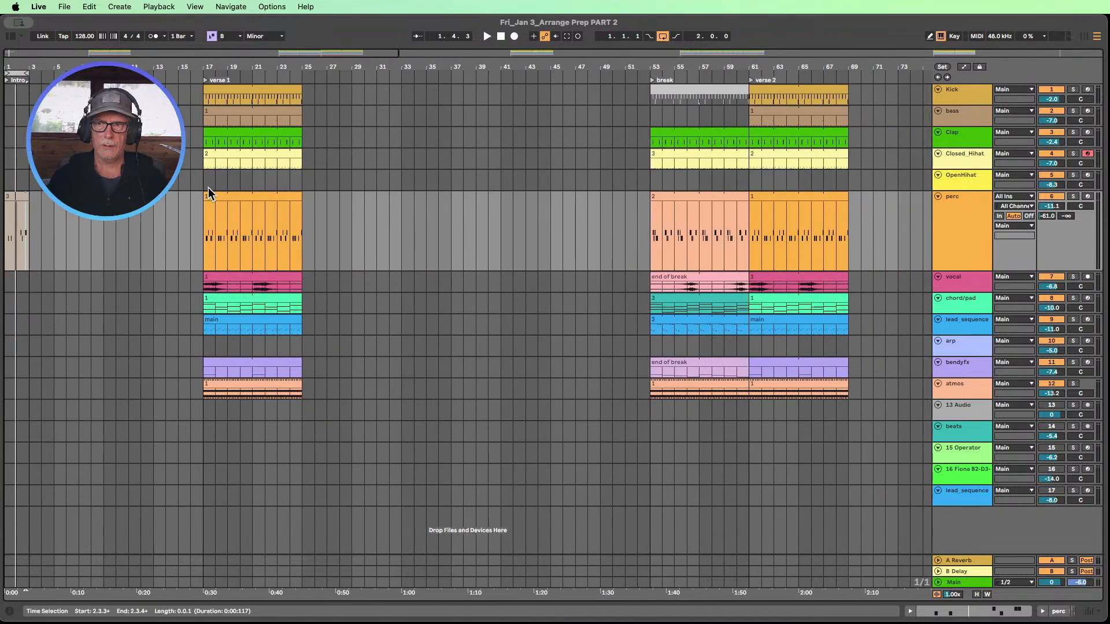
left_click_drag(950, 169, 949, 208)
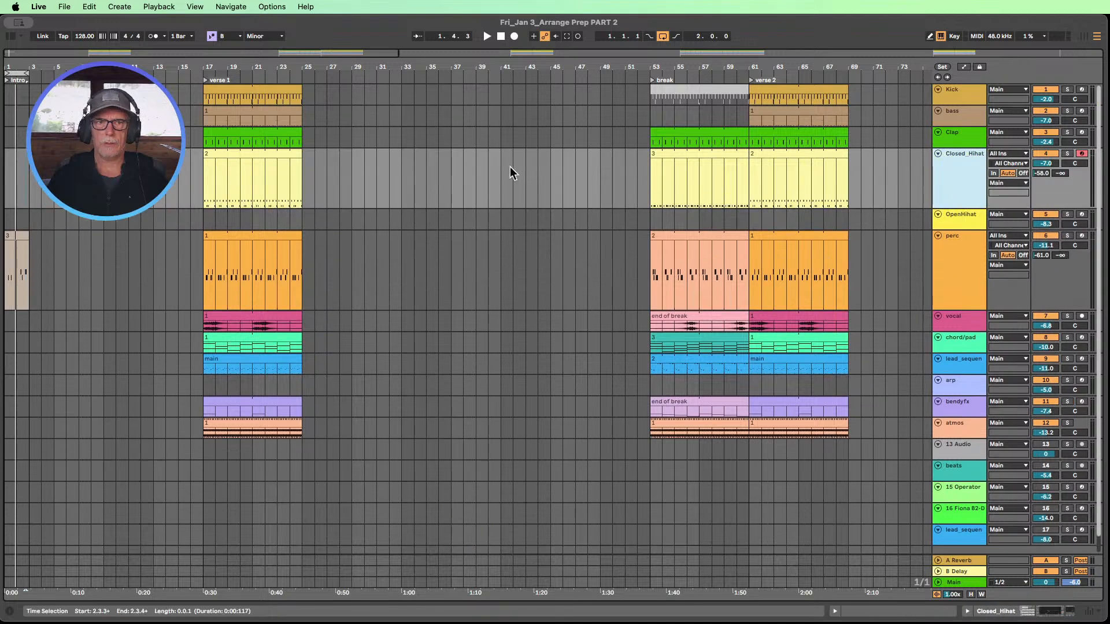
left_click(218, 153)
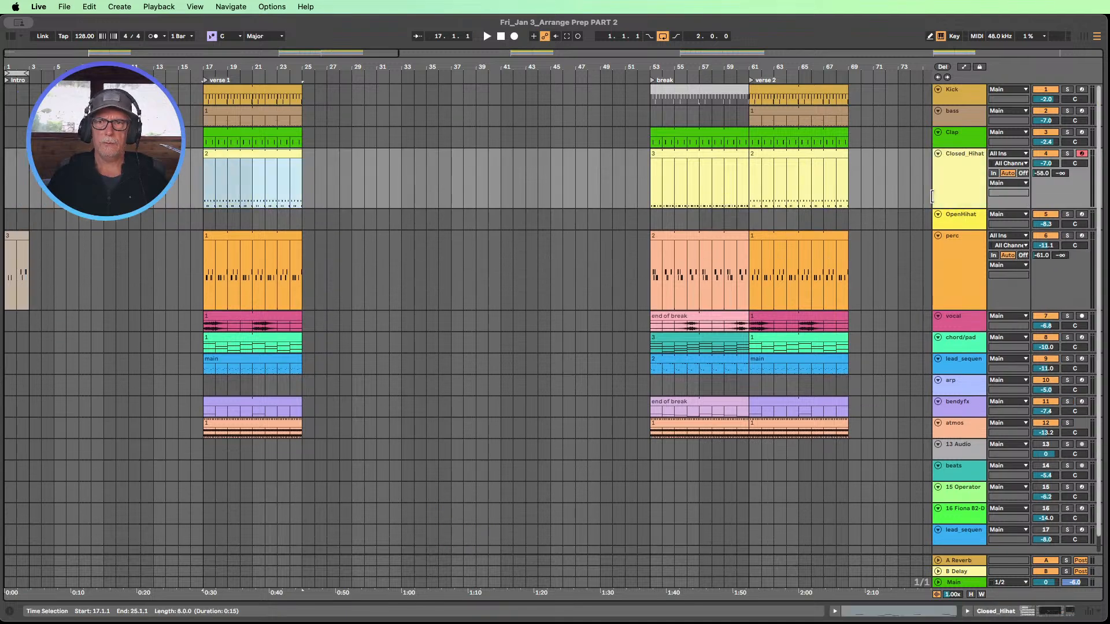
left_click_drag(963, 229, 962, 266)
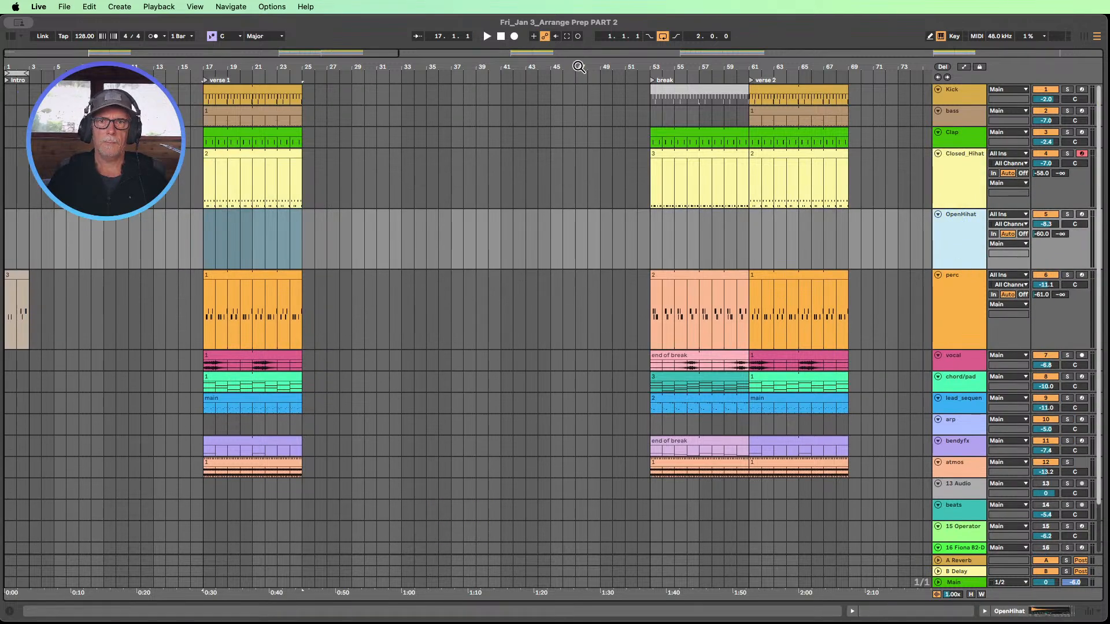
left_click_drag(579, 66, 241, 66)
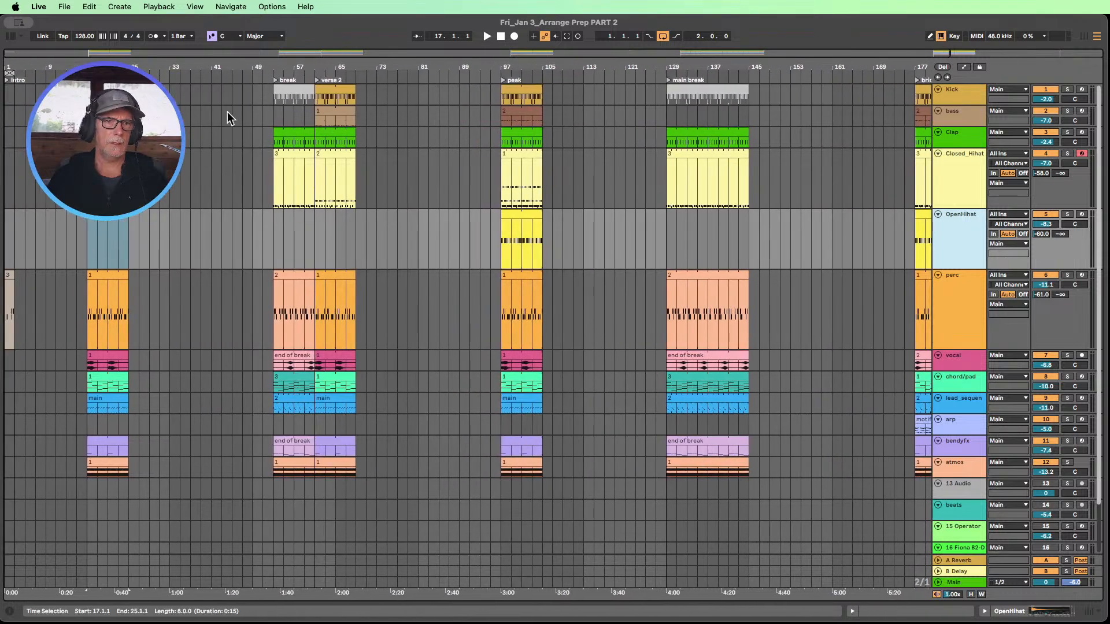
- Copy verse 1's Closed_Hihat clip to bar 1 of the intro and shorten the copy to two bars
key("Up")
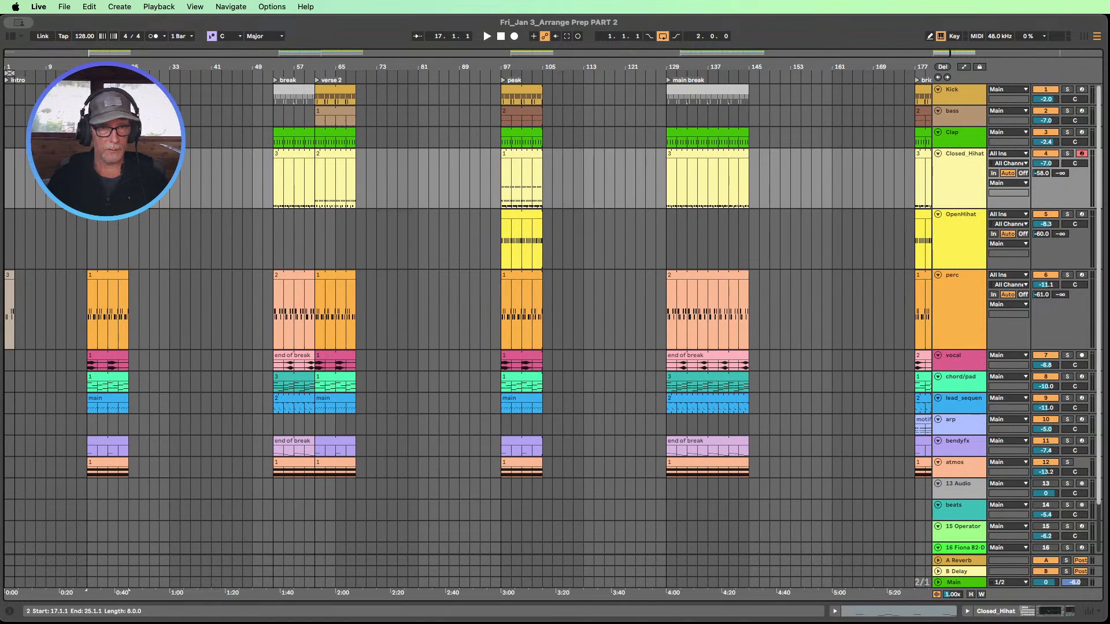
left_click_drag(108, 153, 18, 159)
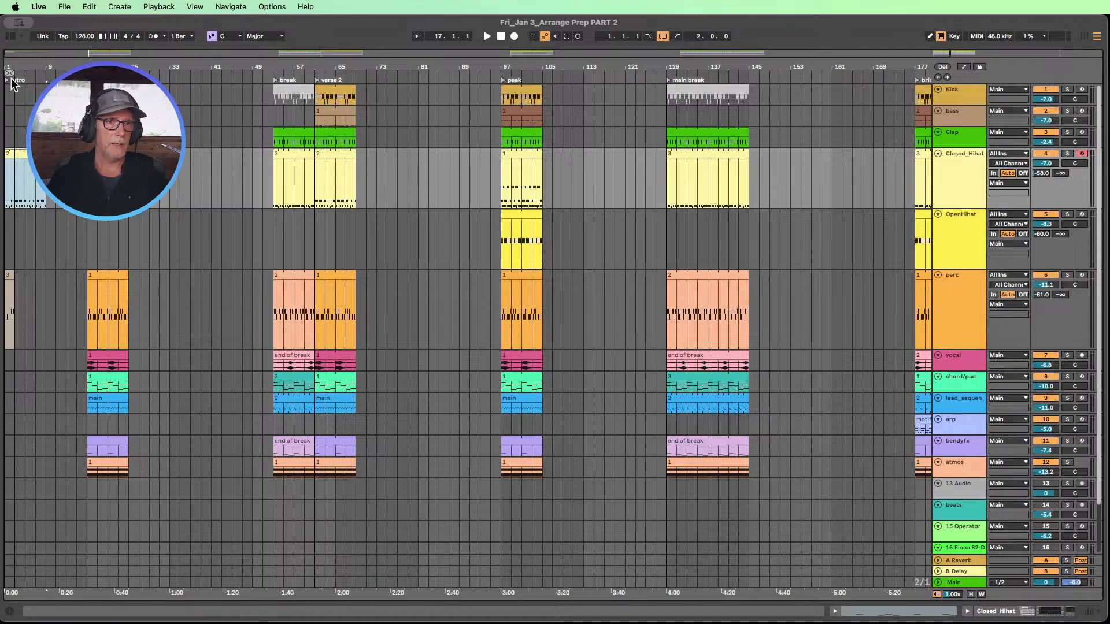
left_click_drag(9, 66, 9, 139)
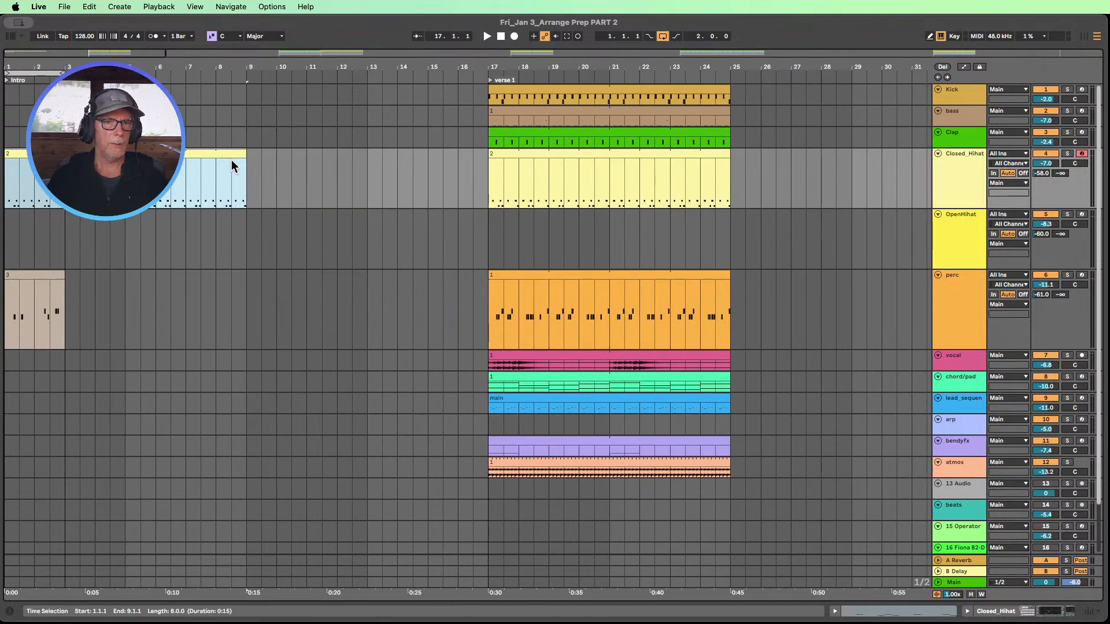
left_click_drag(238, 152, 64, 153)
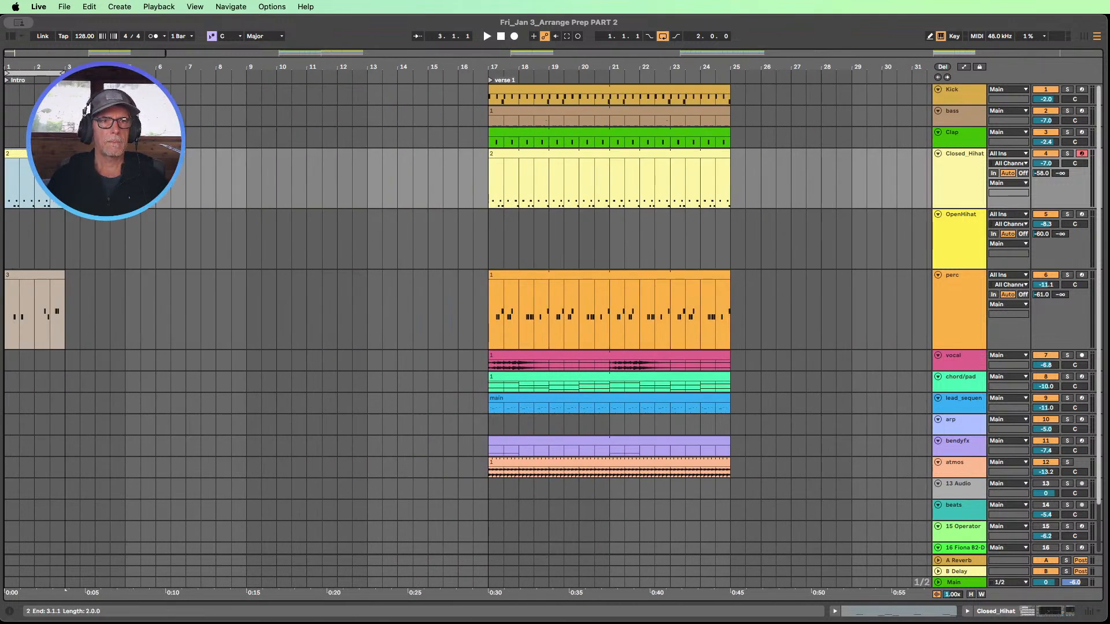
- Play the looped intro with the closed hihat and perc clips, and fit all track heights to the arrangement
left_click(486, 37)
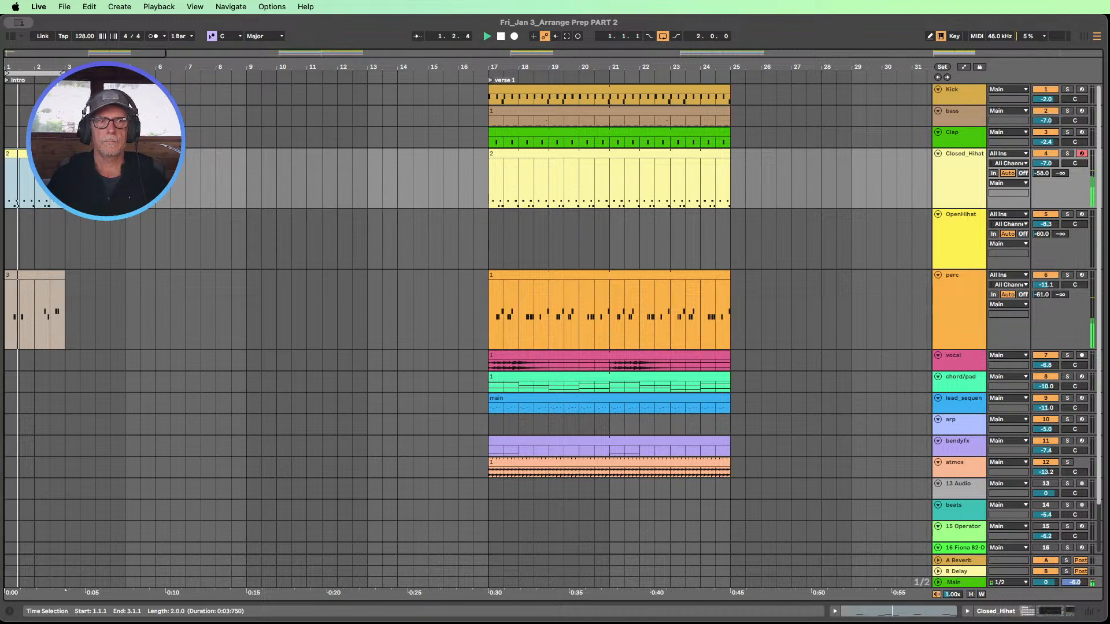
key("plus")
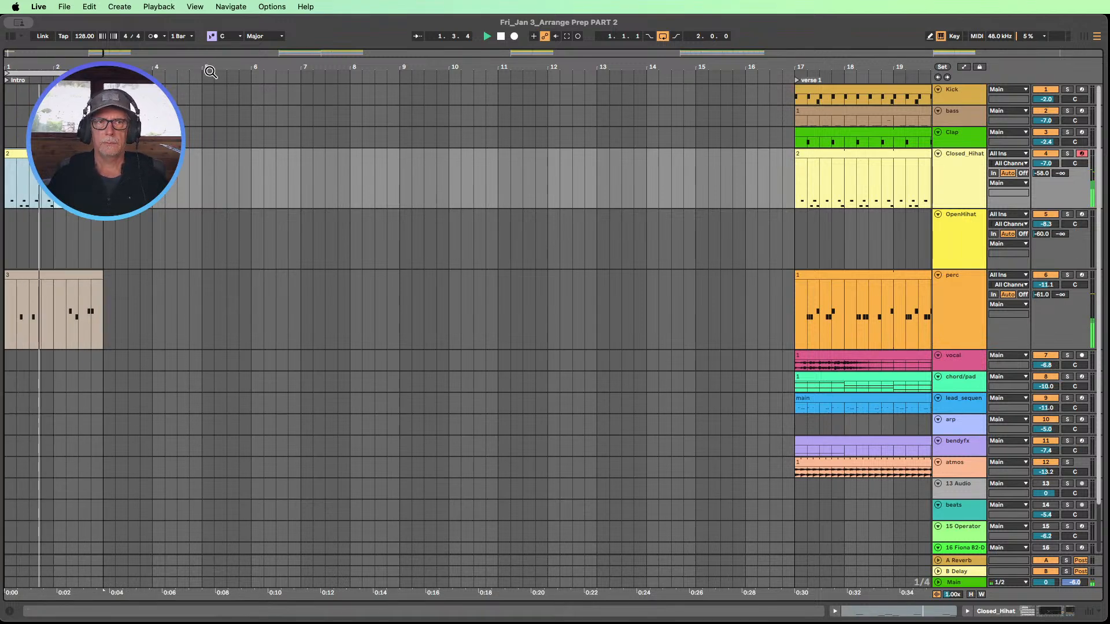
left_click_drag(186, 70, 151, 71)
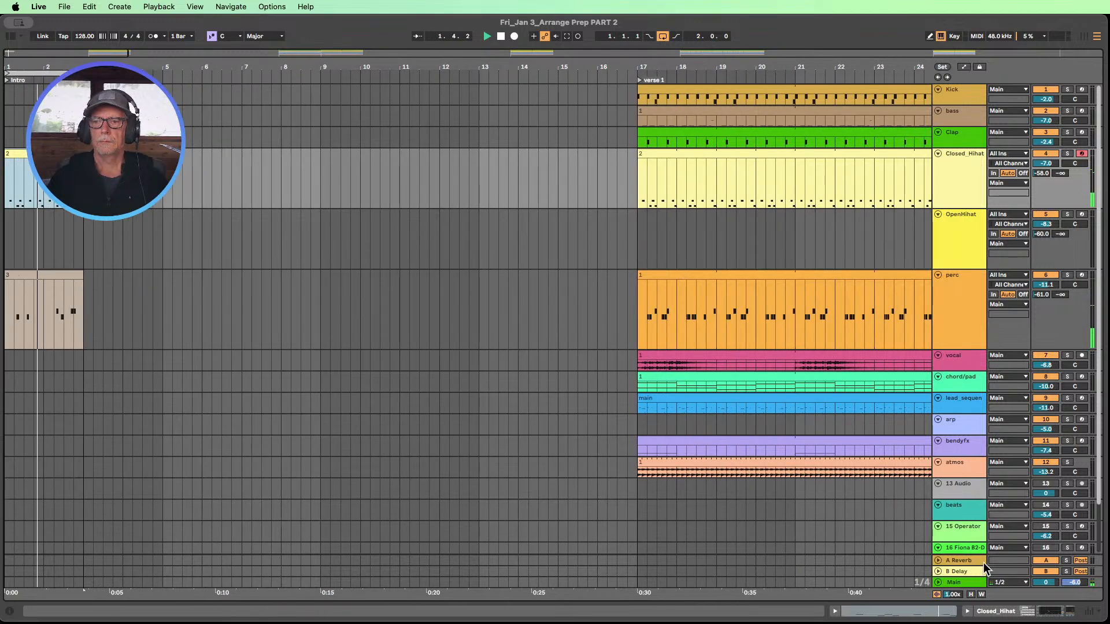
left_click(974, 595)
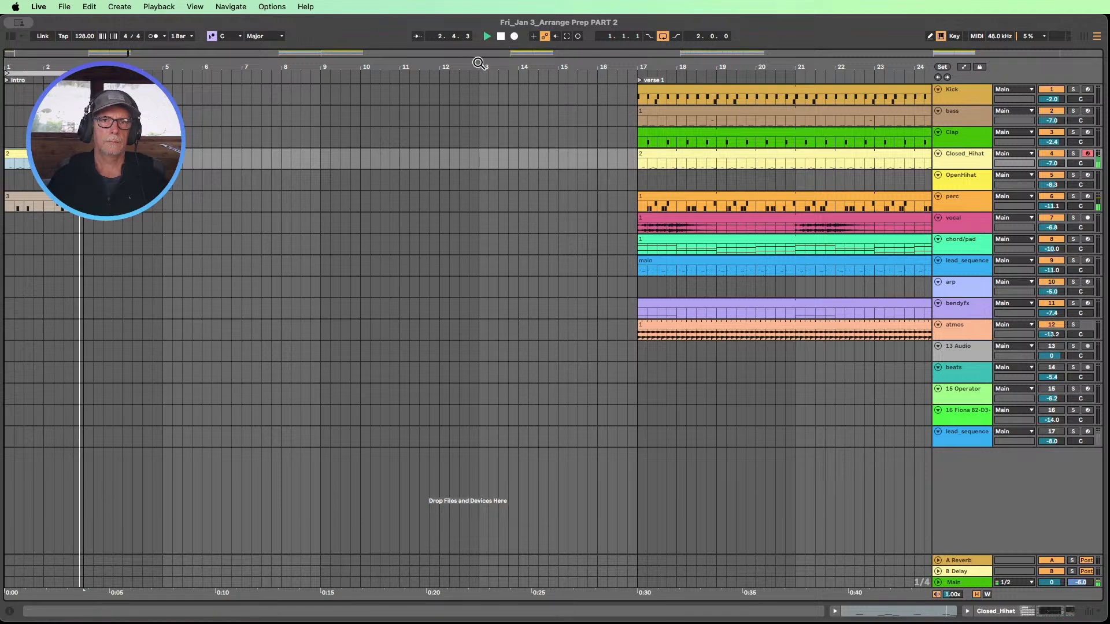
- Show the perc track's devices, make the Closed_Hihat track slightly taller and enlarge the perc track to reveal its mixer controls
left_click(44, 203)
double_click(964, 208)
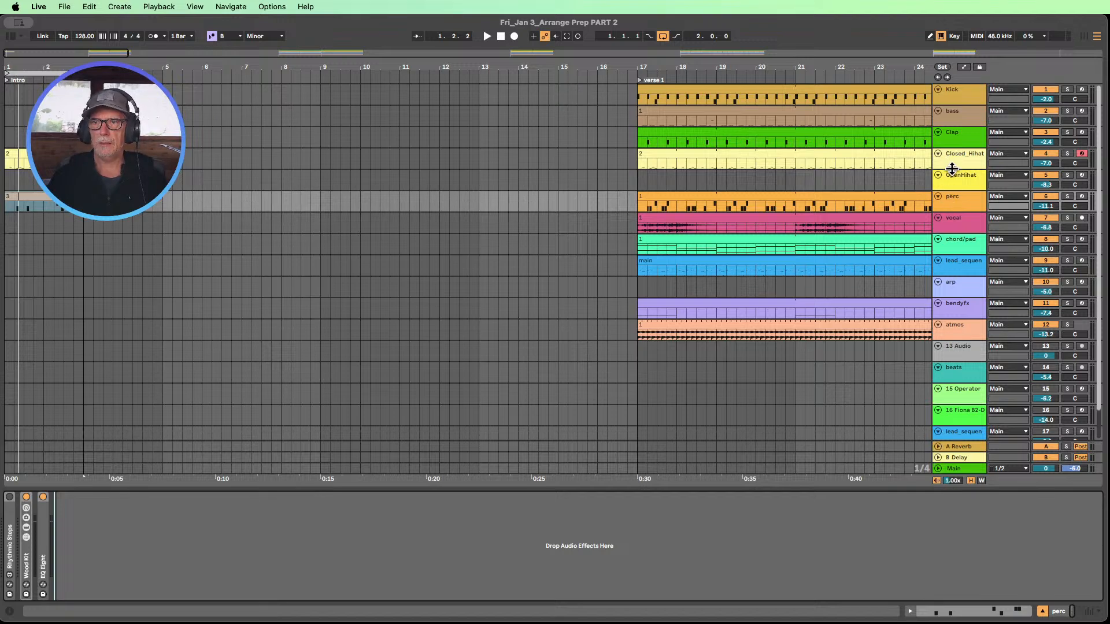
left_click_drag(952, 169, 958, 249)
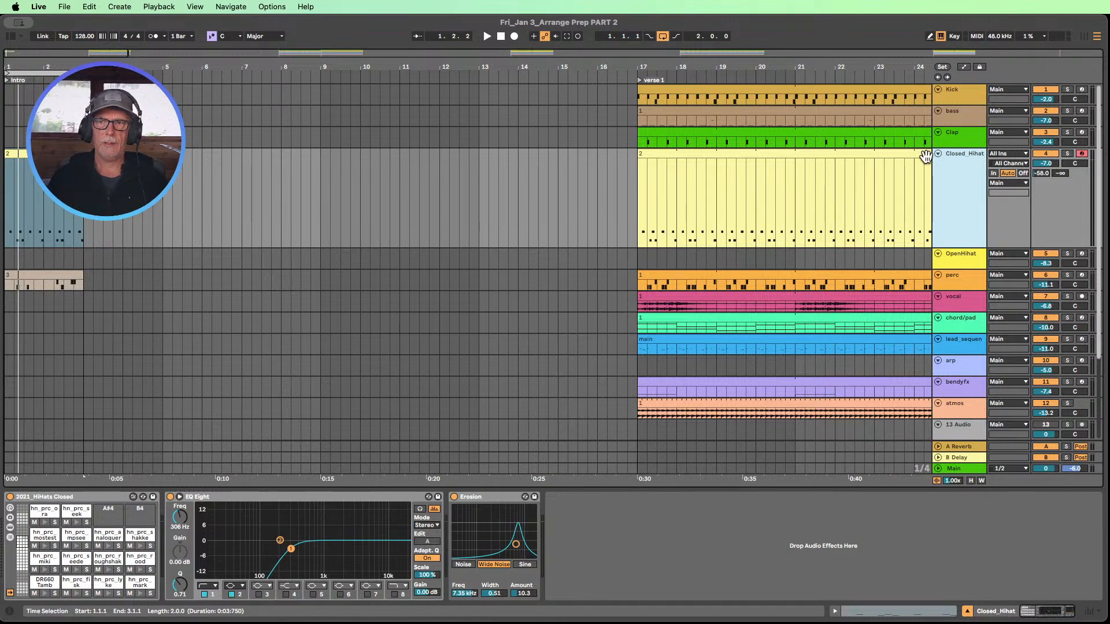
left_click_drag(958, 245, 959, 179)
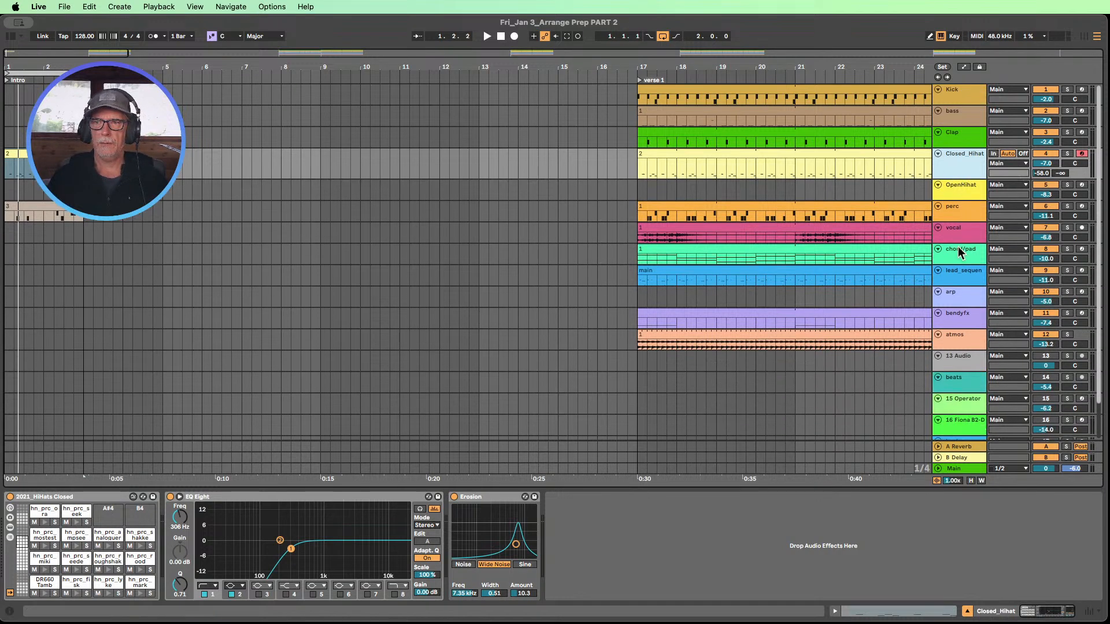
left_click_drag(953, 220, 954, 271)
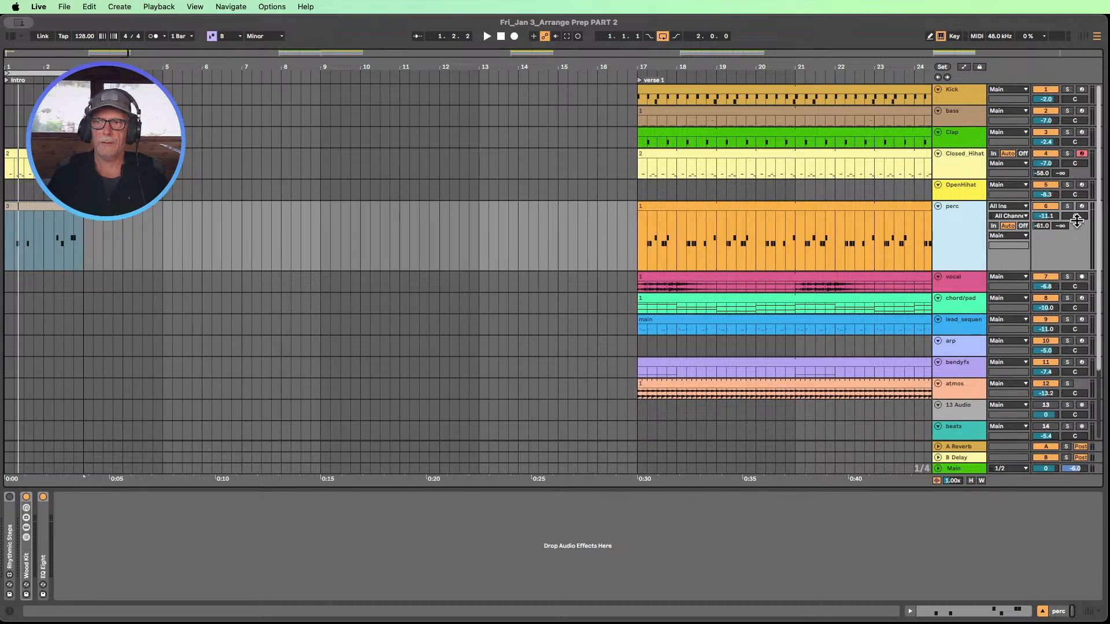
- Select the perc track's B Delay send and show the B Delay return track's Delay device
left_click(1061, 226)
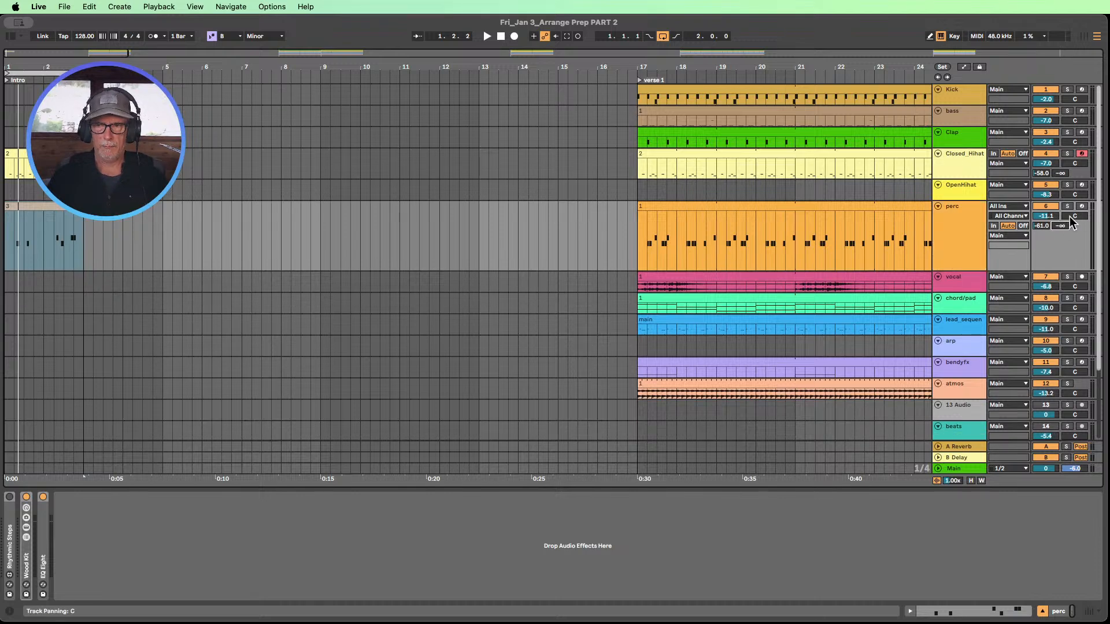
left_click(966, 457)
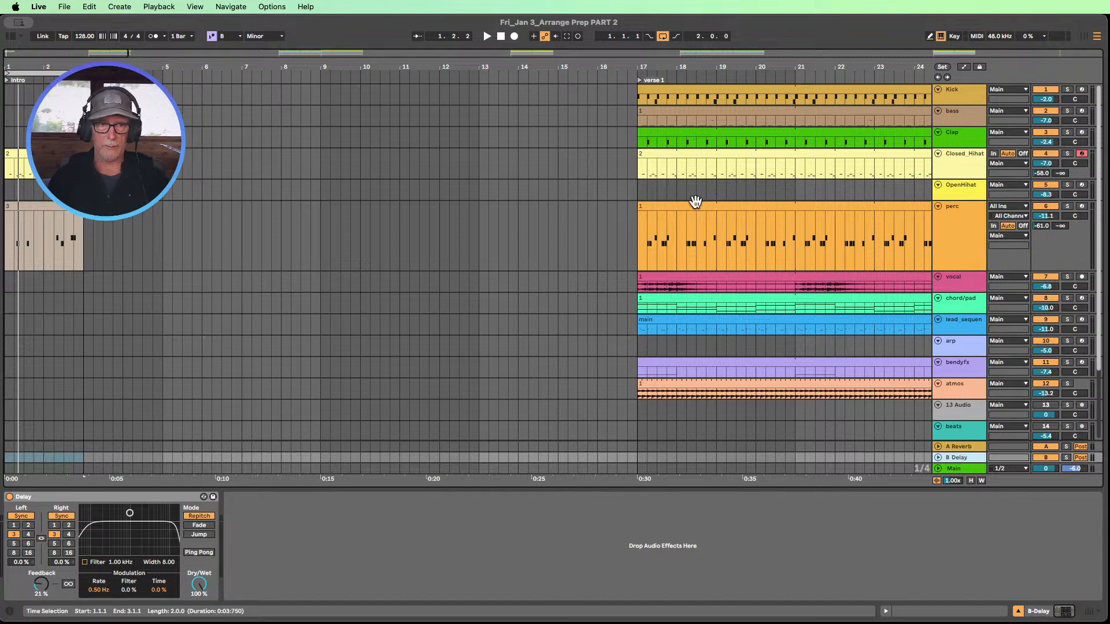
- Show automation and draw 0.0 dB peaks in the perc B-Delay send, over bar 1's second half and briefly at 2.4, while the intro loop plays
left_click_drag(20, 68, 20, 93)
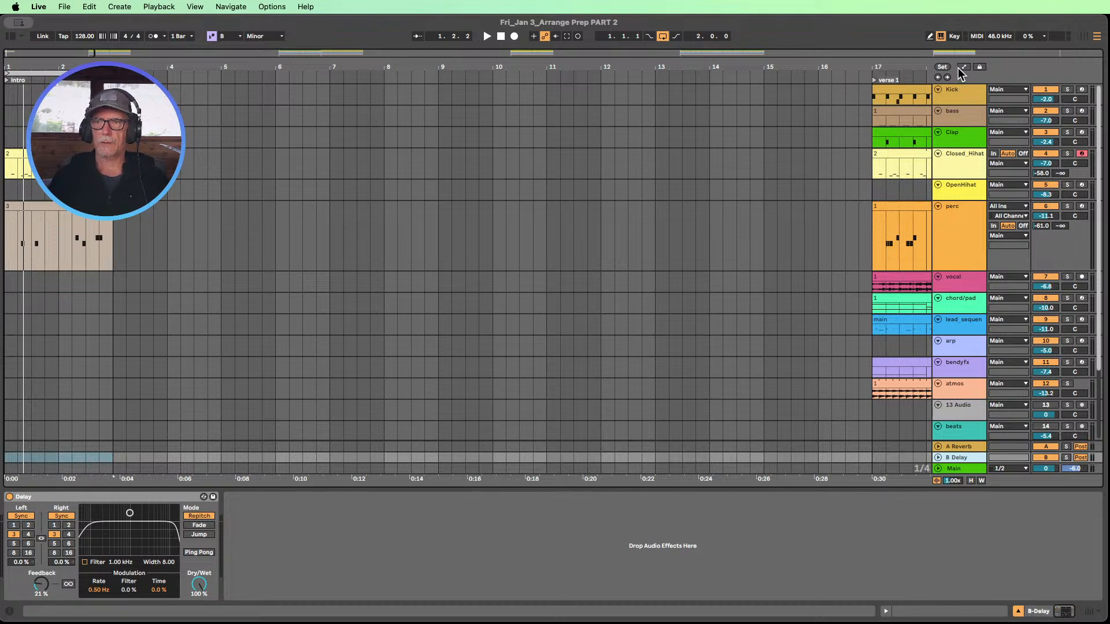
left_click(964, 67)
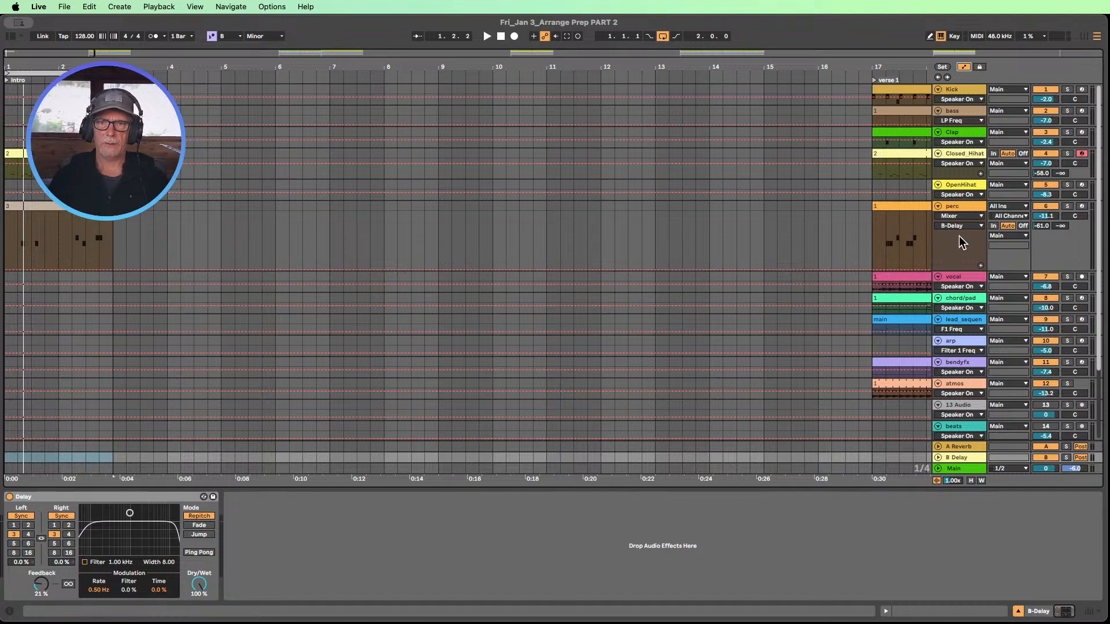
key("b")
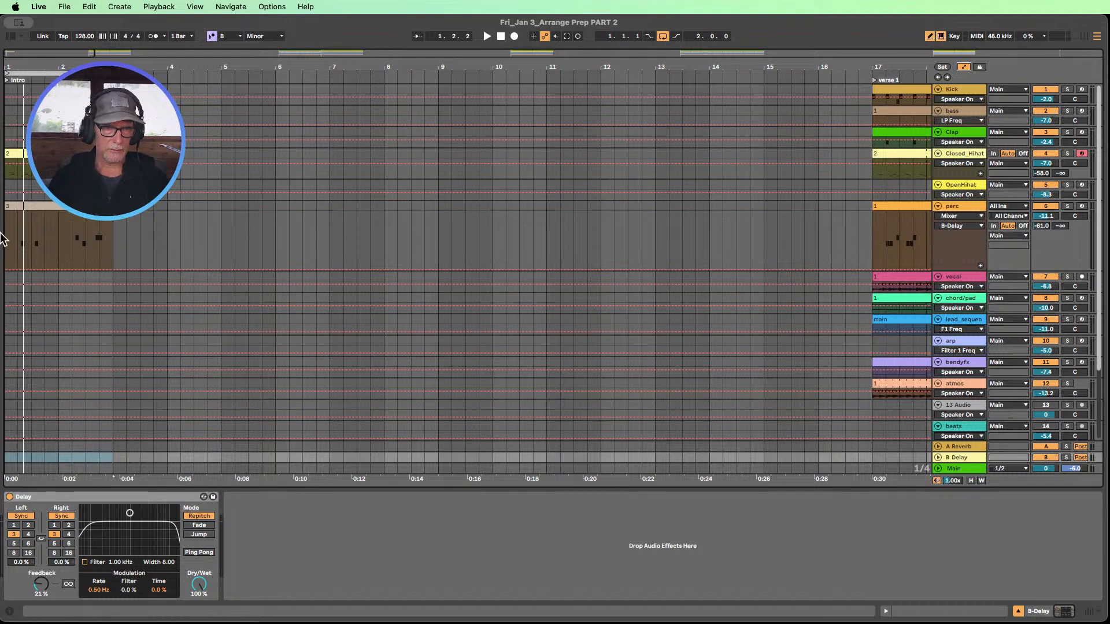
mouse_move(22, 65)
left_mouse_down()
mouse_move(114, 252)
mouse_move(107, 223)
mouse_move(167, 195)
left_mouse_up()
left_click(487, 37)
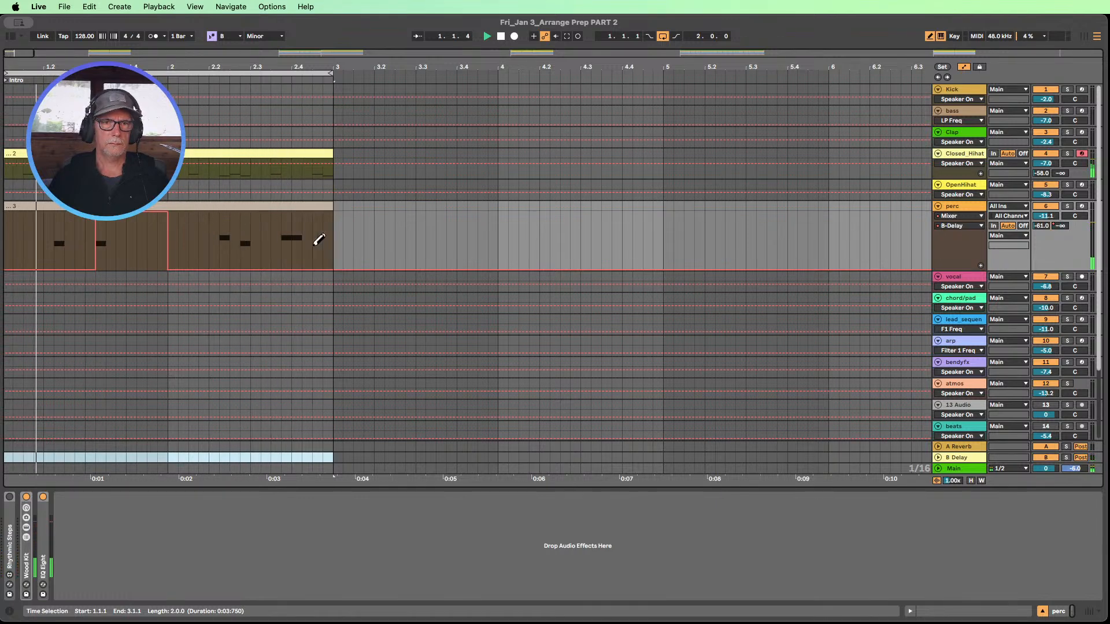
mouse_move(297, 247)
left_mouse_down()
mouse_move(302, 207)
mouse_move(338, 213)
left_mouse_up()
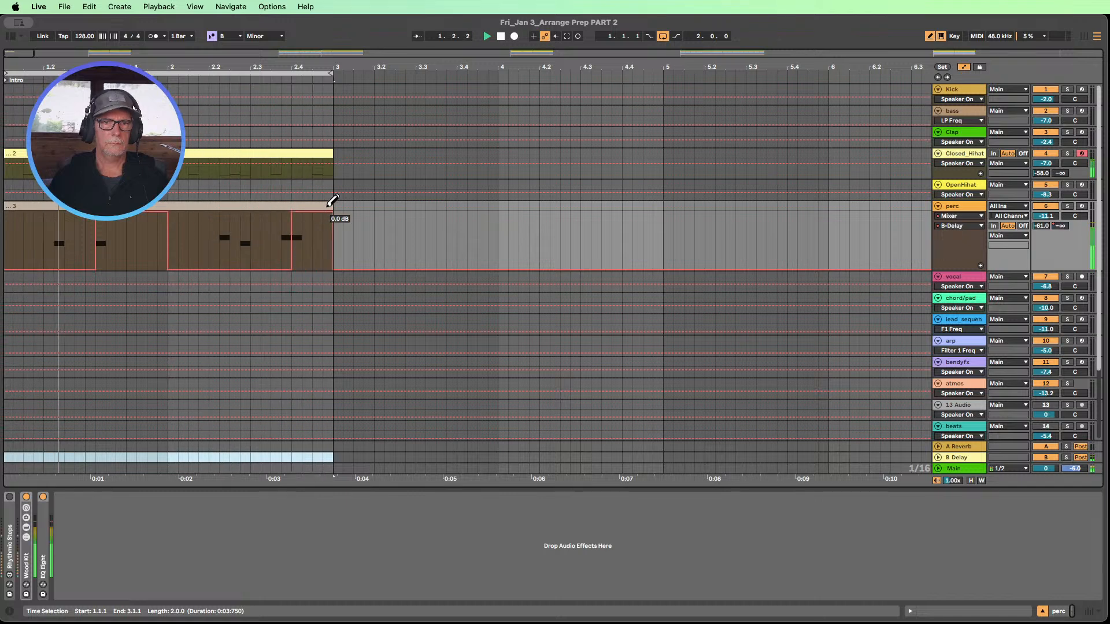
left_click_drag(333, 200, 326, 279)
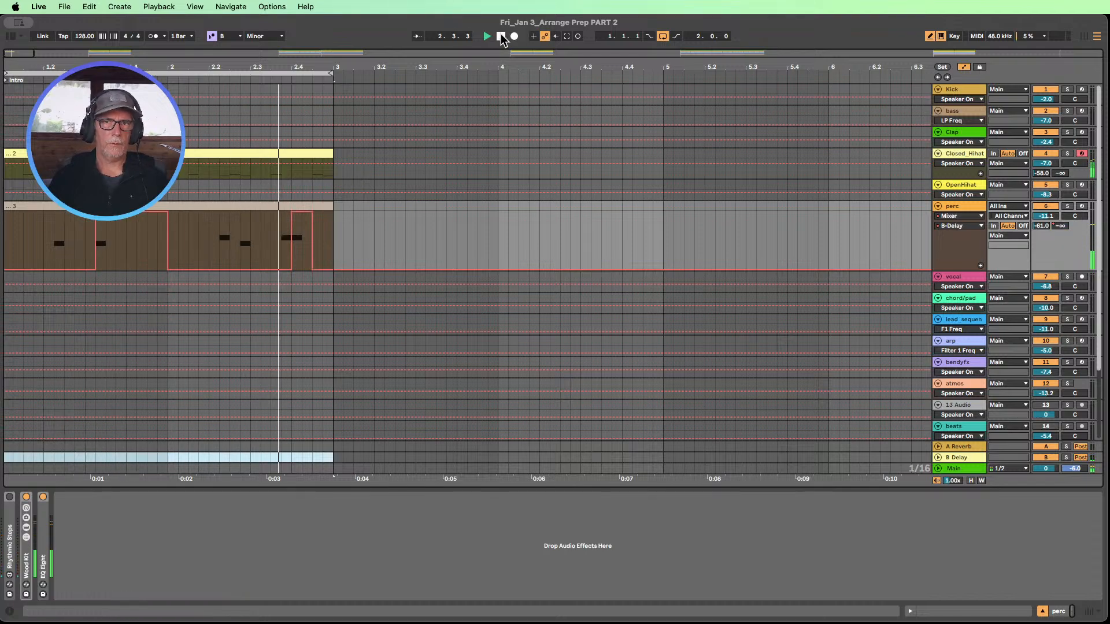
- Open the intro's two-bar perc clip, duplicate it to bar 3 and select the copy for note editing
double_click(183, 207)
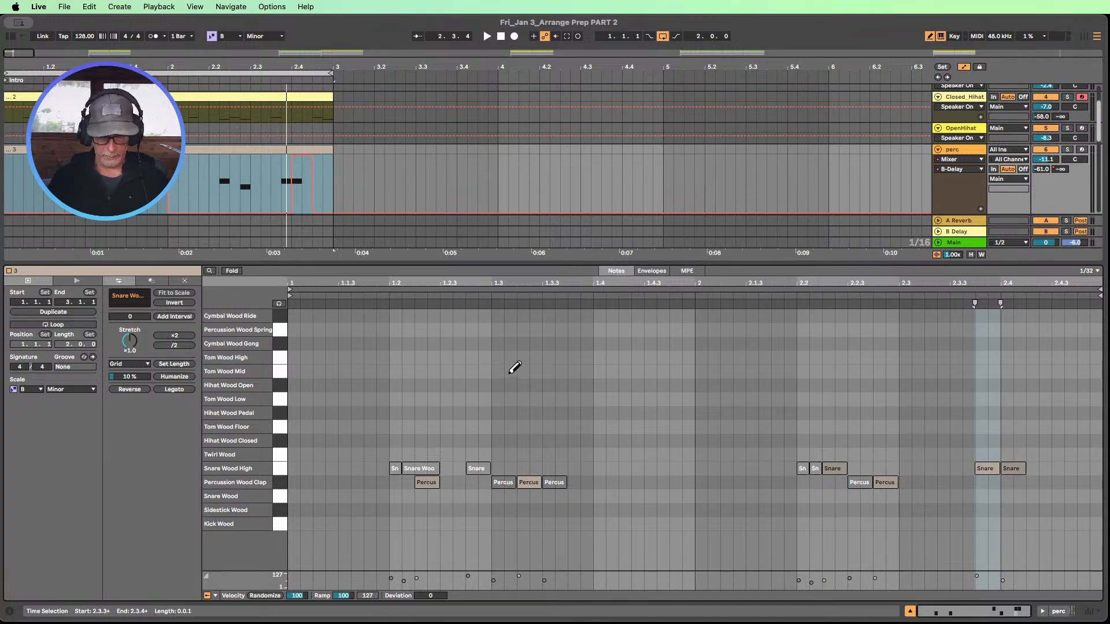
key("b")
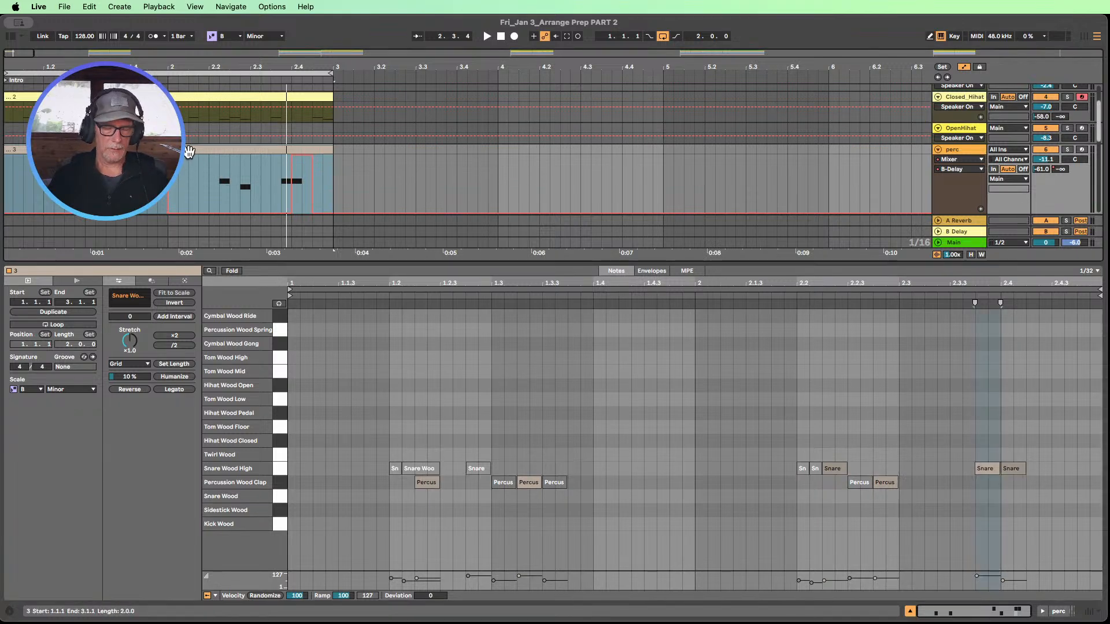
key("super+d")
left_click(389, 176)
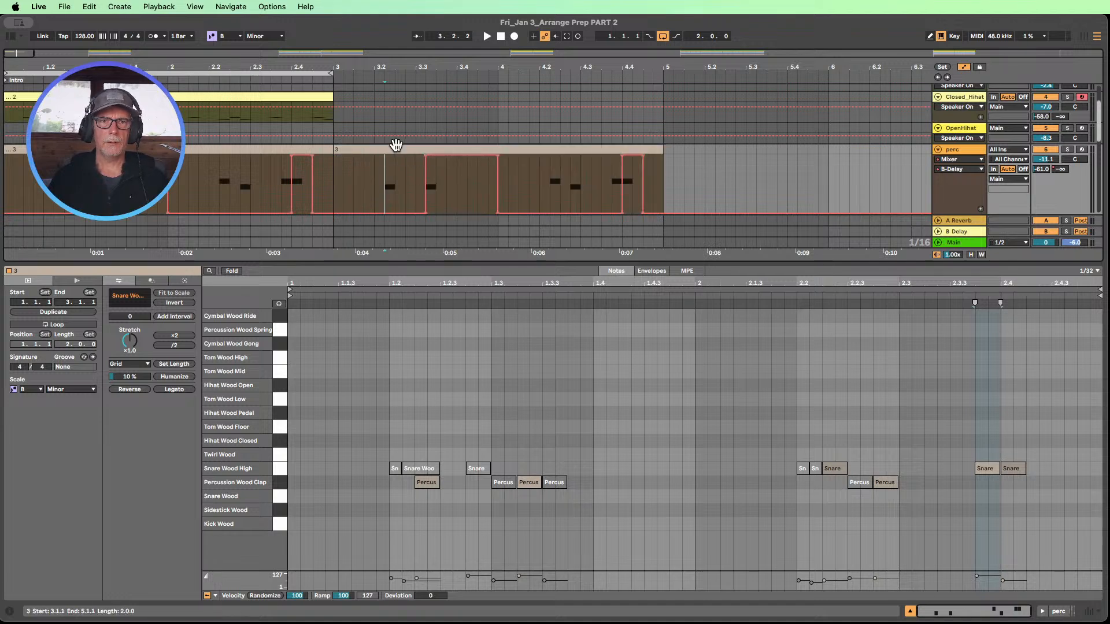
left_click(394, 149)
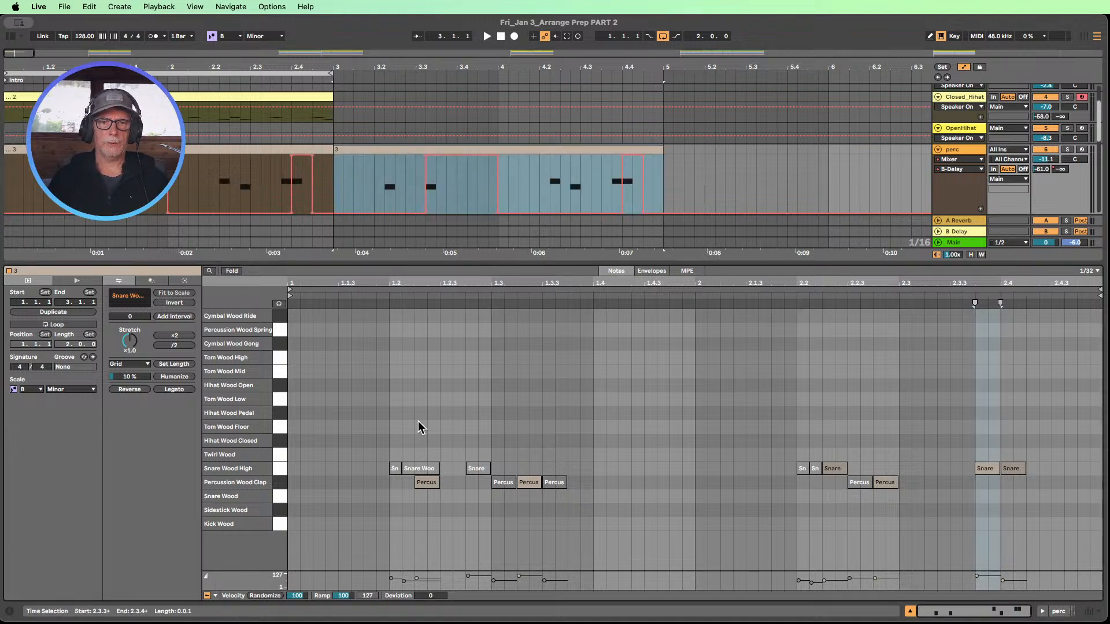
- In the copied perc clip, deactivate the note group at 1.2 and the last two Snare Wood High notes, keeping the 2.2 group's activation unchanged
left_click_drag(462, 525, 395, 399)
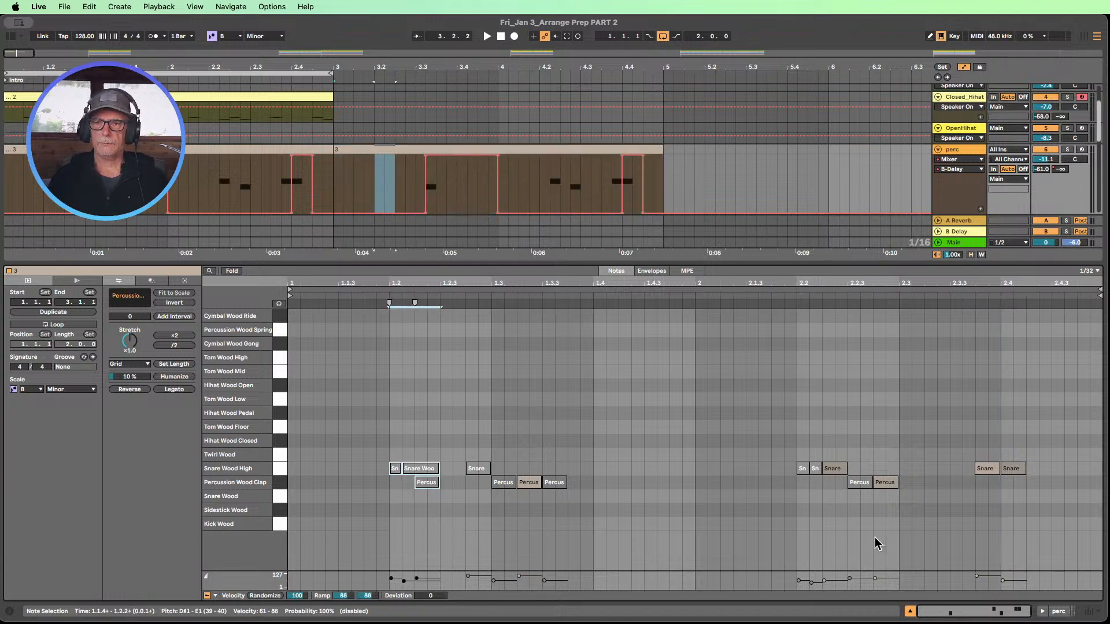
left_click_drag(910, 531, 819, 418)
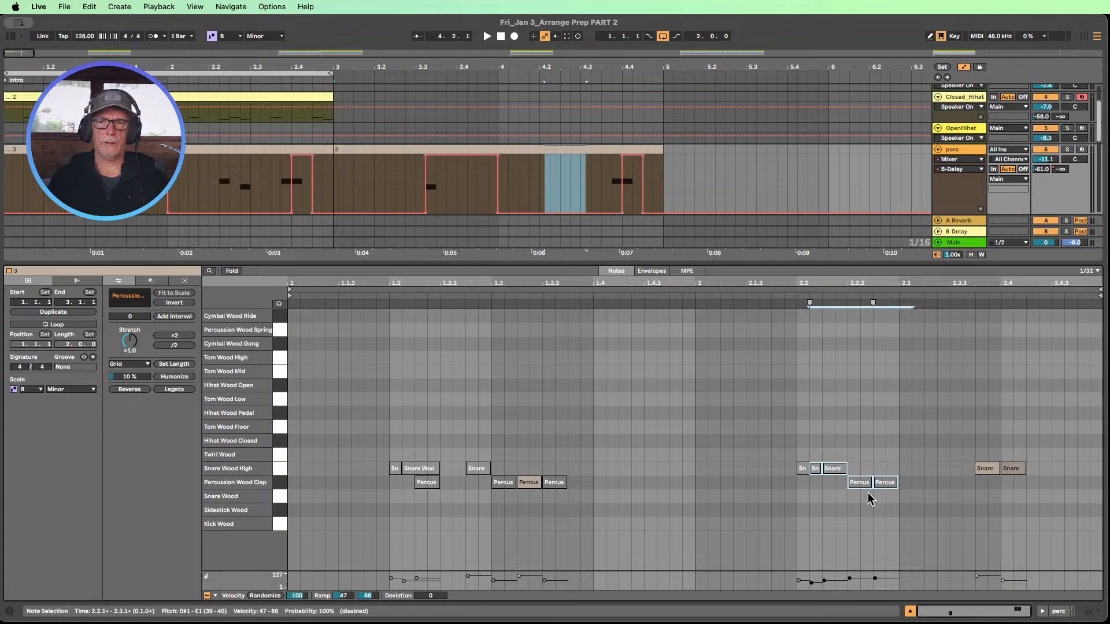
key("0")
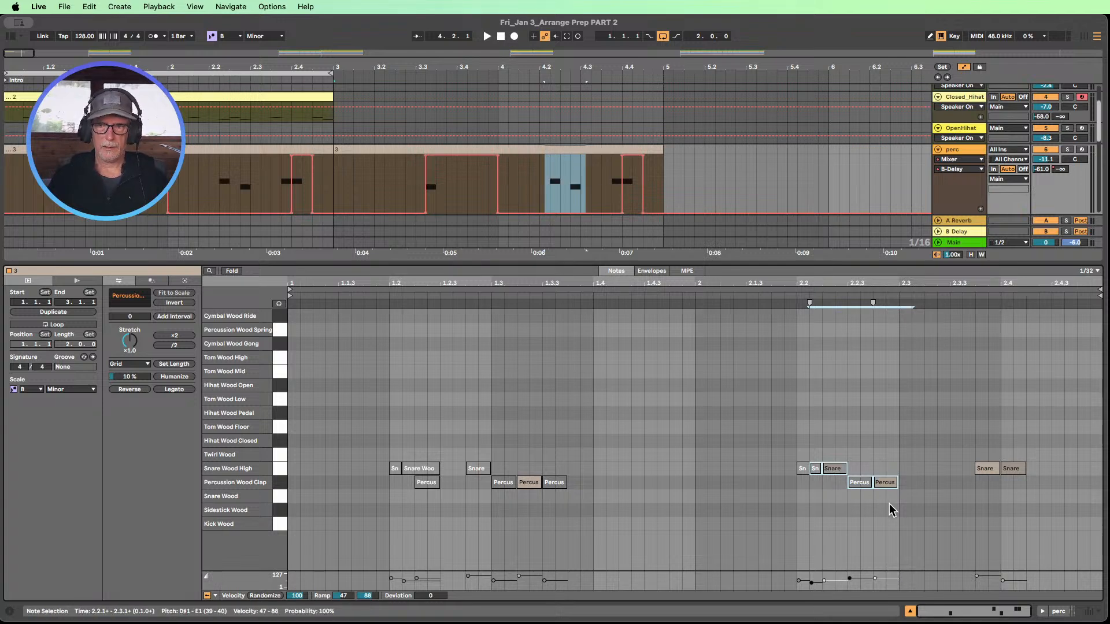
left_click_drag(1066, 493, 956, 427)
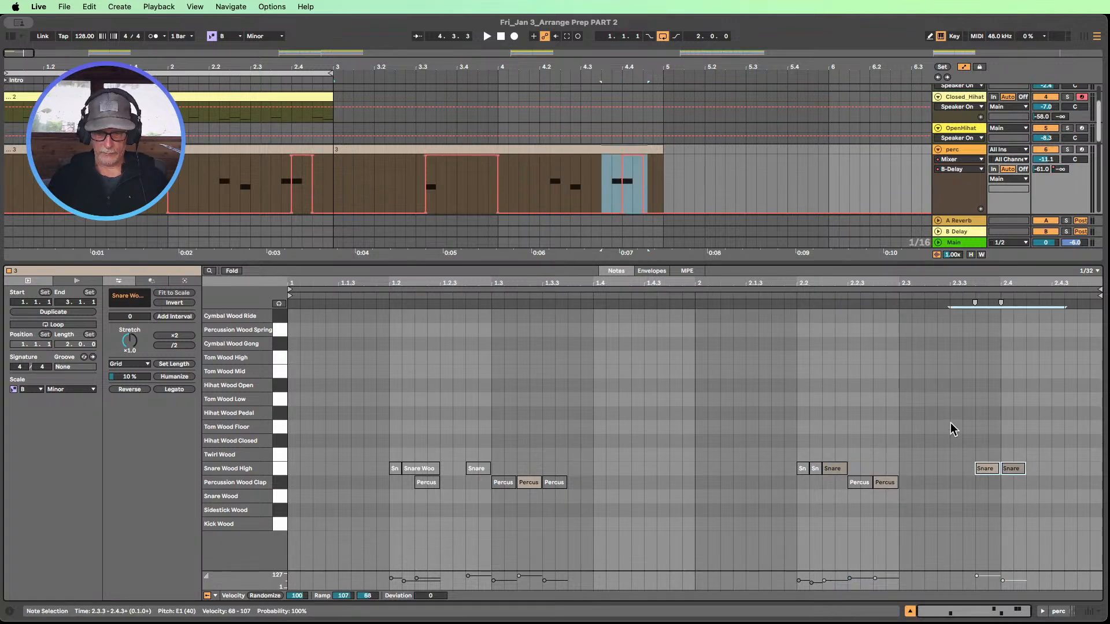
key("0")
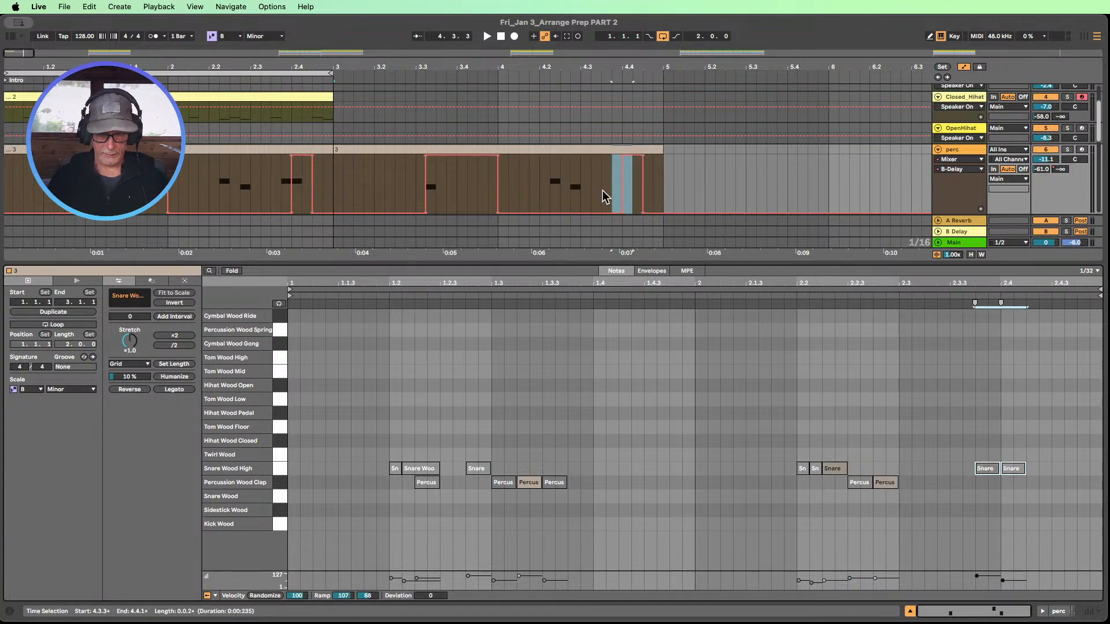
- Redraw the perc B-Delay send in bar 4 with a 0.0 dB peak over the notes at 4.2, clearing the peak at 4.4
key("b")
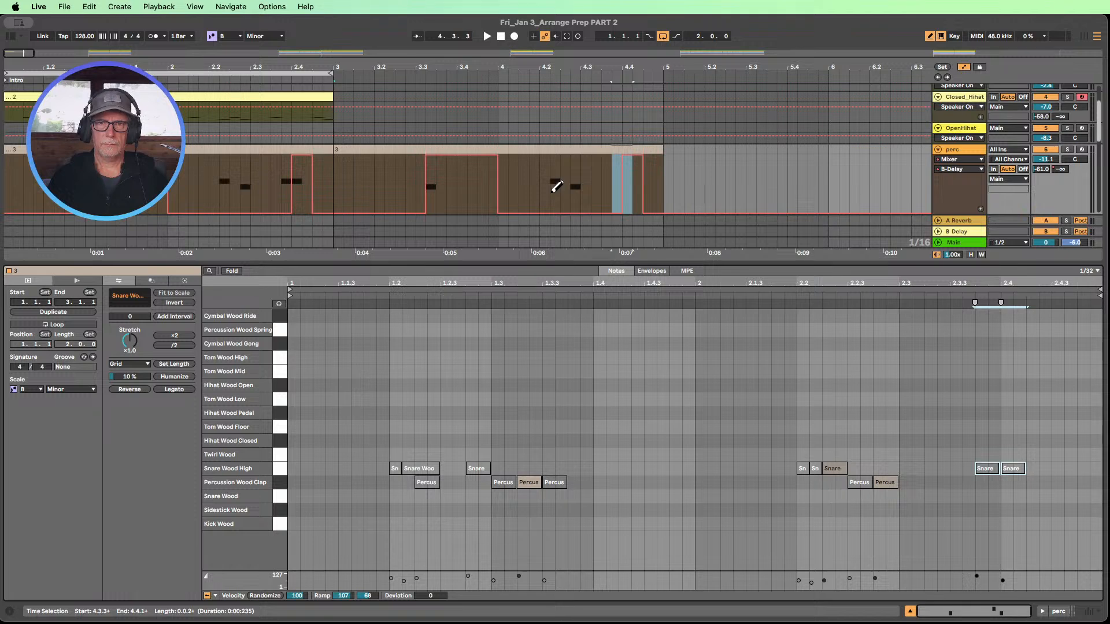
mouse_move(556, 186)
left_mouse_down()
mouse_move(550, 153)
mouse_move(613, 137)
left_mouse_up()
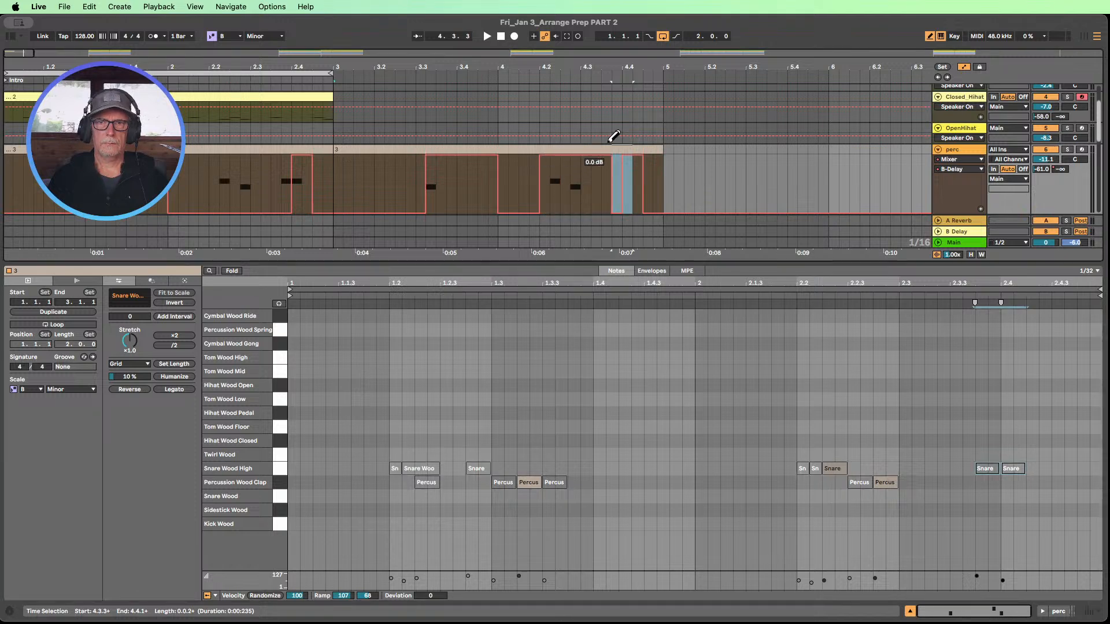
left_click_drag(628, 225, 694, 215)
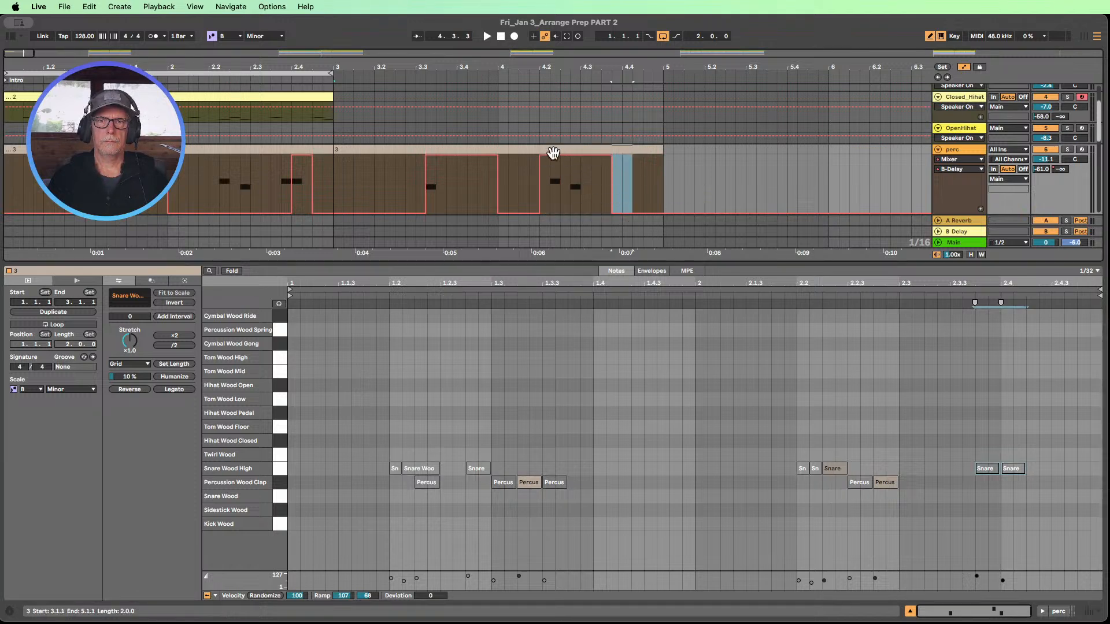
left_click_drag(550, 154, 547, 226)
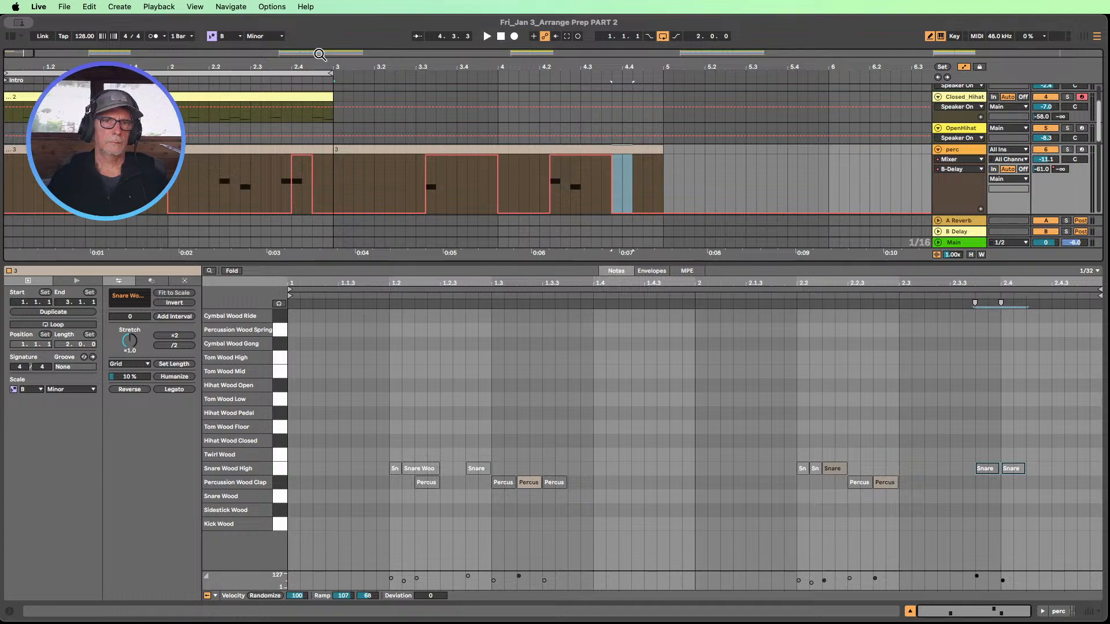
- Extend the intro's Closed_Hihat clip and the loop to four bars and play them with both perc clips
left_click_drag(333, 100, 655, 100)
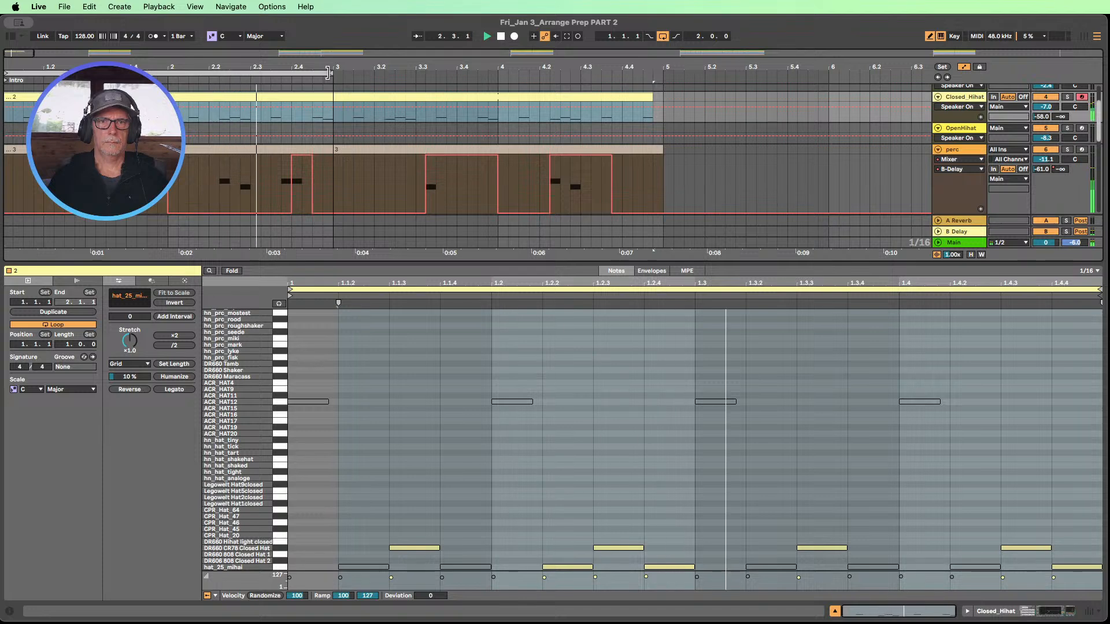
left_click_drag(330, 74, 659, 99)
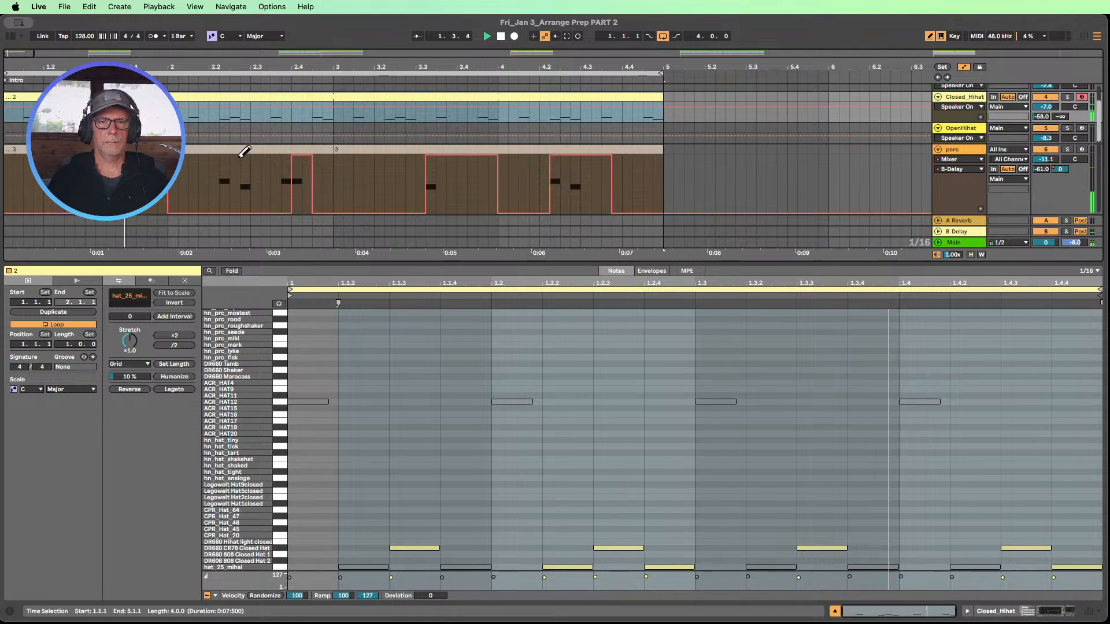
left_click_drag(359, 67, 363, 50)
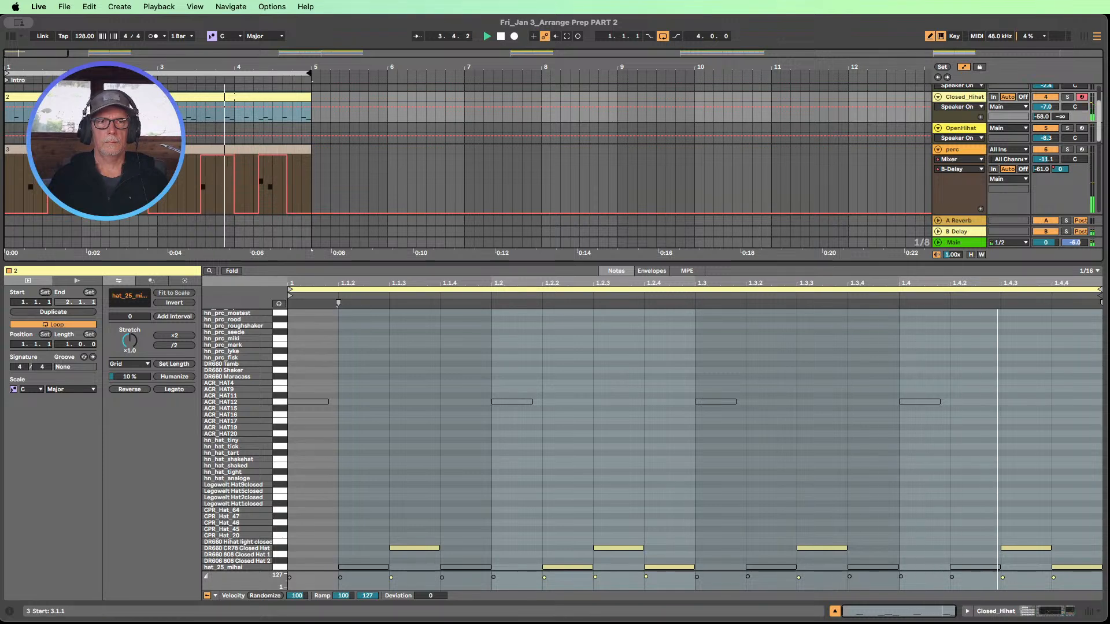
- Listen to the second perc variation by looping only bars 3 and 4, and stop playback
left_click(107, 149)
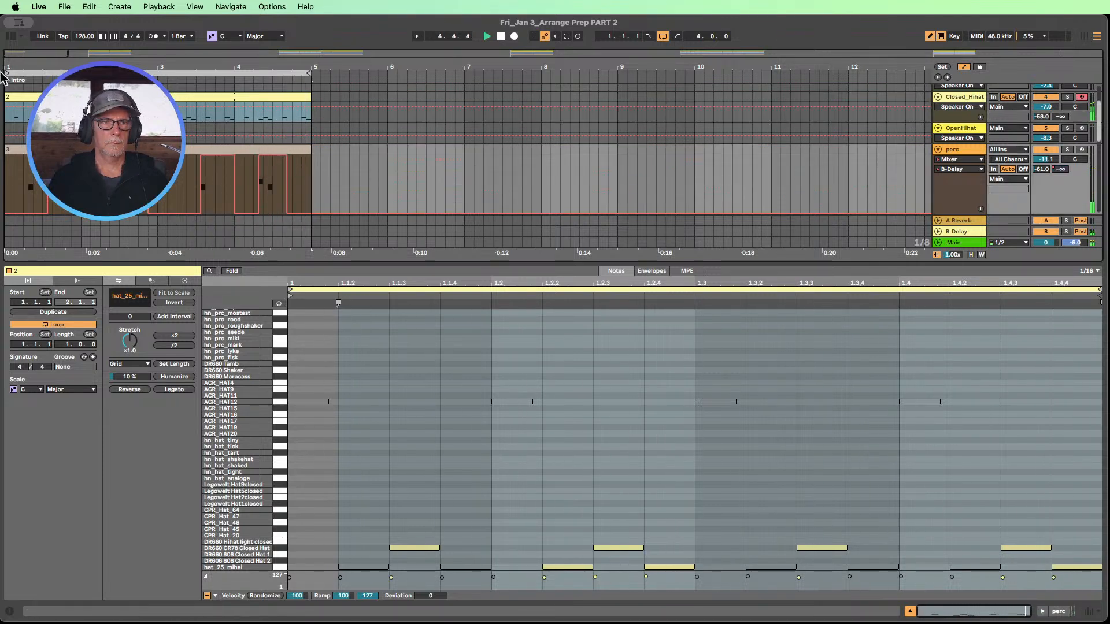
left_click_drag(7, 72, 159, 74)
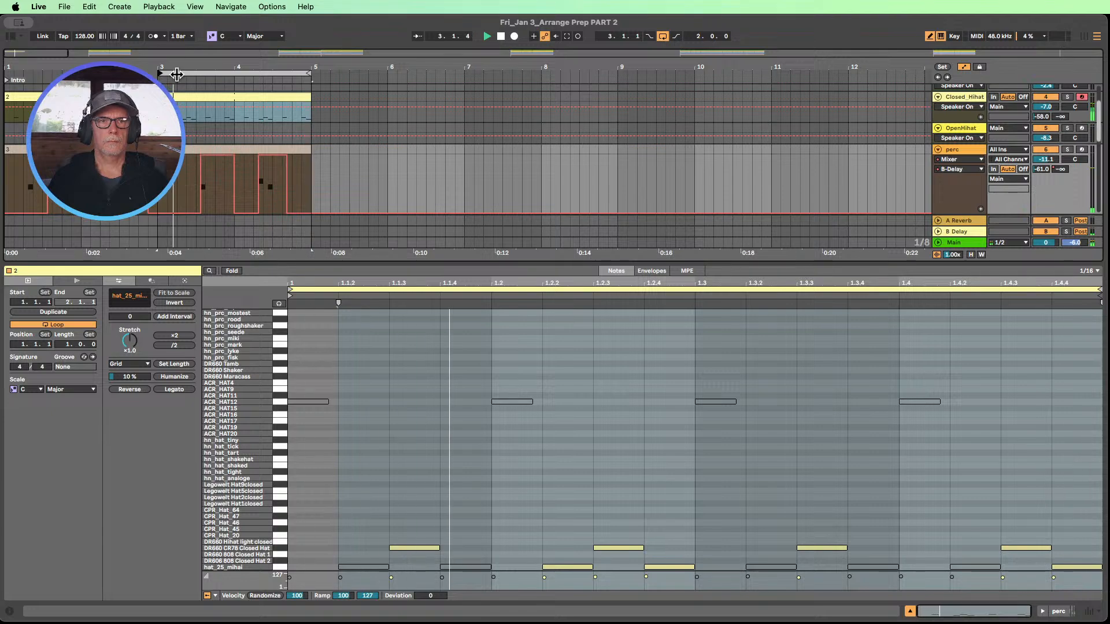
left_click(500, 36)
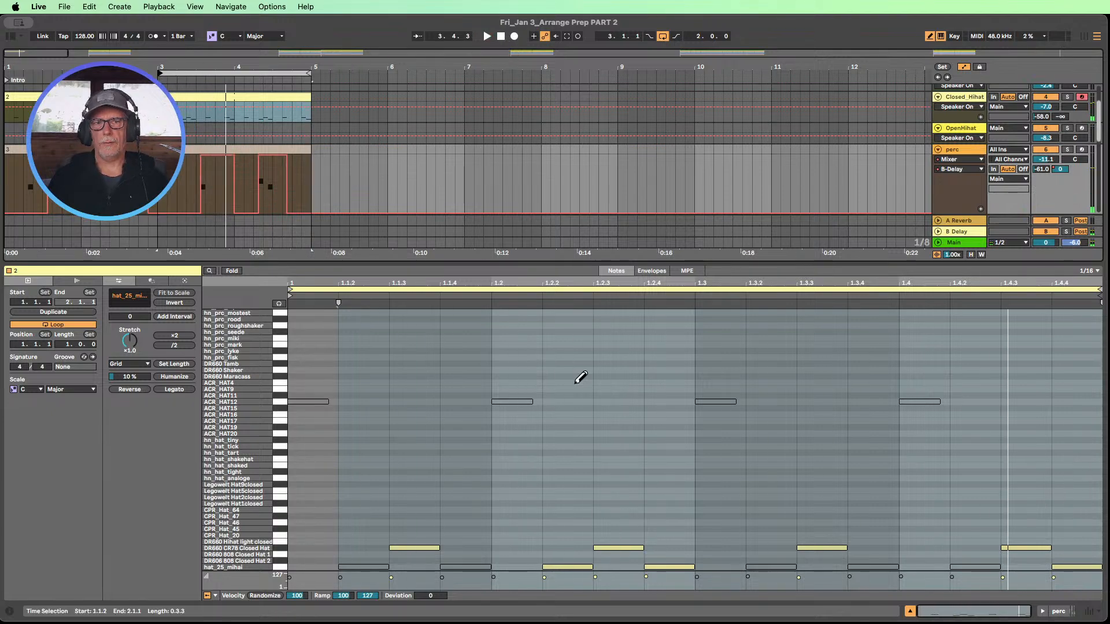
- Hide the clip detail view and move the first two-bar perc clip from bar 1 to bar 15, just before verse 1
left_click(910, 612)
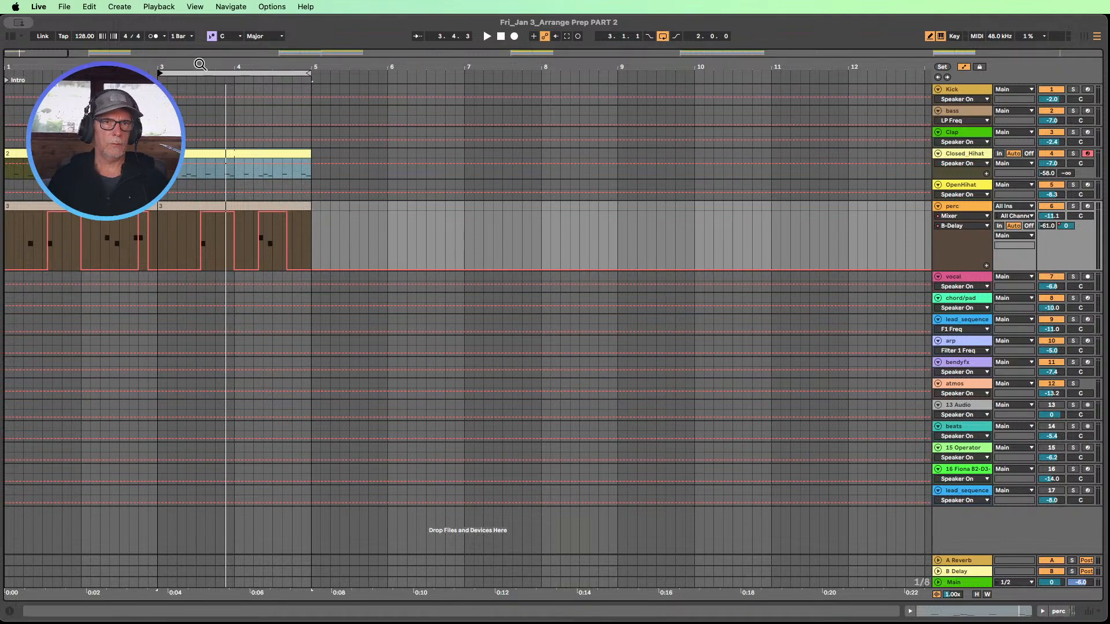
left_click_drag(199, 64, 200, 35)
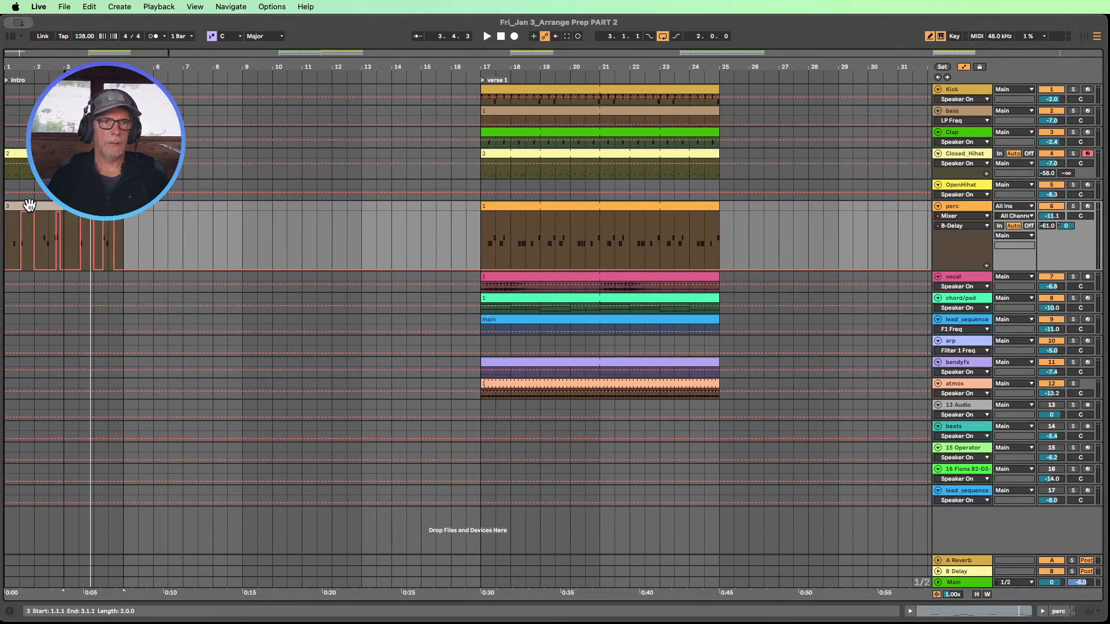
left_click(29, 204)
left_click_drag(28, 206, 445, 222)
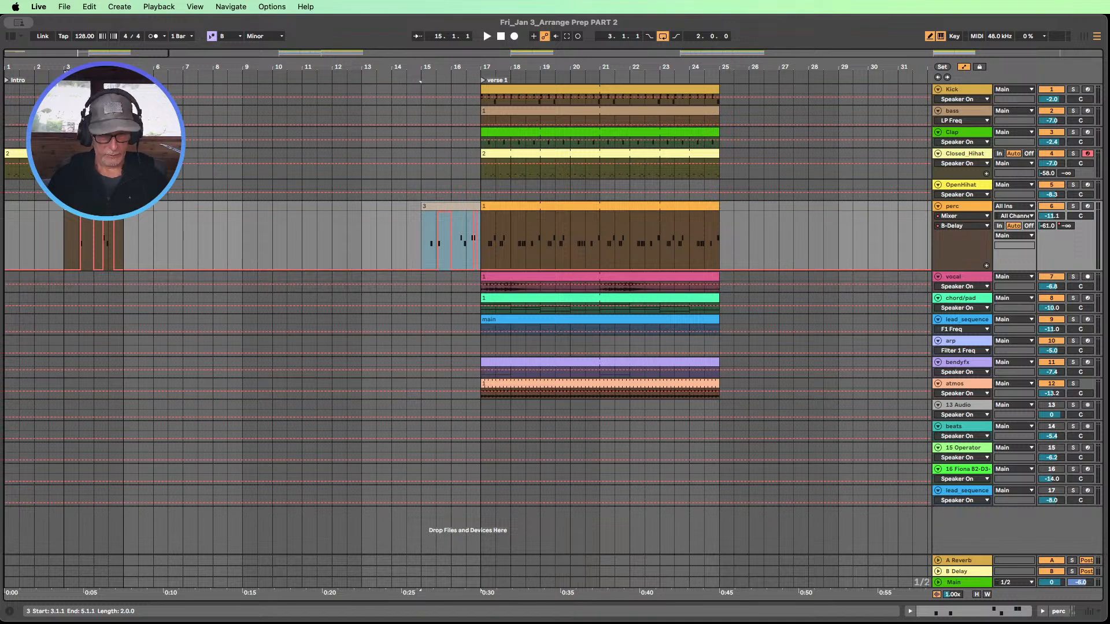
- Move the remaining perc clip from bar 3 to bar 1, duplicate it to bar 3 and set the loop to bars 1 through 4
left_click_drag(82, 208, 24, 207)
key("super+d")
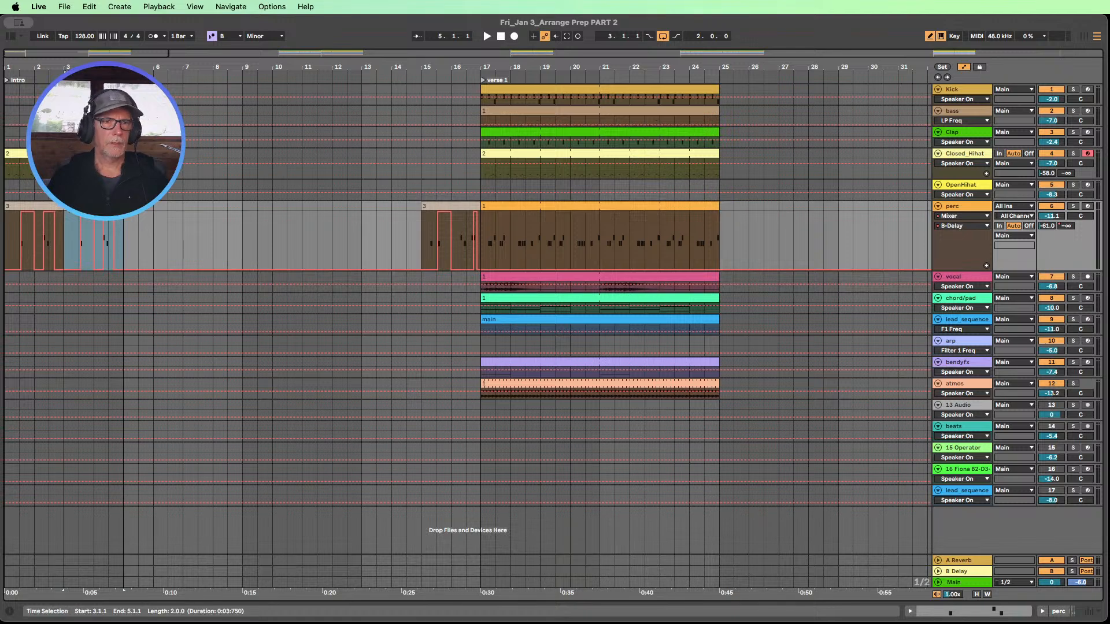
left_click_drag(65, 72, 2, 71)
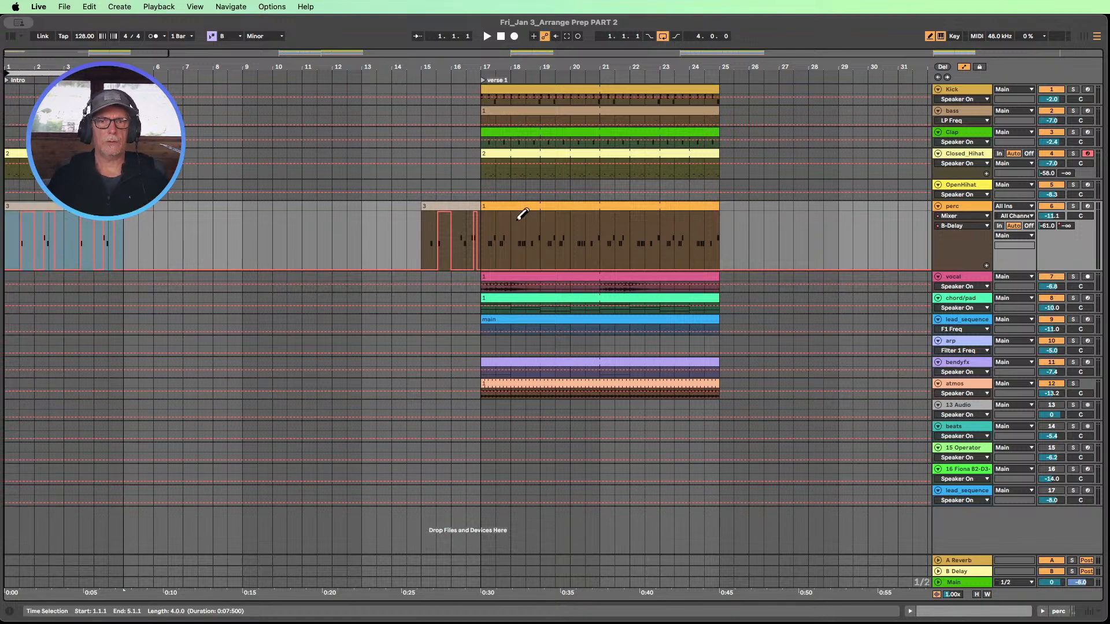
- Turn off Draw Mode, select verse 1's perc clip and look over the arrangement from the intro to verse 2
key("b")
left_click(513, 208)
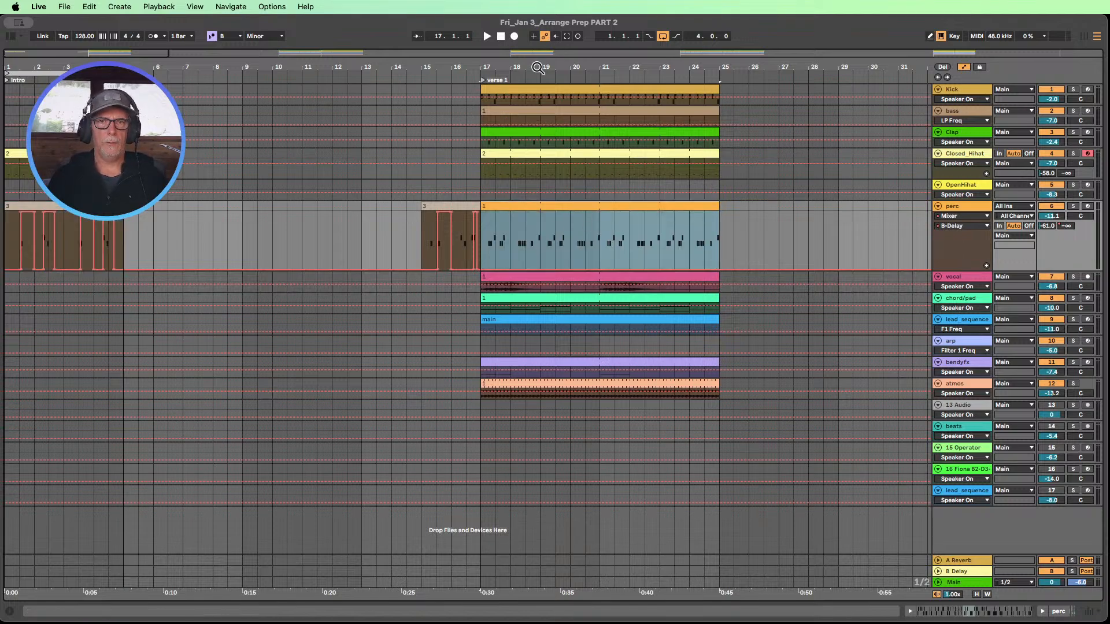
left_click_drag(537, 68, 630, 43)
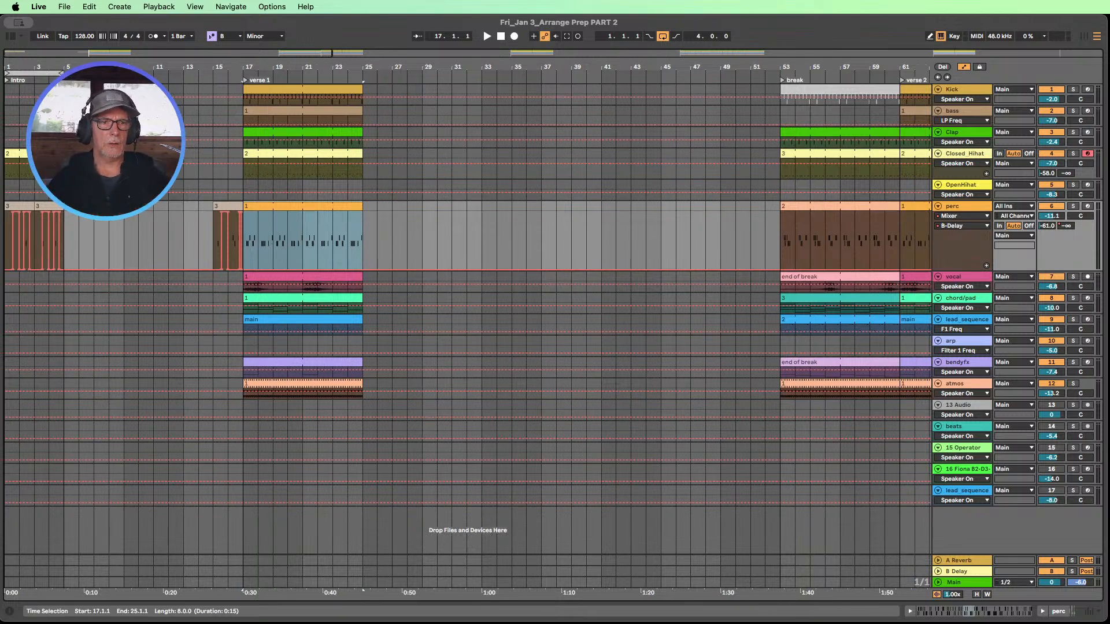
left_click_drag(8, 66, 13, 91)
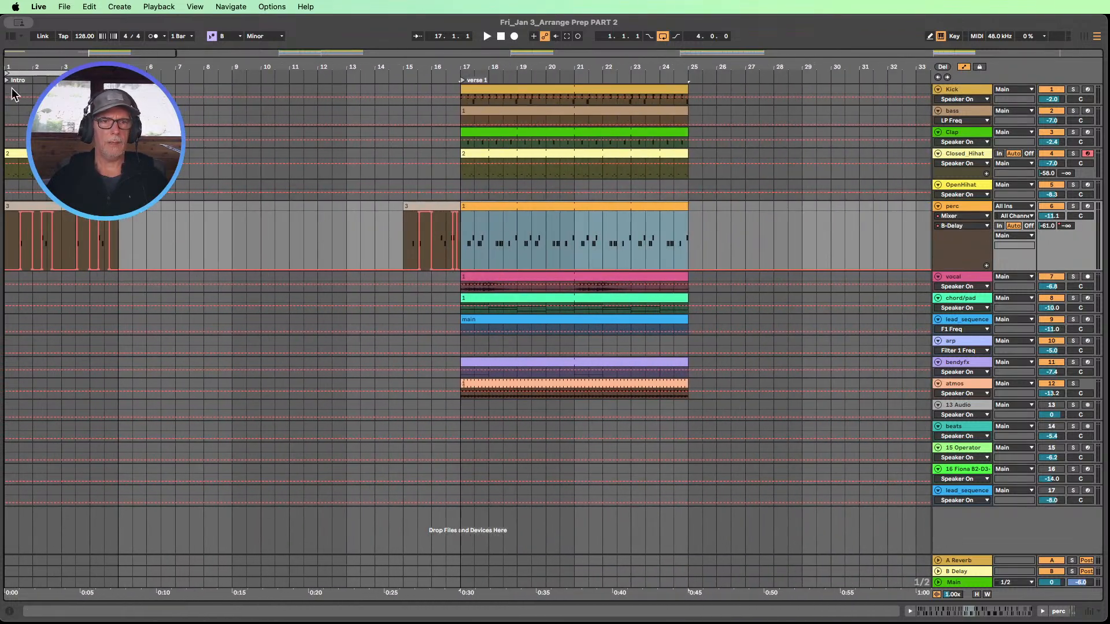
- Recolor the two-bar perc clip at bar 15 pale khaki and rename it 4
left_click(428, 206)
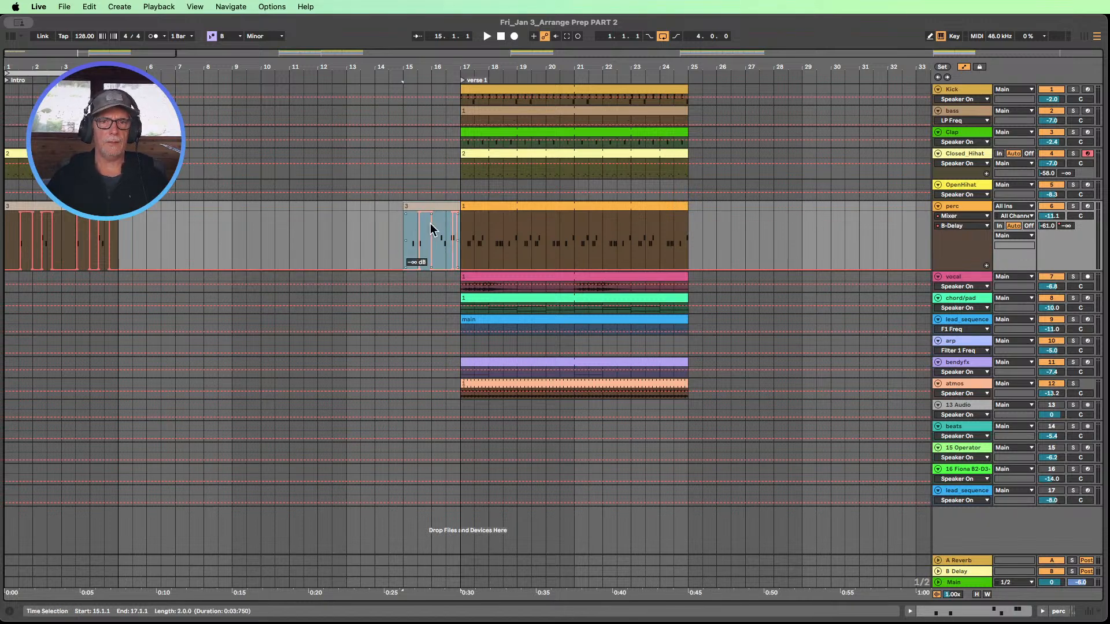
right_click(424, 210)
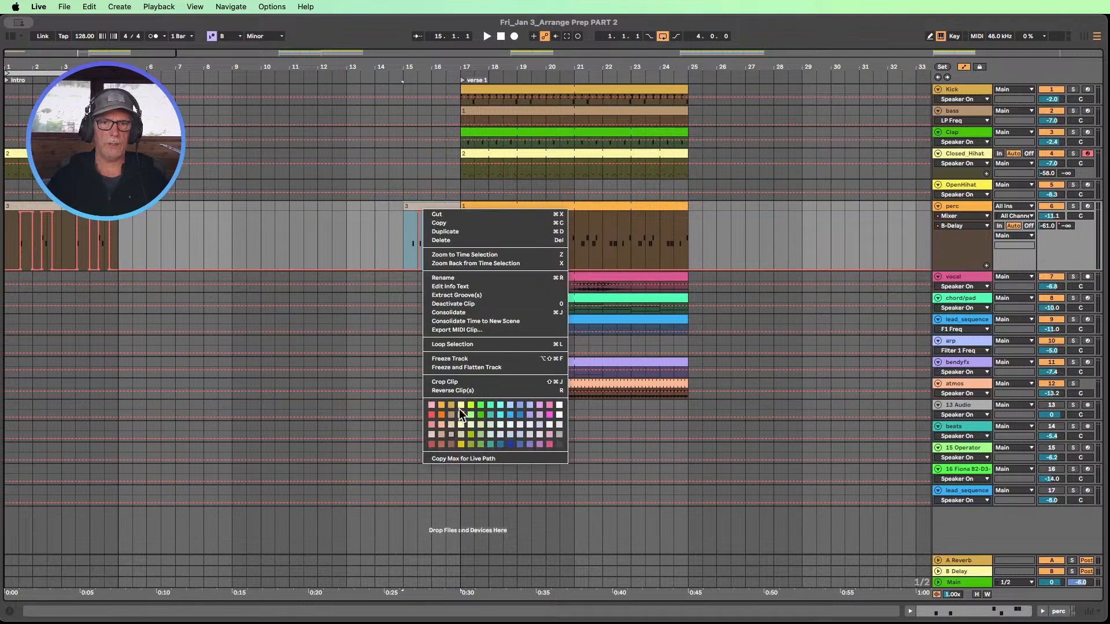
left_click(460, 434)
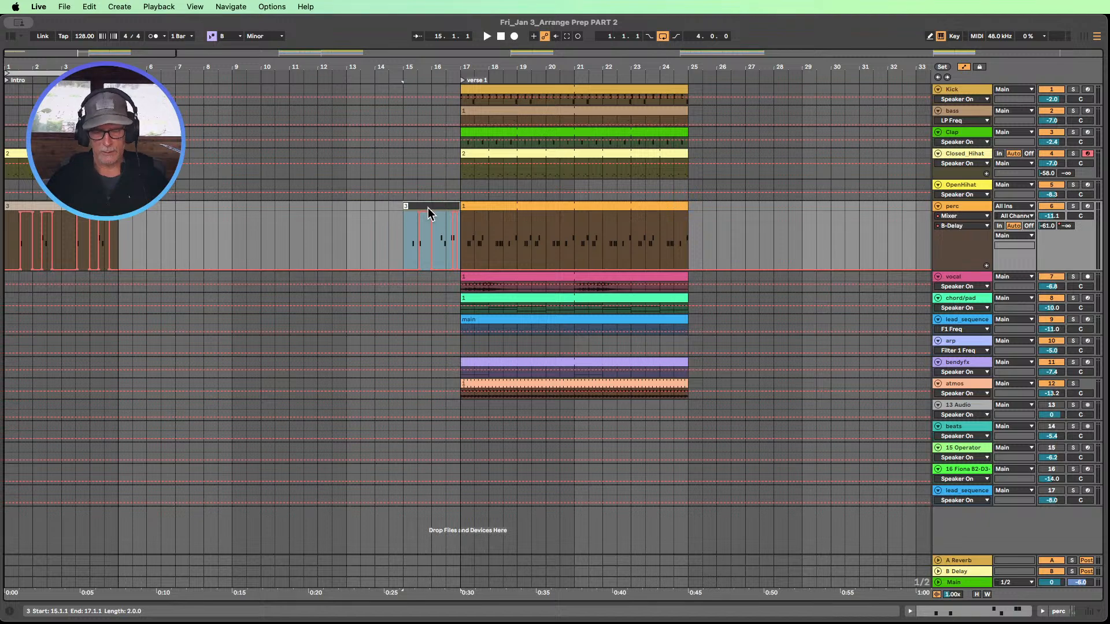
left_click(331, 249)
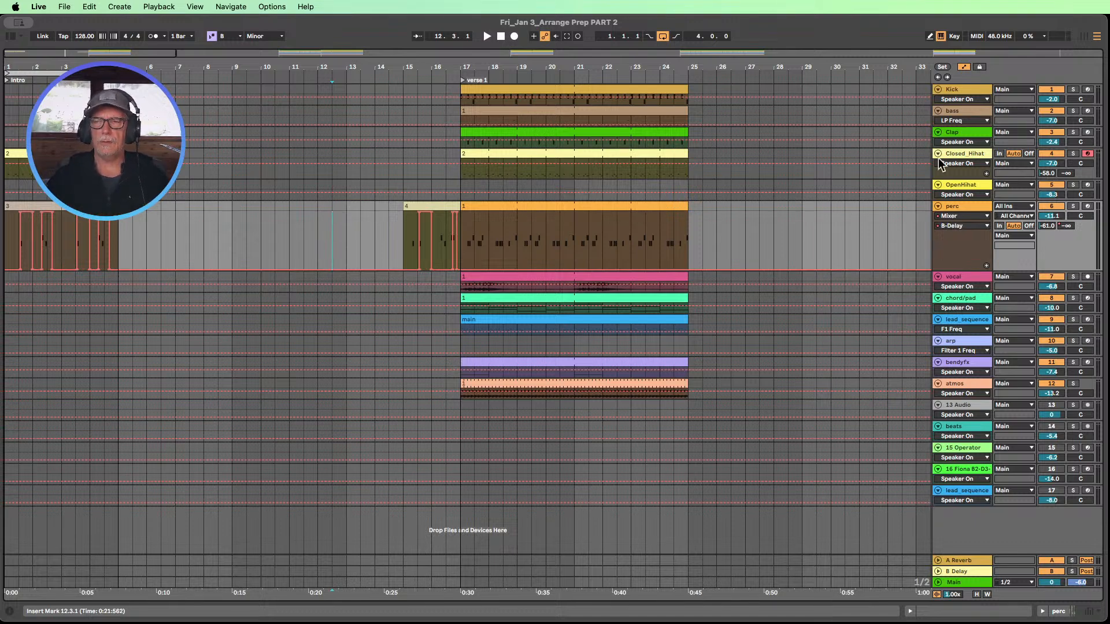
- Check the clip variations in Session View, return to the arrangement and listen briefly to verse 1 from its perc clip
left_click(1084, 36)
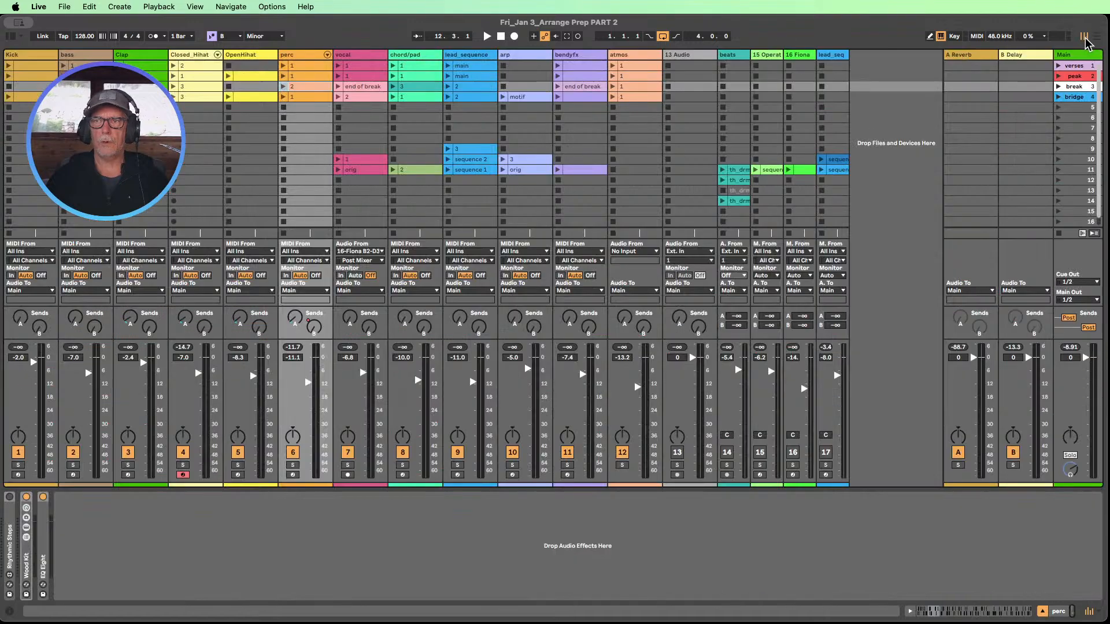
left_click(1099, 37)
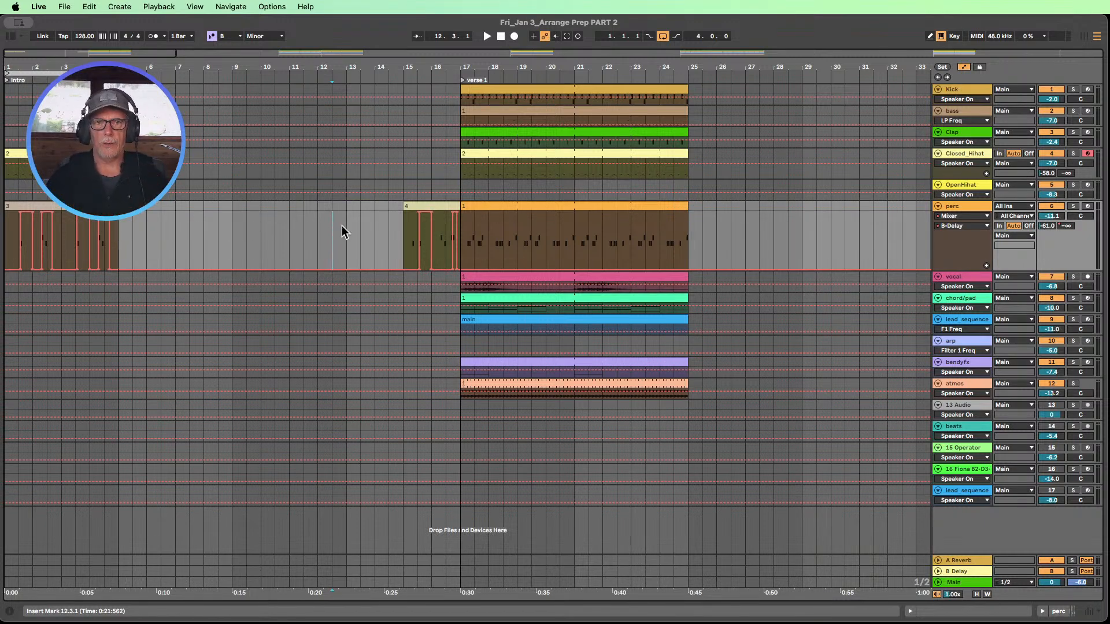
left_click(529, 207)
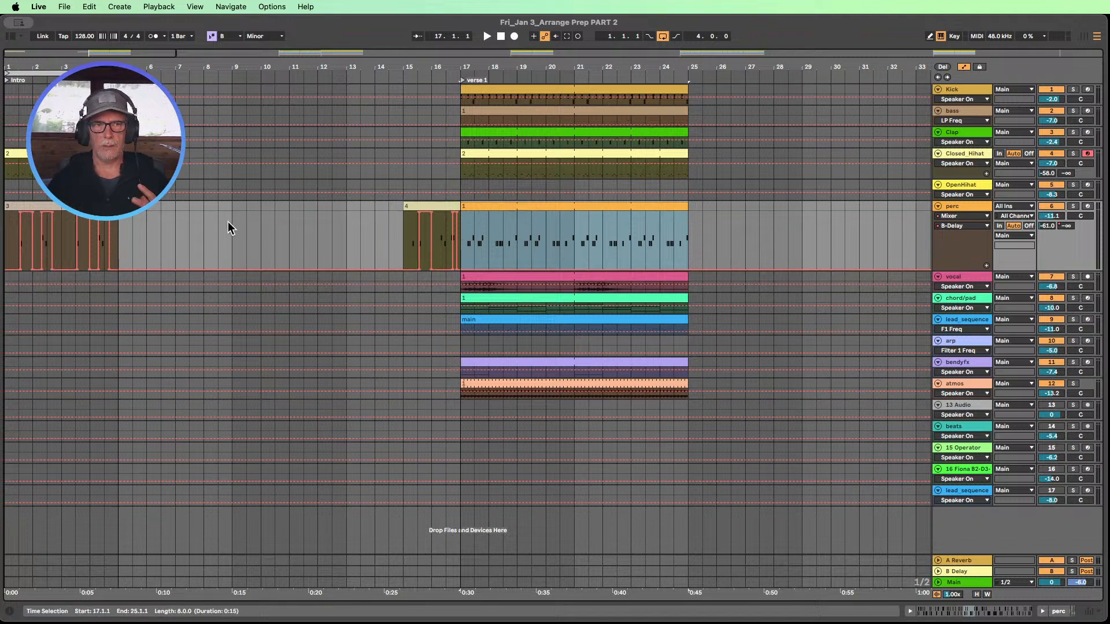
left_click(487, 37)
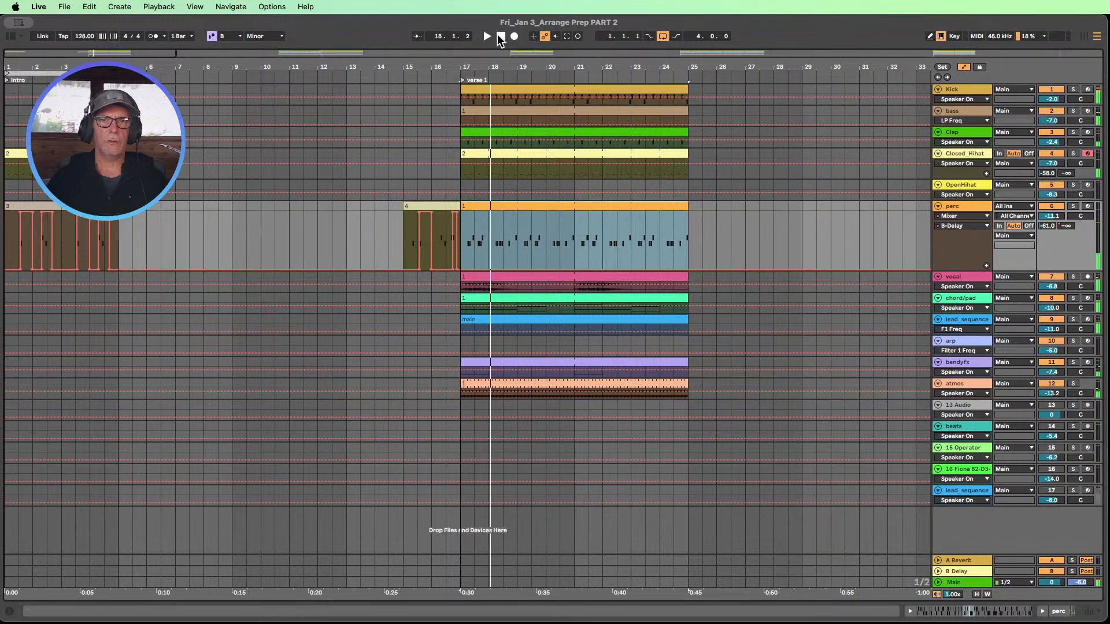
double_click(498, 36)
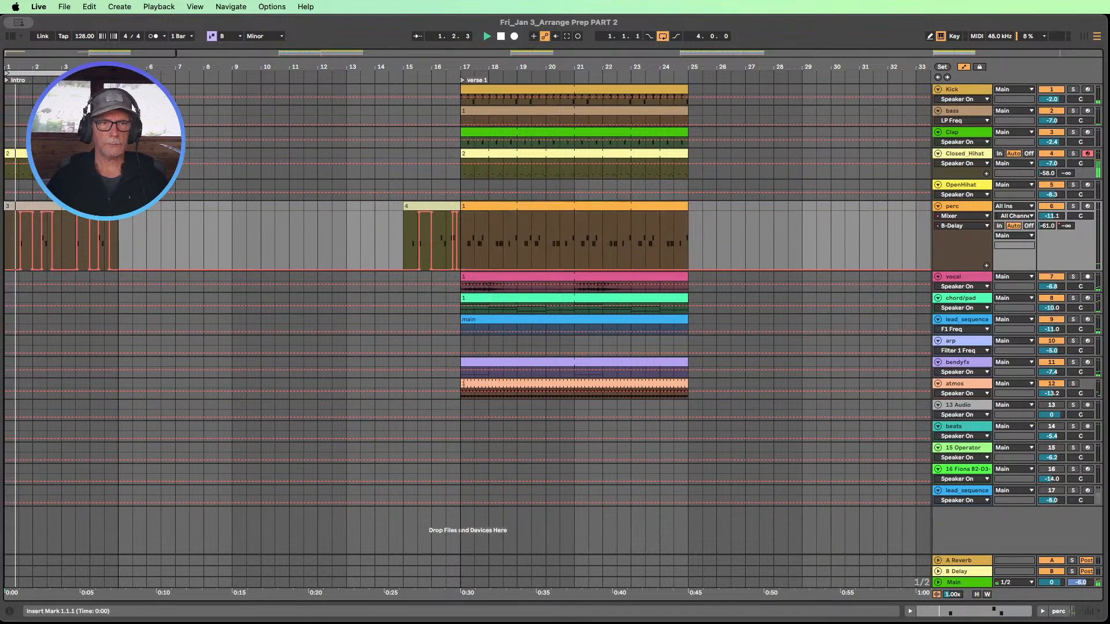
- Examine the notes of the intro's Closed_Hihat clip in an enlarged note editor while the intro loop plays
key("plus")
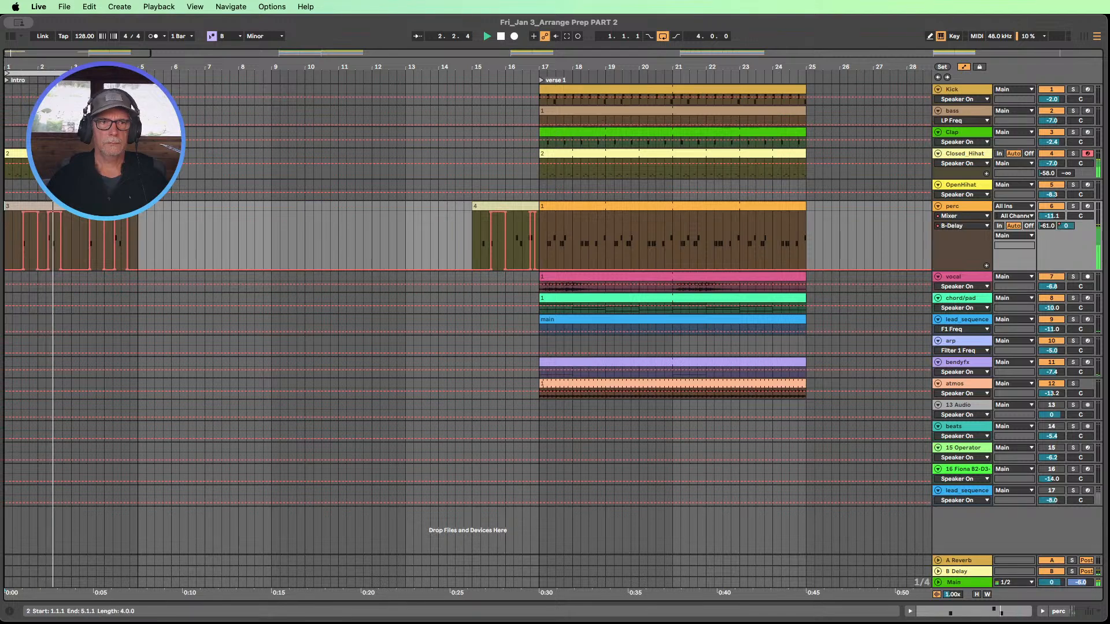
double_click(16, 153)
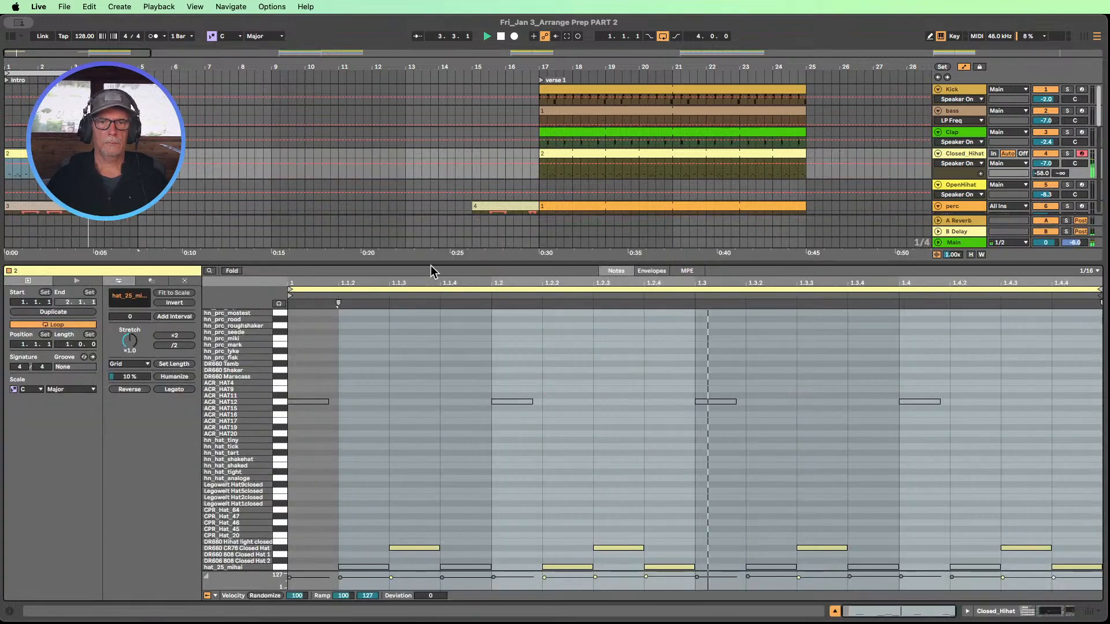
left_click_drag(430, 262, 430, 137)
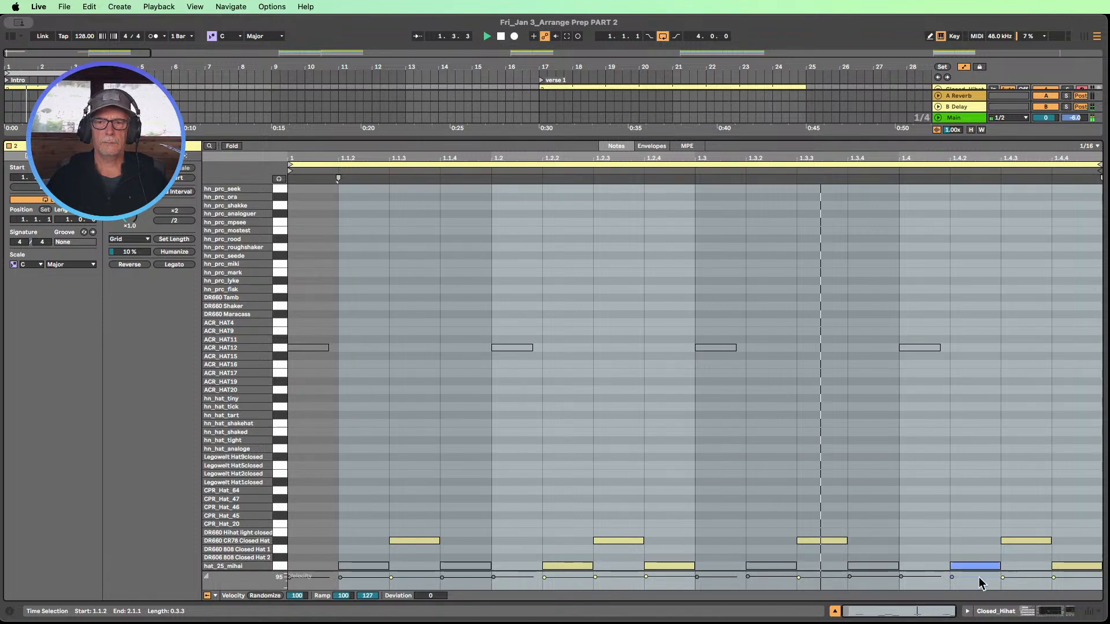
left_click(834, 611)
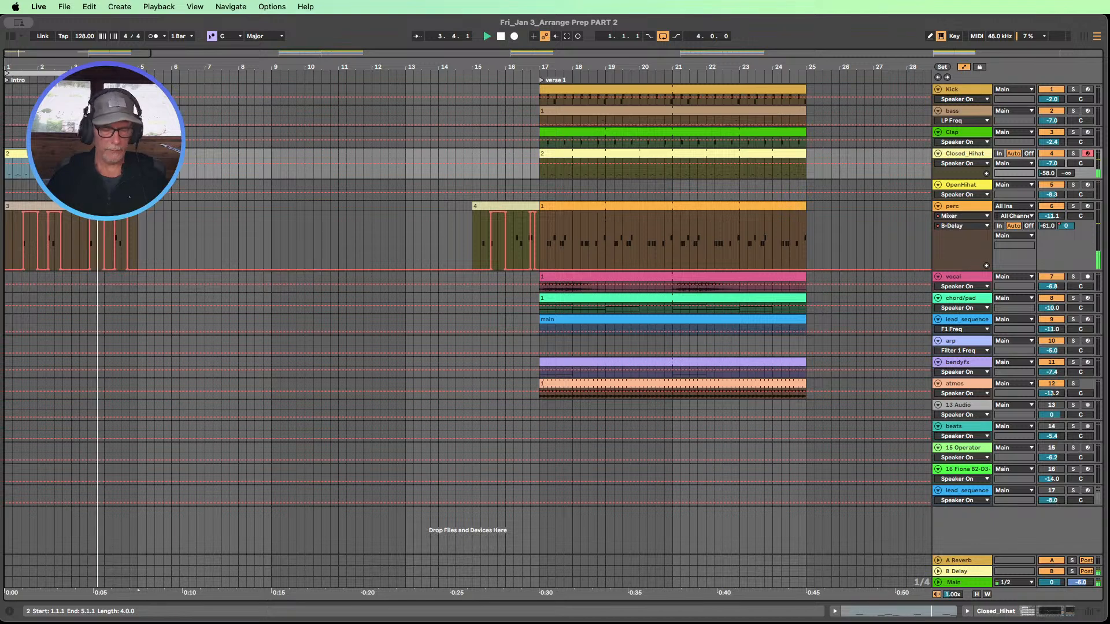
- Recolor the intro's Closed_Hihat clip pale green and rename it 3
right_click(76, 157)
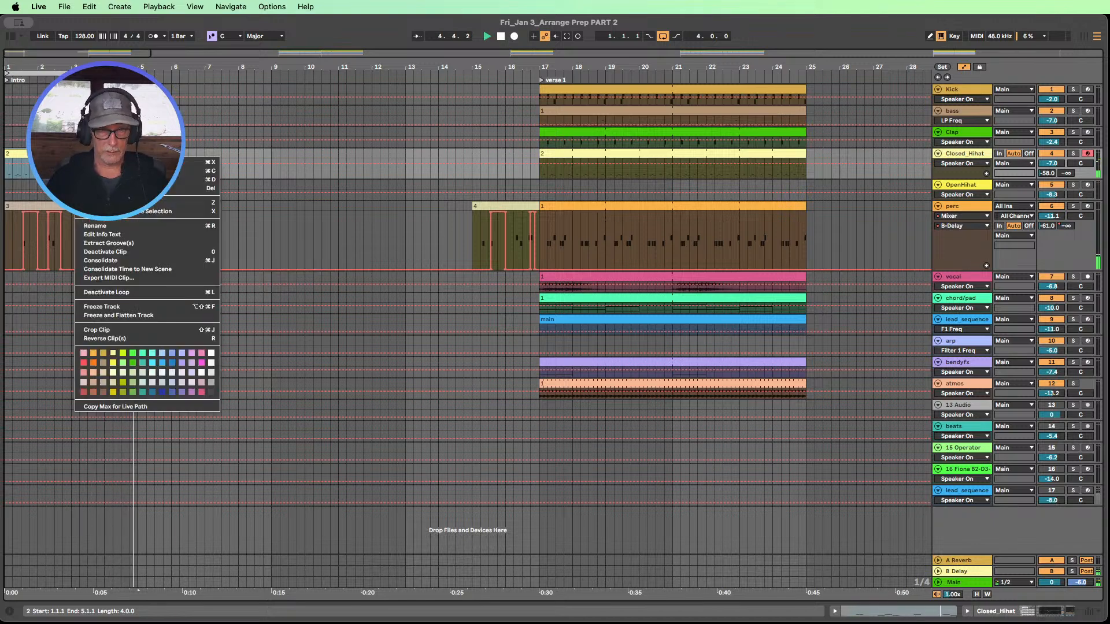
left_click(124, 373)
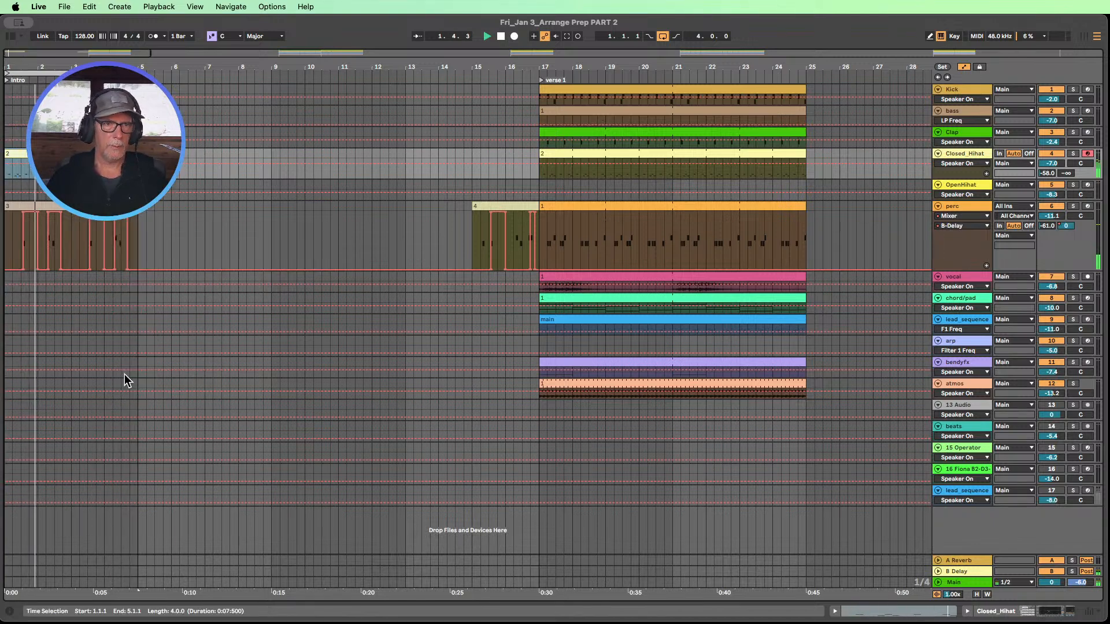
key("super+r")
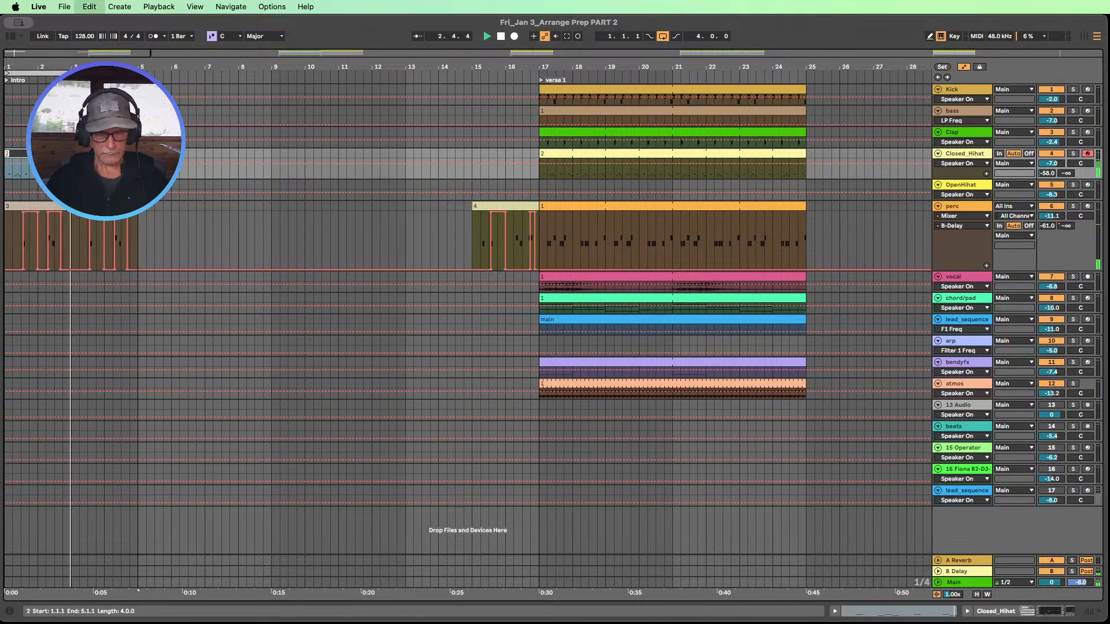
type("3")
key("Return")
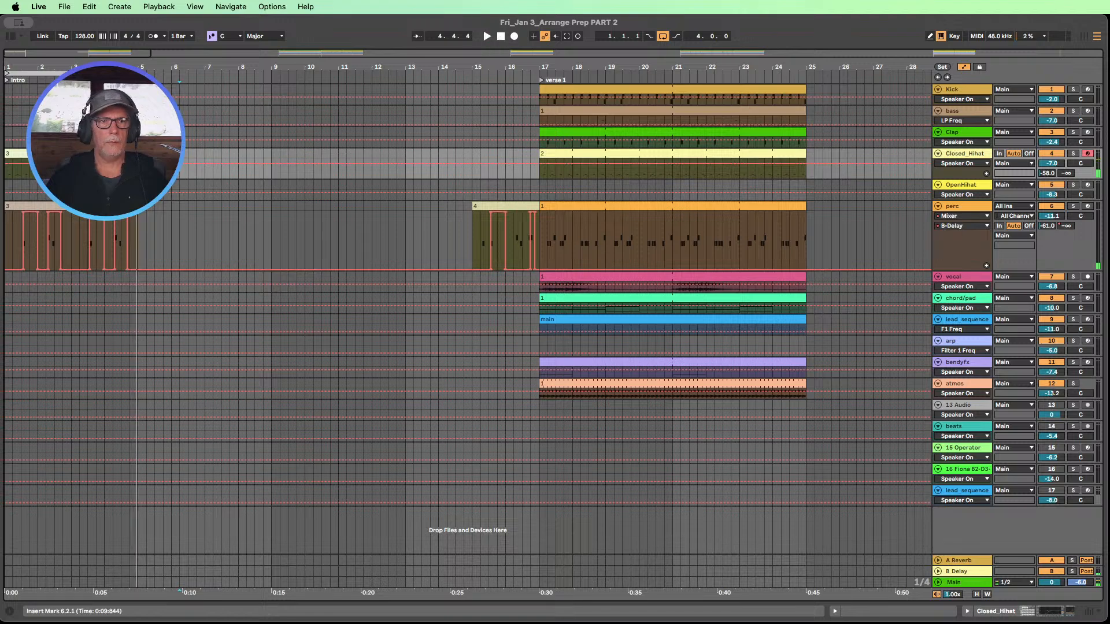
- Try deactivating the DR660 CR78 Closed Hat notes in the intro's hihat clip during playback, and reactivate them
double_click(36, 153)
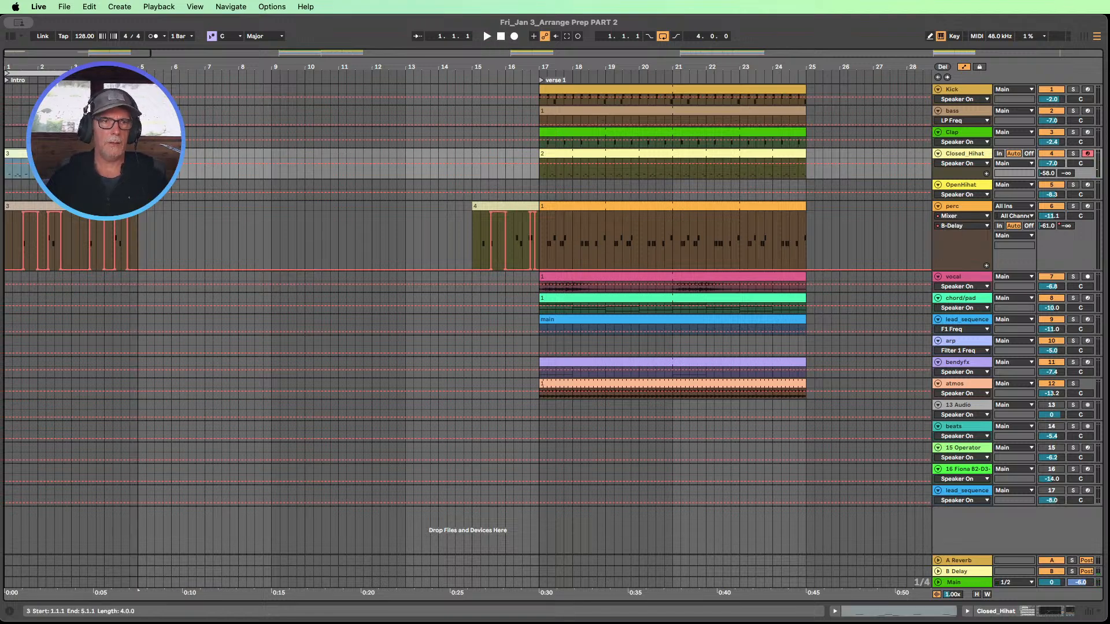
left_click(279, 549)
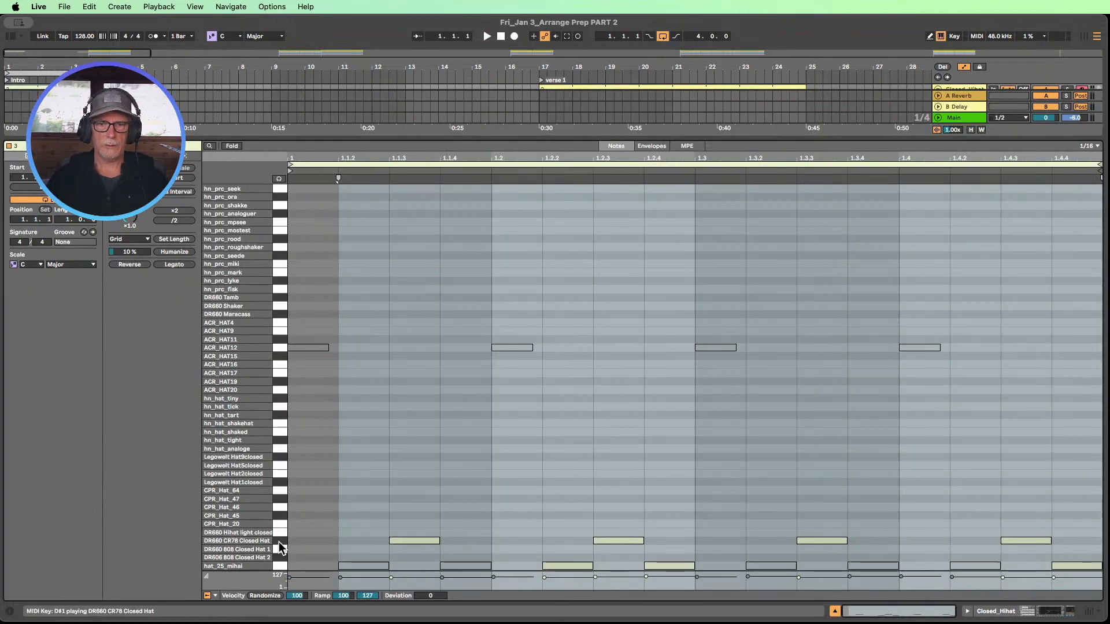
left_click(279, 544)
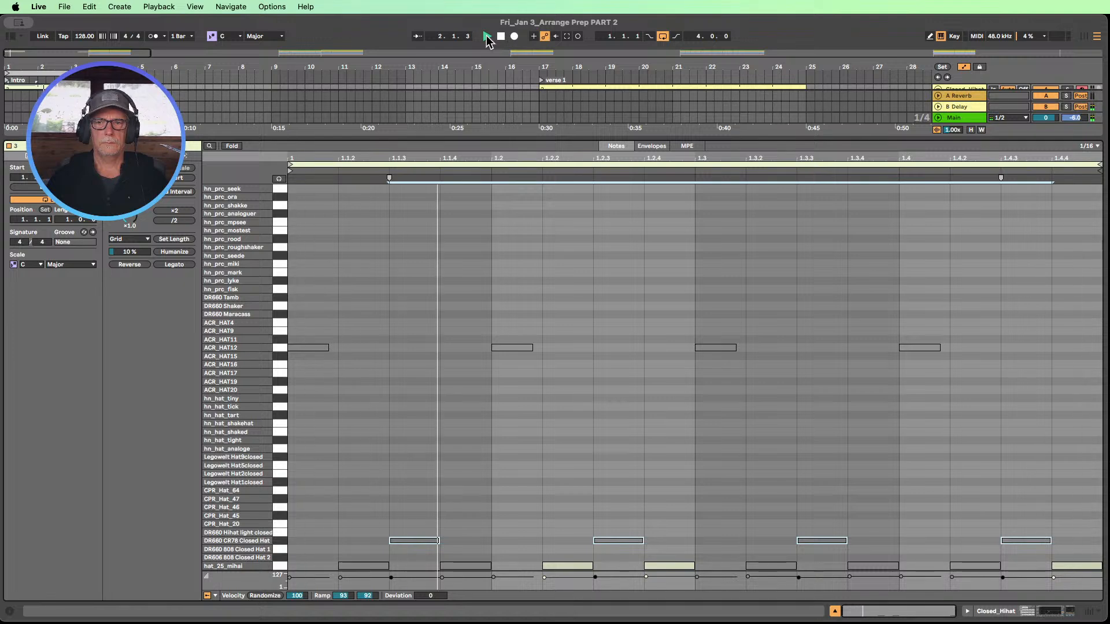
key("0")
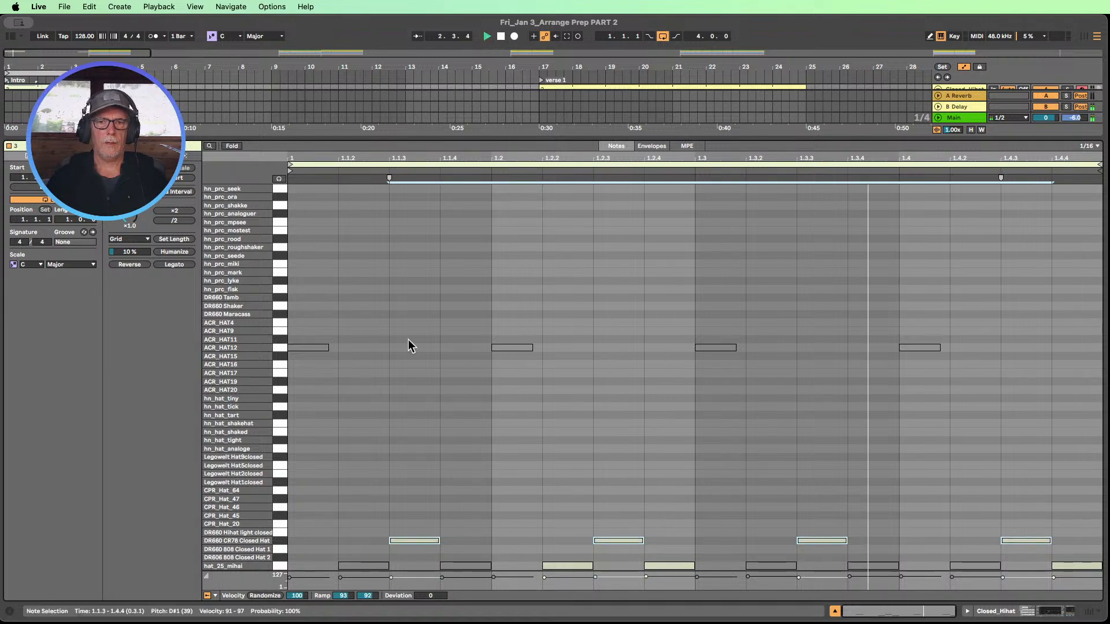
- Try deactivating all hat_25_mihai notes in the intro's hihat clip while it loops, and restore them
left_click(285, 570)
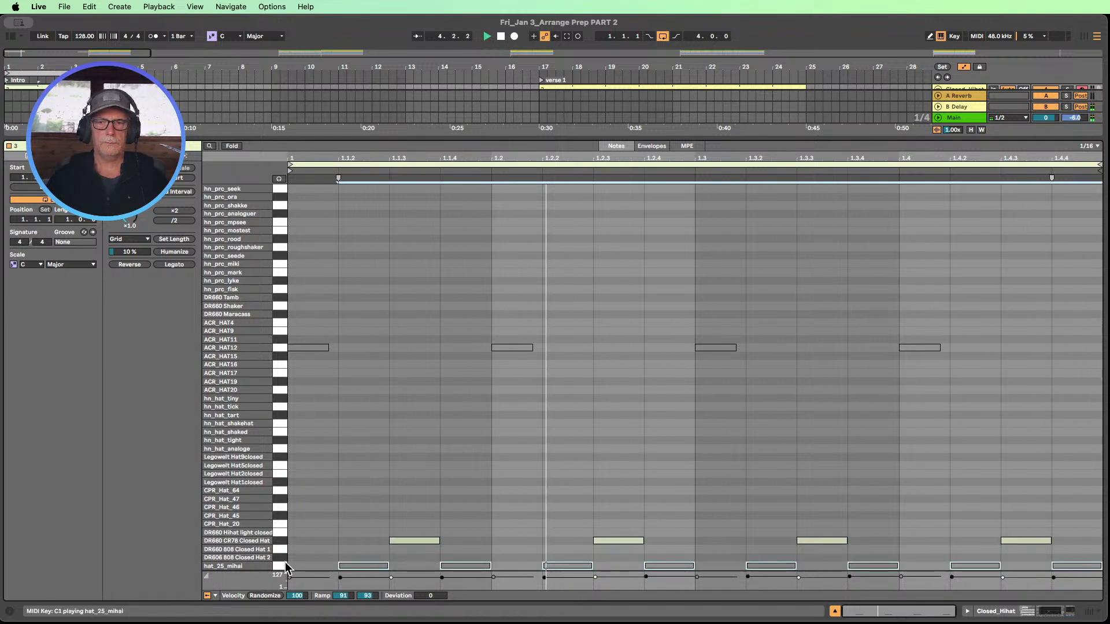
left_click(835, 614)
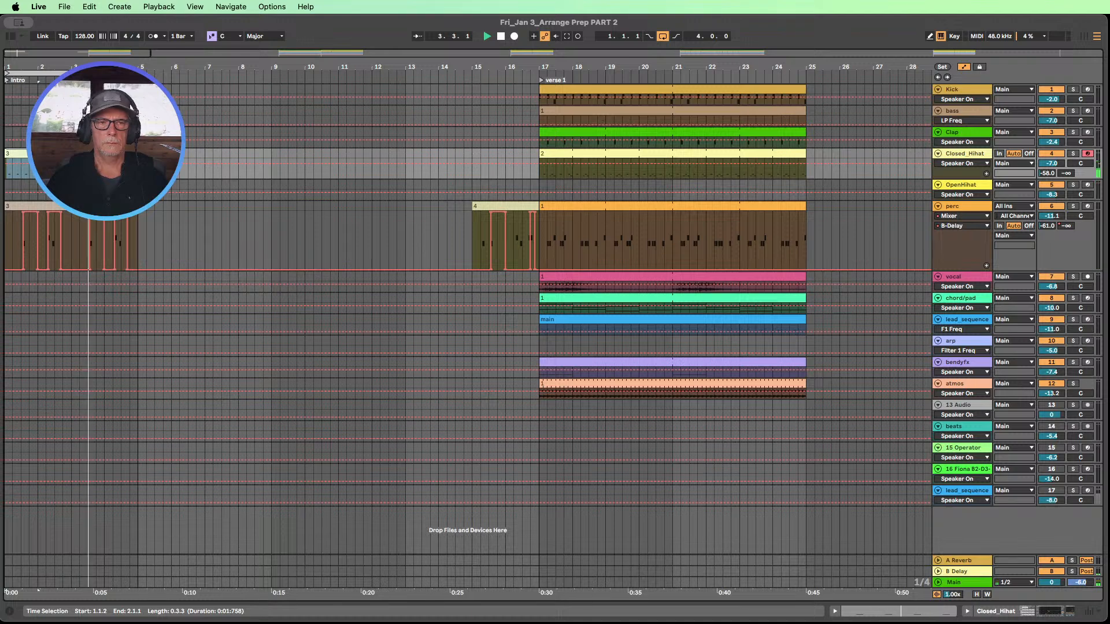
double_click(87, 154)
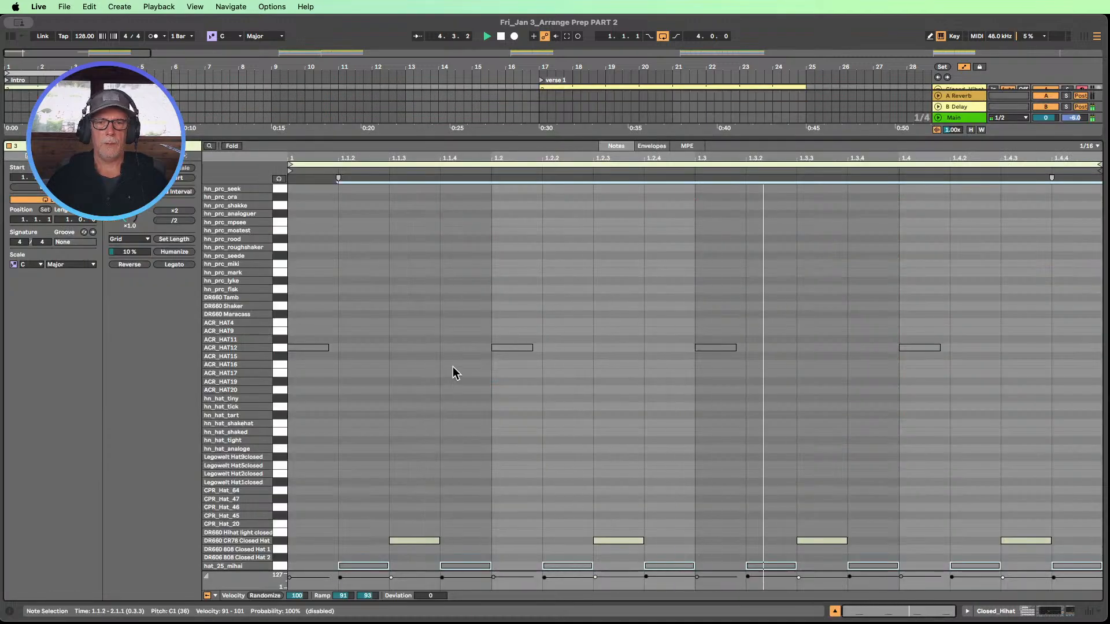
key("0")
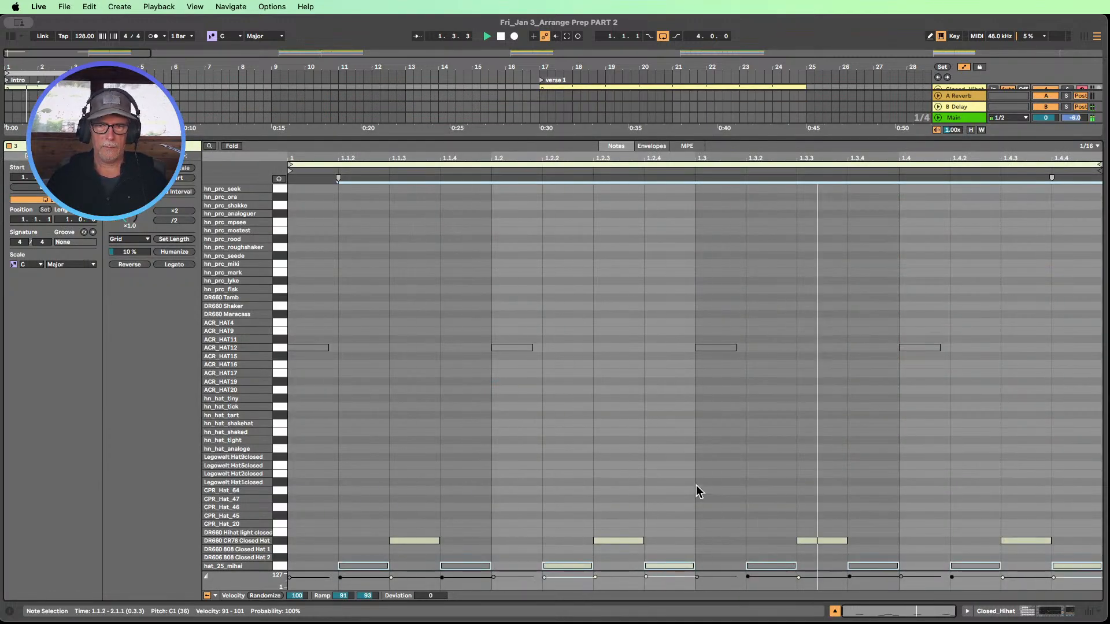
- Deactivate the hat_25_mihai note at 1.4.4, test muting the one at 1.2.2 and reactivate it, and hide the clip view
left_click(569, 540)
key("0")
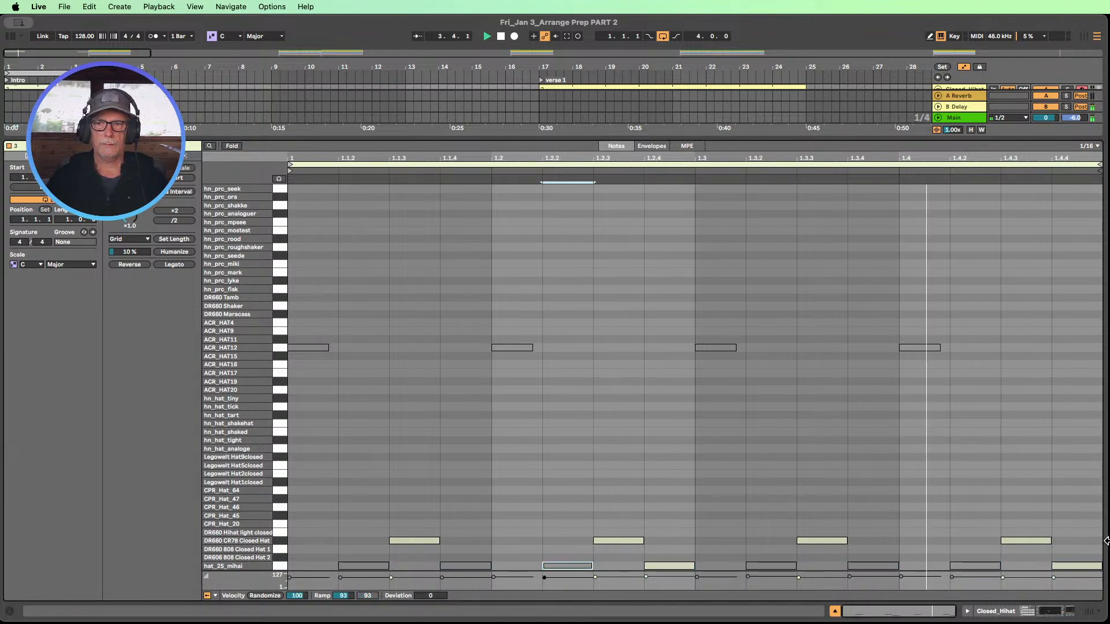
left_click(1076, 566)
key("0")
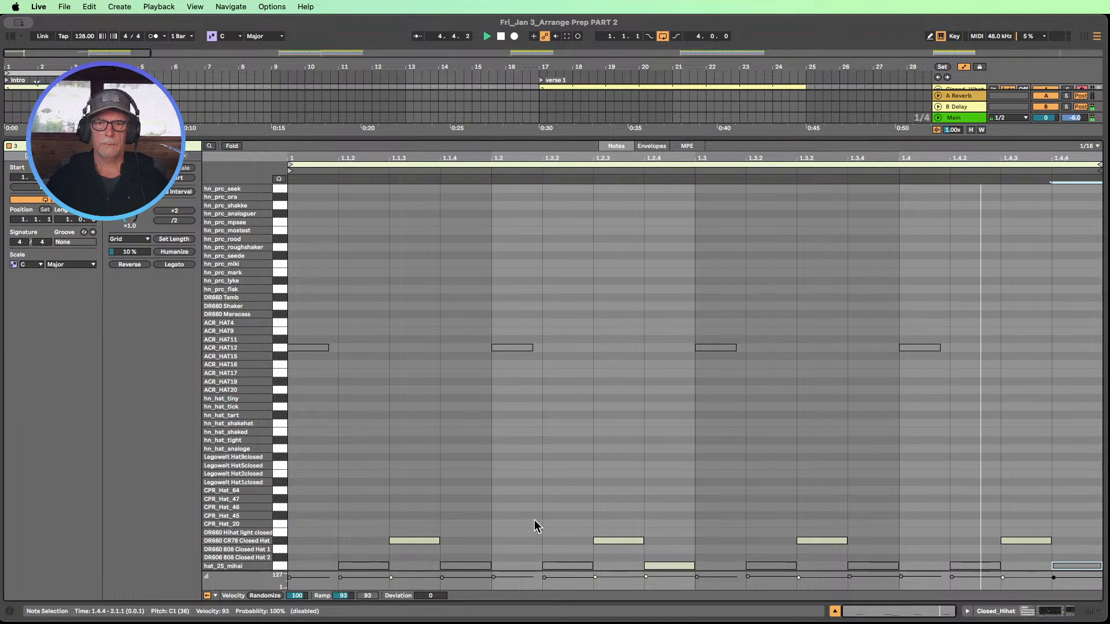
left_click(568, 566)
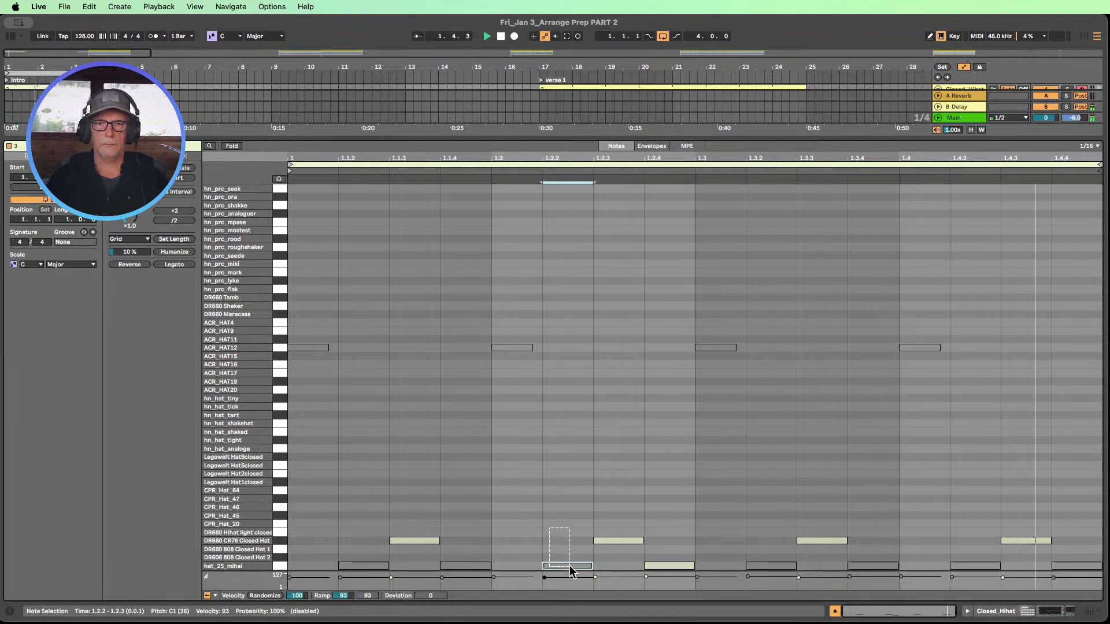
key("0")
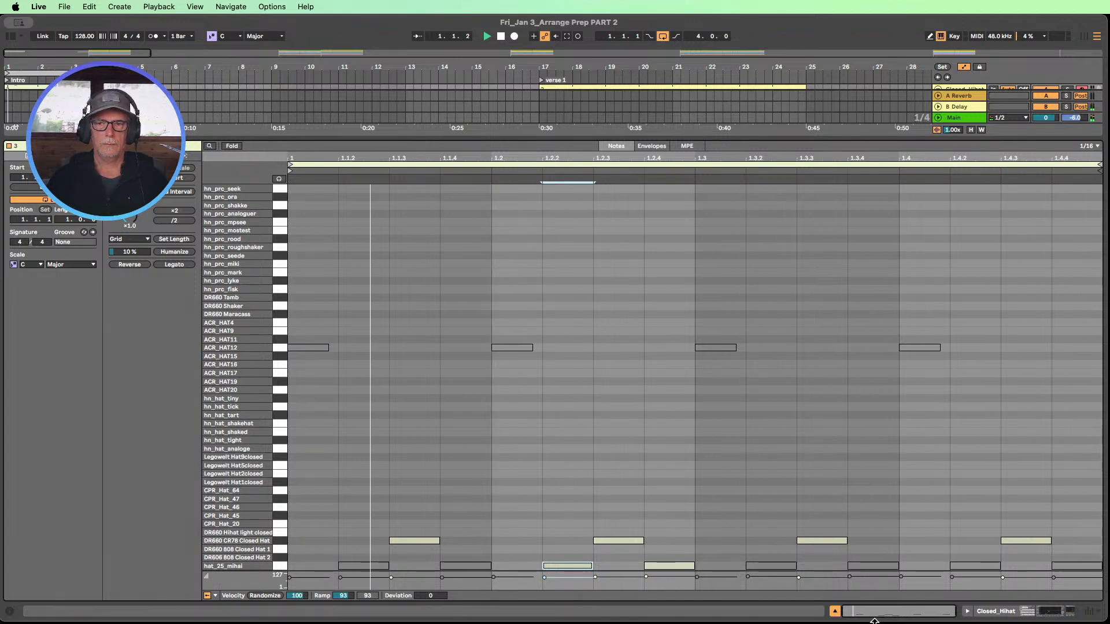
key("super+alt+l")
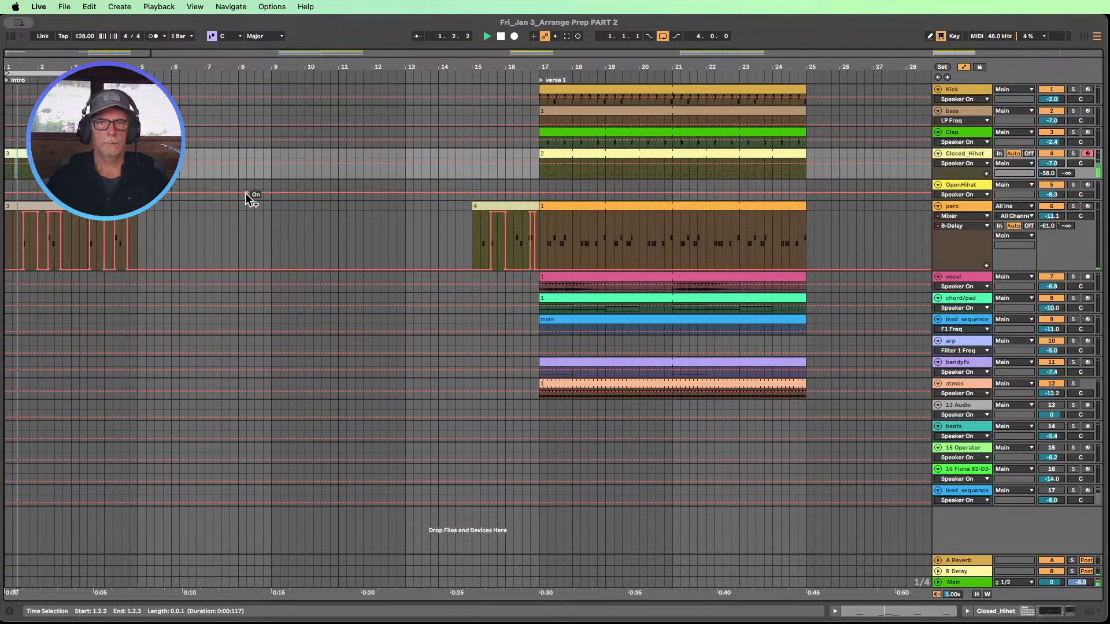
- Stop playback and extend the intro's Closed_Hihat clip to bar 9
left_click(501, 36)
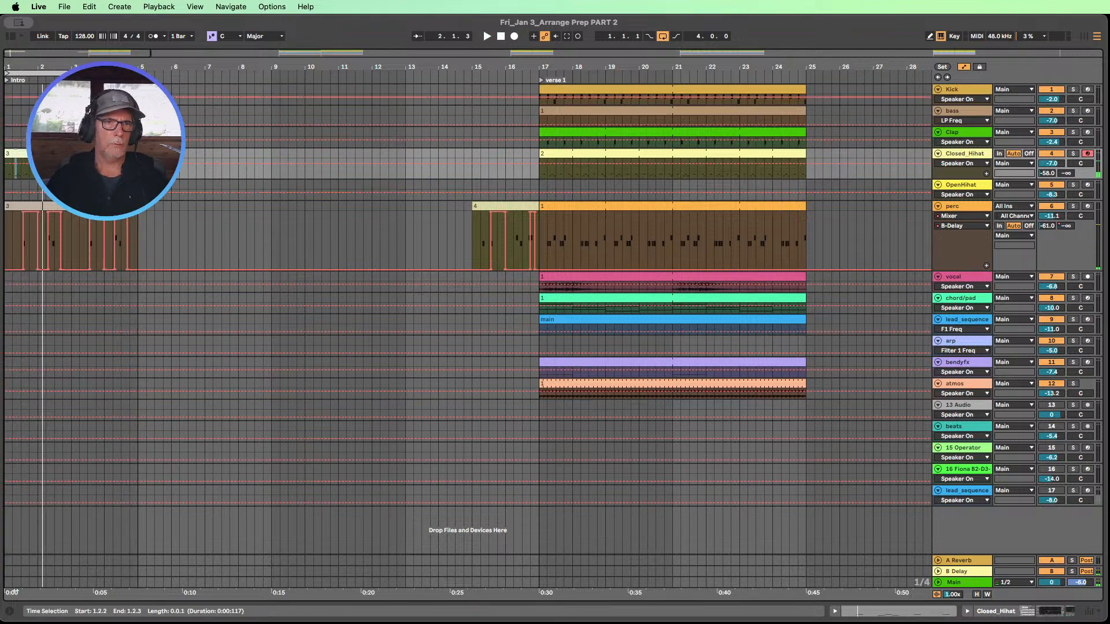
left_click(137, 153)
left_click_drag(136, 154, 271, 153)
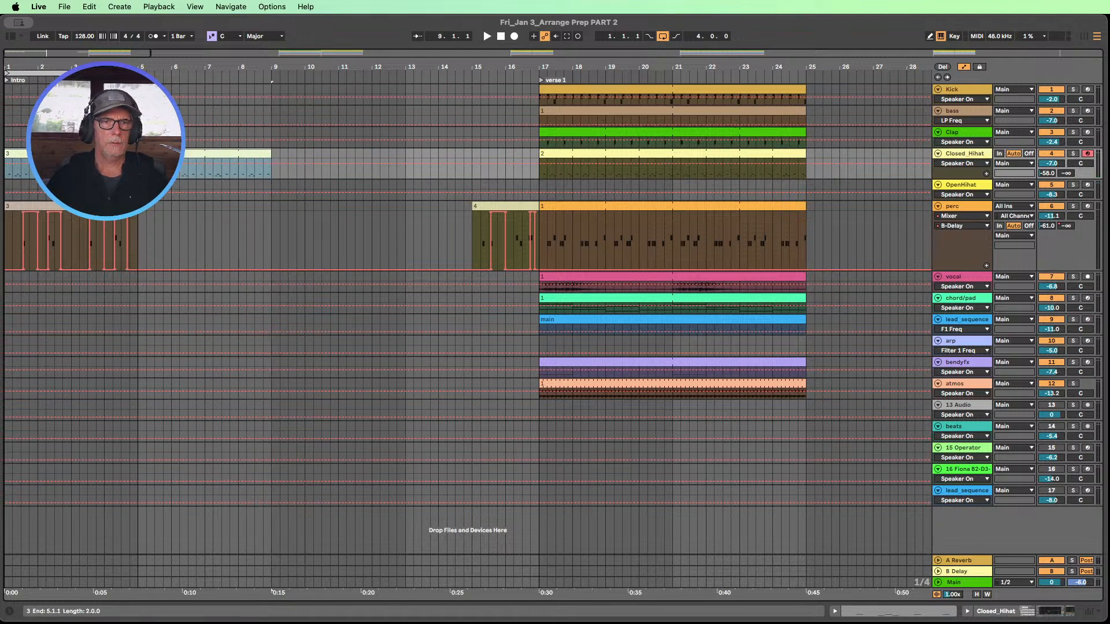
- Consolidate the two intro perc clips at bars 1 and 3 into one four-bar clip and turn on its loop
mouse_move(138, 206)
left_mouse_down()
mouse_move(254, 205)
mouse_move(130, 206)
left_mouse_up()
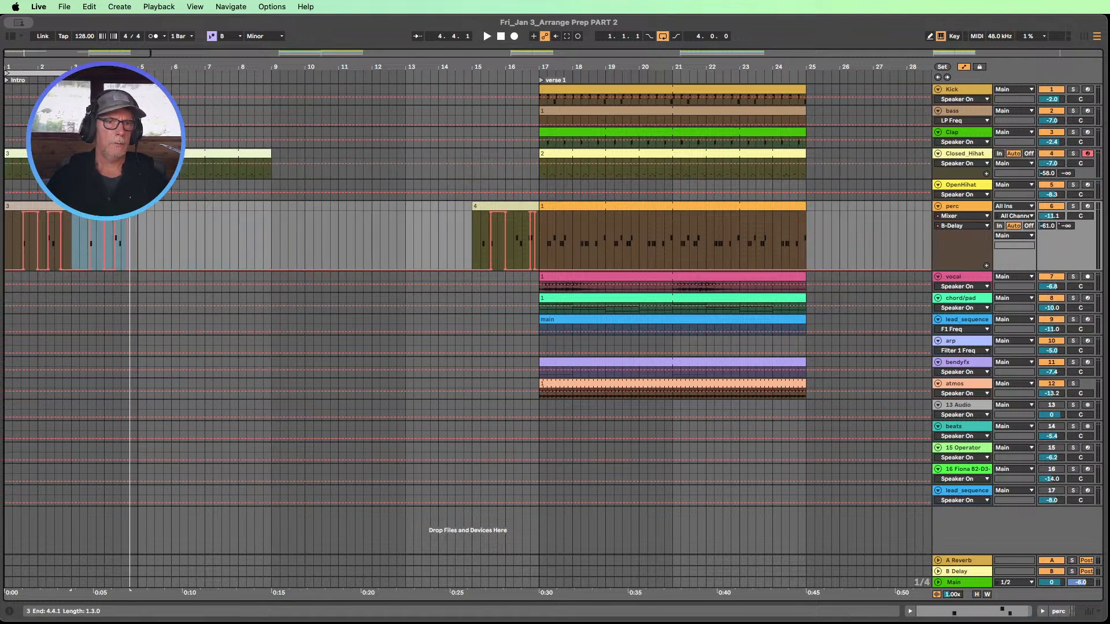
left_click(46, 204)
left_click(104, 206, "shift")
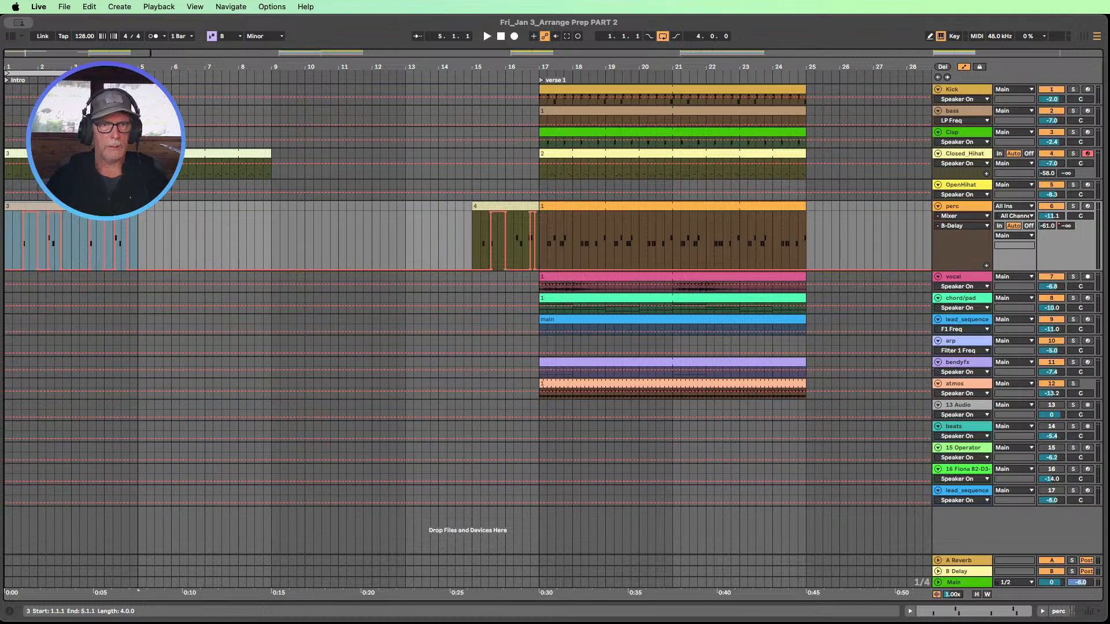
key("shift+Tab")
left_click(49, 200)
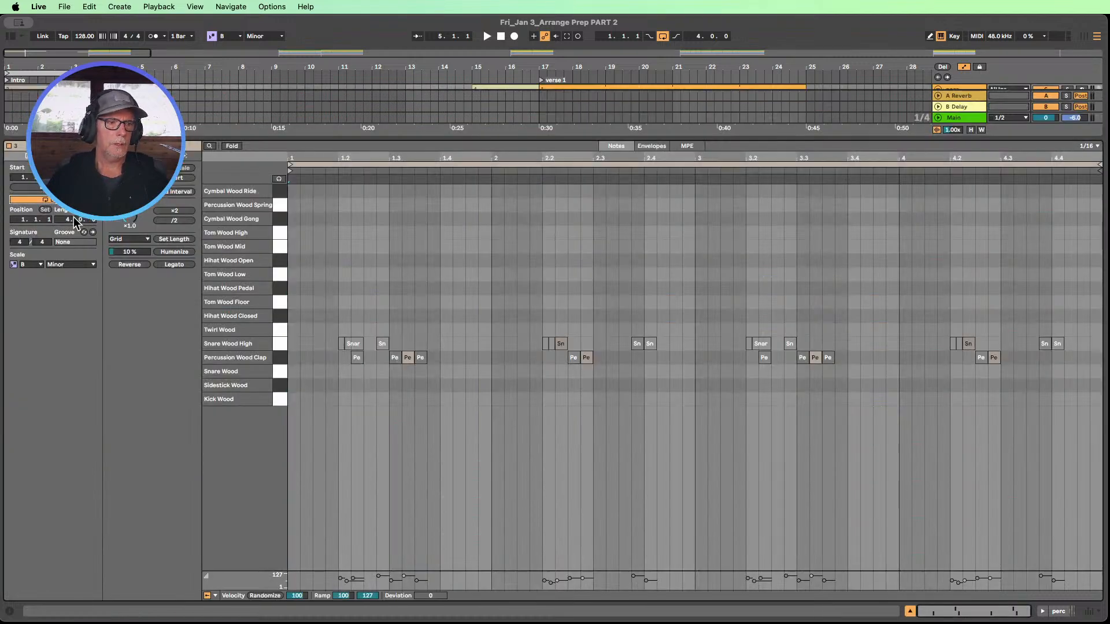
- Extend the intro's perc clip to bar 9 and play the intro with the loop region lengthened to eight bars
left_click(911, 612)
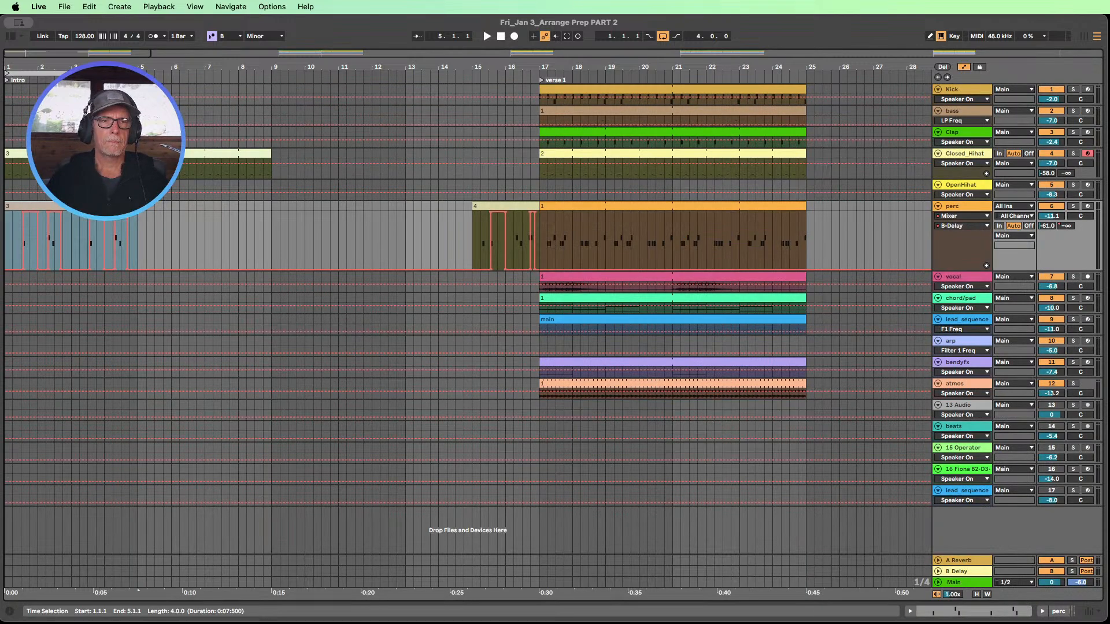
left_click_drag(138, 207, 266, 208)
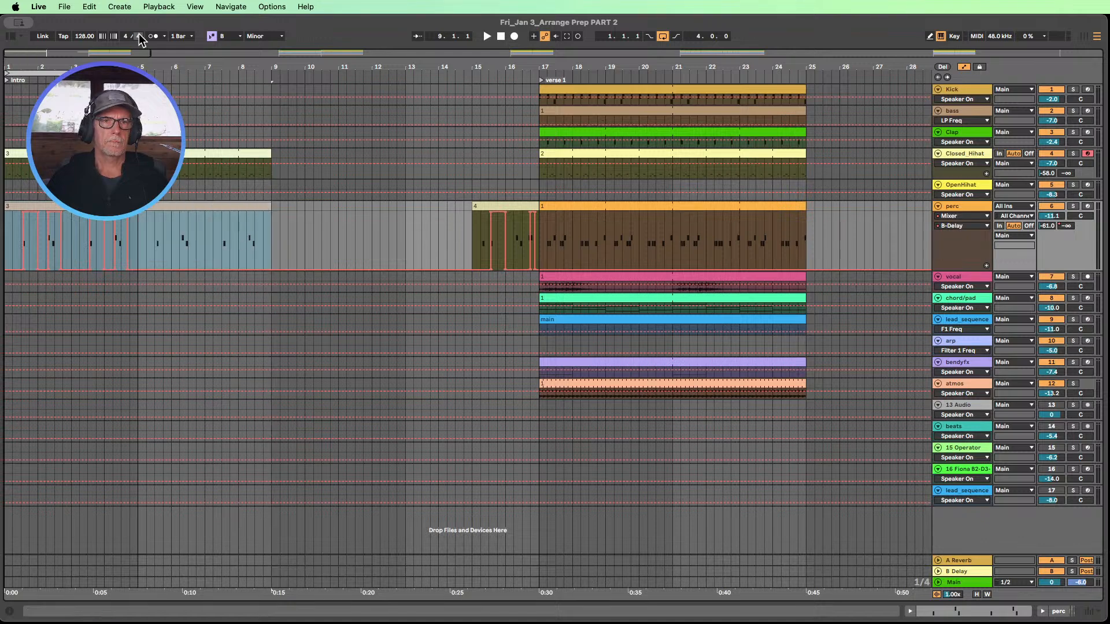
left_click(487, 37)
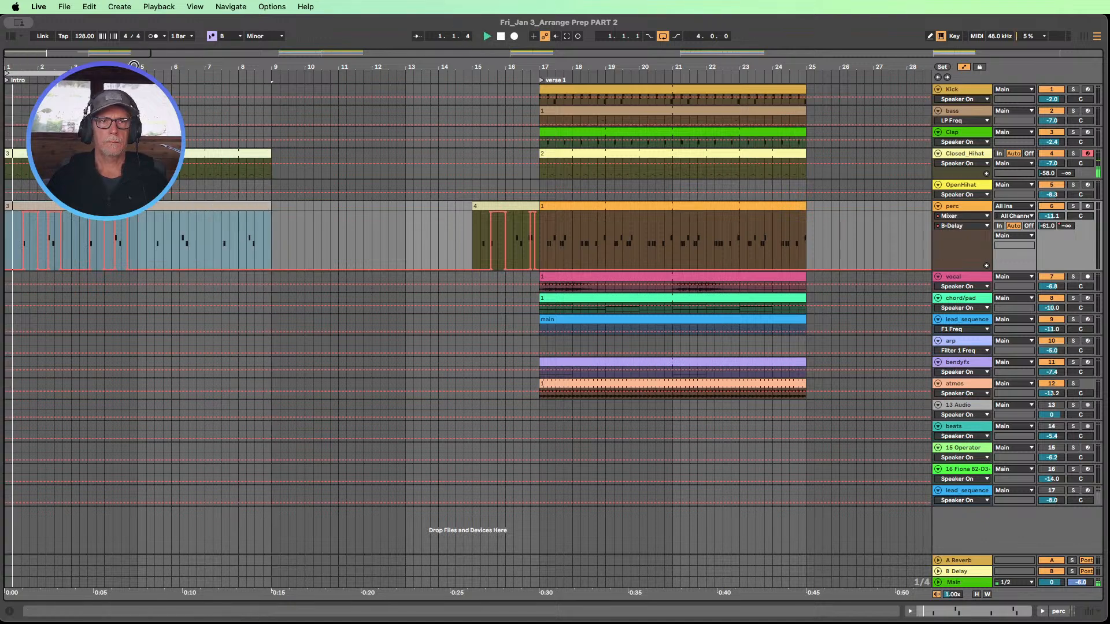
left_click_drag(141, 73, 269, 73)
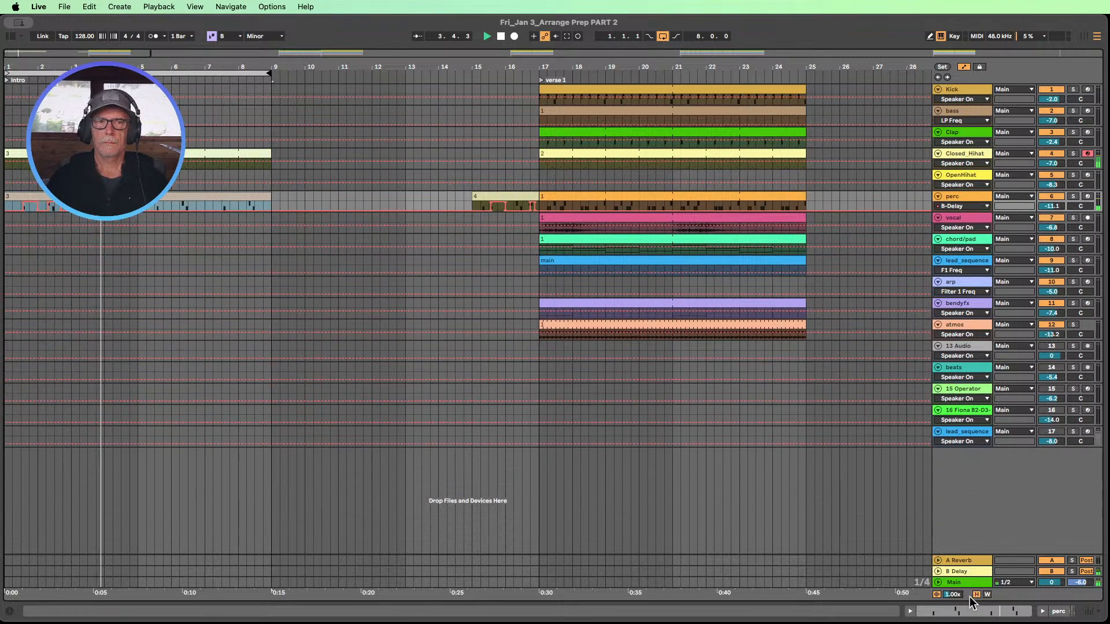
- Show the perc track's B-Delay automation in its own lane and duplicate the envelope from bars 1–5 onto bars 5–9
left_click(977, 594)
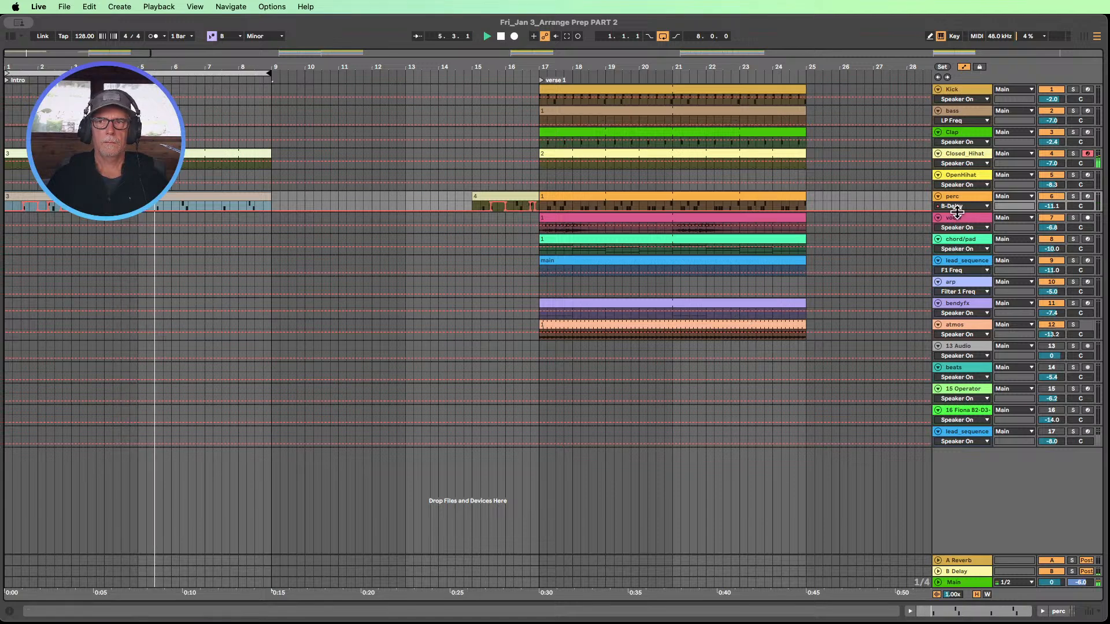
left_click_drag(957, 212, 957, 260)
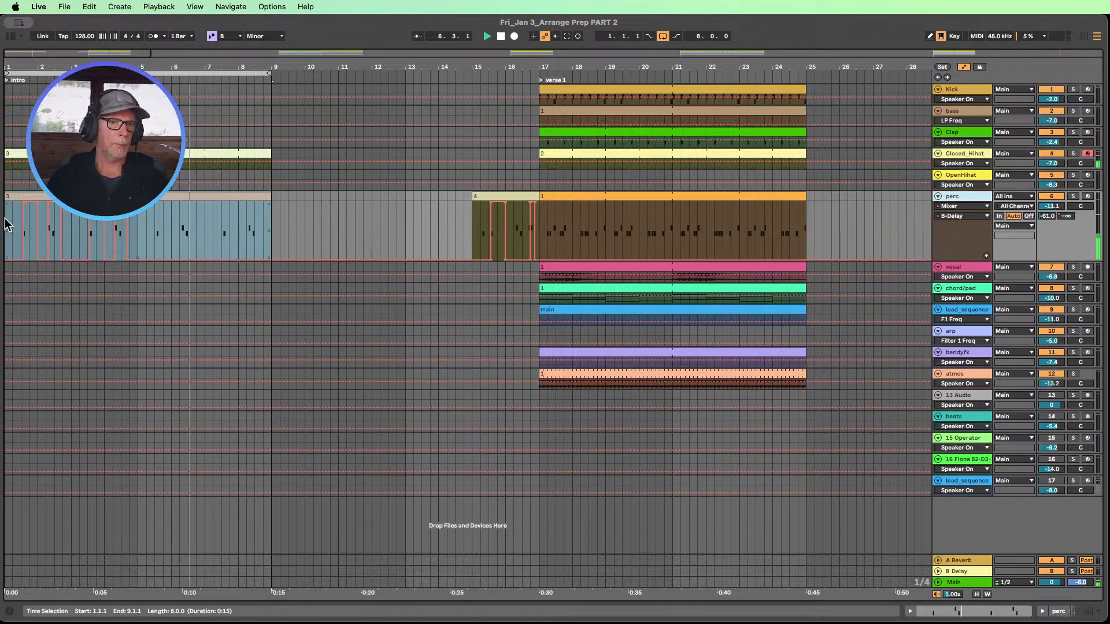
left_click_drag(987, 258, 986, 319)
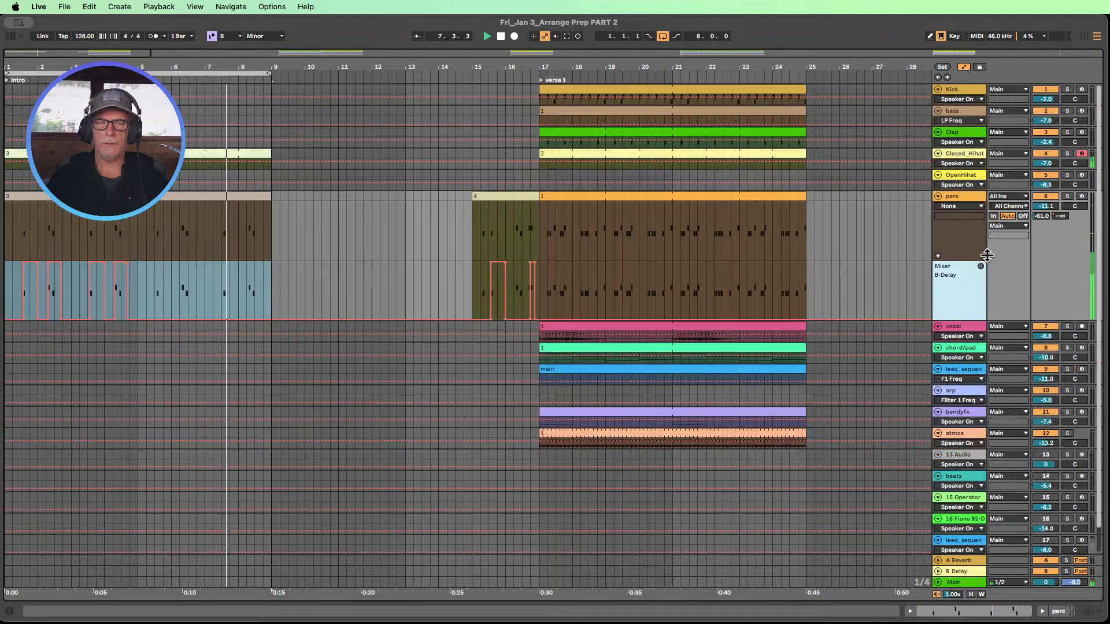
left_click(11, 279)
left_click_drag(11, 280, 137, 282)
key("super+d")
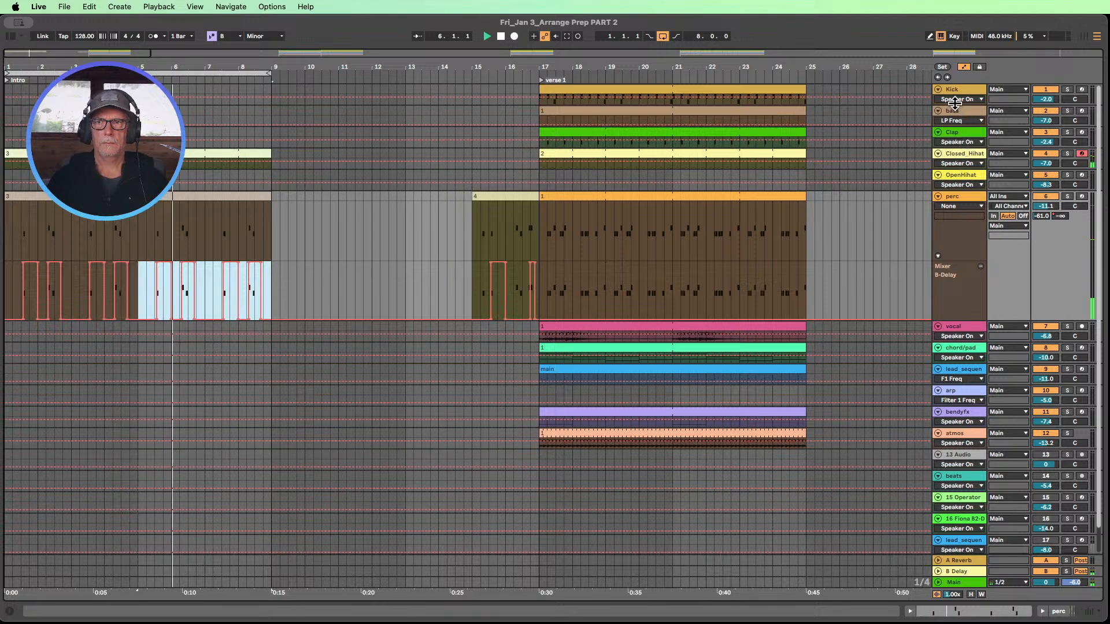
- Move the kick beat at 18.4.1 to 4.4.1 in the intro and extend the remaining verse kick clip to bar 25
left_click_drag(954, 104, 954, 192)
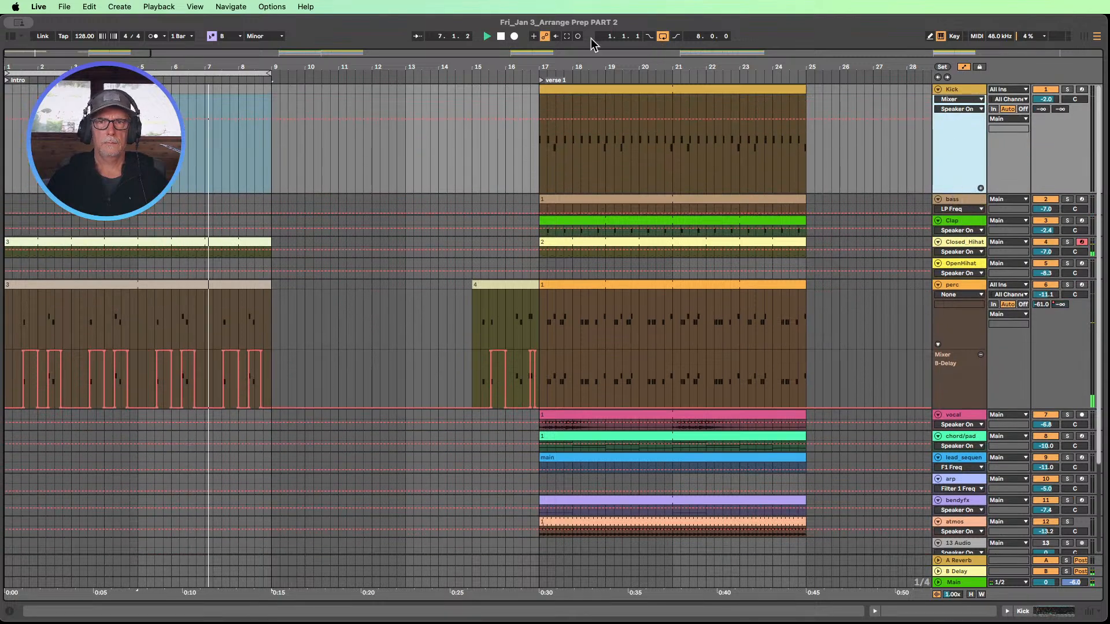
left_click(500, 37)
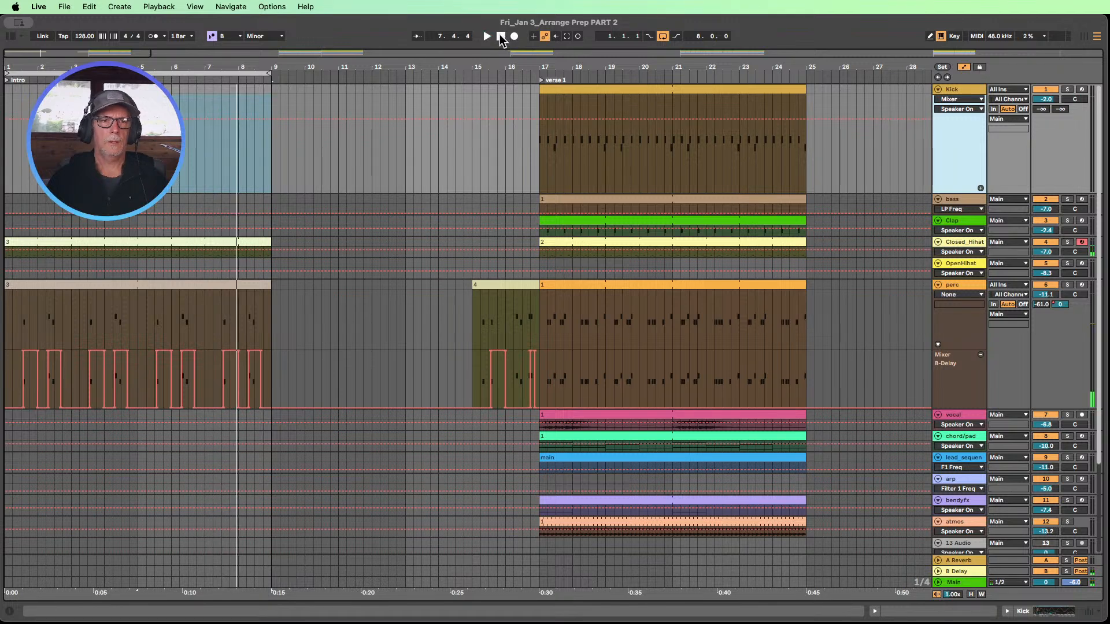
left_click(137, 591)
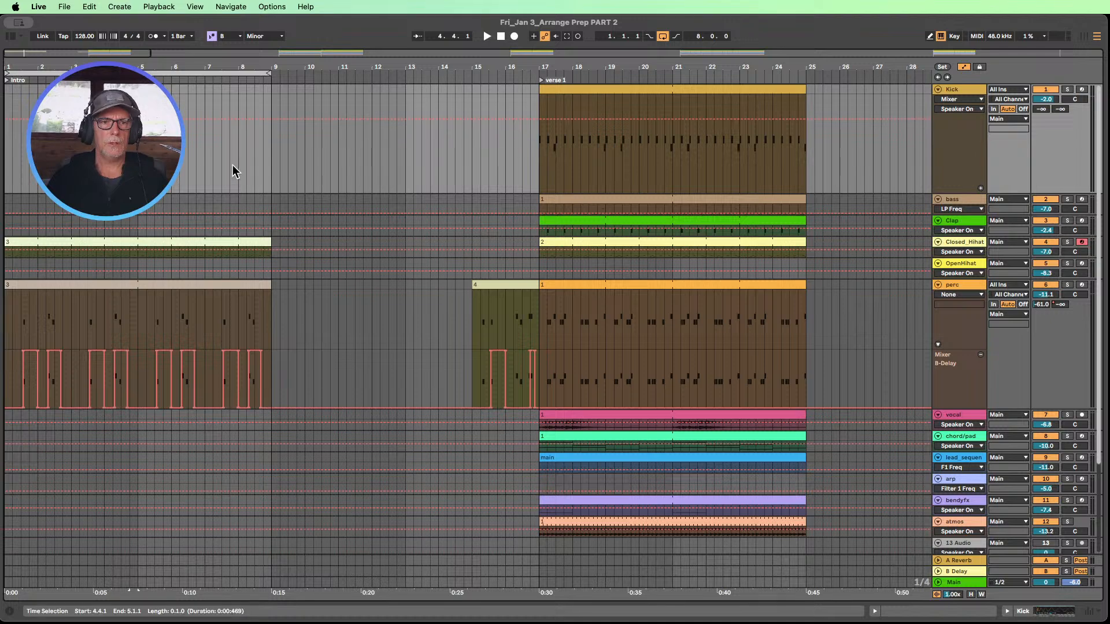
left_click_drag(138, 313, 269, 296)
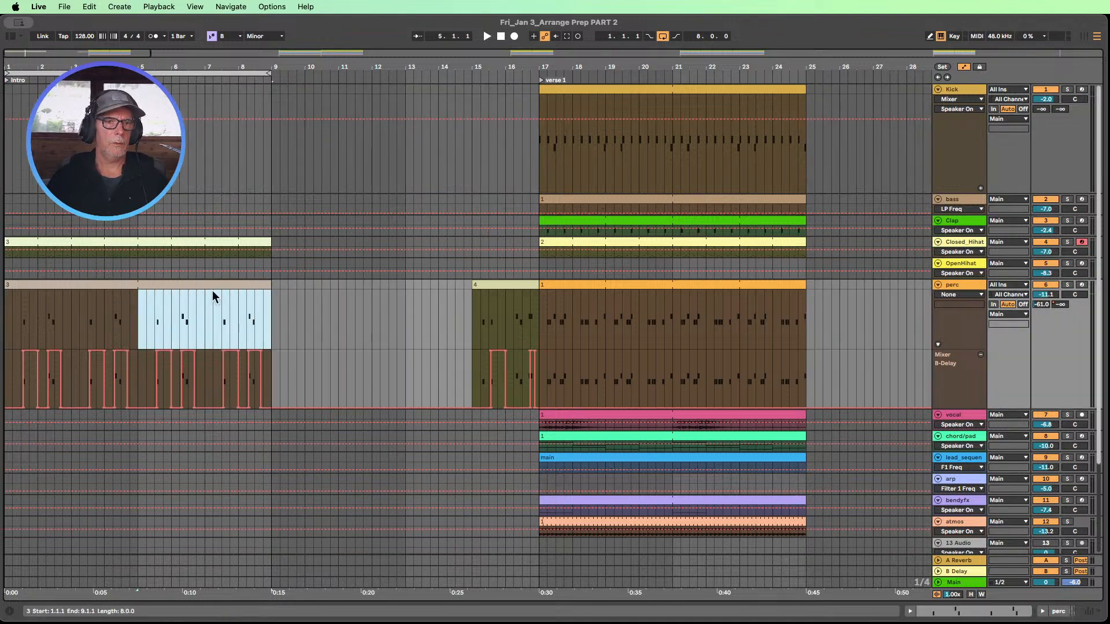
left_click_drag(137, 305, 2, 305)
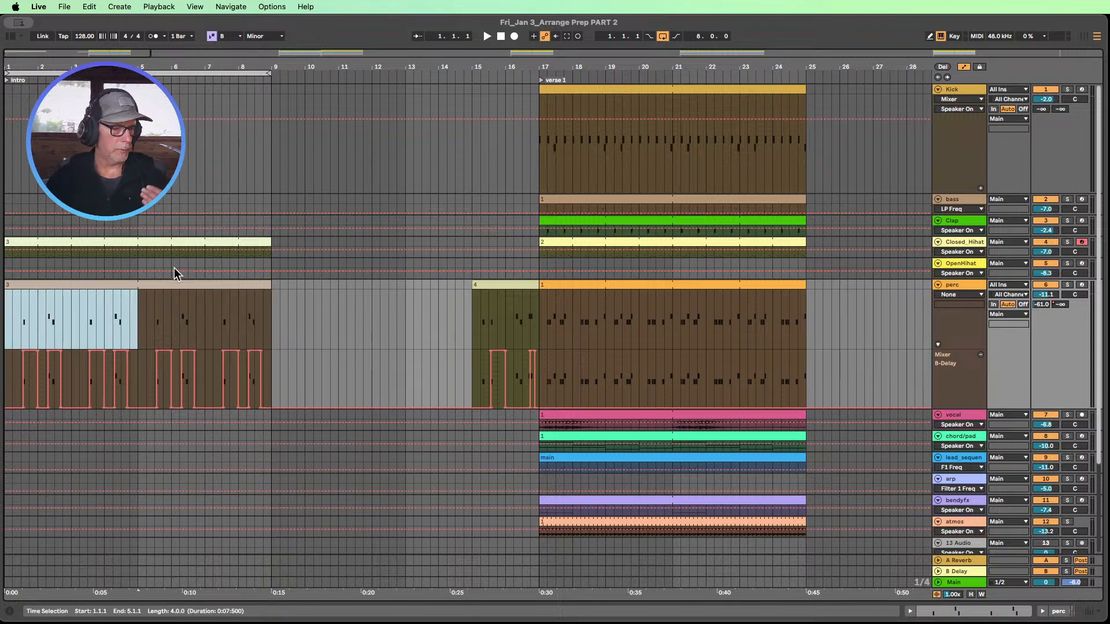
left_click(599, 166)
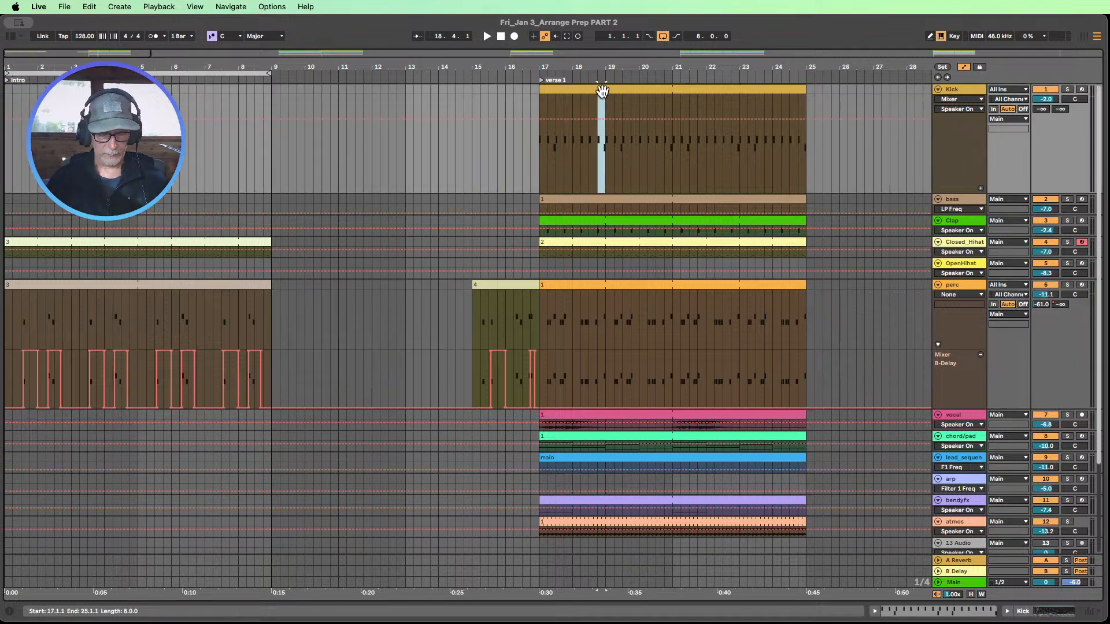
left_click_drag(601, 92, 133, 100)
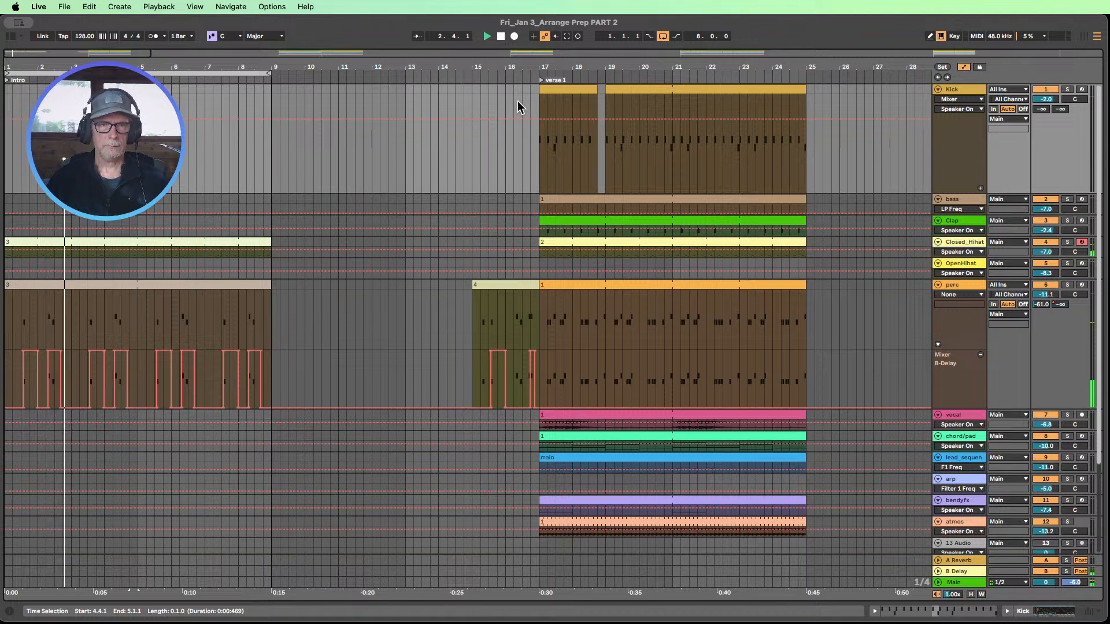
left_click_drag(596, 88, 805, 86)
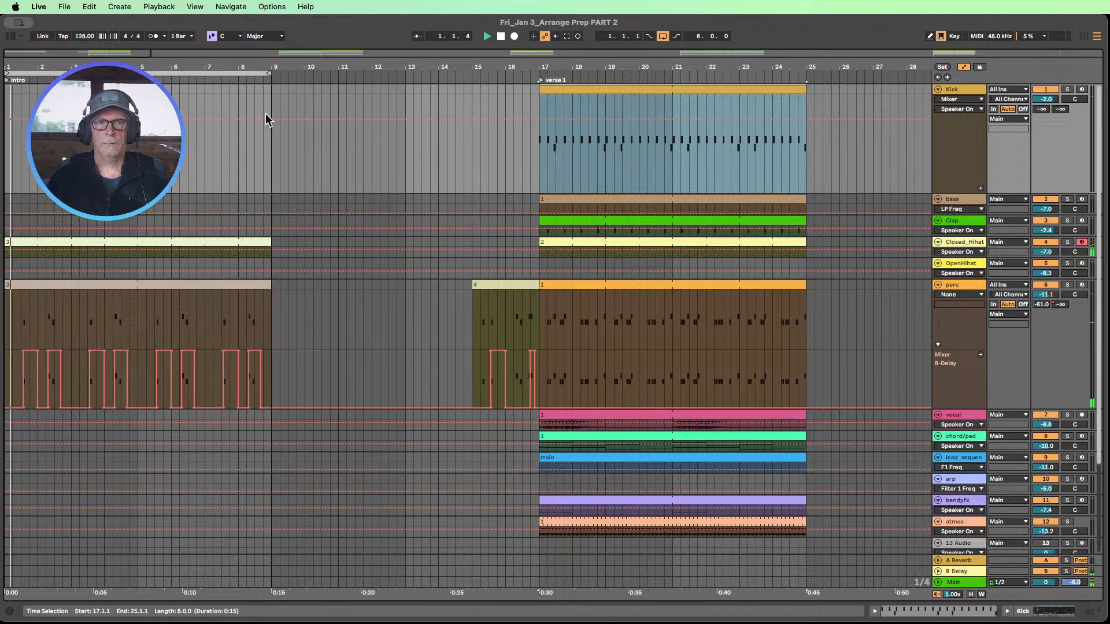
- Enlarge the Clap track, show its devices, and locate the instrument's sample PML_DPV2_CLAP_1_DEEP_014 in a widened browser
left_click(955, 224)
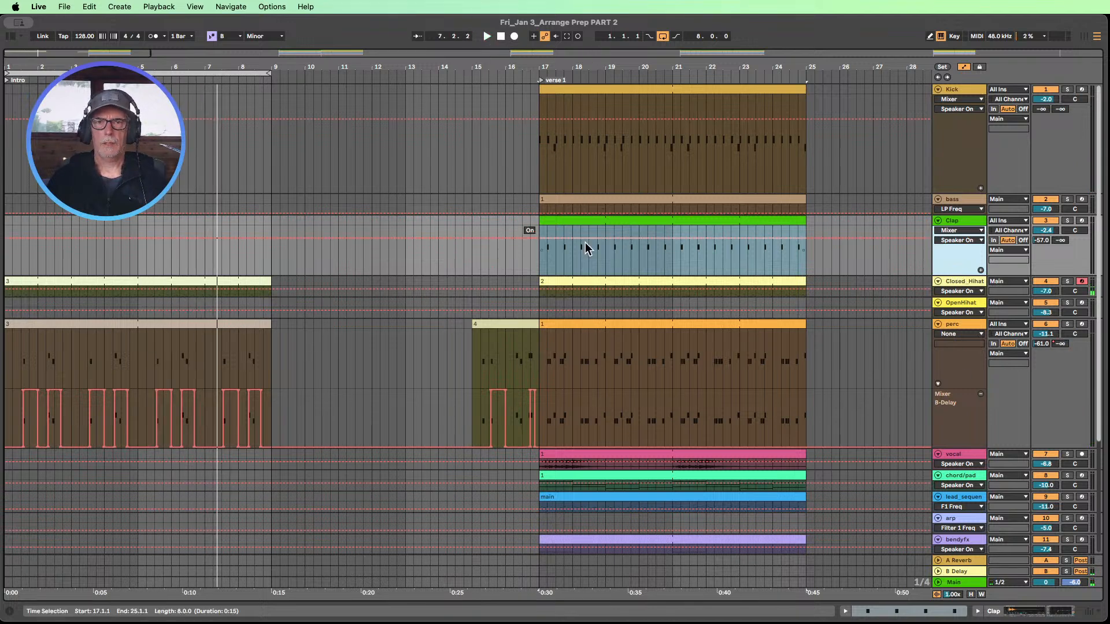
left_click_drag(547, 260, 556, 262)
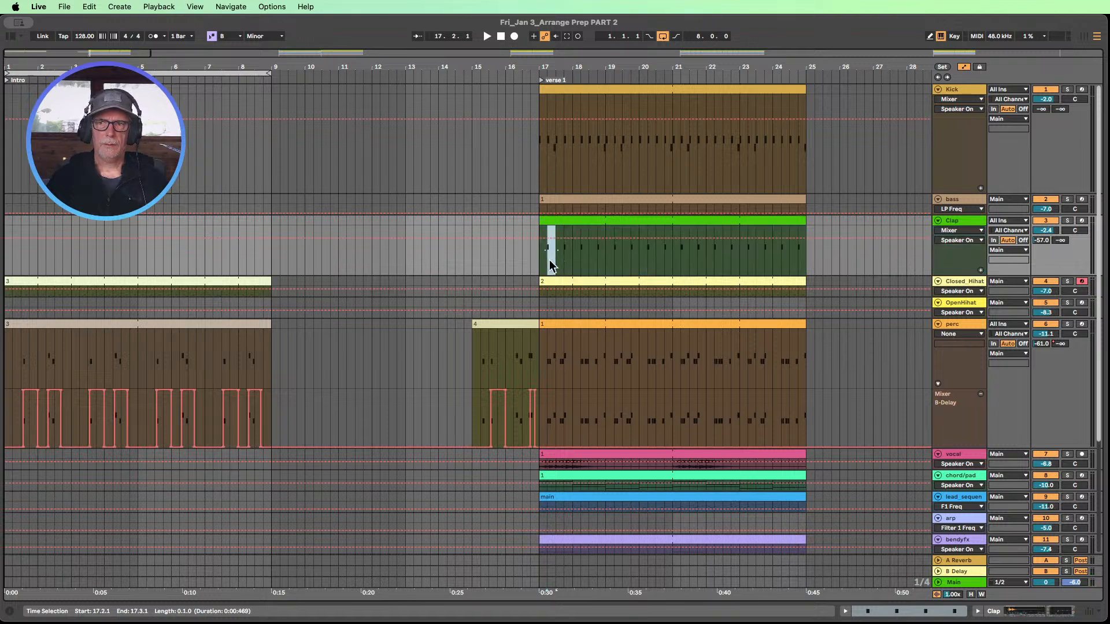
double_click(973, 224)
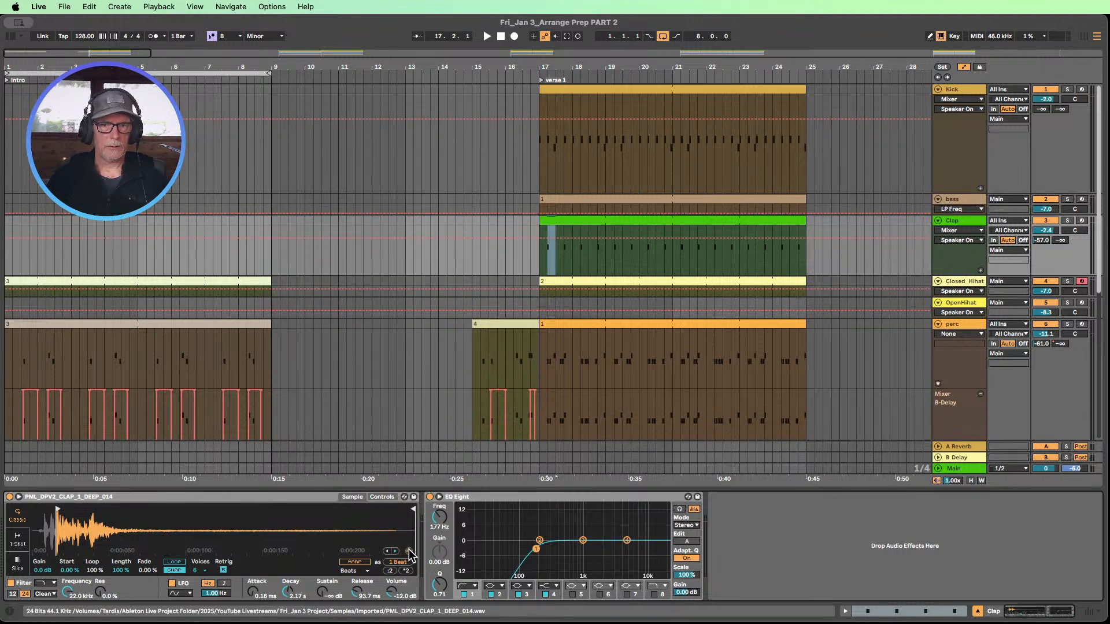
left_click(409, 552)
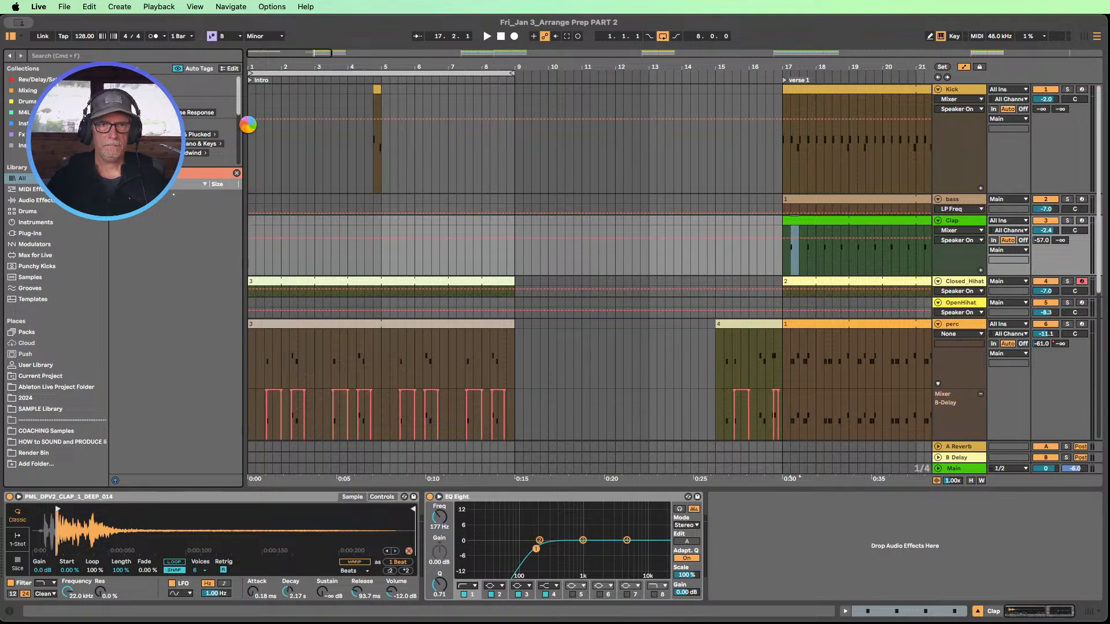
left_click_drag(244, 125, 273, 126)
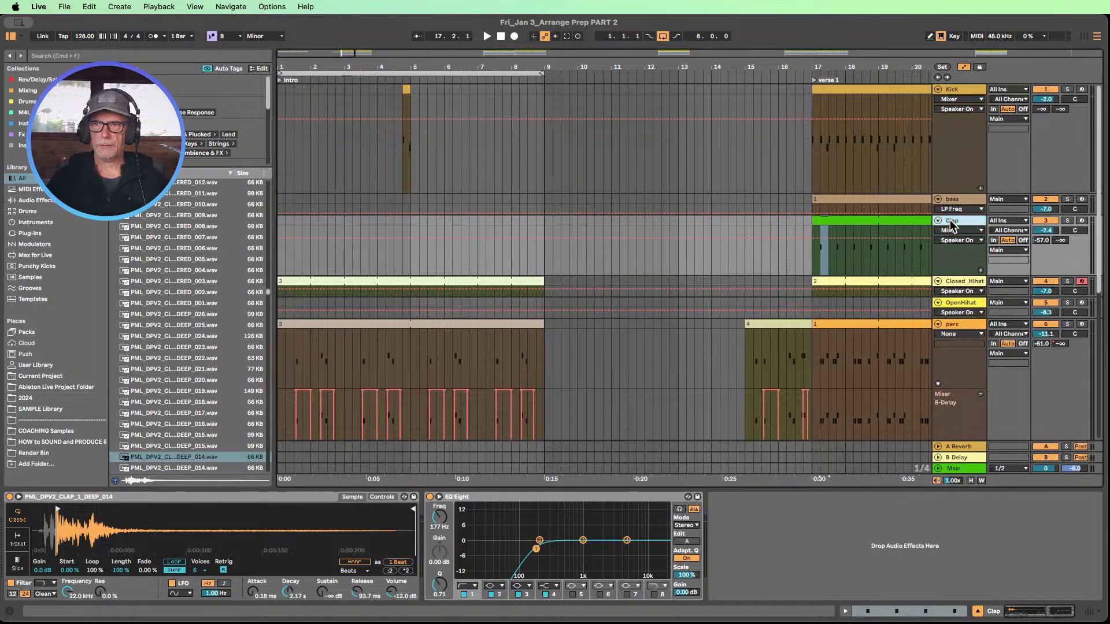
- Insert an audio track below Clap, place PML_DPV2_CLAP_1_DEEP_014.wav at bar 5 on it, and hide the browser and device view
key("super+t")
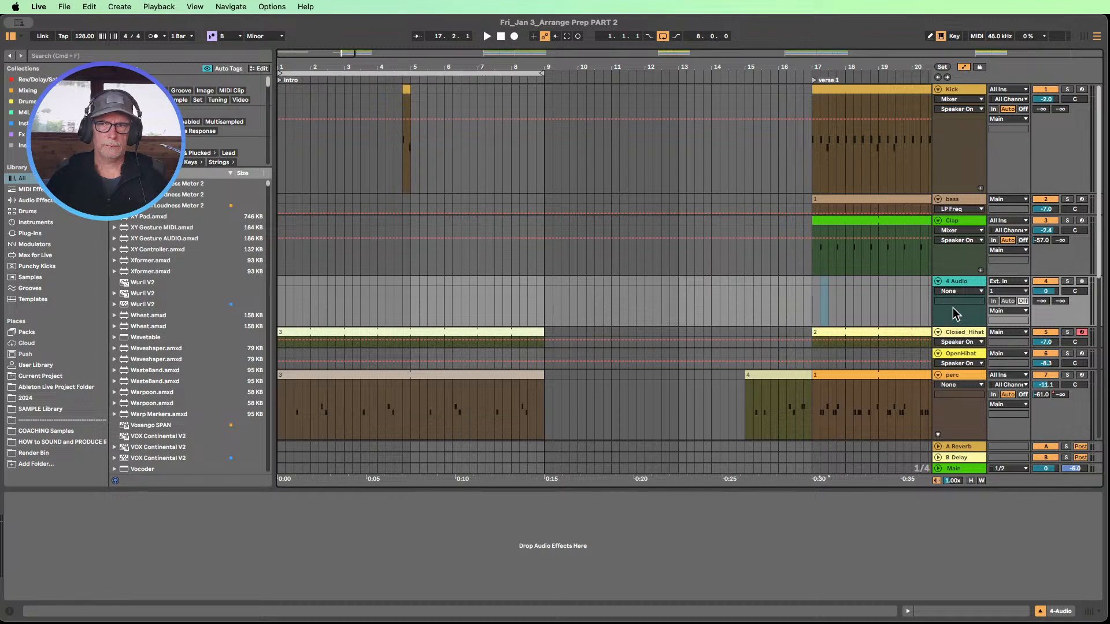
left_click(971, 225)
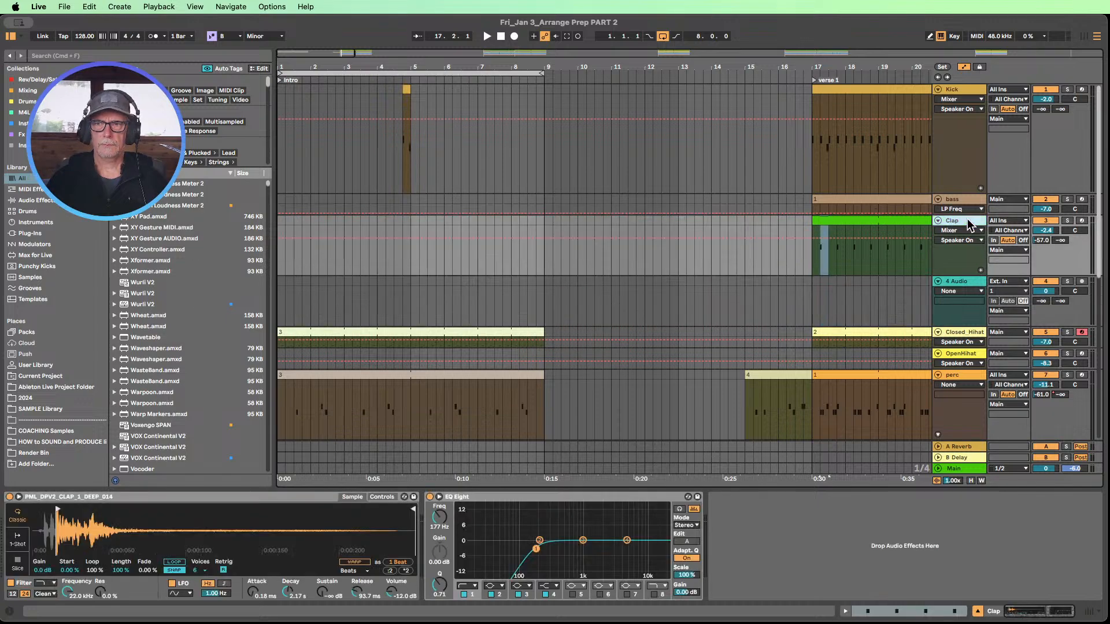
left_click(408, 550)
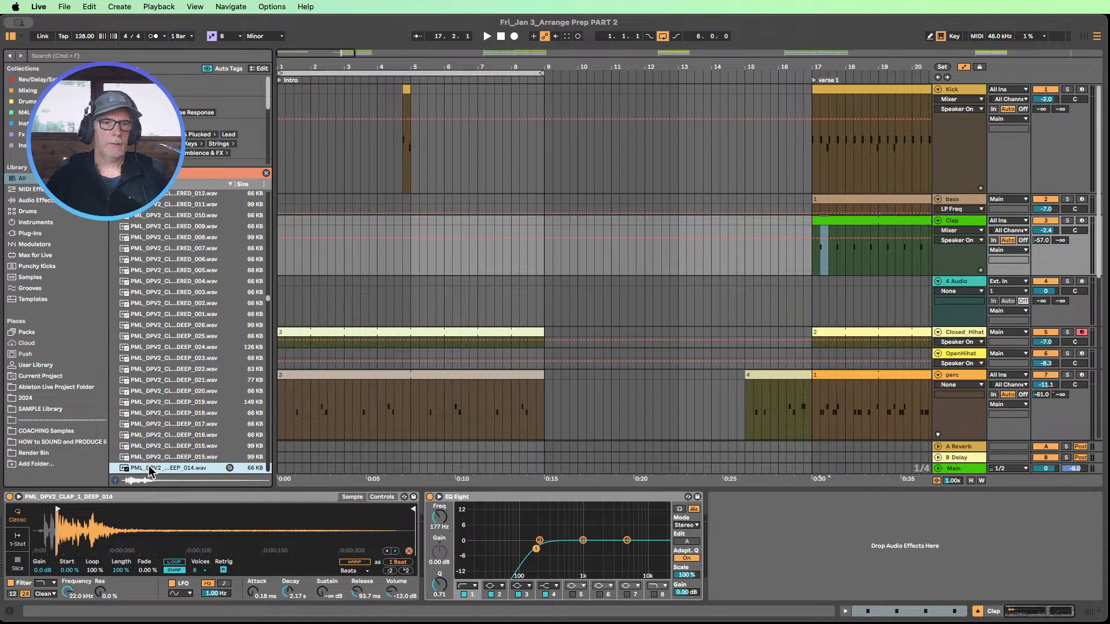
mouse_move(162, 471)
left_mouse_down()
mouse_move(366, 293)
mouse_move(379, 310)
mouse_move(408, 312)
left_mouse_up()
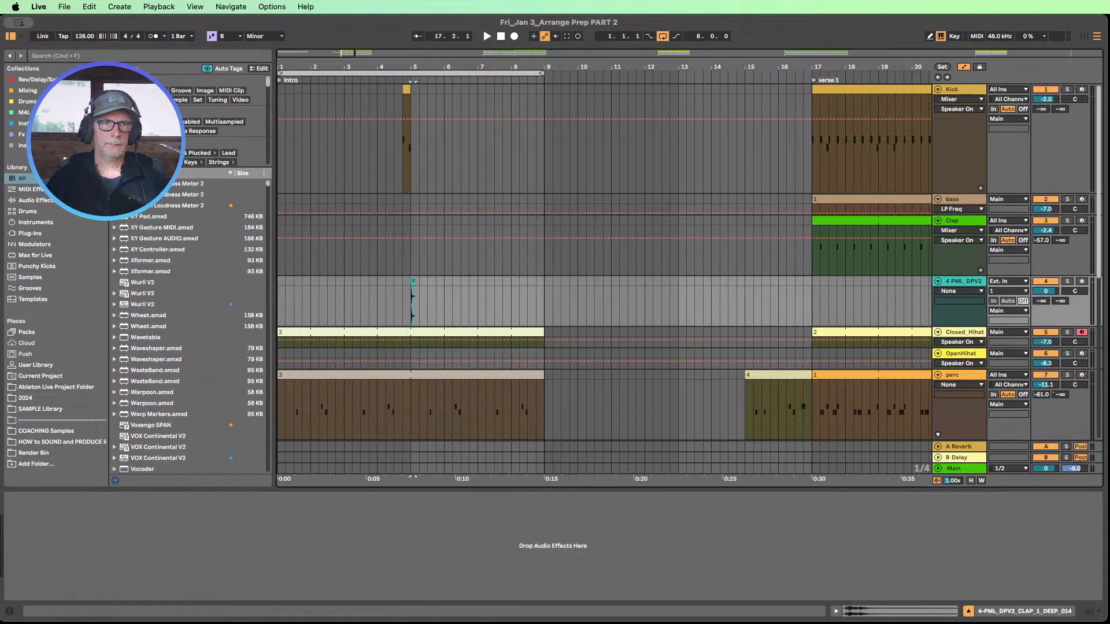
left_click(10, 37)
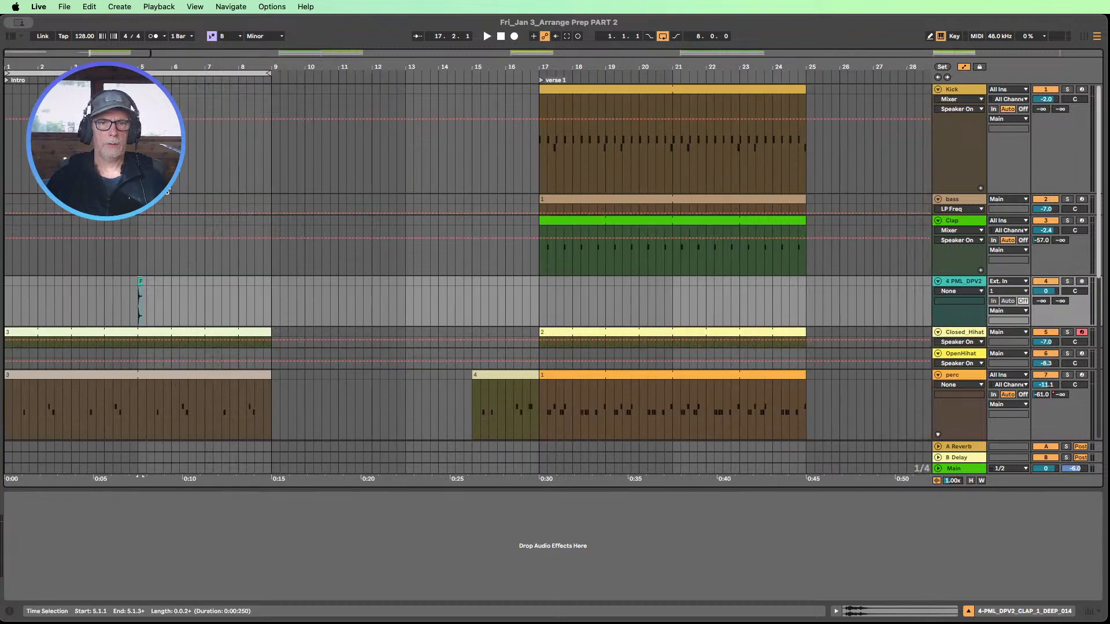
left_click(967, 611)
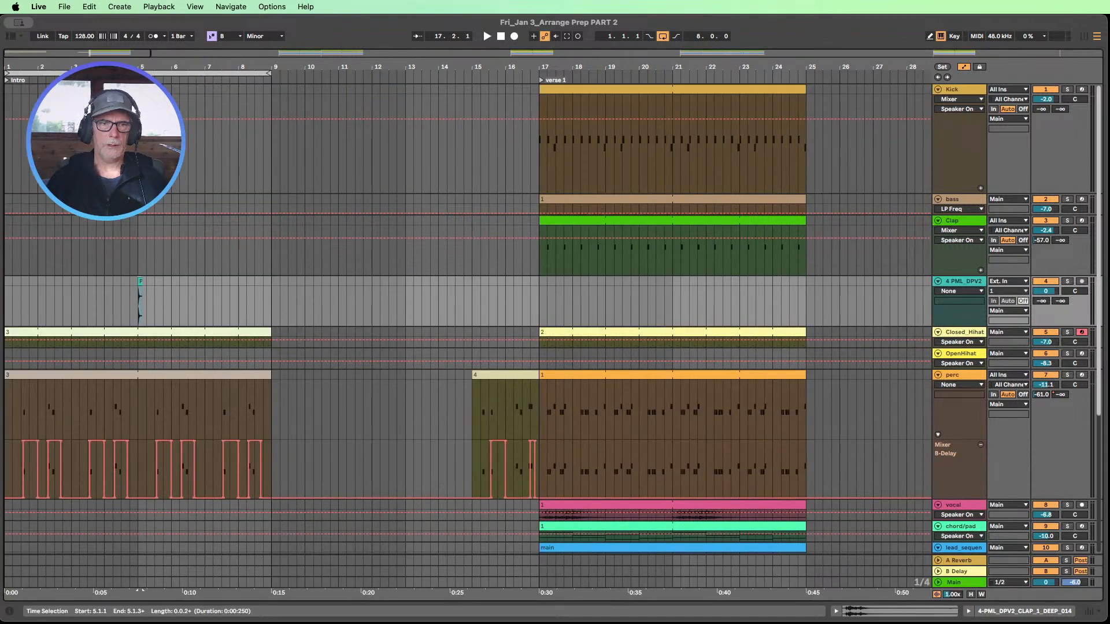
- Move the clap sample clip to 6.4.3, reverse its audio, and hide the clip view
left_click_drag(128, 65, 237, 142)
left_click_drag(233, 289, 373, 281)
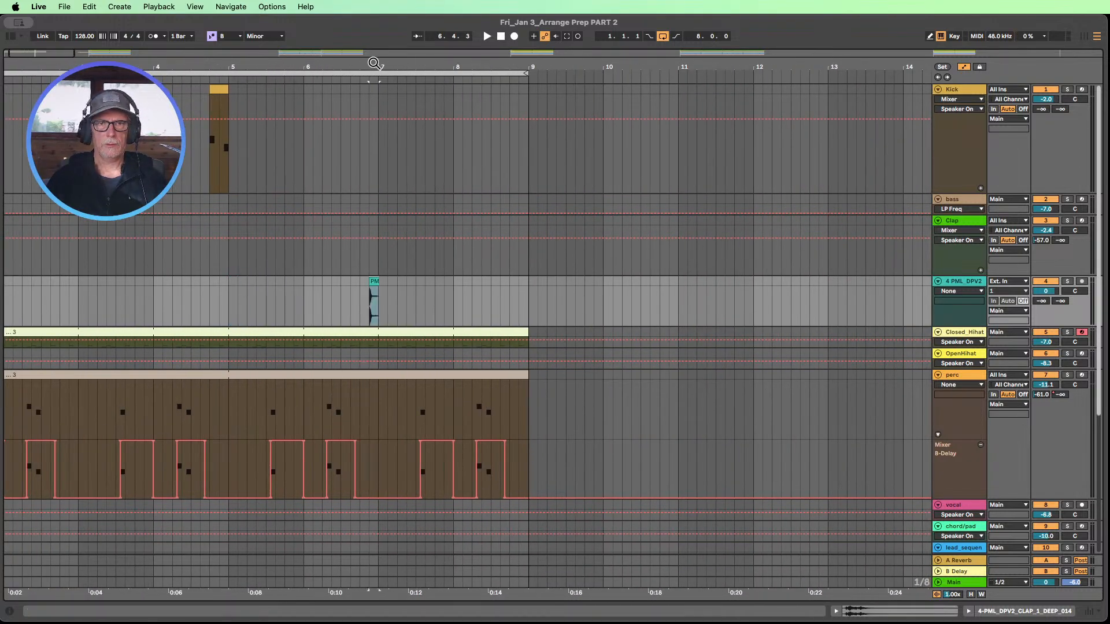
left_click_drag(374, 62, 379, 102)
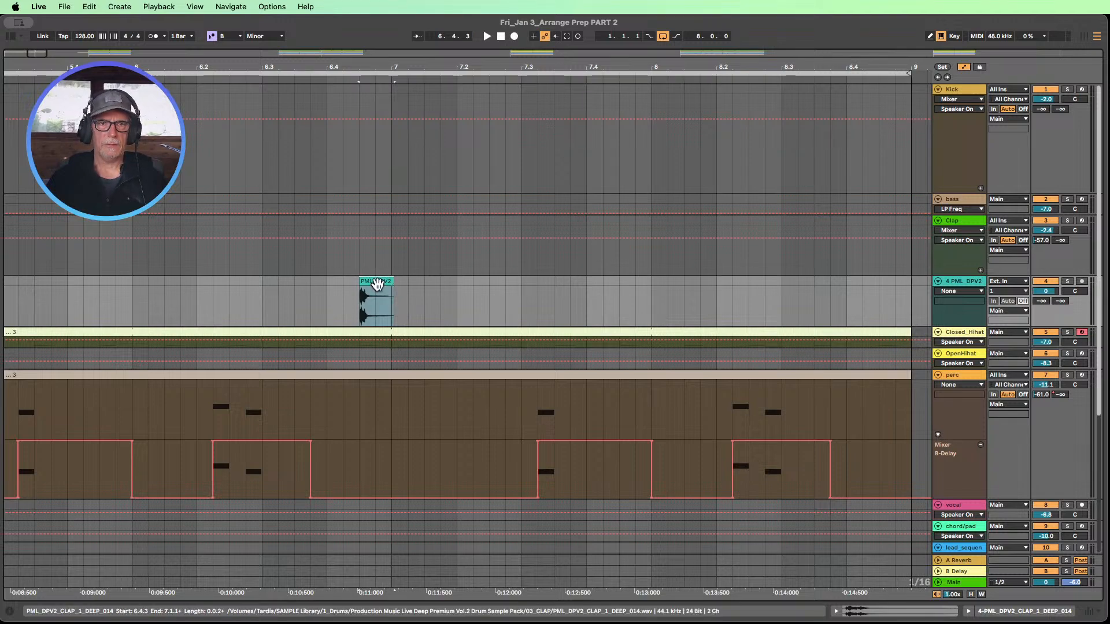
double_click(377, 284)
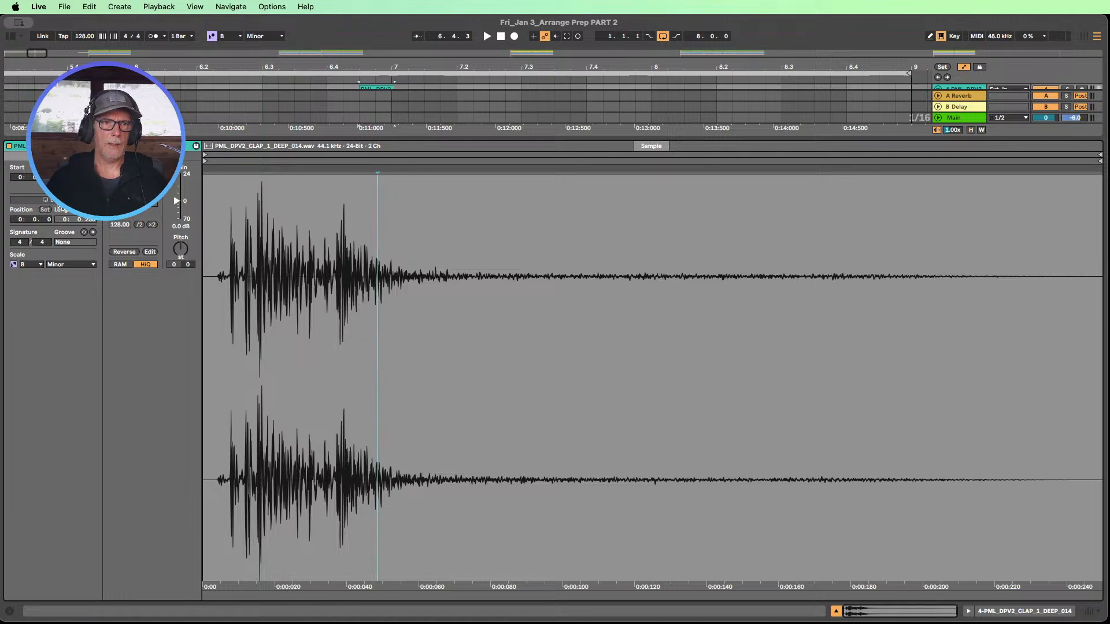
left_click(120, 252)
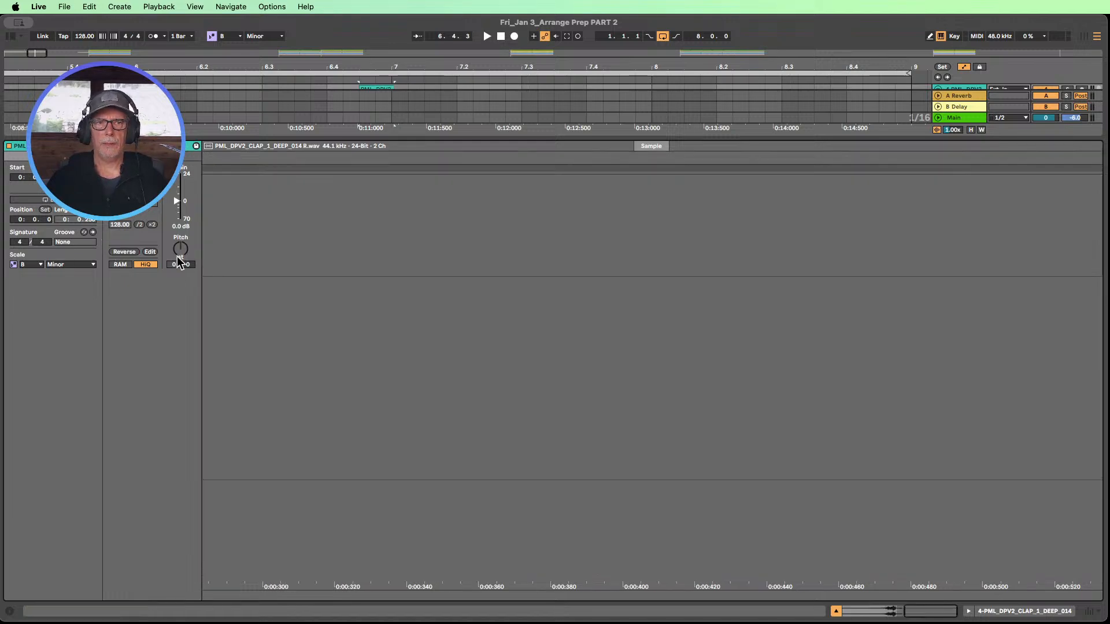
left_click(836, 612)
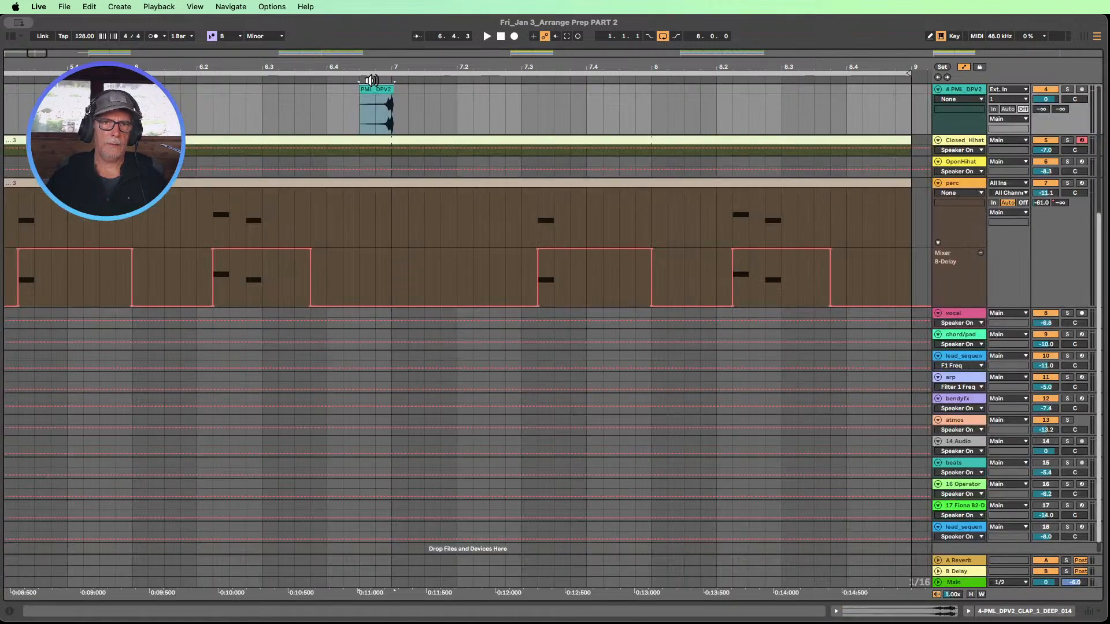
- Shift the reversed clap clip to end at bar 7 on its own audio track and enlarge the track
left_click_drag(368, 63, 369, 101)
left_click_drag(459, 106, 432, 89)
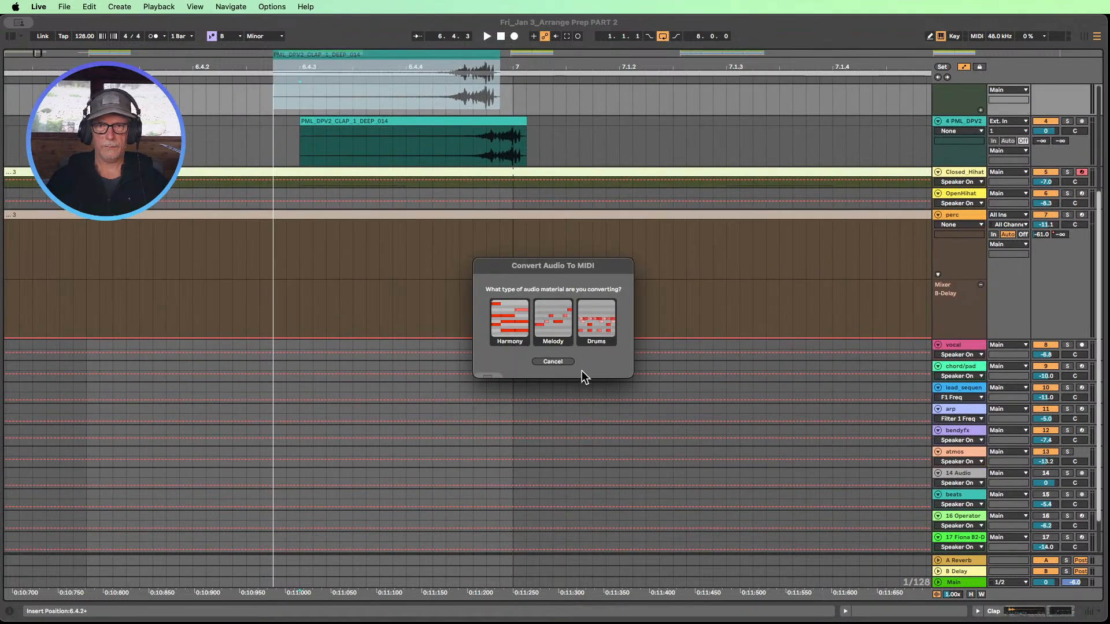
left_click(553, 361)
left_click_drag(456, 122, 446, 126)
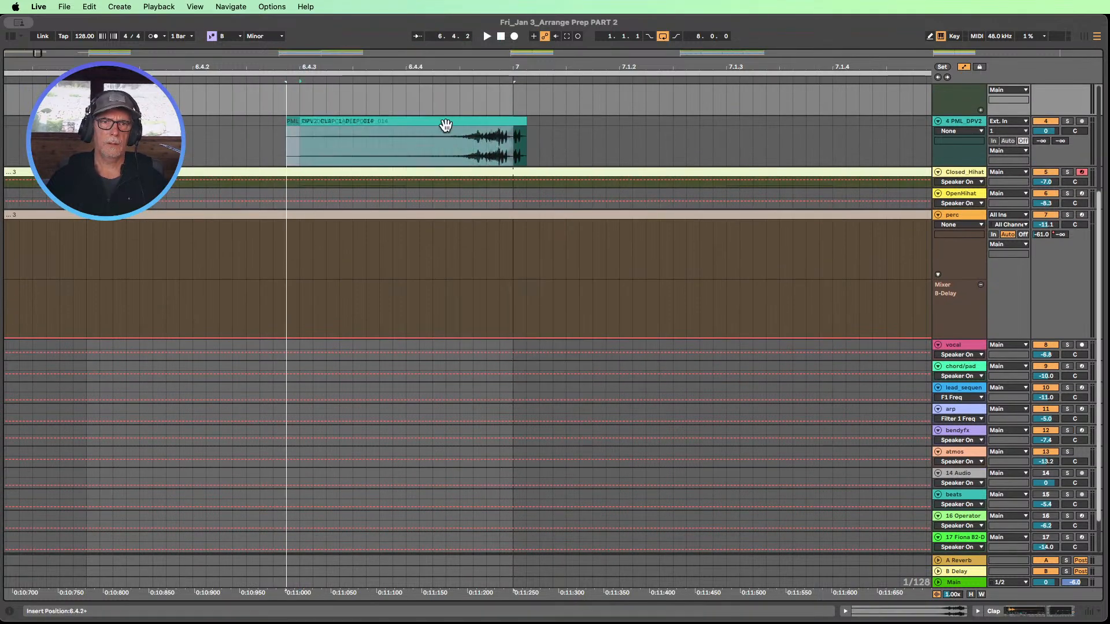
left_click_drag(952, 165, 950, 303)
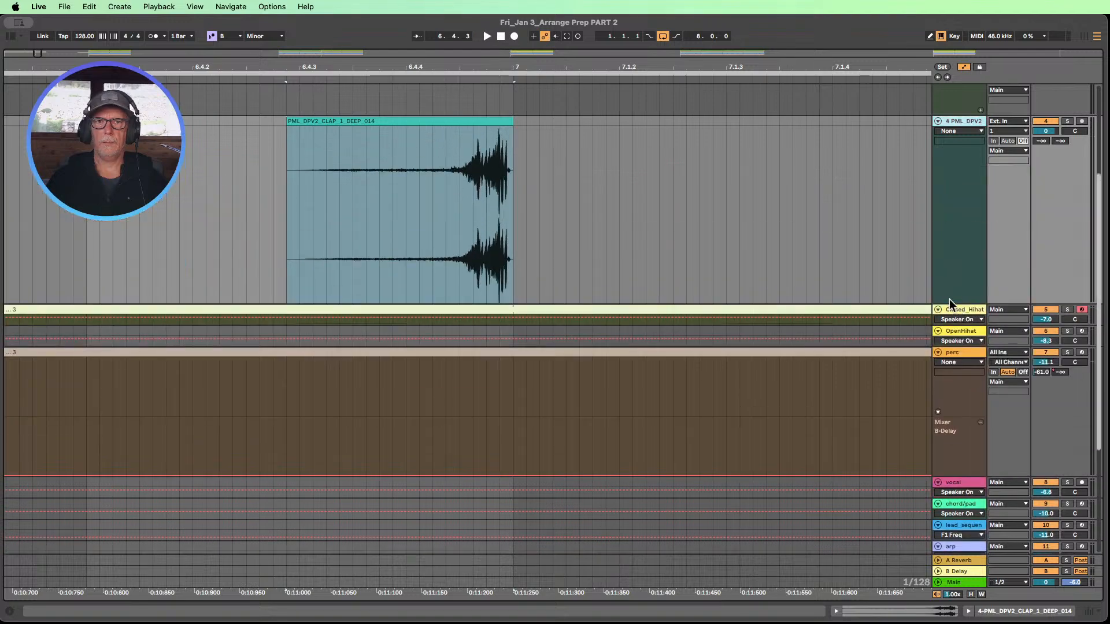
- Nudge the reversed clap clip slightly on its audio track so its peak lands at bar 7
left_click_drag(507, 60, 508, 63)
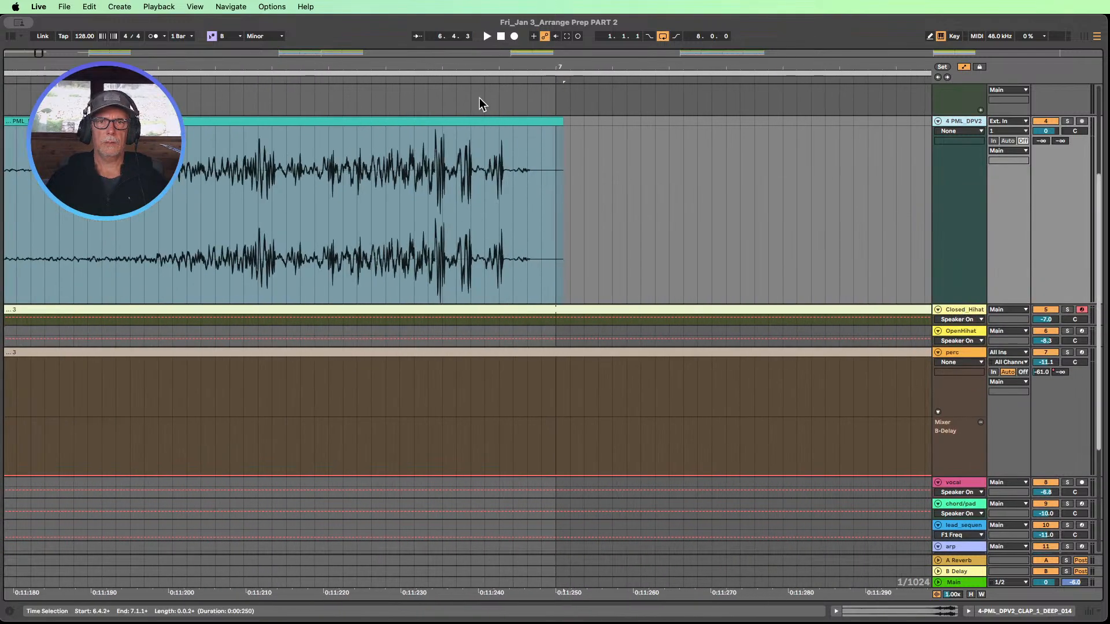
left_click_drag(453, 119, 541, 127)
left_click_drag(554, 66, 371, 11)
scroll(456, 168, "up", 5)
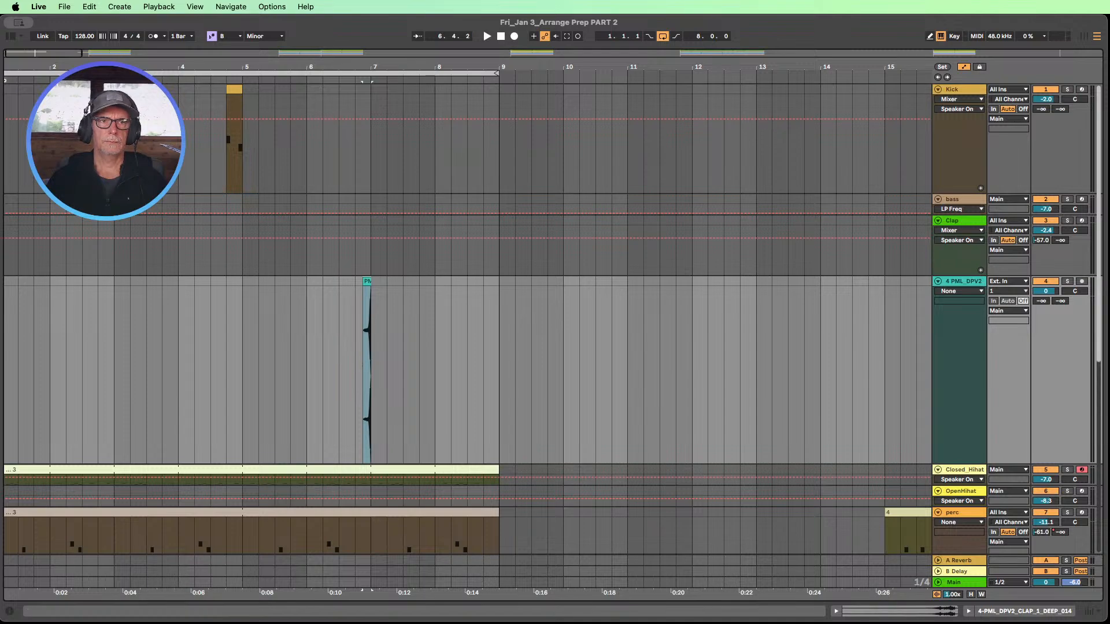
- Play back the intro from the start with the reversed clap and fit all tracks into the arrangement's height
key("space")
scroll(653, 318, "down", 3)
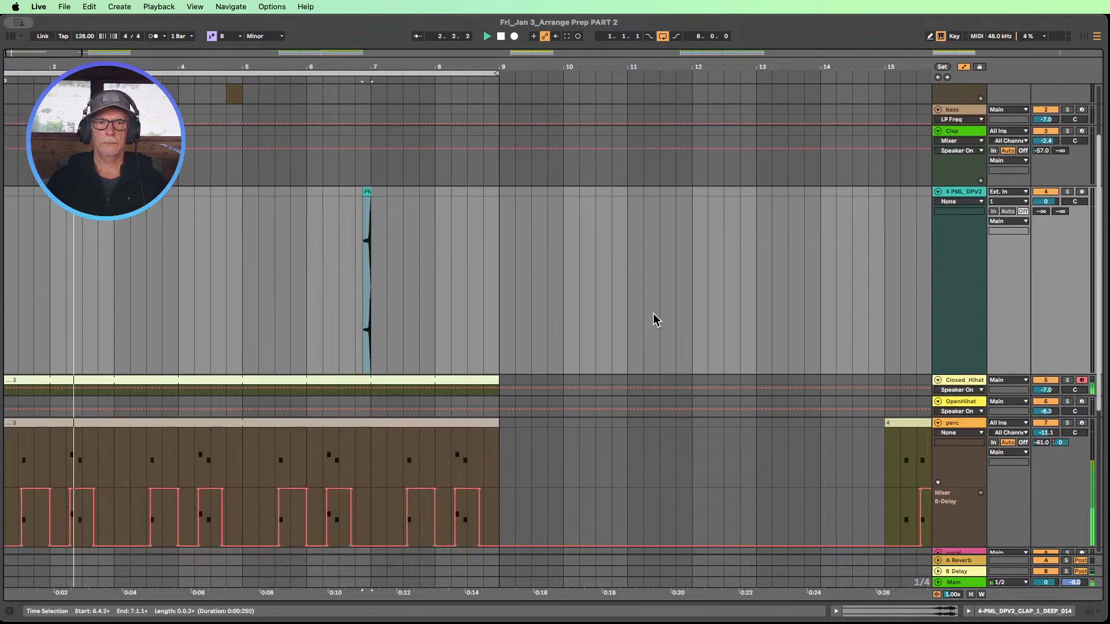
left_click(970, 594)
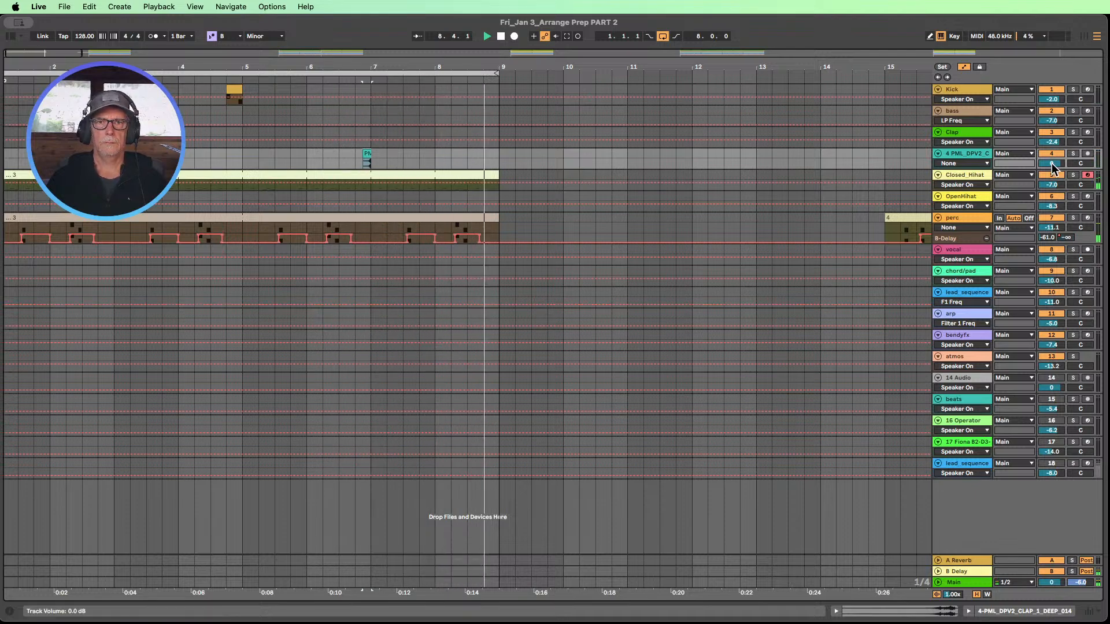
key("space")
key("space")
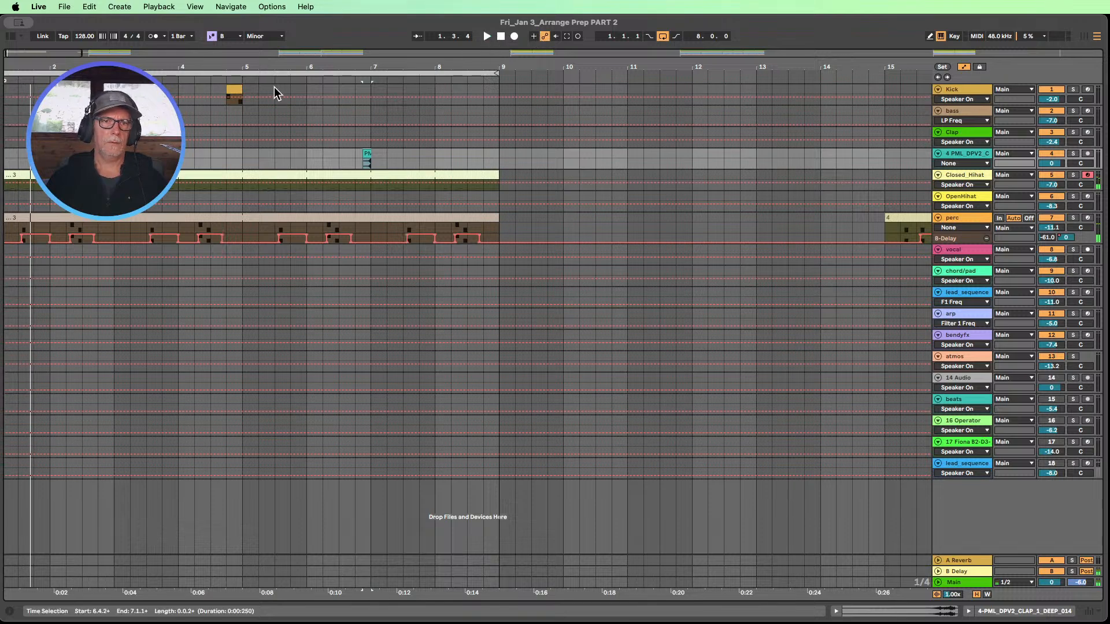
- Copy the kick hit clip from 4.4.1 to 8.4.1 on the Kick track and check it in playback
left_click(233, 87)
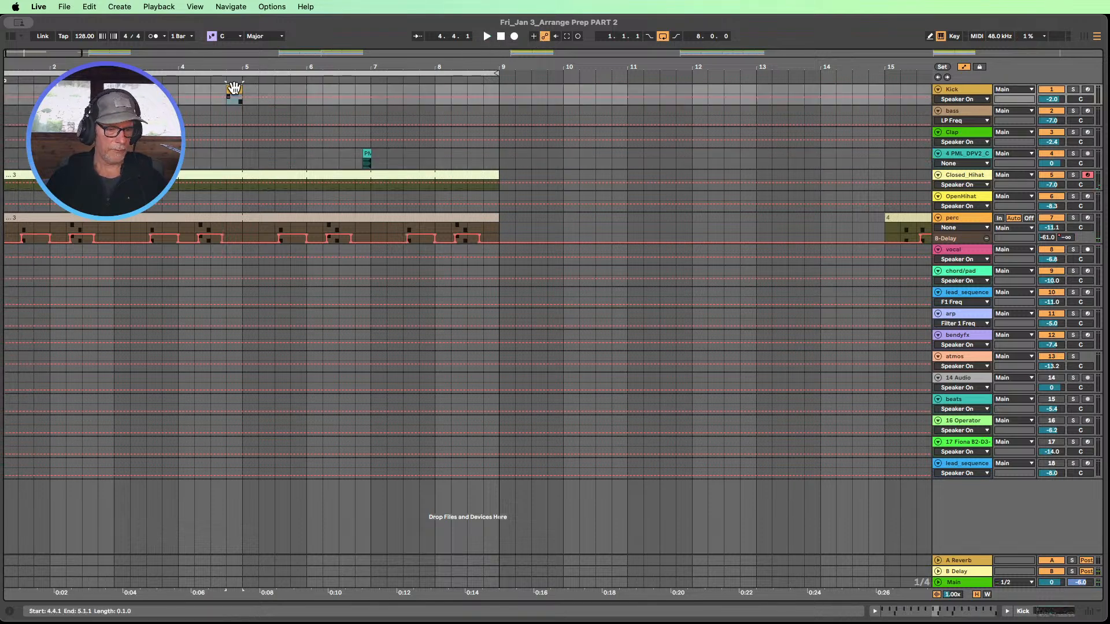
left_click_drag(233, 87, 488, 93)
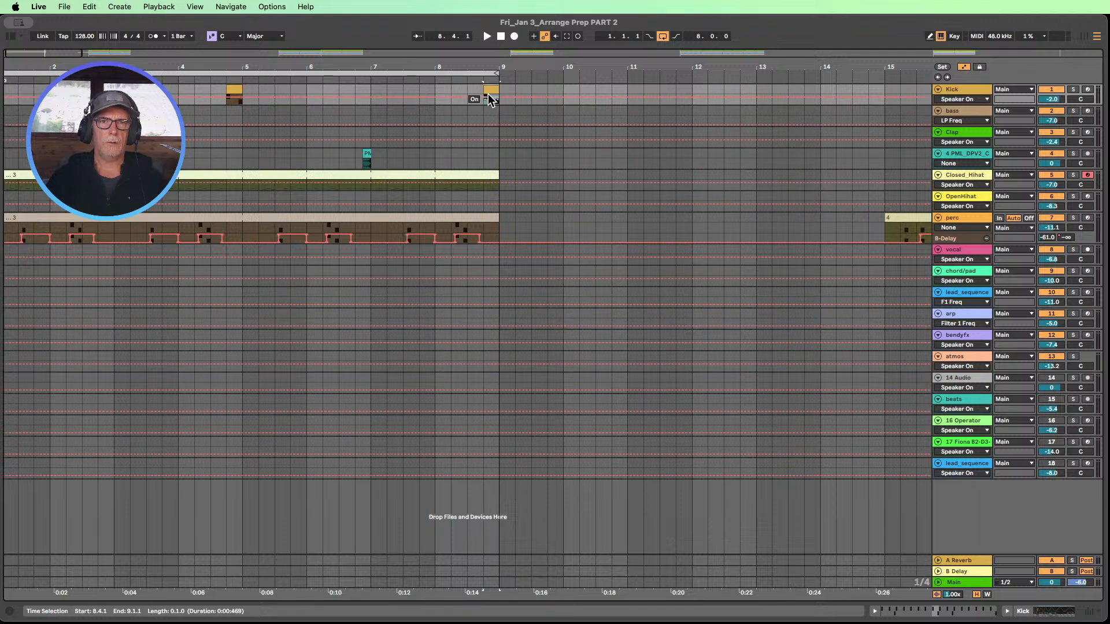
left_click(487, 36)
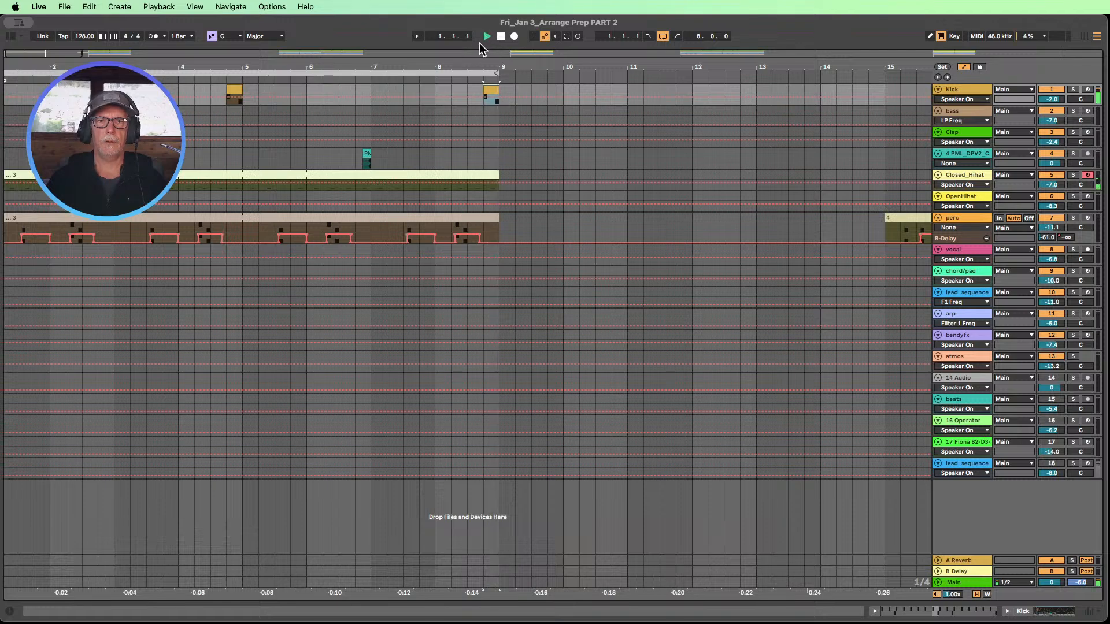
left_click(501, 36)
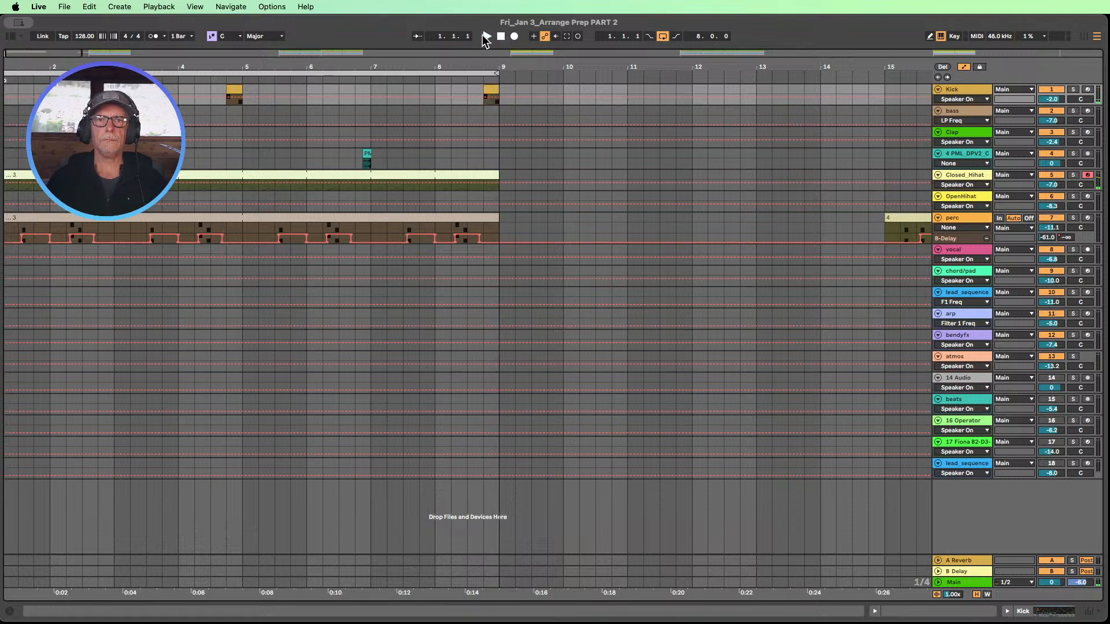
- Rename the reversed clap's audio track as Rev Clap and fit the track heights to the arrangement again
left_click_drag(955, 170, 954, 198)
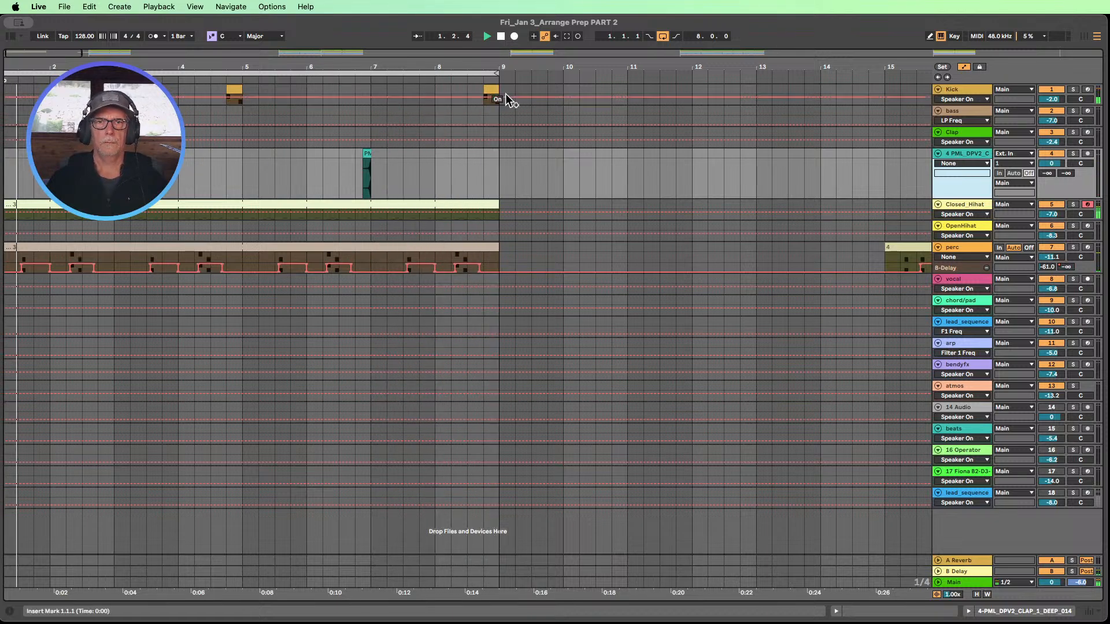
key("space")
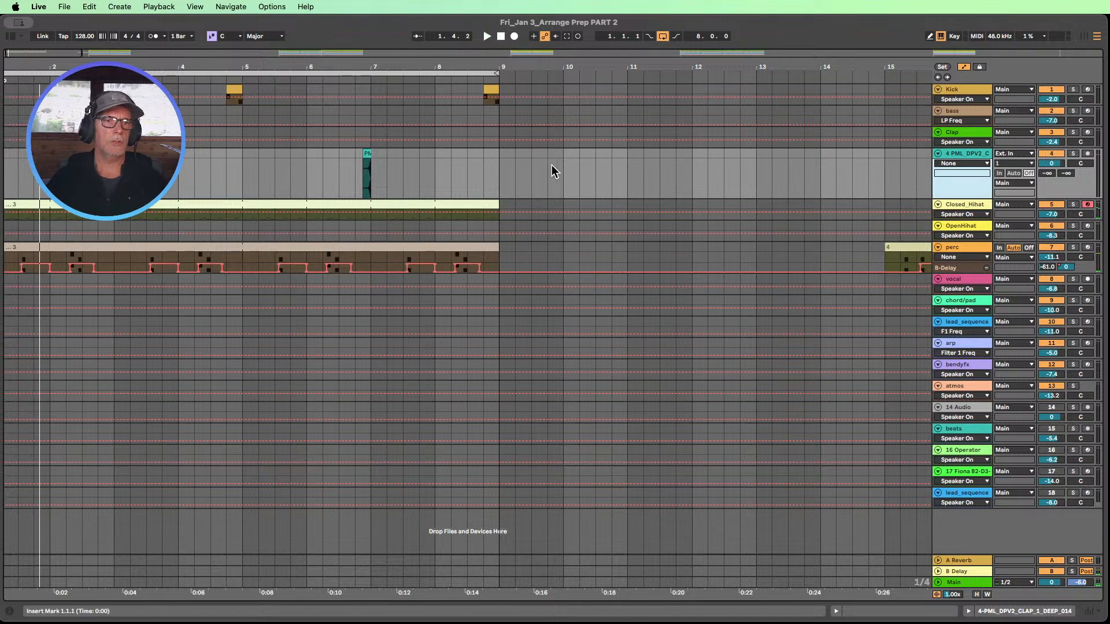
key("super+r")
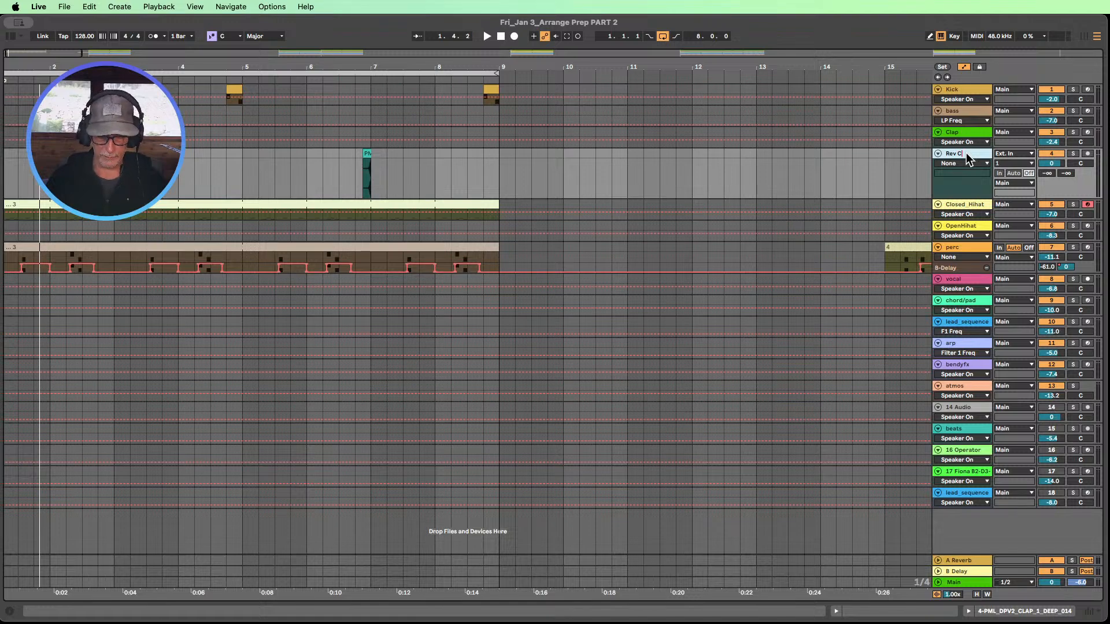
left_click(868, 175)
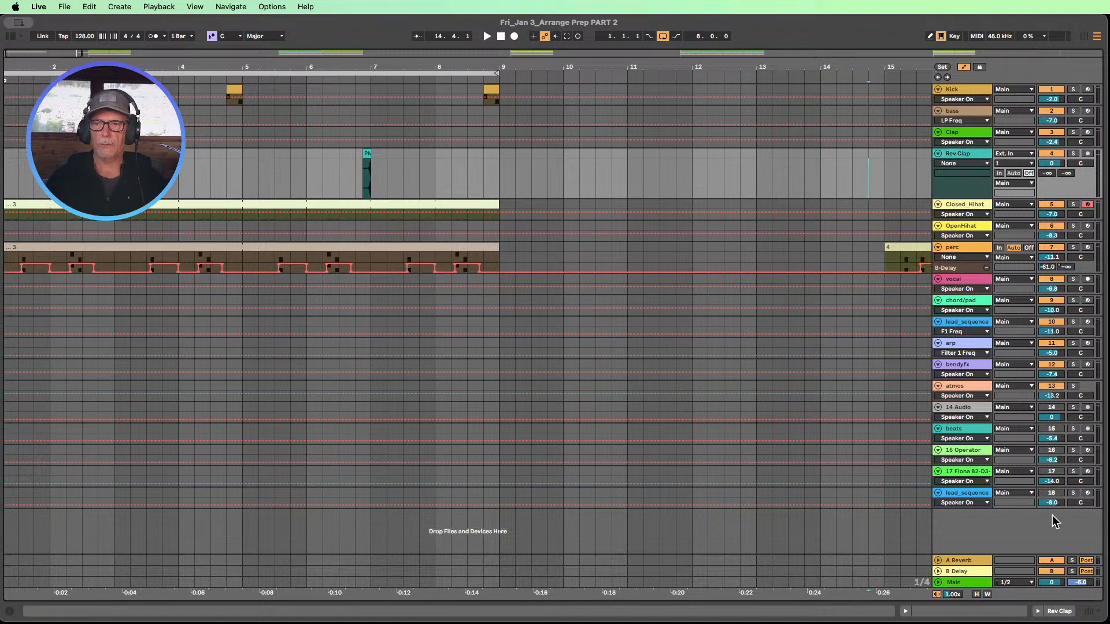
left_click(977, 595)
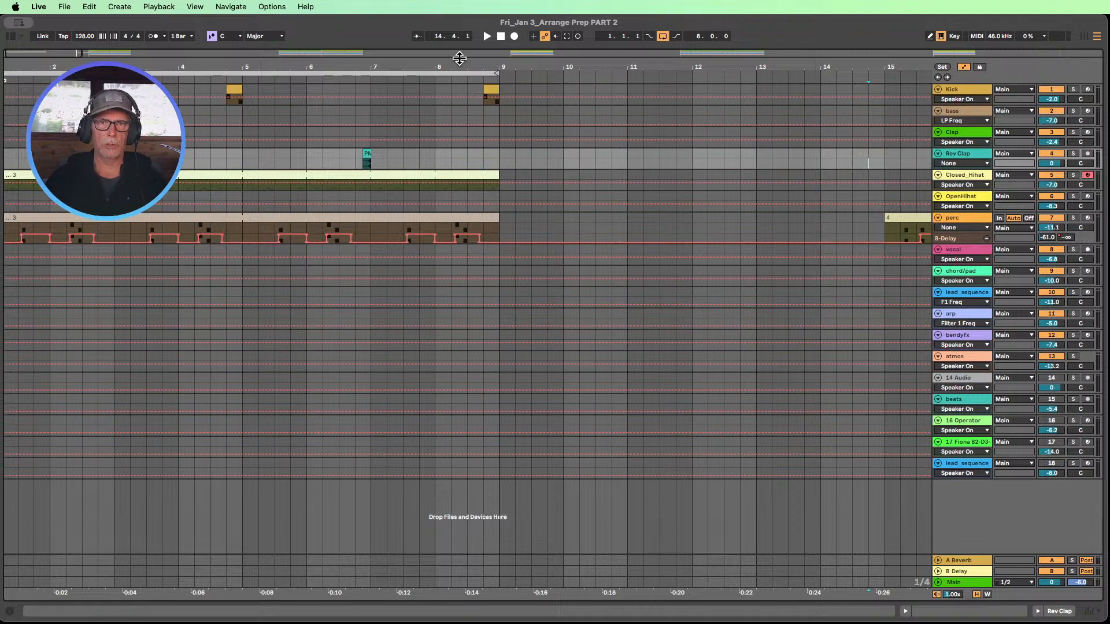
- Copy the EQ Eight device from the Clap track onto the Rev Clap track
left_click_drag(458, 65, 457, 23)
left_click(429, 132)
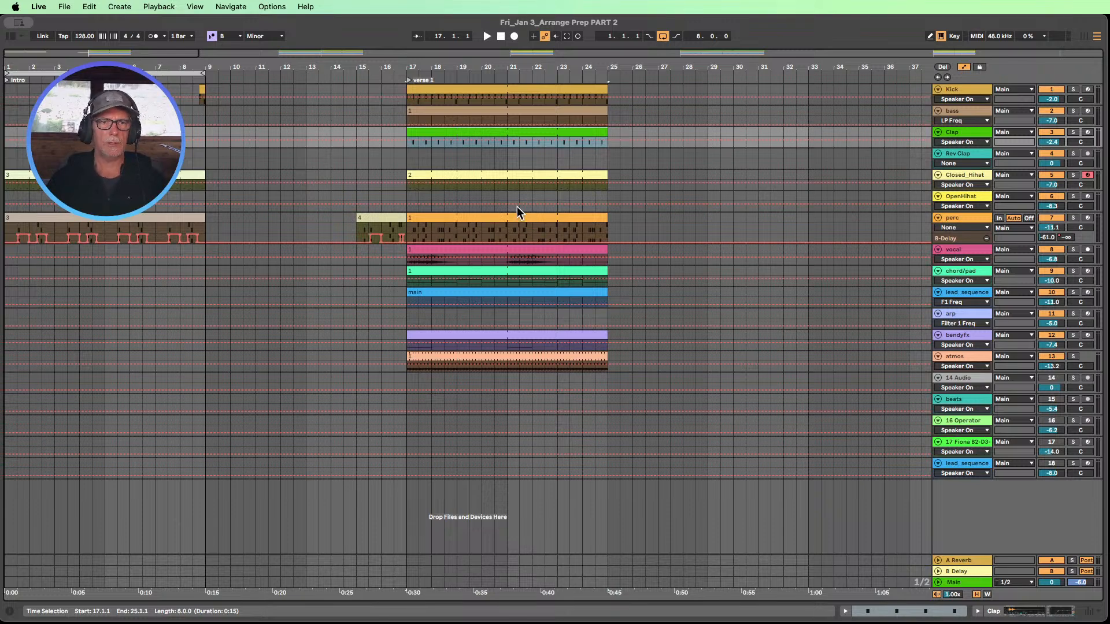
double_click(967, 134)
left_click(527, 500)
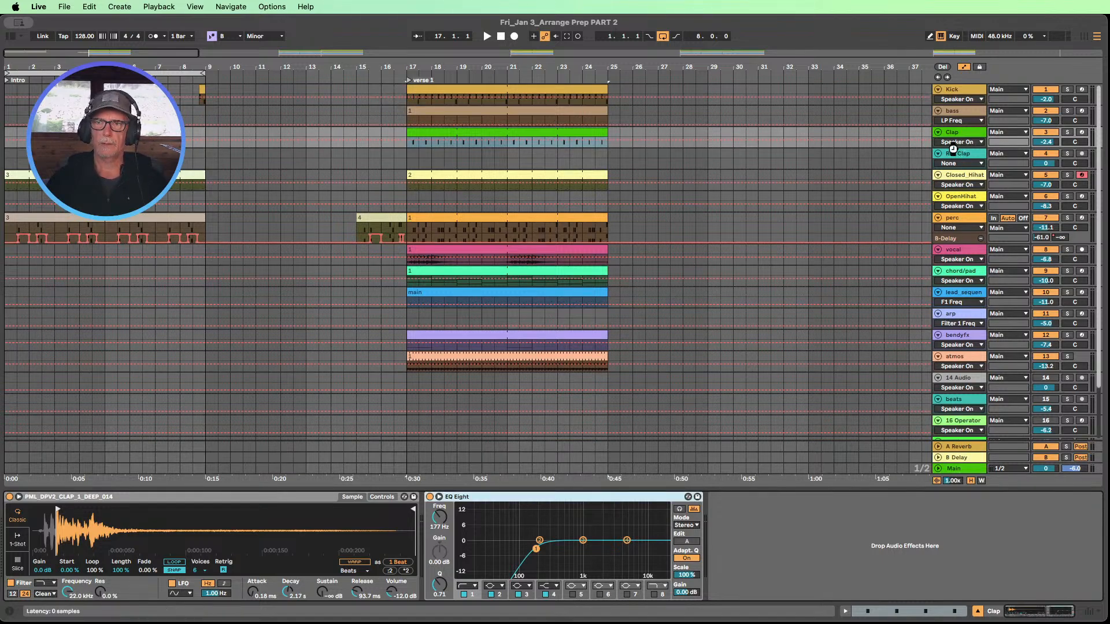
left_click(952, 151)
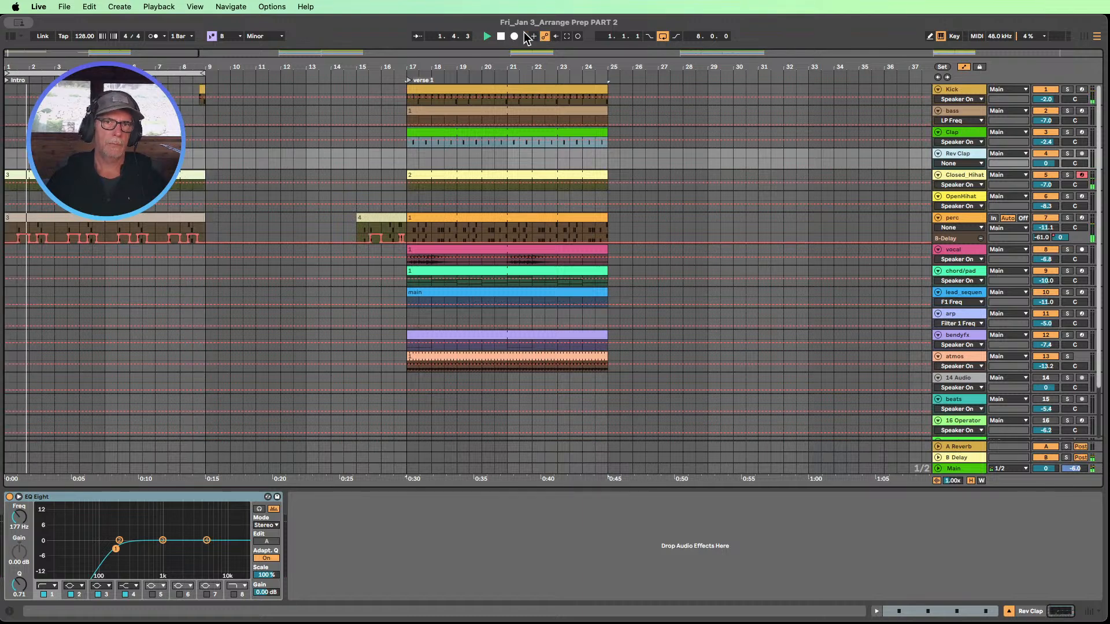
- Extend the loop range and the intro Closed_Hihat clip to bar 17, checking the clip's notes
left_click_drag(199, 70, 411, 65)
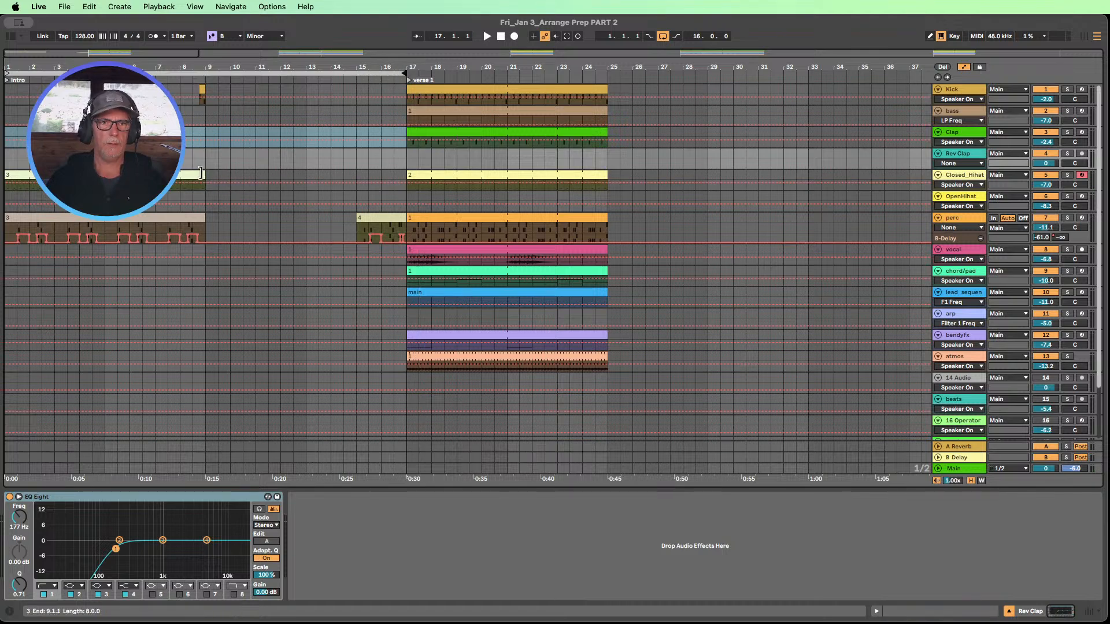
left_click_drag(202, 172, 387, 168)
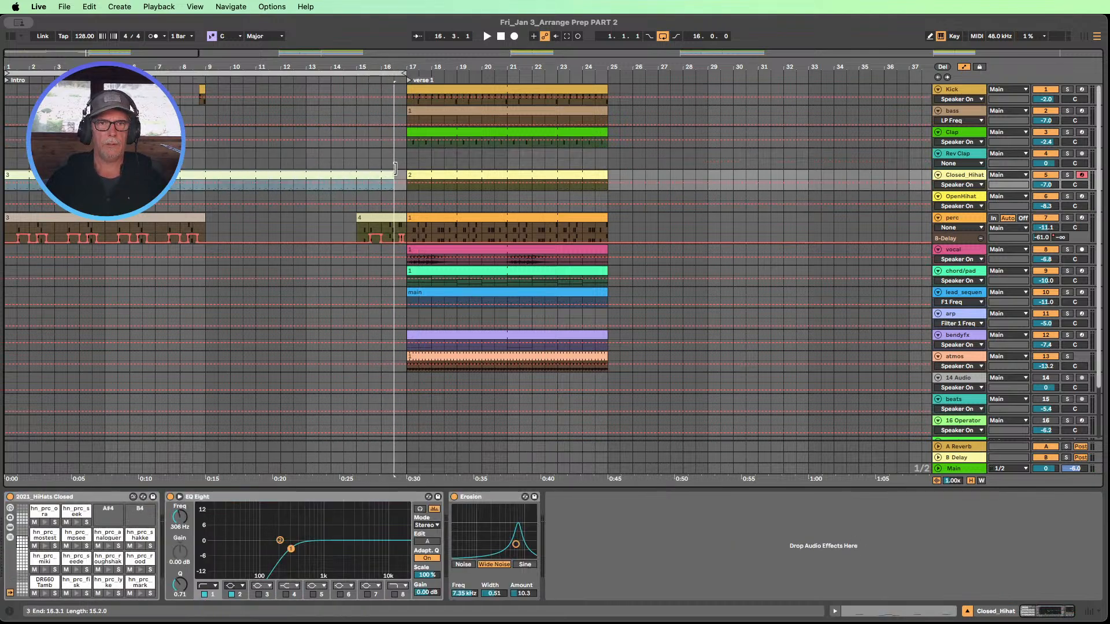
double_click(246, 175)
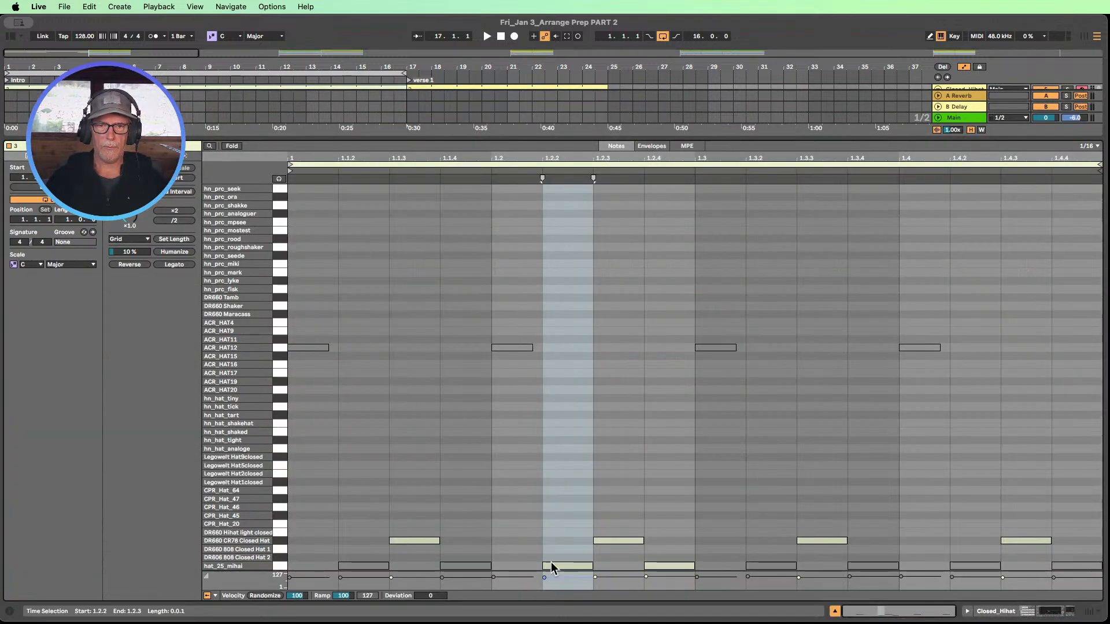
left_click(835, 611)
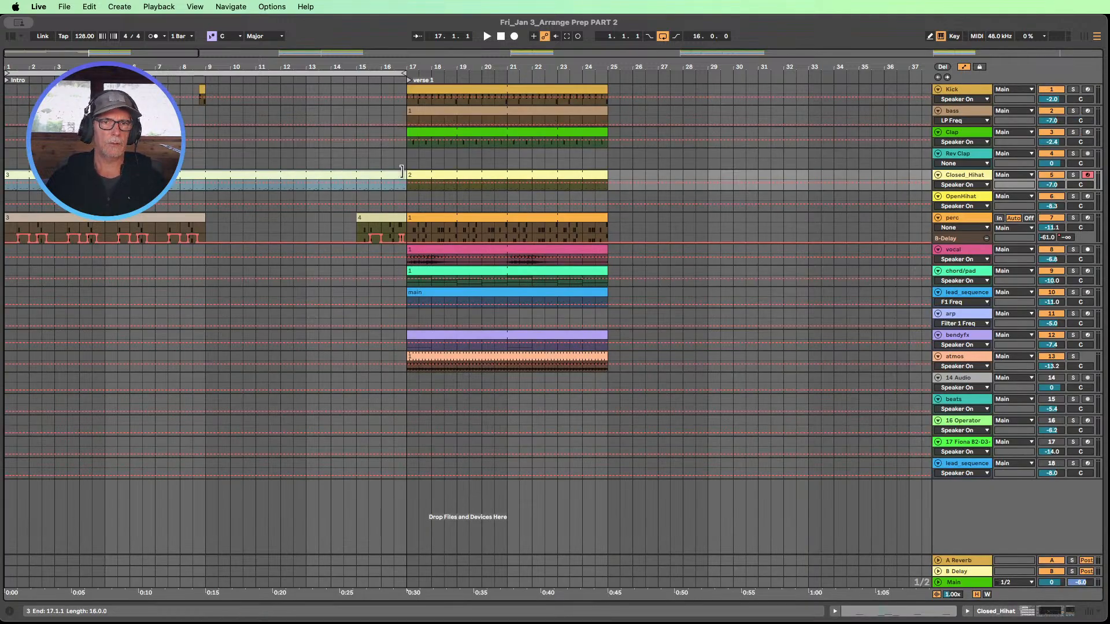
- Trim the intro Closed_Hihat clip to end at bar 13 and extend hihat clip 2 back to start there
left_click_drag(402, 172, 306, 173)
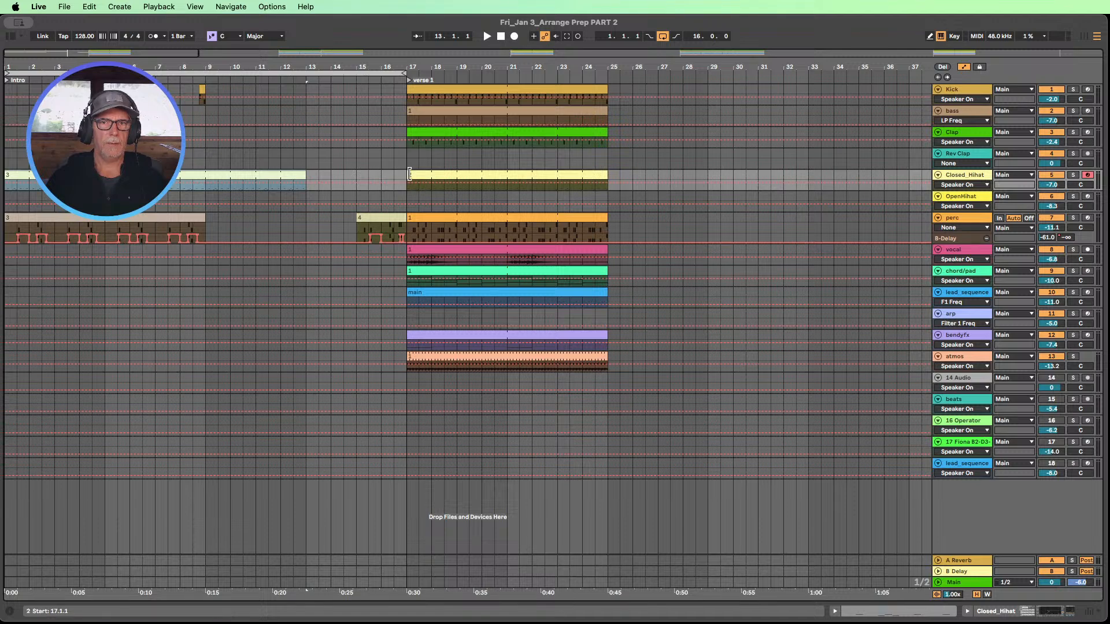
left_click_drag(406, 173, 307, 174)
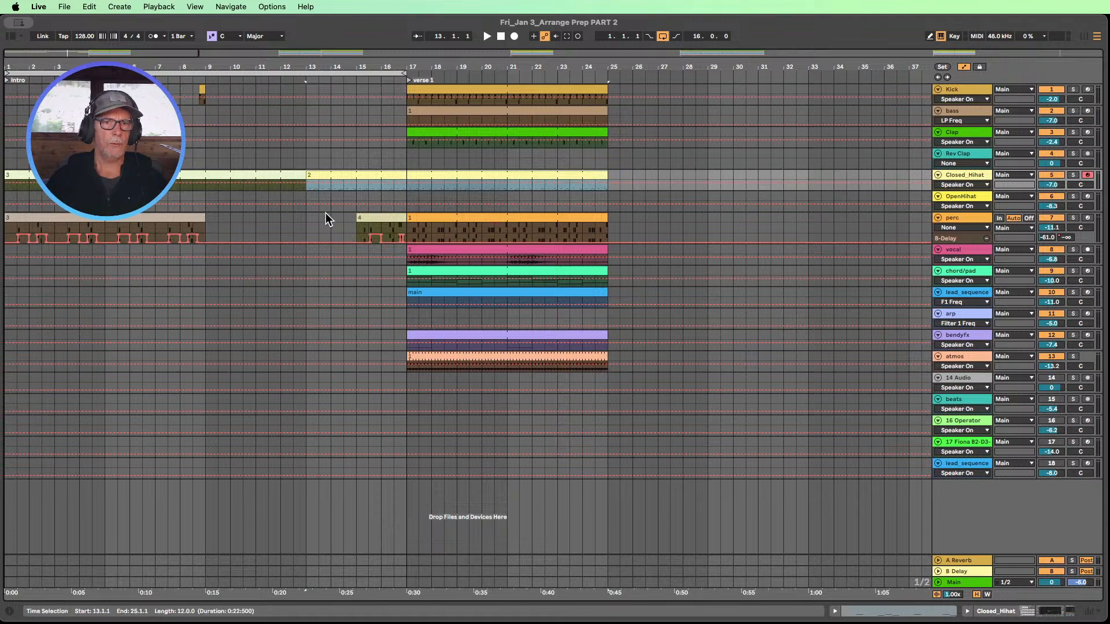
- Copy perc clip 4 to bar 9, turn on its loop, and extend it to bar 17
left_click(182, 217)
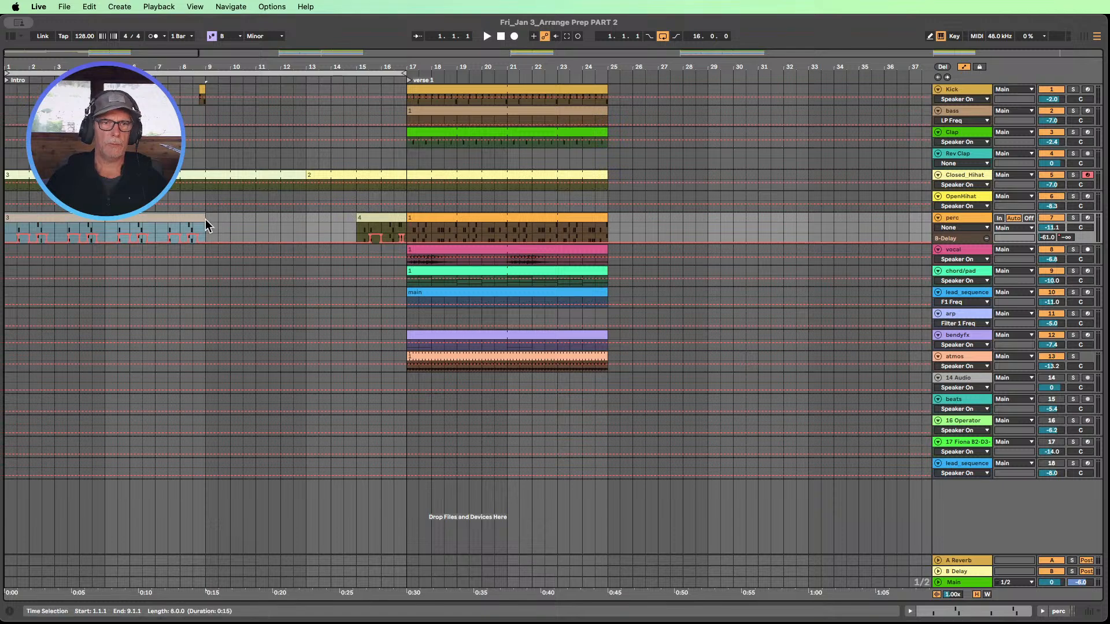
left_click_drag(358, 219, 254, 217)
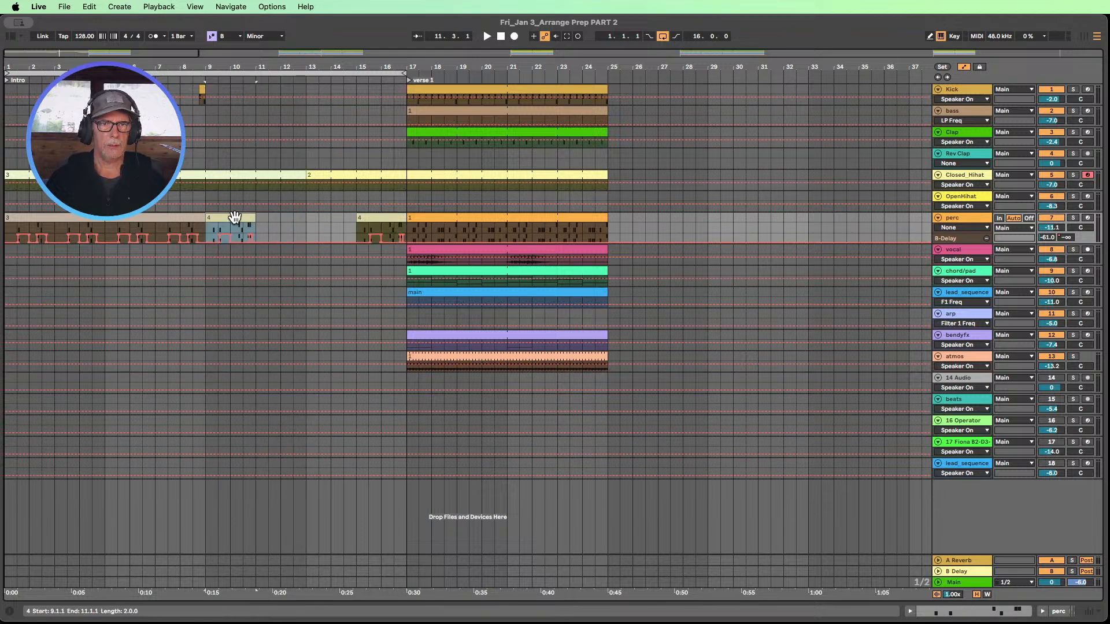
double_click(230, 217)
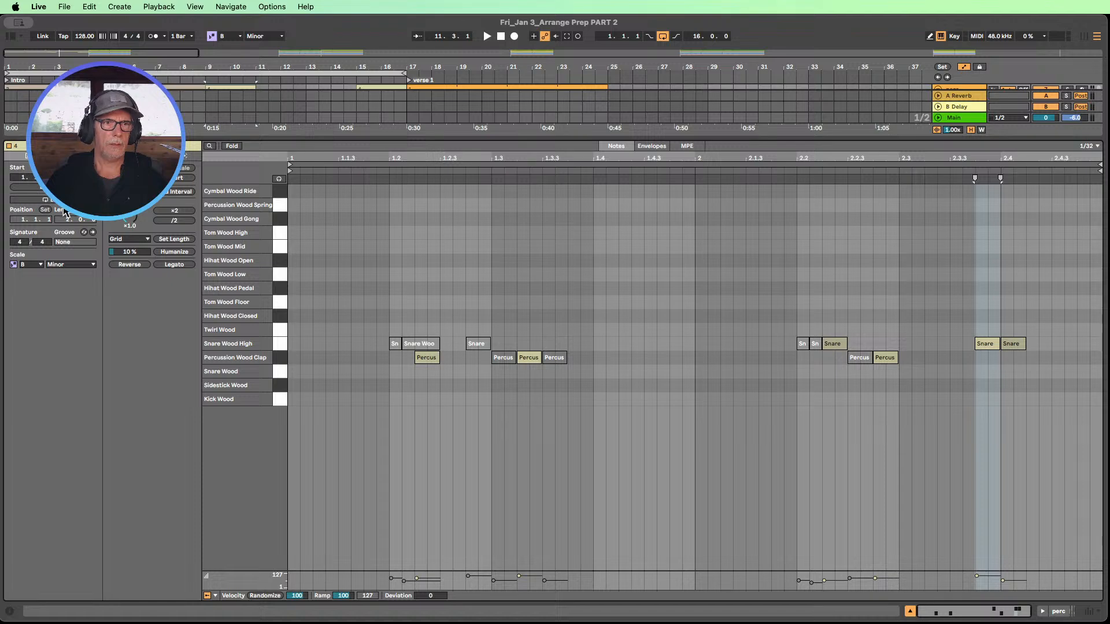
left_click(55, 200)
left_click(909, 612)
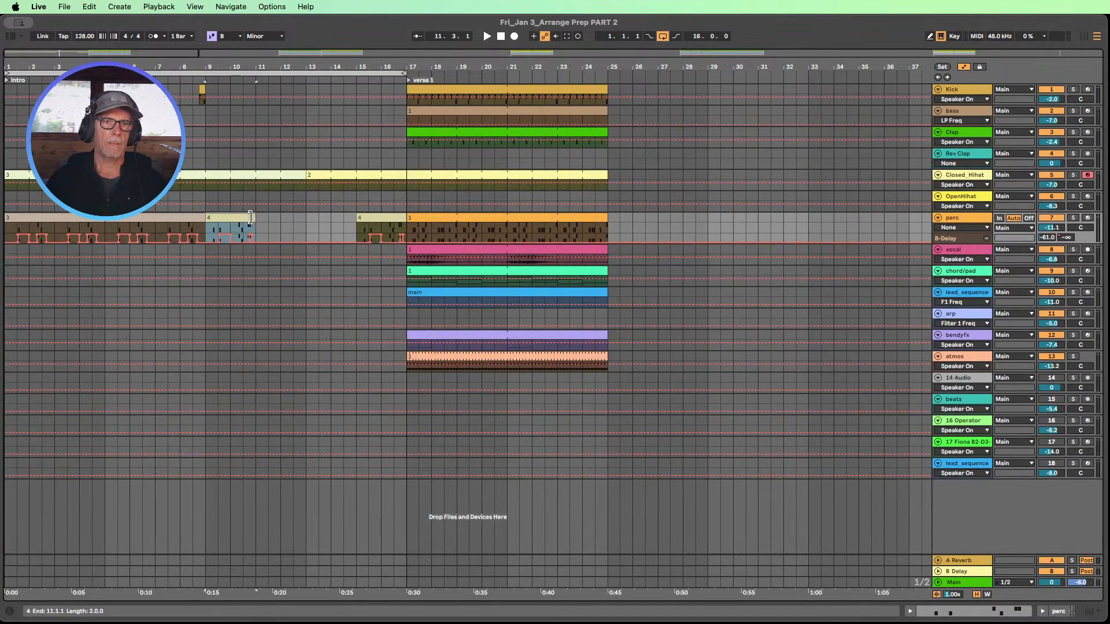
left_click_drag(250, 218, 408, 218)
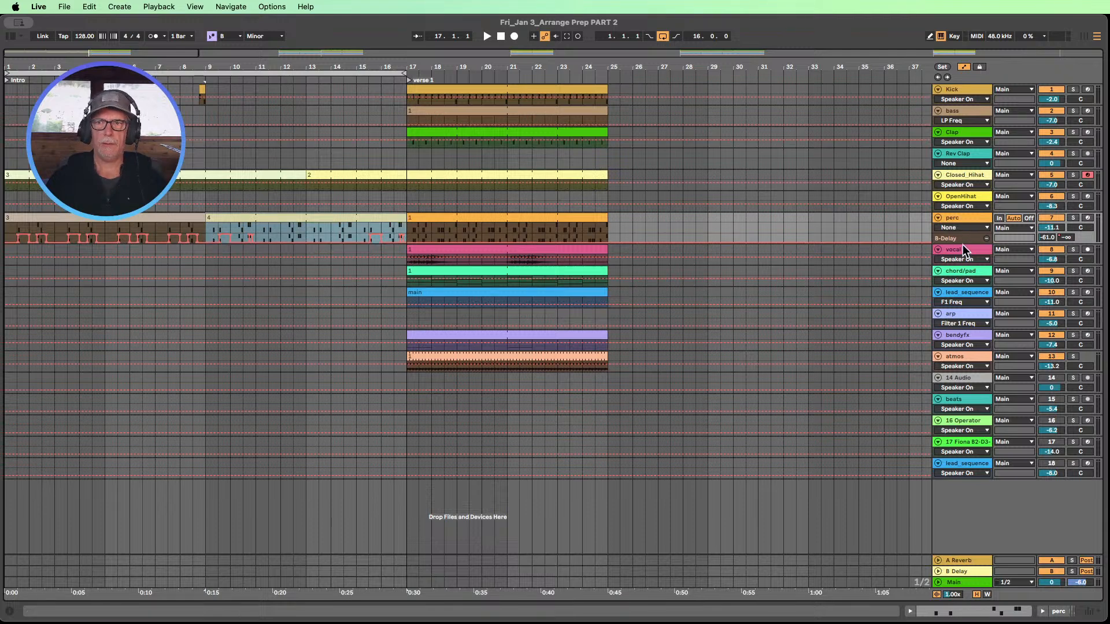
- Enlarge the perc track and duplicate the B-Delay automation of bars 9 to 11 twice, filling up to bar 15
left_click_drag(959, 243, 507, 283)
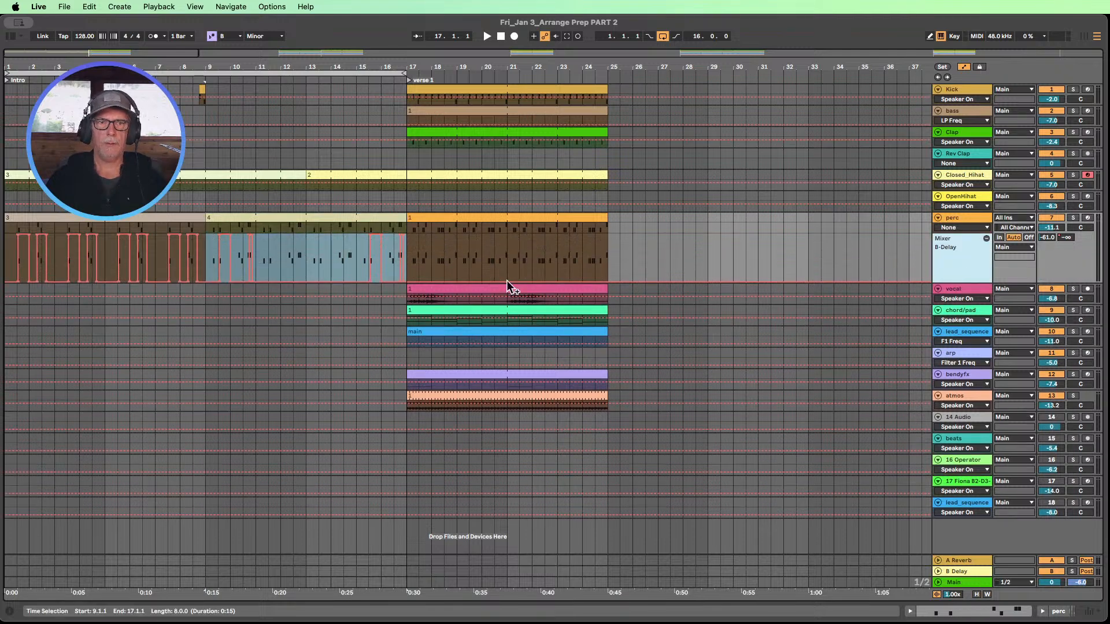
left_click(205, 249)
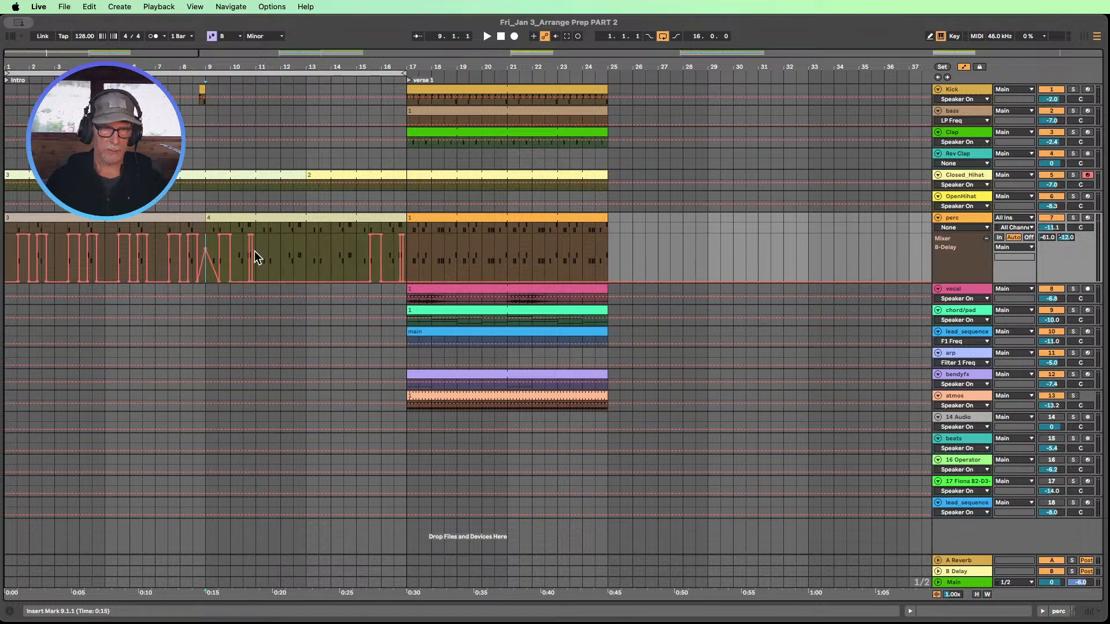
left_click(294, 250)
key("super+z")
left_click_drag(204, 238, 254, 237)
key("super+d")
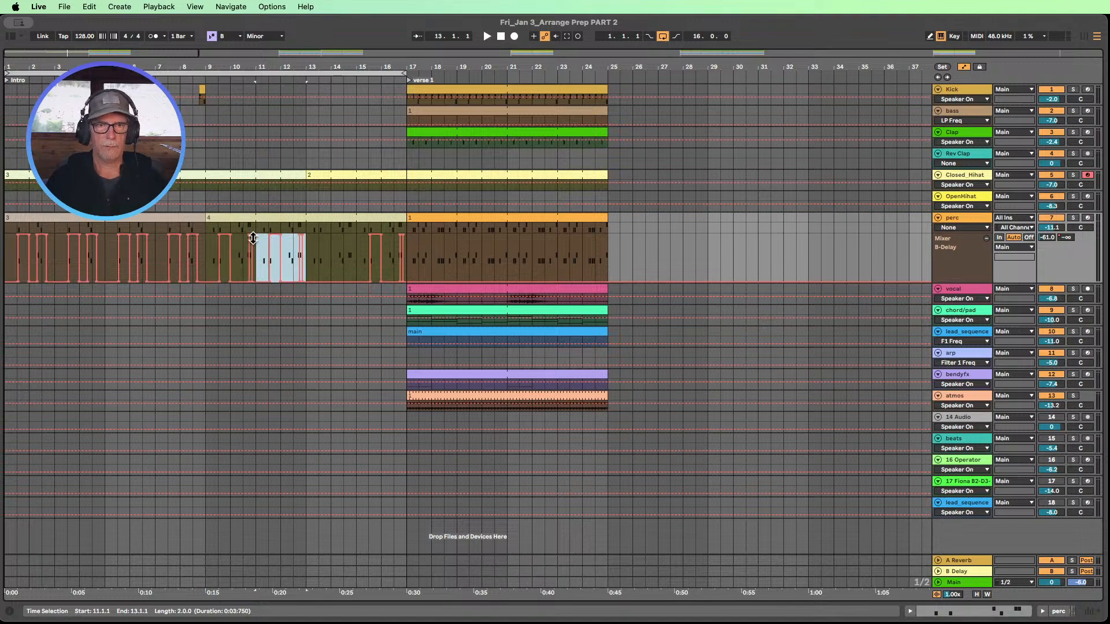
key("super+d")
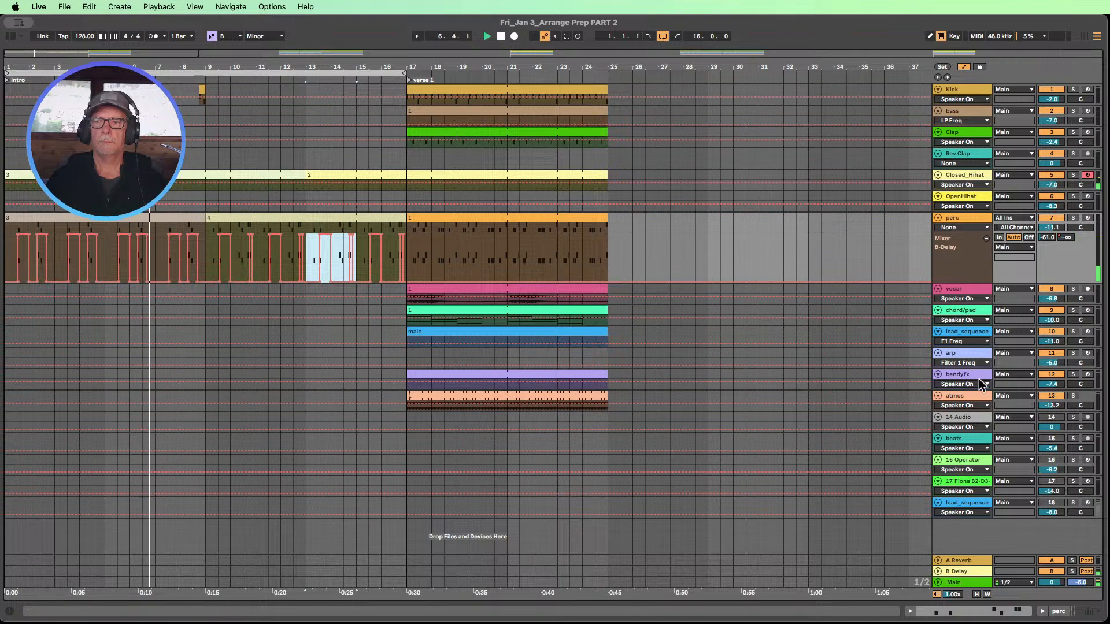
- Fit the track heights to the arrangement, listen through the extended intro, and select the perc clip at bar 9
left_click(977, 593)
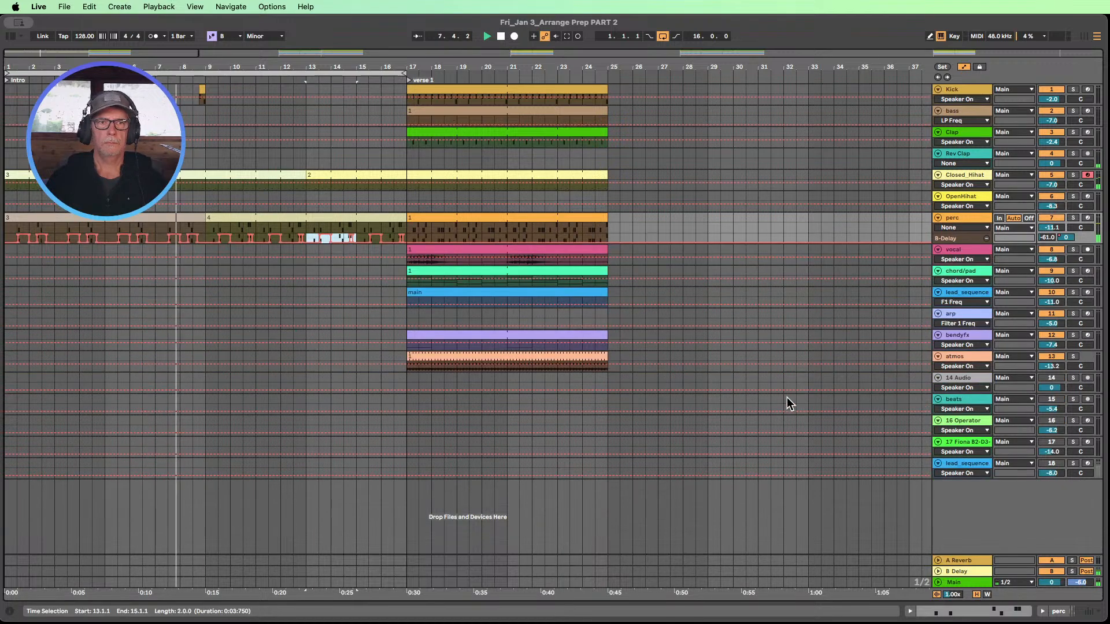
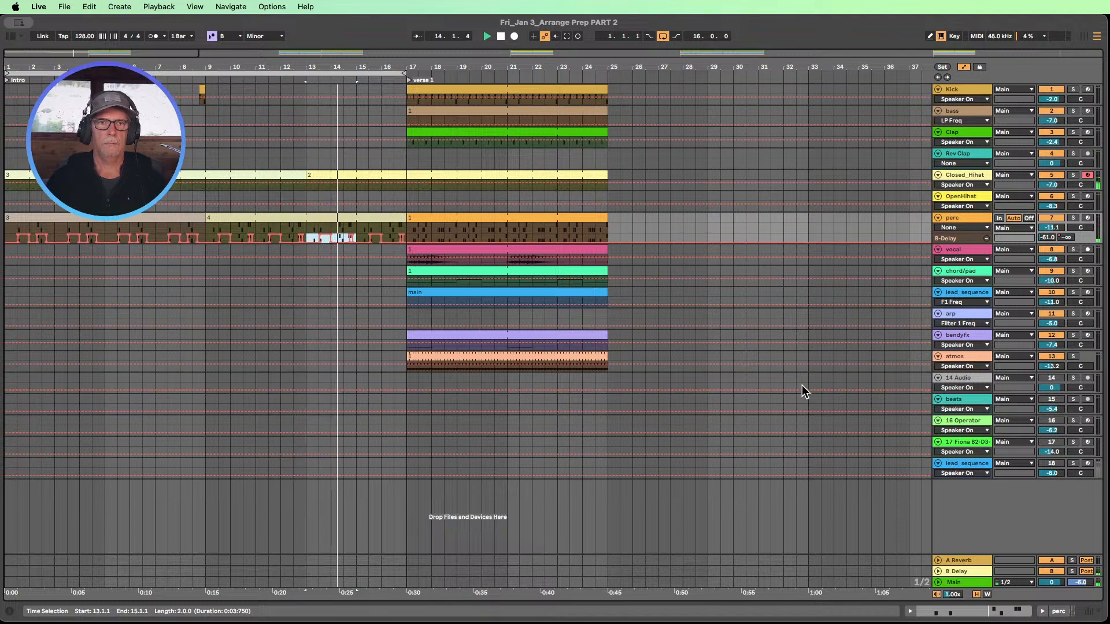
left_click(501, 36)
left_click(214, 219)
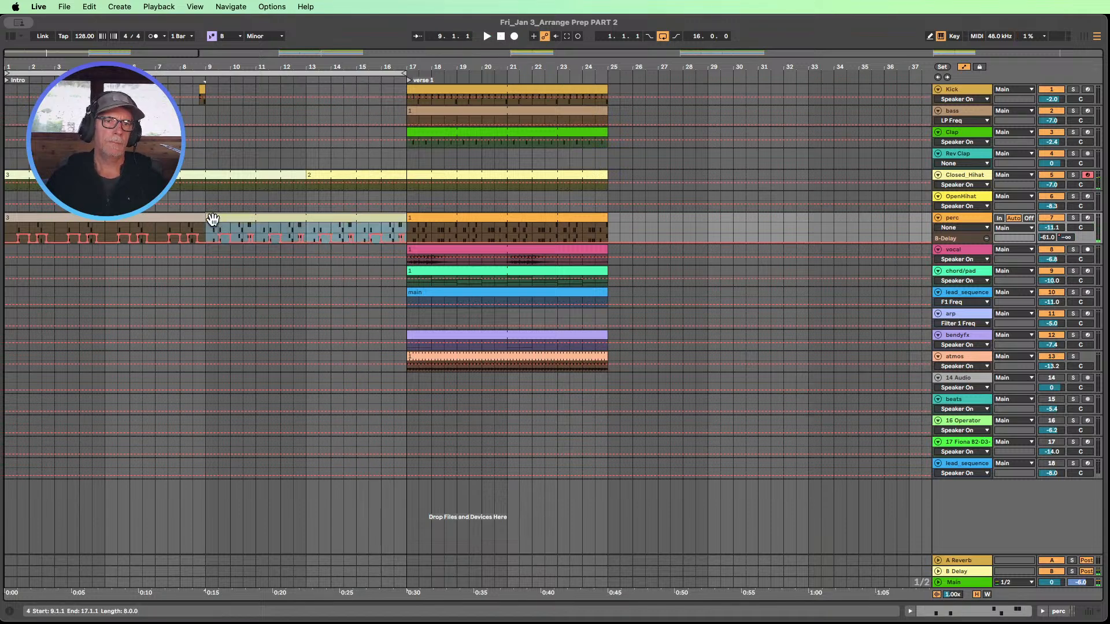
- Trim perc clip 4 to start at bar 13 and delete the B-Delay automation of bars 9 to 17
left_click_drag(207, 215, 306, 214)
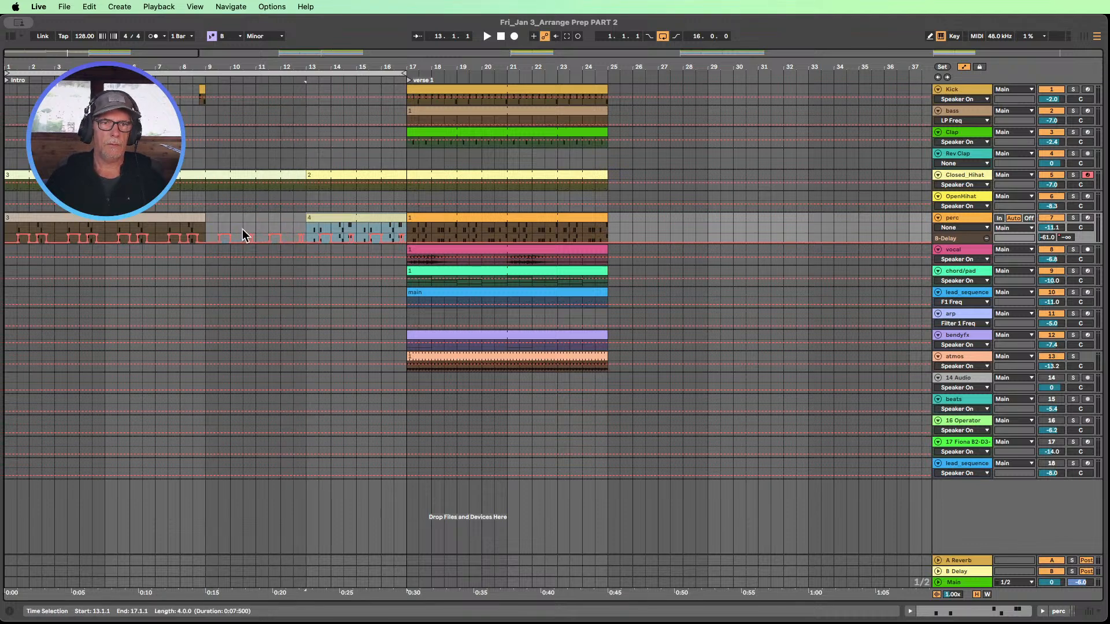
left_click(51, 218)
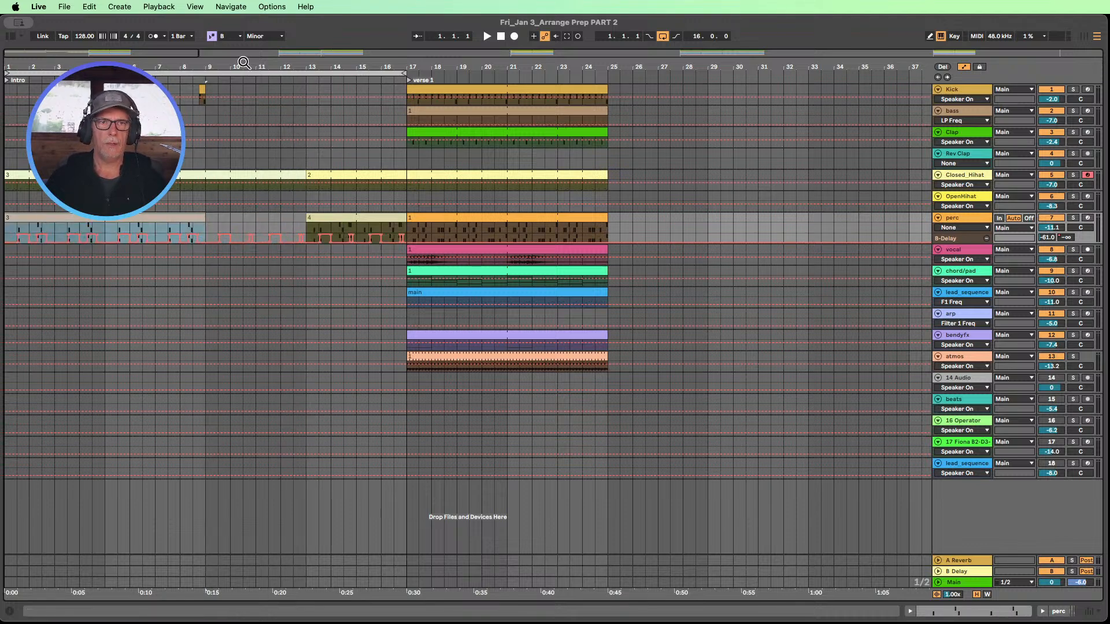
left_click_drag(244, 66, 244, 56)
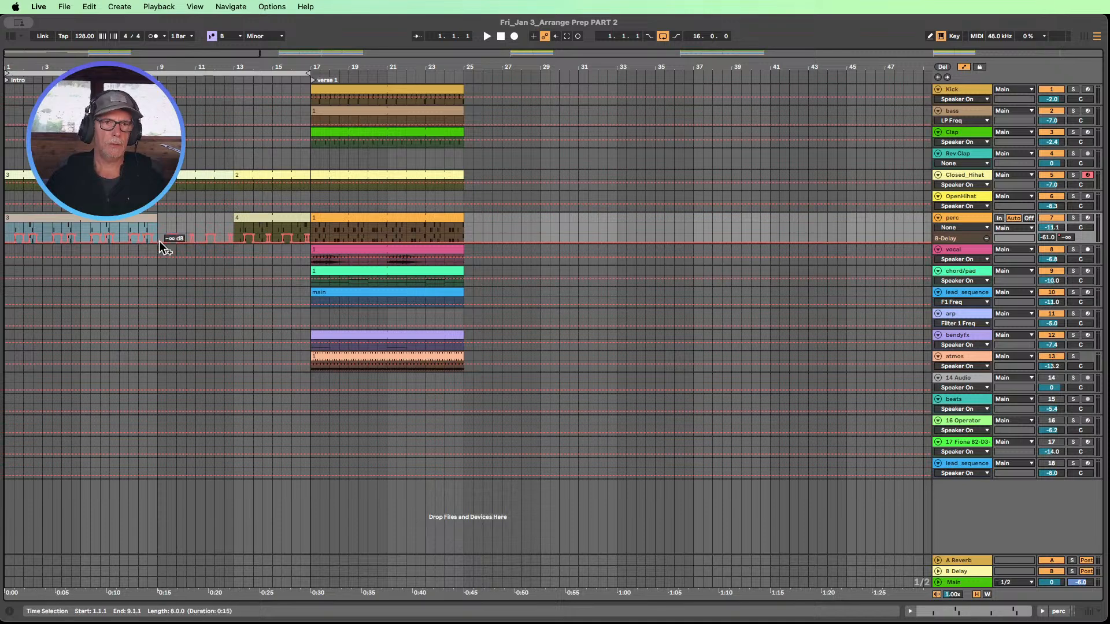
left_click_drag(158, 234, 303, 241)
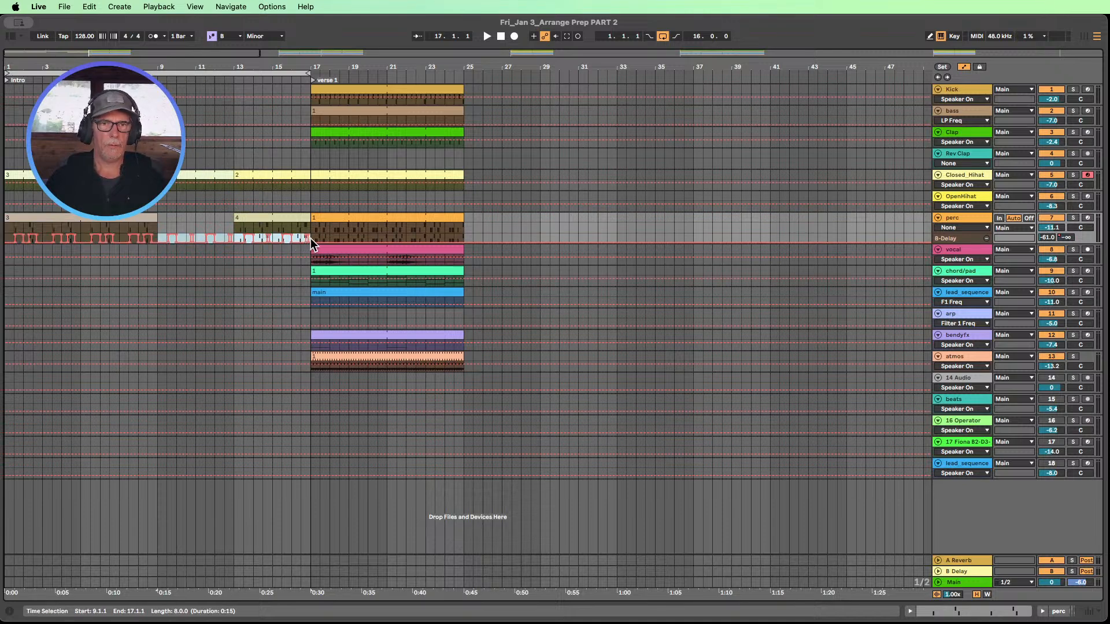
- Copy perc clip 4 to bar 33 and extend perc clip 3 from bar 9 to bar 17
left_click(256, 217)
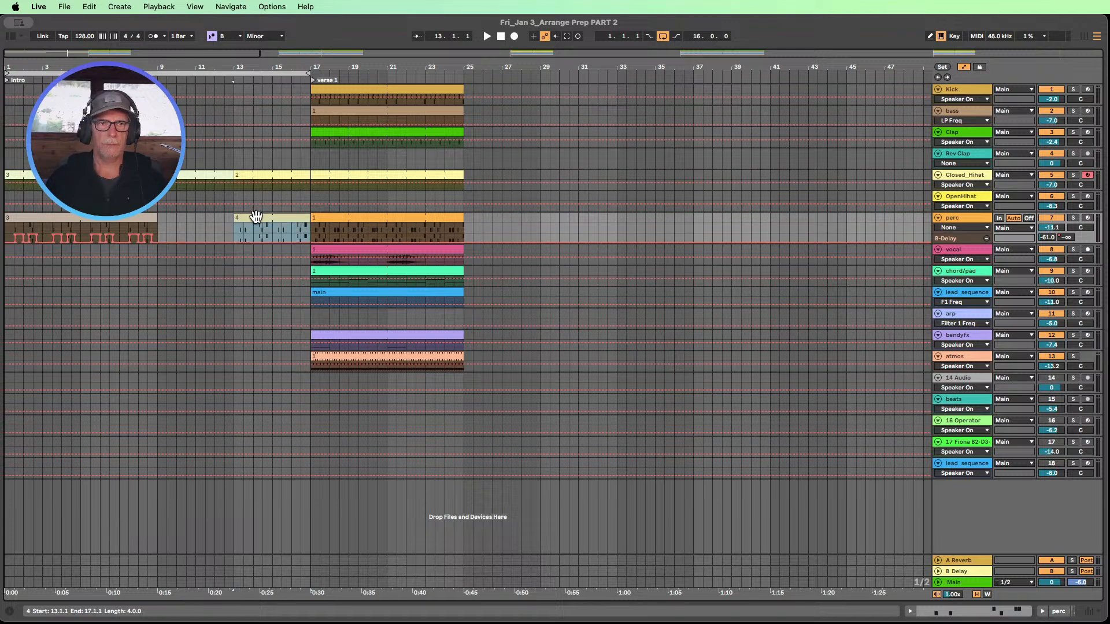
left_click_drag(255, 219, 638, 229)
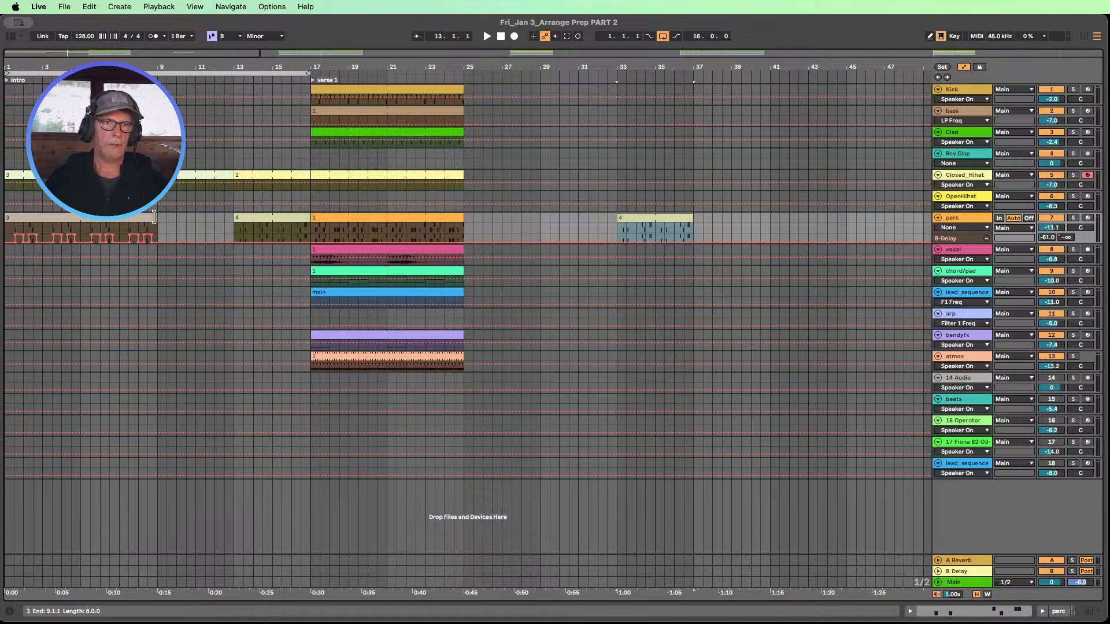
left_click_drag(154, 217, 303, 219)
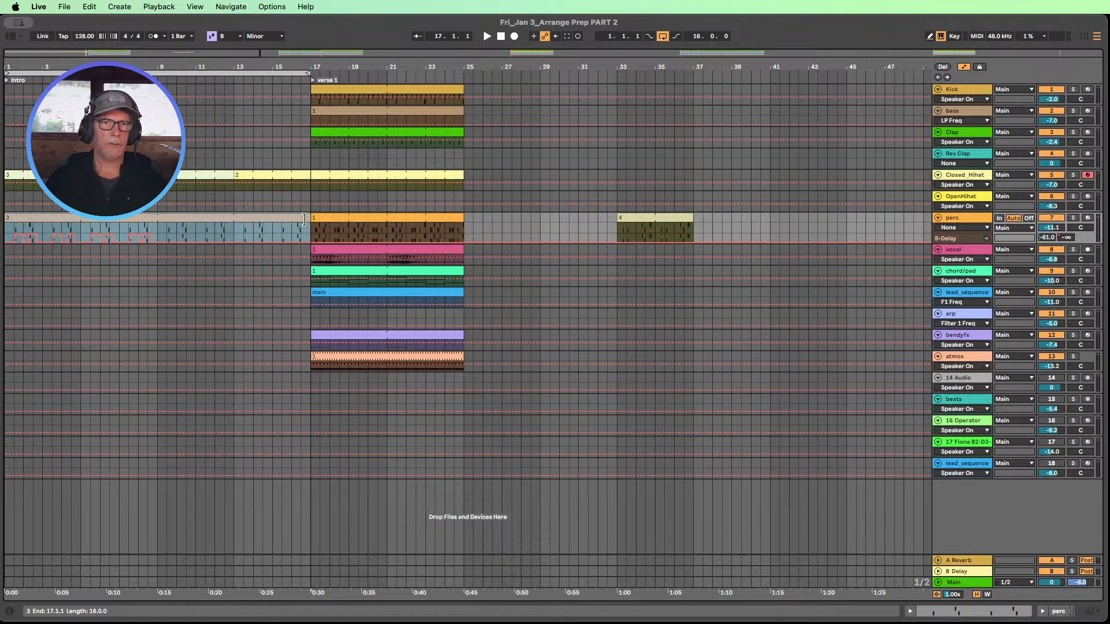
- Extend Closed_Hihat clip 2 back to start at bar 9, check its notes, and play the intro
left_click(236, 173)
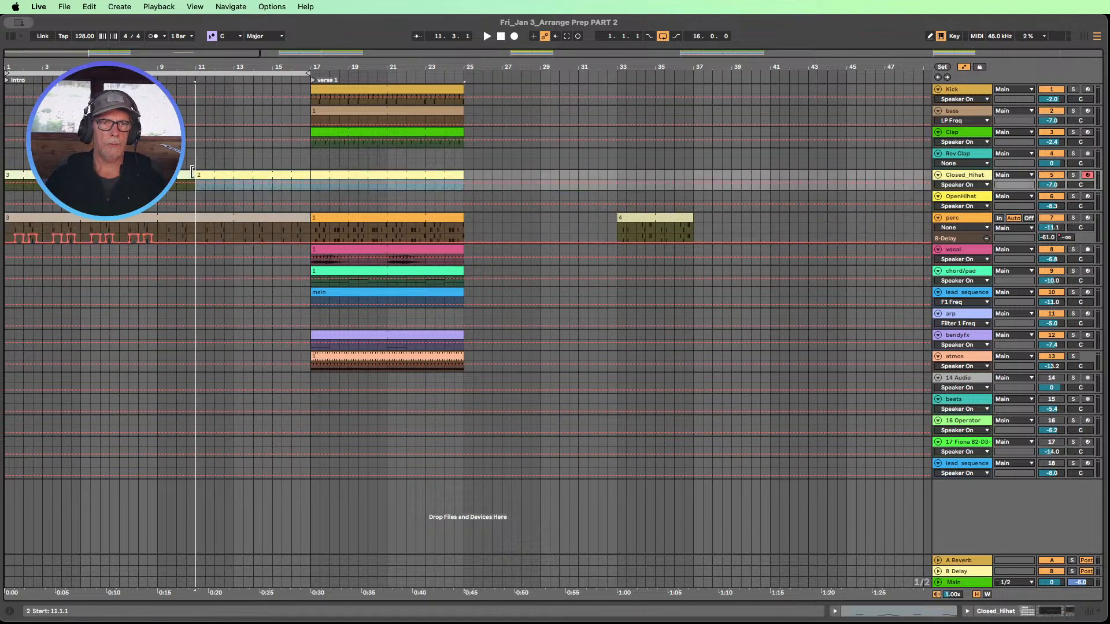
double_click(282, 175)
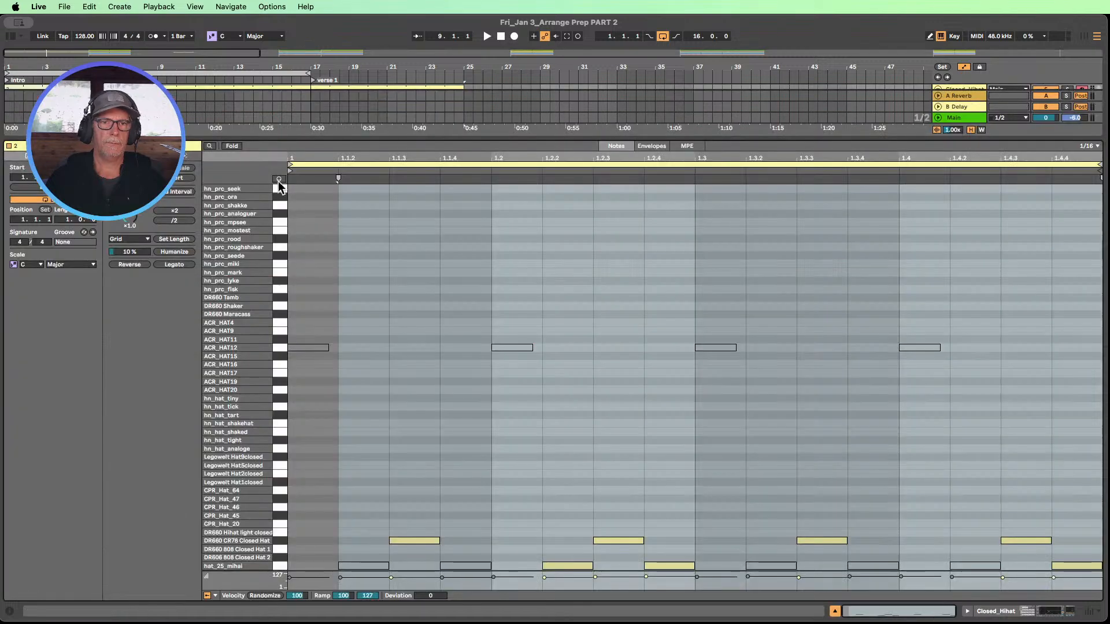
left_click(1083, 558)
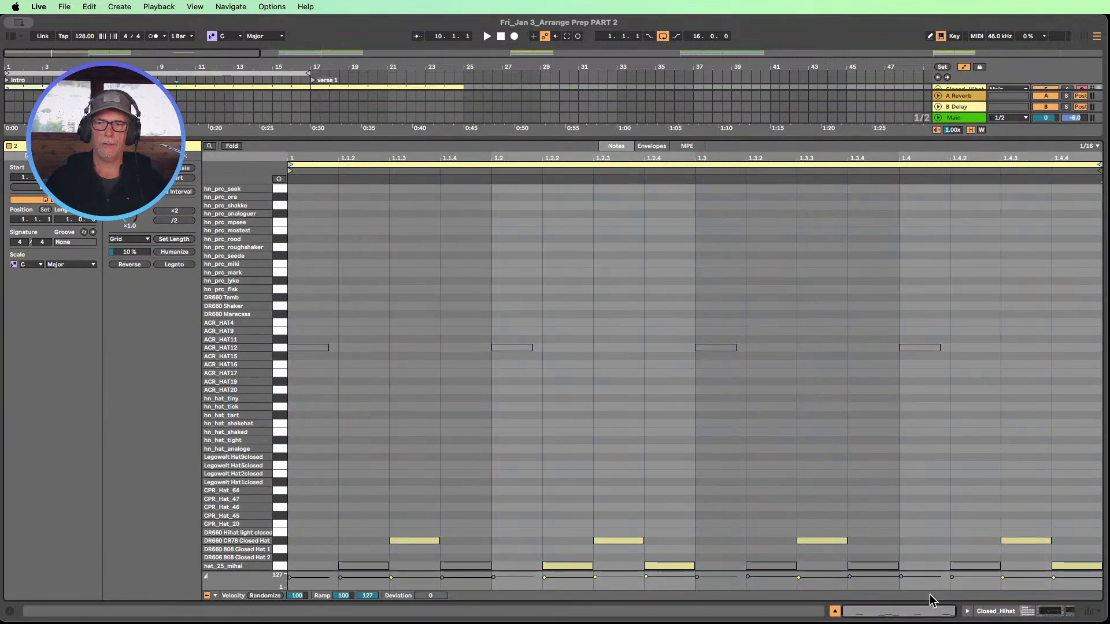
left_click(833, 612)
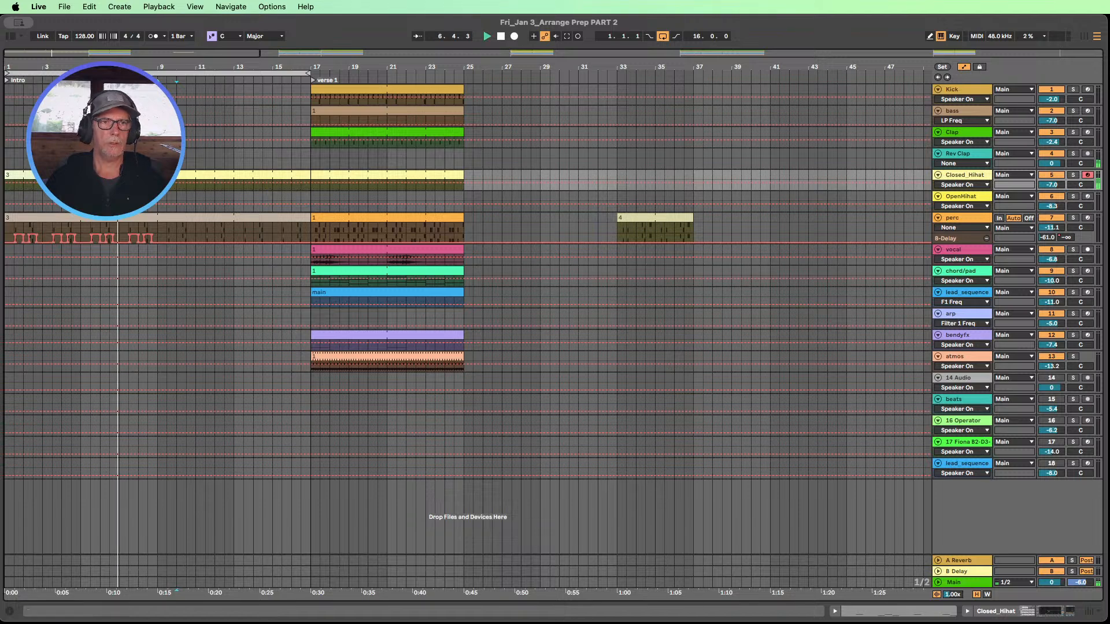
- Duplicate the perc track's B-Delay automation of bars 7 to 9 four times, filling up to bar 17
left_click(121, 238)
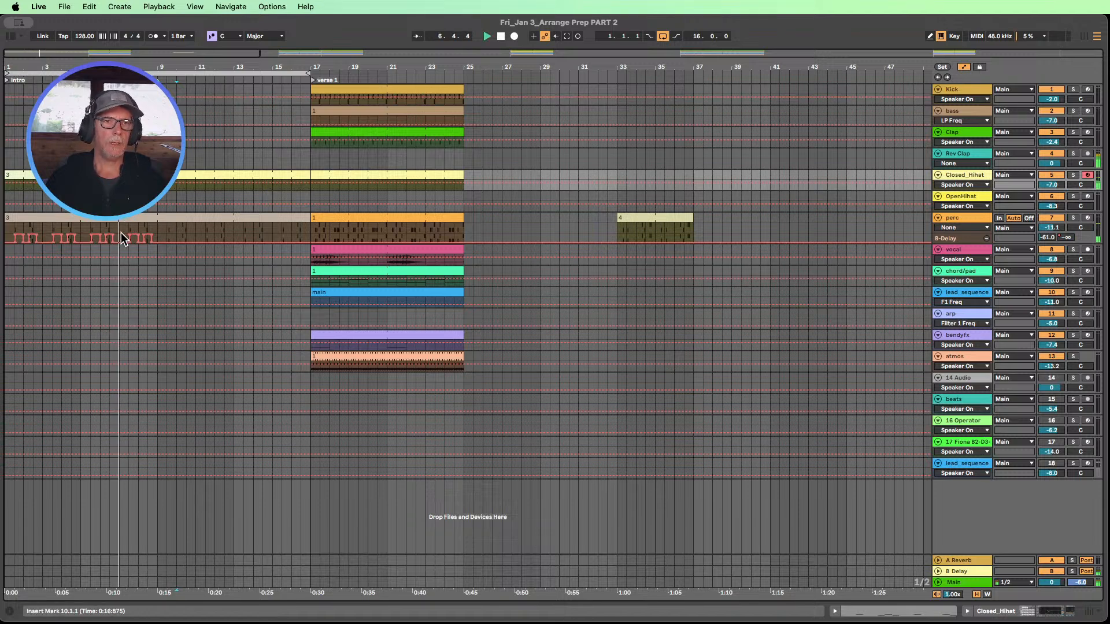
left_click_drag(118, 234, 158, 238)
key("super+d")
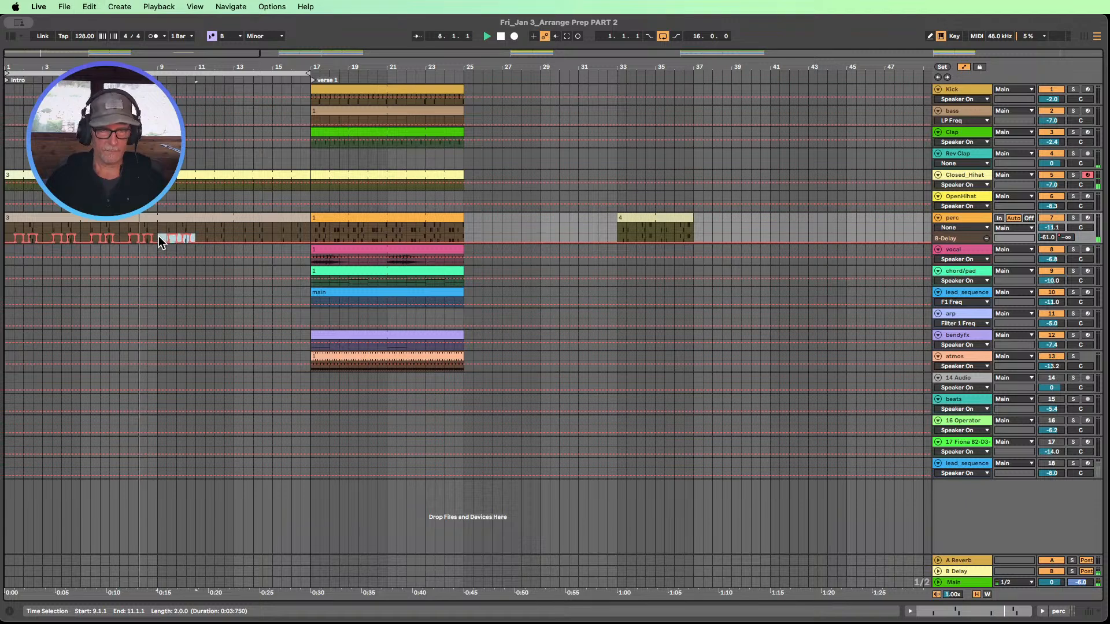
key("super+d")
key("super+d")
key("super+d")
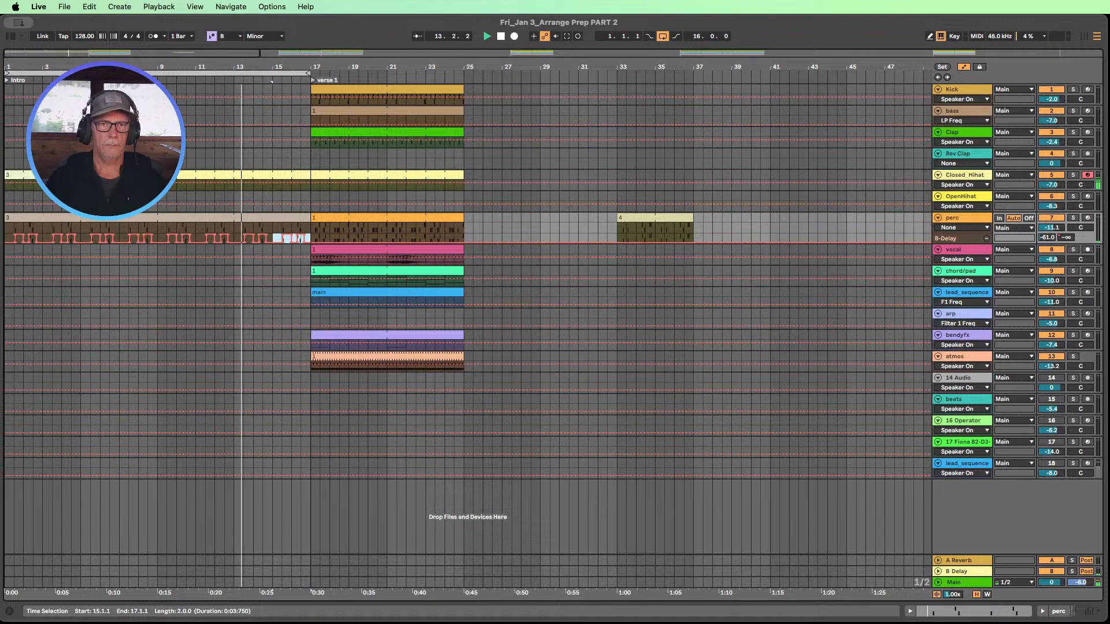
- Copy the reversed clap before bar 7 on the Rev Clap track so the copy ends at bar 13
left_click(117, 153)
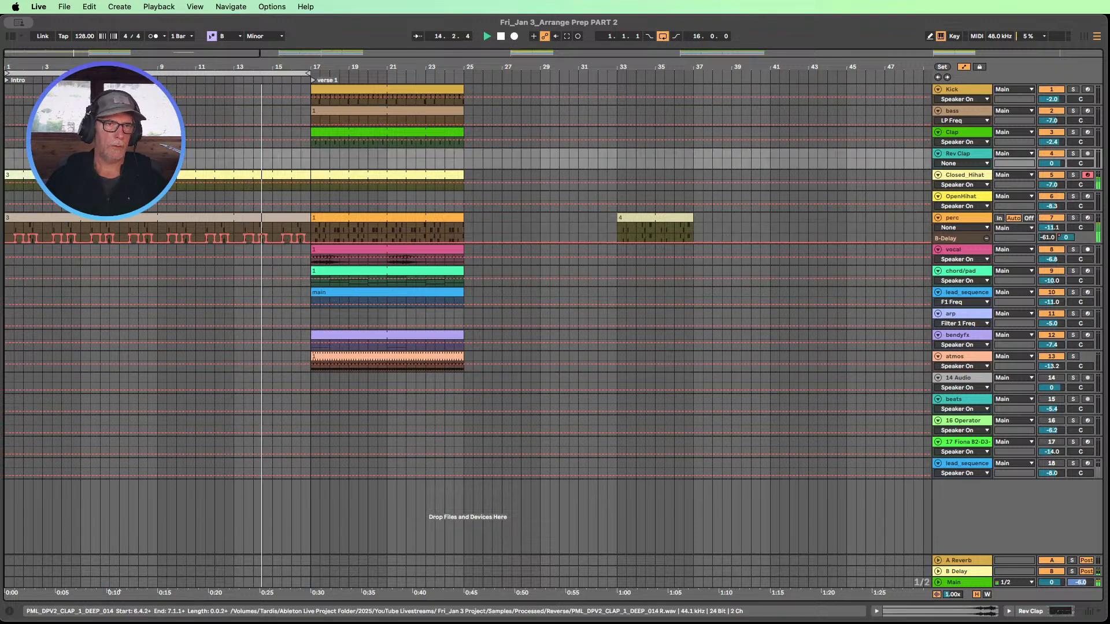
left_click_drag(117, 153, 230, 161)
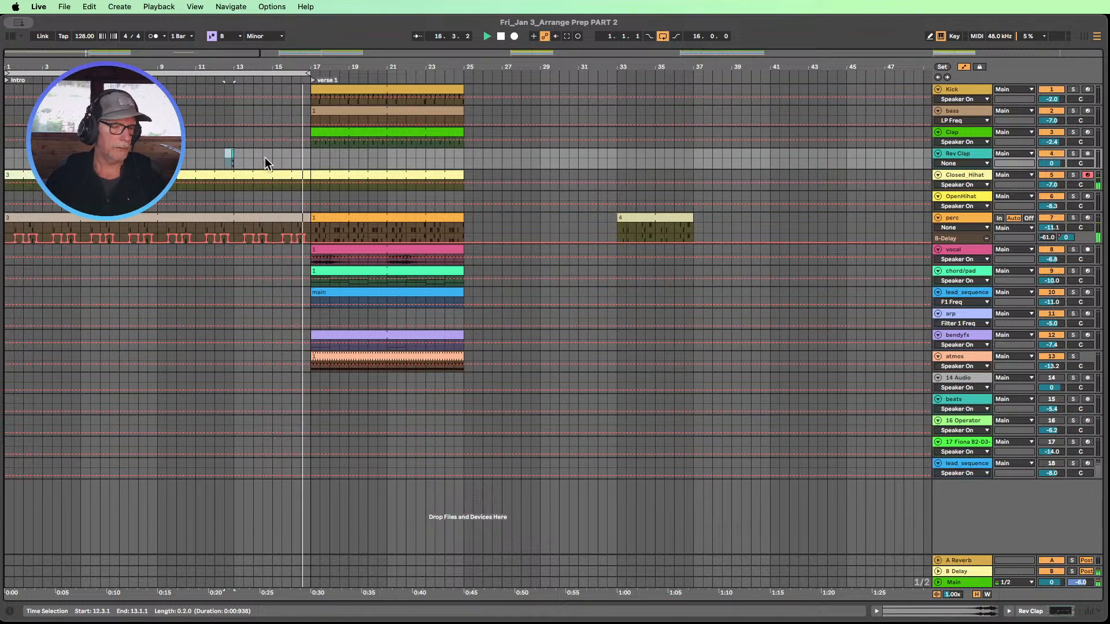
- Try extending the Clap clip back to bar 13 during playback, and trim it back to bar 17
left_click(319, 133)
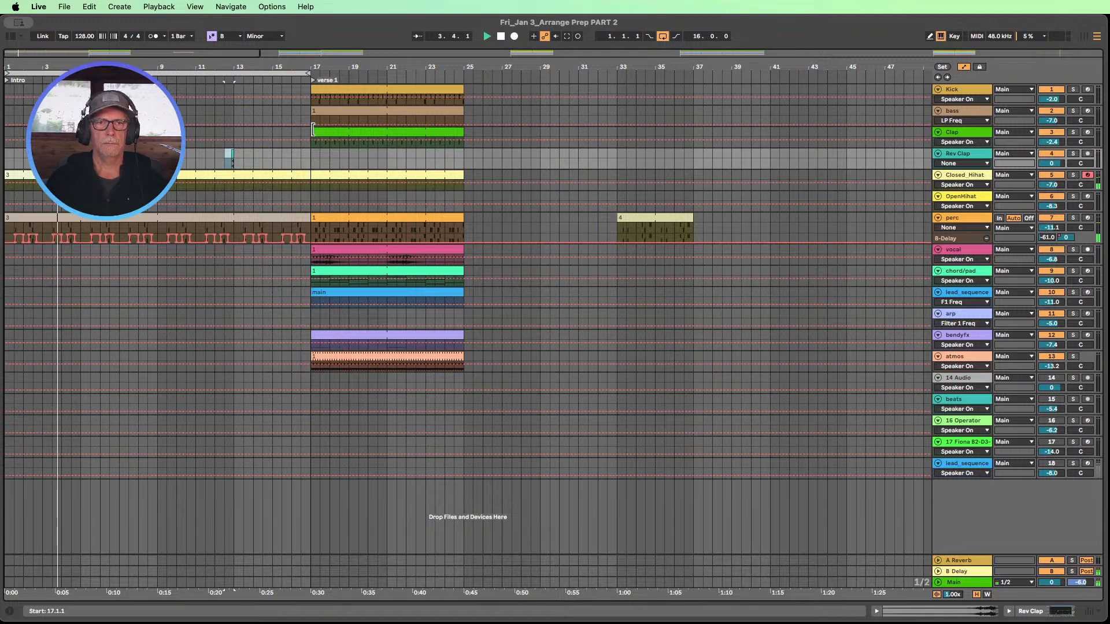
left_click_drag(312, 129, 234, 131)
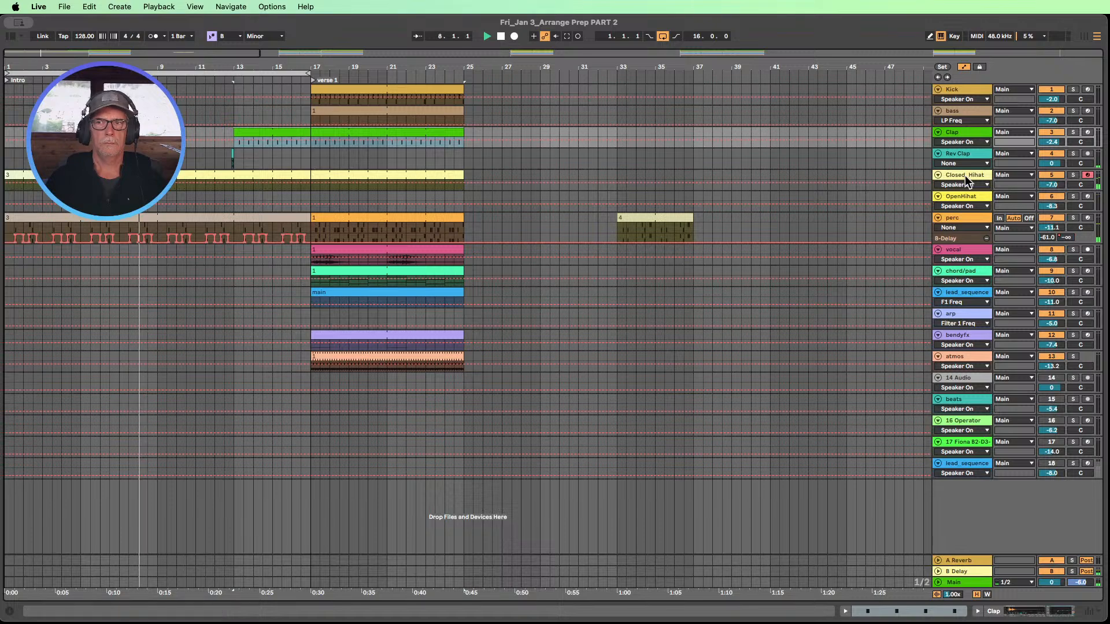
left_click_drag(963, 170, 960, 186)
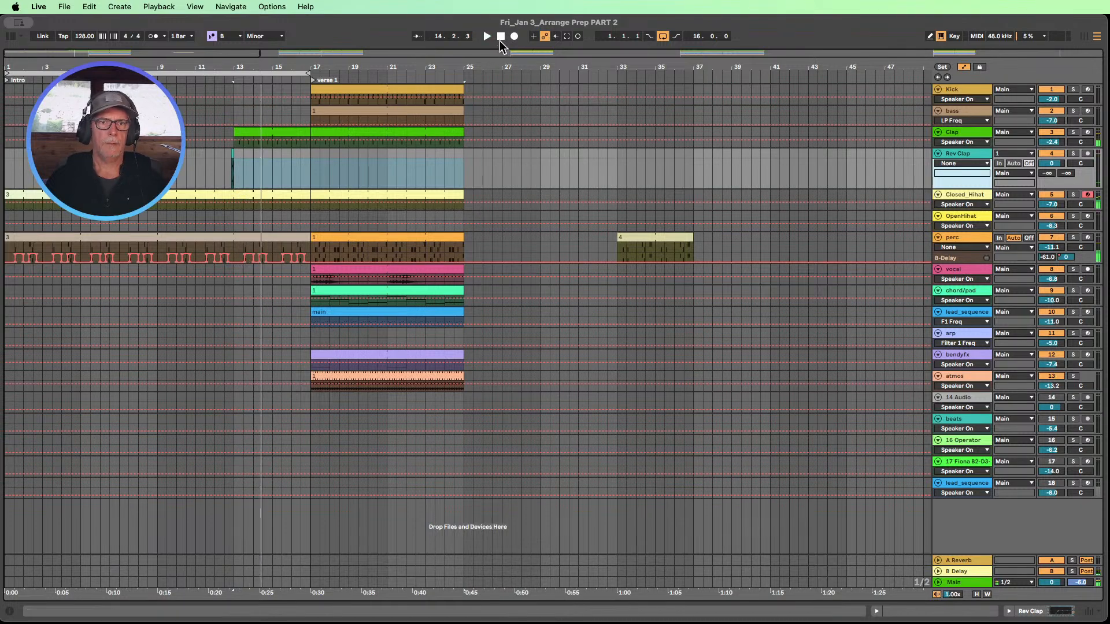
left_click_drag(239, 131, 301, 134)
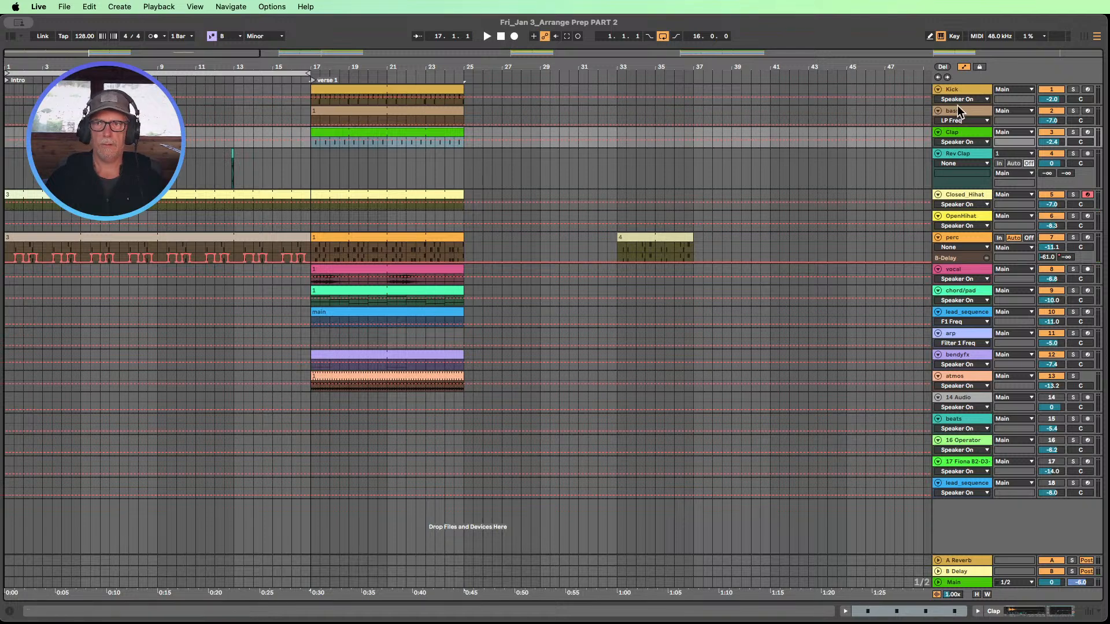
- Enlarge the Kick track, extend its verse clip back to bar 9, split it at bar 17, and select the intro part
left_click_drag(957, 103, 957, 141)
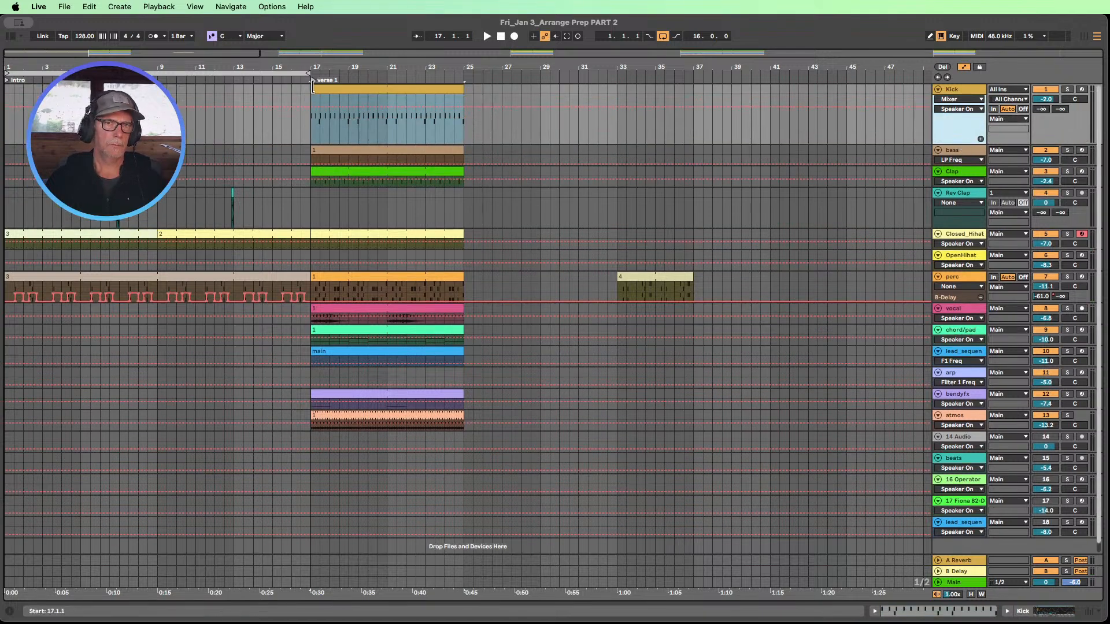
left_click_drag(313, 86, 165, 83)
left_click(280, 100)
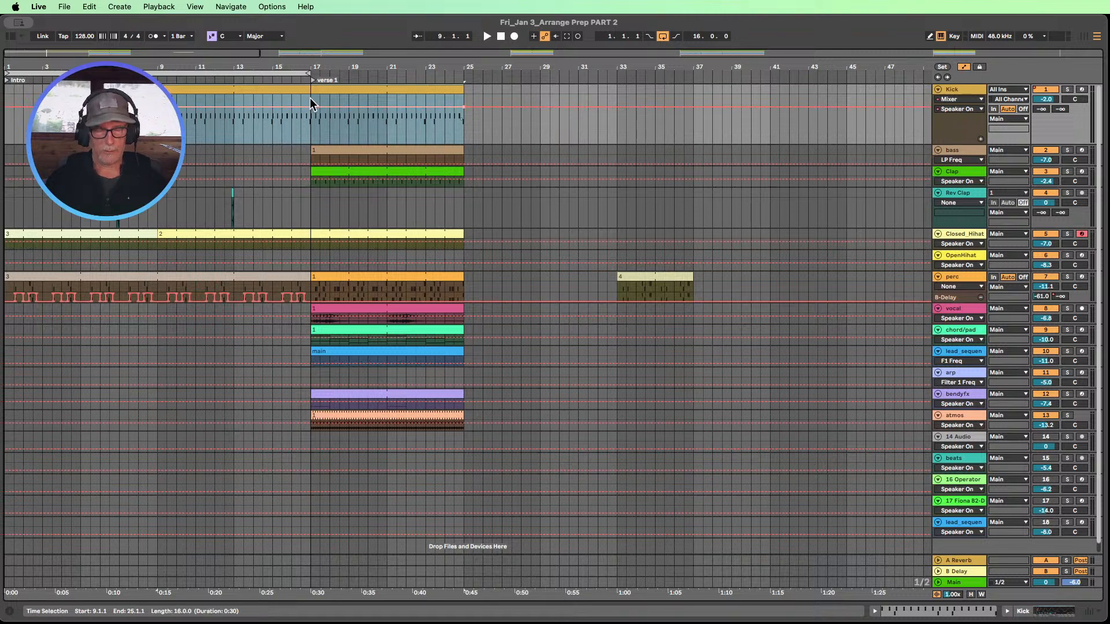
left_click(311, 134)
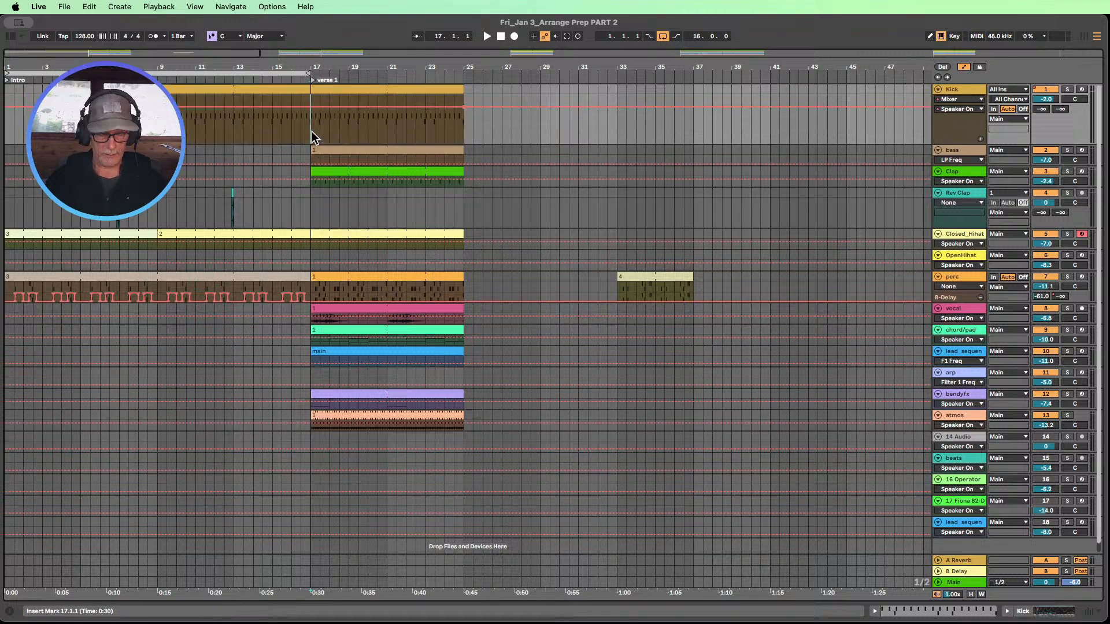
key("super+e")
left_click(255, 93)
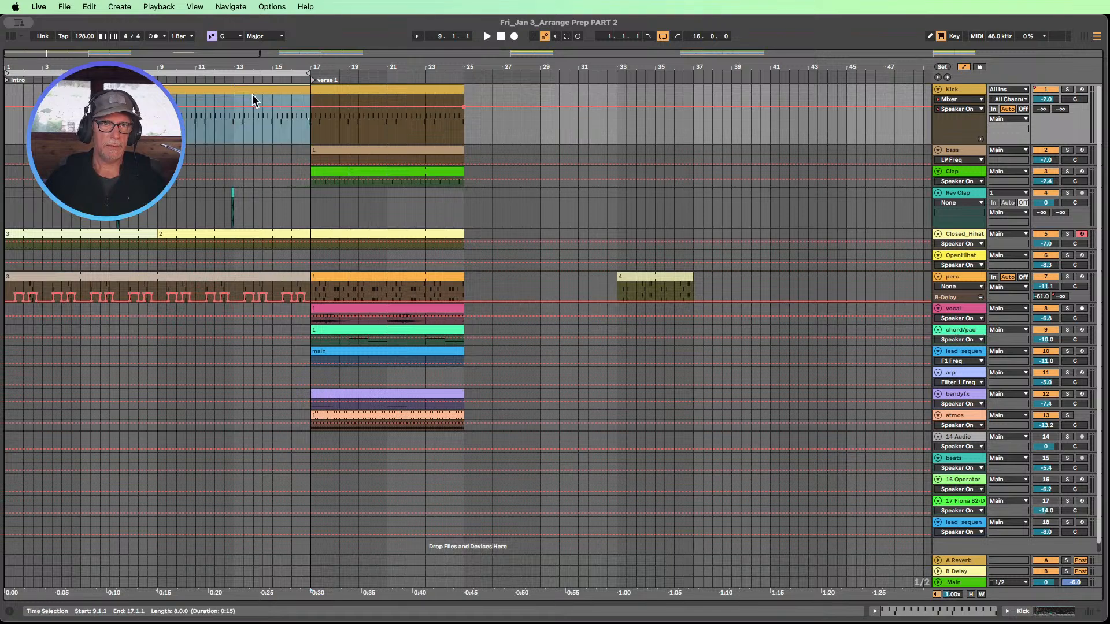
- Add an Auto Filter to the Kick track, set to high-pass with a frequency of 203 Hz
double_click(966, 90)
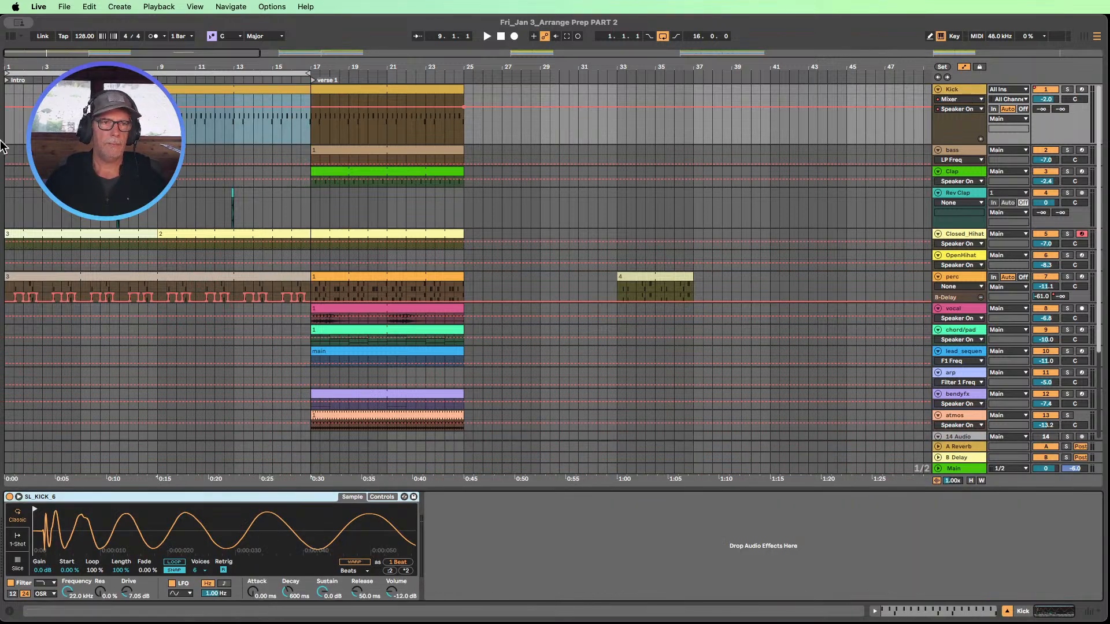
left_click(11, 37)
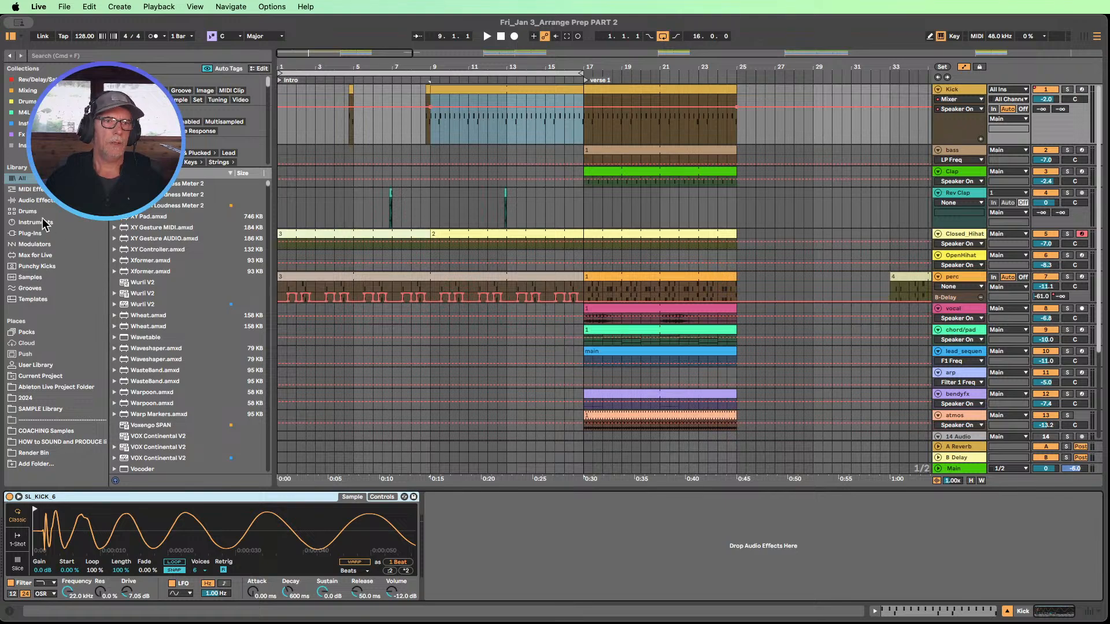
left_click(35, 201)
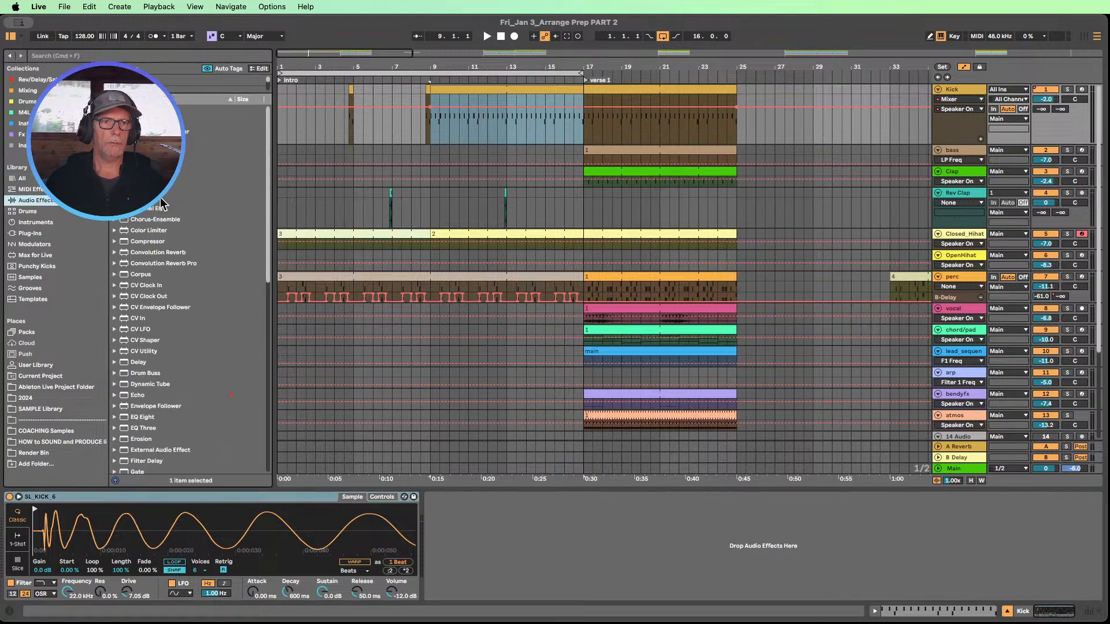
left_click_drag(225, 154, 480, 556)
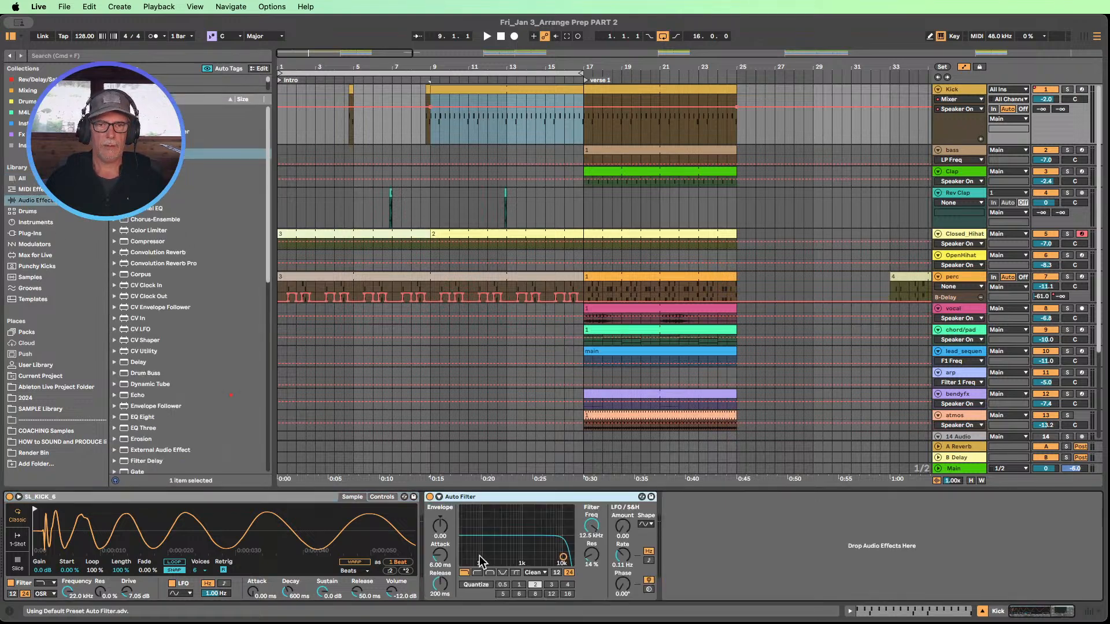
left_click(477, 572)
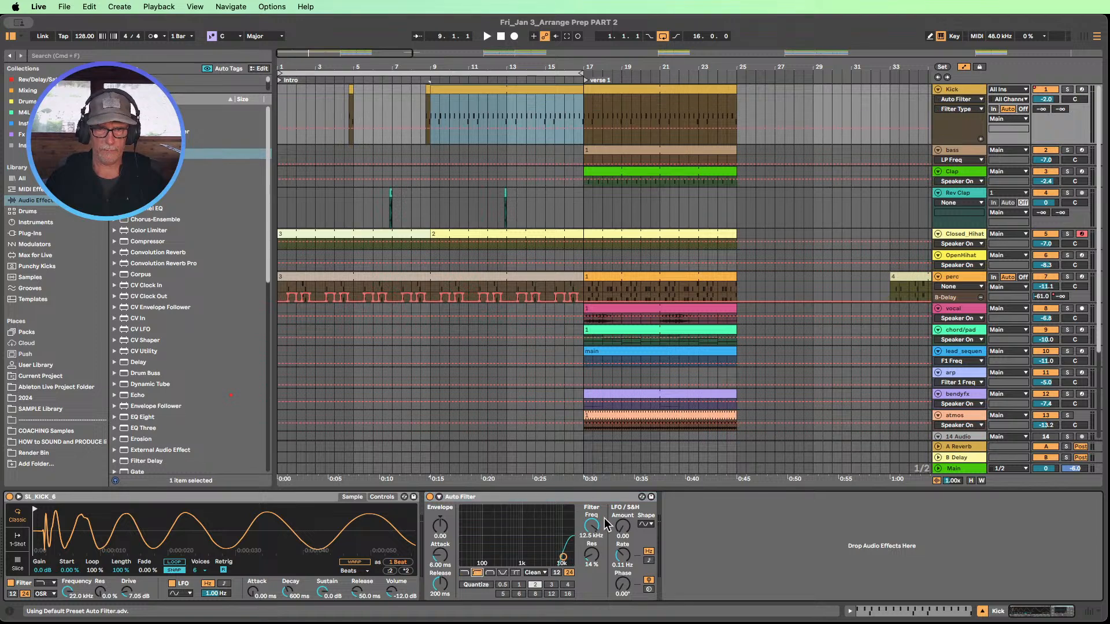
mouse_move(592, 529)
left_mouse_down()
mouse_move(593, 555)
mouse_move(591, 533)
left_mouse_up()
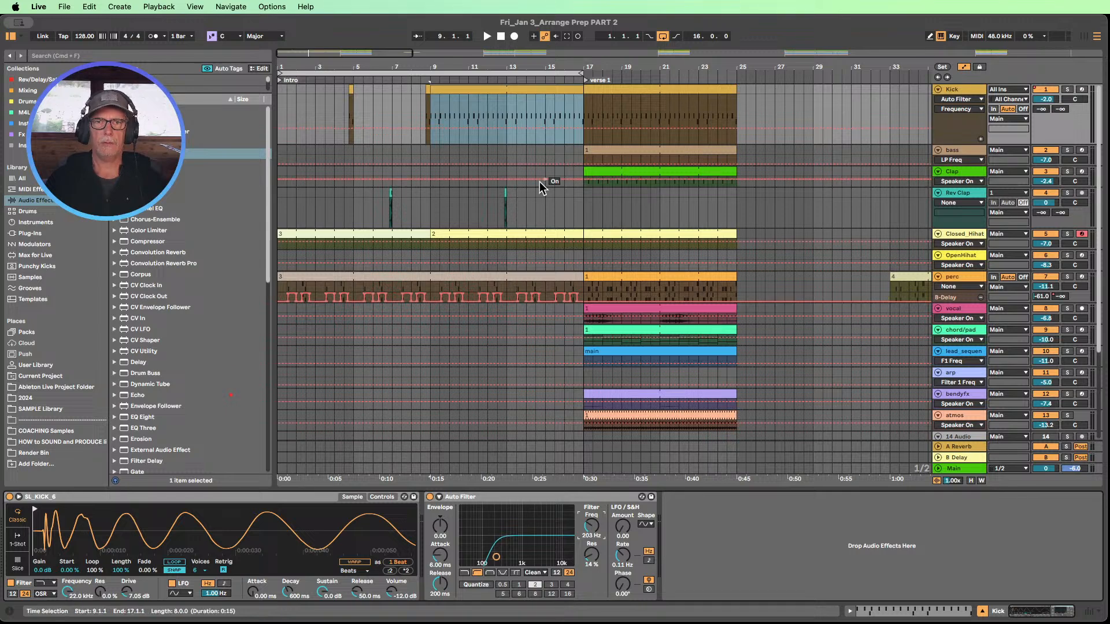
- Show the Auto Filter's Device On automation in its own Kick lane and switch it on only from bar 9 to bar 17
left_click(429, 496)
left_click(430, 497)
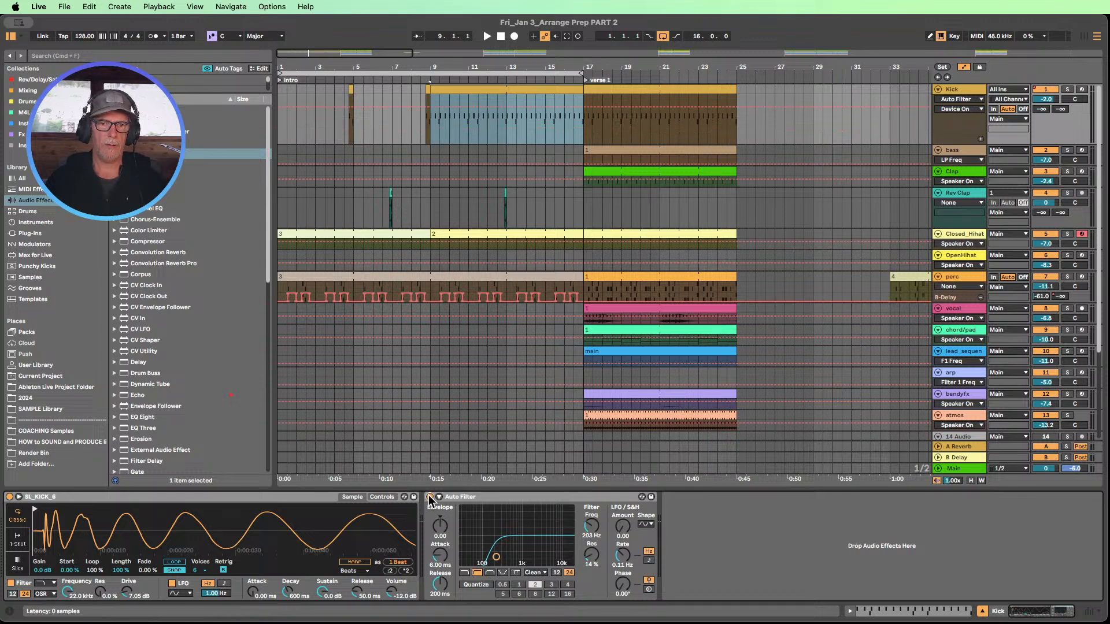
left_click(978, 142)
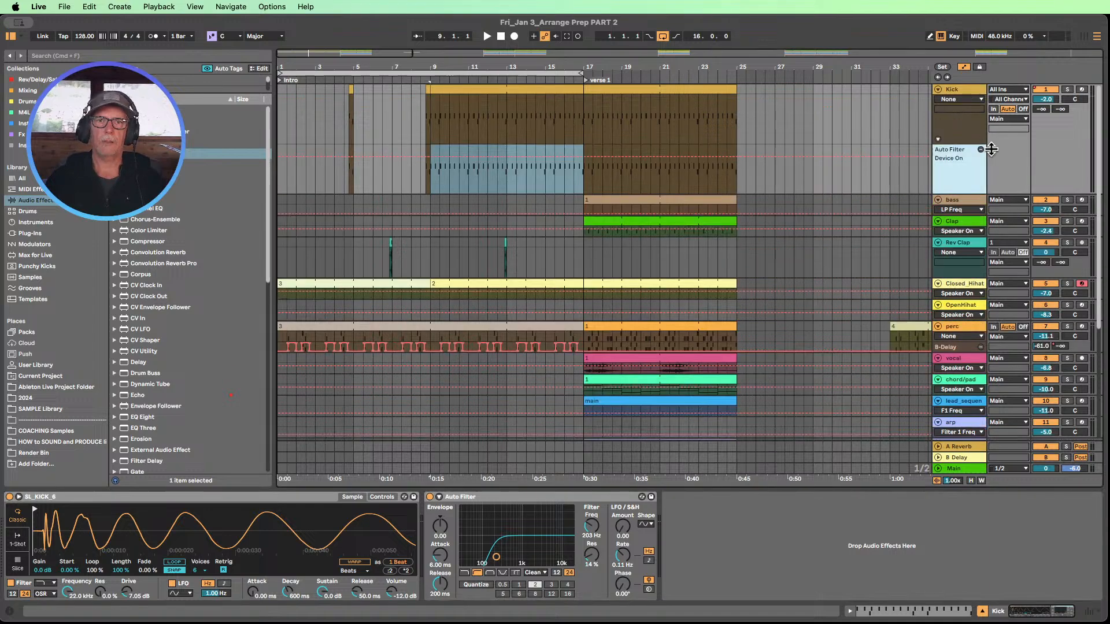
left_click(428, 156)
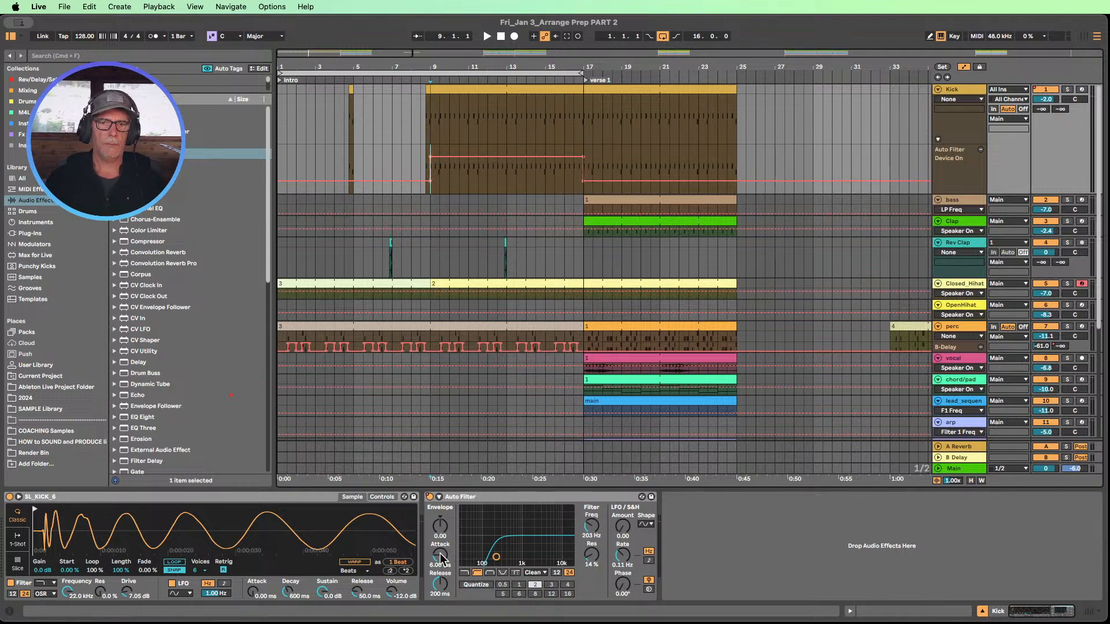
- Play the filtered kick section and raise the Kick's Auto Filter frequency to 309 Hz
left_click(383, 79)
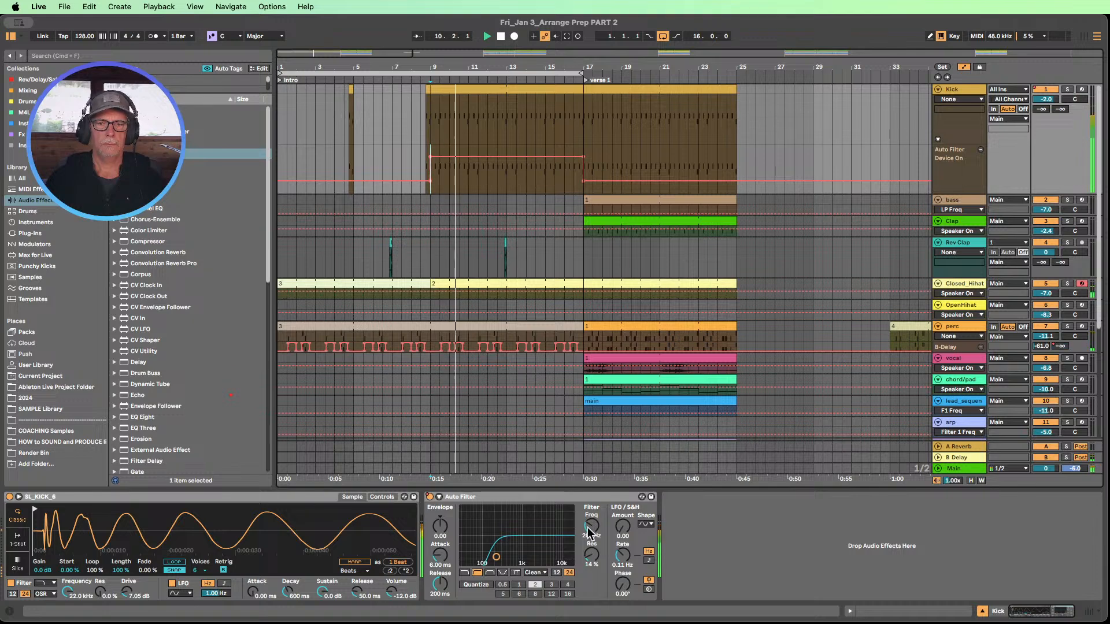
left_click_drag(588, 525, 589, 511)
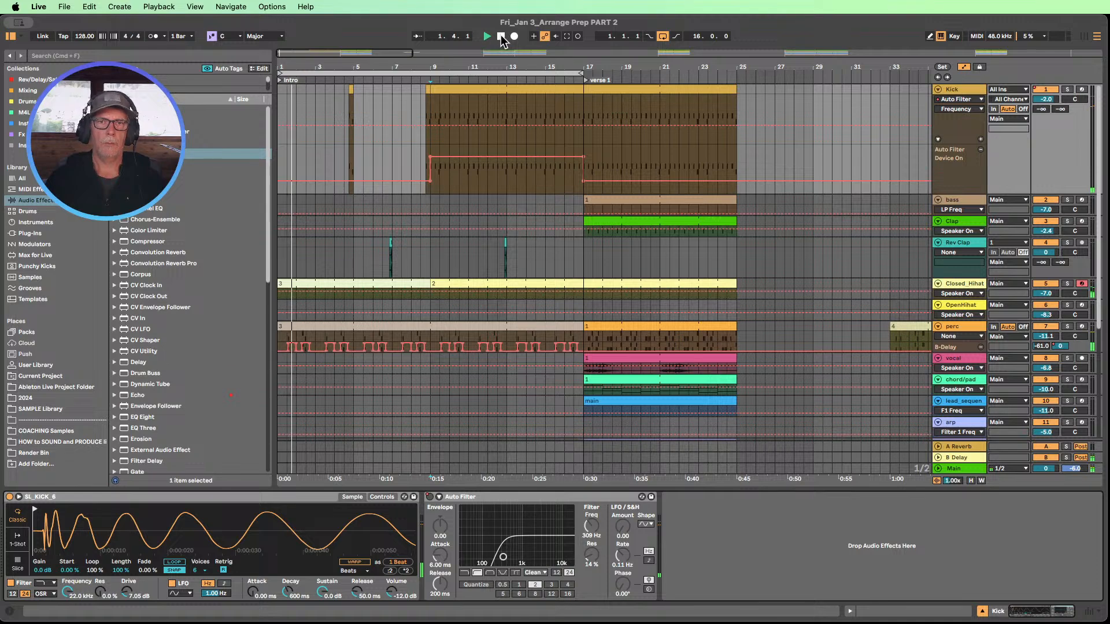
- Inspect the notes inside the Kick clip, select all its B2 notes, and return to the arrangement
double_click(444, 88)
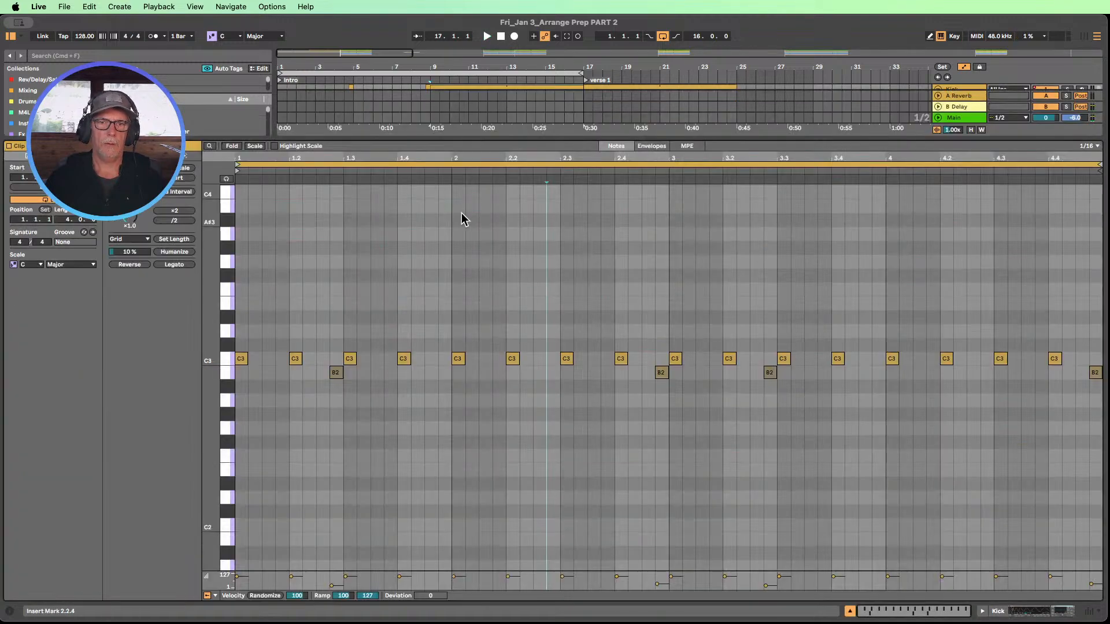
left_click(229, 375)
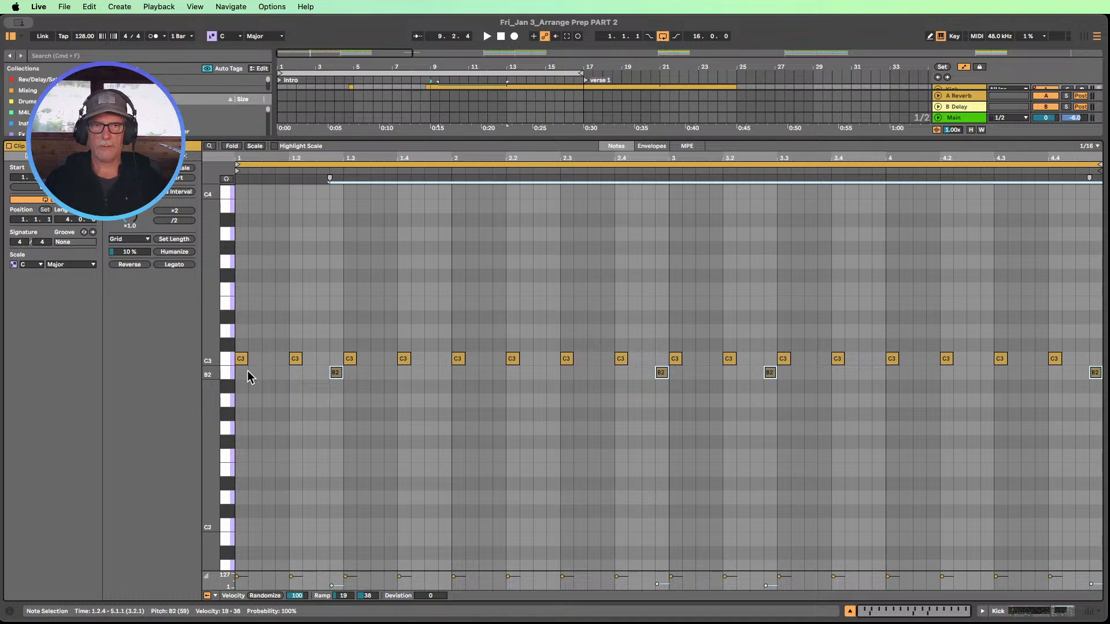
left_click(849, 612)
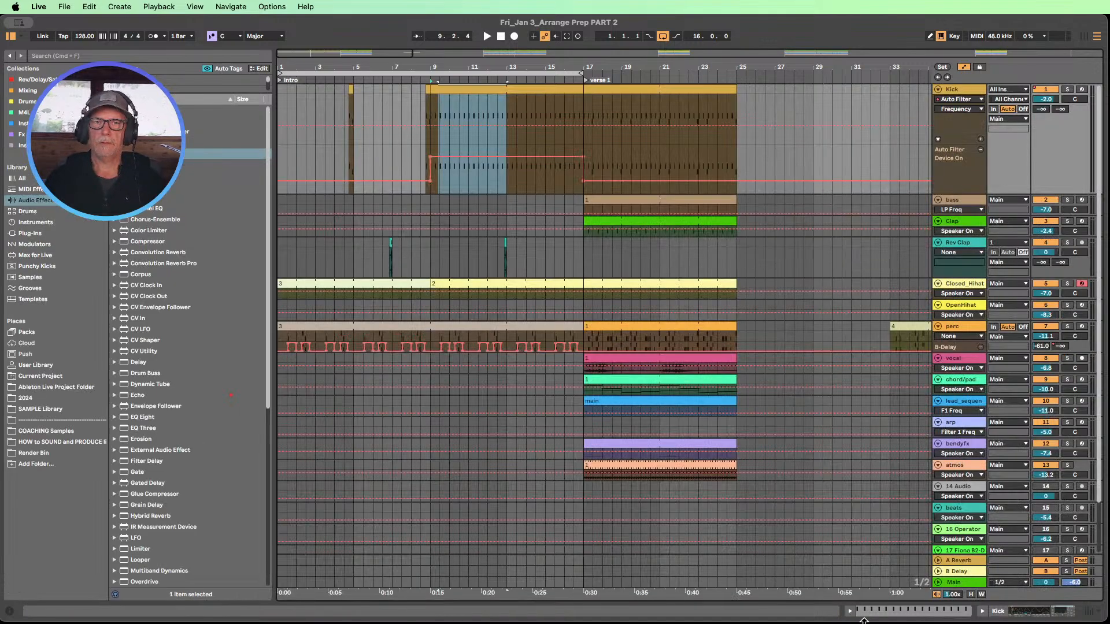
- Trim the Kick's pickup clip before bar 9 to start at 8.4.3 and play the transition from around bar 5
left_click_drag(430, 70, 436, 140)
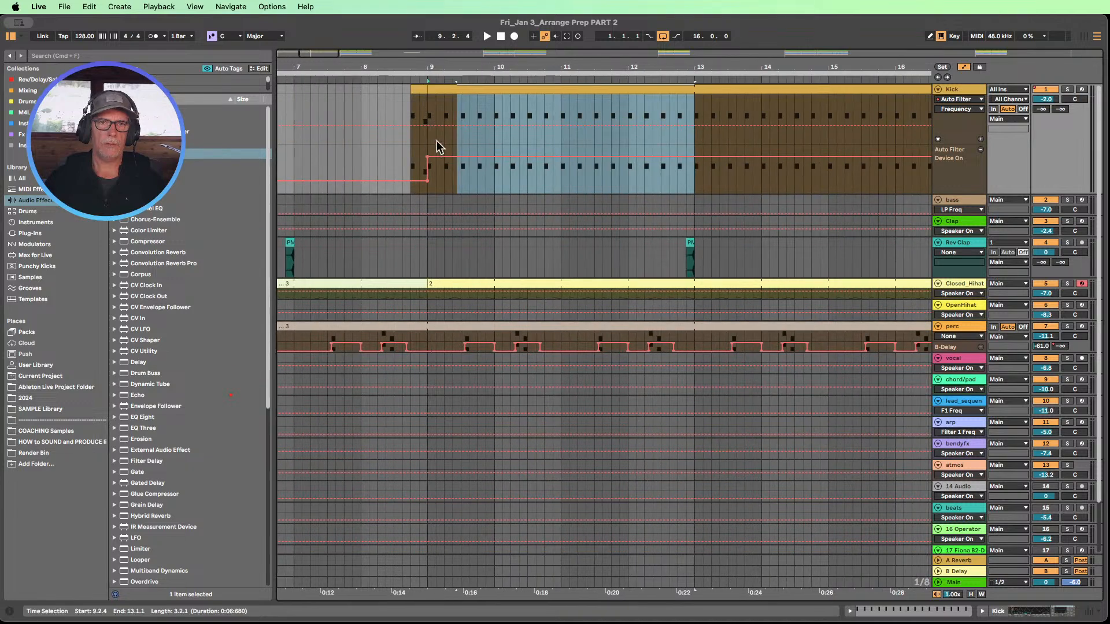
left_click(418, 96)
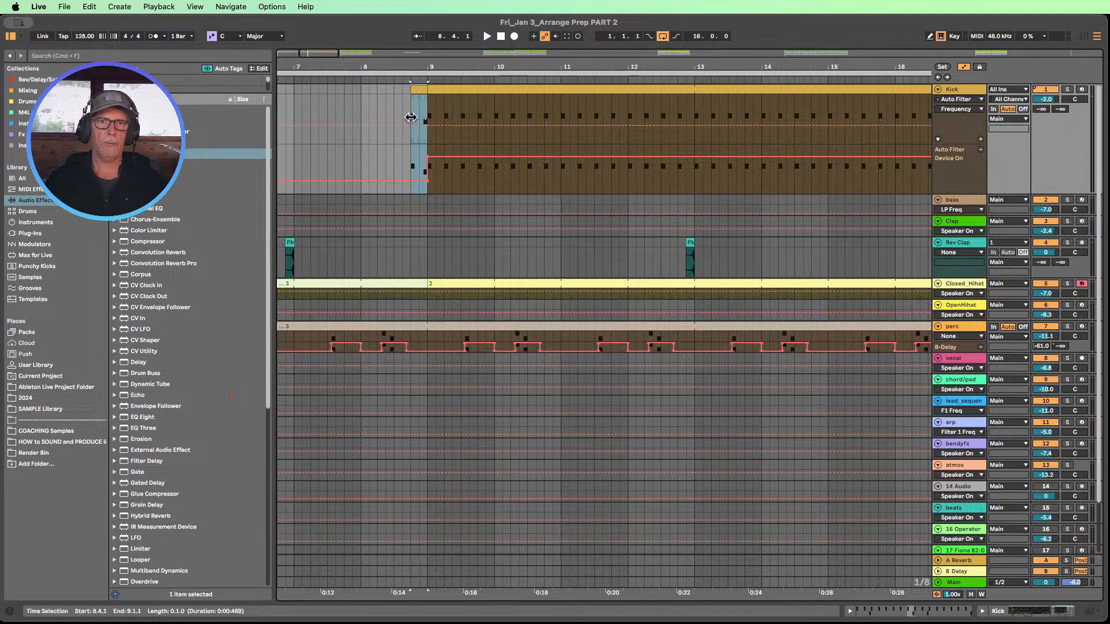
left_click_drag(413, 88, 433, 36)
left_click(370, 80)
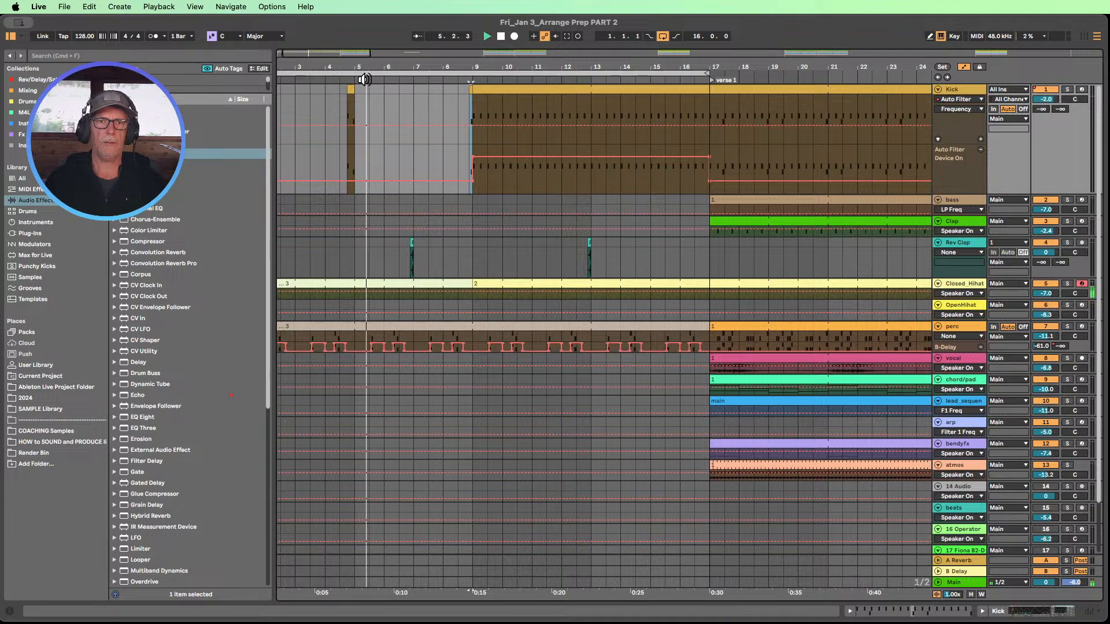
key("minus")
key("minus")
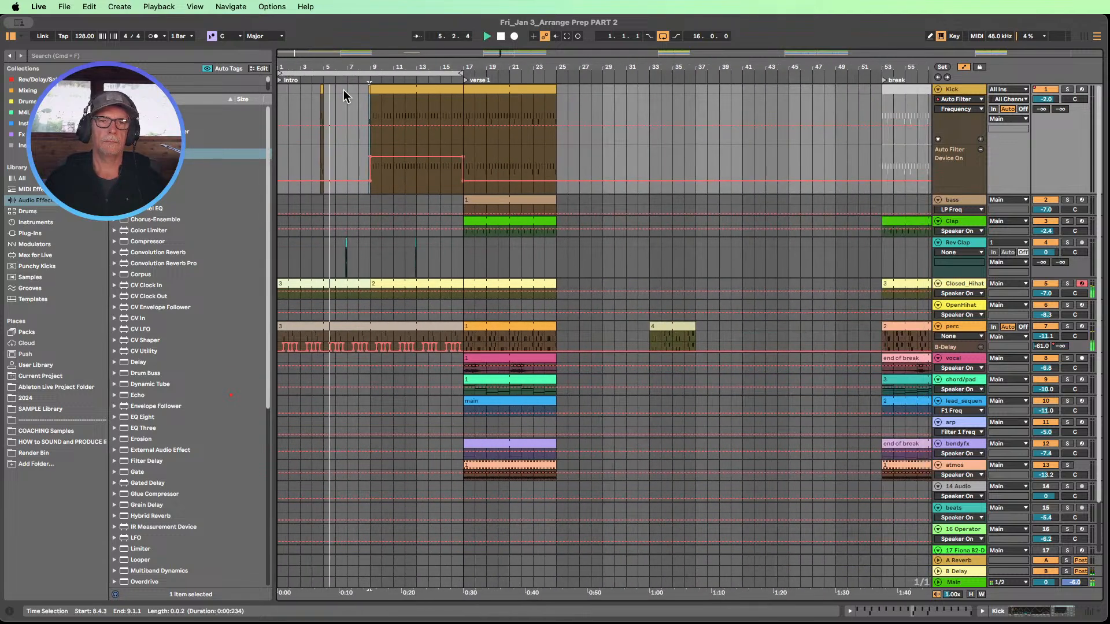
- Fit all tracks to the arrangement height and restore the Kick's pickup clip before bar 9 to start at 8.4.1
left_click(973, 594)
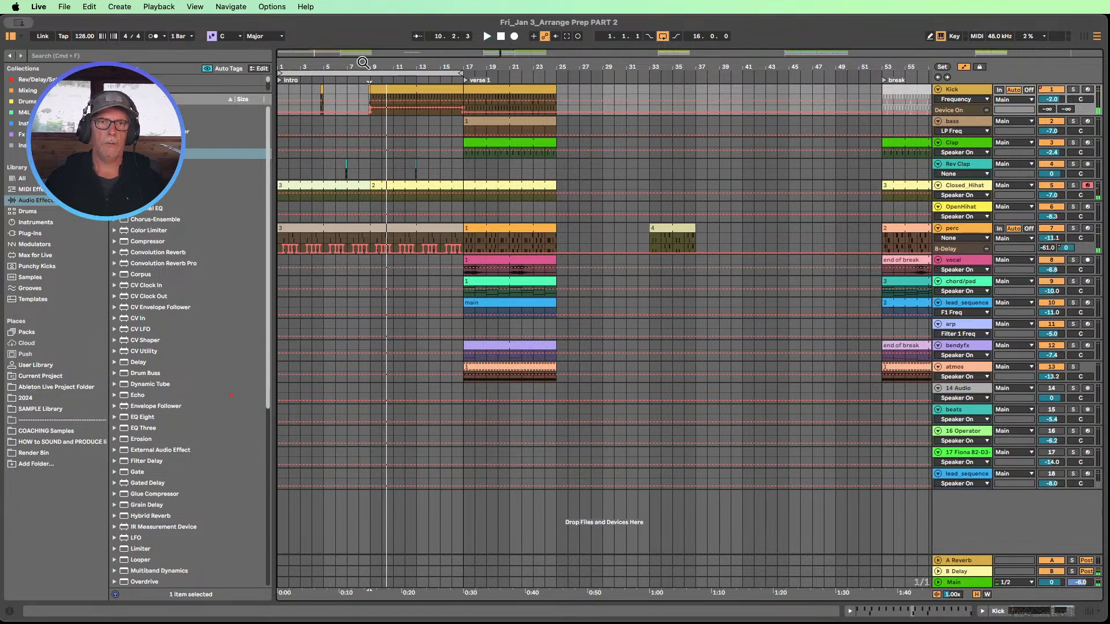
left_click_drag(363, 62, 400, 91)
left_click(400, 90)
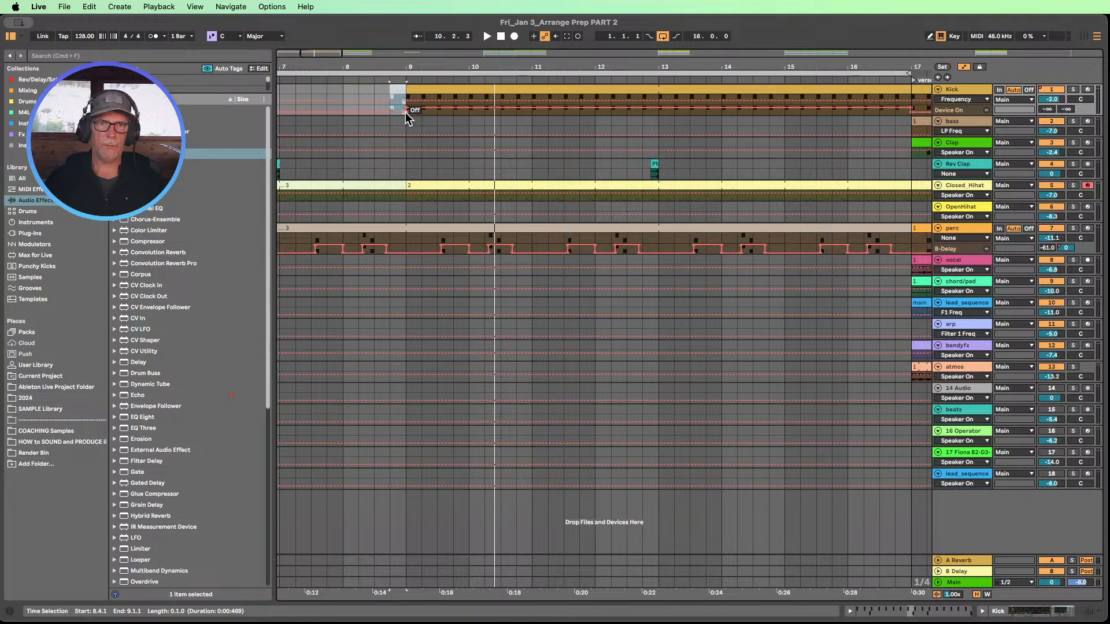
- Enlarge the Kick track, move the Auto Filter's switch-on point back to about 8.3, and play from around bar 6
left_click_drag(943, 114, 781, 175)
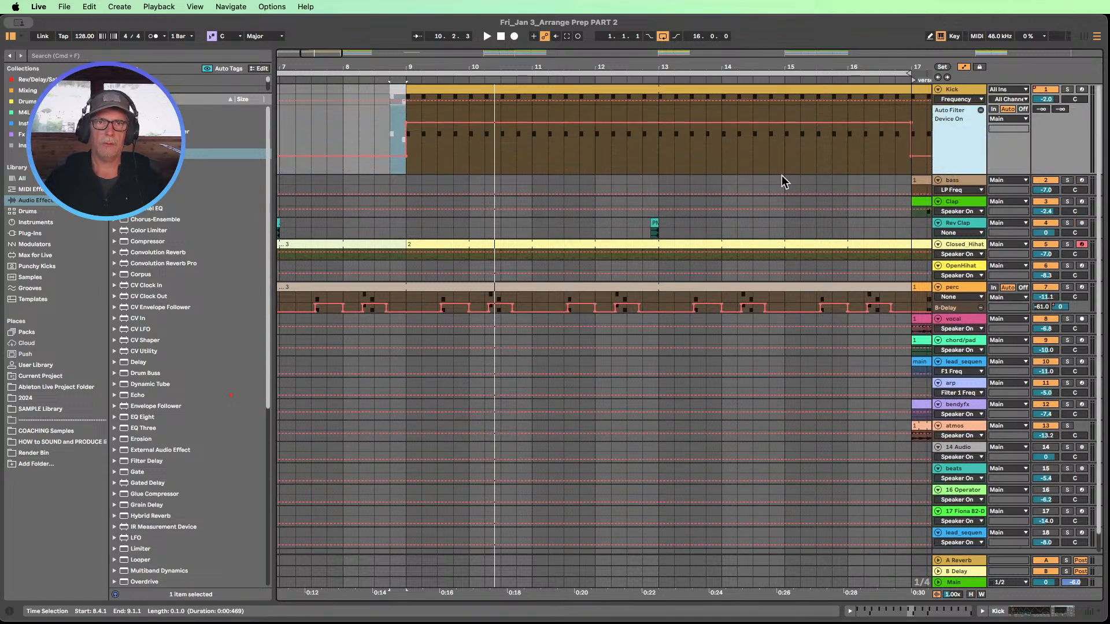
left_click_drag(405, 135, 379, 118)
left_click(397, 92)
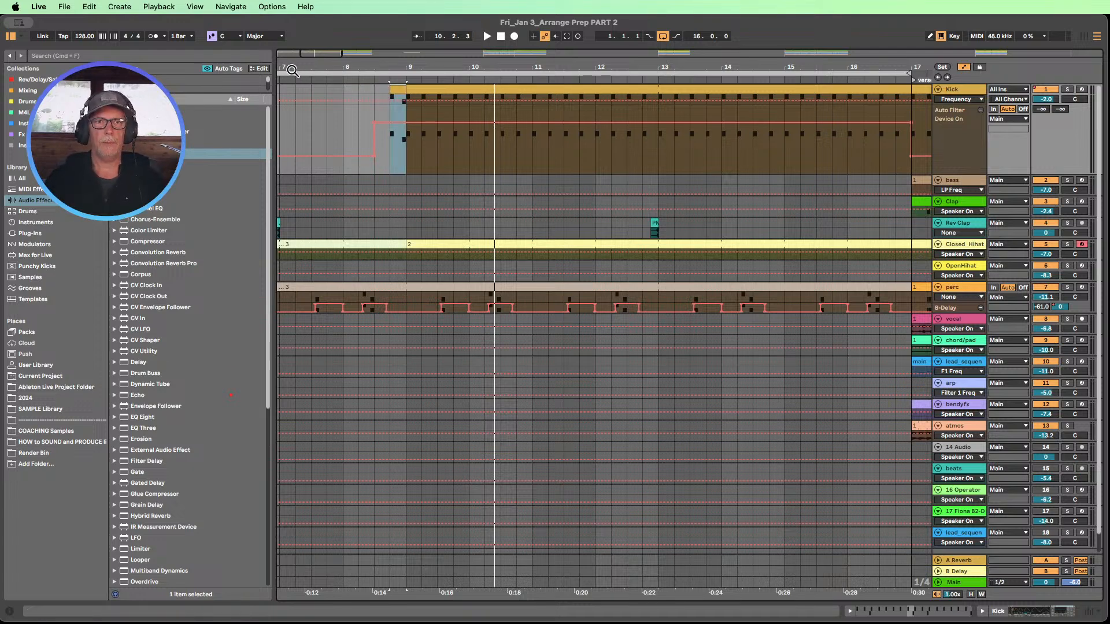
left_click_drag(292, 71, 348, 47)
left_click(318, 81)
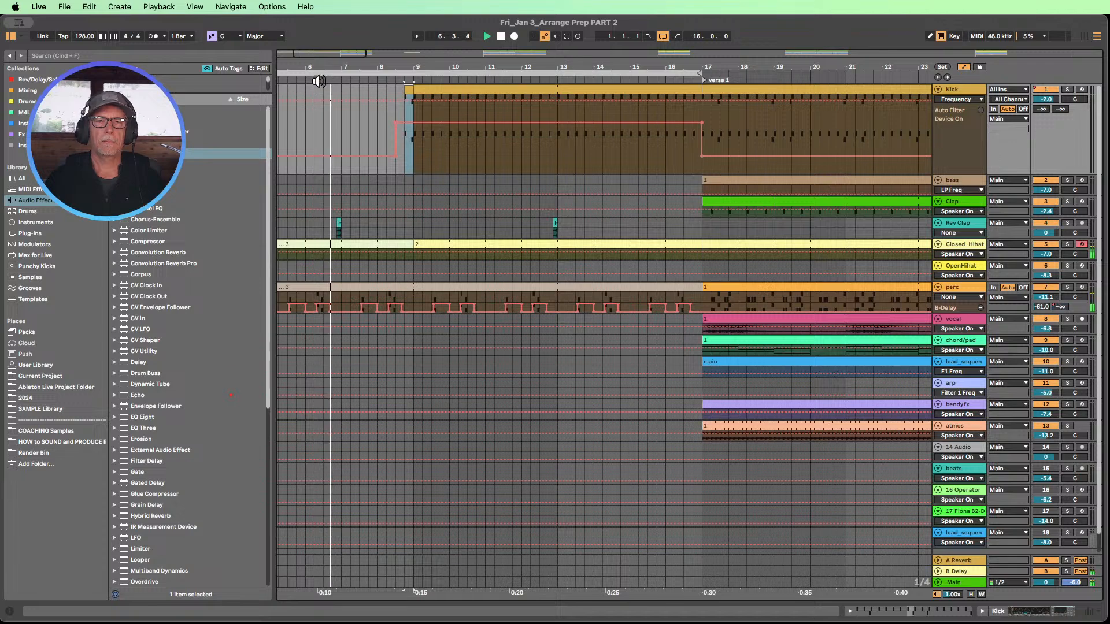
left_click(322, 81)
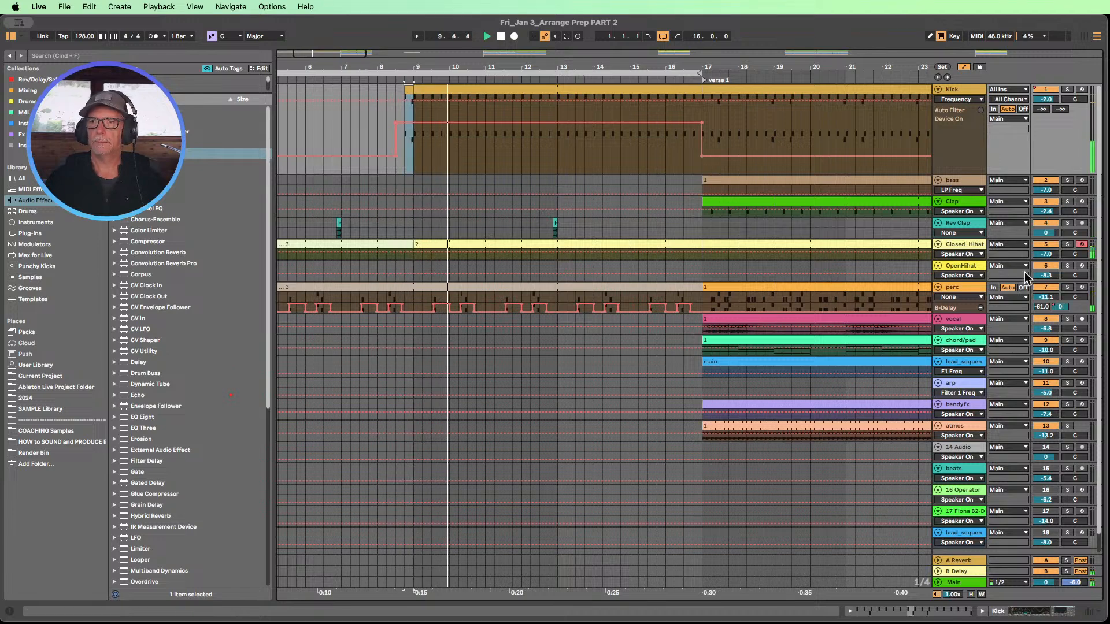
- Enlarge the Closed_Hihat, Rev Clap and Clap tracks and show the Rev Clap's A-Reverb send automation
left_click_drag(958, 261, 957, 295)
left_click_drag(954, 238, 957, 267)
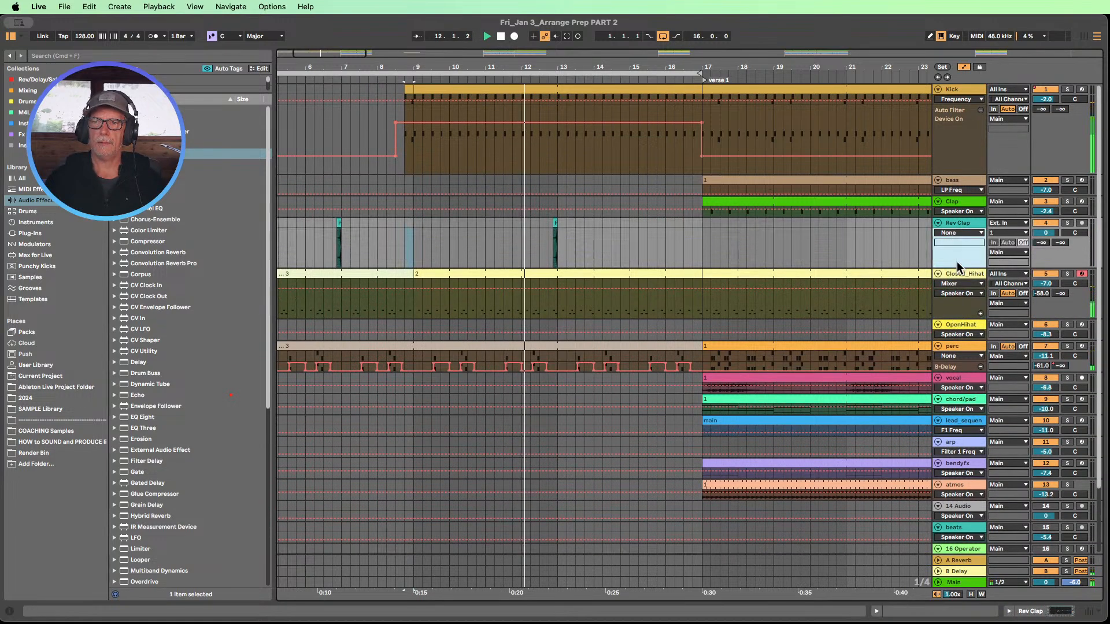
left_click_drag(953, 217, 957, 245)
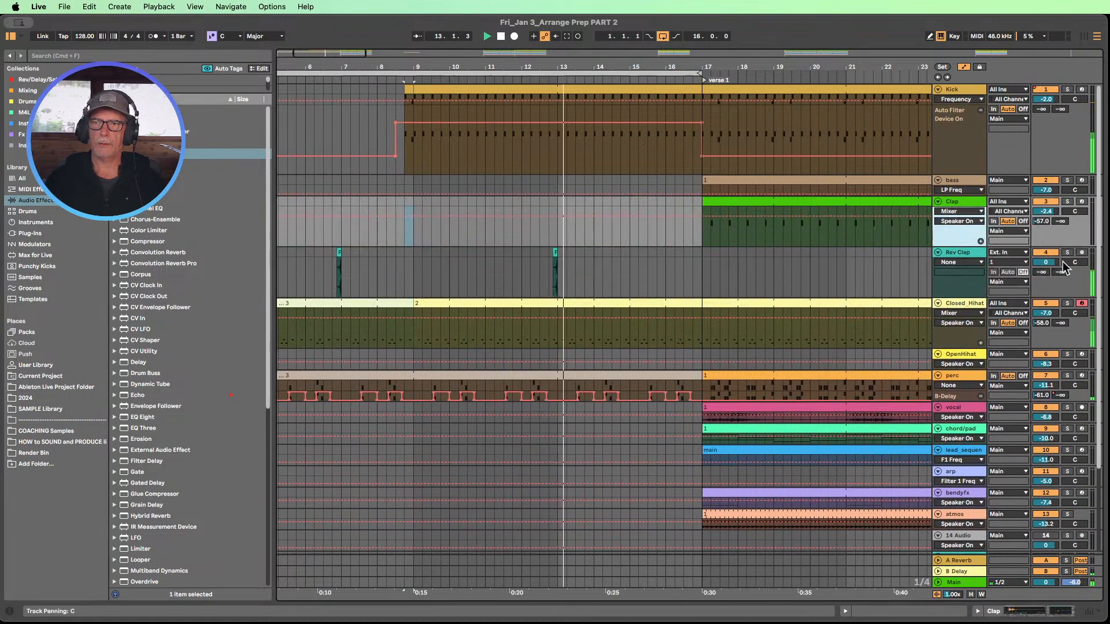
left_click(1041, 271)
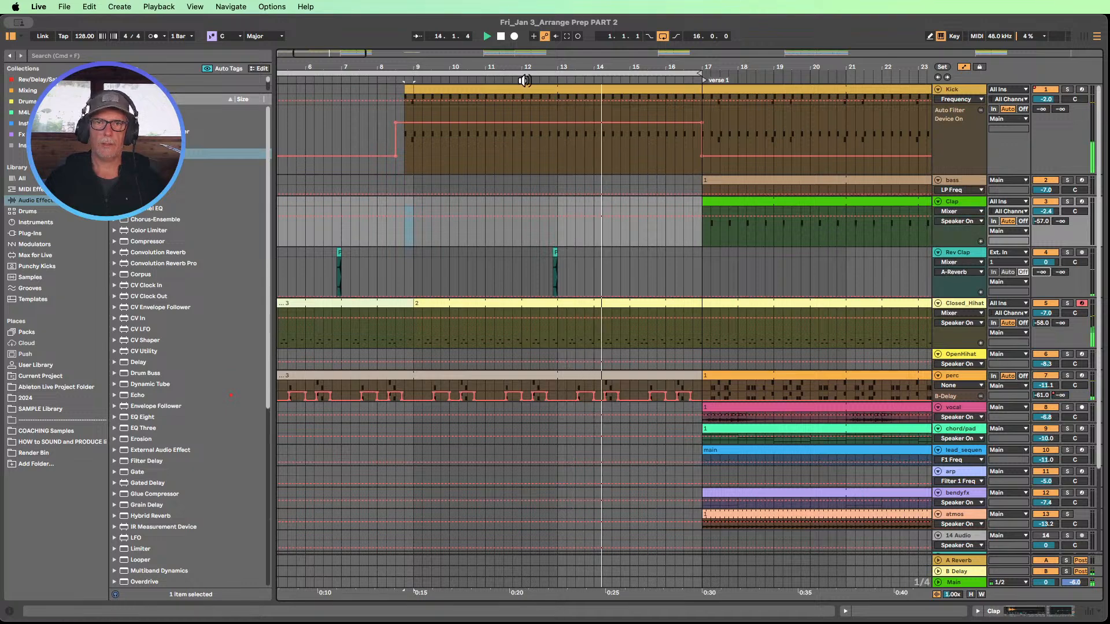
- Loop one bar from 12.3.1 around the second reversed clap and try the Rev Clap's A-Reverb send at -17 dB
left_click_drag(542, 260, 569, 252)
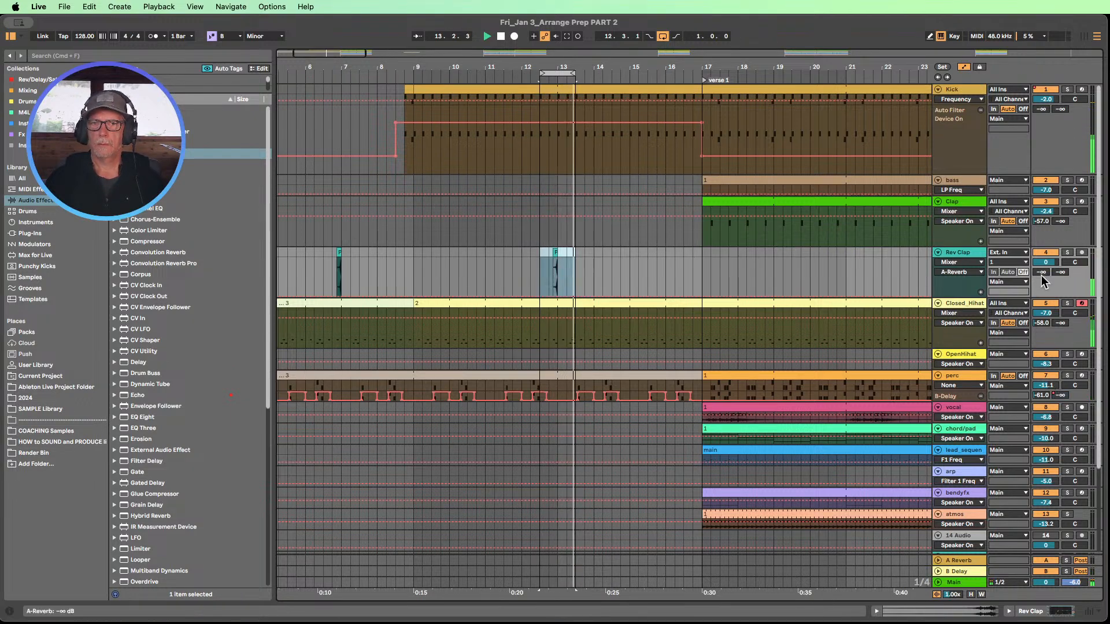
mouse_move(1042, 278)
left_mouse_down()
mouse_move(1042, 248)
mouse_move(1042, 279)
left_mouse_up()
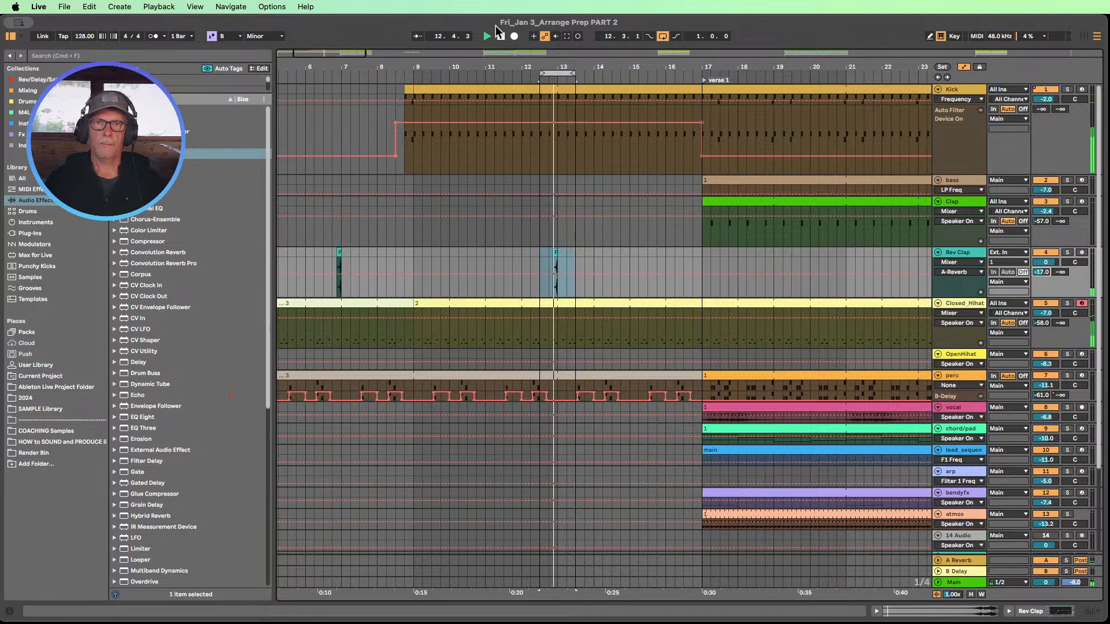
key("space")
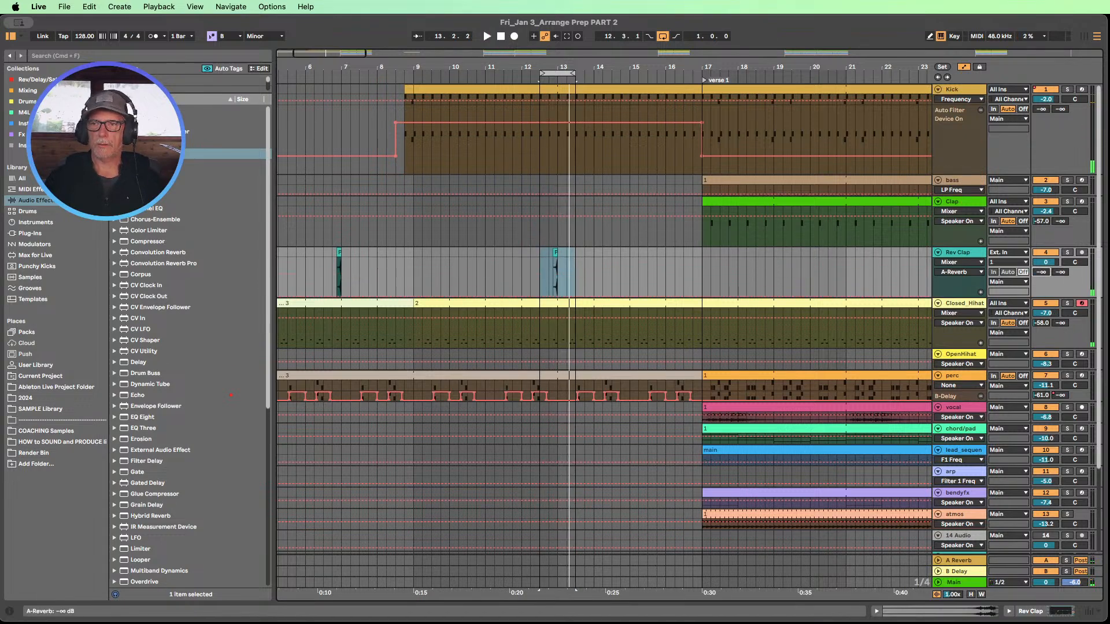
- Check the Reverb device settings on the A Reverb return track
left_click(612, 269)
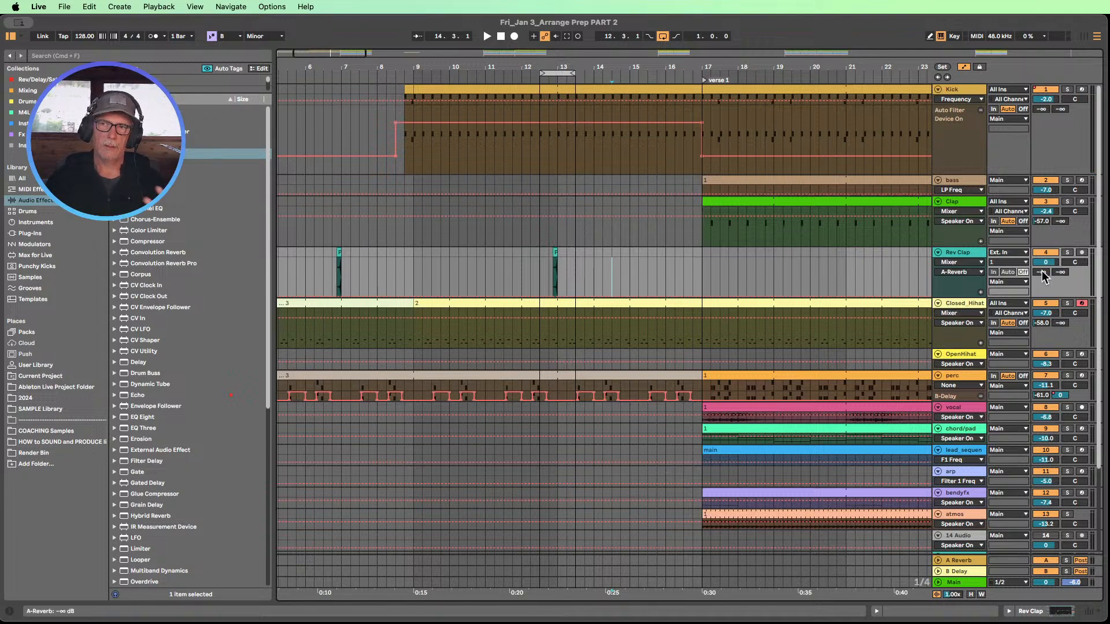
left_click(961, 561)
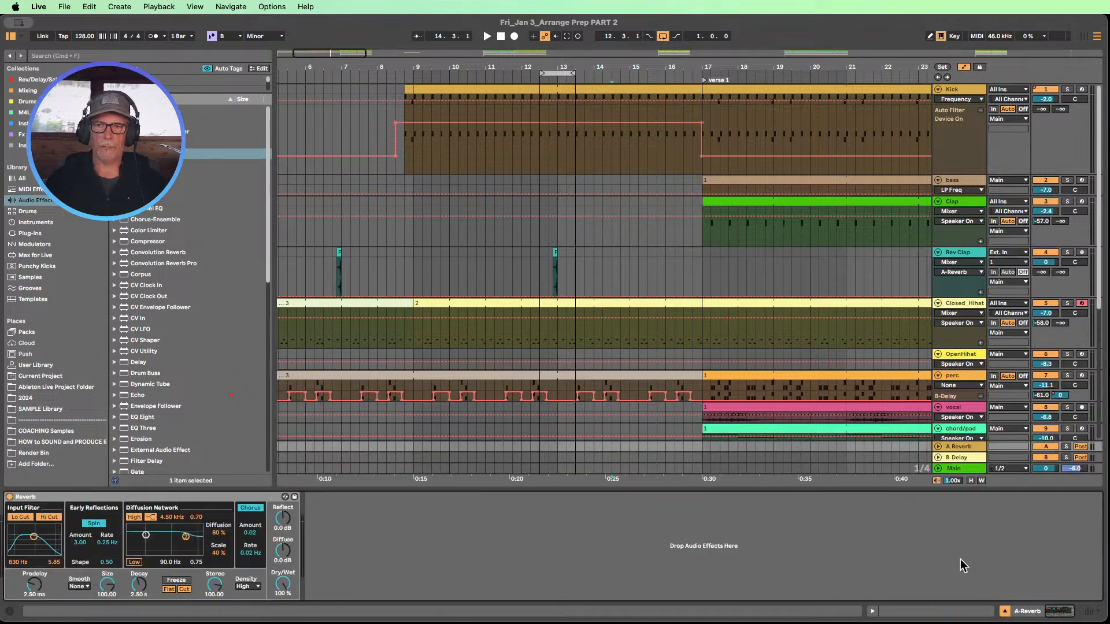
left_click(1004, 612)
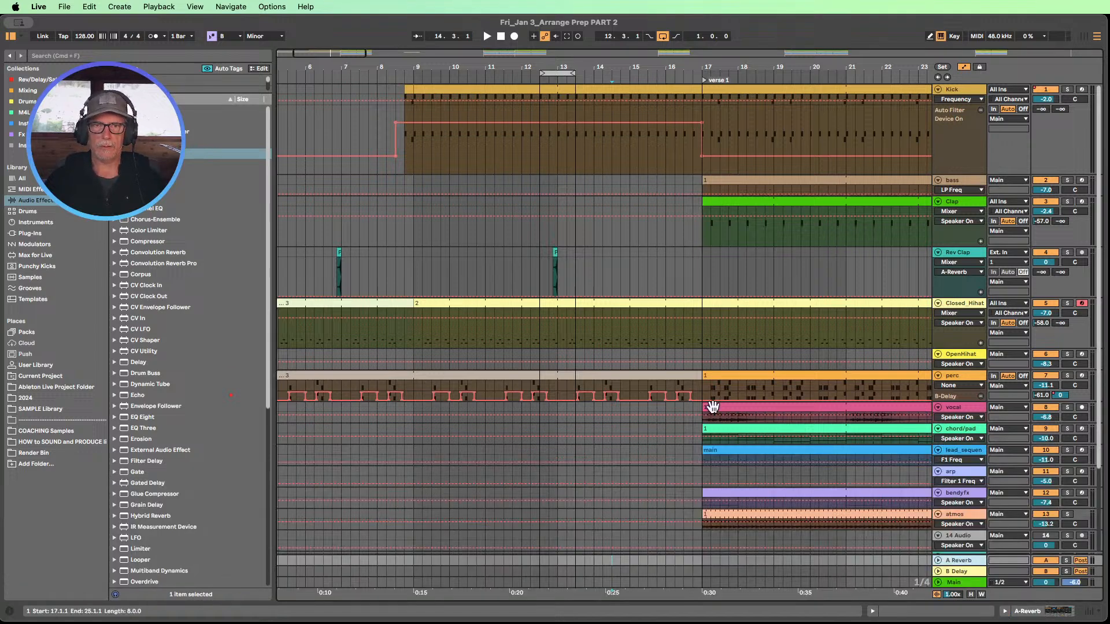
- Add a Hybrid Reverb after the EQ Eight on the Rev Clap track, set Dry/Wet to 25%, and play the looped clap
left_click(966, 258)
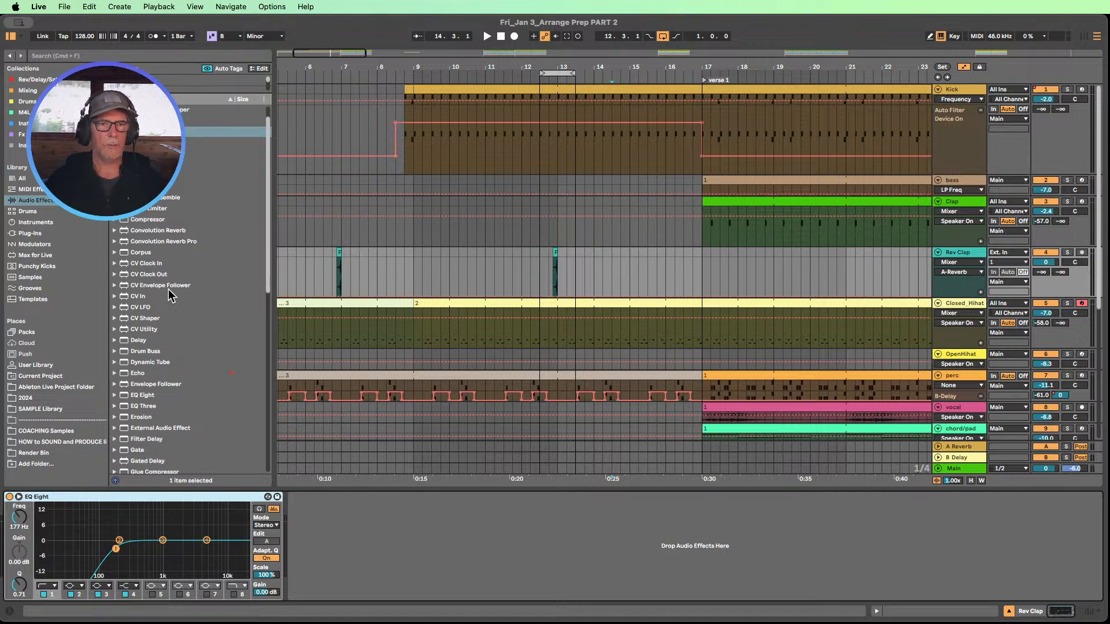
scroll(179, 301, "down", 5)
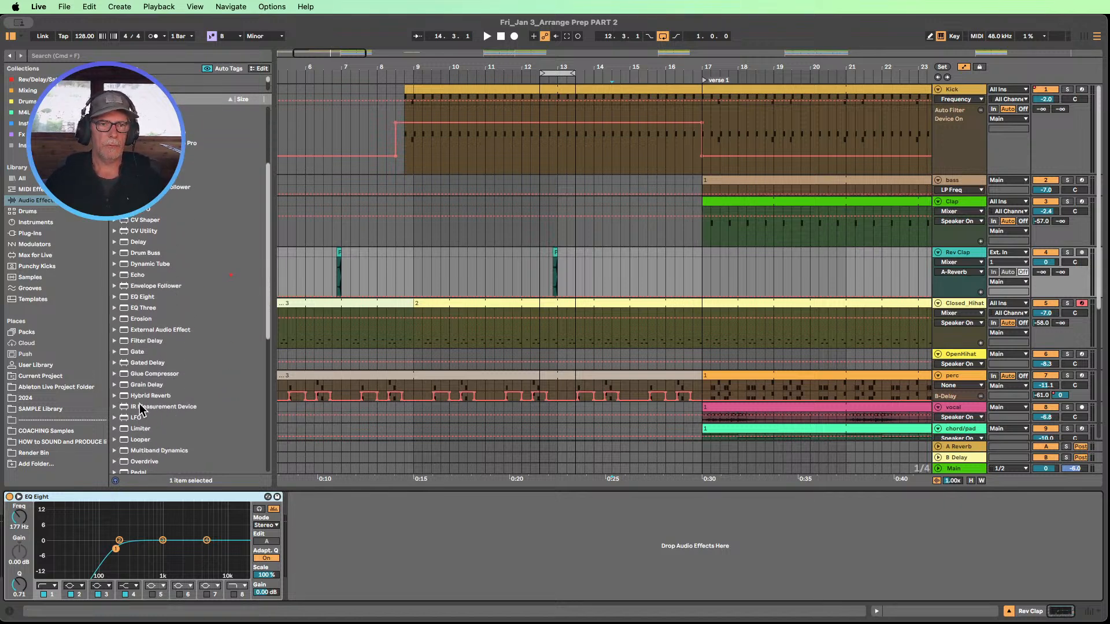
left_click_drag(146, 396, 231, 459)
left_click_drag(312, 512, 311, 508)
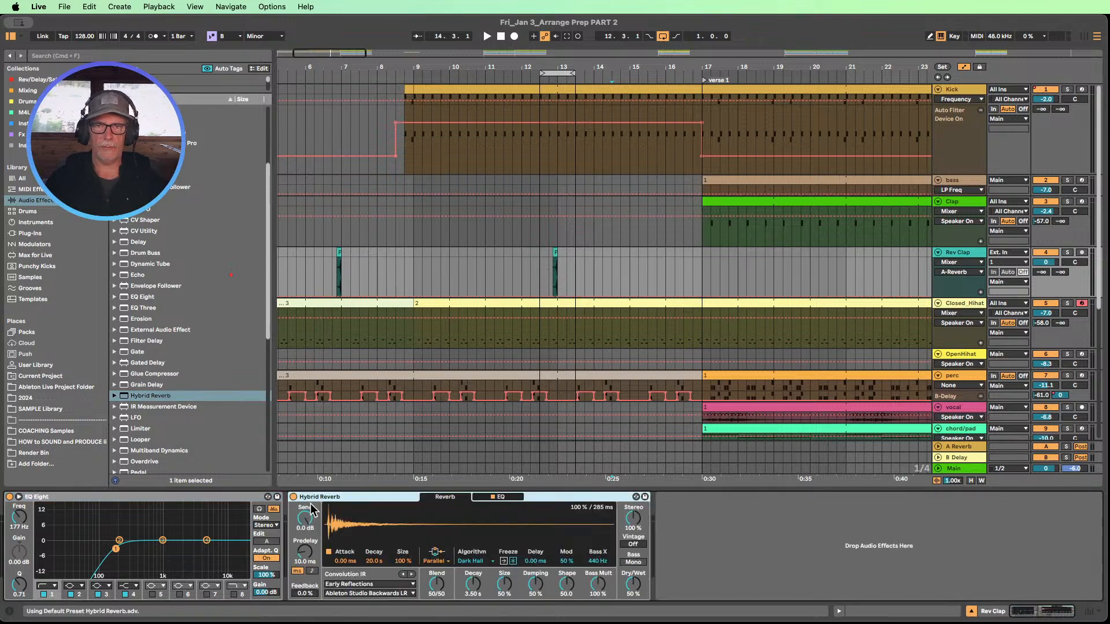
left_click(629, 588)
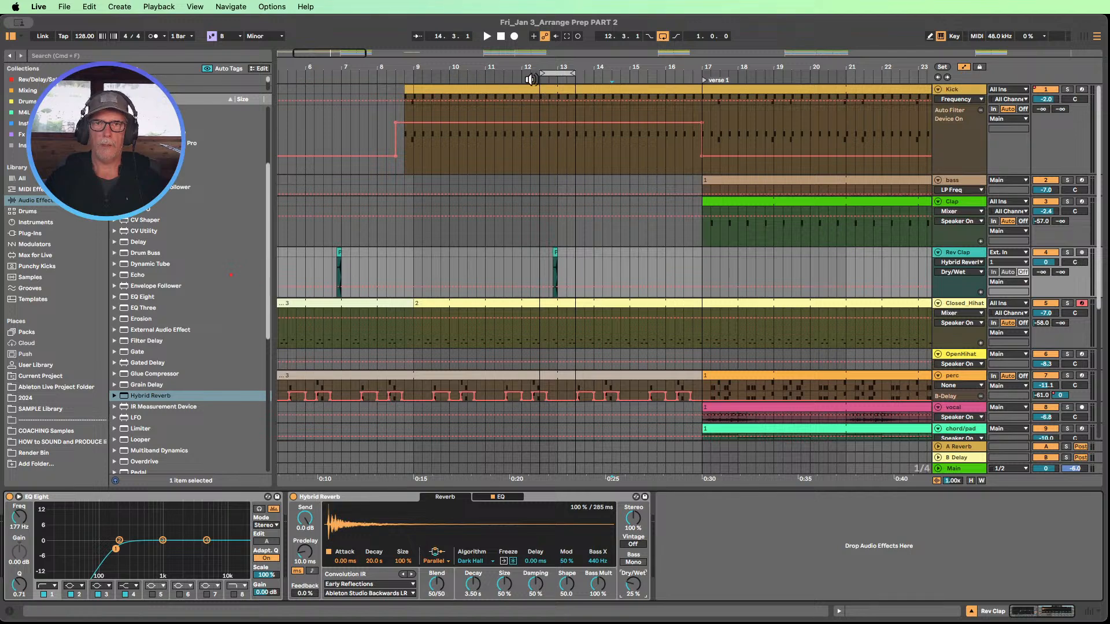
left_click(530, 80)
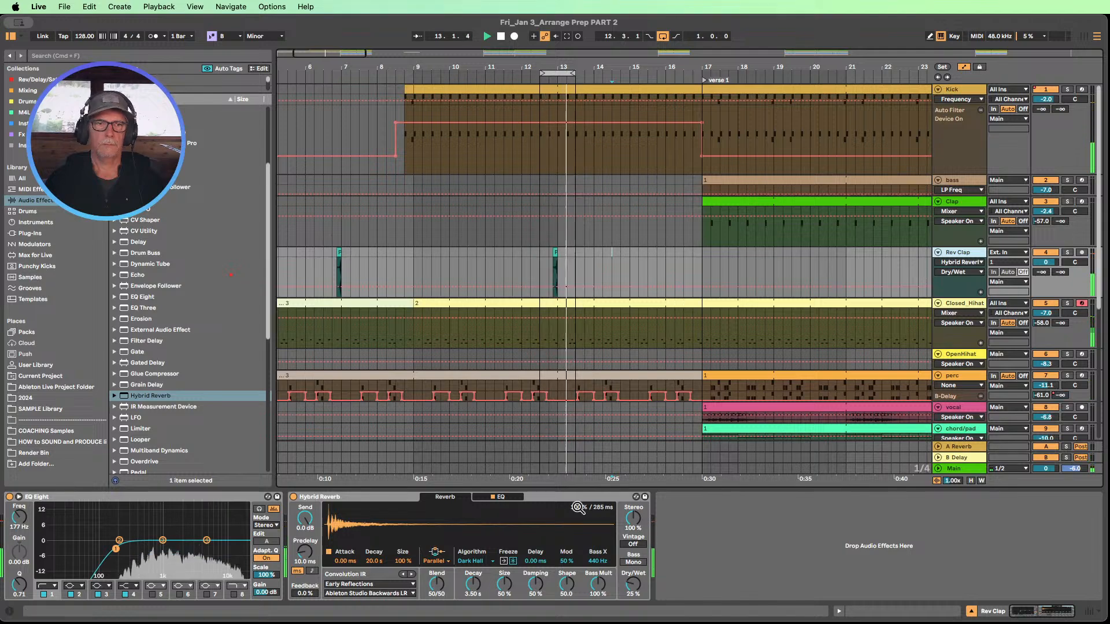
- Add an Auto Pan after the Hybrid Reverb on Rev Clap, with Amount 38.9% and a tempo-synced Rate of 1
scroll(219, 346, "up", 4)
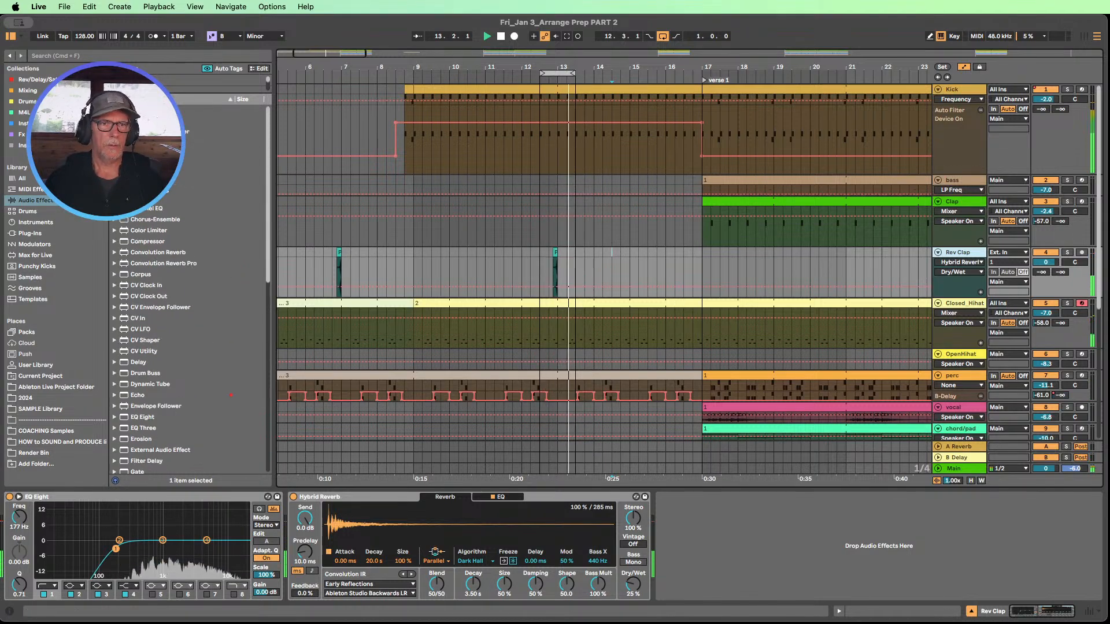
left_click_drag(184, 165, 707, 523)
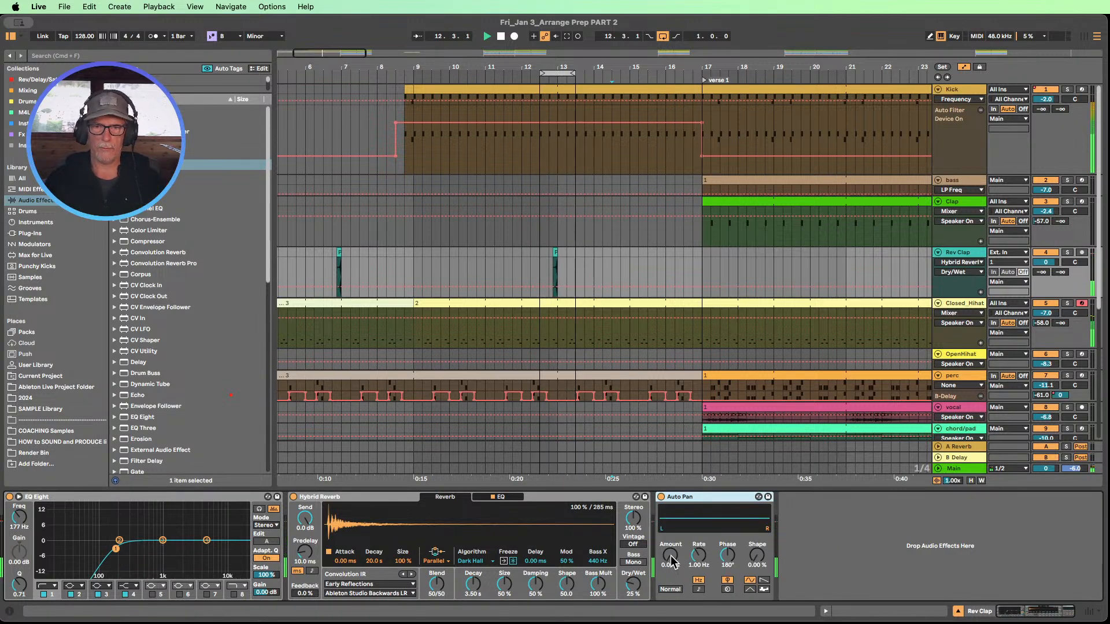
left_click_drag(676, 552, 670, 550)
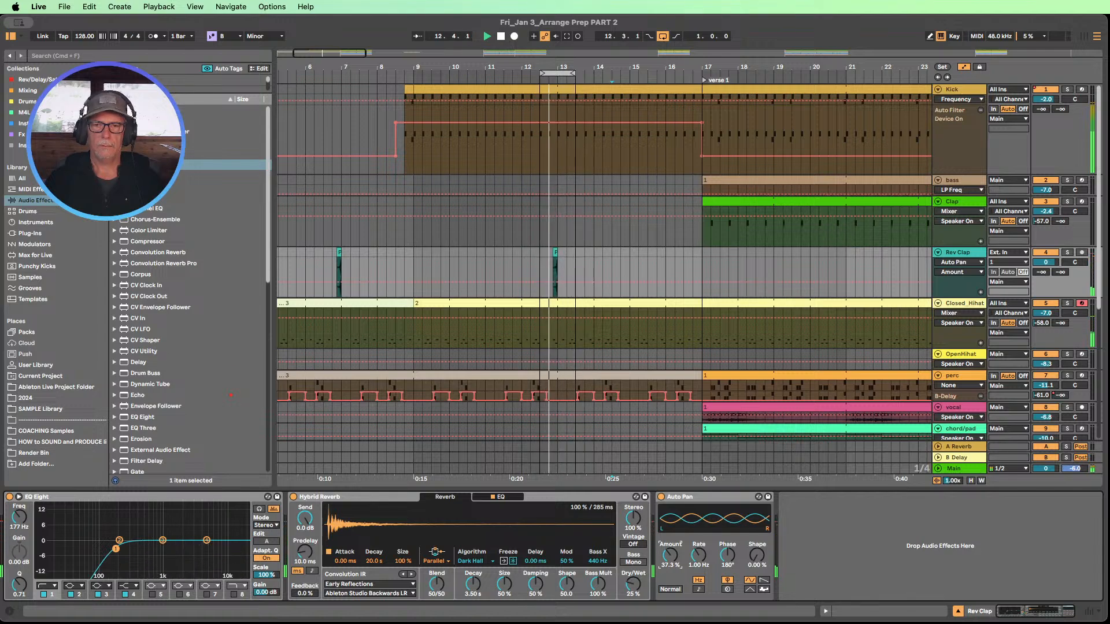
left_click_drag(671, 550, 671, 549)
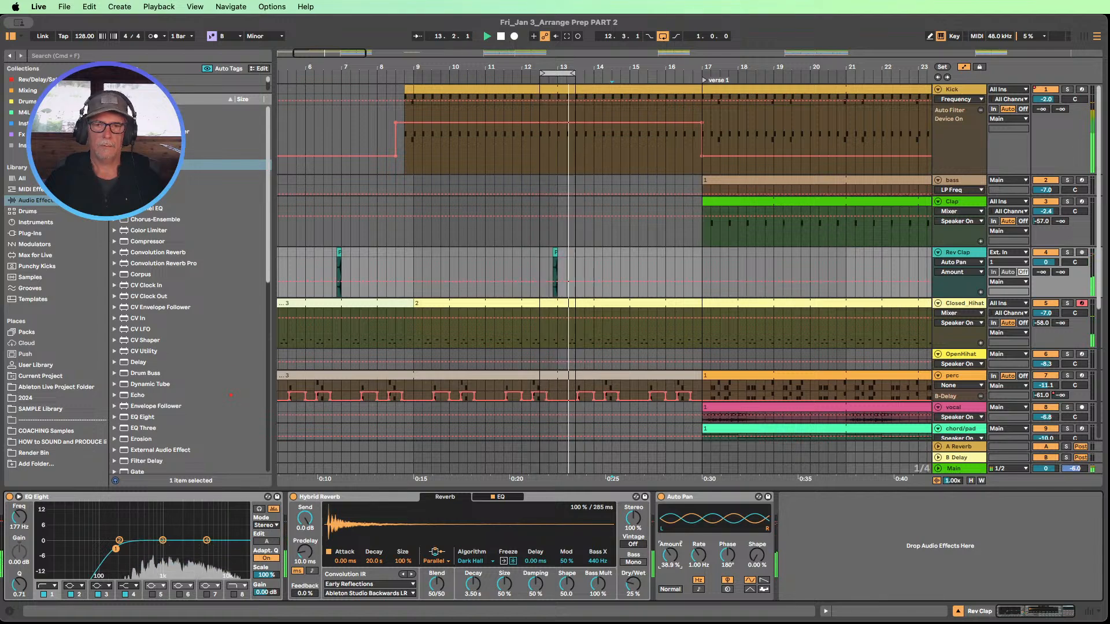
left_click(699, 589)
left_click_drag(698, 558, 698, 546)
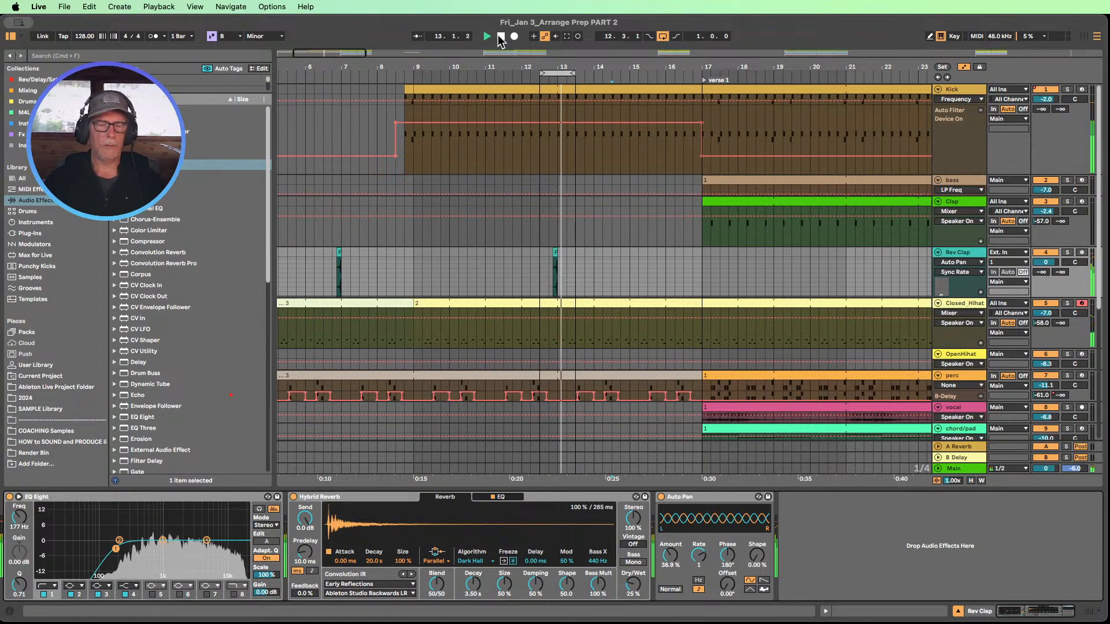
- Stop playback and extend the loop around the second reversed clap to end at bar 15
left_click(499, 37)
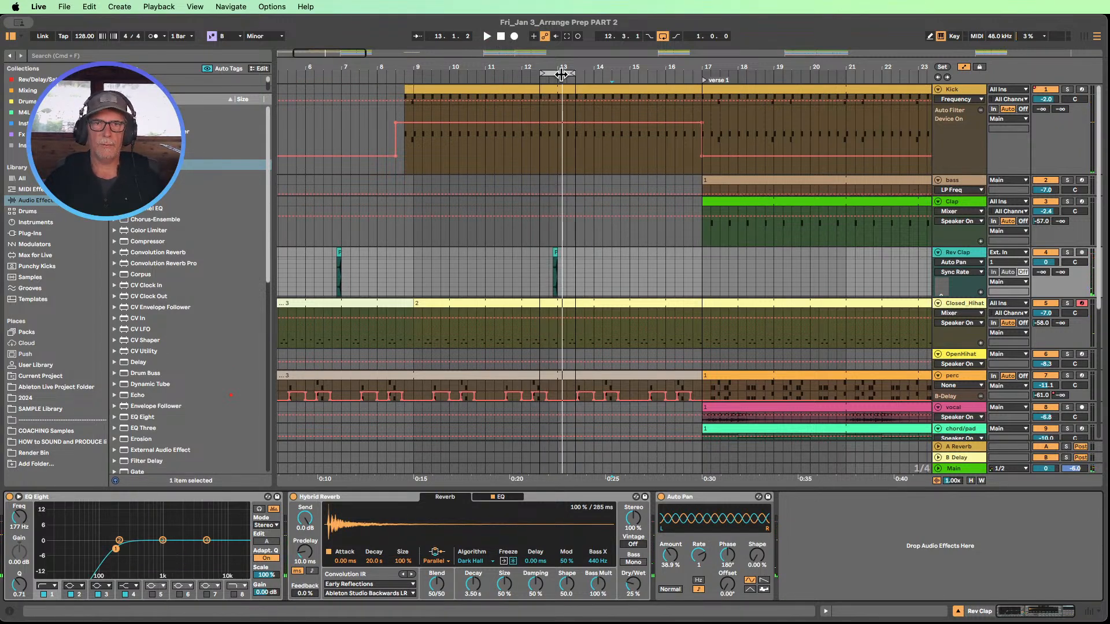
scroll(563, 199, "up", 5)
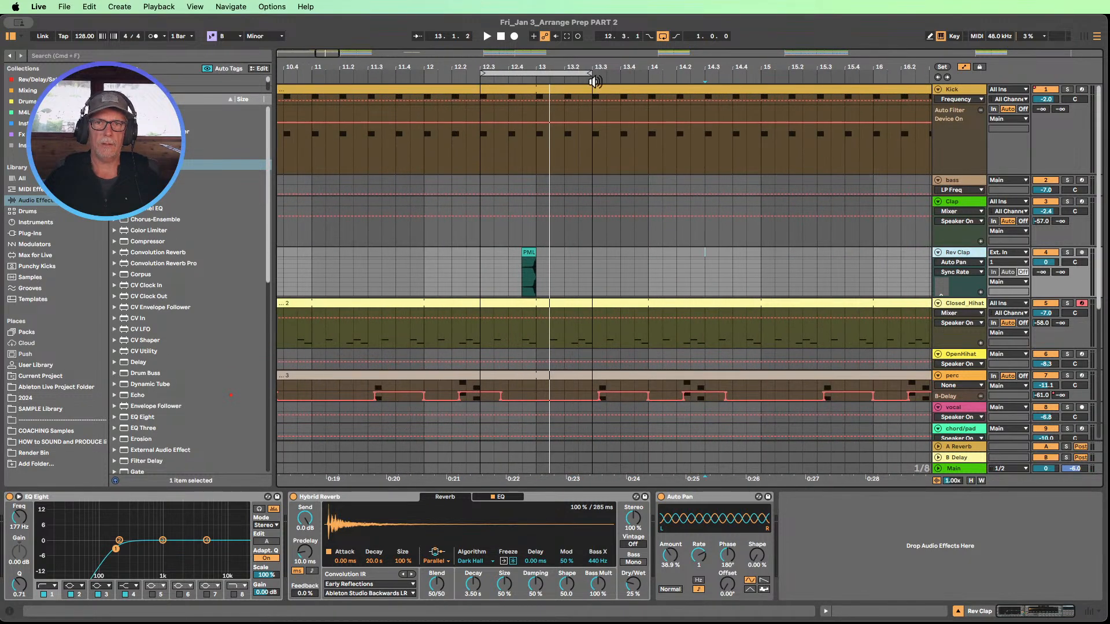
left_click_drag(587, 73, 760, 74)
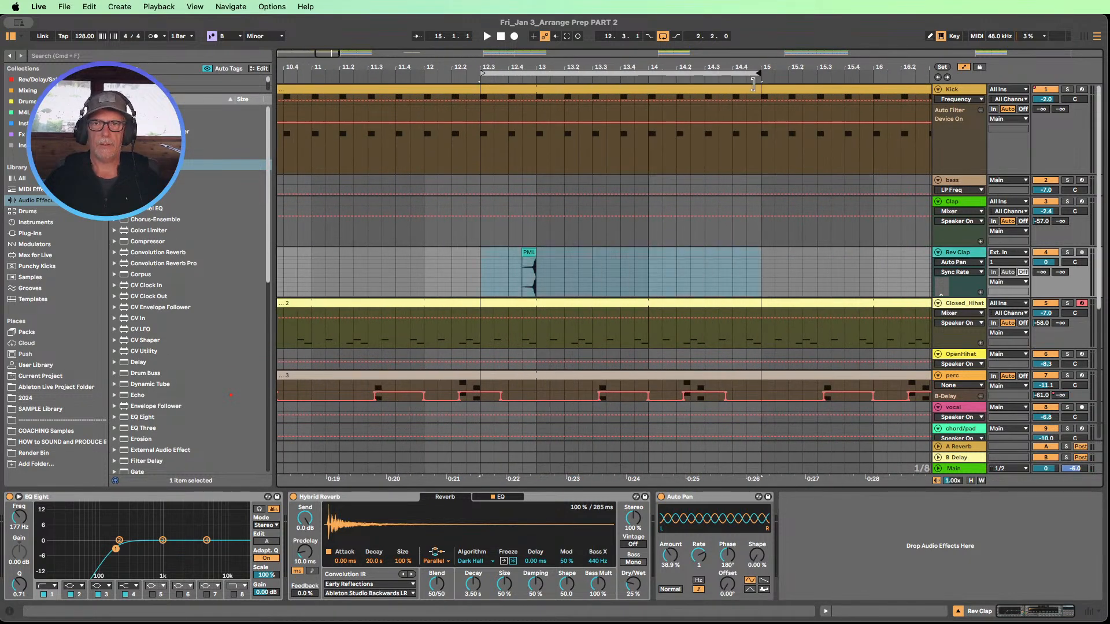
- Extend the loop around the second reversed clap to start at bar 12, play it, and stop playback
left_click_drag(481, 73, 422, 73)
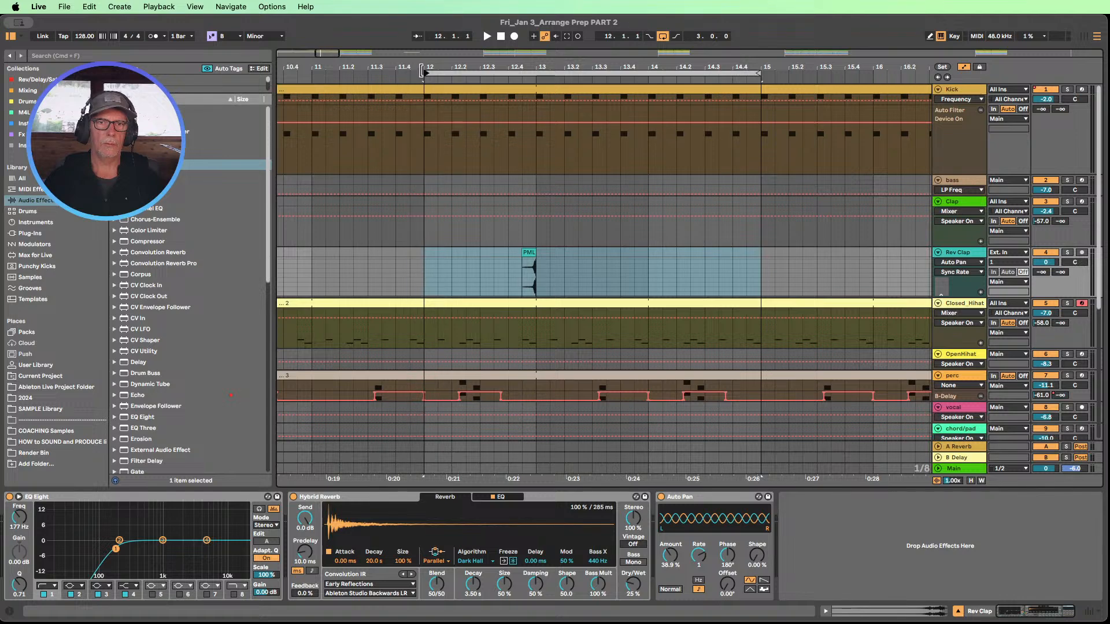
left_click(413, 76)
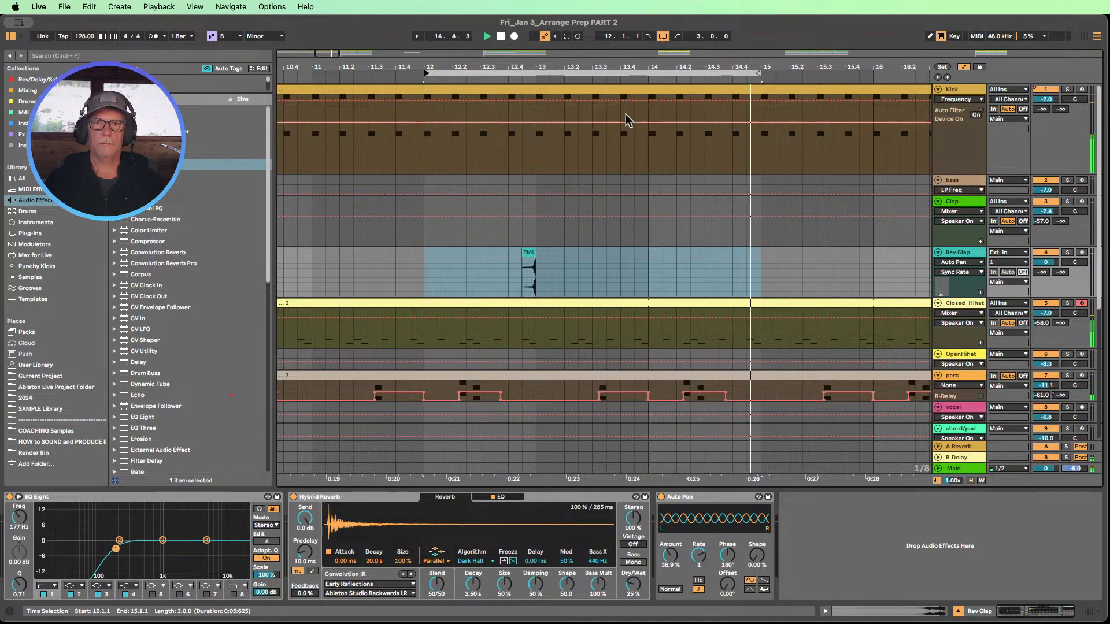
left_click(501, 36)
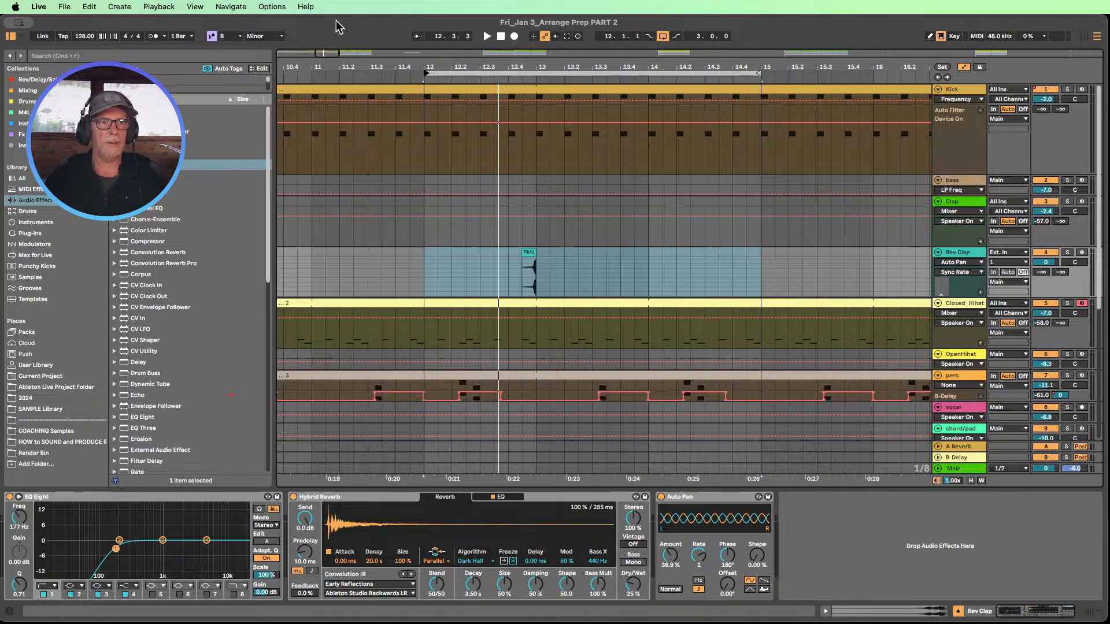
- Hide the browser, set the loop to the 16-bar intro from bar 1 to bar 17, and play it
left_click(10, 36)
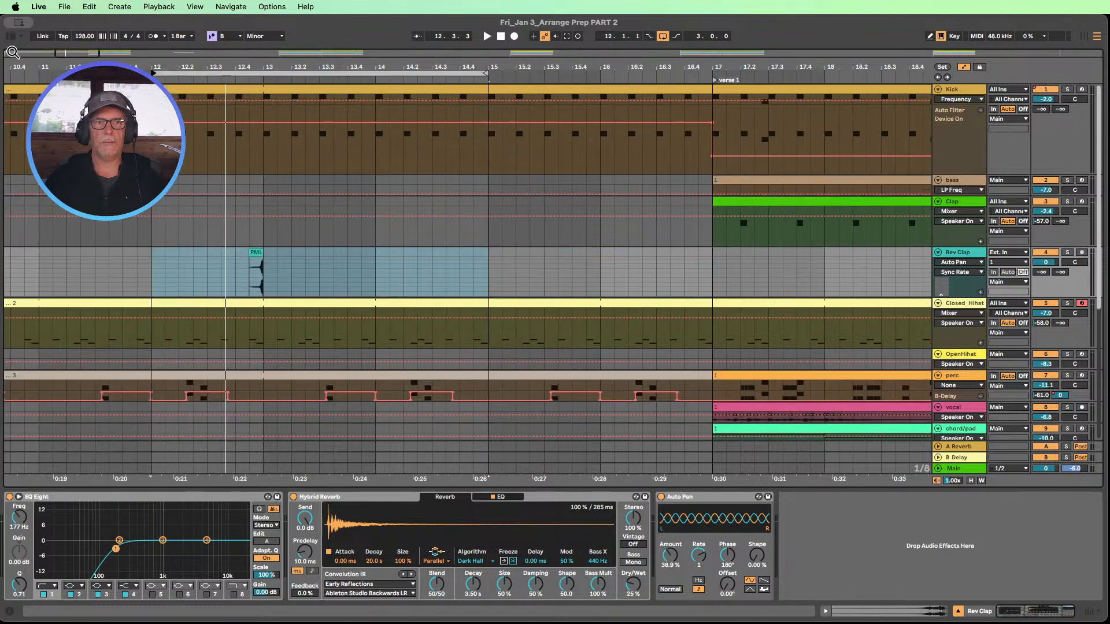
left_click_drag(319, 70, 7, 73)
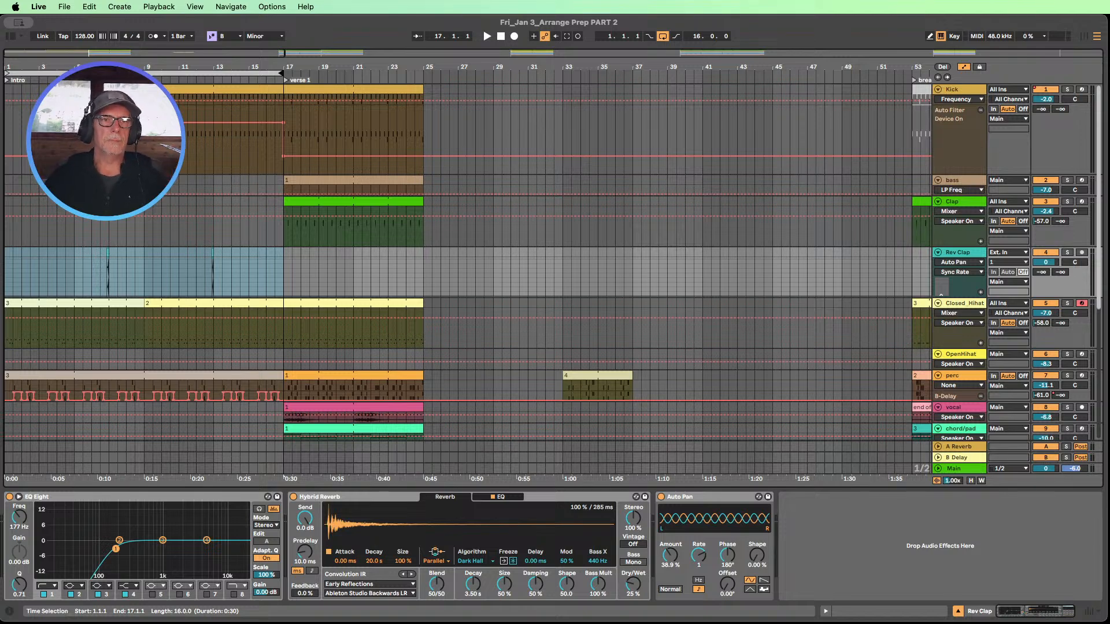
left_click_drag(63, 67, 63, 81)
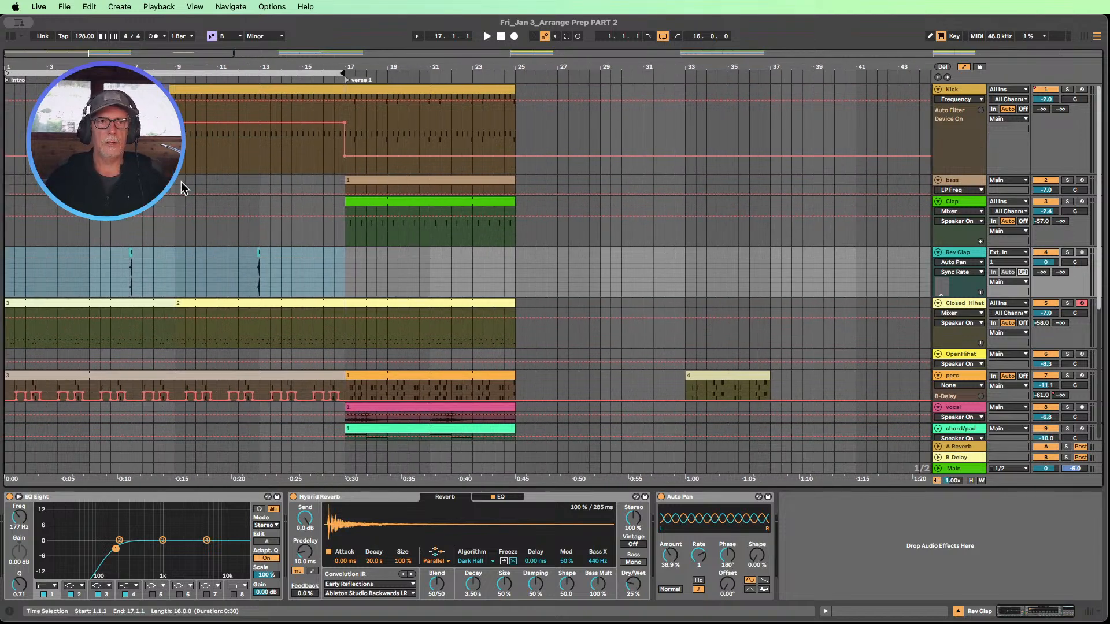
left_click(417, 271)
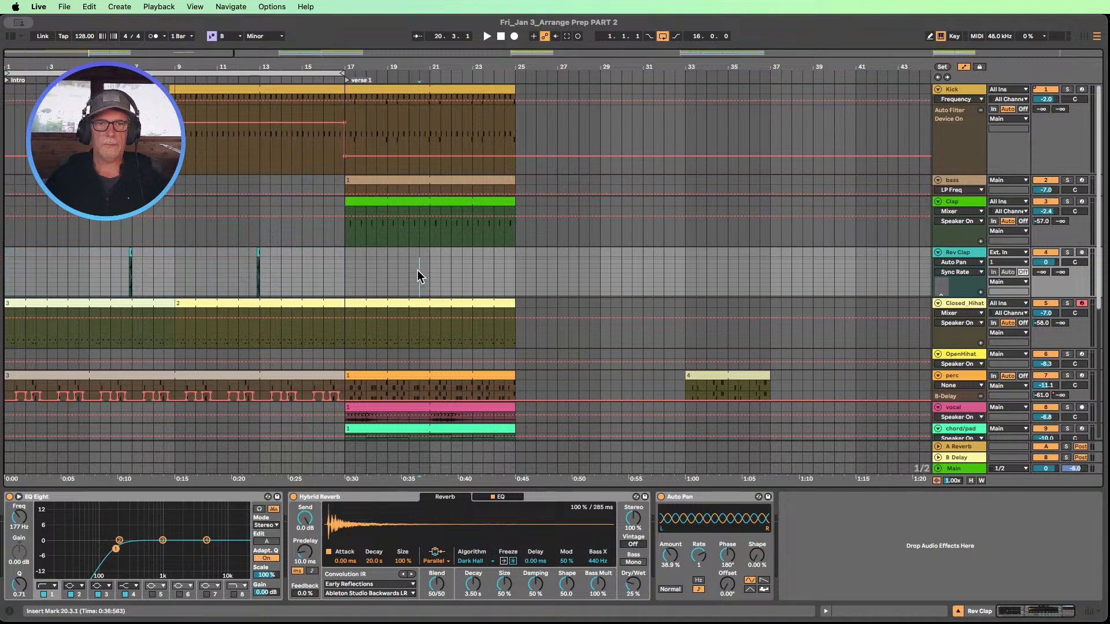
left_click(488, 37)
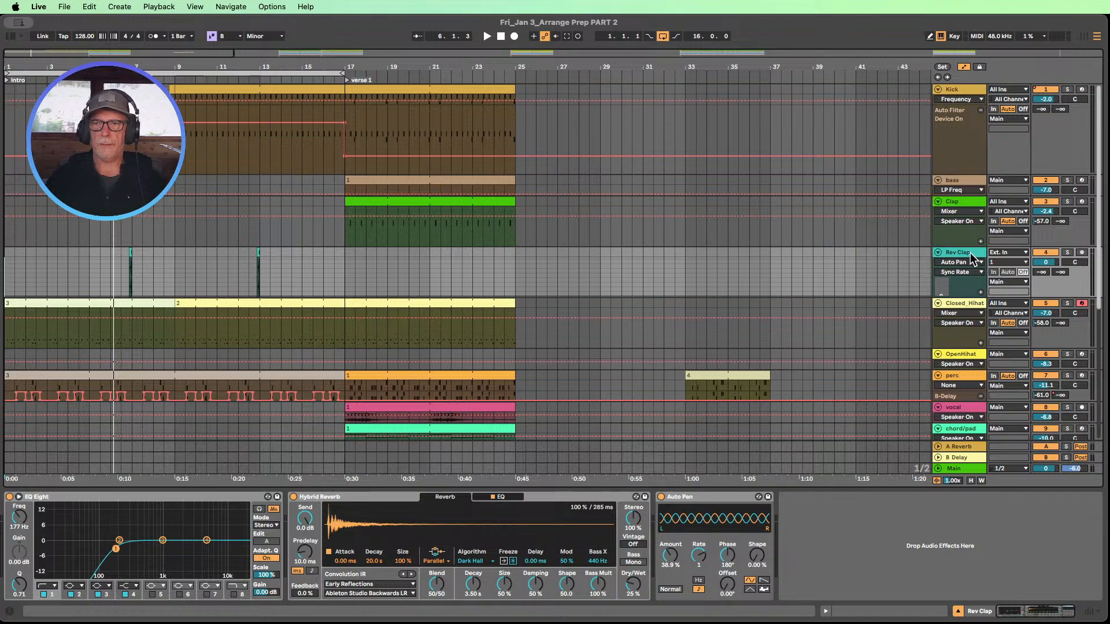
- Add an Auto Filter after the Erosion on the Closed_Hihat track, showing the browser only while picking it
left_click(958, 305)
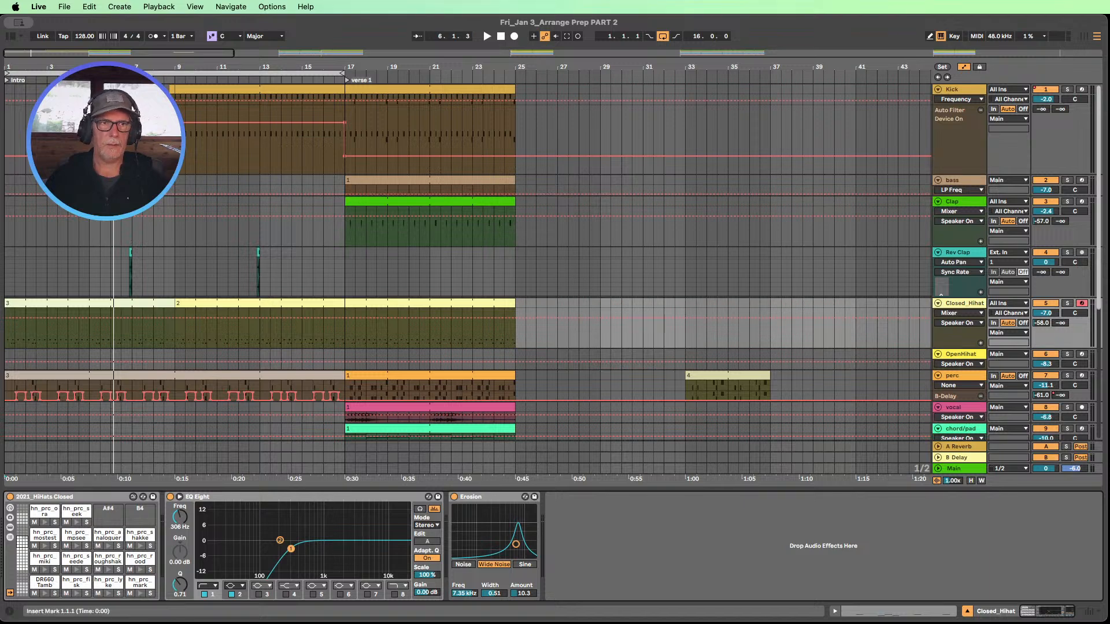
left_click(10, 36)
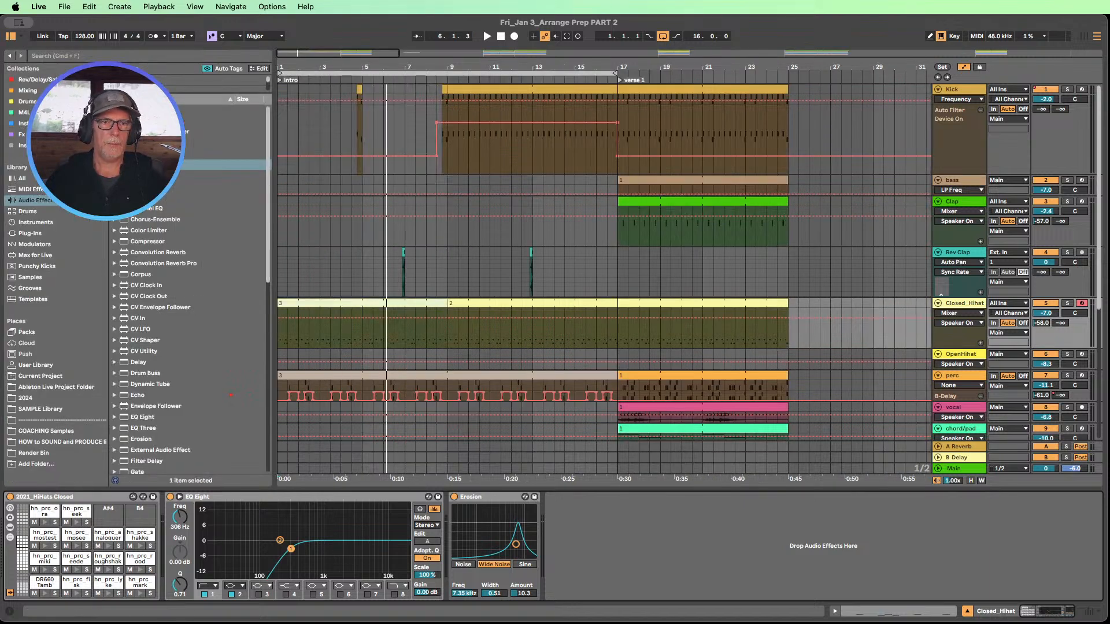
left_click_drag(151, 153, 639, 538)
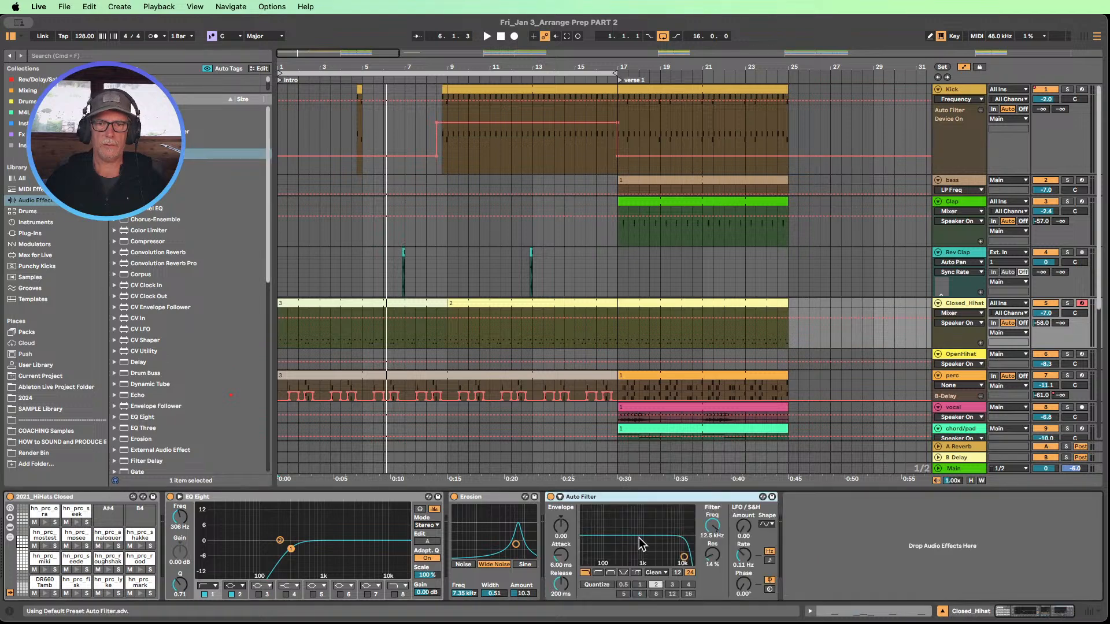
left_click(12, 36)
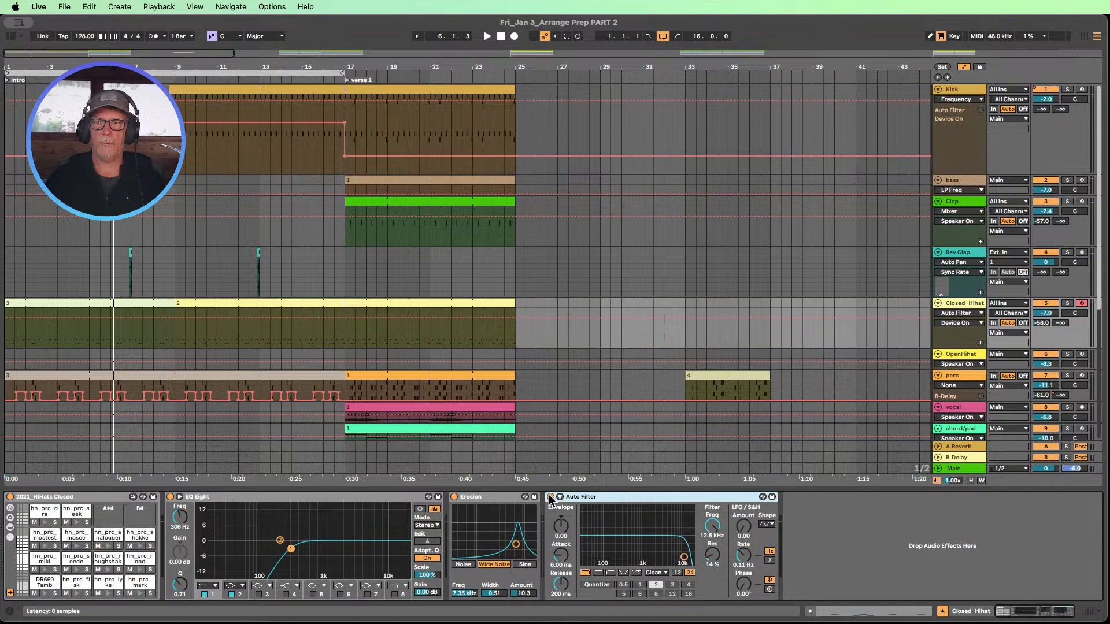
- Show the Auto Filter's Device On and Frequency automation in separate lanes under the Closed_Hihat track
left_click(979, 344)
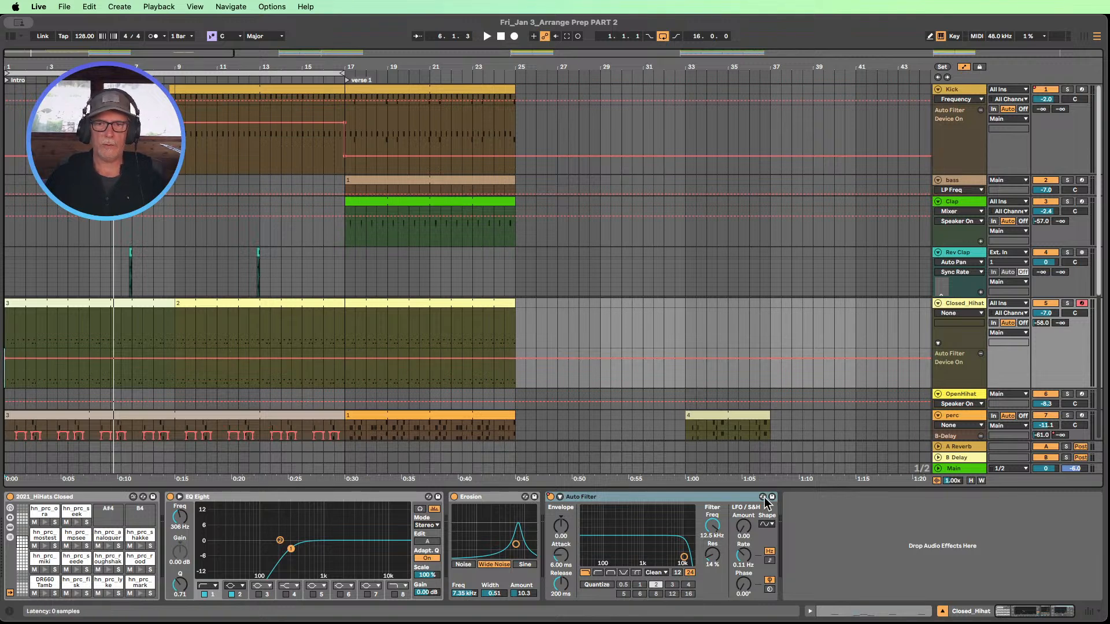
left_click(717, 530)
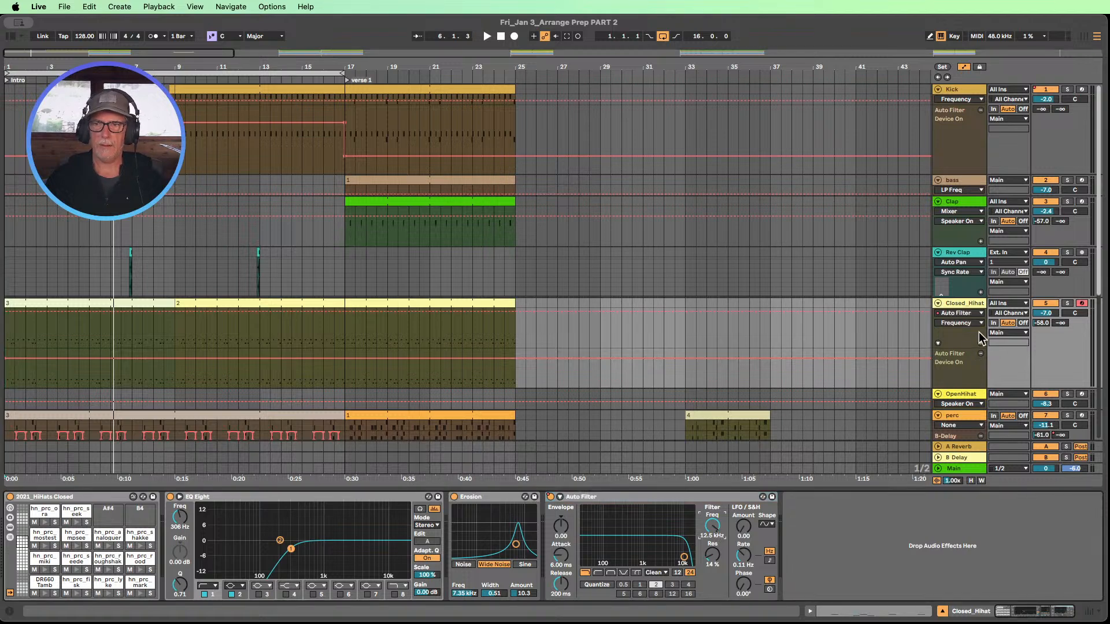
left_click(981, 344)
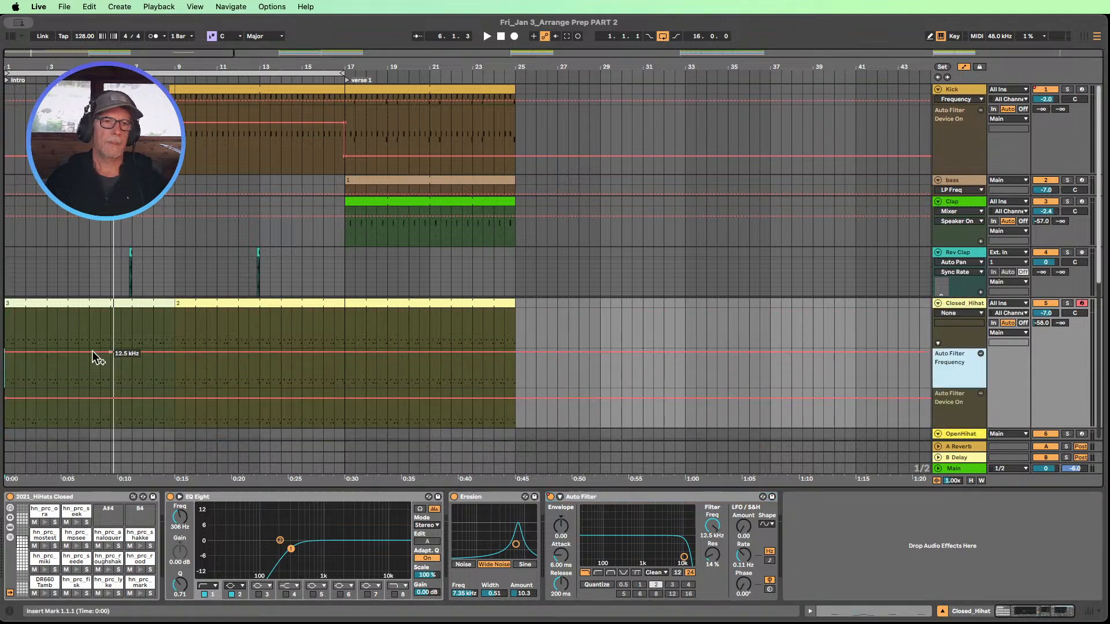
- Lower the Frequency automation at bar 1 to make a ramp rising to 12.5 kHz at bar 25, and play the intro
left_click(15, 353)
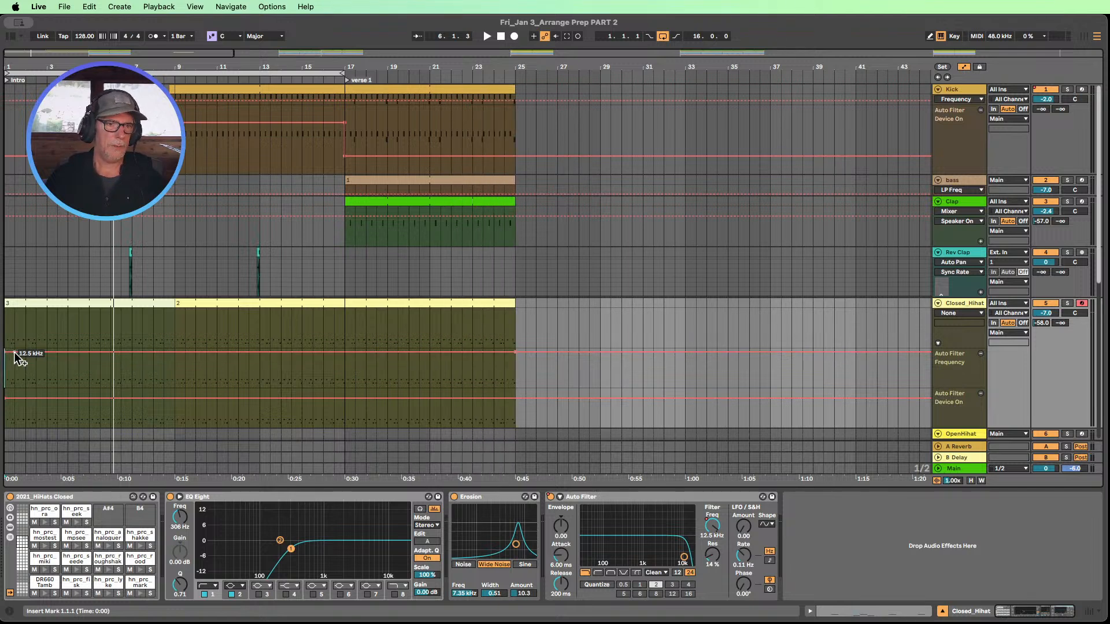
left_click_drag(6, 353, 5, 375)
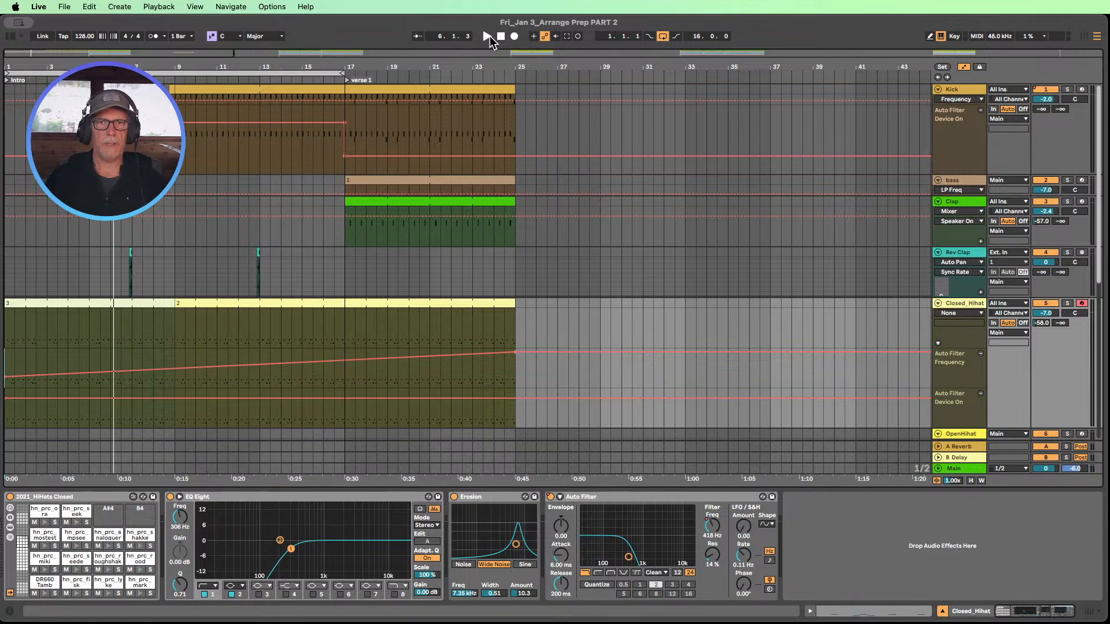
left_click(487, 36)
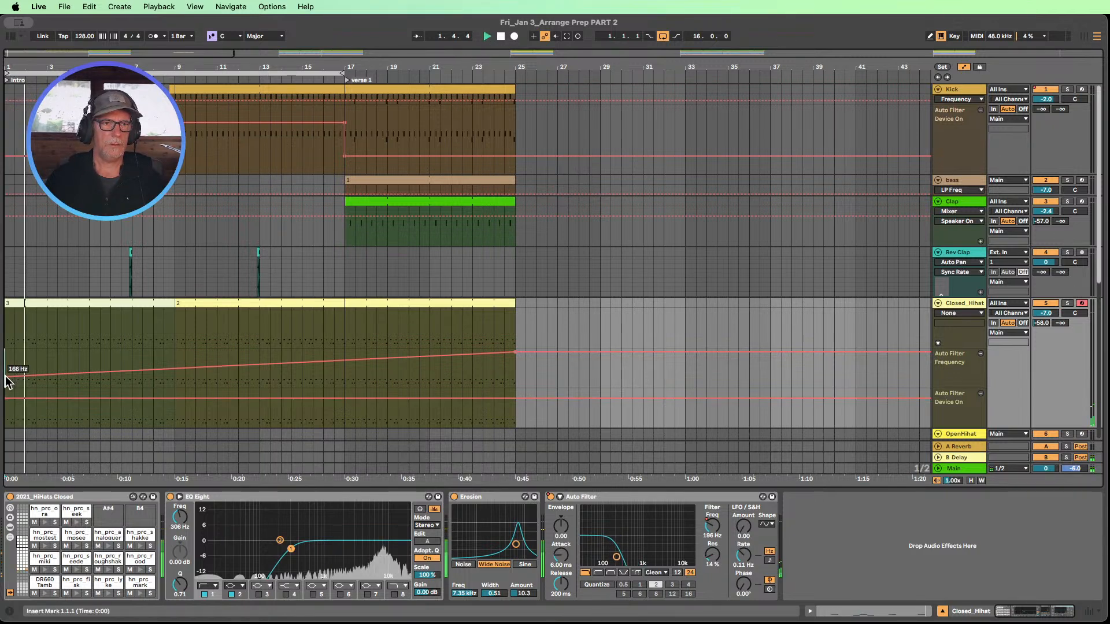
- Raise the hihat filter ramp's starting frequency at bar 1 to slightly above 536 Hz while replaying the intro
left_click_drag(5, 376, 5, 370)
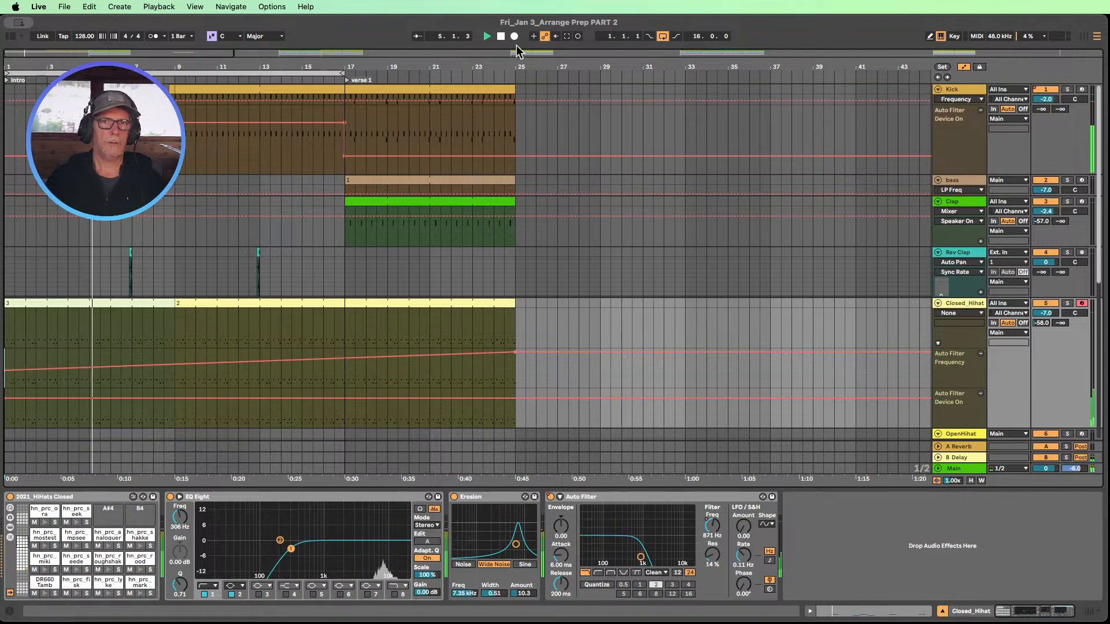
left_click(487, 36)
mouse_move(9, 372)
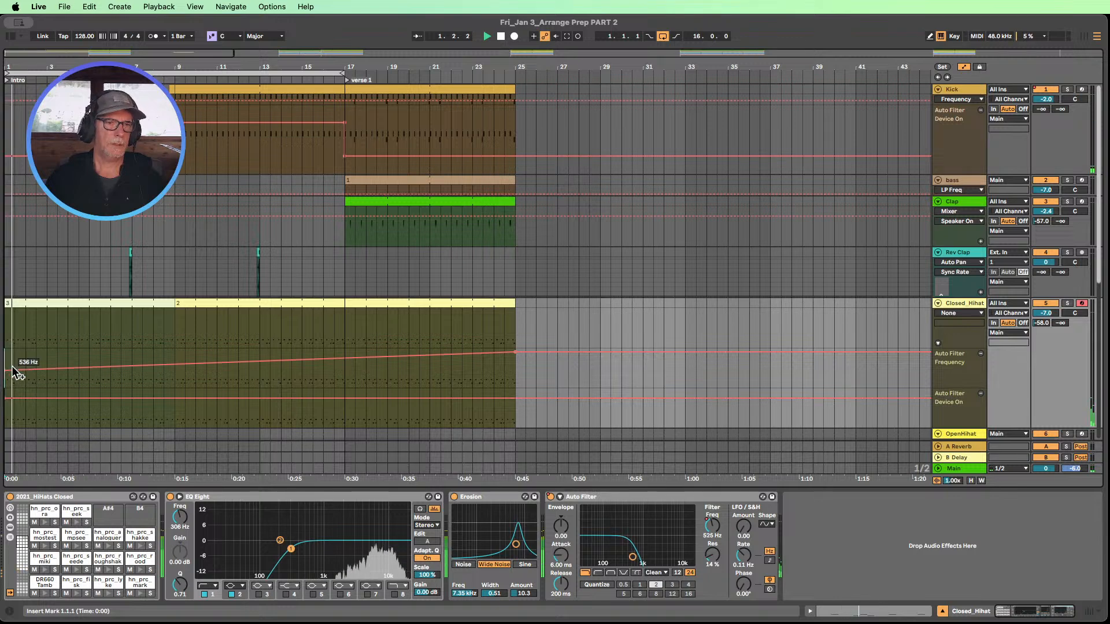
left_click_drag(5, 370, 6, 365)
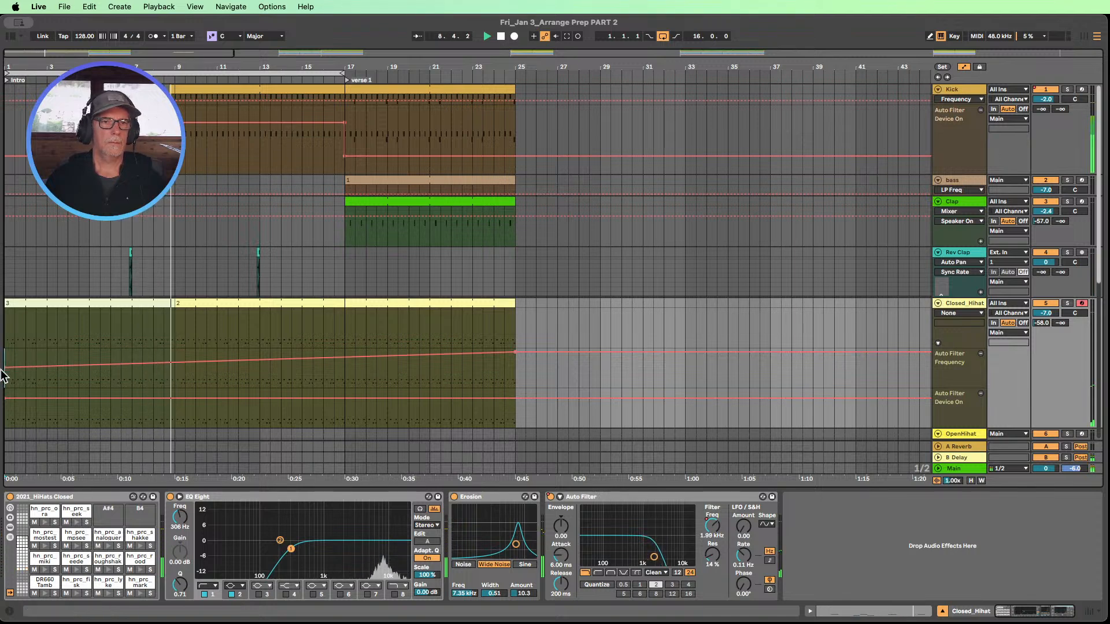
- Lower the Rev Clap track volume to -4.0 dB during playback, and stop
left_click_drag(1046, 261, 1045, 264)
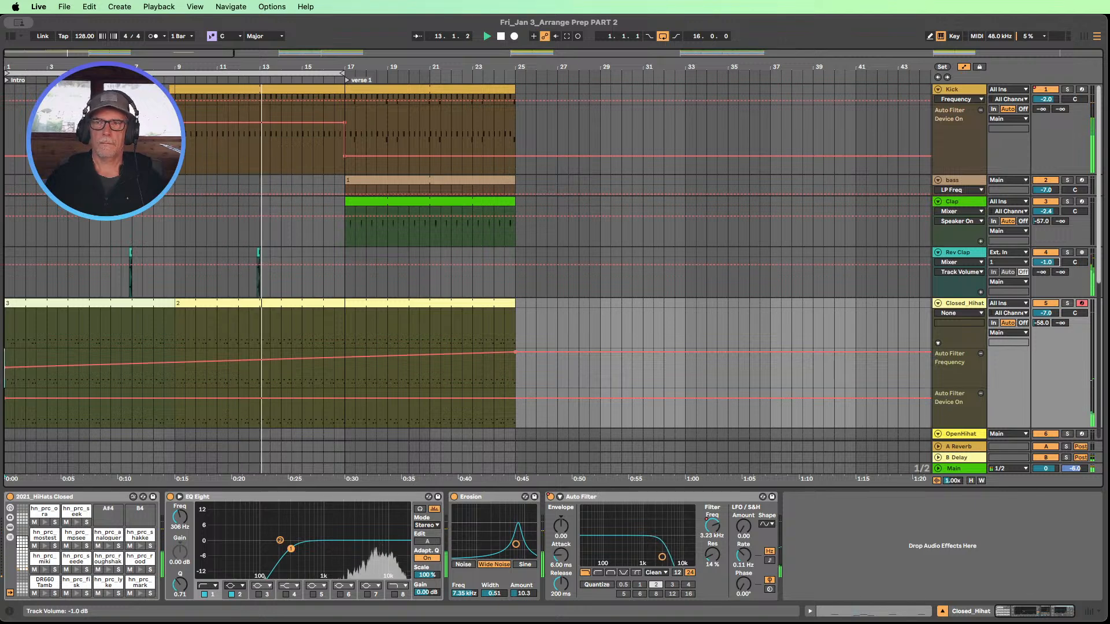
left_click_drag(1046, 262, 1046, 278)
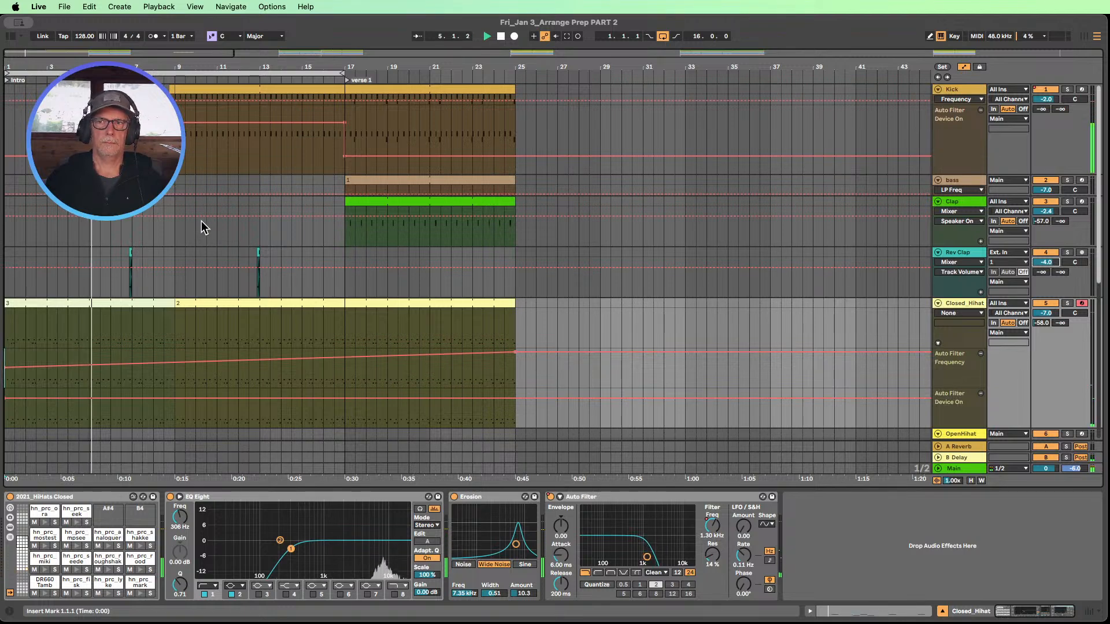
left_click(501, 35)
- Open the short Kick clip just before bar 5 in the note editor with both its notes in view
left_click_drag(77, 67, 291, 71)
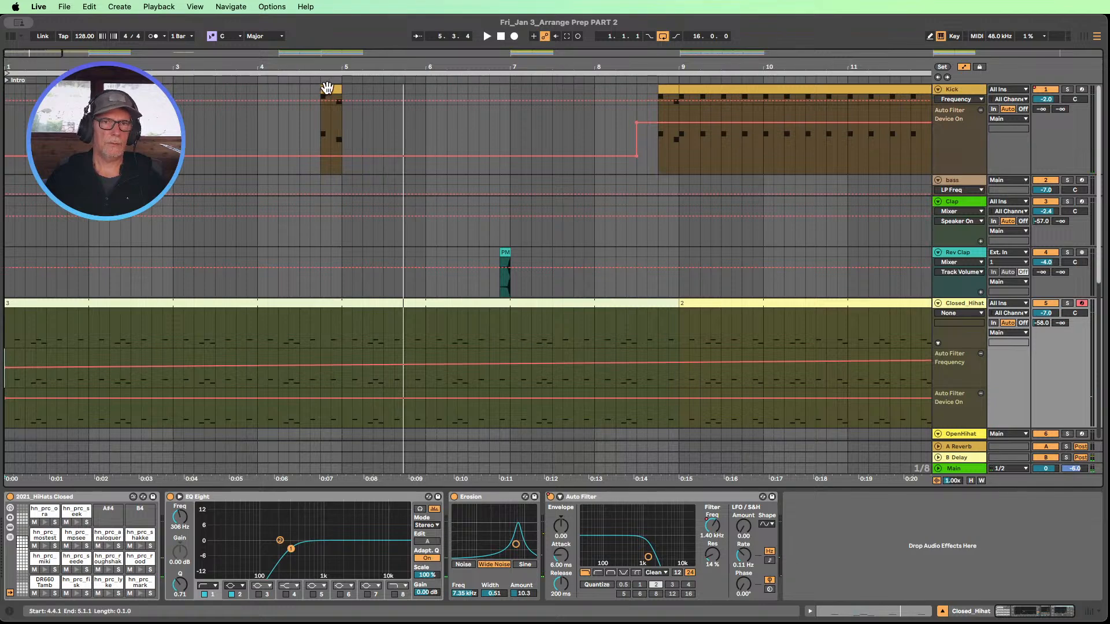
left_click(329, 90)
double_click(329, 89)
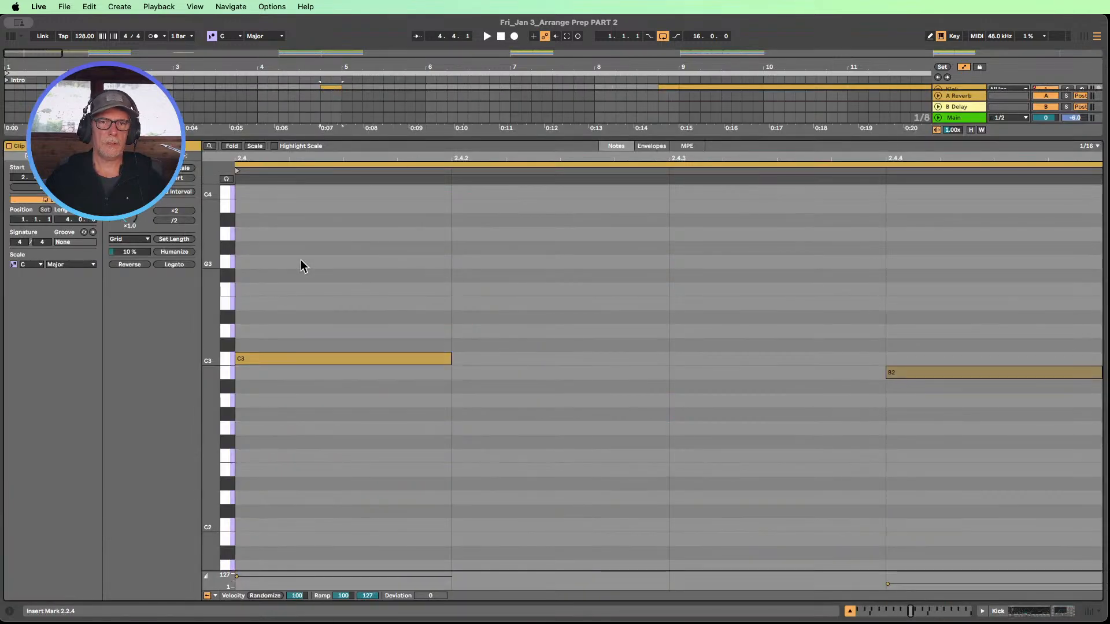
left_click_drag(442, 161, 443, 115)
left_click(445, 226)
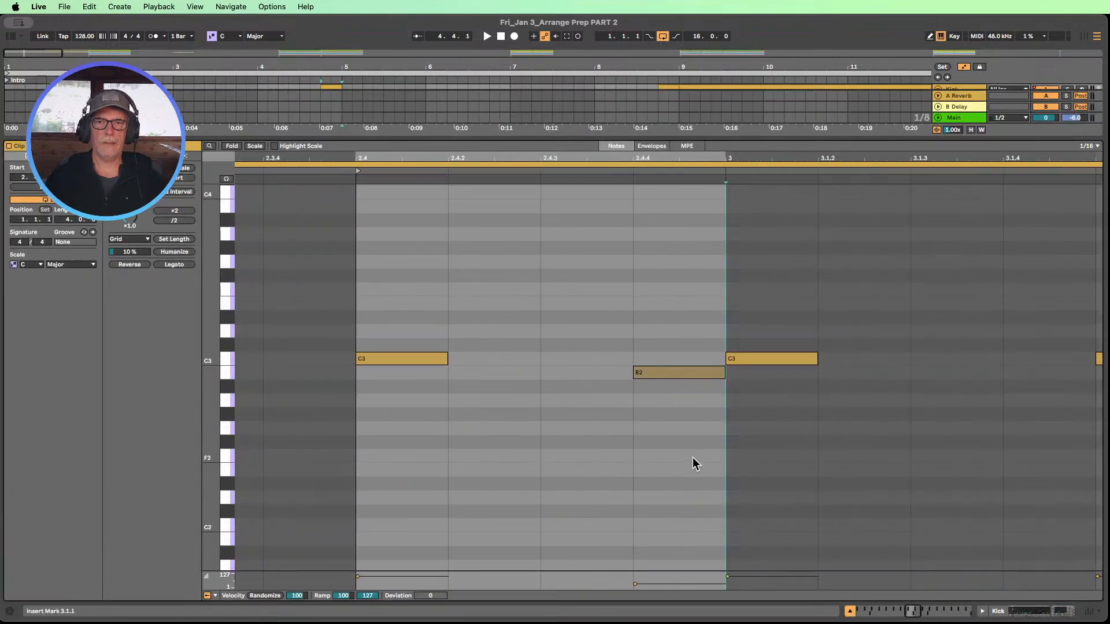
- Select the short kick clip's C3 and B2 notes, enlarge the velocity lane, and lower their velocities to 53 and 20
left_click_drag(694, 460, 393, 243)
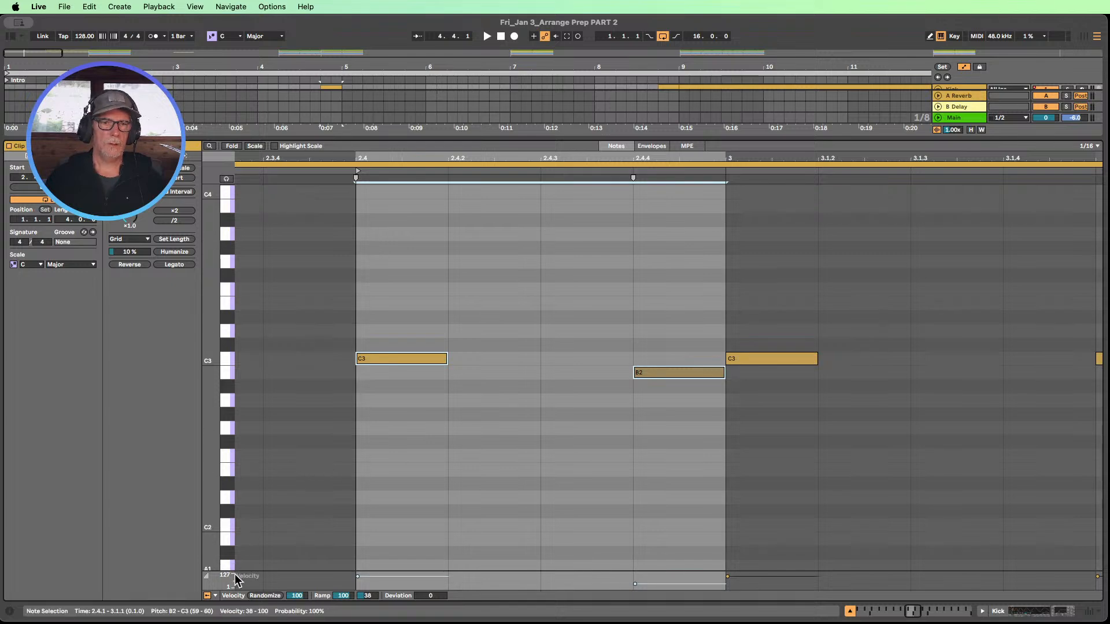
left_click_drag(234, 571, 246, 427)
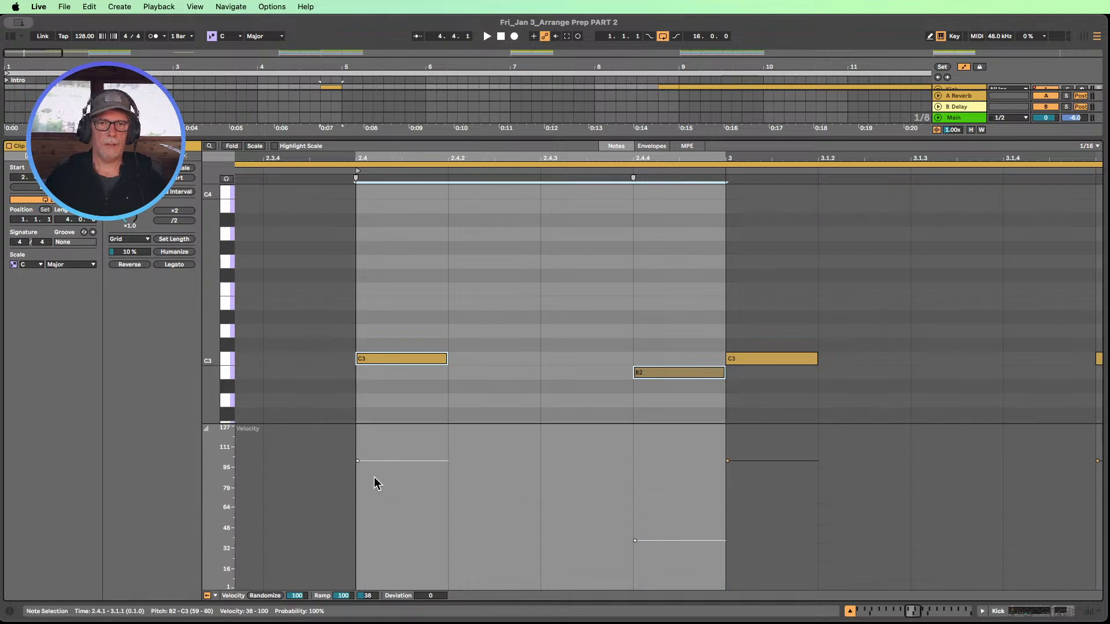
left_click_drag(357, 461, 357, 520)
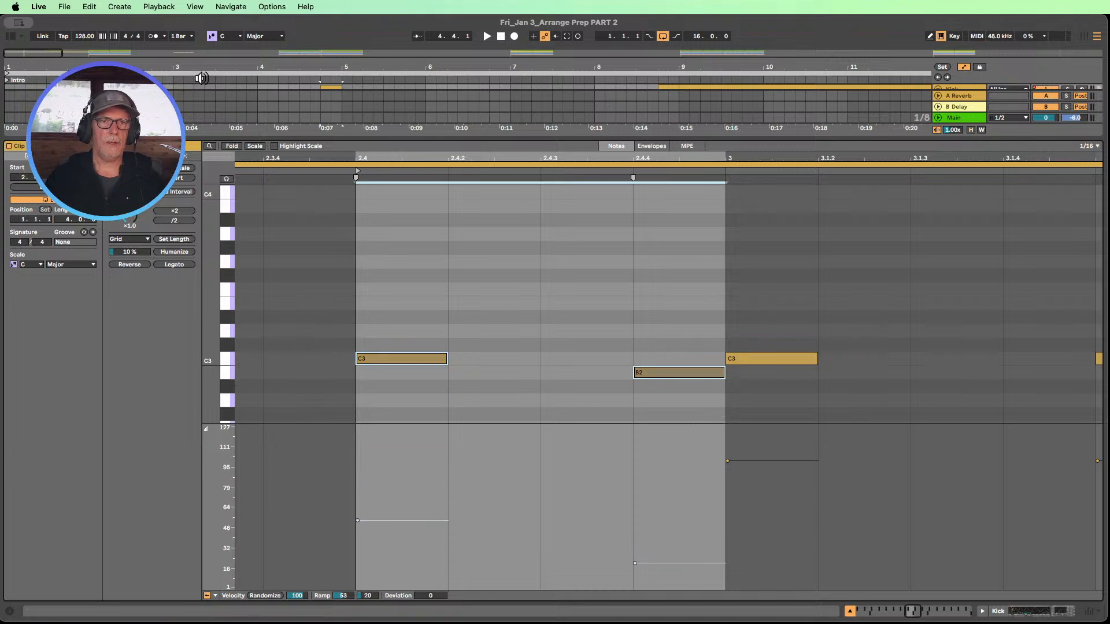
- Play the lead-in to bar 5, raise the two kick notes' velocities to 63 and 24, and close the clip editor
left_click(216, 79)
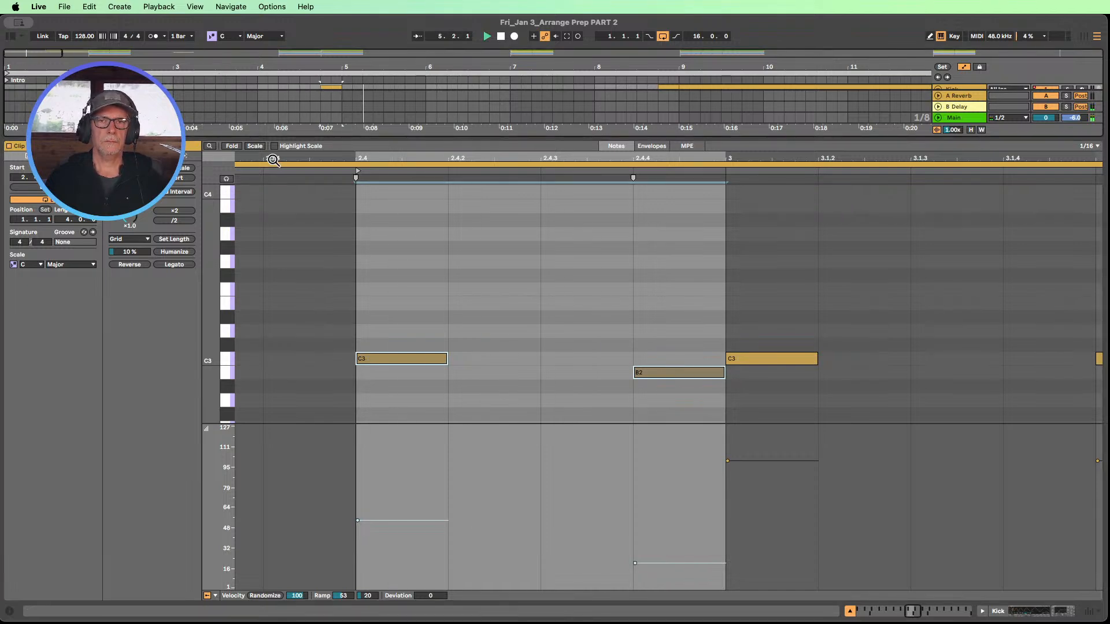
left_click_drag(358, 521, 358, 513)
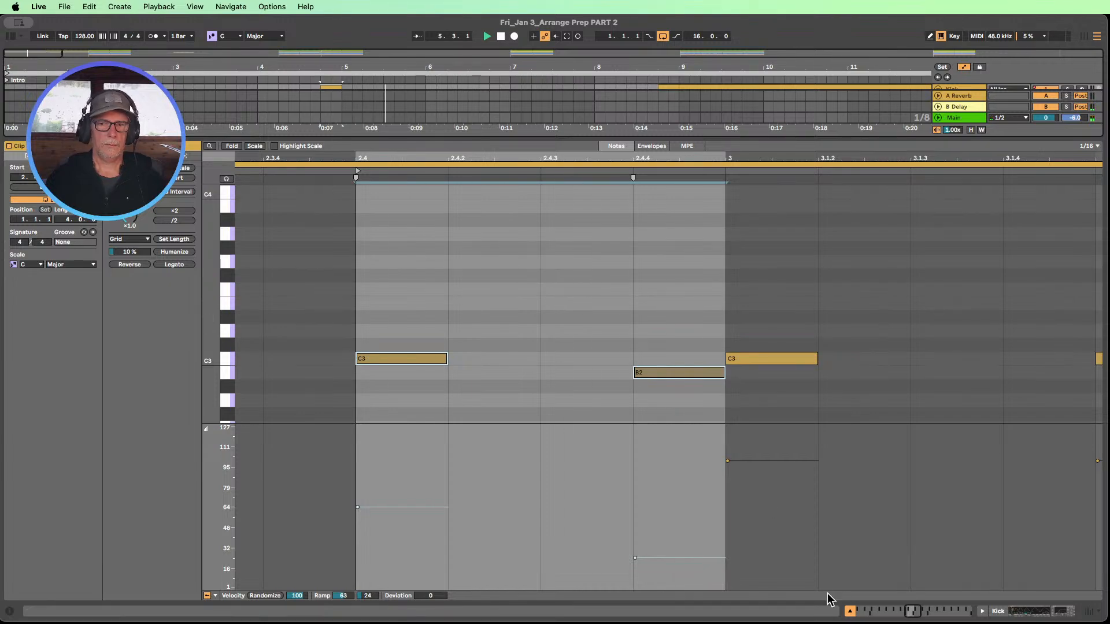
left_click(850, 611)
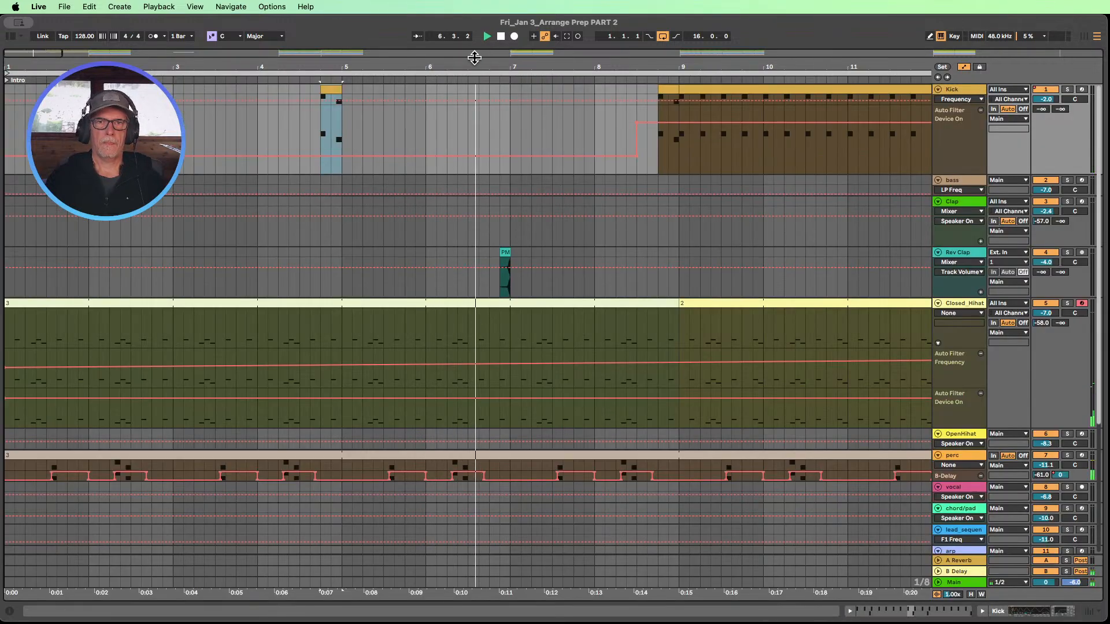
- Review the whole arrangement from the intro through to the peak section while the intro plays
key("minus")
key("minus")
key("minus")
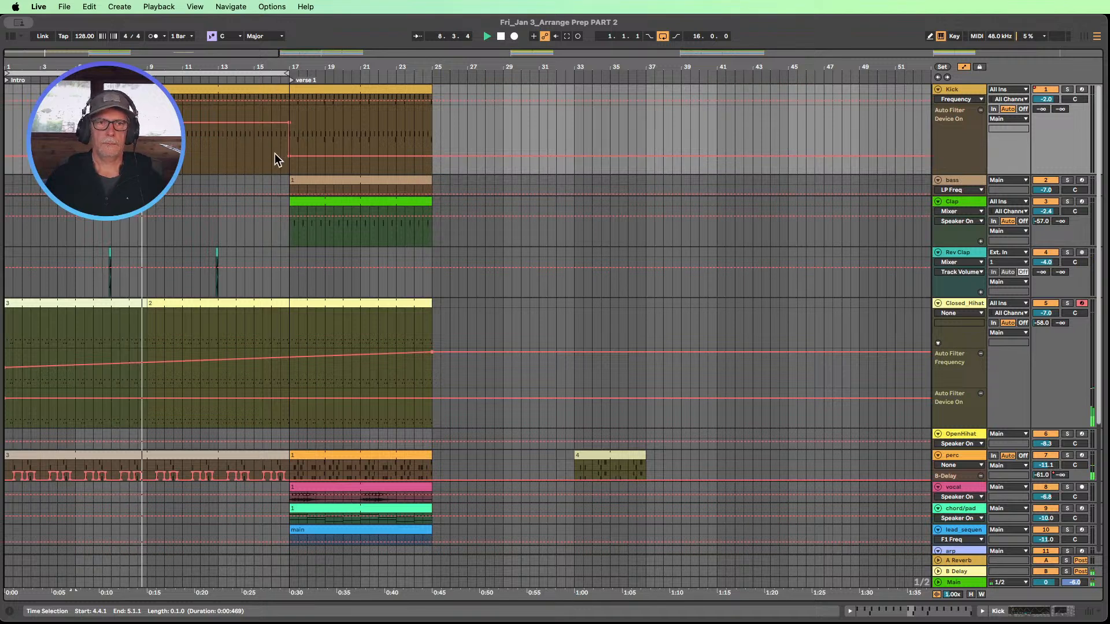
mouse_move(287, 153)
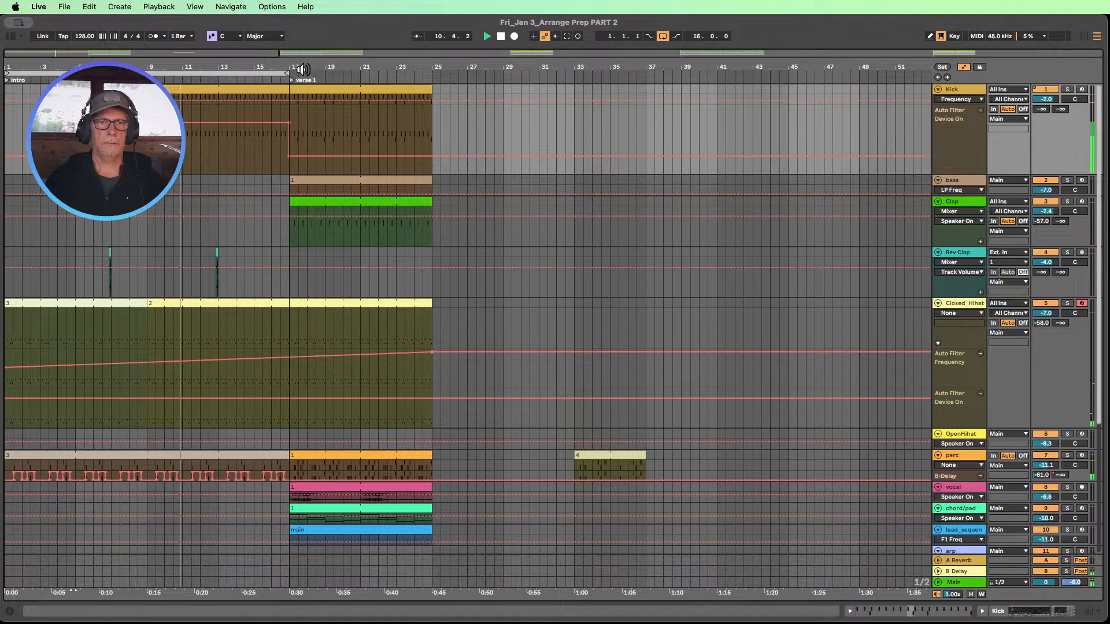
left_click_drag(317, 67, 317, 37)
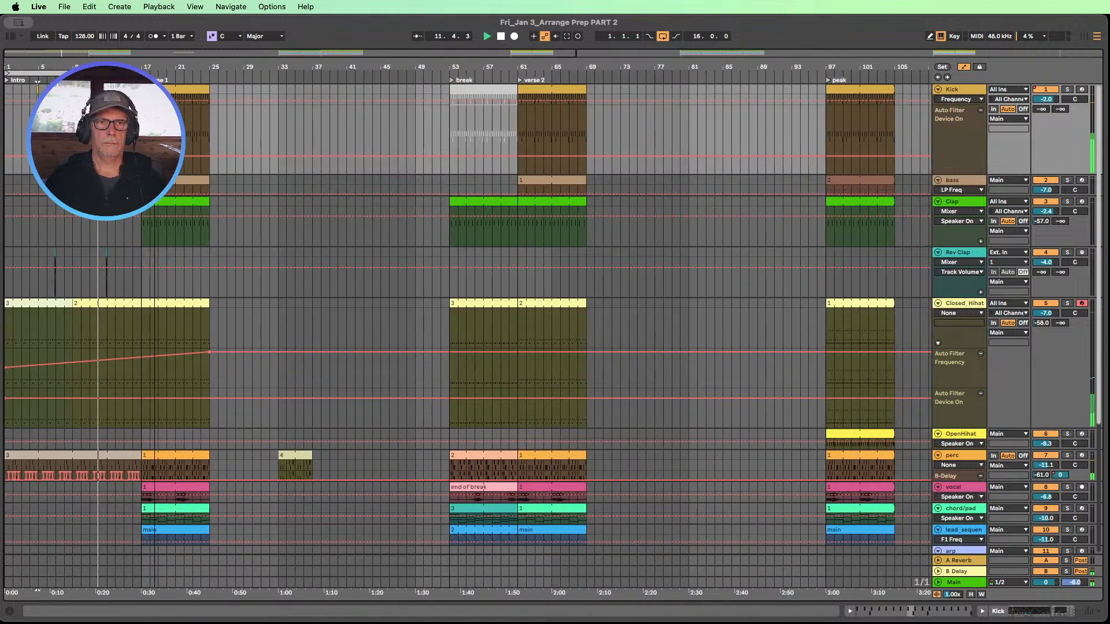
- Play through the 16-bar intro, and shorten the loop to 8 bars starting at bar 9
mouse_move(182, 100)
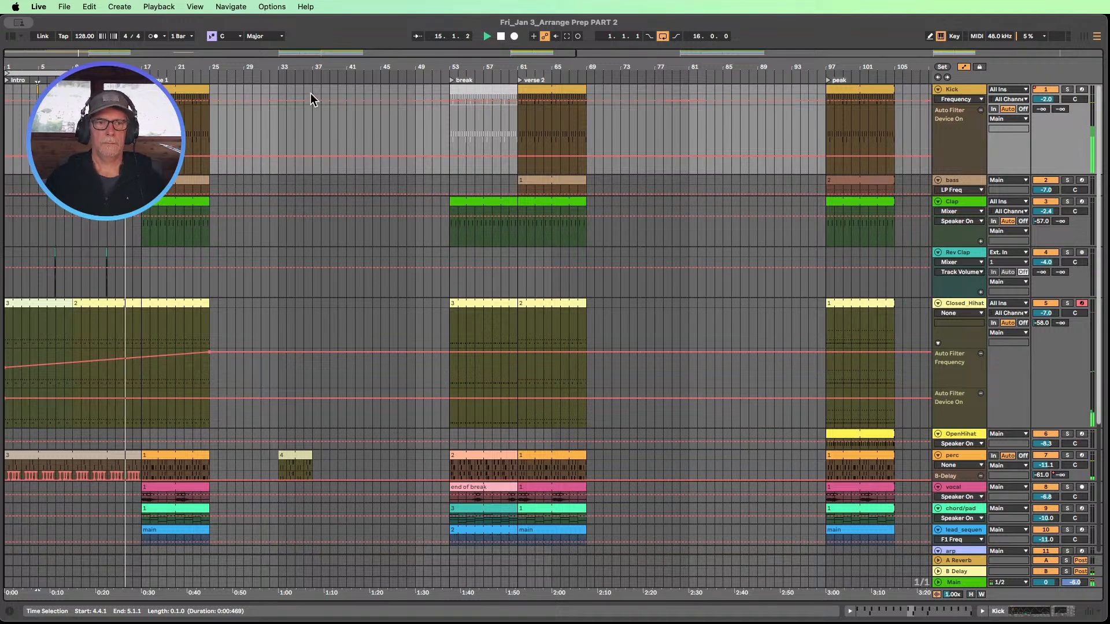
mouse_move(318, 104)
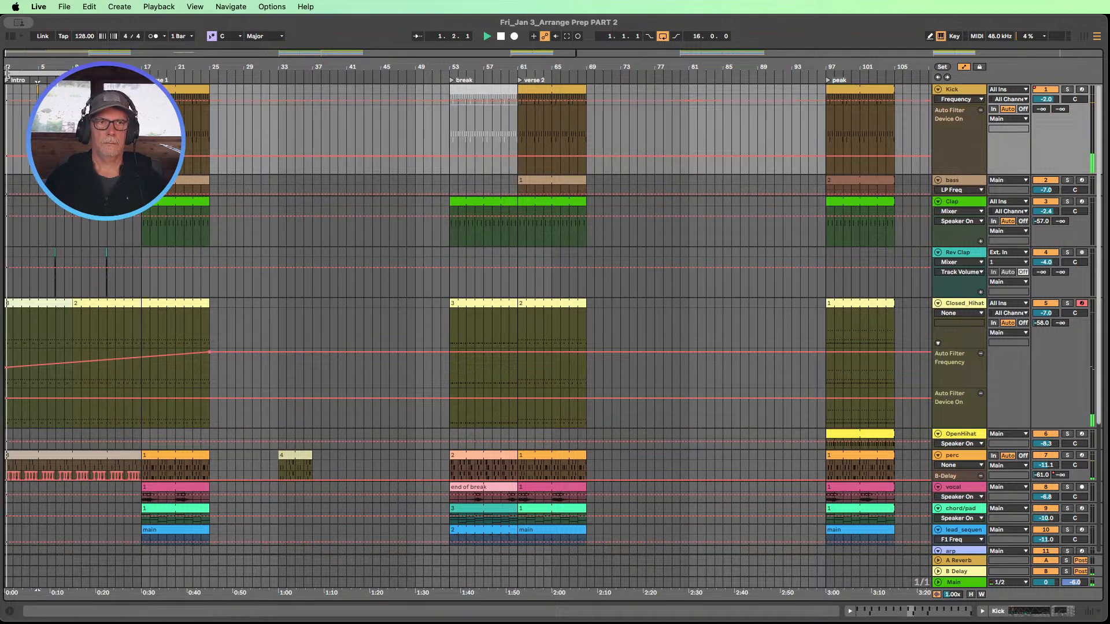
left_click_drag(7, 73, 73, 73)
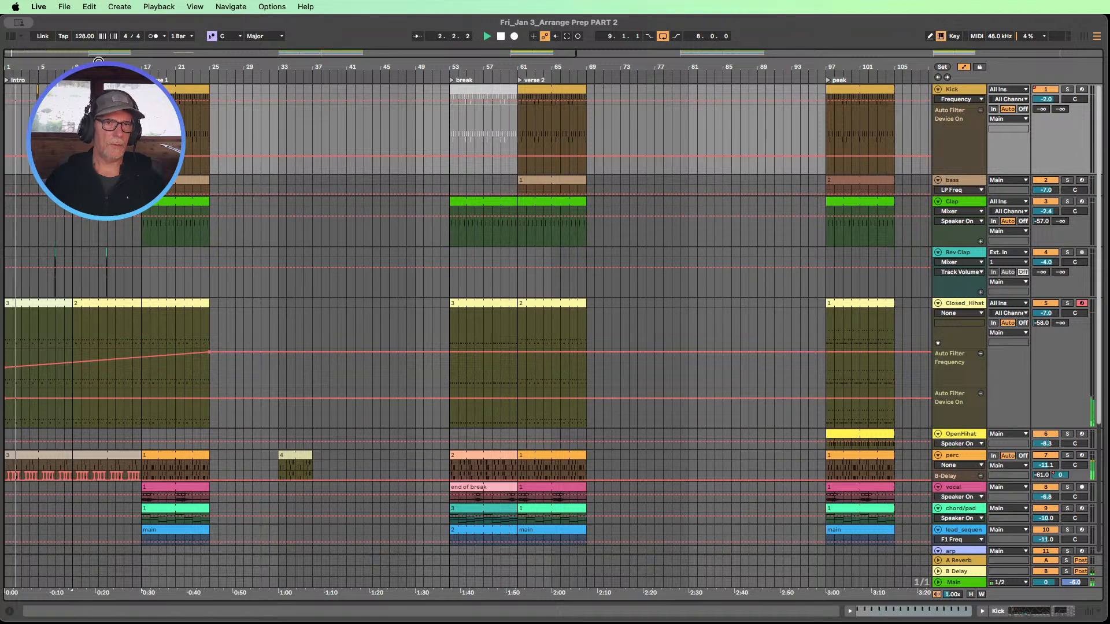
- Stop playback and deactivate the bass and Clap clips in verse 1, from bar 17 to bar 25
left_click(161, 81)
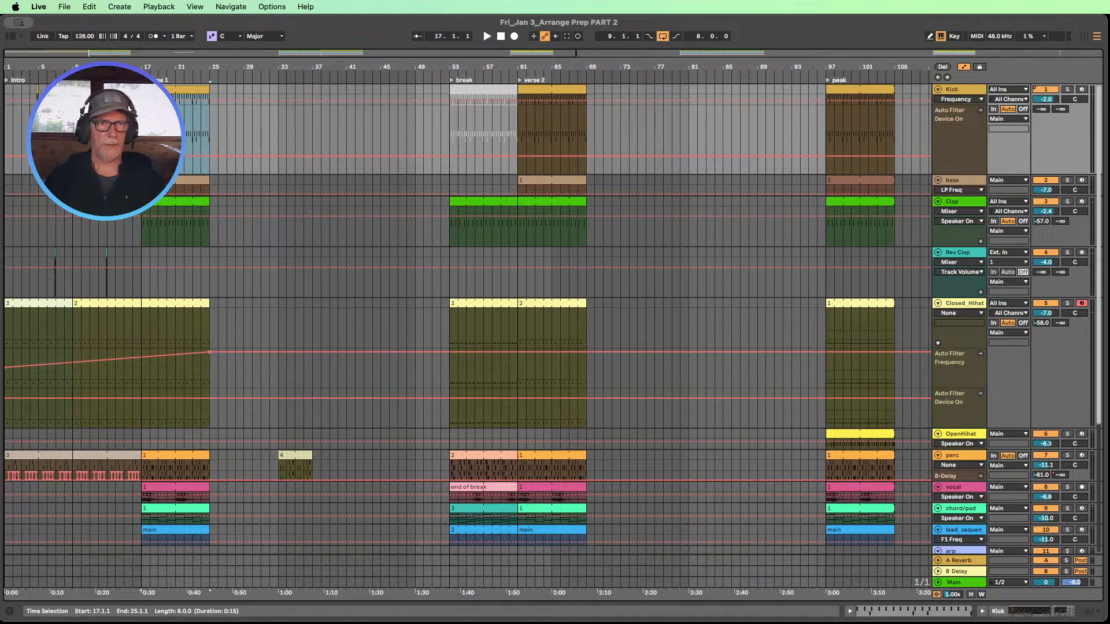
left_click_drag(153, 139, 133, 139)
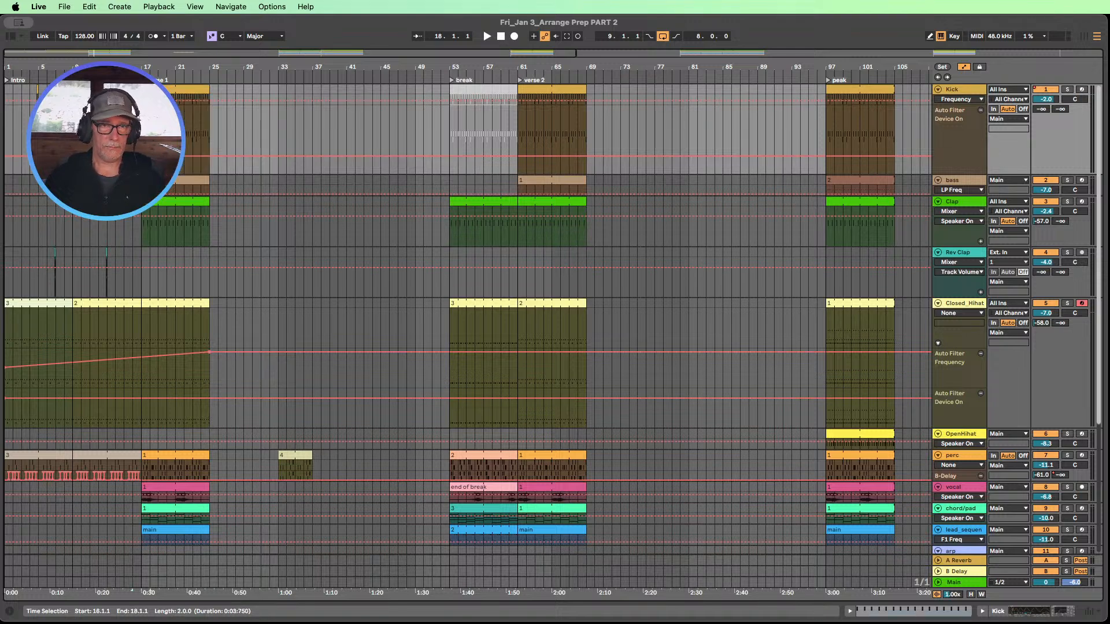
left_click_drag(127, 66, 202, 113)
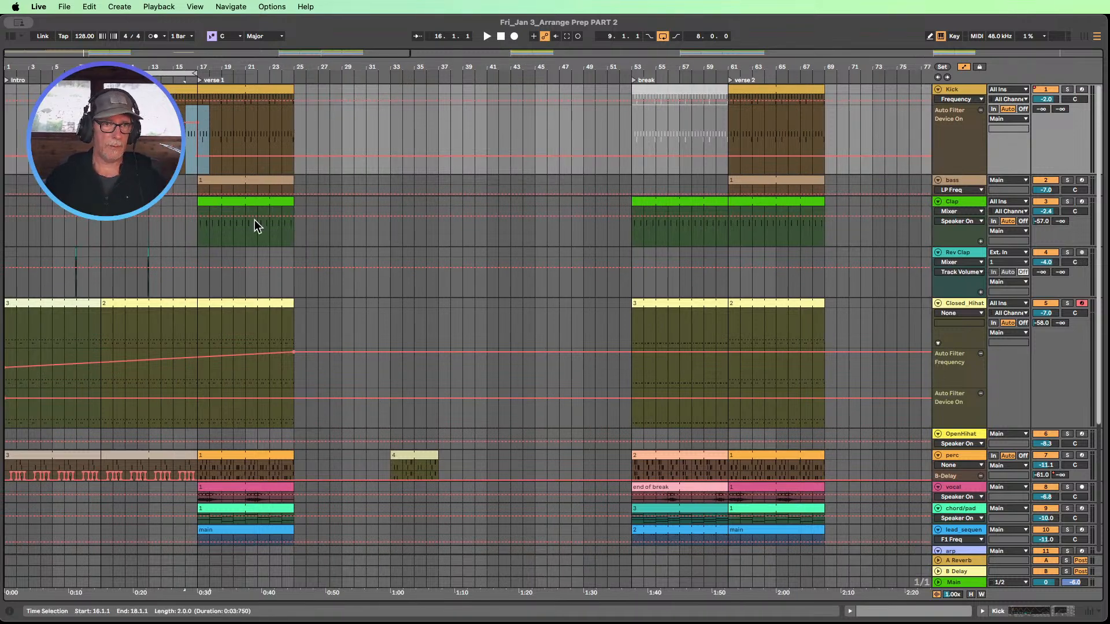
left_click(238, 183)
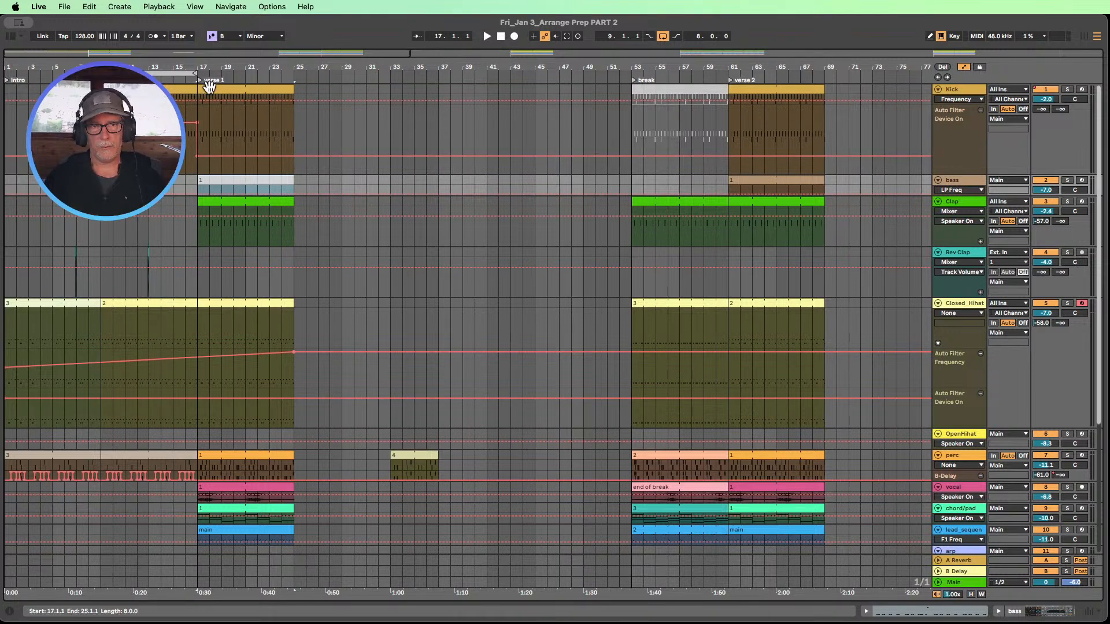
left_click(237, 200)
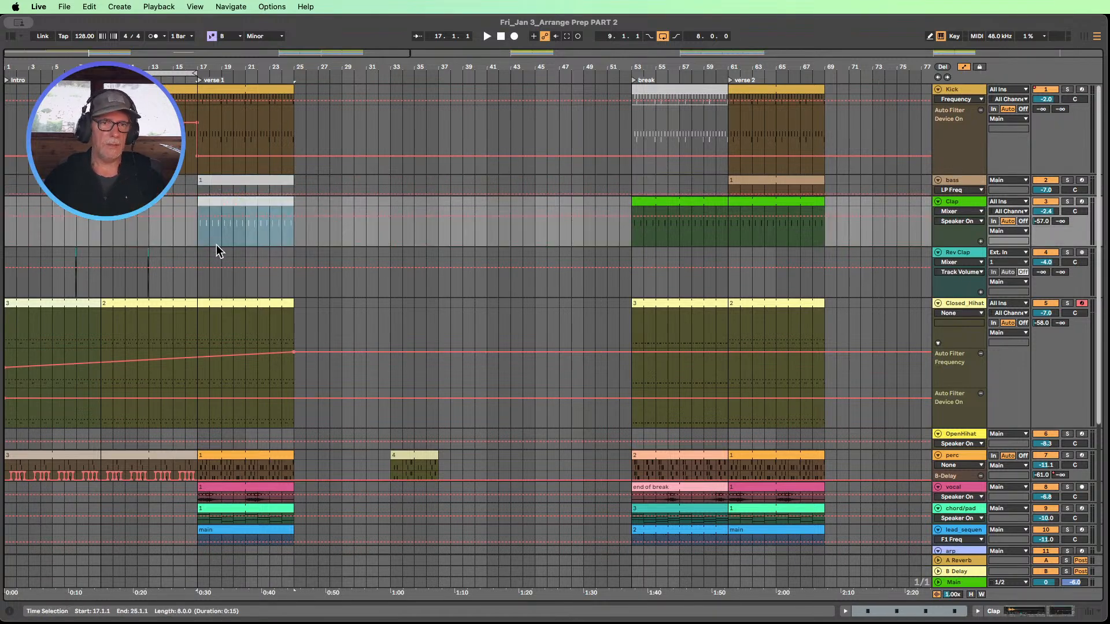
scroll(218, 276, "down", 1)
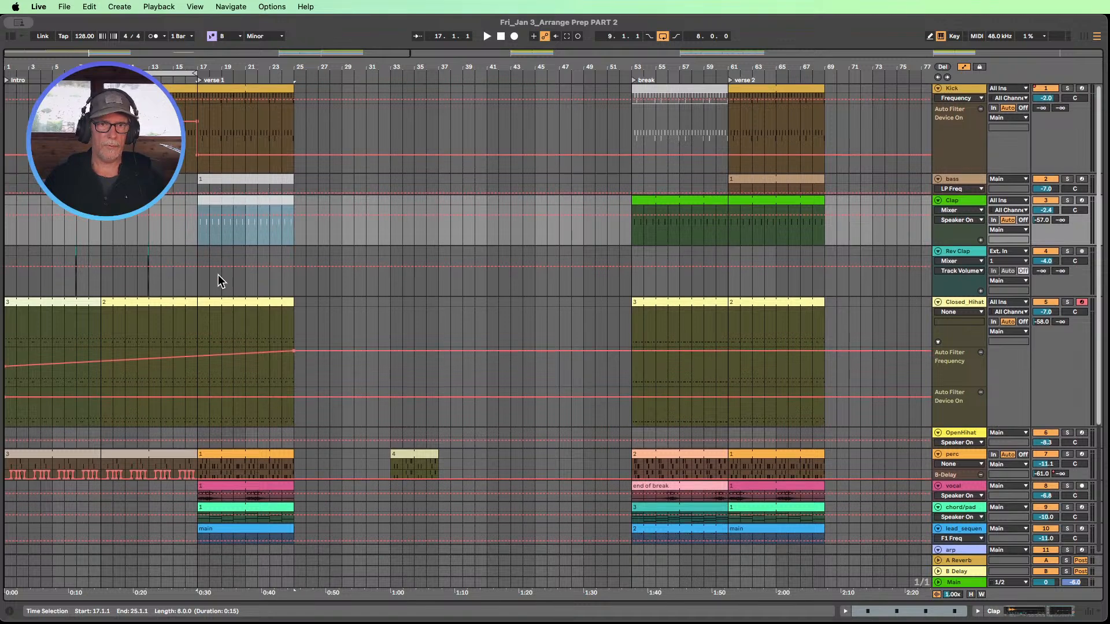
- Move percussion clip 4 to bar 48 and verse 1's percussion clip to bar 39, ahead of the break
scroll(225, 271, "down", 3)
scroll(234, 373, "down", 2)
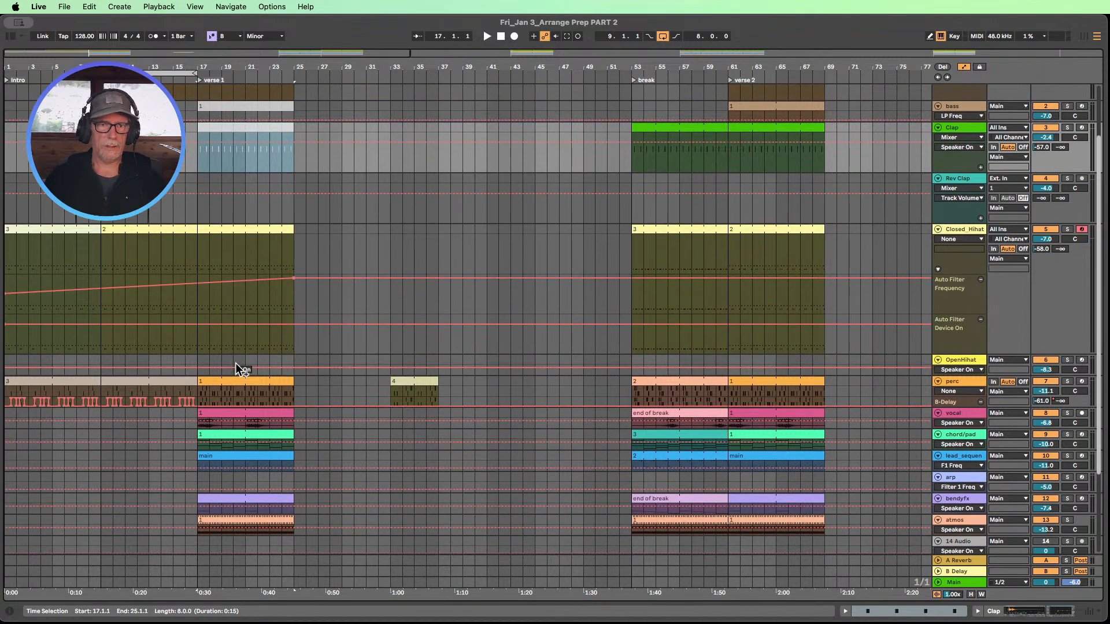
mouse_move(427, 388)
left_mouse_down()
mouse_move(595, 387)
mouse_move(581, 387)
left_mouse_up()
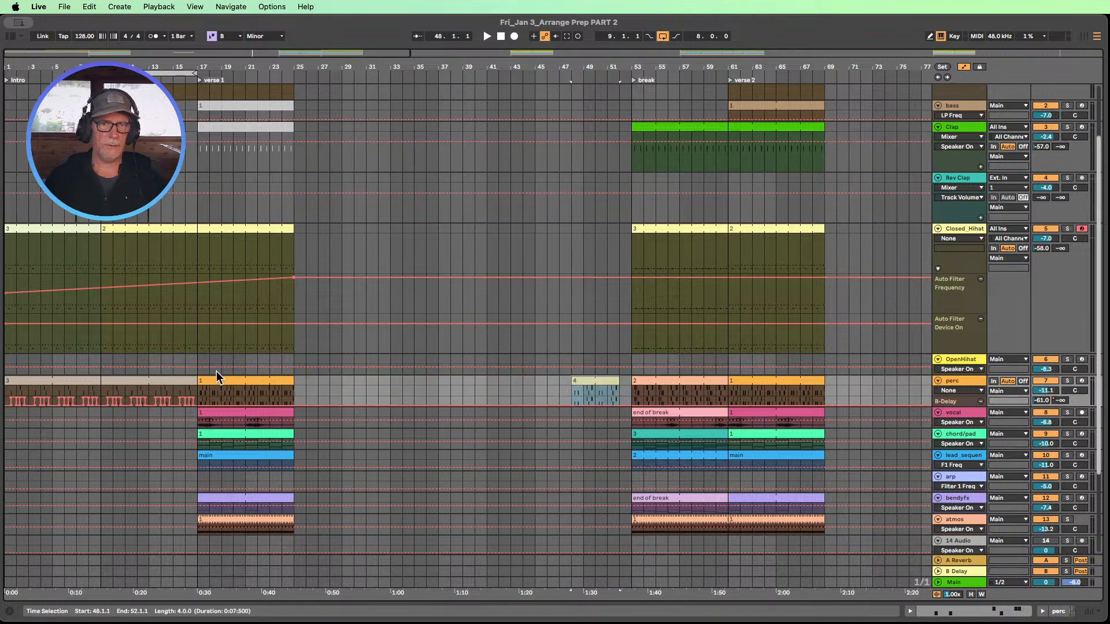
left_click_drag(217, 384, 499, 385)
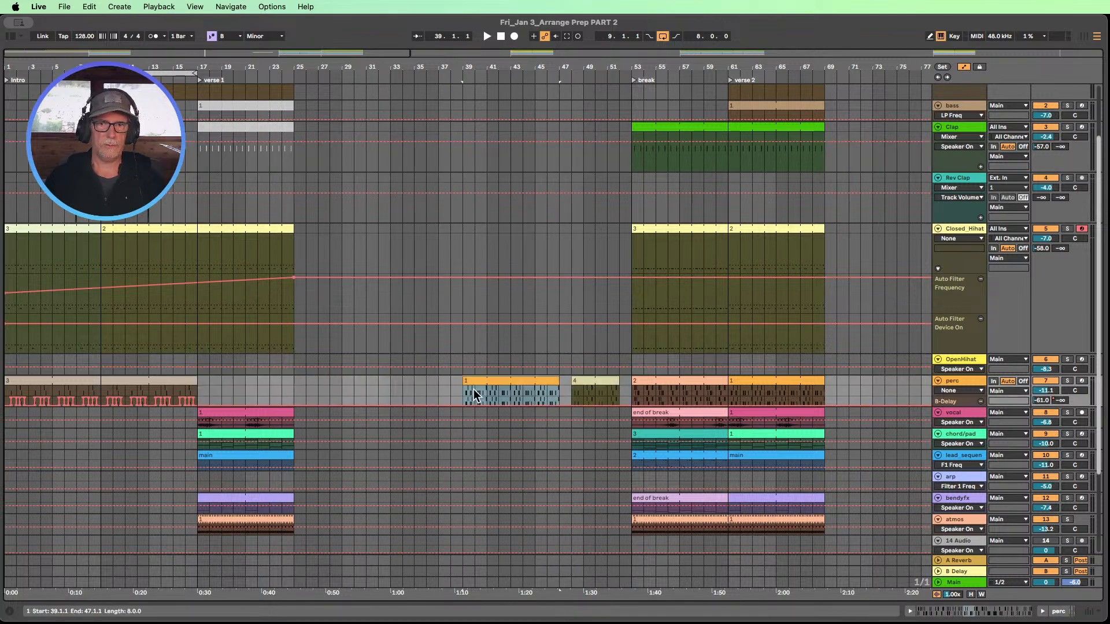
- Deactivate the vocal, chord/pad and bendyfx clips in verse 1, leaving the lead sequence active
left_click(221, 412)
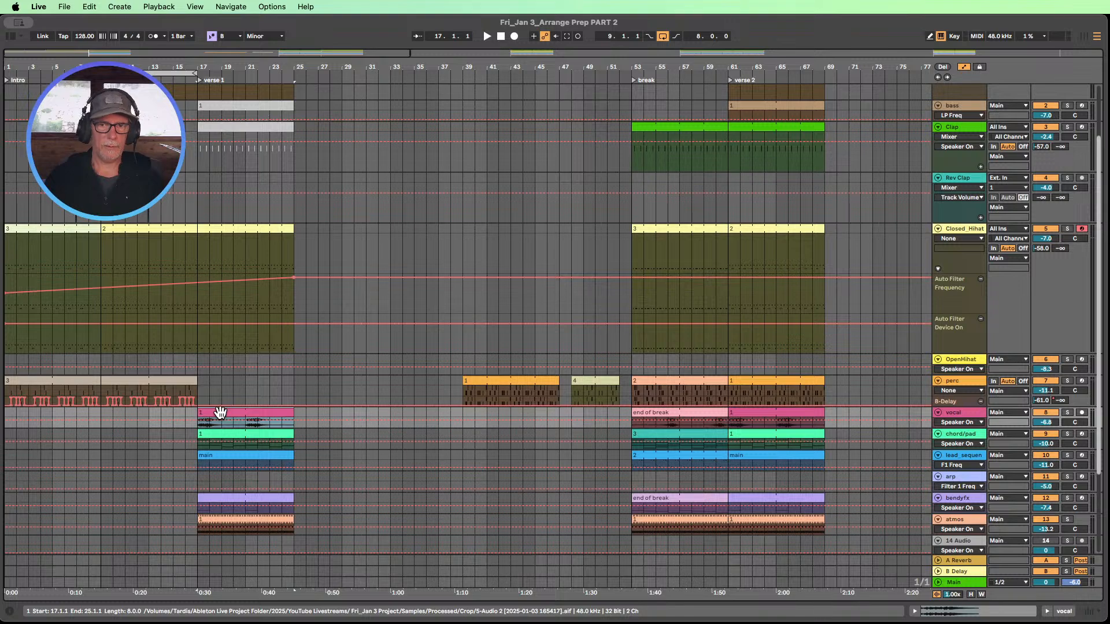
key("0")
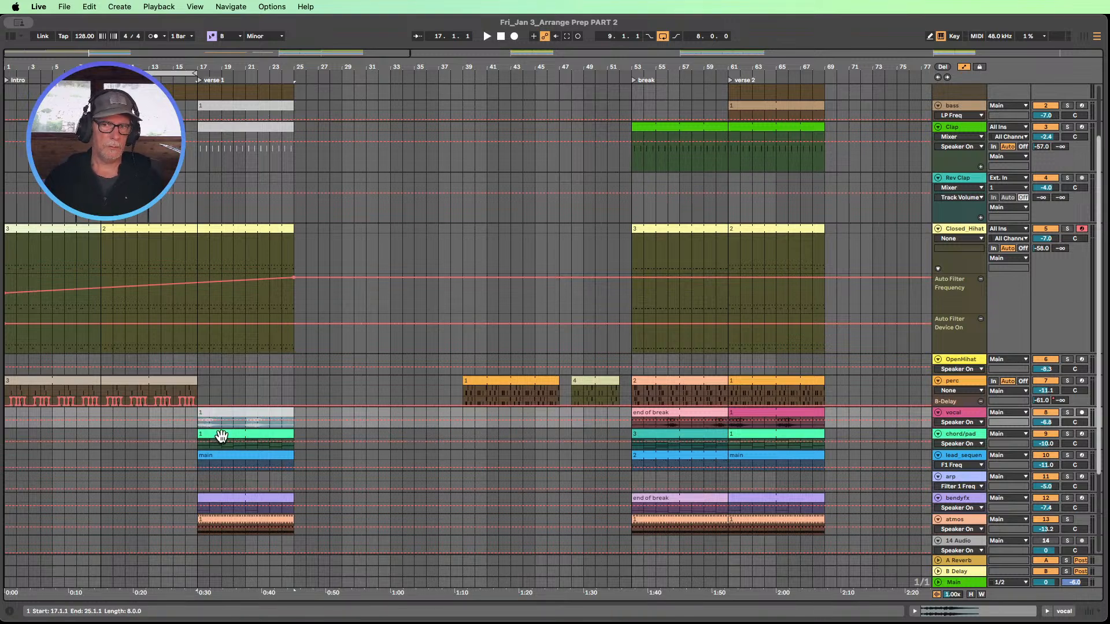
left_click(222, 434)
scroll(240, 428, "down", 2)
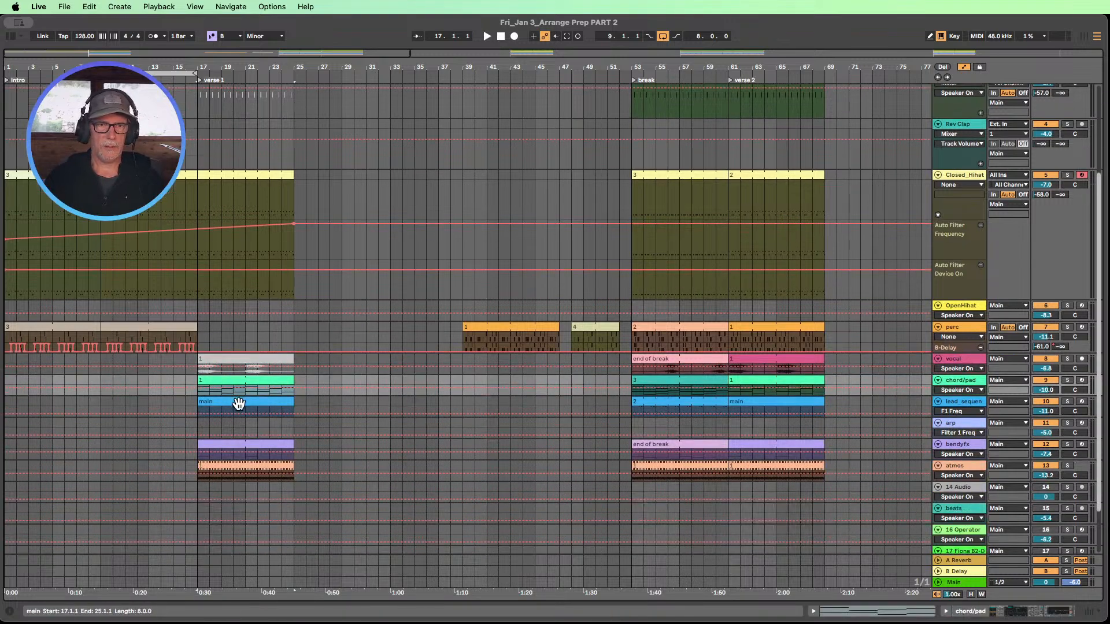
key("0")
left_click(239, 404)
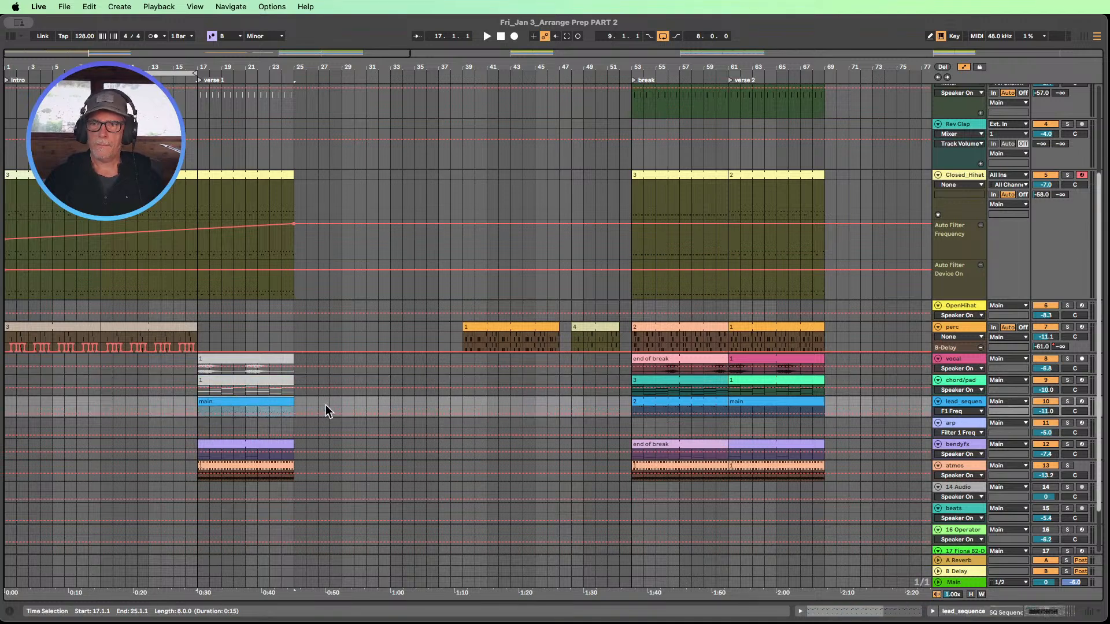
left_click(264, 448)
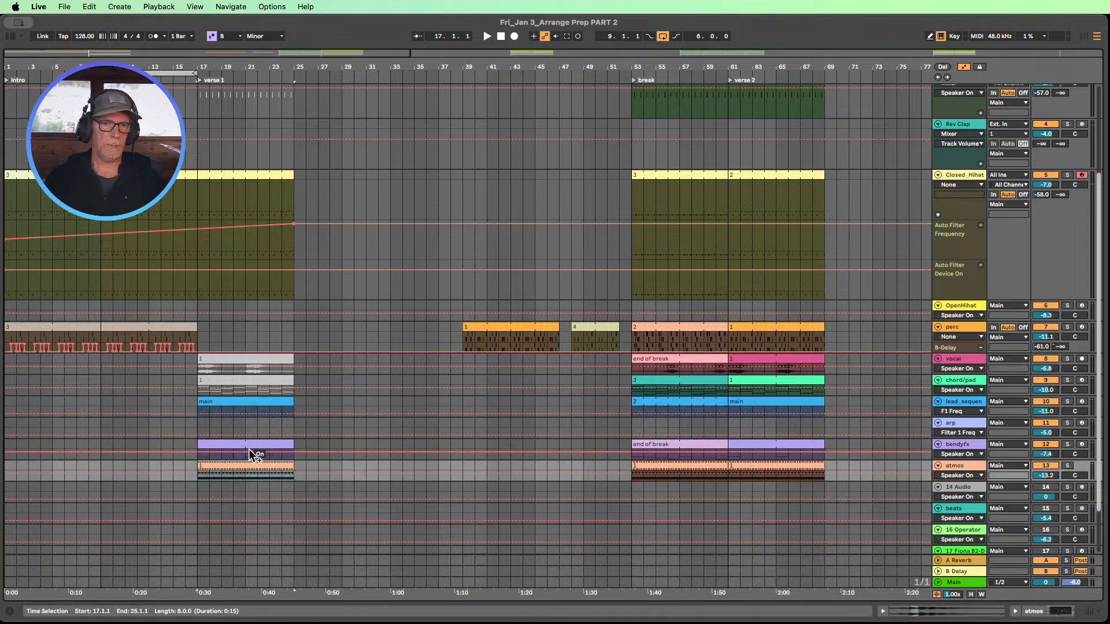
key("0")
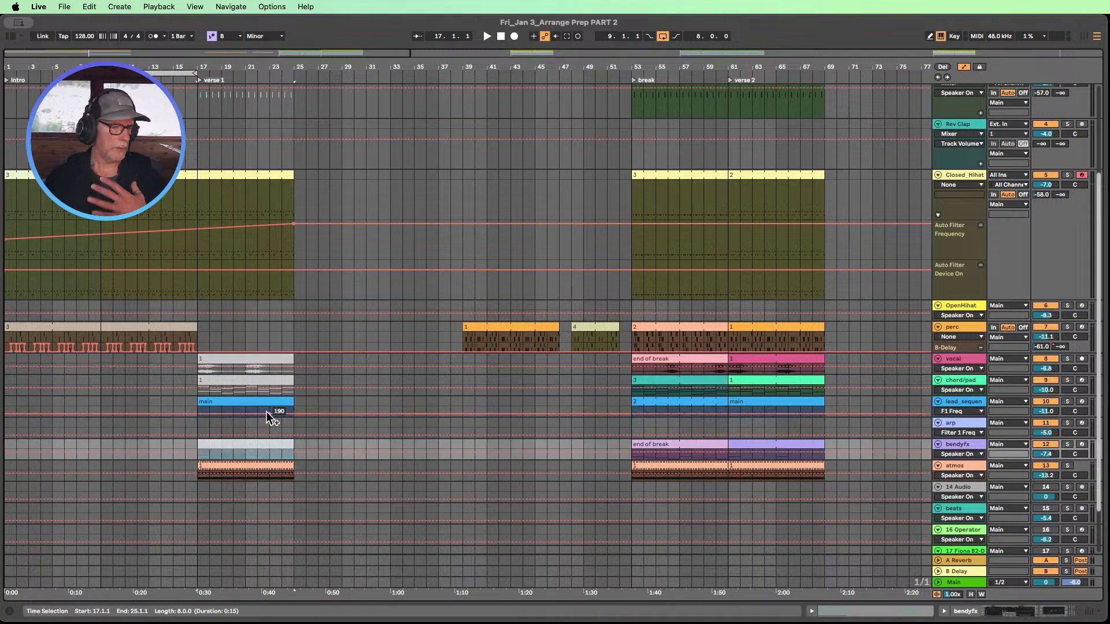
- Copy the reverse clap clip near bar 13 to 16.4.3 so it ends at the start of verse 1
scroll(283, 405, "up", 5)
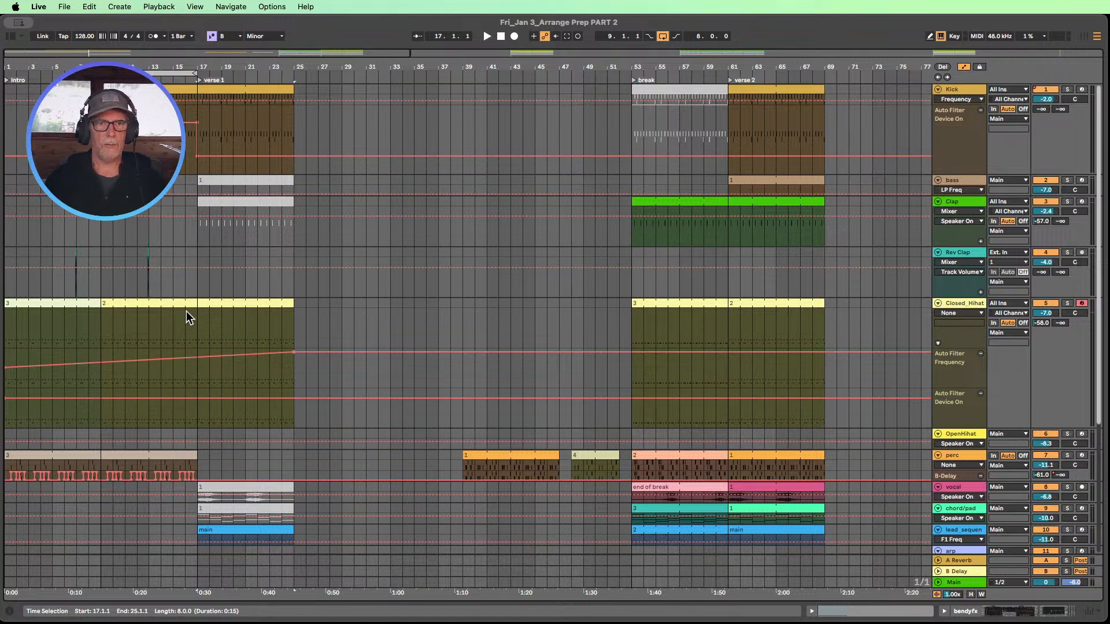
left_click_drag(165, 66, 282, 170)
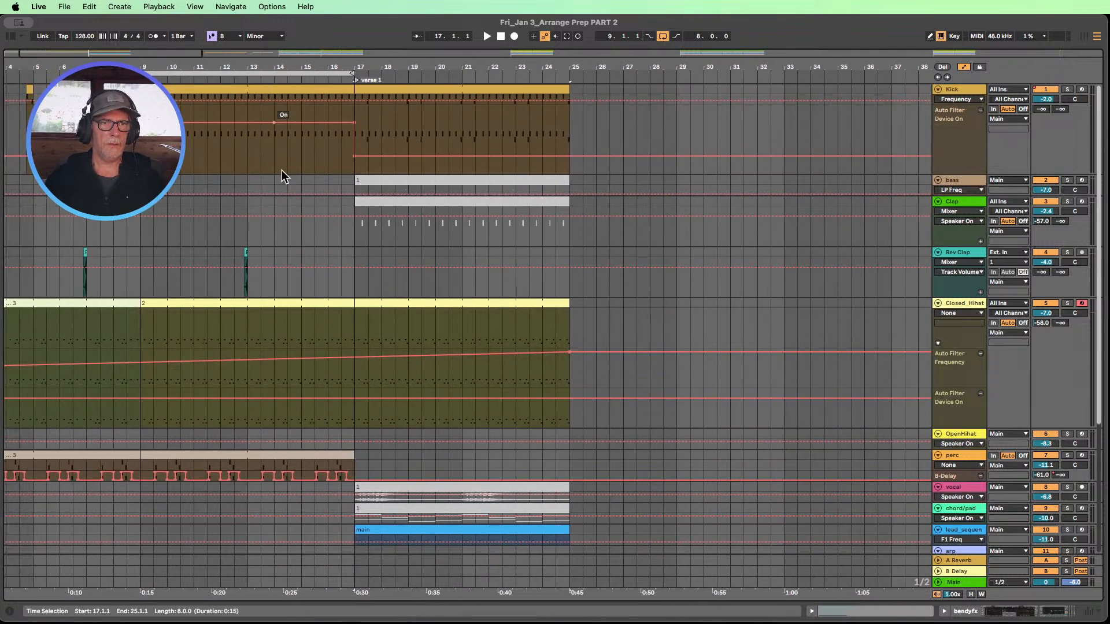
left_click(247, 253)
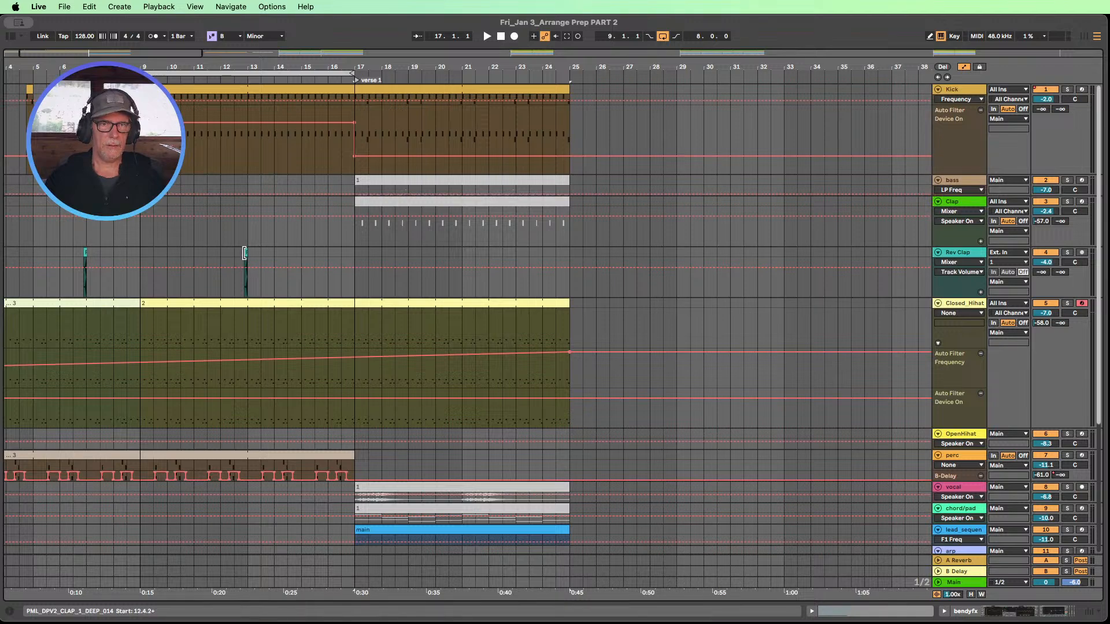
left_click_drag(253, 70, 265, 118)
left_click(235, 255)
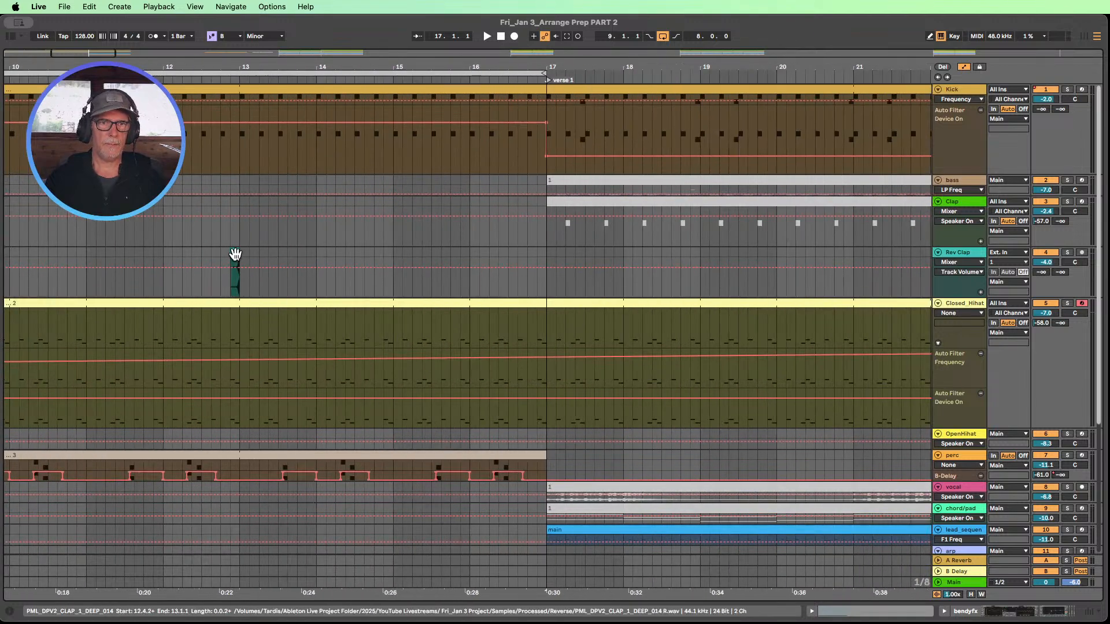
left_click_drag(235, 255, 507, 265)
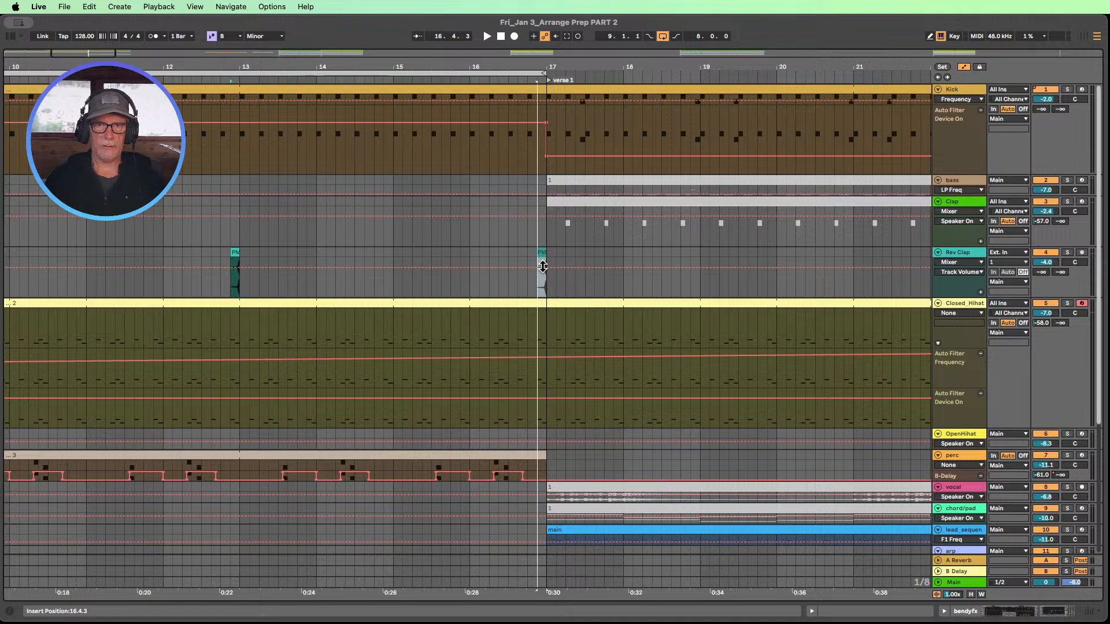
left_click(543, 267)
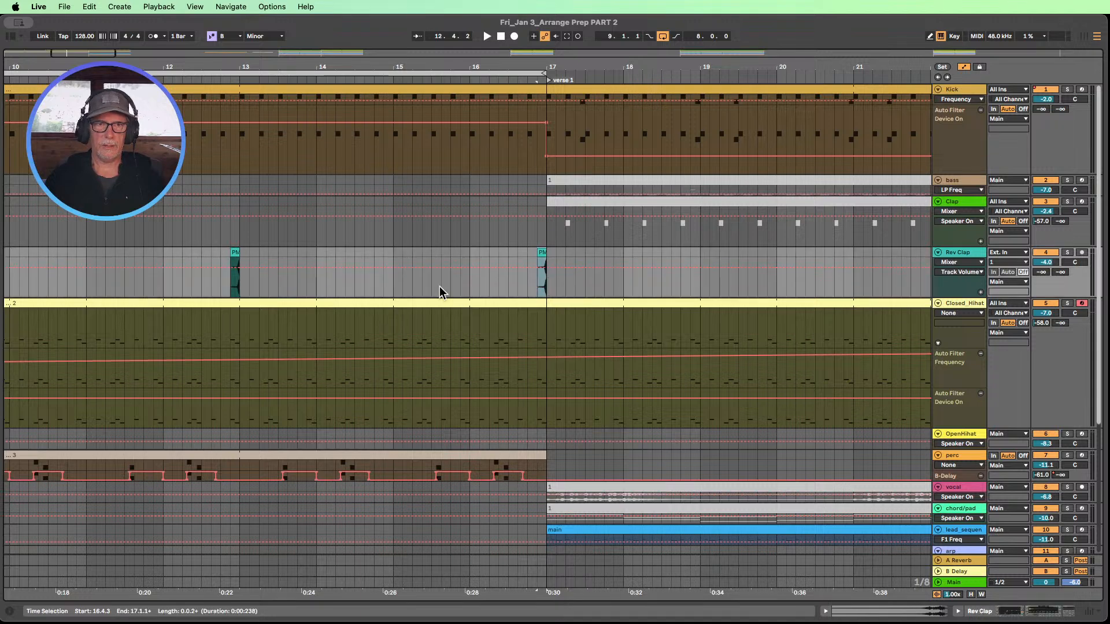
- Enable looping on the copied reverse clap sample, then return to the full arrangement
double_click(542, 255)
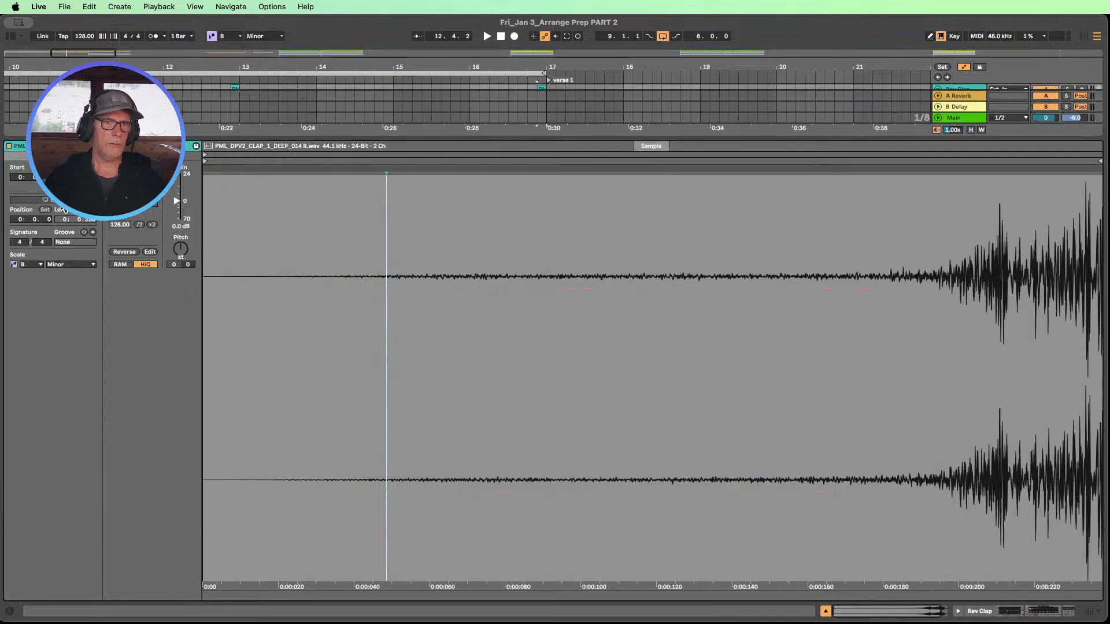
left_click(42, 200)
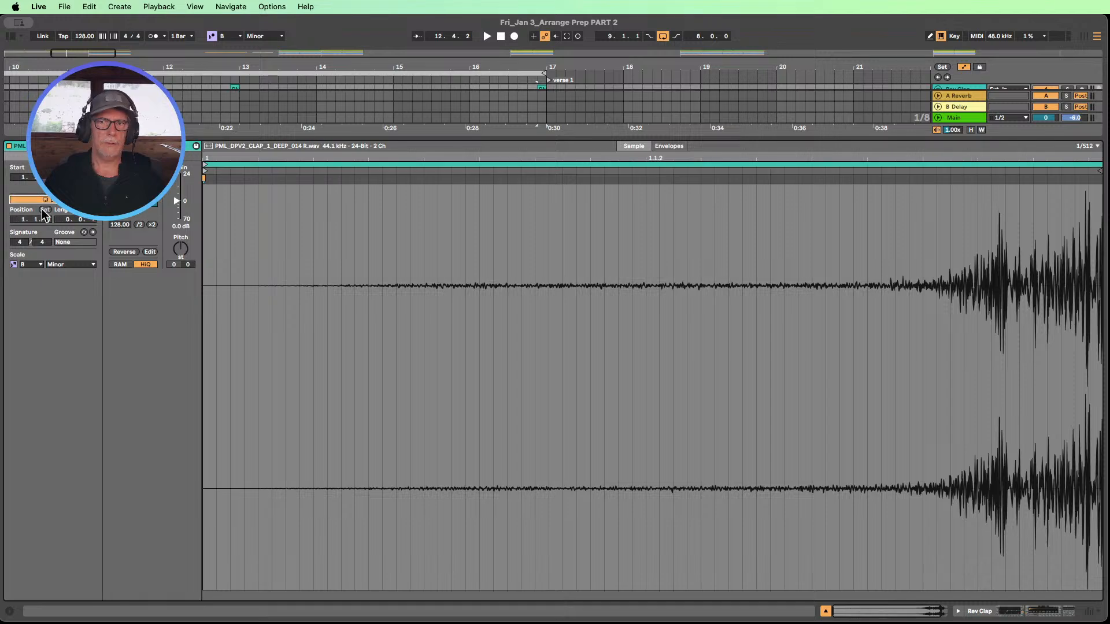
left_click(825, 611)
scroll(485, 245, "up", 4)
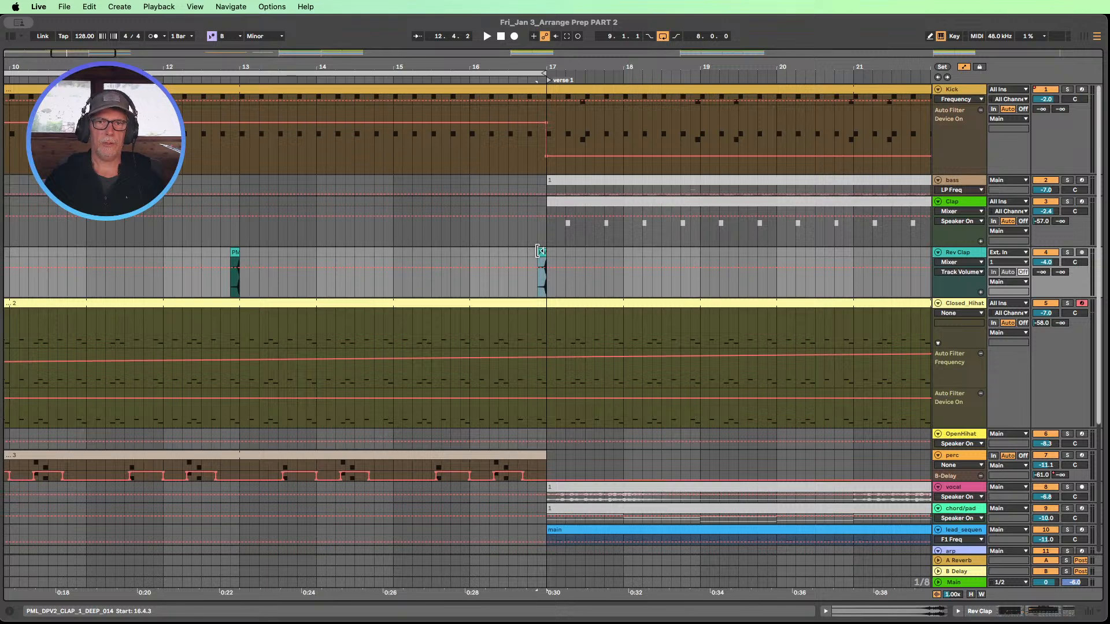
- Try stretching the copied reverse clap back to 16.1.1 while listening, then undo the stretch
left_click_drag(539, 250, 430, 249)
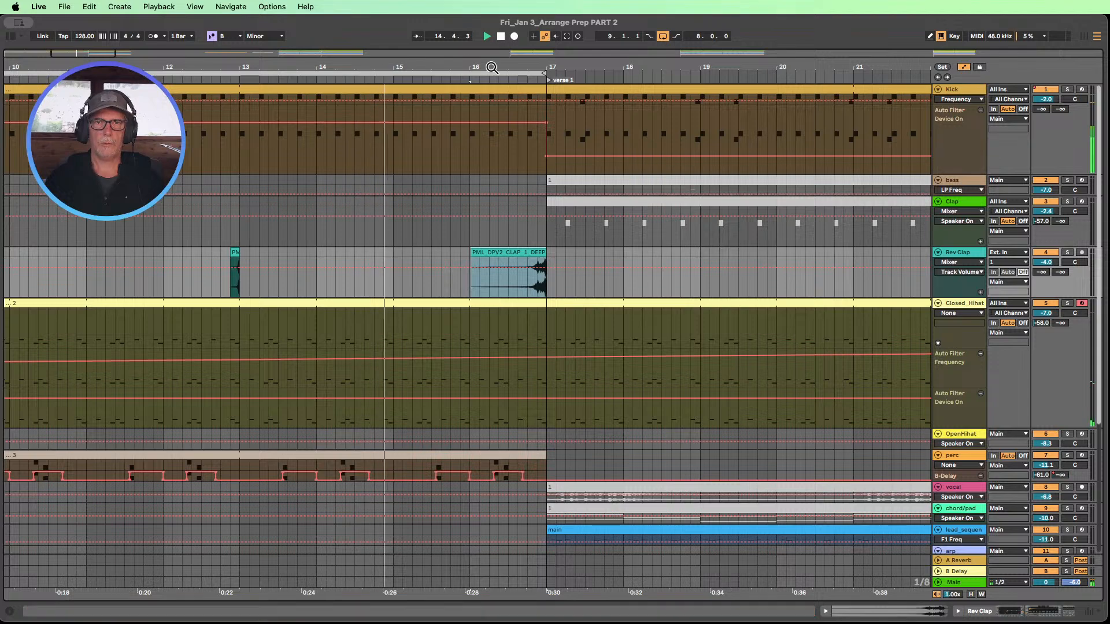
left_click_drag(361, 80, 413, 74)
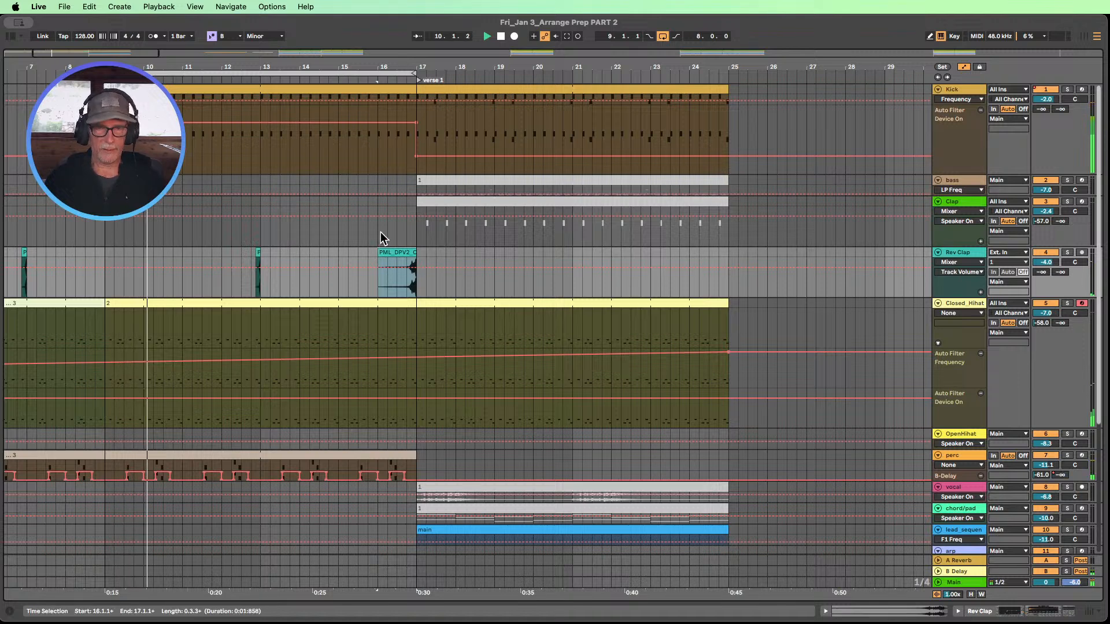
key("super+z")
- Stretch the copied reverse clap back to 16.3.1 and audition it with the loop set to bars 15 through 16
left_click_drag(413, 253, 398, 249)
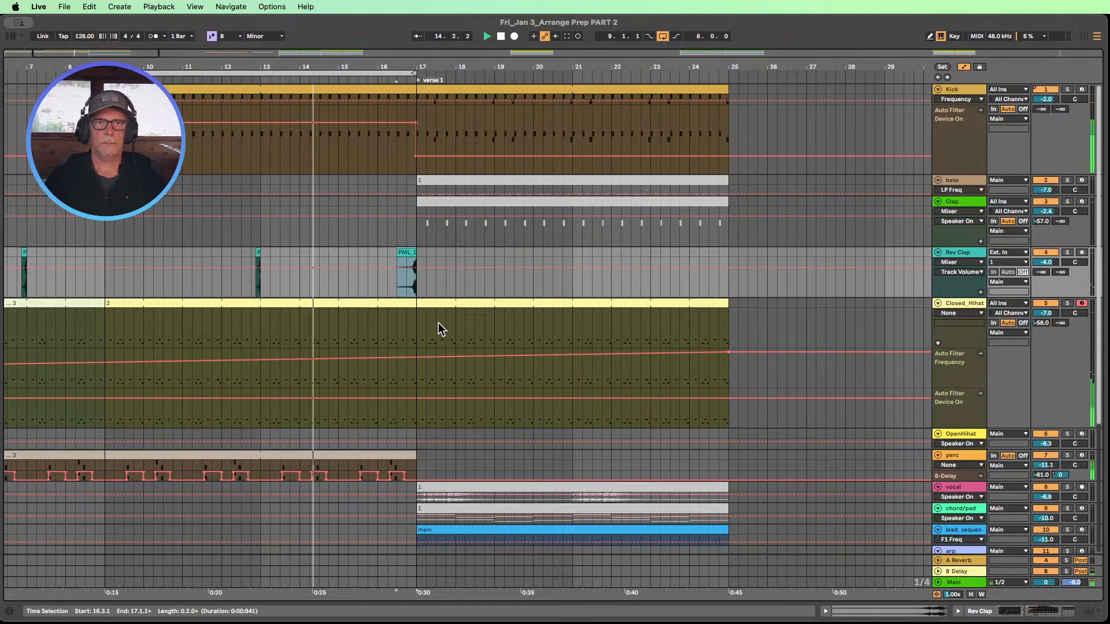
left_click_drag(152, 74, 339, 73)
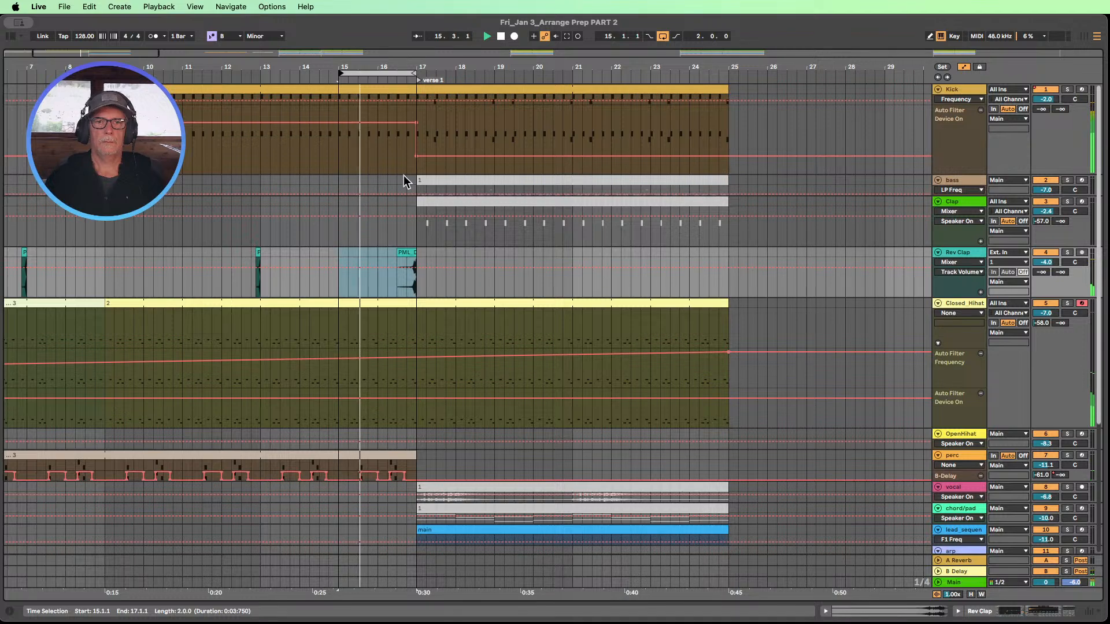
left_click(502, 36)
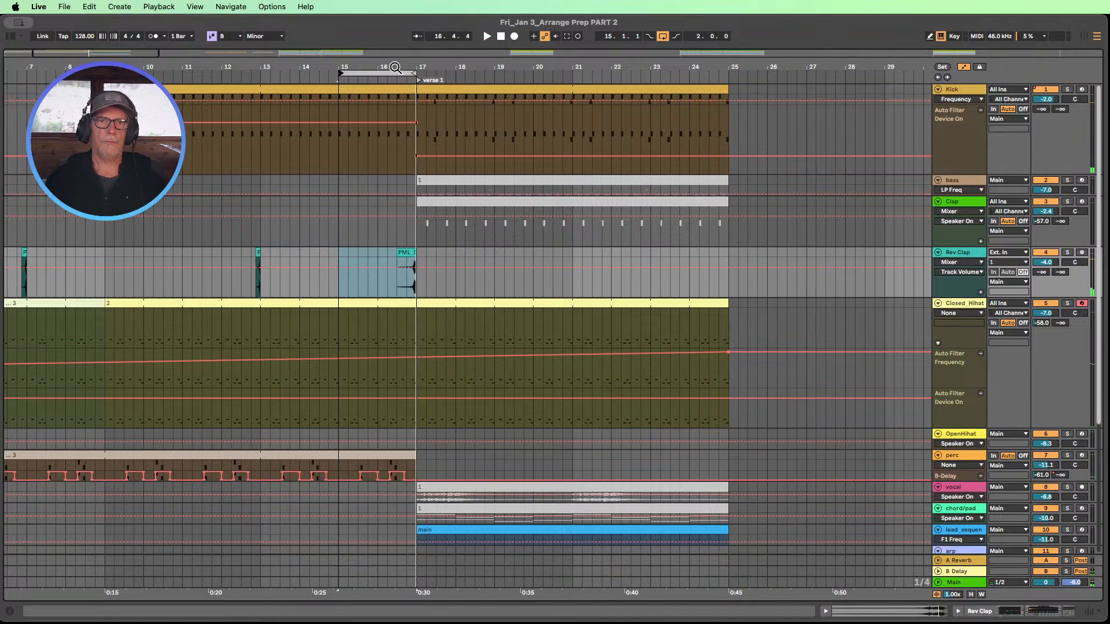
- Enlarge the Rev Clap track, hide automation, and add a fade-in across the copied reverse clap clip
left_click_drag(395, 67, 411, 77)
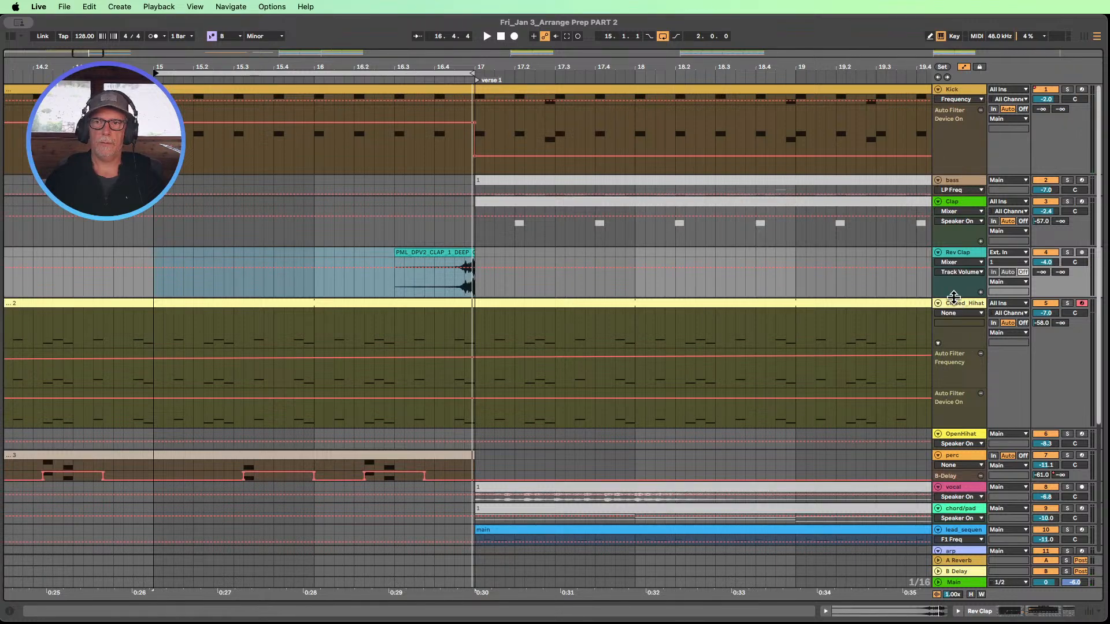
left_click_drag(954, 298, 961, 418)
left_click(402, 264)
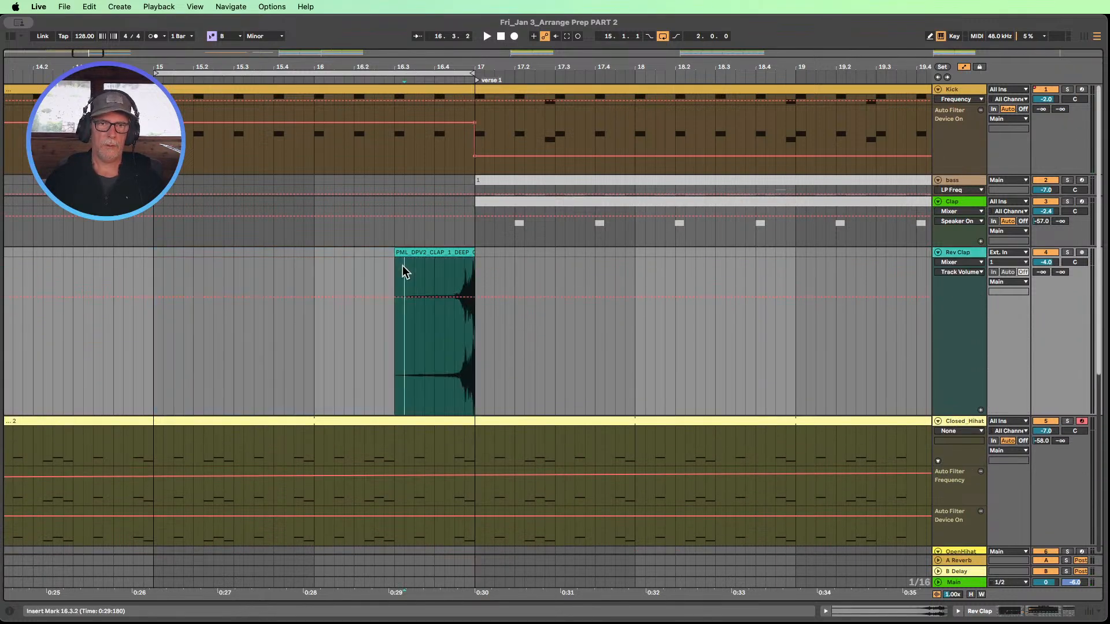
left_click(964, 67)
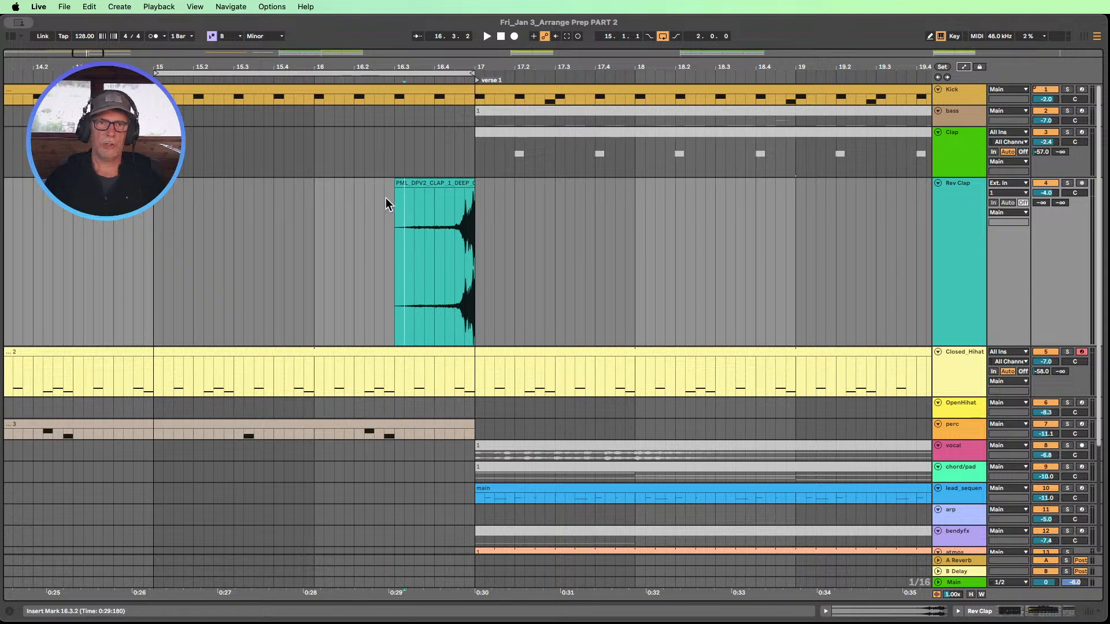
left_click_drag(397, 189, 457, 196)
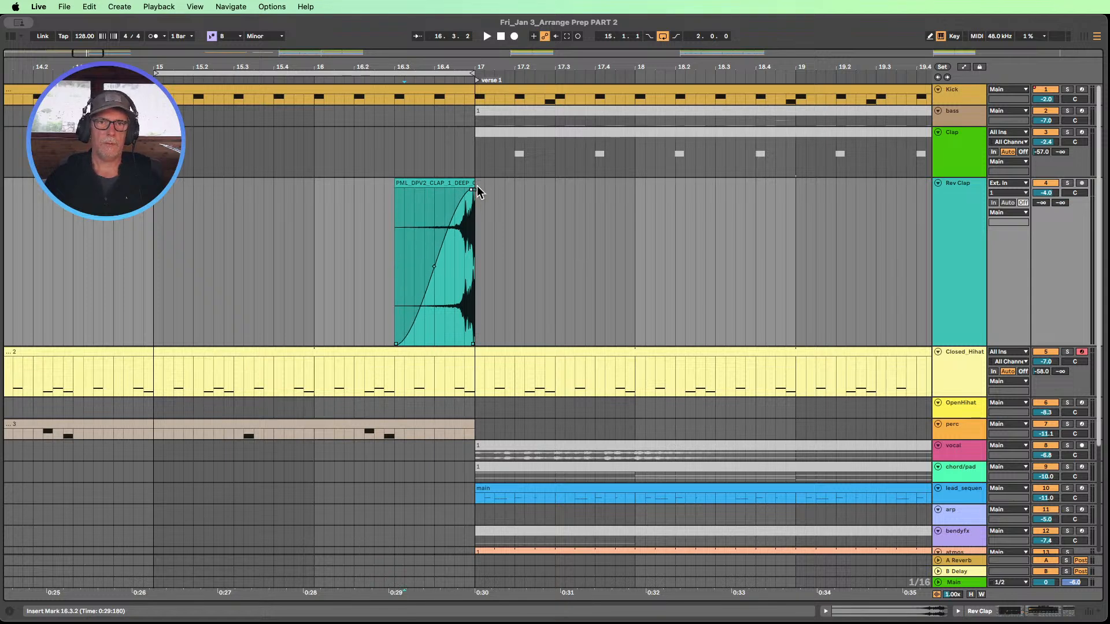
left_click(226, 82)
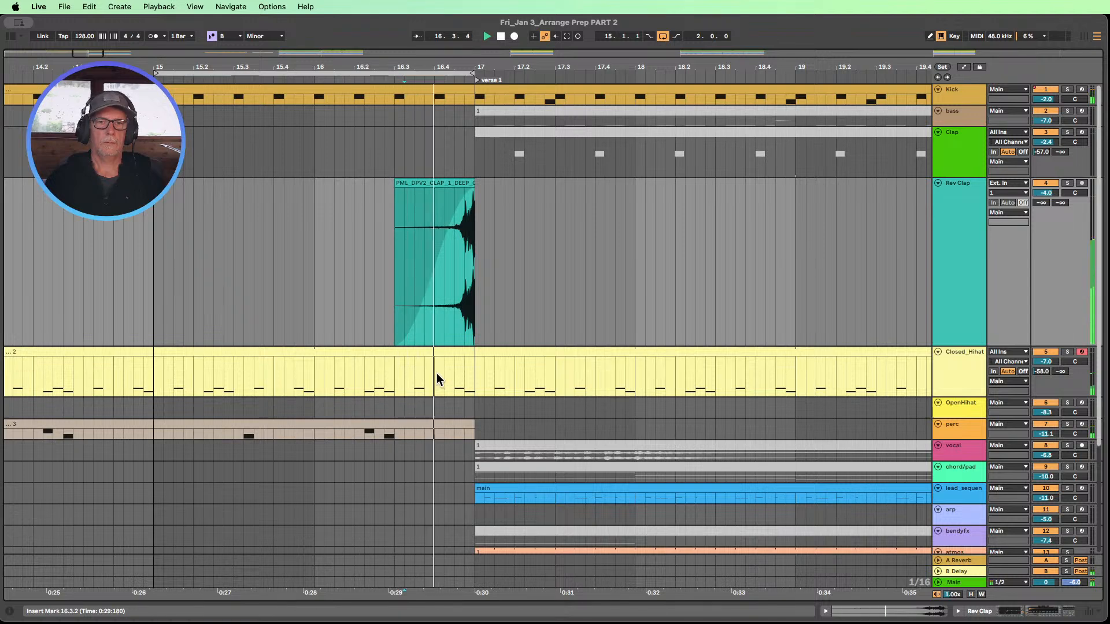
- Split off and deactivate the closed hi-hat before verse 1, then extend the preceding active part to 16.4.1
left_click_drag(401, 366, 473, 354)
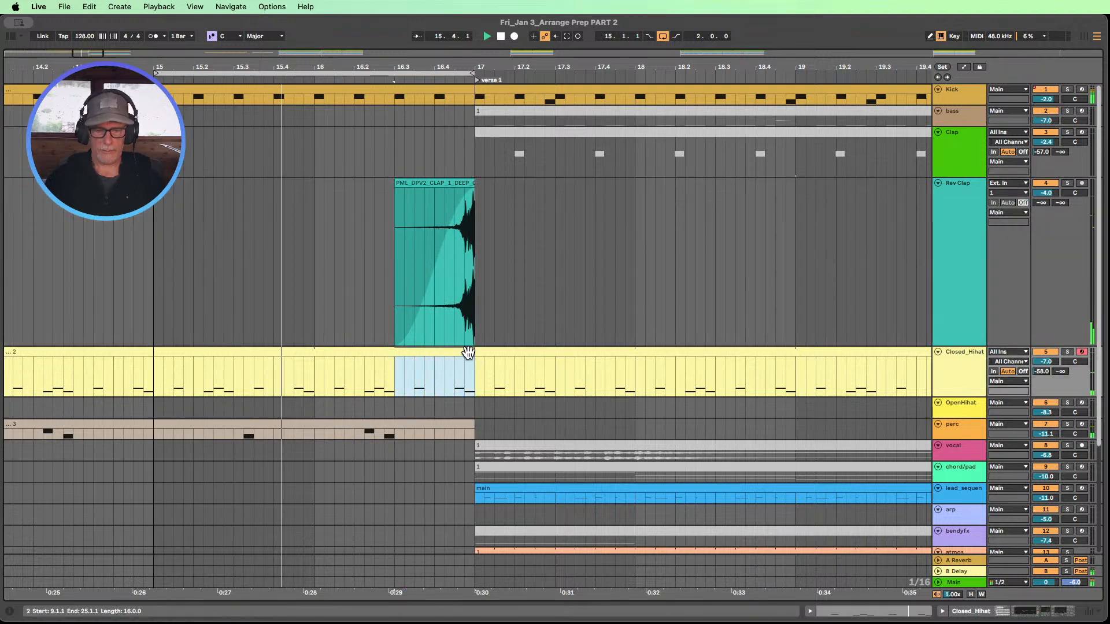
key("super+e")
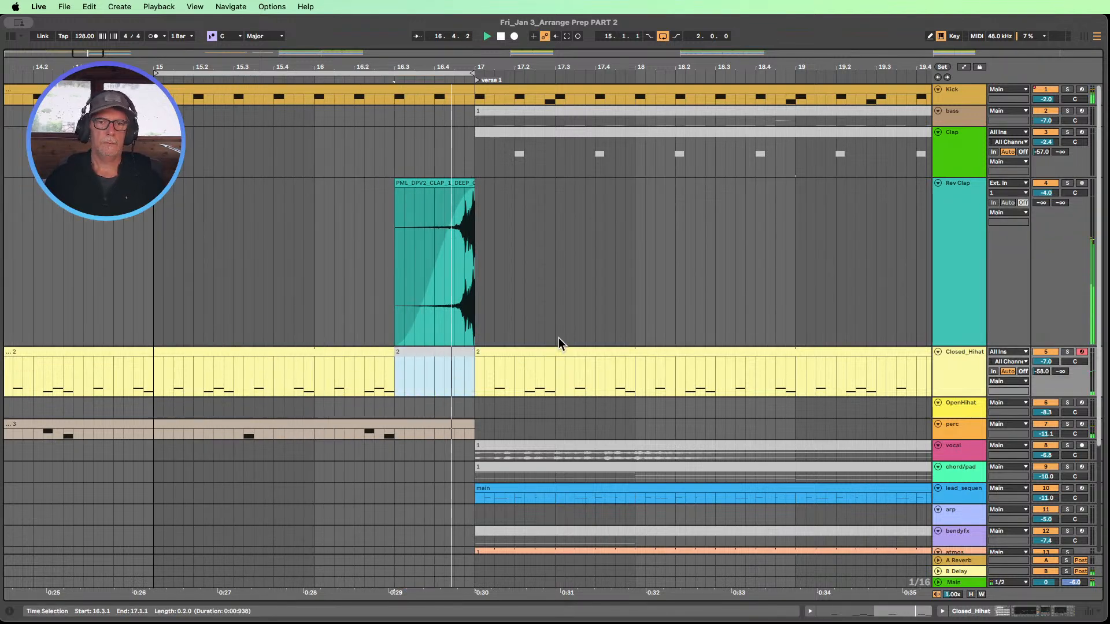
left_click_drag(396, 352, 434, 352)
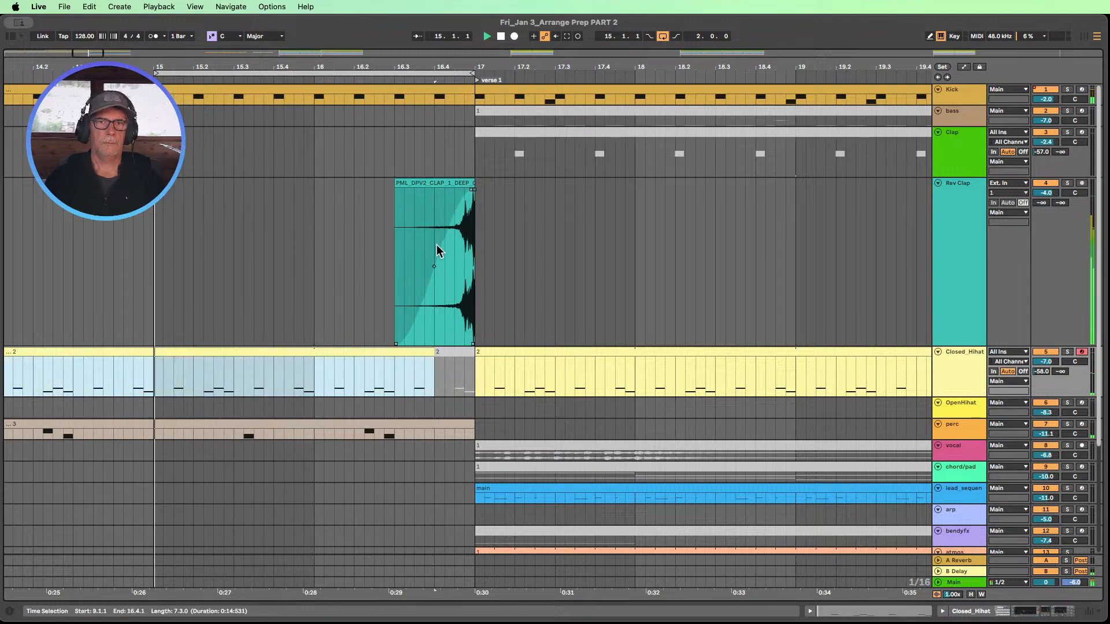
- Split off and deactivate the kick from 16.4.1 to 17.1.1, and trim the preceding kick clip to 16.3.3
left_click_drag(434, 99, 476, 102)
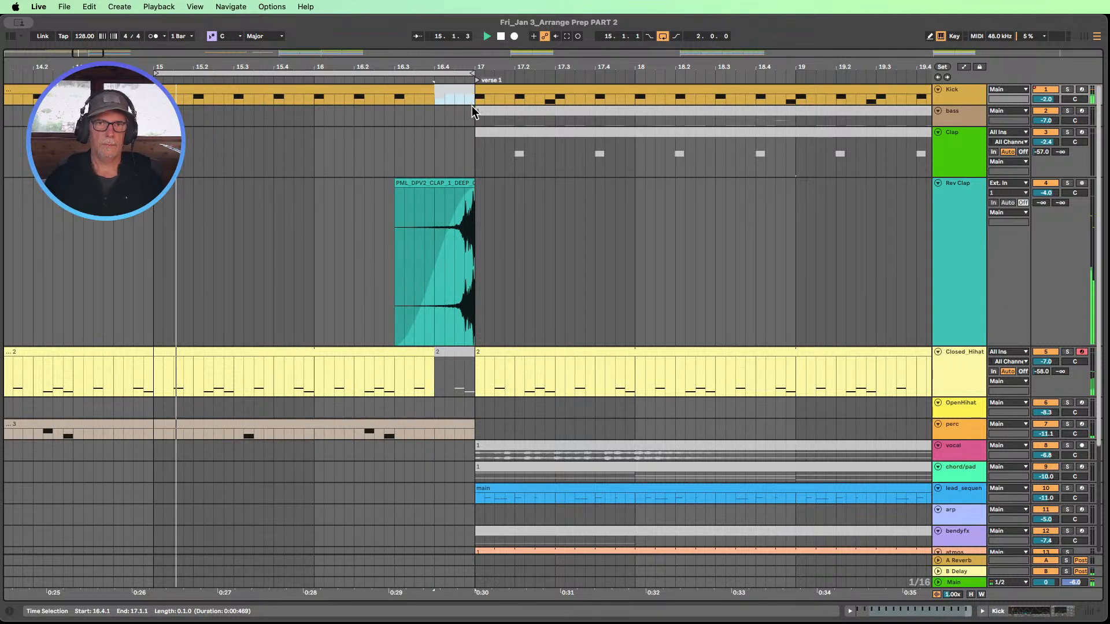
left_click_drag(434, 88, 412, 87)
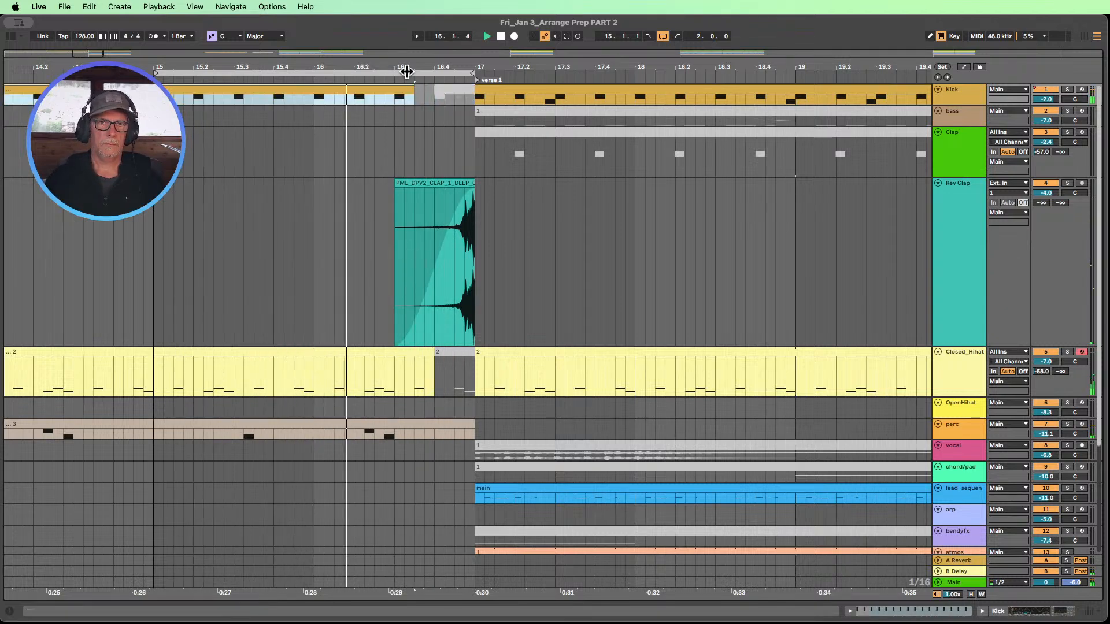
- Show a wider span of the arrangement and optimize all track heights to fit the view
left_click_drag(325, 71, 331, 35)
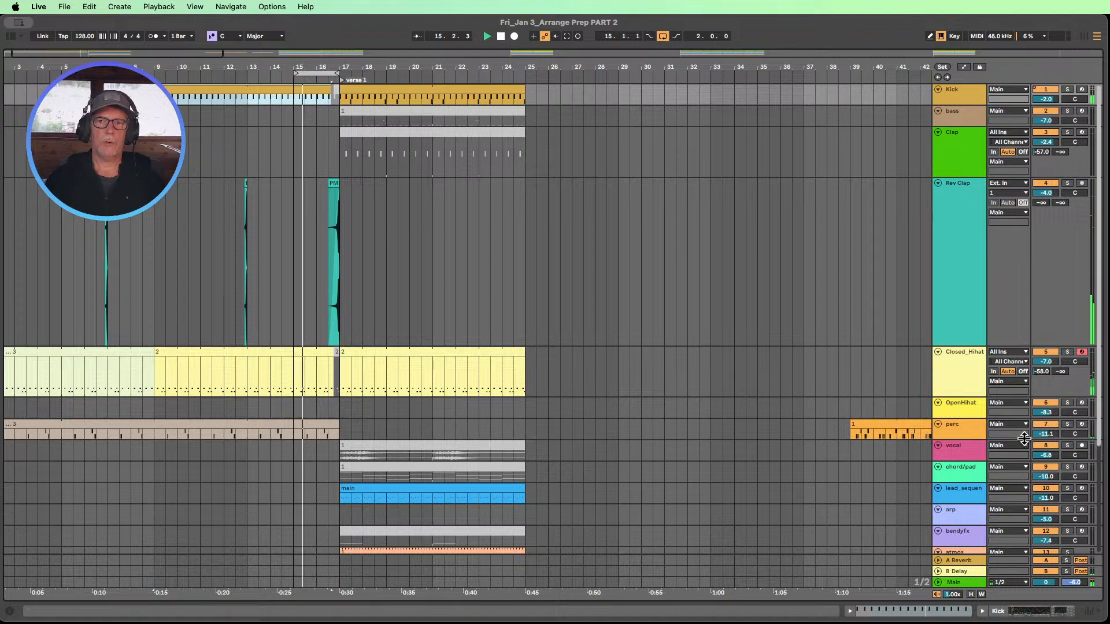
left_click(971, 595)
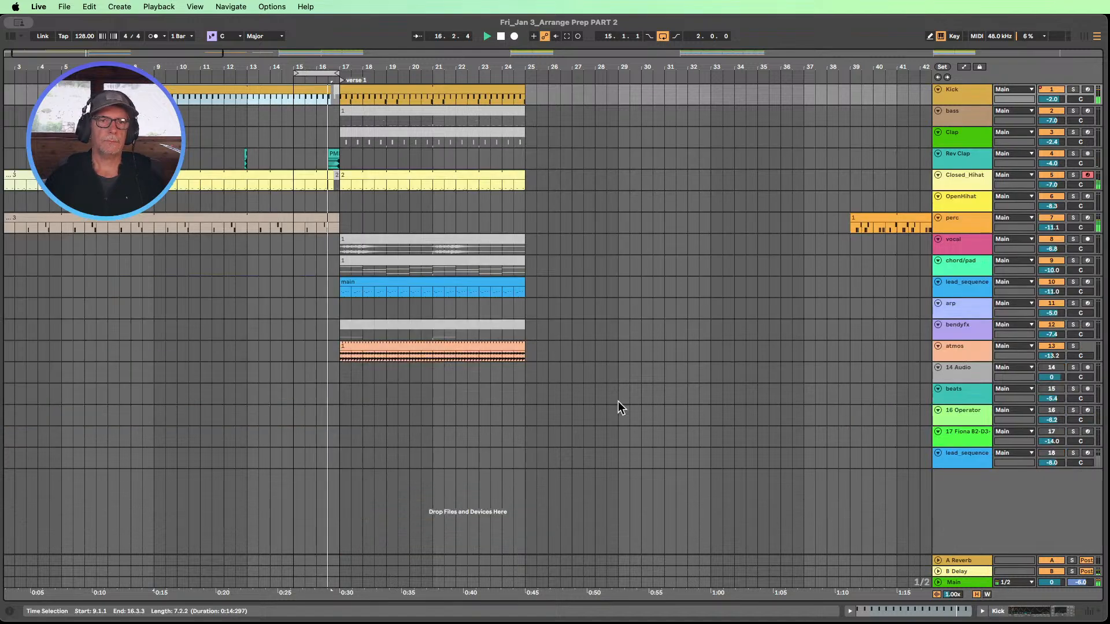
- Extend the loop end to 21.1.1 and reactivate the clap clip in verse 1
left_click_drag(334, 71, 431, 72)
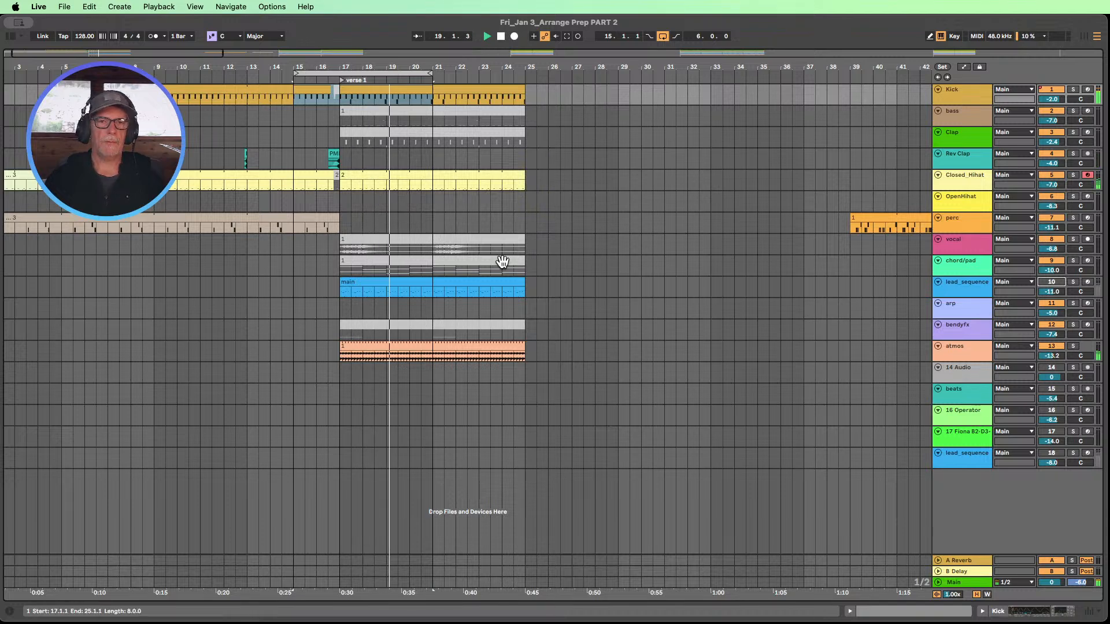
left_click(501, 36)
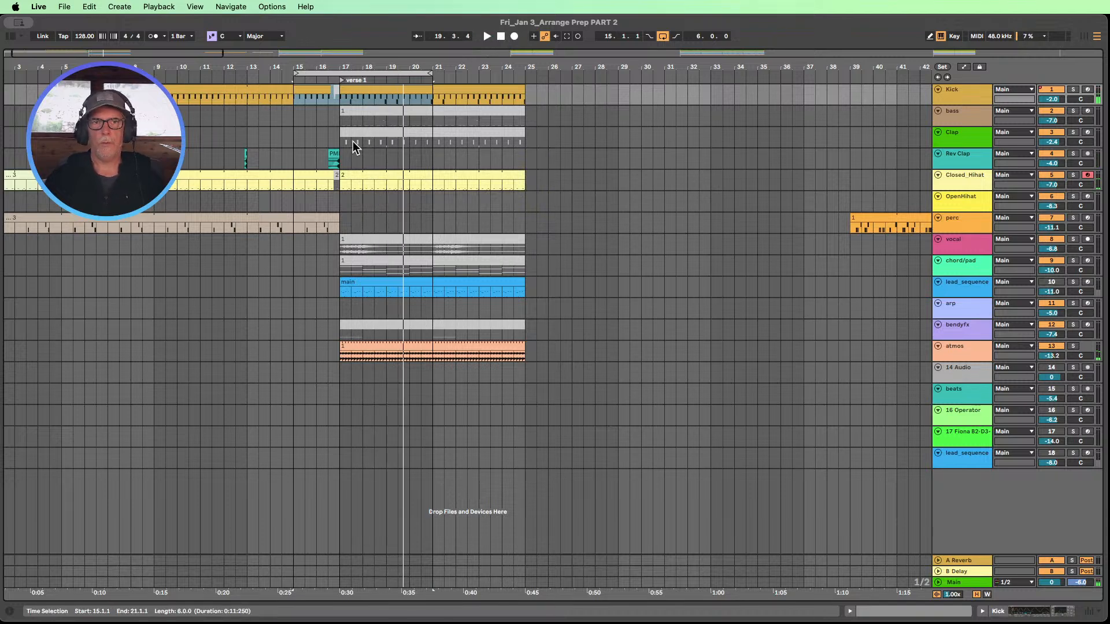
left_click(371, 134)
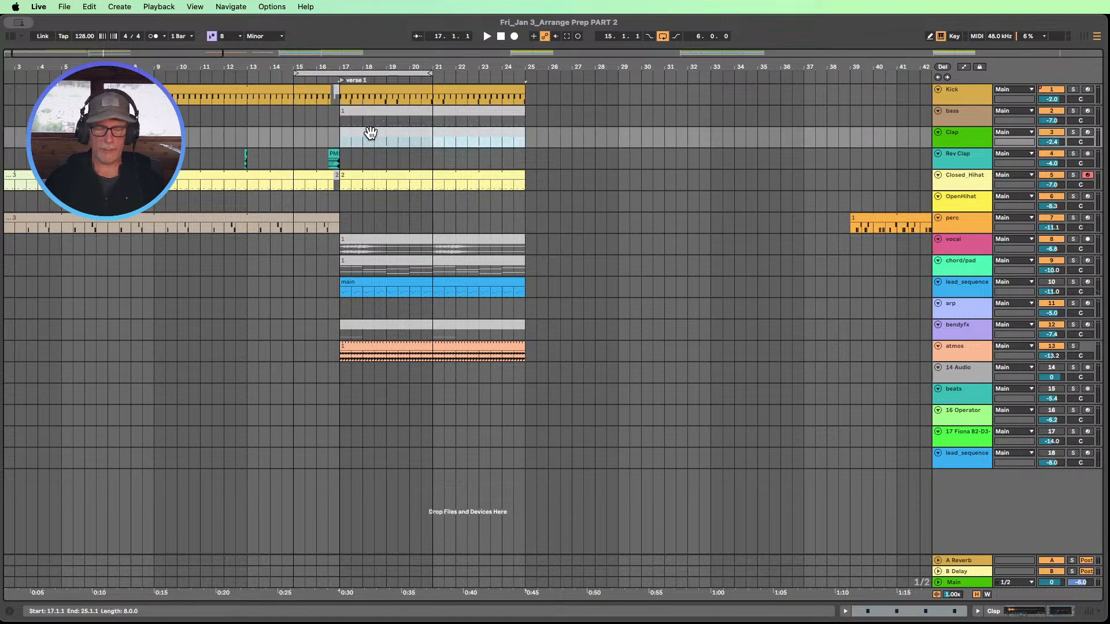
- Audition the transition into verse 1 with the clap, then extend the loop start back to 9.1.1
left_click(290, 78)
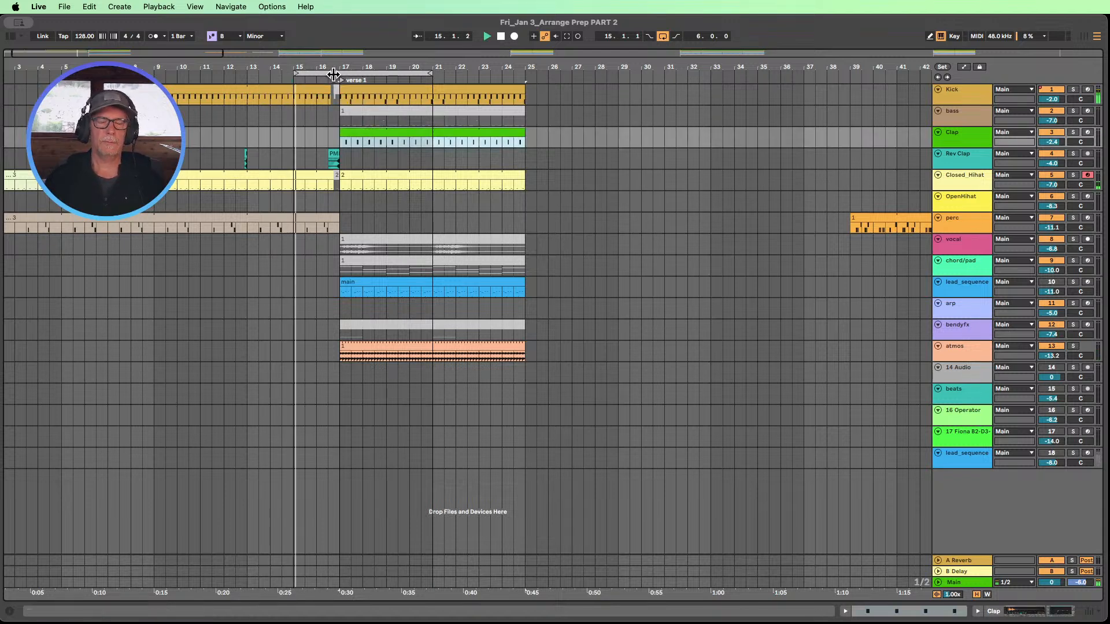
left_click(500, 37)
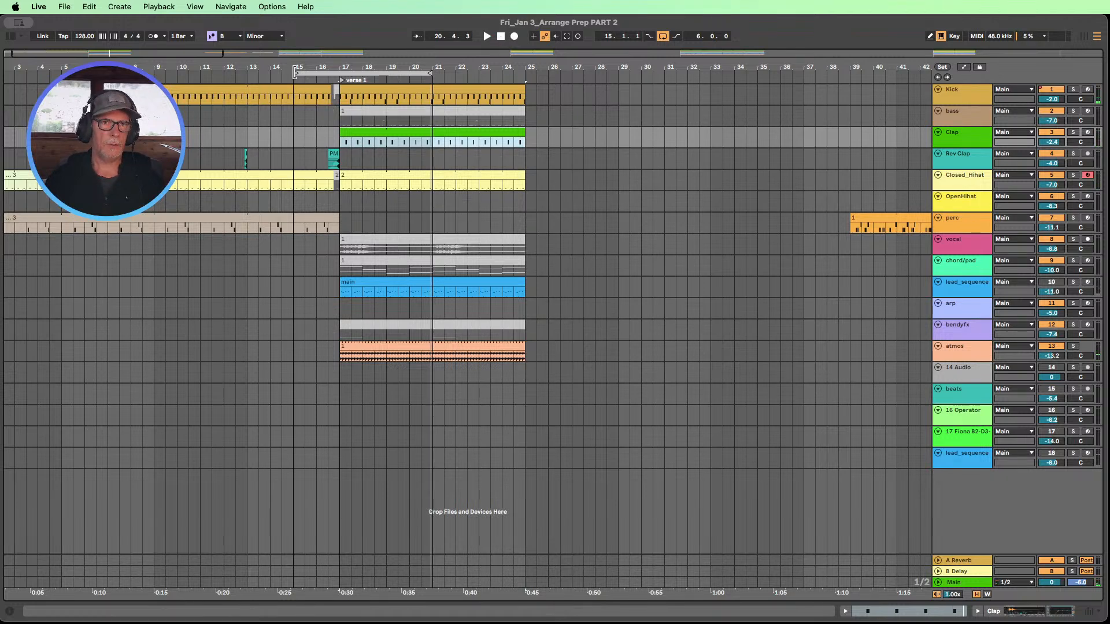
left_click_drag(295, 72, 193, 72)
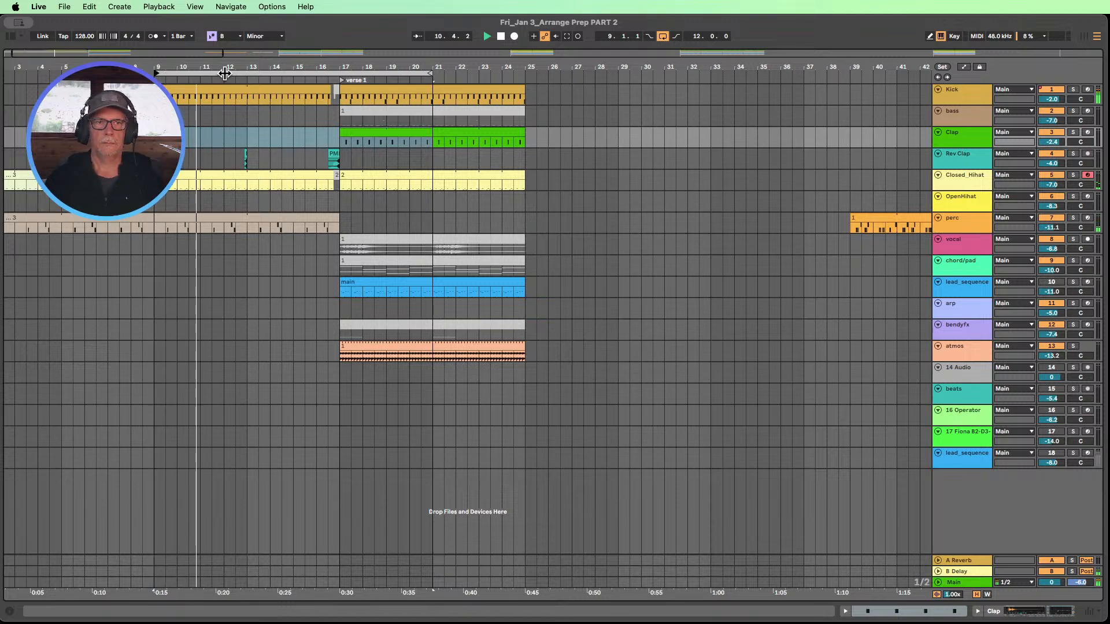
left_click_drag(259, 70, 233, 85)
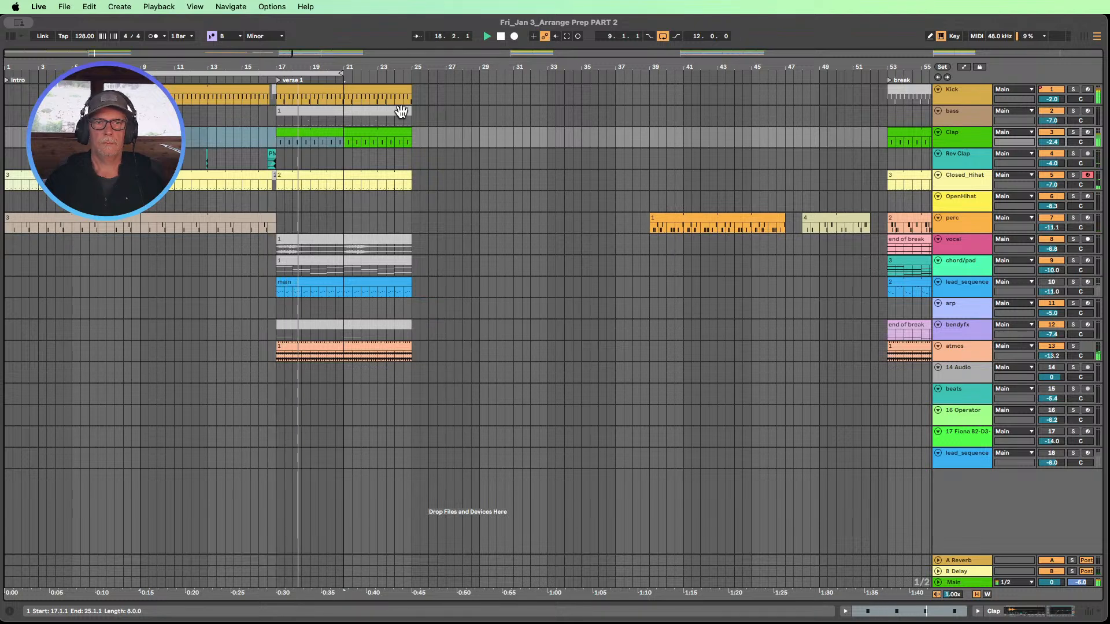
- Add an Auto Filter after the EQ Eight on the atmos track
left_click(965, 354)
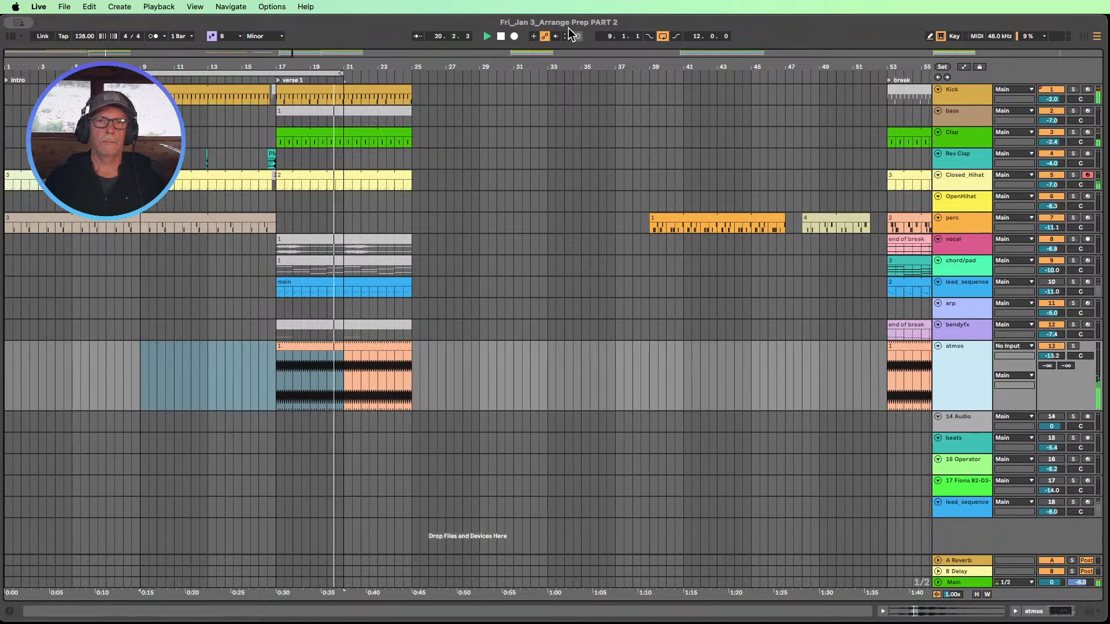
double_click(980, 355)
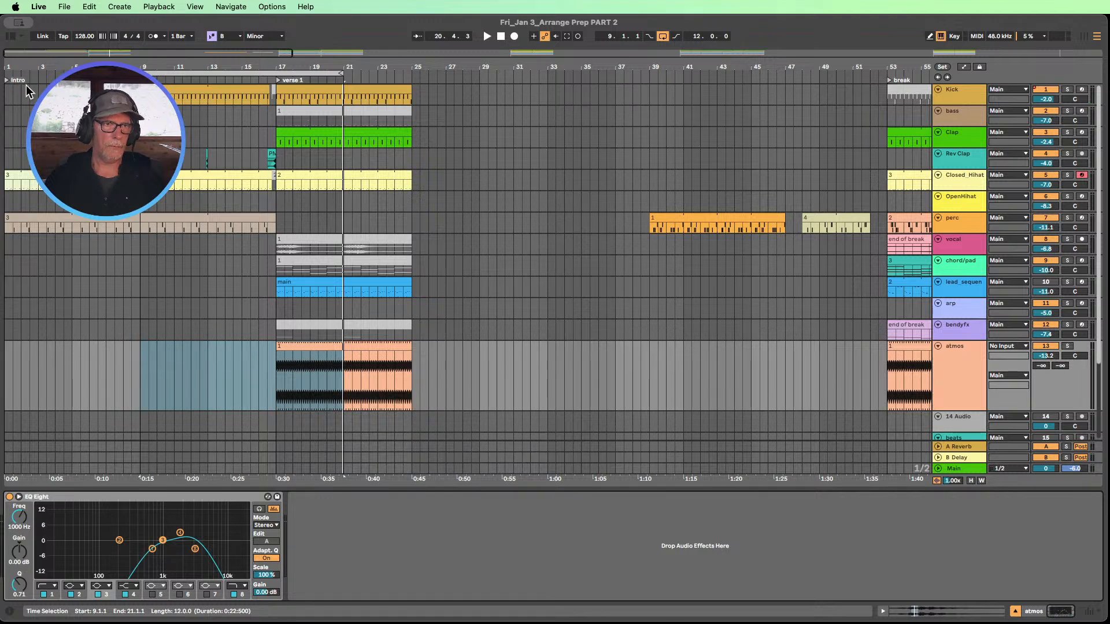
left_click(11, 35)
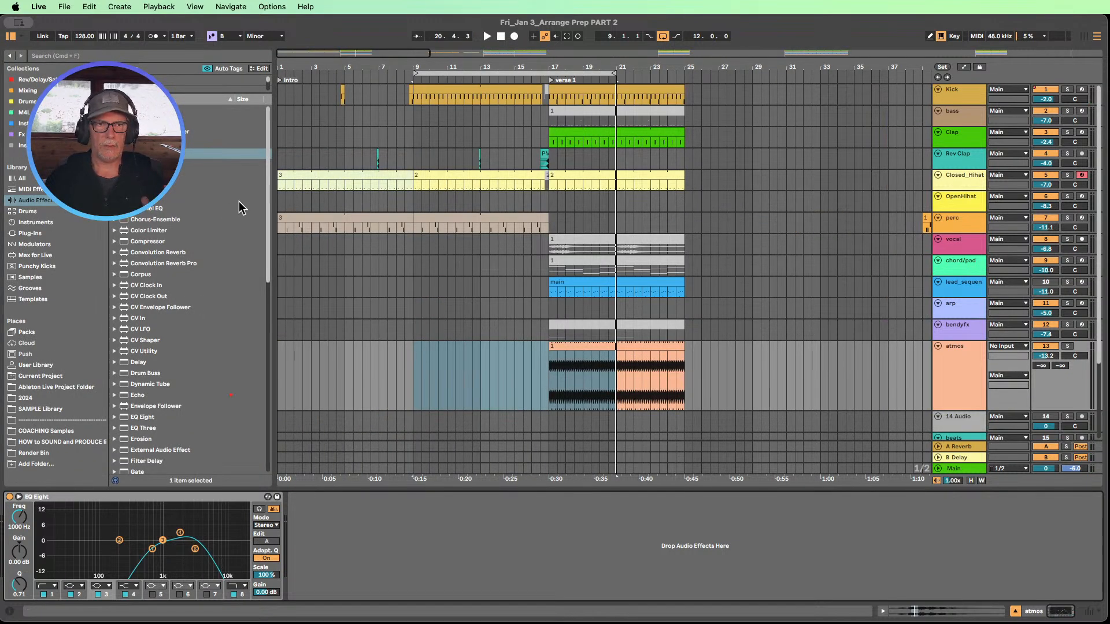
left_click_drag(150, 154, 422, 514)
left_click_drag(358, 461, 404, 537)
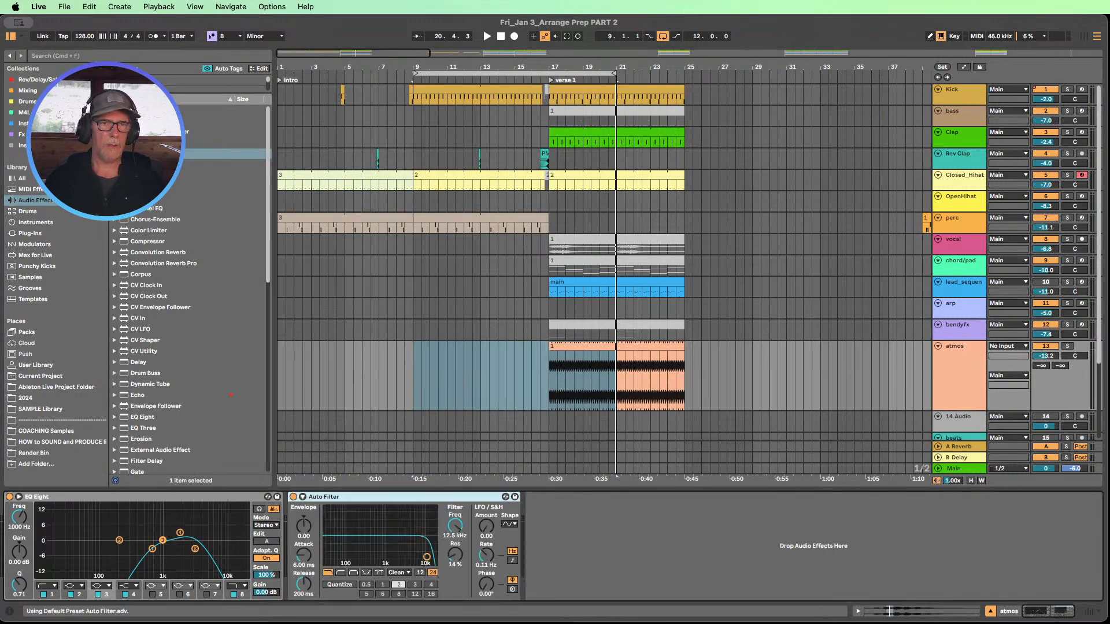
left_click(10, 37)
- Show automation and give the atmos Auto Filter's Device On its own lane, switching it off before verse 1 and on from 17.1.1
scroll(519, 126, "down", 3)
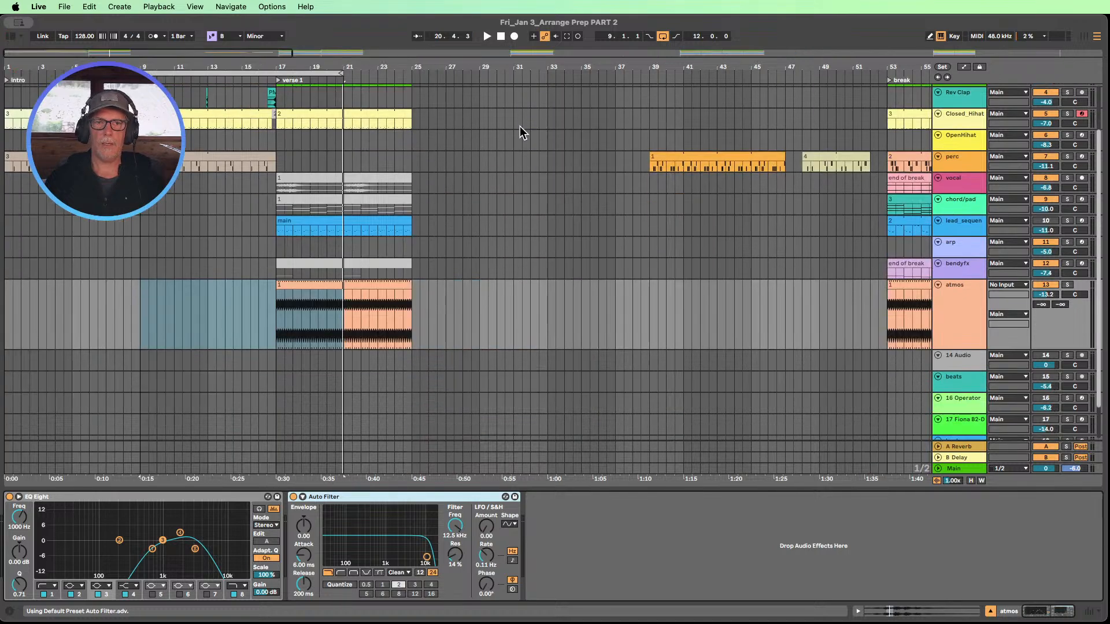
left_click(963, 67)
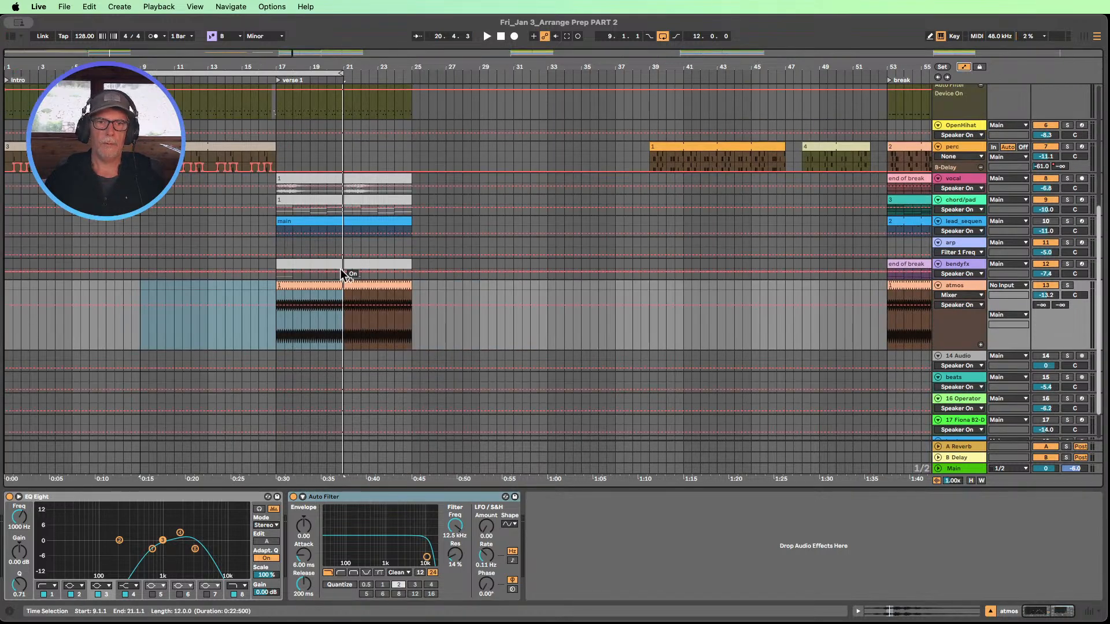
left_click(297, 500)
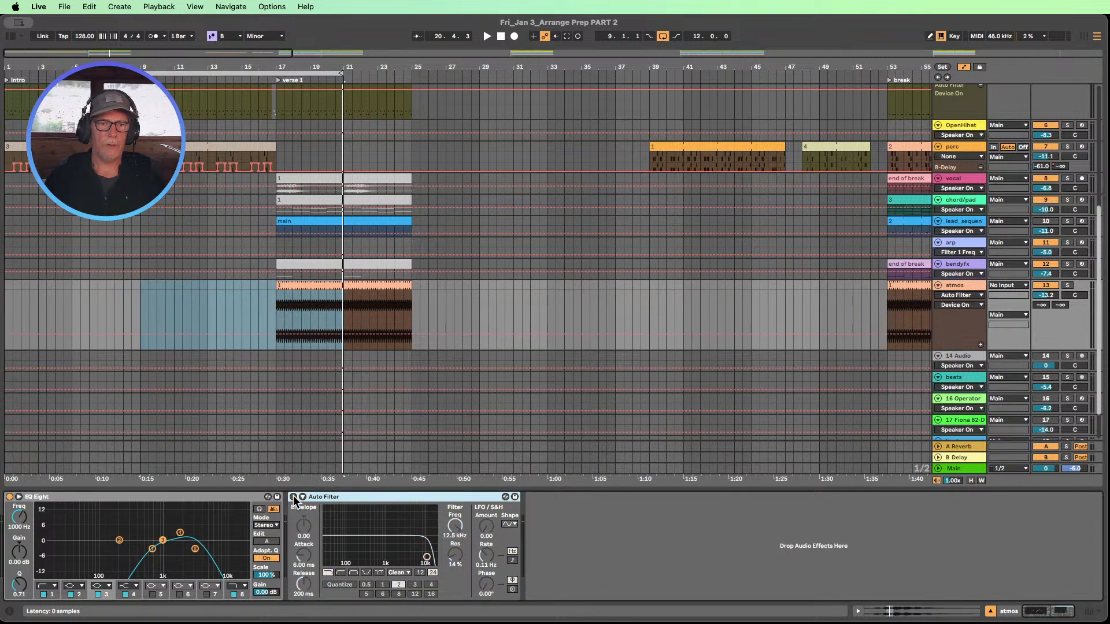
scroll(316, 370, "up", 1)
scroll(330, 359, "down", 1)
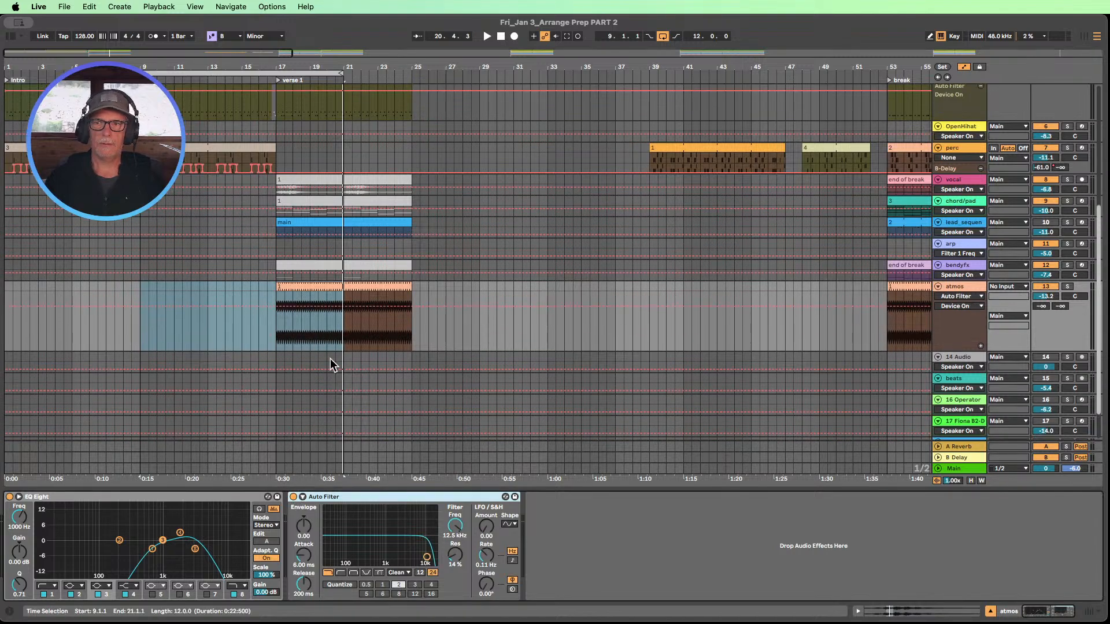
left_click(981, 346)
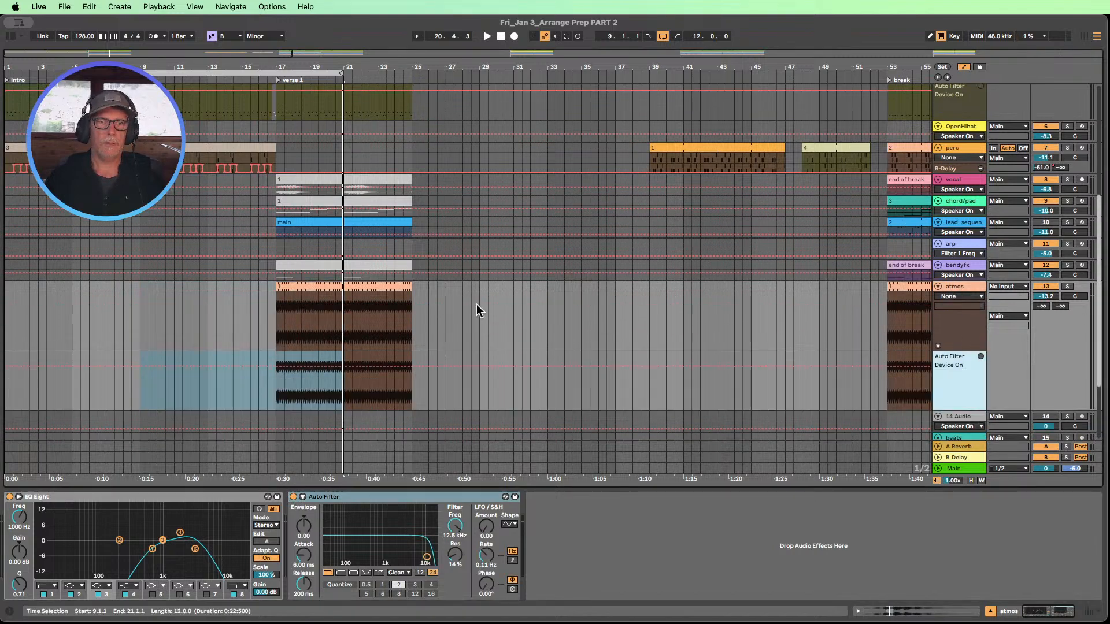
scroll(263, 338, "down", 1)
left_click_drag(275, 336, 275, 366)
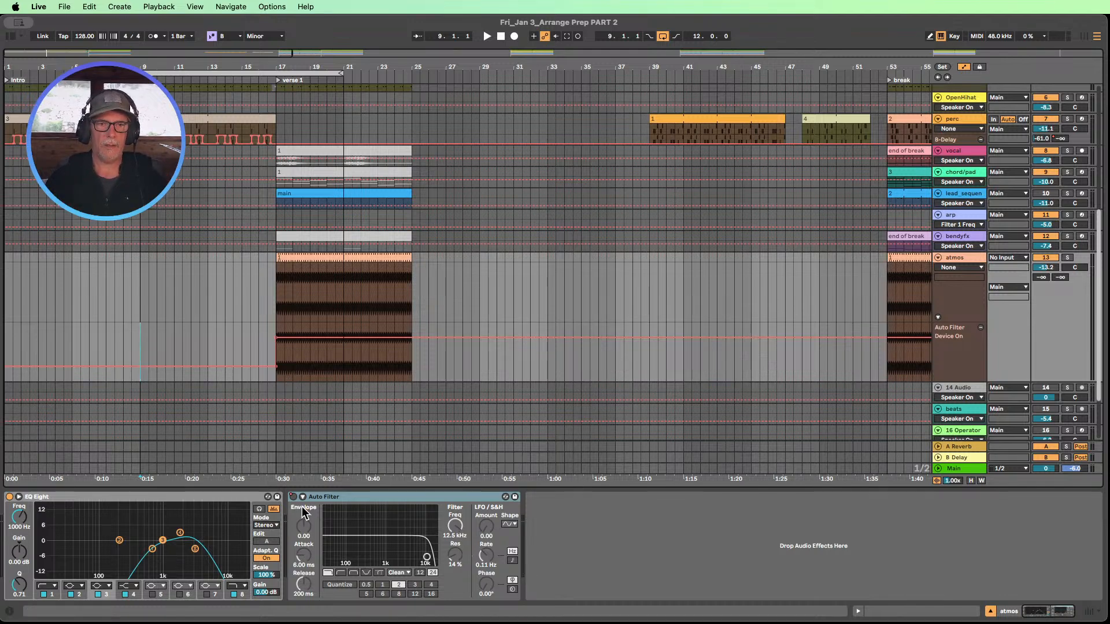
- Set the atmos filter frequency to 13.1 kHz, show its automation lane, and drop it to about 619 Hz from 17.1.1
left_click_drag(456, 527, 457, 526)
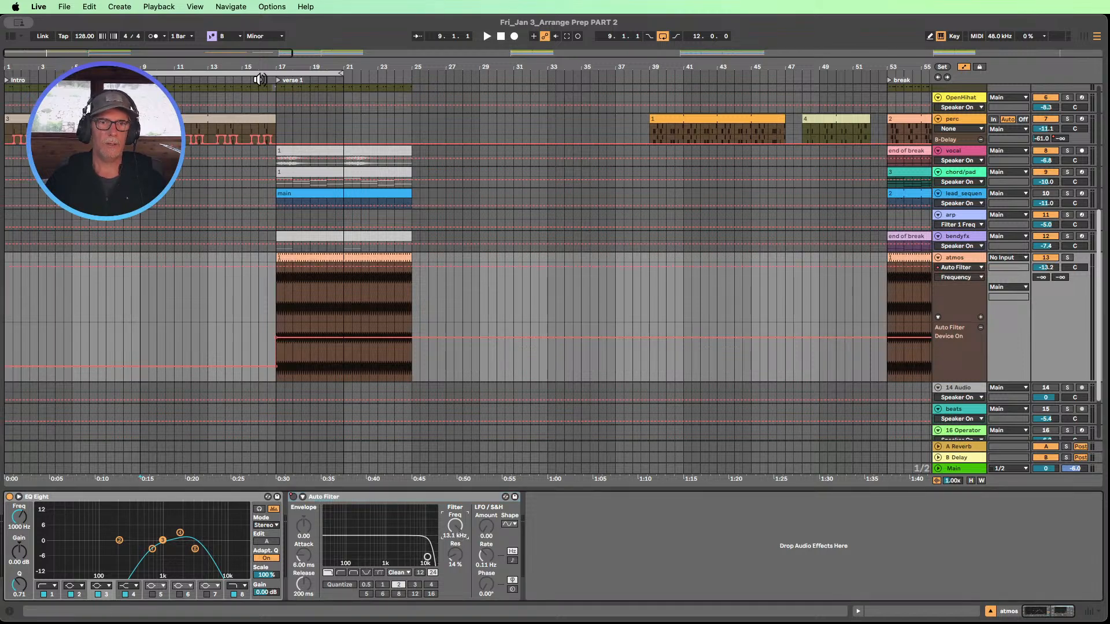
left_click(984, 323)
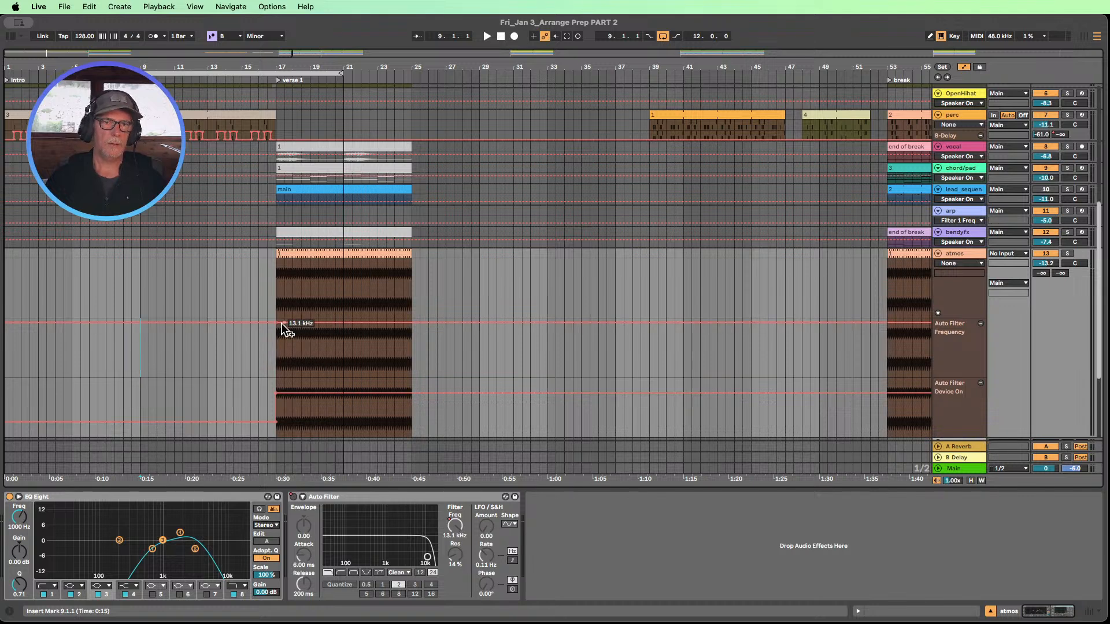
left_click_drag(281, 323, 281, 362)
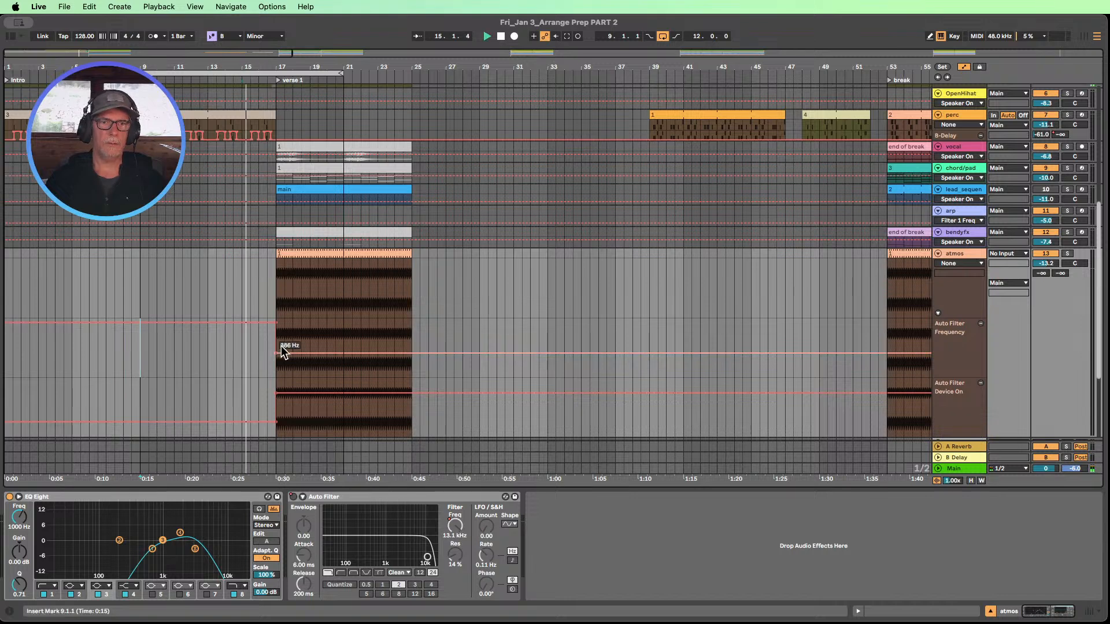
left_click_drag(278, 353, 277, 349)
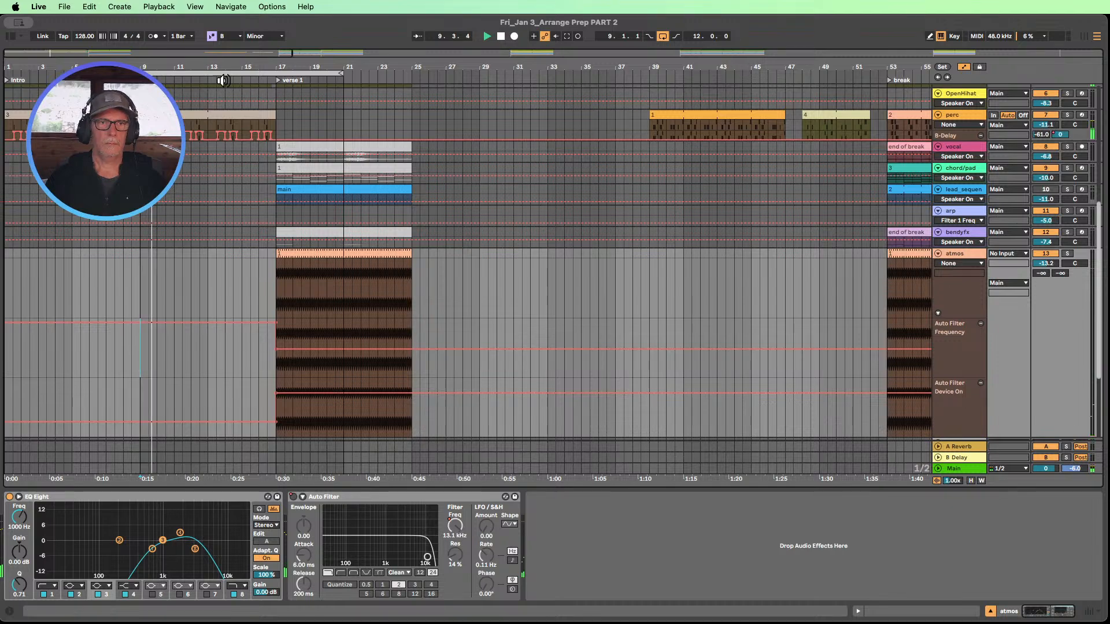
- Loop verse 1 from 17.1.1 to 25.1.1 and play it to hear the filtered atmos
left_click_drag(230, 70, 302, 76)
left_click_drag(211, 72, 279, 72)
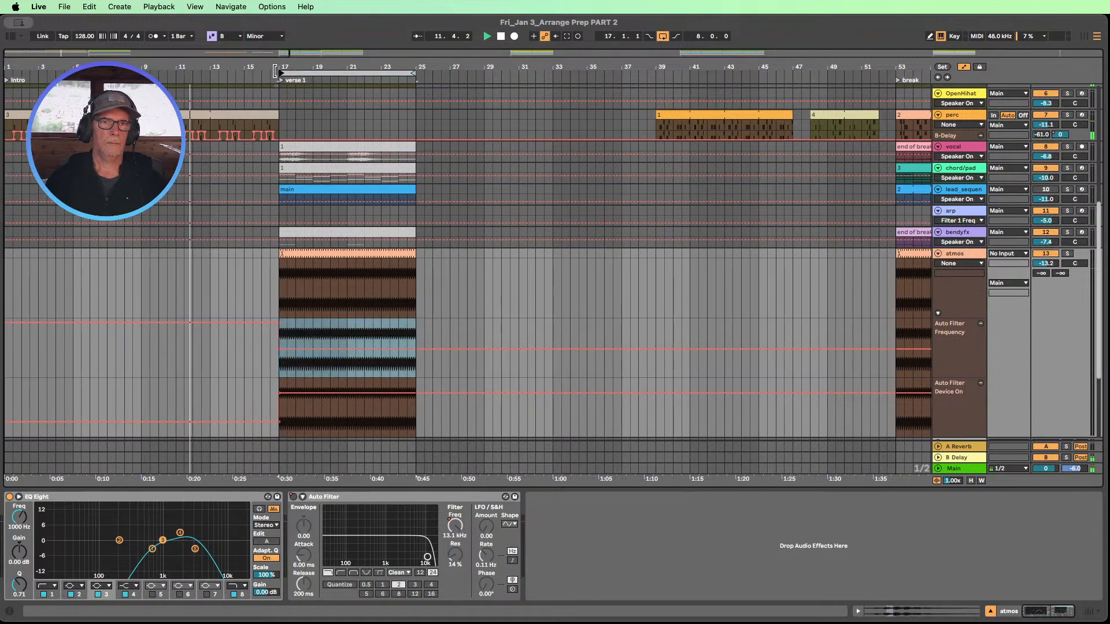
scroll(376, 260, "down", 1)
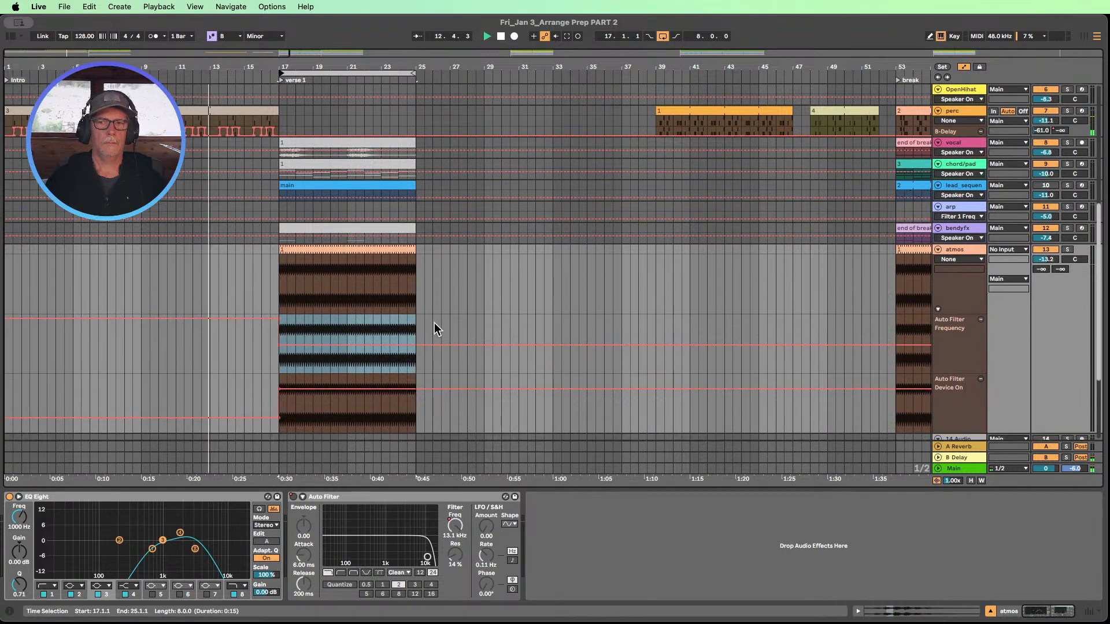
- Extend the verse 1 kick, clap and closed hi-hat clips to 33.1.1
scroll(436, 321, "up", 3)
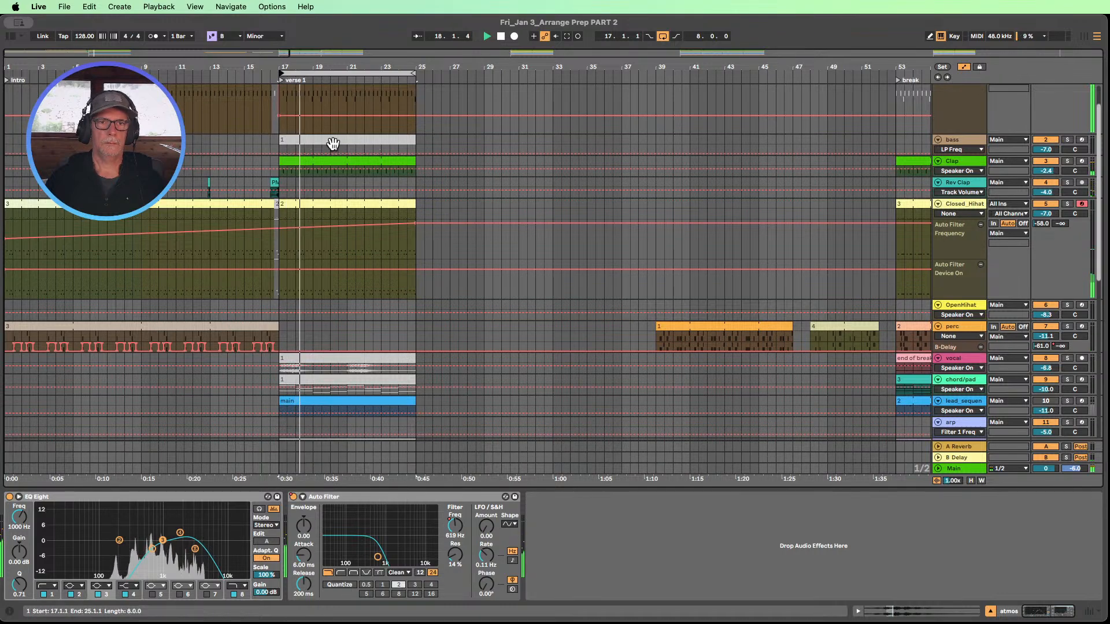
scroll(405, 152, "up", 2)
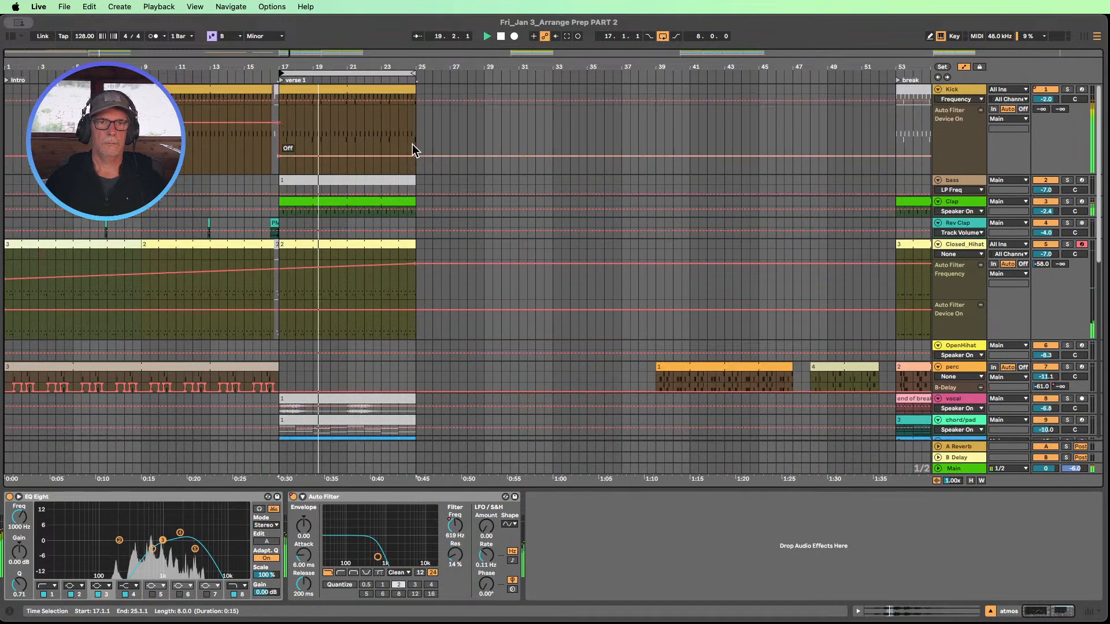
left_click_drag(389, 67, 389, 40)
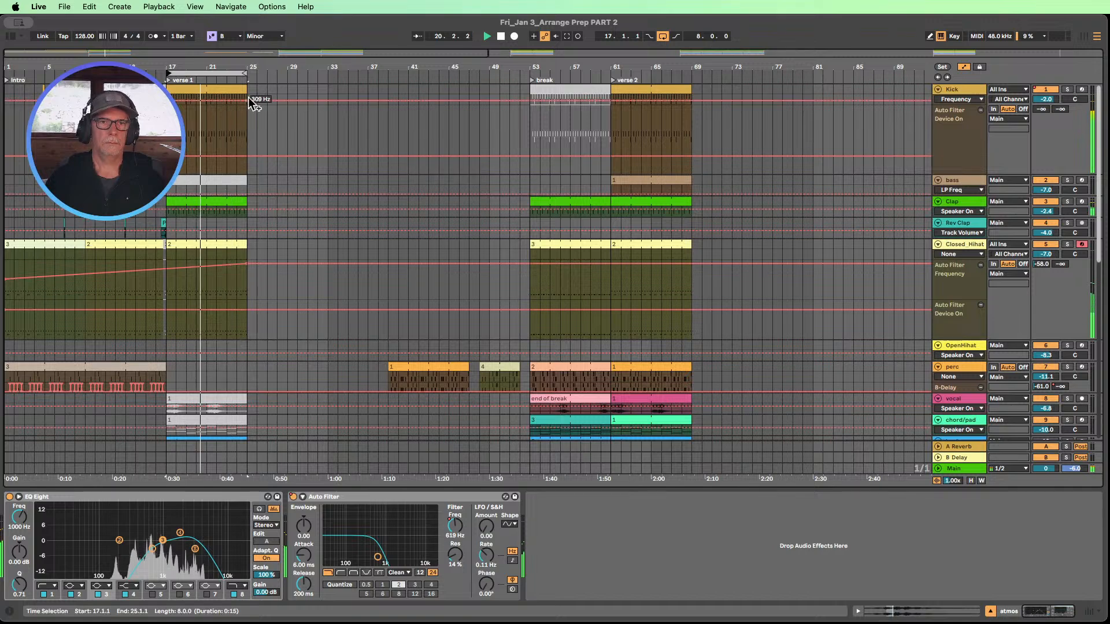
left_click_drag(247, 88, 318, 88)
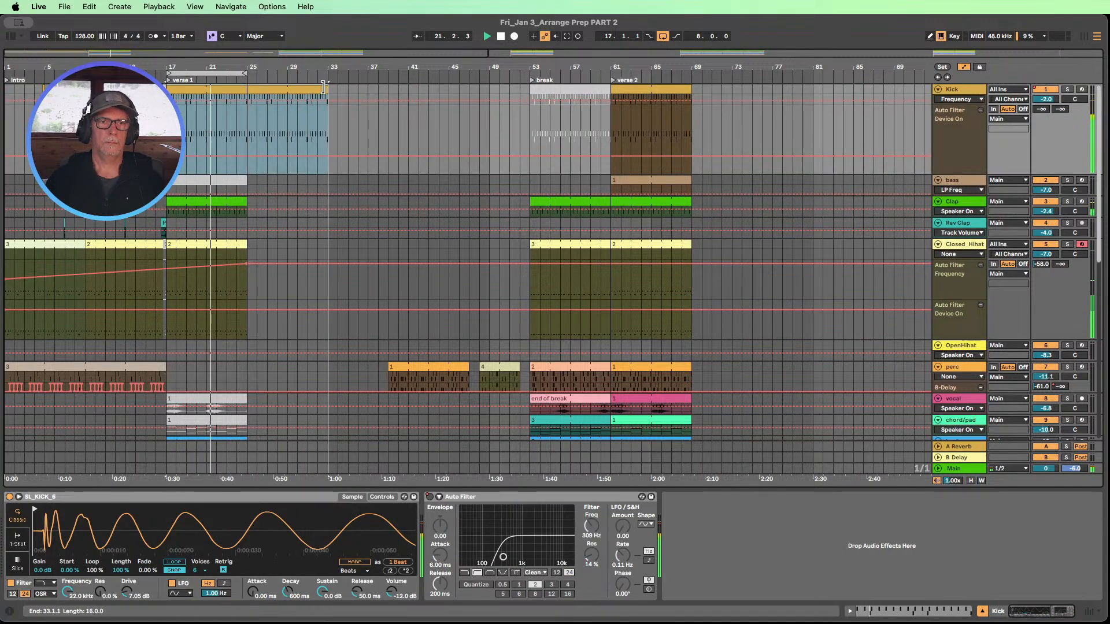
left_click_drag(247, 201, 327, 197)
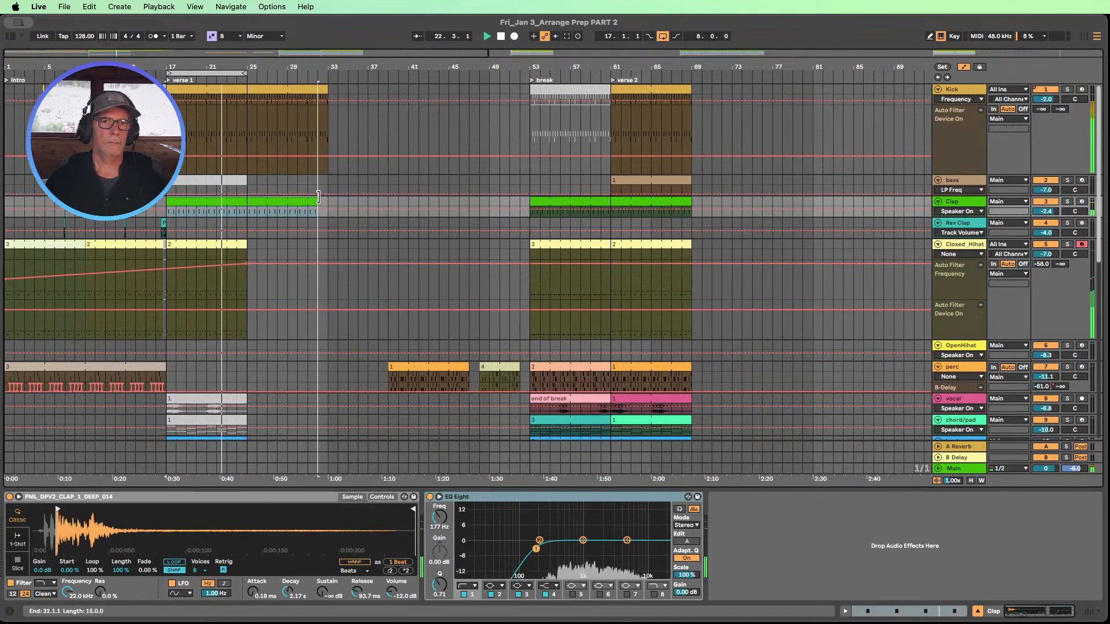
scroll(247, 206, "down", 3)
left_click_drag(244, 193, 328, 193)
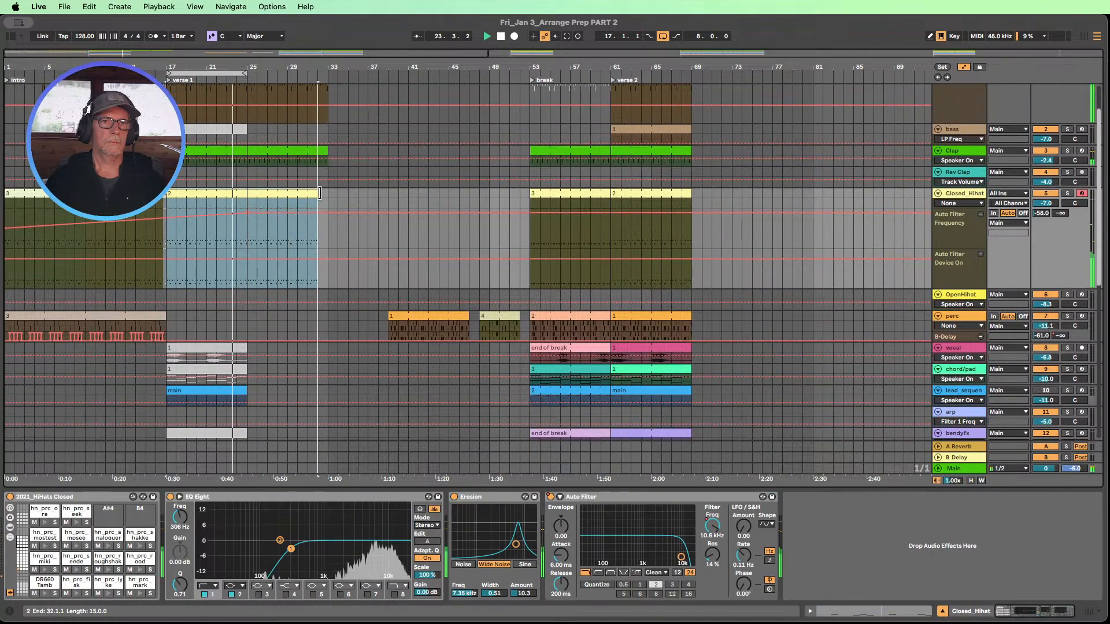
- Move the end point of the closed hi-hat's filter frequency rise from 25.1.1 to 33.1.1 and lower its value
scroll(289, 194, "down", 3)
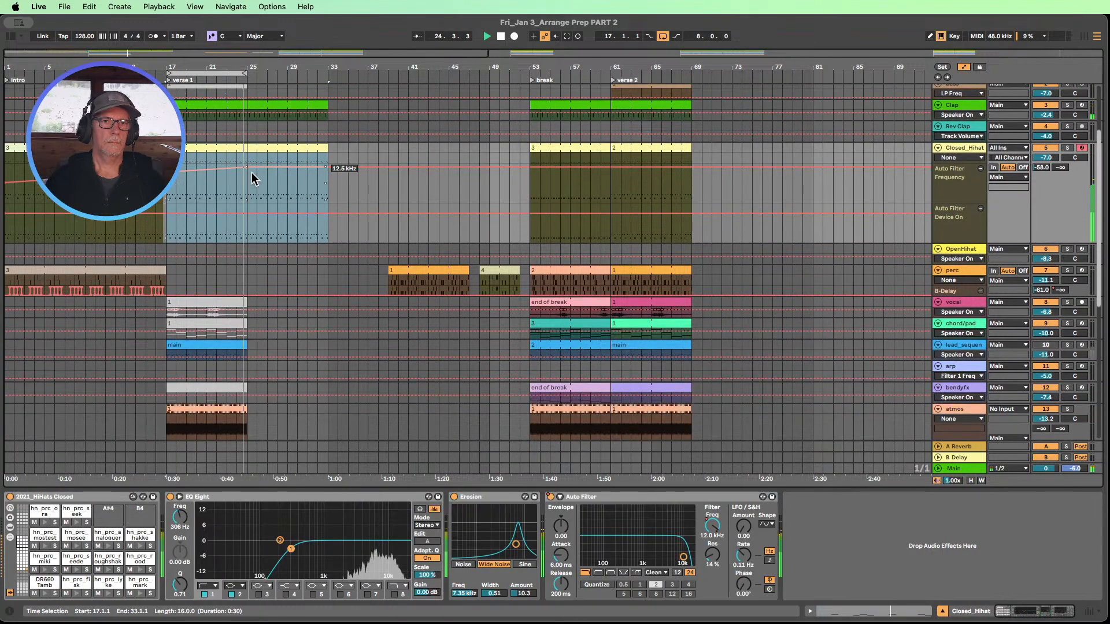
left_click(172, 185)
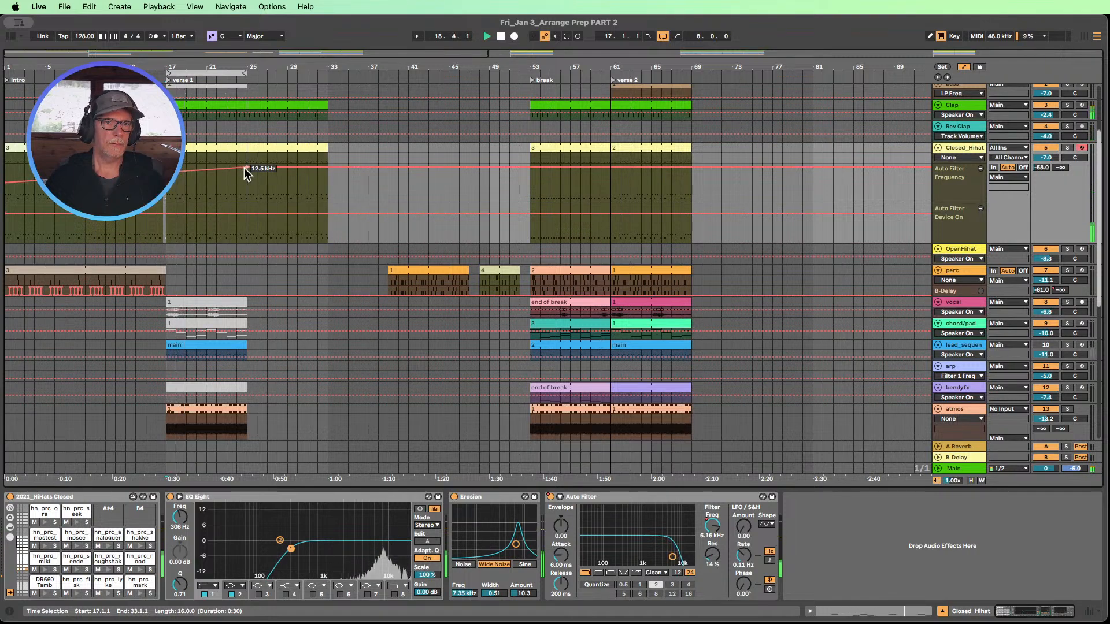
left_click_drag(243, 167, 327, 169)
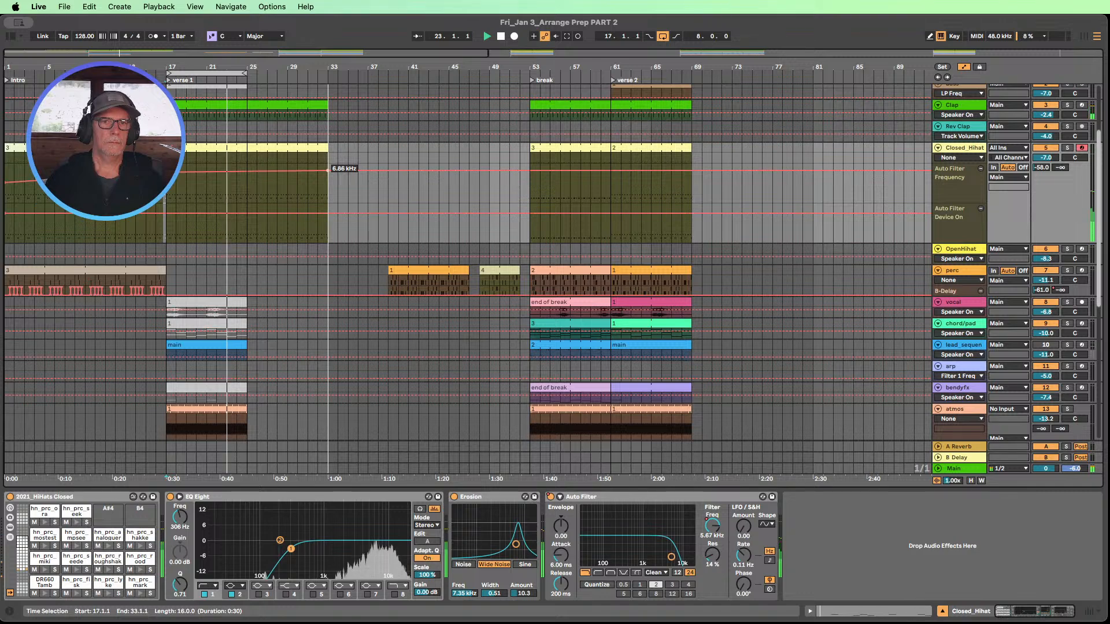
left_click_drag(328, 169, 327, 171)
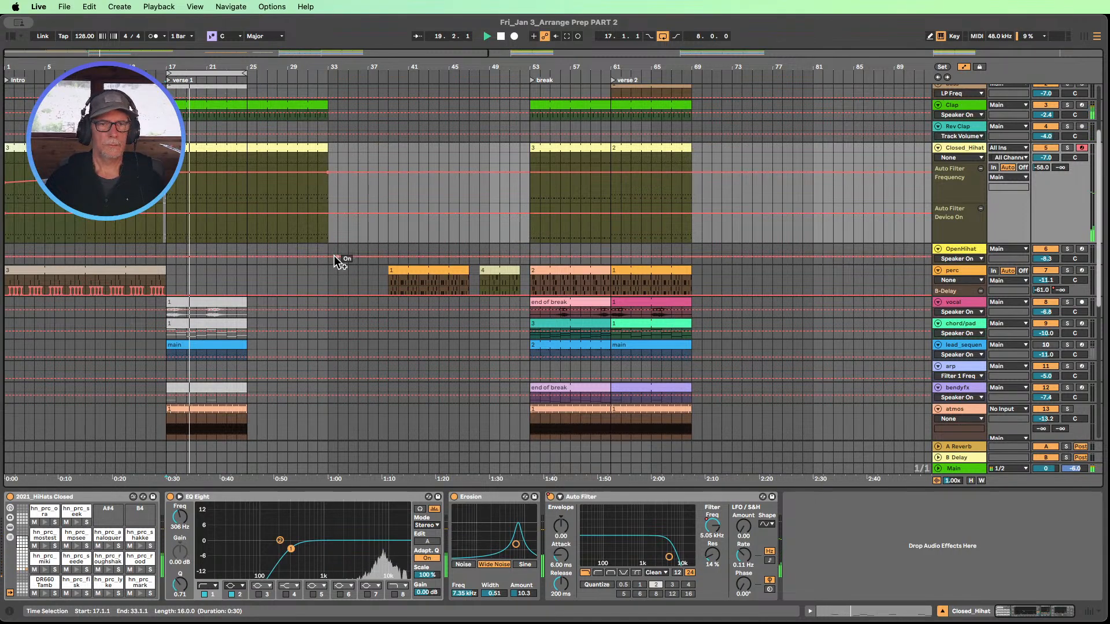
- Extend the verse 1 atmos clip to 33.1.1 and stop playback
scroll(312, 301, "down", 3)
left_click_drag(247, 373, 327, 373)
scroll(281, 322, "down", 3)
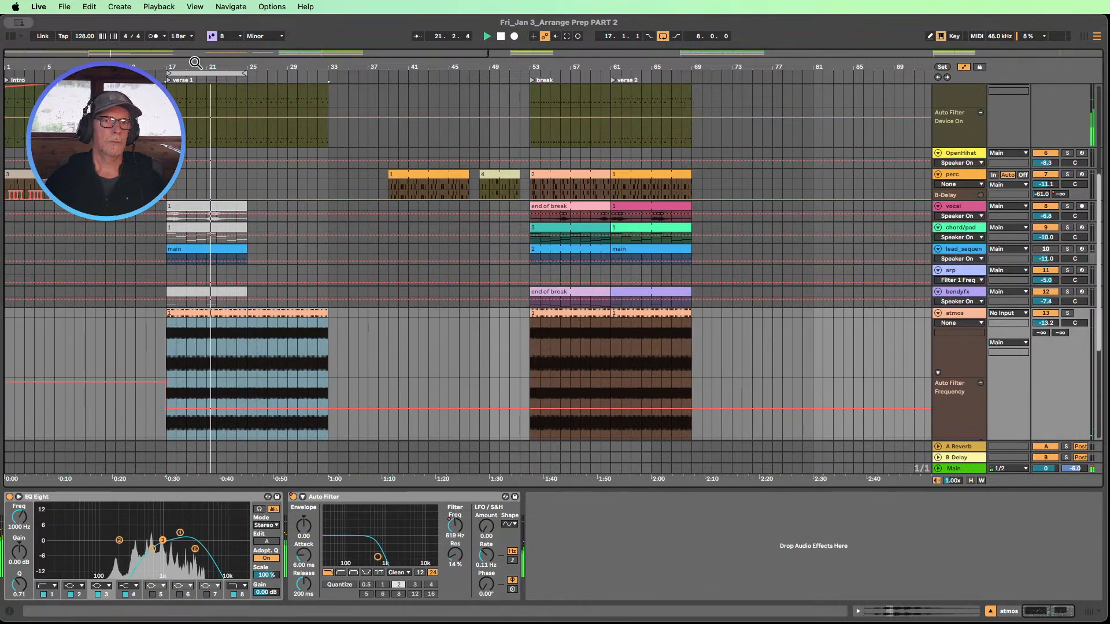
left_click_drag(194, 64, 446, 65)
left_click(501, 36)
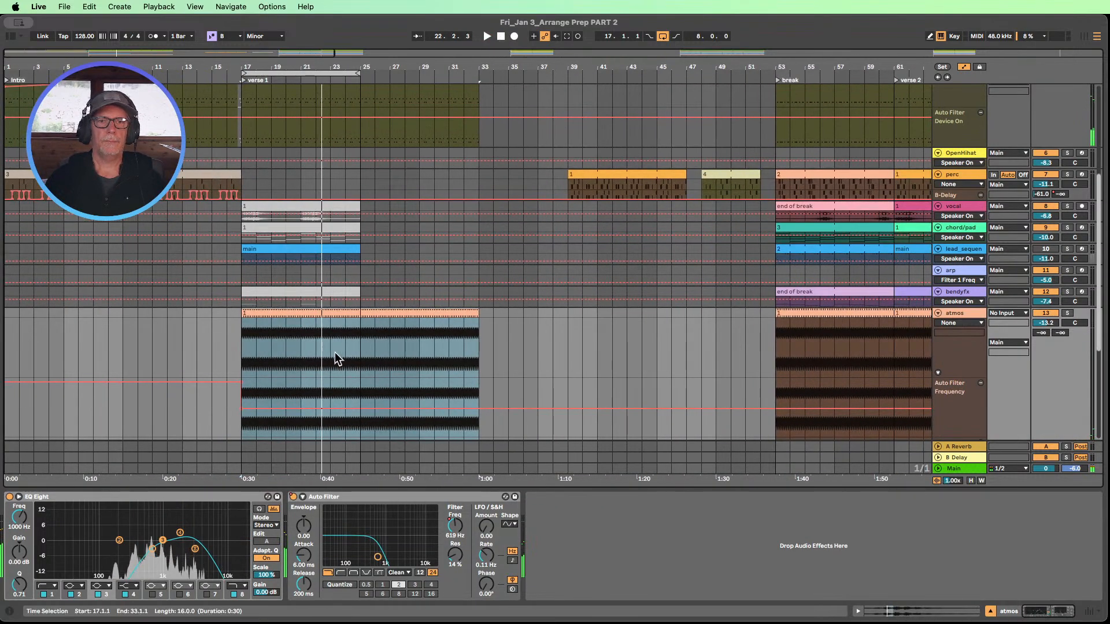
scroll(338, 358, "down", 3)
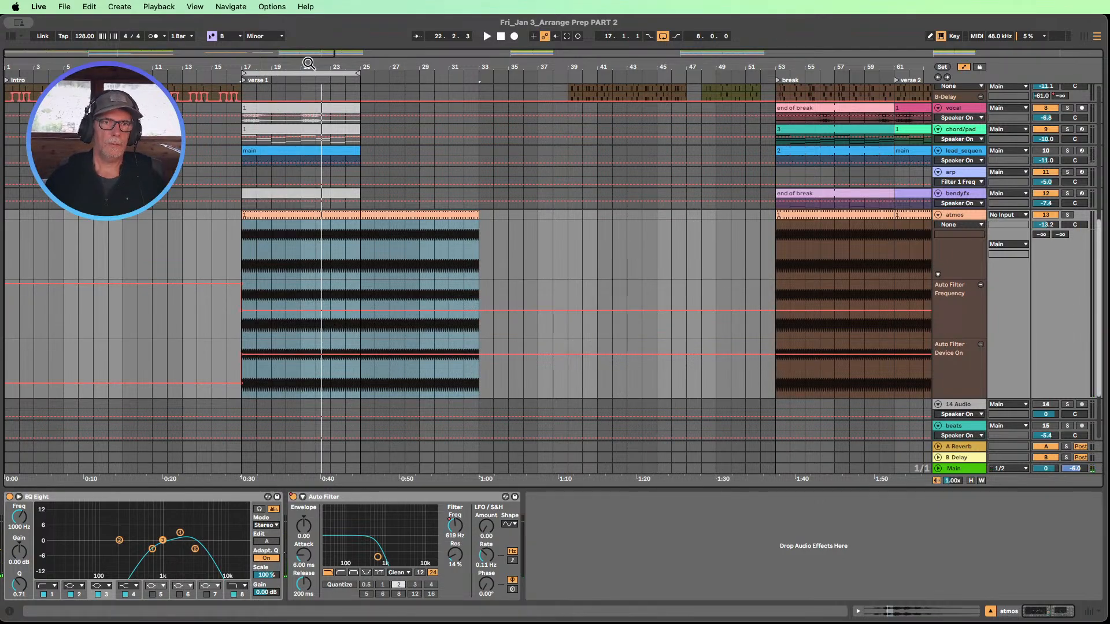
left_click_drag(309, 63, 399, 254)
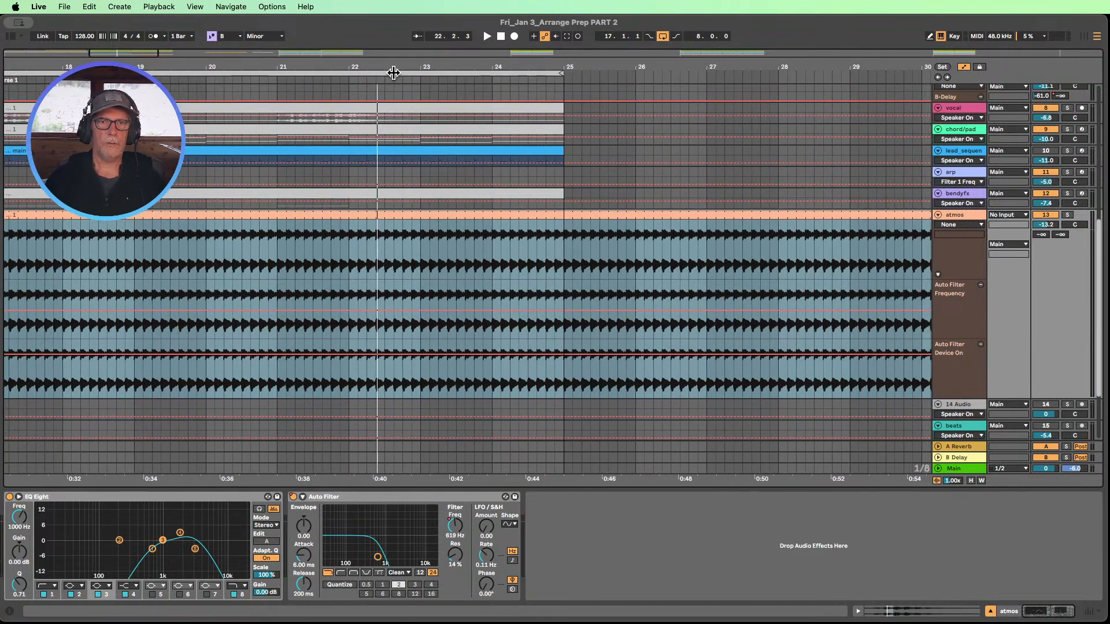
left_click_drag(394, 73, 384, 23)
scroll(331, 181, "up", 5)
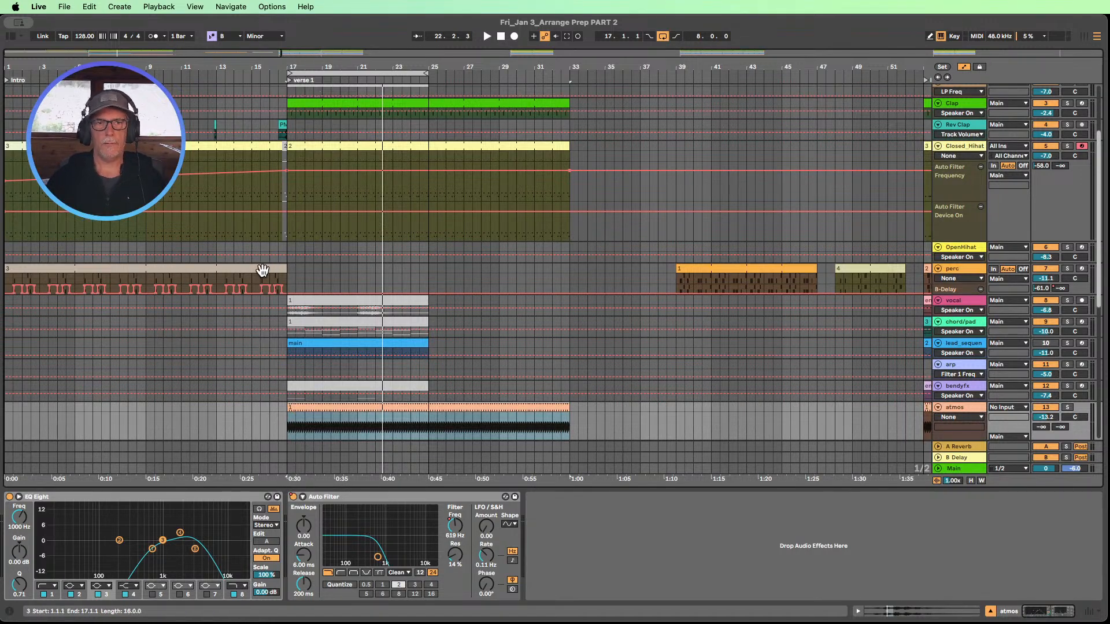
left_click(262, 270)
mouse_move(285, 266)
left_mouse_down()
mouse_move(372, 267)
mouse_move(294, 267)
left_mouse_up()
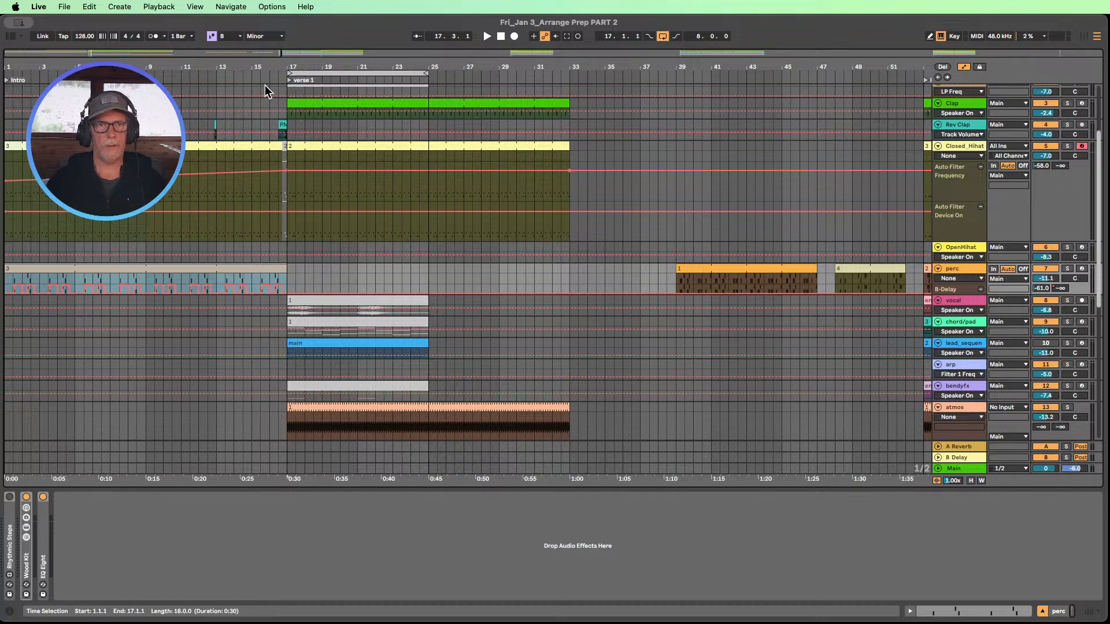
left_click_drag(269, 69, 268, 36)
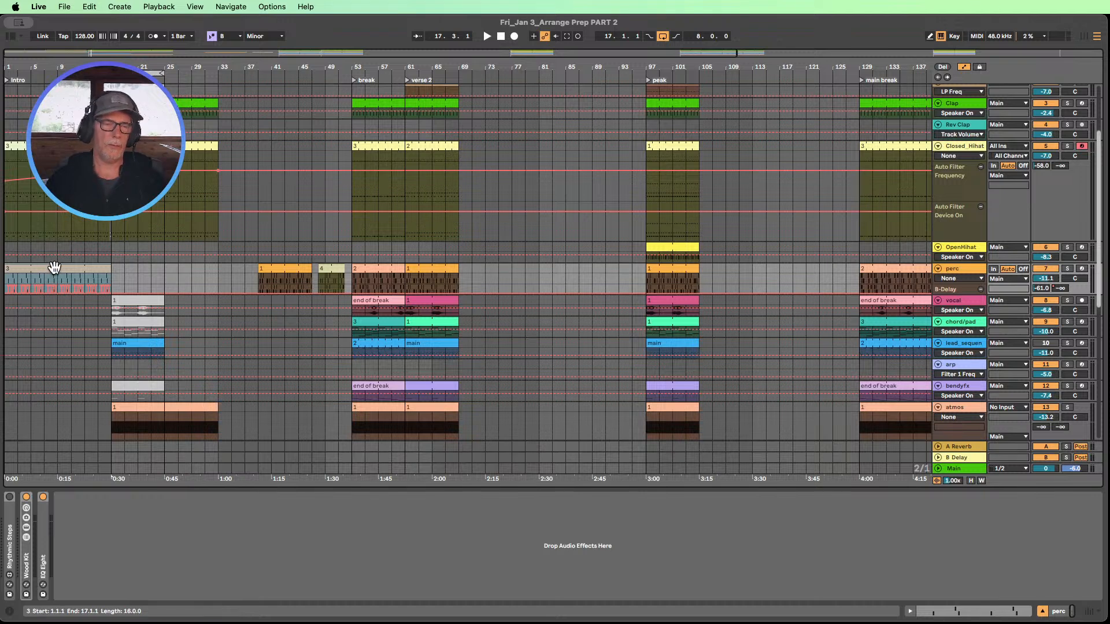
left_click_drag(112, 266, 147, 269)
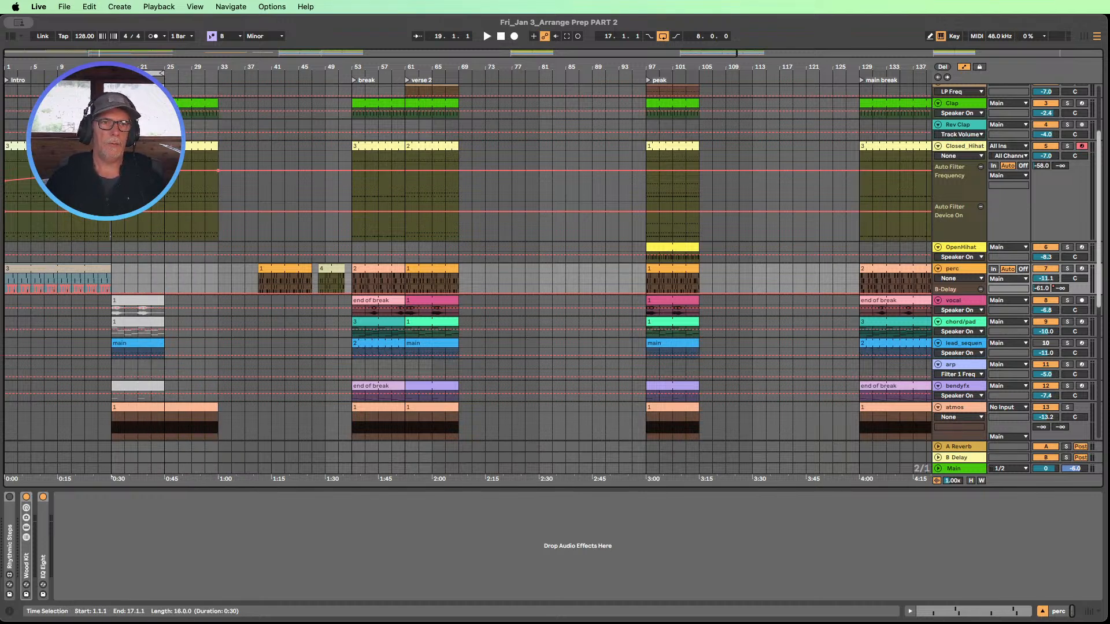
- Fit the track heights to the arrangement view and hide the device view
scroll(554, 277, "up", 2)
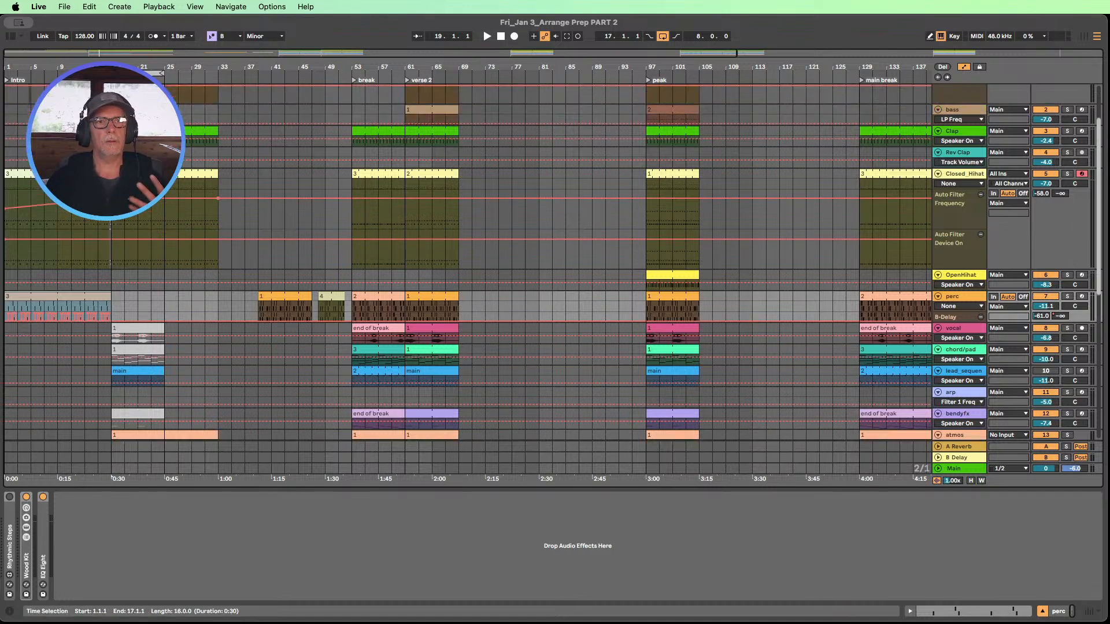
left_click(972, 481)
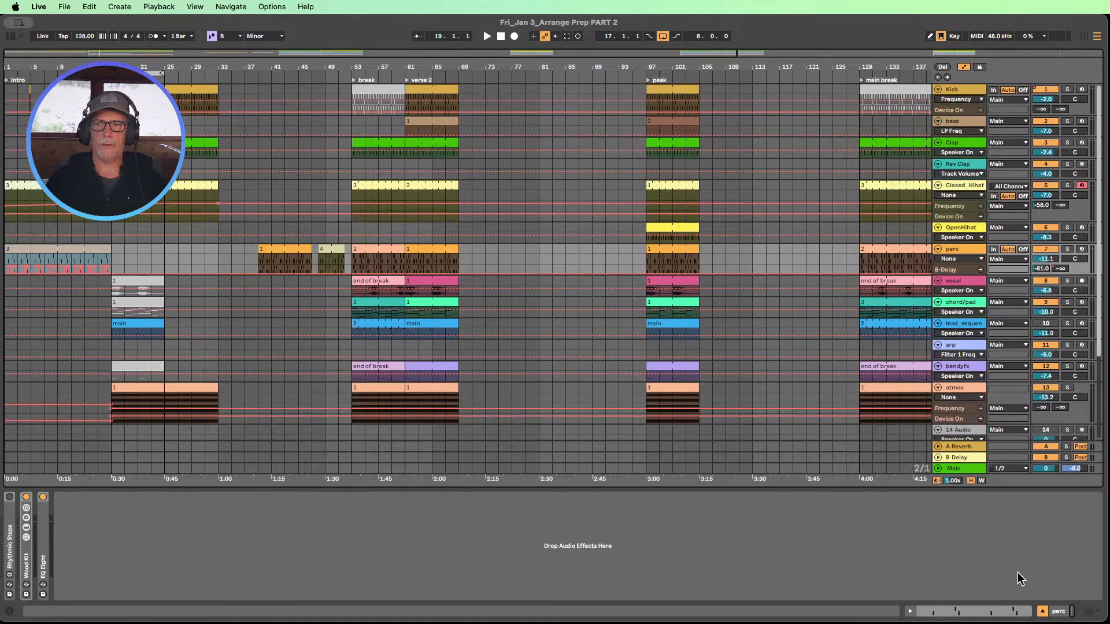
left_click(1042, 611)
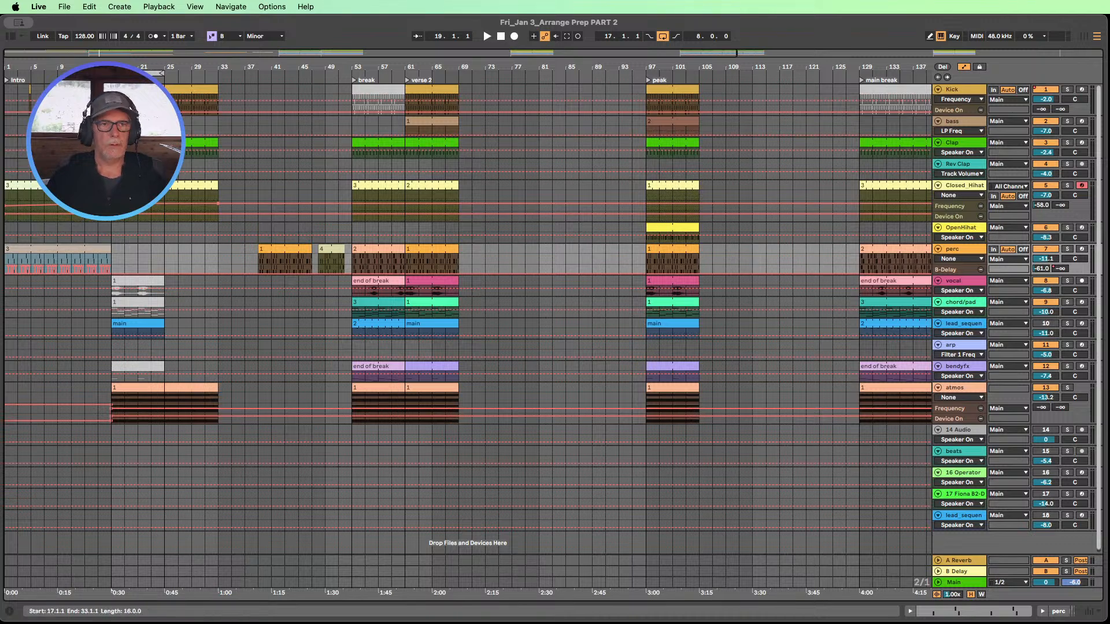
- Deactivate the lead sequence's main clip in verse 1
left_click(201, 142)
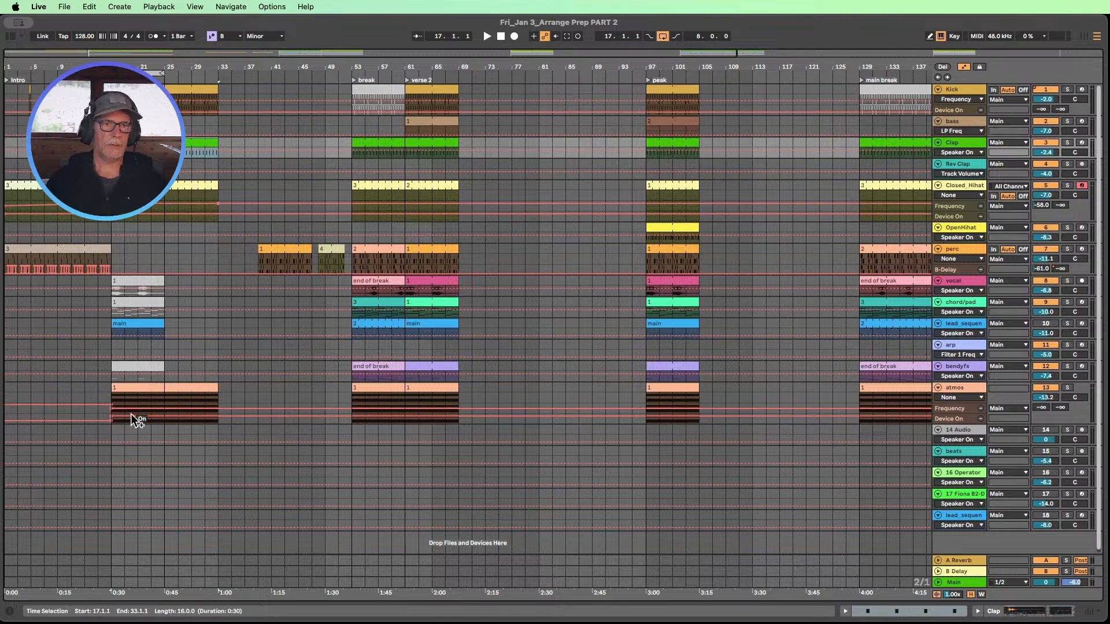
left_click(135, 391)
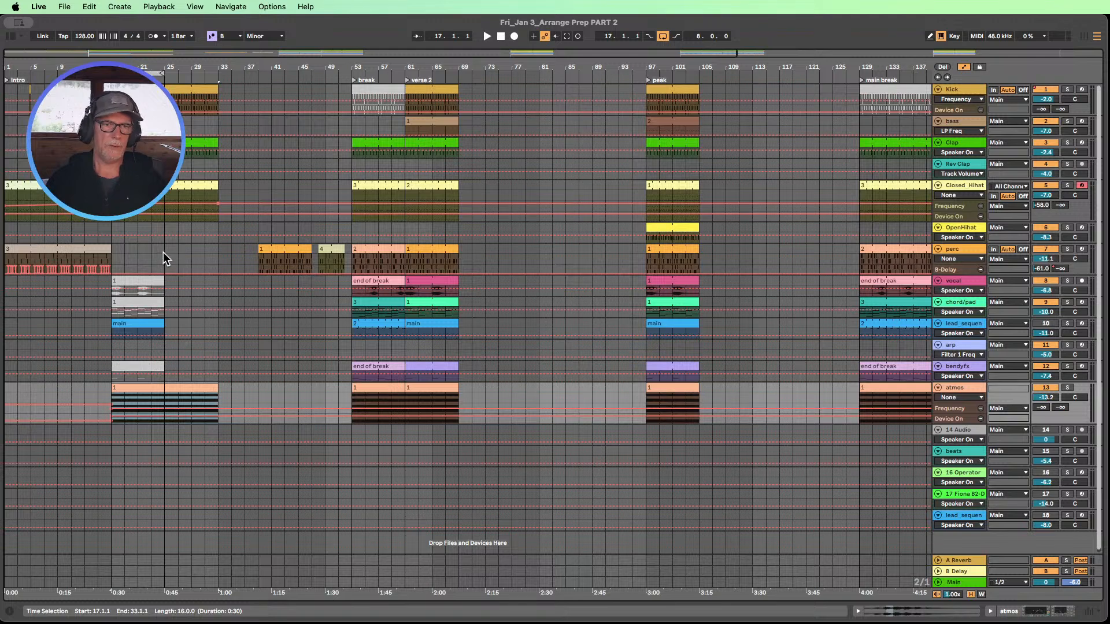
left_click(132, 322)
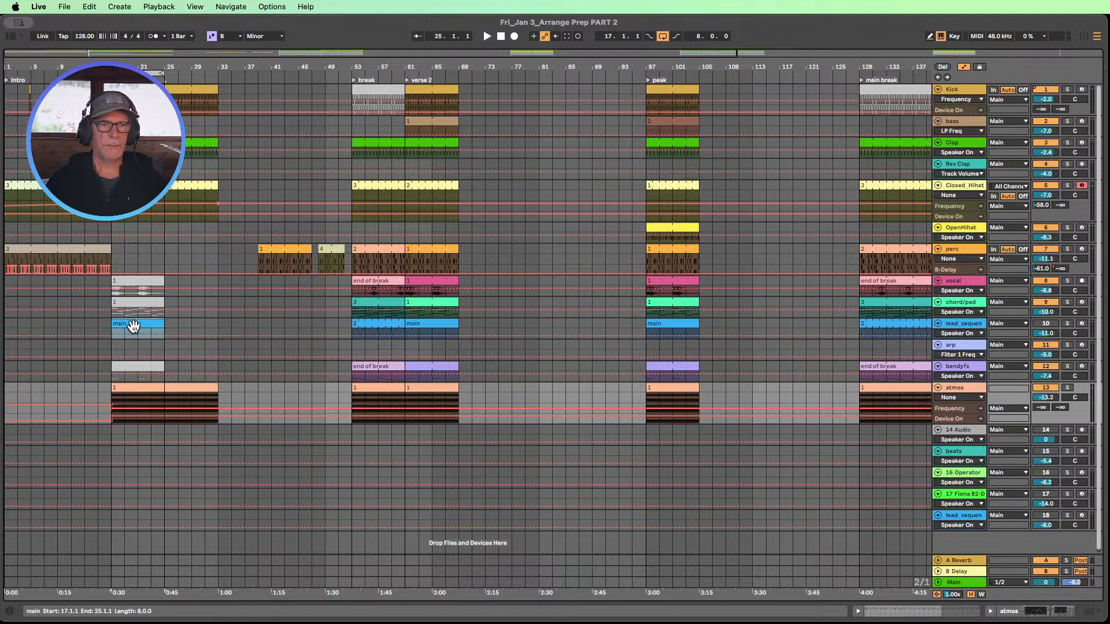
left_click(202, 325)
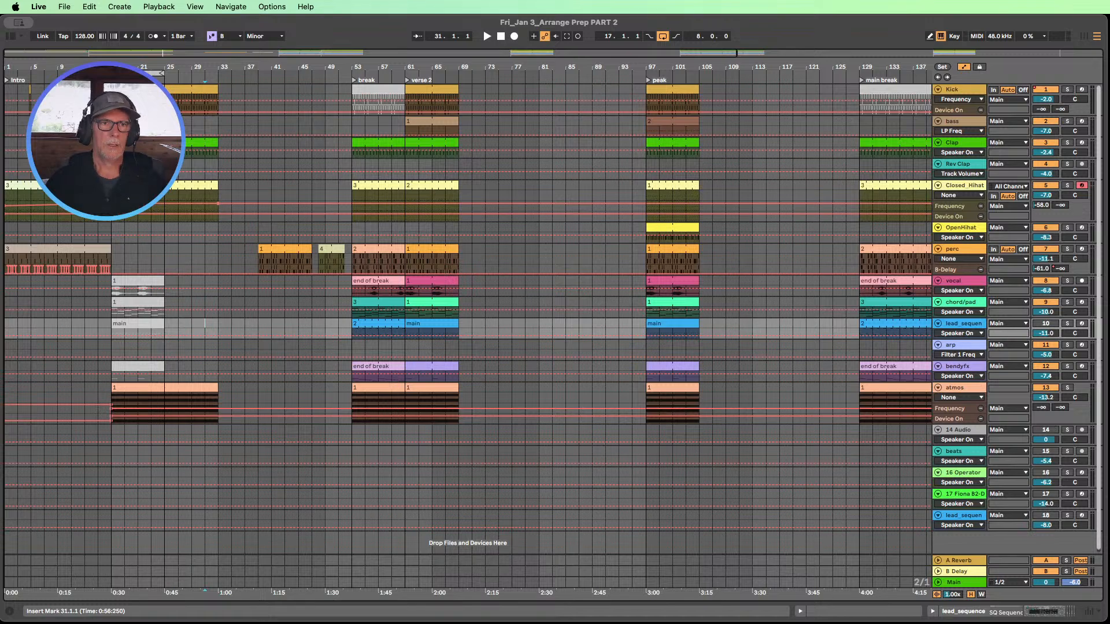
- Copy the reverse clap that ends at bar 13 so the duplicate ends at bar 21 in verse 1
left_click_drag(119, 62, 291, 113)
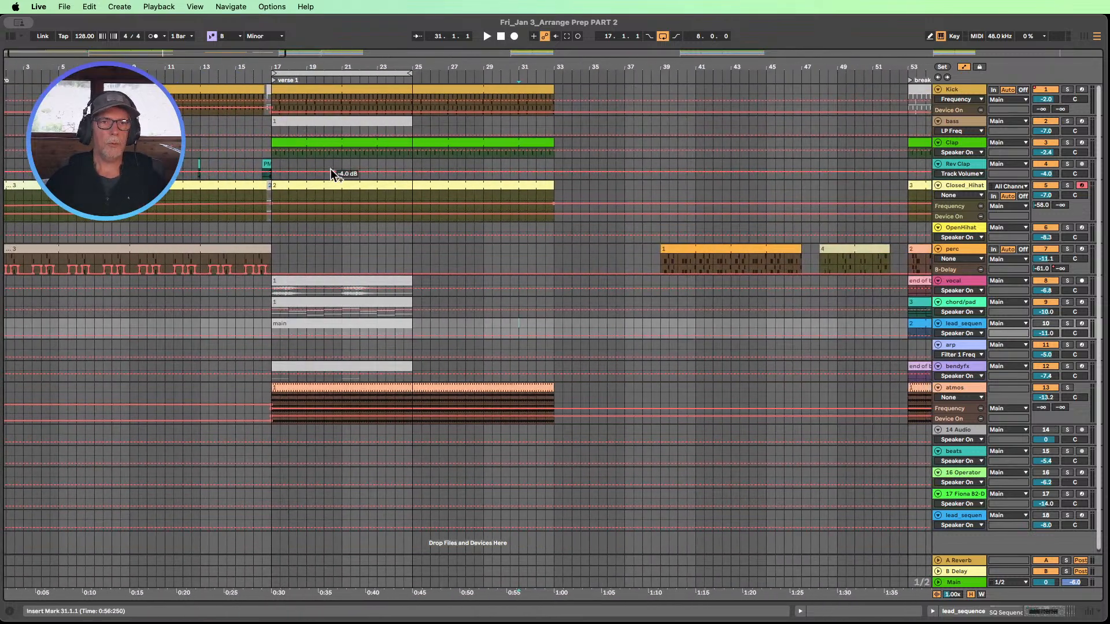
left_click_drag(195, 162, 212, 162)
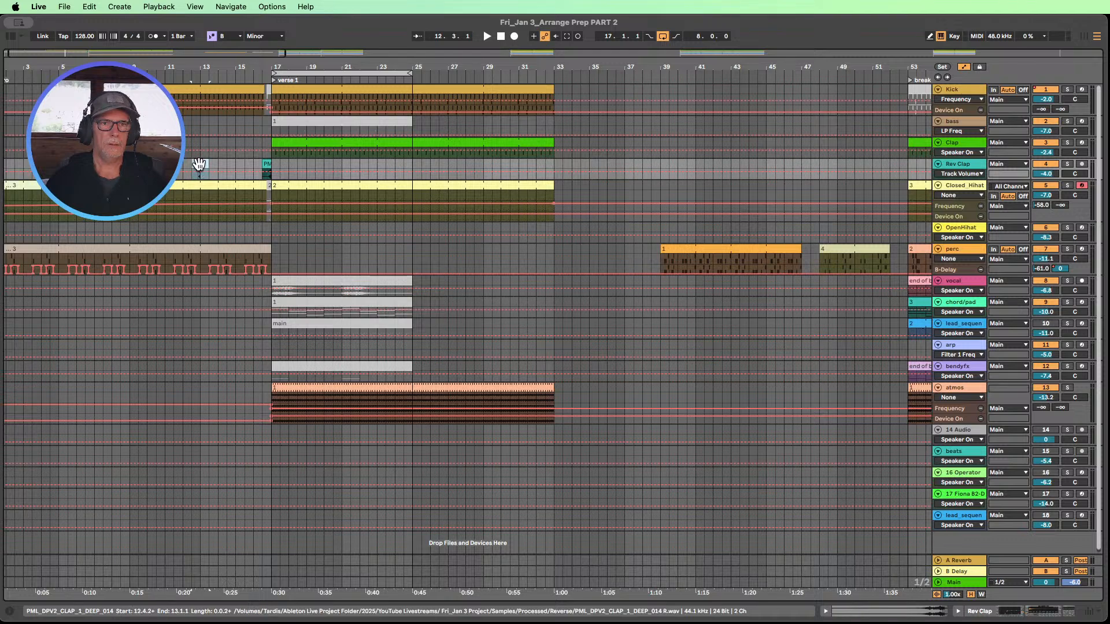
left_click_drag(199, 165, 337, 164)
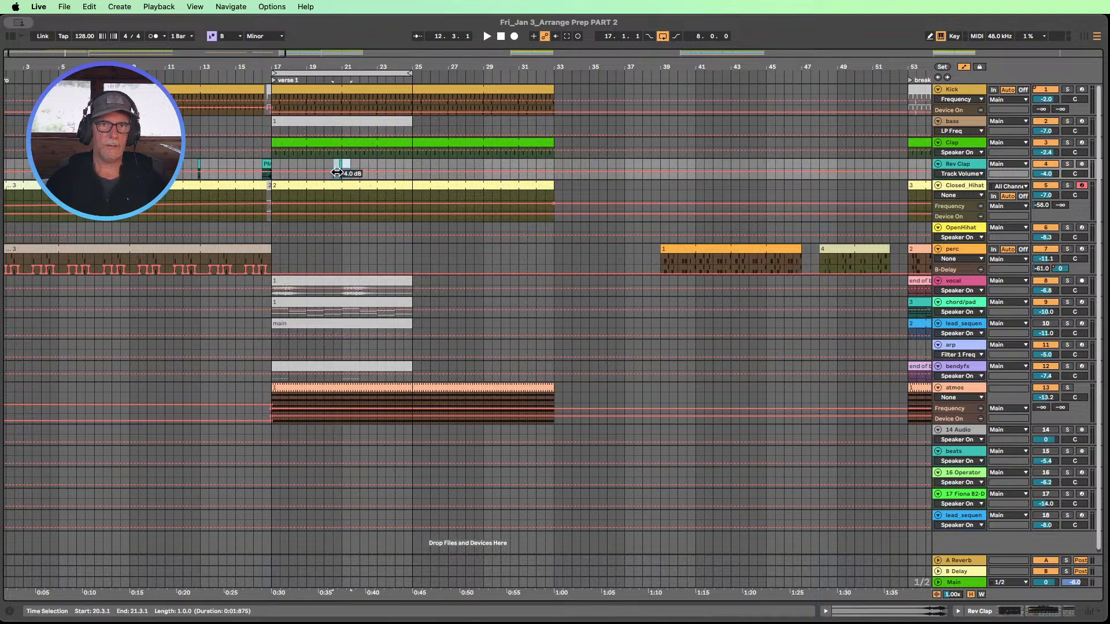
- Enlarge the atmos track and give its B-Delay send a separate automation lane
scroll(252, 196, "down", 1)
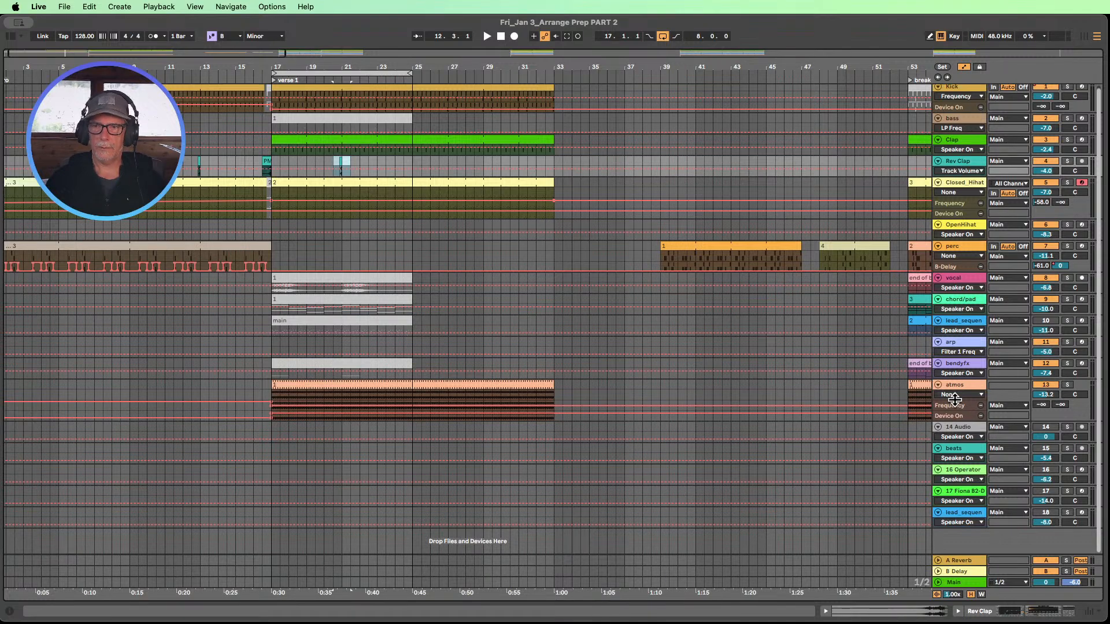
left_click_drag(954, 399, 997, 430)
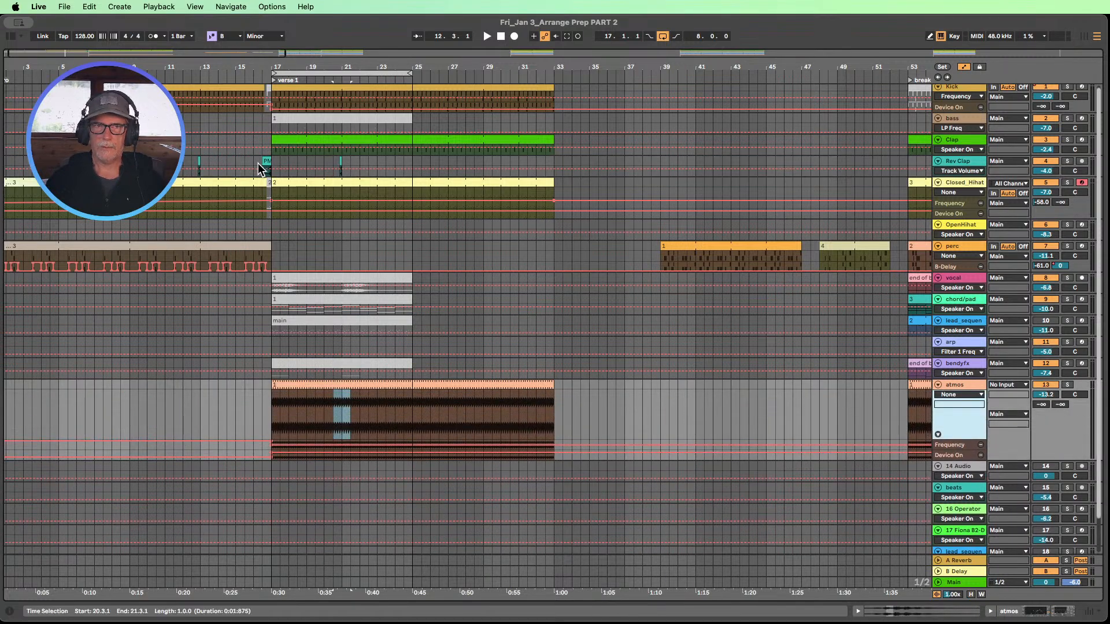
left_click(1062, 404)
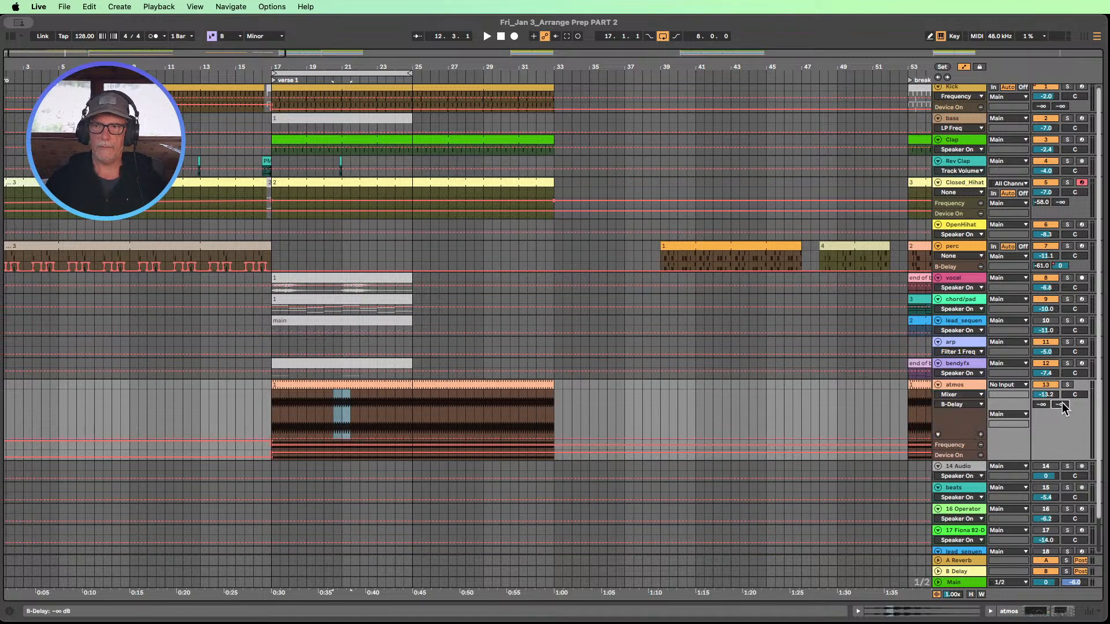
left_click(981, 434)
scroll(341, 237, "down", 2)
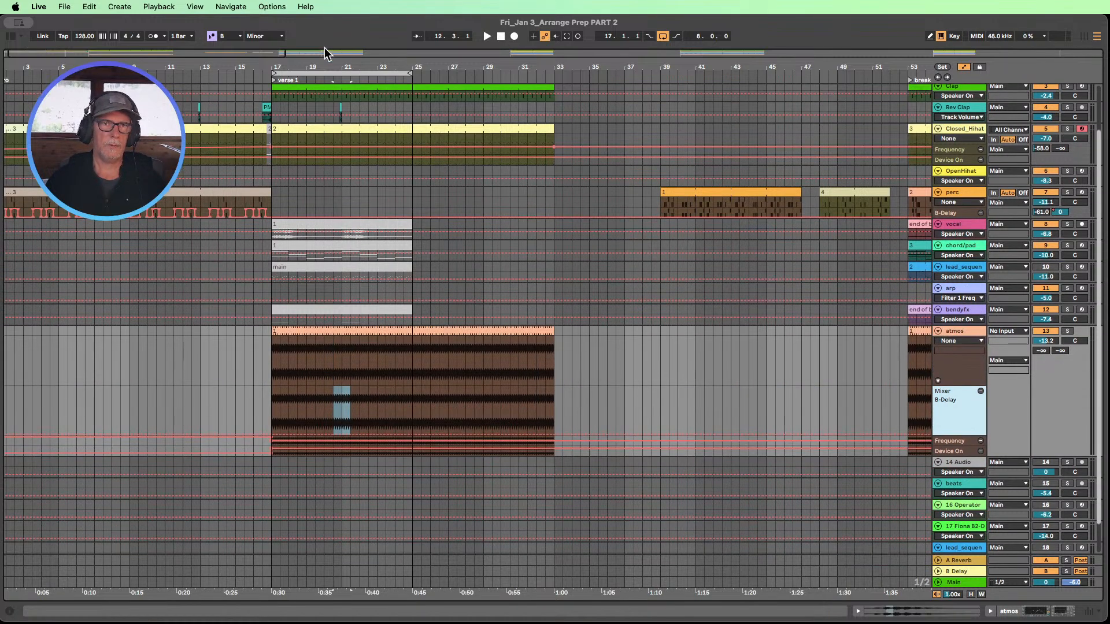
- Draw a short full-height B-Delay send spike on the atmos starting at beat 20.4
left_click_drag(322, 67, 359, 327)
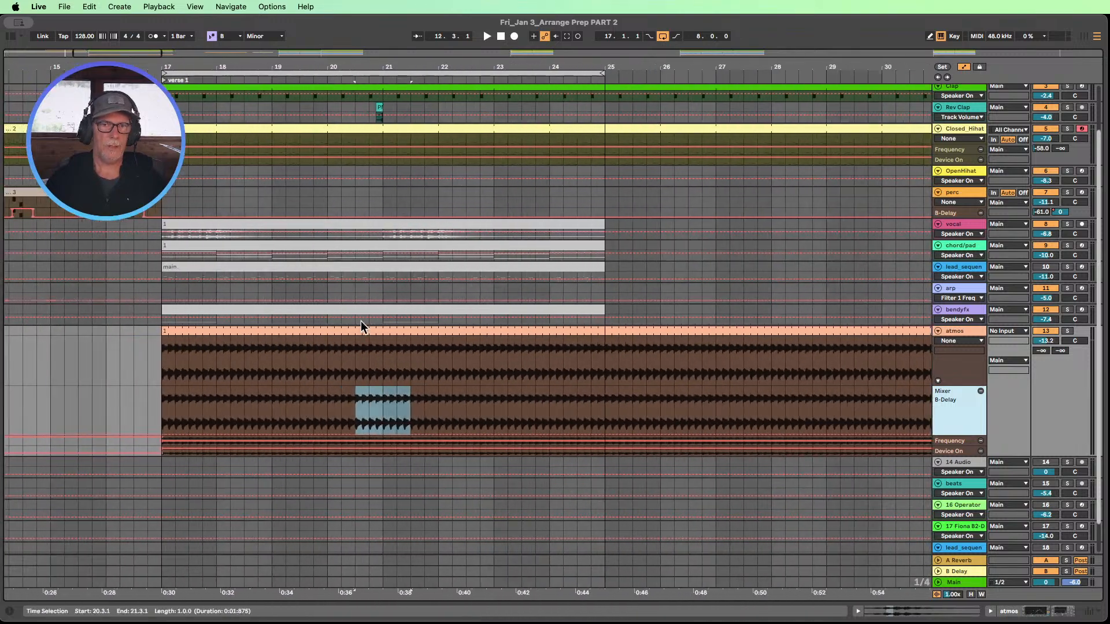
key("b")
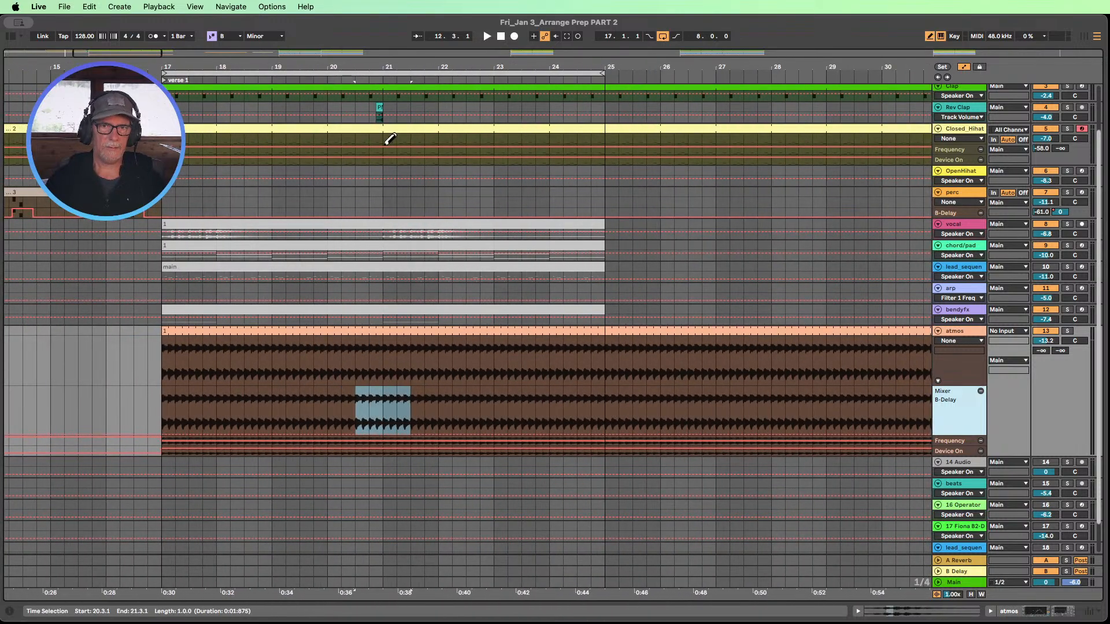
left_click_drag(372, 70, 386, 305)
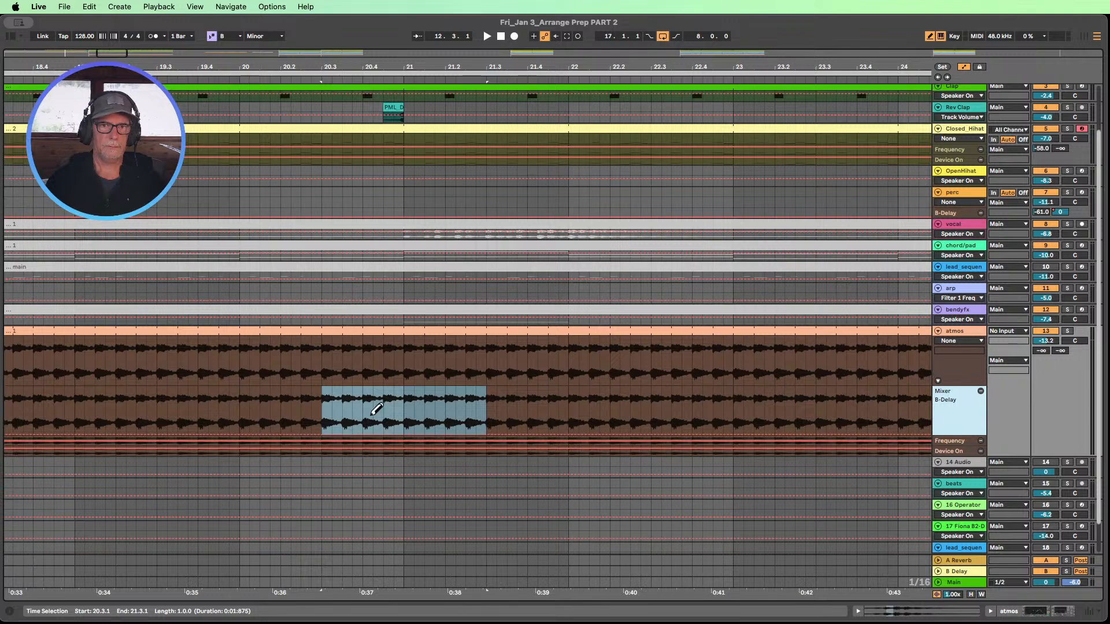
left_click_drag(373, 412, 371, 397)
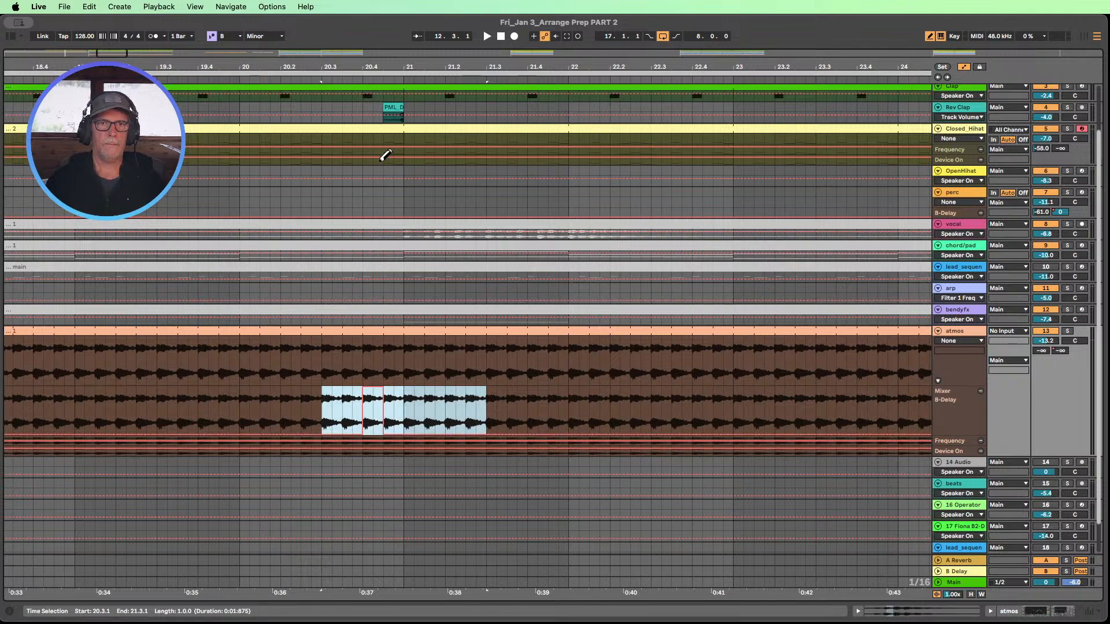
- Play verse 1 and draw a half-bar B-Delay send boost on the atmos from 23.3.1 to 24.1.1
left_click_drag(372, 58, 370, 53)
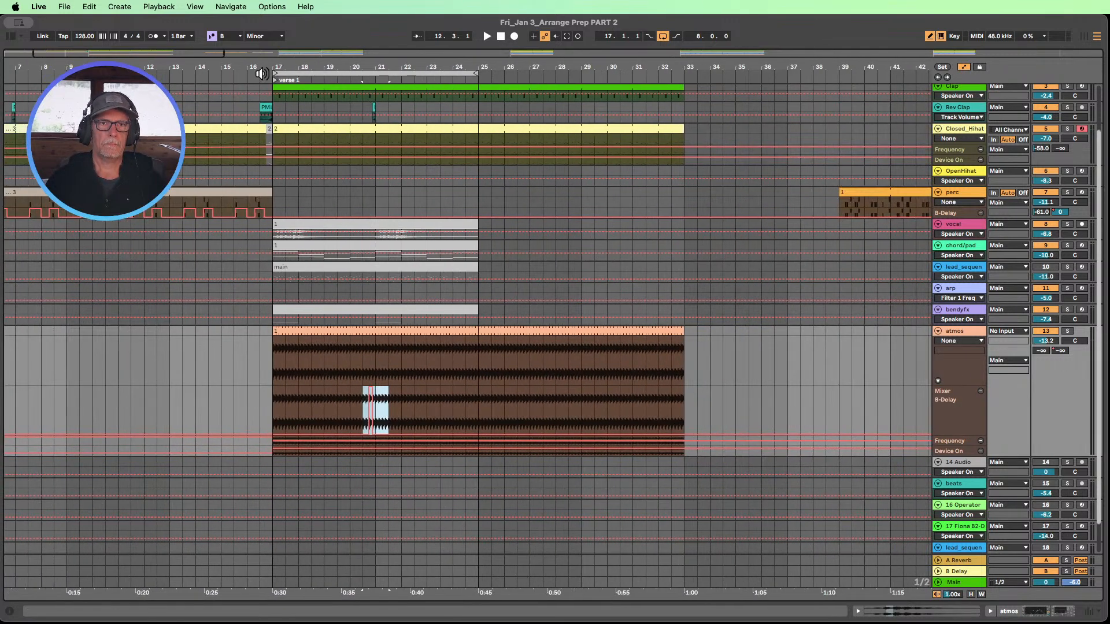
left_click(262, 74)
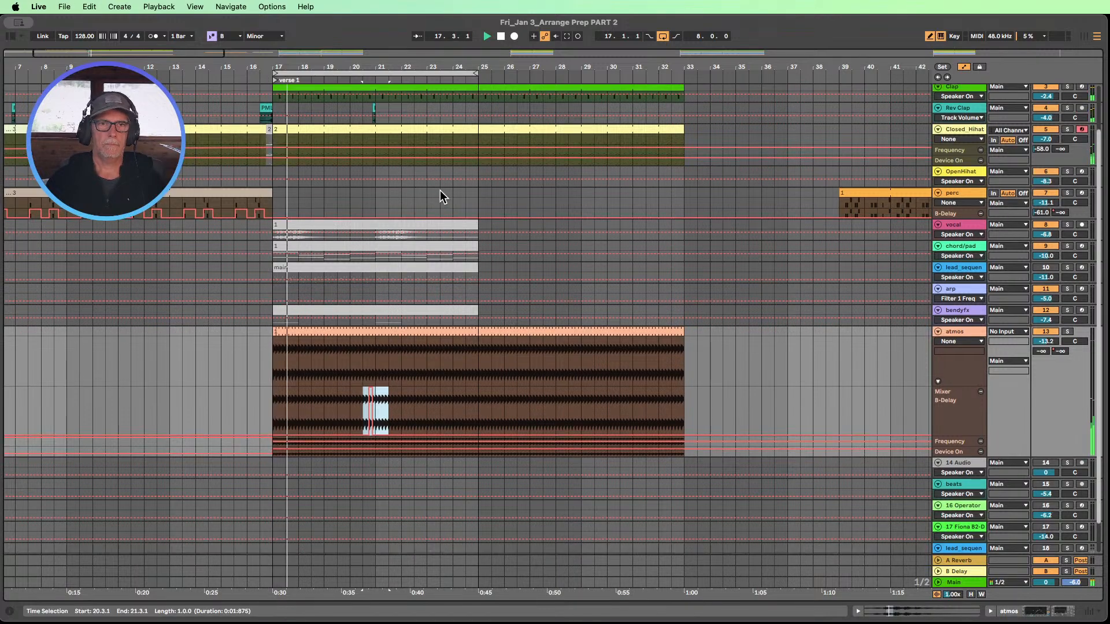
scroll(439, 190, "up", 1)
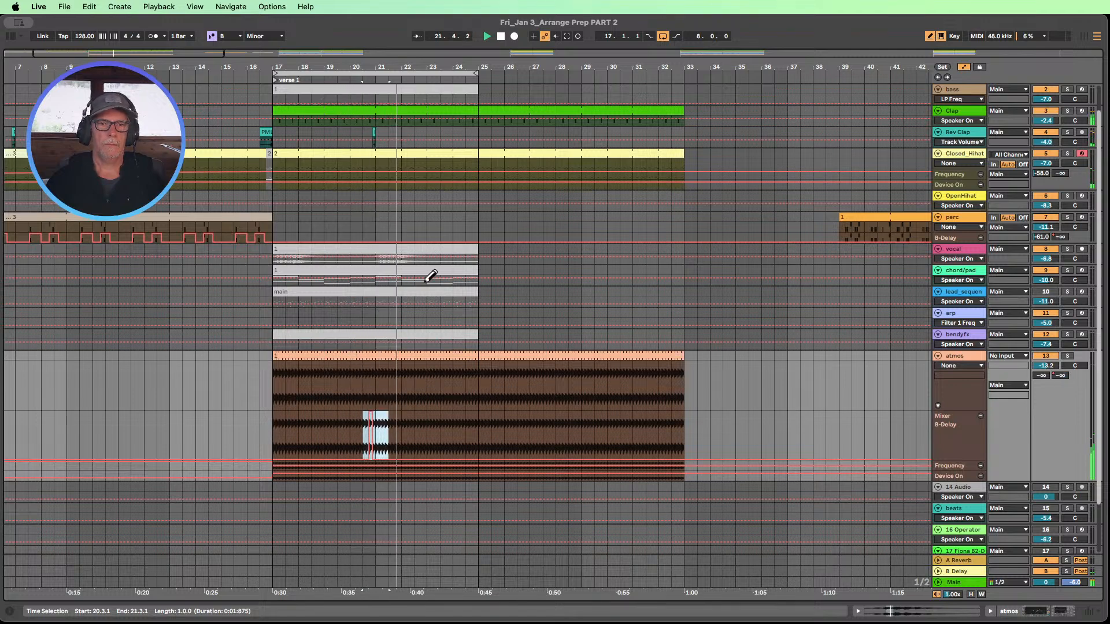
left_click_drag(450, 417, 451, 407)
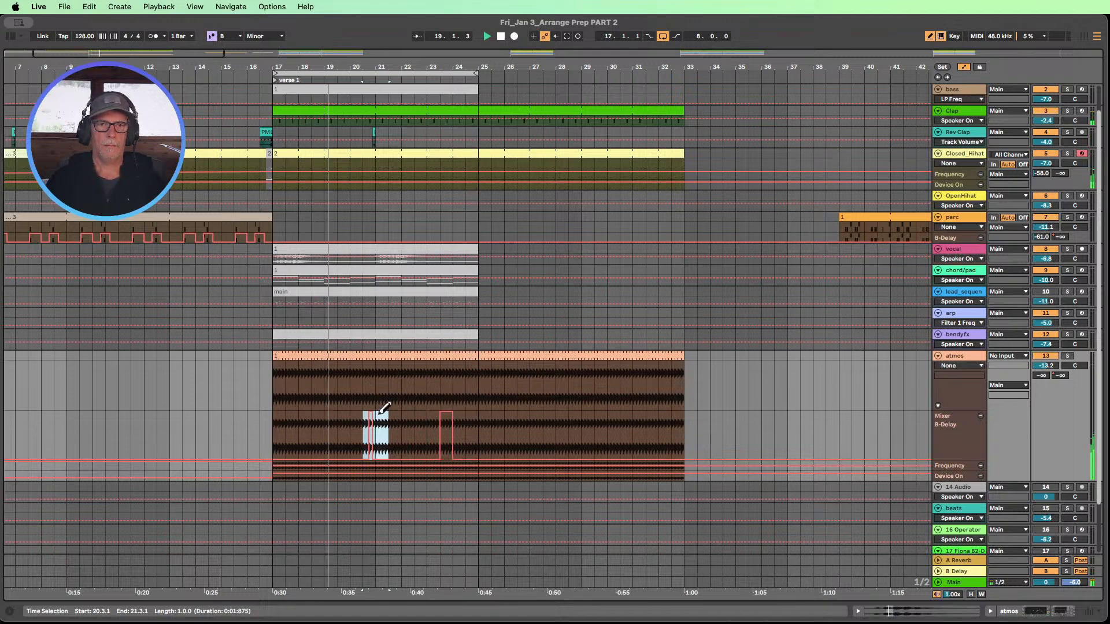
- Listen to the verse 1 loop with the atmos delay throws and stop playback
scroll(435, 393, "up", 1)
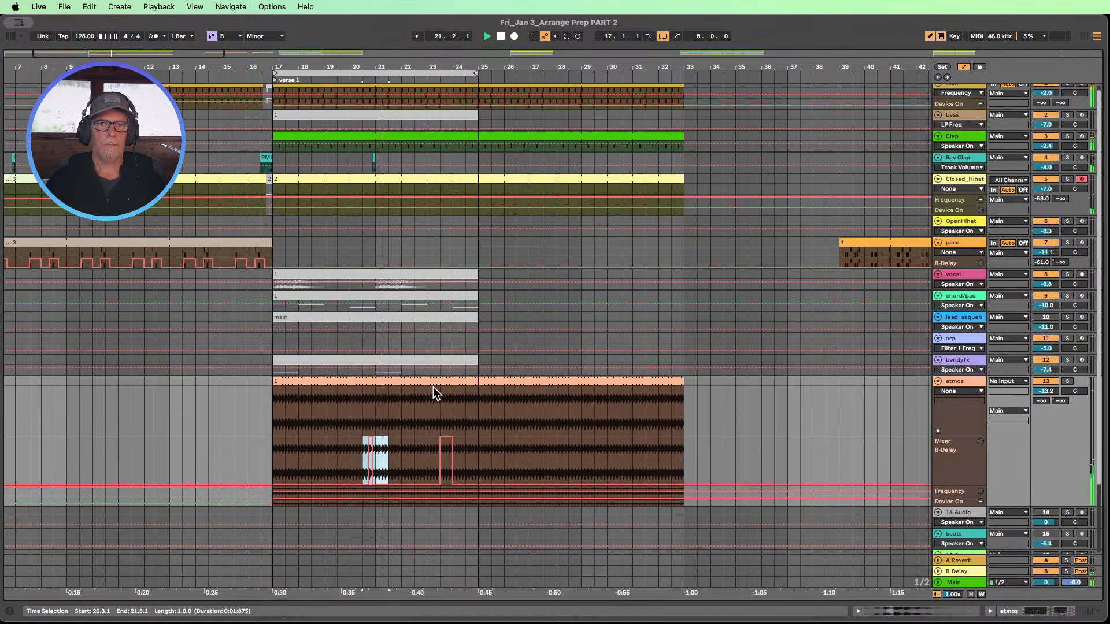
scroll(433, 388, "down", 1)
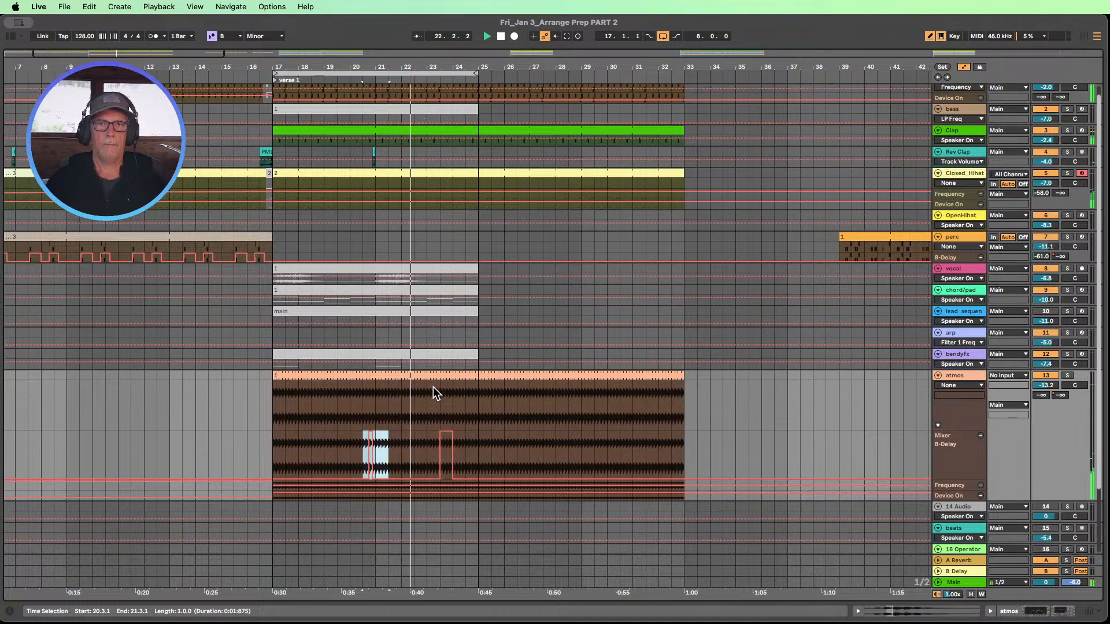
scroll(433, 388, "up", 1)
scroll(435, 386, "down", 3)
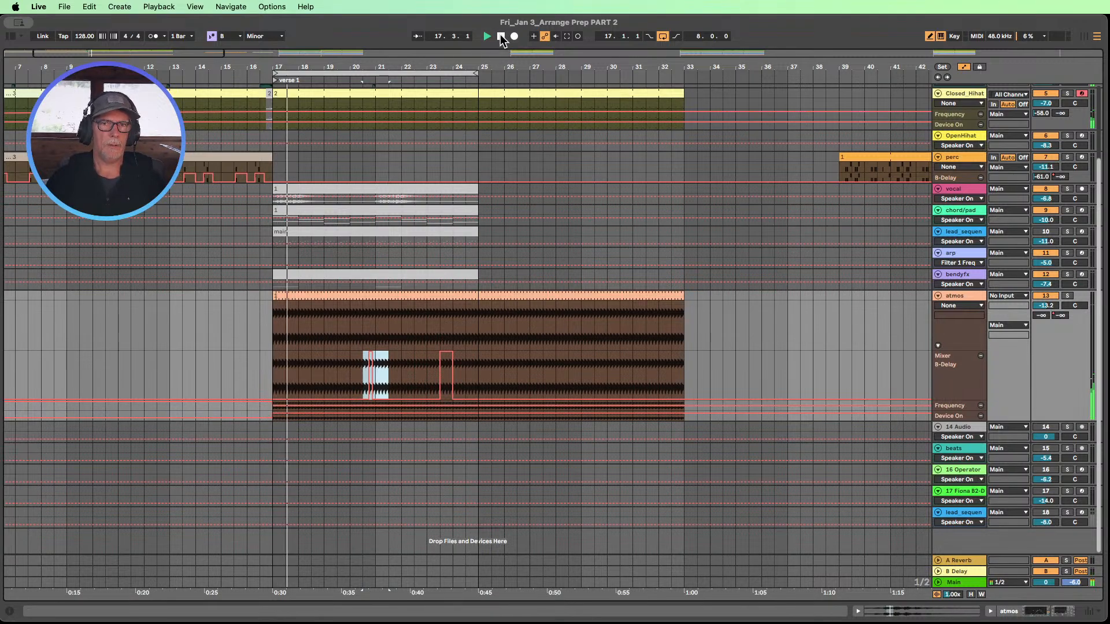
left_click(501, 36)
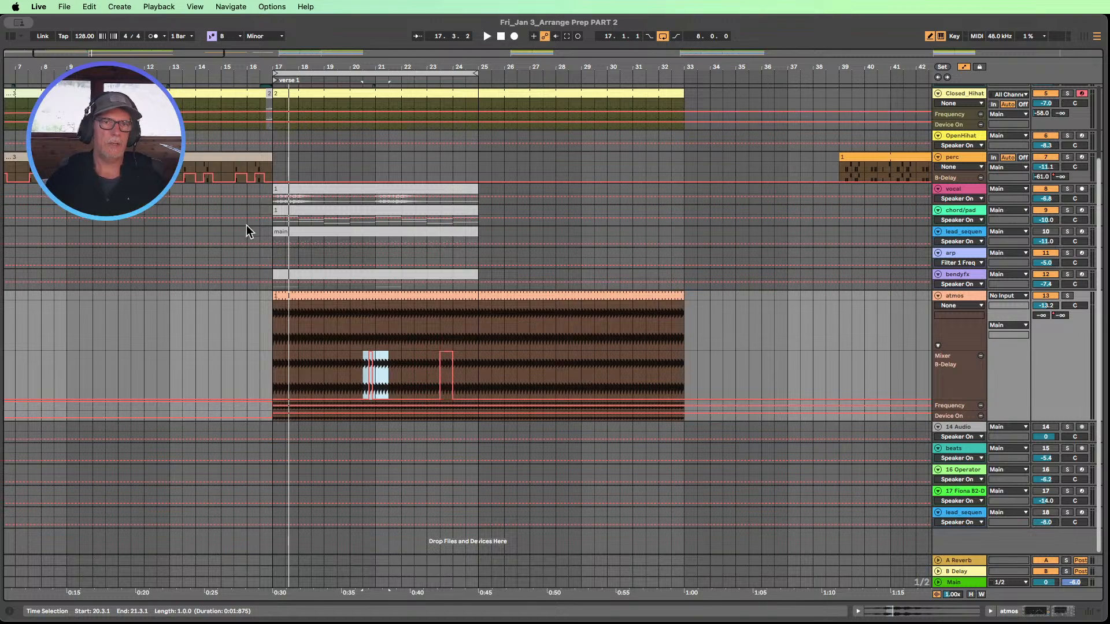
- Restart playback from 17.1.1 and listen to verse 1 with the whole section in view
left_click_drag(281, 67, 418, 23)
scroll(197, 178, "up", 3)
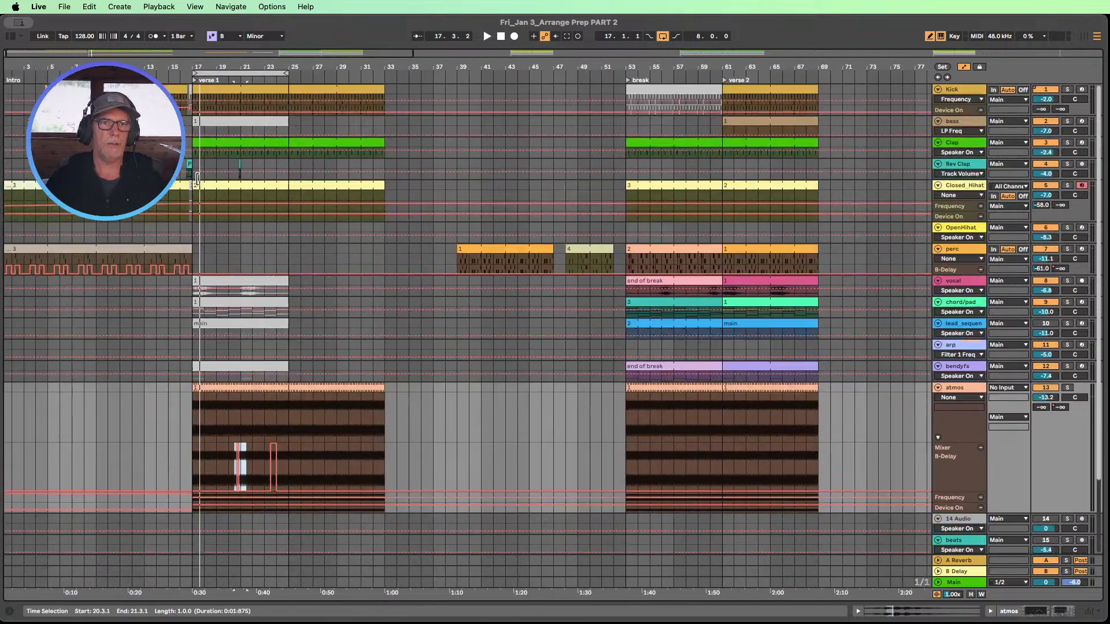
left_click(194, 82)
left_click(487, 36)
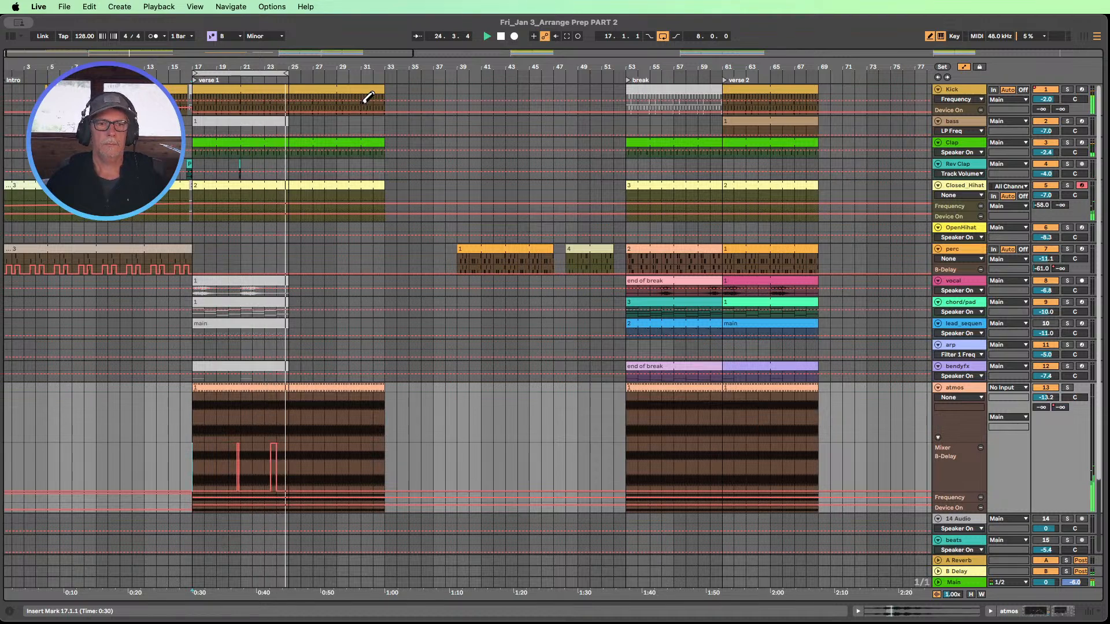
scroll(368, 97, "down", 2)
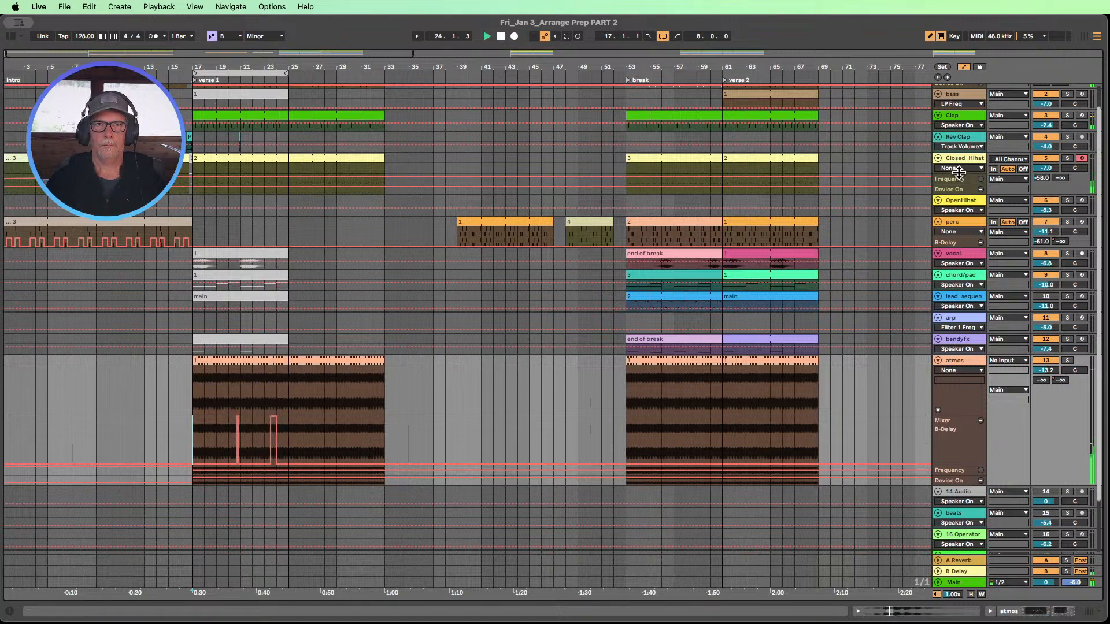
- Enlarge the Closed_Hihat and OpenHihat track lanes, keeping the perc track in its original place in the track order
left_click_drag(961, 179, 962, 238)
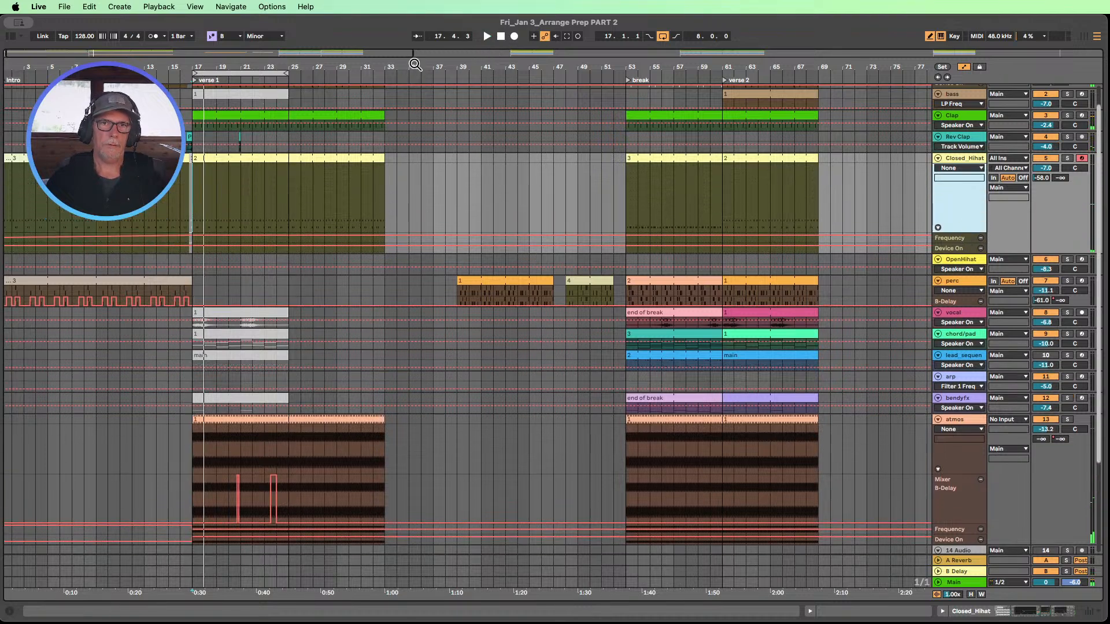
left_click_drag(415, 64, 238, 41)
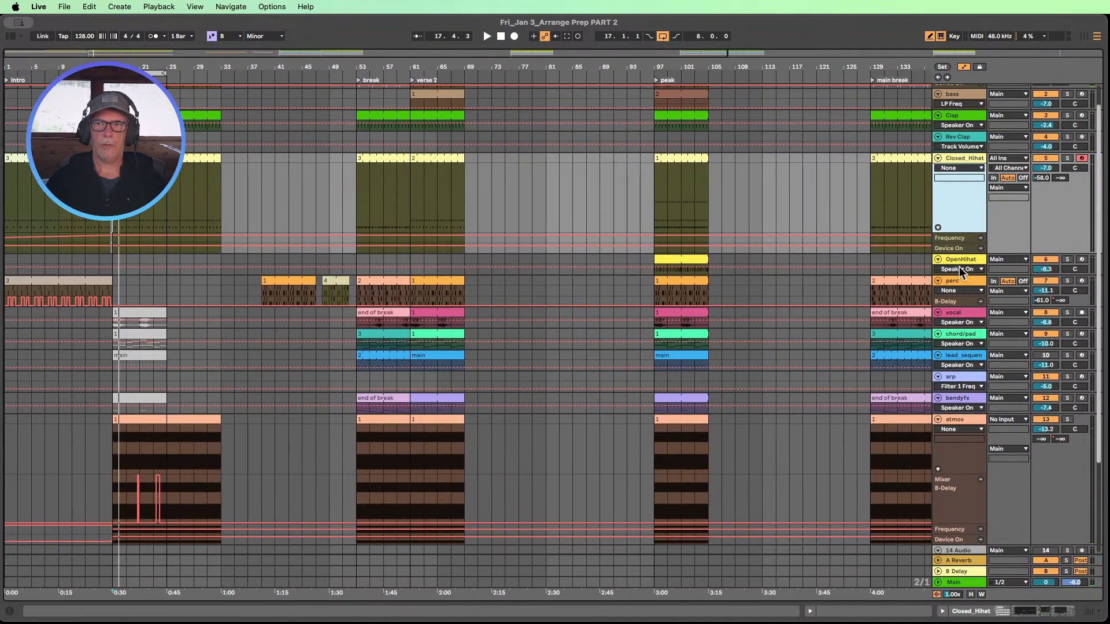
left_click_drag(955, 281, 964, 344)
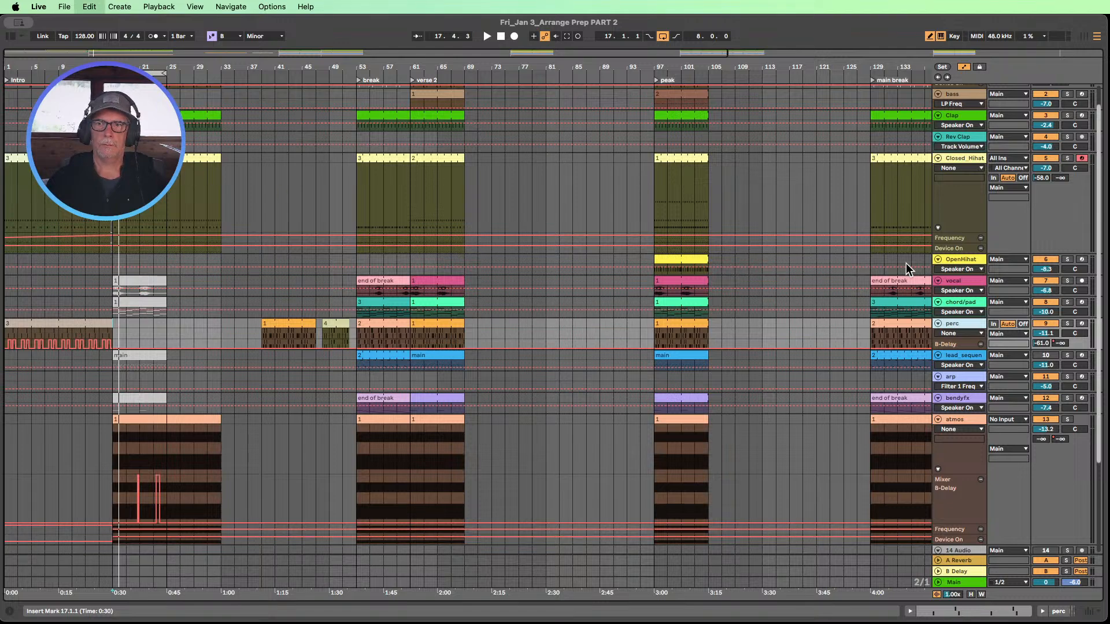
key("super+z")
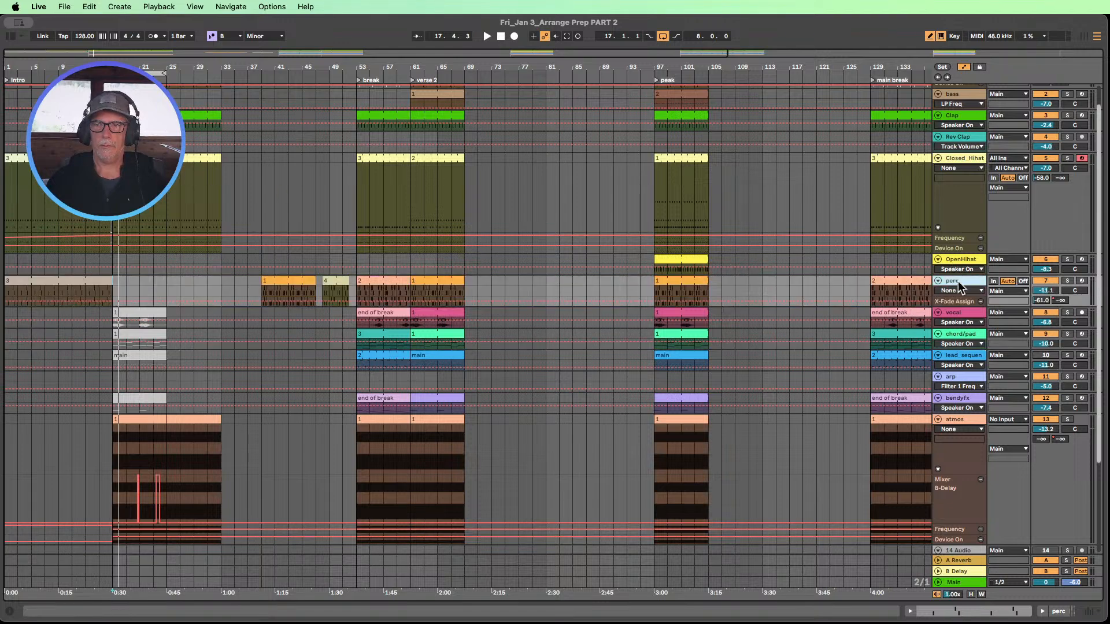
left_click_drag(956, 276, 965, 342)
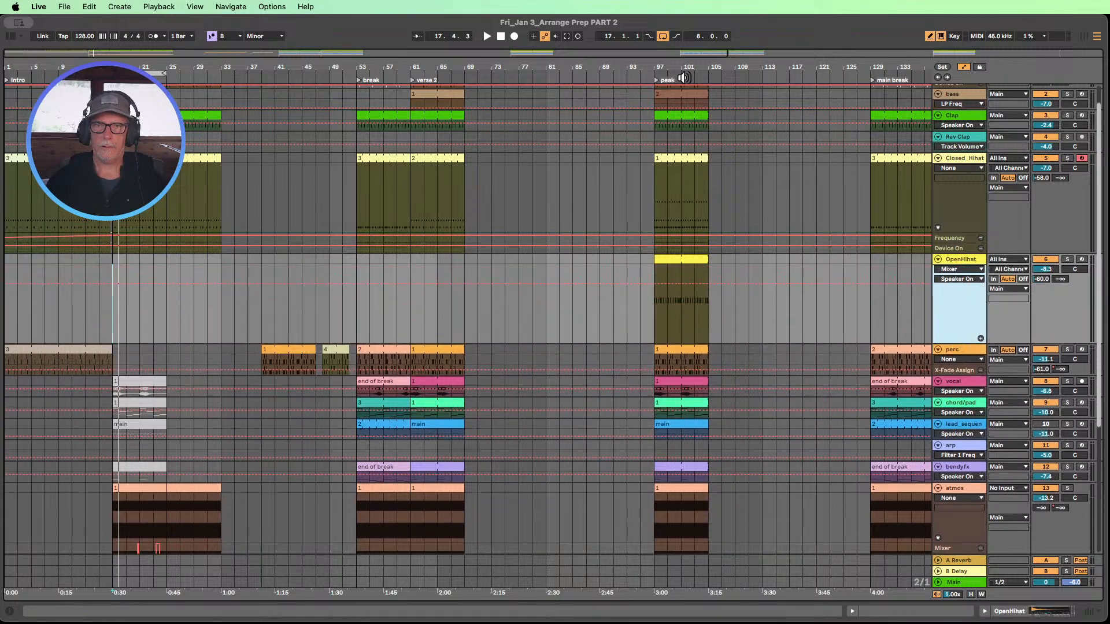
- Copy the one-beat open hi-hat section at 97.4.3 in the peak to 60.4.3, leading into verse 2
left_click_drag(680, 67, 680, 185)
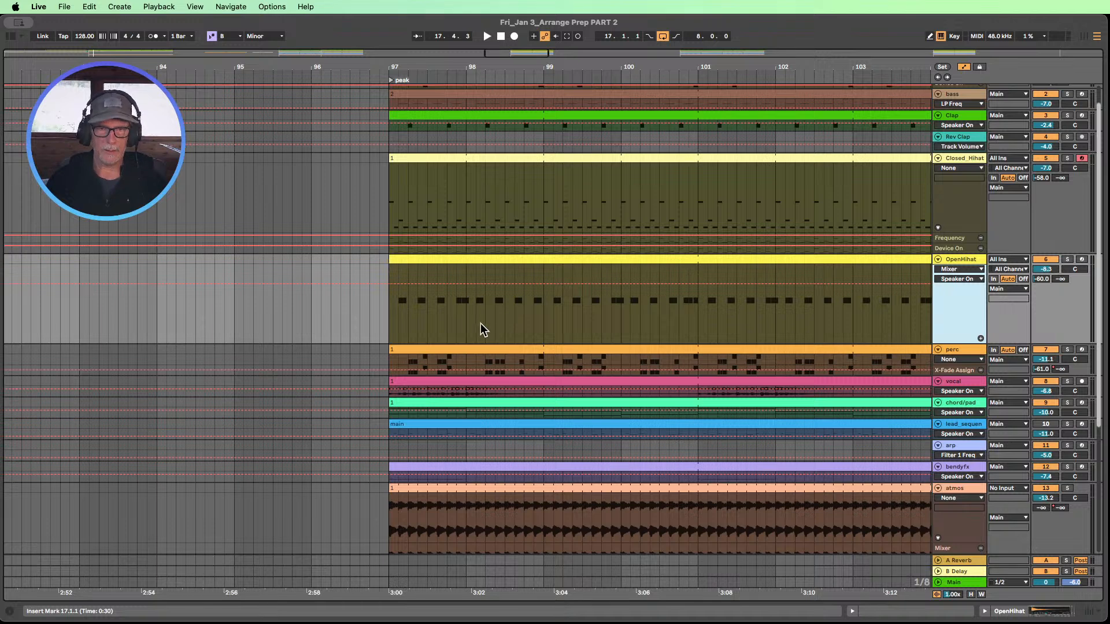
left_click_drag(456, 320, 475, 319)
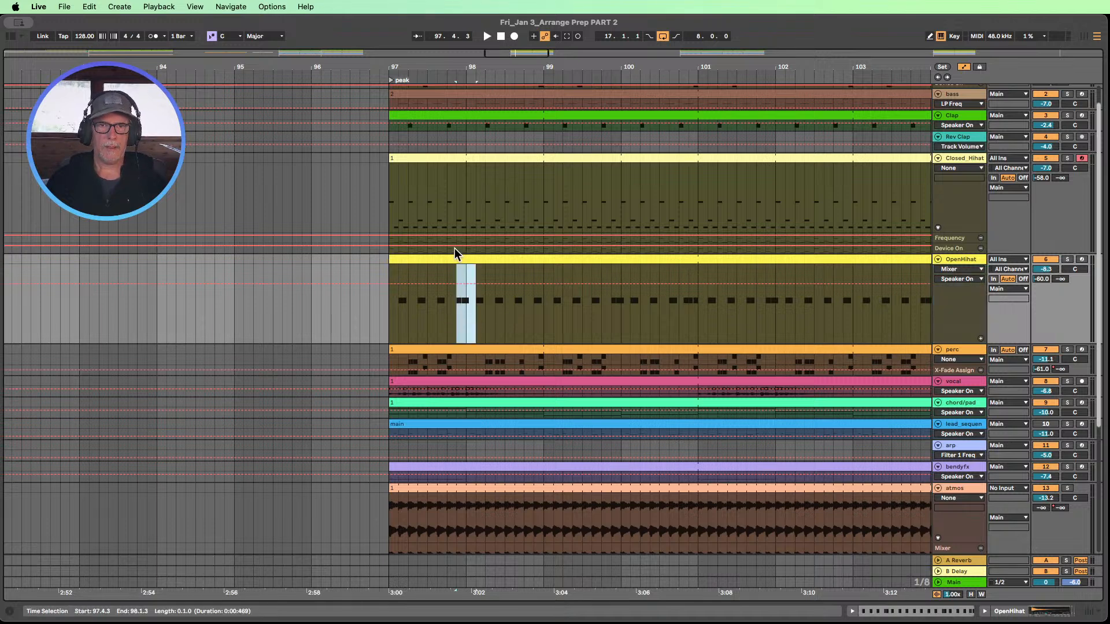
left_click_drag(465, 259, 234, 262)
left_click_drag(258, 71, 858, 11)
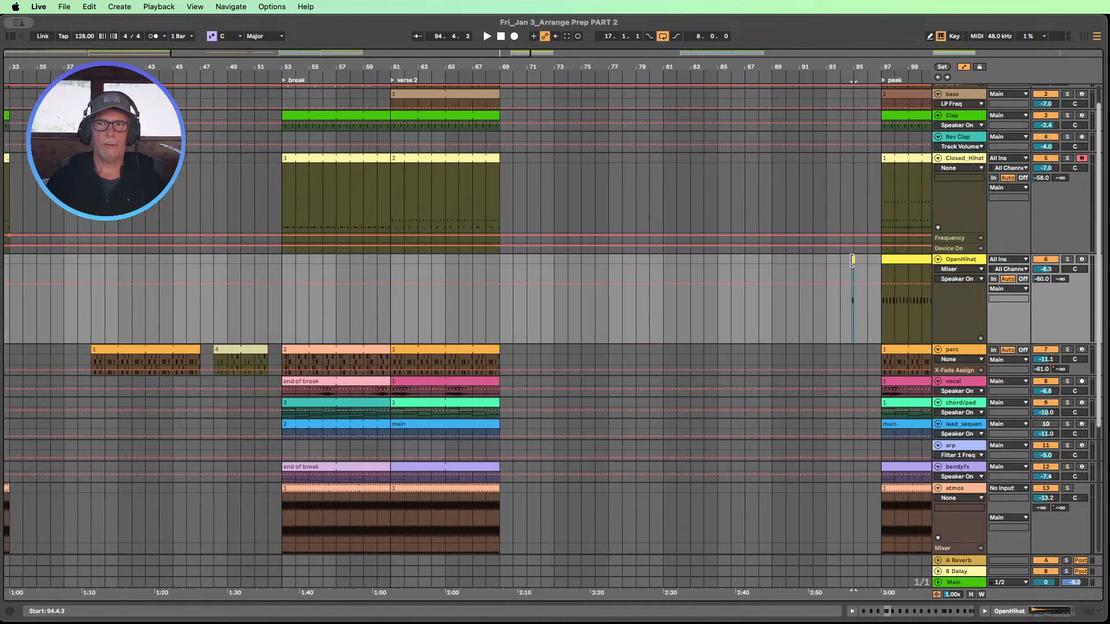
mouse_move(868, 55)
left_mouse_down()
mouse_move(840, 259)
mouse_move(109, 305)
mouse_move(182, 306)
left_mouse_up()
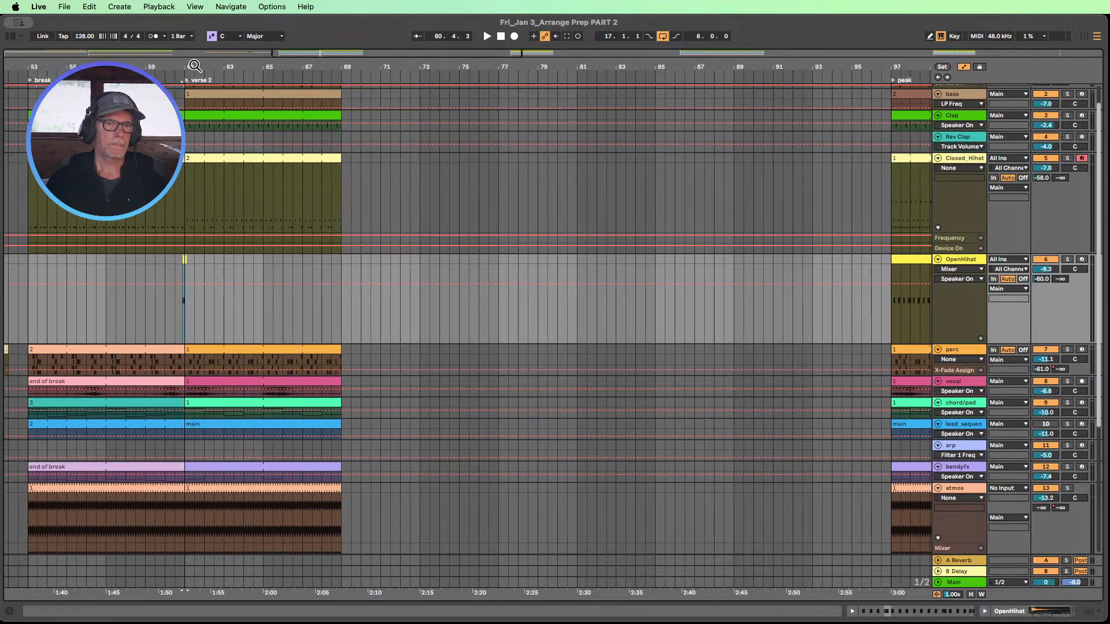
- Play the break, stop, and move the copied open hi-hat section to the start of bar 25 in verse 1
left_click_drag(172, 70, 590, 73)
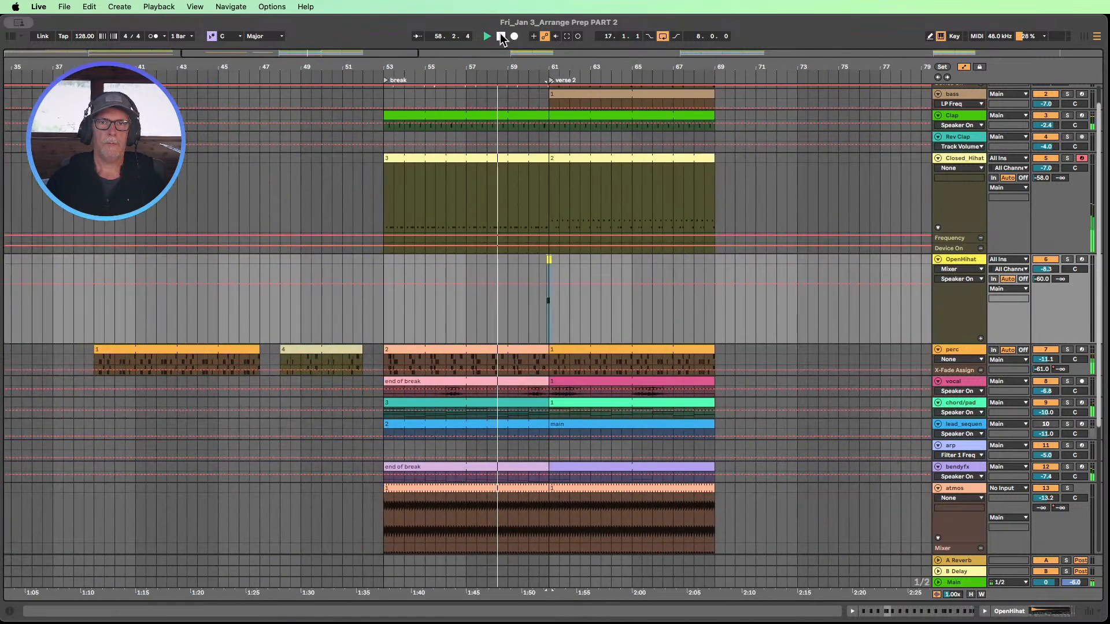
left_click(501, 36)
left_click_drag(439, 70, 384, 194)
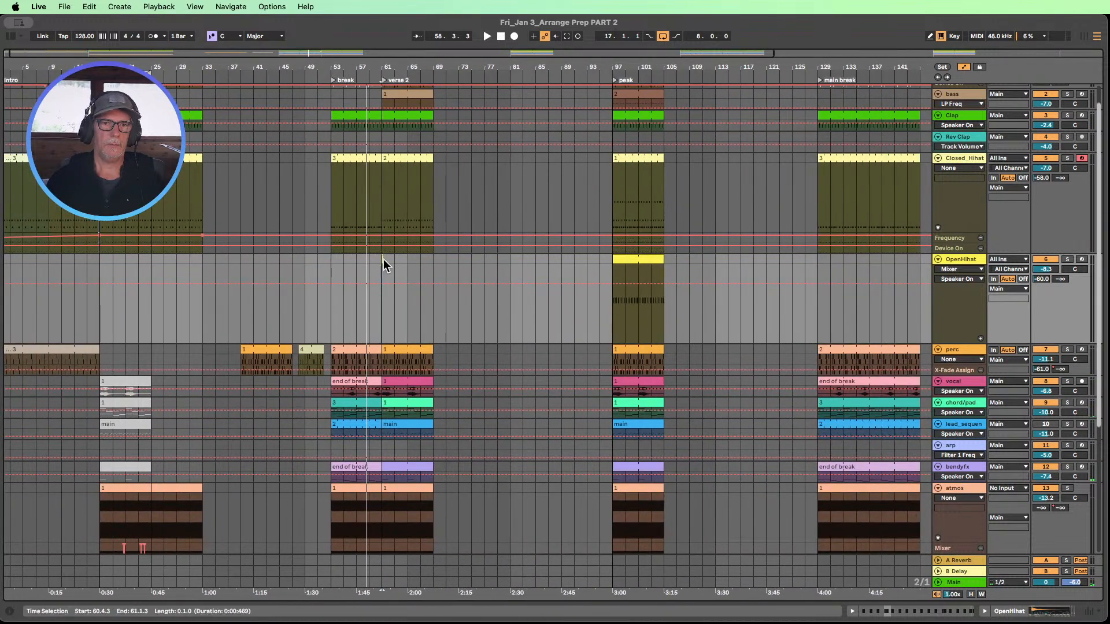
left_click(147, 272)
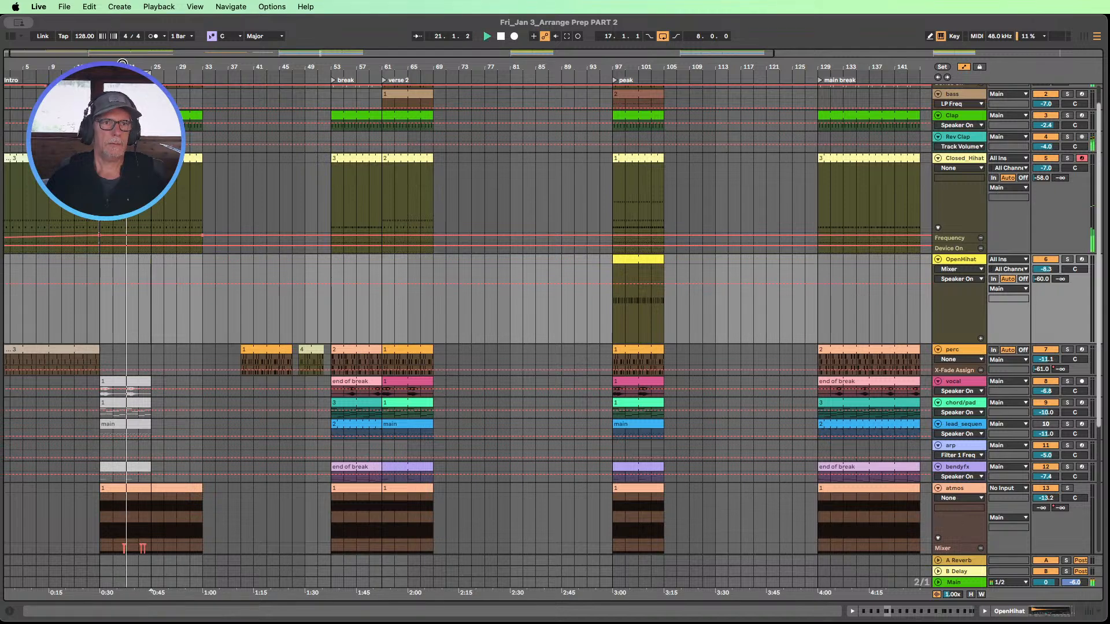
- Extend the loop to 16 bars from 17.1.1 and duplicate the atmos B-Delay throws from bars 17–25 into bars 25–33
left_click_drag(147, 70, 202, 73)
scroll(238, 283, "down", 5)
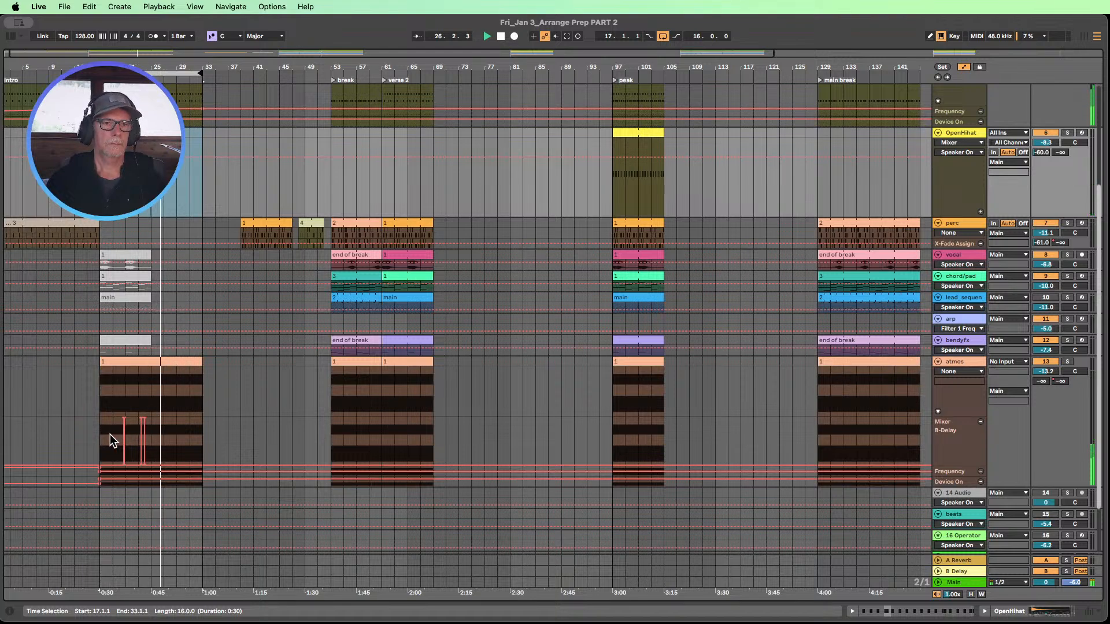
left_click_drag(104, 429, 150, 432)
key("super+d")
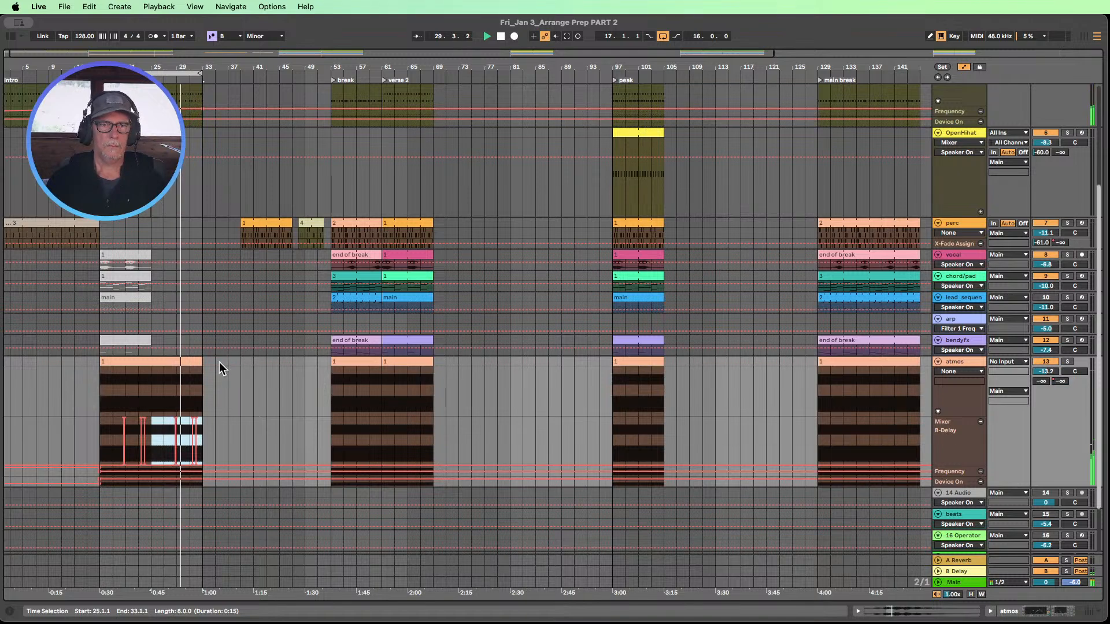
- Enlarge the atmos Auto Filter Frequency lane and ramp the cutoff up across verse 1 to 1.31 kHz at bar 33
scroll(219, 361, "up", 3)
scroll(220, 359, "down", 5)
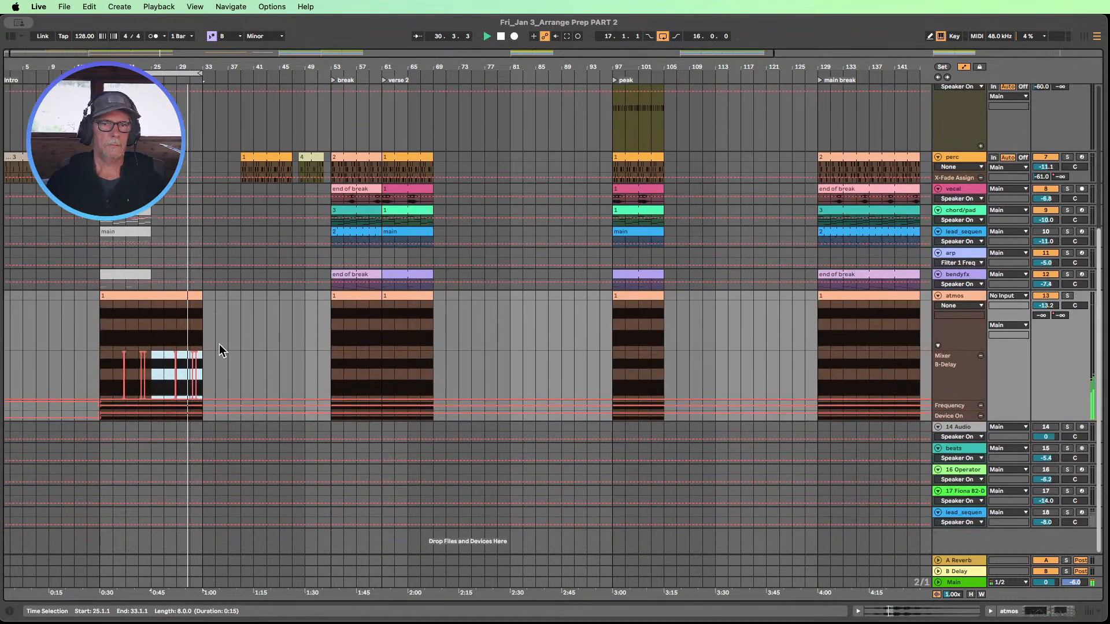
left_click_drag(947, 399, 949, 457)
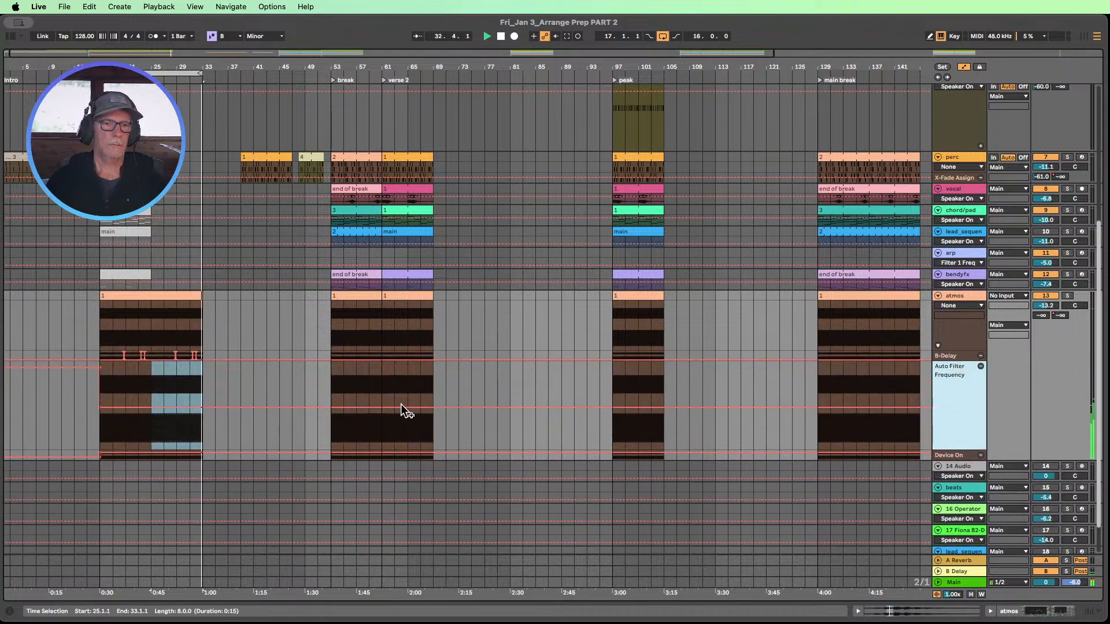
left_click(189, 407)
left_click_drag(190, 407, 202, 397)
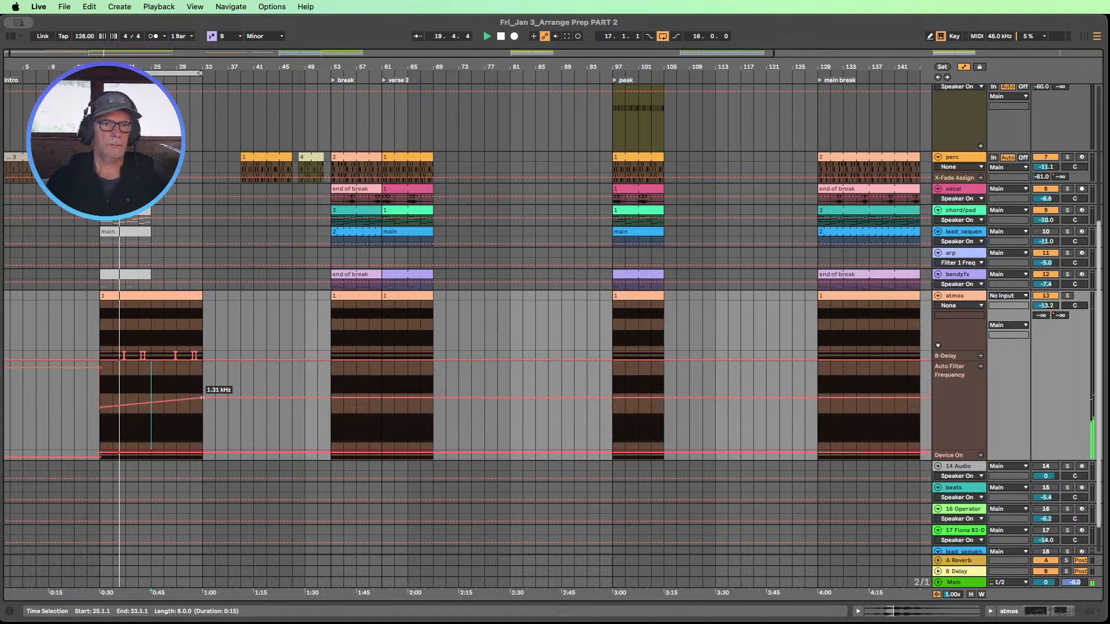
left_click(215, 414)
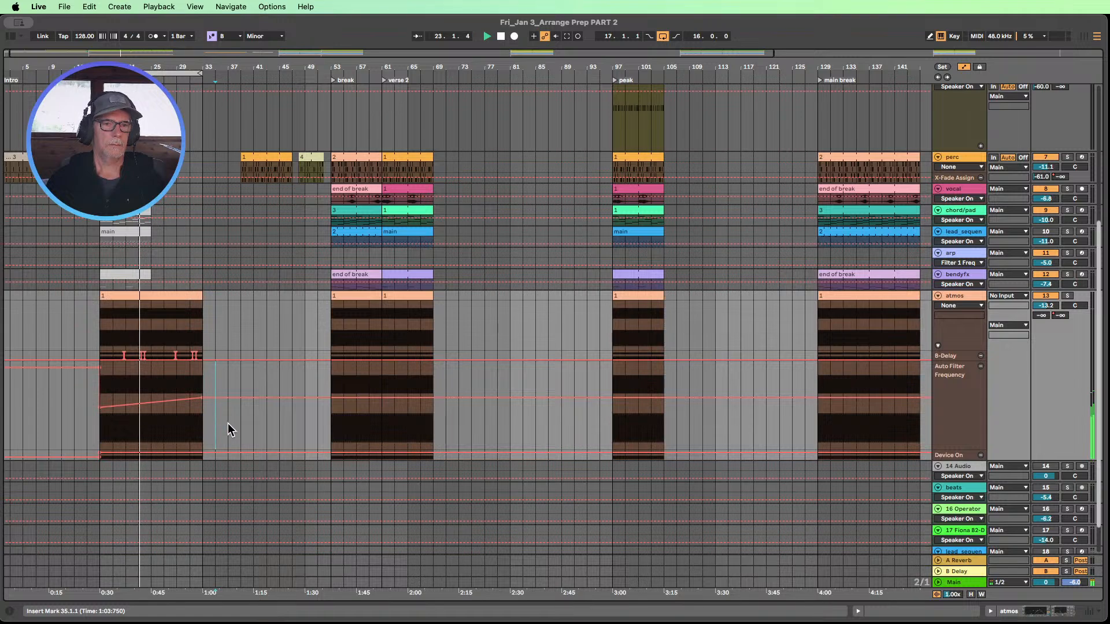
- Reduce the OpenHihat lane's height and stop playback with the full arrangement in view
scroll(229, 425, "up", 3)
scroll(232, 421, "up", 1)
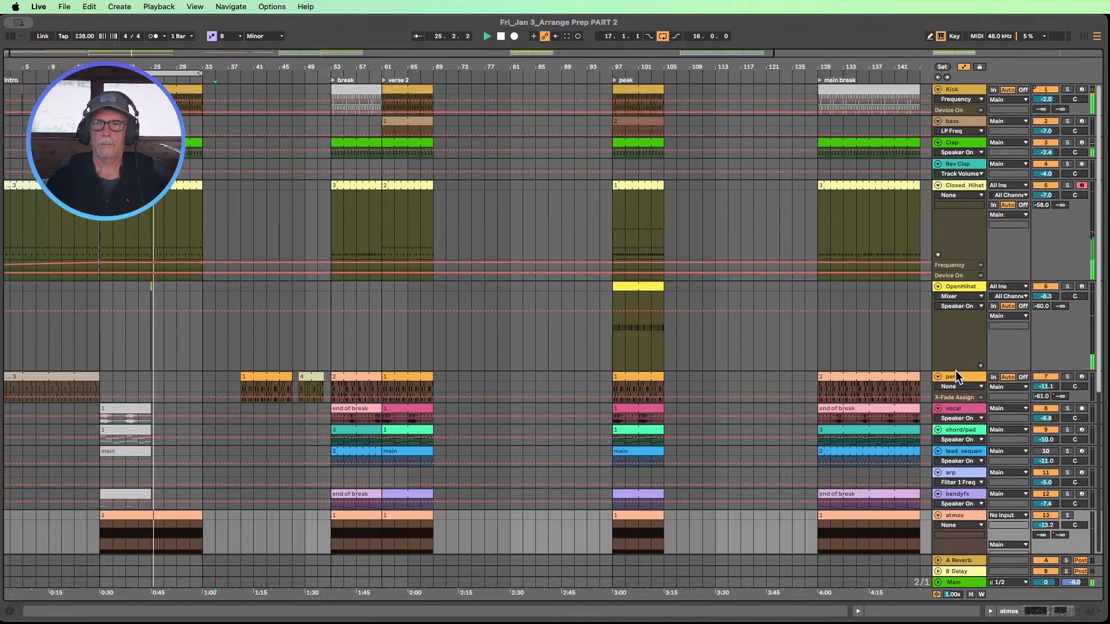
left_click_drag(954, 372, 955, 319)
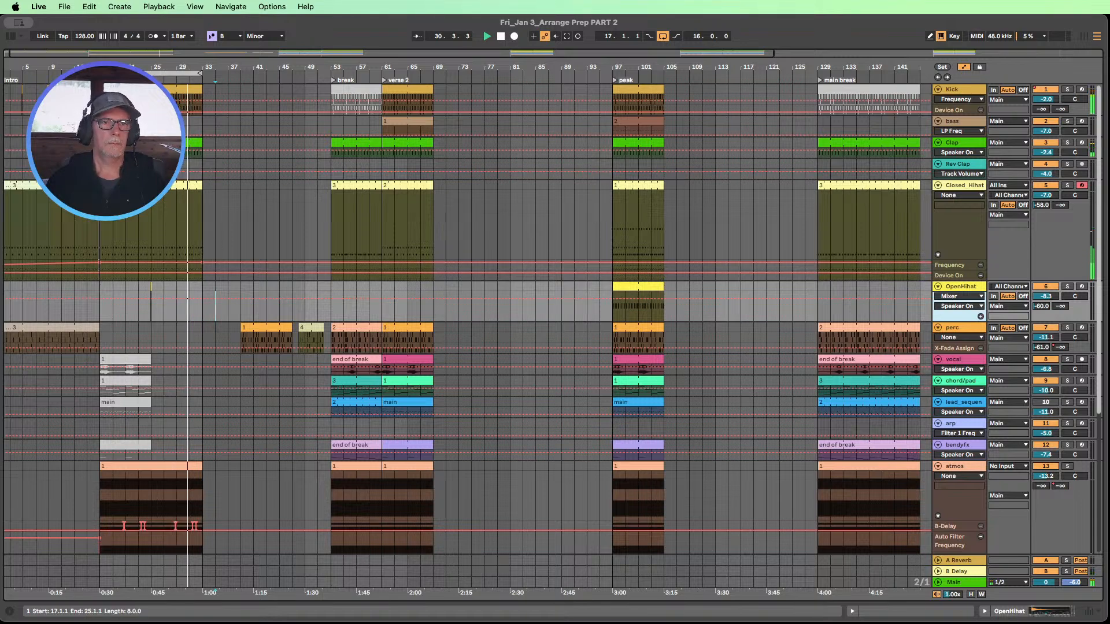
left_click(125, 121)
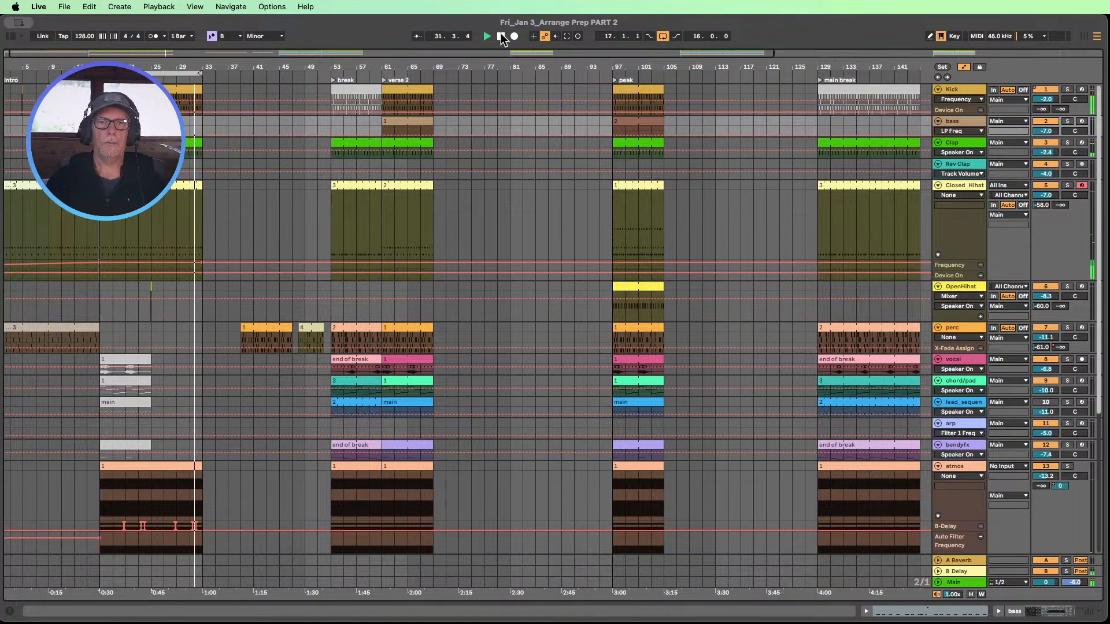
left_click(500, 36)
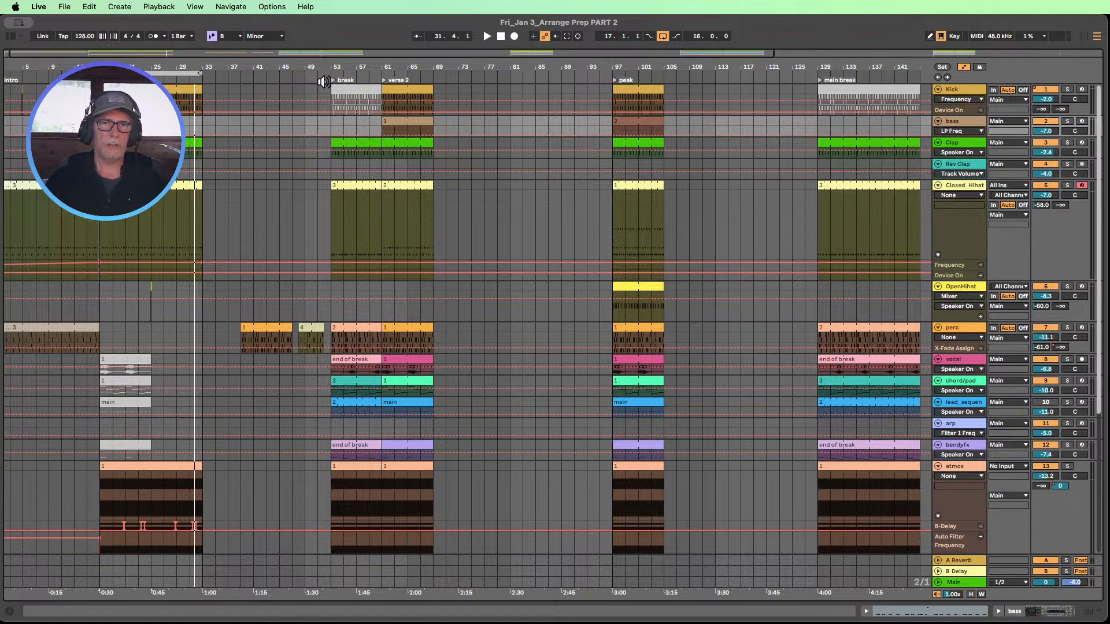
left_click_drag(411, 66, 411, 40)
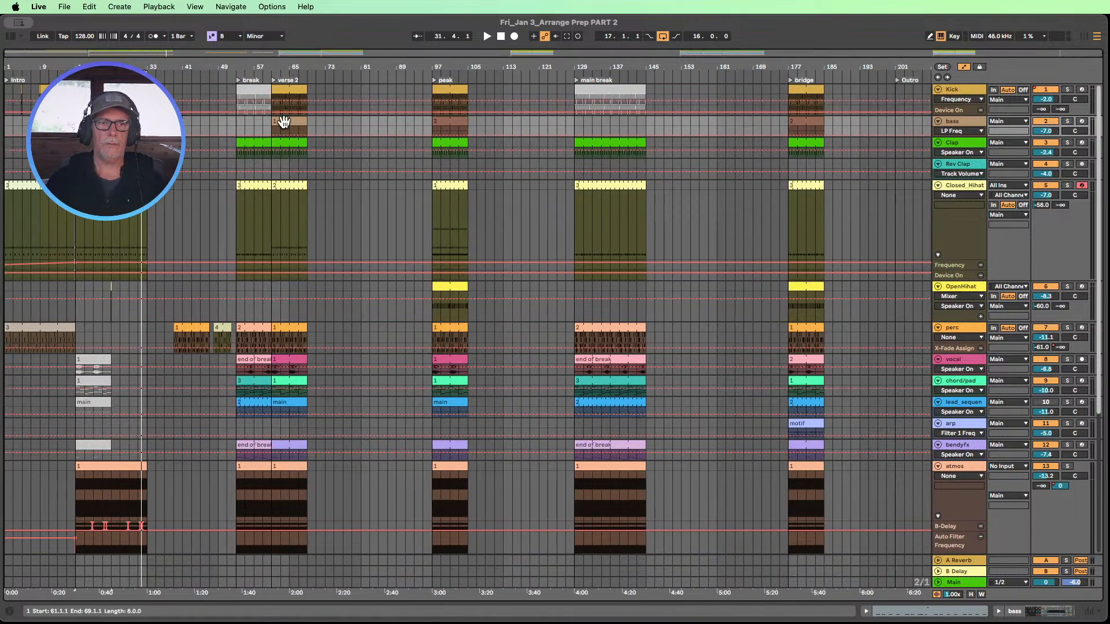
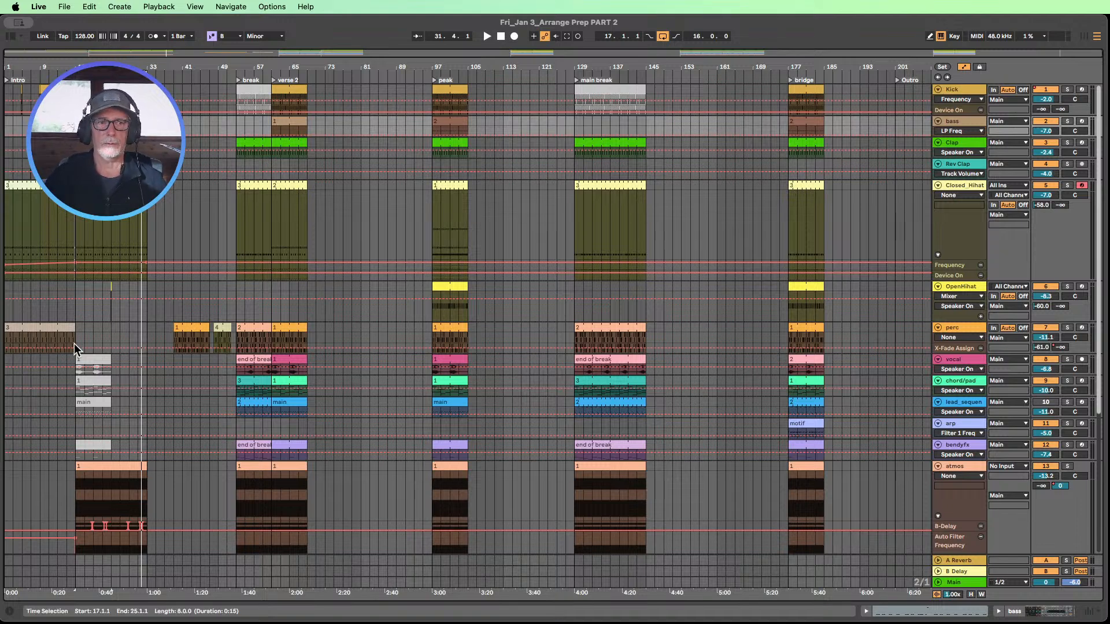
- Move the deactivated verse 1 bass clip to 25.1.1 and activate it while the section plays
left_click(52, 331)
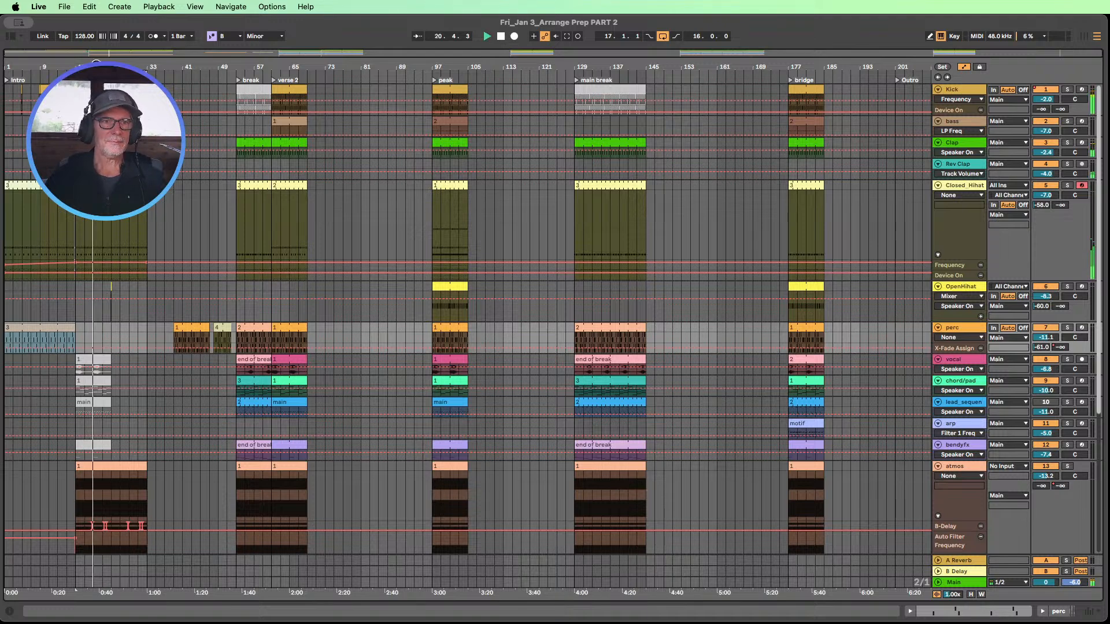
left_click_drag(94, 69, 210, 70)
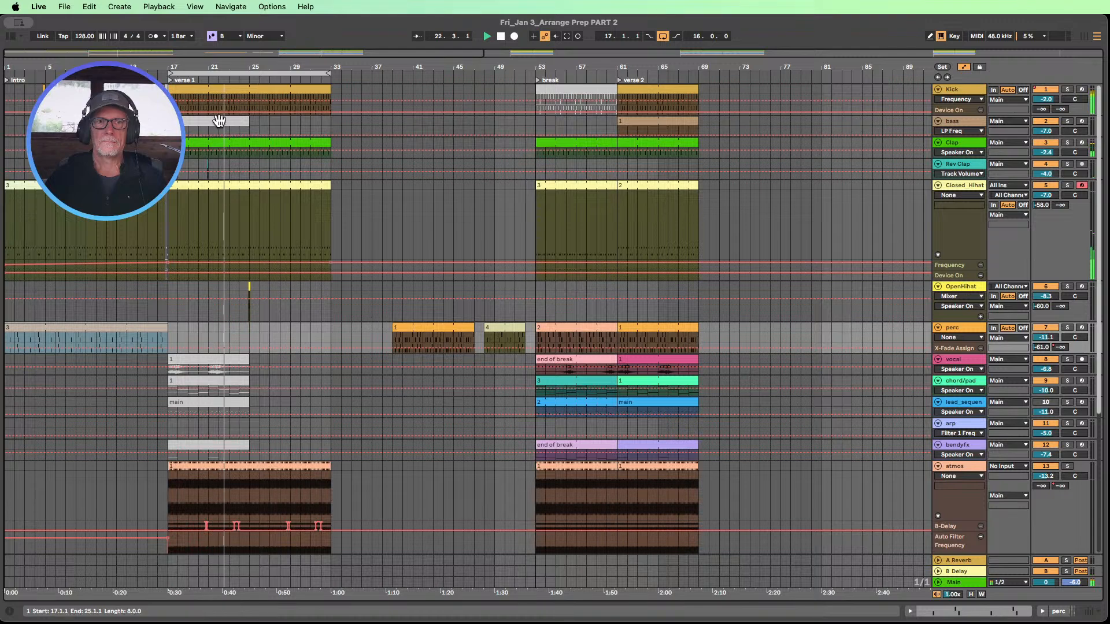
left_click_drag(219, 121, 300, 128)
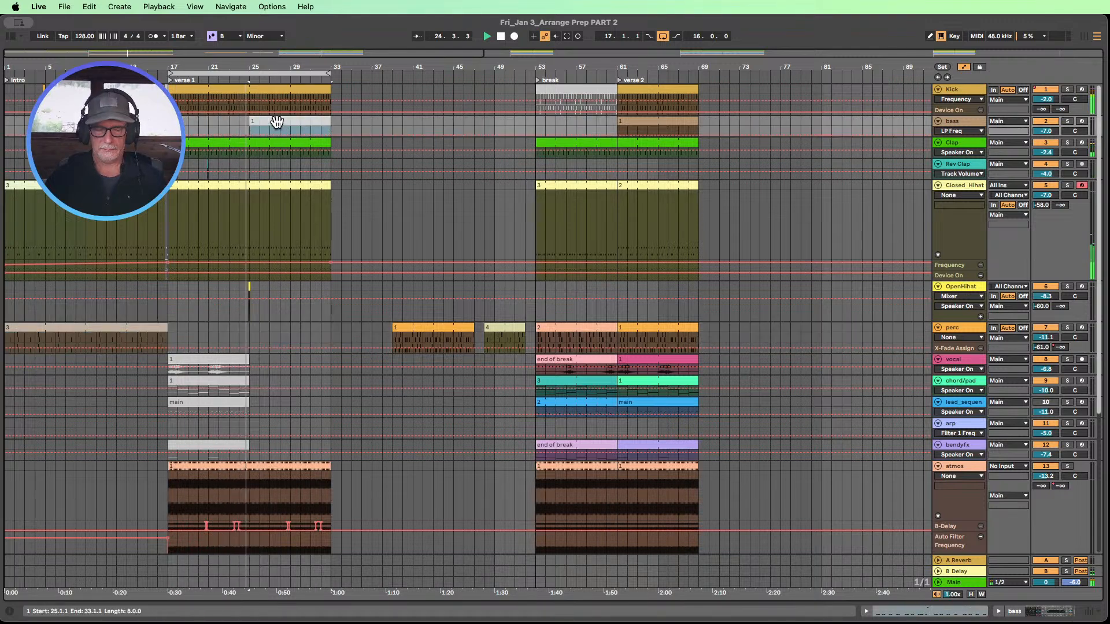
key("0")
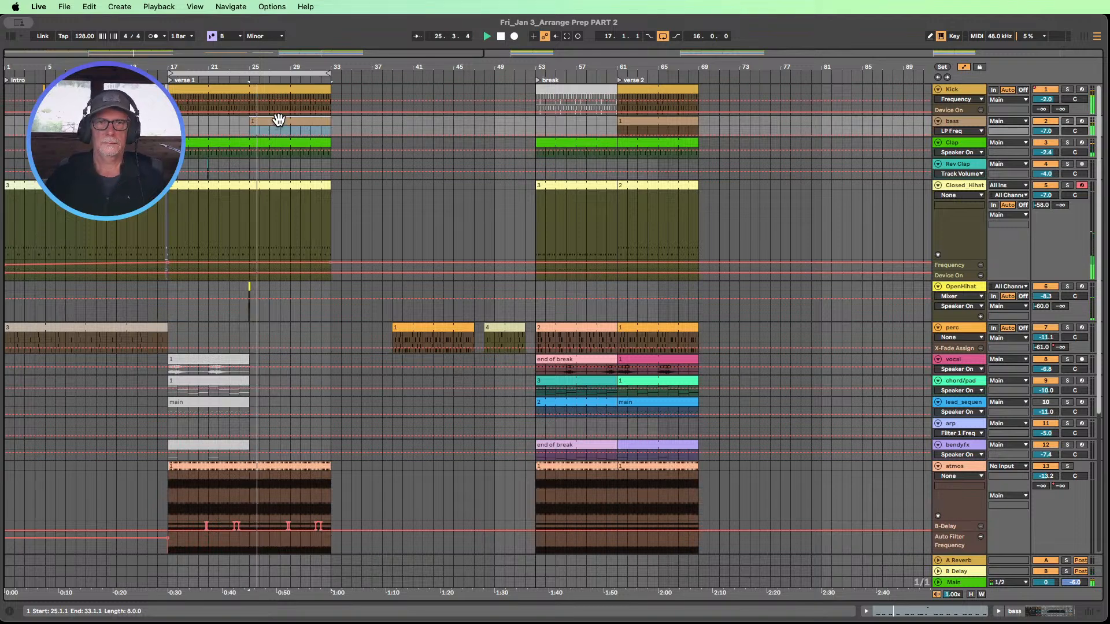
scroll(280, 119, "down", 3)
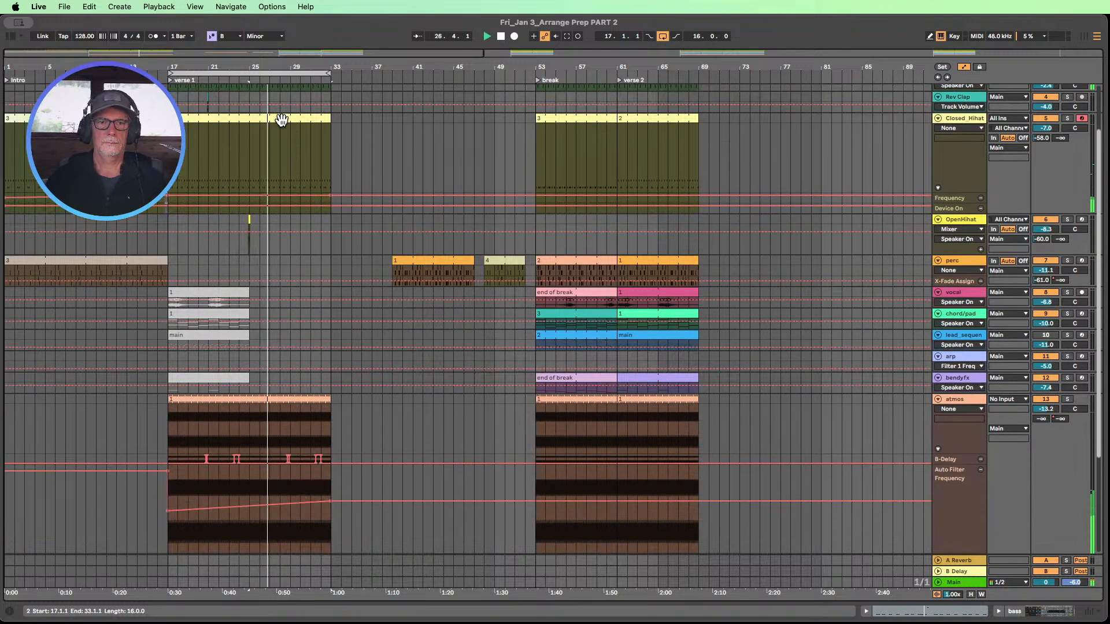
scroll(282, 121, "up", 3)
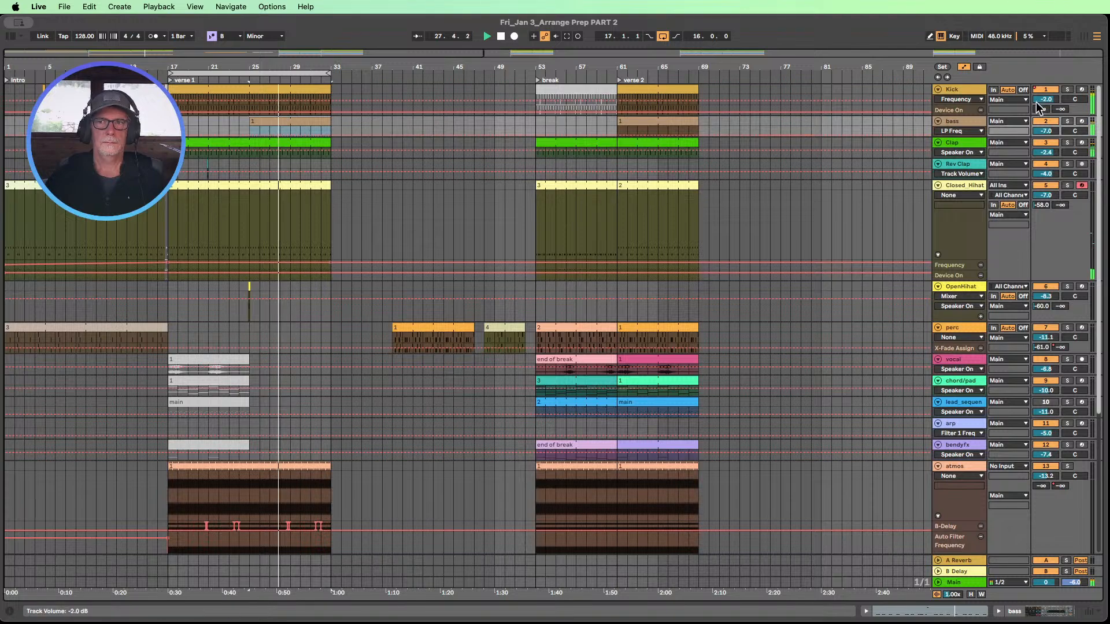
- Enlarge the bass track lane, stop playback and open the bass clip at 25.1.1 for note editing
left_click_drag(953, 135, 956, 184)
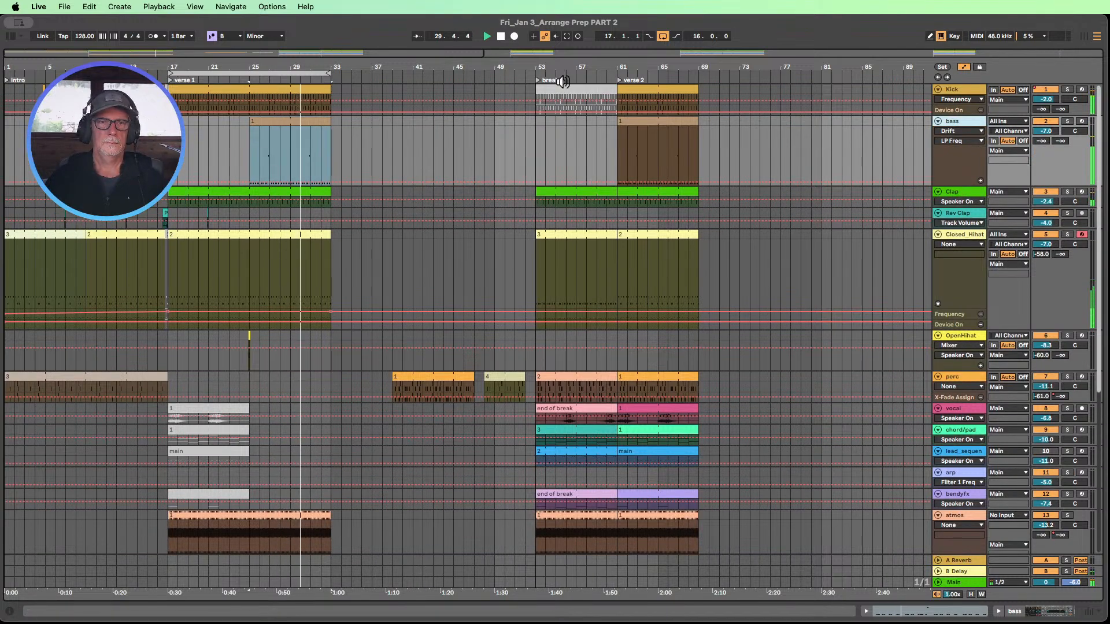
left_click_drag(360, 67, 360, 35)
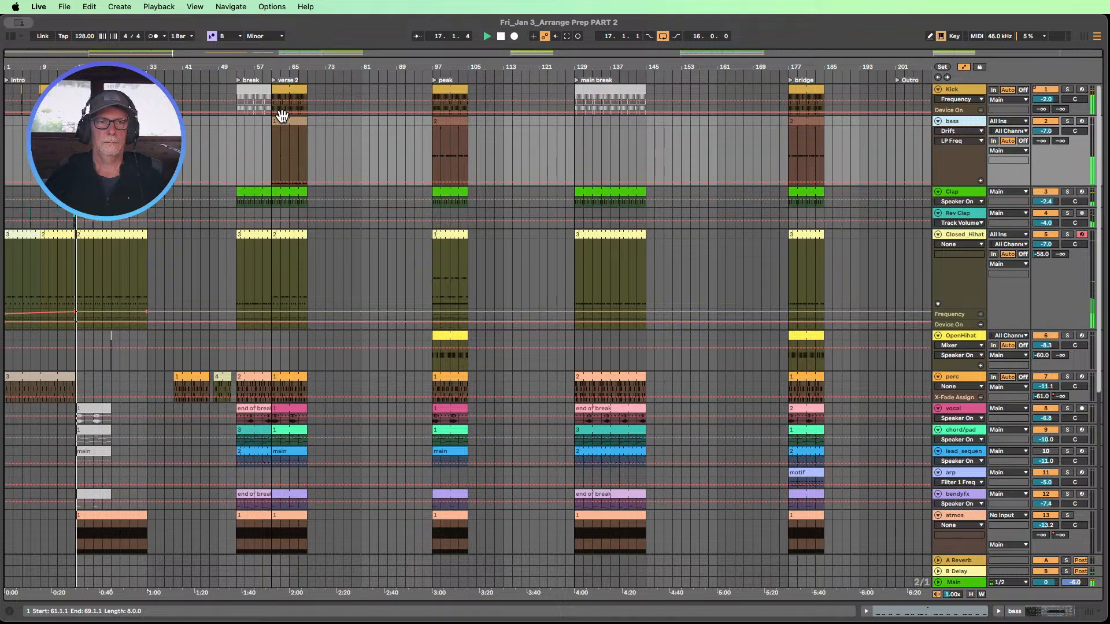
key("plus")
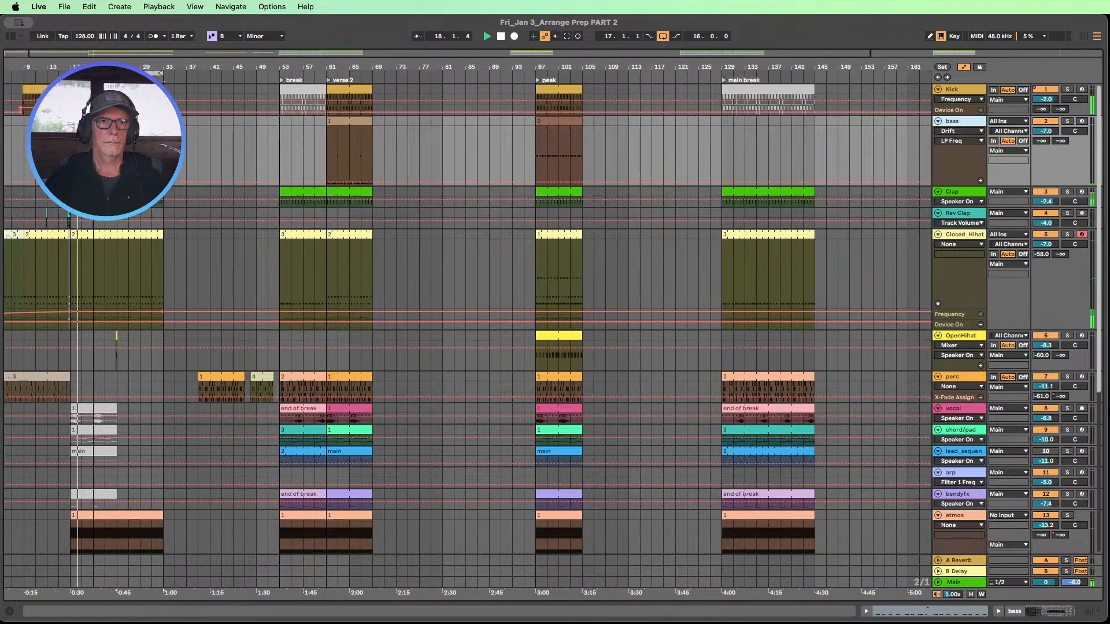
left_click(501, 37)
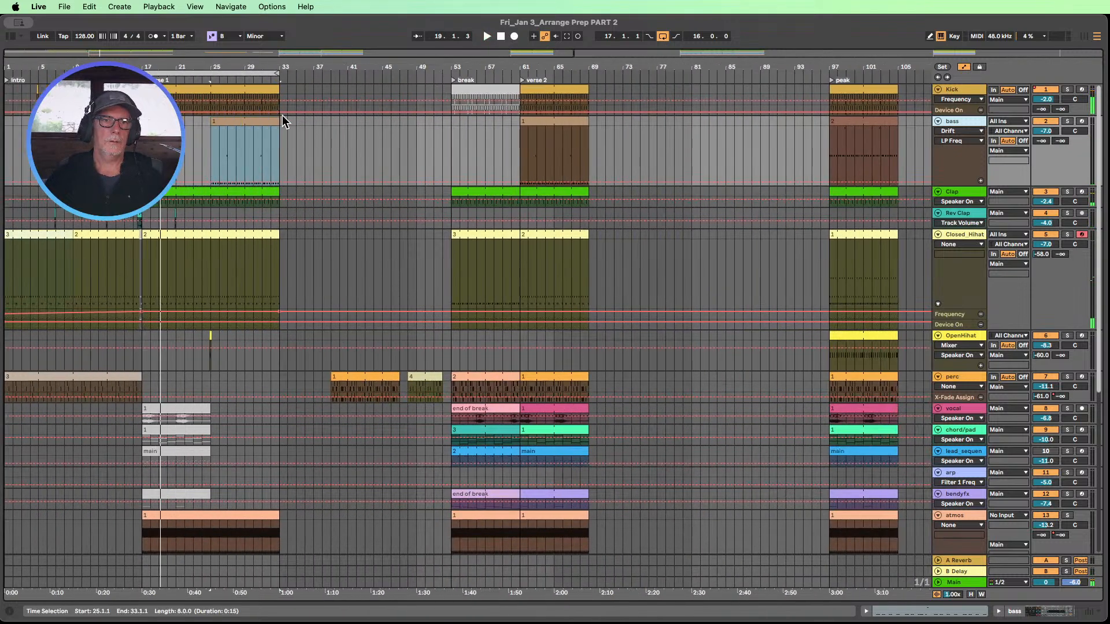
mouse_move(210, 119)
left_mouse_down()
mouse_move(142, 120)
mouse_move(211, 120)
left_mouse_up()
double_click(235, 124)
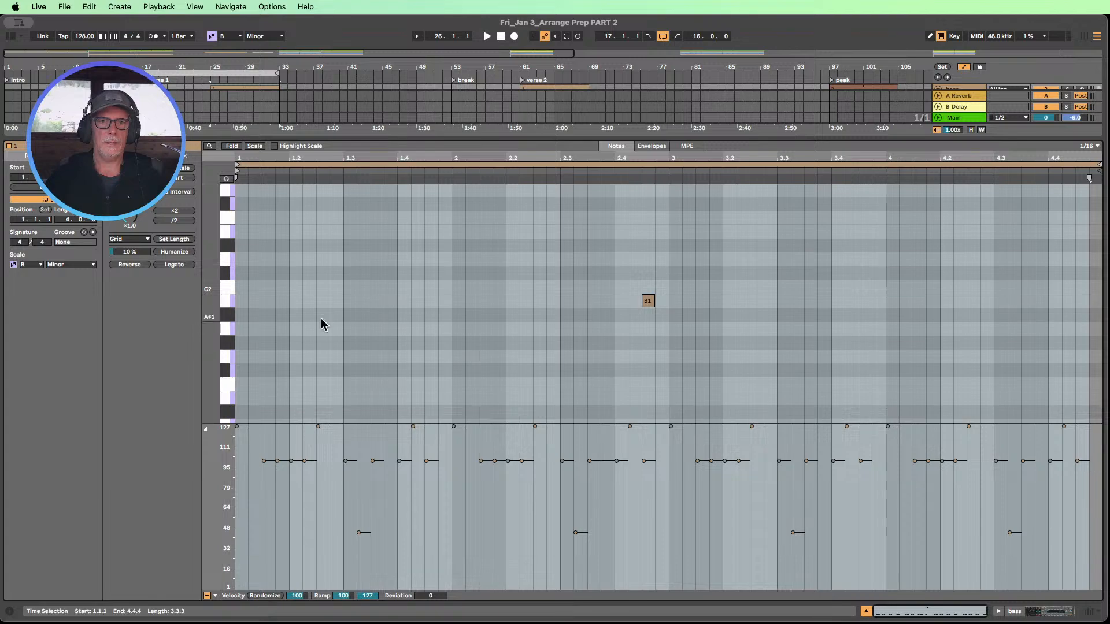
- Open the bass track's Drift device and audition its filter frequency and envelope 1 decay while playing into bar 25
left_click(1013, 616)
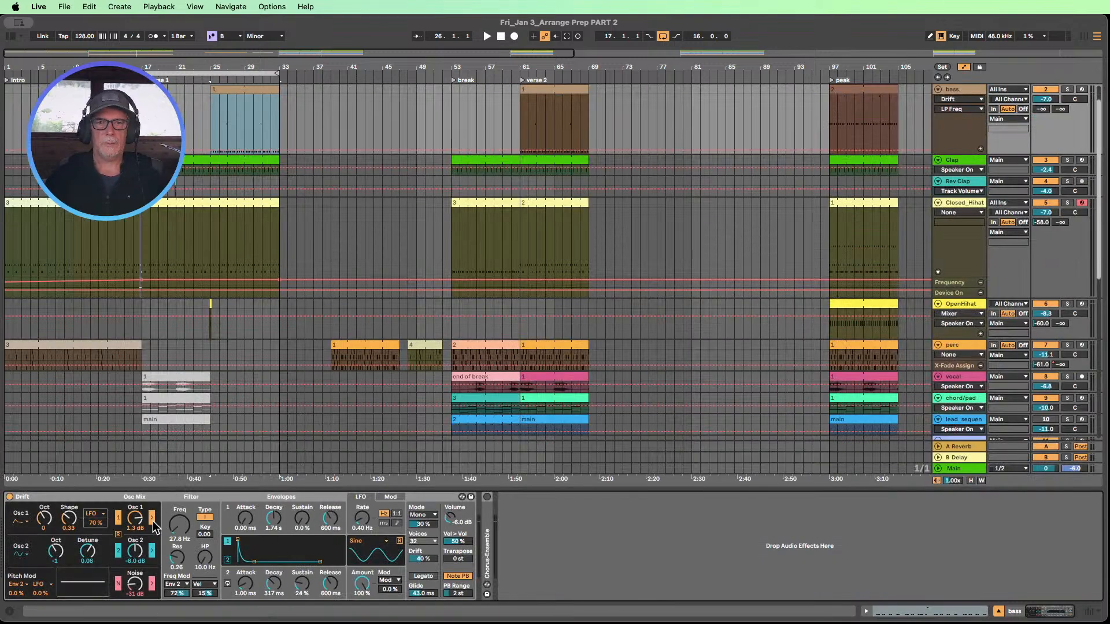
left_click(203, 79)
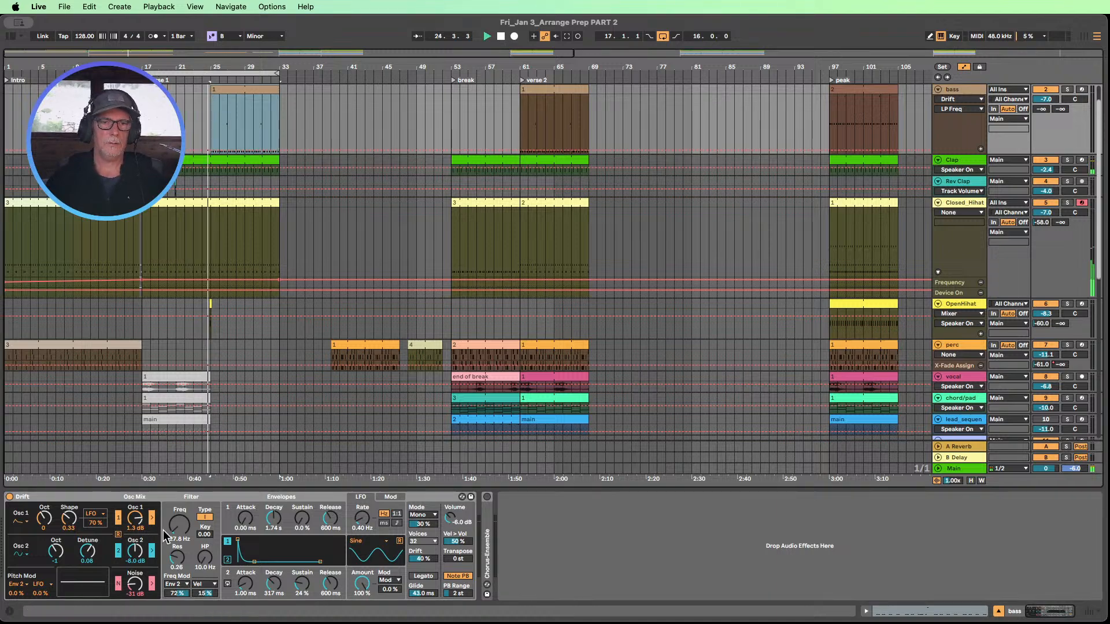
mouse_move(177, 535)
left_mouse_down()
mouse_move(178, 545)
mouse_move(179, 535)
left_mouse_up()
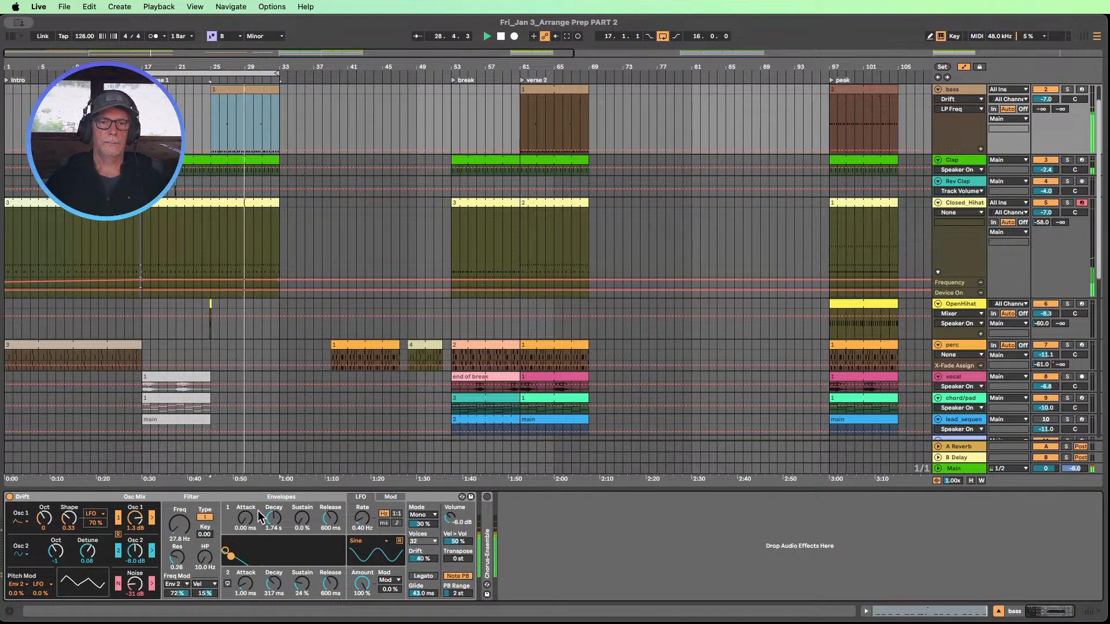
left_click_drag(274, 518, 334, 544)
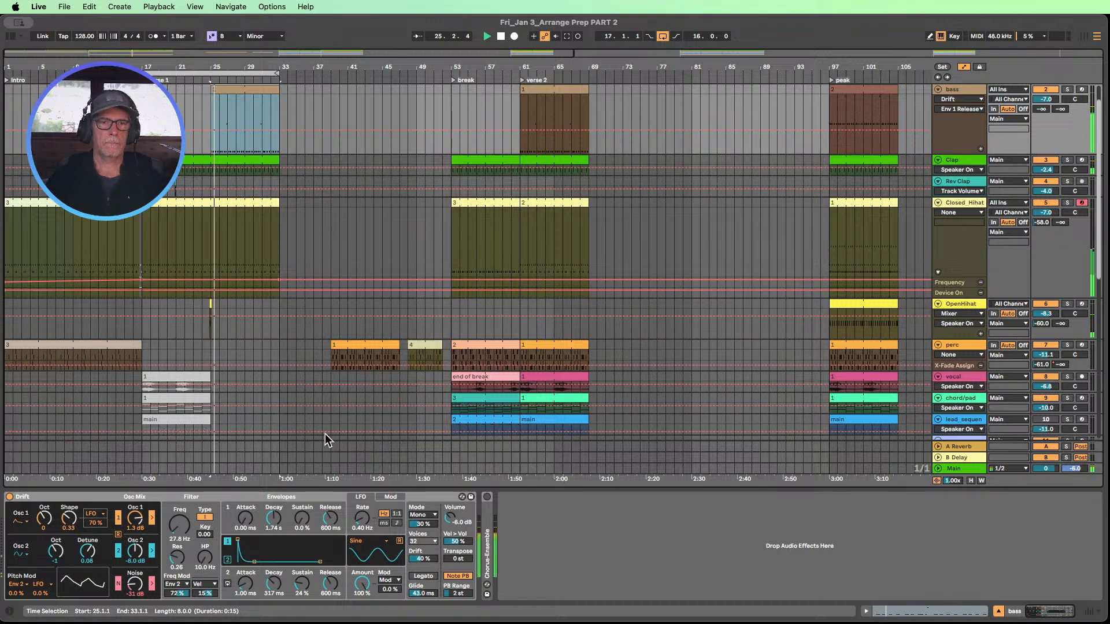
mouse_move(275, 519)
left_mouse_down()
mouse_move(276, 539)
mouse_move(275, 519)
left_mouse_up()
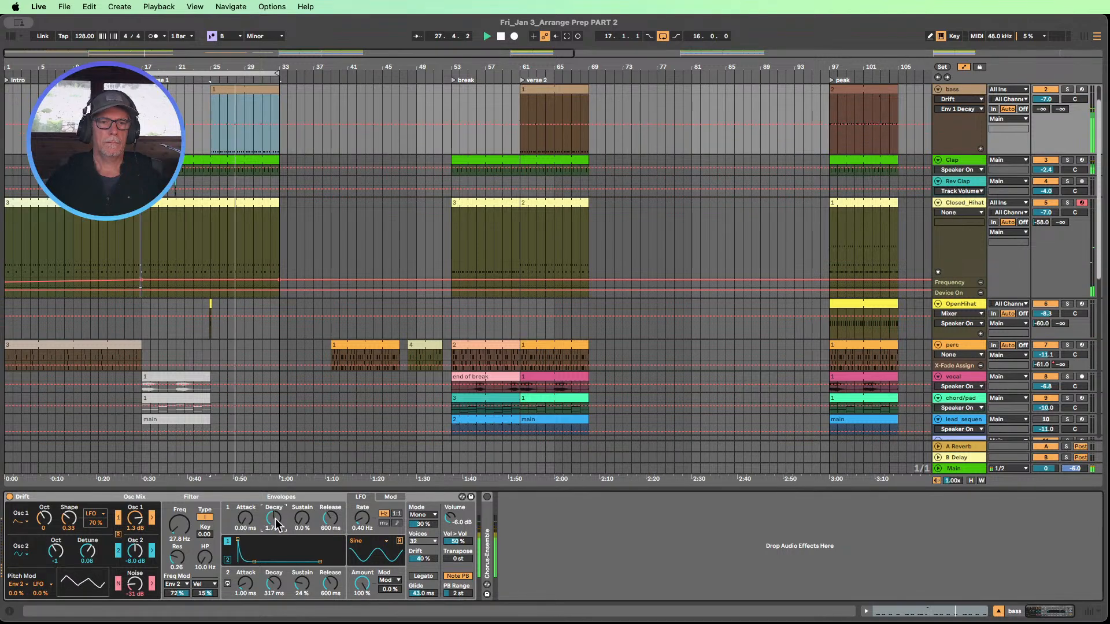
- Try different envelope 2 modulation amounts on the Drift filter, including 100%, and undo each change
left_click(175, 592)
left_click_drag(176, 593, 176, 549)
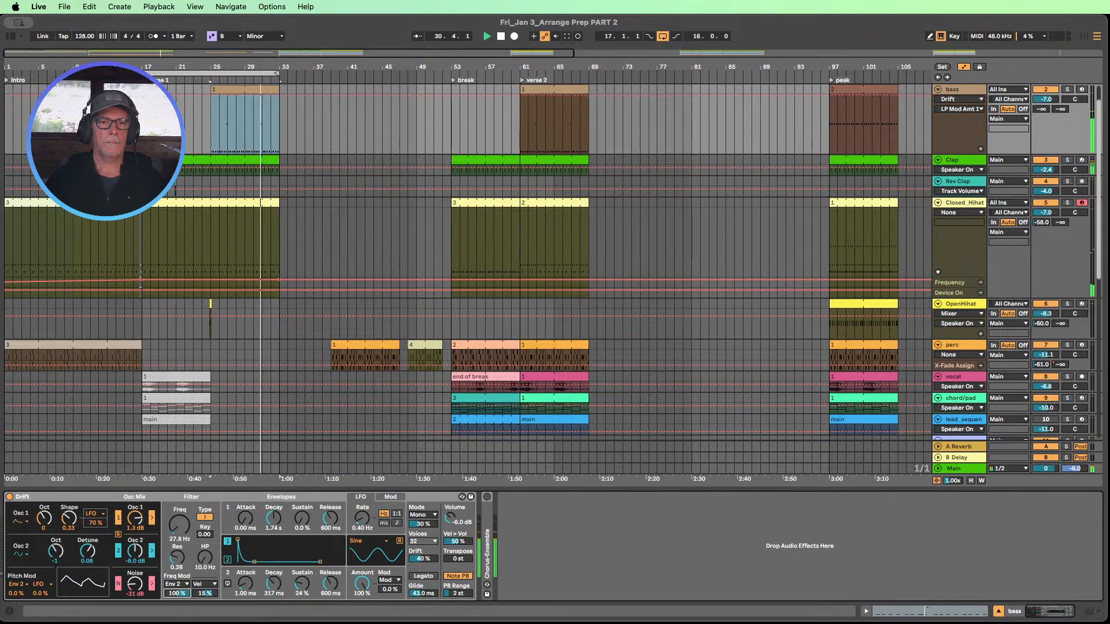
key("super+z")
left_click_drag(176, 594, 176, 606)
key("super+z")
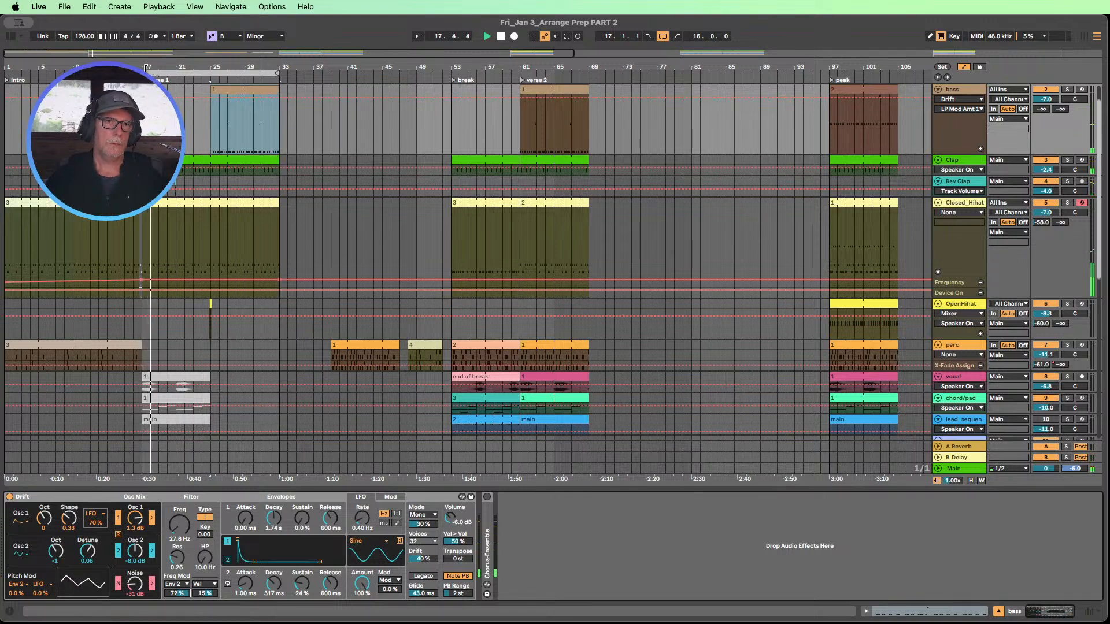
- Shorten the loop to start at 25.1.1, try a different Osc 1 gain in Drift and undo that gain change
left_click_drag(146, 73, 211, 74)
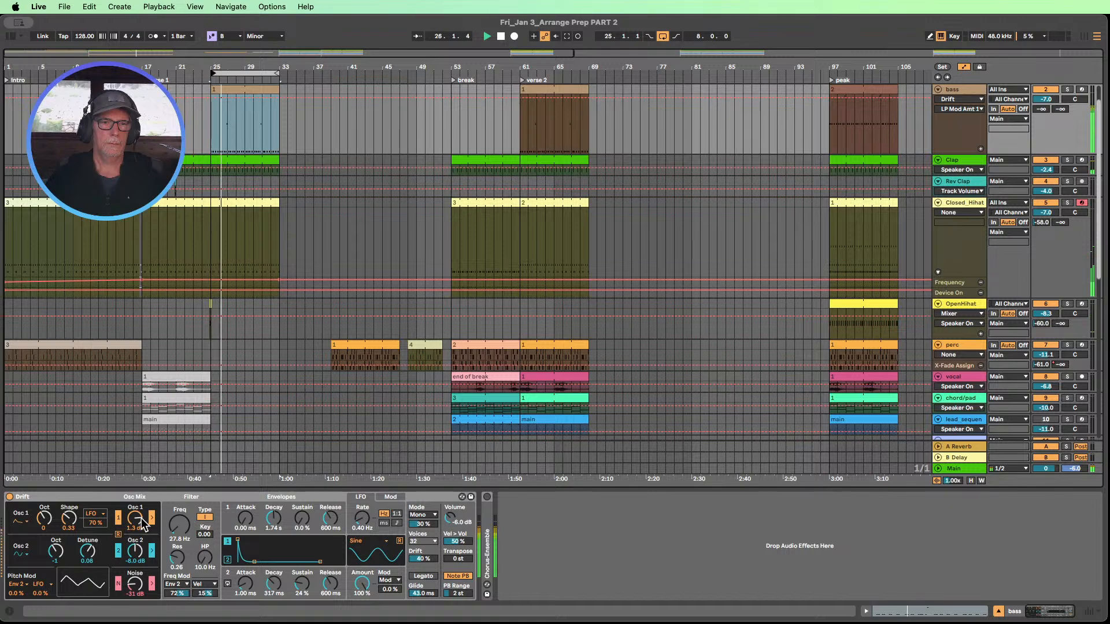
left_click_drag(141, 518, 141, 550)
key("super+z")
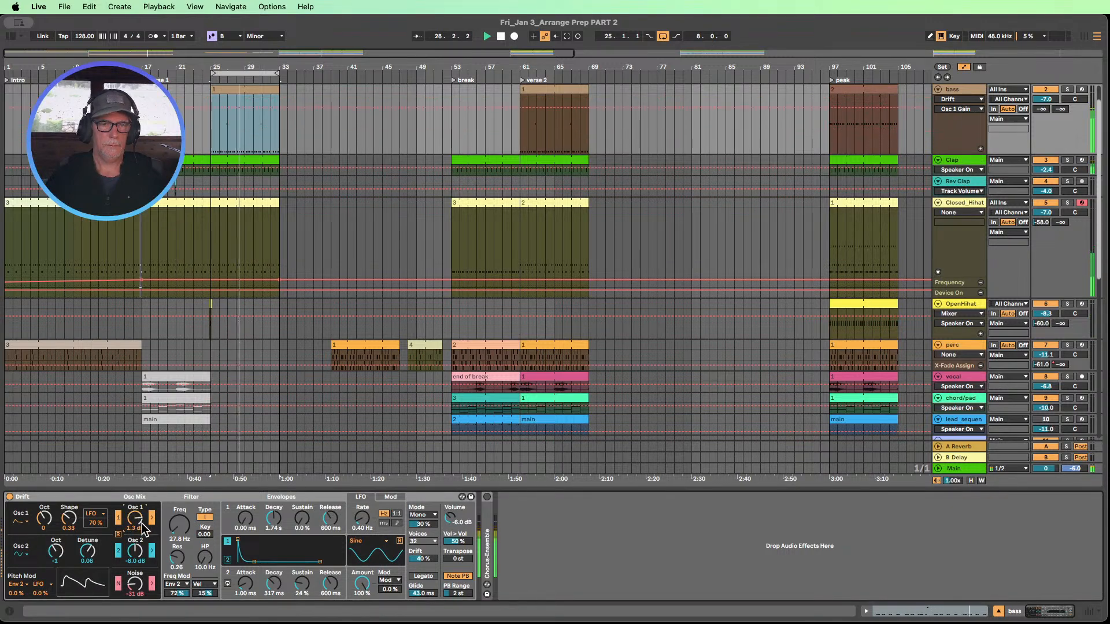
- Audition the looped bass with Drift's Osc 2 and Osc 1 switched off in turn, check the Osc 2 octave control and stop playback
left_click(118, 550)
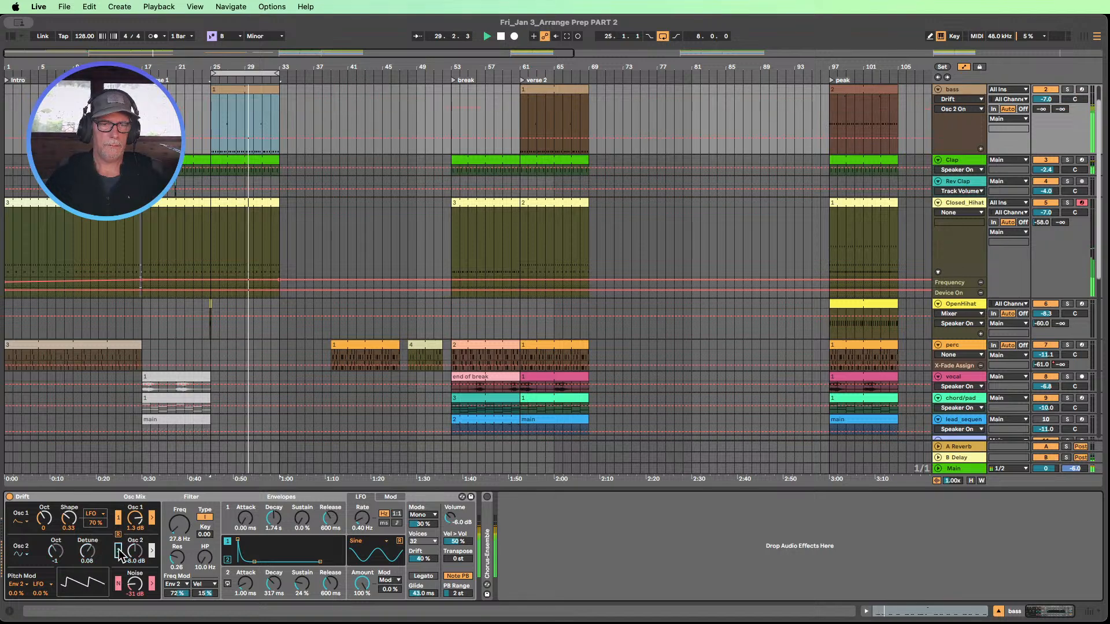
left_click(119, 550)
left_click(118, 519)
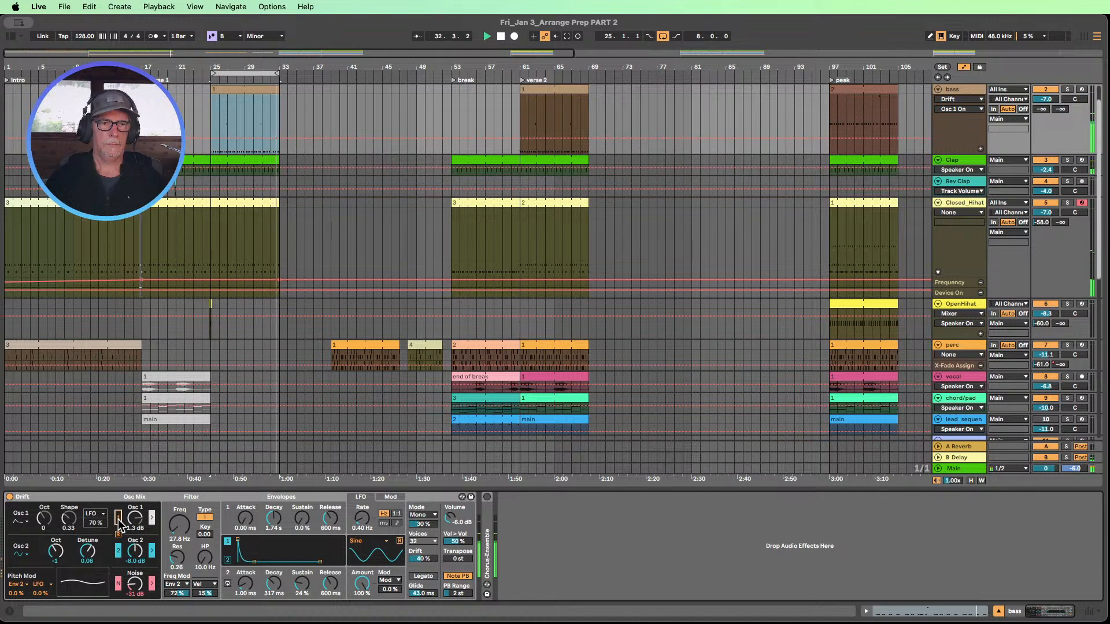
left_click(56, 550)
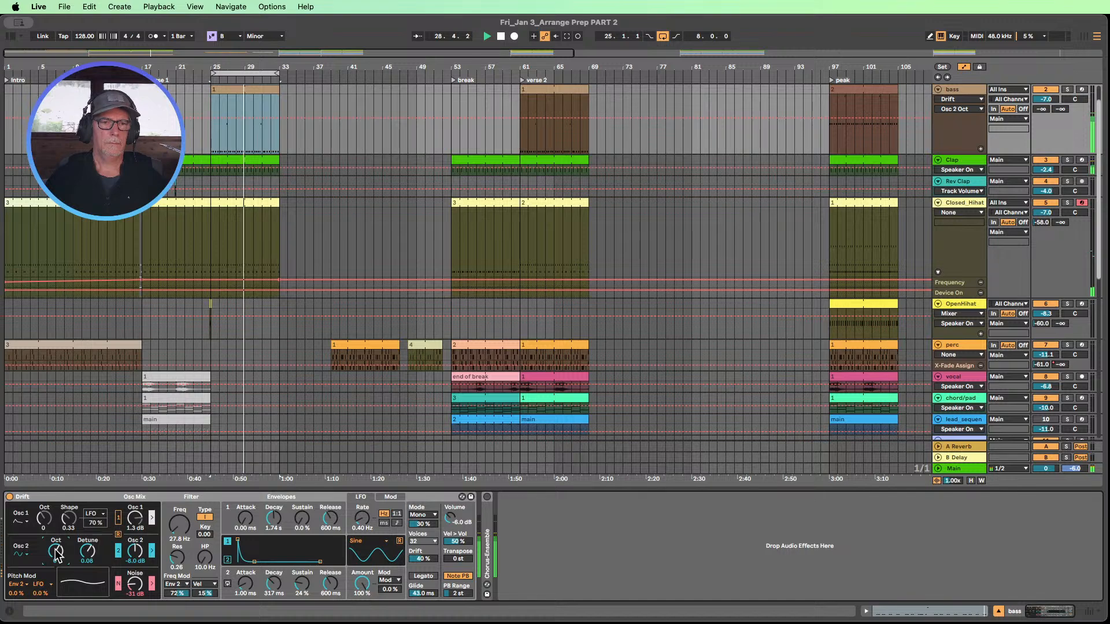
left_click(500, 36)
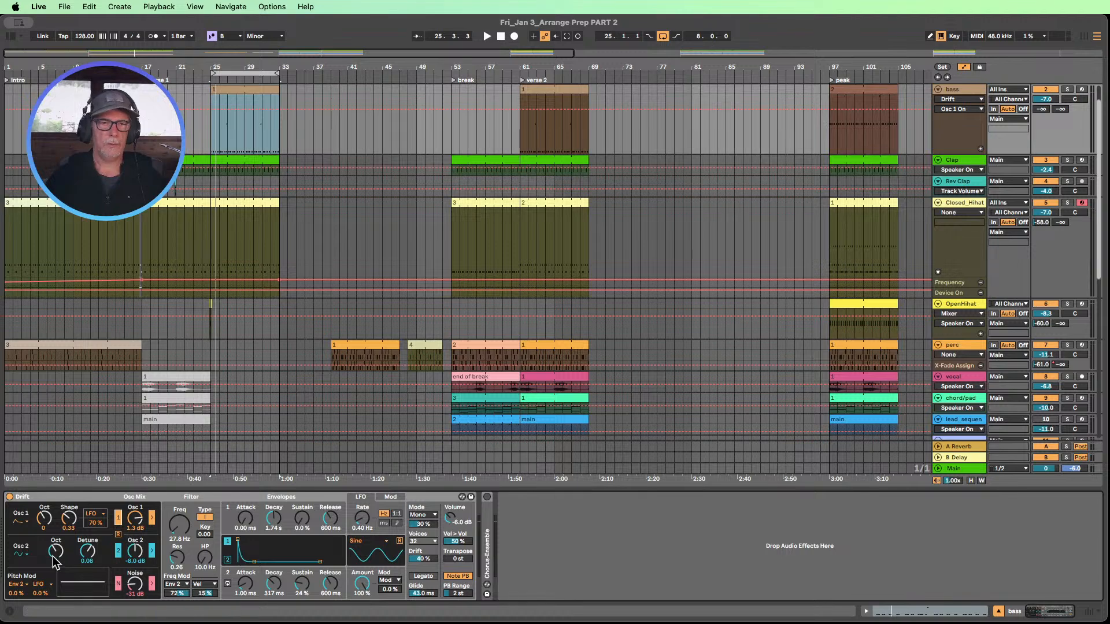
- Show Drift's Osc 1 On automation in its own bass lane and automate it off before 25.1.1 and on from there
left_click(979, 149)
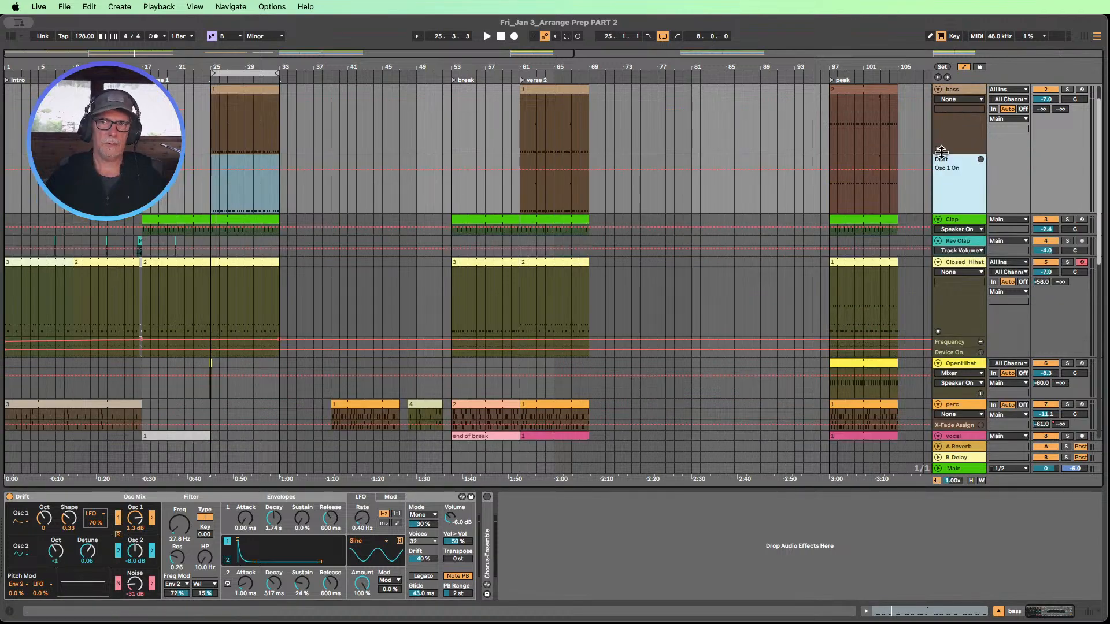
left_click(118, 519)
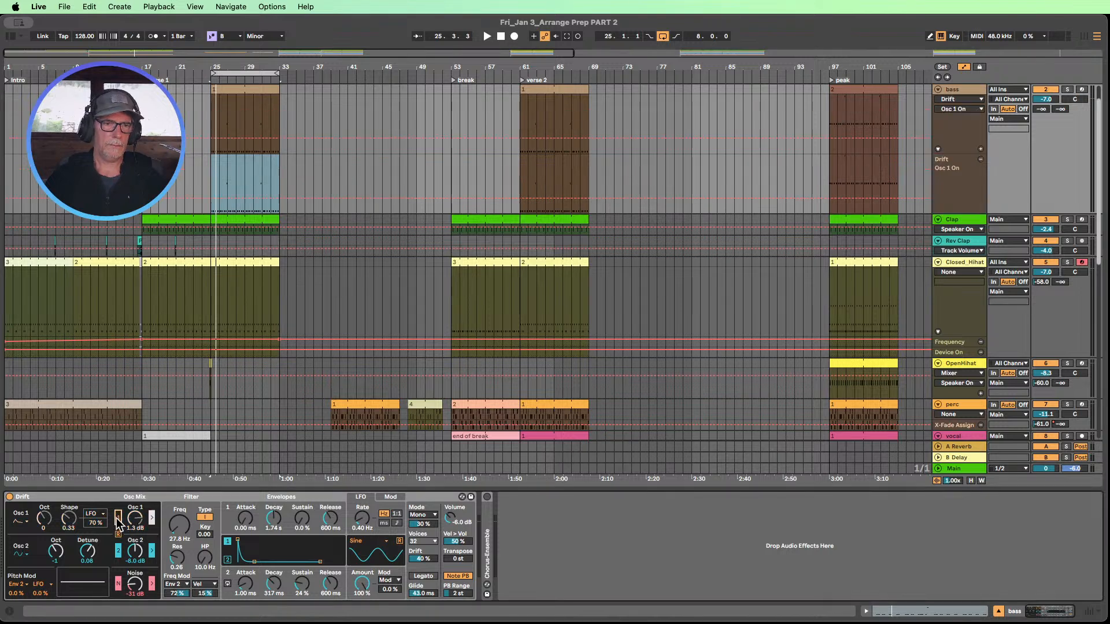
left_click(118, 519)
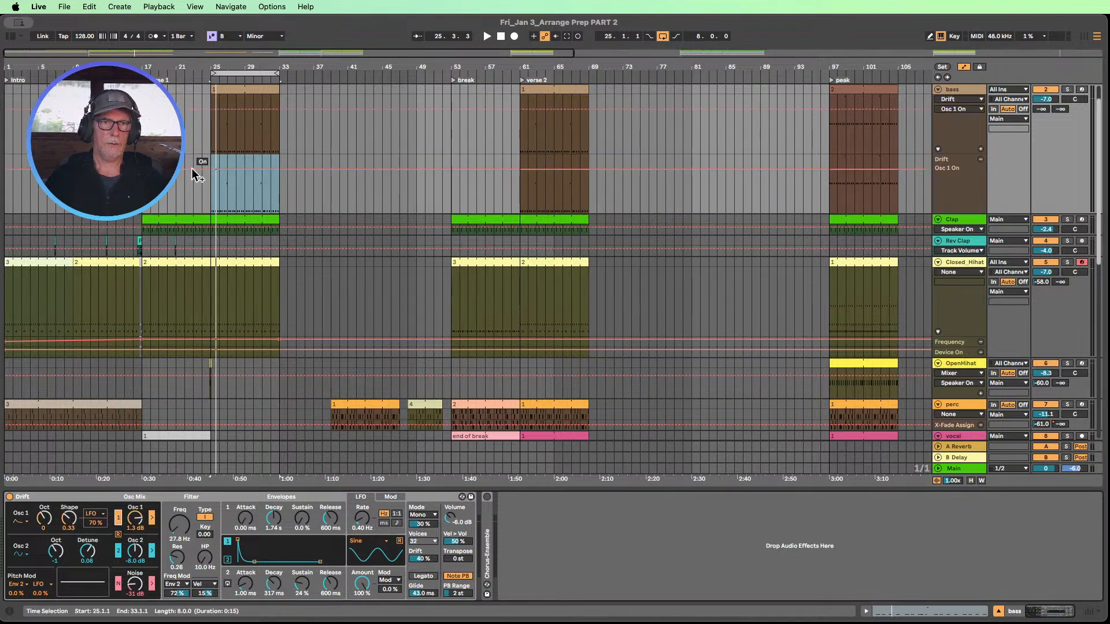
left_click(210, 170)
left_click_drag(205, 170, 205, 198)
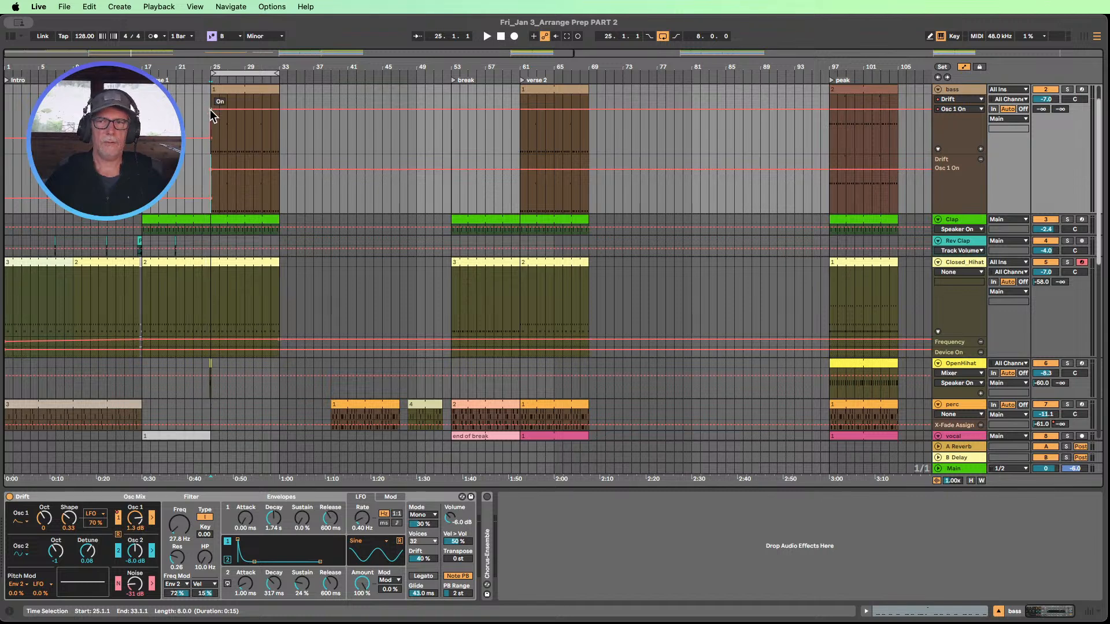
- Set the bass track's main automation display to None, leaving the separate Osc 1 On lane showing
left_click_drag(212, 114, 208, 131)
left_click(210, 138)
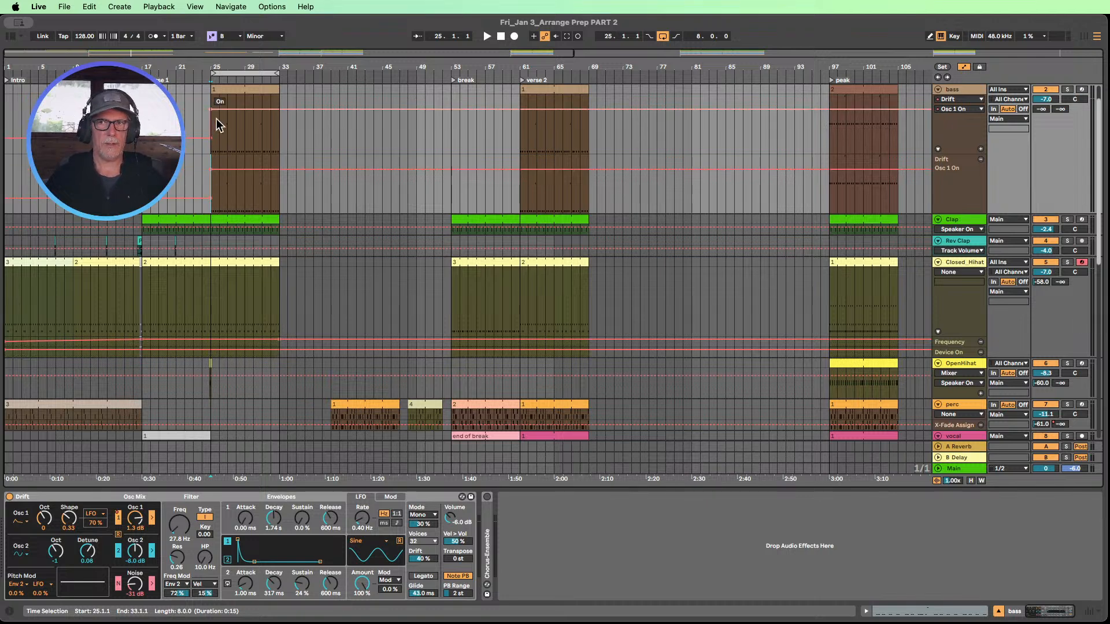
left_click(955, 100)
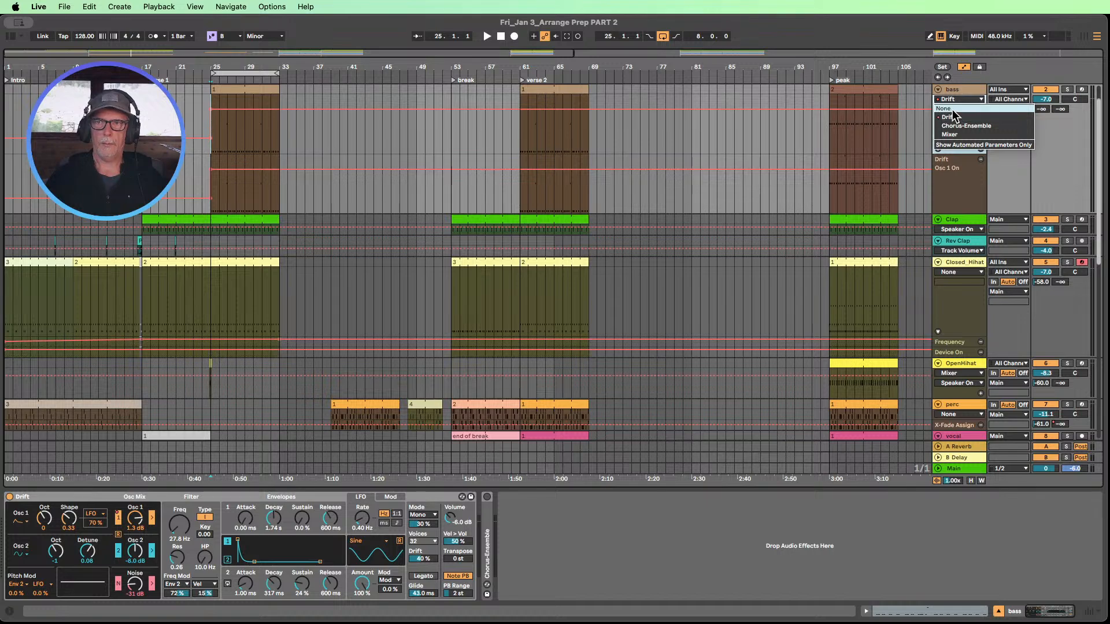
left_click(951, 111)
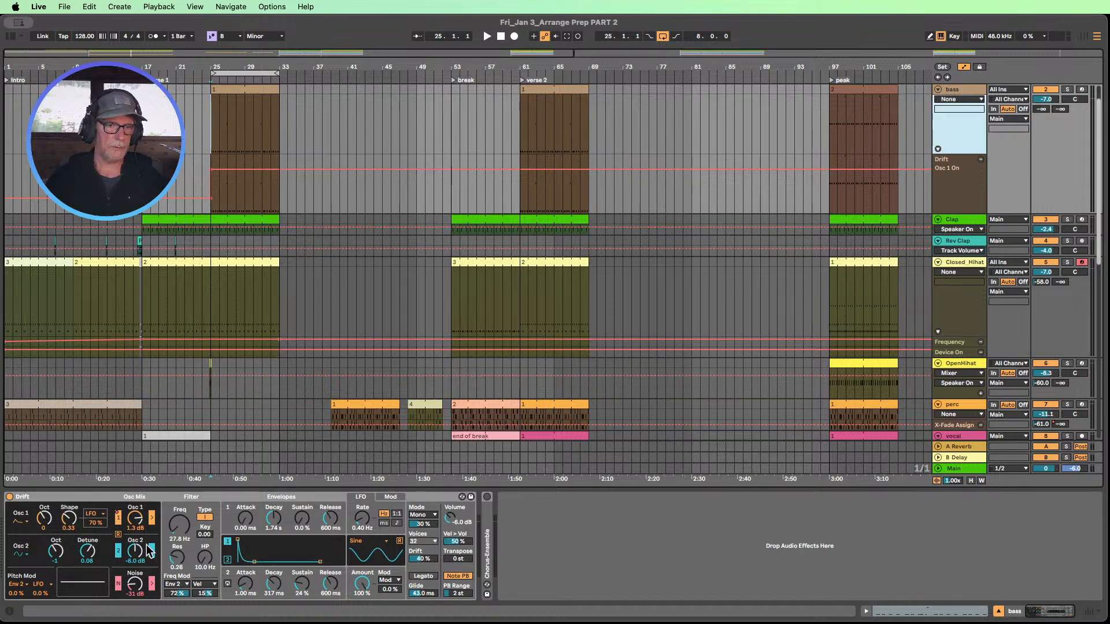
- Open the bass clip at 25.1.1, shrink the velocity lane and transpose all its notes up one octave
double_click(245, 87)
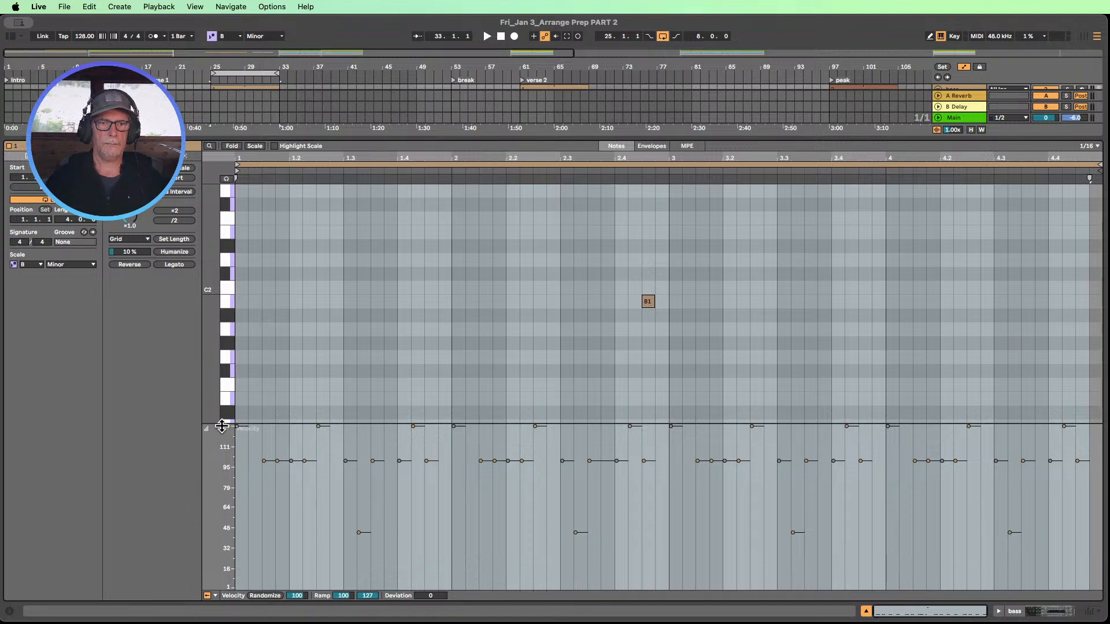
left_click_drag(222, 426, 224, 552)
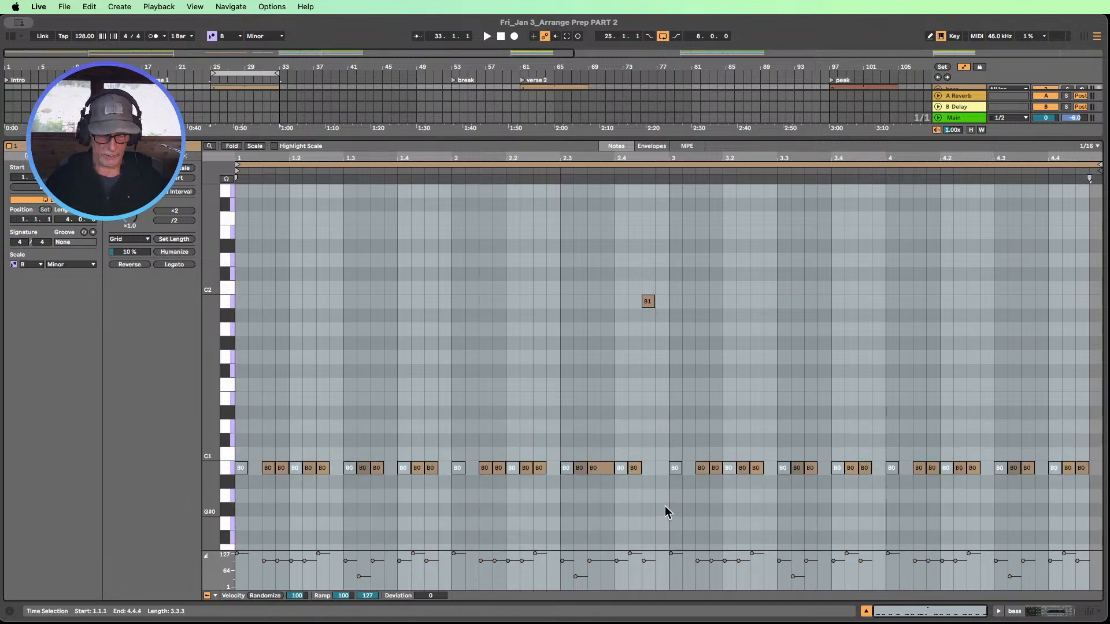
key("super+a")
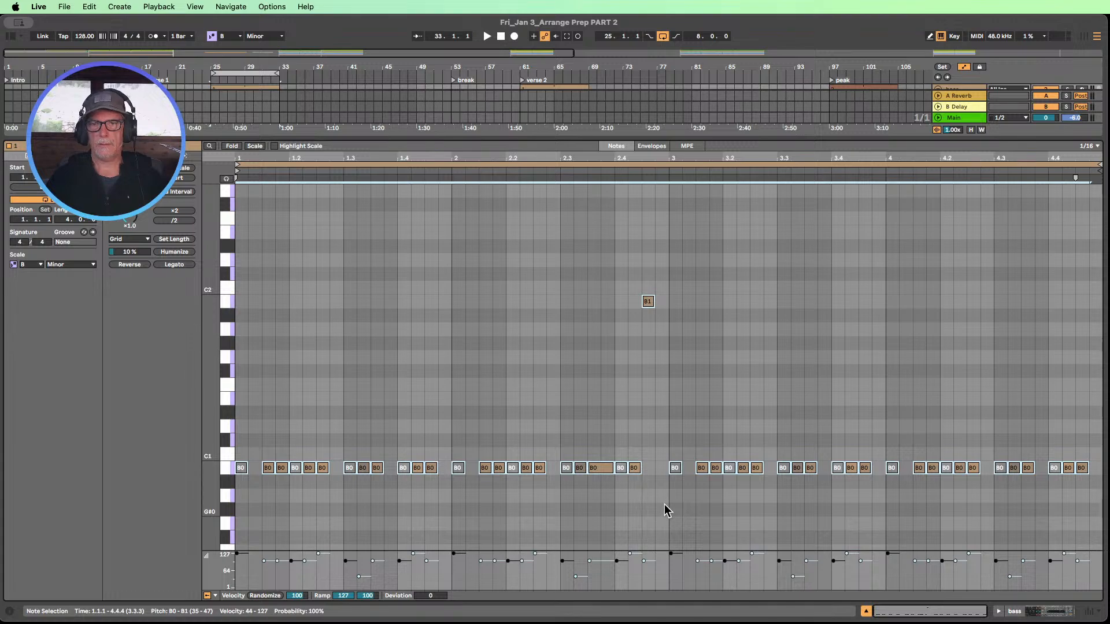
key("shift+Up")
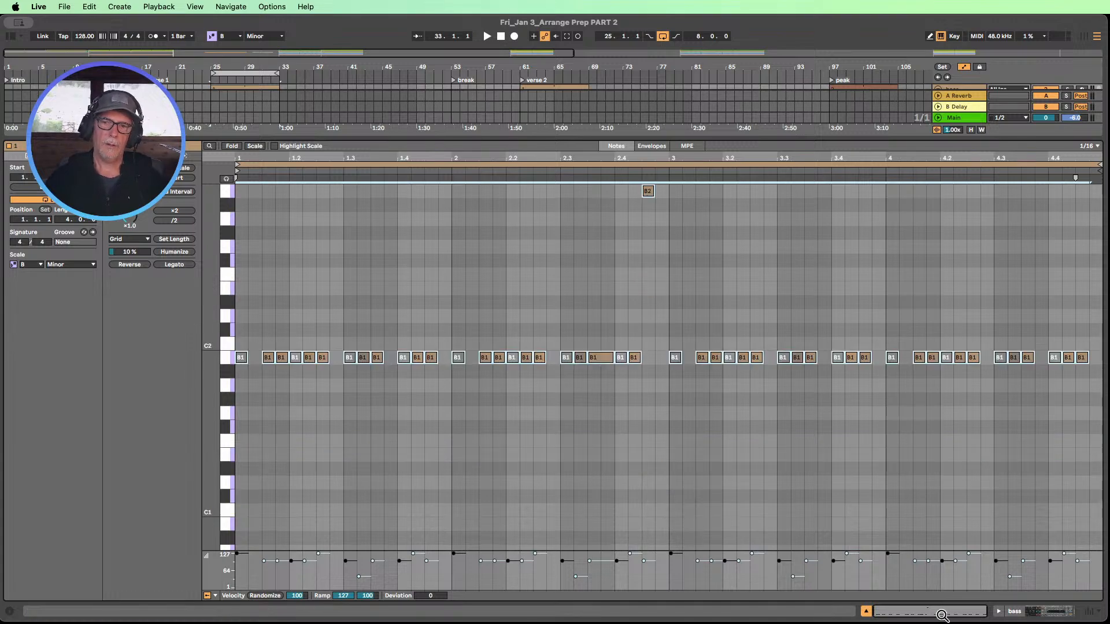
left_click(866, 612)
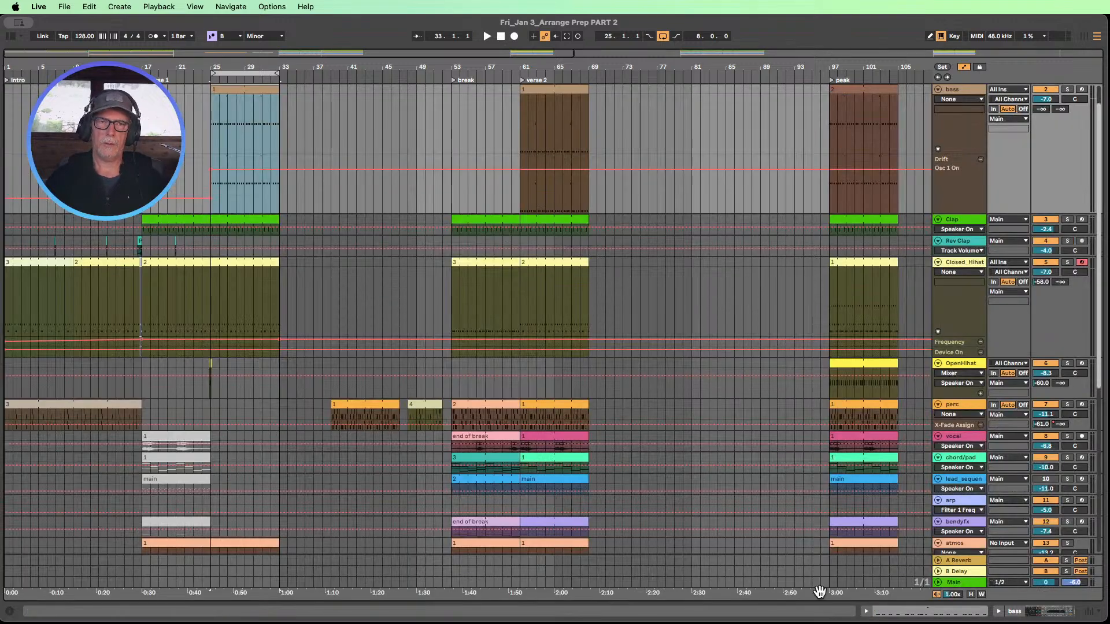
- Play from about bar 23 to hear the transposed bass, review its notes, stop playback and show the Drift device
left_click(195, 76)
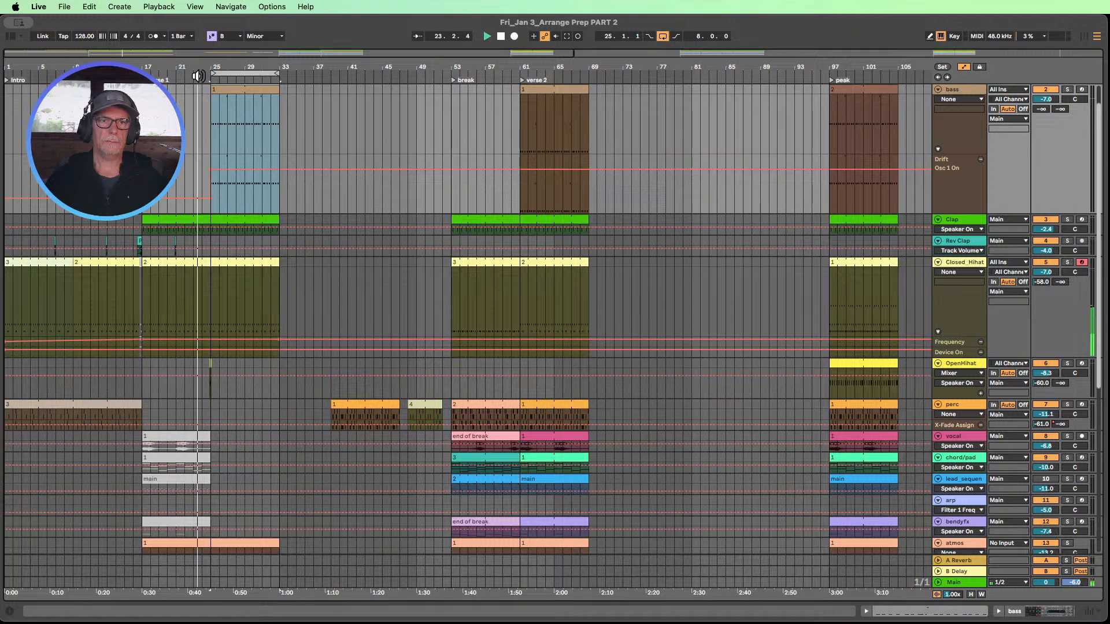
right_click(234, 88)
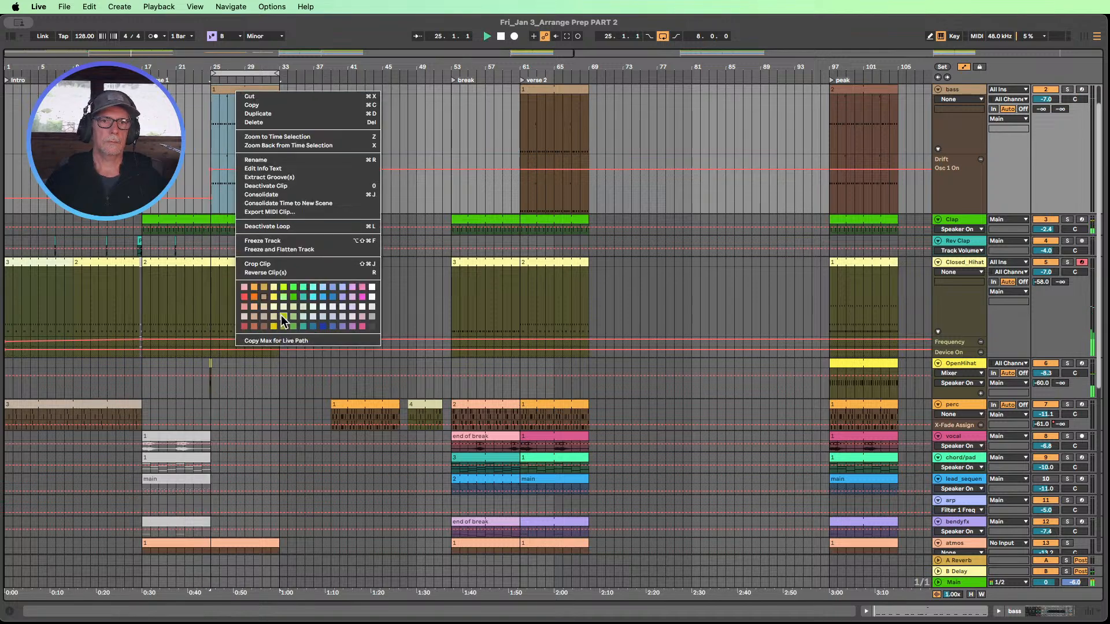
left_click(228, 252)
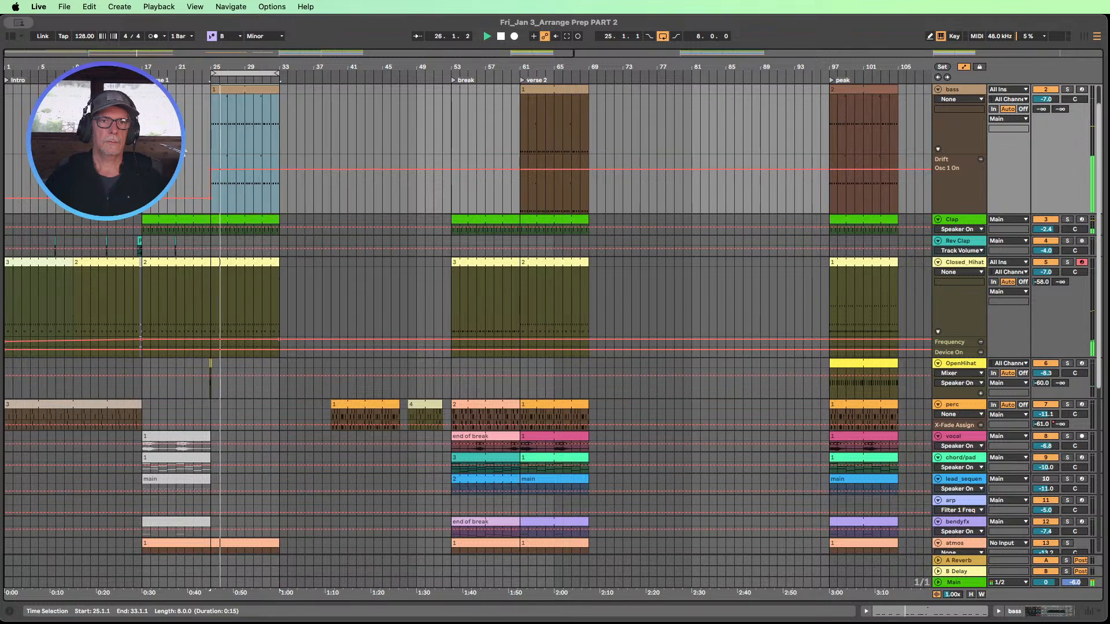
double_click(239, 88)
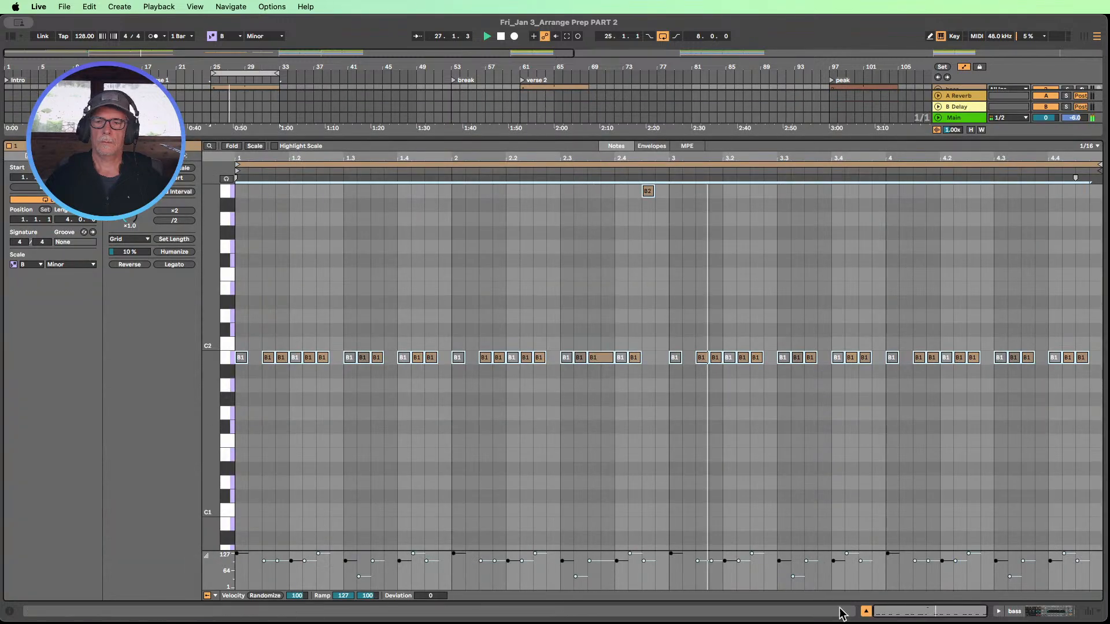
left_click_drag(906, 606, 905, 610)
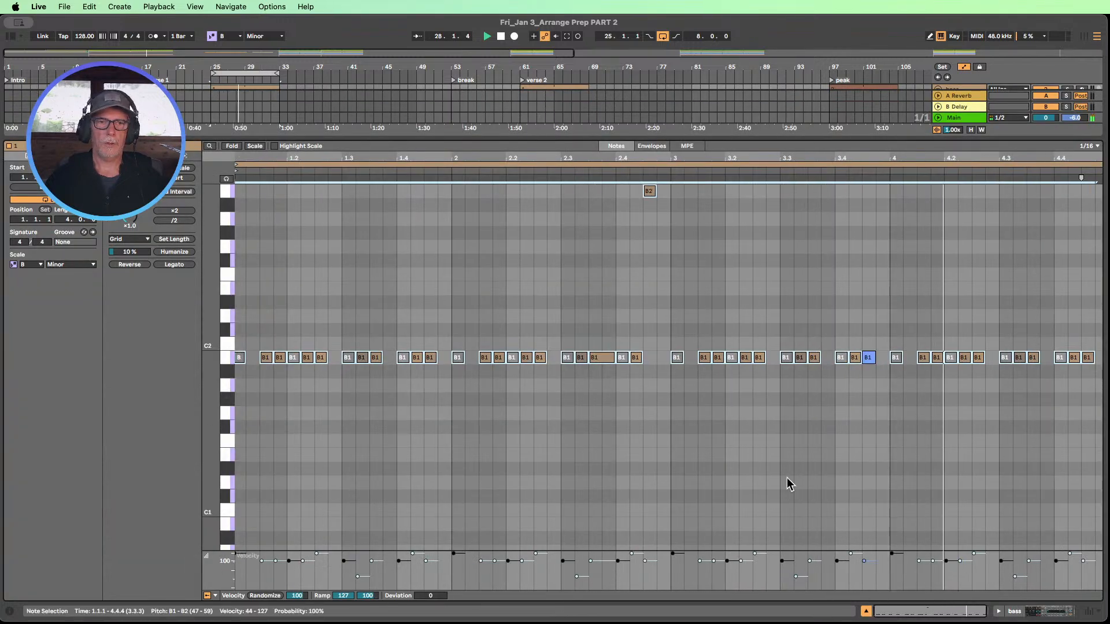
key("space")
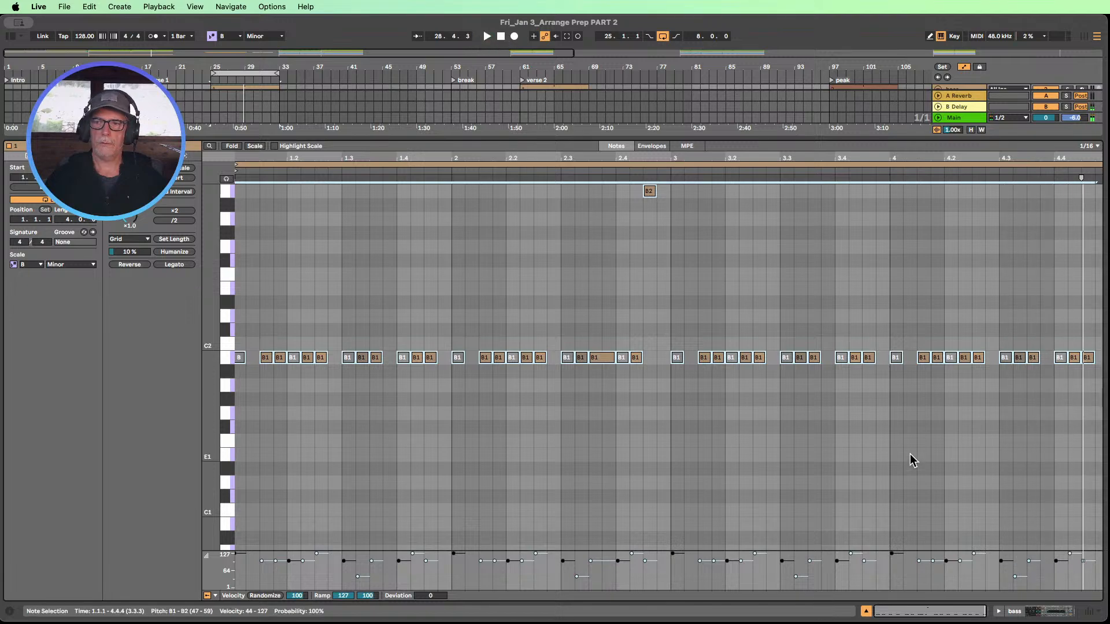
left_click(1015, 612)
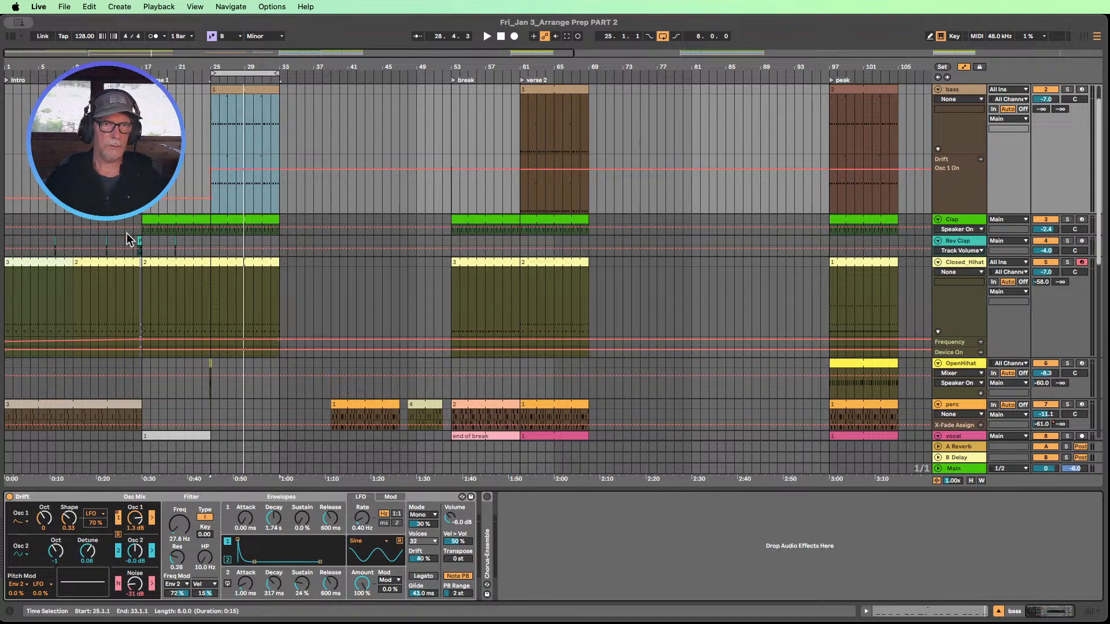
- Transpose all notes of the bass clip at 25.1.1 back down one octave and return to the Drift device
double_click(230, 90)
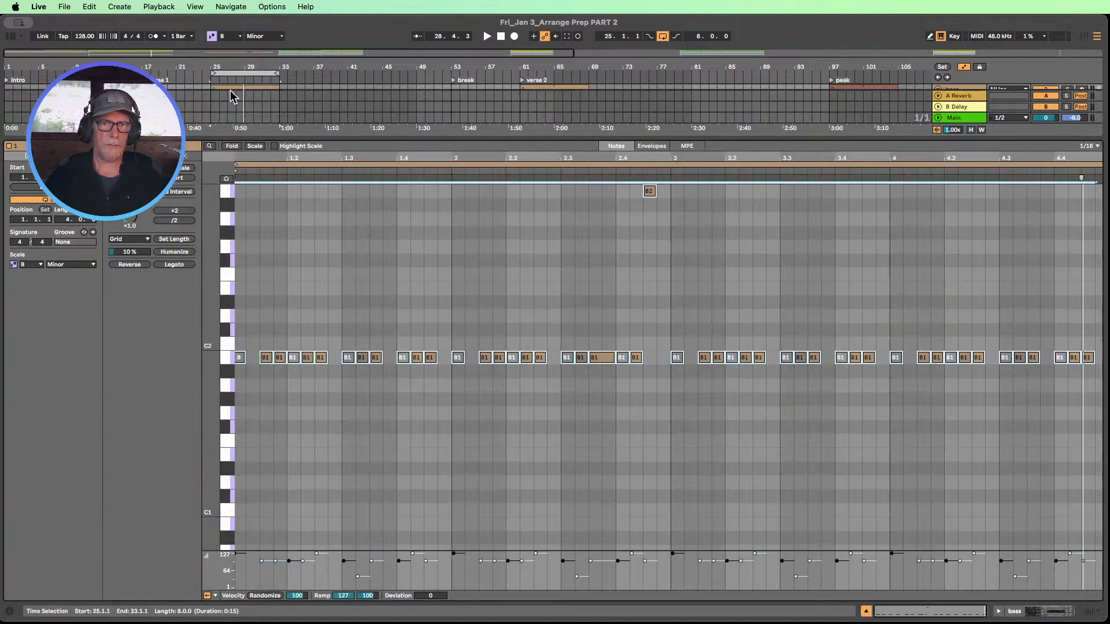
key("shift+Down")
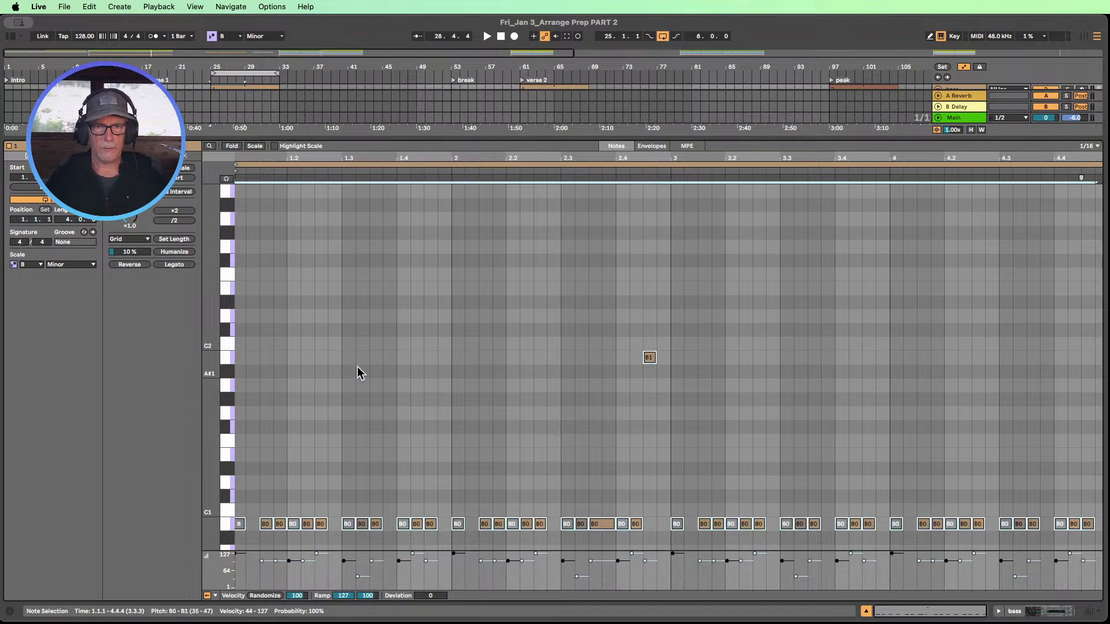
left_click(1019, 613)
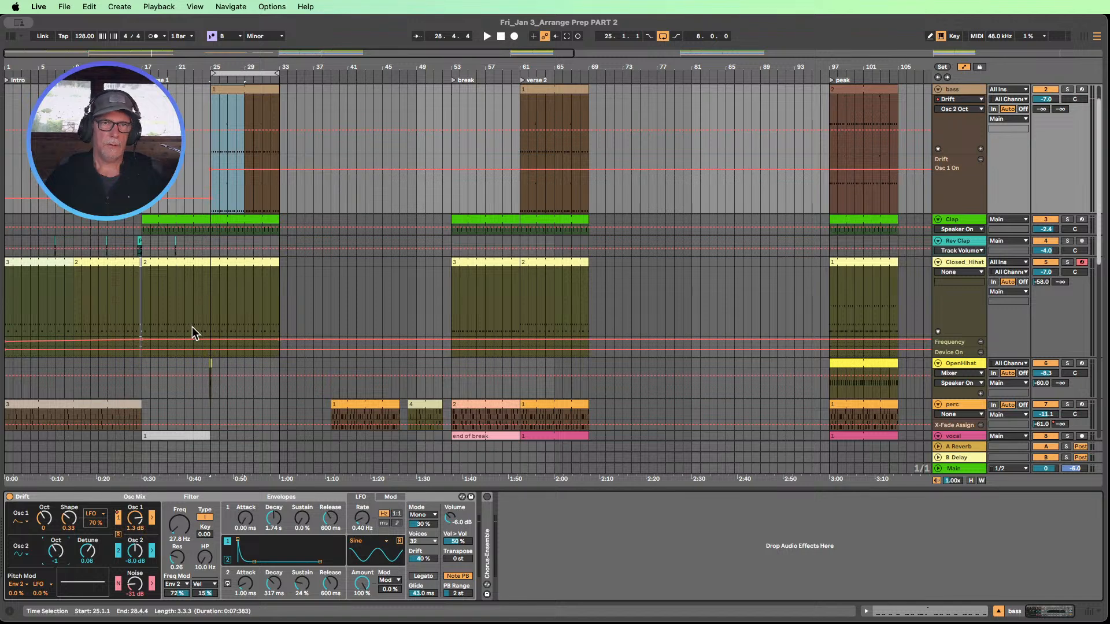
- Raise the bass track's Osc 2 Oct automation to 0 from bar 25 onward and play from about bar 23
left_click(210, 128)
left_click_drag(214, 128, 213, 118)
left_click(194, 101)
key("space")
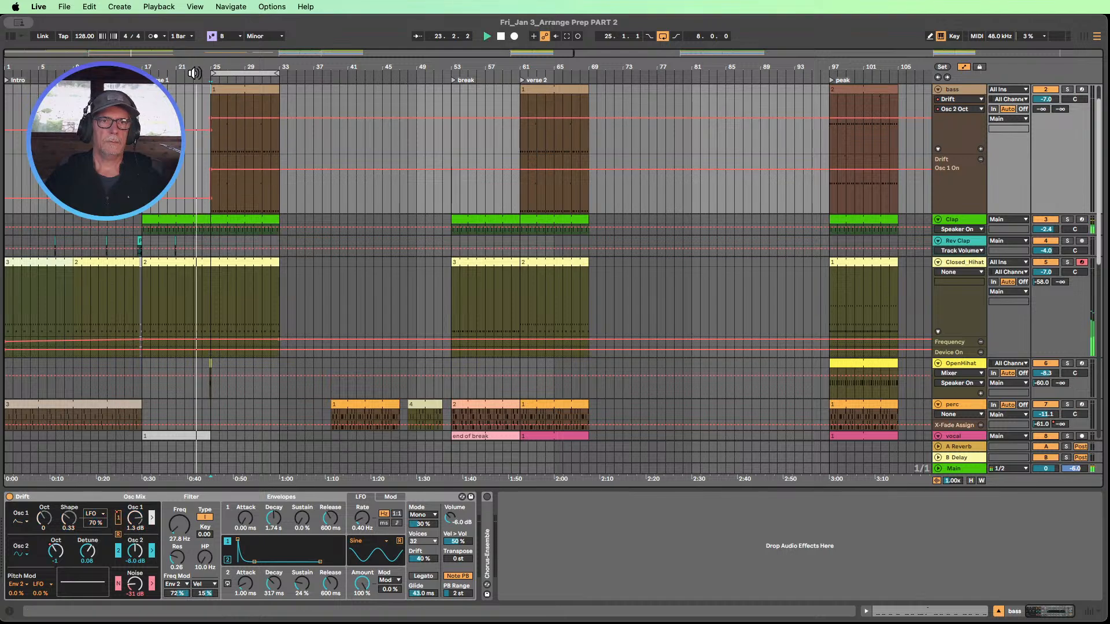
- Give Osc 2 Oct its own lane and automate Osc 1 off from bar 25 to 61, keeping it on before and after
left_click(980, 148)
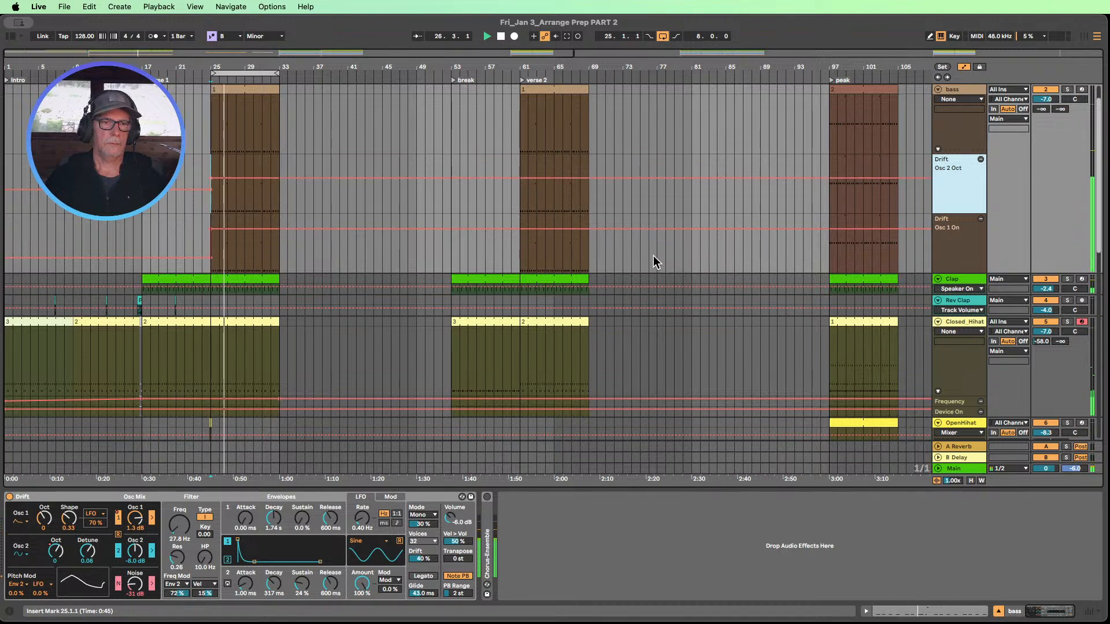
left_click_drag(216, 229, 218, 255)
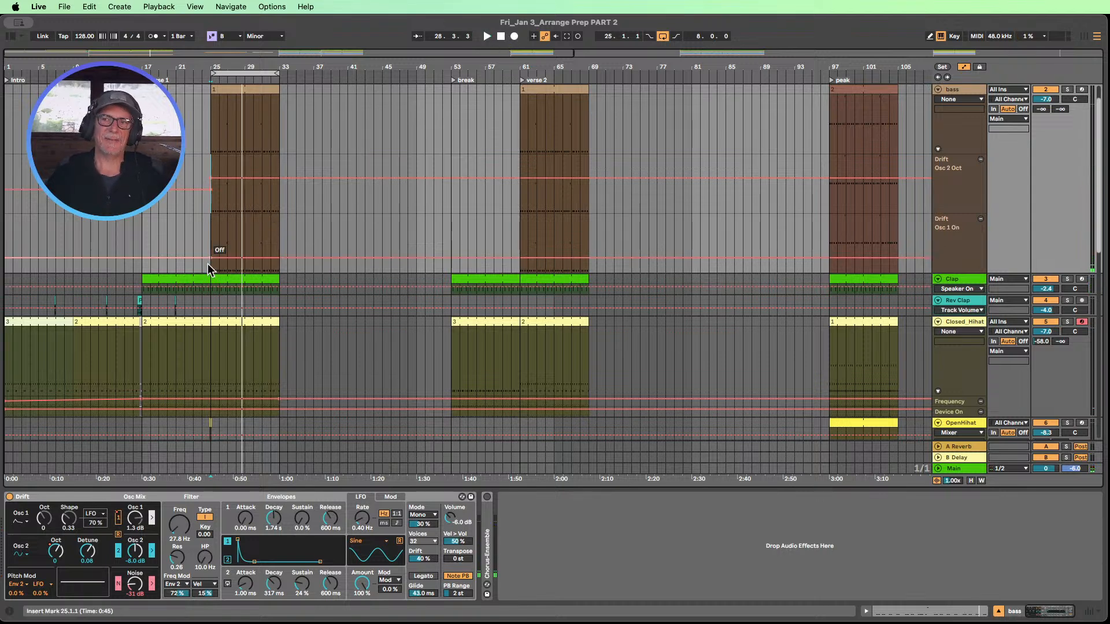
left_click_drag(200, 254, 207, 228)
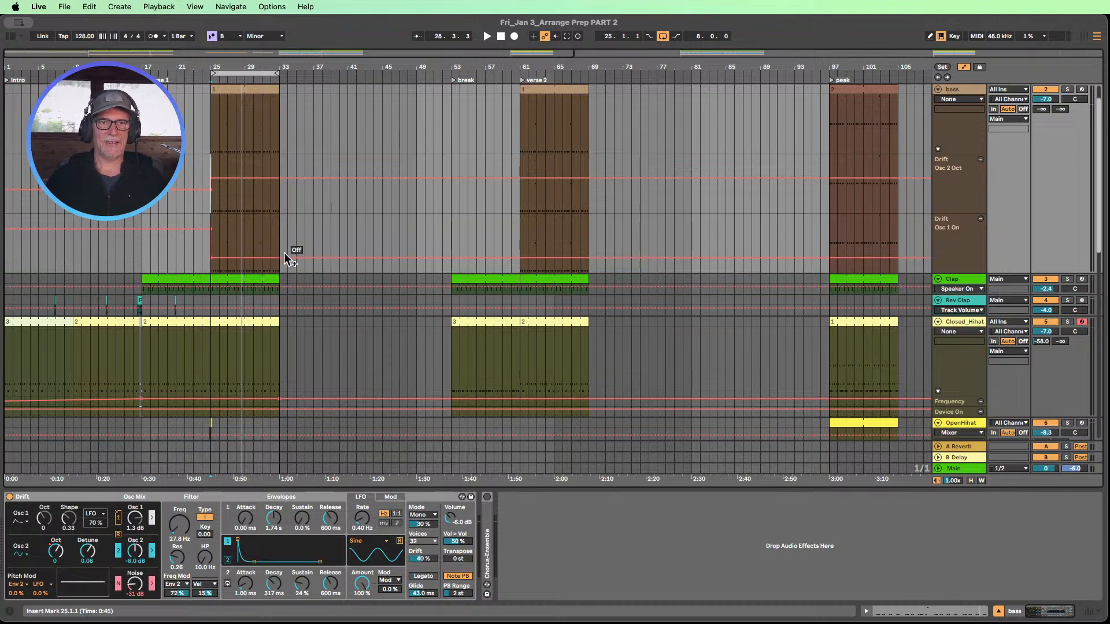
left_click_drag(284, 256, 511, 229)
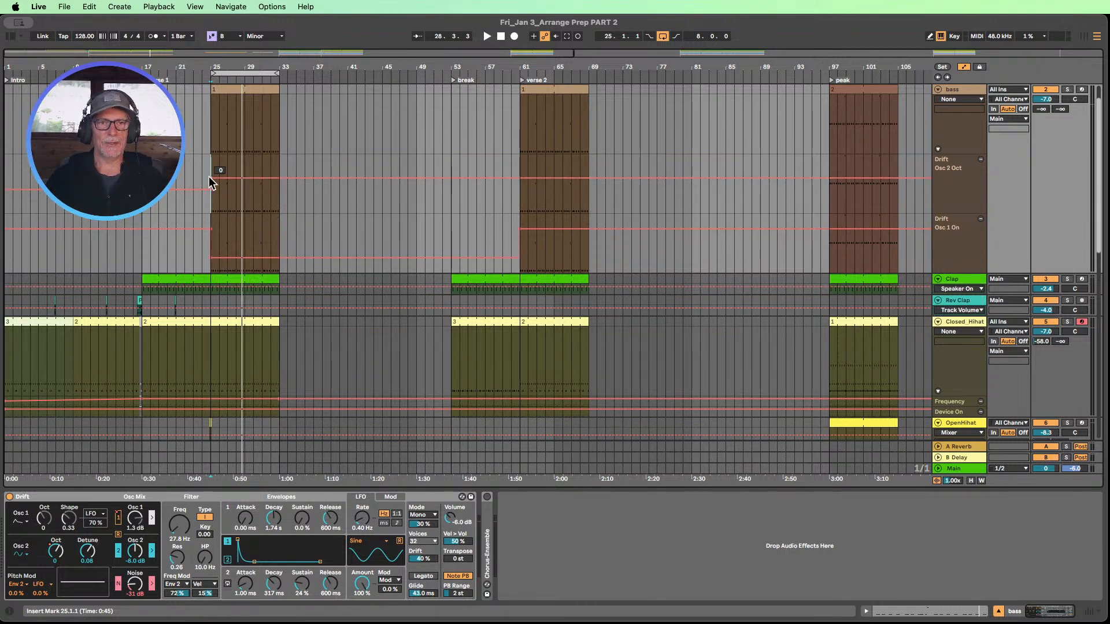
- Set the Osc 2 Oct automation from bar 25 to -1 and transpose all notes of the bass clip at 25.1.1 up one octave
left_click_drag(210, 178, 211, 190)
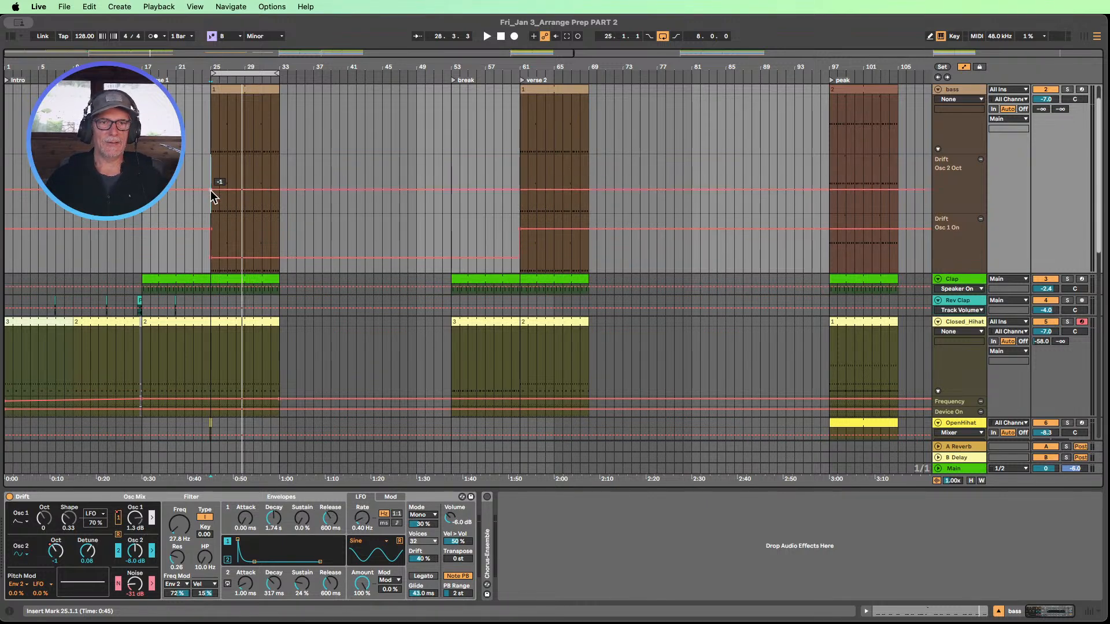
double_click(235, 93)
key("super+a")
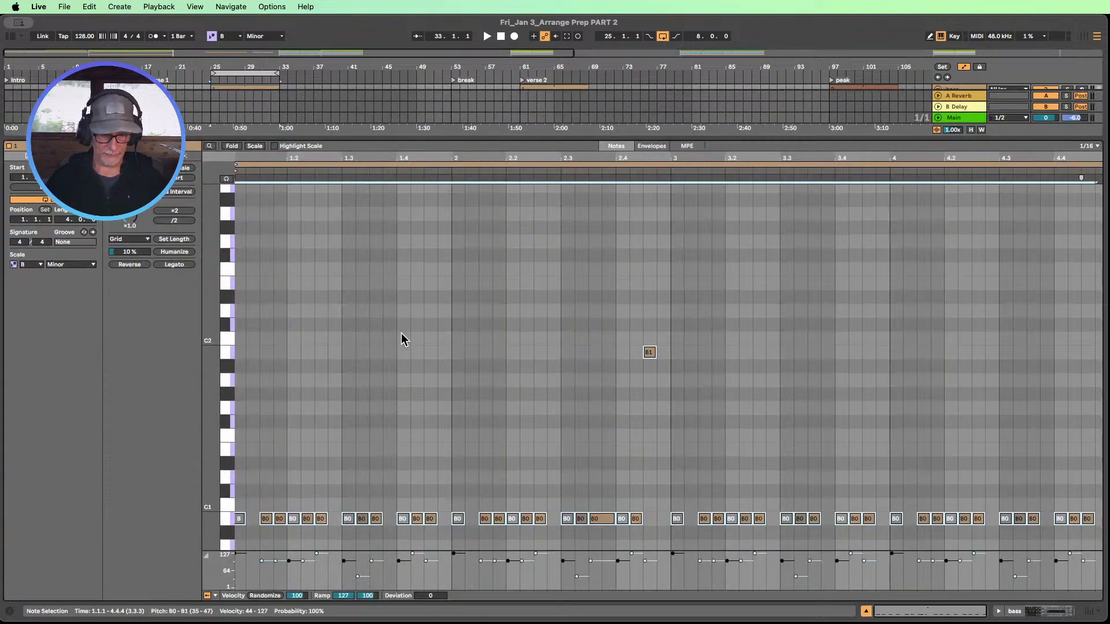
key("shift+Up")
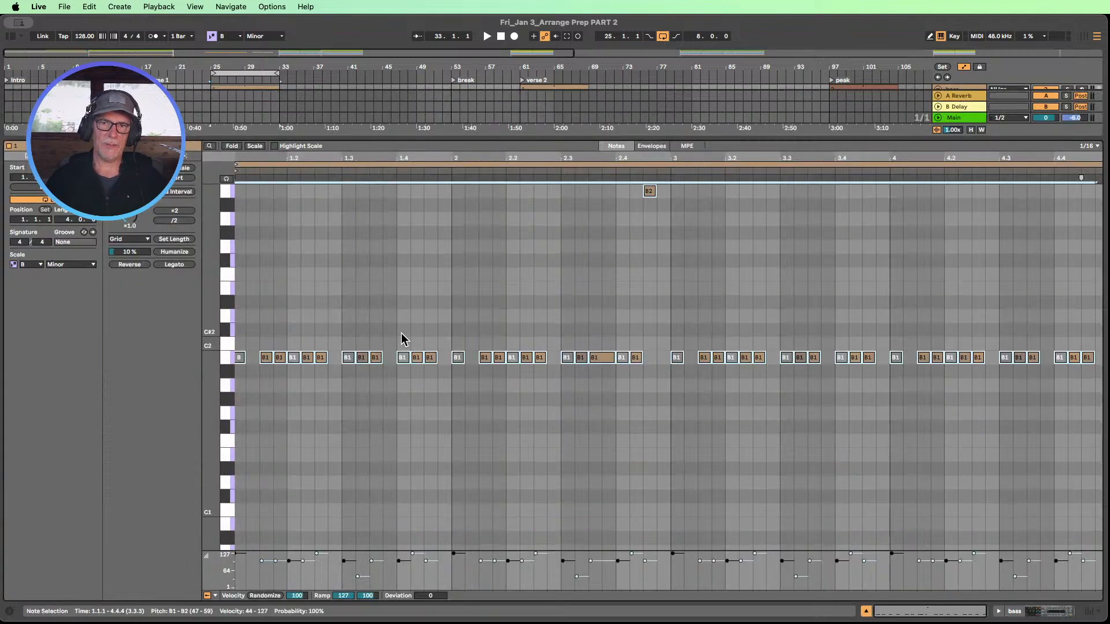
key("super+alt+l")
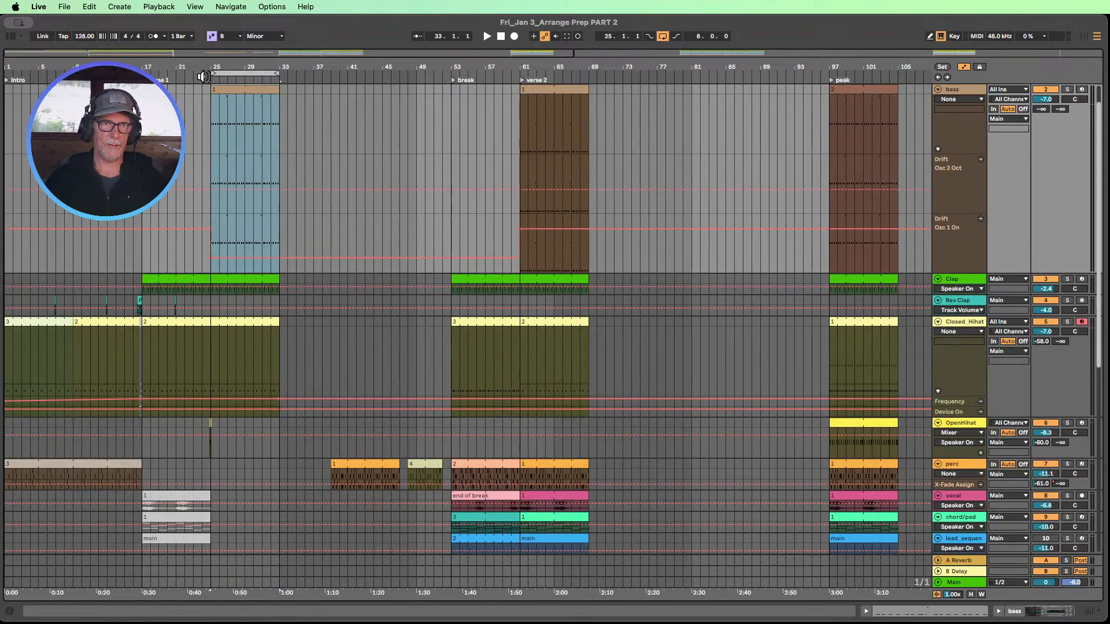
- Play from about bar 24 to hear the transposed bass with the Drift device shown, stop, and review the bass track's lanes
left_click(203, 76)
double_click(953, 89)
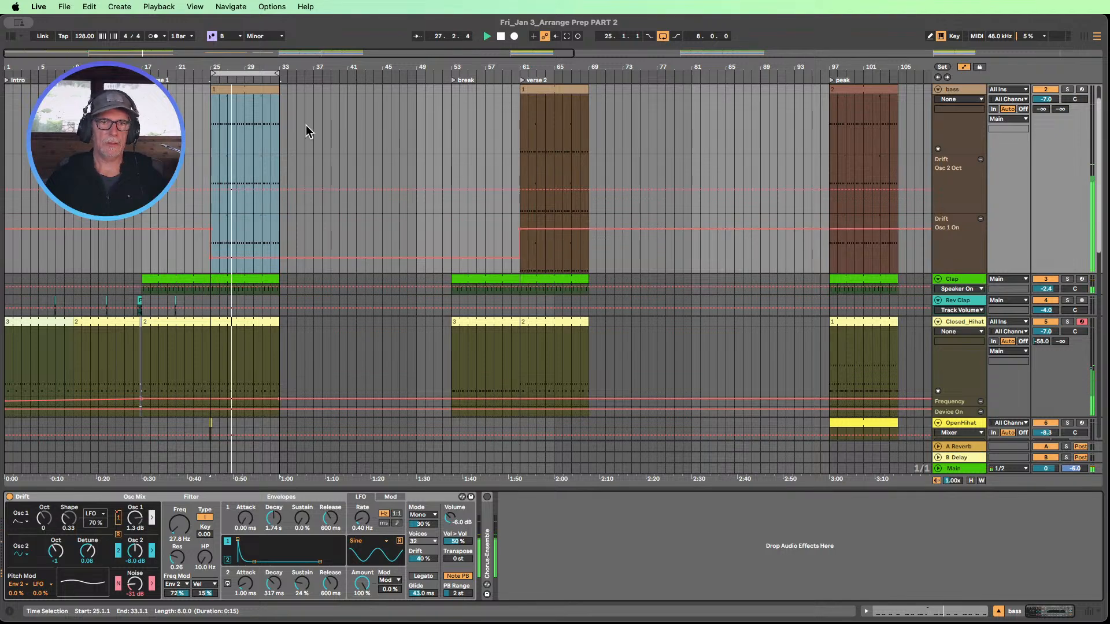
scroll(309, 139, "down", 2)
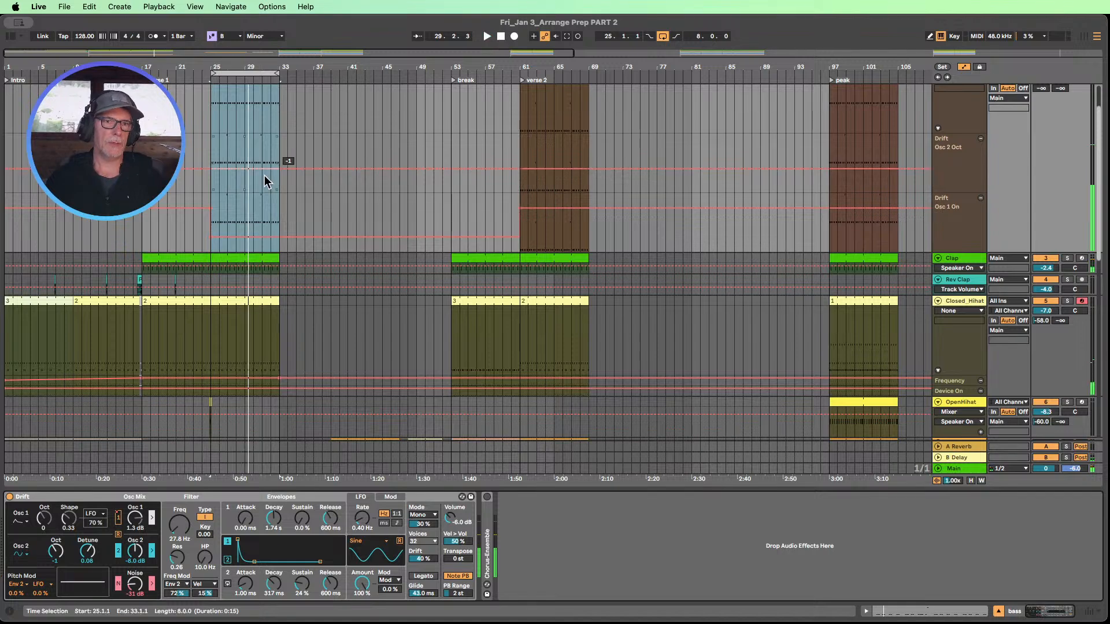
scroll(266, 173, "up", 2)
scroll(275, 151, "up", 1)
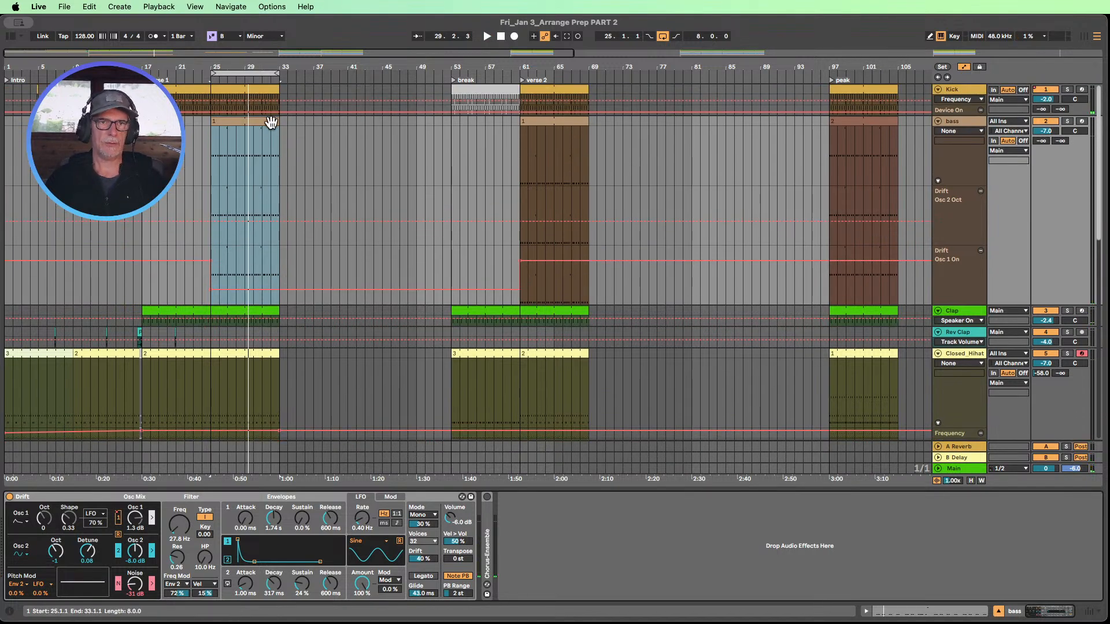
scroll(241, 196, "down", 1)
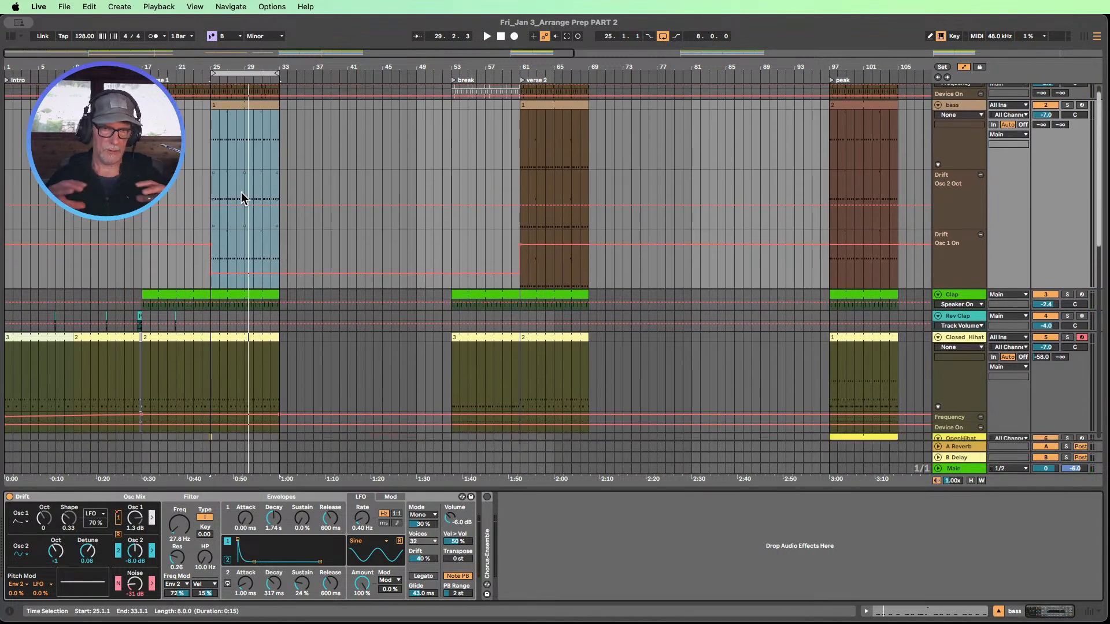
- Play from about bar 24 again, show Drift's LP Freq automation on the bass track and hide the device view
left_click(203, 77)
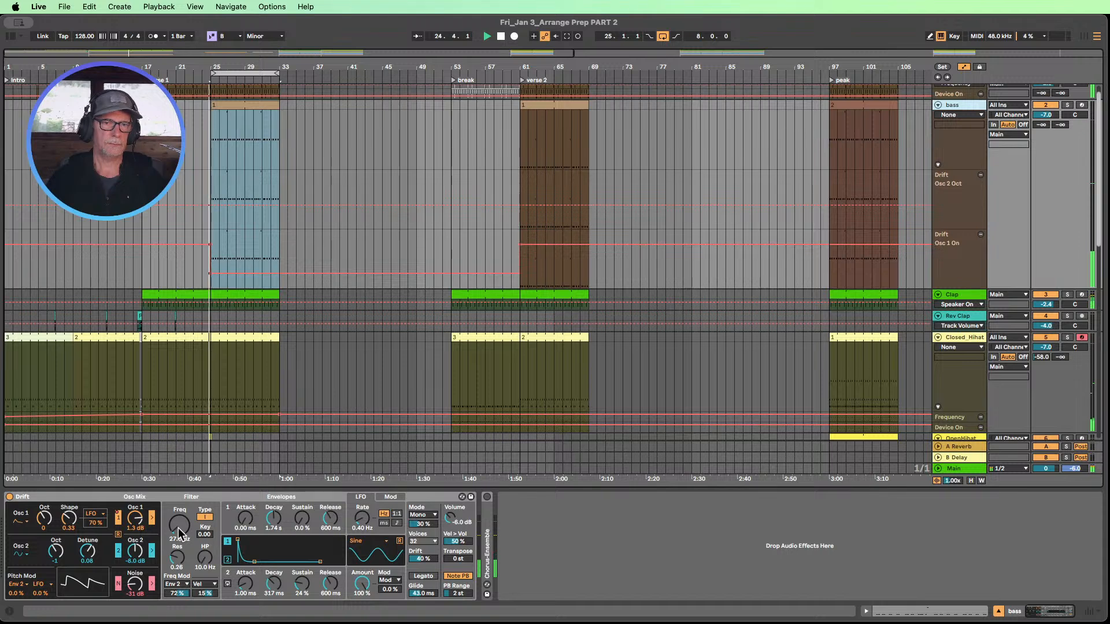
mouse_move(180, 532)
left_mouse_down()
mouse_move(179, 489)
mouse_move(180, 532)
left_mouse_up()
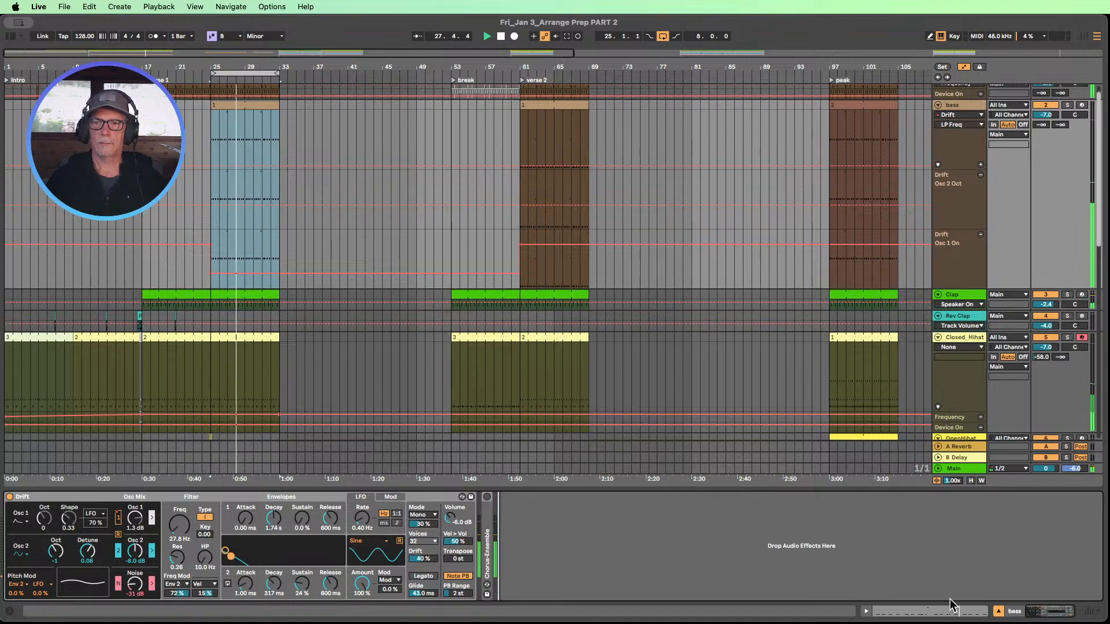
left_click(998, 611)
- Copy the two-bar Rev Clap section ending at bar 17 to 31.1.1, so the reversed clap leads into bar 33
scroll(252, 252, "down", 8)
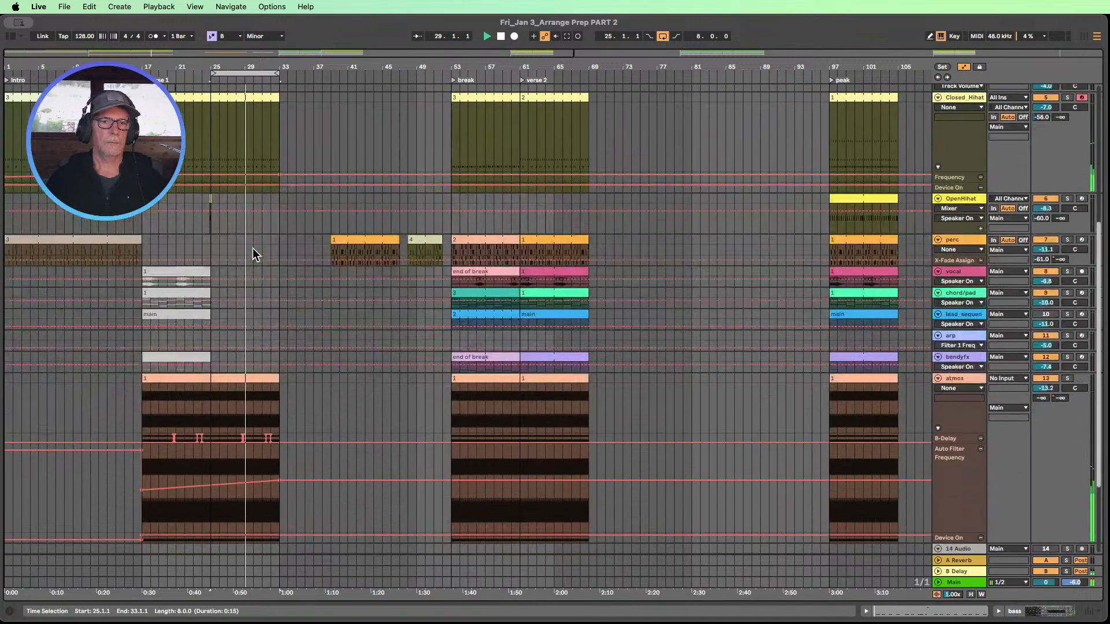
scroll(283, 254, "up", 3)
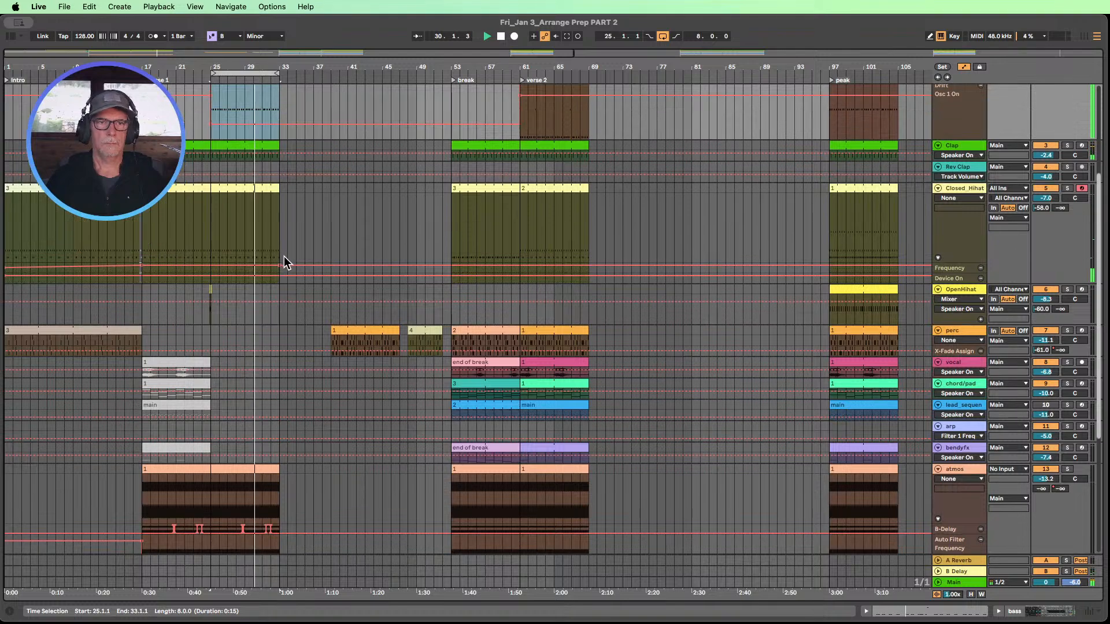
left_click_drag(125, 172, 142, 172)
left_click_drag(263, 172, 279, 174)
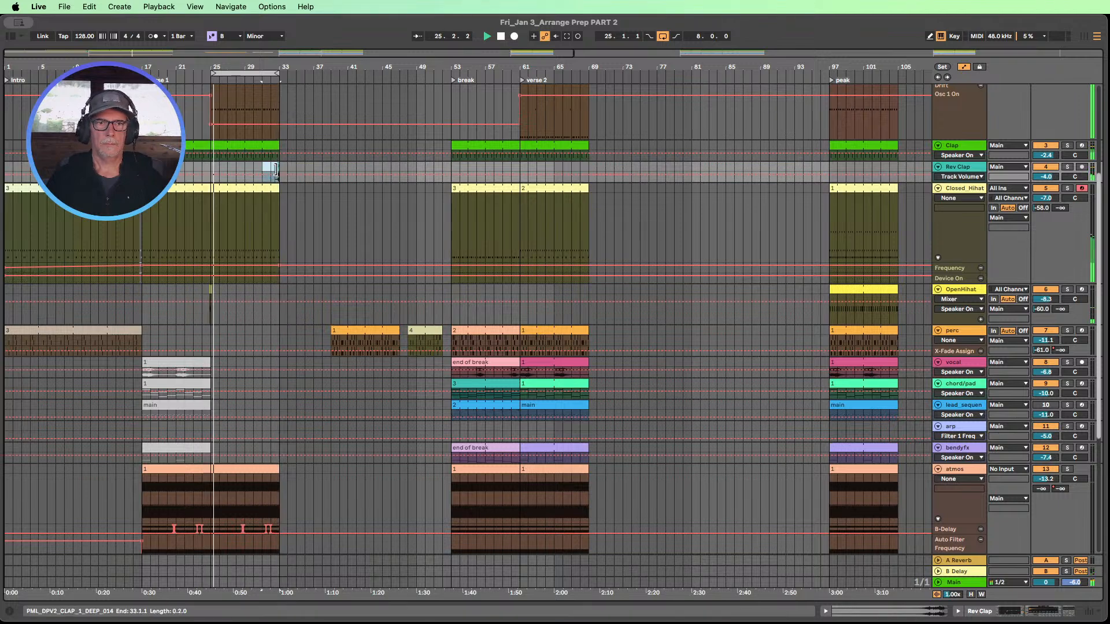
left_click(275, 168)
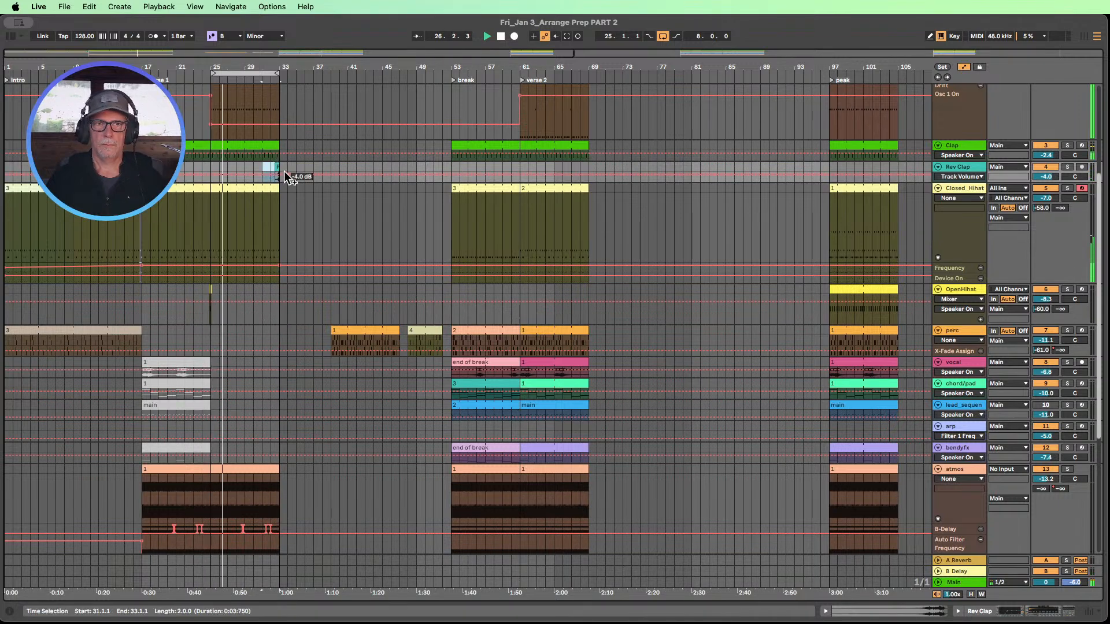
- Listen to the looped section from bar 25 while looking over the Kick and bass tracks, and stop playback
scroll(283, 172, "up", 3)
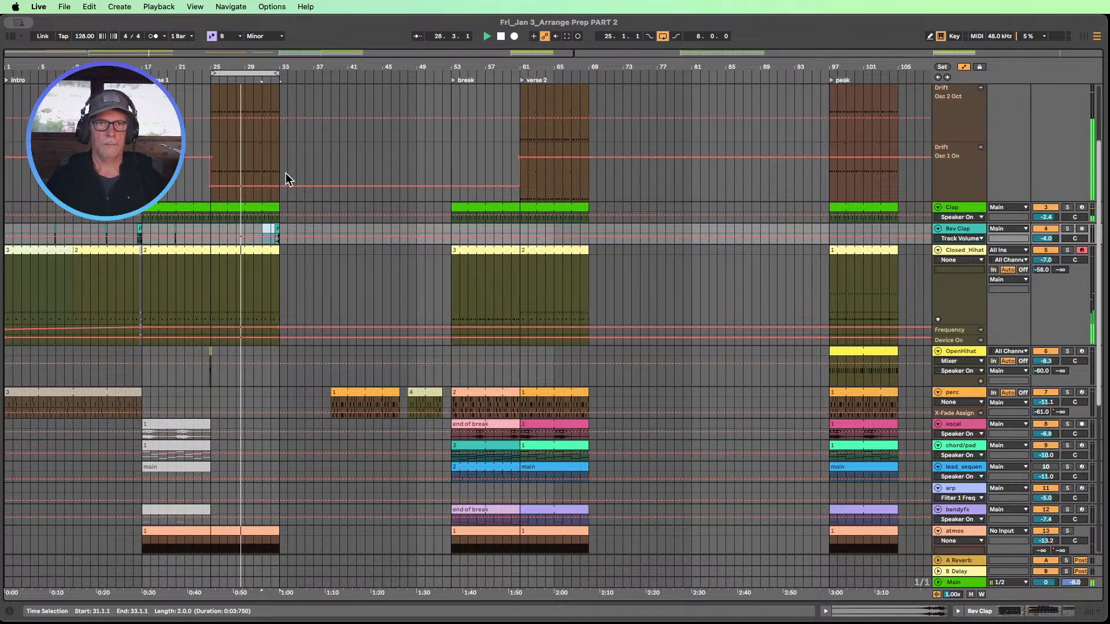
scroll(287, 172, "up", 5)
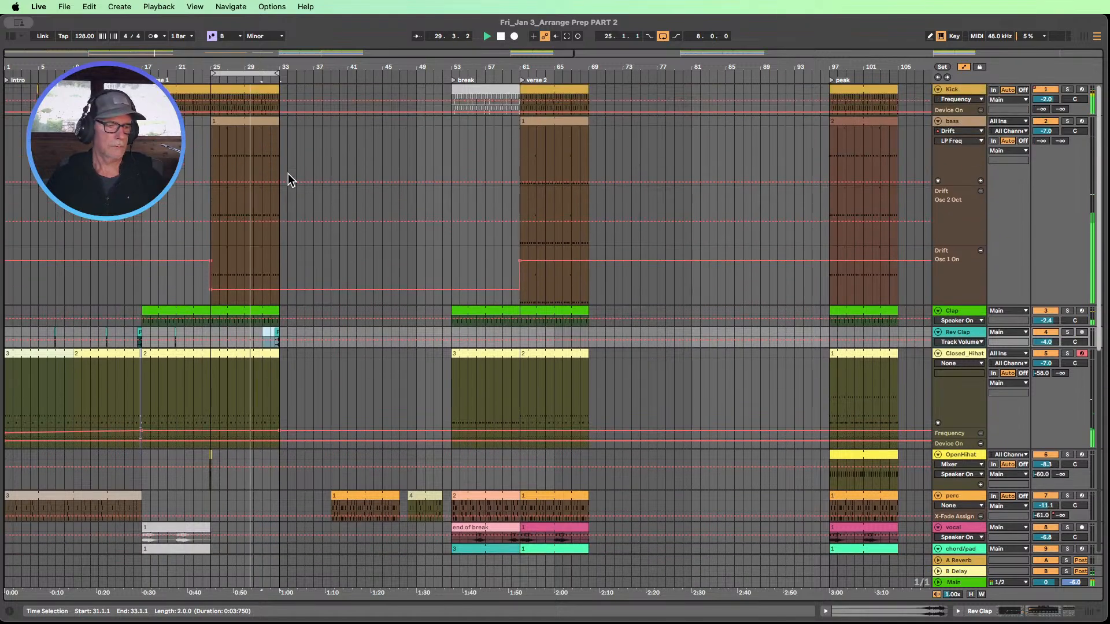
left_click(474, 90)
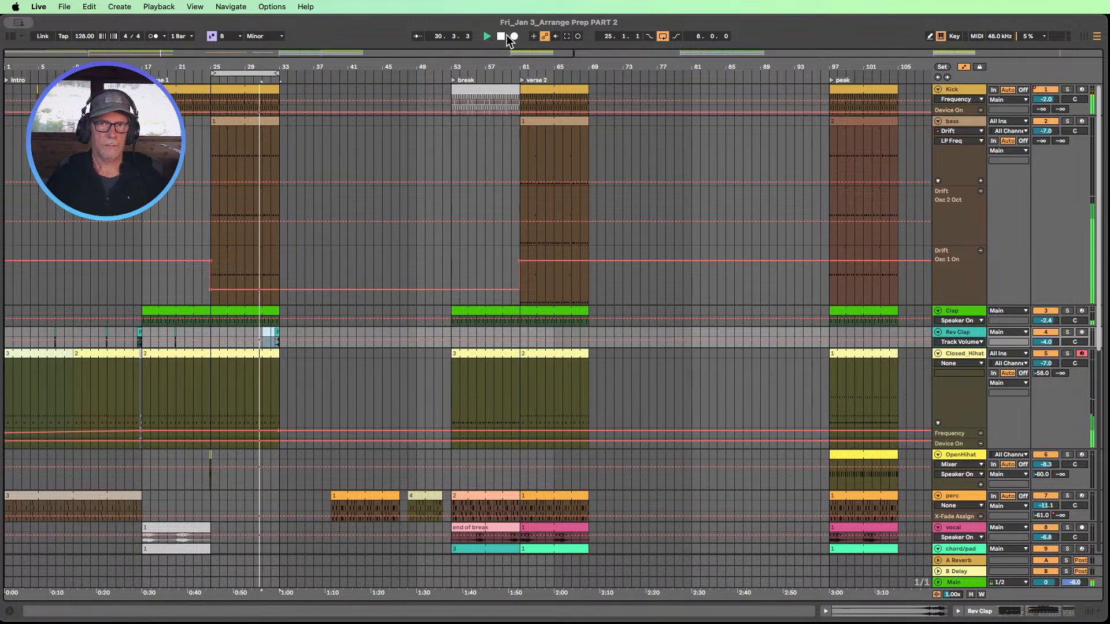
left_click(502, 37)
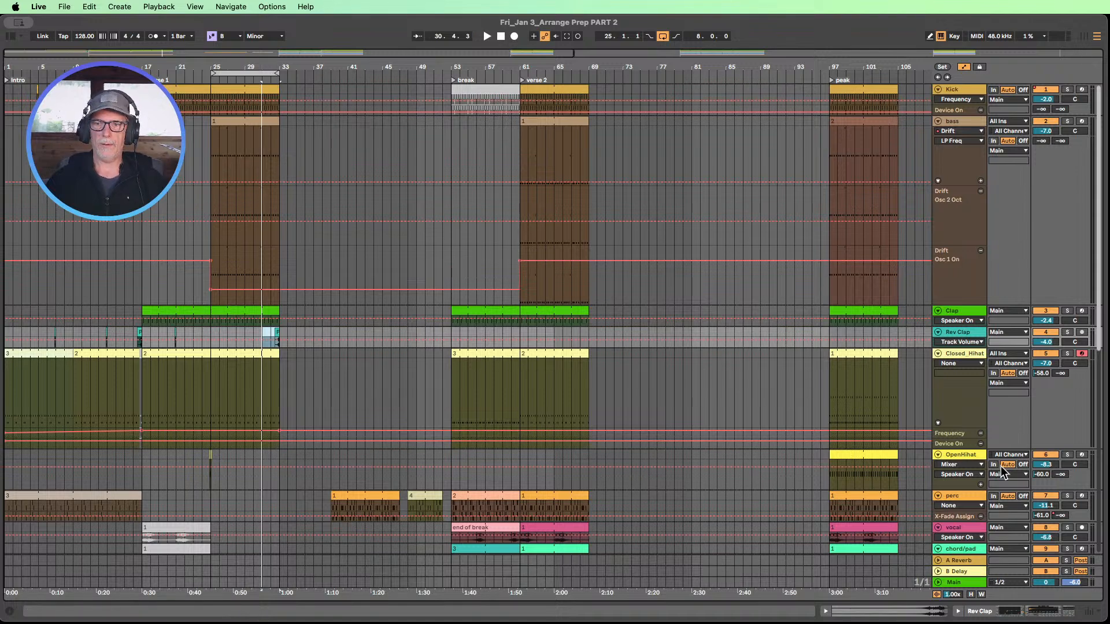
- Fit the tracks to the arrangement height, extend the loop back to 1.1.1 with a length of 32 bars and play from the start
left_click(971, 595)
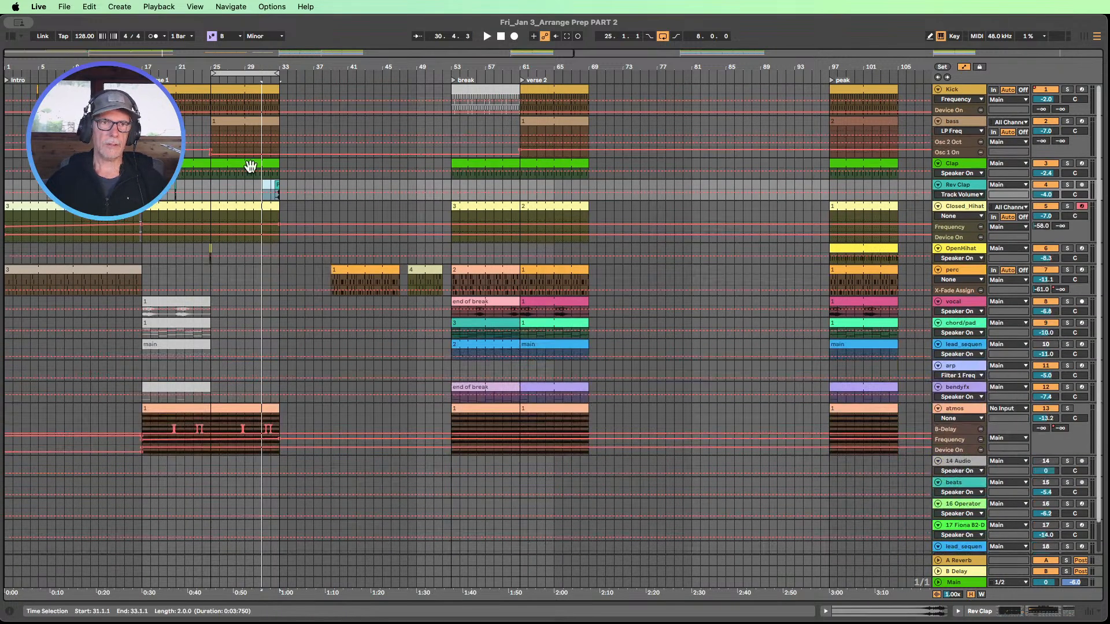
left_click_drag(211, 73, 7, 74)
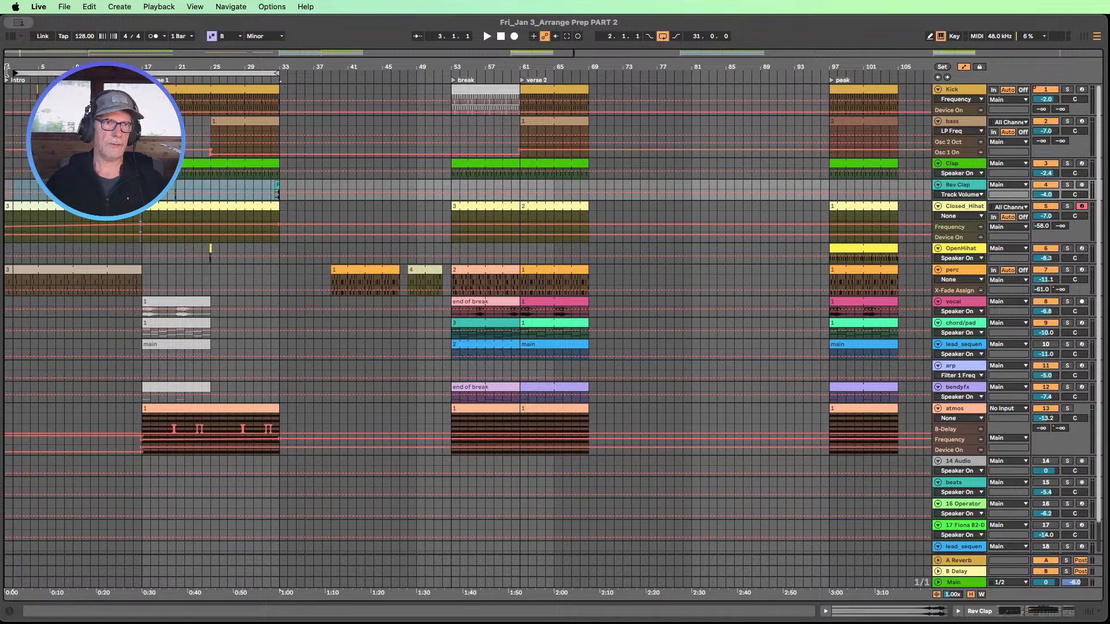
left_click(8, 81)
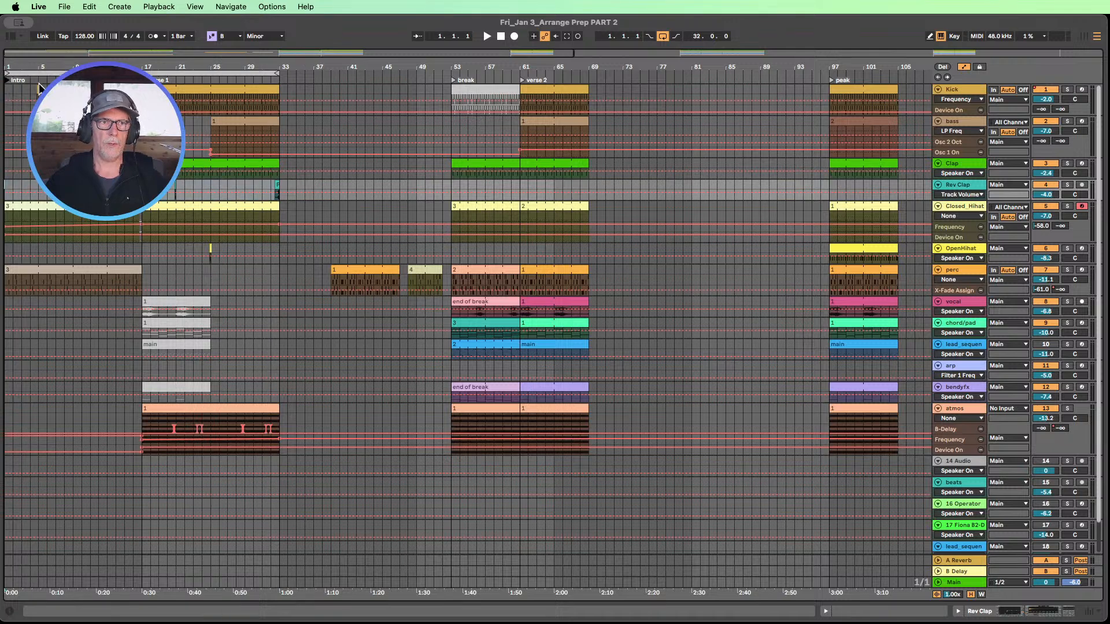
left_click(485, 36)
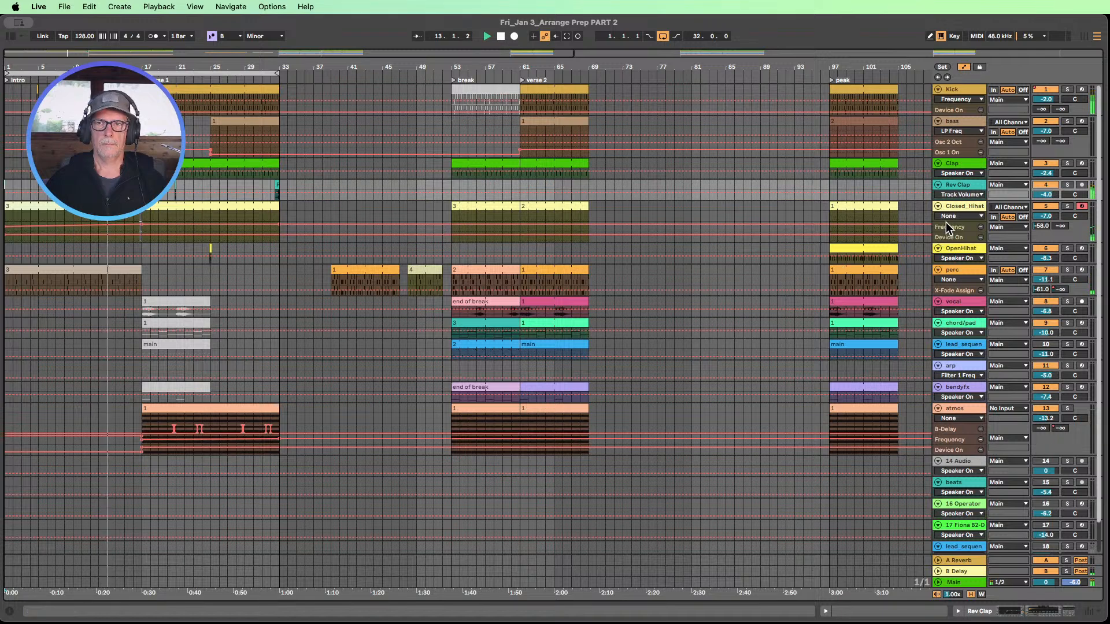
left_click_drag(946, 225, 946, 234)
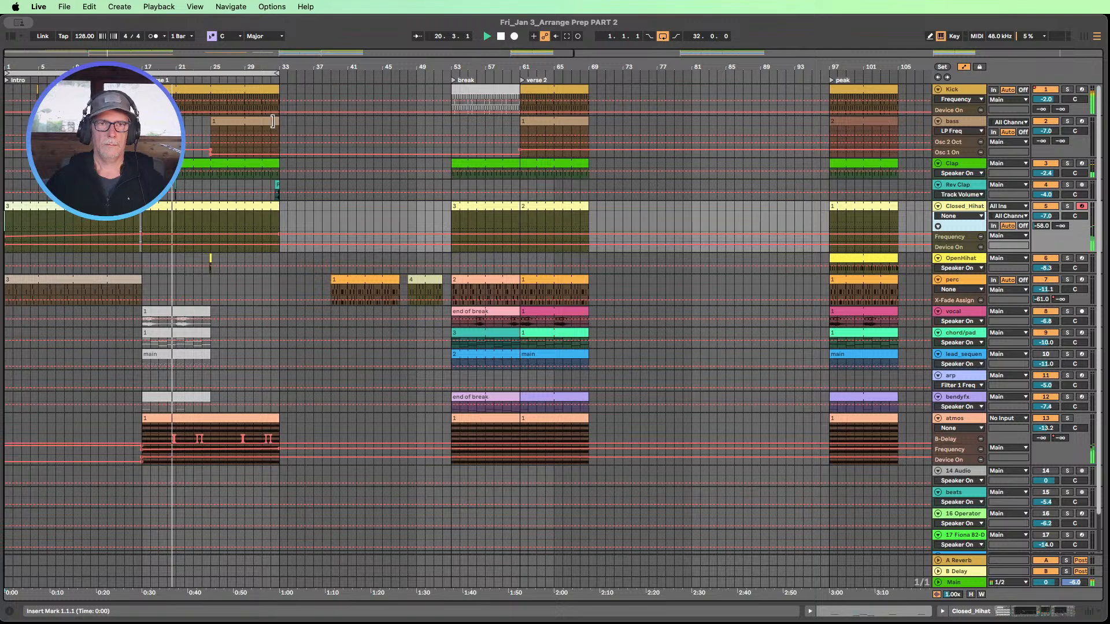
- Extend the verse 1 Kick, Clap and Closed_Hihat clips to the break at bar 53
left_click_drag(279, 87, 452, 81)
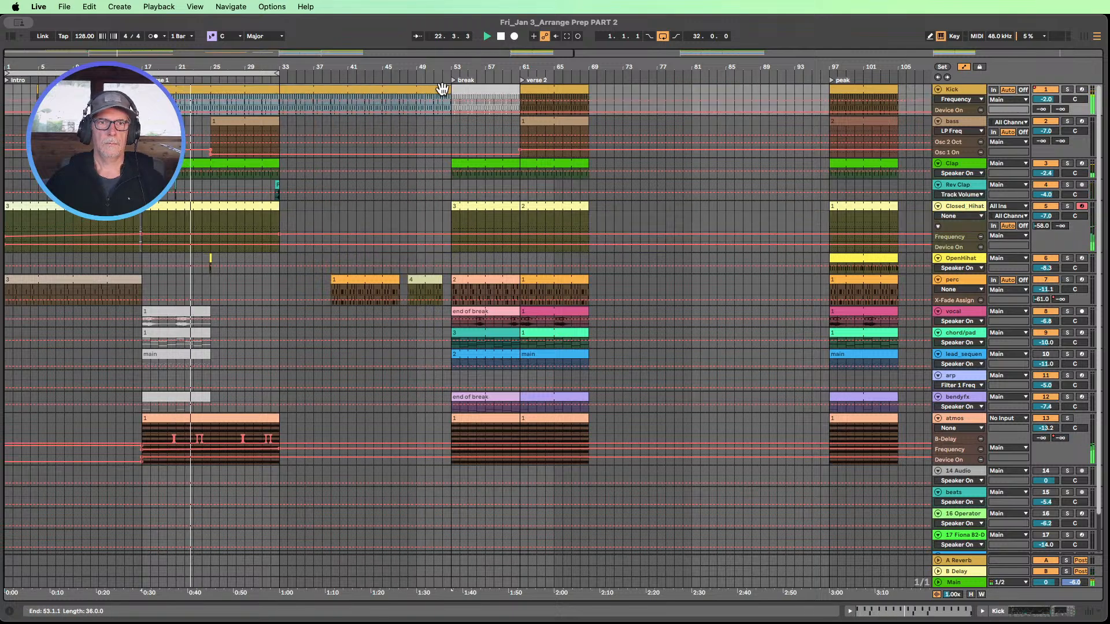
left_click_drag(279, 163, 451, 162)
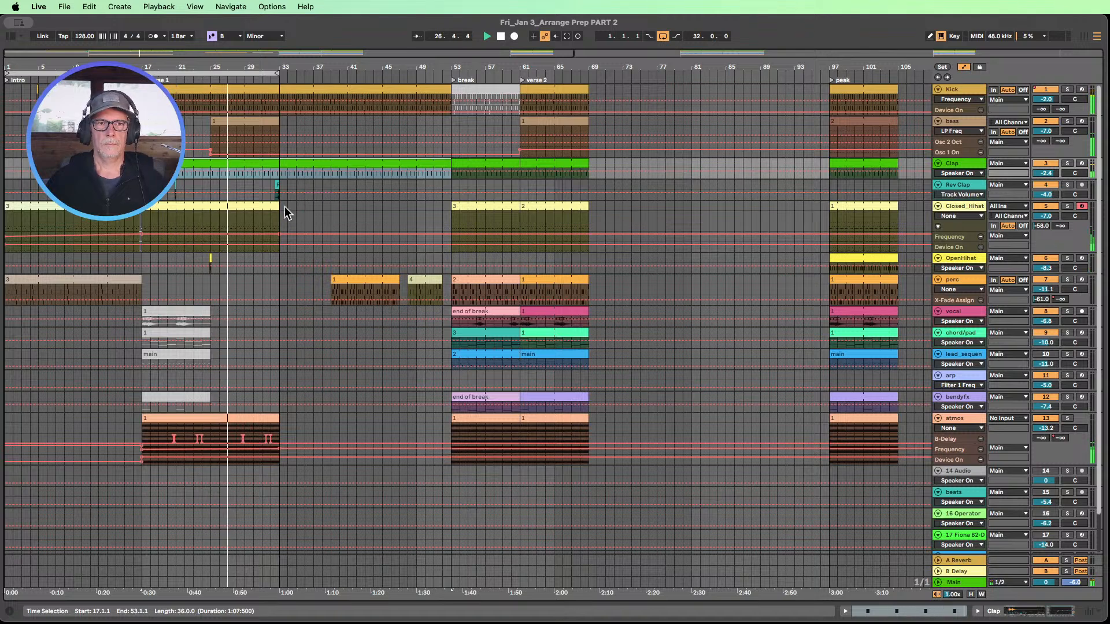
left_click_drag(272, 205, 450, 207)
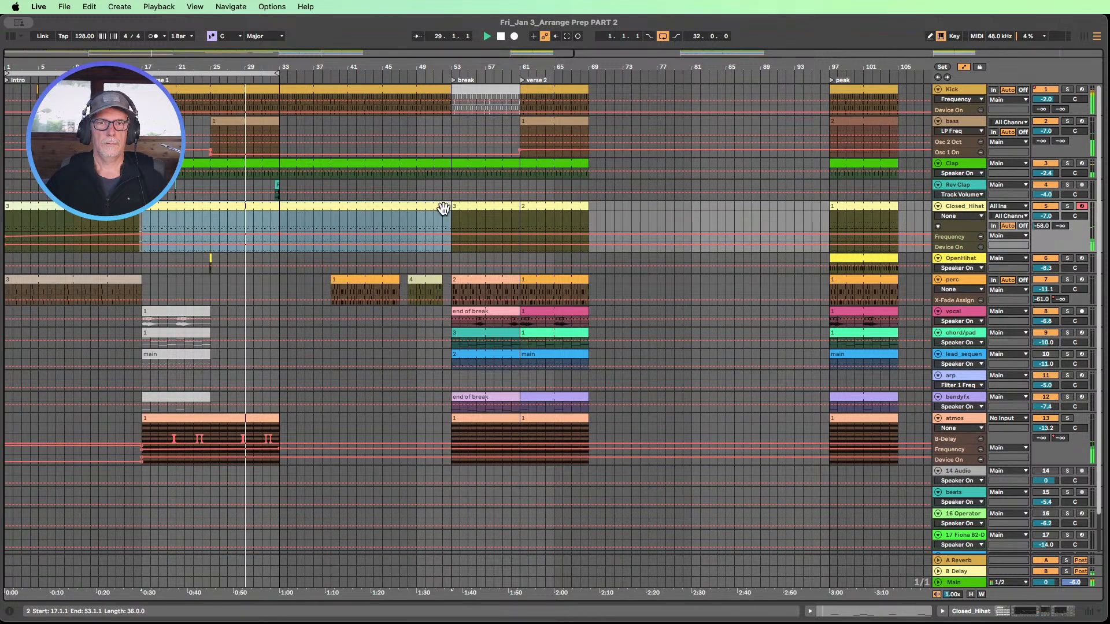
- Enlarge the Closed_Hihat track and its Auto Filter Frequency lane, and set the loop to eight bars from 25.1.1
left_click_drag(942, 237, 943, 297)
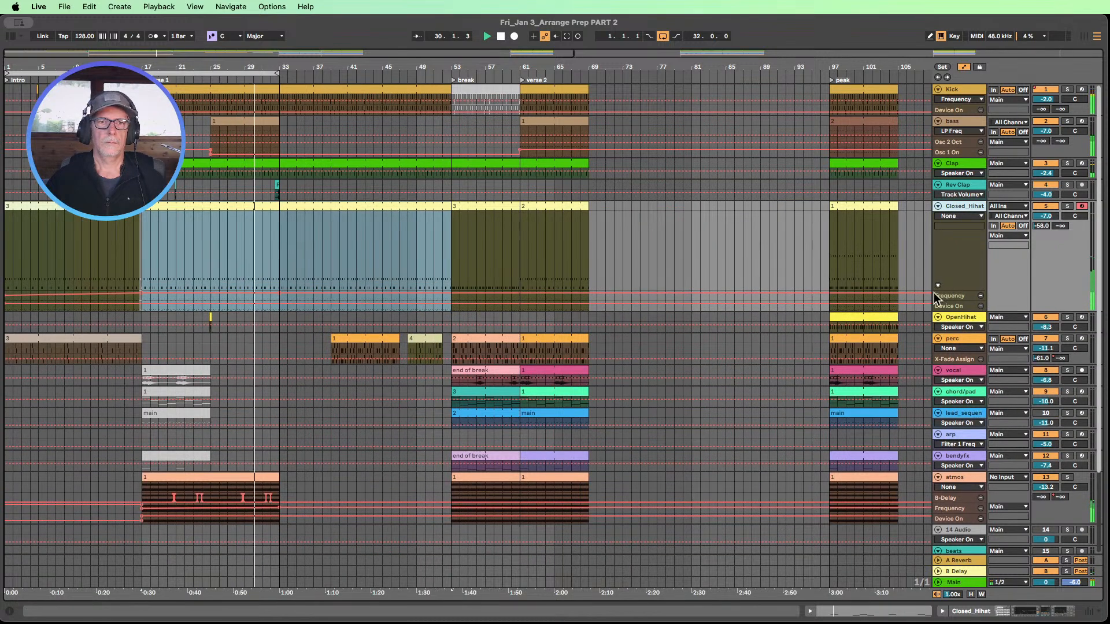
double_click(941, 297)
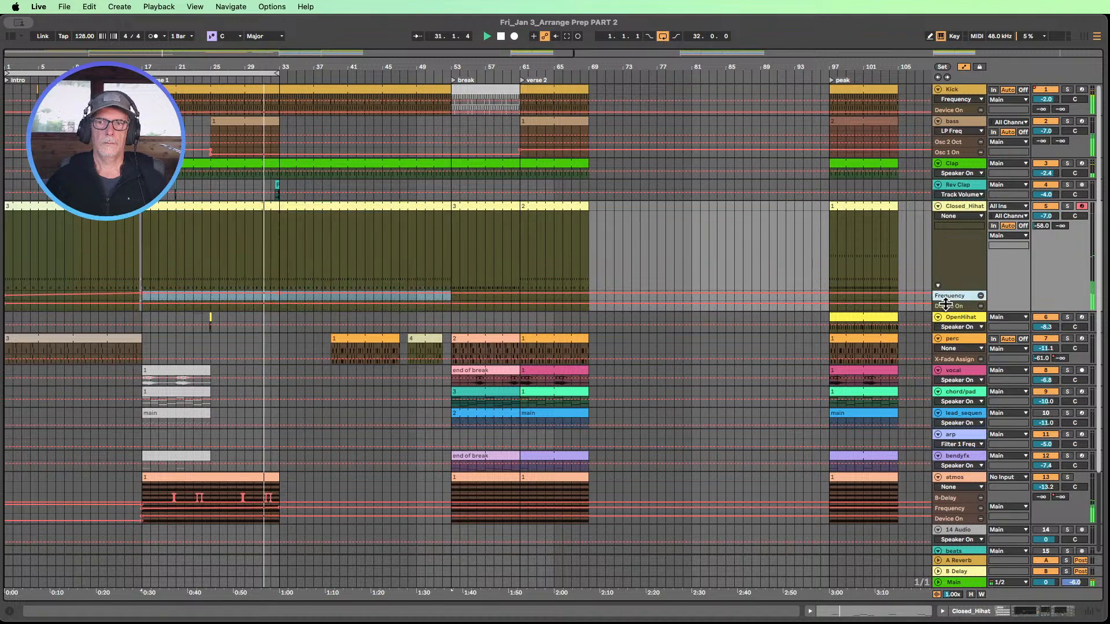
scroll(488, 266, "down", 1)
scroll(488, 266, "down", 1)
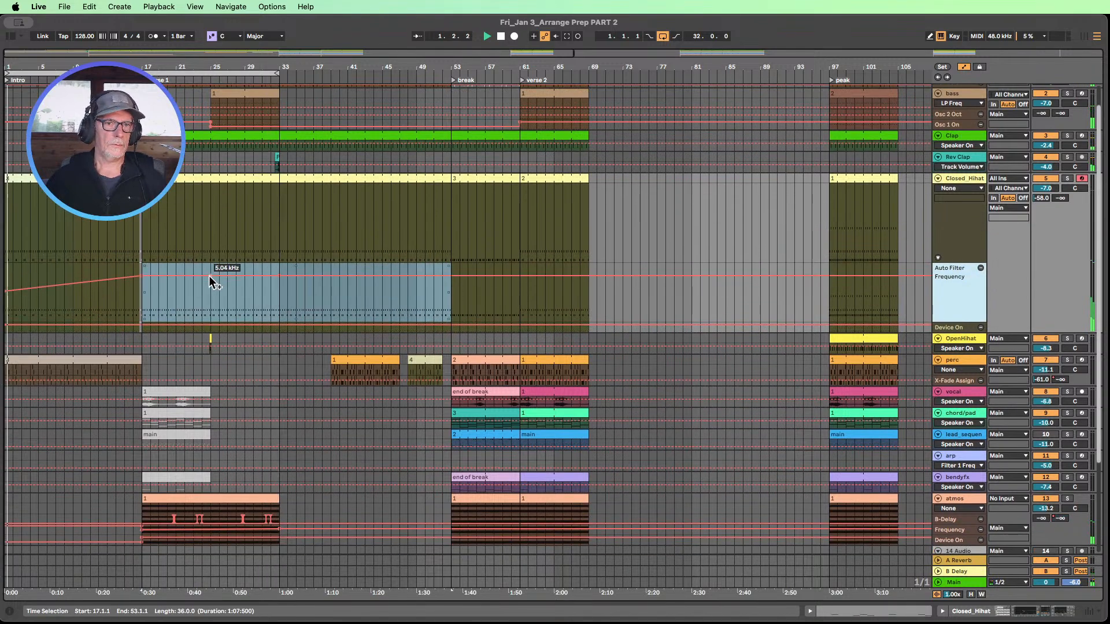
left_click_drag(7, 73, 209, 77)
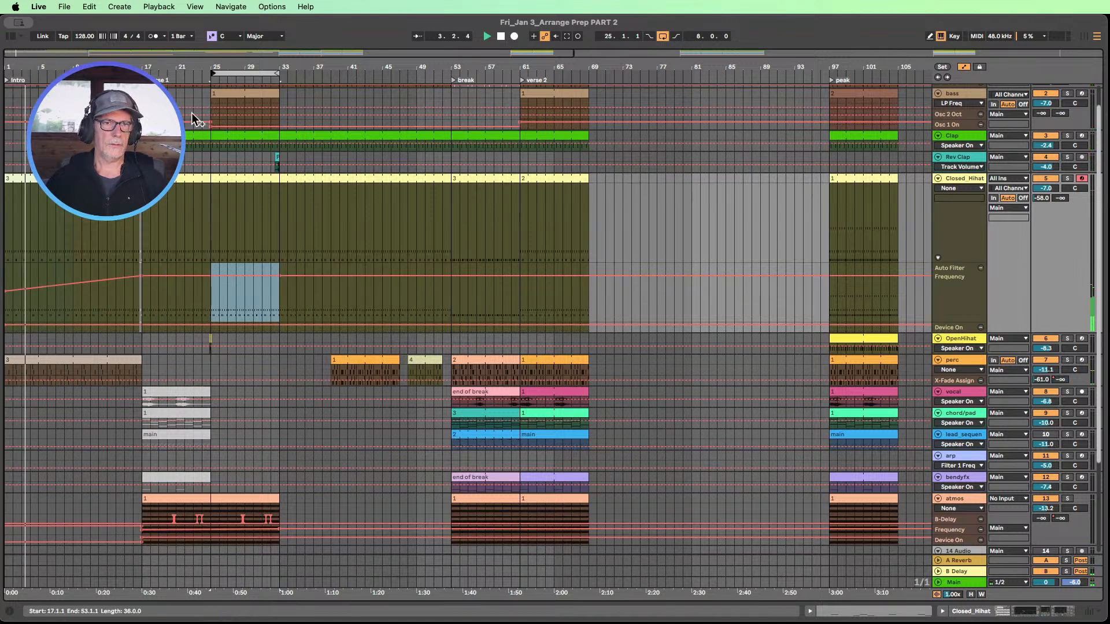
- Play from just before bar 25 and ramp the Closed_Hihat Auto Filter Frequency up to 9.82 kHz at bar 33
left_click(195, 75)
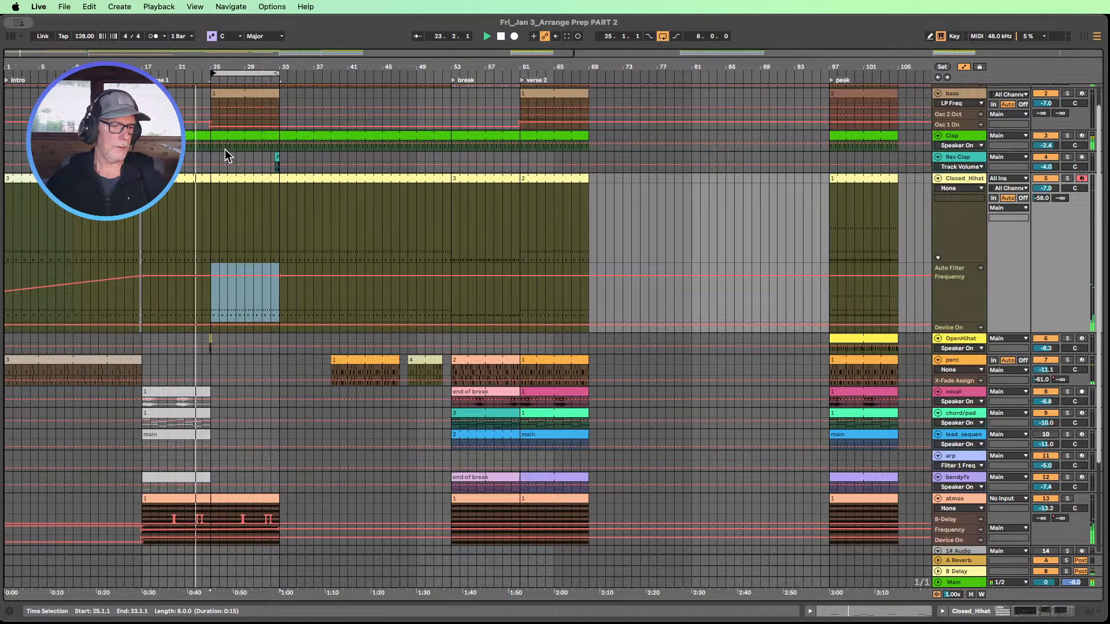
left_click(270, 294)
left_click_drag(270, 277, 279, 269)
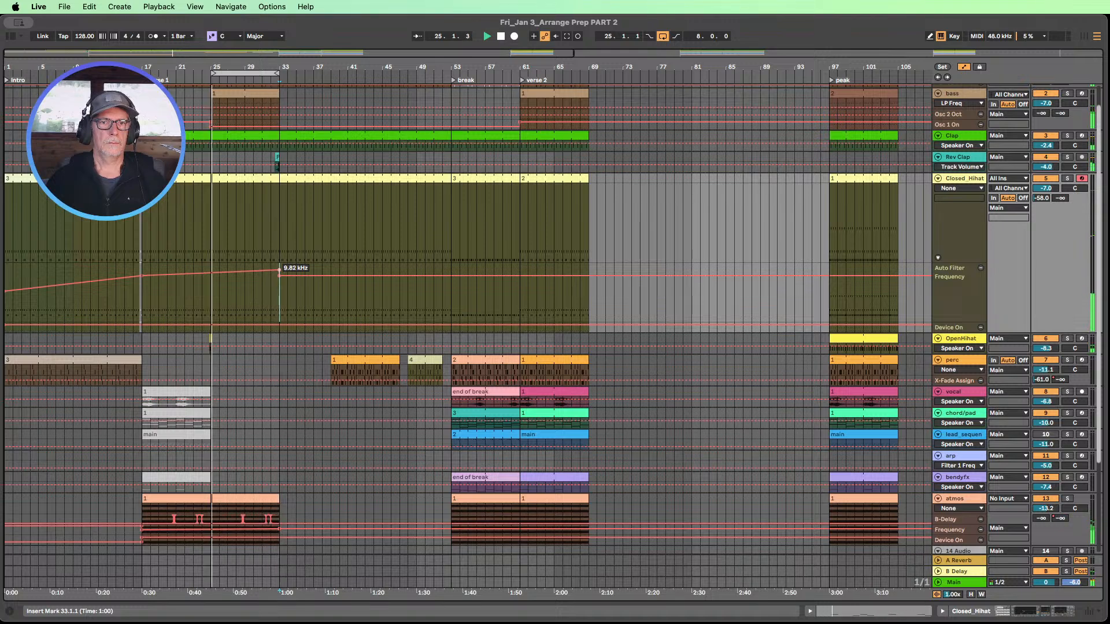
- Extend the loop from 25.1.1 to a length of 16 bars and stop playback
scroll(286, 292, "down", 5)
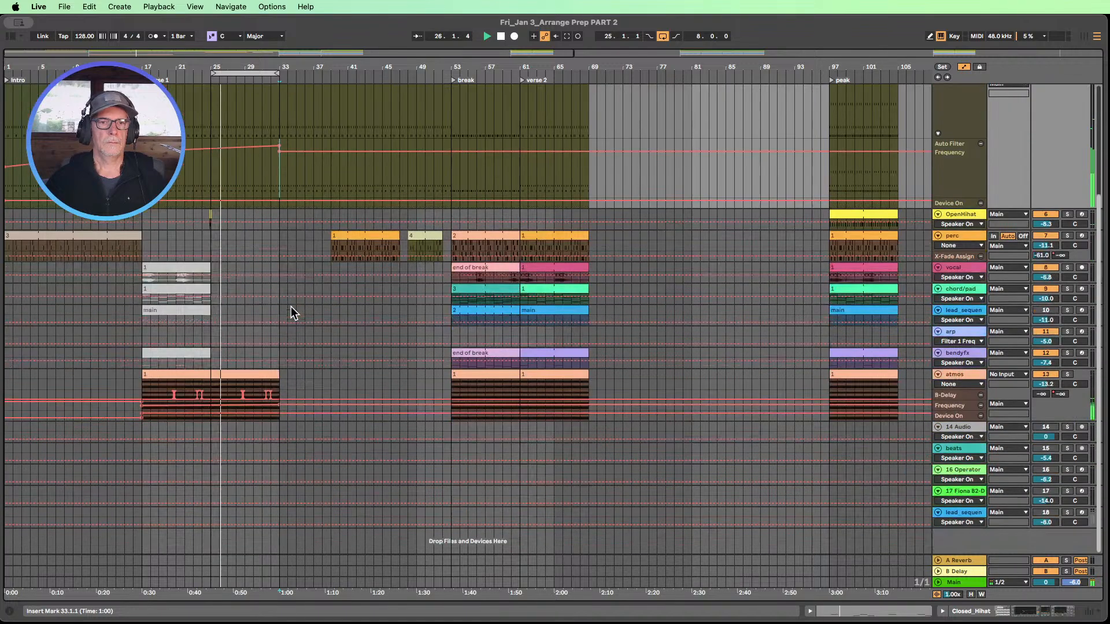
left_click_drag(264, 69, 265, 53)
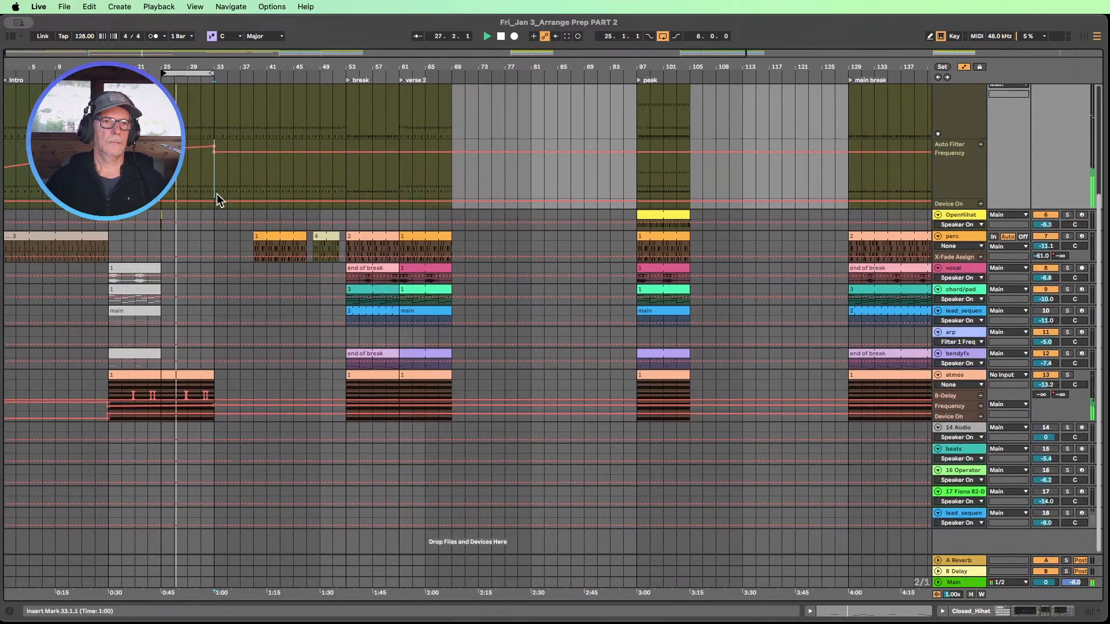
scroll(220, 190, "up", 6)
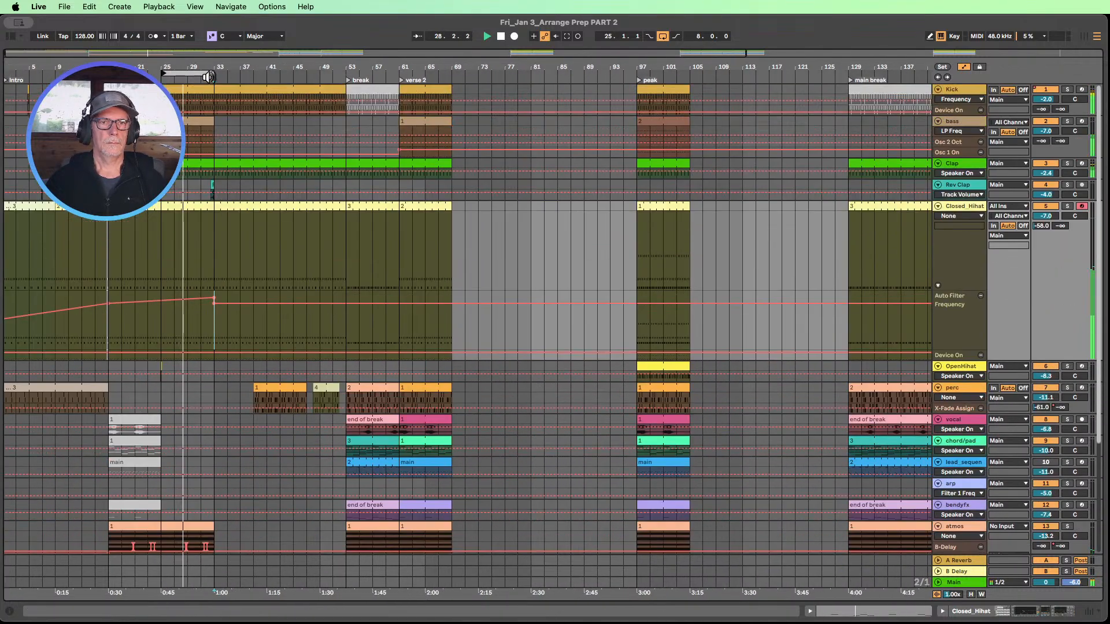
left_click_drag(214, 73, 250, 115)
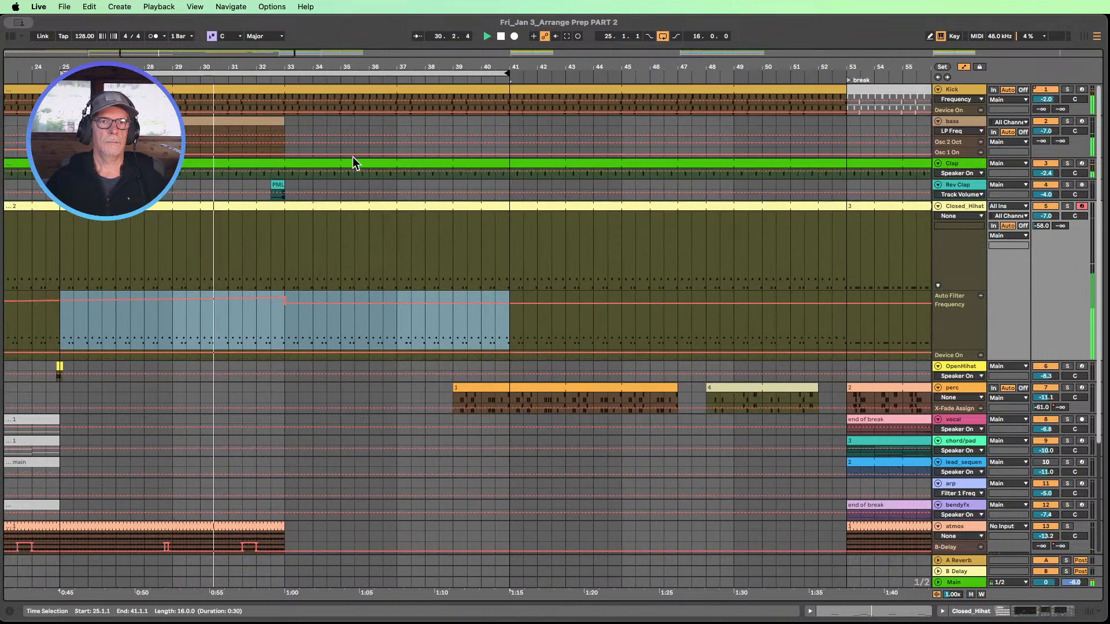
left_click(500, 36)
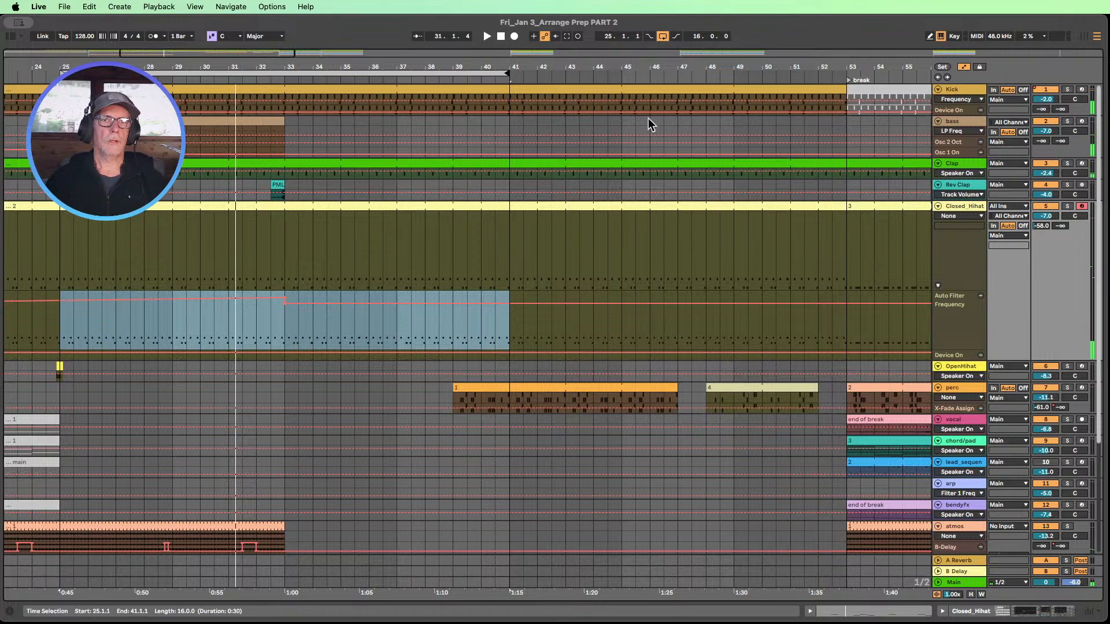
- Enlarge the Kick track and deactivate its clip from 32.3.1 to 33.1.1 to leave a gap before bar 33
left_click_drag(959, 103, 960, 152)
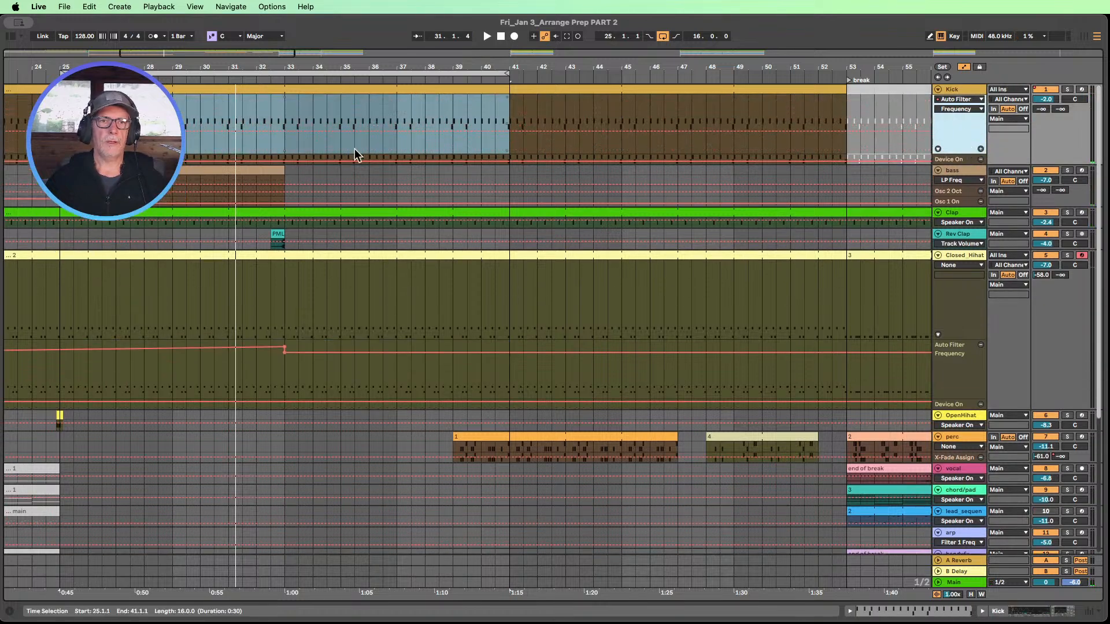
left_click_drag(270, 104, 282, 100)
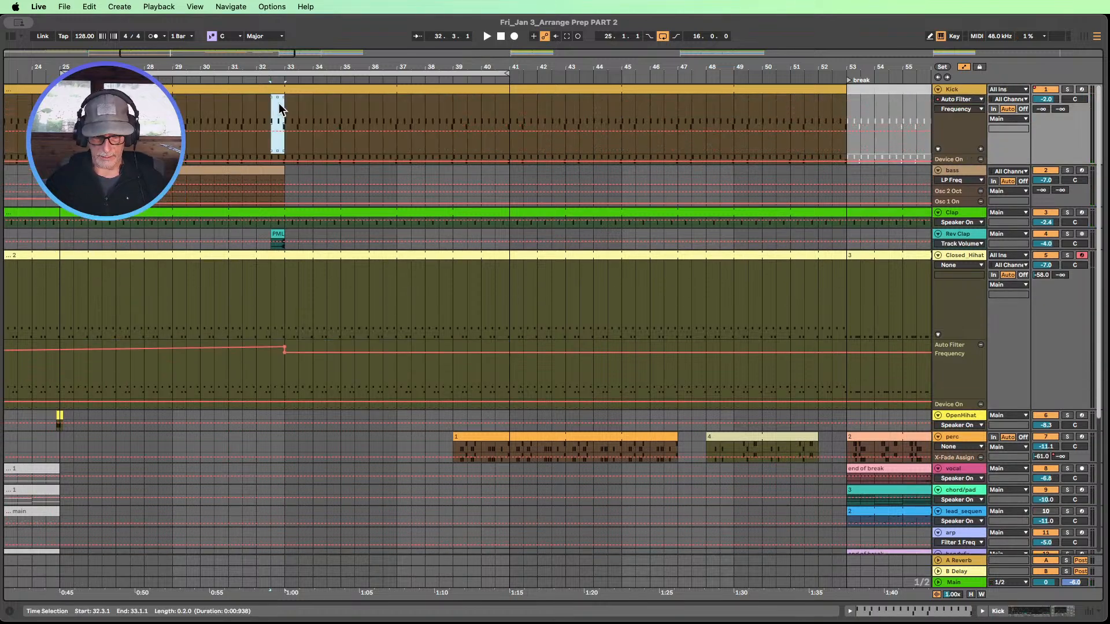
- Loop two bars from 32.1.1 around the Rev Clap clip and play the transition from a few bars earlier
scroll(222, 173, "down", 2)
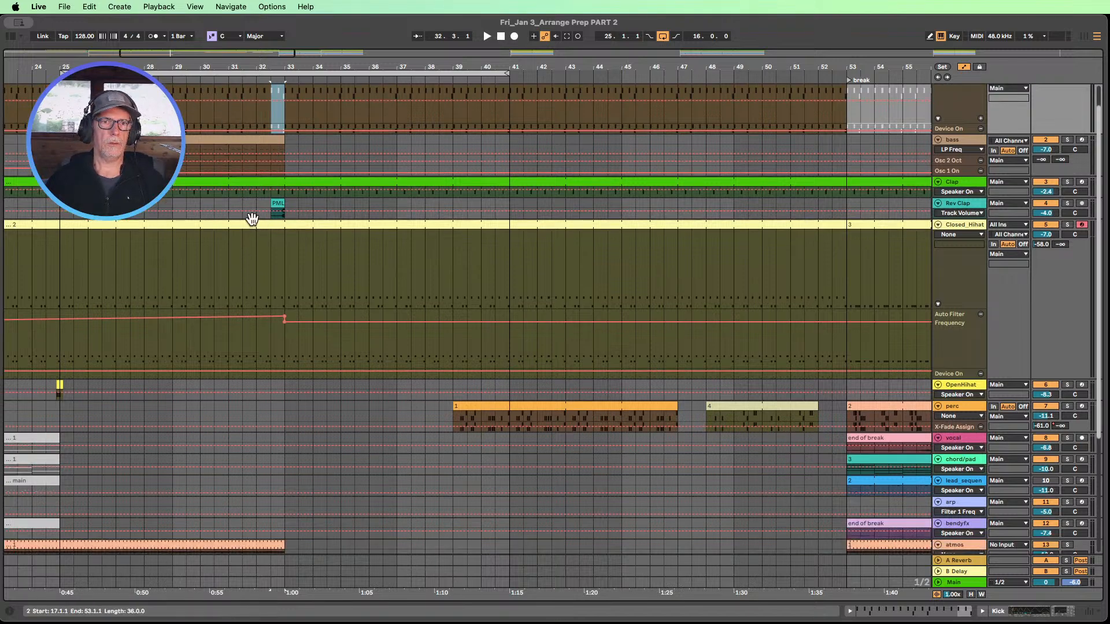
left_click_drag(258, 203, 318, 206)
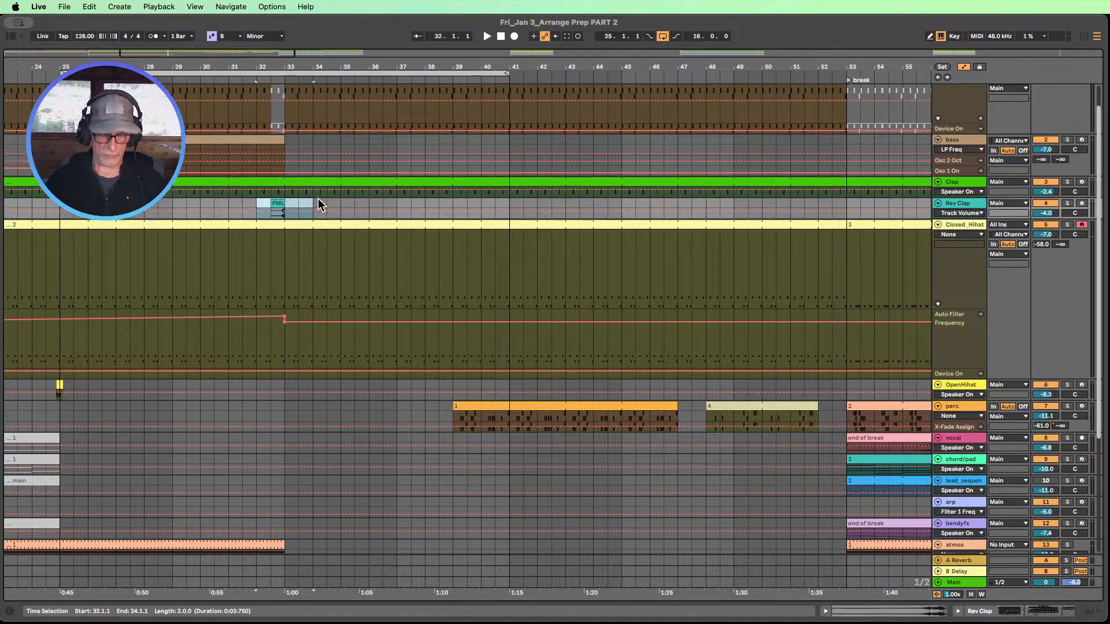
key("super+l")
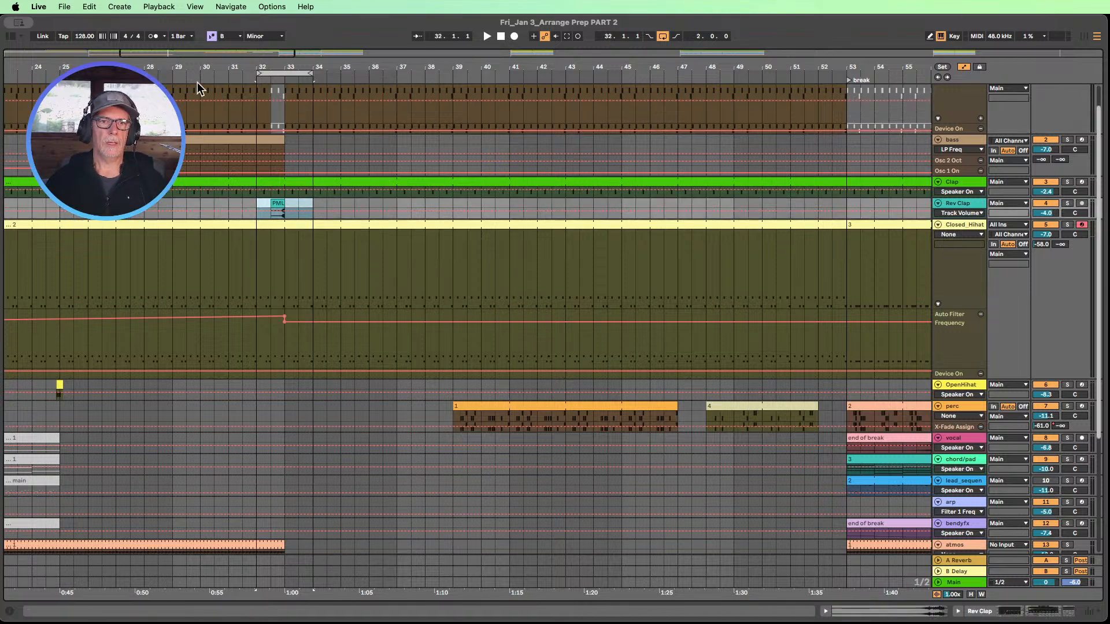
scroll(279, 355, "down", 4)
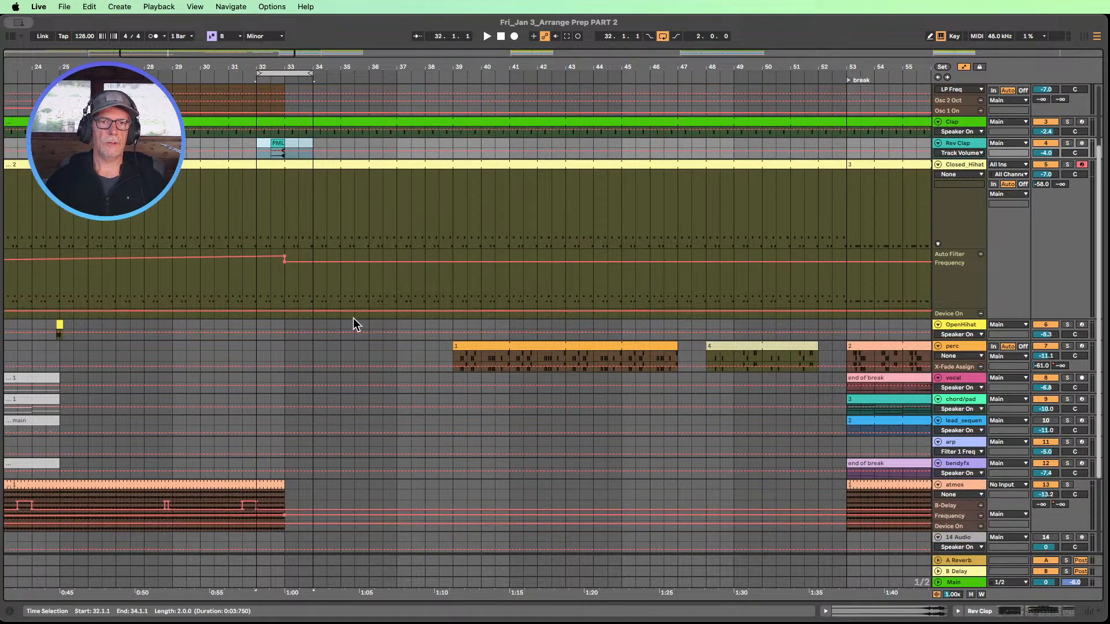
left_click(210, 70)
left_click_drag(256, 68, 282, 23)
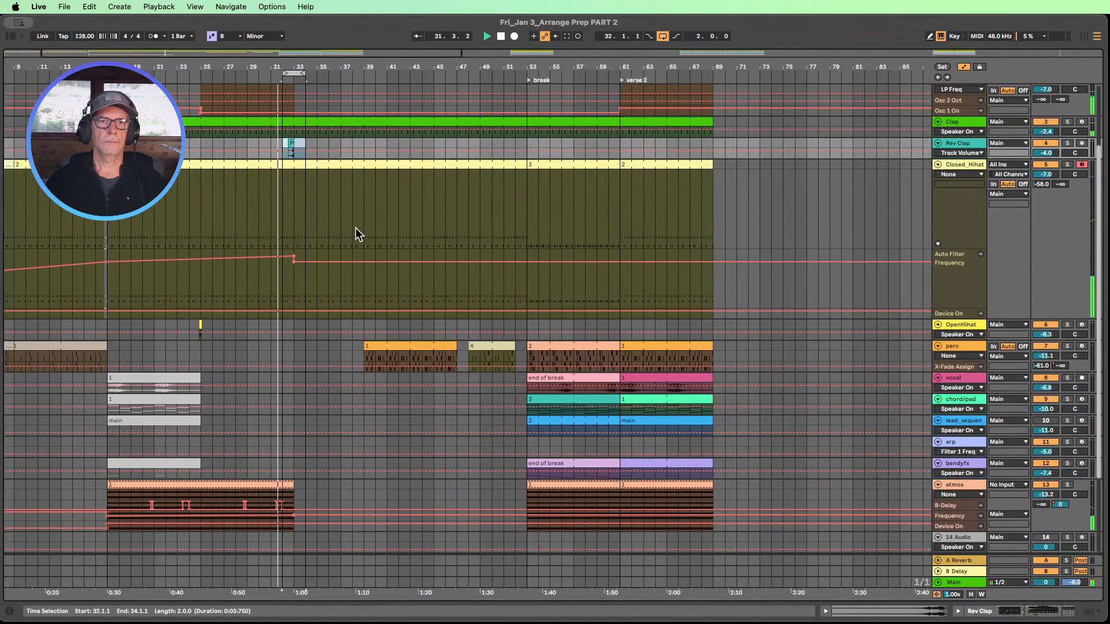
- Extend the verse 1 bass clip to the break at bar 53
scroll(354, 231, "up", 6)
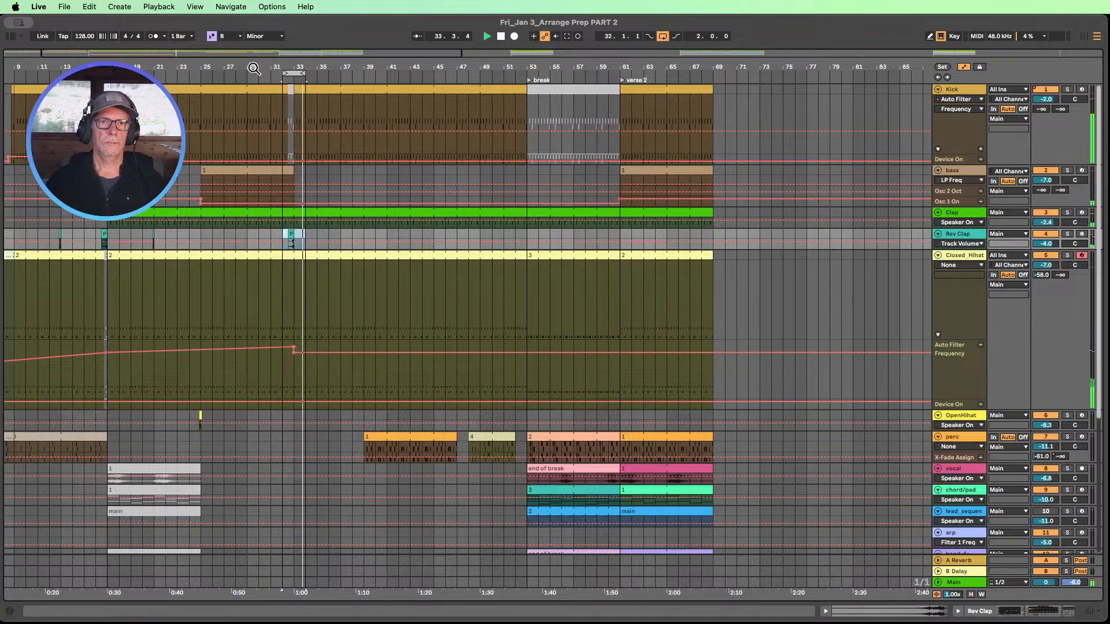
left_click_drag(291, 167, 523, 168)
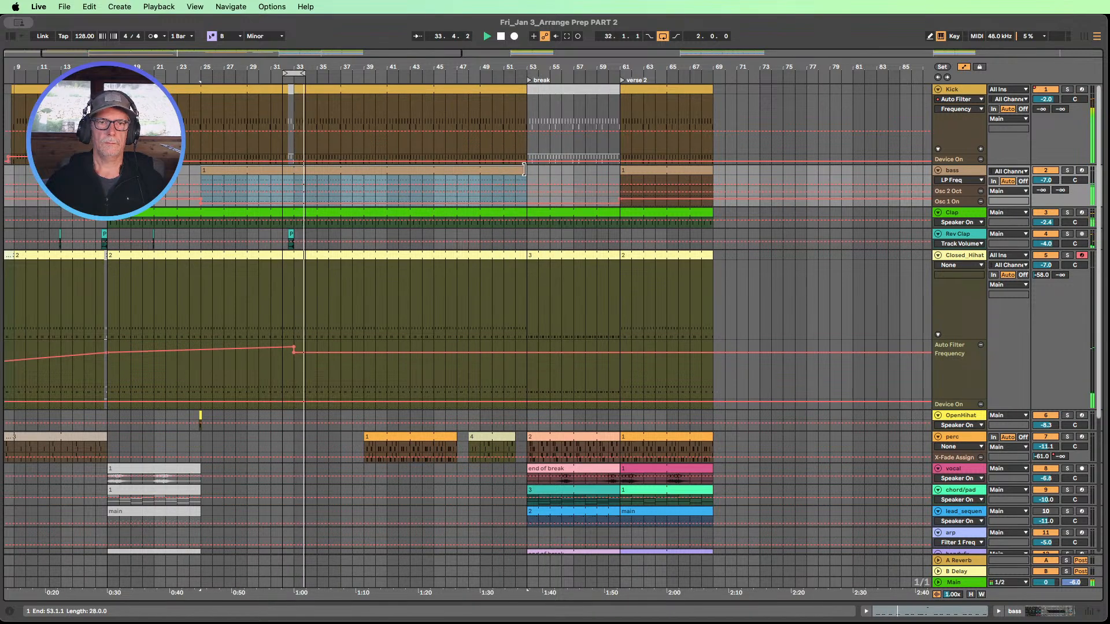
- Enlarge the atmos track's main lane while listening to the transition at bar 33, and stop playback
scroll(422, 160, "down", 1)
scroll(422, 162, "down", 5)
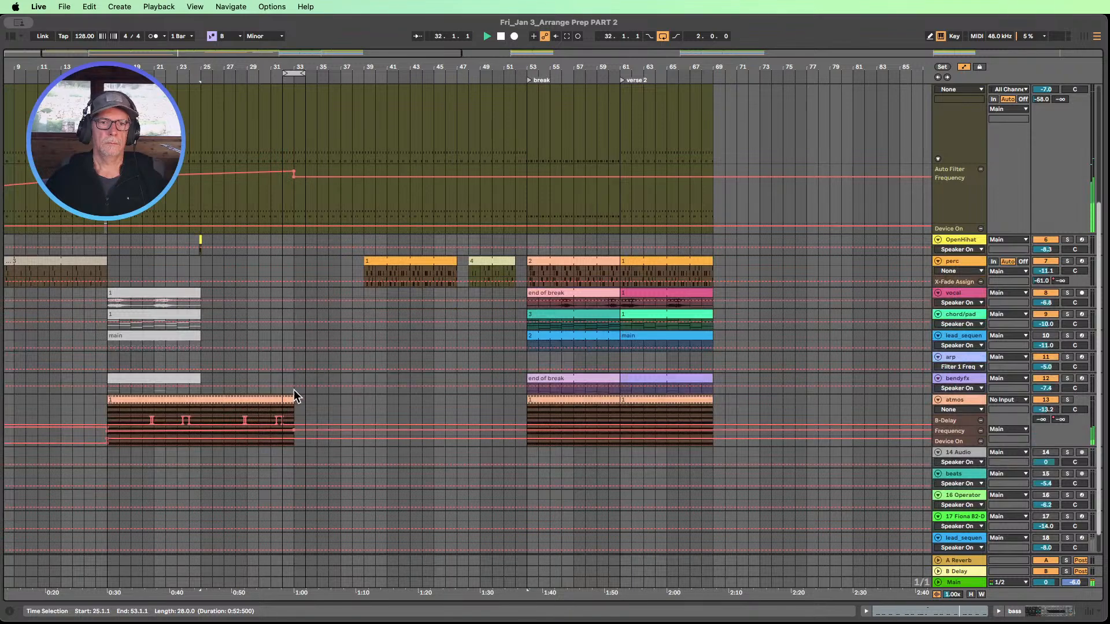
left_click(948, 411)
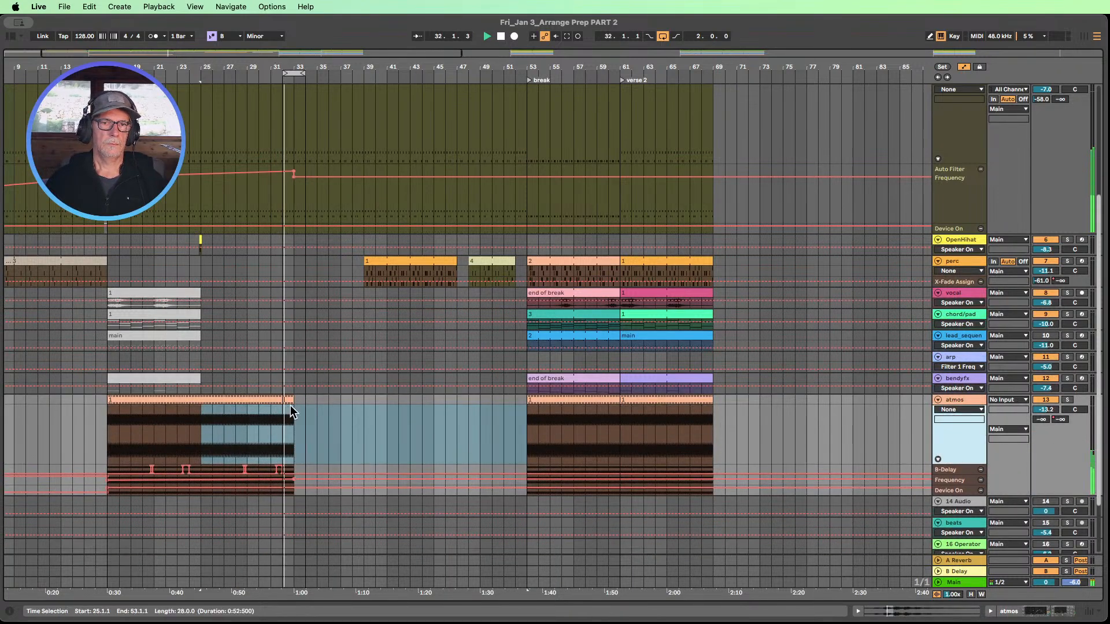
scroll(291, 403, "up", 3)
scroll(291, 401, "up", 3)
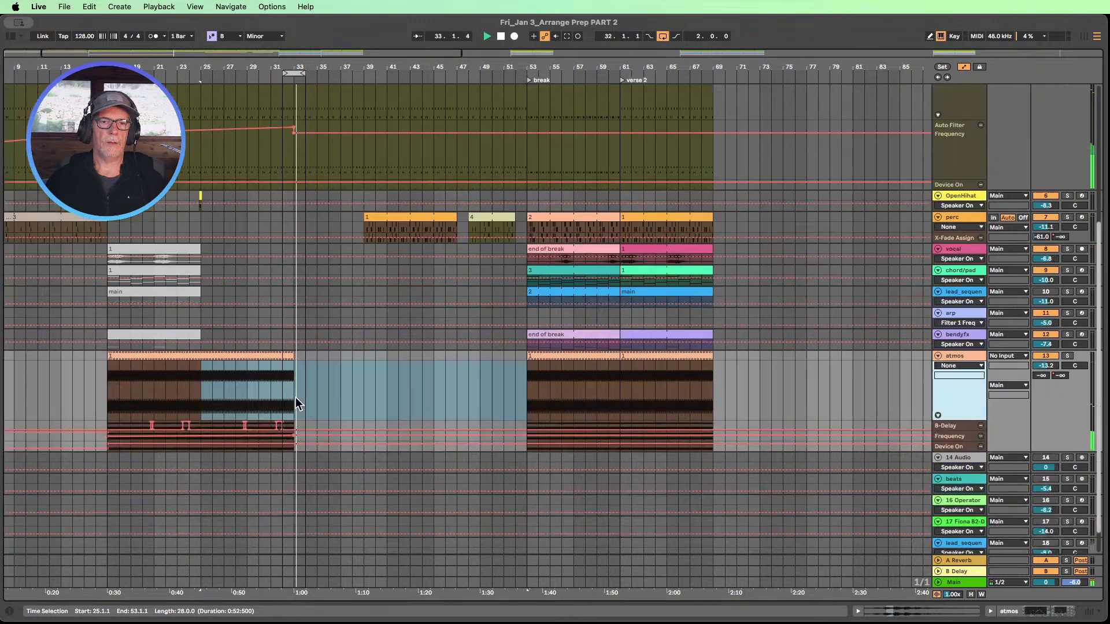
scroll(313, 377, "up", 2)
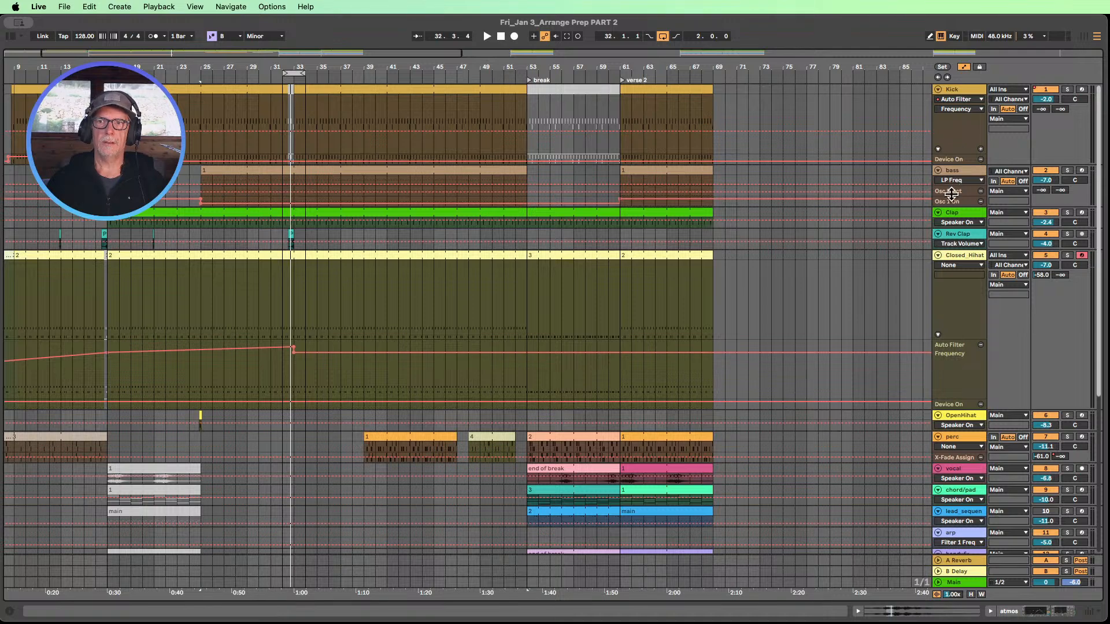
- Hide the bass track's Drift Osc 2 Oct lane, enlarge the Osc 1 On lane and automate the oscillator on from bar 33
left_click_drag(951, 194, 951, 223)
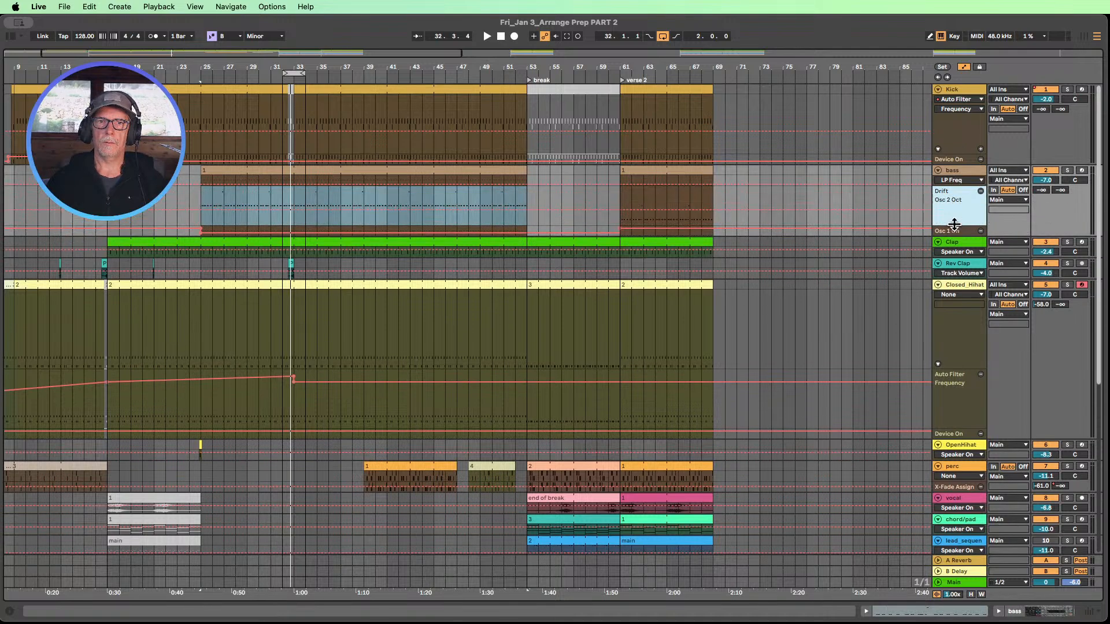
left_click(979, 189)
left_click_drag(954, 195, 954, 243)
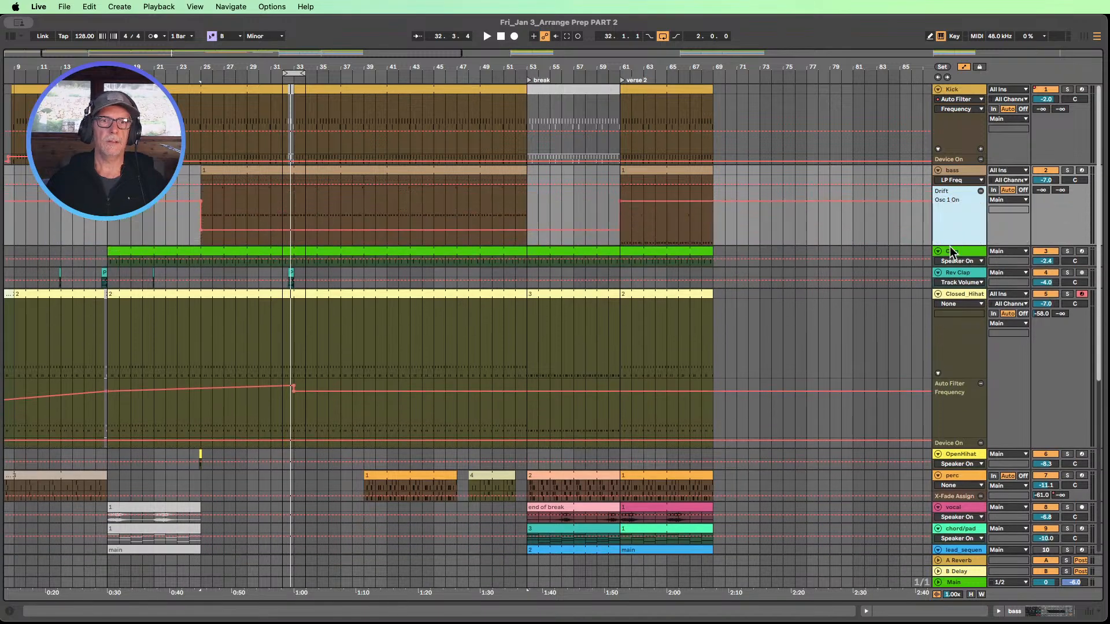
left_click(207, 233)
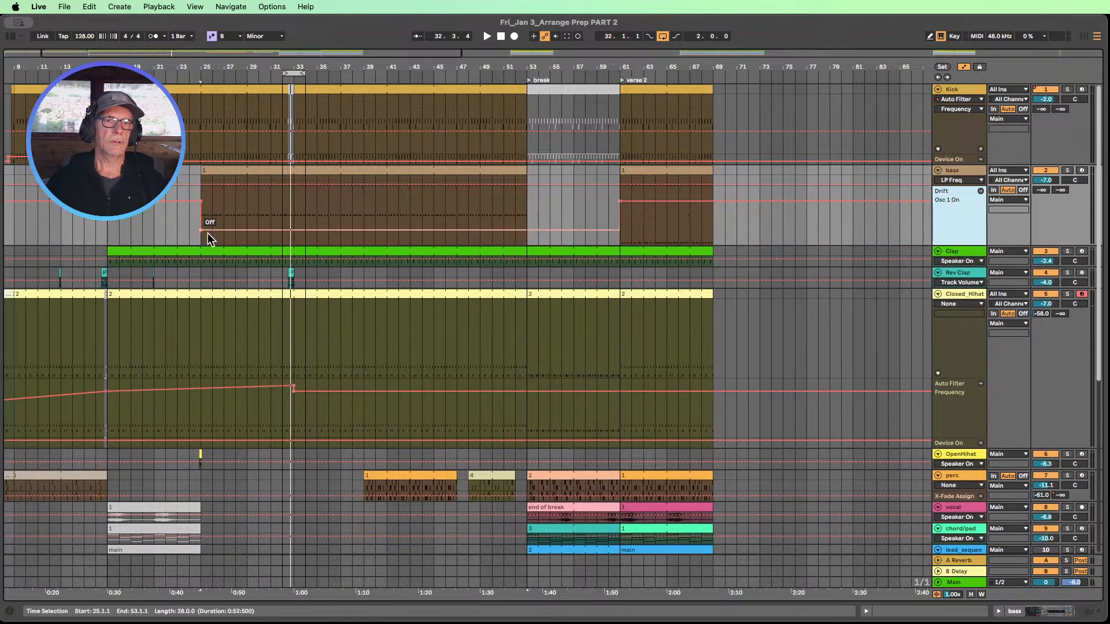
left_click(294, 229)
left_click_drag(298, 230, 293, 201)
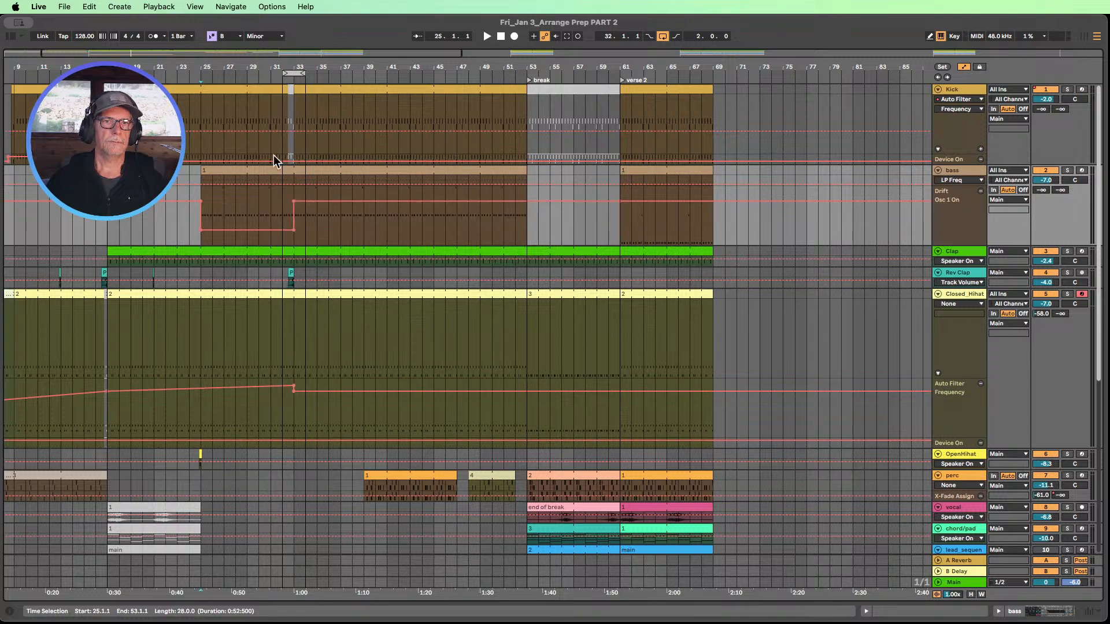
- Play from a few bars before bar 33 and set the loop to 10 bars from 33.1.1
left_click(254, 72)
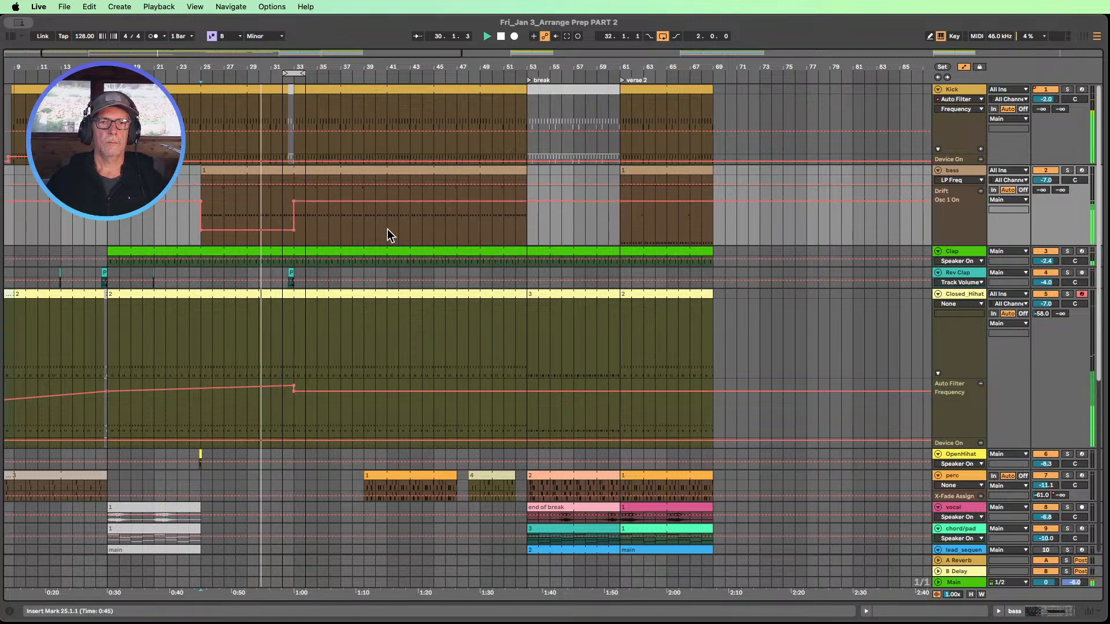
left_click_drag(296, 73, 409, 64)
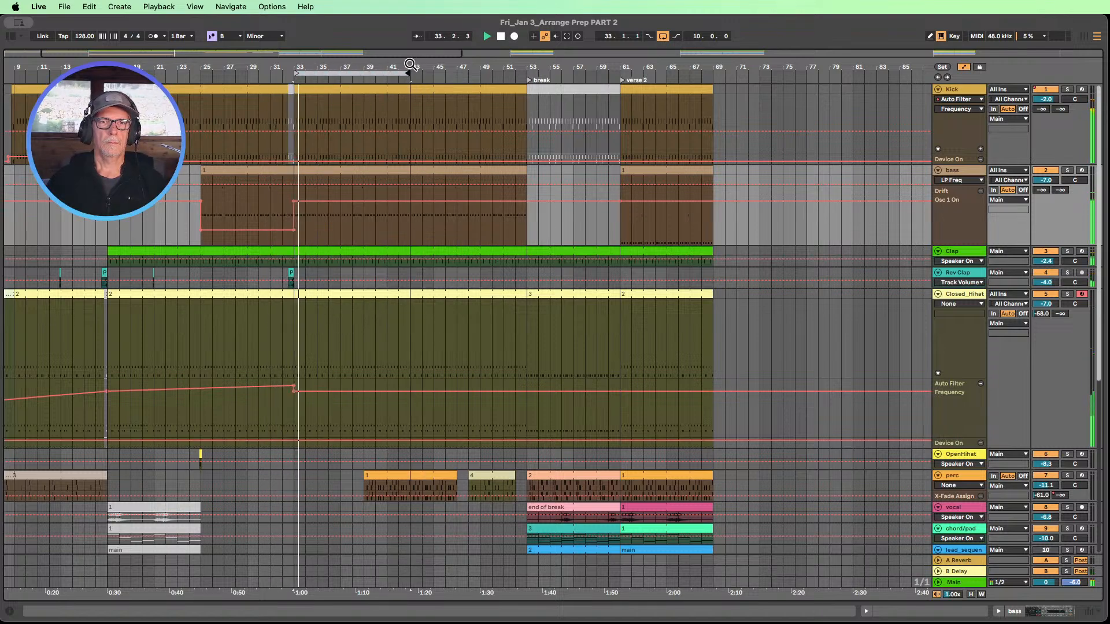
scroll(379, 98, "down", 5)
scroll(372, 104, "down", 1)
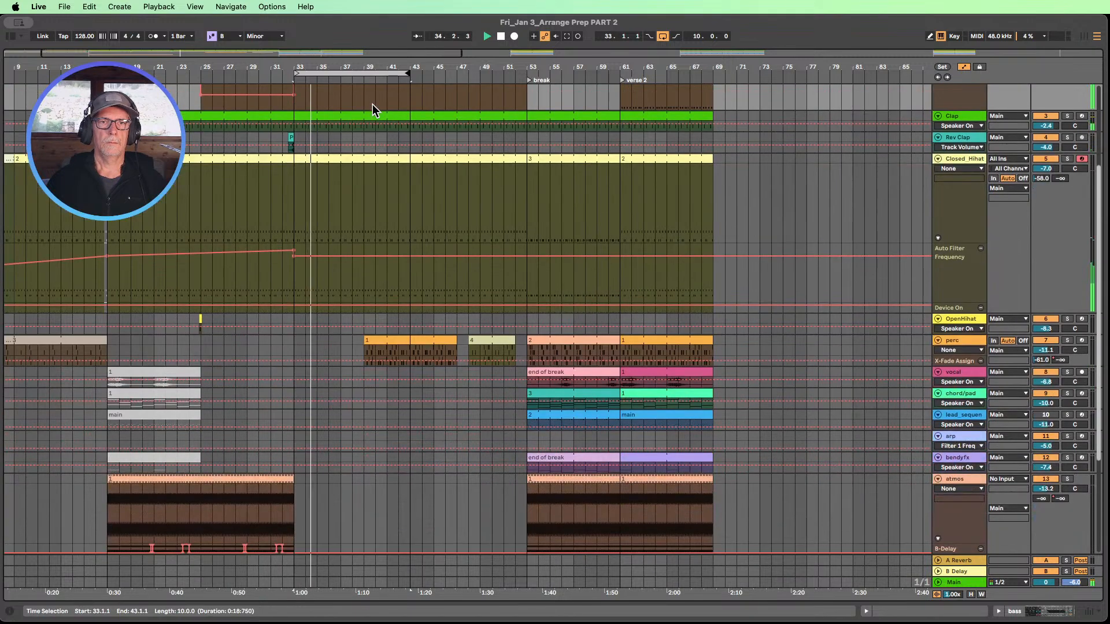
- Listen through the bar 33 transition again and delete the perc clip between bars 39 and 47
scroll(372, 105, "up", 2)
scroll(373, 105, "down", 1)
left_click(394, 359)
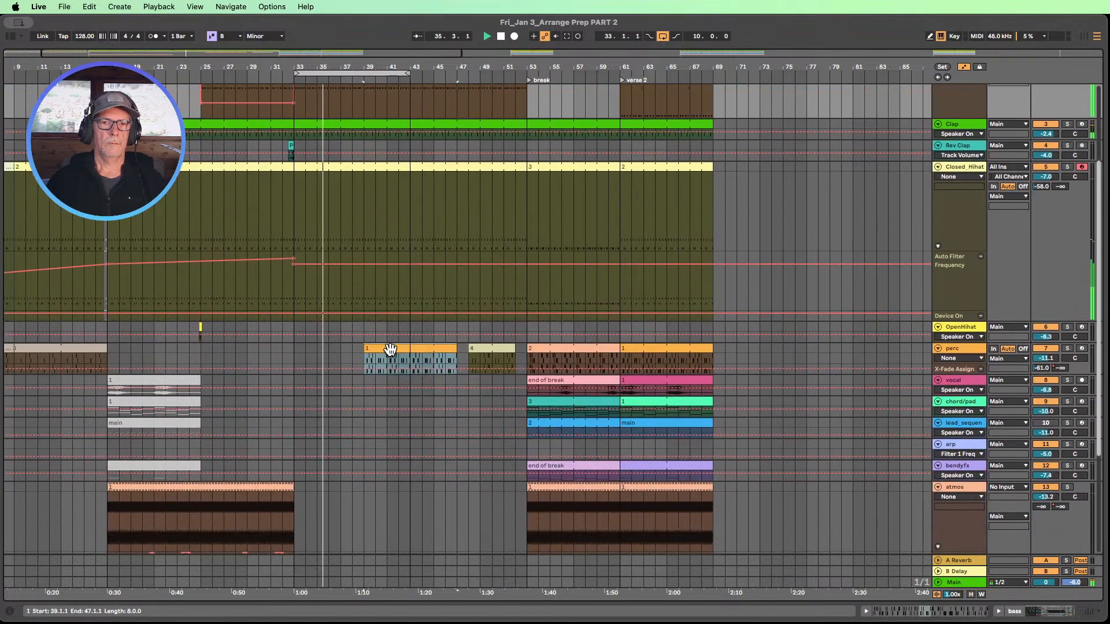
scroll(390, 344, "up", 6)
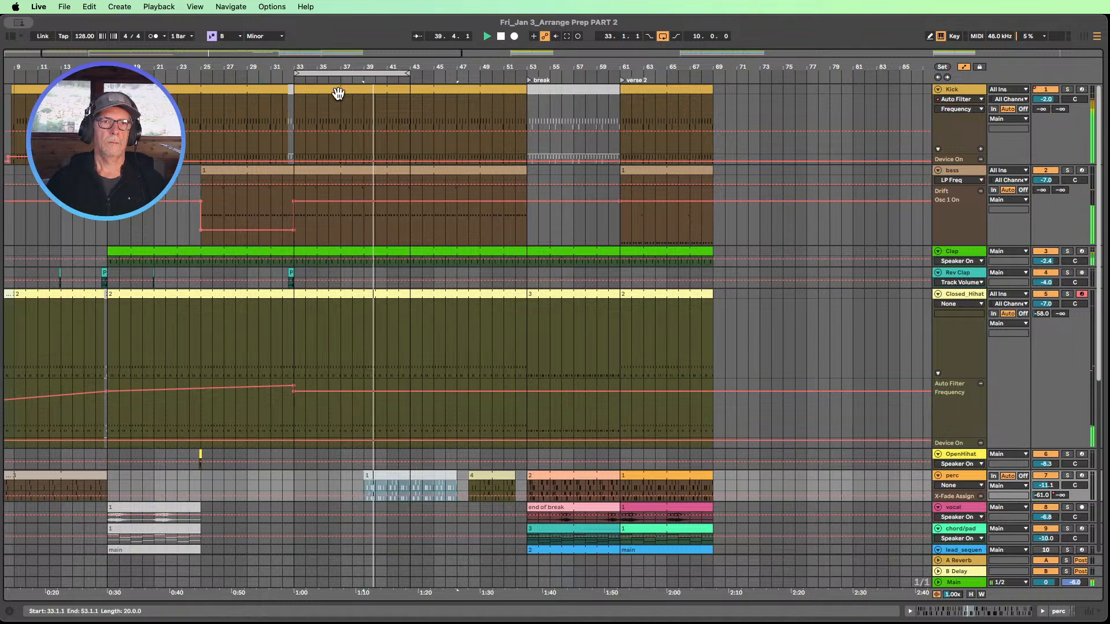
scroll(408, 230, "down", 9)
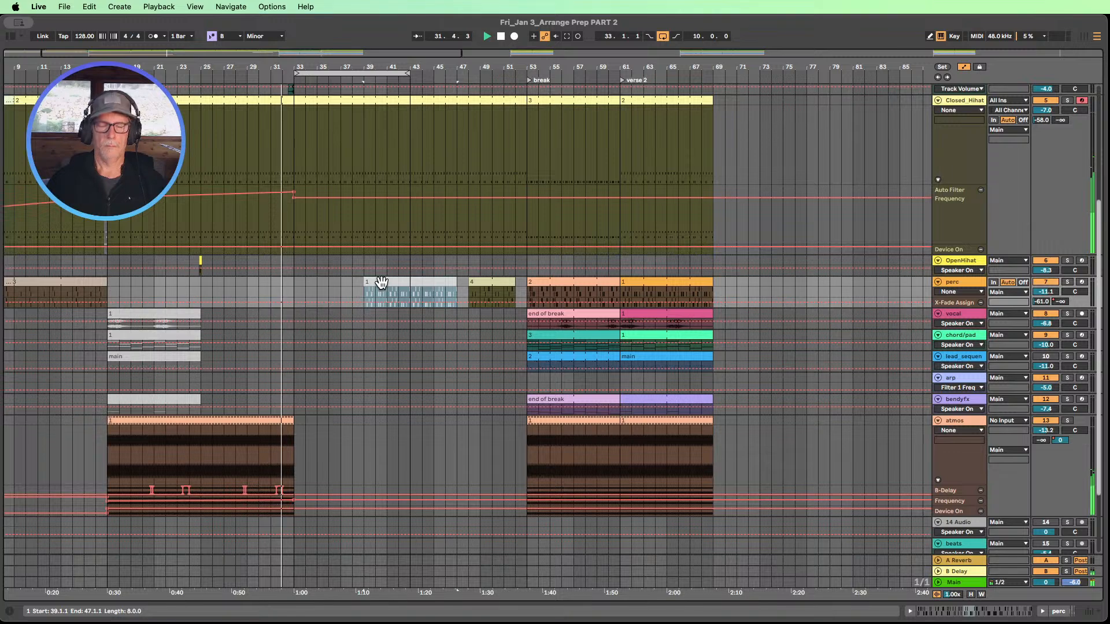
key("Delete")
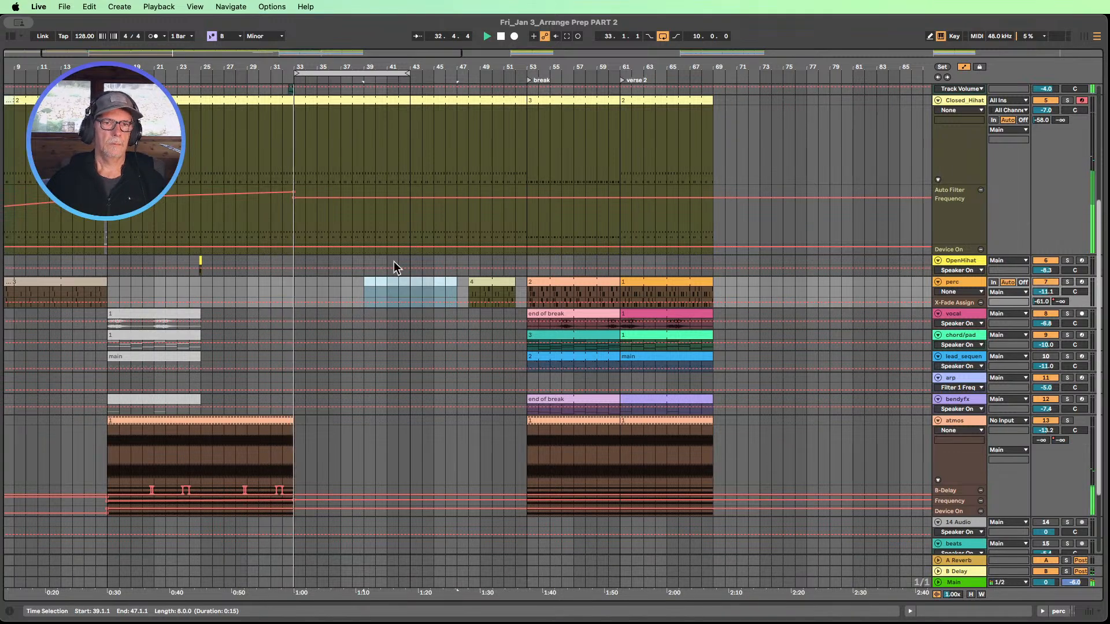
- Remove the drop in the Closed_Hihat Auto Filter Frequency at bar 33 so the envelope holds 9.82 kHz
scroll(386, 263, "down", 1)
scroll(386, 266, "down", 3)
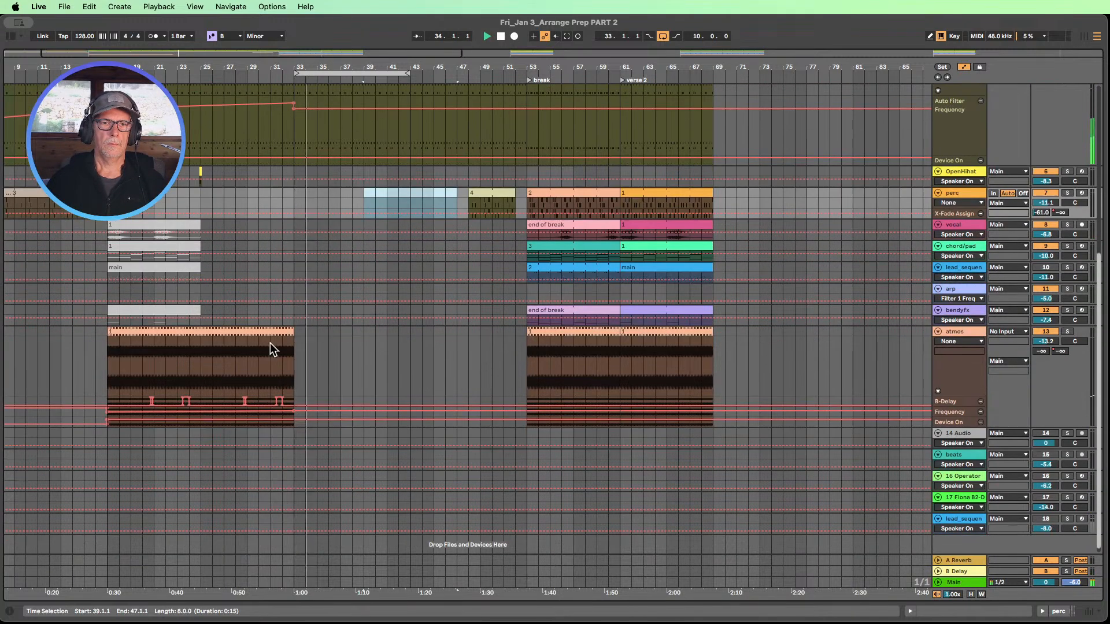
mouse_move(294, 331)
left_mouse_down()
mouse_move(391, 331)
mouse_move(279, 331)
mouse_move(294, 331)
left_mouse_up()
scroll(286, 351, "up", 12)
scroll(273, 339, "down", 4)
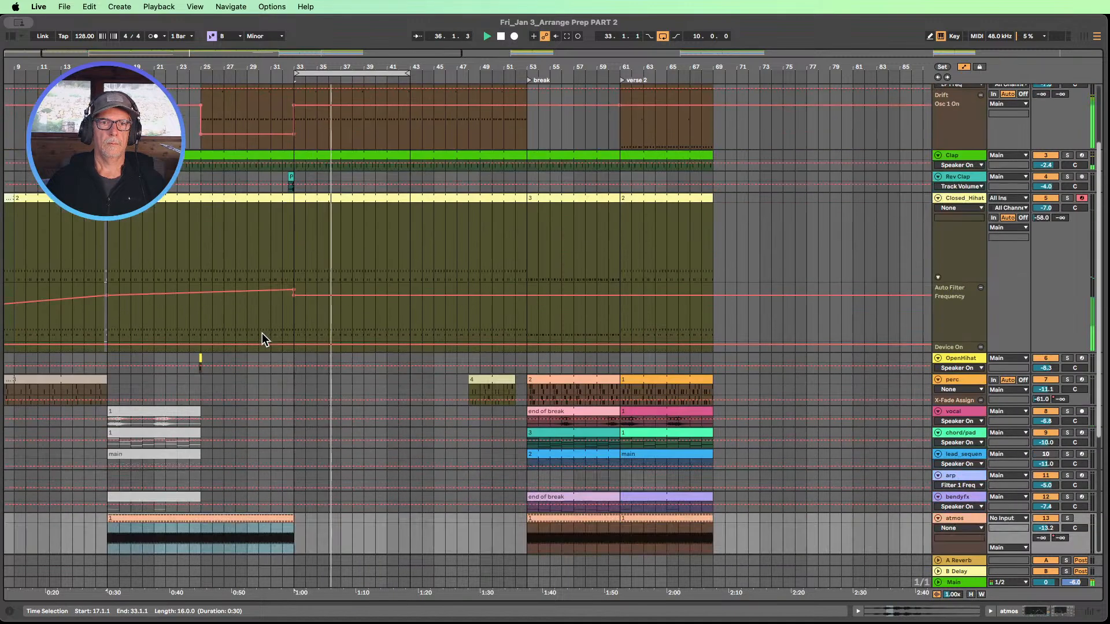
left_click(293, 300)
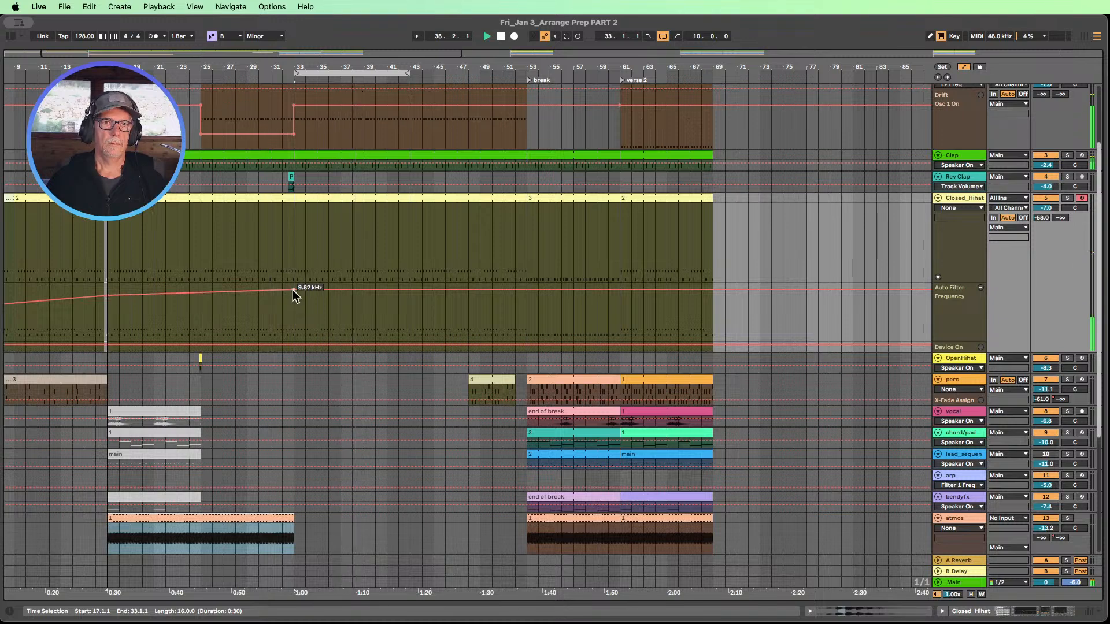
scroll(306, 303, "up", 4)
scroll(307, 304, "down", 8)
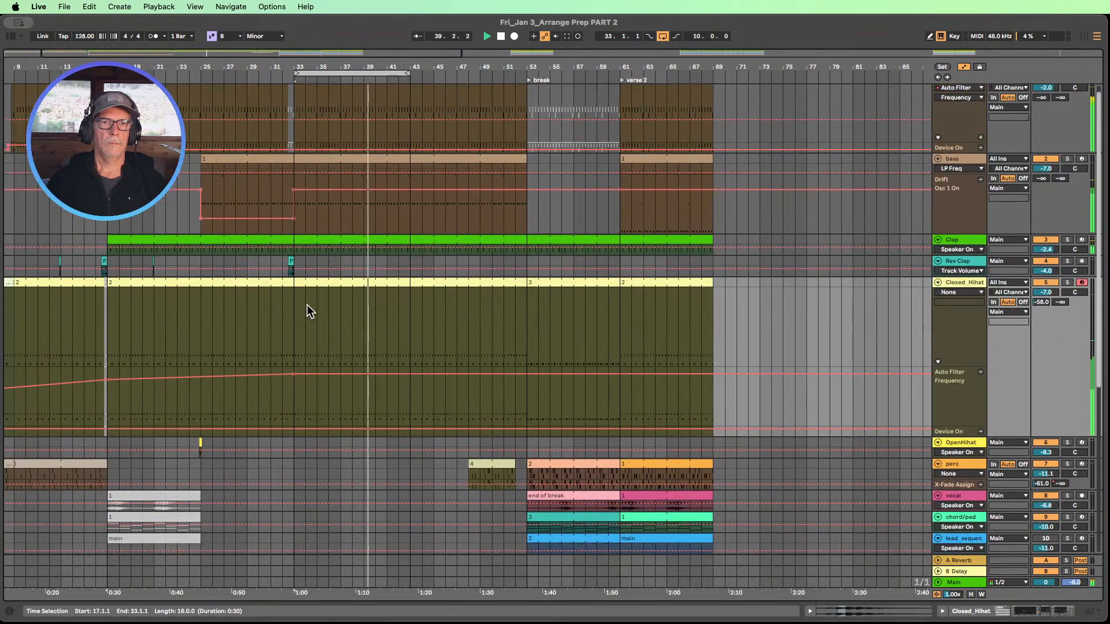
- Extend the atmos clip past bar 33 to 42.3.3 and enlarge the track's Auto Filter Frequency lane
scroll(304, 300, "down", 4)
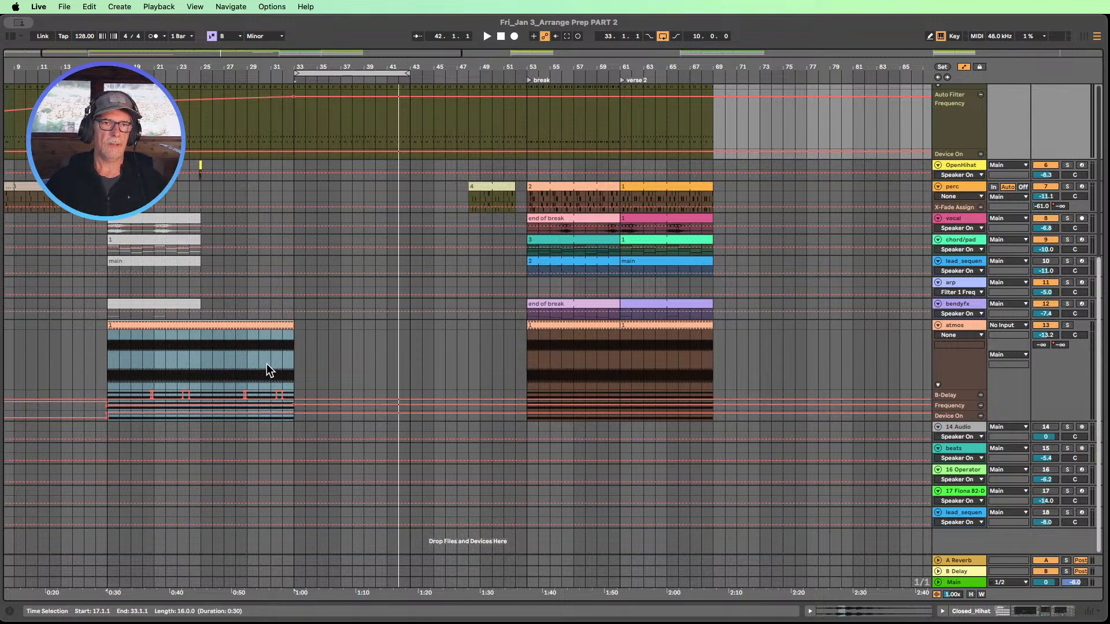
left_click_drag(266, 363, 280, 371)
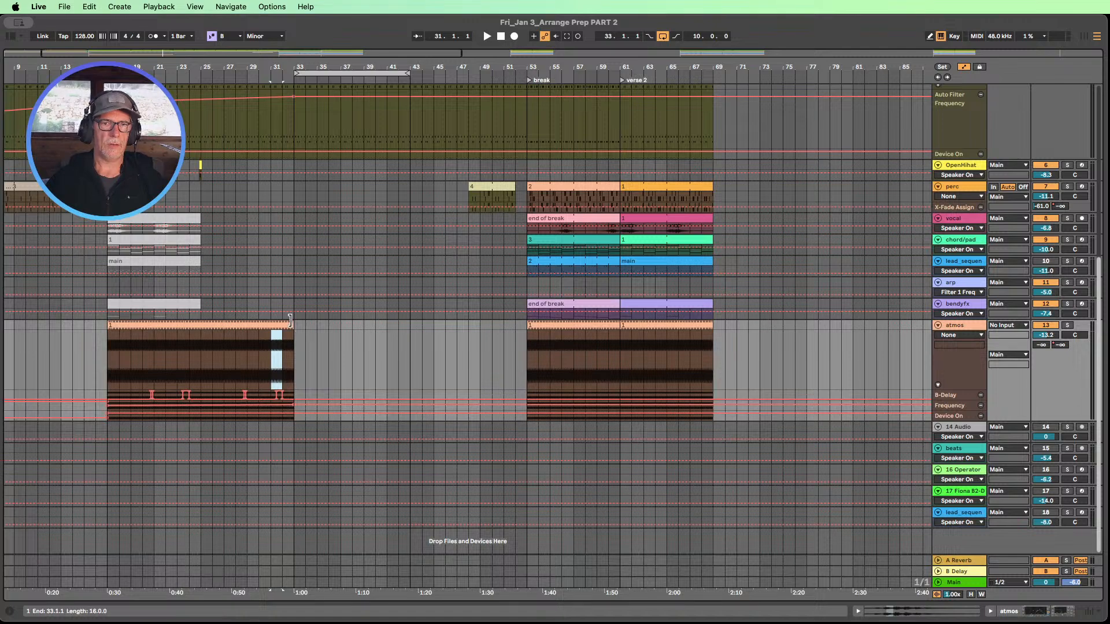
left_click_drag(296, 320, 406, 319)
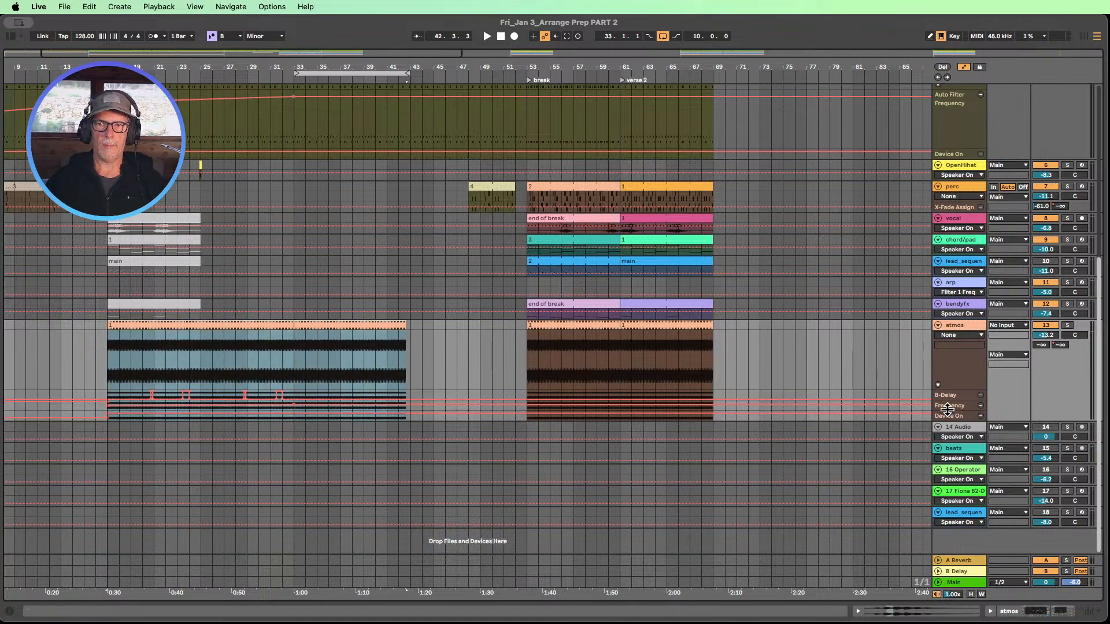
left_click_drag(947, 409, 930, 505)
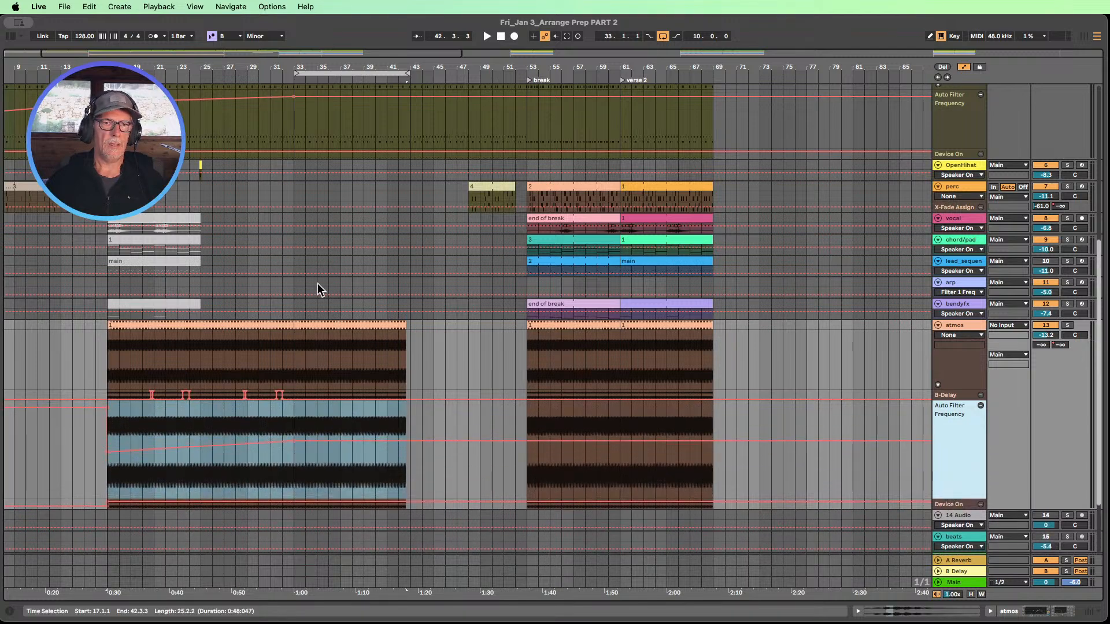
- Play the atmos part from shortly before bar 33, trim its clip back to end at bar 33 and stop playback
left_click(259, 73)
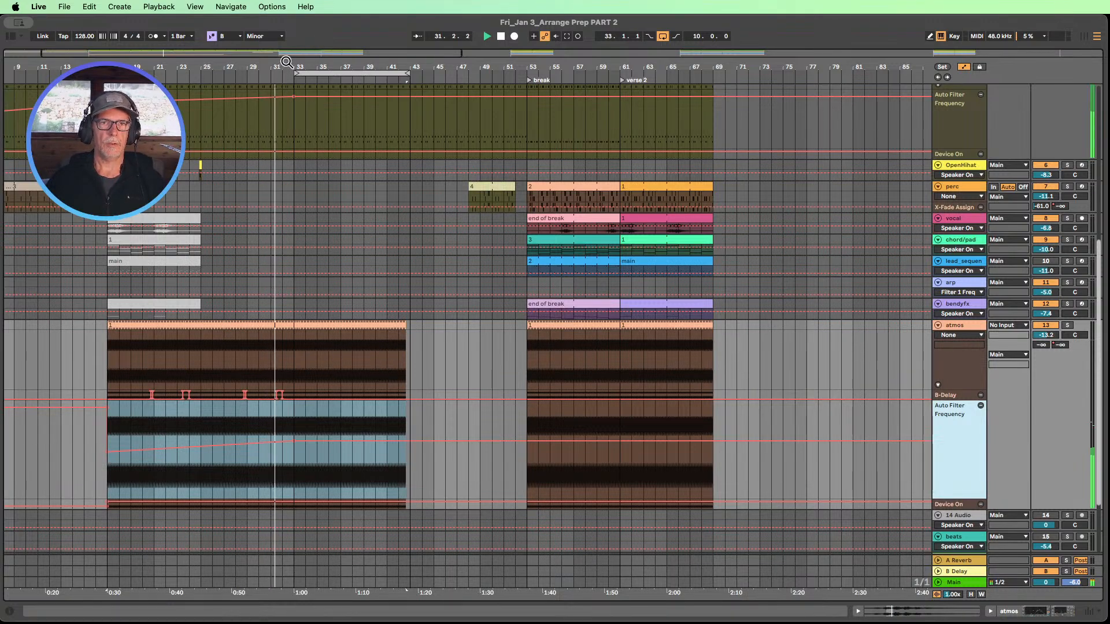
left_click_drag(285, 62, 285, 82)
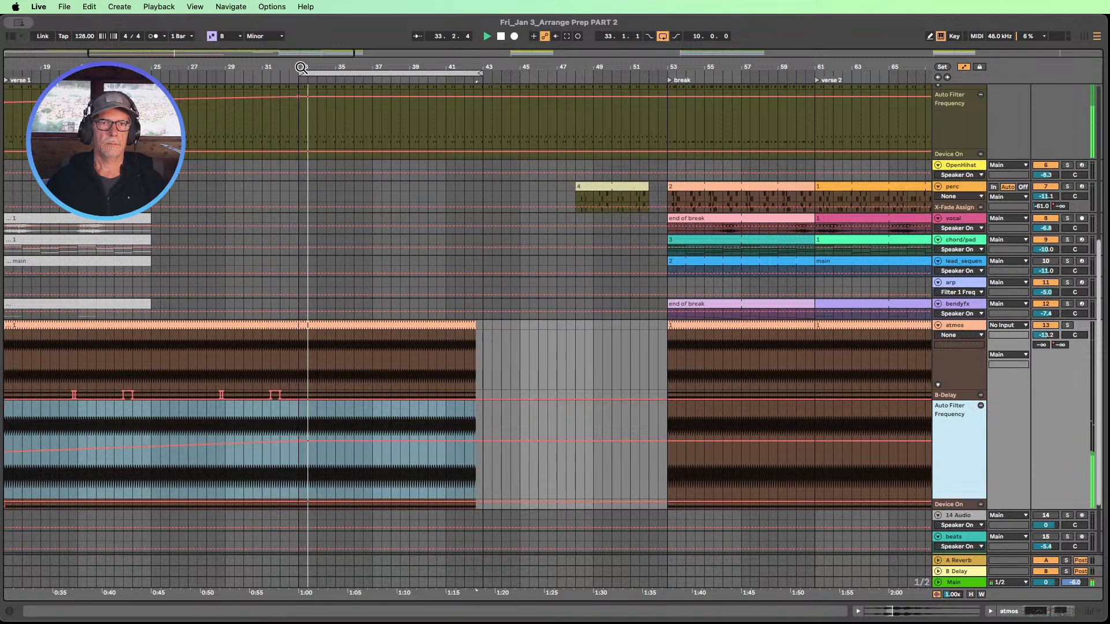
left_click_drag(285, 62, 285, 30)
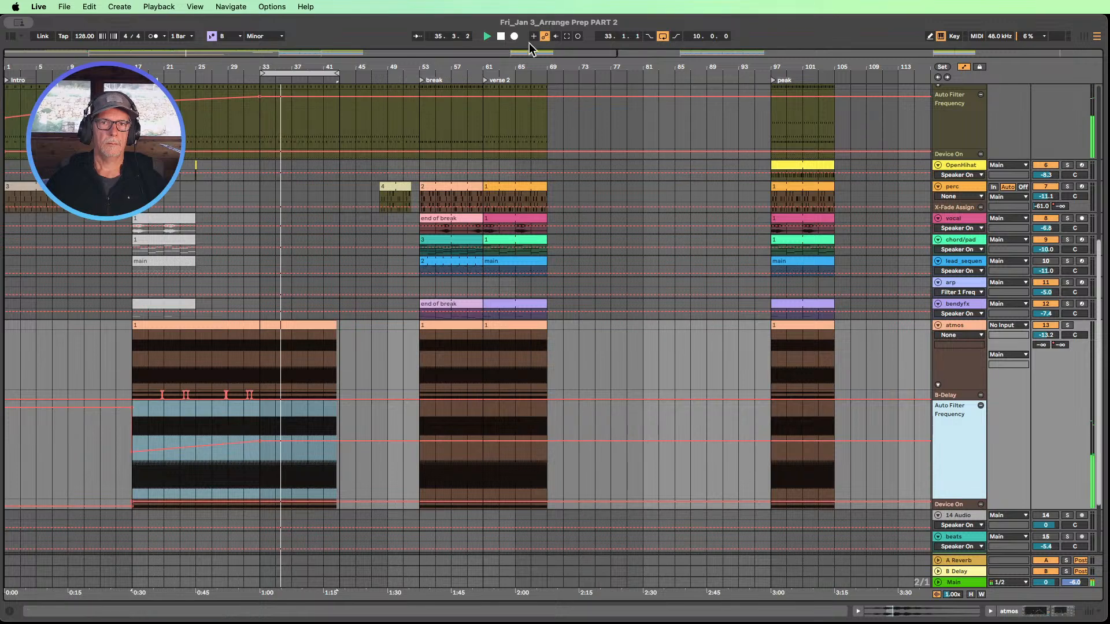
left_click_drag(331, 321, 260, 322)
key("space")
- Try duplicating the last four bars of the atmos clip, bars 29 to 33, directly after bar 33
left_click_drag(242, 58, 248, 254)
left_click_drag(239, 366, 269, 360)
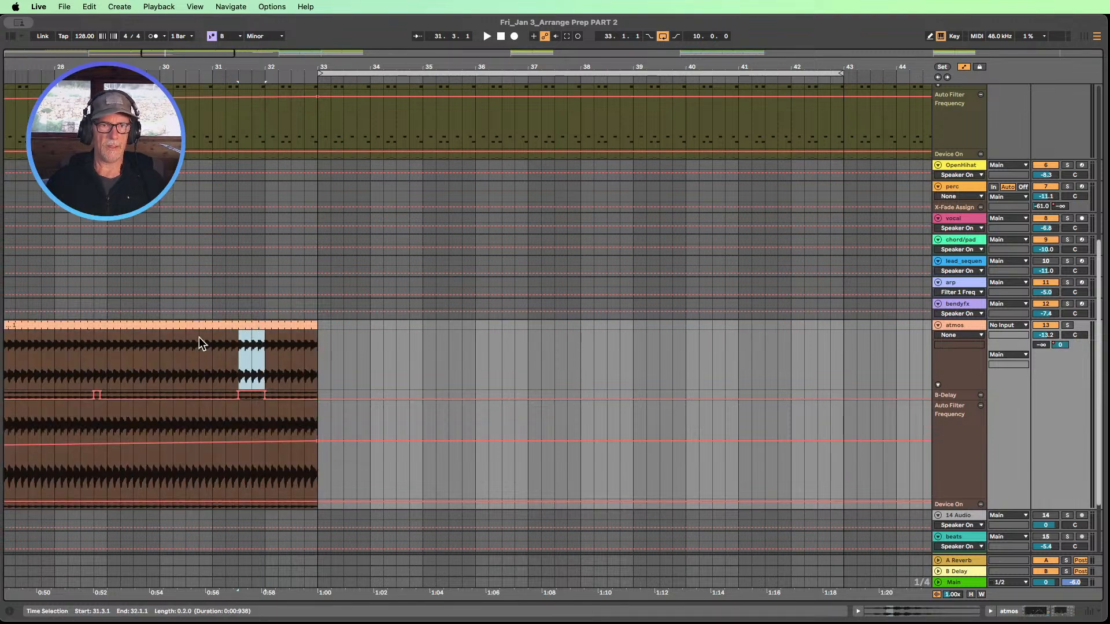
left_click_drag(279, 67, 296, 18)
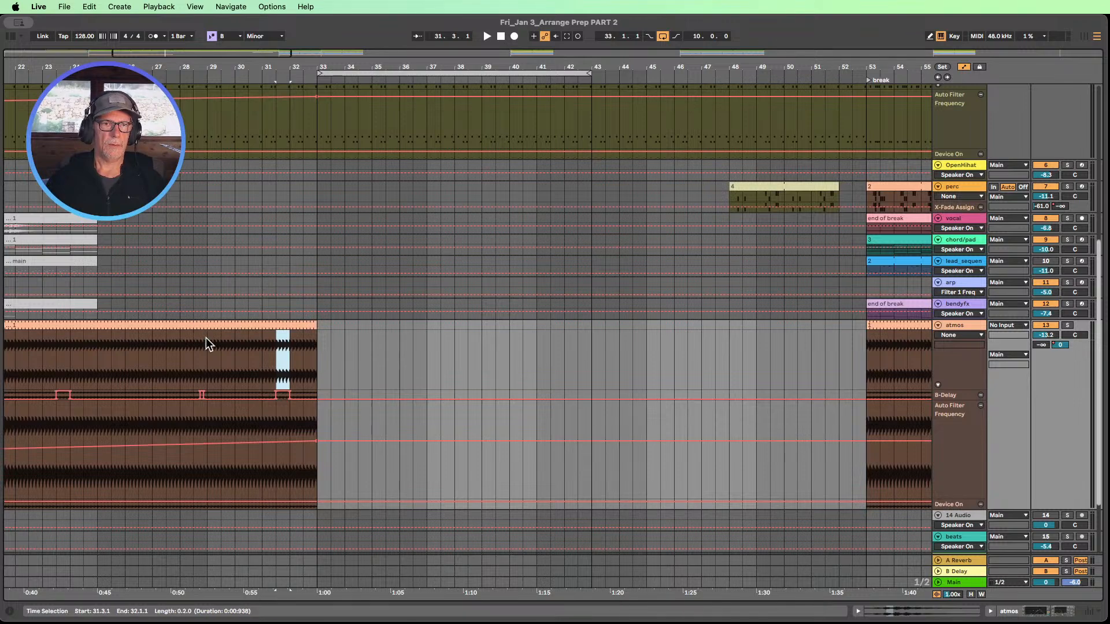
left_click_drag(206, 337, 318, 321)
key("super+d")
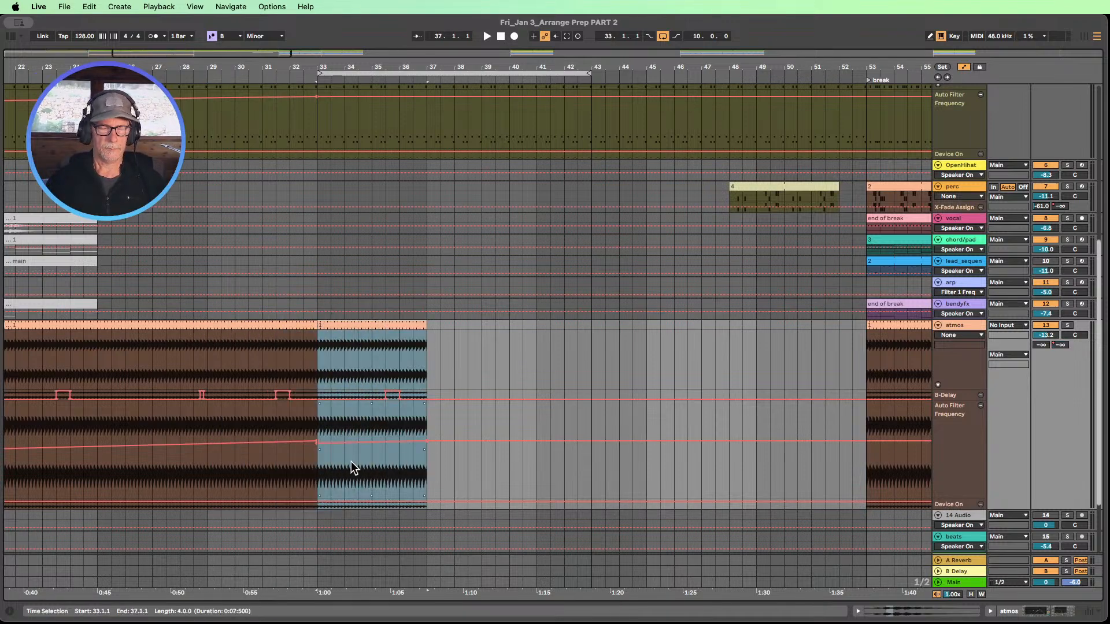
key("super+z")
- Try moving the atmos section starting at 31.1.1 to bar 35 and extending the remaining first clip to 32.1.1
left_click(268, 351)
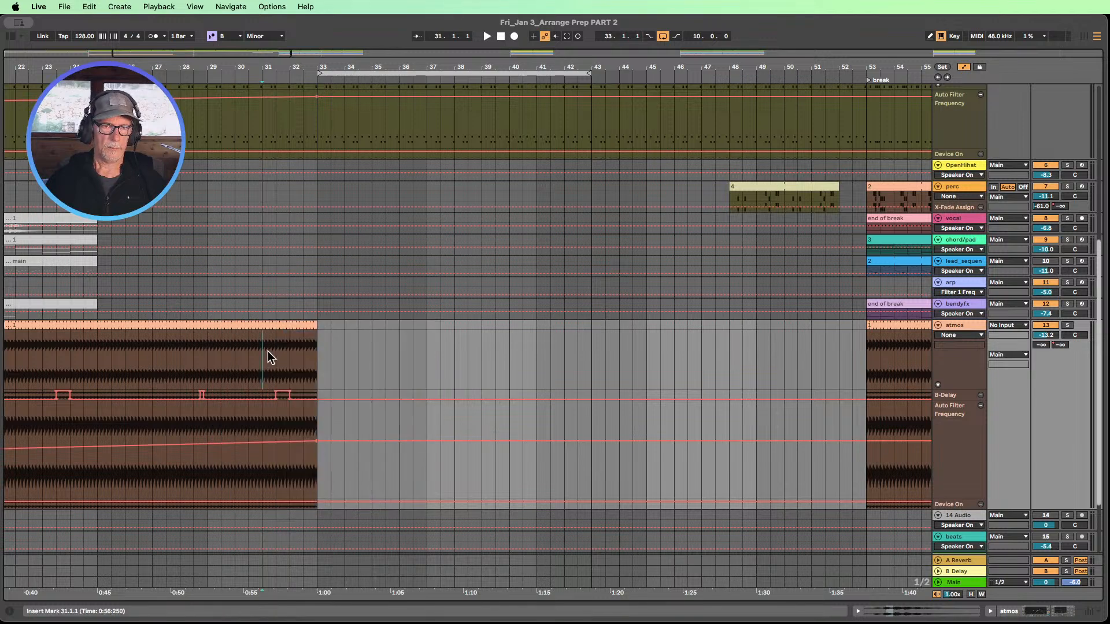
left_click_drag(267, 346, 303, 370)
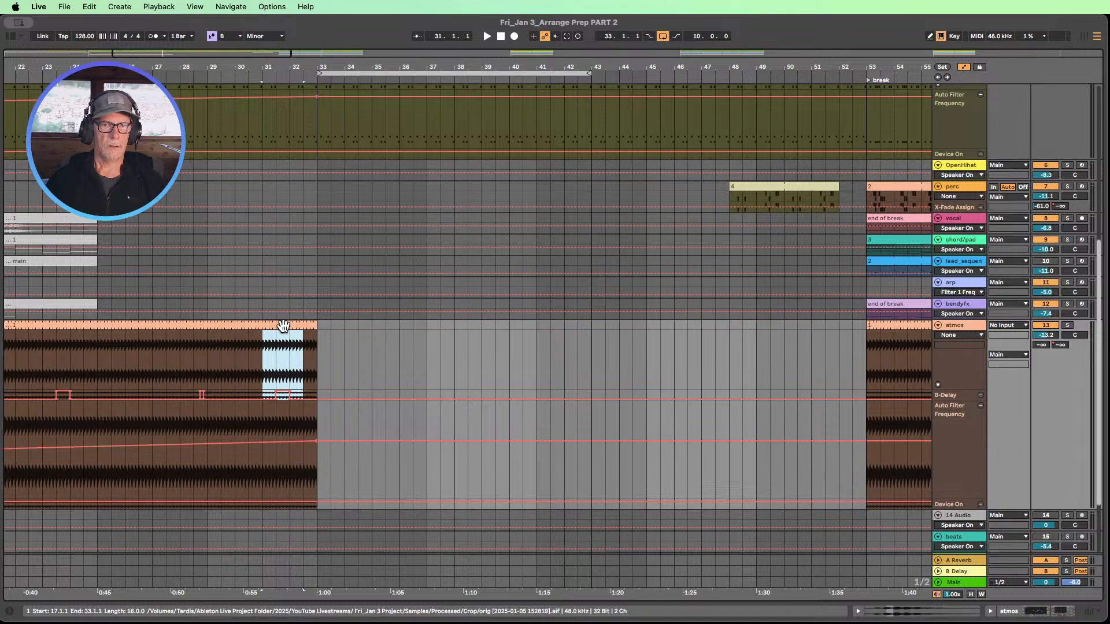
left_click_drag(283, 325, 401, 351)
left_click(387, 471)
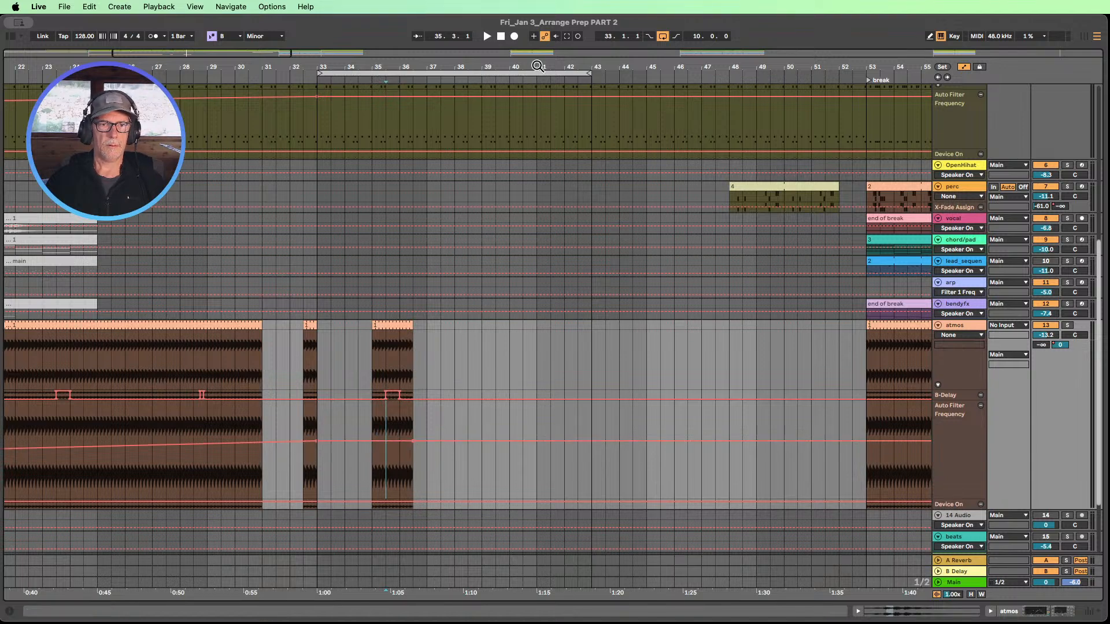
left_click_drag(434, 62, 394, 28)
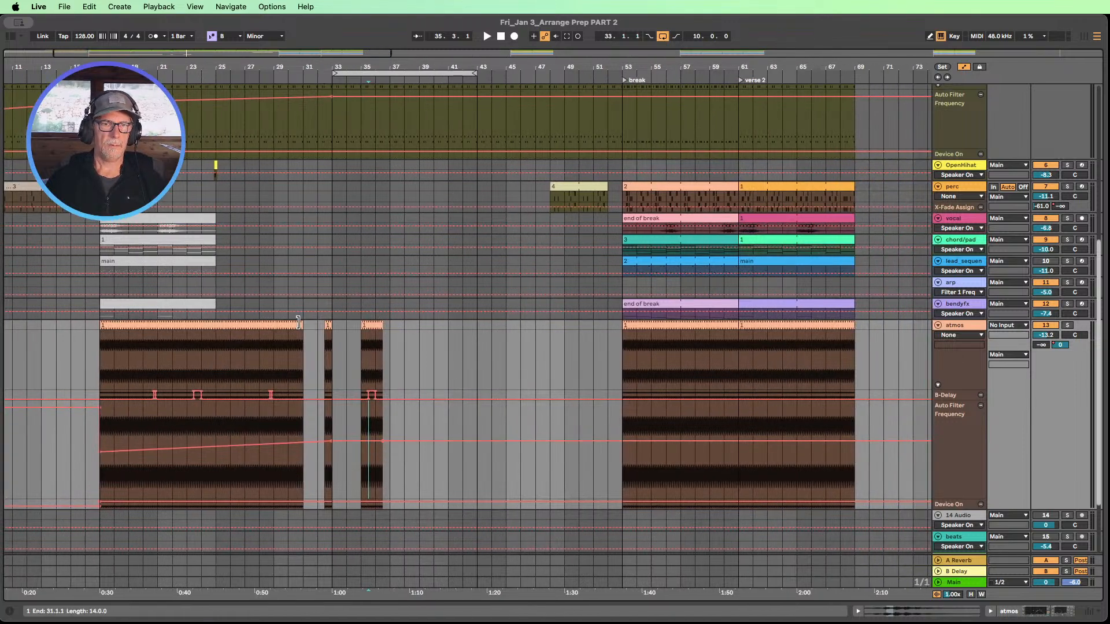
left_click_drag(302, 325, 317, 323)
- Undo the first atmos clip's extension and the move of the section to bar 35
key("super+z")
key("super+z")
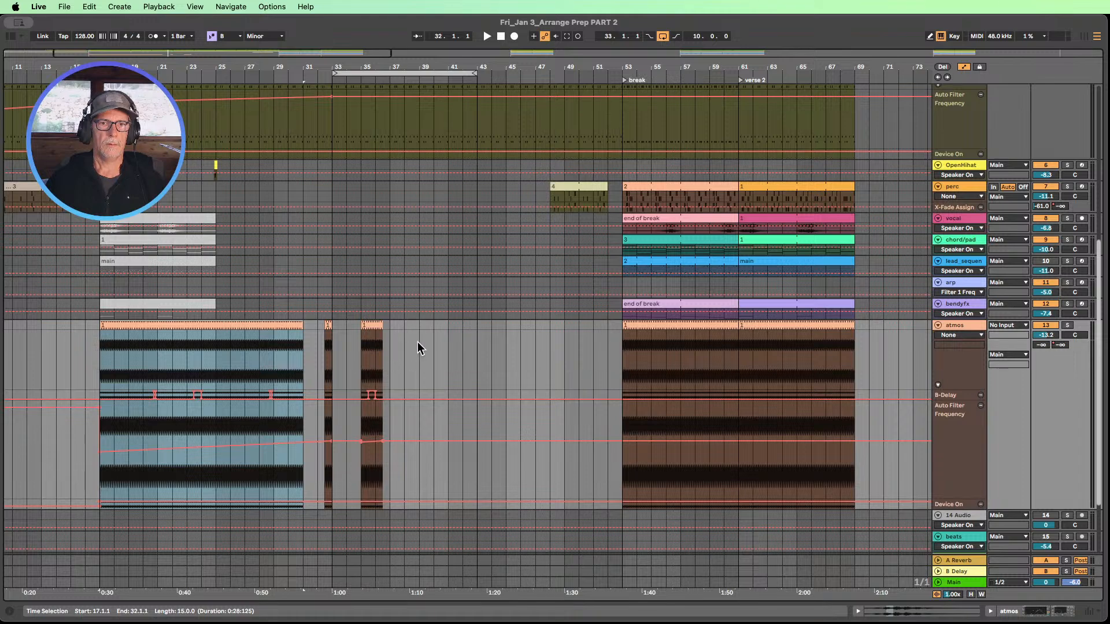
key("super+z")
key("super+z")
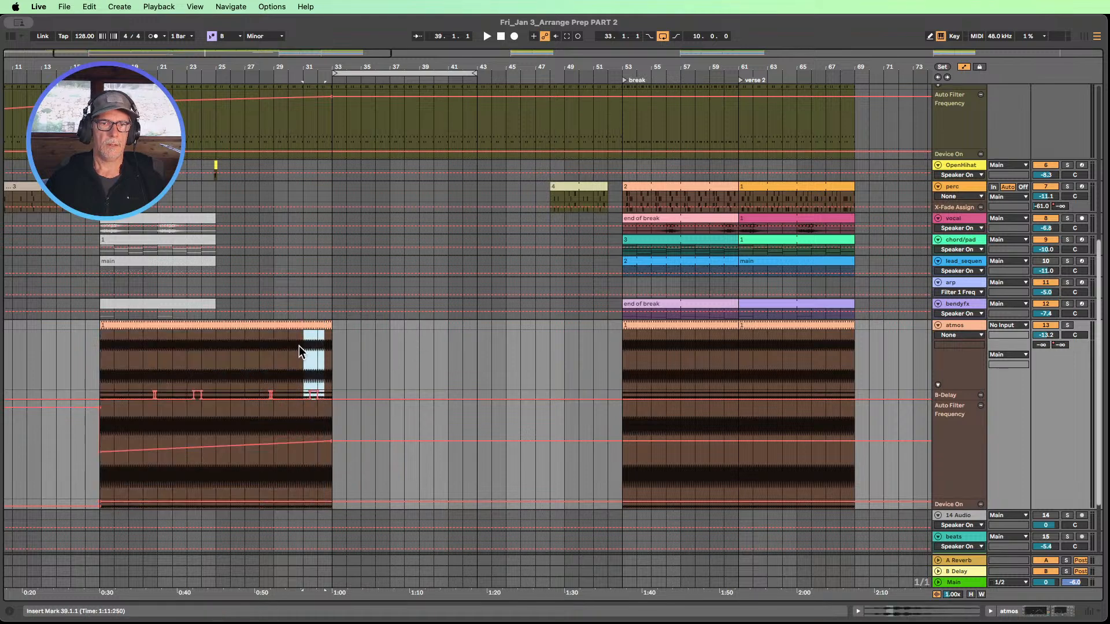
- Copy the atmos section from 30.1.1 to 33.1.1 to bar 34 and delete the extra Frequency breakpoints at the copy's edges
left_click_drag(292, 342, 329, 391)
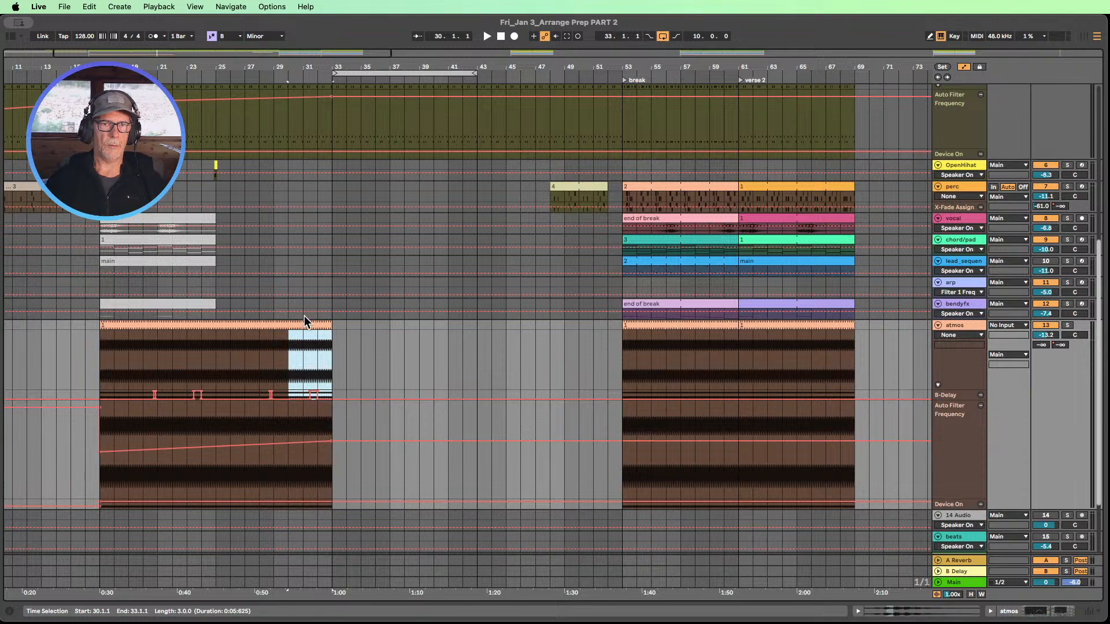
left_click_drag(307, 324, 367, 326)
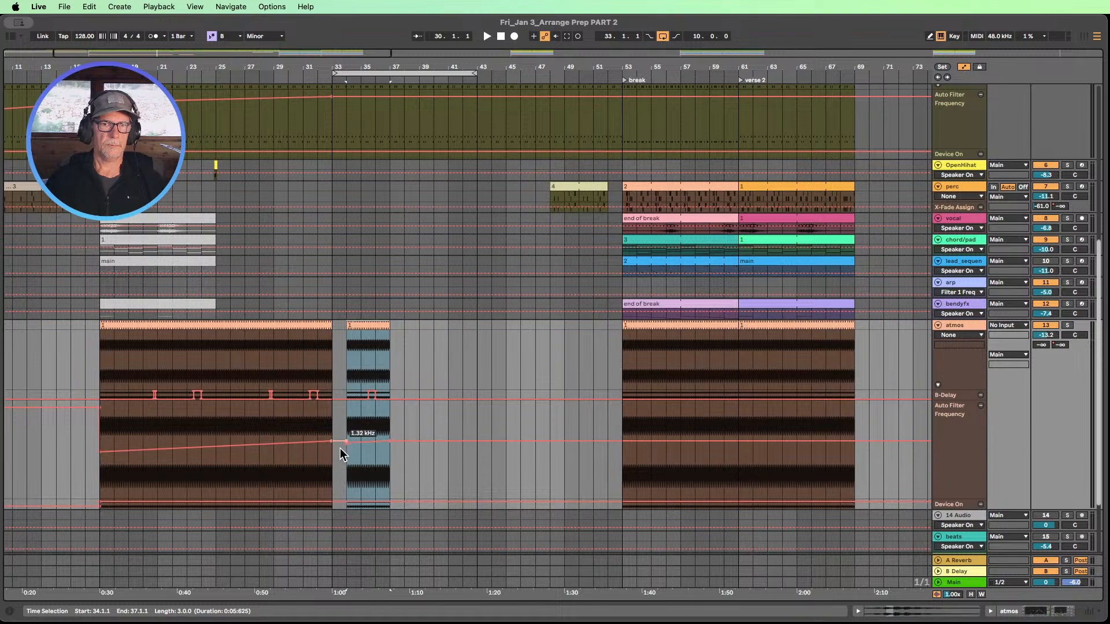
left_click(339, 462)
left_click(391, 441)
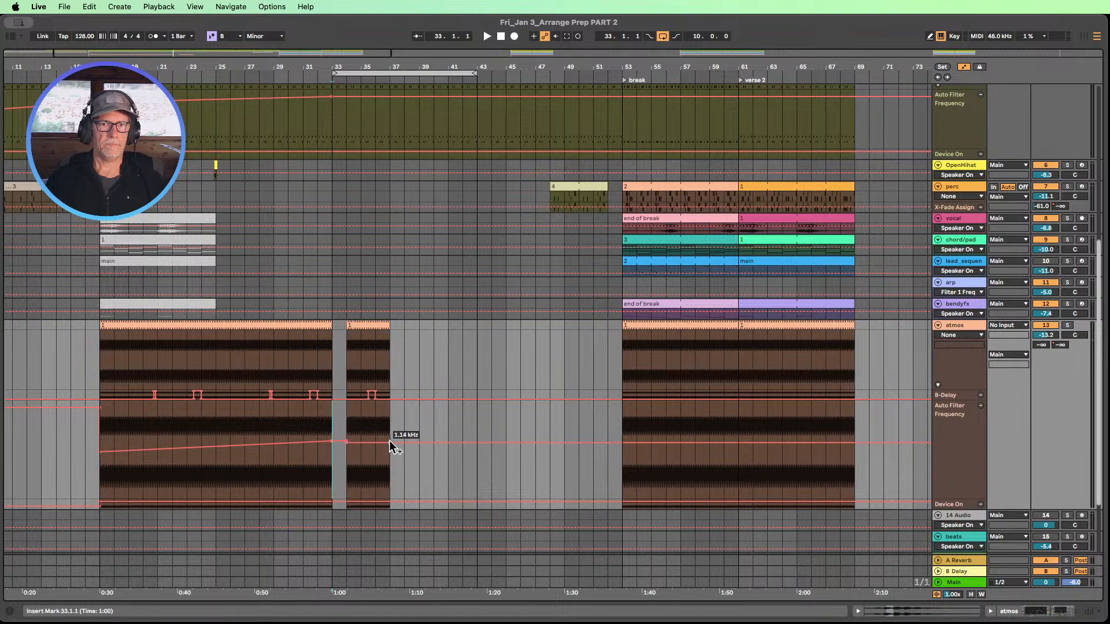
left_click(346, 442)
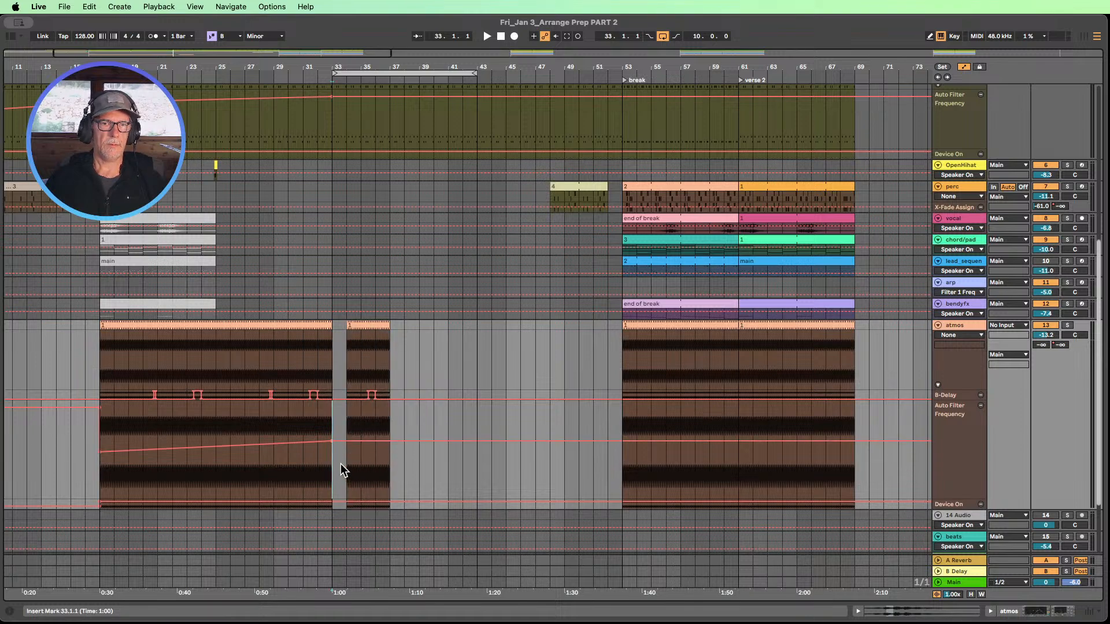
- Try editing the atmos Frequency breakpoint at bar 33, then undo the change
left_click(341, 463)
left_click_drag(331, 439, 334, 452)
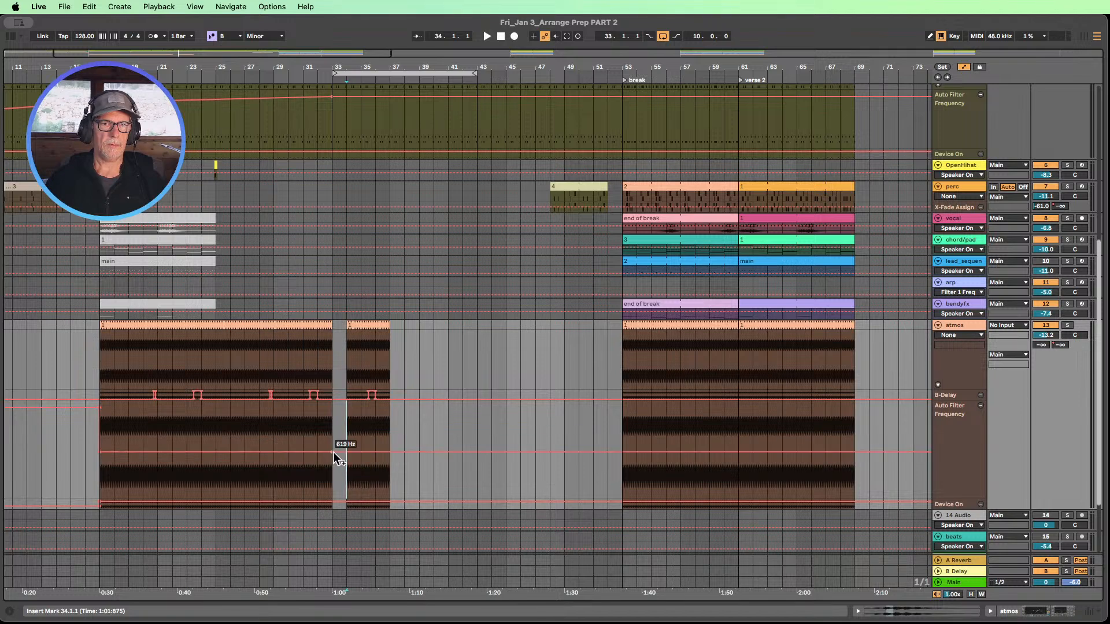
key("super+z")
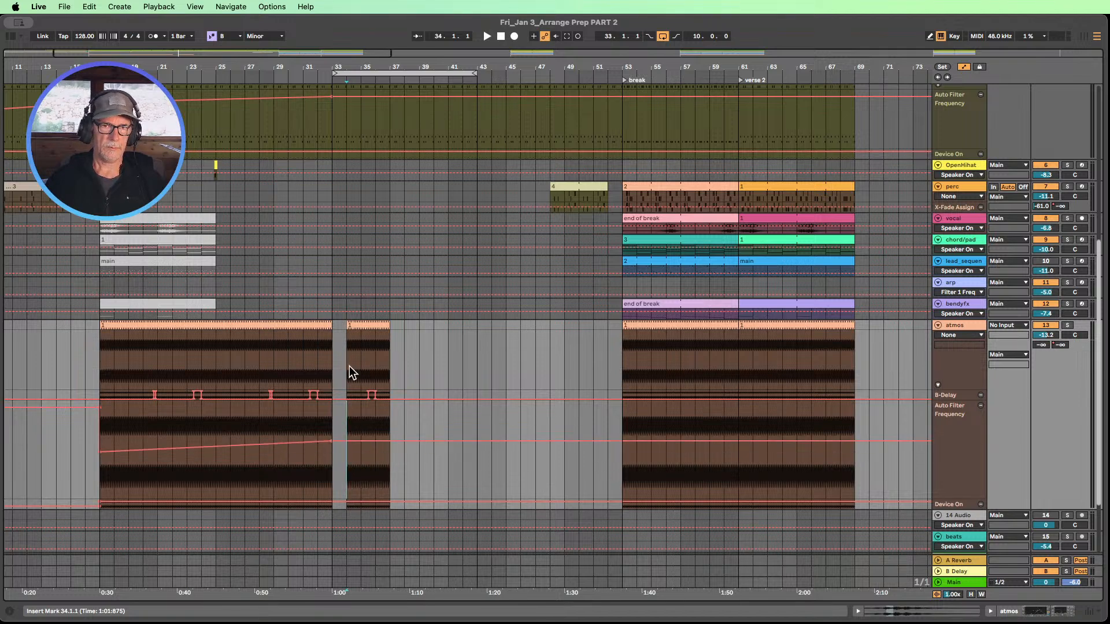
- Enlarge the atmos Auto Filter Frequency lane slightly and examine its envelope around the gap after bar 33
left_click_drag(959, 498, 959, 508)
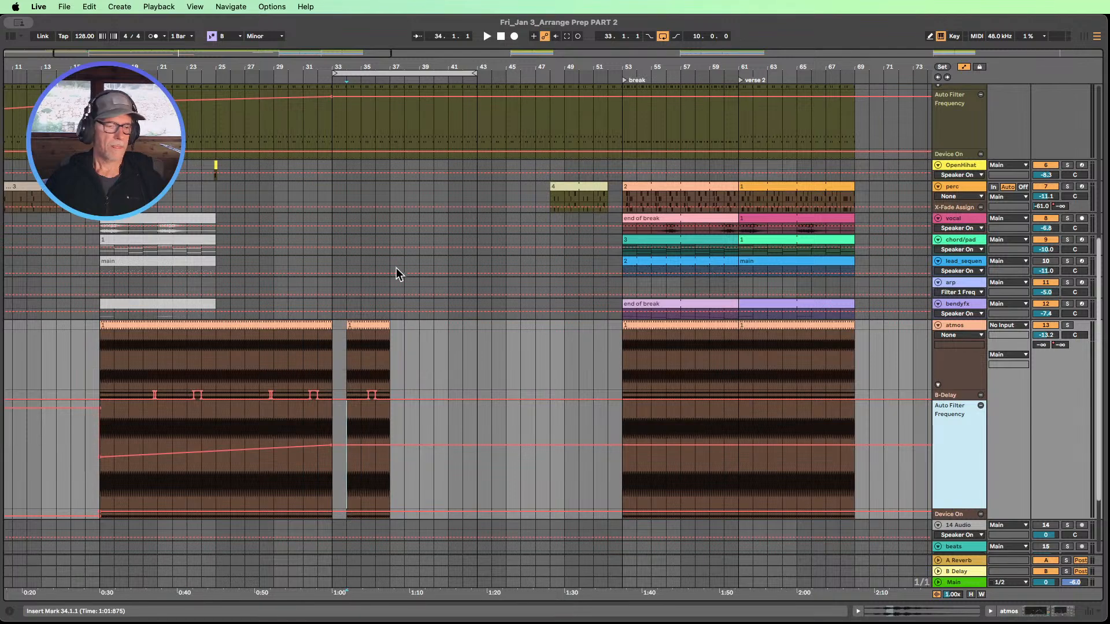
left_click_drag(331, 70, 407, 205)
scroll(413, 225, "down", 3)
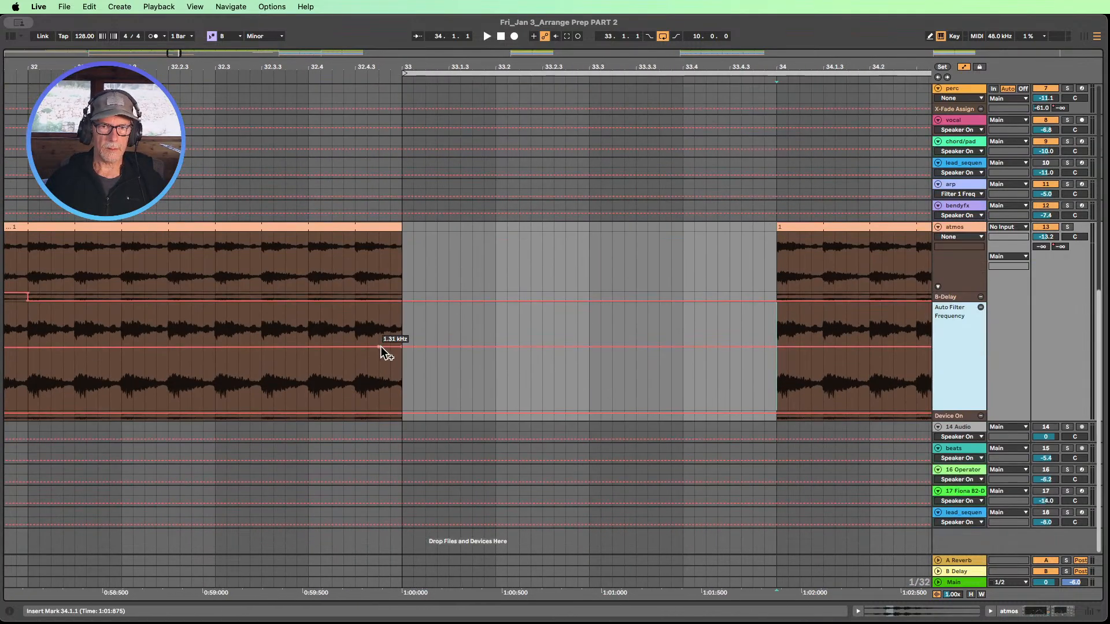
left_click(442, 367)
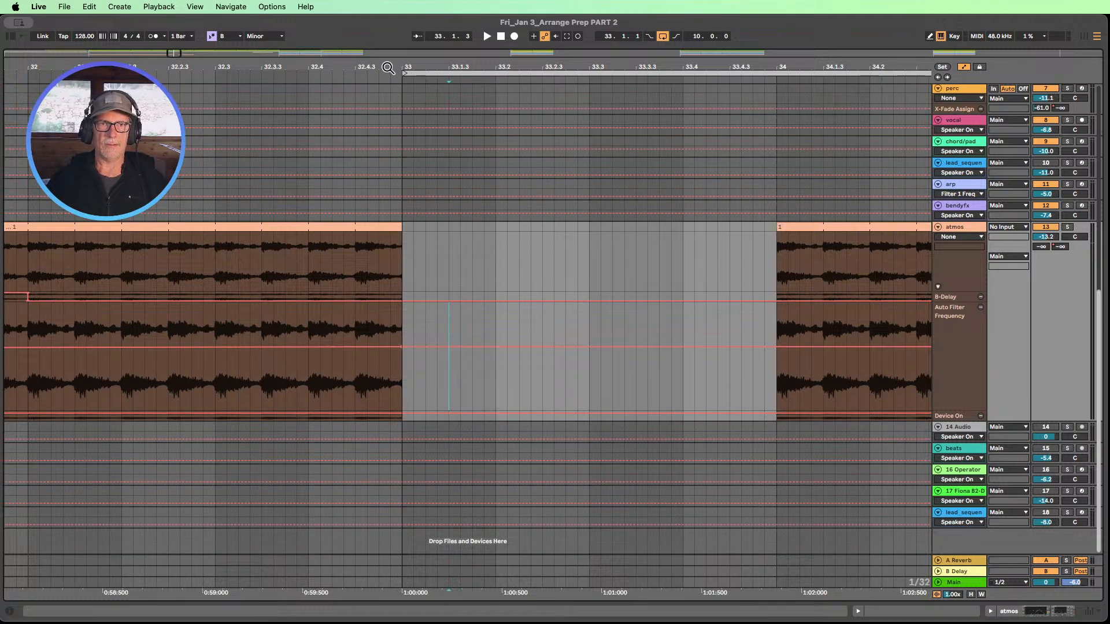
left_click_drag(388, 69, 388, 15)
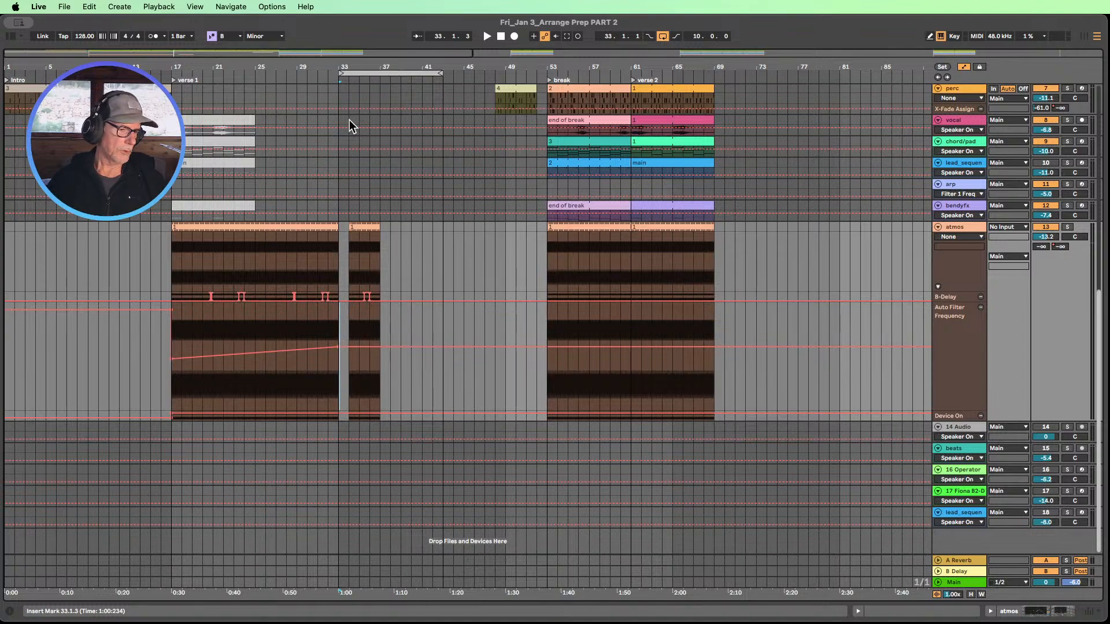
scroll(407, 216, "up", 6)
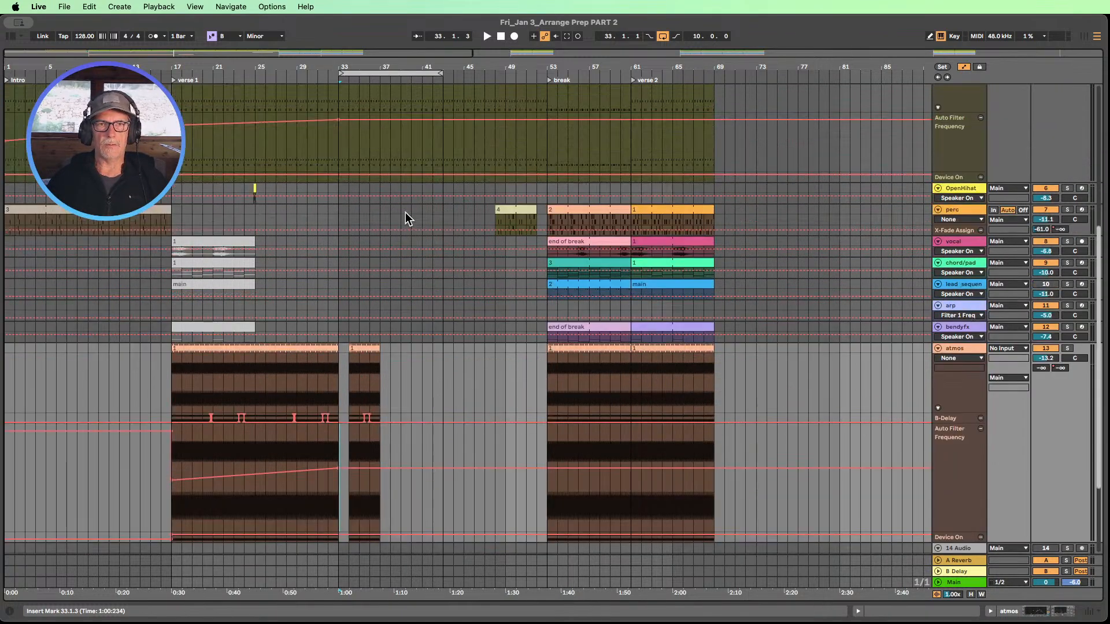
scroll(404, 213, "up", 6)
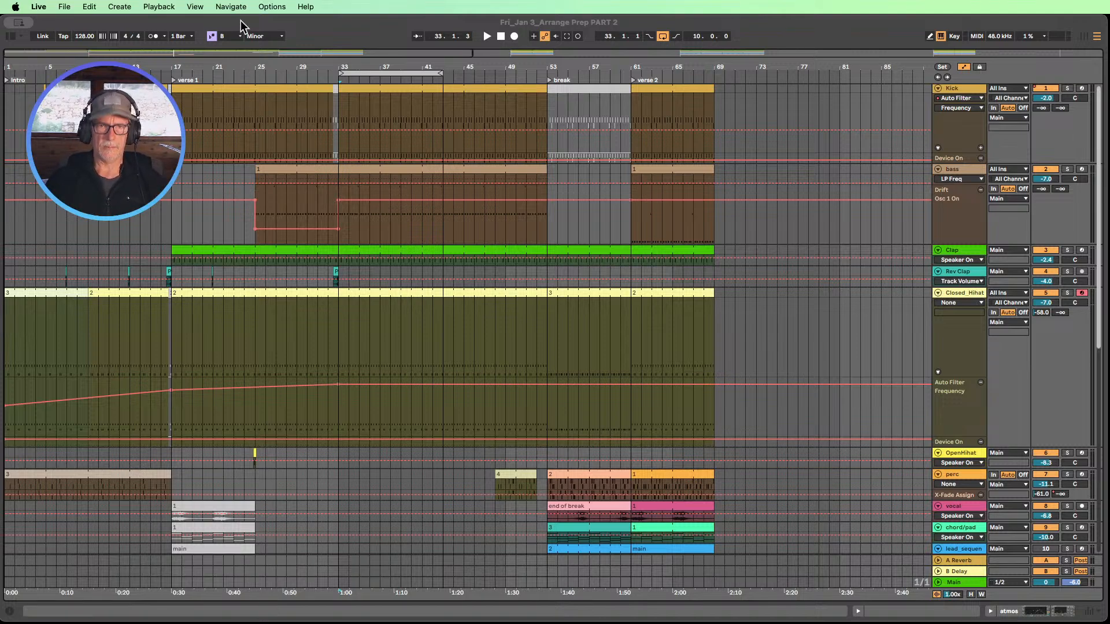
- During playback around bar 33, trim the copied atmos clip to start at 35.3.1 and end at 36.1.1
left_click(321, 72)
scroll(466, 252, "down", 6)
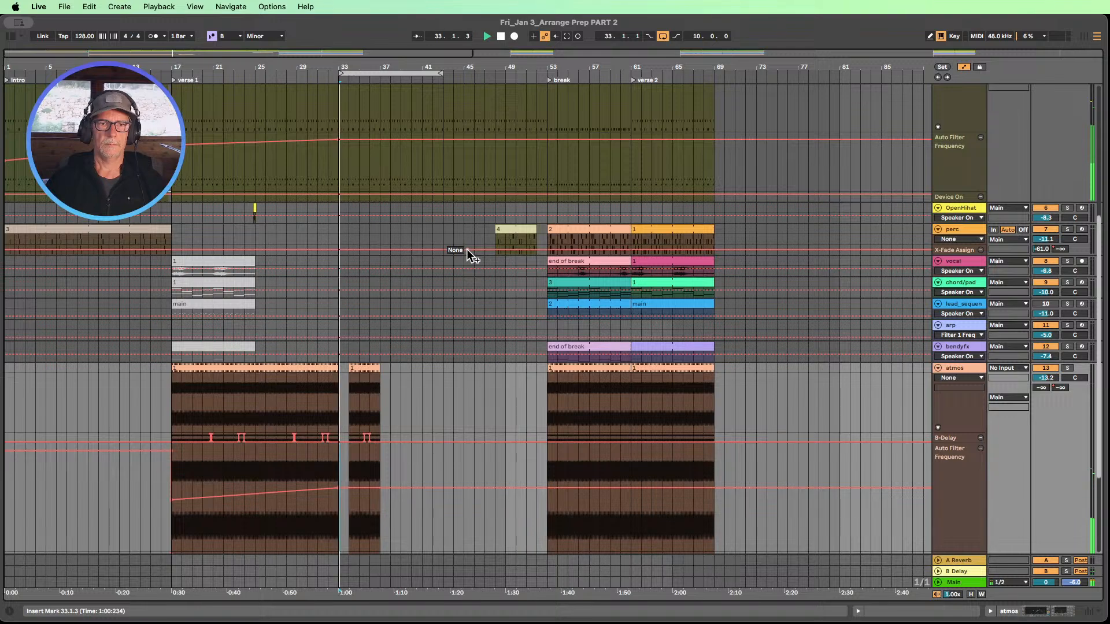
left_click(352, 366)
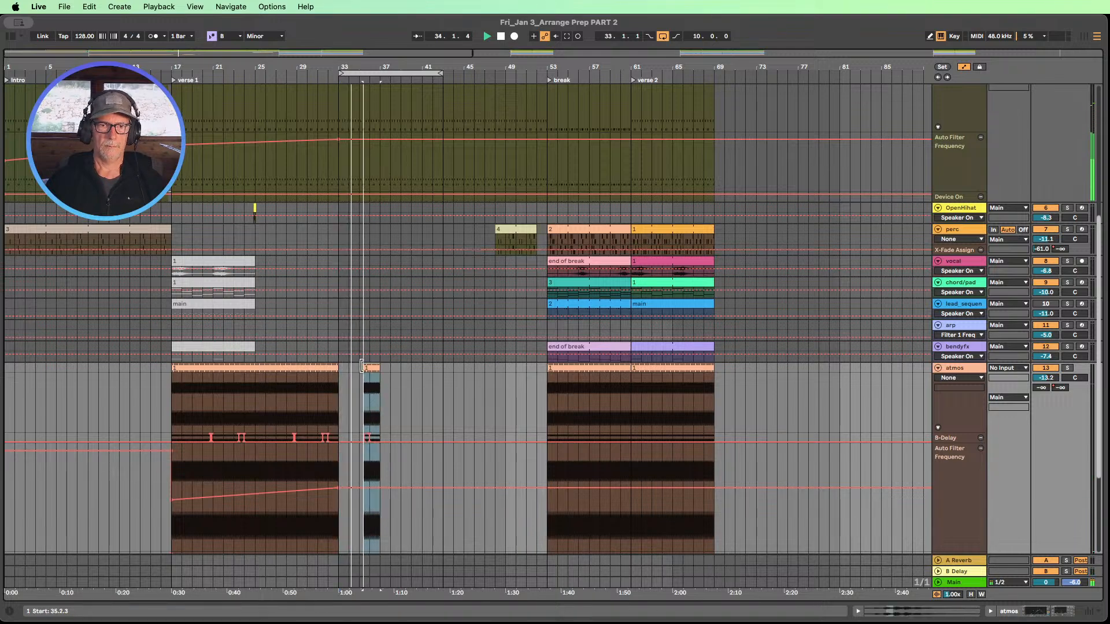
left_click_drag(370, 64, 371, 70)
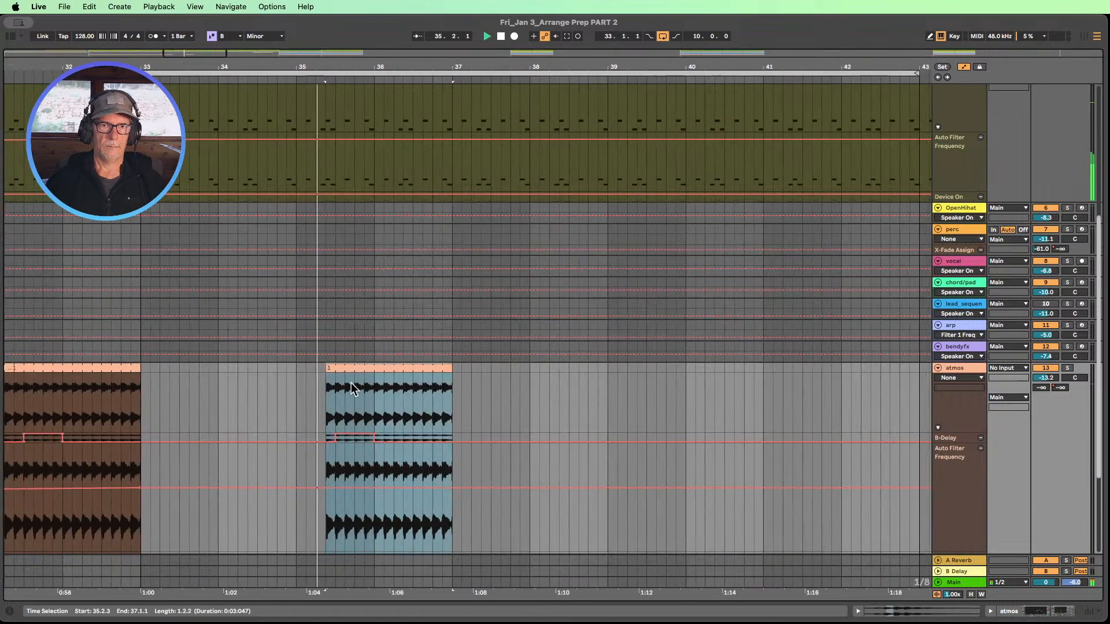
left_click_drag(327, 366, 336, 365)
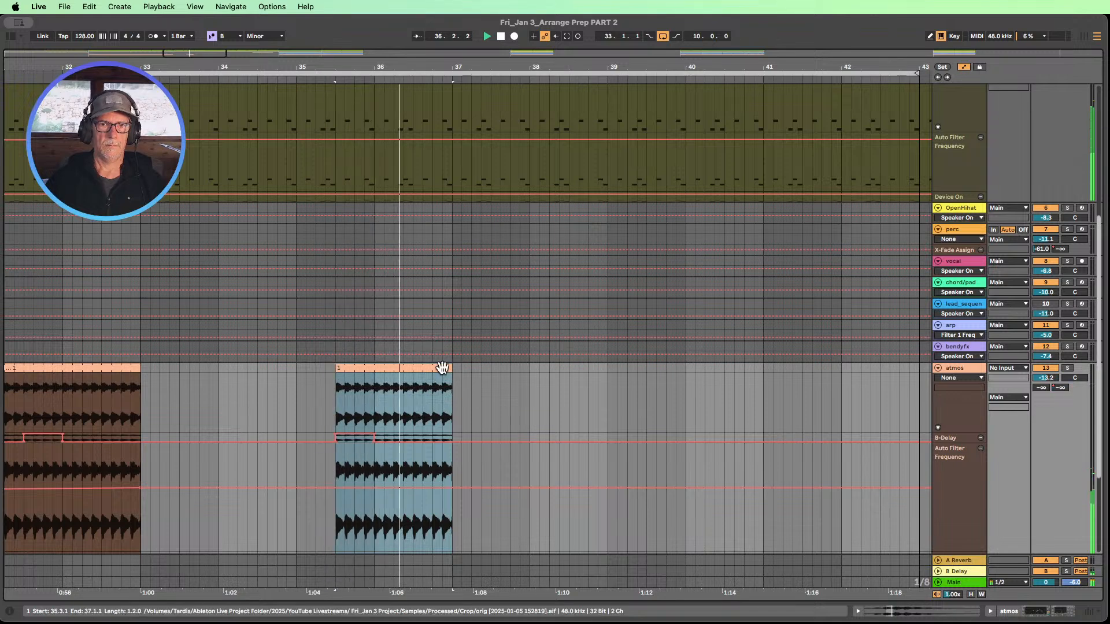
left_click_drag(451, 368, 373, 370)
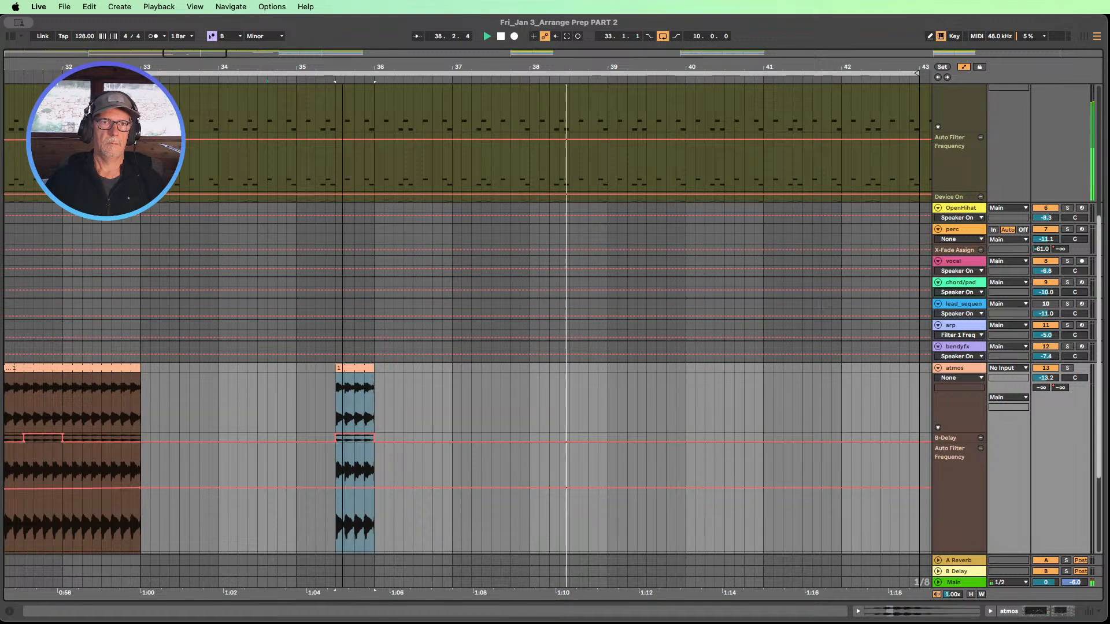
- Enlarge the atmos B-Delay send lane and extend the raised send after the short clip from 36.1.1 to bar 37
left_click_drag(337, 74, 339, 35)
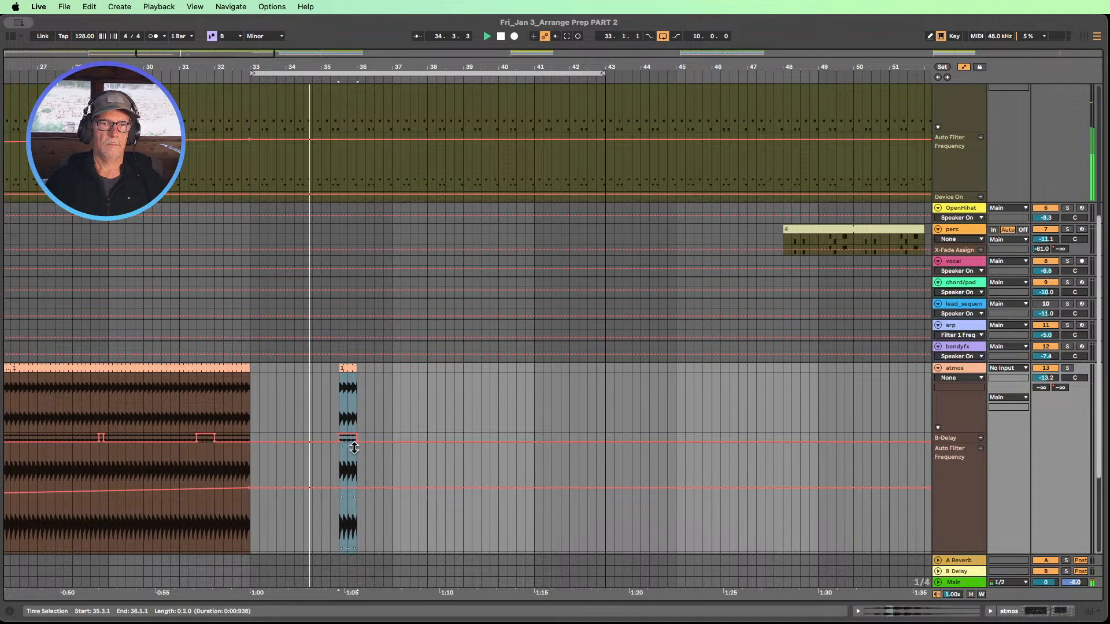
left_click(940, 442)
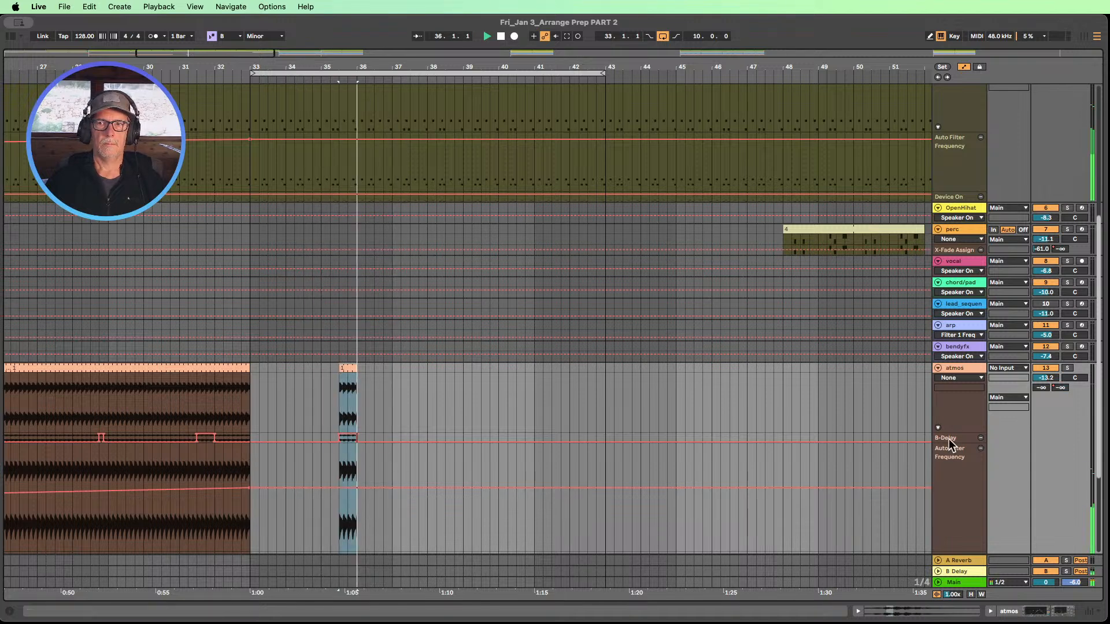
left_click(361, 459)
left_click_drag(357, 459, 392, 456)
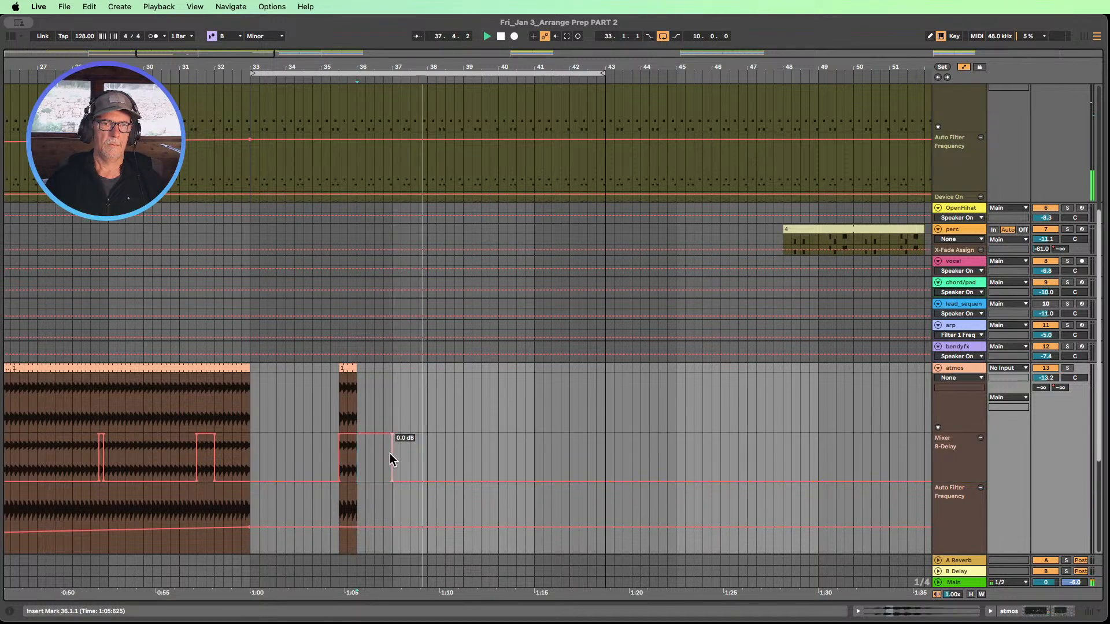
- Play back from around bar 35 to hear the short atmos hit and its delay tail, and stop playback
left_click(321, 77)
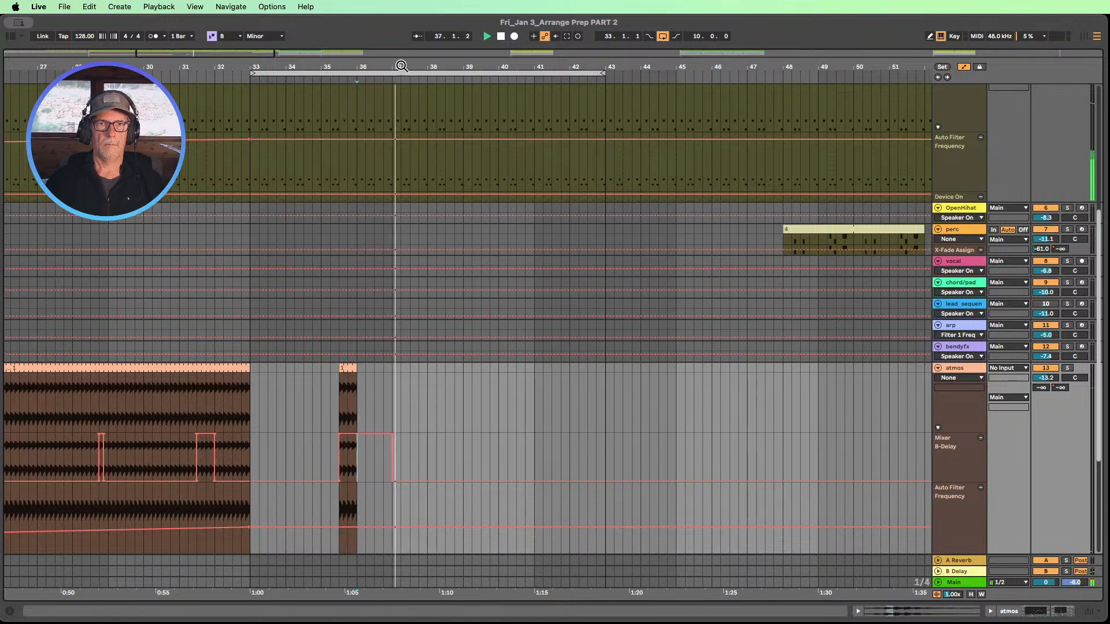
left_click_drag(408, 67, 410, 53)
scroll(549, 321, "down", 3)
scroll(549, 327, "down", 2)
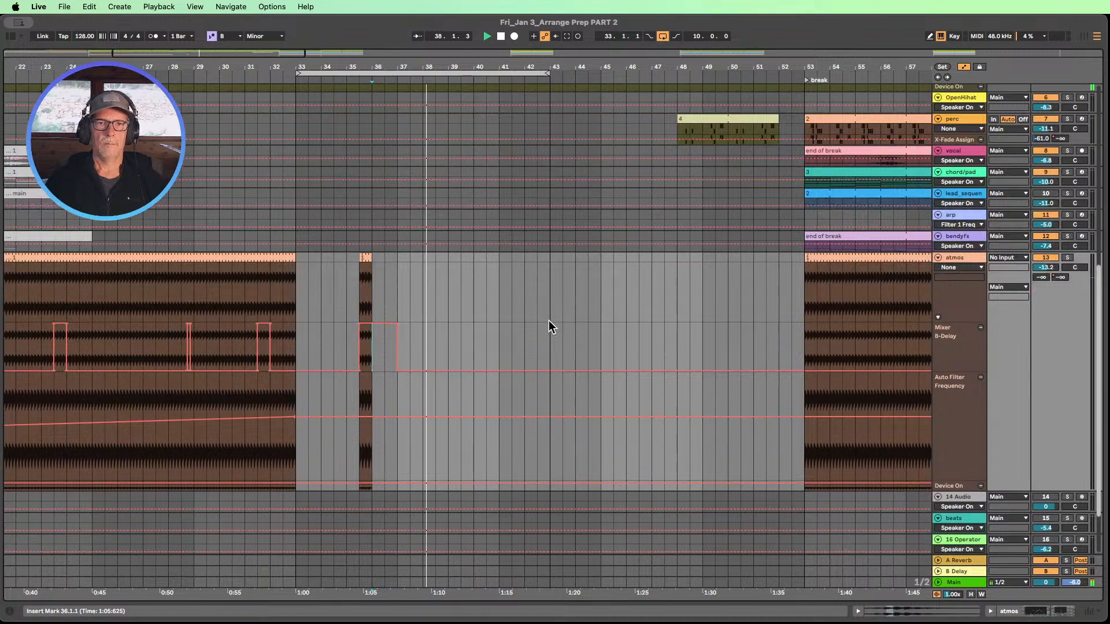
left_click(335, 82)
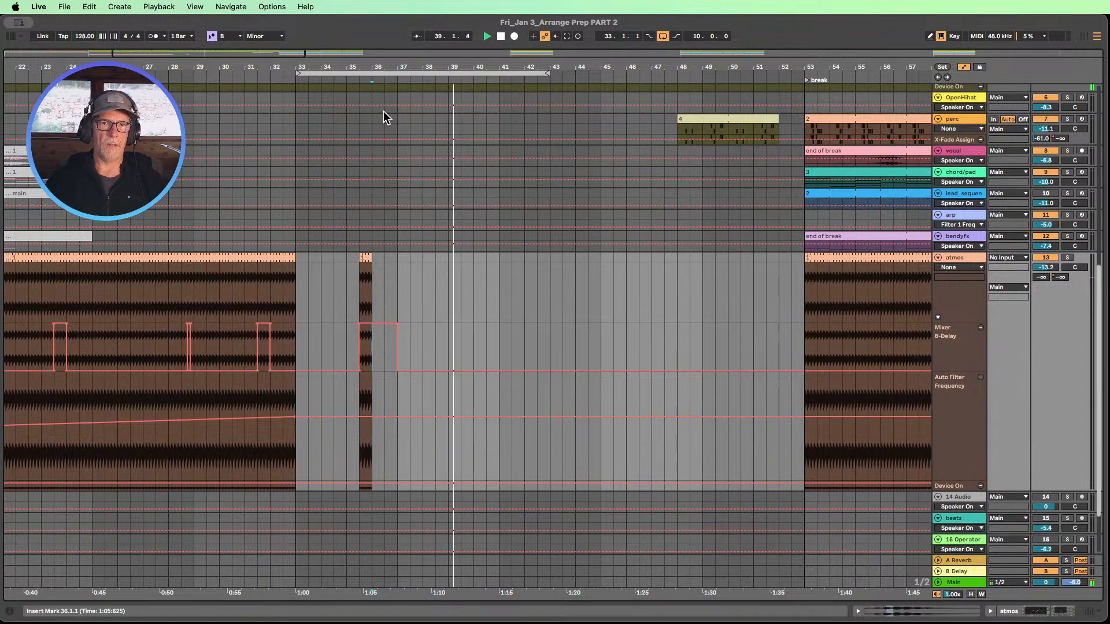
scroll(397, 113, "down", 2)
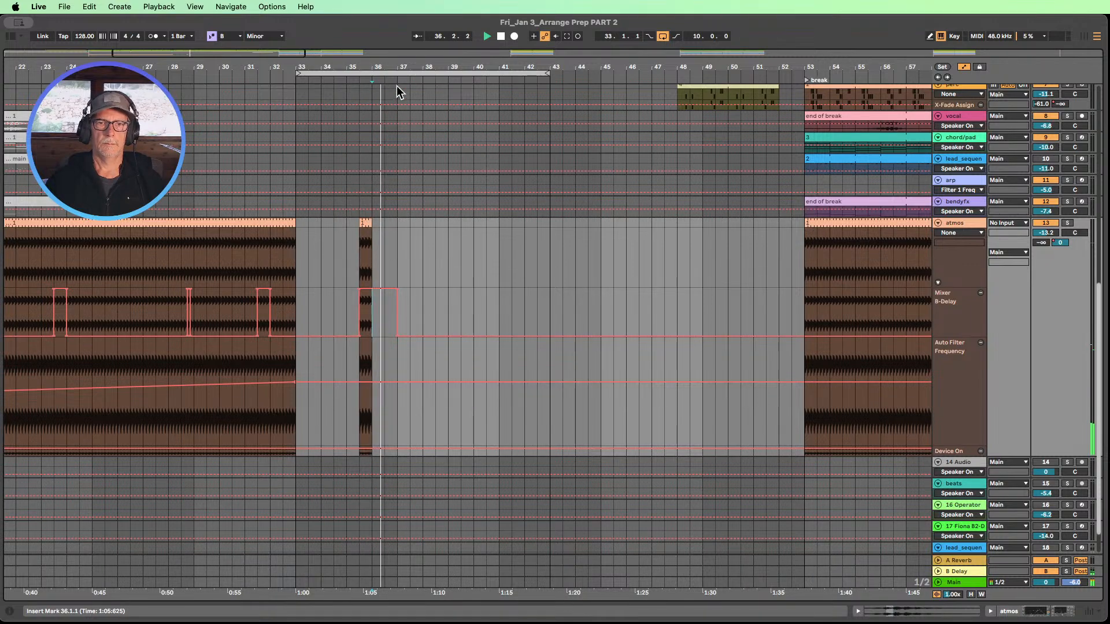
left_click_drag(383, 63, 456, 139)
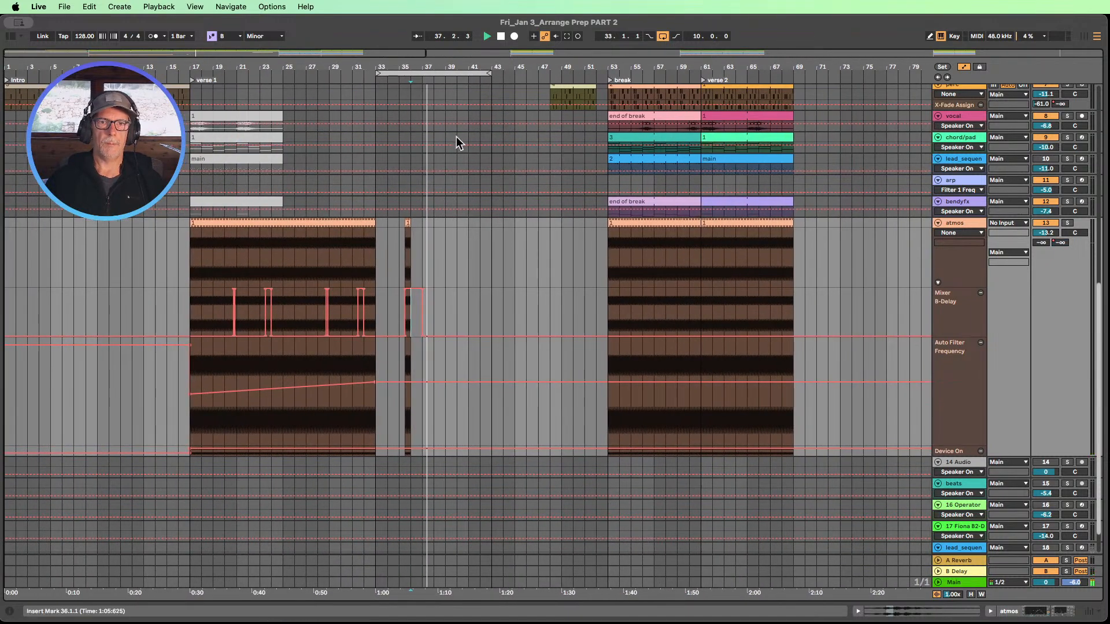
left_click(502, 38)
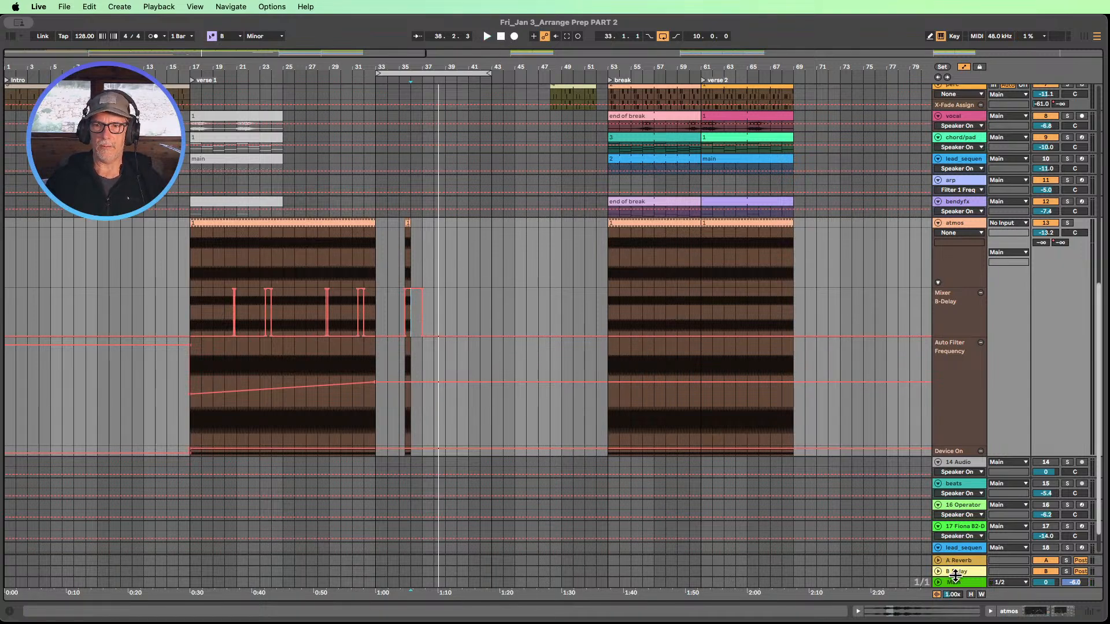
- Move the Delay device from return track B onto the atmos track, placing it between EQ Eight and Auto Filter
double_click(958, 567)
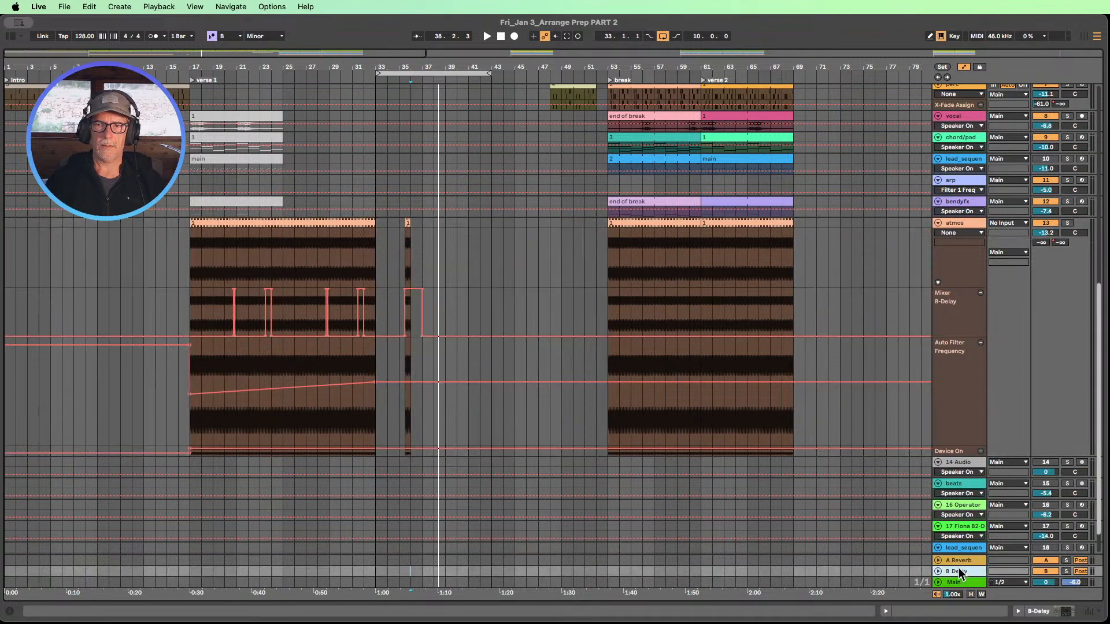
left_click(89, 497)
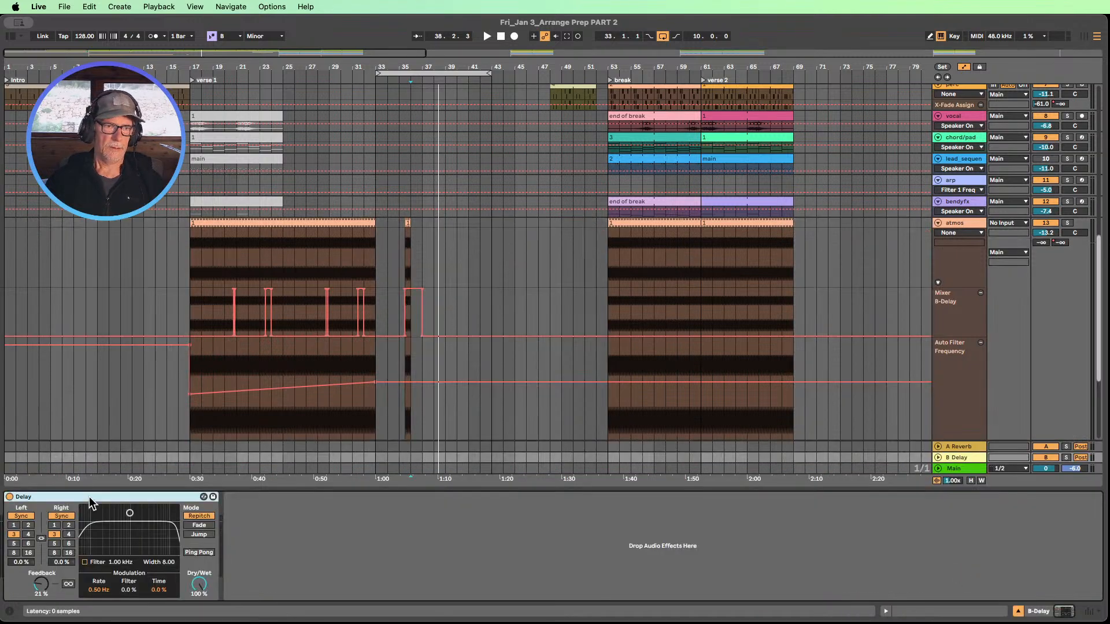
left_click_drag(81, 496, 957, 269)
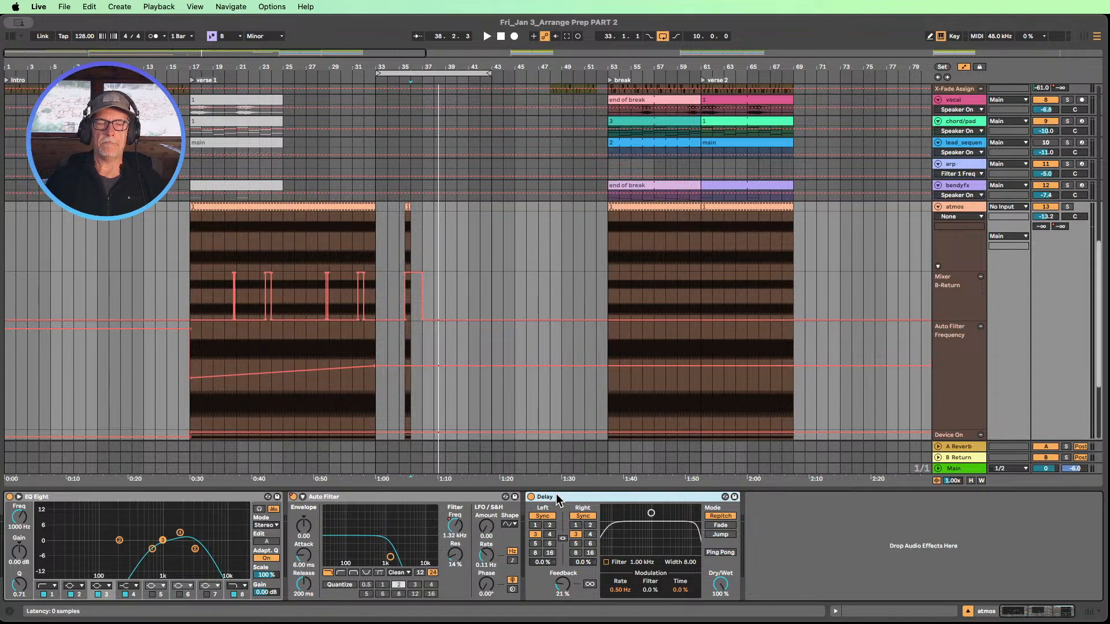
left_click_drag(556, 494, 292, 498)
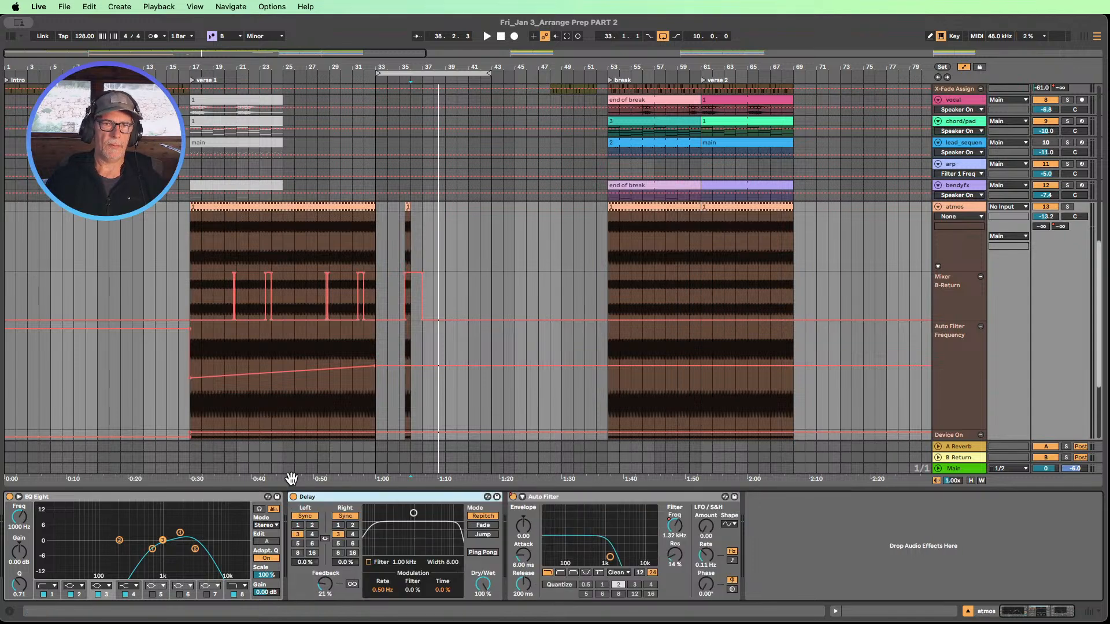
- Copy the Delay device from the atmos track back onto the empty return track B
scroll(480, 359, "down", 3)
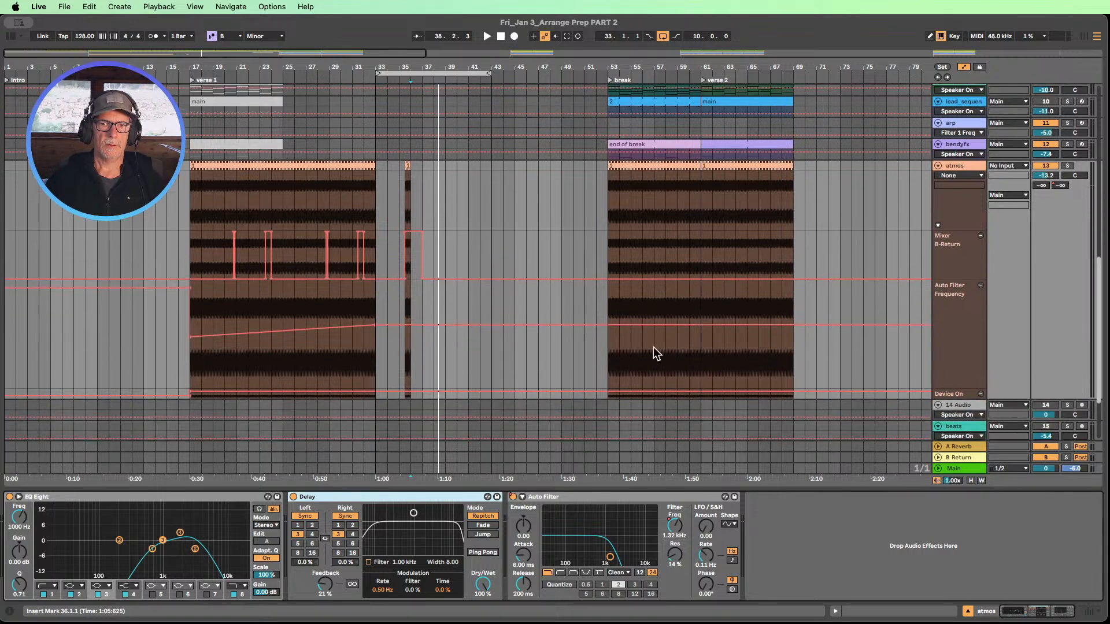
left_click(957, 456)
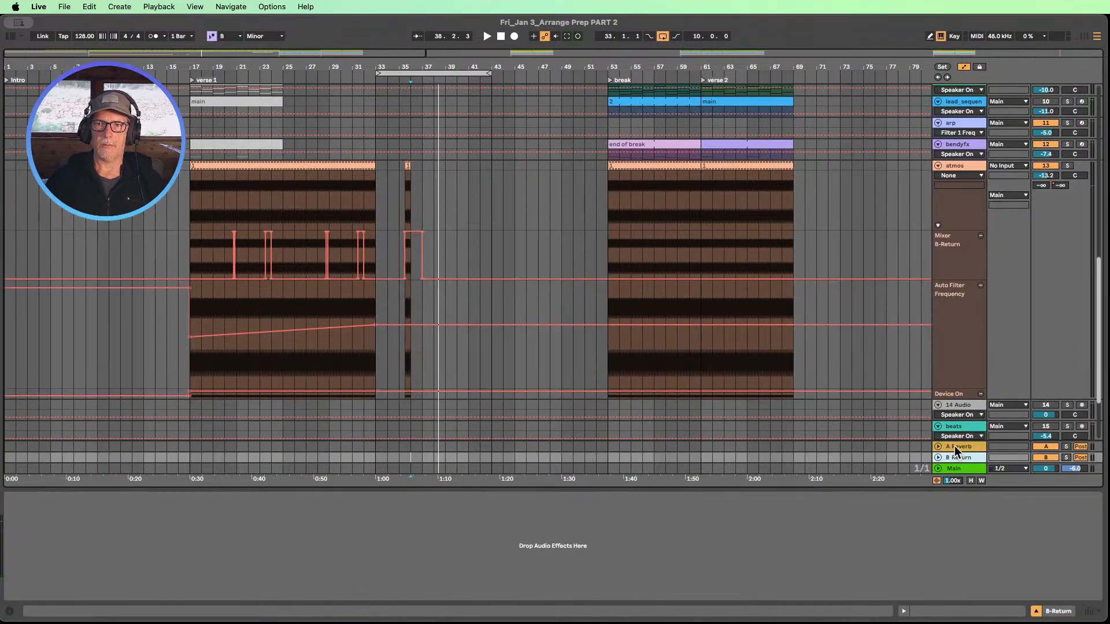
left_click(960, 167)
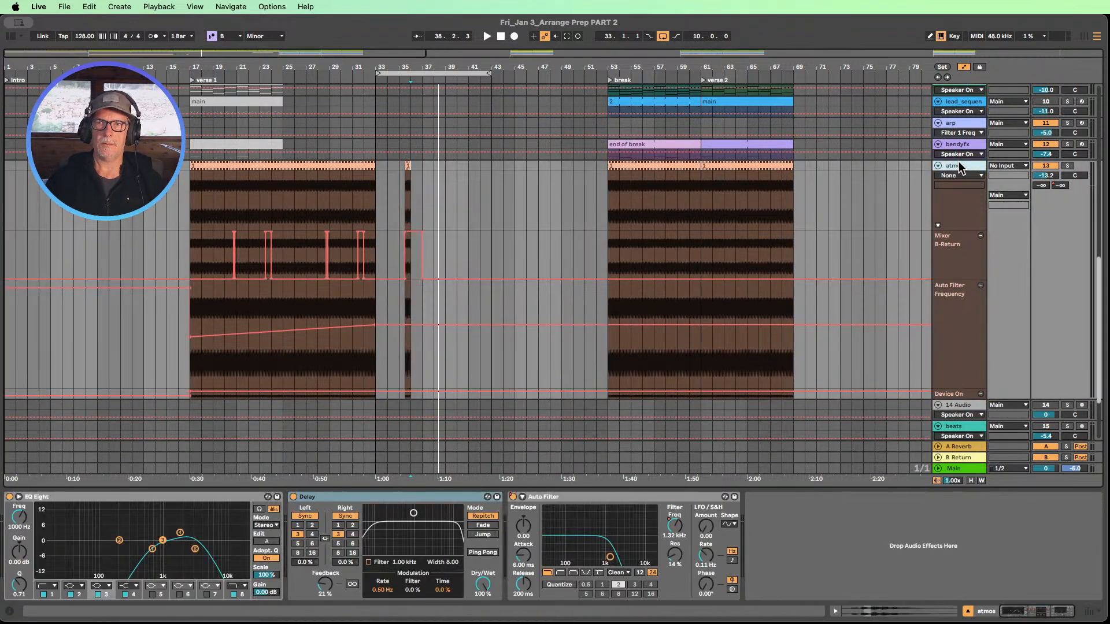
left_click(321, 497)
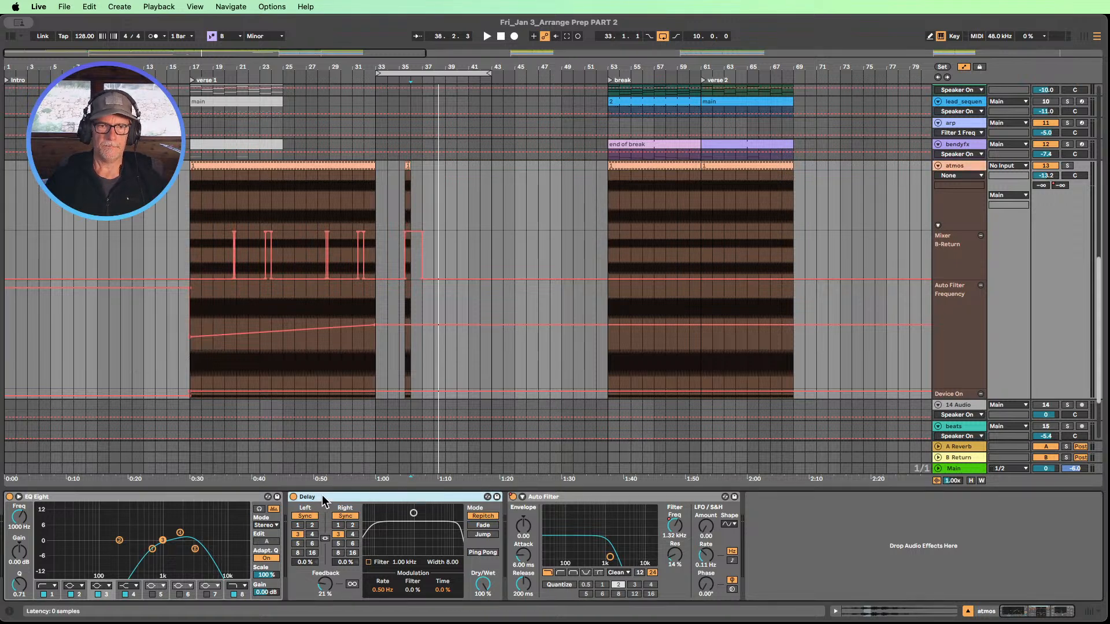
left_click_drag(322, 496, 957, 460)
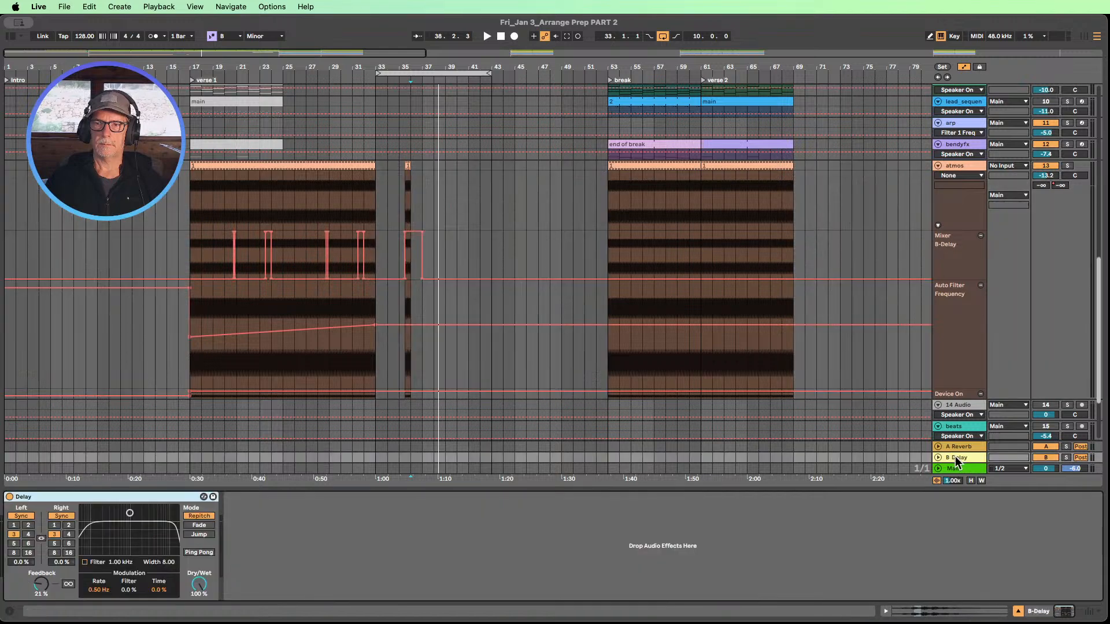
- Automate the atmos Delay off before bar 17 and on from verse 1, and show Device On in its own lane
left_click(997, 182)
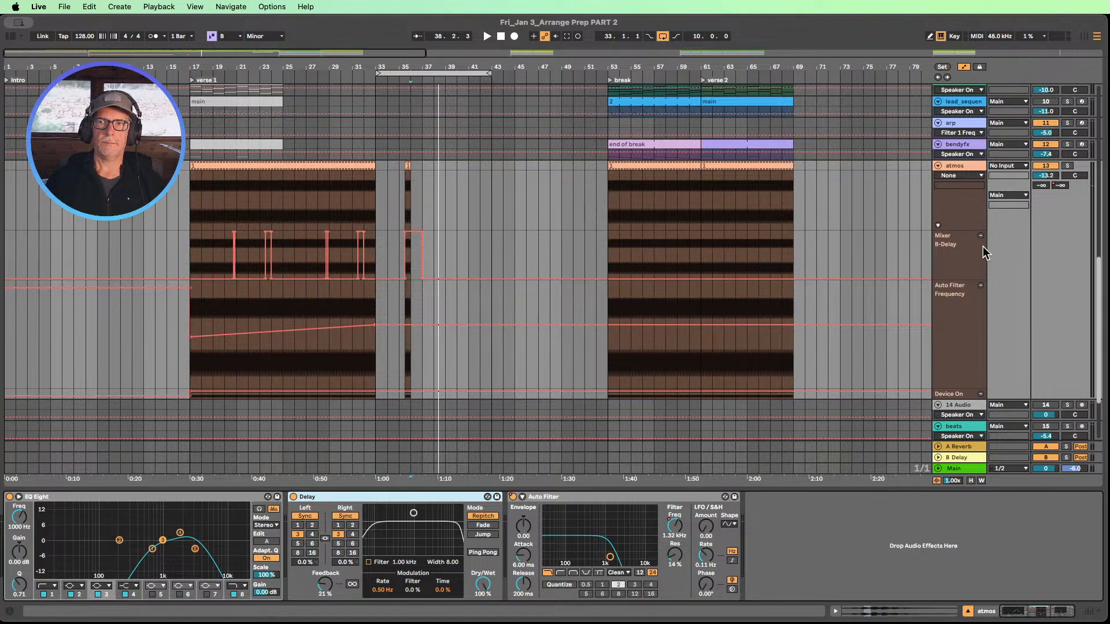
scroll(853, 293, "down", 1)
scroll(850, 292, "up", 1)
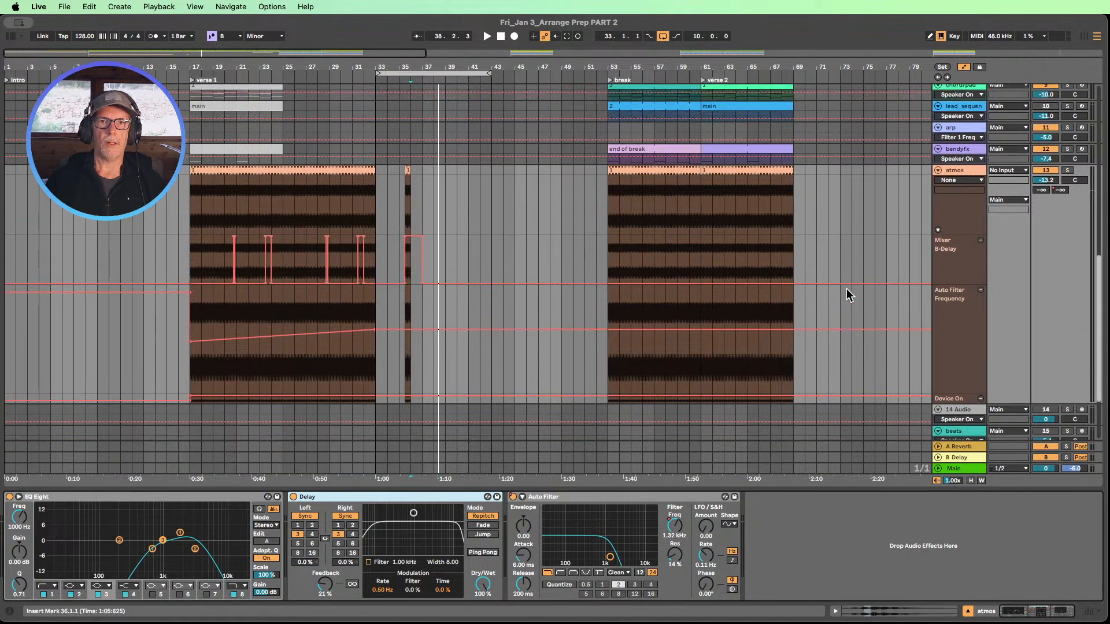
scroll(536, 263, "down", 1)
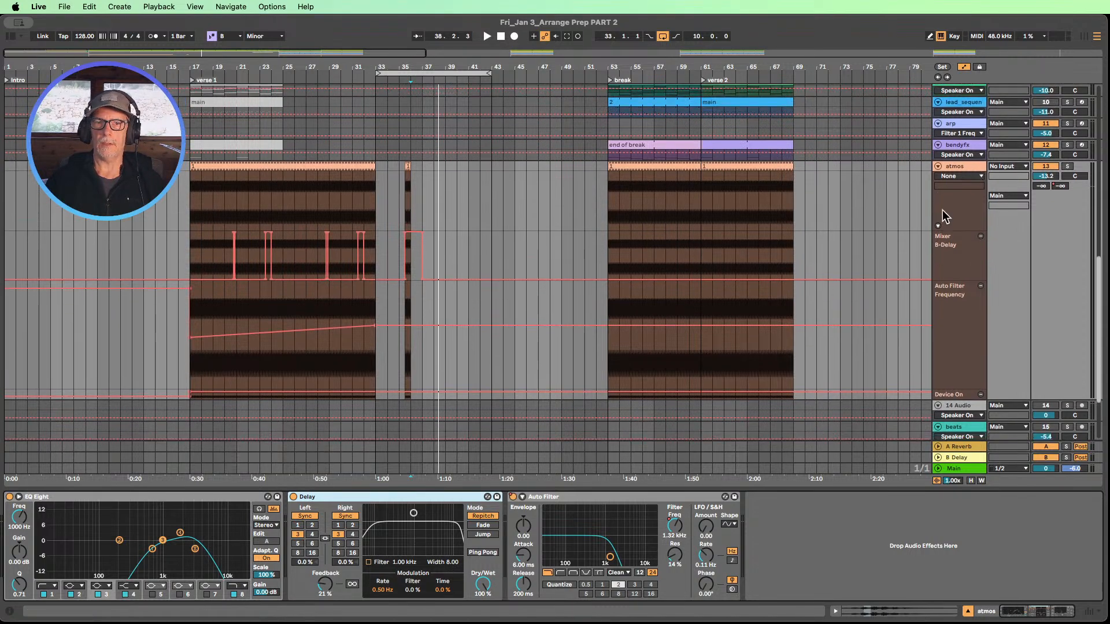
left_click(293, 497)
left_click(293, 497)
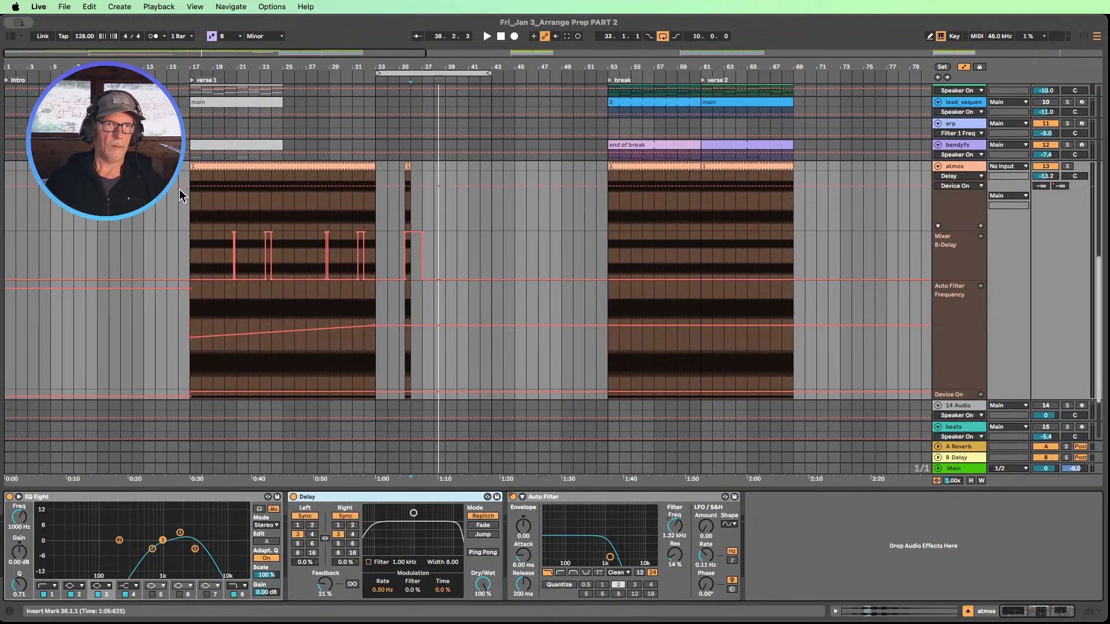
left_click_drag(185, 186, 179, 229)
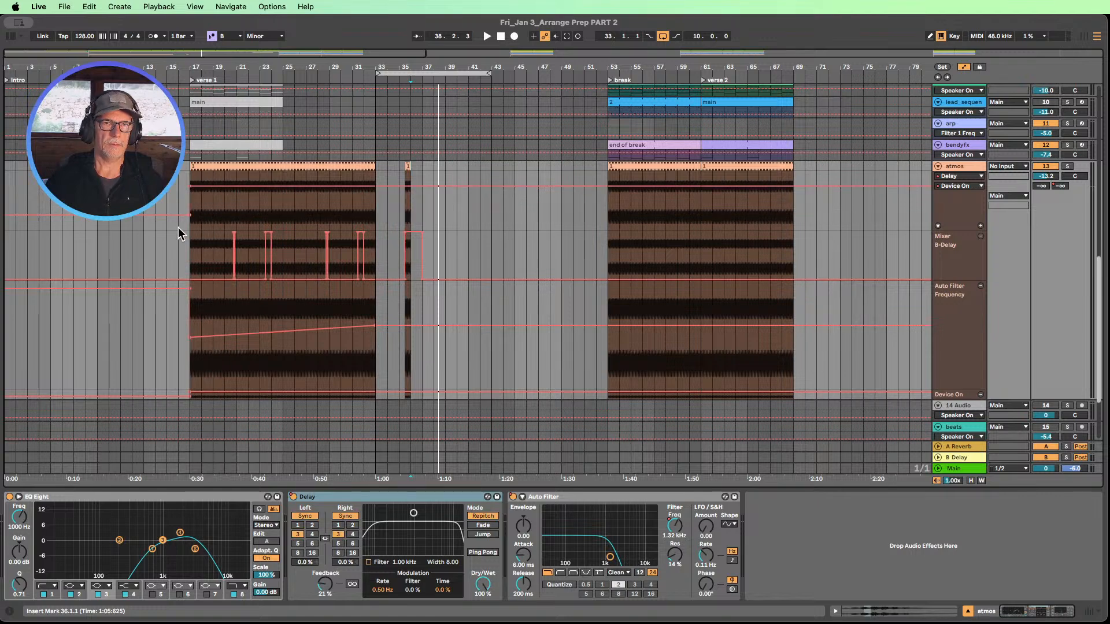
left_click(981, 226)
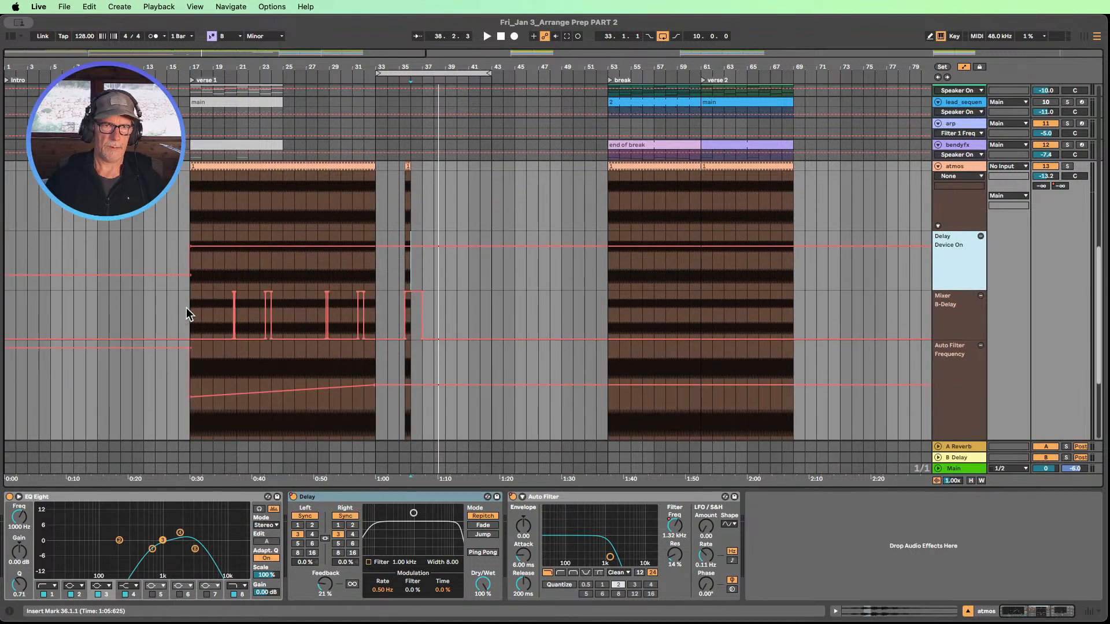
- Copy the atmos B-Delay envelope from 17.1.1 to 39.1.1 into a new automation lane for the Delay's Dry/Wet
left_click_drag(186, 308, 447, 307)
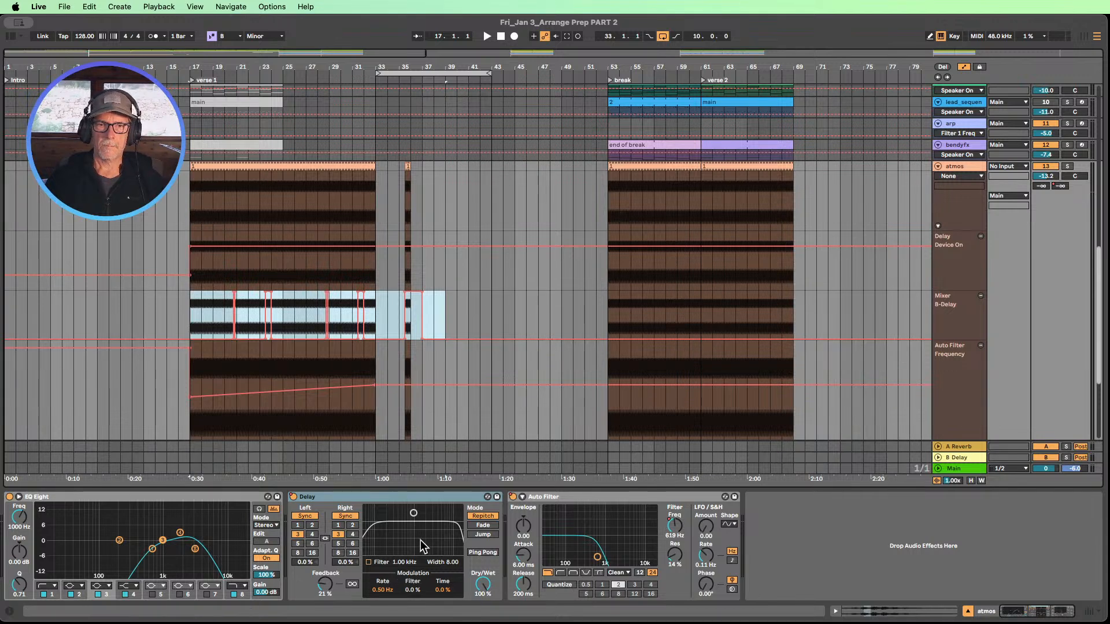
left_click(482, 585)
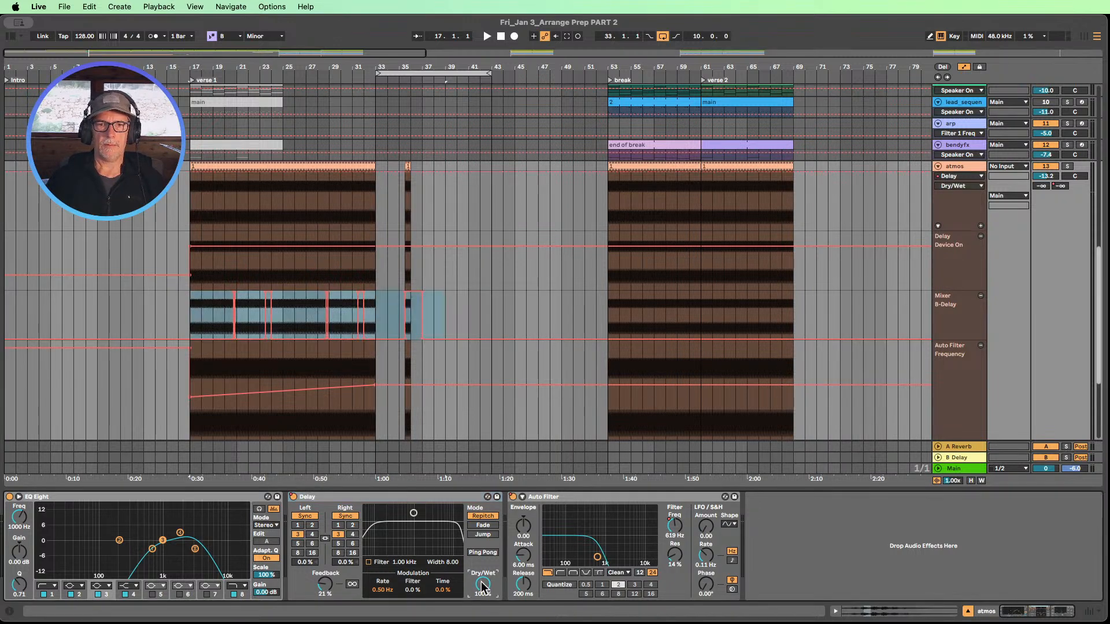
left_click(981, 226)
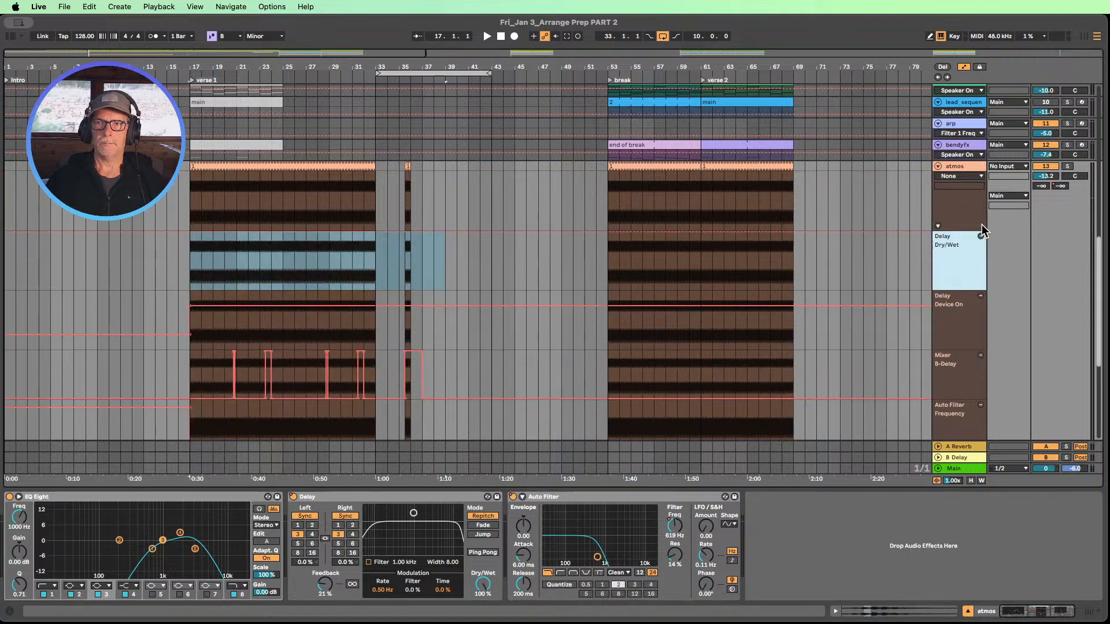
left_click(189, 261)
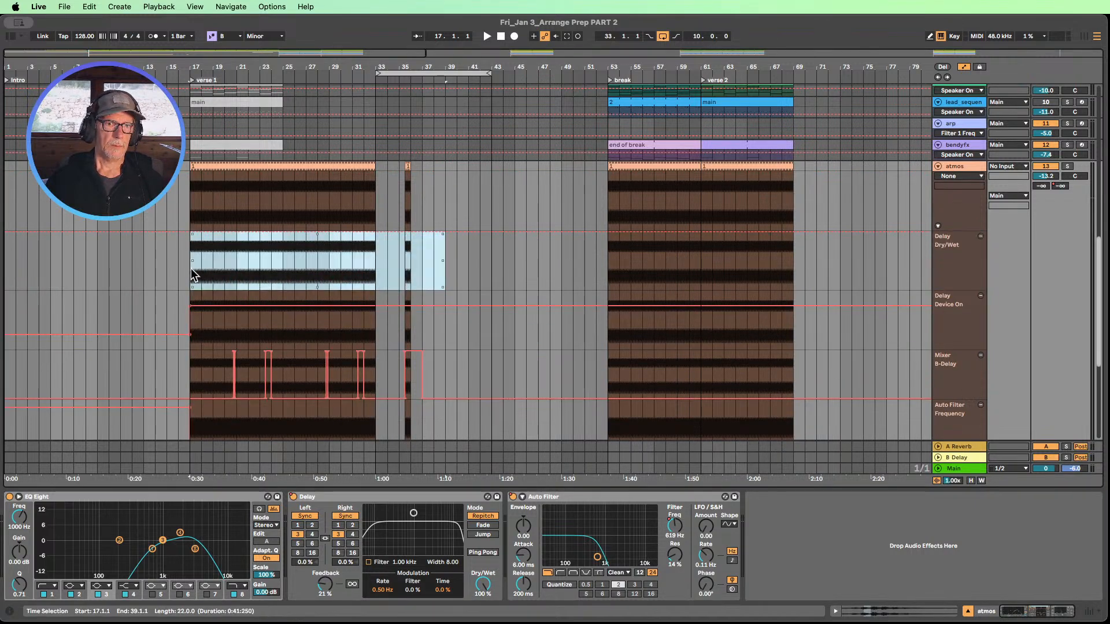
key("super+v")
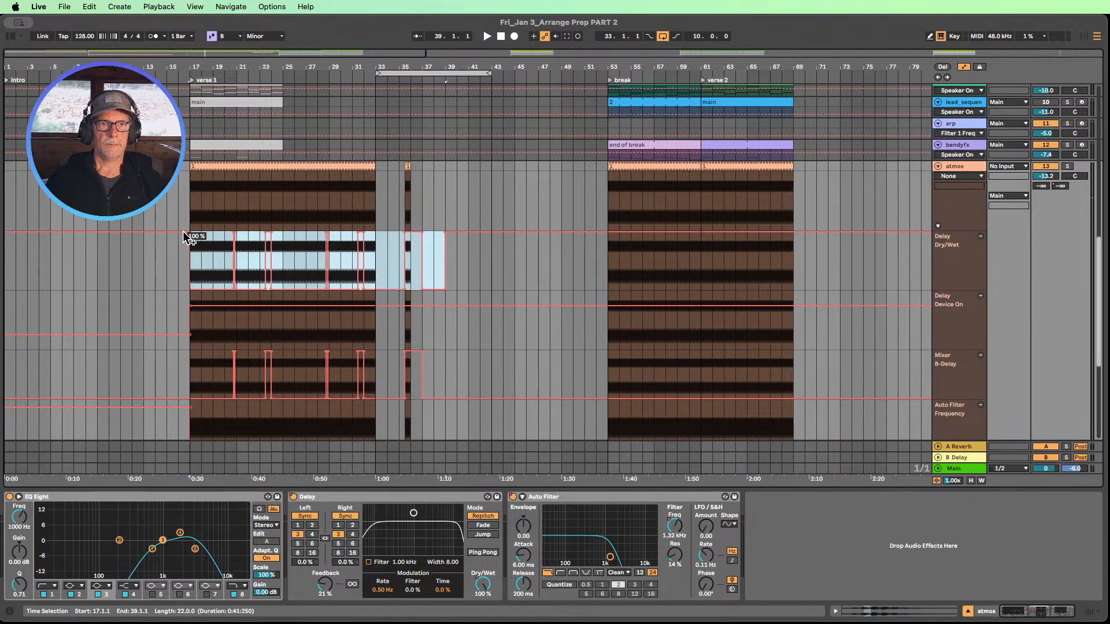
- Delete the 100% Dry/Wet breakpoints at bars 17 and 39 so the Delay stays at 0% outside the pasted hits
left_click(167, 254)
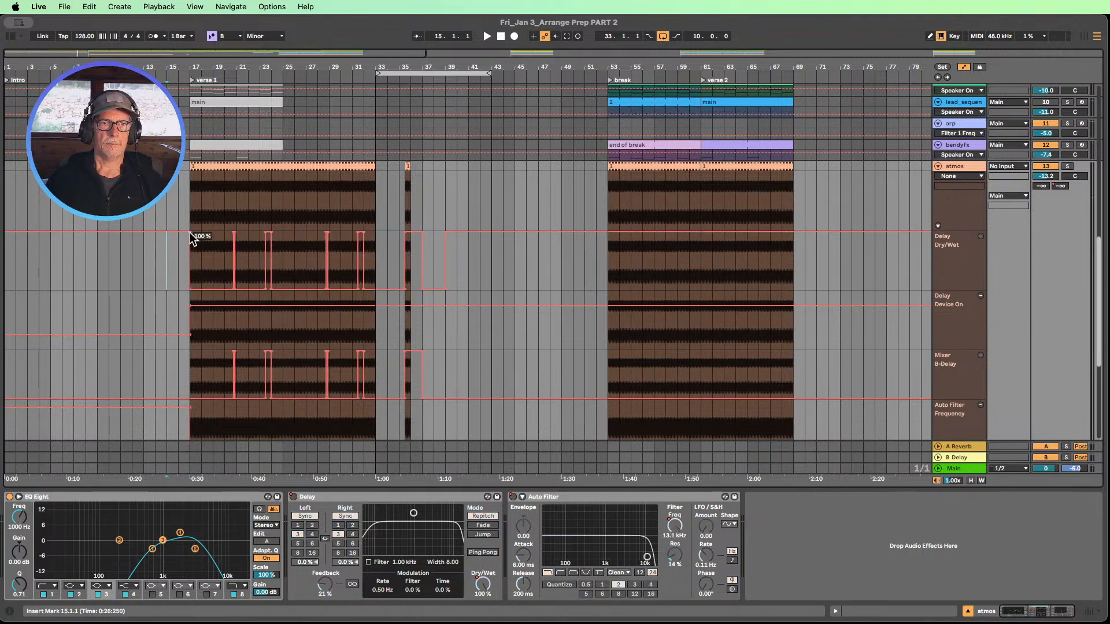
left_click(191, 234)
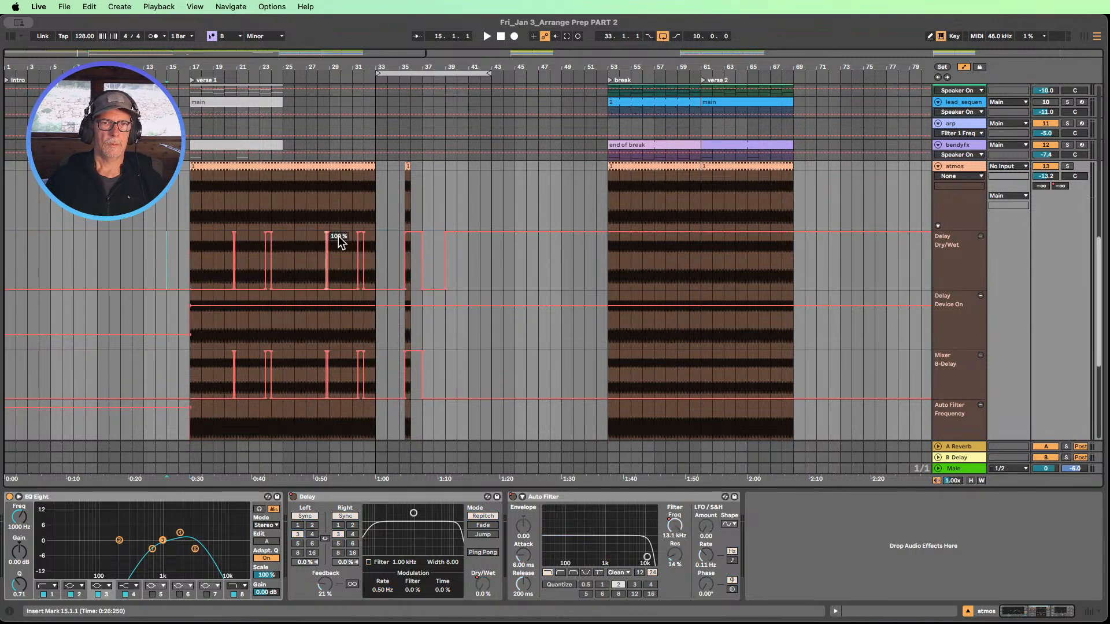
left_click(446, 234)
left_click(480, 262)
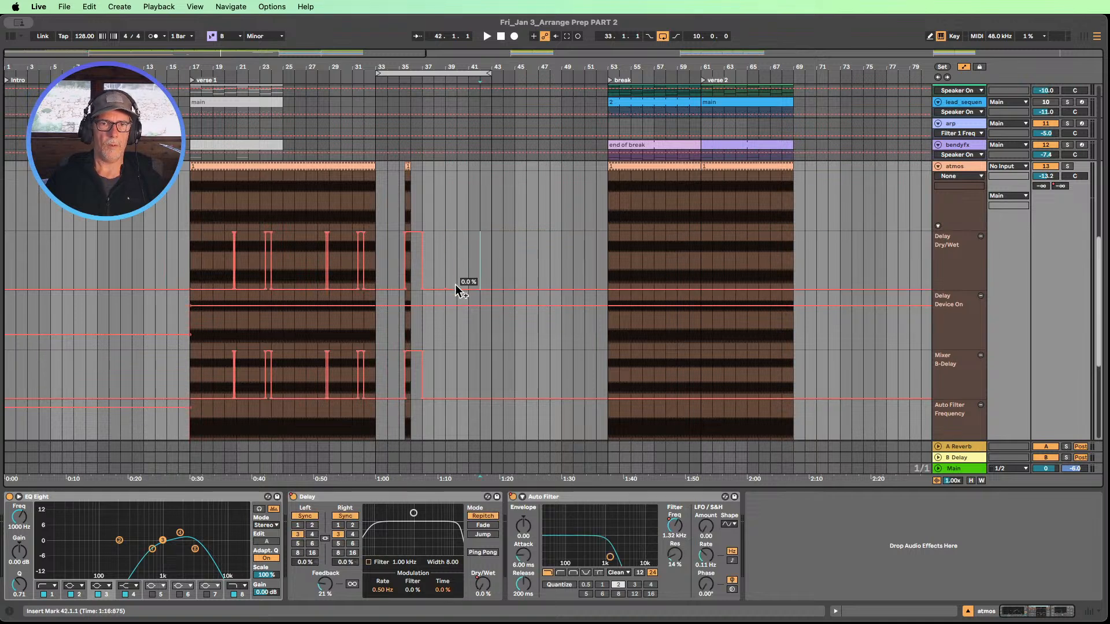
mouse_move(169, 376)
left_mouse_down()
mouse_move(449, 366)
mouse_move(169, 372)
left_mouse_up()
key("0")
left_click(157, 371)
key("super+z")
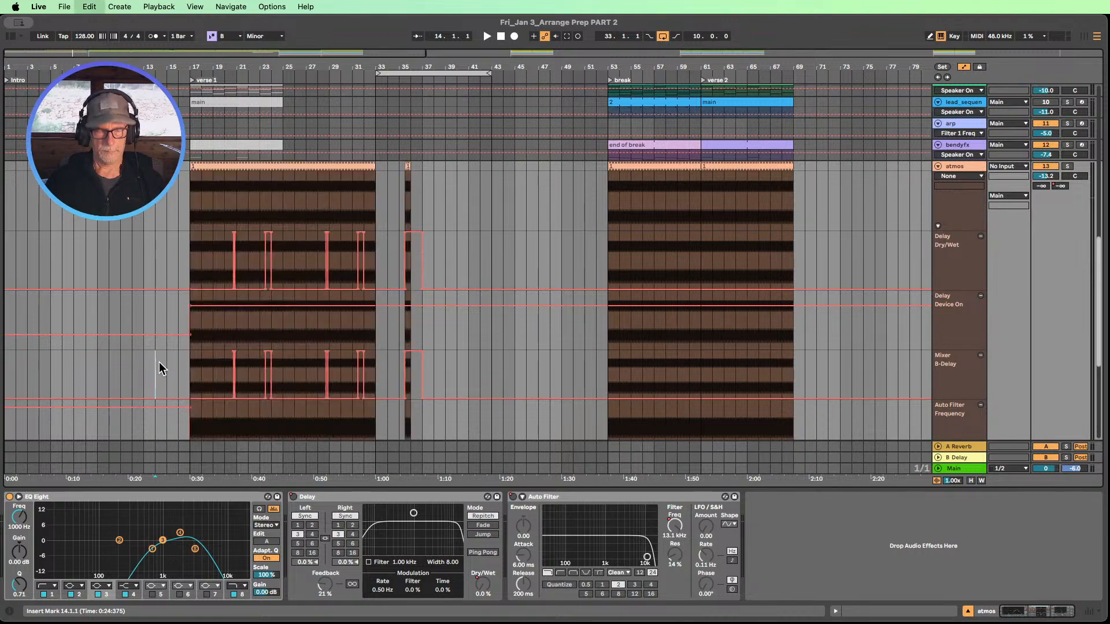
- Delete the B-Delay send automation on the atmos track from 17.1.1 to 38.1.1
left_click_drag(193, 366, 433, 370)
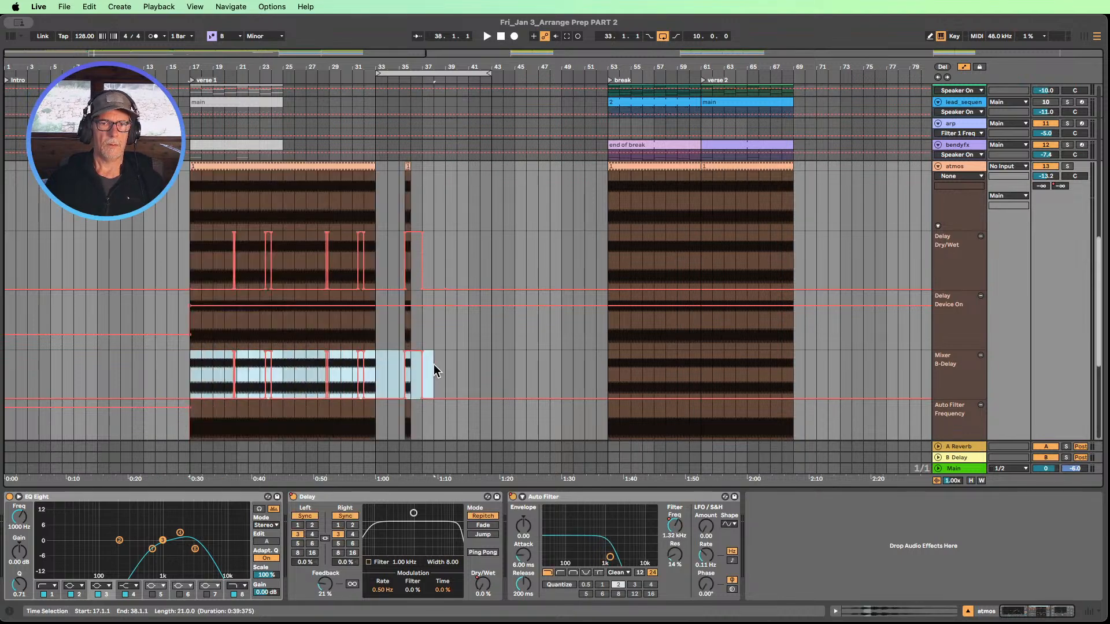
key("Delete")
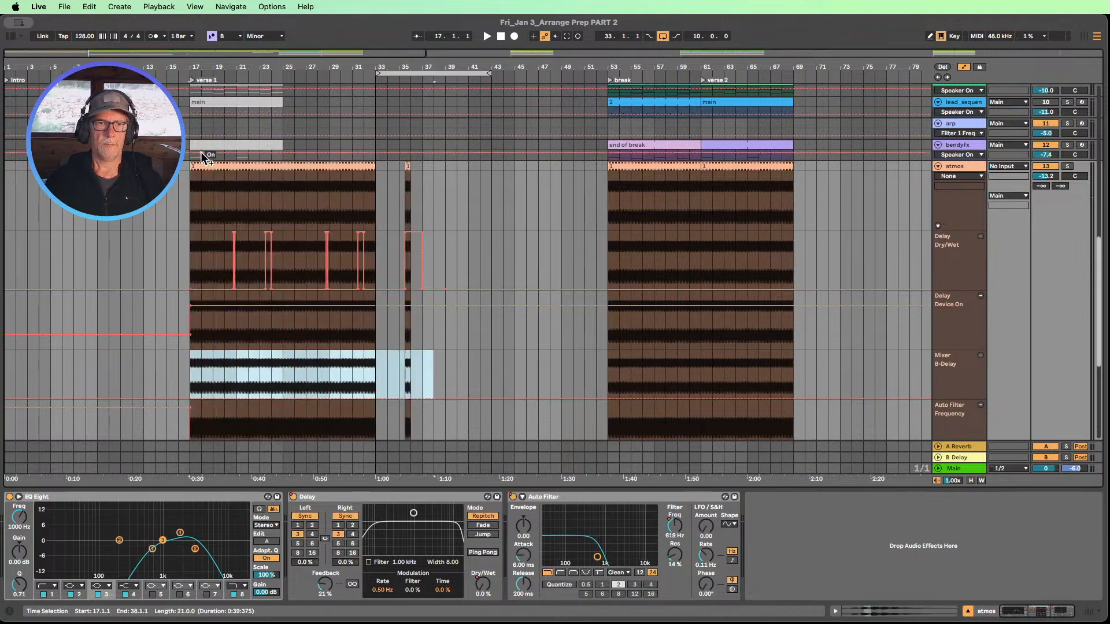
- Remove the Mixer B-Delay automation lane from the atmos track and move its Auto Filter Frequency lane above Delay Dry/Wet
left_click(219, 73)
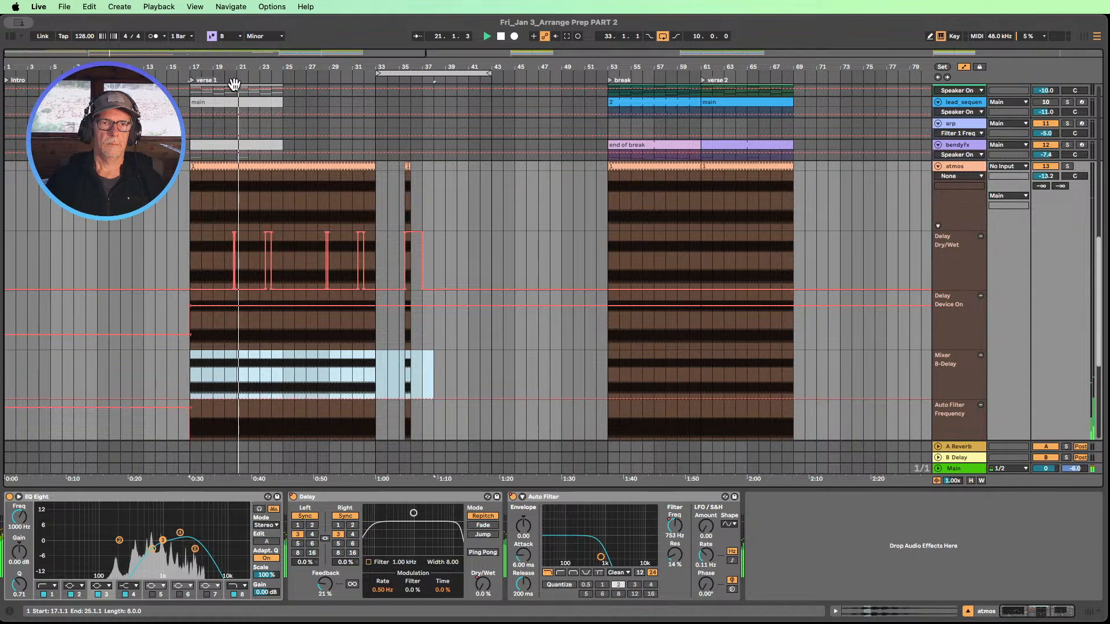
scroll(173, 385, "down", 1)
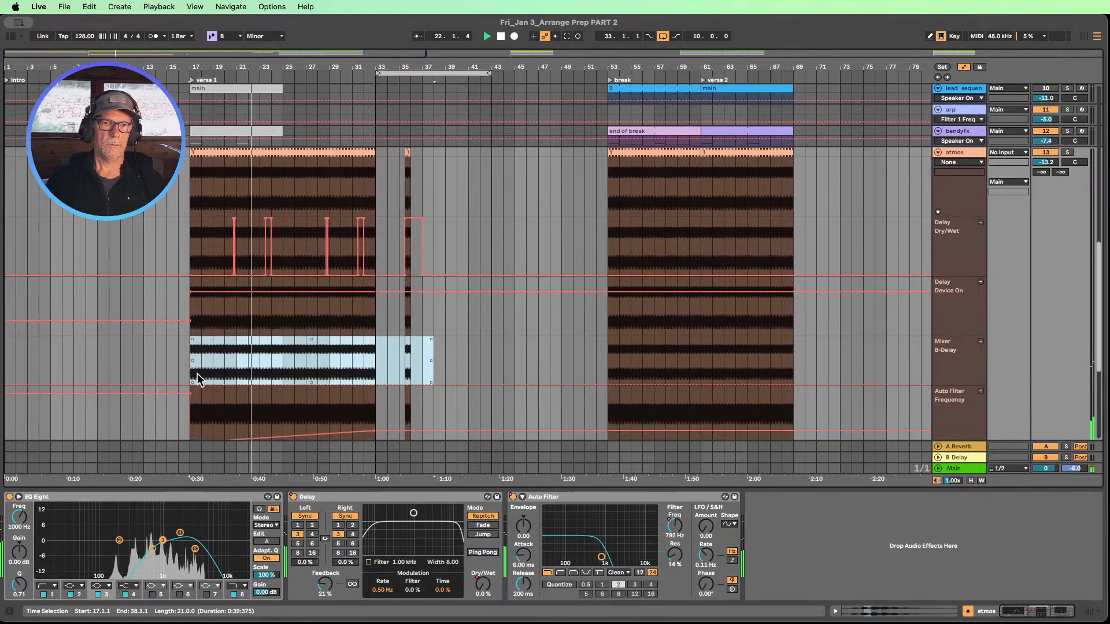
left_click(516, 363)
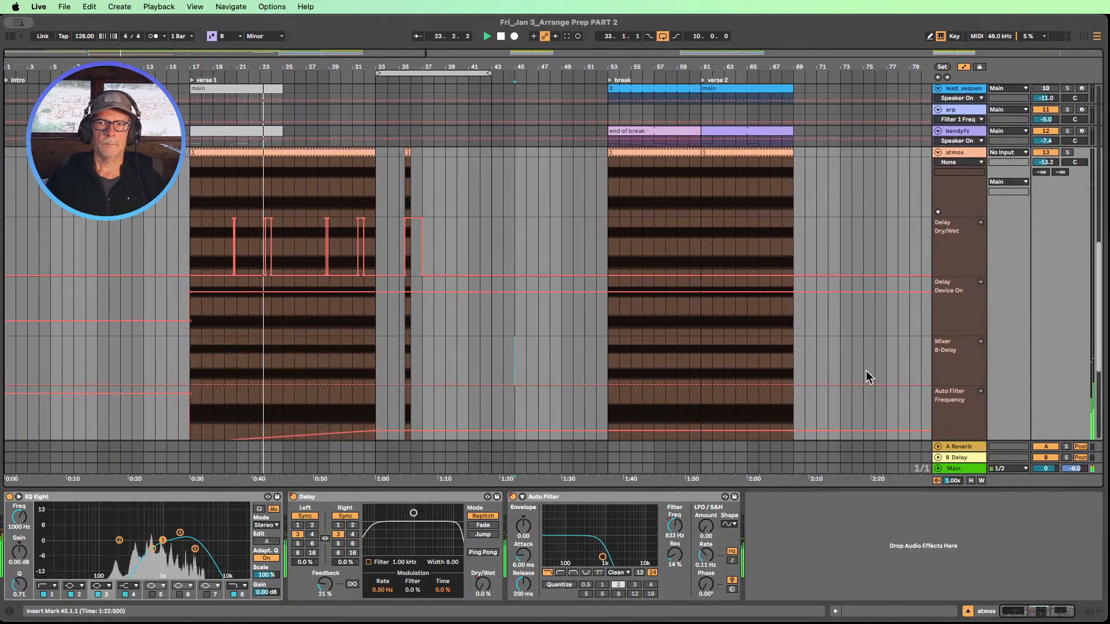
left_click(980, 341)
scroll(952, 324, "down", 2)
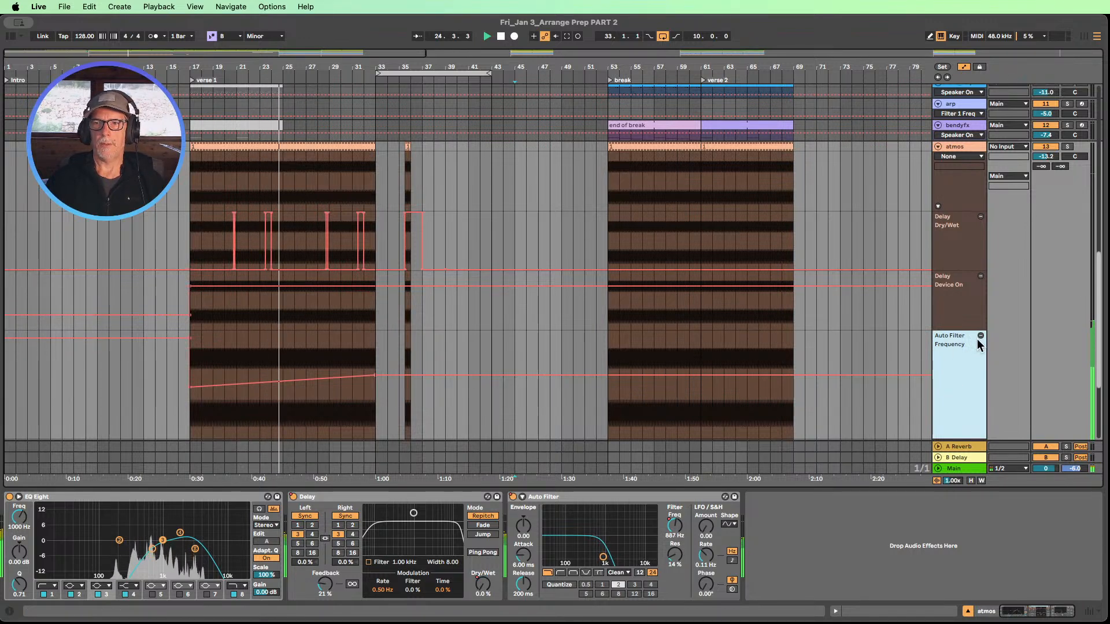
left_click_drag(956, 350, 966, 213)
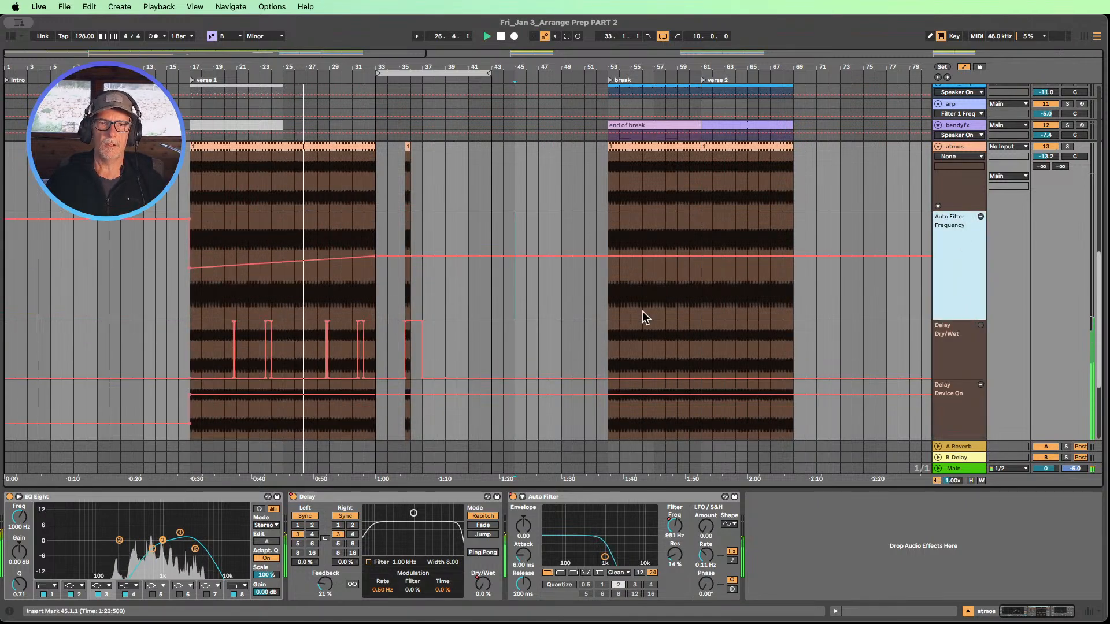
- Automate the atmos Delay's Feedback to rise to about 80% at the start of the short hit in bar 35
scroll(630, 311, "down", 3)
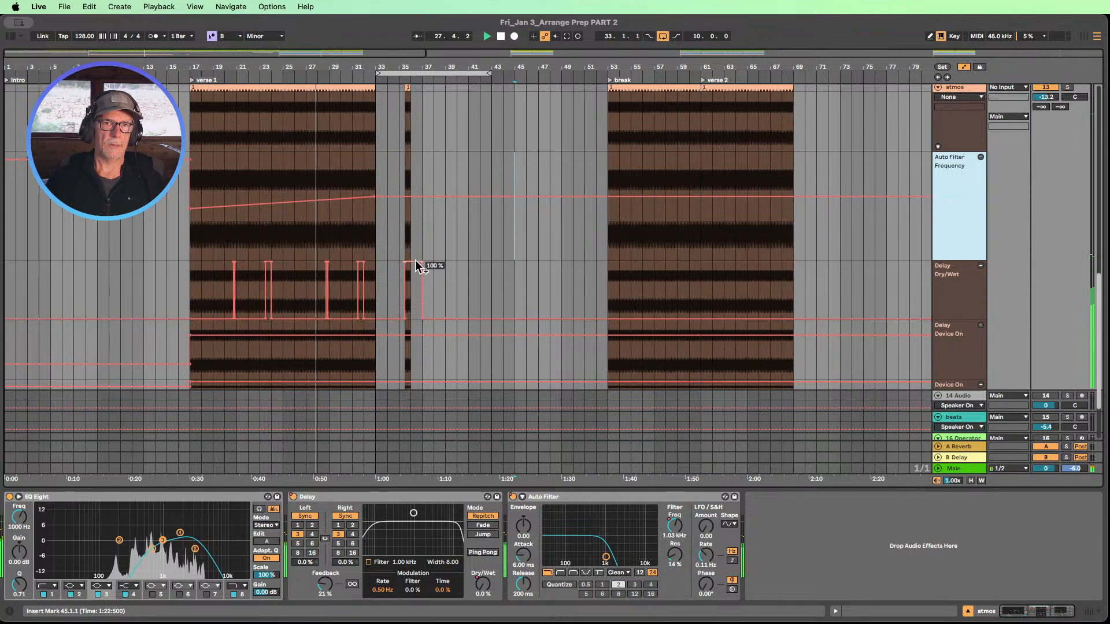
left_click(324, 595)
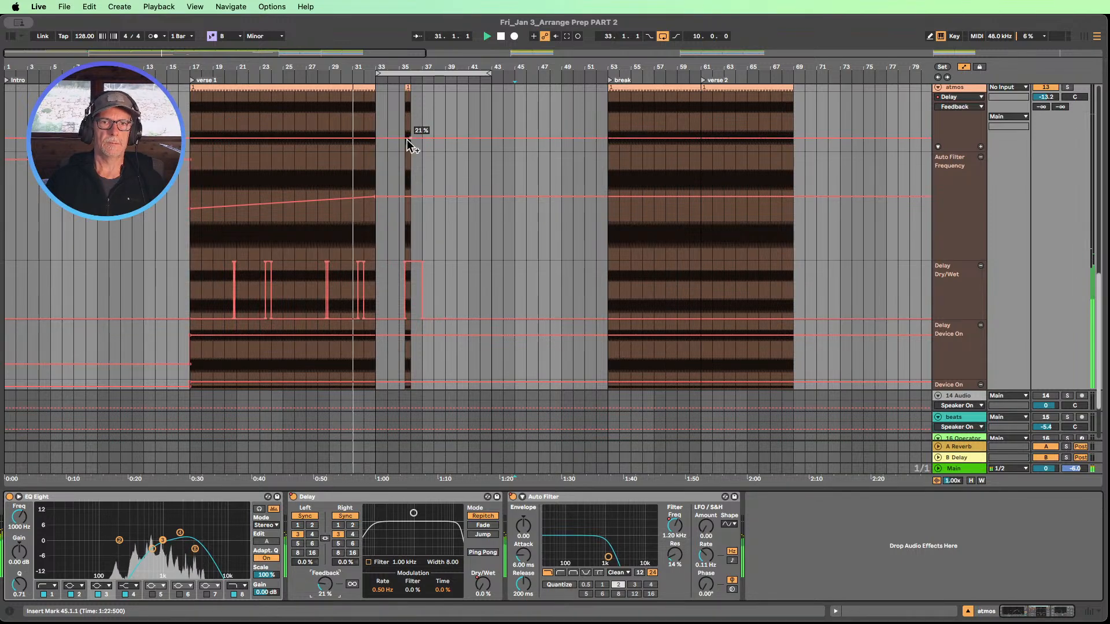
scroll(407, 132, "up", 5)
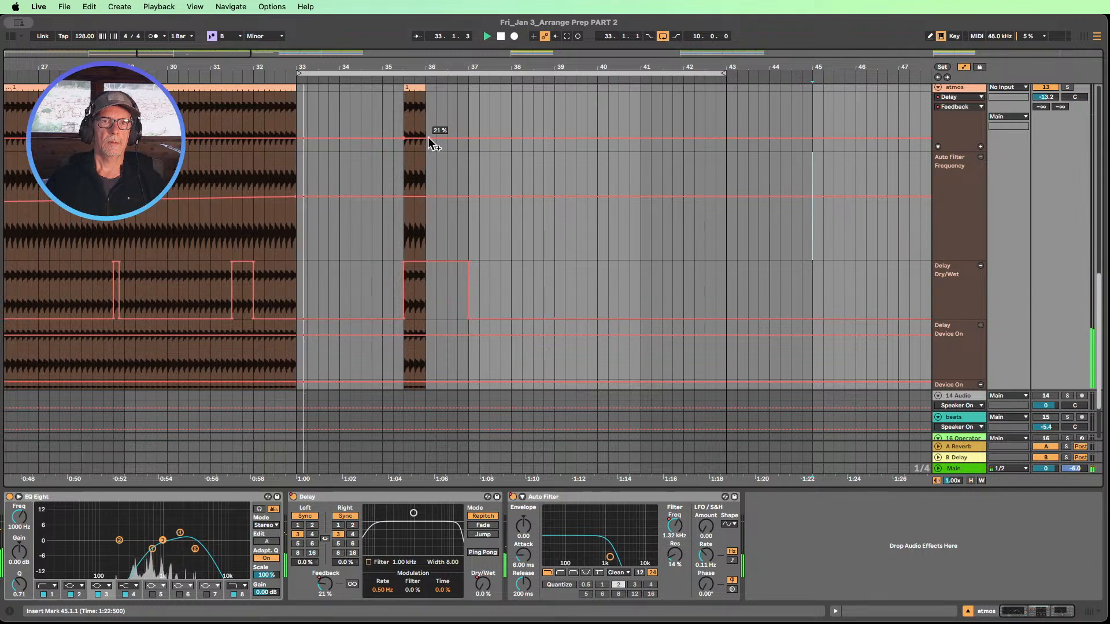
left_click_drag(432, 140, 433, 118)
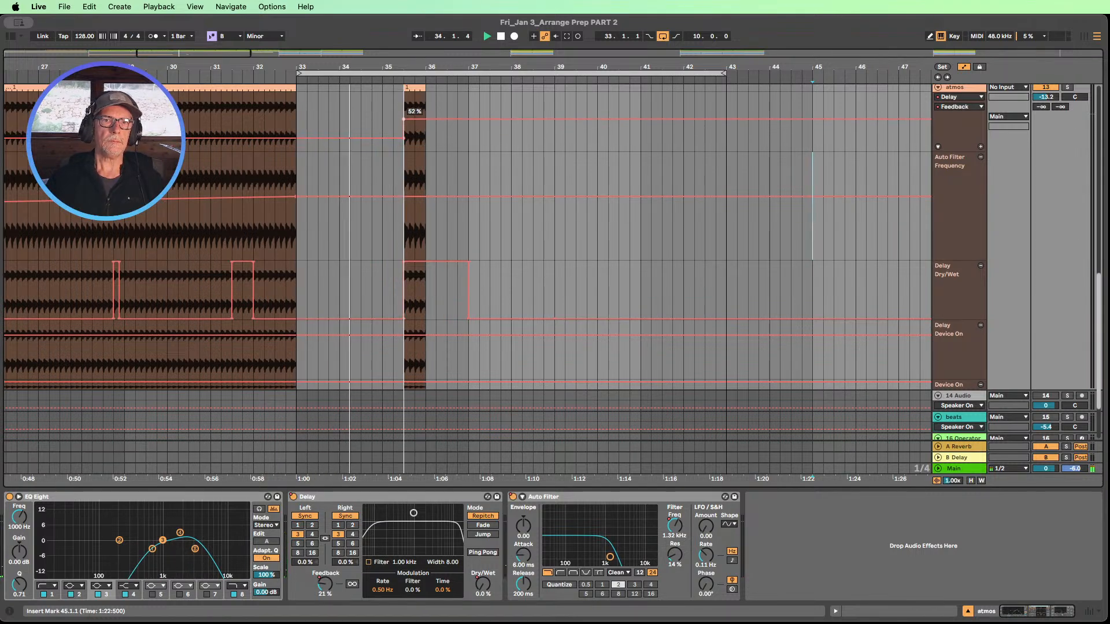
left_click_drag(433, 118, 433, 122)
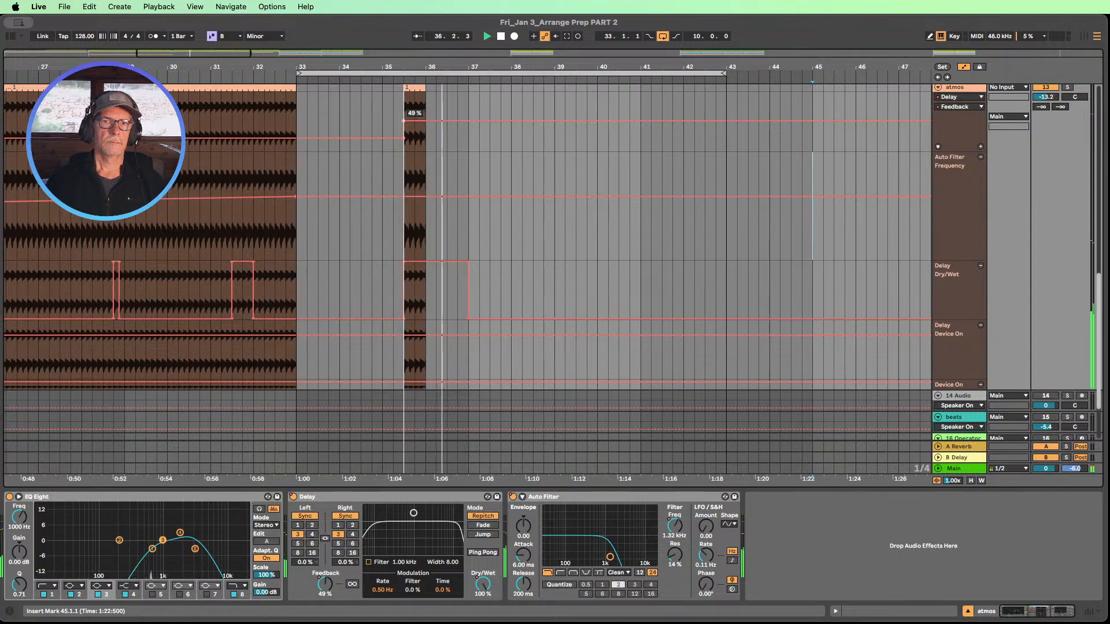
left_click_drag(403, 121, 403, 107)
left_click(268, 78)
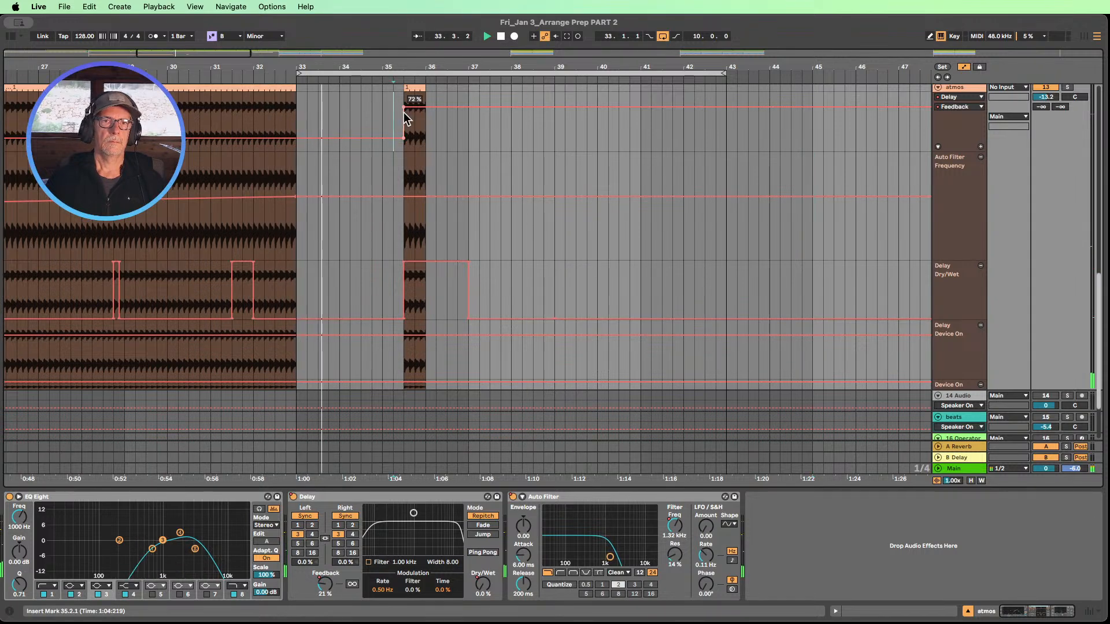
left_click_drag(404, 108, 403, 104)
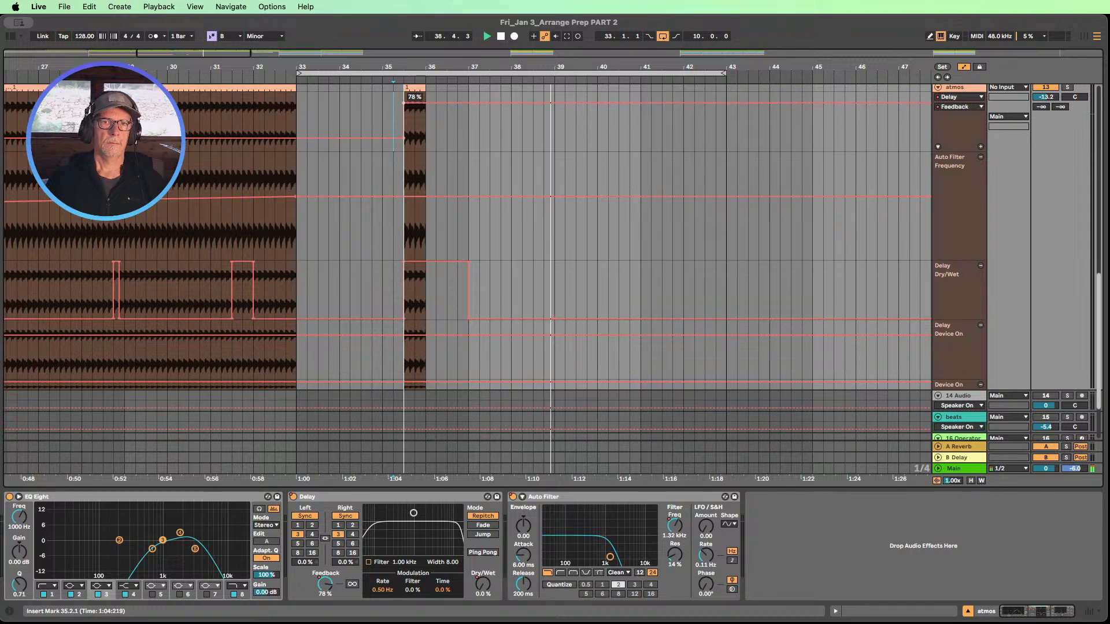
left_click(322, 72)
- Extend the 100% Delay Dry/Wet section of the bar 35 atmos hit until bar 41
left_click_drag(458, 64, 365, 34)
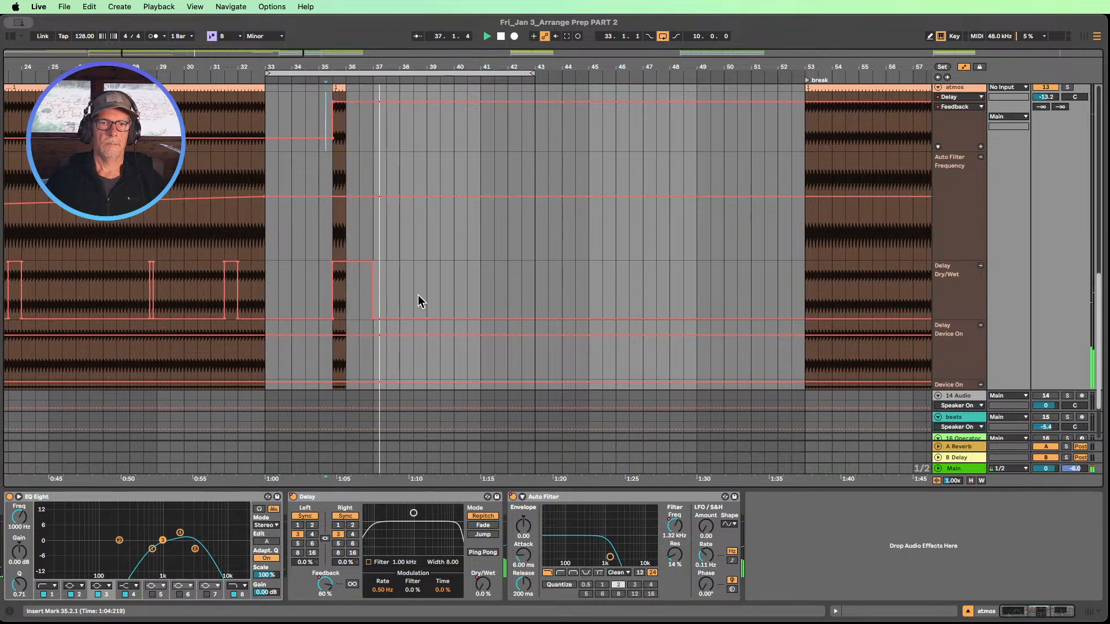
left_click_drag(373, 283, 481, 284)
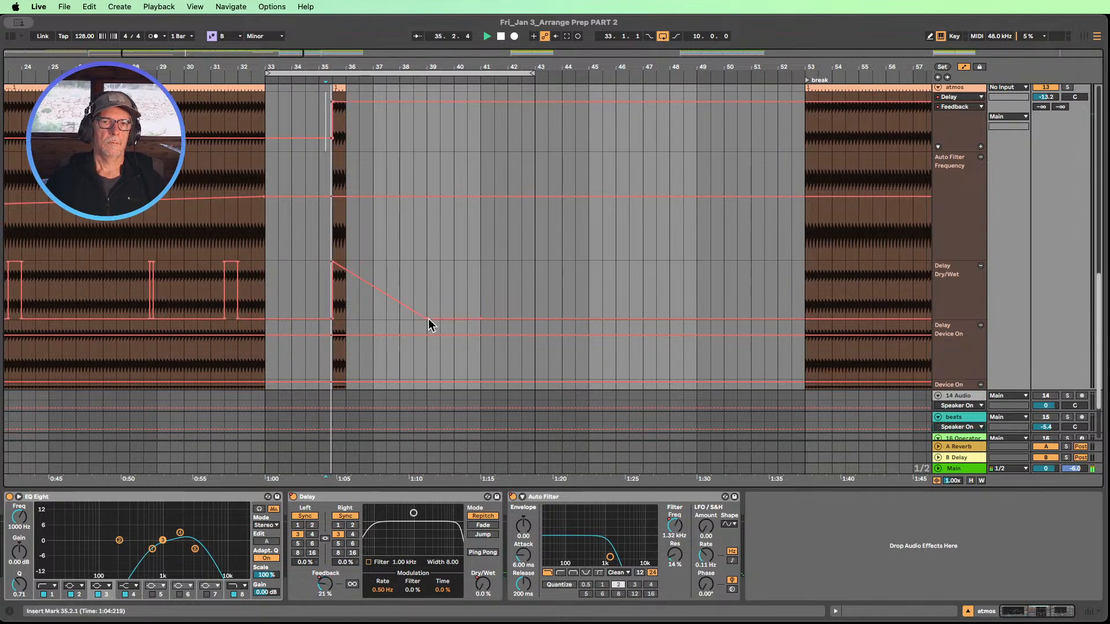
left_click_drag(428, 324, 478, 264)
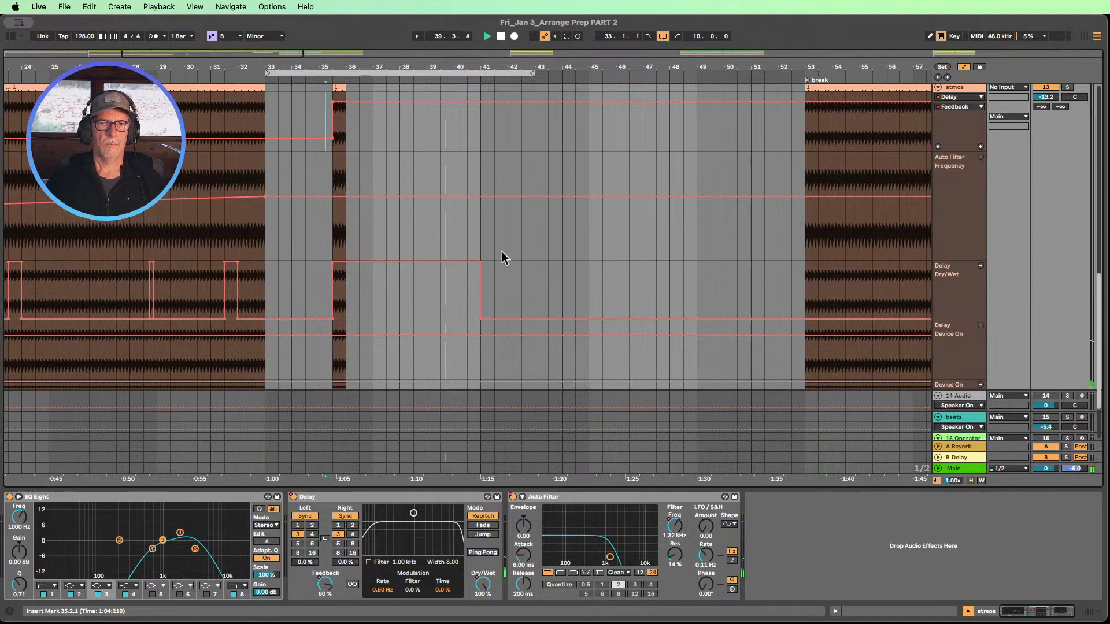
- Fit all track heights to the arrangement and hide the device view to see more tracks
scroll(504, 261, "down", 2)
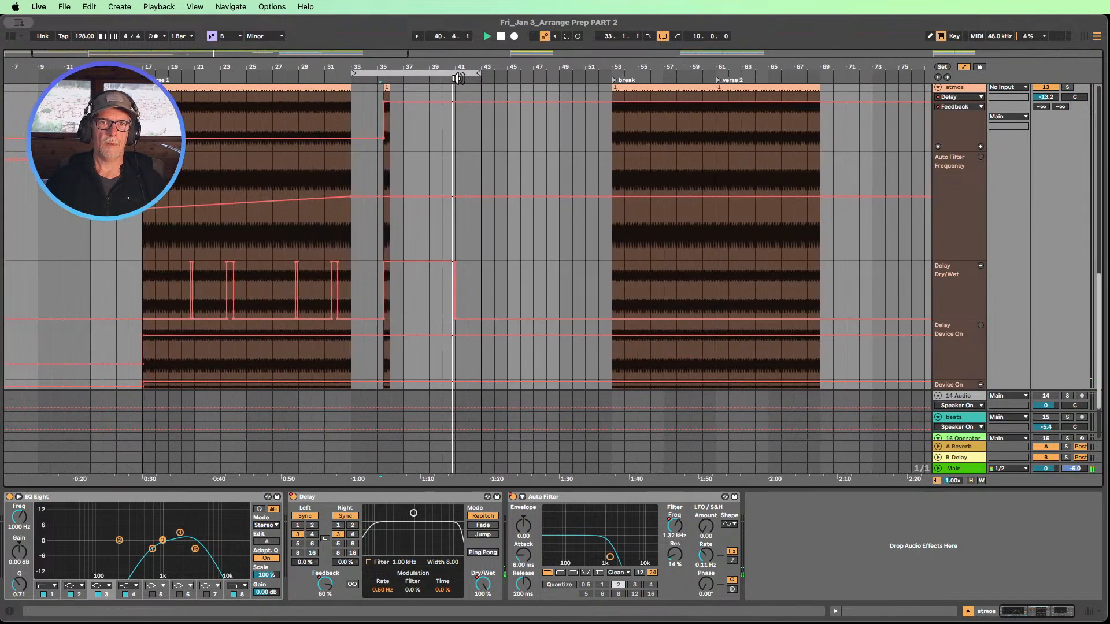
scroll(493, 168, "up", 5)
scroll(492, 169, "up", 8)
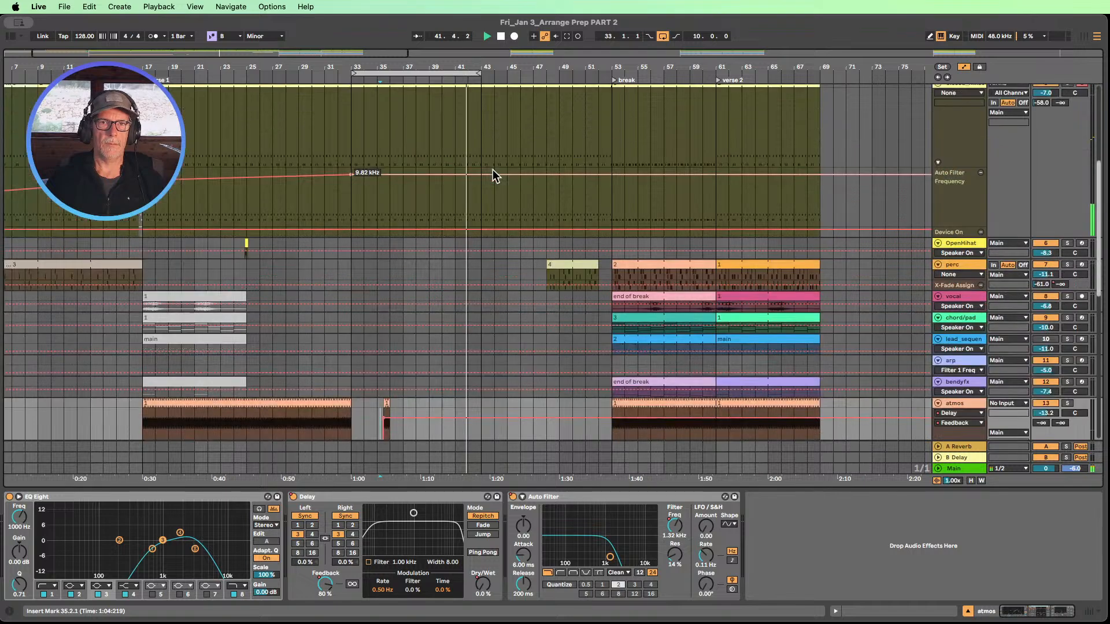
left_click(971, 481)
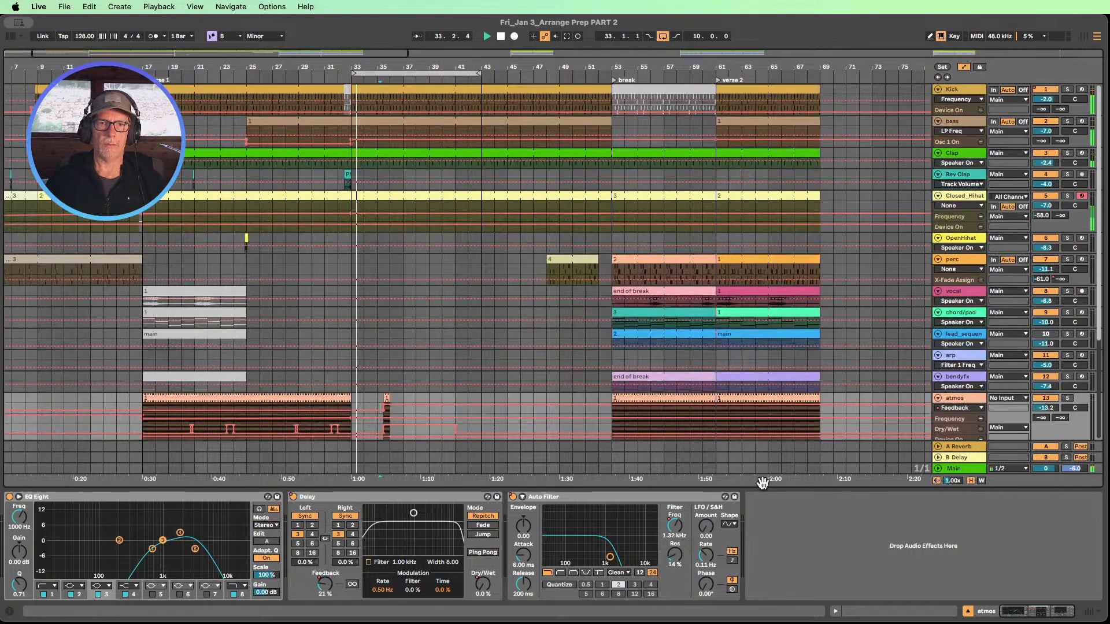
left_click(967, 612)
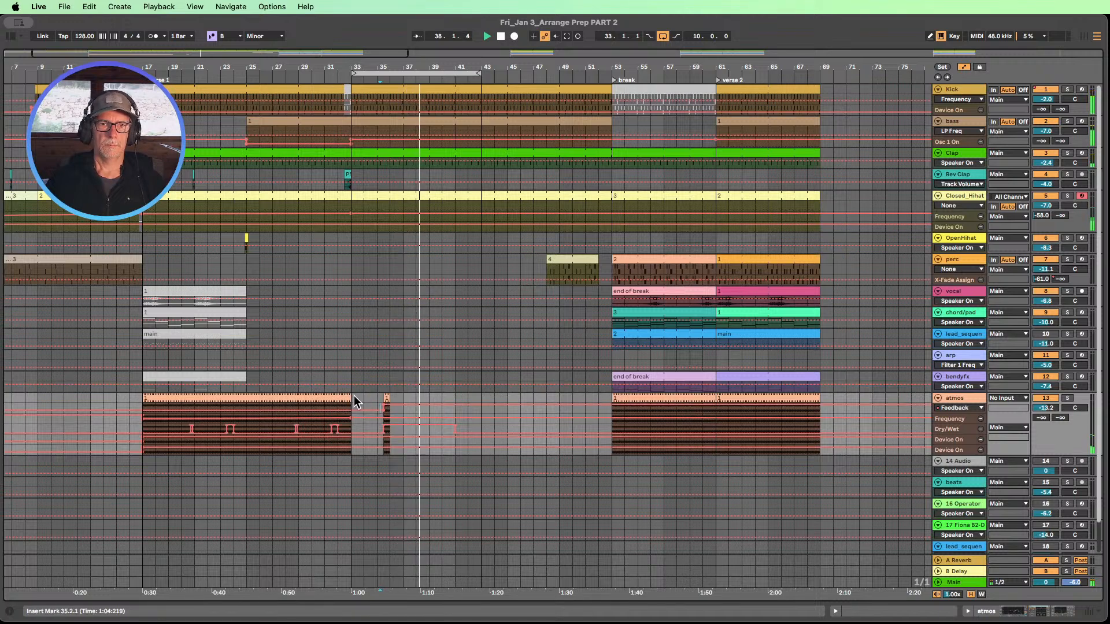
- Duplicate the atmos section from bars 33 to 37 with its automation onto bars 37 to 41, and drop Feedback to 0% from bar 41
left_click_drag(353, 396, 401, 396)
key("super+d")
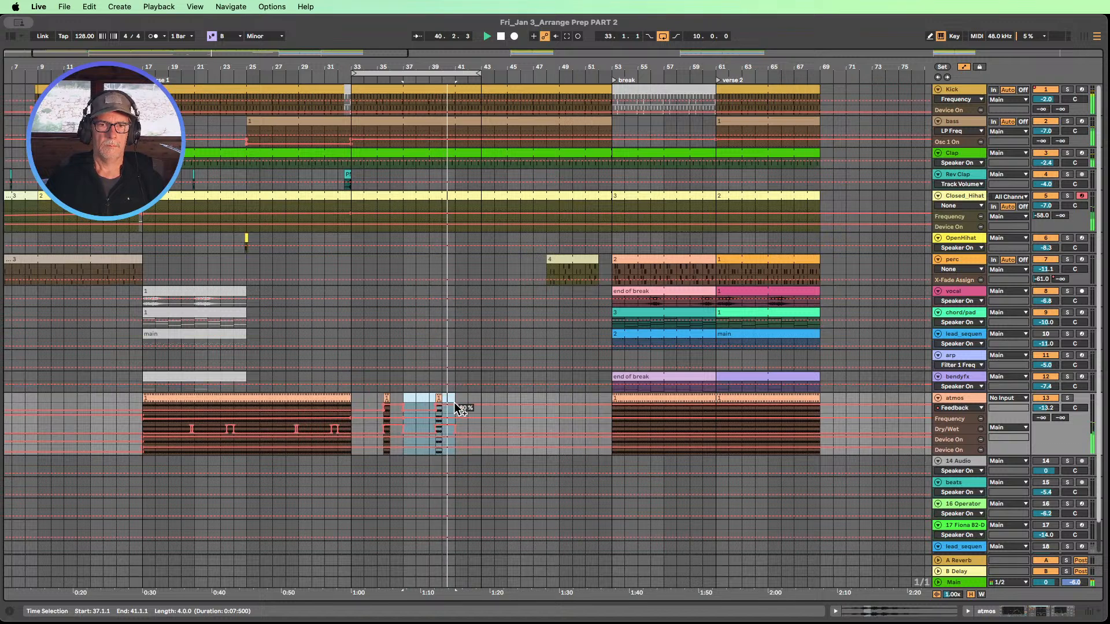
left_click_drag(454, 403, 455, 412)
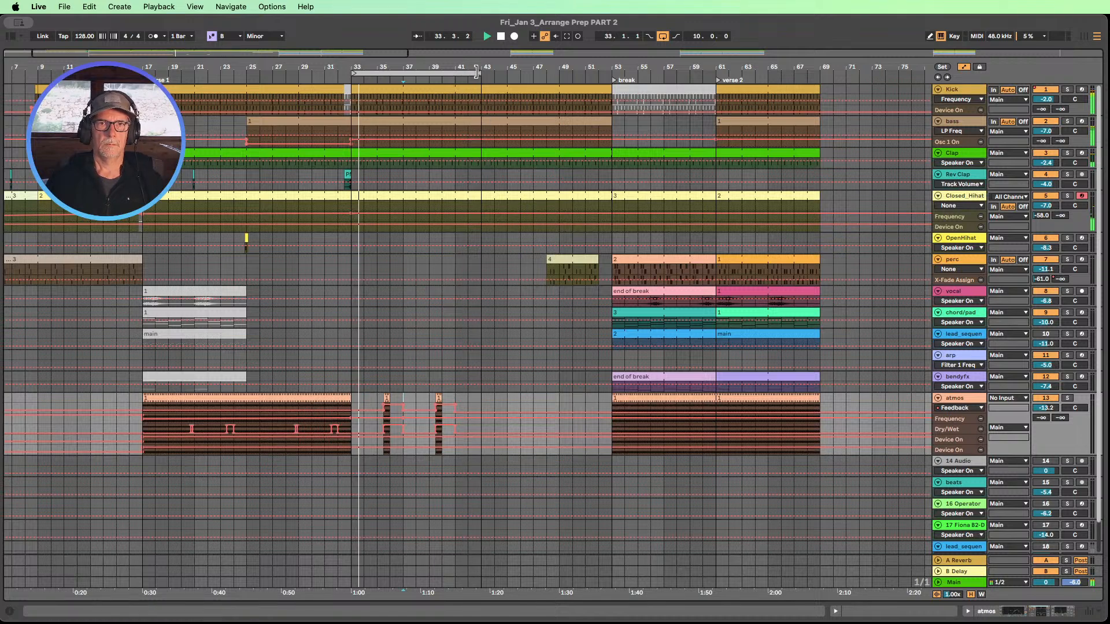
- Shorten the arrangement loop to end at bar 41 and move the perc clip 4 from before the break to bar 79
left_click_drag(477, 71, 455, 71)
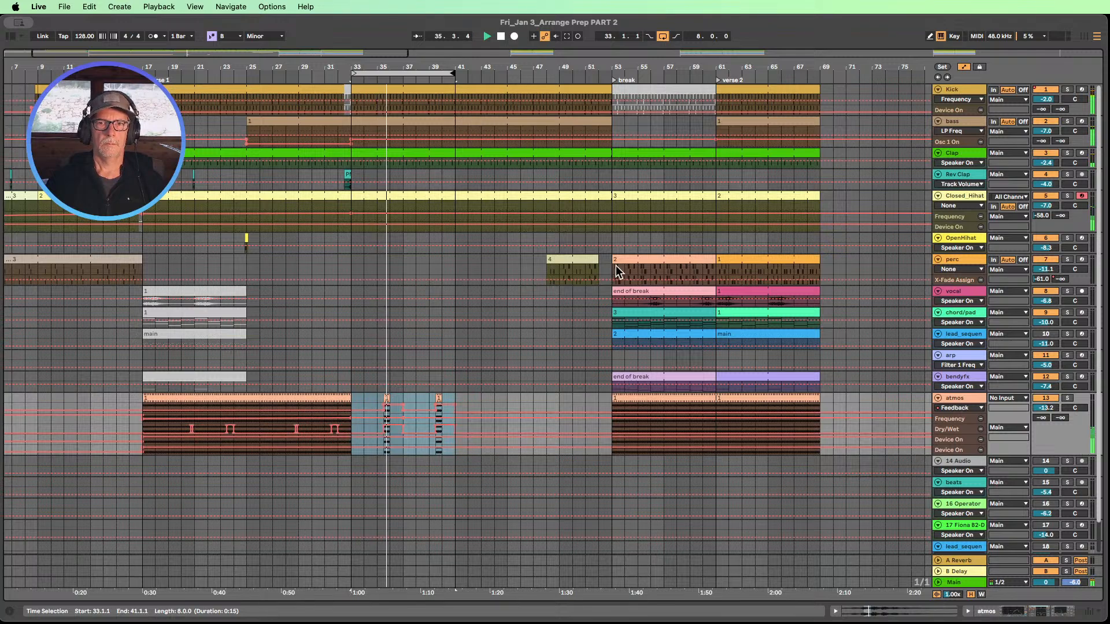
scroll(621, 220, "down", 3)
scroll(396, 219, "right", 2)
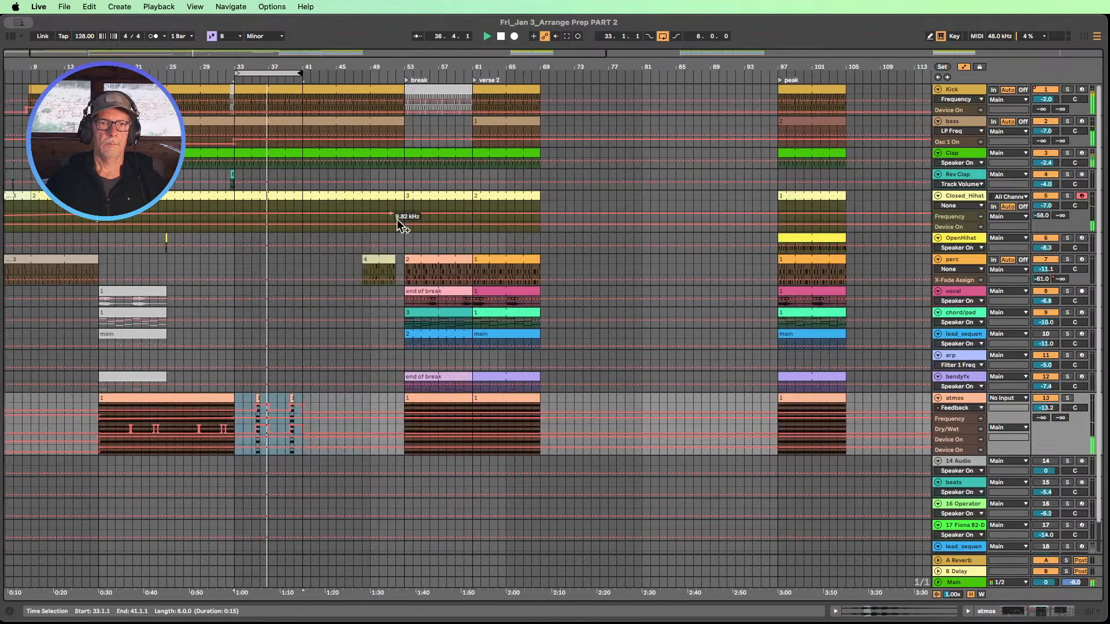
left_click_drag(372, 258, 632, 256)
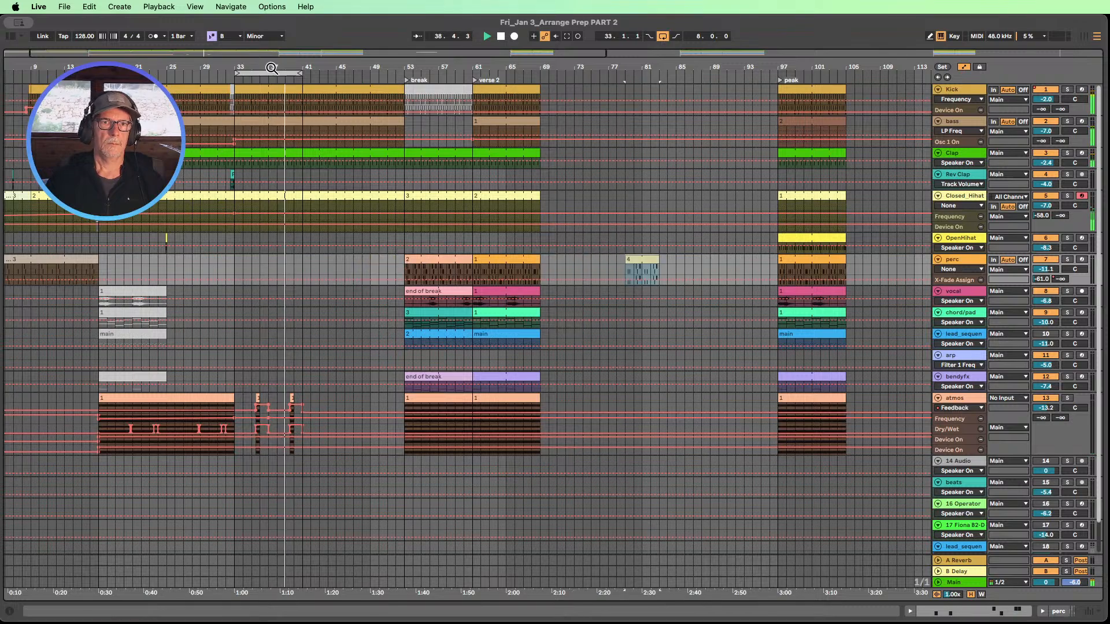
- Delete the two atmos Delay Feedback breakpoints at bar 37 so the value ramps down from the first hit to the second
left_click_drag(271, 68, 279, 128)
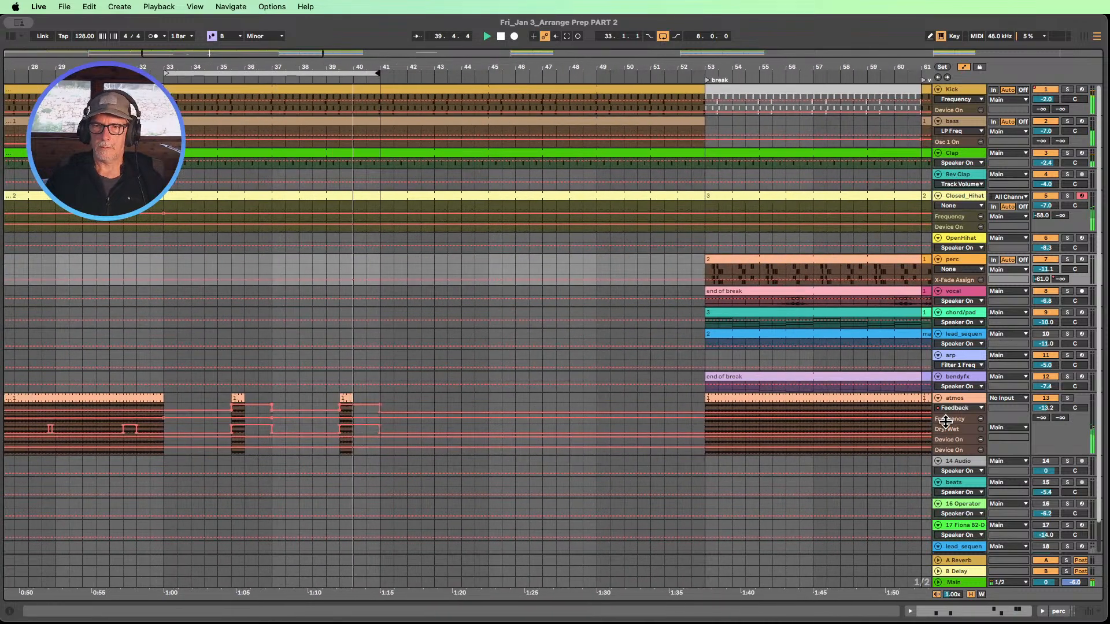
mouse_move(945, 421)
left_mouse_down()
mouse_move(951, 444)
mouse_move(954, 431)
left_mouse_up()
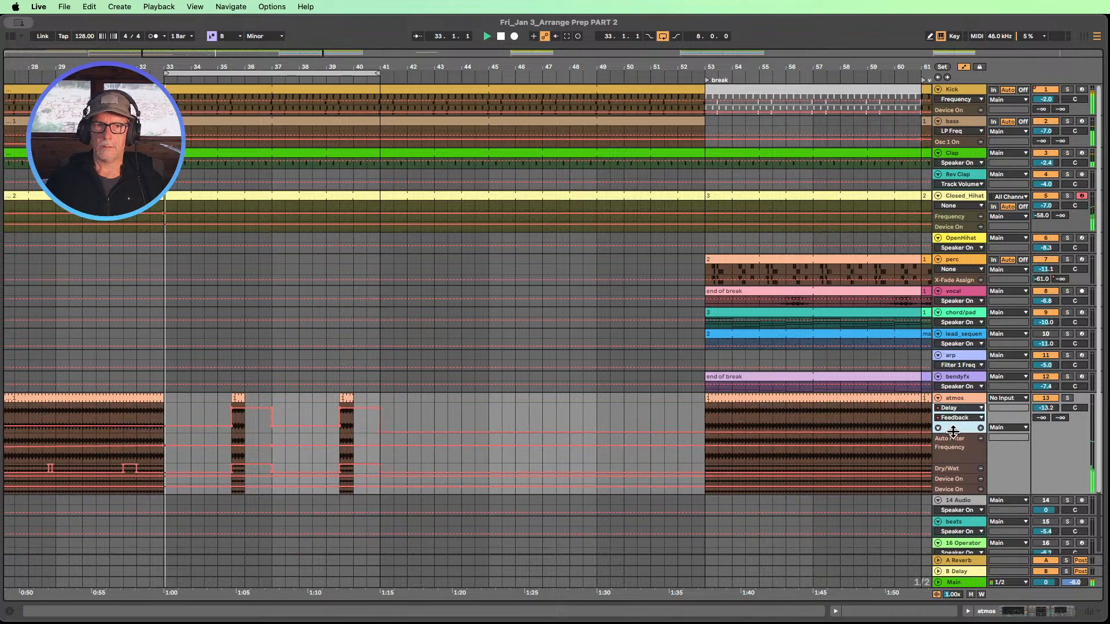
scroll(494, 366, "down", 3)
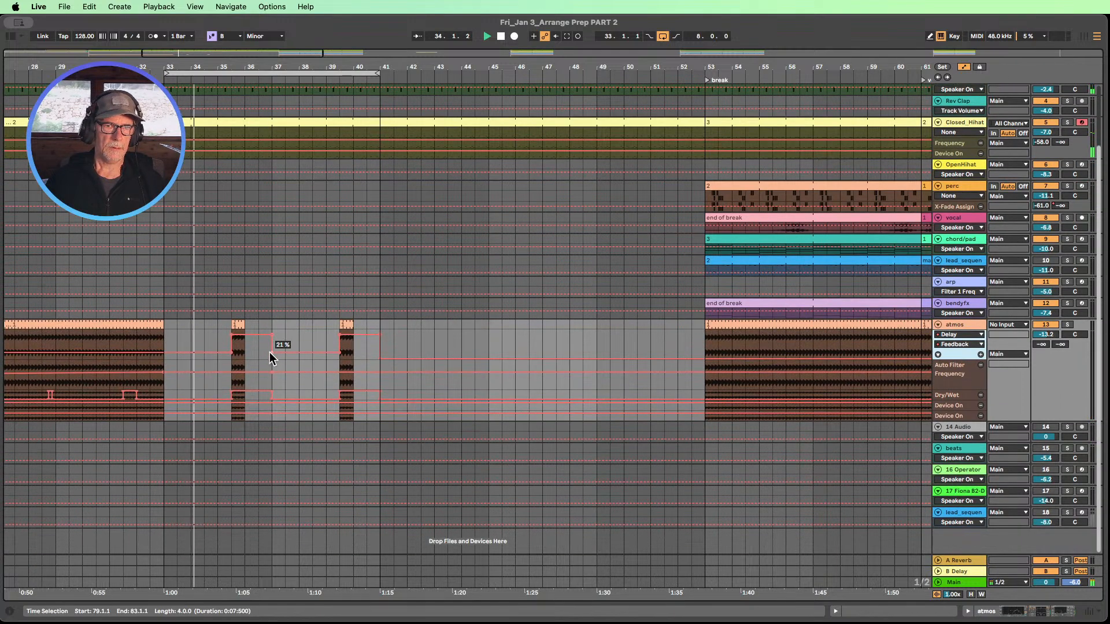
left_click(271, 352)
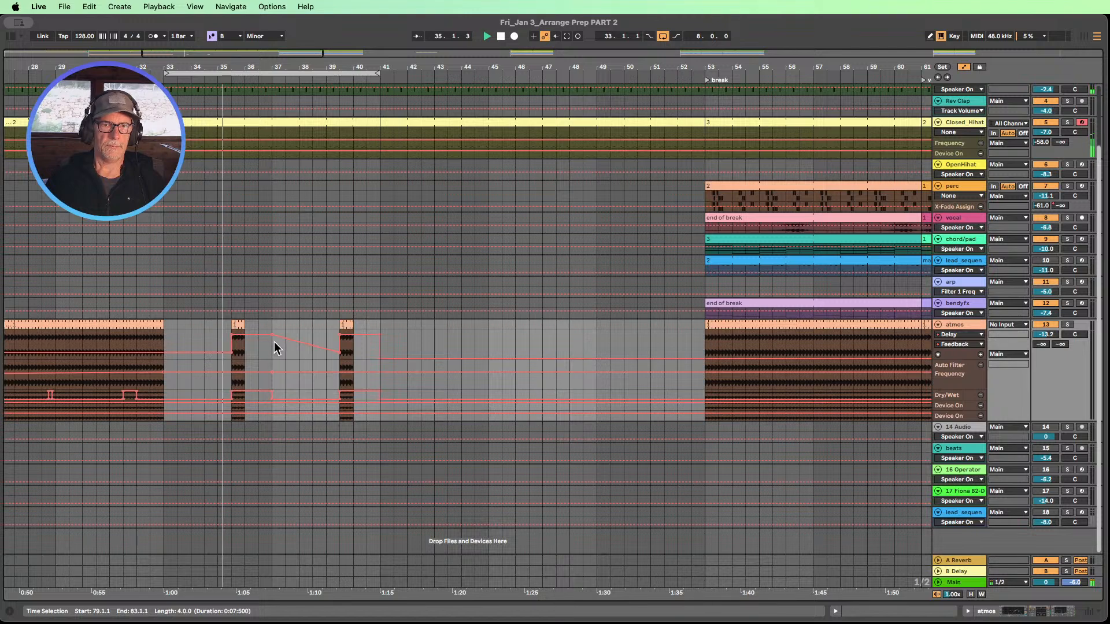
left_click(273, 336)
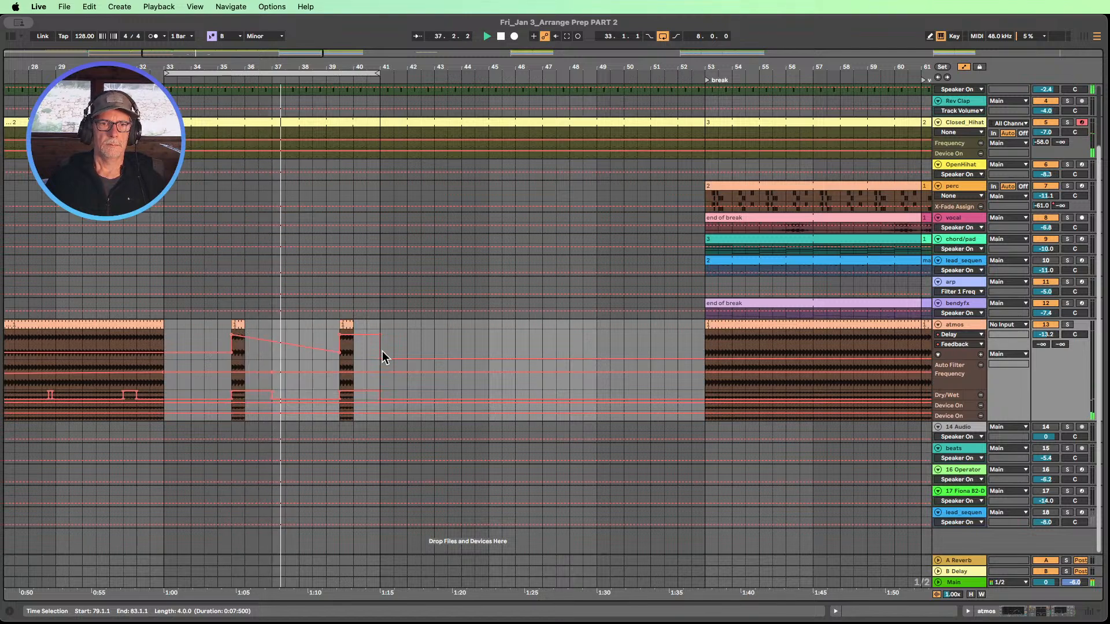
left_click(207, 80)
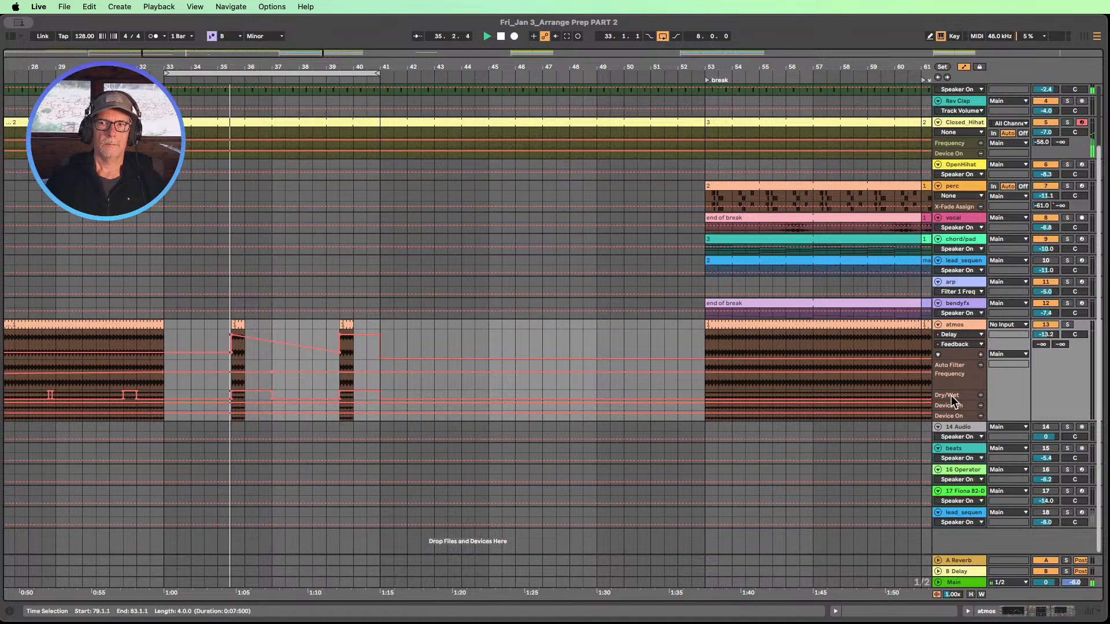
- Raise the atmos Delay's Dry/Wet to 100% between the two hits and its Feedback after bar 41 to the second hit's level
left_click_drag(965, 393, 965, 412)
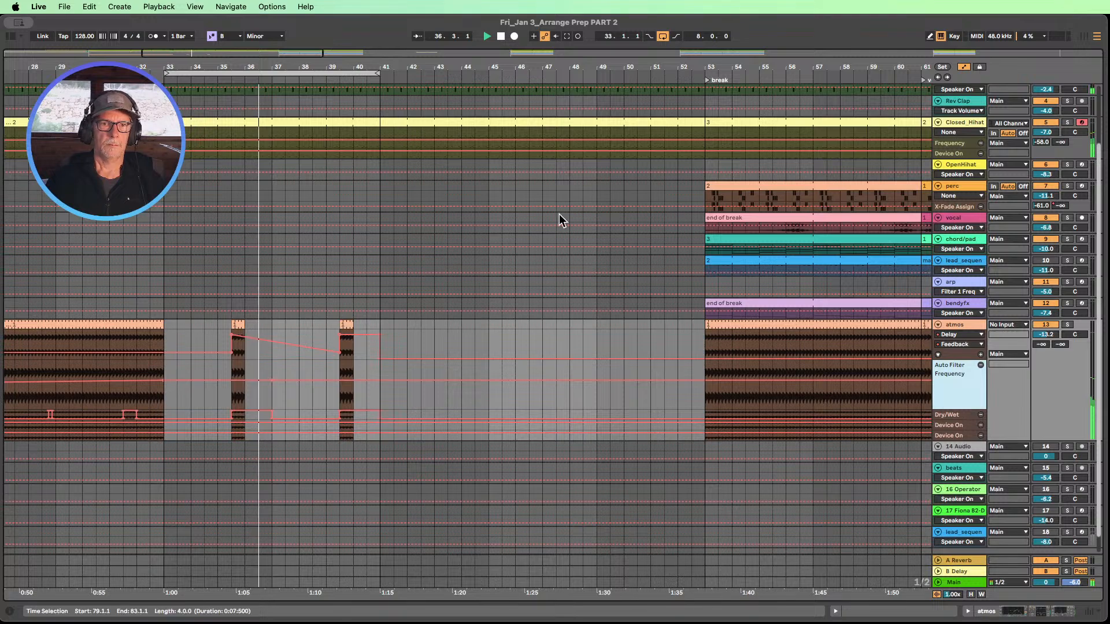
scroll(428, 127, "left", 5)
scroll(563, 327, "down", 1)
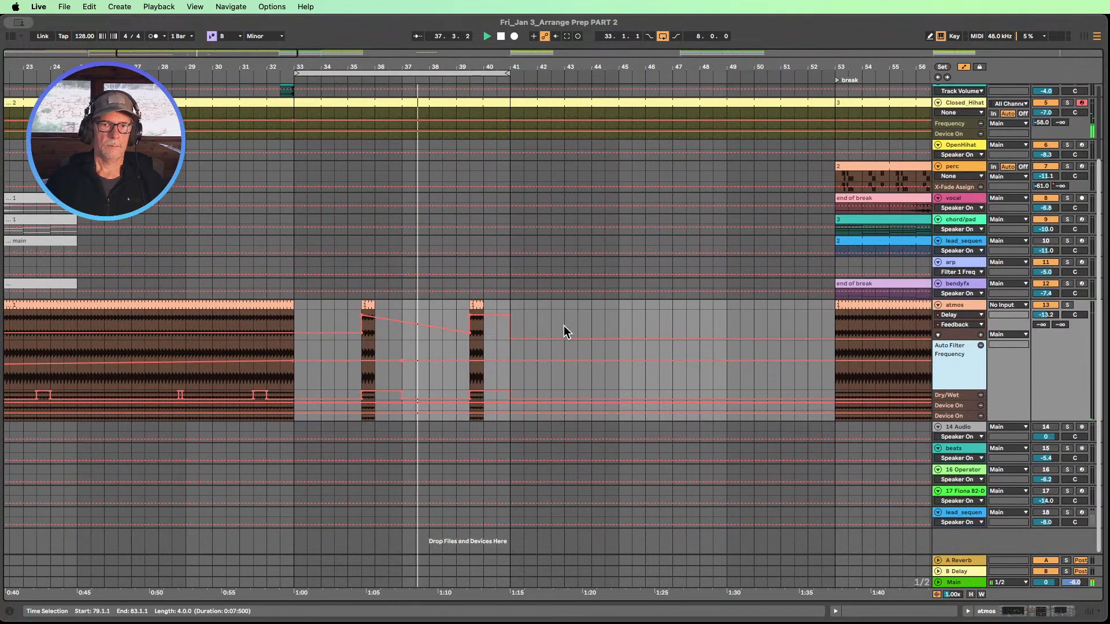
left_click_drag(953, 399, 961, 429)
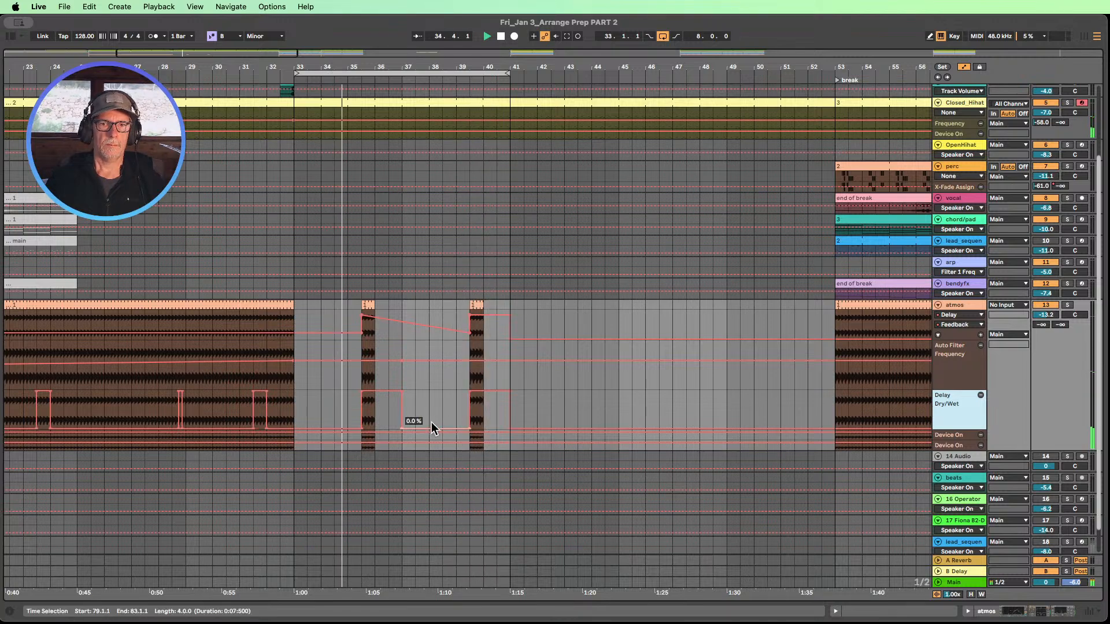
left_click_drag(432, 429, 410, 392)
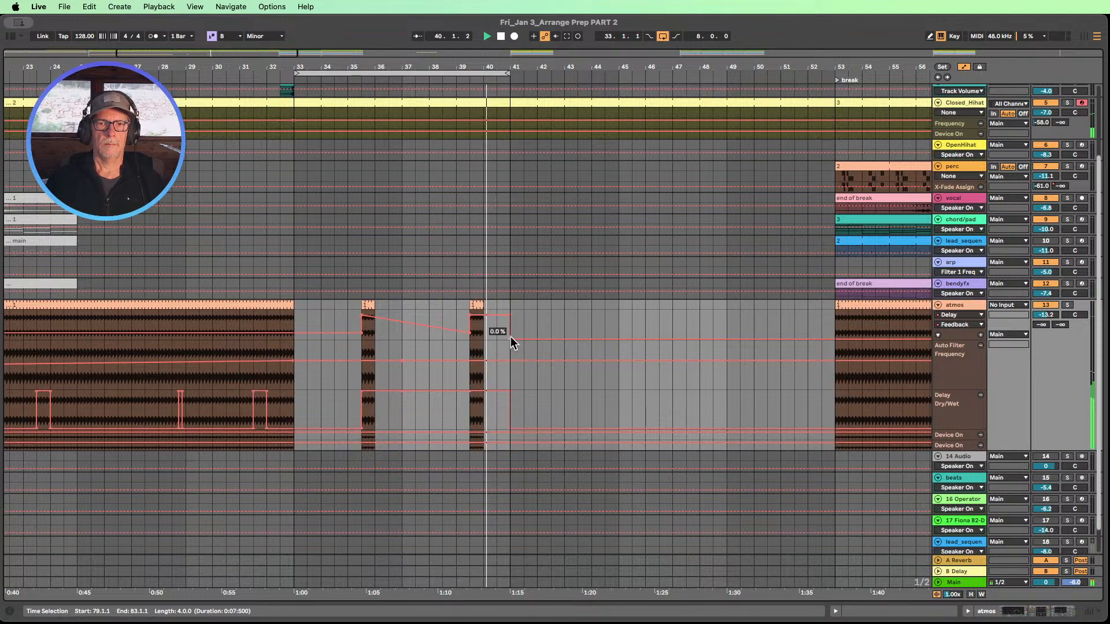
left_click_drag(513, 334, 511, 315)
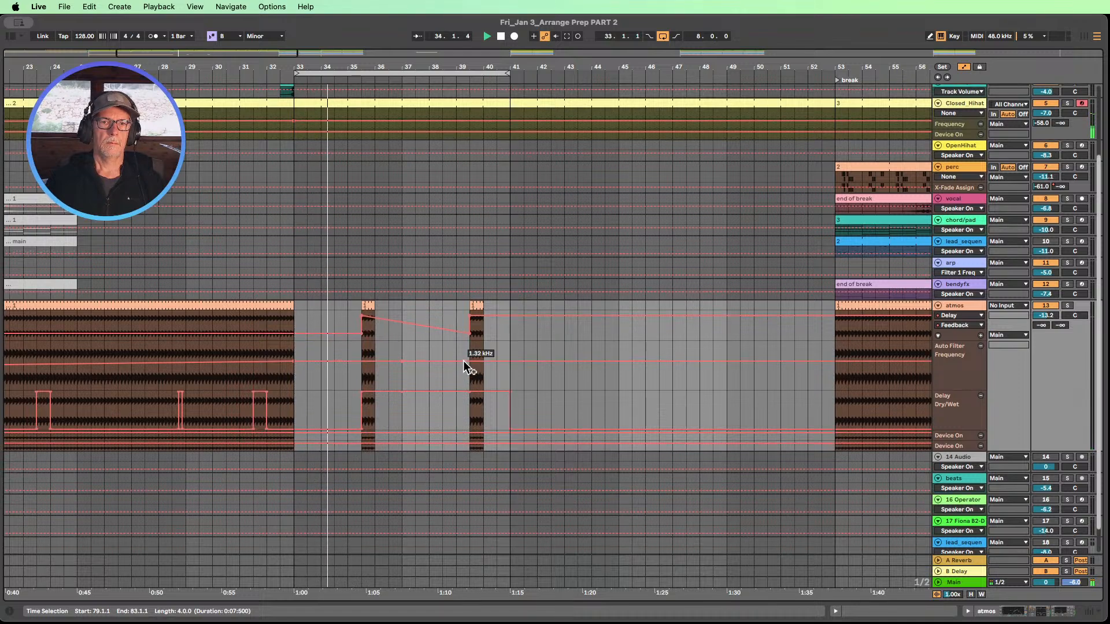
scroll(971, 361, "down", 2)
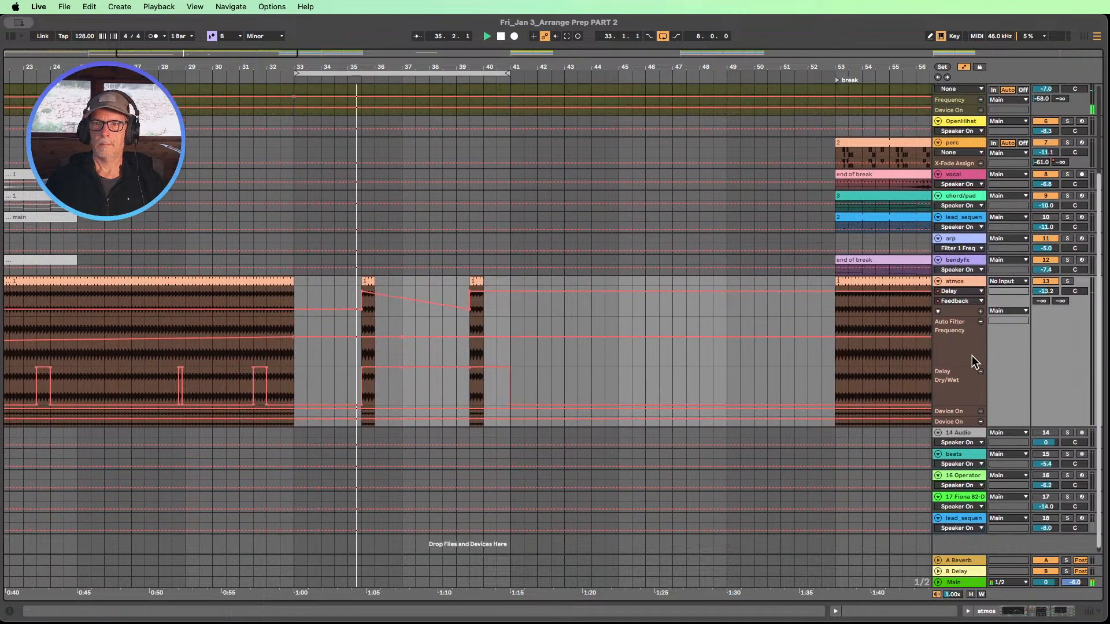
- Give the atmos track's Delay Feedback automation its own lane and repeat its falling ramp from bar 40 to bar 44
left_click(979, 306)
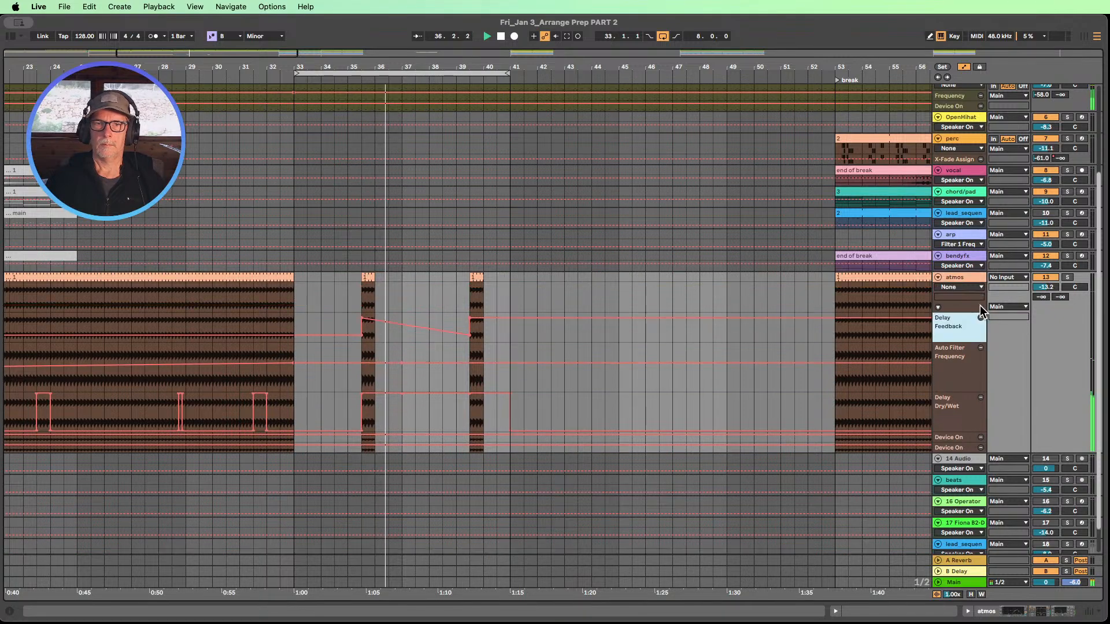
left_click_drag(348, 316, 457, 322)
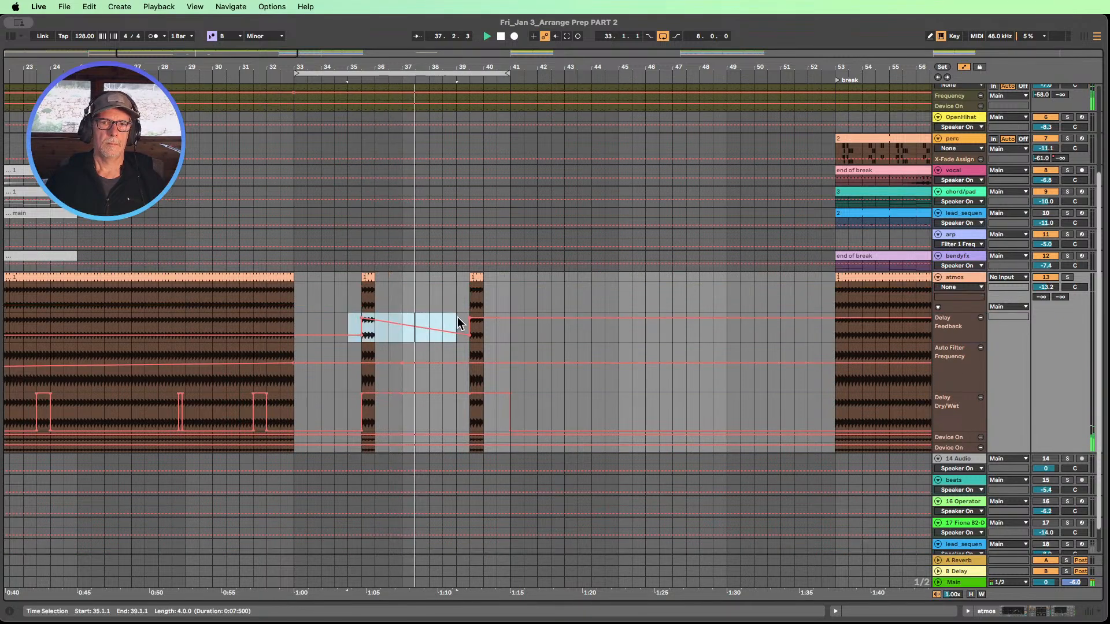
key("ctrl+d")
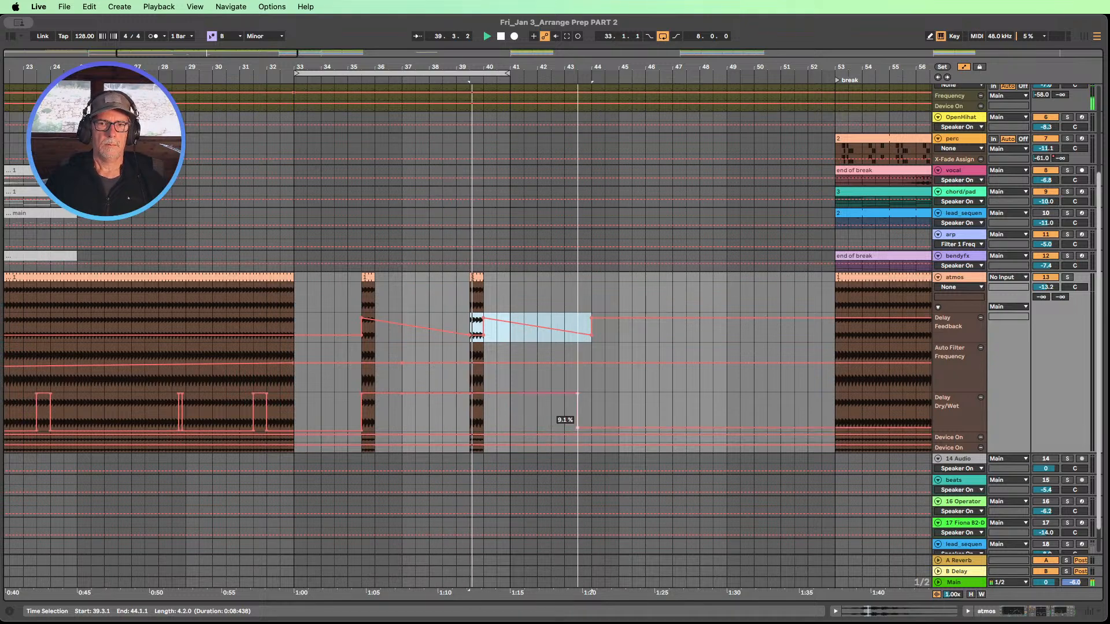
- Extend the raised section of the atmos track's Delay Dry/Wet automation to bar 44
left_click_drag(577, 421, 478, 399)
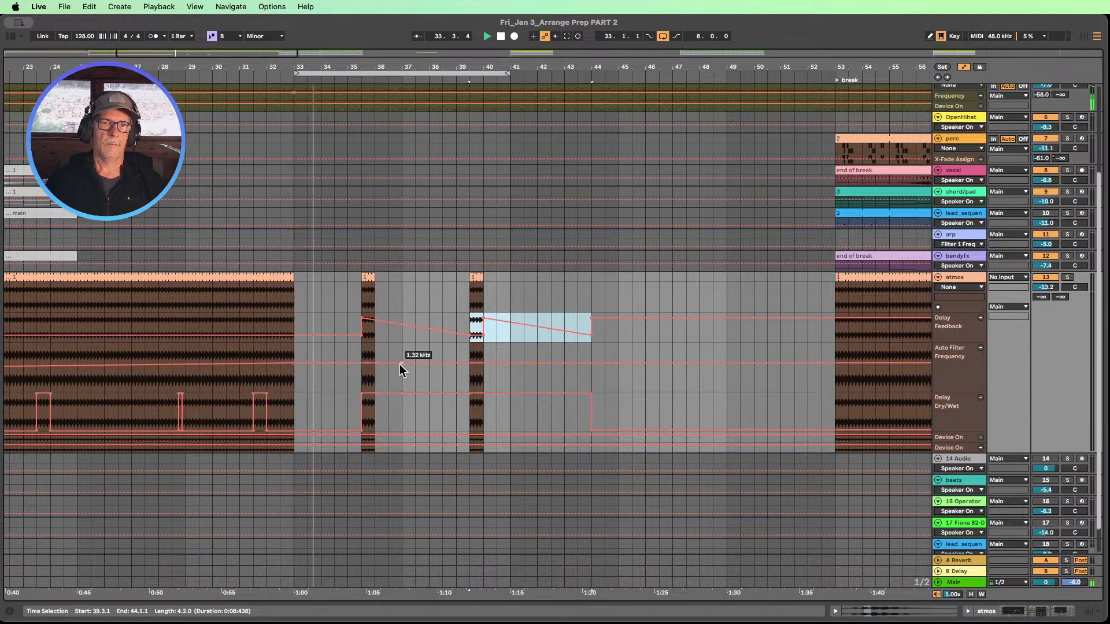
scroll(408, 358, "down", 6)
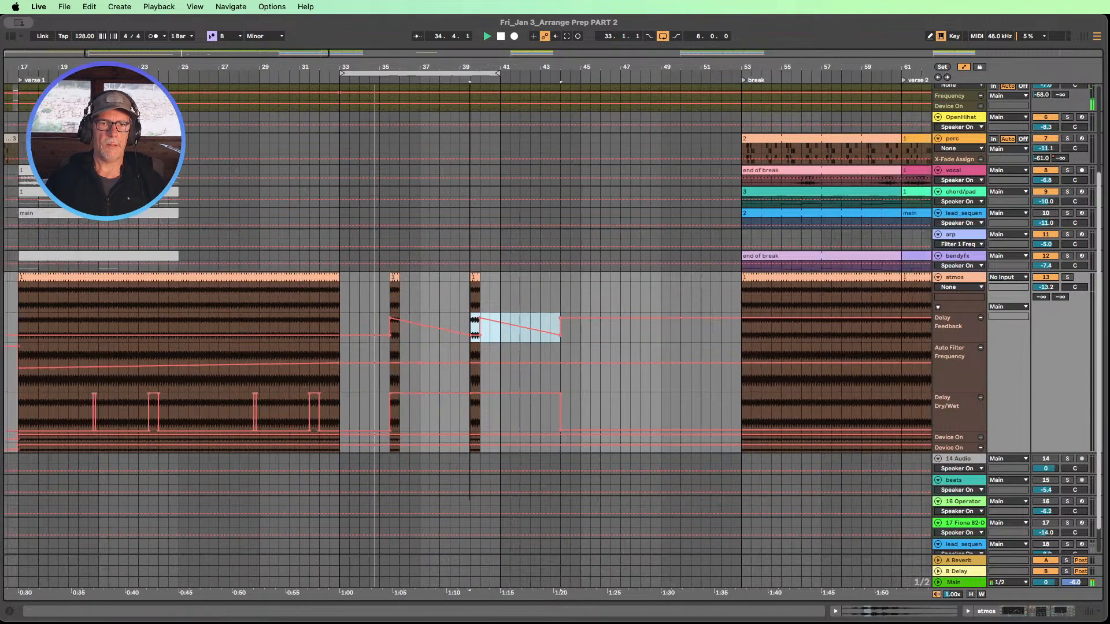
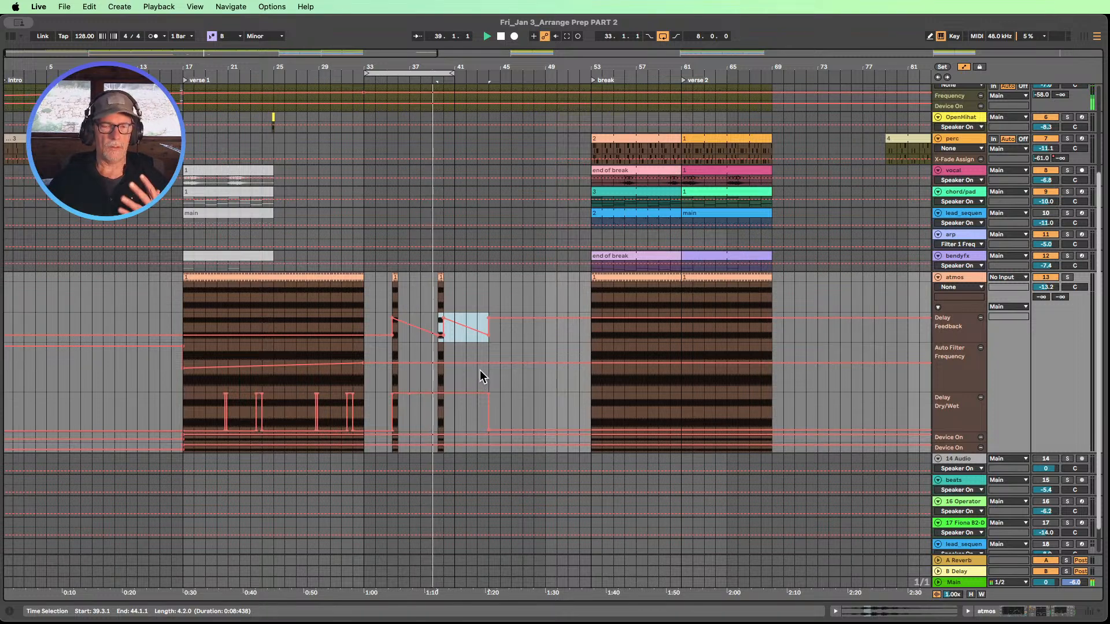
scroll(479, 371, "up", 1)
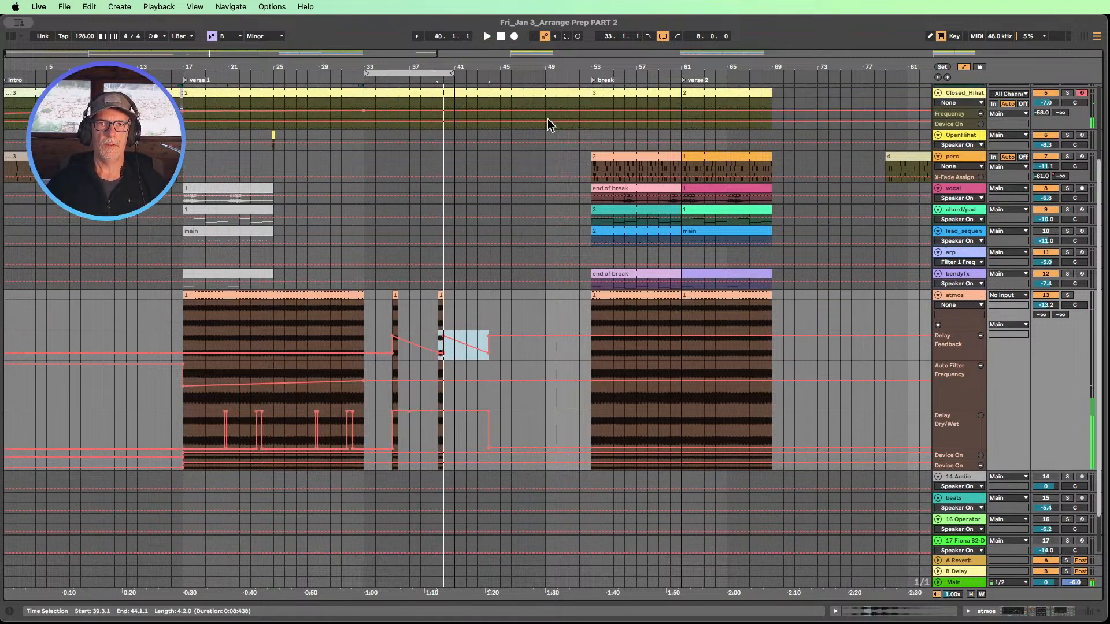
- Show the Delay device on the B Delay return track and review the upper tracks of the arrangement
double_click(963, 571)
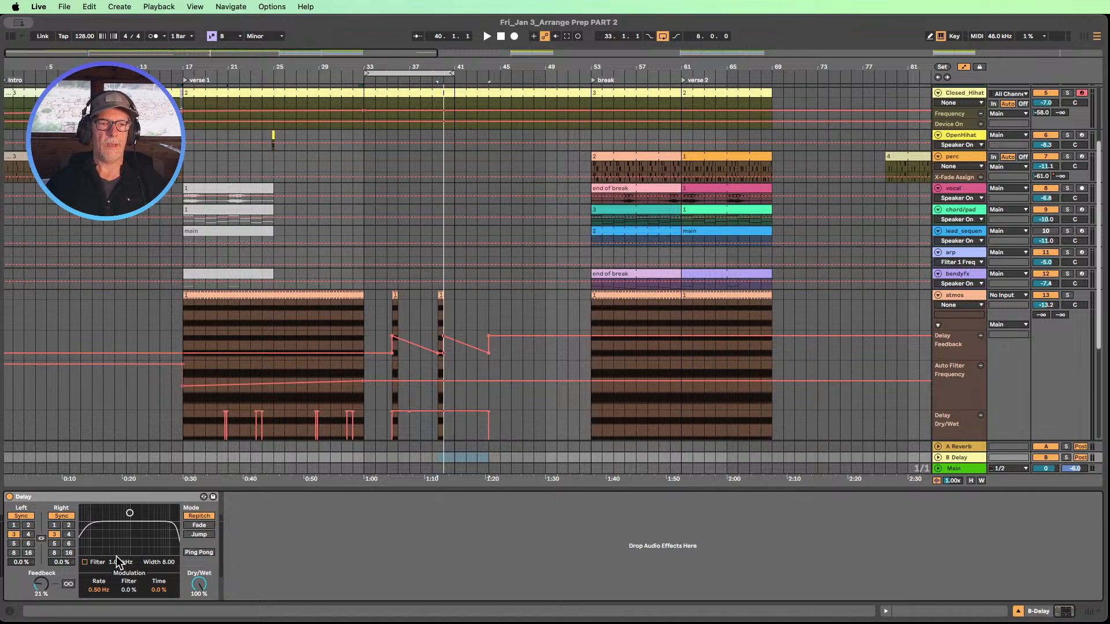
scroll(422, 260, "up", 5)
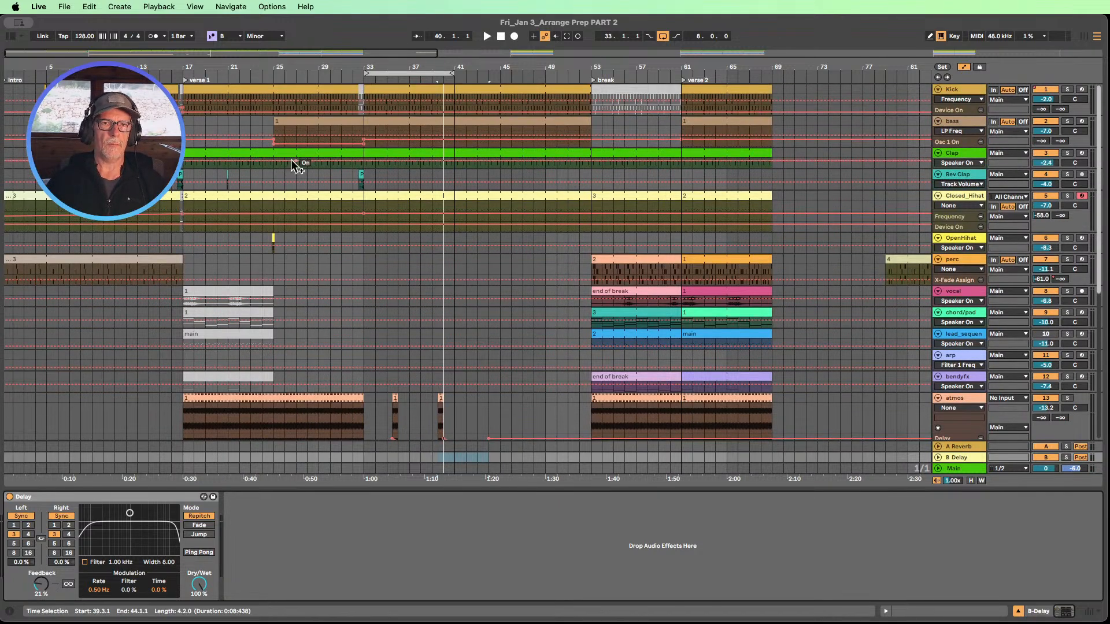
left_click_drag(226, 67, 211, 58)
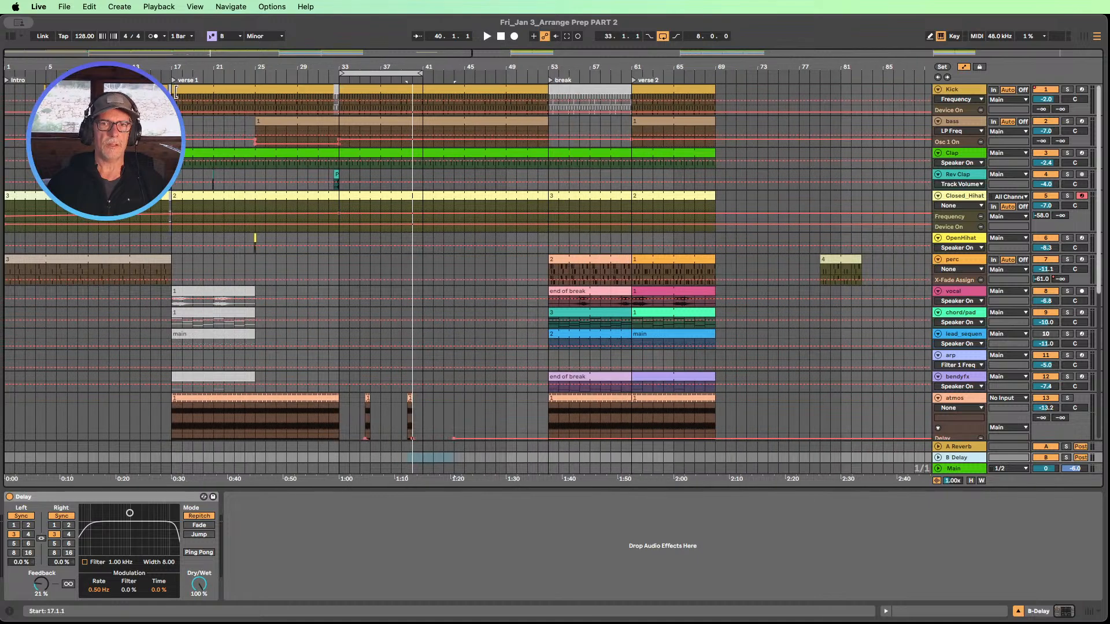
- Enlarge the Rev Clap track and display the Mixer's B-Delay send automation on the perc track
left_click_drag(955, 188, 960, 217)
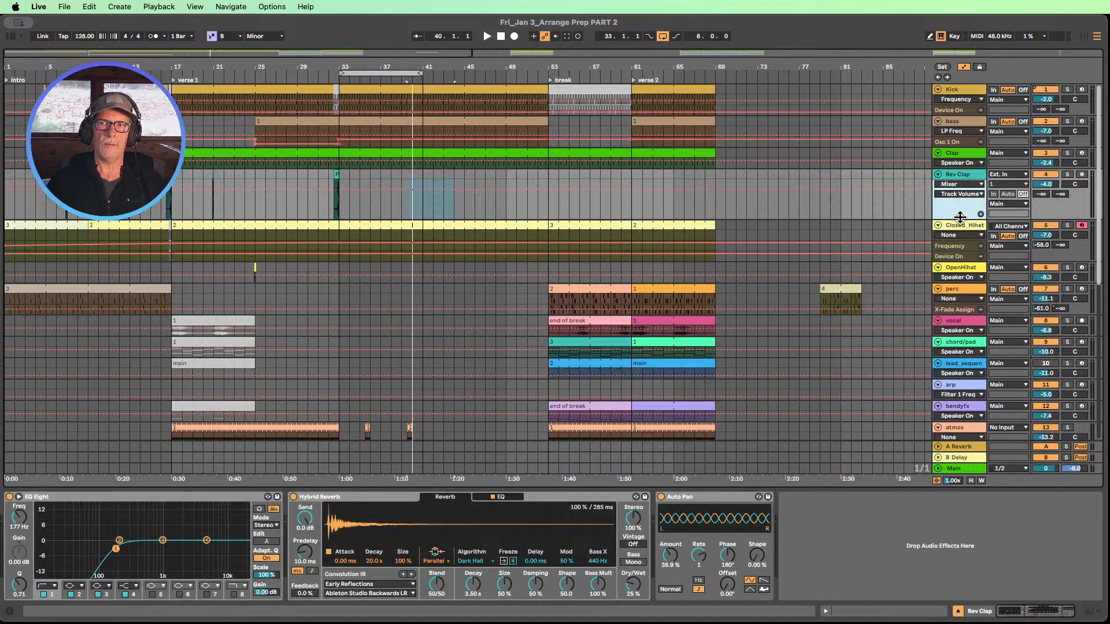
left_click(957, 184)
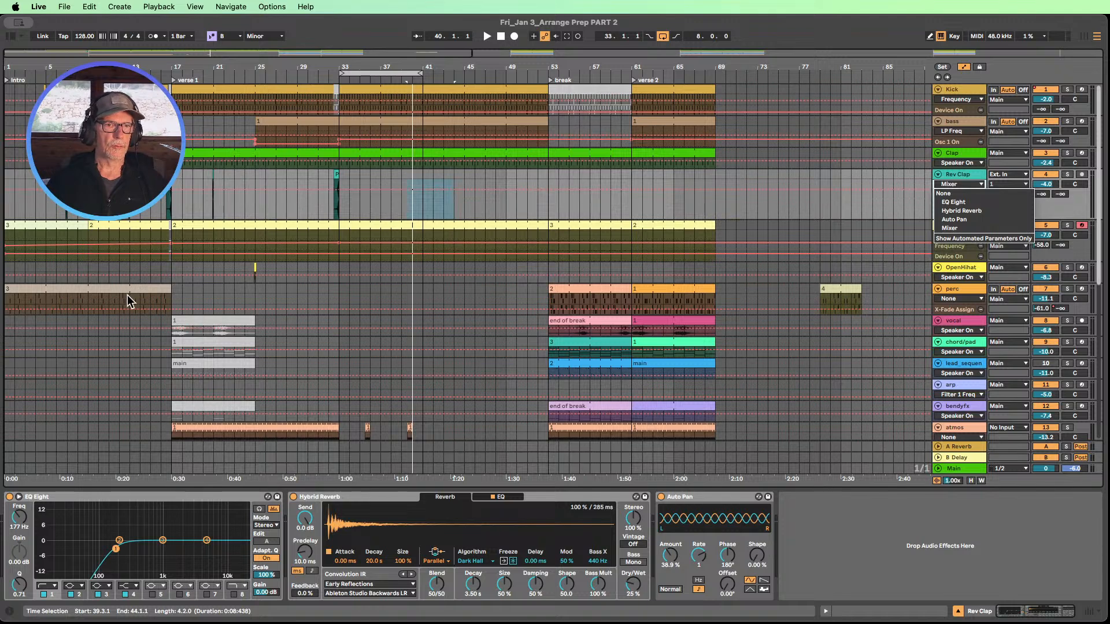
left_click(967, 299)
left_click(966, 299)
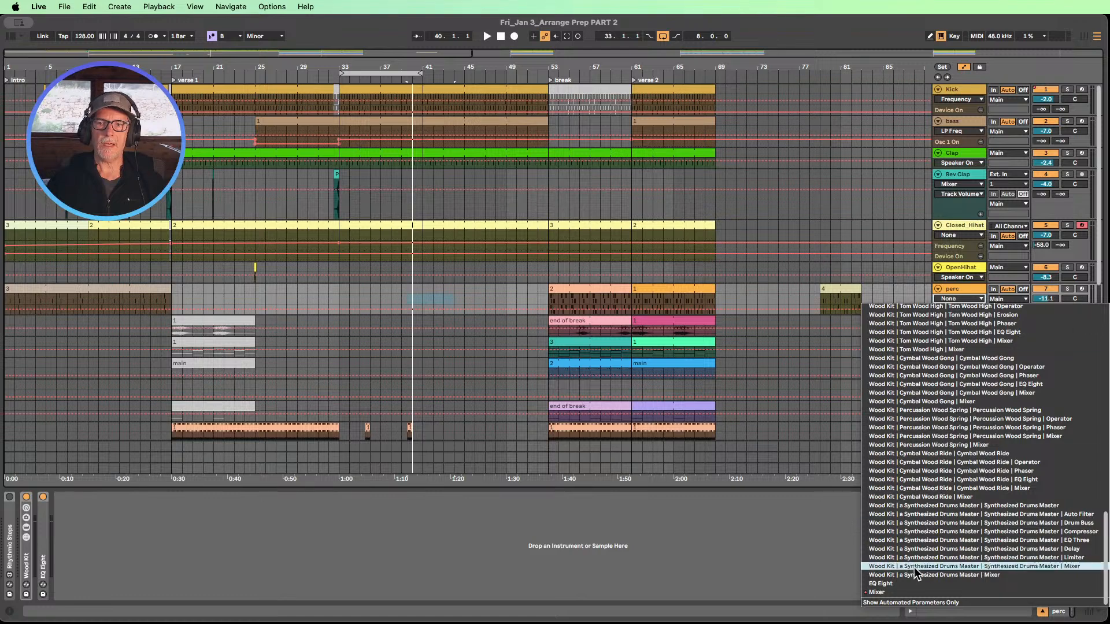
left_click(907, 594)
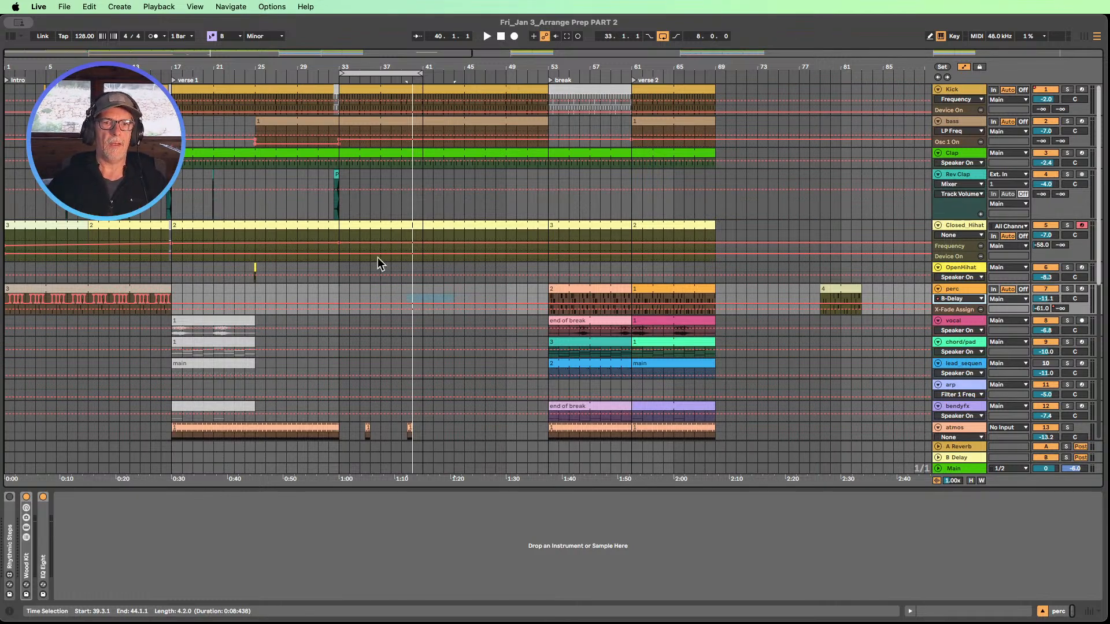
- Play the arrangement from just before bar 33 to check how the atmos delay repeats sound against the other tracks
scroll(377, 258, "down", 5)
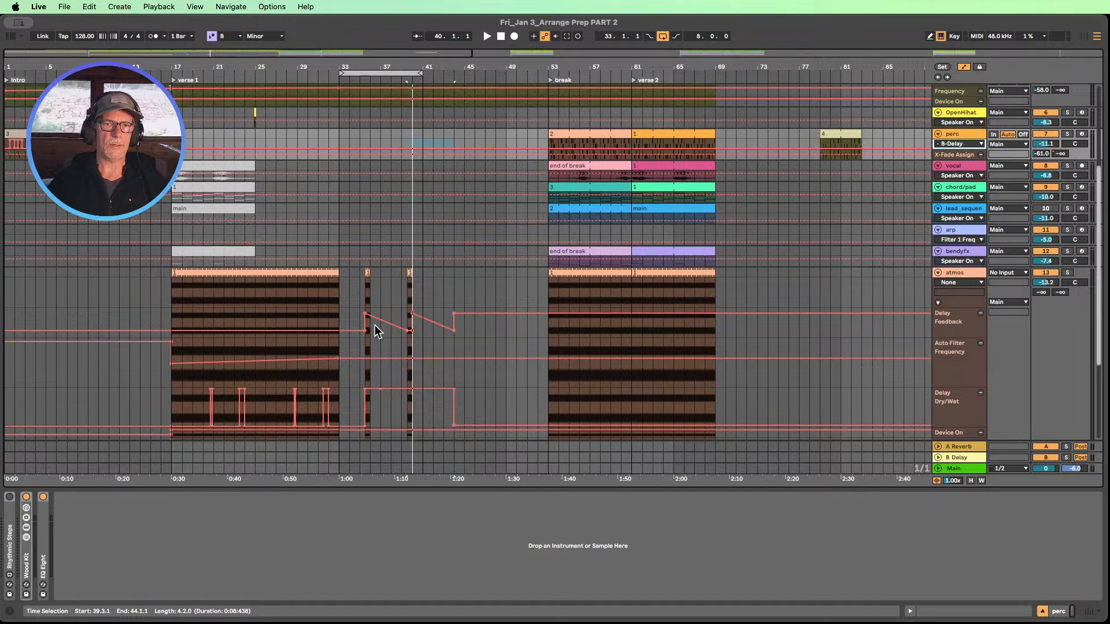
left_click(410, 335)
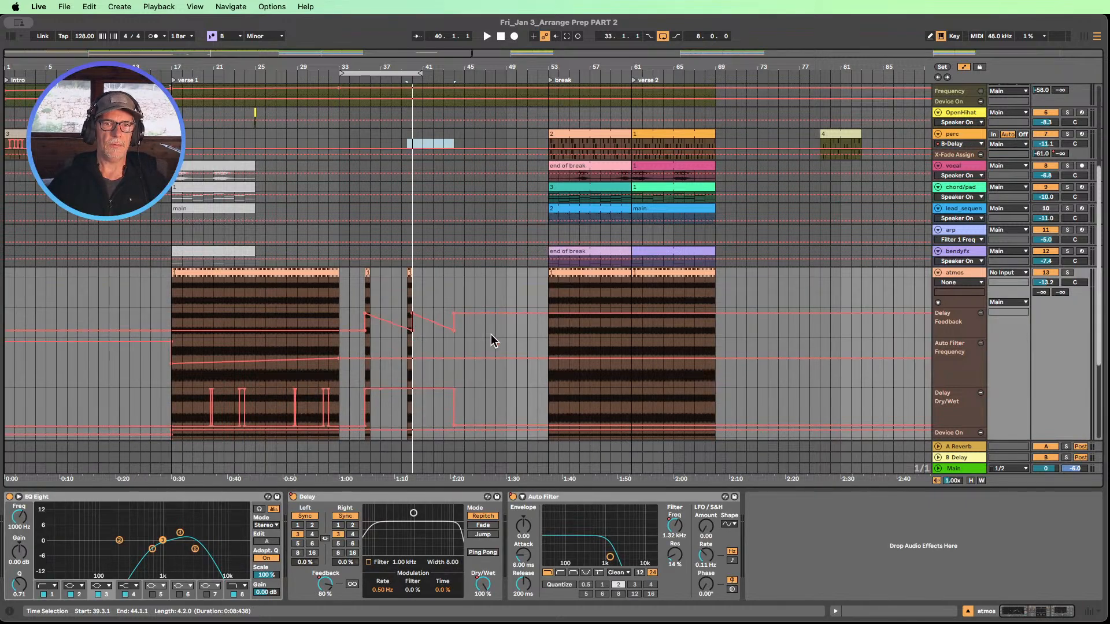
left_click(338, 78)
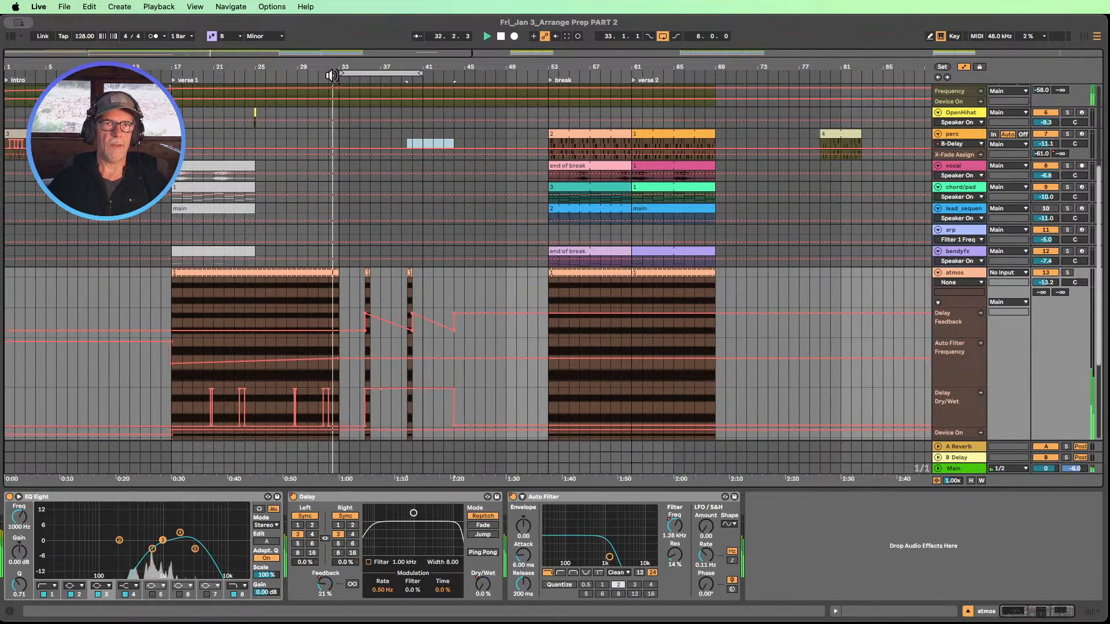
scroll(439, 168, "up", 5)
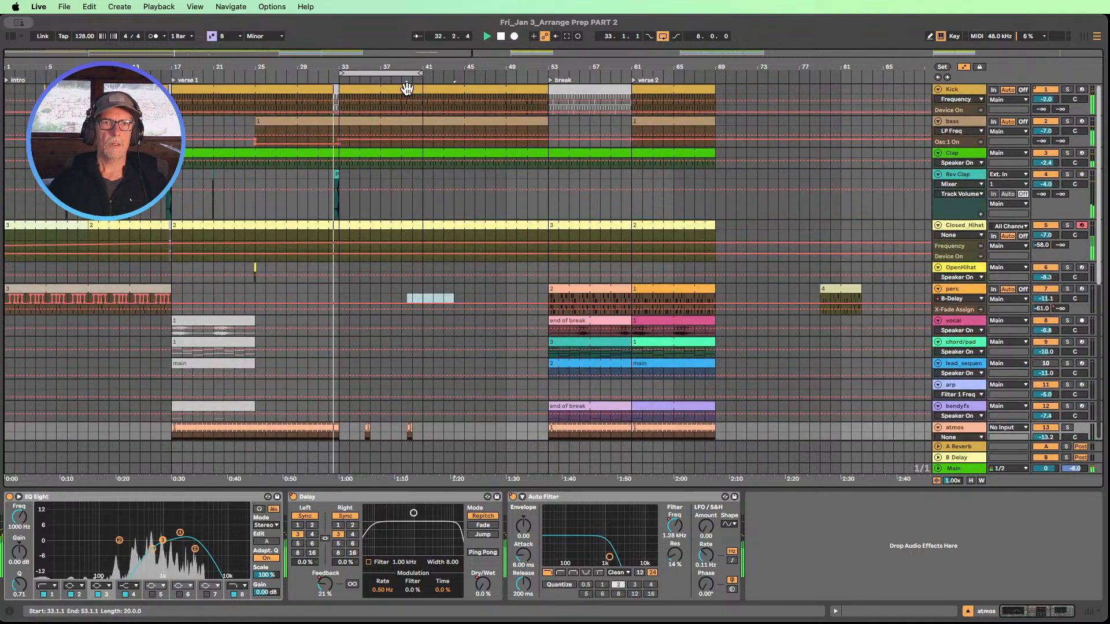
scroll(411, 112, "down", 3)
scroll(411, 113, "down", 2)
scroll(410, 109, "down", 2)
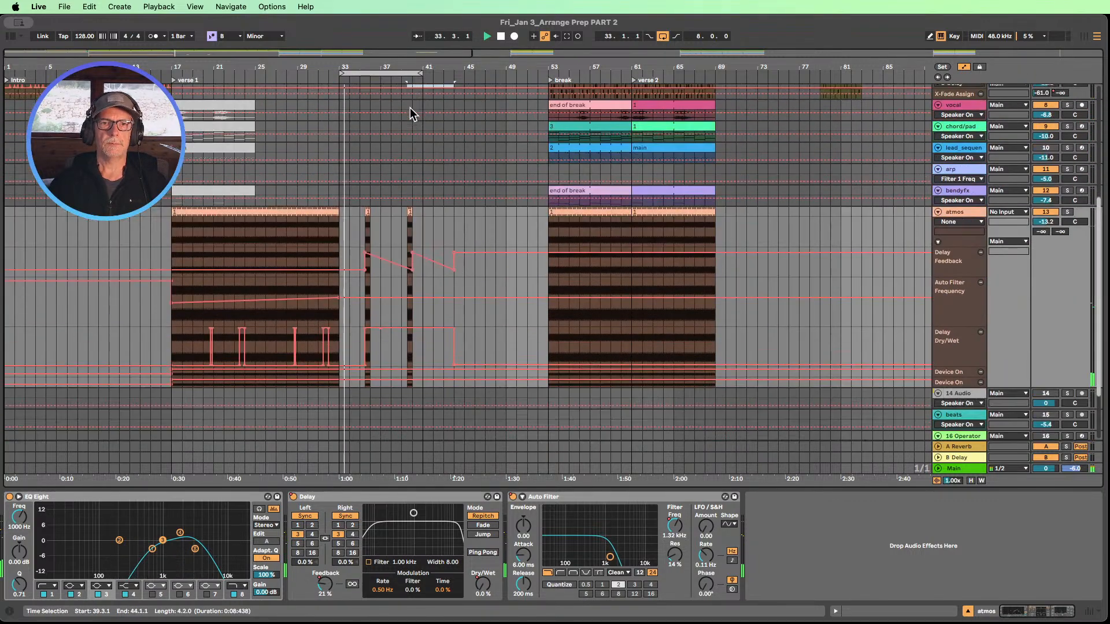
scroll(430, 121, "up", 5)
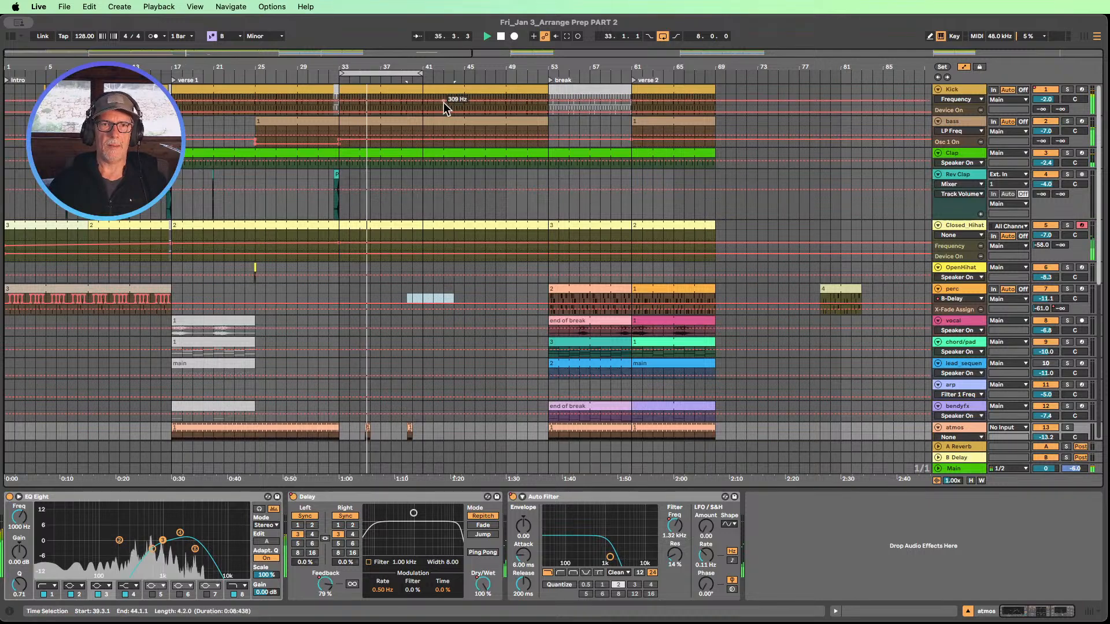
scroll(555, 200, "down", 1)
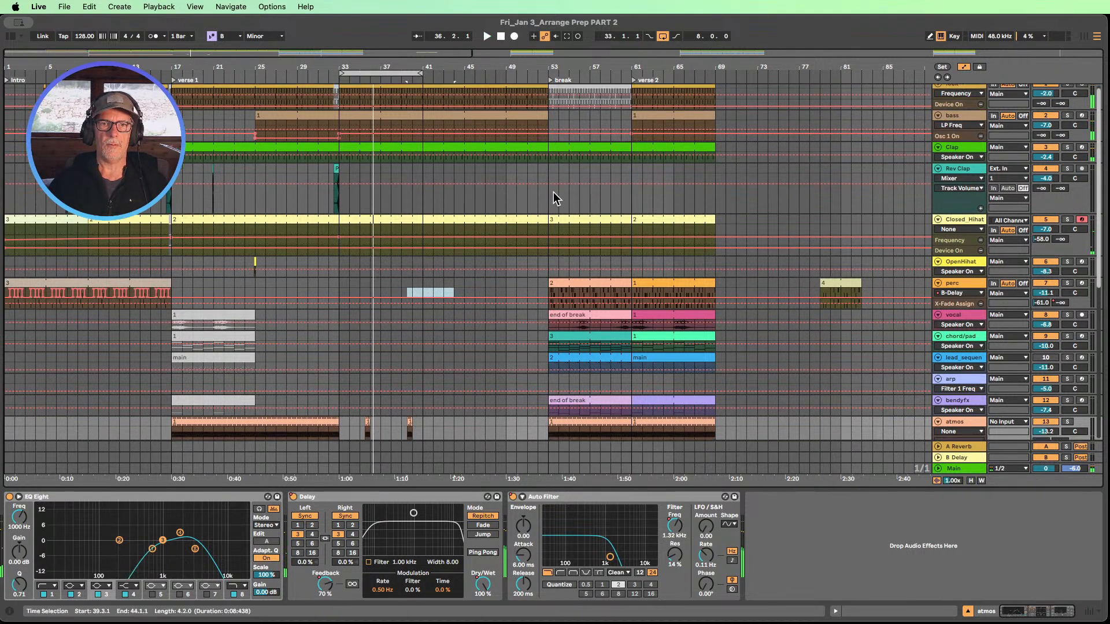
- Copy the eight-bar verse 2 perc clip to bar 37
left_click(473, 282)
left_click(590, 281)
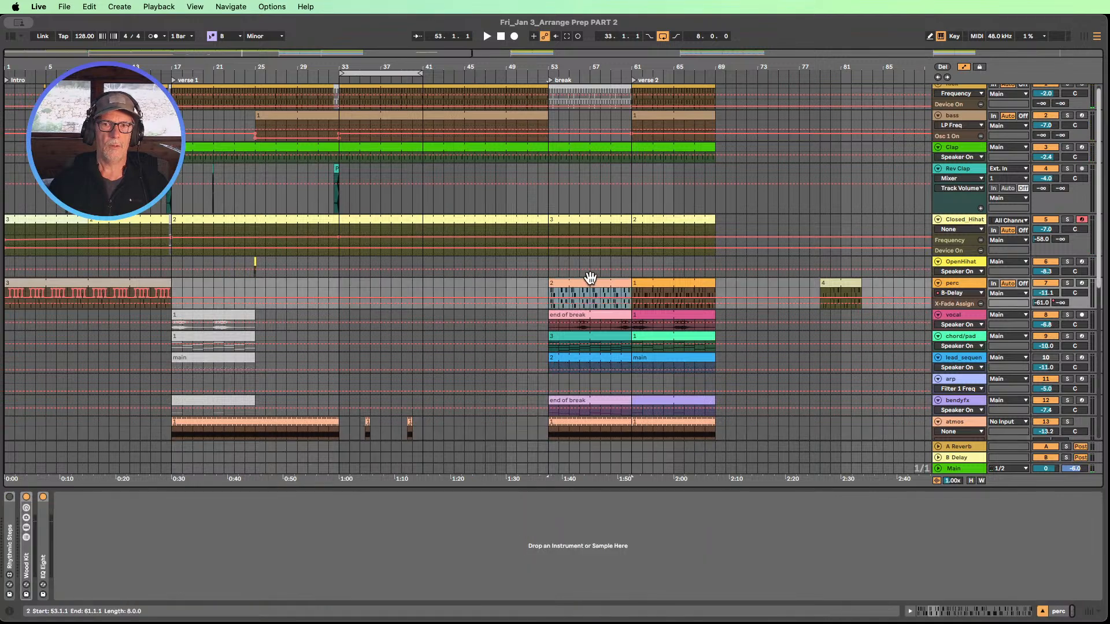
left_click(650, 282)
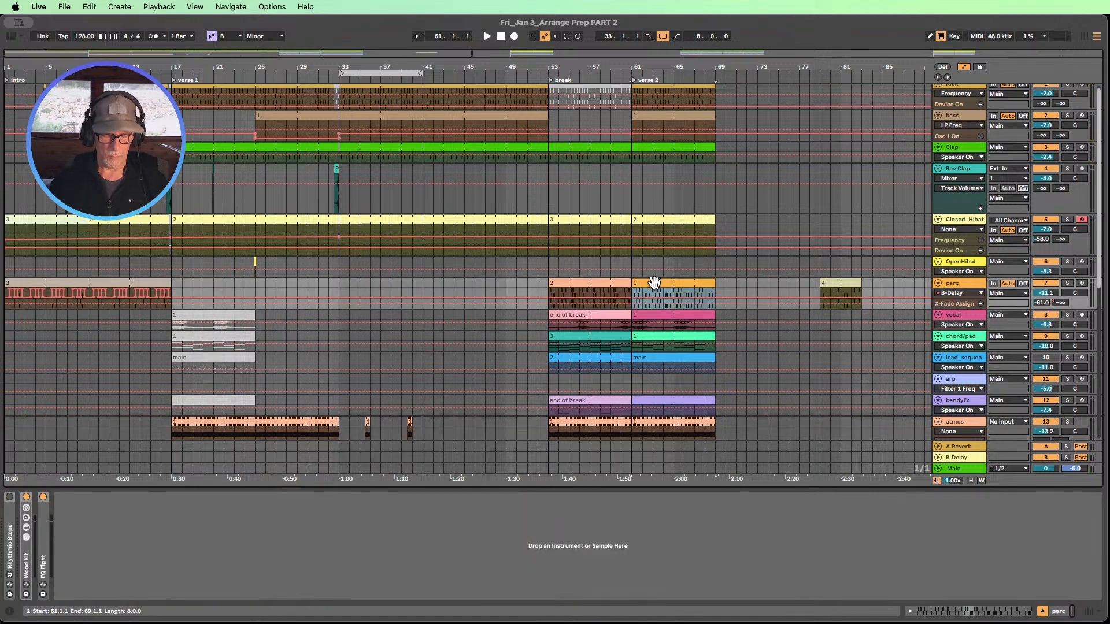
left_click_drag(655, 282, 403, 283)
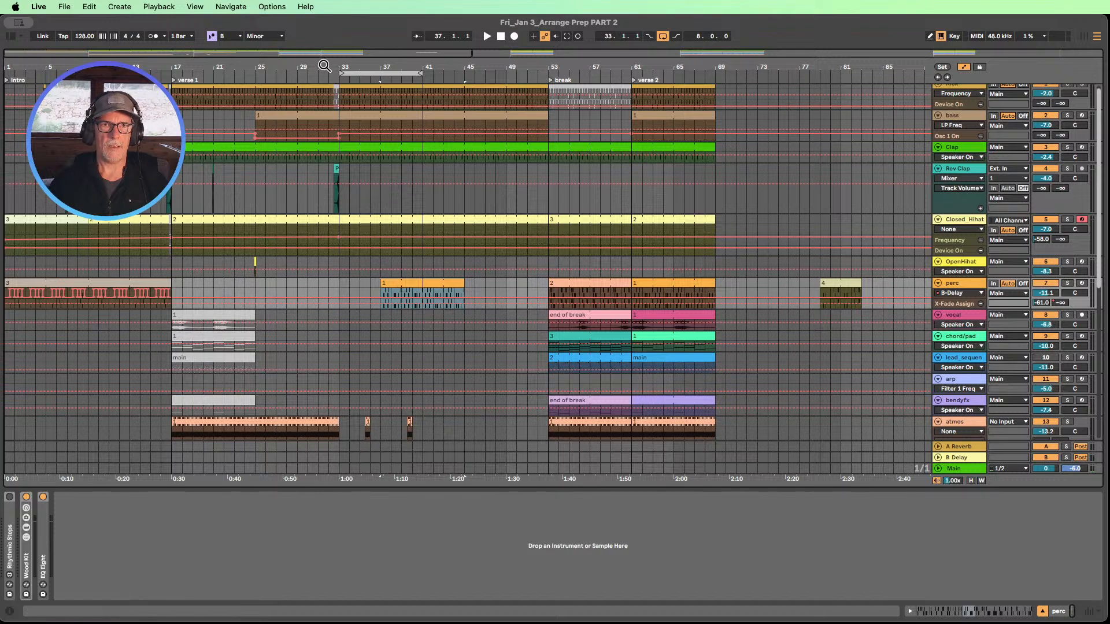
- Audition the section from just before bar 33 and delete the perc clip at bar 37
left_click(330, 75)
scroll(493, 155, "down", 5)
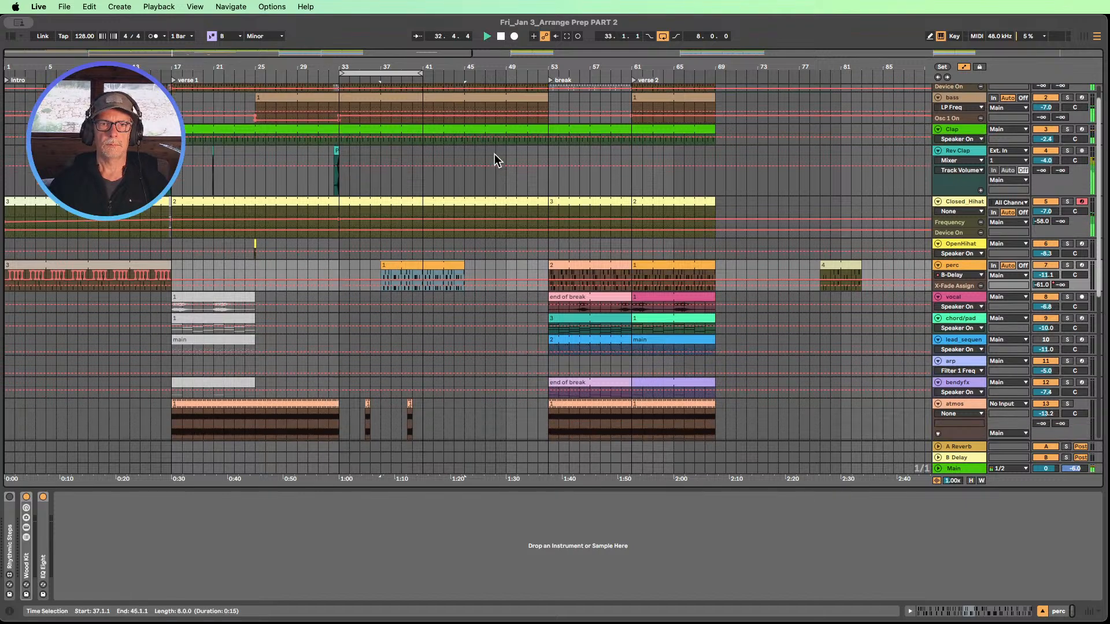
scroll(494, 154, "up", 5)
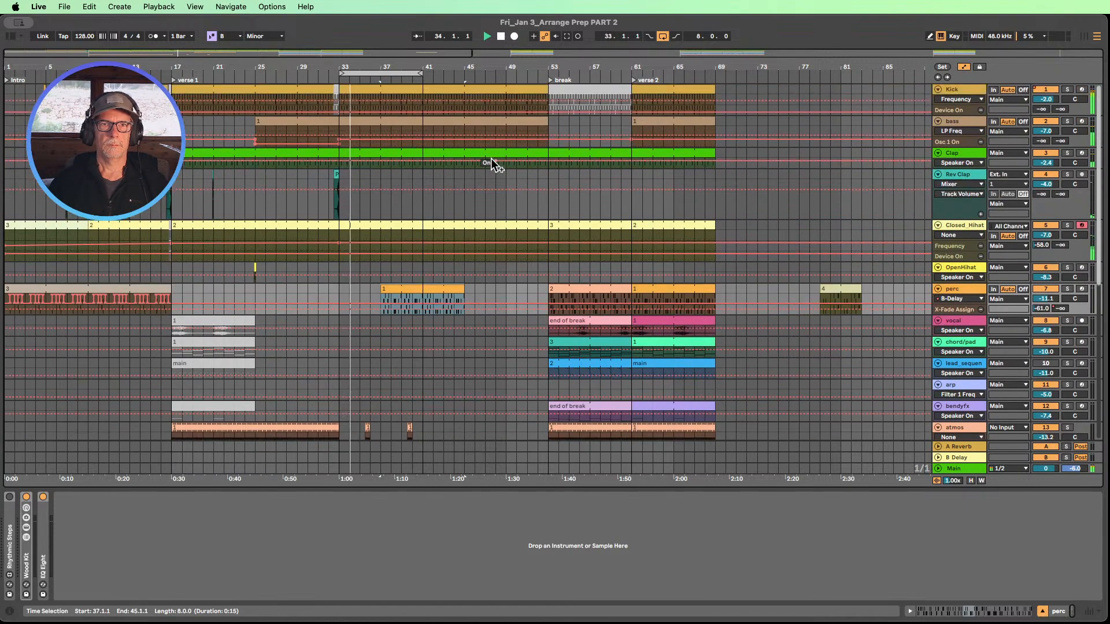
left_click(211, 177)
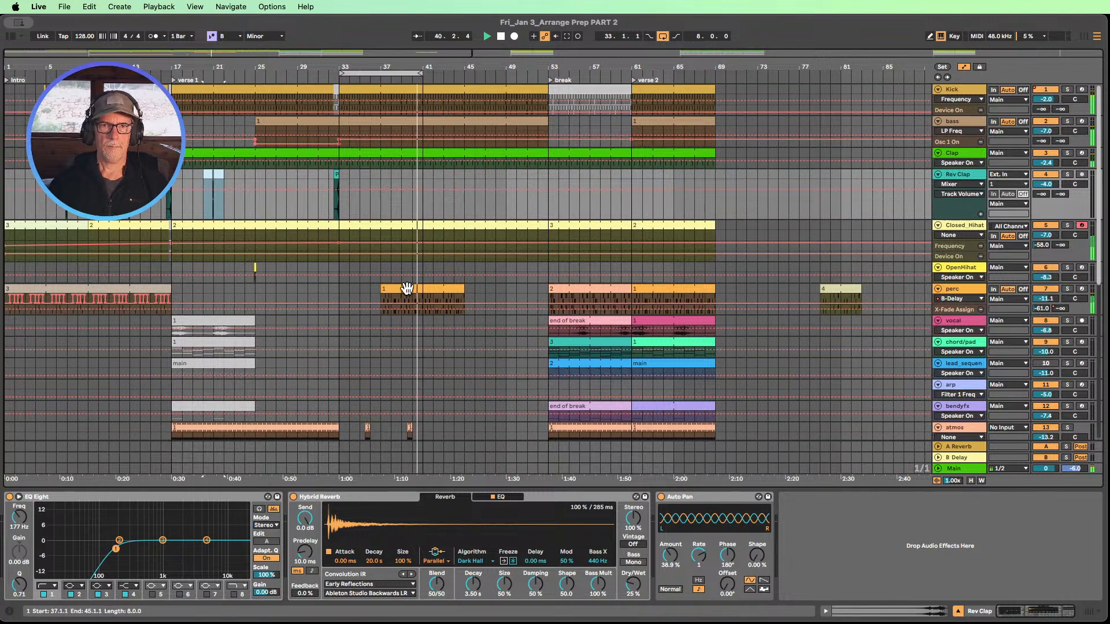
left_click(404, 289)
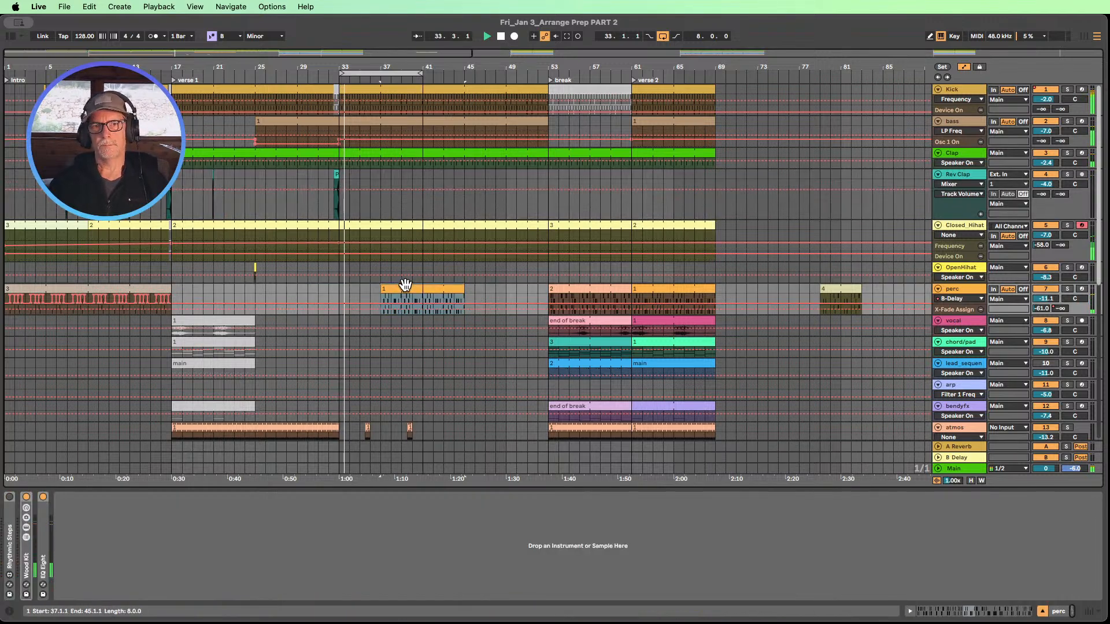
key("Delete")
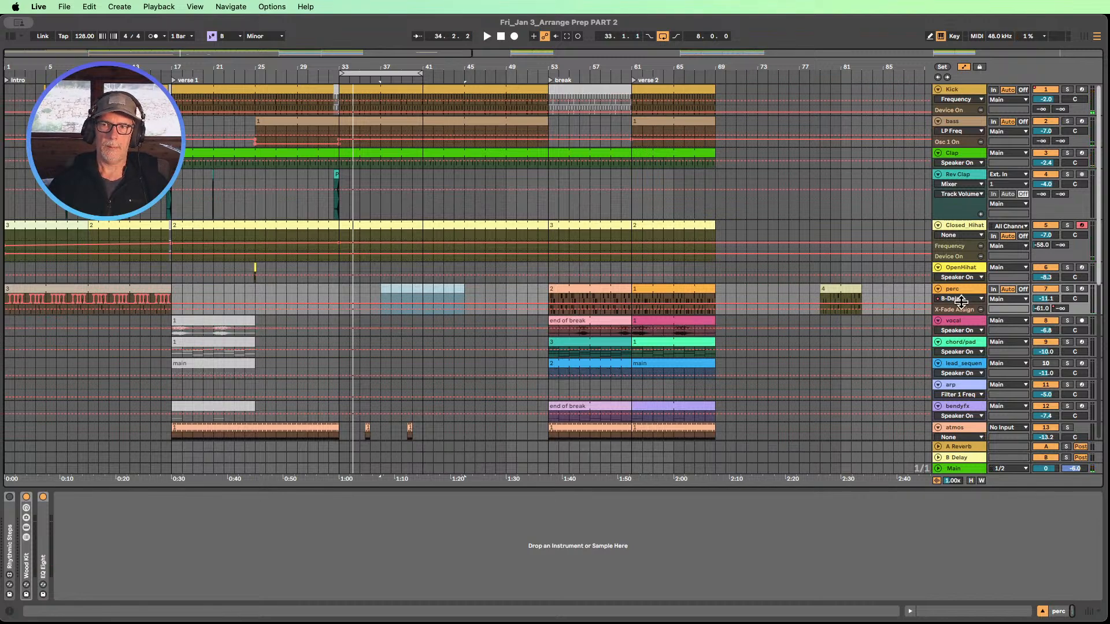
- Enlarge the perc track and give its B-Delay send automation a separate lane
left_click_drag(960, 301, 996, 336)
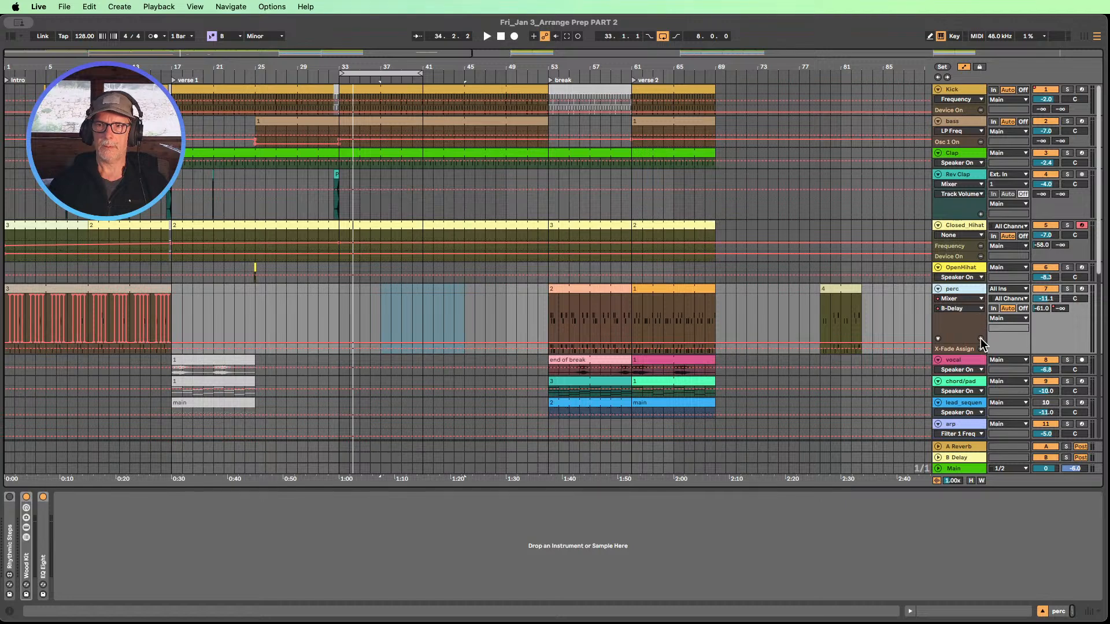
left_click_drag(981, 354, 980, 342)
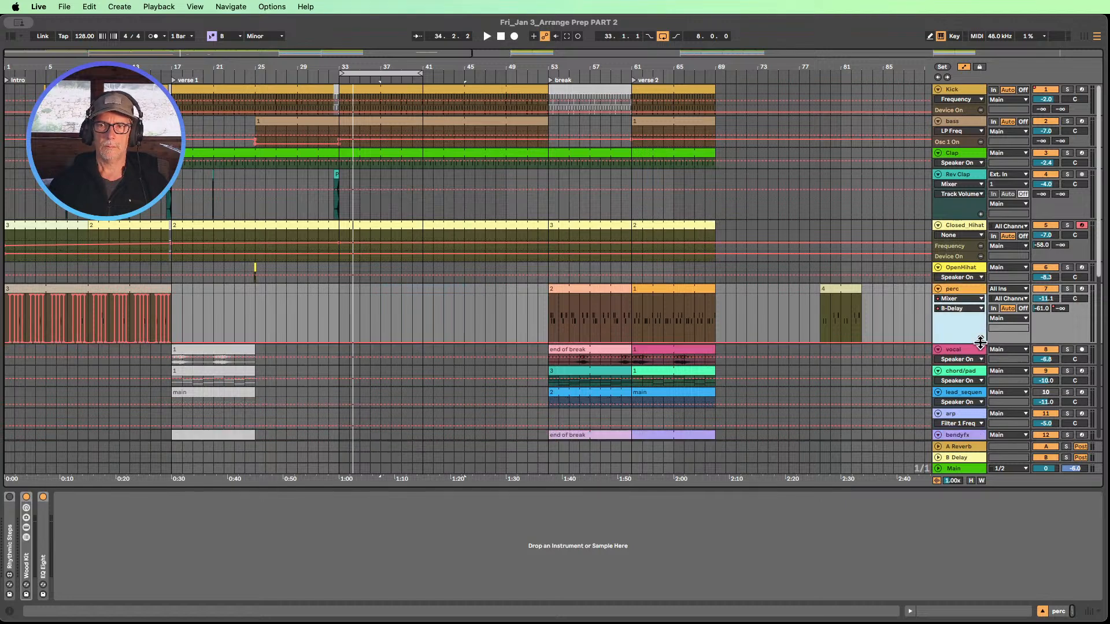
left_click(981, 340)
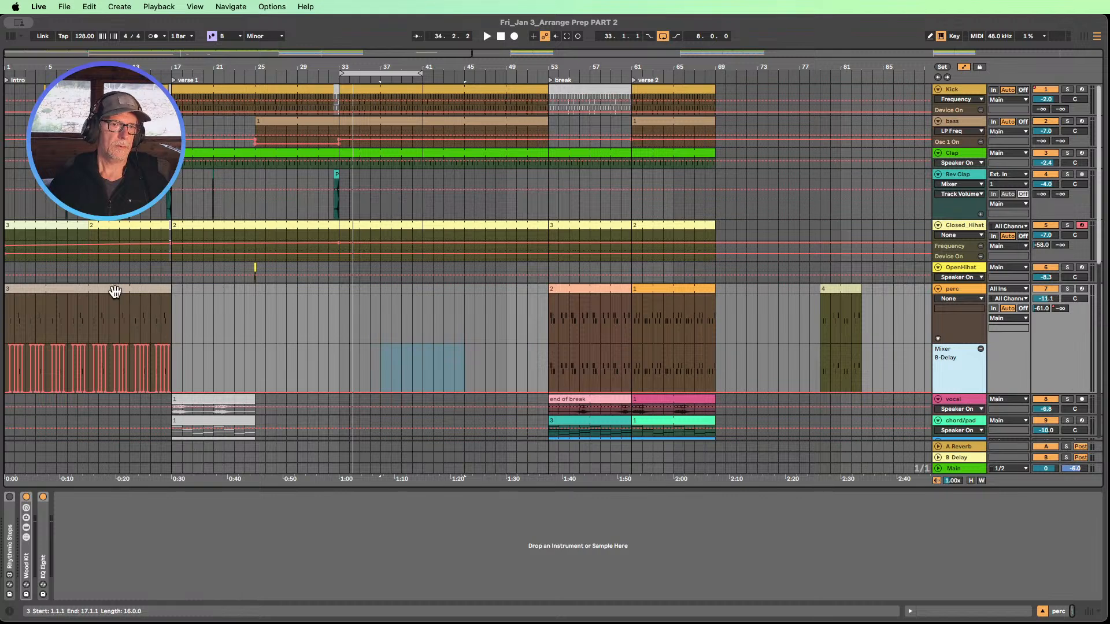
- Try to move the 16-bar intro perc clip with its B-Delay automation to bar 37, and undo the move
left_click(73, 294)
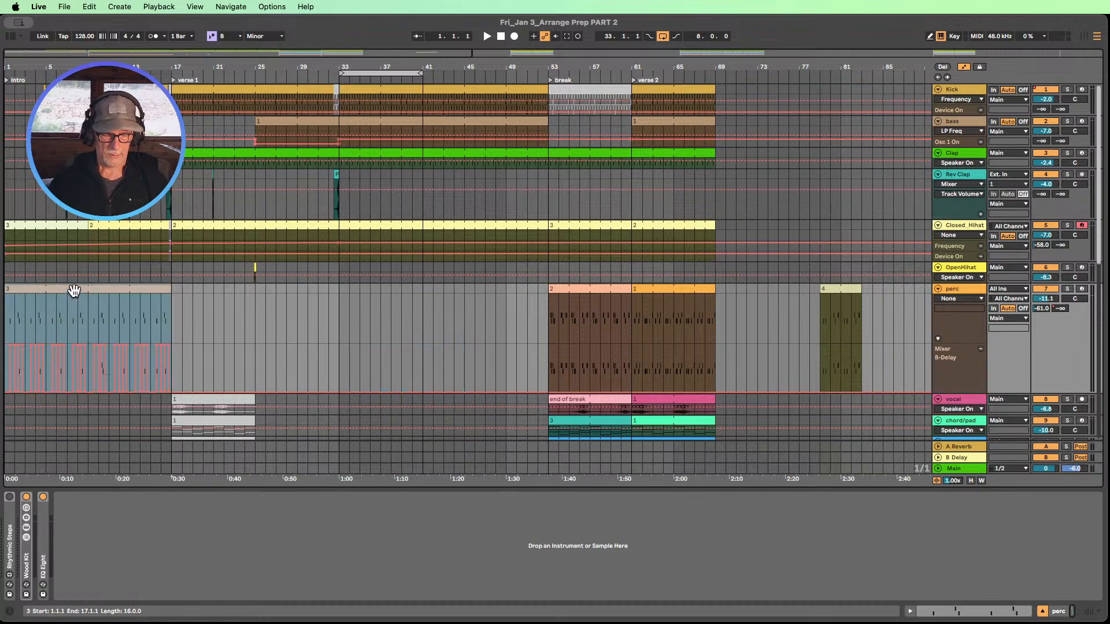
left_click_drag(74, 290, 452, 303)
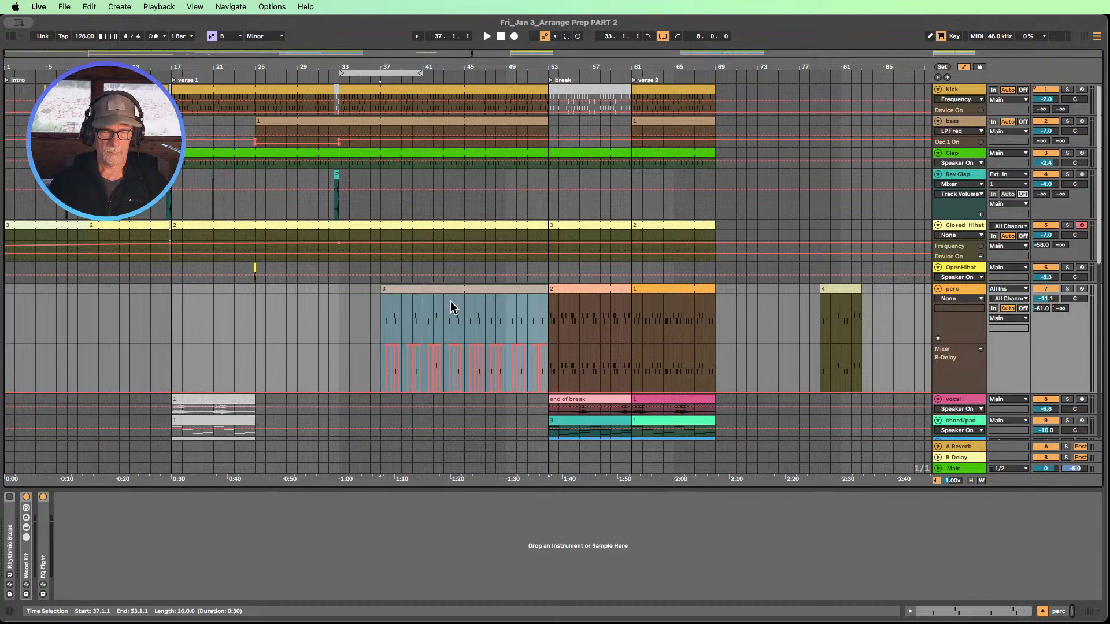
key("super+z")
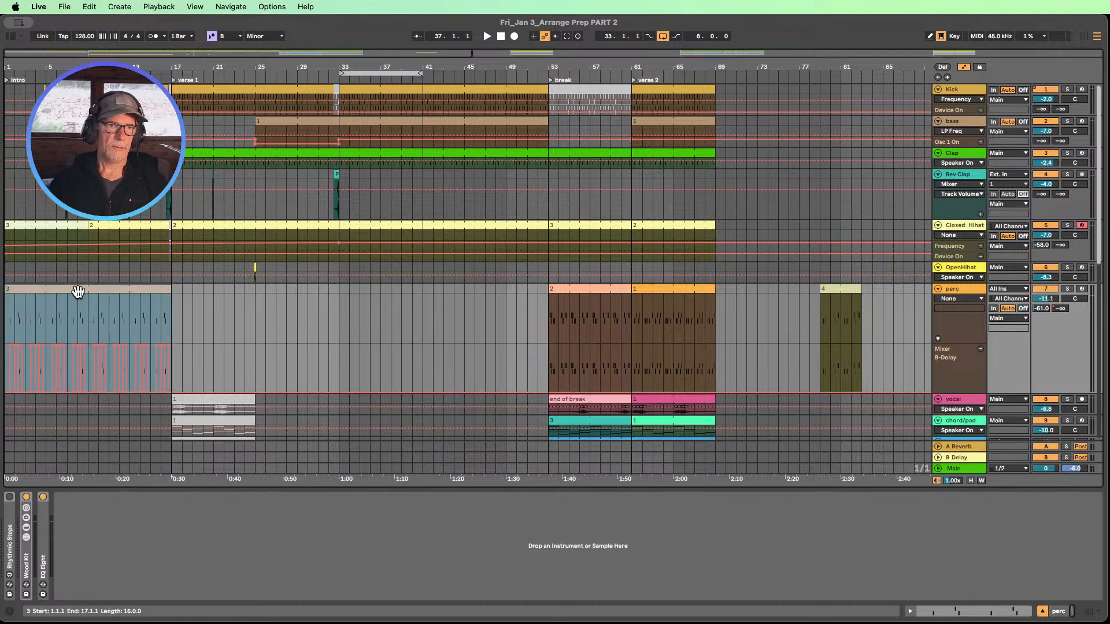
- Copy the 16-bar intro perc clip with its B-Delay automation to bar 37 and audition from just before it
left_click_drag(78, 290, 452, 301)
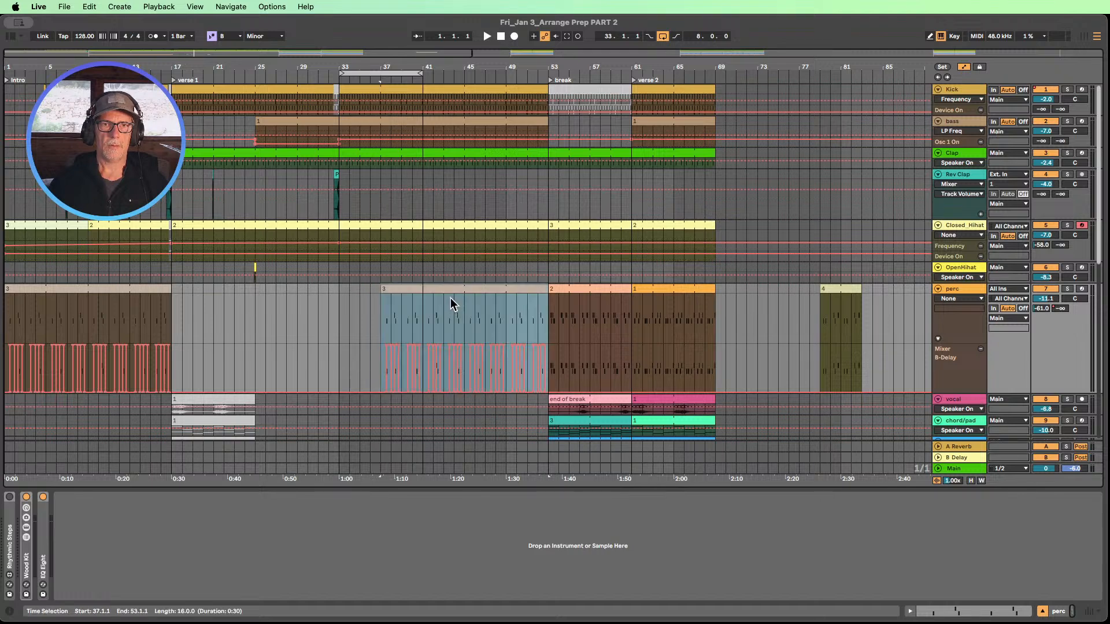
left_click(365, 78)
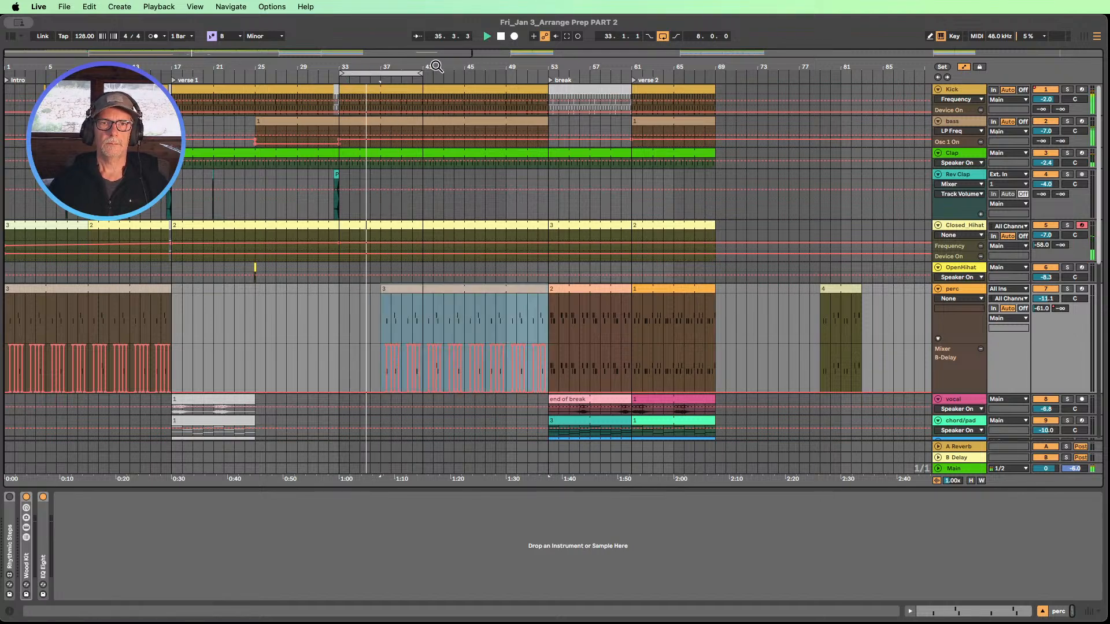
- Fit the tracks vertically in an enlarged arrangement view and set the loop to bars 41 through 53
left_click_drag(436, 66, 437, 52)
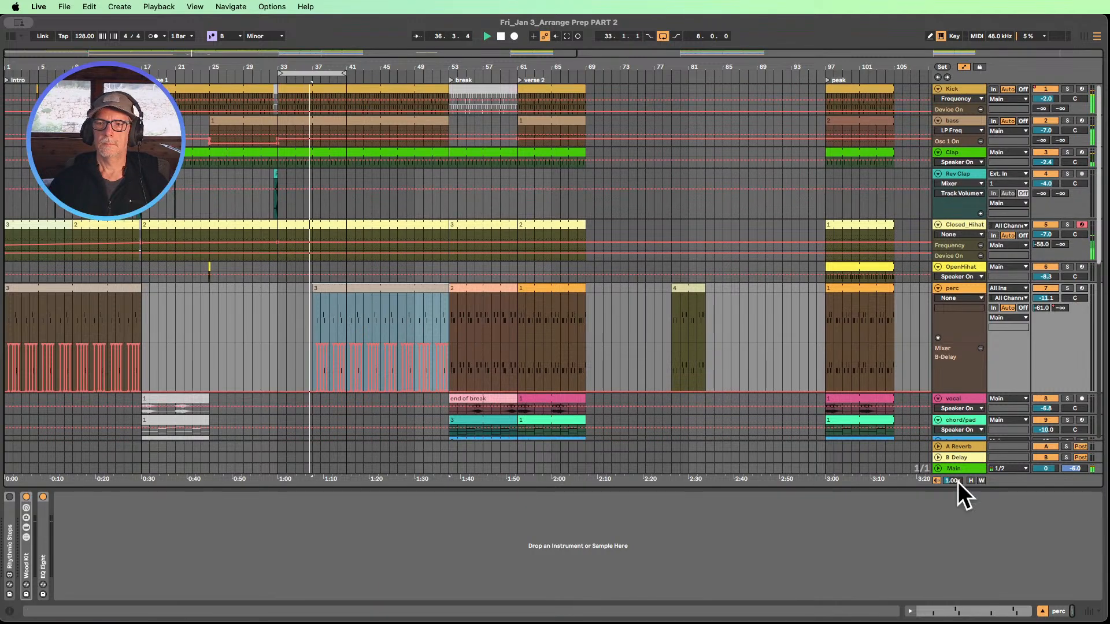
left_click(970, 481)
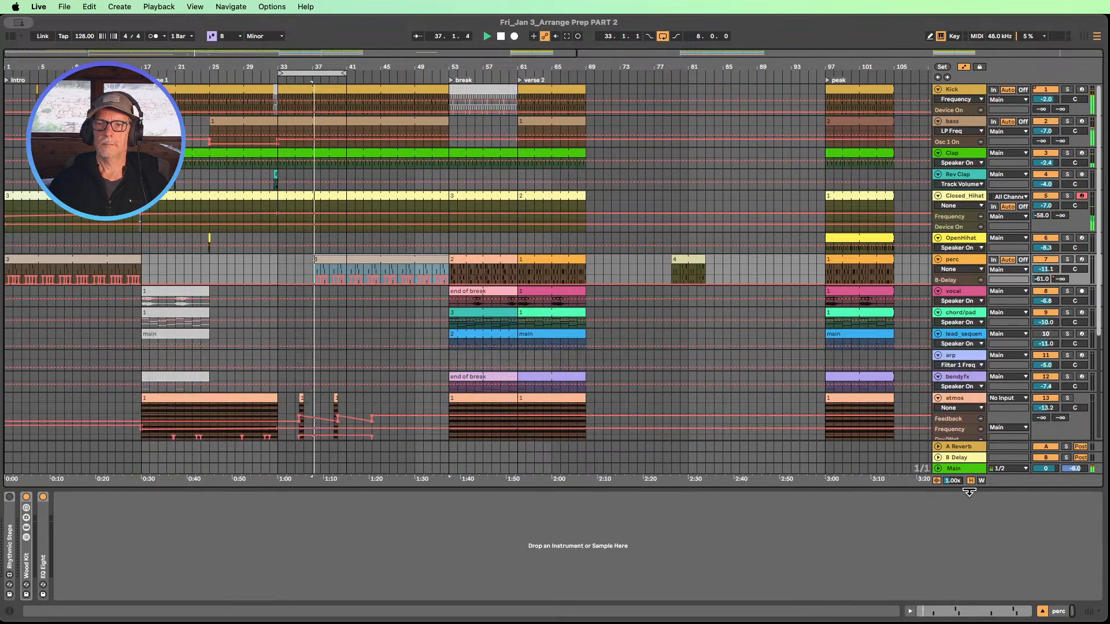
left_click(1041, 611)
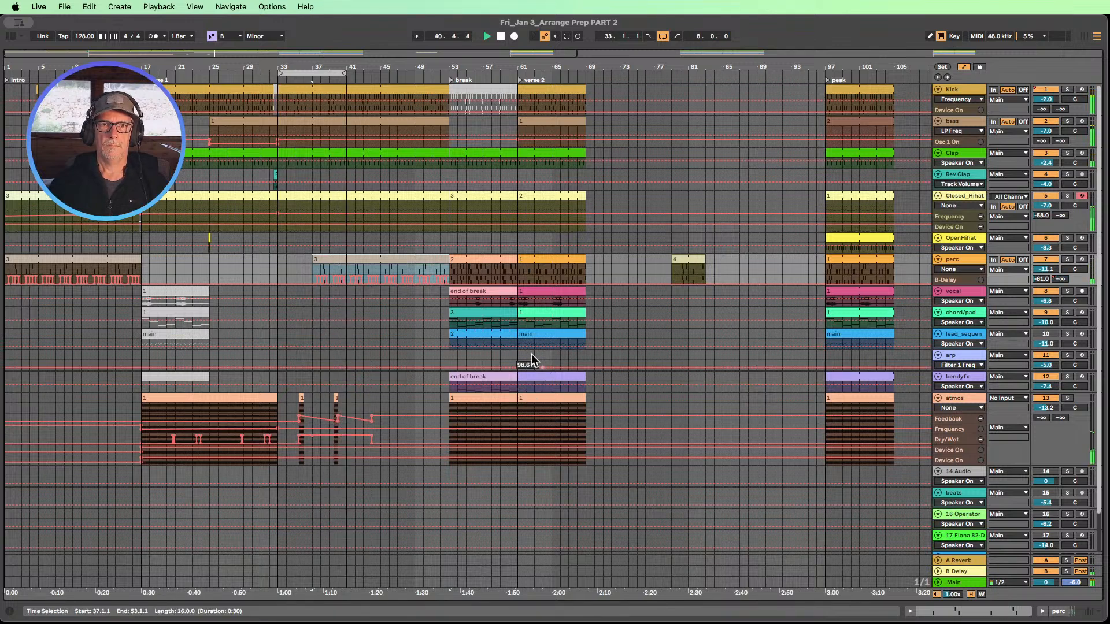
left_click_drag(312, 73, 449, 73)
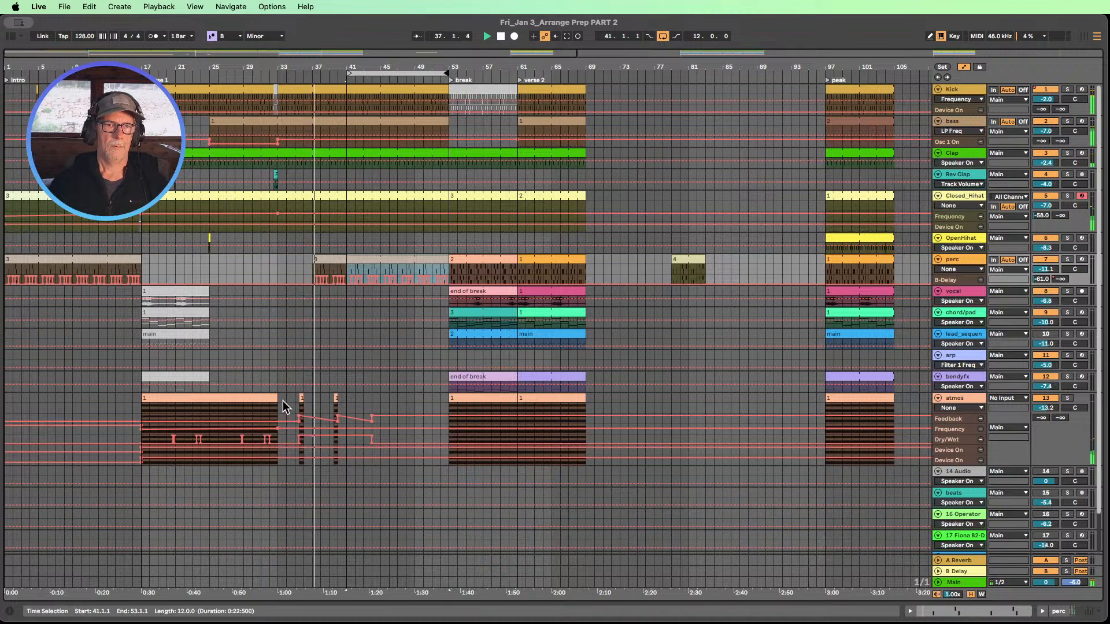
- Try to duplicate the atmos hits and their delay automation up to bar 44, and undo the duplication
left_click_drag(287, 400, 366, 397)
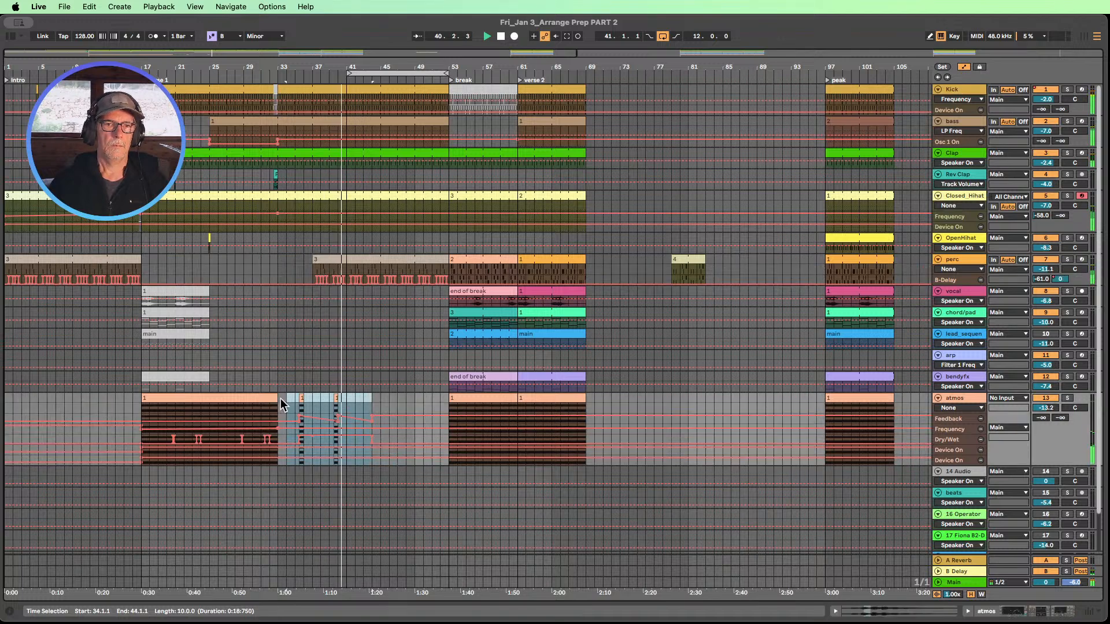
key("ctrl+d")
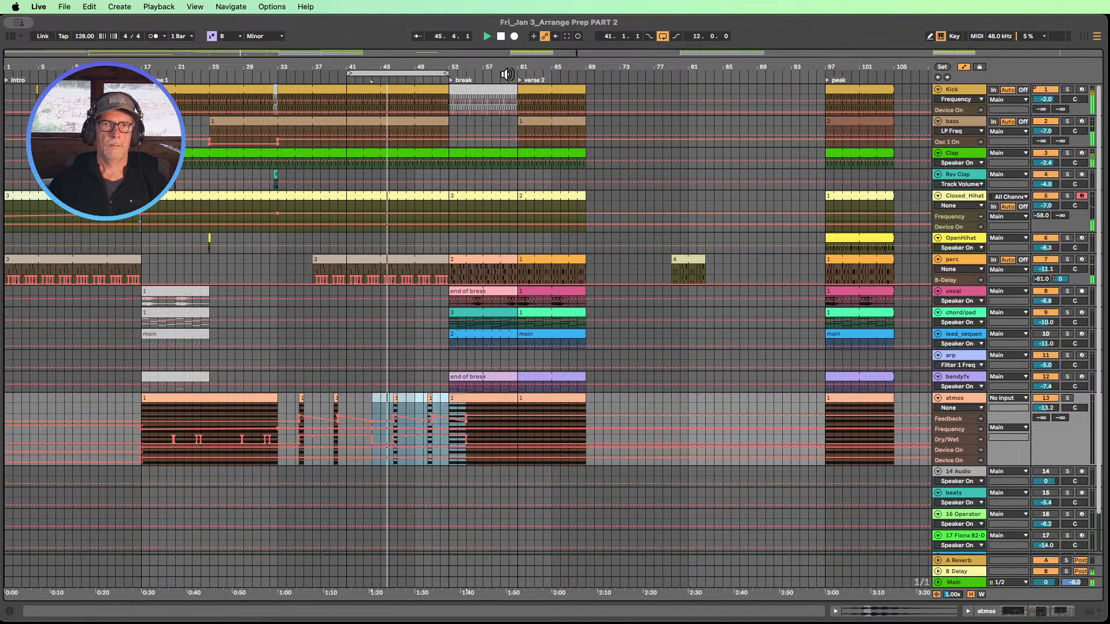
key("super+z")
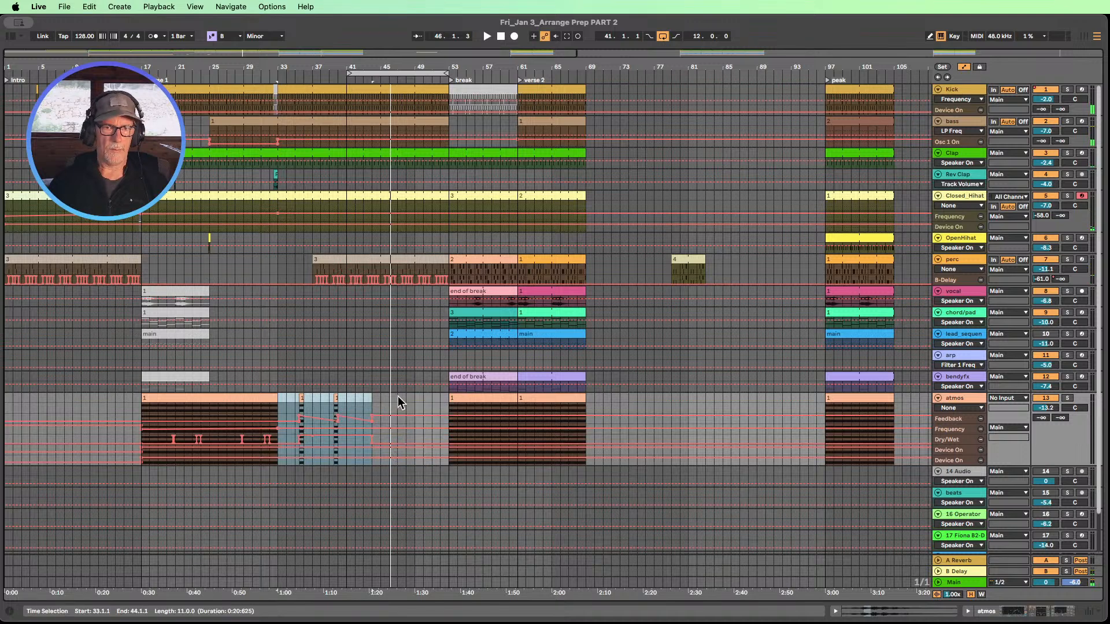
- Try to copy the three-bar atmos section starting at bar 33 to bar 41, and undo the paste
left_click_drag(281, 400, 304, 397)
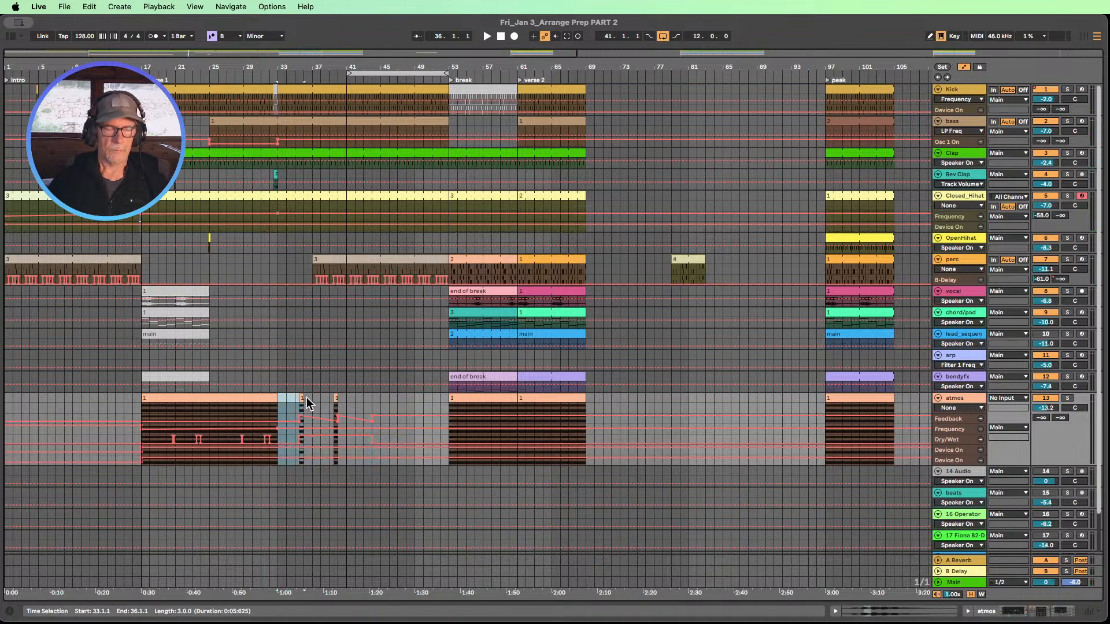
left_click(348, 393)
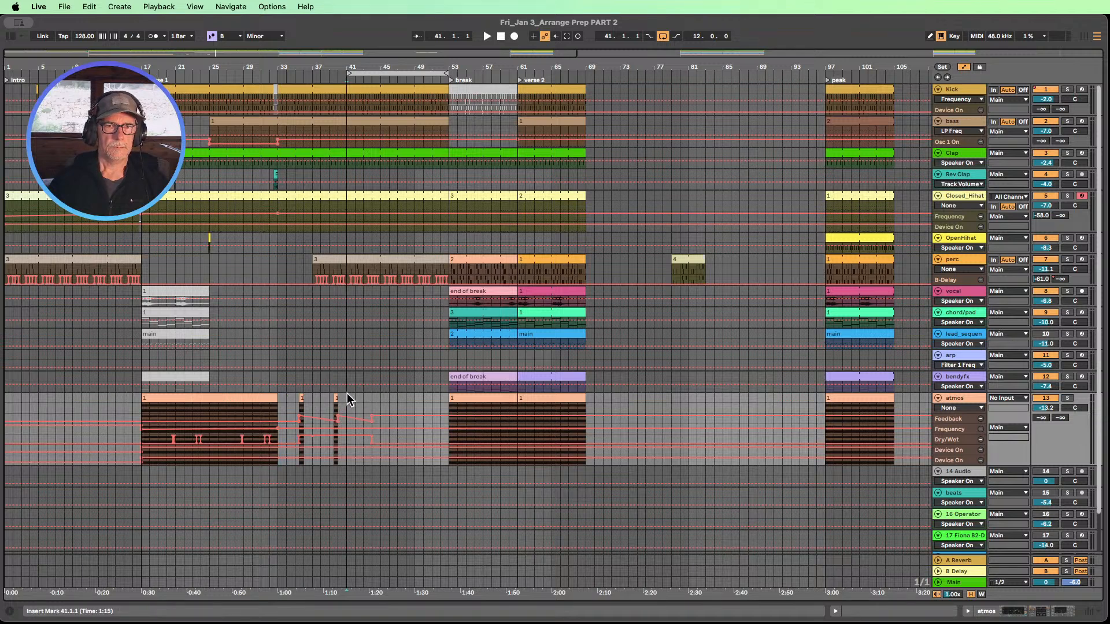
key("cmd+v")
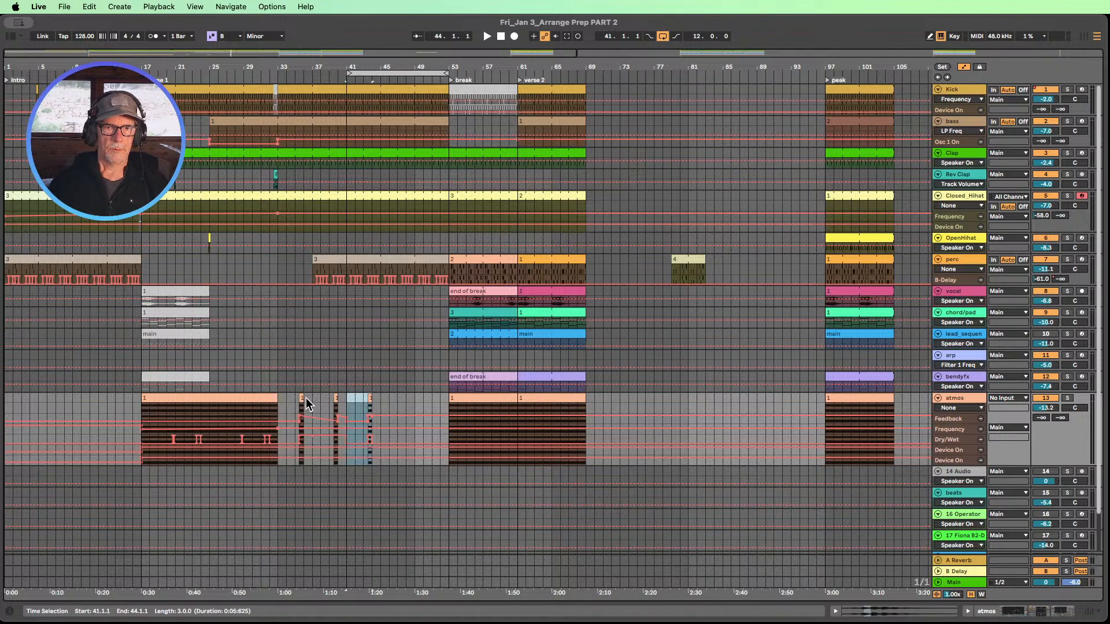
key("cmd+z")
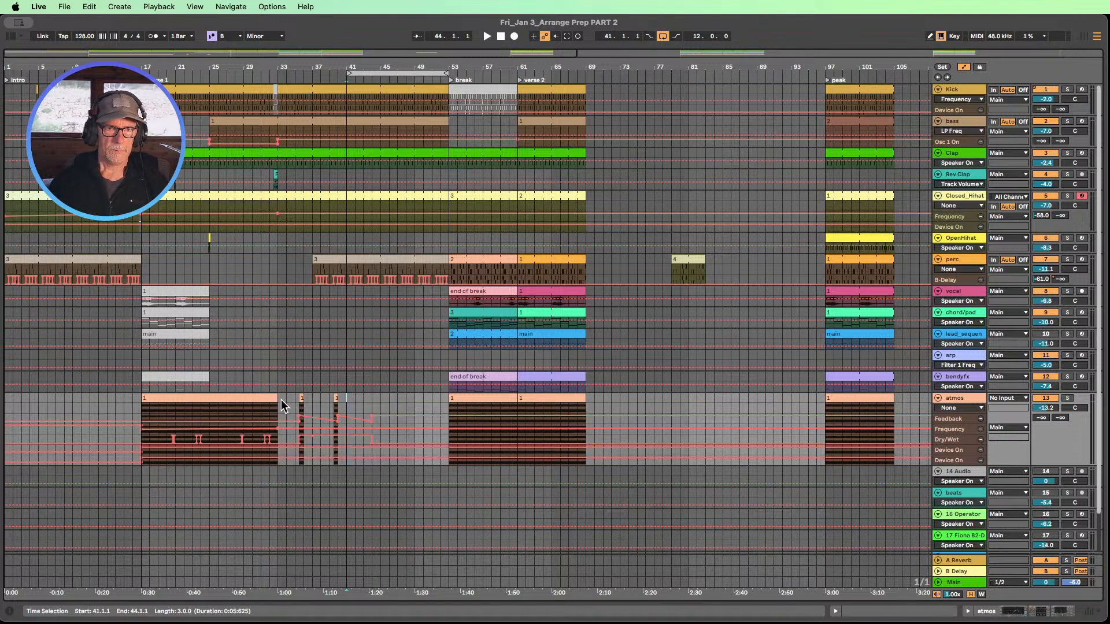
- Duplicate the eight-bar atmos section at bar 33 to bar 41 and ramp its final Delay Feedback automation down to 0.0% at bar 53
left_click_drag(281, 400, 369, 402)
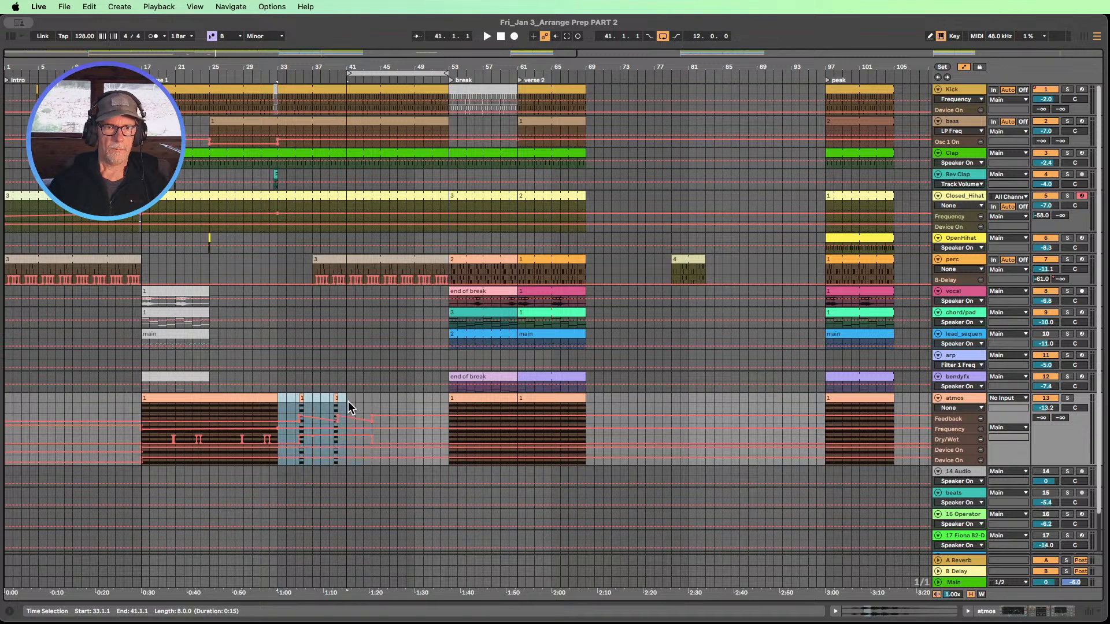
key("cmd+d")
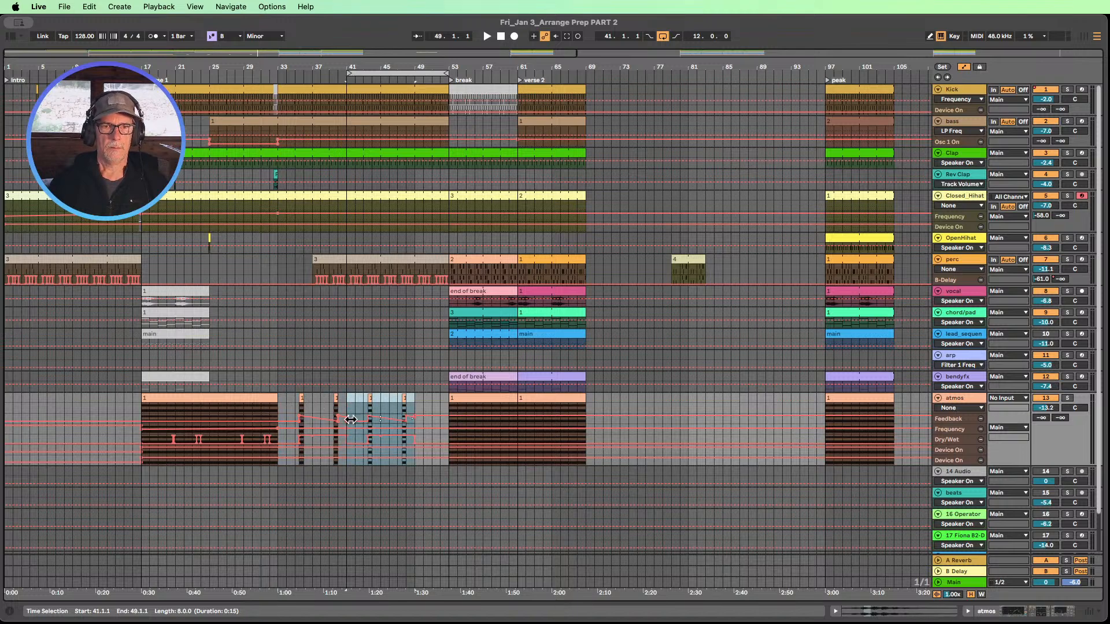
left_click(952, 422)
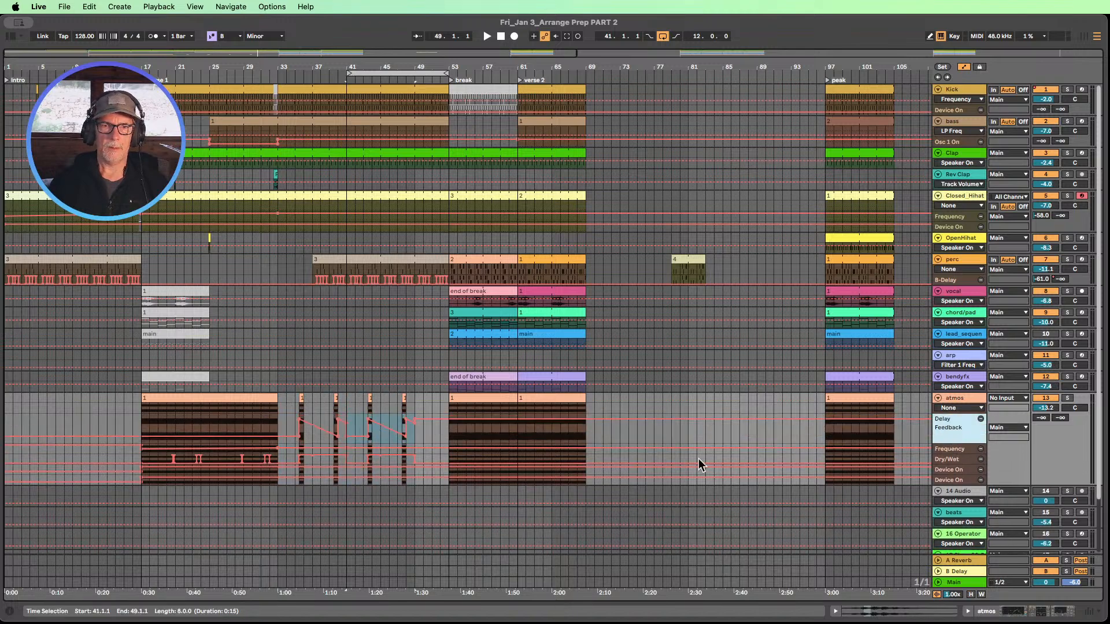
left_click(348, 405)
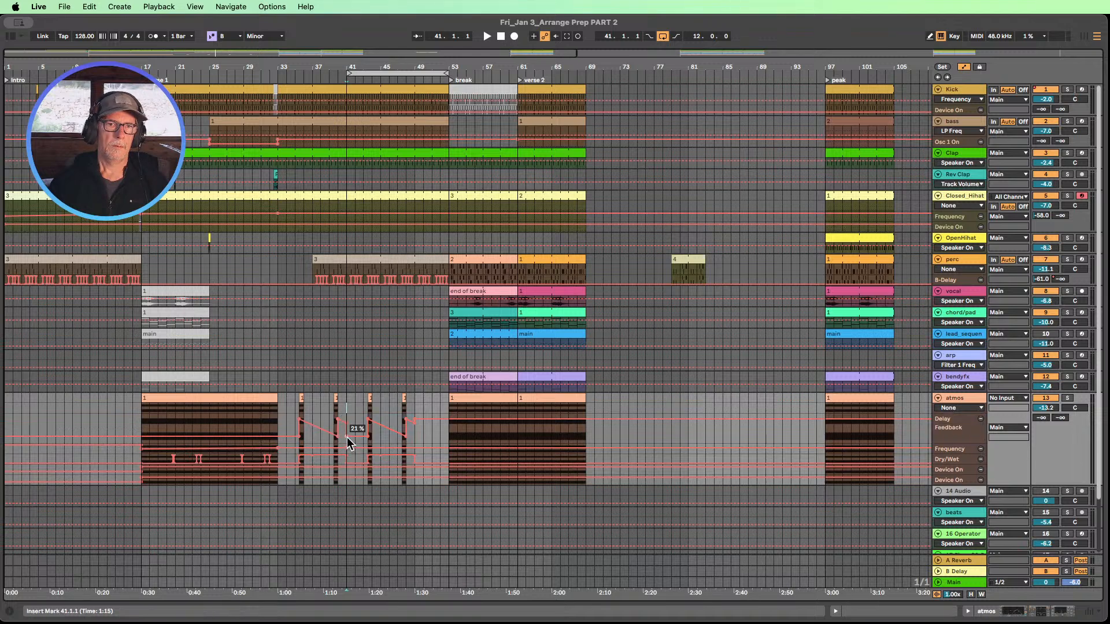
left_click_drag(415, 420, 449, 431)
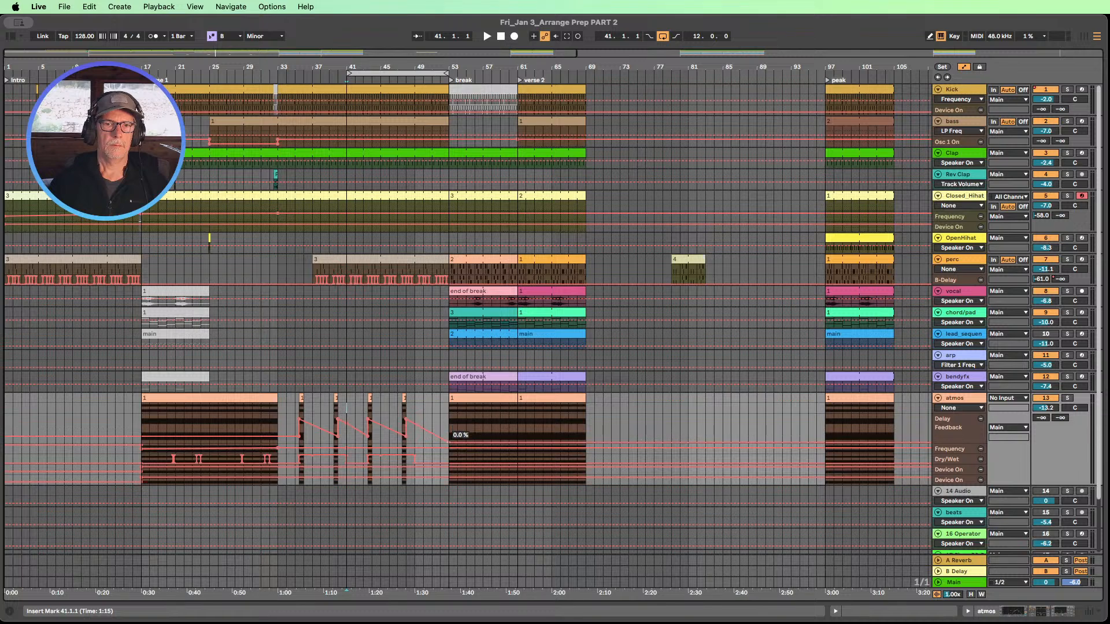
- Audition the duplicated atmos hits and perc part from bar 33
left_click(278, 74)
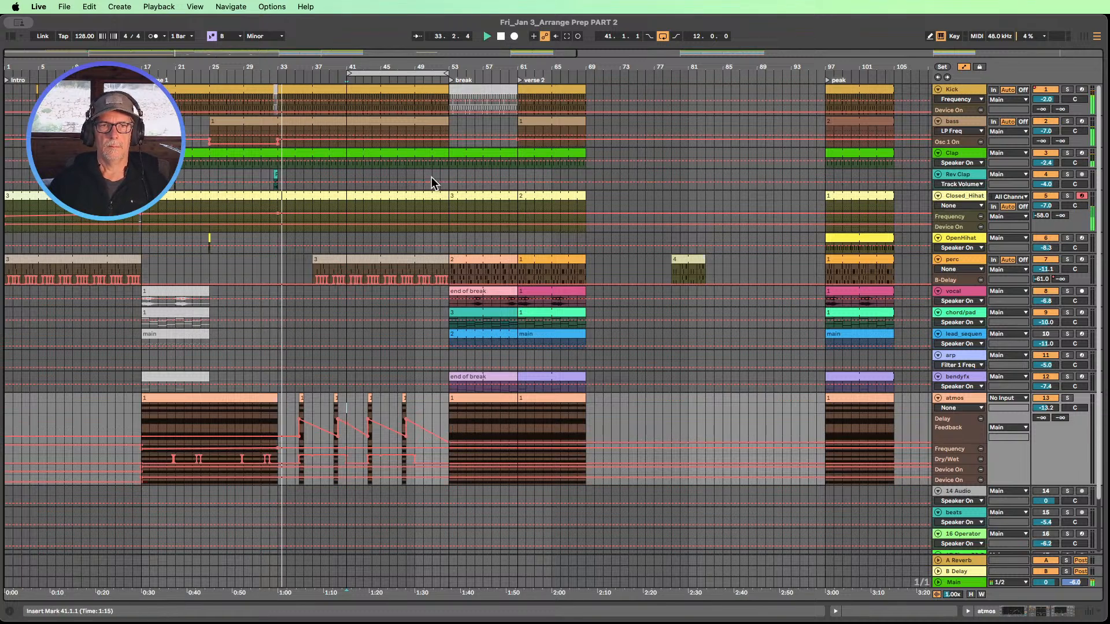
scroll(418, 160, "down", 3)
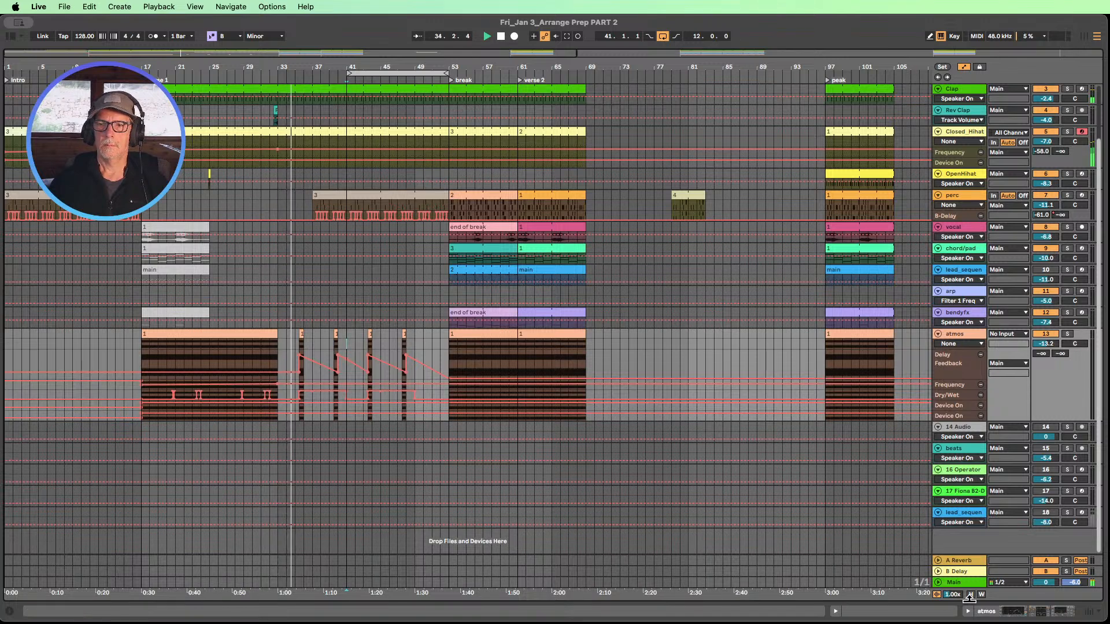
scroll(879, 590, "up", 2)
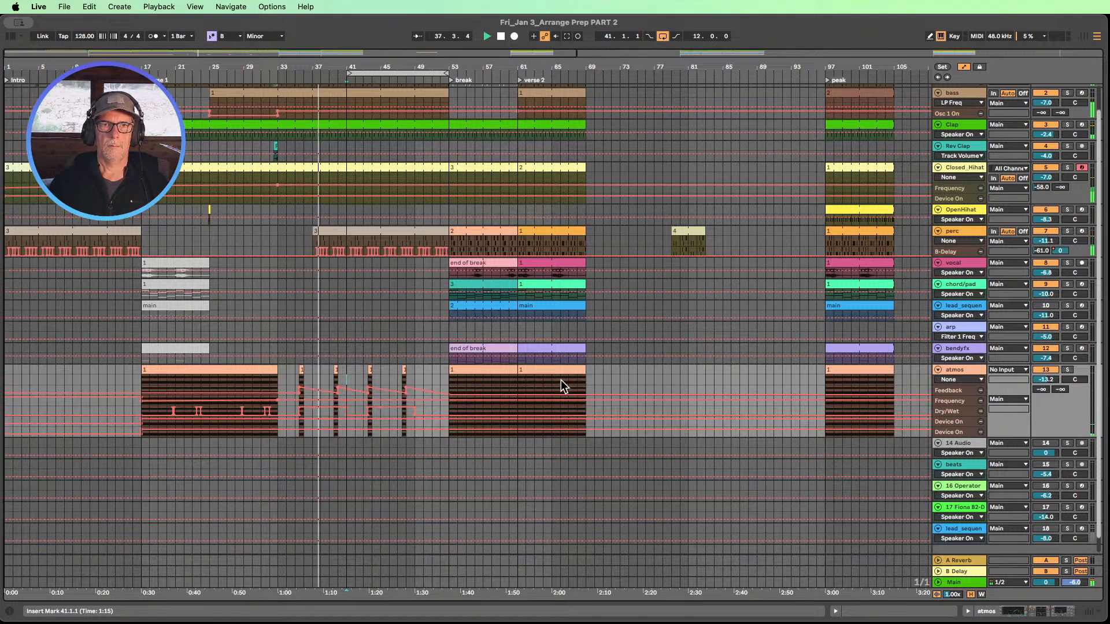
scroll(459, 366, "up", 1)
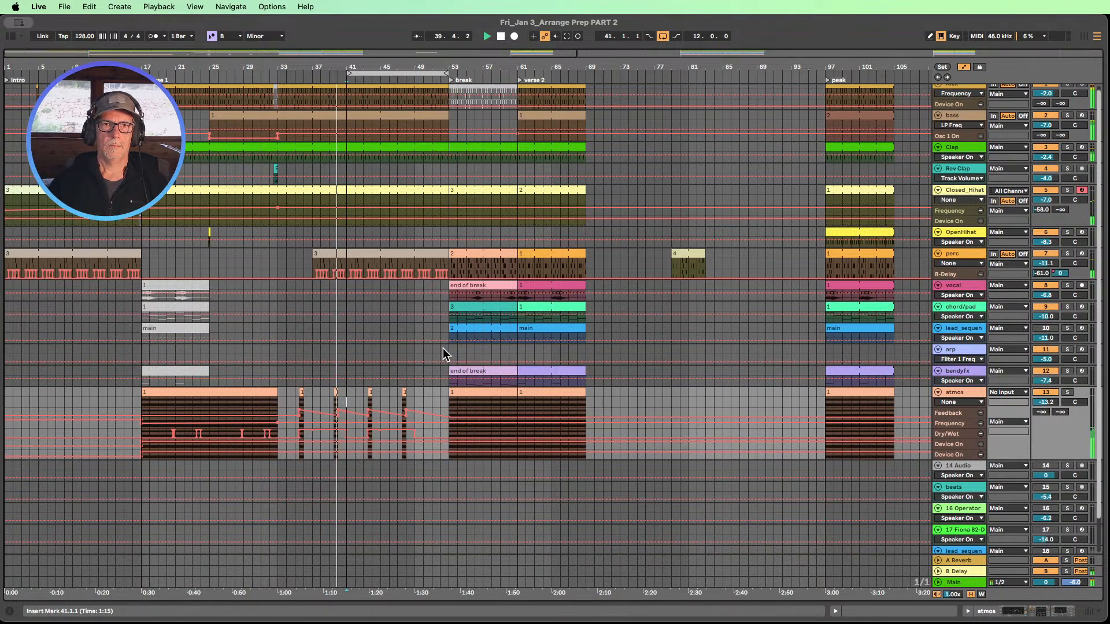
- Enlarge the Closed_Hihat Auto Filter Frequency lane and the bass track during playback
left_click(947, 211)
scroll(640, 241, "up", 1)
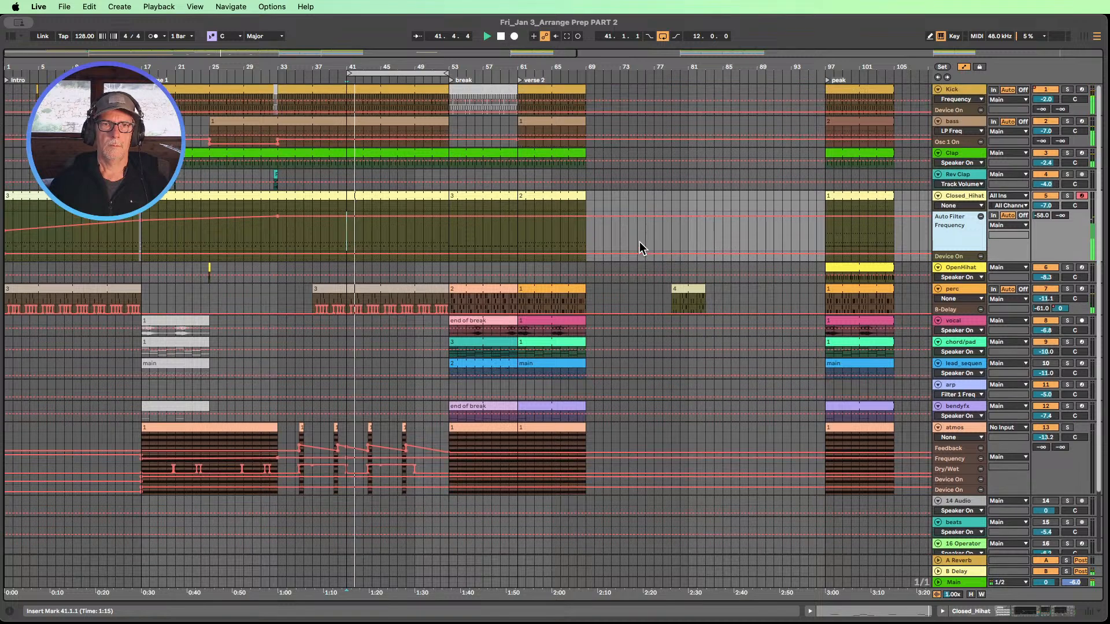
left_click(955, 142)
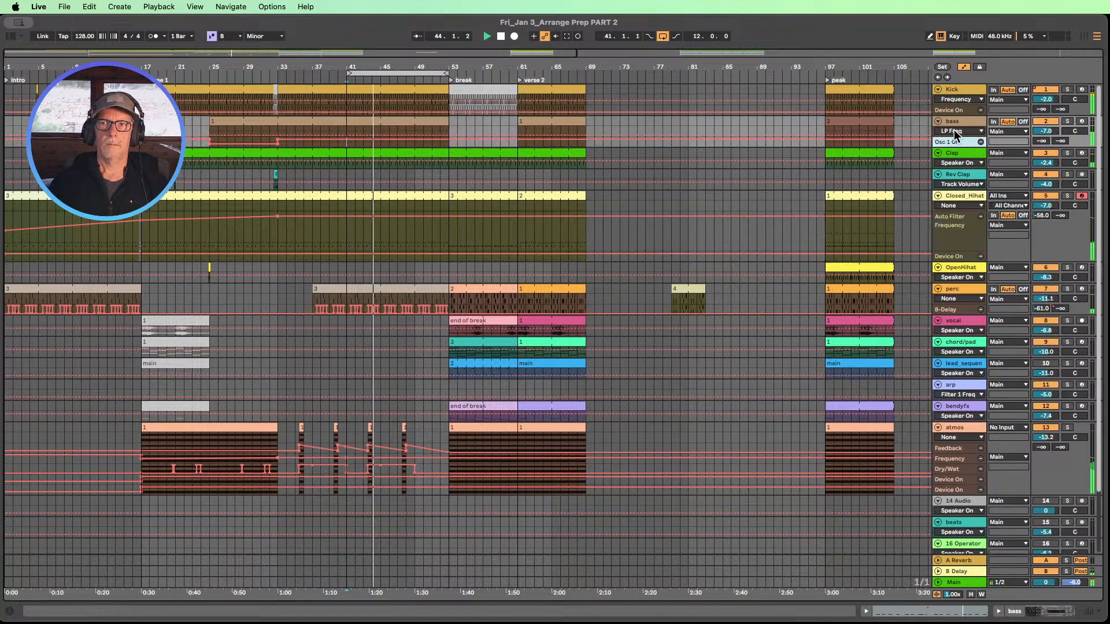
left_click_drag(955, 137, 959, 204)
scroll(775, 242, "down", 3)
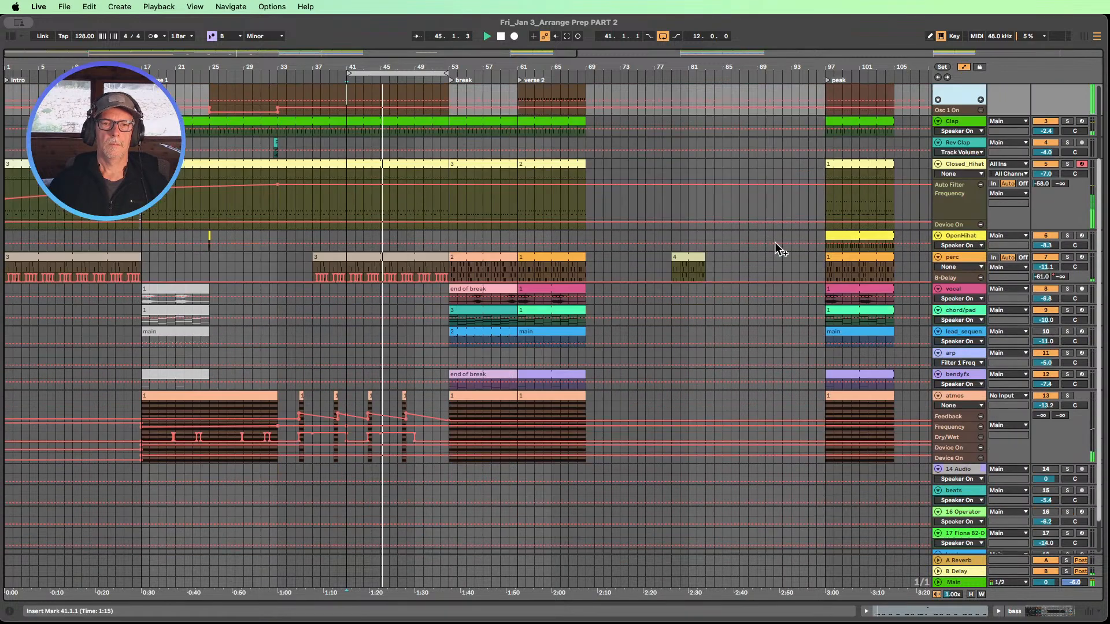
scroll(774, 241, "up", 1)
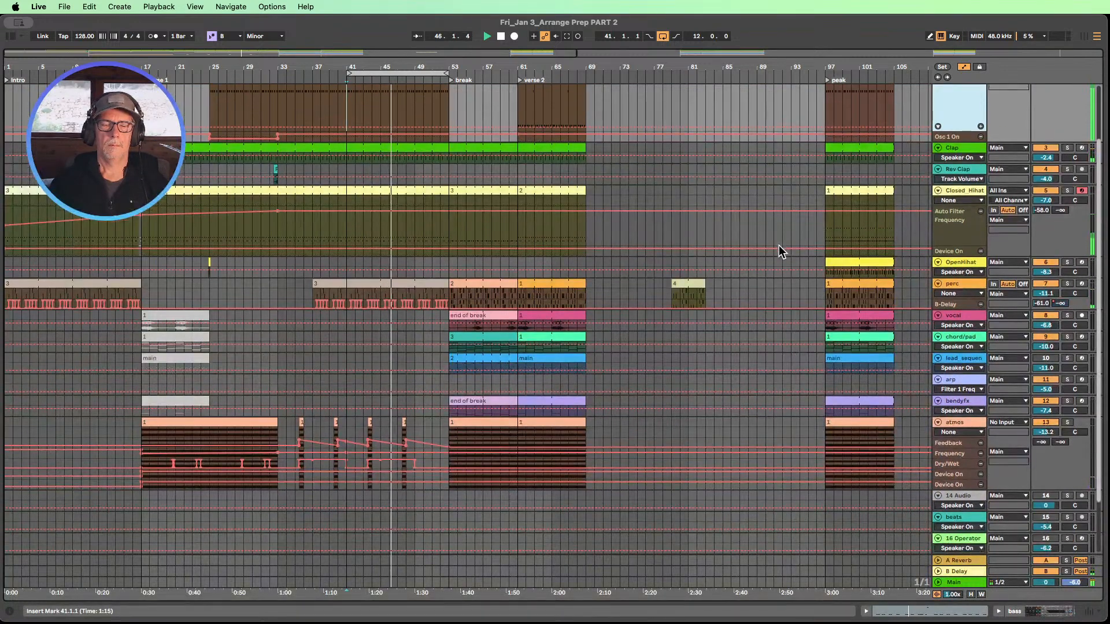
scroll(778, 244, "down", 1)
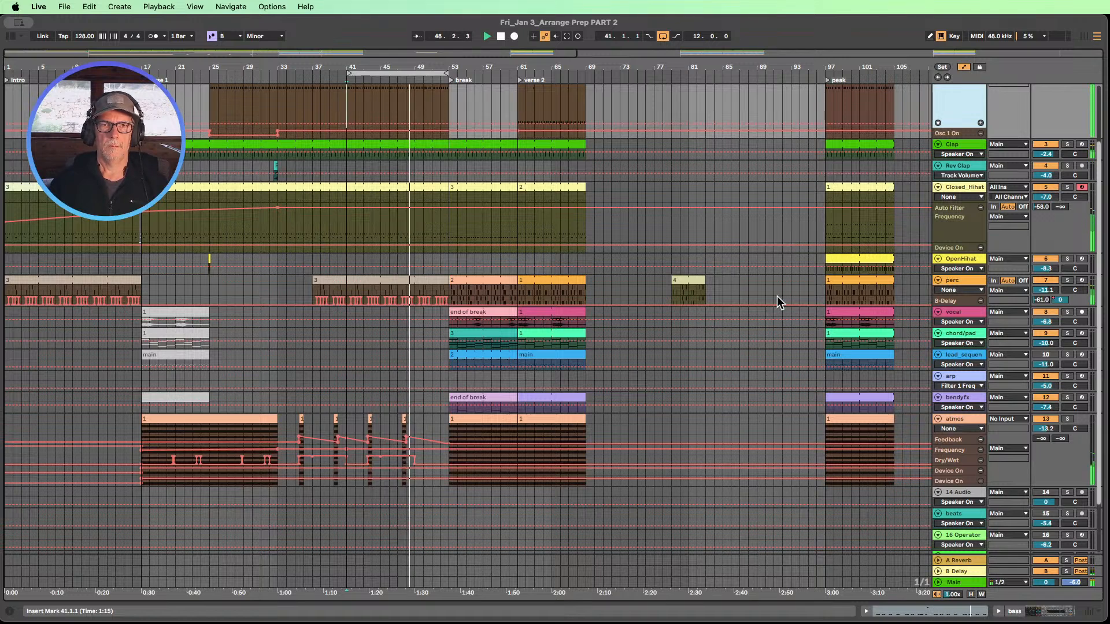
- Extend the loop to cover bars 37 through 53 and play from just before bar 37
left_click(501, 37)
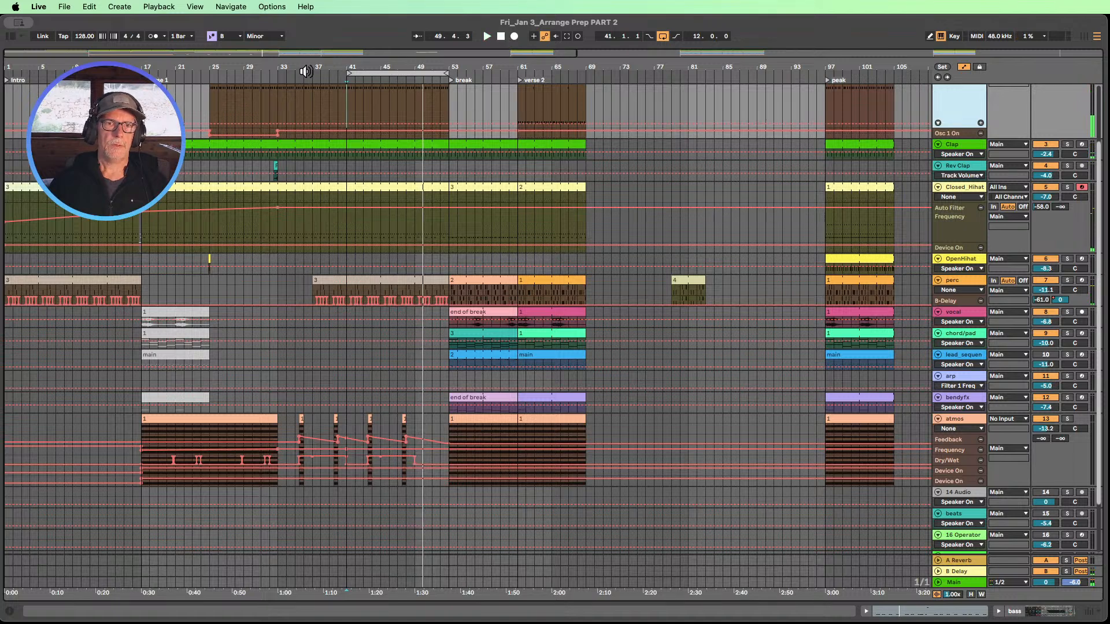
left_click(307, 71)
left_click_drag(347, 73, 314, 73)
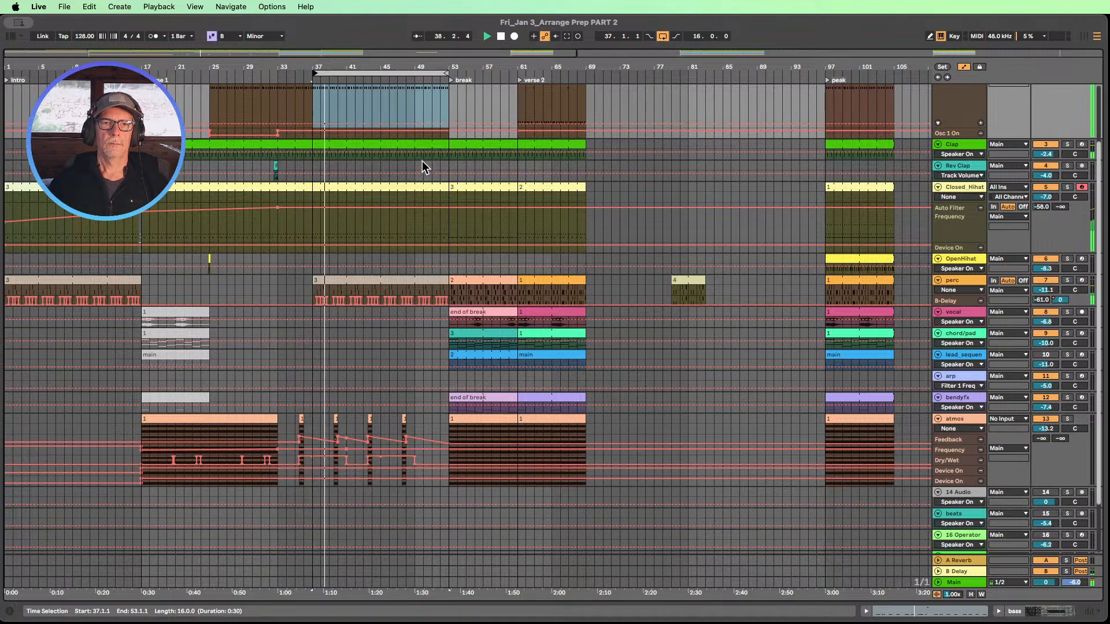
left_click(495, 282)
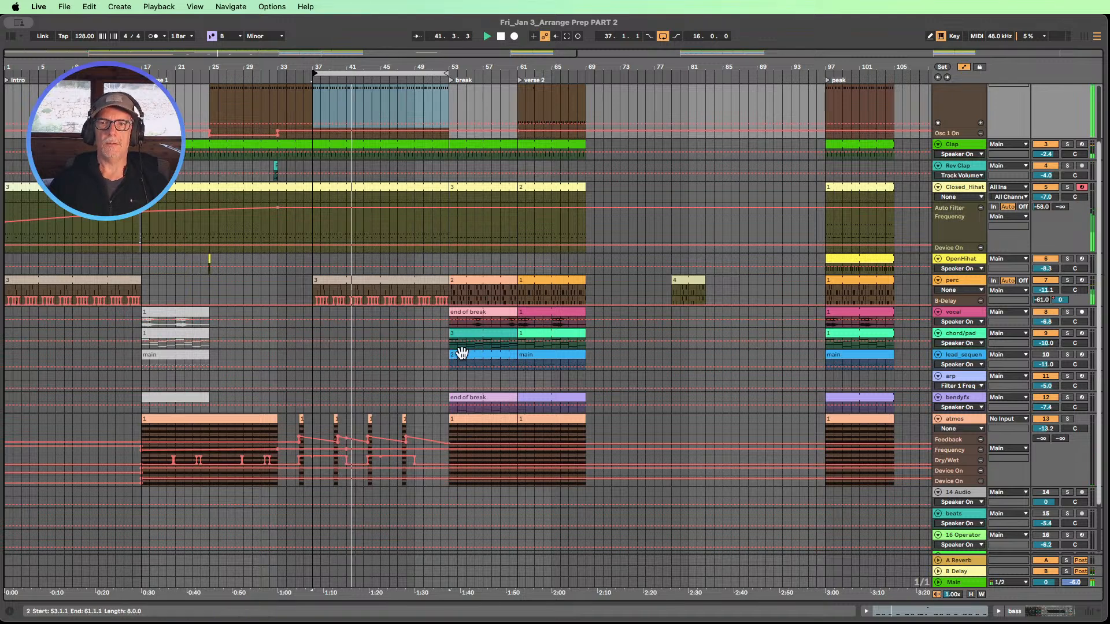
- Try to move the bendyfx end of break clip one bar earlier to bar 52, and undo the move
left_click(460, 395)
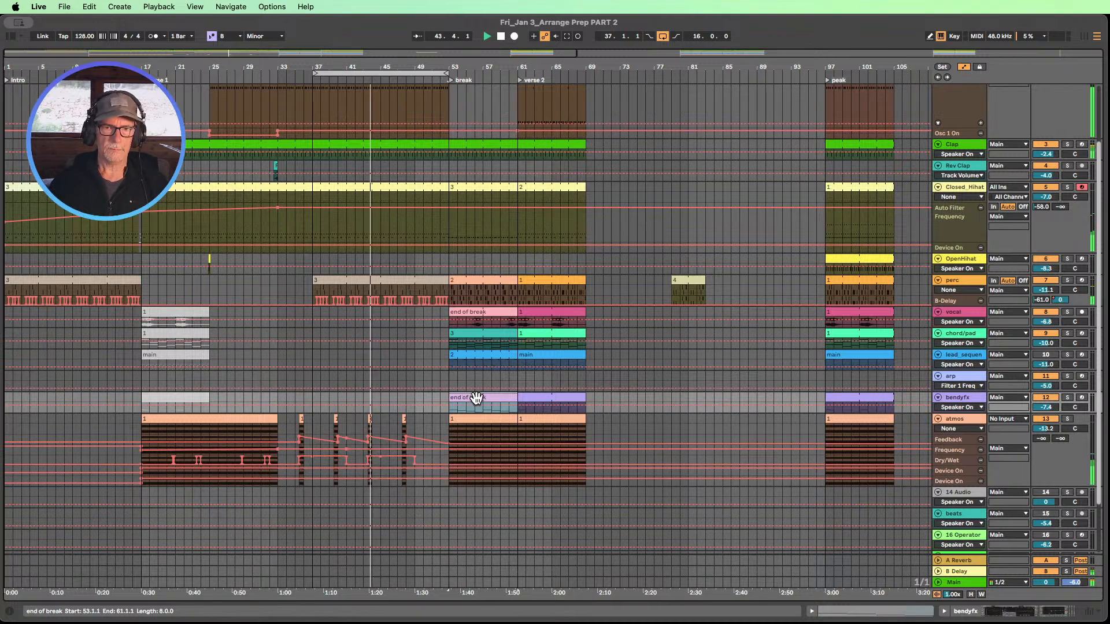
mouse_move(477, 398)
left_mouse_down()
mouse_move(459, 397)
mouse_move(468, 397)
left_mouse_up()
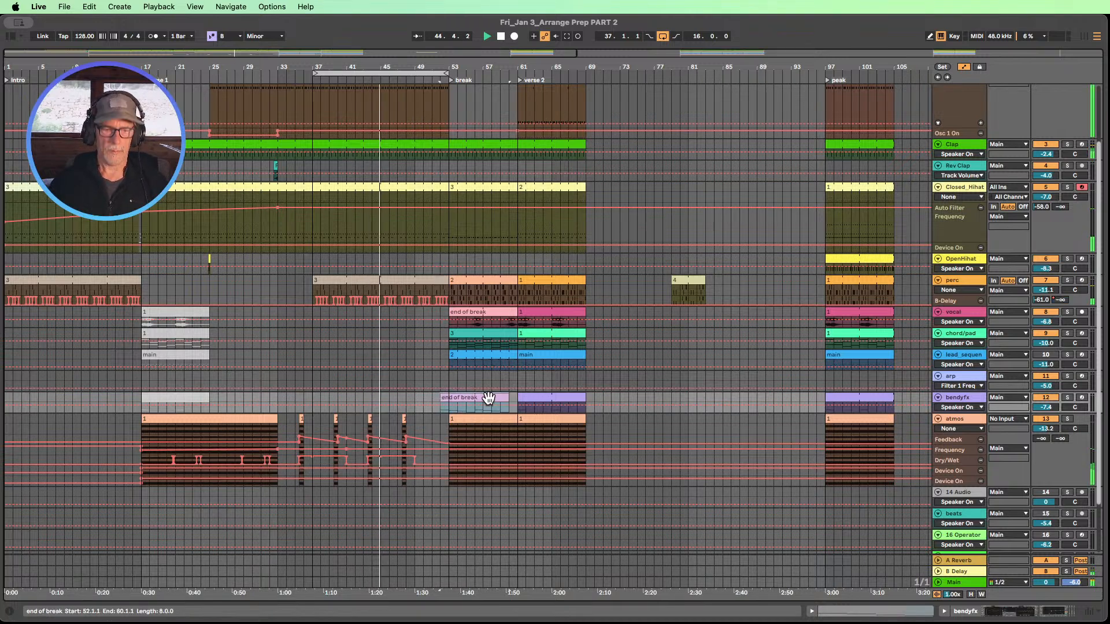
key("super+z")
- Copy the eight-bar verse 2 bendyfx clip to bar 45 and audition the transition into the break
left_click_drag(545, 398, 410, 396)
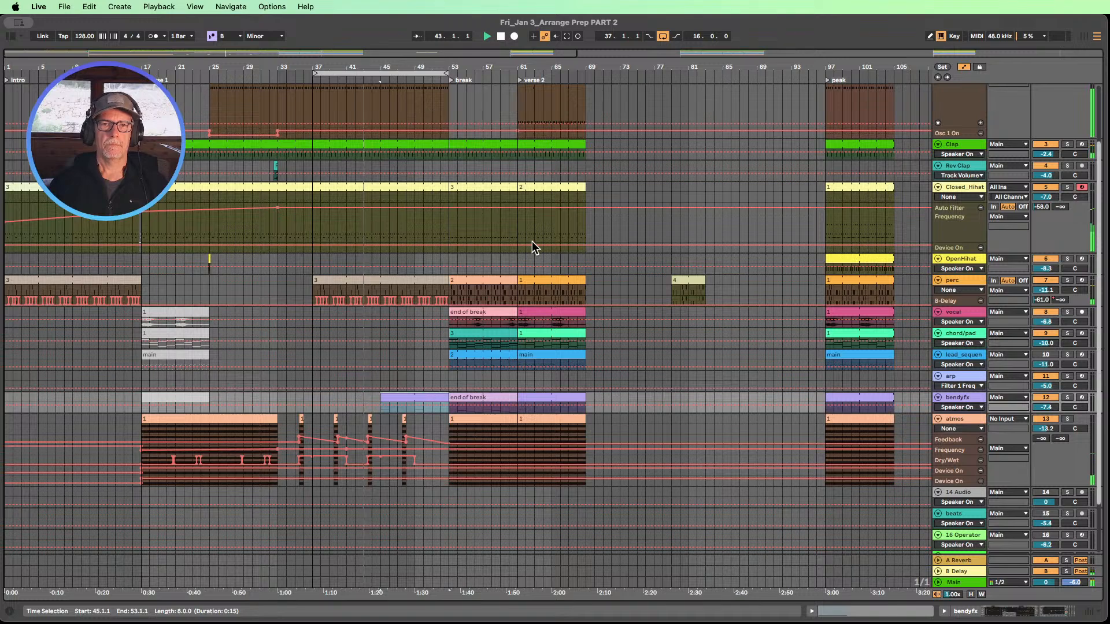
left_click_drag(485, 62, 249, 81)
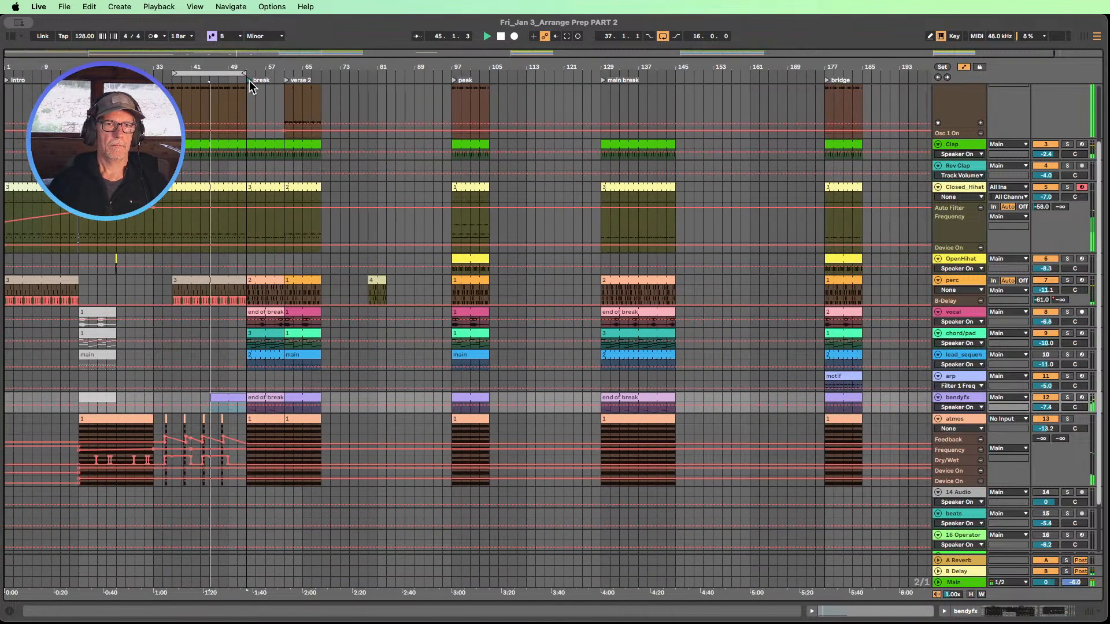
left_click(261, 81)
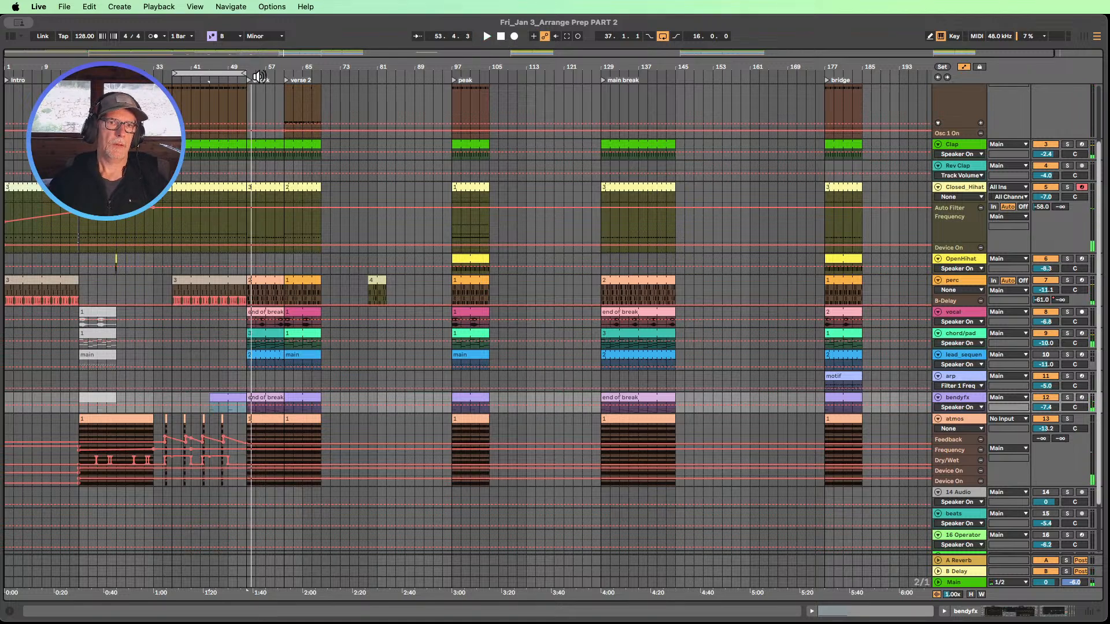
- Stop playback and delete the break locator at bar 53
key("space")
right_click(248, 79)
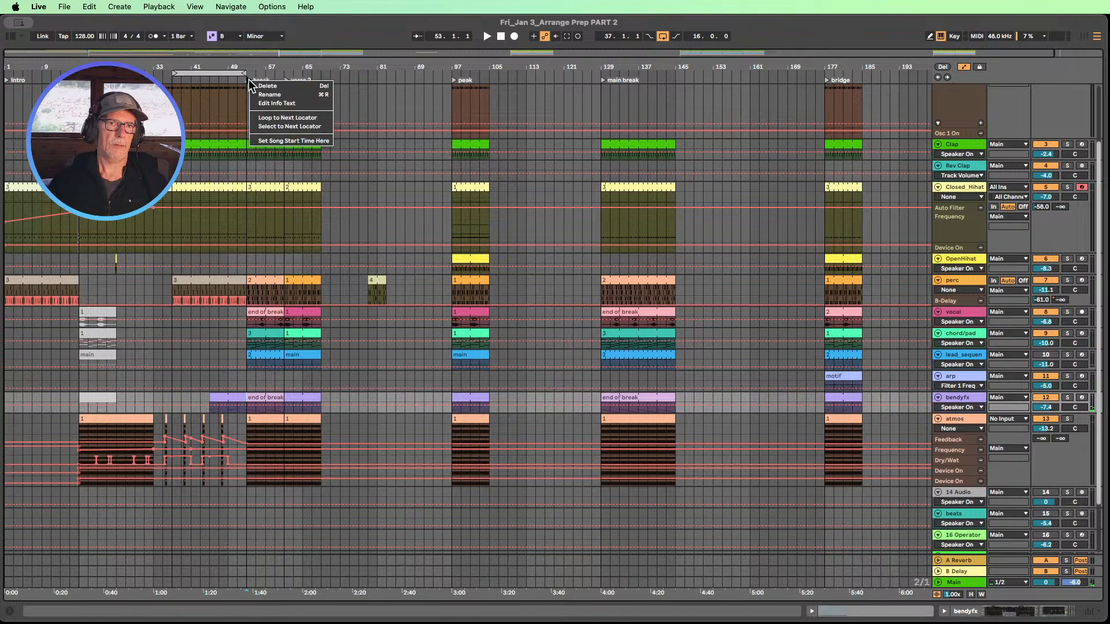
left_click(263, 87)
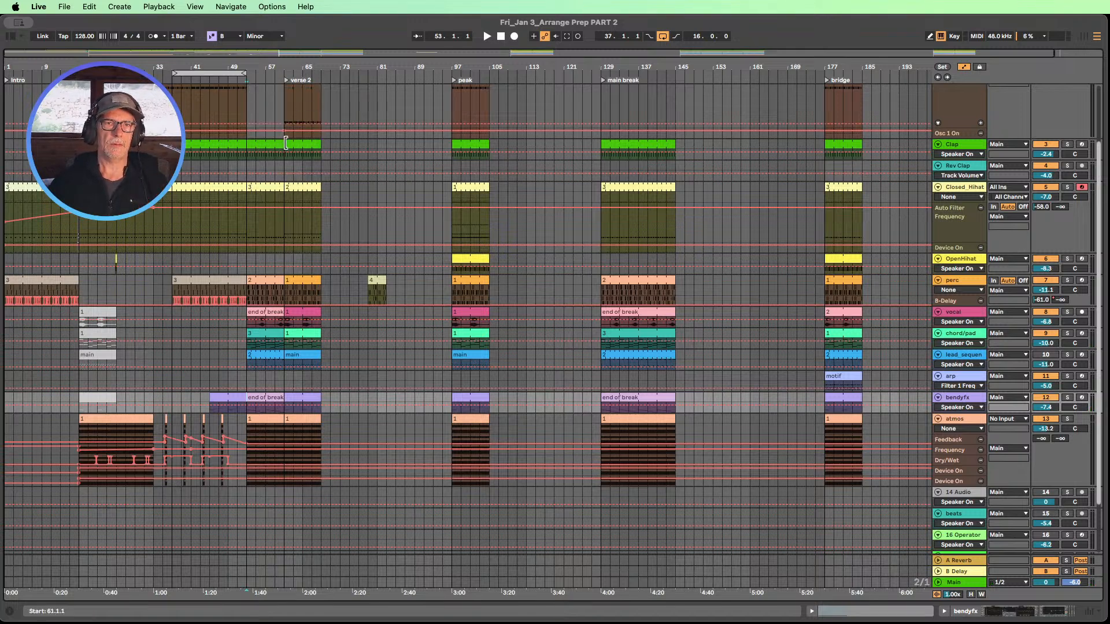
- Optimize the arrangement height so the tracks from Kick through atmos fit in view
scroll(310, 129, "up", 3)
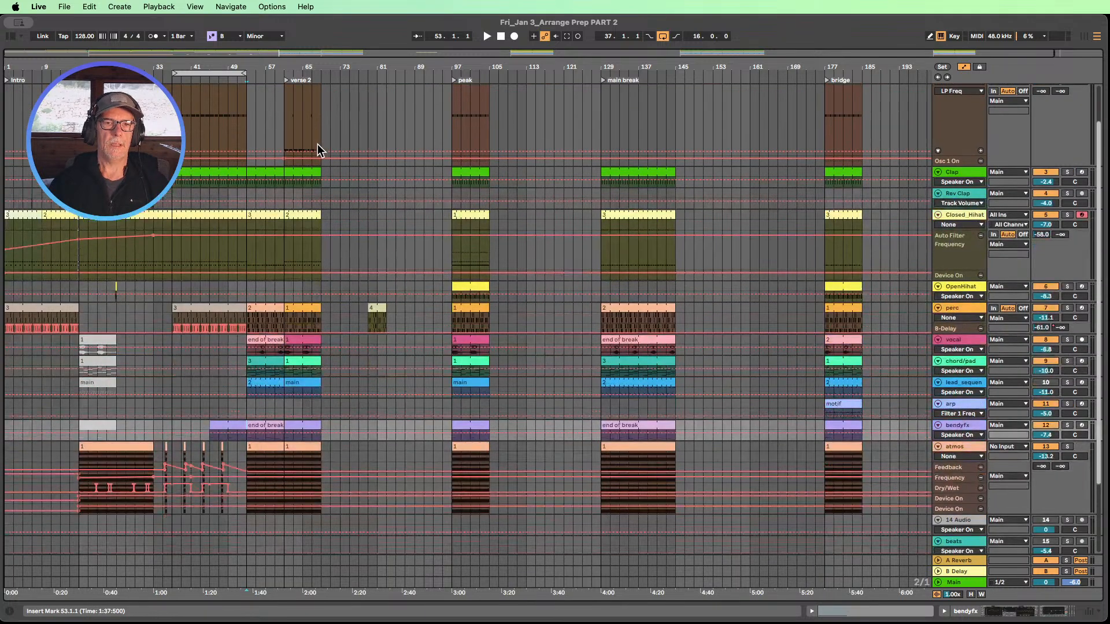
scroll(300, 93, "up", 3)
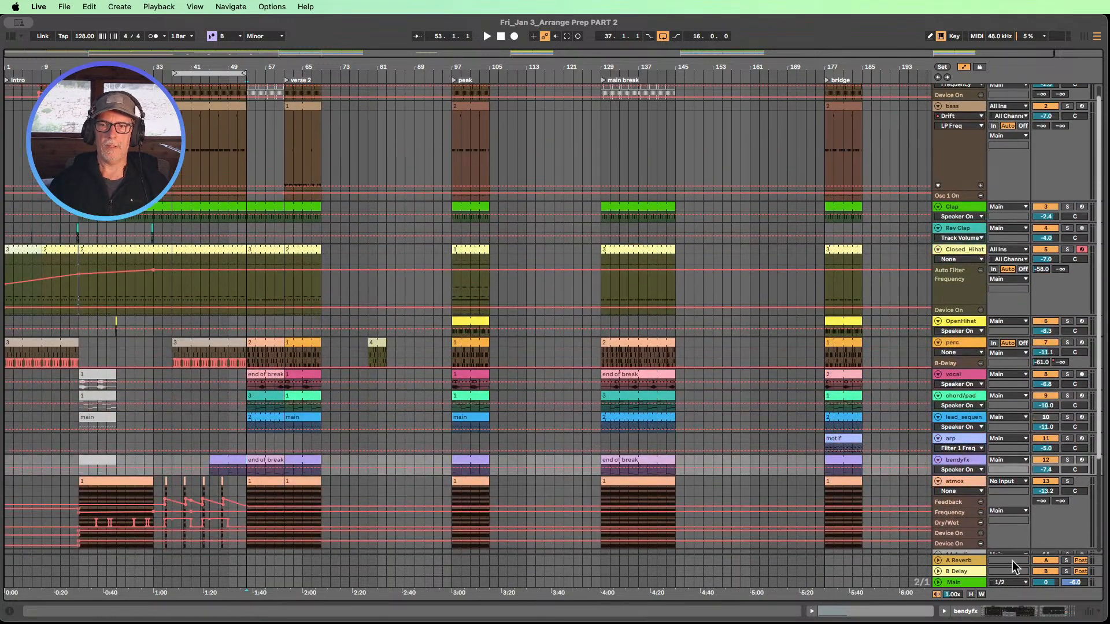
left_click(970, 594)
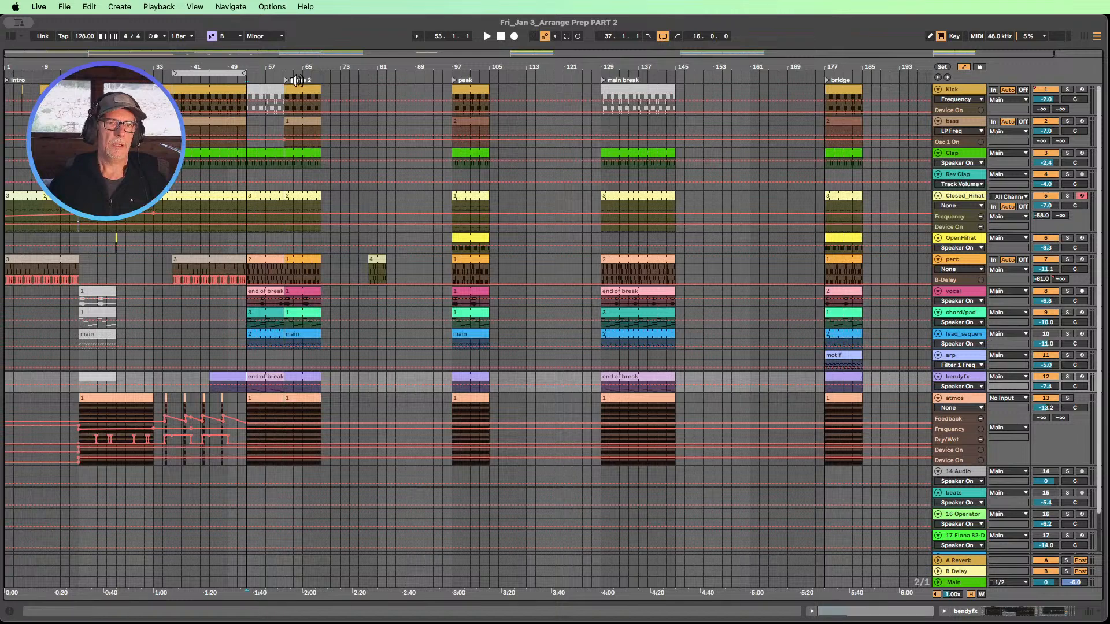
- Move the four-bar perc clip 4 from bar 79 to bar 193, past the bridge
left_click(295, 88)
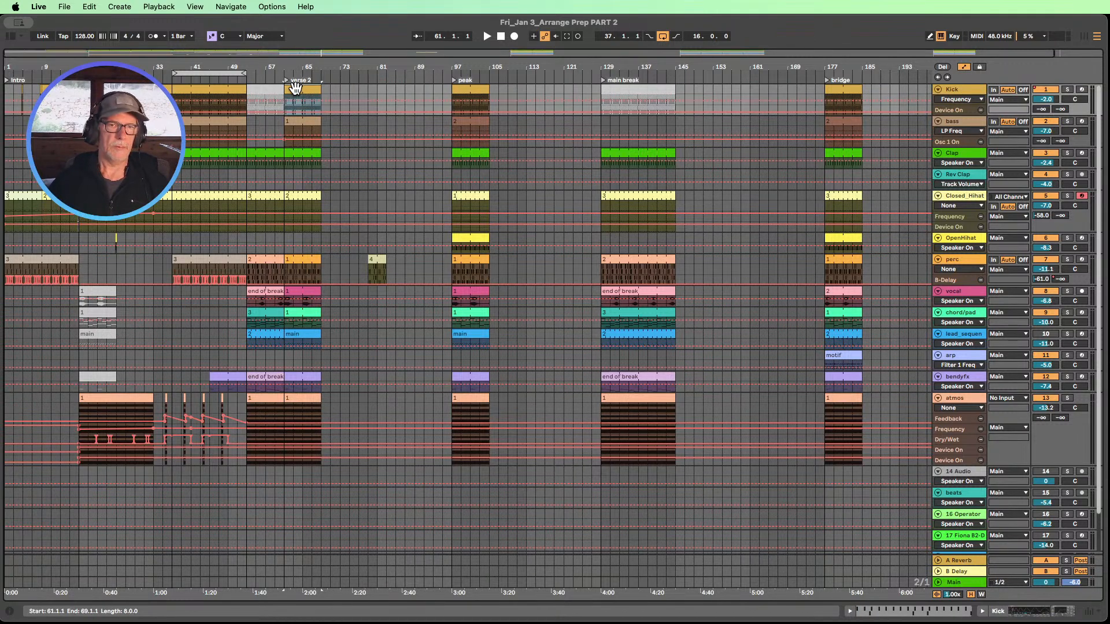
left_click(292, 397, "shift")
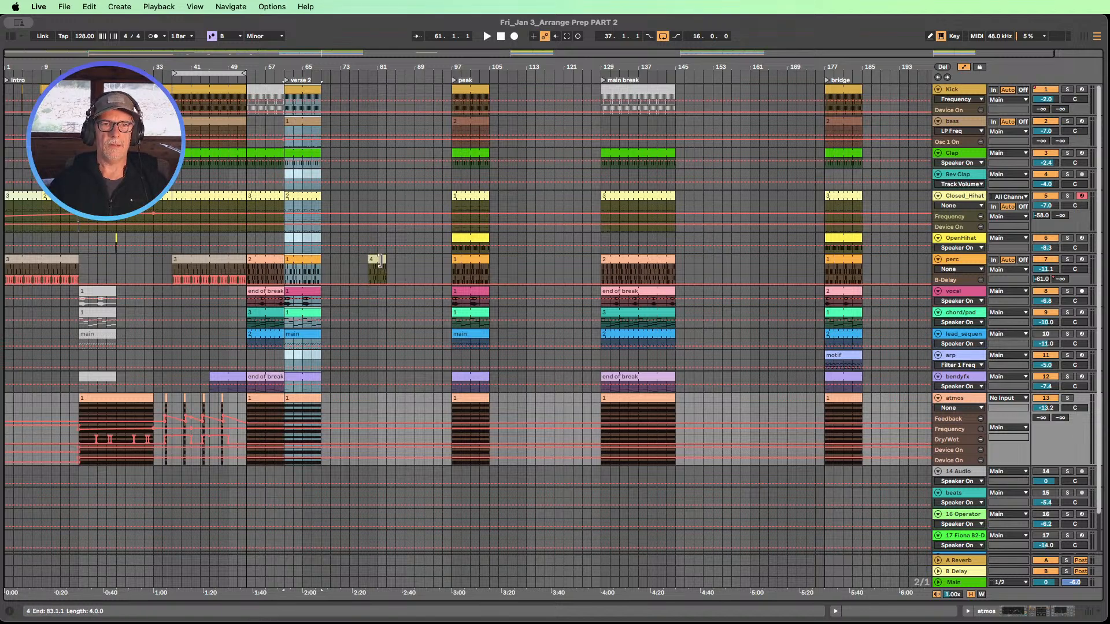
left_click(377, 263)
left_click_drag(377, 262, 906, 263)
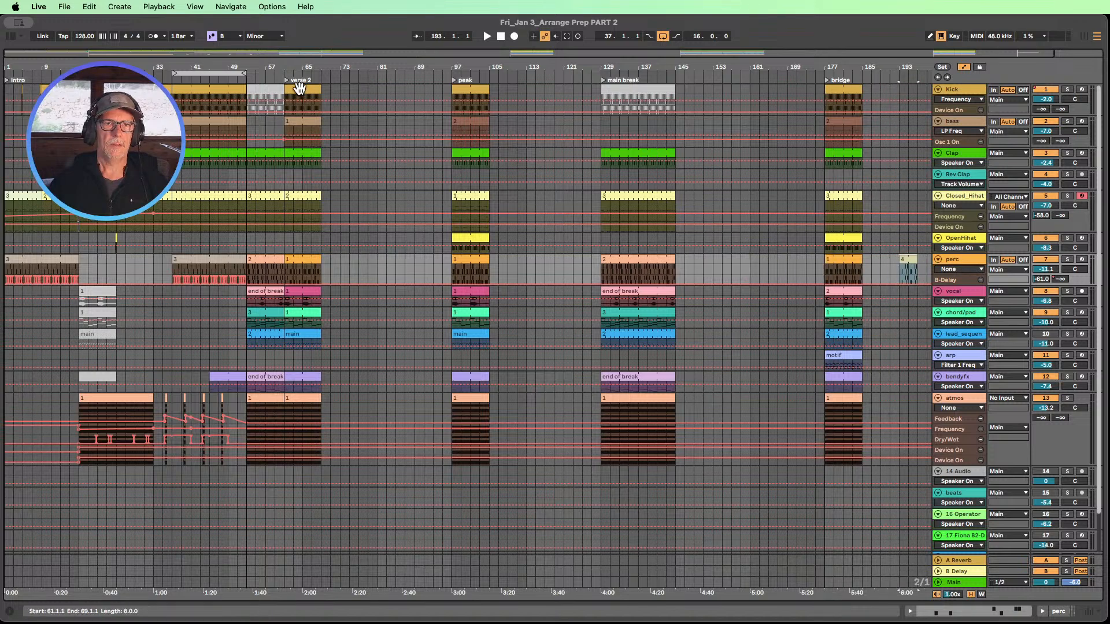
- Move the verse 2 clips on all tracks from Kick through atmos to bar 89, directly before the peak
left_click(299, 87)
left_click(302, 397, "shift")
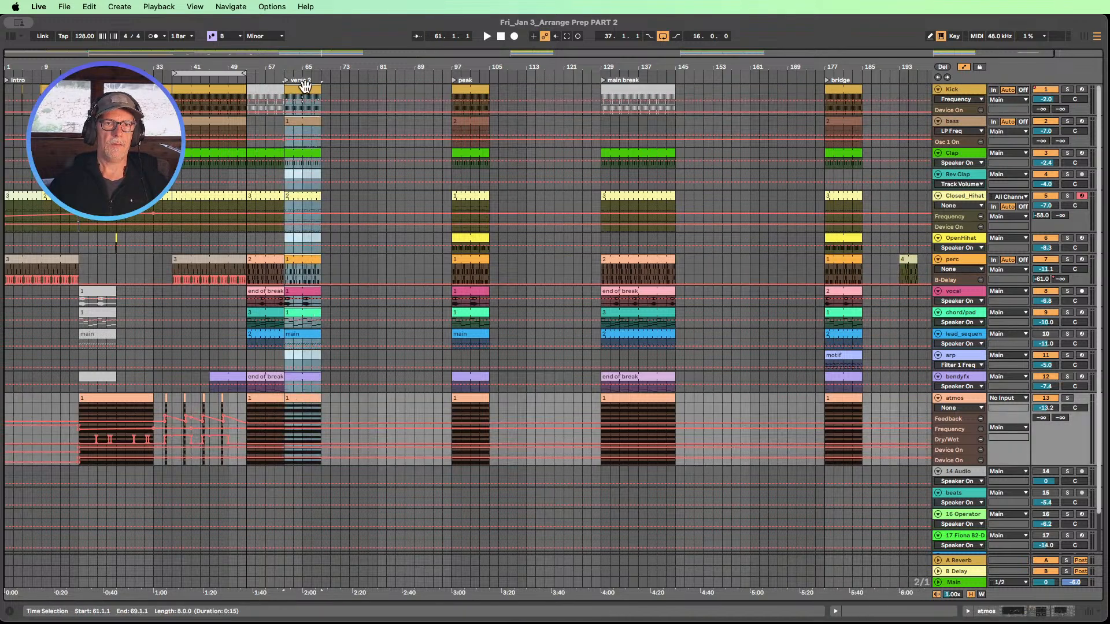
left_click_drag(305, 85, 425, 92)
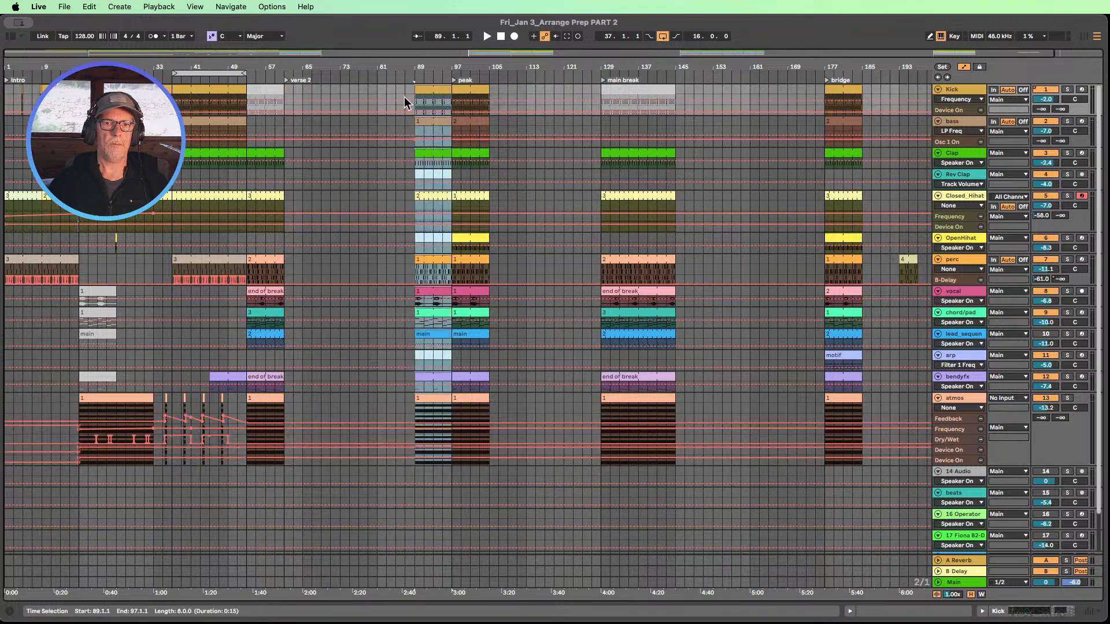
- Delete the verse 2 locator at bar 61 and set the loop to bars 33 through 49
left_click(287, 78)
right_click(286, 79)
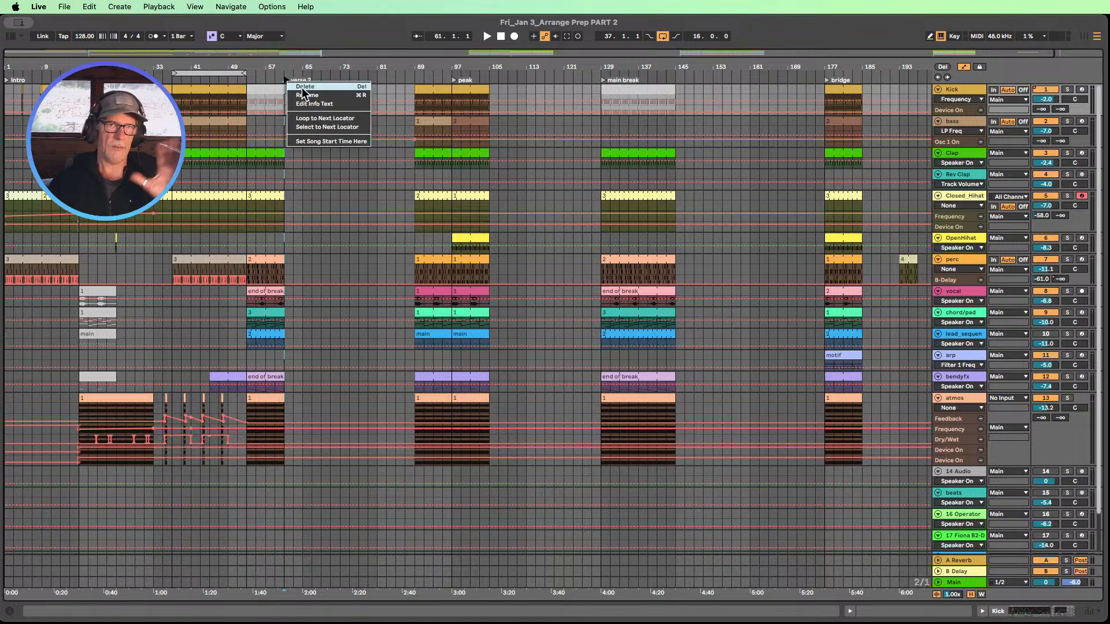
left_click(303, 87)
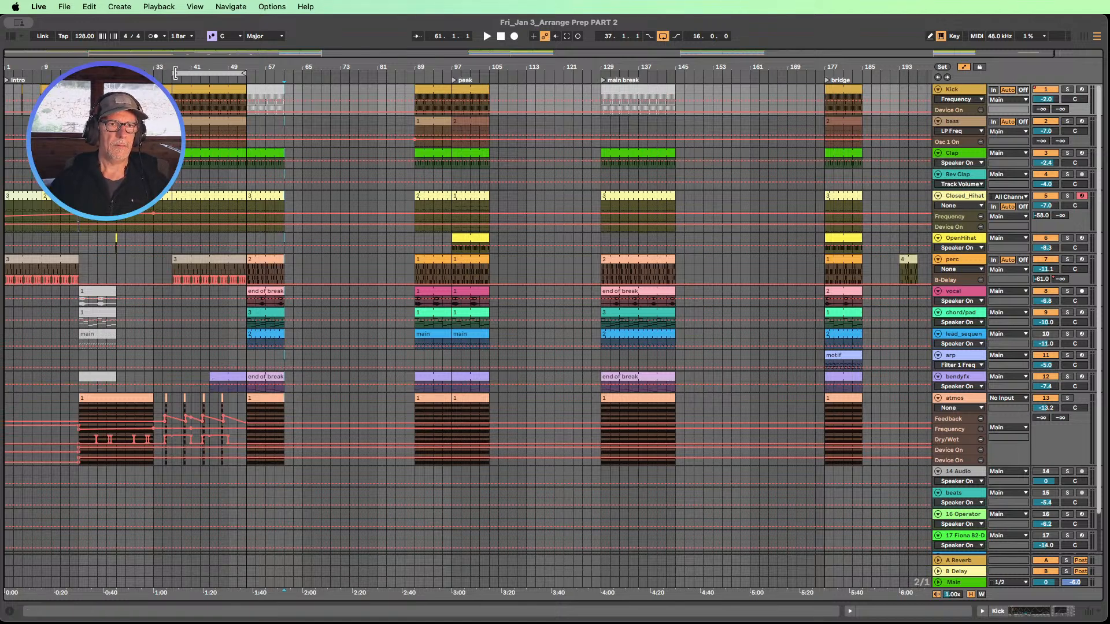
left_click_drag(176, 72, 157, 72)
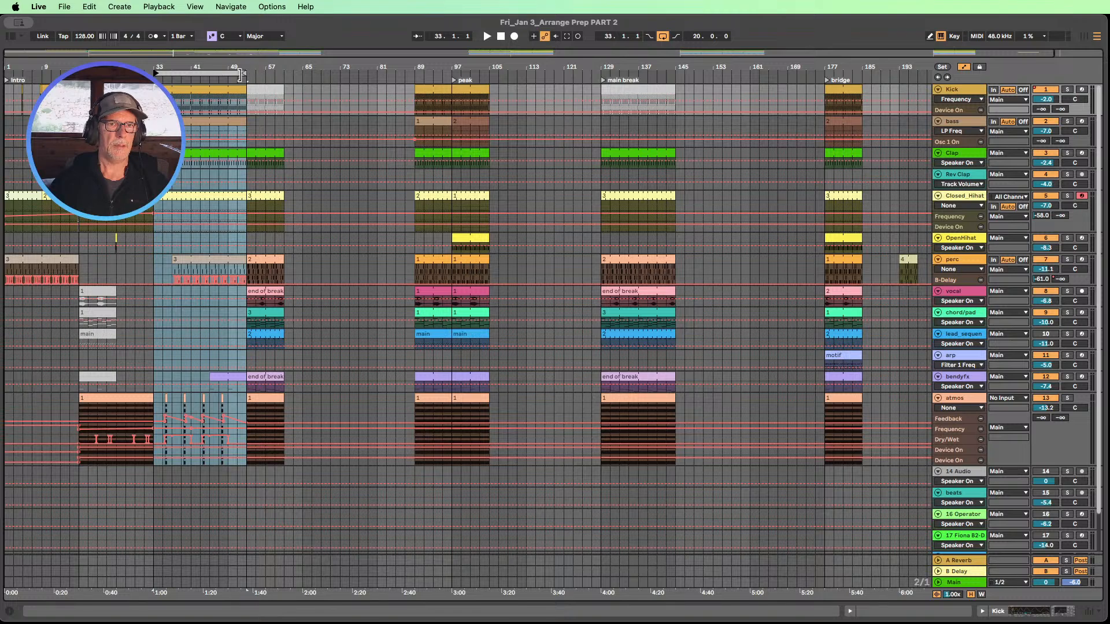
left_click_drag(239, 73, 227, 74)
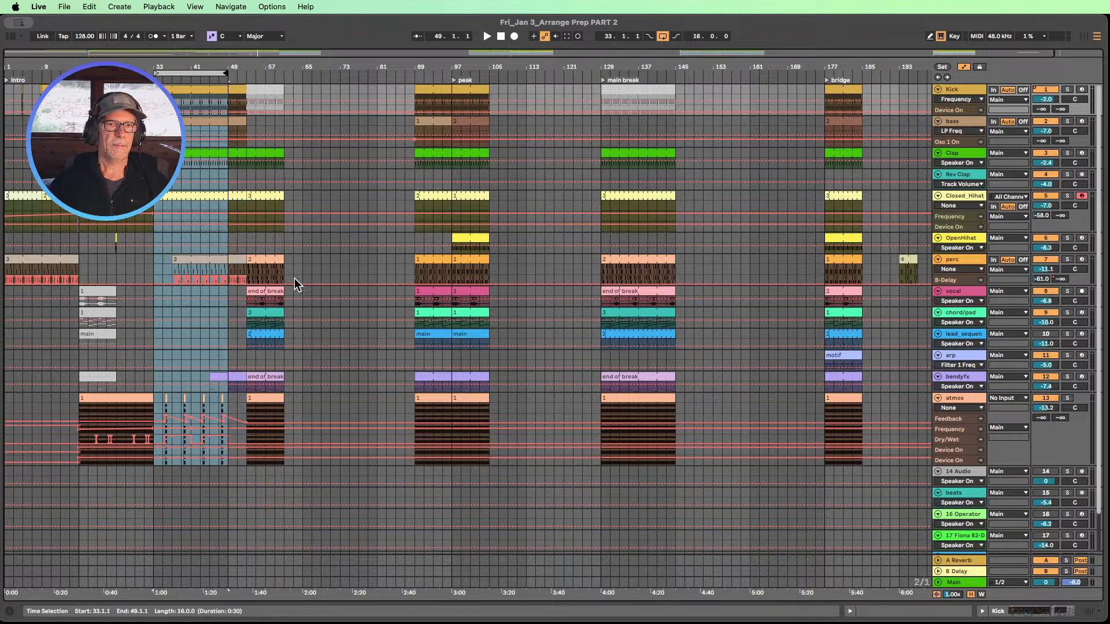
- Delete the perc clip at bar 53 and extend the preceding perc clip to bar 61
left_click(275, 261)
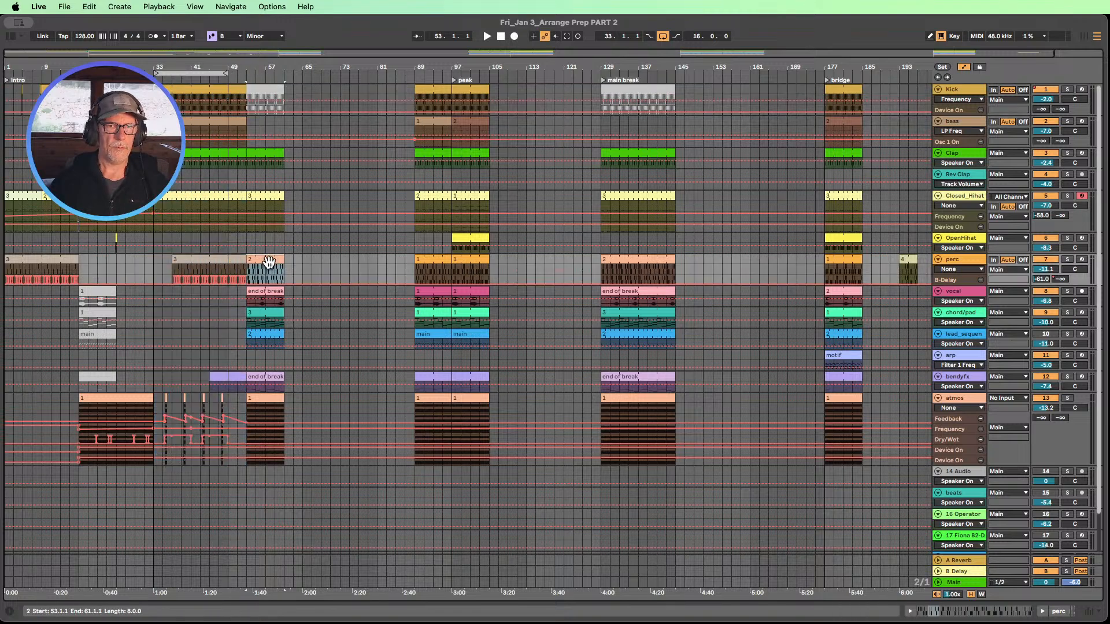
key("Delete")
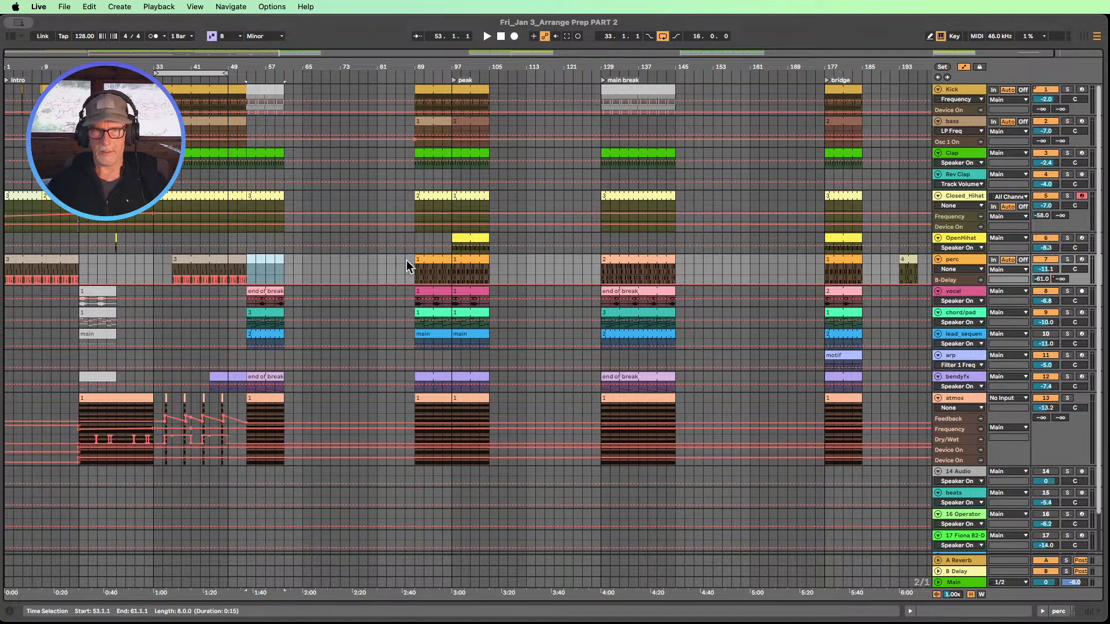
left_click(621, 260)
left_click_drag(246, 259, 279, 258)
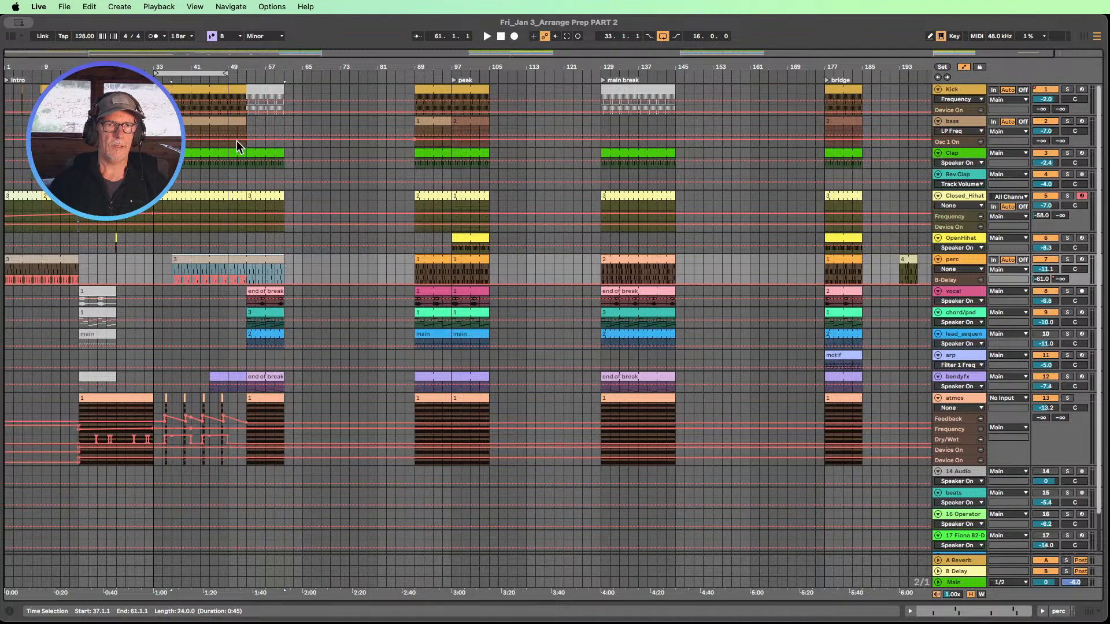
- Delete the deactivated Kick clip at bar 53 and extend the Kick, bass and Clap clips to bar 65
left_click(265, 92)
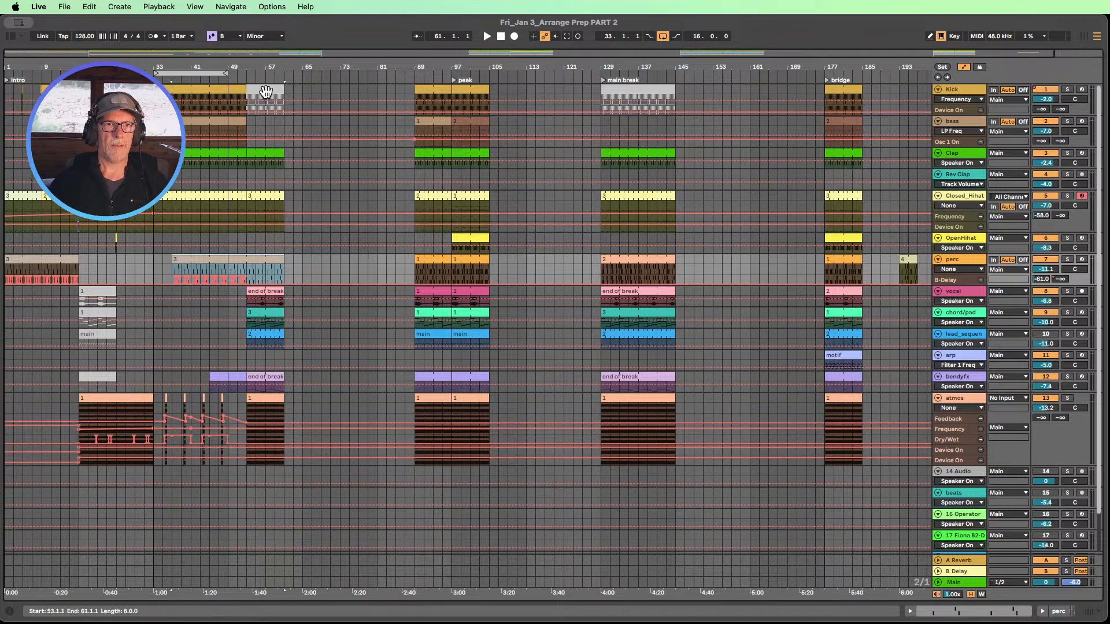
key("Delete")
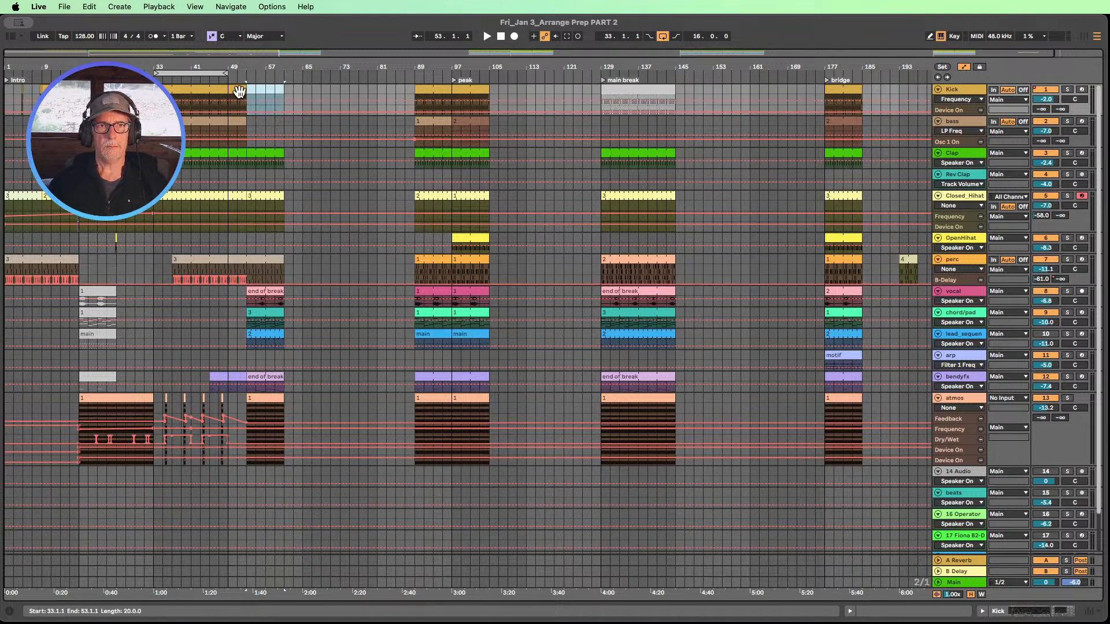
left_click_drag(242, 91, 302, 91)
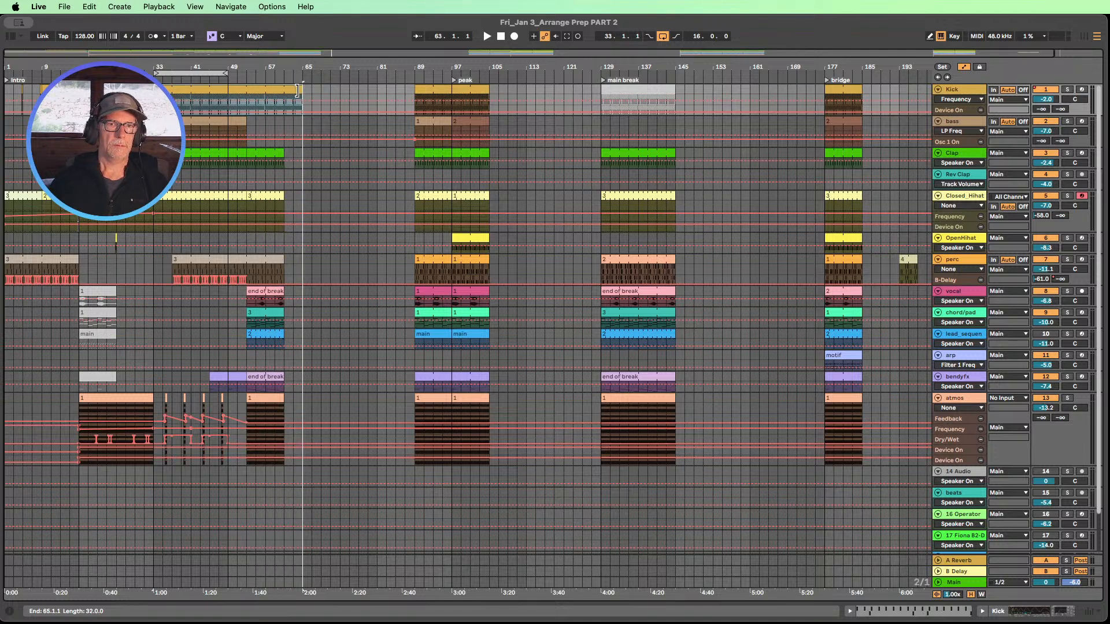
left_click_drag(240, 119, 303, 120)
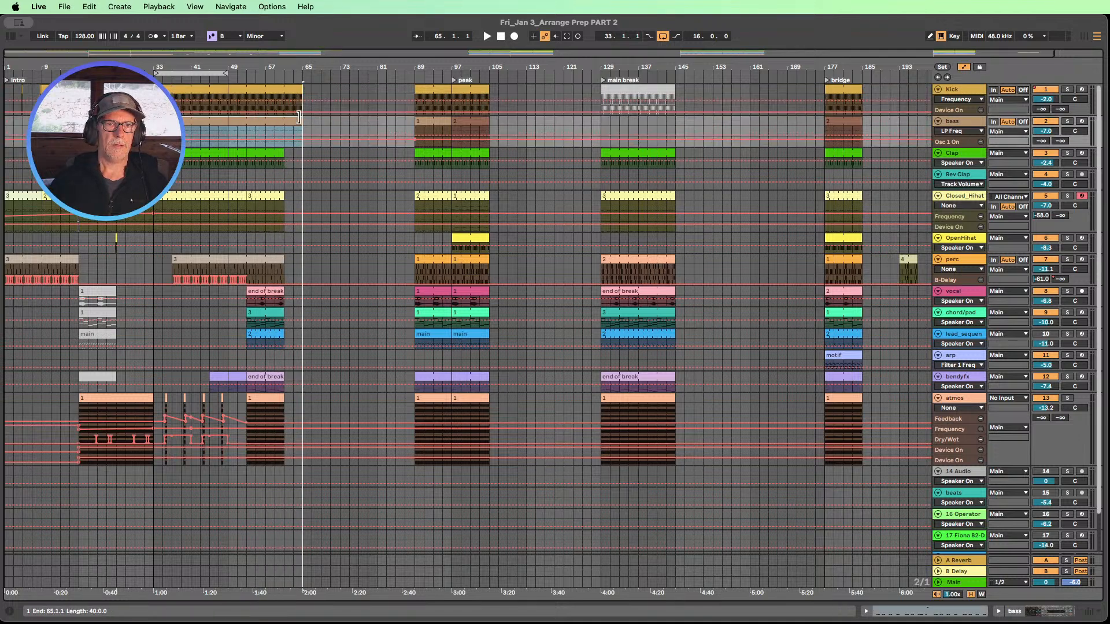
left_click_drag(279, 160, 302, 156)
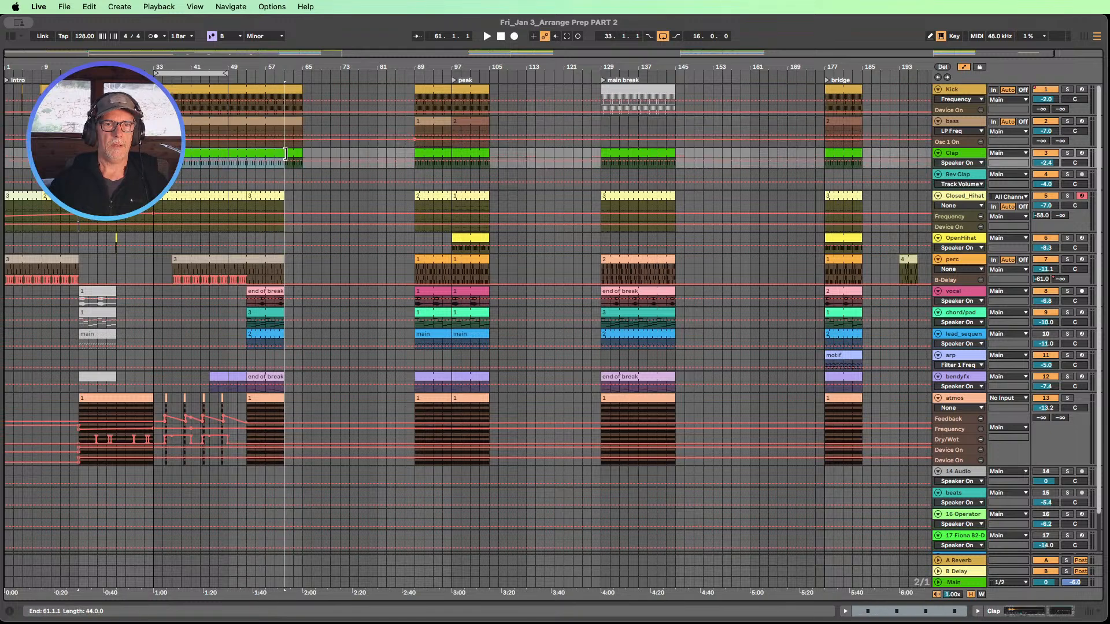
left_click(278, 195)
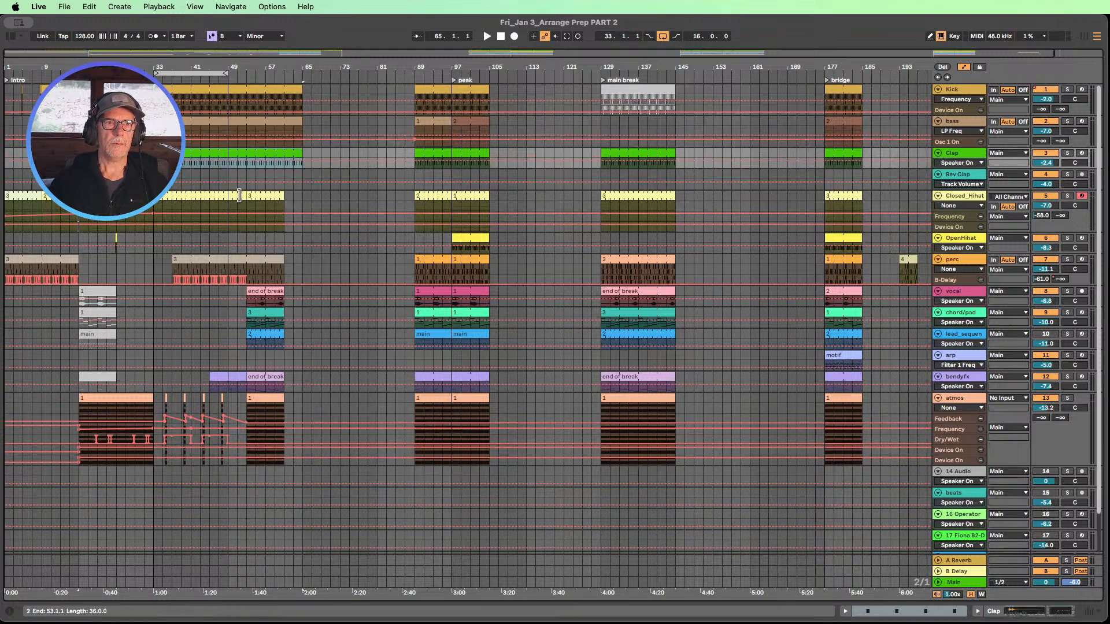
left_click_drag(247, 196, 297, 199)
key("super+z")
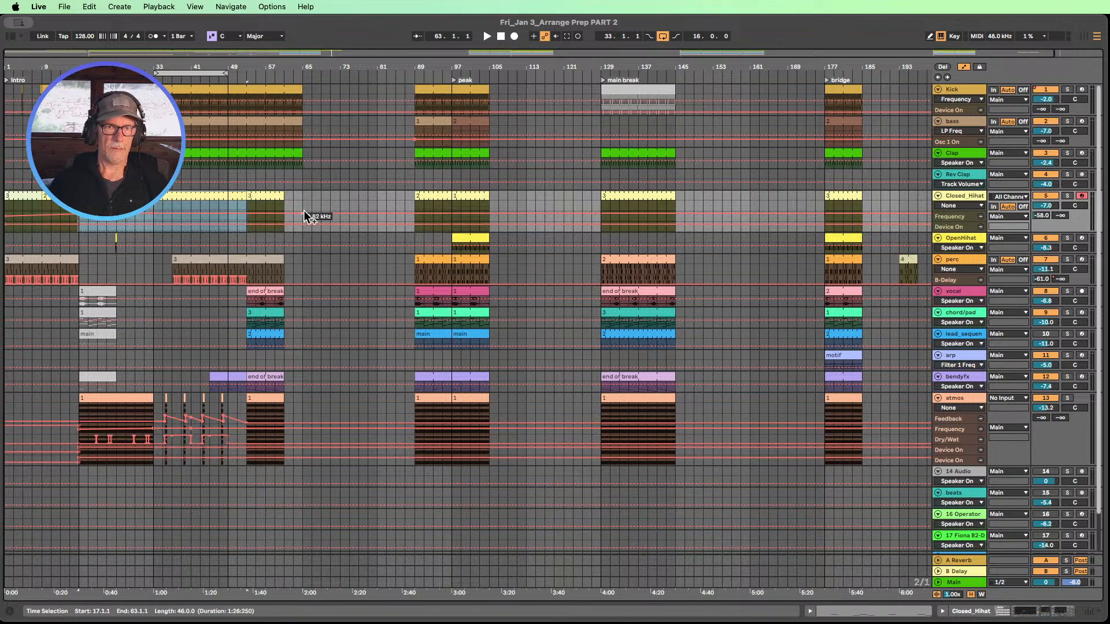
- Remove the Closed_Hihat clip at bar 53 and extend the preceding Closed_Hihat clip to bar 65
left_click(271, 196)
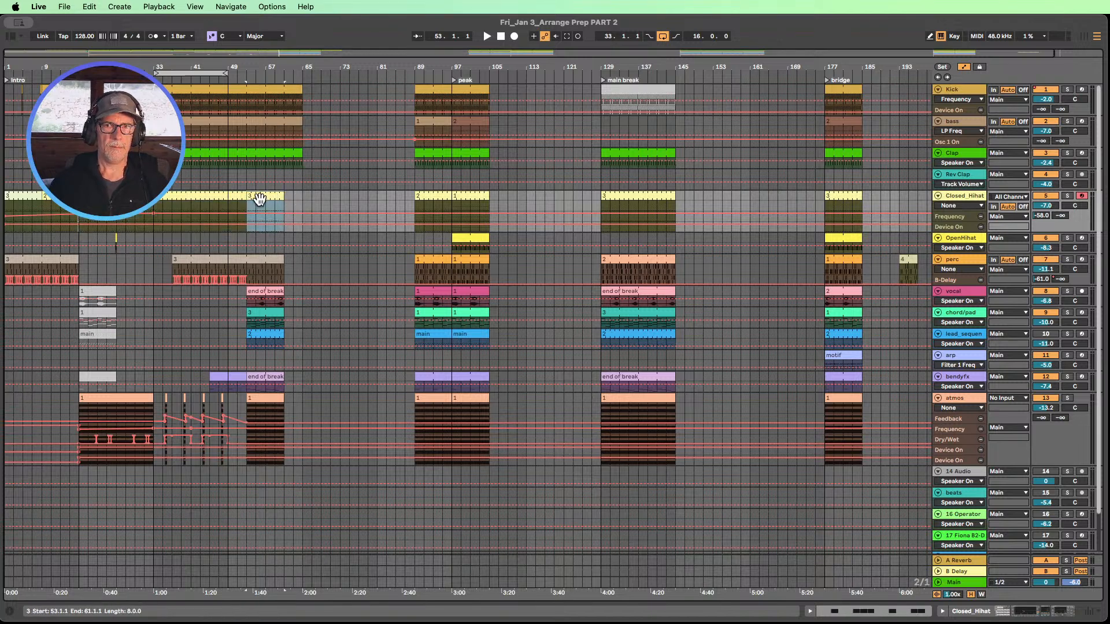
left_click_drag(259, 198, 342, 199)
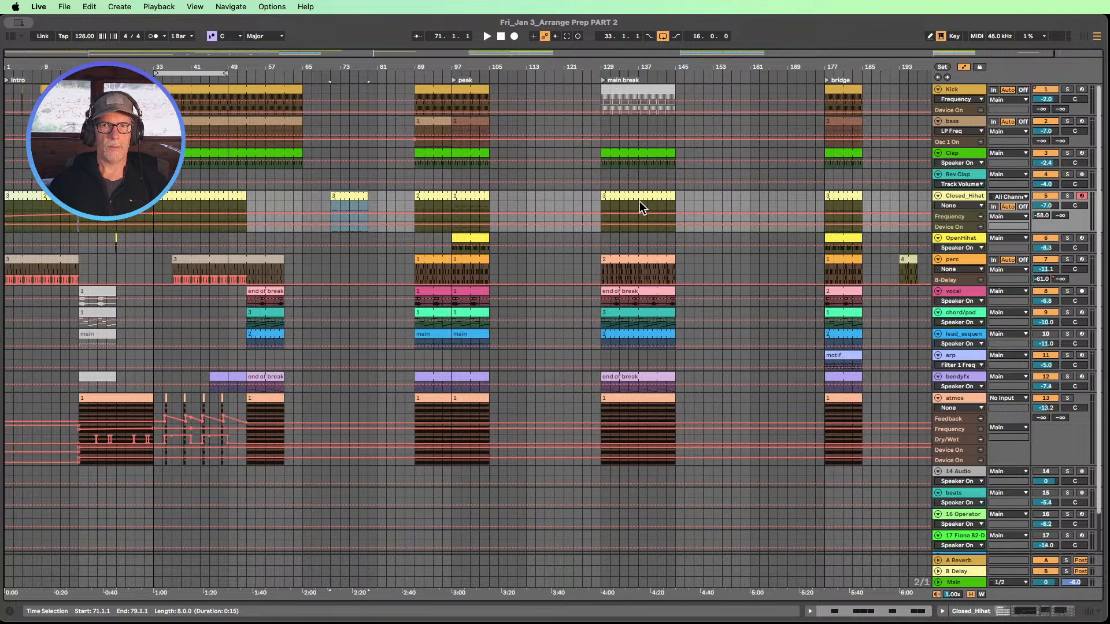
key("Delete")
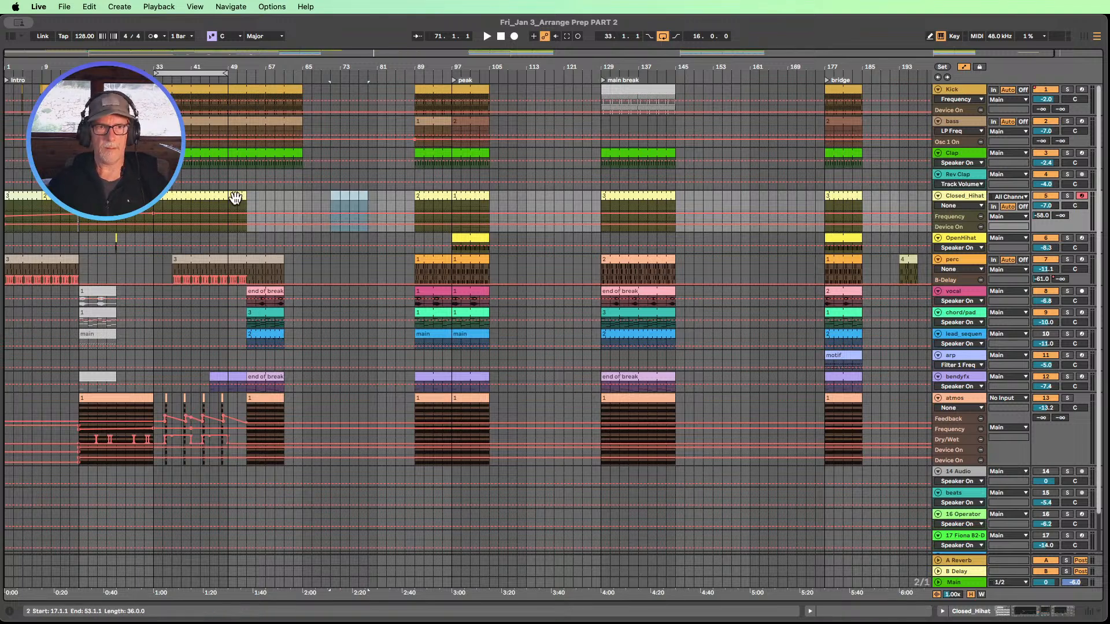
left_click_drag(242, 194, 297, 191)
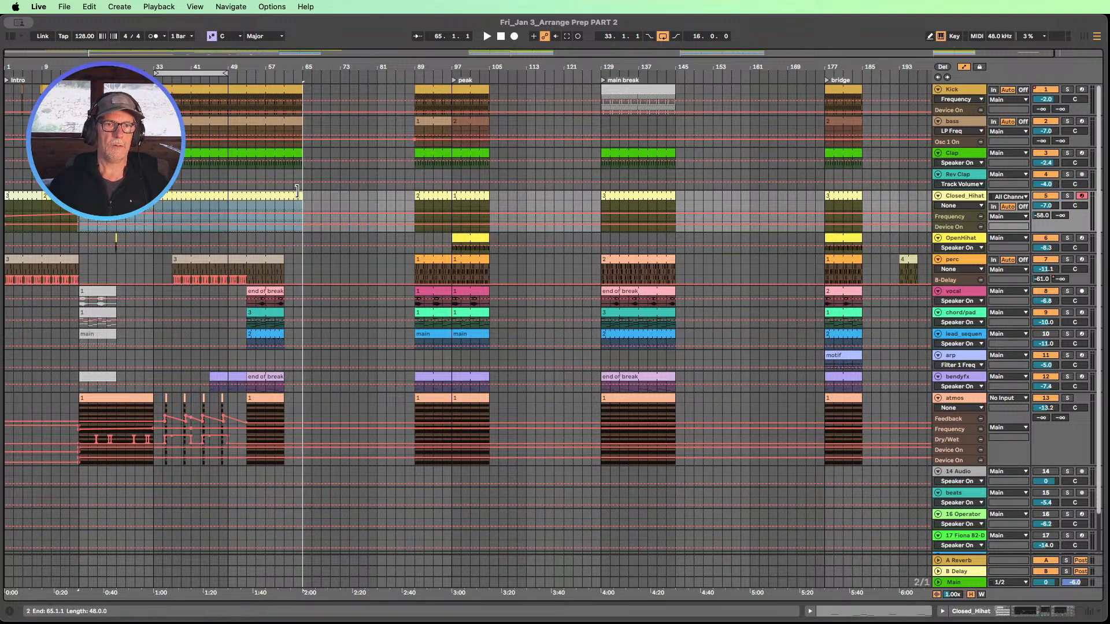
- Shift and trim the vocal end of break clip so it spans bars 61 to 65
left_click(250, 260)
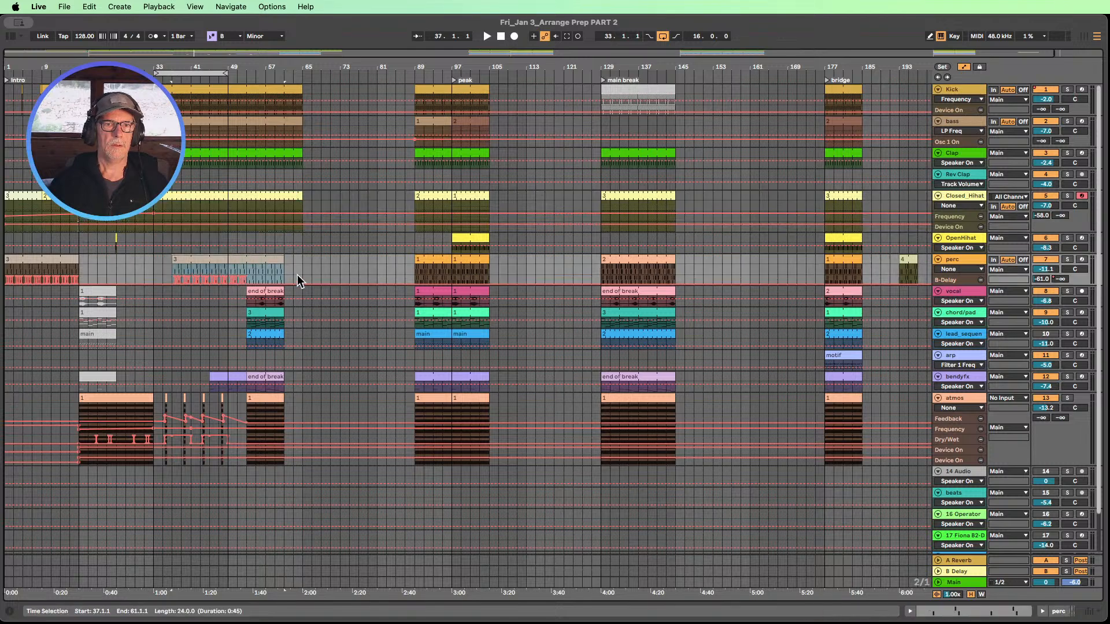
left_click(265, 292)
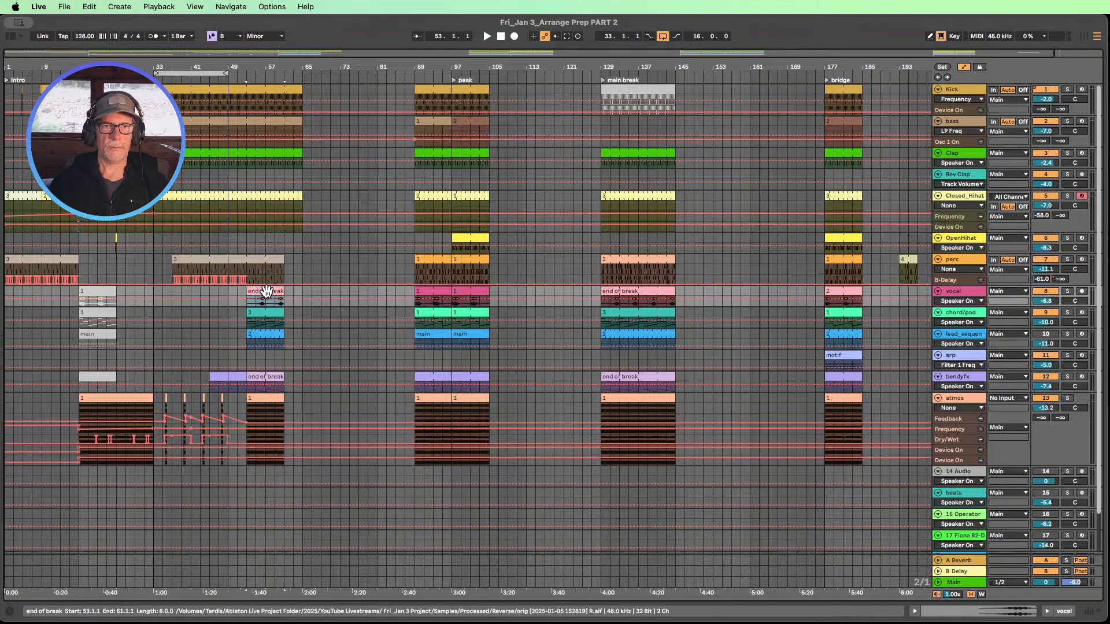
mouse_move(278, 290)
left_mouse_down()
mouse_move(263, 291)
mouse_move(288, 292)
left_mouse_up()
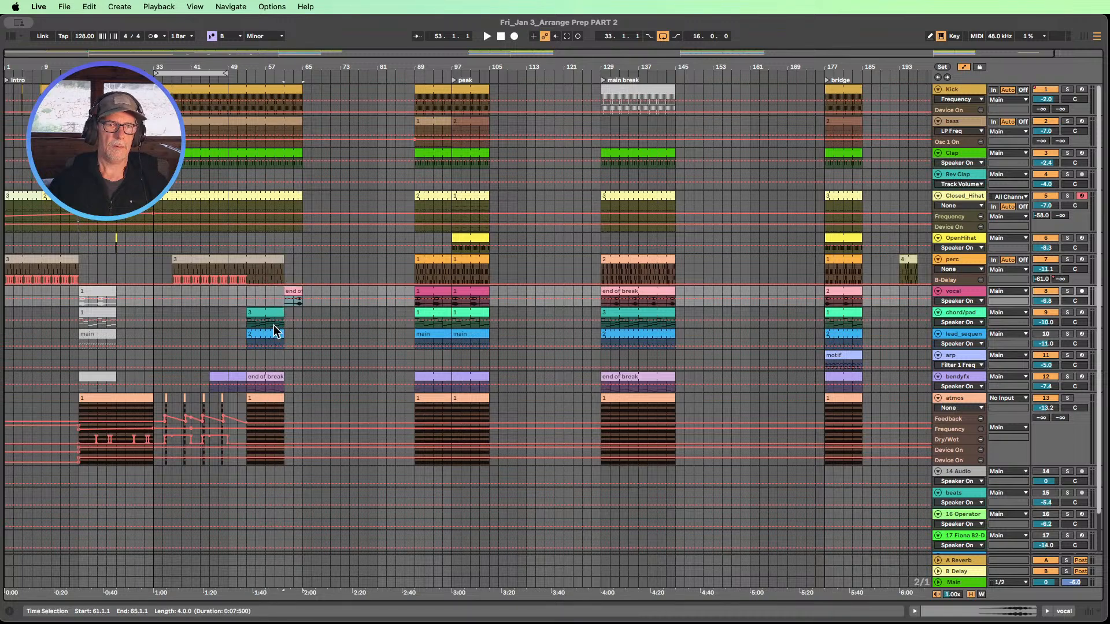
- Deactivate the chord/pad clip at bar 53 and delete the deactivated chord/pad clip at bar 17
left_click(267, 315)
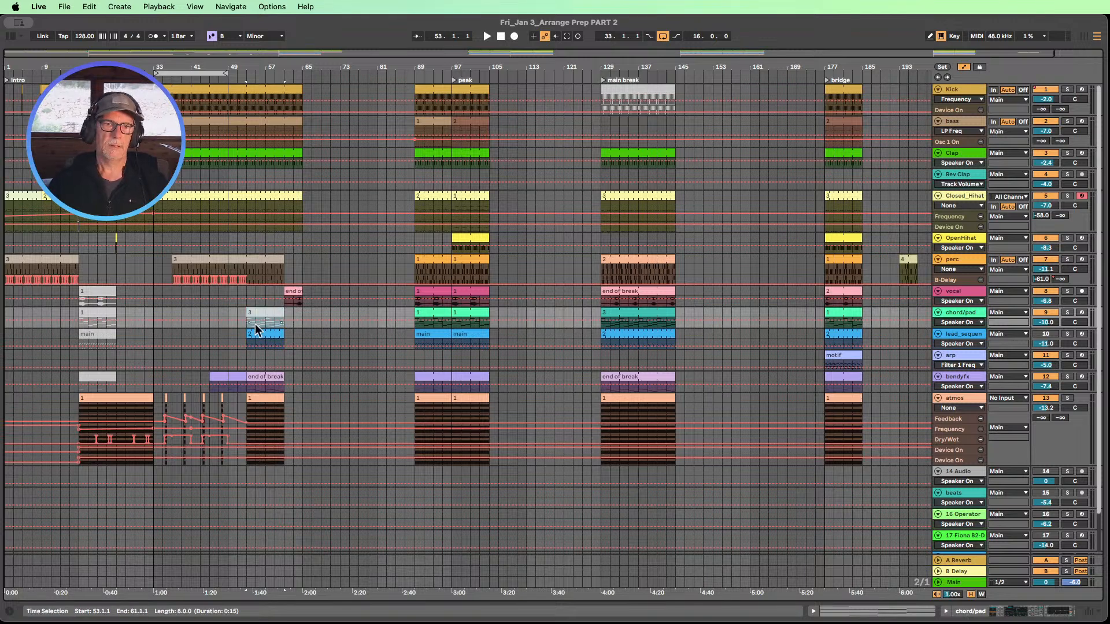
left_click(84, 312)
left_click(90, 312)
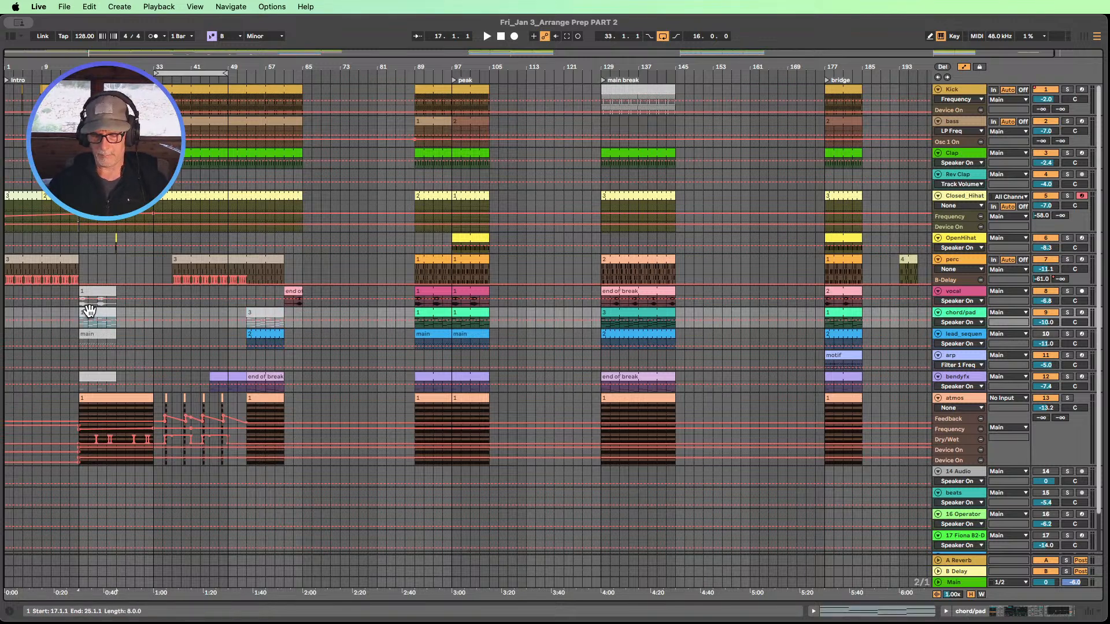
- Move the chord/pad clip and the bendyfx end of break clip to bar 57, and the lead_sequence clip to bar 49
left_click(261, 316)
left_click_drag(259, 311, 240, 336)
left_click(257, 335)
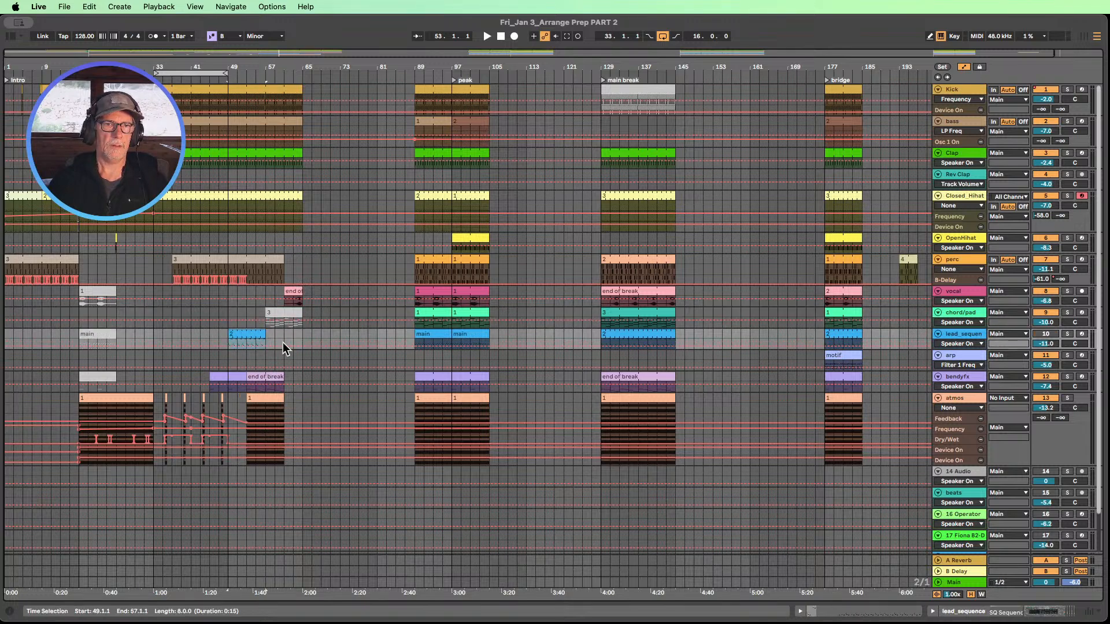
left_click(264, 379)
left_click_drag(264, 379, 288, 388)
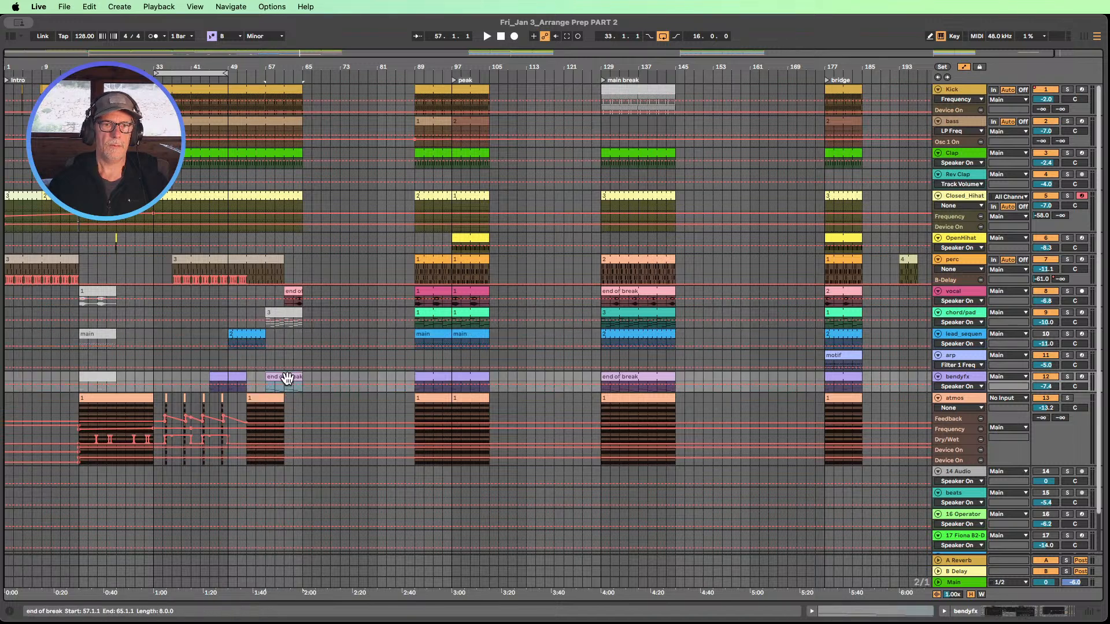
- Deactivate the bendyfx end of break clip at bar 57 instead of deleting it
key("Delete")
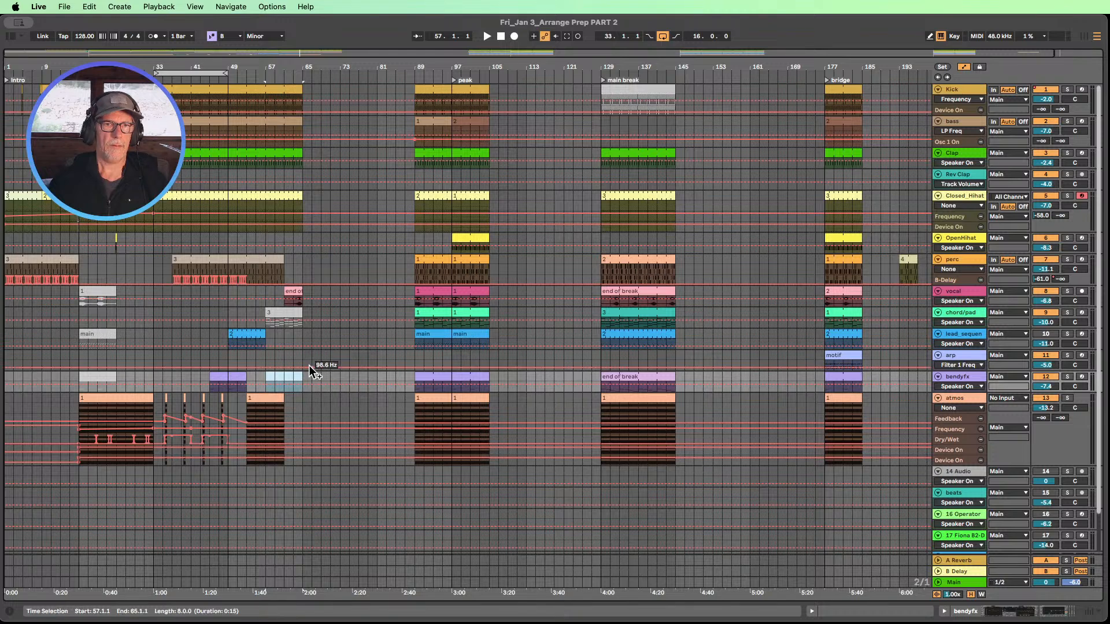
left_click(279, 378)
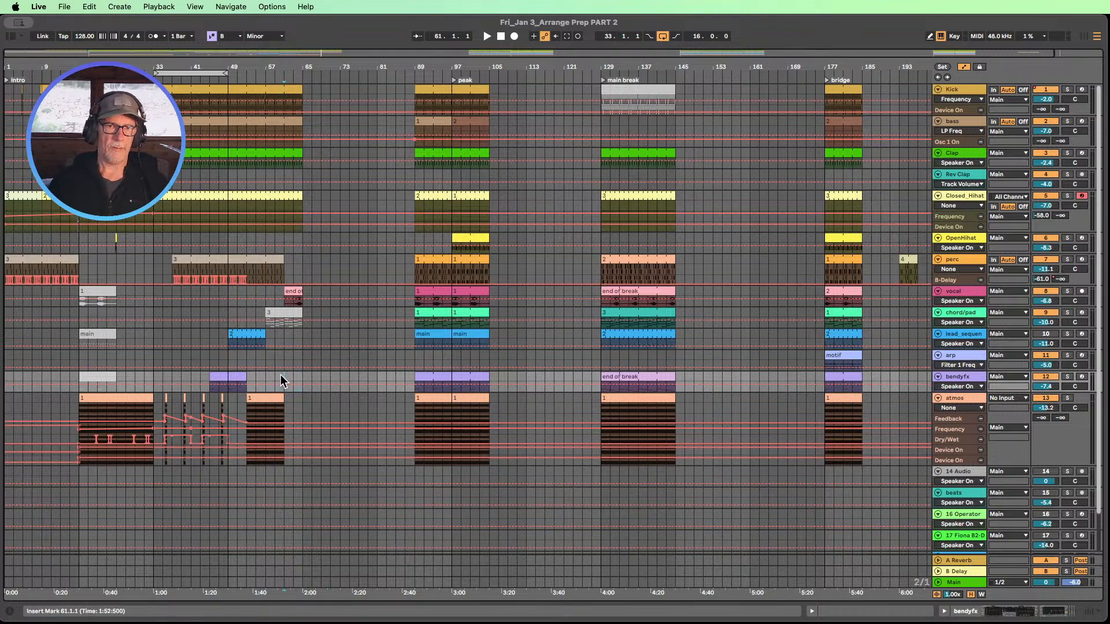
key("super+z")
left_click(325, 382)
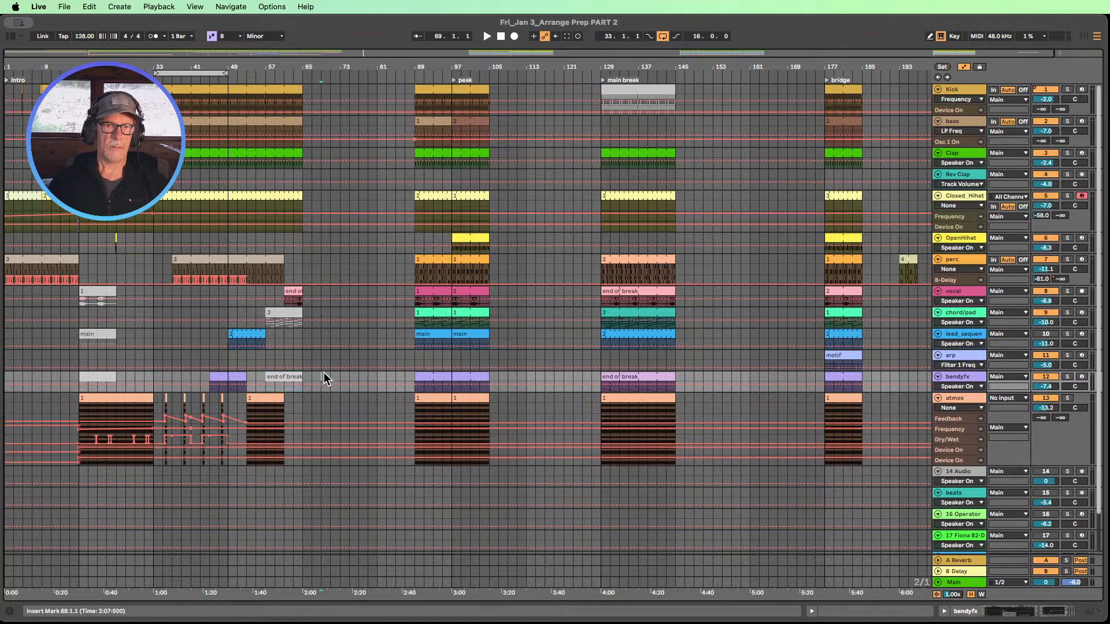
- Delete the eight-bar atmos clip that sits after bar 49, ahead of the empty stretch before bar 89
left_click(258, 398)
left_click_drag(264, 398, 311, 397)
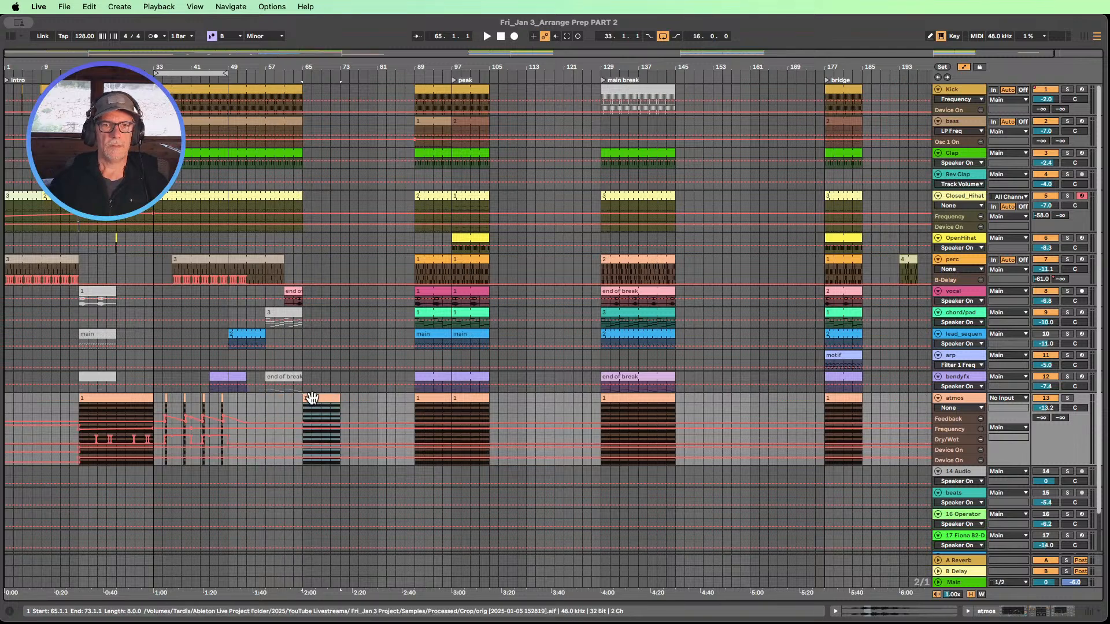
key("Delete")
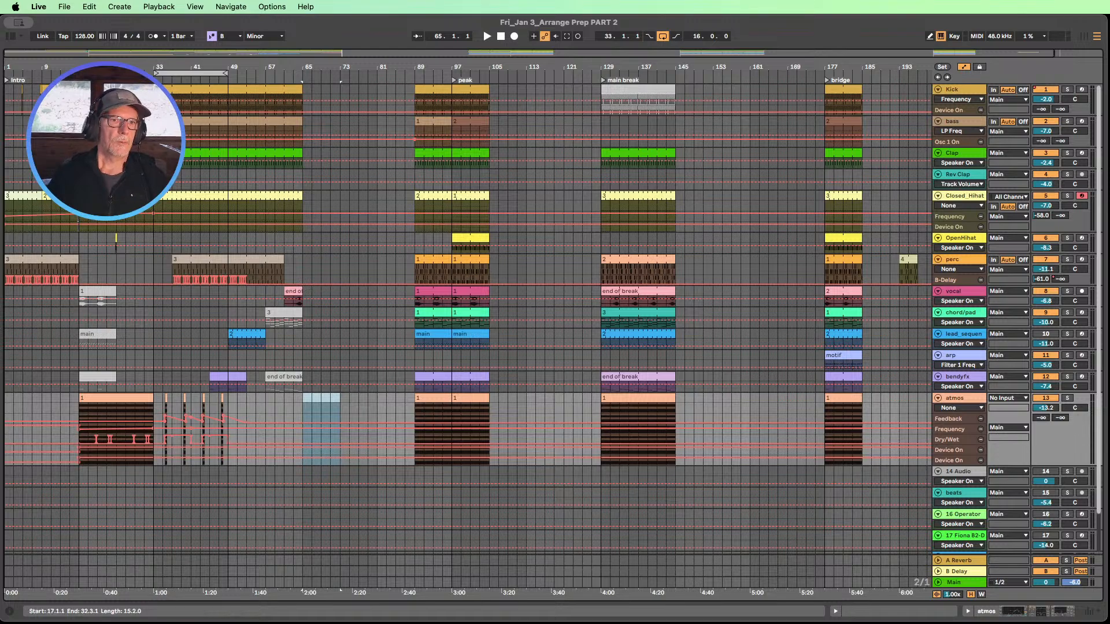
- Copy the Rev Clap range at bars 31 to 34 to bar 47, so the reversed clap leads into bar 49
left_click_drag(135, 53, 268, 99)
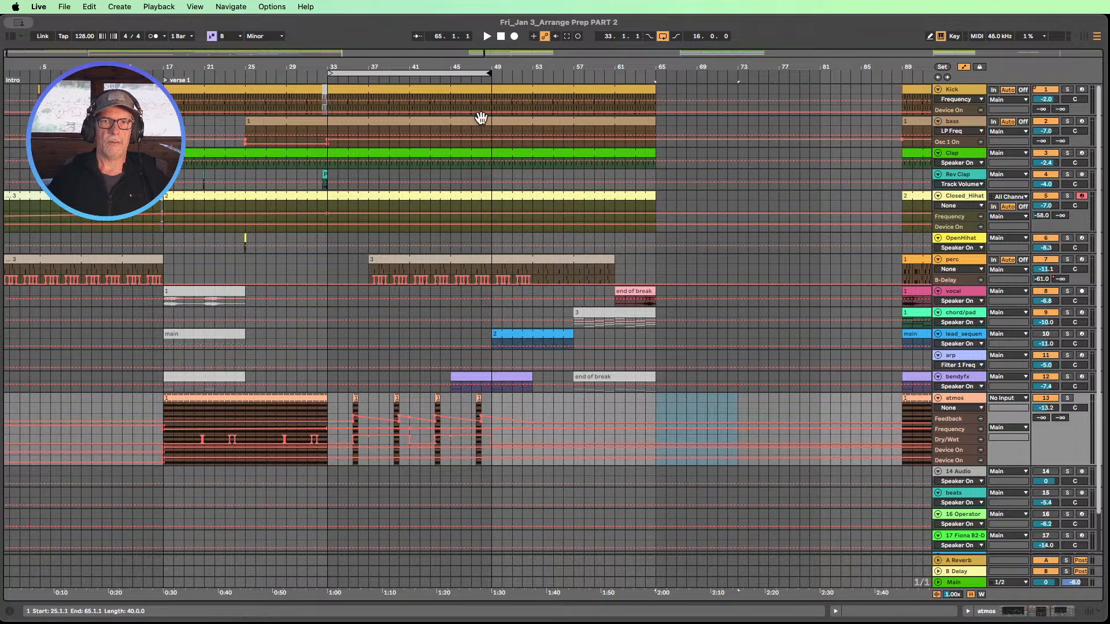
left_click_drag(476, 105, 488, 103)
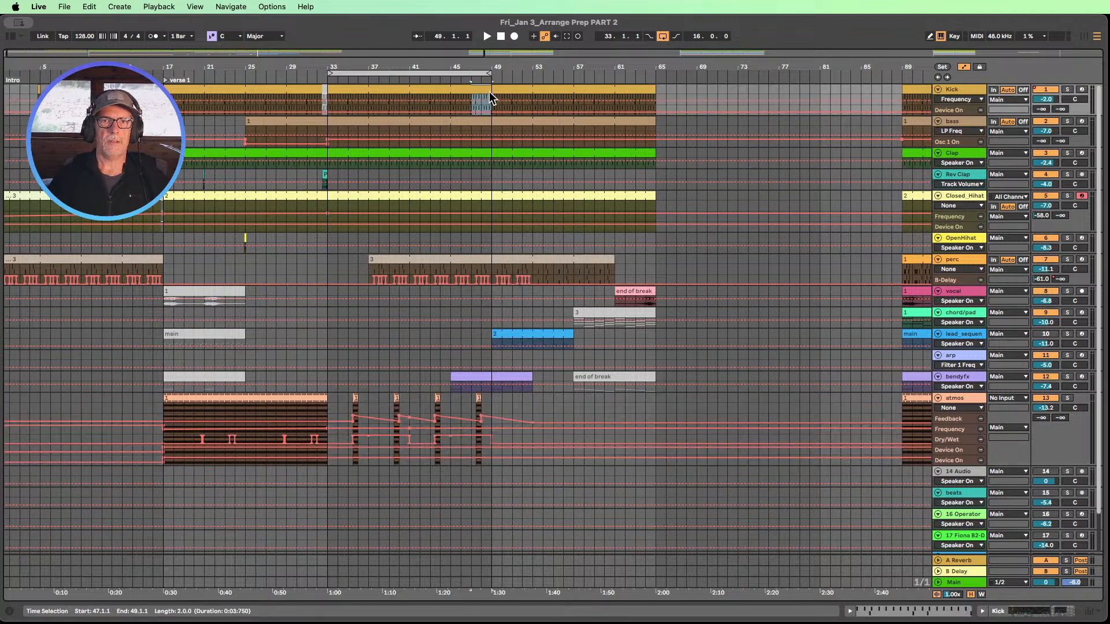
left_click(325, 174)
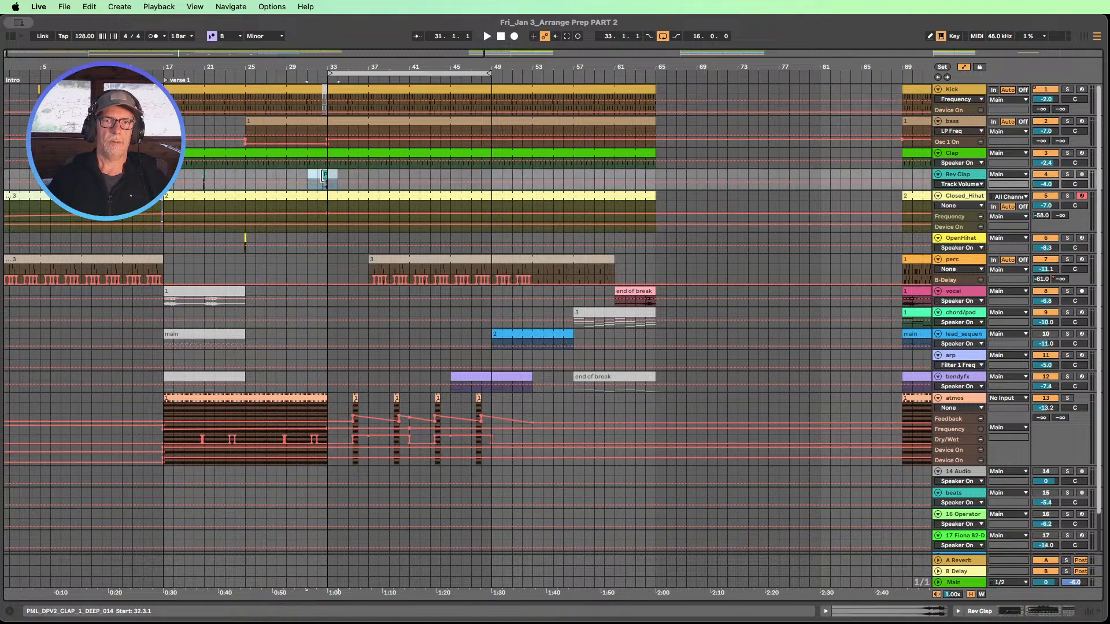
left_click_drag(325, 174, 484, 174)
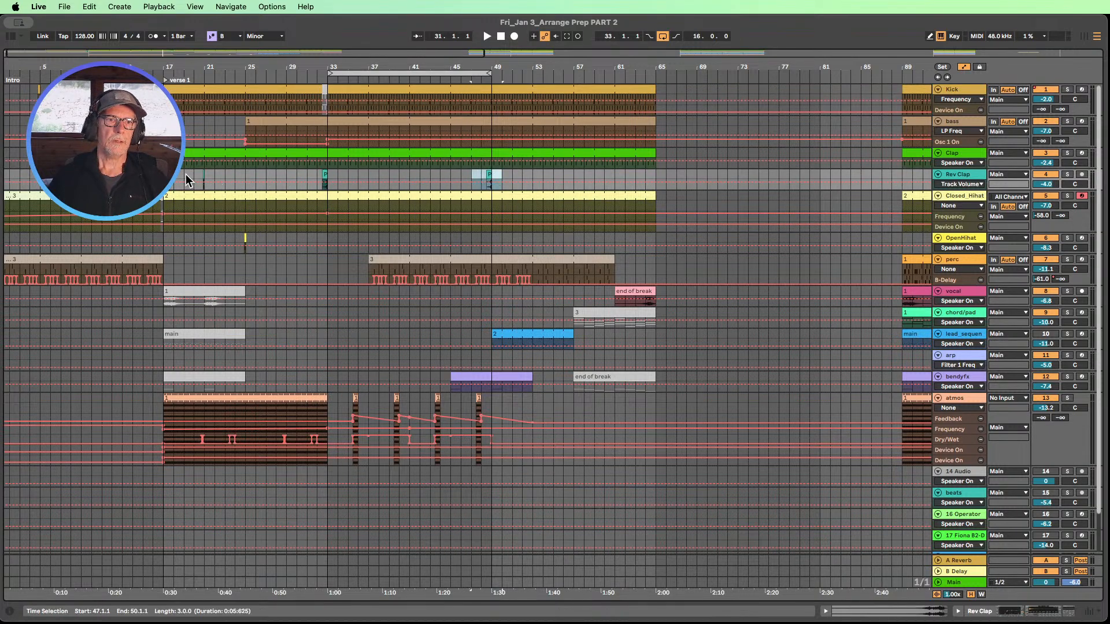
- Copy the Rev Clap range at bars 19 to 22 to bar 39 and the OpenHihat hit at bar 25 to bar 41
left_click_drag(186, 175, 214, 173)
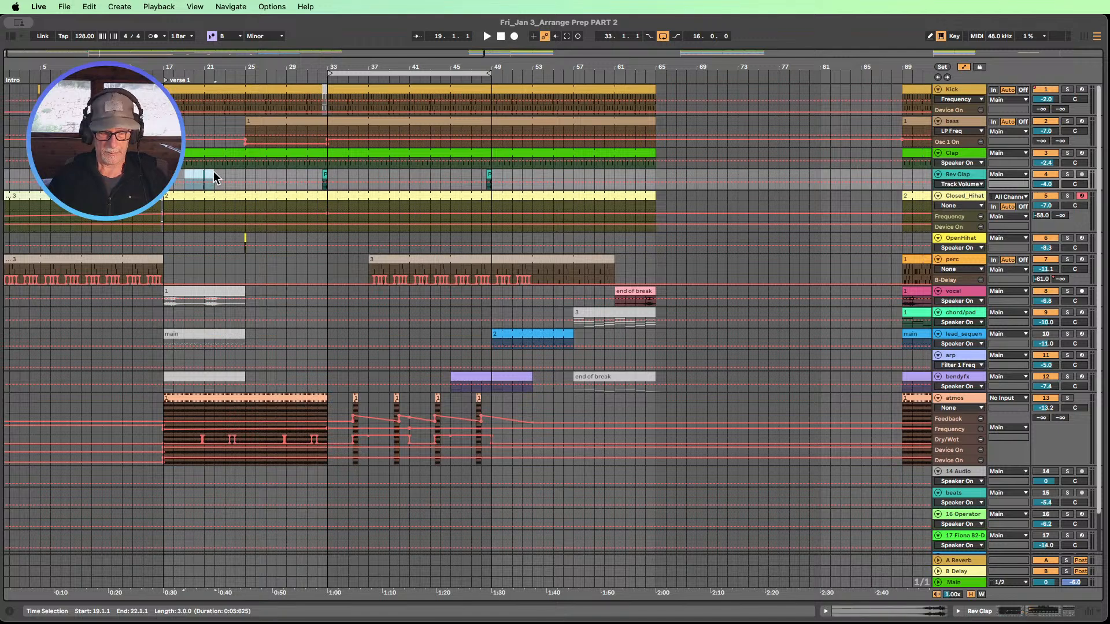
left_click(387, 174)
key("super+v")
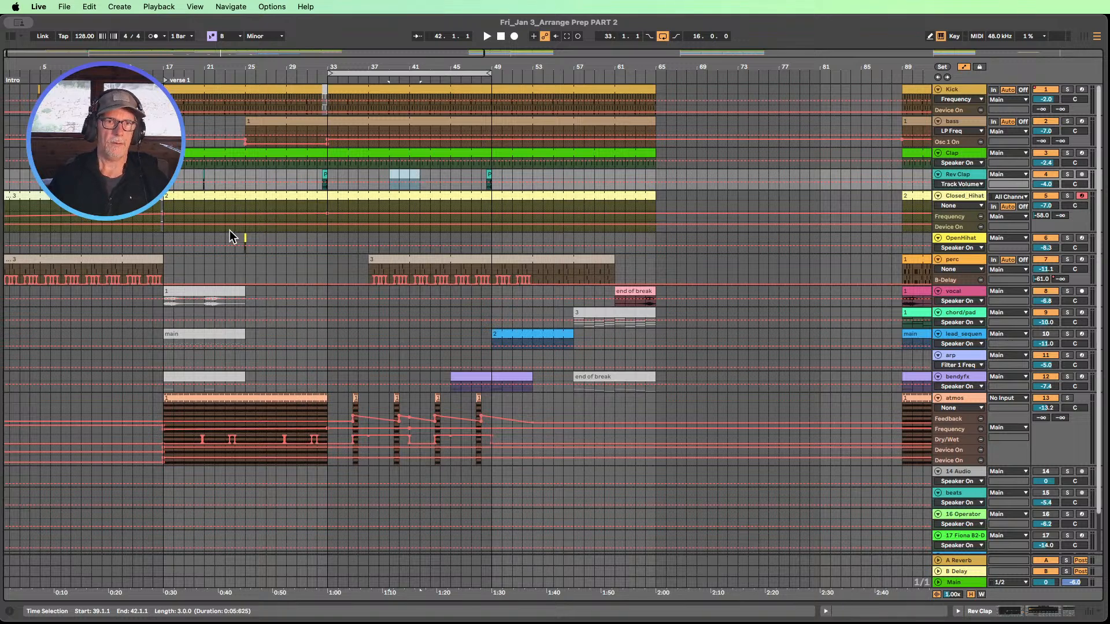
mouse_move(229, 237)
left_mouse_down()
mouse_move(423, 238)
mouse_move(409, 237)
left_mouse_up()
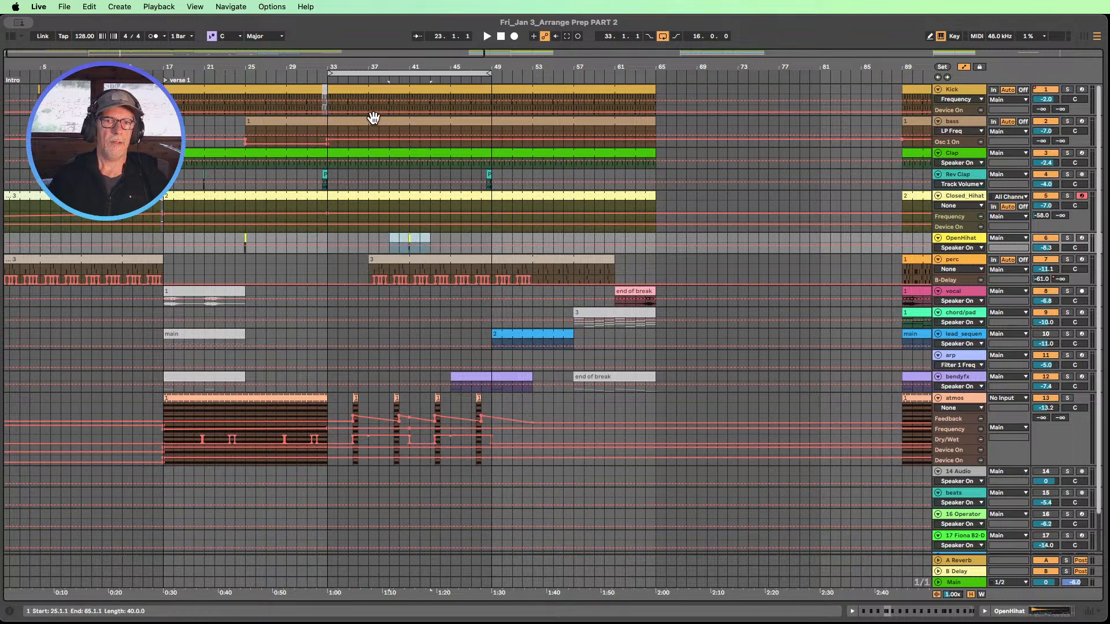
- Play the arrangement from bar 25 and check the track levels in the mixer
left_click(248, 77)
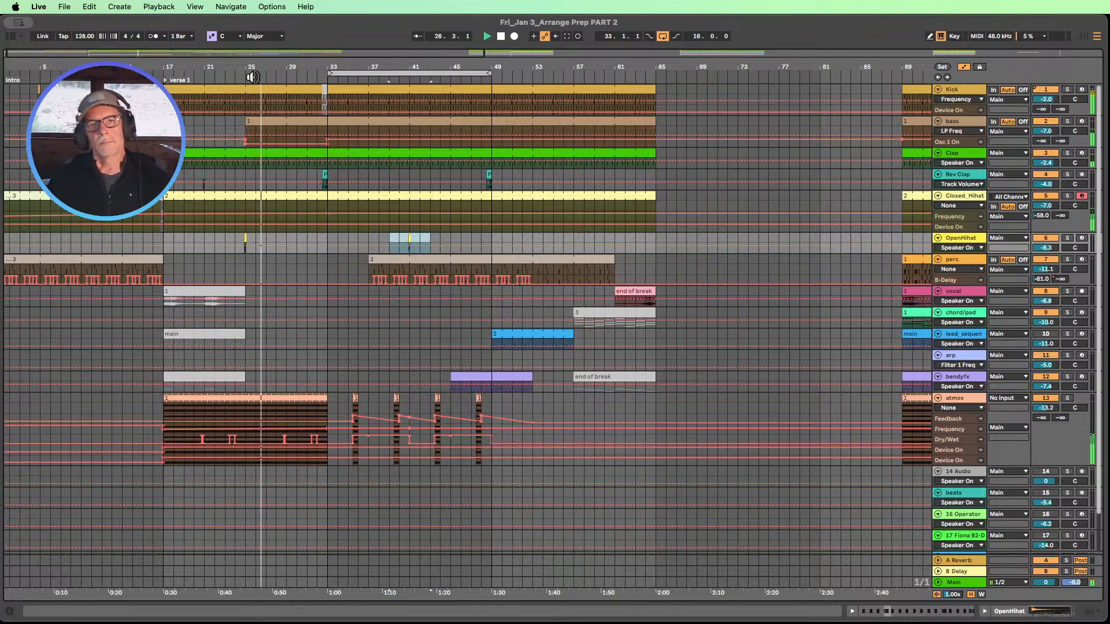
left_click_drag(322, 67, 321, 32)
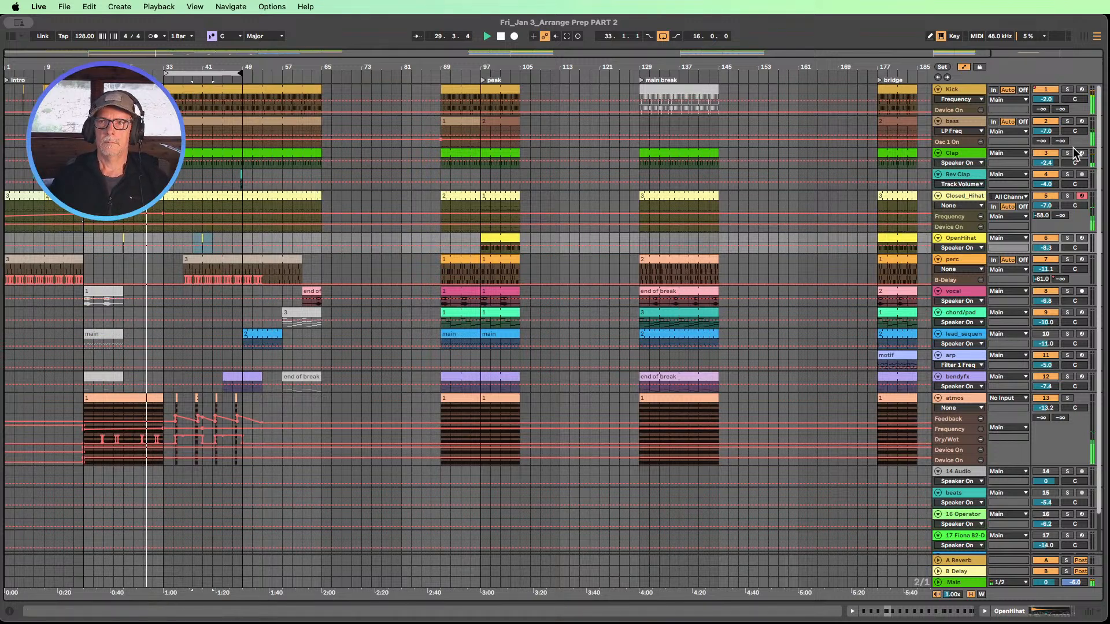
left_click(1084, 37)
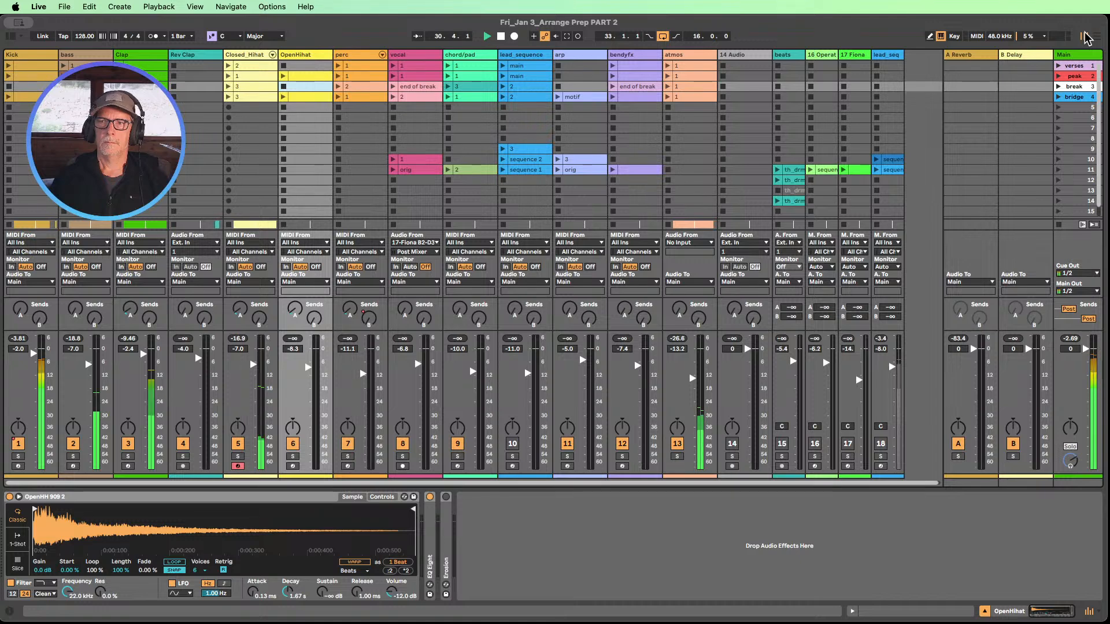
left_click(1097, 36)
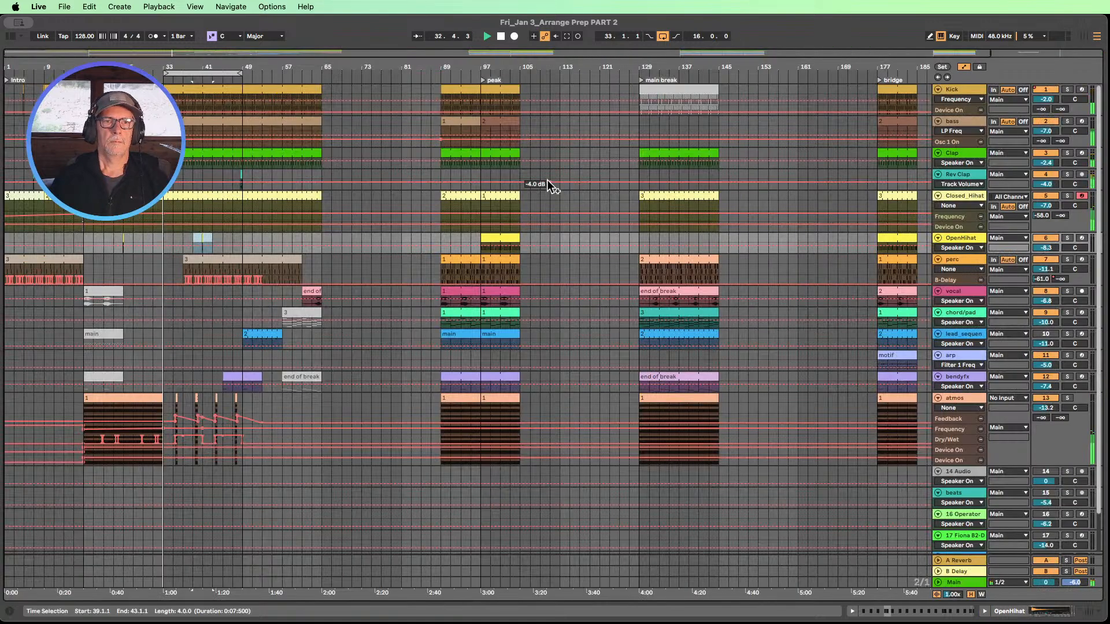
left_click(470, 195)
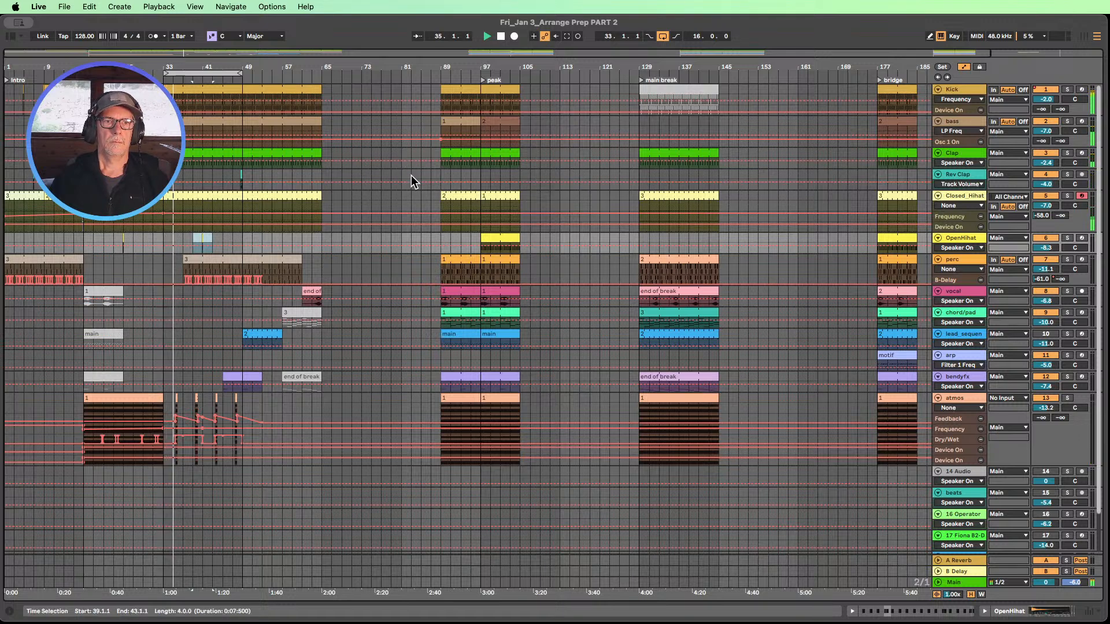
left_click_drag(204, 65, 204, 71)
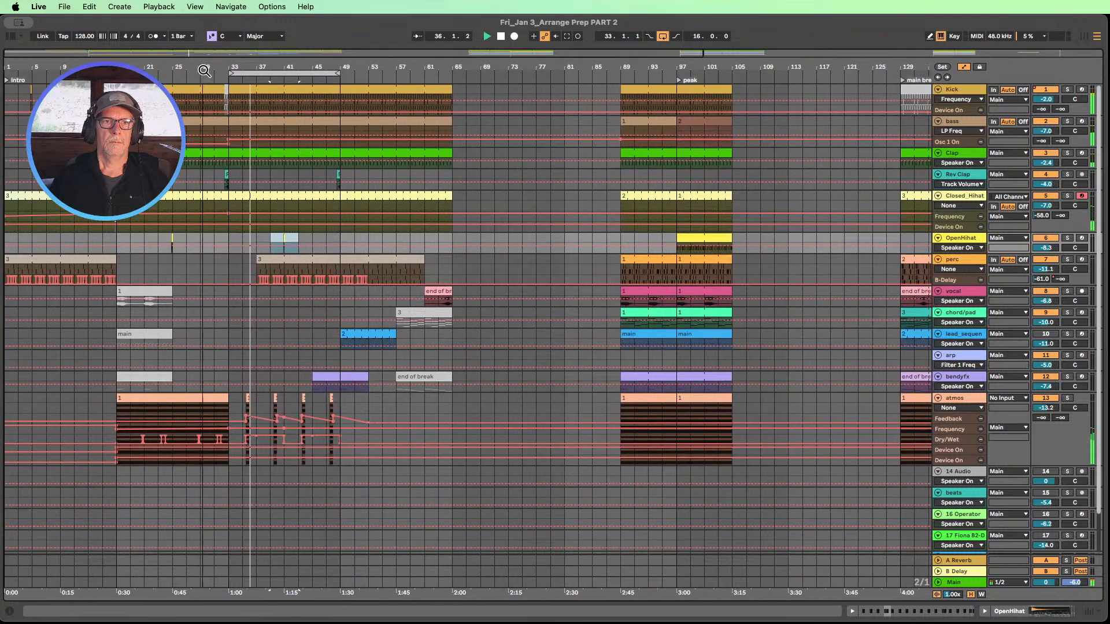
- Try to move the bass Osc 1 On automation switch from bar 33 to bar 41, and undo the automation changes
left_click_drag(946, 148, 954, 187)
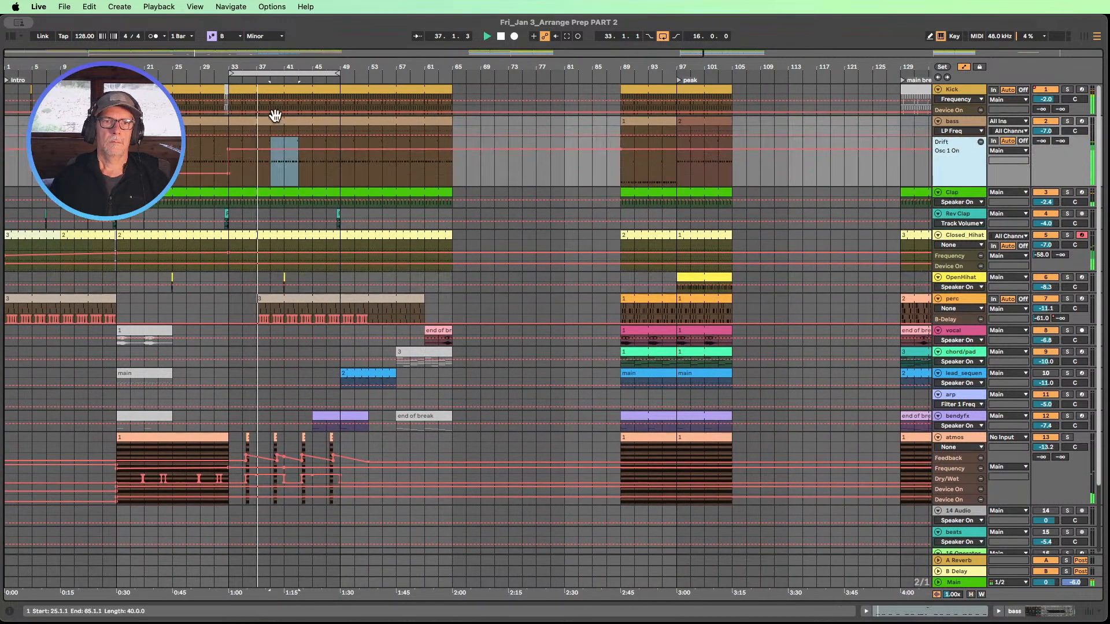
left_click(192, 78)
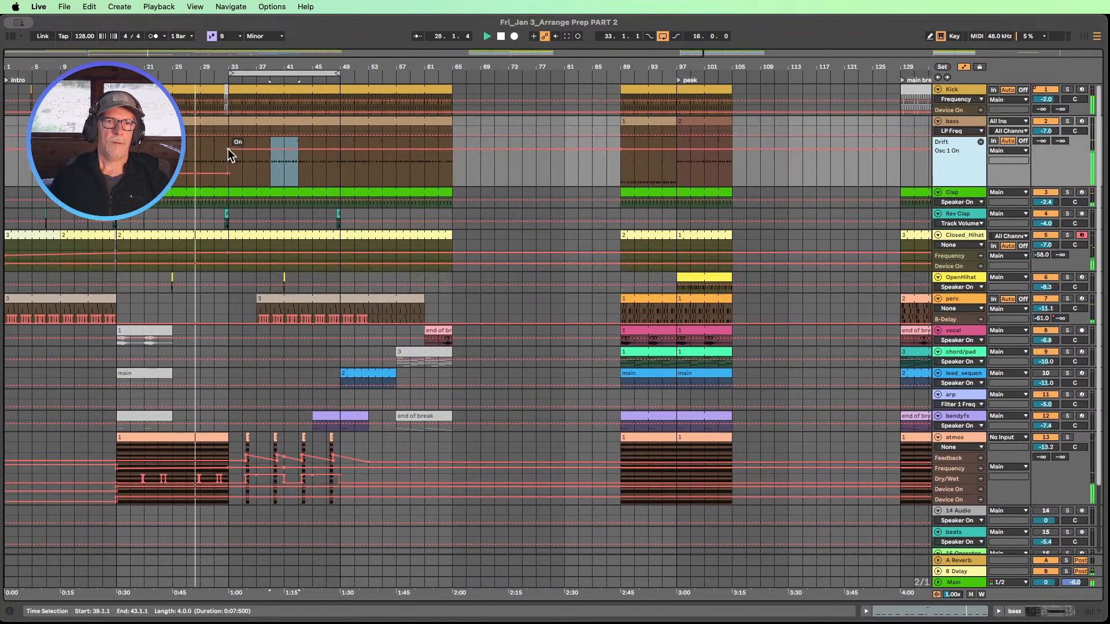
left_click_drag(226, 157, 283, 160)
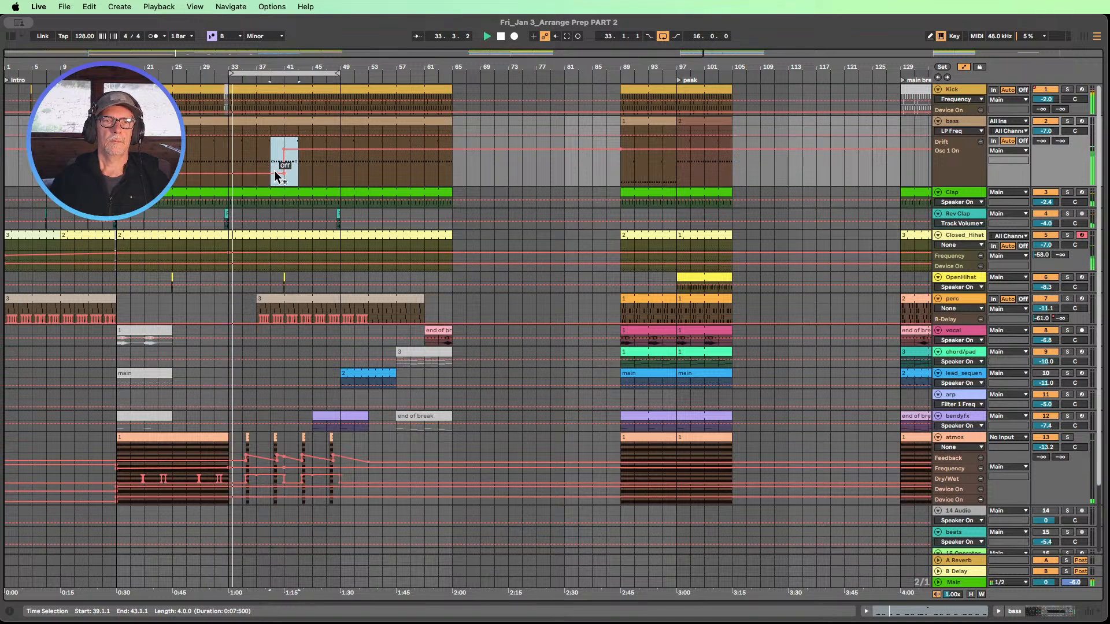
left_click_drag(286, 153, 230, 154)
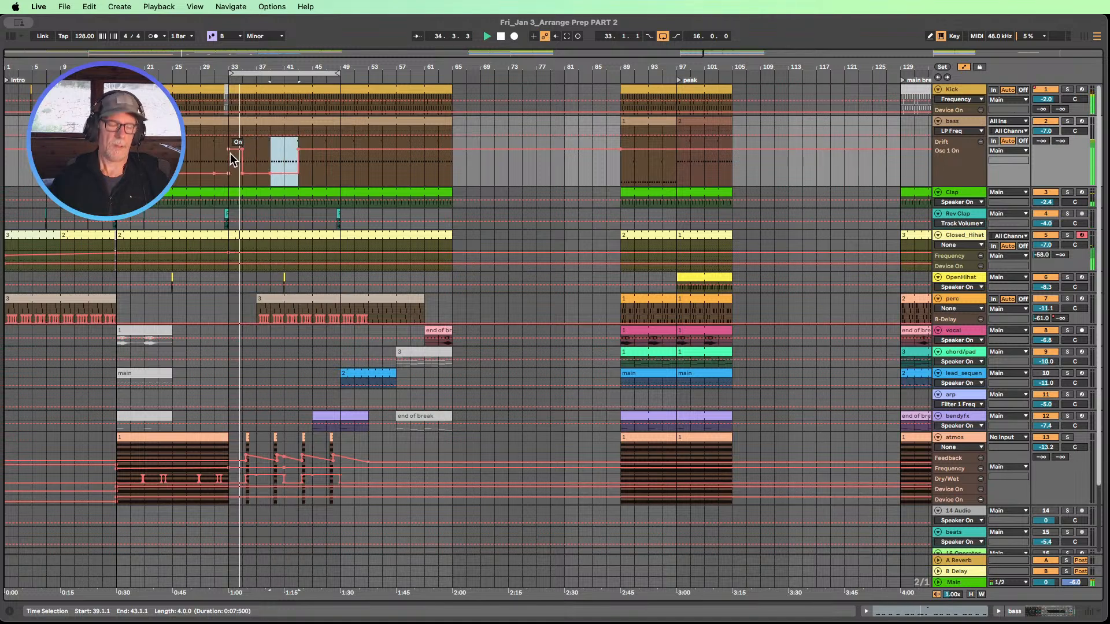
key("super+z")
key("super+z")
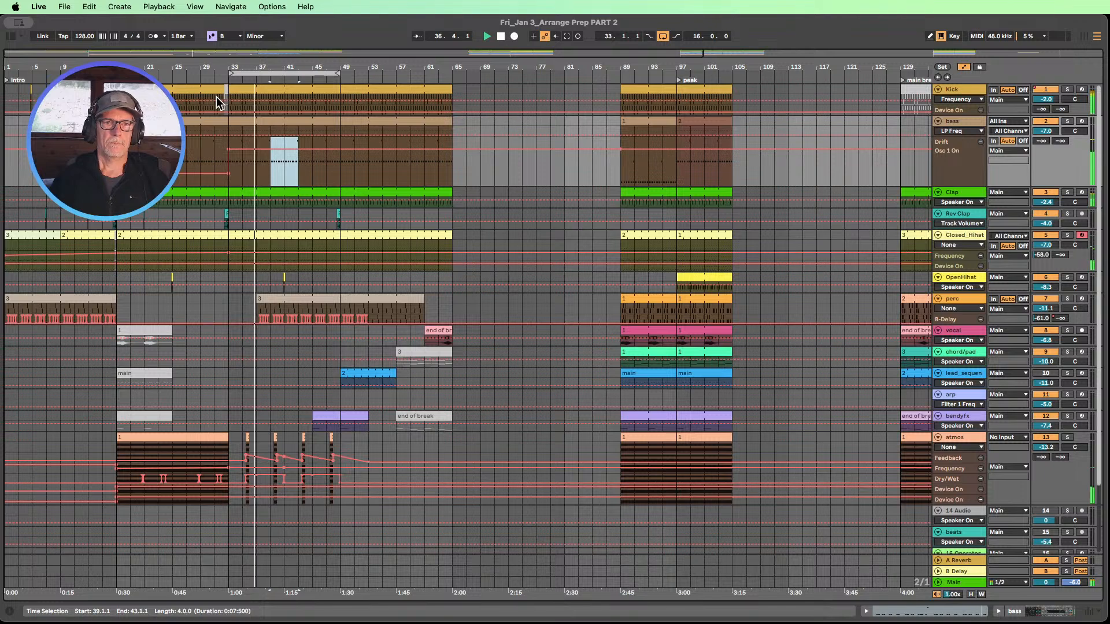
- Play the lead-in to bar 33 and examine the atmos Delay Feedback and Auto Filter Frequency automation in enlarged lanes
left_click(193, 72)
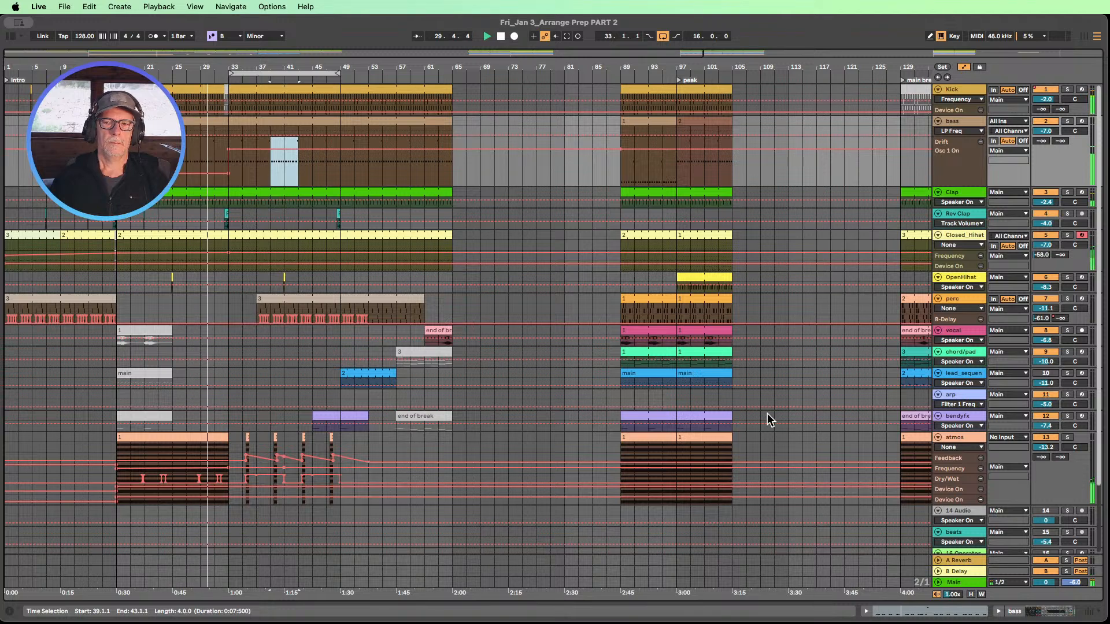
scroll(816, 408, "down", 3)
left_click_drag(954, 400, 953, 440)
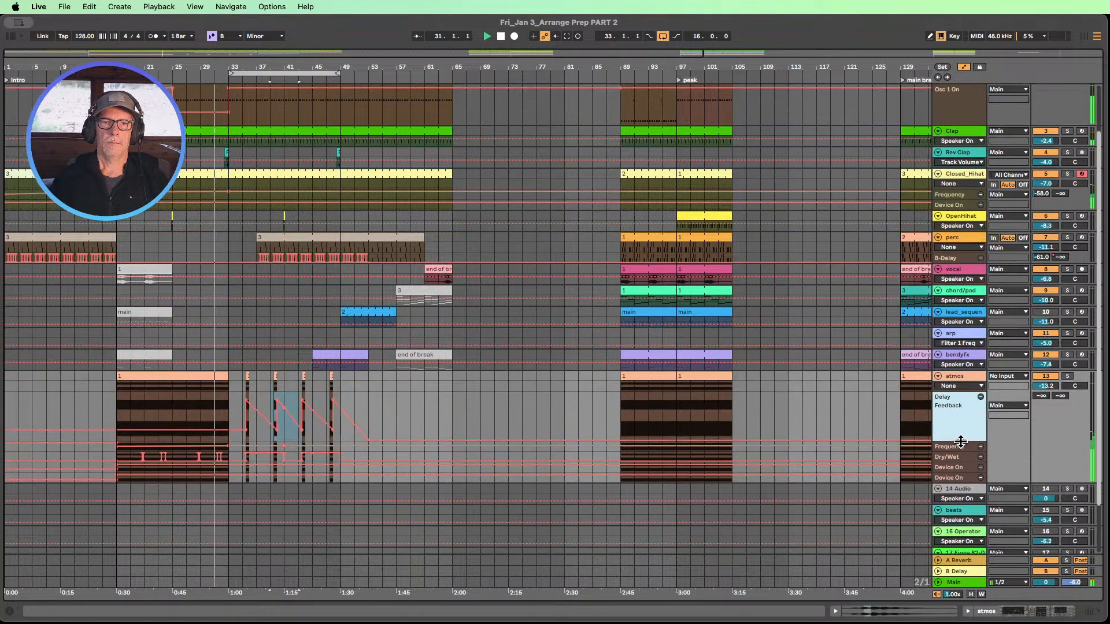
scroll(931, 399, "down", 3)
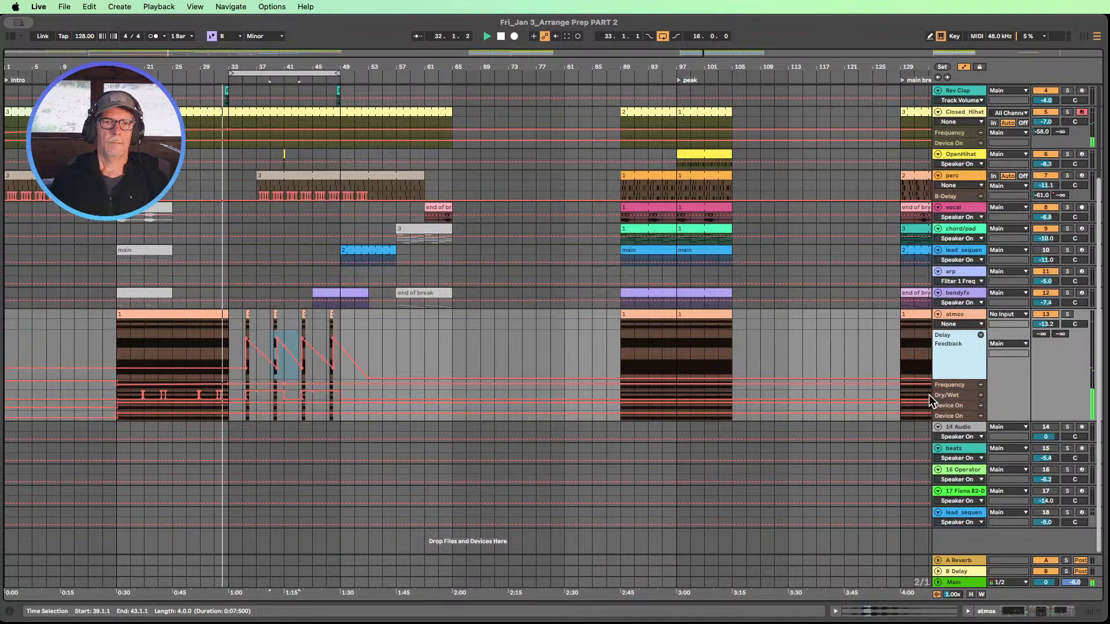
left_click_drag(958, 390, 958, 409)
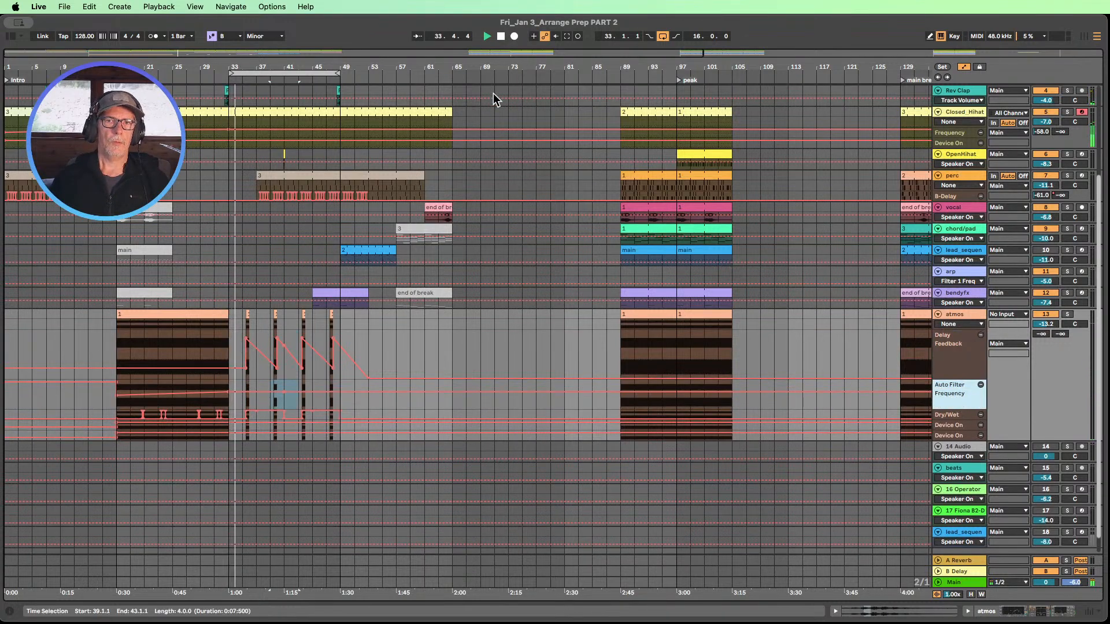
left_click(500, 36)
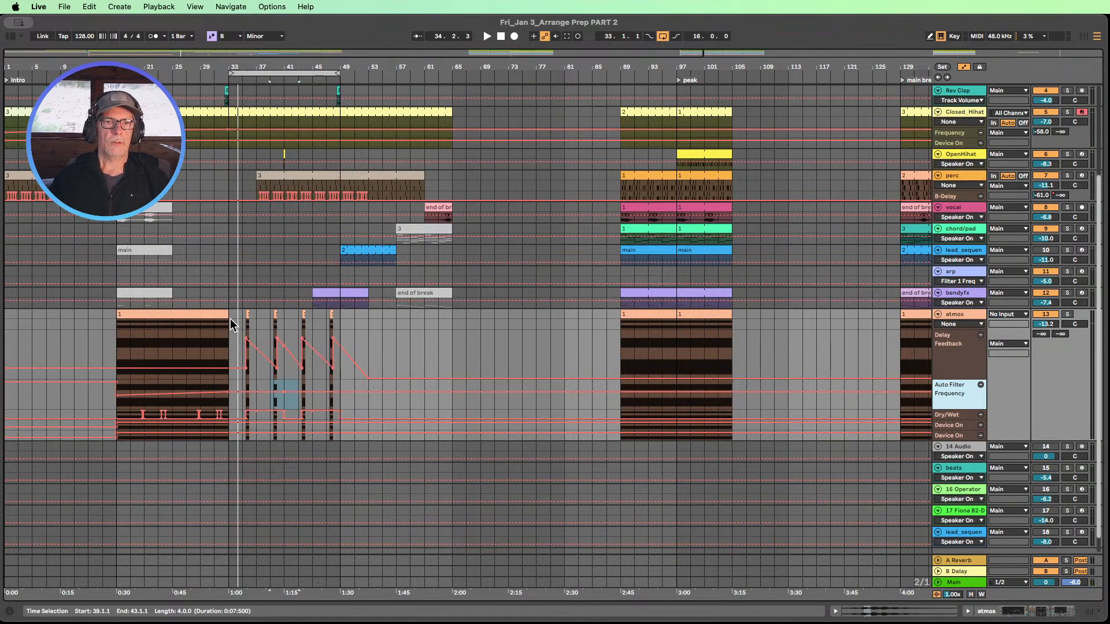
- Cut the atmos clips and automation between bars 33 and 49 and paste them at bar 193 after the bridge
left_click_drag(231, 325, 339, 319)
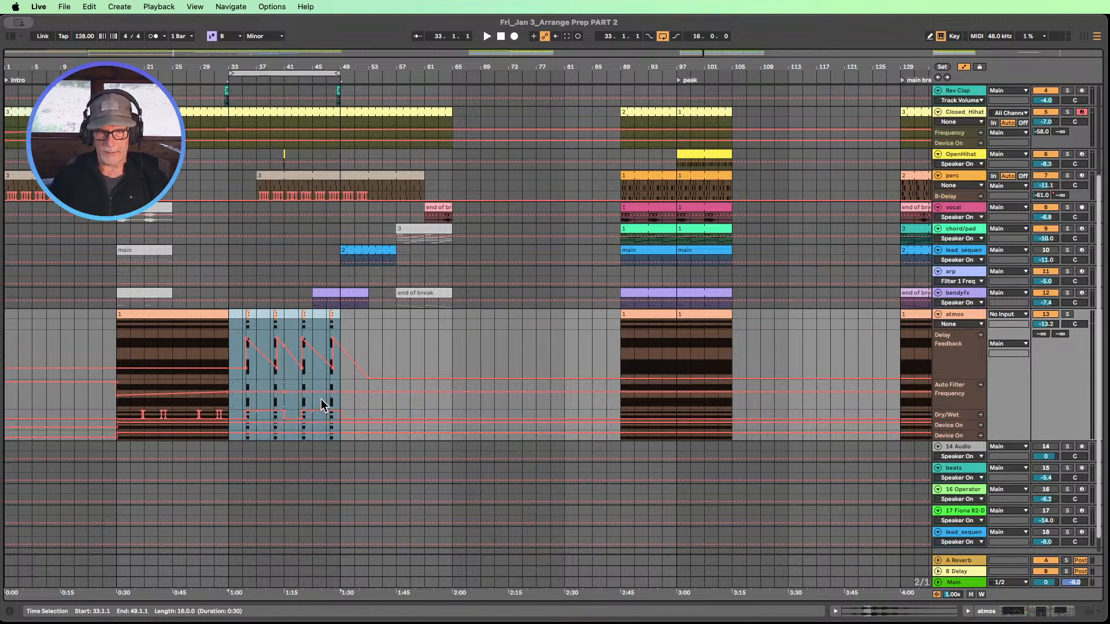
key("Delete")
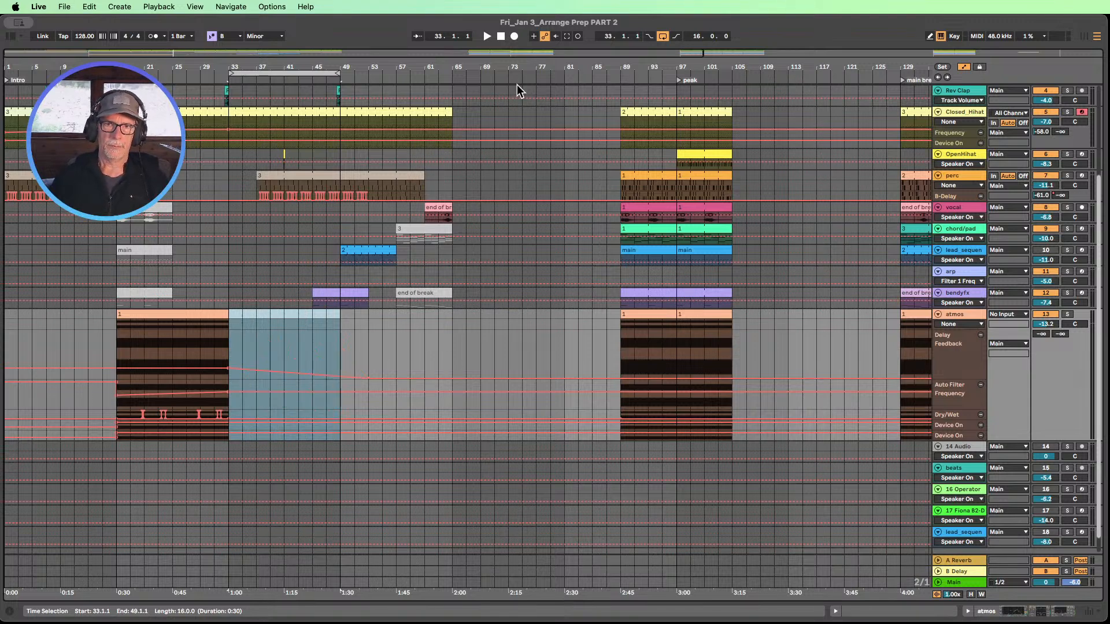
left_click_drag(518, 67, 518, 44)
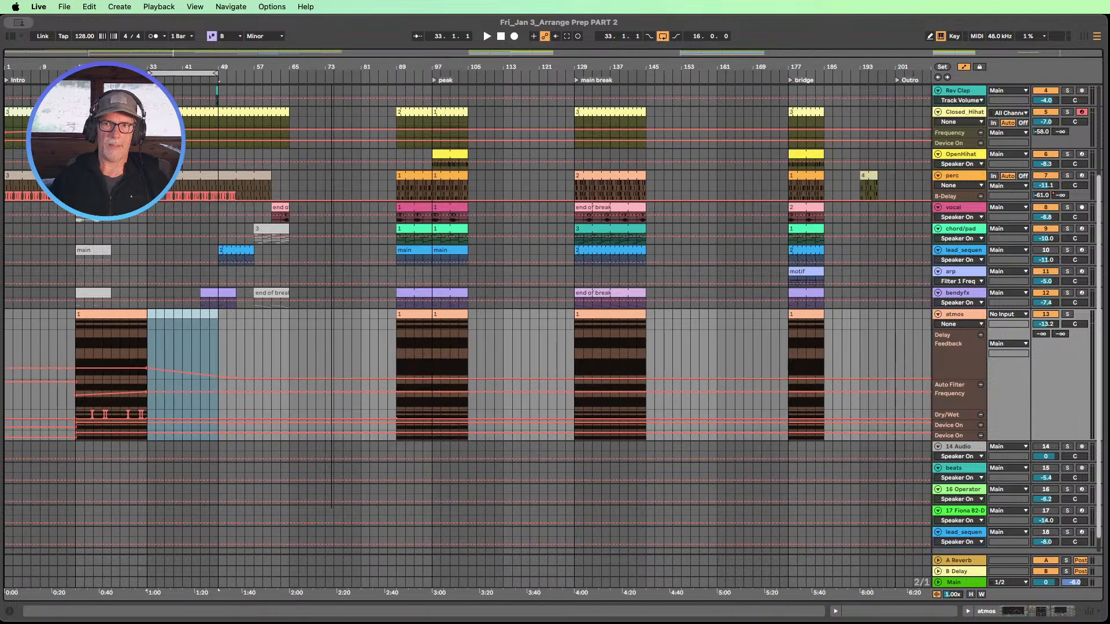
left_click(861, 317)
key("super+v")
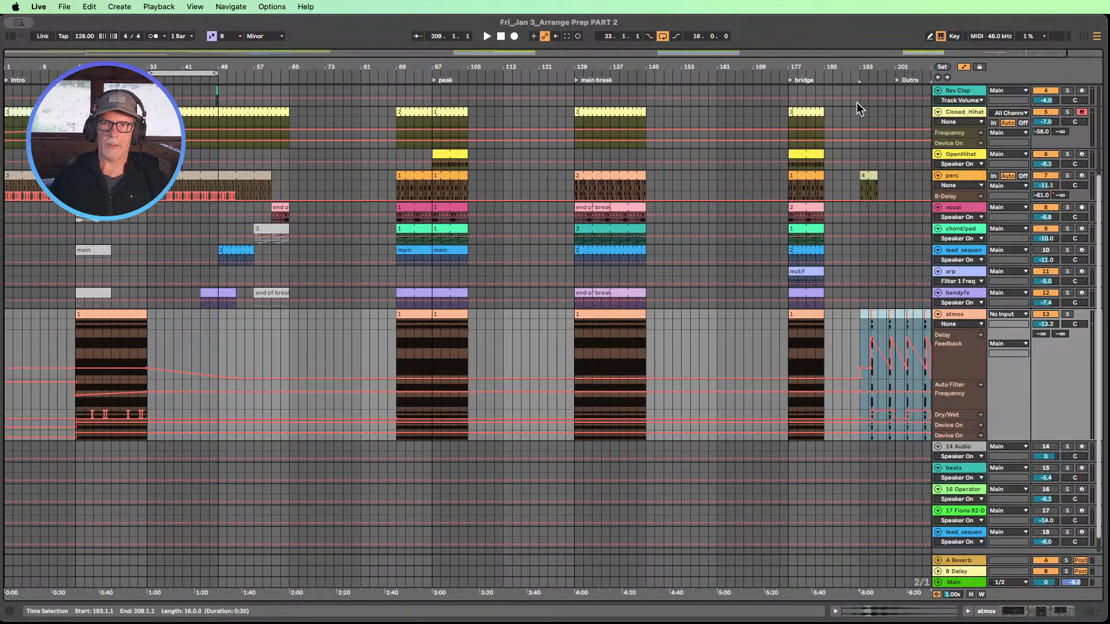
- Move the perc clip at bar 193 to the Outro locator at bar 201
left_click_drag(857, 72, 857, 58)
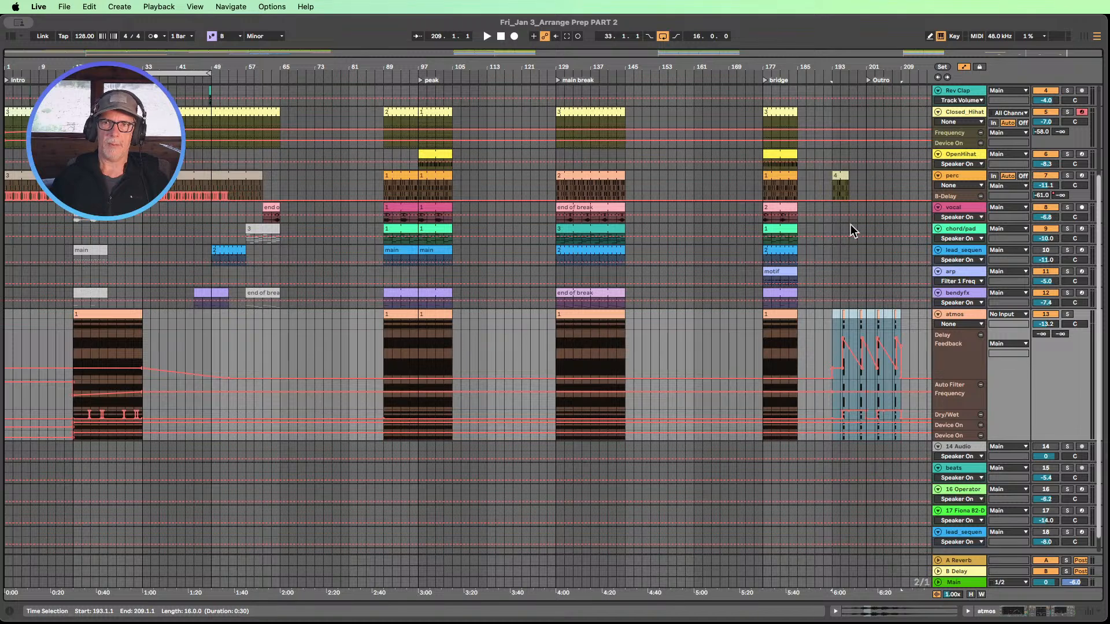
left_click_drag(836, 176, 875, 173)
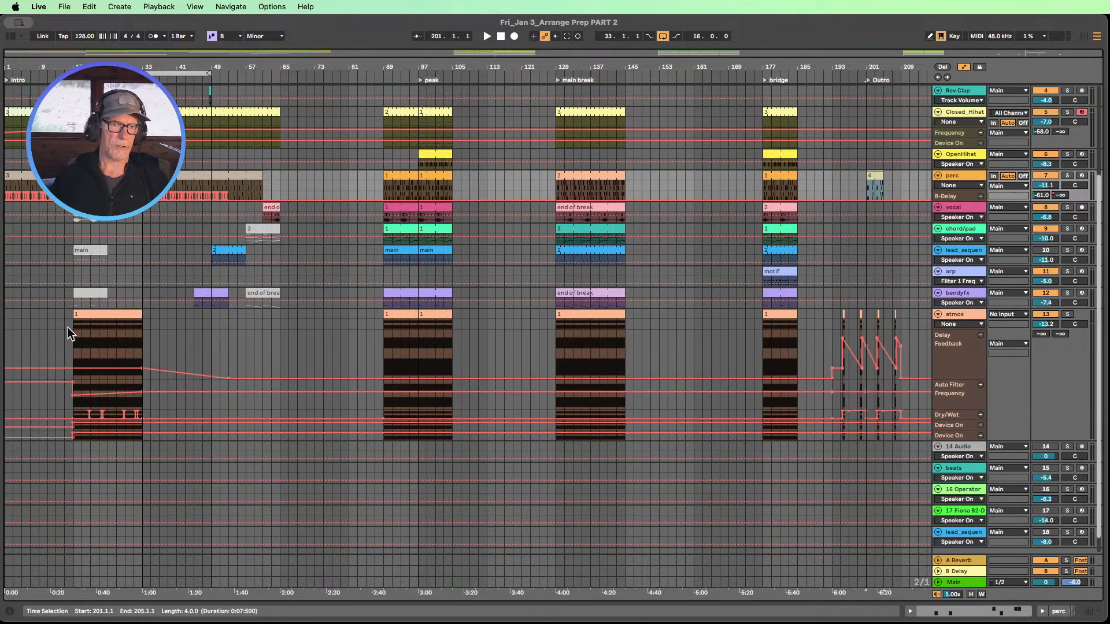
left_click_drag(106, 72, 190, 110)
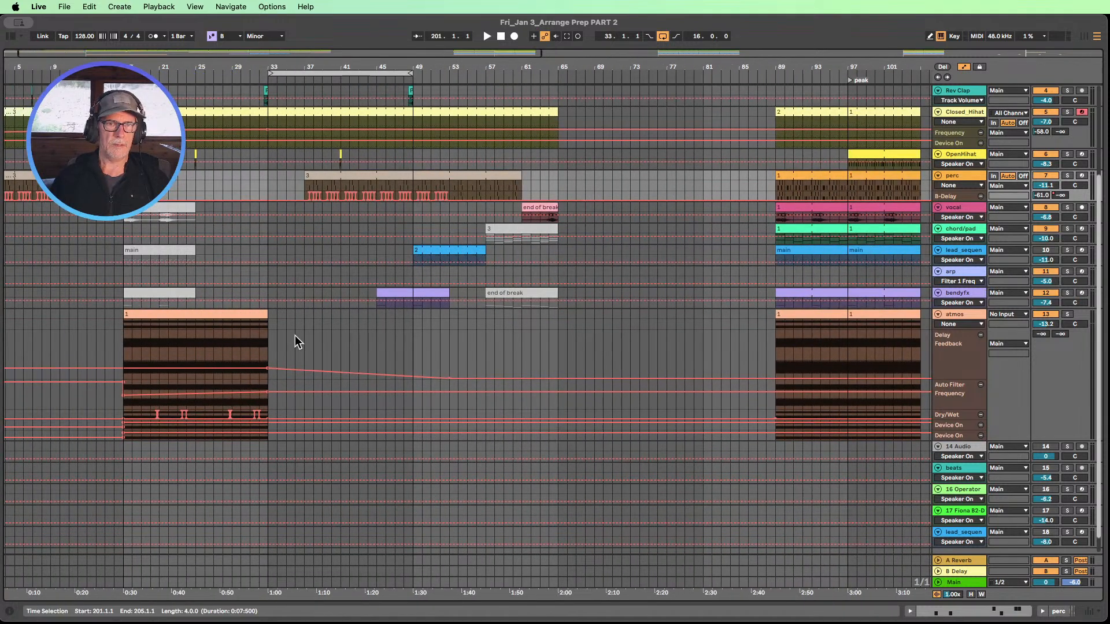
- Extend the atmos clip from bar 33 to just before bar 49 and delete the Delay Feedback breakpoint near bar 53
left_click_drag(268, 315, 410, 316)
left_click(448, 378)
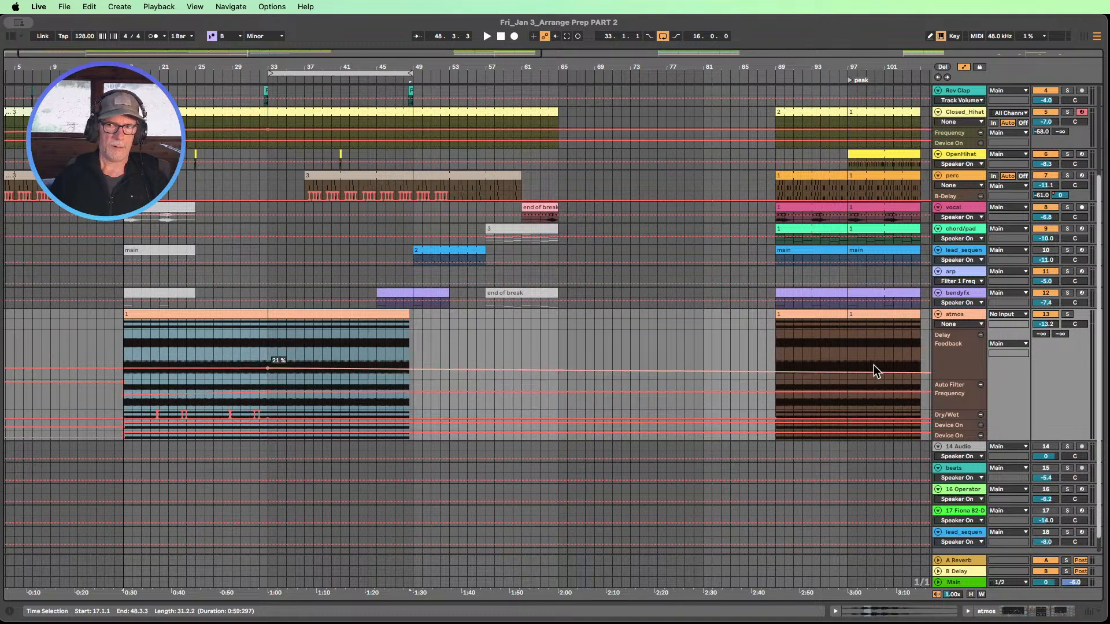
scroll(957, 366, "down", 1)
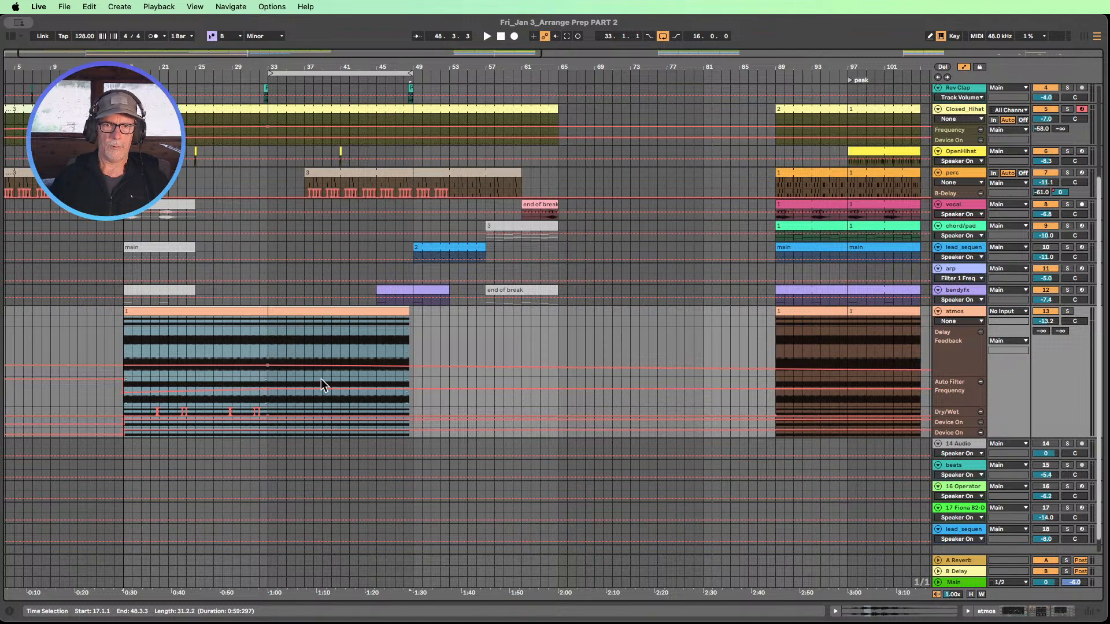
scroll(955, 383, "down", 1)
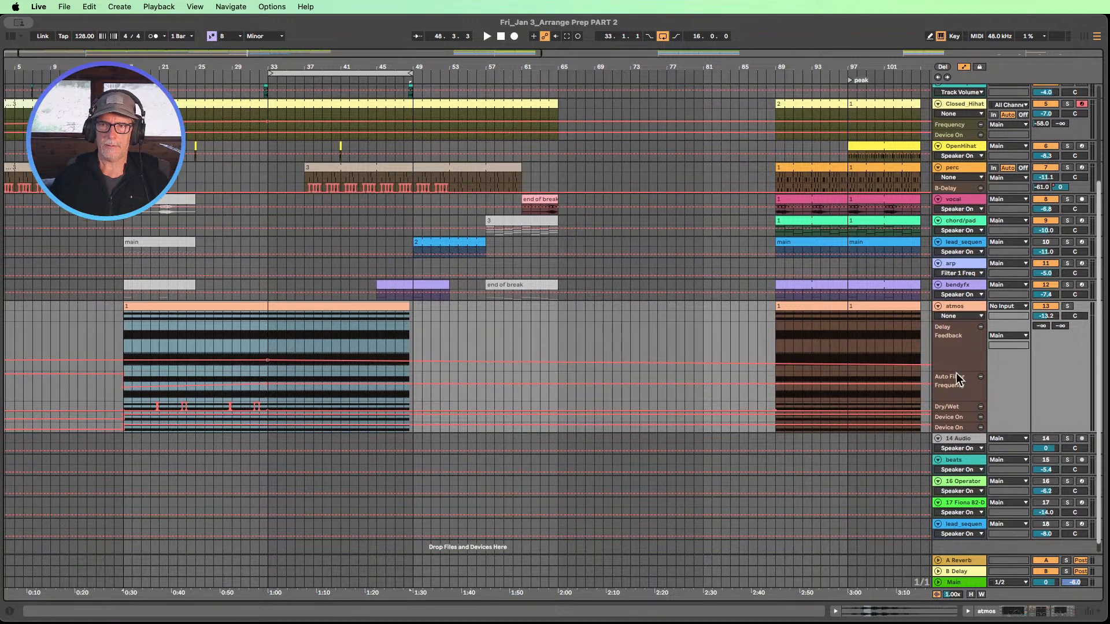
- Enlarge the atmos Delay Feedback lane and arrange an enlarged Delay Dry/Wet lane directly below it
left_click_drag(955, 370, 956, 400)
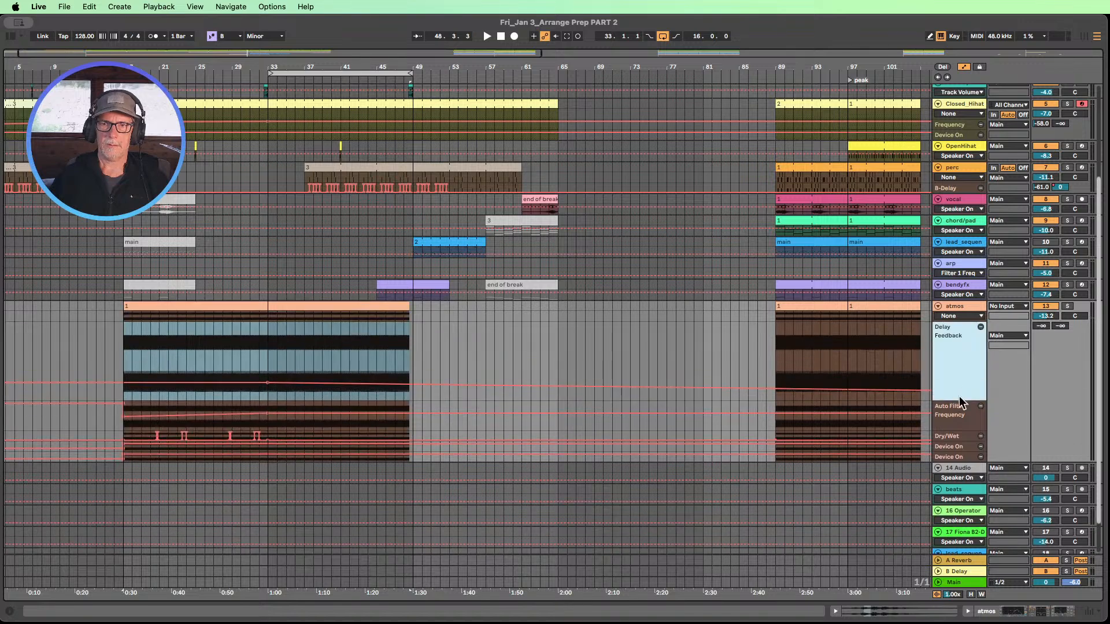
scroll(583, 309, "down", 3)
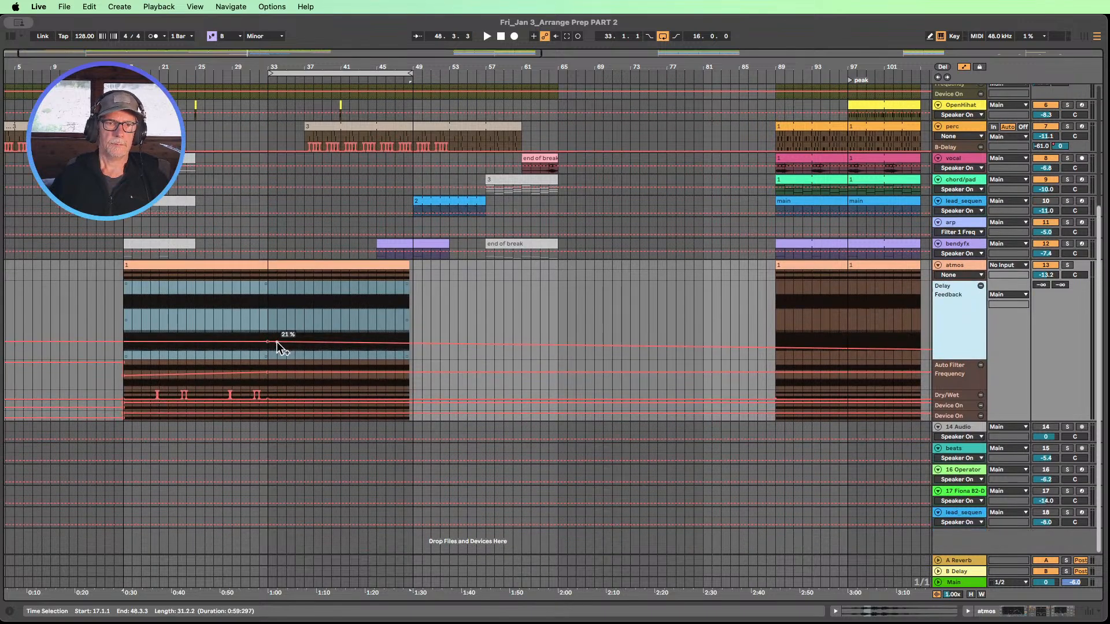
left_click_drag(950, 398, 952, 428)
scroll(833, 373, "down", 2)
left_click_drag(958, 382, 959, 338)
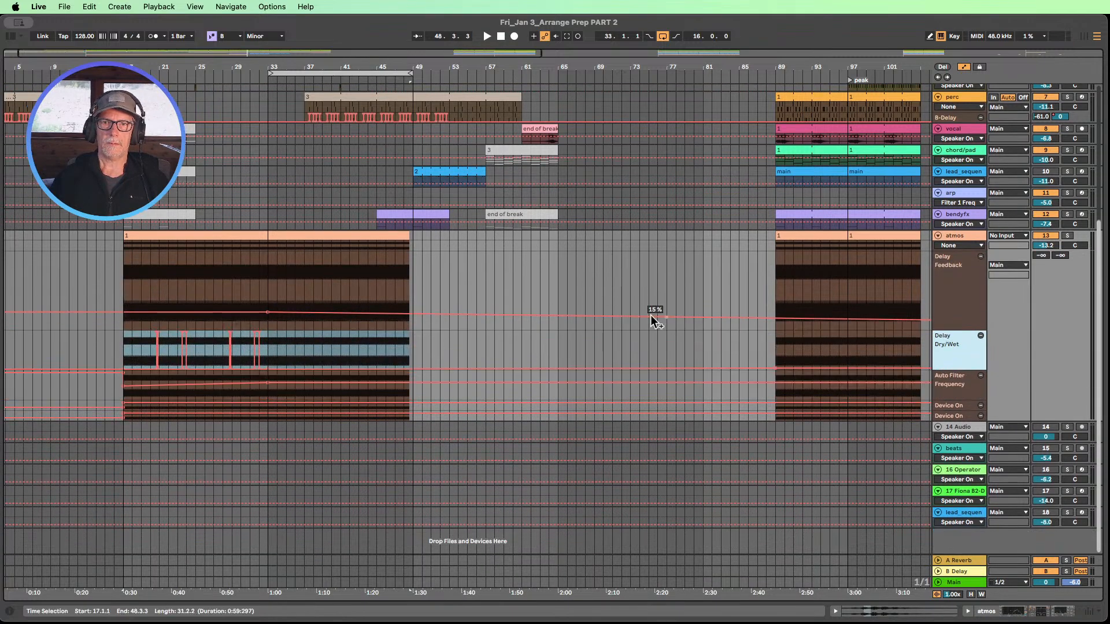
- Flatten the atmos Delay Feedback automation at 21% from bar 33 to the pasted automation after the bridge
left_click(268, 312)
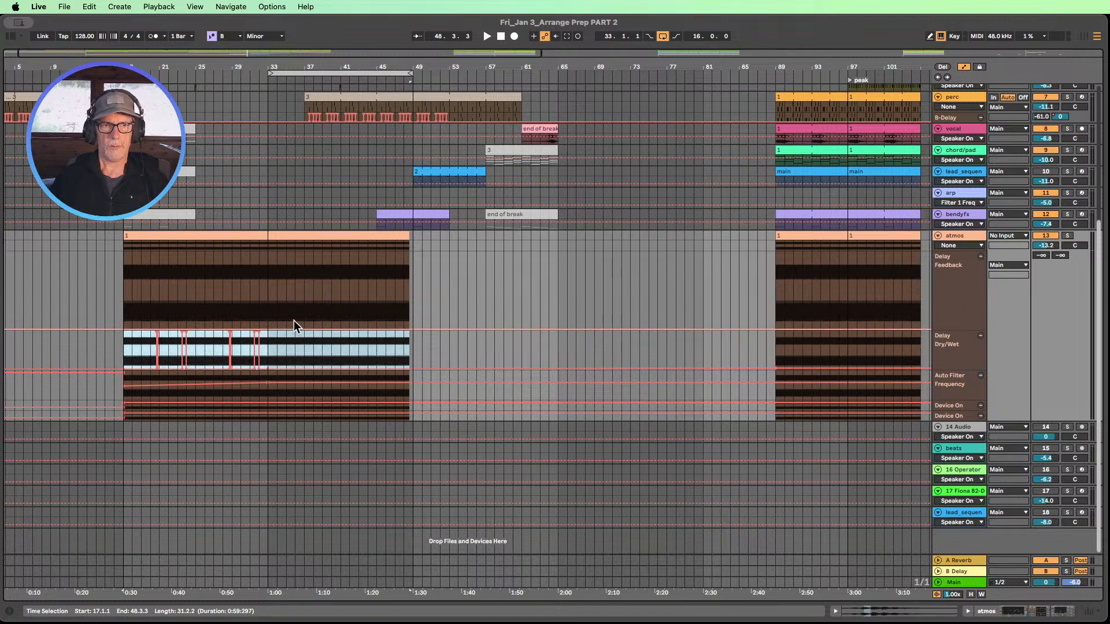
key("cmd+z")
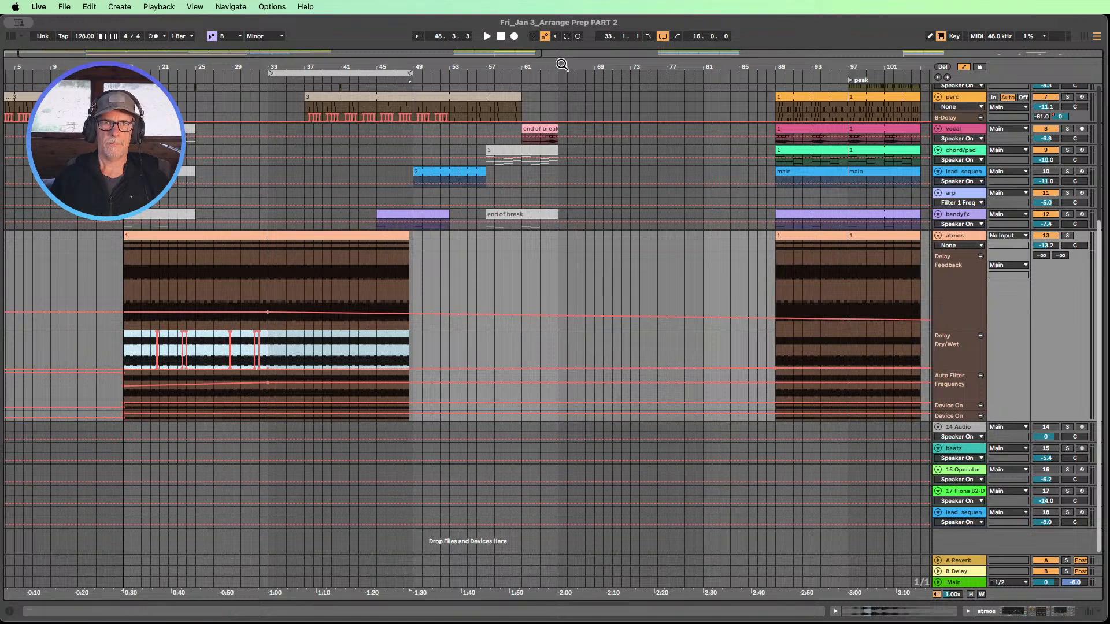
left_click_drag(562, 64, 562, 18)
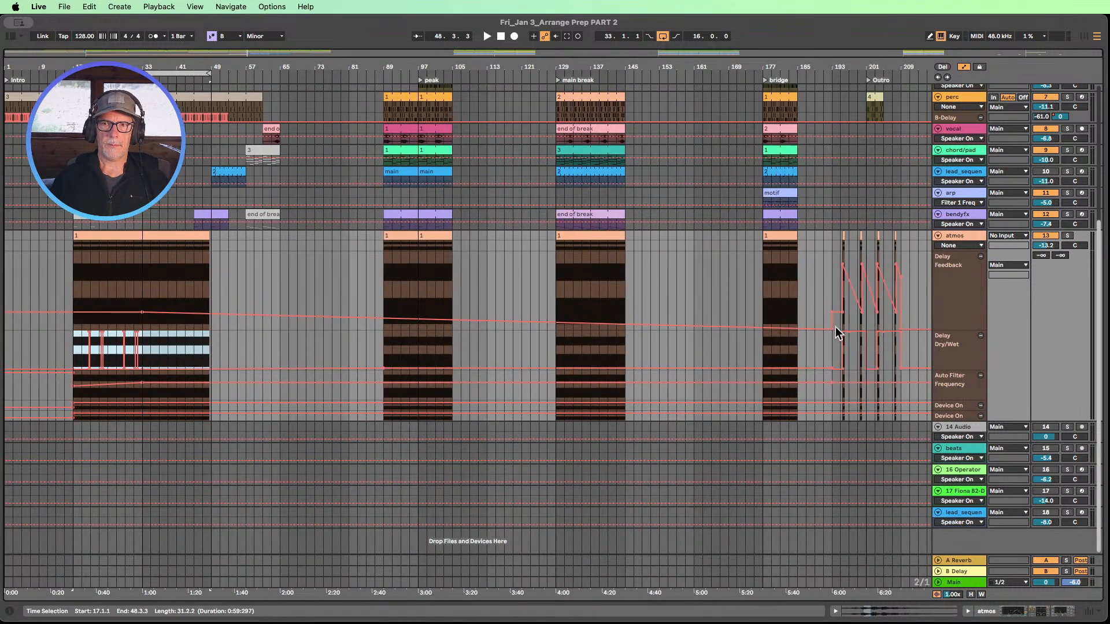
mouse_move(834, 330)
left_mouse_down()
mouse_move(822, 303)
mouse_move(831, 313)
left_mouse_up()
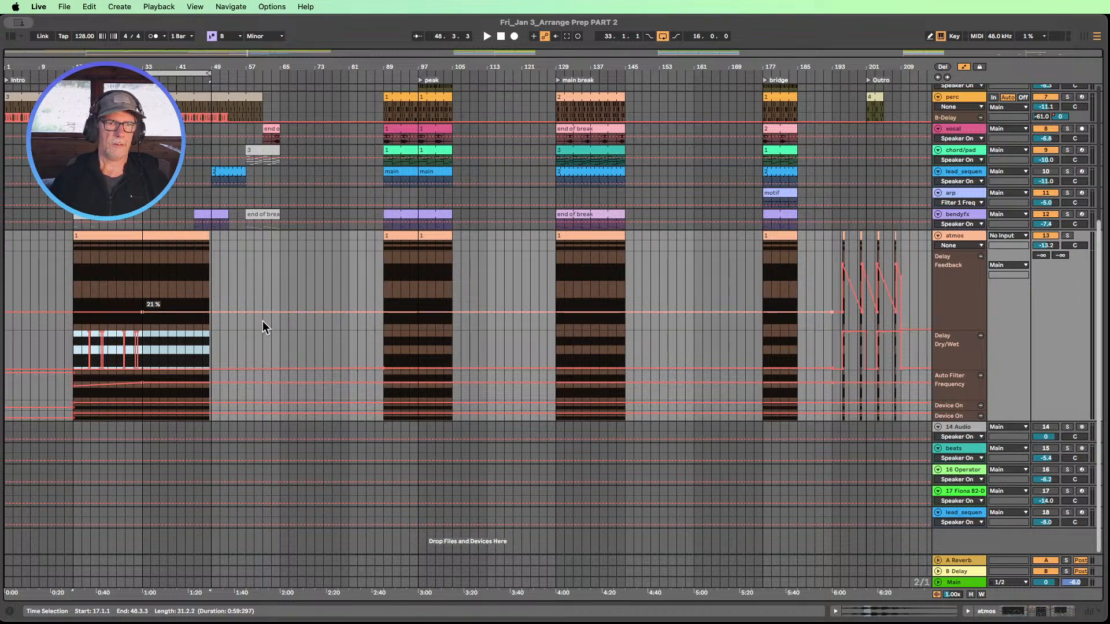
- Duplicate the atmos Delay Dry/Wet automation of bars 17 to 33 onto bars 33 to 49
key("z")
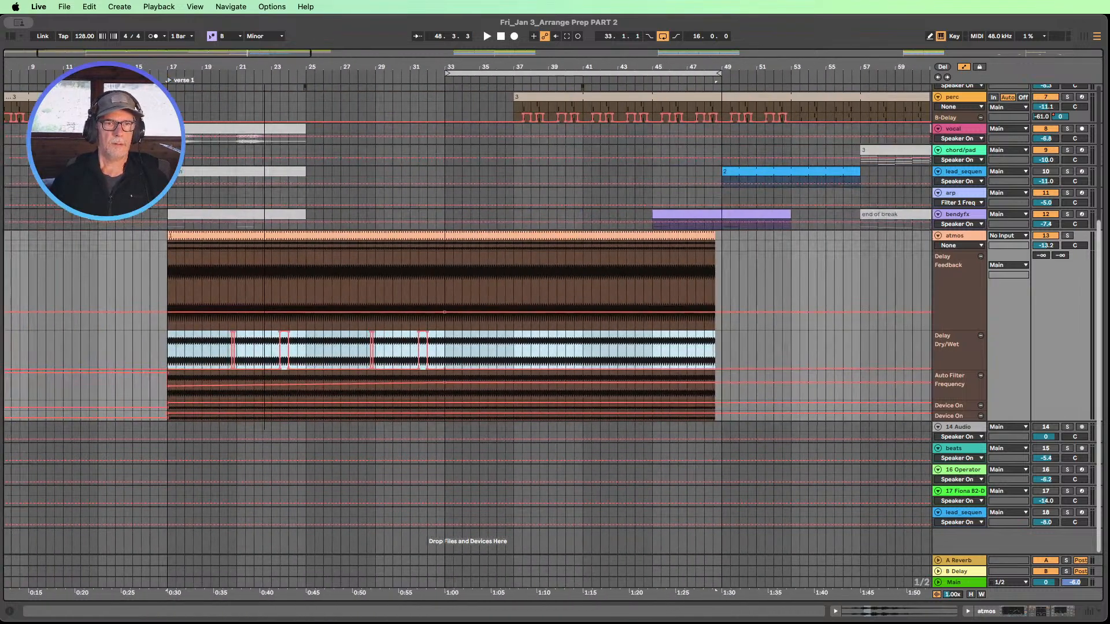
left_click_drag(166, 351, 443, 338)
key("super+d")
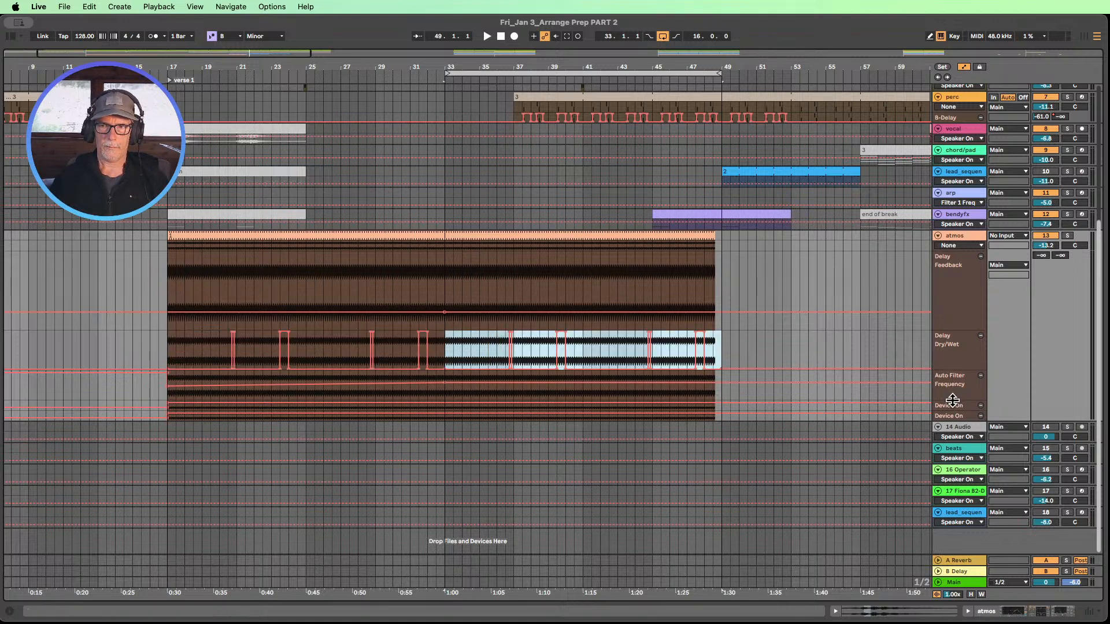
- Enlarge the atmos Auto Filter Frequency lane, play from bar 33 and dip the frequency automation slightly at bar 41
left_click_drag(952, 400, 937, 441)
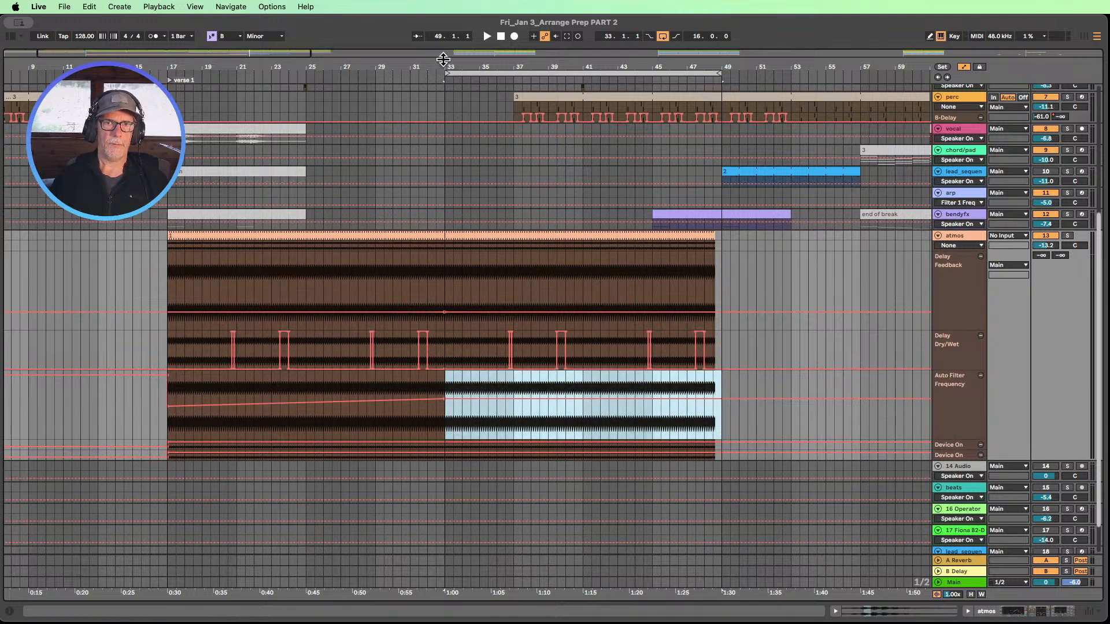
left_click_drag(444, 59, 229, 35)
scroll(321, 262, "down", 3)
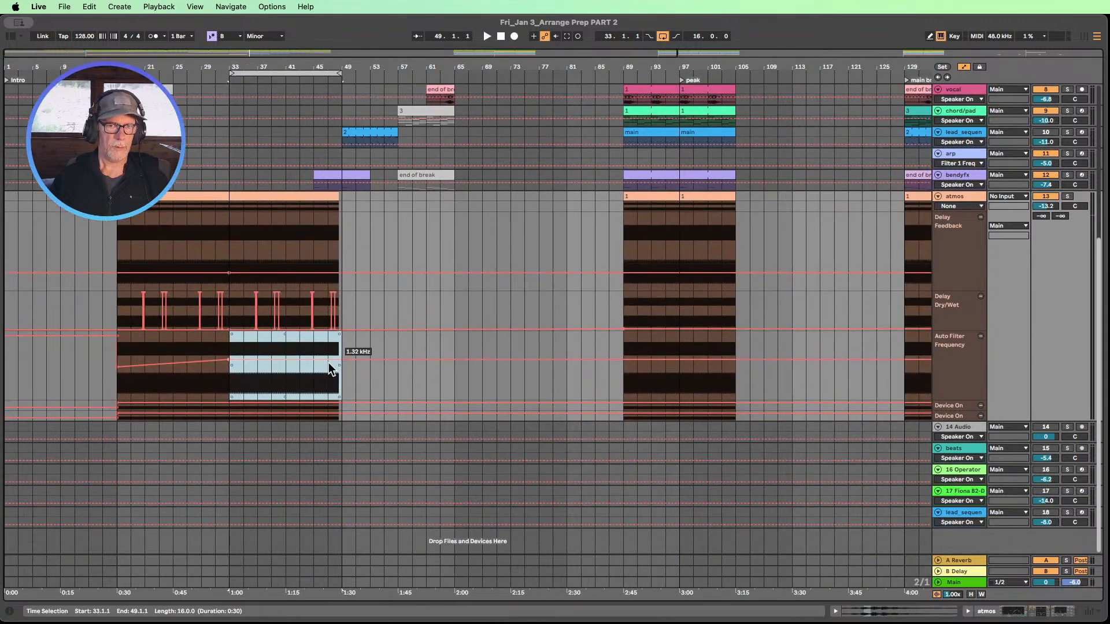
scroll(360, 311, "up", 15)
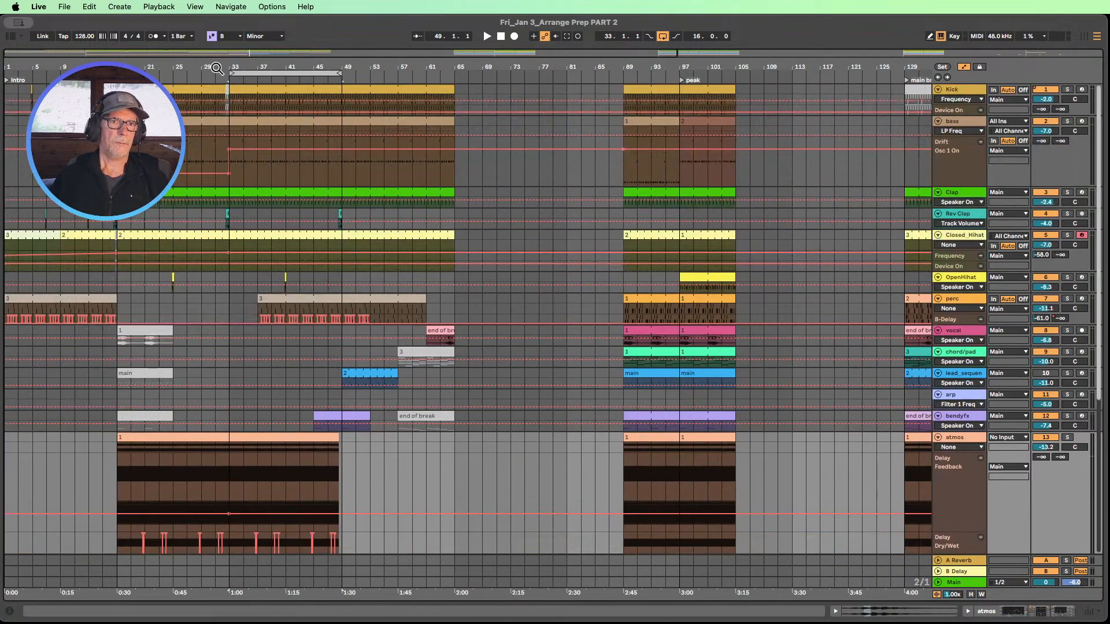
left_click(218, 71)
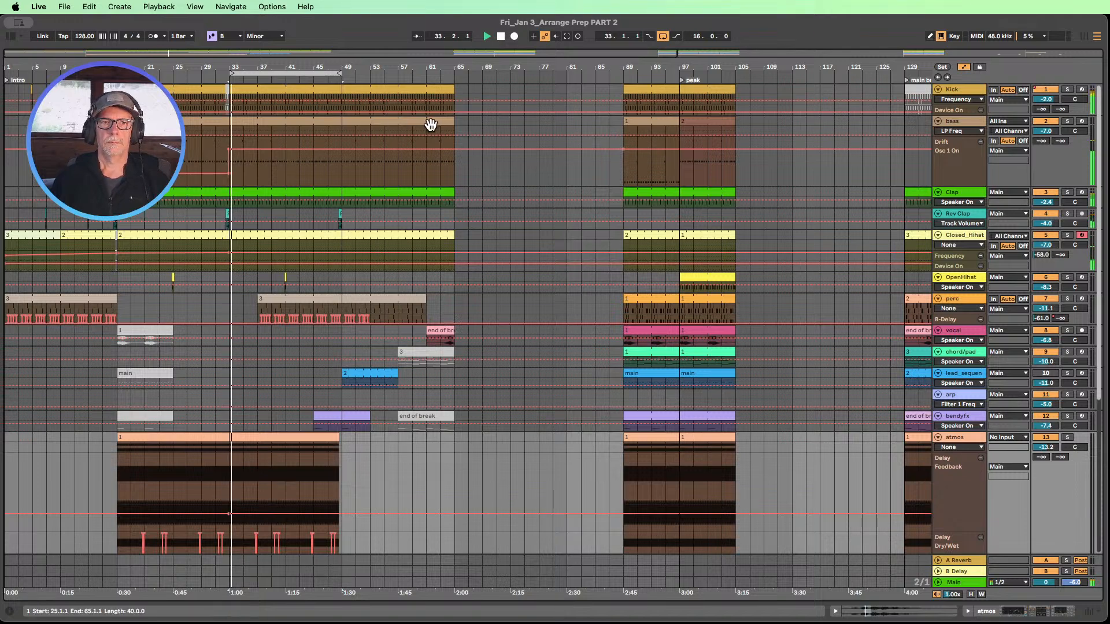
scroll(476, 194, "down", 5)
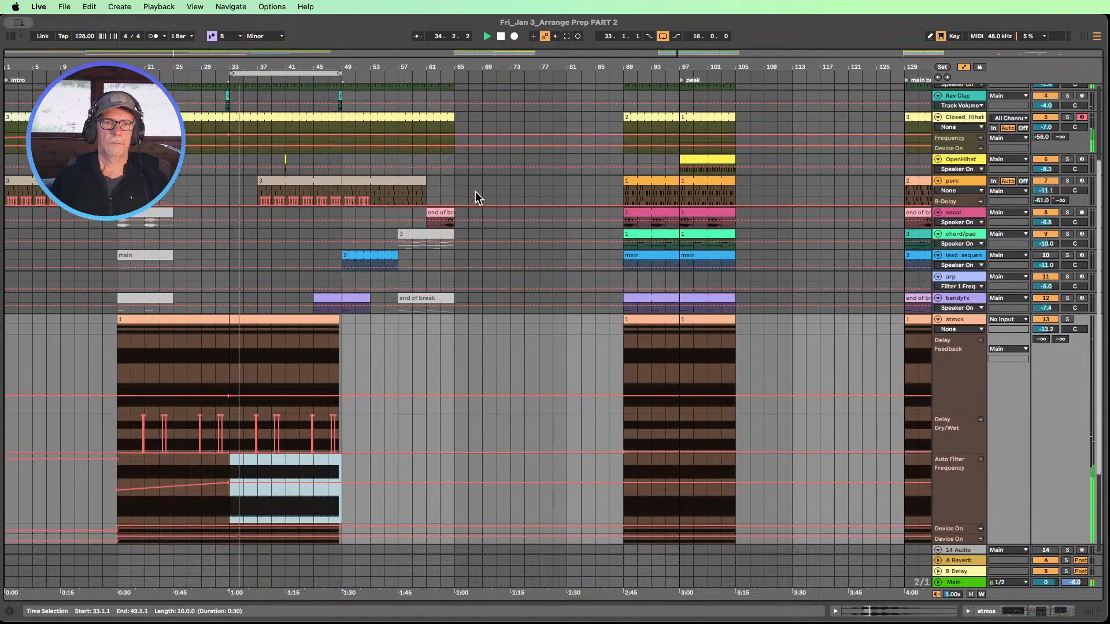
scroll(477, 197, "down", 2)
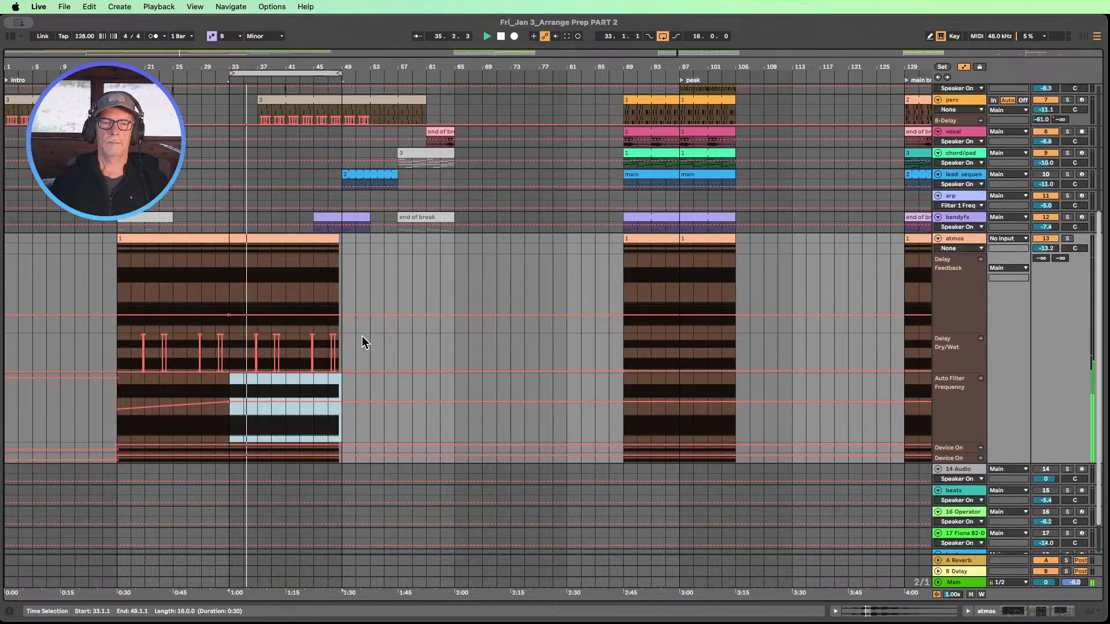
left_click_drag(278, 403, 286, 410)
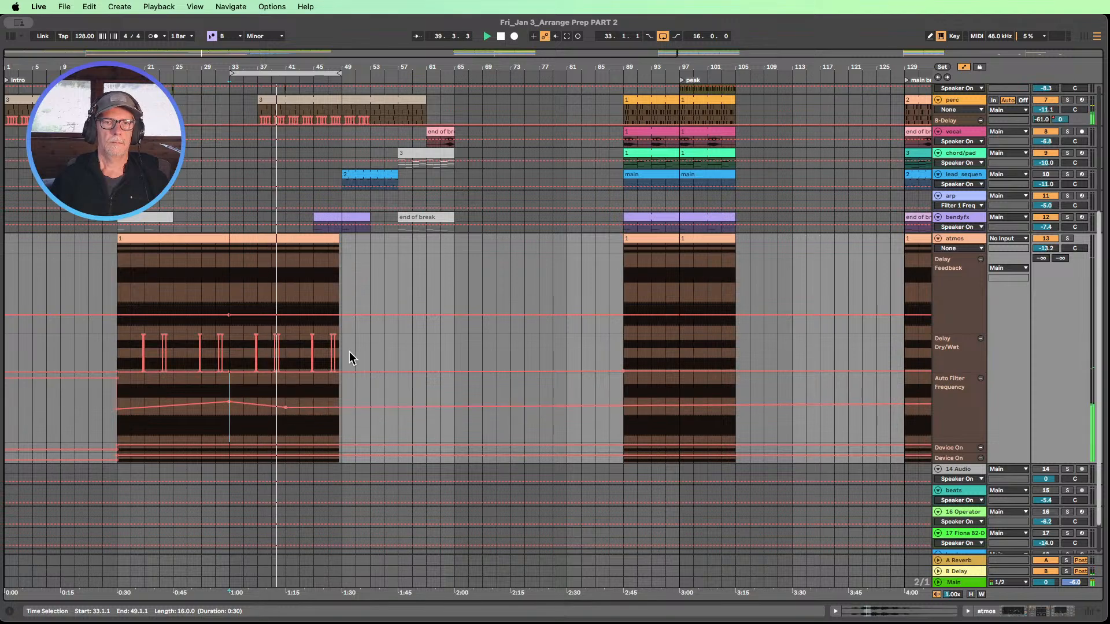
- Extend the atmos clip to bar 49 and ramp its Auto Filter Frequency up to 17.4 kHz at bar 65
left_click(339, 237)
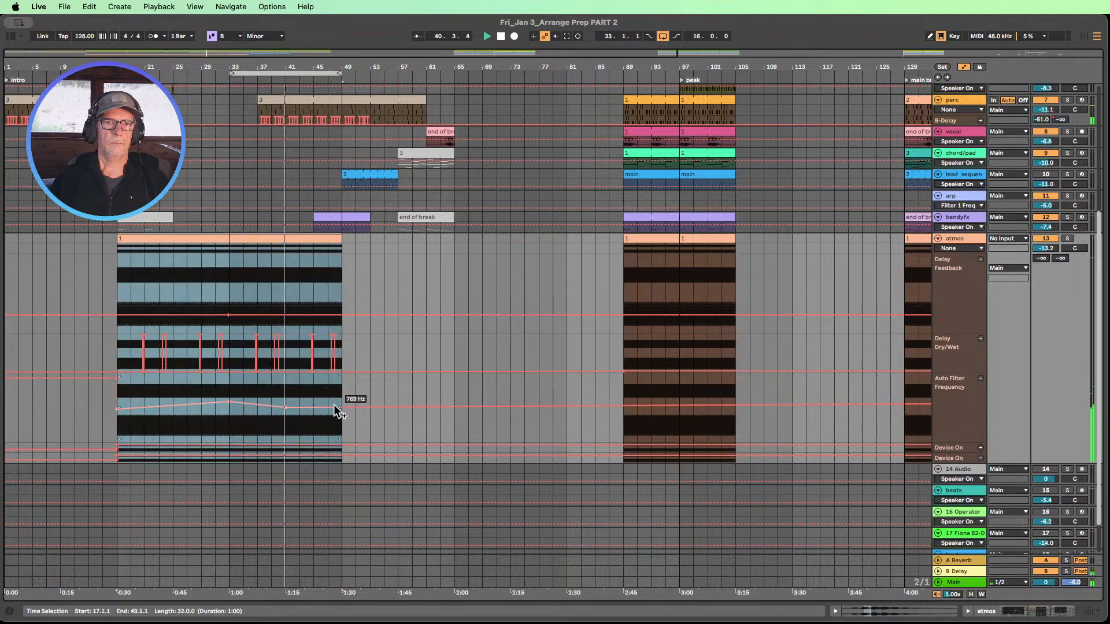
left_click_drag(334, 408, 455, 376)
- Play the section from bar 41 towards bar 49 and examine the atmos automation alongside the other tracks
scroll(301, 399, "up", 3)
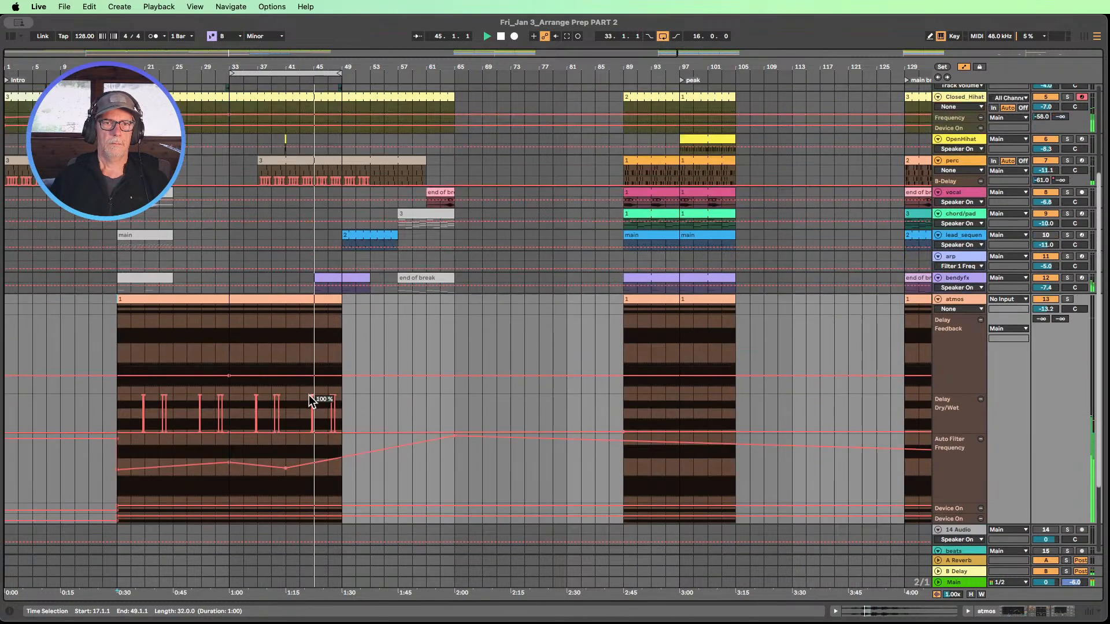
scroll(309, 388, "down", 5)
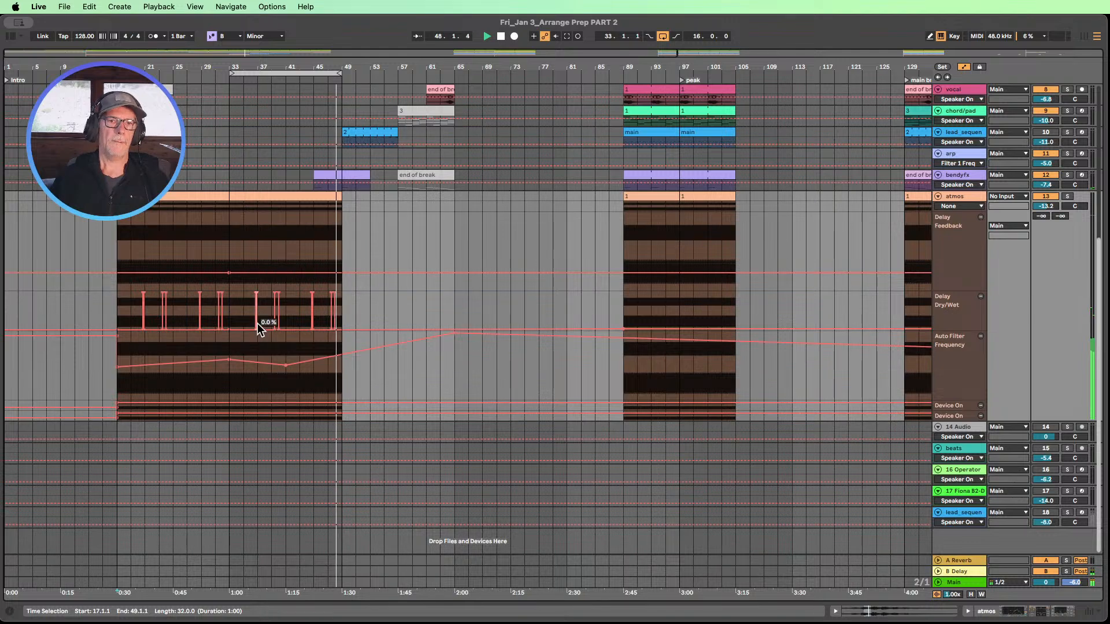
left_click(285, 366)
left_click_drag(285, 366, 285, 363)
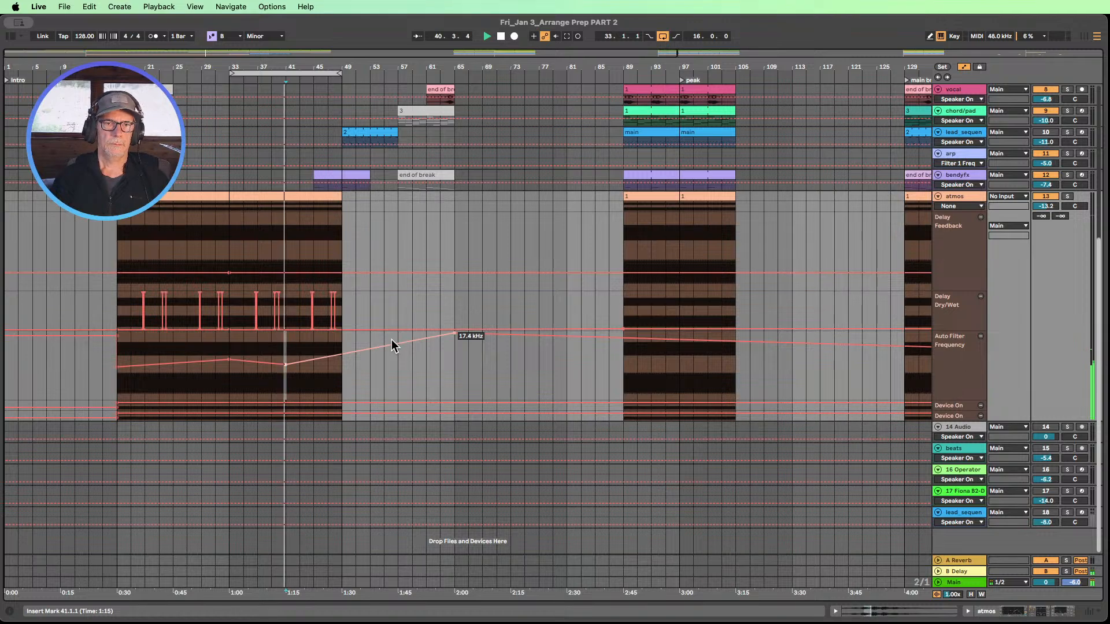
scroll(376, 350, "up", 5)
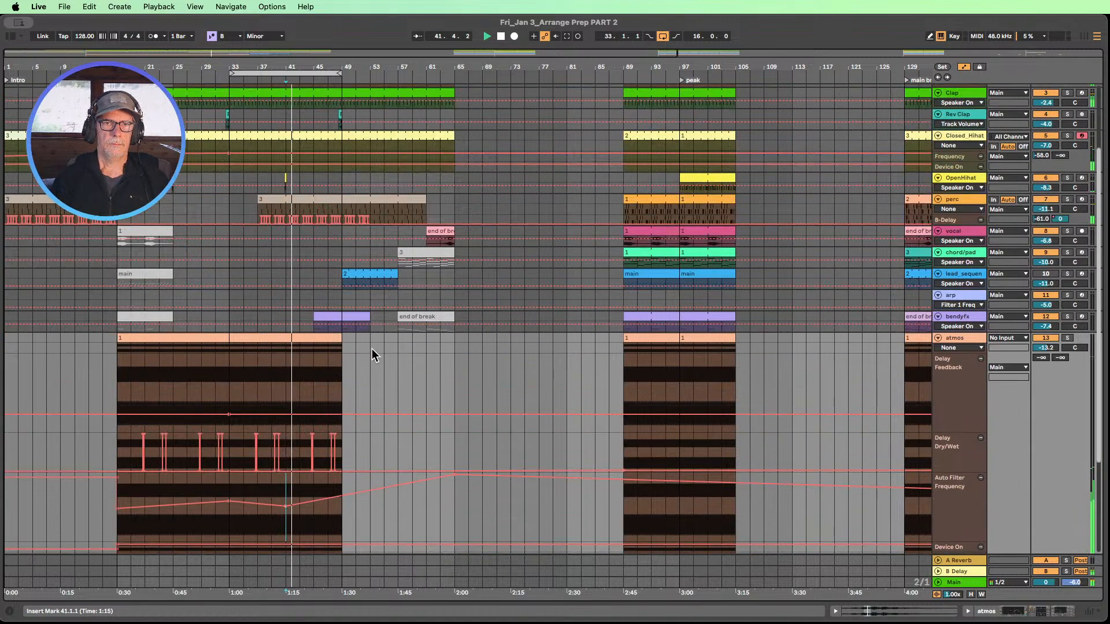
scroll(364, 345, "down", 2)
scroll(362, 345, "up", 3)
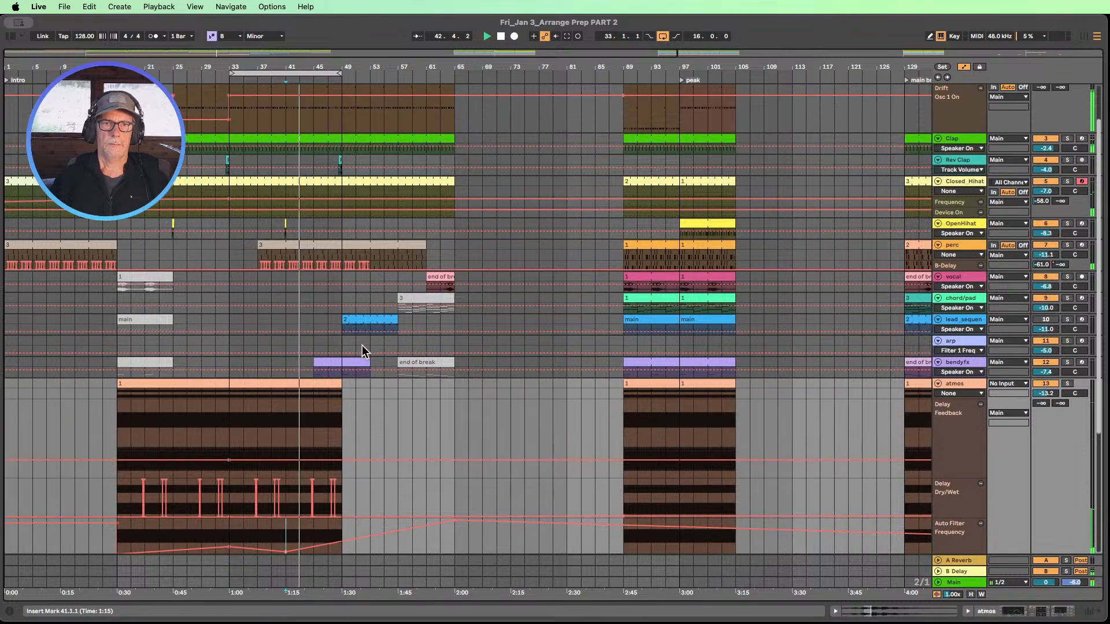
scroll(362, 345, "down", 5)
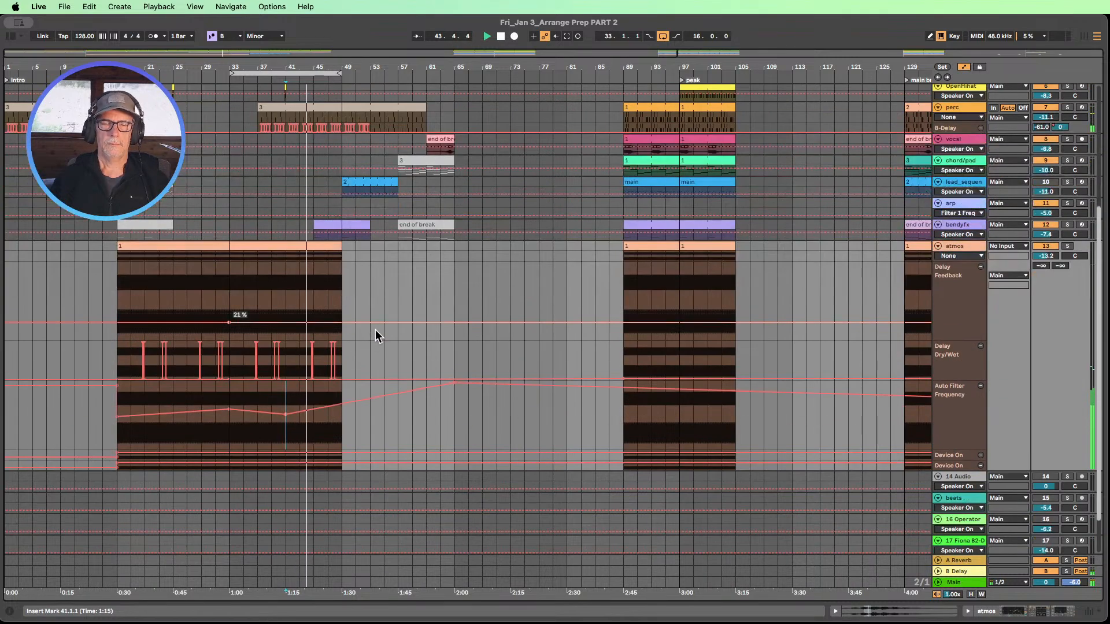
scroll(376, 329, "up", 5)
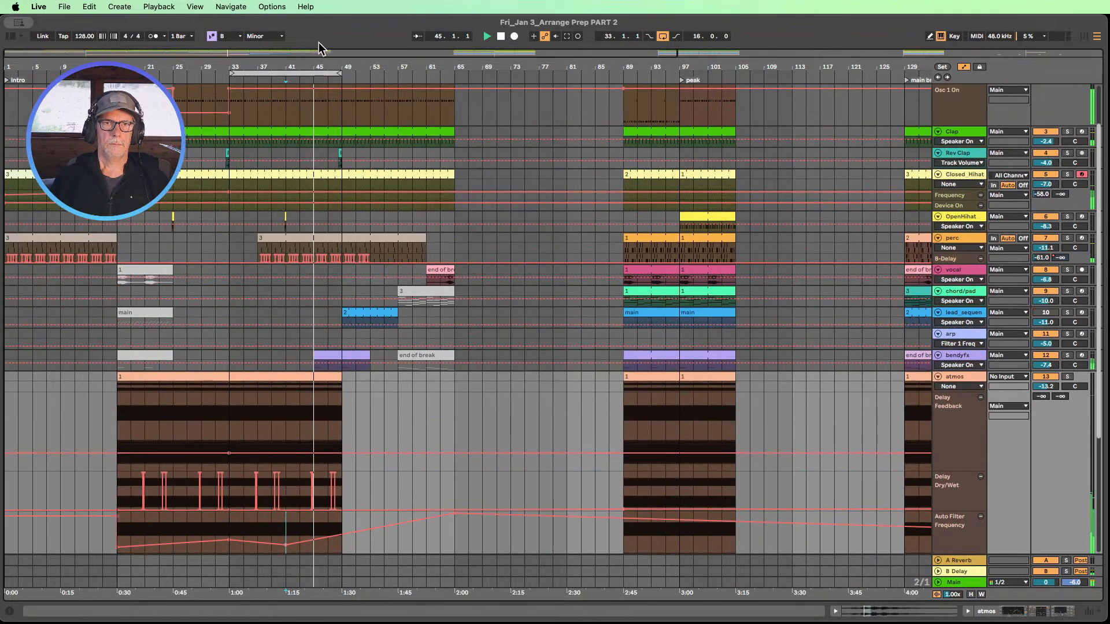
left_click_drag(325, 64, 324, 46)
scroll(279, 144, "up", 3)
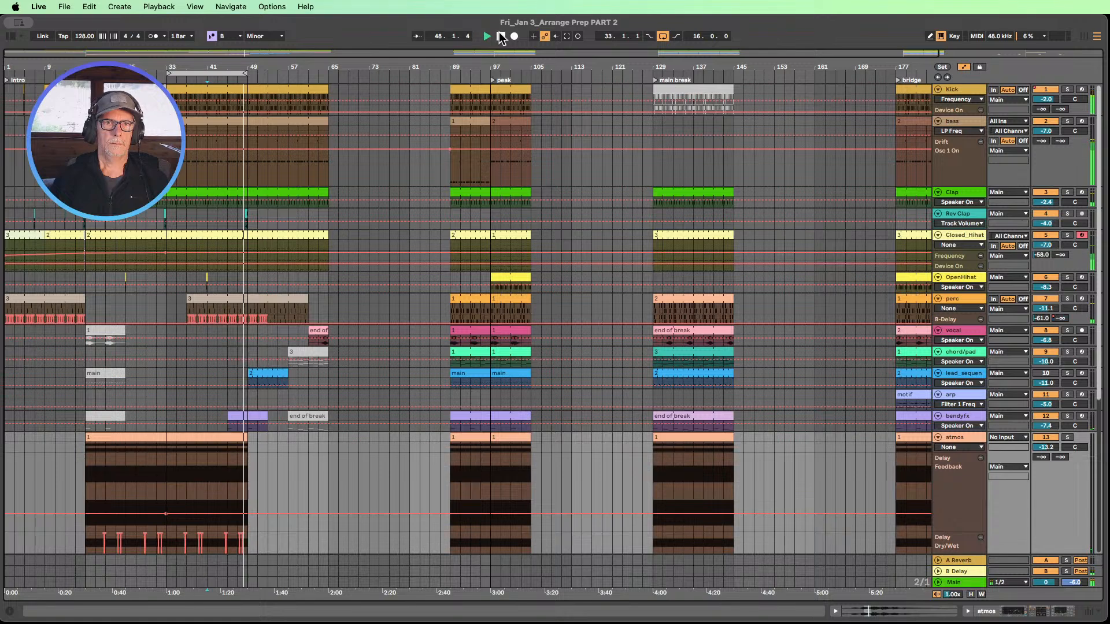
- Enlarge the Kick automation lane and deactivate the kick section from 48.3.1 to bar 49
left_click_drag(220, 66, 323, 101)
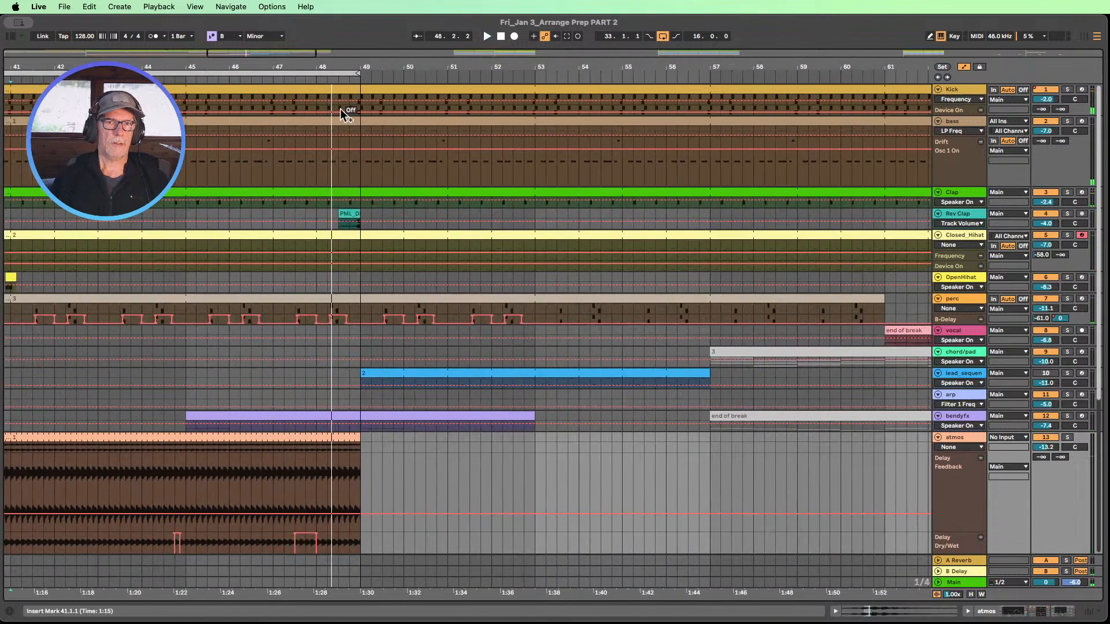
left_click_drag(960, 105, 960, 164)
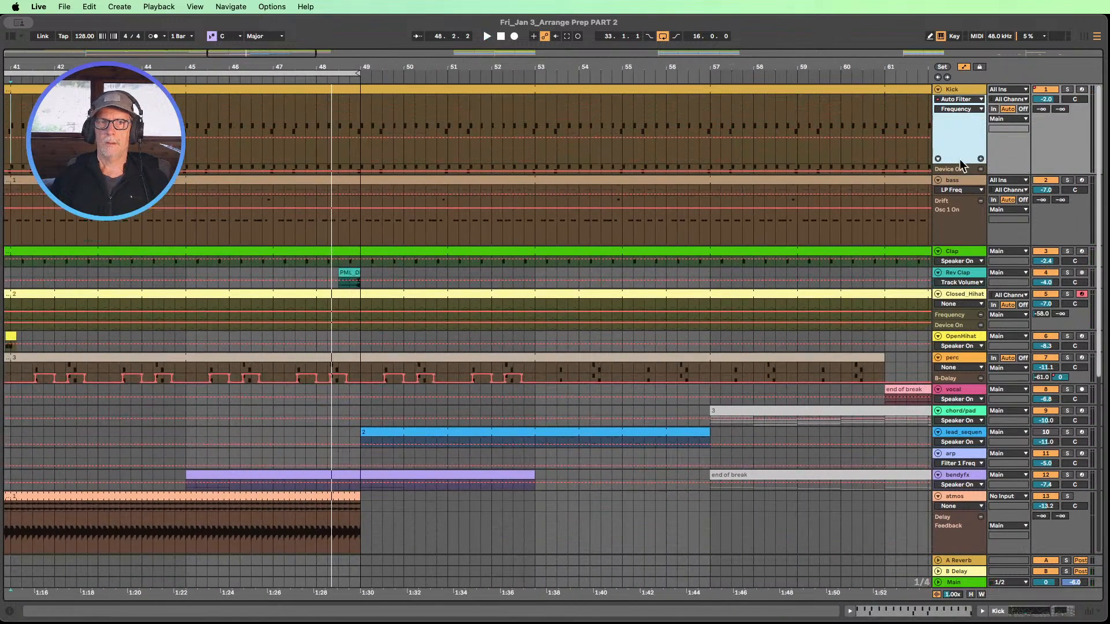
left_click_drag(341, 98, 453, 70)
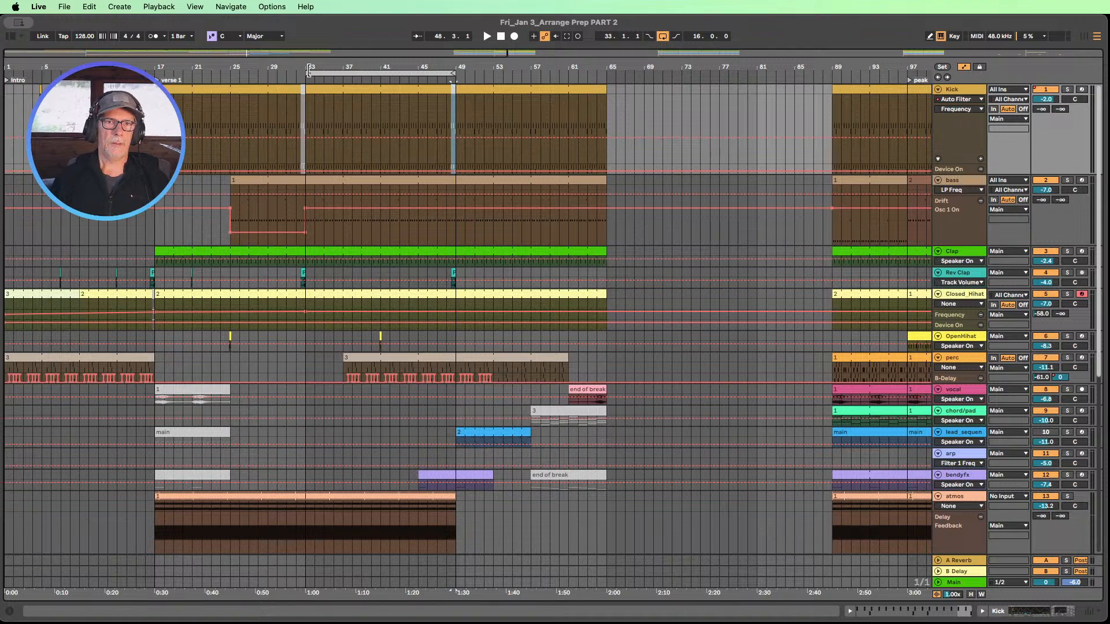
- Extend the loop back to bar 17 for a 32-bar length and place the insert marker at bar 17
left_click_drag(309, 71, 157, 70)
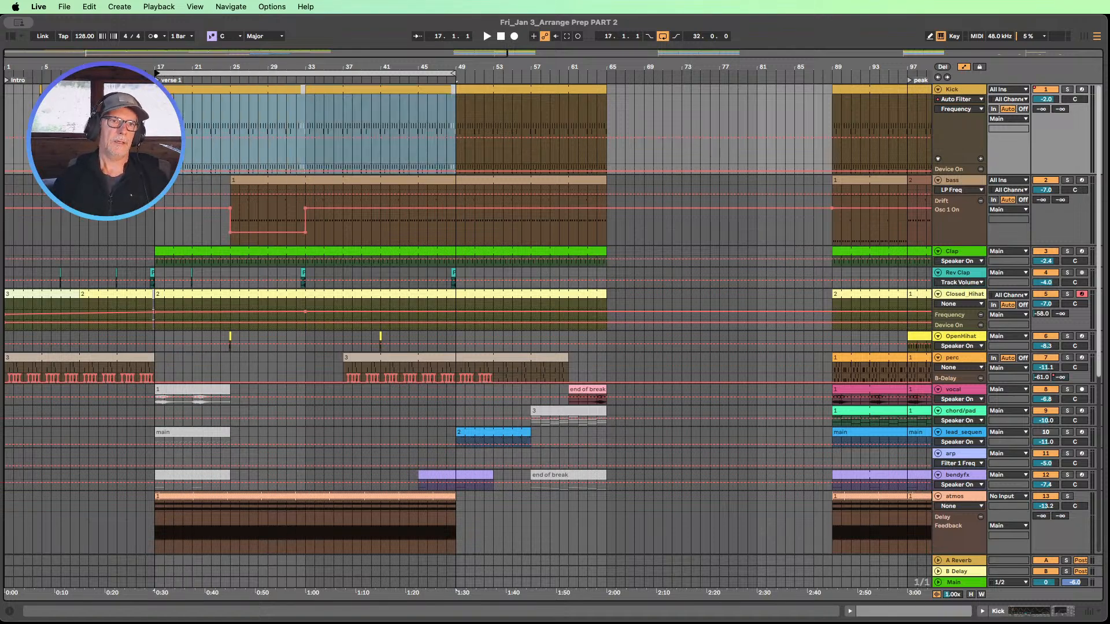
left_click(158, 80)
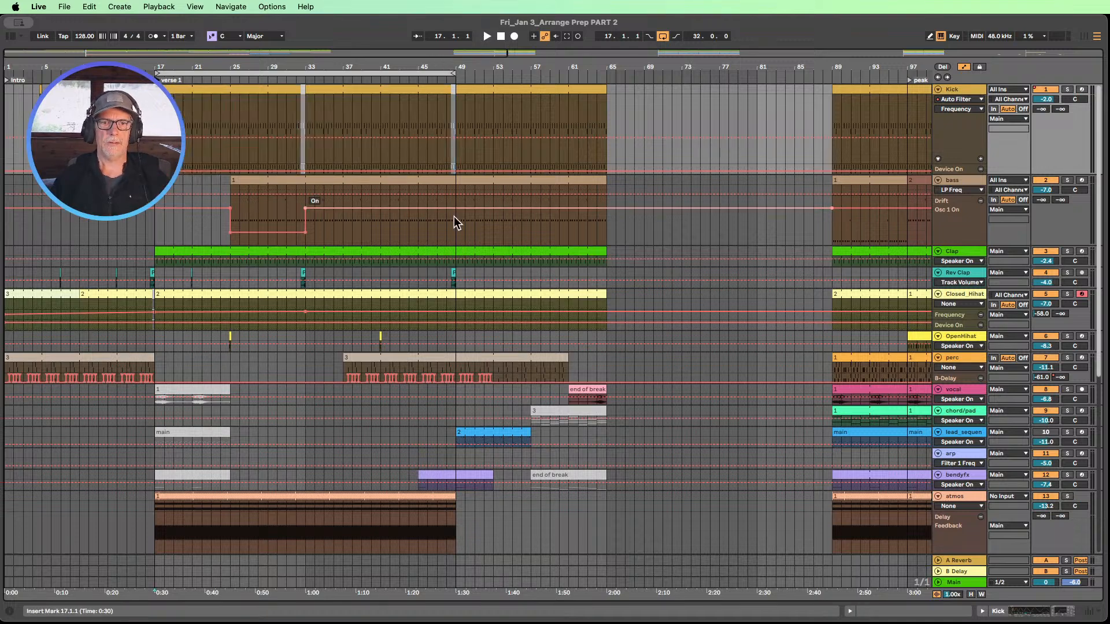
scroll(414, 259, "down", 2)
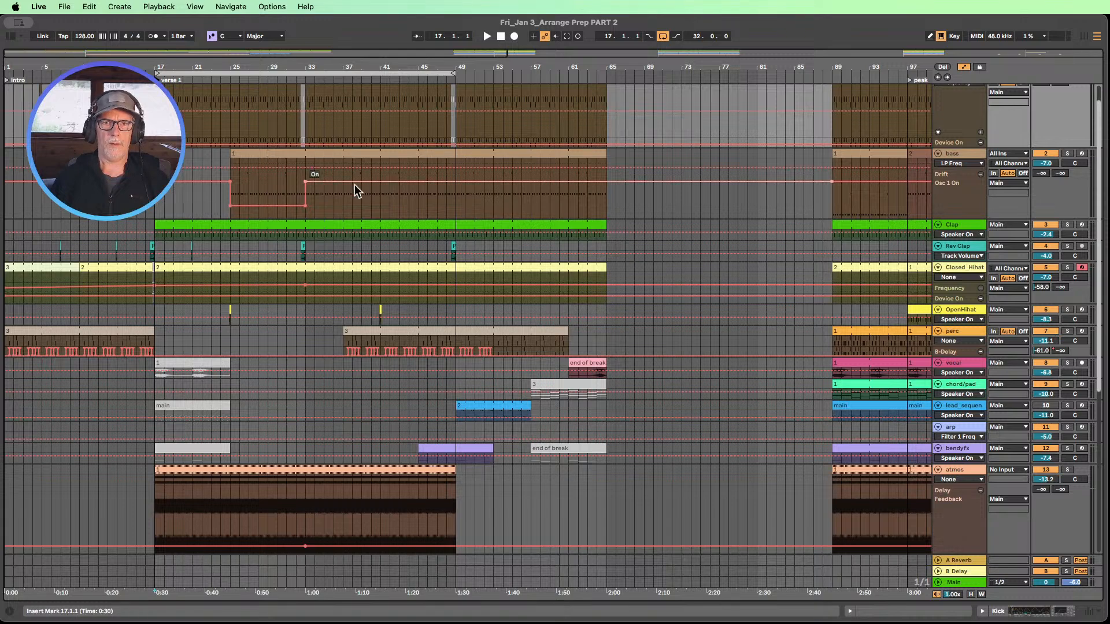
scroll(408, 224, "up", 2)
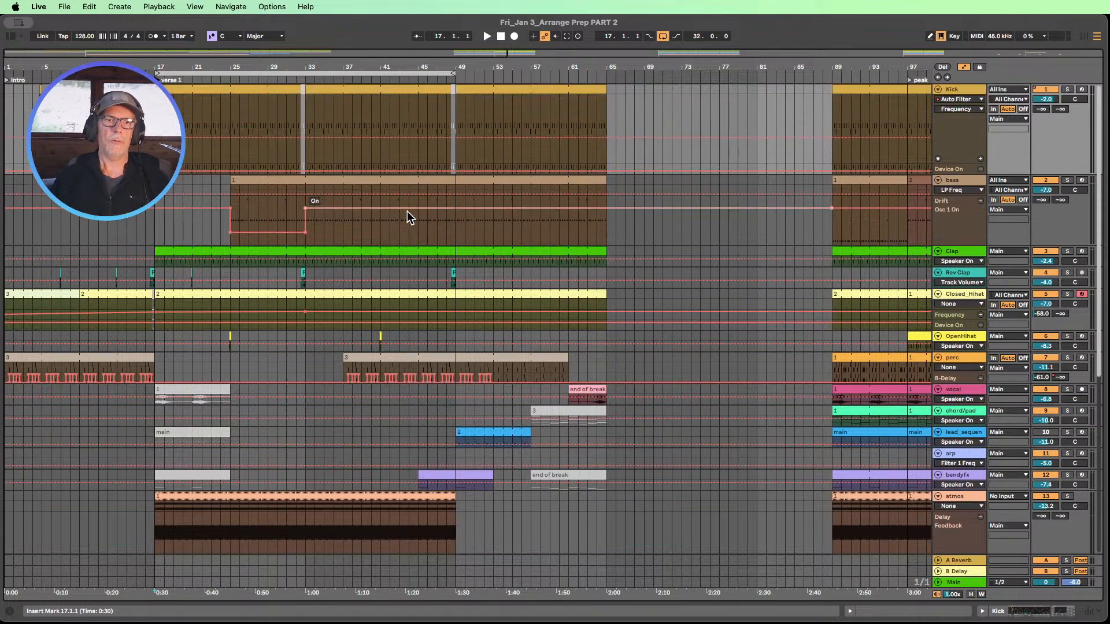
- Restore the 32-bar loop from bar 17, start playback there and show all tracks at compact height without automation
mouse_move(159, 71)
left_mouse_down()
mouse_move(307, 74)
mouse_move(154, 69)
left_mouse_up()
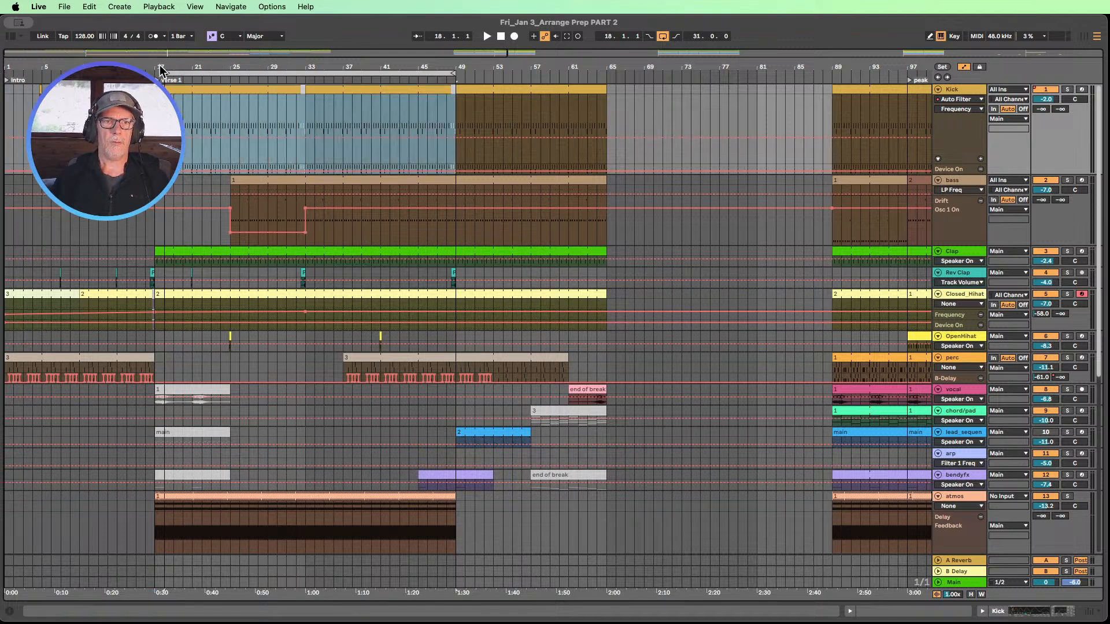
left_click(155, 116)
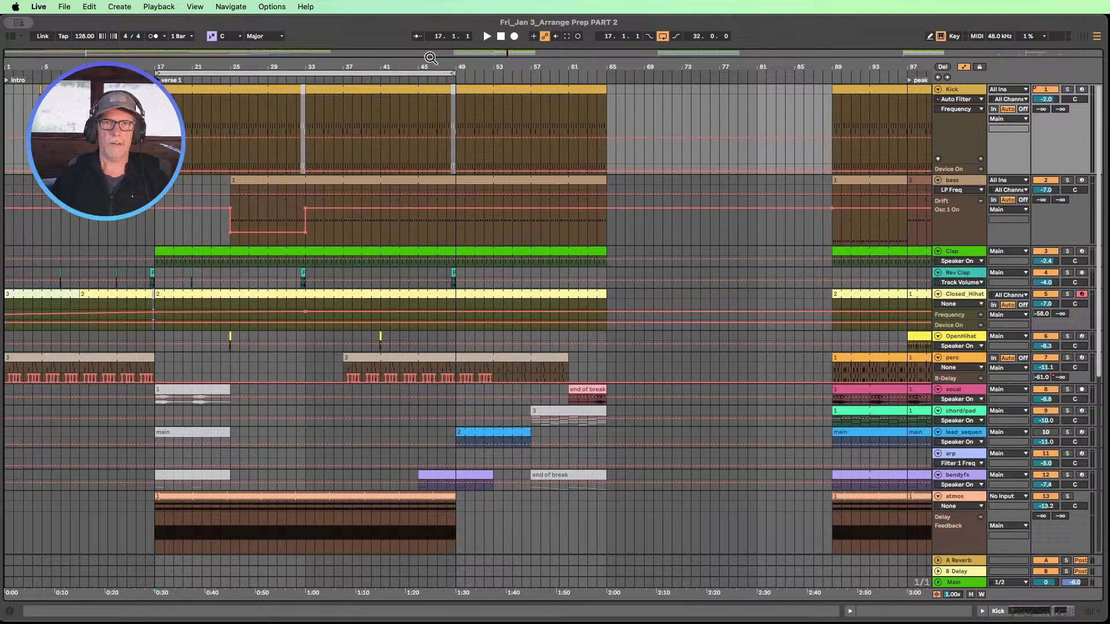
left_click(486, 36)
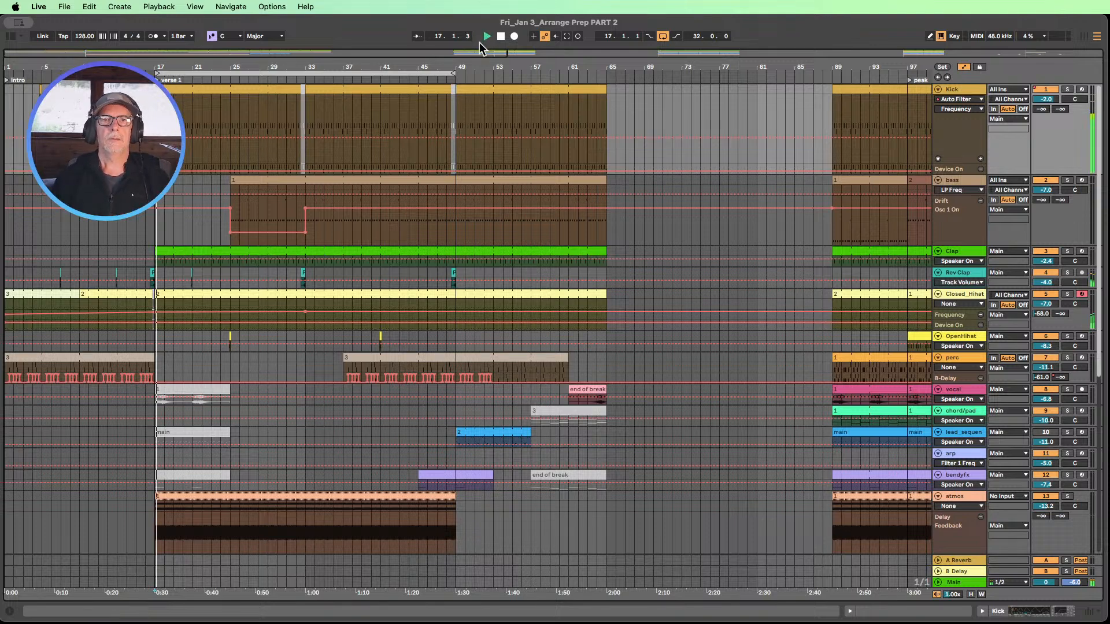
left_click_drag(357, 62, 359, 55)
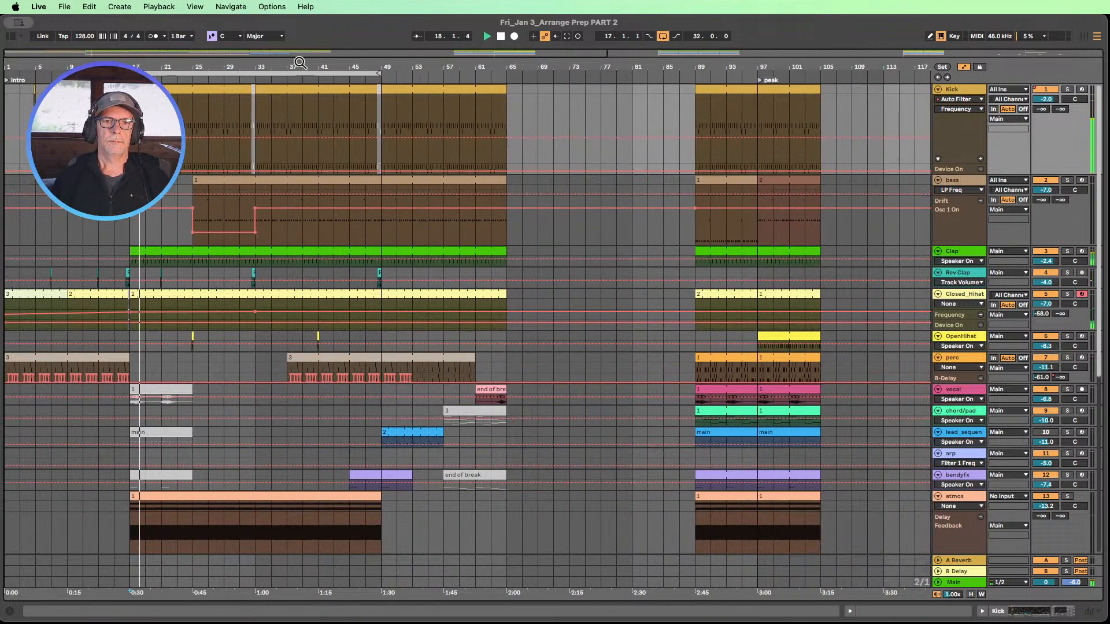
scroll(426, 163, "down", 5)
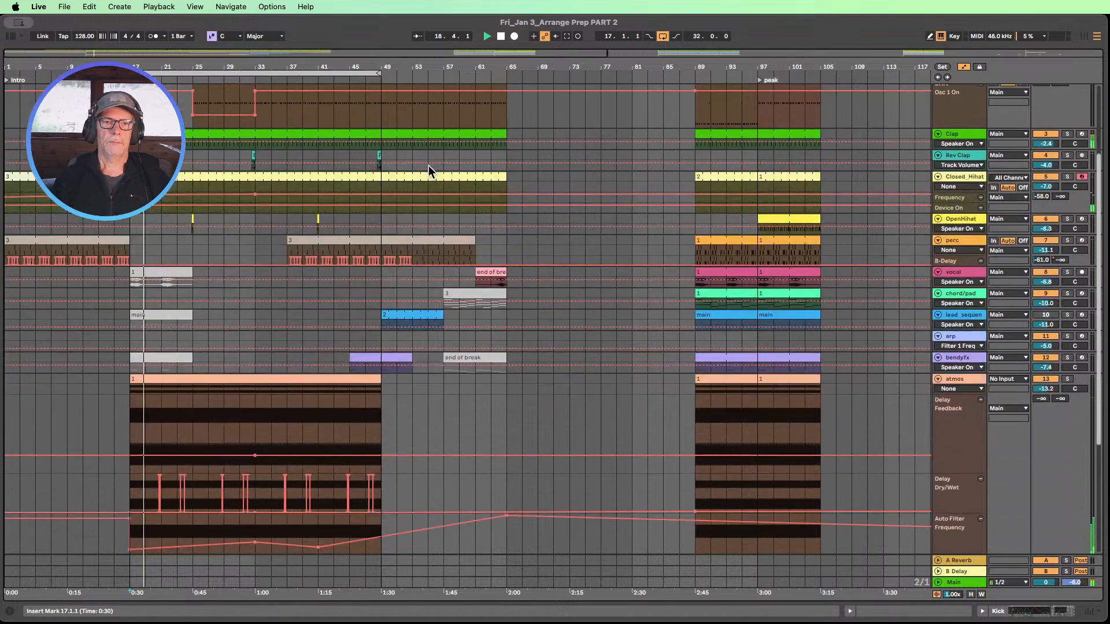
left_click(970, 594)
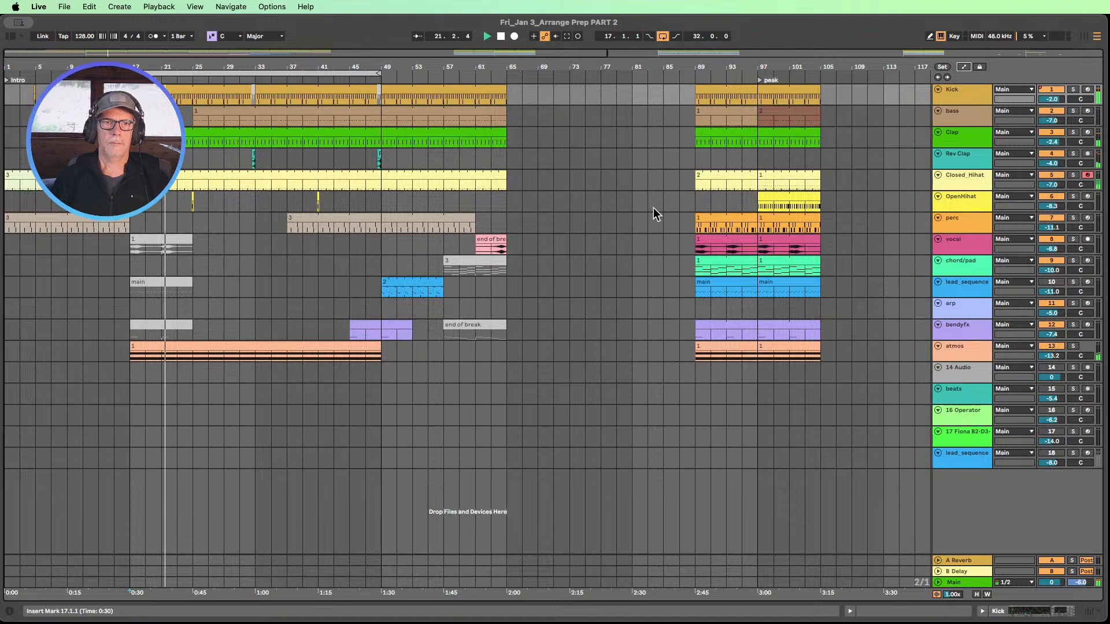
- Delete the deactivated vocal, lead_sequence and bendyfx clips between bars 17 and 25
left_click(168, 243)
left_click_drag(168, 242, 166, 292)
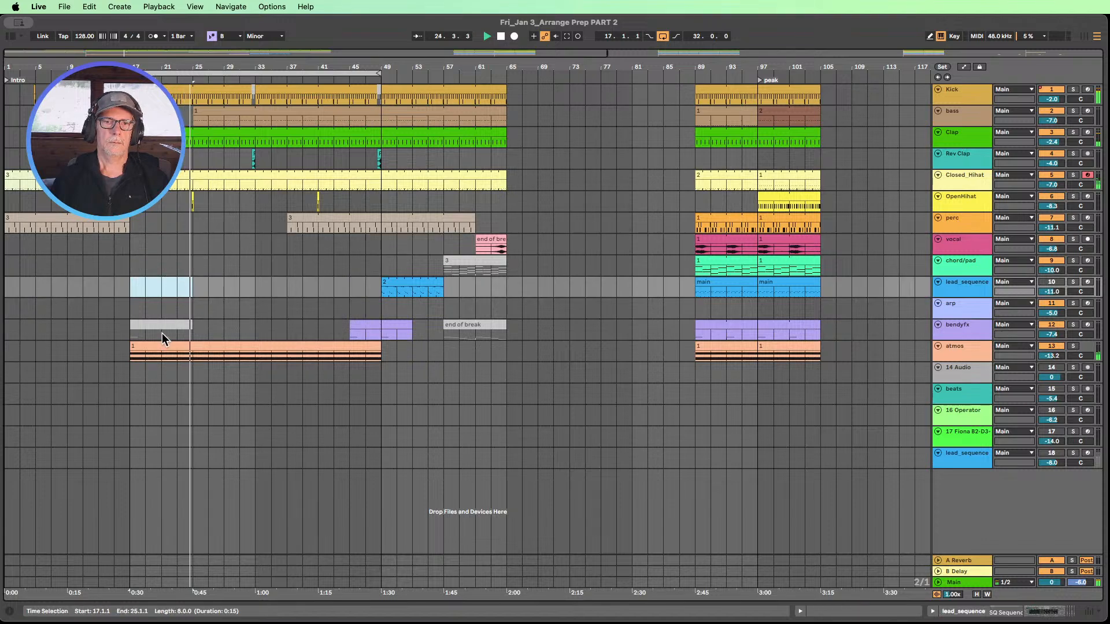
mouse_move(426, 68)
left_mouse_down()
mouse_move(426, 45)
mouse_move(426, 56)
left_mouse_up()
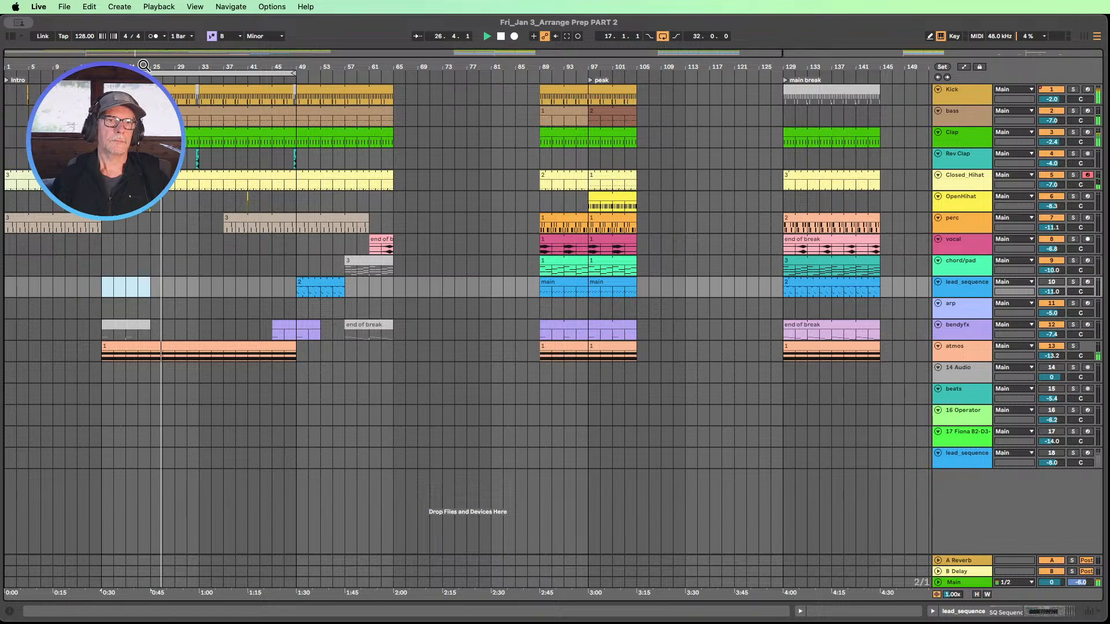
left_click_drag(146, 66, 168, 116)
double_click(204, 199)
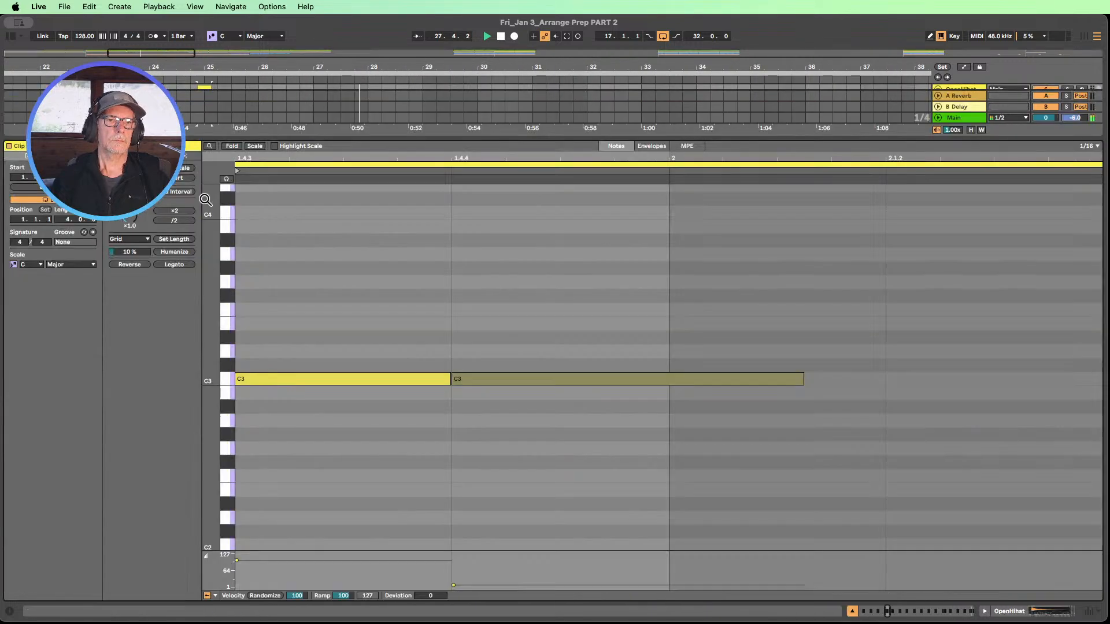
left_click(852, 611)
left_click_drag(404, 66, 404, 12)
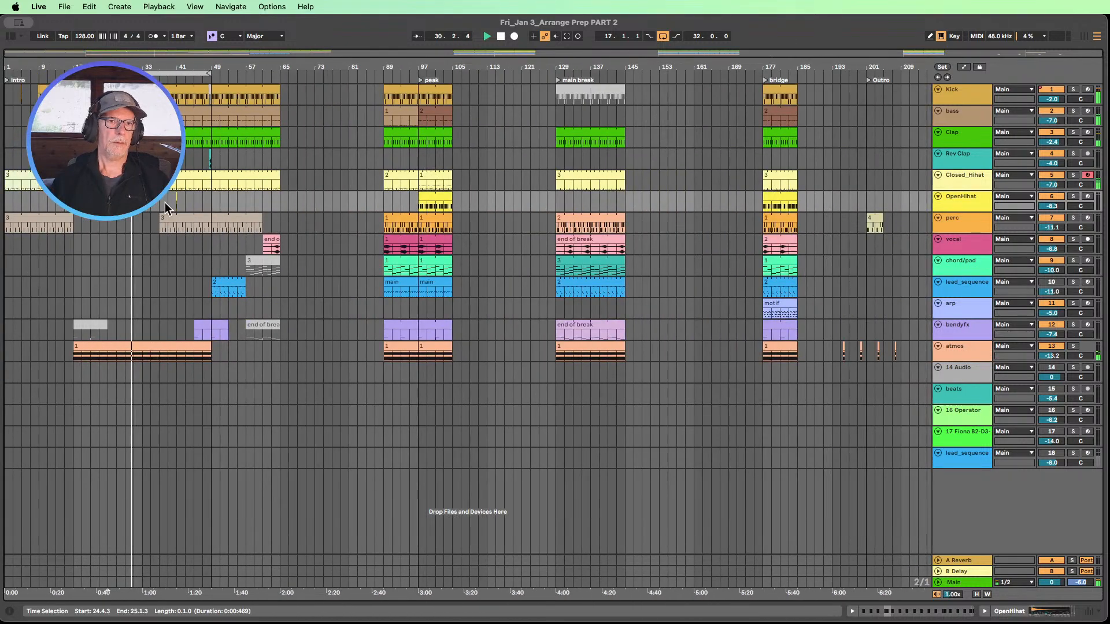
left_click(91, 330)
key("Delete")
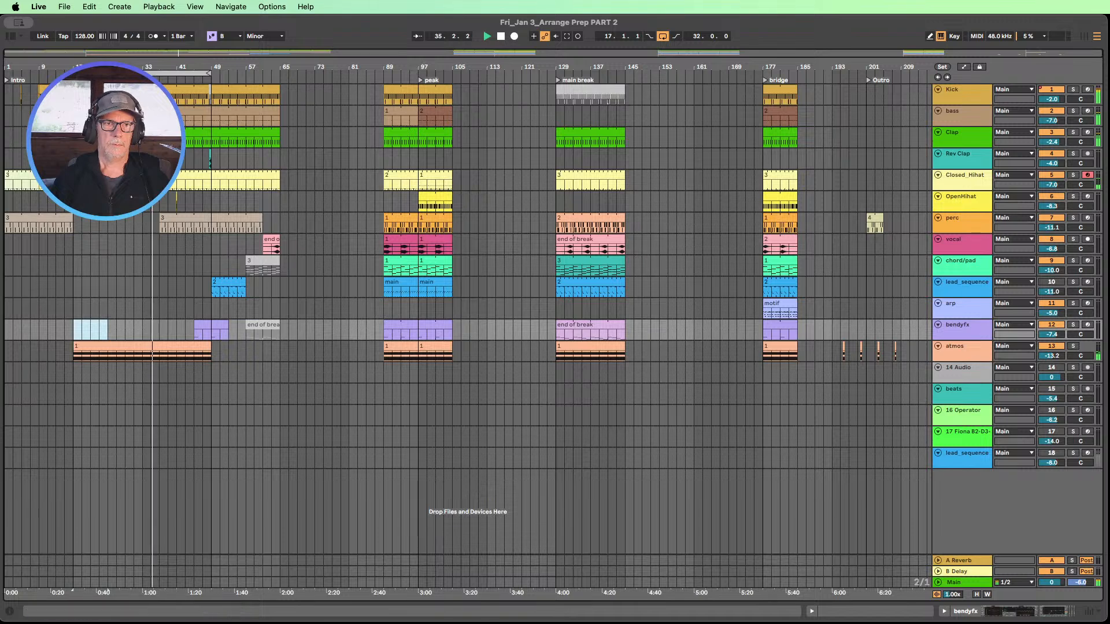
- Copy the bendyfx clip at bar 45 to an earlier spot as a four-bar clip starting at bar 32
left_click(210, 332)
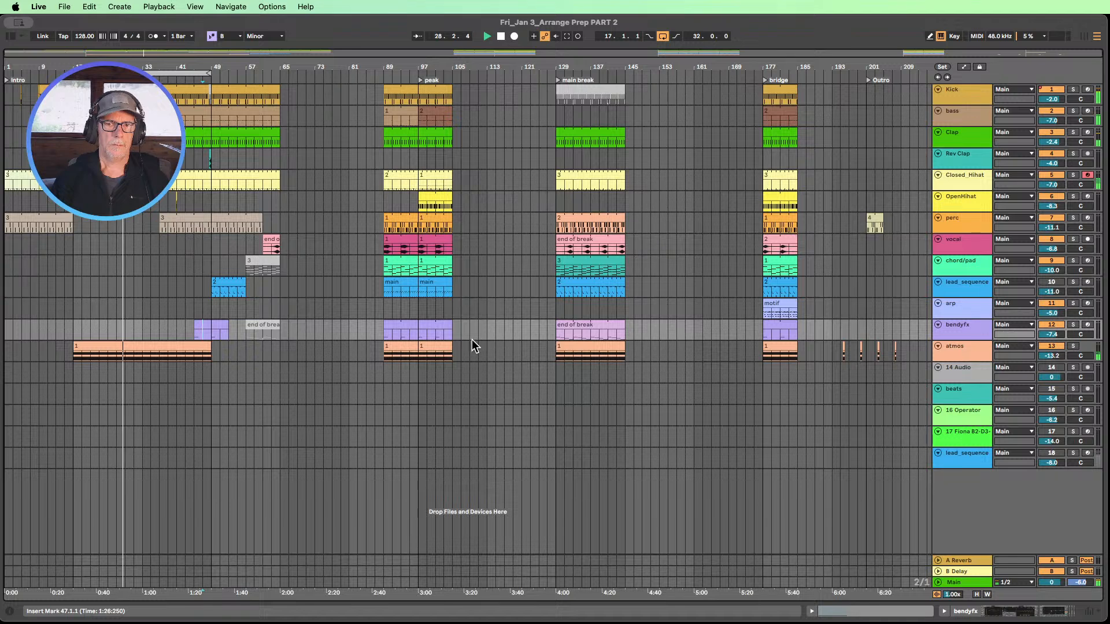
left_click(199, 331)
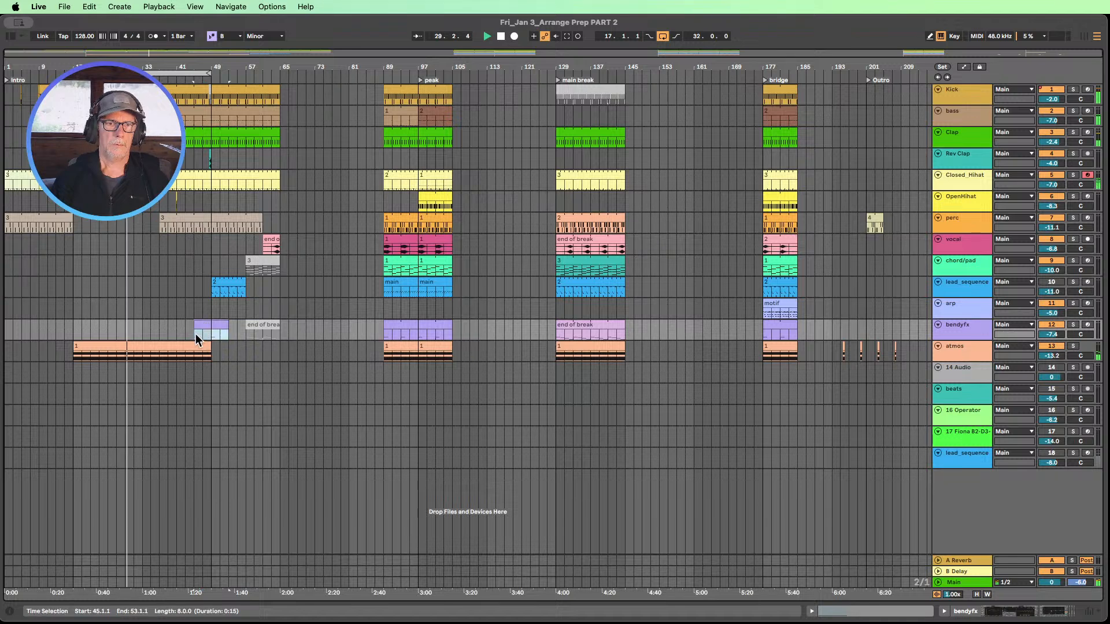
left_click_drag(207, 331, 140, 322)
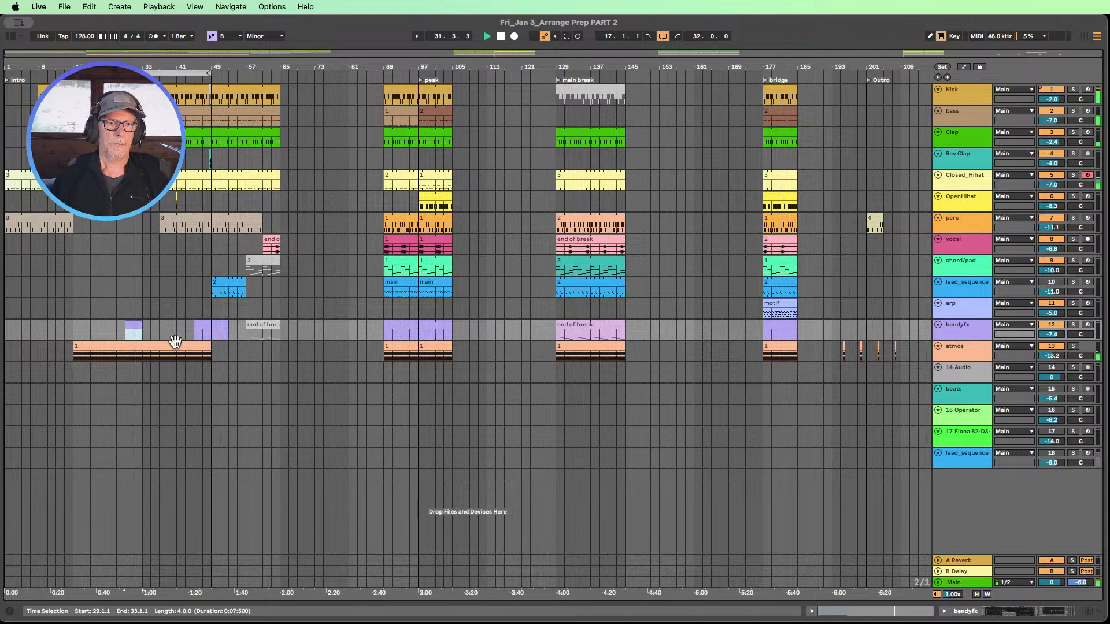
left_click_drag(125, 65, 126, 121)
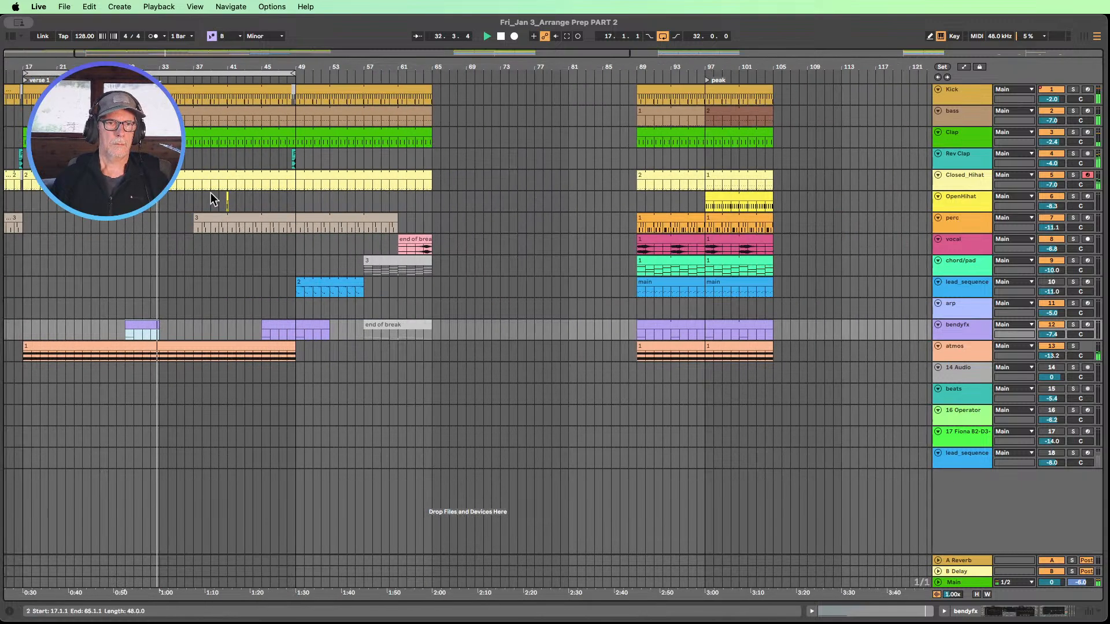
left_click_drag(139, 329, 164, 327)
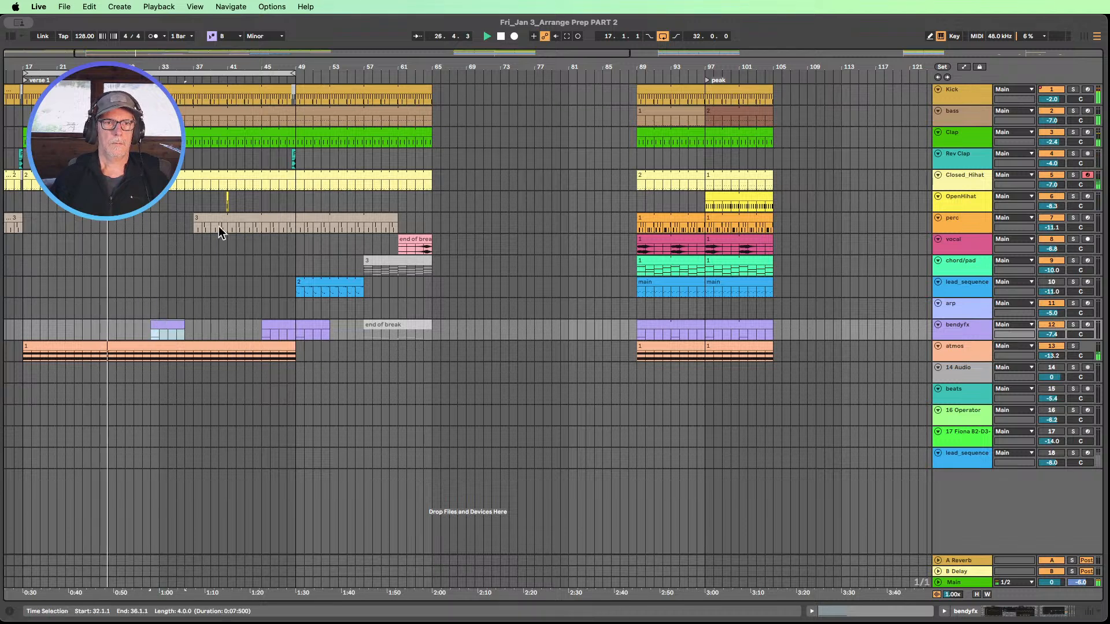
left_click_drag(162, 65, 162, 29)
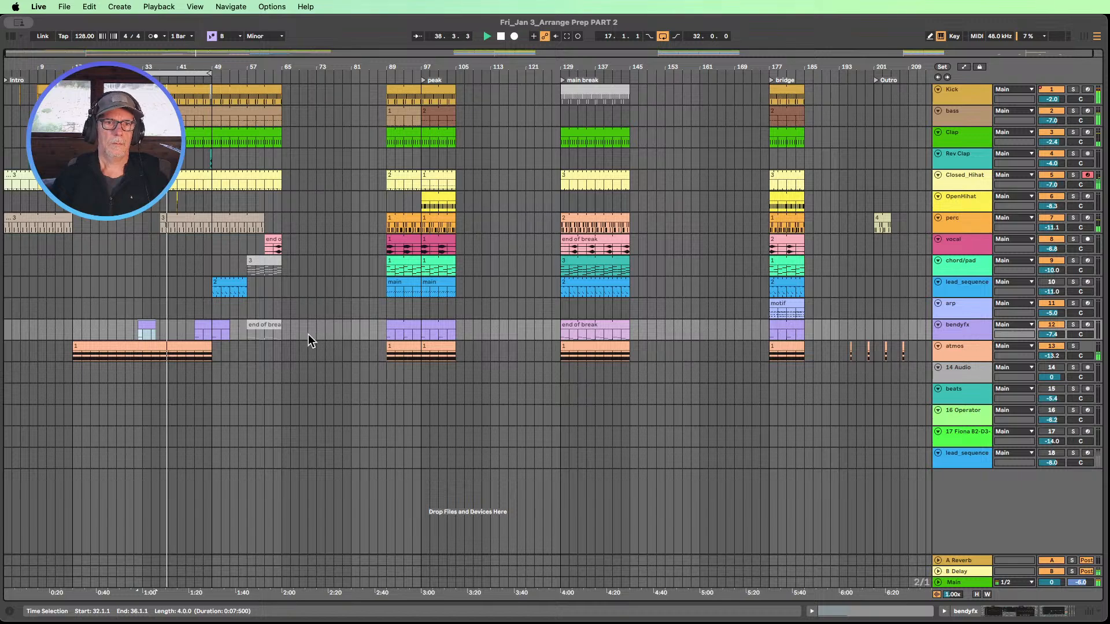
left_click_drag(162, 67, 183, 133)
left_click_drag(348, 66, 397, 75)
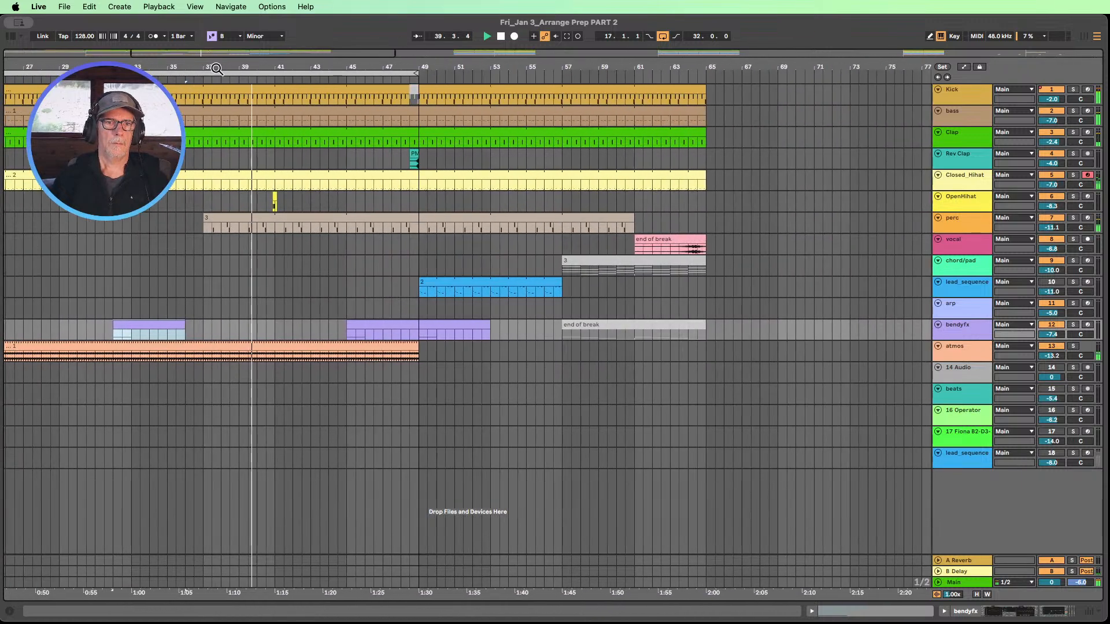
key("space")
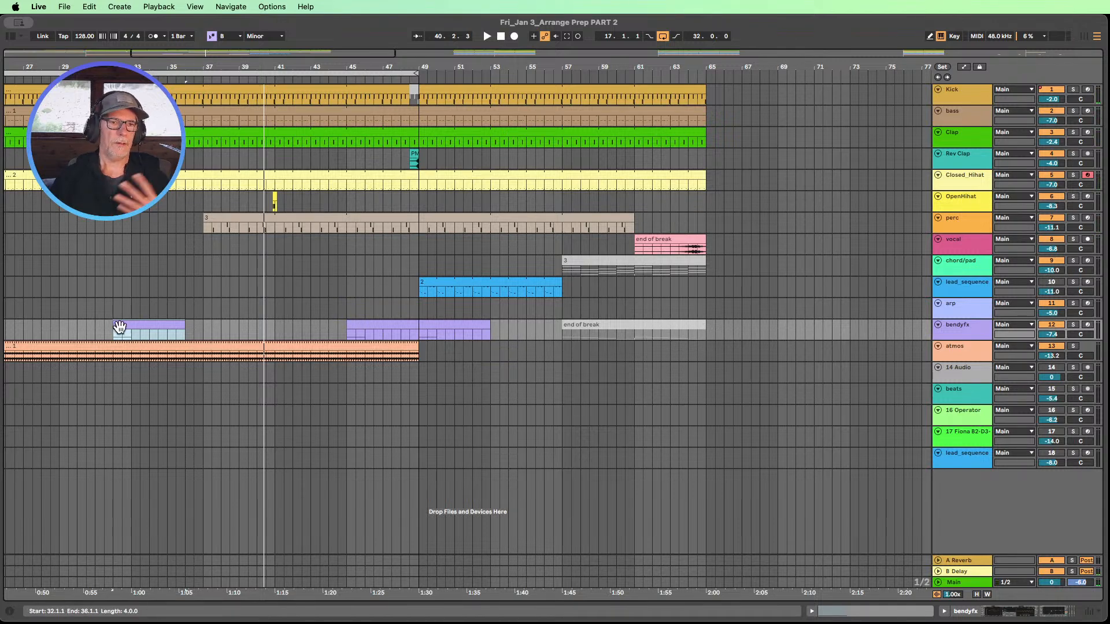
- Split the perc clip between bars 37 and 49 into two-bar segments and deactivate every second segment
left_click_drag(241, 230, 419, 217)
key("super+e")
key("super+e")
key("super+e")
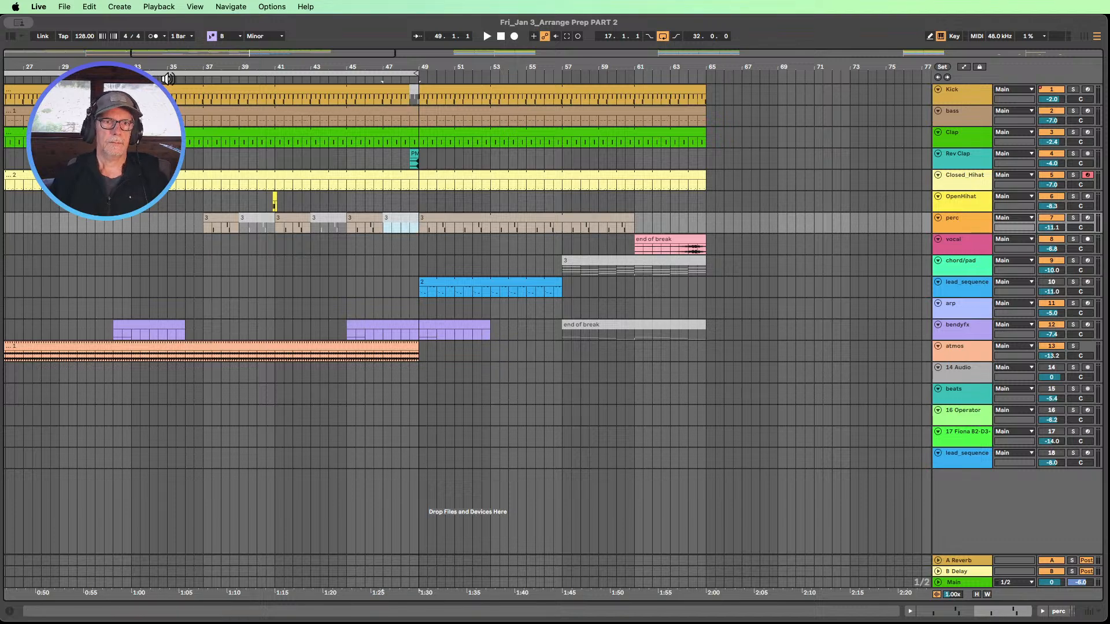
- Play the section from about bar 34 and shorten the bendyfx clip at bar 45 to end at bar 49
left_click(170, 79)
left_click_drag(176, 72, 205, 36)
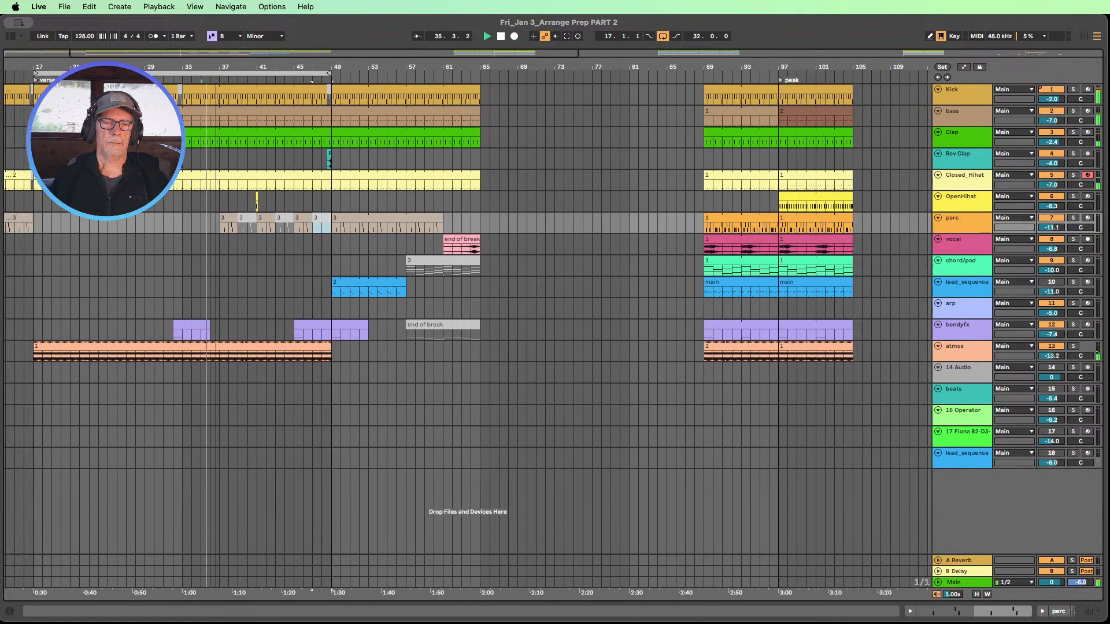
left_click(320, 327)
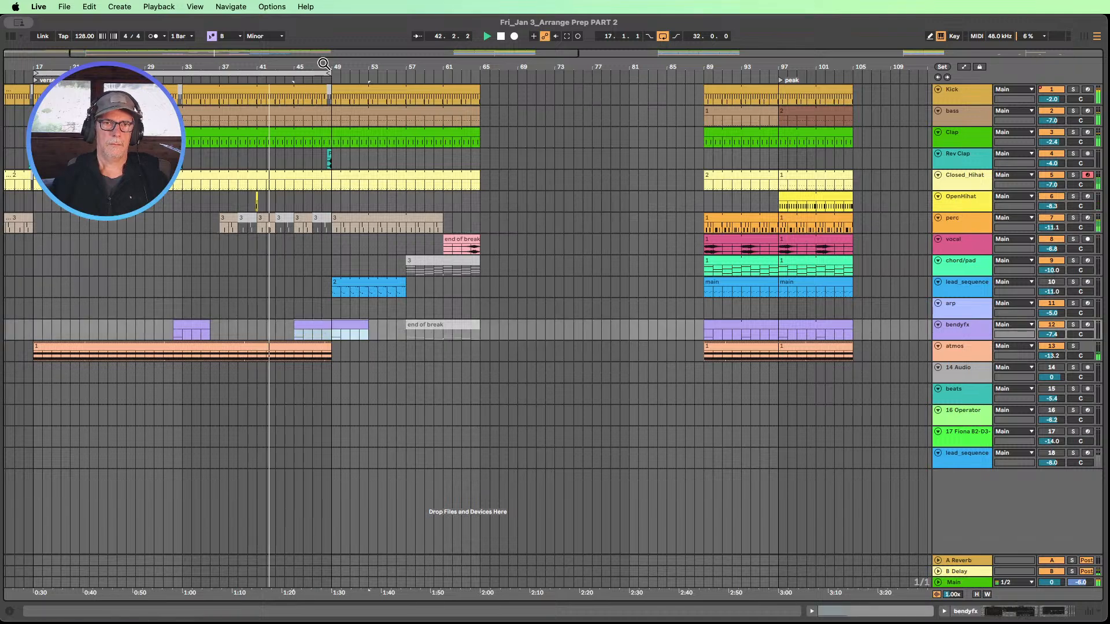
left_click_drag(322, 66, 320, 82)
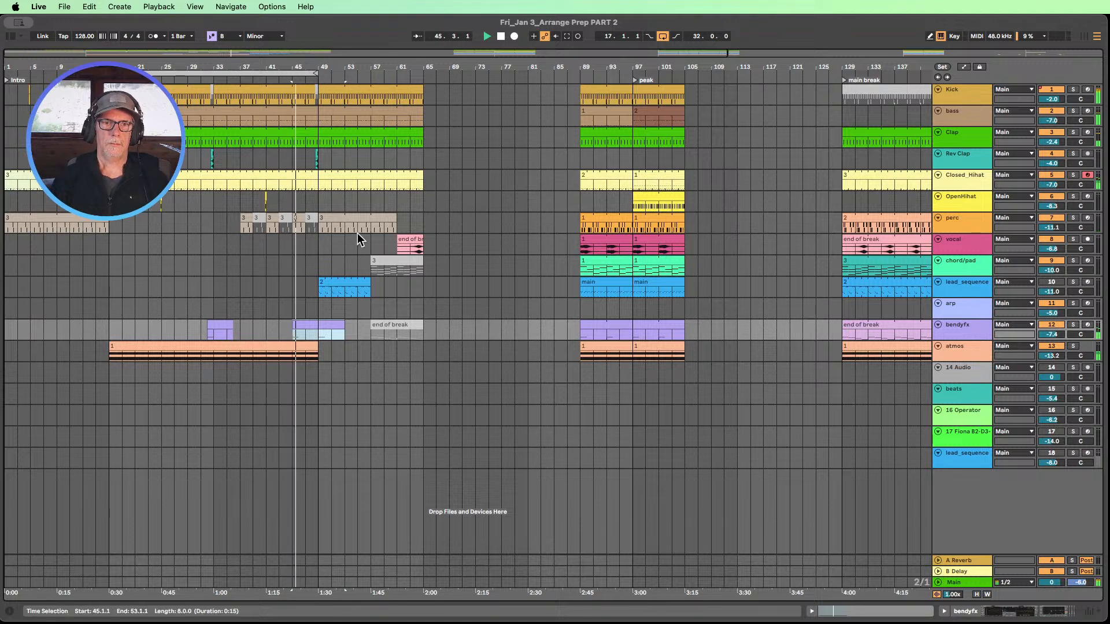
left_click_drag(345, 325, 317, 325)
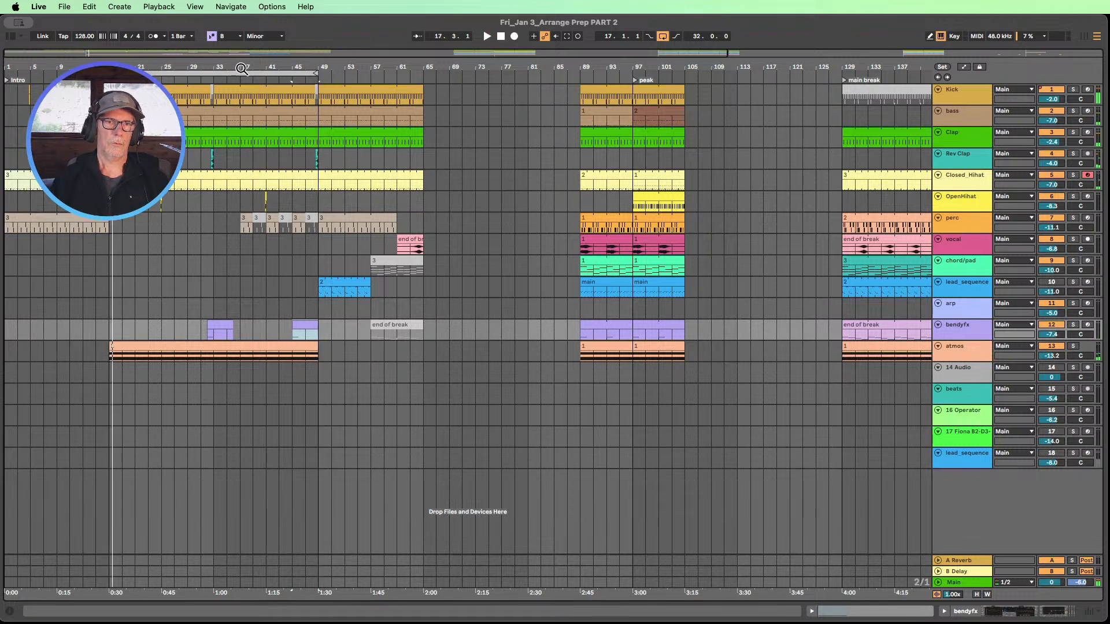
- Move the 32-bar loop to start at bar 33 and play from there
left_click_drag(242, 69, 346, 71)
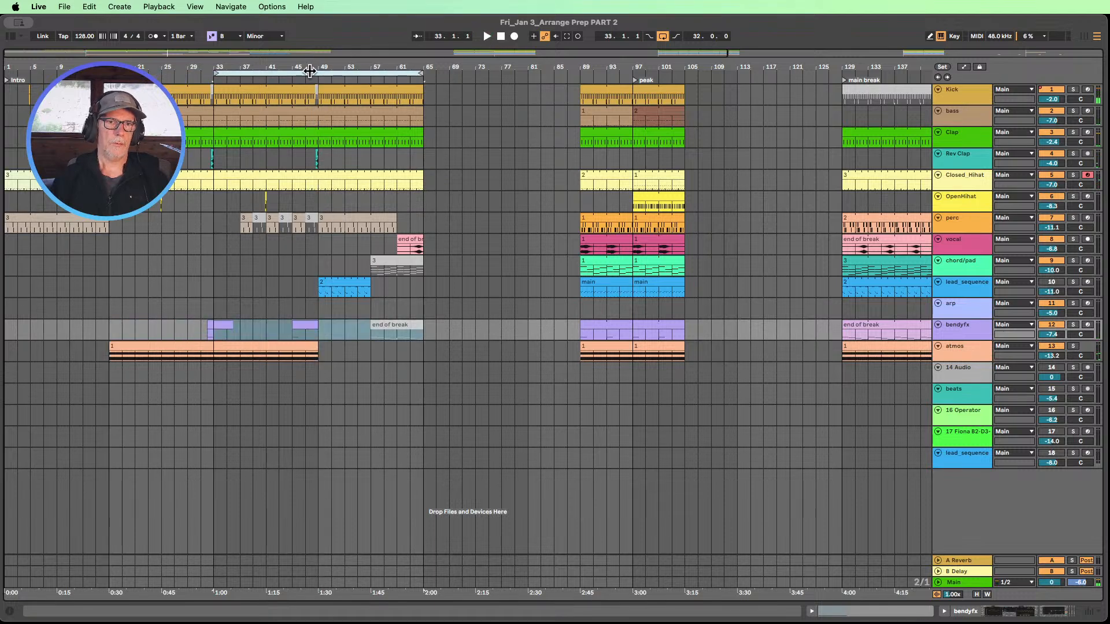
left_click(214, 76)
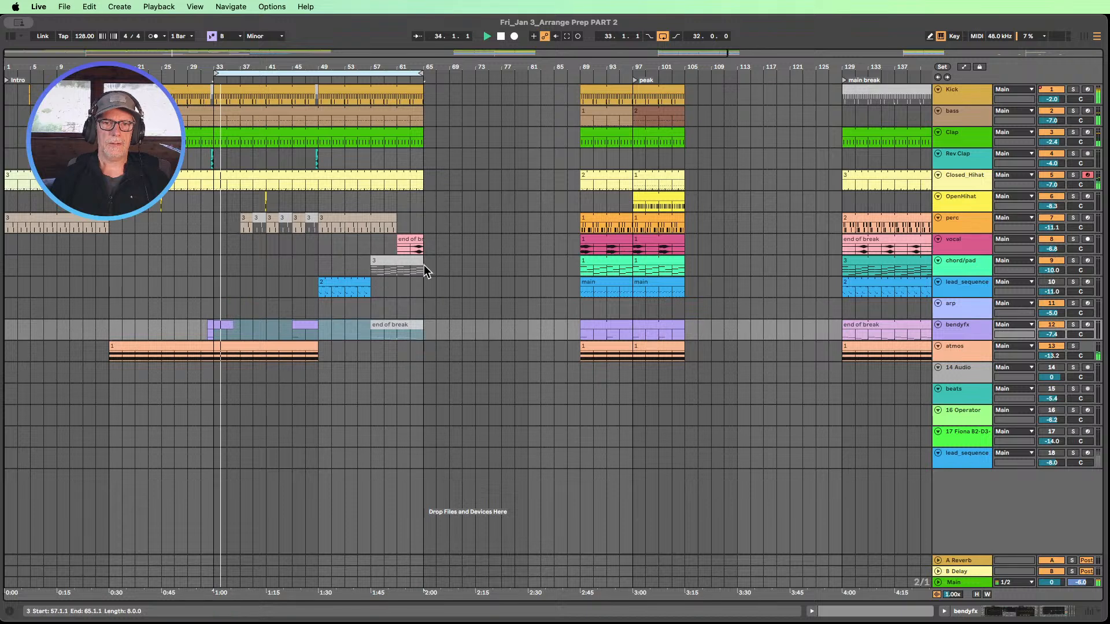
- Move the lead_sequence track directly above vocal and extend its clip at bar 49 to bar 65
left_click_drag(956, 290, 956, 240)
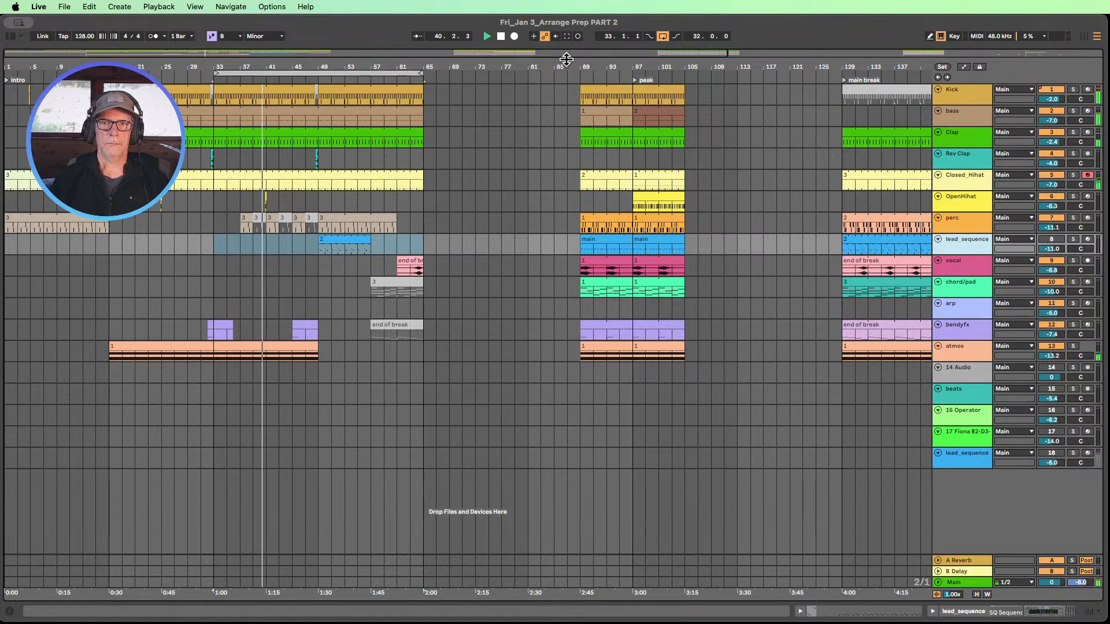
left_click_drag(571, 65, 435, 65)
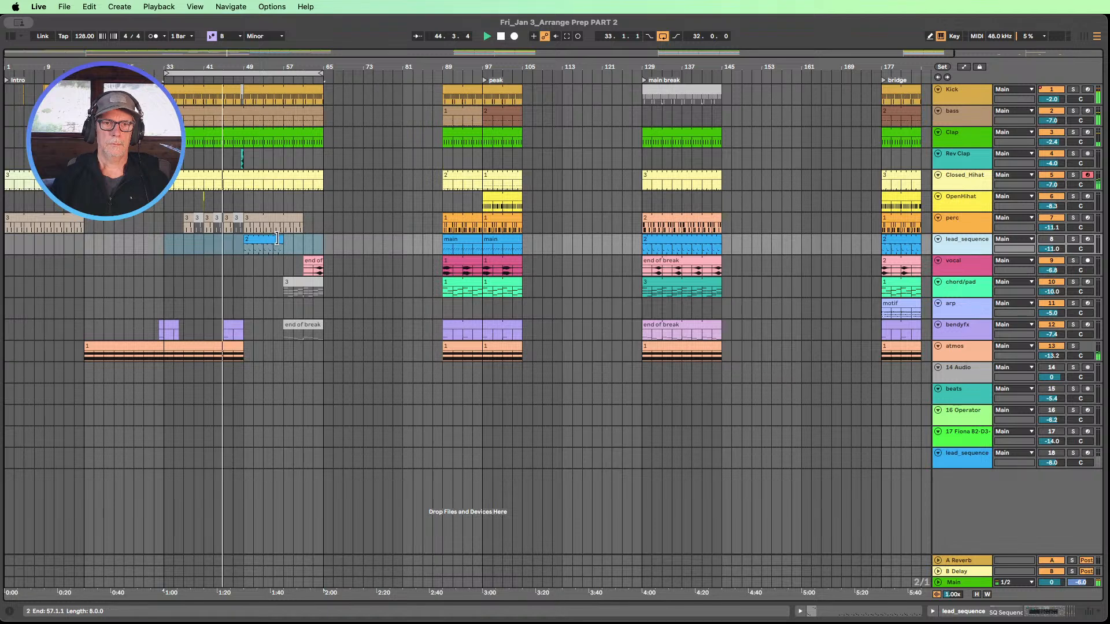
left_click_drag(280, 238, 322, 239)
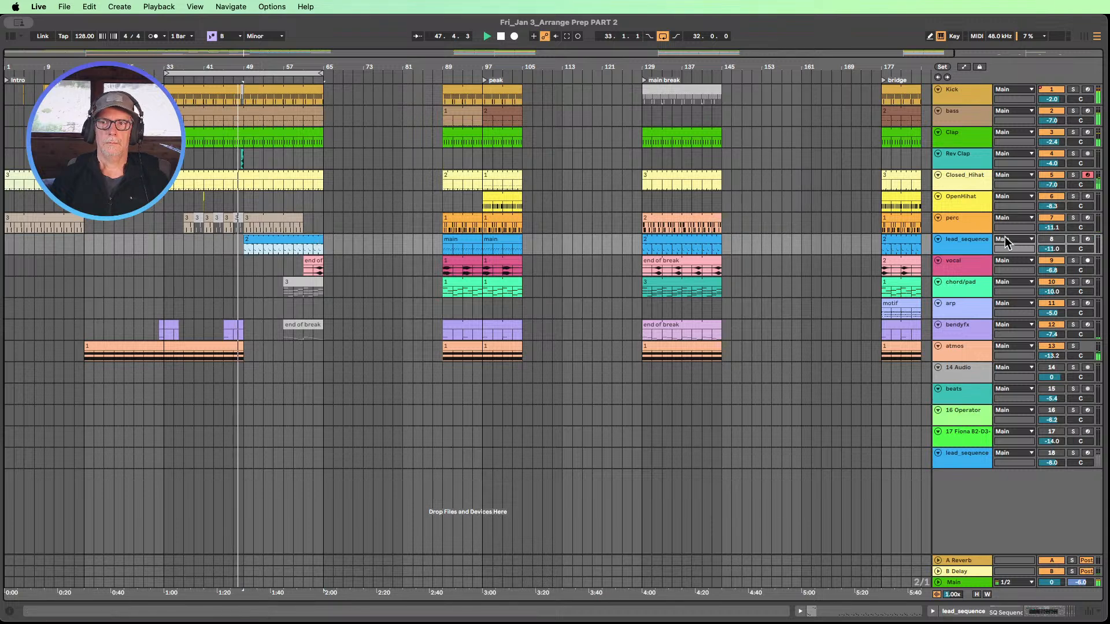
- Listen to the lead_sequence entry at bar 49, stop playback and deactivate the clip spanning bars 49 to 65
left_click(1046, 237)
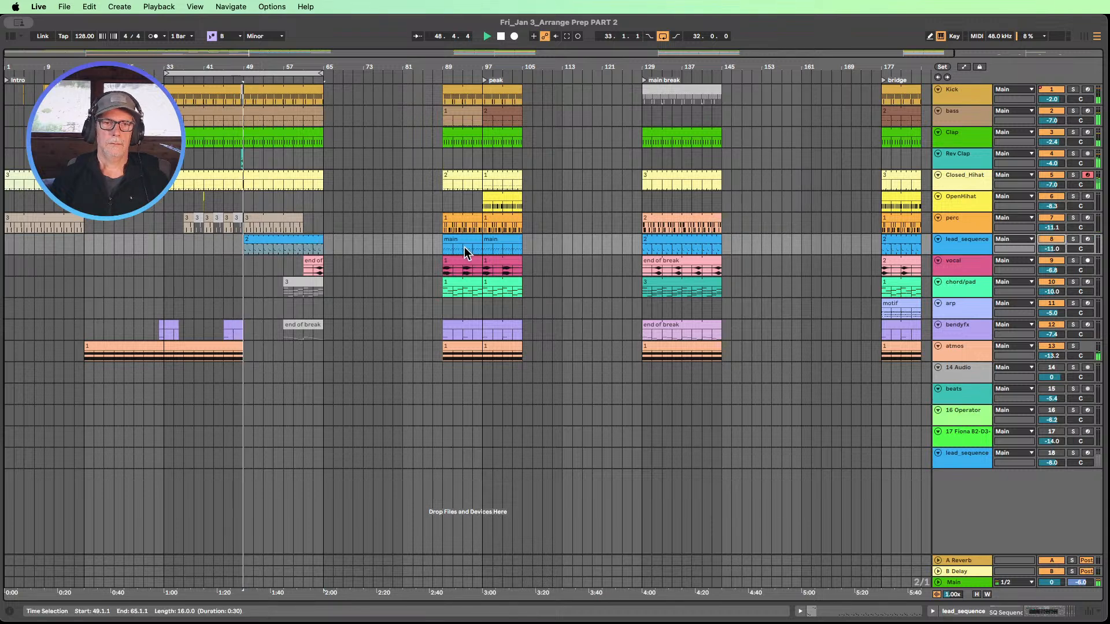
left_click(501, 38)
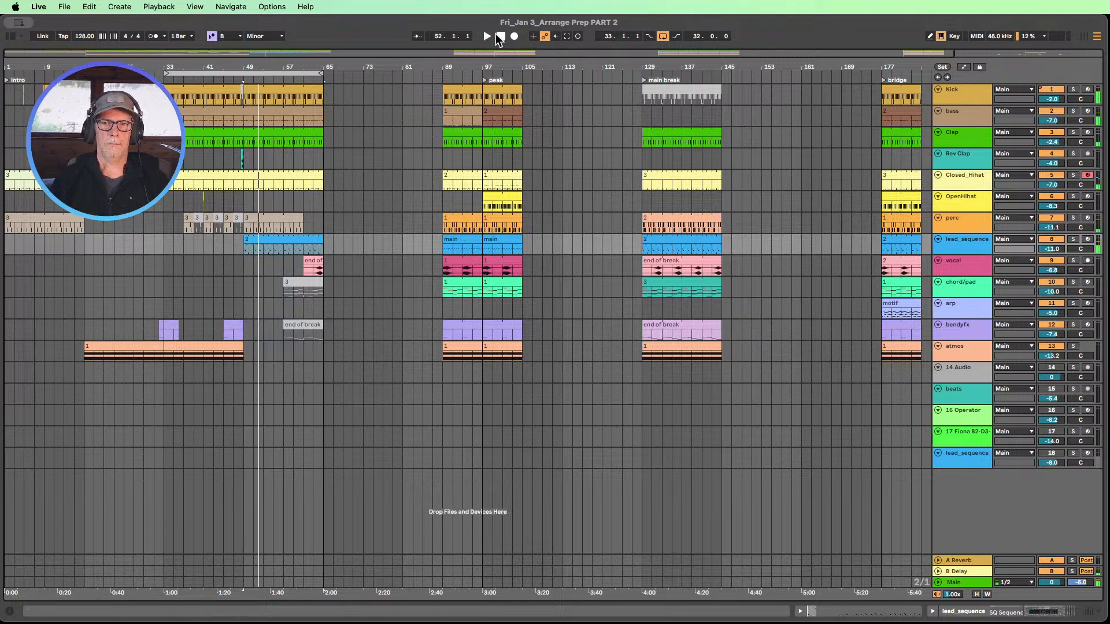
left_click(267, 238)
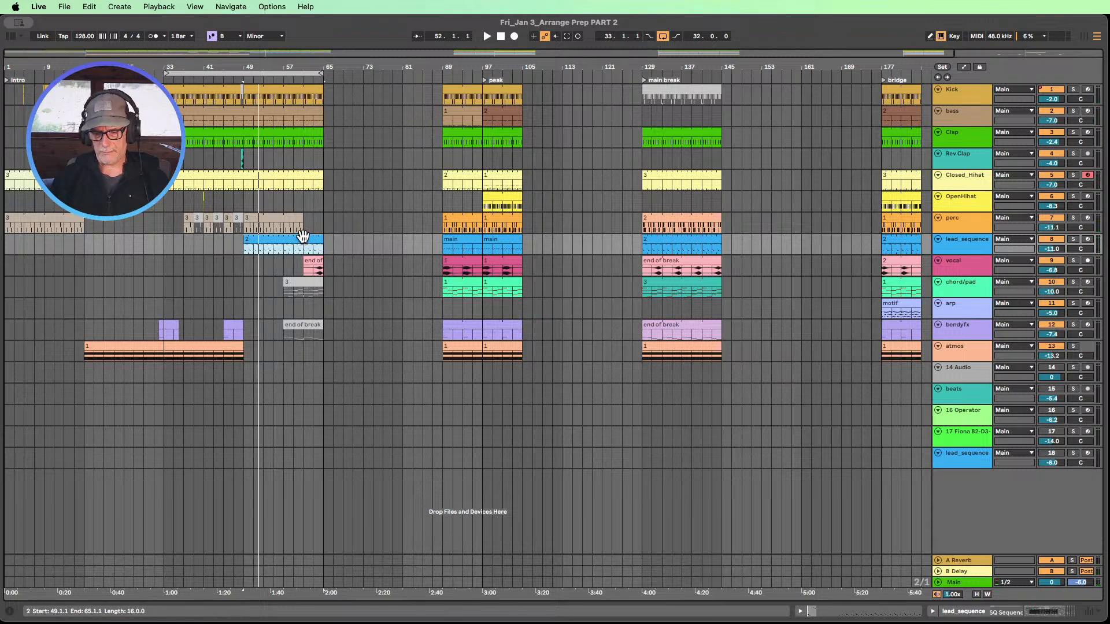
- Copy the eight-bar chord/pad clip from bar 89 to bar 49 and play from about bar 46
left_click(458, 283)
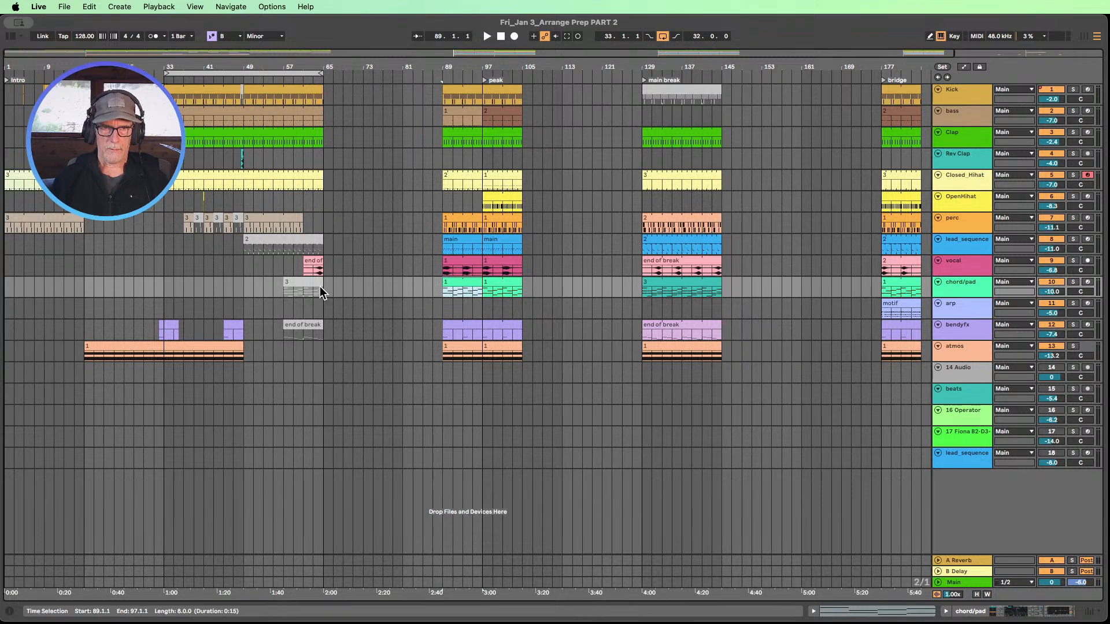
left_click_drag(472, 286, 272, 289)
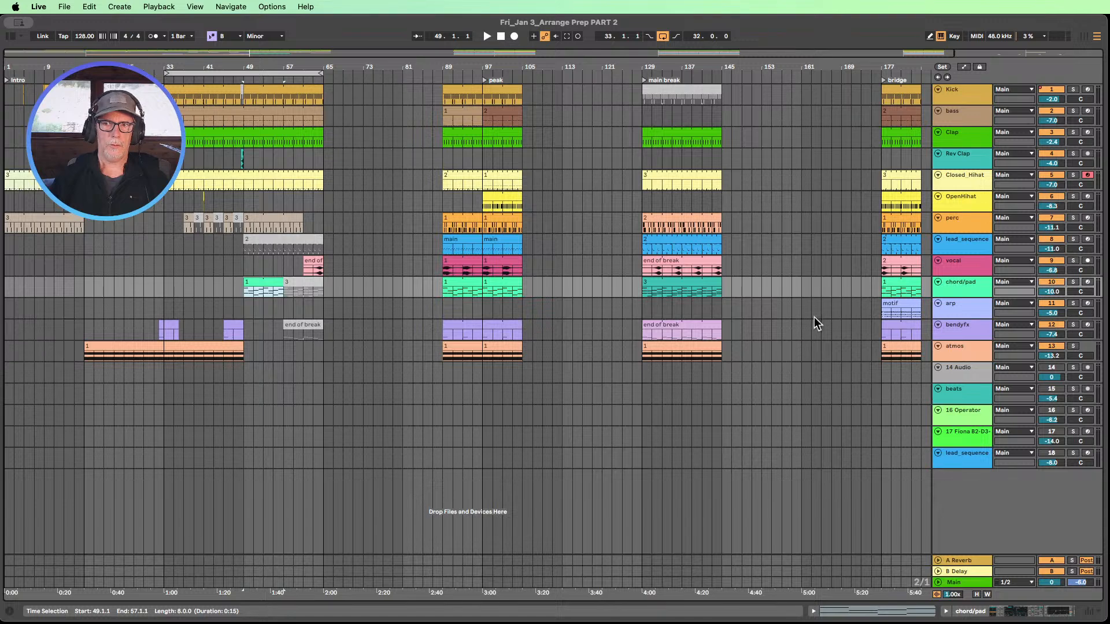
left_click(230, 78)
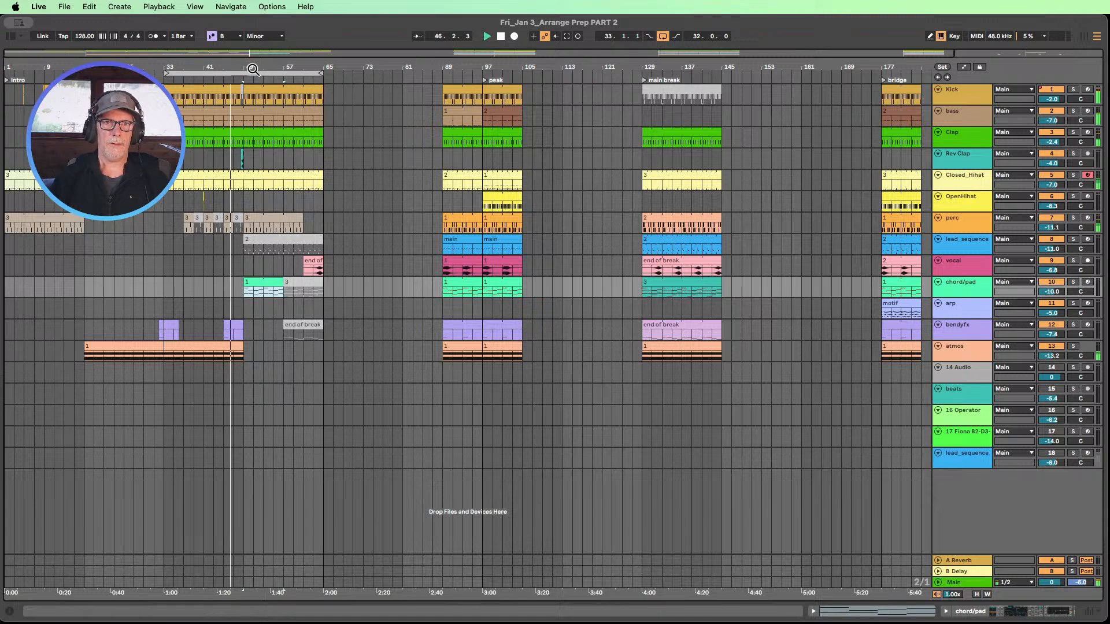
- Replace the inactive chord/pad clip at bar 57 by continuing the bar 49 clip to bar 65, and play from about bar 37
left_click_drag(253, 69, 251, 58)
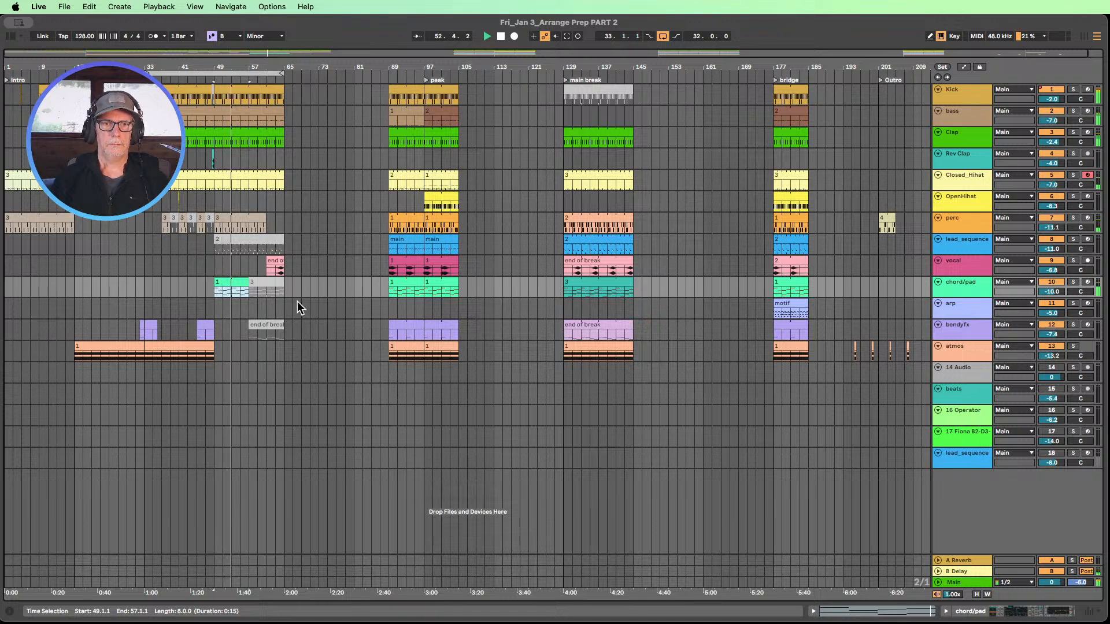
left_click(261, 288)
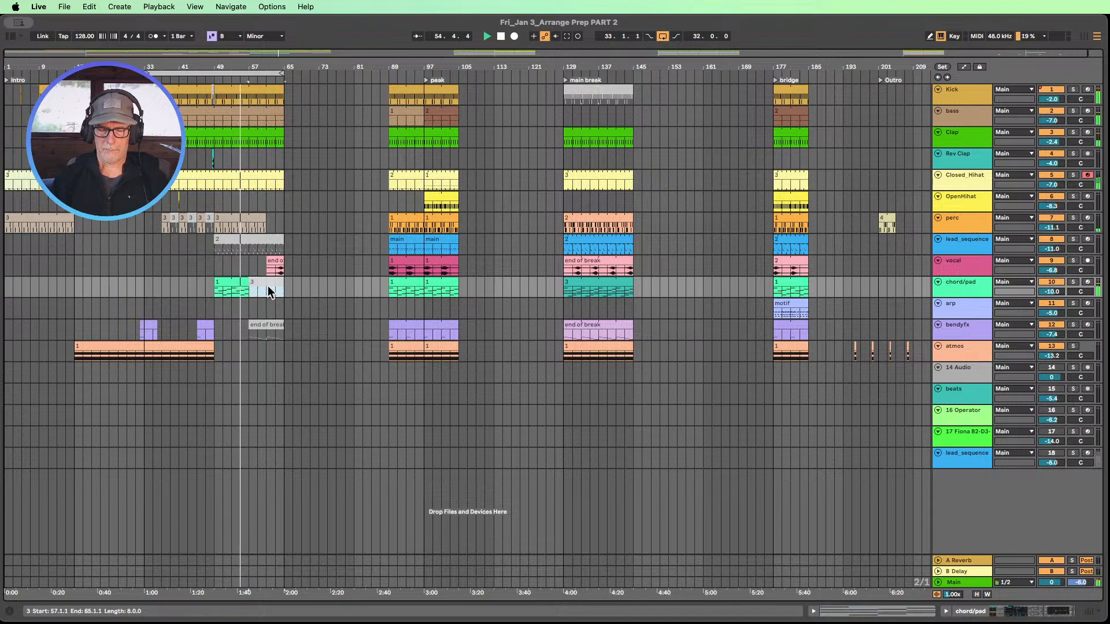
left_click_drag(249, 282, 286, 281)
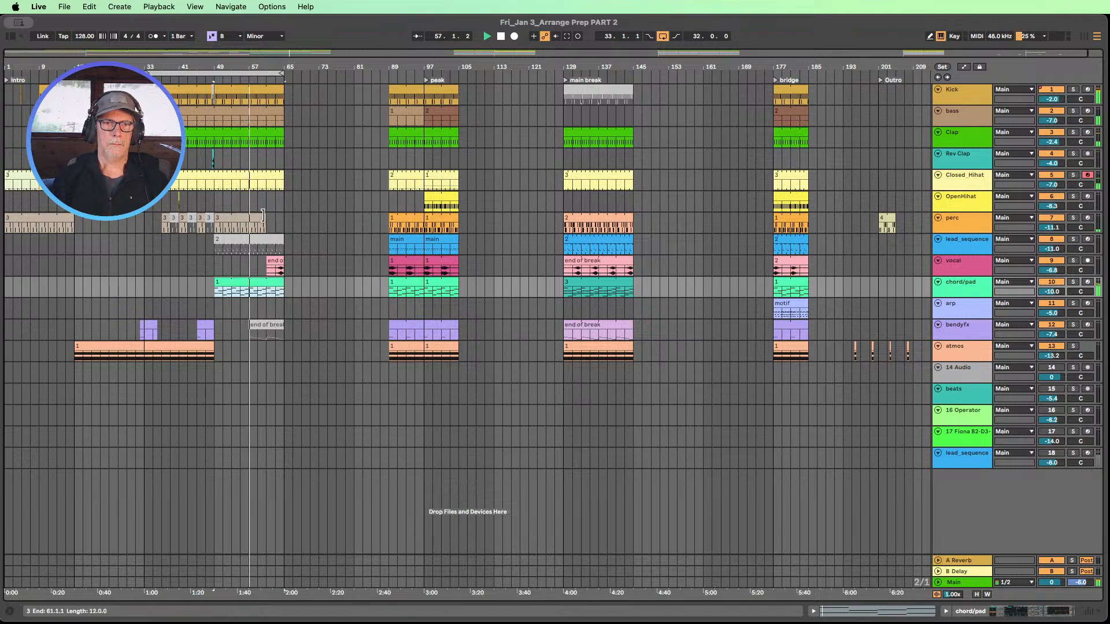
left_click(160, 80)
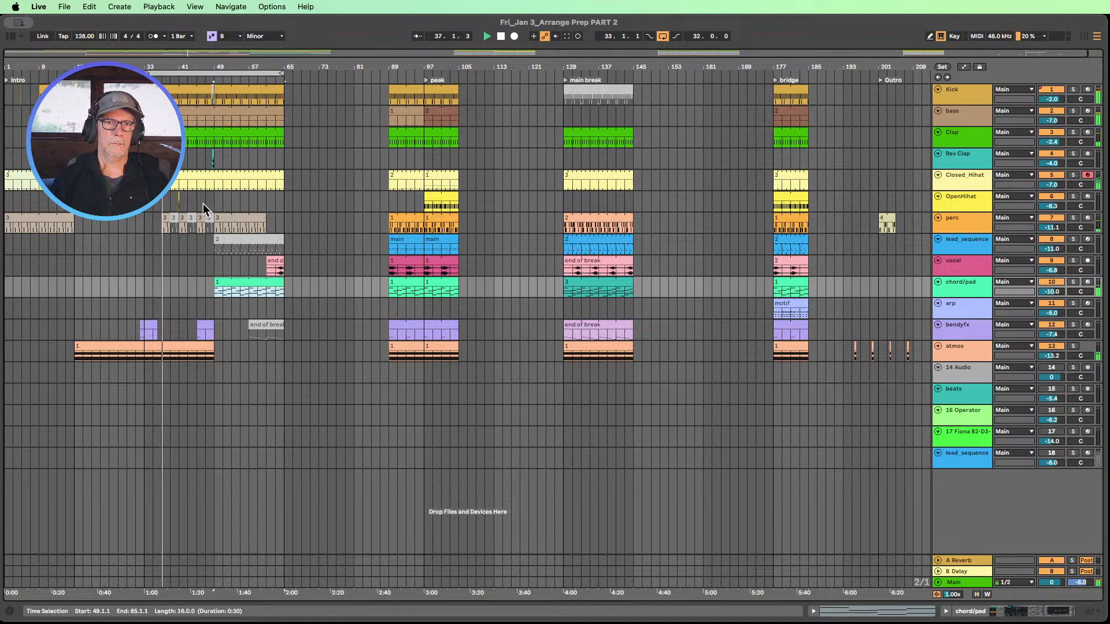
- Repeat the OpenHihat hit of bars 33 to 49 in bars 49 to 65 and extend the perc clip to bar 65
left_click_drag(145, 200, 284, 206)
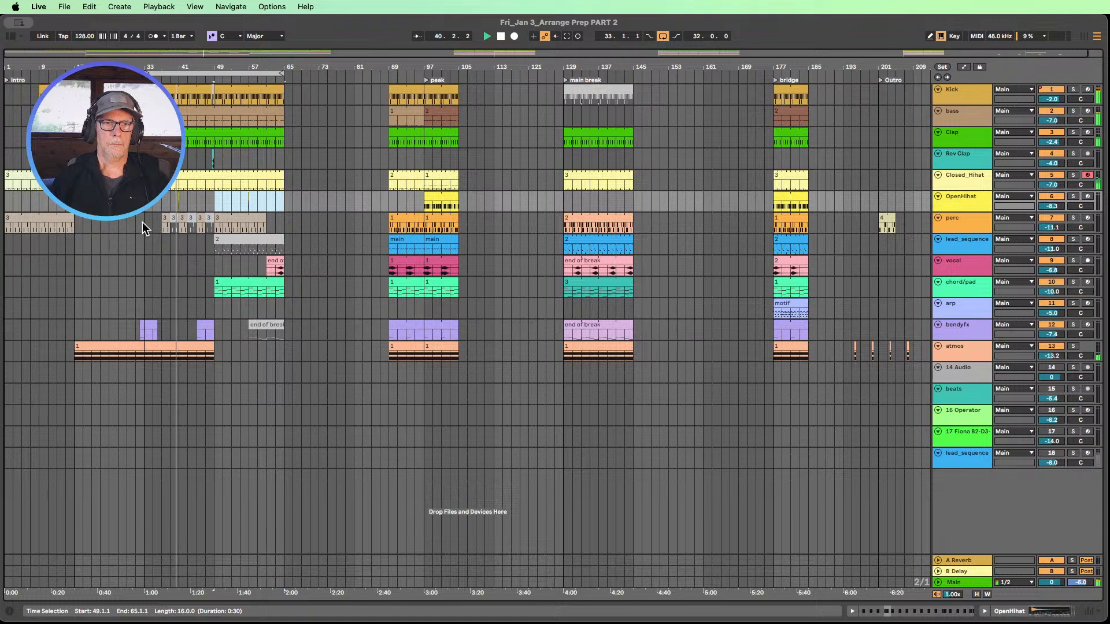
left_click_drag(143, 221, 207, 224)
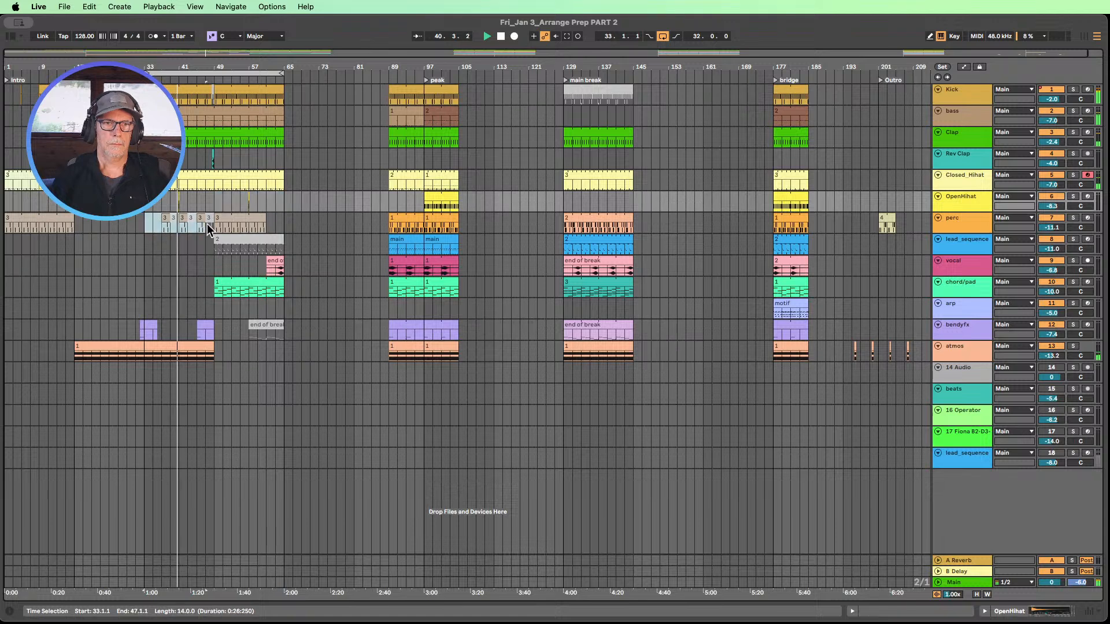
left_click(263, 218)
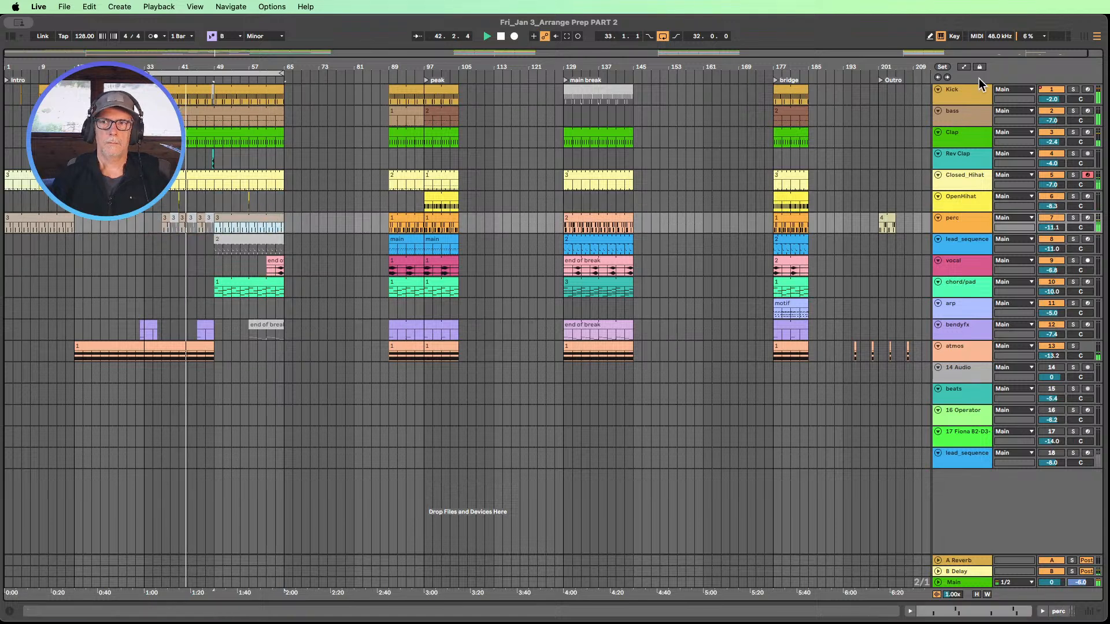
- Show automation, enlarge the perc track and duplicate its B-Delay send automation along the clip up to bar 65
left_click(964, 68)
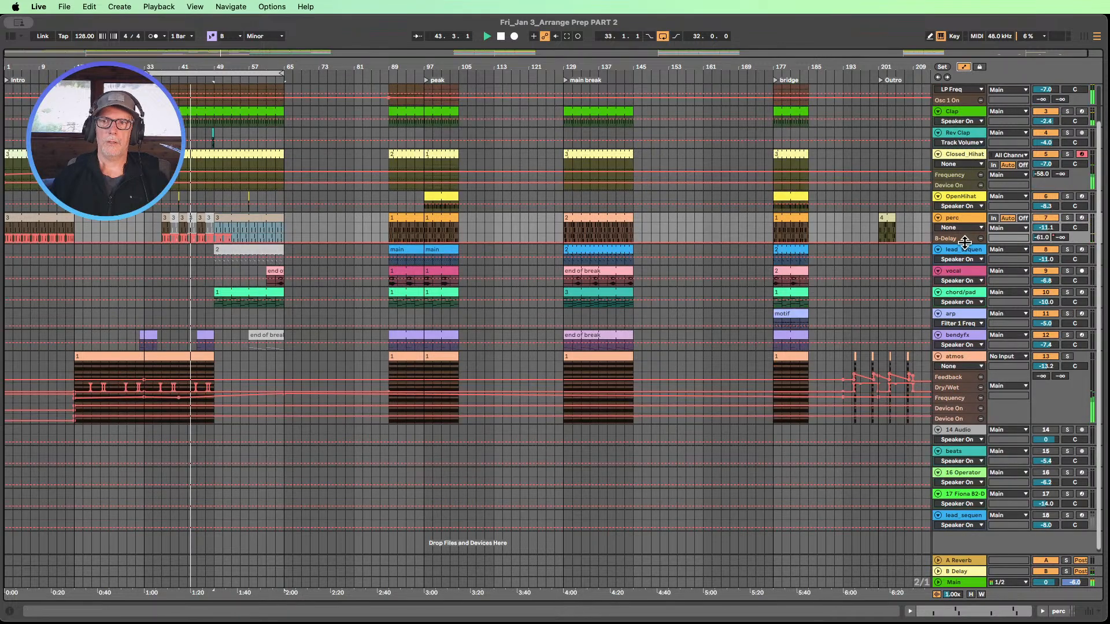
left_click_drag(965, 244, 968, 302)
left_click_drag(217, 67, 419, 249)
left_click(357, 253)
key("super+d")
key("super+d")
key("super+d")
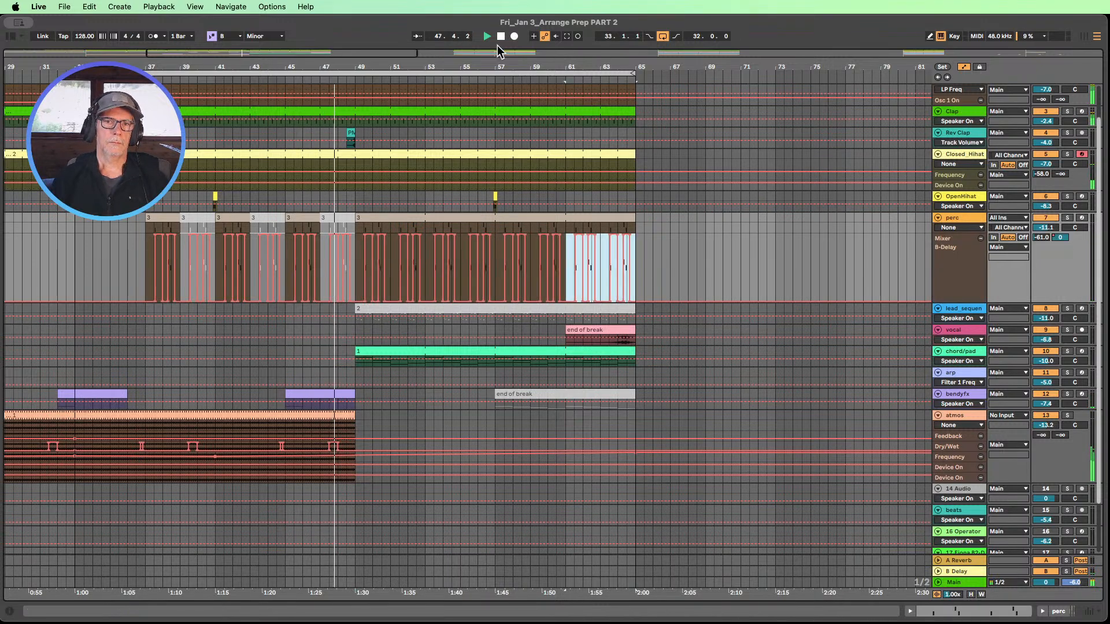
- Shorten the loop to 16 bars, running from bar 49 to bar 65
left_click_drag(456, 65, 255, 72)
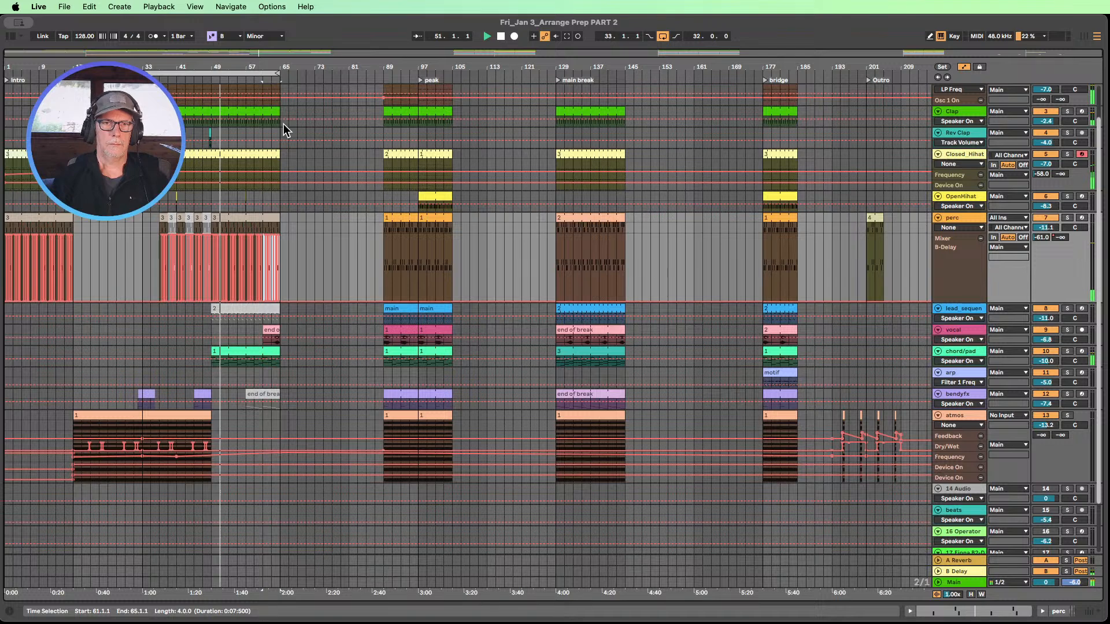
scroll(286, 121, "up", 2)
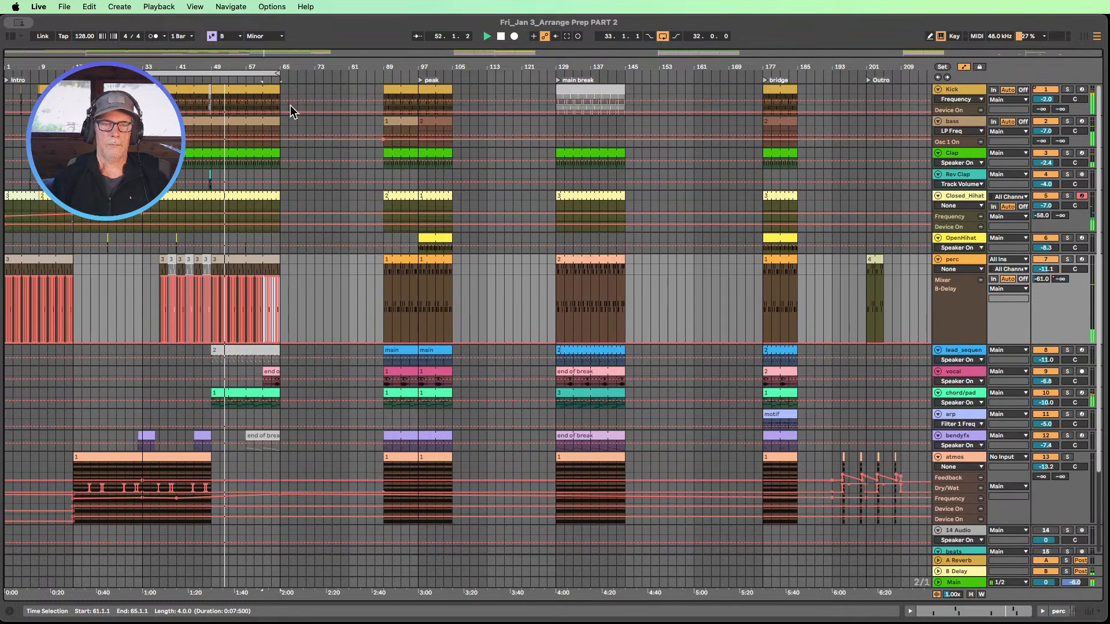
scroll(290, 98, "down", 1)
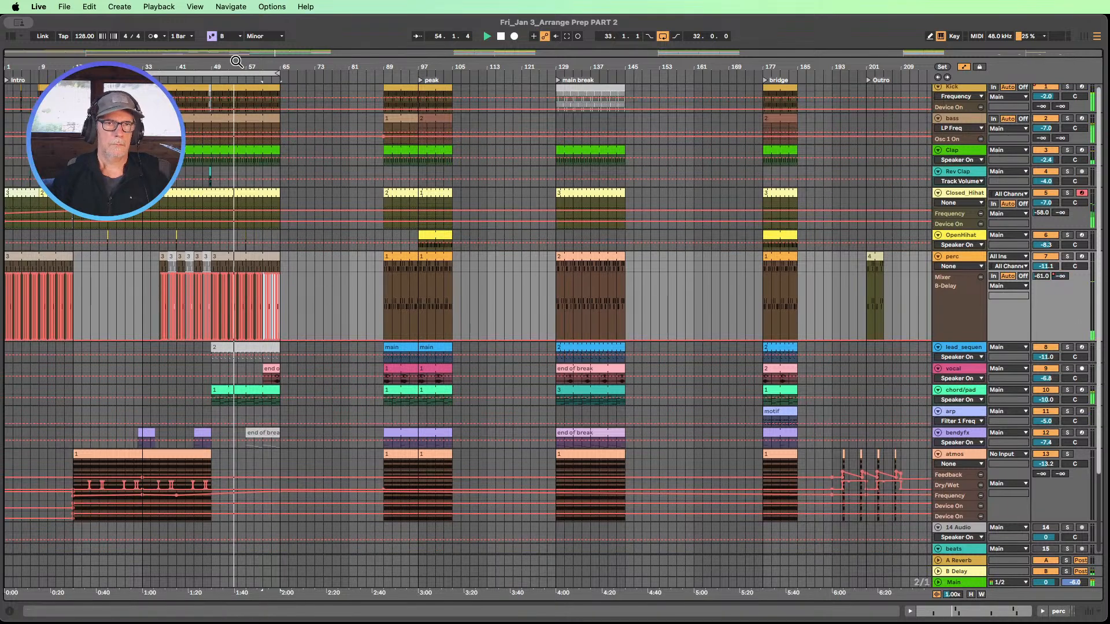
left_click_drag(146, 73, 212, 72)
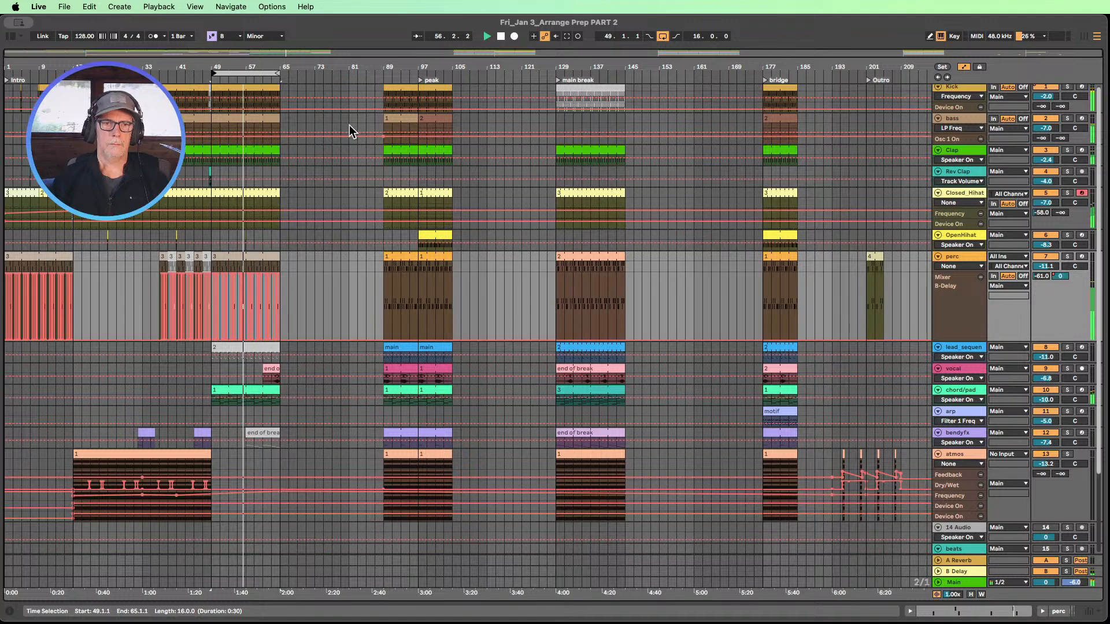
- Copy the peak's bass clip from bar 97 to bars 65 to 81, and duplicate the reversed clap just before bar 65
scroll(349, 125, "up", 1)
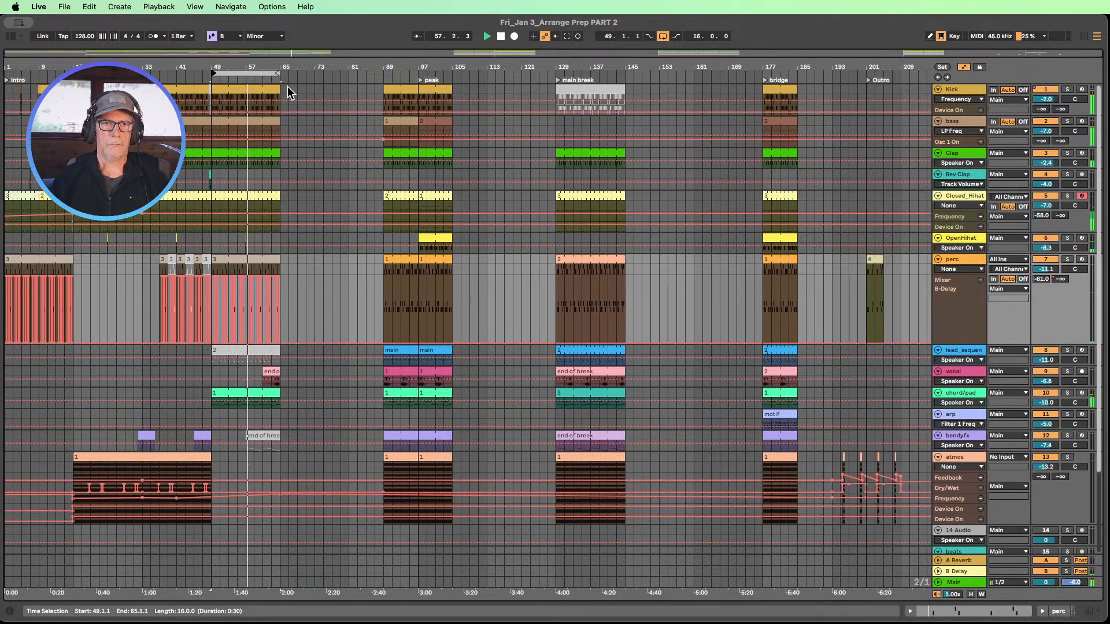
left_click(428, 122)
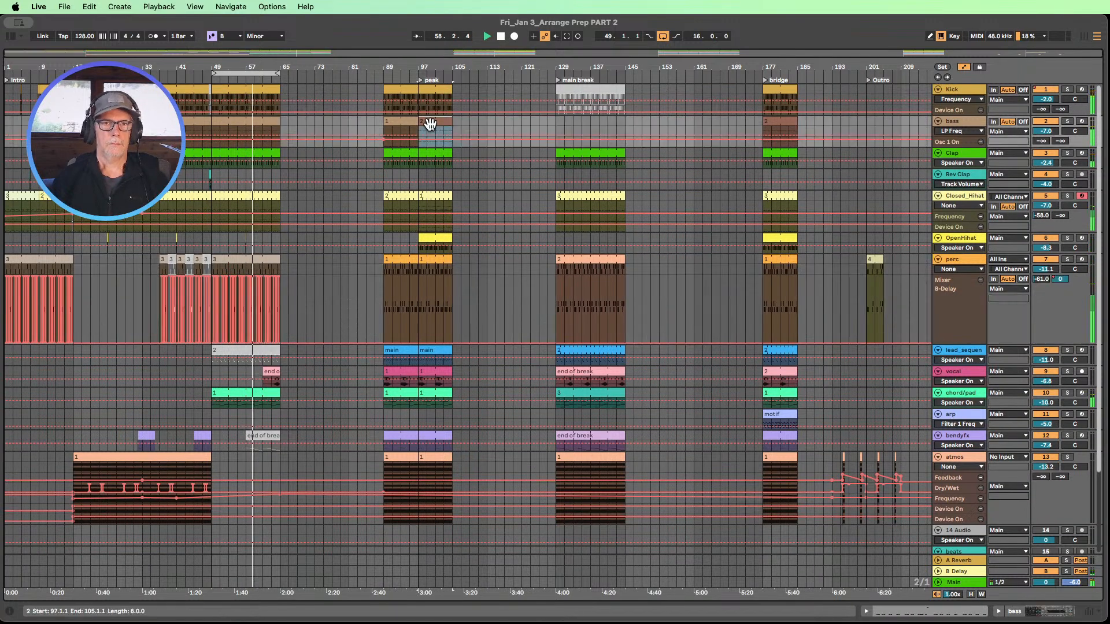
left_click_drag(426, 120, 345, 120)
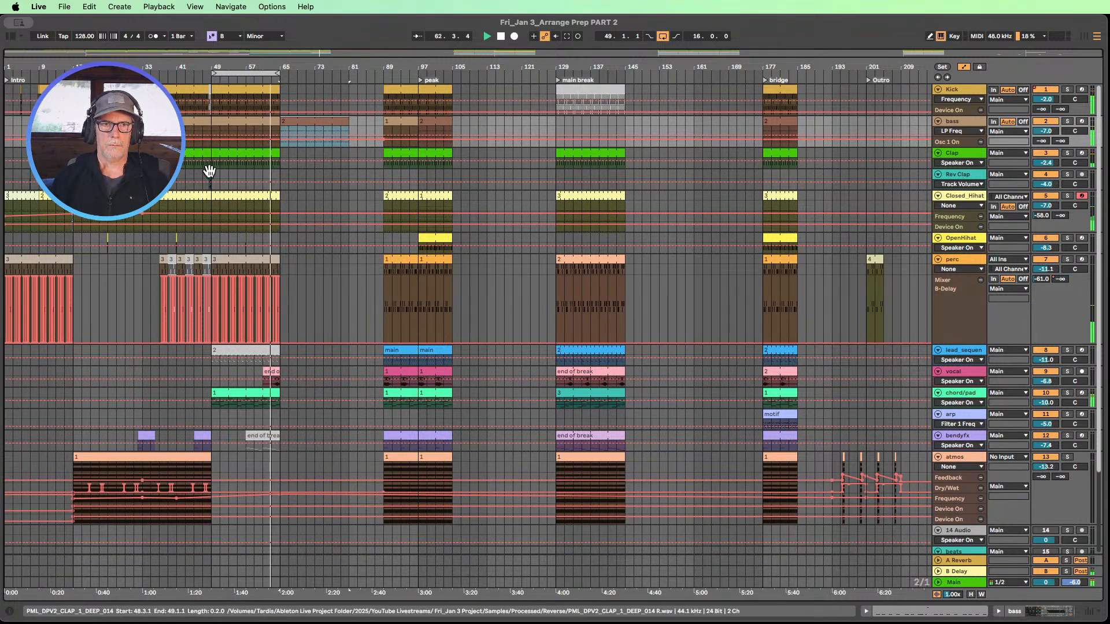
left_click_drag(194, 176, 279, 175)
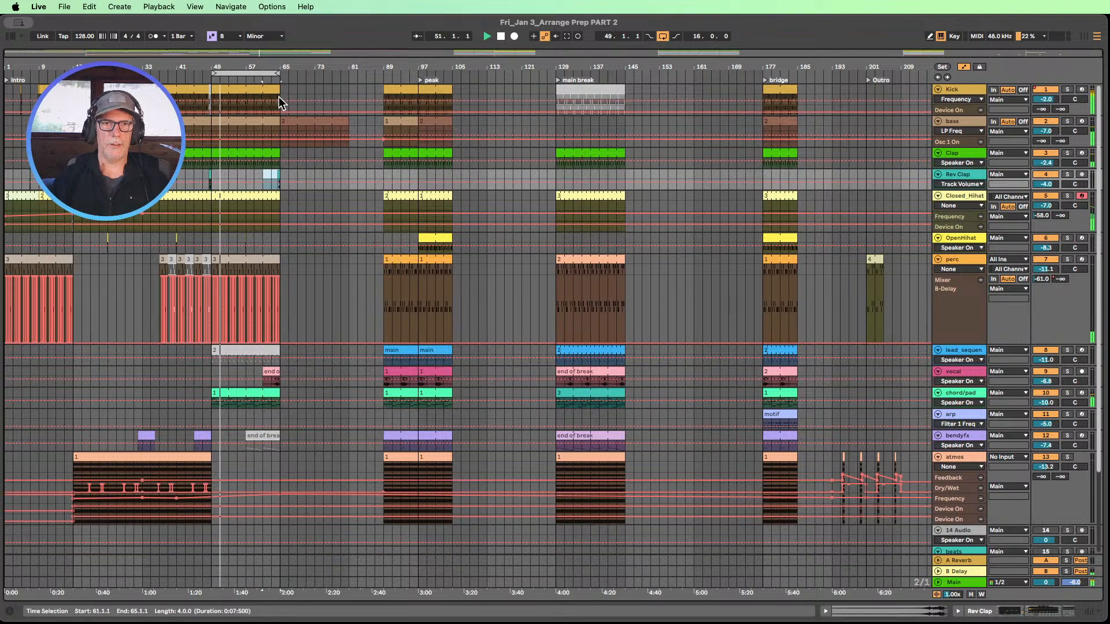
left_click(278, 92)
left_click_drag(279, 88, 383, 91)
left_click(284, 103)
left_click_drag(279, 105, 333, 103)
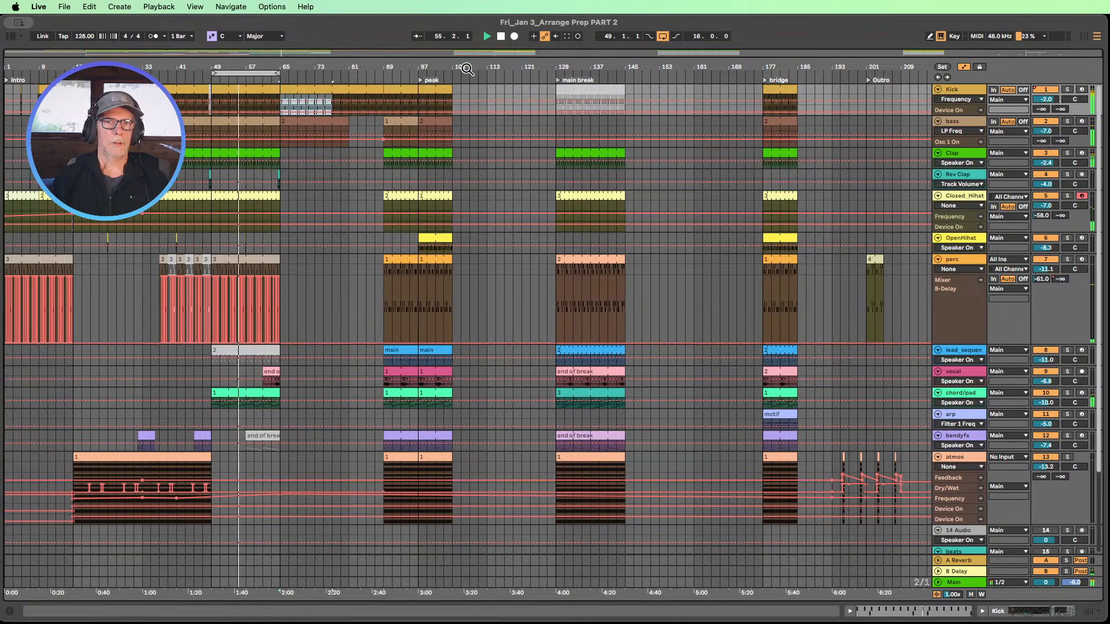
left_click(56, 89)
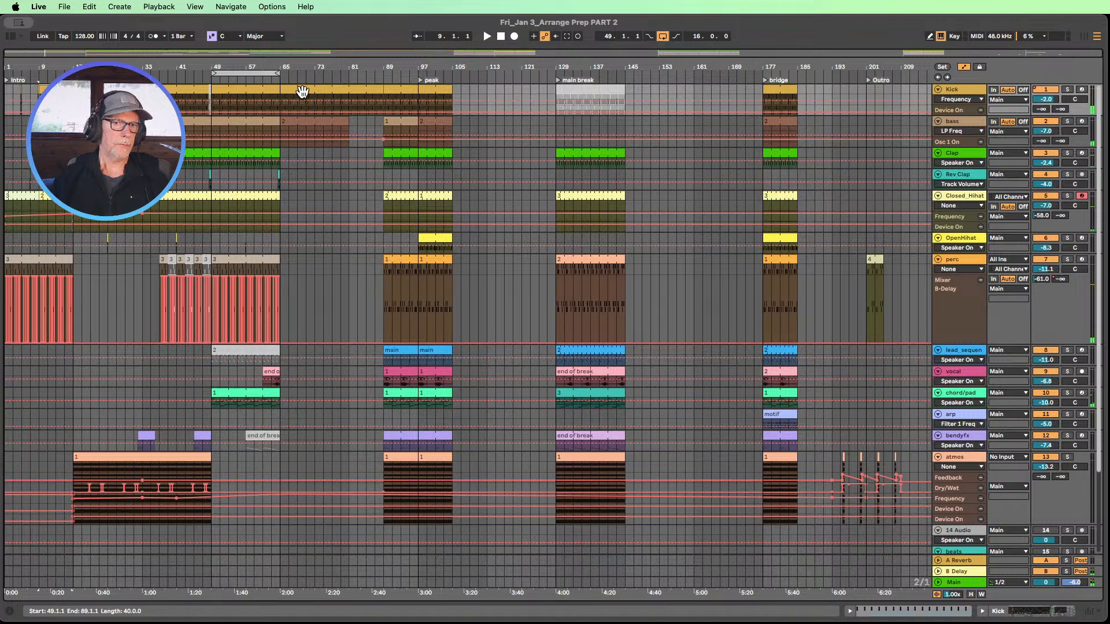
key("super+z")
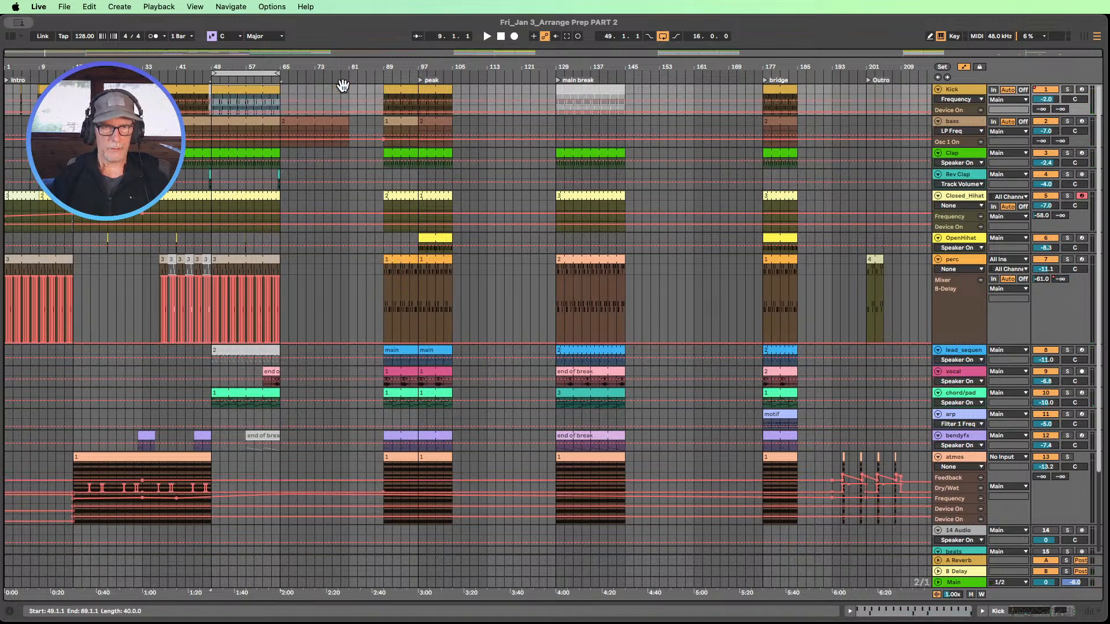
- Copy the eight-bar kick section from bar 9 to bar 65 and move the end of its Auto Filter Device On automation to bar 73
left_click(56, 89)
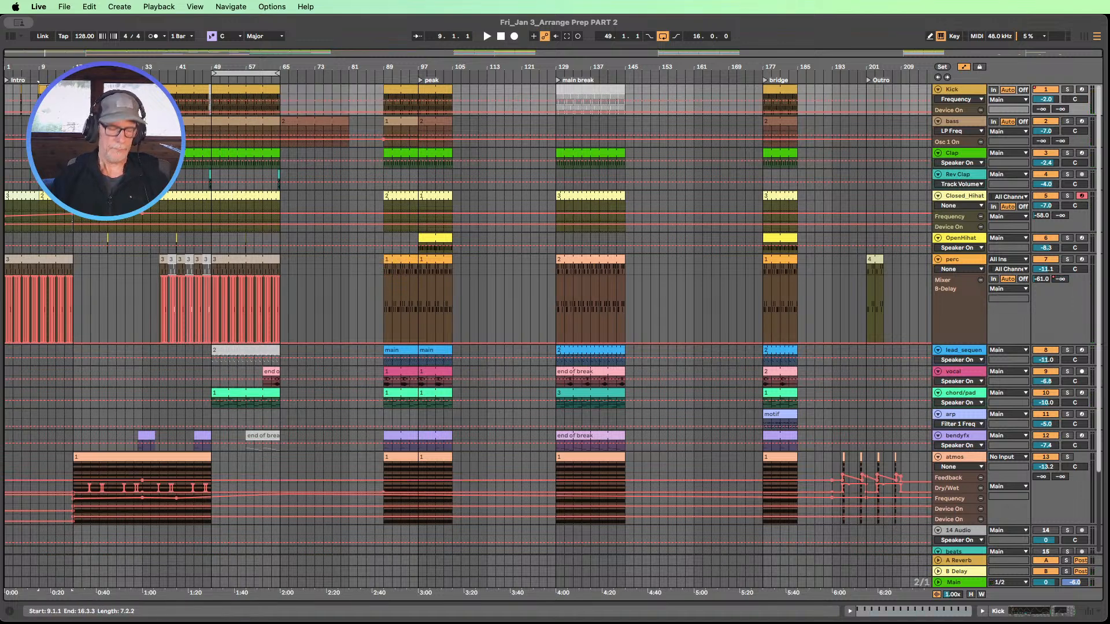
left_click_drag(56, 89, 285, 67)
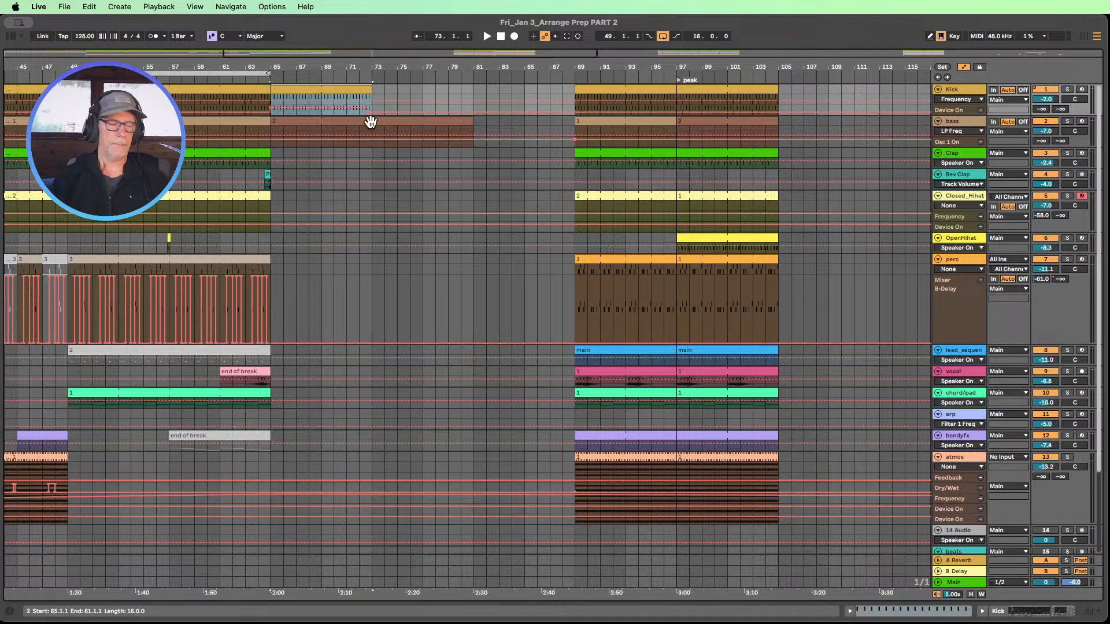
left_click_drag(956, 105, 954, 145)
left_click(383, 133)
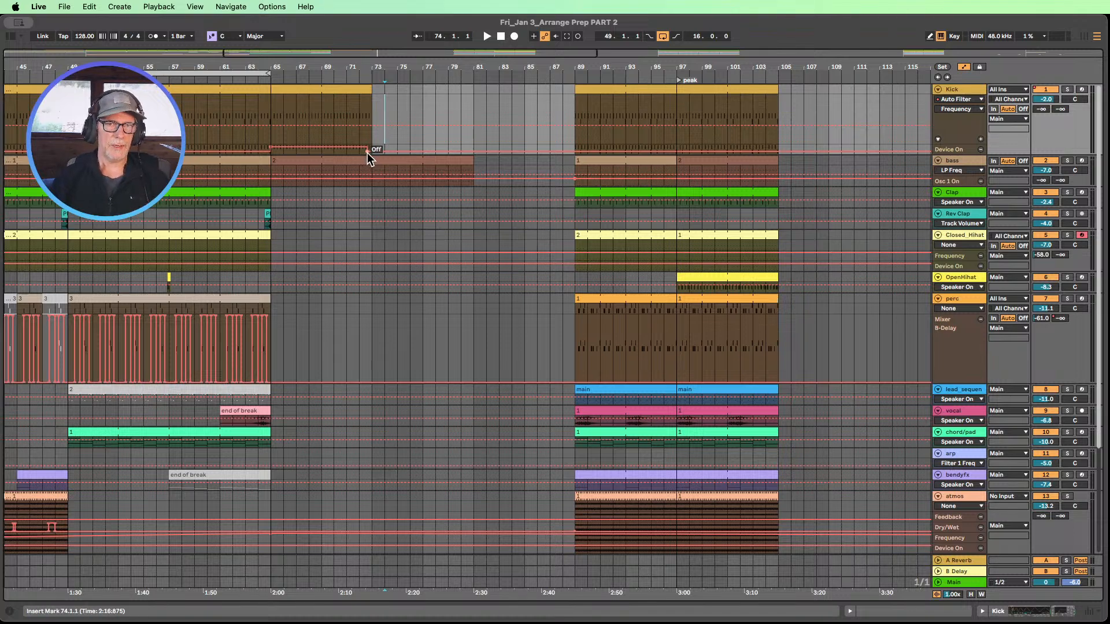
left_click_drag(366, 151, 372, 153)
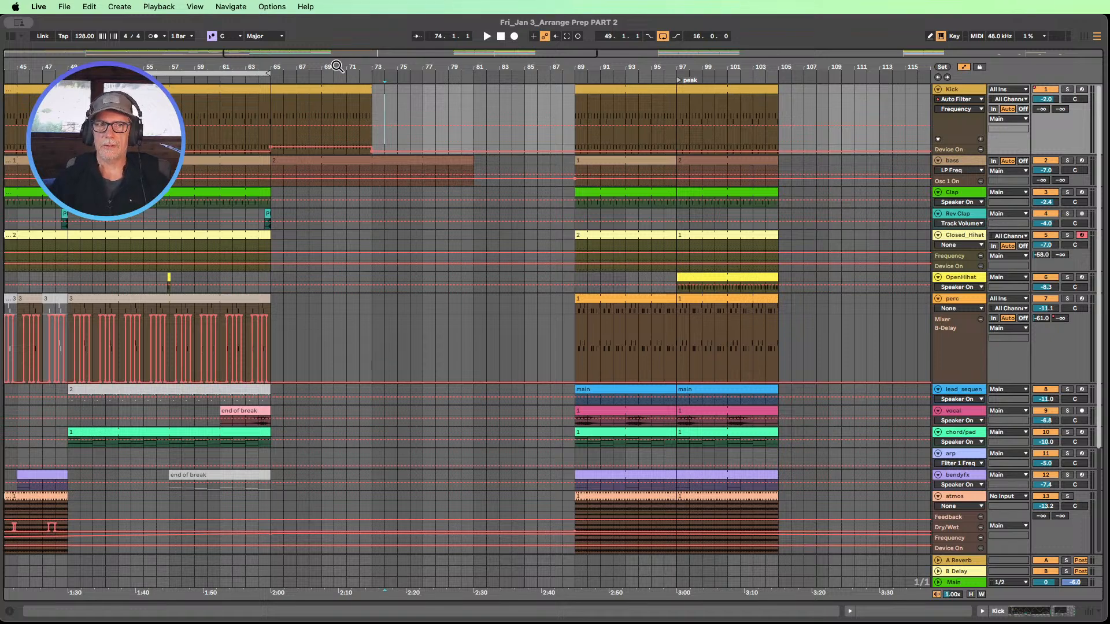
- Play from bar 49 and lengthen the loop to 32 bars so it ends at bar 81
scroll(337, 66, "down", 6)
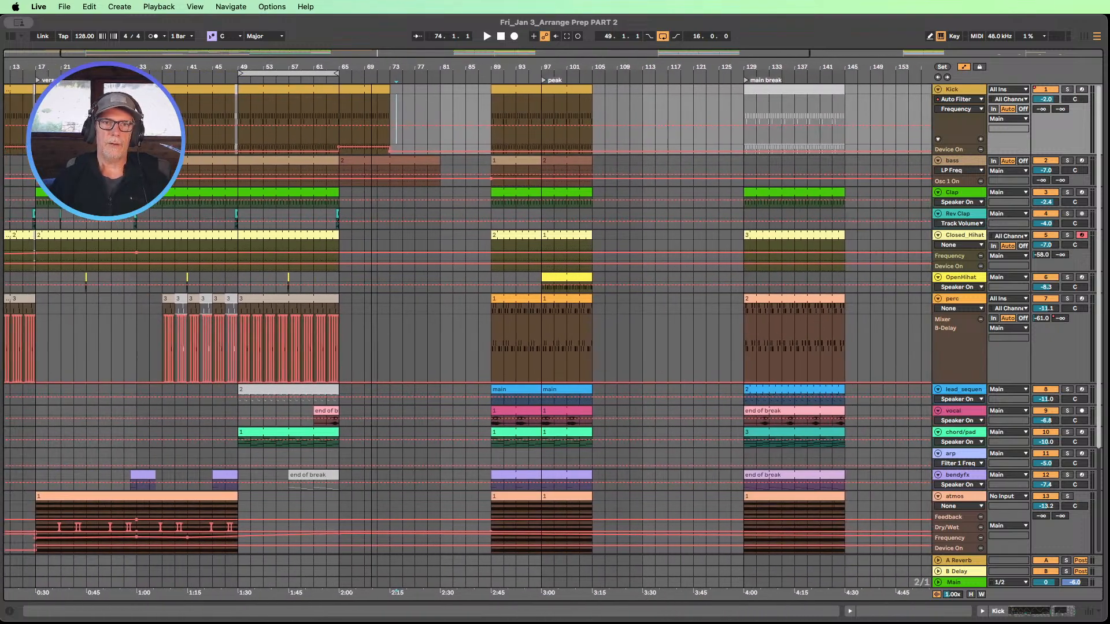
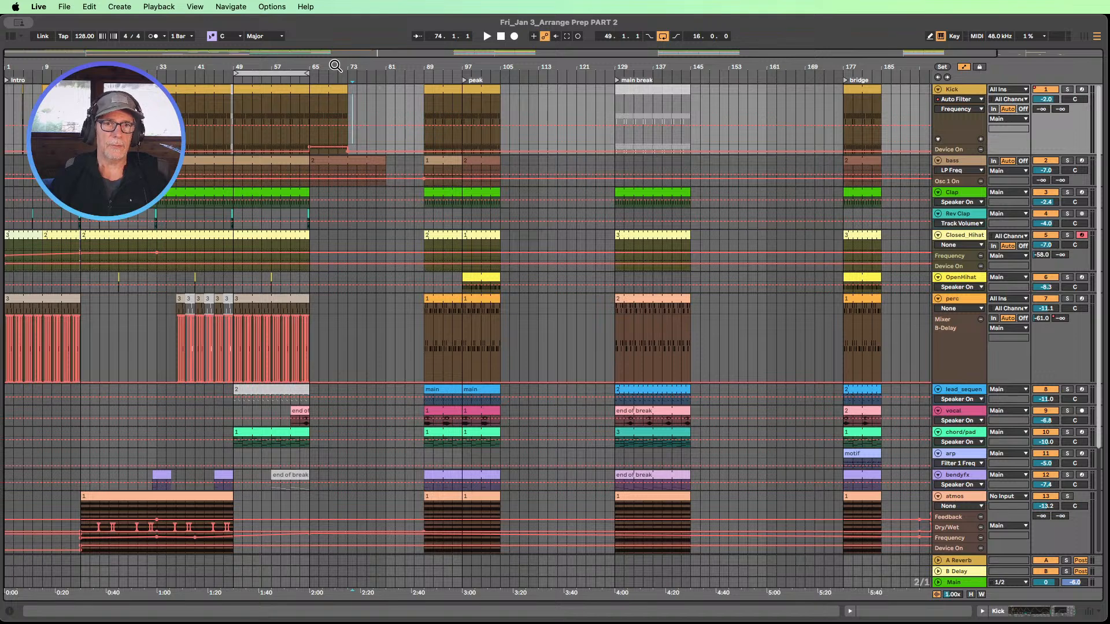
scroll(329, 132, "down", 1)
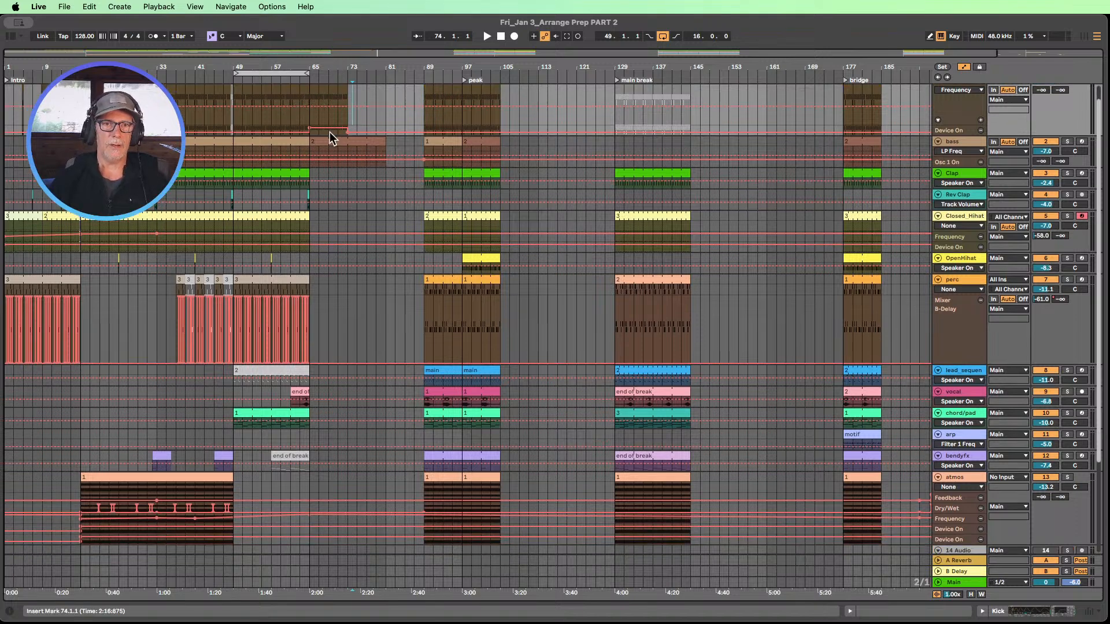
scroll(331, 131, "up", 1)
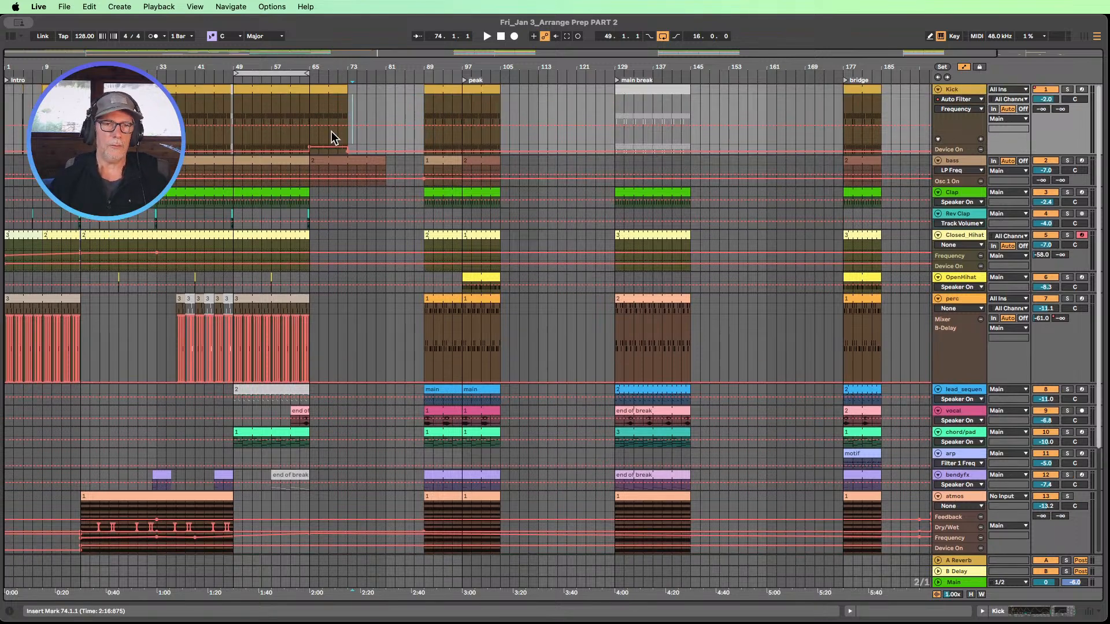
left_click(233, 79)
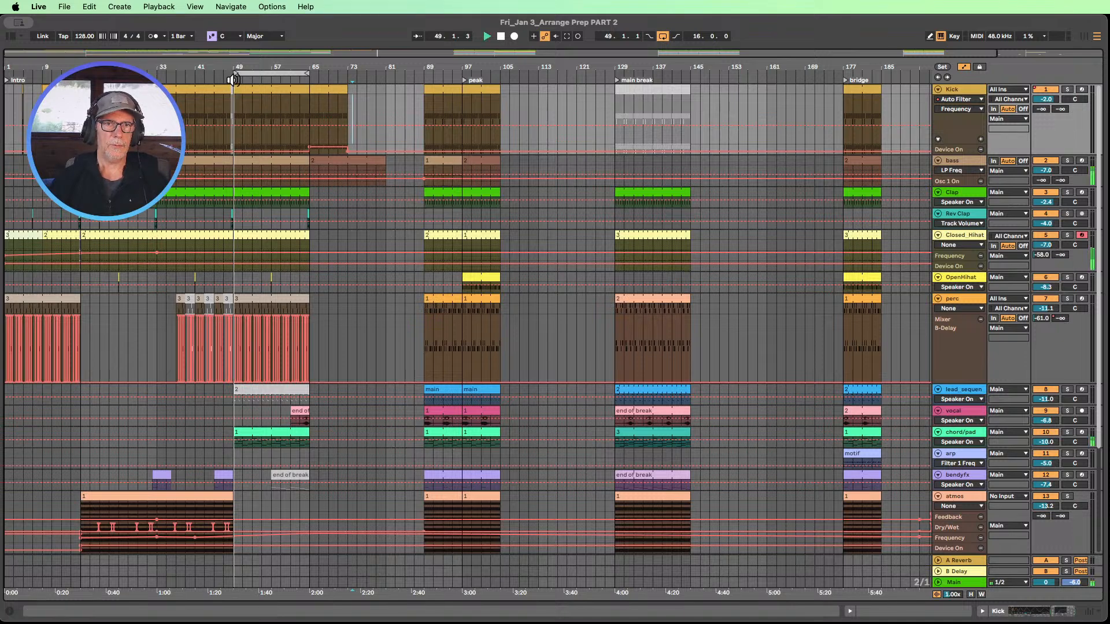
left_click(315, 72)
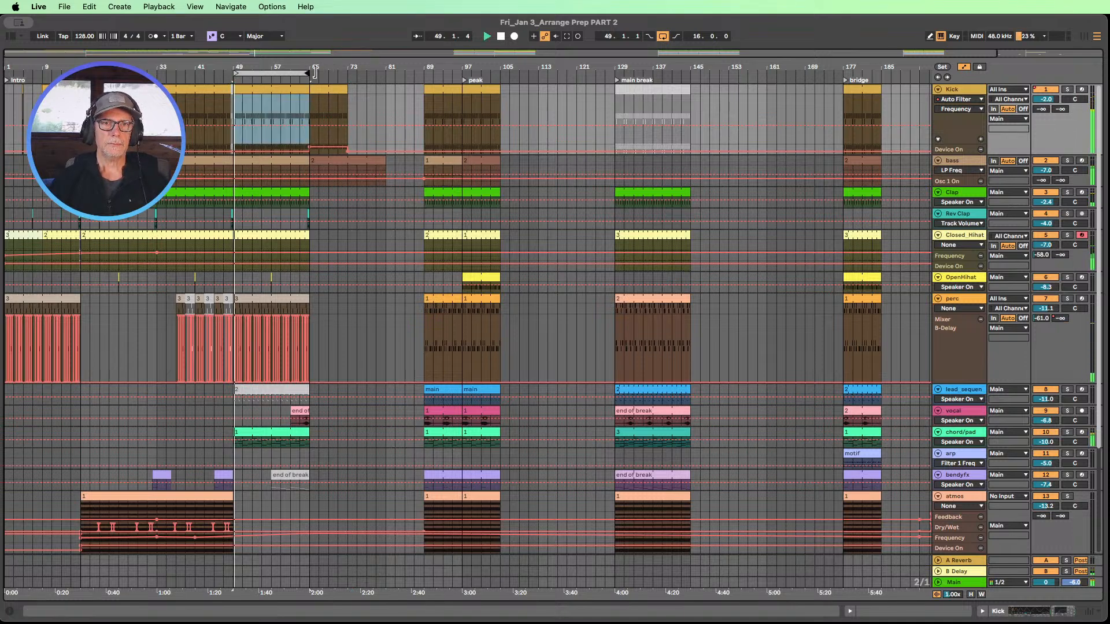
left_click_drag(315, 73, 379, 70)
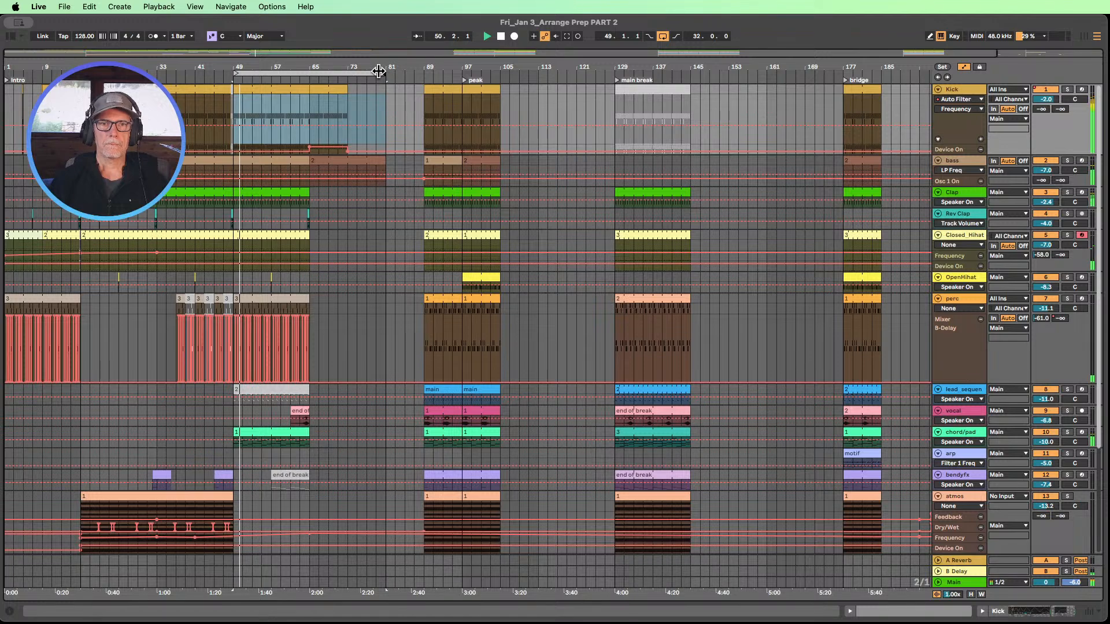
- Copy the 16-bar chord/pad clip from the main break at bar 129 to bar 65
scroll(361, 134, "down", 1)
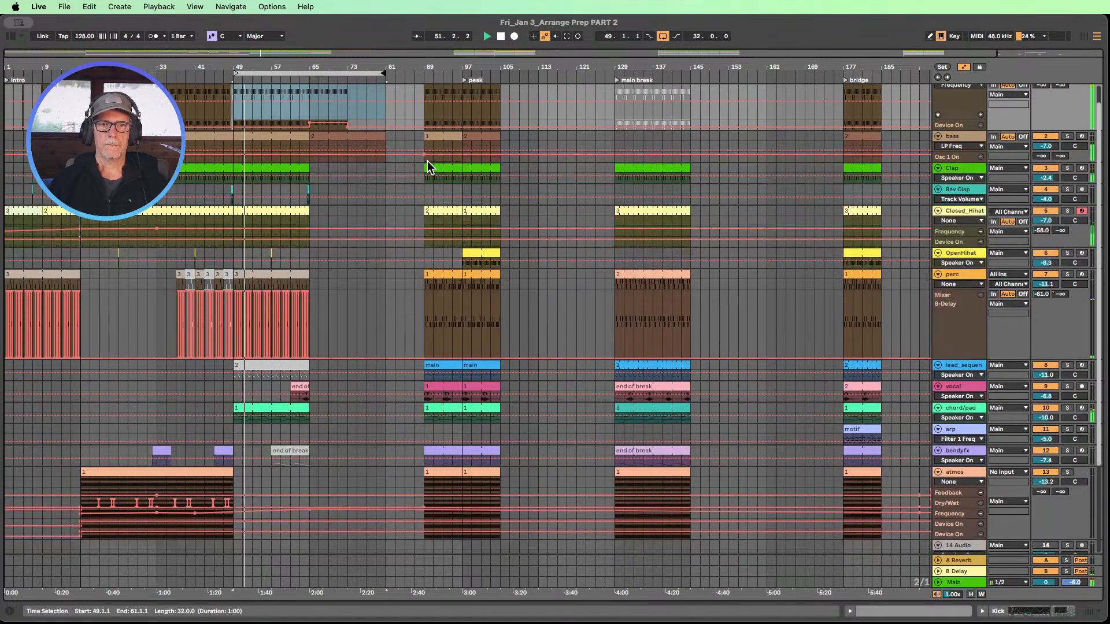
scroll(428, 161, "down", 3)
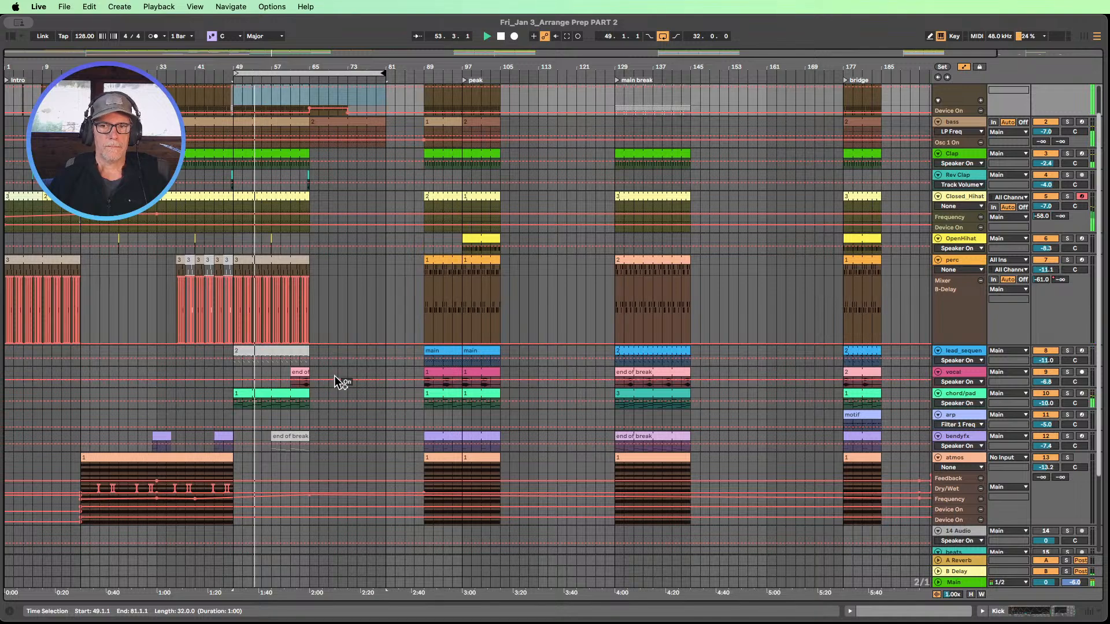
left_click(626, 398)
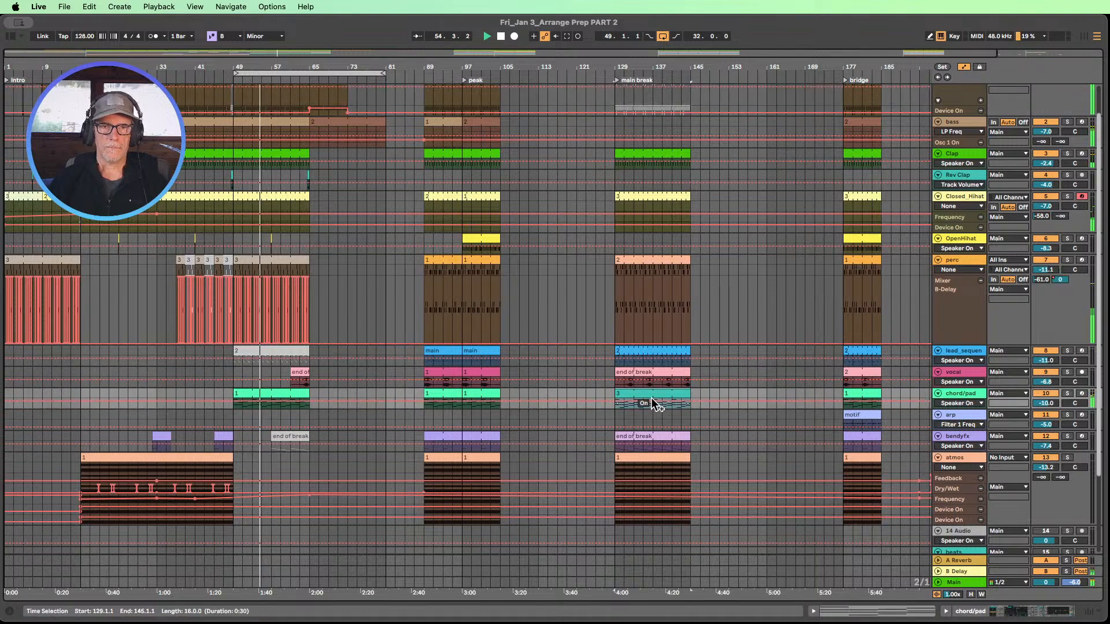
mouse_move(651, 398)
left_mouse_down()
mouse_move(354, 410)
mouse_move(669, 401)
mouse_move(652, 393)
left_mouse_up()
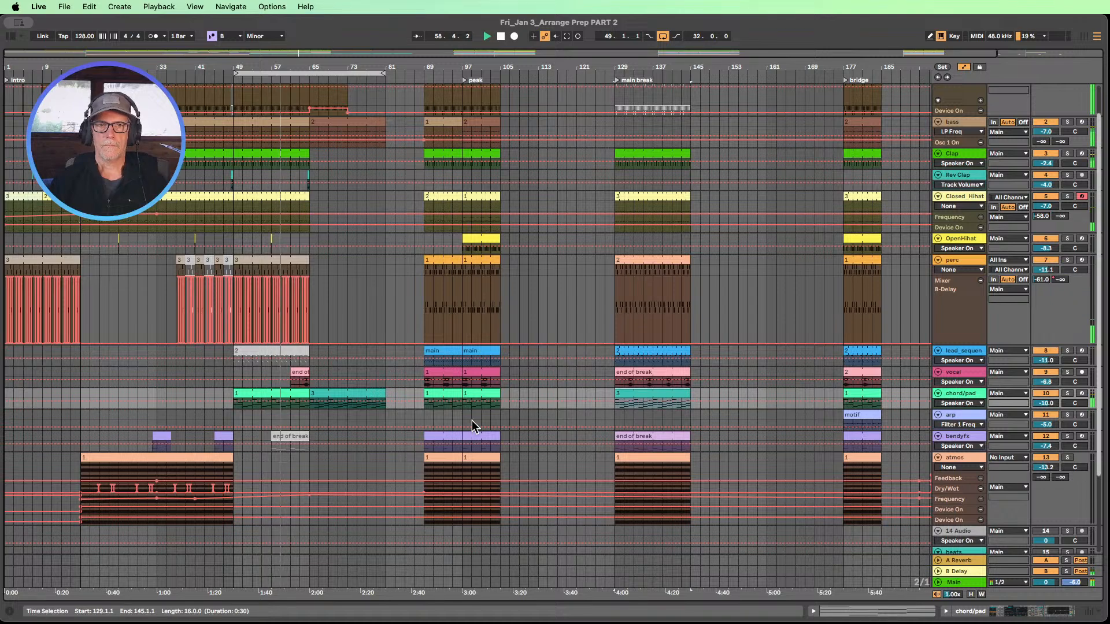
- Duplicate the OpenHihat section of bars 49 to 65 into bars 65 to 81, and stop playback
scroll(386, 355, "up", 2)
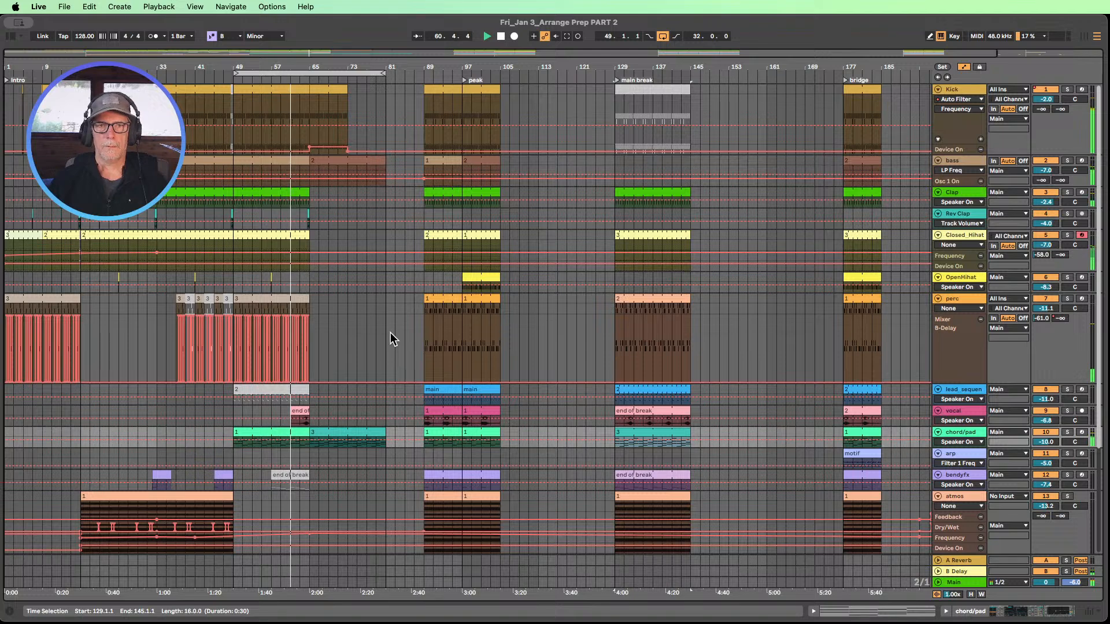
mouse_move(233, 279)
left_mouse_down()
mouse_move(306, 282)
mouse_move(226, 277)
left_mouse_up()
left_click(305, 281)
key("super+d")
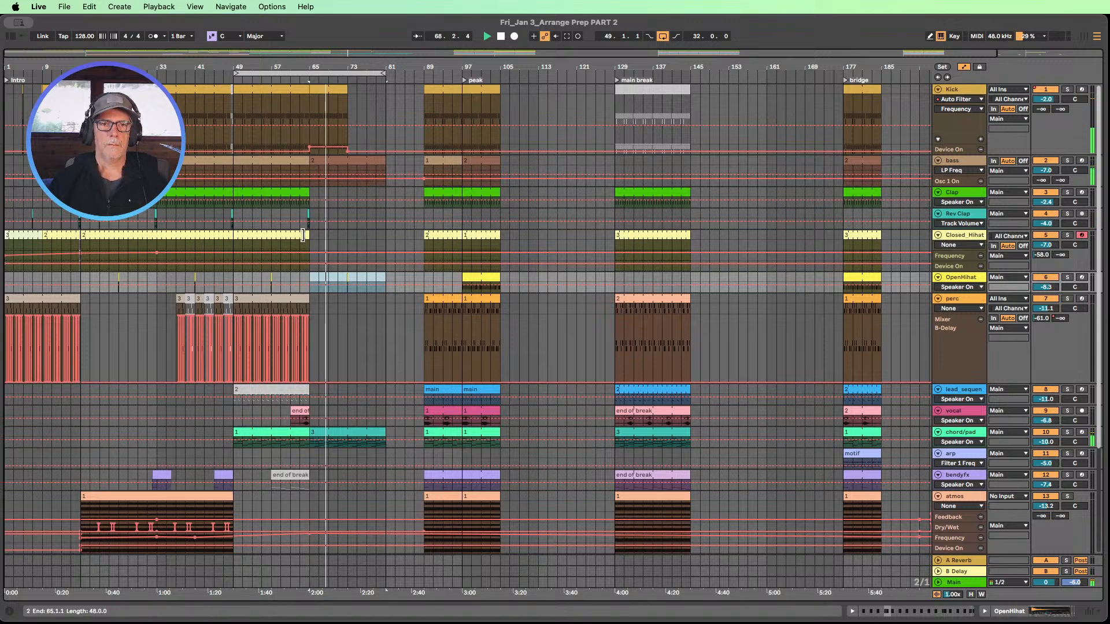
scroll(303, 235, "down", 2)
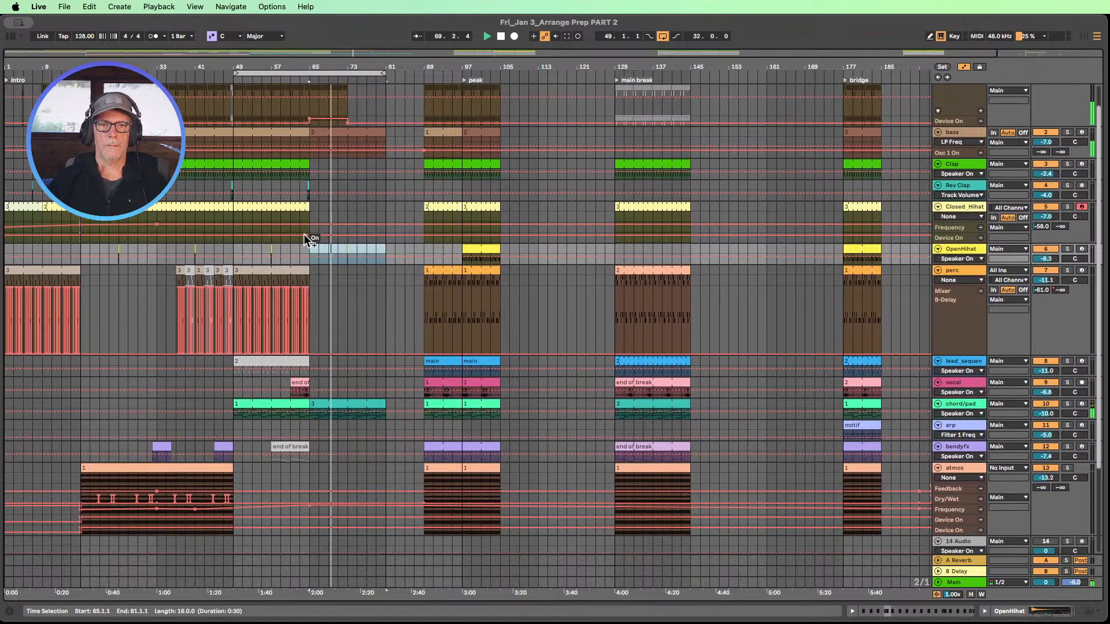
scroll(303, 234, "up", 2)
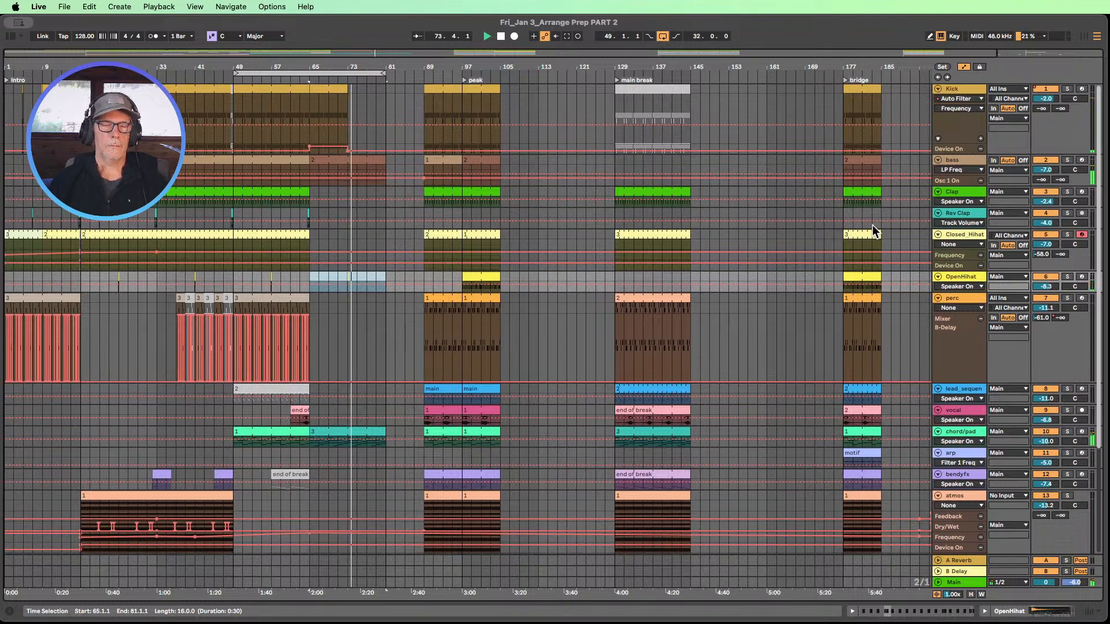
left_click(499, 36)
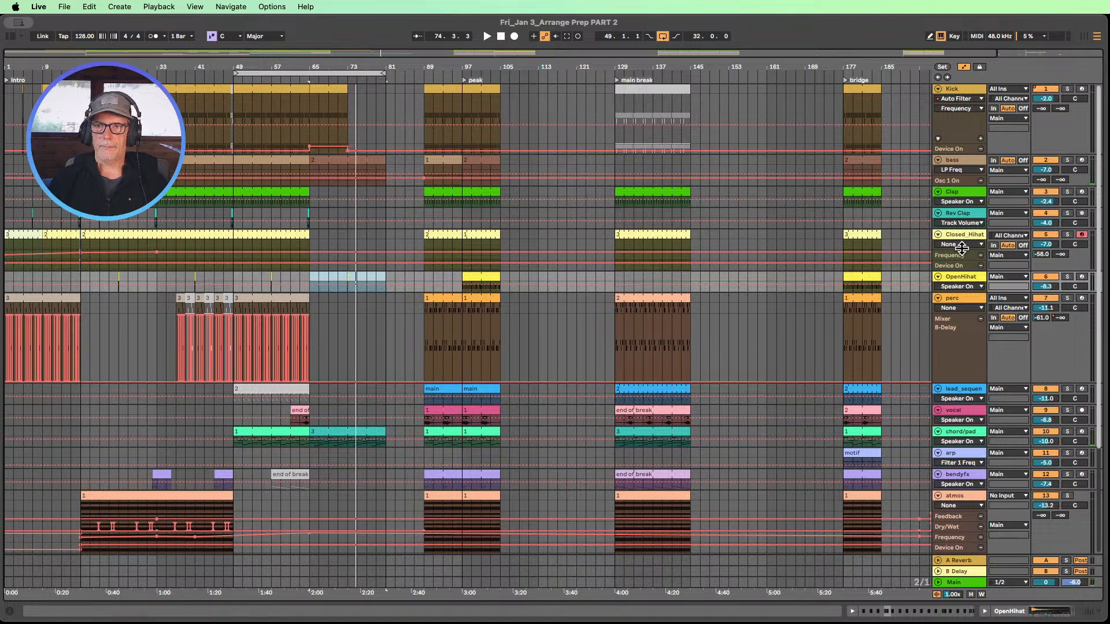
- Enlarge the Closed_Hihat and chord/pad tracks so their clip notes can be read in the arrangement
left_click_drag(962, 249, 968, 311)
scroll(334, 290, "down", 5)
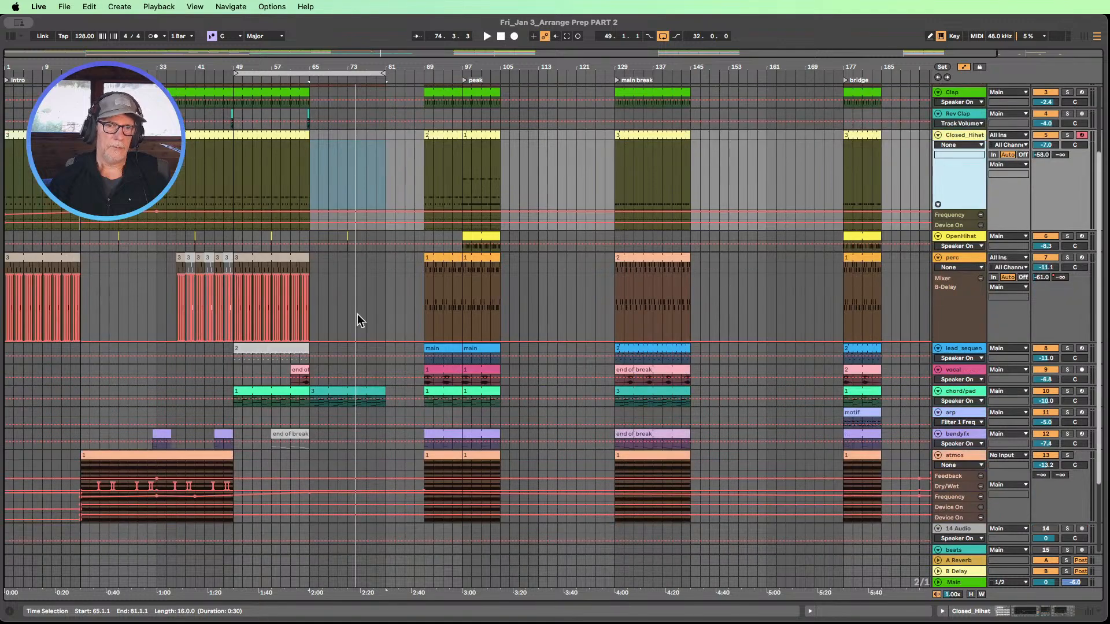
left_click(342, 393)
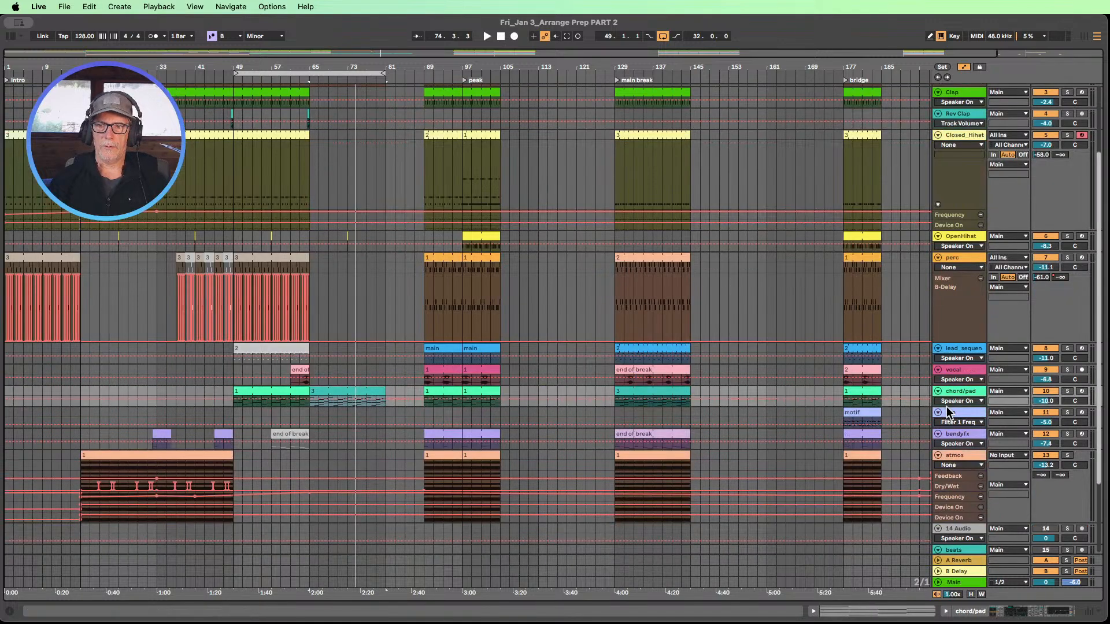
left_click_drag(946, 406, 954, 476)
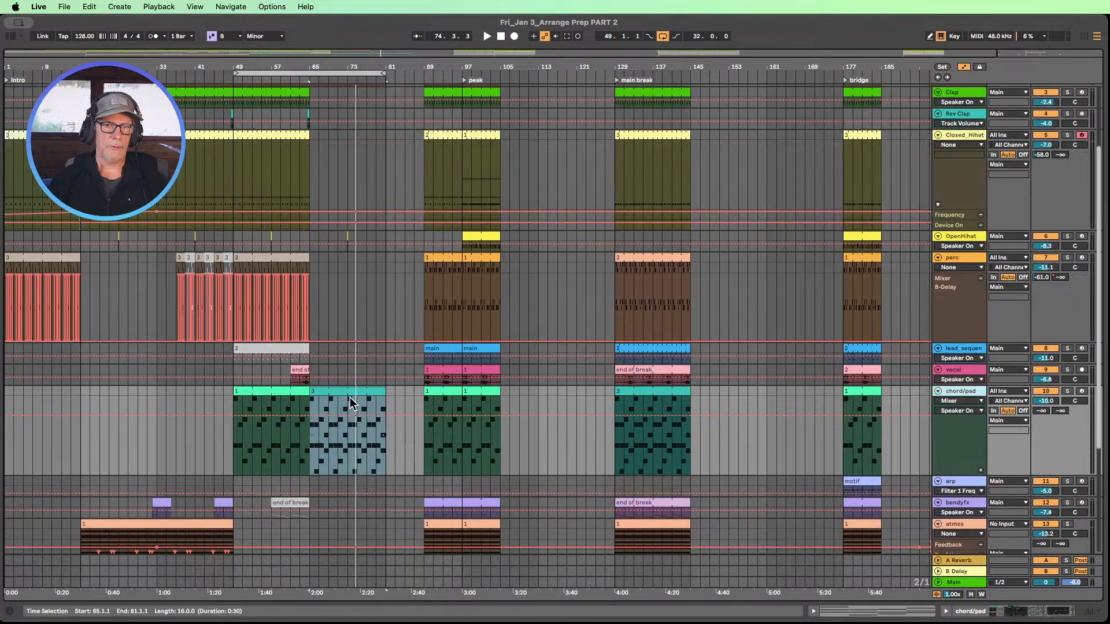
- Compare the notes of the chord/pad clip at bar 65 with those of the clip at bar 49
double_click(346, 393)
left_click(345, 397)
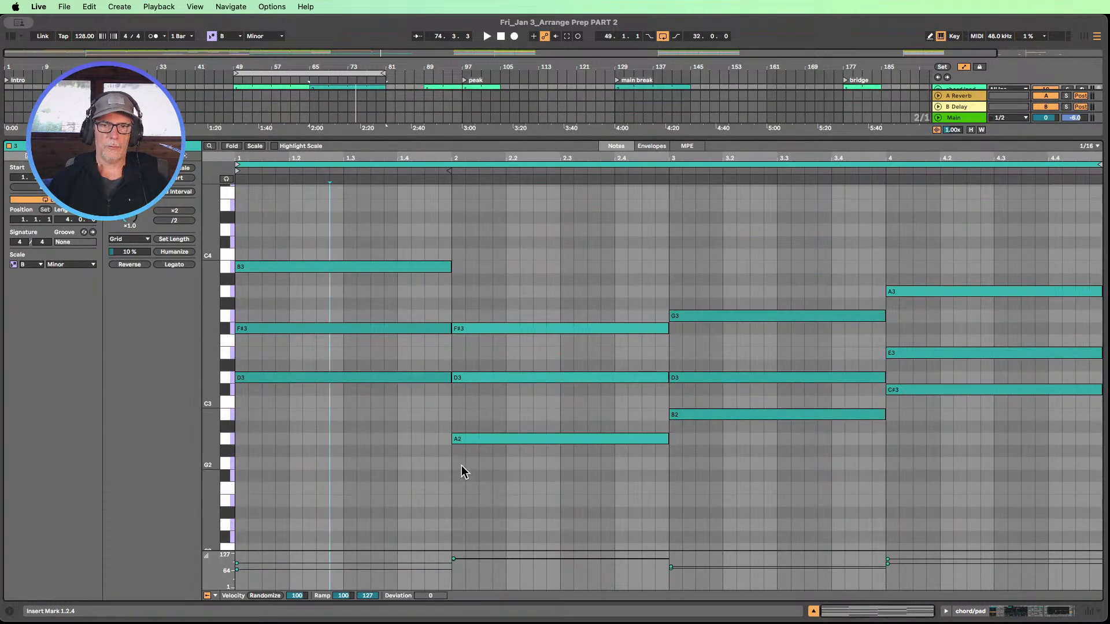
left_click(813, 611)
double_click(280, 227)
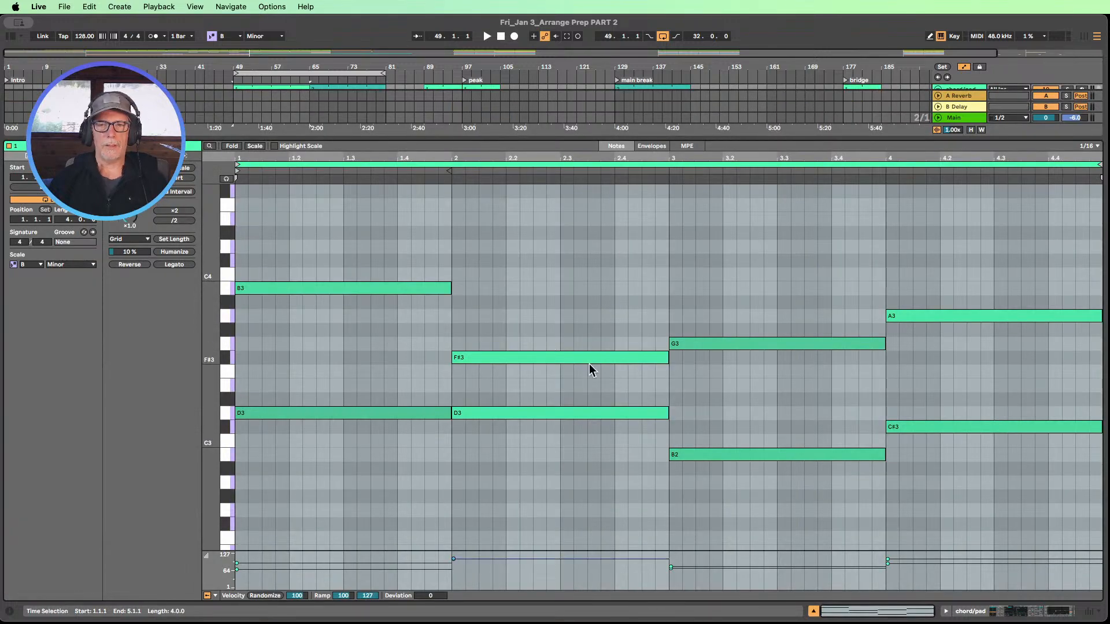
left_click(813, 611)
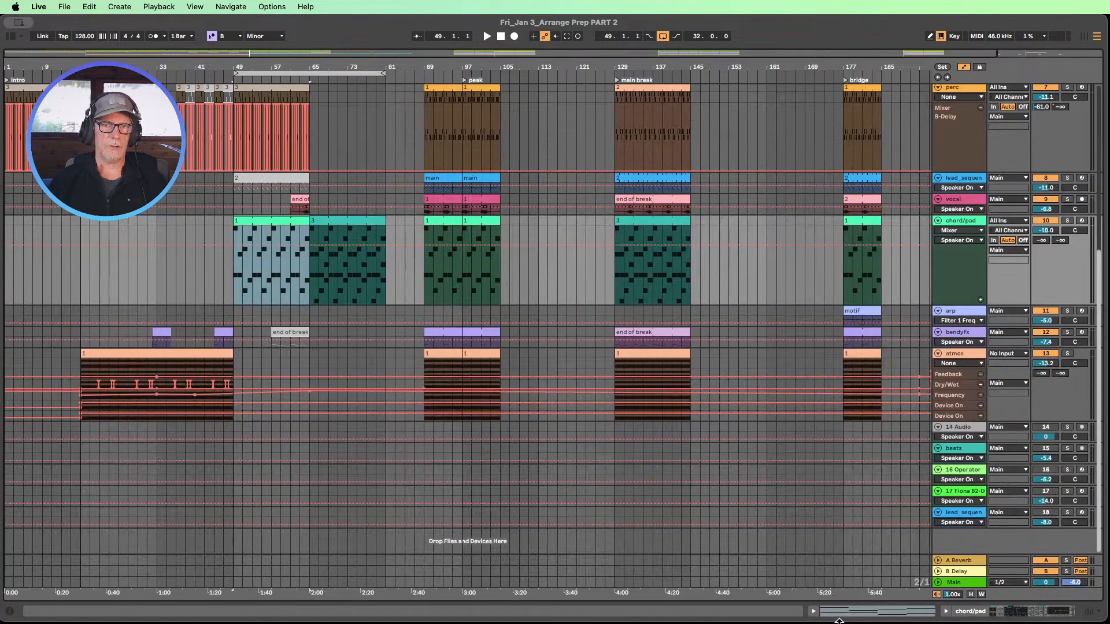
- Compare the notes of the bass clip at bar 89 with those of the bass clip at bar 65
scroll(230, 248, "up", 2)
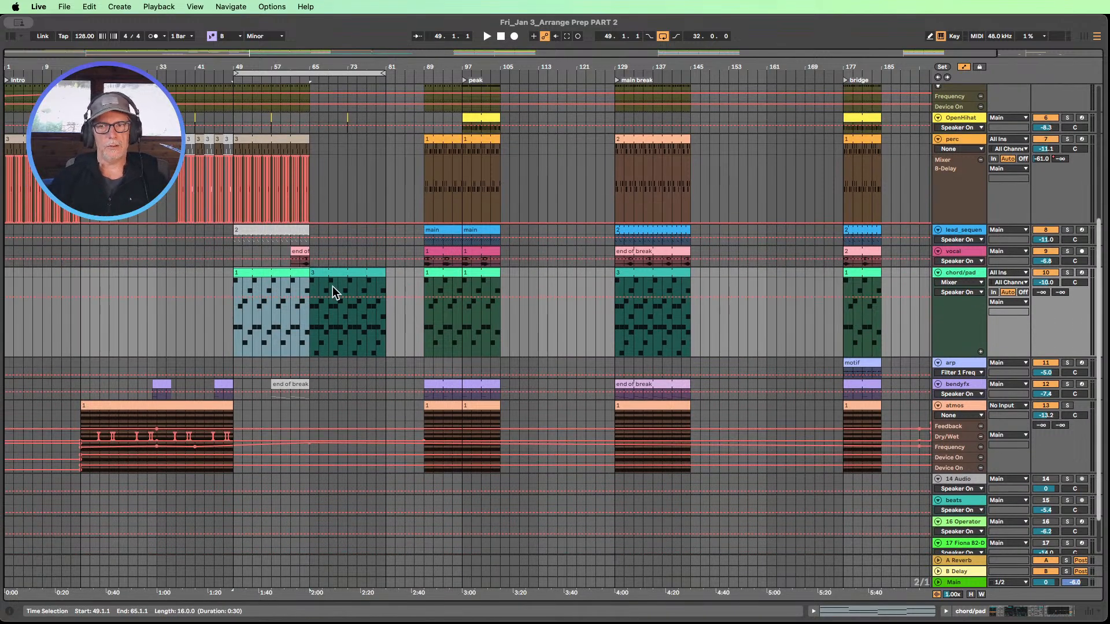
scroll(307, 289, "up", 3)
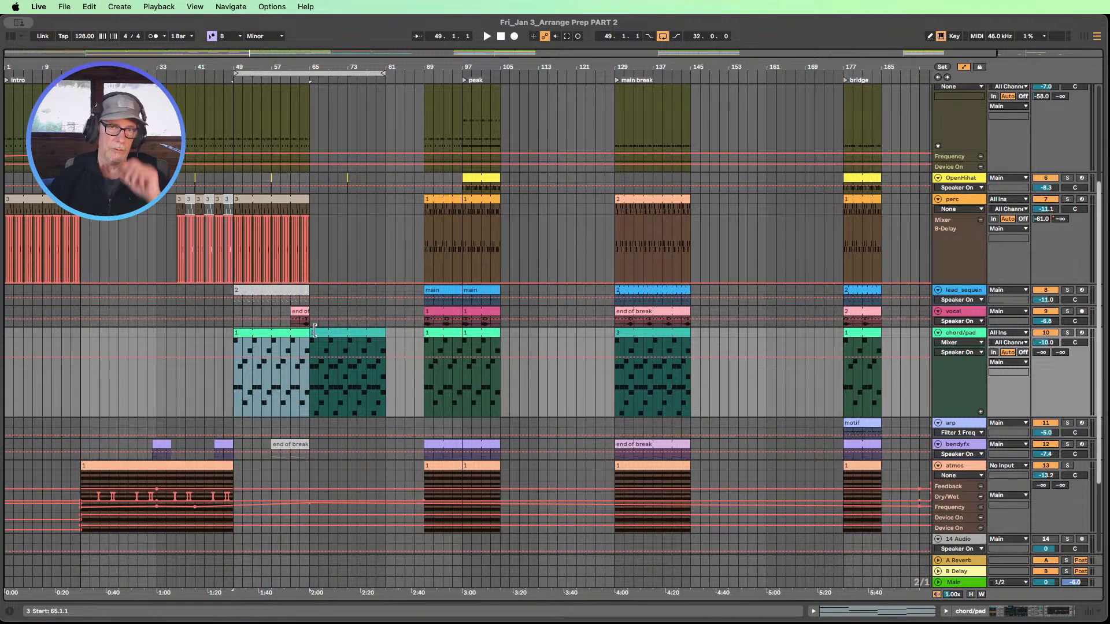
scroll(294, 315, "up", 3)
scroll(310, 318, "up", 3)
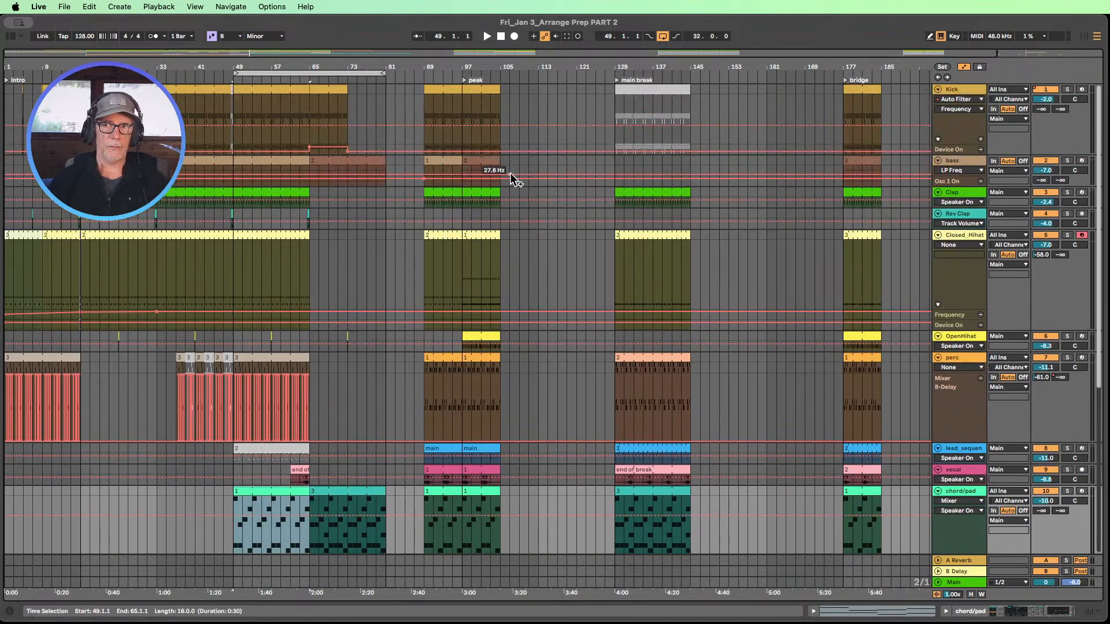
double_click(446, 162)
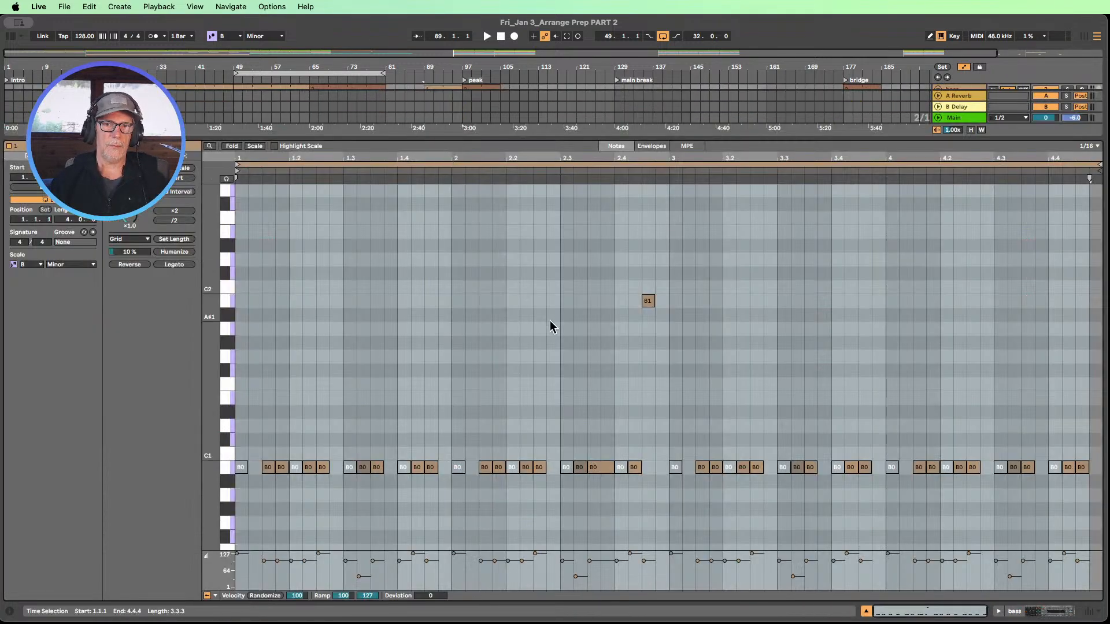
left_click(867, 612)
double_click(351, 92)
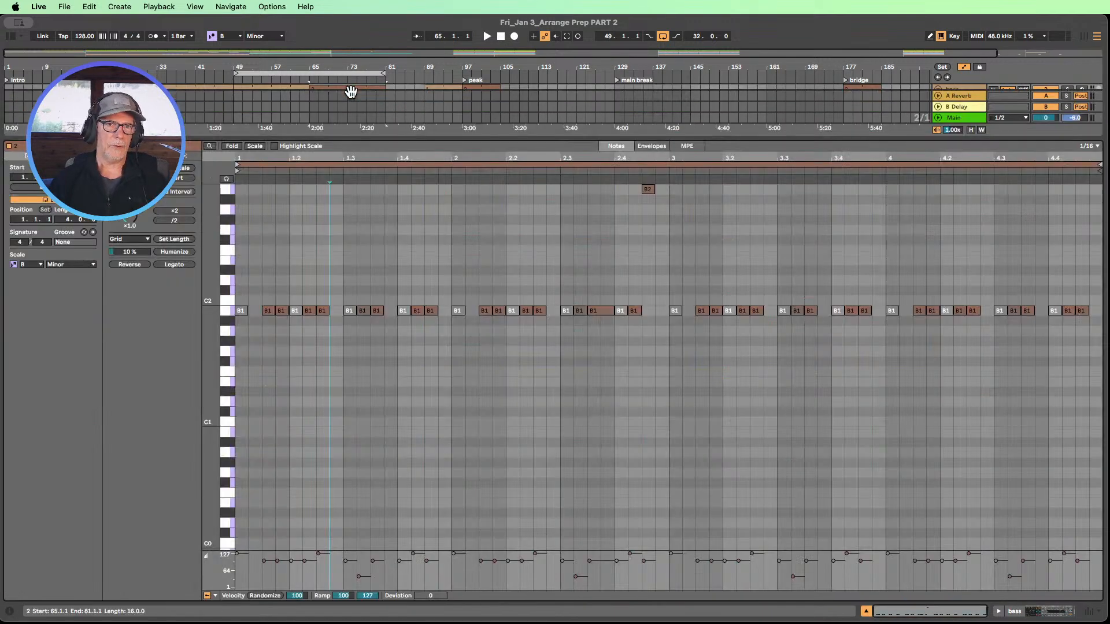
left_click(866, 612)
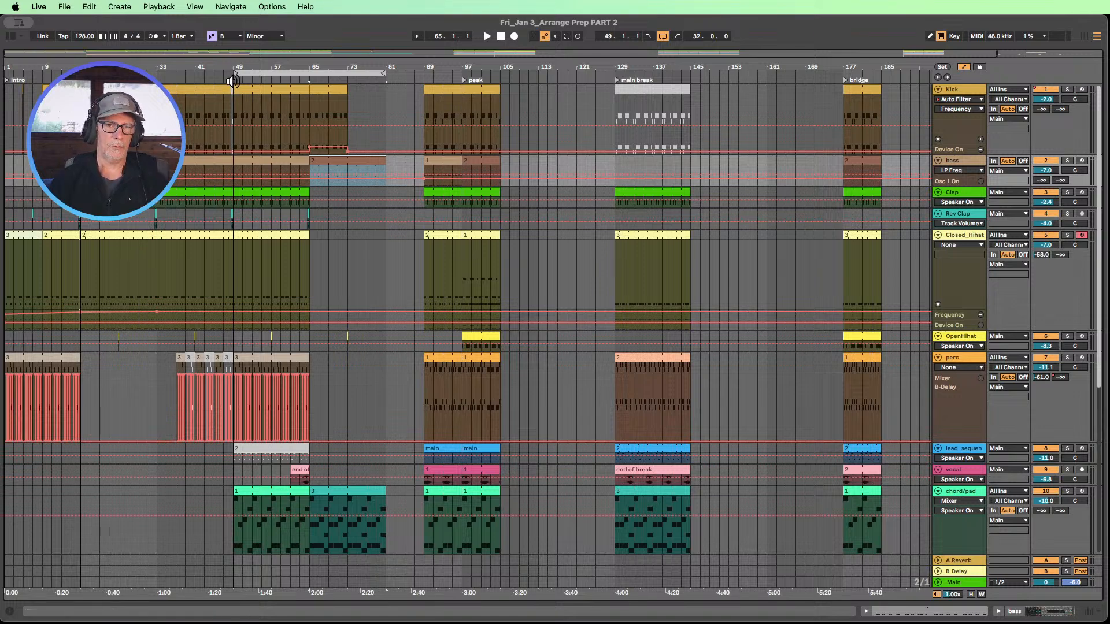
- Enlarge the atmos track's Auto Filter Frequency lane and move its automation point from bar 65 to about bar 81
scroll(247, 104, "down", 8)
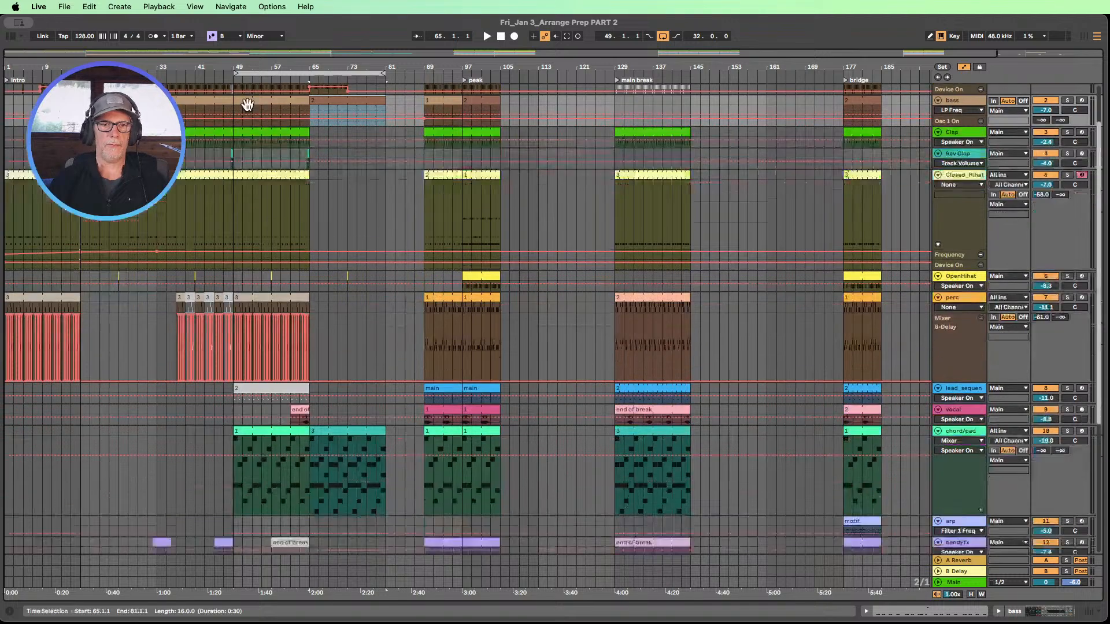
scroll(247, 104, "down", 2)
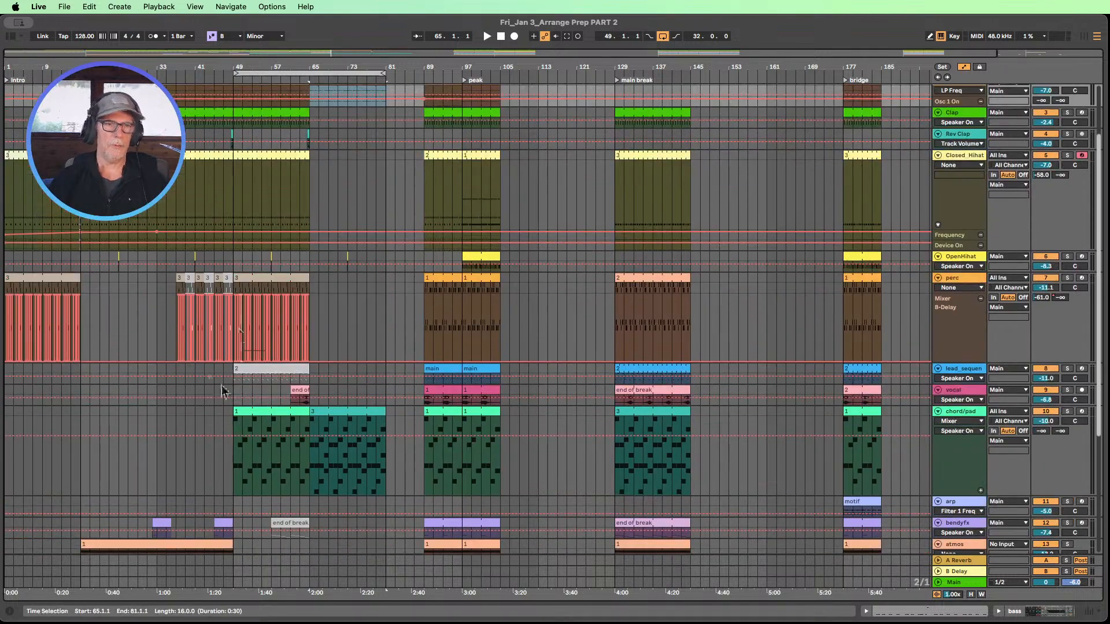
scroll(213, 408, "down", 3)
scroll(213, 534, "down", 5)
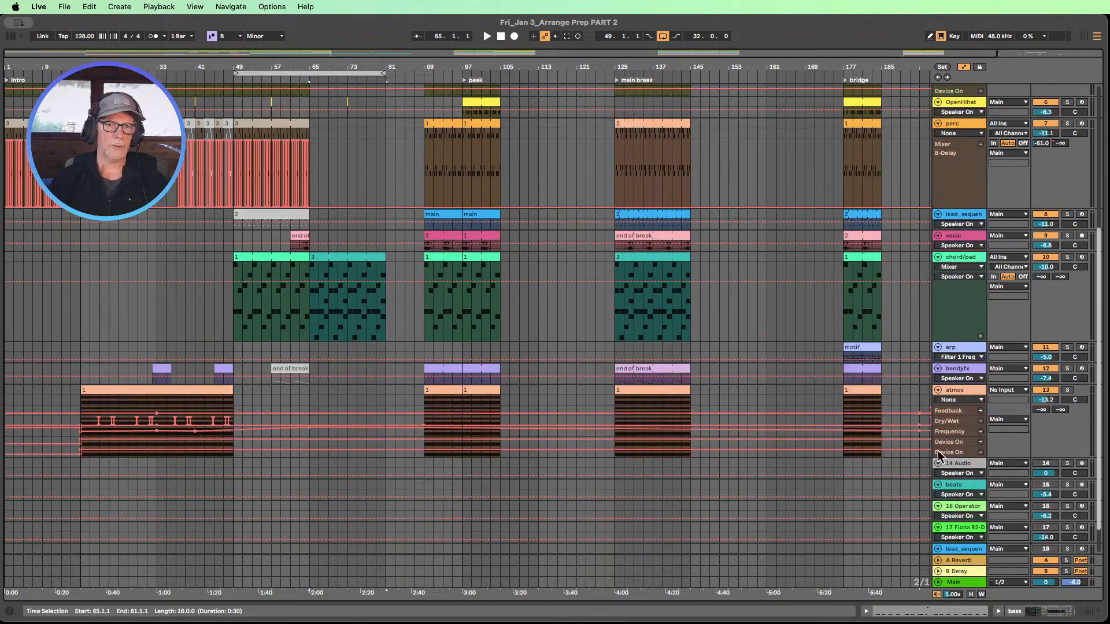
left_click_drag(957, 434, 957, 484)
left_click(334, 457)
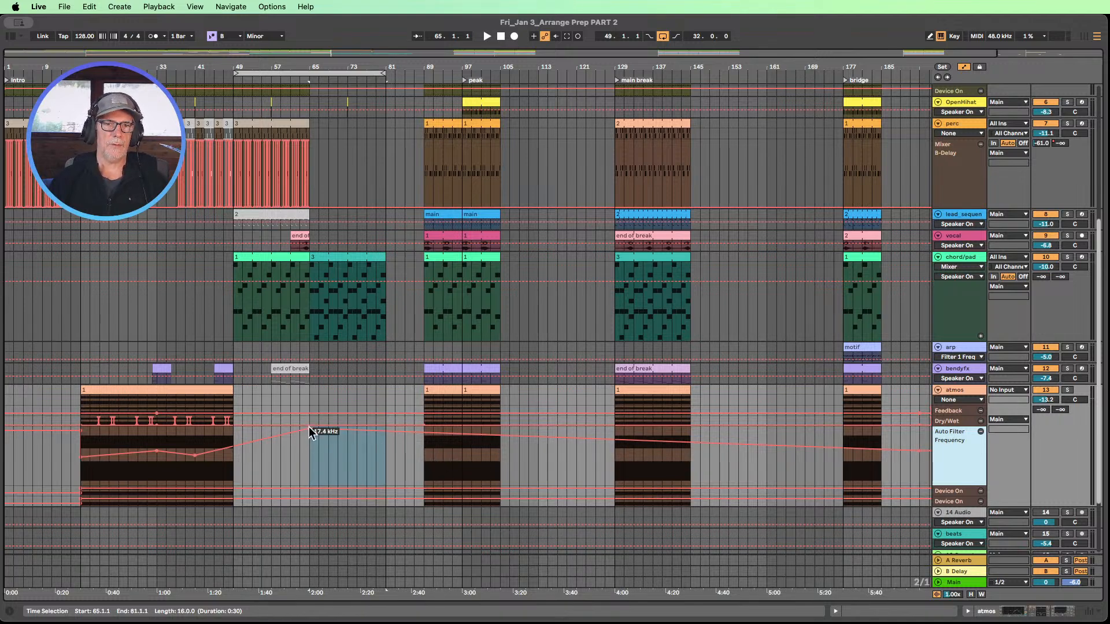
left_click_drag(309, 429, 390, 409)
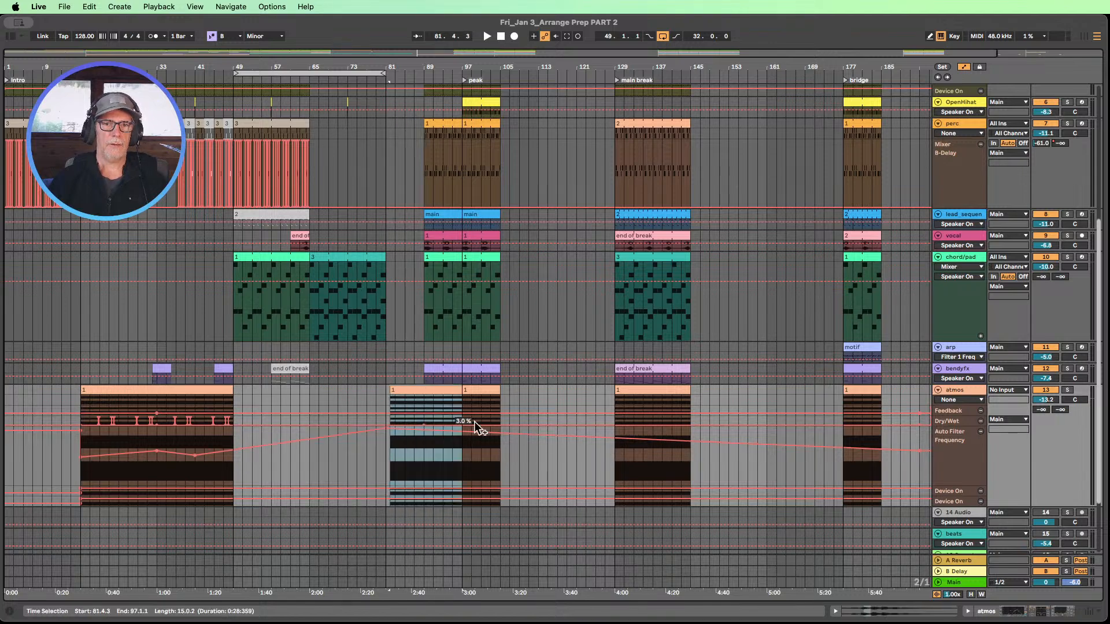
- Extend the atmos clip at bar 89 in both directions so it runs from bar 81 to bar 113
left_click_drag(456, 388, 497, 387)
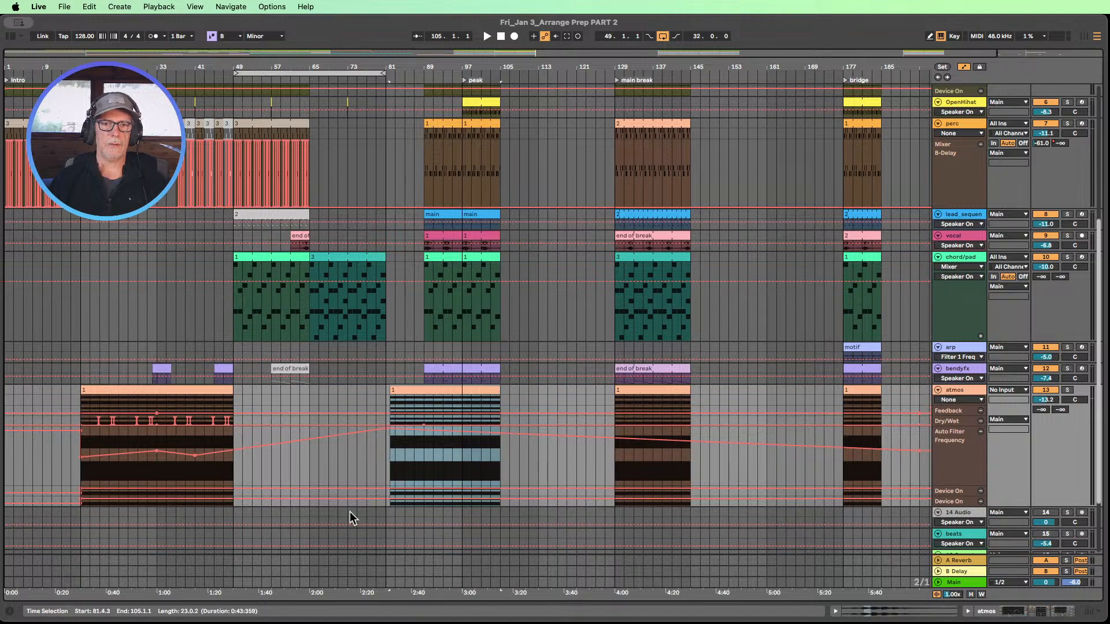
left_click_drag(496, 387, 538, 386)
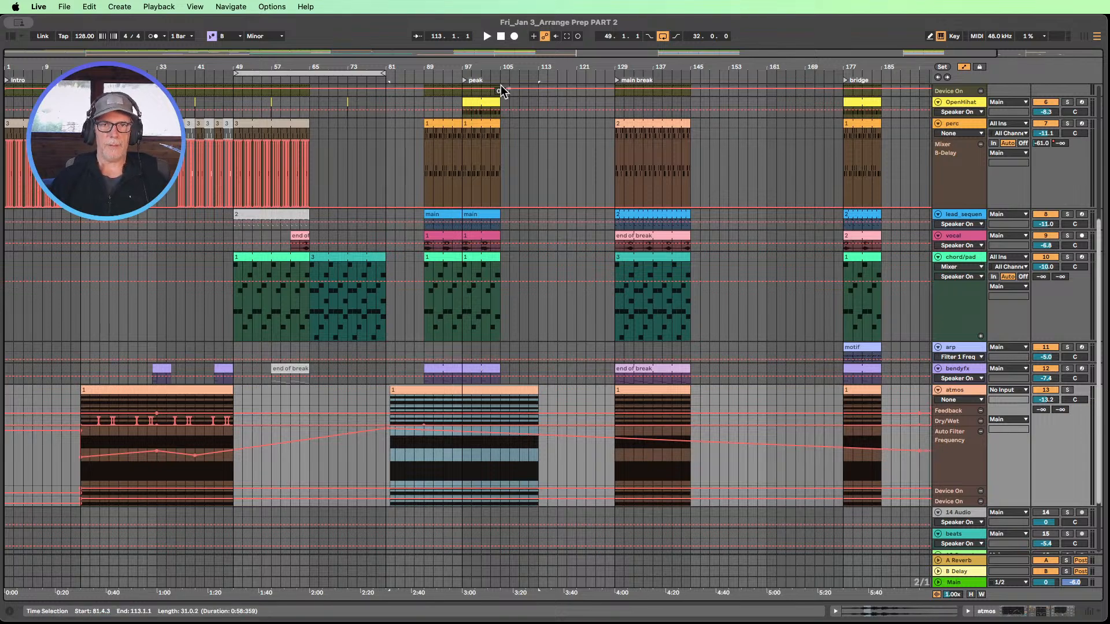
scroll(508, 96, "up", 3)
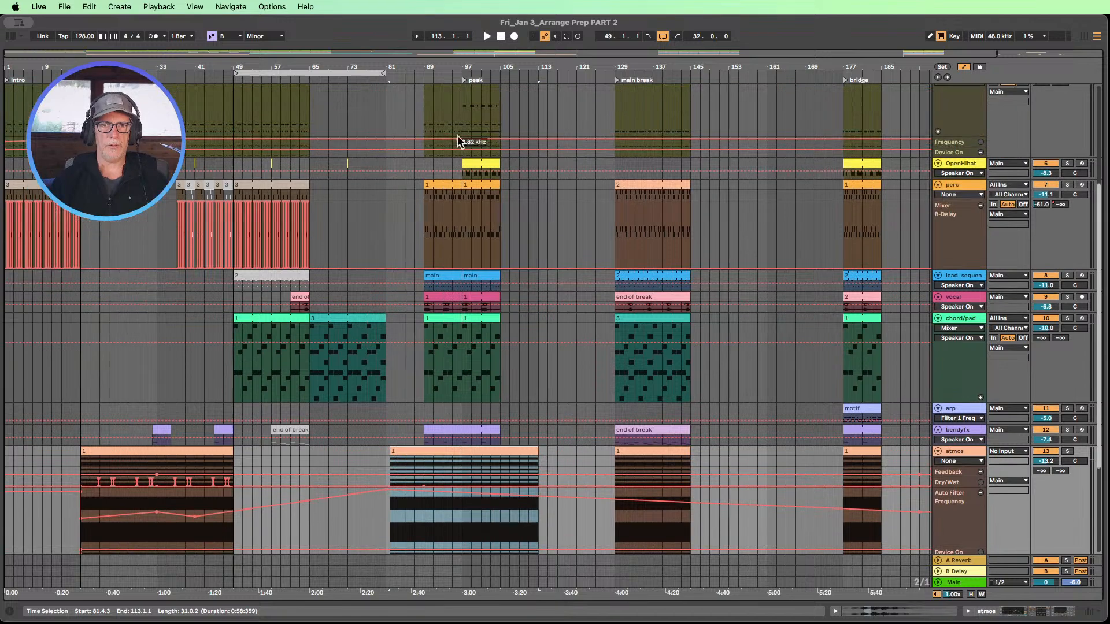
scroll(451, 139, "up", 6)
scroll(498, 158, "down", 7)
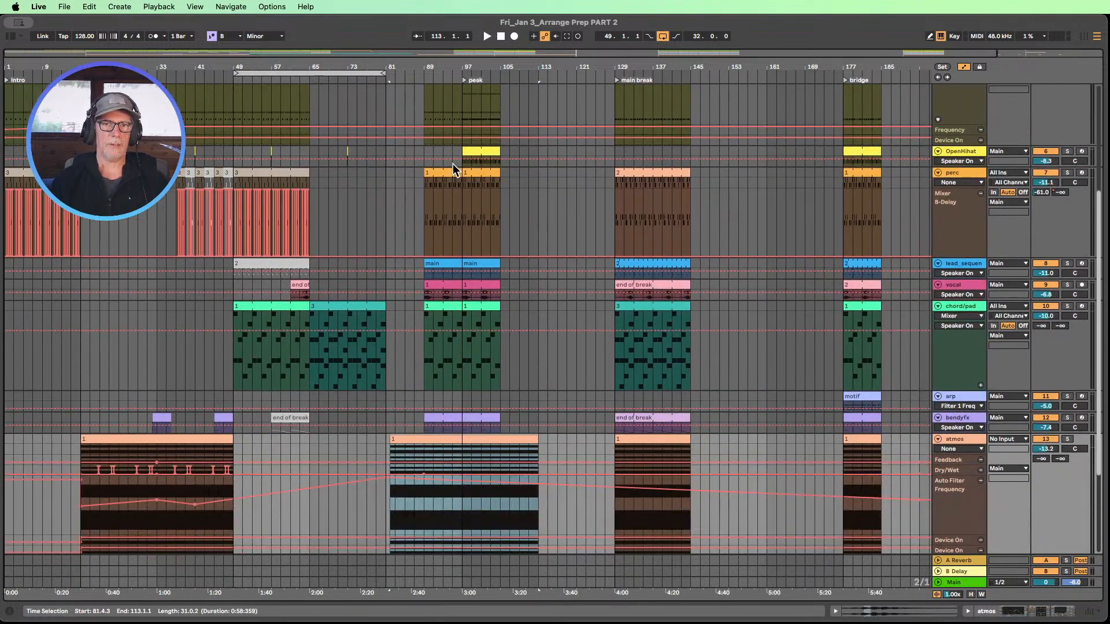
scroll(454, 169, "down", 2)
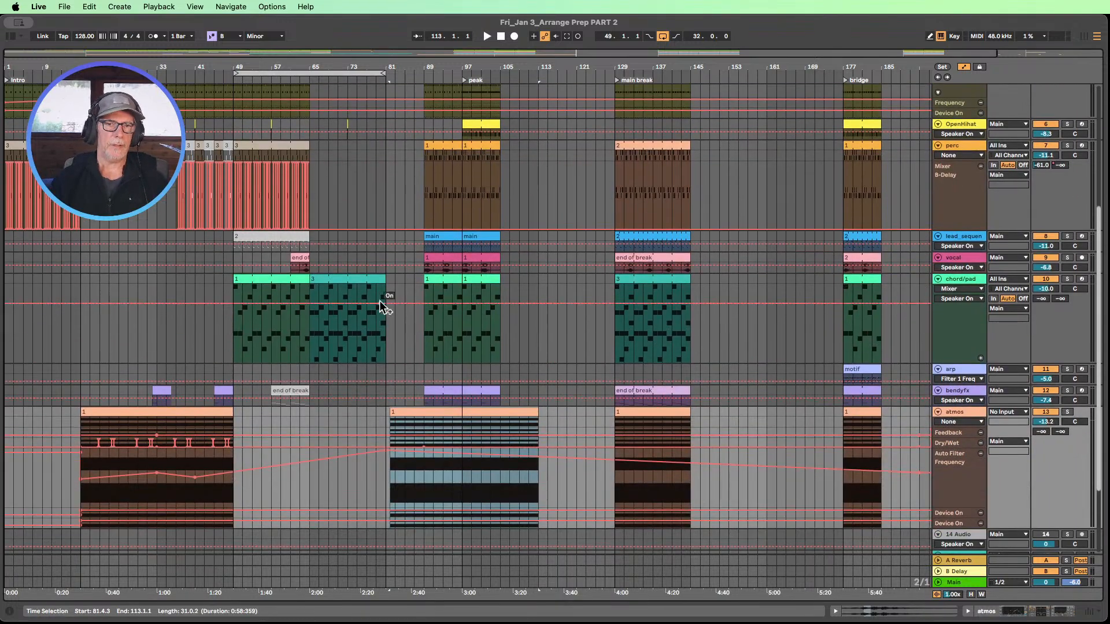
left_click_drag(381, 68, 445, 172)
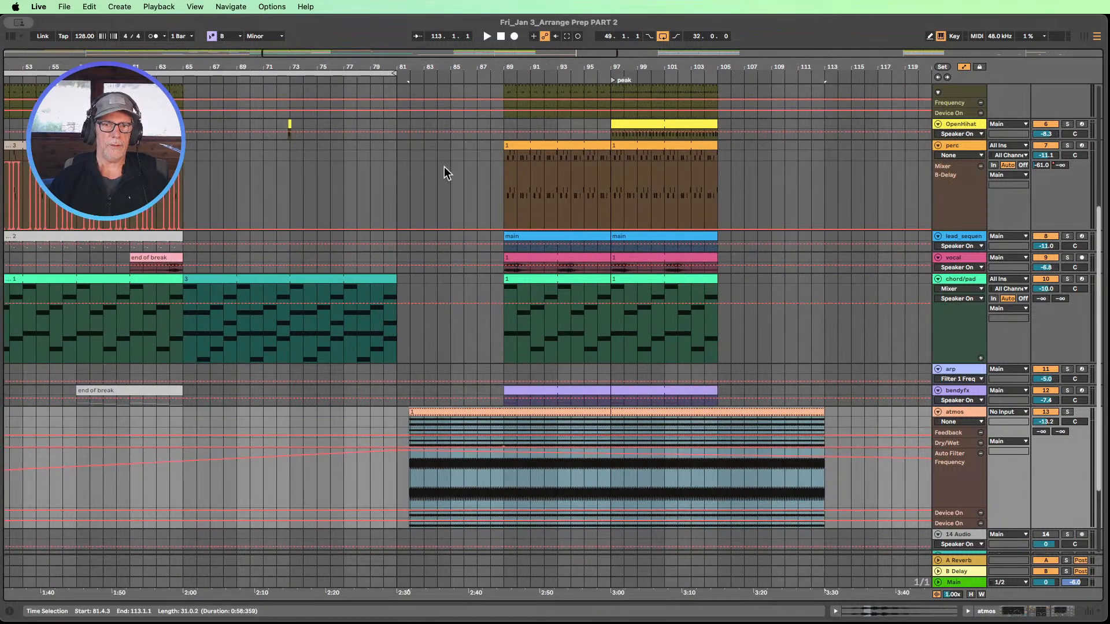
left_click_drag(408, 411, 397, 411)
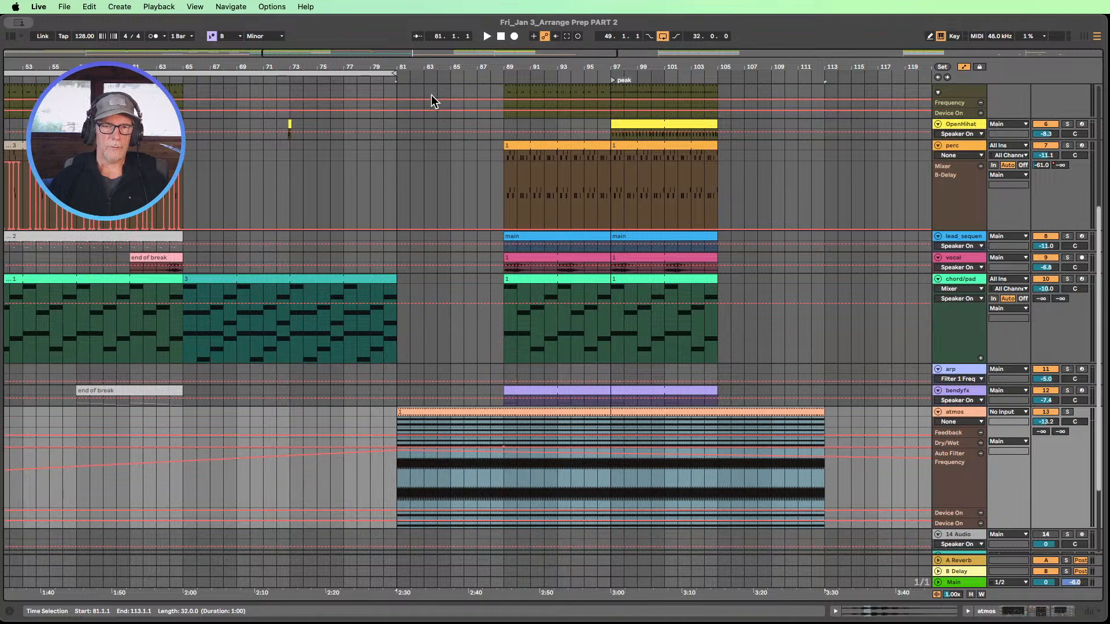
- Play from around bar 56 and lower the Closed_Hihat Auto Filter Frequency automation at bar 65 to about 6.24 kHz
left_click_drag(405, 68, 352, 77)
scroll(378, 176, "up", 5)
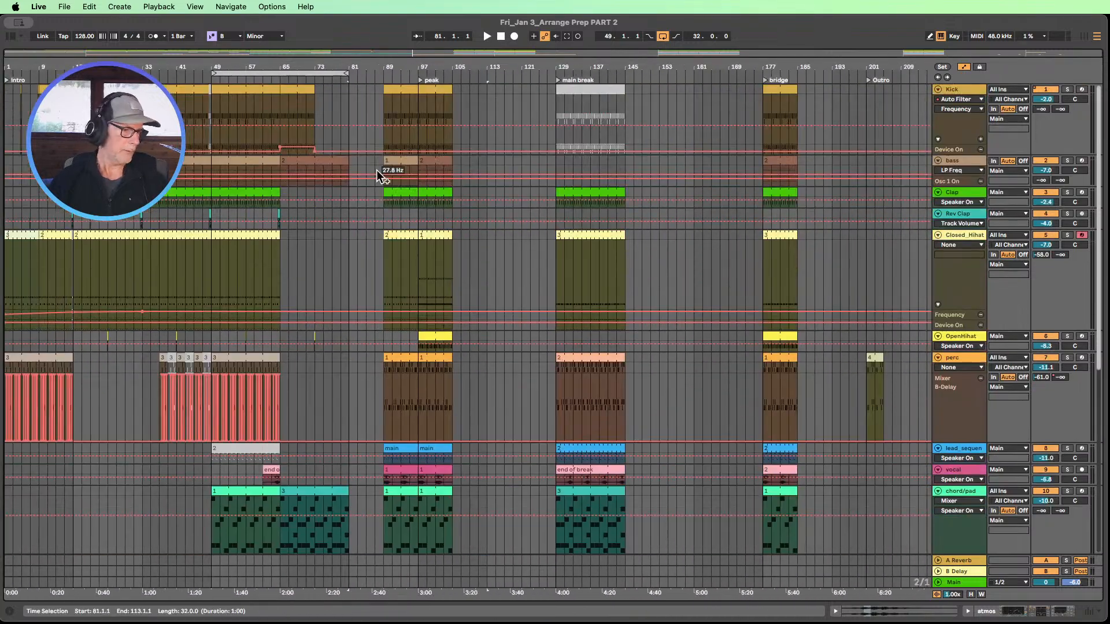
left_click(242, 80)
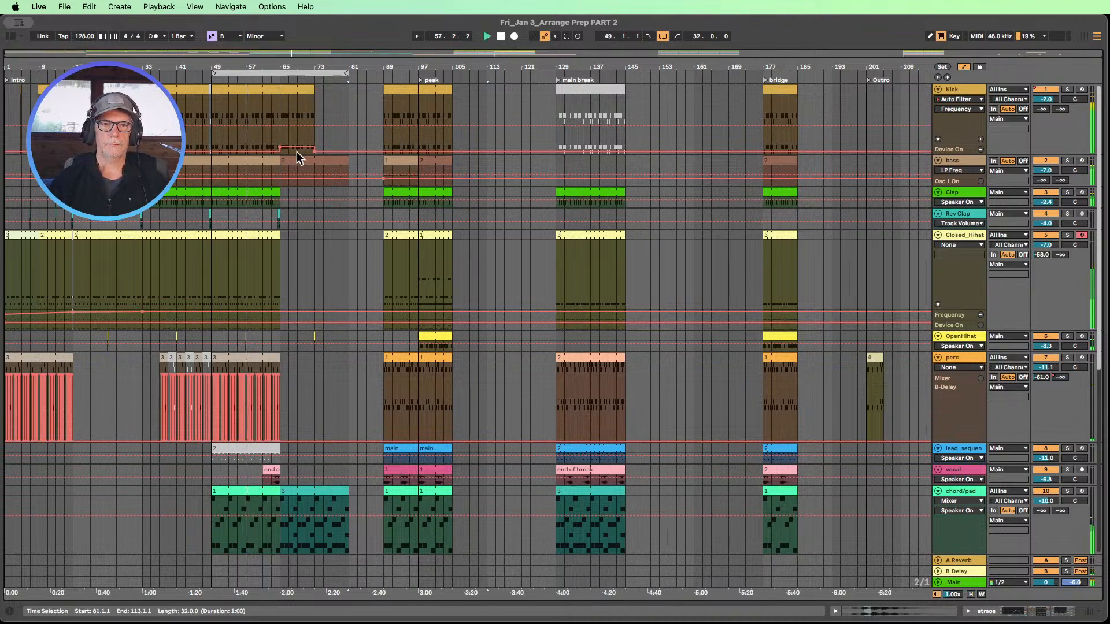
scroll(296, 152, "down", 3)
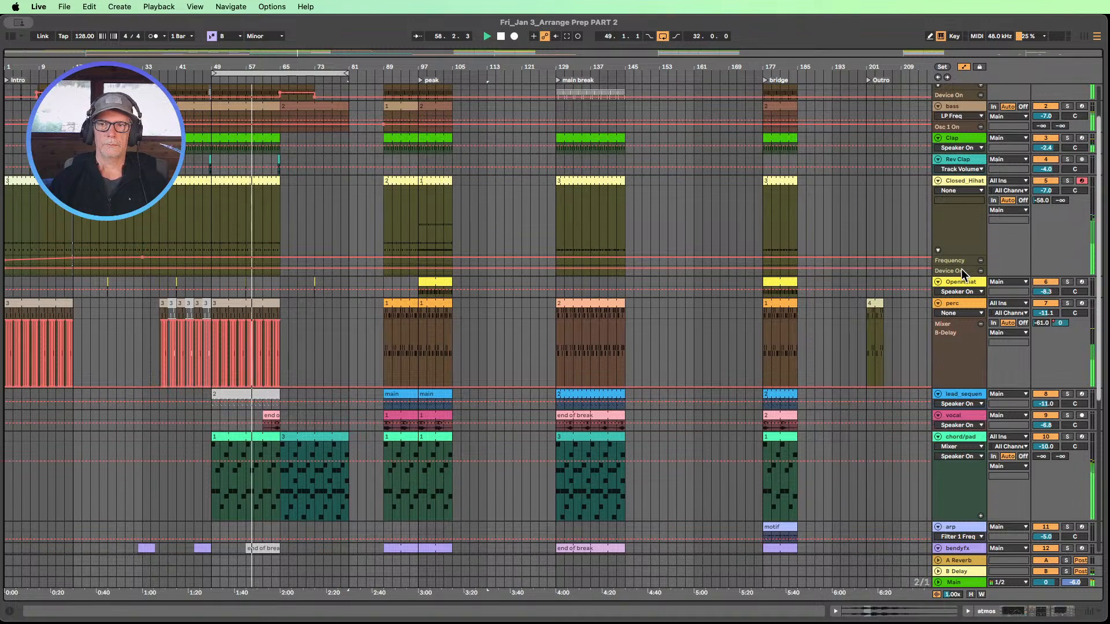
left_click_drag(960, 267, 966, 322)
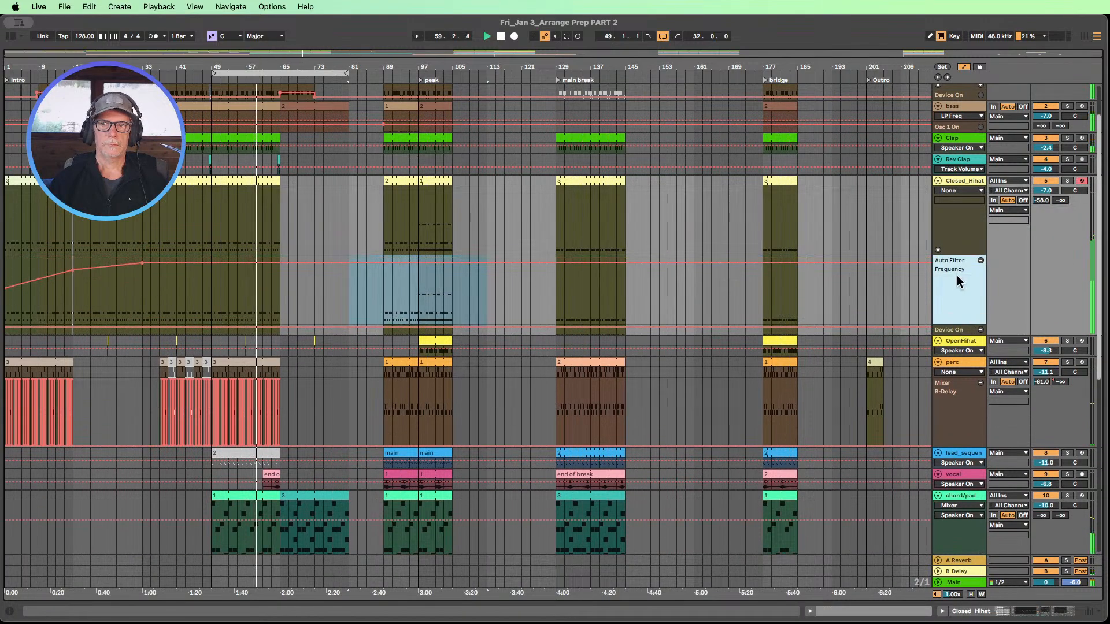
left_click_drag(959, 256, 960, 275)
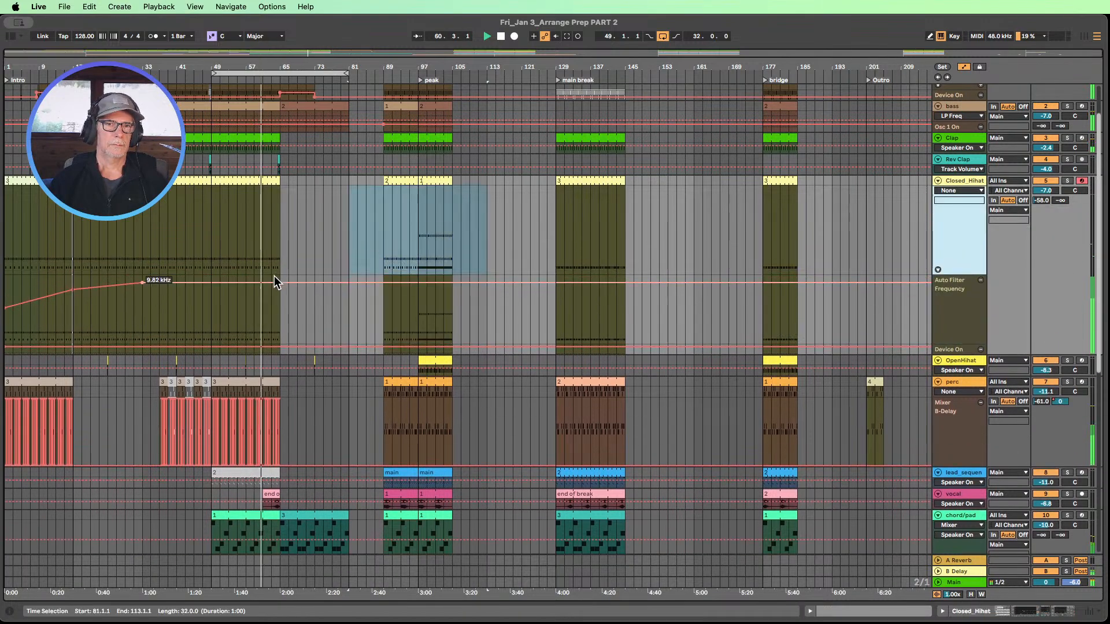
left_click_drag(280, 282, 280, 287)
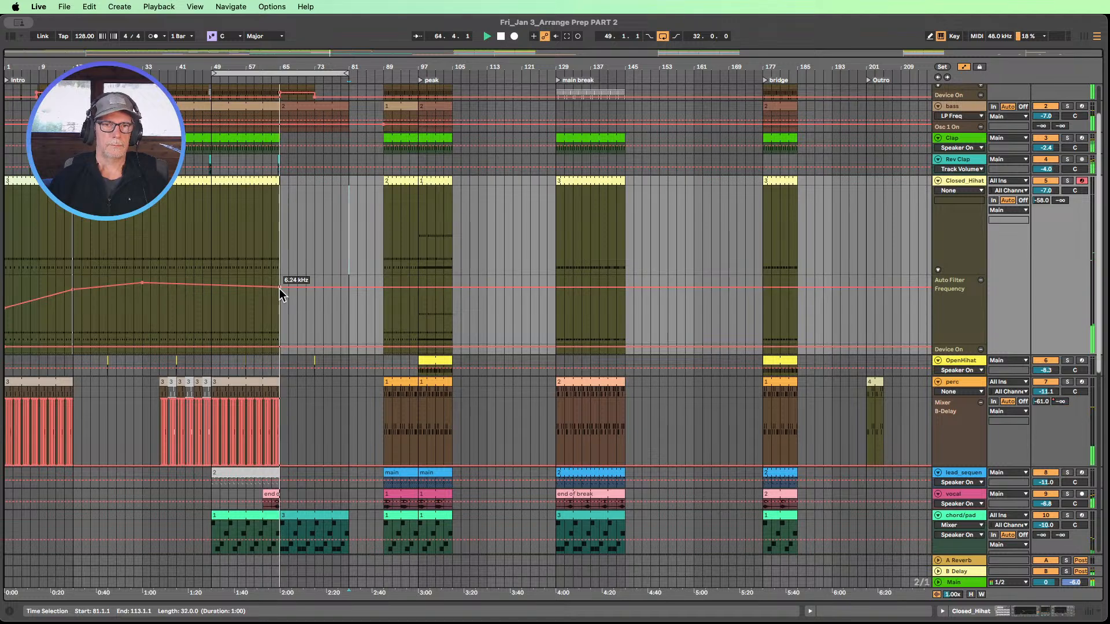
- Stop playback and move the Closed_Hihat Auto Filter Frequency automation point from bar 65 to bar 73, at about 5.03 kHz
left_click_drag(280, 289, 281, 292)
left_click(502, 37)
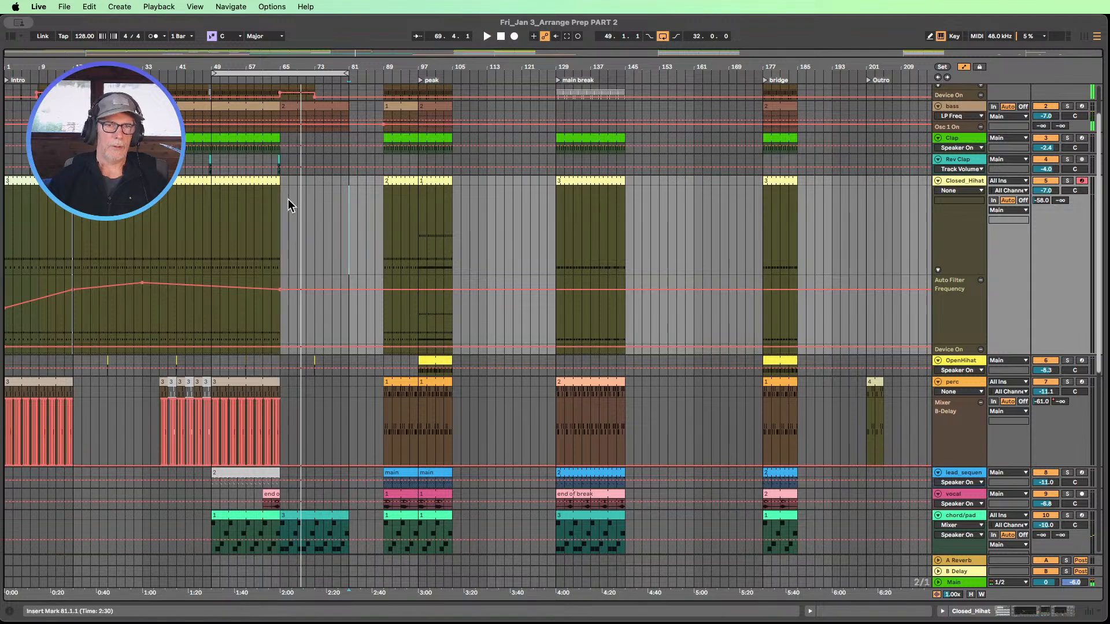
left_click_drag(280, 289, 314, 289)
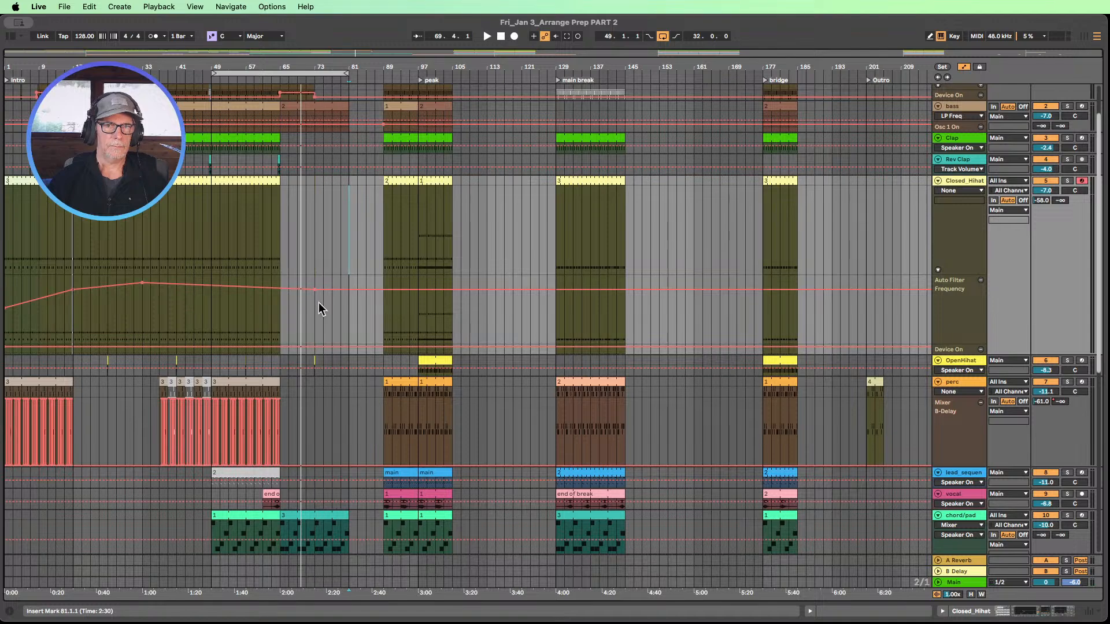
scroll(318, 303, "up", 5)
mouse_move(325, 289)
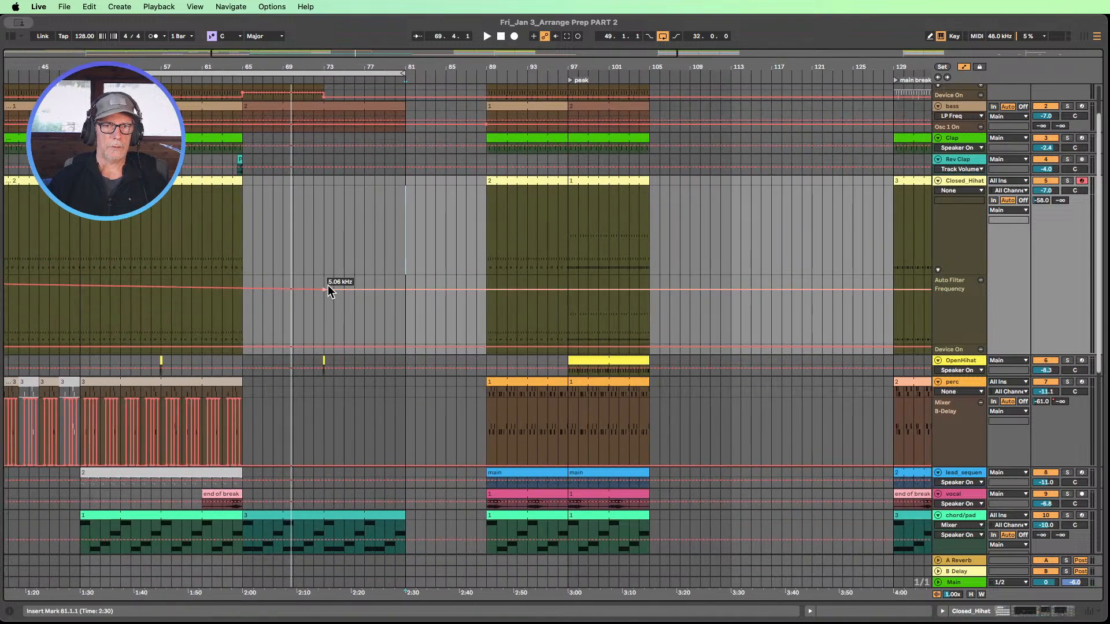
left_click_drag(324, 289, 324, 289)
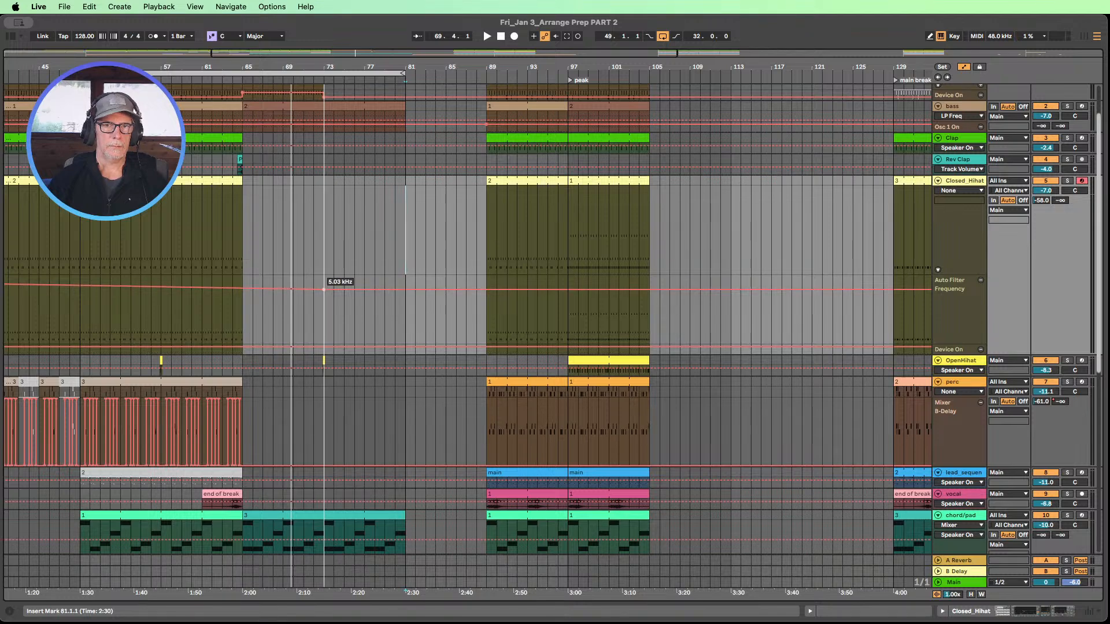
- Try to set an exact Frequency value of 5.00 for the Closed_Hihat automation point at bar 73
right_click(323, 289)
left_click(341, 296)
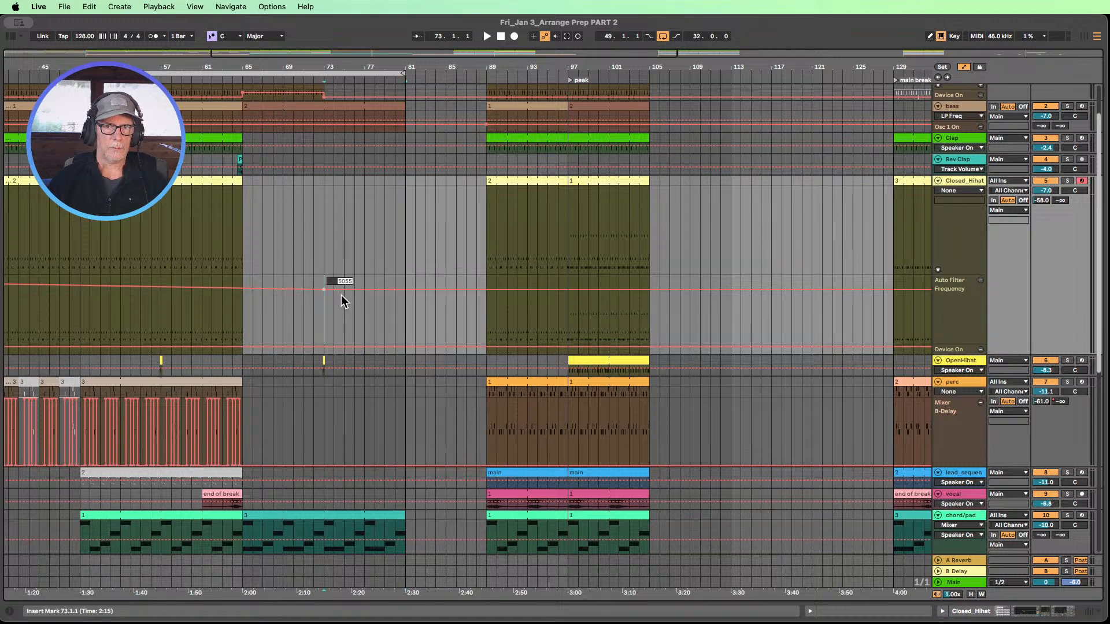
type("5.")
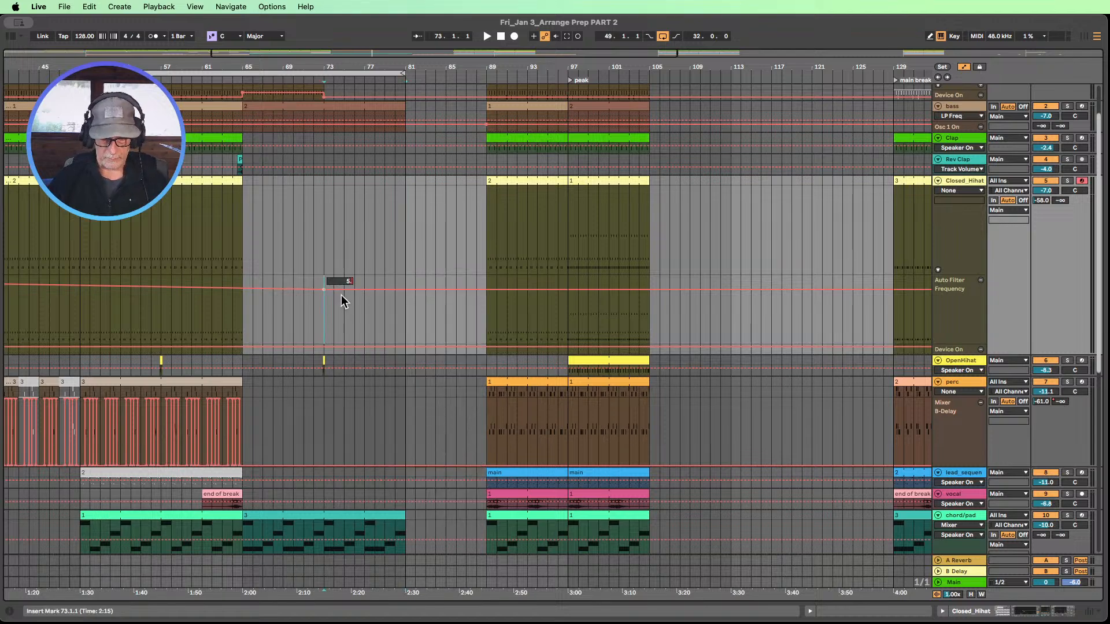
type("00")
left_click(350, 245)
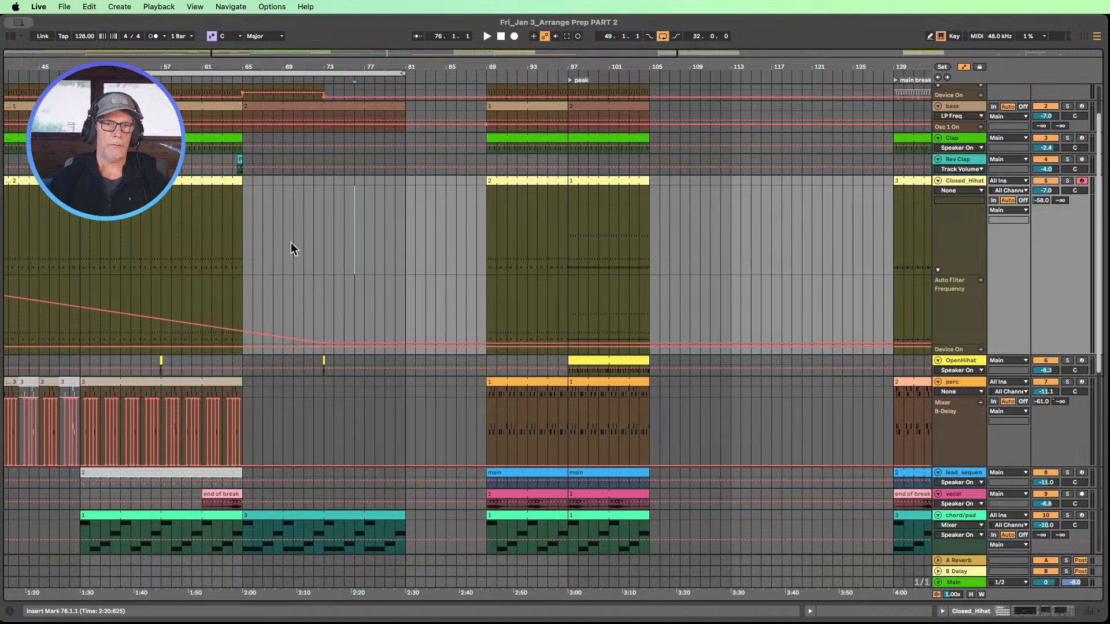
- Copy the Closed_Hihat Frequency automation from bars 15–19 to bar 71 and delete the surplus points, leaving bar 73 at about 5.05 kHz
double_click(344, 53)
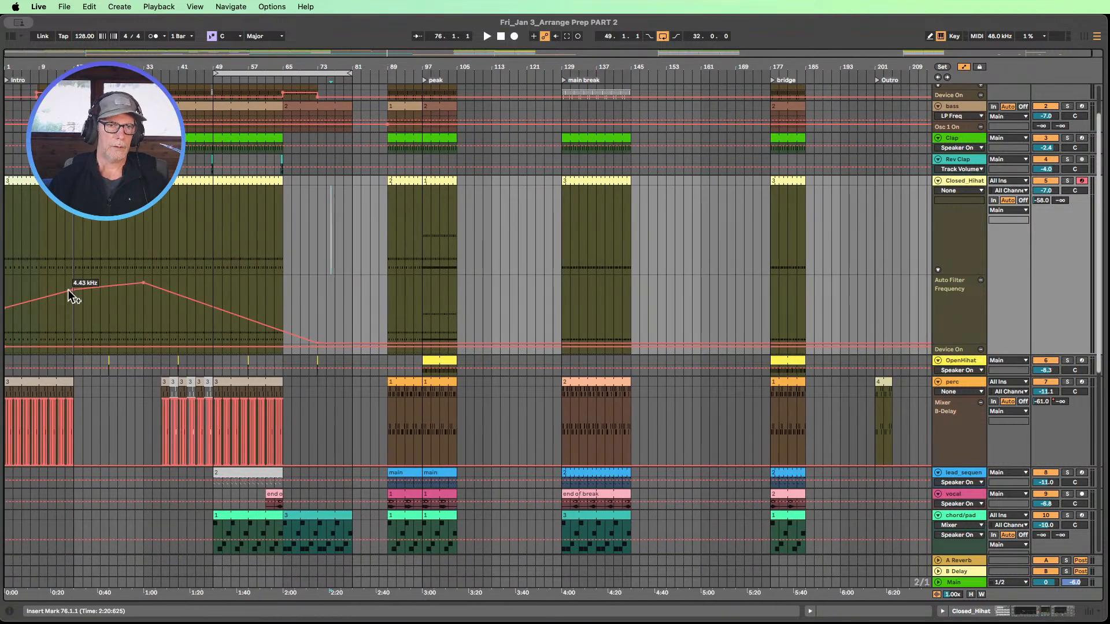
left_click(21, 308)
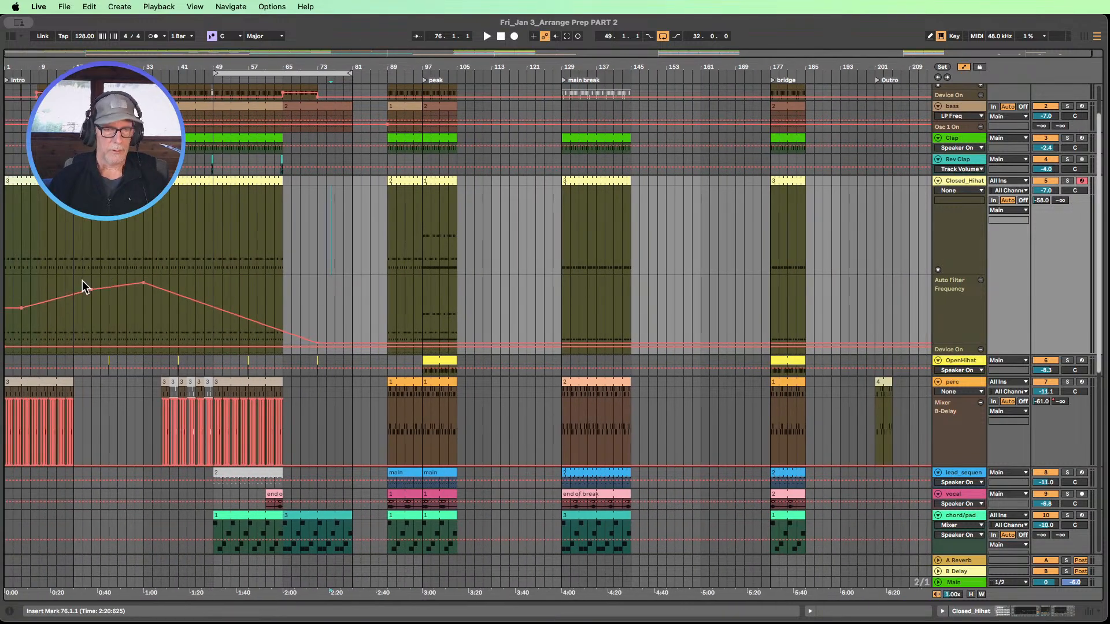
left_click_drag(66, 278, 81, 279)
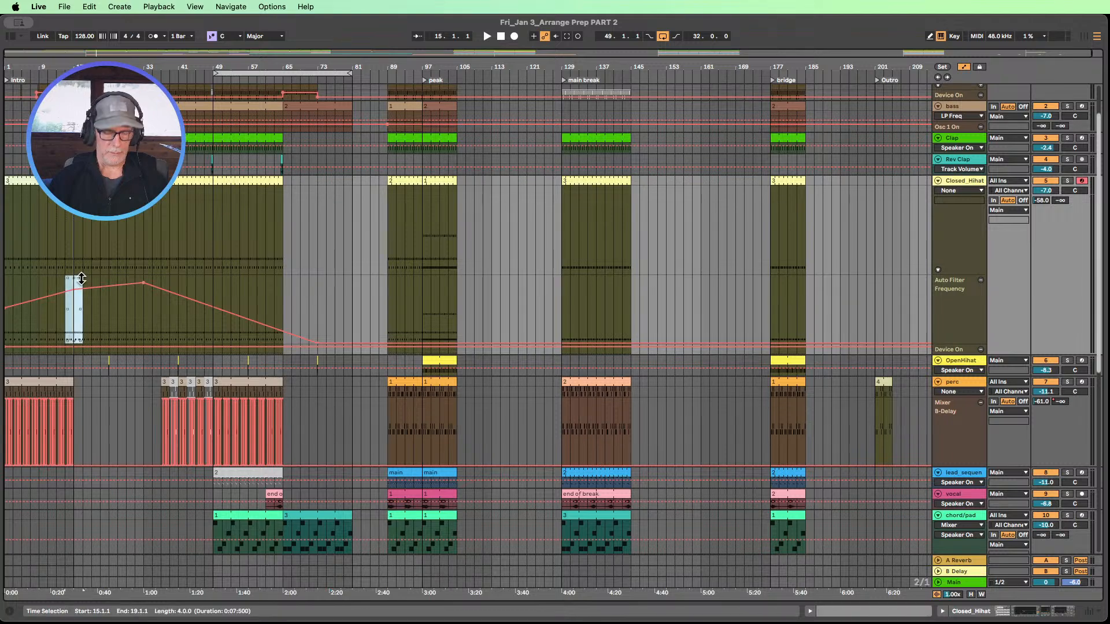
left_click(311, 286)
key("super+v")
left_click(361, 329)
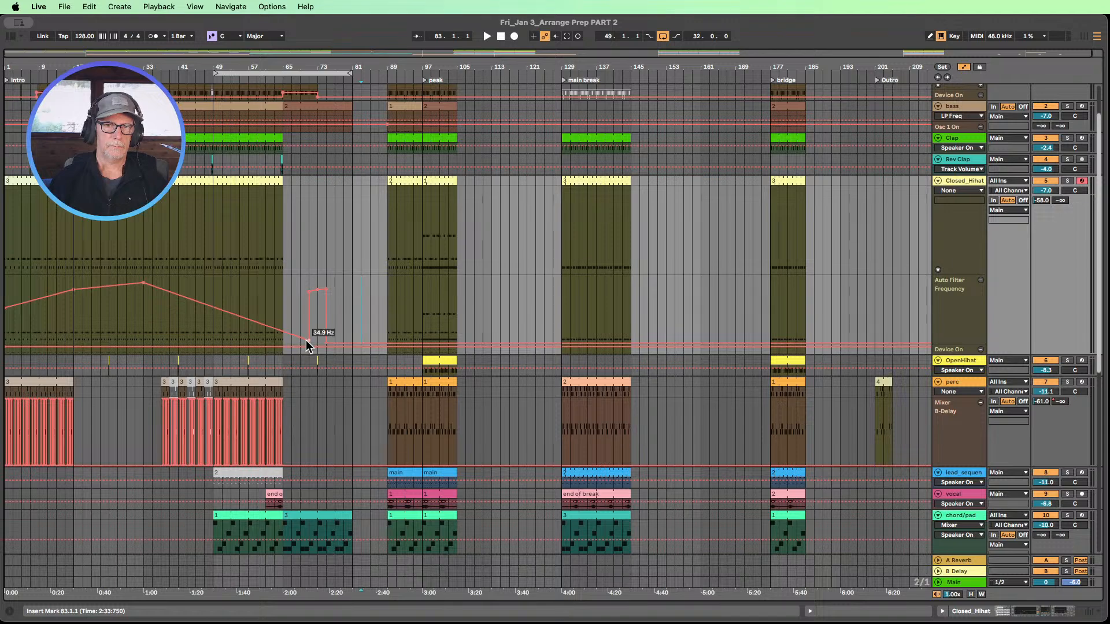
left_click_drag(306, 339, 325, 289)
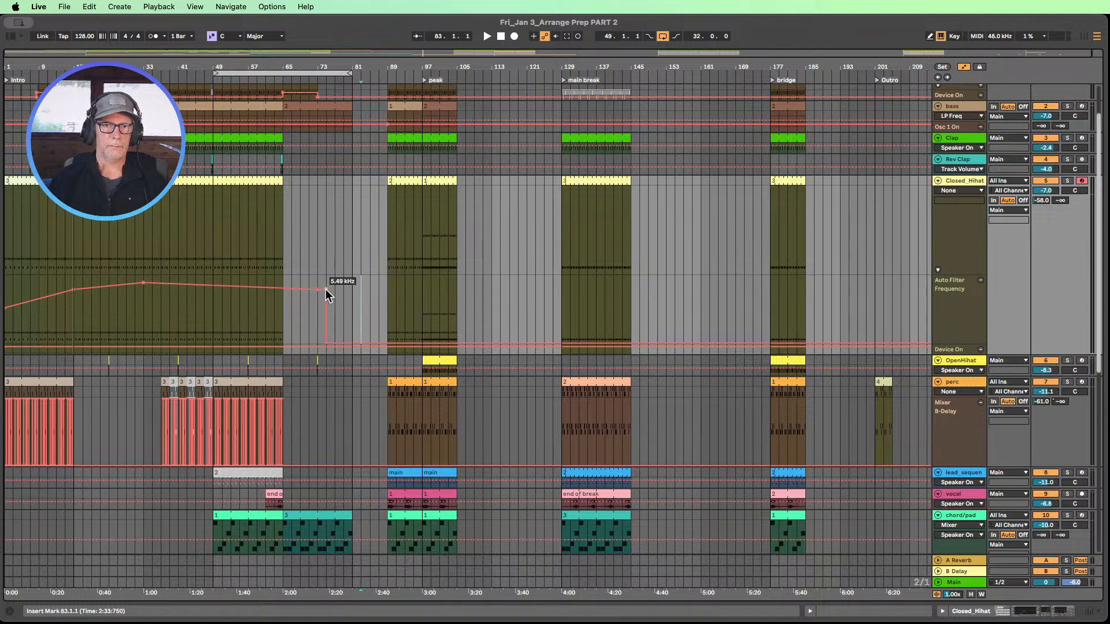
left_click(326, 342)
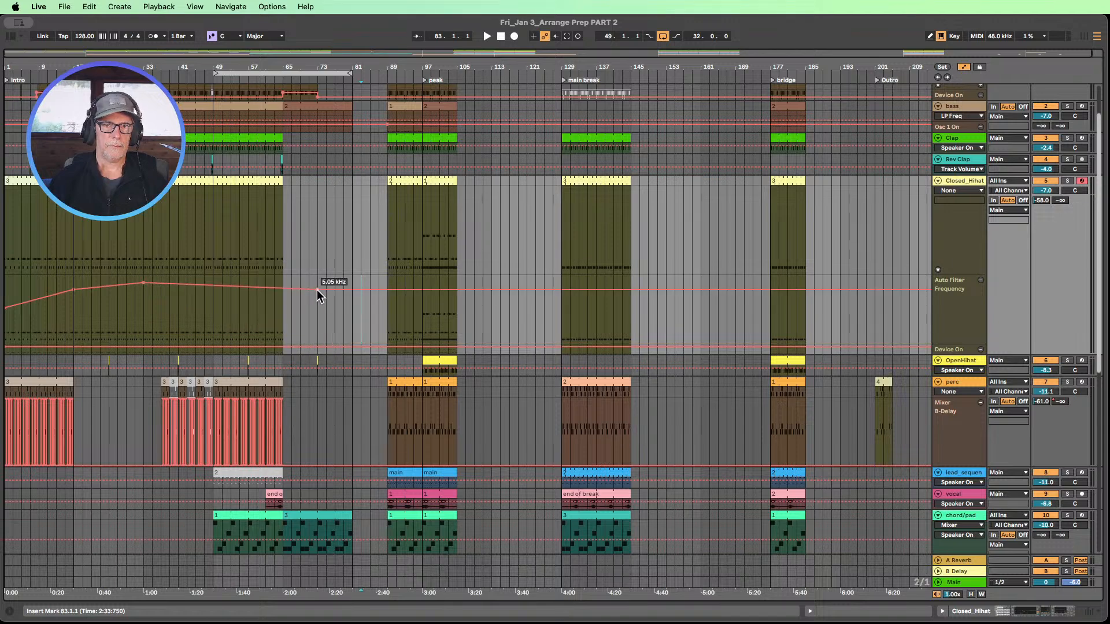
left_click_drag(316, 290, 317, 289)
- Extend the end of the Closed_Hihat clip from bar 65 to bar 73 and listen to the transition from around bar 59
left_click_drag(283, 180, 317, 178)
left_click(256, 79)
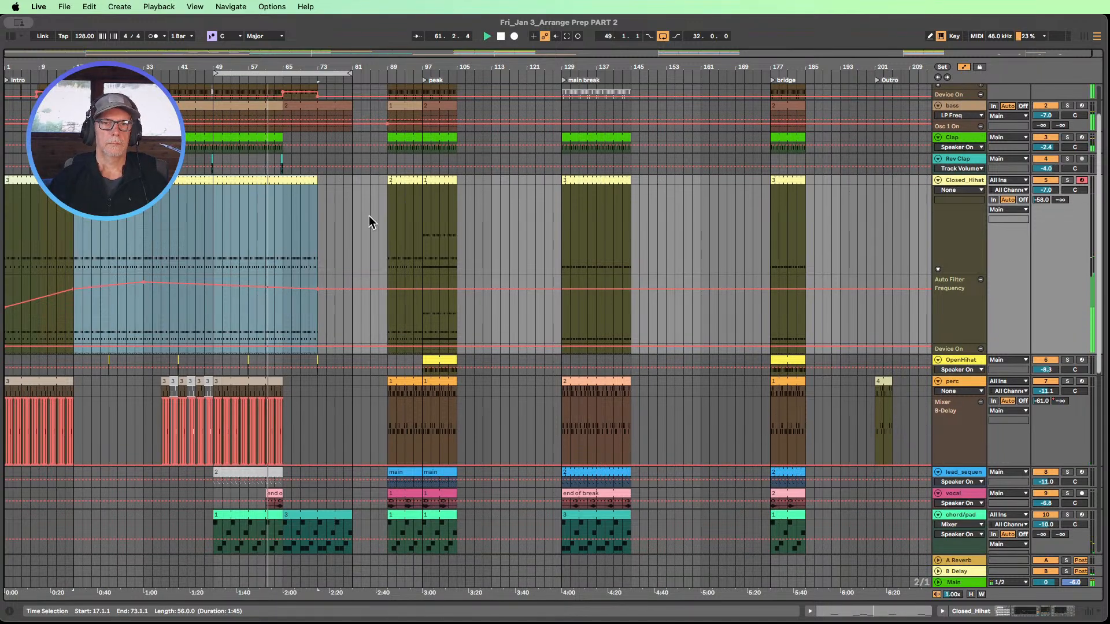
scroll(374, 193, "up", 3)
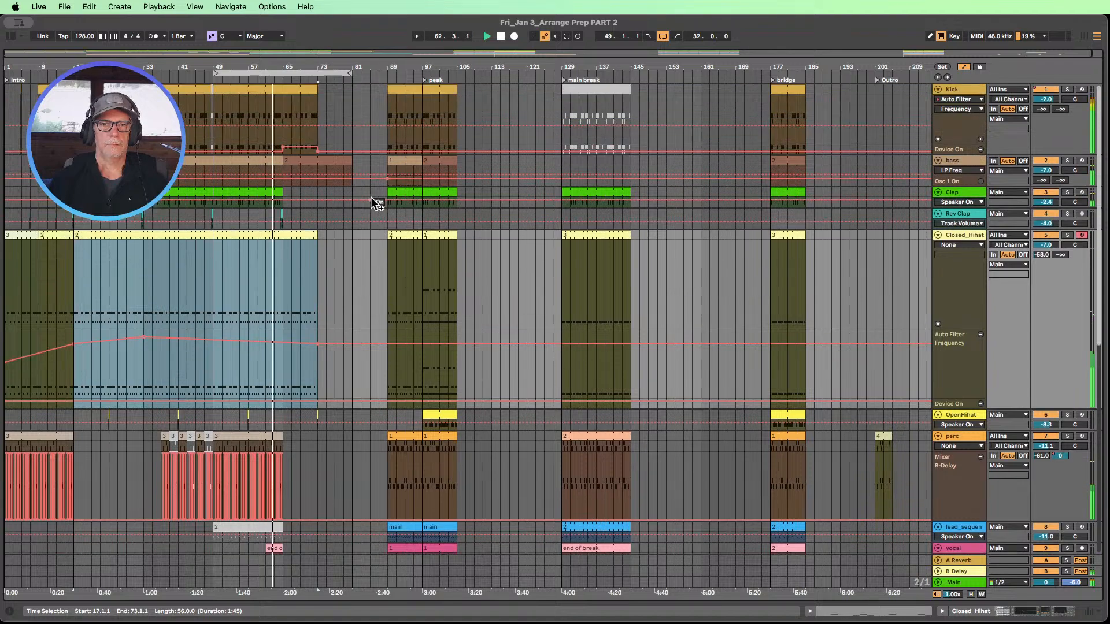
scroll(358, 202, "down", 6)
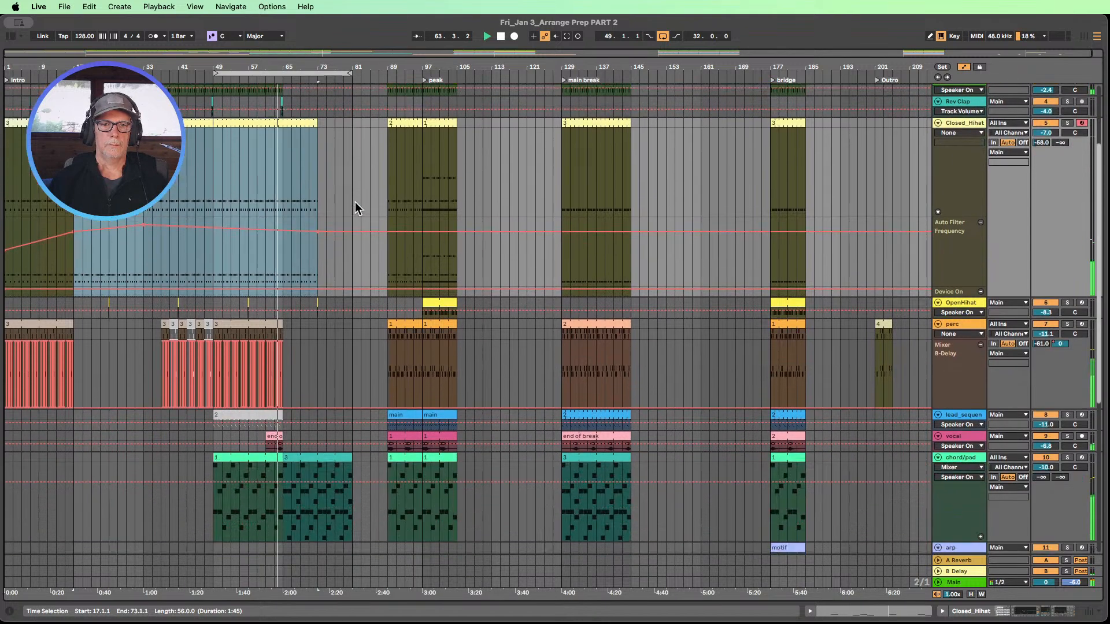
scroll(355, 203, "down", 2)
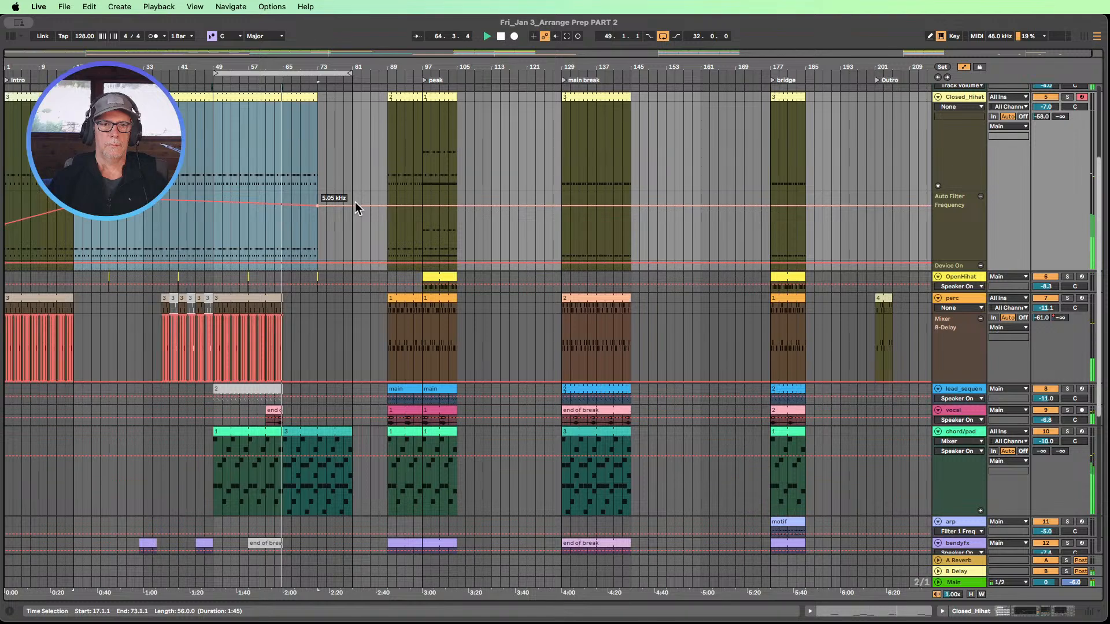
scroll(355, 202, "down", 2)
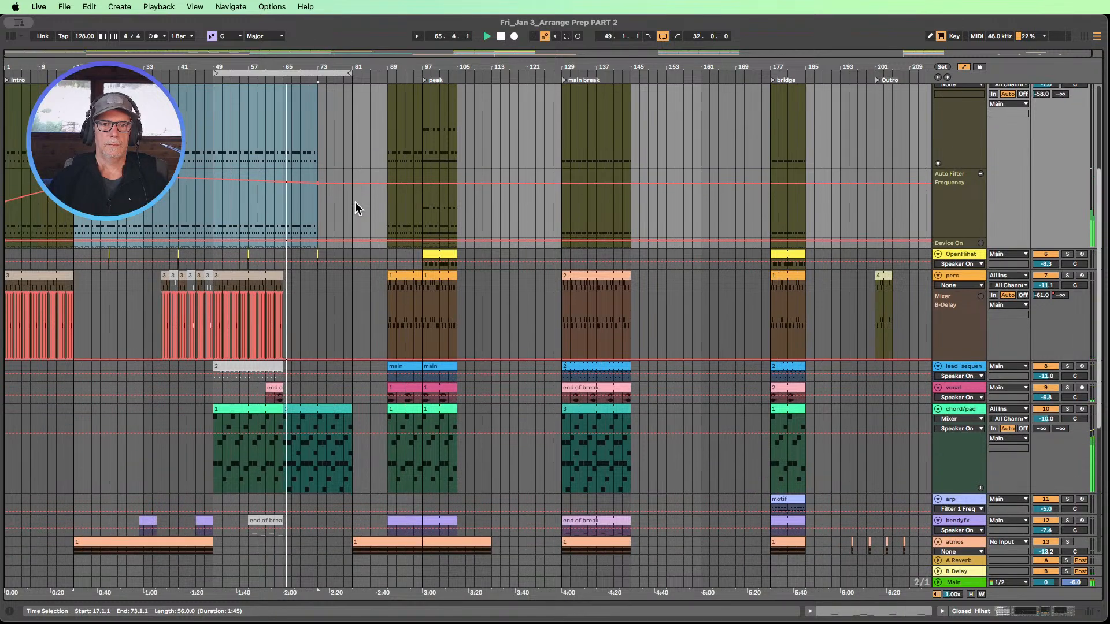
scroll(355, 203, "up", 9)
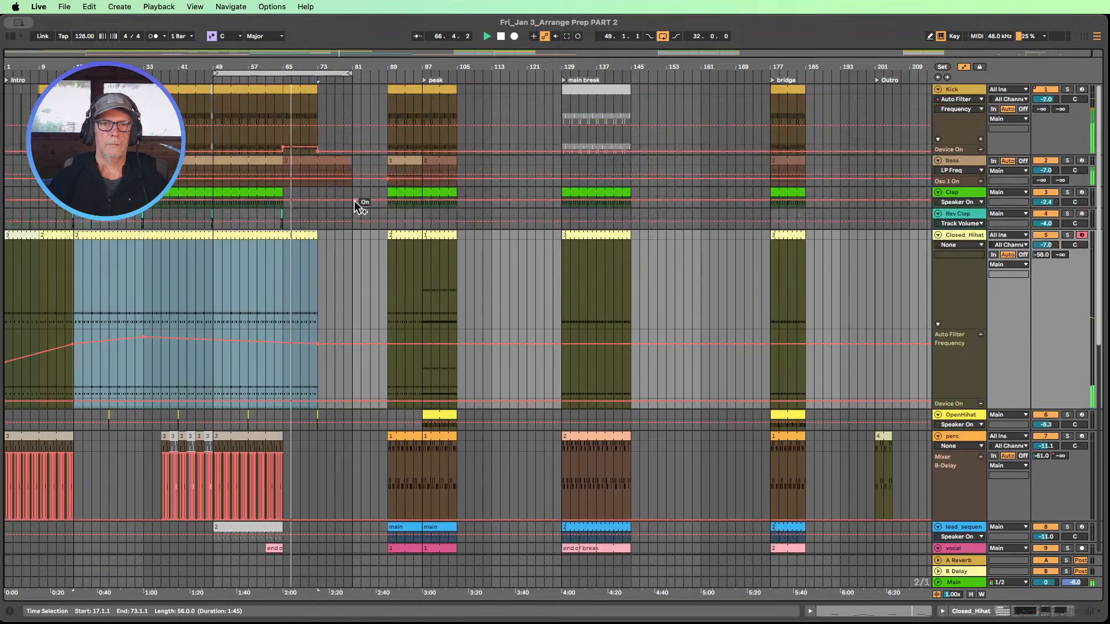
left_click(317, 162)
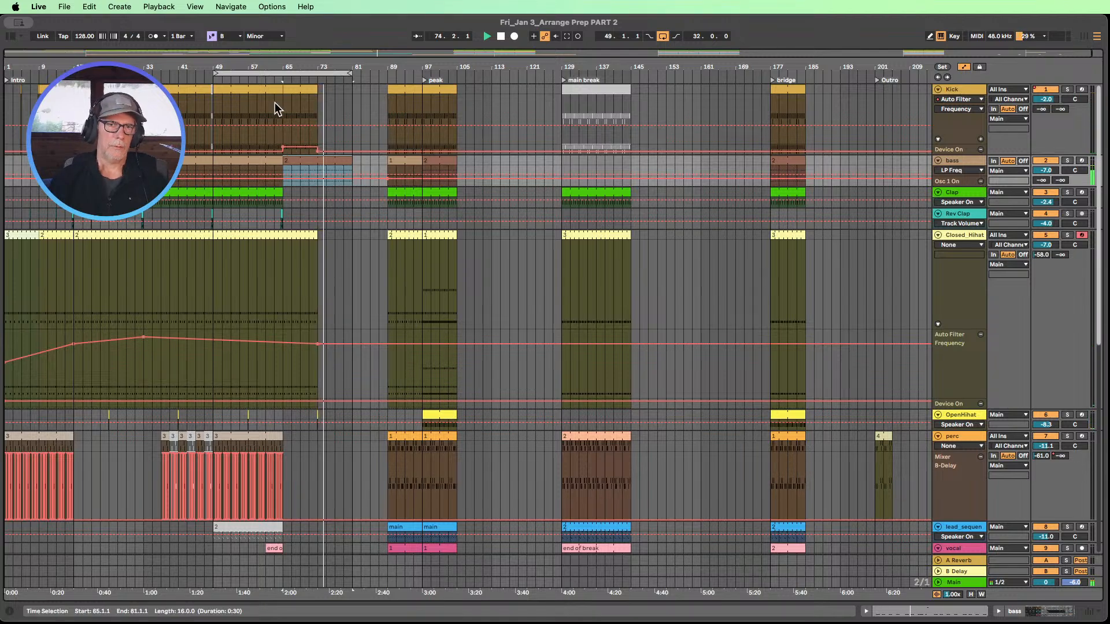
- Play from around bar 59 and lower the Closed_Hihat Auto Filter Frequency automation at bar 73 to about 1.45 kHz
left_click(258, 80)
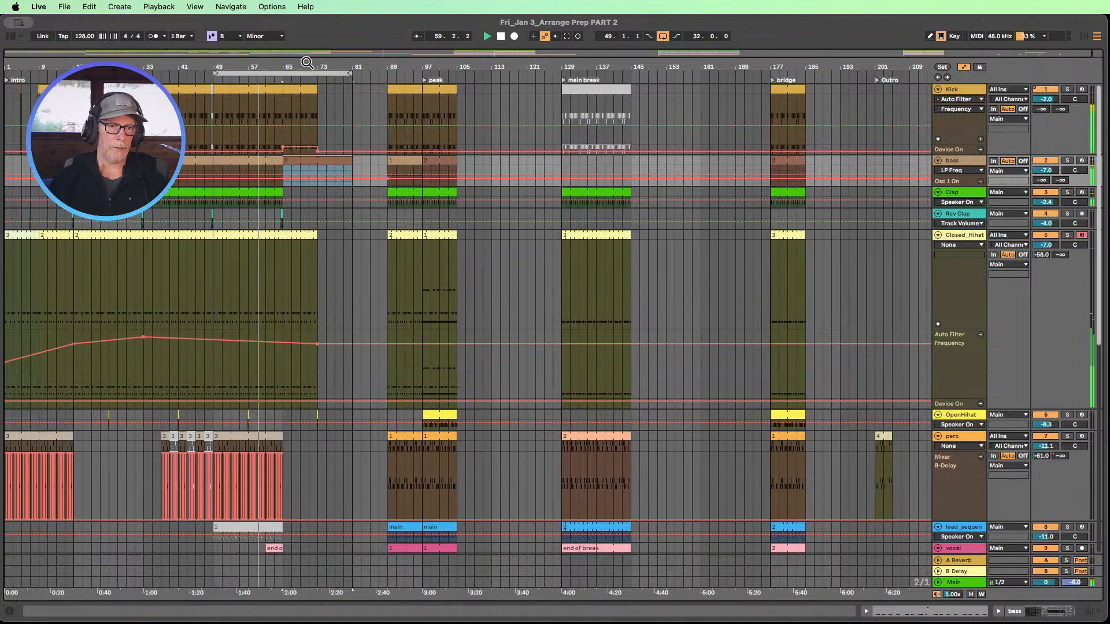
left_click_drag(310, 67, 309, 62)
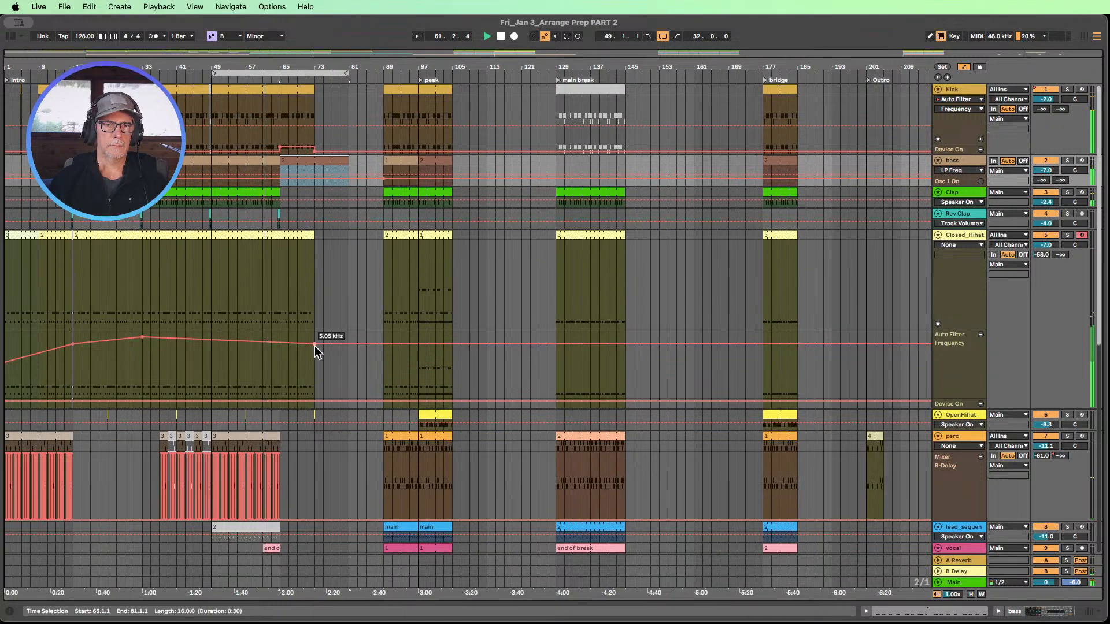
left_click_drag(315, 344, 314, 356)
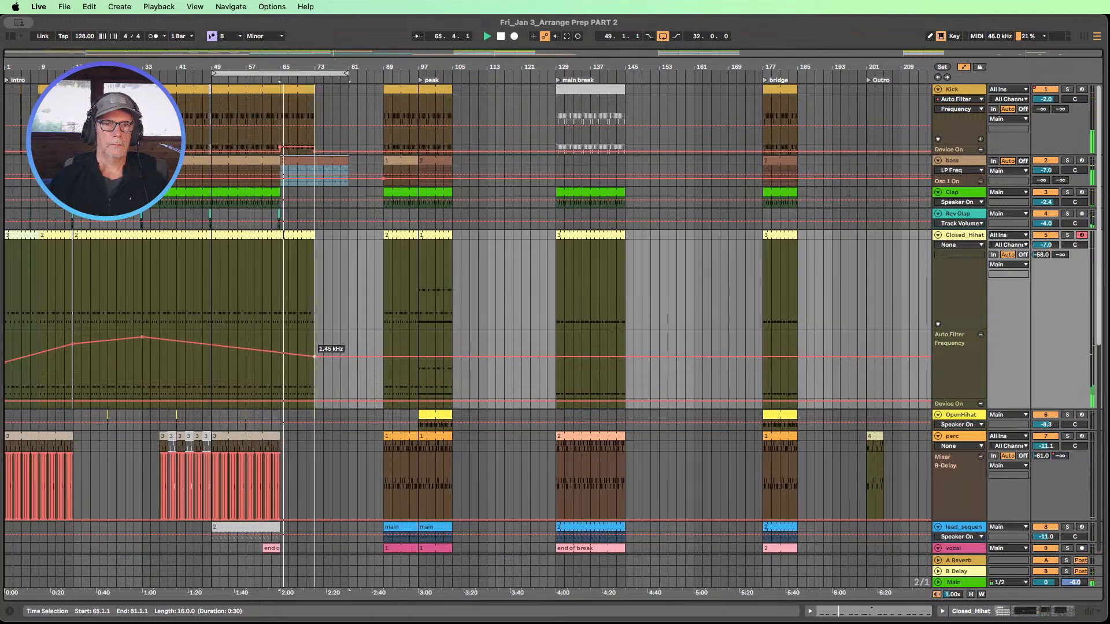
left_click(325, 351)
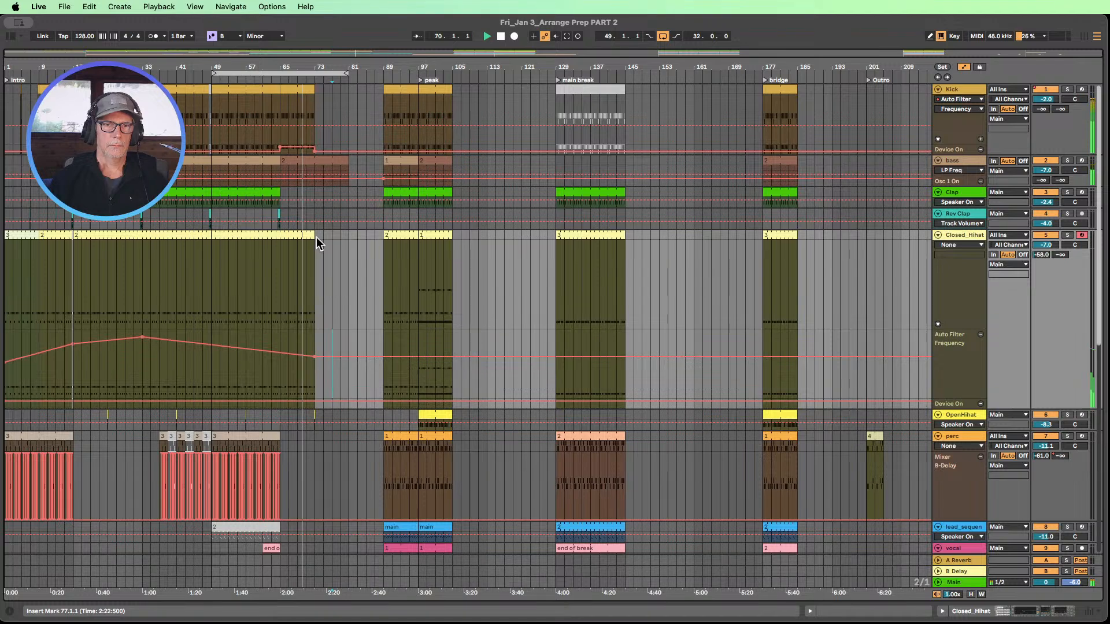
- Extend the Closed_Hihat clip to bar 81 and add a Frequency automation point there, raised to about the level of the bar 17 point
left_click_drag(314, 233, 348, 232)
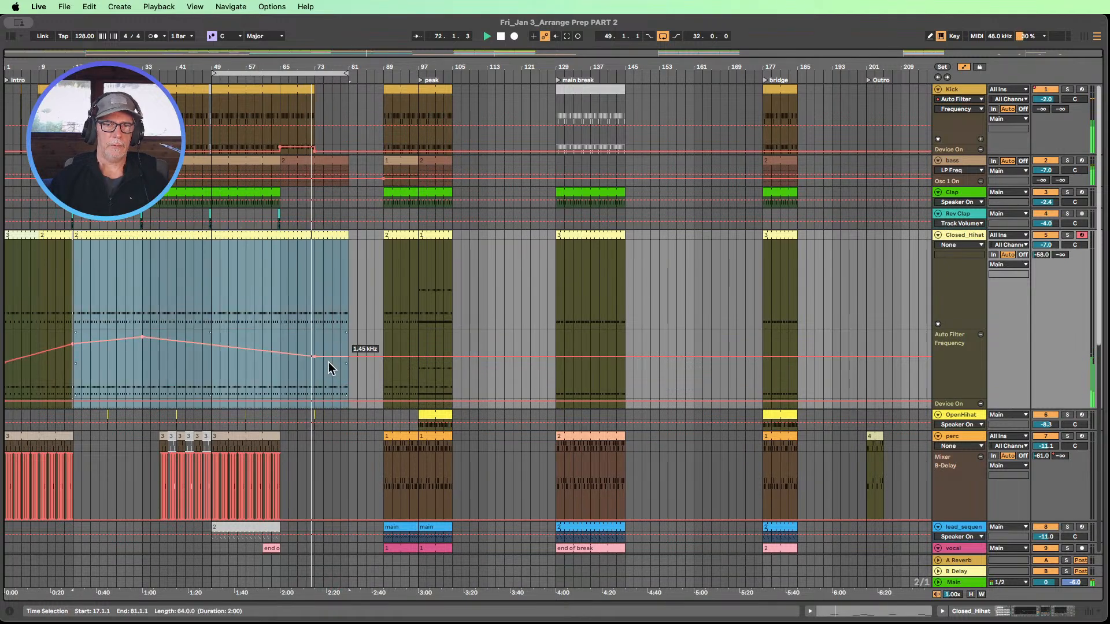
left_click(342, 338)
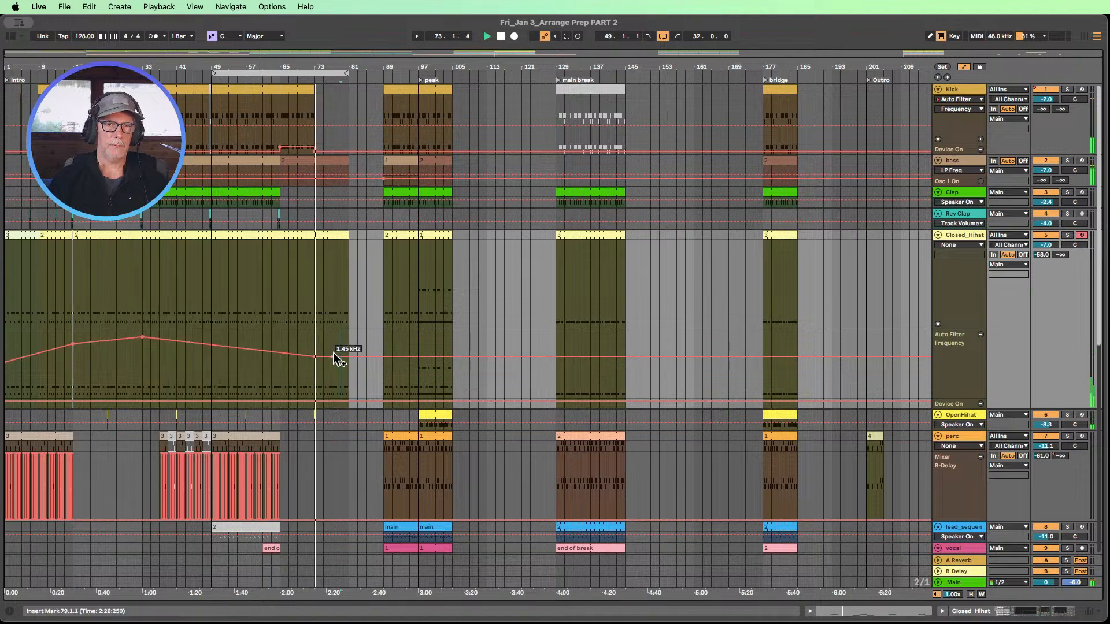
left_click(333, 357)
left_click_drag(331, 357, 348, 343)
left_click(358, 362)
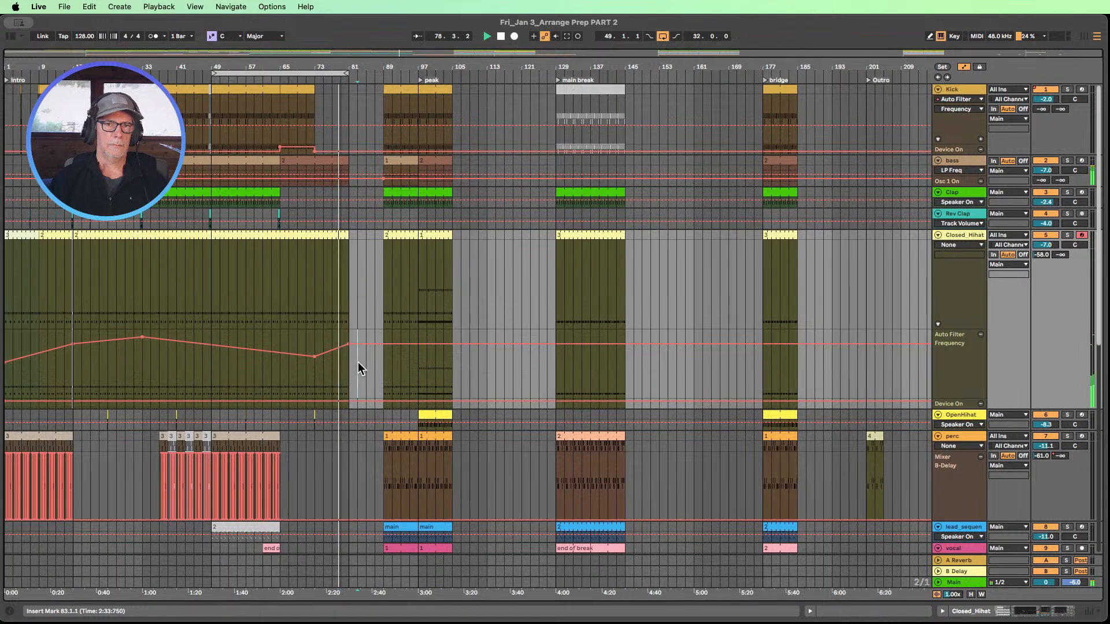
- Stop playback and move the Kick clip from bar 89 to bar 81
scroll(358, 350, "down", 5)
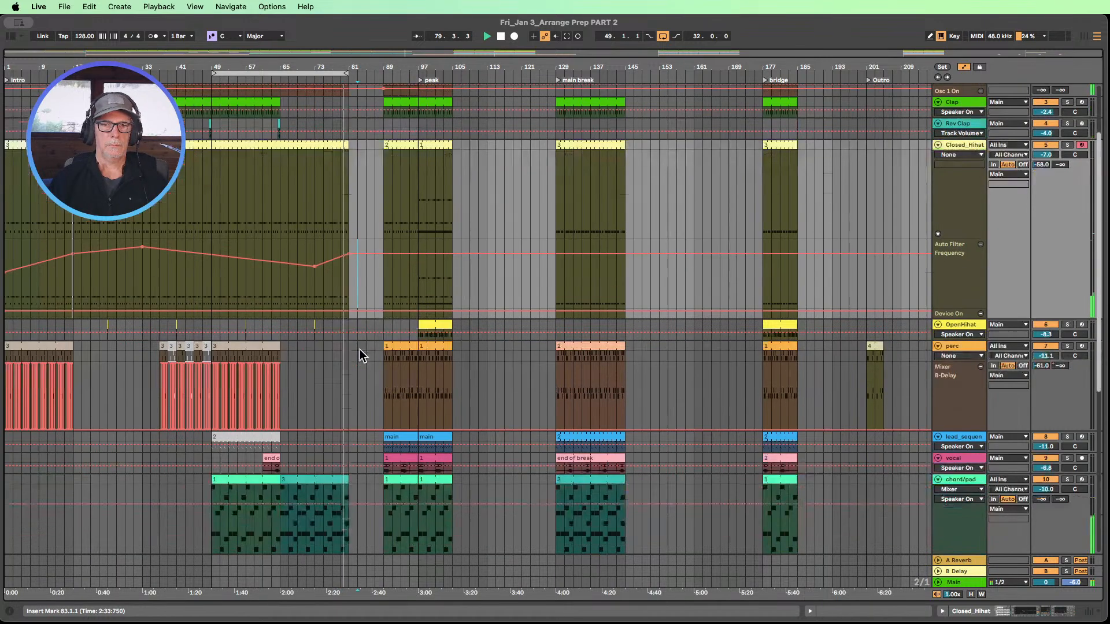
scroll(360, 349, "up", 5)
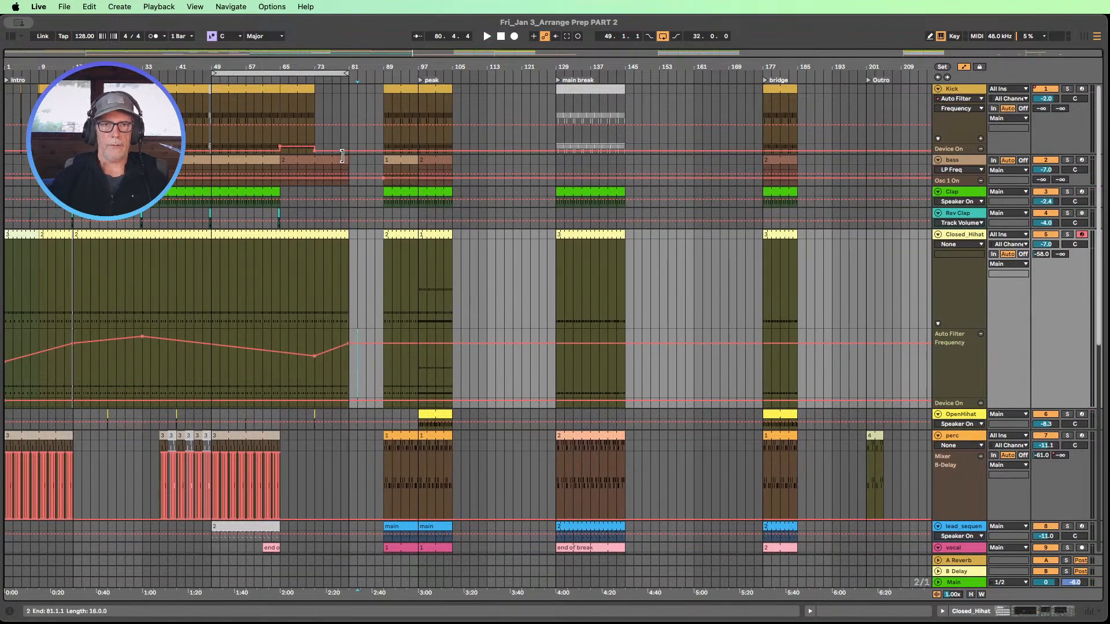
scroll(382, 144, "up", 1)
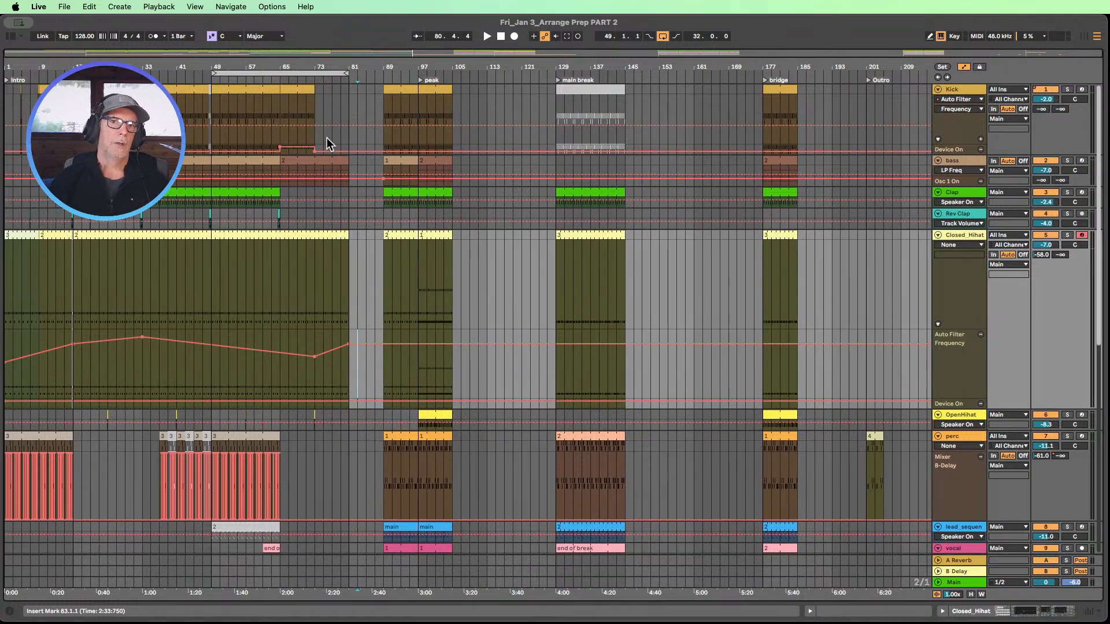
left_click(394, 90)
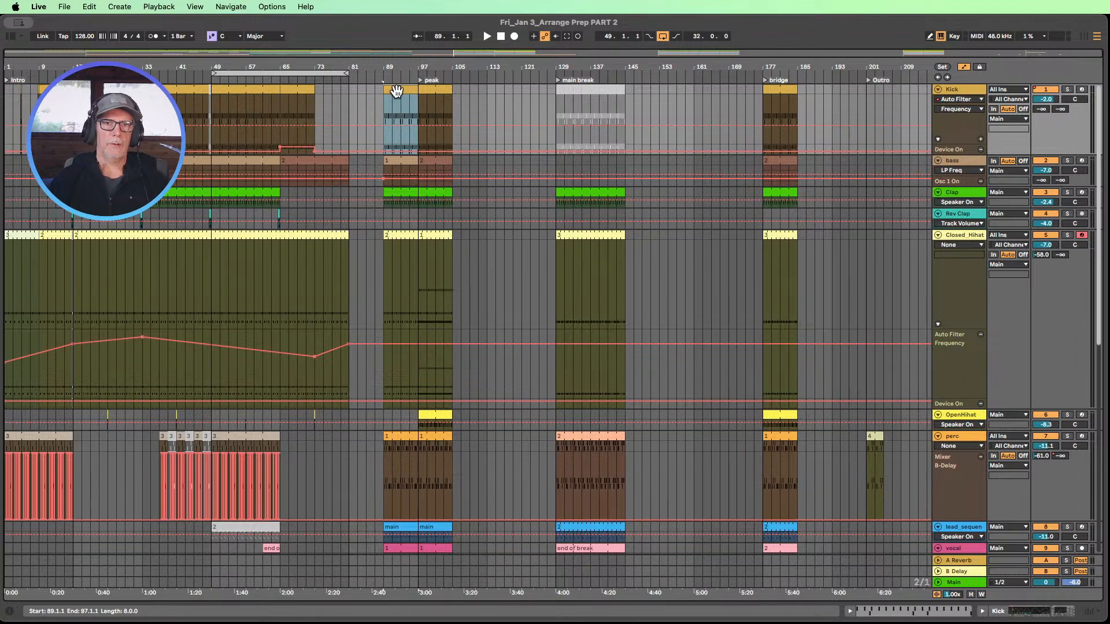
left_click_drag(397, 92, 363, 91)
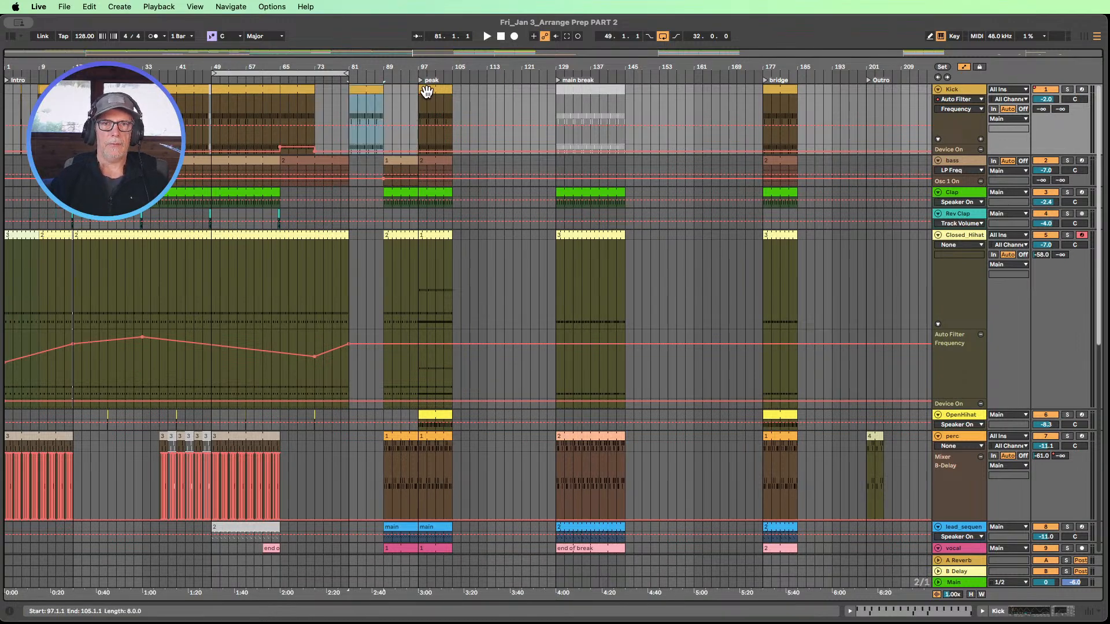
- Extend the bass clip that starts at bar 65 to bar 89 and move the bass clip at bar 89 to bar 169
left_click(404, 160)
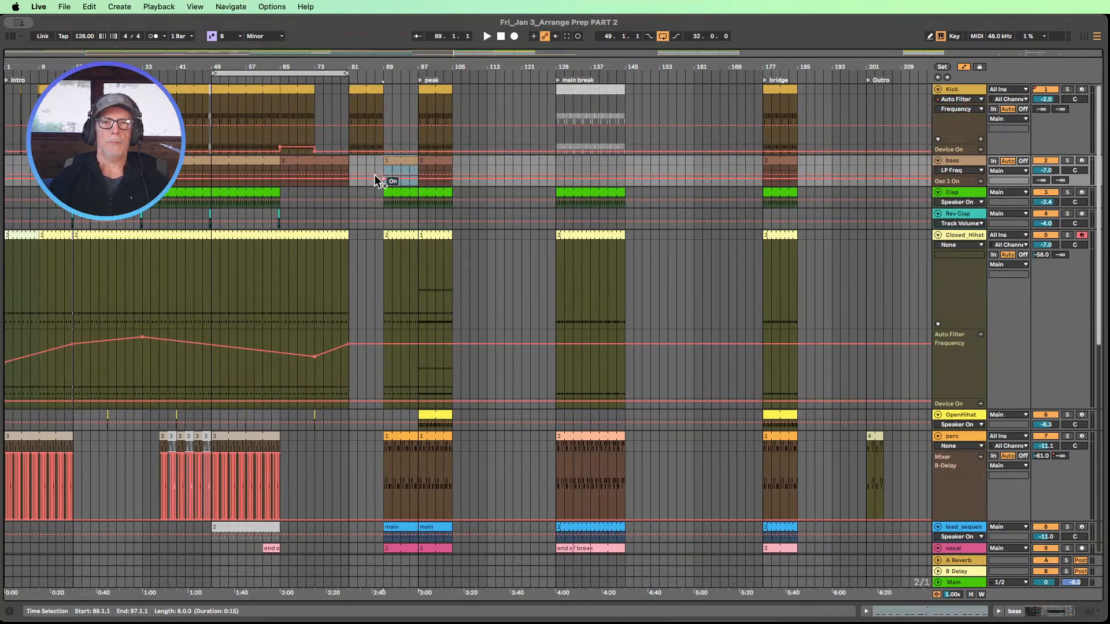
left_click_drag(348, 162, 355, 160)
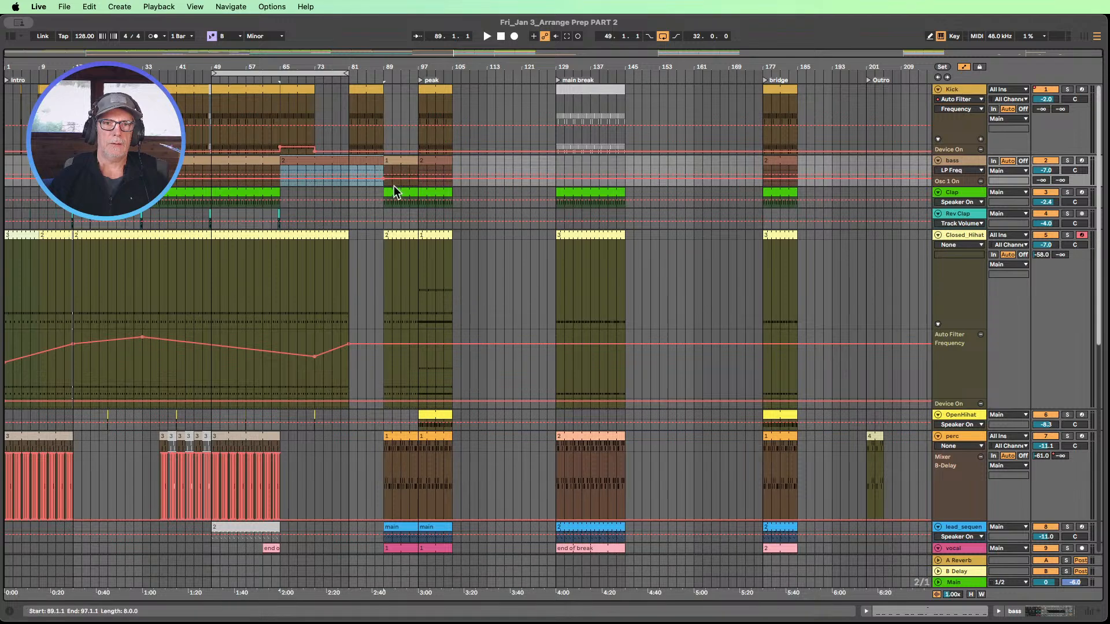
left_click(397, 163)
left_click_drag(399, 163, 745, 171)
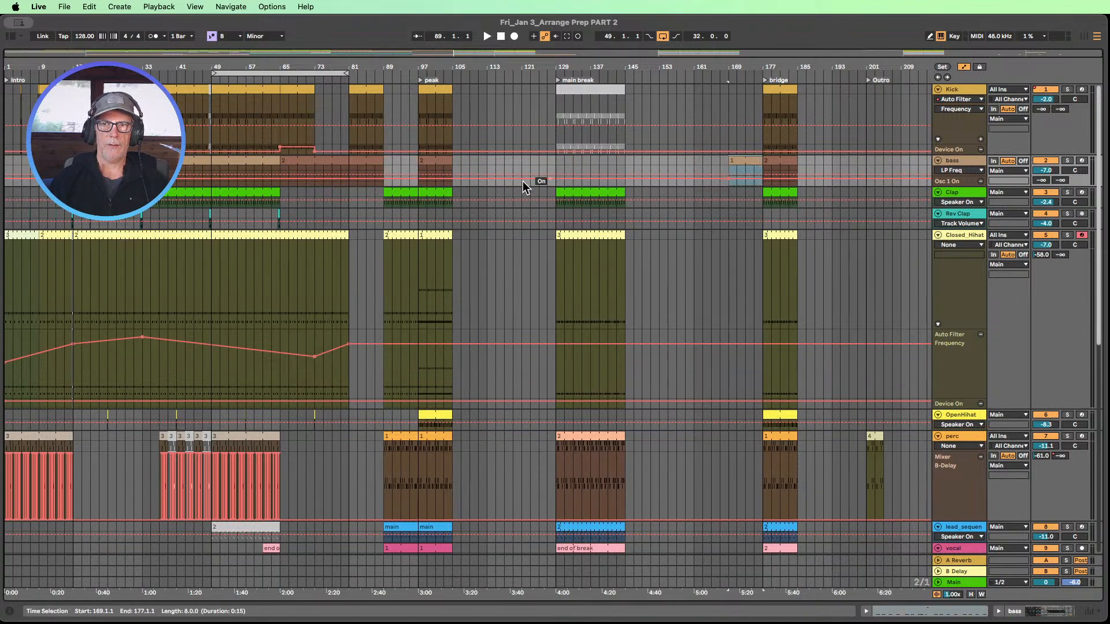
- Delete the bass and Kick clips at bar 97 and extend the Kick clip that starts at bar 81 to bar 129
left_click(426, 162)
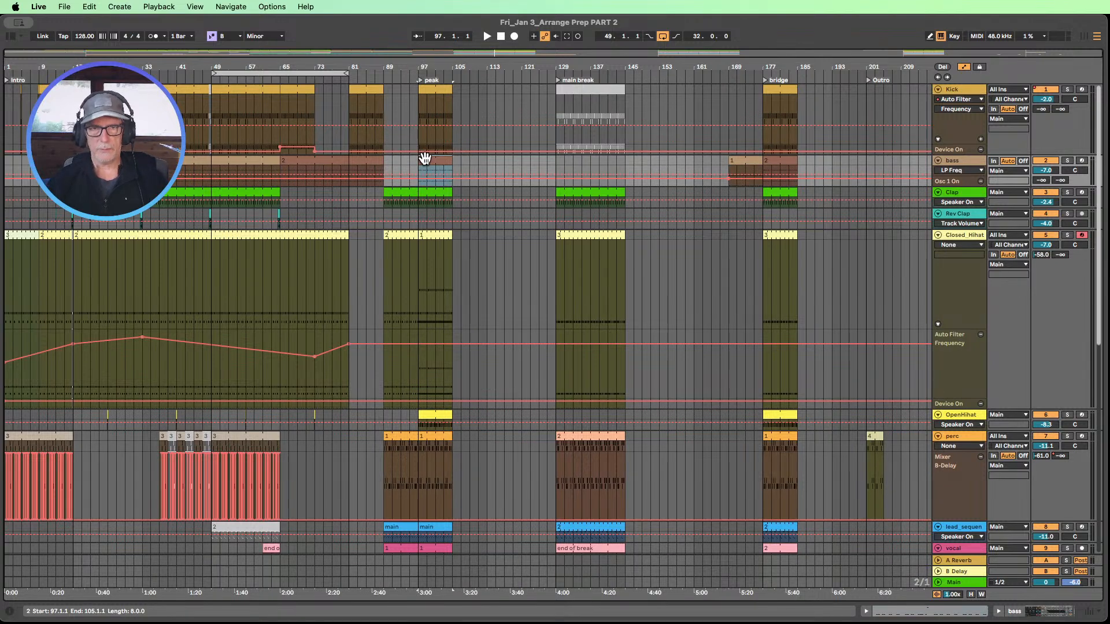
key("Delete")
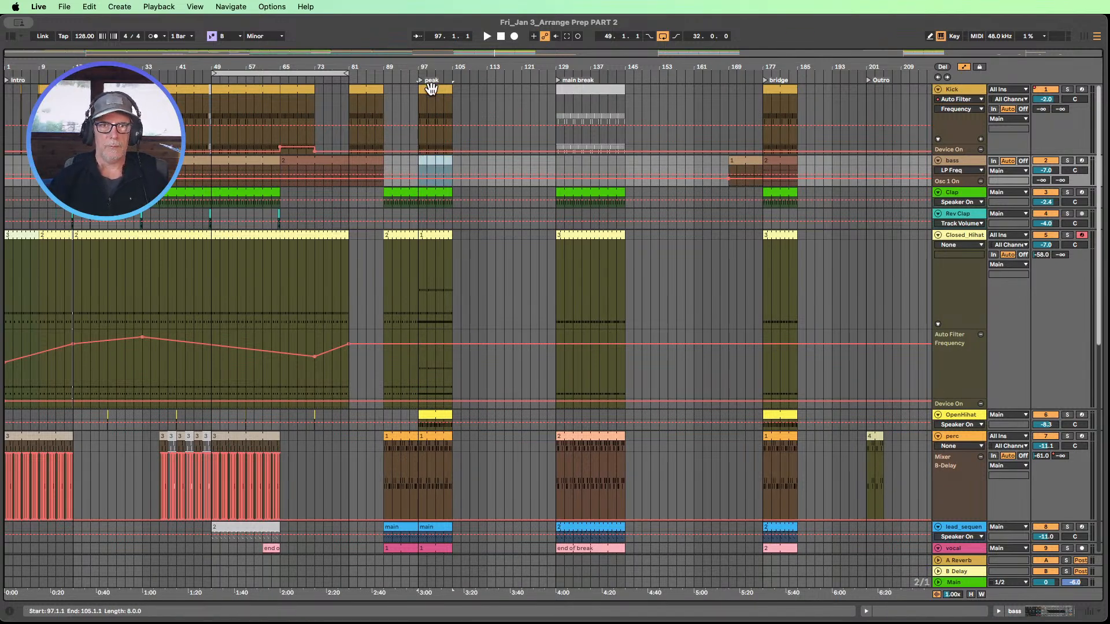
left_click(431, 89)
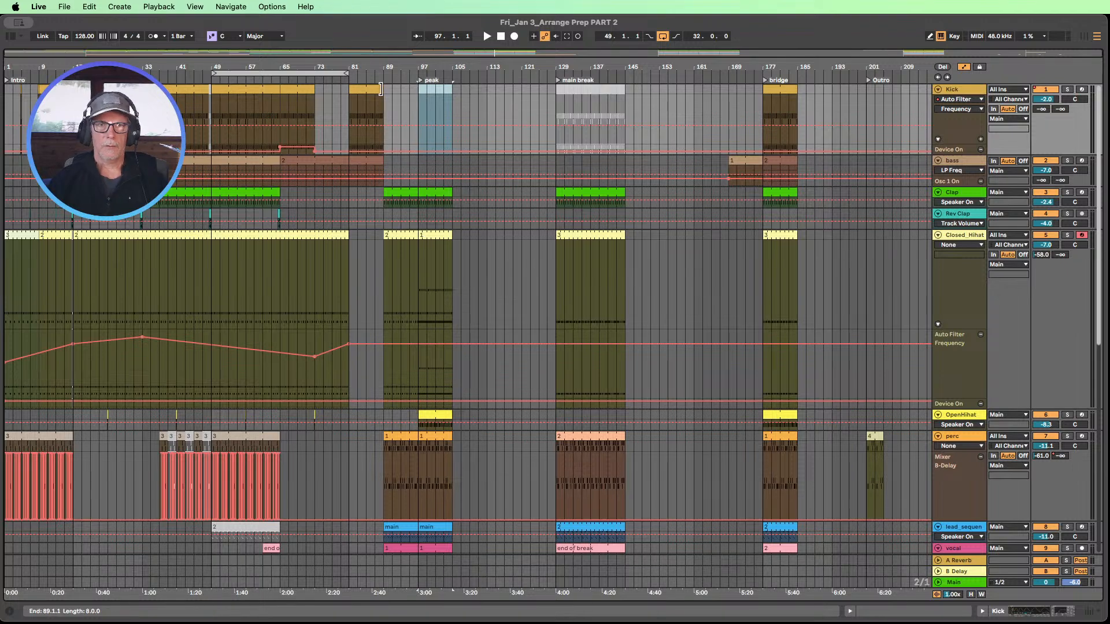
left_click_drag(382, 93, 550, 94)
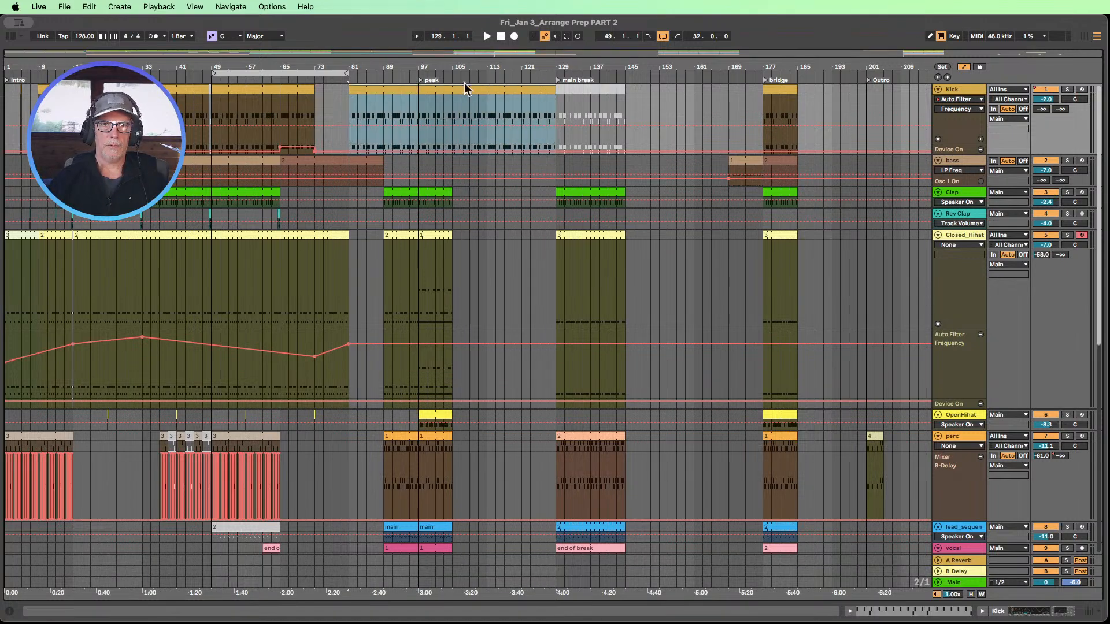
- Delete the peak locator at bar 97
left_click(418, 78)
right_click(419, 79)
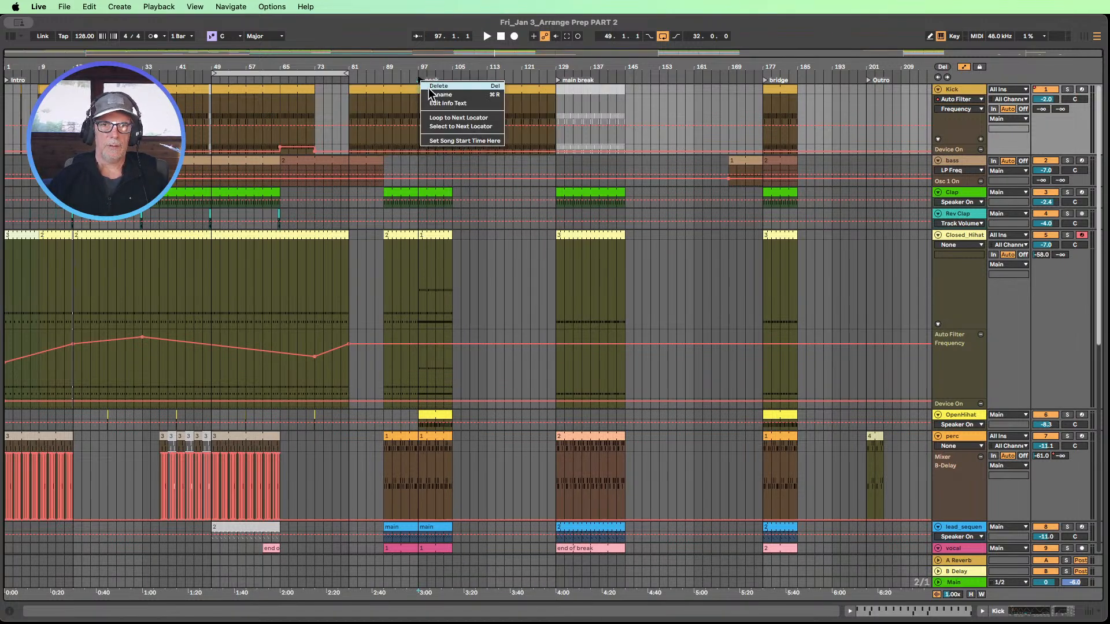
left_click(434, 86)
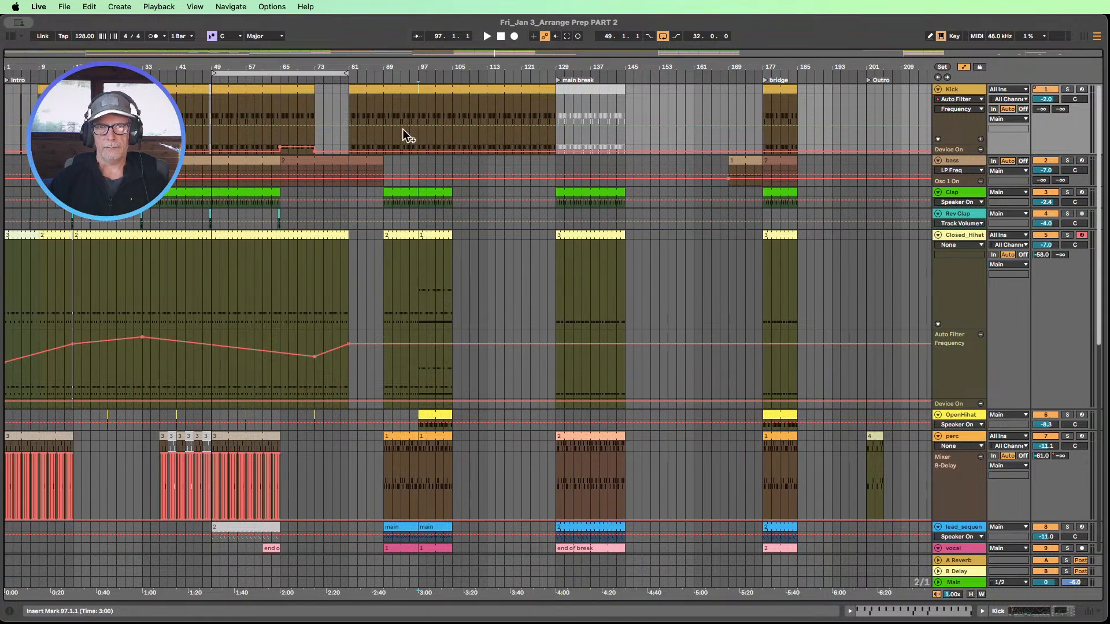
- Move the Clap clip from bar 89 to bar 81 and delete the Clap clip at bar 97
left_click(404, 195)
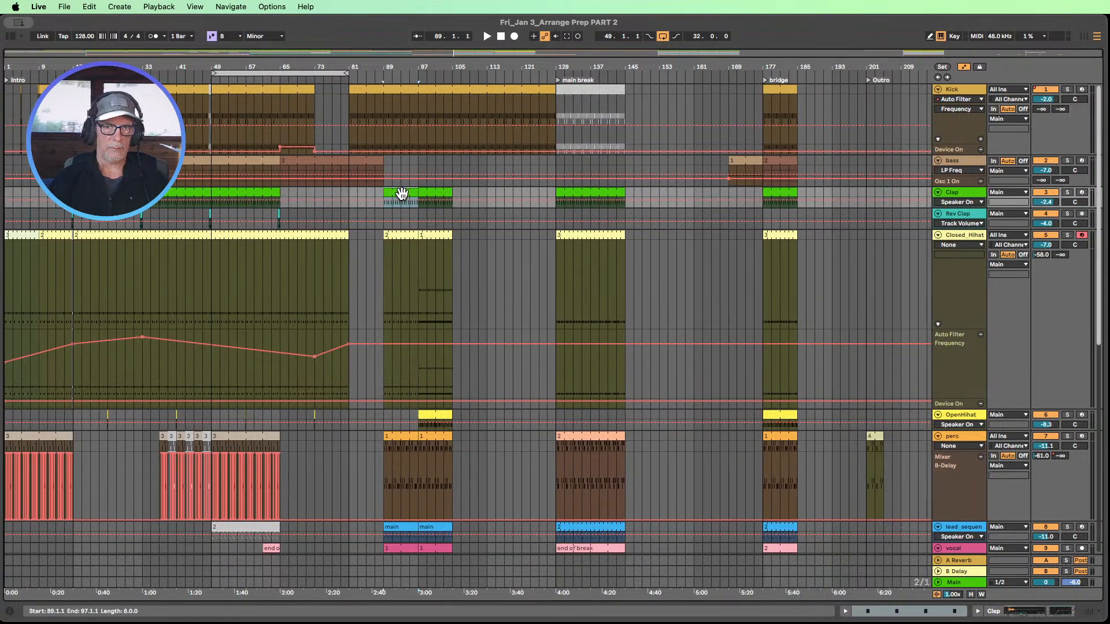
left_click_drag(402, 193, 367, 195)
left_click(437, 193)
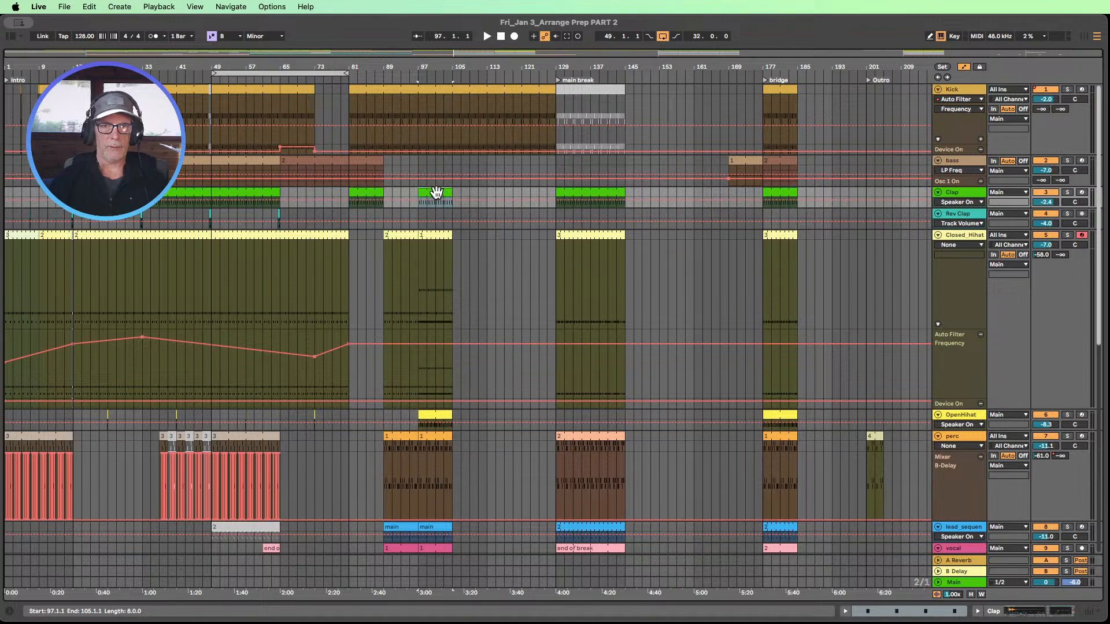
key("Delete")
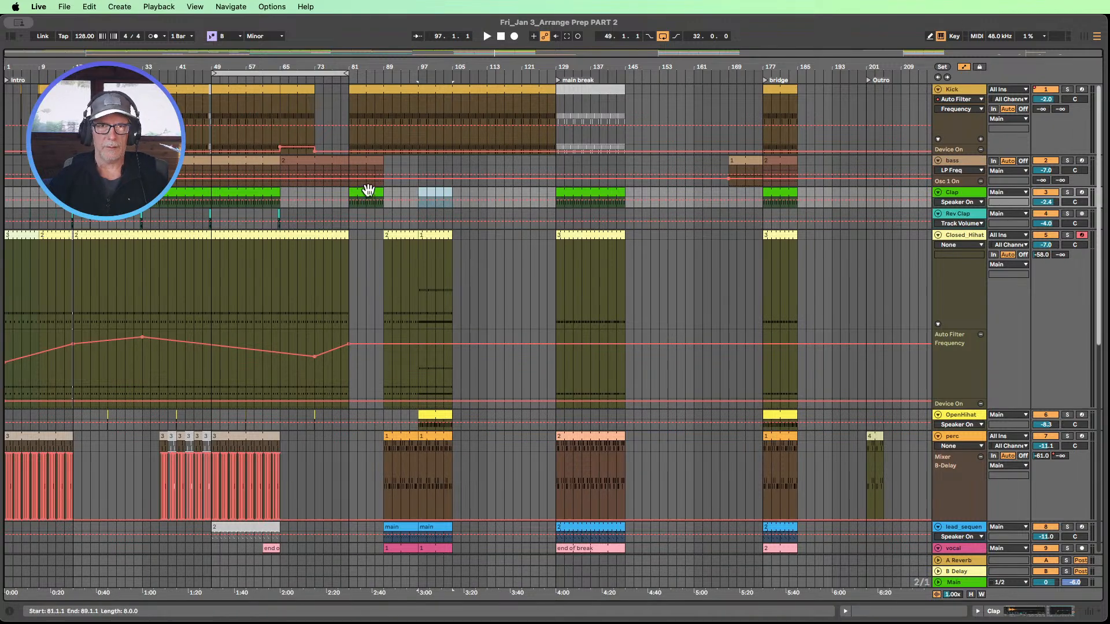
- Delete the Closed_Hihat clip at bar 89 and move the Closed_Hihat clip at bar 97 to bar 81
left_click(407, 237)
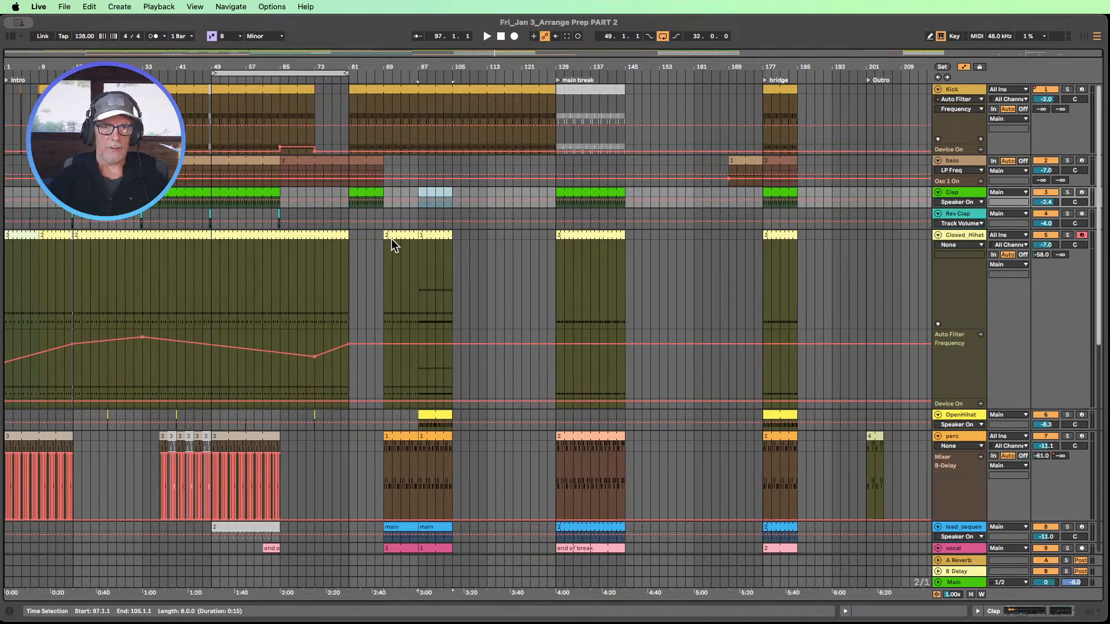
left_click(303, 241)
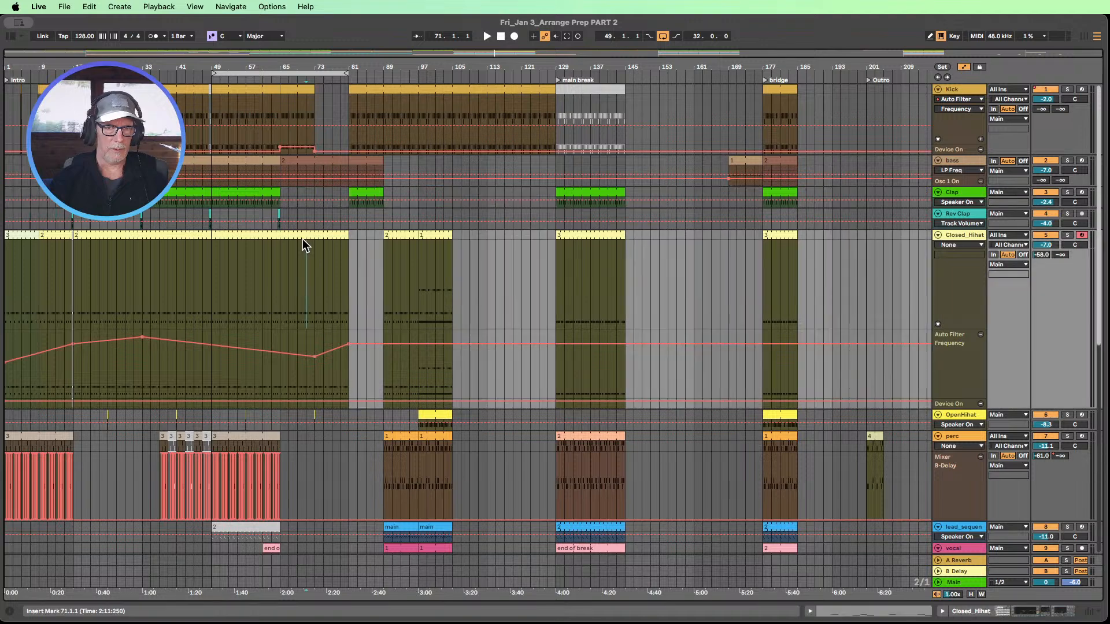
left_click(426, 236)
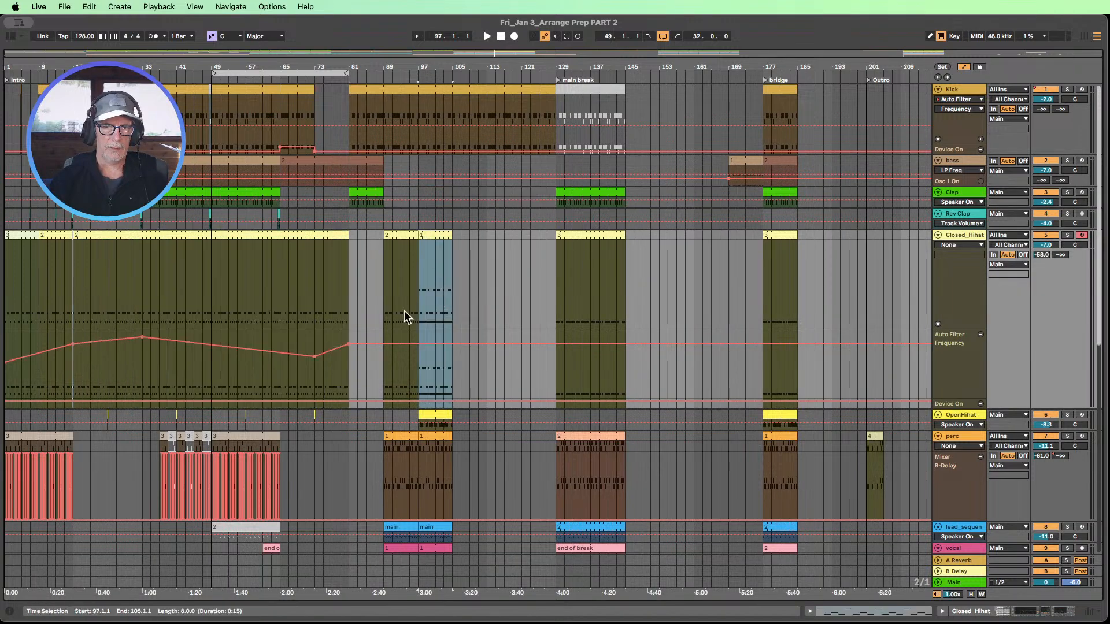
left_click(395, 236)
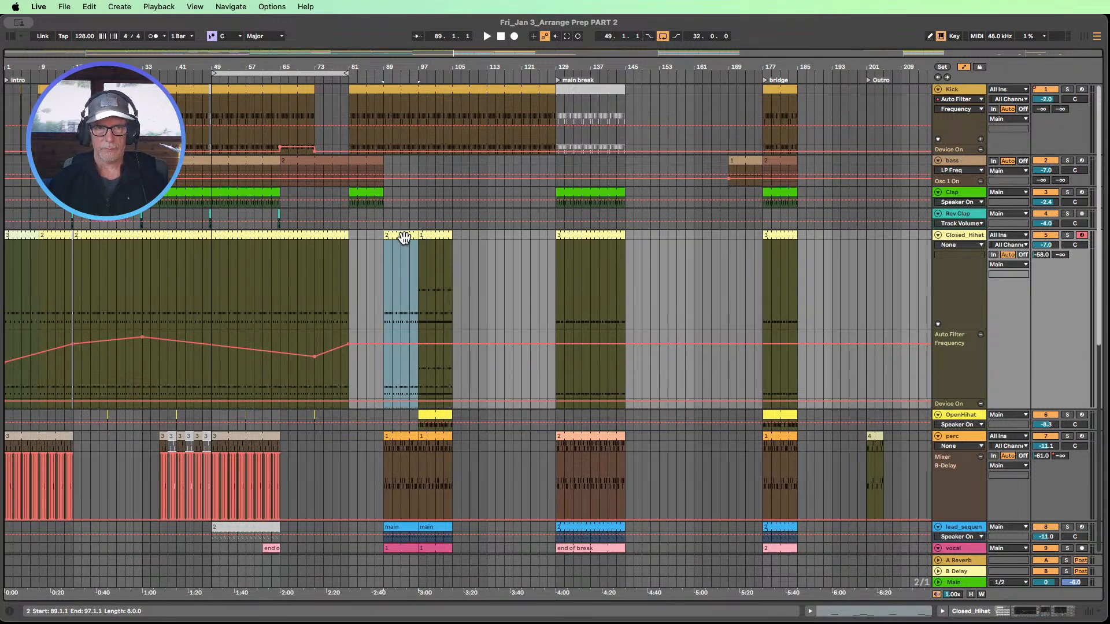
key("Delete")
left_click_drag(429, 237, 369, 241)
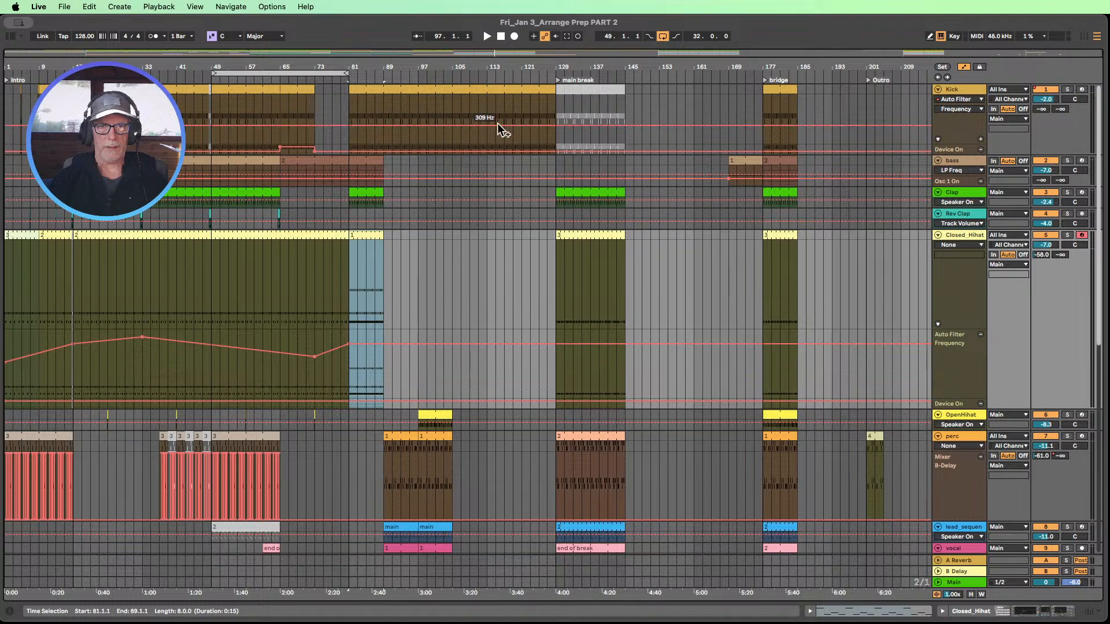
- Move the OpenHihat clip to fill bars 113 to 129 and extend the Closed_Hihat, Clap and bass clips to bar 97
left_click(435, 415)
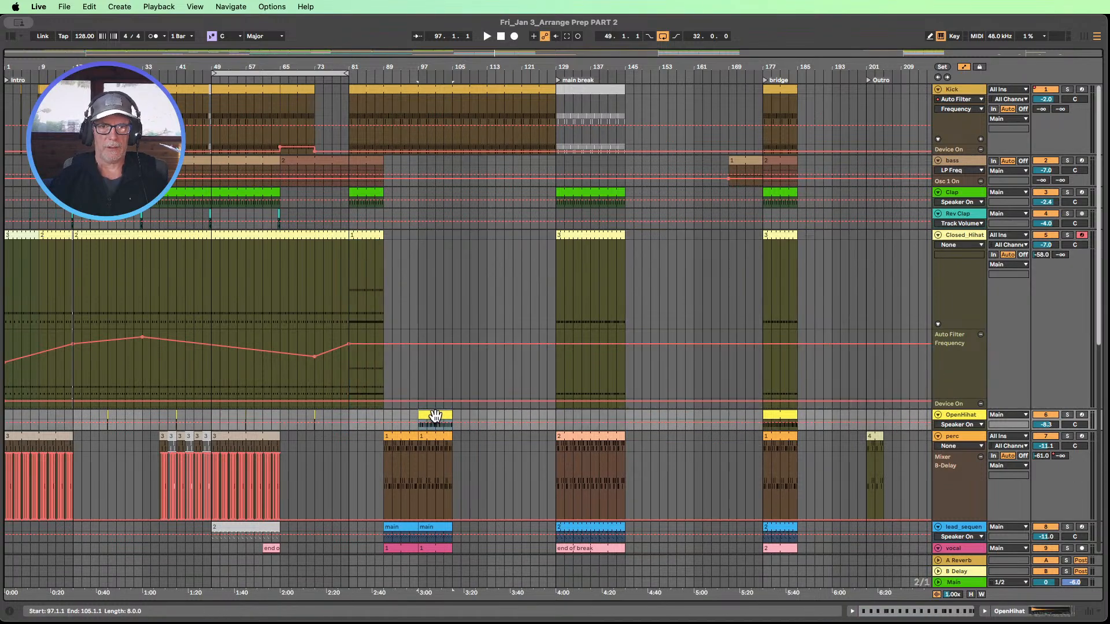
left_click_drag(433, 415, 550, 412)
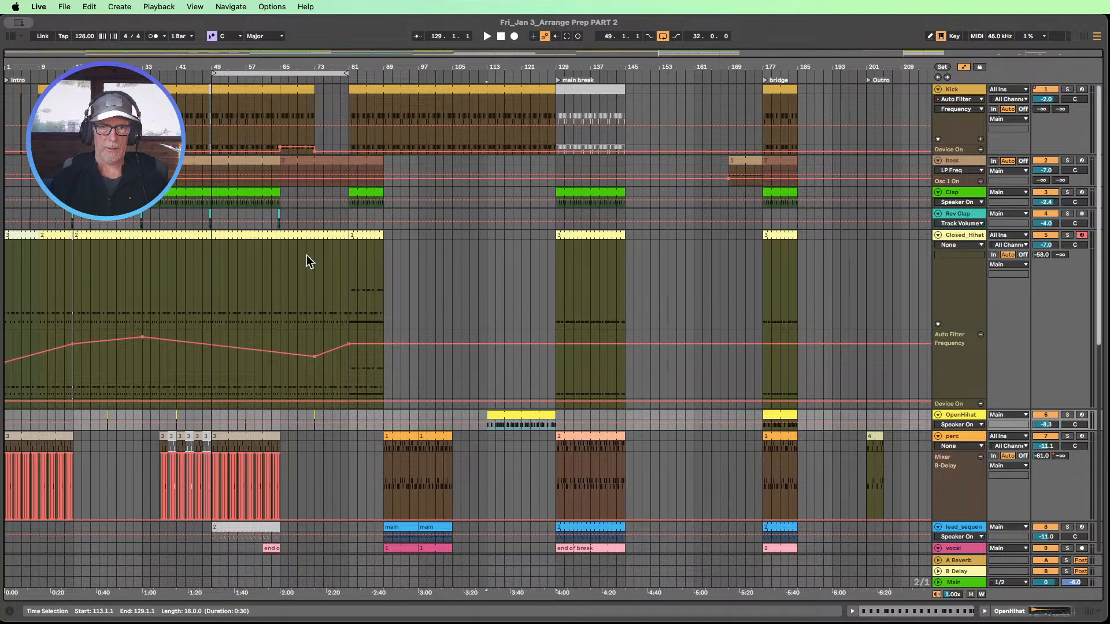
left_click_drag(383, 237, 417, 244)
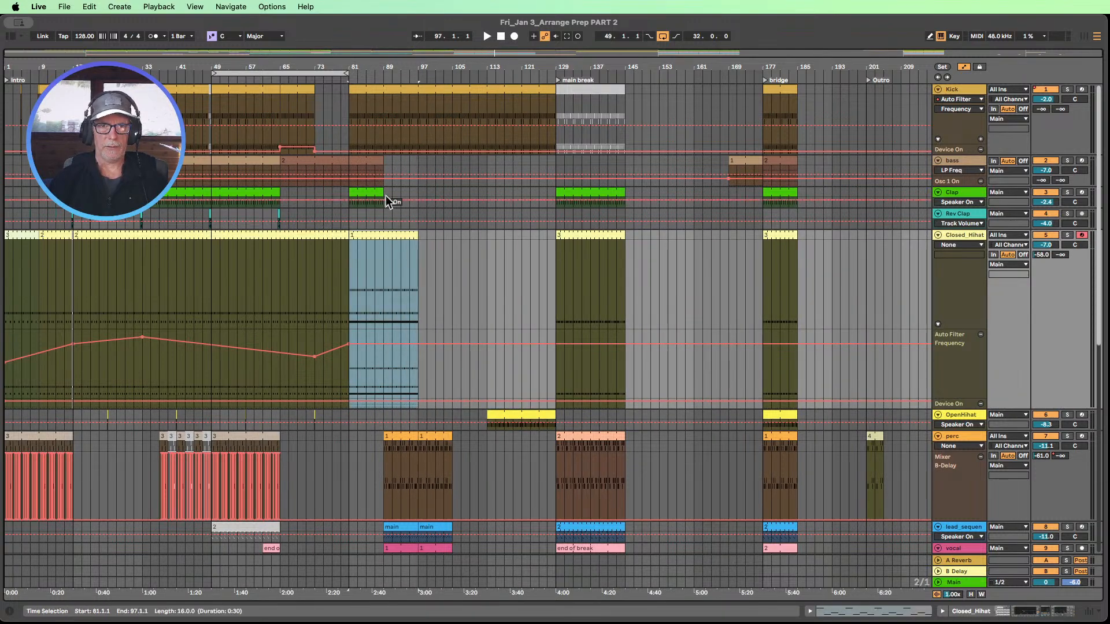
left_click_drag(377, 190, 416, 194)
left_click_drag(383, 155, 417, 153)
- Move the perc clips at bars 89 and 97 together so they fill bars 113 to 129
scroll(428, 353, "down", 3)
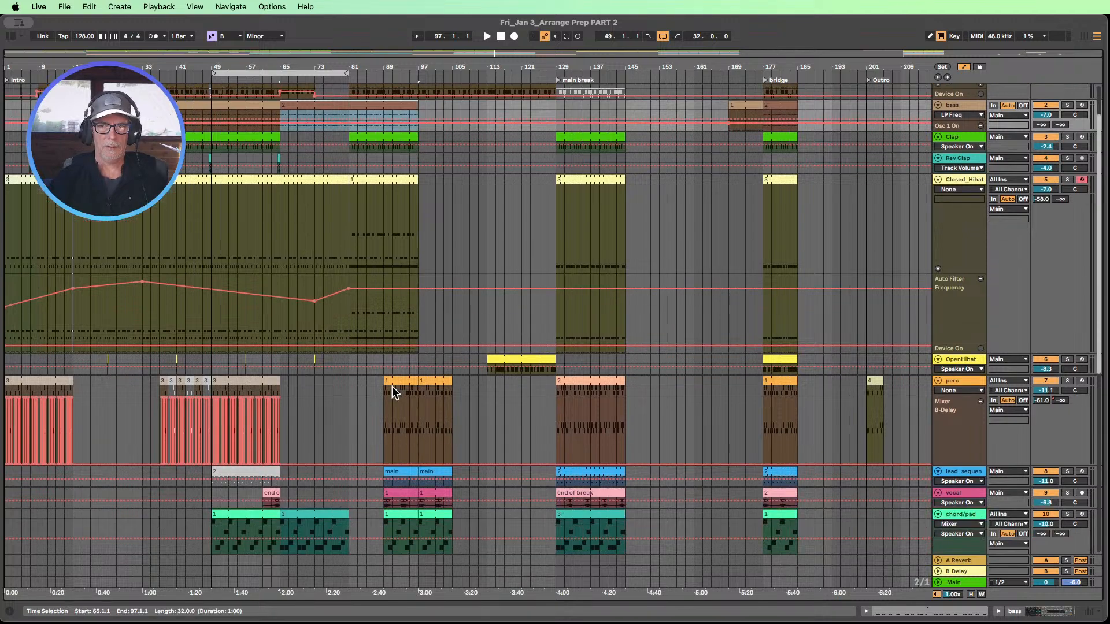
left_click_drag(398, 386, 363, 383)
left_click_drag(432, 383, 397, 383)
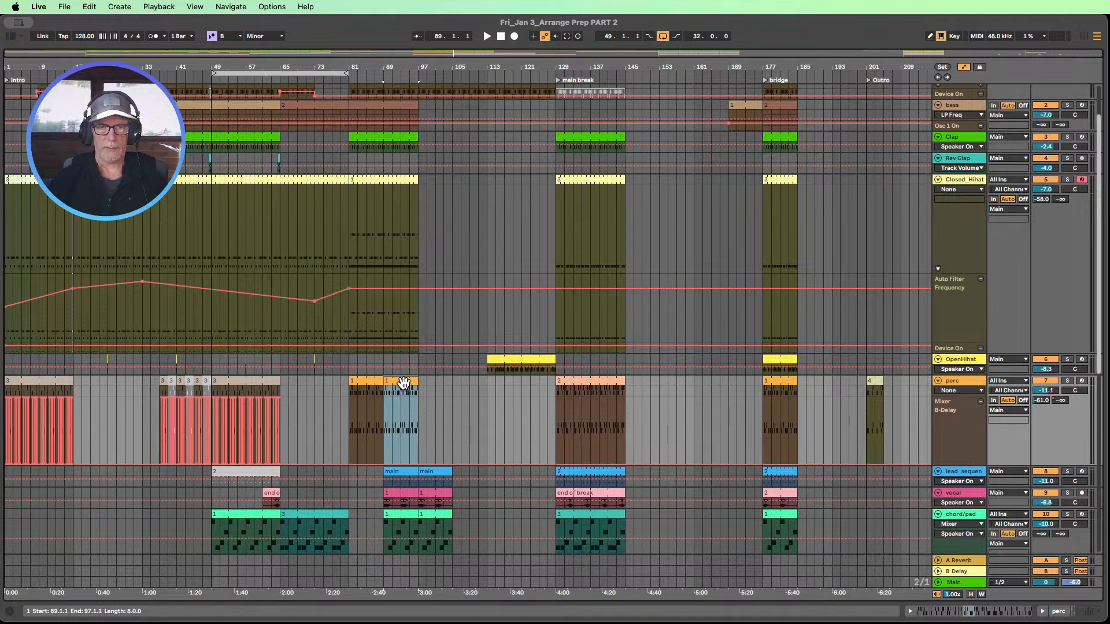
left_click(360, 382, "shift")
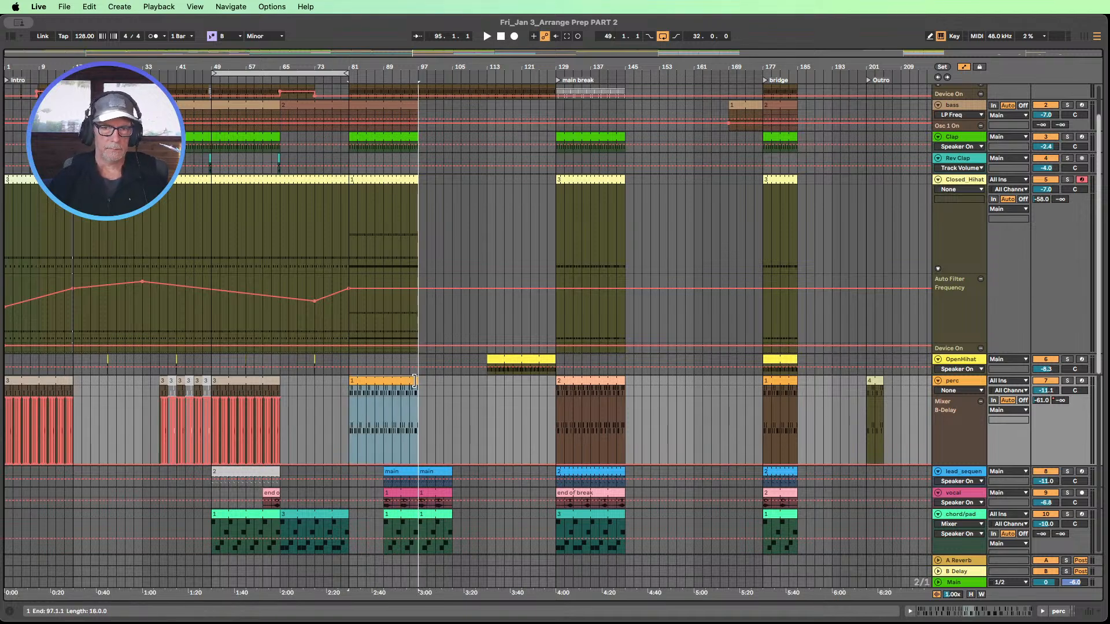
left_click_drag(360, 381, 495, 387)
- Move the lead_sequence main clip from bar 89 to bar 81
scroll(440, 425, "down", 1)
scroll(440, 424, "down", 3)
scroll(423, 399, "up", 2)
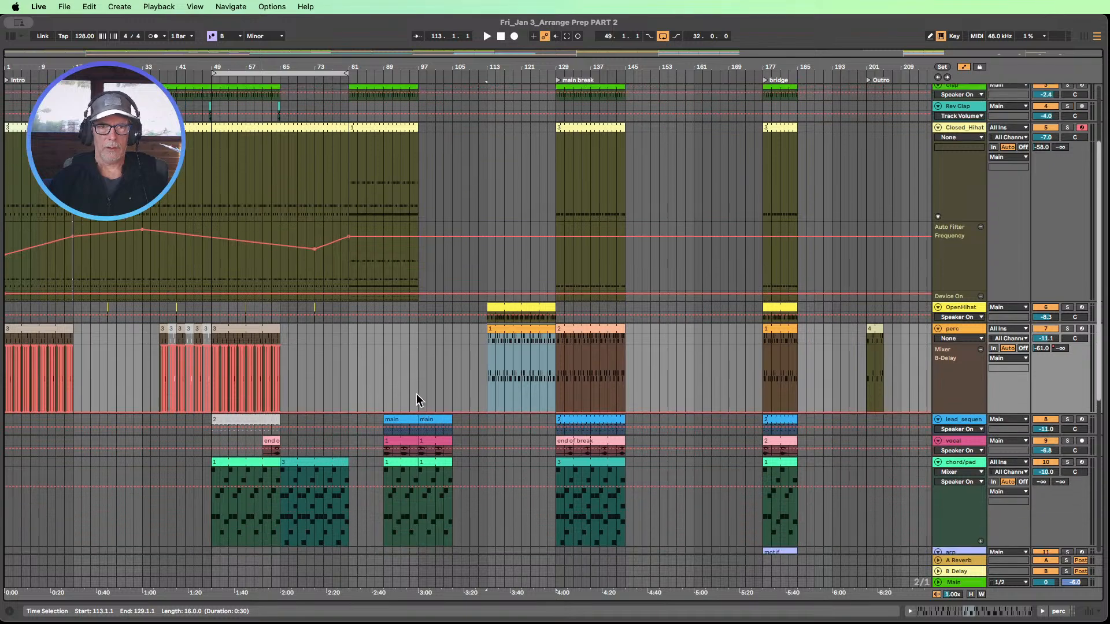
scroll(415, 394, "up", 1)
scroll(410, 404, "down", 1)
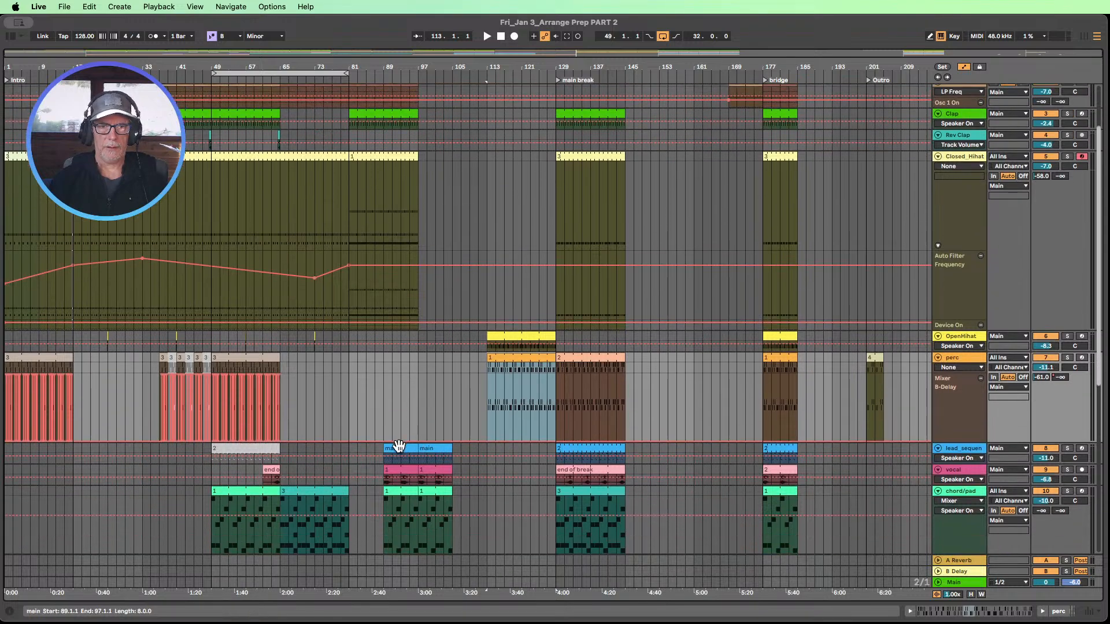
scroll(396, 443, "down", 1)
left_click_drag(397, 426, 367, 422)
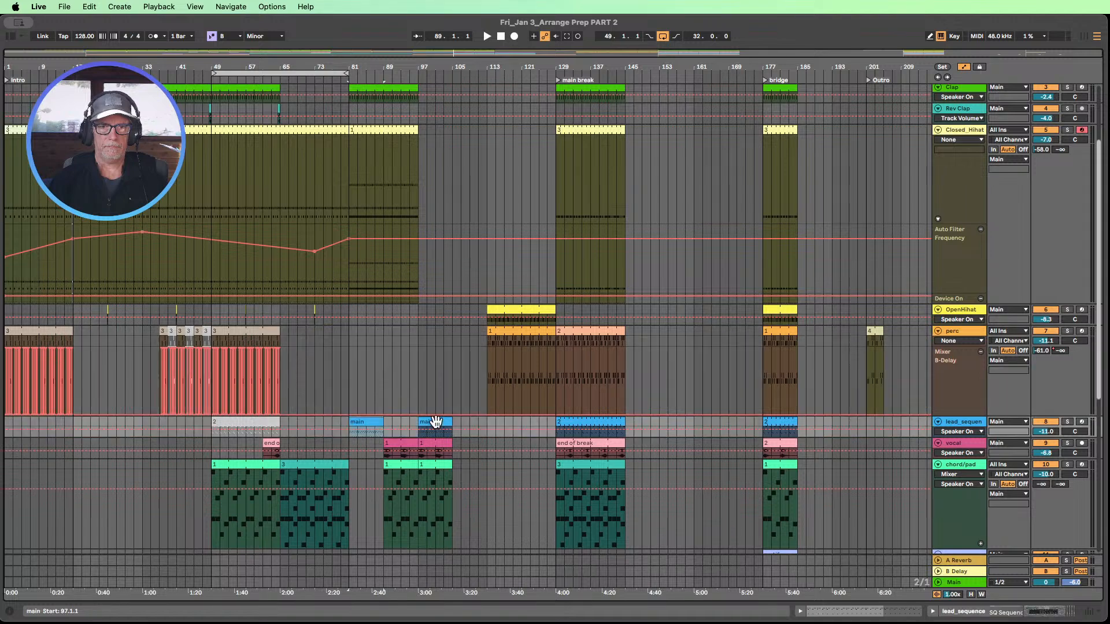
- Enlarge the lead_sequence track's height and move its main clip from bar 97 to bar 113
left_click(439, 422)
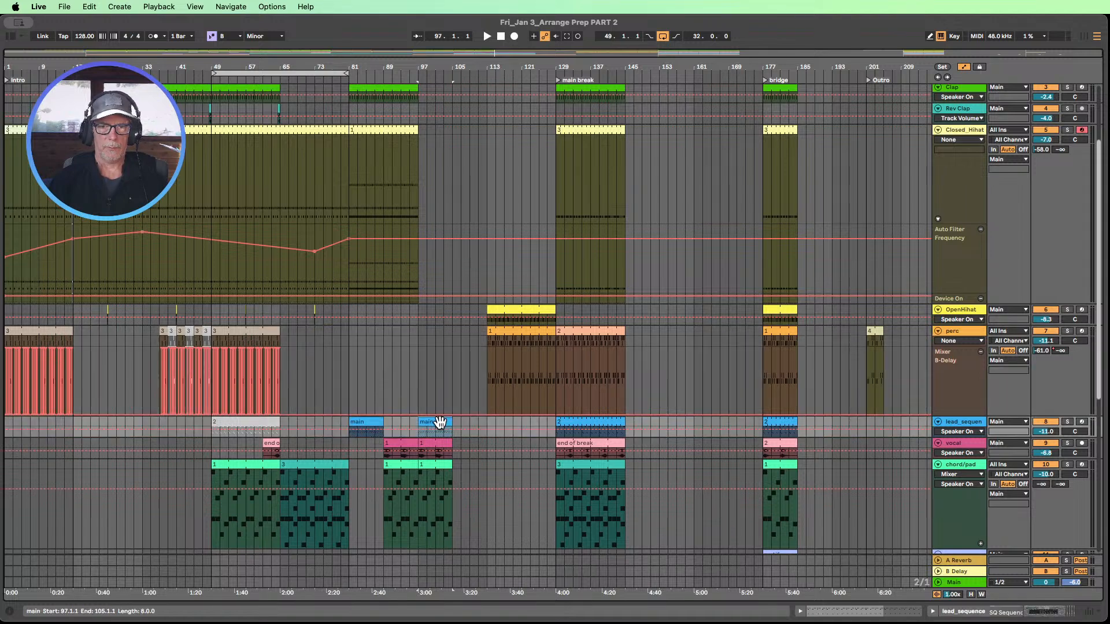
scroll(479, 398, "down", 1)
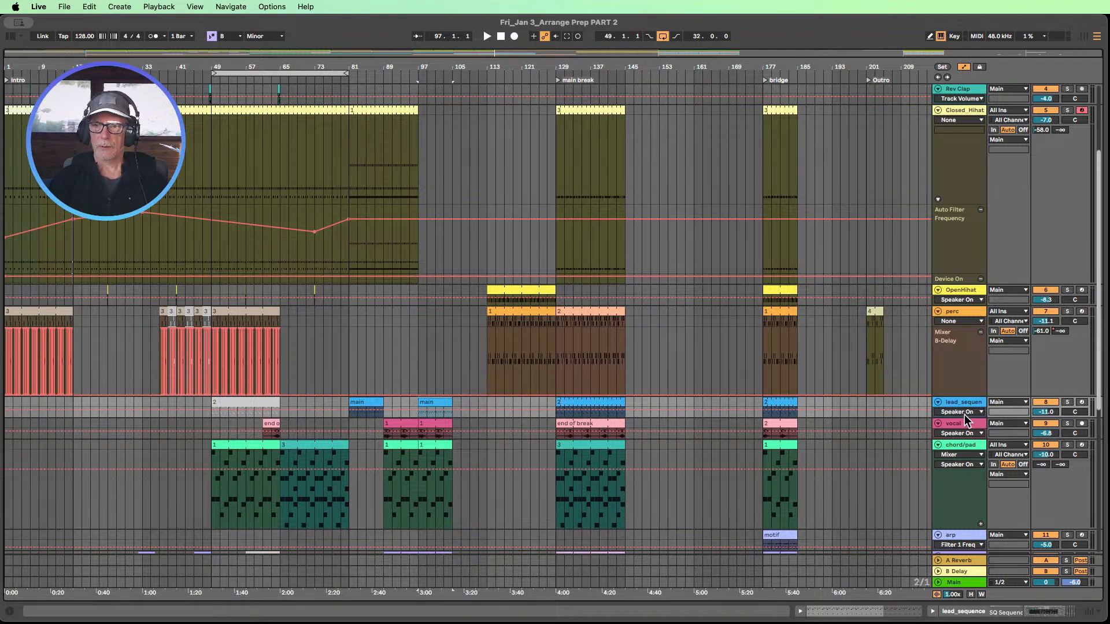
left_click_drag(963, 416, 978, 493)
scroll(749, 383, "down", 4)
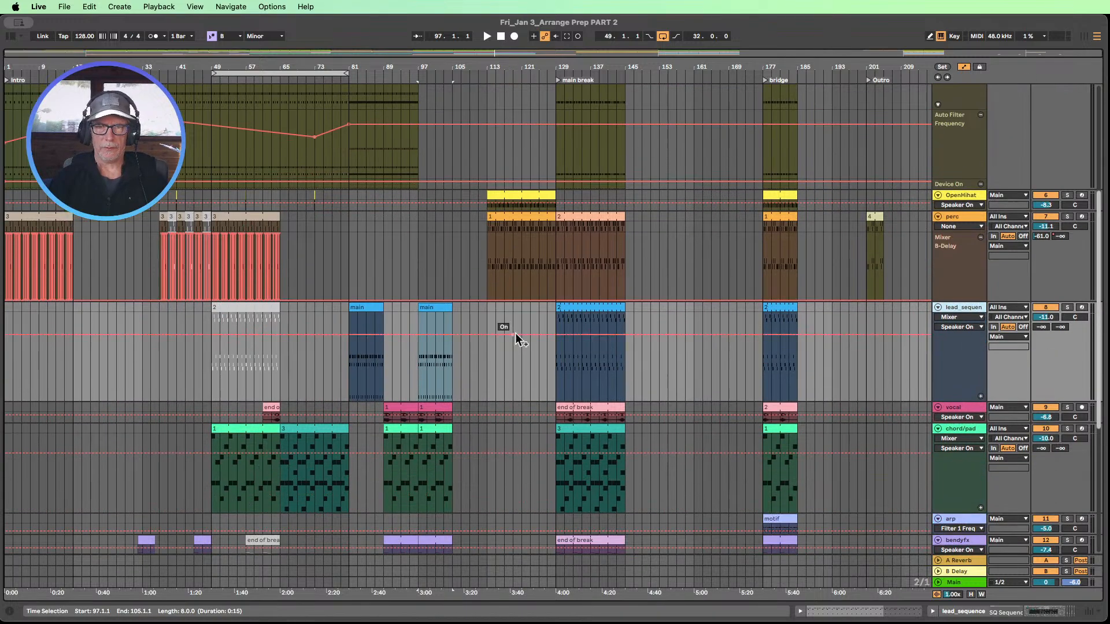
left_click(582, 315)
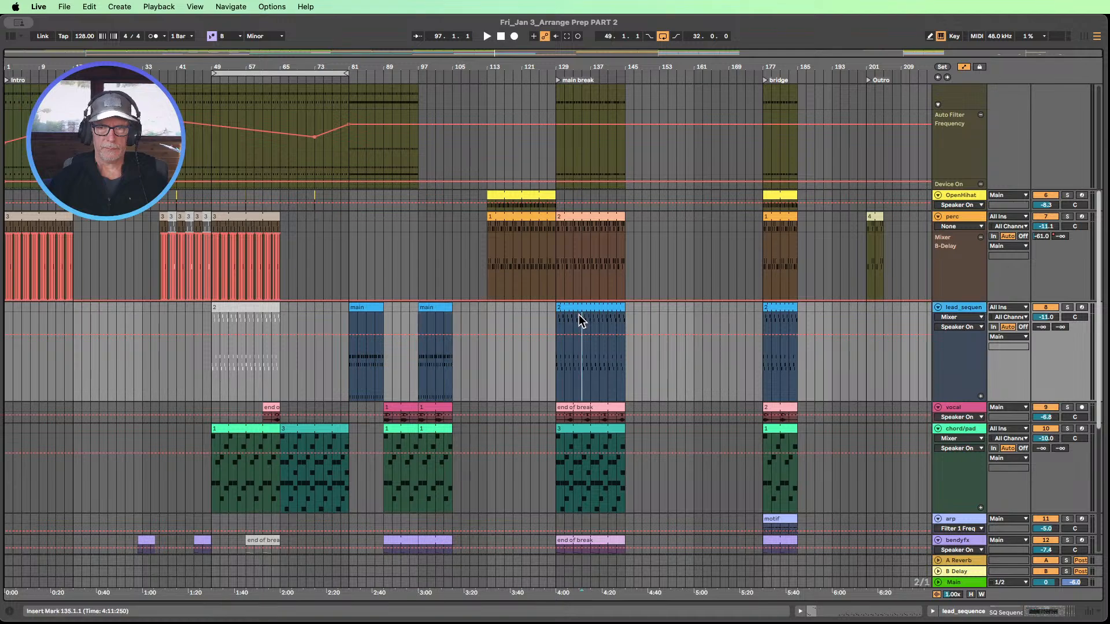
left_click_drag(429, 310, 498, 310)
- Move the lead_sequence main clip from bar 81 to bar 105 and copy the clip at bar 129 to bar 81
left_click(570, 310)
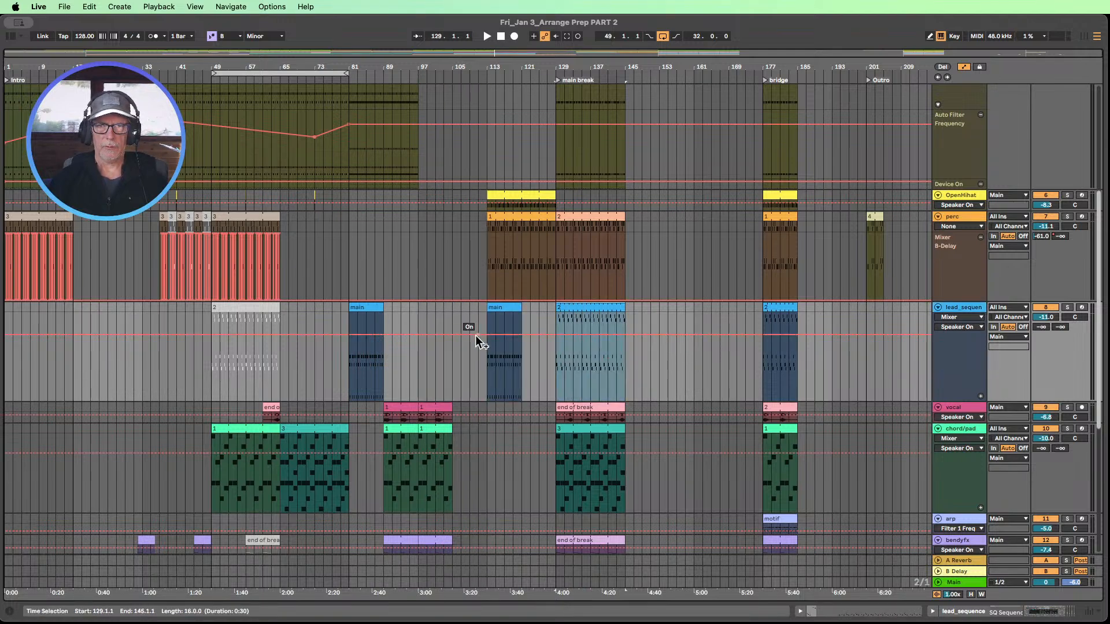
scroll(477, 334, "up", 1)
scroll(479, 333, "down", 1)
left_click_drag(367, 330, 466, 333)
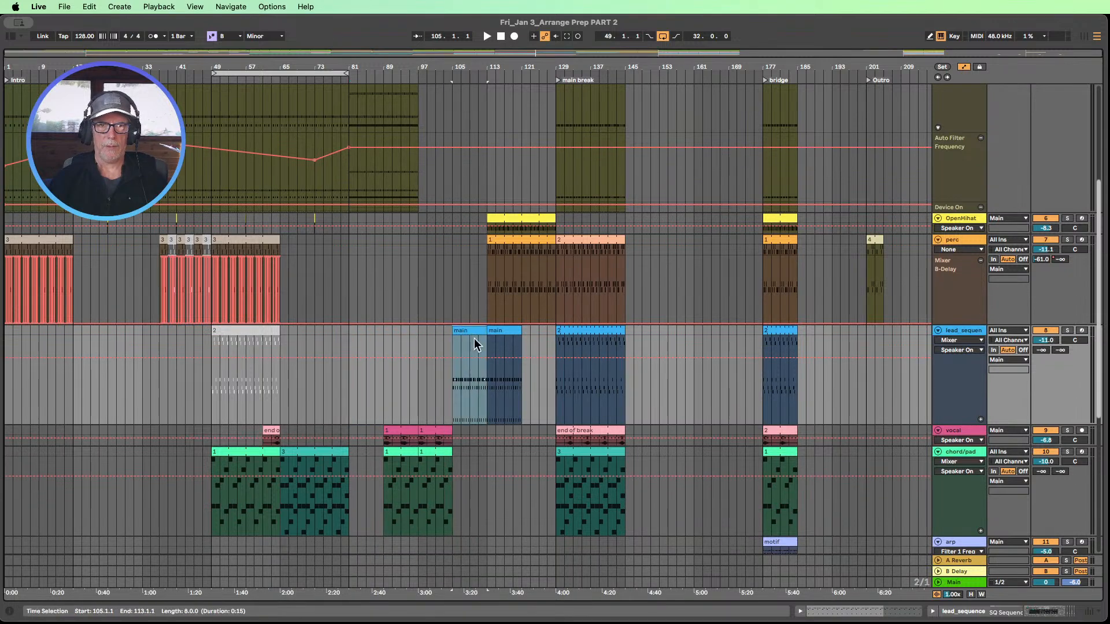
left_click(579, 333)
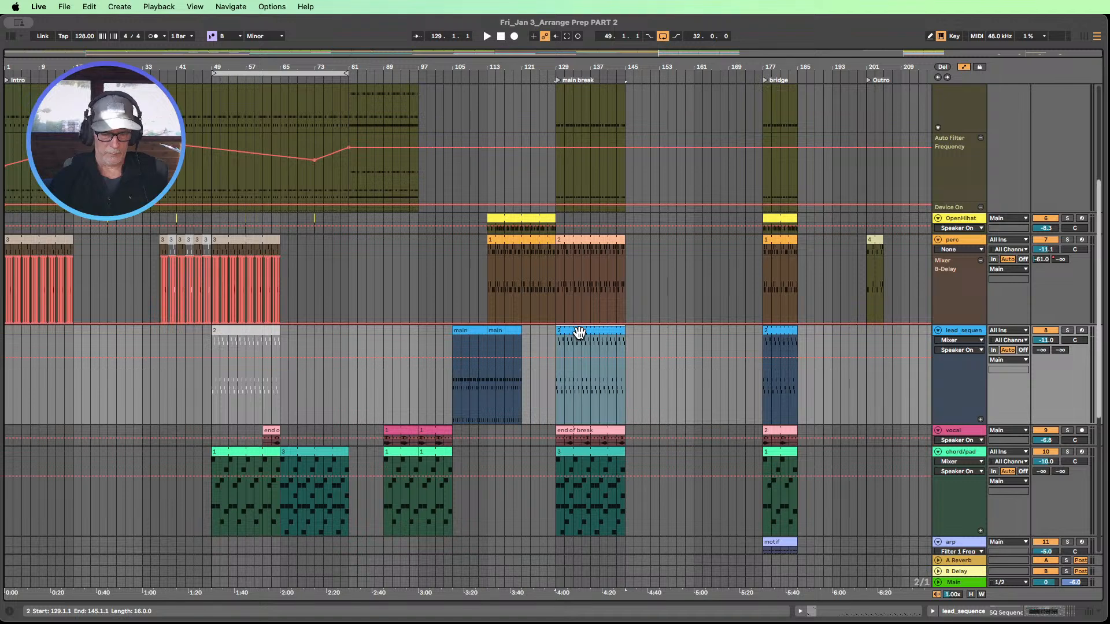
left_click_drag(579, 333, 369, 342)
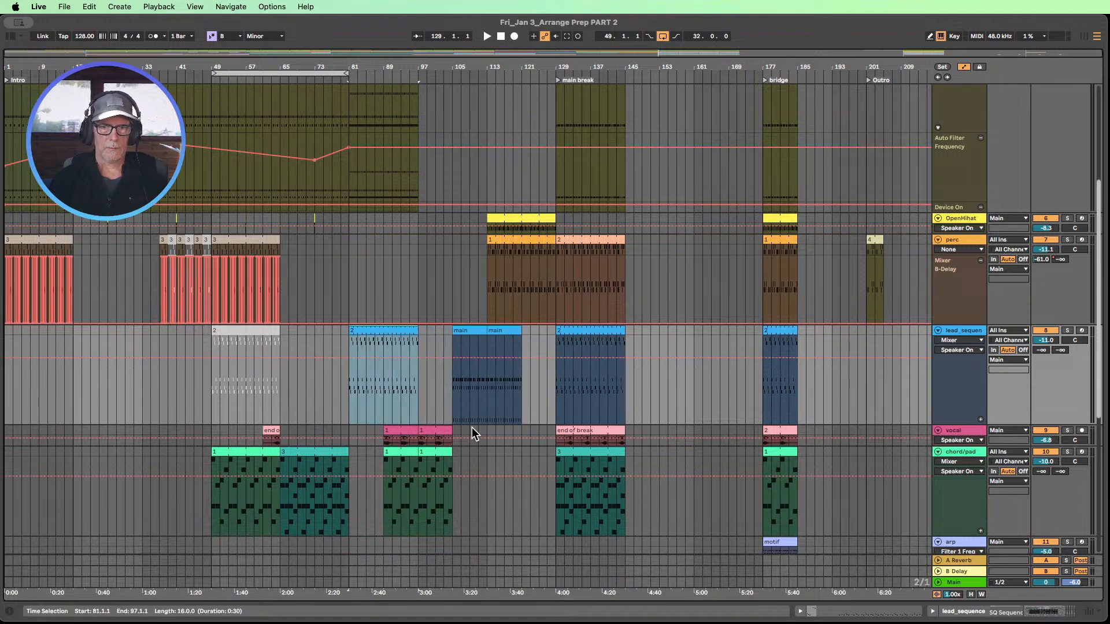
- Move the two vocal clips at bars 89 and 97 together to bar 113
left_click(403, 432)
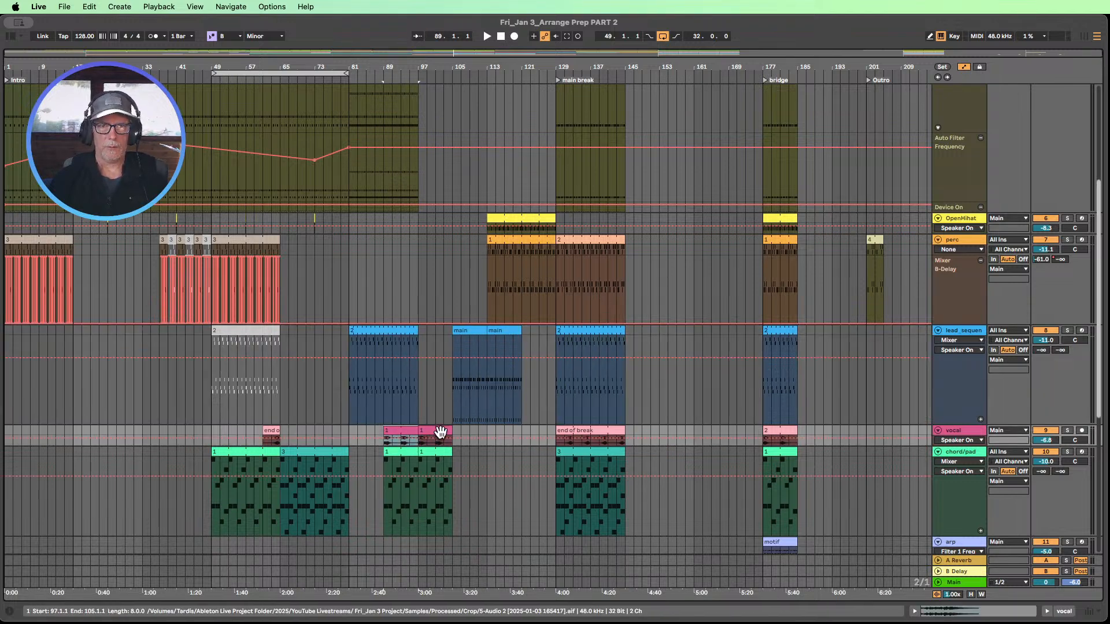
left_click(398, 433)
left_click_drag(401, 433, 497, 437)
- Select the two chord/pad clips at bars 89 and 97 together
left_click(391, 455)
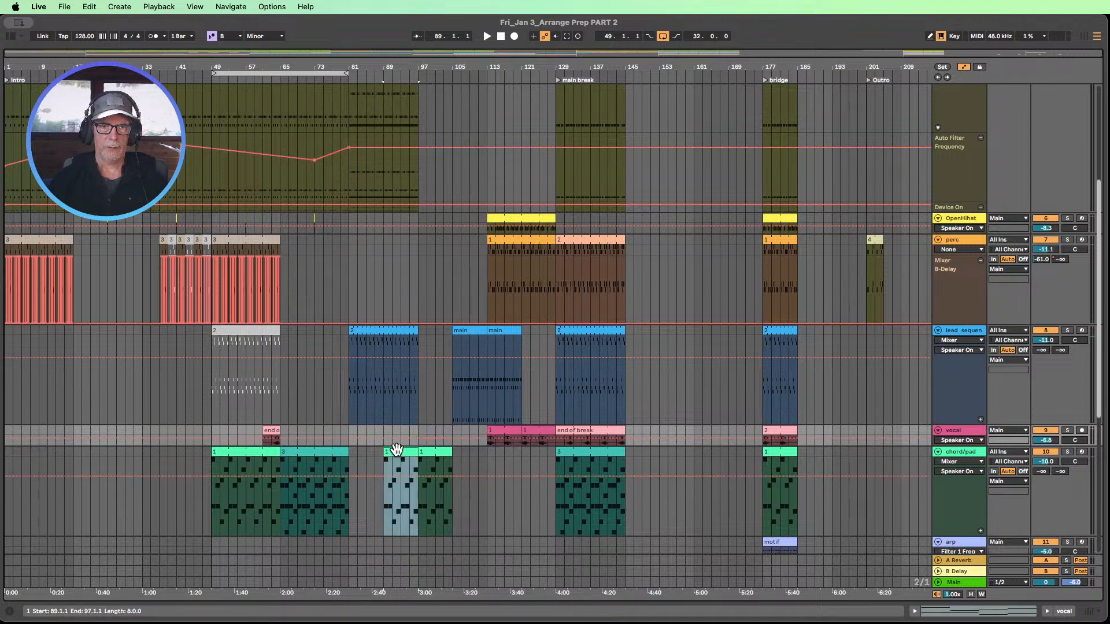
scroll(476, 396, "down", 1)
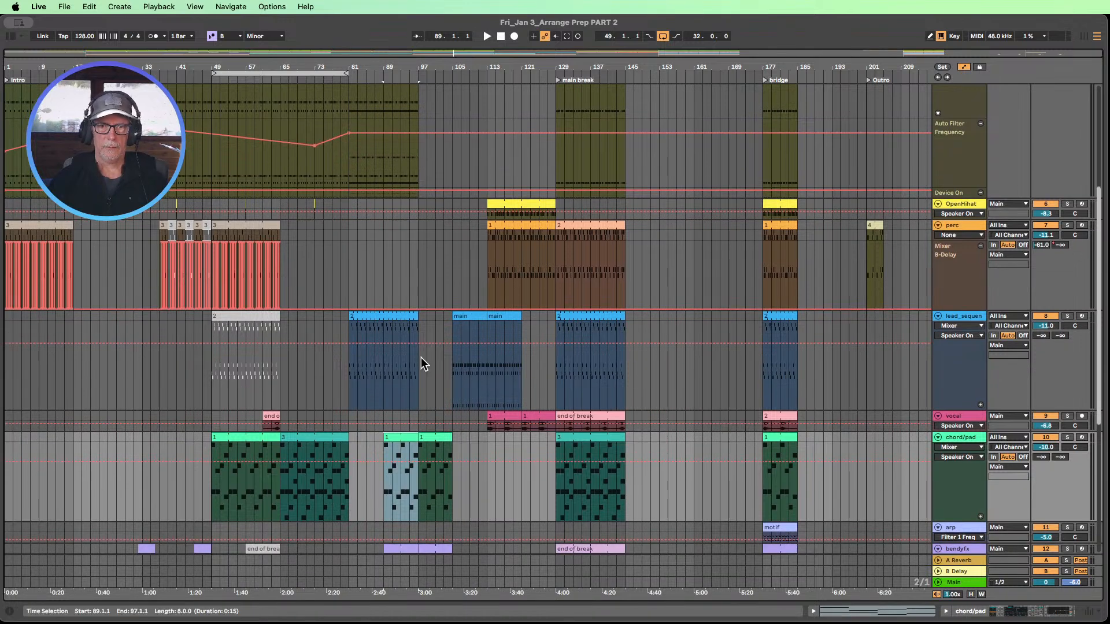
left_click(441, 438)
left_click(408, 438, "shift")
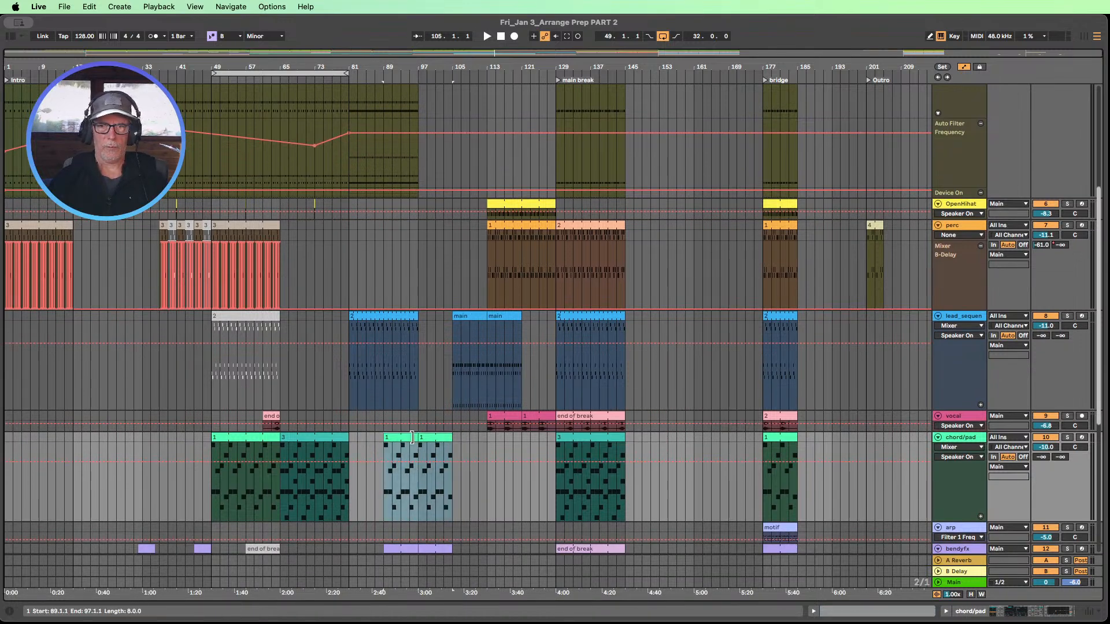
- Delete the chord/pad clips between bars 89 and 105
key("Delete")
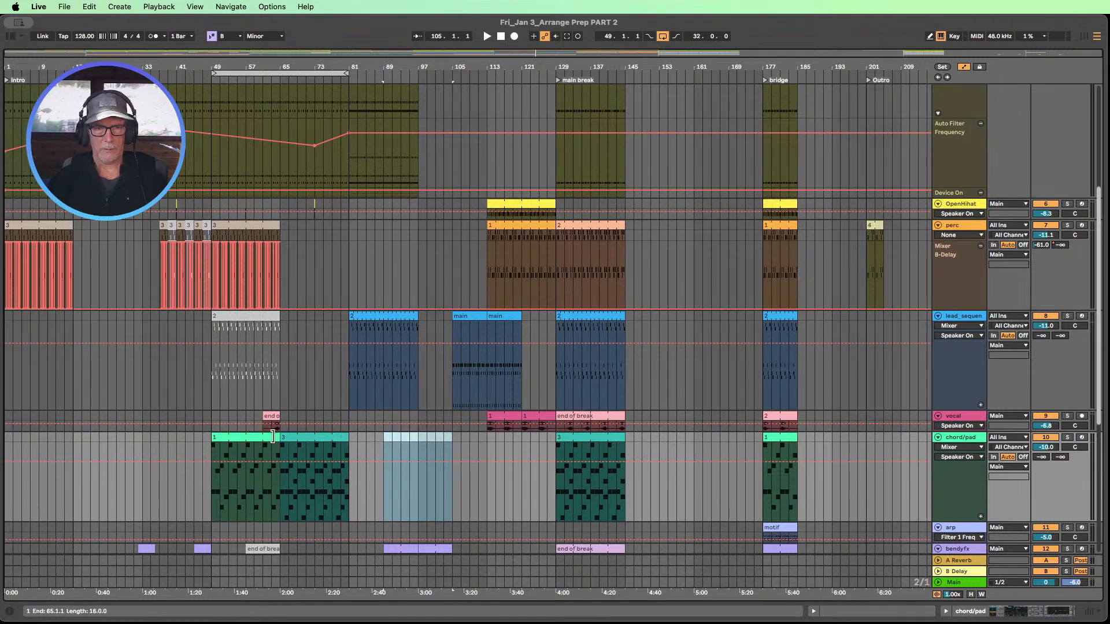
left_click(581, 448)
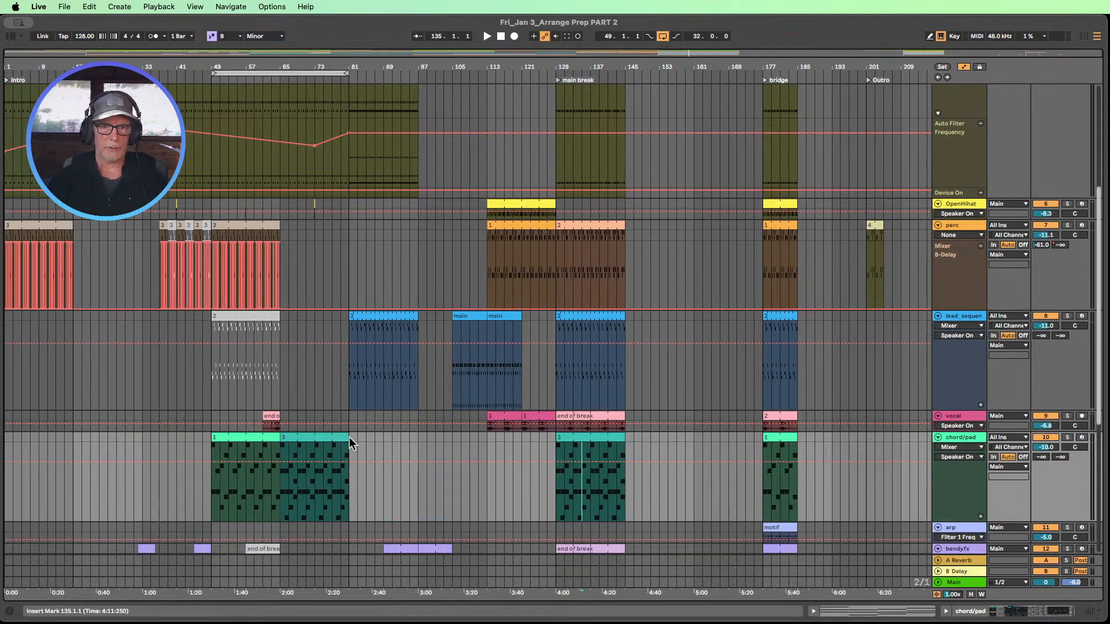
- Copy the first bendyfx clip to bar 80, leading into the section at bar 81
scroll(349, 437, "down", 5)
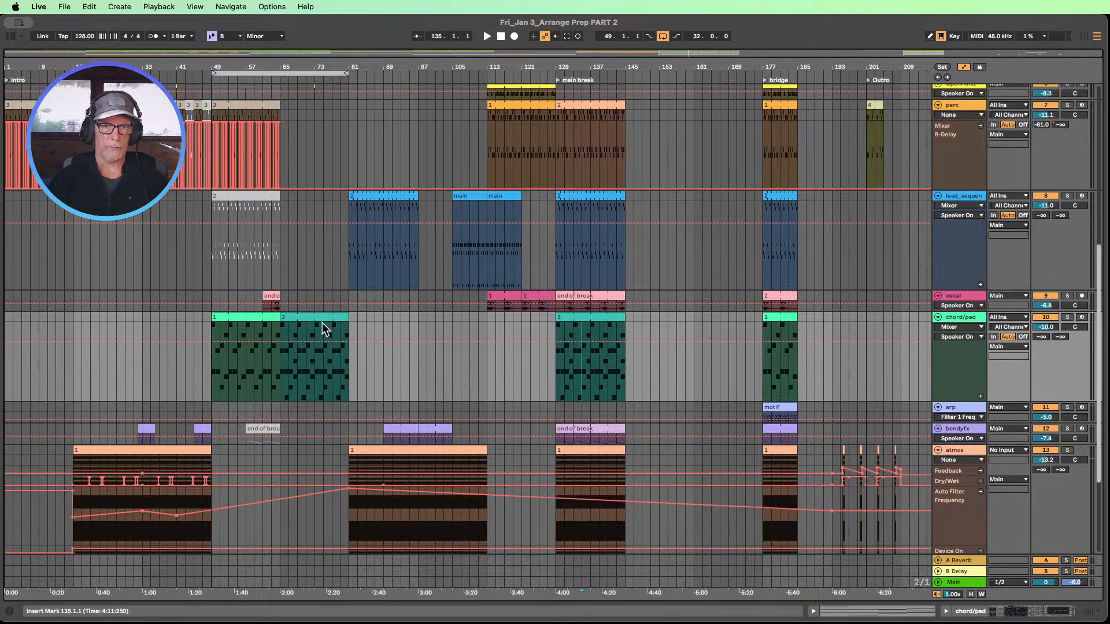
left_click(146, 429)
left_click_drag(147, 429, 353, 427)
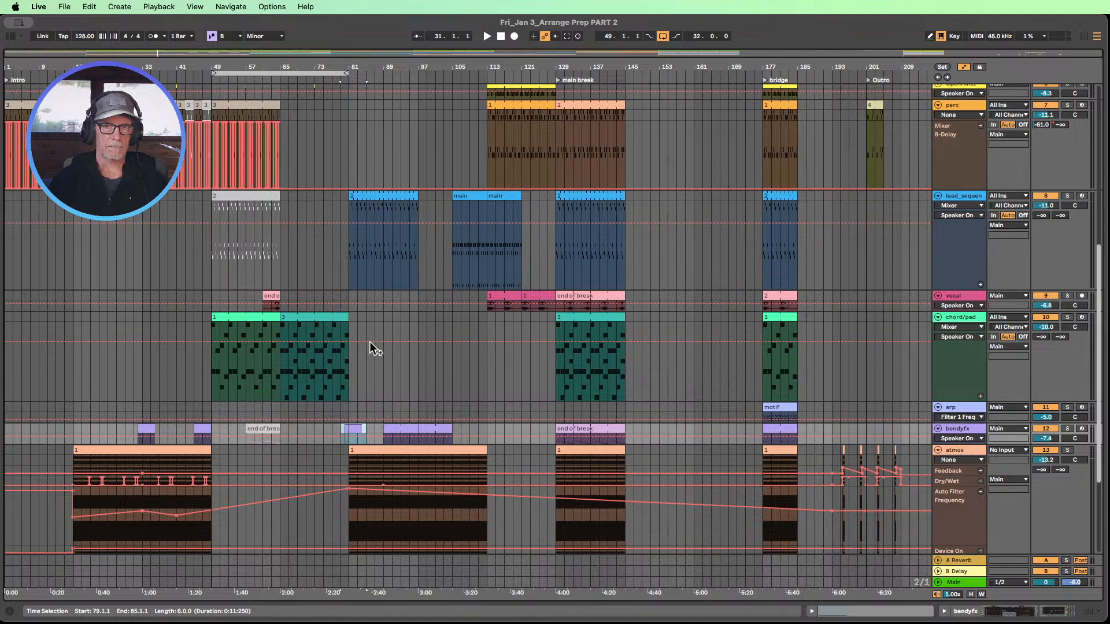
- Copy the Delay Dry/Wet automation of the atmos track from bars 17–49 and paste it at bar 81
scroll(370, 345, "up", 8)
scroll(367, 352, "down", 6)
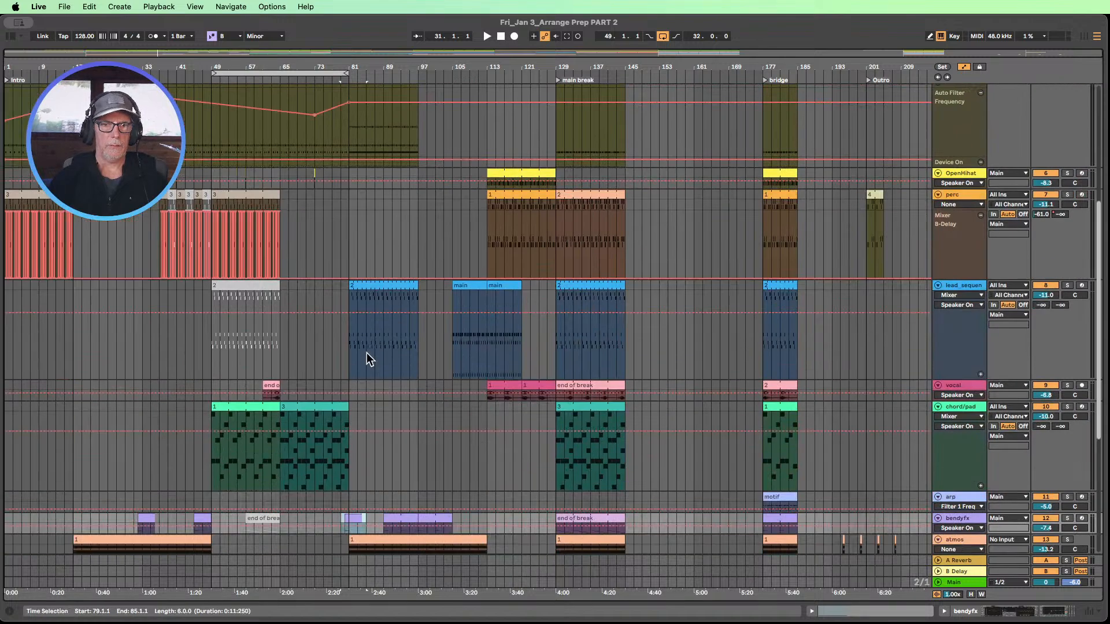
scroll(366, 352, "down", 5)
scroll(366, 352, "down", 3)
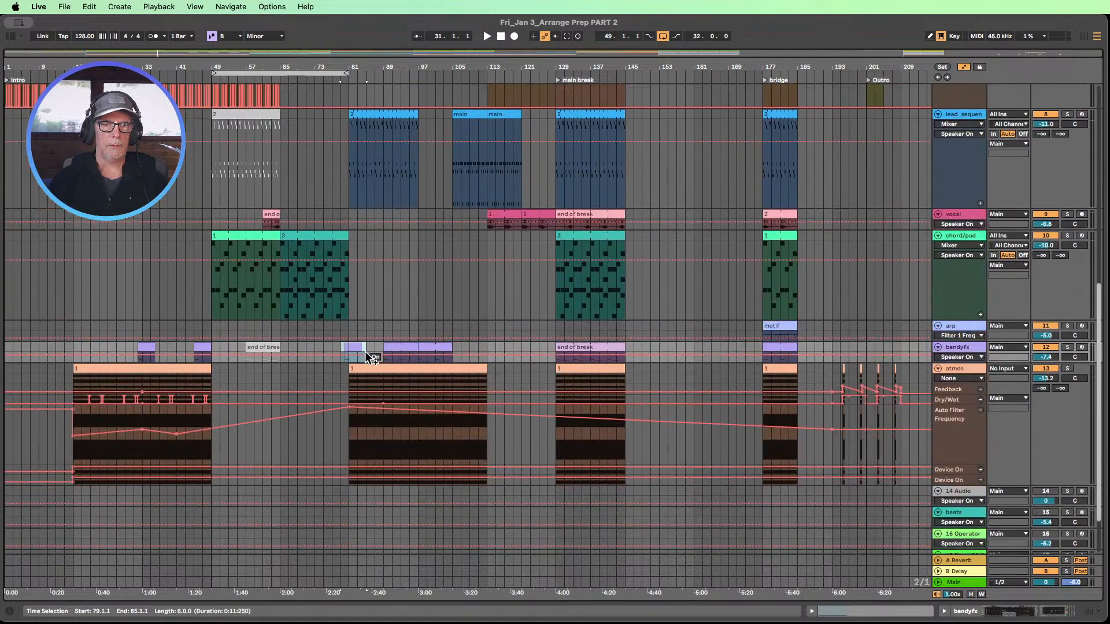
scroll(366, 353, "up", 2)
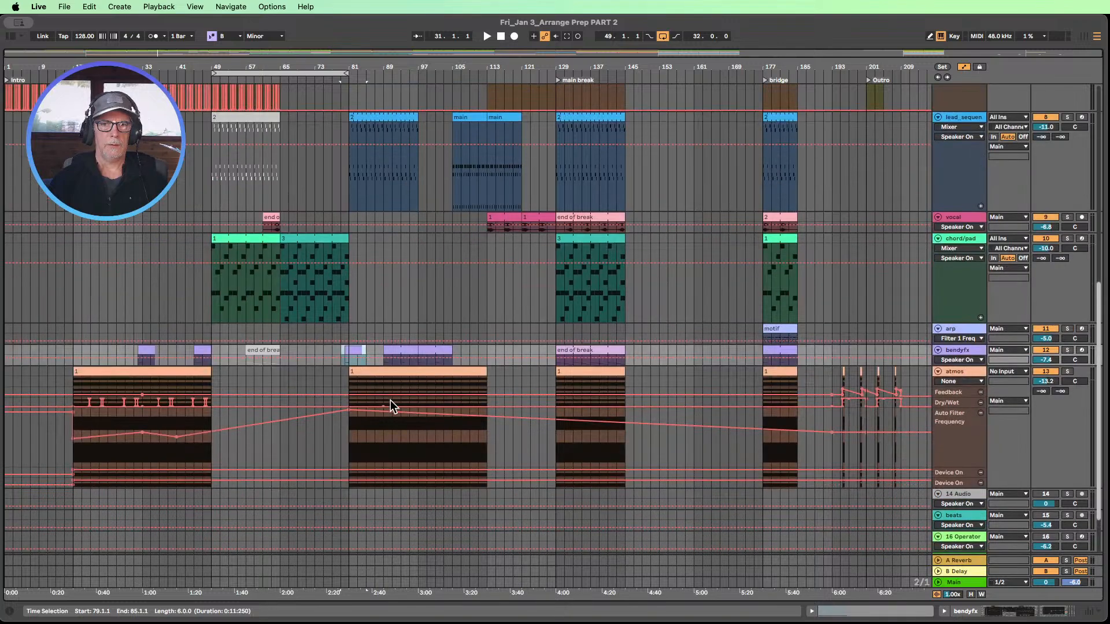
scroll(421, 436, "up", 1)
left_click(948, 434)
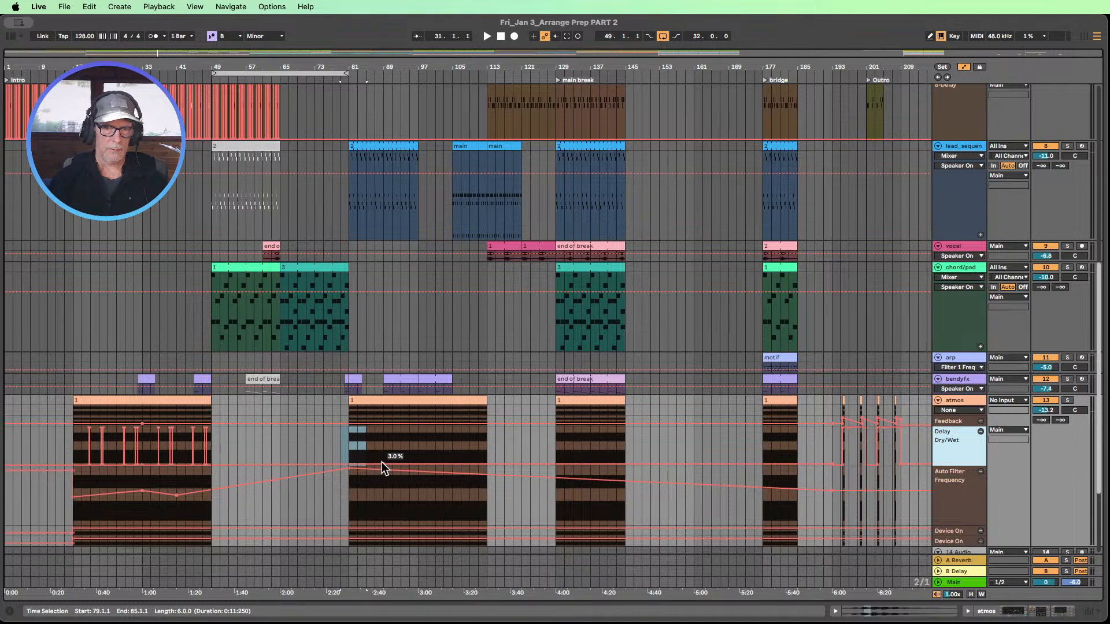
left_click(383, 463)
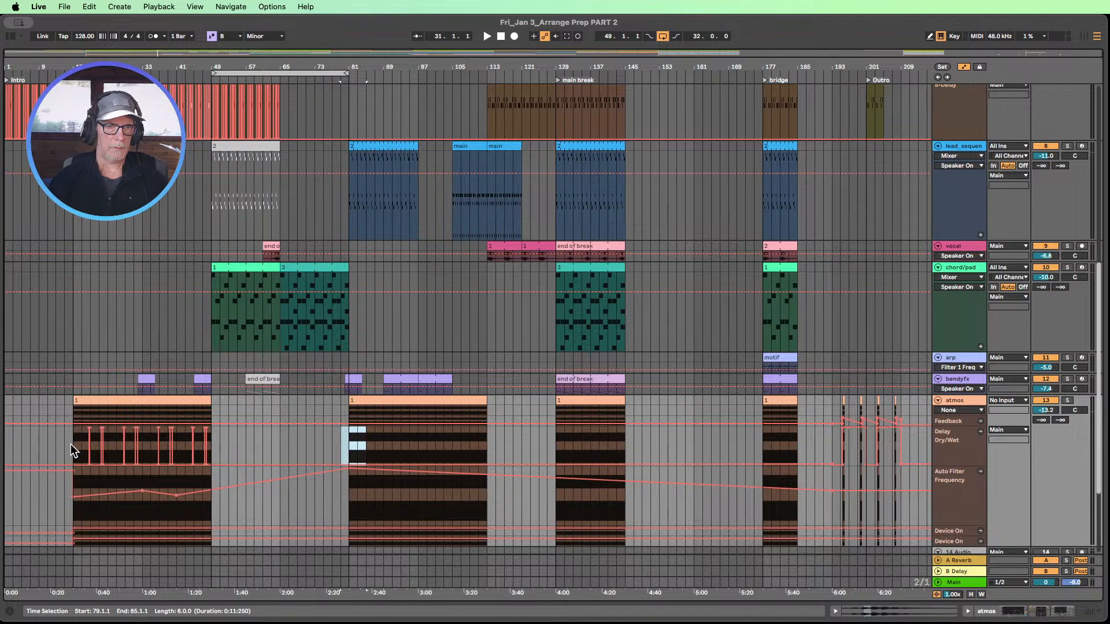
left_click_drag(71, 443, 209, 444)
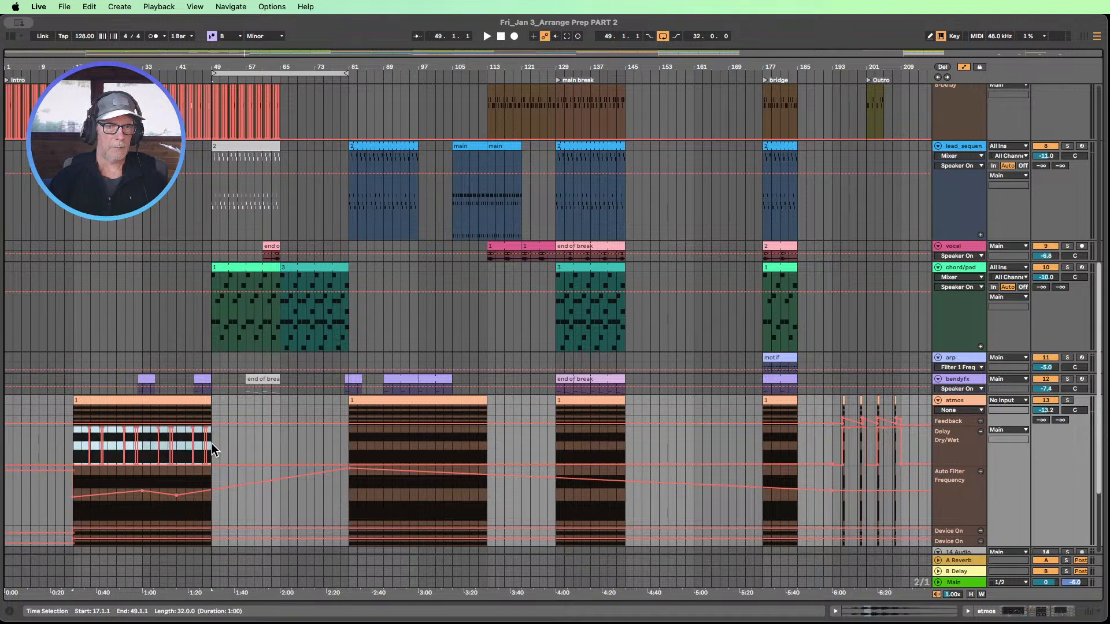
key("super+c")
left_click(349, 436)
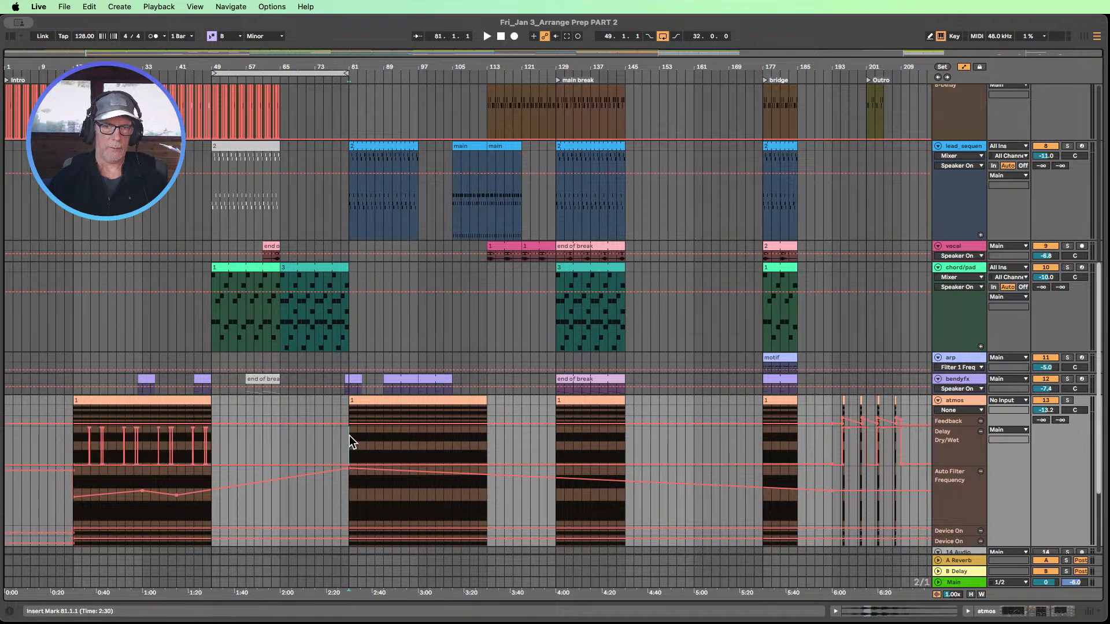
key("super+v")
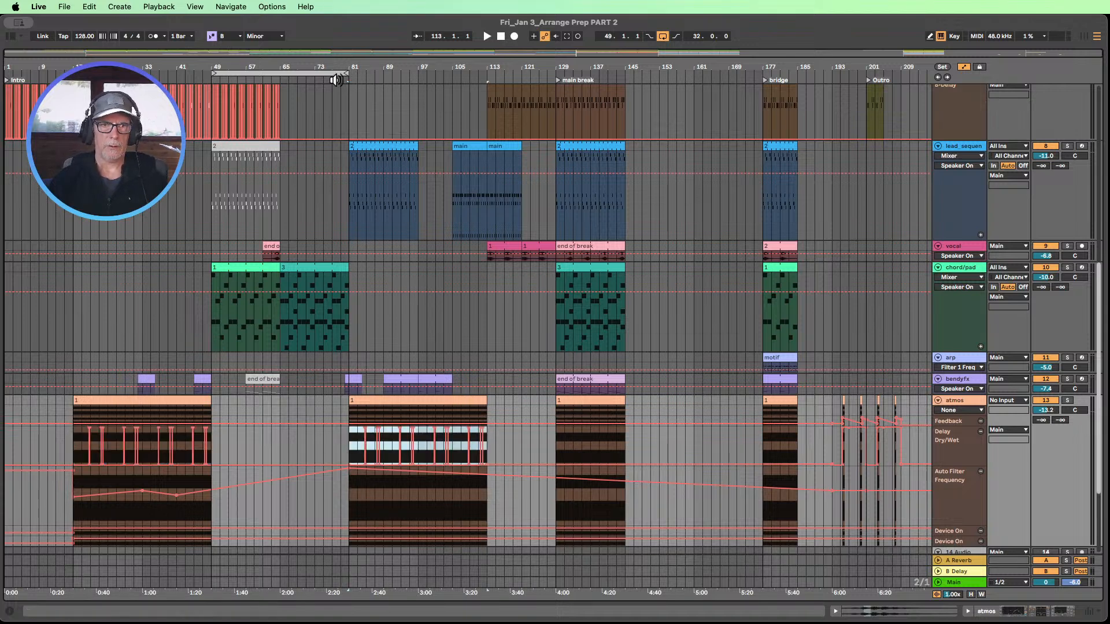
- Play from about bar 70 and set the arrangement loop to bars 73–97
left_click(299, 82)
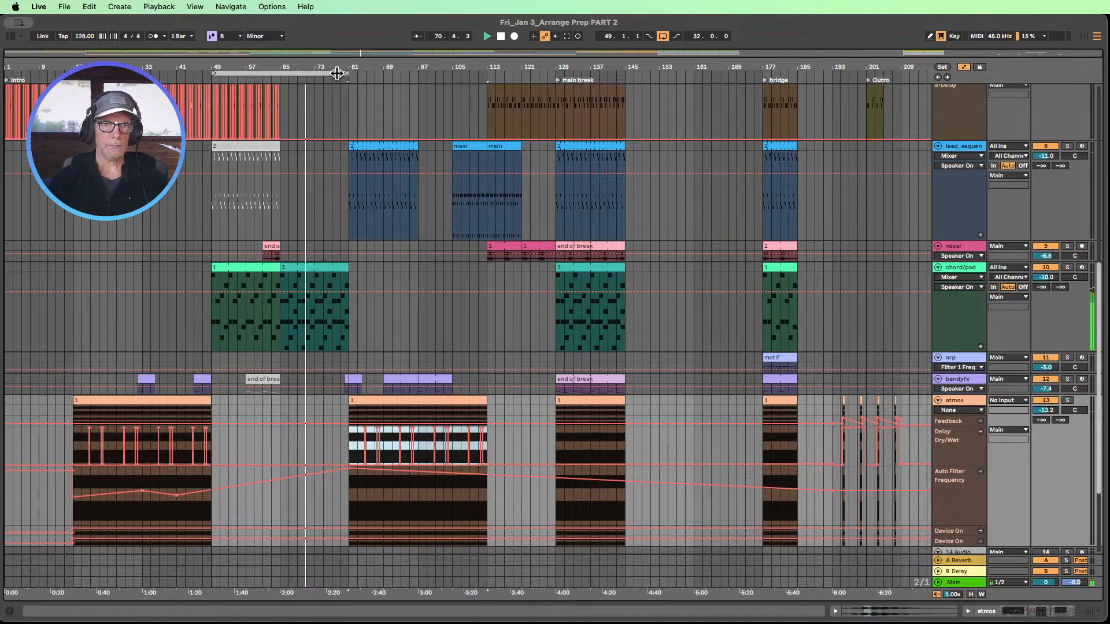
left_click_drag(344, 73, 417, 72)
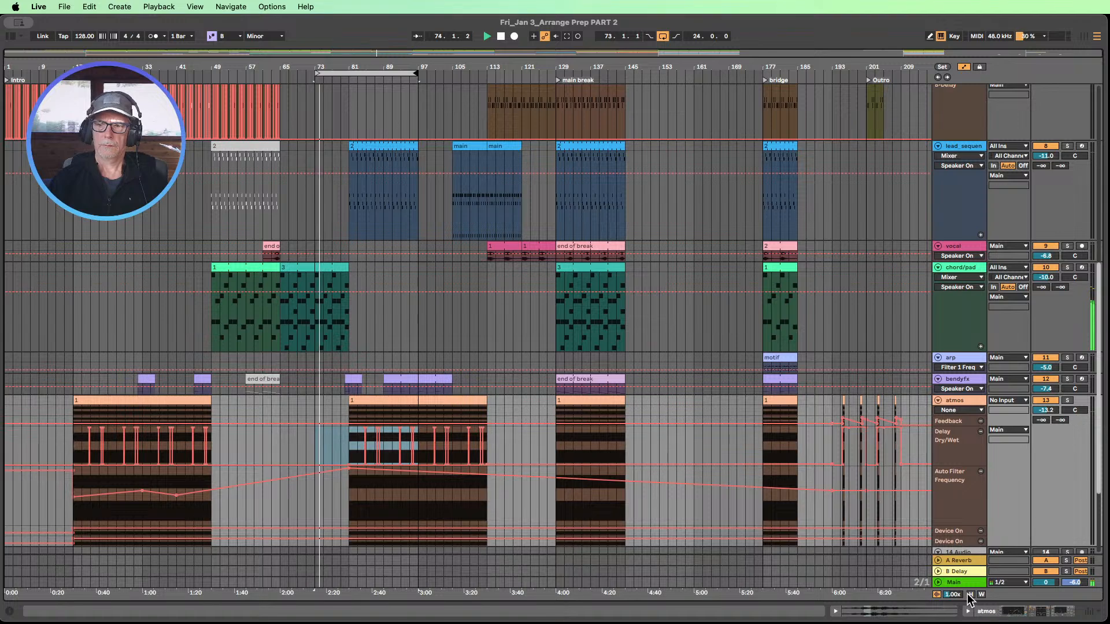
- Enlarge the bass track and audition the bass line leading into bar 81
left_click(971, 595)
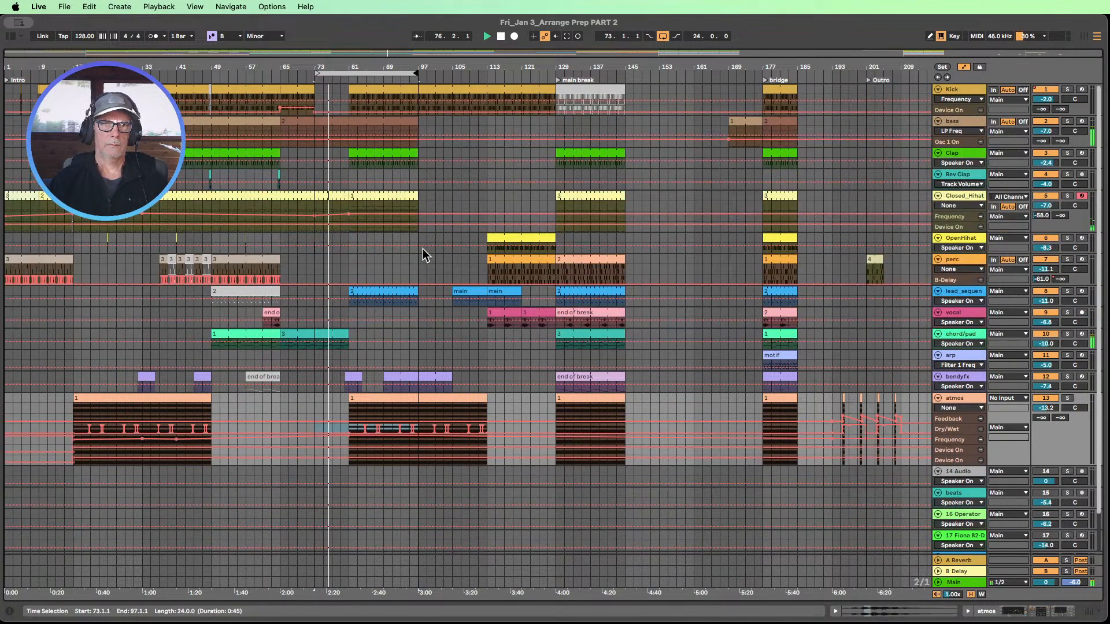
left_click_drag(347, 64, 347, 174)
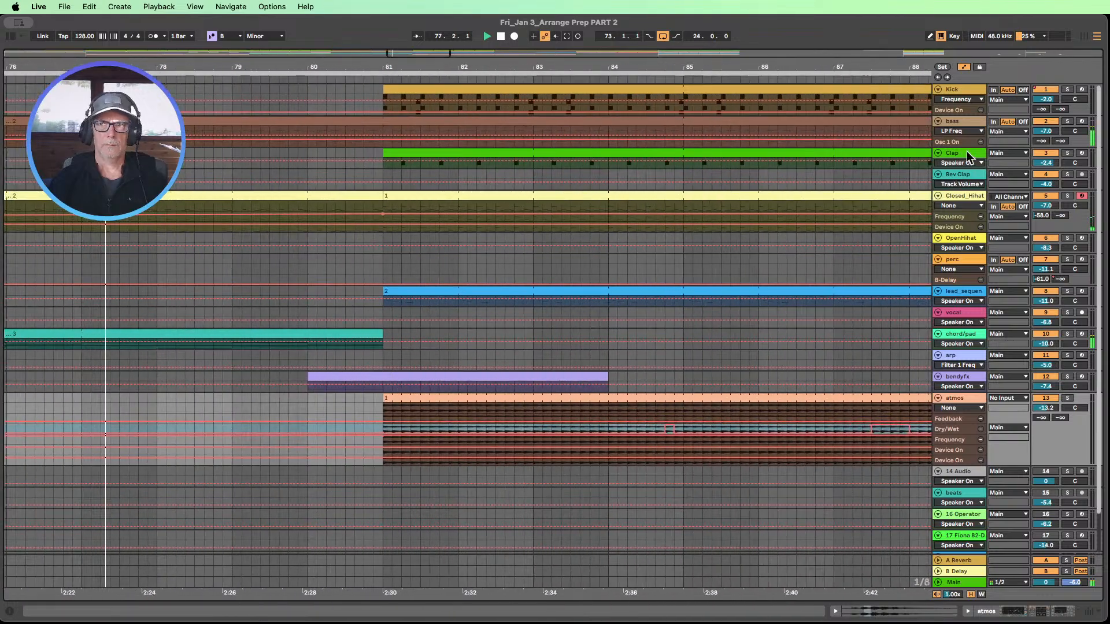
left_click_drag(956, 137, 976, 244)
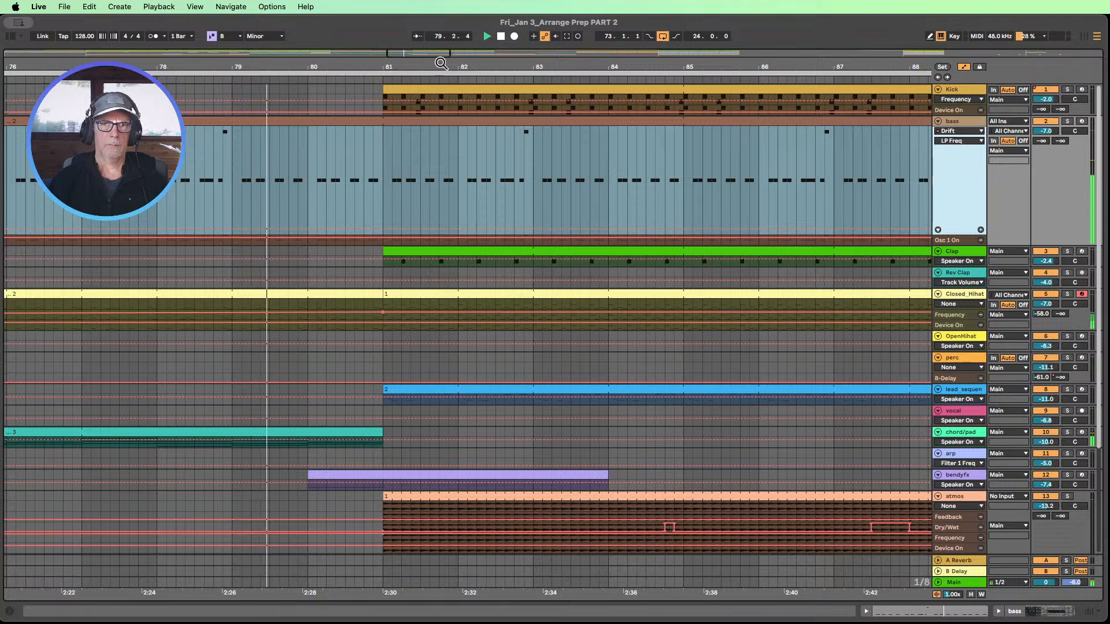
left_click(501, 37)
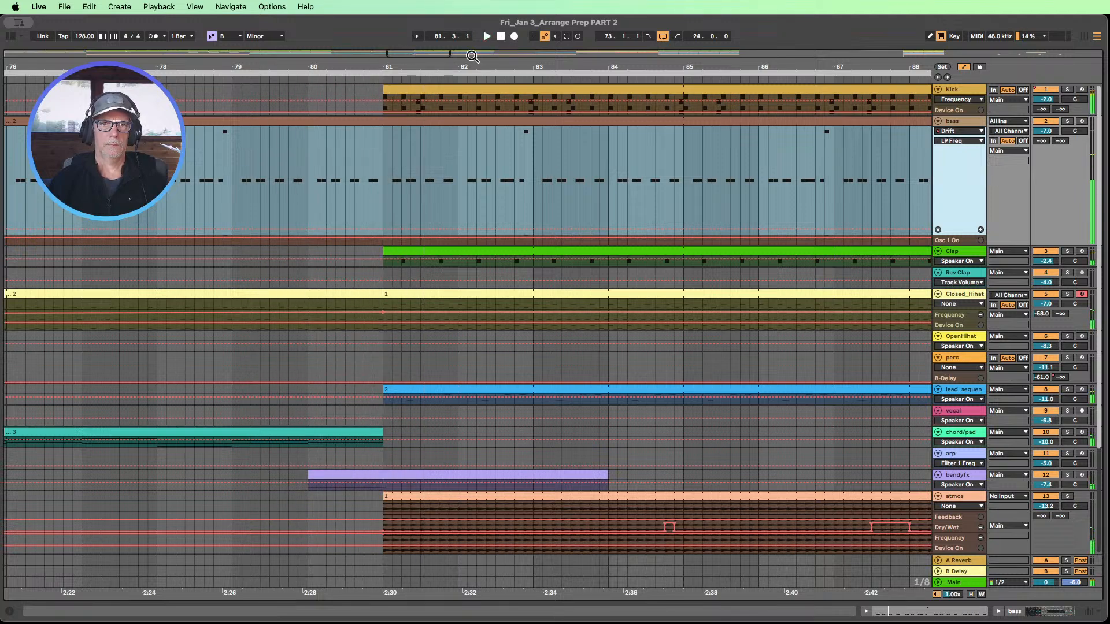
left_click_drag(271, 66, 265, 29)
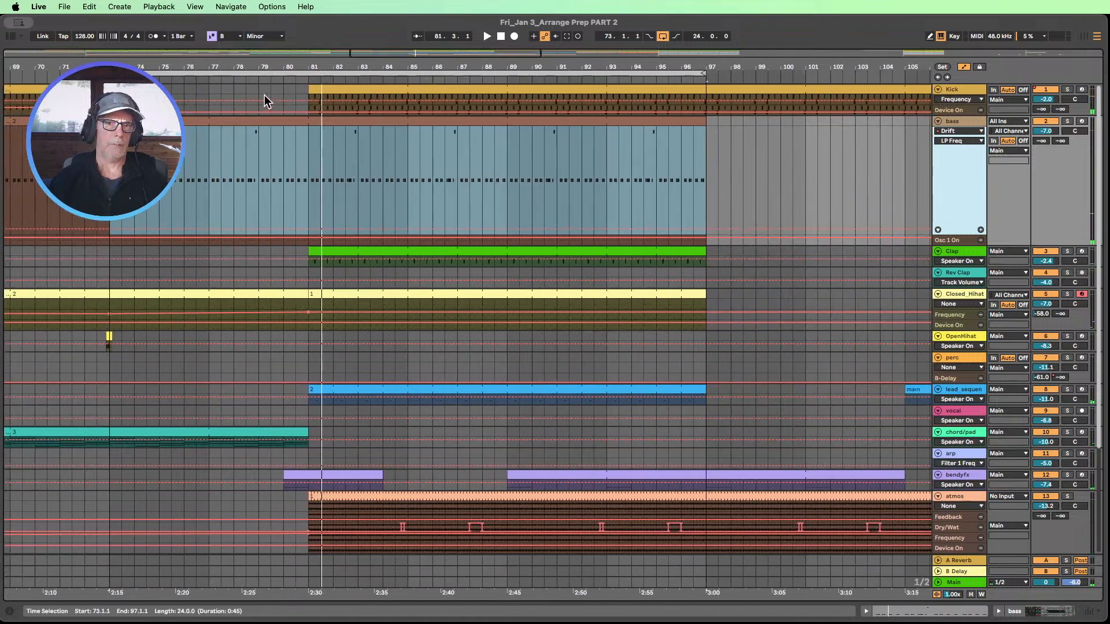
left_click(207, 80)
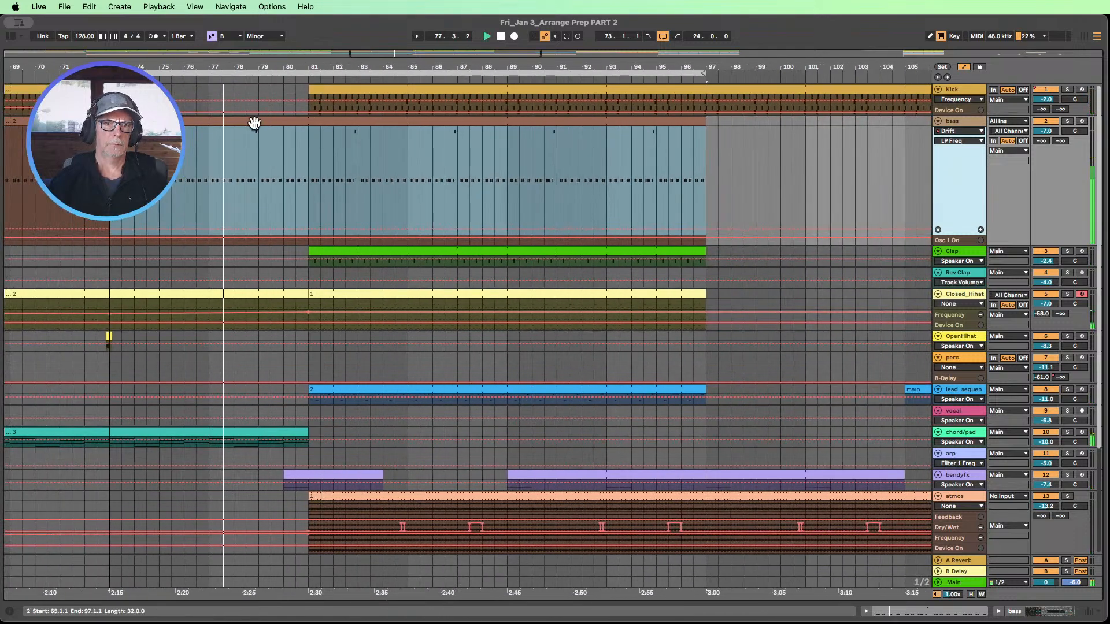
left_click(501, 37)
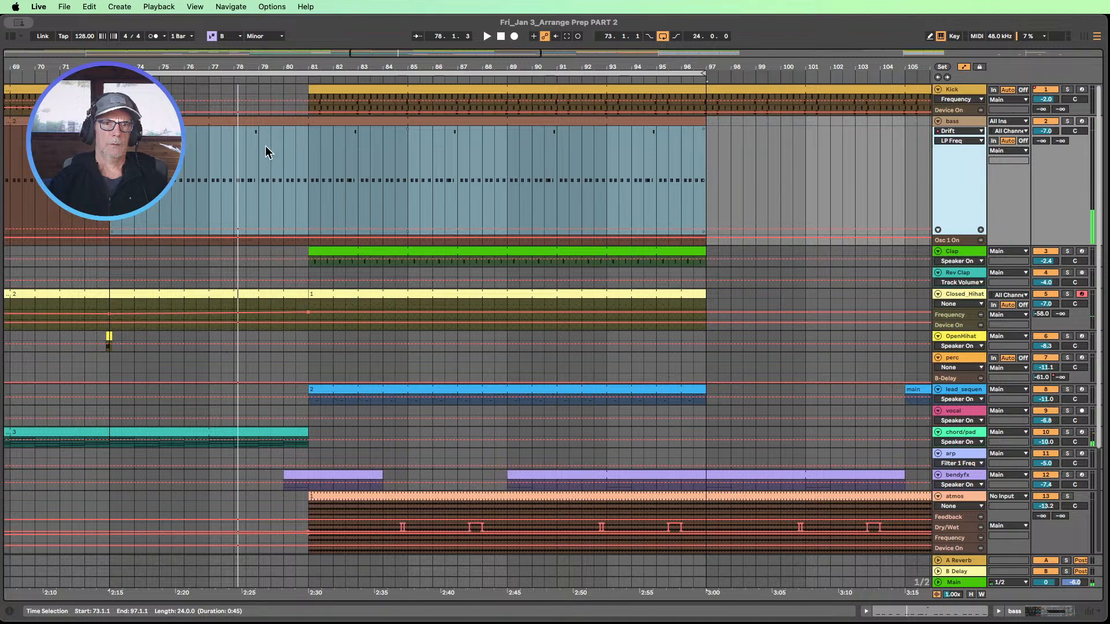
- Select bars 77–81 of the bass track and add an Auto Filter after Chorus-Ensemble in its device chain
left_click(209, 150)
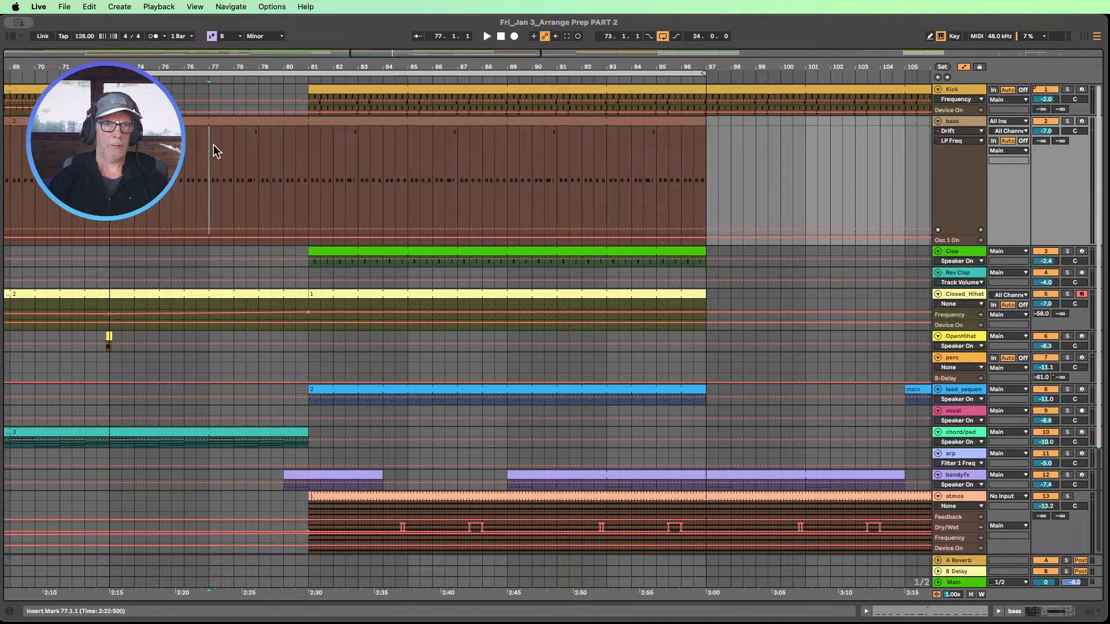
left_click_drag(214, 150, 309, 138)
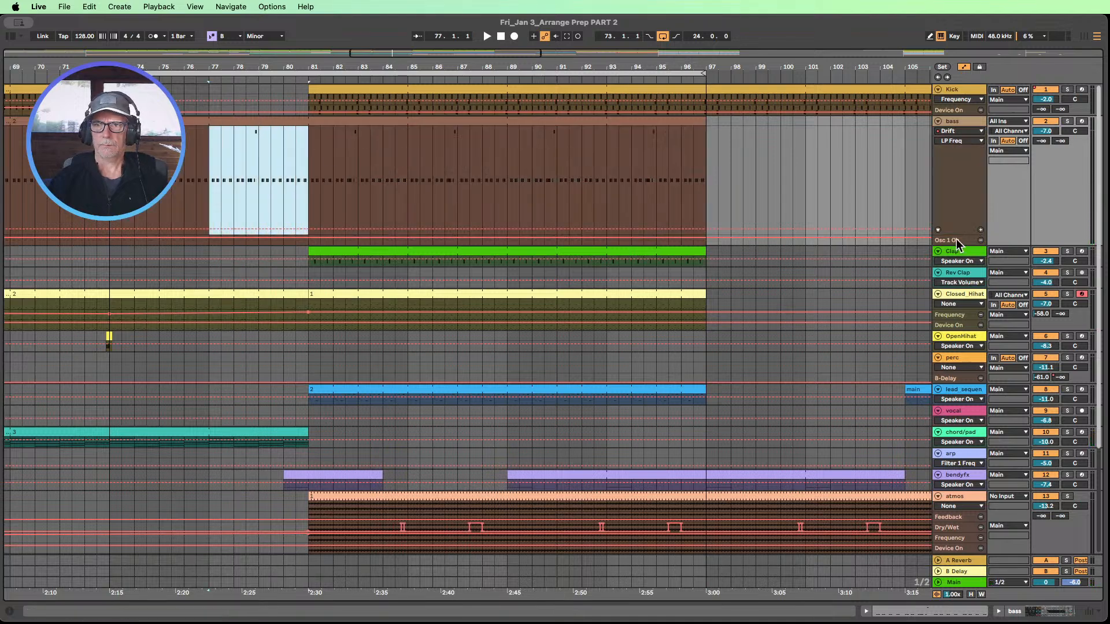
double_click(957, 125)
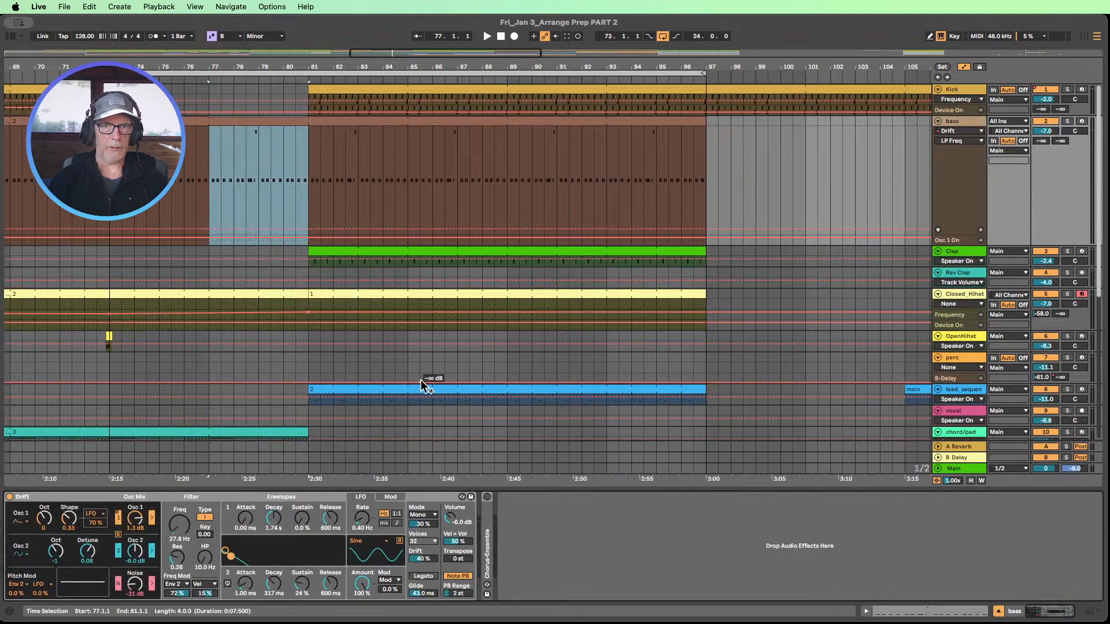
left_click(10, 36)
left_click_drag(144, 153, 533, 547)
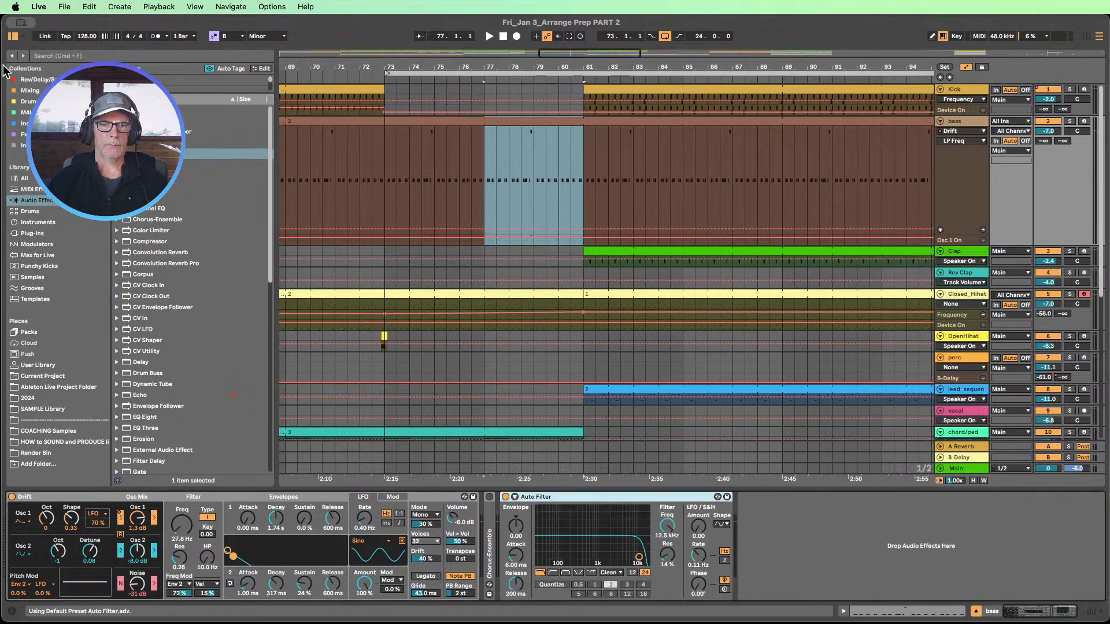
left_click(14, 37)
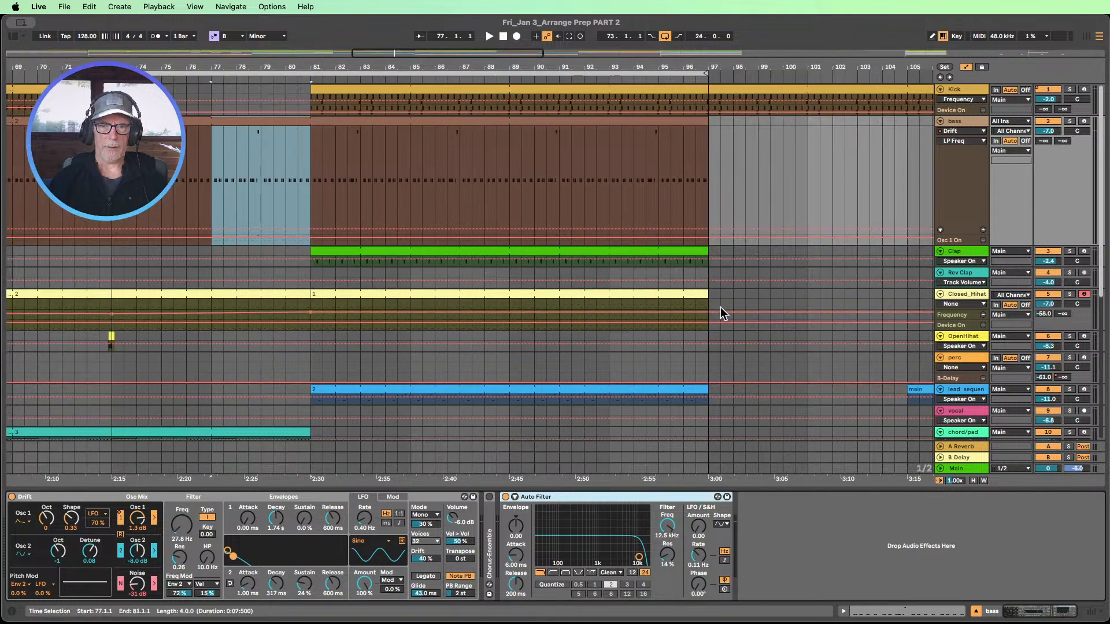
- Give the bass Auto Filter's Device On its own automation lane and automate it on only from bar 73 to bar 81
left_click(508, 498)
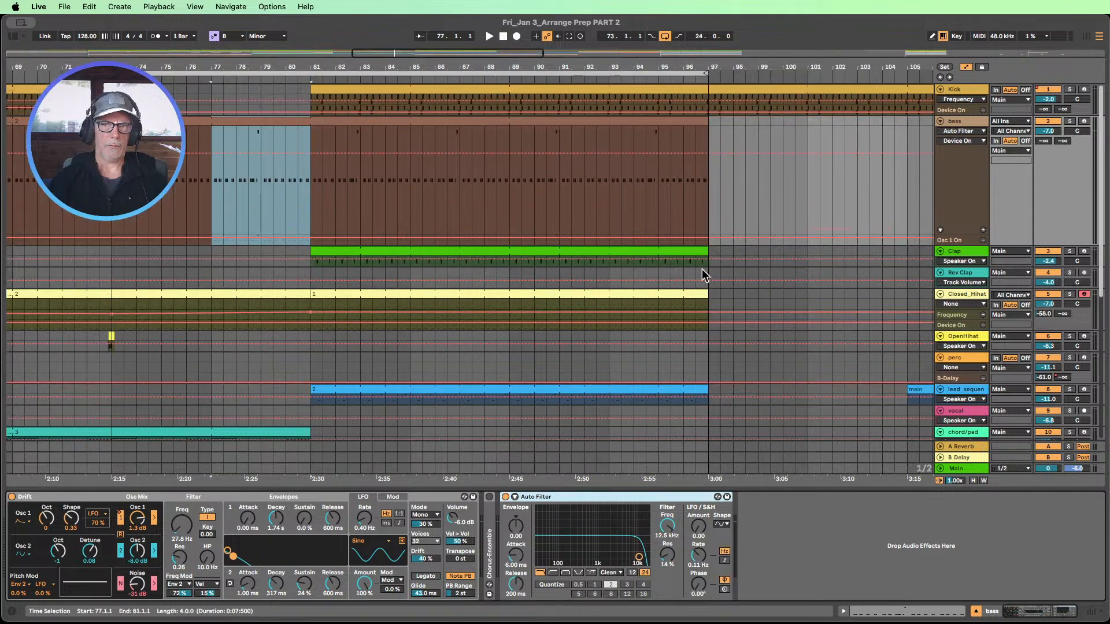
left_click(983, 231)
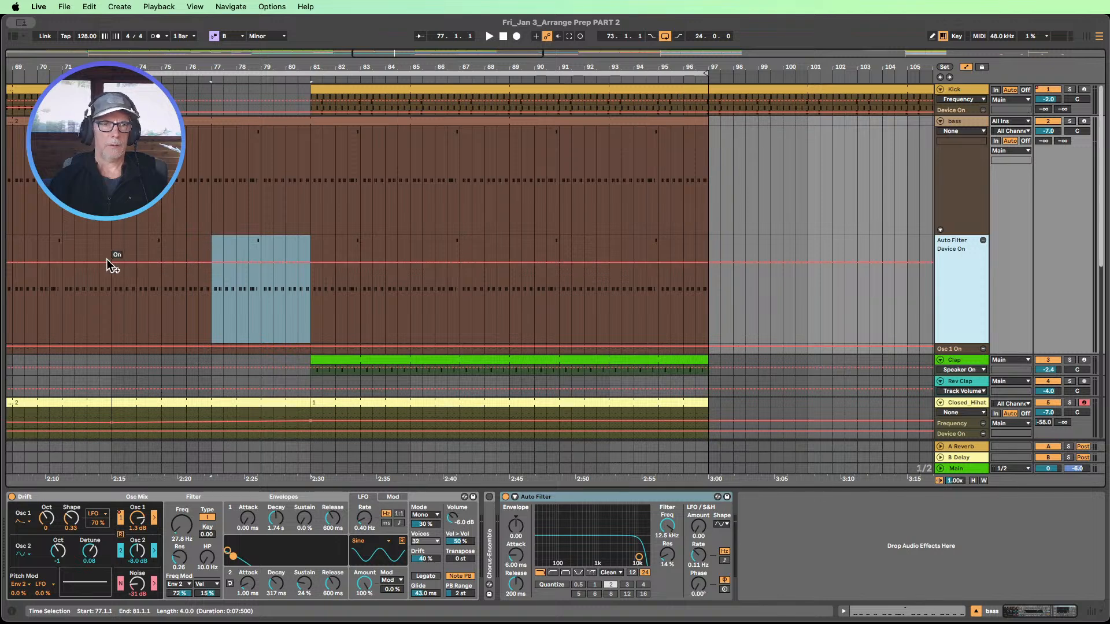
mouse_move(111, 261)
left_mouse_down()
mouse_move(123, 315)
mouse_move(129, 257)
left_mouse_up()
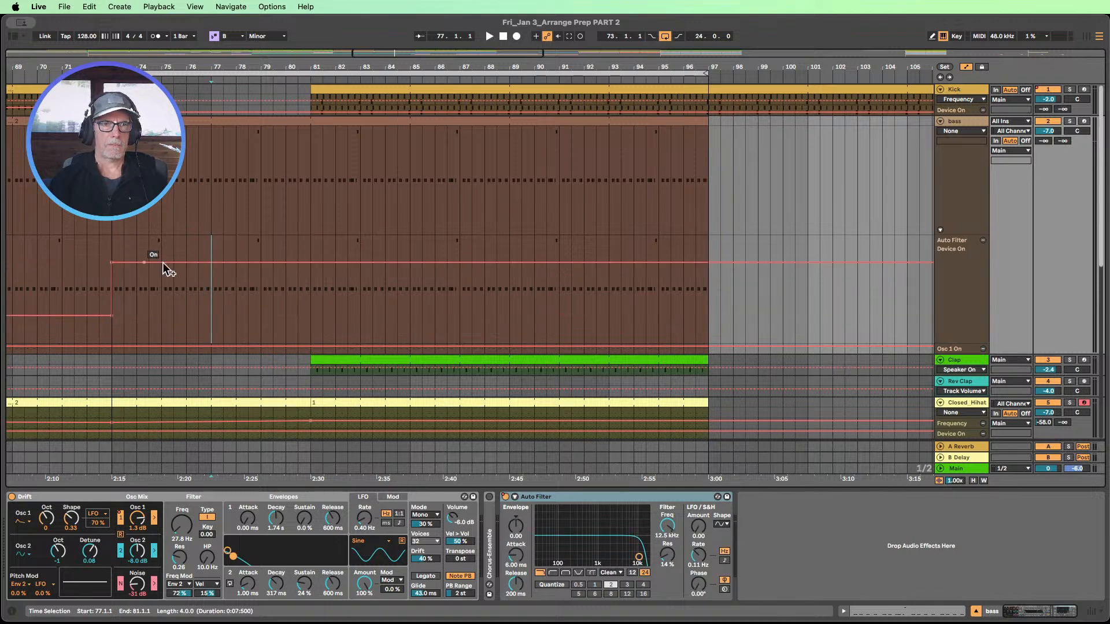
left_click_drag(312, 267, 312, 314)
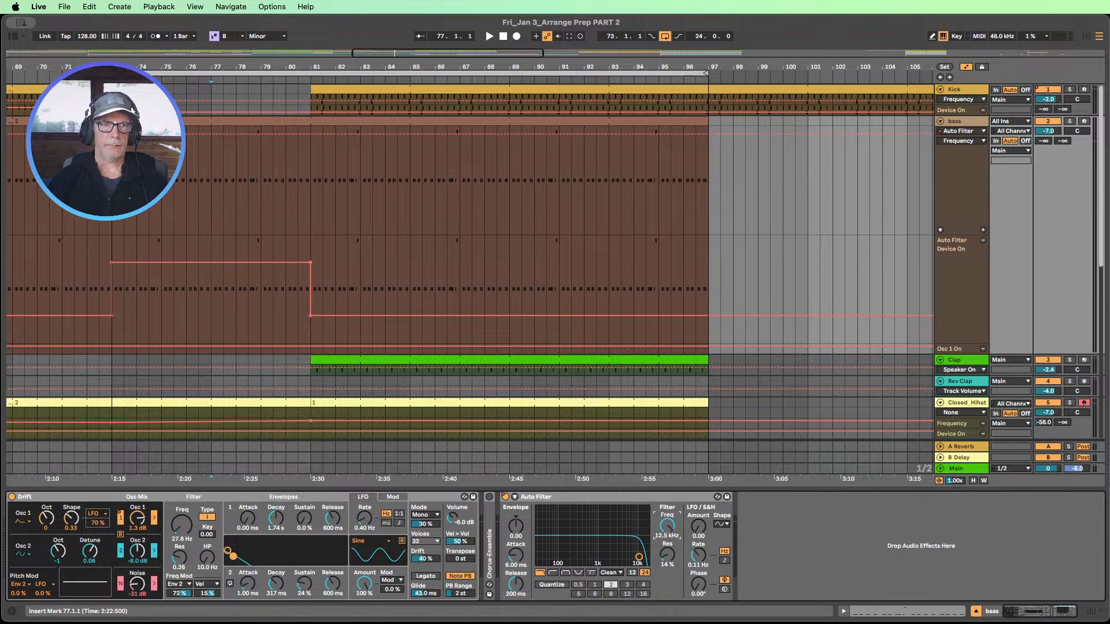
- Automate the bass Auto Filter Frequency from 12.5 kHz at bar 73 down to about 28 Hz at bar 81, and play it back
key("super+z")
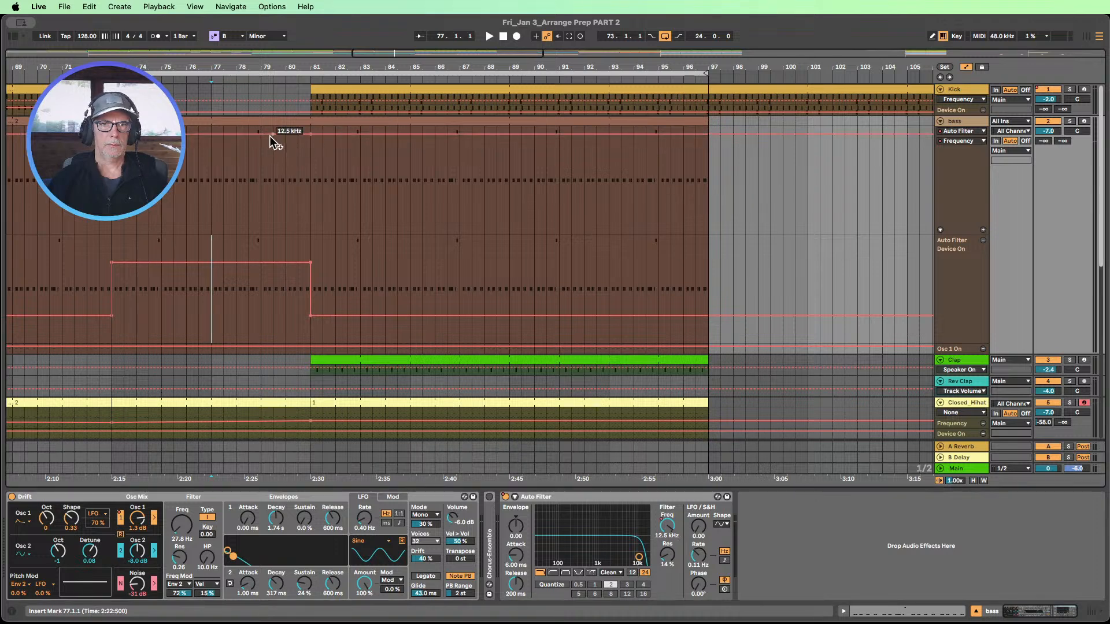
left_click_drag(271, 140, 310, 212)
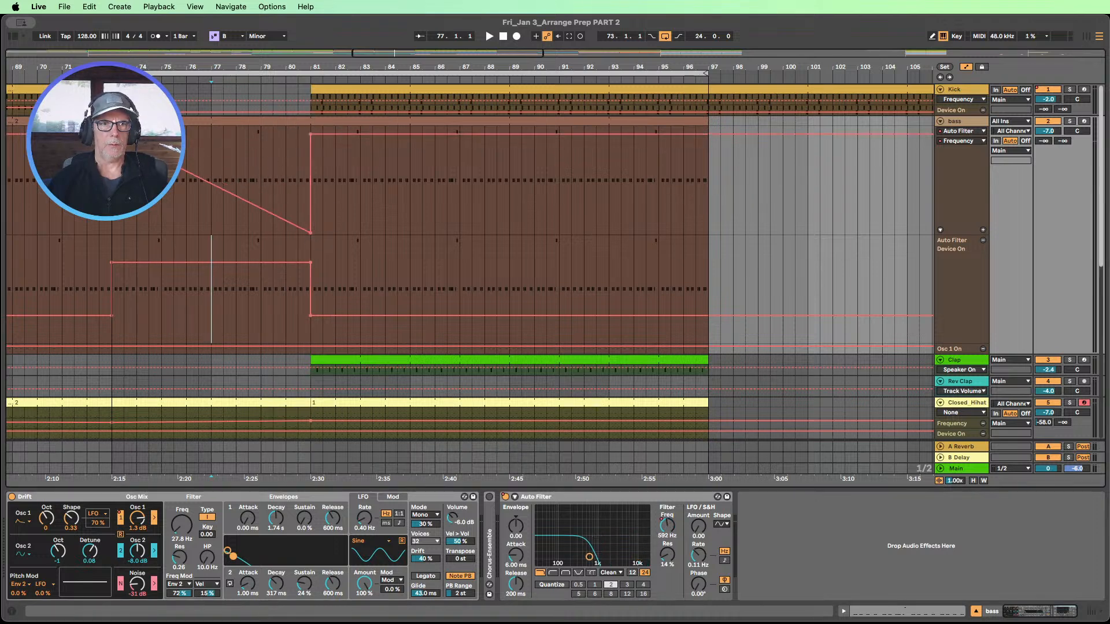
key("space")
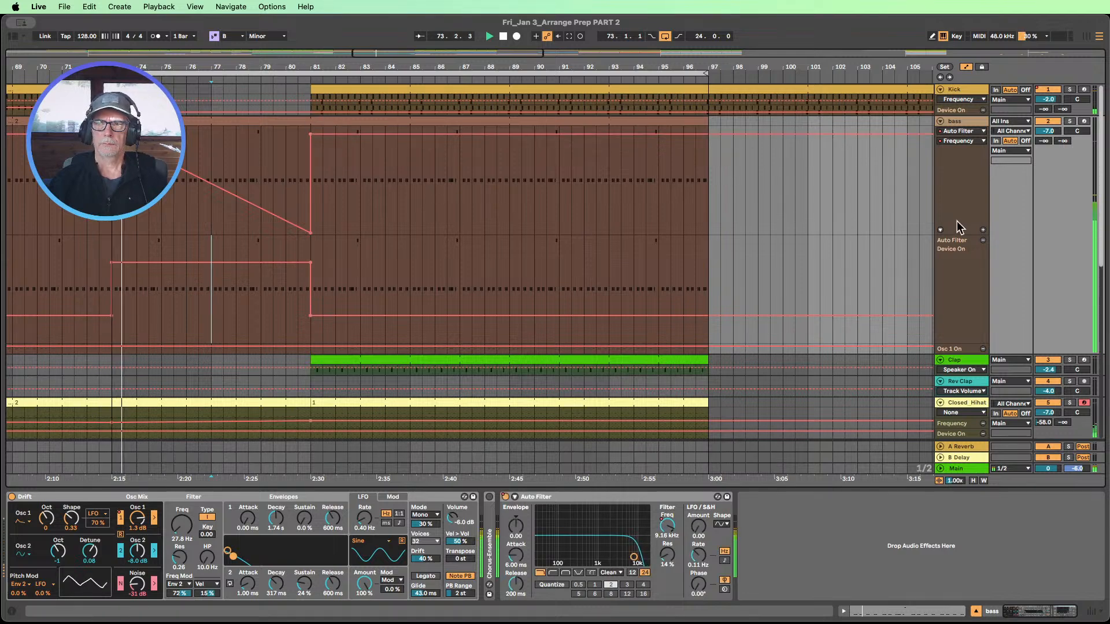
- Show the bass Auto Filter Frequency in its own automation lane and remove the upper breakpoint at bar 81
left_click(985, 229)
scroll(492, 202, "down", 1)
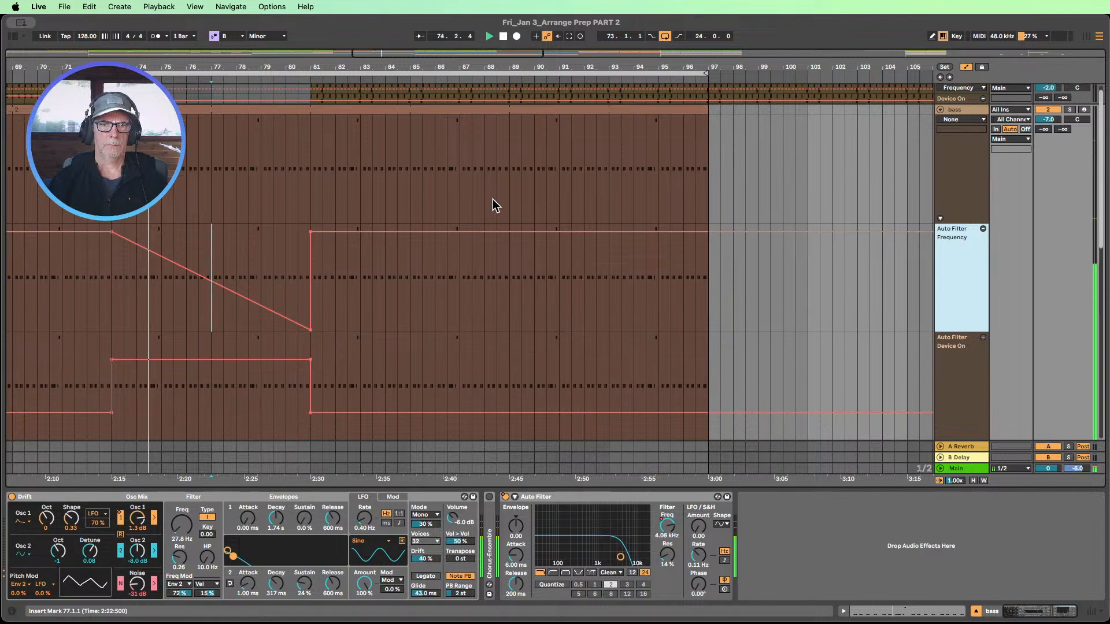
left_click(311, 231)
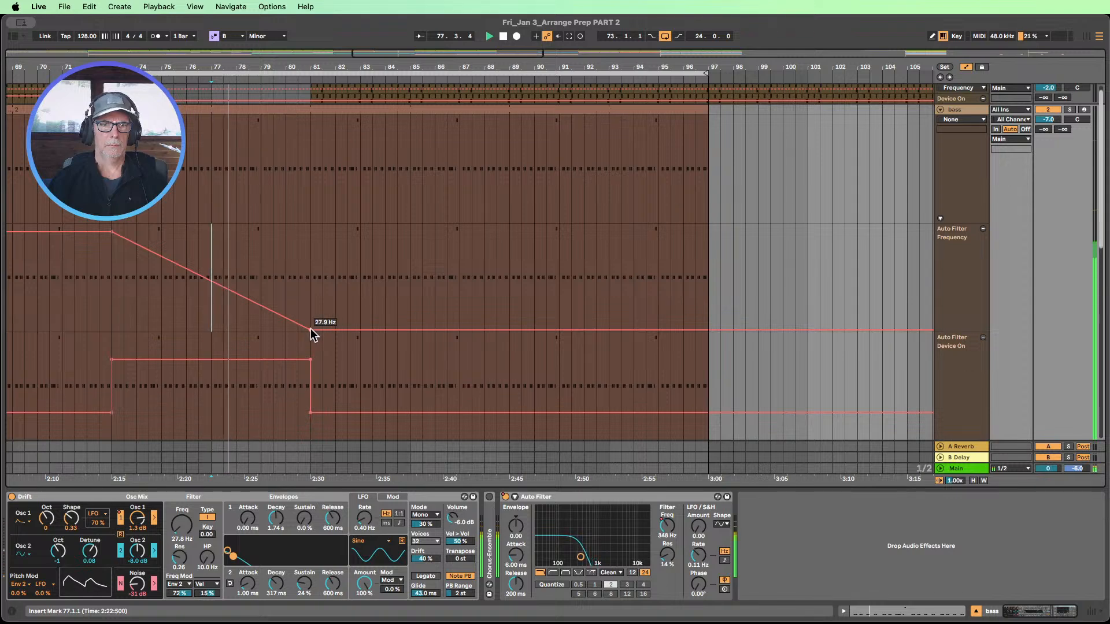
- Split off bars 79–81 of the bass clip and deactivate that section, keeping the filter Frequency breakpoint at bar 81
mouse_move(311, 330)
left_mouse_down()
mouse_move(273, 330)
mouse_move(310, 330)
left_mouse_up()
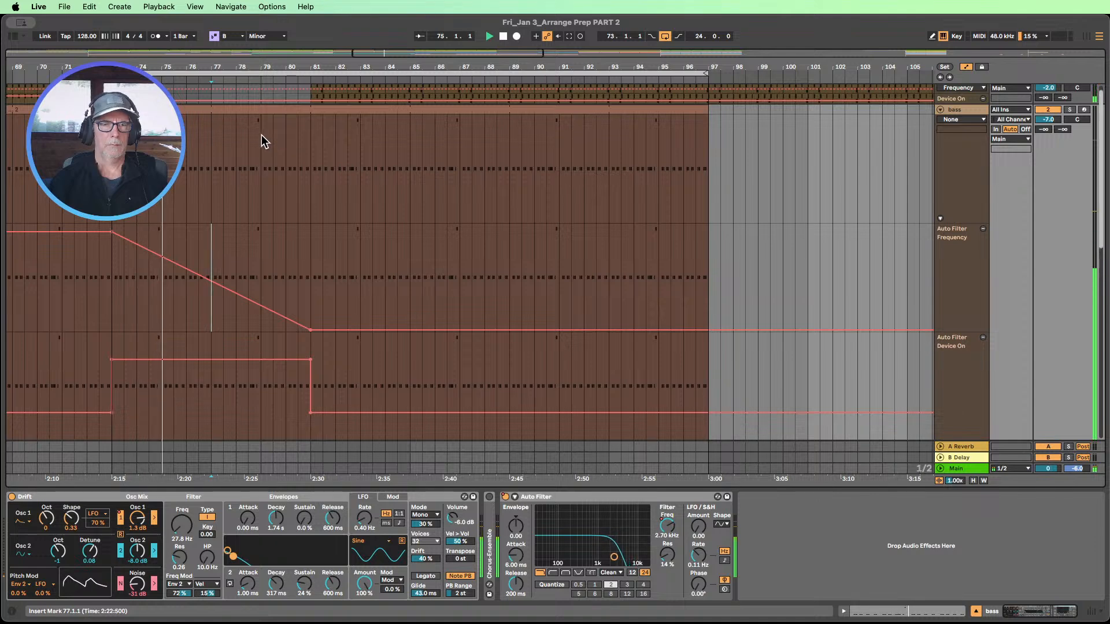
left_click_drag(261, 134, 307, 121)
key("super+e")
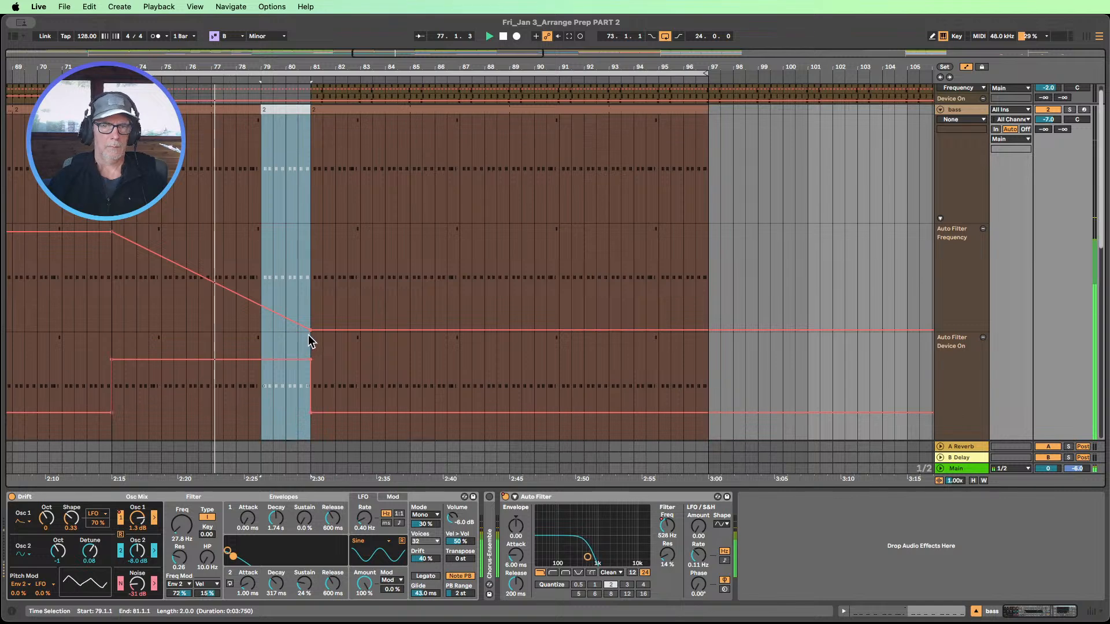
left_click(285, 285)
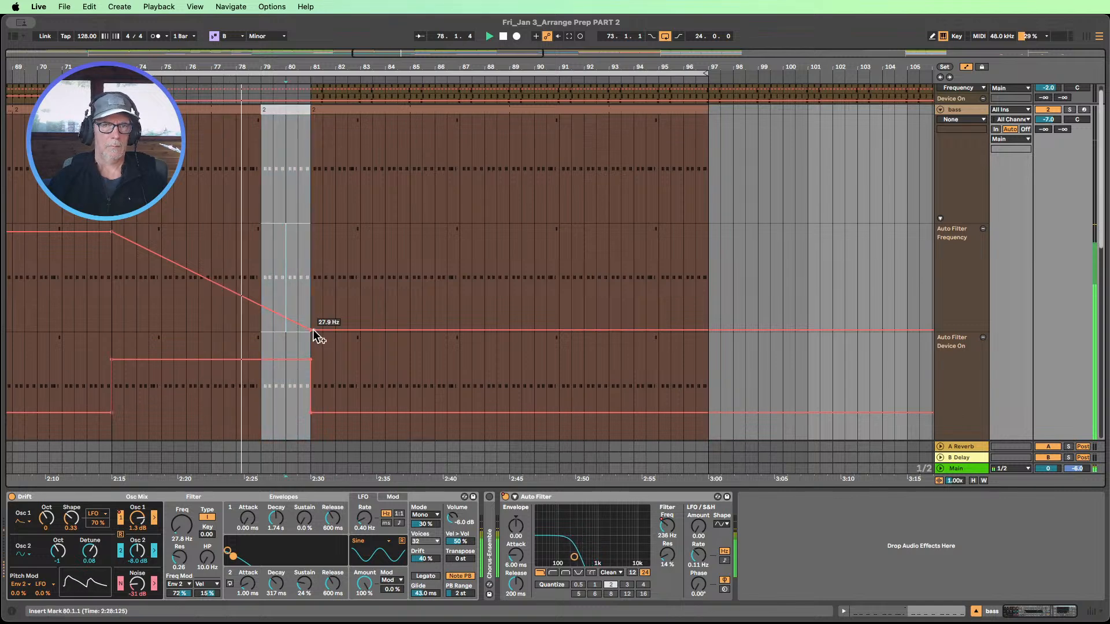
mouse_move(314, 329)
left_mouse_down()
mouse_move(272, 330)
mouse_move(310, 330)
left_mouse_up()
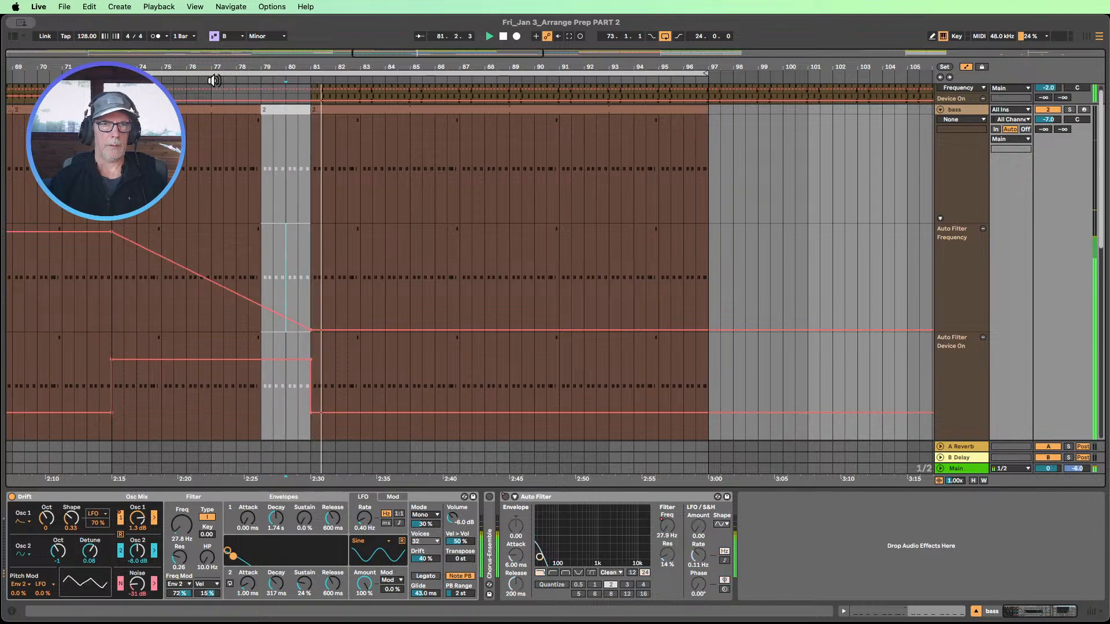
- Extend the active bass clip over the muted section until 80.3.1 and play the transition from bar 79
left_click_drag(257, 111, 282, 109)
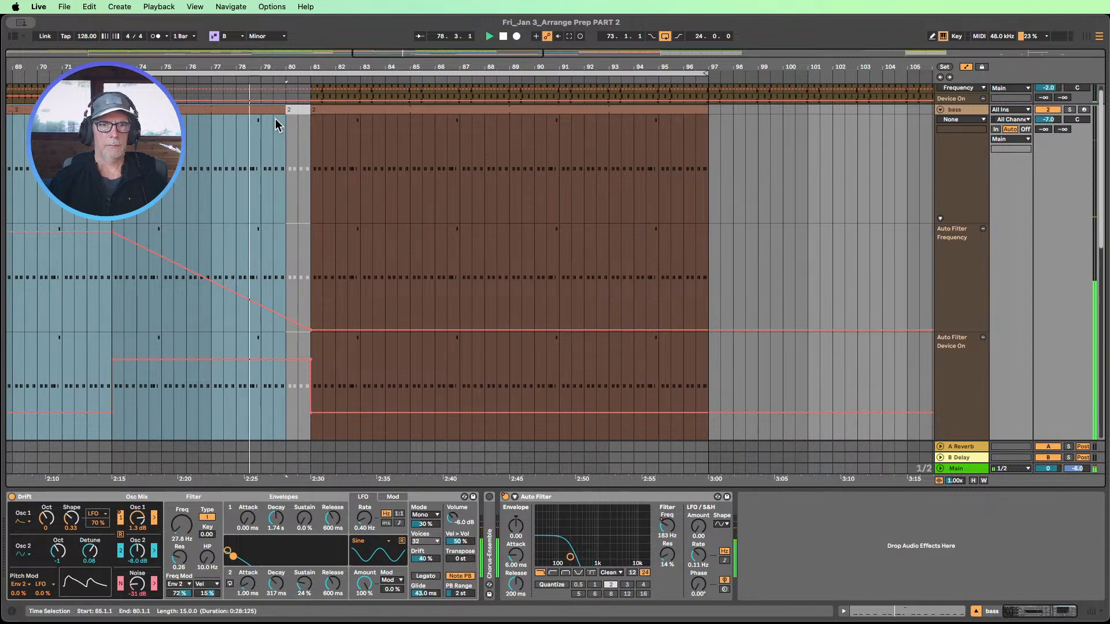
scroll(276, 123, "down", 2)
scroll(276, 122, "down", 2)
scroll(275, 119, "up", 3)
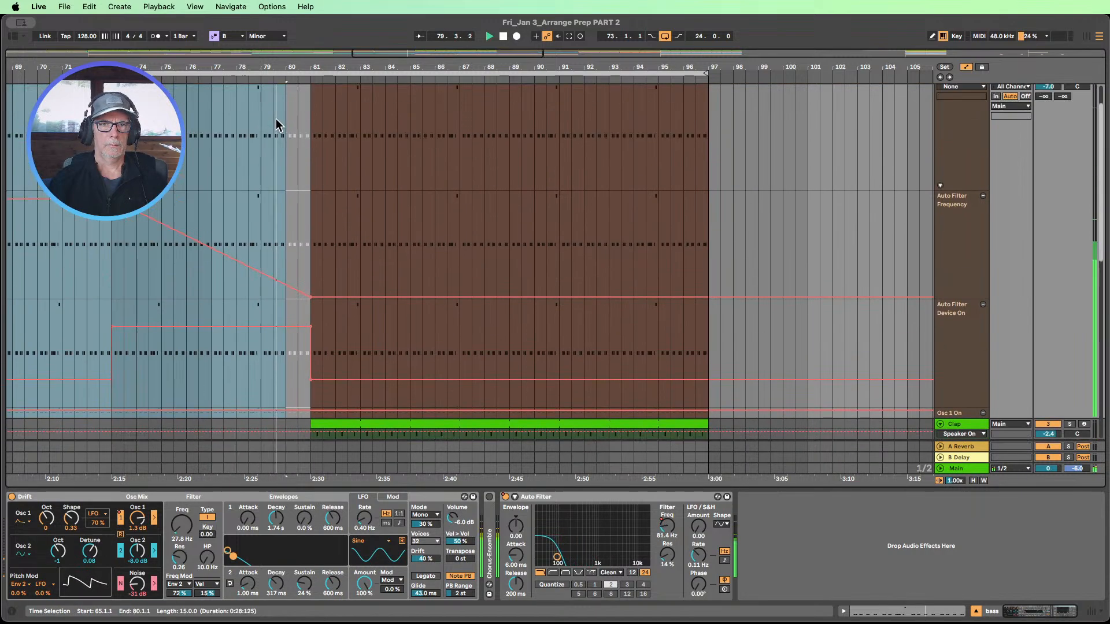
scroll(289, 106, "up", 1)
left_click_drag(286, 104, 293, 102)
left_click(262, 82)
scroll(308, 82, "up", 5)
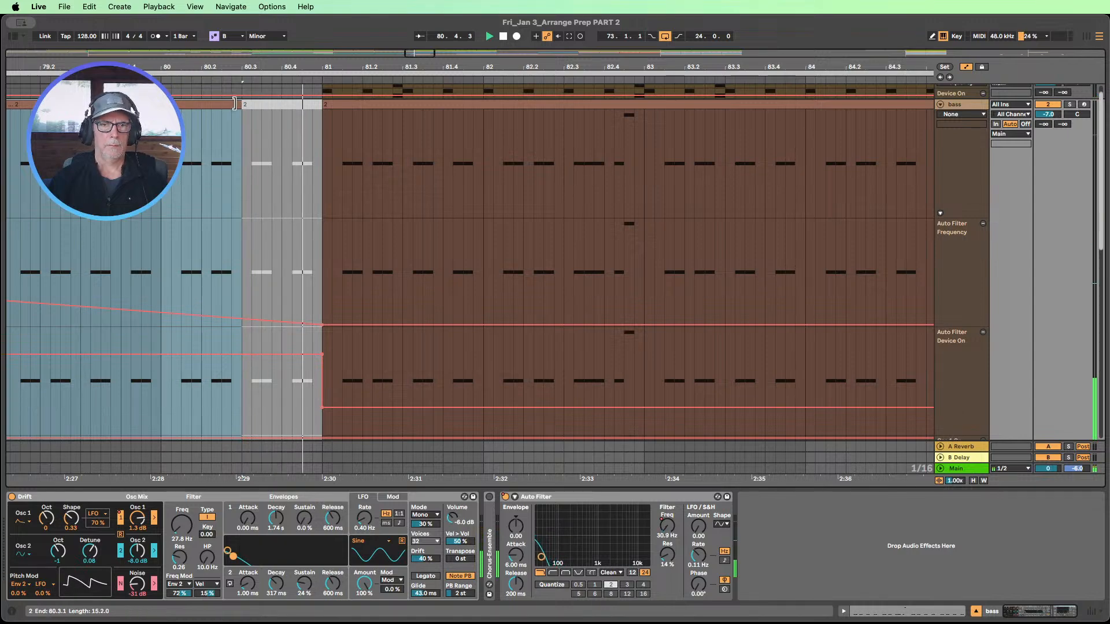
scroll(441, 65, "down", 8)
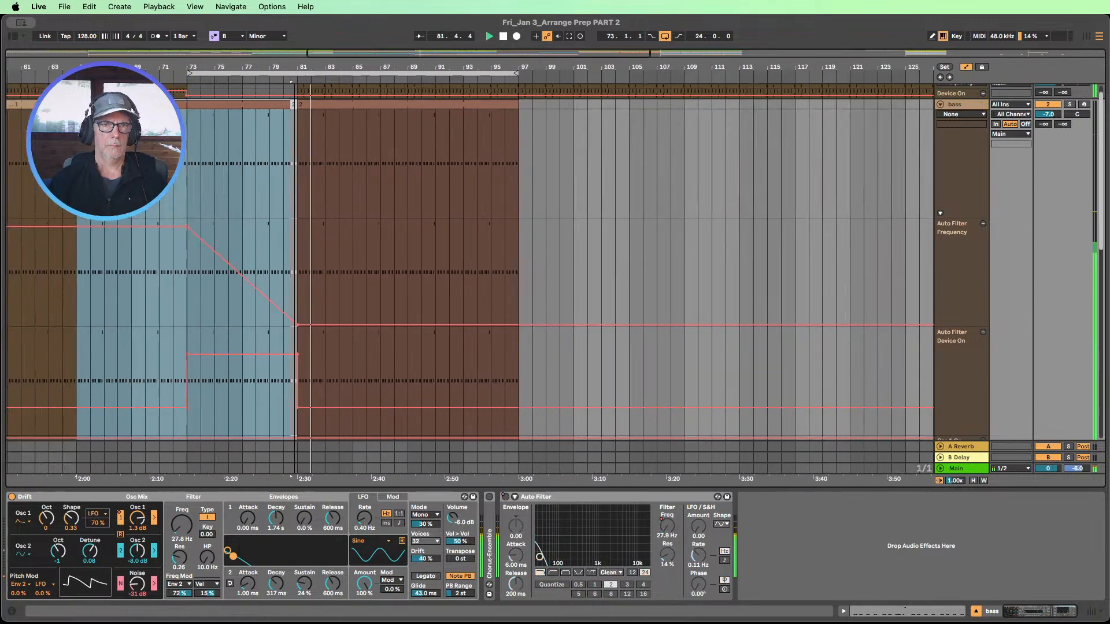
scroll(440, 65, "down", 5)
scroll(365, 153, "up", 1)
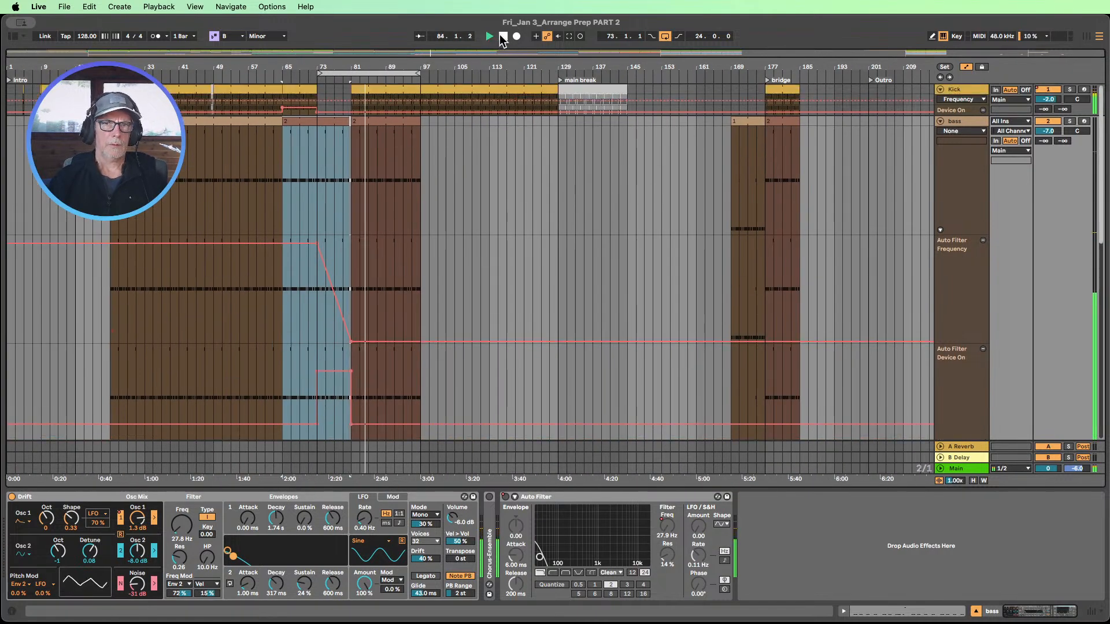
- Copy bar 4 of the Kick track to bar 80 and play from bar 71
left_click_drag(36, 70, 36, 104)
left_click(37, 93)
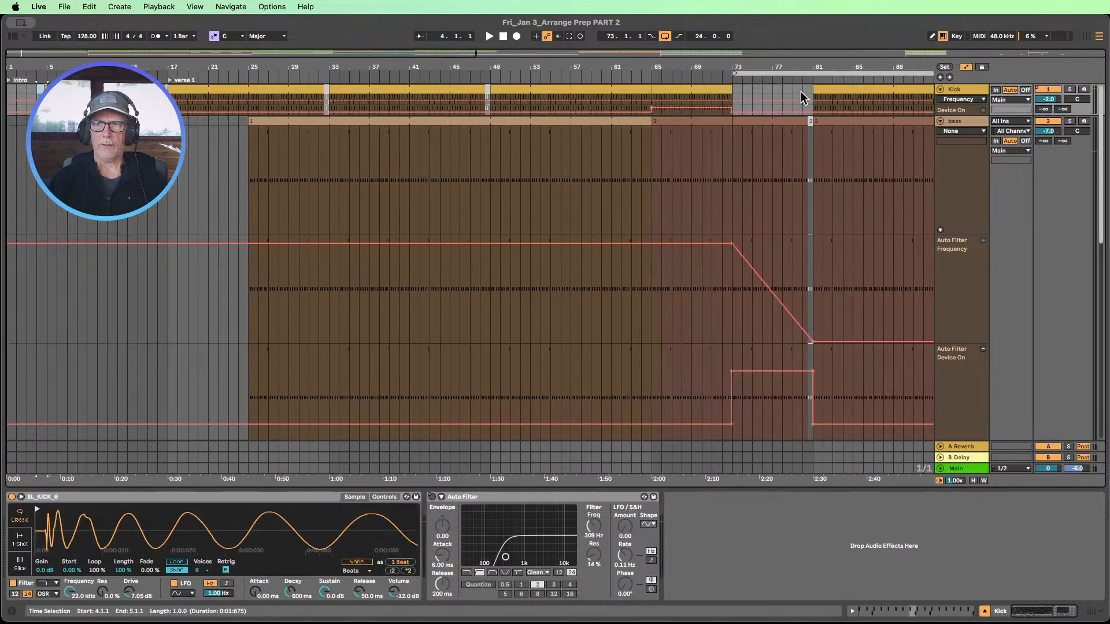
left_click(710, 78)
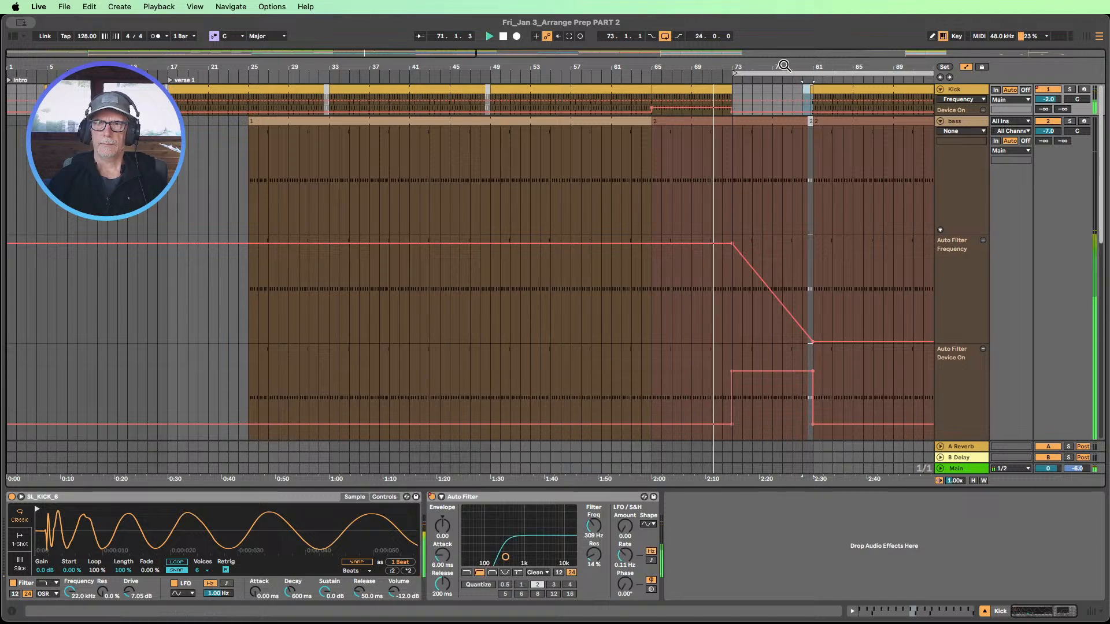
- Fit the track heights to the arrangement window while the section around bar 73 plays
left_click_drag(783, 67, 784, 46)
scroll(570, 182, "down", 2)
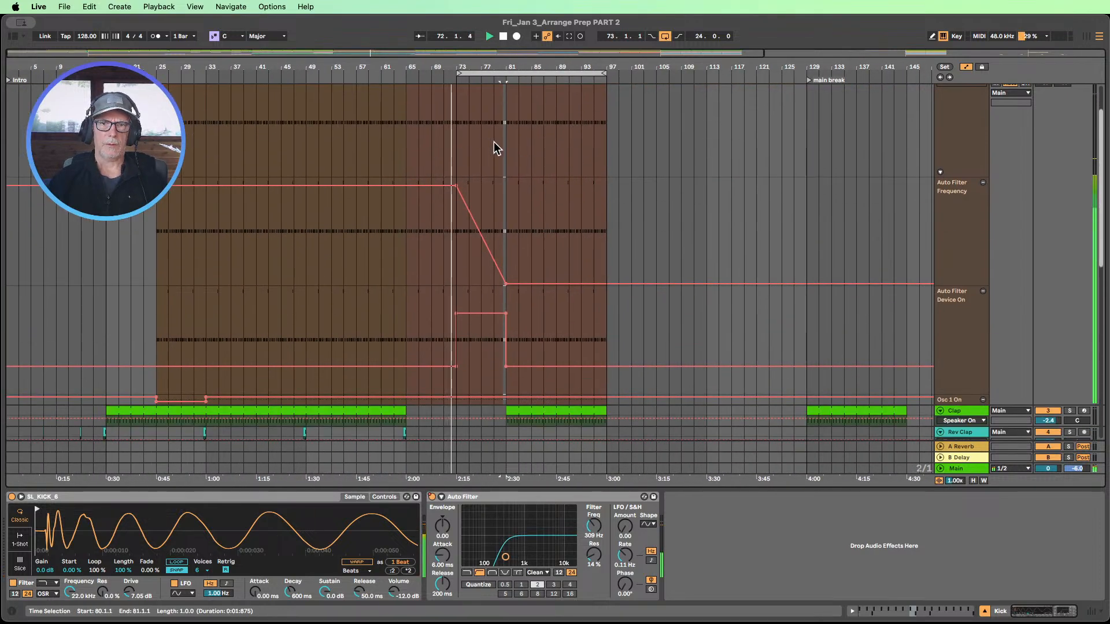
left_click(513, 140)
scroll(553, 204, "down", 3)
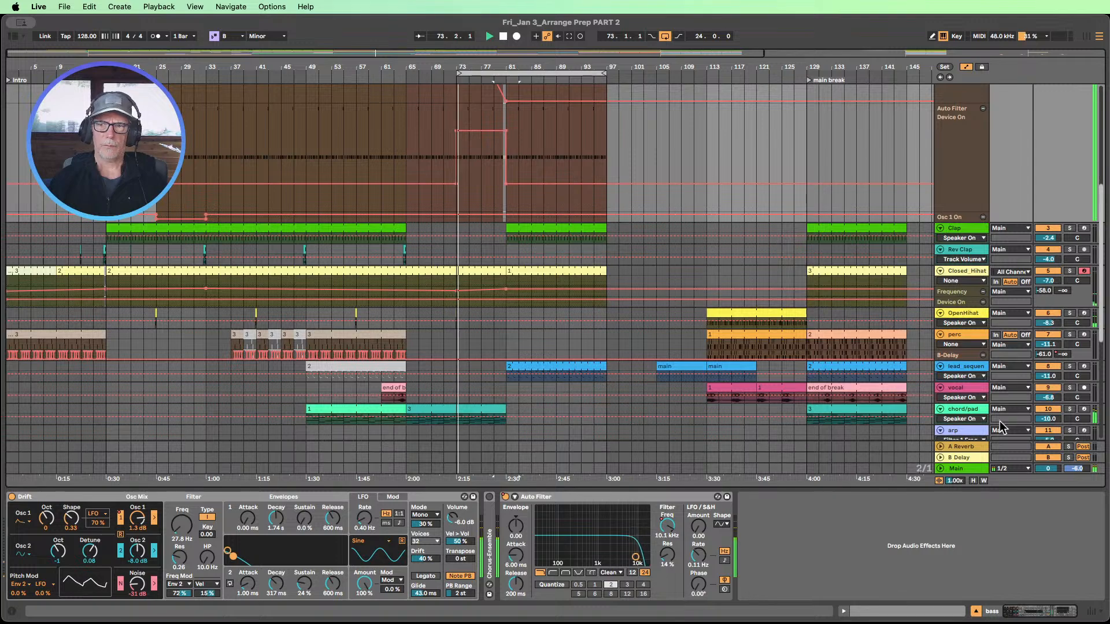
left_click(973, 480)
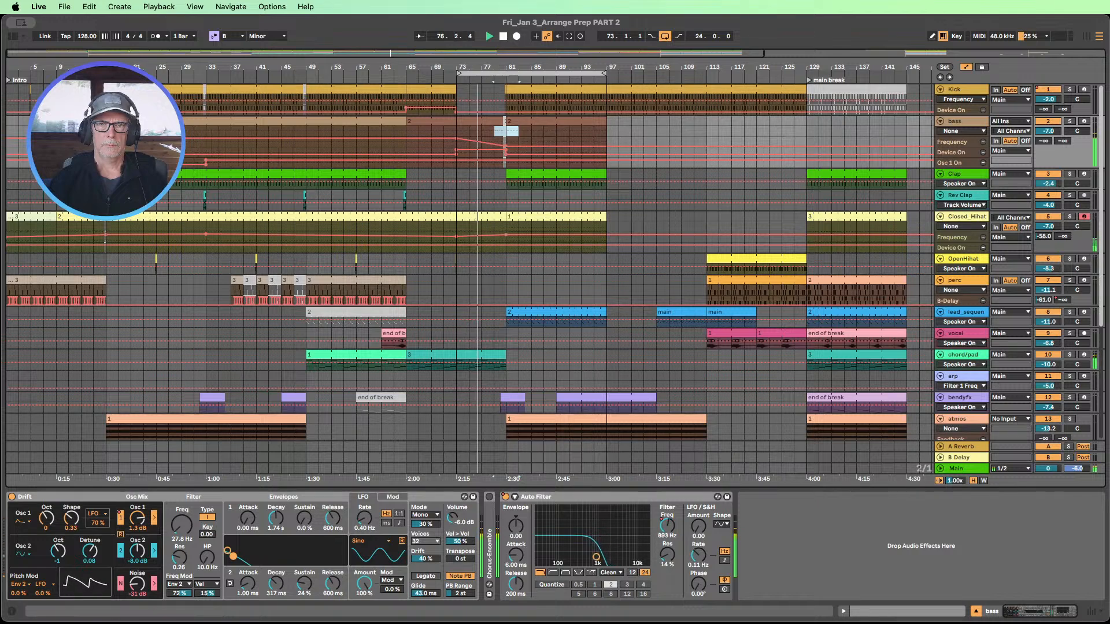
- Enlarge the chord/pad track and examine how the clips change around bar 81 during playback
left_click_drag(508, 68, 509, 156)
scroll(523, 141, "down", 1)
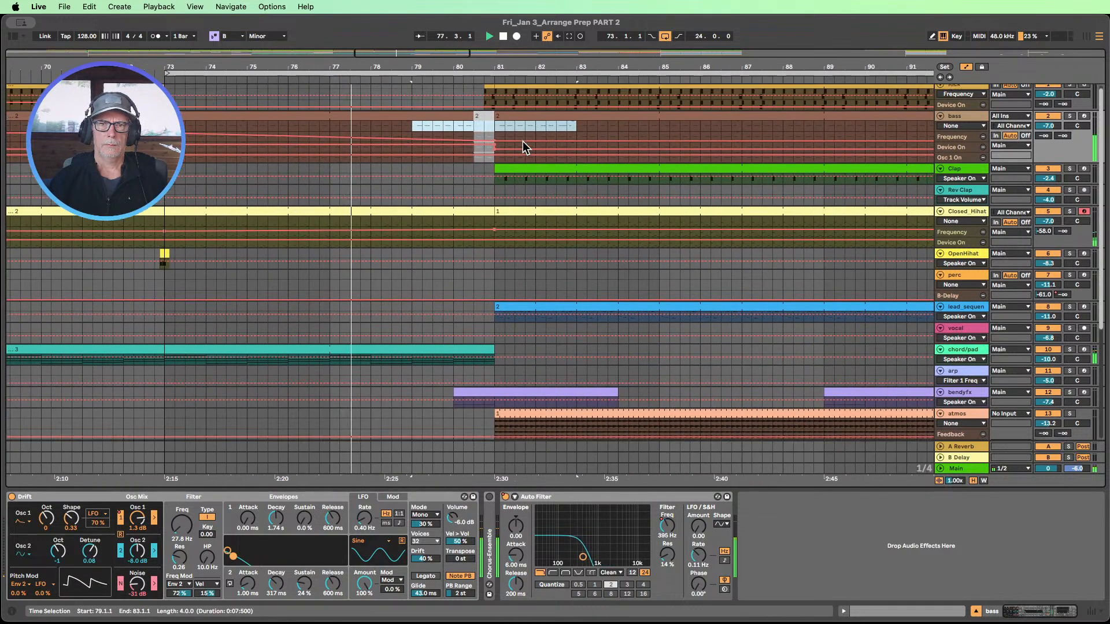
scroll(523, 141, "down", 2)
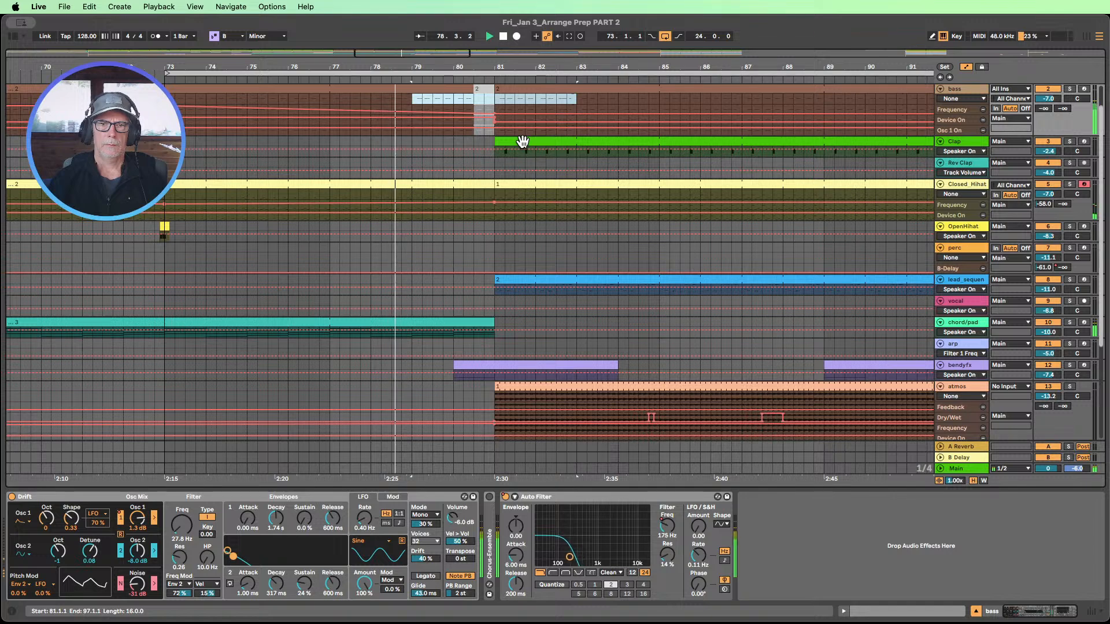
left_click_drag(962, 337, 963, 358)
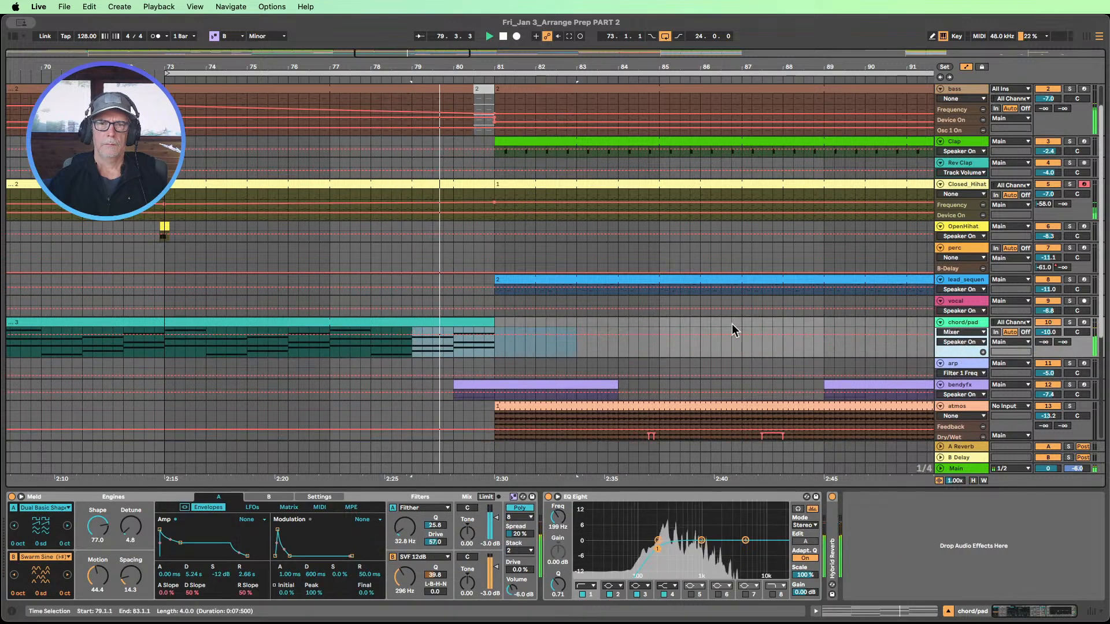
scroll(728, 312, "down", 1)
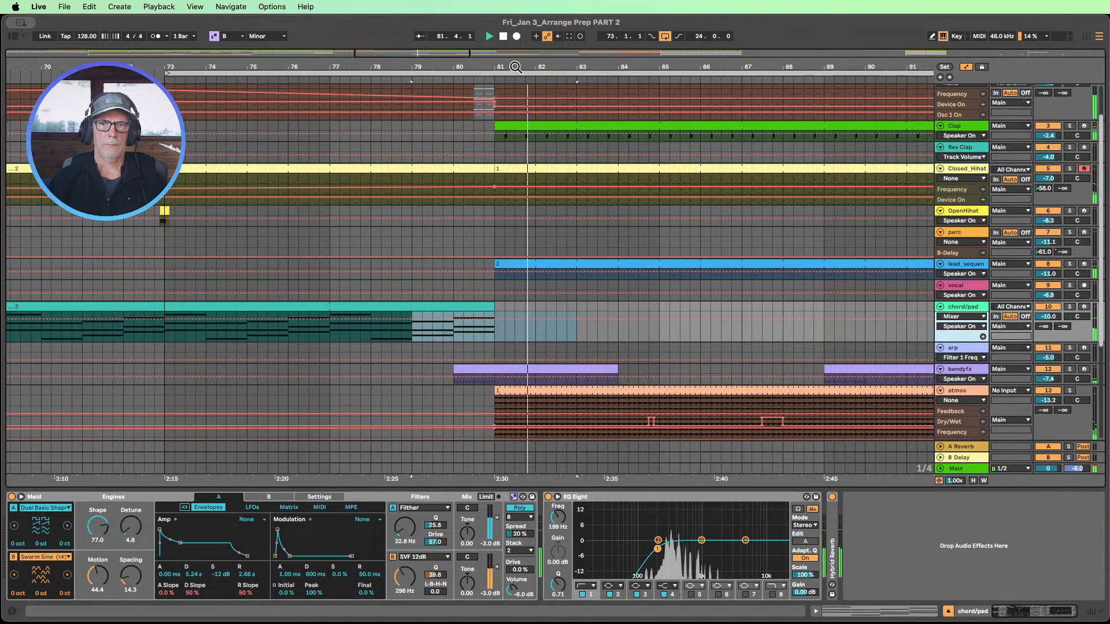
left_click_drag(515, 67, 388, 23)
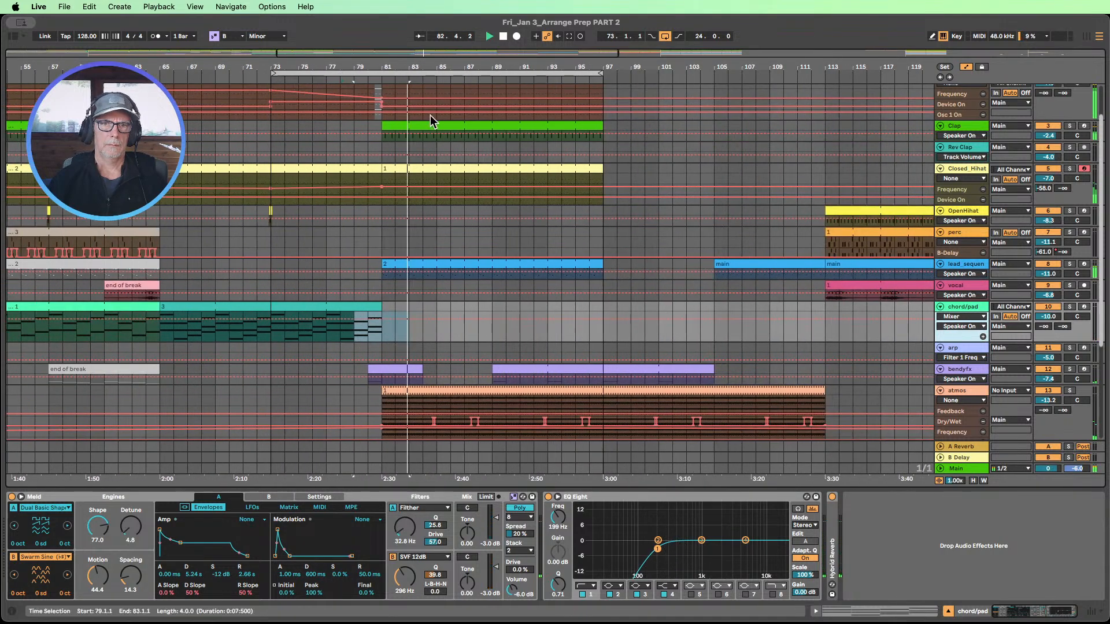
scroll(436, 156, "down", 2)
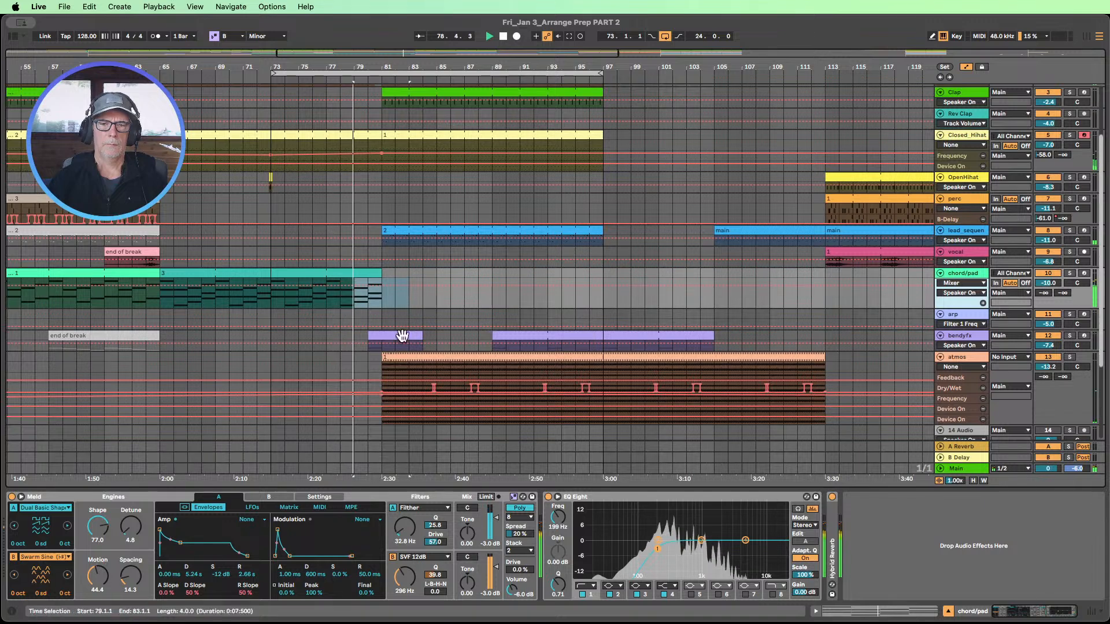
- Deactivate the atmos clip starting at bar 81 as a test, reactivate it, and play from bar 77
left_click(391, 357)
key("0")
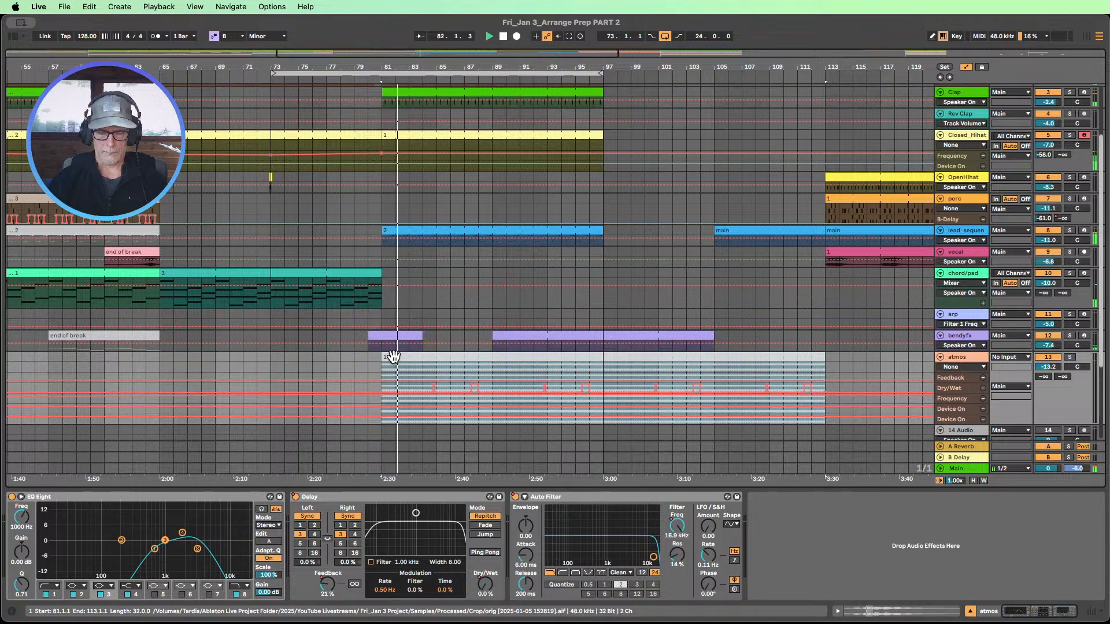
key("0")
scroll(404, 329, "down", 3)
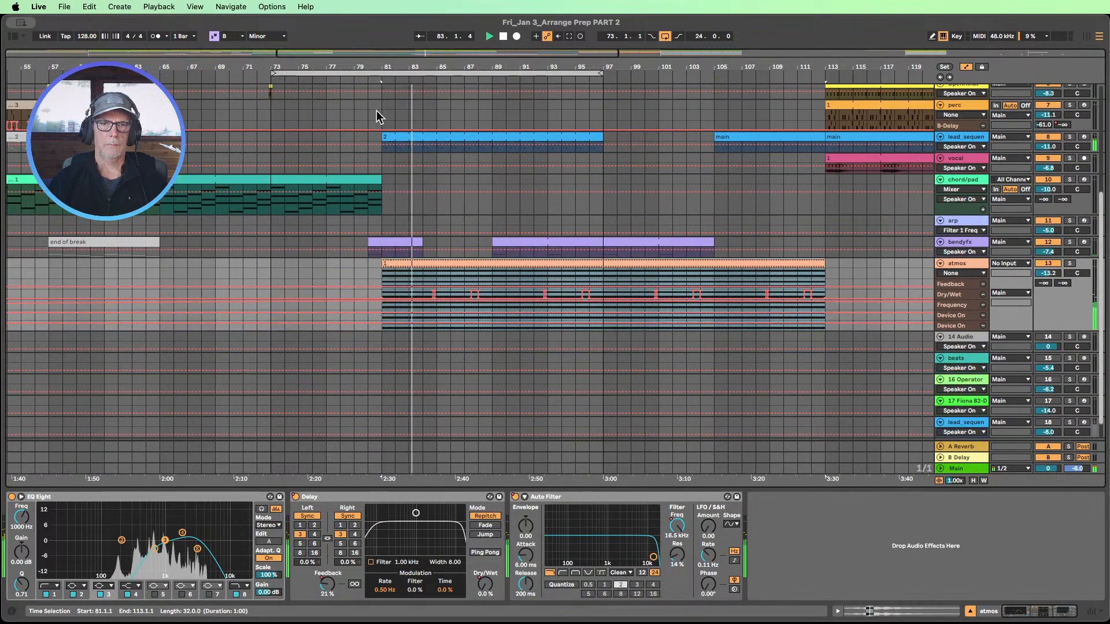
left_click(330, 80)
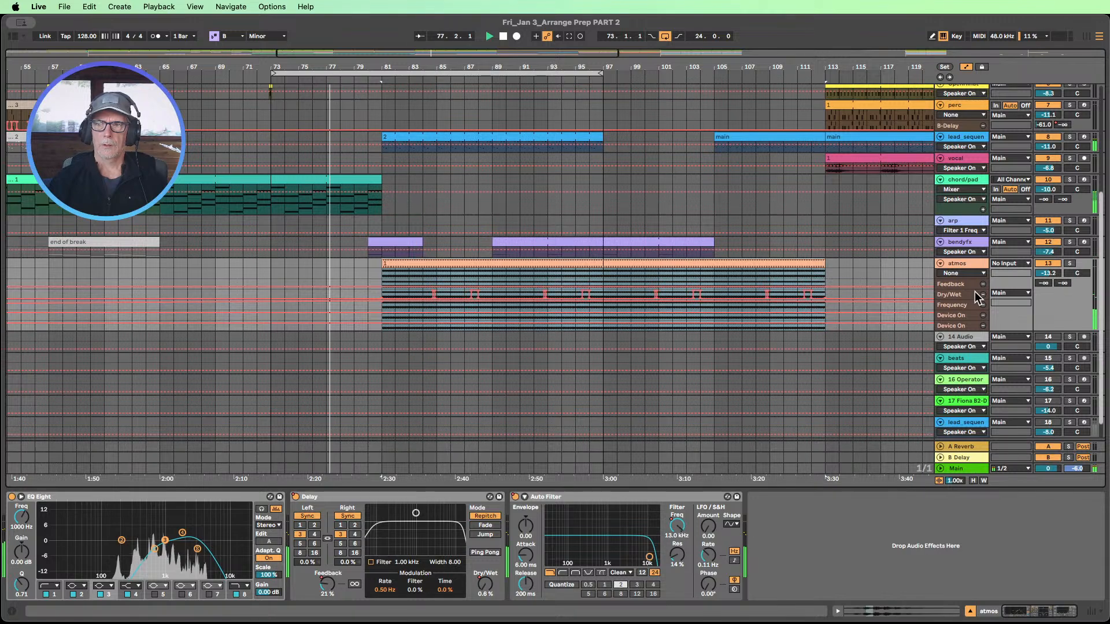
- Enlarge the atmos Auto Filter Frequency lane and lower its breakpoint at bar 81 to about 7 kHz
left_click_drag(962, 311, 966, 338)
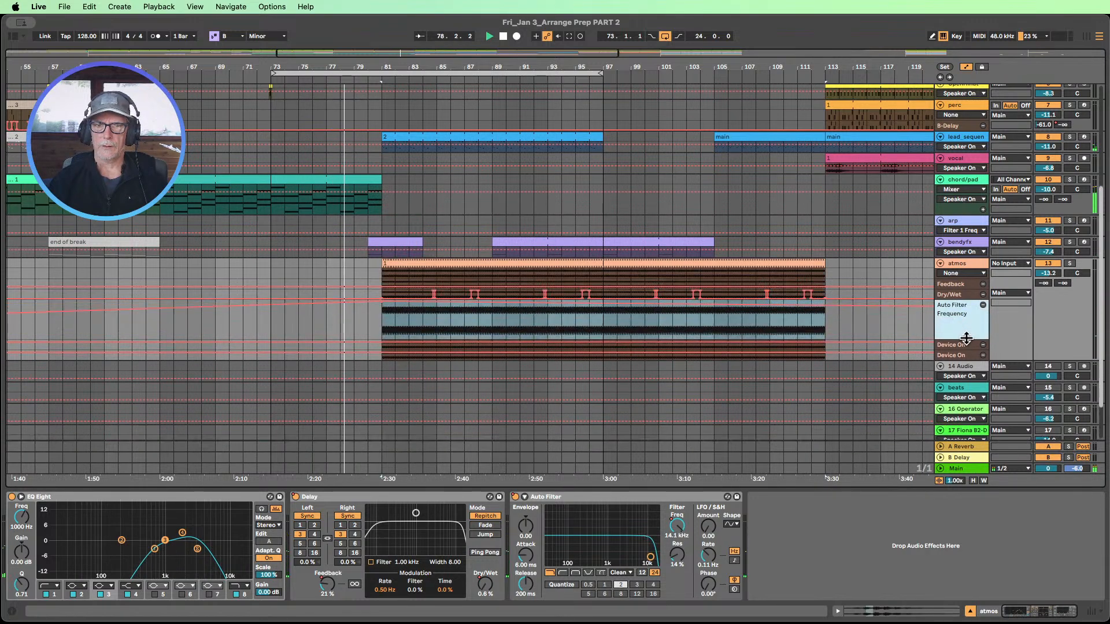
scroll(320, 318, "down", 1)
left_click(388, 245)
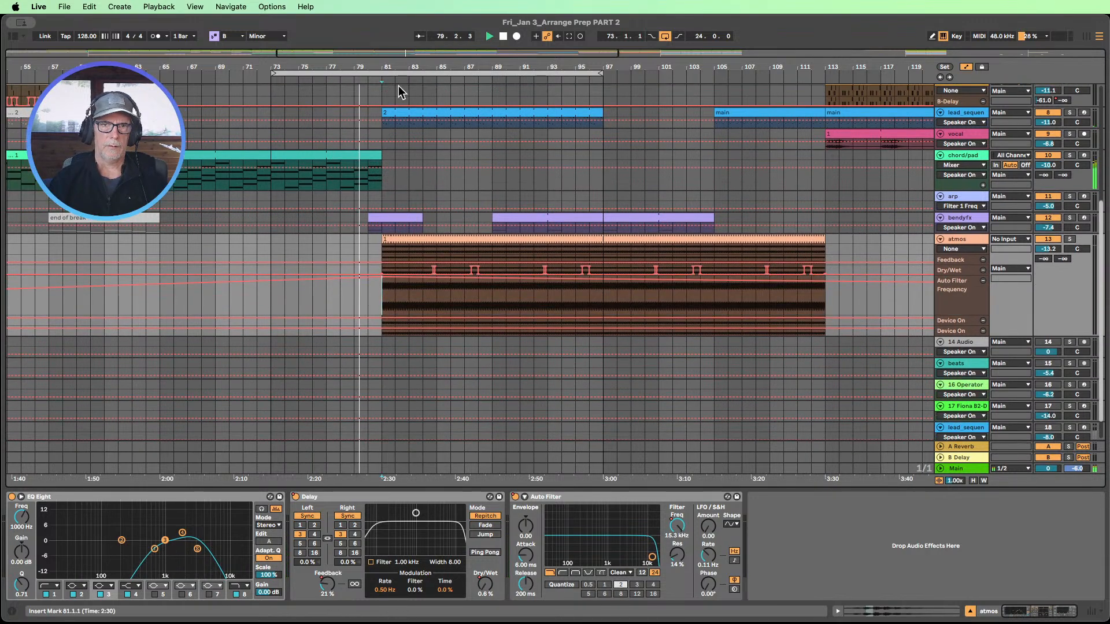
left_click_drag(396, 67, 396, 37)
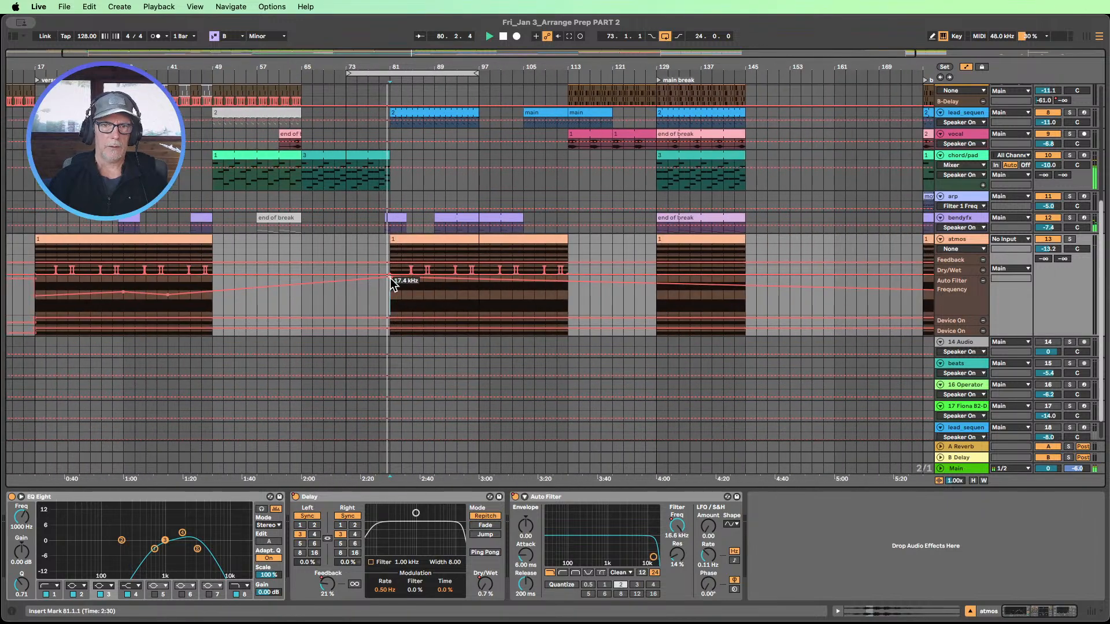
left_click_drag(390, 280, 391, 282)
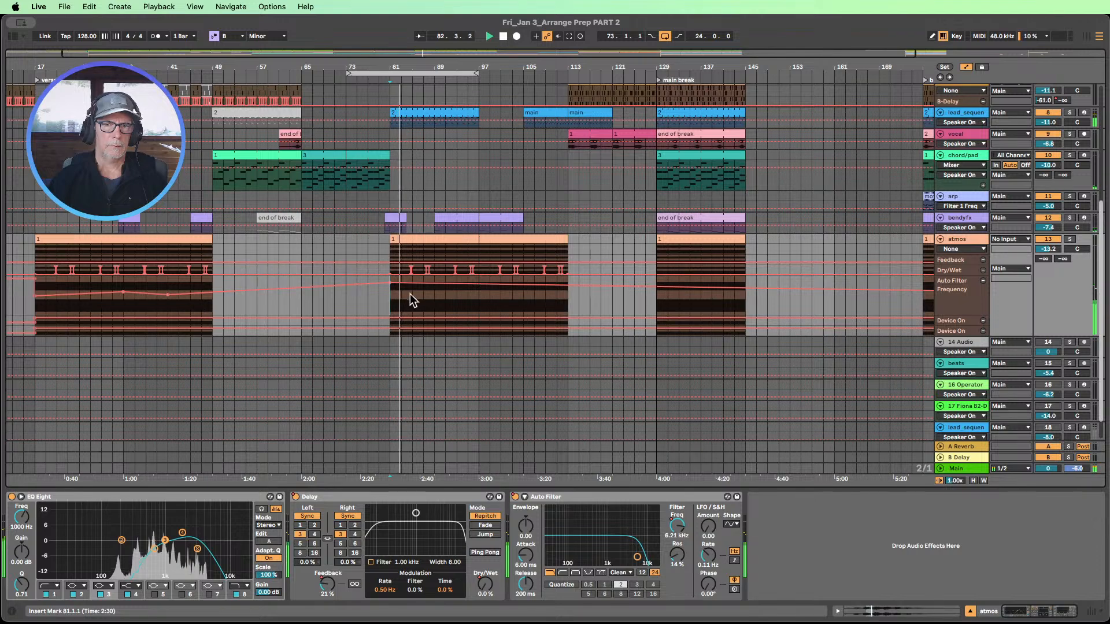
left_click_drag(390, 282, 390, 281)
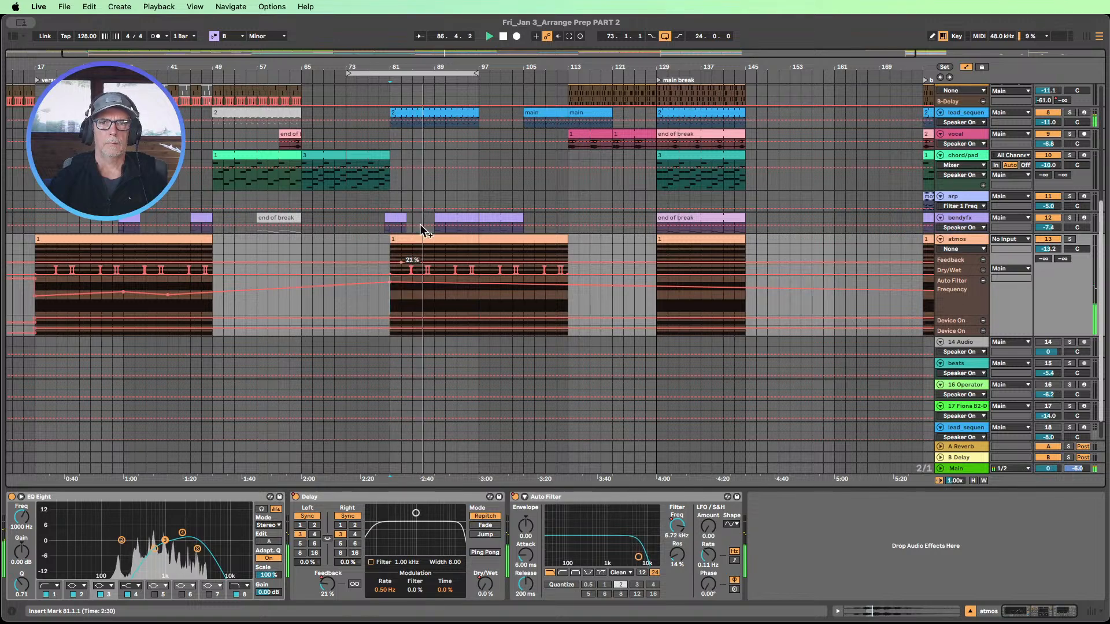
- Enlarge the bendyfx track and deactivate its clip section from bar 93 to bar 97
scroll(487, 117, "up", 6)
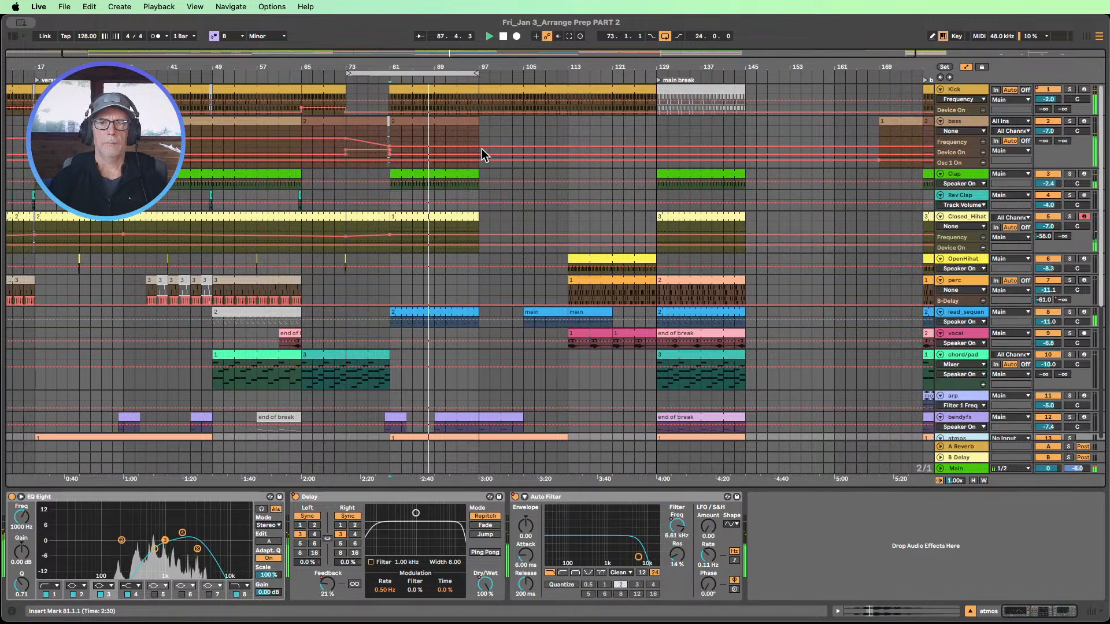
left_click(958, 232)
scroll(651, 196, "down", 5)
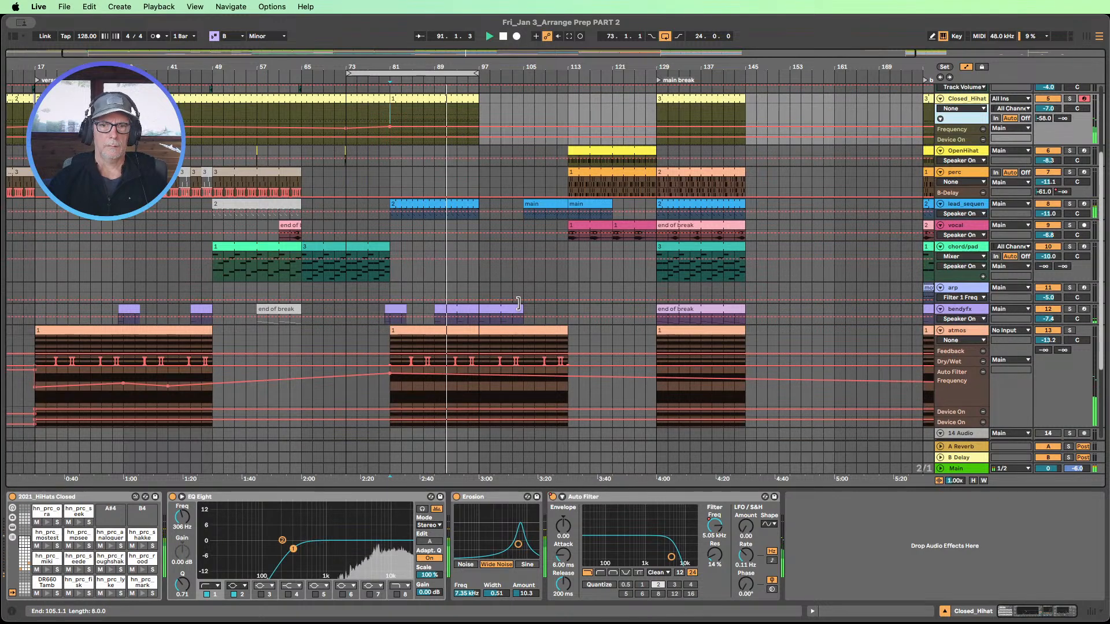
left_click_drag(961, 323, 961, 413)
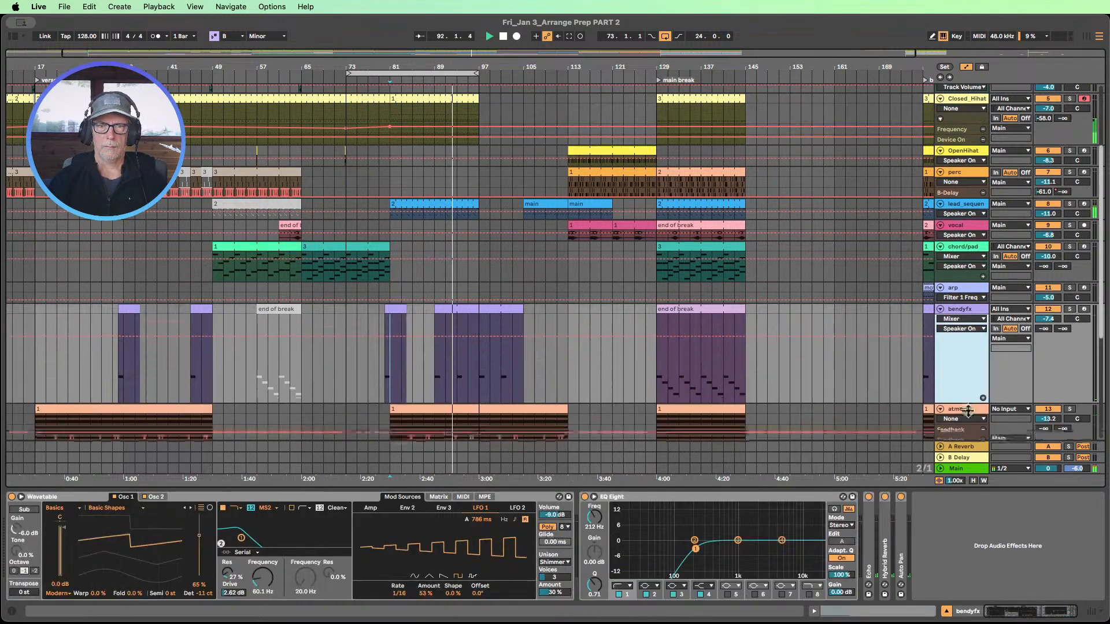
left_click(455, 320)
left_click_drag(455, 320, 477, 291)
scroll(557, 300, "up", 5)
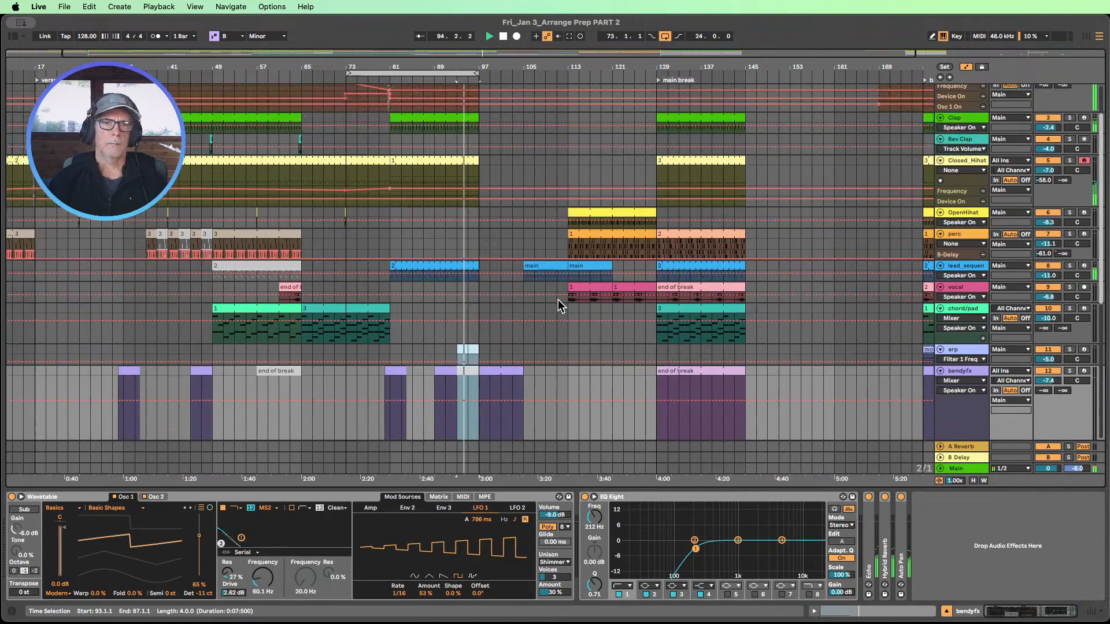
scroll(556, 301, "down", 2)
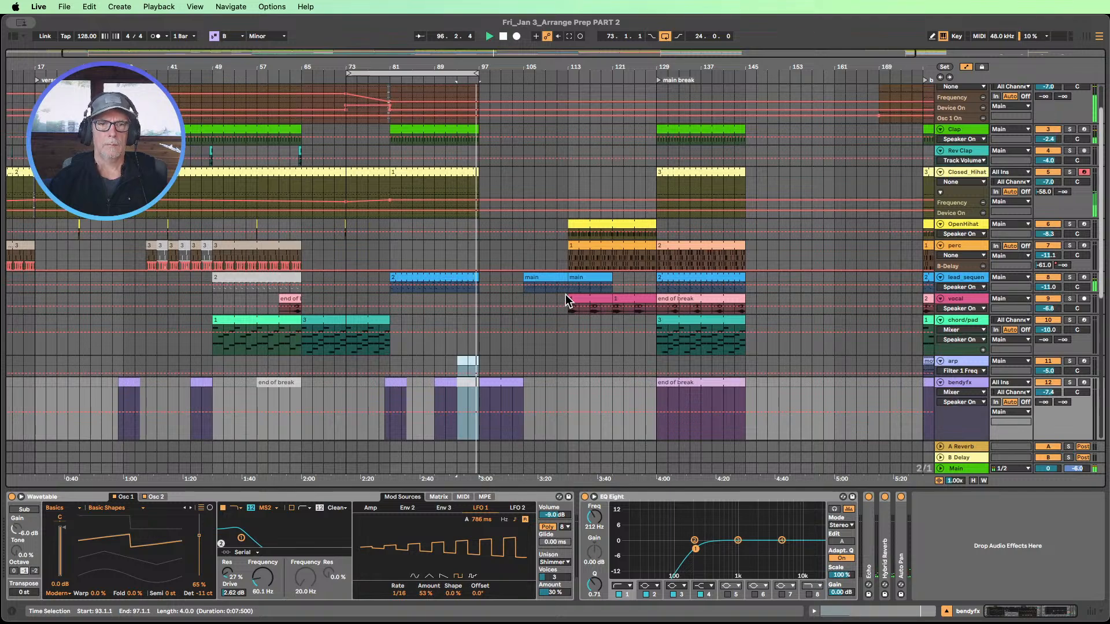
- Copy the Rev Clap section from bars 63 to 67 and paste it at bar 79, ahead of the bar 81 transition
key("space")
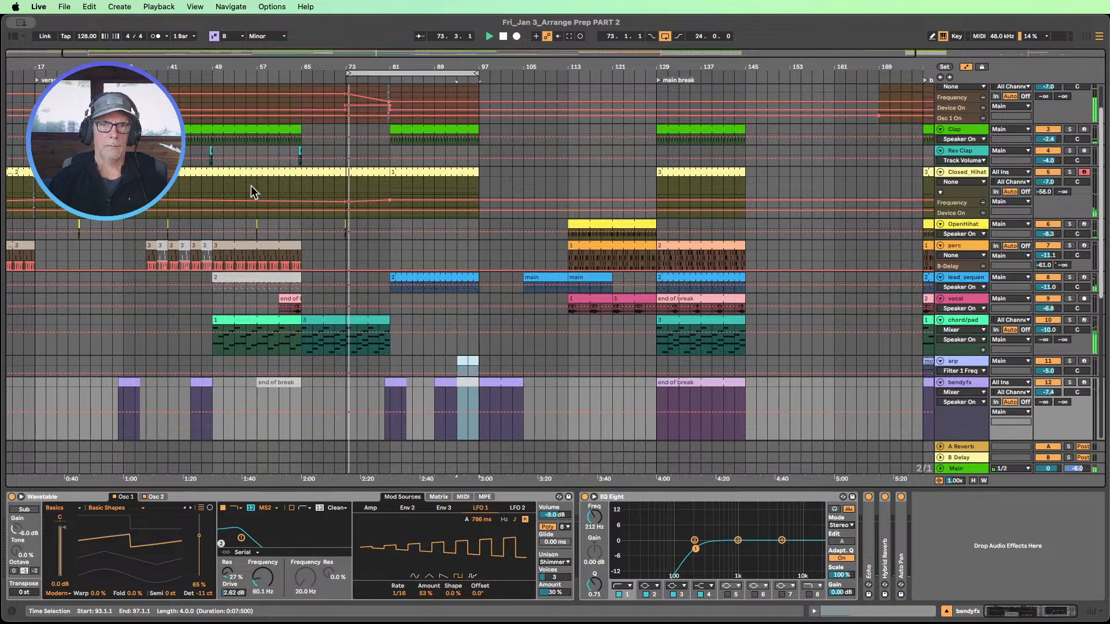
left_click_drag(291, 151, 312, 152)
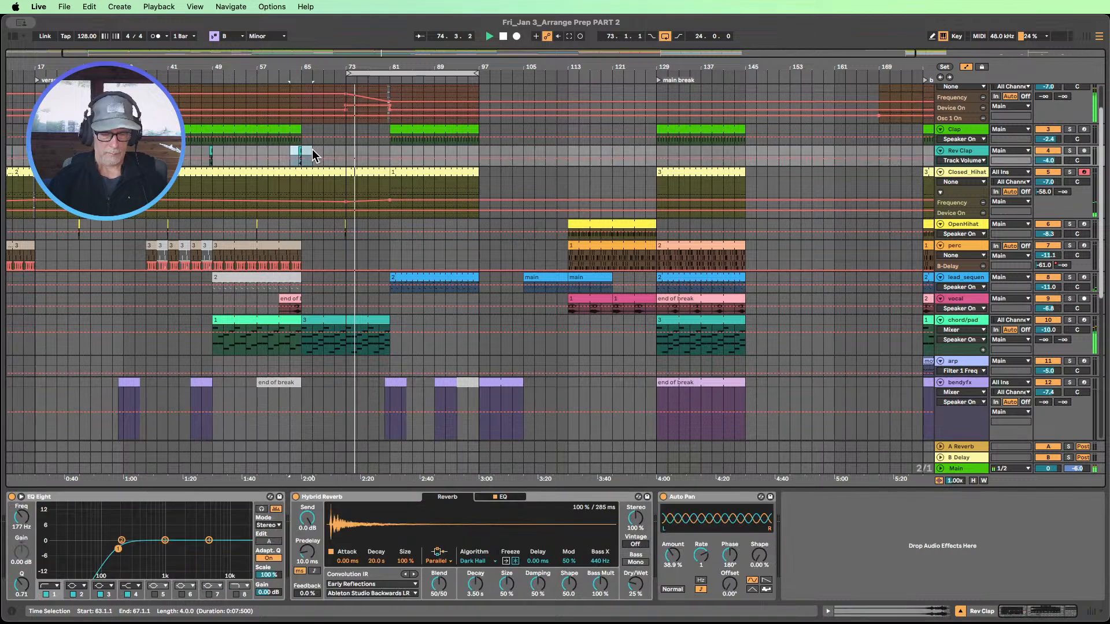
left_click(381, 148)
key("super+v")
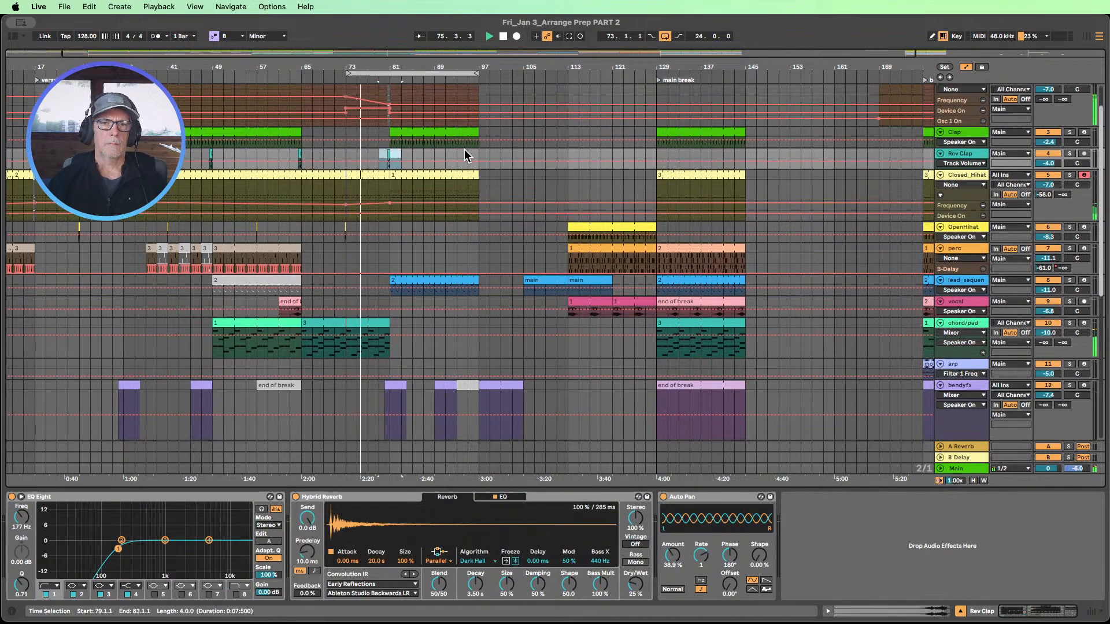
- Try muting the chord/pad clip's final bar, from bar 80 to bar 81, and undo the change
scroll(383, 149, "down", 2)
scroll(463, 197, "down", 2)
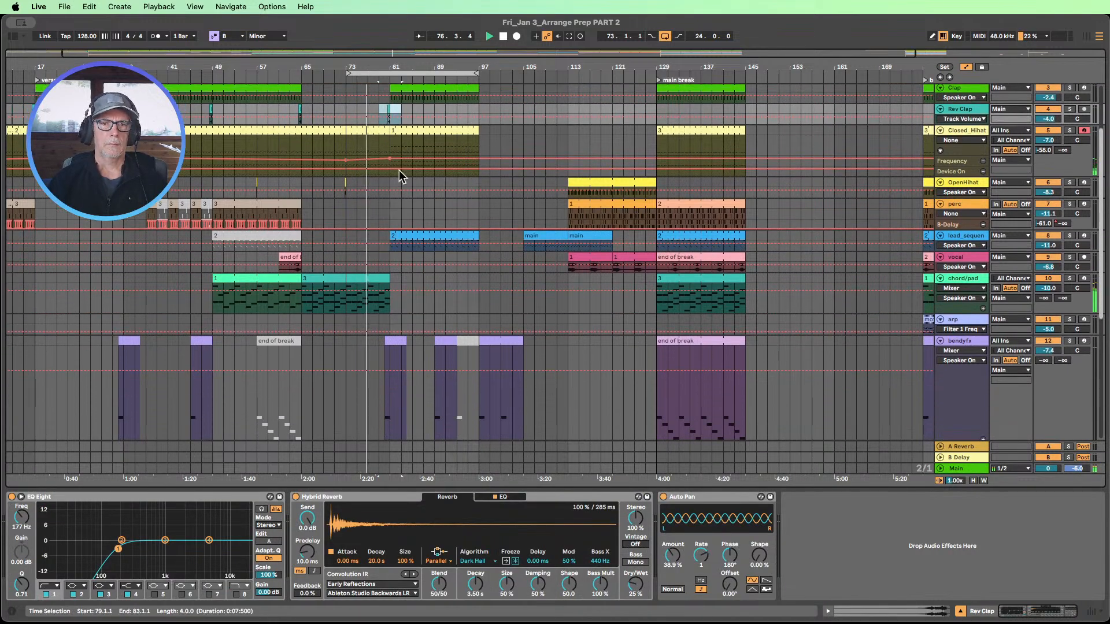
left_click_drag(367, 68, 367, 150)
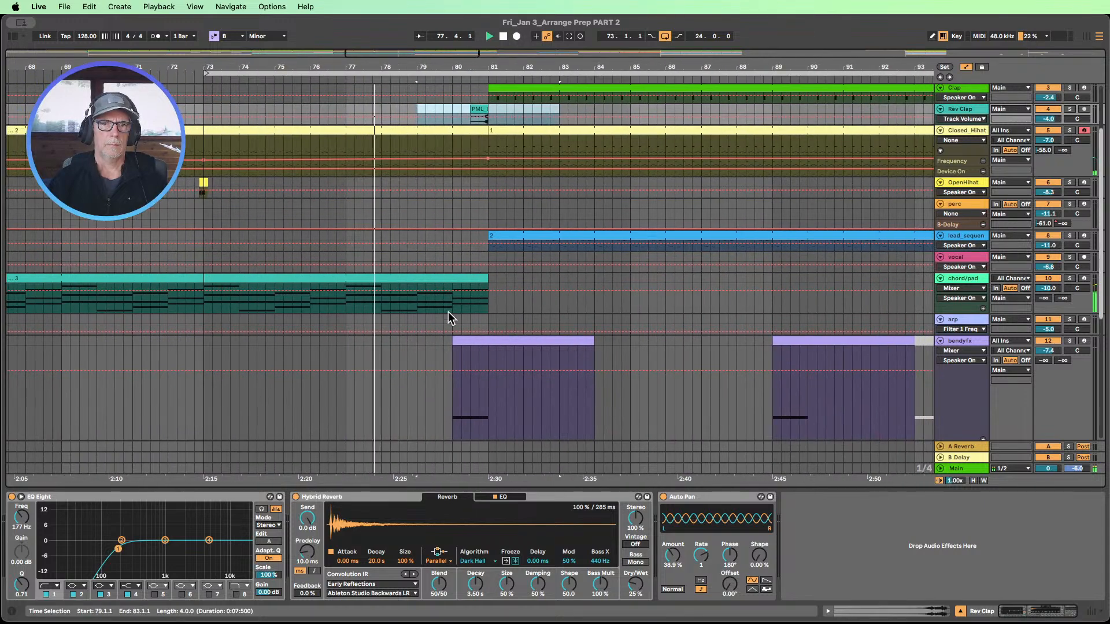
left_click(458, 306)
left_click_drag(460, 312, 488, 296)
key("super+e")
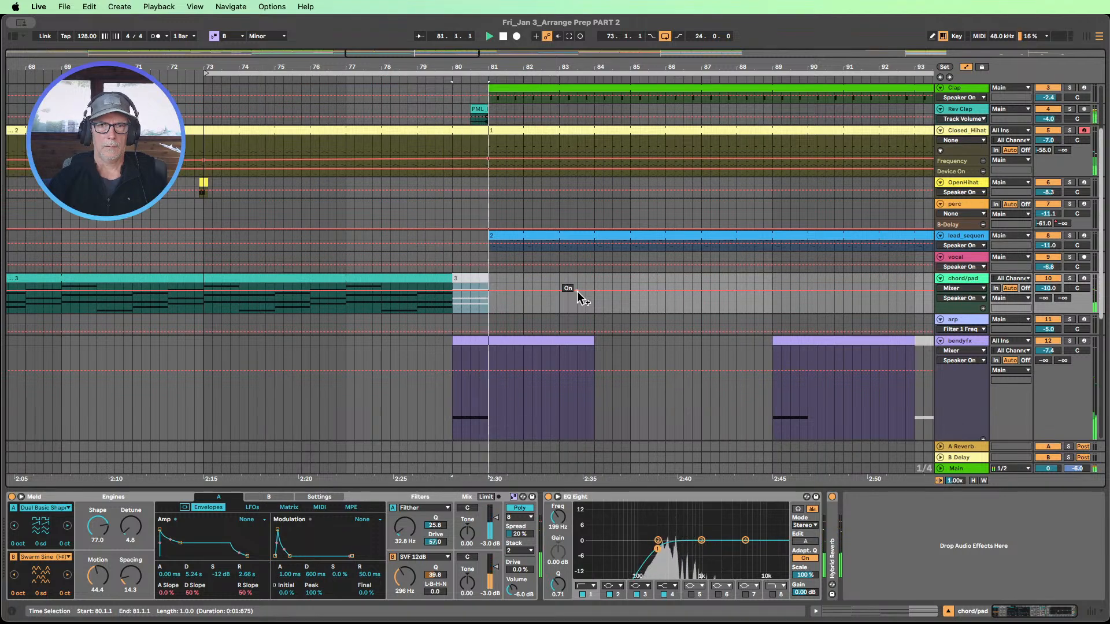
key("super+z")
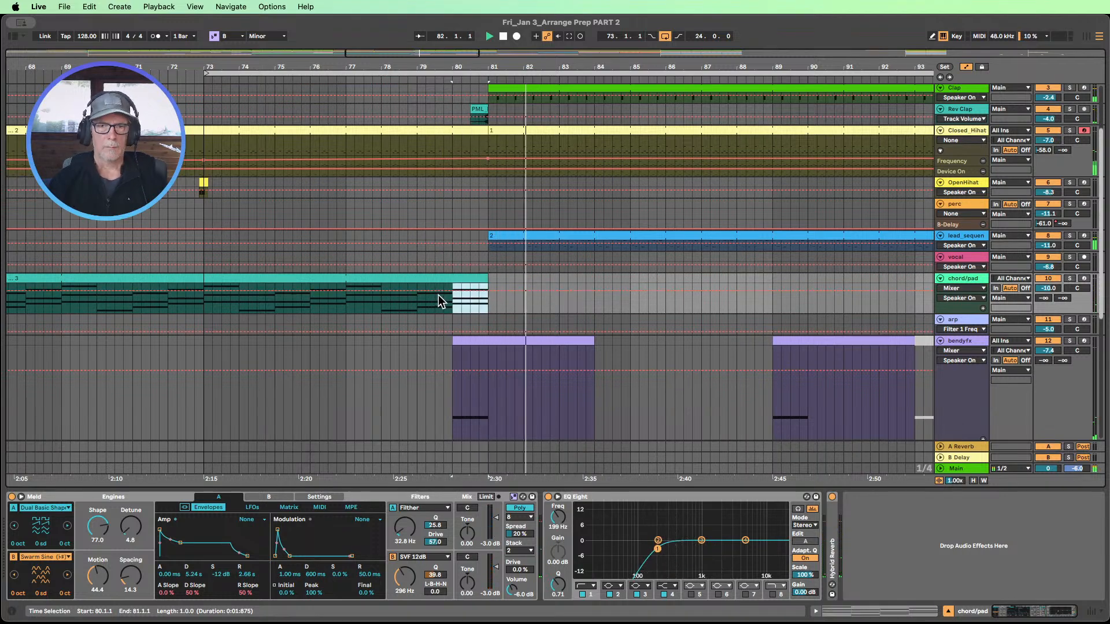
- Play the transition from around bar 76 and stop playback
left_click(309, 73)
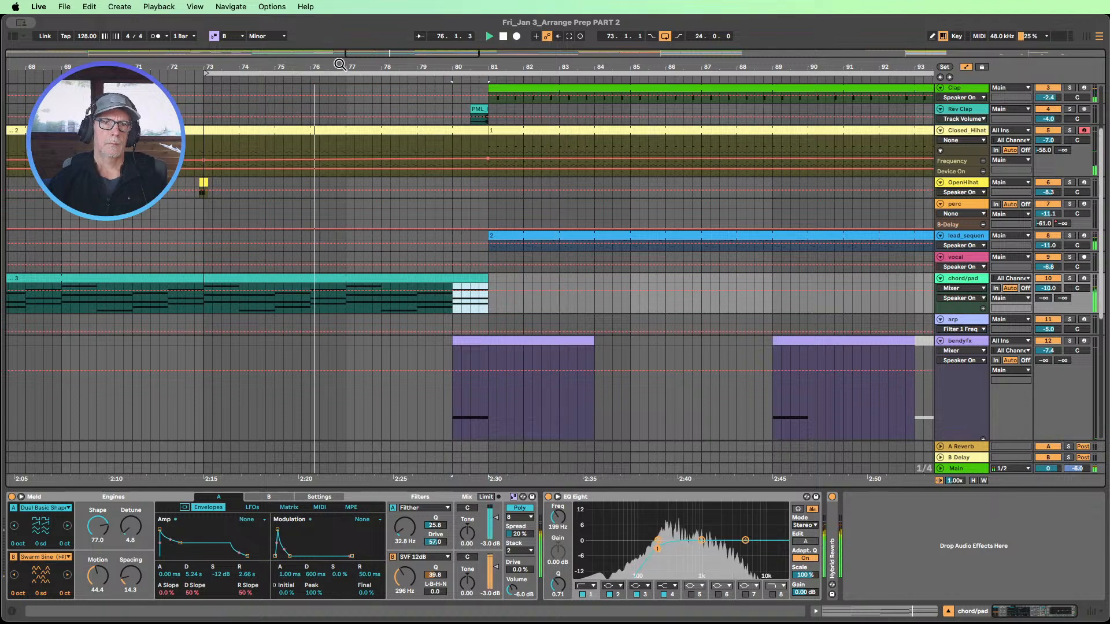
left_click_drag(310, 69, 311, 64)
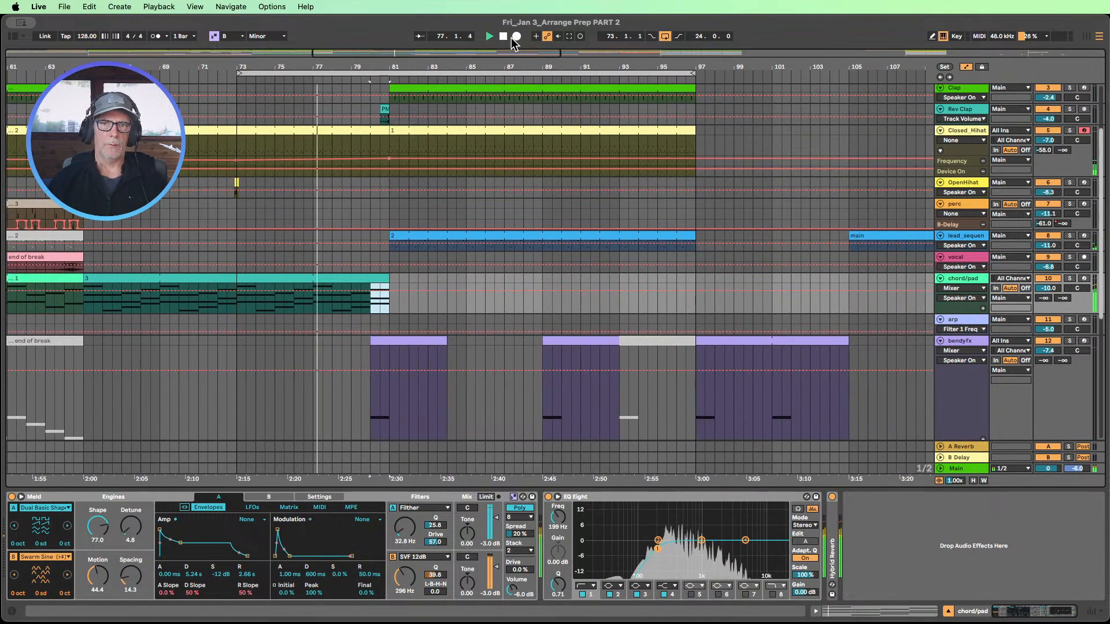
left_click(503, 38)
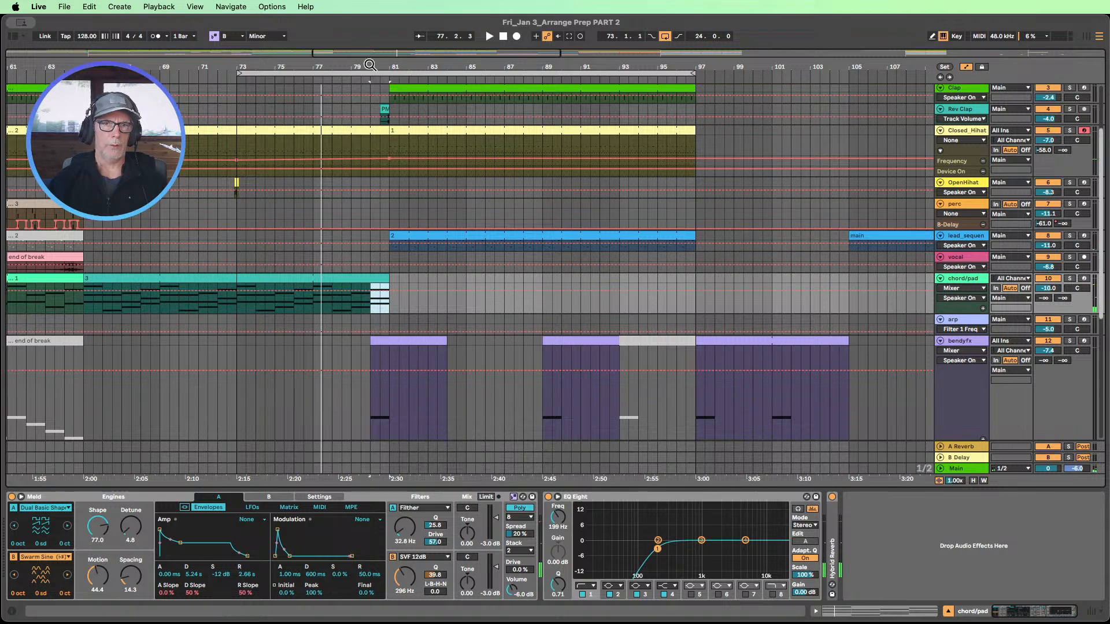
- Highlight bars 79 to 81 across the tracks from Kick to atmos and examine the section before the transition
left_click_drag(370, 65, 370, 52)
scroll(341, 165, "up", 3)
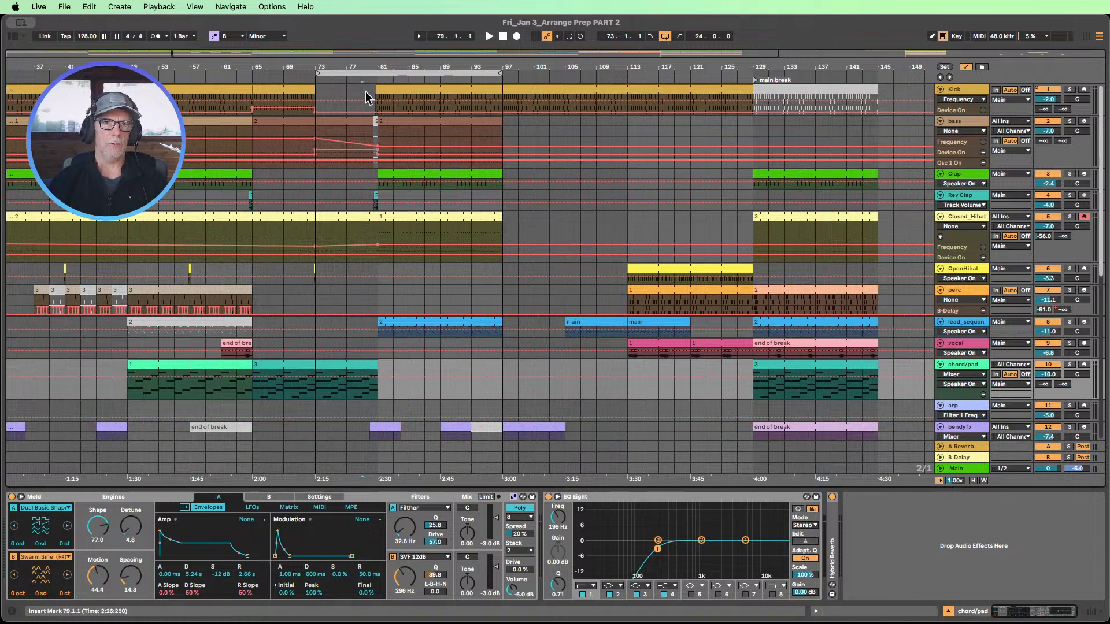
left_click_drag(366, 91, 376, 296)
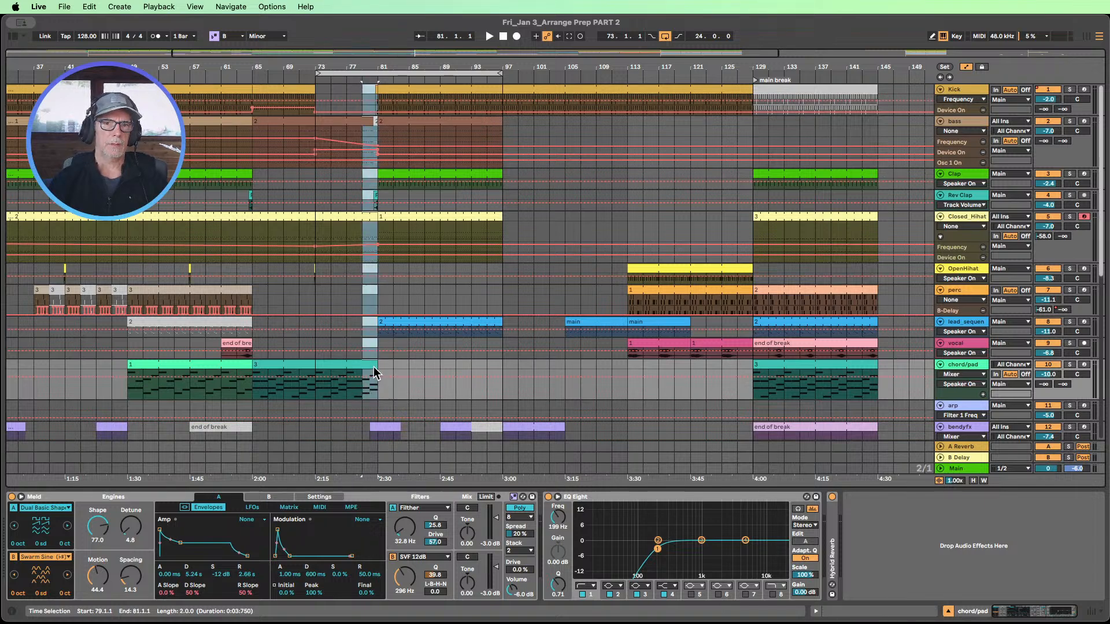
scroll(376, 376, "down", 5)
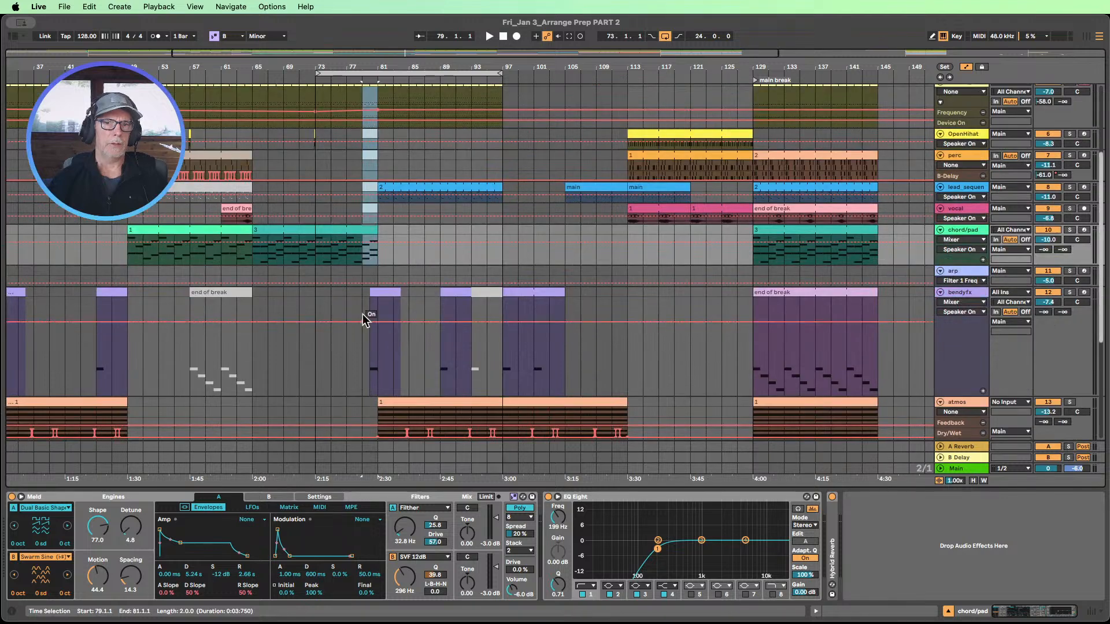
scroll(367, 315, "up", 5)
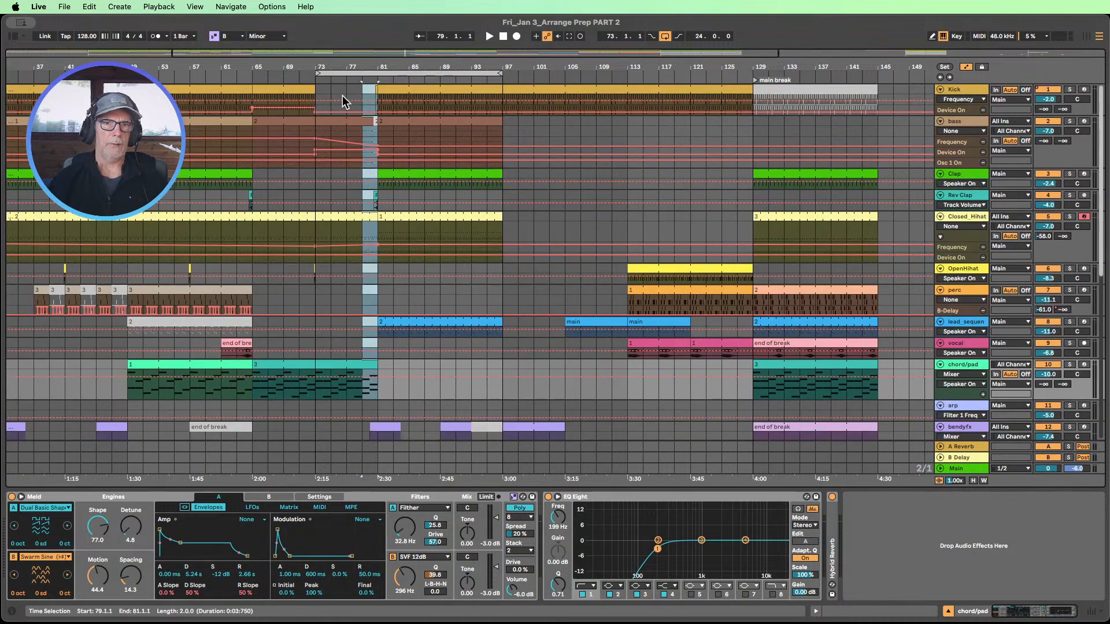
left_click_drag(346, 93, 365, 130)
left_click_drag(375, 282, 383, 381)
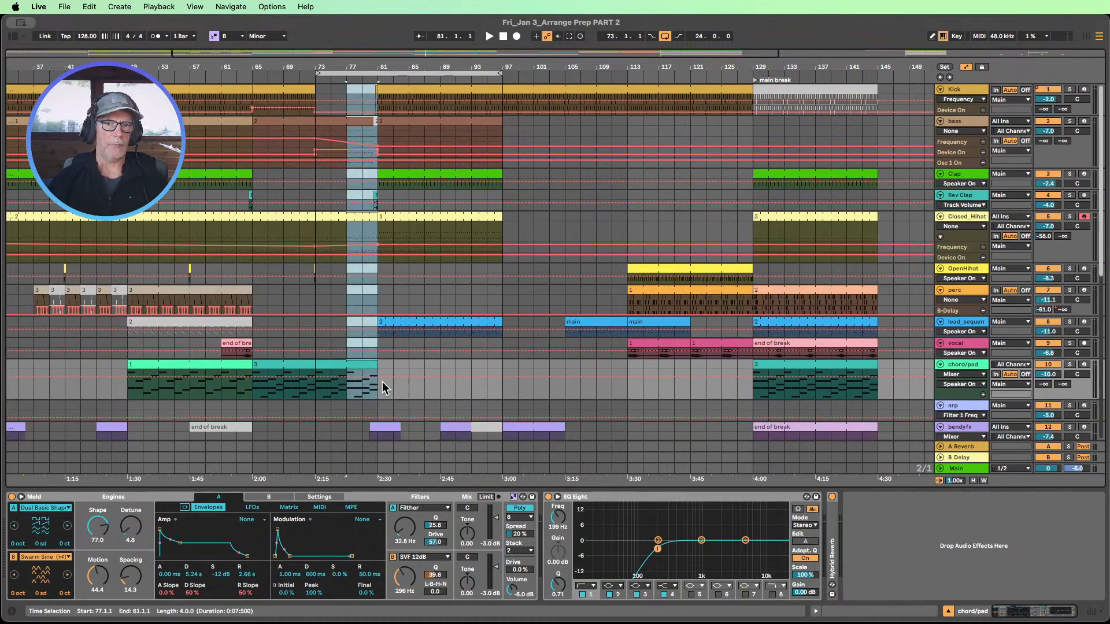
left_click_drag(361, 98, 381, 303)
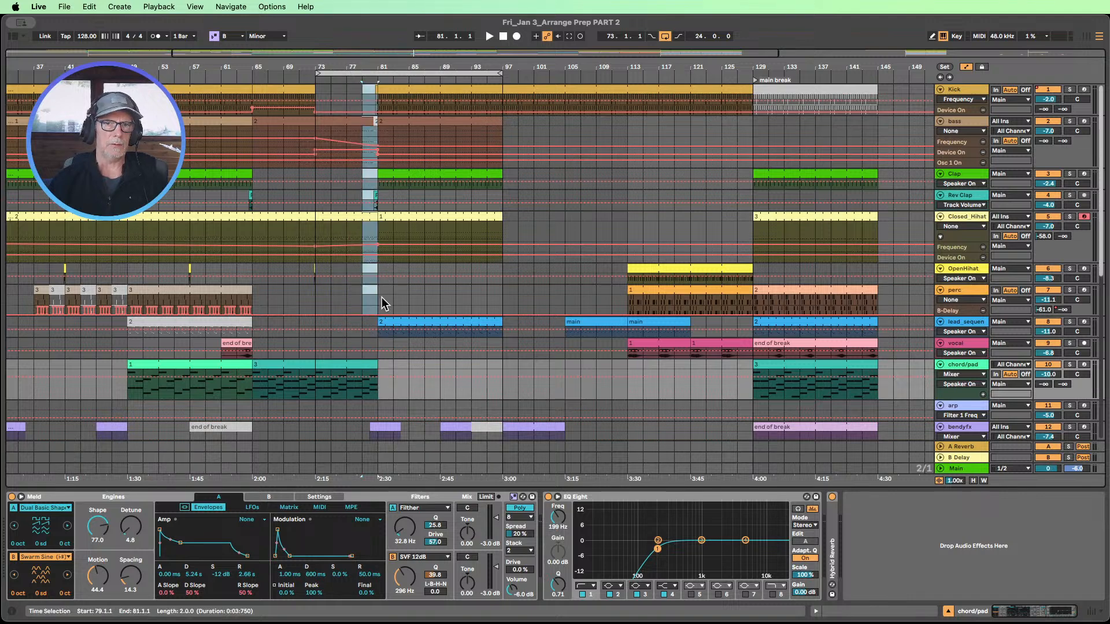
left_click_drag(381, 428, 383, 431)
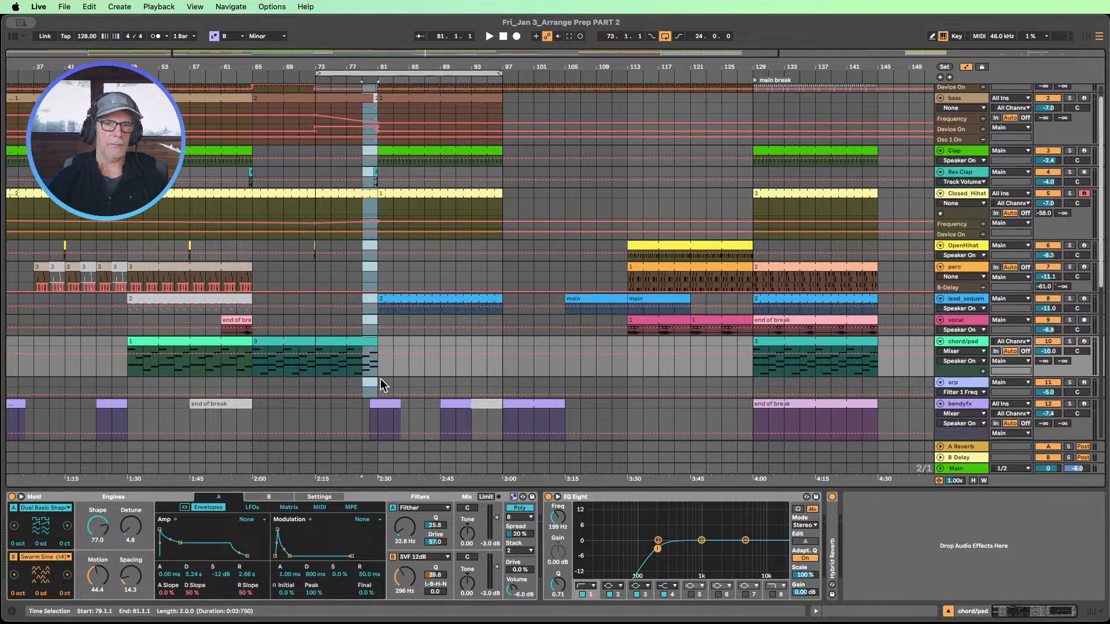
mouse_move(380, 379)
left_mouse_down()
mouse_move(377, 432)
mouse_move(378, 389)
left_mouse_up()
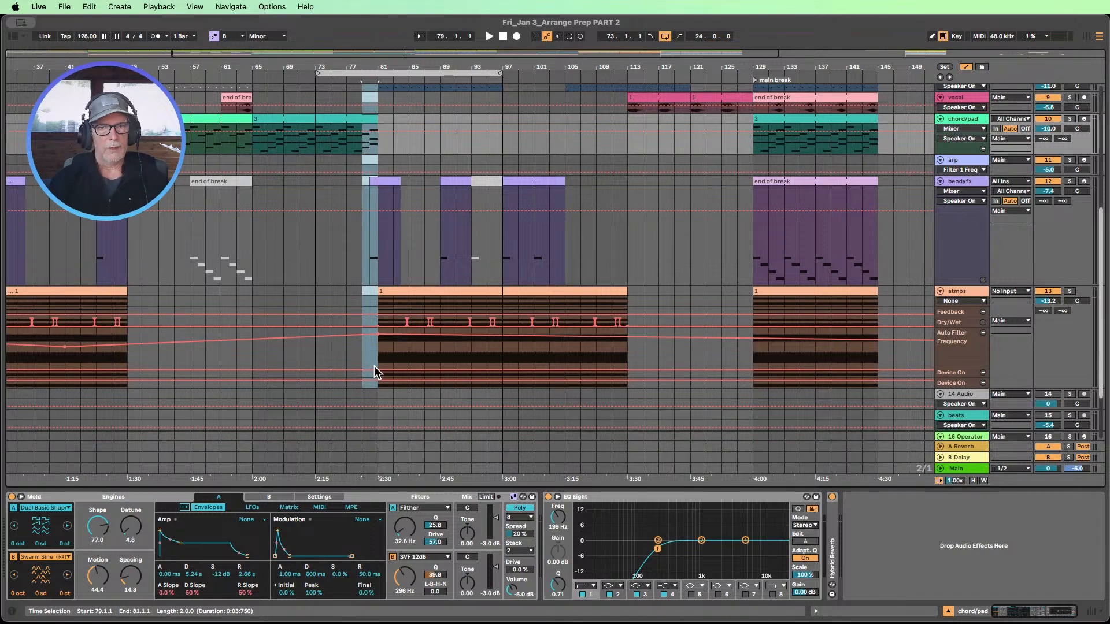
scroll(384, 354, "up", 10)
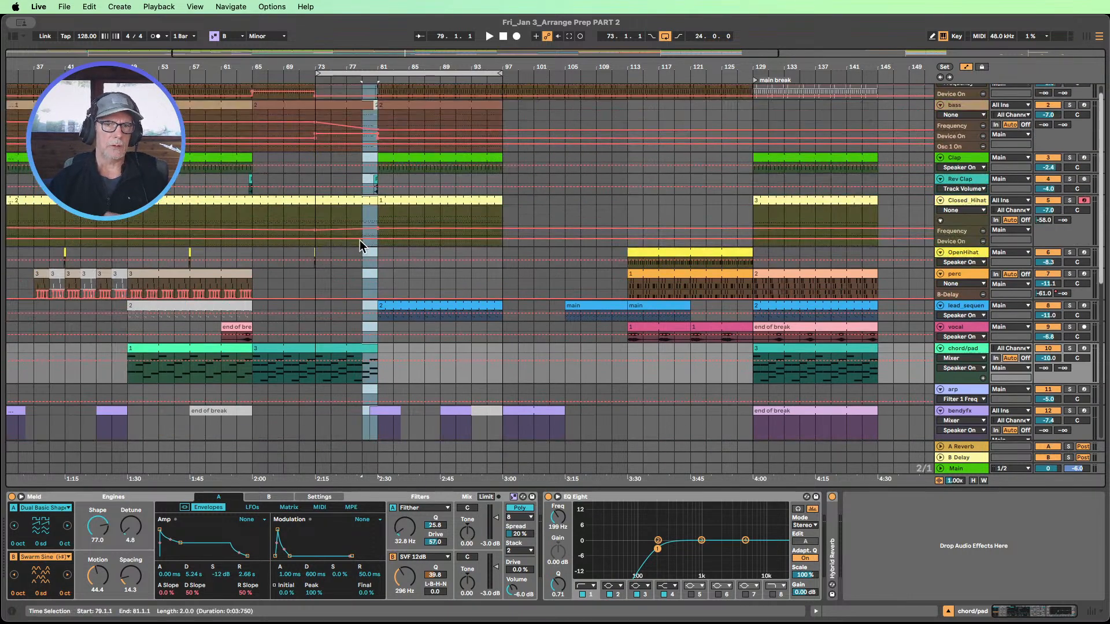
scroll(370, 169, "up", 1)
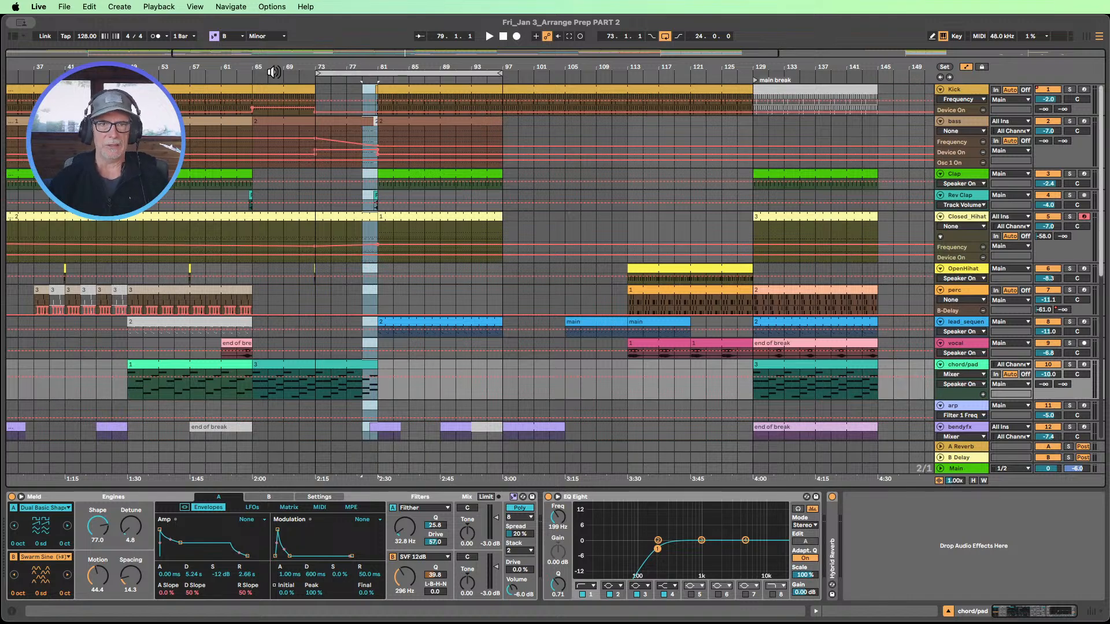
- Play the arrangement from about bar 33 through the bar 81 transition and stop playback
left_click(190, 73)
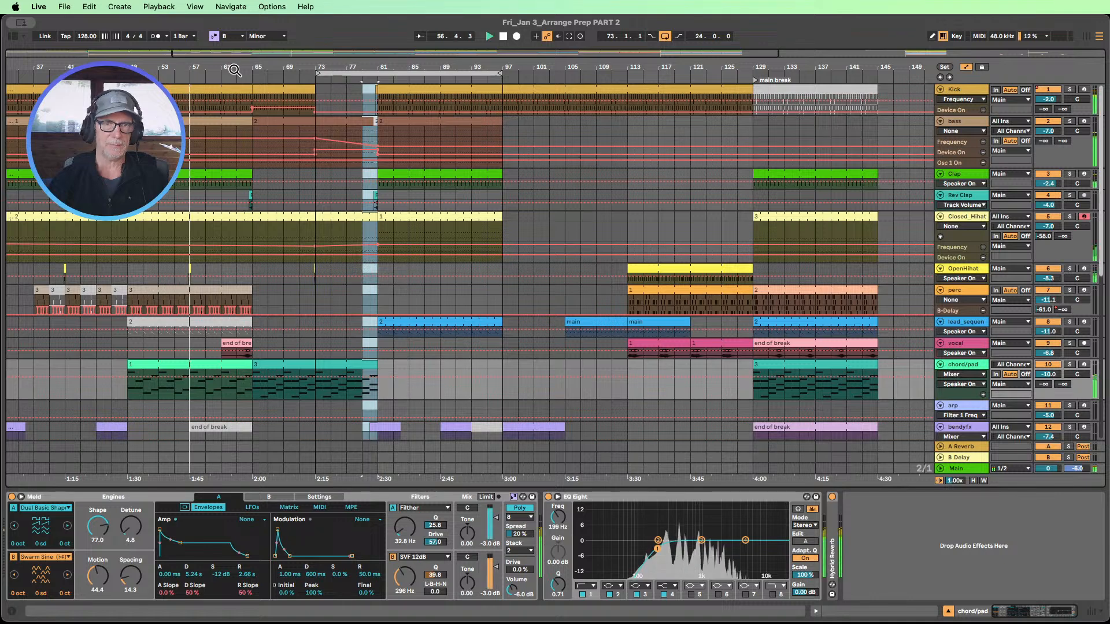
left_click_drag(233, 68, 312, 53)
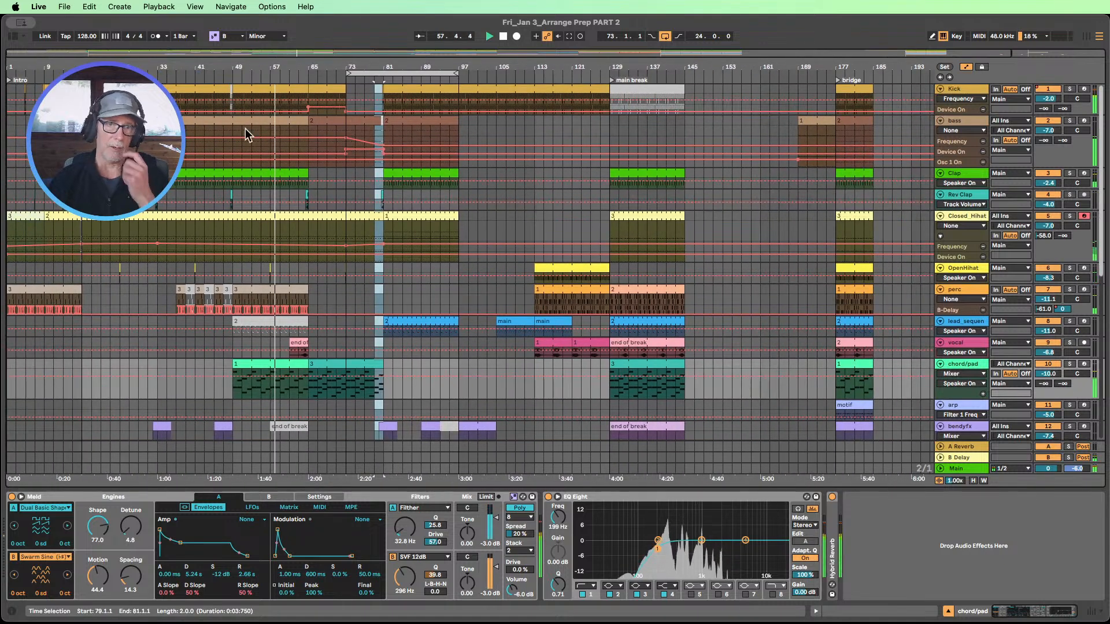
left_click(502, 37)
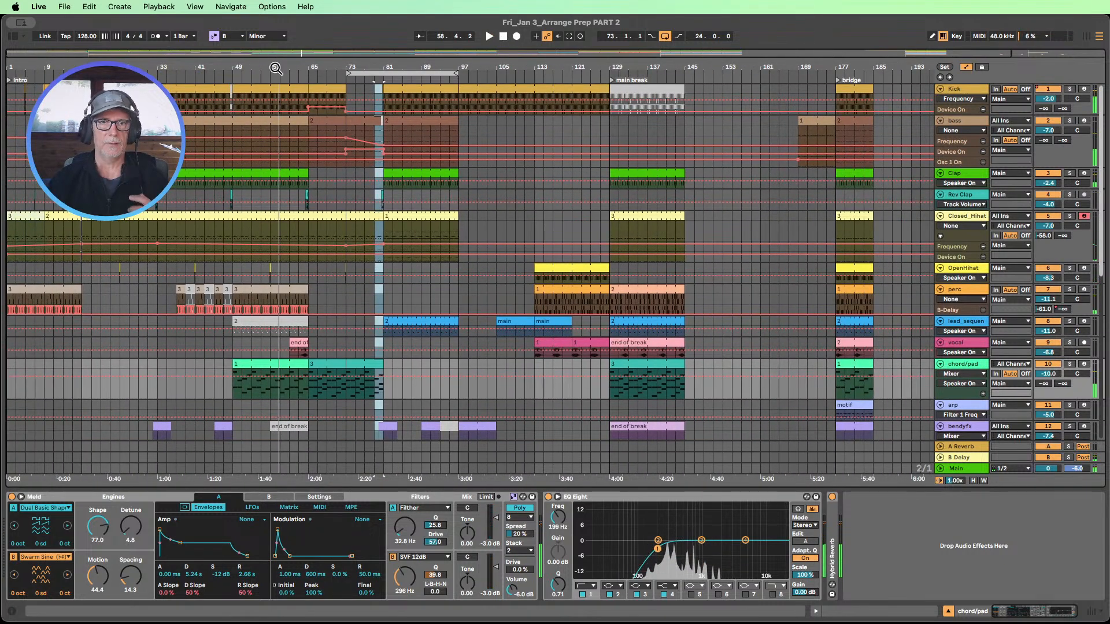
left_click(156, 70)
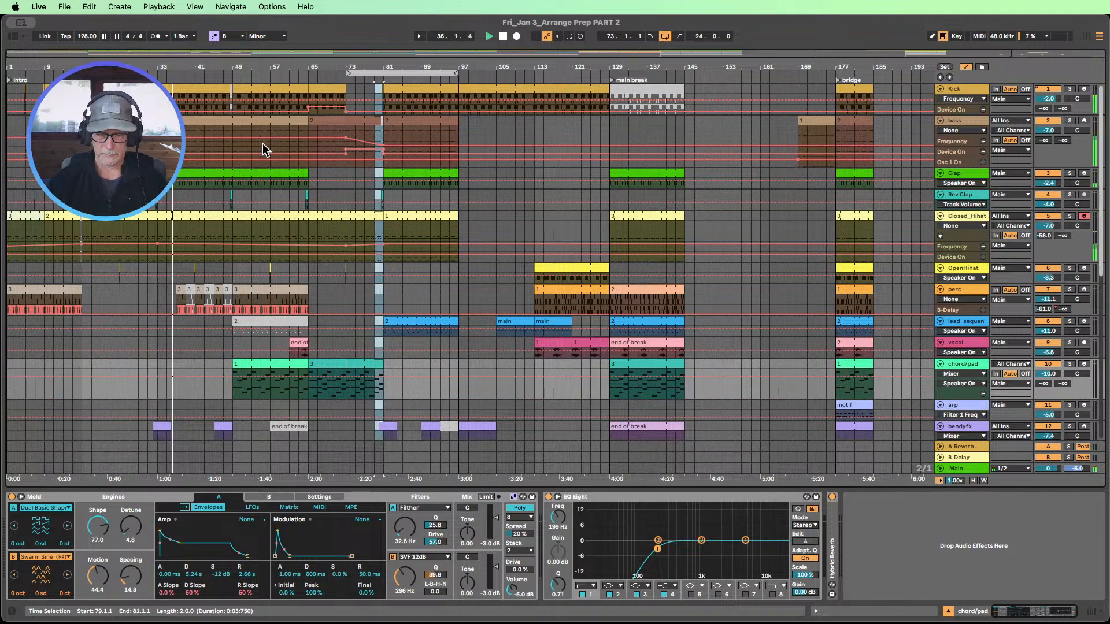
mouse_move(259, 136)
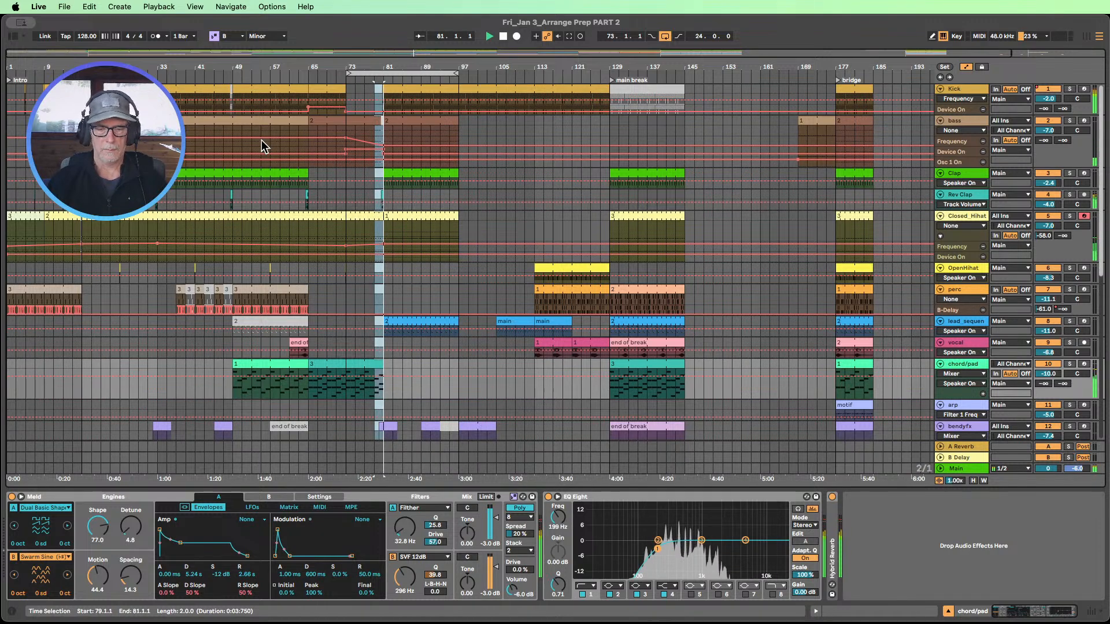
left_click(503, 36)
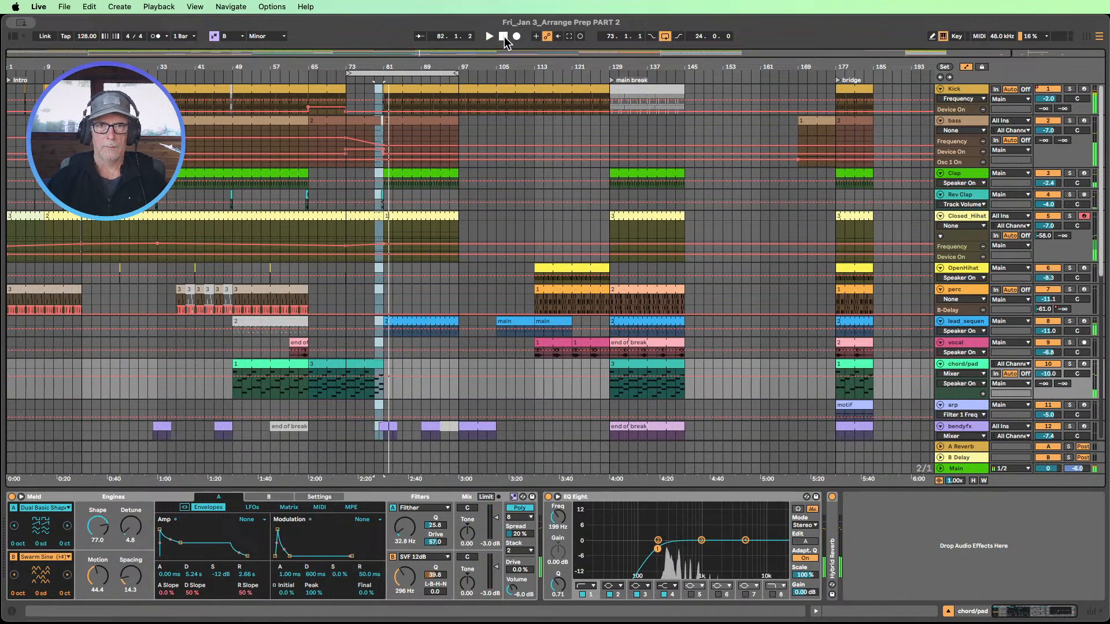
- Set the arrangement loop to run from bar 65 to bar 81
scroll(438, 245, "down", 3)
left_click(388, 233)
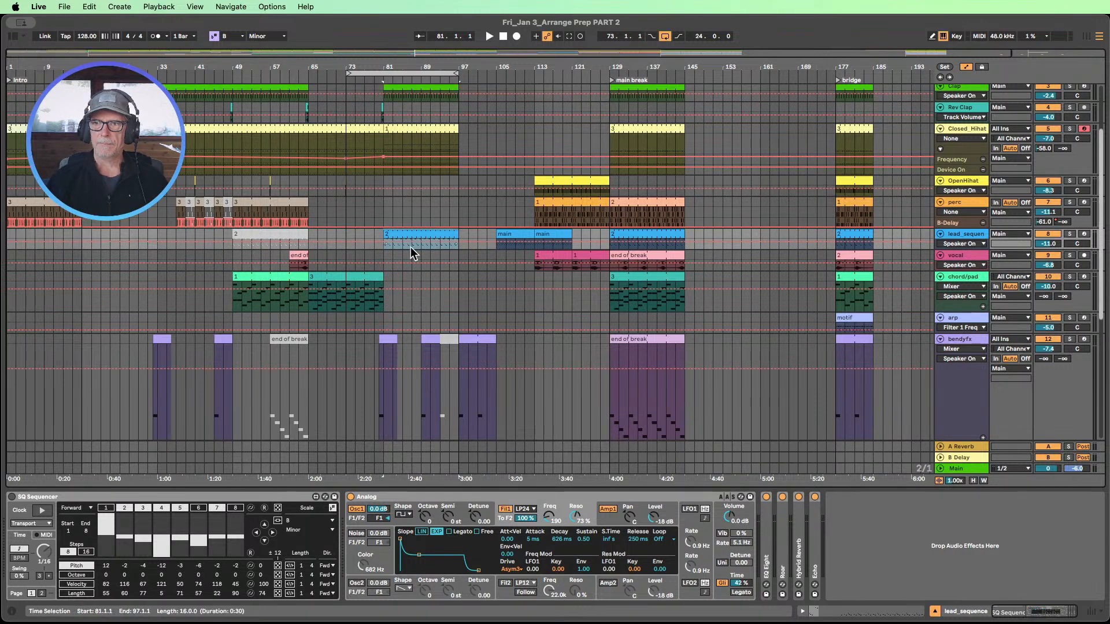
scroll(307, 118, "down", 2)
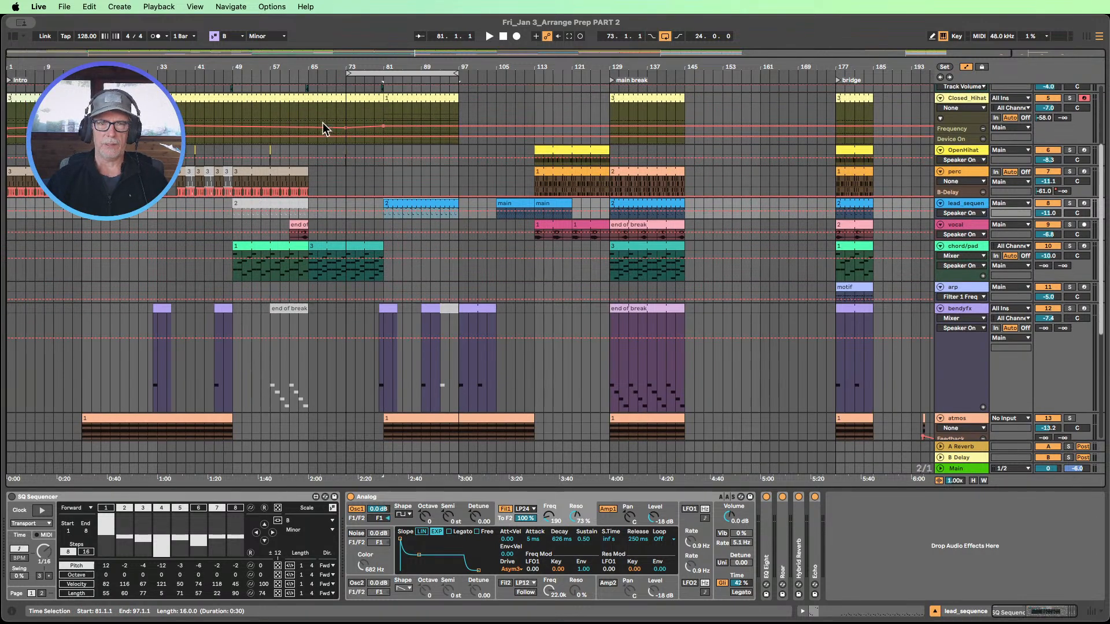
scroll(328, 118, "down", 3)
scroll(329, 120, "up", 4)
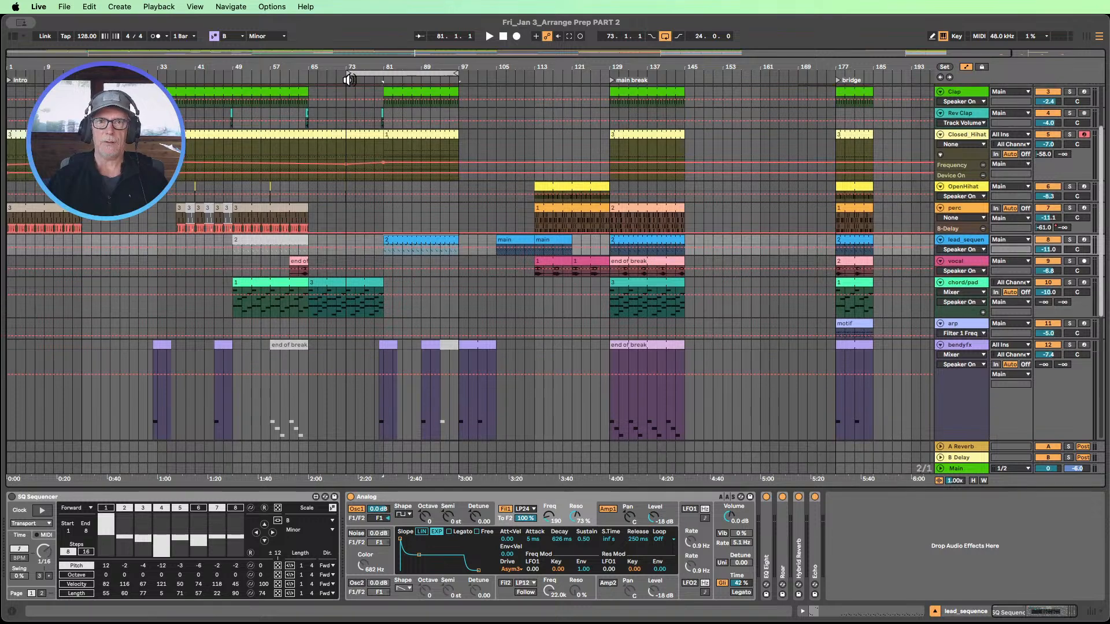
left_click_drag(349, 79, 309, 74)
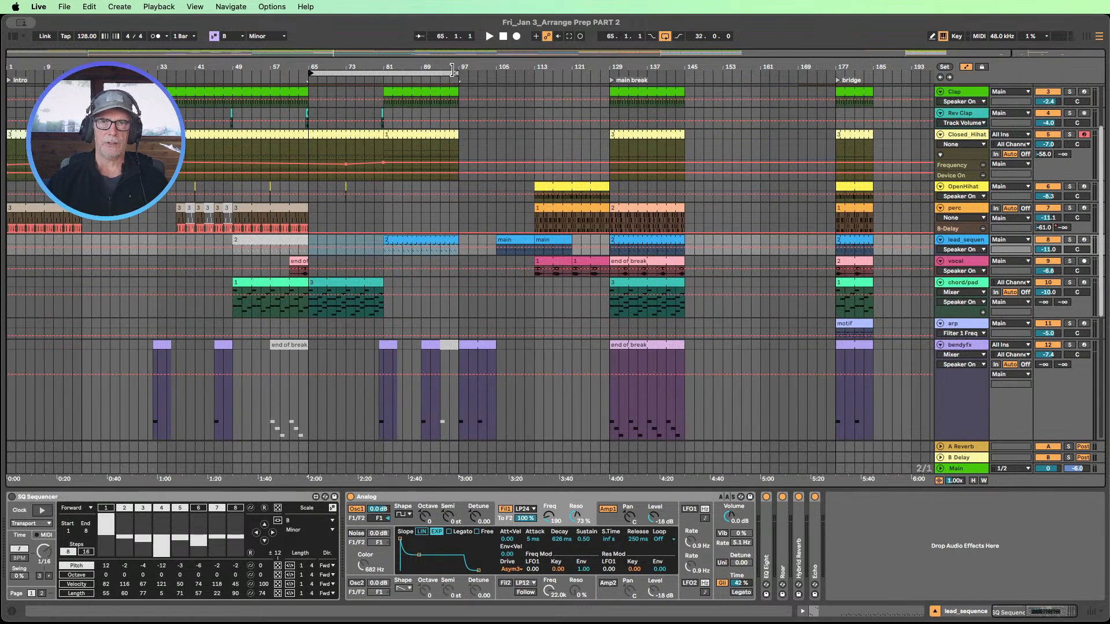
left_click_drag(453, 70, 380, 71)
- Reduce the track heights and hide the automation lanes in the arrangement
scroll(367, 178, "down", 8)
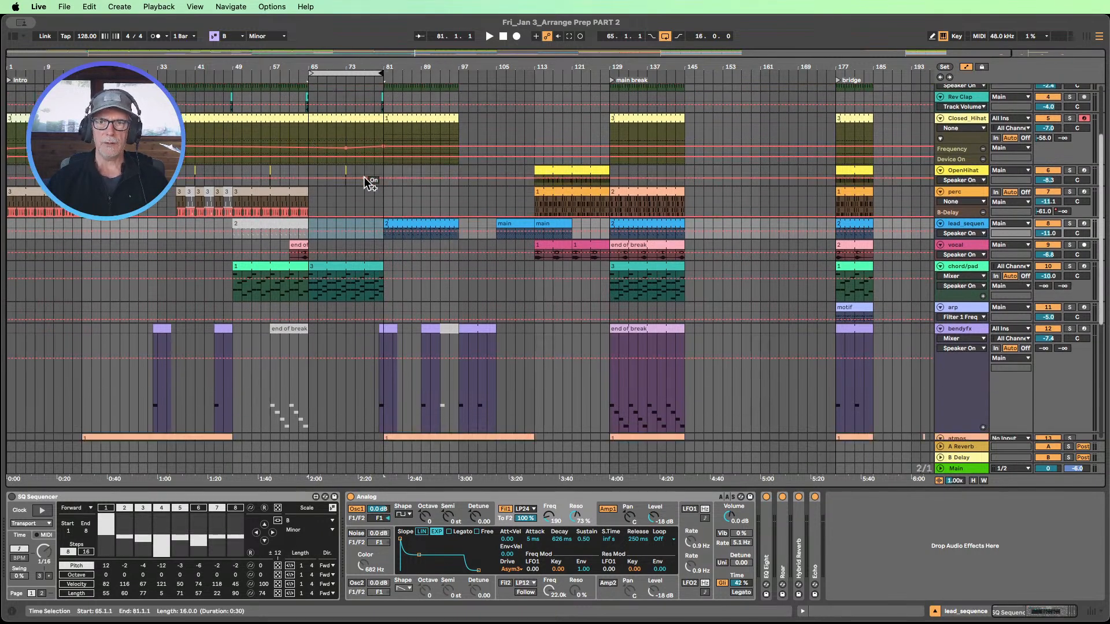
left_click(973, 480)
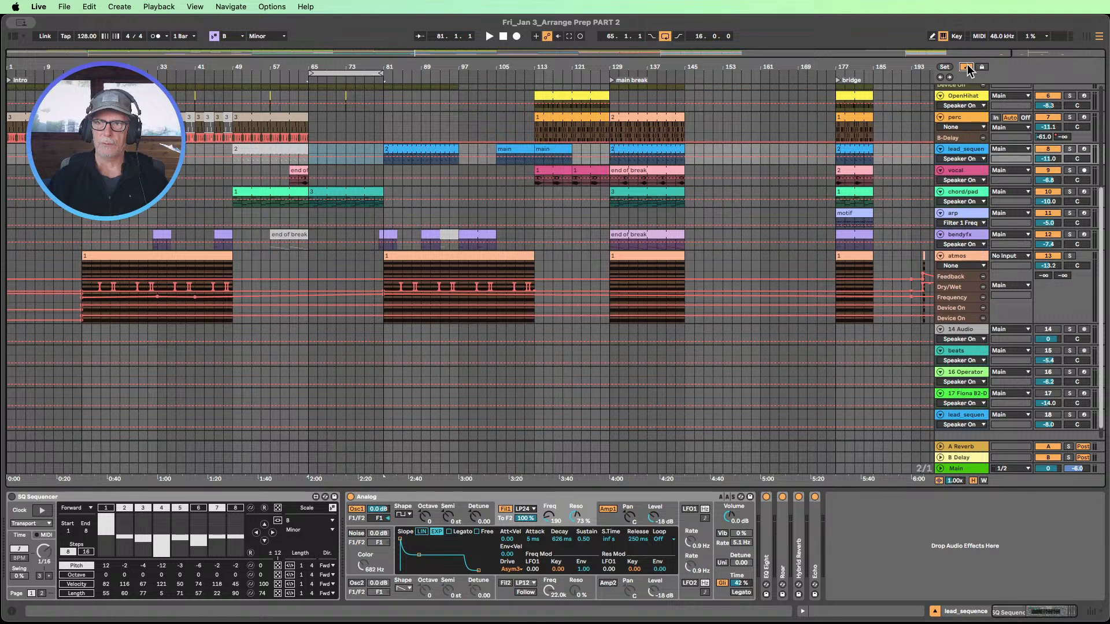
key("a")
scroll(898, 223, "up", 3)
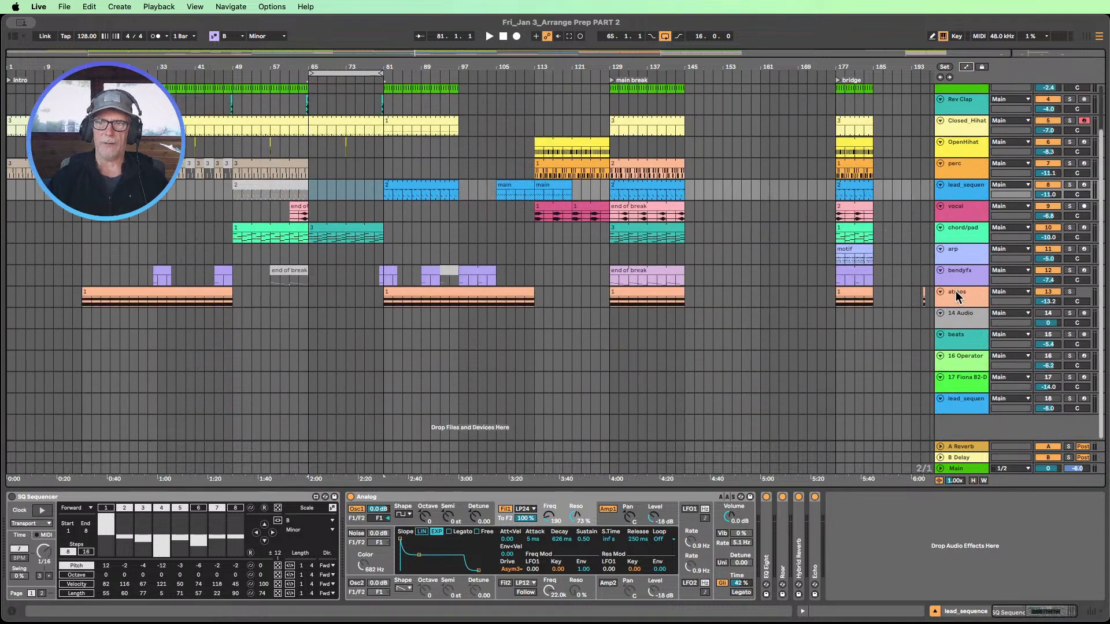
- Insert a new MIDI track below the atmos track and select bars 65 to 81 on it
left_click(961, 295)
key("super+shift+t")
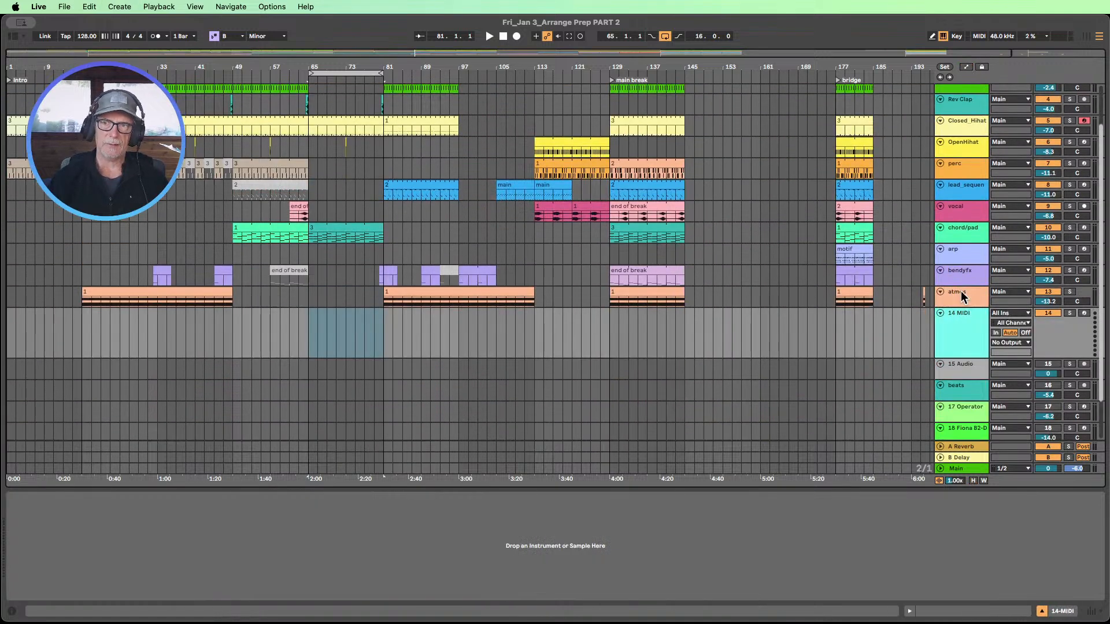
left_click_drag(310, 334, 384, 331)
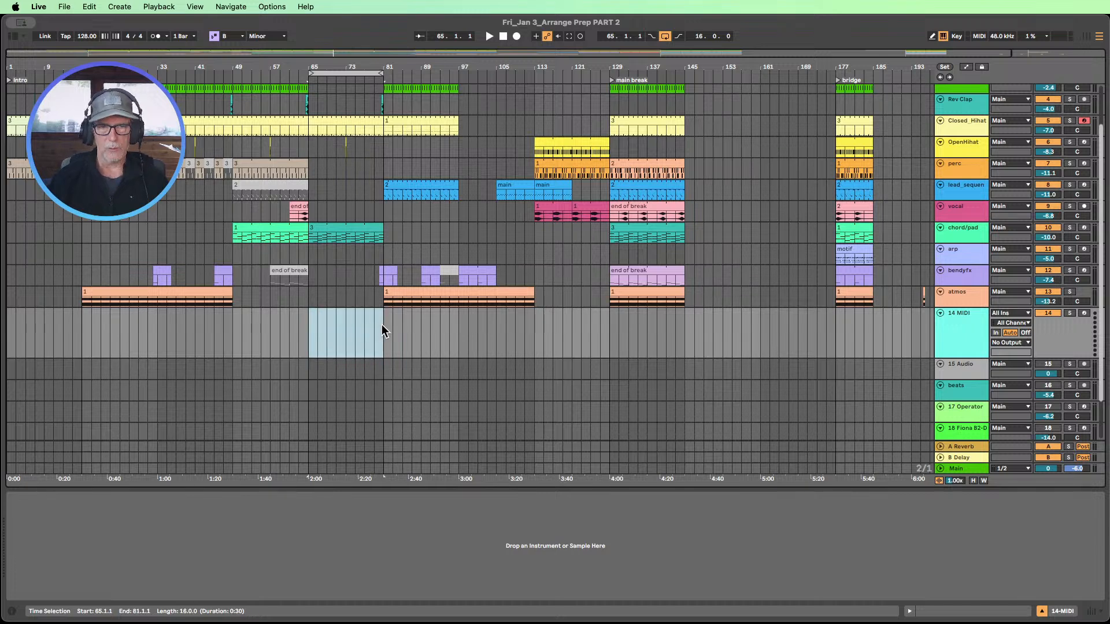
key("super+shift+t")
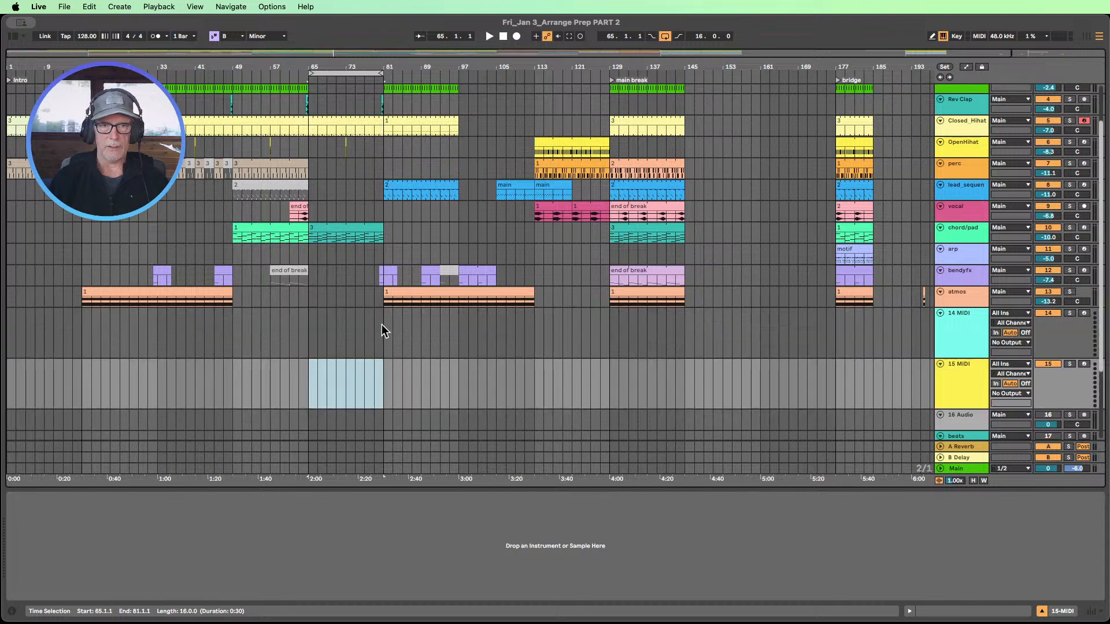
key("Delete")
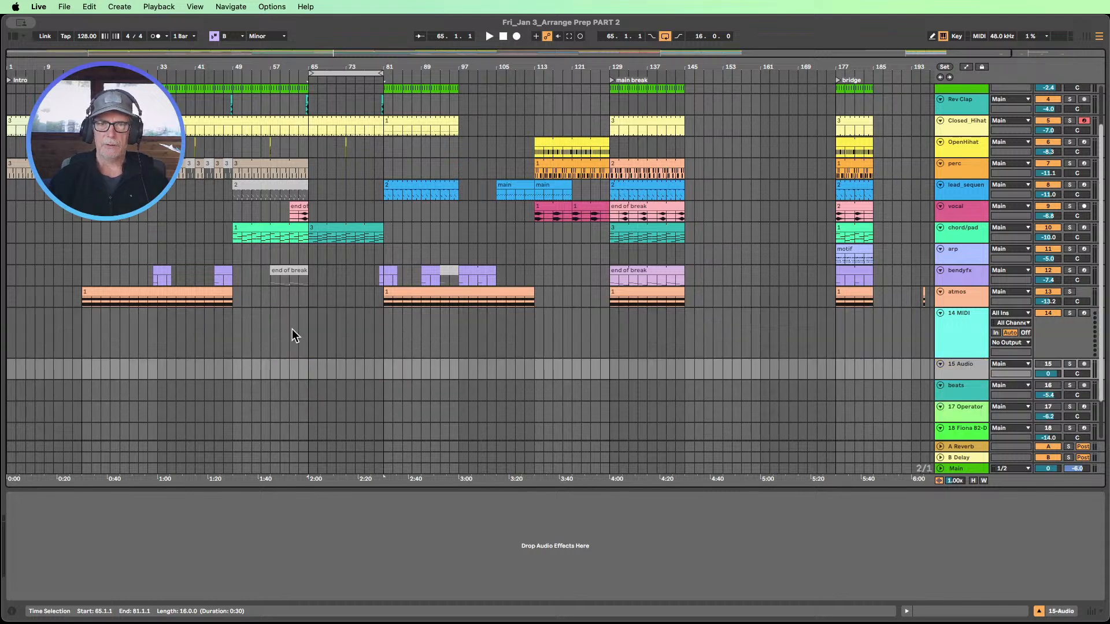
right_click(382, 327)
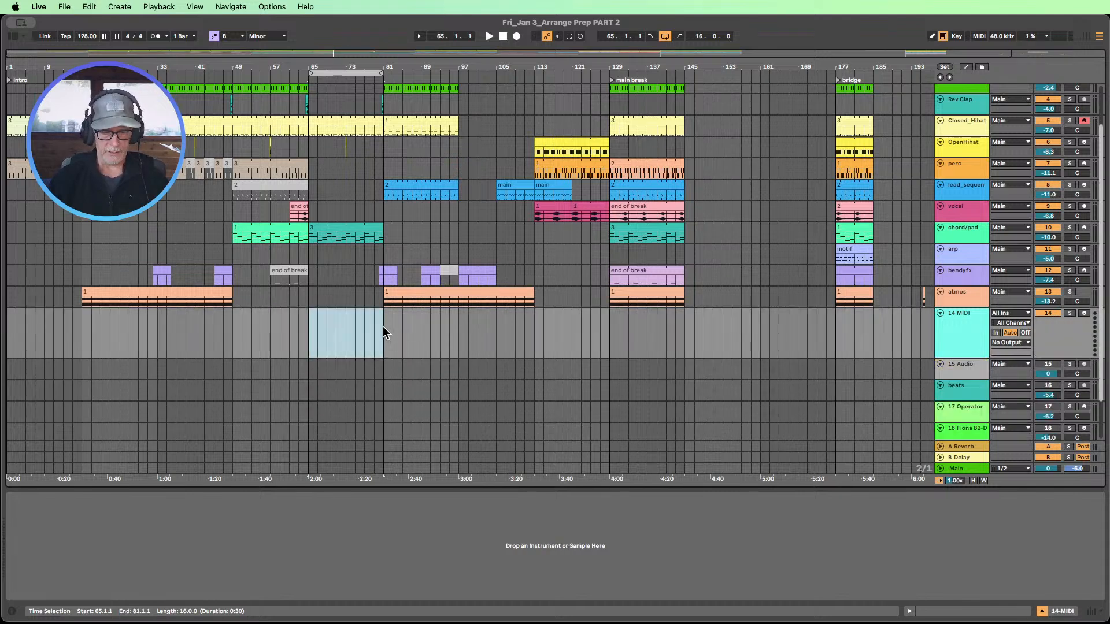
- Create a MIDI clip over bars 65 to 81 and draw a C3 note extended with Legato across all 16 bars
double_click(382, 327)
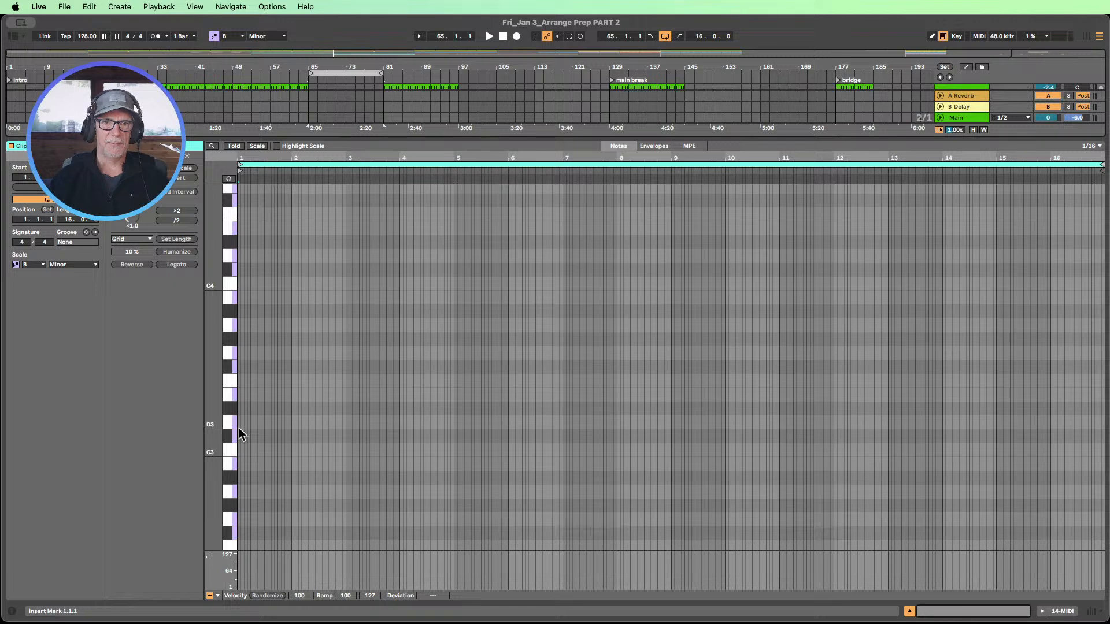
left_click_drag(310, 158, 312, 167)
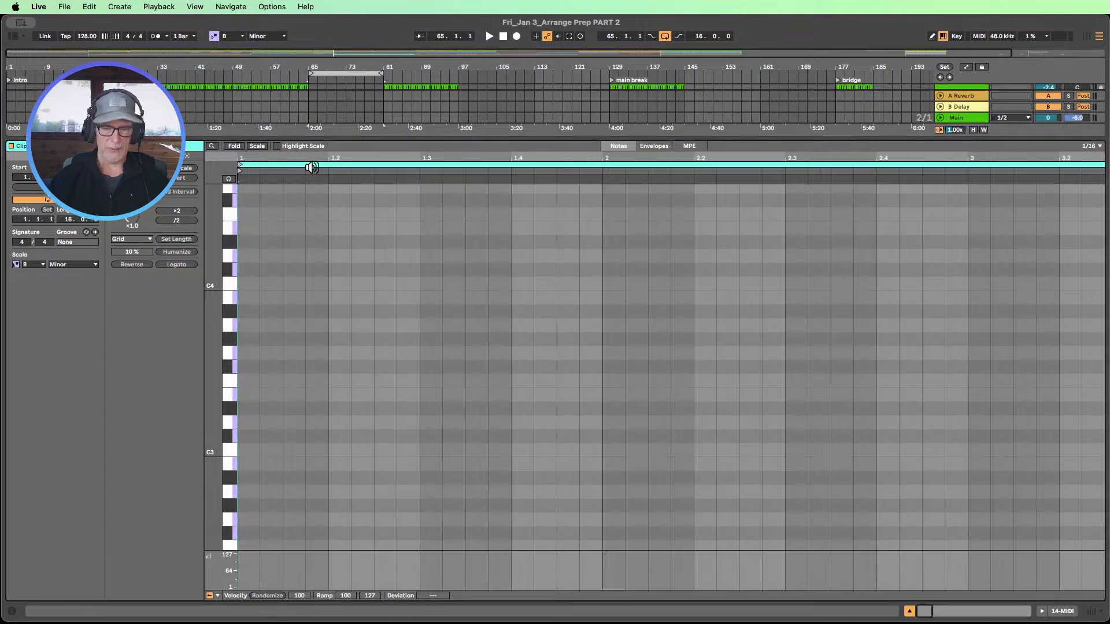
key("b")
left_click(256, 448)
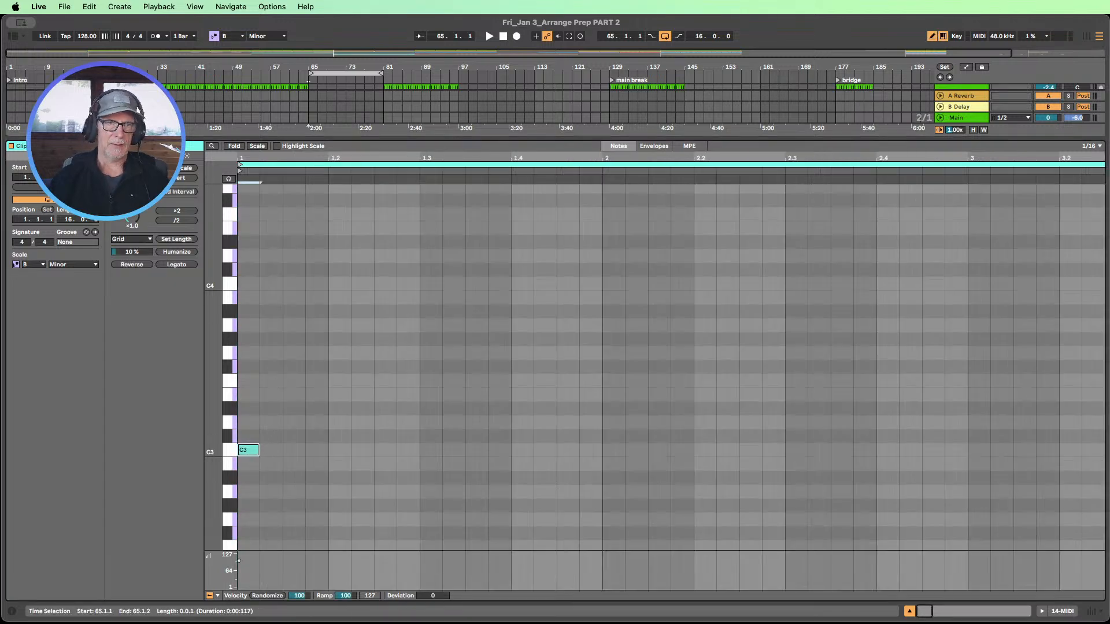
left_click(176, 264)
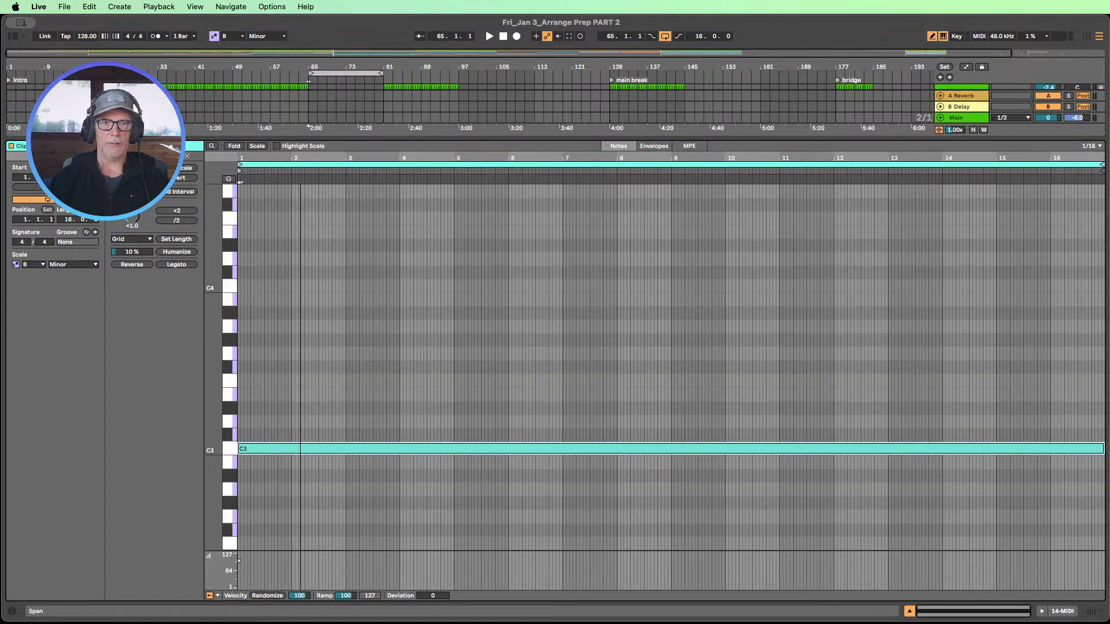
- Transpose the full-length C3 note to B3 and close the clip editor
left_click(230, 449)
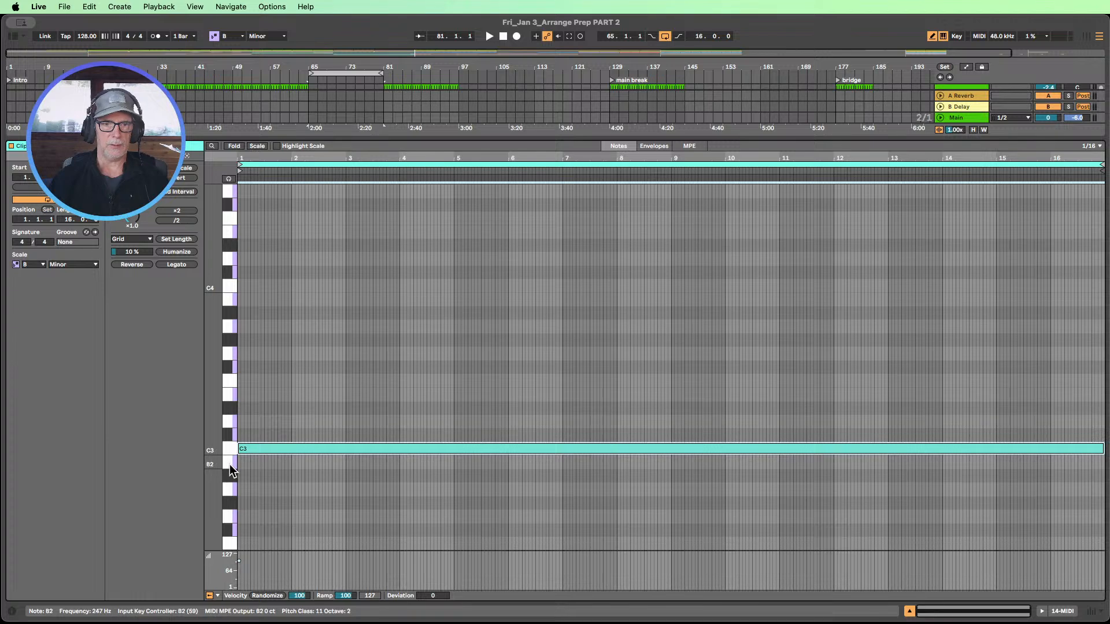
key("Down")
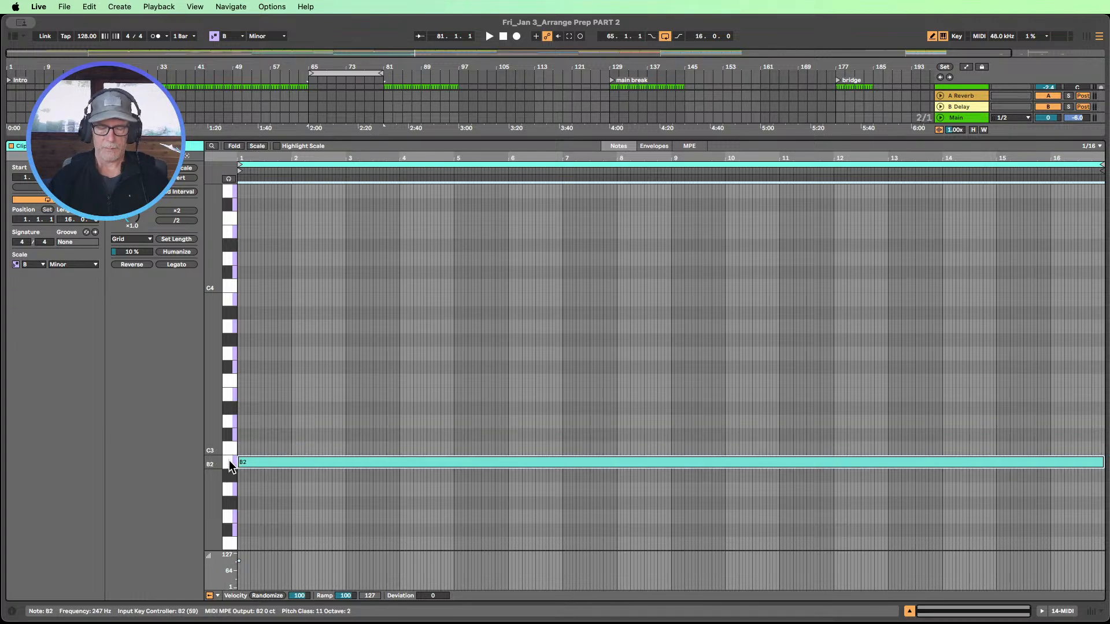
key("shift+Up")
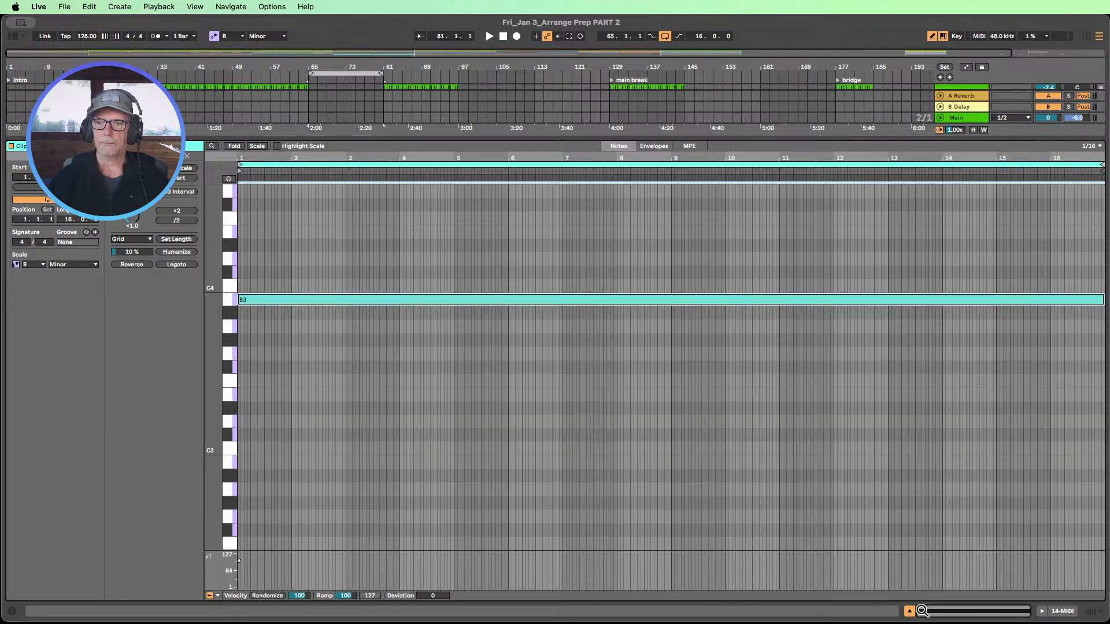
left_click(909, 612)
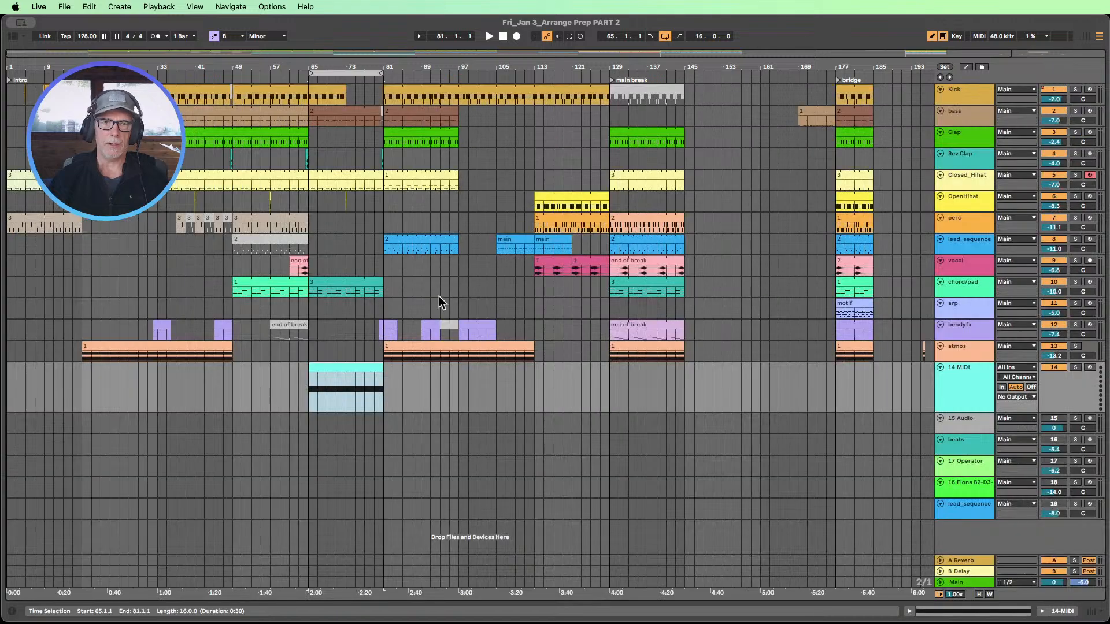
- Find Meld among the browser's instruments and load it onto the new MIDI track
left_click(12, 37)
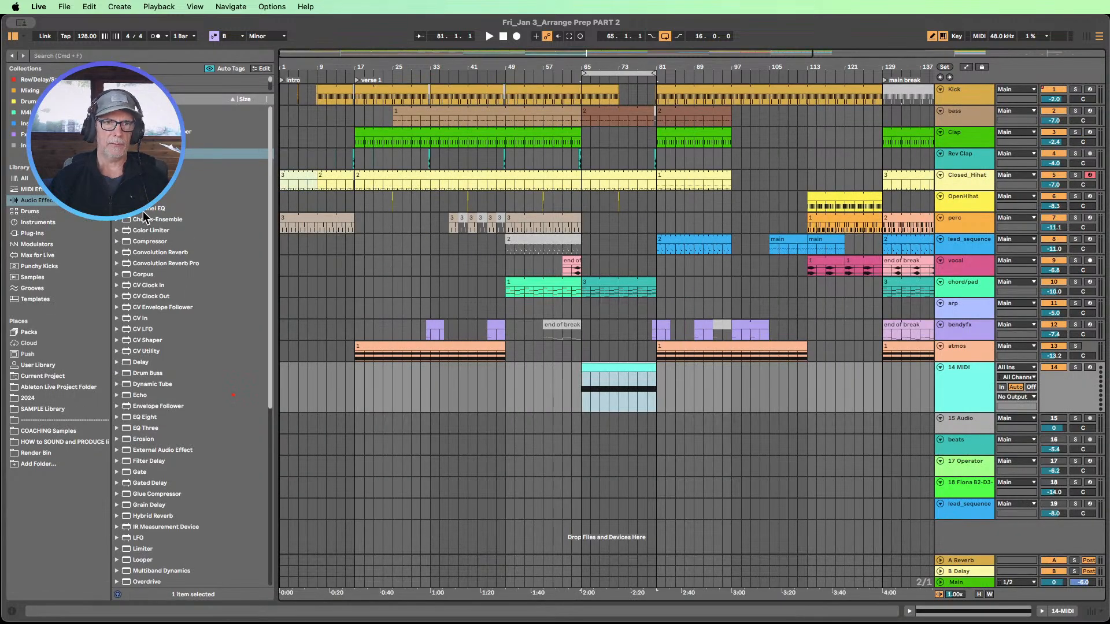
left_click(38, 223)
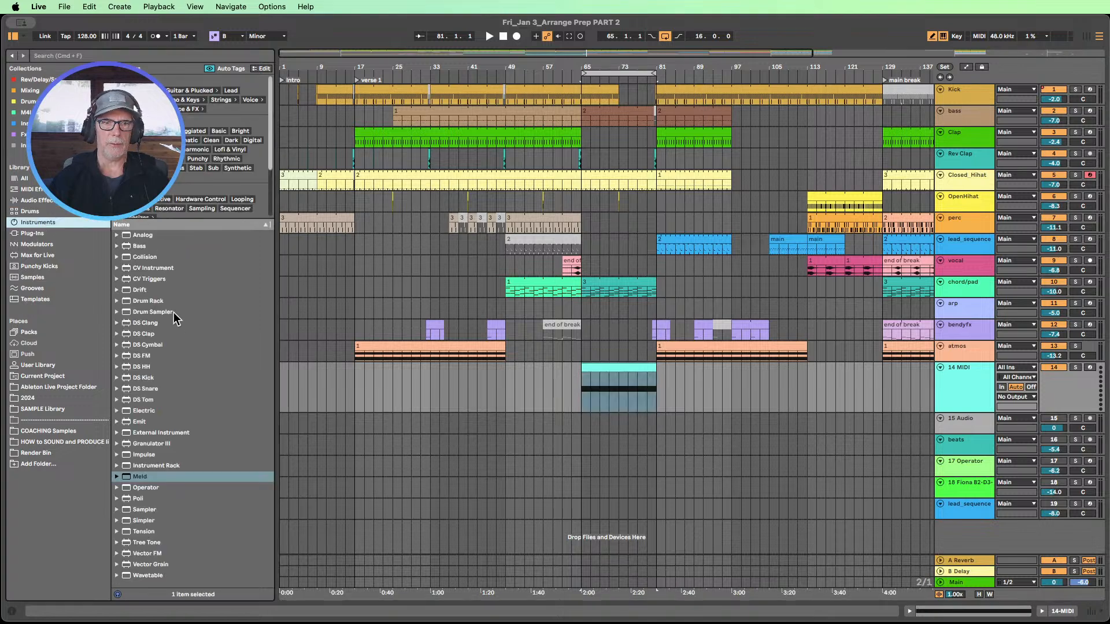
left_click(146, 489)
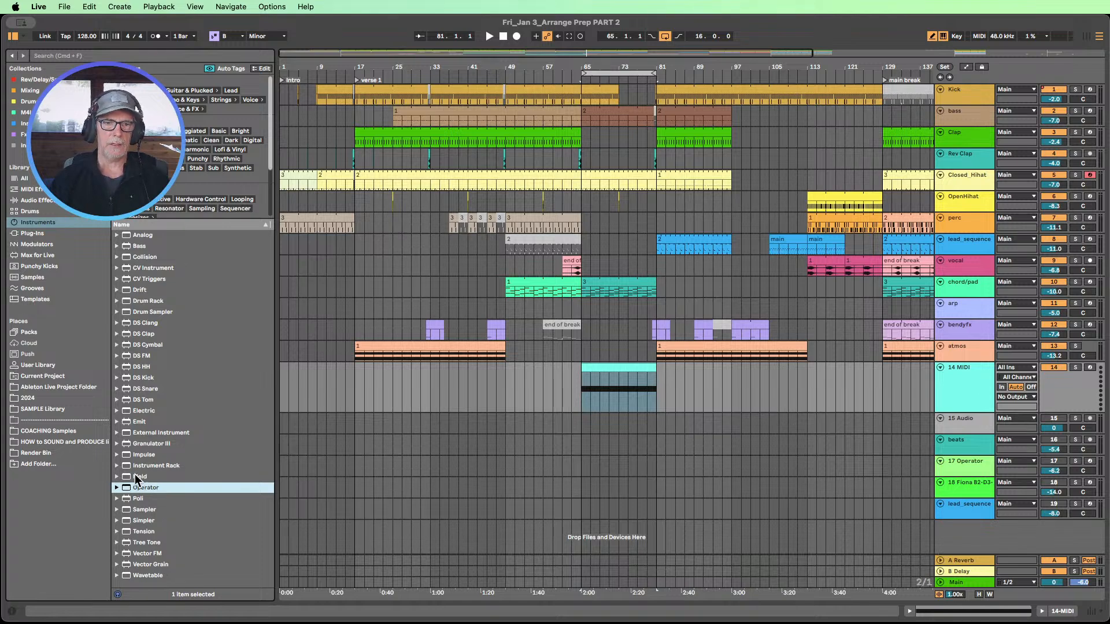
left_click_drag(134, 474, 617, 399)
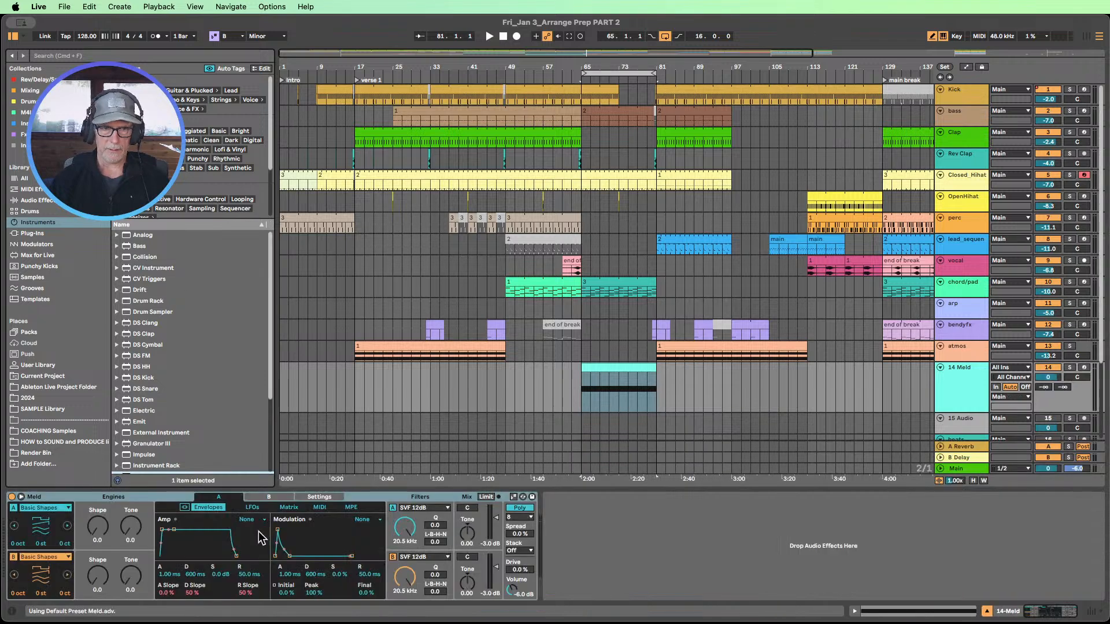
- Turn off Meld's engine B and set engine A to Filtered Noise
left_click(12, 557)
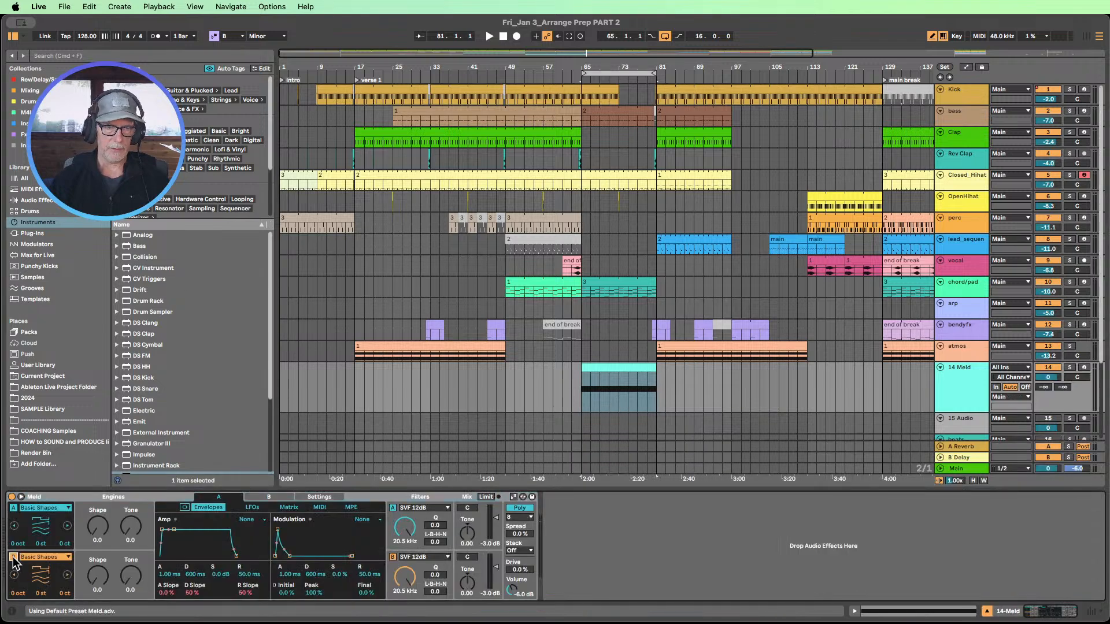
left_click(67, 509)
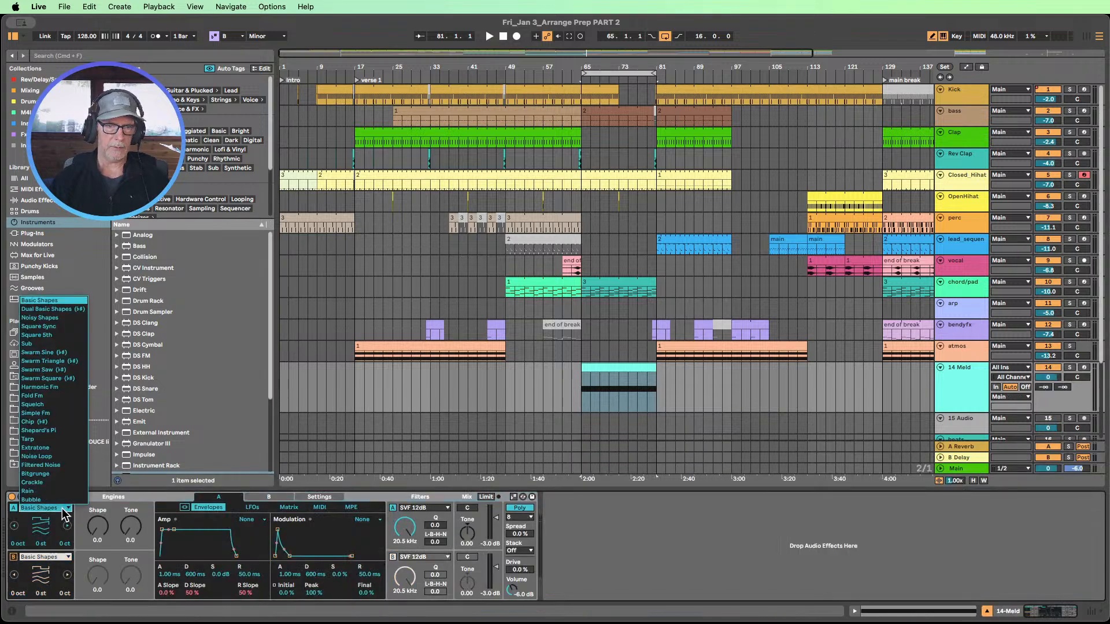
left_click(46, 465)
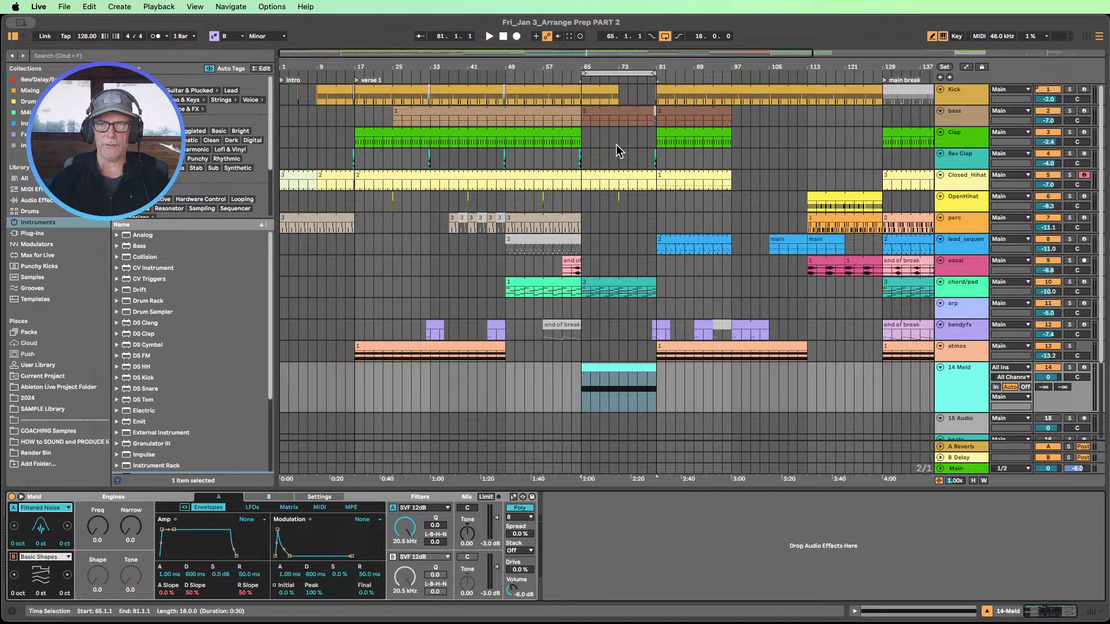
- Play from about bar 63, lower the Meld track's volume to -13 dB, and stop playback
left_click(572, 74)
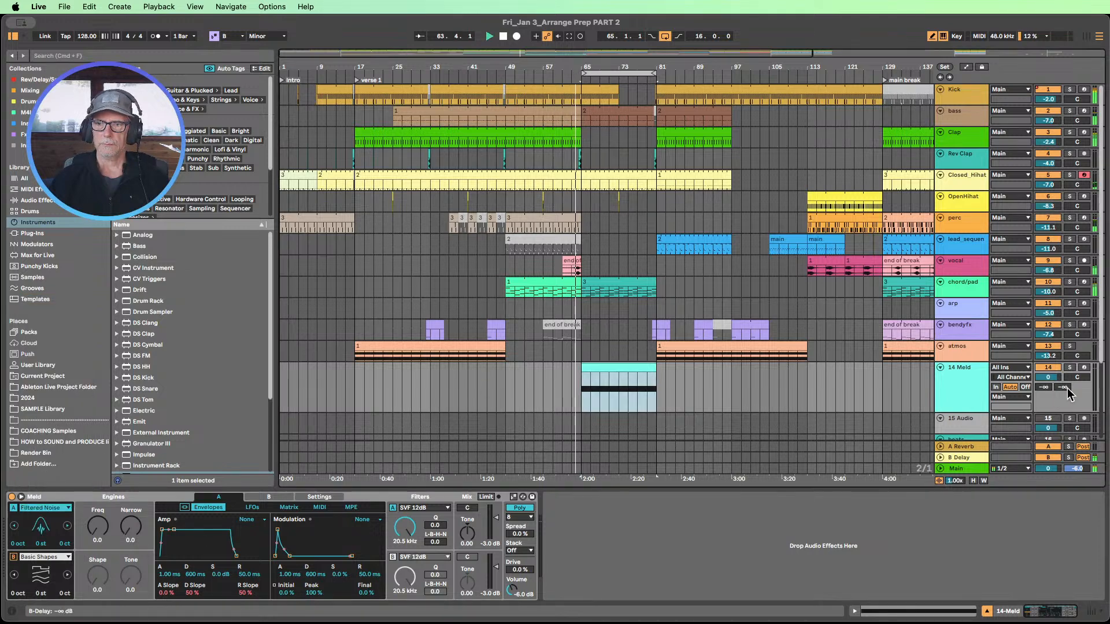
left_click_drag(1047, 377, 1048, 394)
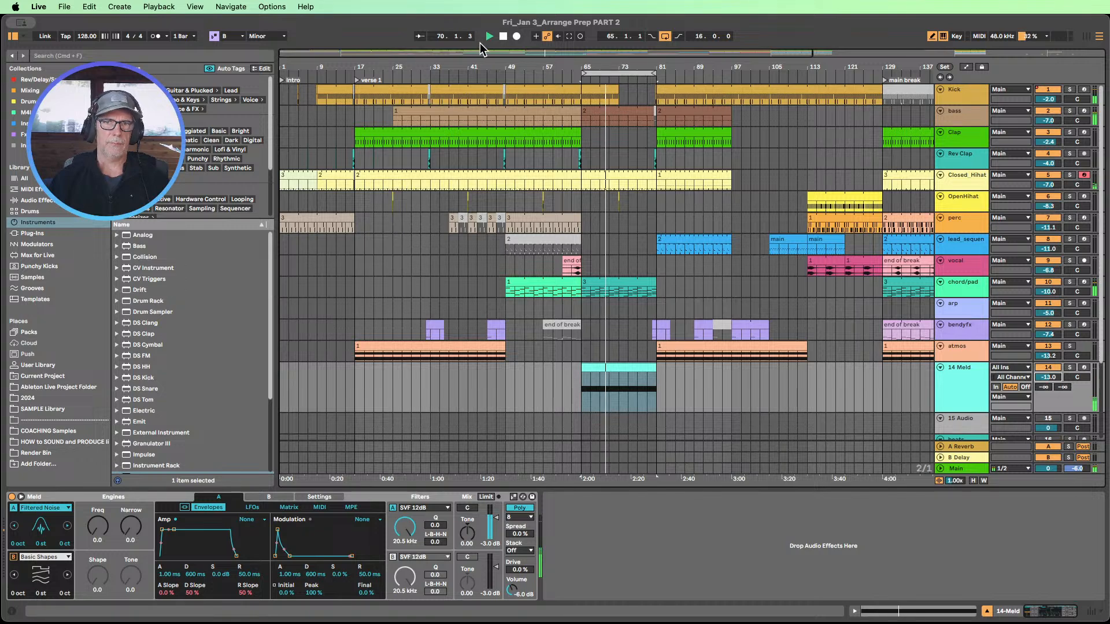
left_click(503, 37)
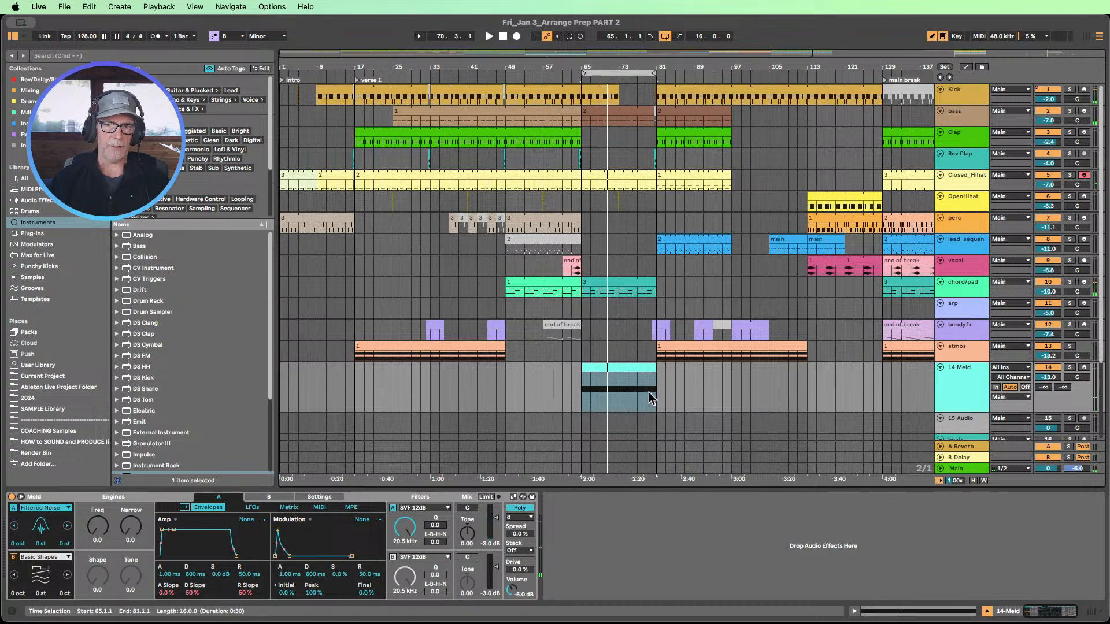
- Automate Meld's A Filter Freq from 20 Hz at bar 65 up to 20.5 kHz at about bar 80, falling to 20 Hz at bar 81
left_click(966, 67)
scroll(702, 359, "down", 1)
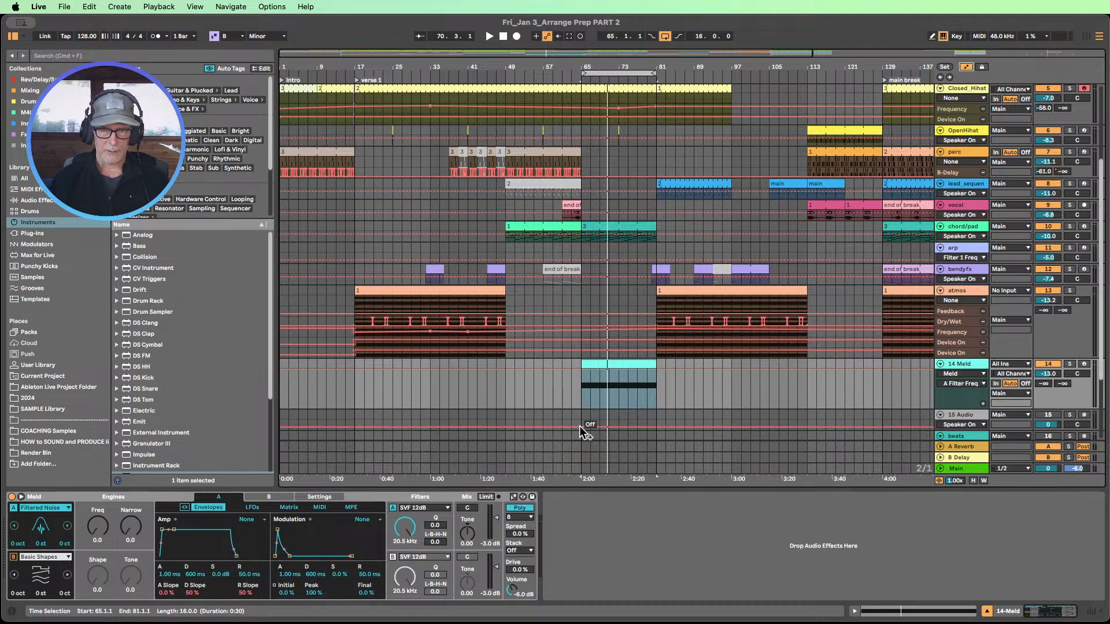
left_click(578, 367)
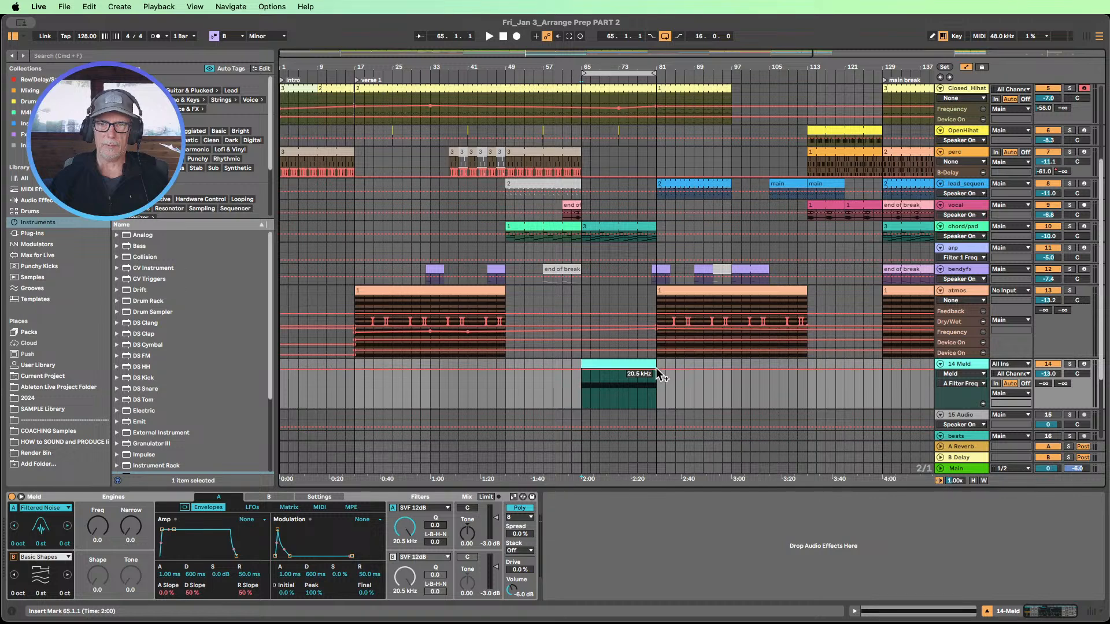
left_click_drag(635, 369, 581, 407)
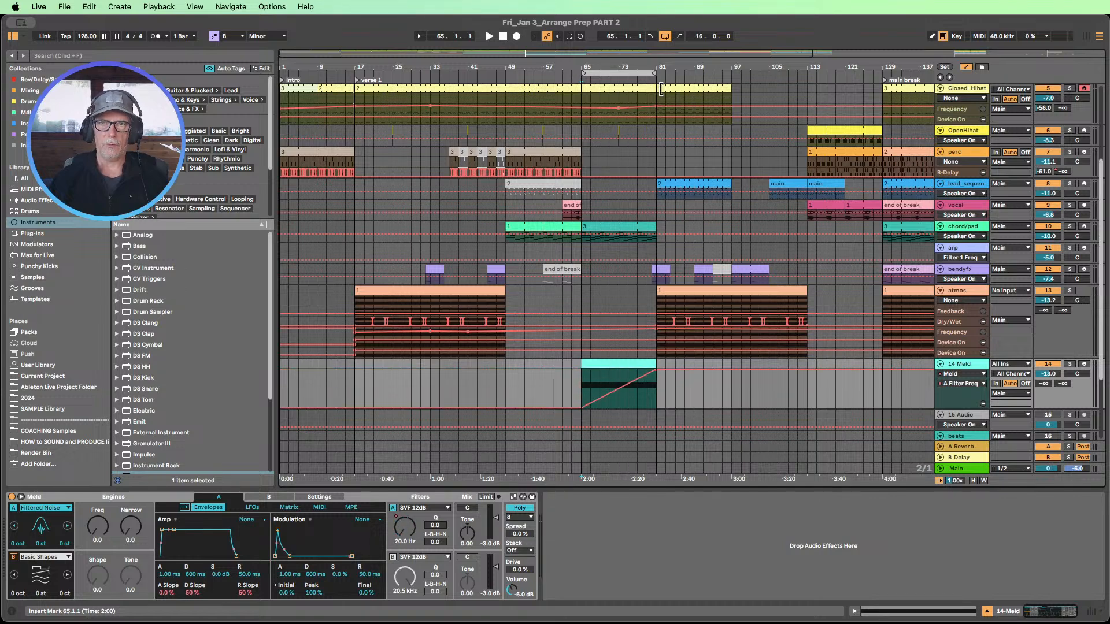
left_click_drag(646, 68, 607, 71)
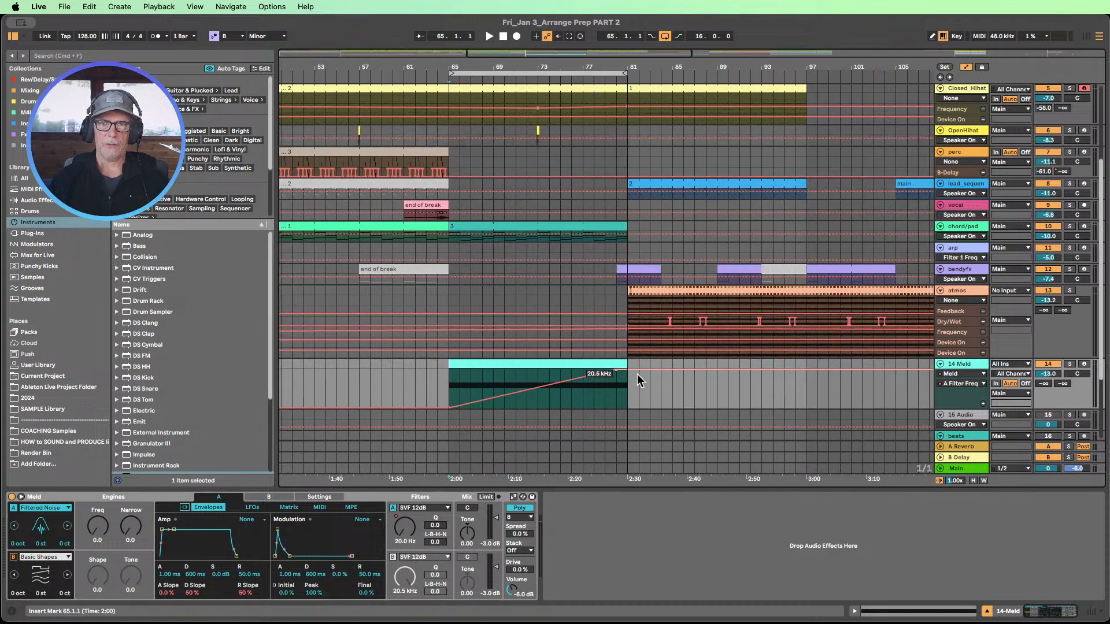
left_click_drag(624, 370, 626, 408)
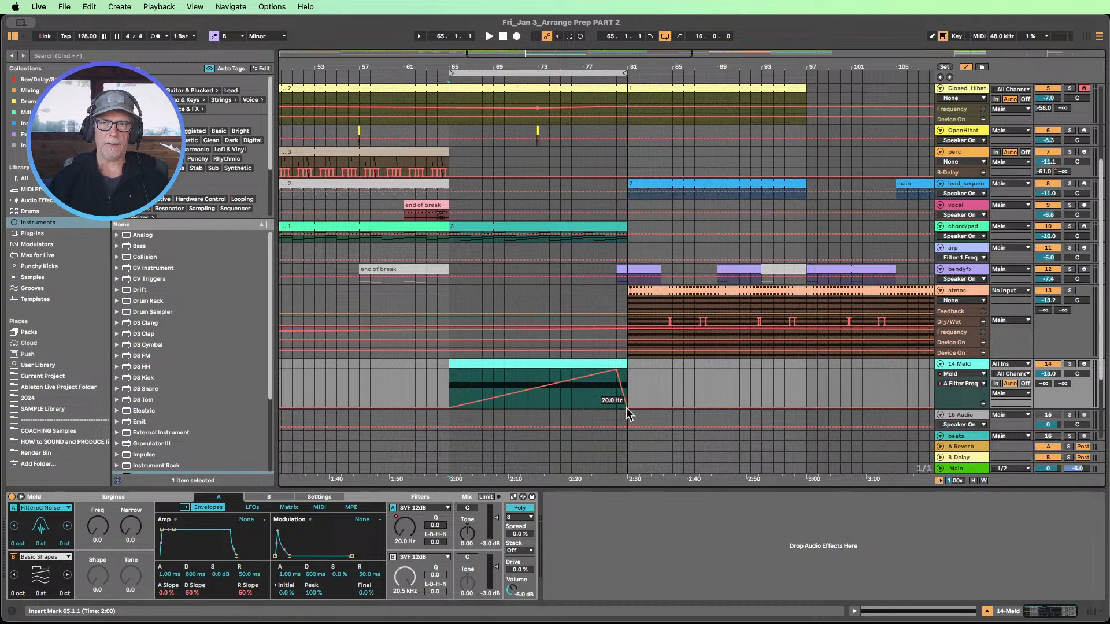
- Play from just before bar 65 and give the Meld track's A Filter Freq automation its own lane
left_click(438, 75)
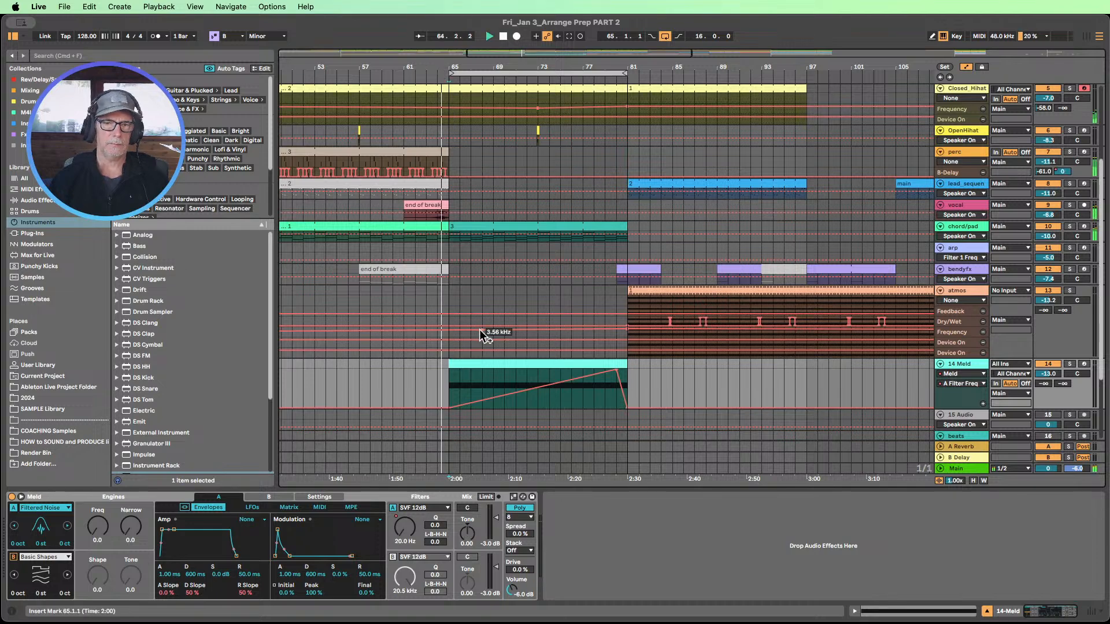
scroll(508, 280, "down", 5)
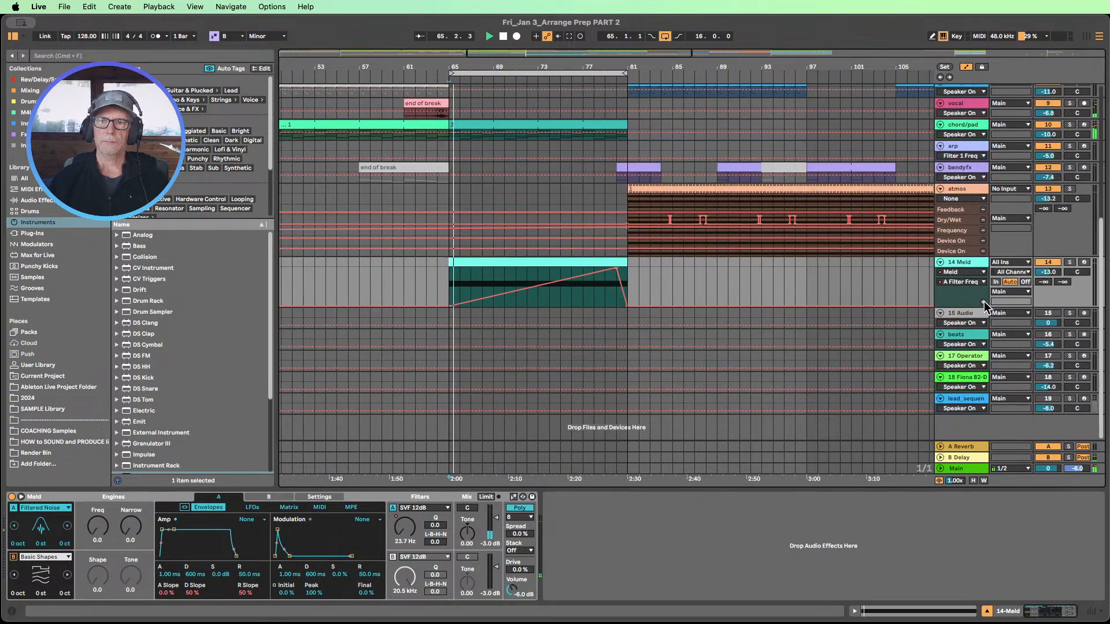
left_click(985, 306)
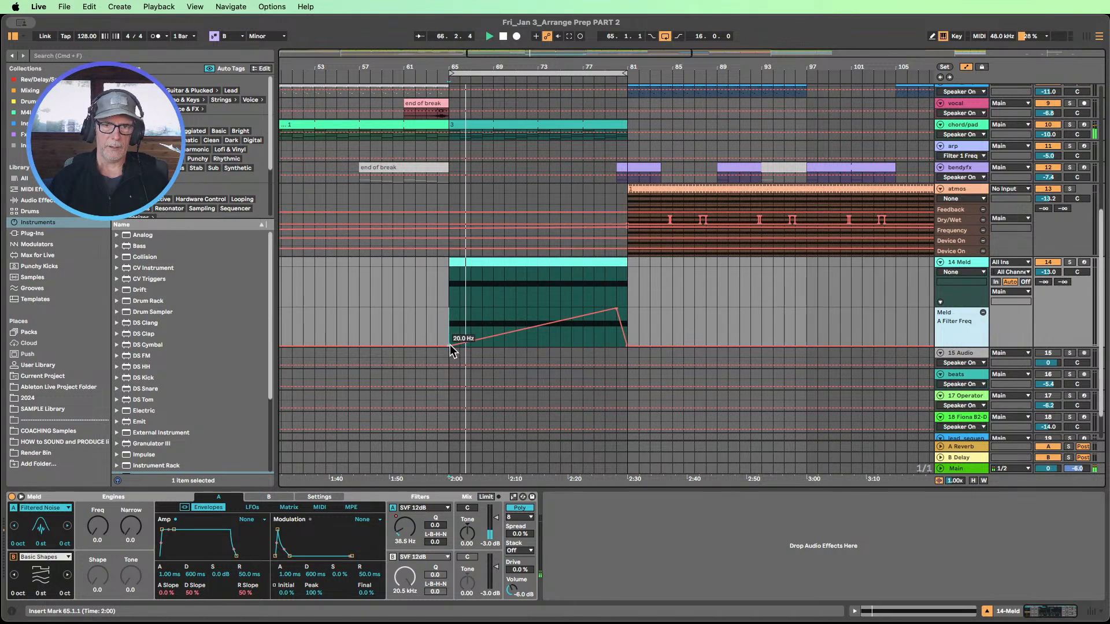
- Audition the filter sweep, raising its starting point at bar 65 to about 615 Hz and lowering its peak near bar 80
left_click_drag(451, 347, 451, 334)
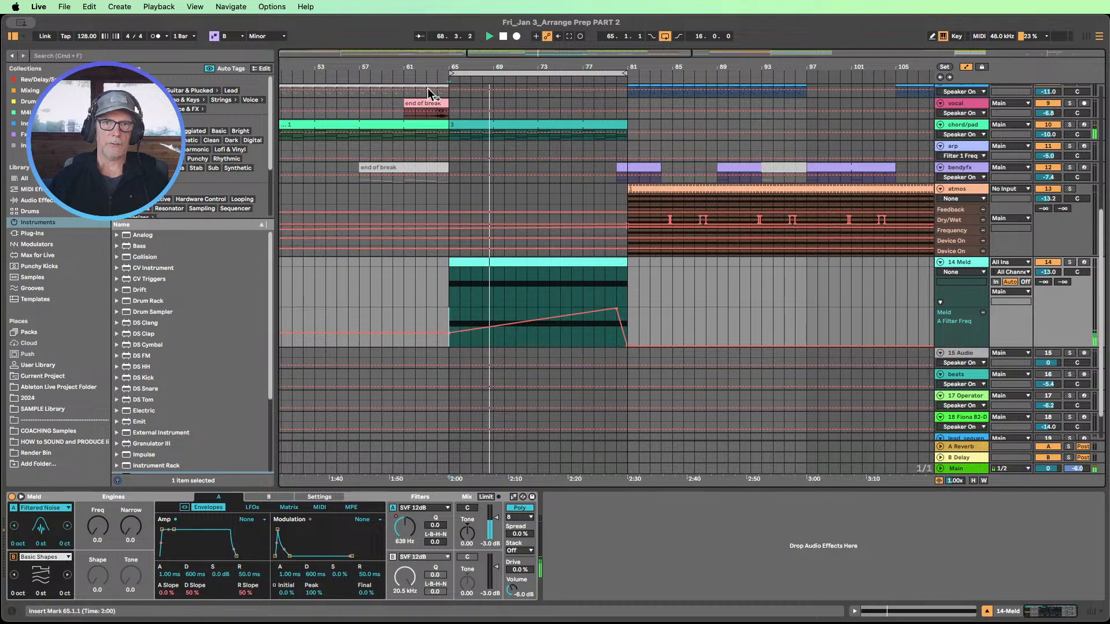
left_click(429, 93)
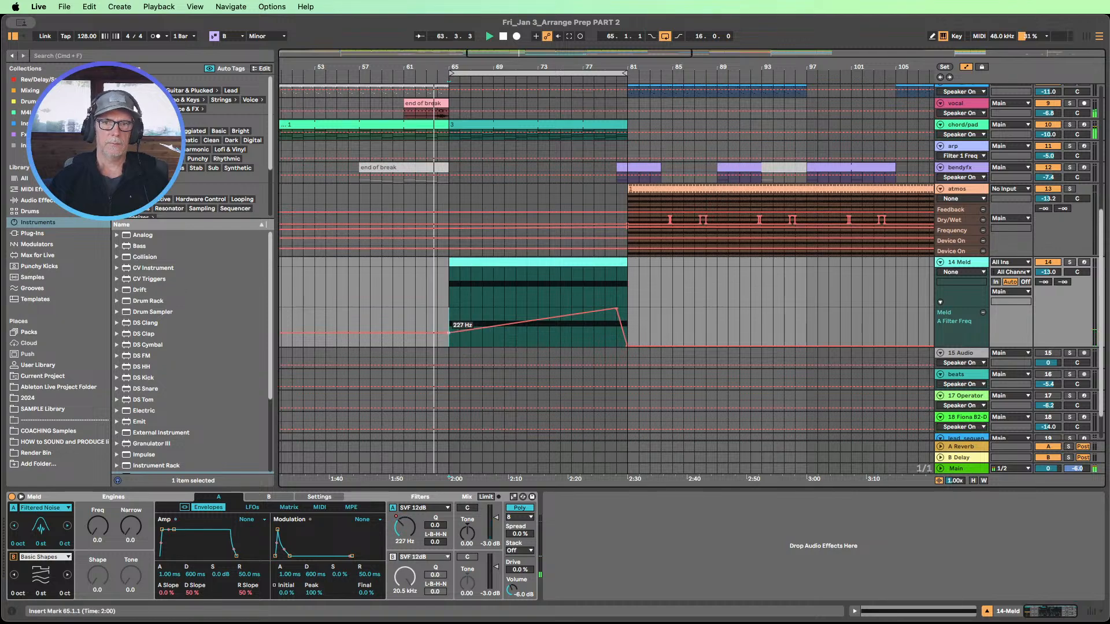
left_click_drag(449, 333, 449, 326)
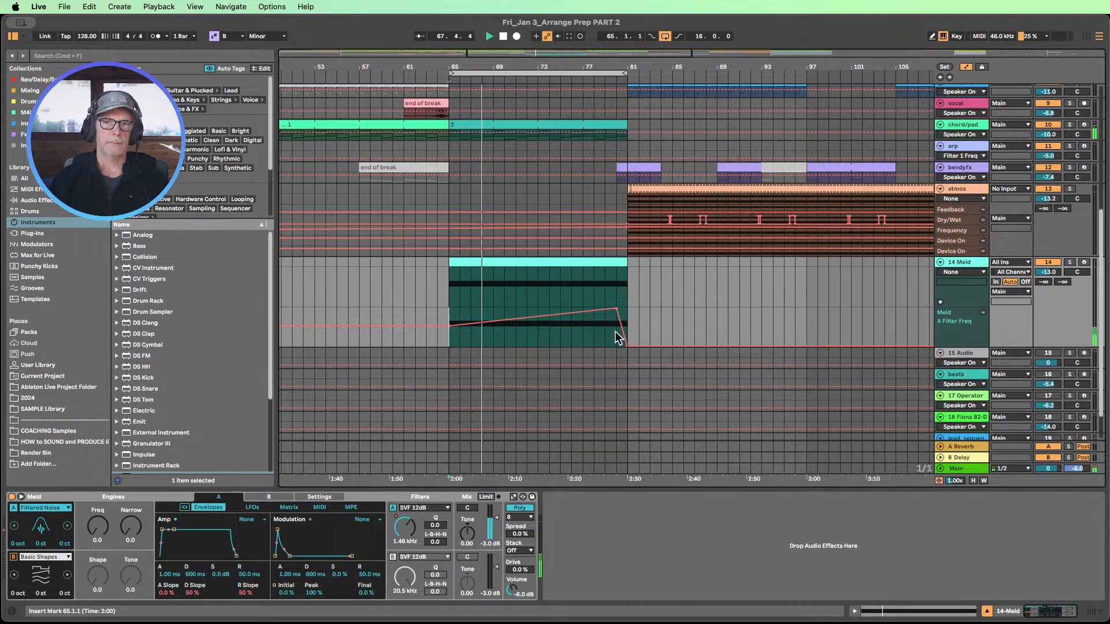
left_click_drag(616, 309, 617, 319)
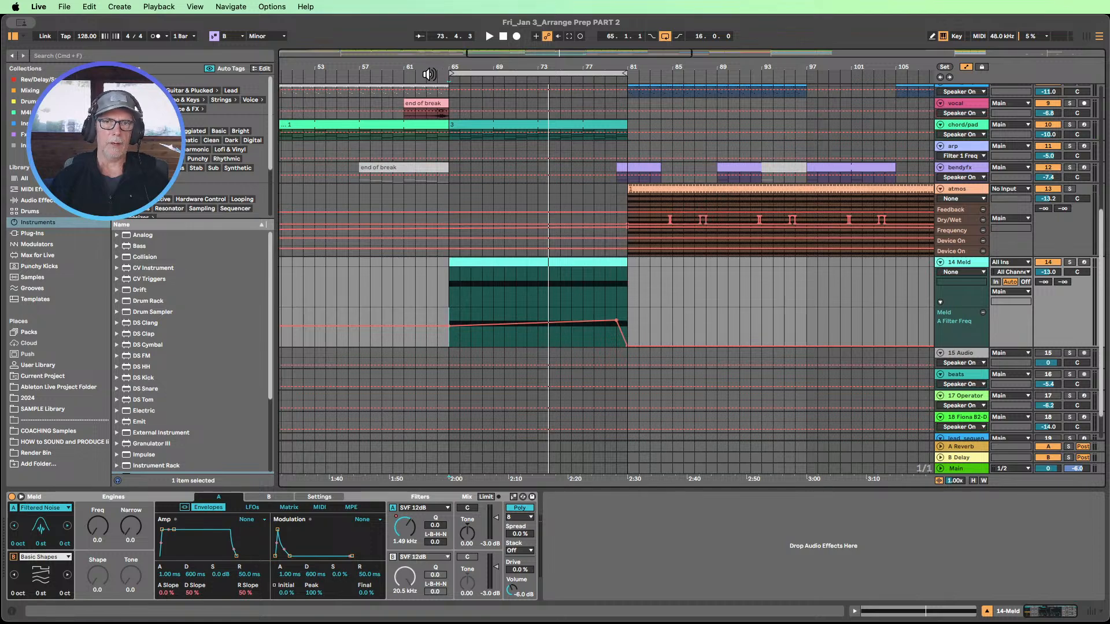
- Play from just before bar 65 and set engine A's Freq to 52.4 and Narrow to 44.4
left_click(441, 71)
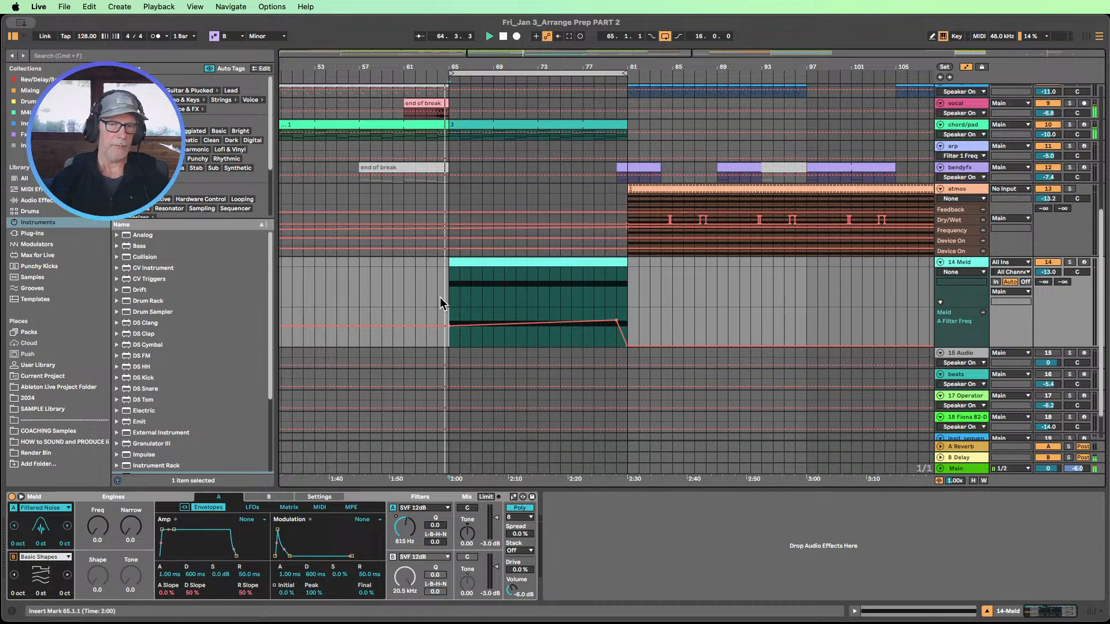
left_click_drag(98, 526, 98, 479)
left_click_drag(134, 531, 133, 498)
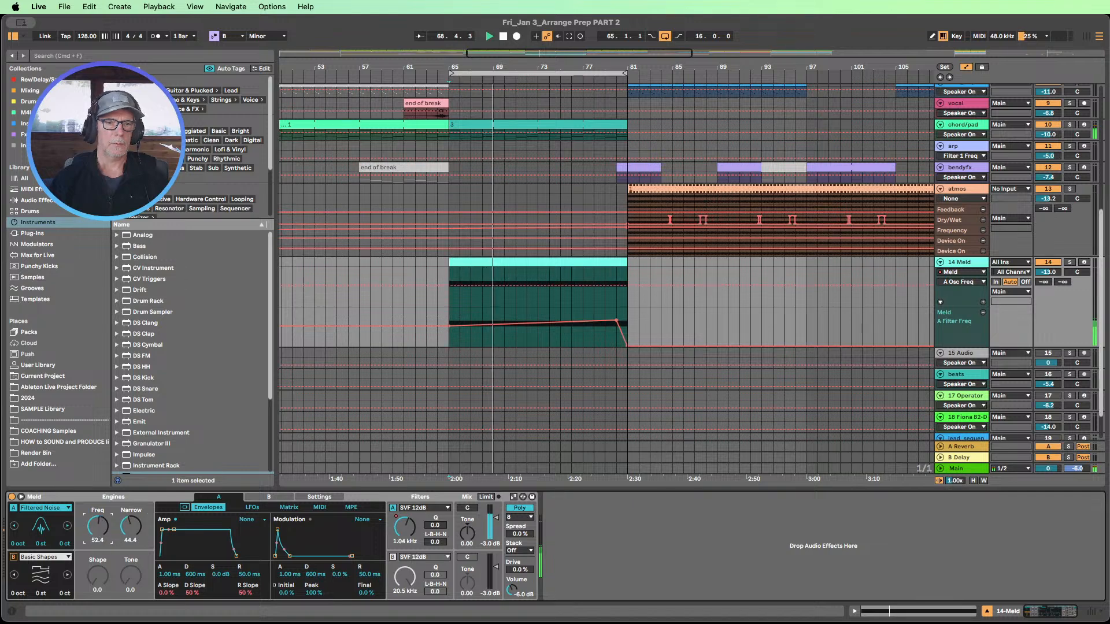
- Set Meld engine A's Freq to 46.8 and Narrow to 39.7, and stop playback
left_click_drag(86, 535, 130, 531)
left_click(109, 535)
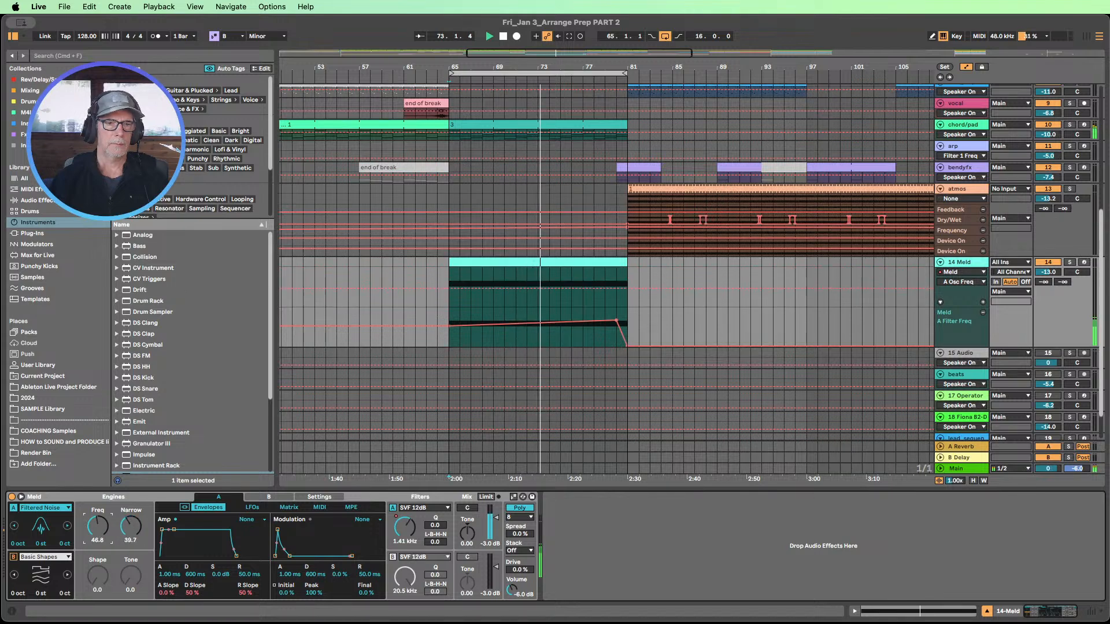
left_click(504, 36)
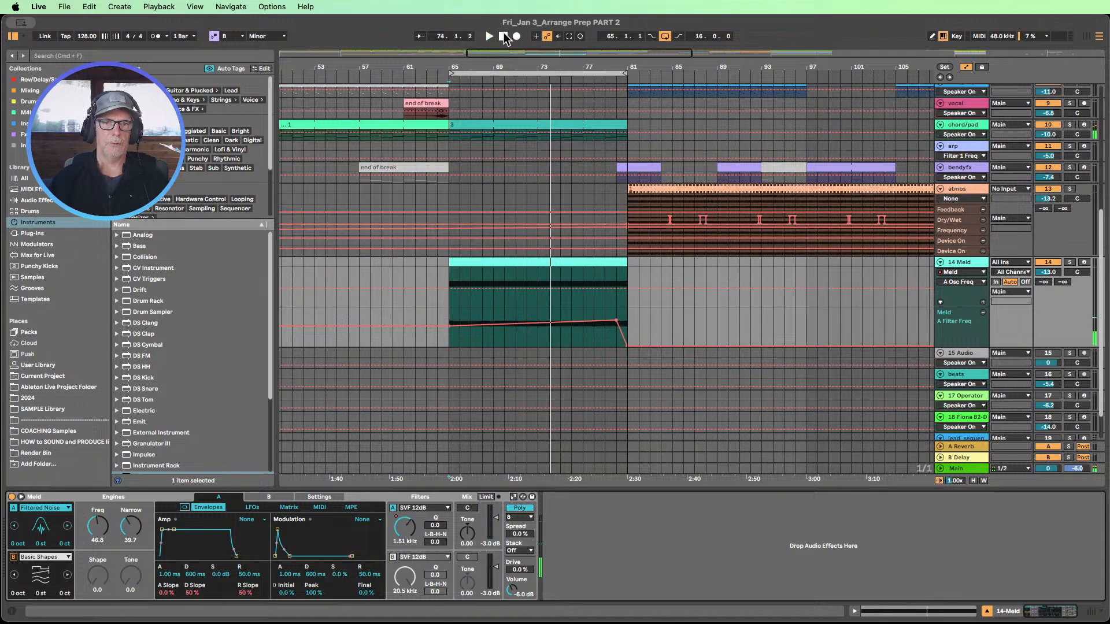
- Expand Meld's modulation matrix, show engine A's LFO settings and route LFO 2 to Pan with an amount of 100
left_click(26, 499)
left_click(21, 497)
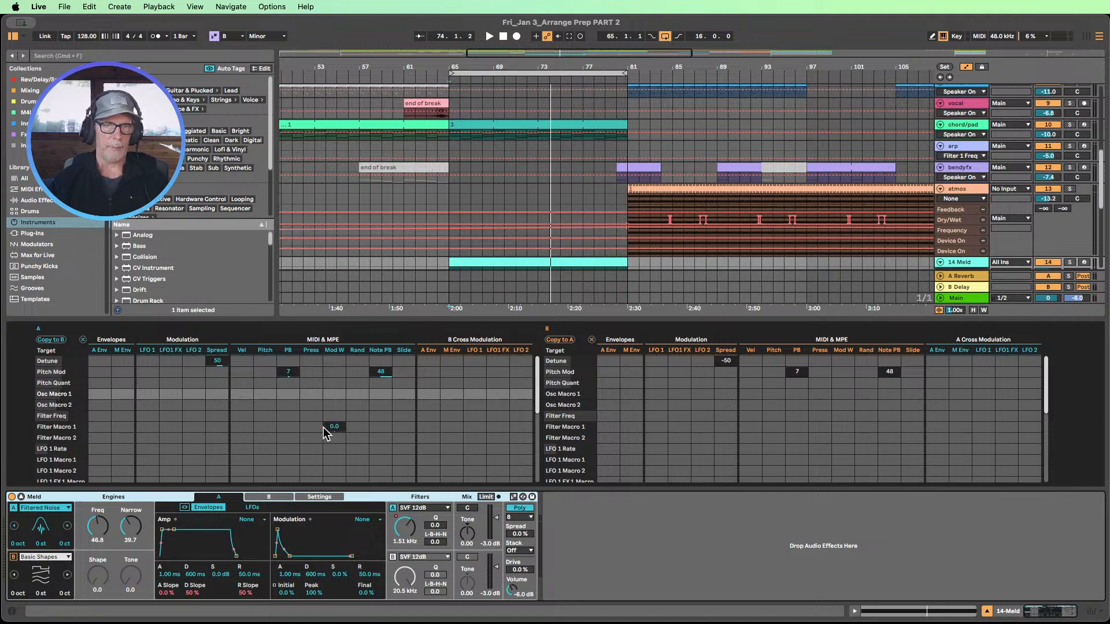
left_click(252, 508)
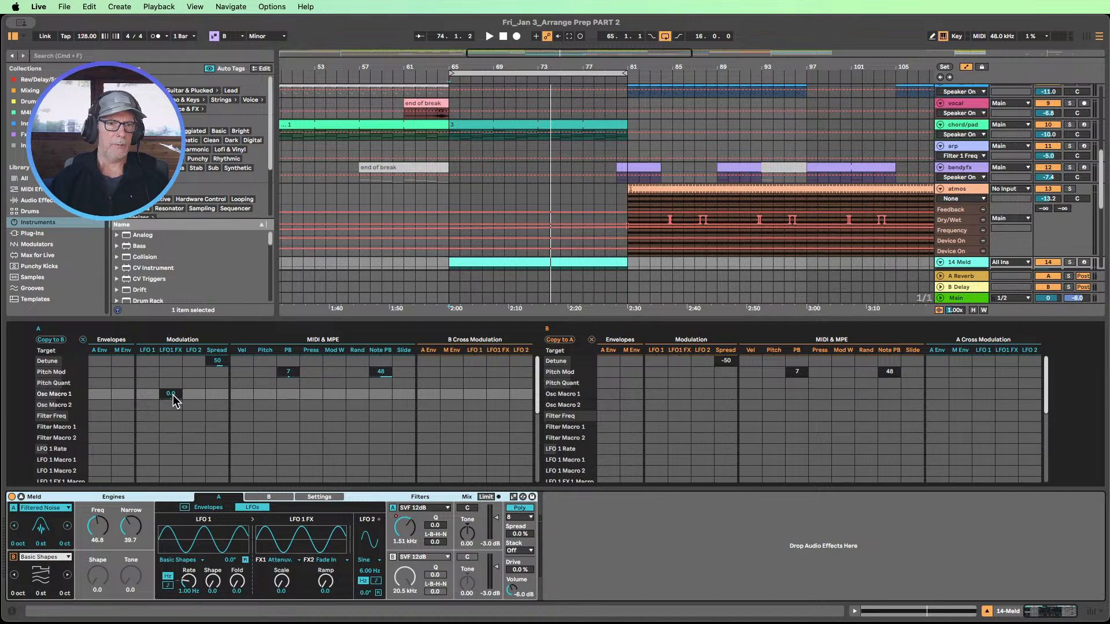
scroll(173, 404, "down", 5)
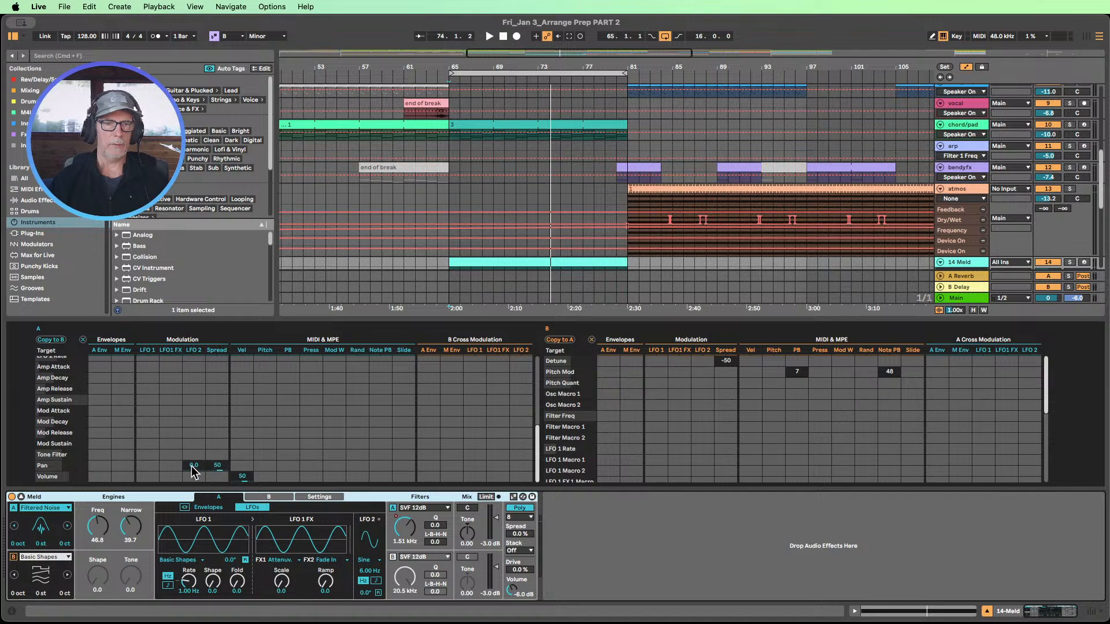
left_click_drag(192, 465, 192, 443)
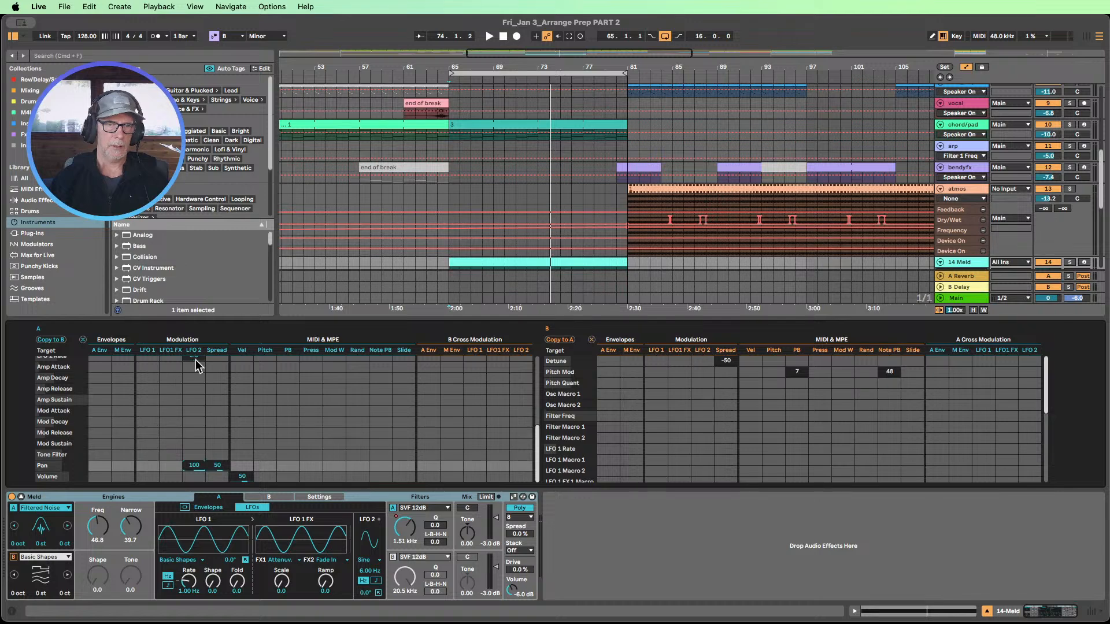
- Play from around bar 65, sync engine A's LFO 2 to tempo at rate 2 and set its Pan modulation to 30
left_click(471, 79)
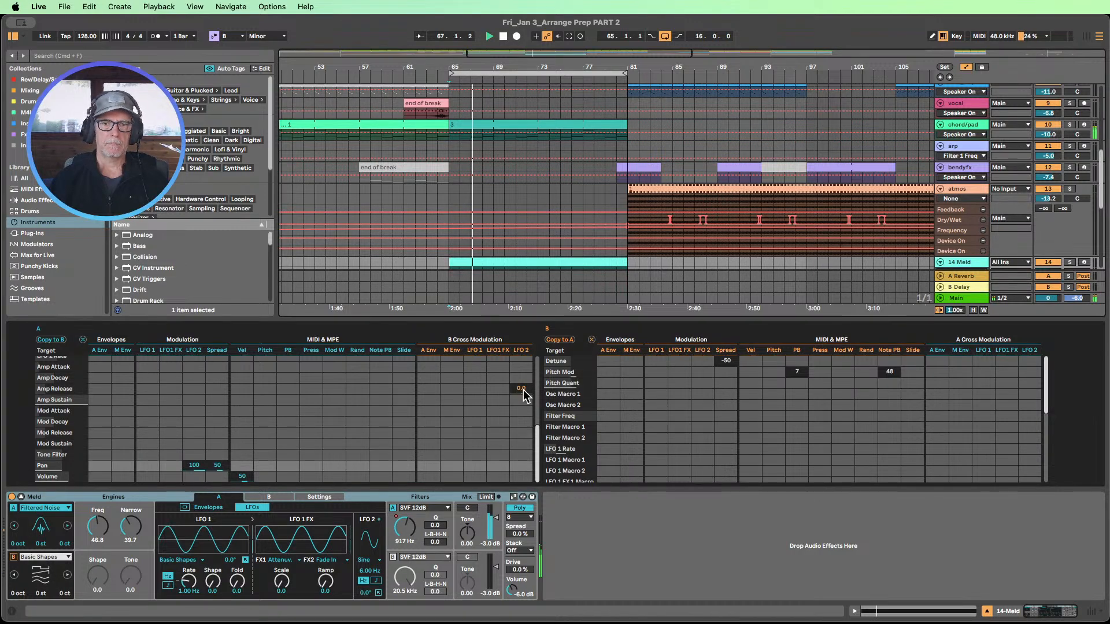
left_click(375, 581)
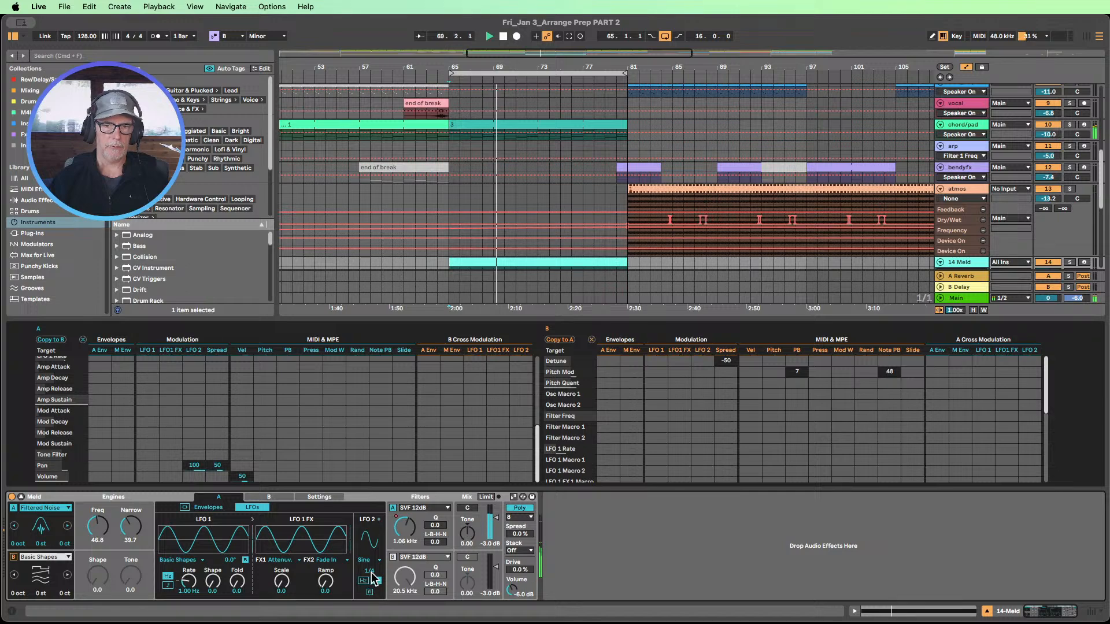
mouse_move(370, 571)
left_mouse_down()
mouse_move(369, 588)
mouse_move(370, 563)
left_mouse_up()
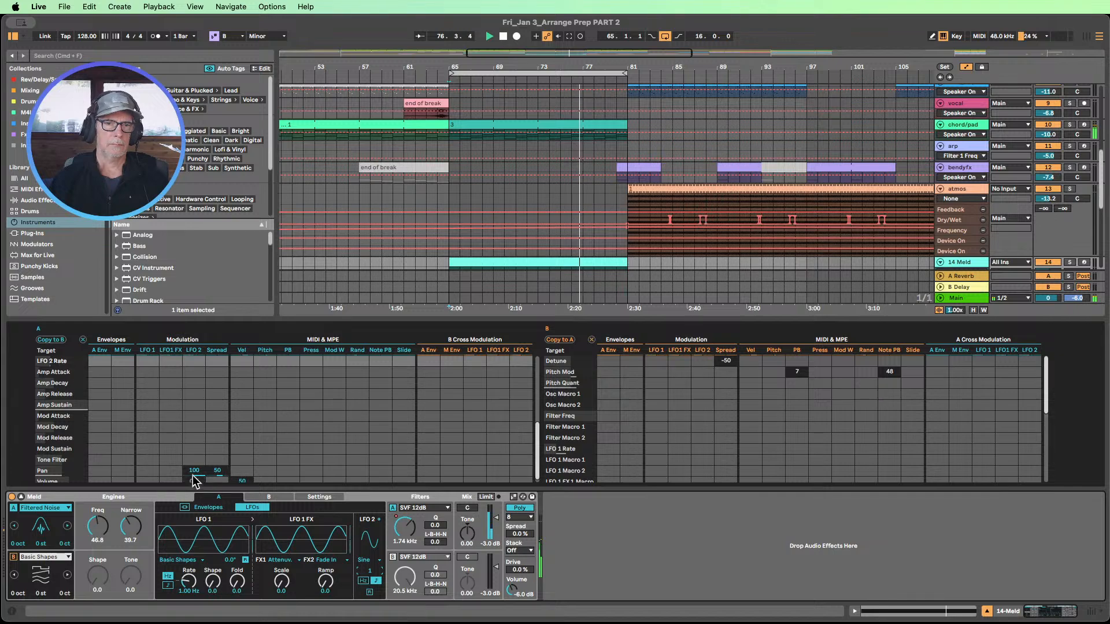
left_click_drag(192, 475, 192, 476)
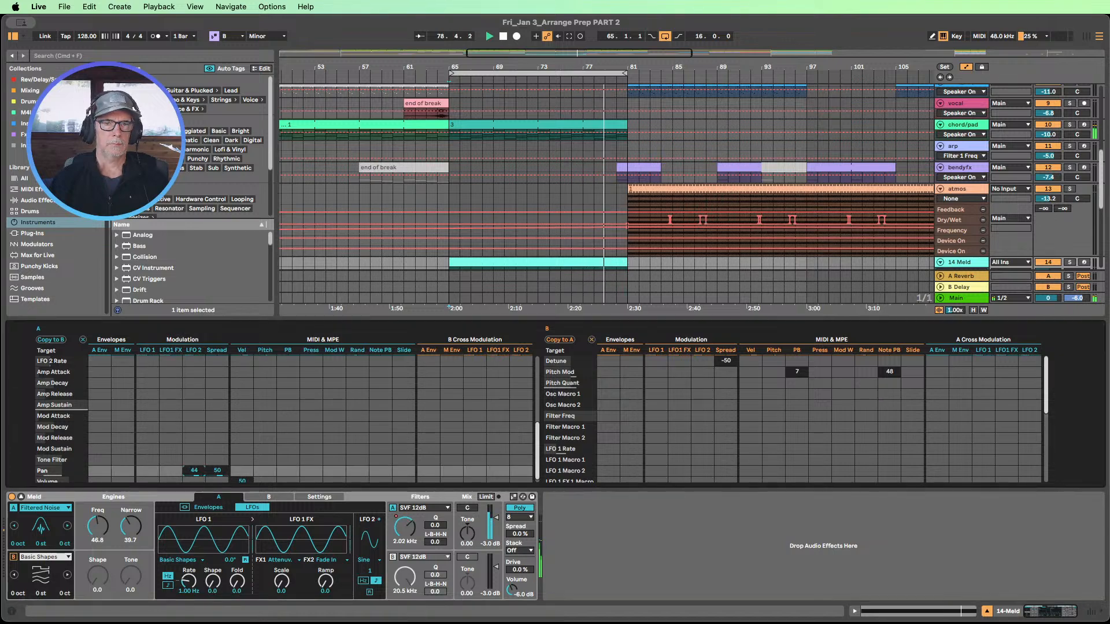
left_click_drag(194, 471, 194, 472)
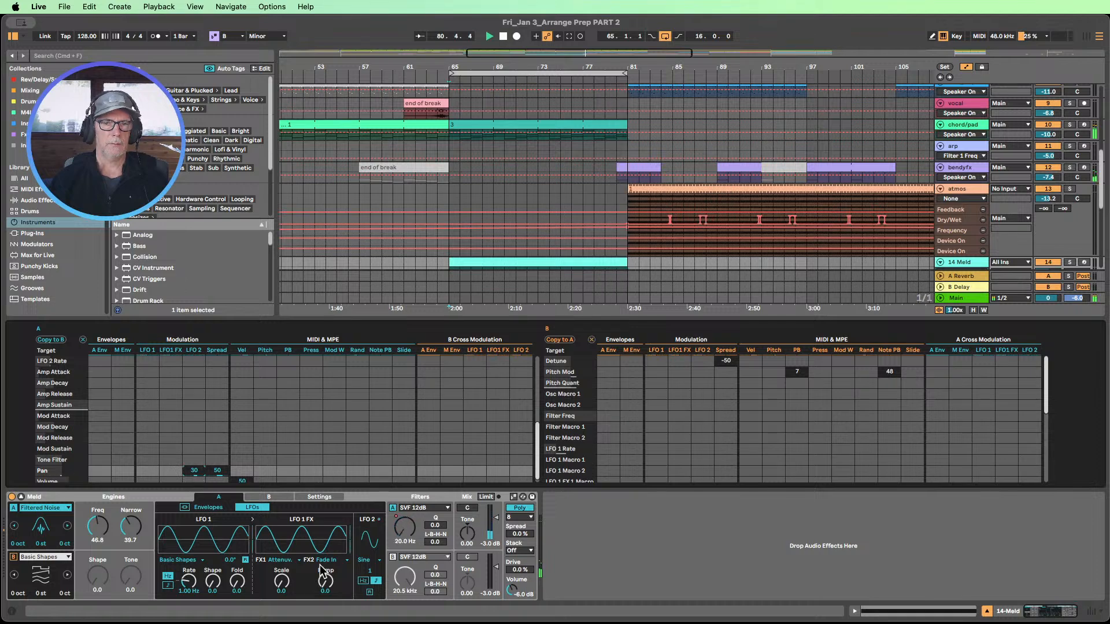
left_click(375, 580)
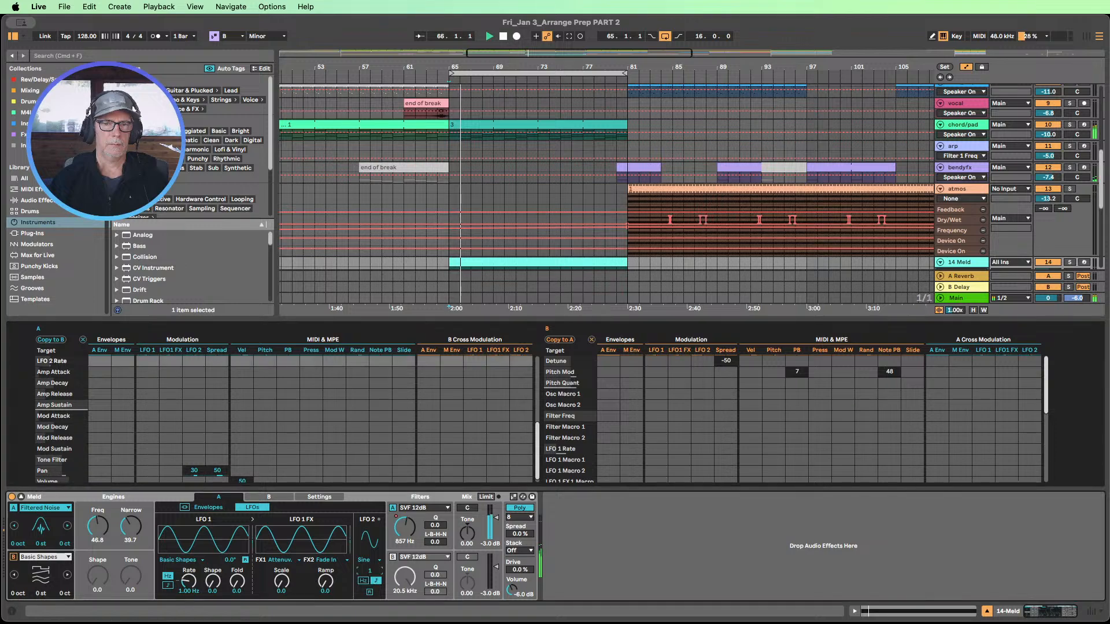
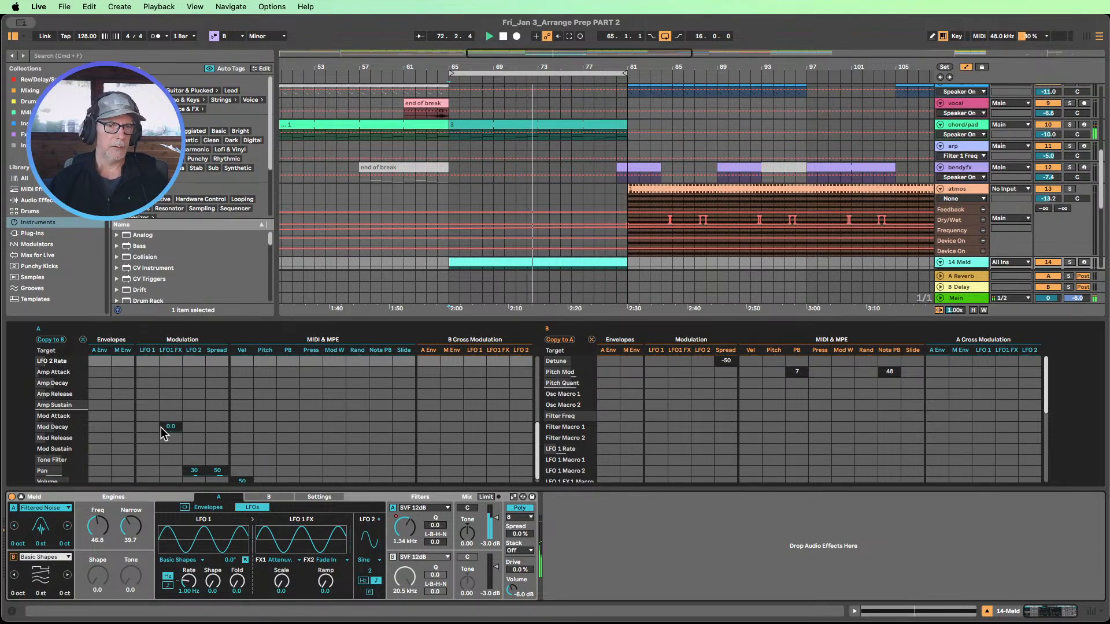
- Route engine A's LFO 1 to Filter Freq in the modulation matrix with an amount of 20
scroll(147, 384, "up", 1)
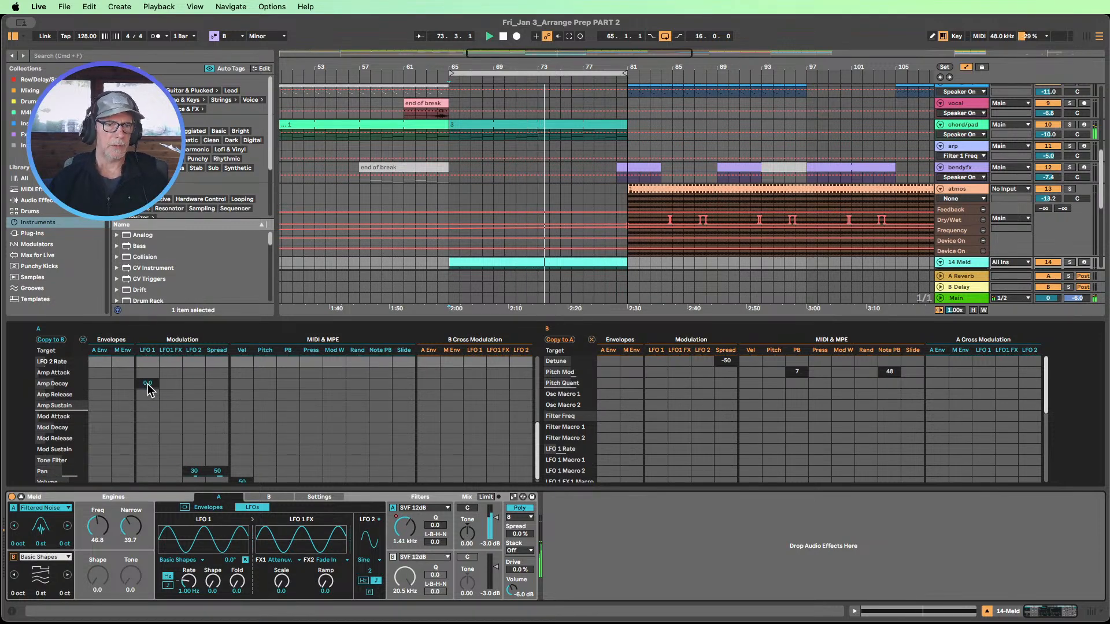
scroll(147, 383, "up", 5)
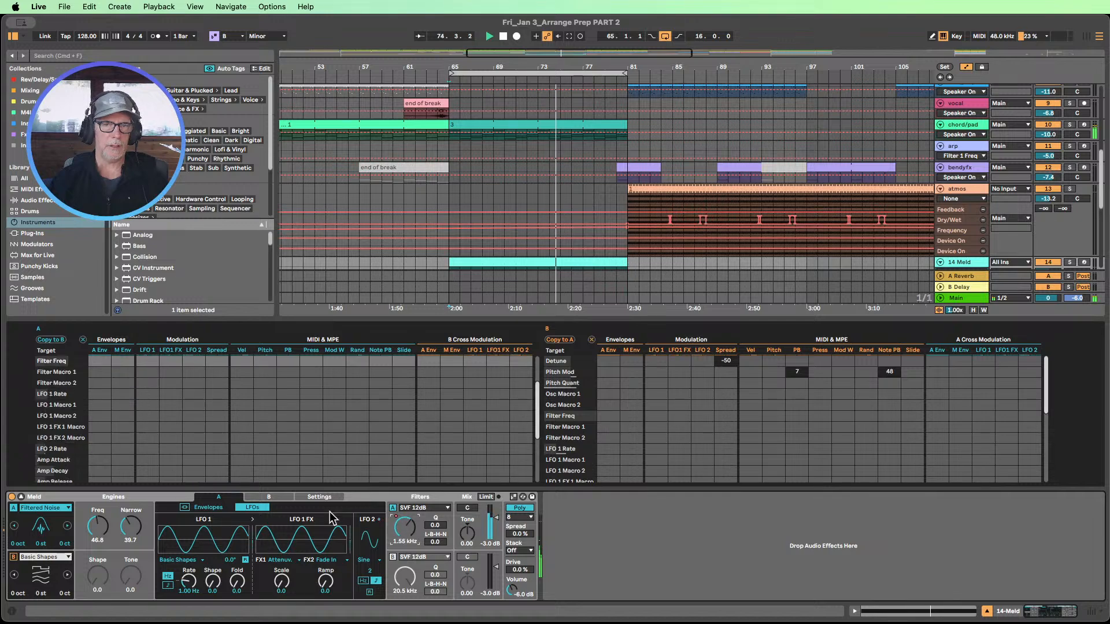
scroll(124, 428, "up", 3)
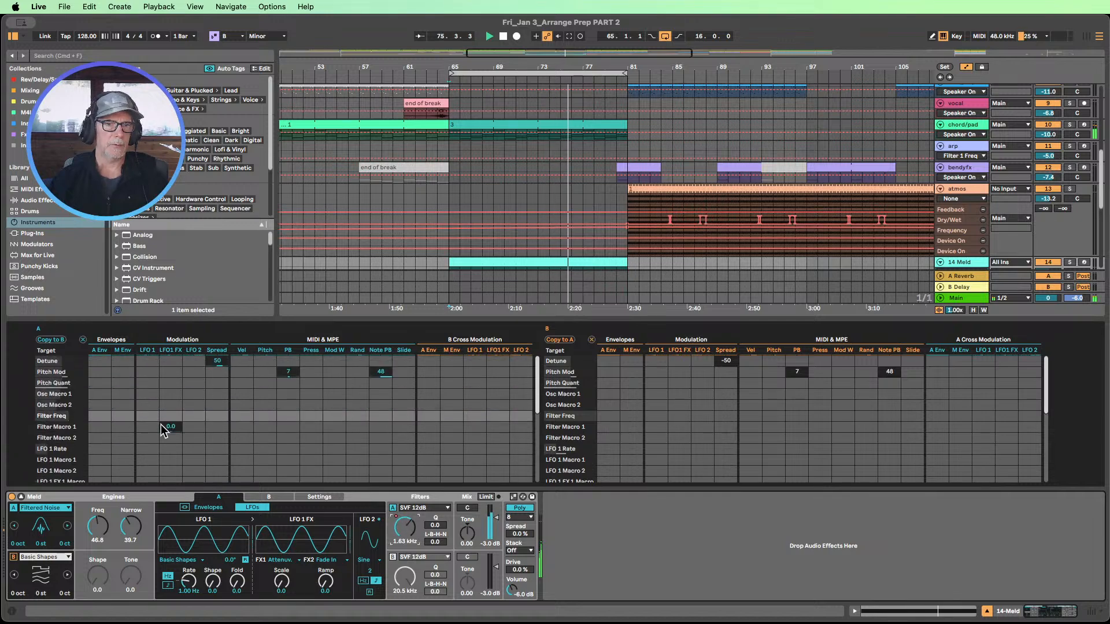
left_click_drag(148, 417, 148, 382)
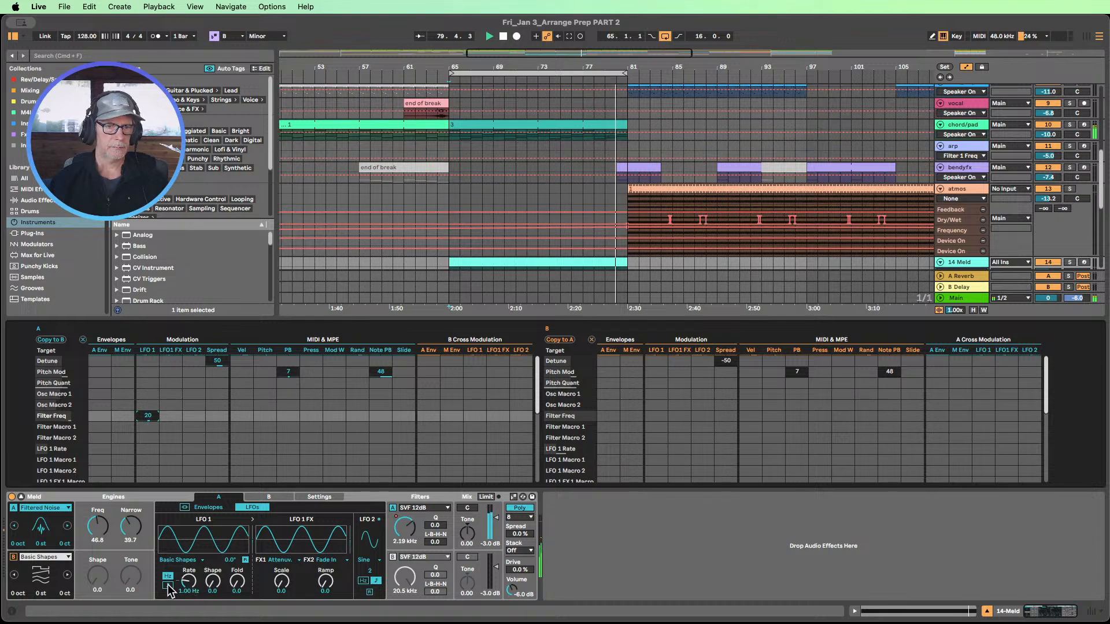
- Set engine A's LFO 1 to the Wander waveform with a tempo-synced rate of 1/16
left_click_drag(188, 581, 189, 572)
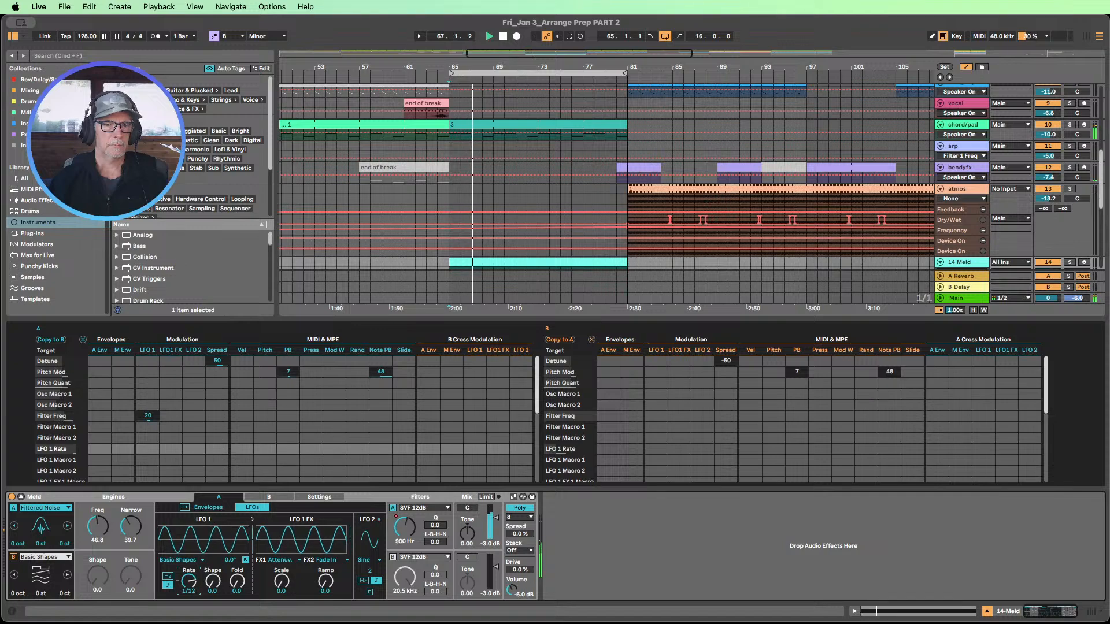
left_click(181, 559)
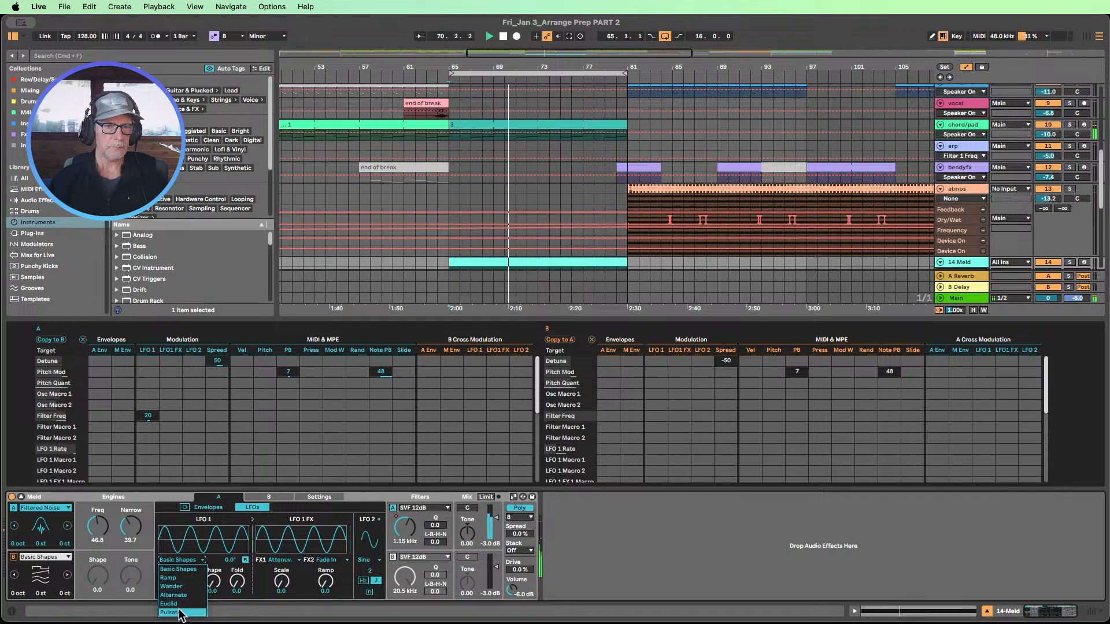
left_click(172, 586)
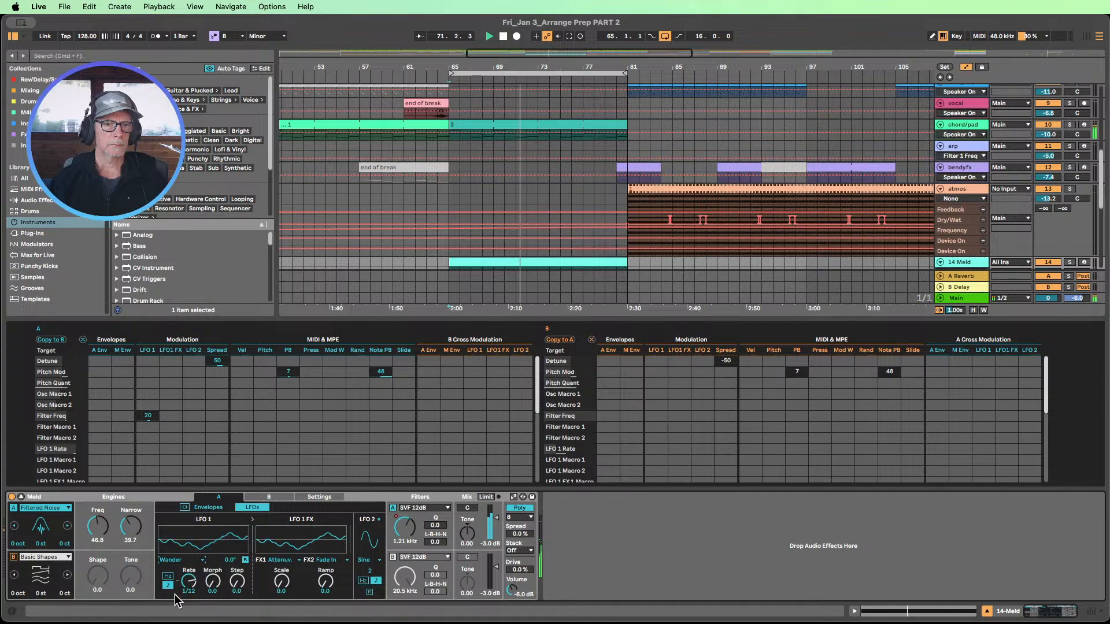
left_click(189, 582)
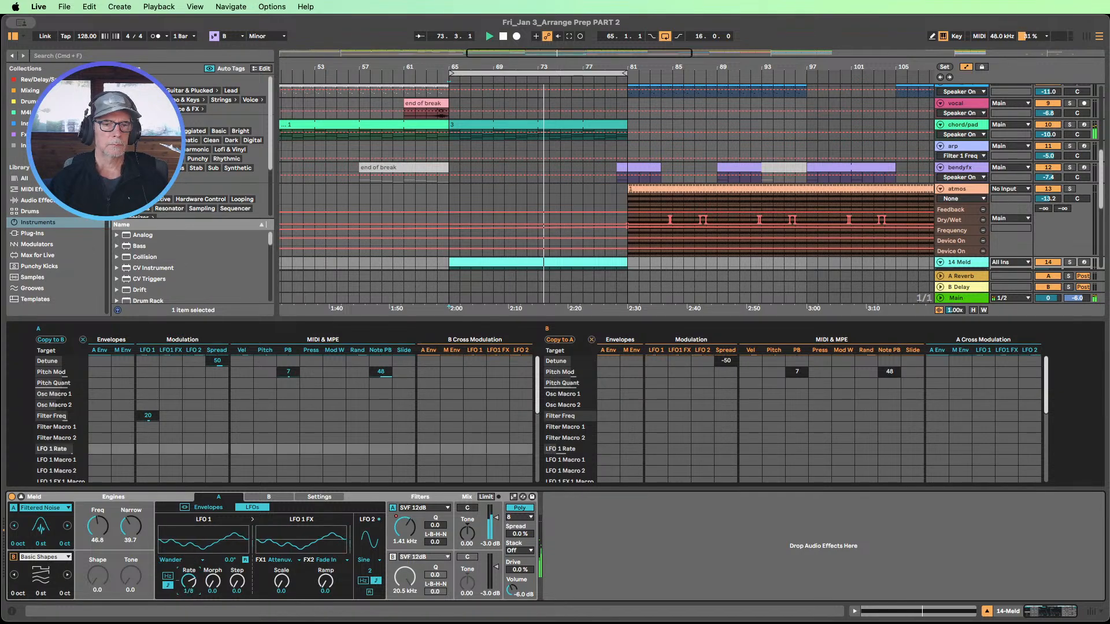
left_click_drag(189, 582, 189, 589)
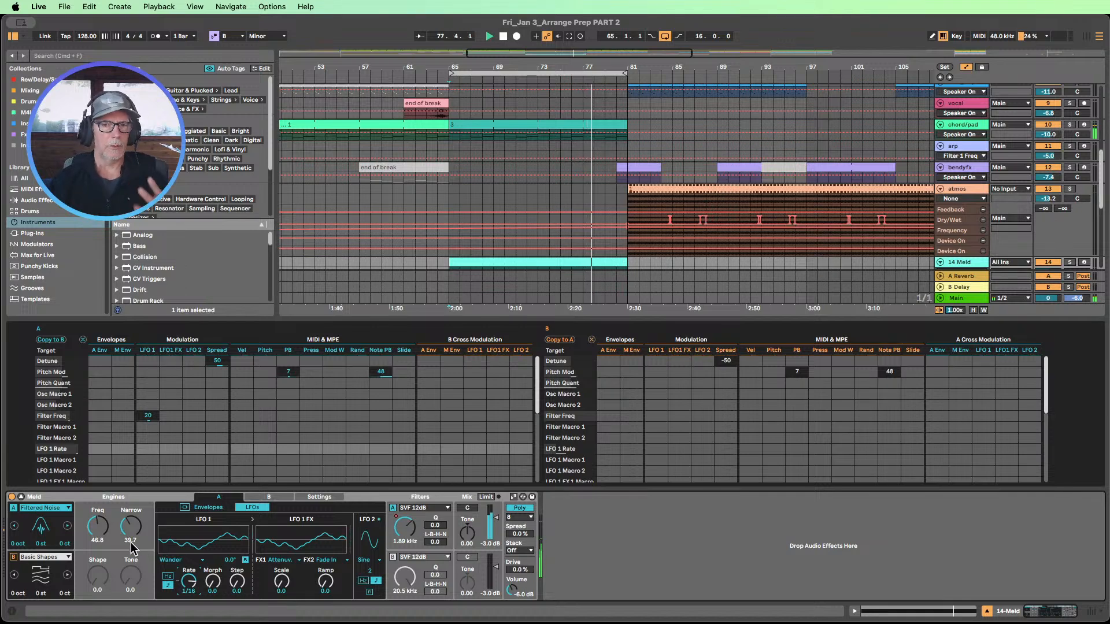
- Hide the expanded matrix, browser and device view, and make the Meld track's A Filter Freq automation lane taller
left_click(21, 496)
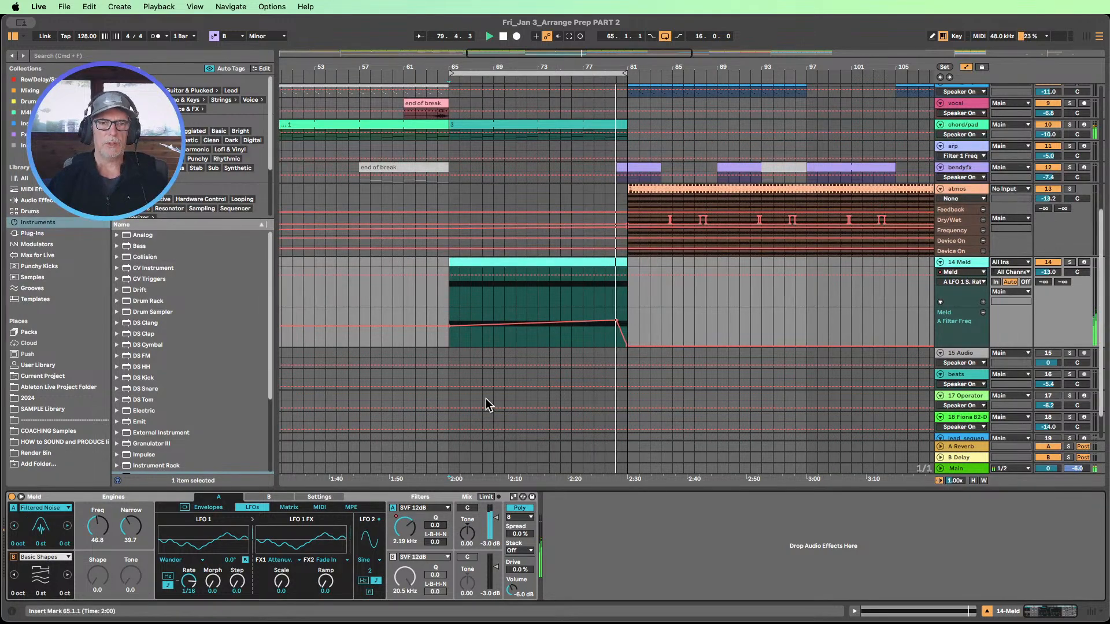
key("super+alt+b")
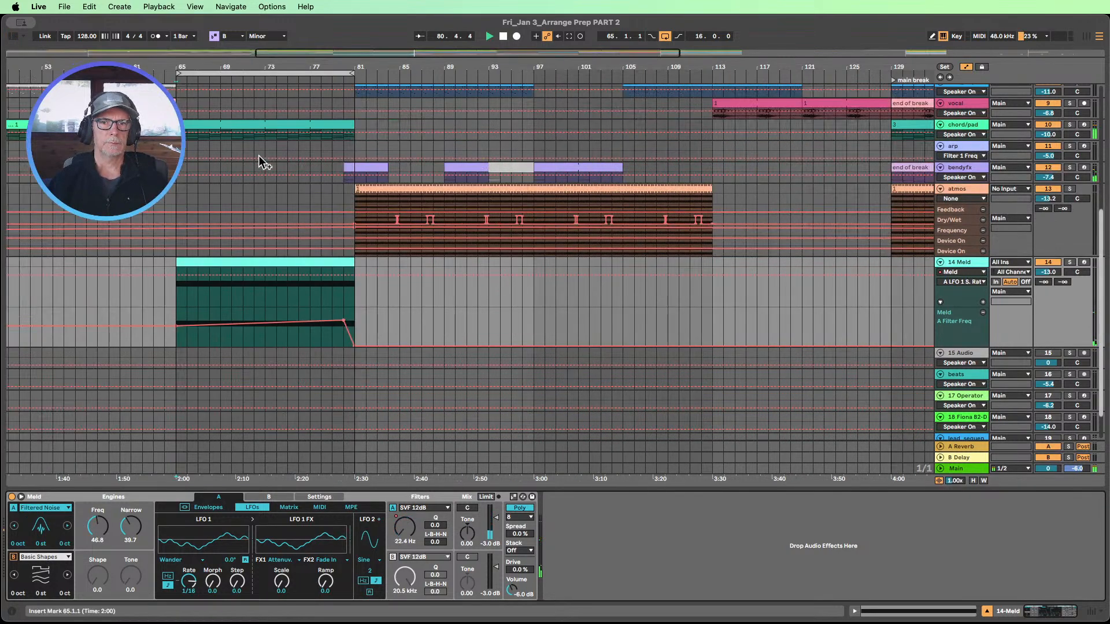
left_click(987, 611)
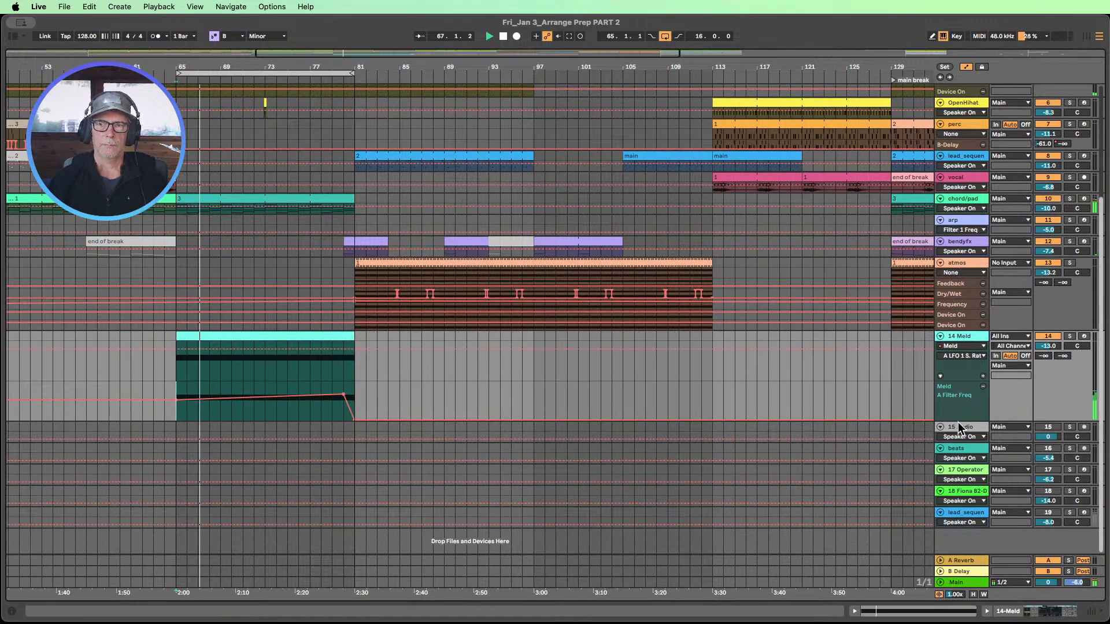
left_click_drag(959, 428, 959, 529)
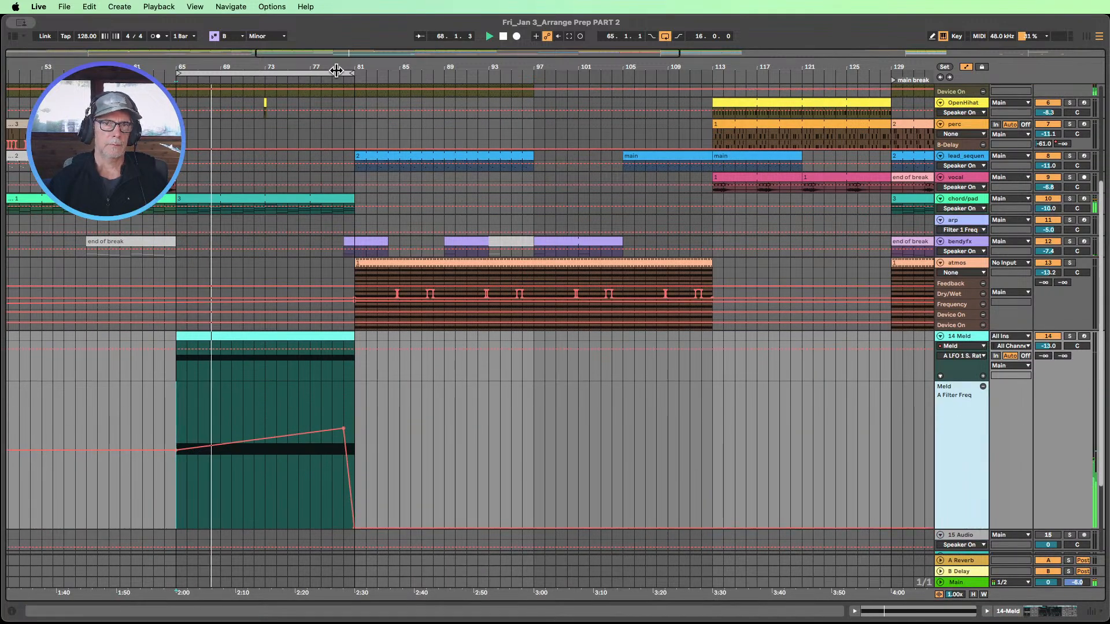
- Raise the A Filter Freq automation to about 83.1 Hz at bar 81 and its peak at bar 80 to about 19.1 kHz
left_click_drag(336, 70, 352, 362)
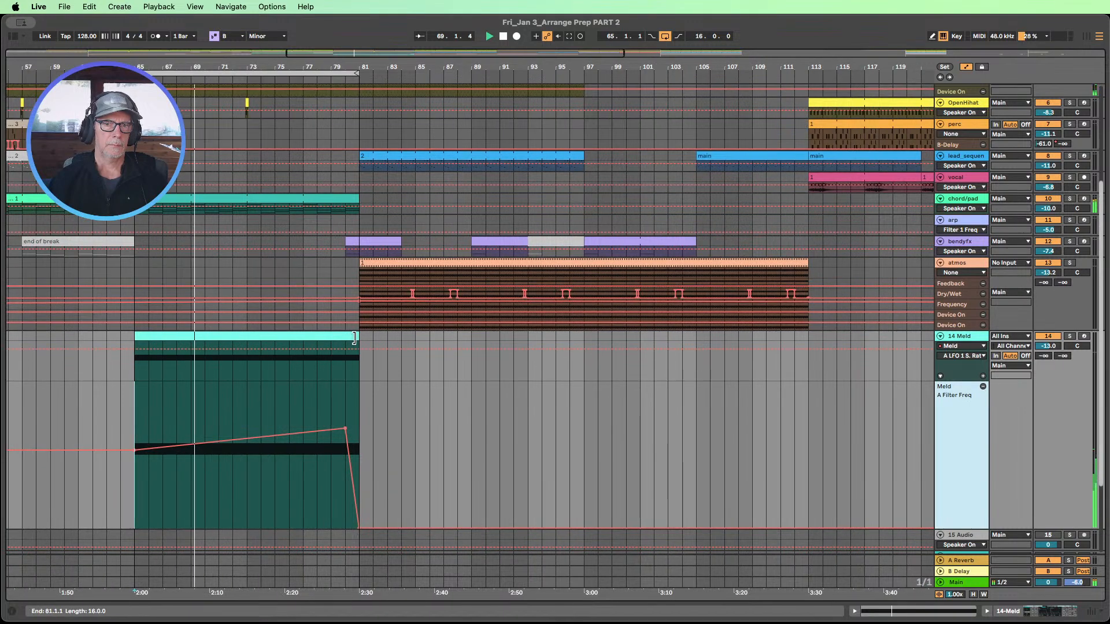
left_click_drag(341, 68, 398, 319)
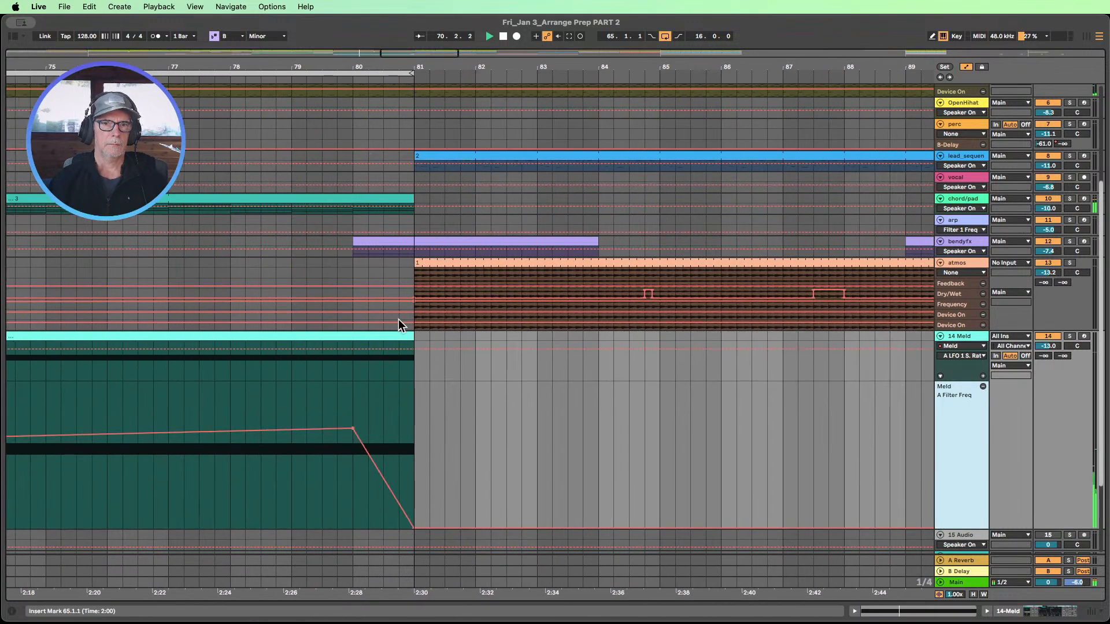
left_click(407, 335)
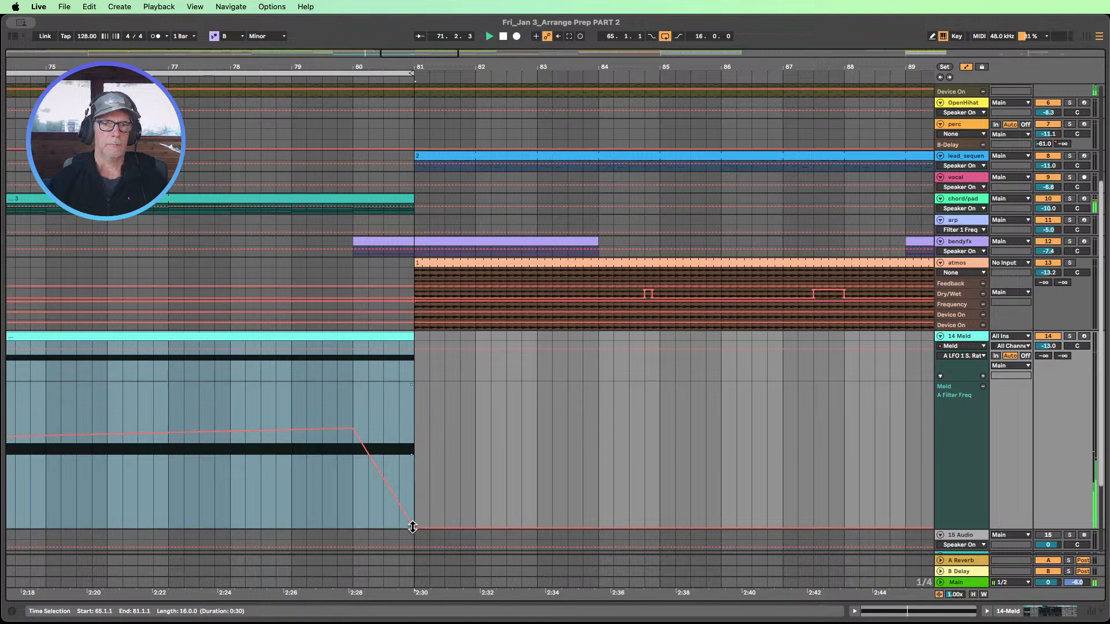
left_click(460, 514)
left_click_drag(414, 528, 413, 502)
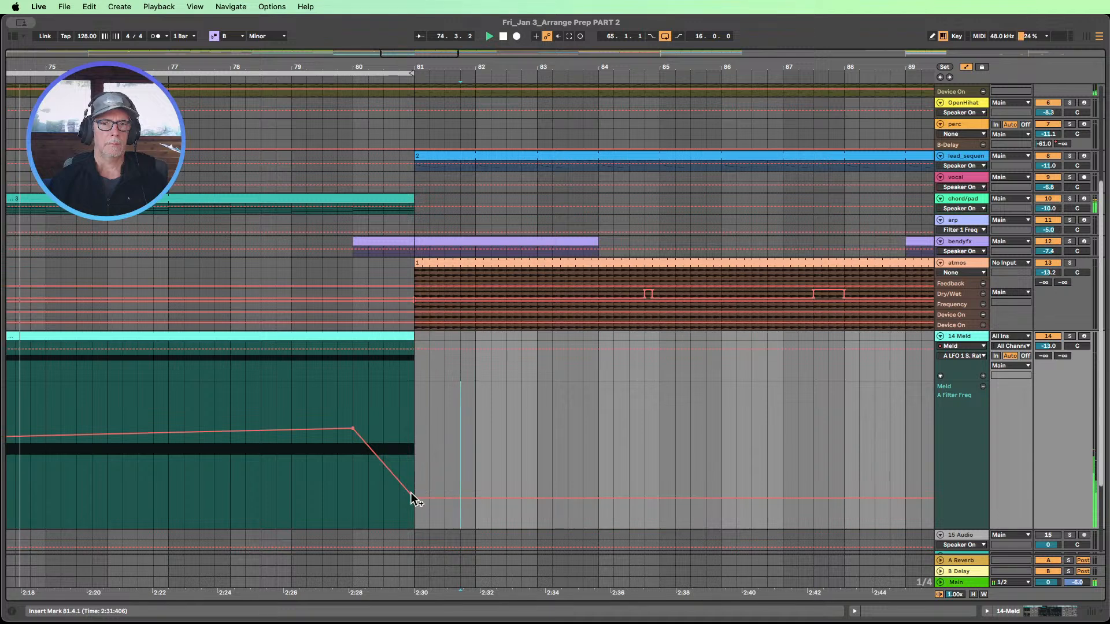
left_click_drag(353, 428, 353, 383)
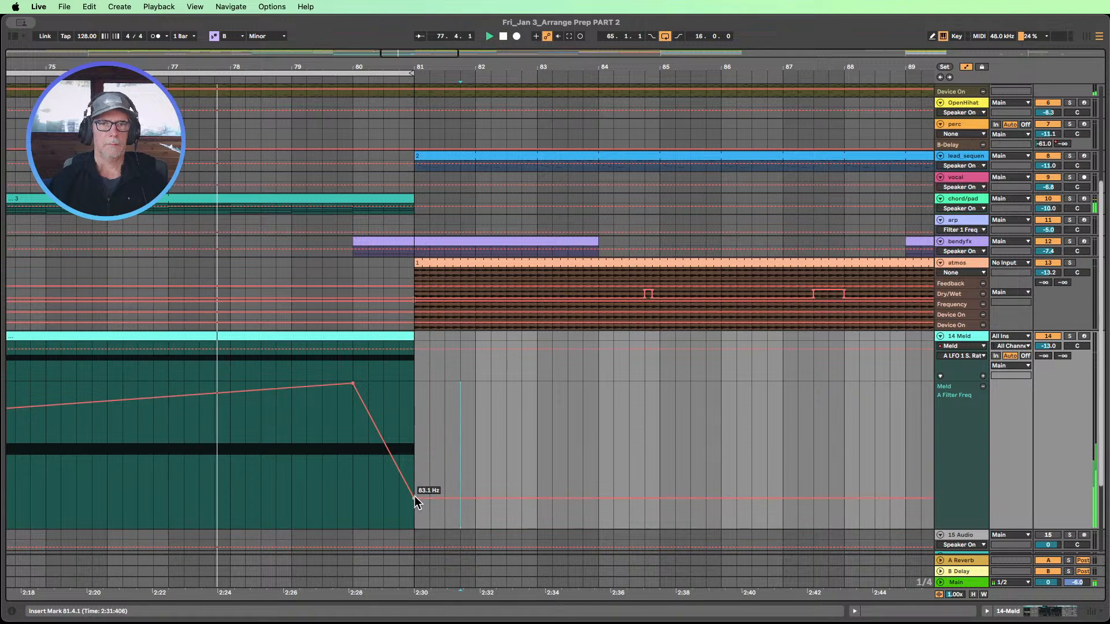
left_click_drag(353, 383, 384, 384)
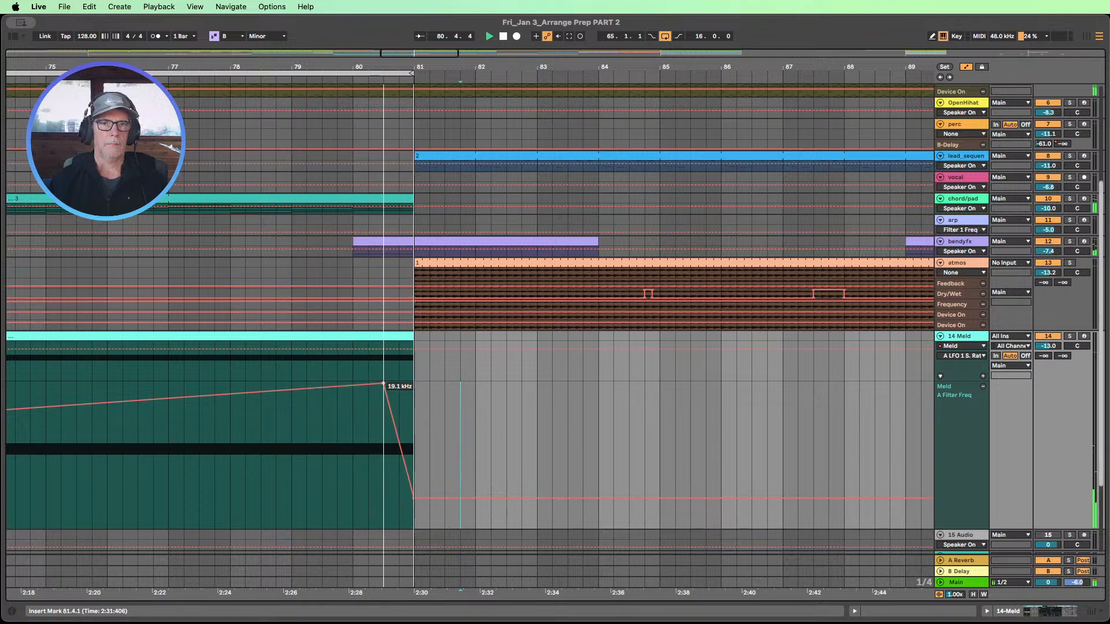
left_click_drag(383, 383, 353, 383)
- Fit the track heights to the arrangement, set the Meld track's volume to -19 dB and enlarge its A Filter Freq lane
left_click_drag(331, 67, 462, 18)
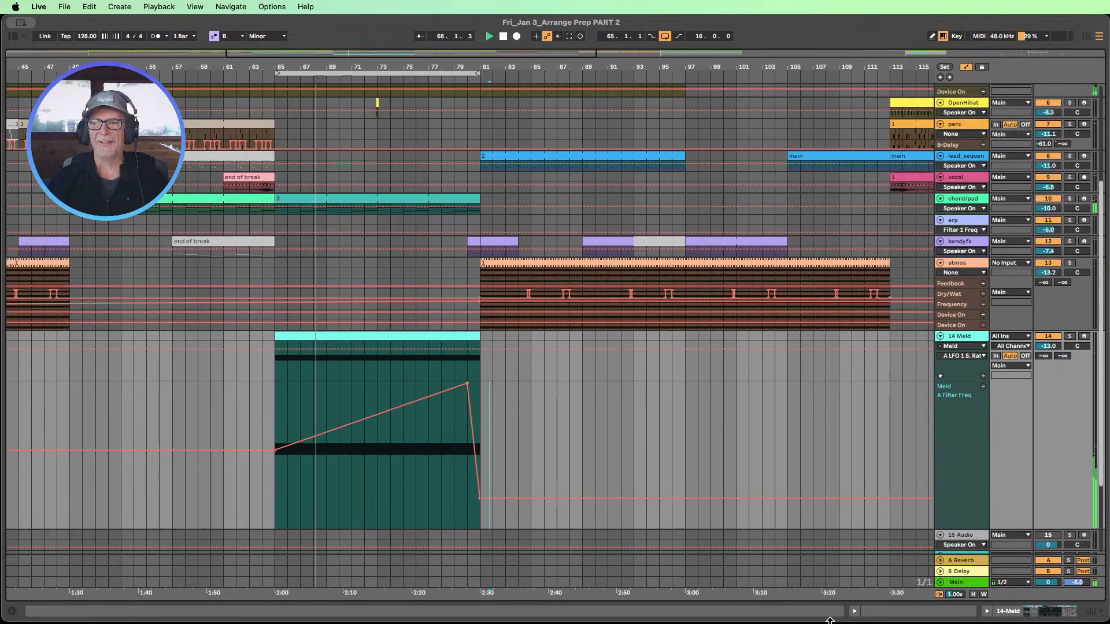
left_click(973, 594)
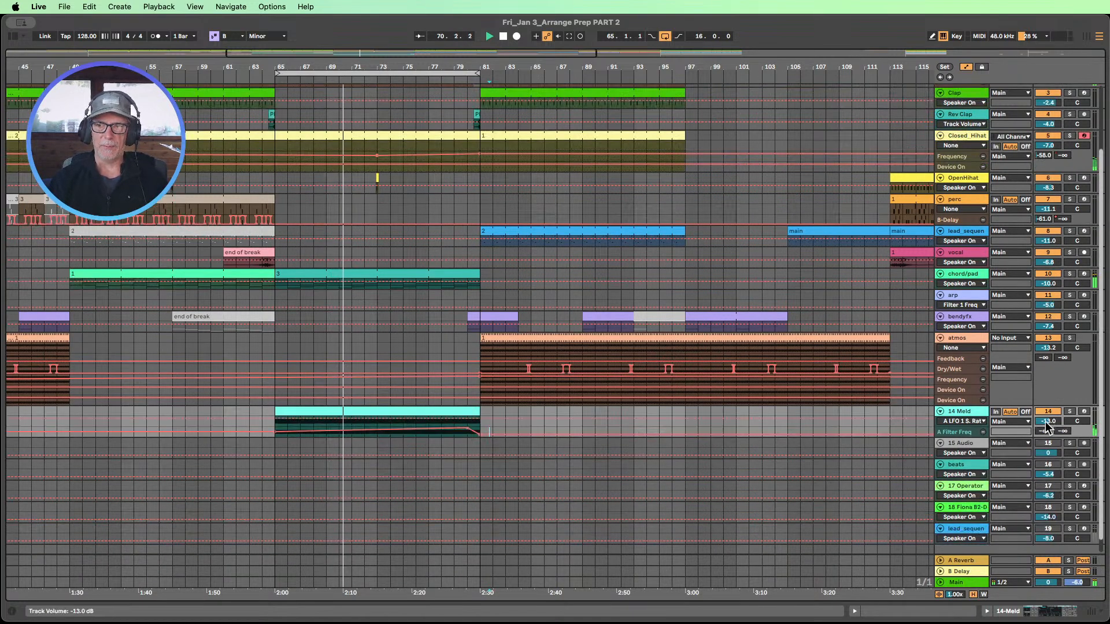
left_click_drag(1048, 422, 1048, 456)
left_click_drag(969, 437, 965, 525)
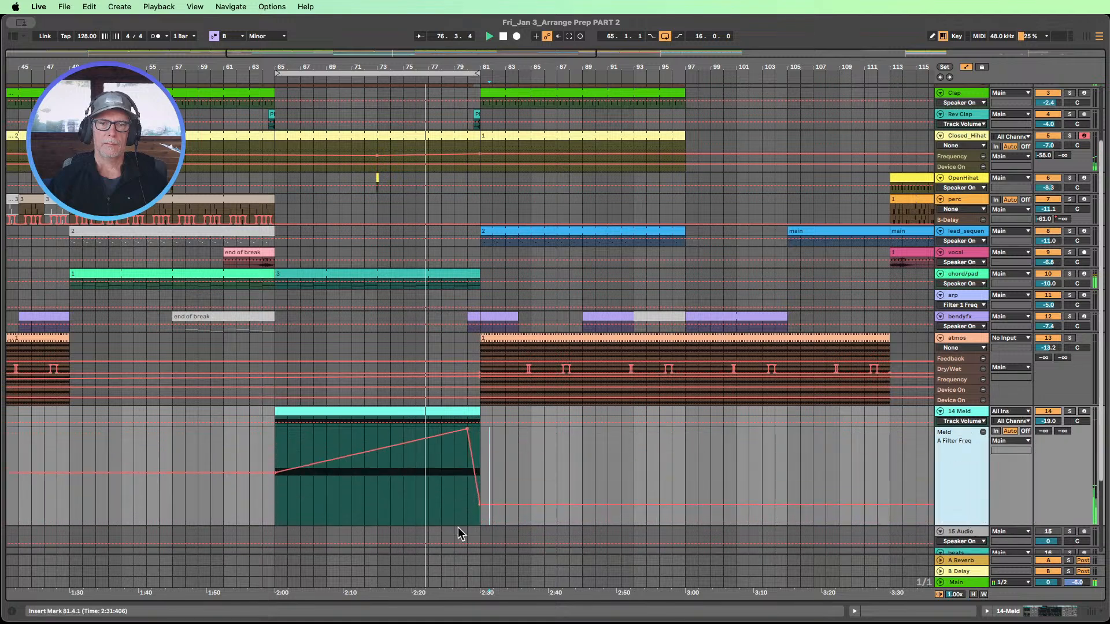
- Lower the Meld track's A Filter Freq automation peak at bar 80 slightly, and transpose its clip's note down an octave to B2
left_click_drag(467, 429, 467, 433)
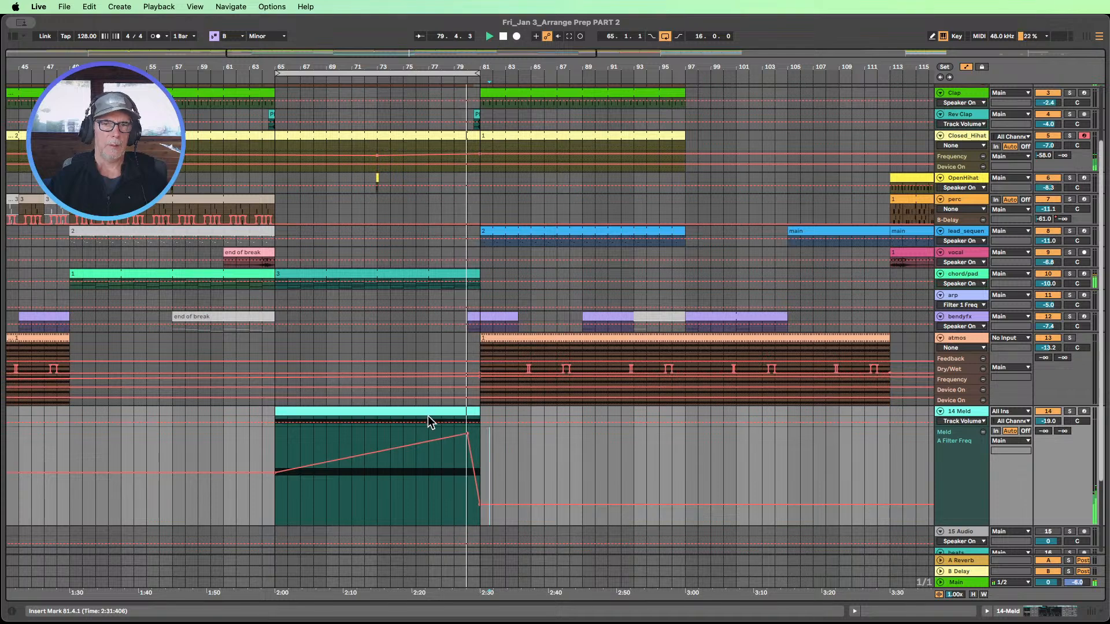
double_click(427, 415)
left_click(296, 299)
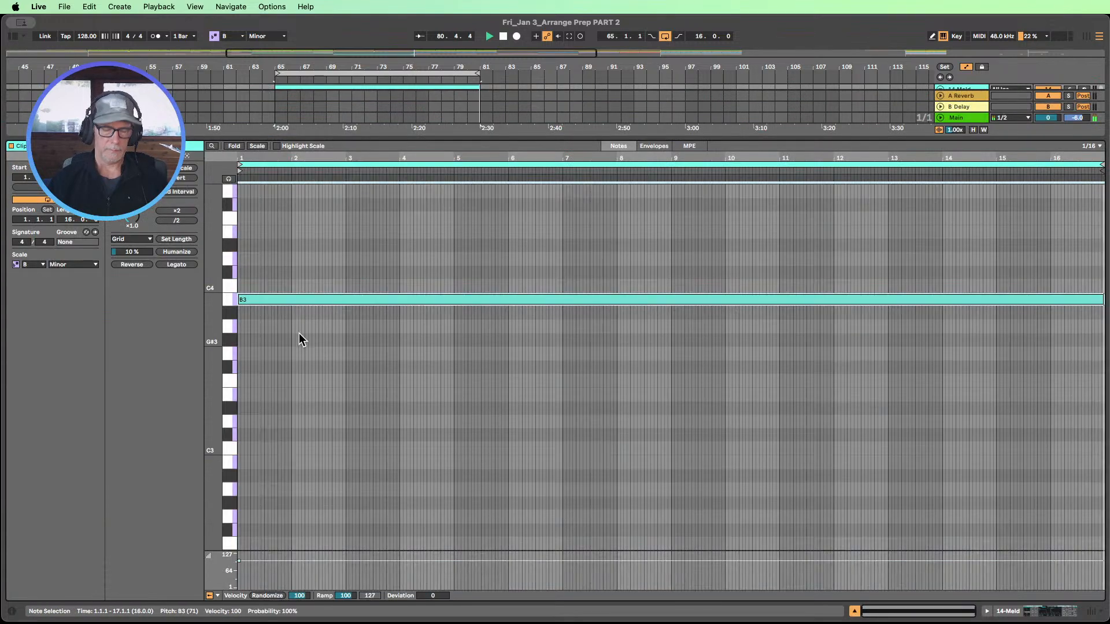
key("shift+Down")
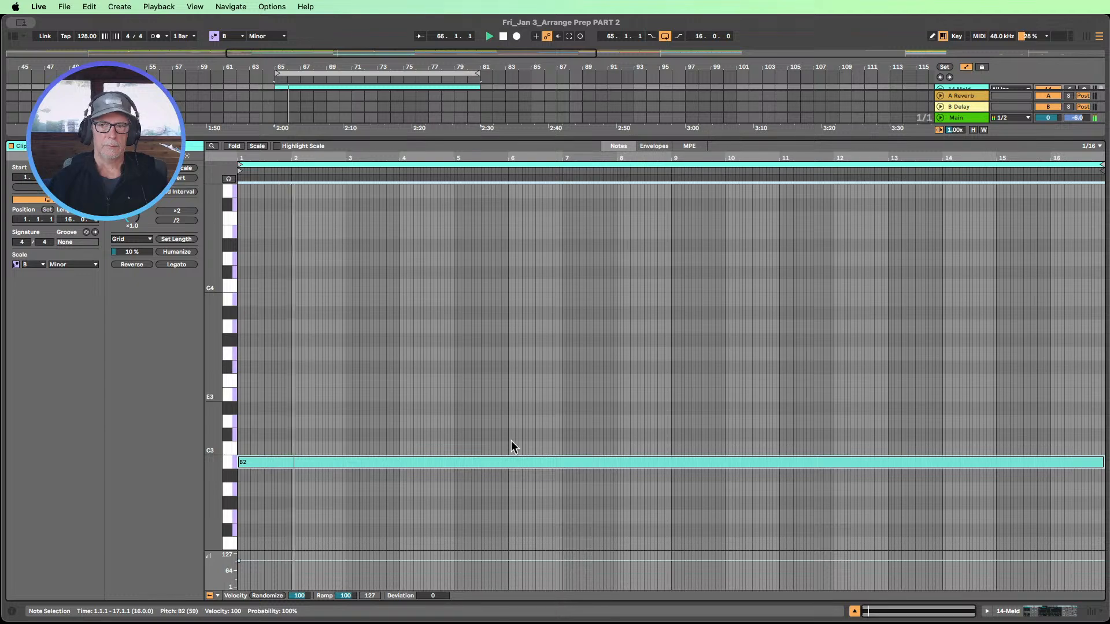
- Set the LFO 1 modulation amount on engine A's Filter Freq to 10 in Meld's expanded matrix and hide the device view
left_click(1007, 614)
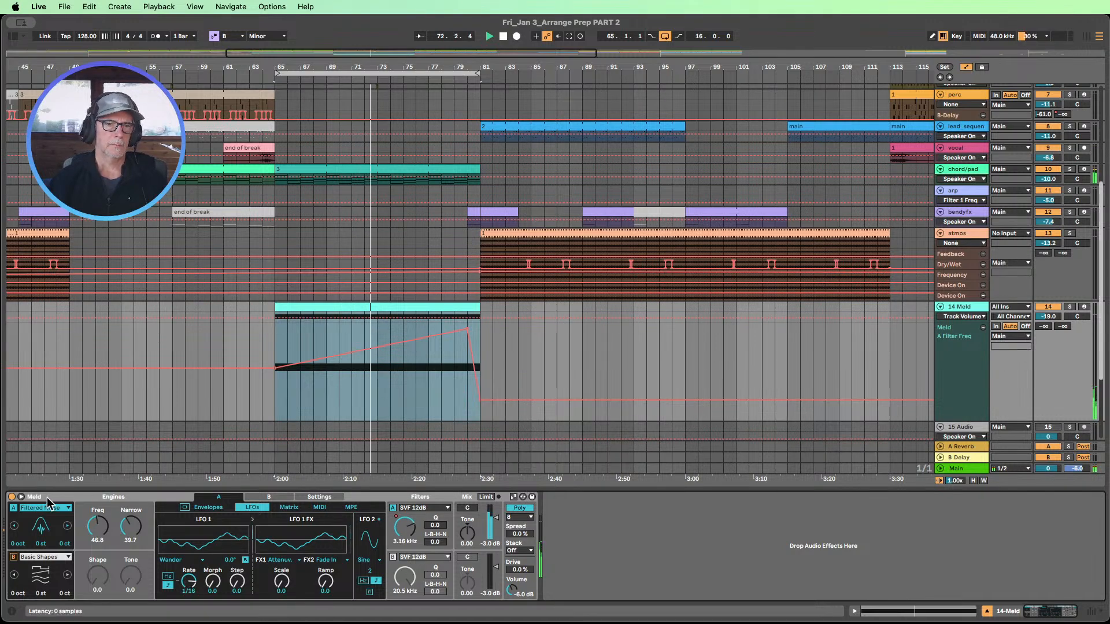
left_click(21, 497)
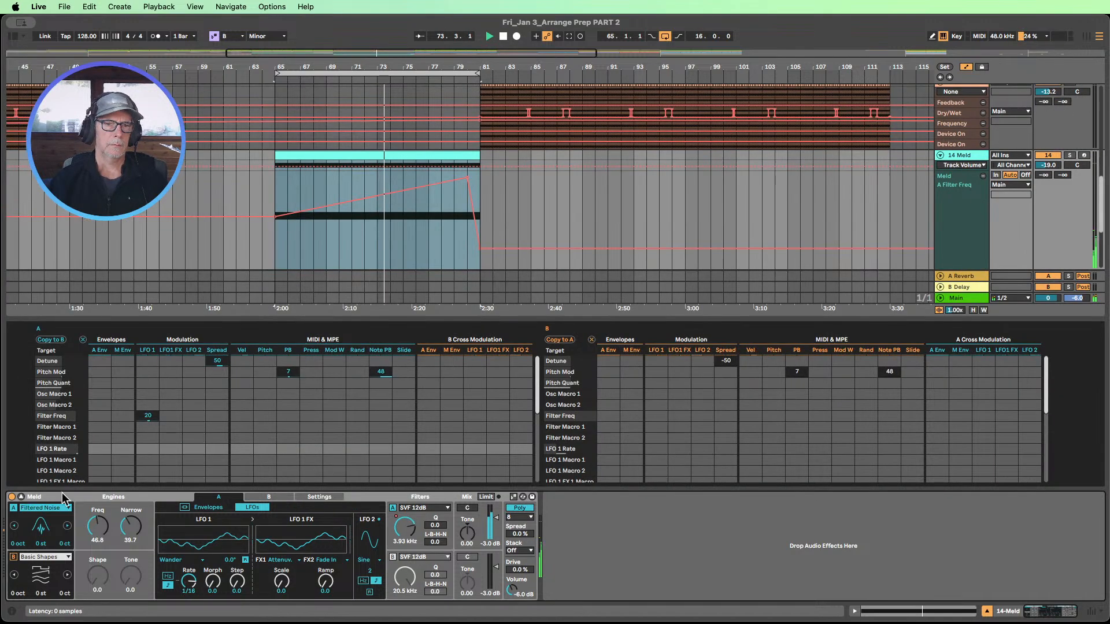
left_click_drag(146, 417, 146, 422)
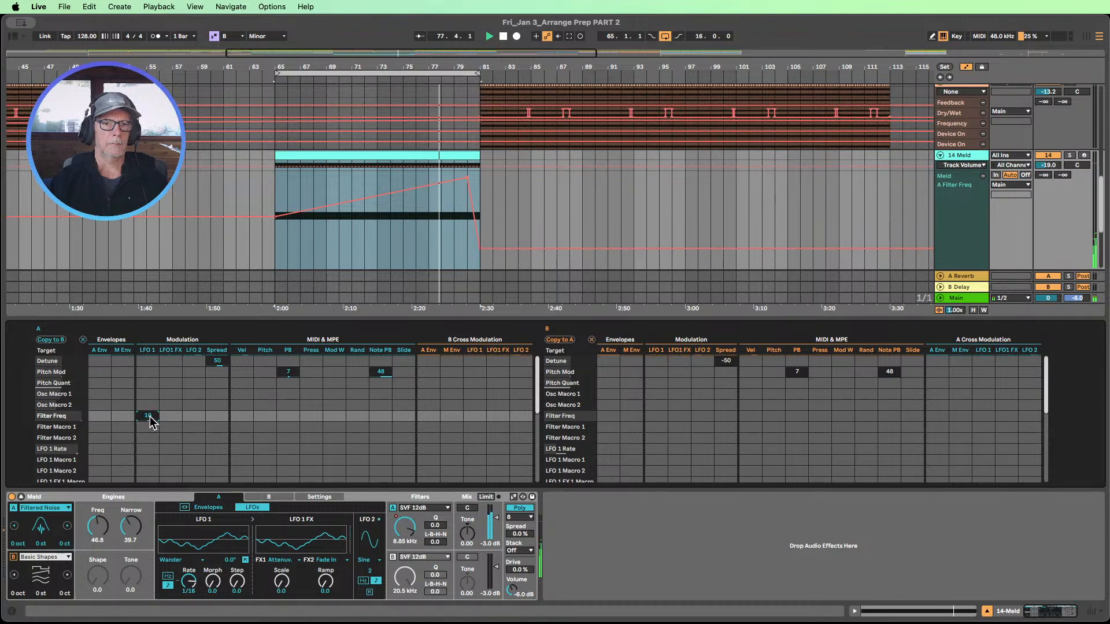
left_click(735, 558)
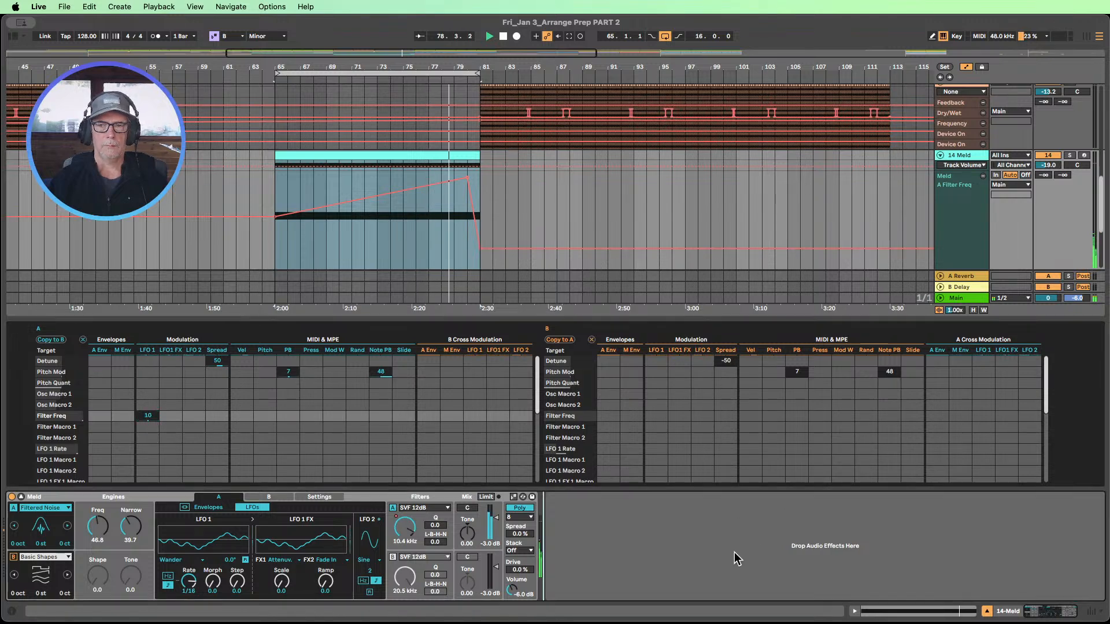
left_click(987, 611)
scroll(639, 273, "up", 6)
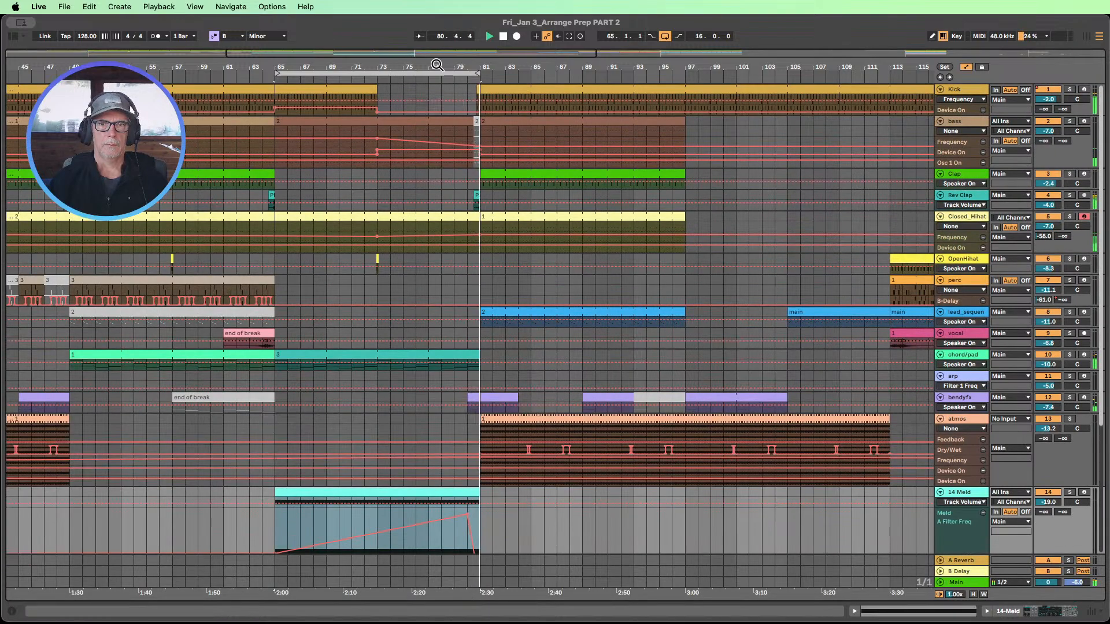
- Try copying the end of the long perc clip into bars 73 to 81, removing the part at bars 73 to 77
left_click_drag(437, 65, 339, 32)
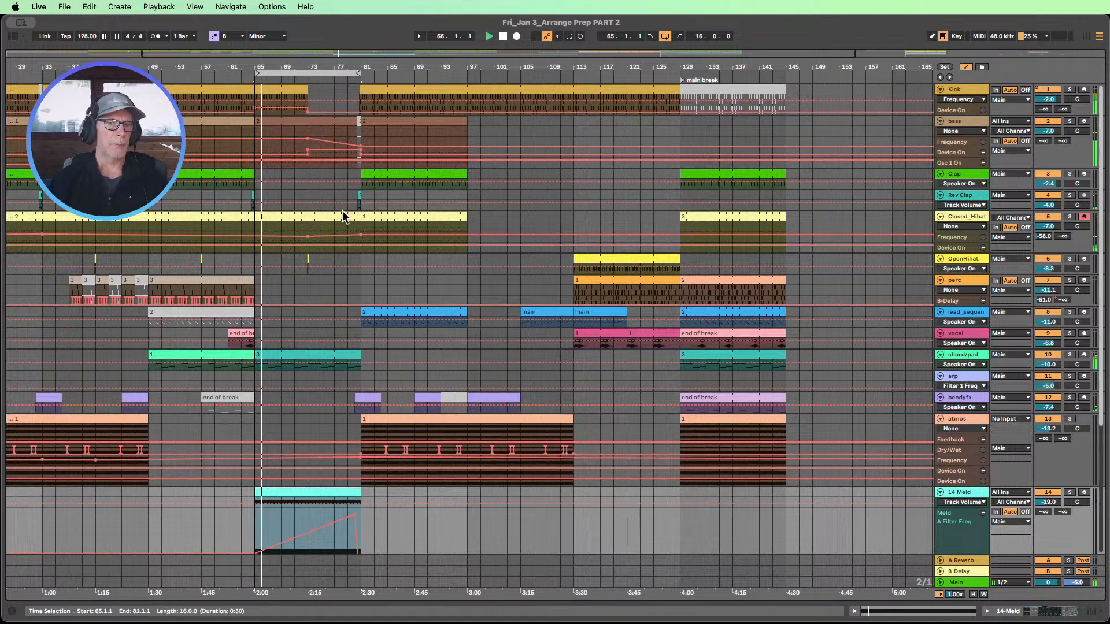
left_click_drag(228, 287, 335, 279)
key("super+d")
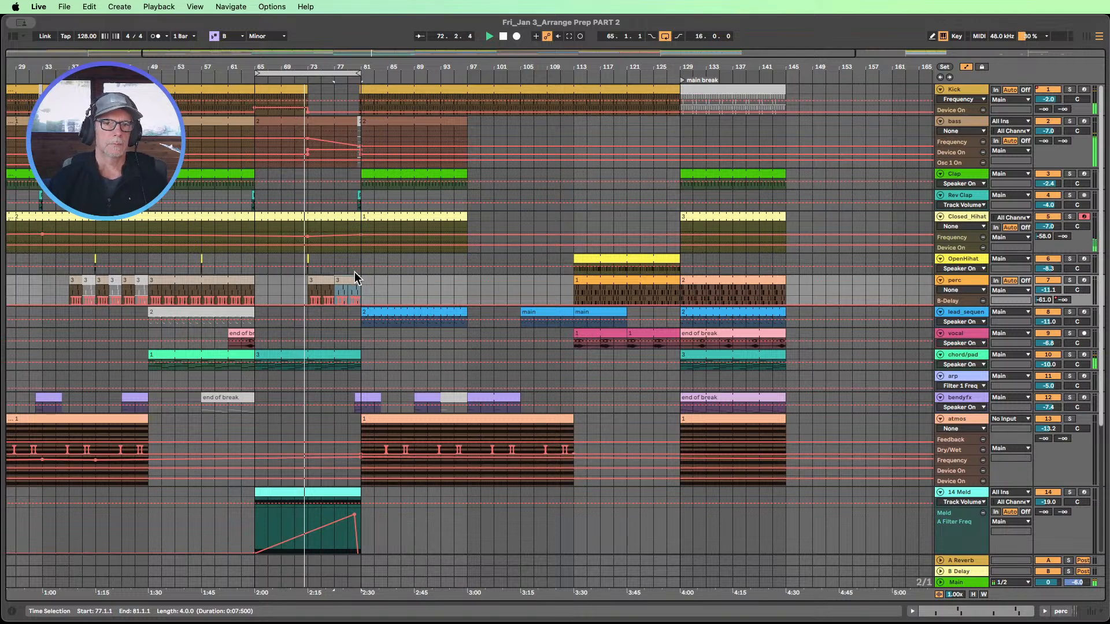
left_click(322, 279)
key("Delete")
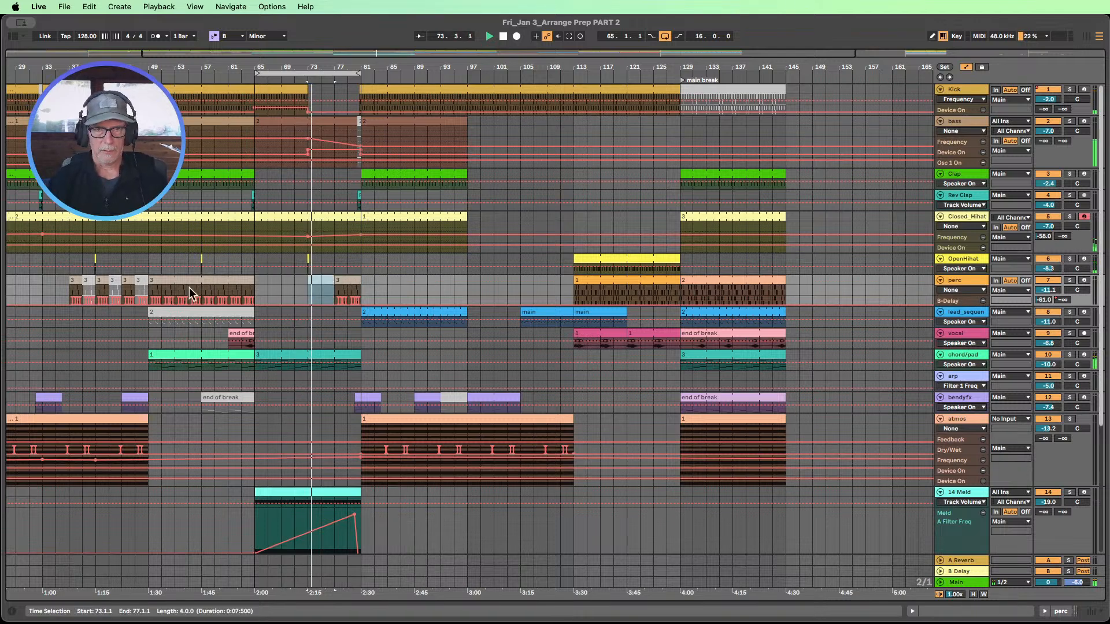
- Copy the pair of short perc clips at bars 37 to 41 to bar 73
left_click(228, 74)
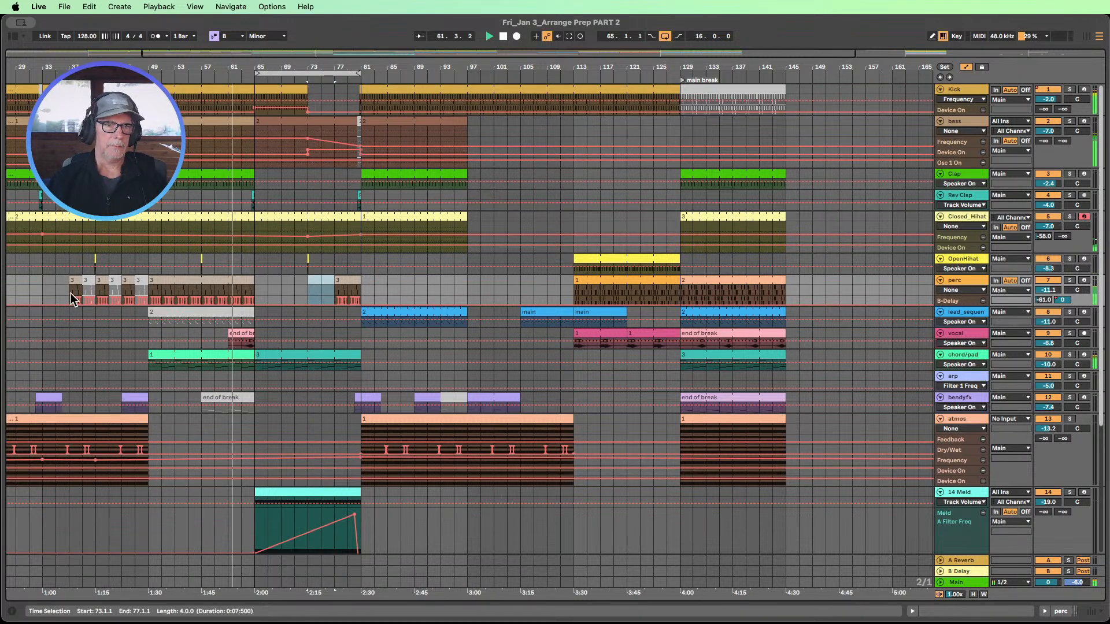
left_click(75, 280)
left_click(89, 282, "shift")
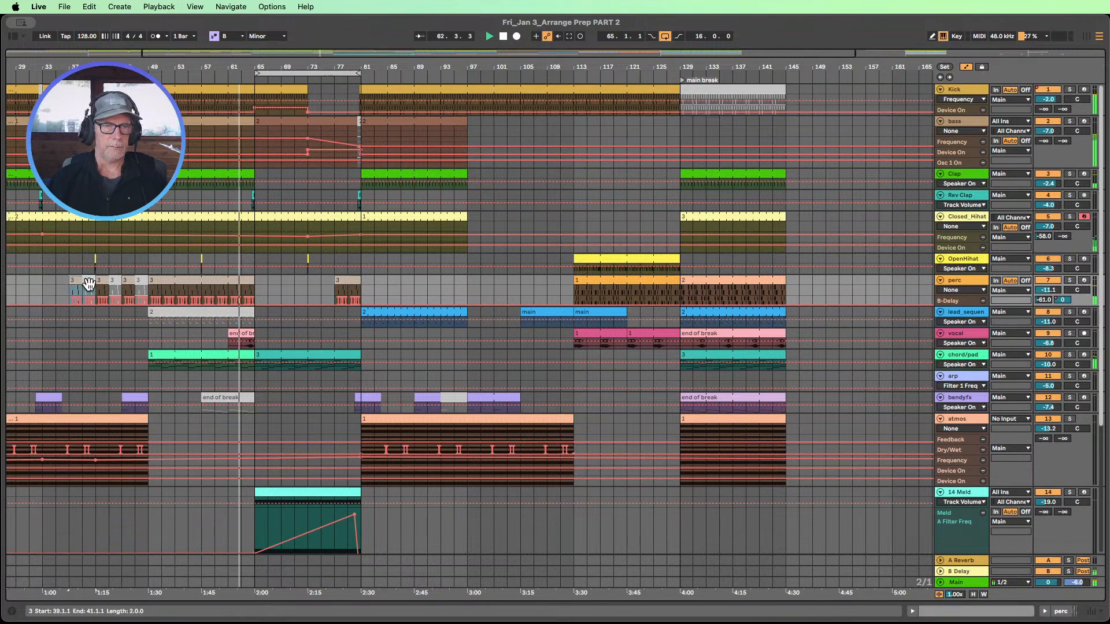
left_click_drag(89, 282, 325, 289)
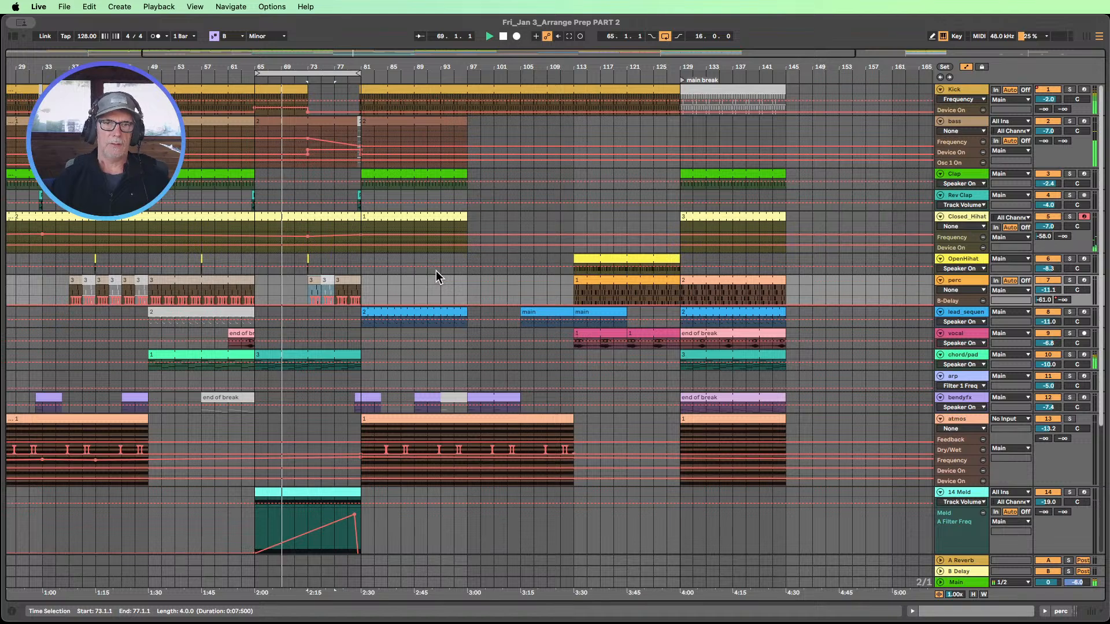
- Fit the track heights to the arrangement and set the Meld track's volume to -20 dB
left_click_drag(316, 66, 272, 53)
scroll(525, 310, "down", 3)
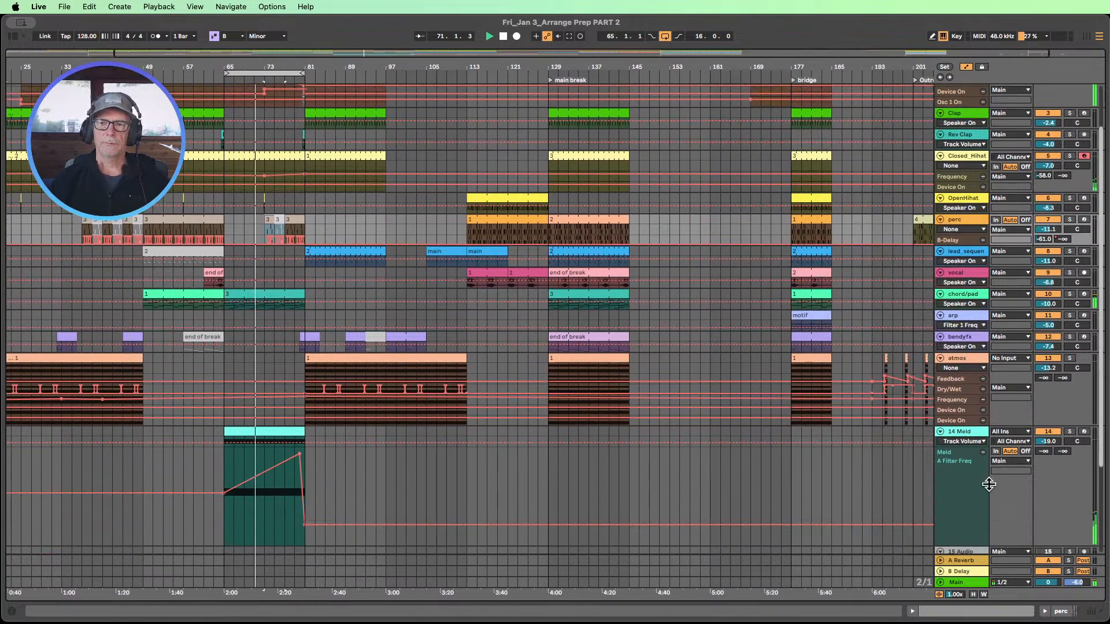
left_click(973, 595)
left_click_drag(1048, 441, 1048, 446)
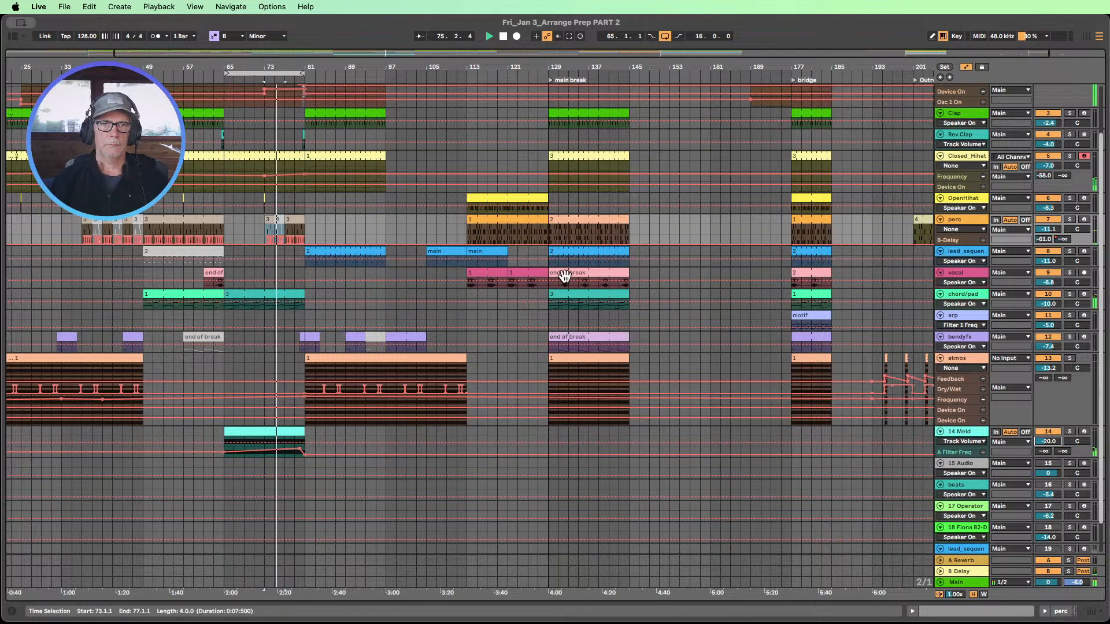
- Duplicate the perc clips at bars 73 to 77 into bars 77 to 81, and move the loop to bars 81 to 97
left_click(275, 225)
left_click_drag(269, 222, 276, 219)
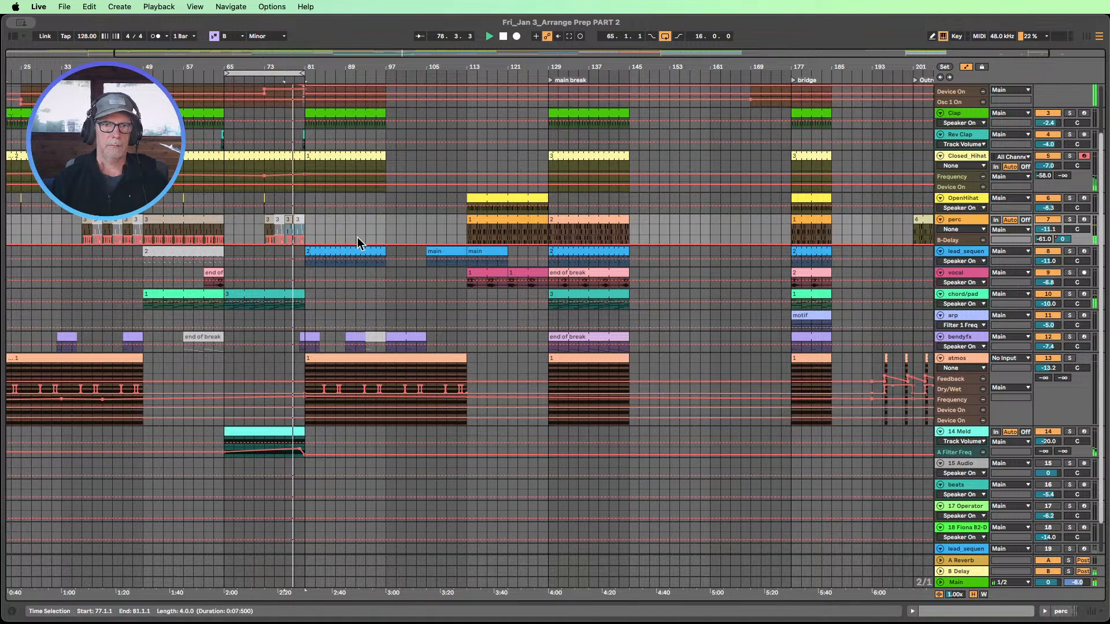
left_click_drag(286, 71, 366, 64)
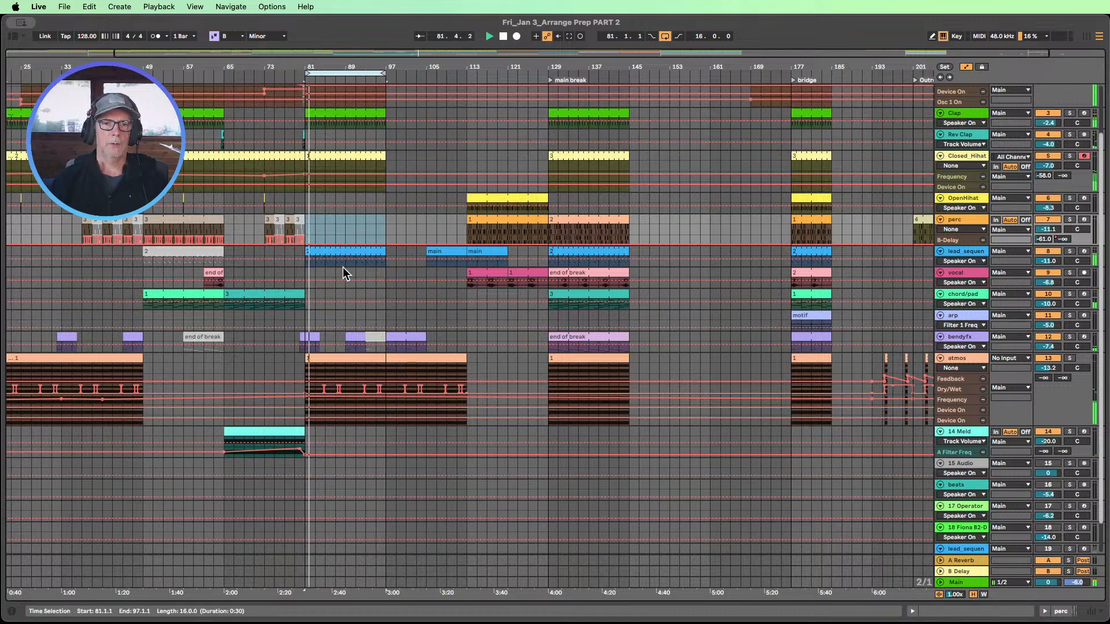
- Deactivate the lead_sequence clip at bars 81 to 97 and compare it with the clip at the main break
left_click(326, 253)
key("0")
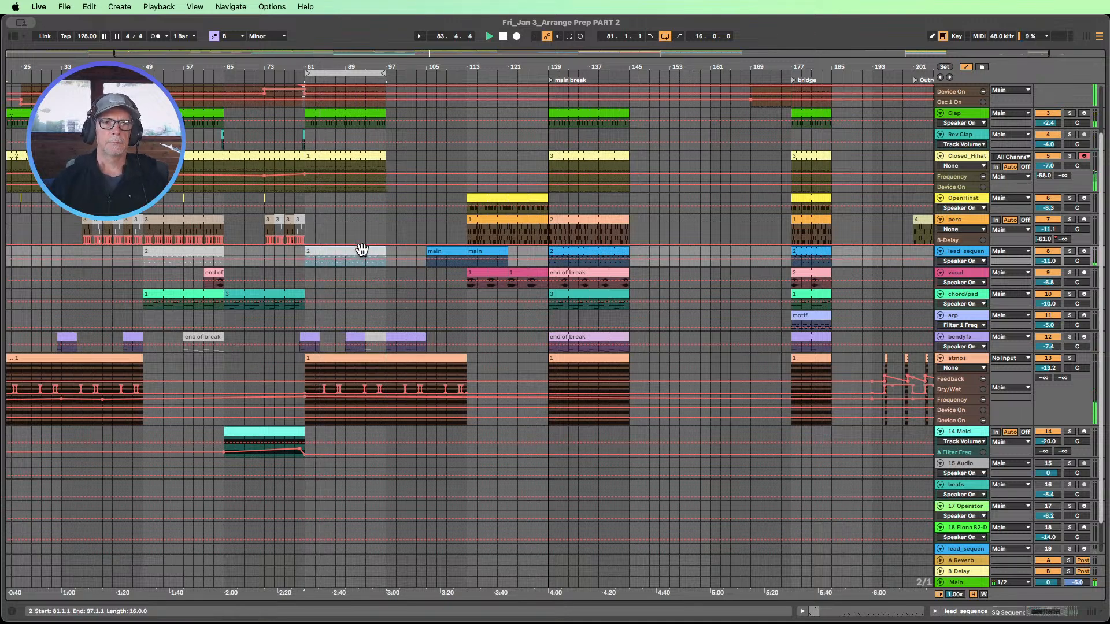
scroll(363, 247, "up", 3)
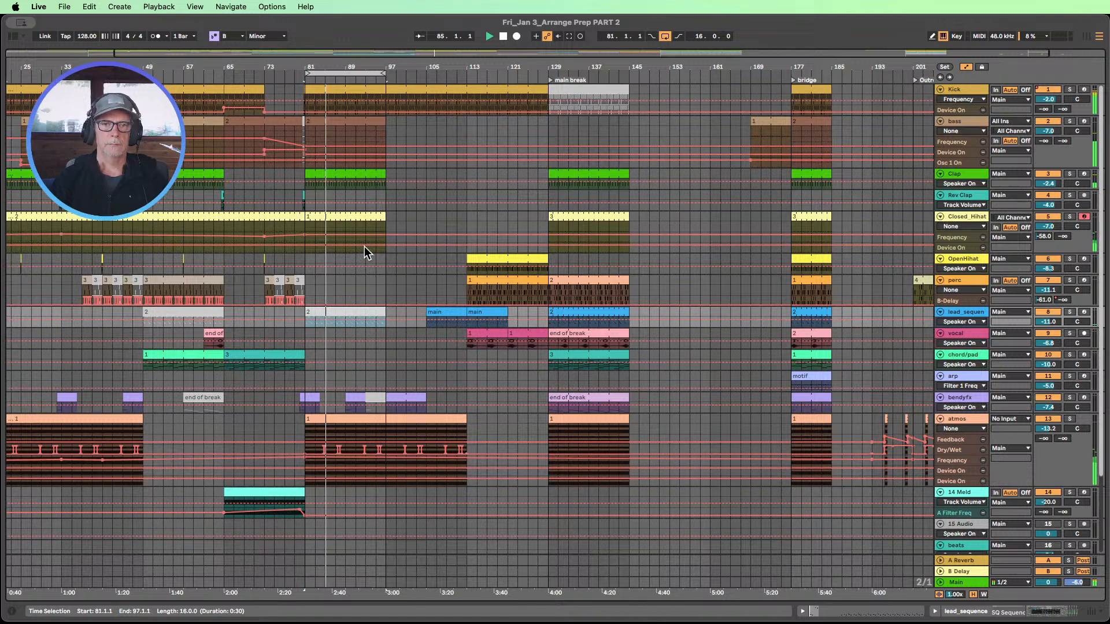
left_click(561, 311)
left_click(343, 311)
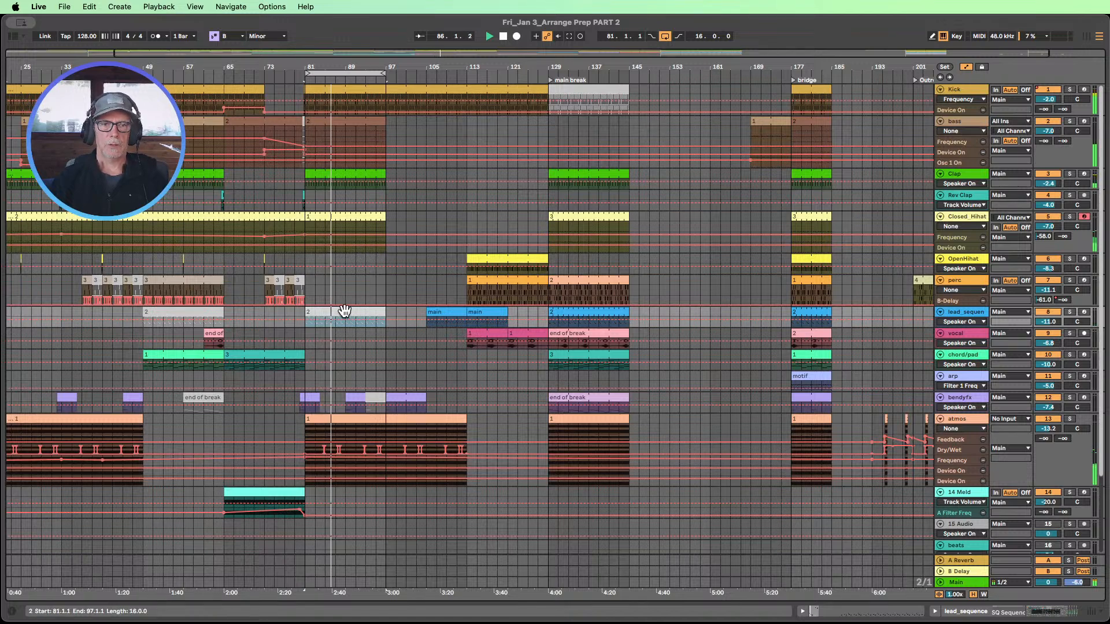
- Delete the lead_sequence clip at bars 49 to 65, and replace the one at bars 81 to 97 with the main clip from bar 105
left_click(167, 312)
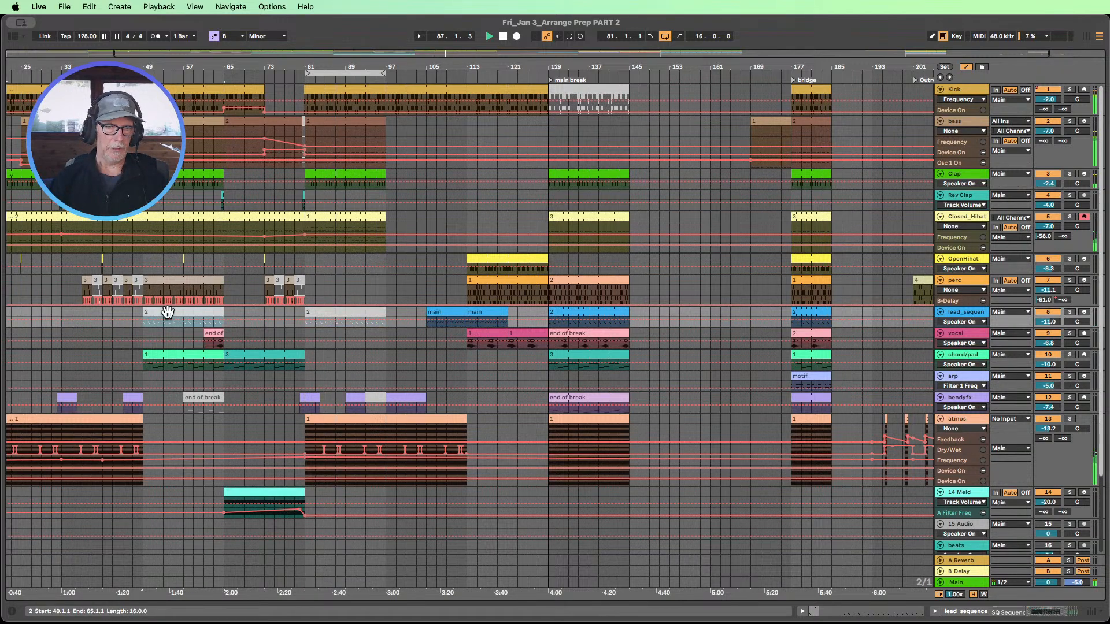
left_click(319, 311)
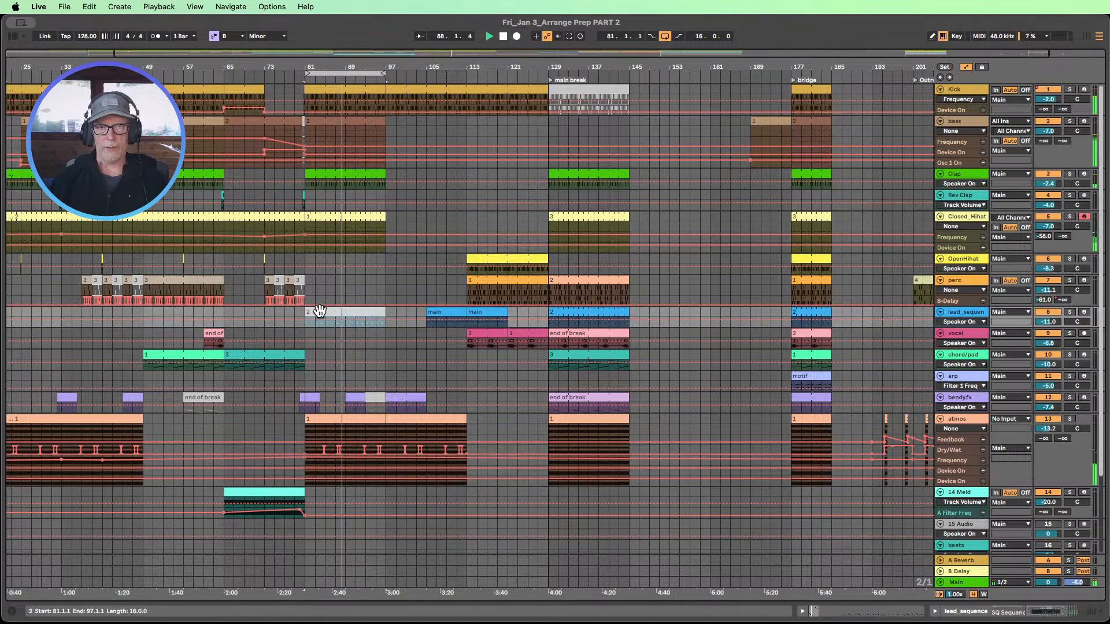
left_click(442, 313)
left_click_drag(446, 312, 385, 313)
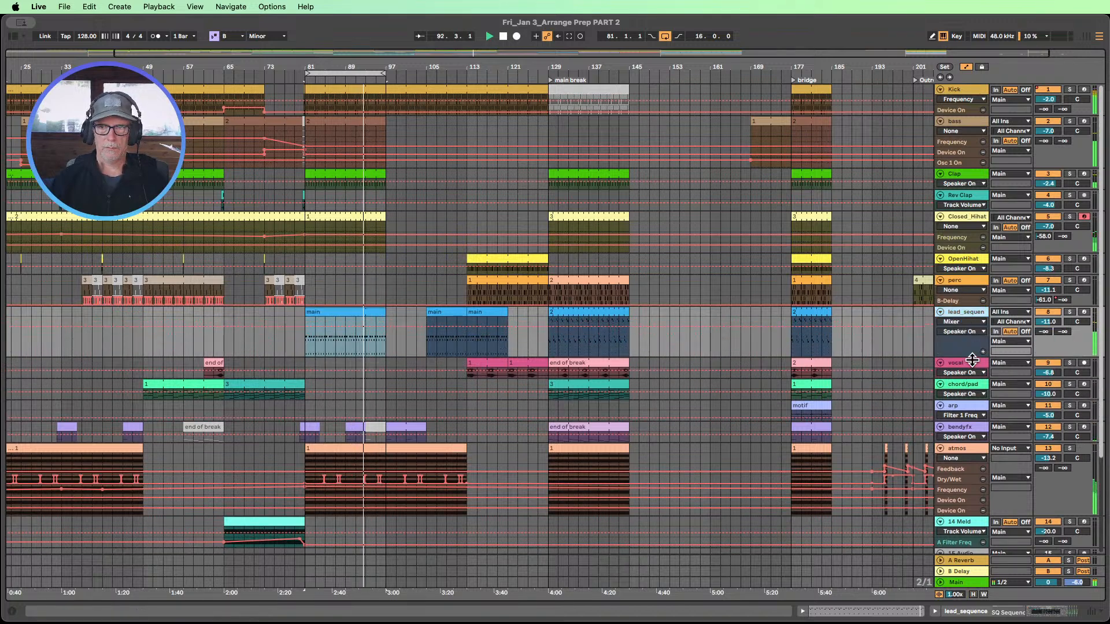
- Make the lead_sequence track taller, show its devices and lower Analog's Filter 1 frequency to 190 Hz
left_click_drag(968, 328, 971, 357)
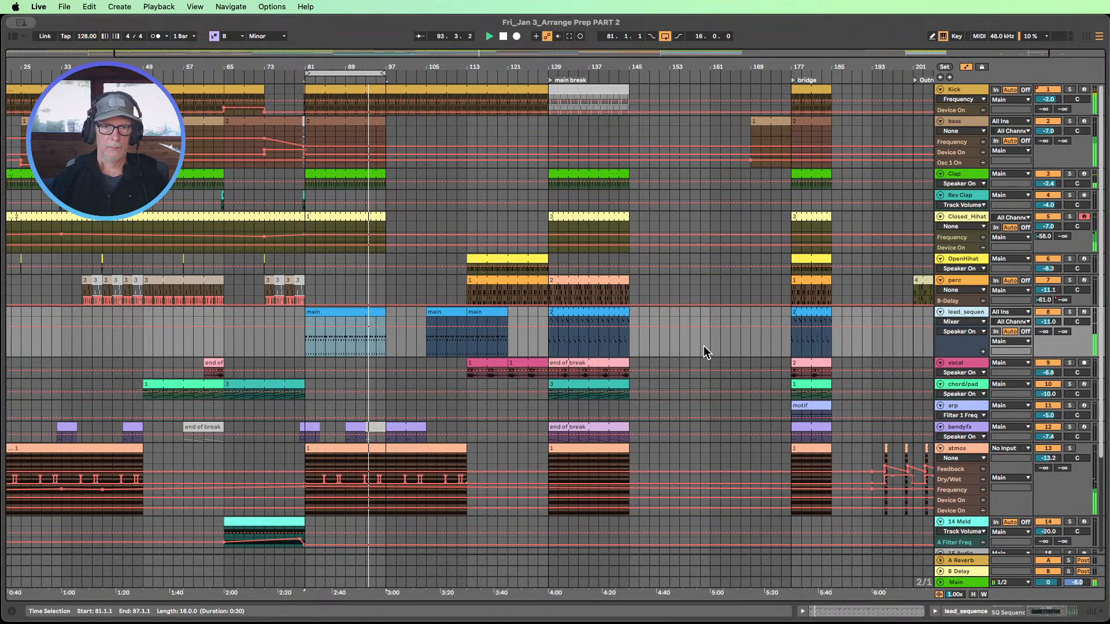
double_click(977, 316)
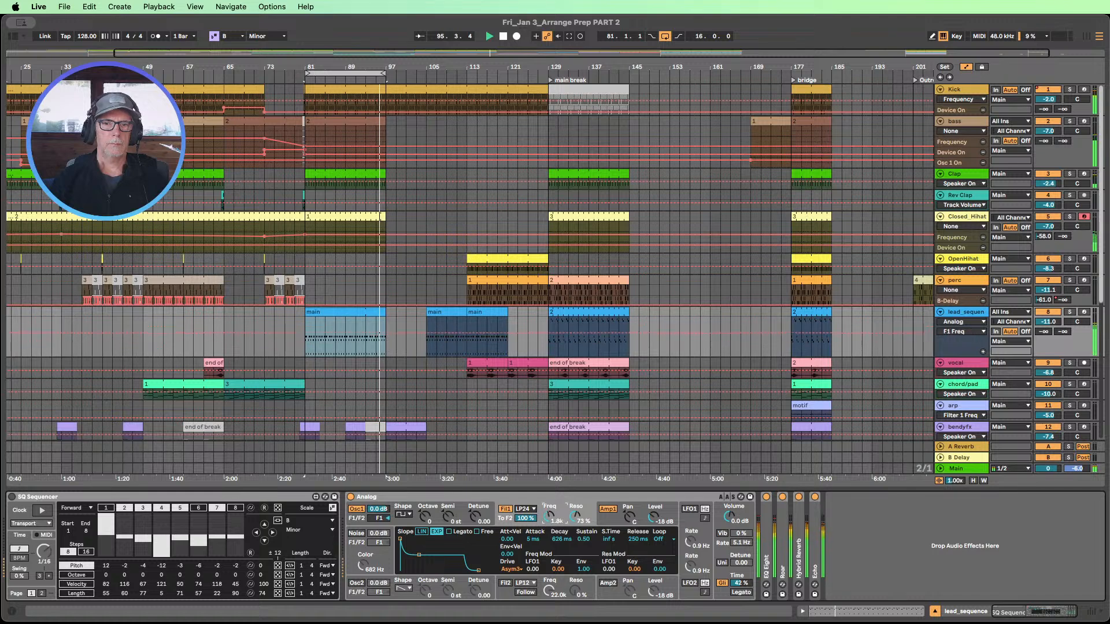
mouse_move(549, 516)
left_mouse_down()
mouse_move(550, 498)
mouse_move(549, 542)
mouse_move(549, 524)
left_mouse_up()
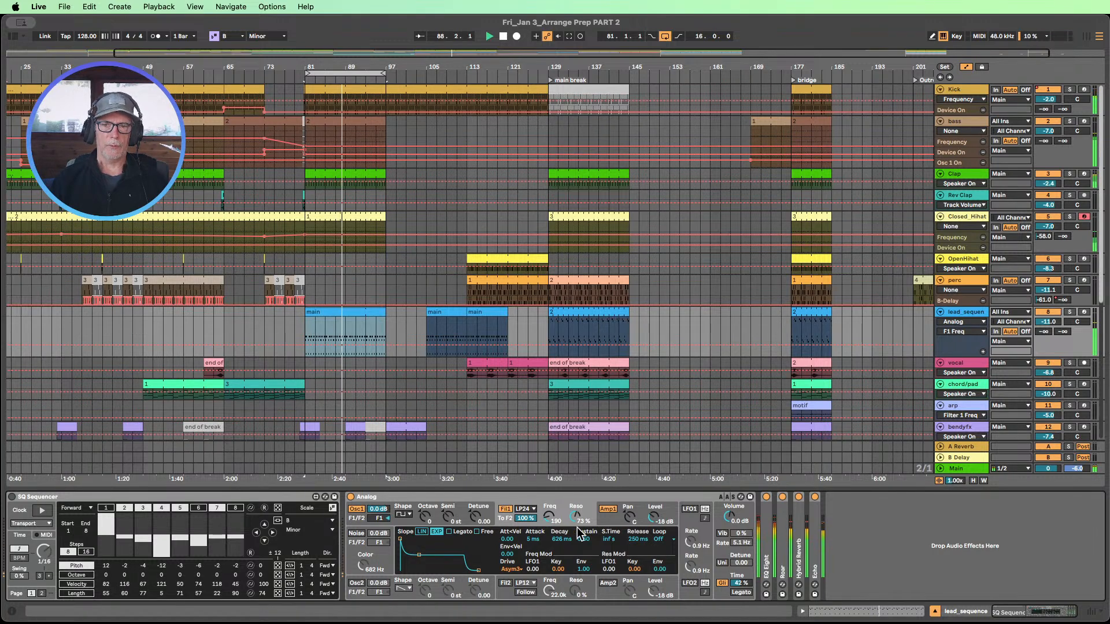
- Add an Auto Filter from the audio effects to the end of the lead_sequence device chain, and hide the browser
left_click(14, 38)
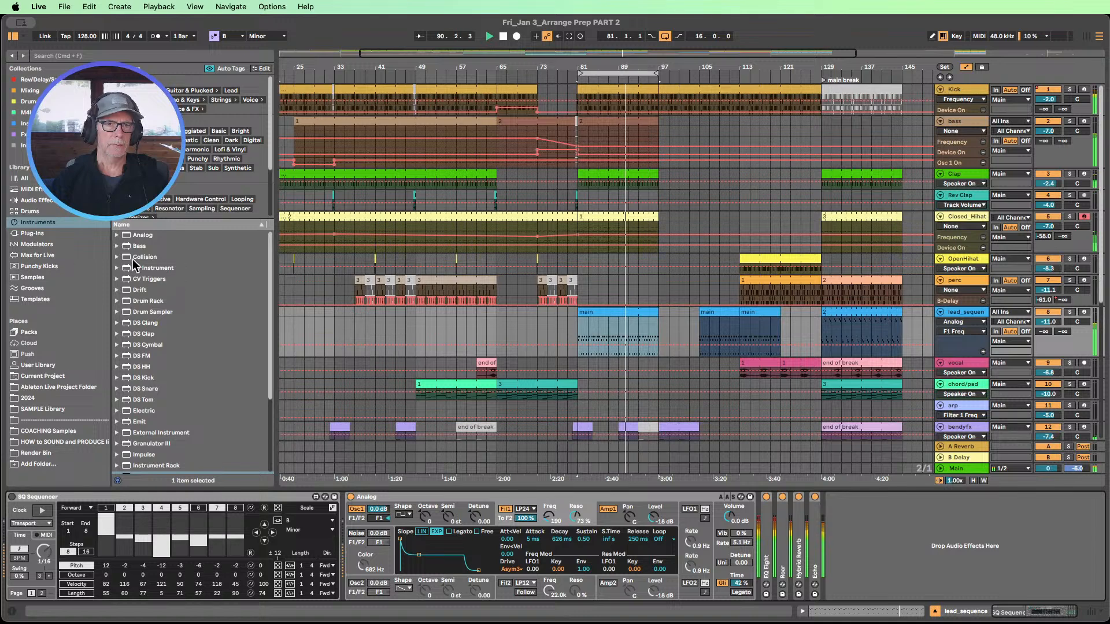
left_click(35, 200)
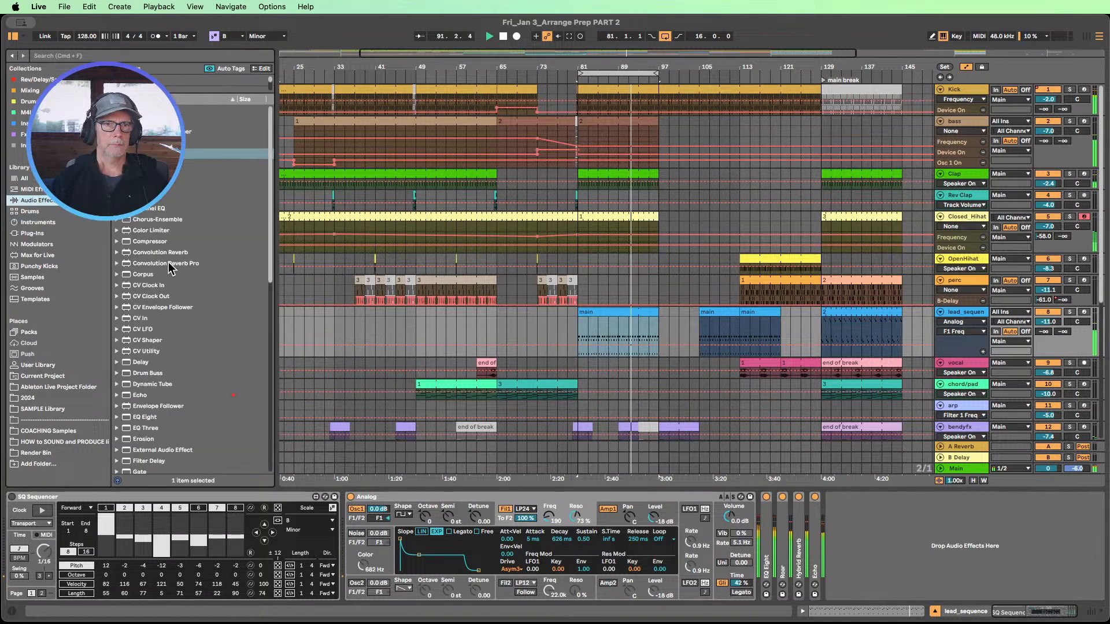
left_click_drag(869, 546, 868, 549)
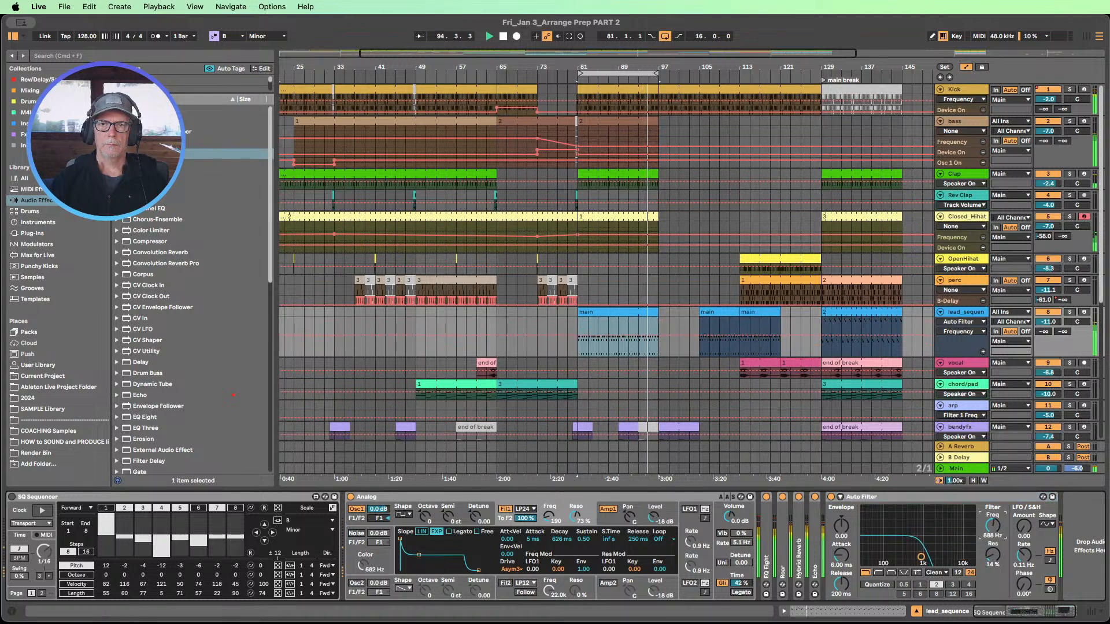
key("super+alt+b")
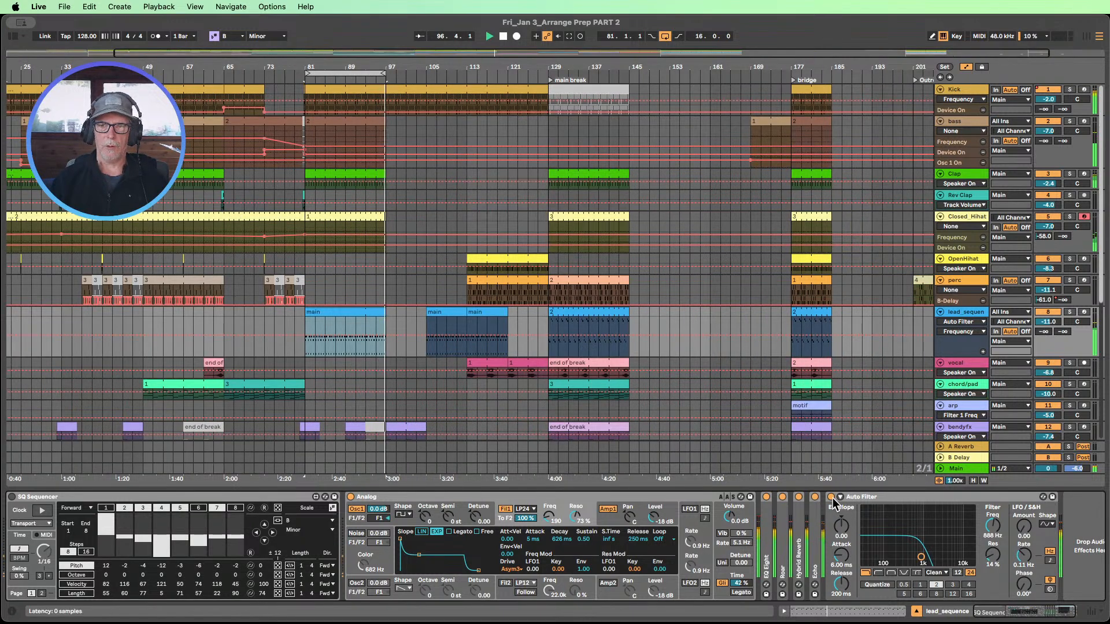
- Give Auto Filter's Frequency and Device On separate automation lanes on lead_sequence, with Device On switched off until bar 81
left_click(983, 352)
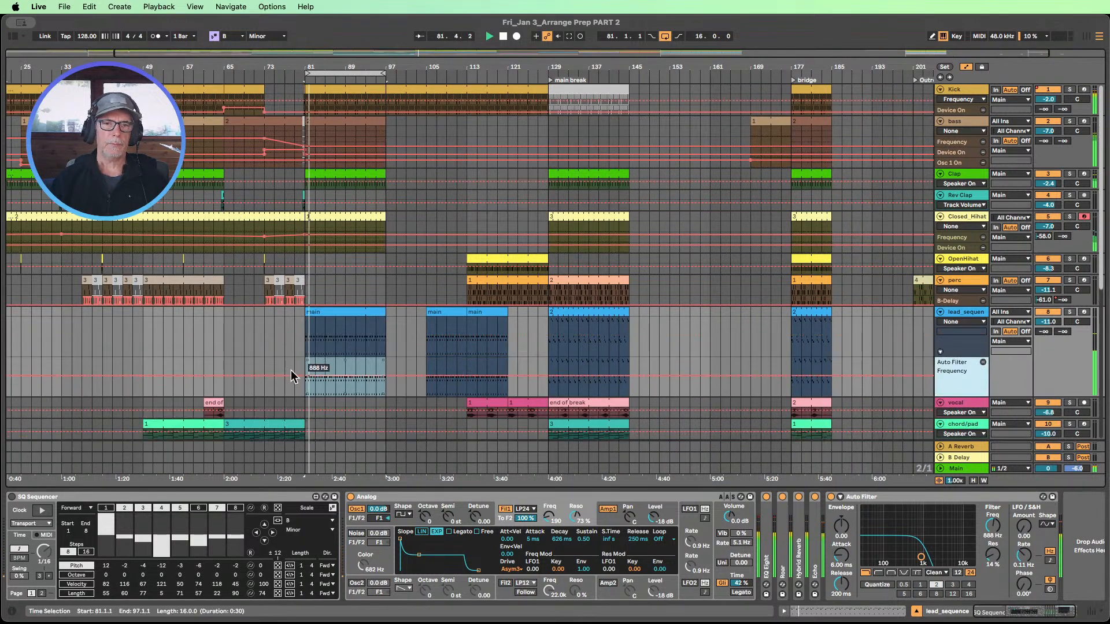
left_click(831, 496)
left_click(831, 497)
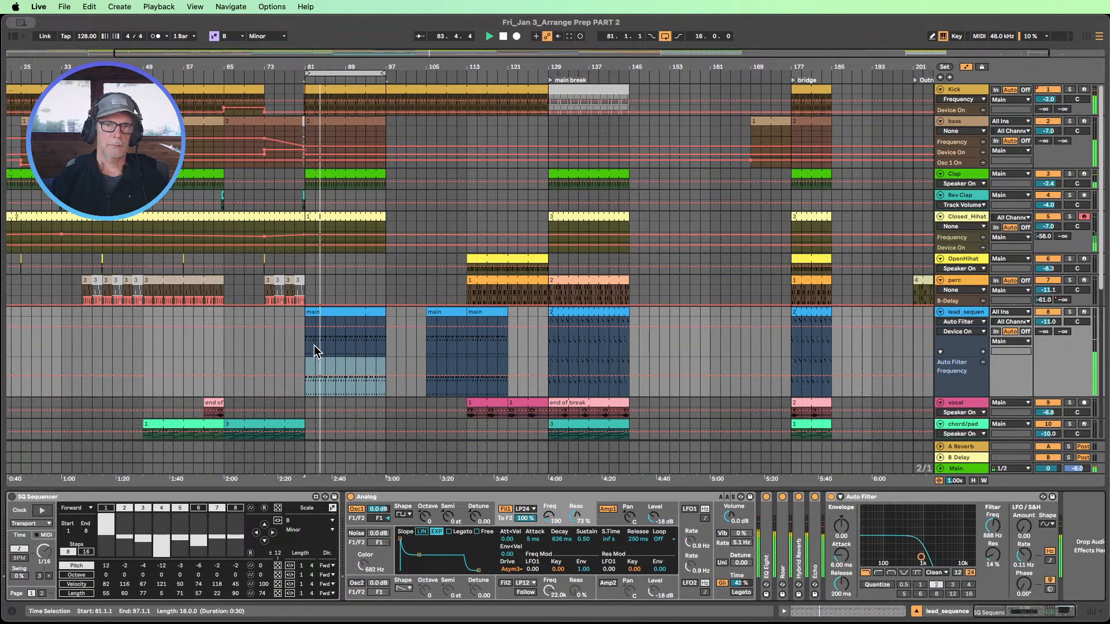
left_click_drag(287, 333, 287, 347)
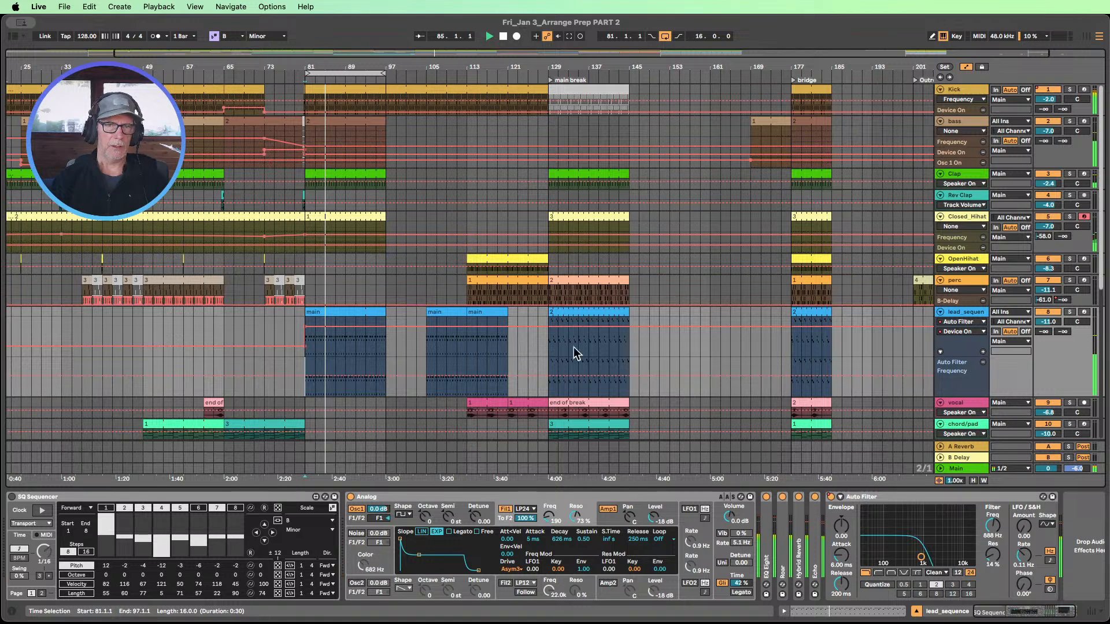
left_click(982, 351)
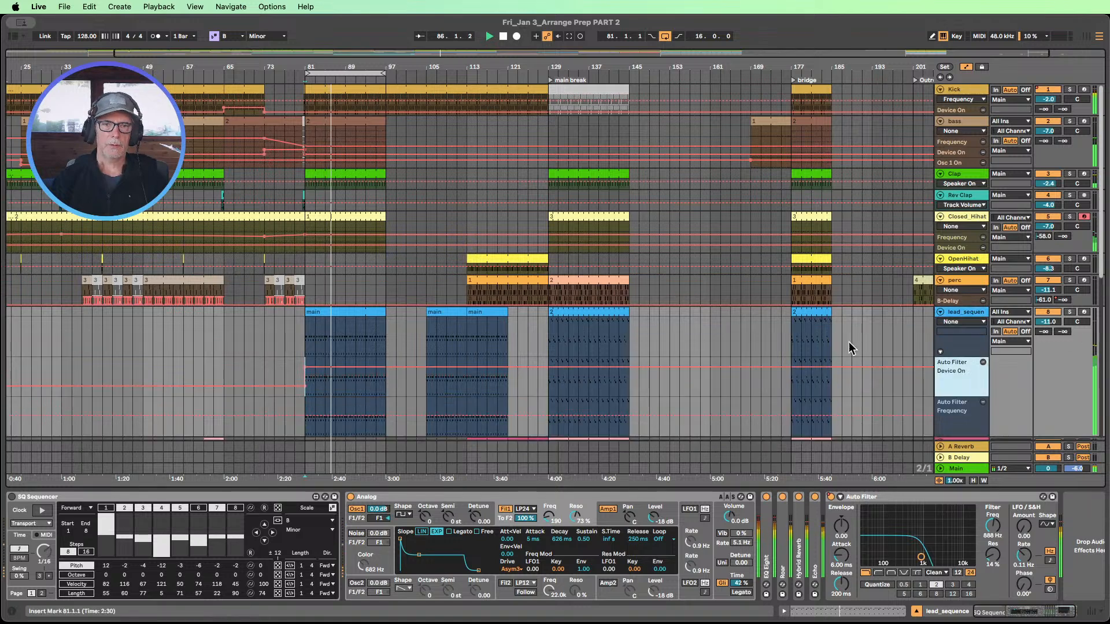
- Ramp lead_sequence's Auto Filter Frequency automation upward from bar 81 to bar 129, and start the loop at bar 77
scroll(849, 347, "down", 3)
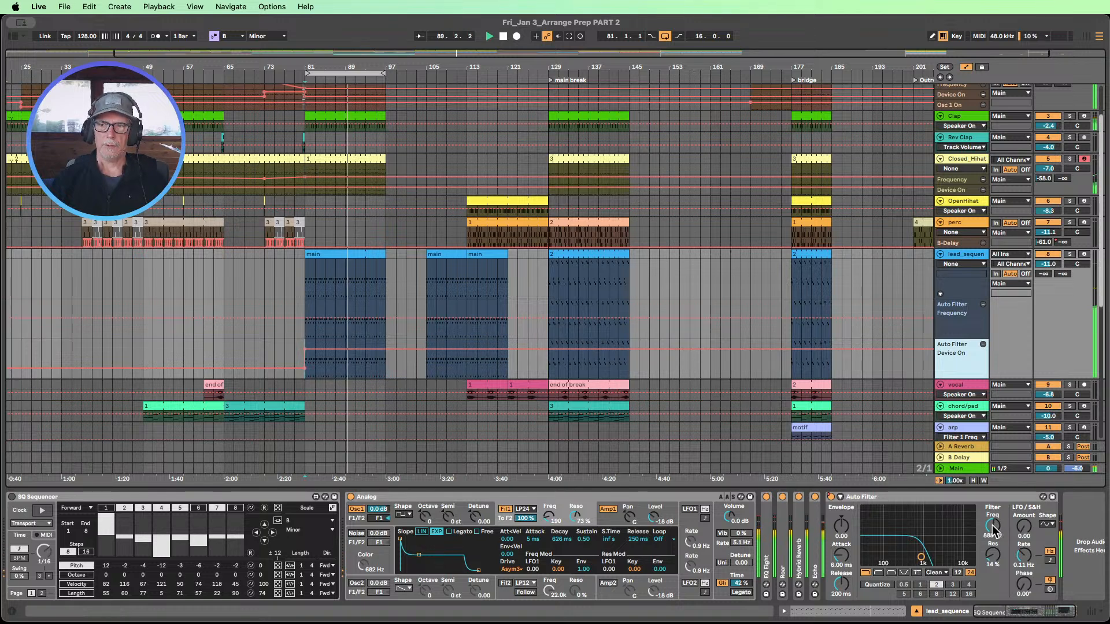
left_click(305, 318)
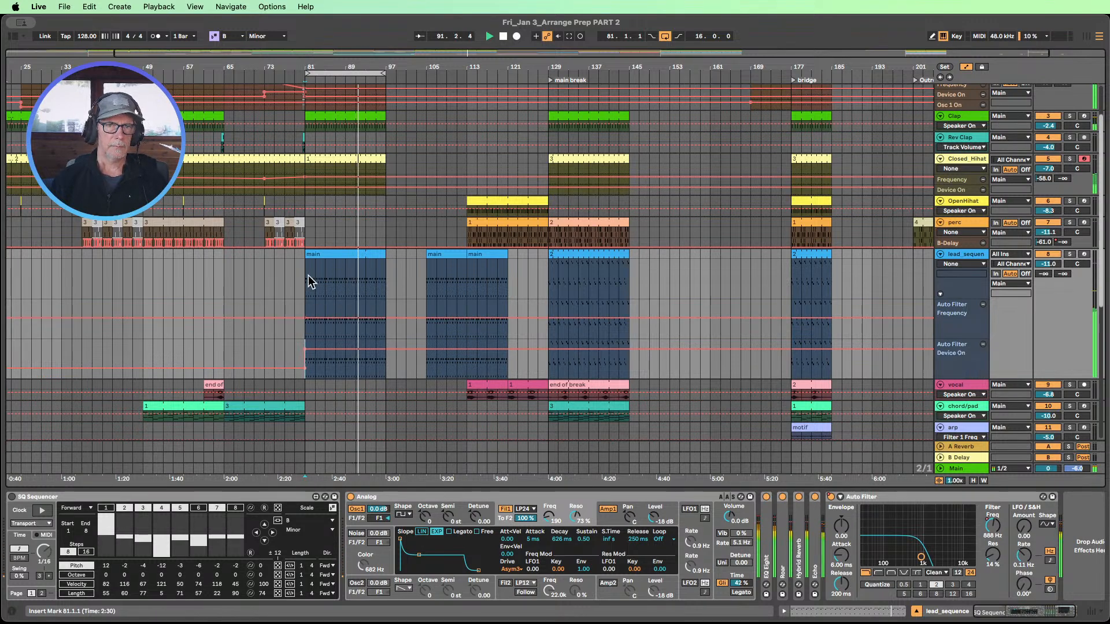
left_click_drag(306, 74, 305, 127)
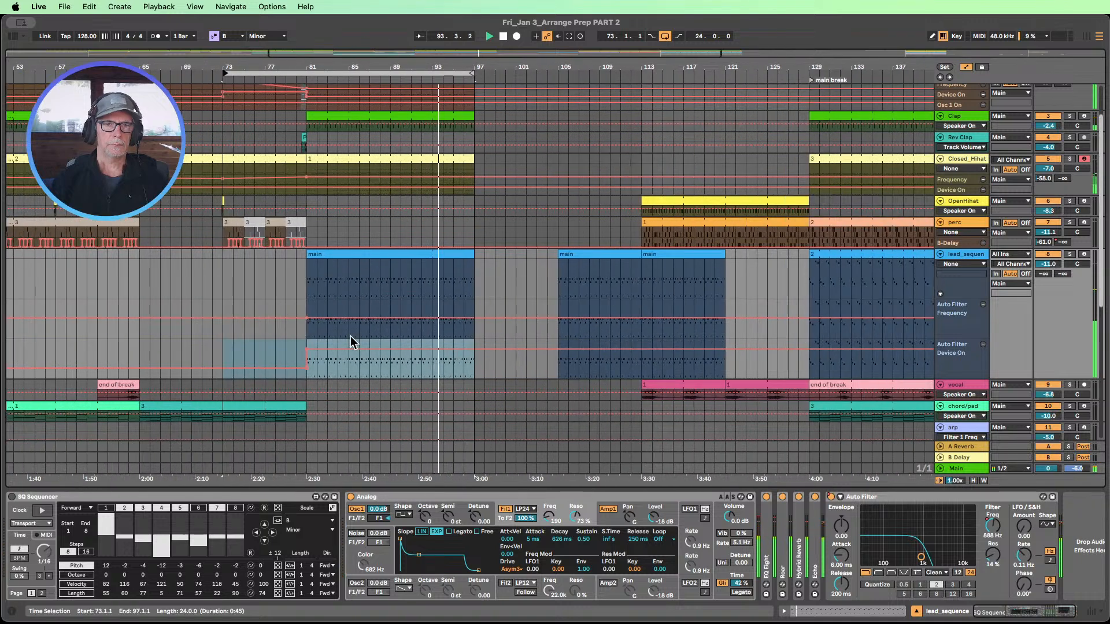
left_click_drag(225, 73, 266, 73)
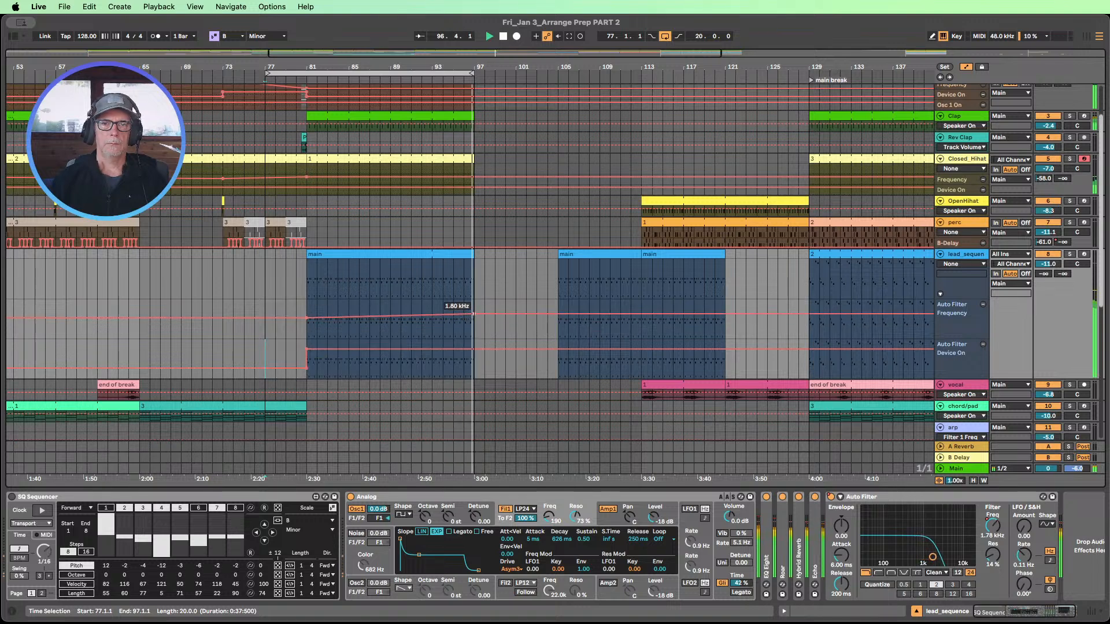
left_click_drag(473, 317, 809, 300)
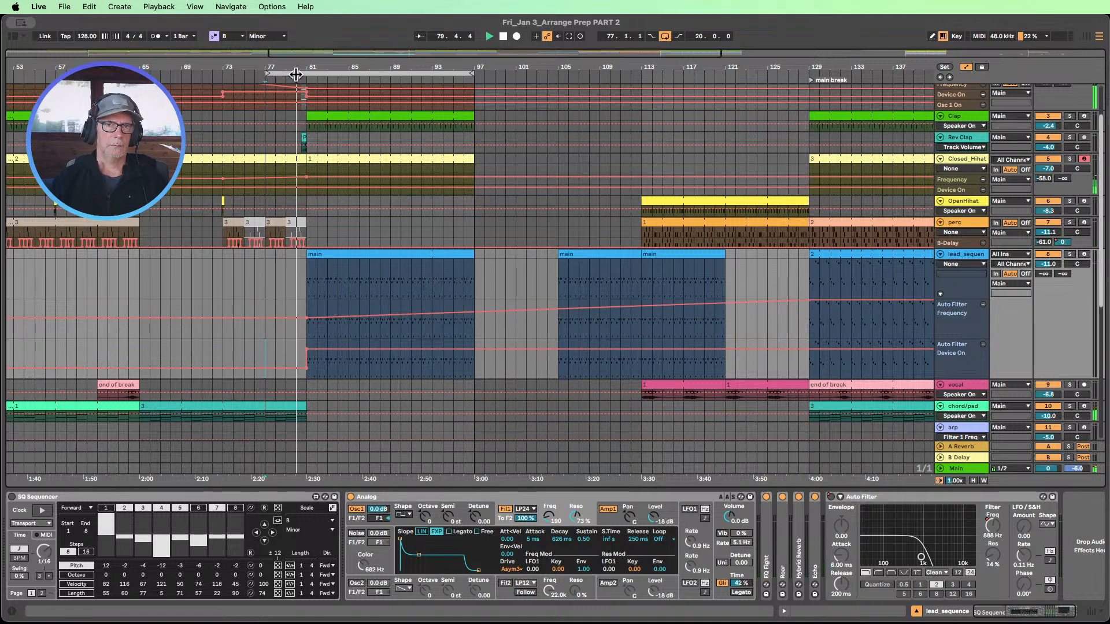
- Loop bars 79 to 83 and set the lead_sequence Auto Filter Frequency breakpoint at bar 81 to 1.02 kHz
left_click_drag(304, 66, 302, 34)
scroll(323, 220, "down", 2)
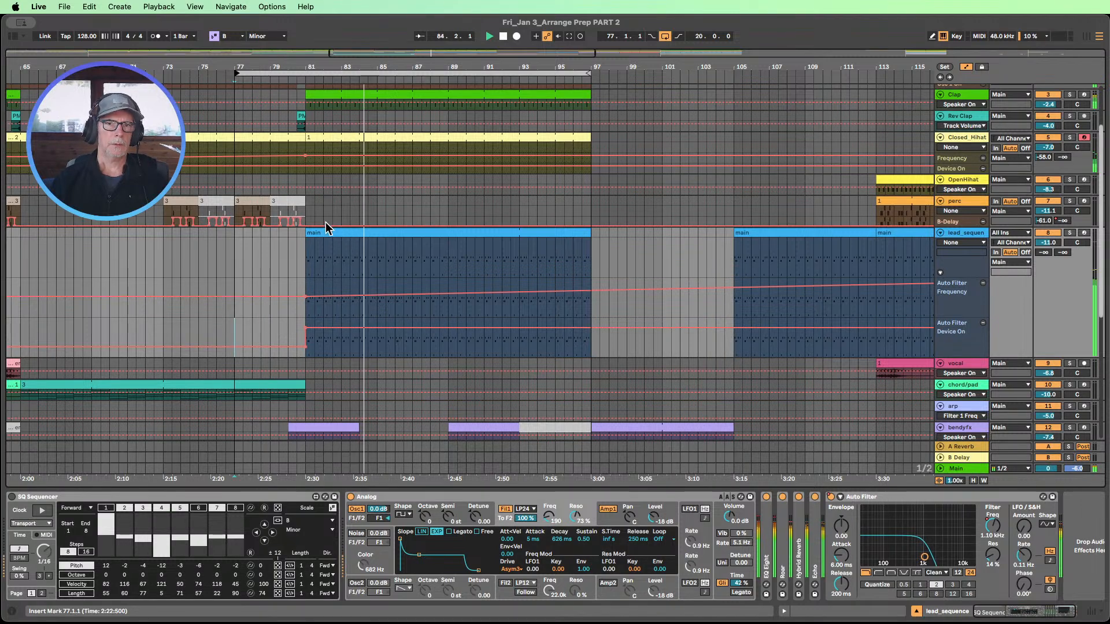
left_click_drag(272, 260, 341, 263)
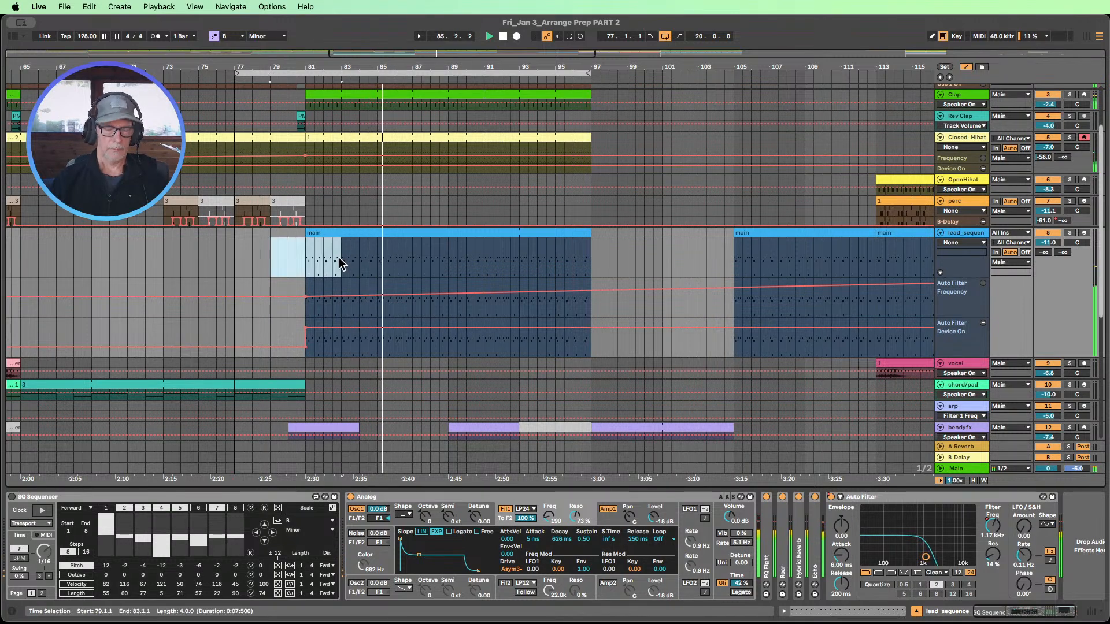
key("super+l")
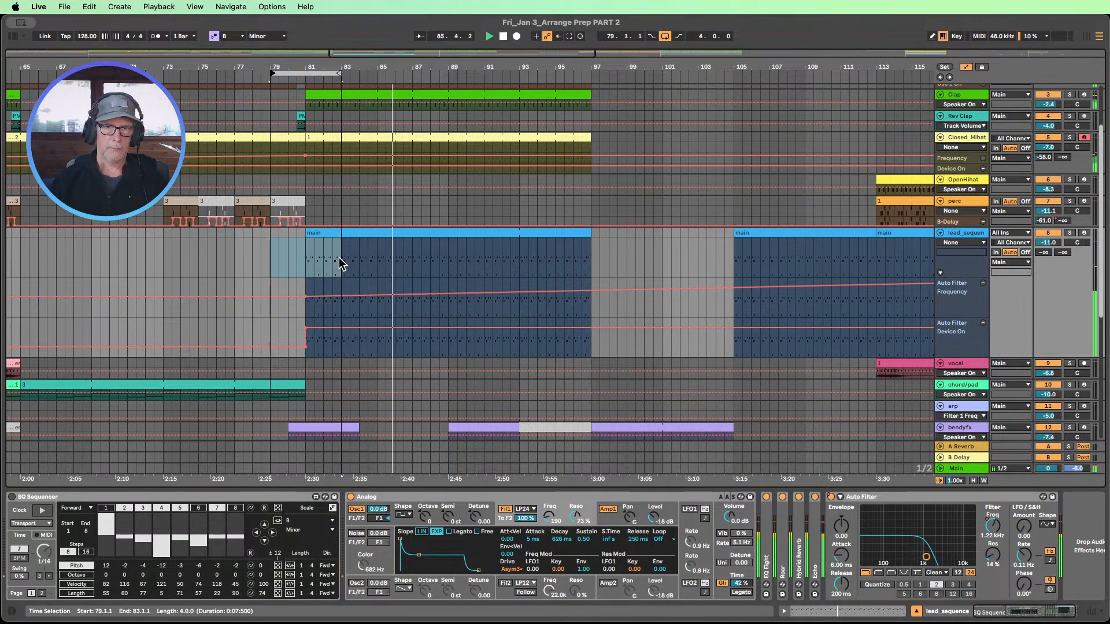
left_click(262, 74)
left_click(291, 318)
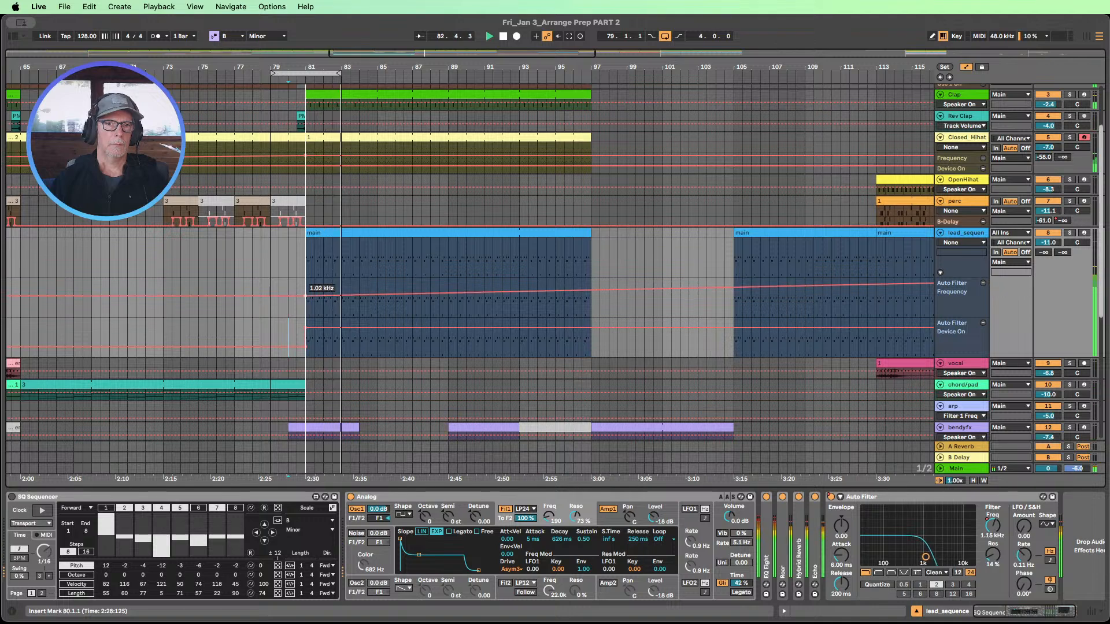
- Trim the start of the atmos clip at bars 81 to 113 so that it begins at bar 97
scroll(321, 302, "down", 6)
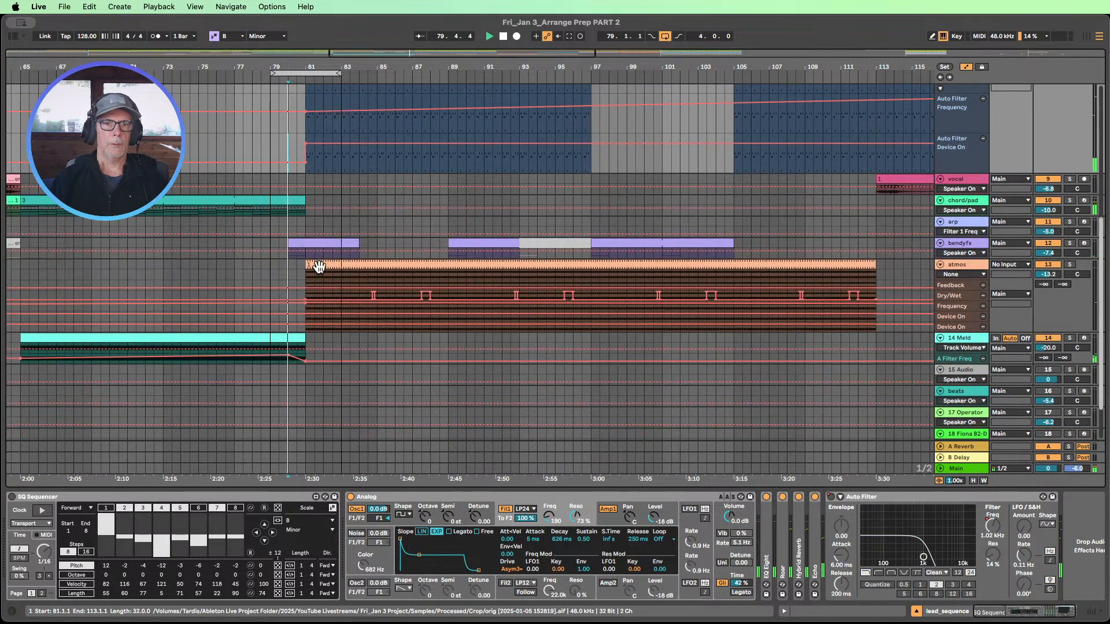
left_click(319, 265)
left_click(319, 265)
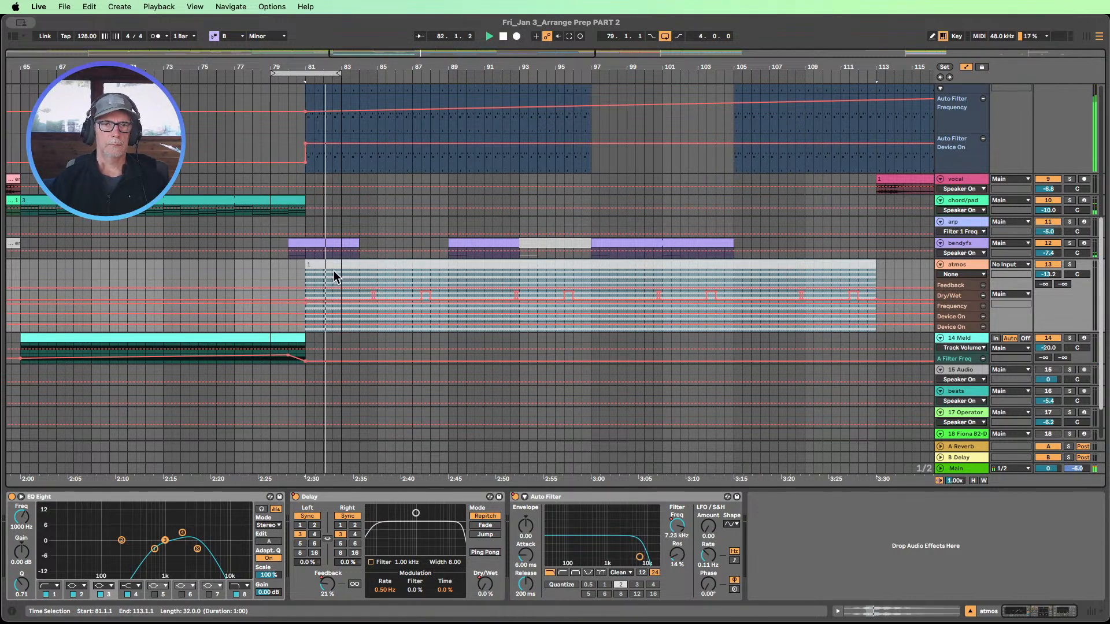
left_click_drag(327, 67, 334, 29)
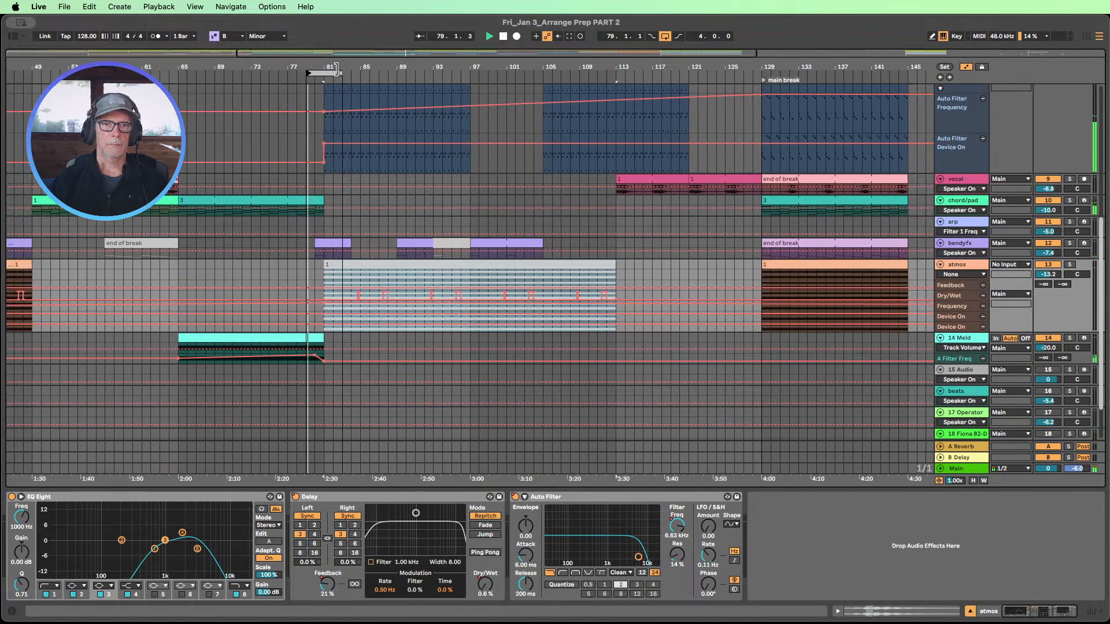
scroll(385, 199, "up", 6)
scroll(375, 184, "down", 7)
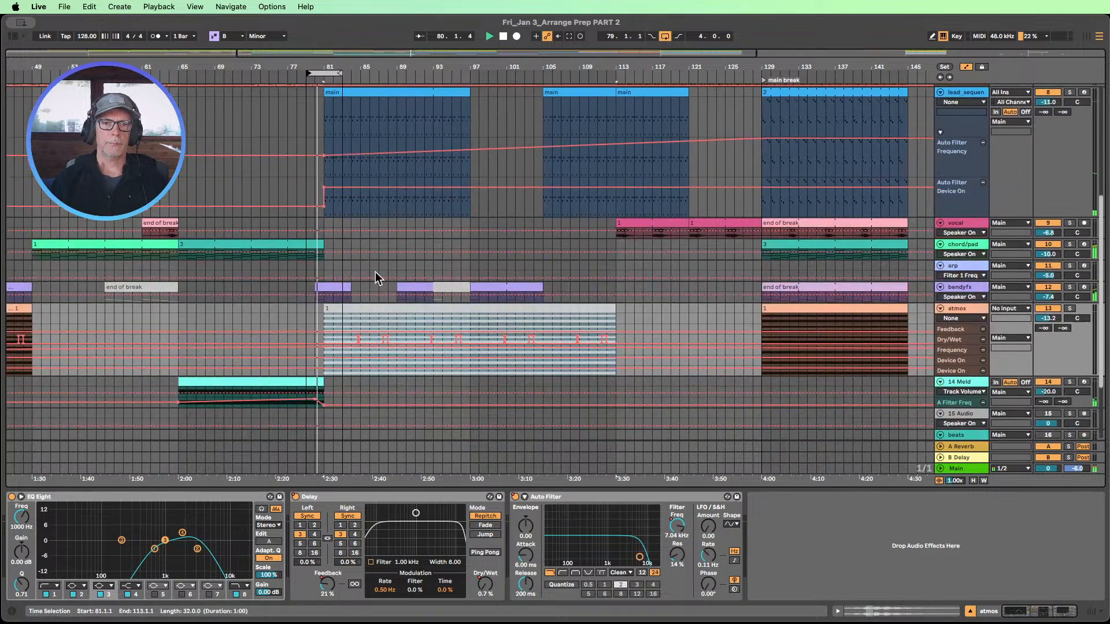
left_click_drag(324, 307, 471, 307)
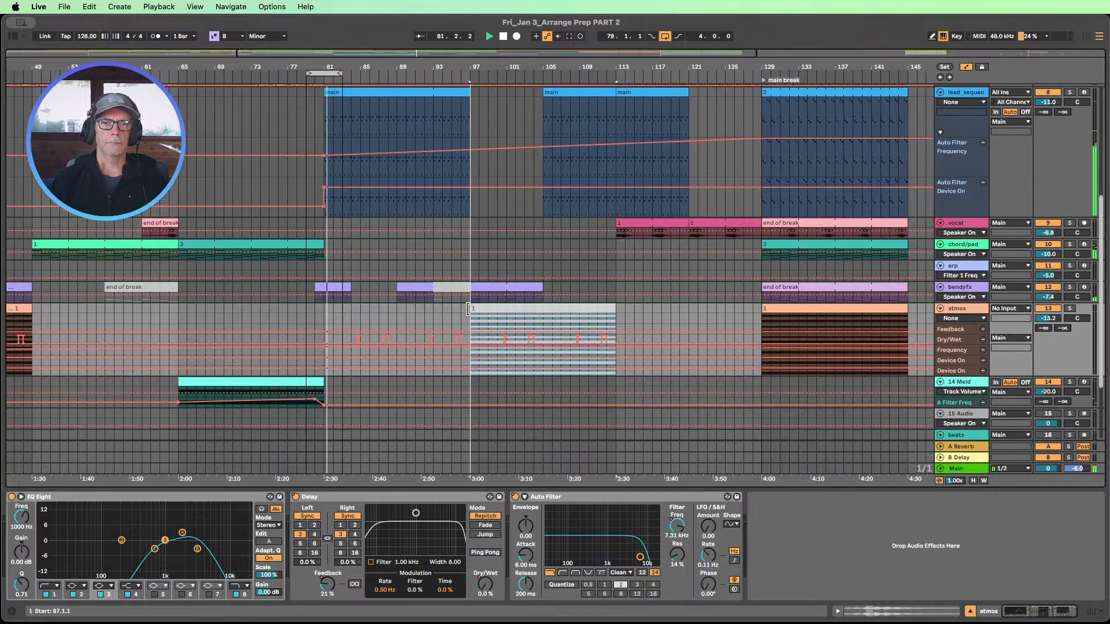
- Extend the loop to bar 97 and raise lead_sequence's Auto Filter Frequency breakpoint at bar 81 to about 1.14 kHz
scroll(433, 282, "up", 6)
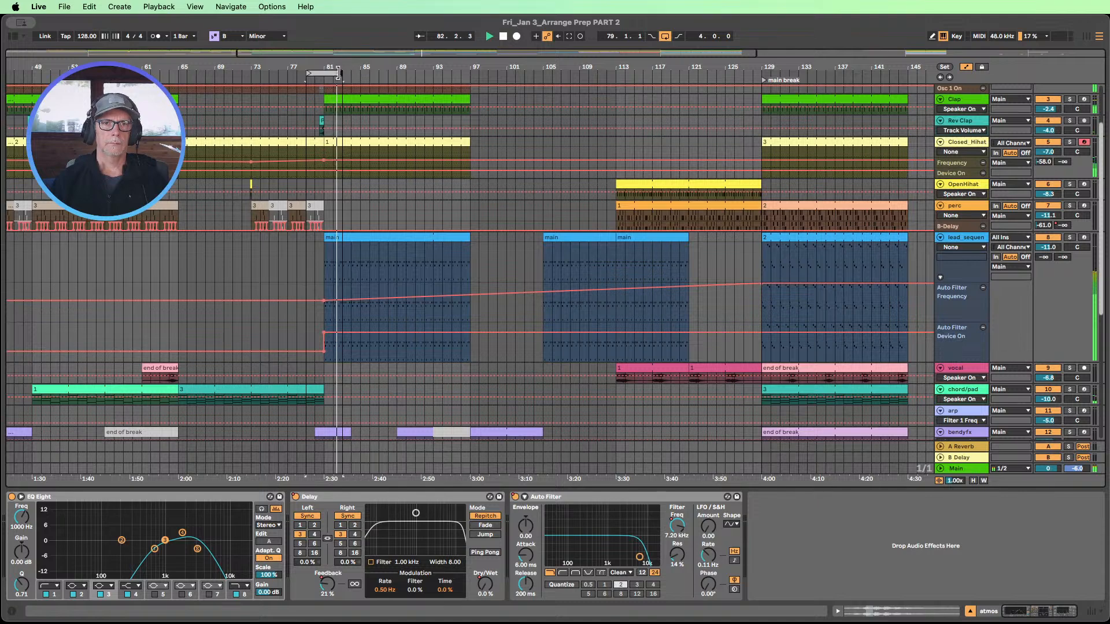
left_click_drag(340, 73, 468, 73)
scroll(450, 179, "down", 3)
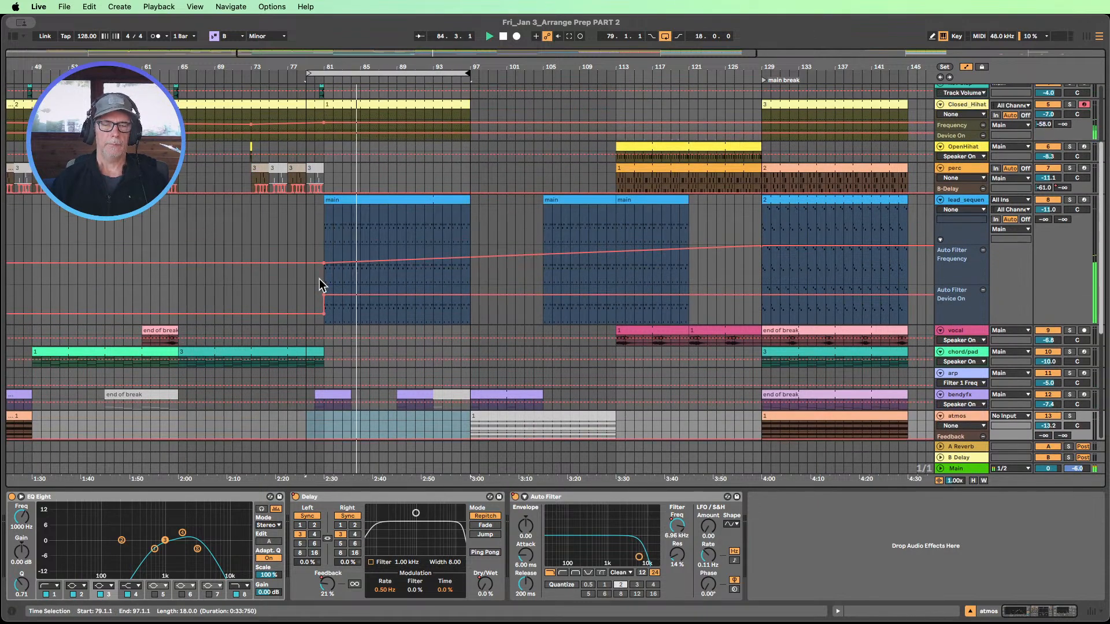
left_click_drag(324, 265, 324, 262)
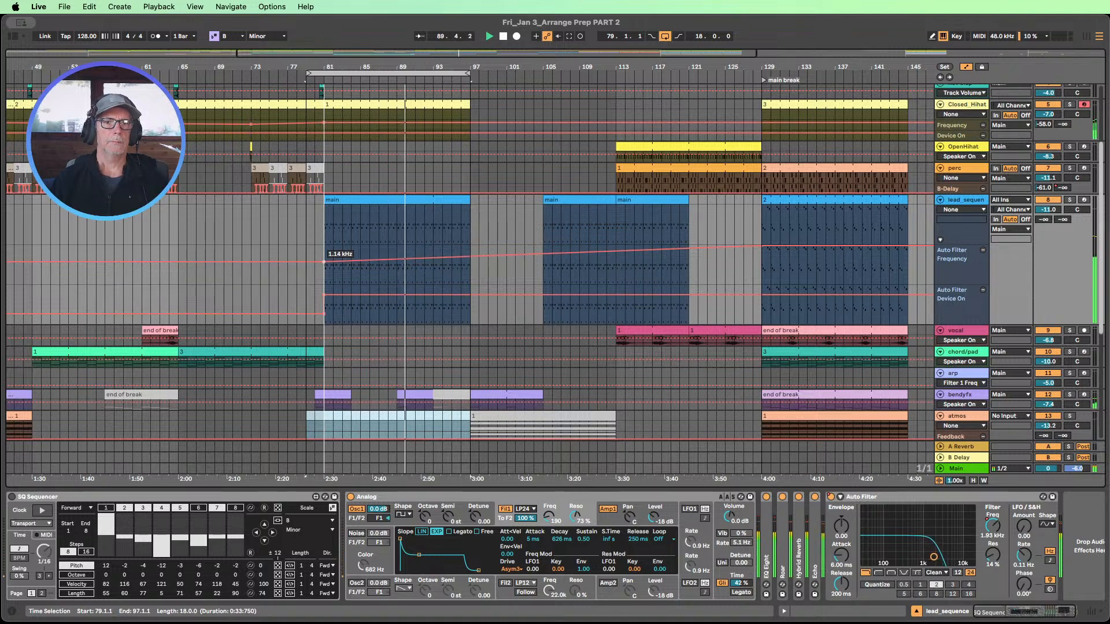
left_click_drag(323, 261, 324, 261)
- Copy the vocal track's end of break clip from bars 61 to 65 to bars 93 to 97
scroll(301, 272, "down", 3)
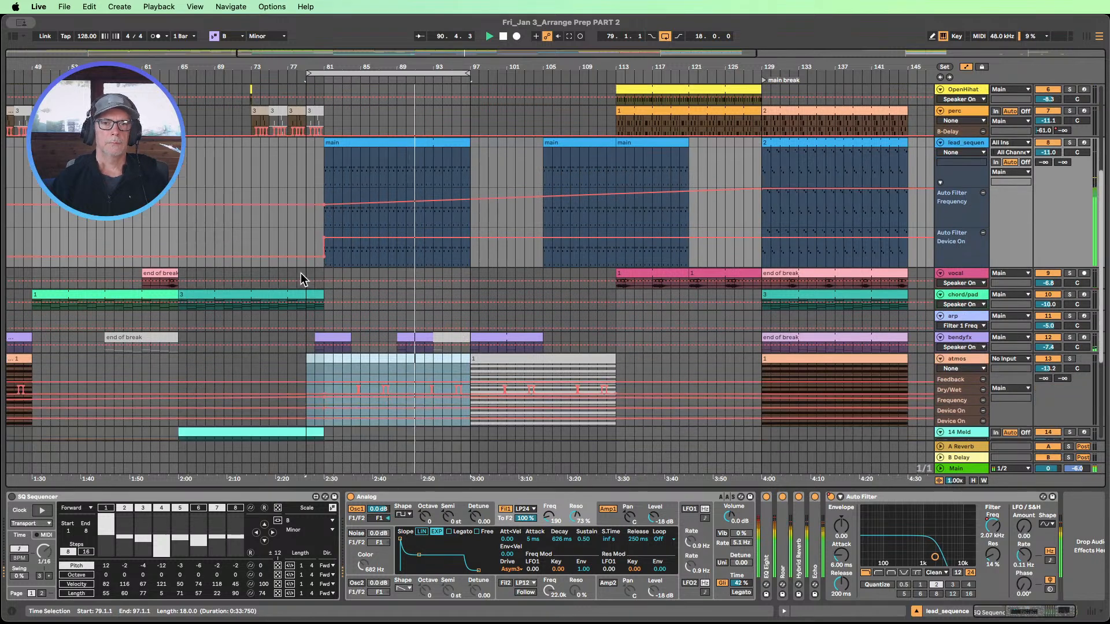
left_click(162, 274)
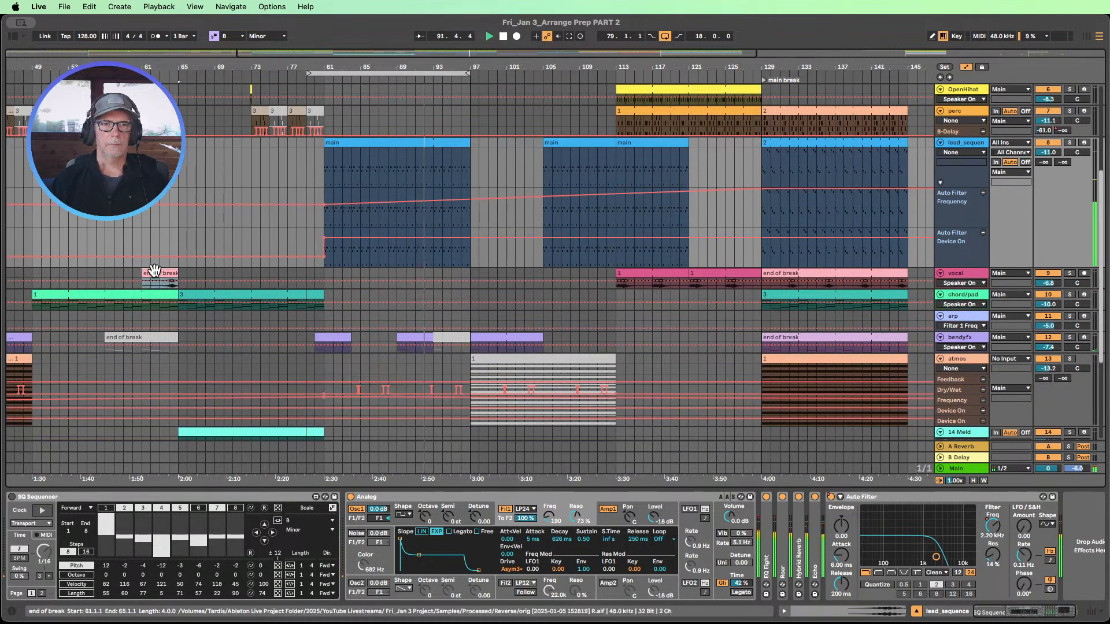
left_click_drag(164, 275, 449, 284)
scroll(437, 297, "up", 5)
scroll(437, 298, "up", 2)
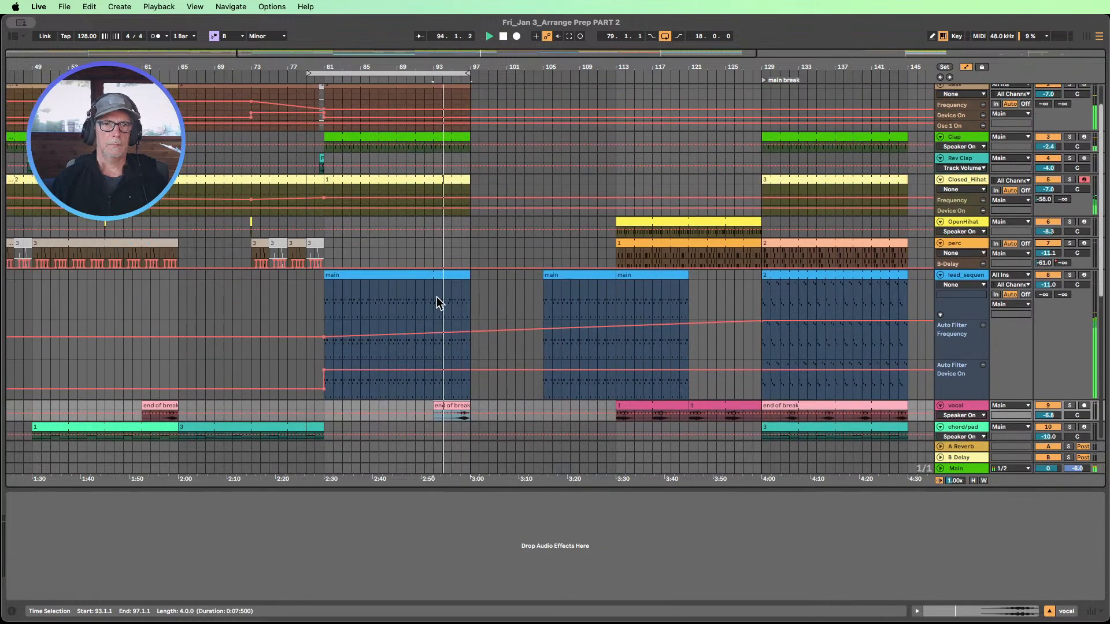
- Duplicate the OpenHihat section at bars 65 to 81 onto bars 81 to 97
scroll(158, 205, "down", 3)
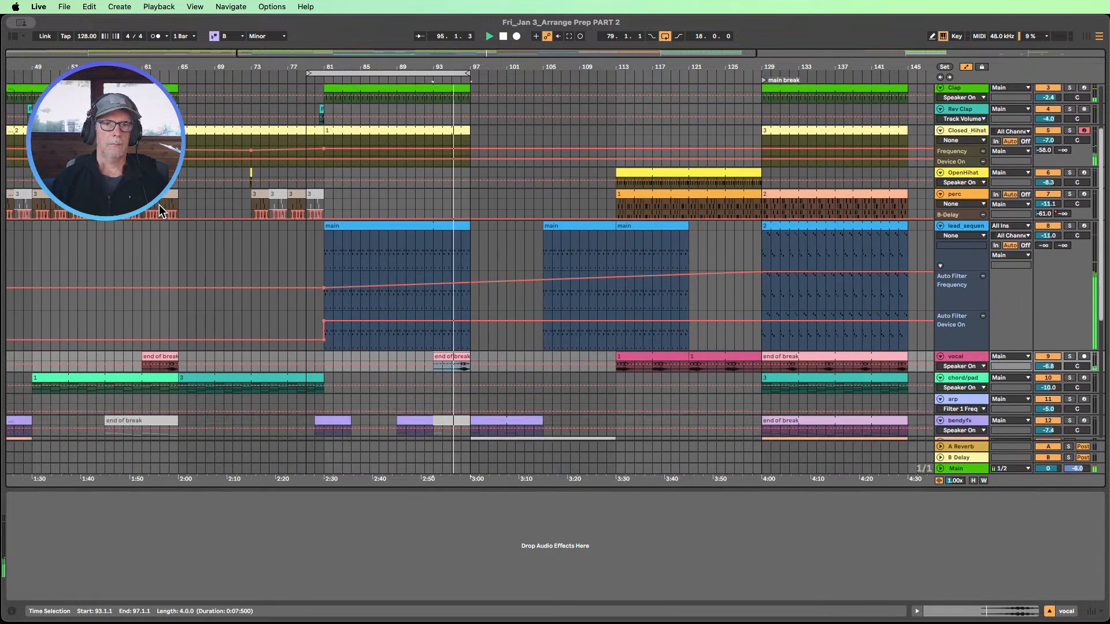
scroll(159, 205, "up", 2)
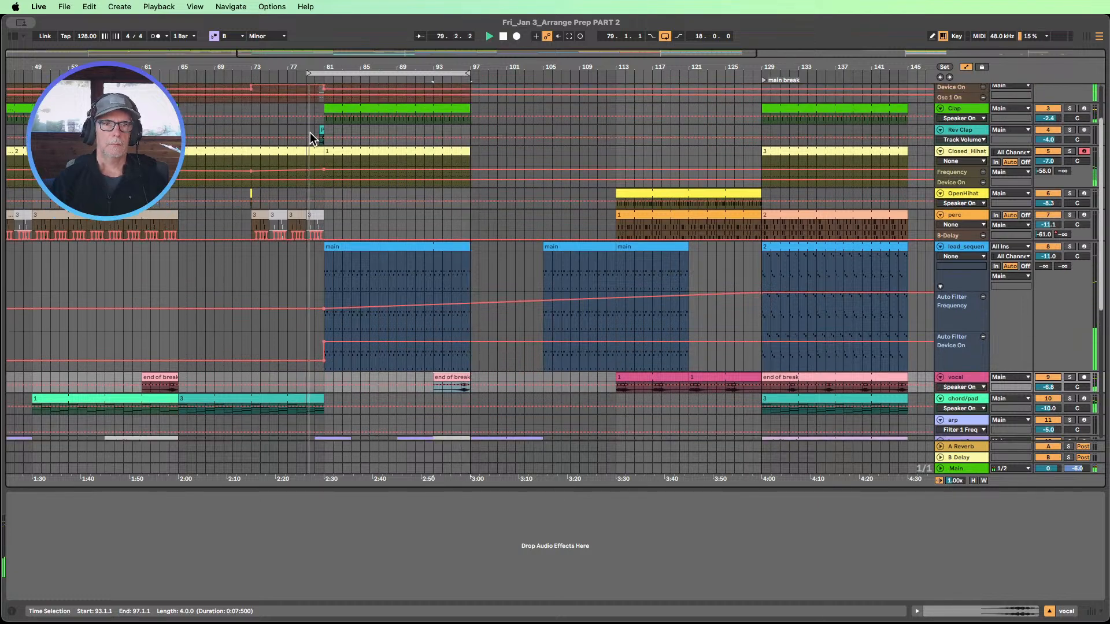
left_click_drag(179, 191, 325, 203)
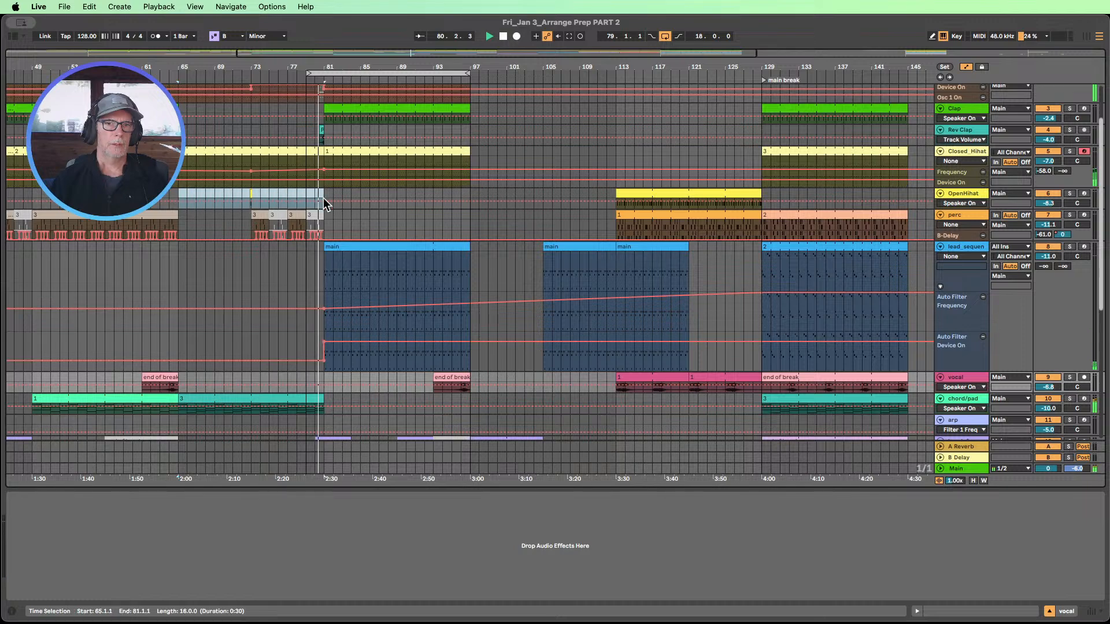
key("super+d")
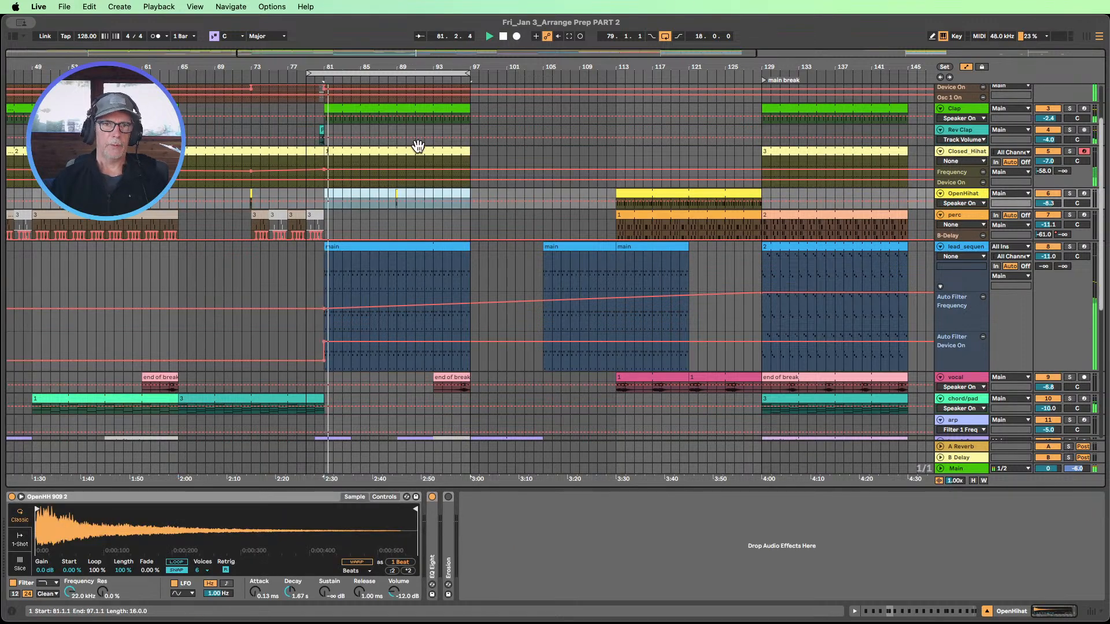
- Copy eight bars of the perc clip at bars 49 to 65 onto bars 89 to 97
scroll(302, 223, "down", 1)
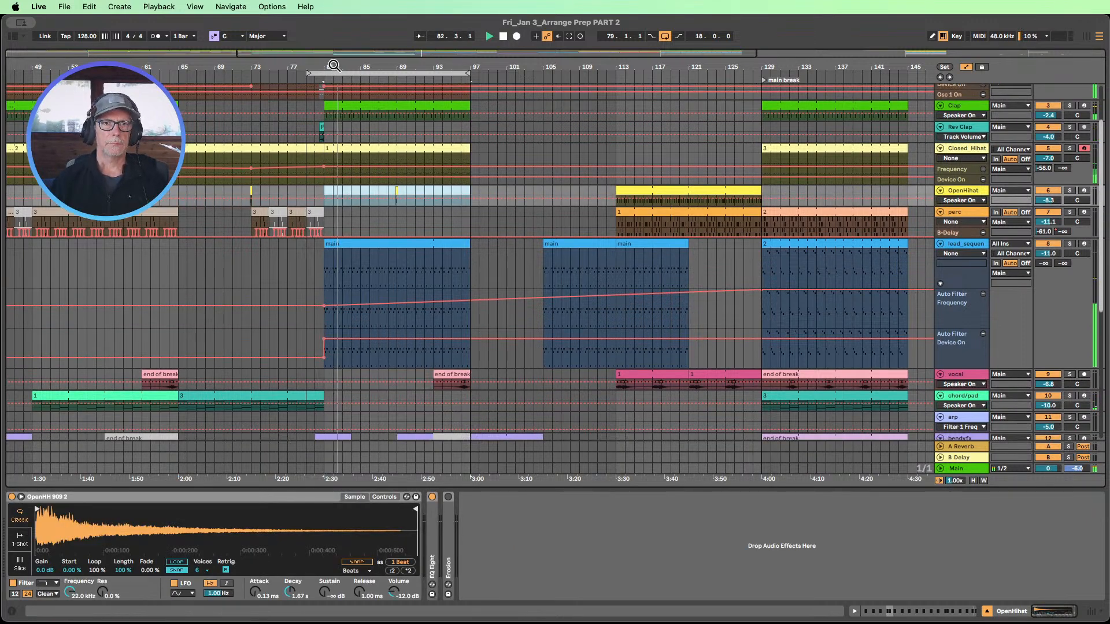
left_click_drag(334, 65, 347, 57)
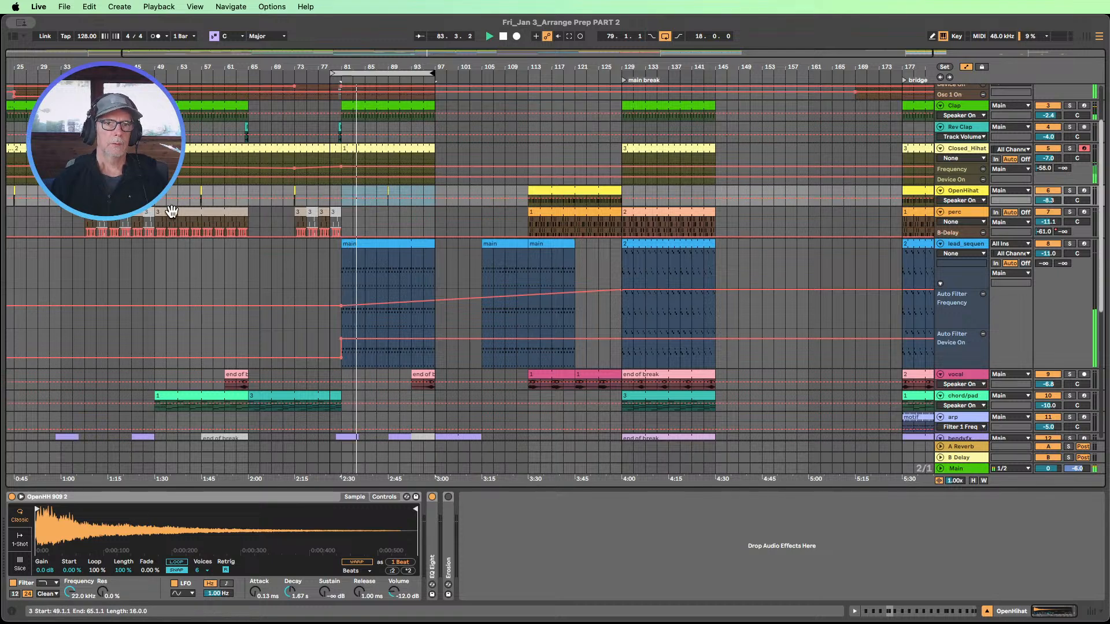
left_click_drag(155, 221, 415, 217)
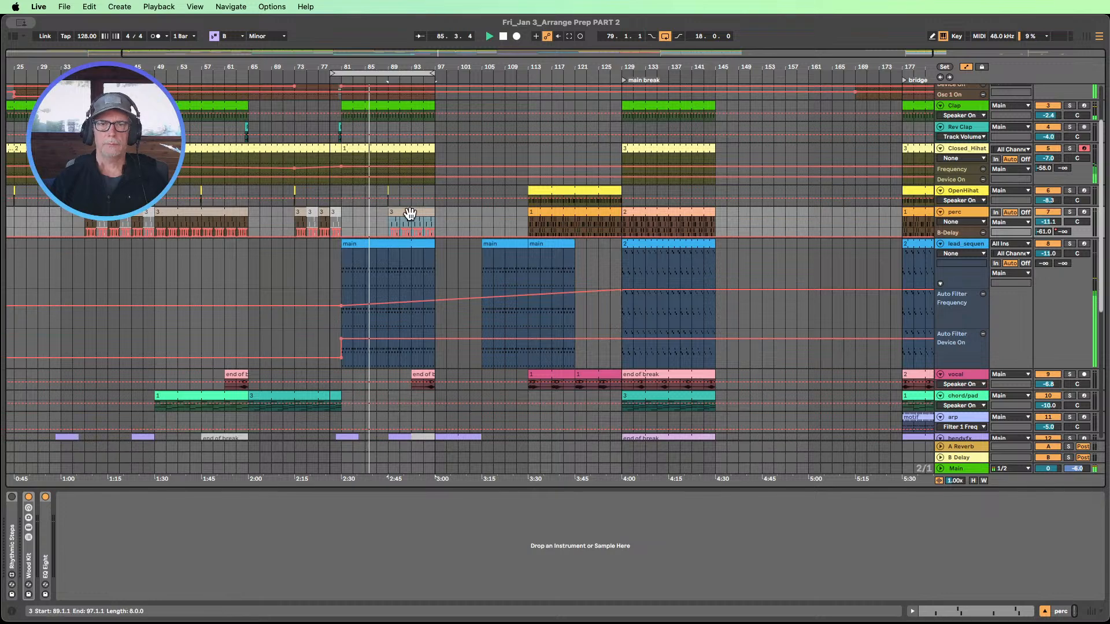
- Copy the Rev Clap section from bars 19 to 23 to bars 87 to 91
scroll(407, 212, "down", 1)
left_click(335, 208)
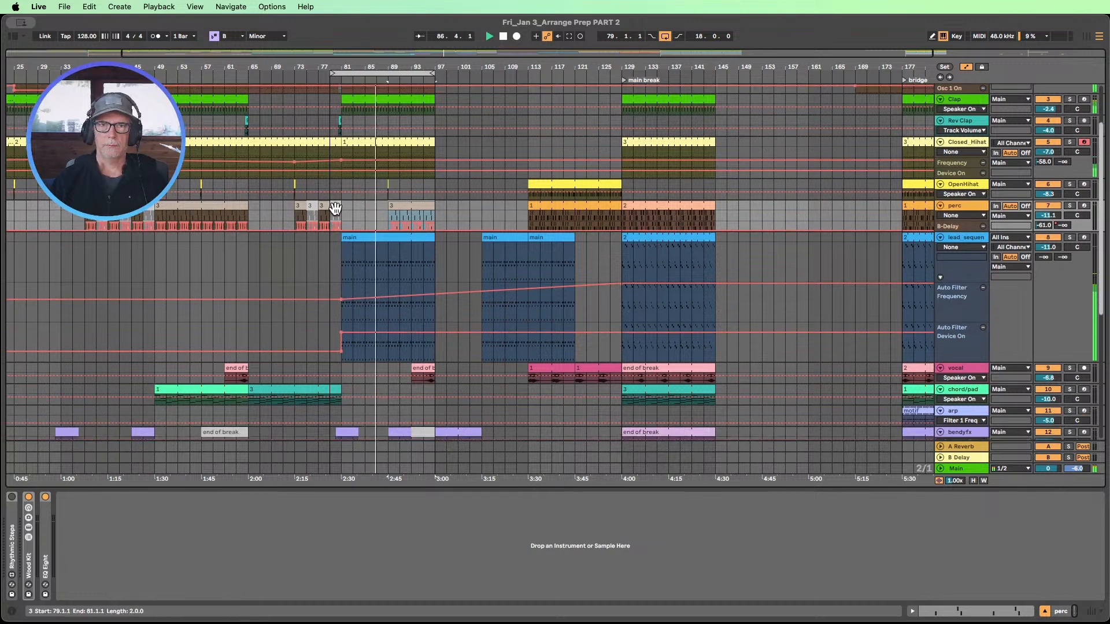
left_click_drag(231, 65, 363, 65)
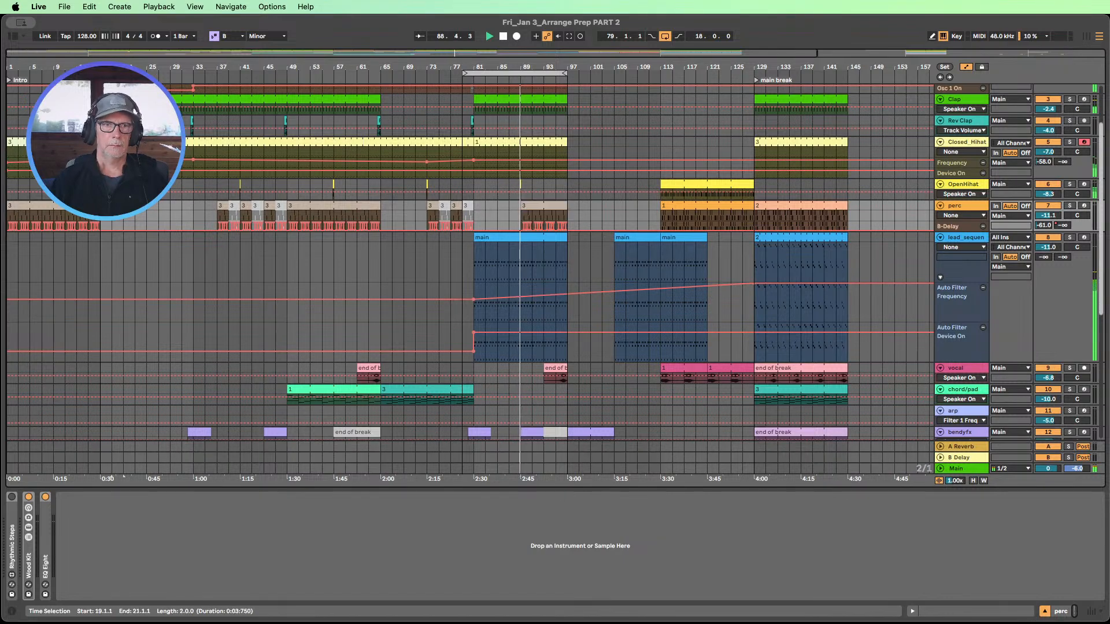
left_click_drag(113, 125, 135, 125)
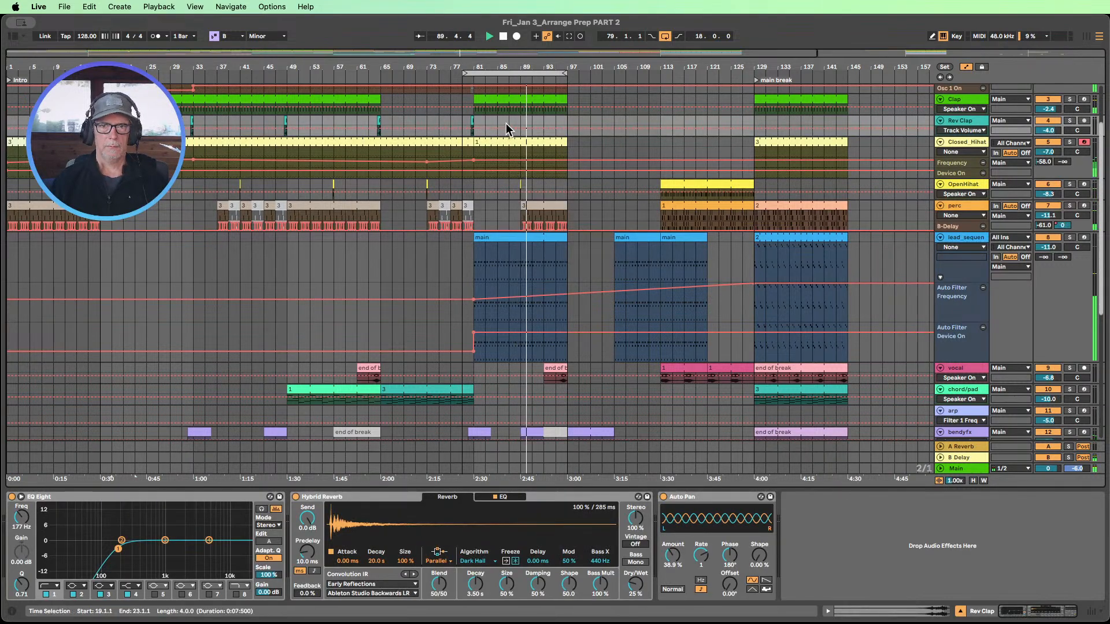
left_click_drag(509, 122, 533, 119)
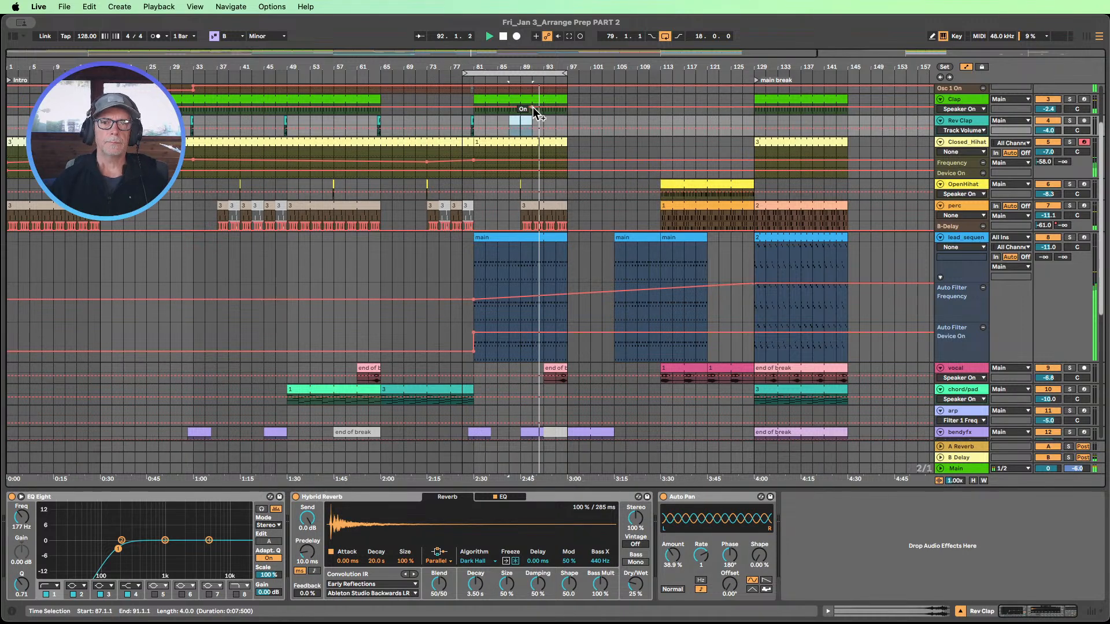
- Show the Auto Filter Resonance lane on the Kick track and make the track taller around bar 97
left_click_drag(546, 68, 411, 67)
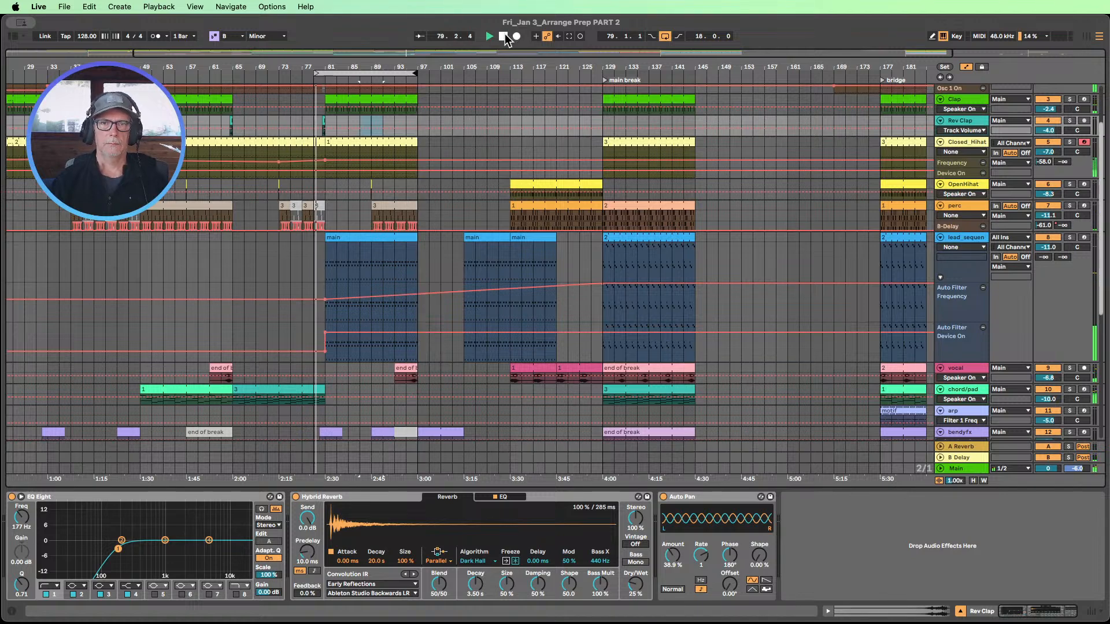
scroll(414, 102, "up", 3)
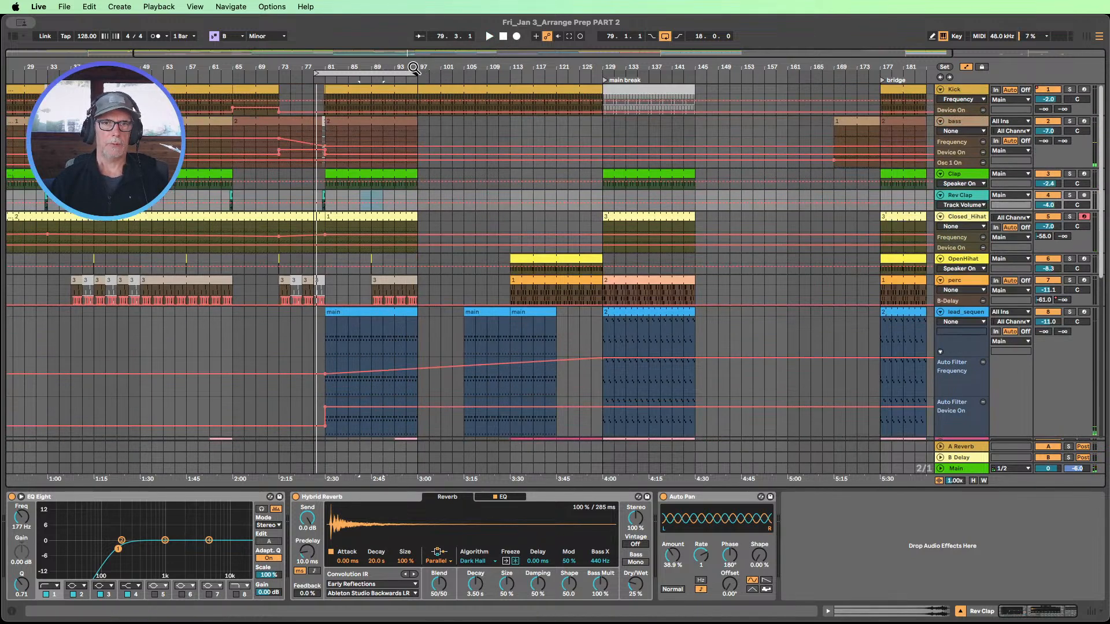
scroll(414, 67, "up", 2)
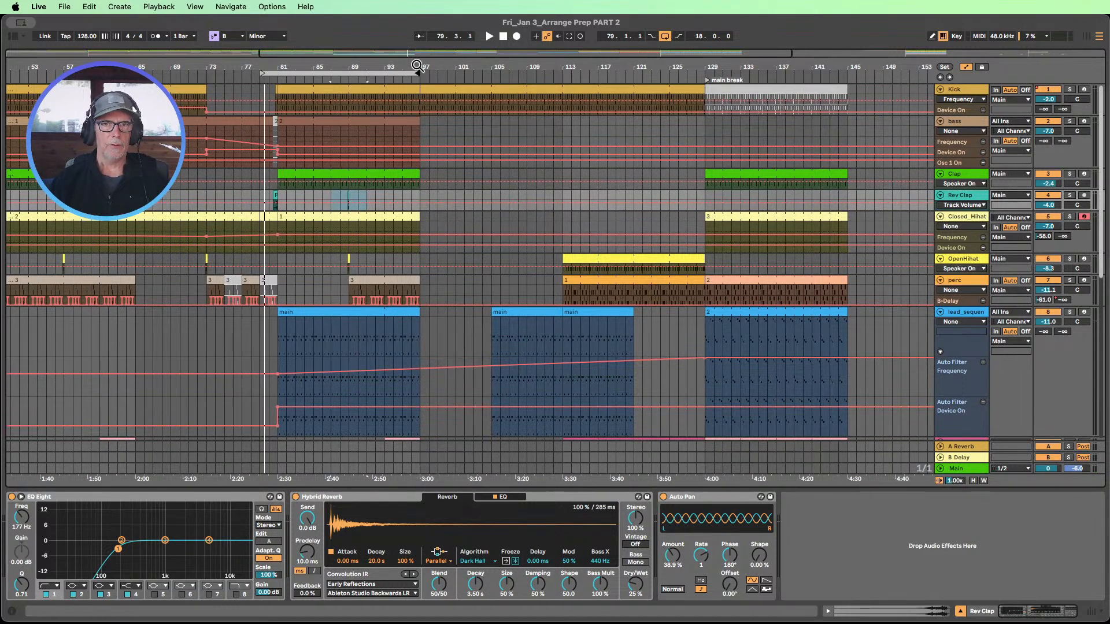
scroll(417, 64, "up", 5)
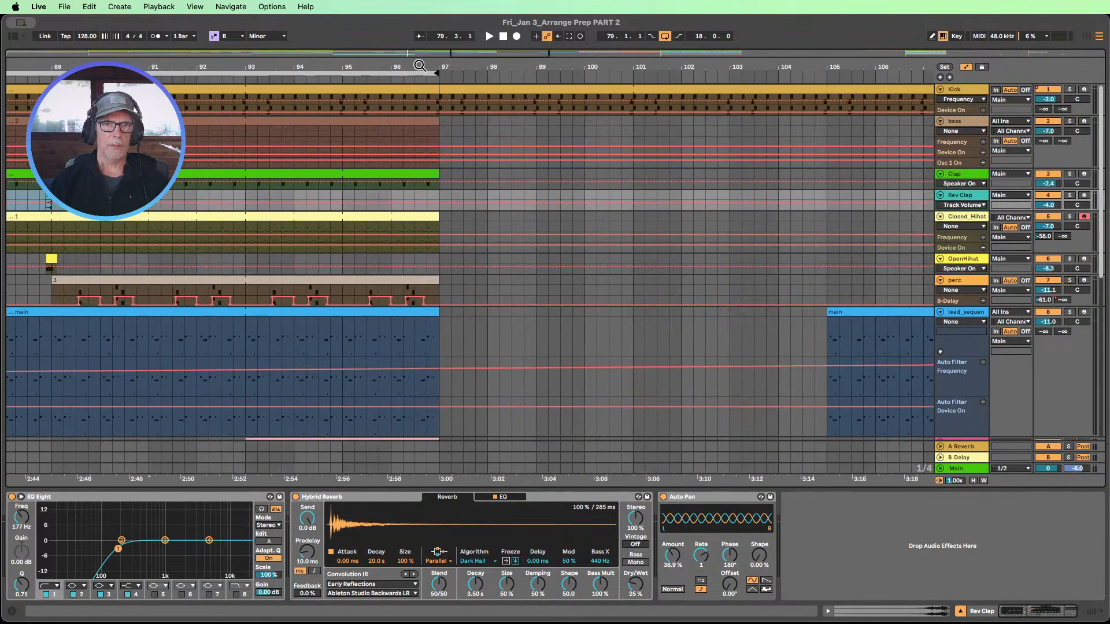
left_click(960, 108)
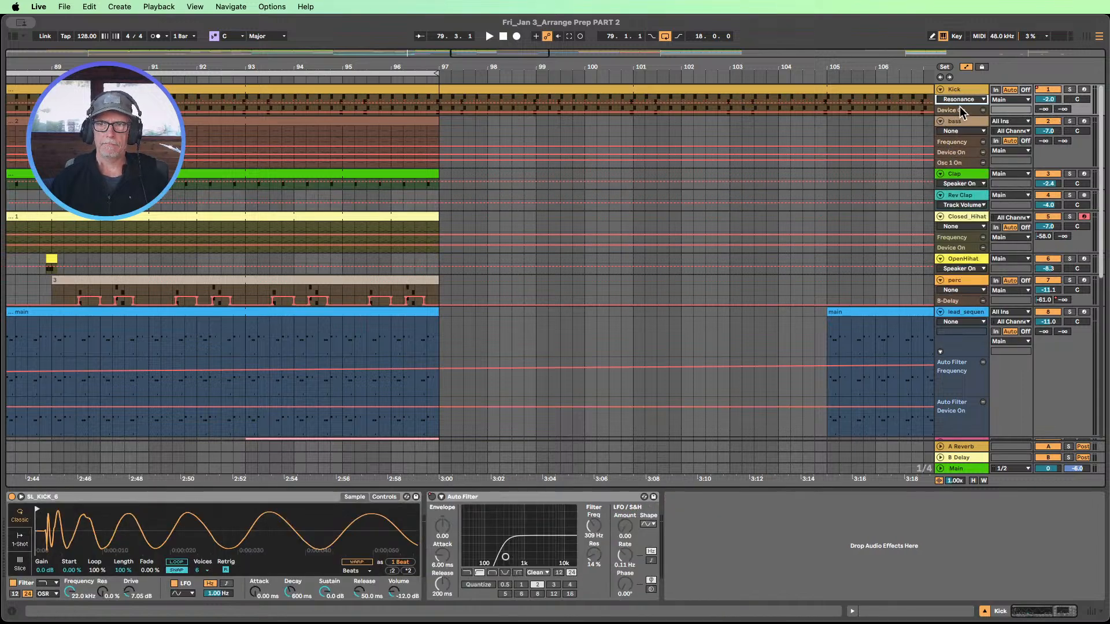
left_click_drag(959, 103, 956, 206)
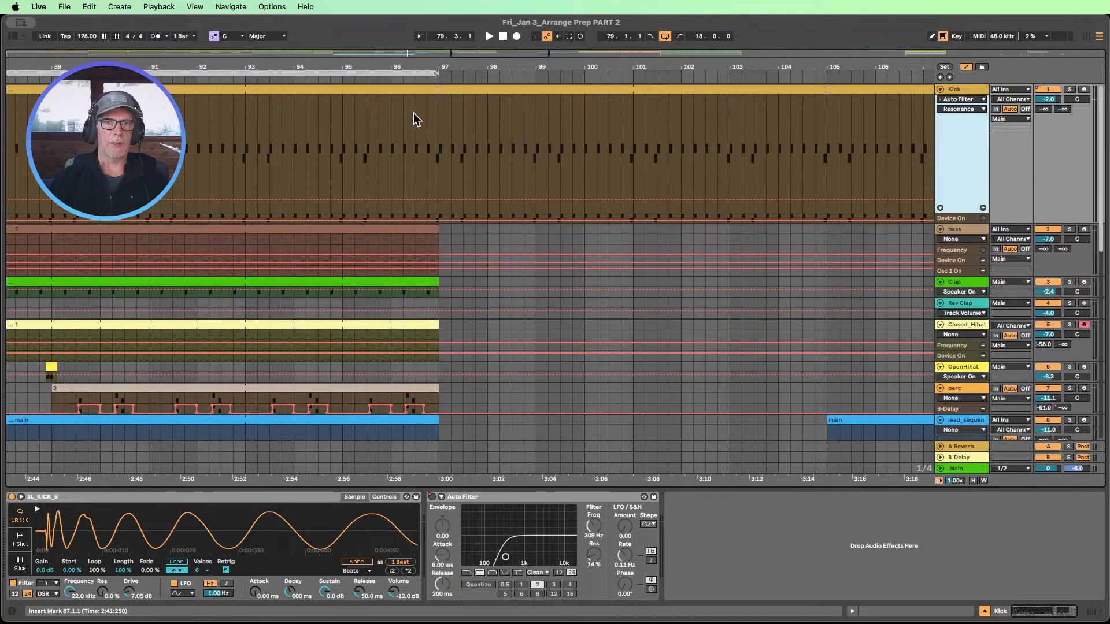
- Split off the end of the Kick clip before bar 97, lengthen that piece to start at bar 96, and deactivate it
left_click_drag(413, 110, 435, 108)
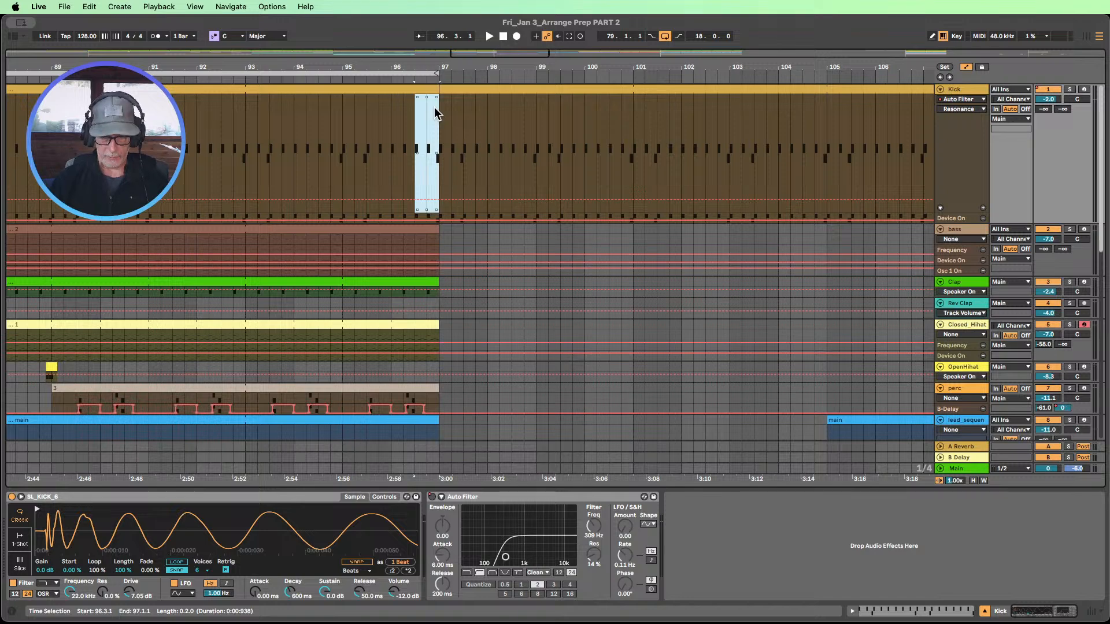
key("super+e")
left_click_drag(414, 66, 383, 47)
scroll(398, 151, "down", 3)
scroll(394, 141, "up", 3)
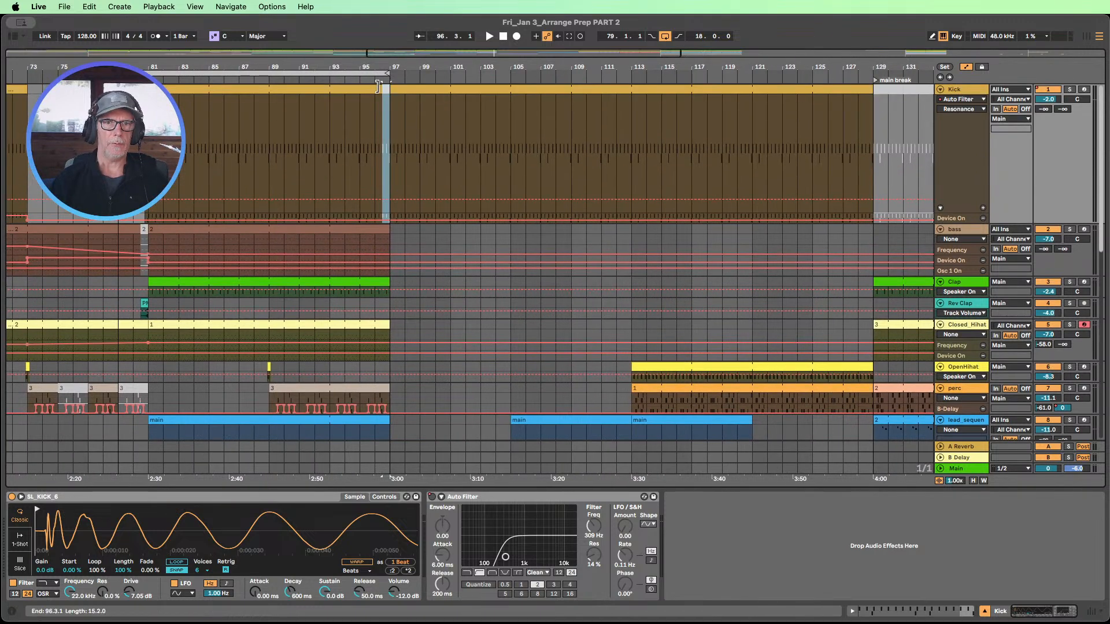
left_click_drag(378, 85, 373, 87)
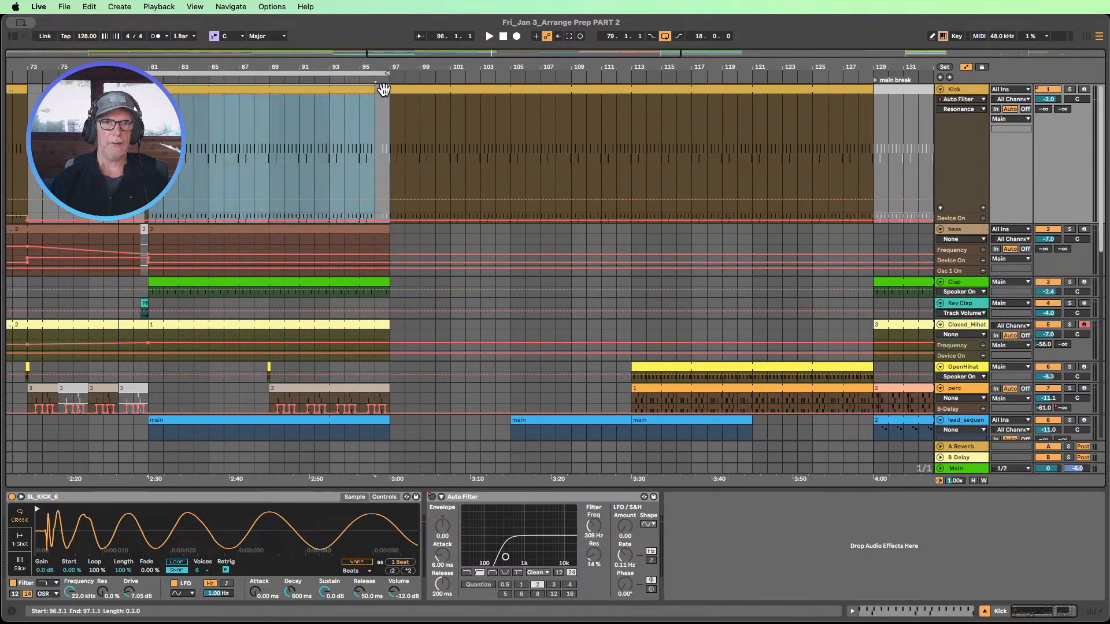
left_click(381, 88)
- Copy the Rev Clap clip that ends at bar 81 so that the copy ends at bar 97
scroll(413, 151, "down", 1)
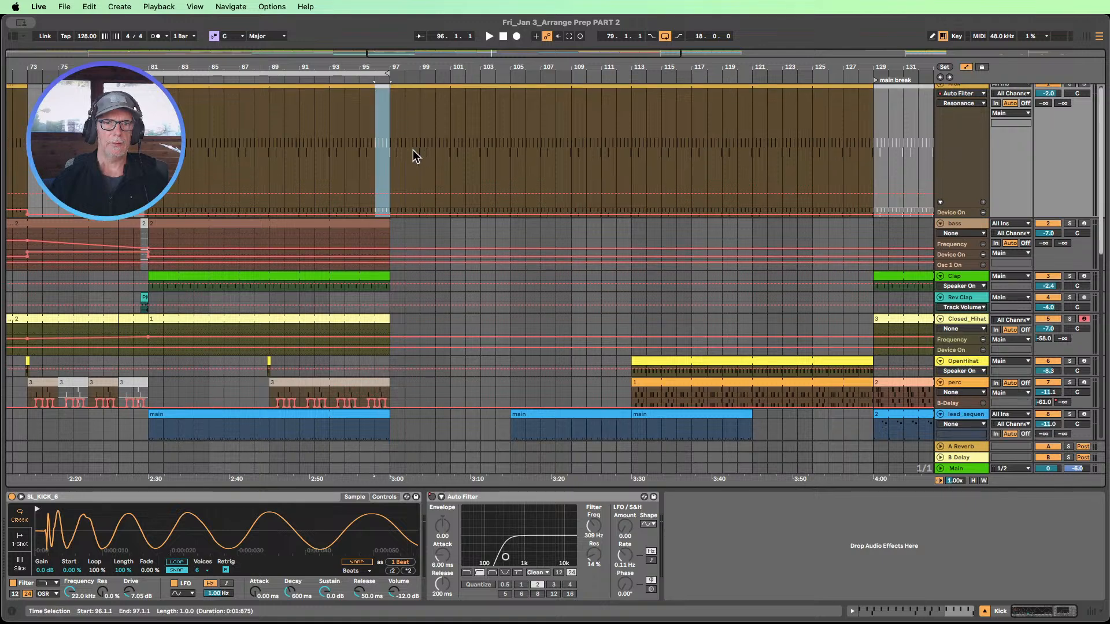
scroll(412, 150, "down", 3)
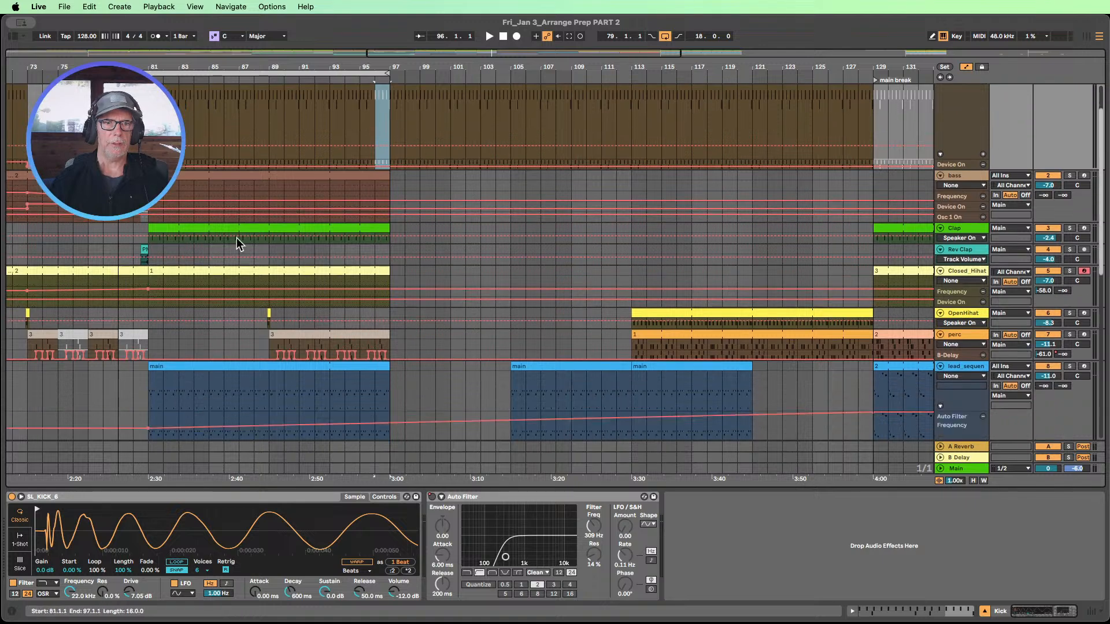
left_click(145, 249)
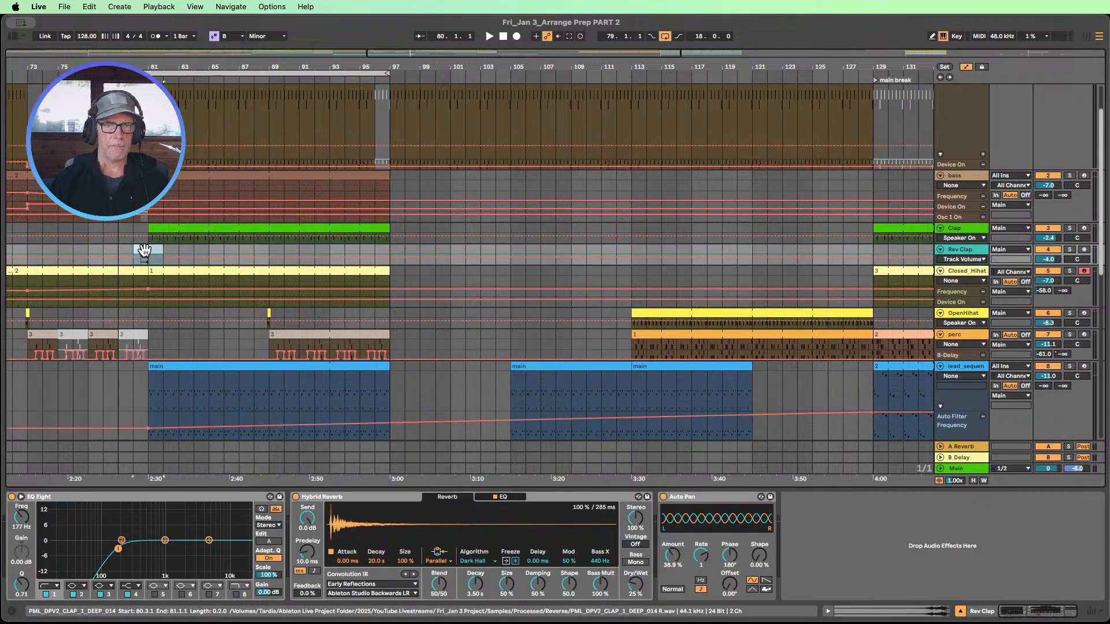
left_click_drag(145, 249, 382, 254)
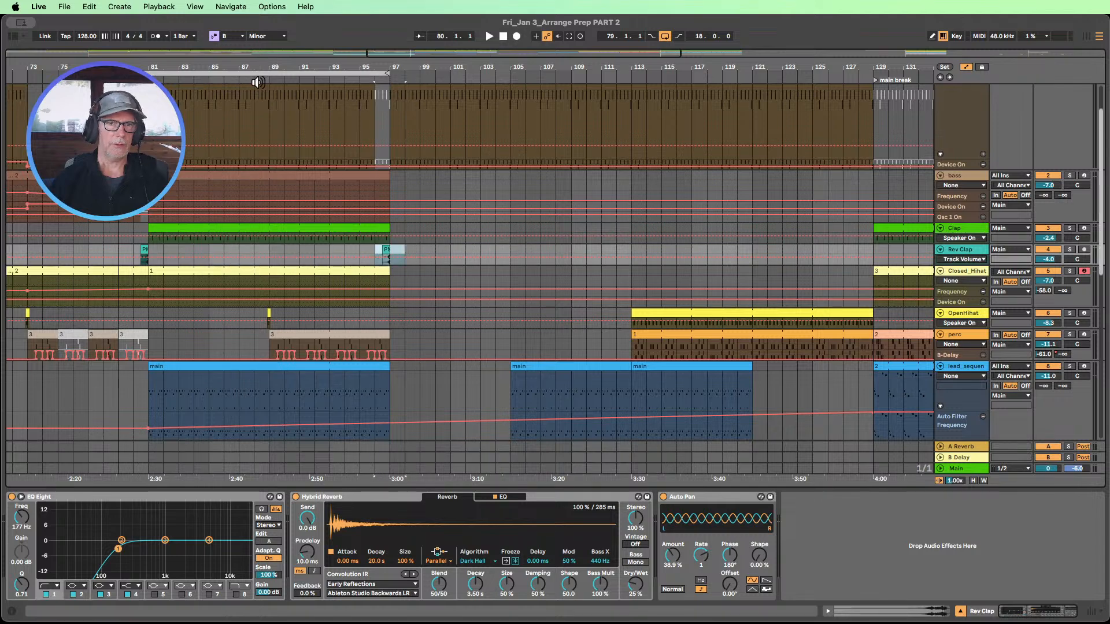
- Split the Kick clip at 88.4.3 and 89.1.1 to isolate the last hit before bar 89, and play from about bar 85
left_click_drag(259, 64, 303, 168)
scroll(298, 138, "up", 3)
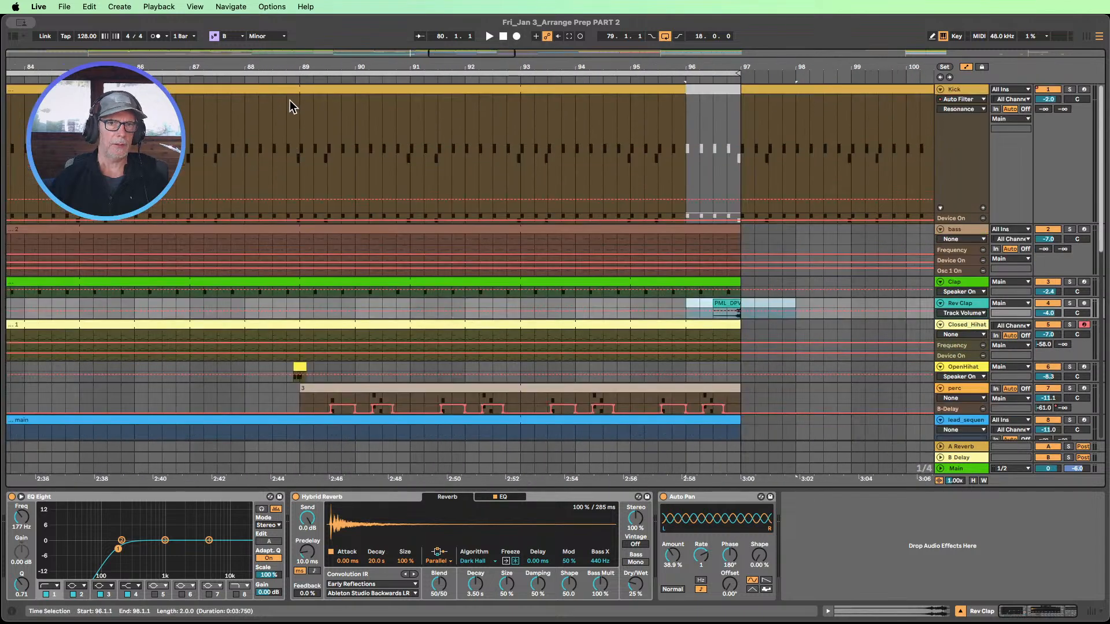
left_click_drag(291, 65, 321, 124)
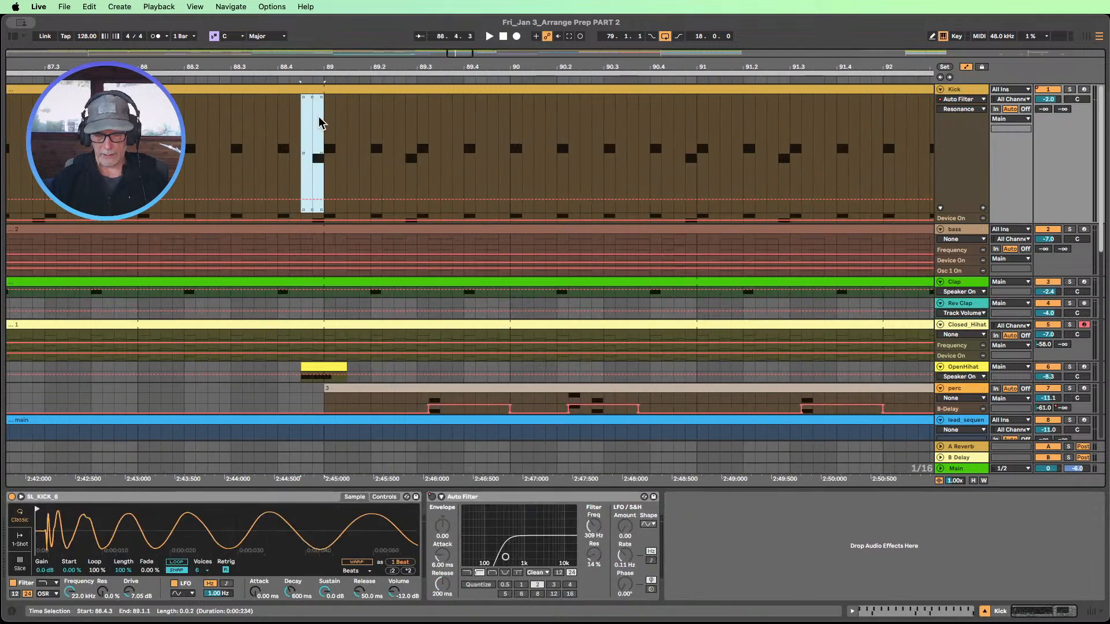
key("super+e")
mouse_move(307, 62)
left_mouse_down()
mouse_move(304, 35)
mouse_move(293, 64)
left_mouse_up()
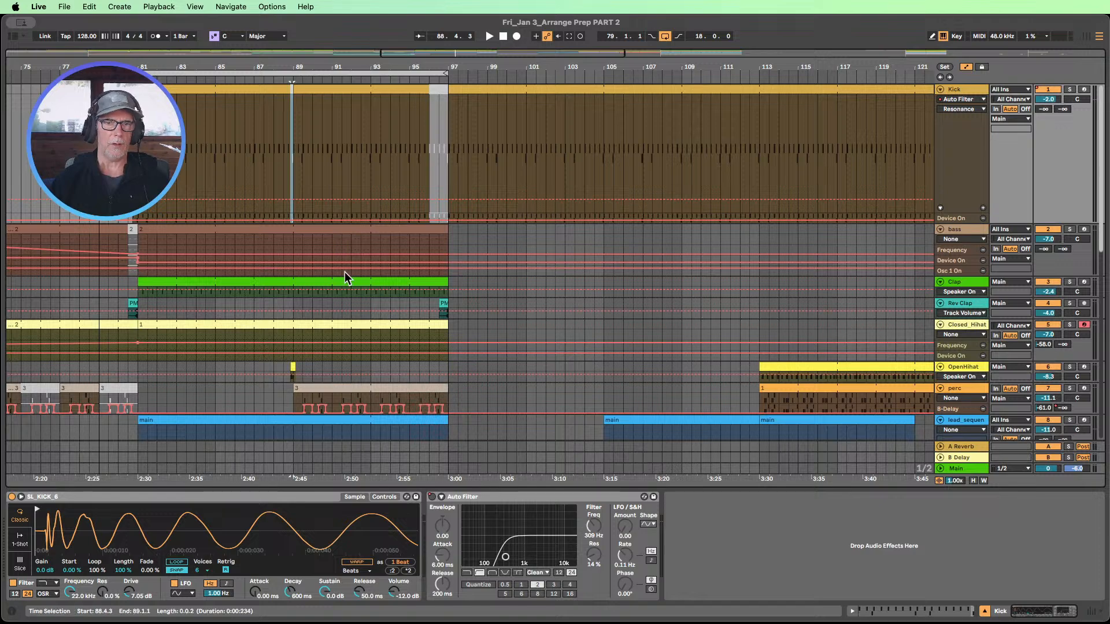
left_click(225, 77)
- Delete the lead_sequence clip at bars 105 to 113, extend the preceding clip to bar 113, and move the following eight-bar clip to bar 121
left_click_drag(261, 65, 255, 46)
scroll(340, 154, "down", 3)
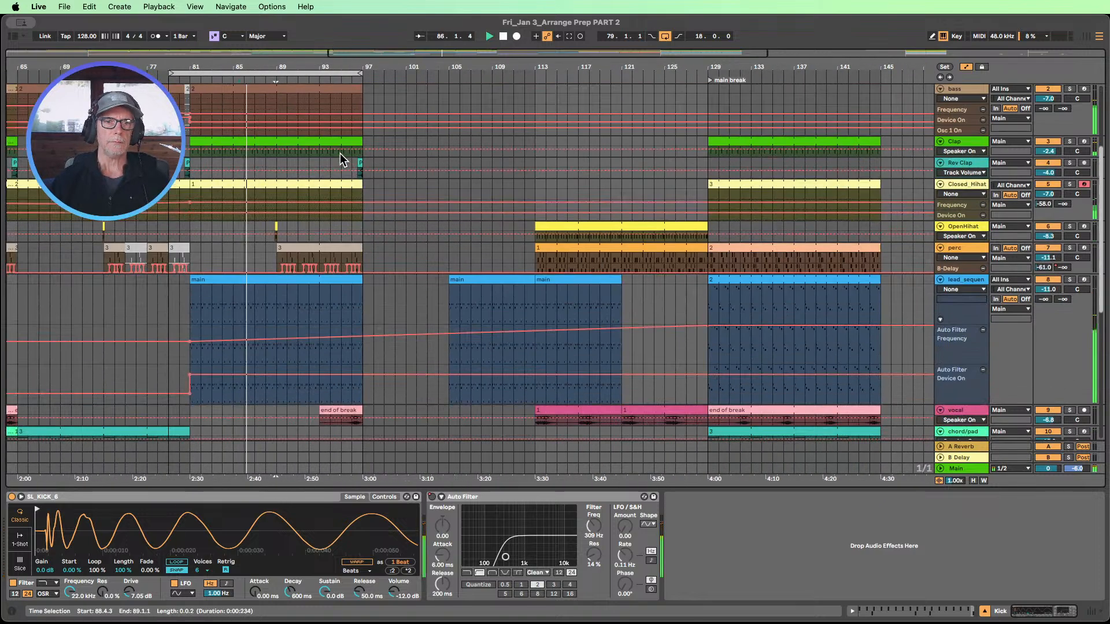
scroll(340, 153, "down", 1)
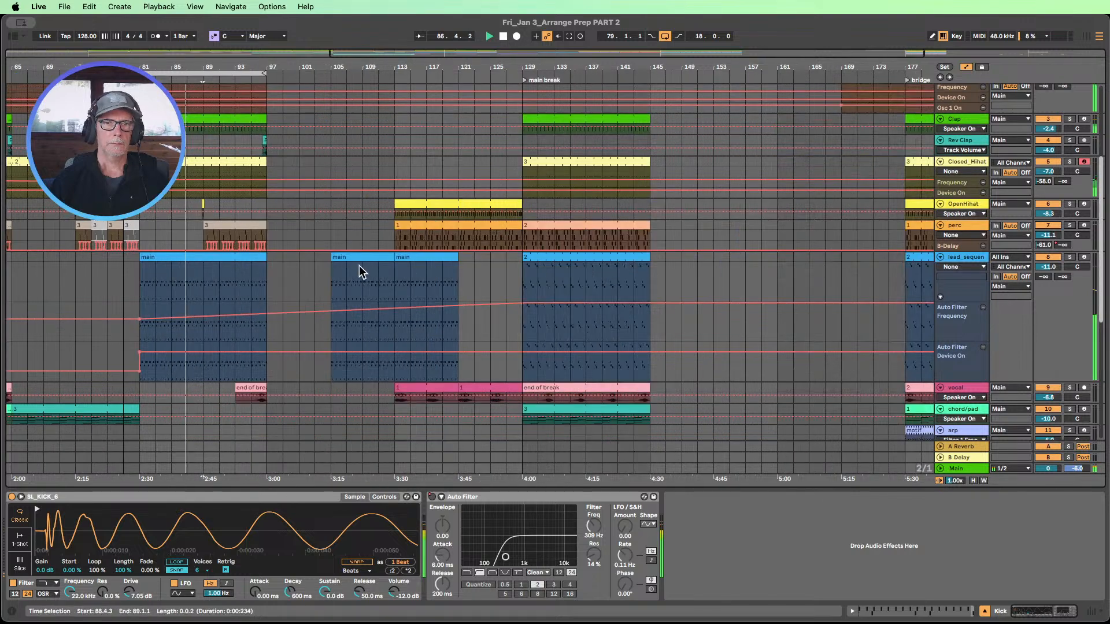
left_click(359, 257)
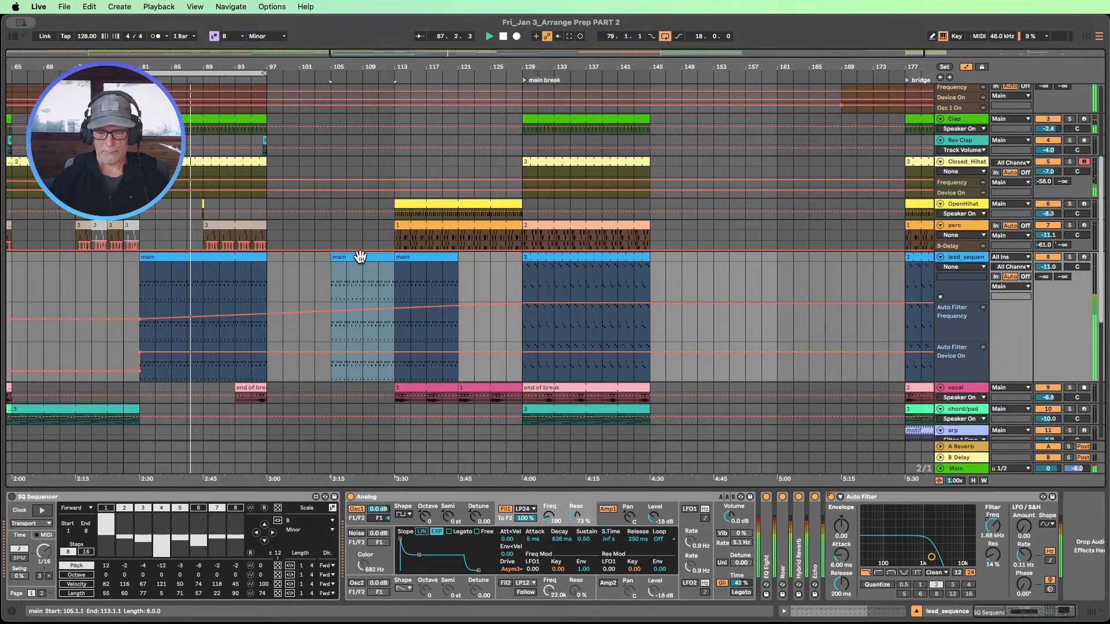
key("Delete")
left_click_drag(267, 277, 490, 259)
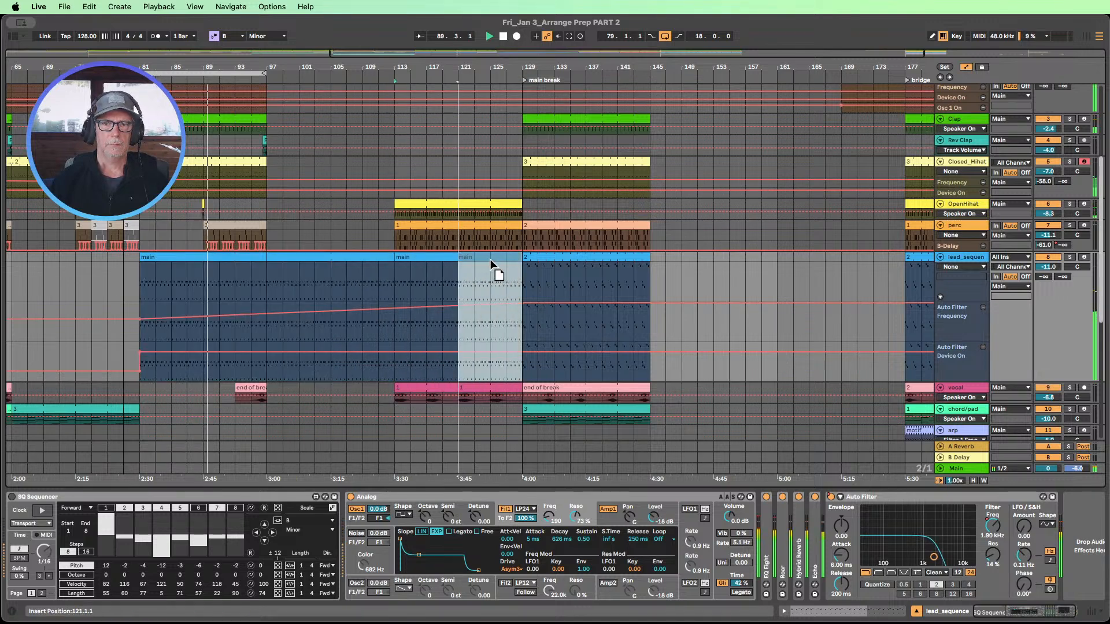
- Extend the bass, Clap and Closed_Hihat clips from bar 97 to bar 113
scroll(374, 289, "up", 5)
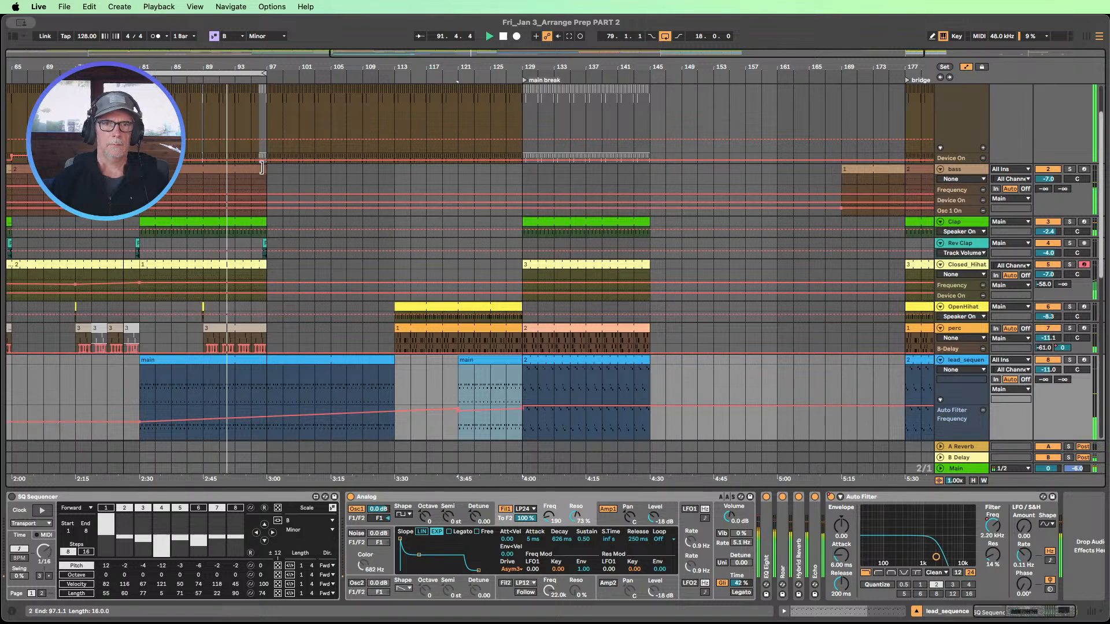
left_click_drag(262, 168, 394, 168)
scroll(300, 244, "down", 2)
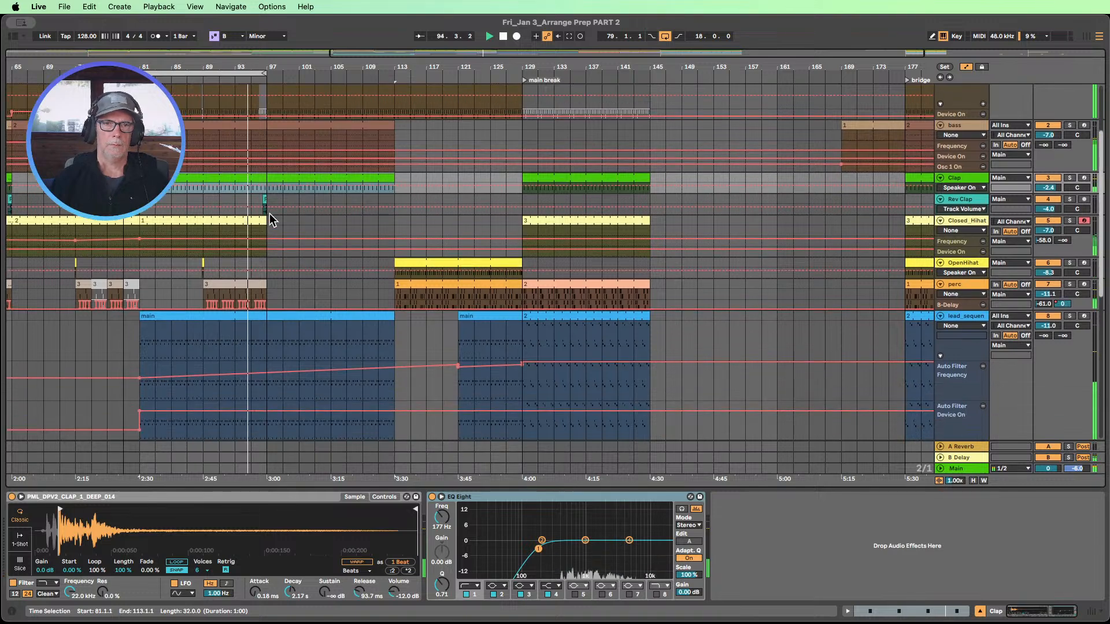
left_click_drag(269, 213, 395, 214)
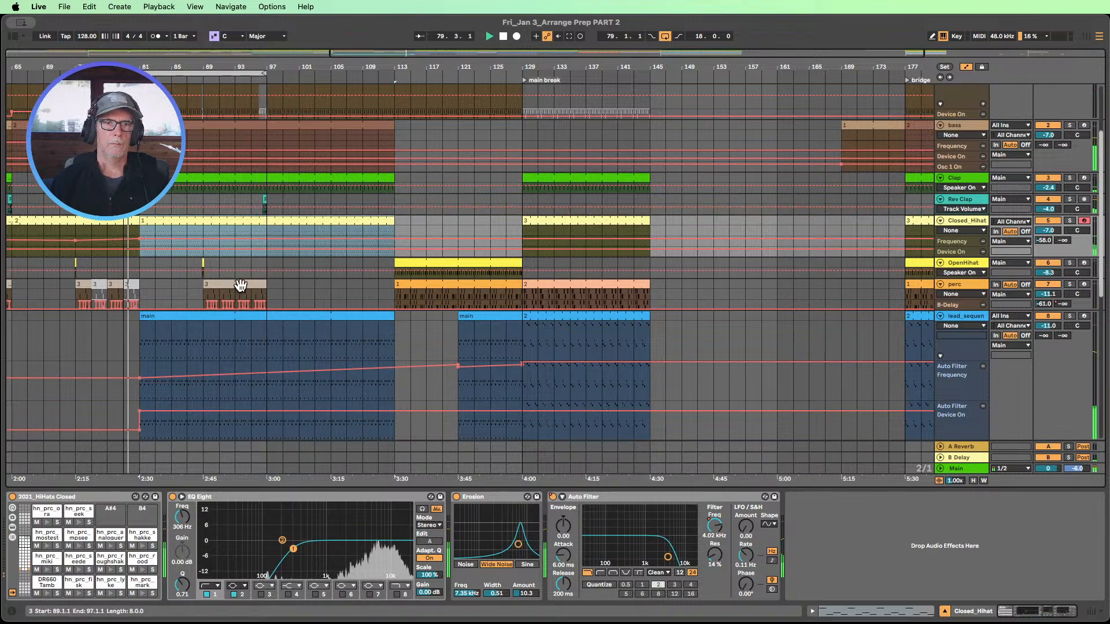
- Duplicate the perc clip at bars 89 to 97 twice to fill bars 97 to 113
left_click(241, 284)
key("ctrl+d")
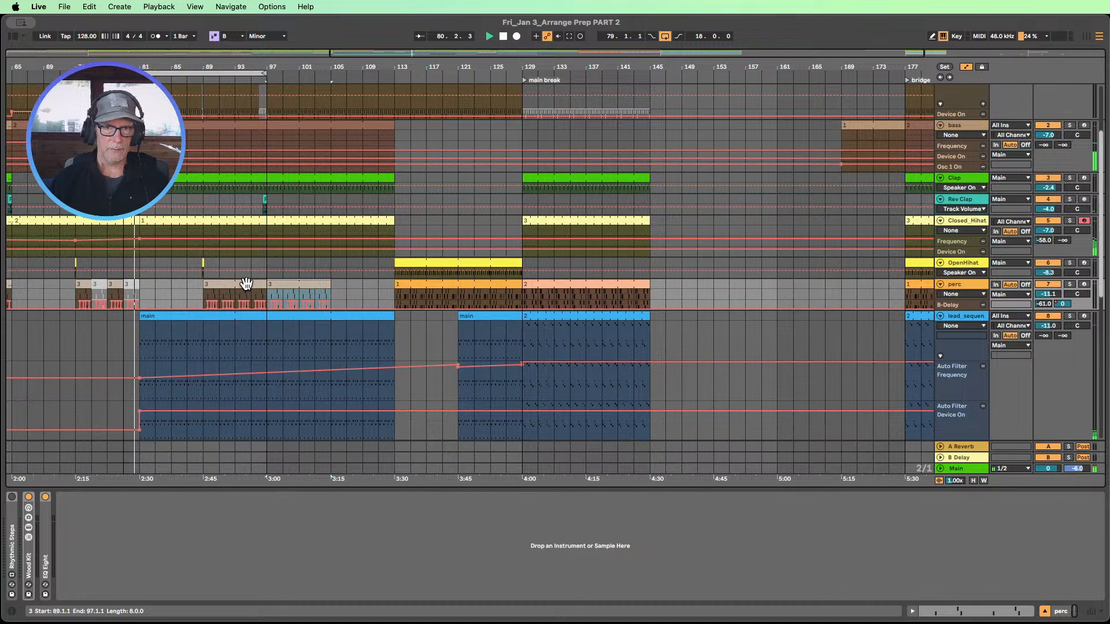
key("super+d")
key("w")
- Copy the 16-bar OpenHihat clip at bar 113 to bars 97 to 113, and extend the loop's end to bar 113
scroll(477, 155, "down", 5)
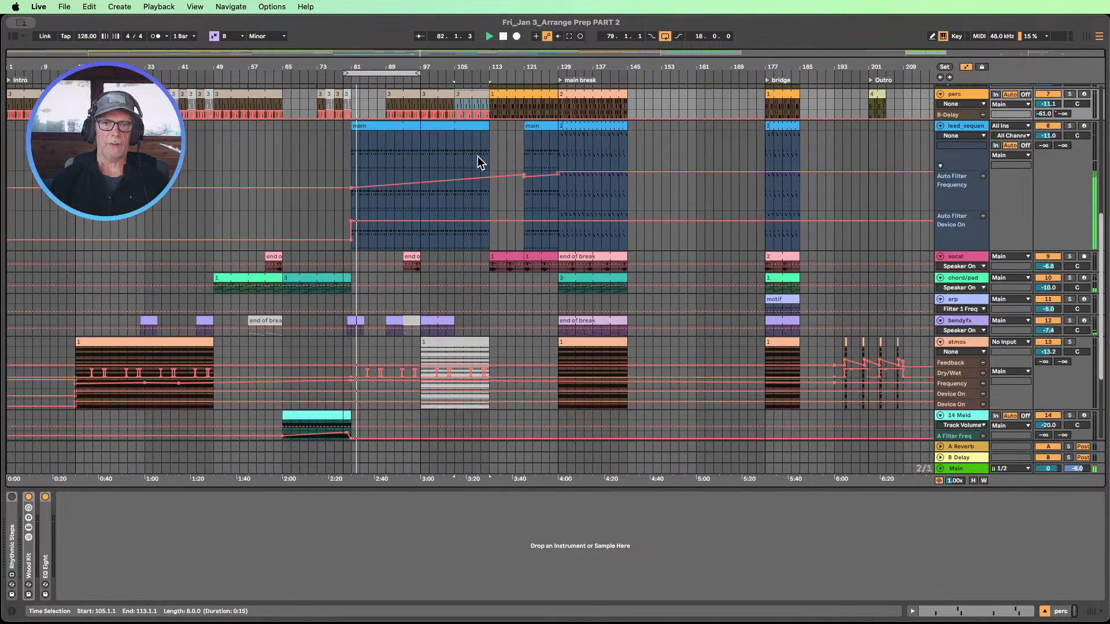
scroll(478, 156, "down", 2)
scroll(477, 159, "up", 10)
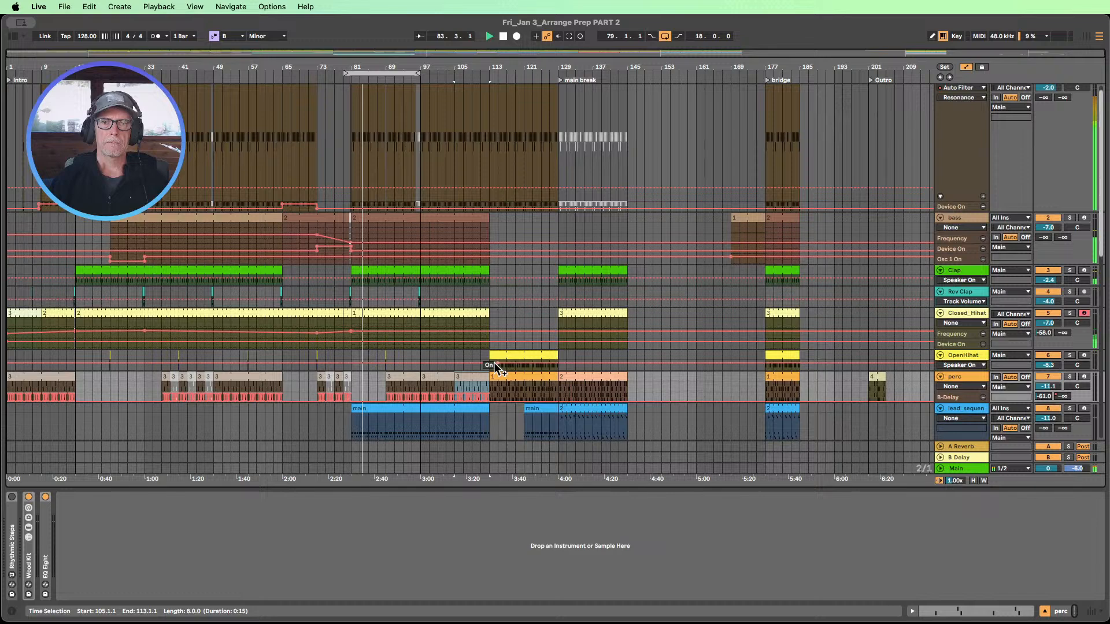
left_click(503, 355)
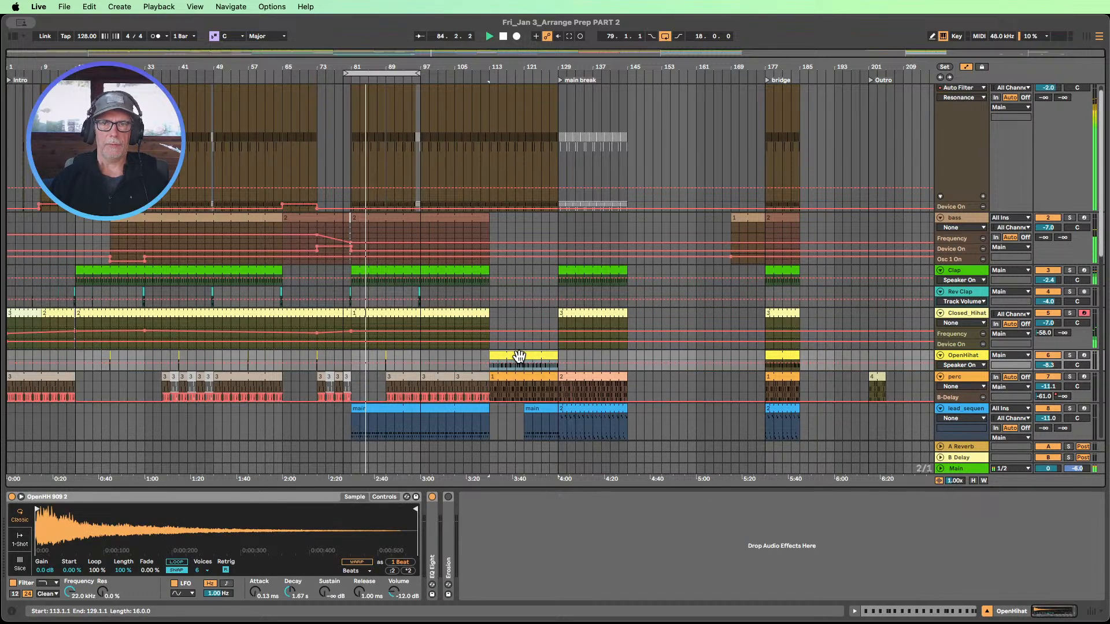
left_click_drag(519, 355, 457, 366)
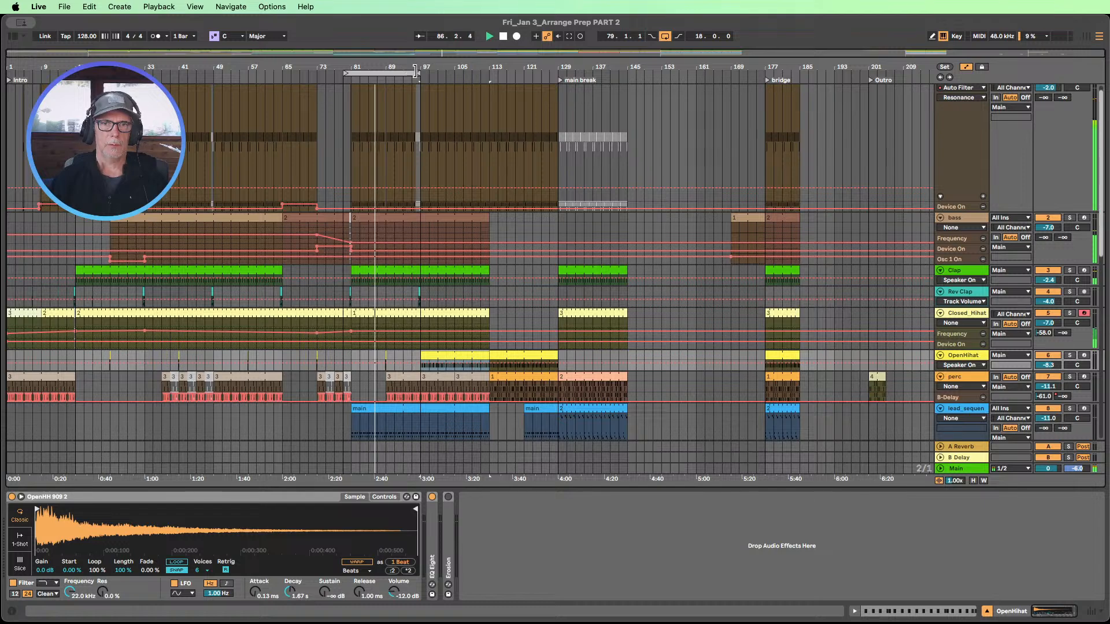
left_click_drag(418, 70, 487, 71)
- Remove the lead_sequence's Auto Filter Frequency breakpoints at bars 121 and 129 to flatten the sweep
scroll(439, 132, "down", 3)
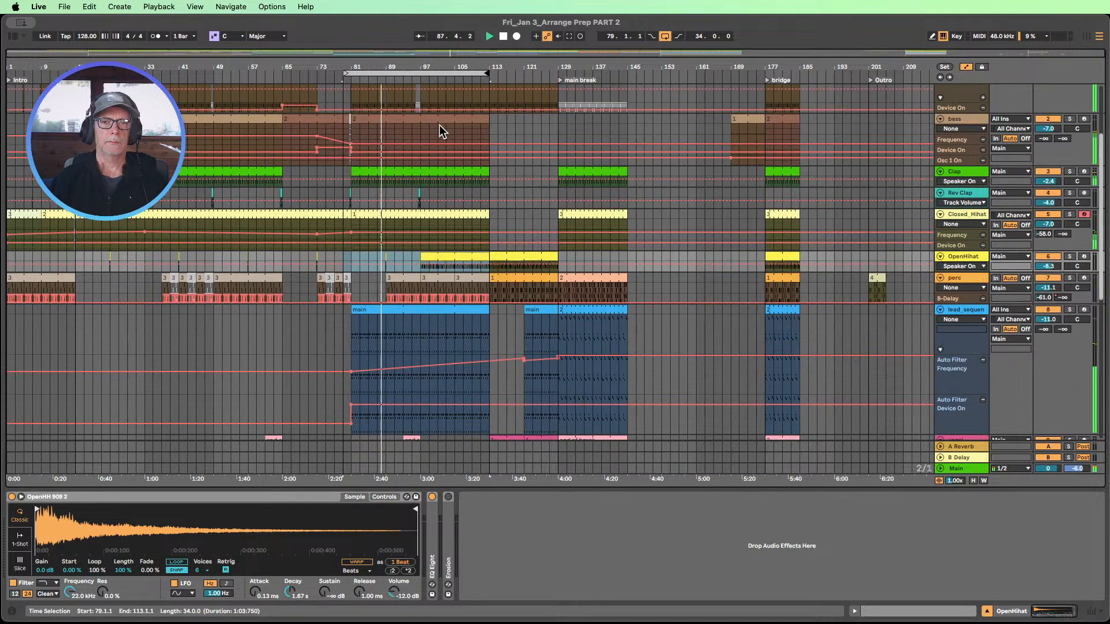
scroll(457, 138, "down", 2)
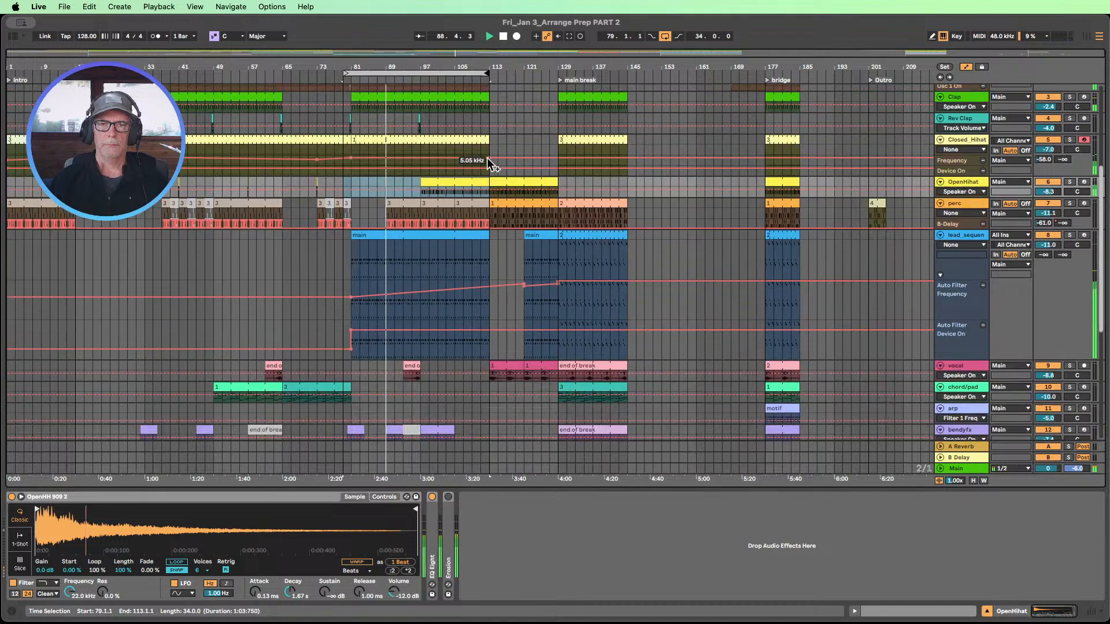
left_click(557, 289)
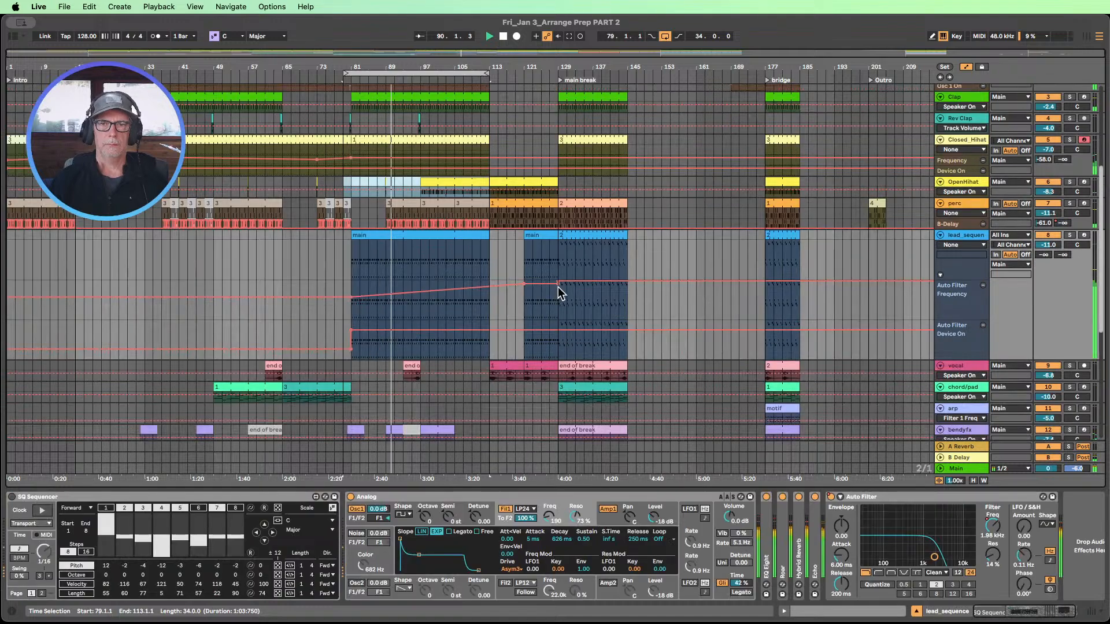
left_click(524, 286)
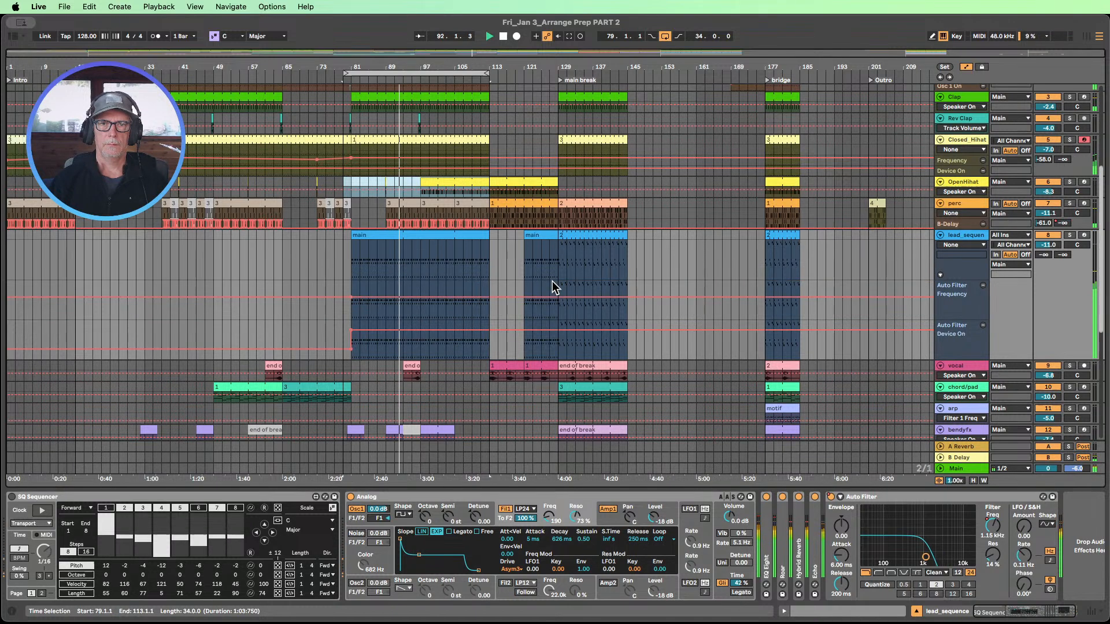
scroll(554, 288, "down", 2)
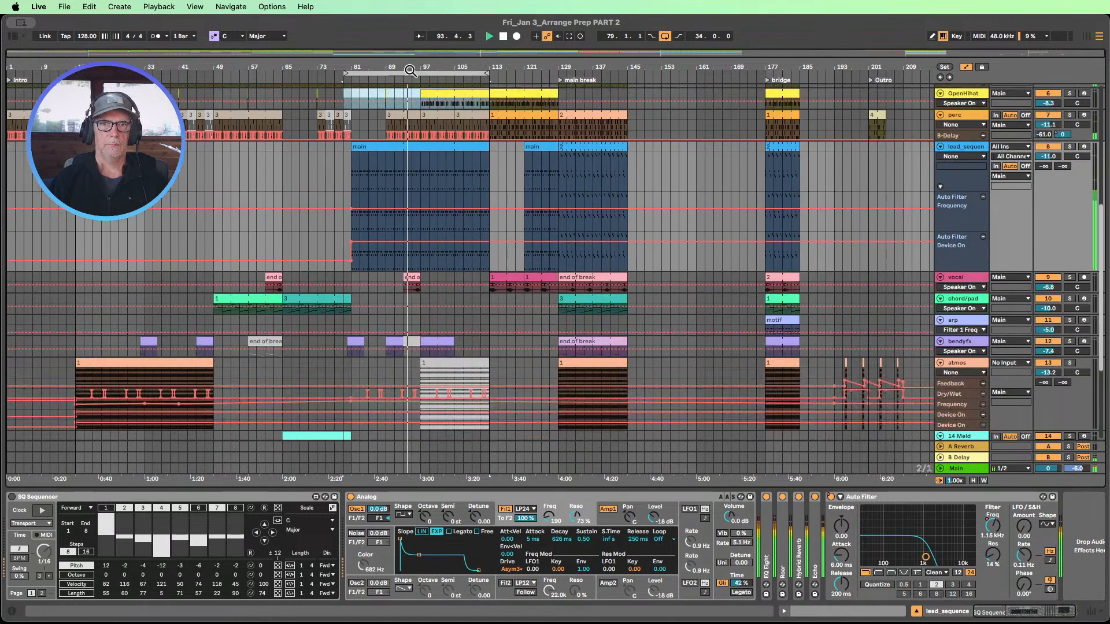
scroll(459, 273, "up", 1)
scroll(433, 272, "up", 1)
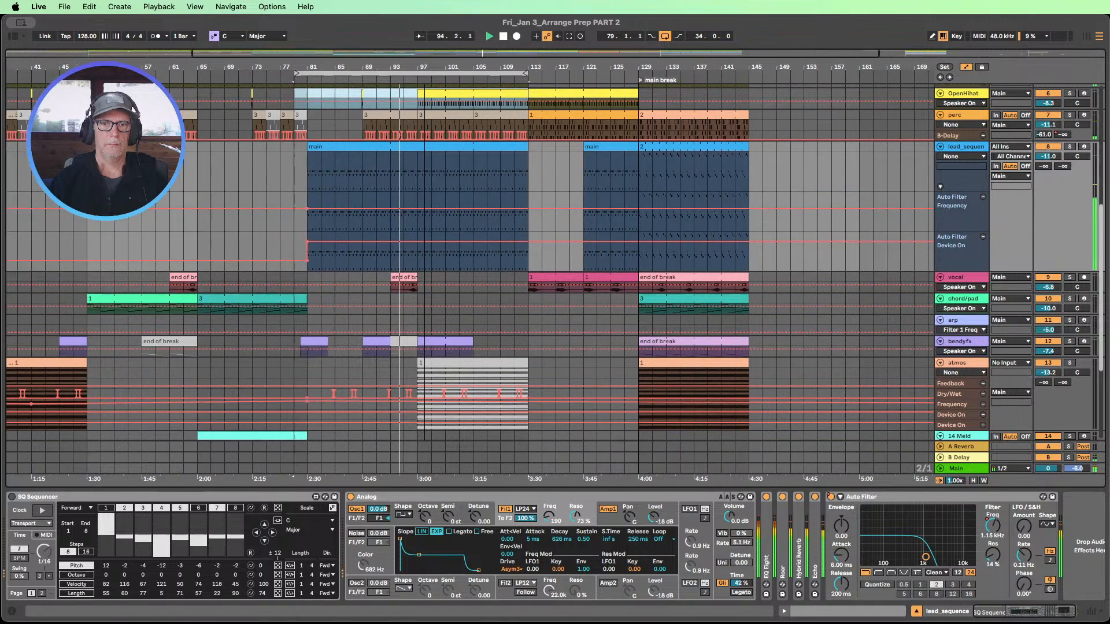
scroll(460, 341, "up", 1)
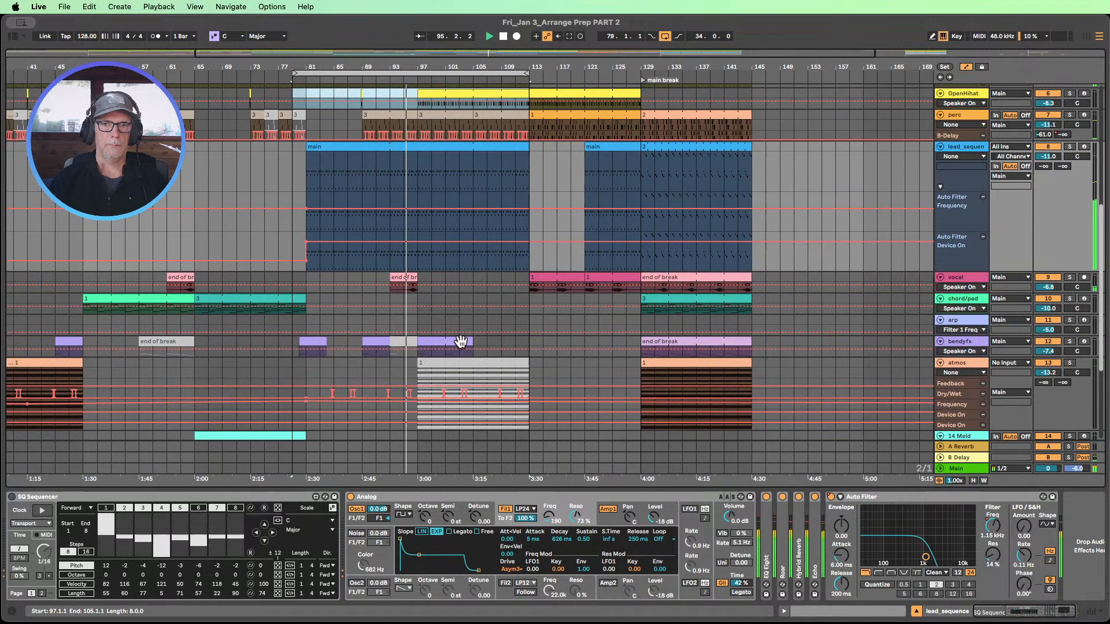
- Deactivate the bendyfx clip at bars 97 to 105
left_click(461, 341)
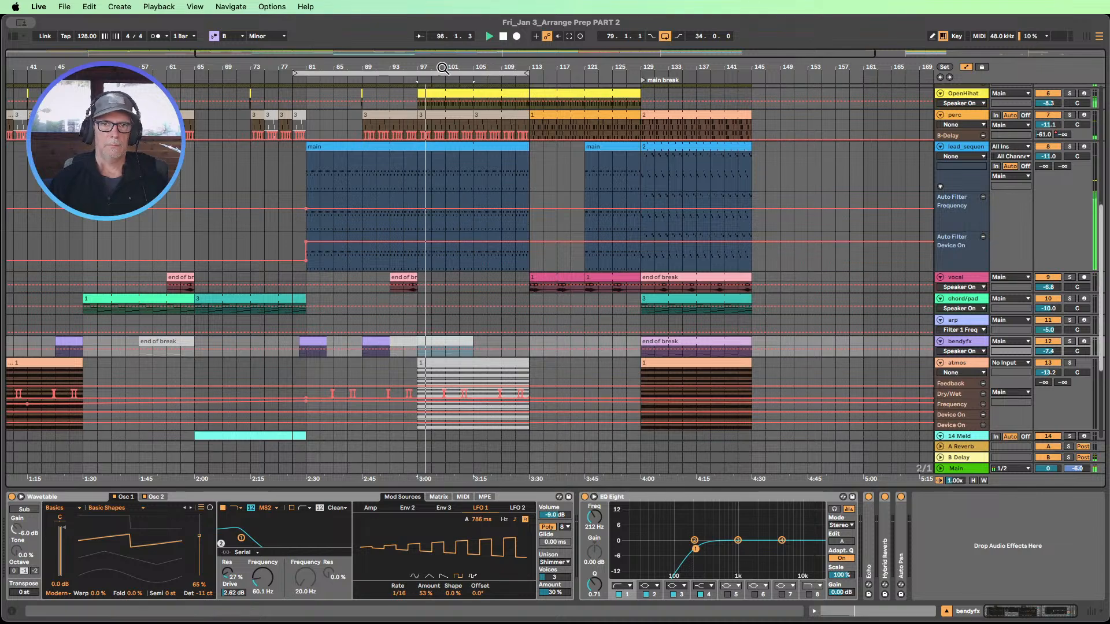
left_click_drag(442, 68, 384, 74)
scroll(396, 160, "down", 1)
scroll(397, 160, "up", 3)
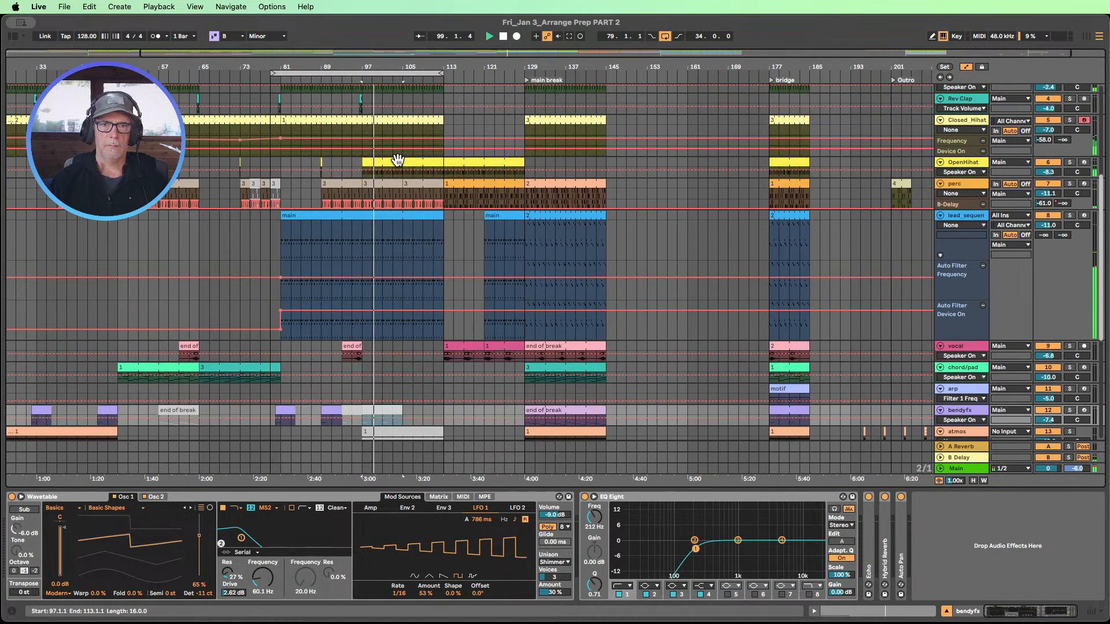
- Raise the lead_sequence's Auto Filter Frequency automation at bar 129 to form a gradual upward sweep from bar 81
scroll(397, 160, "down", 2)
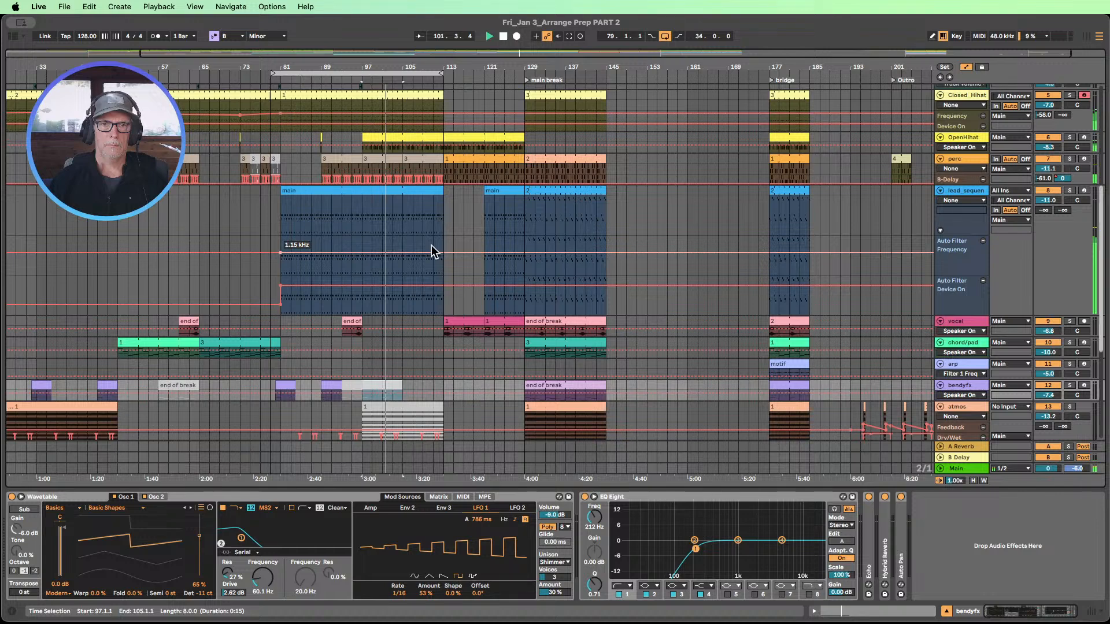
scroll(404, 275, "down", 3)
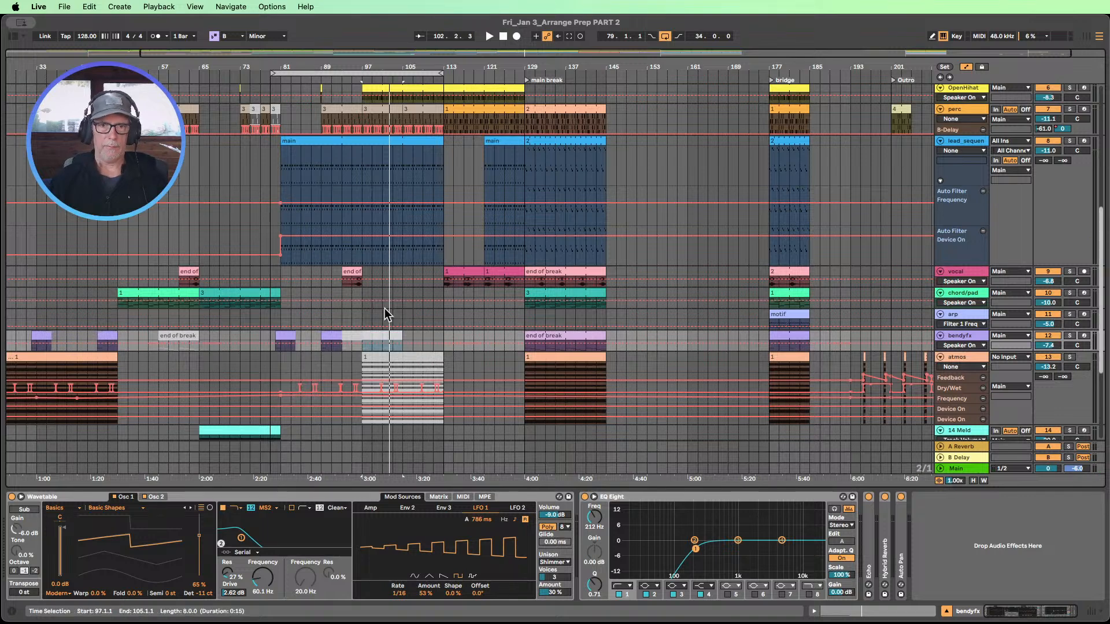
scroll(375, 268, "up", 2)
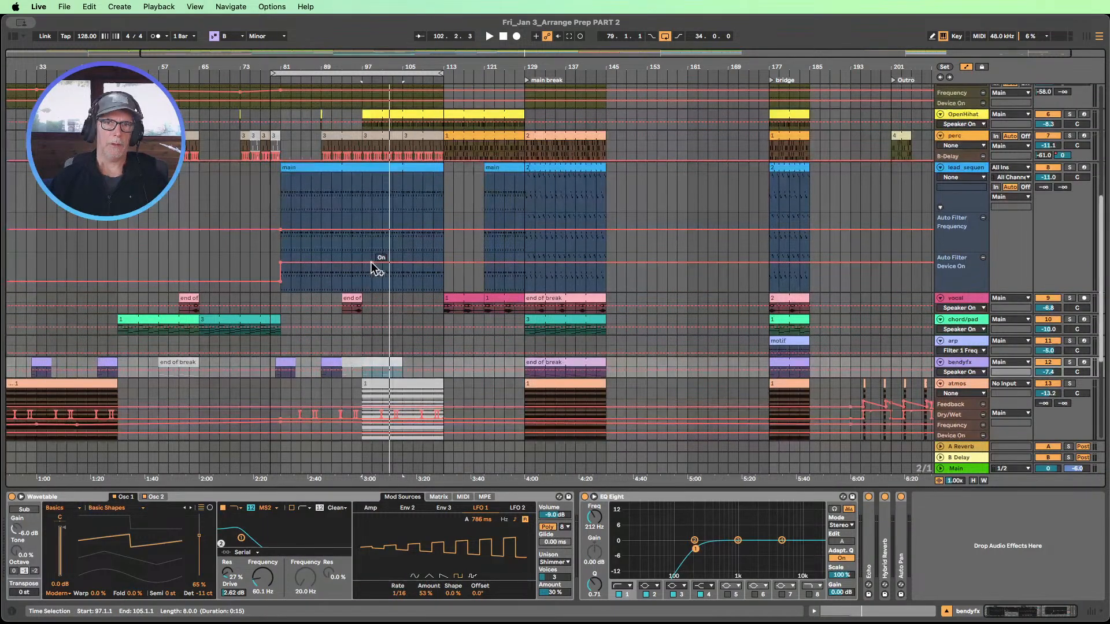
scroll(405, 278, "up", 4)
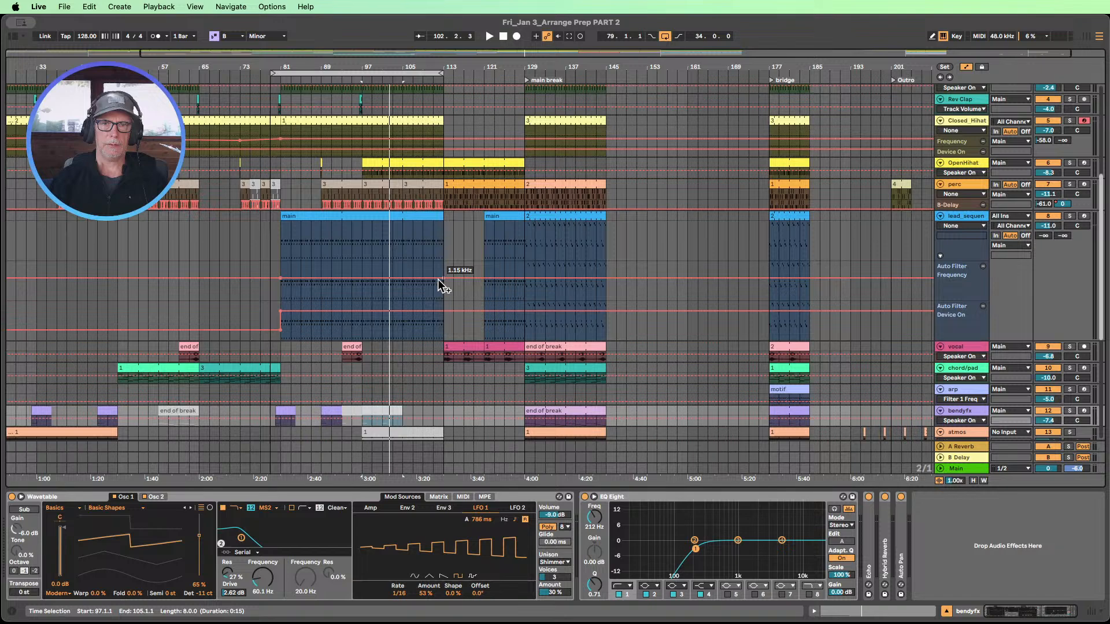
left_click_drag(442, 285, 492, 264)
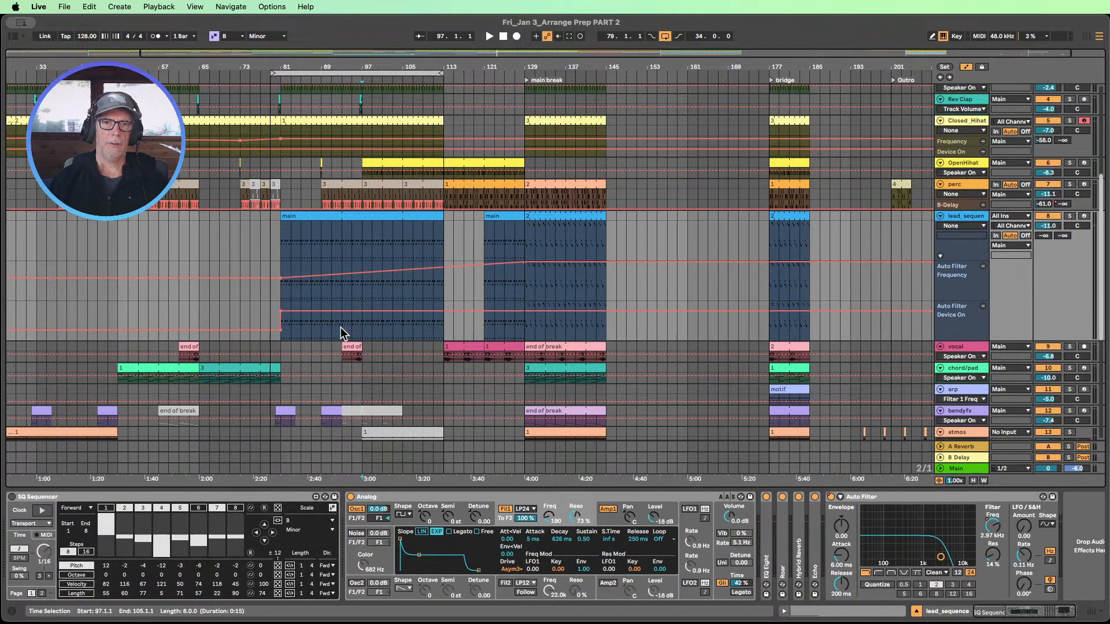
- Enlarge the OpenHihat track's height and play the arrangement from around bar 86
scroll(341, 327, "up", 8)
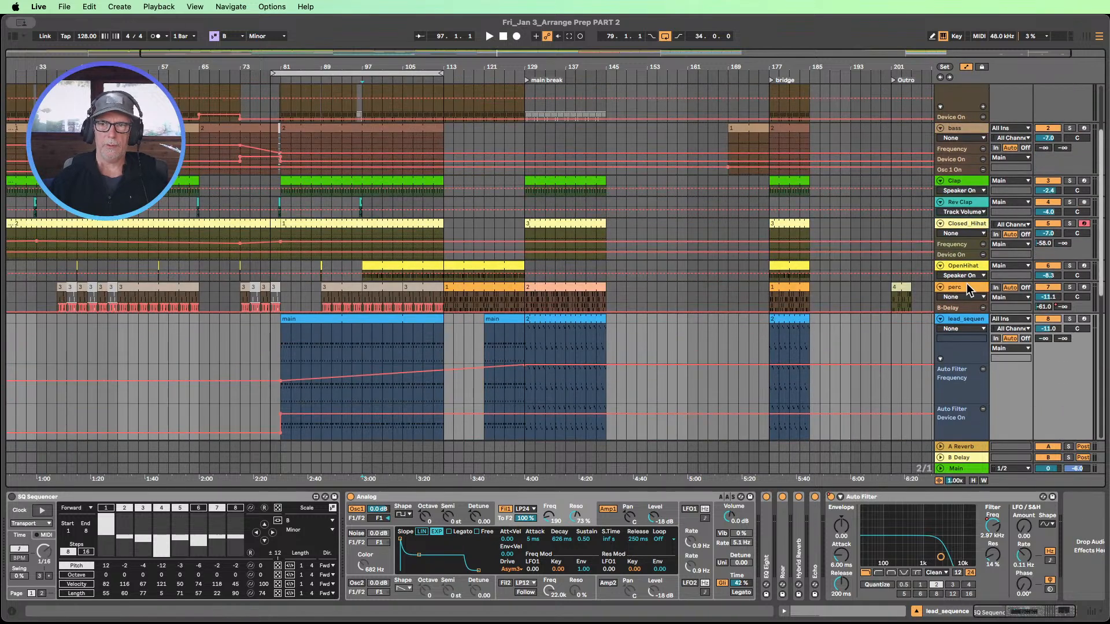
left_click_drag(963, 279, 963, 300)
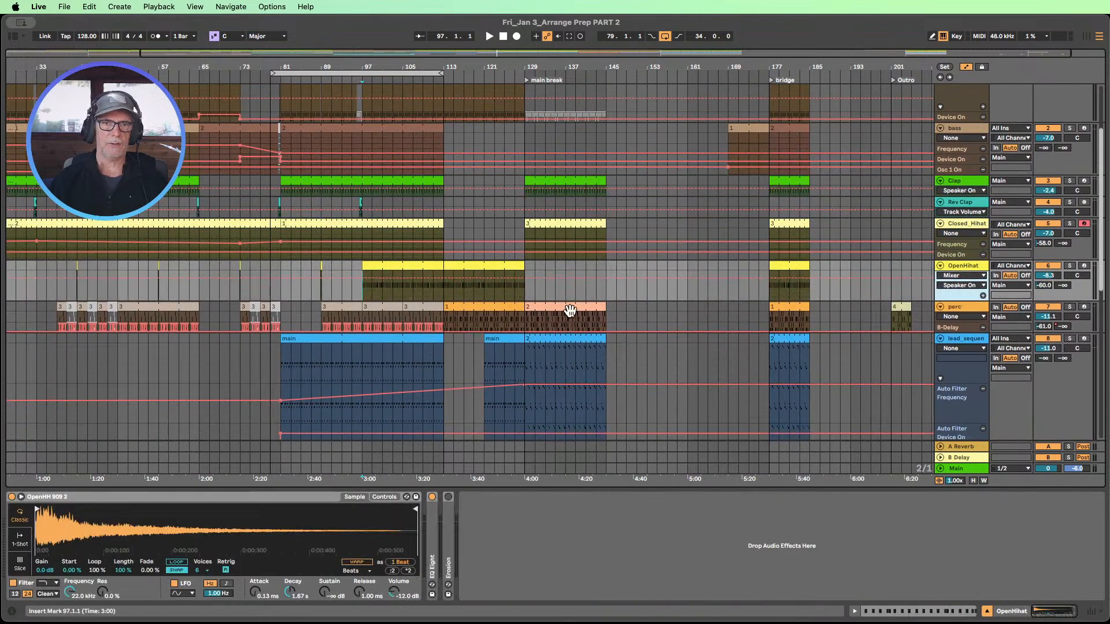
scroll(393, 246, "down", 12)
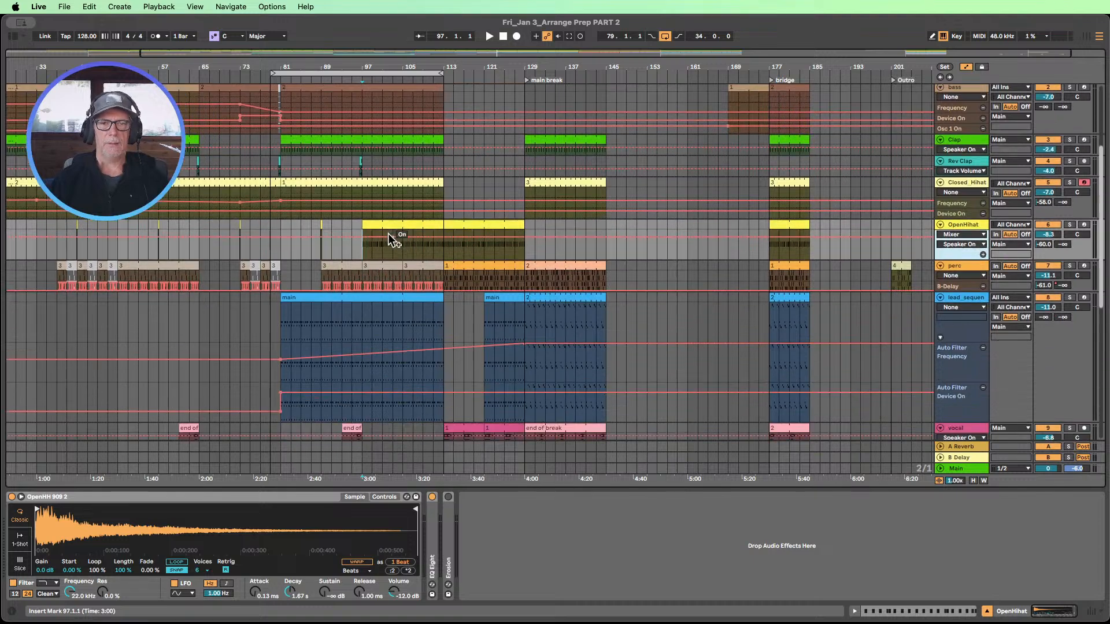
scroll(392, 241, "down", 4)
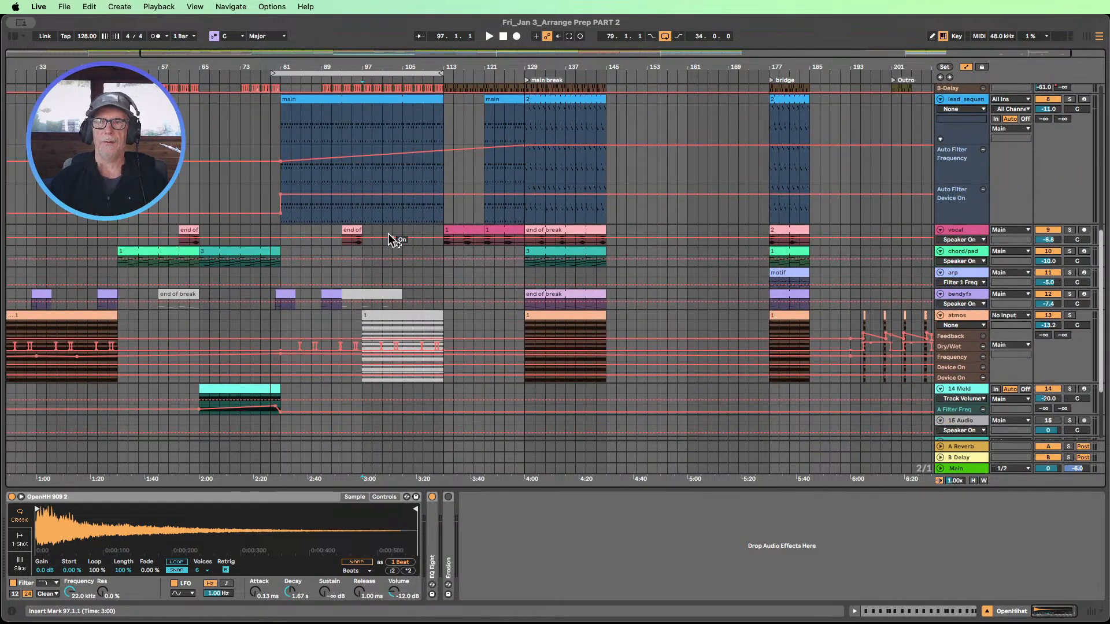
left_click(309, 78)
scroll(397, 146, "up", 4)
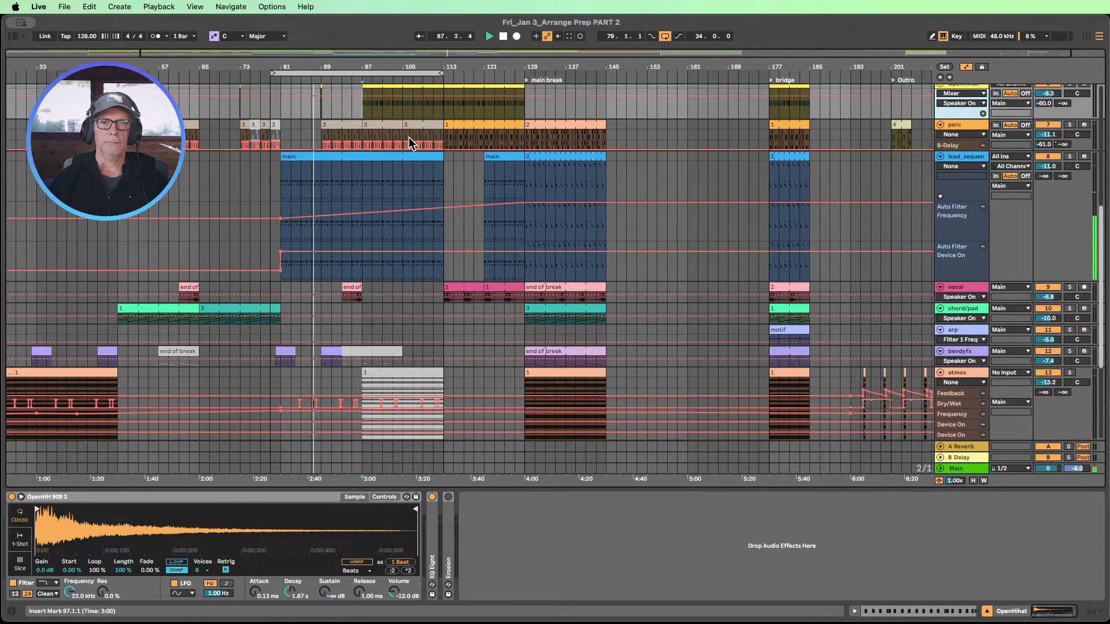
scroll(410, 138, "up", 10)
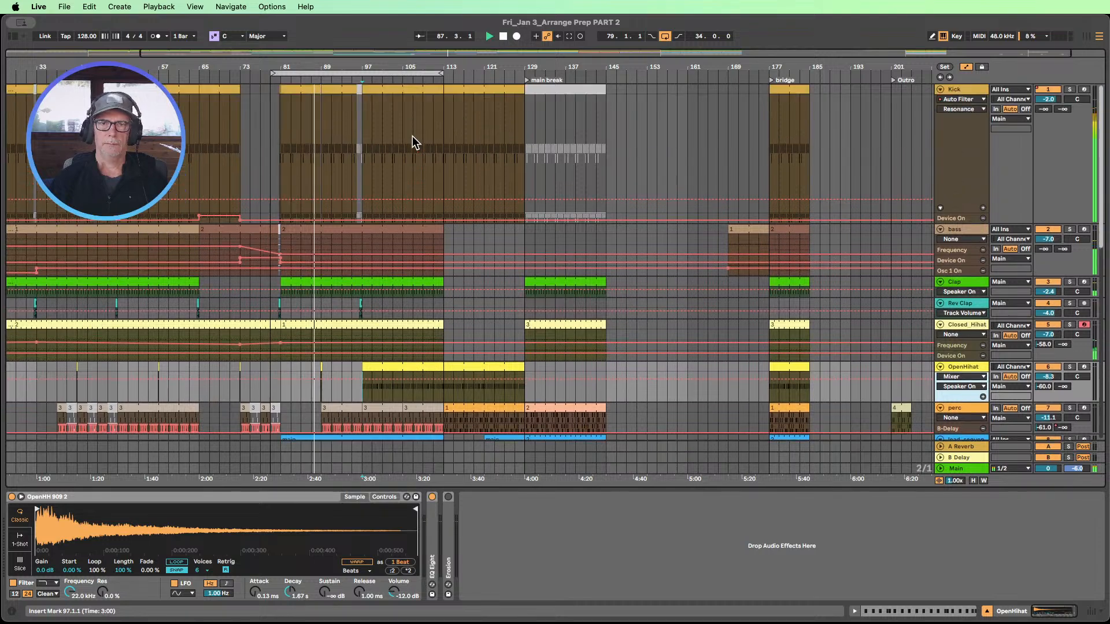
- Extend the bass and Clap clips from bar 113 to bar 129
left_click(440, 226)
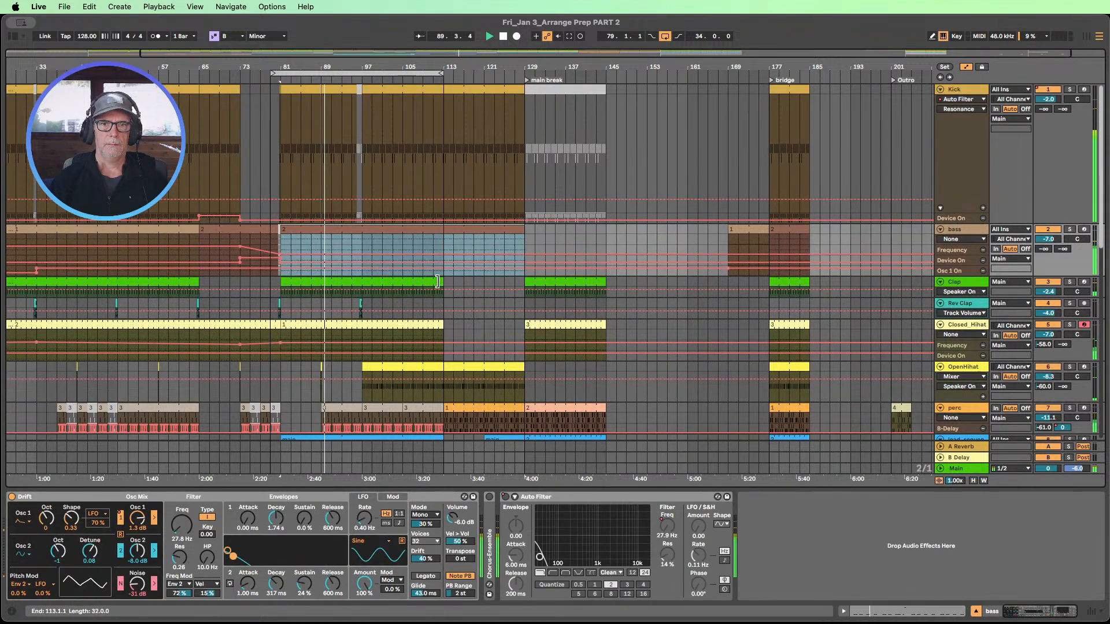
left_click_drag(437, 281, 525, 281)
scroll(498, 265, "down", 3)
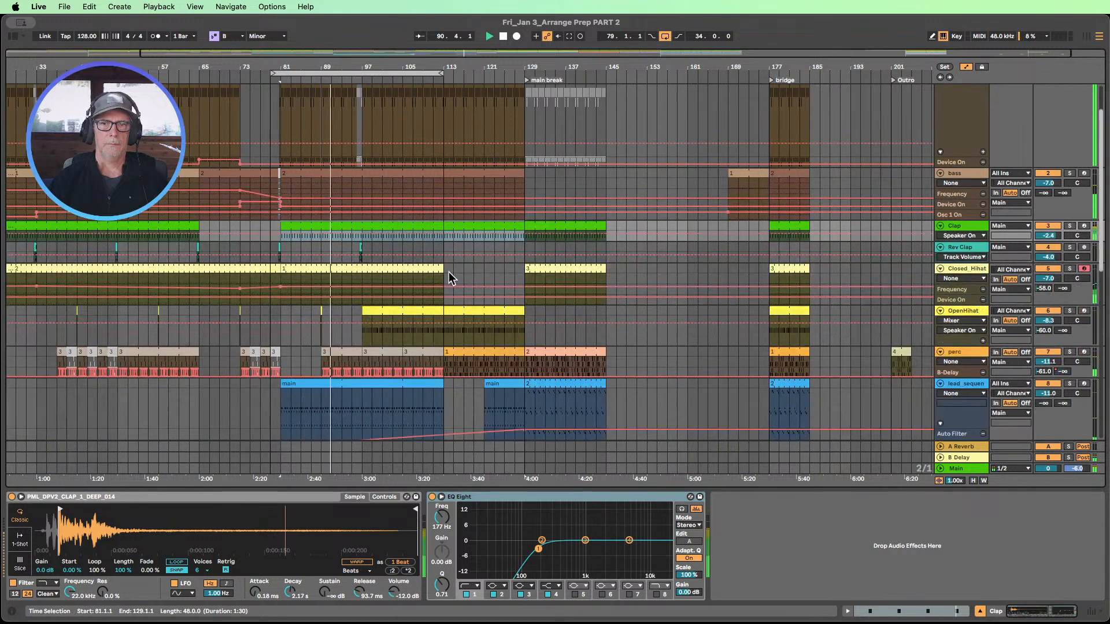
- Ramp the Closed_Hihat's Auto Filter Frequency upward from bar 81 to bar 129, and extend its clip from bar 113 to bar 129
scroll(448, 271, "down", 2)
left_click_drag(956, 278, 958, 345)
scroll(815, 306, "down", 3)
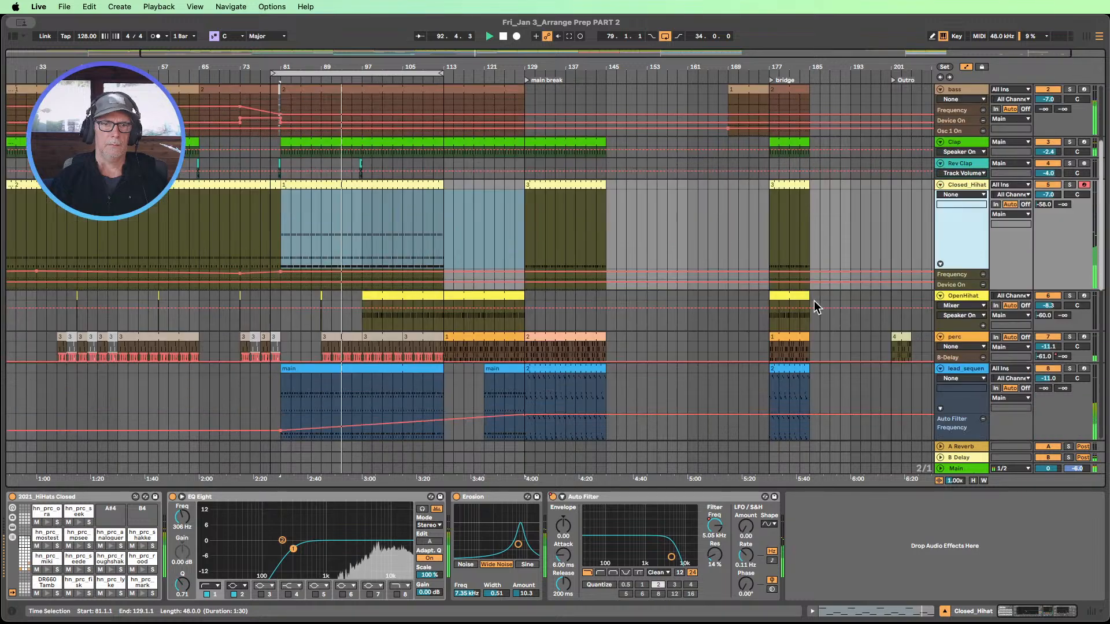
scroll(815, 306, "down", 3)
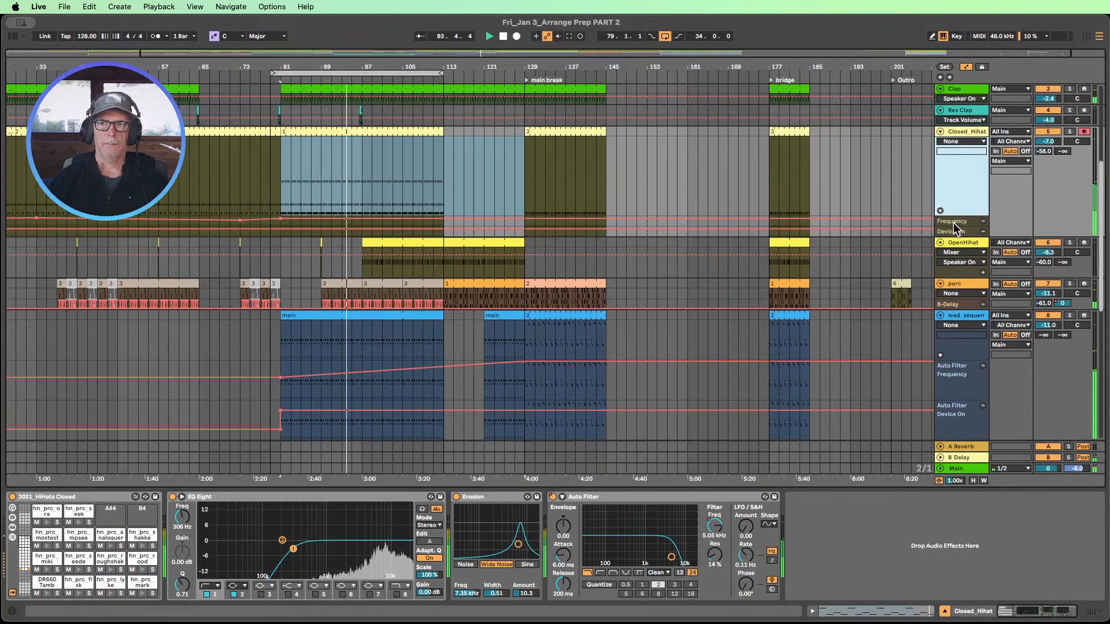
left_click_drag(954, 226, 965, 323)
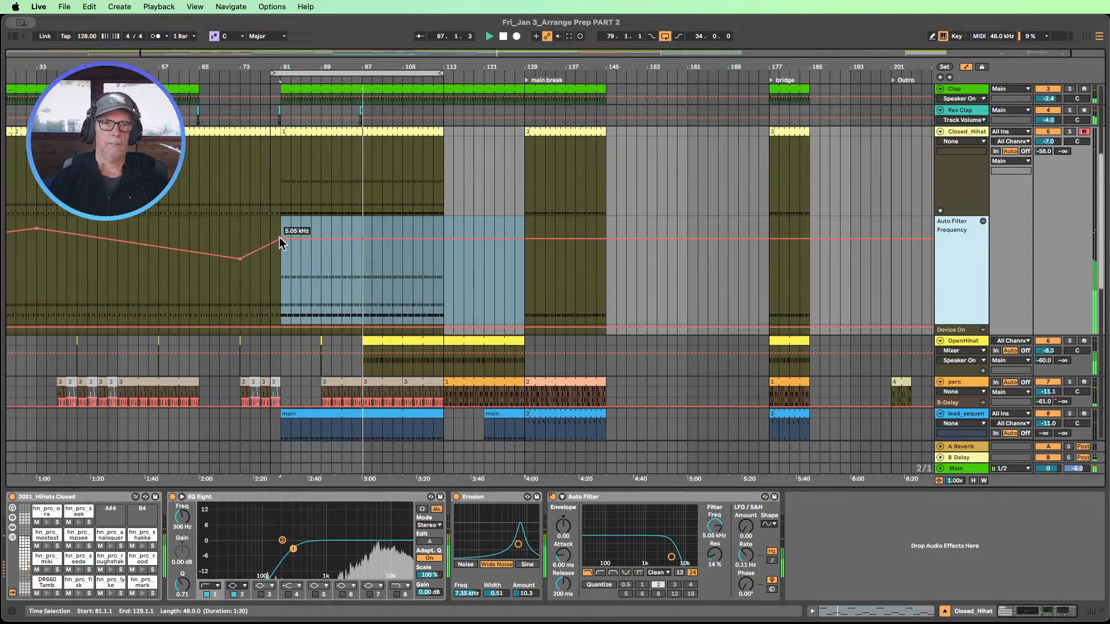
left_click_drag(429, 238, 524, 216)
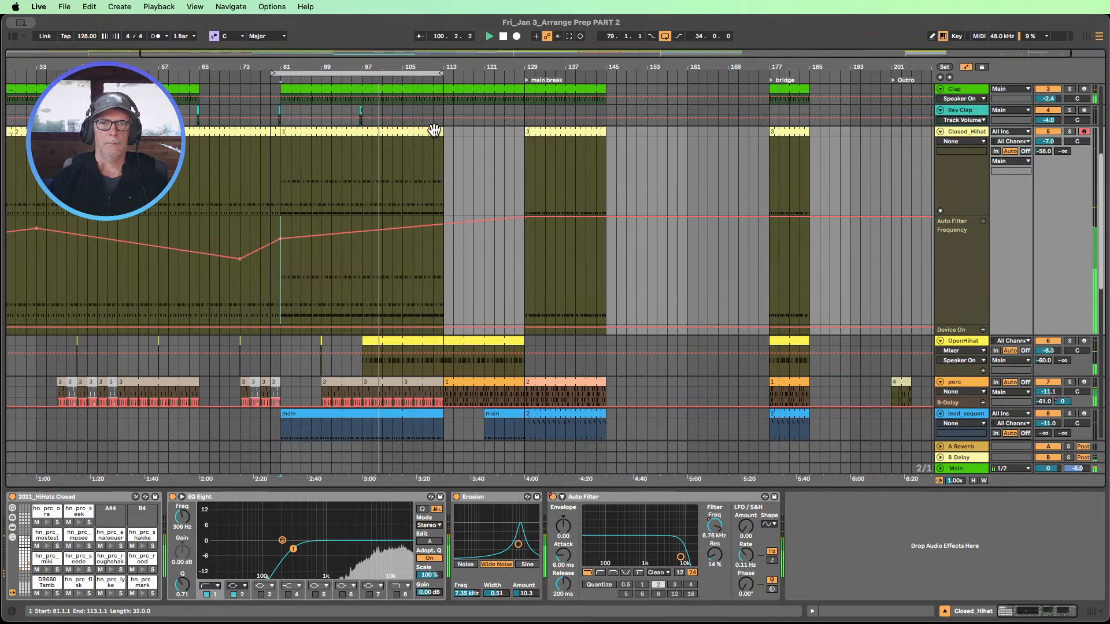
left_click_drag(443, 128, 524, 131)
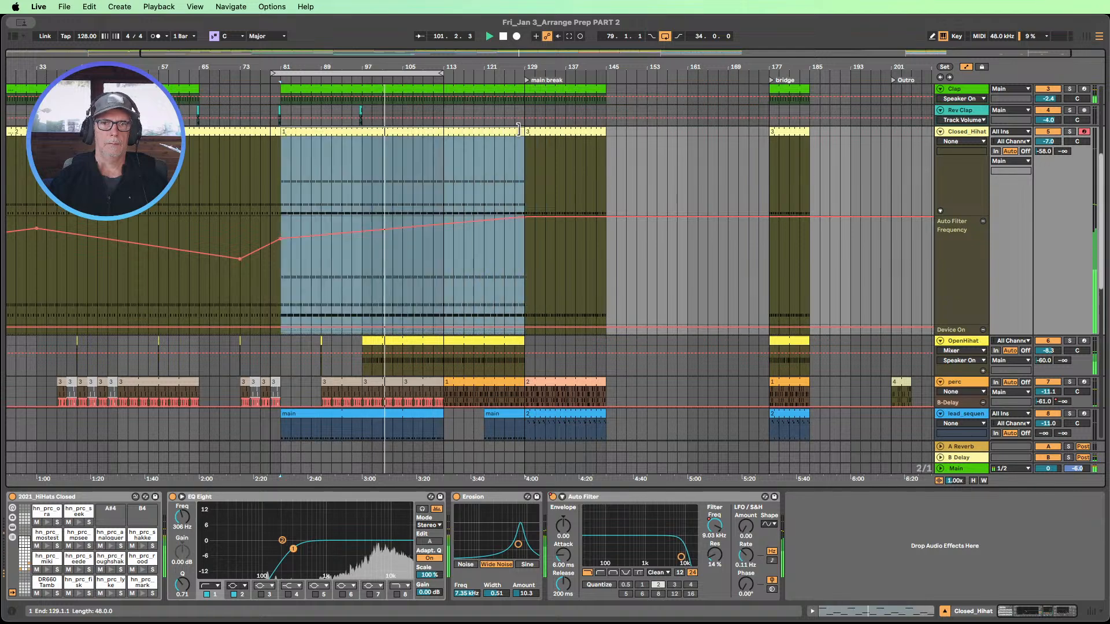
- Copy the four-bar bendyfx clip at bar 89 to bars 109 to 113
scroll(506, 202, "down", 3)
scroll(505, 202, "down", 3)
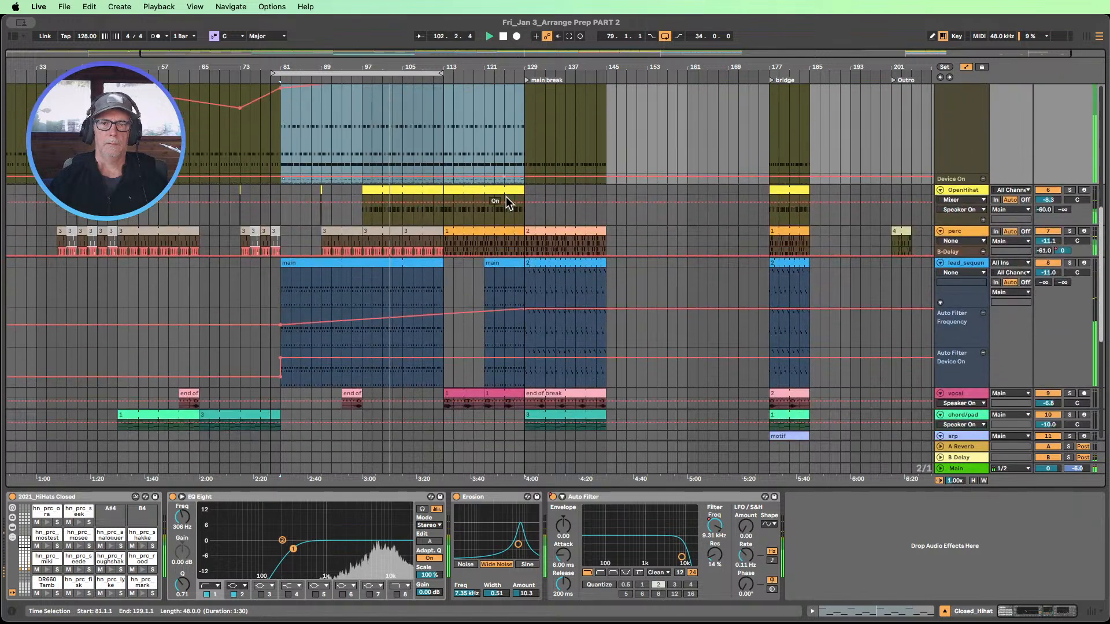
scroll(501, 197, "down", 5)
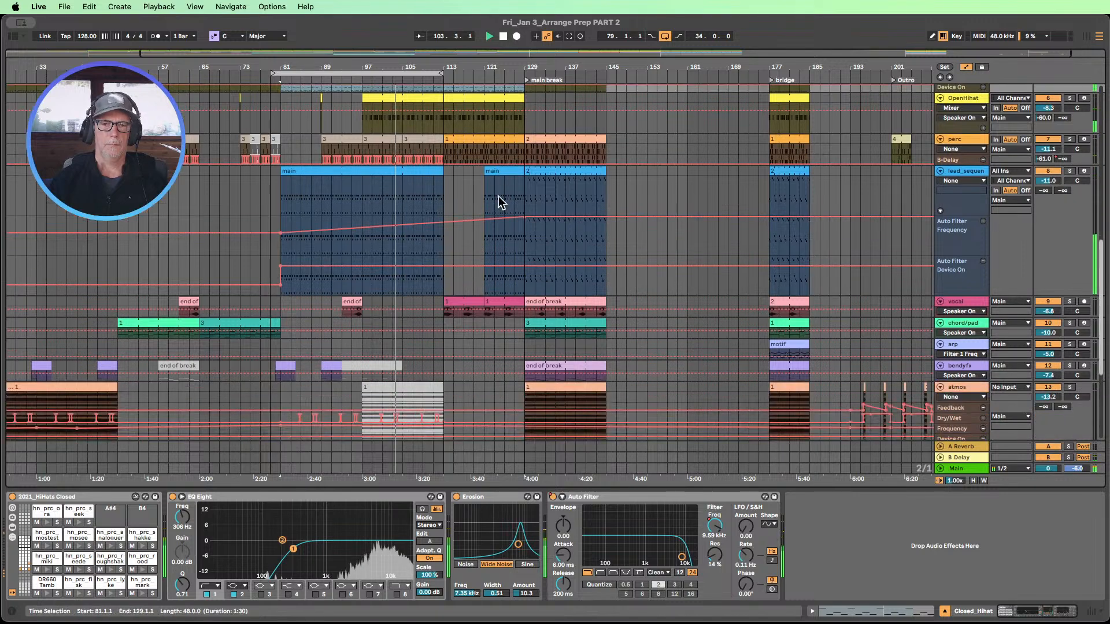
scroll(498, 196, "down", 1)
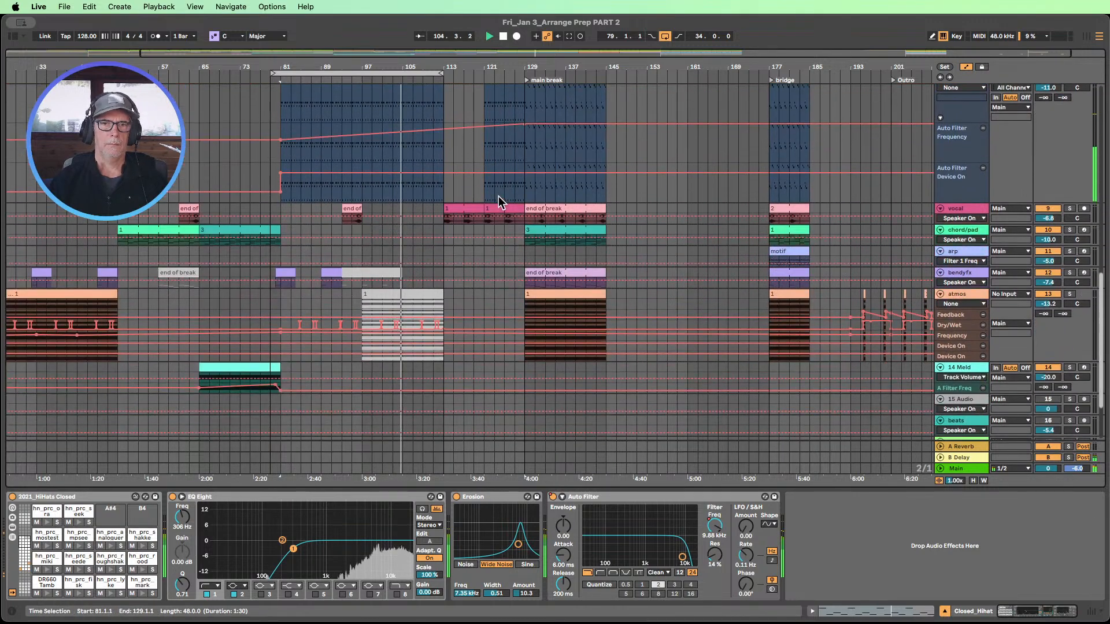
scroll(498, 197, "up", 4)
scroll(498, 197, "up", 1)
scroll(499, 197, "down", 1)
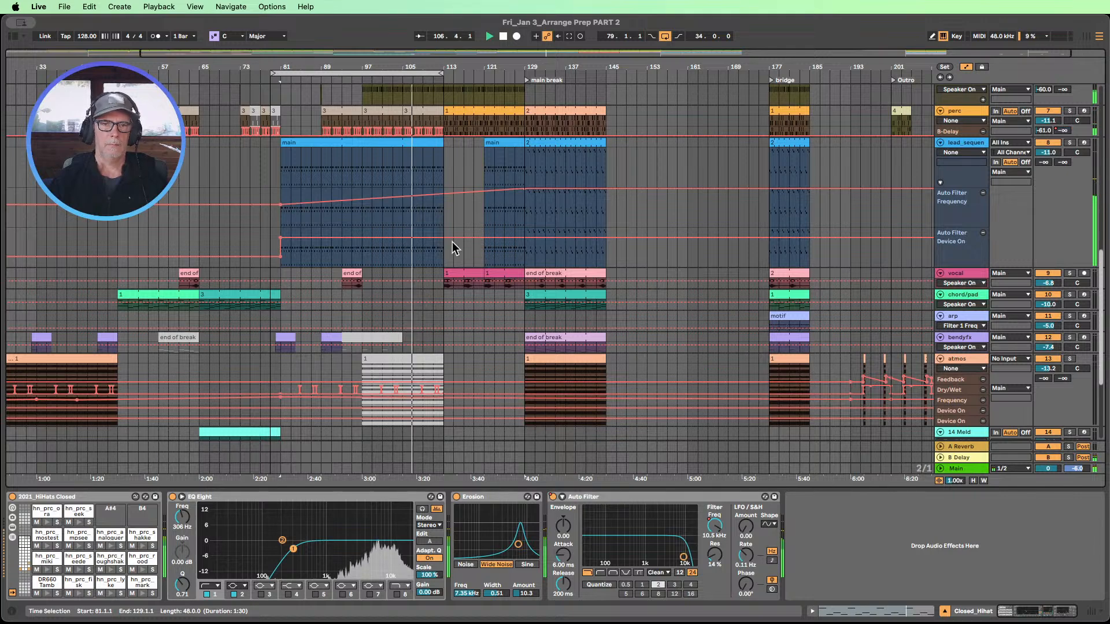
scroll(379, 274, "down", 1)
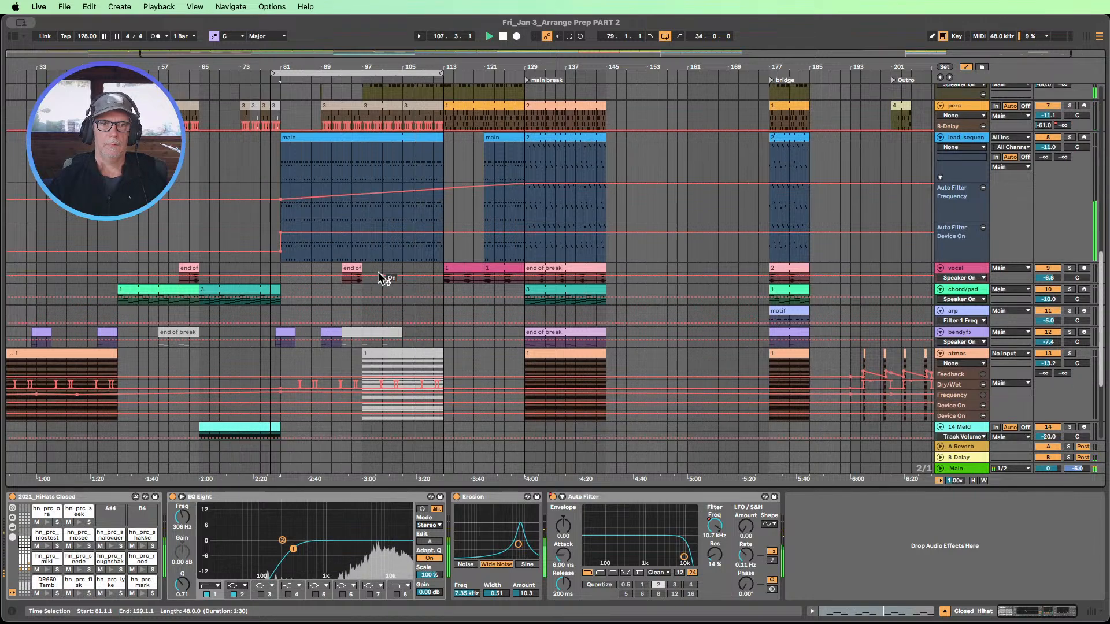
left_click(333, 334)
left_click_drag(332, 334, 433, 335)
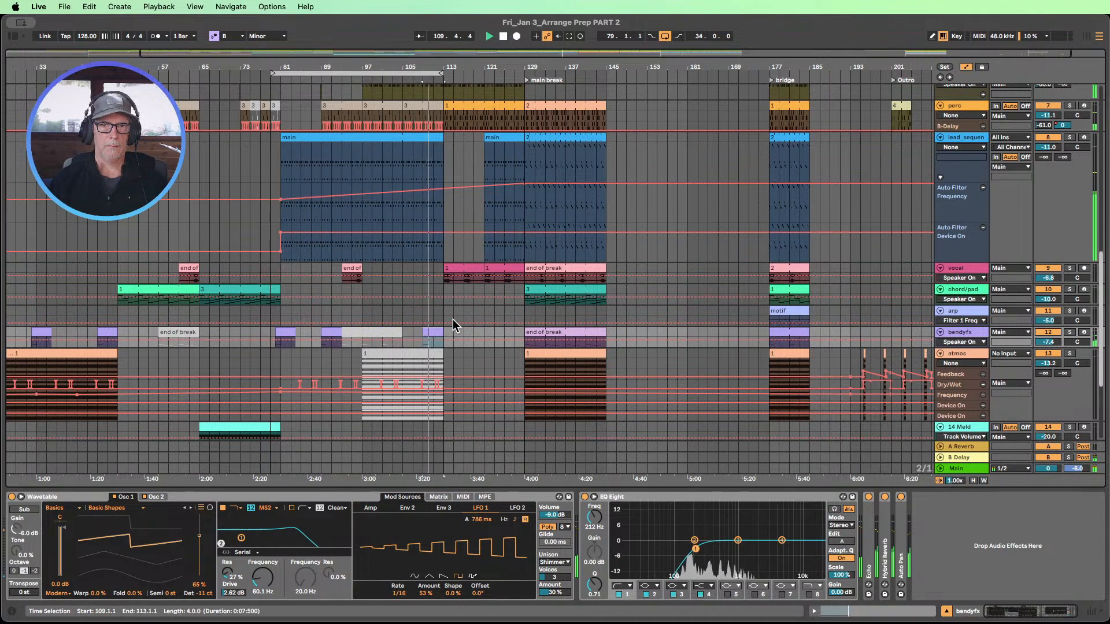
- Stop playback, and copy the 16-bar 14 Meld clip at bar 65 with its filter automation to bars 113 to 129
scroll(452, 319, "up", 10)
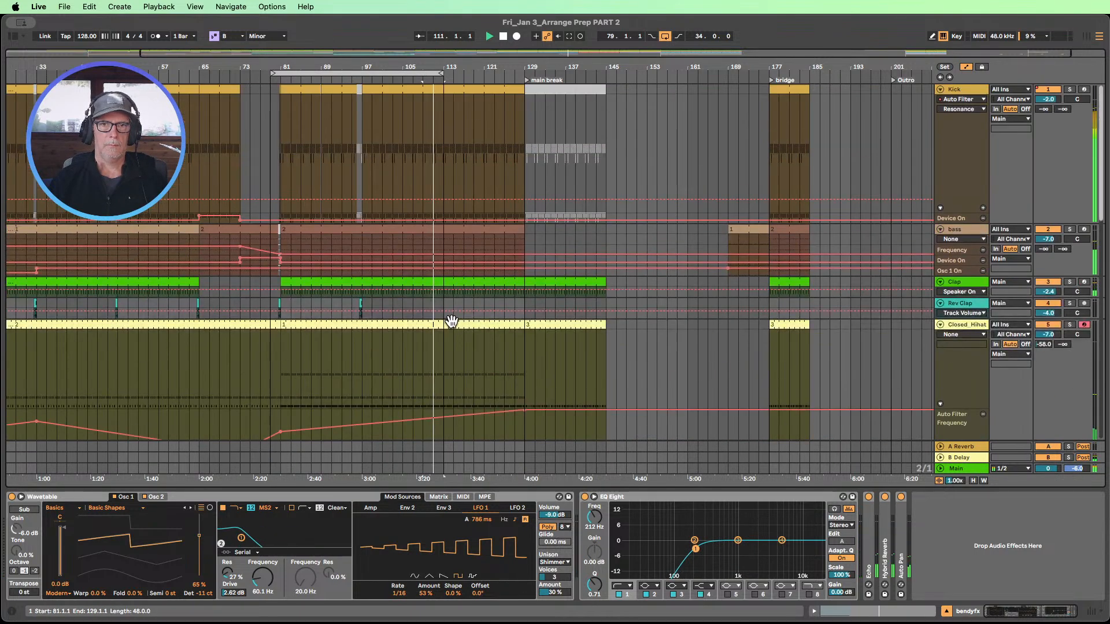
scroll(446, 321, "down", 10)
scroll(447, 312, "down", 8)
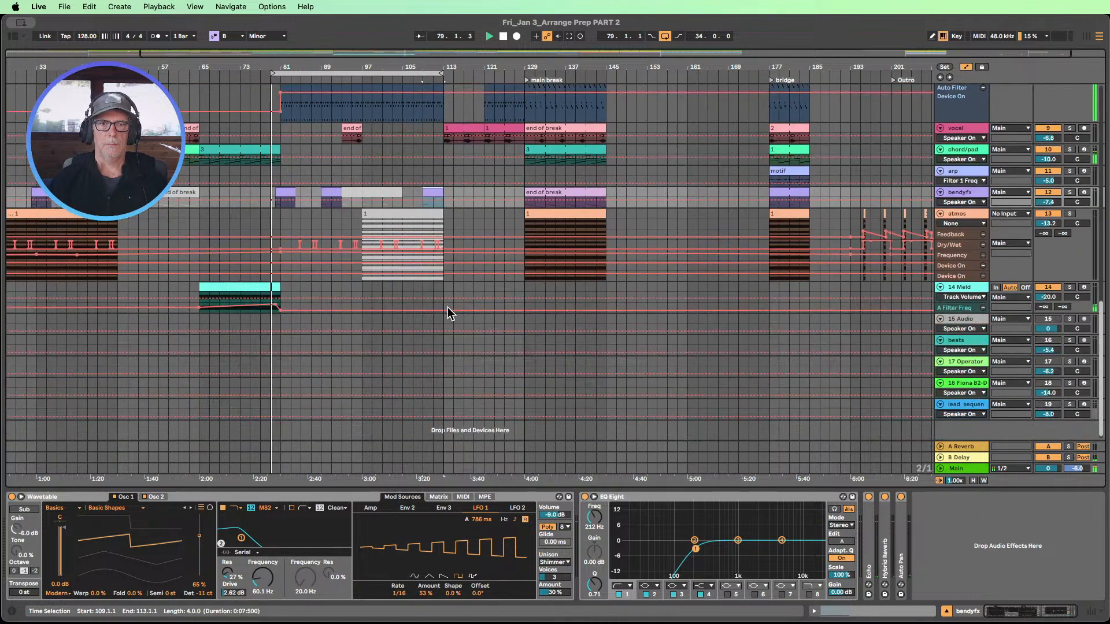
scroll(222, 298, "up", 5)
scroll(222, 298, "up", 8)
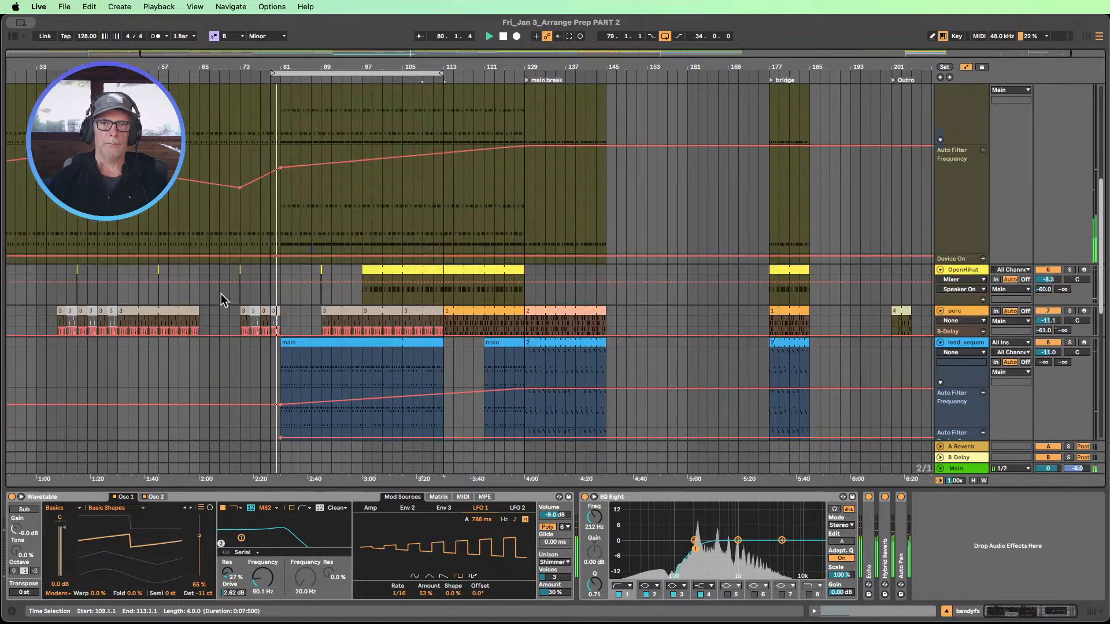
left_click(503, 37)
scroll(466, 167, "down", 15)
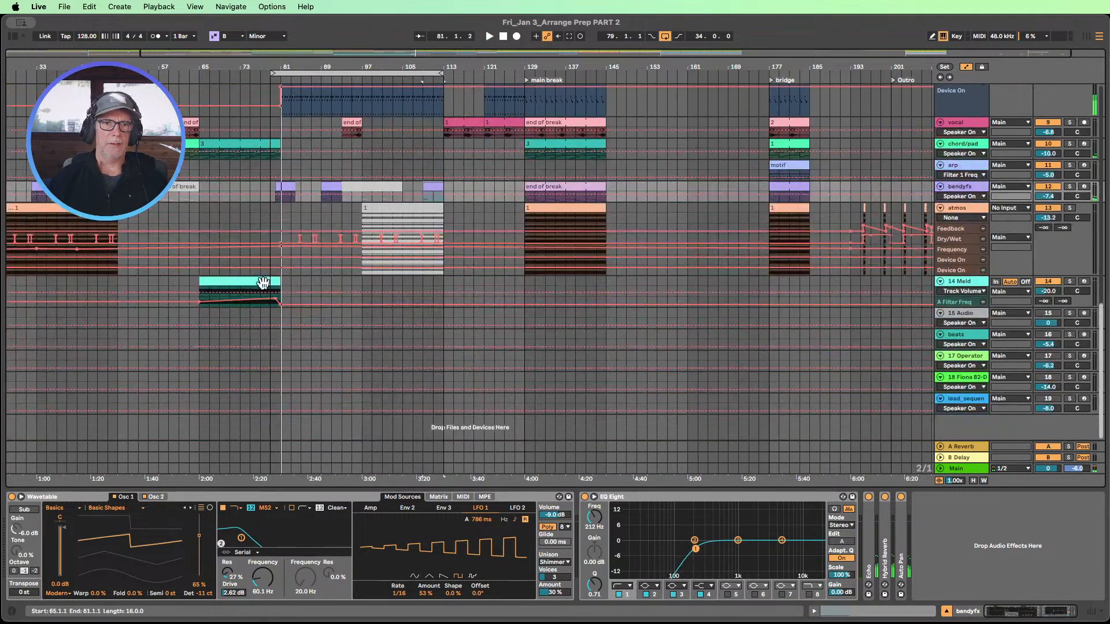
left_click(239, 282)
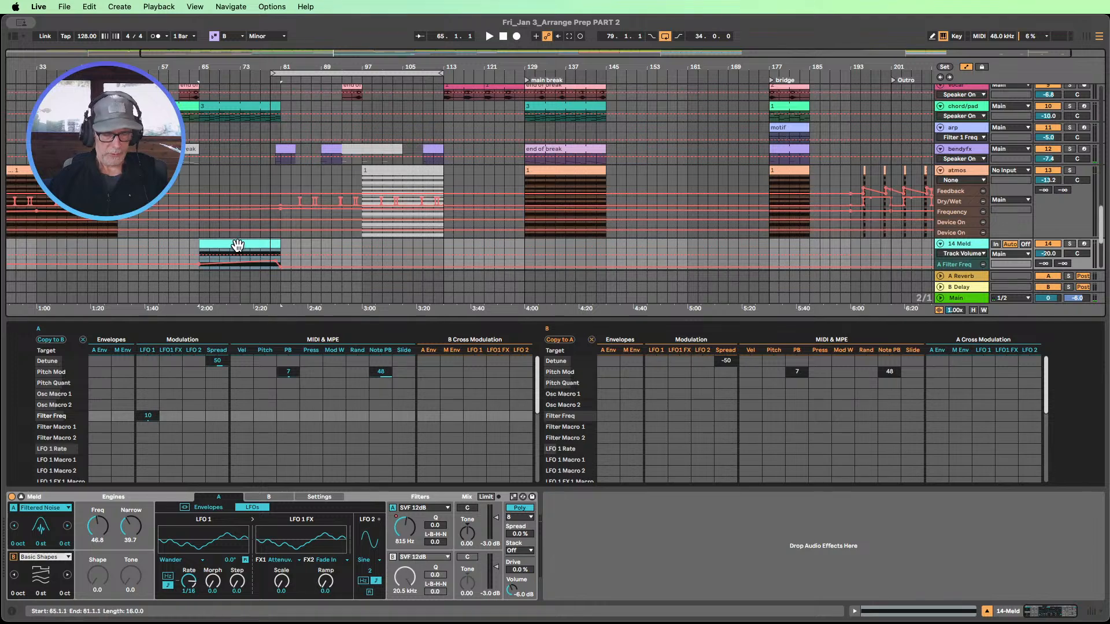
left_click_drag(237, 246, 478, 249)
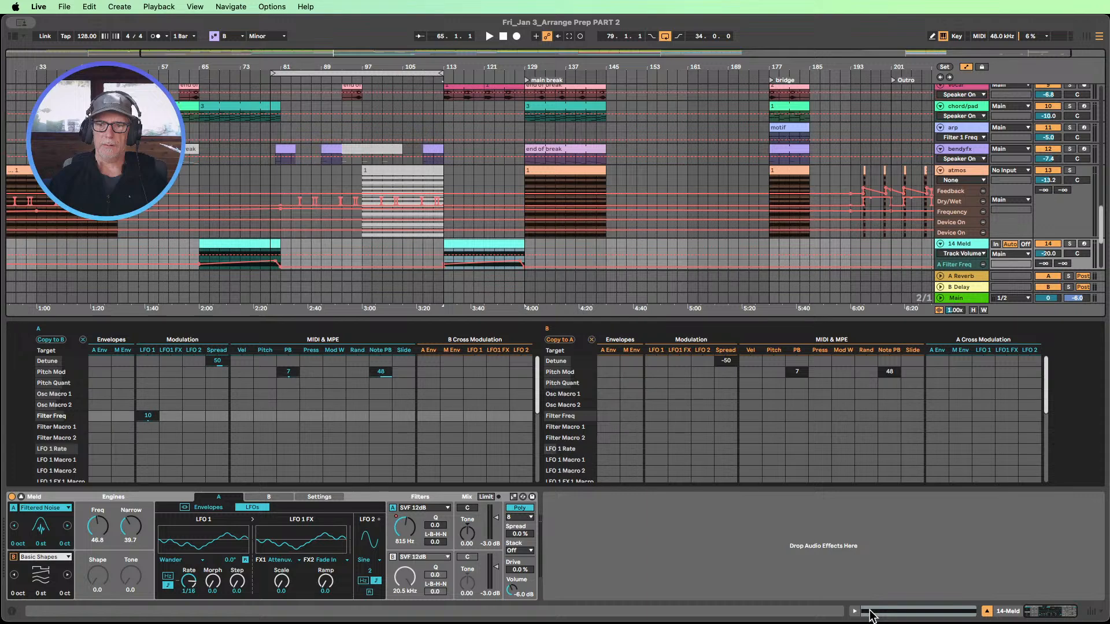
left_click(986, 612)
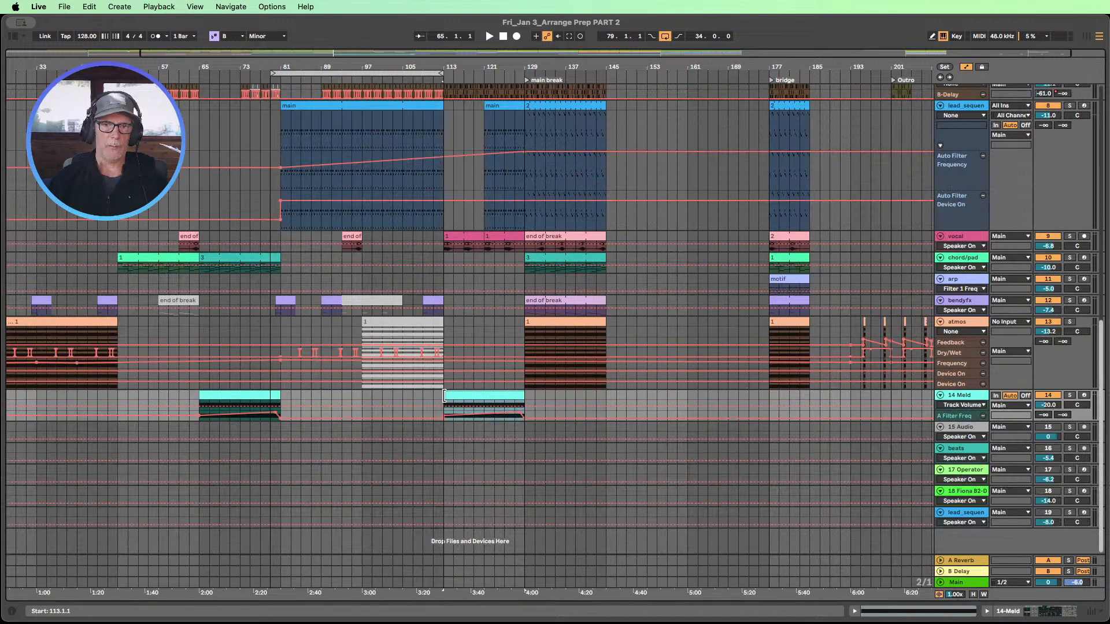
- Extend the start of the copied 14 Meld clip back to bar 97 and enlarge the track's A Filter Freq automation lane
left_click_drag(430, 397, 350, 398)
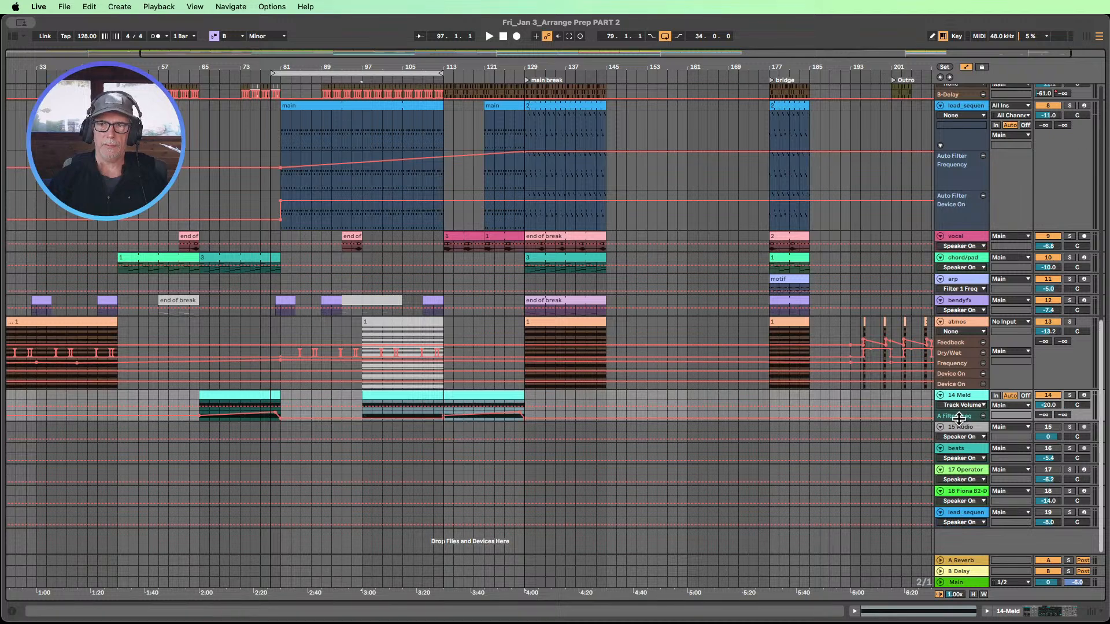
left_click_drag(959, 418, 959, 490)
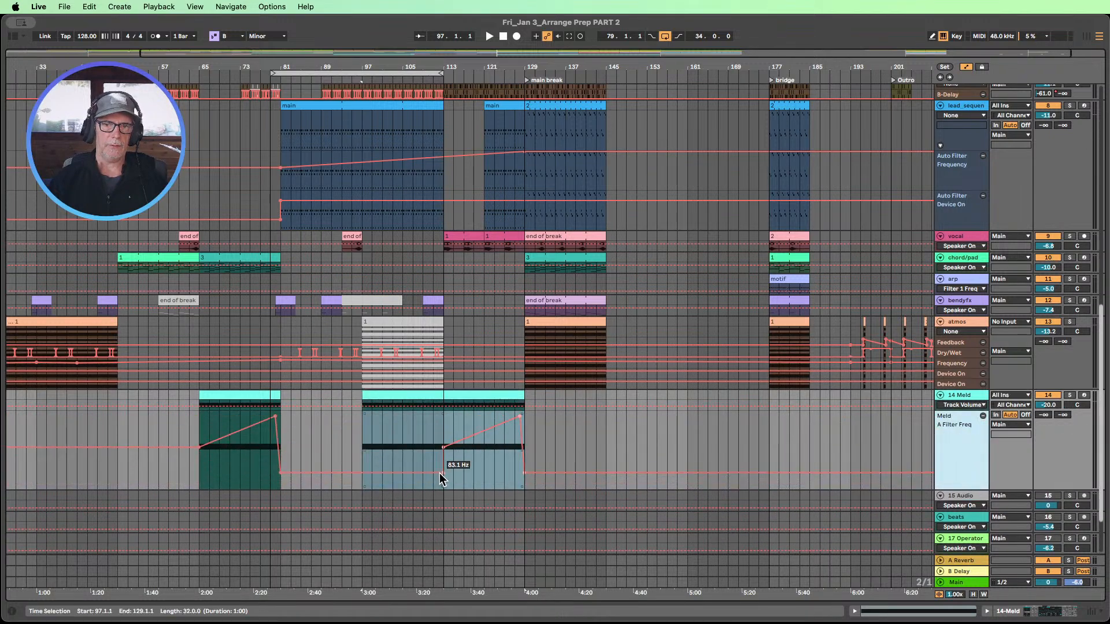
- Start the A Filter Freq ramp on 14 Meld at bar 97 by moving the low breakpoint there and deleting the breakpoint at bar 113
left_click(481, 475)
left_click_drag(443, 473, 362, 472)
left_click(441, 446)
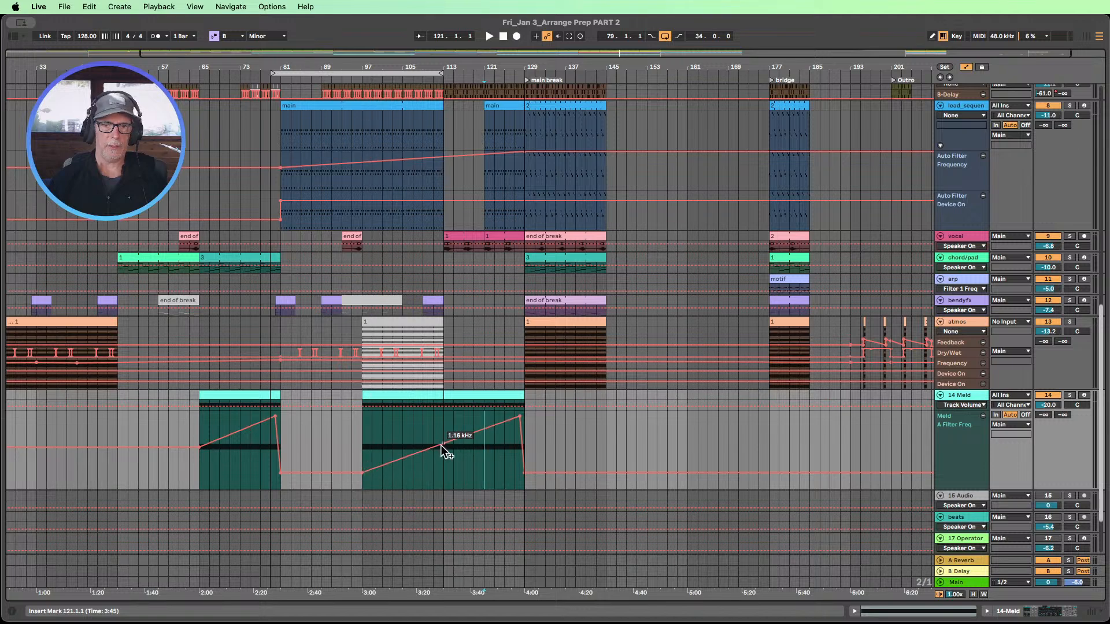
- Join the two B2 notes in the 14 Meld clip at bar 97 into one 32-bar note
left_click(450, 394)
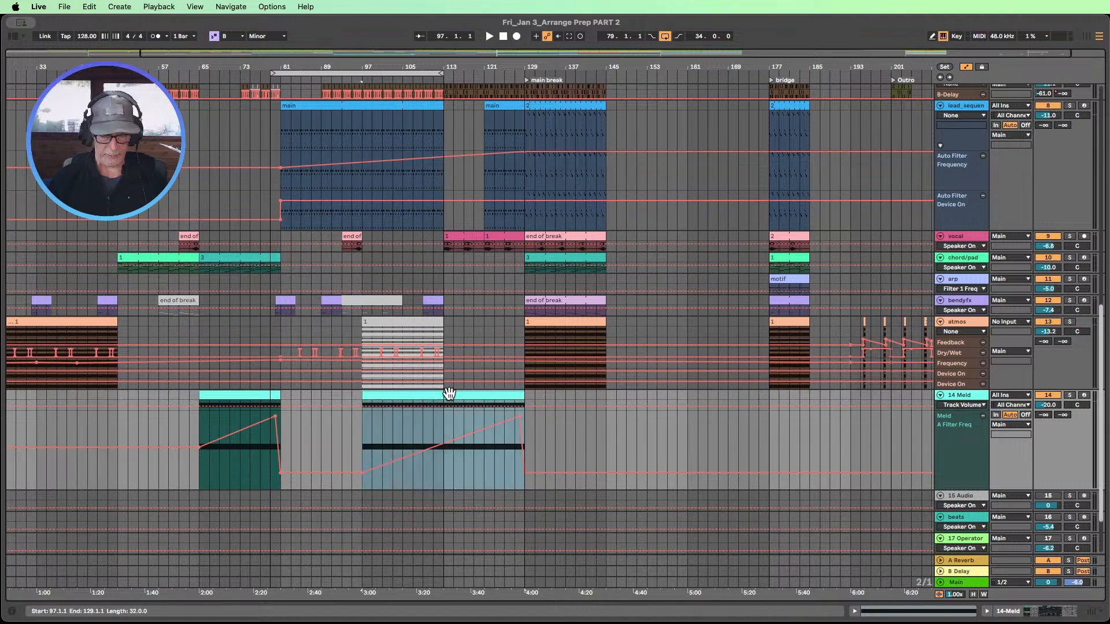
double_click(449, 394)
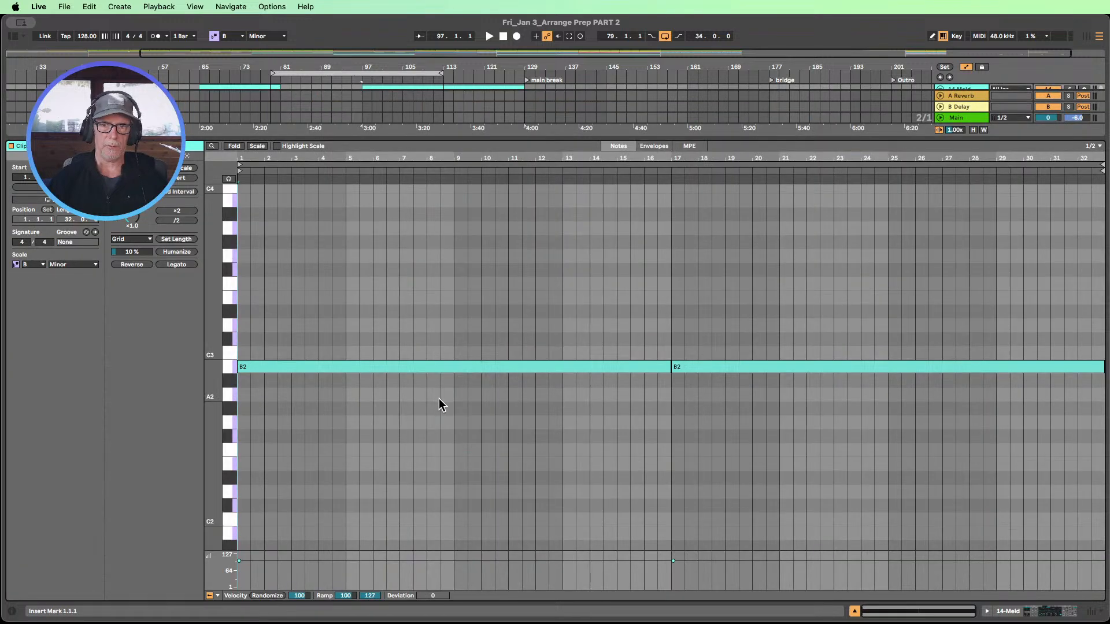
left_click_drag(792, 426, 605, 302)
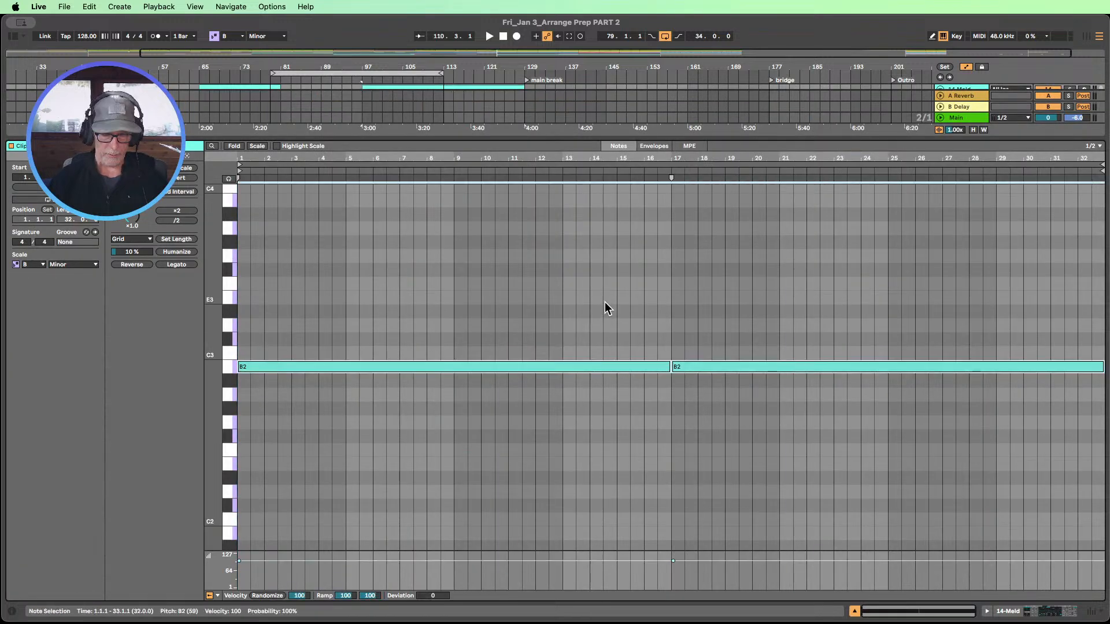
key("super+j")
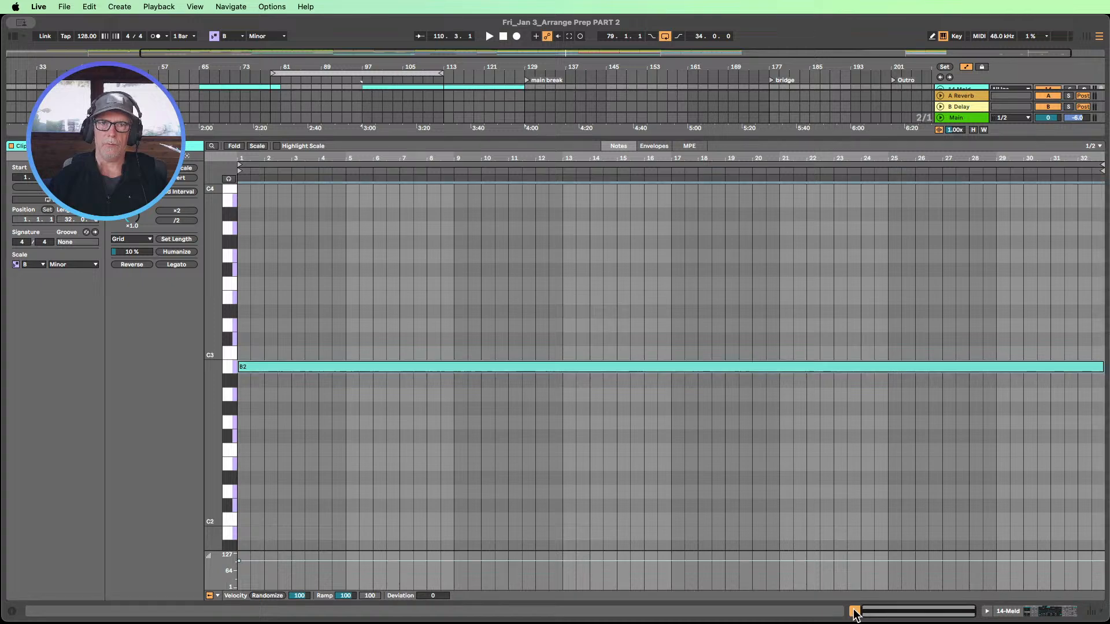
left_click(854, 611)
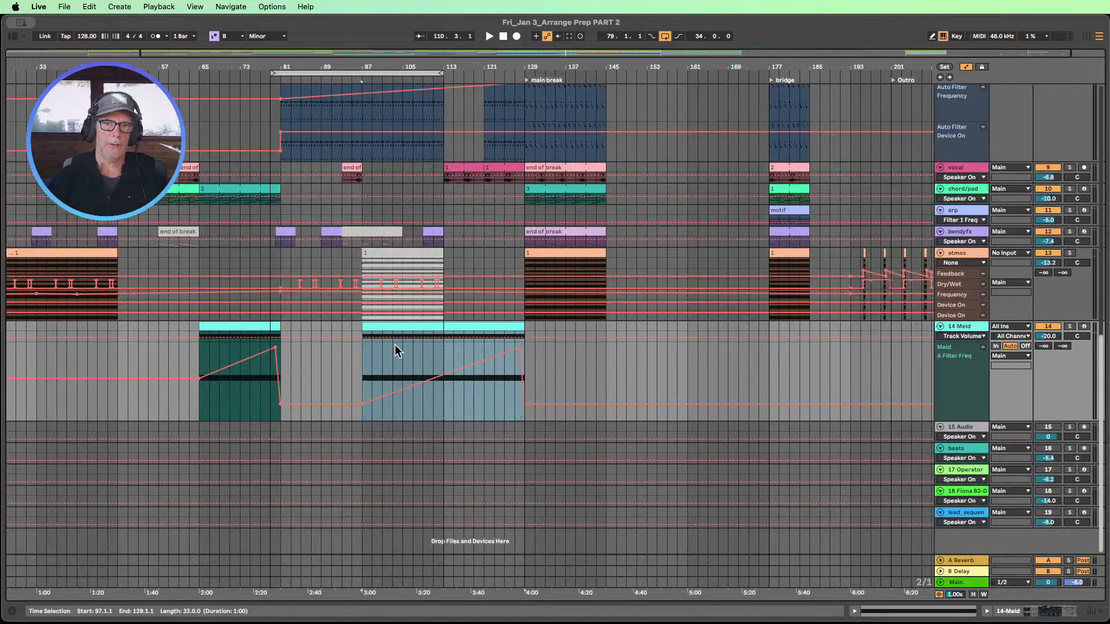
- Turn on looping for the 32-bar 14 Meld clip at bar 97
double_click(417, 328)
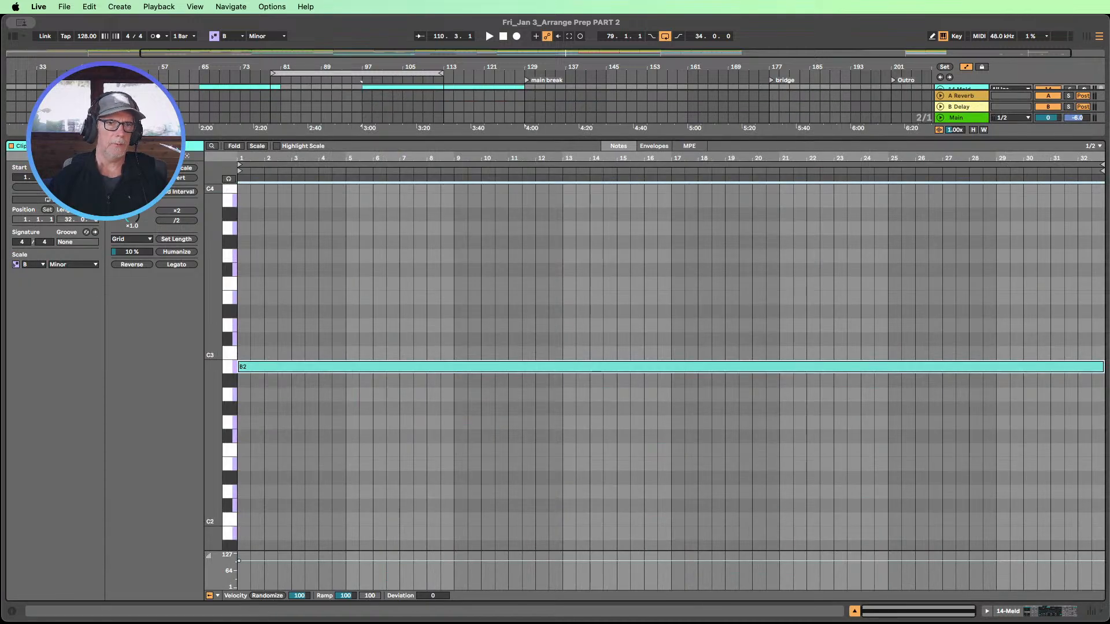
left_click(48, 200)
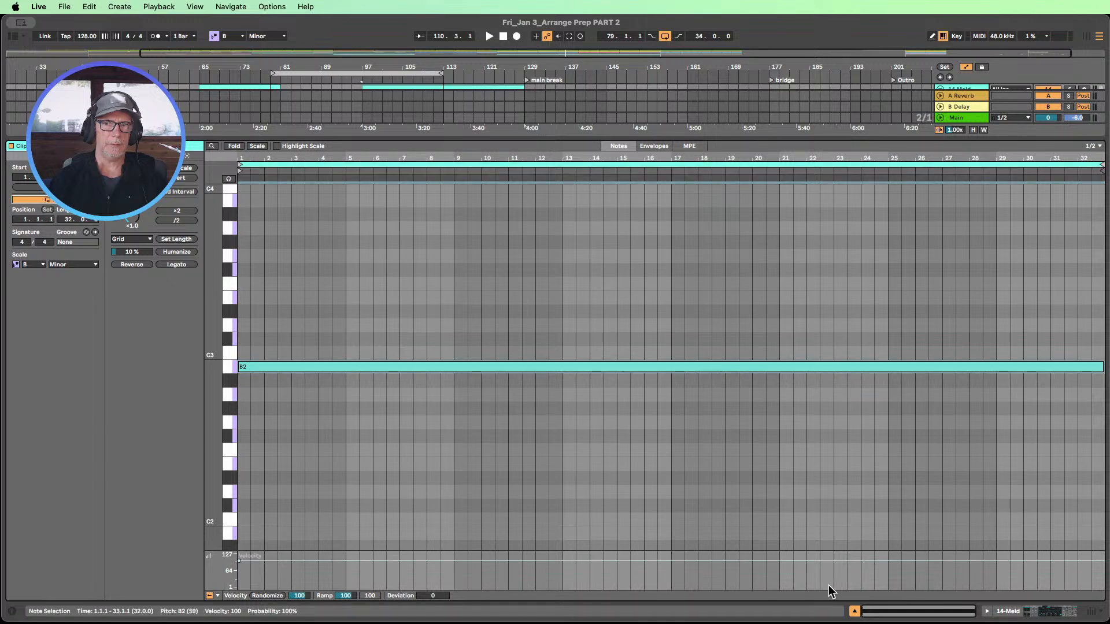
left_click(855, 611)
- Move the arrangement loop's start to bar 81 so that it spans bars 81 to 113
scroll(483, 317, "up", 3)
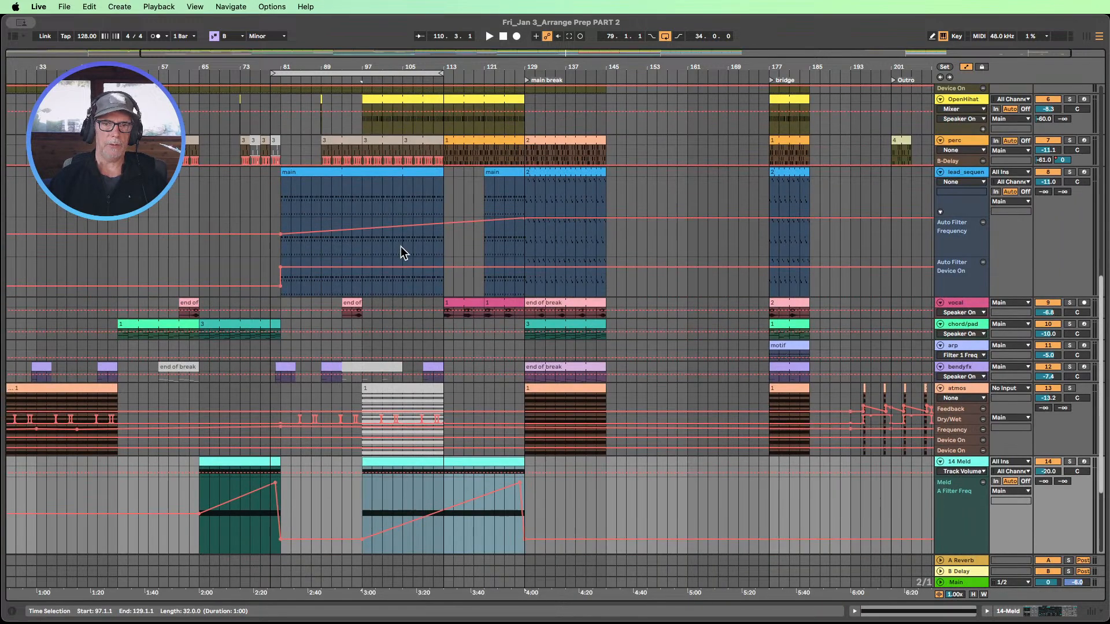
scroll(401, 246, "up", 5)
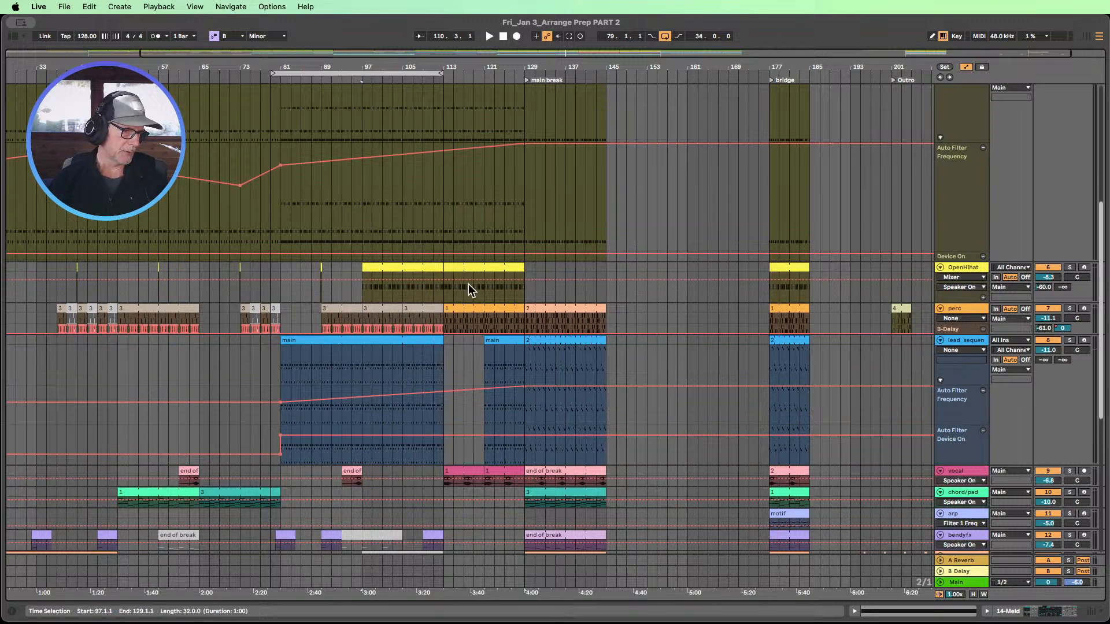
left_click(491, 308)
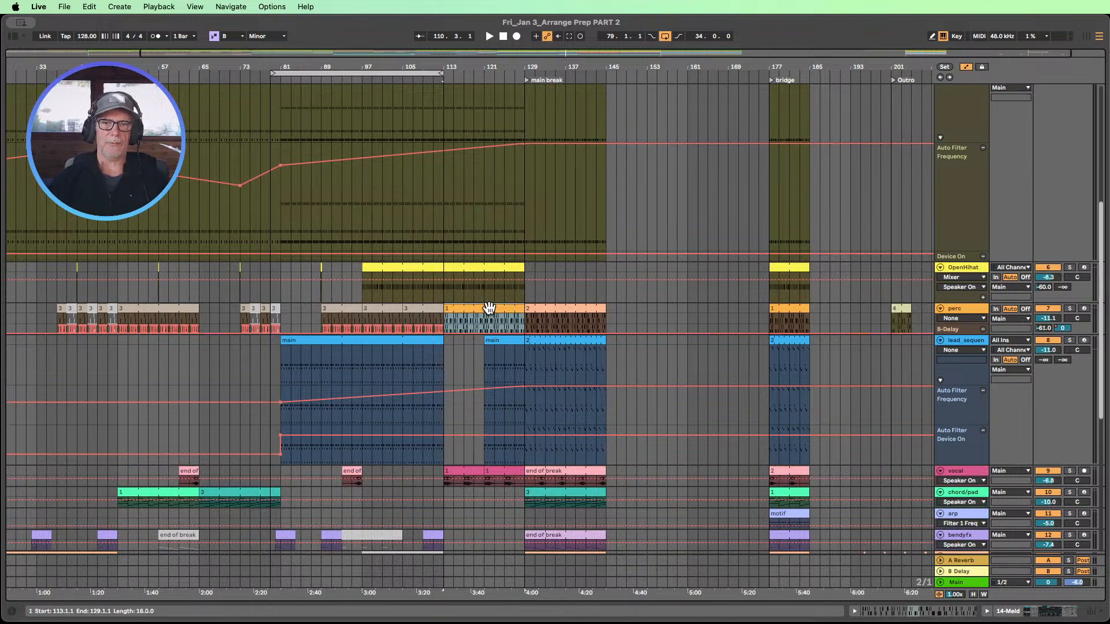
left_click(533, 307)
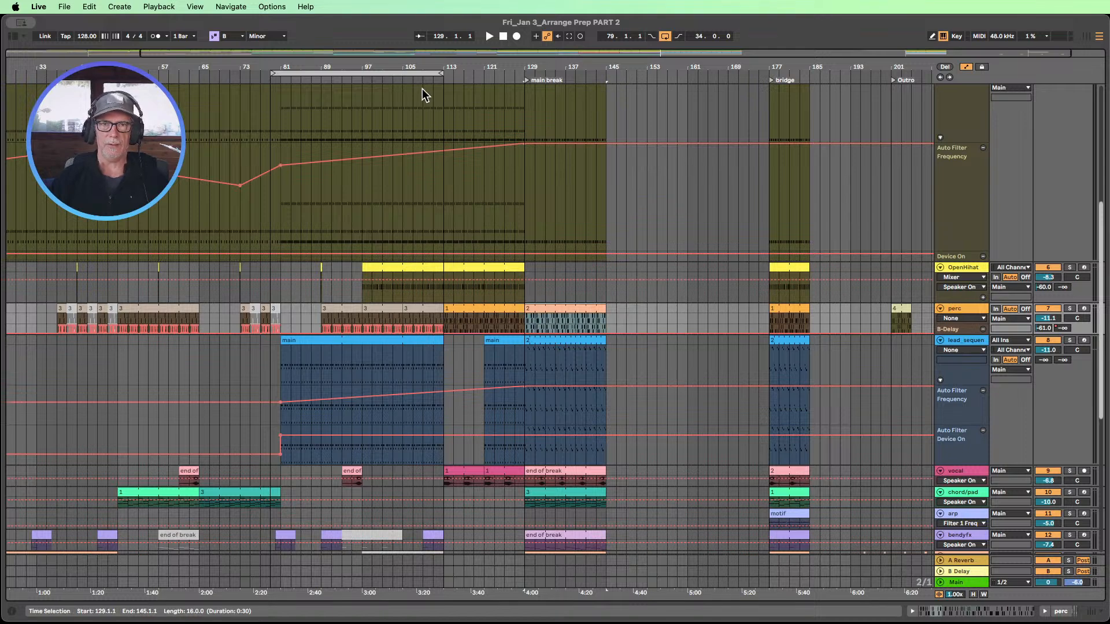
left_click_drag(426, 66, 426, 35)
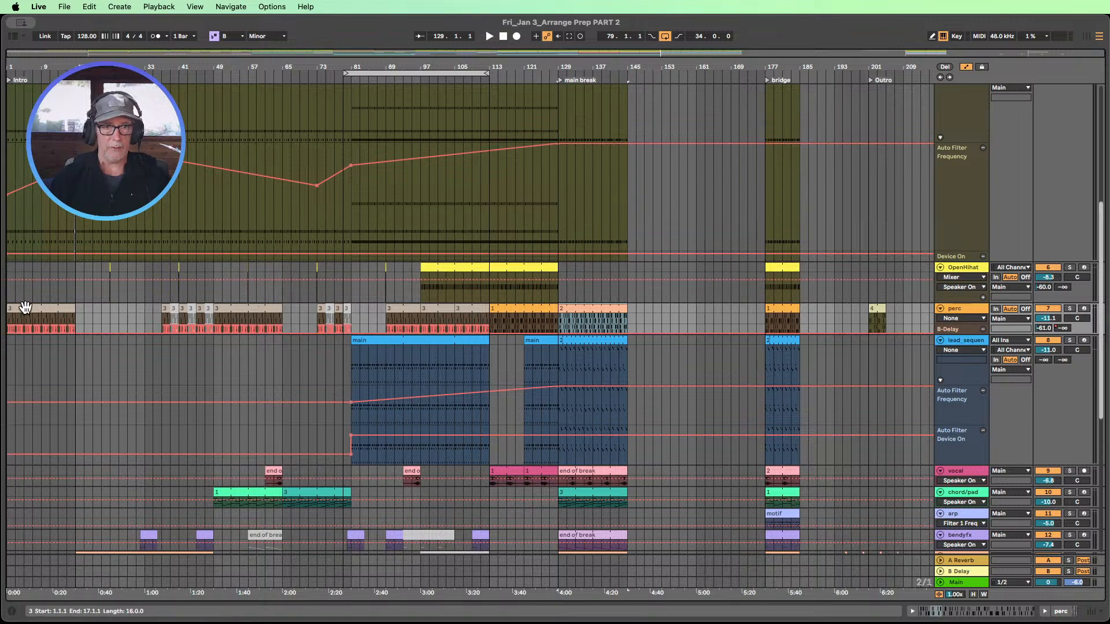
scroll(25, 306, "down", 1)
scroll(49, 297, "down", 5)
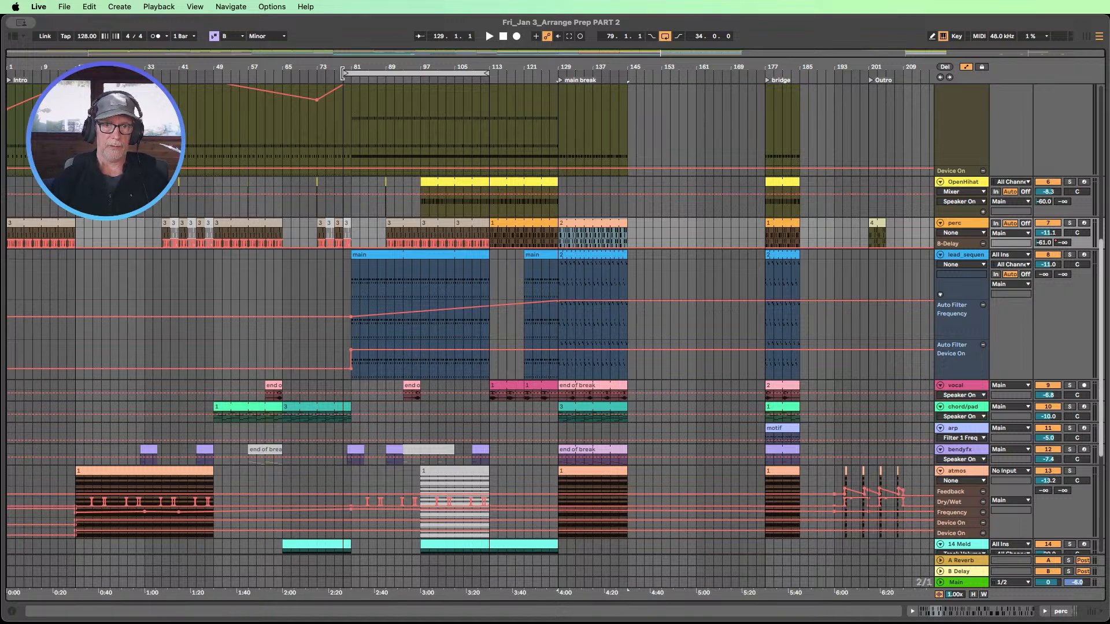
left_click_drag(343, 73, 352, 73)
scroll(356, 173, "down", 8)
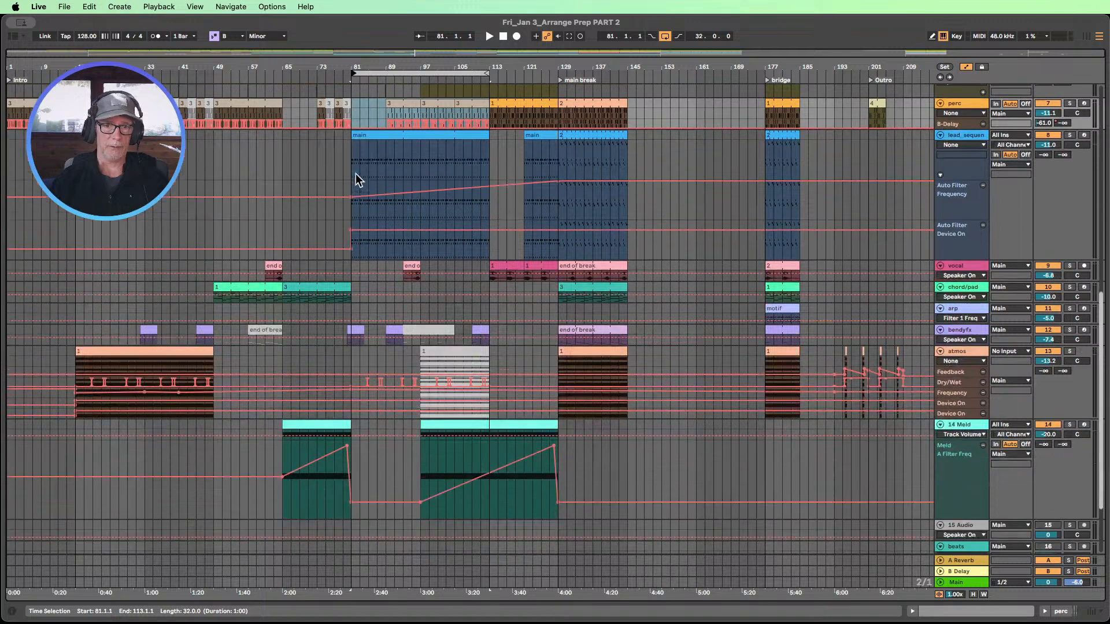
scroll(356, 173, "down", 2)
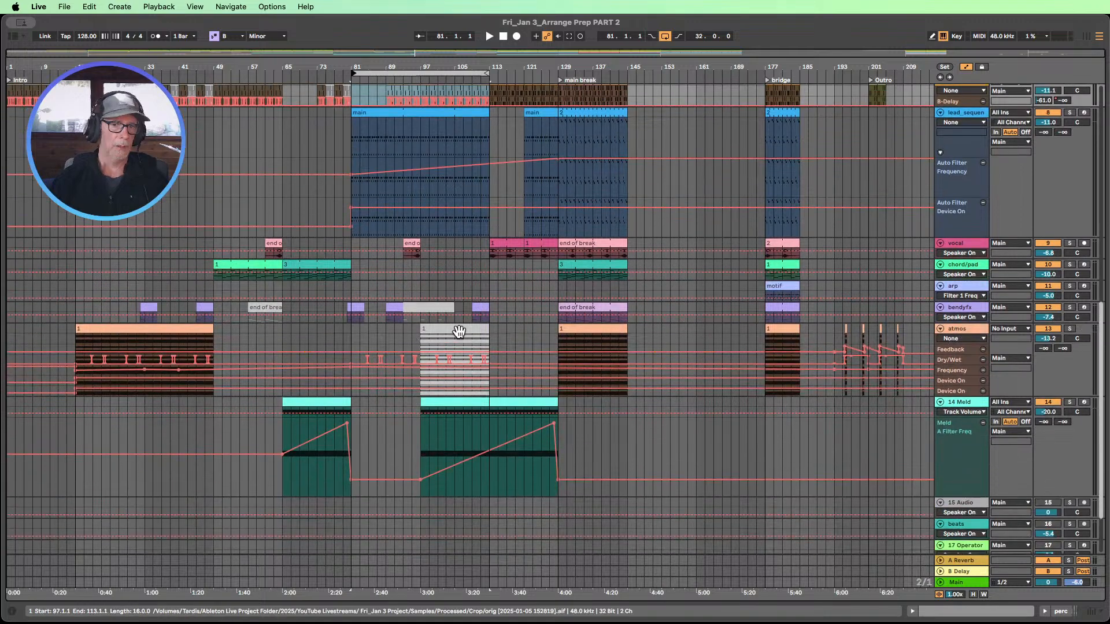
- Enlarge the atmos Auto Filter Frequency automation lane and select the 16-bar atmos clip at bar 97
left_click_drag(962, 375, 962, 424)
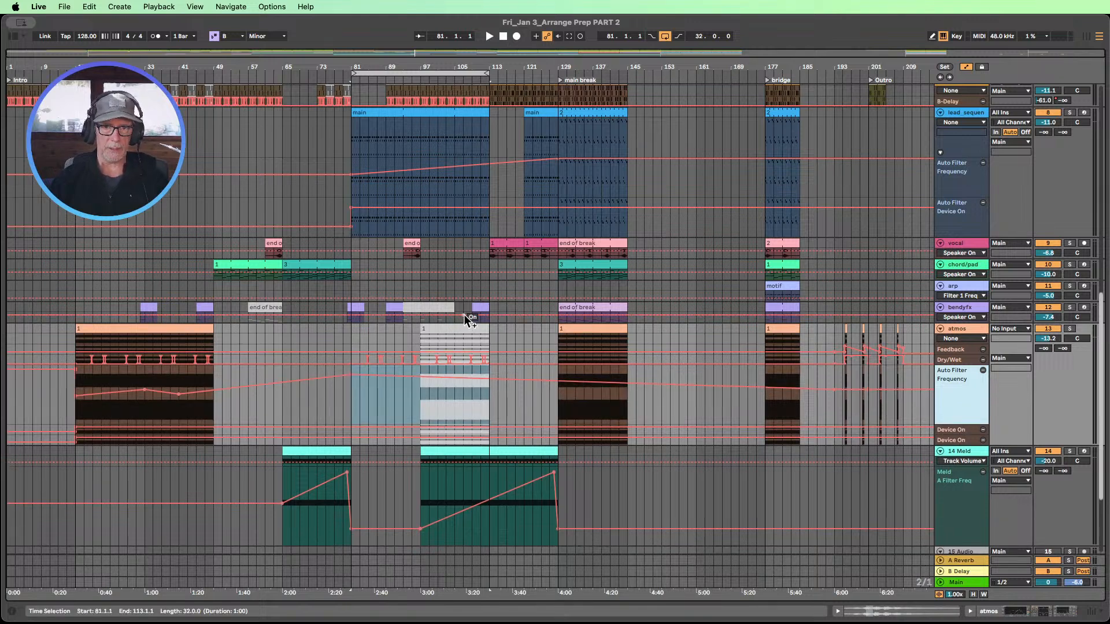
scroll(525, 349, "up", 3)
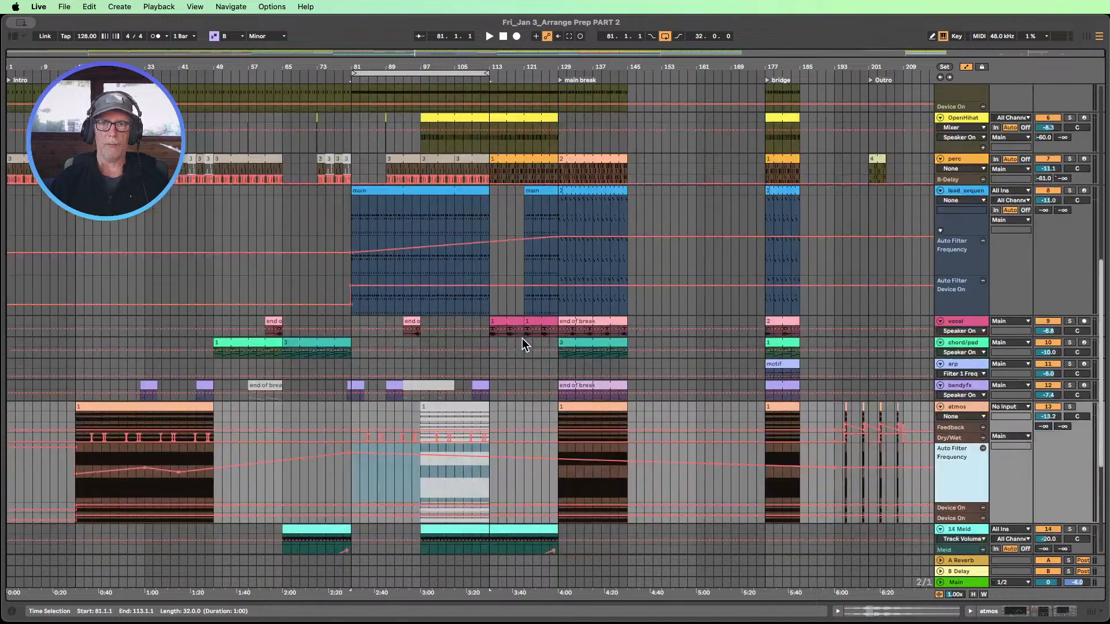
scroll(522, 338, "down", 2)
left_click(456, 369)
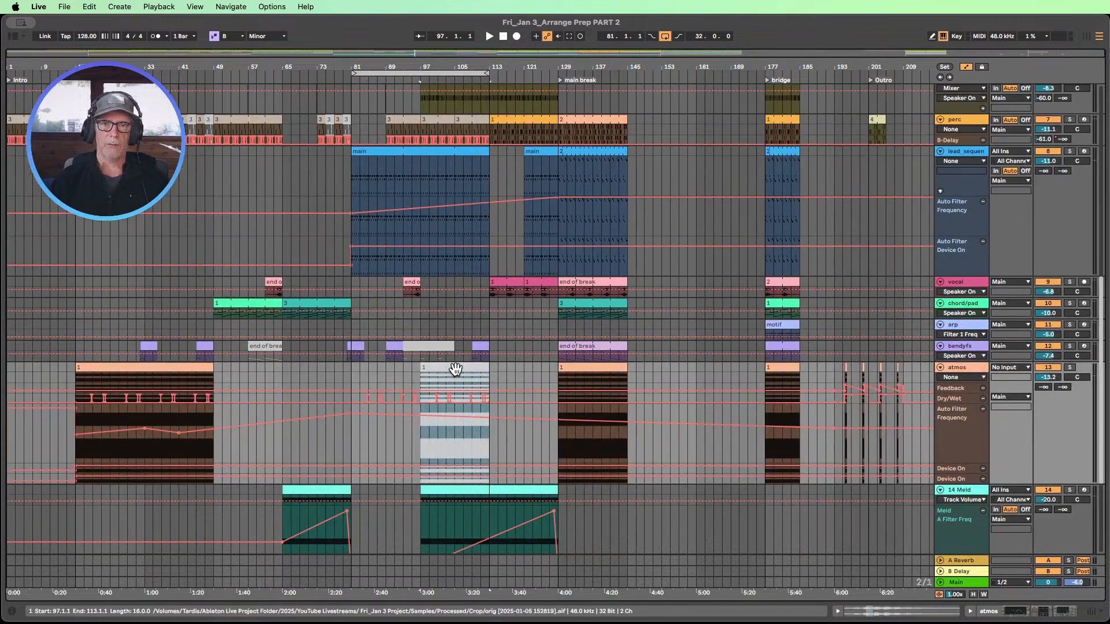
scroll(532, 355, "up", 12)
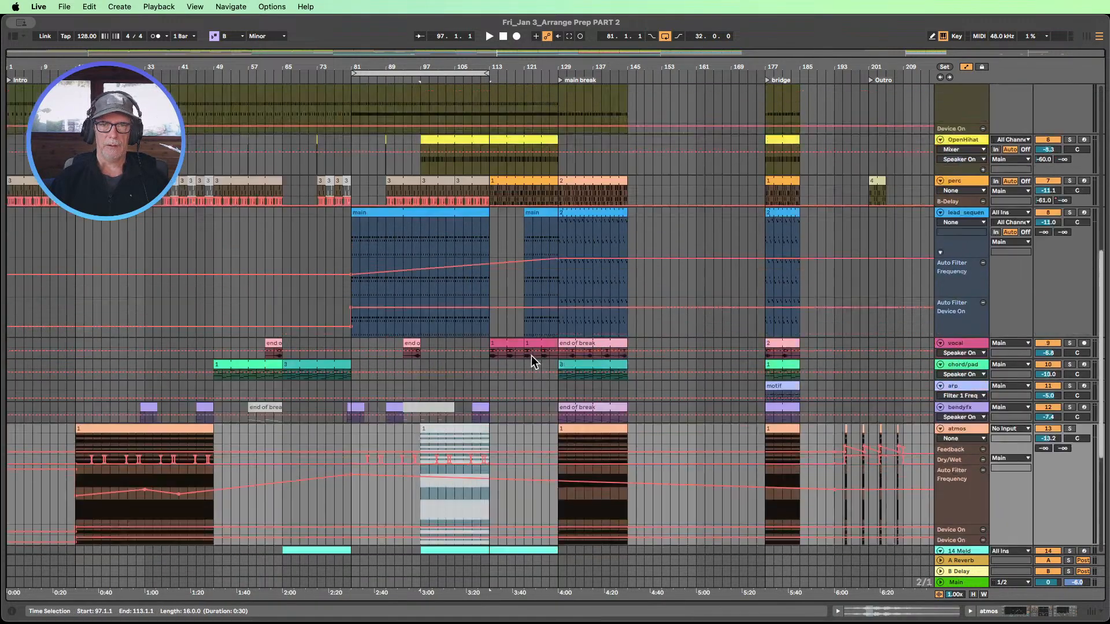
scroll(532, 356, "down", 7)
scroll(530, 358, "down", 5)
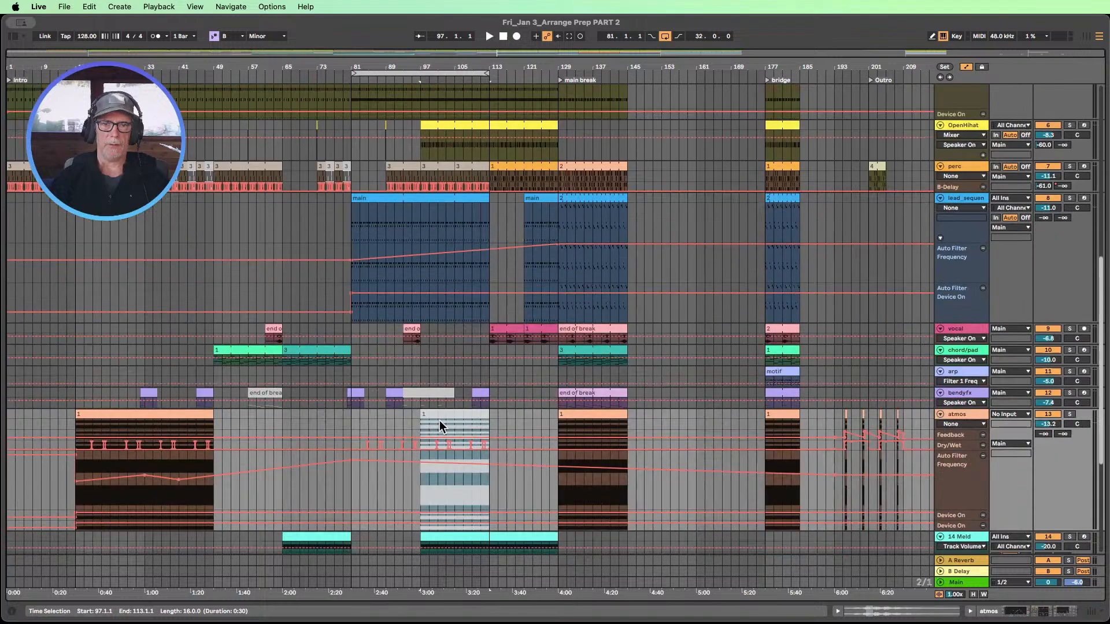
left_click_drag(439, 421, 508, 419)
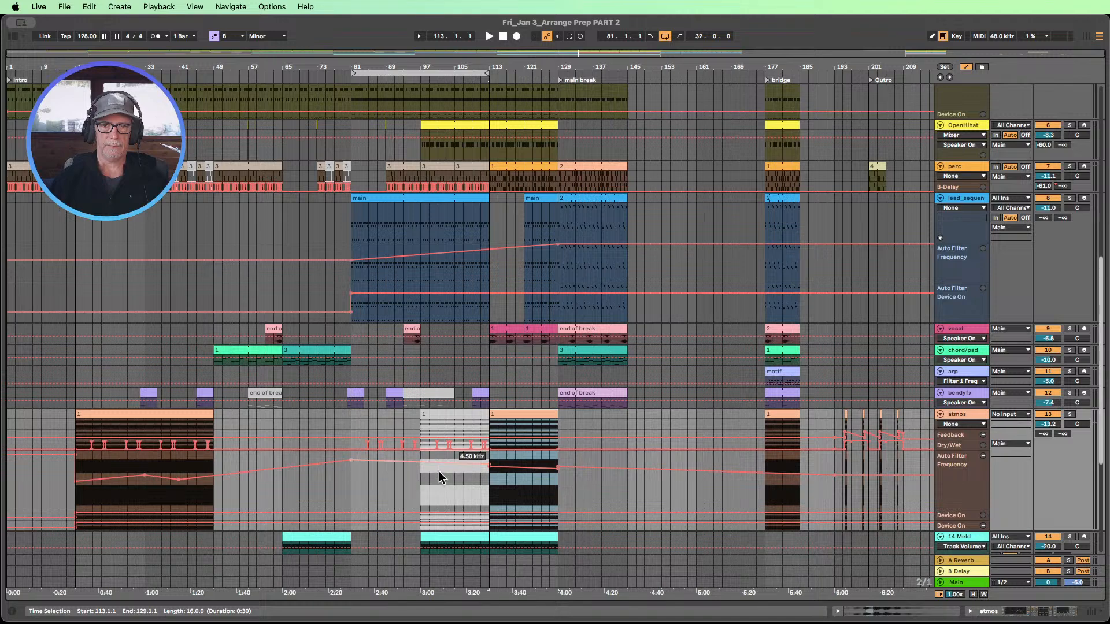
key("super+z")
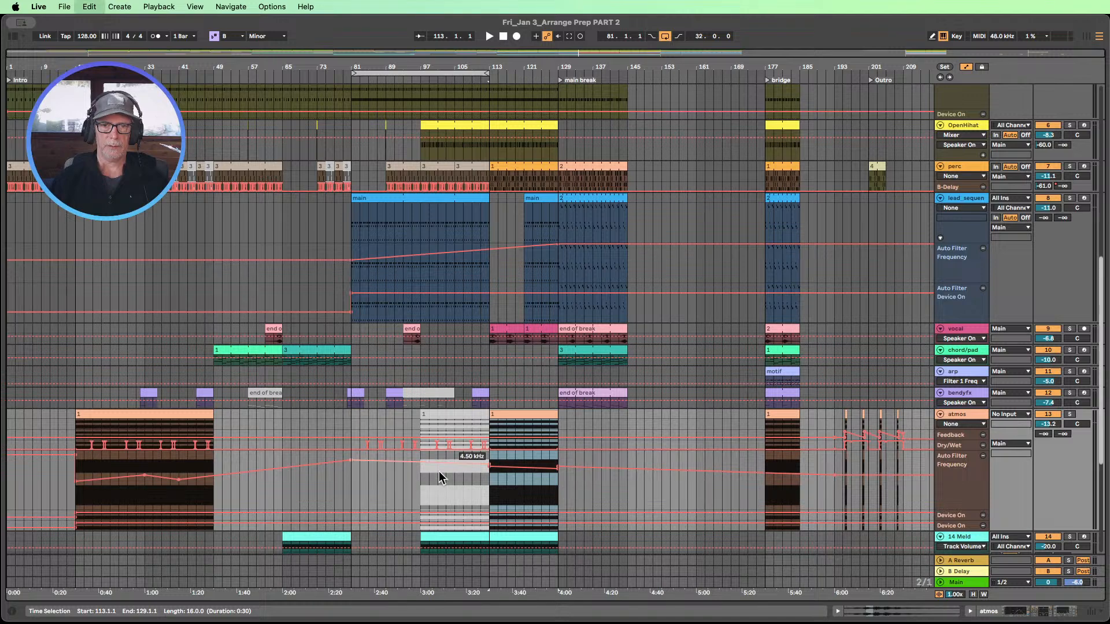
key("super+z")
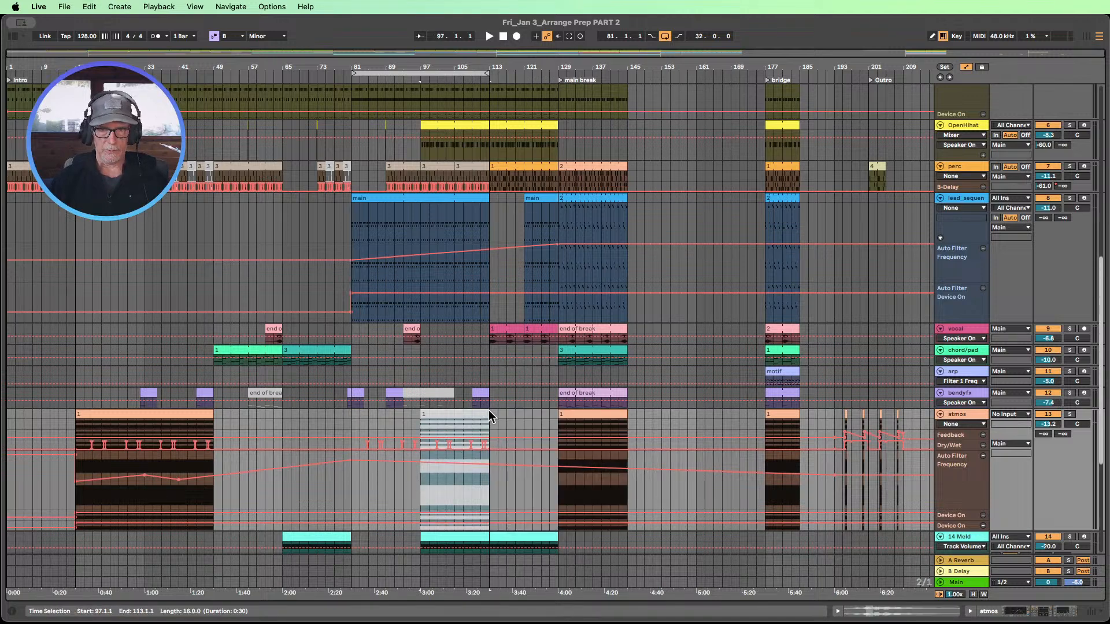
- Extend the atmos clip at bar 97 to bar 129, and duplicate its Delay Dry/Wet automation from bars 97–113 to bars 113–129
left_click_drag(489, 414, 557, 408)
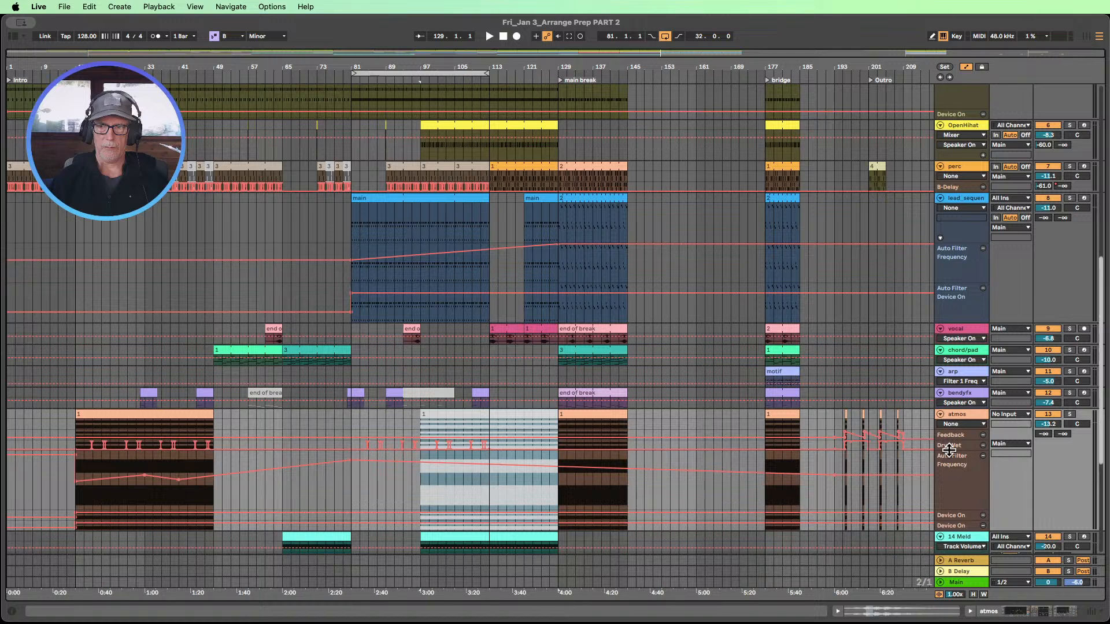
left_click_drag(948, 450, 949, 475)
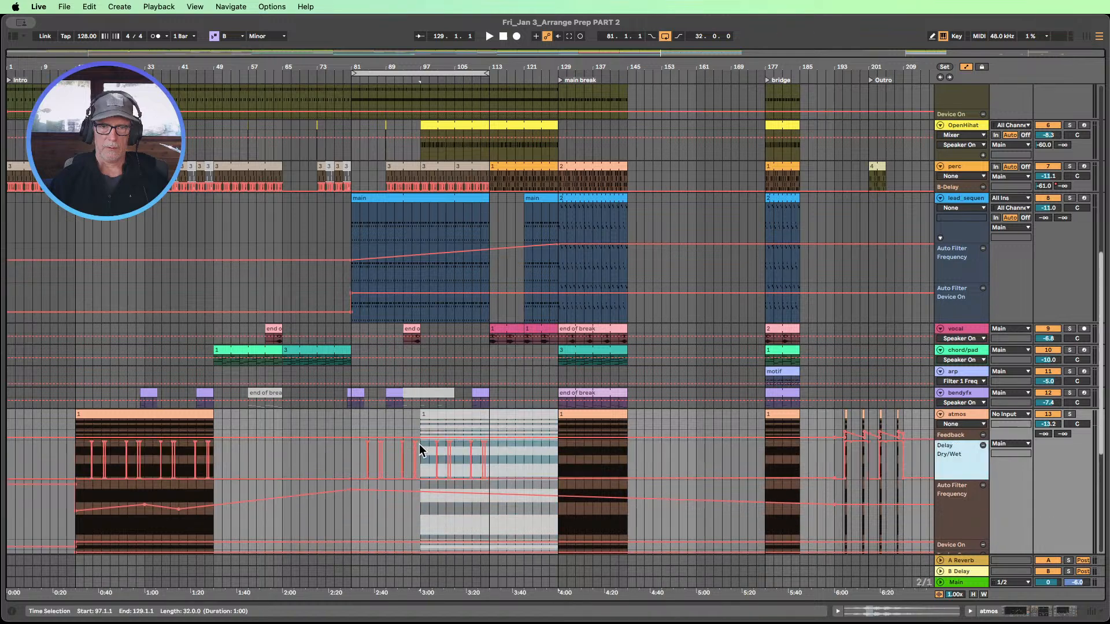
left_click_drag(418, 444, 488, 452)
key("super+d")
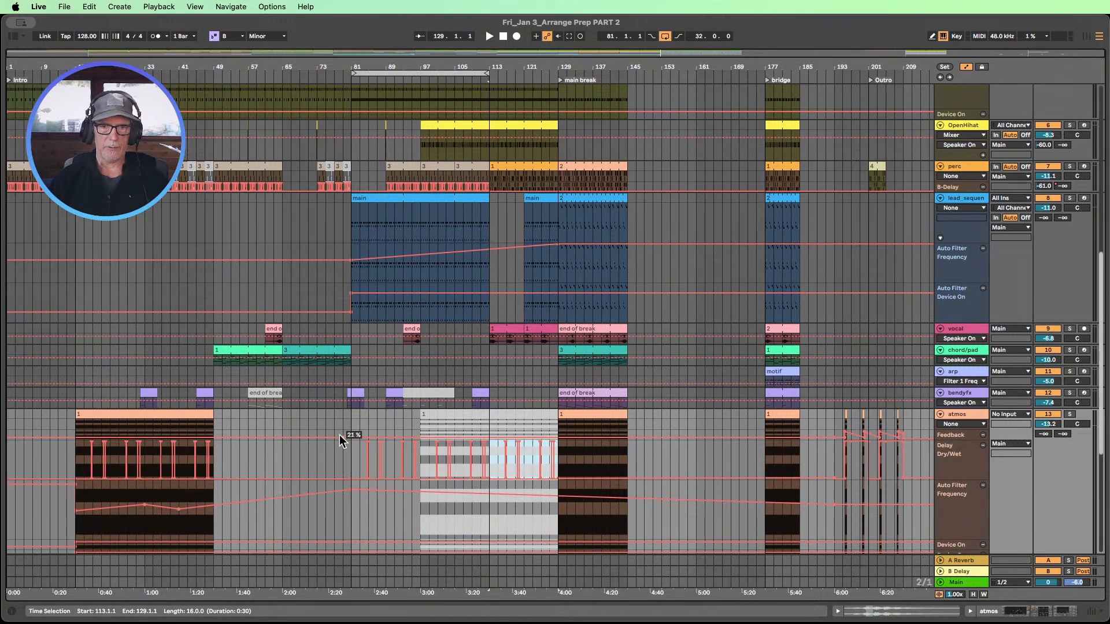
left_click(412, 419)
- Move the eight-bar lead_sequence clip at bar 121 to bar 201, and extend the main clip from bar 113 to bar 129
scroll(423, 421, "down", 3)
scroll(423, 421, "up", 3)
scroll(421, 403, "up", 10)
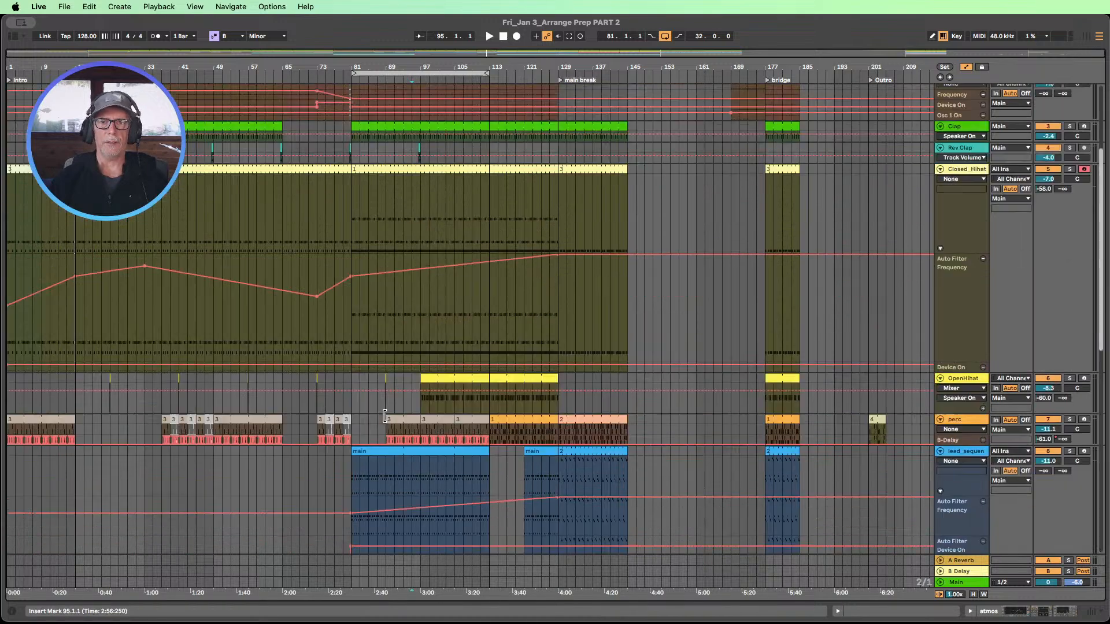
scroll(393, 401, "down", 6)
left_click(532, 354)
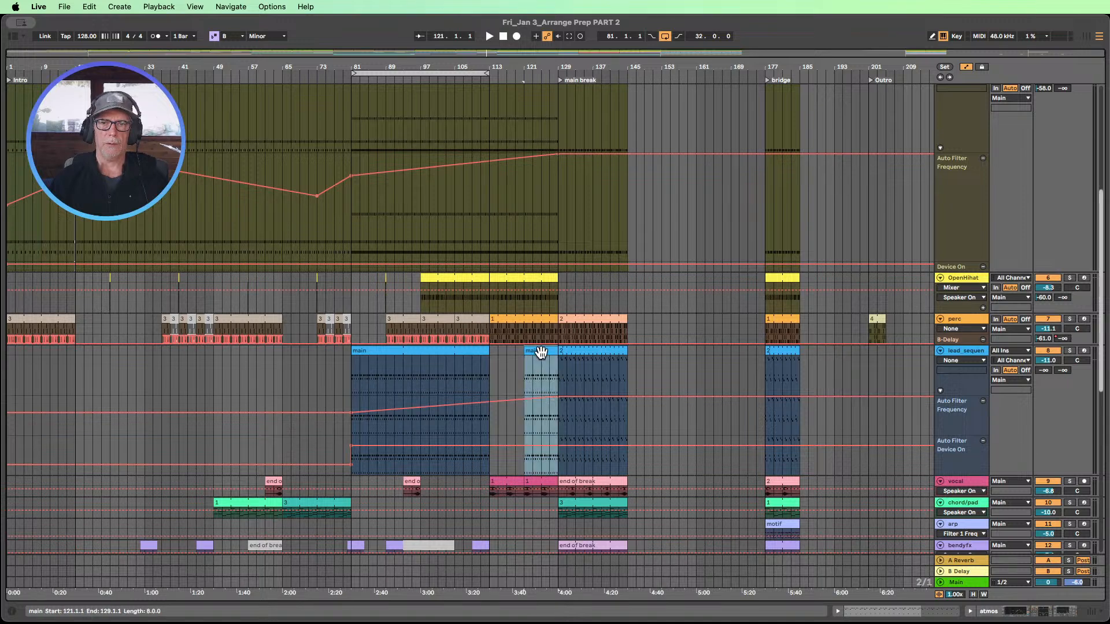
left_click_drag(540, 353, 887, 361)
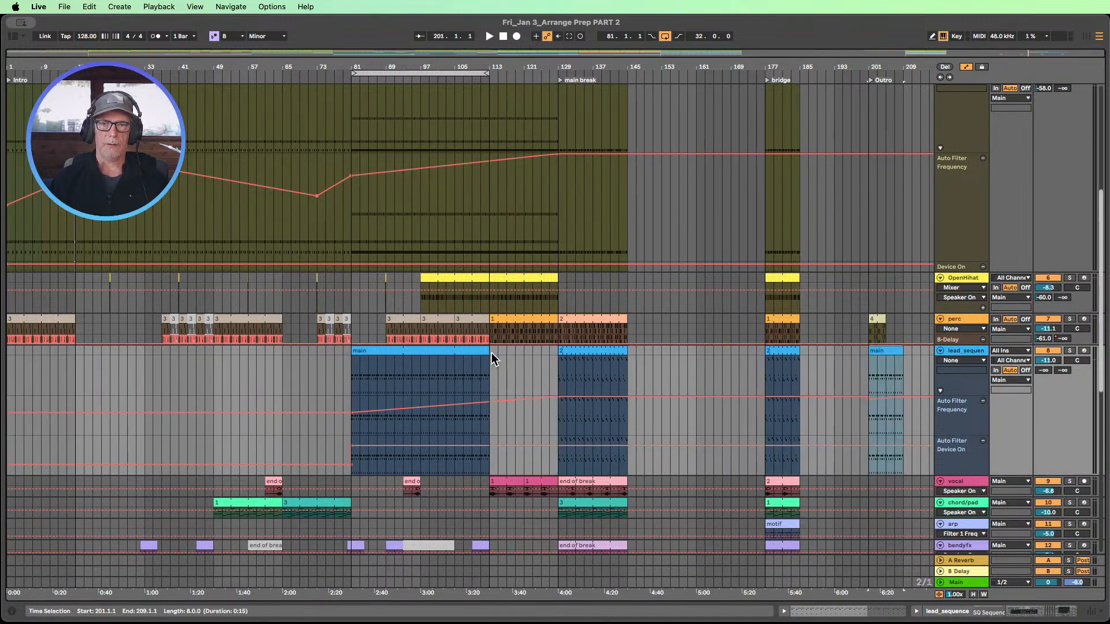
left_click_drag(489, 351, 557, 352)
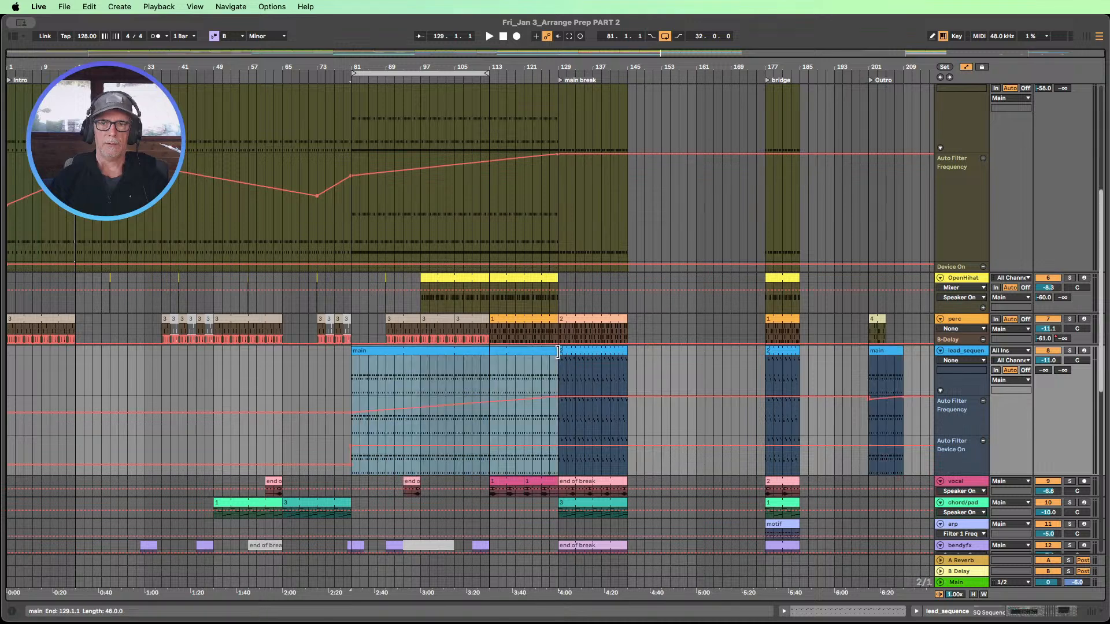
- Move the 16-bar perc clip at bar 129 to bar 161 and the one at bar 113 to bar 185
scroll(499, 415, "down", 3)
scroll(499, 410, "up", 5)
scroll(498, 408, "down", 1)
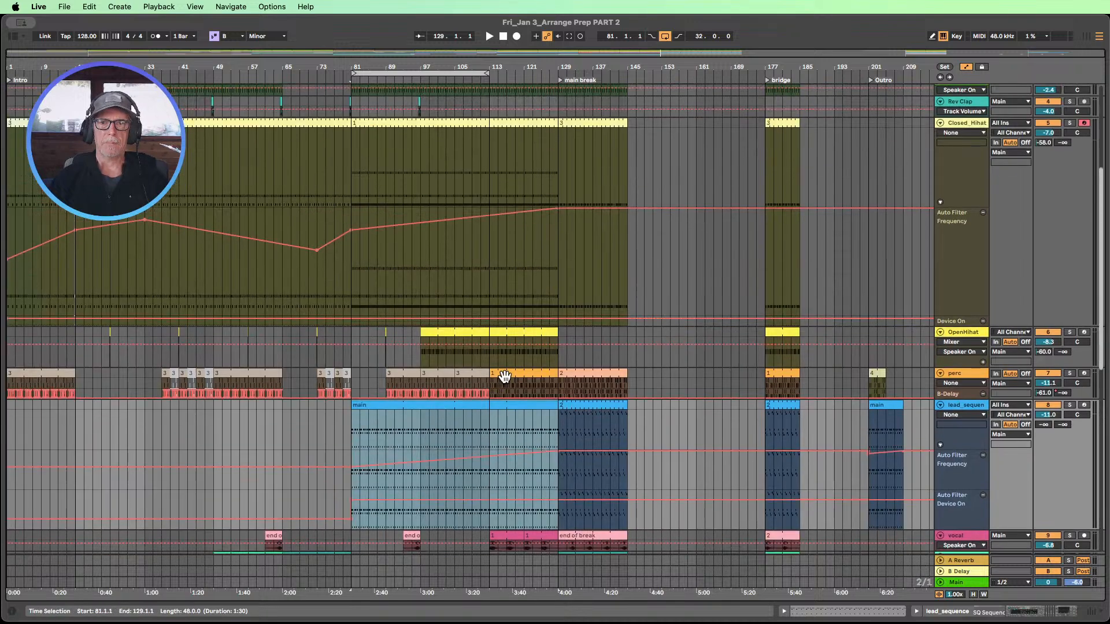
left_click(508, 373)
left_click(599, 375)
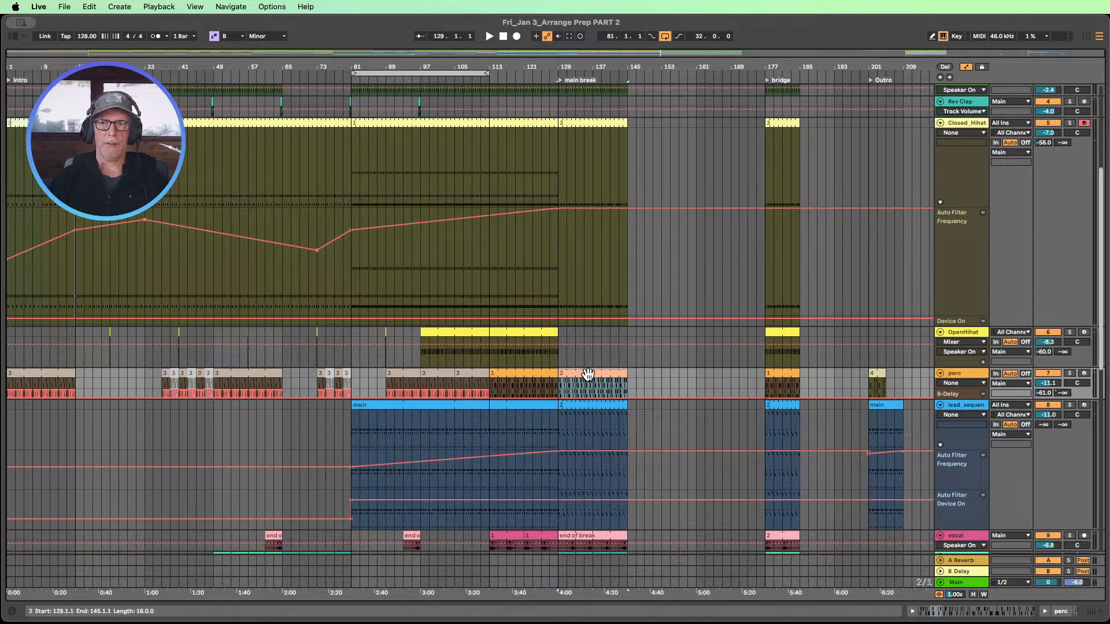
left_click_drag(587, 374, 723, 371)
left_click_drag(523, 380, 831, 377)
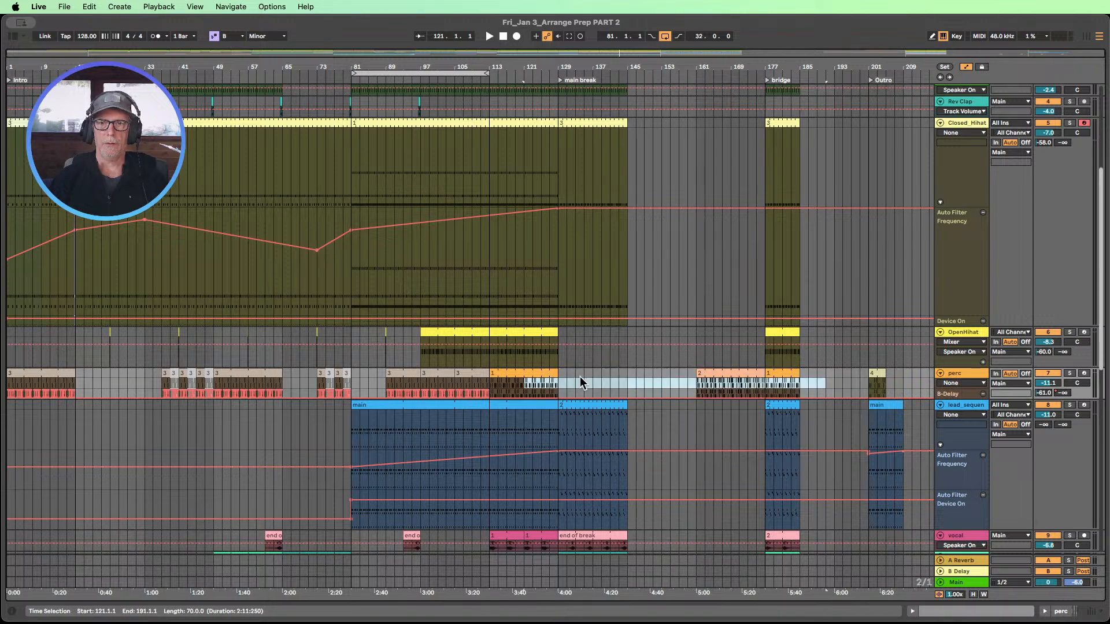
left_click_drag(512, 374, 825, 386)
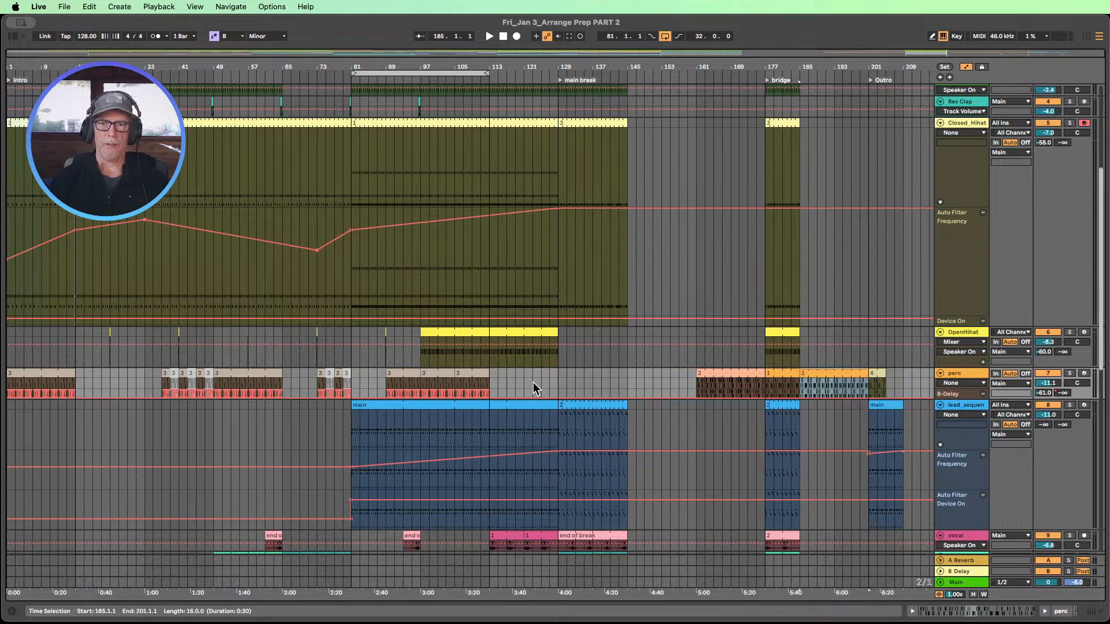
- Duplicate the last eight bars of perc before bar 113 twice to fill bars 113 to 129
left_click(461, 385)
left_click_drag(461, 384, 489, 378)
key("super+d")
key("super+d")
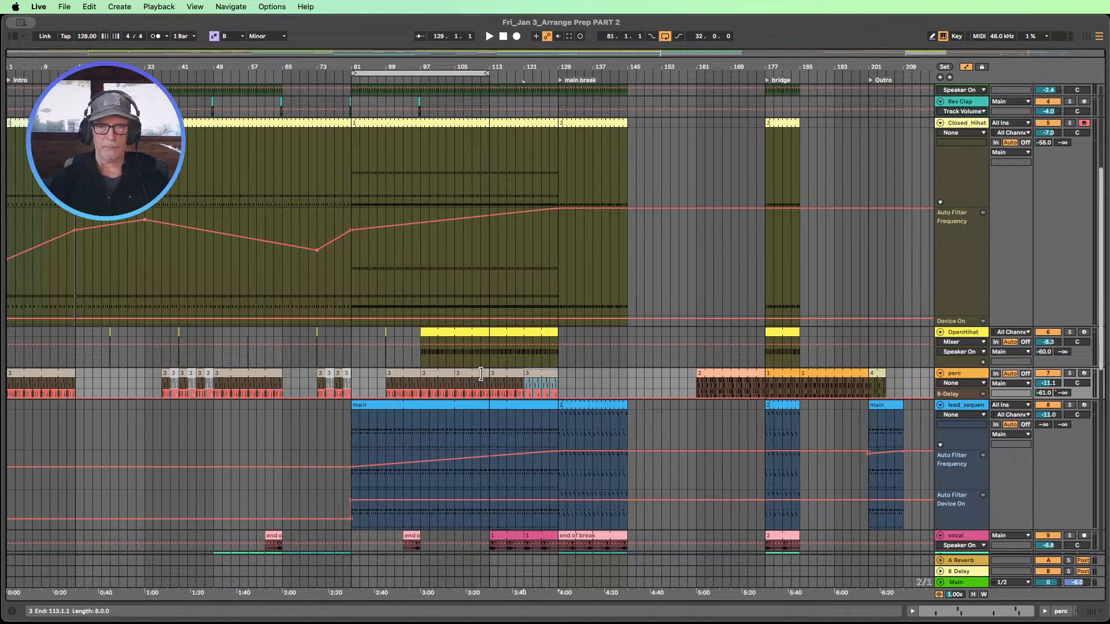
- Move the two eight-bar vocal clips at bars 113 and 121 to bar 161
scroll(582, 327, "down", 3)
scroll(582, 327, "down", 3)
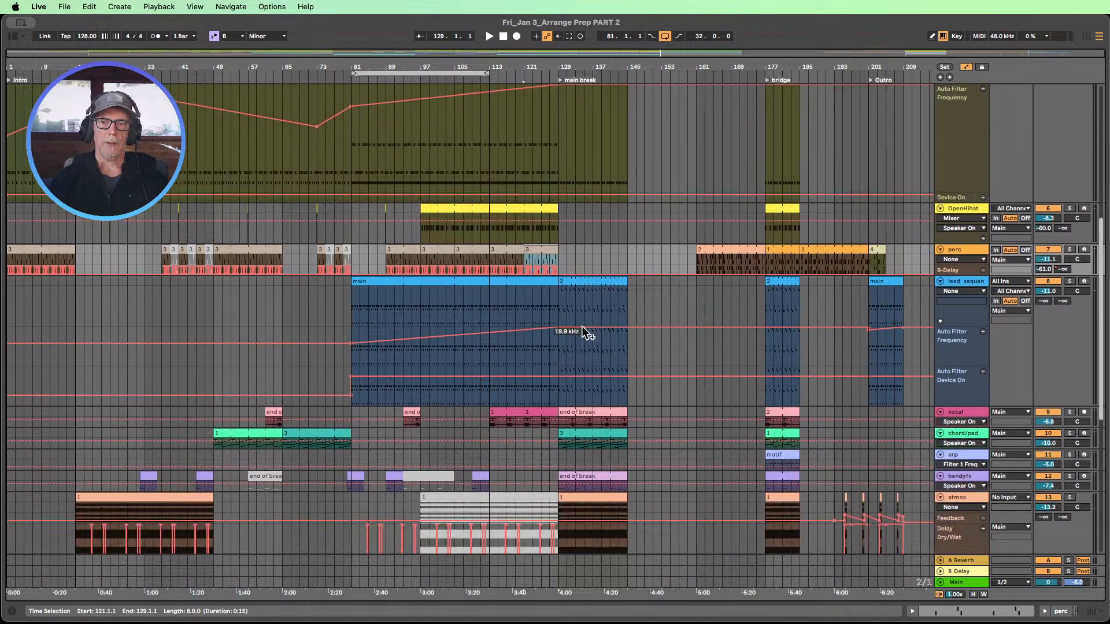
left_click(536, 378)
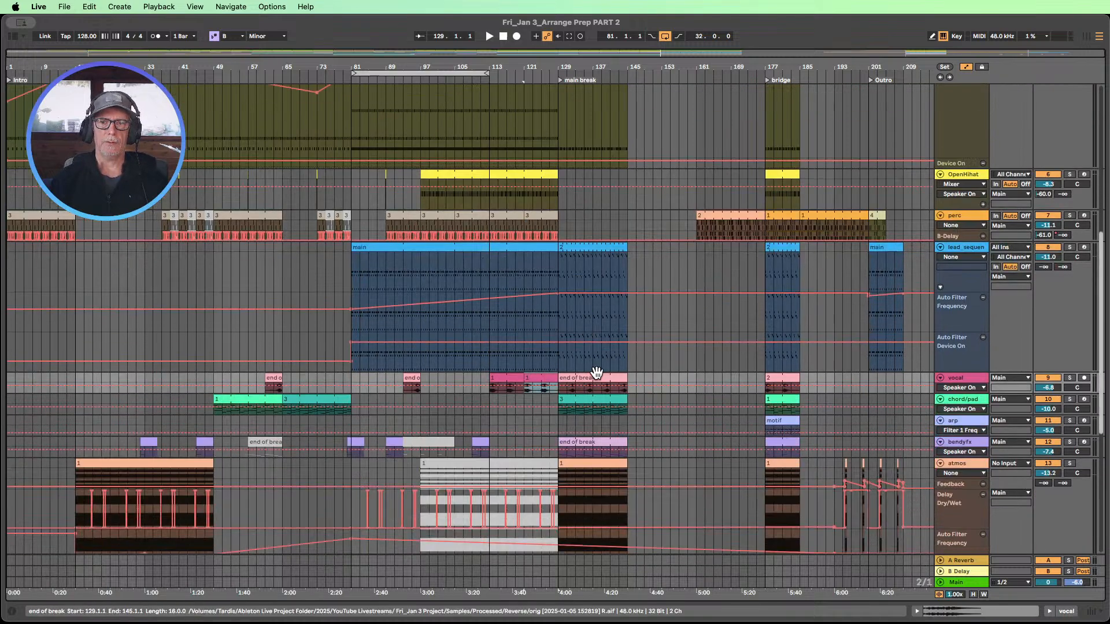
left_click(509, 379)
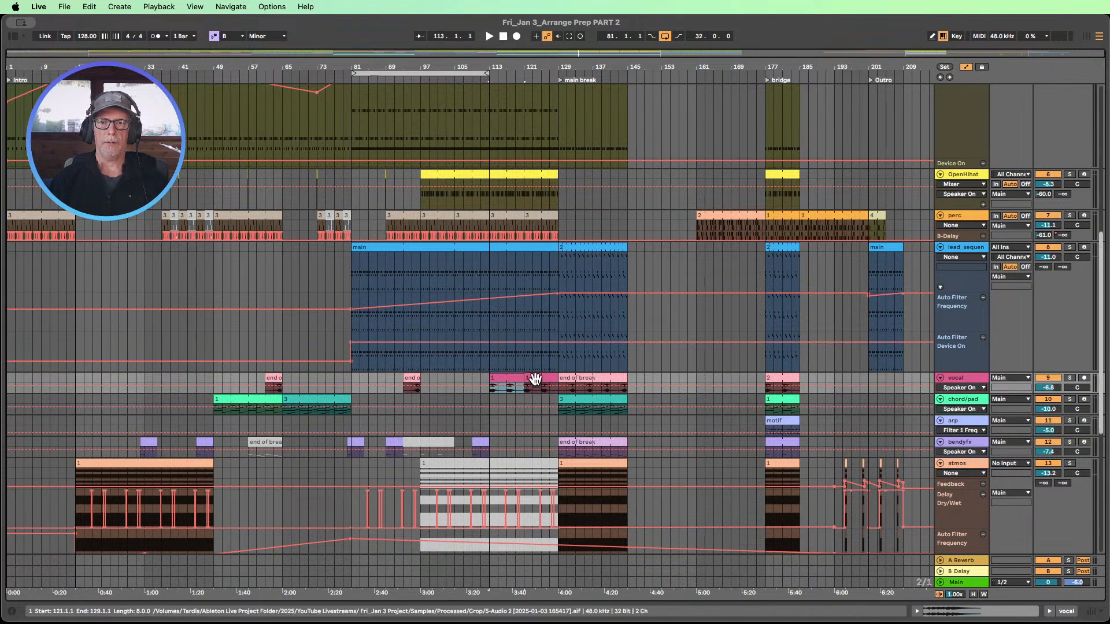
left_click_drag(532, 379, 743, 391)
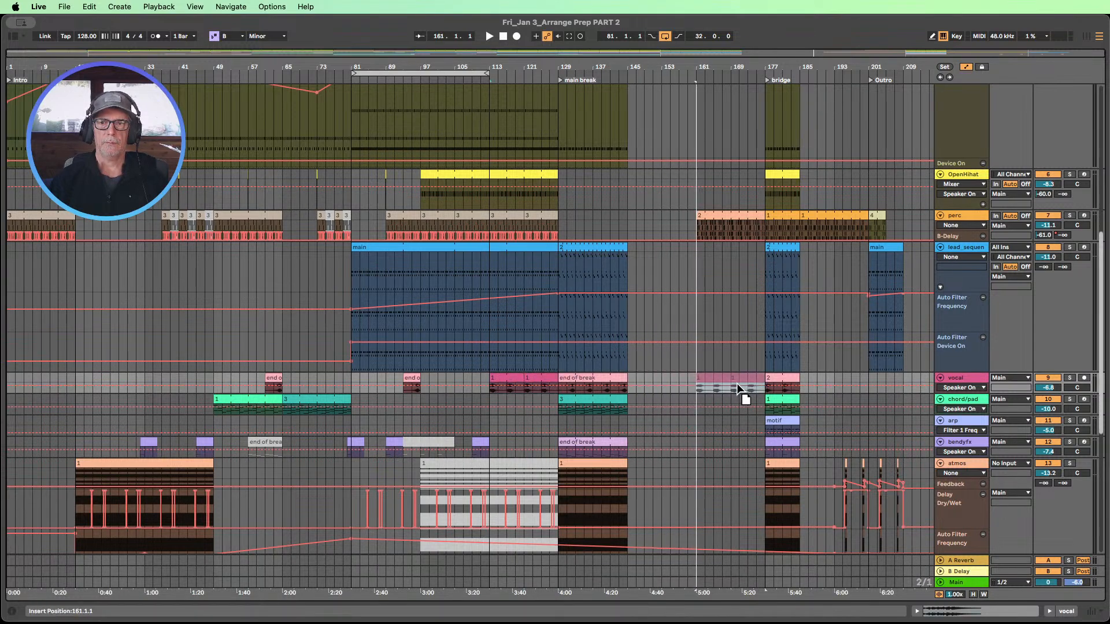
- Place a four-bar "end of break" clip on the vocal track at bars 125–129, just before the main break
left_click_drag(588, 377, 562, 378)
scroll(578, 370, "down", 2)
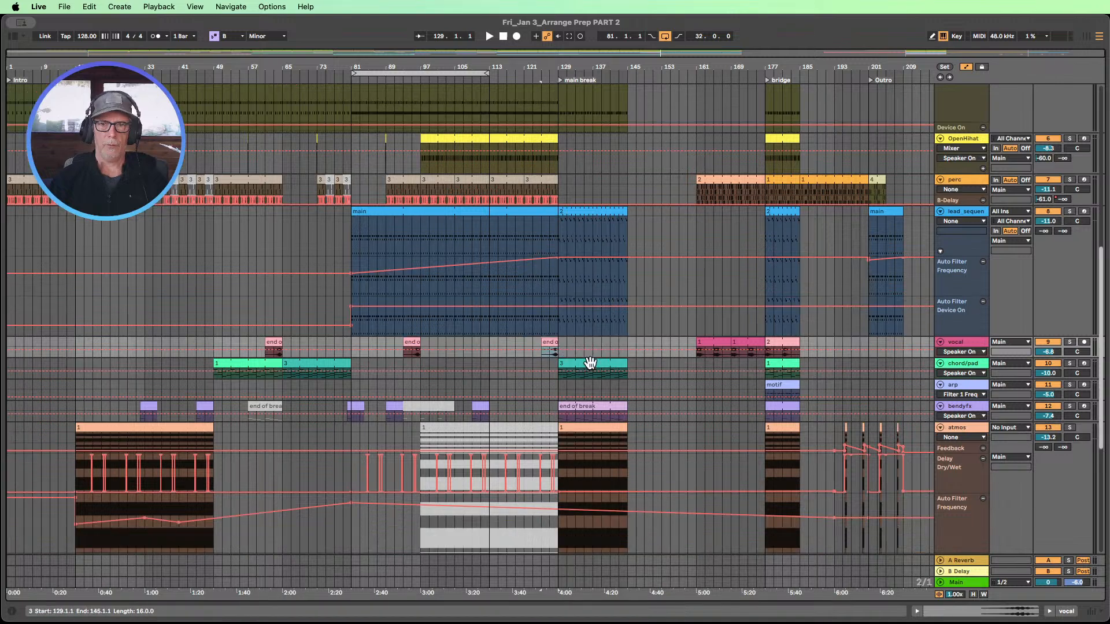
- Move chord/pad clip 3 from bar 129 to bar 145 and copy clip 1 from bar 49 to bar 129
left_click_drag(590, 362, 658, 363)
left_click(240, 362)
left_click_drag(238, 364, 597, 373)
- Swap the two chord/pad clips in the main break so clip 3 starts at bar 129 and clip 1 at bar 145
scroll(574, 307, "down", 2)
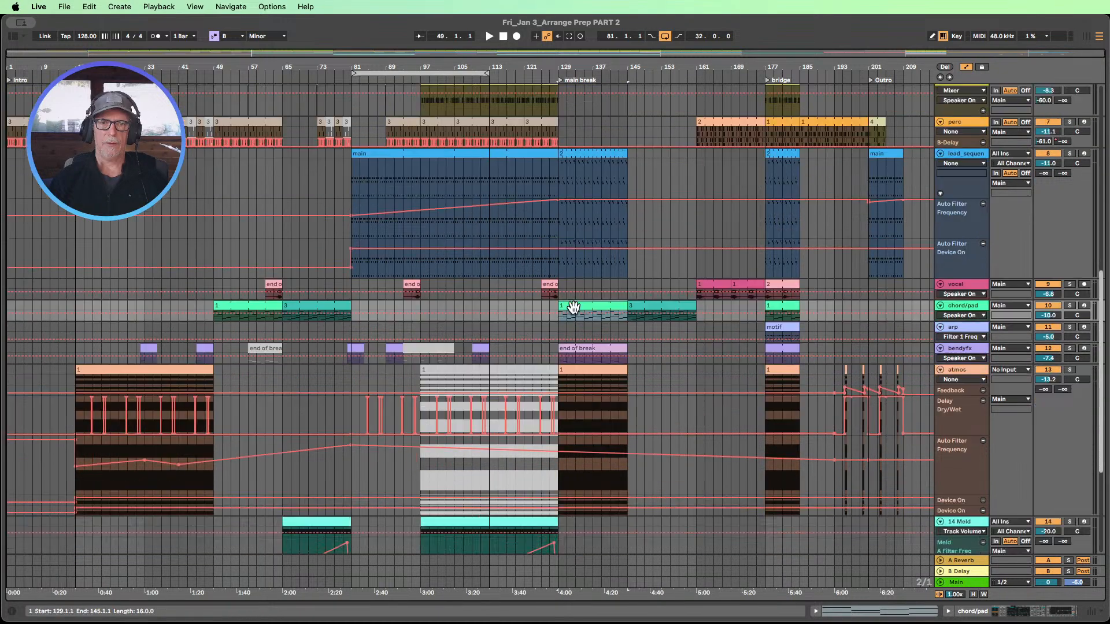
left_click_drag(641, 307, 509, 312)
left_click_drag(590, 310, 668, 305)
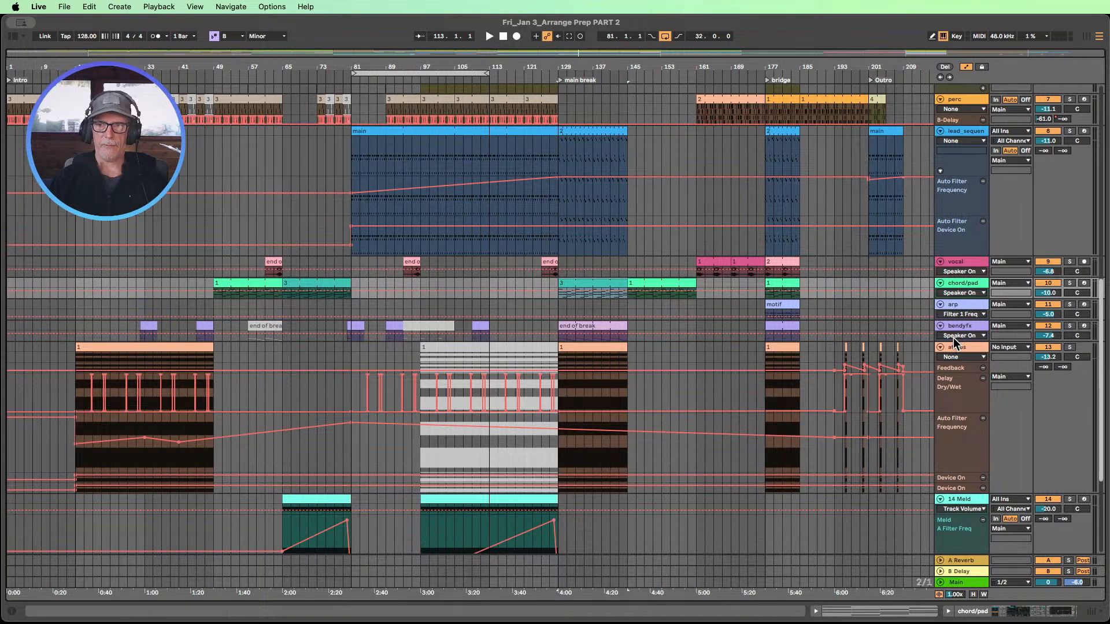
- On the enlarged bendyfx track, place a four-bar "end of break" clip at bars 157–161 and move the bar 32 clip to bar 128
left_click_drag(953, 338, 954, 408)
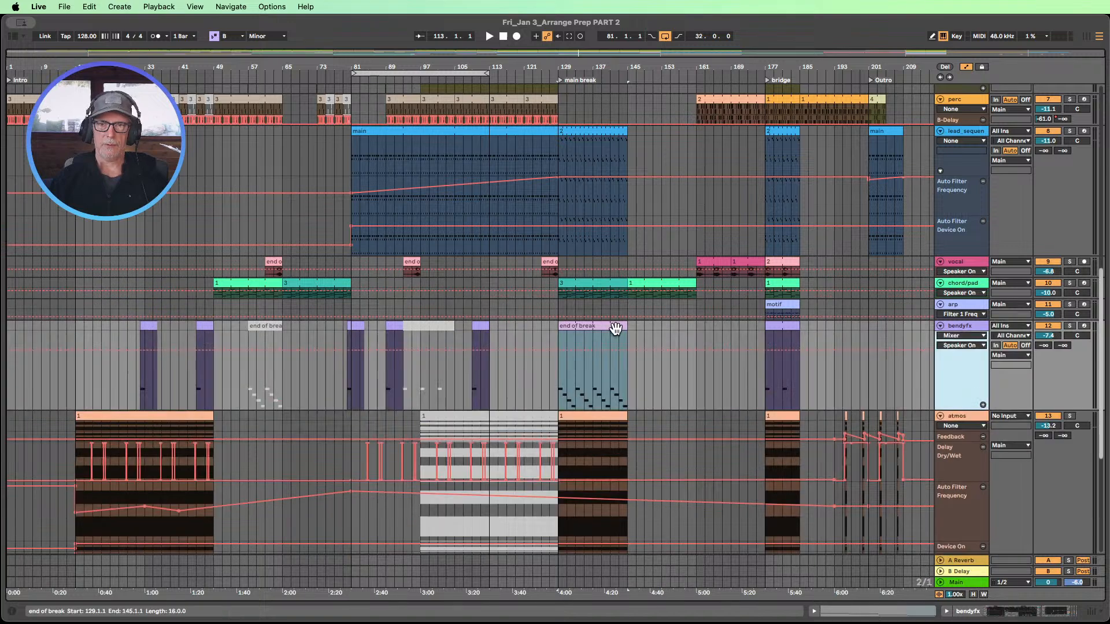
left_click_drag(625, 326, 688, 327)
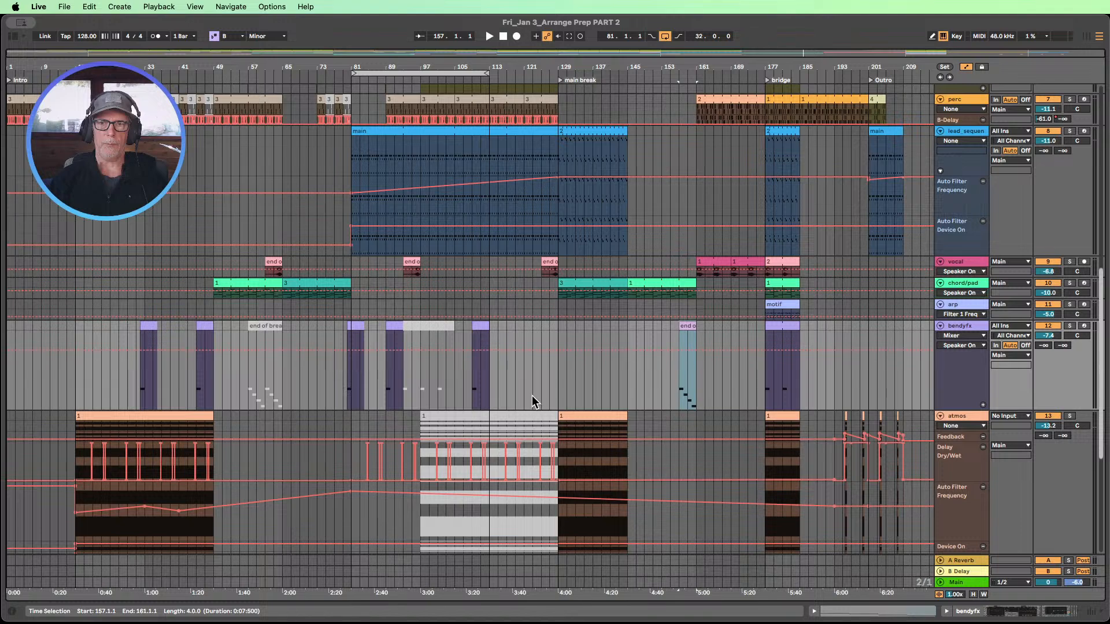
left_click(149, 326)
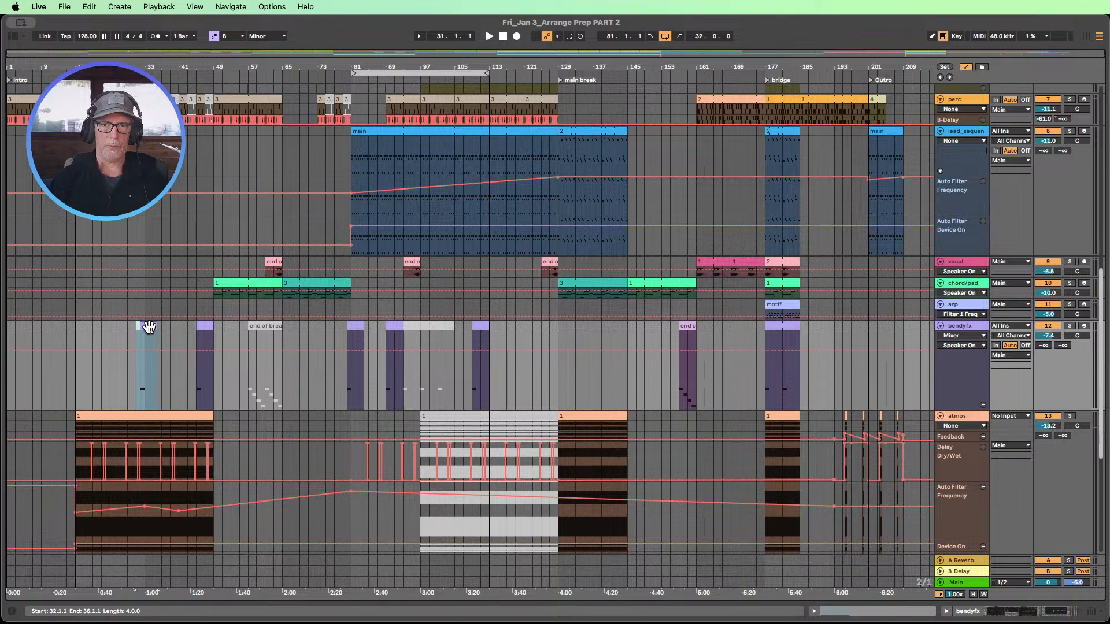
left_click_drag(150, 327, 563, 336)
- Start playback from around bar 89 and set the loop to span bars 97 to 129
scroll(563, 335, "up", 10)
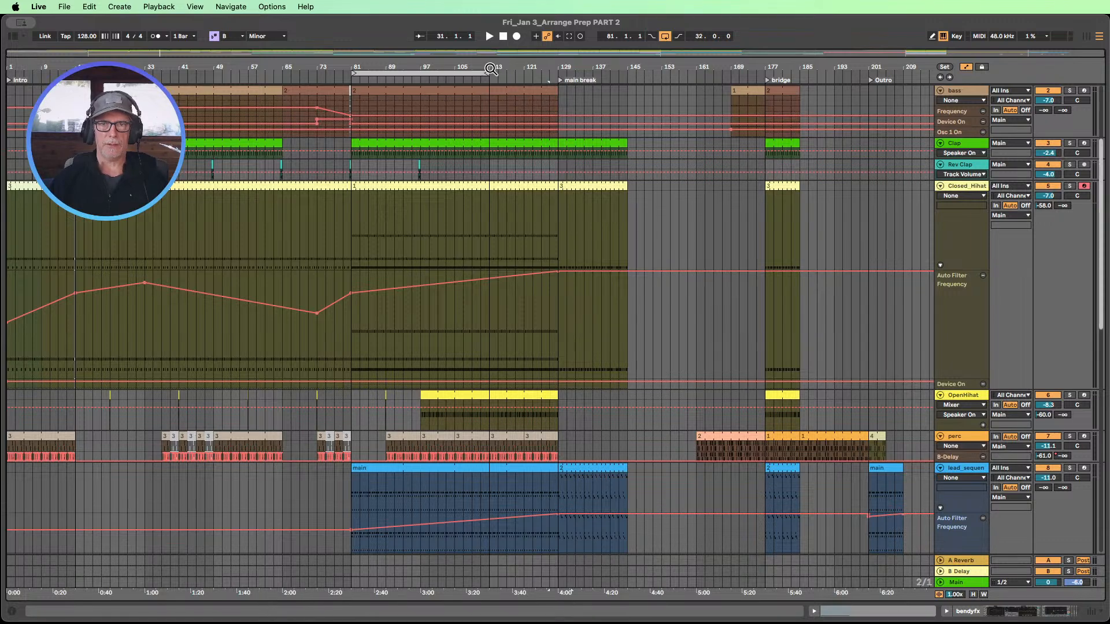
left_click_drag(485, 71, 572, 73)
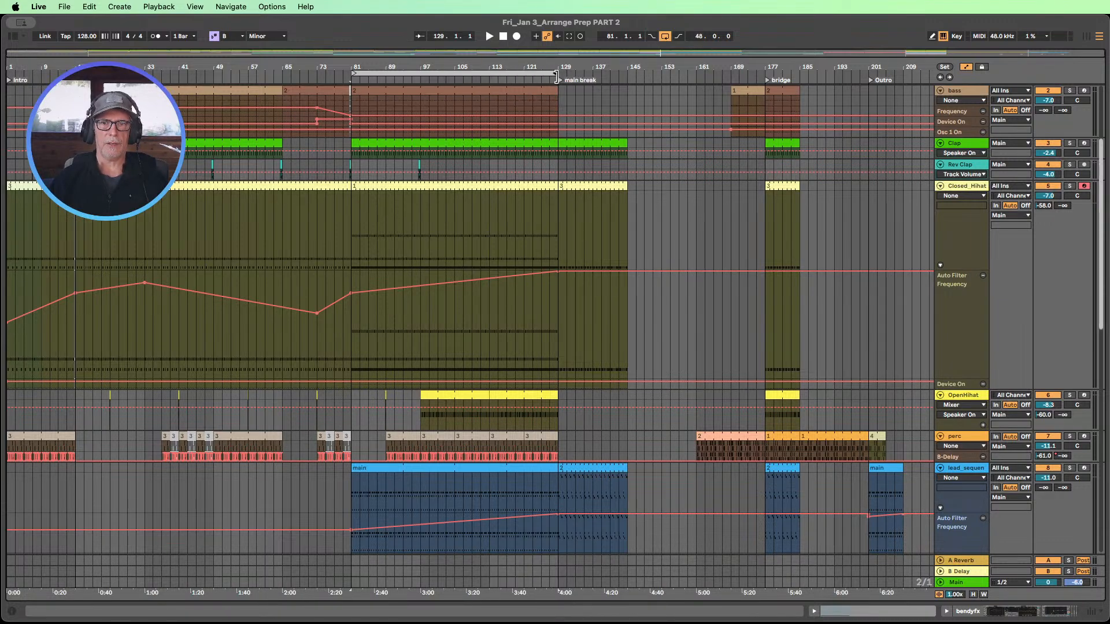
scroll(399, 138, "up", 5)
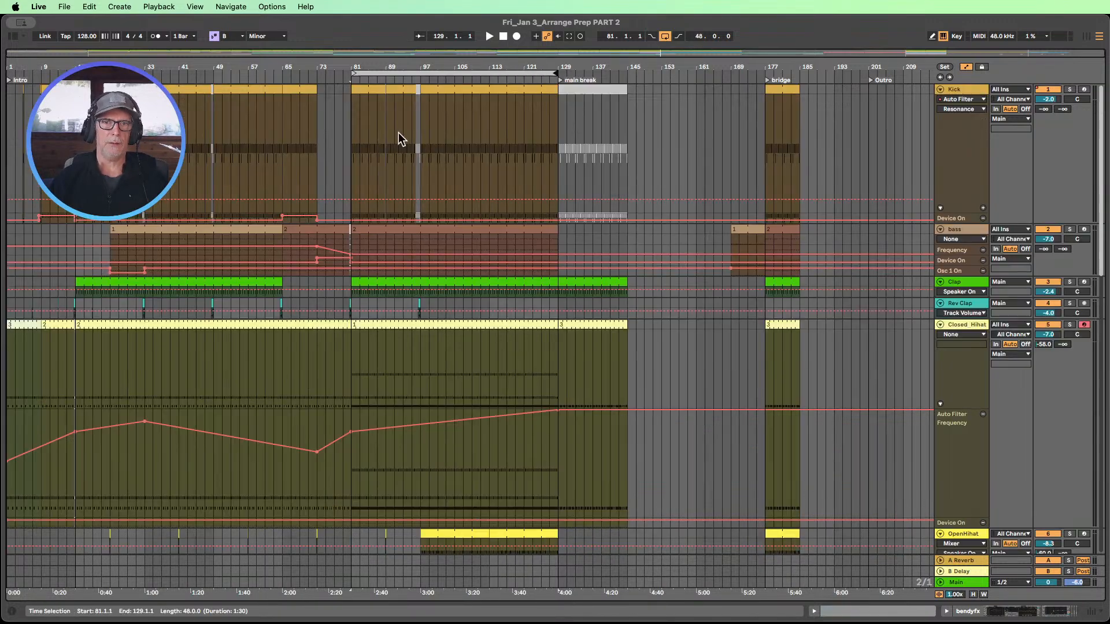
left_click(386, 78)
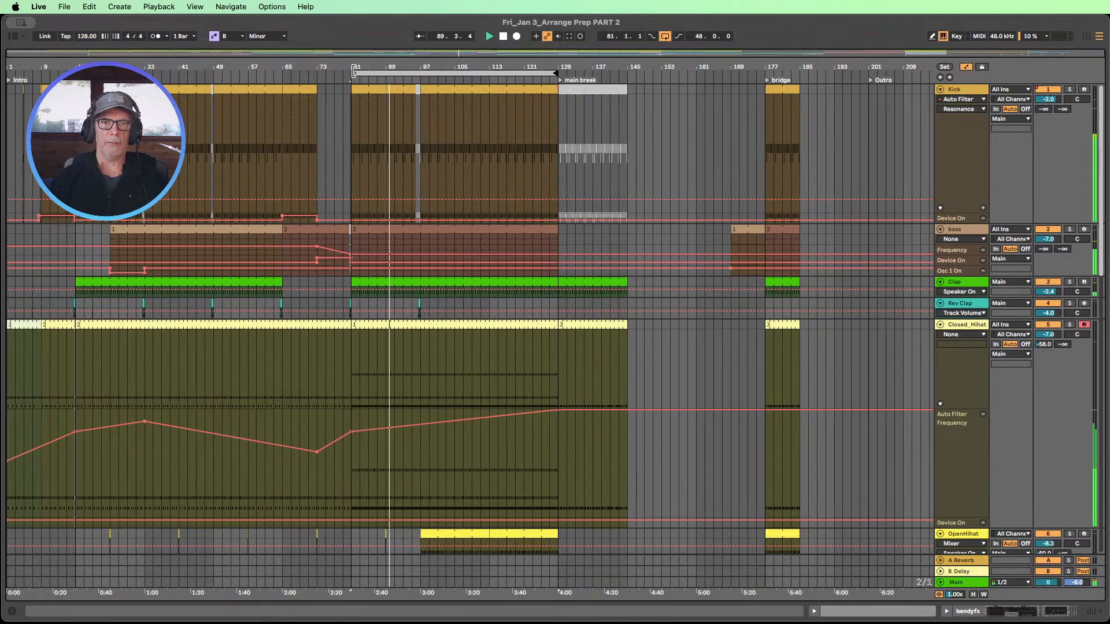
left_click_drag(353, 73, 420, 73)
scroll(426, 103, "down", 5)
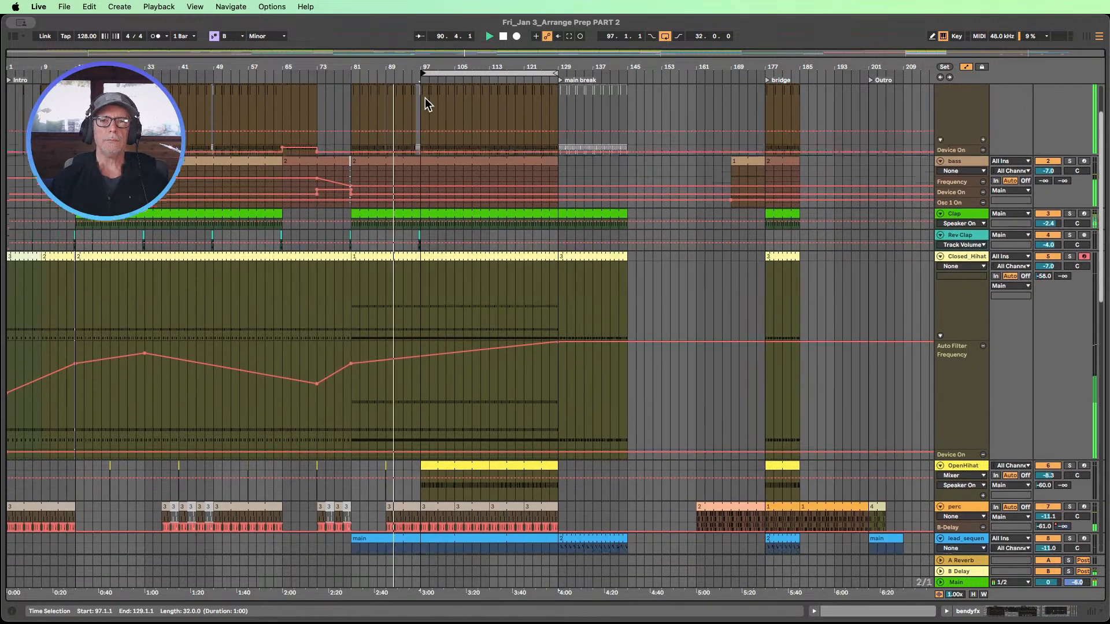
scroll(424, 96, "down", 7)
left_click_drag(414, 227, 444, 227)
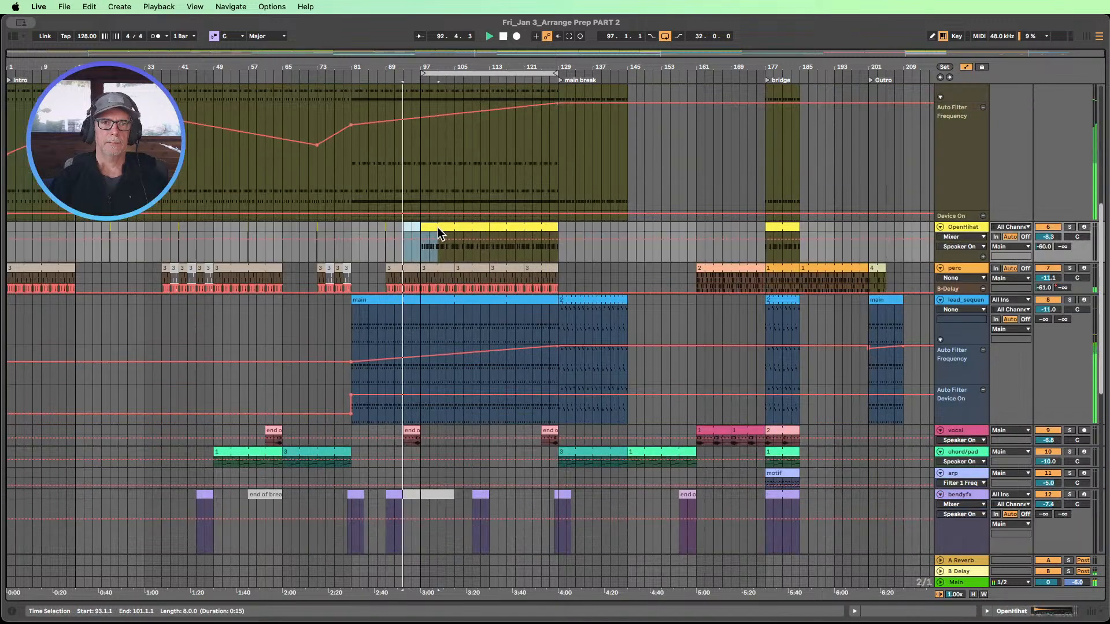
key("Left")
key("Left")
scroll(444, 226, "down", 2)
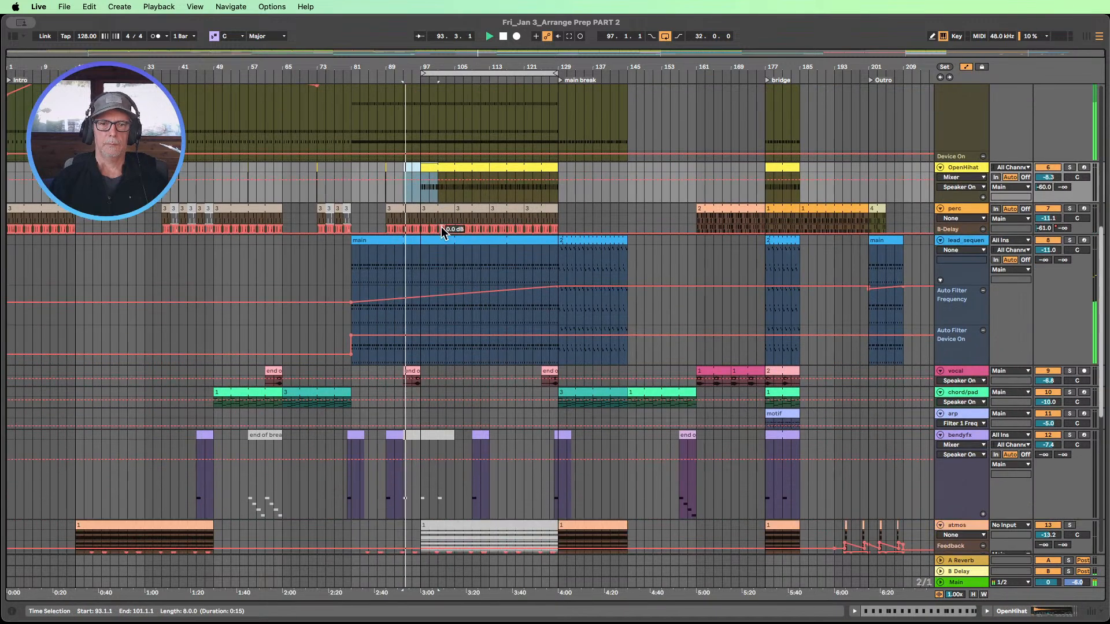
- Optimize the arrangement height so the tracks shrink to fit the view
scroll(443, 230, "down", 4)
key("h")
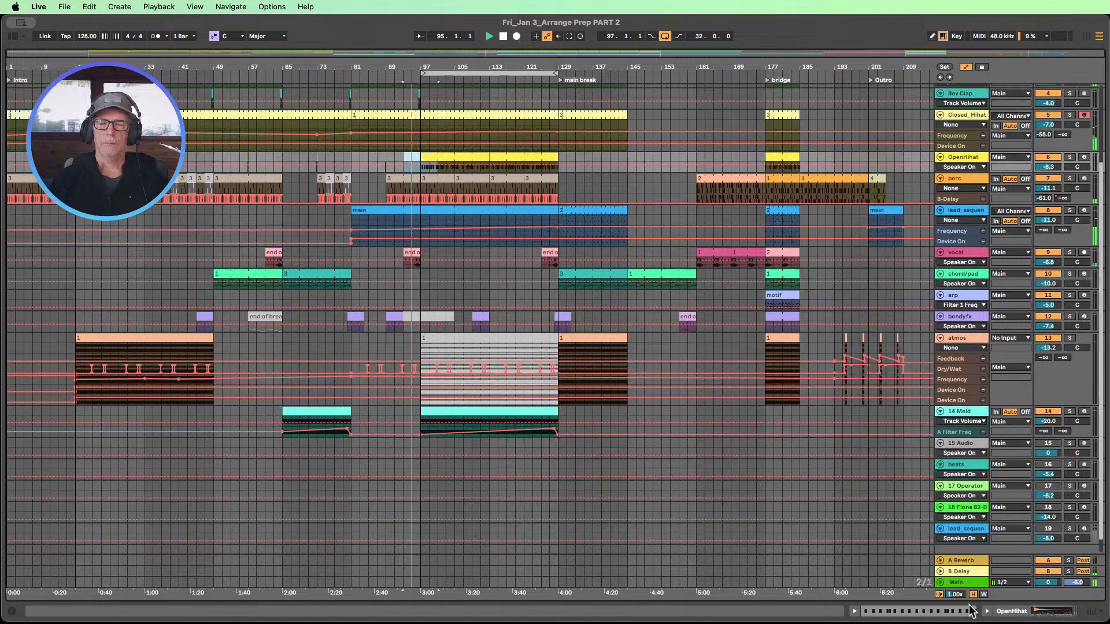
scroll(647, 465, "up", 2)
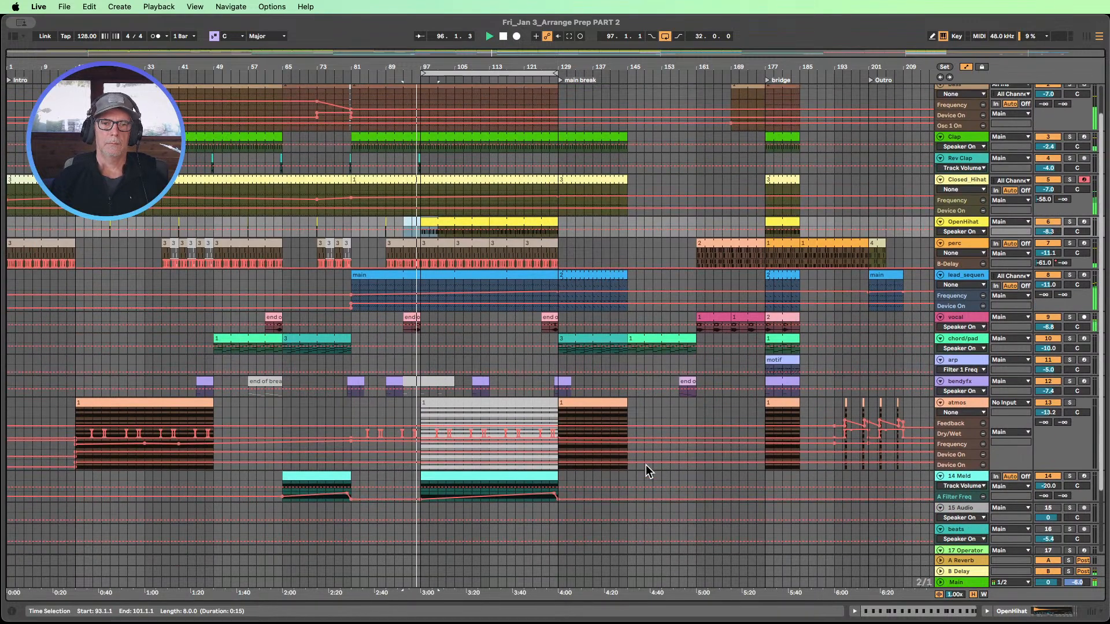
scroll(646, 464, "up", 2)
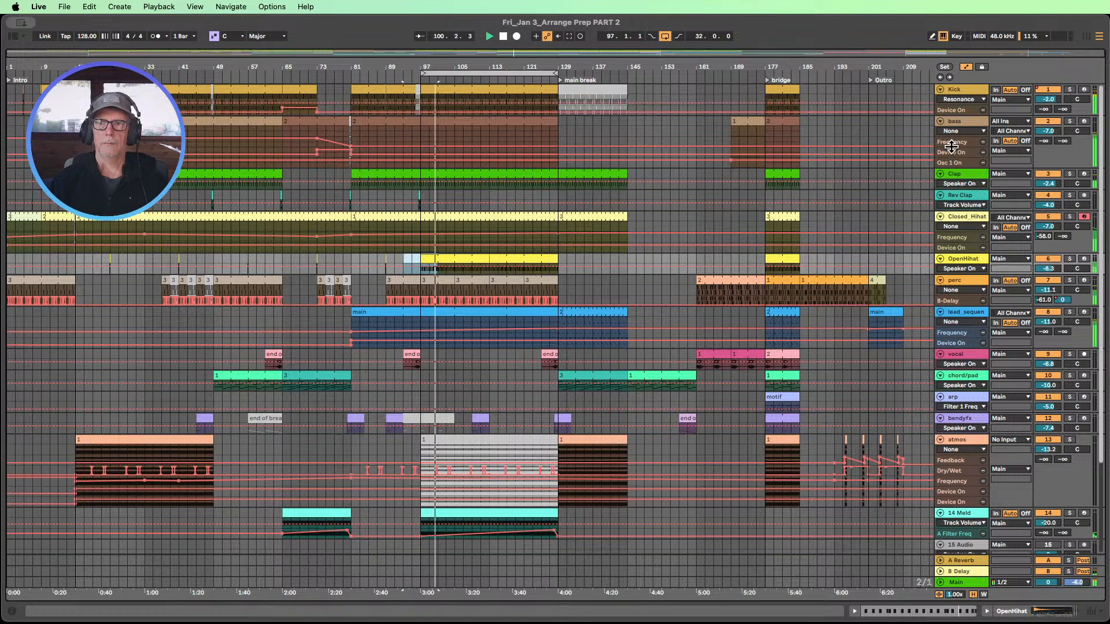
- Enlarge the bass track's Osc 1 On lane and set its automation to on from bar 81 and off from bar 169
left_click_drag(951, 147, 946, 285)
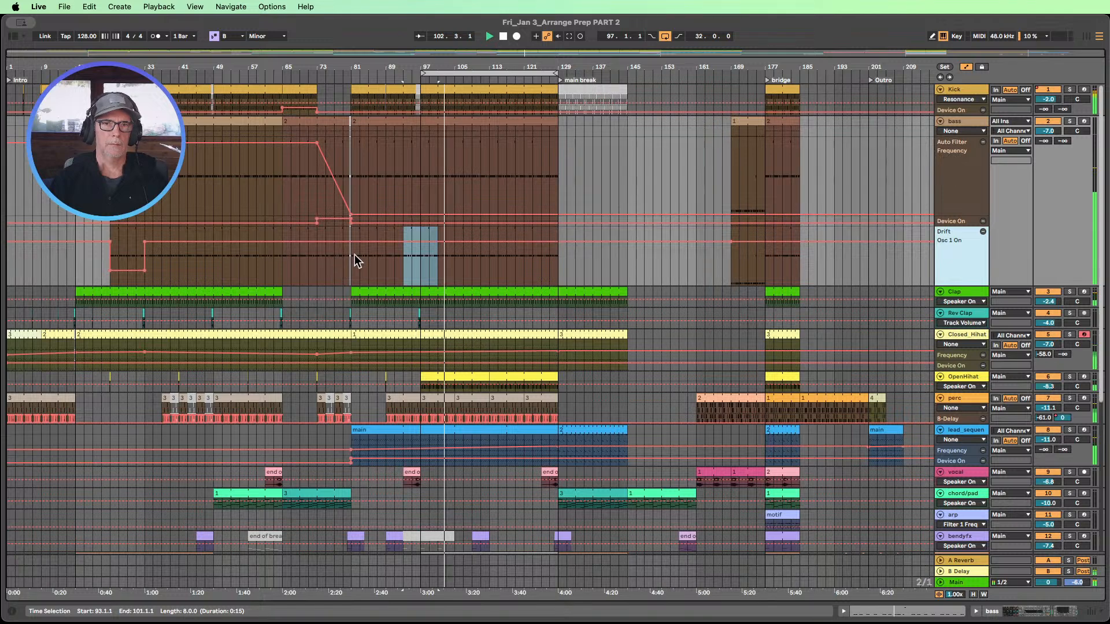
left_click_drag(349, 241, 350, 270)
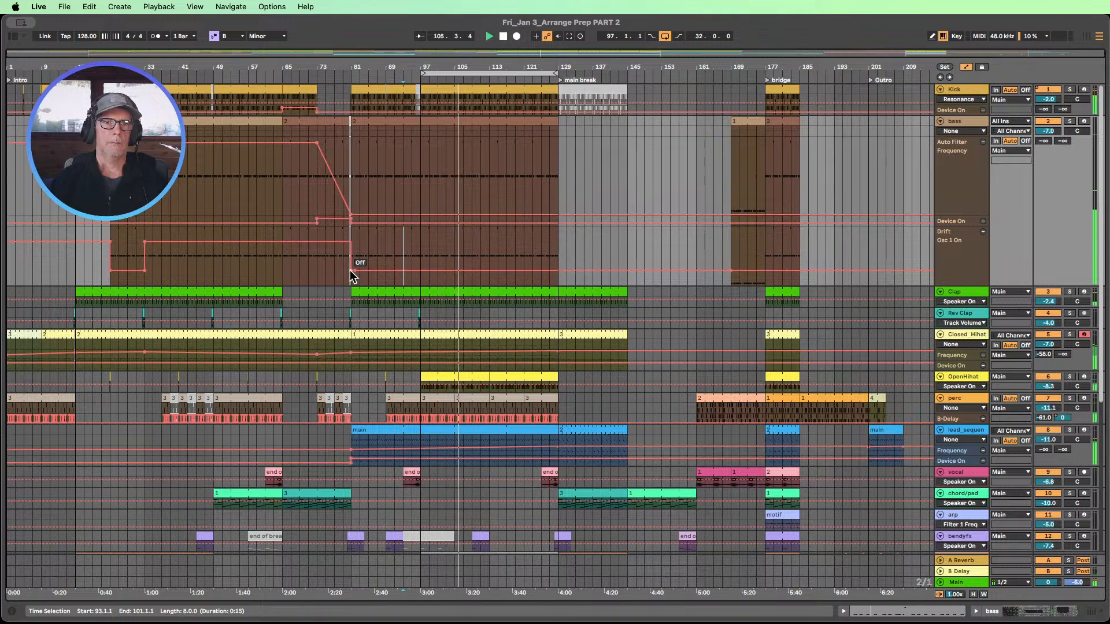
left_click_drag(350, 270, 352, 231)
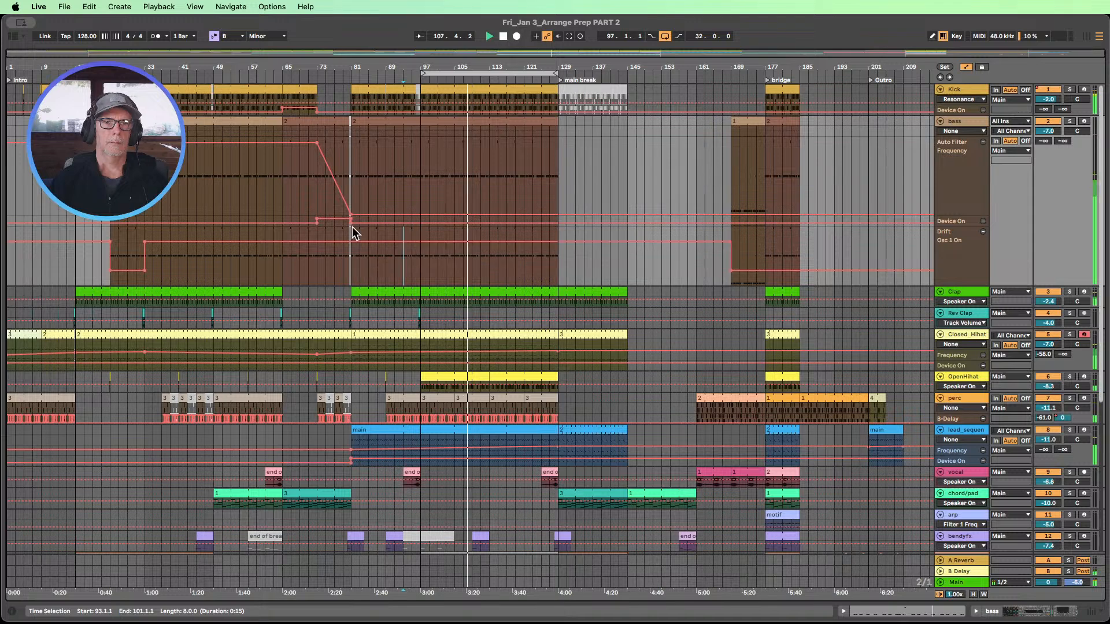
- Enlarge the bass track's Auto Filter Device On lane, then look over the other tracks during playback
left_click_drag(951, 223, 954, 272)
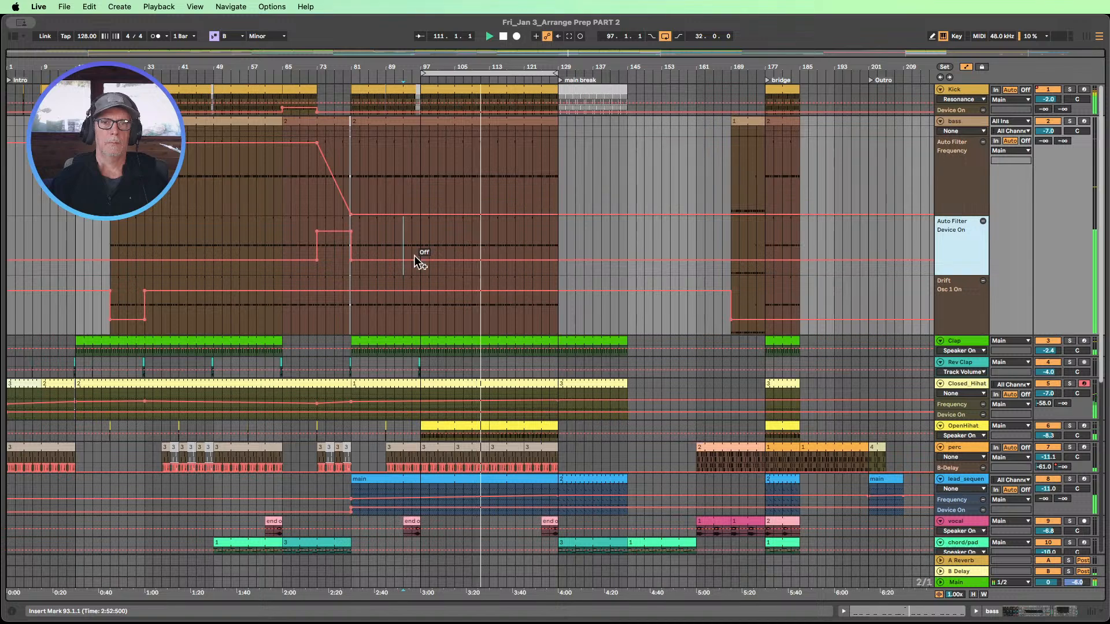
mouse_move(414, 255)
left_mouse_down()
mouse_move(418, 227)
mouse_move(420, 260)
left_mouse_up()
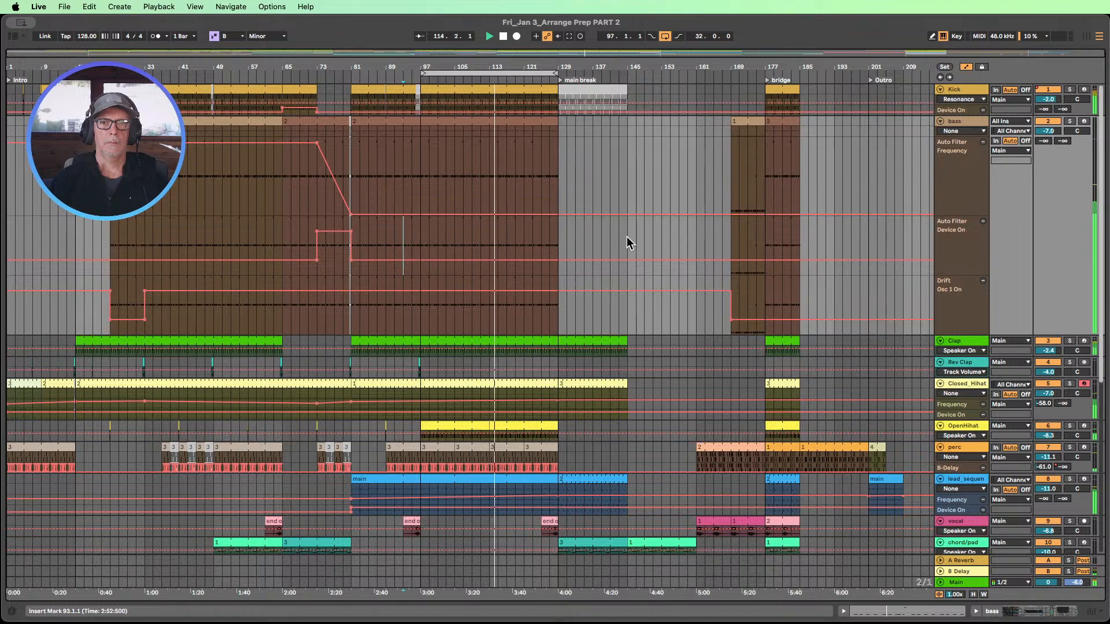
scroll(628, 234, "down", 5)
scroll(628, 234, "down", 2)
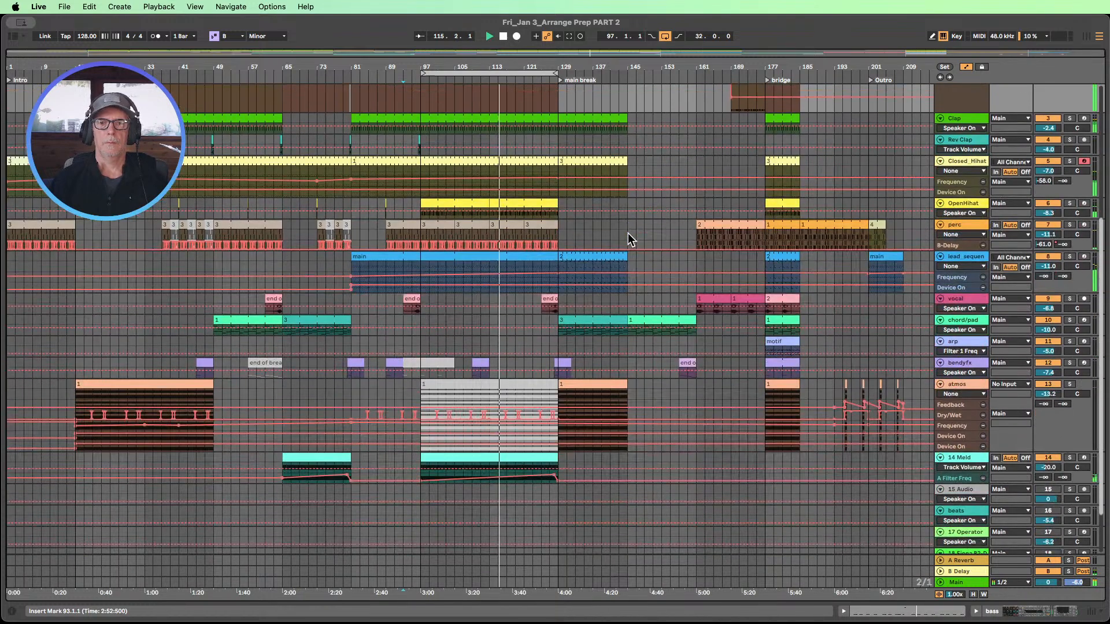
scroll(629, 233, "up", 4)
scroll(630, 234, "up", 3)
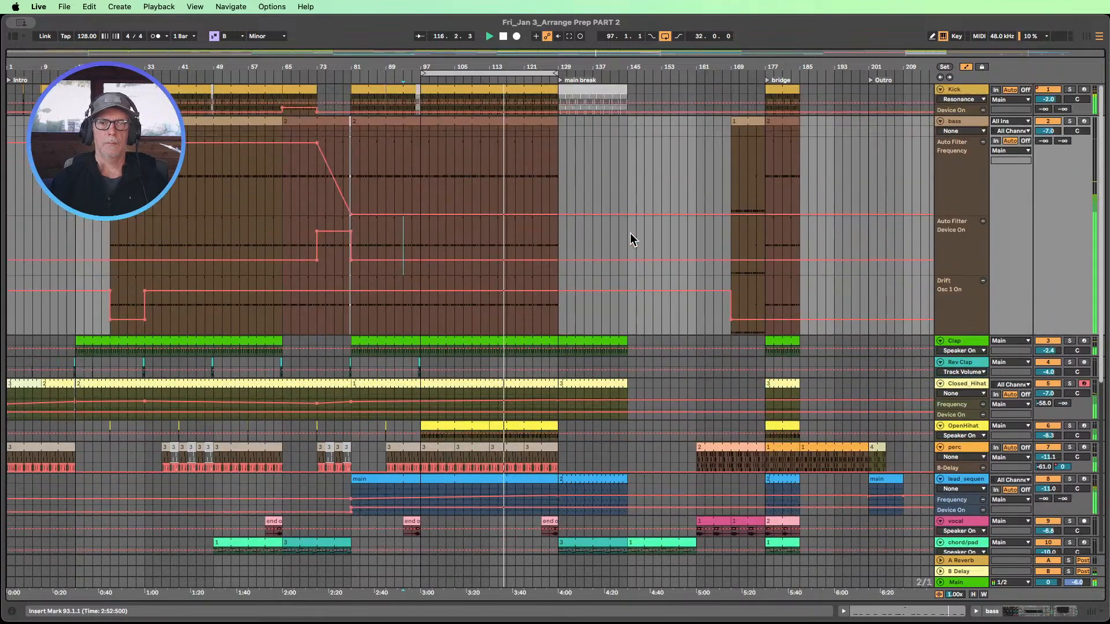
- Restart playback from around bar 108 and enlarge the Clap track to show its notes
left_click(468, 81)
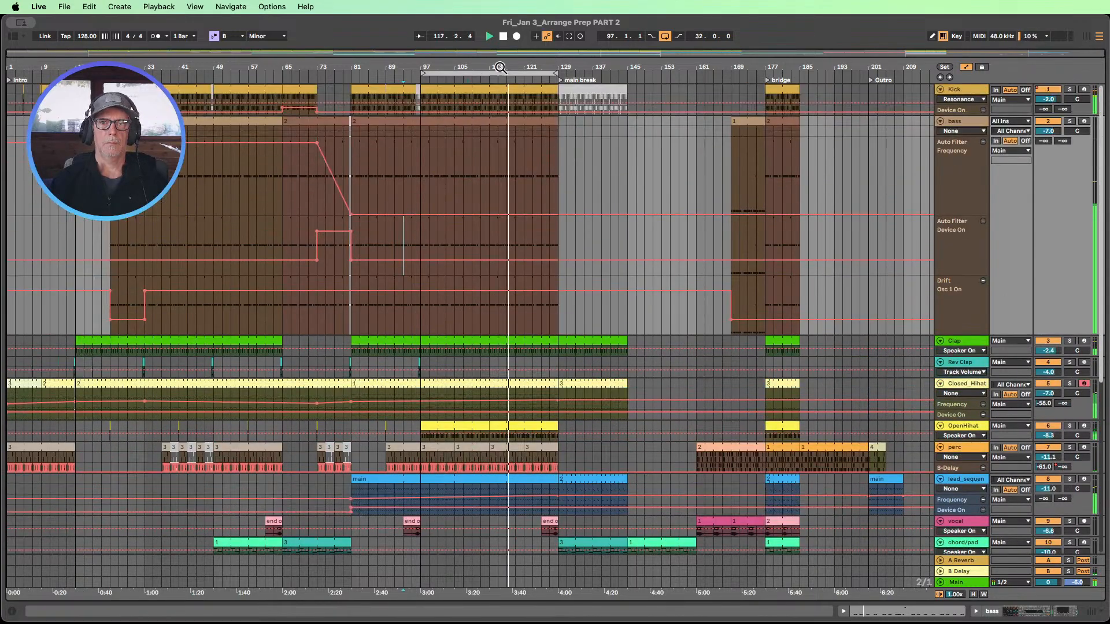
left_click_drag(496, 65, 496, 174)
scroll(466, 294, "down", 1)
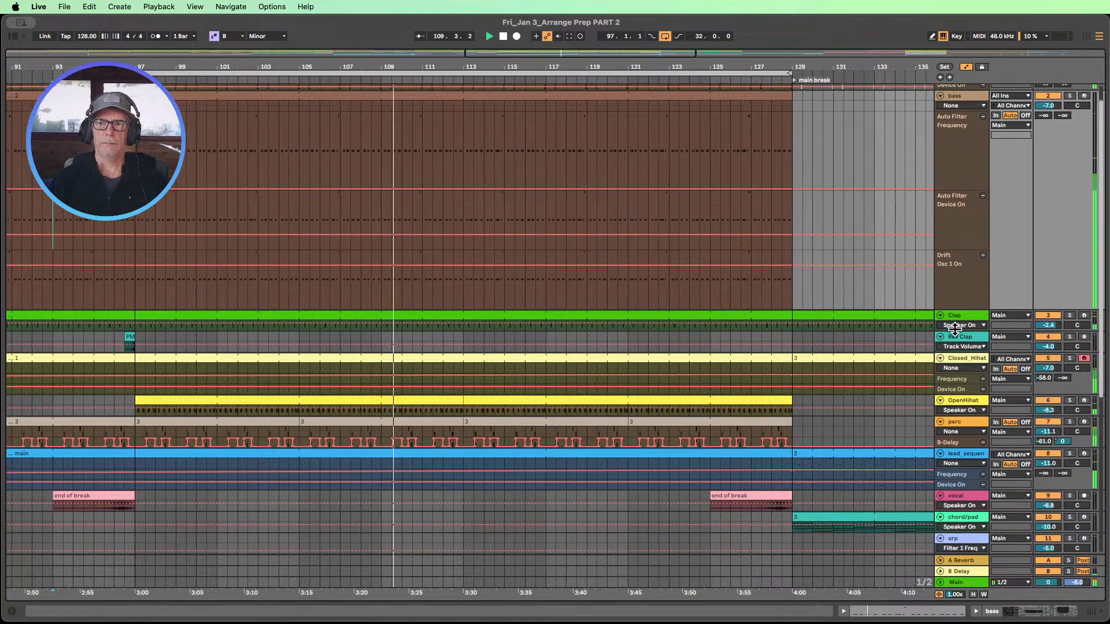
left_click_drag(957, 334, 957, 420)
left_click_drag(461, 61, 473, 123)
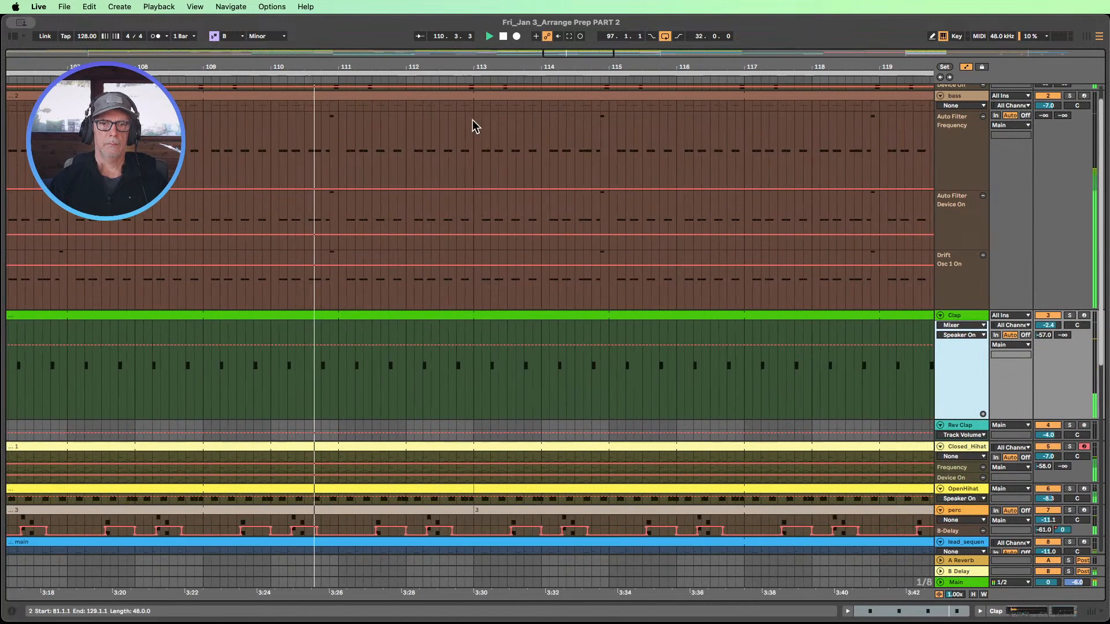
- Stop playback and duplicate the sixteenth-note clap at 112.2 eleven times, filling a continuous clap roll up to bar 113
left_click(422, 376)
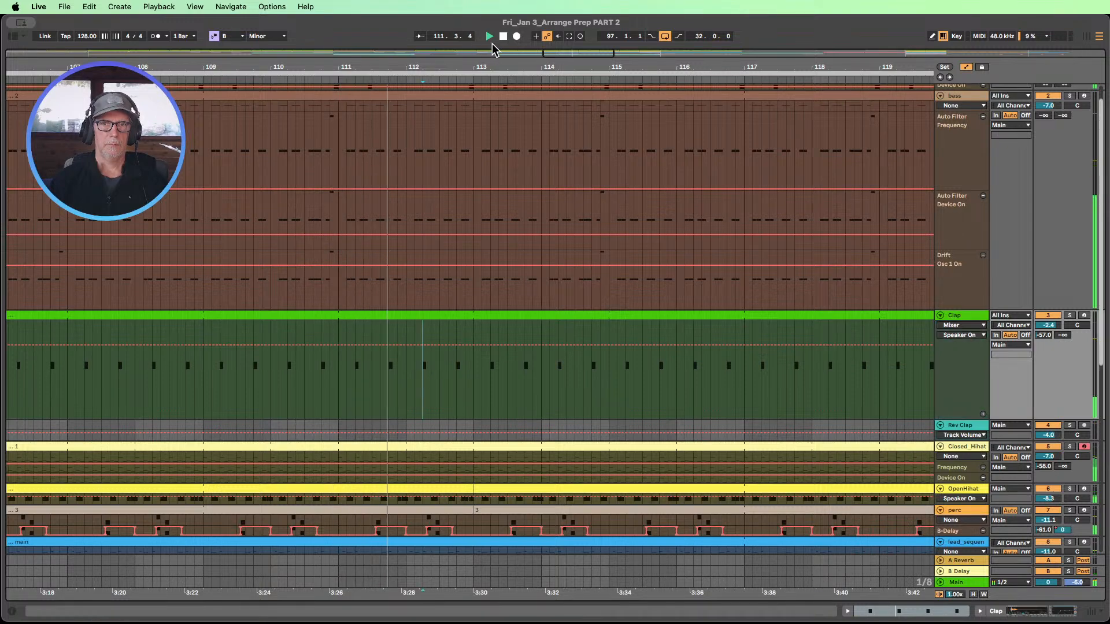
left_click(481, 370)
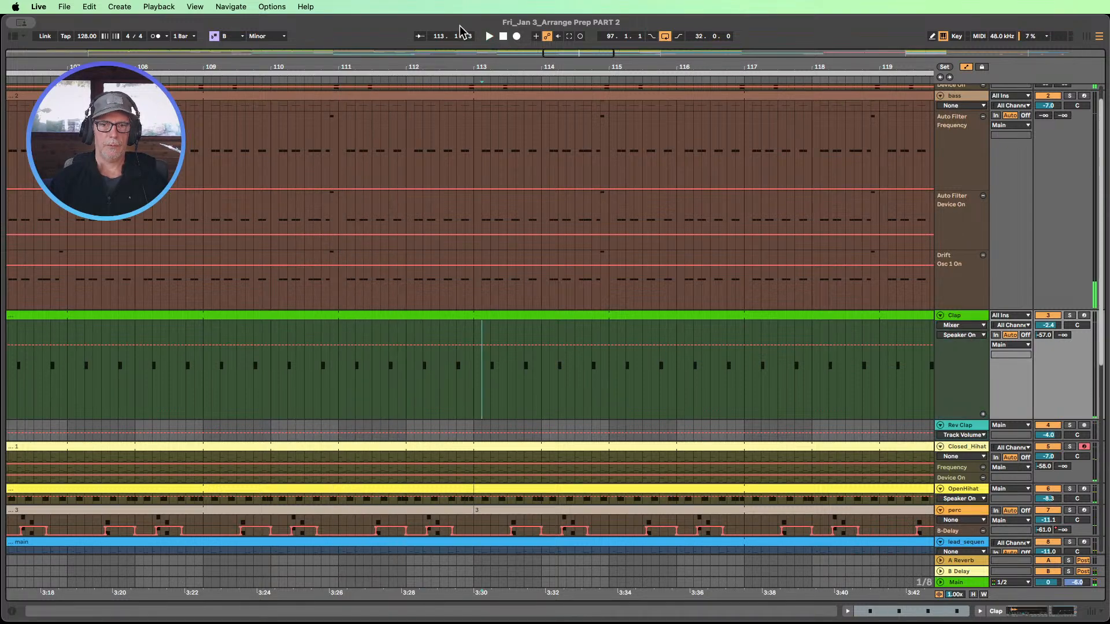
left_click_drag(460, 66, 473, 175)
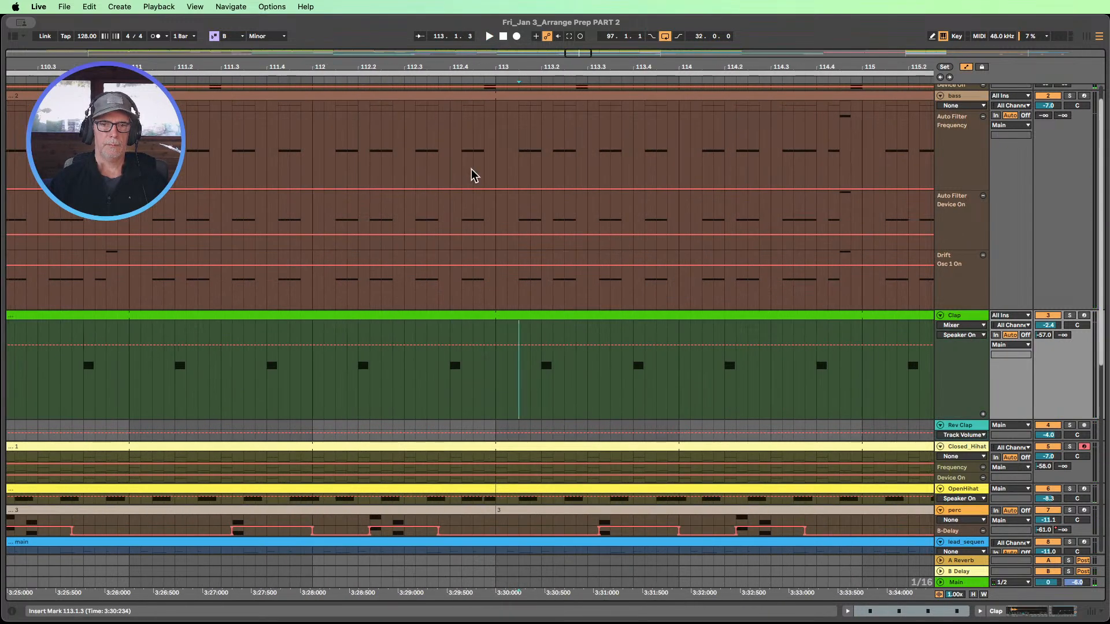
left_click(360, 395)
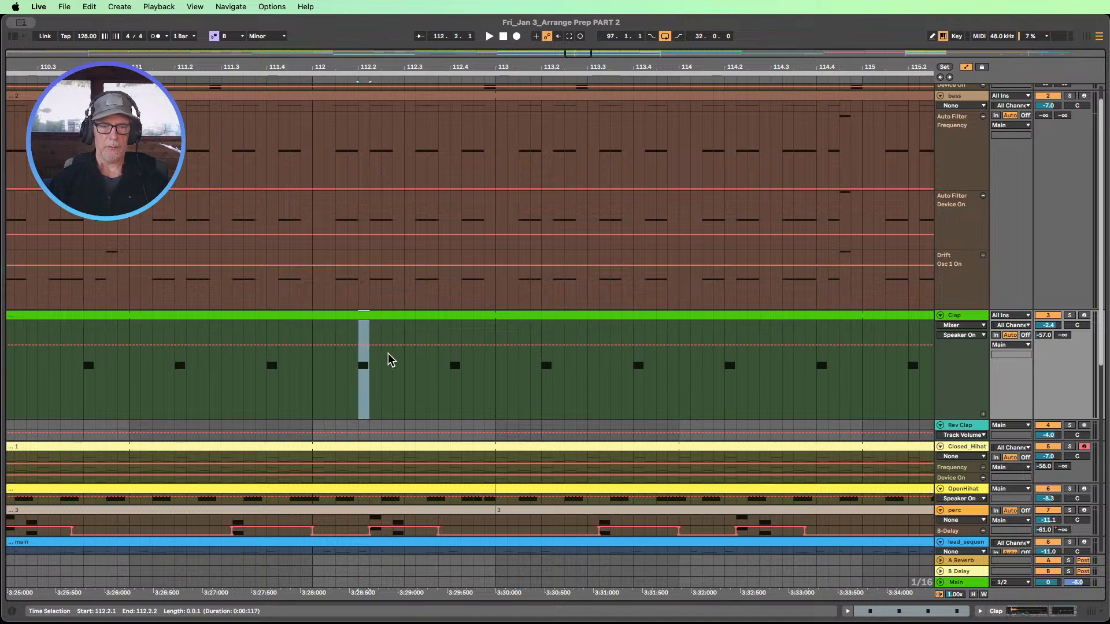
key("super+d")
key("super+d")
key("super+d")
key("super+d")
key("super+d")
key("super+d")
key("super+d")
key("super+d")
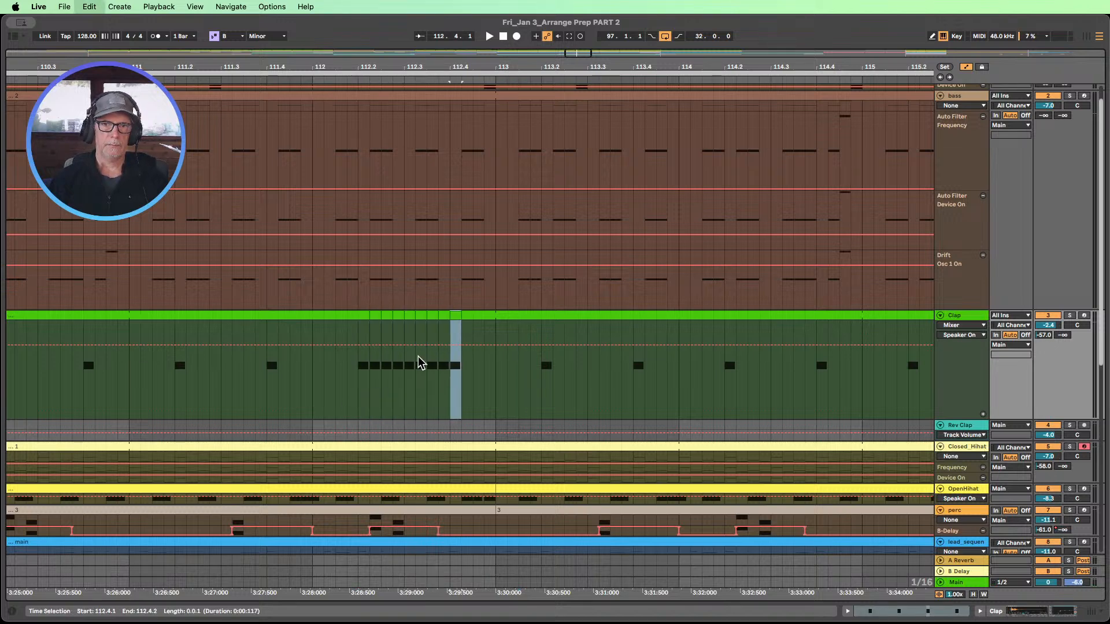
key("super+d")
key("super+d")
key("super+d")
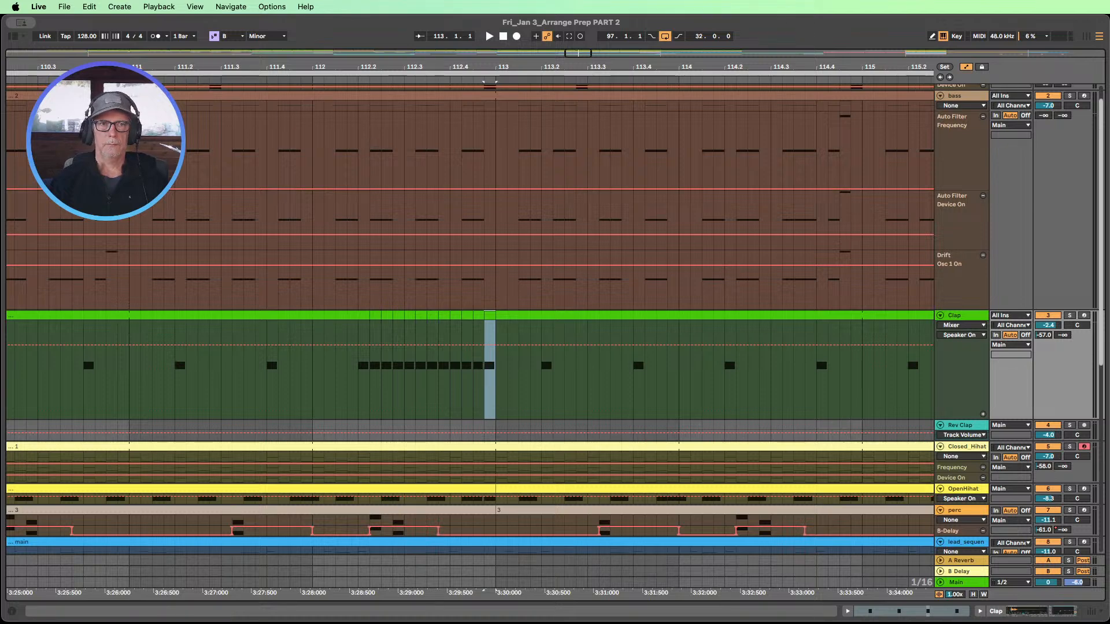
- Play back the clap roll leading into bar 113, starting from around bar 110
left_click(79, 81)
left_click_drag(132, 66, 265, 35)
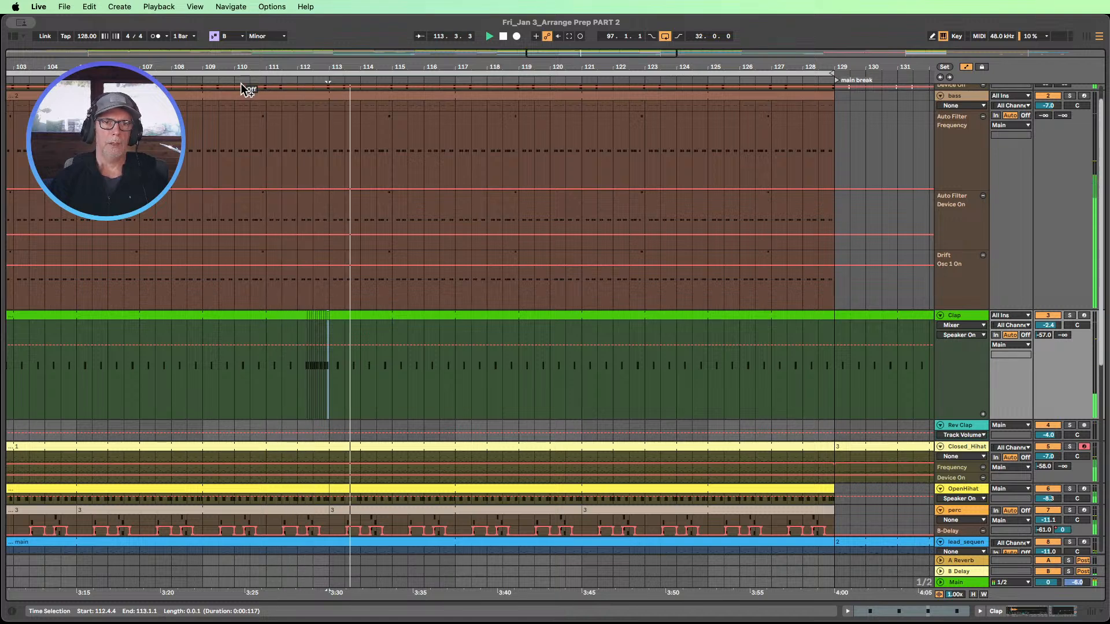
left_click_drag(245, 80, 346, 197)
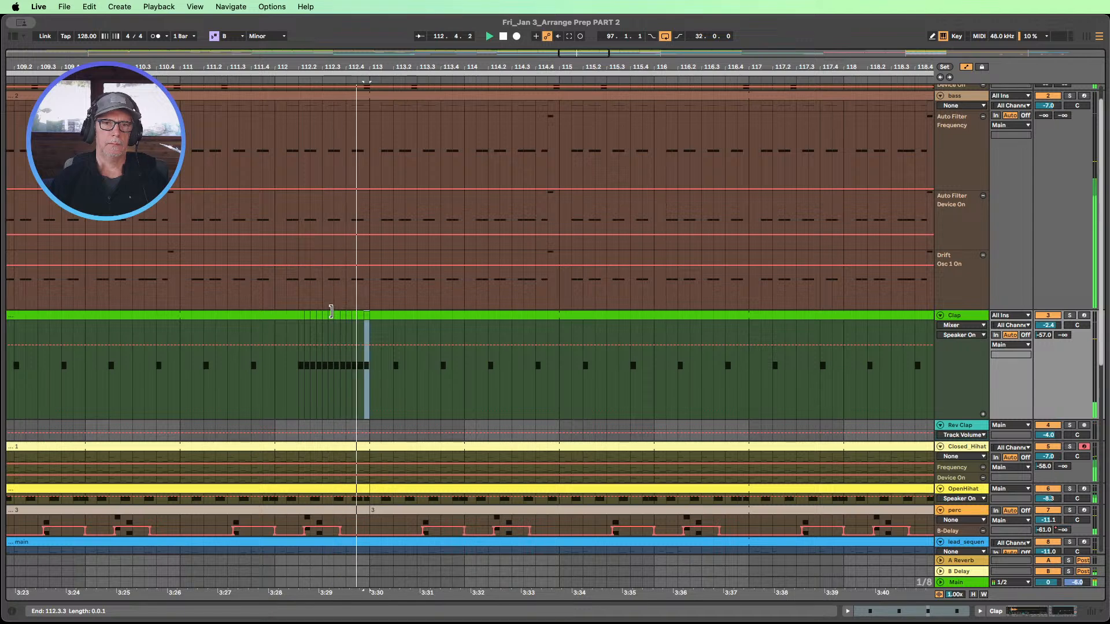
- Colour the Clap clips between bars 112 and 113 white
left_click_drag(276, 401, 369, 280)
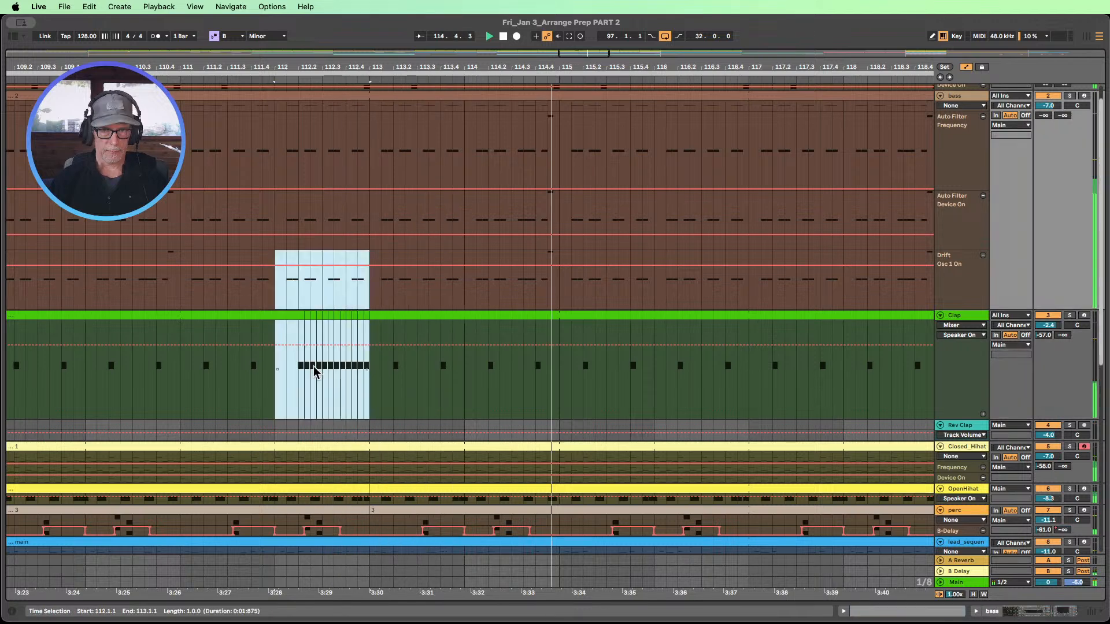
left_click(357, 316)
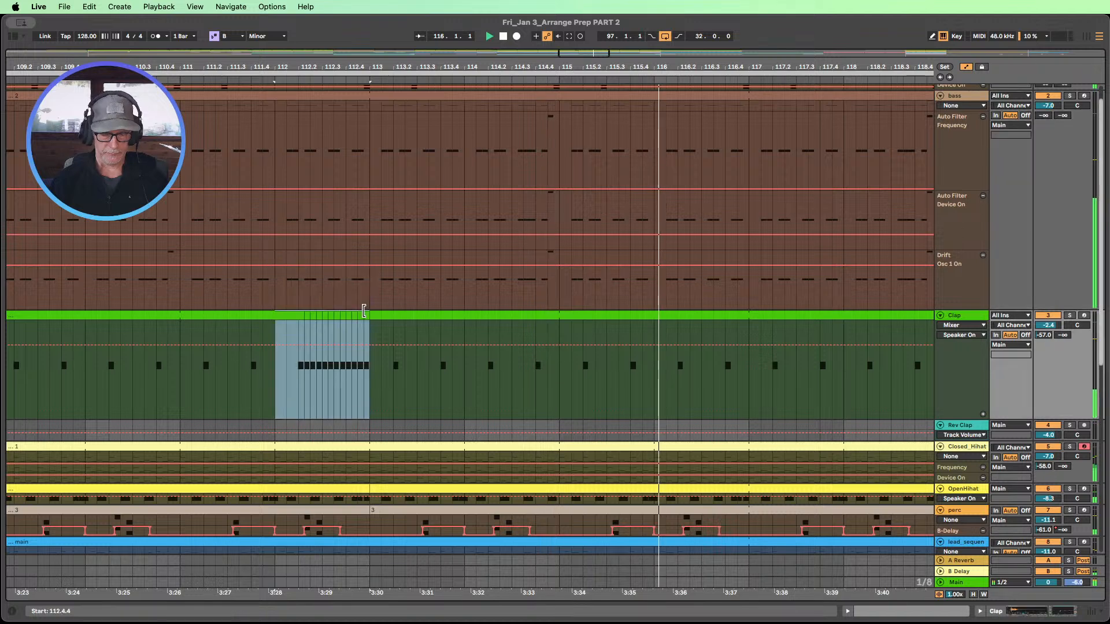
right_click(289, 320)
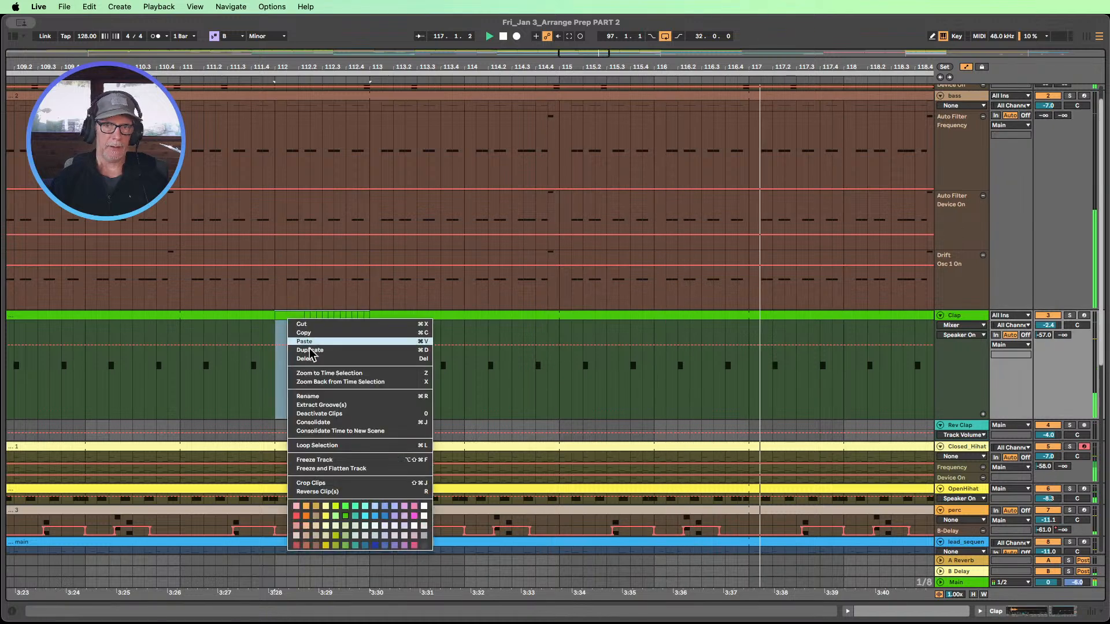
left_click(425, 508)
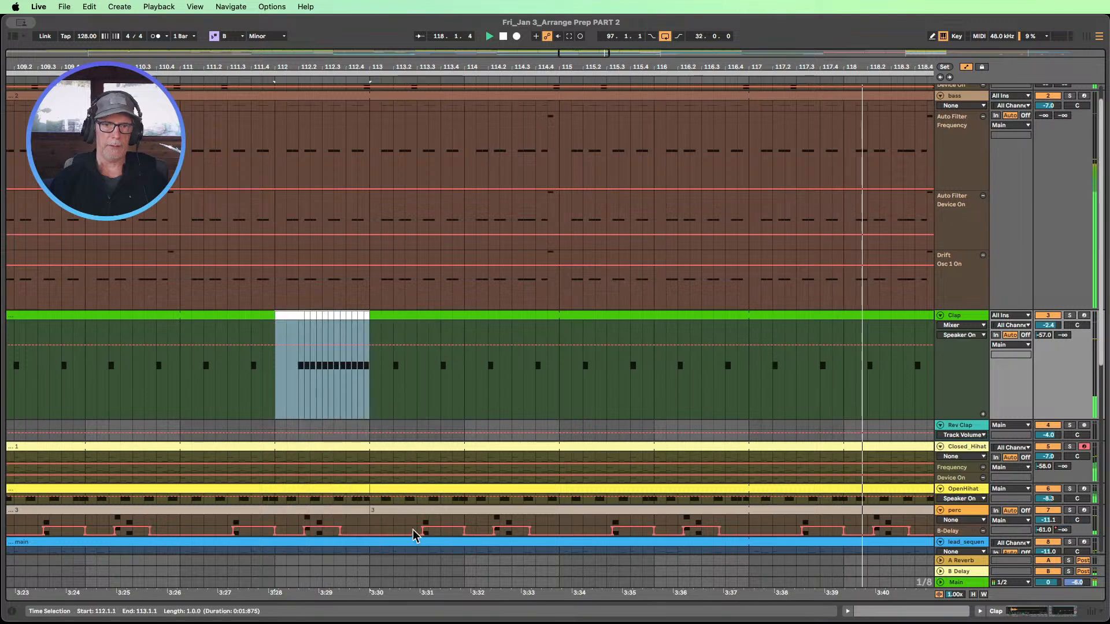
- Enlarge the lead_sequence track and its Auto Filter Frequency automation lane
left_click_drag(221, 67, 225, 9)
scroll(278, 180, "down", 5)
scroll(280, 178, "down", 3)
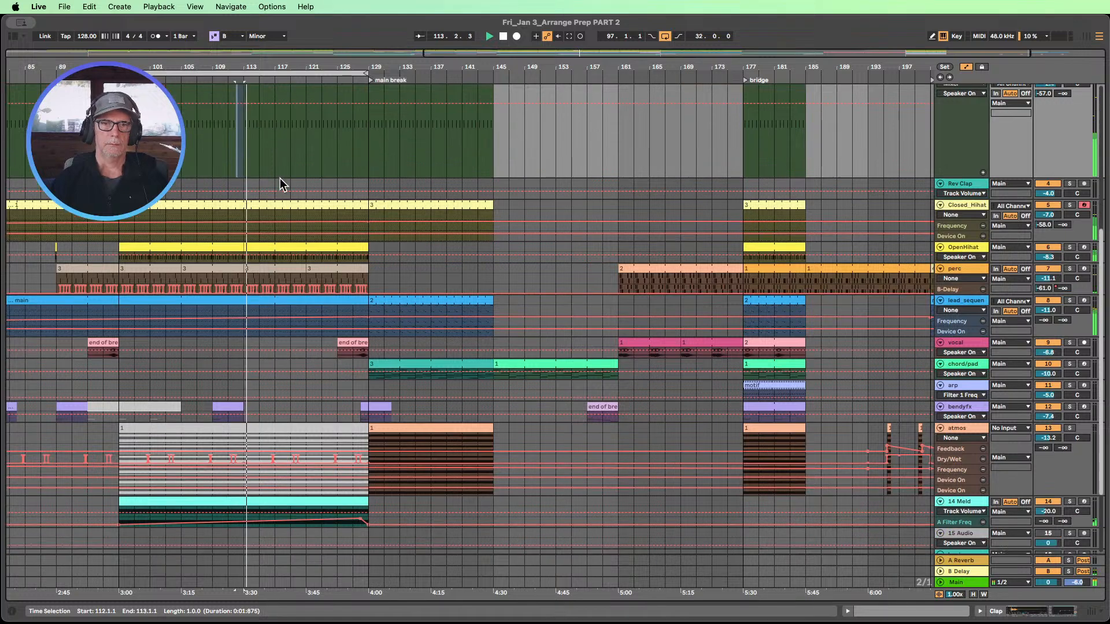
scroll(281, 178, "up", 6)
scroll(281, 178, "down", 5)
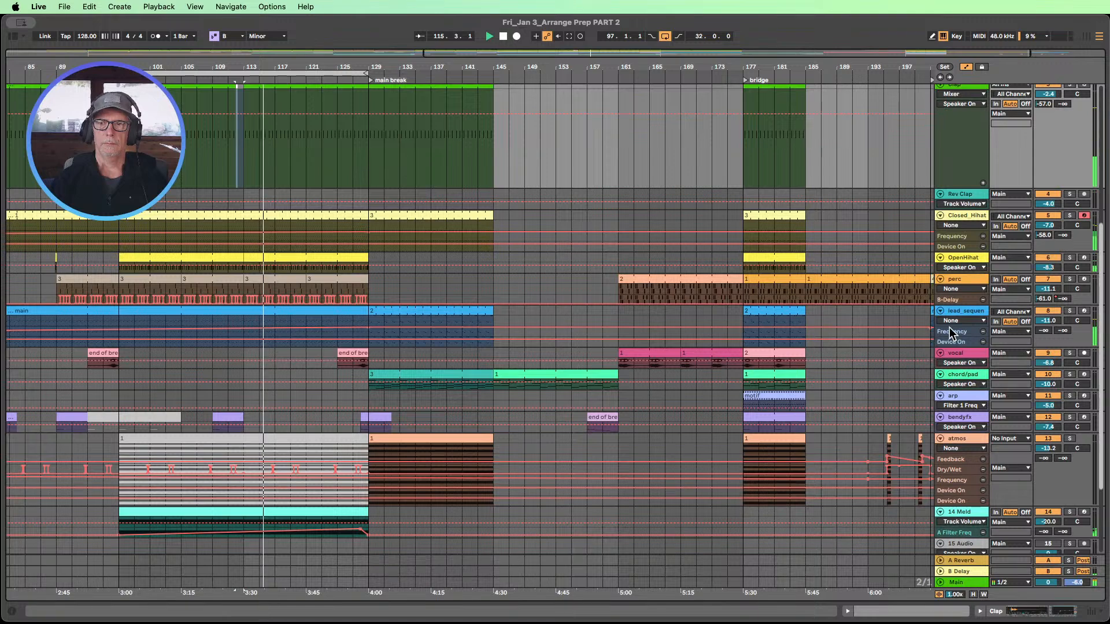
left_click_drag(950, 326, 968, 434)
scroll(366, 315, "down", 1)
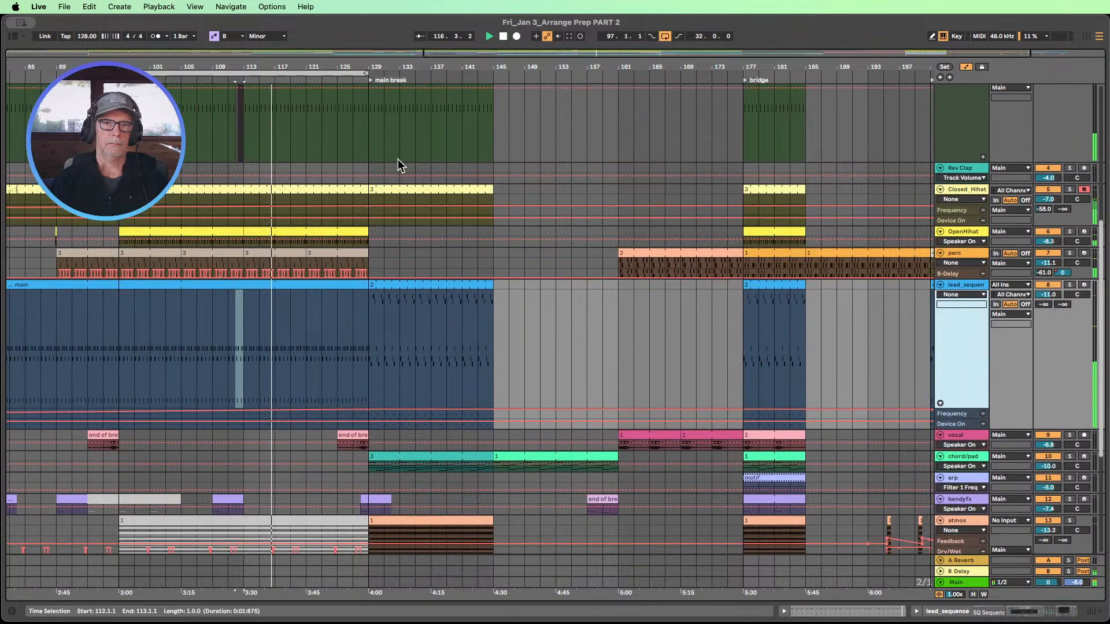
left_click_drag(329, 68, 540, 63)
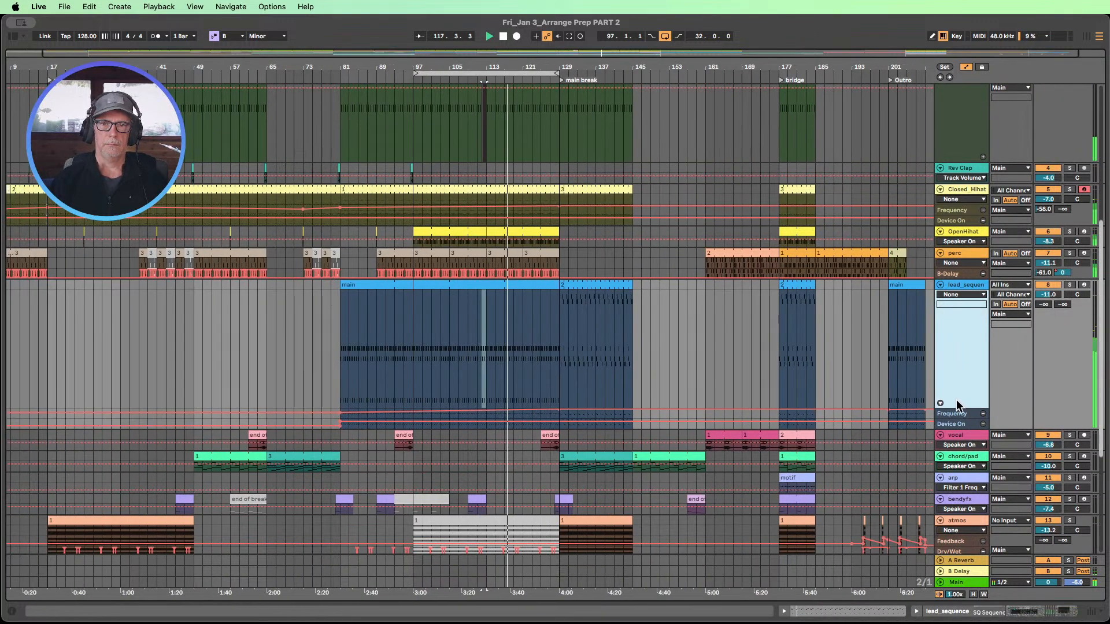
left_click_drag(957, 419, 957, 516)
scroll(711, 368, "down", 3)
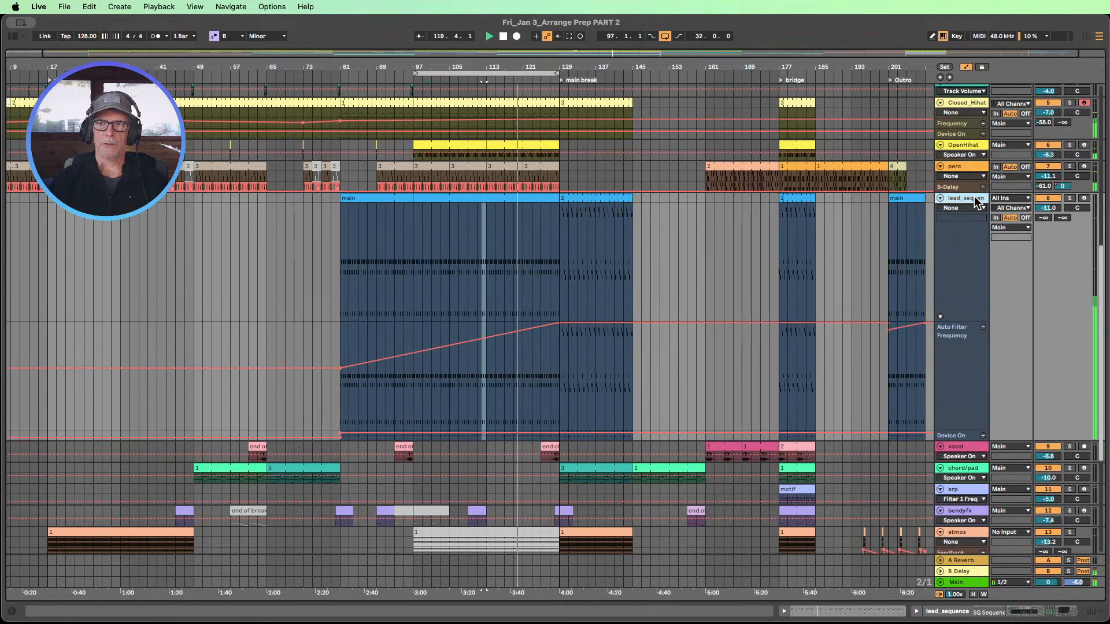
- Automate lead_sequence's Analog F1 Freq to rise from bar 97 to about 1.3k near bar 125, falling back to 190 at bar 129
double_click(963, 212)
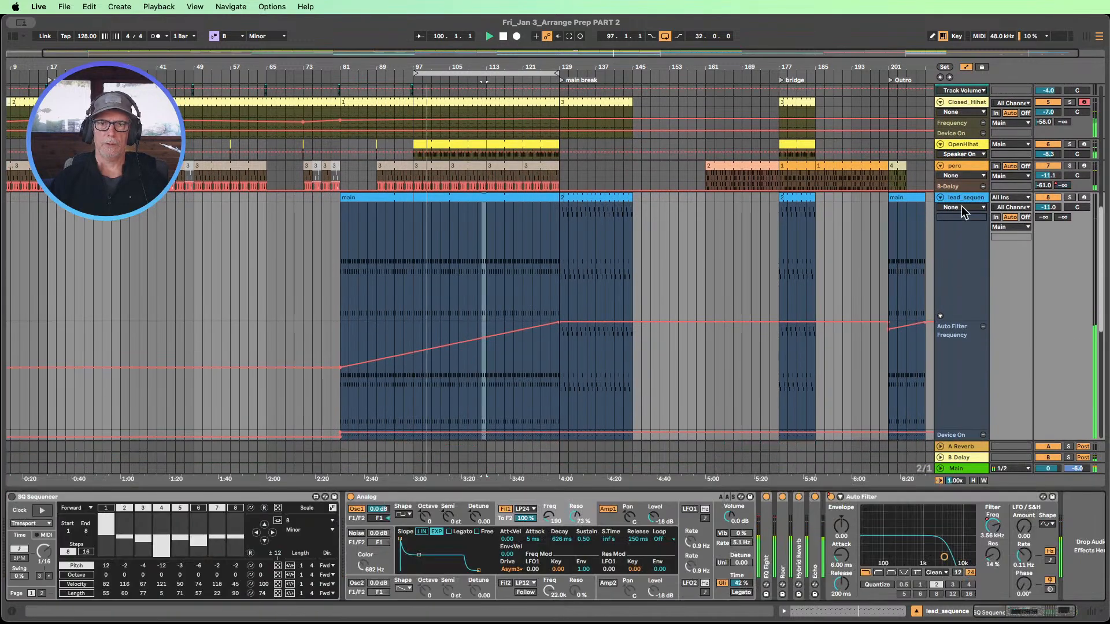
left_click(549, 516)
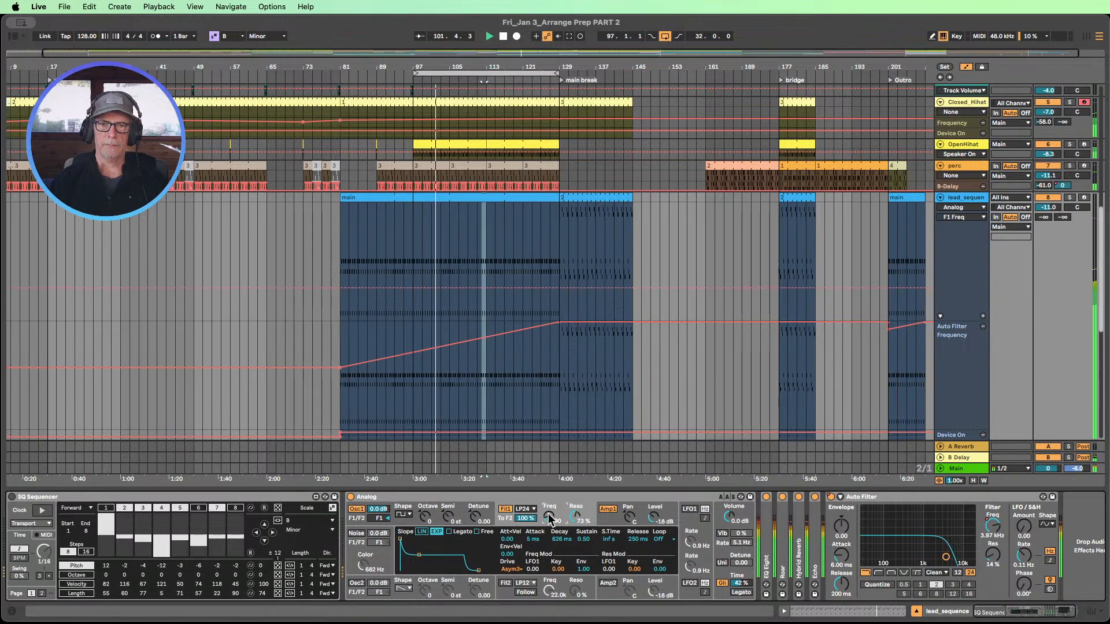
left_click(339, 287)
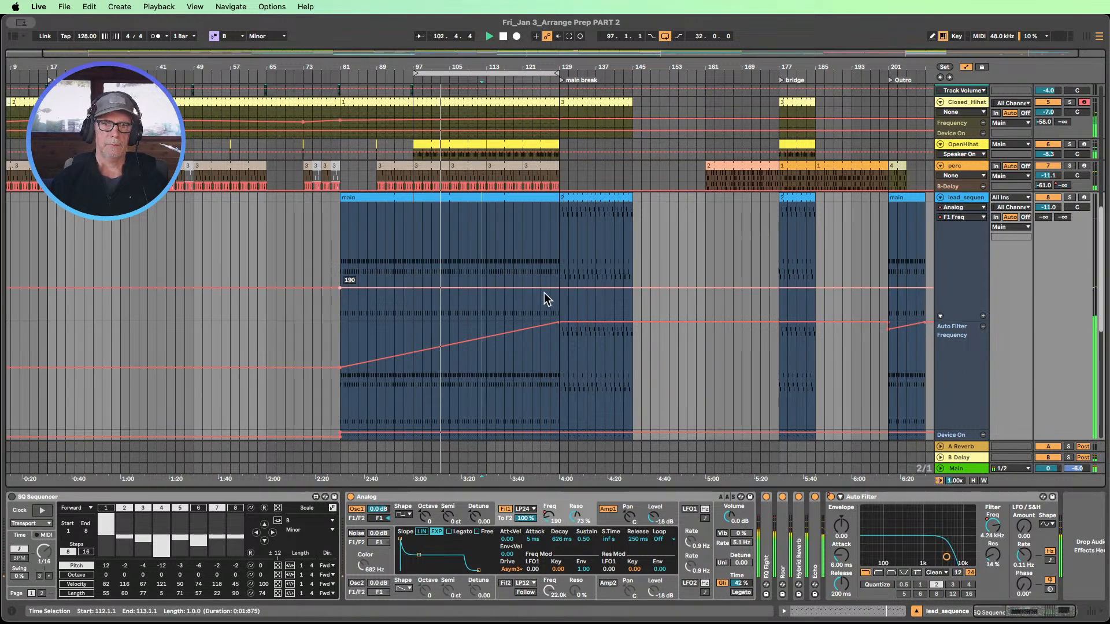
left_click(559, 287)
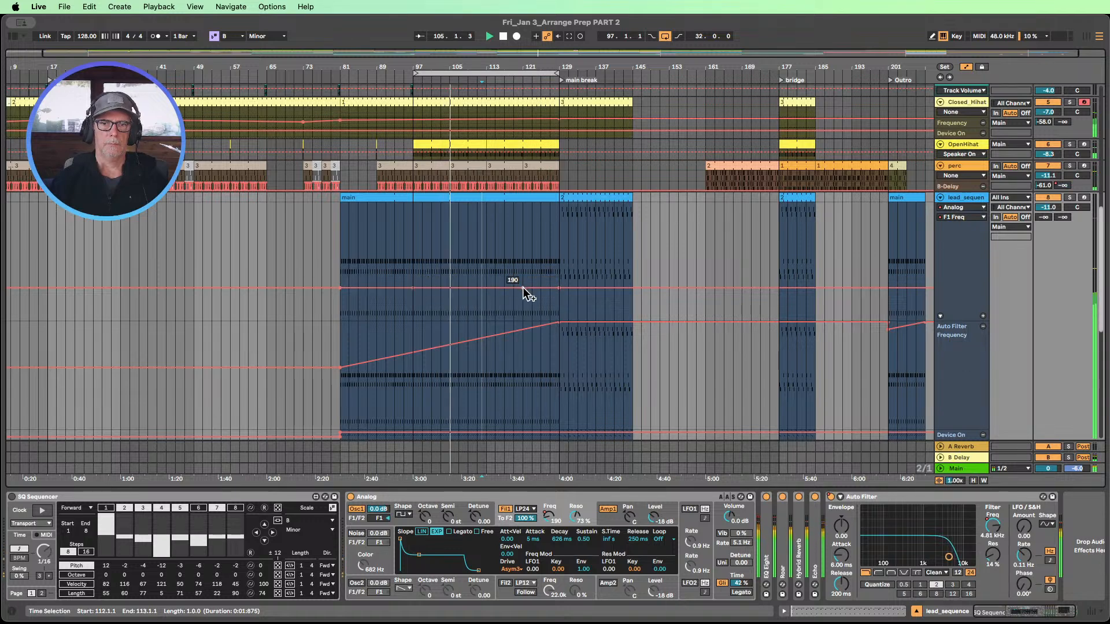
left_click_drag(532, 287, 532, 285)
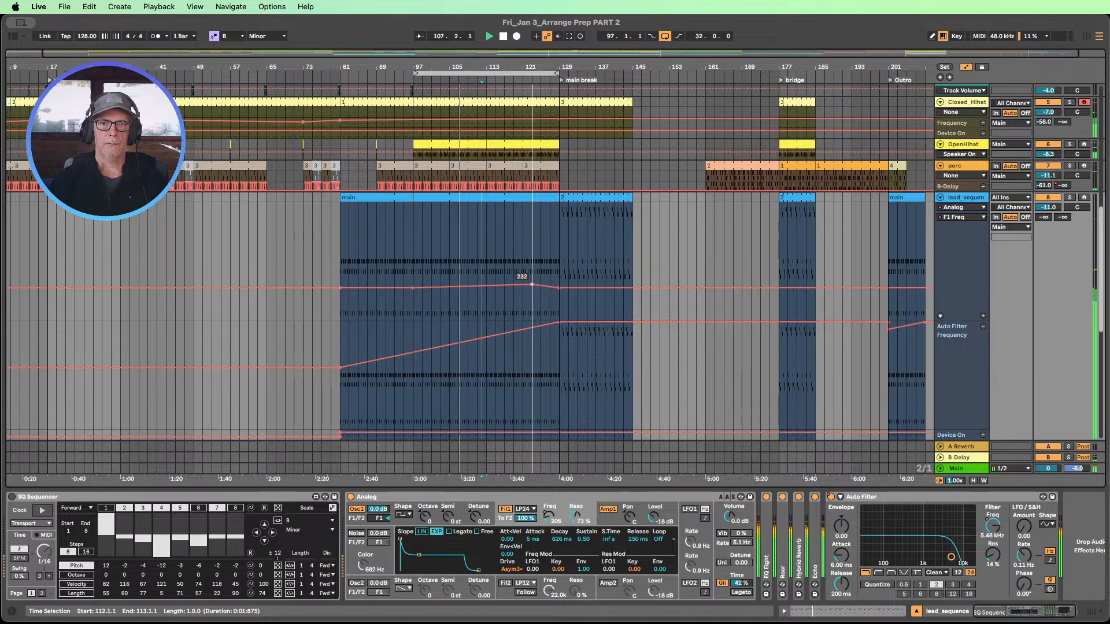
left_click_drag(531, 285, 541, 252)
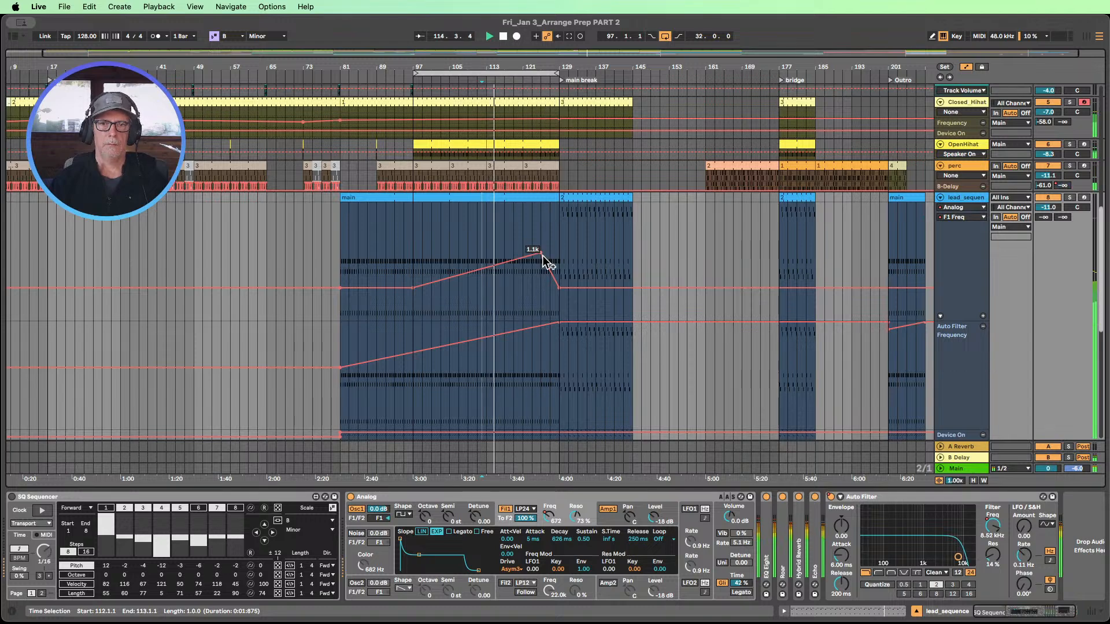
- Raise the peak of the lead_sequence F1 Freq automation near bar 125 to 2.0k
scroll(587, 289, "down", 2)
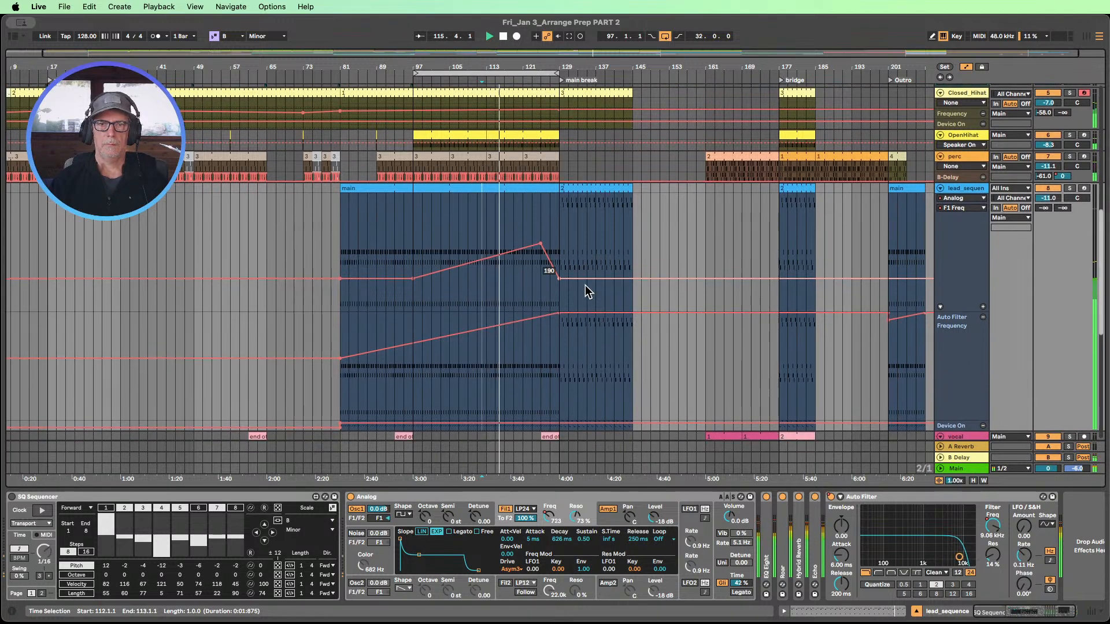
scroll(581, 291, "down", 2)
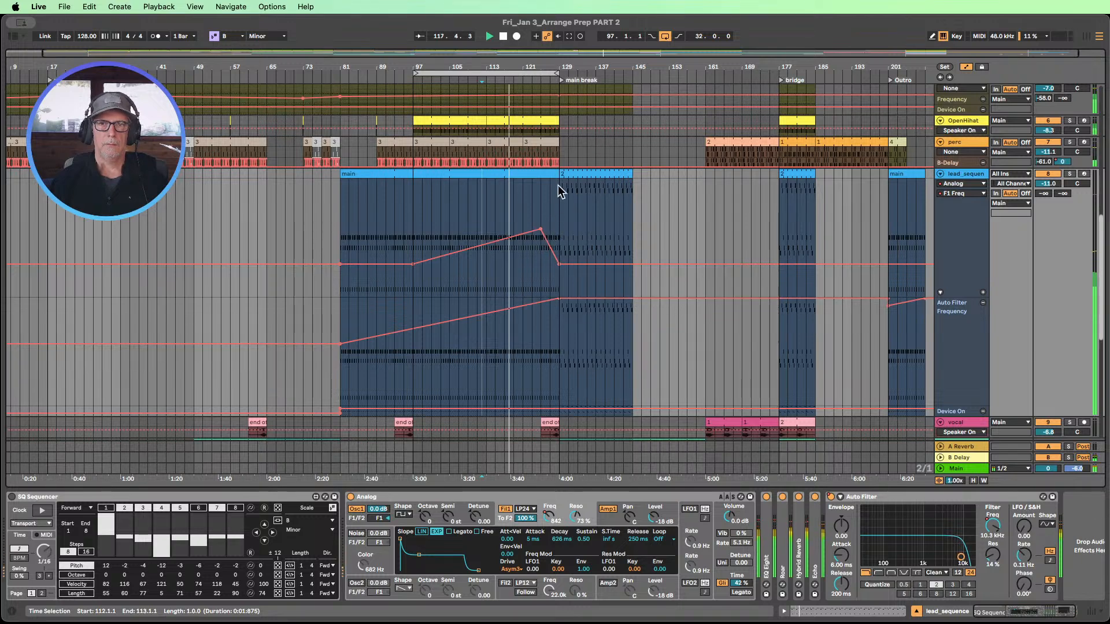
mouse_move(541, 230)
left_mouse_down()
mouse_move(541, 209)
mouse_move(540, 222)
left_mouse_up()
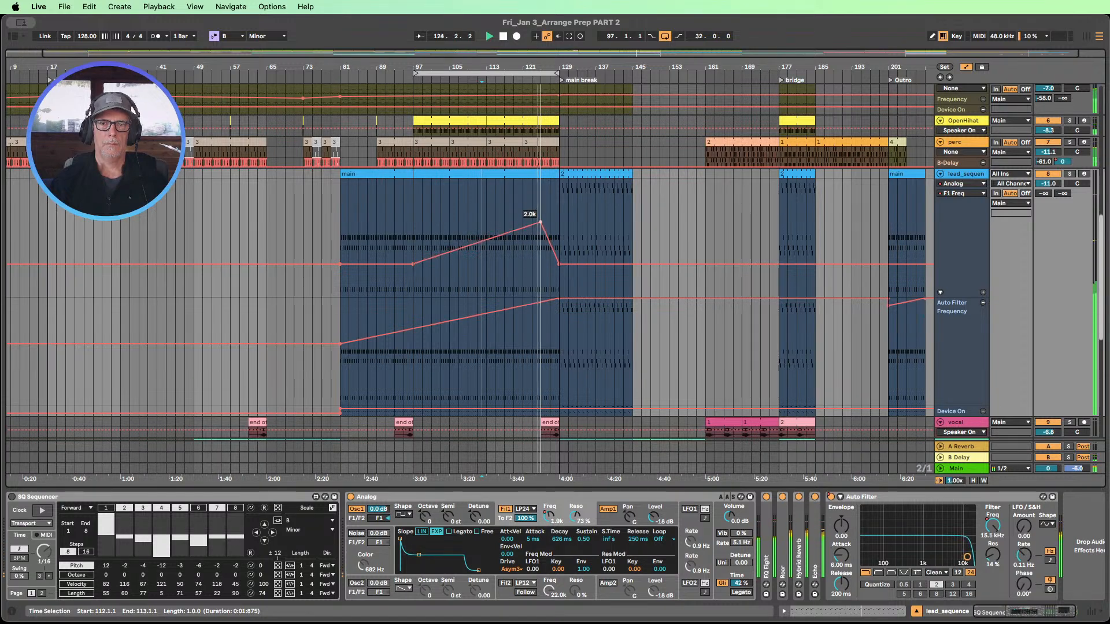
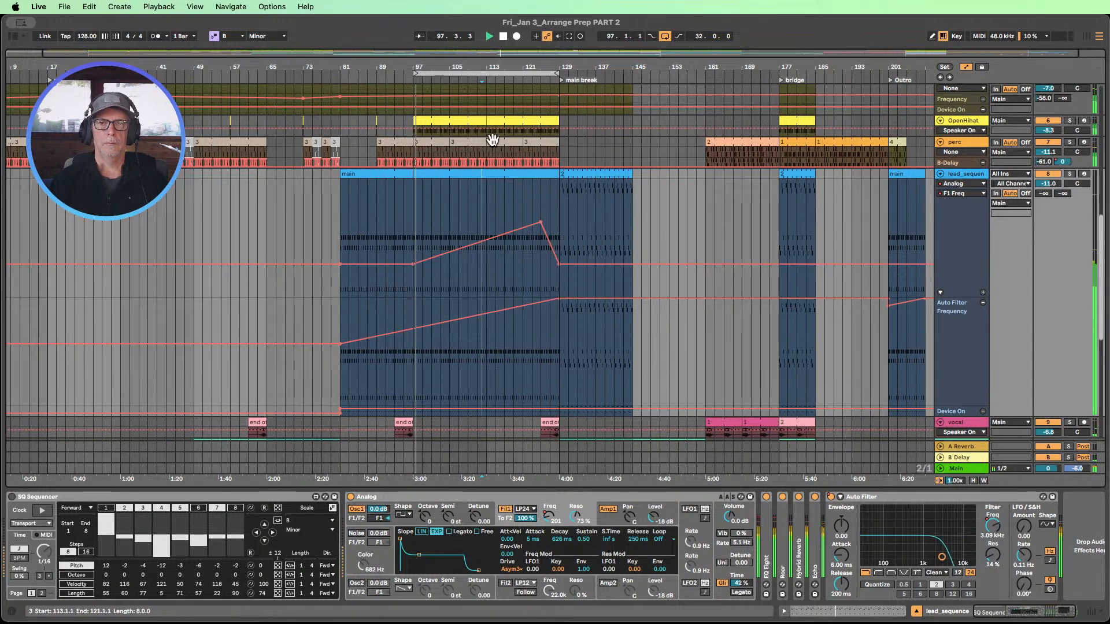
- Optimize the height of all tracks so that most of the arrangement fits in view
mouse_move(486, 65)
left_mouse_down()
mouse_move(463, 65)
mouse_move(487, 58)
left_mouse_up()
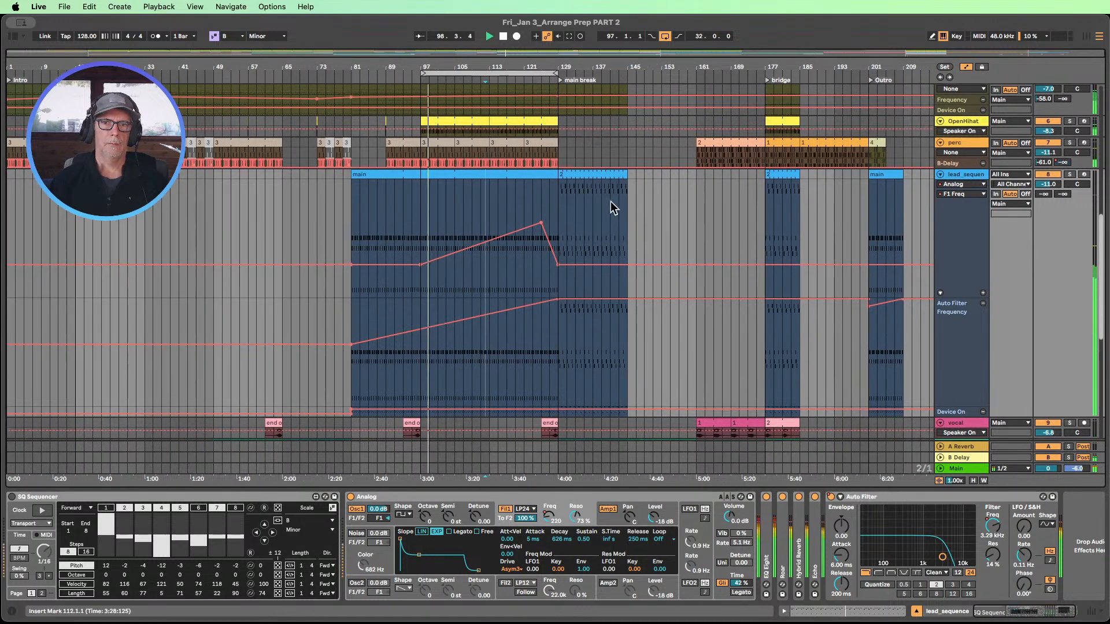
scroll(614, 203, "up", 8)
scroll(618, 205, "up", 5)
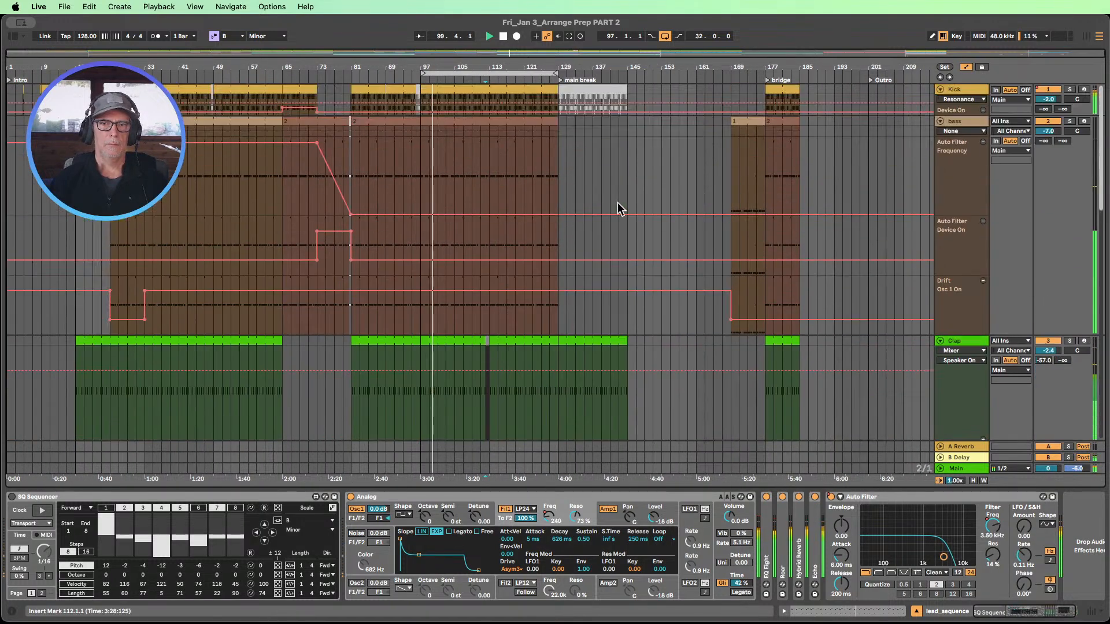
left_click(973, 480)
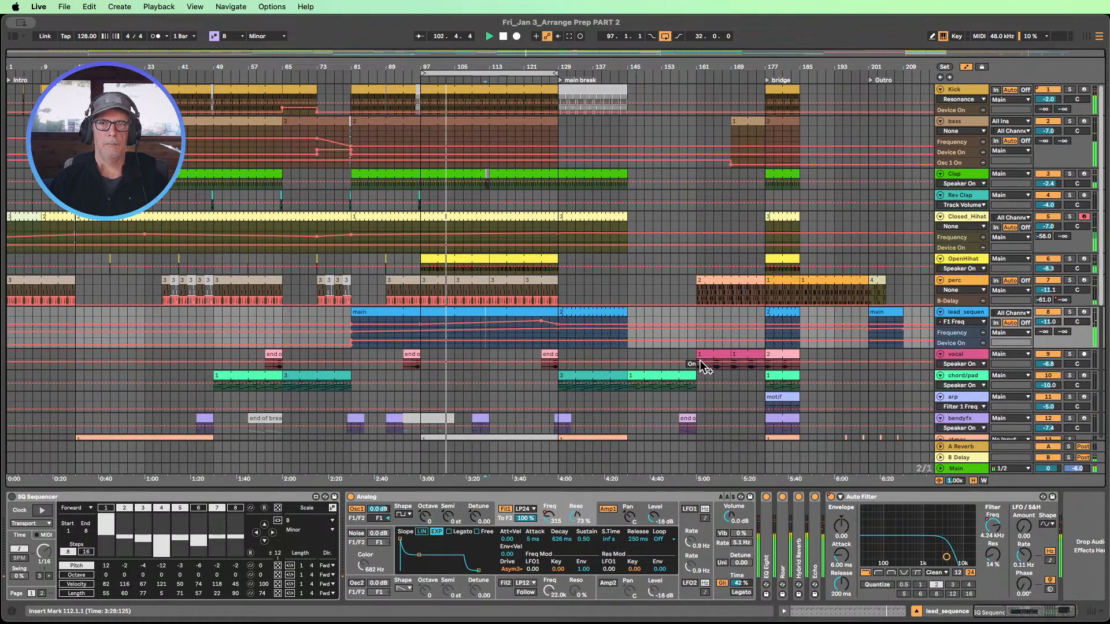
- Automate the bass track's Drift LP Freq to rise from bar 81 to just under 105 Hz near bar 125, returning to 27.8 Hz at bar 129
left_click(963, 121)
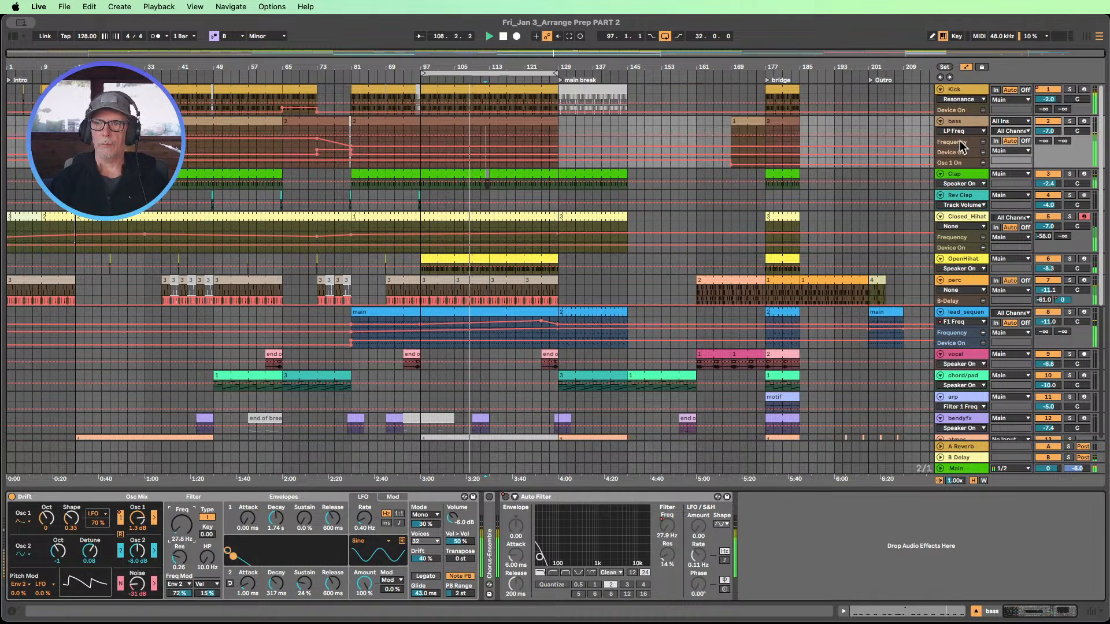
left_click_drag(963, 138, 965, 210)
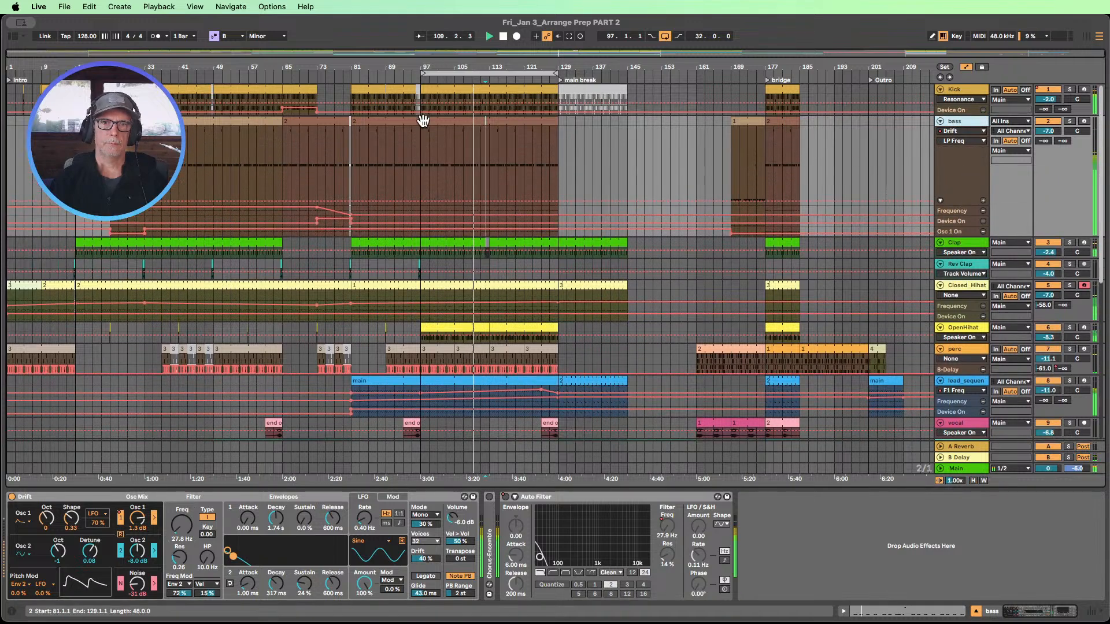
mouse_move(351, 201)
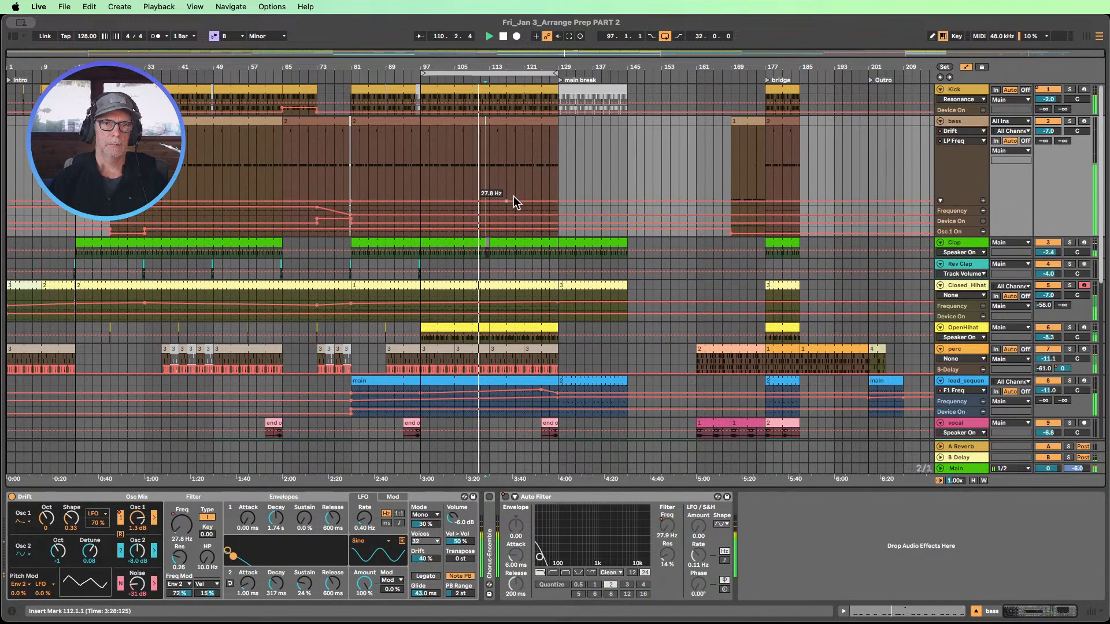
mouse_move(541, 201)
left_mouse_down()
mouse_move(541, 144)
mouse_move(541, 185)
left_mouse_up()
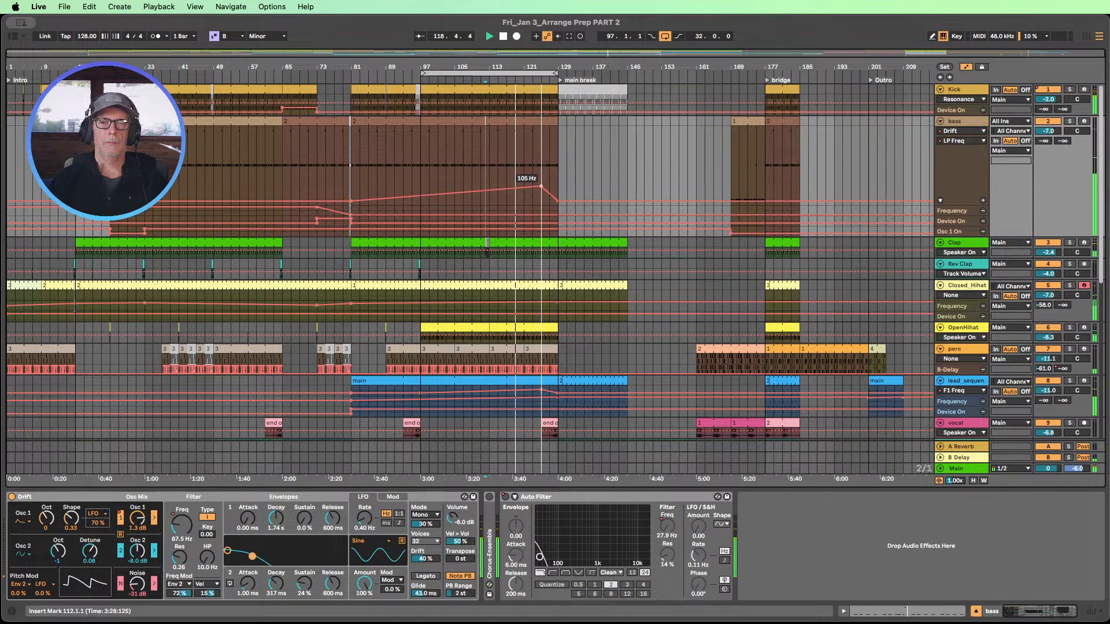
left_click_drag(541, 186, 541, 188)
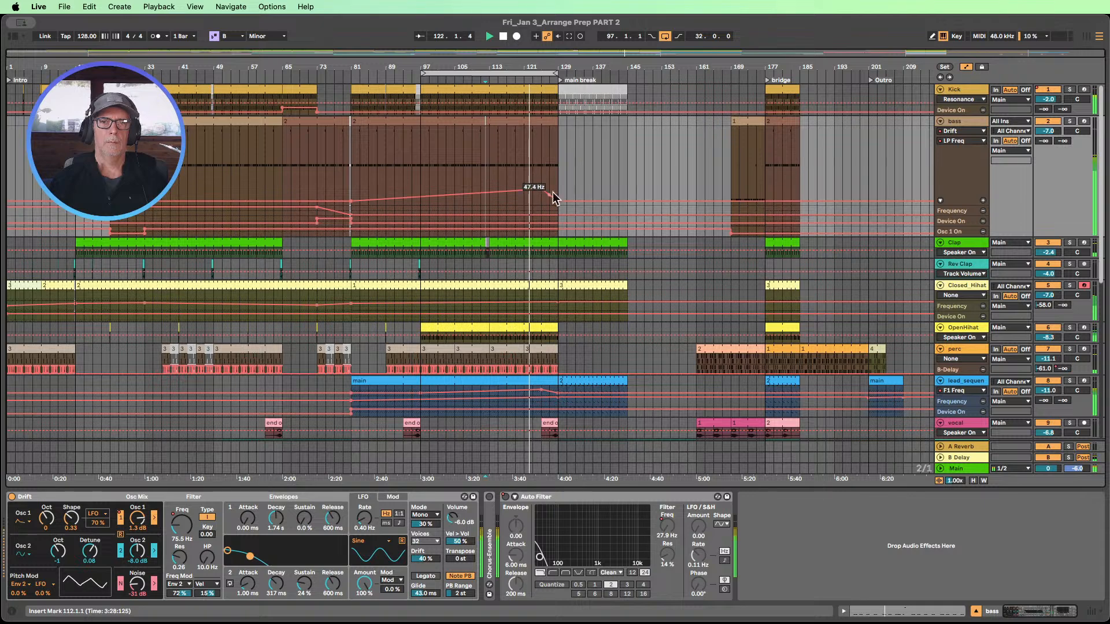
- Extend the arrangement loop to bar 145 so that it spans 48 bars from bar 97
scroll(591, 116, "down", 8)
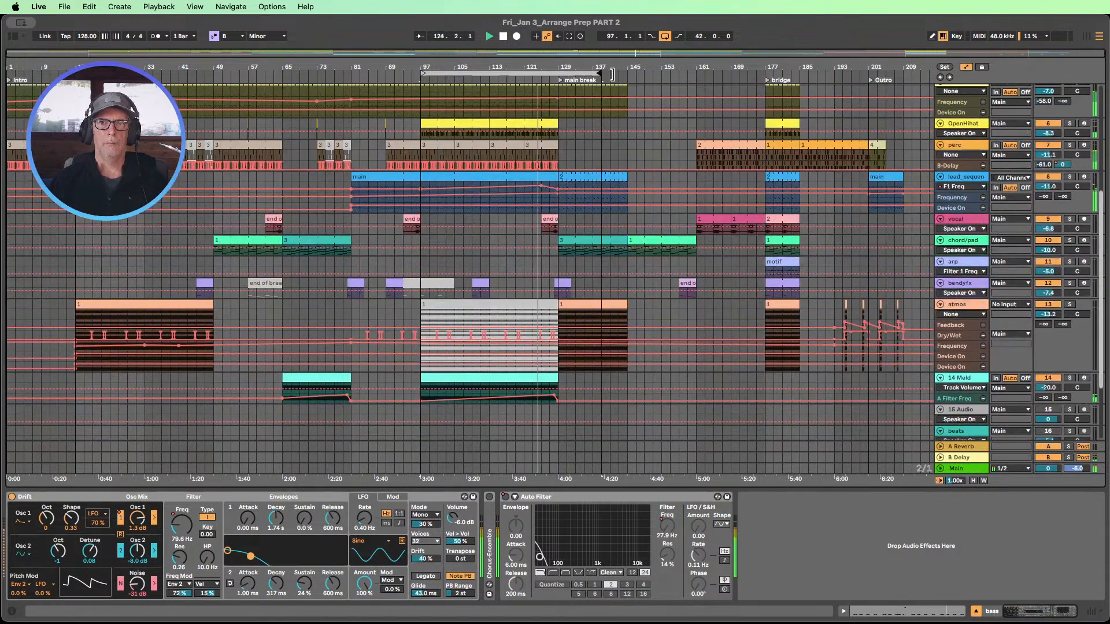
left_click_drag(558, 72, 626, 73)
scroll(645, 167, "up", 1)
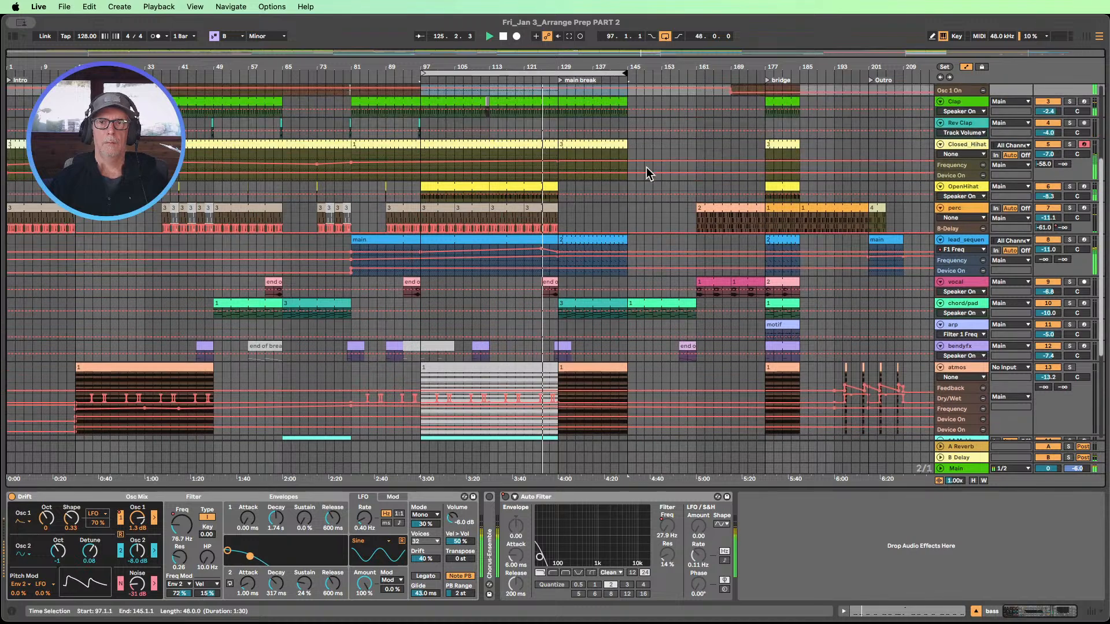
scroll(783, 226, "up", 1)
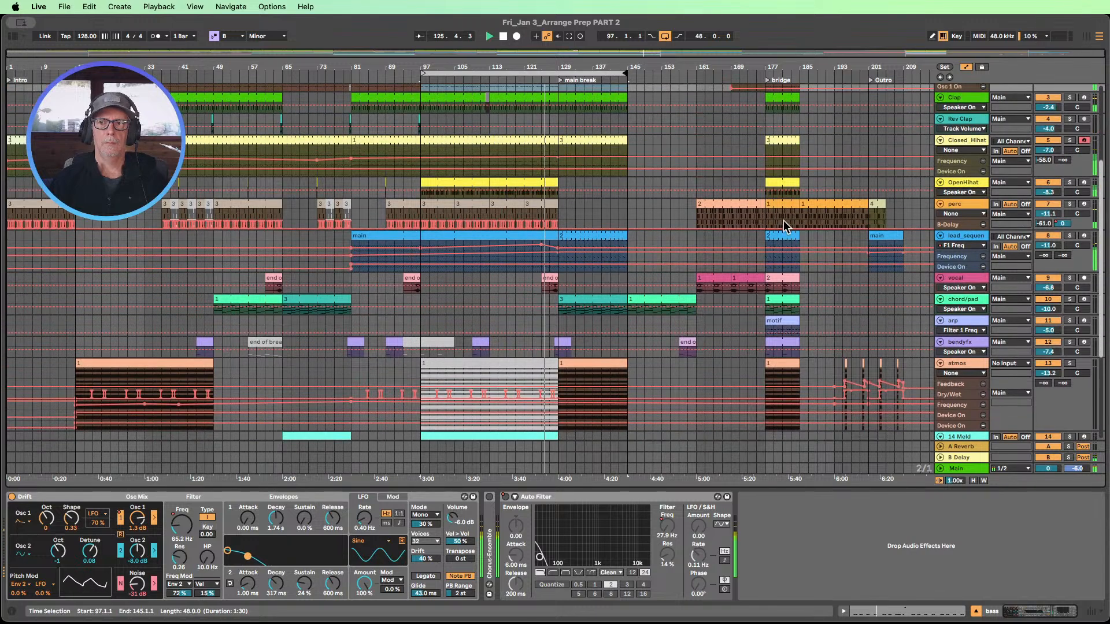
- Deactivate the lead_sequence clip at bars 129 to 145 and continue playback from around bar 119
left_click(580, 236)
scroll(664, 225, "down", 2)
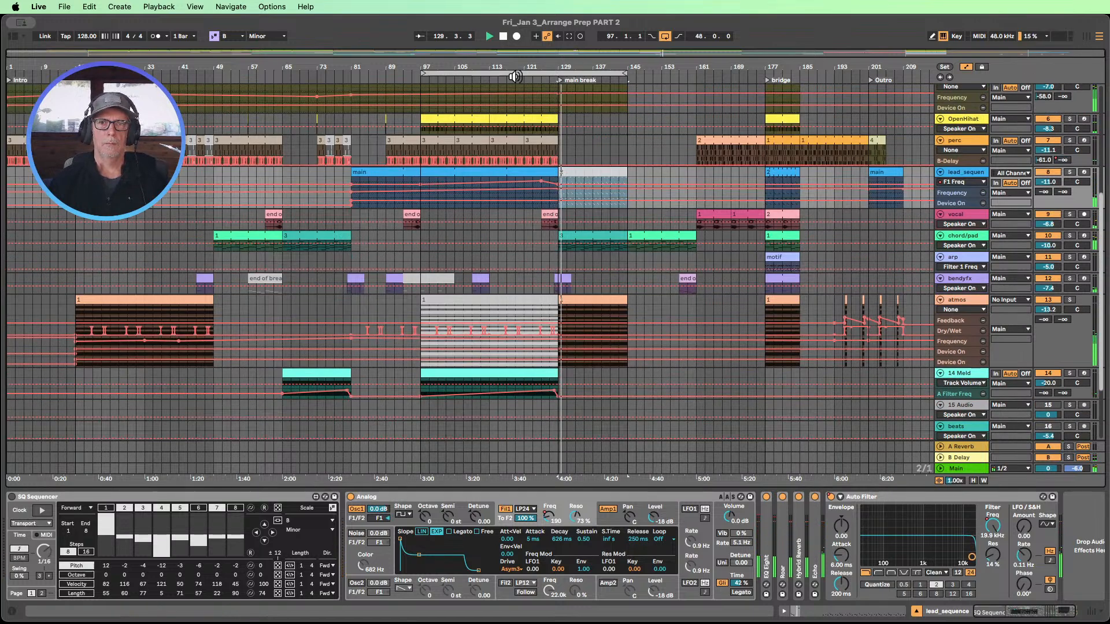
left_click_drag(555, 66, 496, 145)
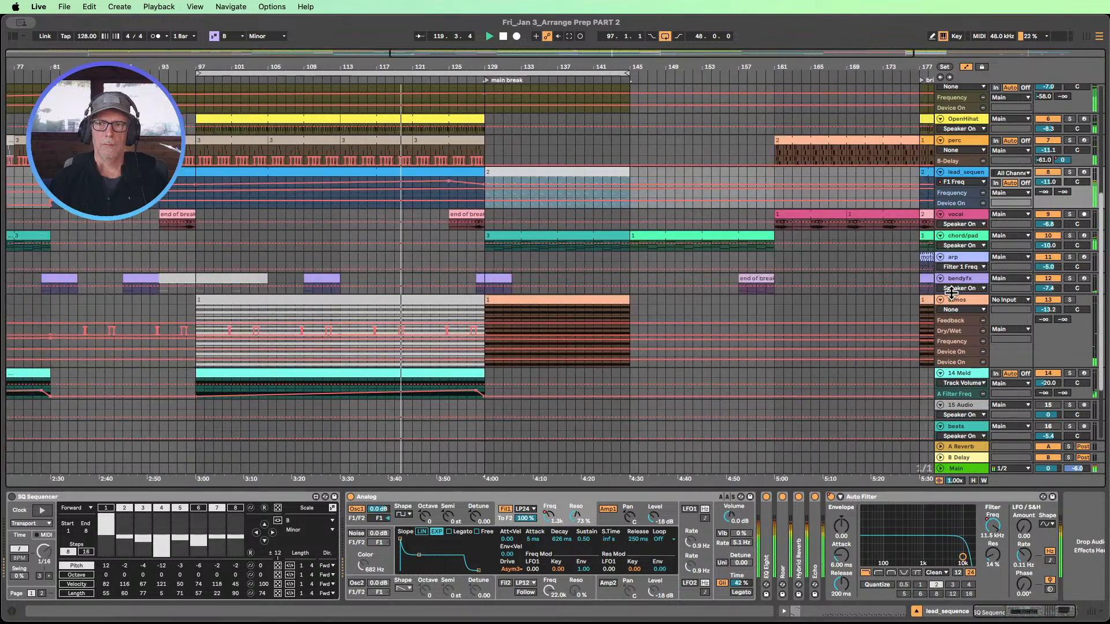
- Replace the bendyfx clip straddling bar 129 with a copy of the bar 109 clip placed at bars 125 to 129
left_click_drag(950, 293, 950, 371)
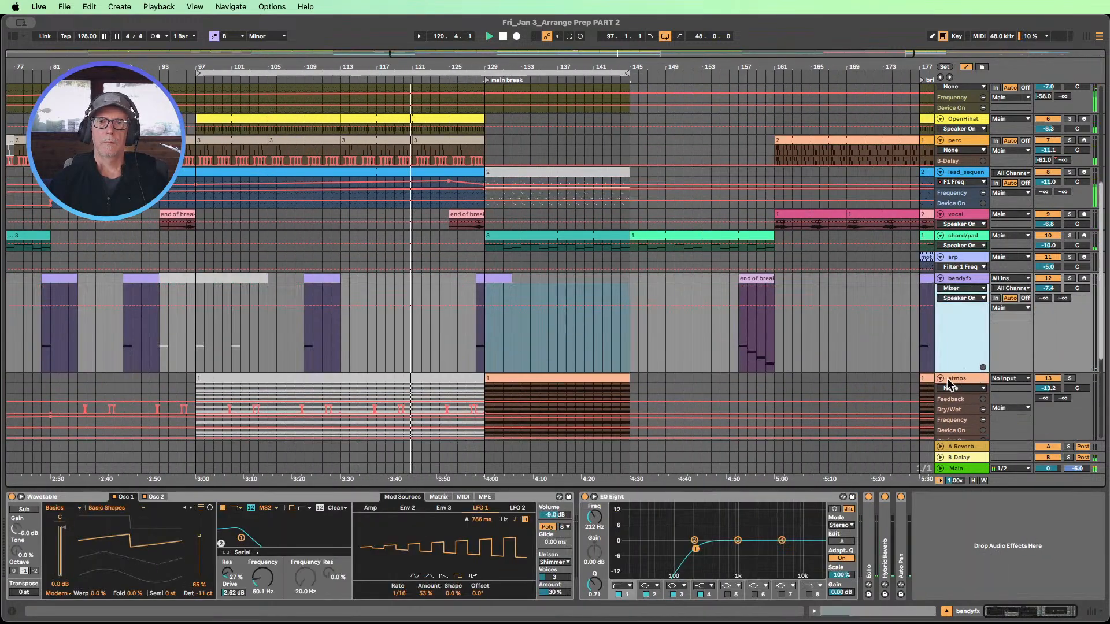
scroll(451, 242, "down", 2)
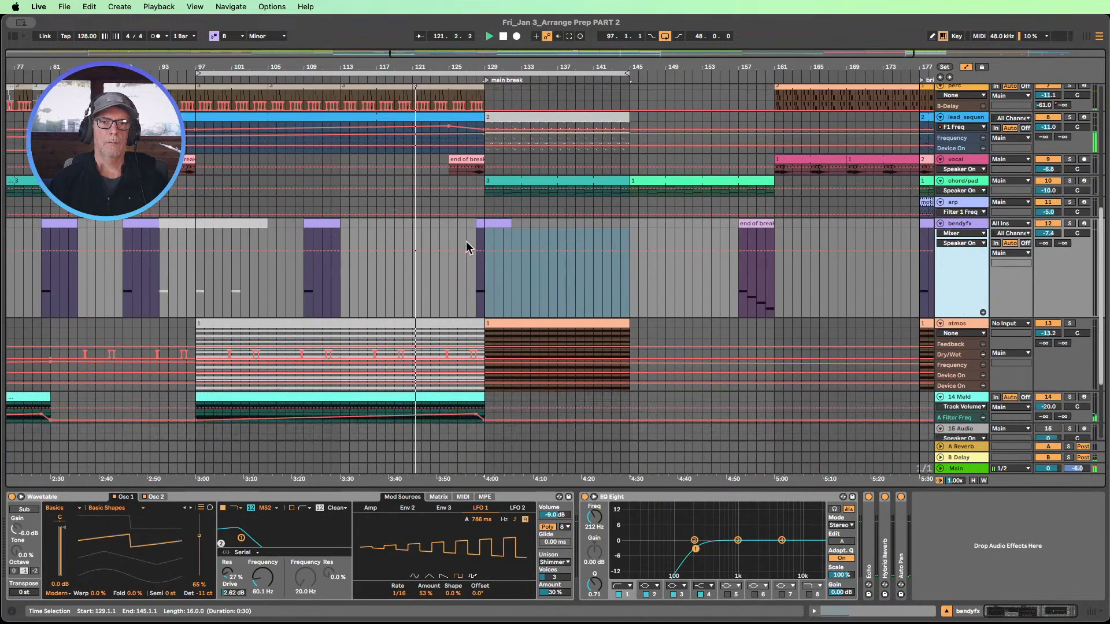
left_click(509, 225)
left_click_drag(538, 224, 466, 218)
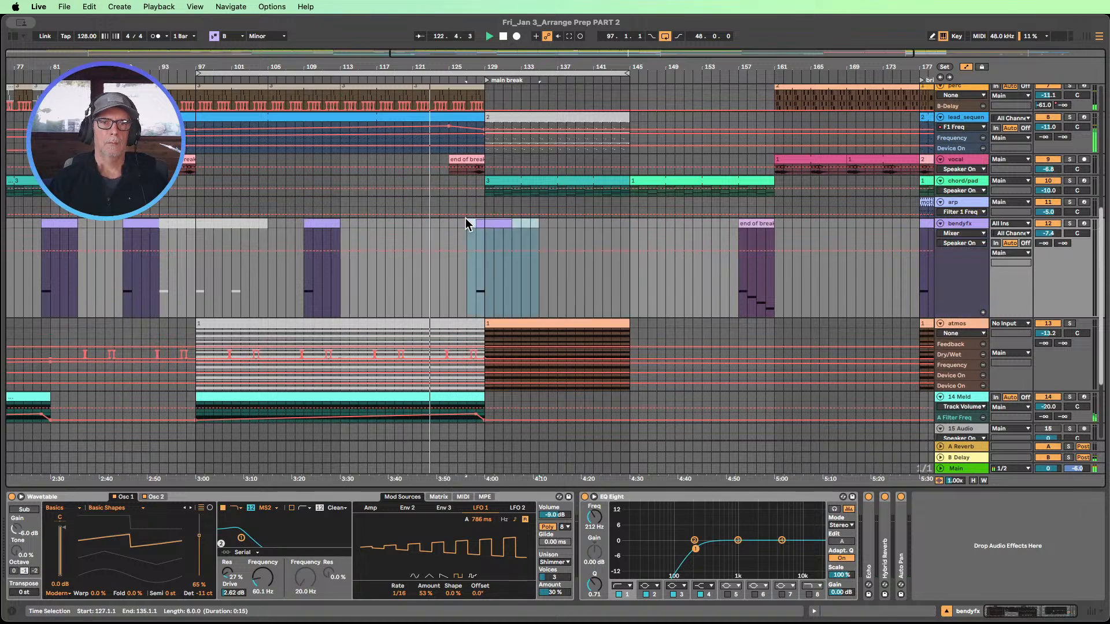
left_click(319, 226)
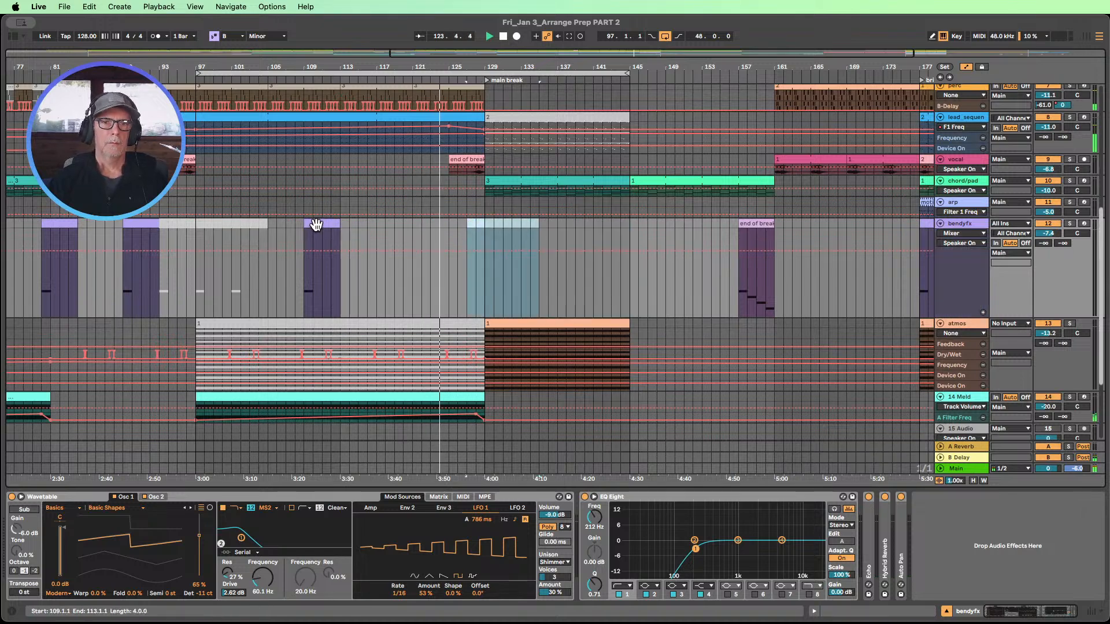
left_click_drag(319, 225, 463, 226)
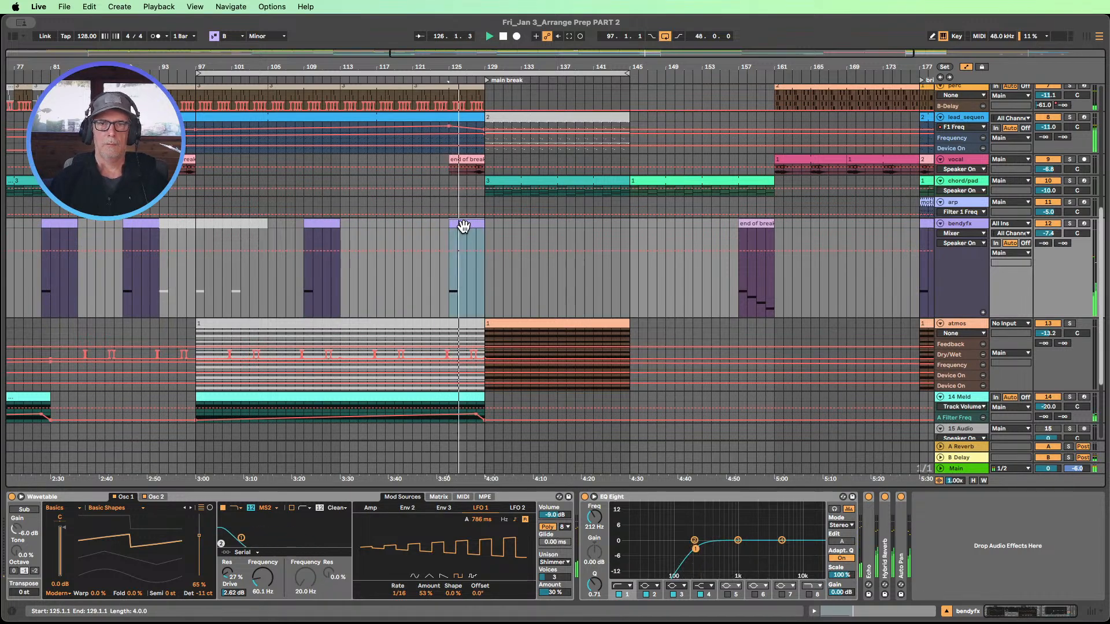
- Move the deactivated lead_sequence clip from bar 129 to bar 145 and extend the main clip to end at bar 145
scroll(514, 231, "down", 6)
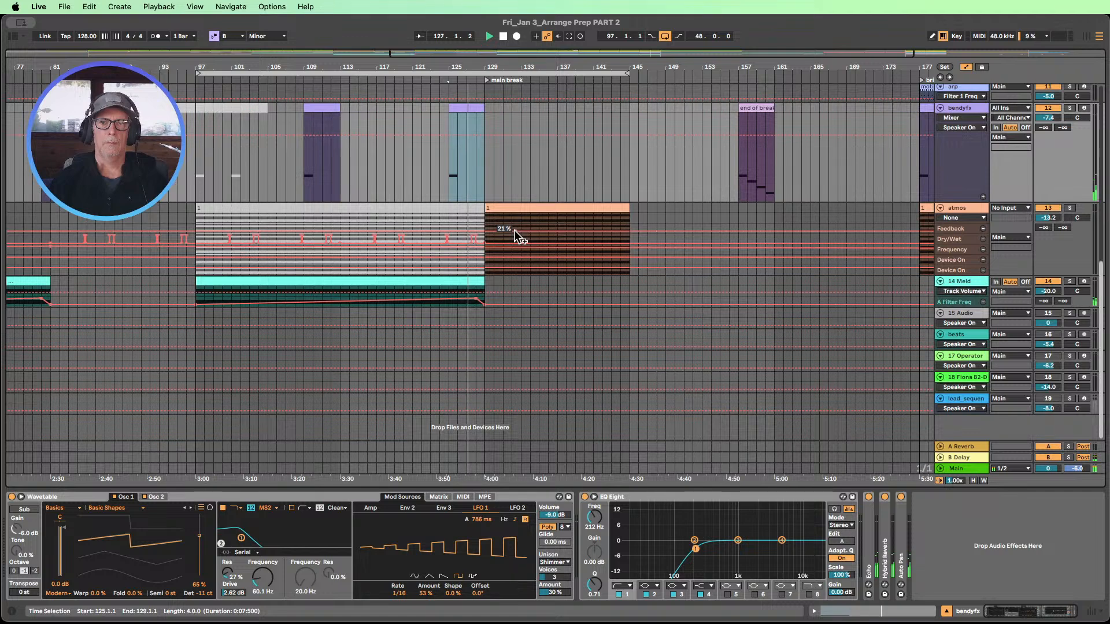
scroll(517, 231, "up", 15)
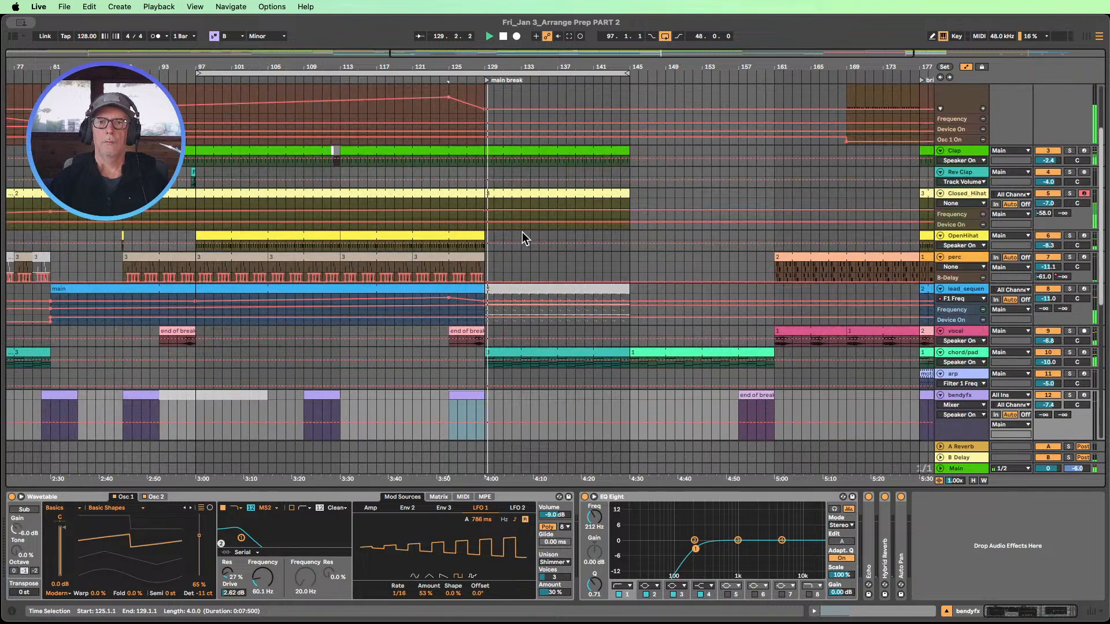
left_click(413, 76)
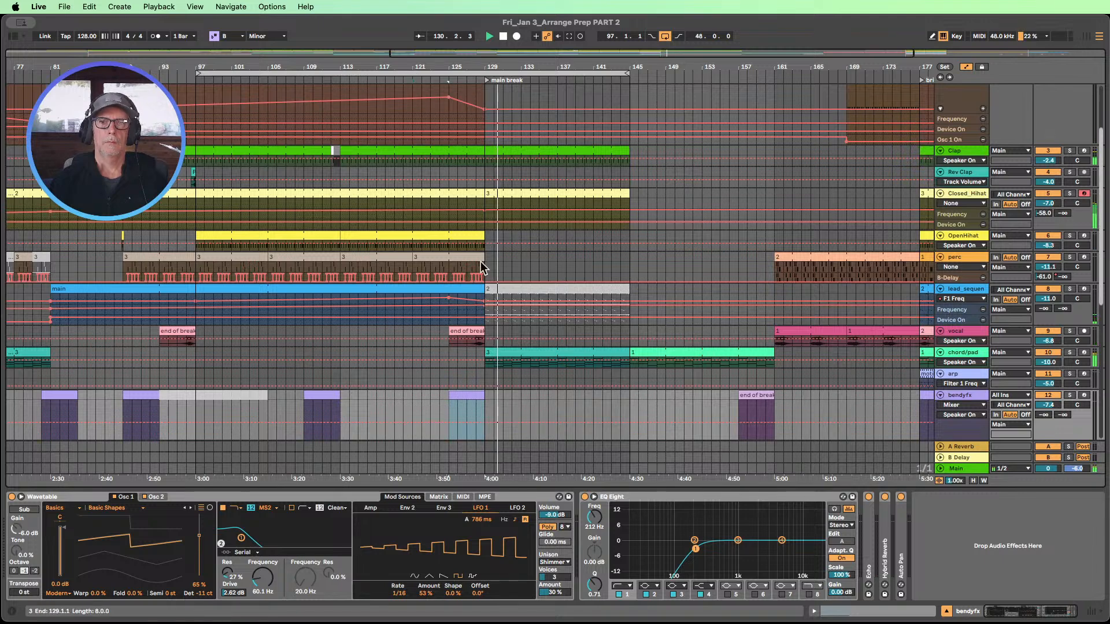
left_click_drag(470, 62, 470, 23)
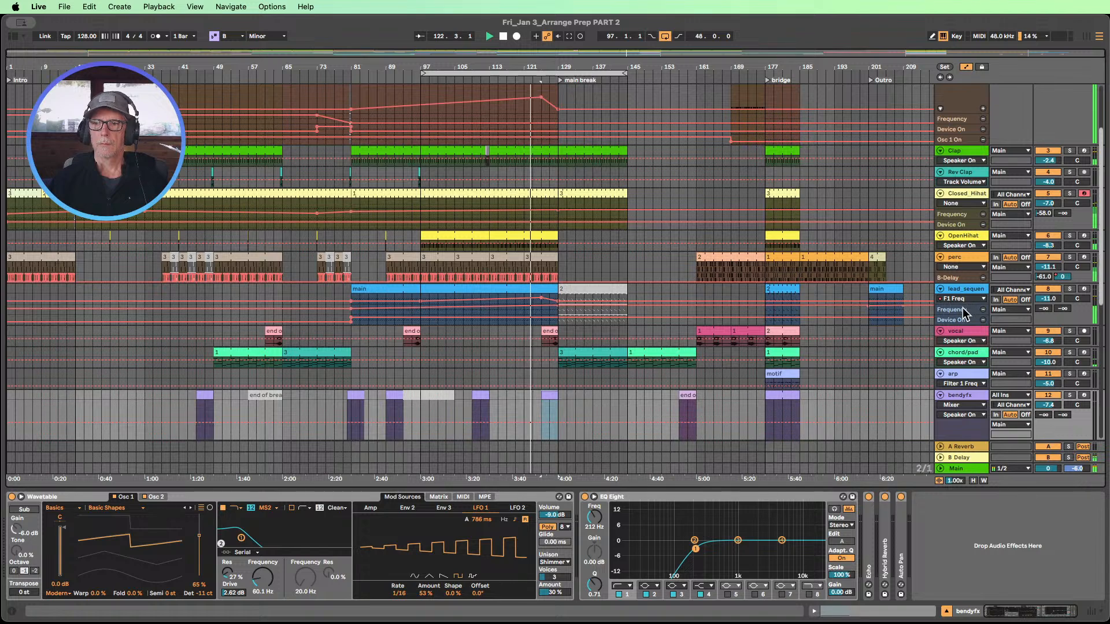
left_click_drag(962, 302, 972, 379)
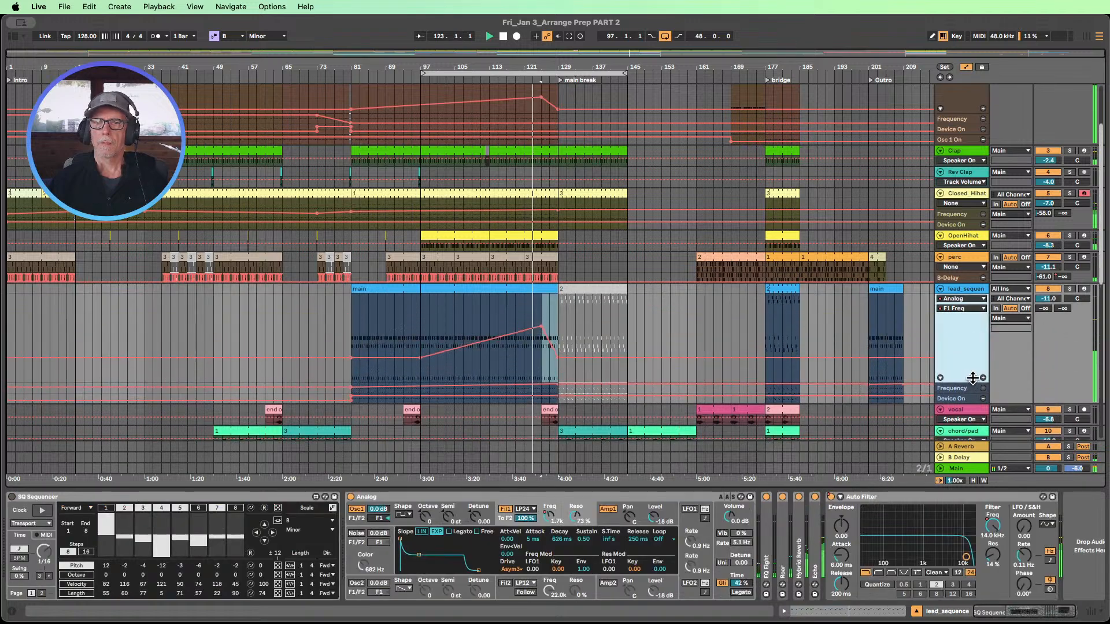
left_click(583, 288)
left_click_drag(581, 289, 651, 289)
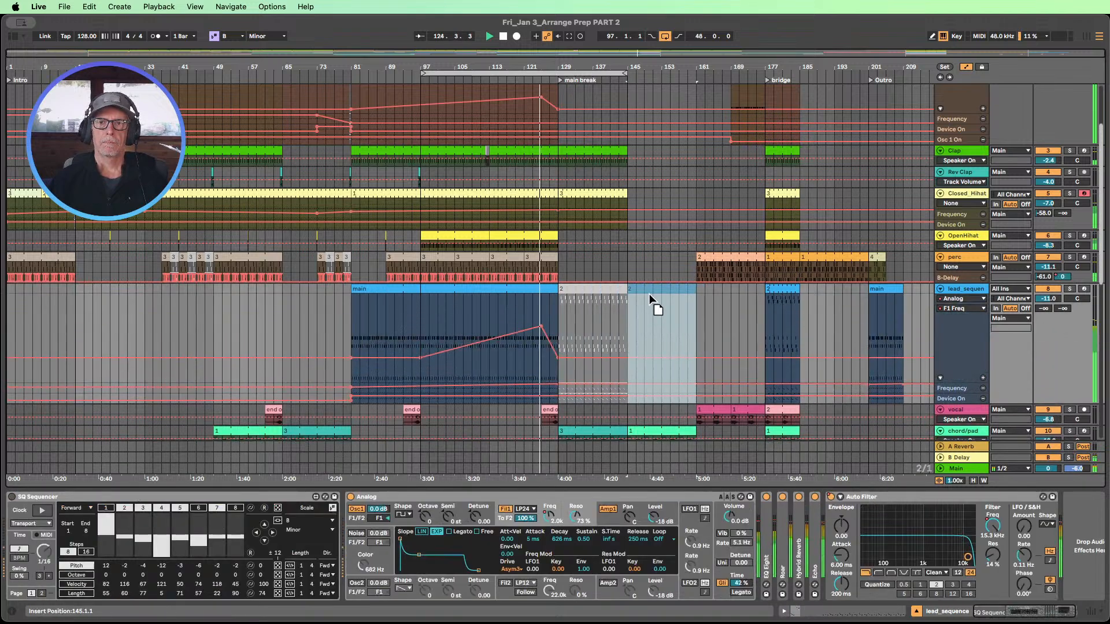
left_click_drag(554, 285, 629, 287)
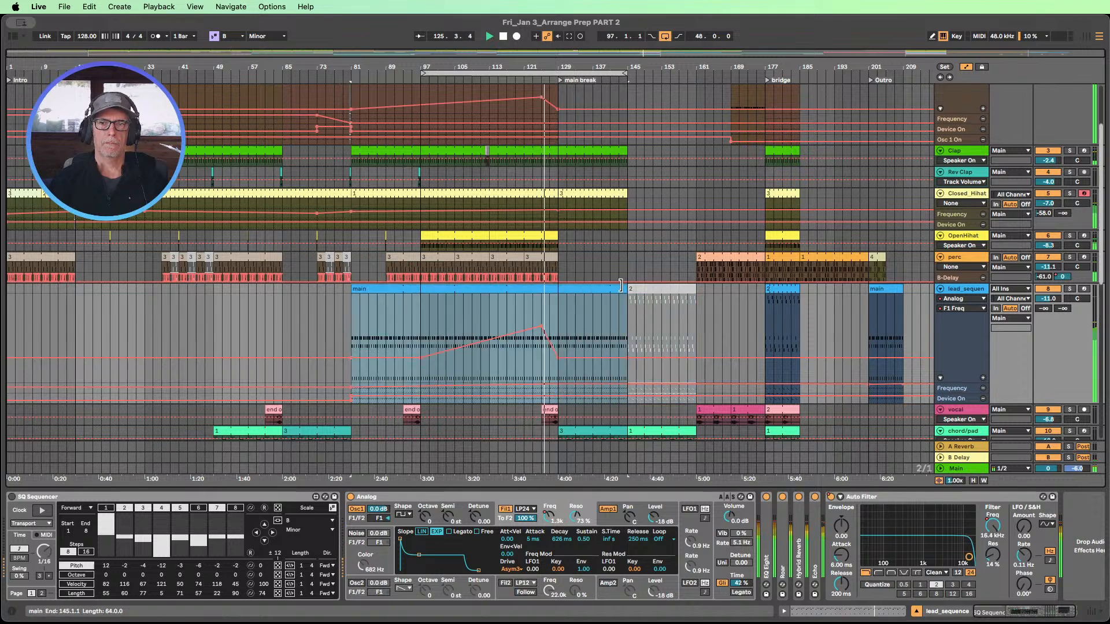
- Mark bar 145 on lead_sequence's F1 Freq automation and make its Auto Filter Frequency fall from bar 129 to a low point at bar 161
left_click(627, 358)
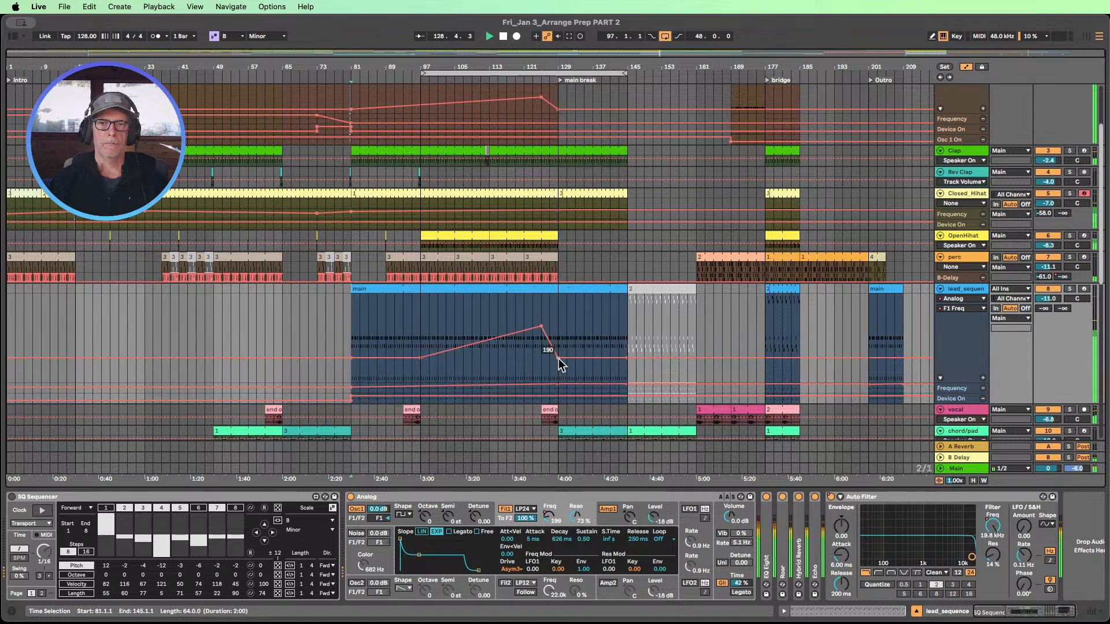
scroll(559, 363, "down", 3)
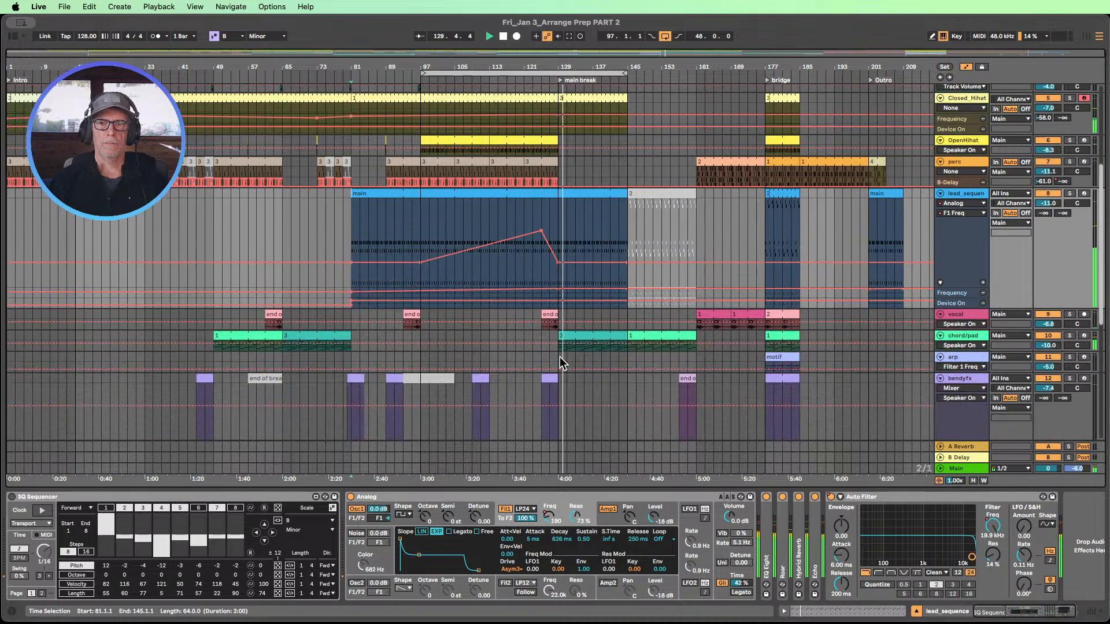
left_click_drag(949, 296, 765, 368)
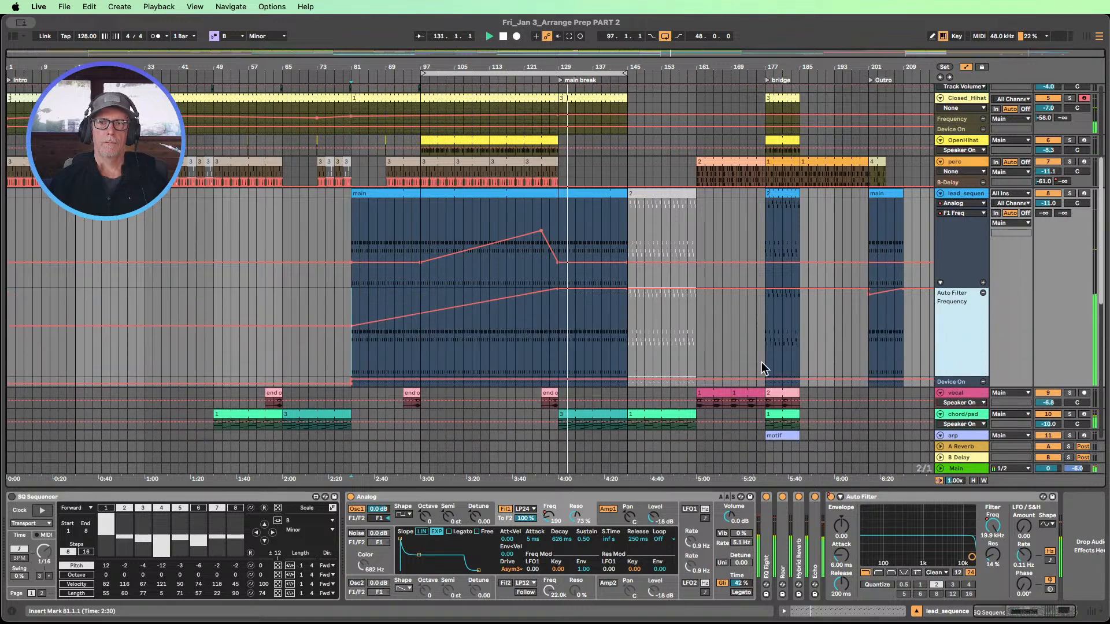
left_click_drag(598, 286, 631, 315)
key("super+z")
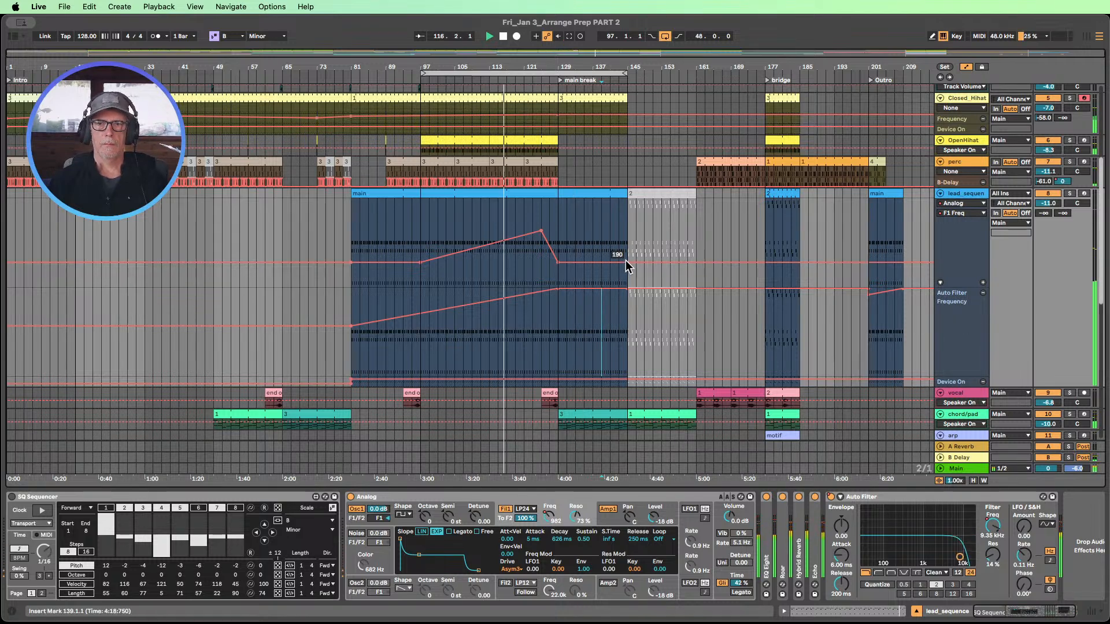
left_click_drag(601, 296, 696, 375)
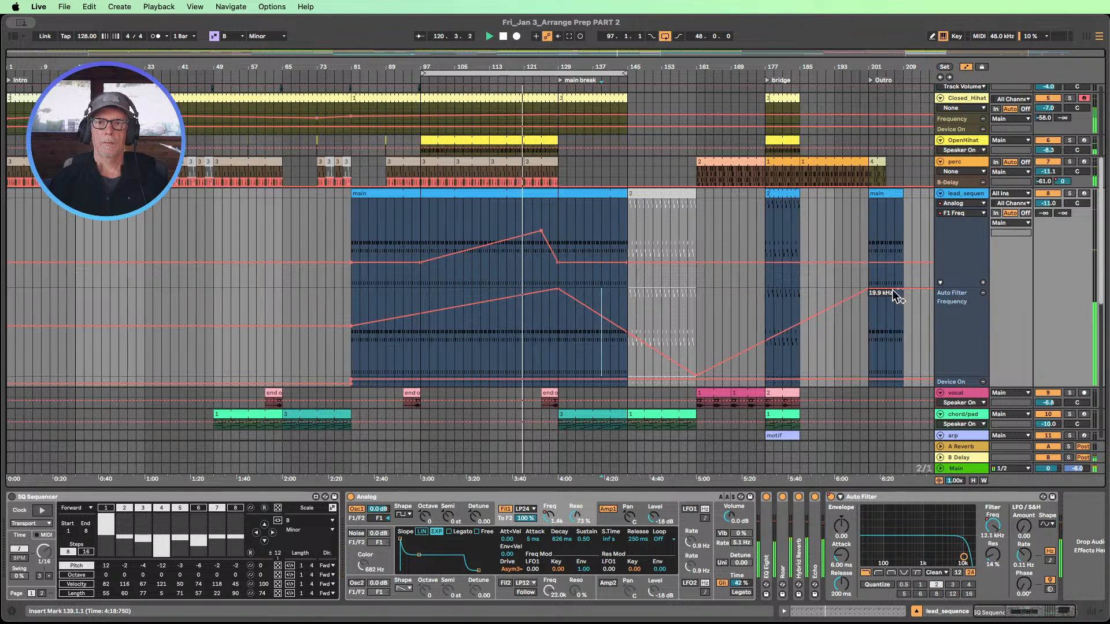
- Lower lead_sequence's Auto Filter Frequency breakpoint at bar 145 to 192 Hz so the filter closes faster from bar 129
scroll(773, 340, "down", 2)
left_click_drag(961, 363, 966, 425)
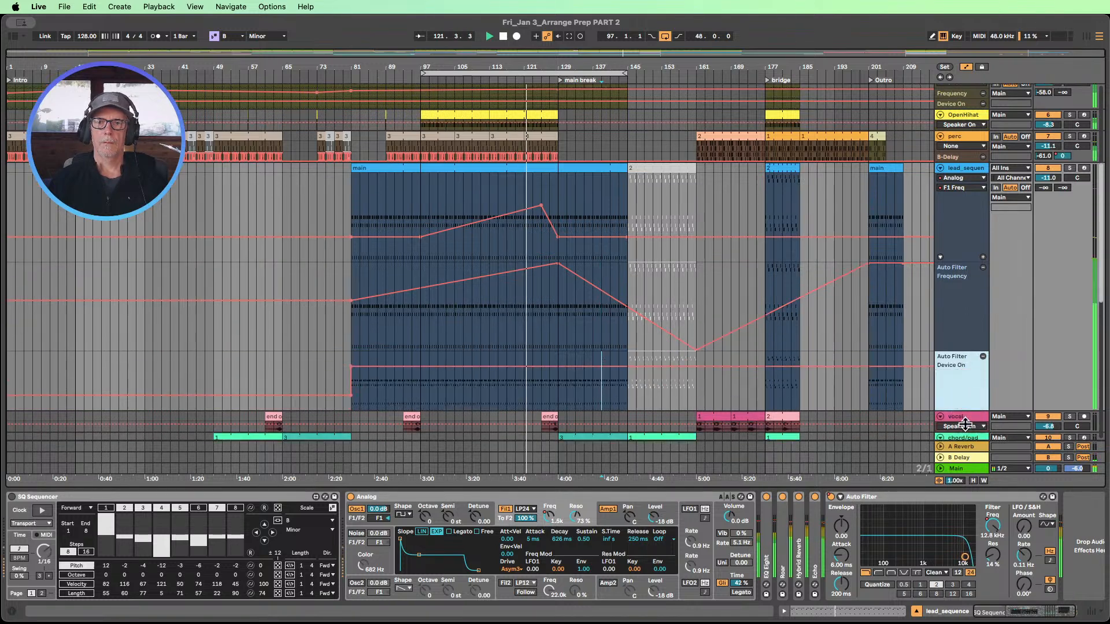
scroll(626, 383, "down", 1)
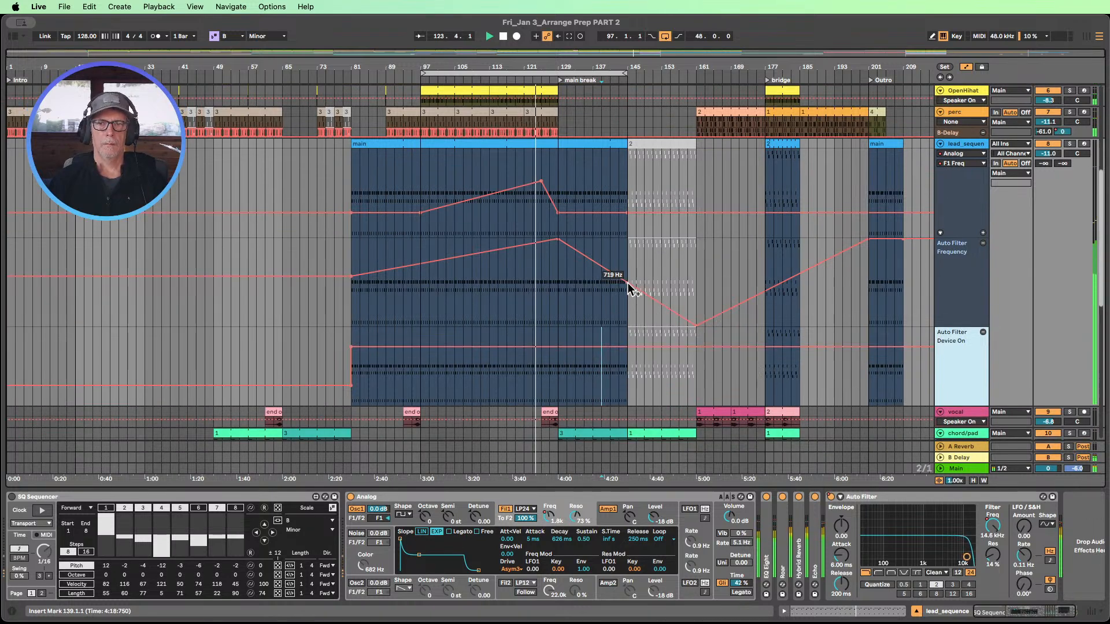
left_click_drag(627, 282, 627, 288)
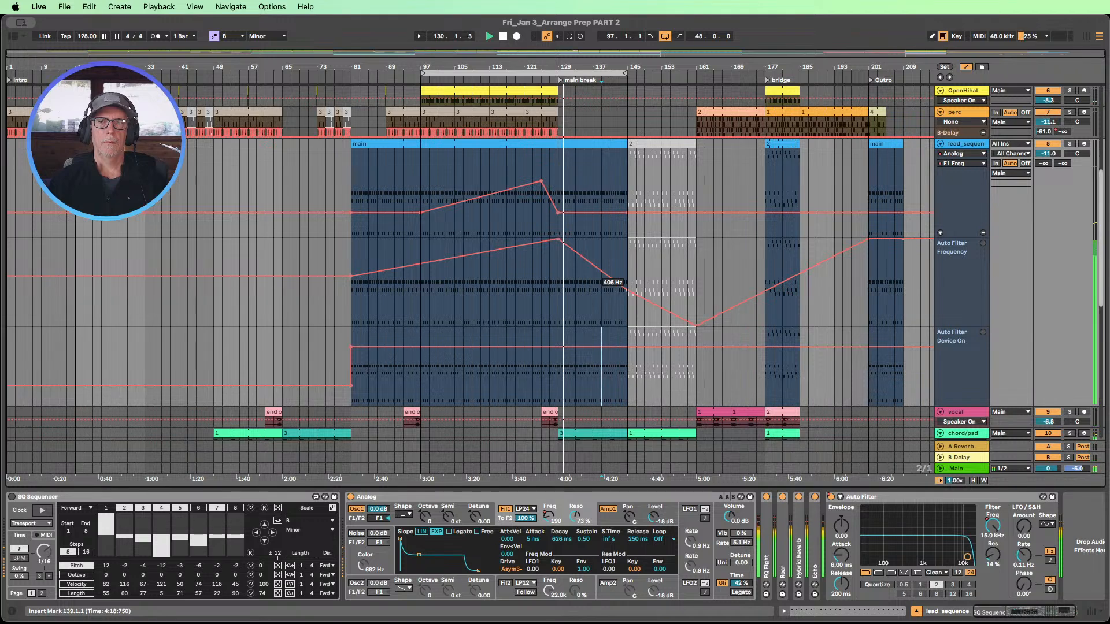
left_click_drag(628, 288, 627, 295)
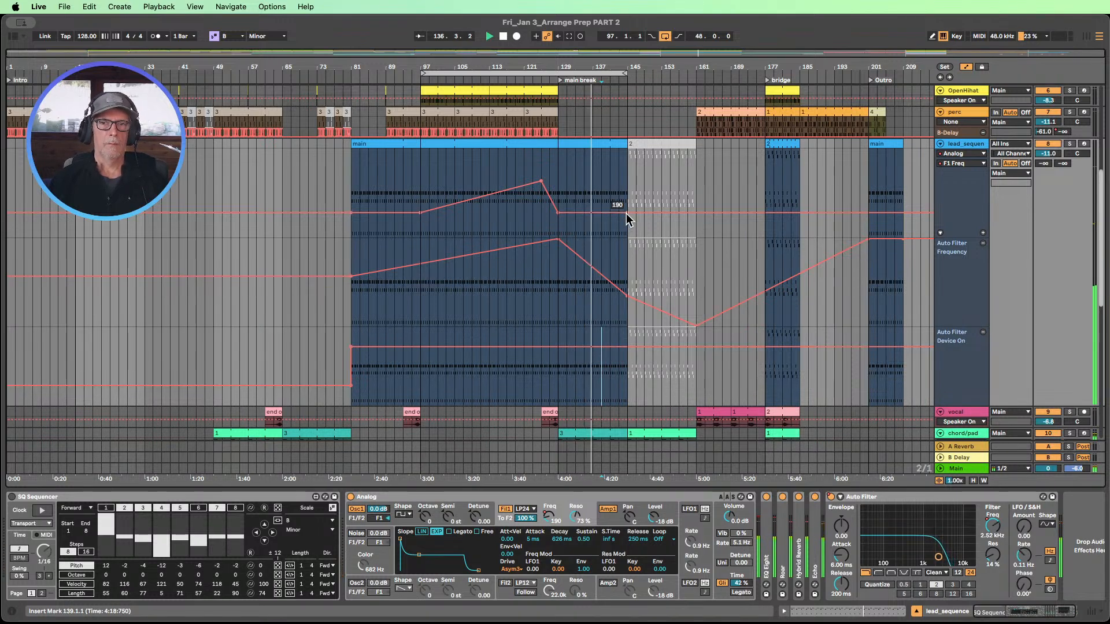
left_click_drag(626, 298, 627, 303)
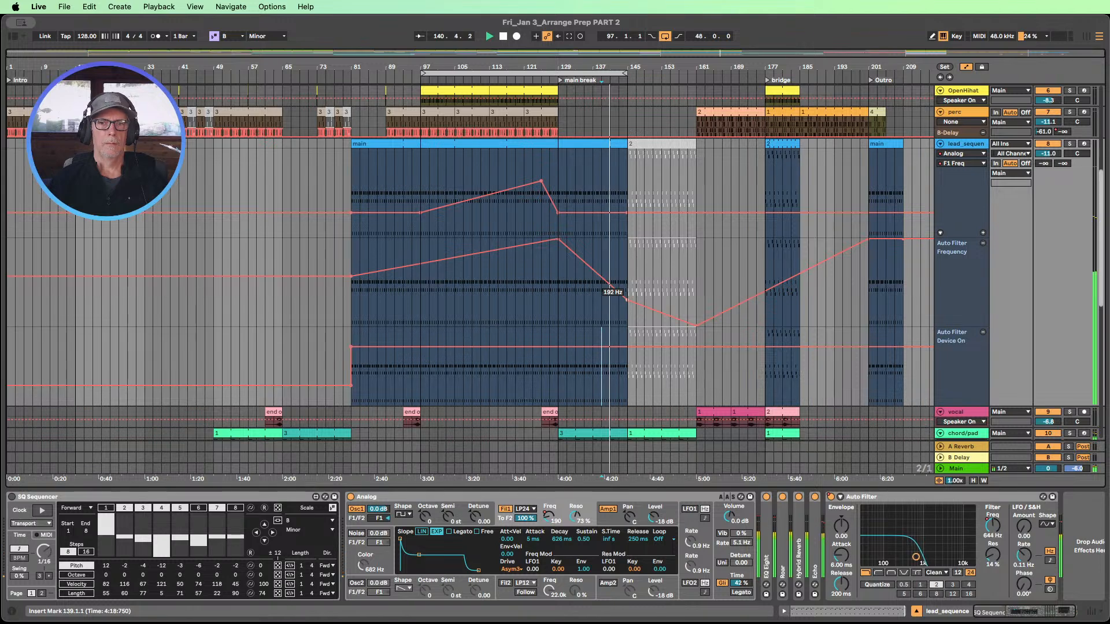
- Stop playback and copy the Rev Clap section at bars 95 to 99 to bars 143 to 147
scroll(630, 211, "up", 5)
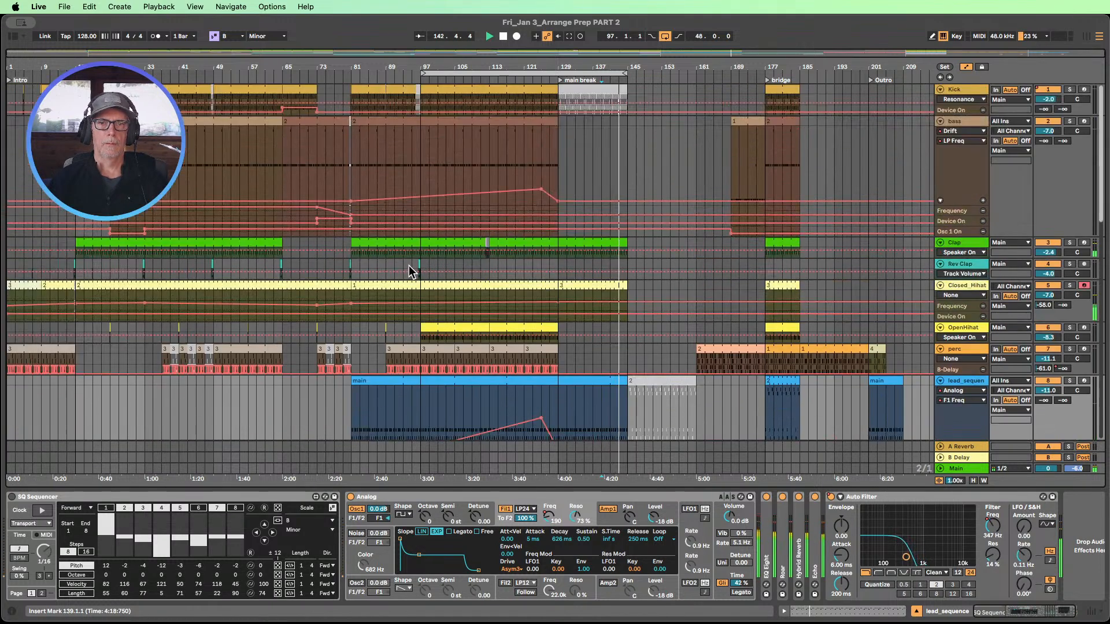
left_click(416, 265)
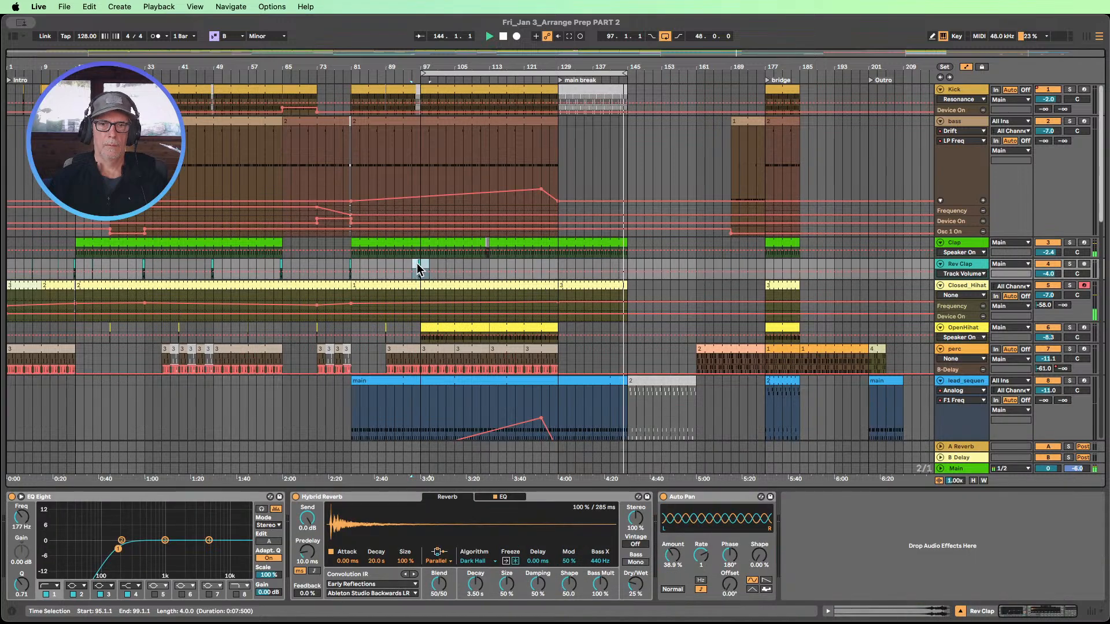
left_click(492, 37)
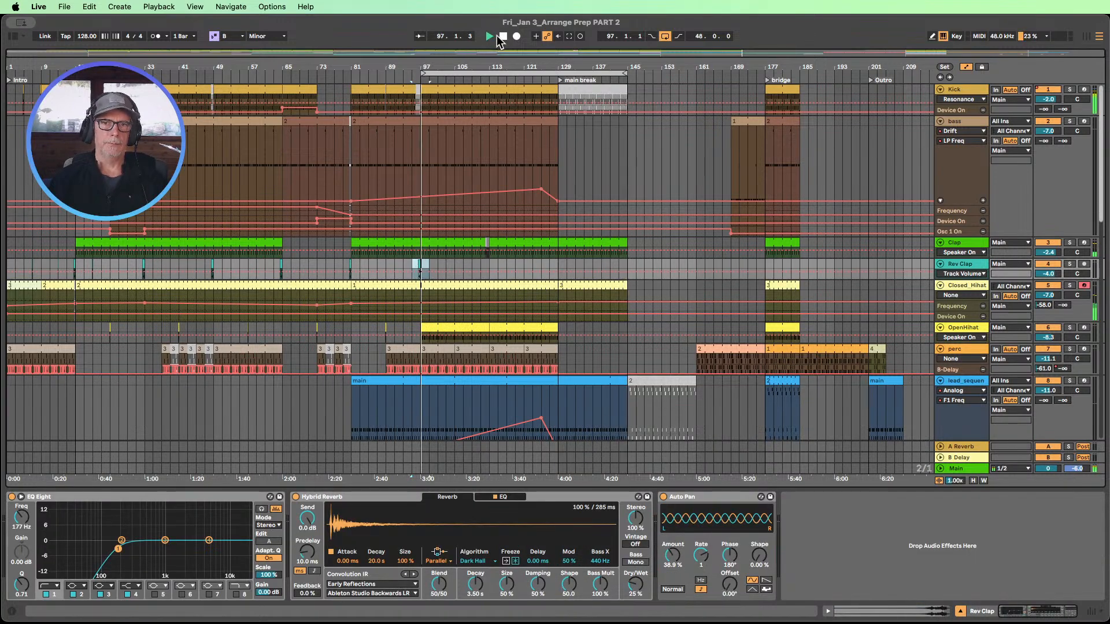
left_click(501, 36)
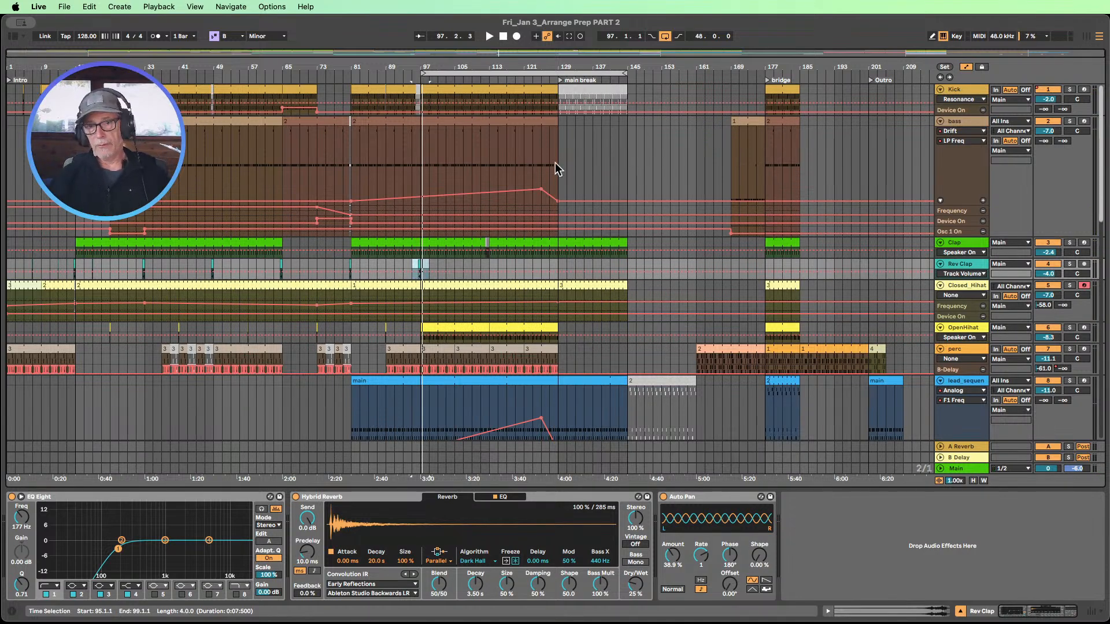
scroll(421, 247, "down", 2)
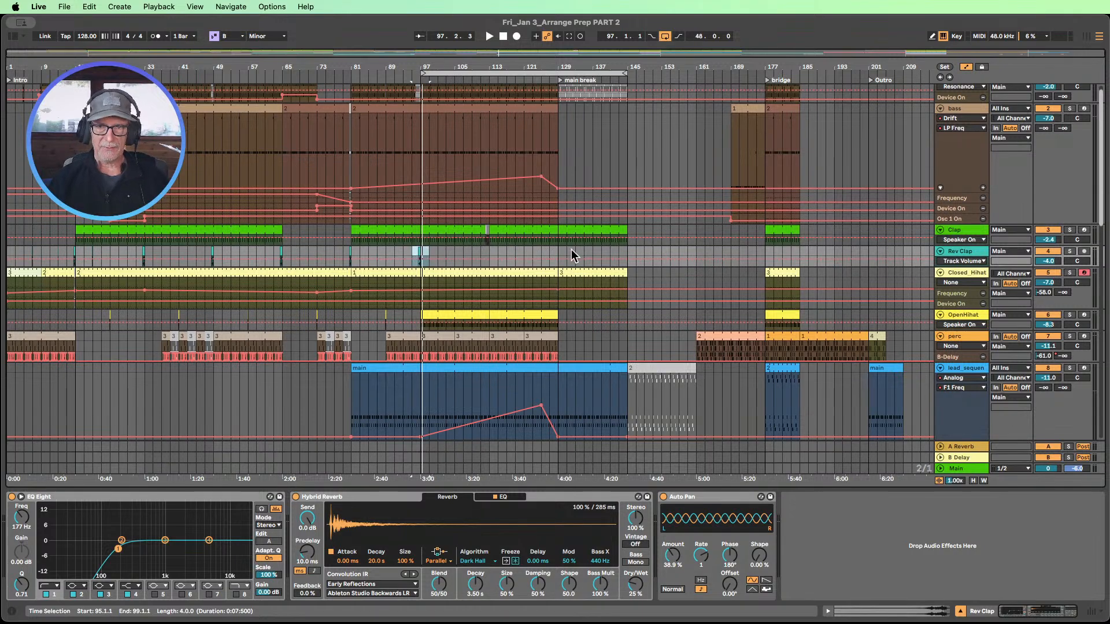
left_click(616, 248)
key("super+v")
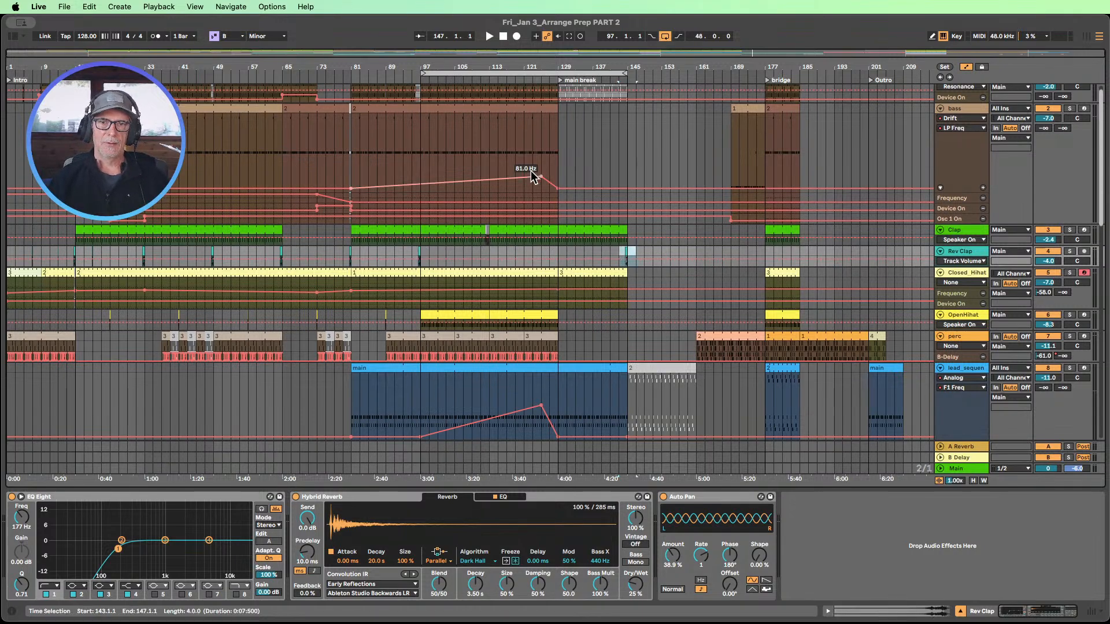
- Set the arrangement loop to bars 129 to 161 and deactivate the Closed_Hihat clip at bars 129 to 145
scroll(487, 189, "up", 1)
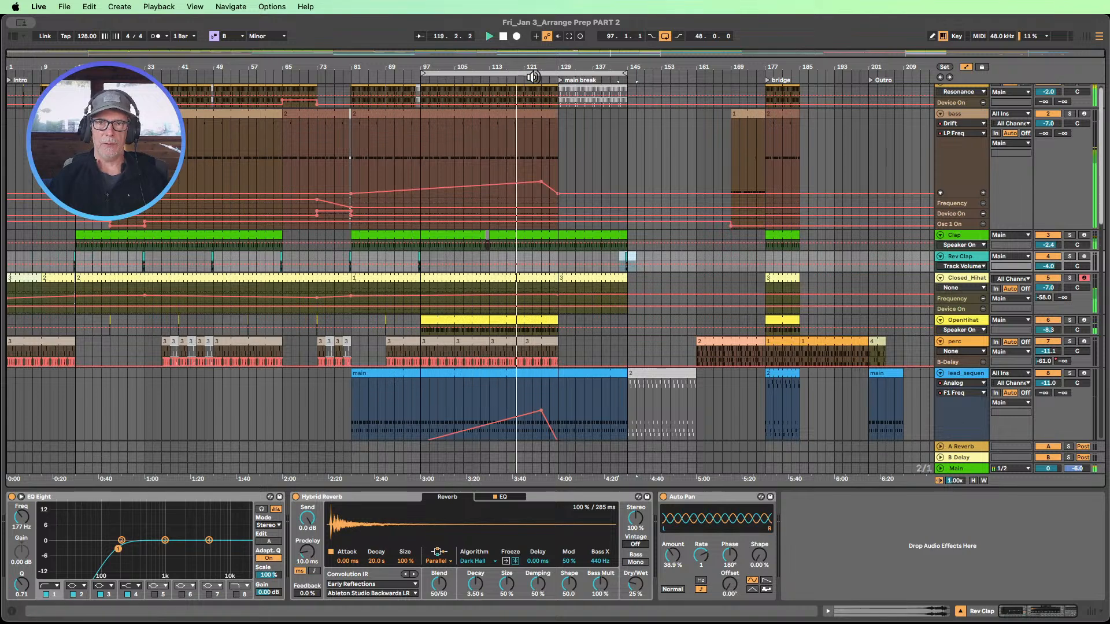
left_click_drag(532, 76, 696, 74)
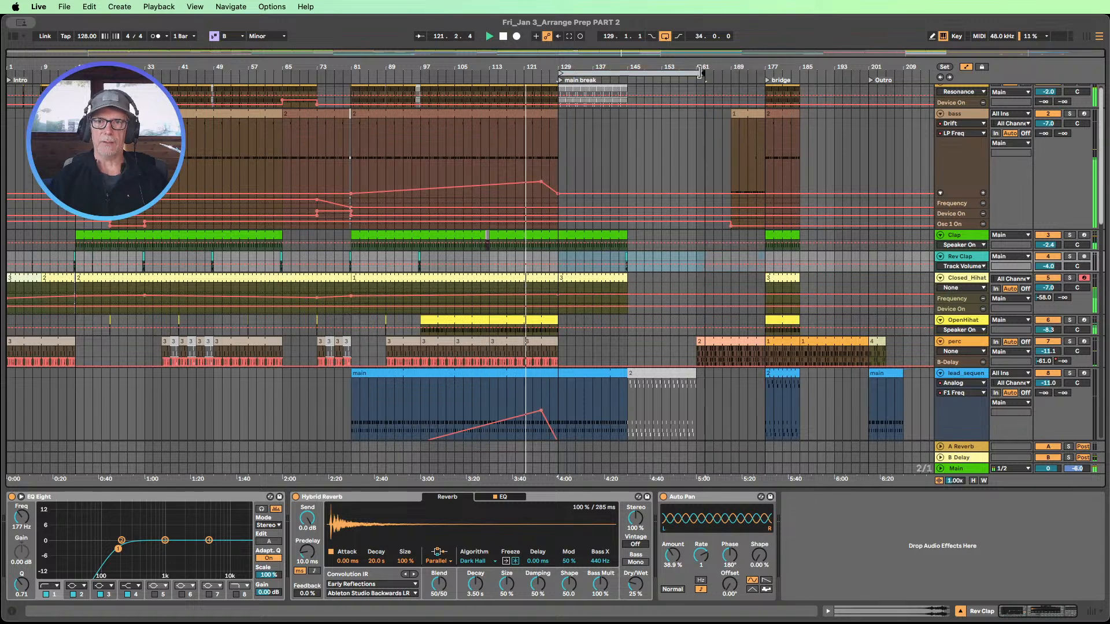
scroll(617, 158, "down", 3)
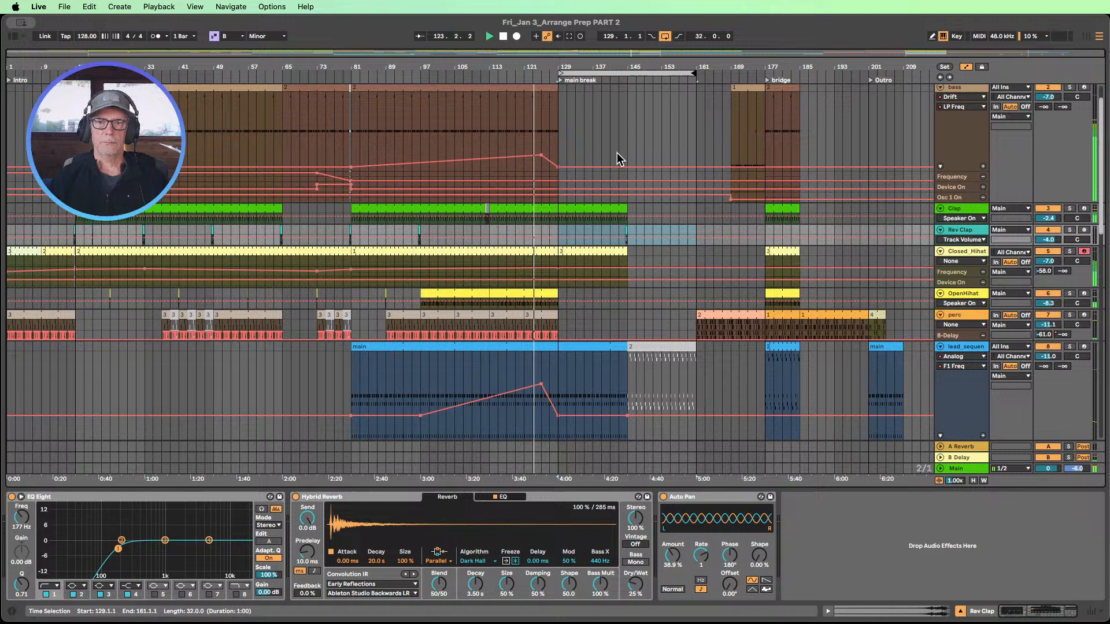
left_click(580, 254)
key("0")
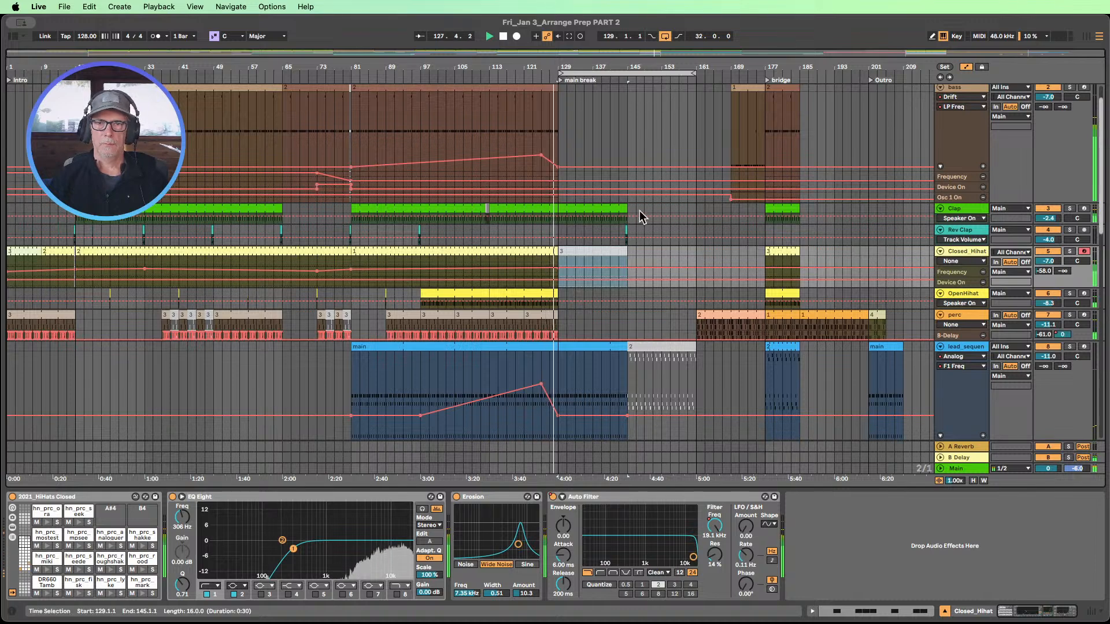
left_click(545, 317)
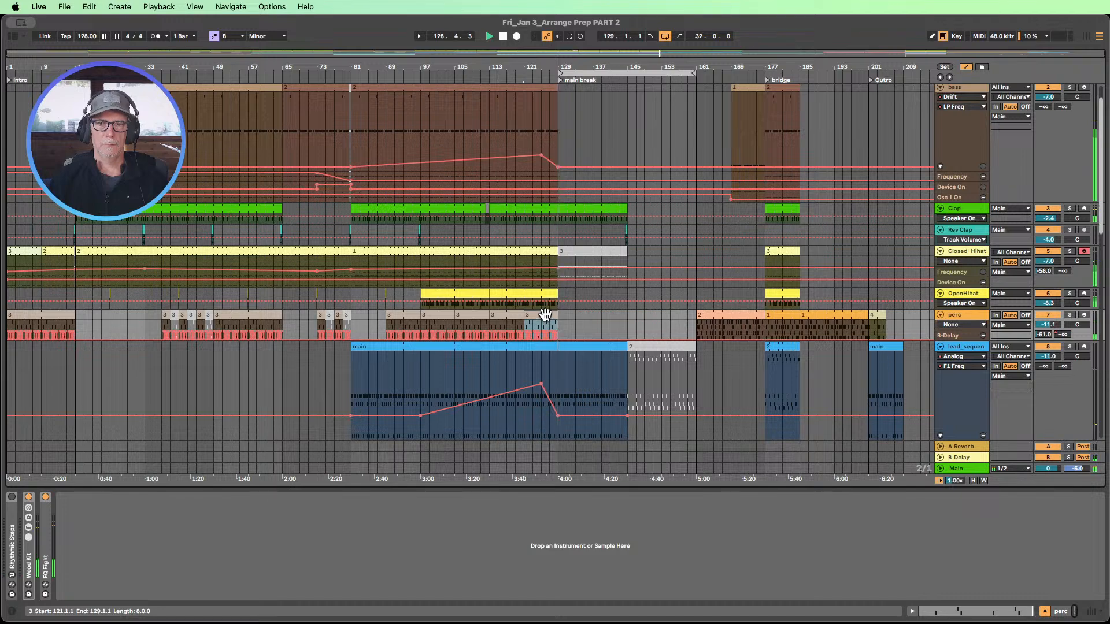
key("super+d")
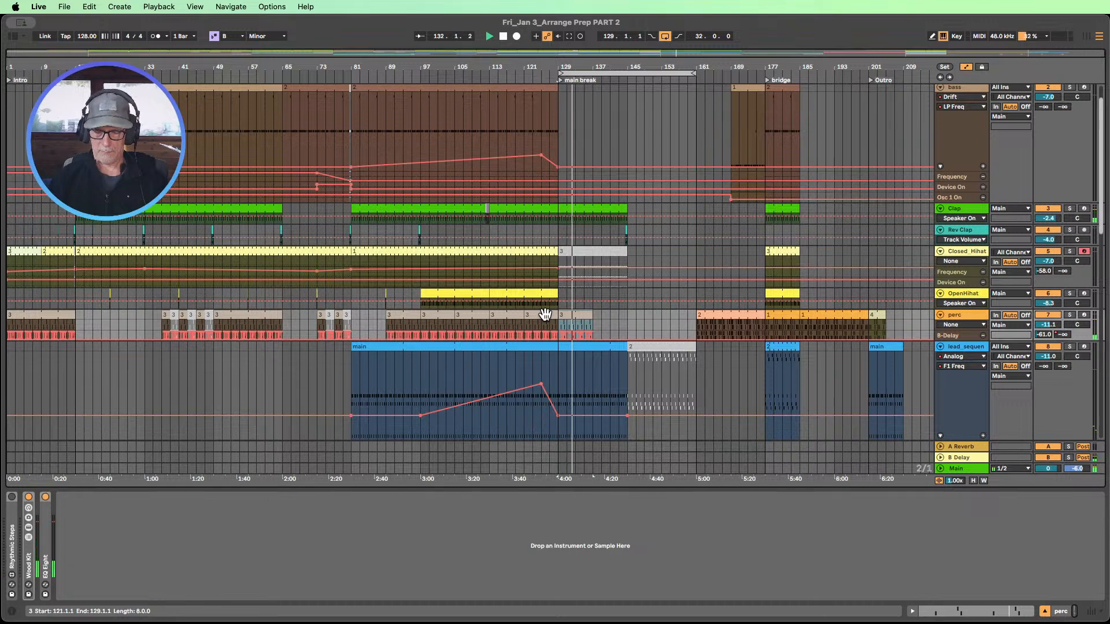
key("Delete")
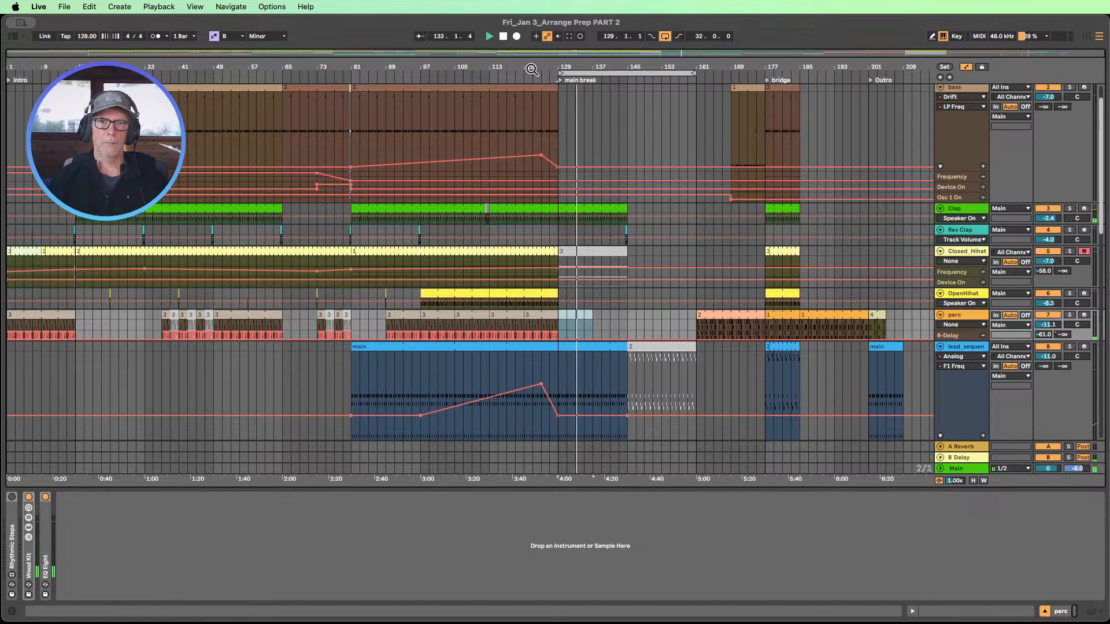
- Restart playback ahead of the main break, enlarge the Closed_Hihat track and reactivate its clip at bars 129 to 145
left_click(507, 71)
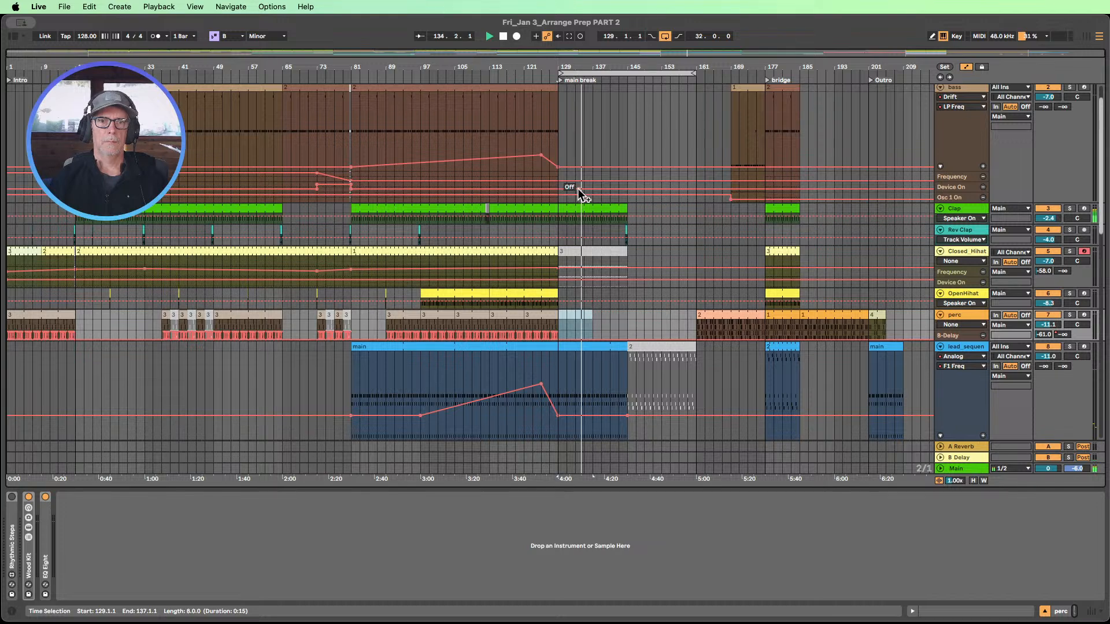
left_click_drag(952, 263, 952, 332)
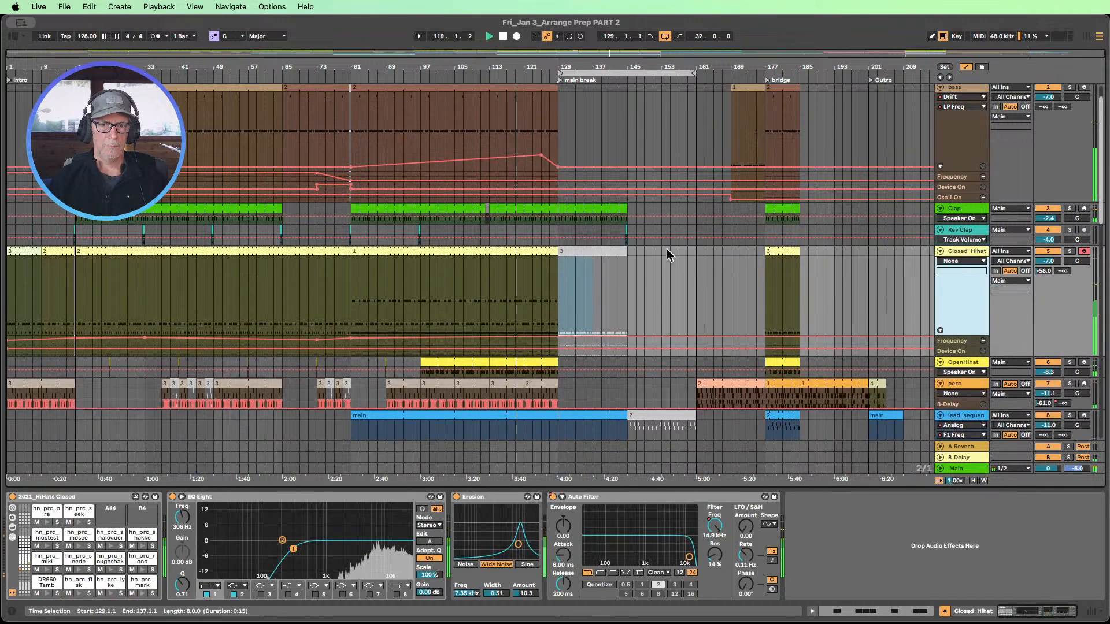
left_click(572, 252)
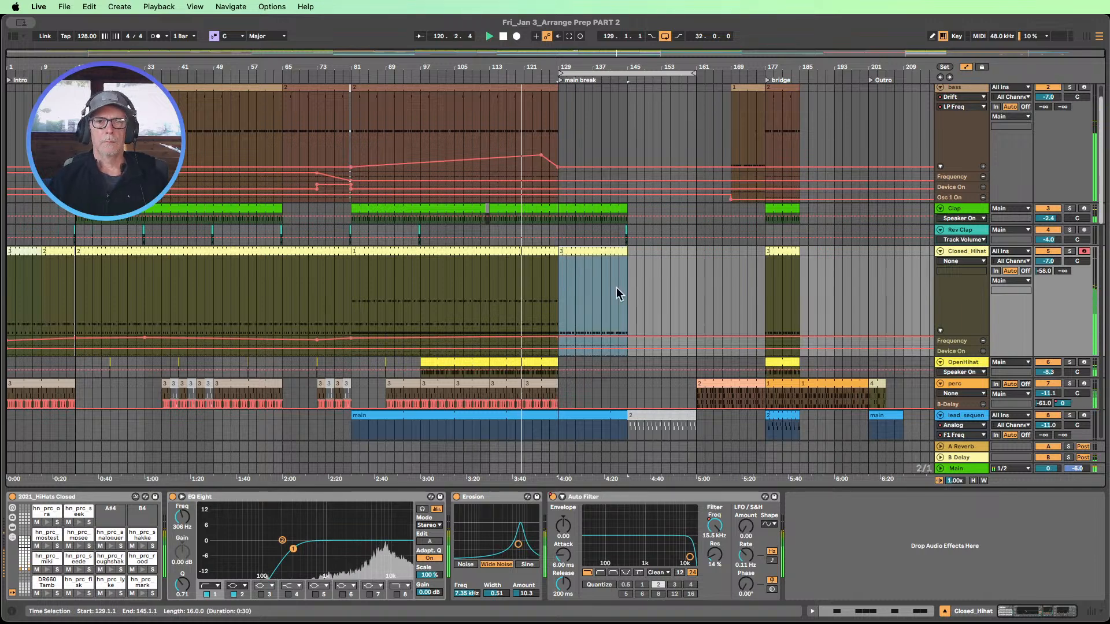
- Enlarge Closed_Hihat's Auto Filter Frequency lane and make the automation fall from bar 129 to bar 145, then rise back by bar 161
left_click_drag(957, 346, 957, 419)
scroll(852, 342, "down", 3)
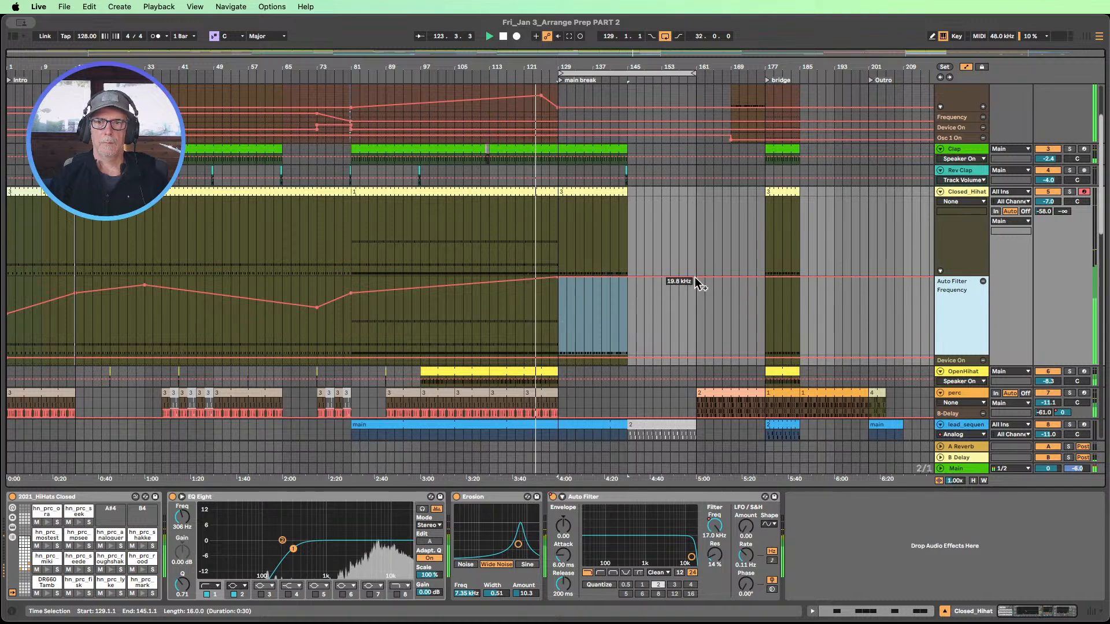
left_click_drag(627, 278, 627, 307)
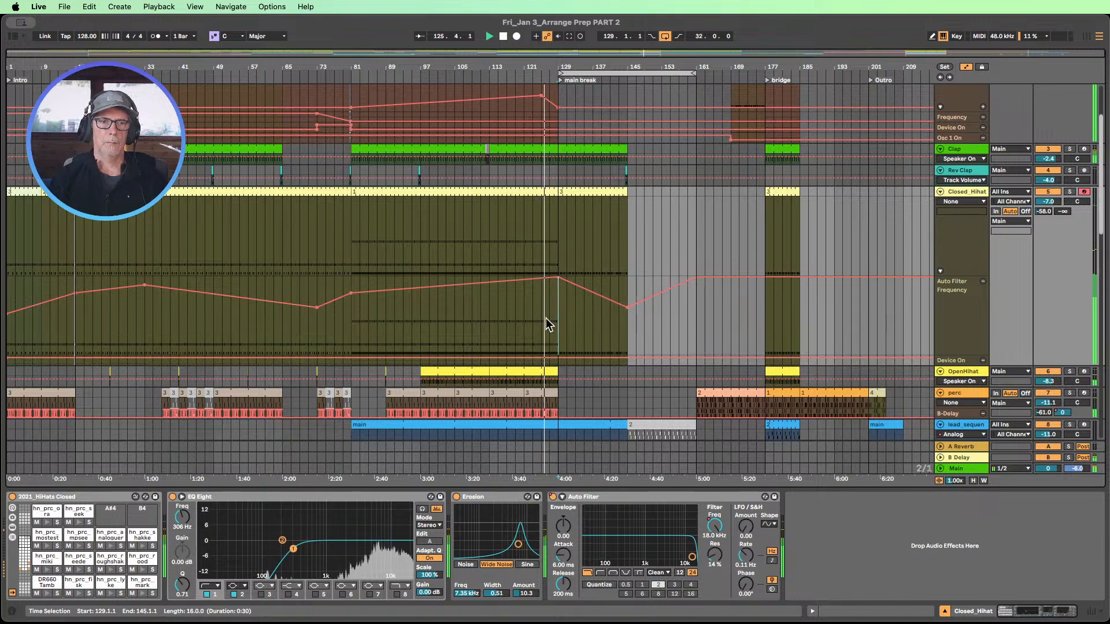
left_click_drag(628, 308, 628, 307)
left_click(688, 337)
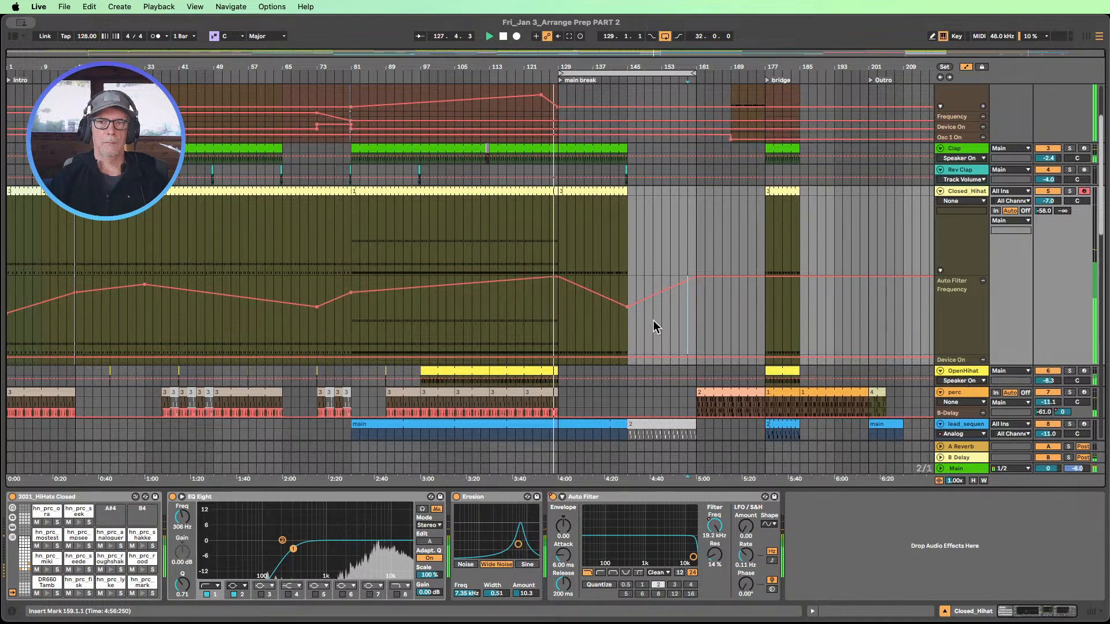
- Delete the deactivated Kick clip at bars 129 to 145
scroll(653, 324, "down", 5)
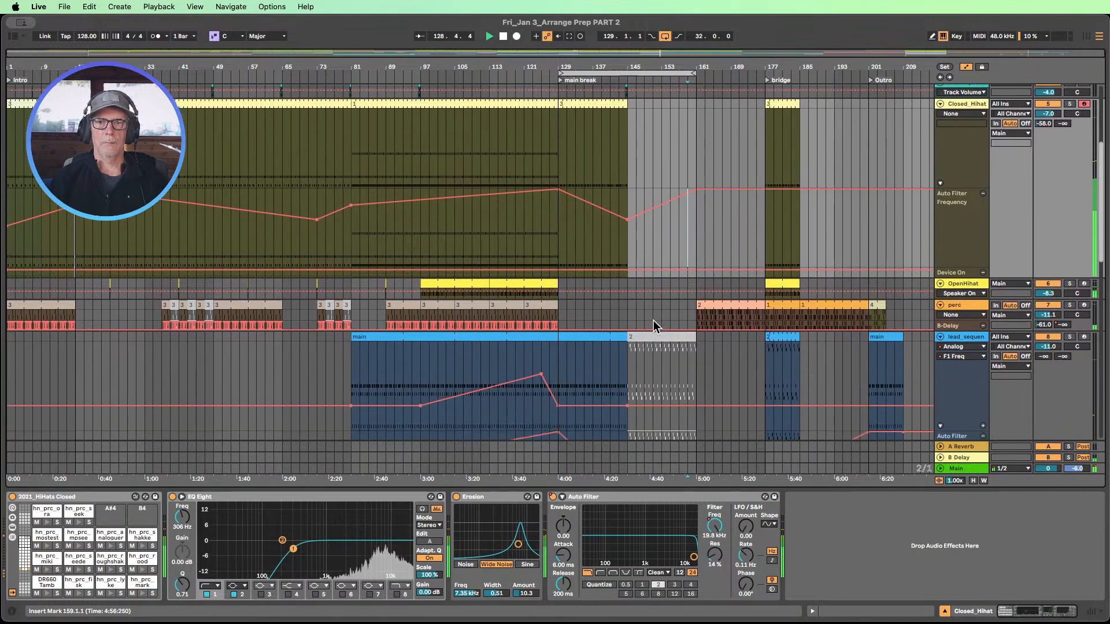
scroll(653, 321, "up", 10)
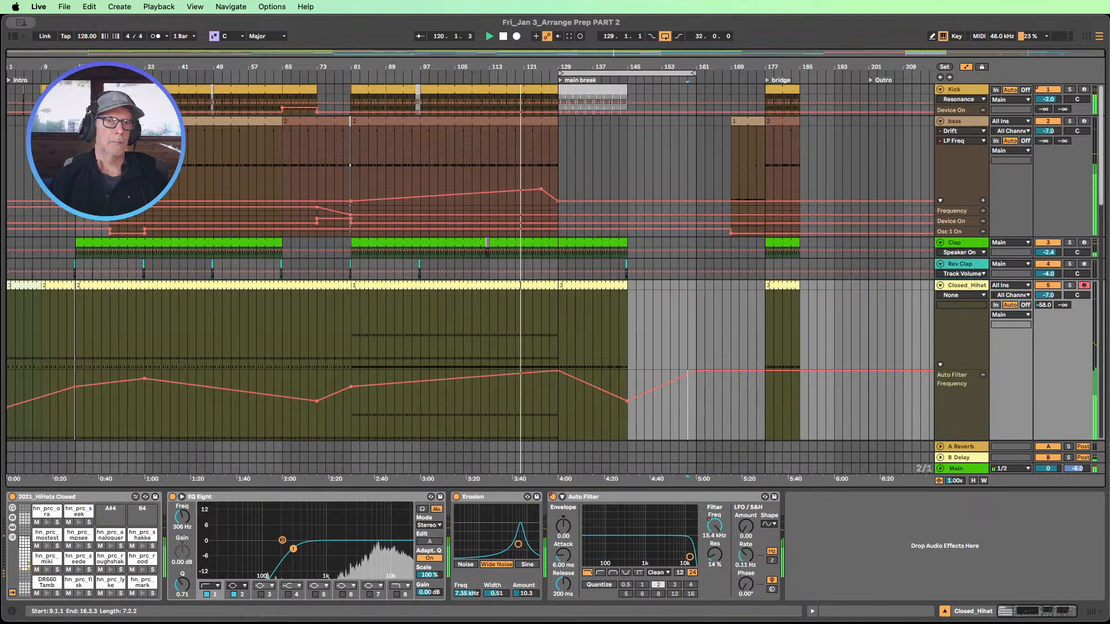
left_click(58, 89)
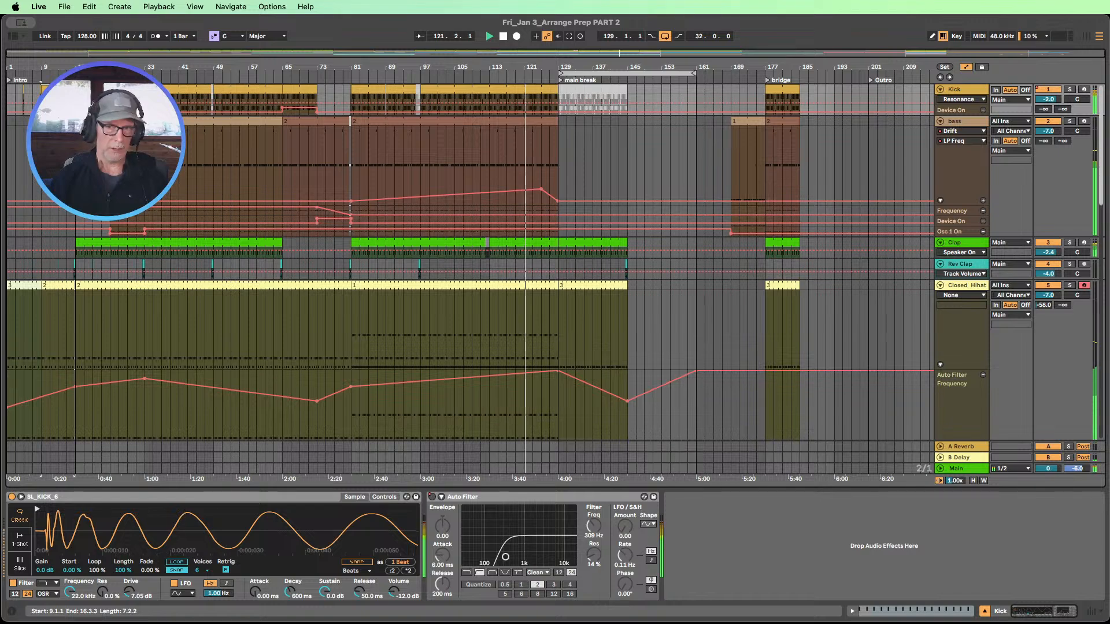
left_click(599, 93)
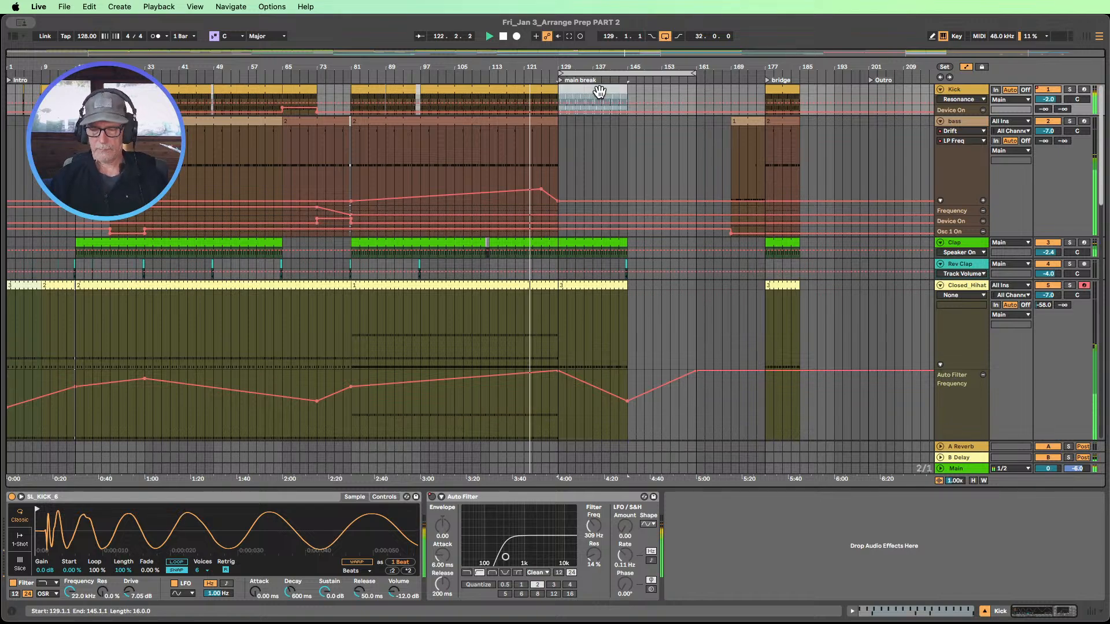
key("Delete")
- Copy the Kick section at bars 65 to 73 to bar 129 and duplicate it to fill bars 129 to 145
left_click(46, 89)
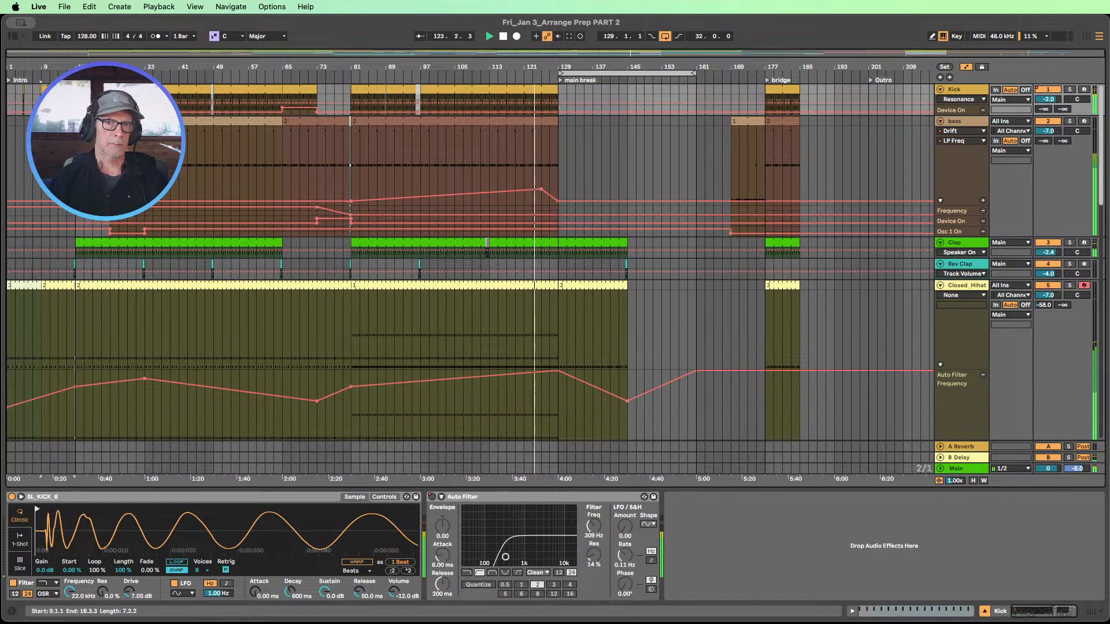
left_click(298, 93)
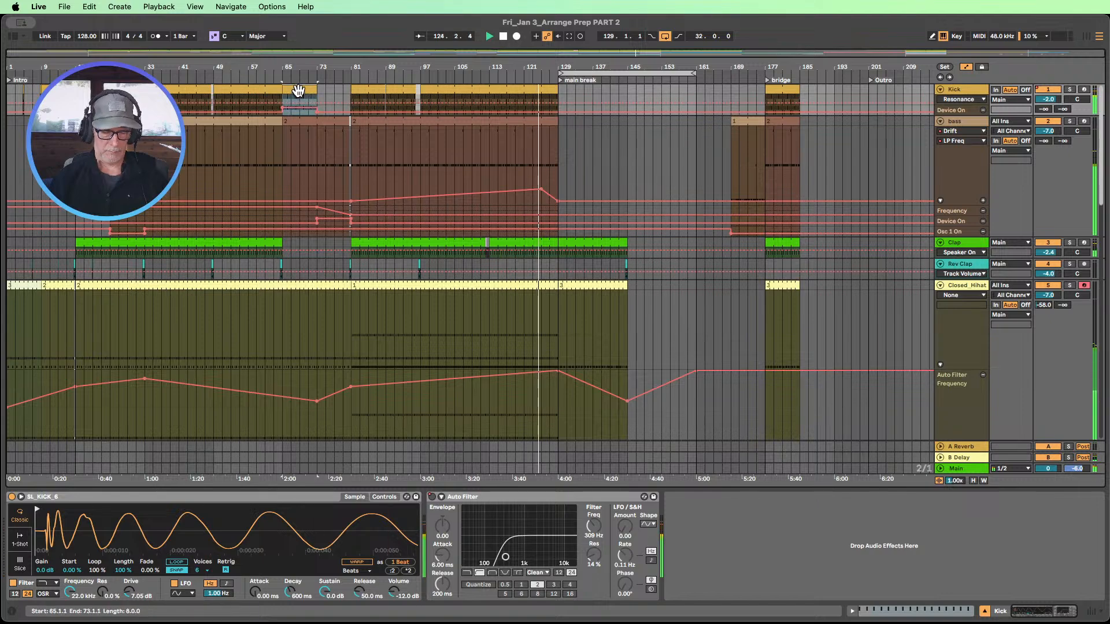
left_click_drag(298, 91, 585, 88)
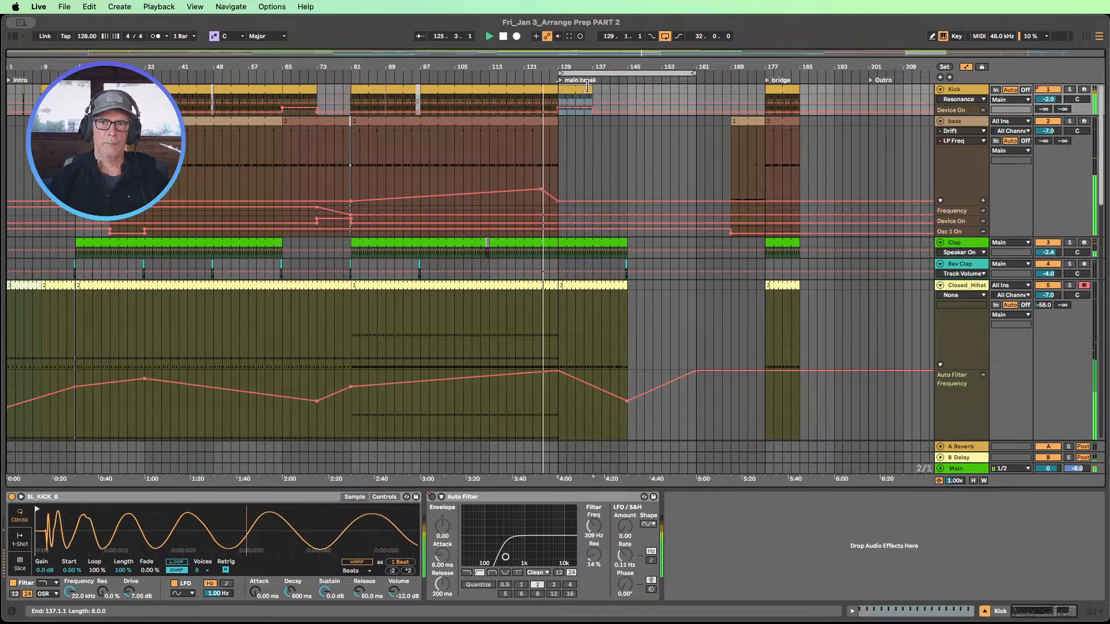
key("super+d")
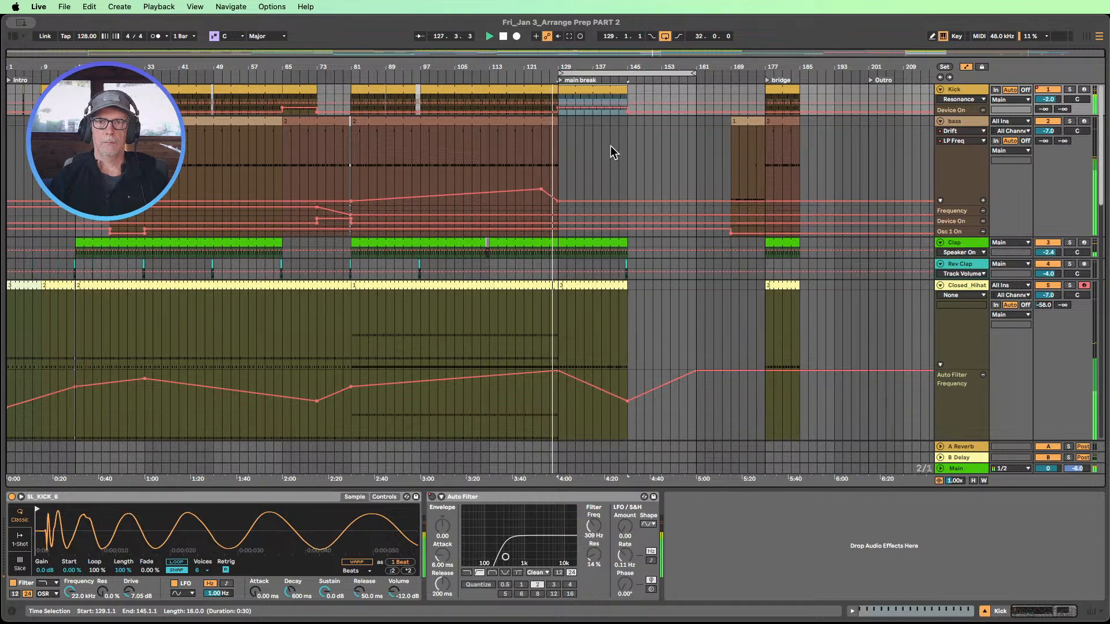
- Extend the bass clip to bar 145, enlarge its track and lower its LP Freq automation slightly at bar 145
scroll(613, 152, "down", 1)
scroll(612, 152, "down", 3)
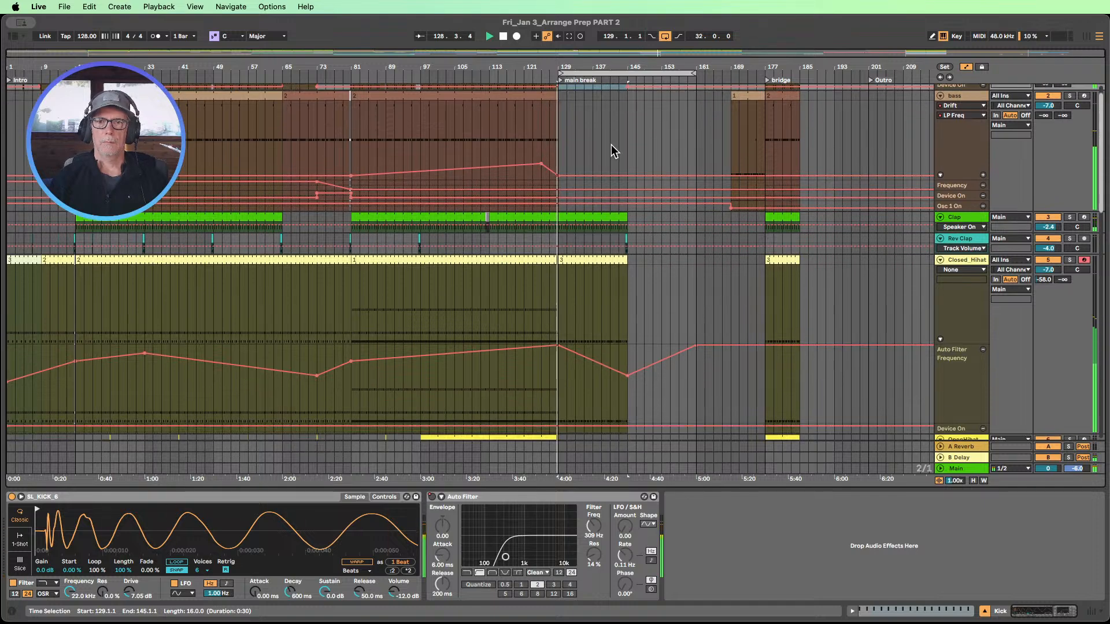
scroll(612, 149, "up", 4)
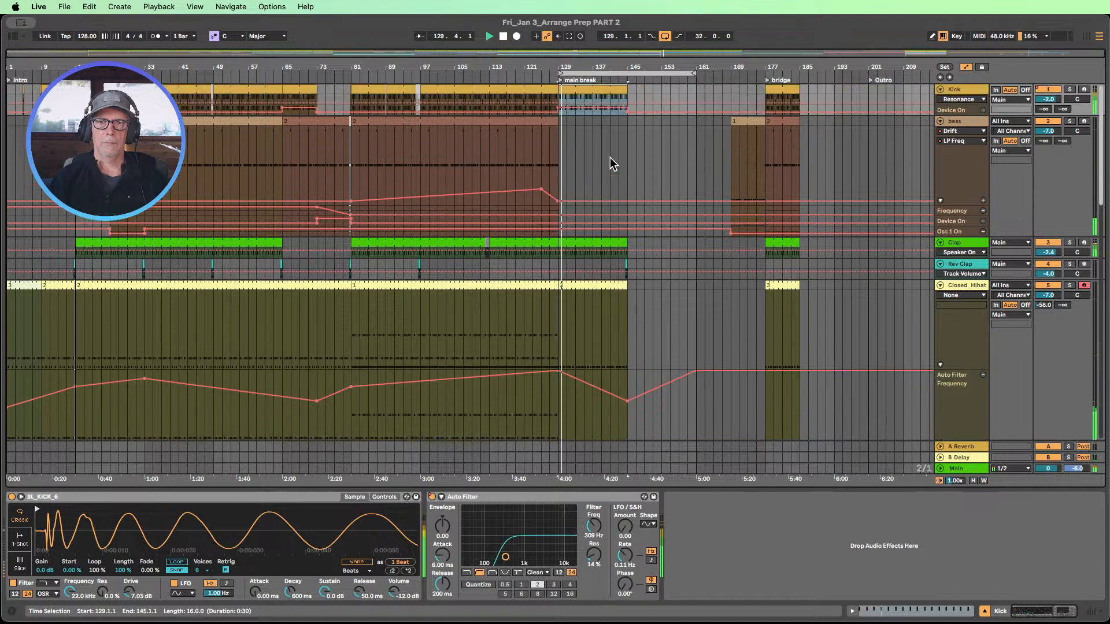
left_click(572, 134)
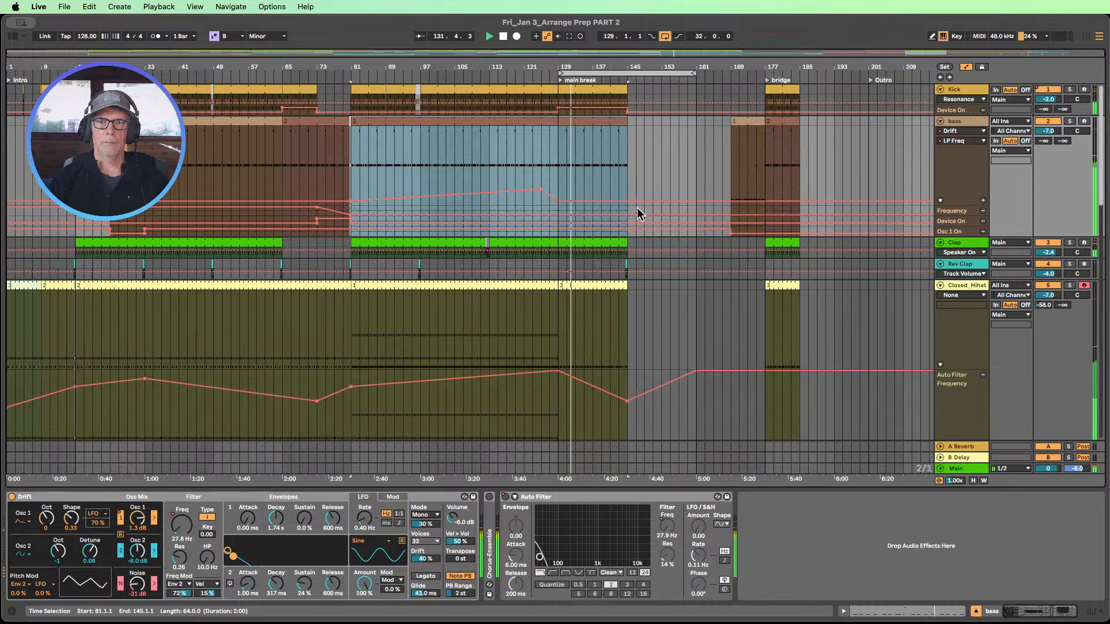
left_click_drag(952, 206, 953, 255)
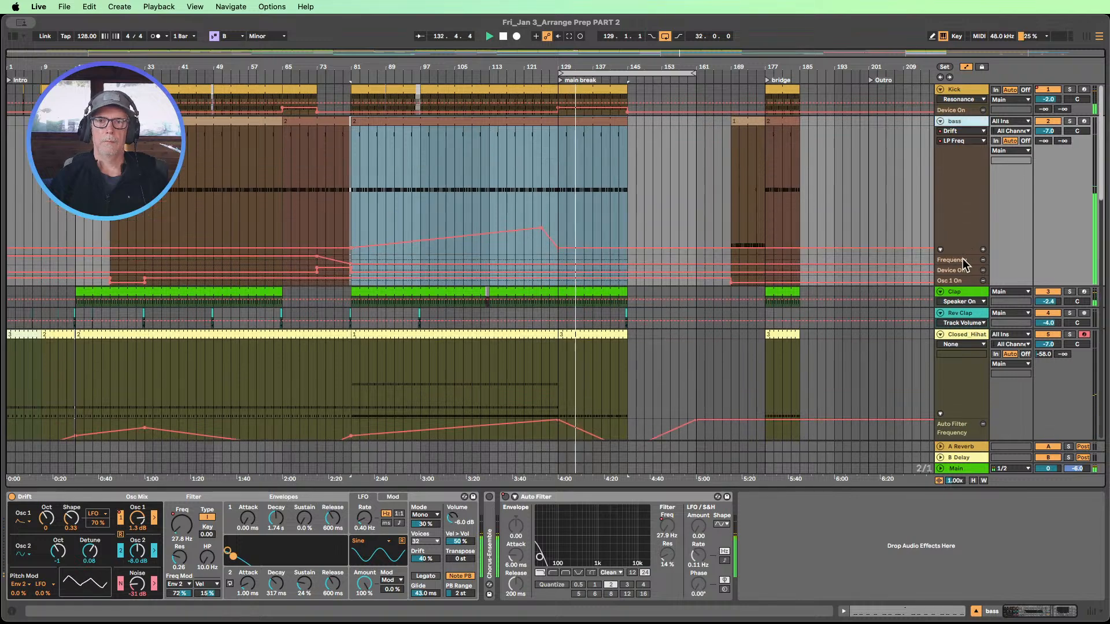
left_click_drag(628, 248, 627, 253)
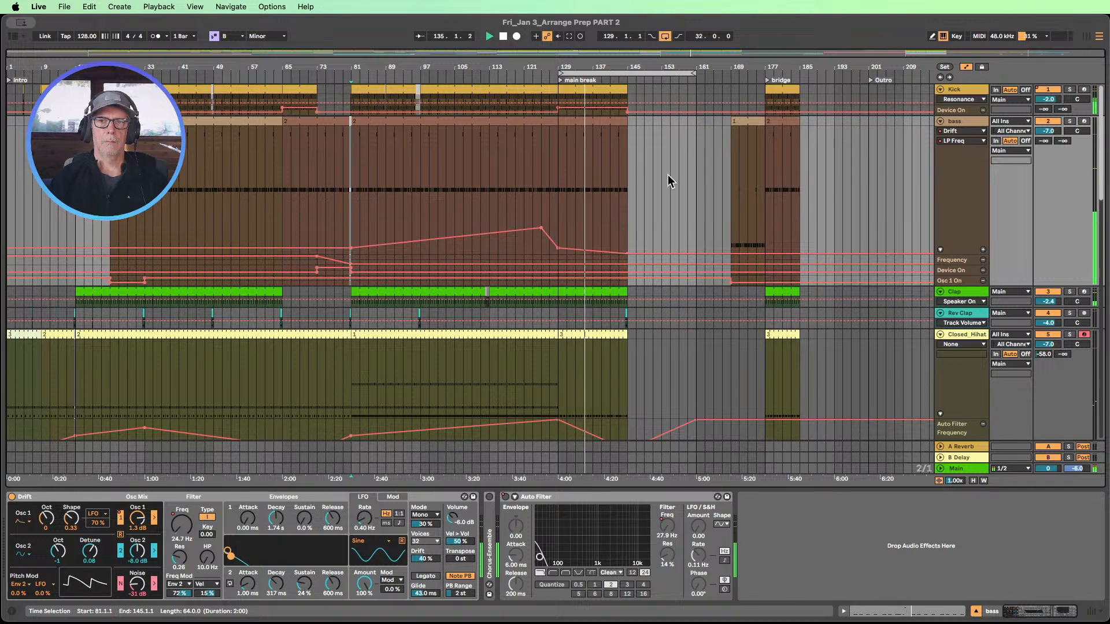
scroll(669, 179, "down", 2)
scroll(668, 181, "down", 6)
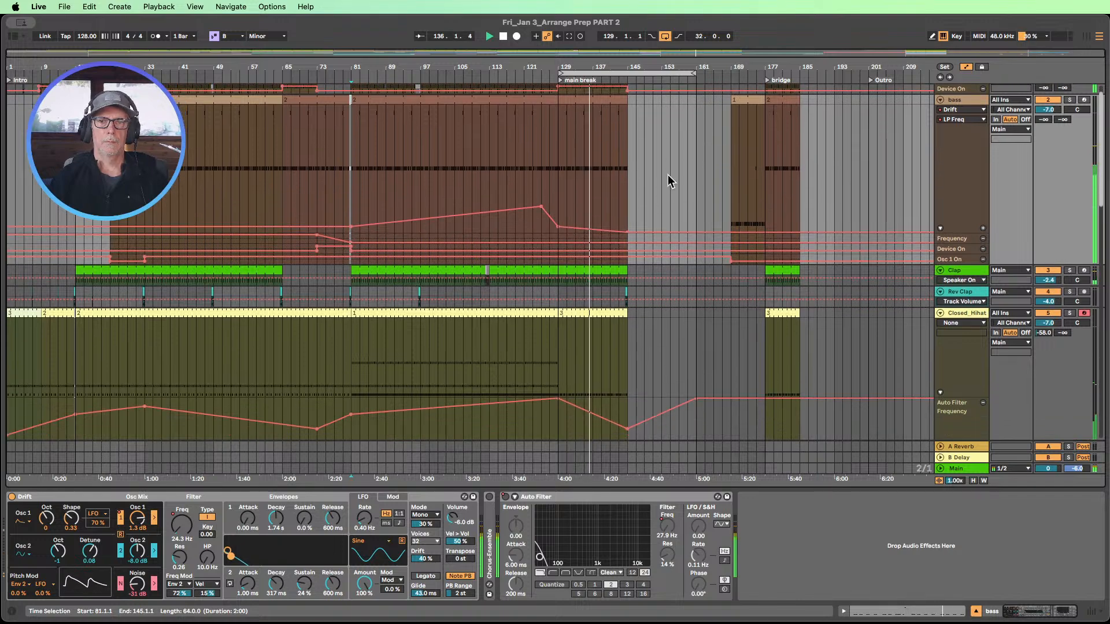
scroll(668, 180, "down", 12)
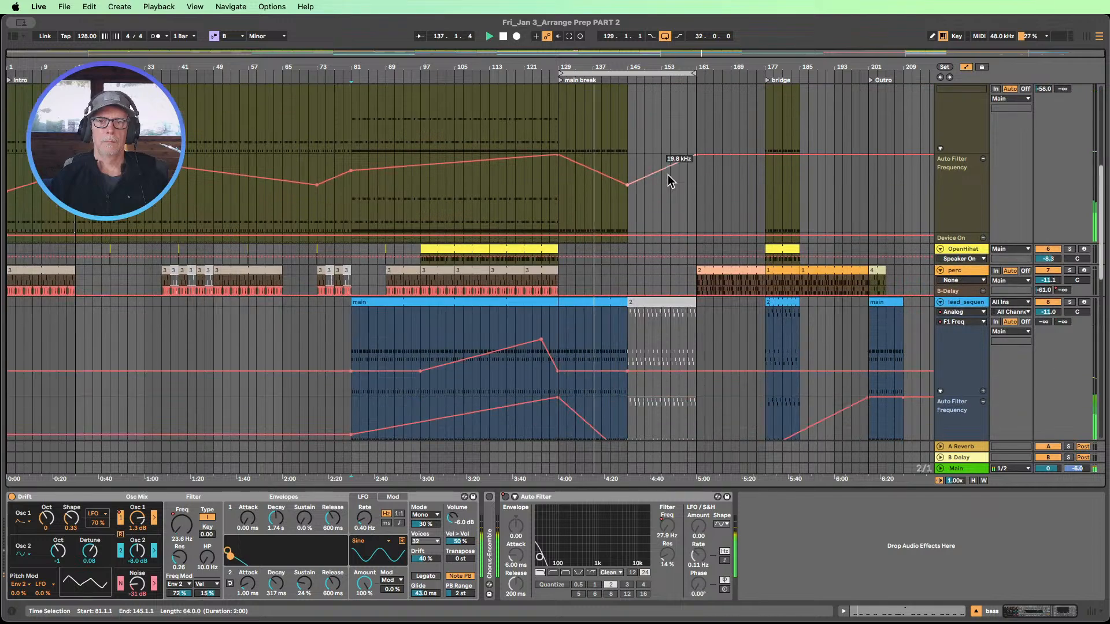
scroll(664, 176, "down", 2)
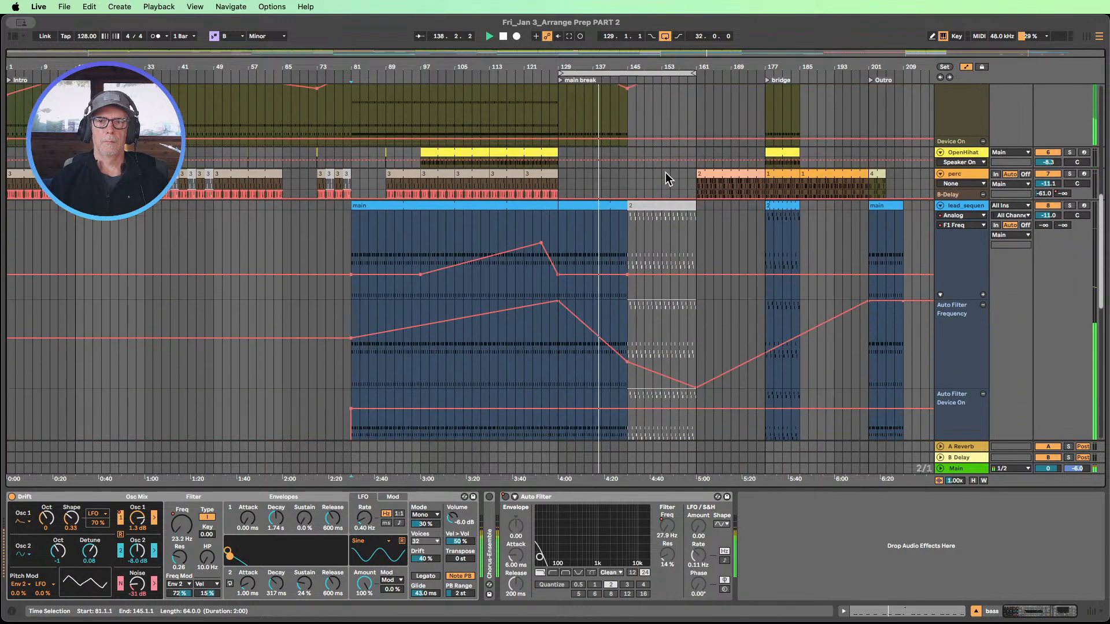
left_click(626, 357)
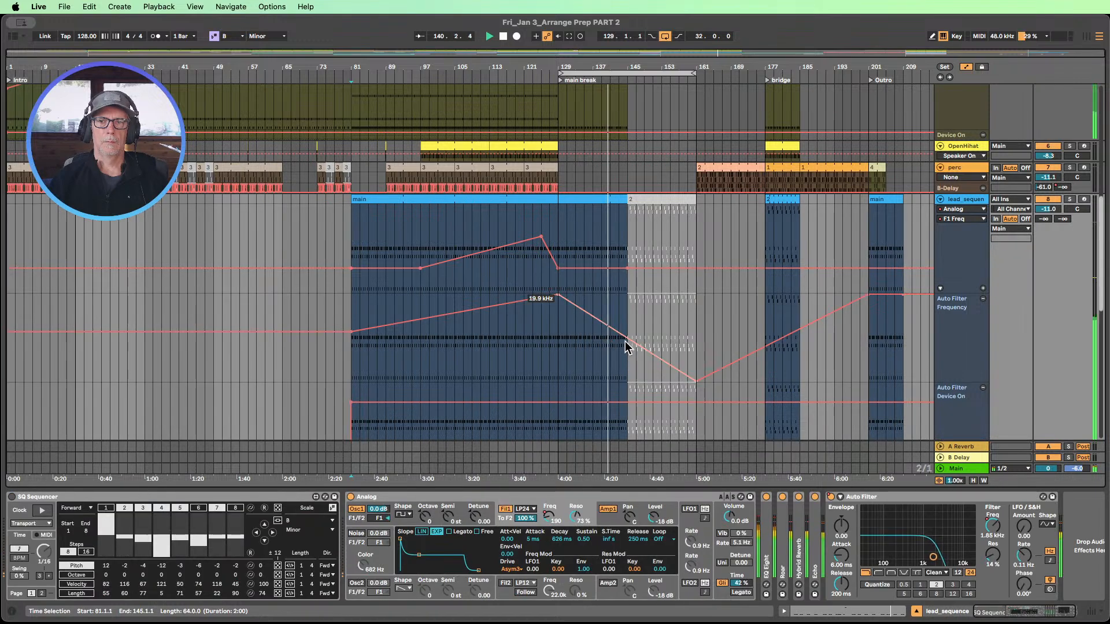
key("super+z")
- Enlarge the chord/pad track and replace the vocal clip at bars 161 to 169 with a four-bar one at bars 141 to 145
scroll(671, 335, "down", 5)
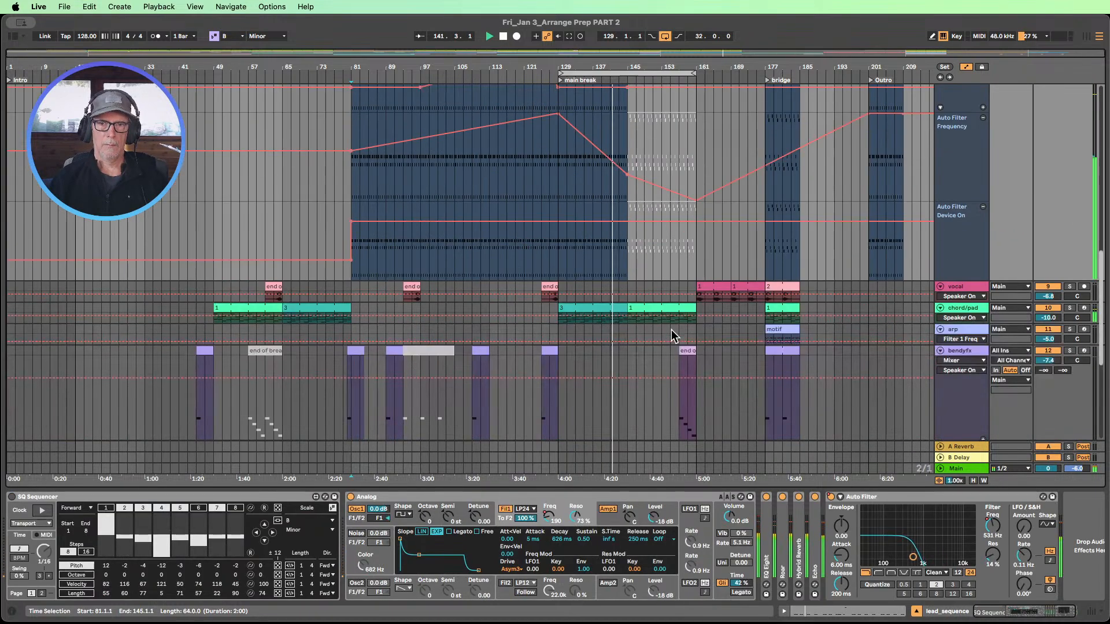
left_click_drag(953, 323, 961, 372)
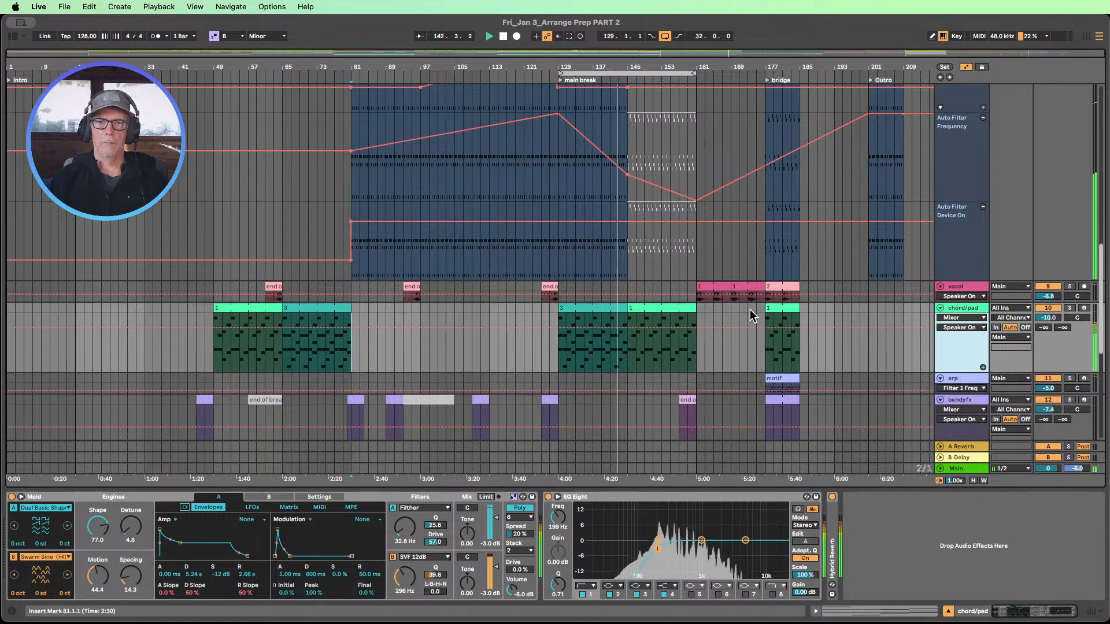
scroll(751, 310, "up", 1)
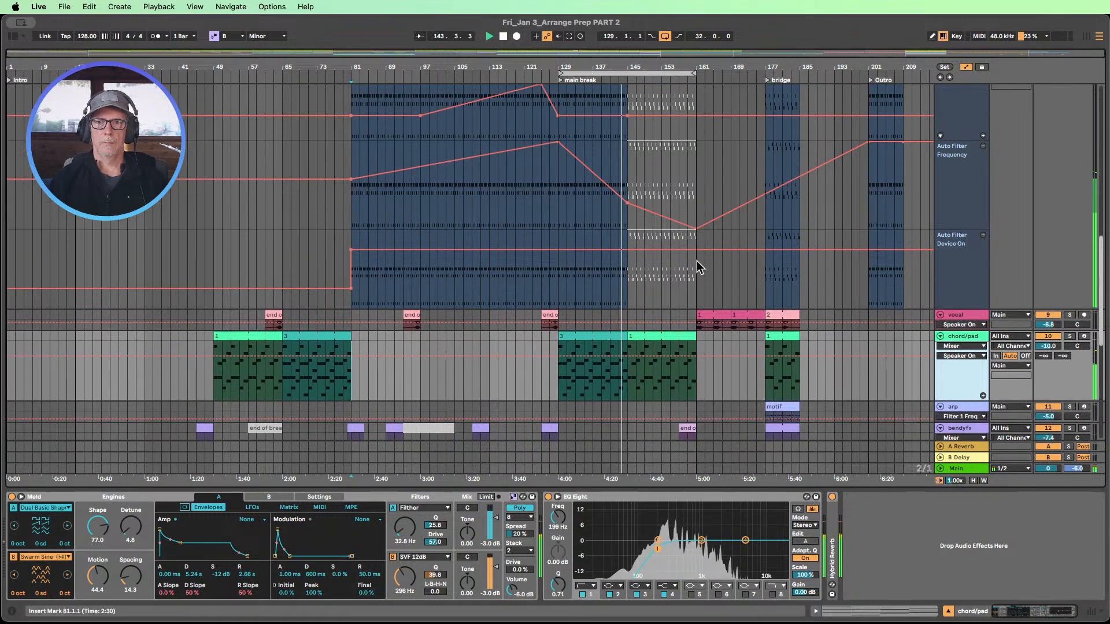
left_click_drag(702, 309, 628, 314)
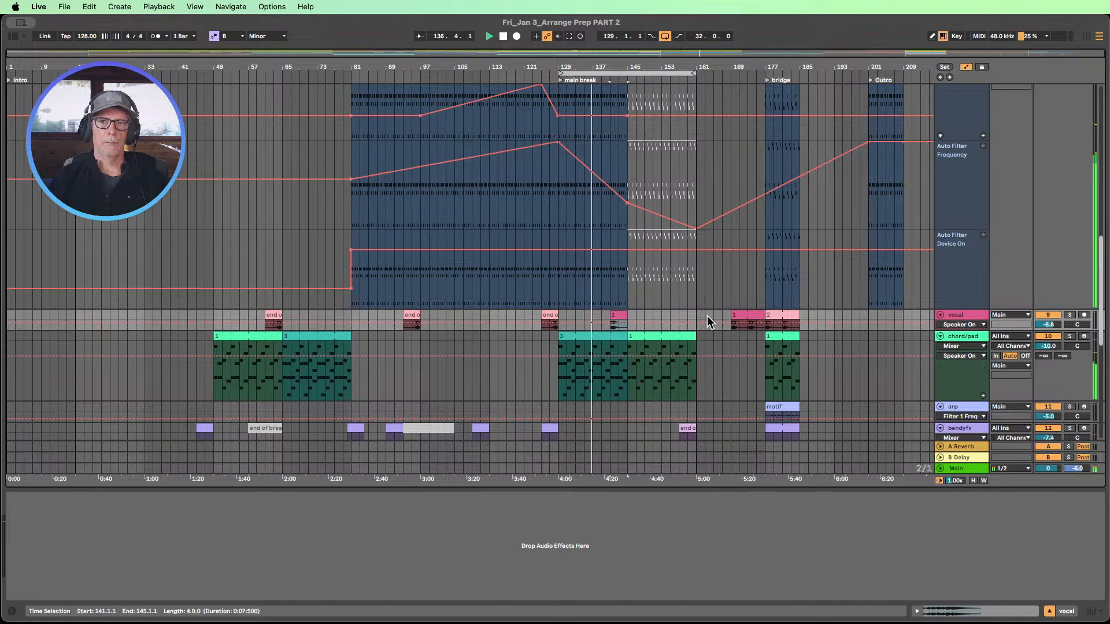
- Restart playback just before the main break and copy the Rev Clap section at bars 5 to 9 to bars 135 to 139
scroll(709, 314, "up", 1)
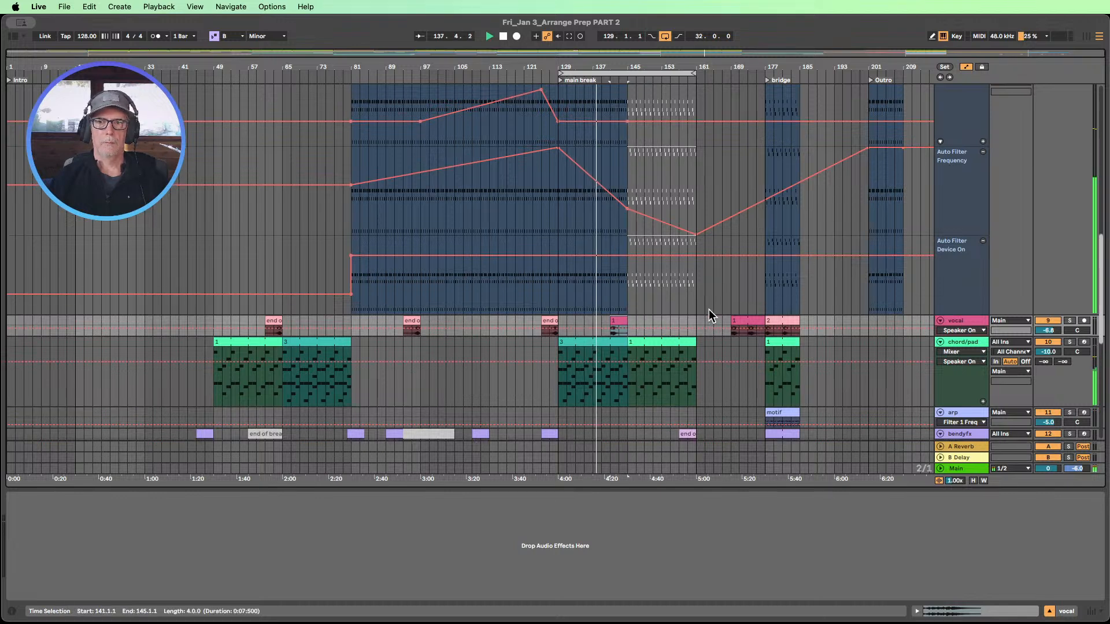
scroll(714, 317, "up", 3)
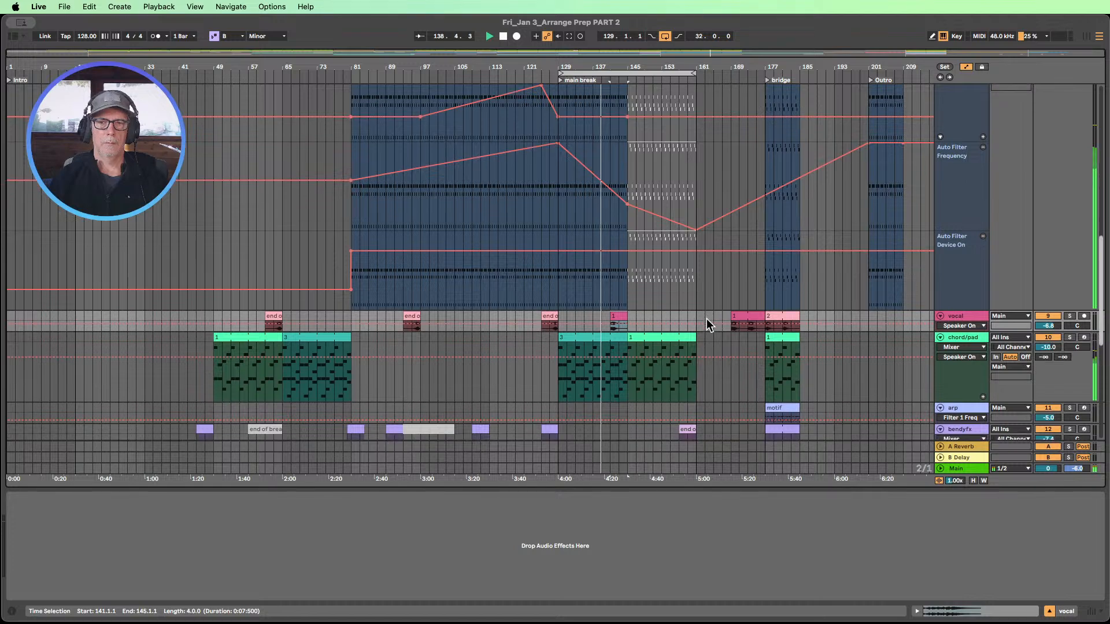
scroll(706, 318, "up", 5)
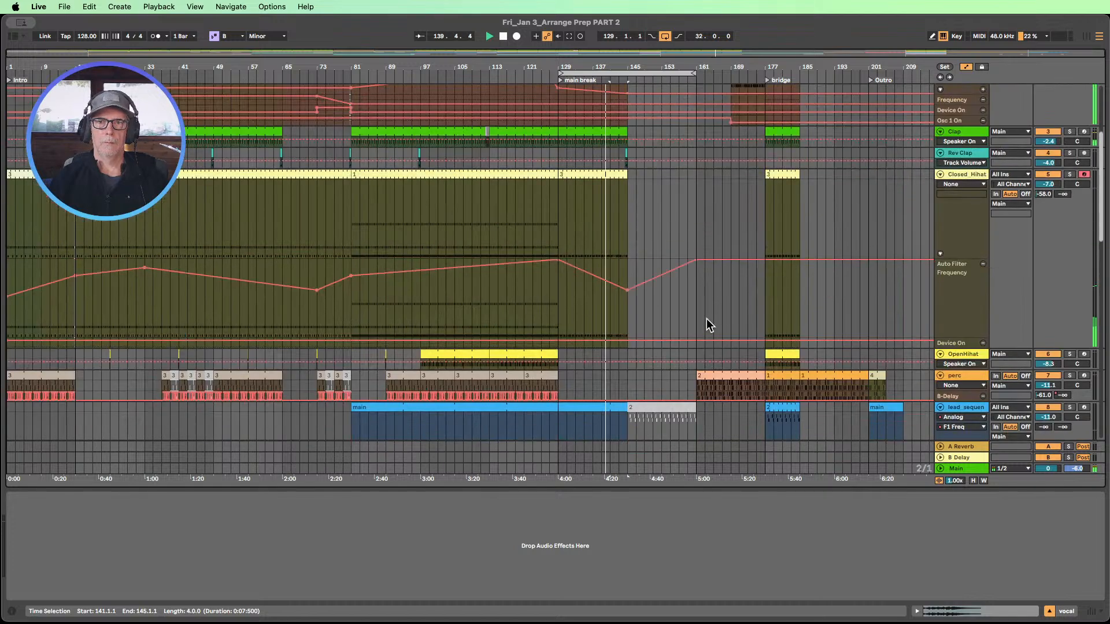
left_click(539, 75)
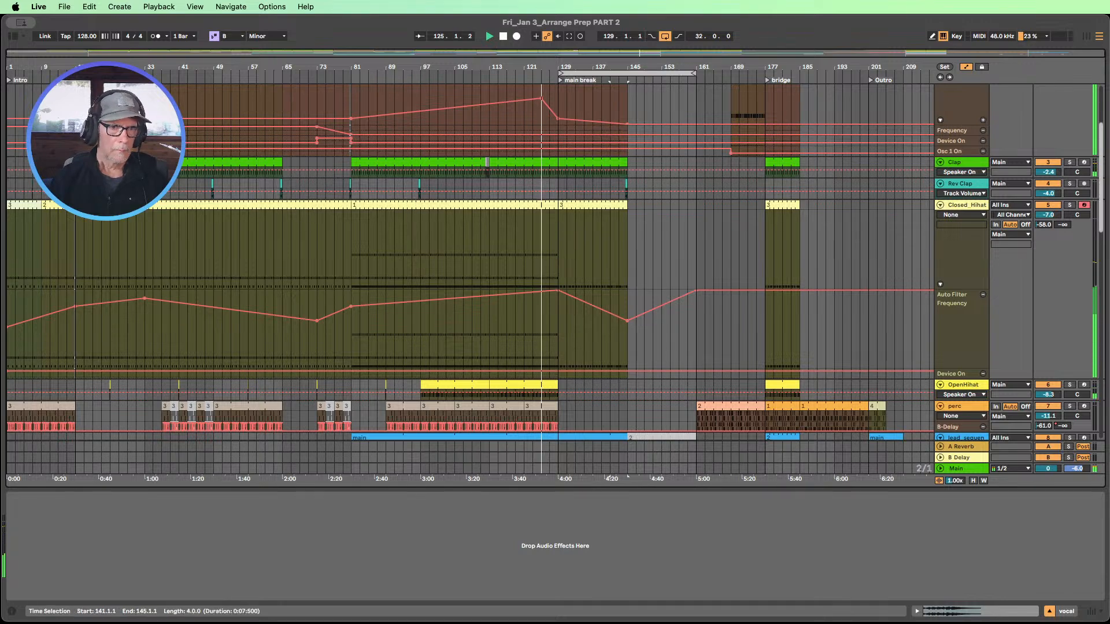
left_click(39, 189)
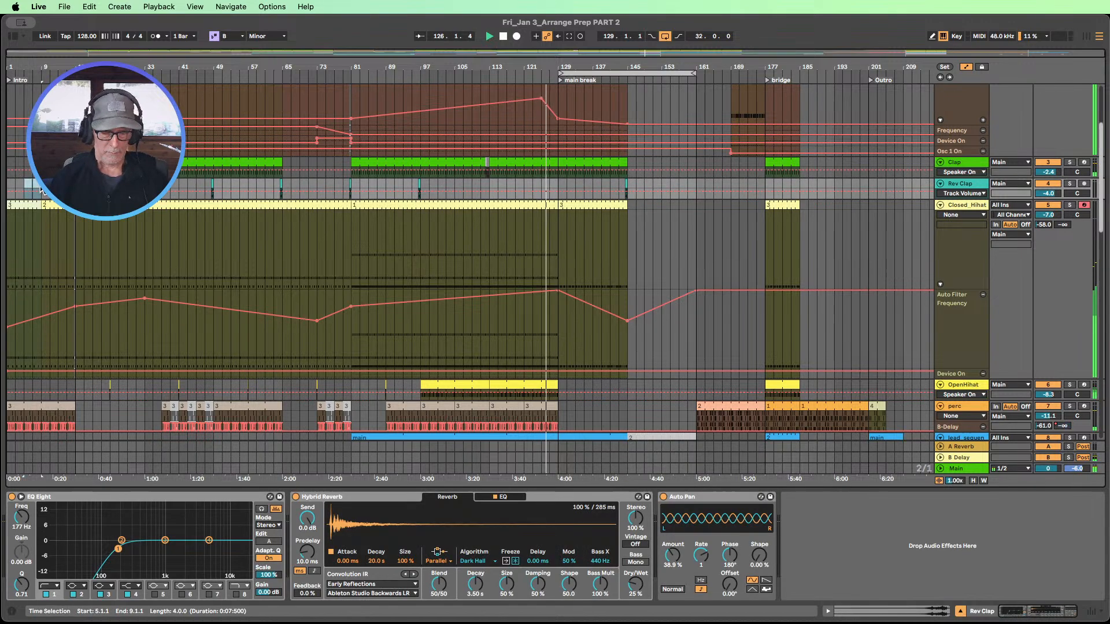
left_click(585, 181)
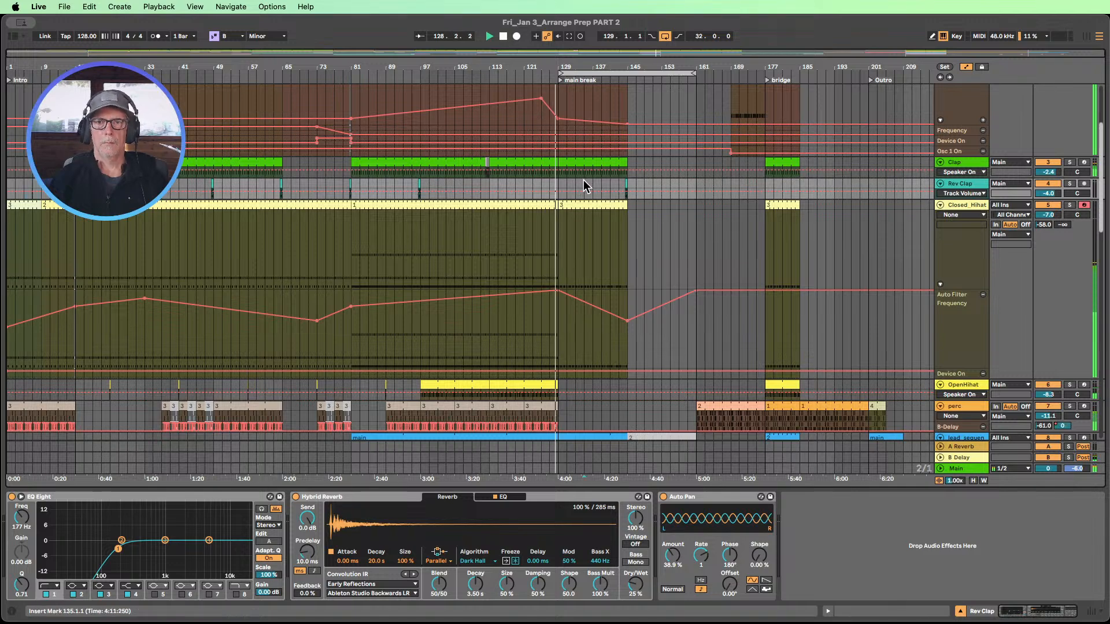
key("v")
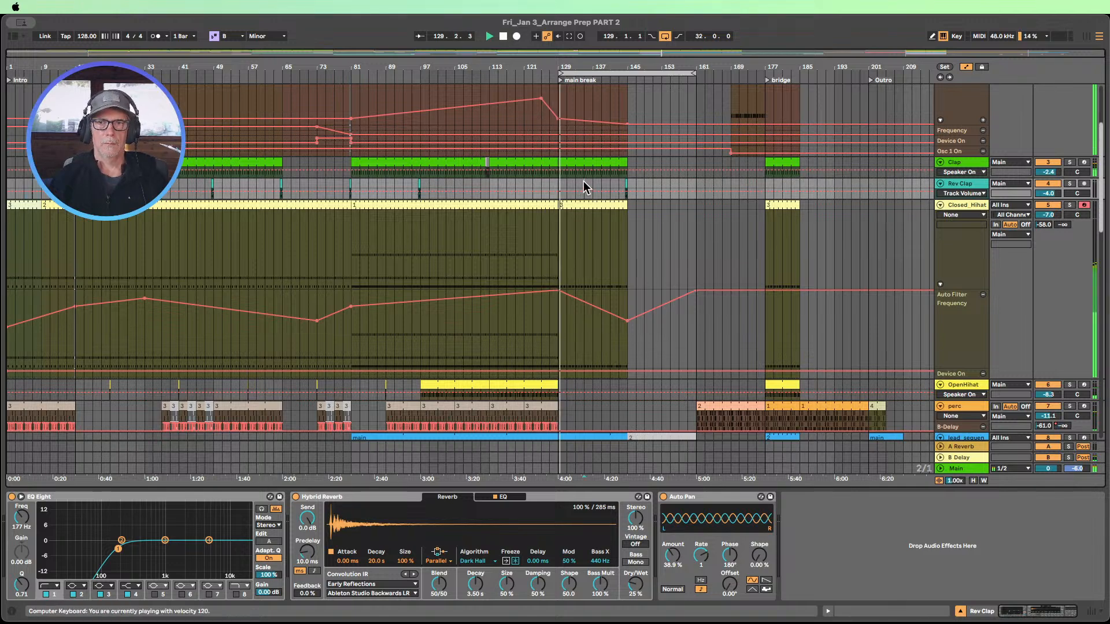
key("super+v")
scroll(674, 182, "down", 3)
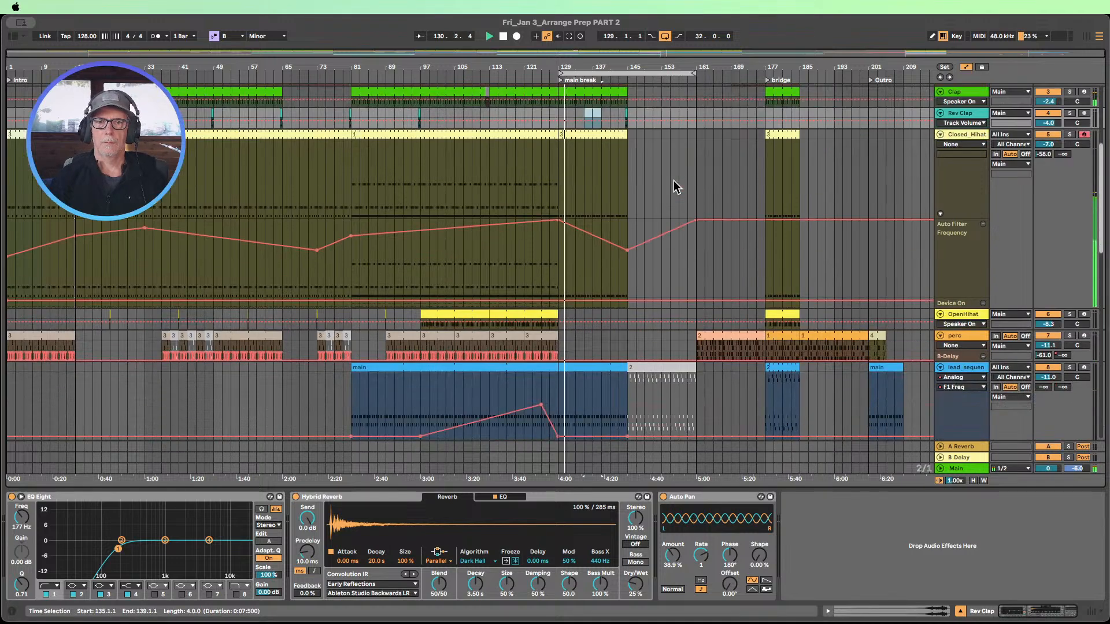
- Copy the OpenHihat section at bars 81 to 97 to bars 129 to 145
scroll(674, 184, "down", 3)
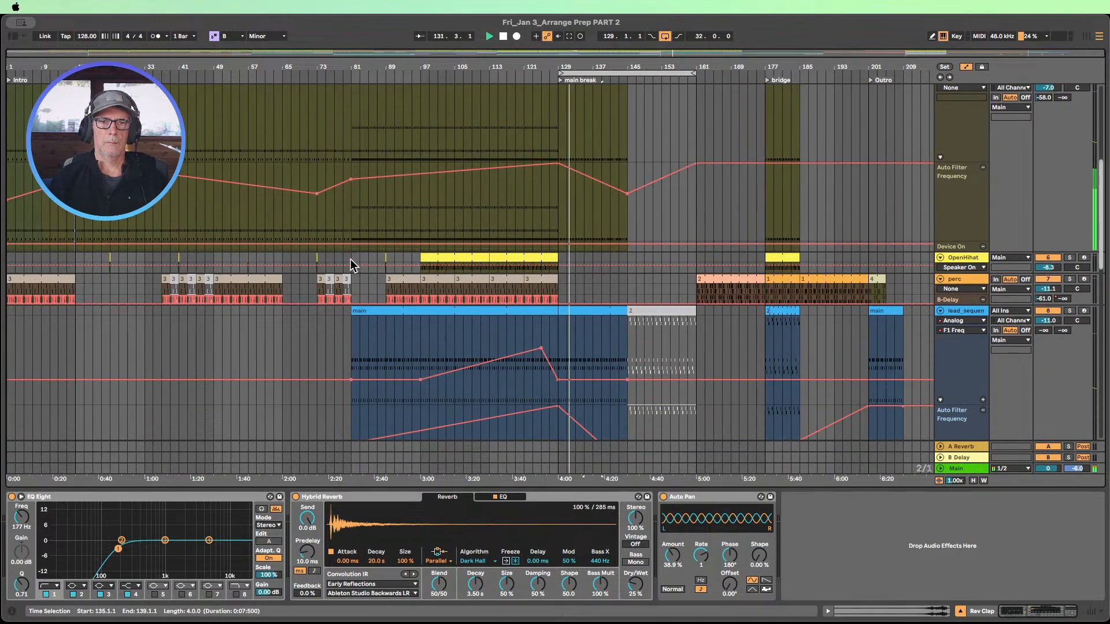
left_click_drag(351, 265, 414, 262)
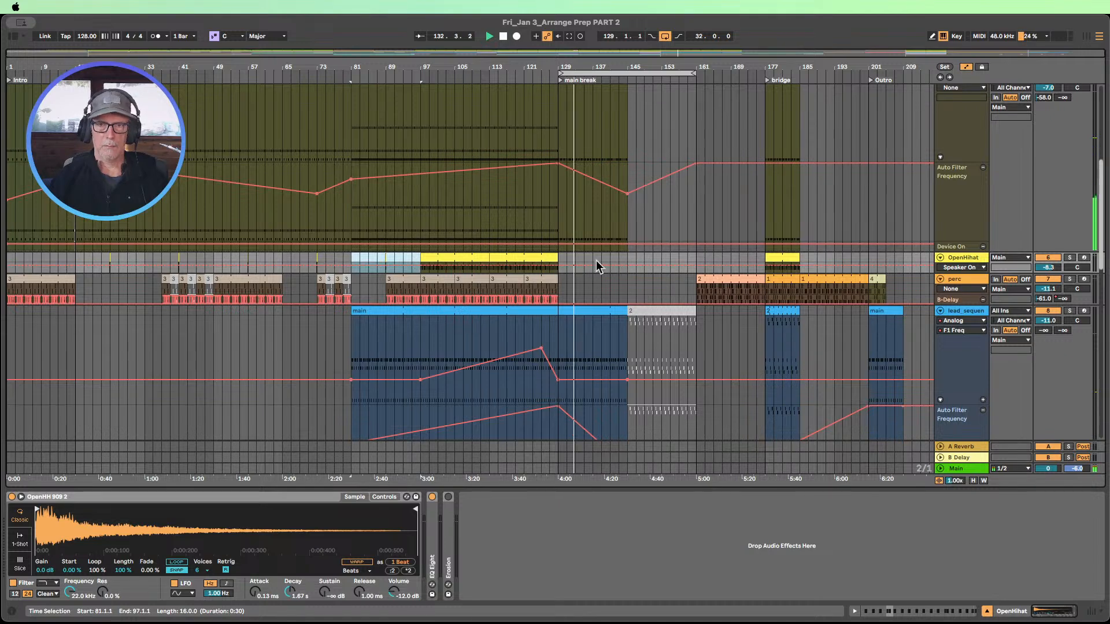
left_click(560, 263)
key("super+v")
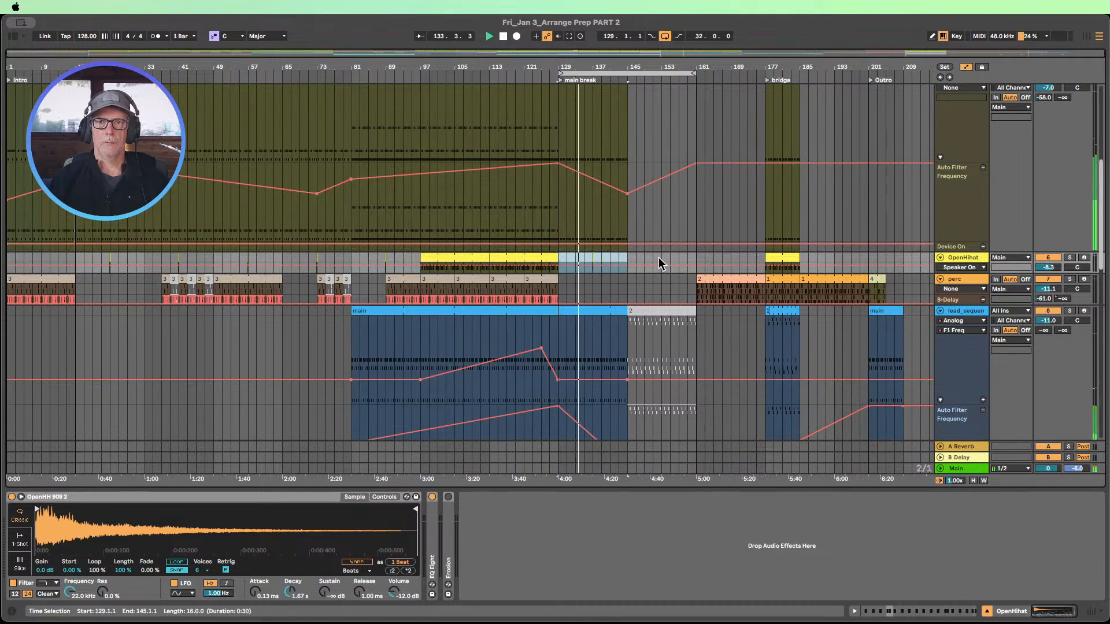
- Review all tracks from Kick down to chord/pad while the main break plays
scroll(660, 263, "up", 3)
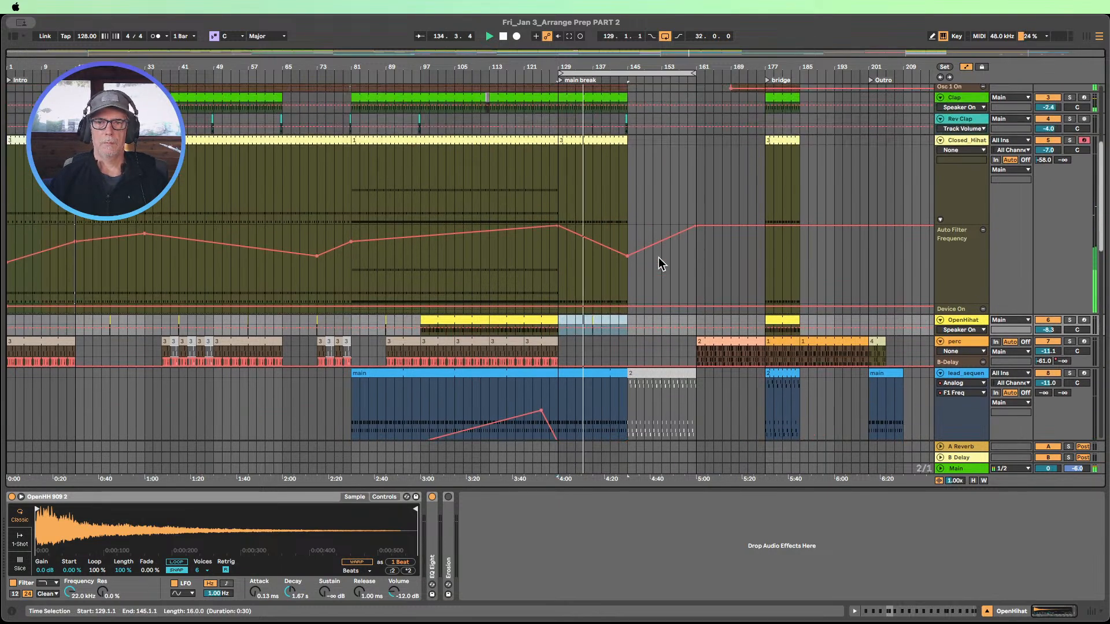
scroll(660, 263, "down", 6)
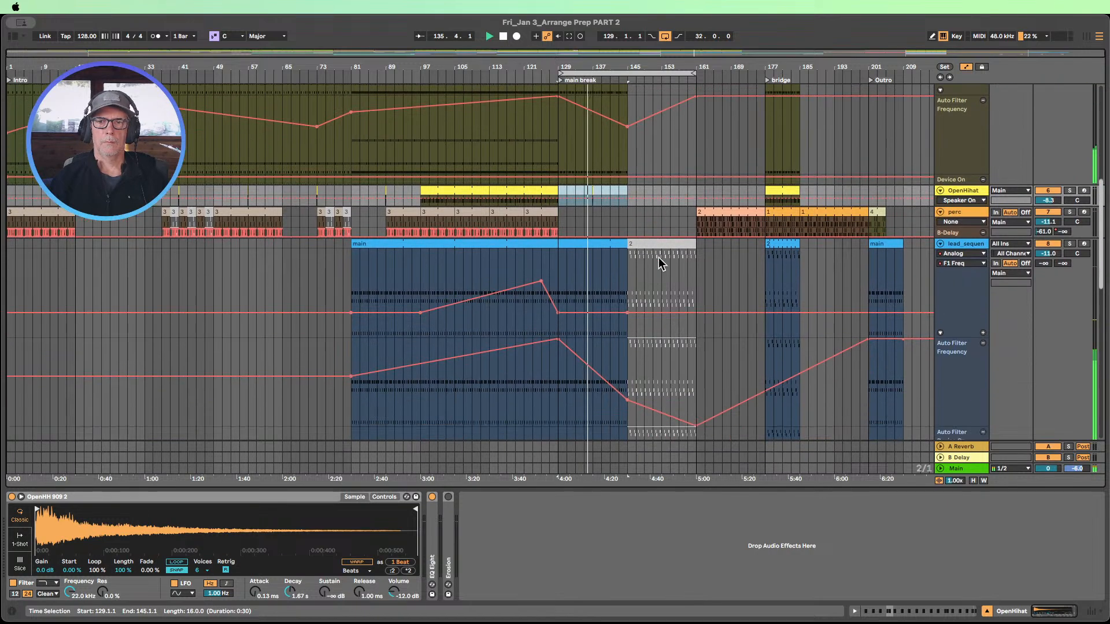
scroll(661, 263, "down", 7)
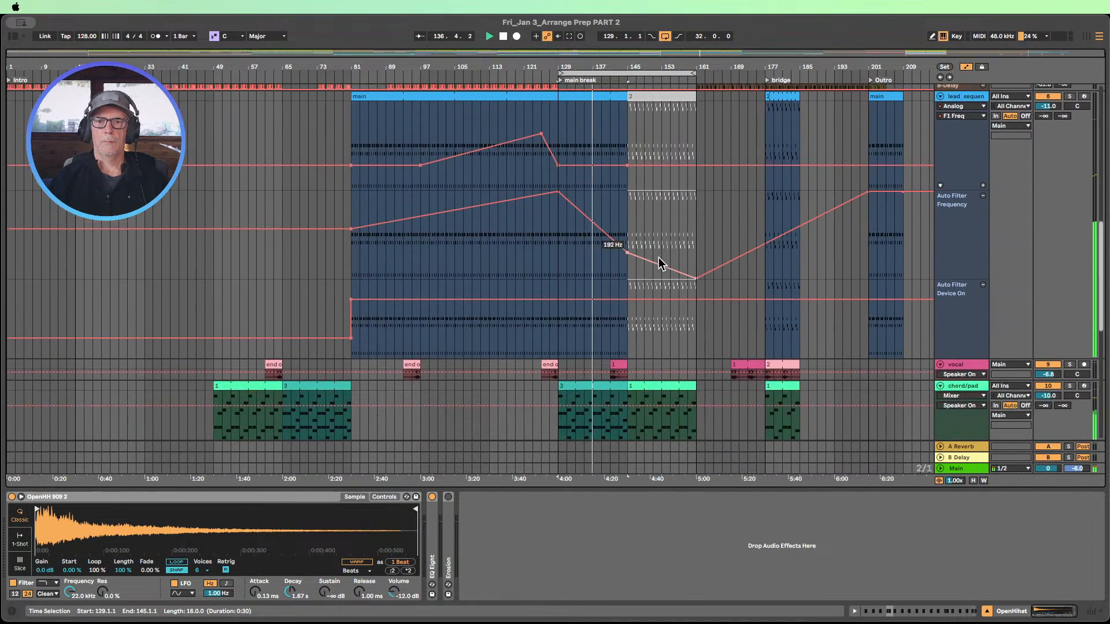
scroll(660, 263, "up", 11)
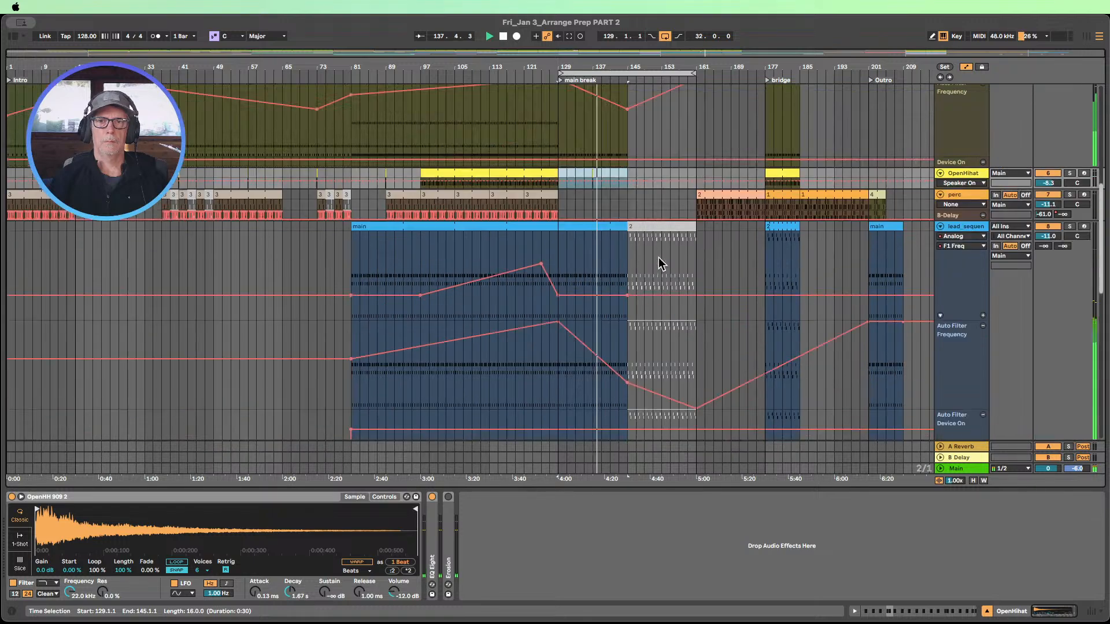
scroll(661, 263, "up", 8)
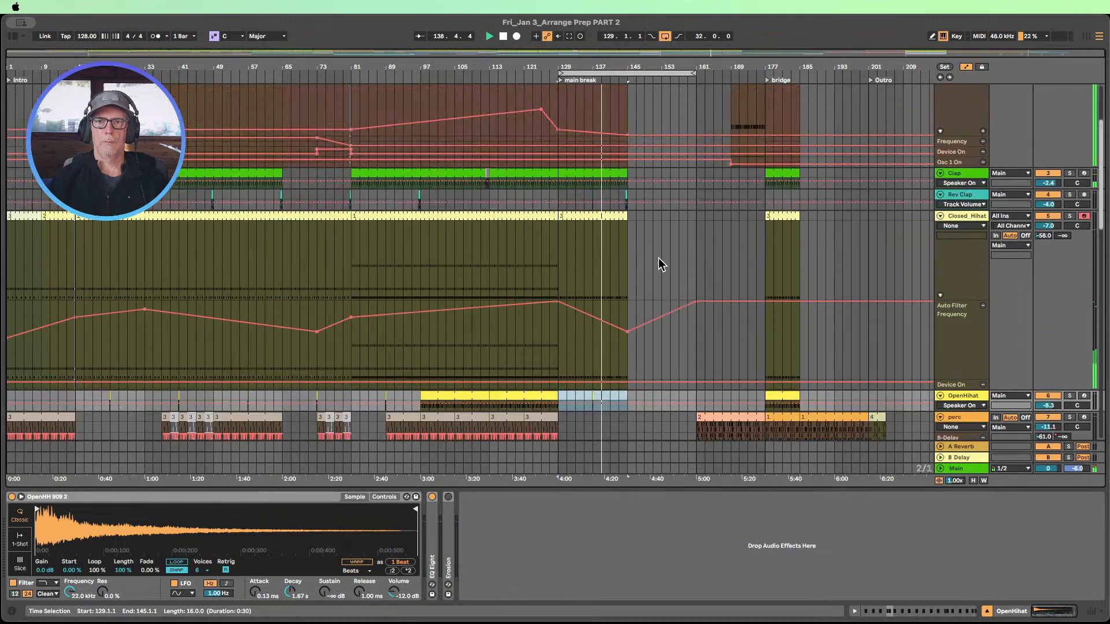
scroll(661, 263, "up", 3)
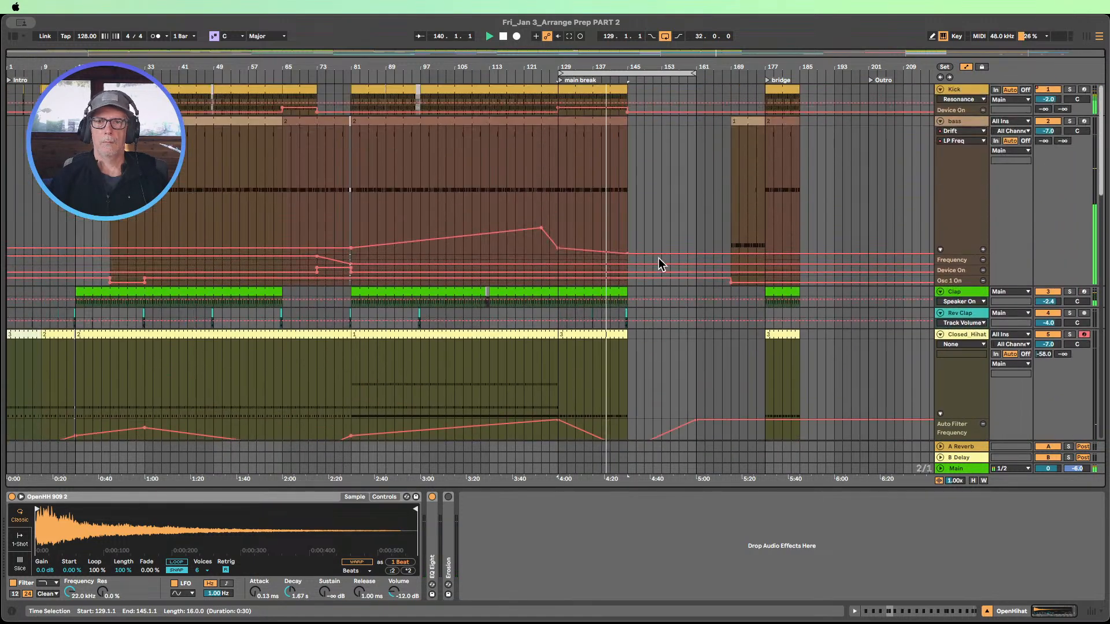
scroll(662, 263, "down", 6)
scroll(663, 263, "down", 15)
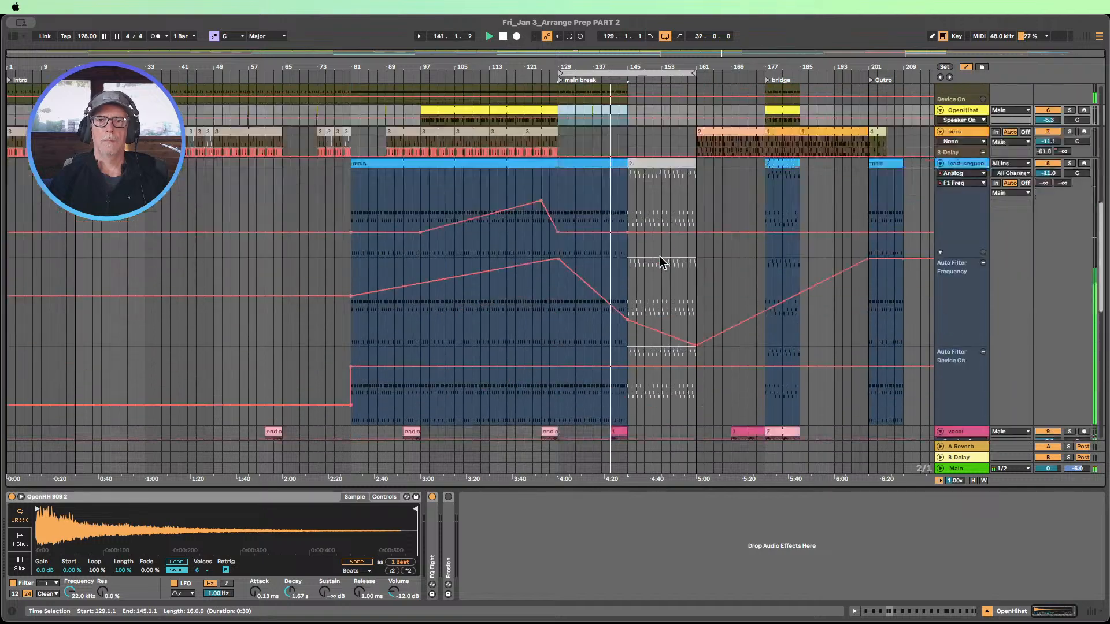
- Fit the track heights to the window and extend the atmos clip at bar 129 to bar 161
left_click(973, 480)
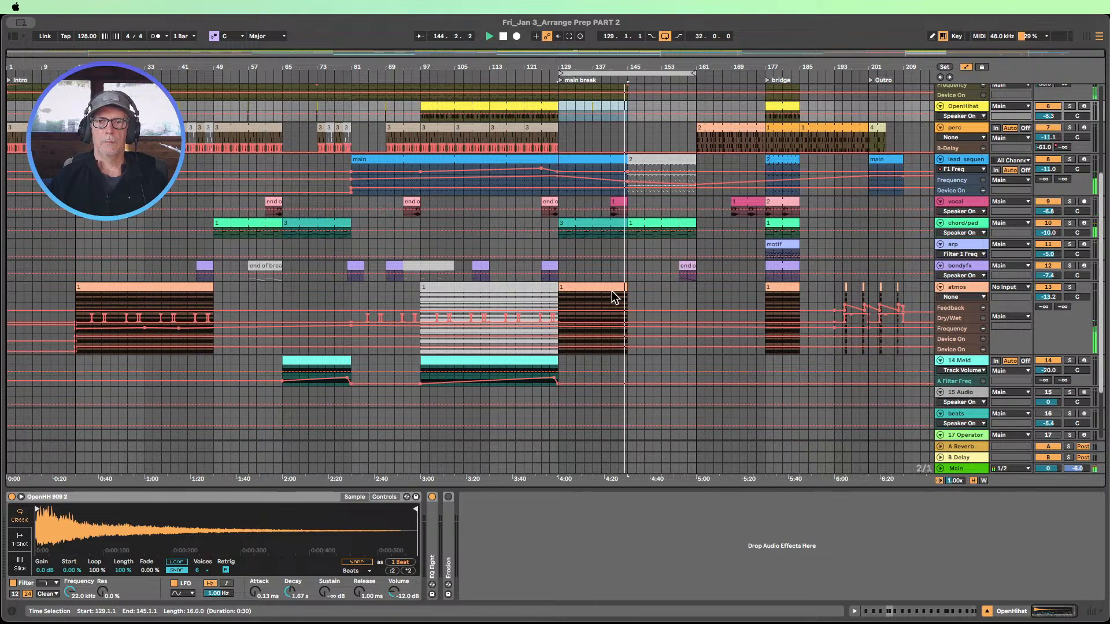
left_click_drag(629, 292, 695, 289)
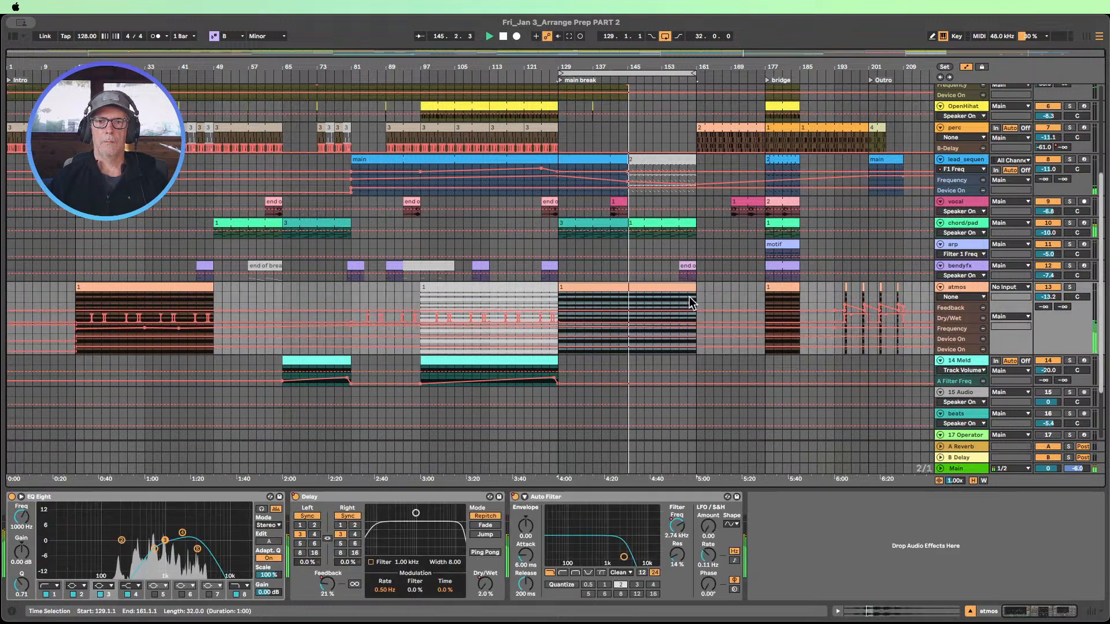
- Hide the Meld device view and duplicate the Meld clip at bars 97 to 129 to bars 129 to 161
scroll(616, 307, "down", 1)
scroll(616, 307, "down", 1)
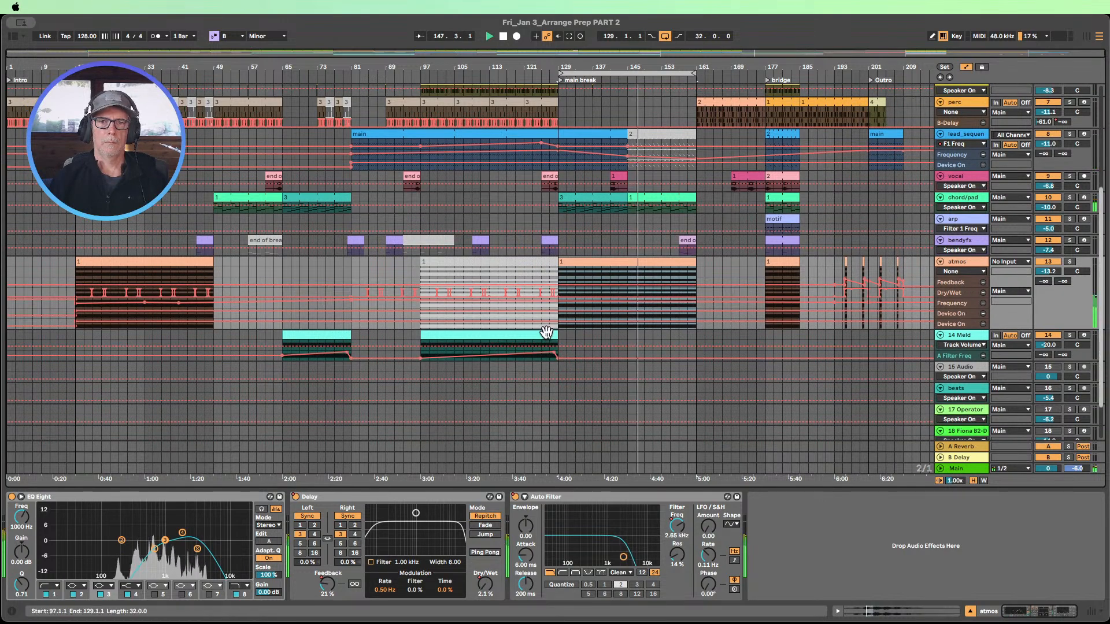
left_click(546, 332)
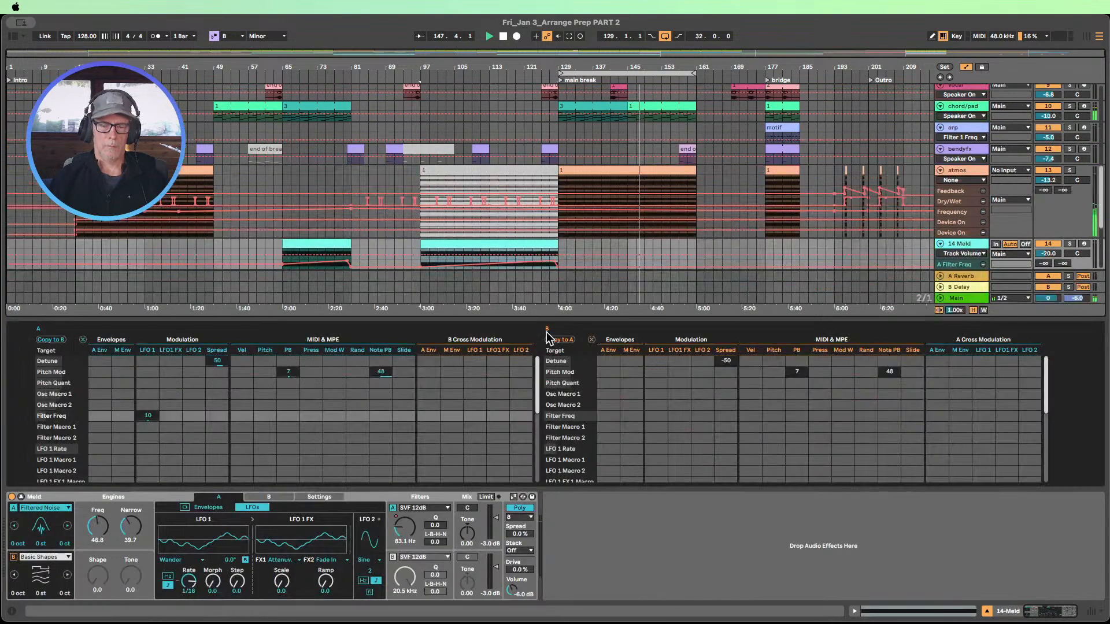
left_click(988, 610)
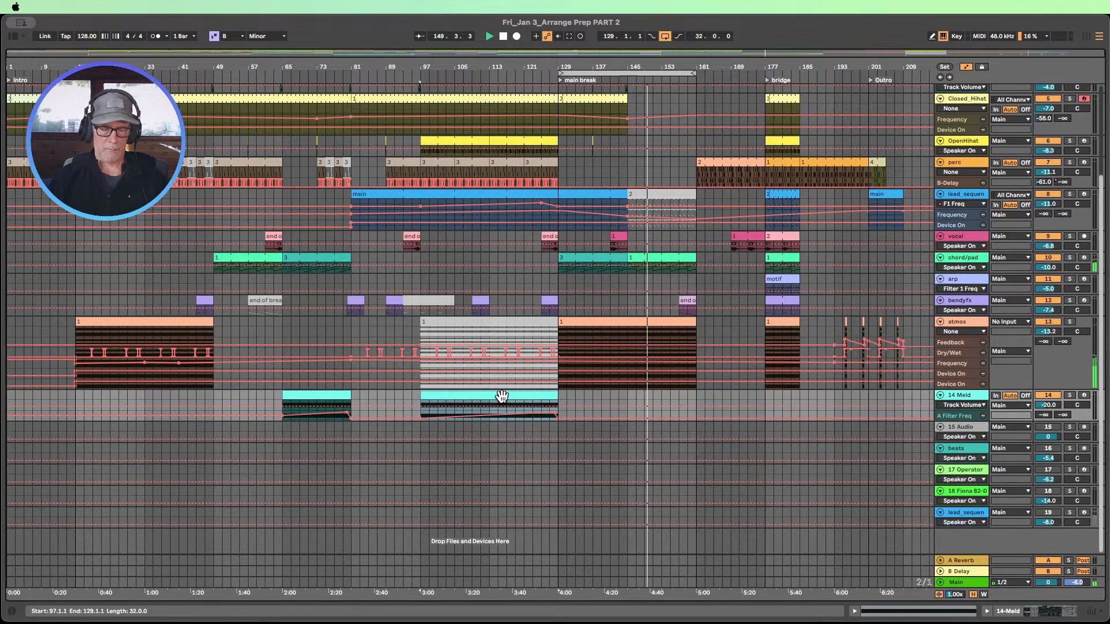
key("super+d")
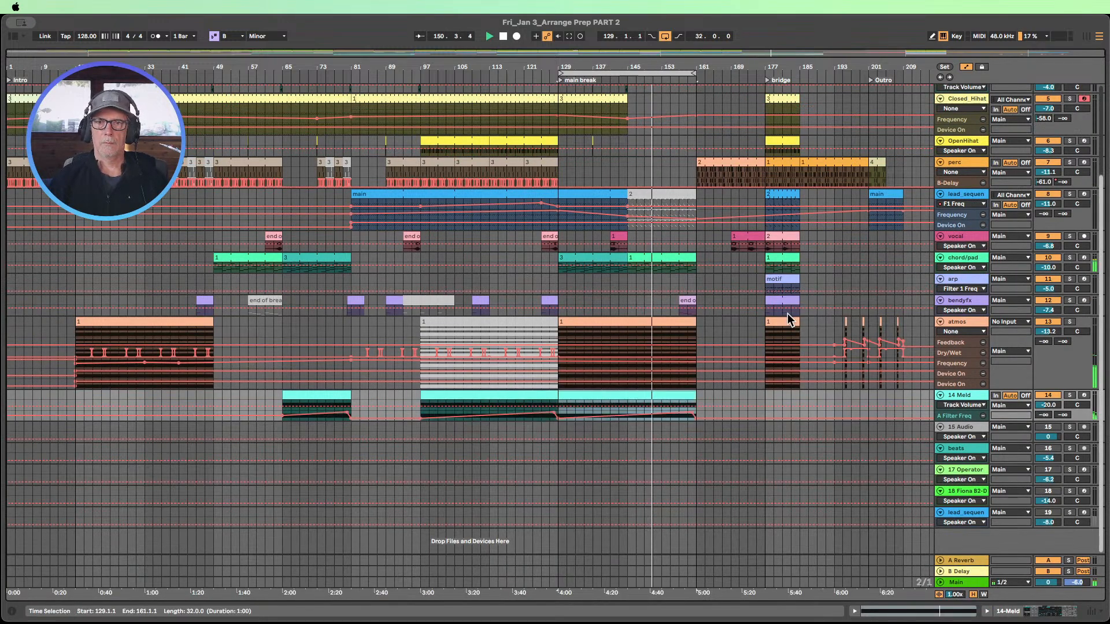
- Stop playback and copy the Closed_Hihat section at bars 65 to 81 to bars 145 to 161
scroll(780, 317, "up", 5)
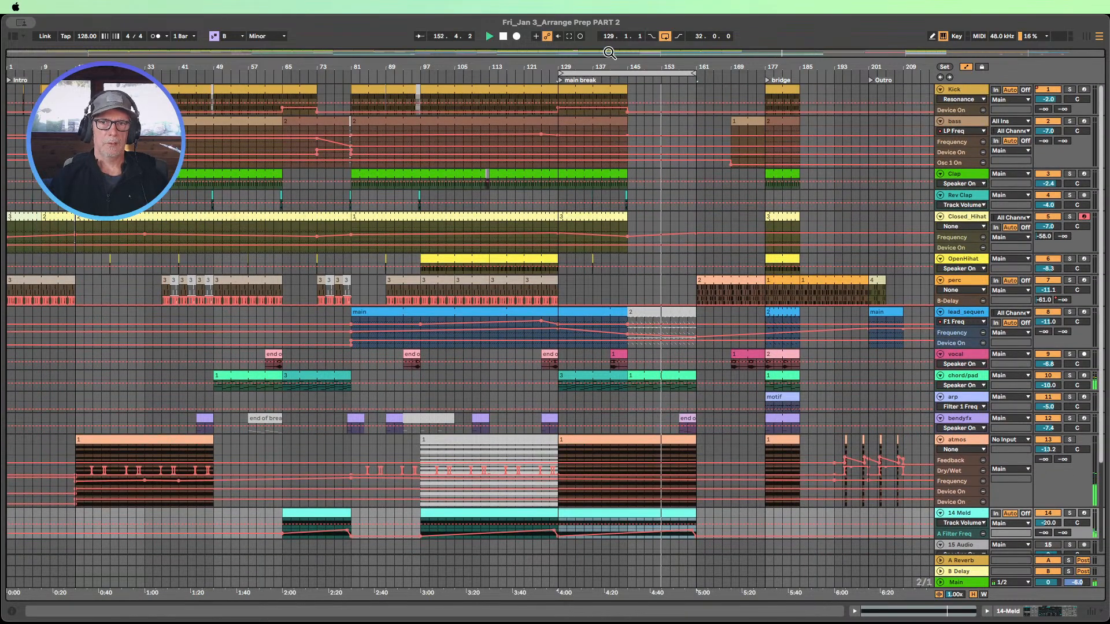
left_click(318, 223)
key("space")
left_click_drag(284, 226, 675, 227)
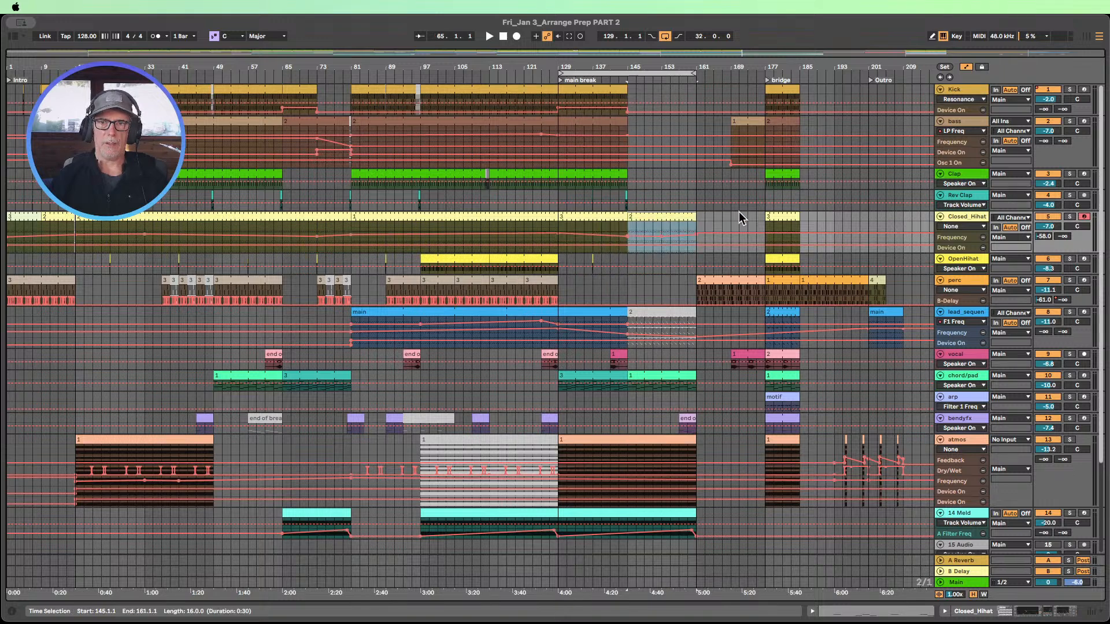
- Enlarge the Closed_Hihat Auto Filter Frequency lane and trim the copied clip to bars 153 to 159
double_click(945, 238)
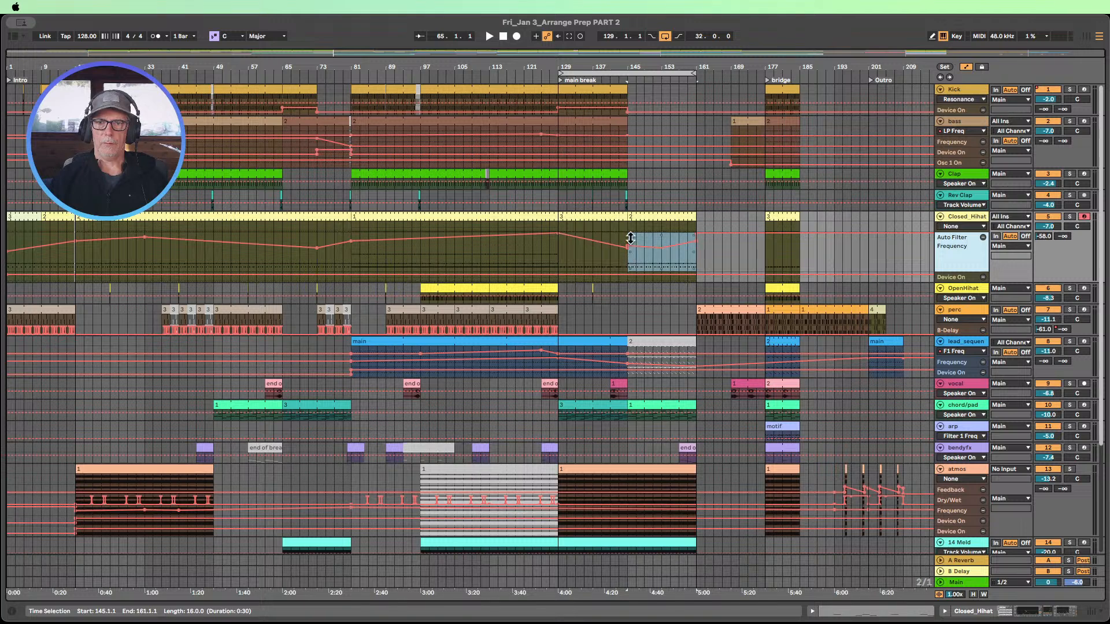
left_click(630, 238)
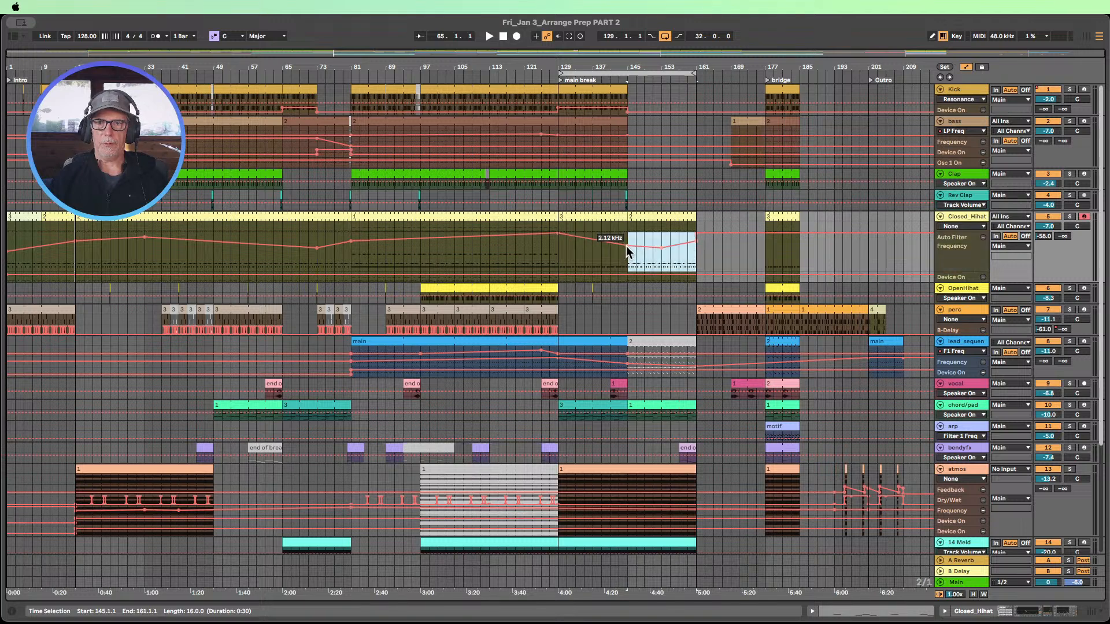
left_click_drag(695, 216, 677, 216)
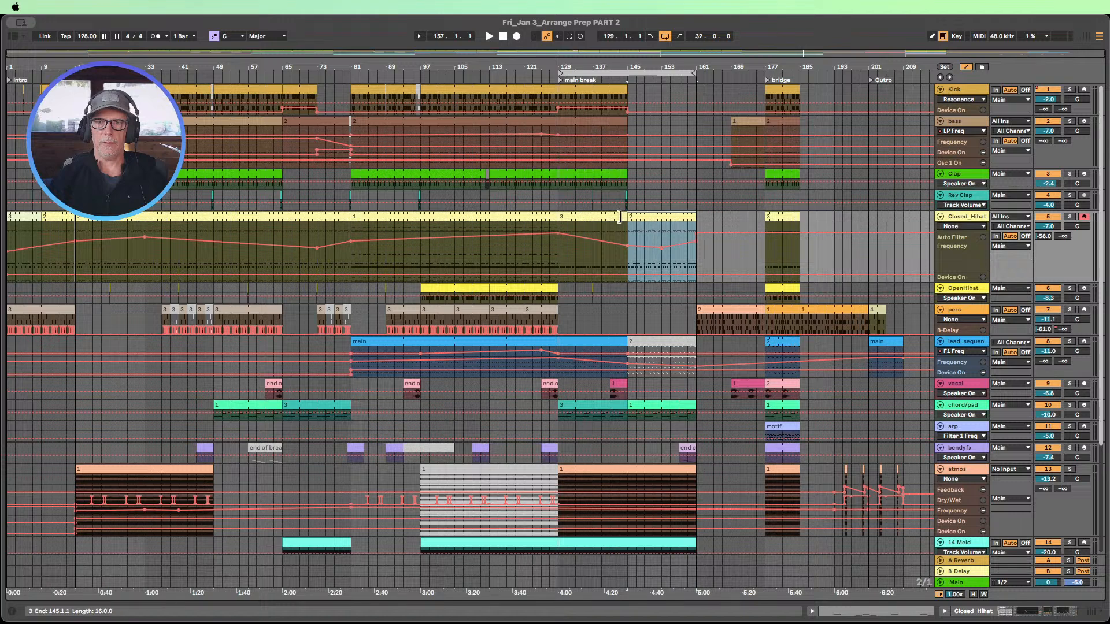
left_click_drag(630, 216, 687, 216)
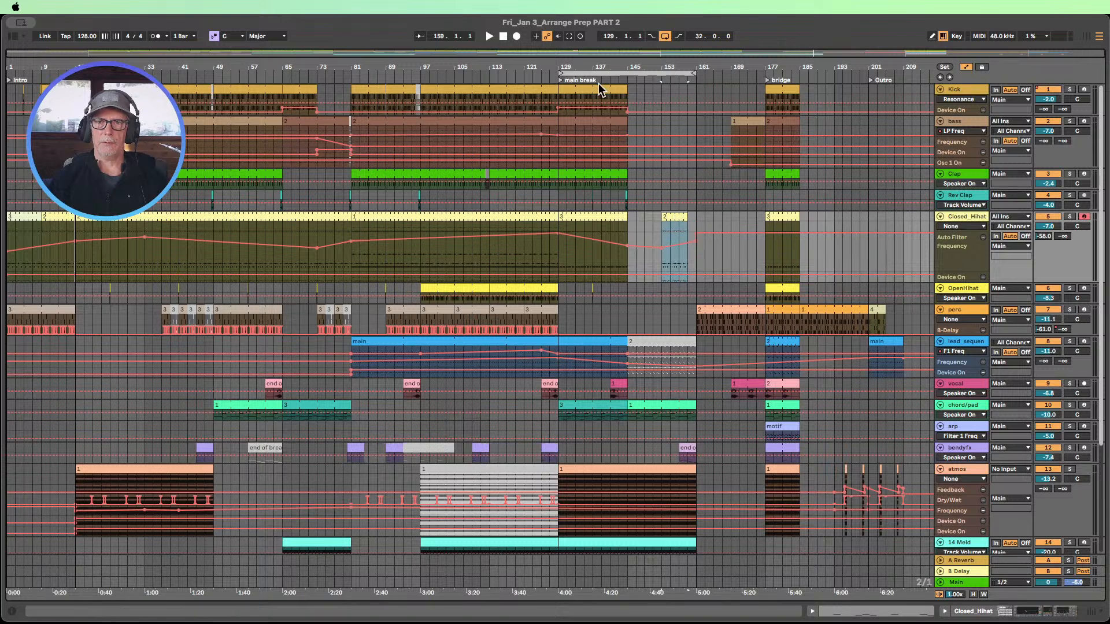
- Start playback at about bar 137 in the main break and check the lower tracks
left_click(596, 77)
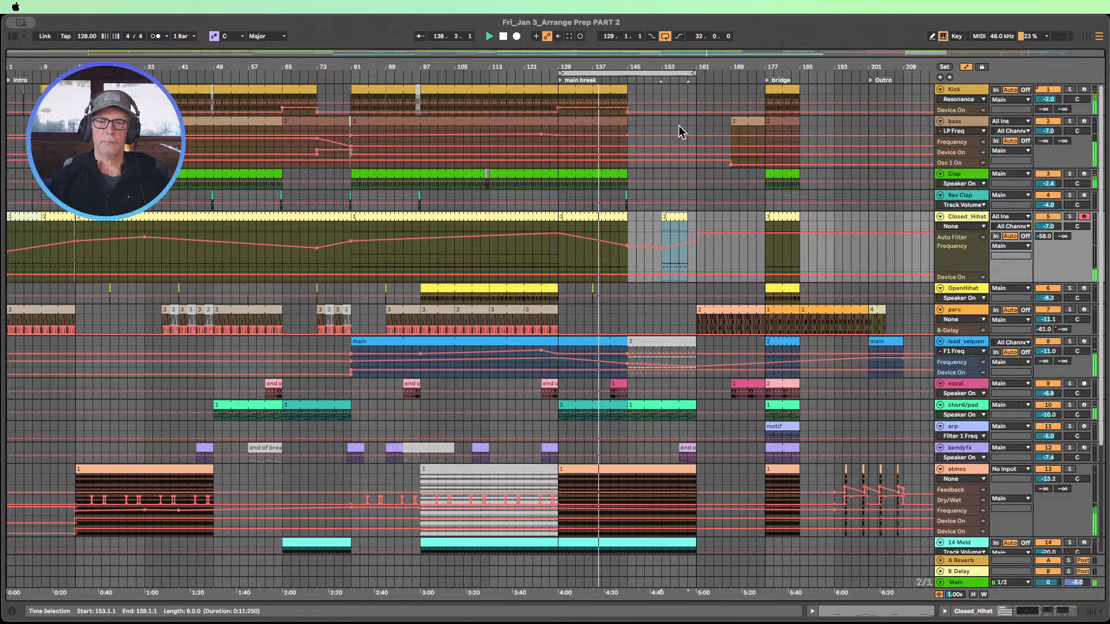
scroll(653, 176, "down", 3)
scroll(653, 176, "down", 3)
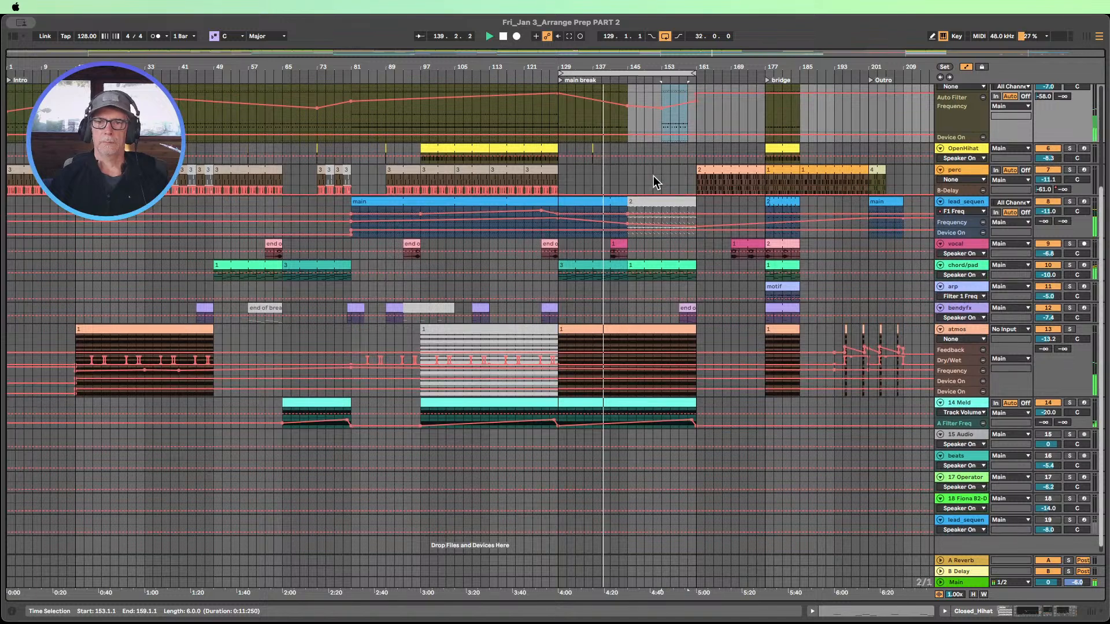
scroll(653, 176, "down", 1)
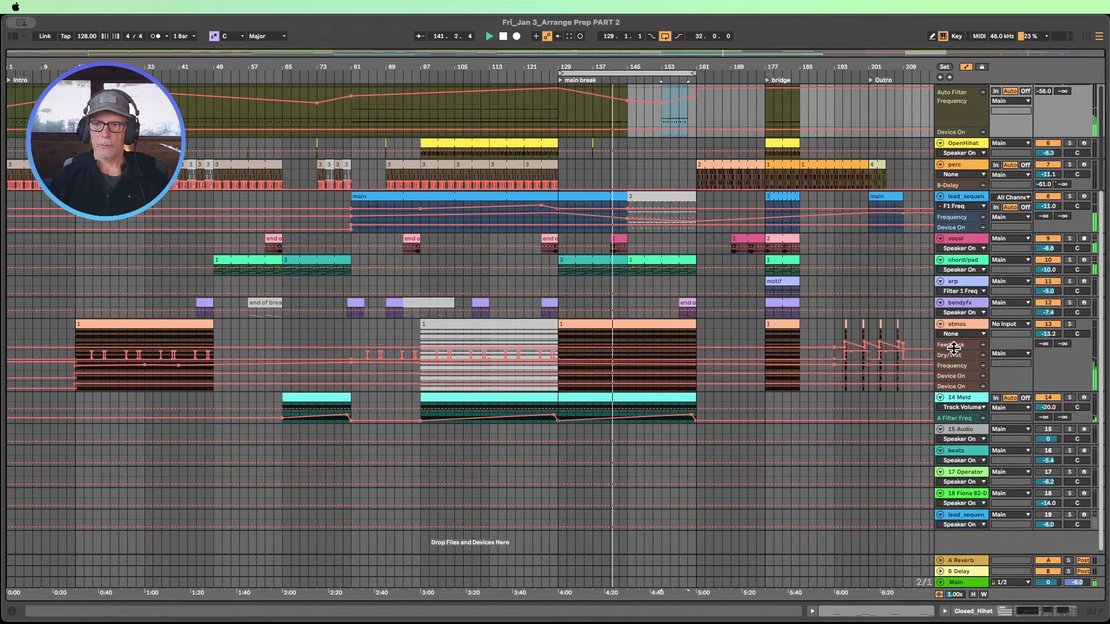
- Enlarge the atmos Delay Feedback and Dry/Wet lanes and duplicate the Dry/Wet automation at bars 97 to 129 to bar 129
left_click_drag(955, 350, 959, 398)
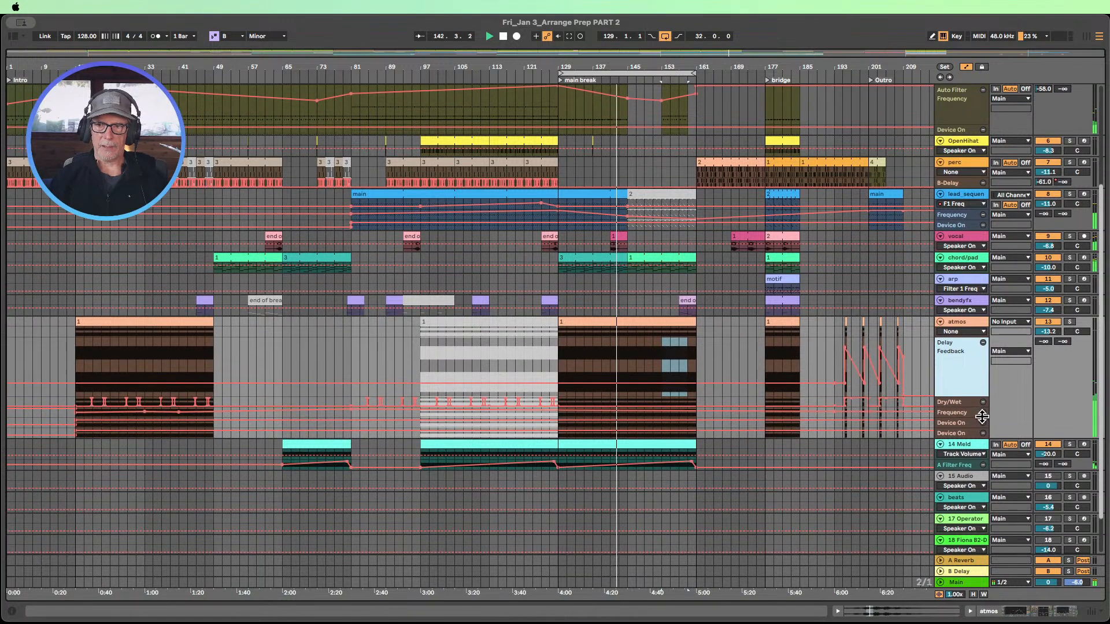
left_click_drag(962, 406, 963, 446)
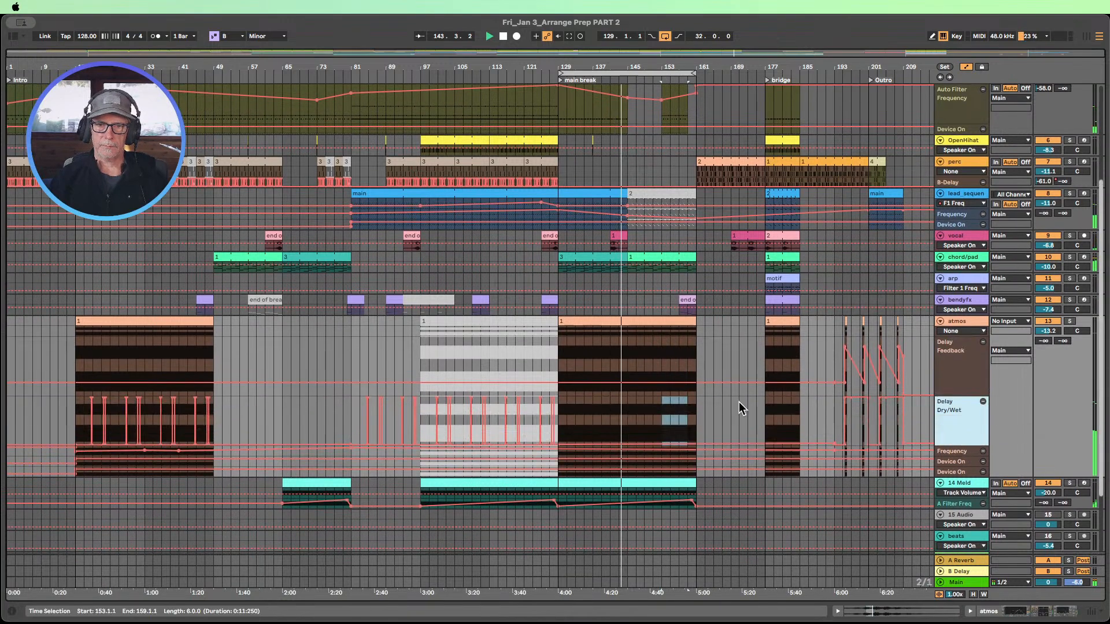
left_click_drag(425, 407, 560, 417)
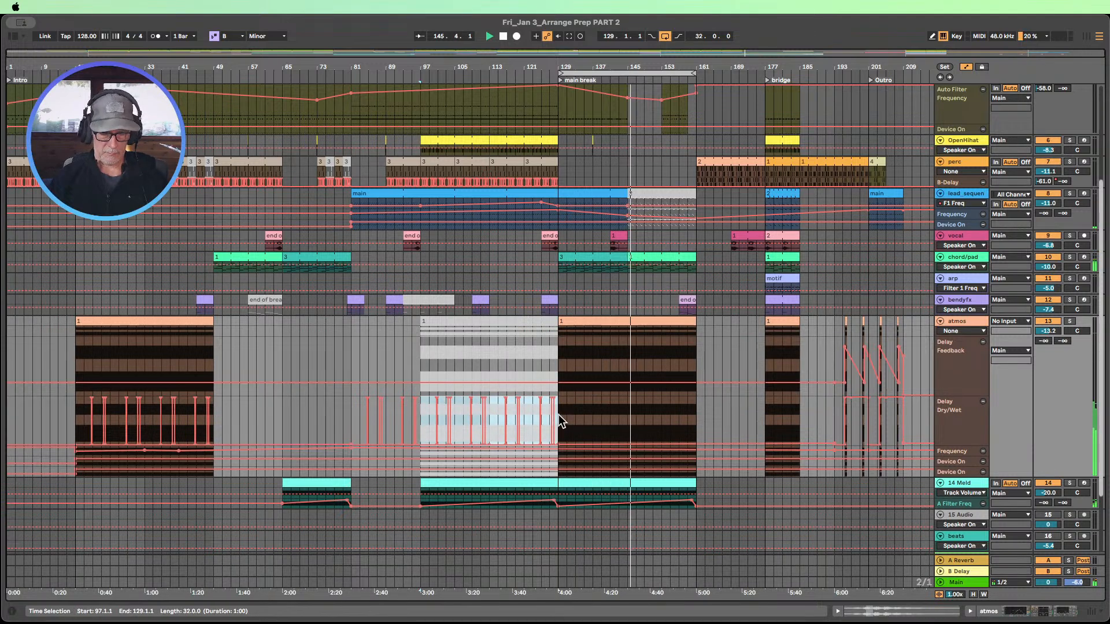
key("super+d")
- Enlarge the atmos Auto Filter Frequency lane and shape it from bar 129 to about 1.73 kHz at bar 155, with a peak at bar 161
scroll(655, 401, "down", 1)
scroll(655, 400, "down", 2)
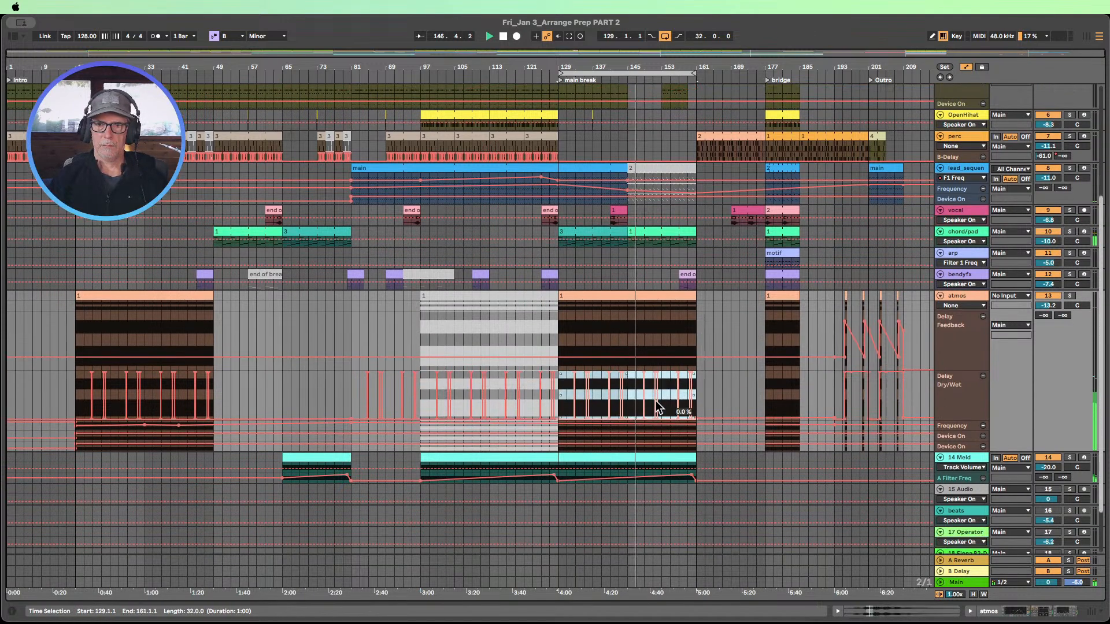
left_click(957, 465)
scroll(957, 468, "down", 2)
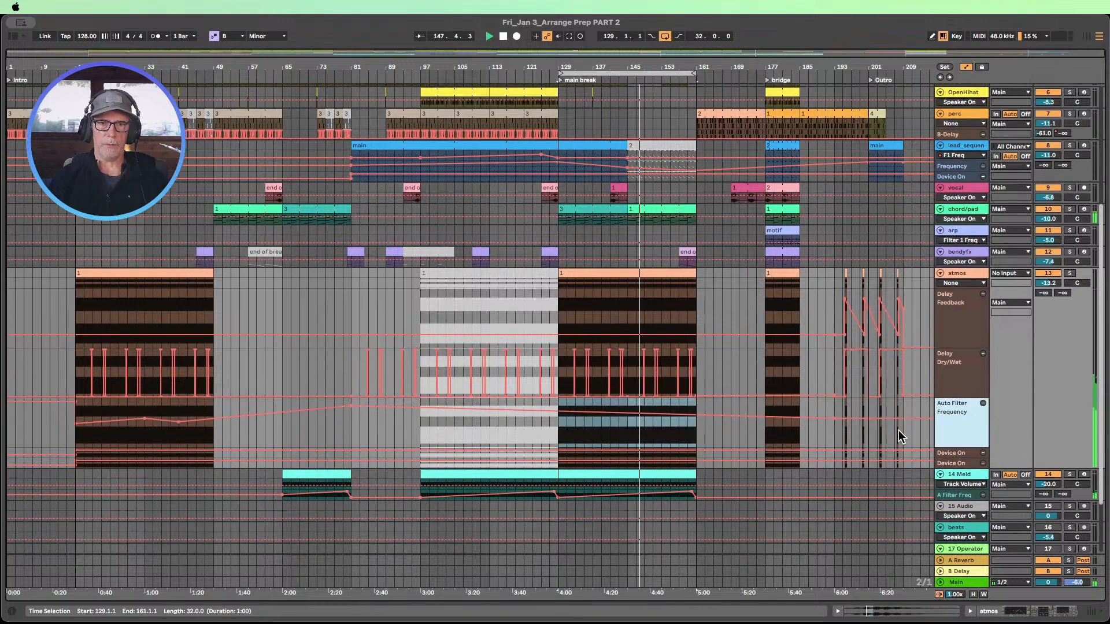
left_click(557, 411)
scroll(734, 426, "down", 4)
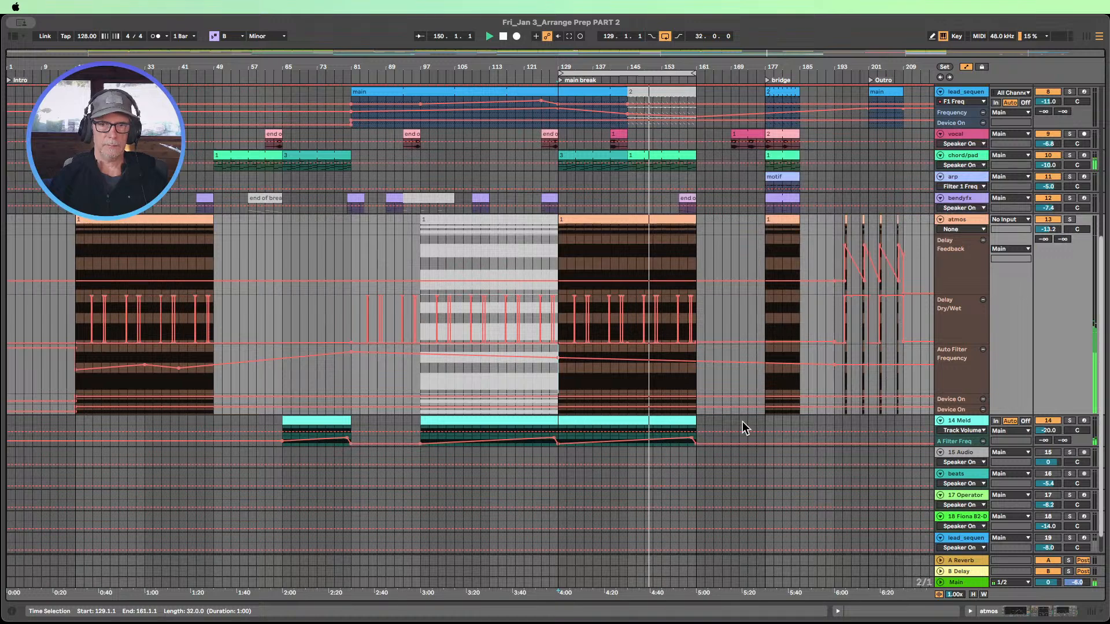
left_click(644, 361)
left_click_drag(644, 360, 695, 345)
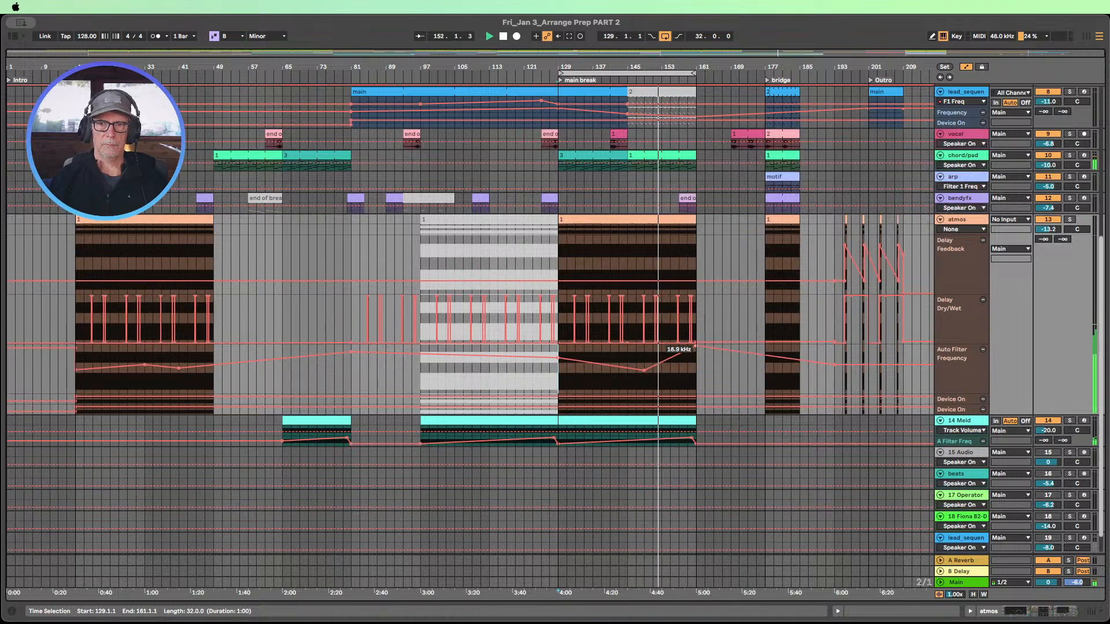
left_click_drag(644, 370, 670, 363)
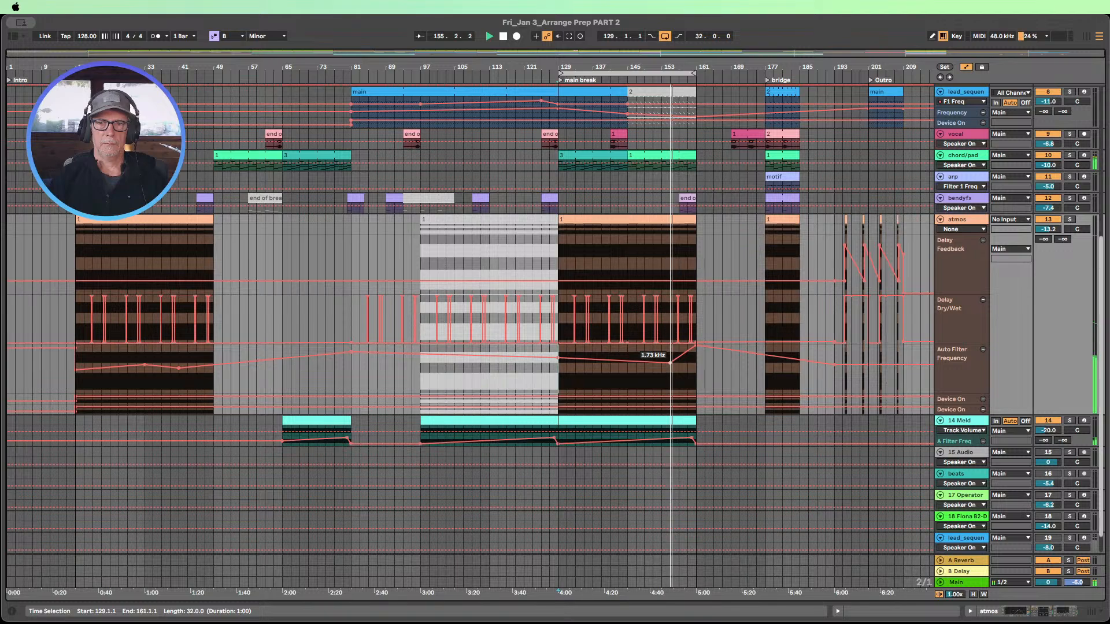
- Zoom in on the main break and extend the Closed_Hihat clip at bar 153 to bar 161
scroll(672, 380, "up", 10)
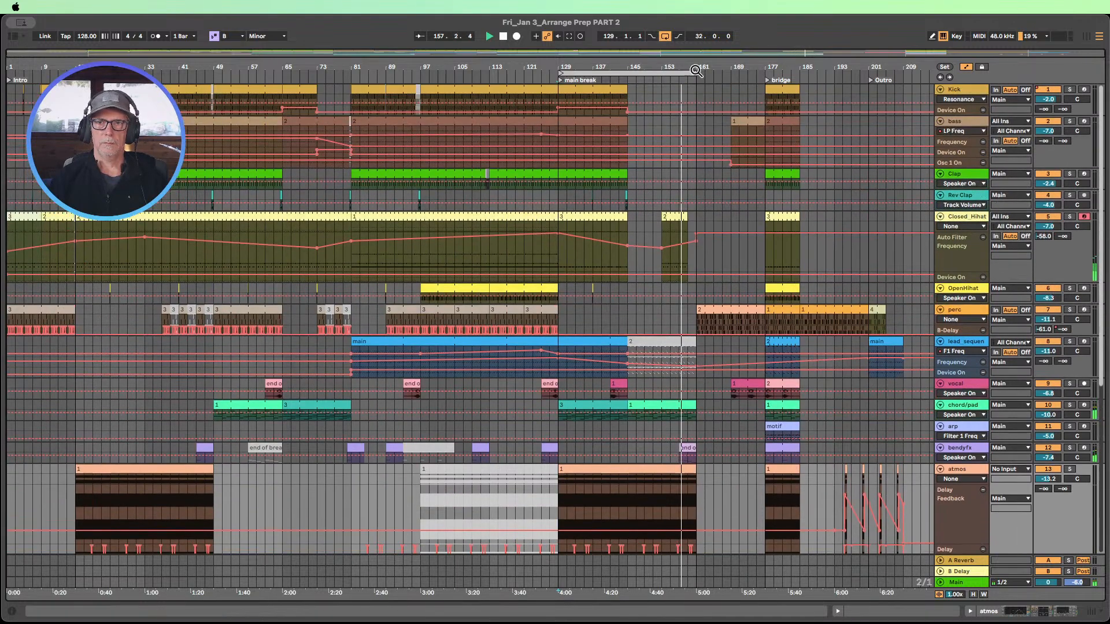
left_click_drag(692, 65, 695, 215)
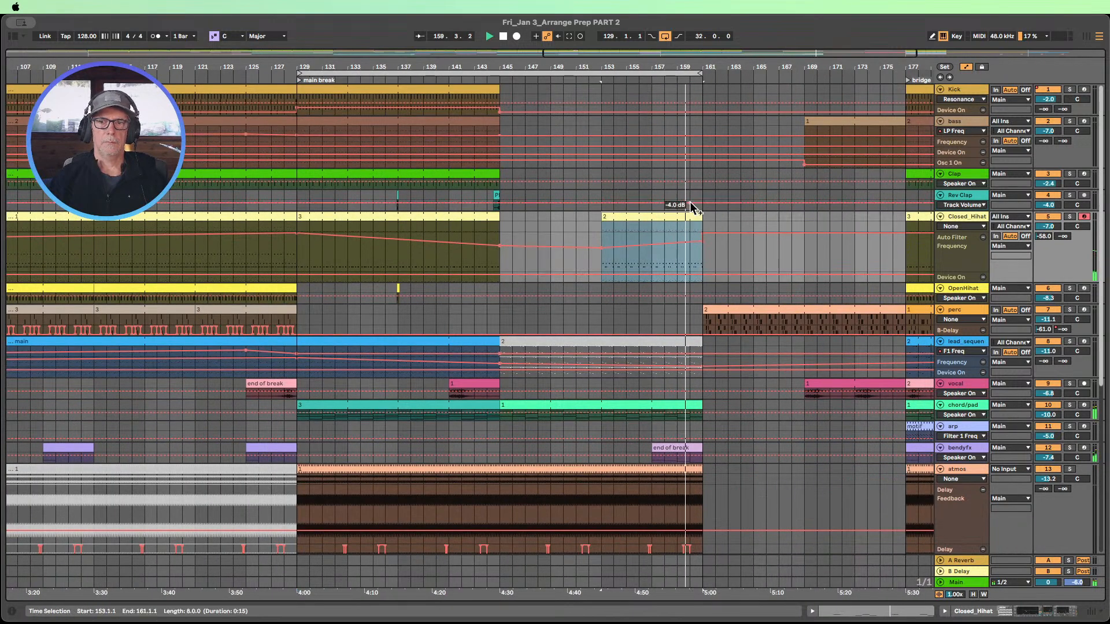
- Fit the track heights to the window and zoom out to show the whole arrangement from the intro to the outro
scroll(692, 209, "down", 2)
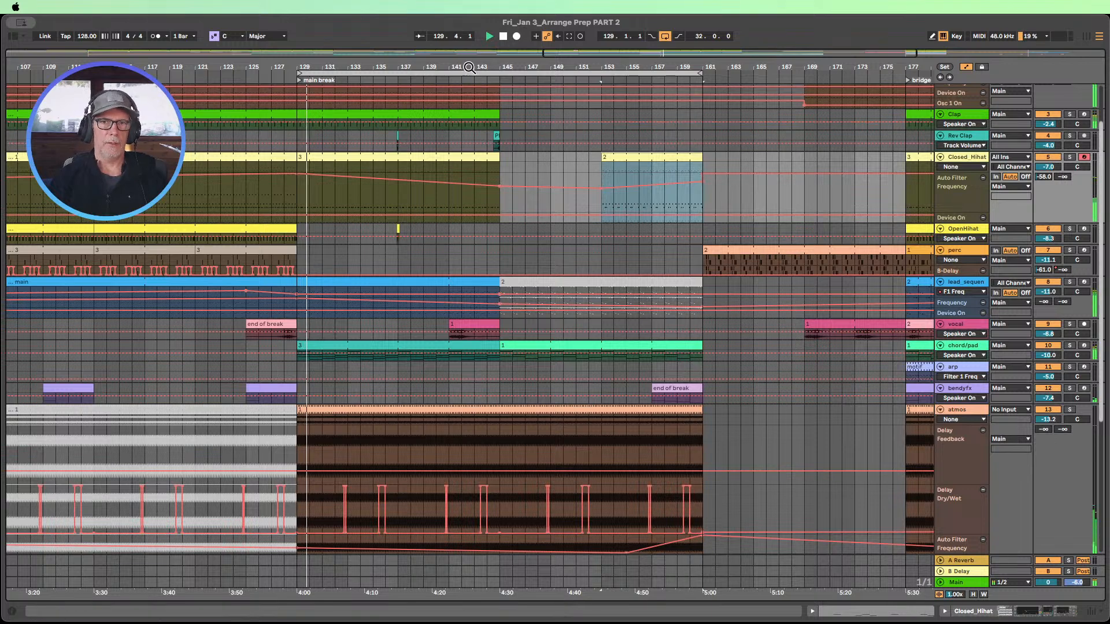
left_click_drag(472, 66, 605, 67)
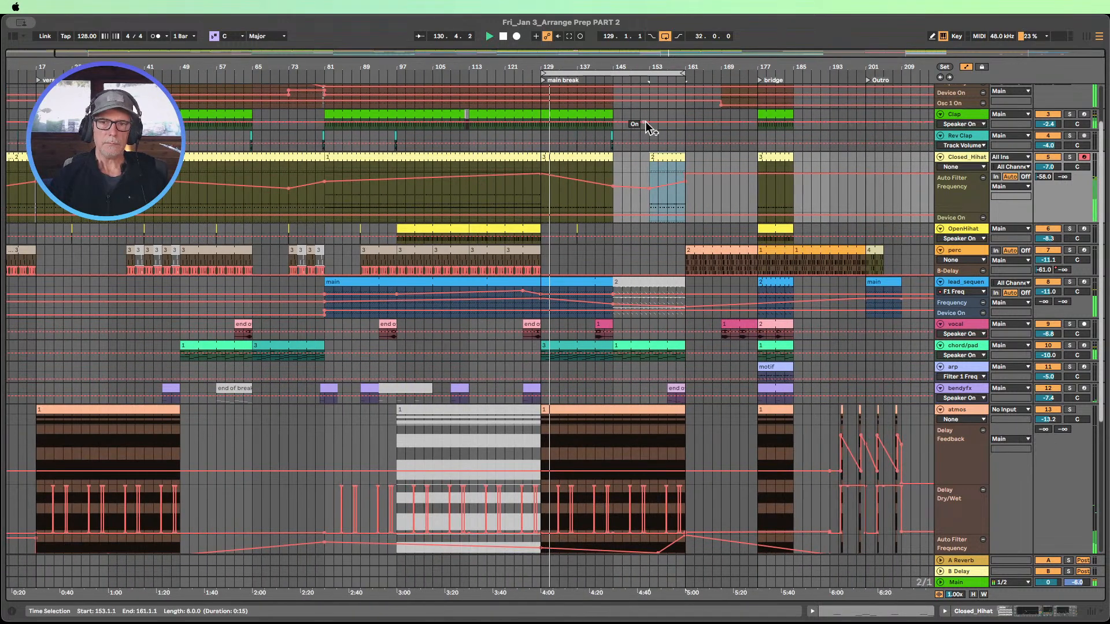
scroll(689, 168, "down", 2)
scroll(691, 167, "down", 3)
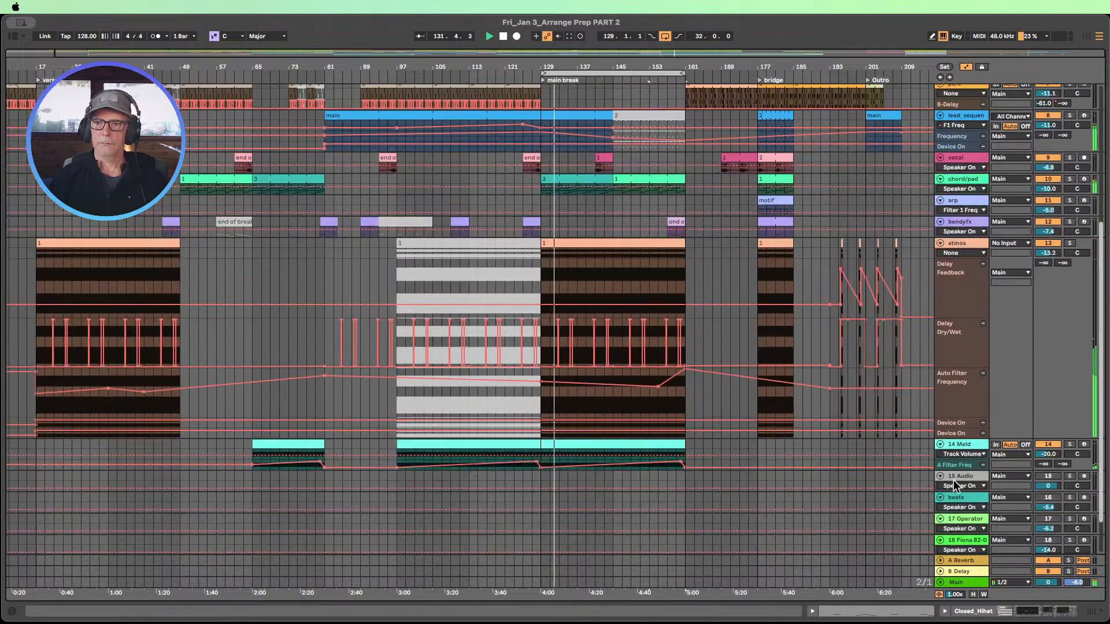
left_click(974, 595)
scroll(699, 347, "up", 3)
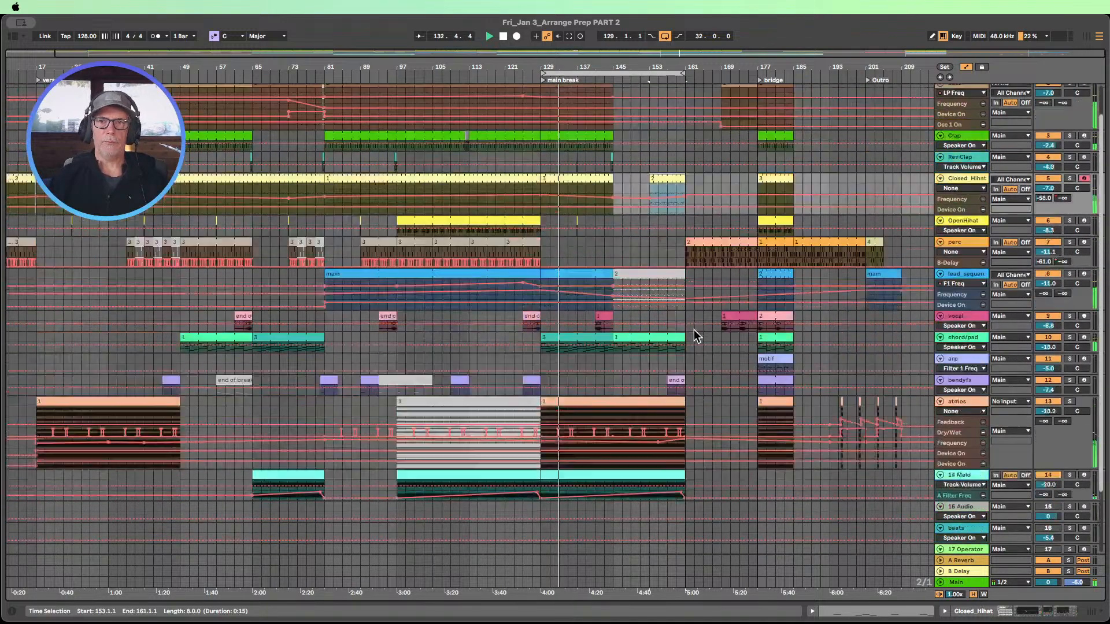
left_click_drag(553, 64, 553, 41)
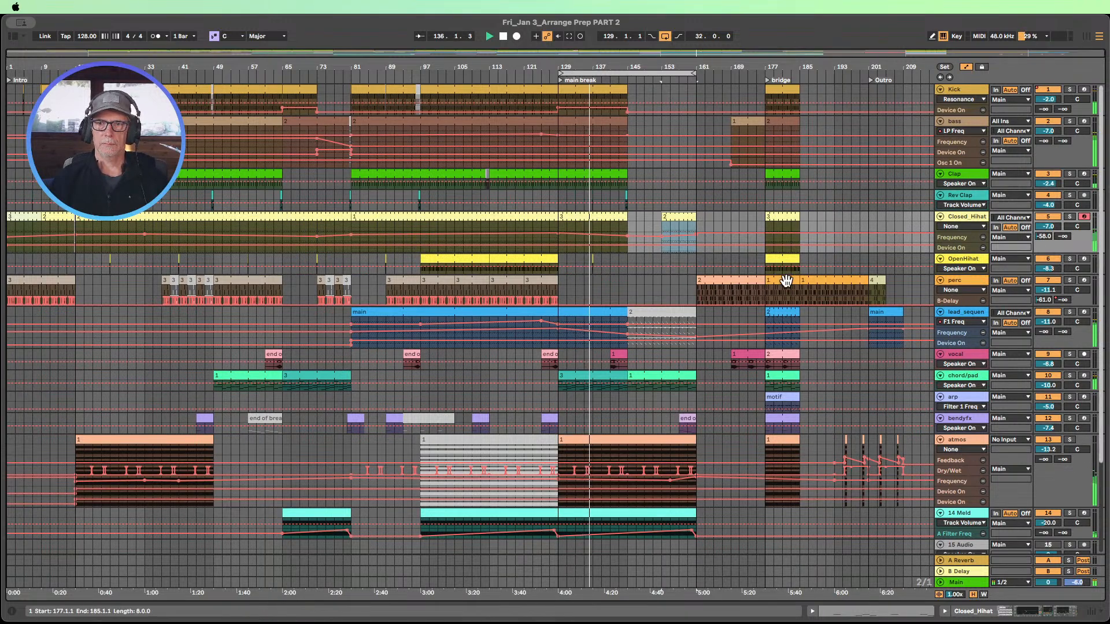
- Delete the perc clip at bars 185 to 201, and fill the gap with perc clip 2 at bar 185 and clip 4 at bar 193
left_click(824, 282)
key("Delete")
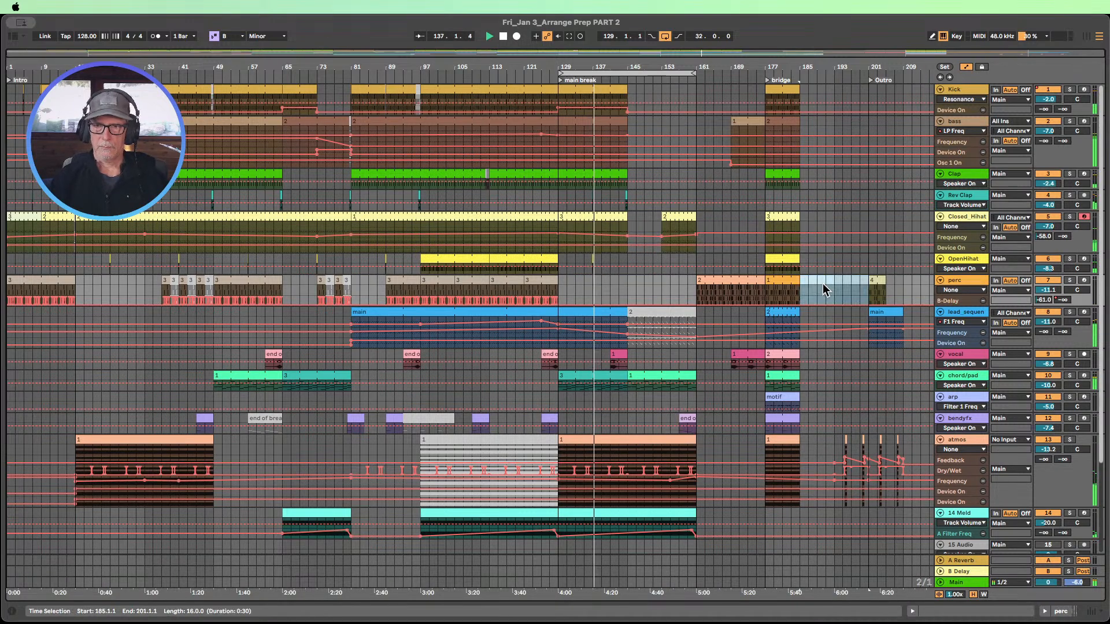
left_click_drag(761, 280, 843, 281)
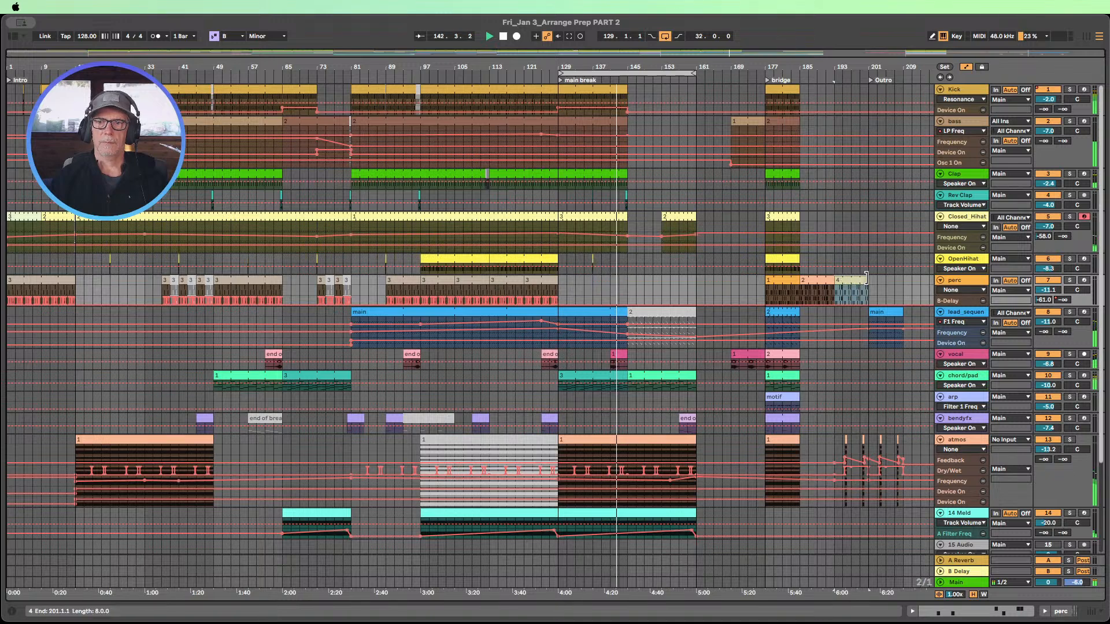
- Colour the Closed_Hihat clip at bars 153 to 161 white
scroll(852, 280, "down", 1)
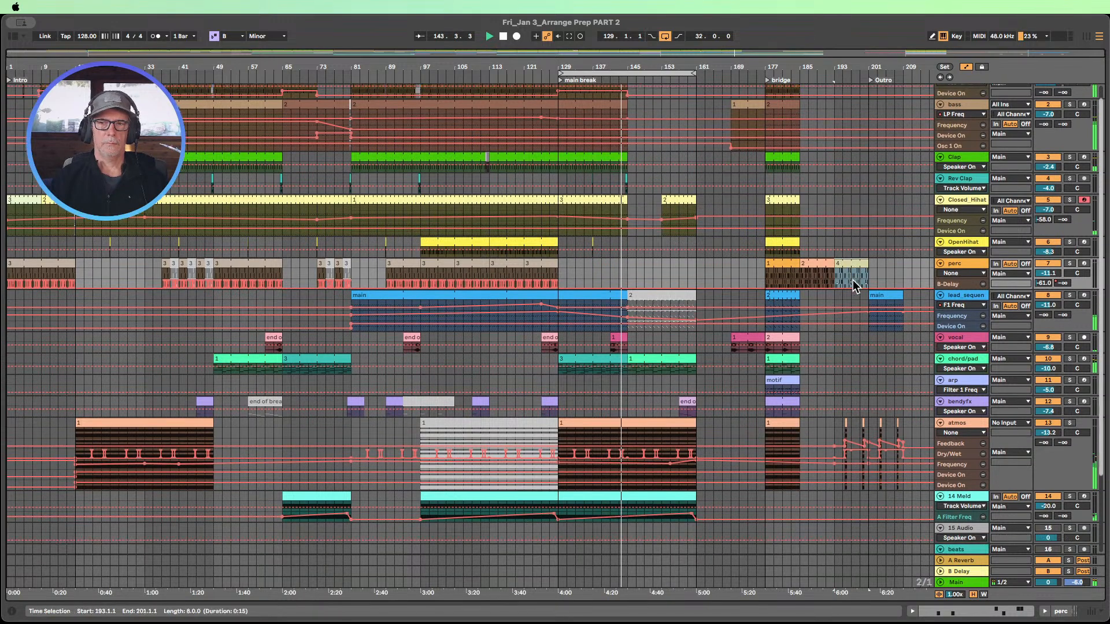
left_click(677, 200)
right_click(677, 200)
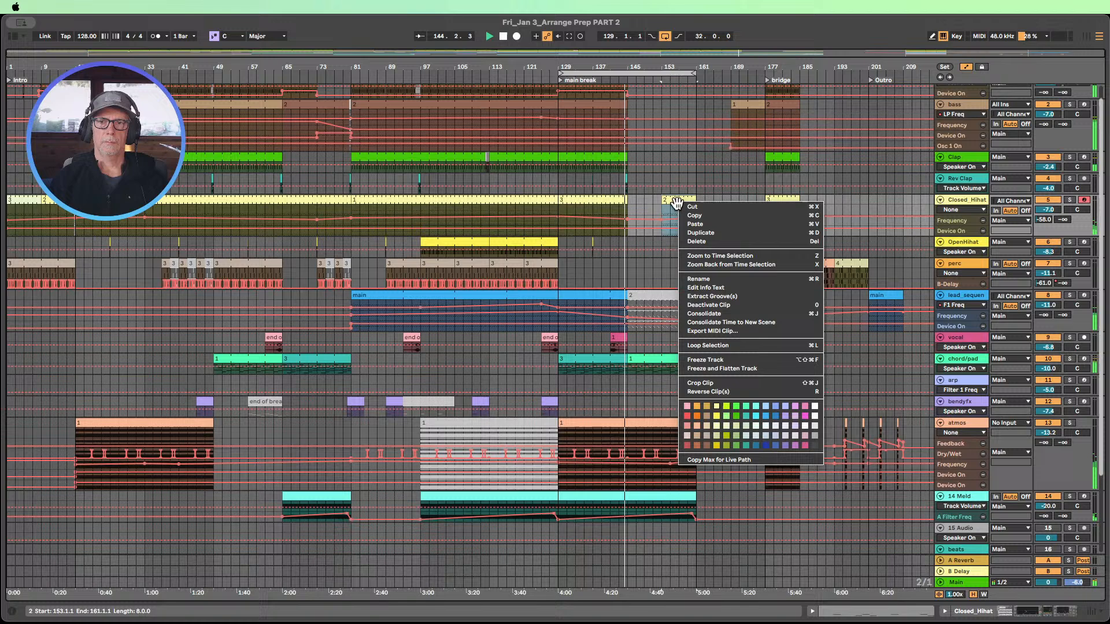
left_click(801, 413)
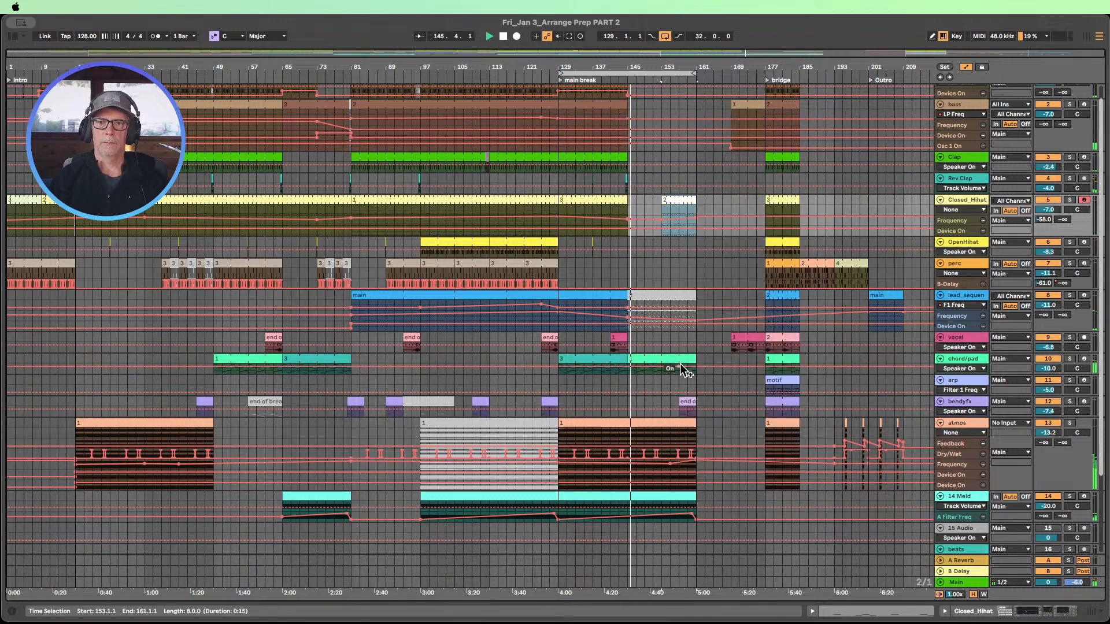
- Split the main break's atmos clip at bar 145 and colour the part from bar 145 to 161 white
left_click(636, 431)
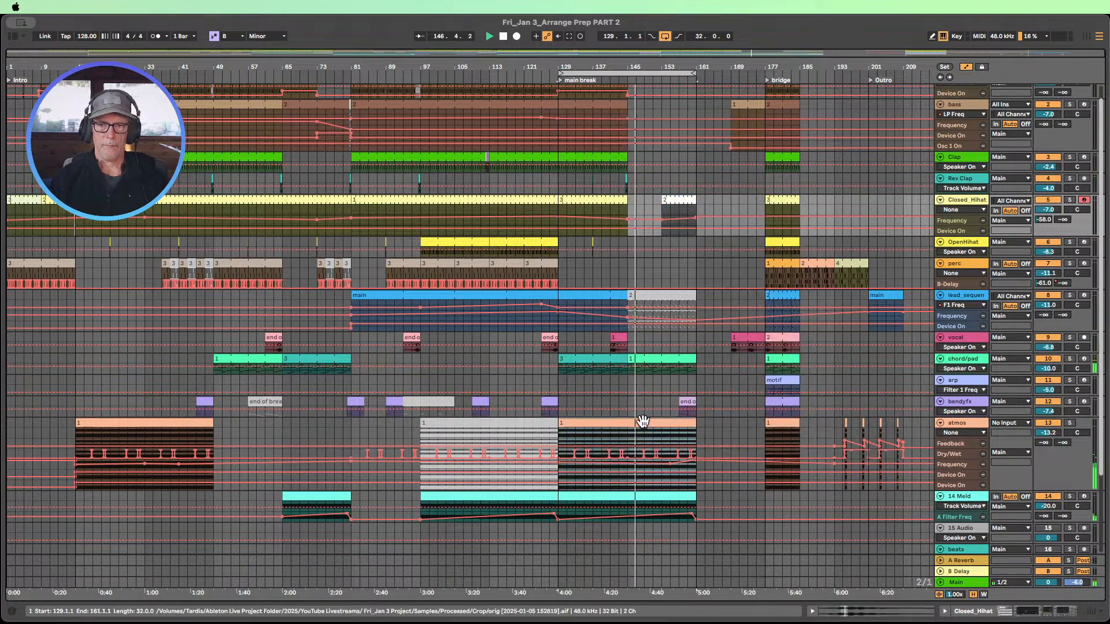
left_click_drag(628, 434, 698, 428)
key("super+e")
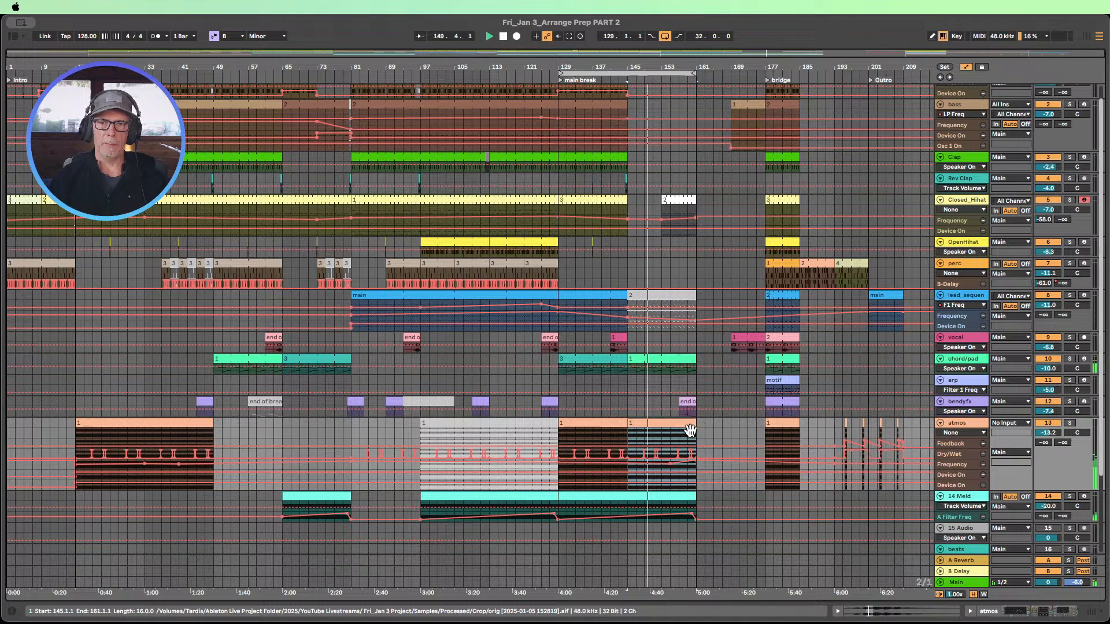
right_click(681, 426)
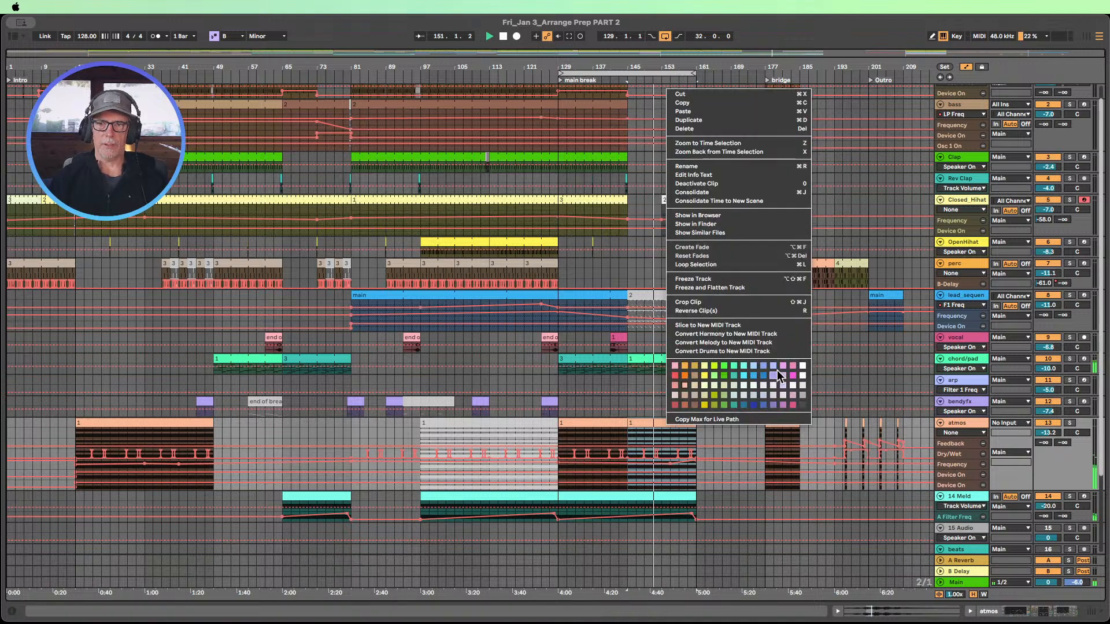
left_click(800, 361)
left_click(715, 432)
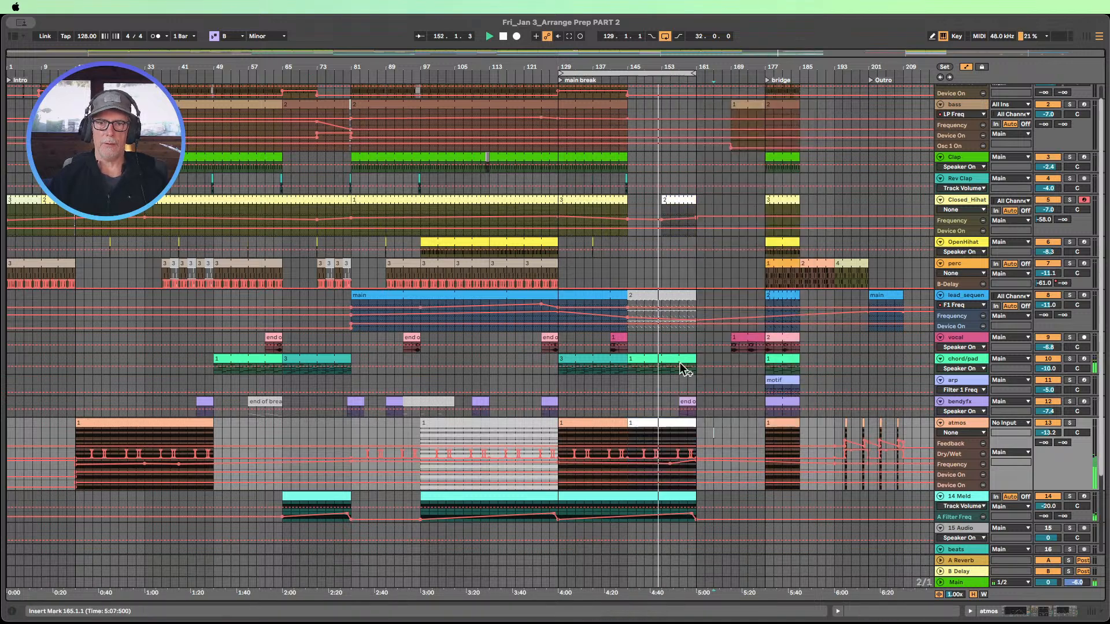
- Copy the vocal clip at bar 141 to bar 149 and the "end of break" vocal clip at bar 125 to bar 157
scroll(675, 346, "up", 1)
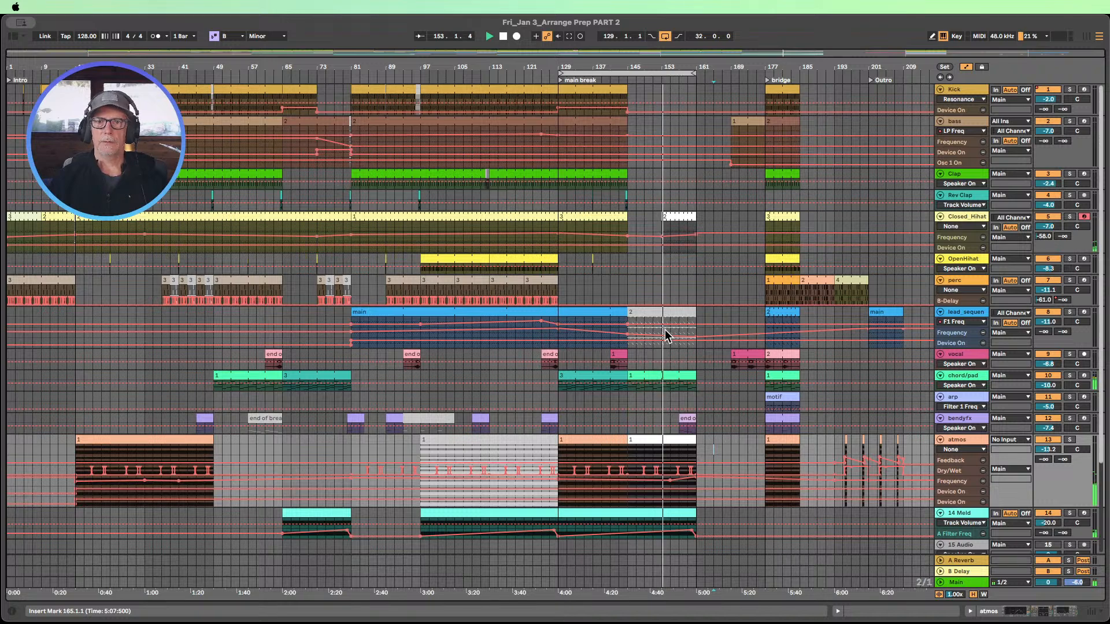
scroll(651, 307, "down", 1)
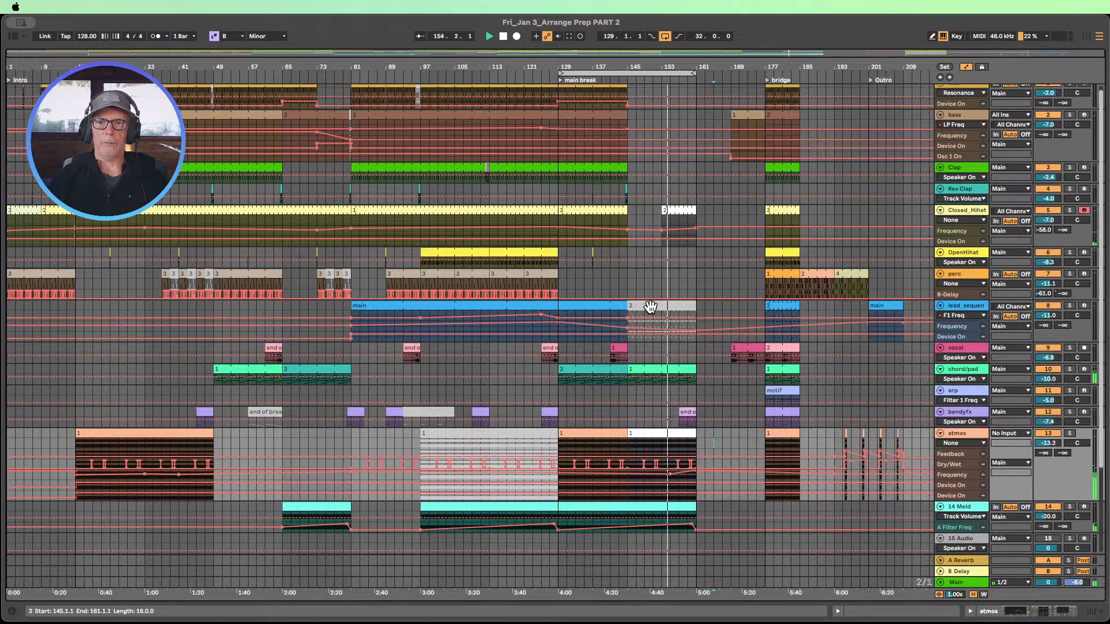
scroll(650, 306, "down", 5)
scroll(713, 292, "up", 2)
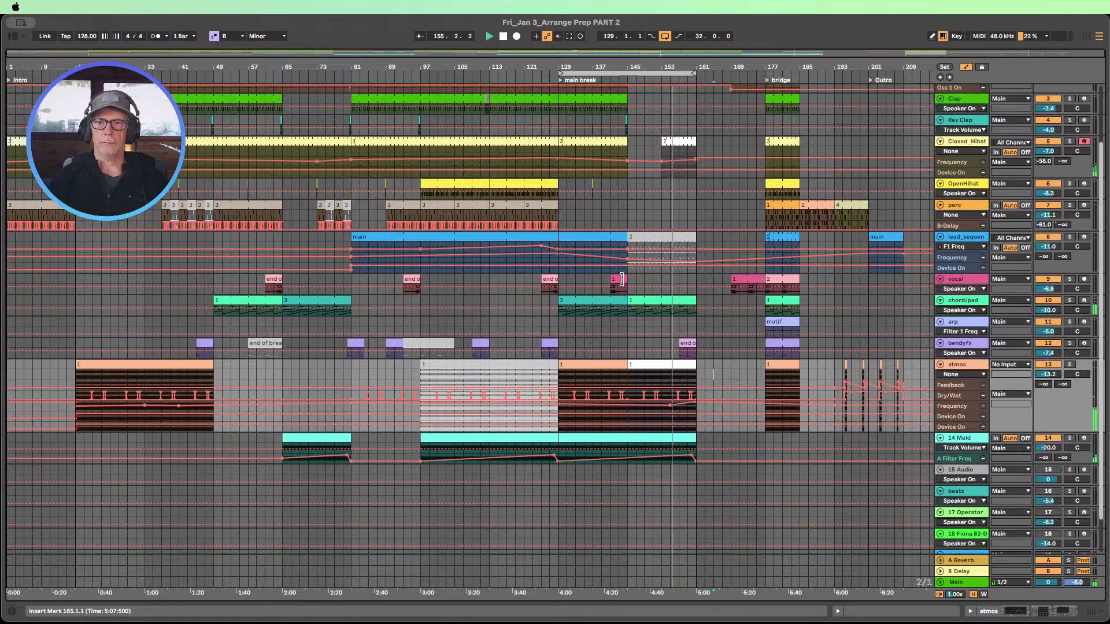
left_click(615, 80)
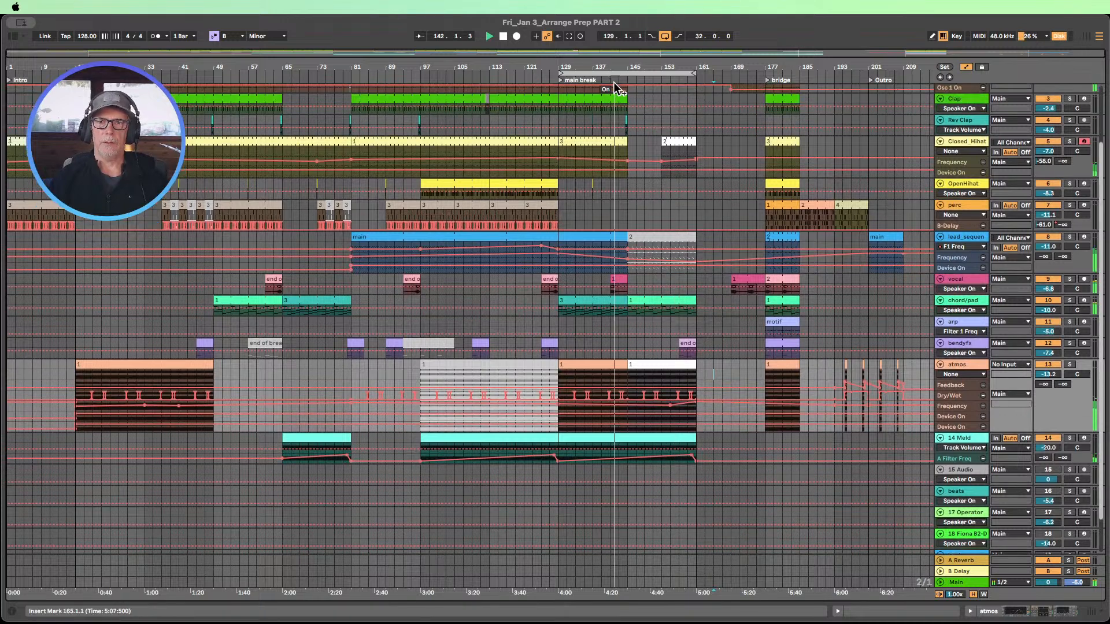
left_click(617, 280)
left_click_drag(618, 279, 654, 279)
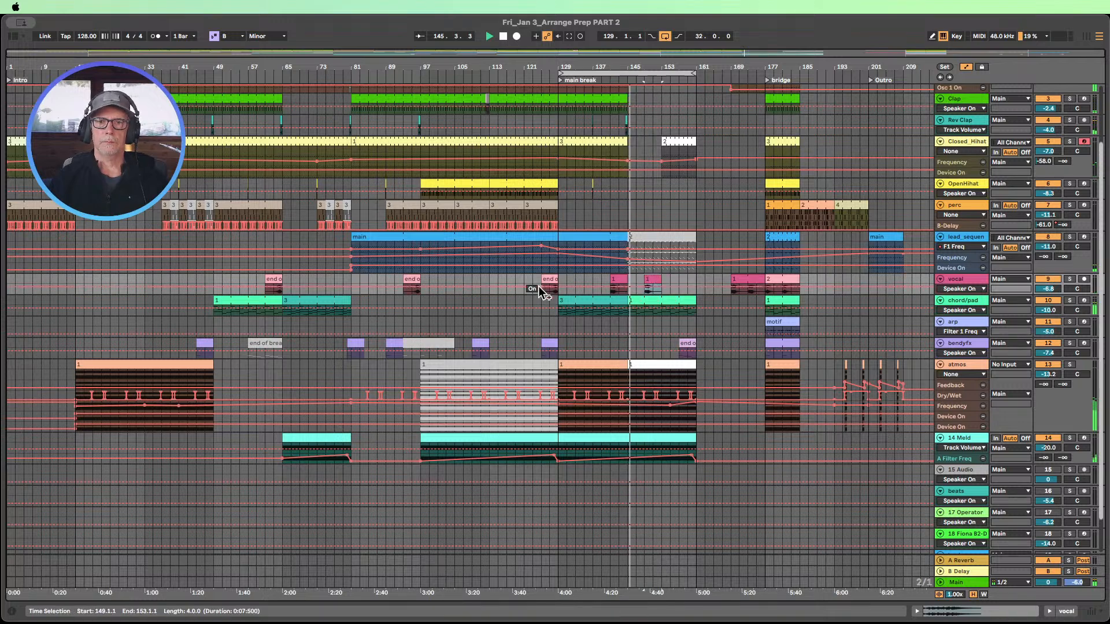
left_click_drag(547, 281, 688, 289)
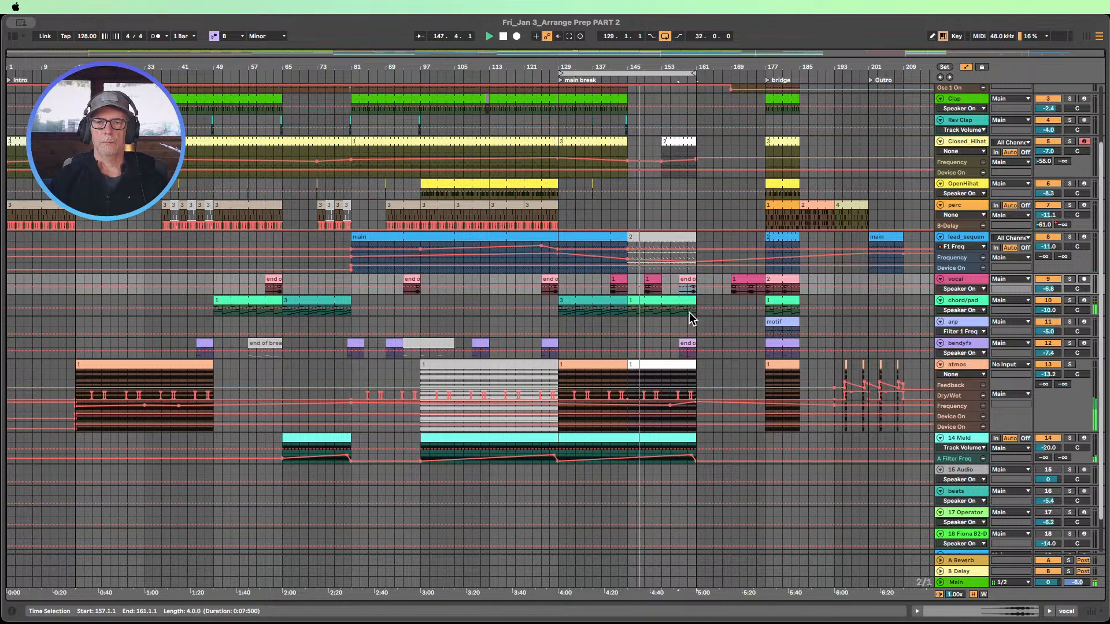
- Copy the Rev Clap passage at bars 135 to 139 and paste it at bar 151
scroll(689, 309, "up", 3)
scroll(688, 306, "down", 1)
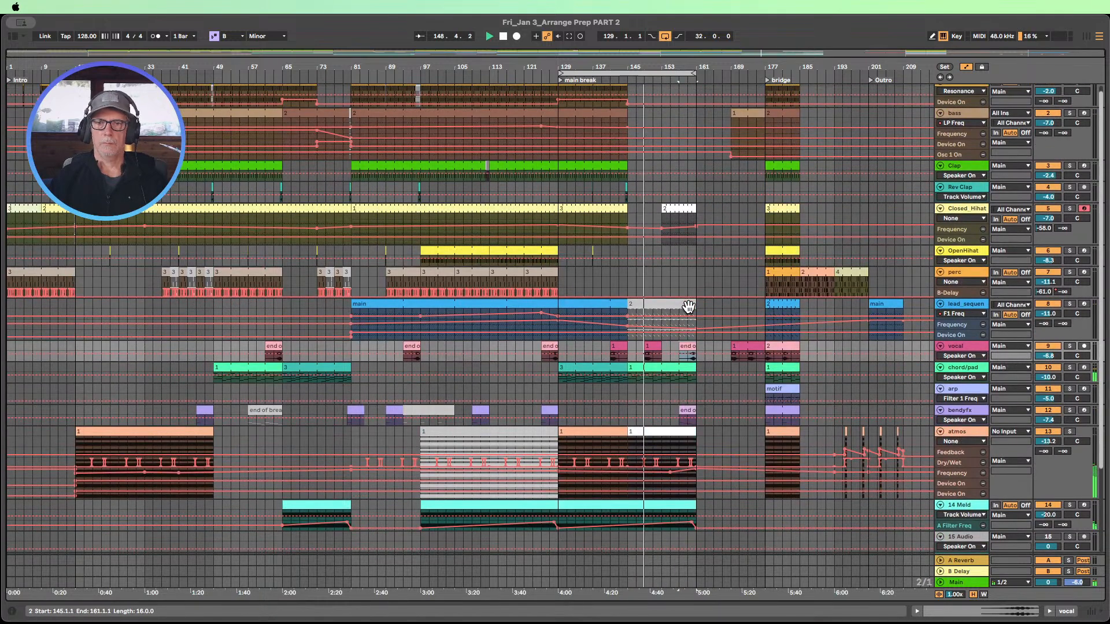
scroll(689, 308, "down", 1)
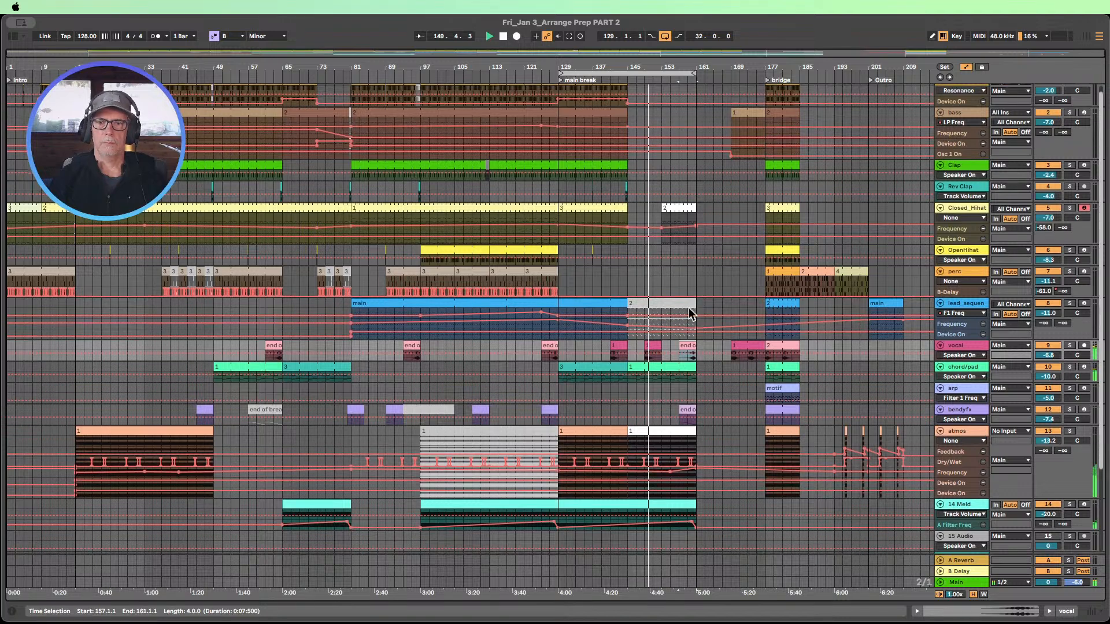
scroll(688, 308, "down", 3)
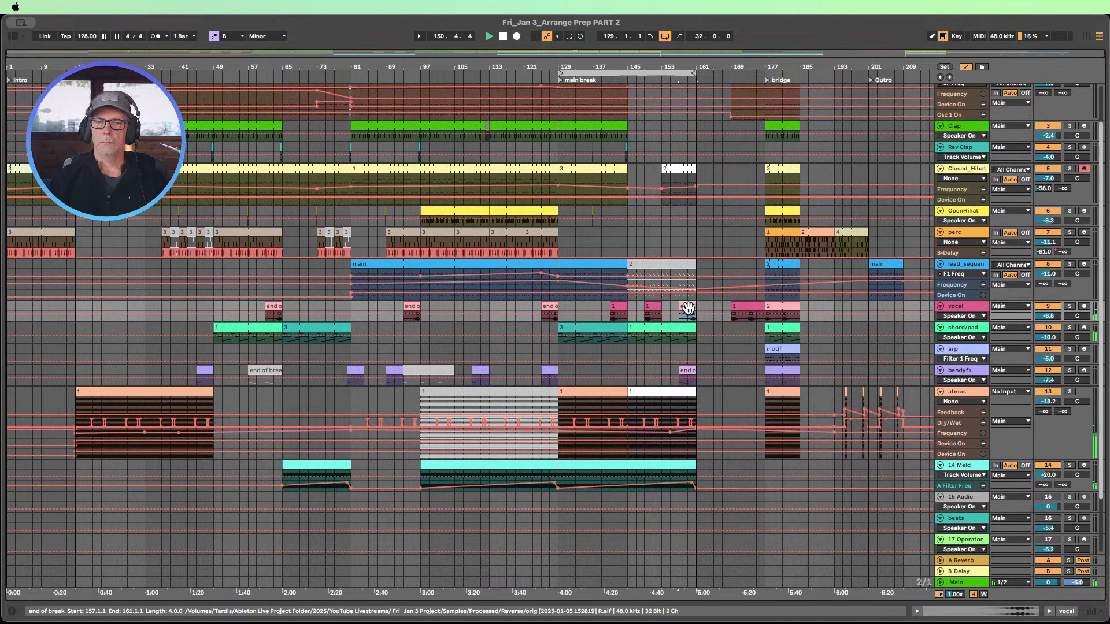
scroll(697, 318, "up", 5)
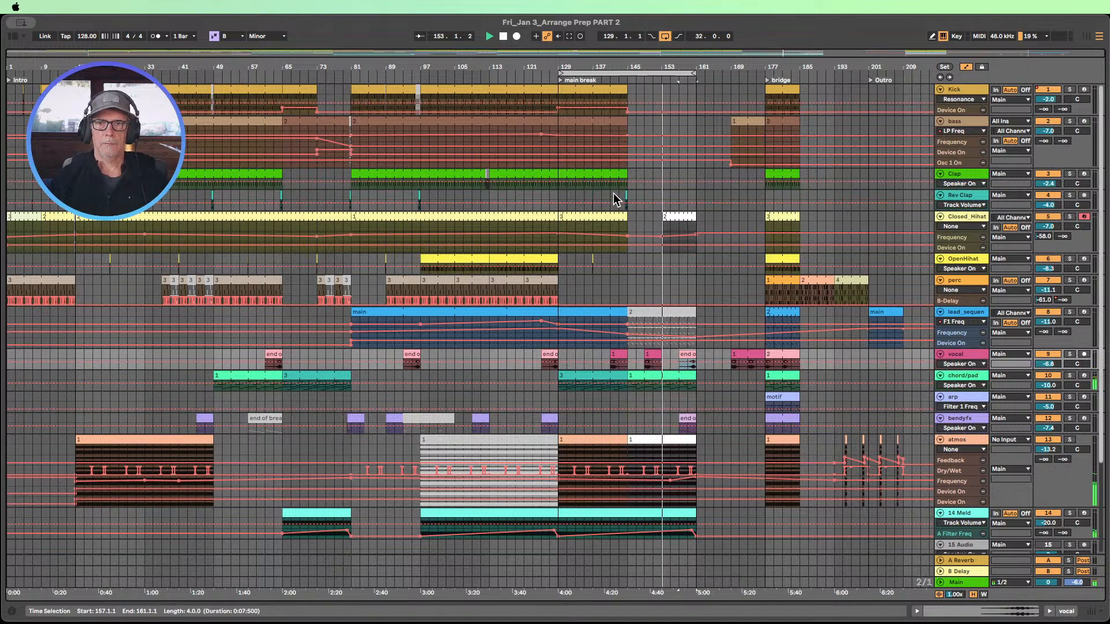
left_click_drag(582, 195, 600, 194)
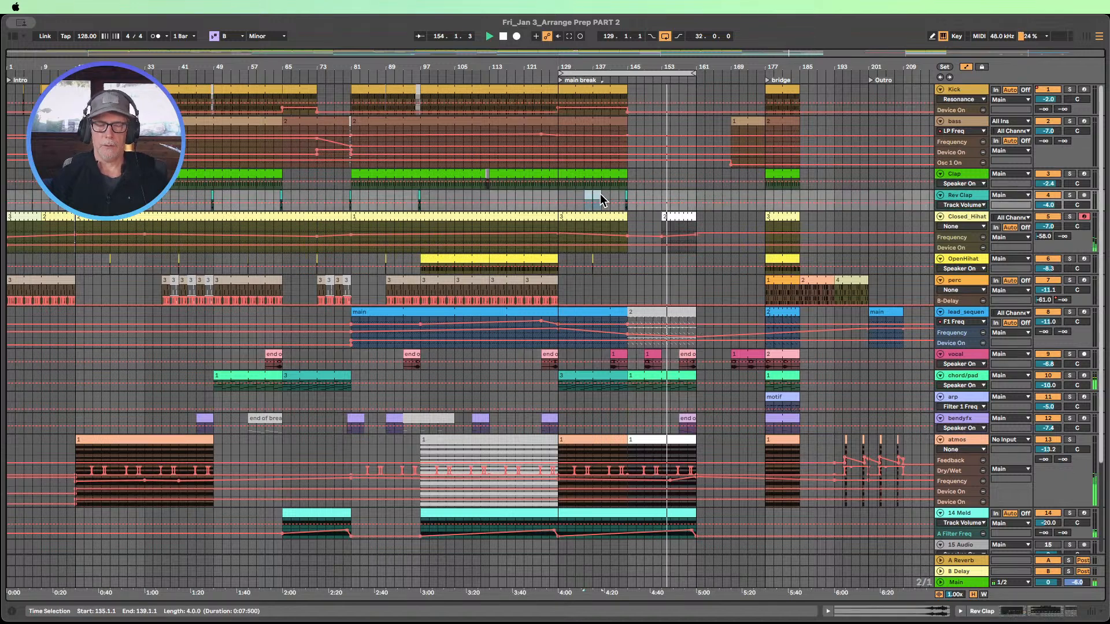
left_click(655, 196)
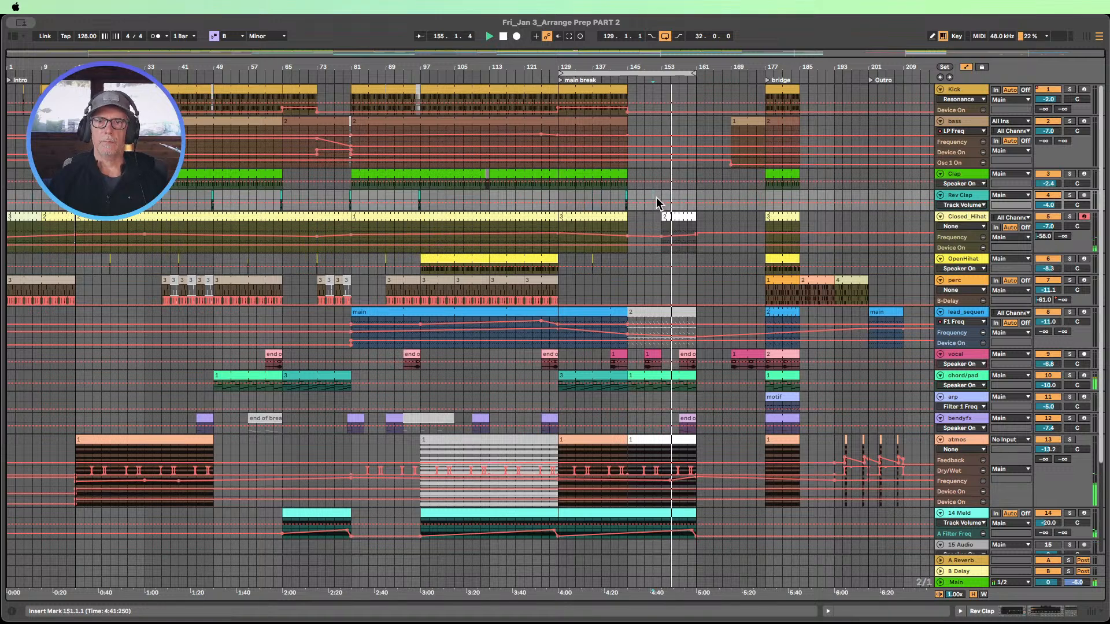
key("super+v")
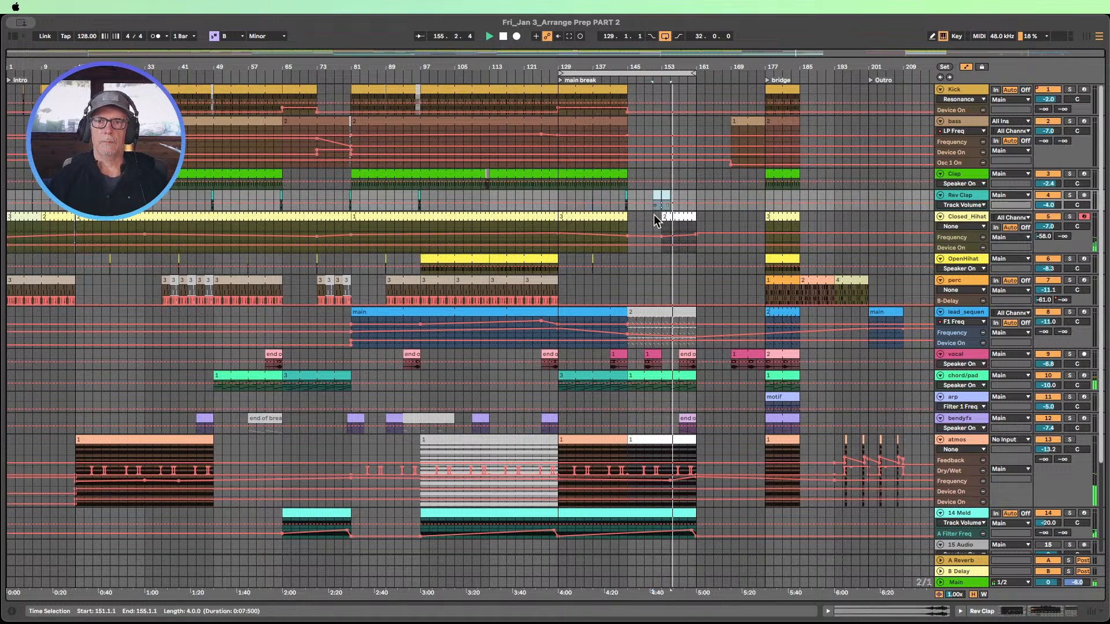
- Restart playback near the beginning of the main break and duplicate the OpenHihat passage at bars 129 to 145 to bar 145
left_click(571, 79)
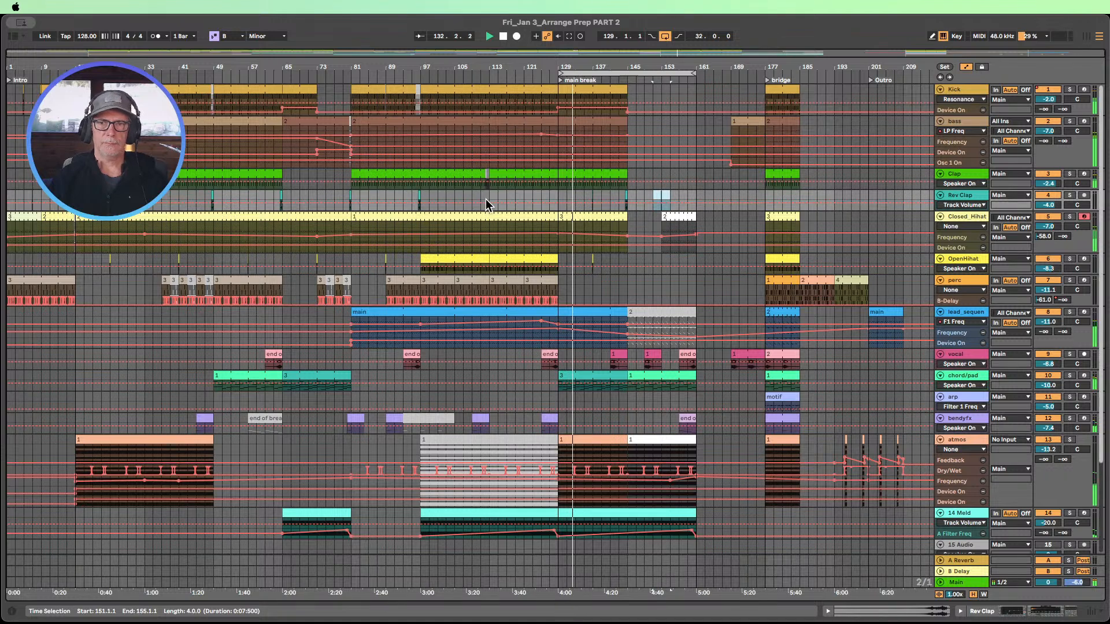
left_click(562, 259)
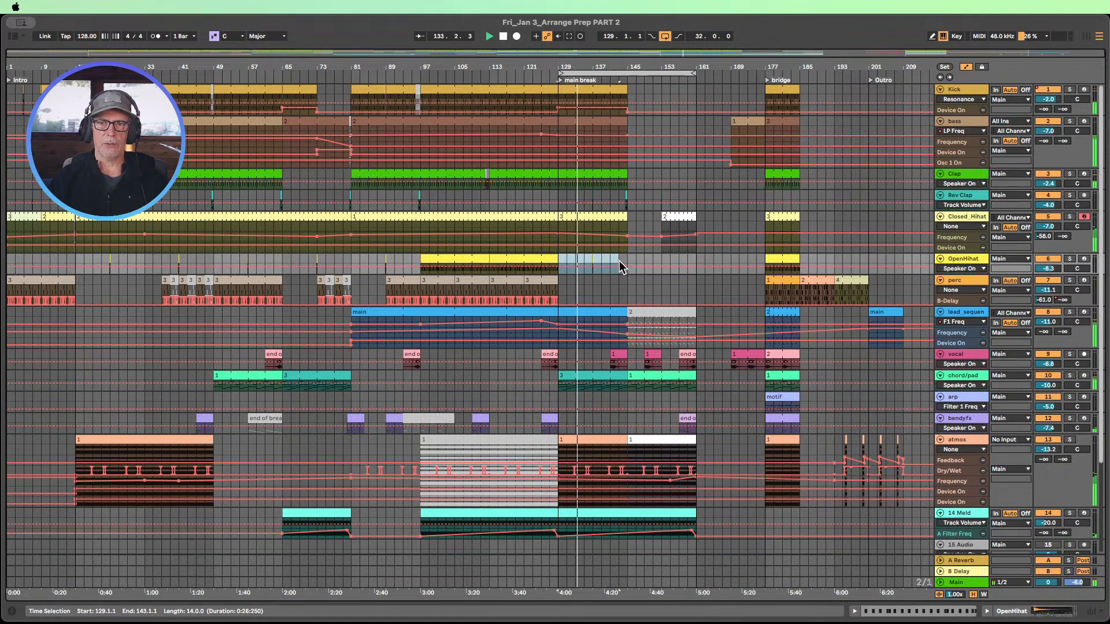
left_click_drag(619, 261, 623, 262)
key("super+d")
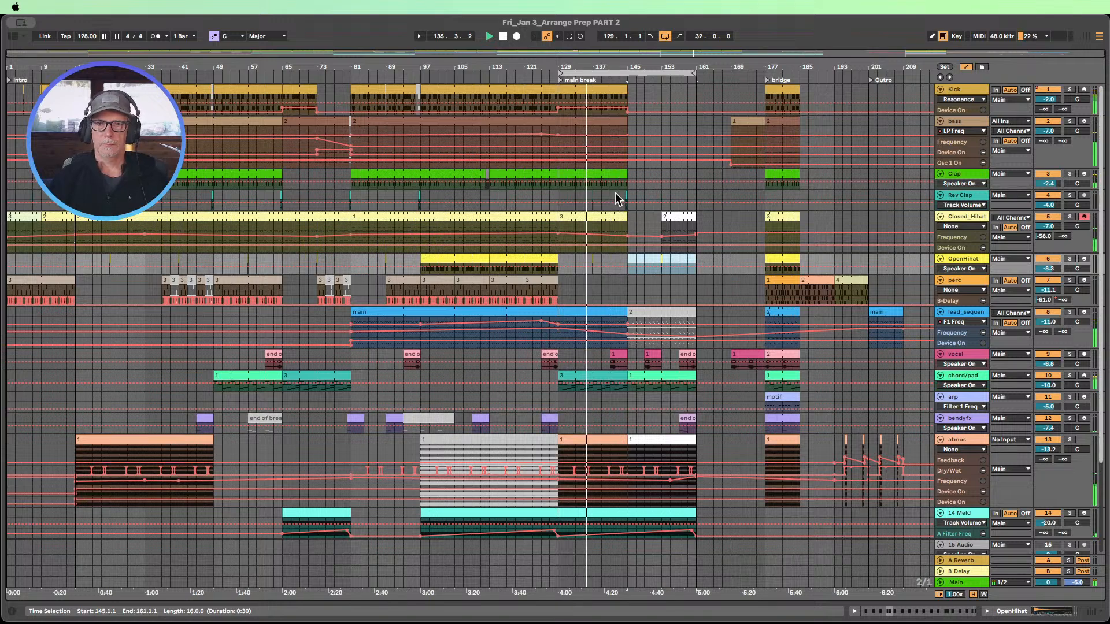
- Copy the Rev Clap passage at bars 143 to 147 and paste it at bar 159
left_click_drag(613, 193, 642, 198)
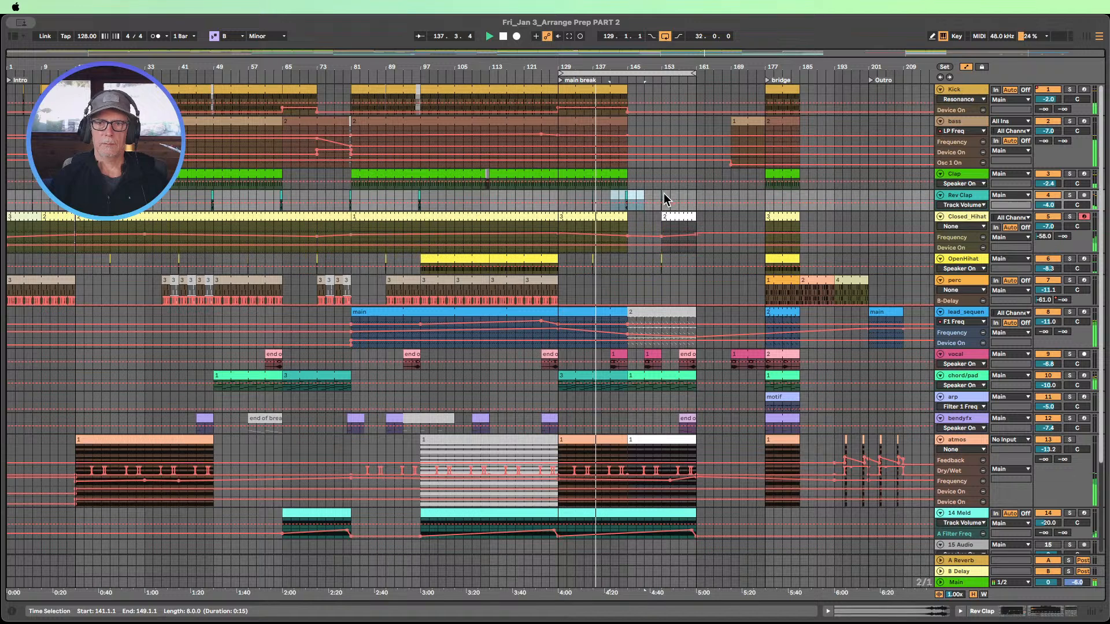
left_click(662, 195)
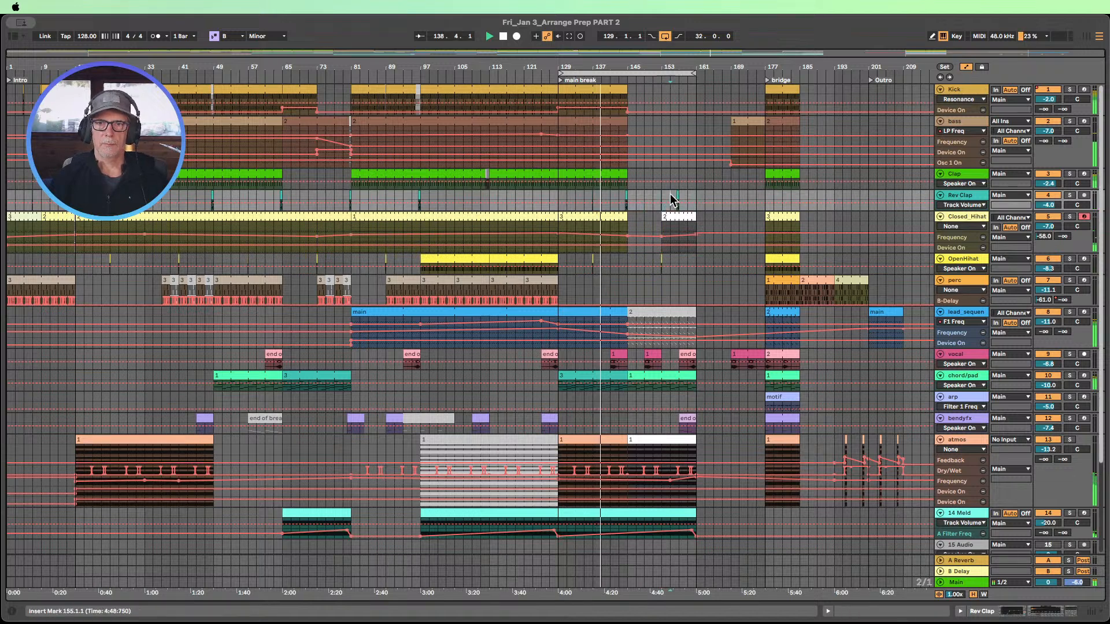
left_click(673, 199)
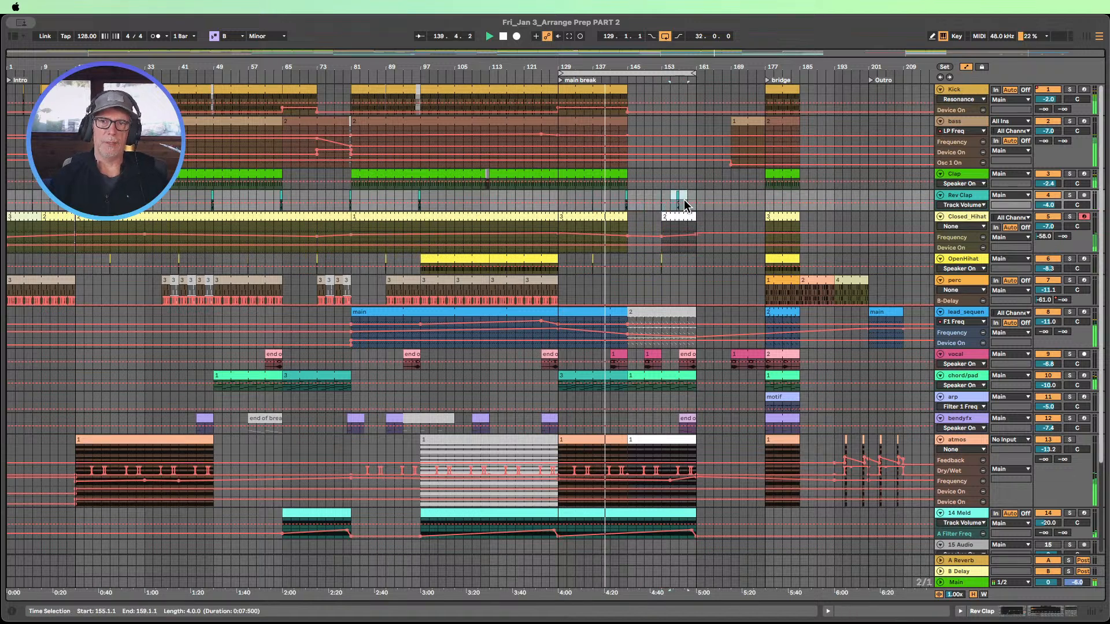
left_click(630, 197)
key("super+c")
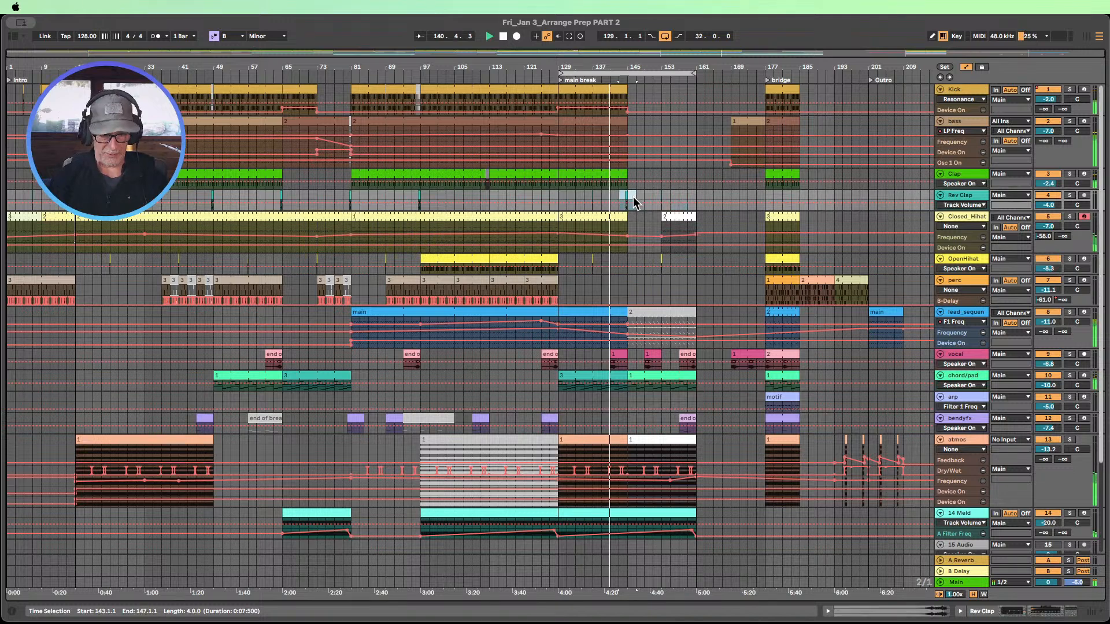
left_click(685, 196)
key("super+v")
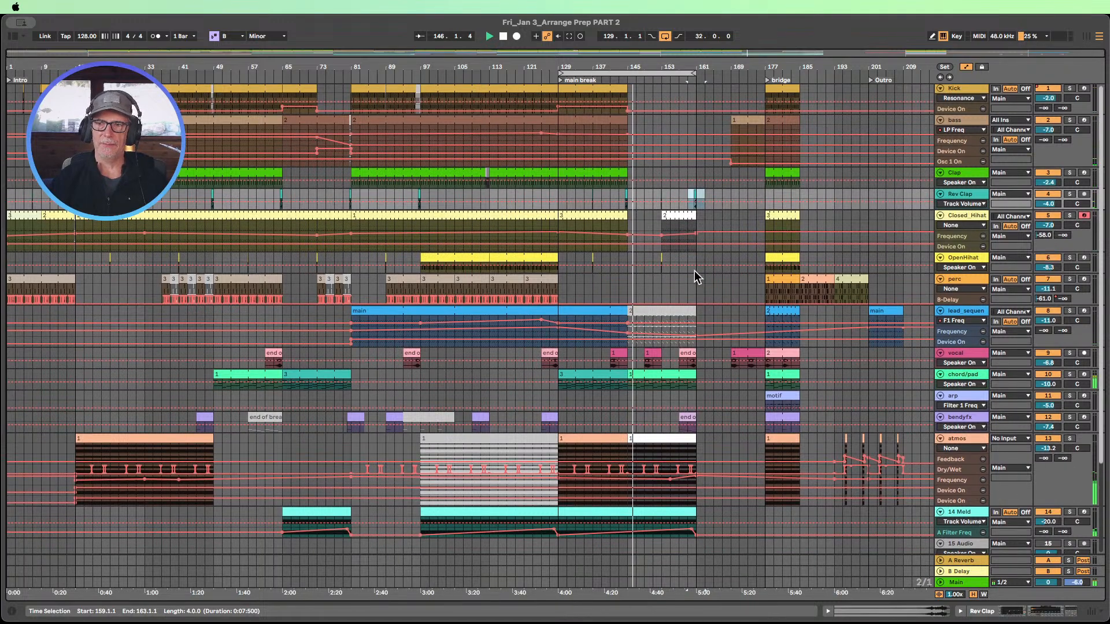
- Extend the lead sequence's main clip from bar 145 to bar 153 and enlarge its Auto Filter Frequency and F1 Freq automation lanes
scroll(696, 271, "down", 1)
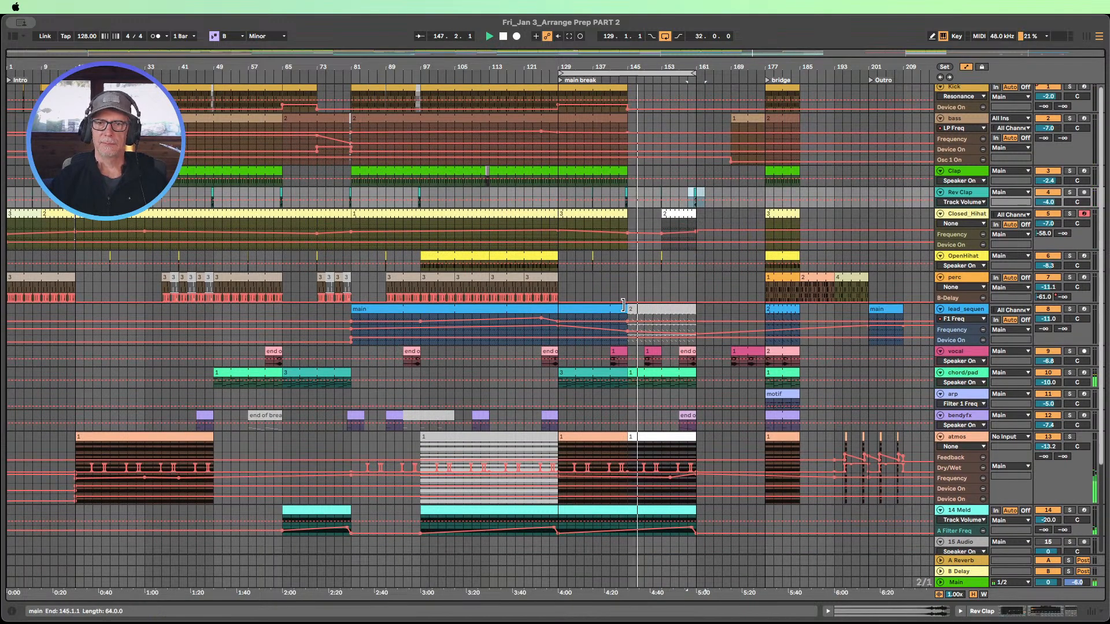
left_click_drag(617, 309, 657, 309)
key("super+z")
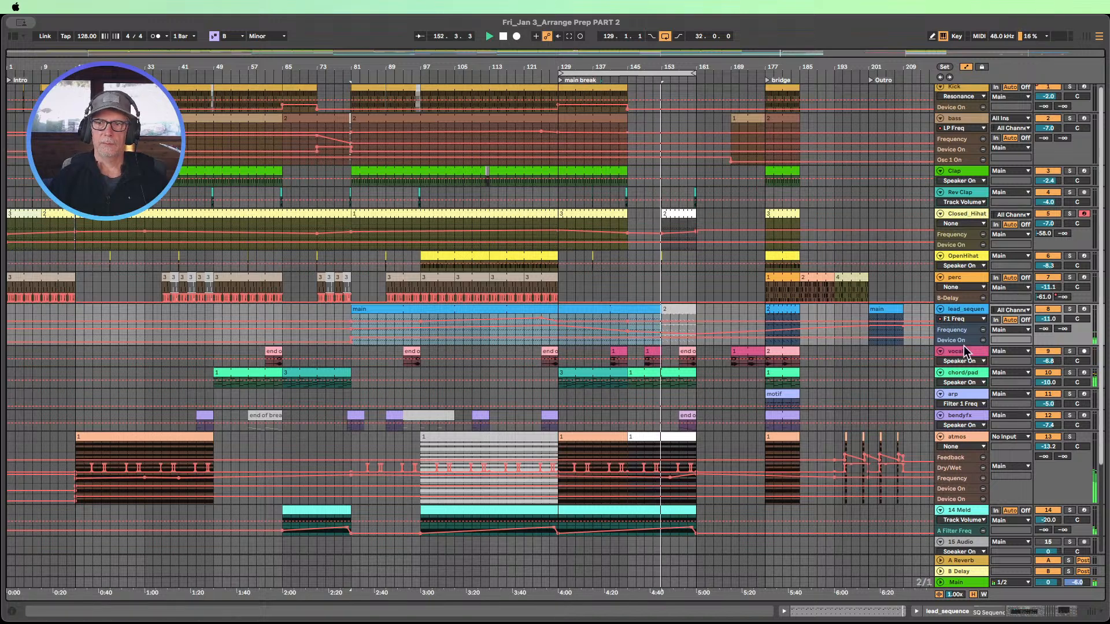
double_click(957, 342)
left_click_drag(953, 334, 955, 373)
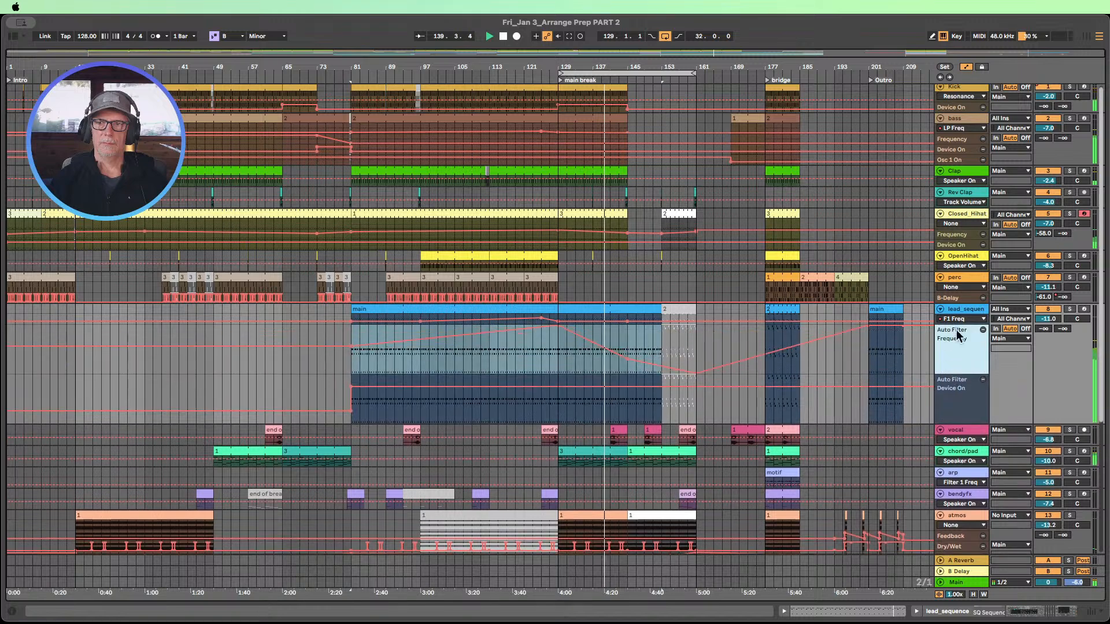
left_click_drag(954, 324, 960, 373)
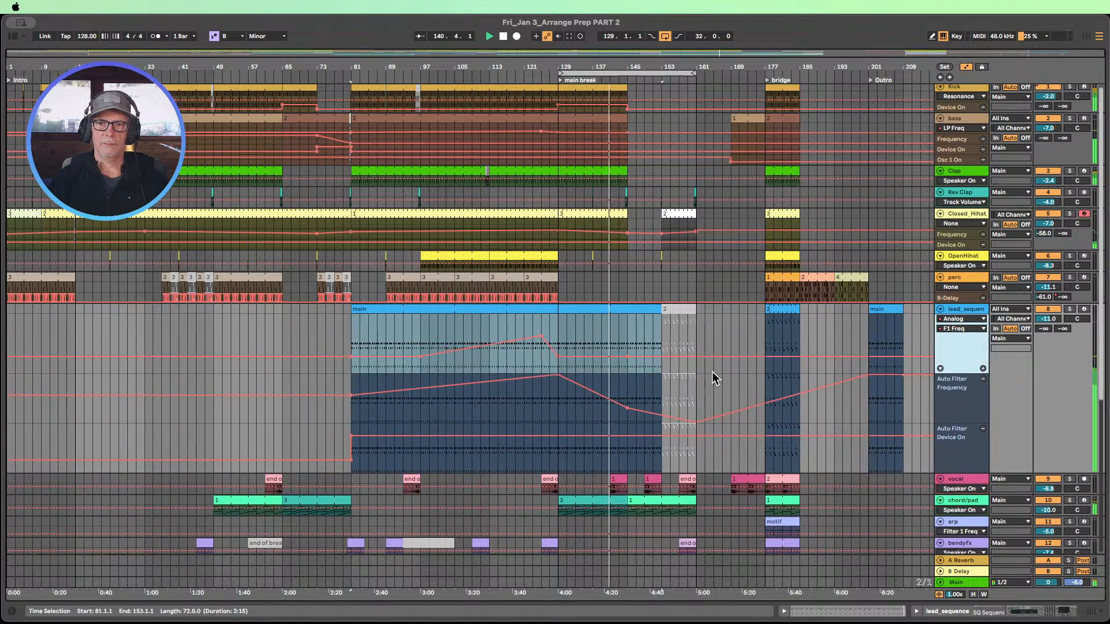
- Try adding an Auto Filter Frequency breakpoint near bar 151 on the lead sequence, and undo it together with the clip extension
left_click_drag(650, 412, 653, 413)
left_click(653, 413)
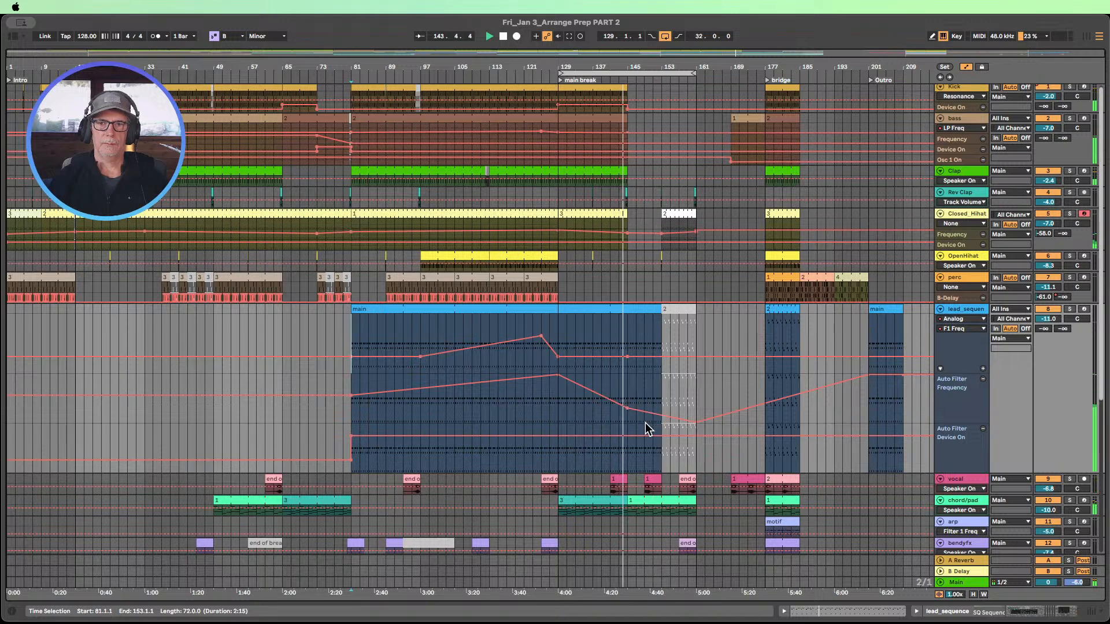
left_click_drag(627, 408, 661, 408)
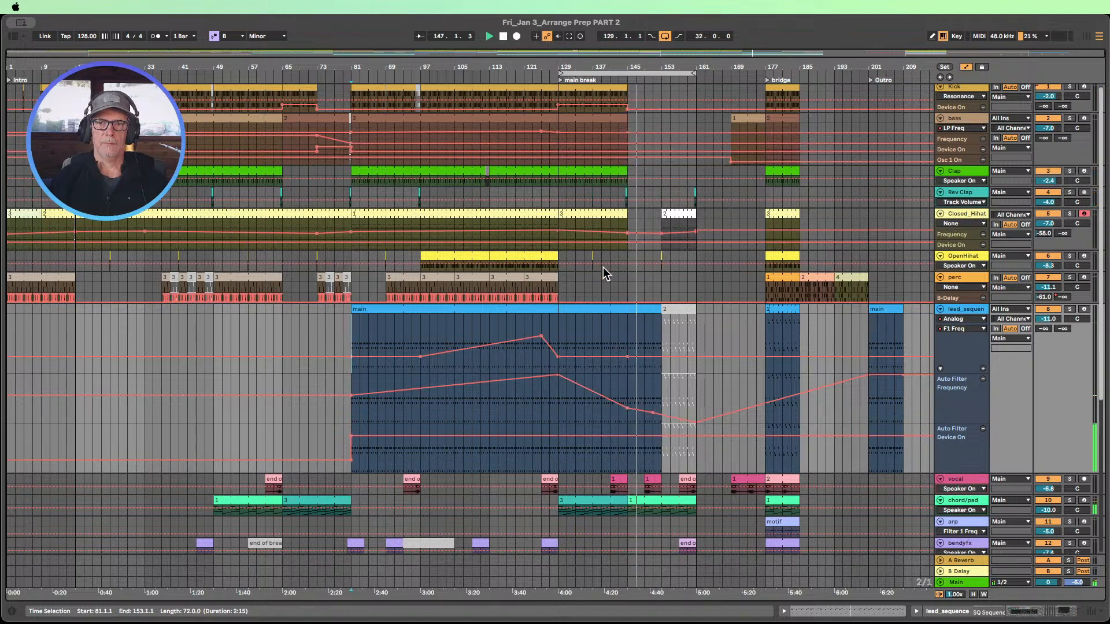
left_click(610, 358)
key("super+z")
key("super+z")
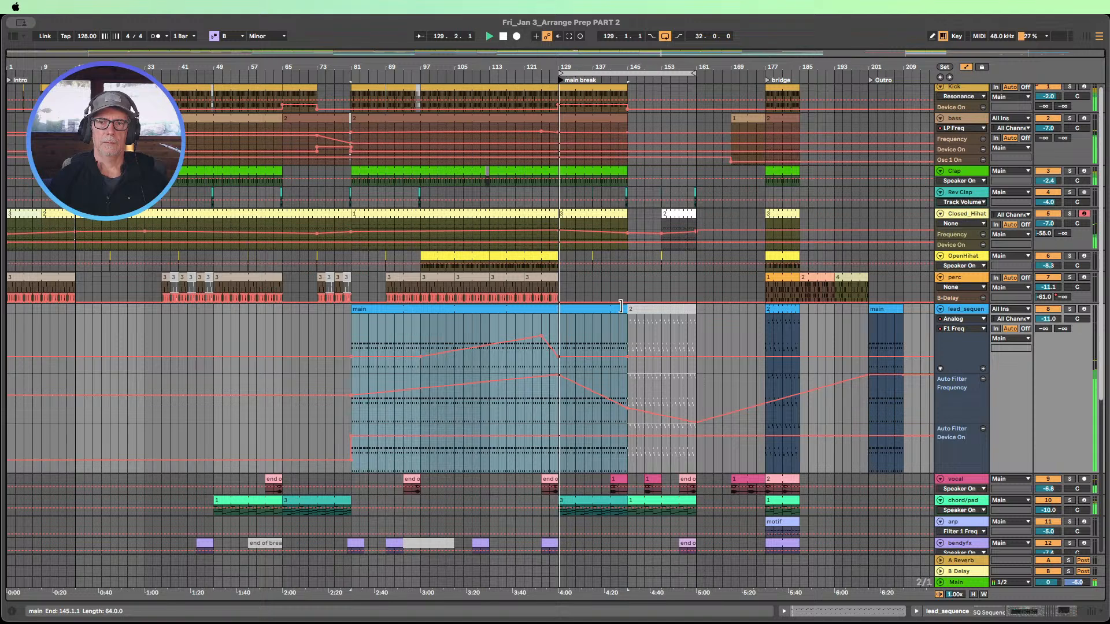
- Lengthen the lead sequence's main clip to end at bar 153 and fit all track heights to the arrangement view
left_click_drag(620, 306, 664, 404)
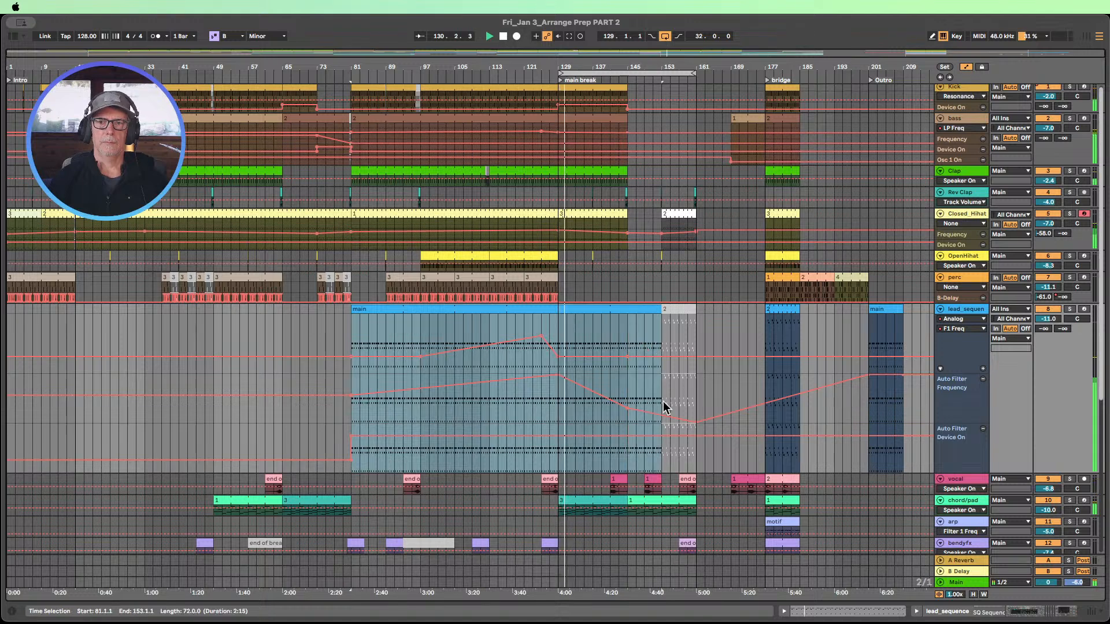
mouse_move(628, 357)
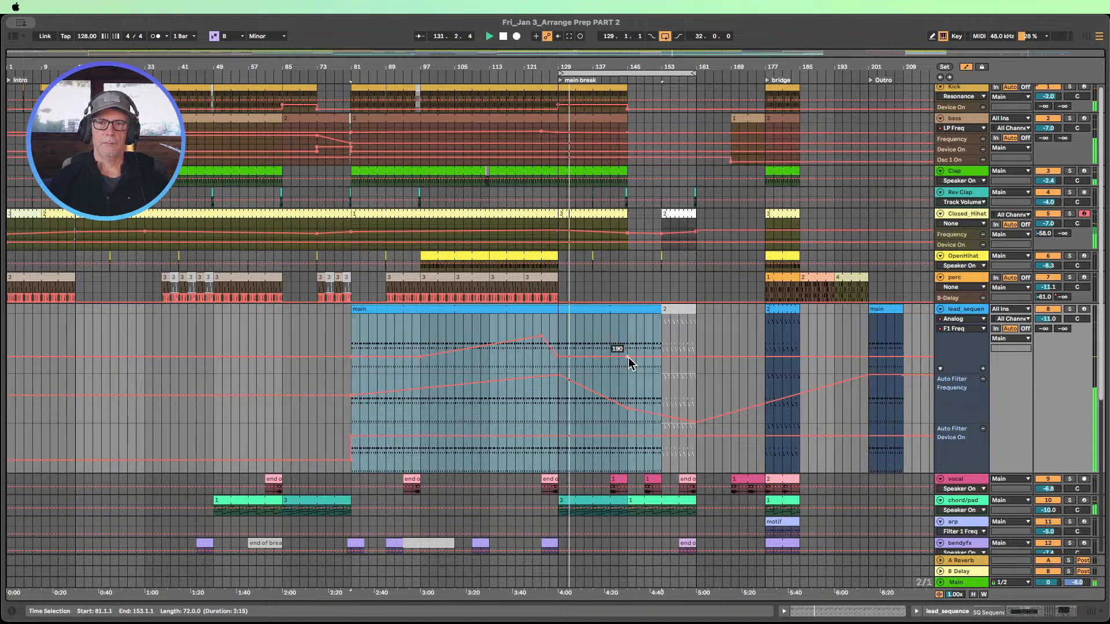
left_click(719, 341)
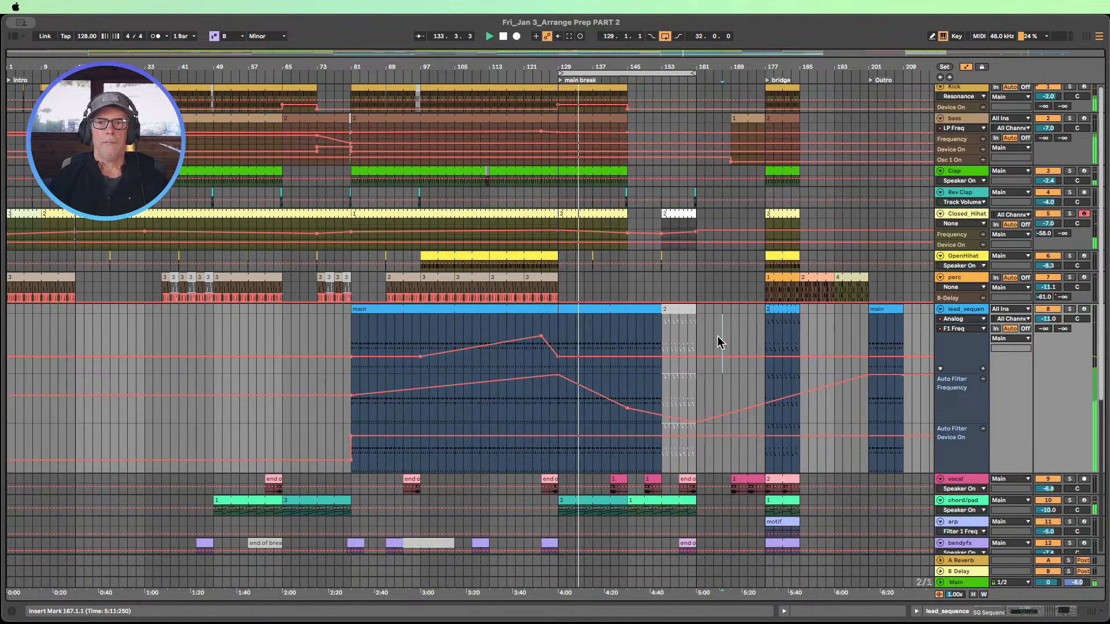
scroll(712, 341, "down", 4)
scroll(712, 341, "down", 3)
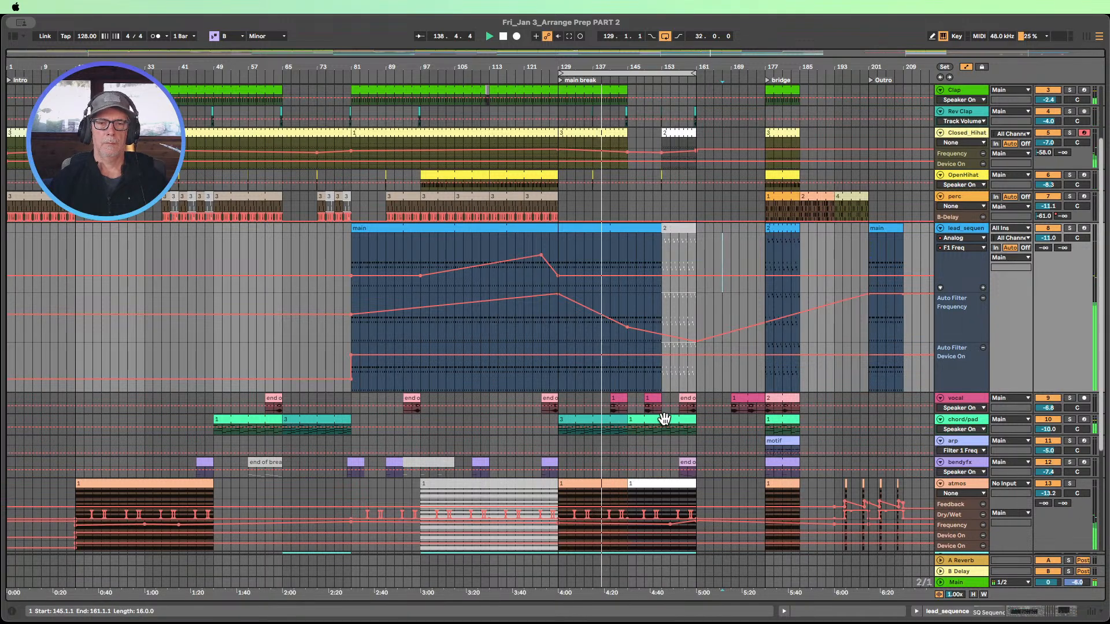
left_click(972, 594)
scroll(798, 527, "up", 5)
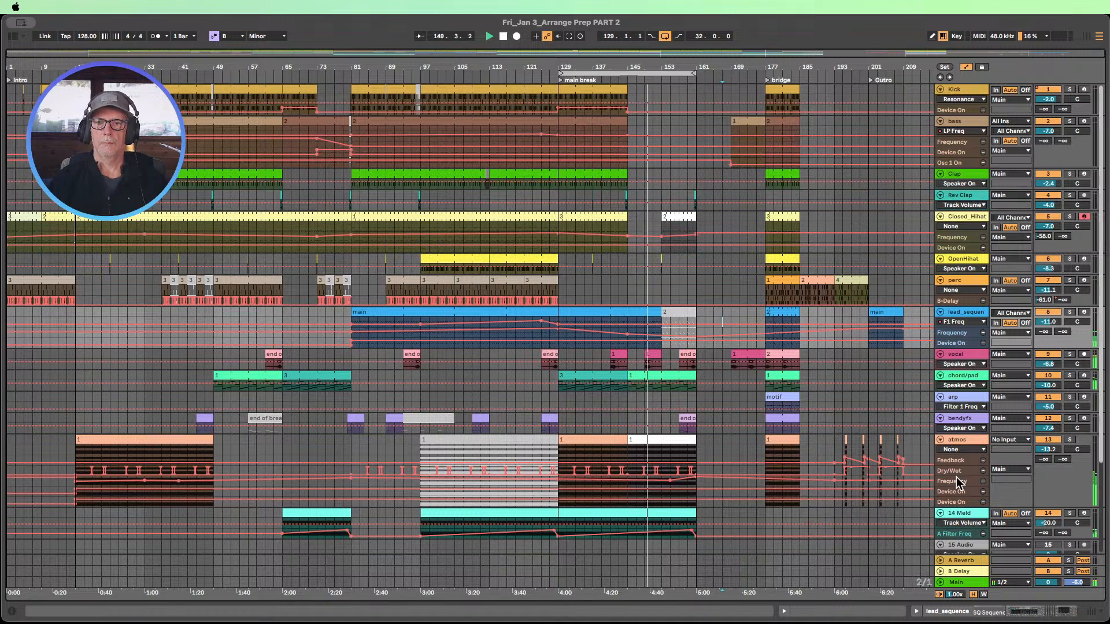
- Enlarge the atmos track's Delay Dry/Wet and Auto Filter Frequency automation lanes
left_click_drag(954, 474, 955, 499)
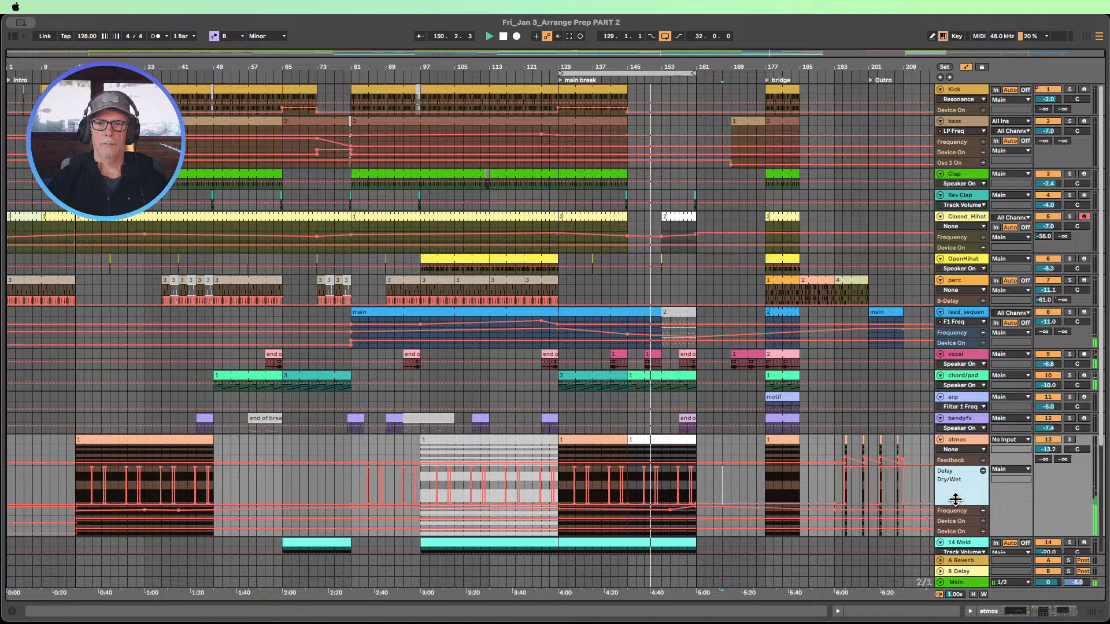
left_click(629, 503)
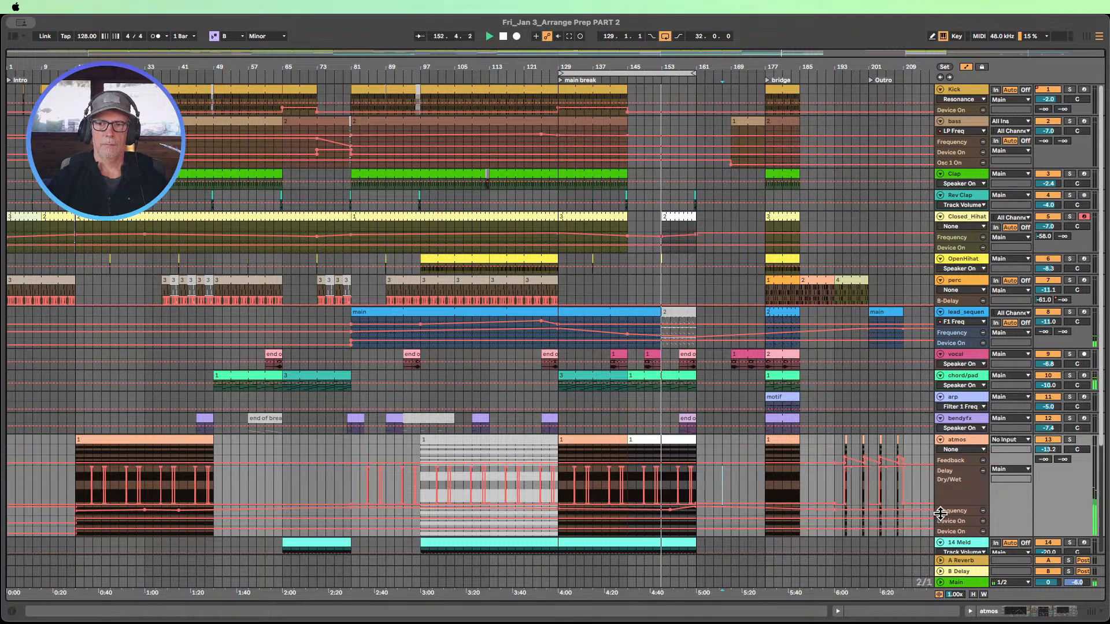
left_click_drag(952, 515, 952, 535)
scroll(800, 479, "down", 3)
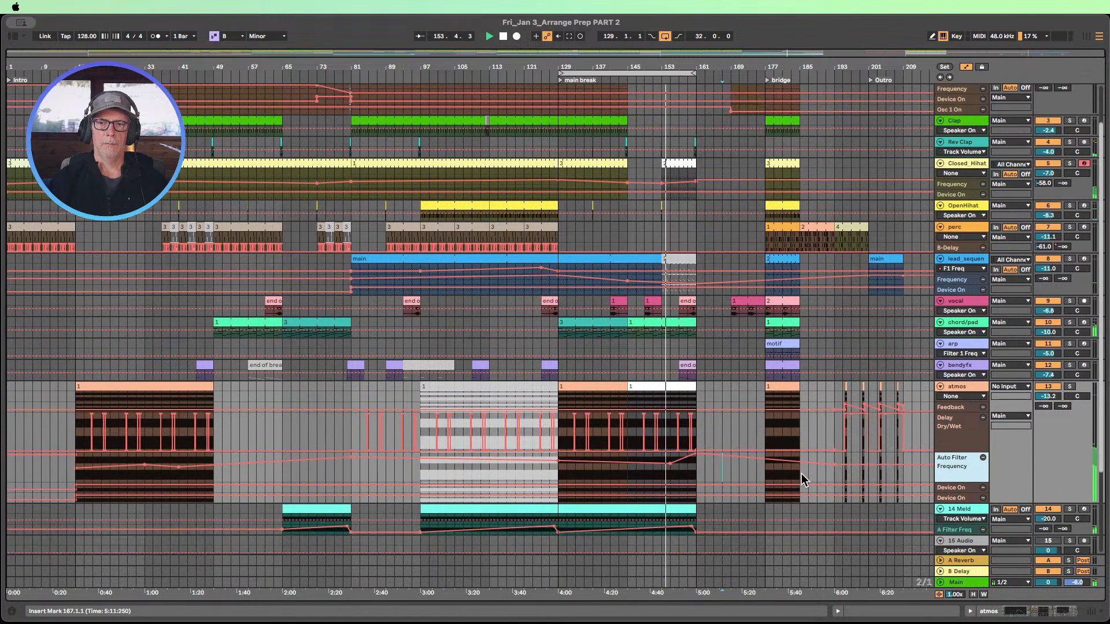
scroll(801, 474, "up", 2)
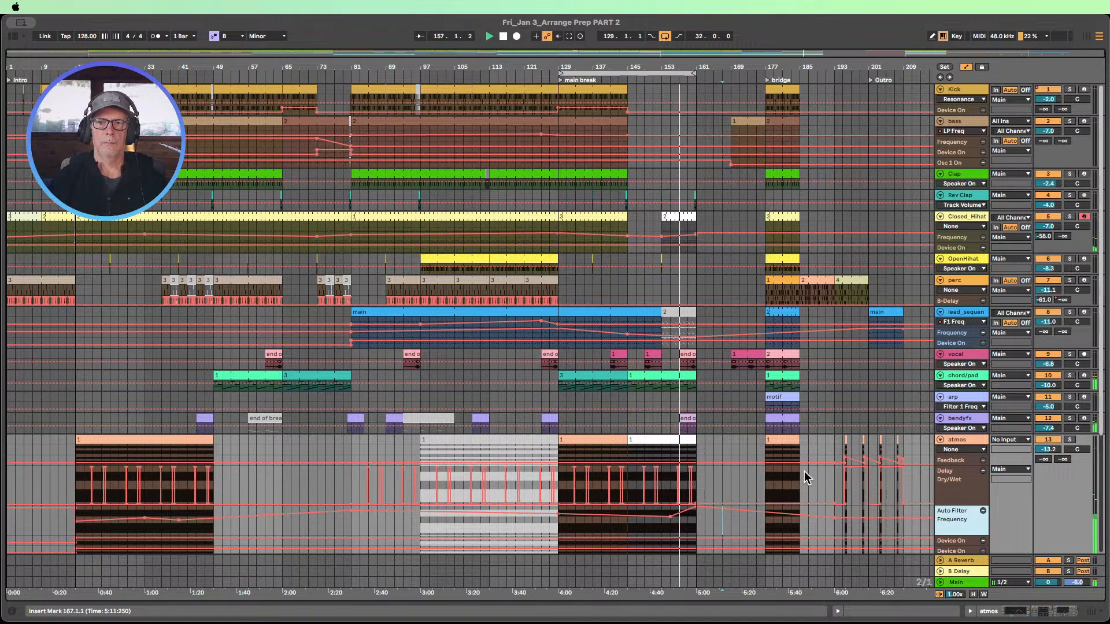
- Enlarge the chord/pad track and deactivate its clip segment from bar 159 to bar 161
left_click_drag(963, 390, 980, 449)
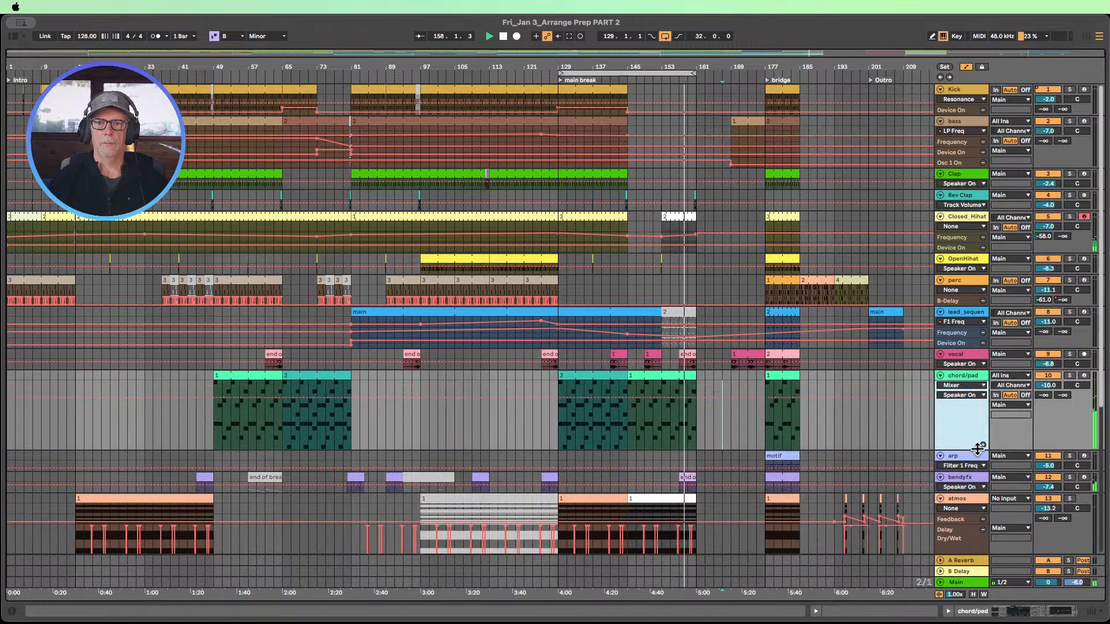
left_click(655, 81)
left_click_drag(669, 72, 720, 321)
left_click_drag(674, 414, 712, 408)
key("super+e")
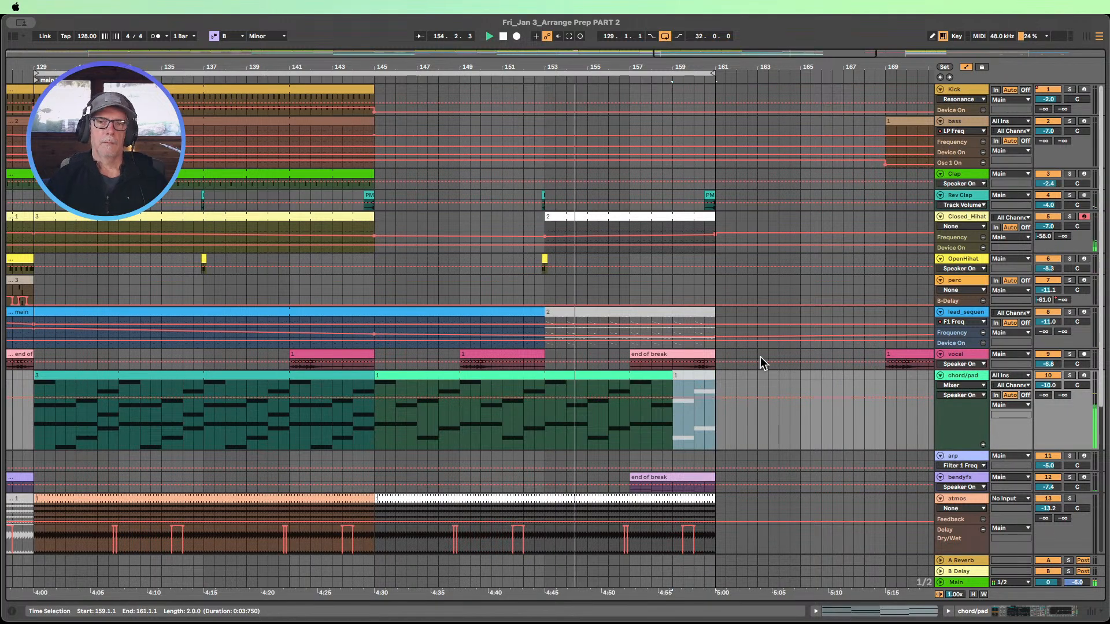
- Shorten the atmos clip at the end of the break to bar 160 and extend the chord/pad clip starting at bar 145 to bar 160
scroll(755, 324, "down", 2)
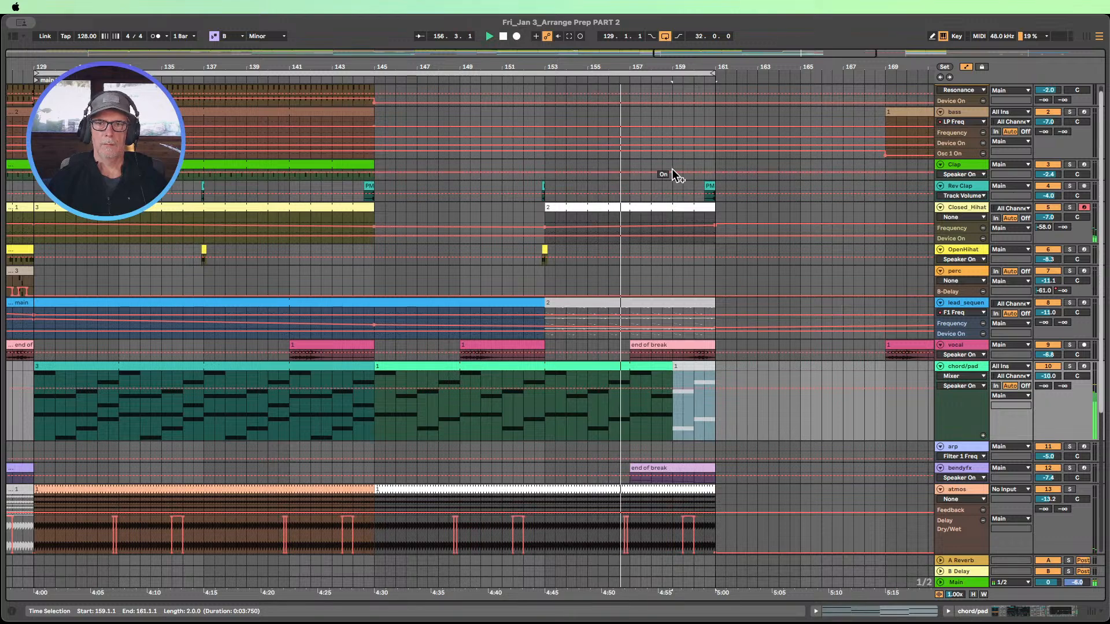
scroll(733, 359, "down", 5)
left_click_drag(714, 398, 695, 400)
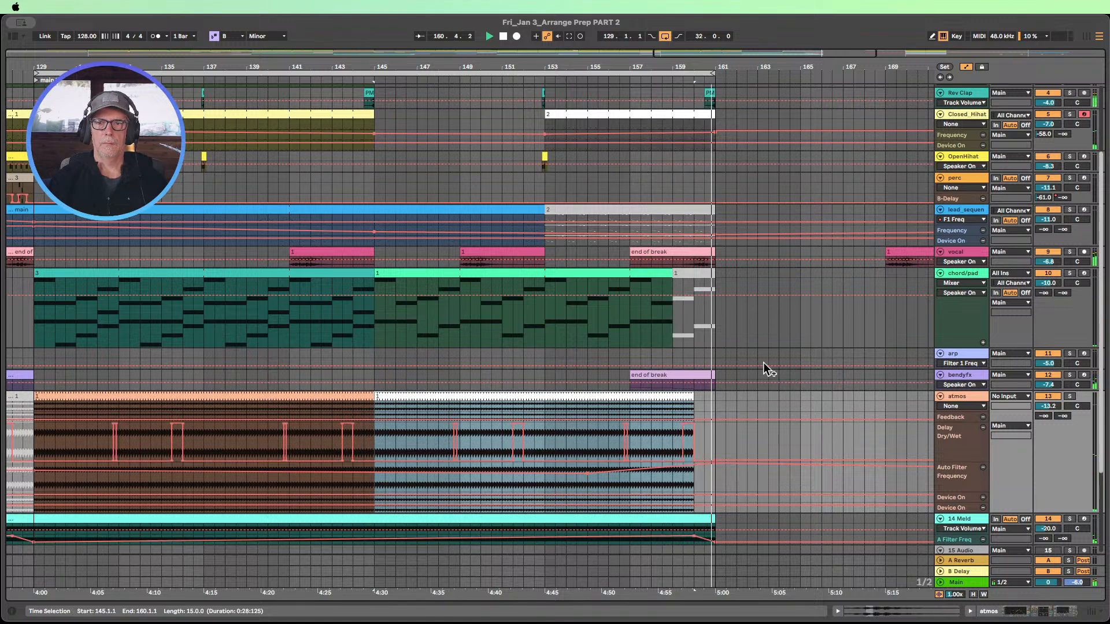
left_click_drag(669, 277, 694, 277)
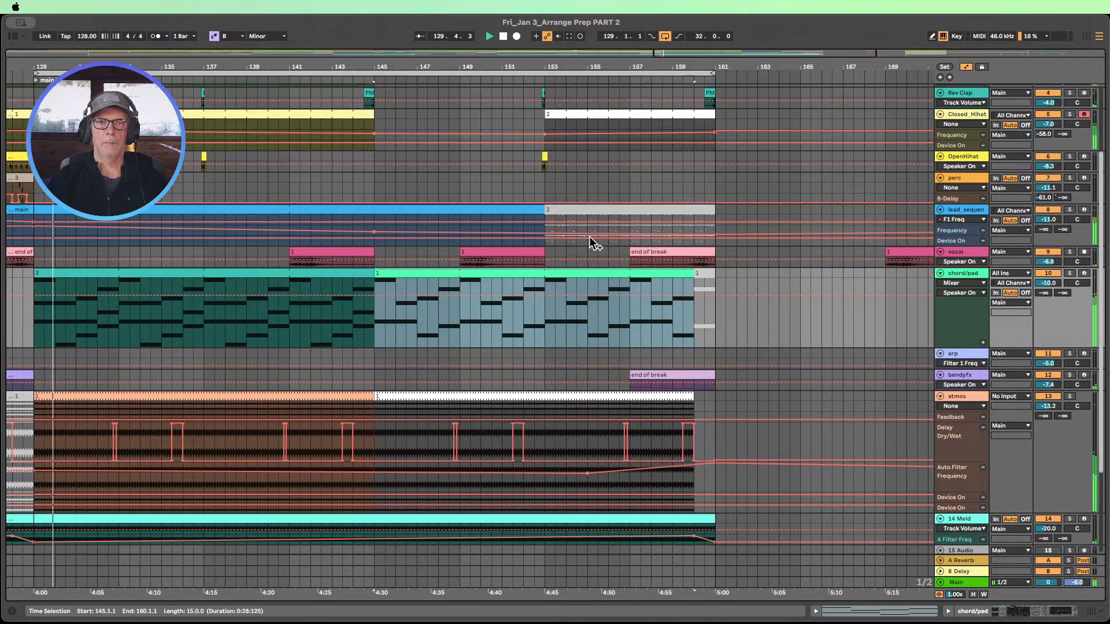
- Extend the chord/pad clip starting at bar 129 to bar 160, over the clip that starts at bar 145
left_click(299, 96)
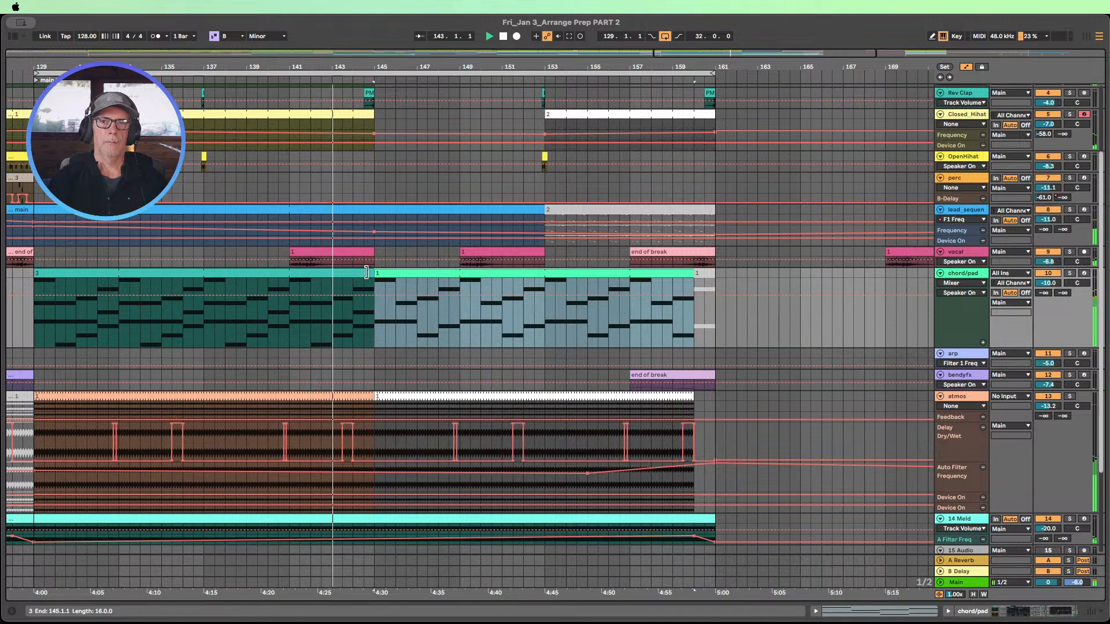
left_click_drag(370, 272, 625, 273)
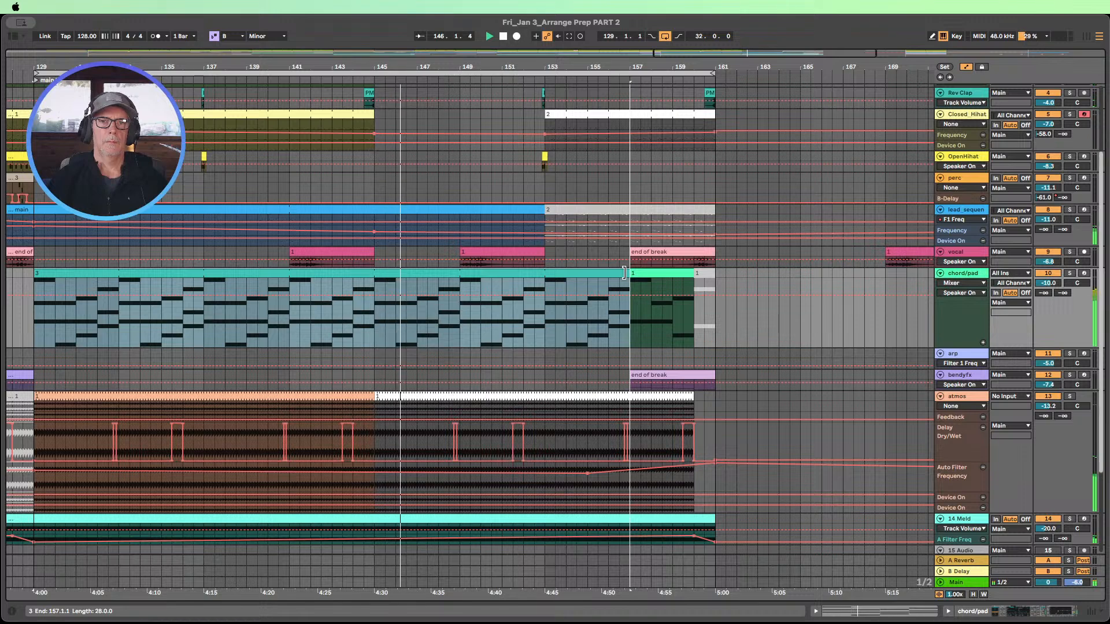
left_click_drag(526, 66, 566, 26)
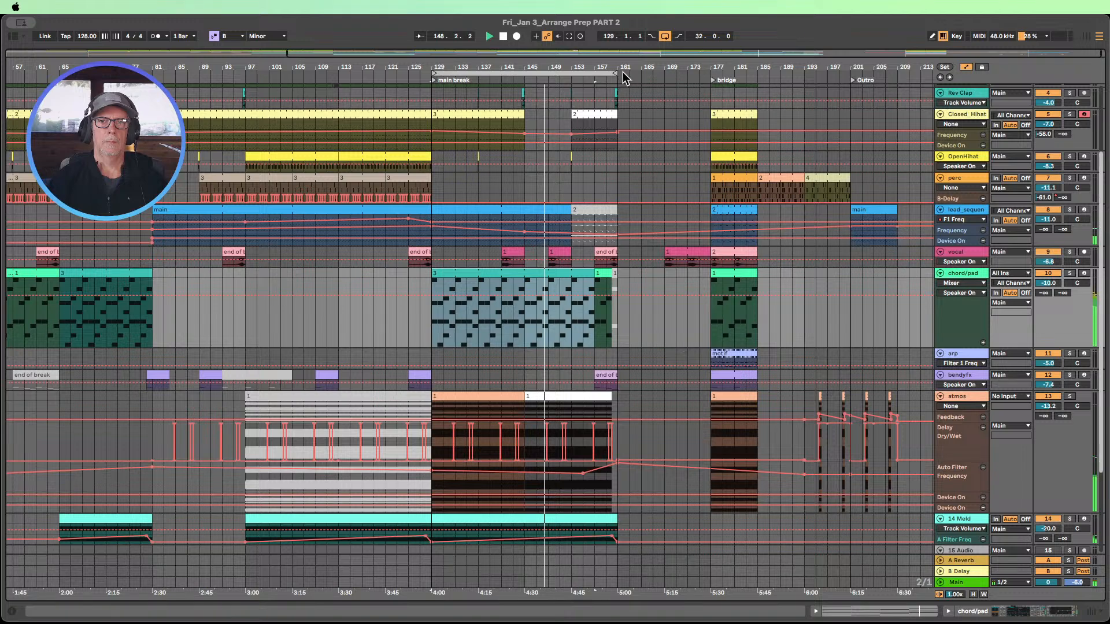
left_click_drag(629, 70, 585, 273)
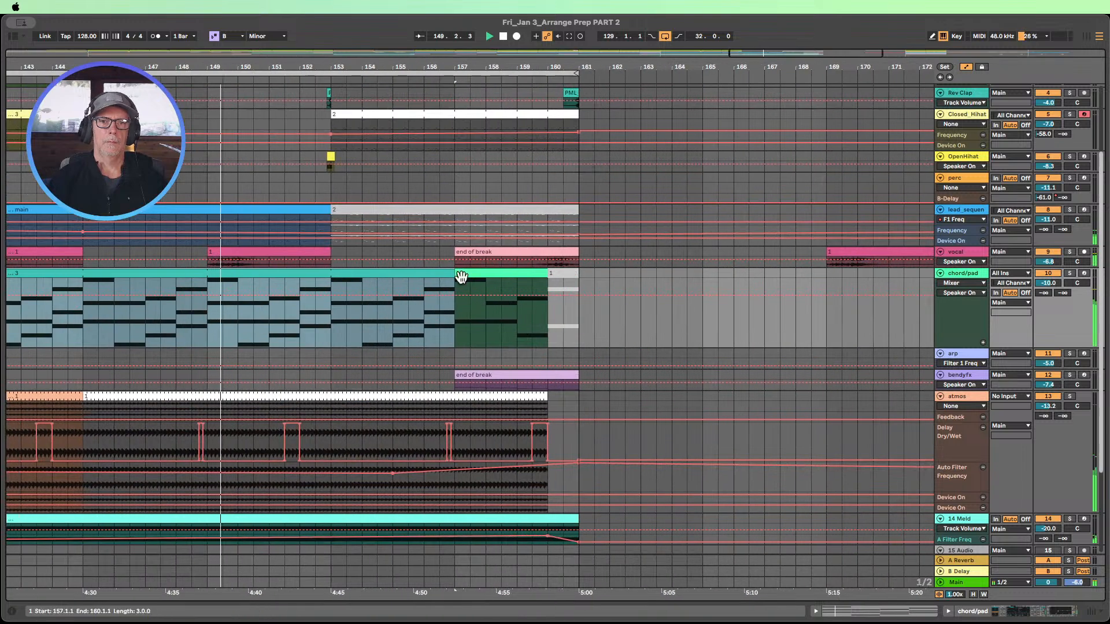
left_click_drag(455, 272, 541, 273)
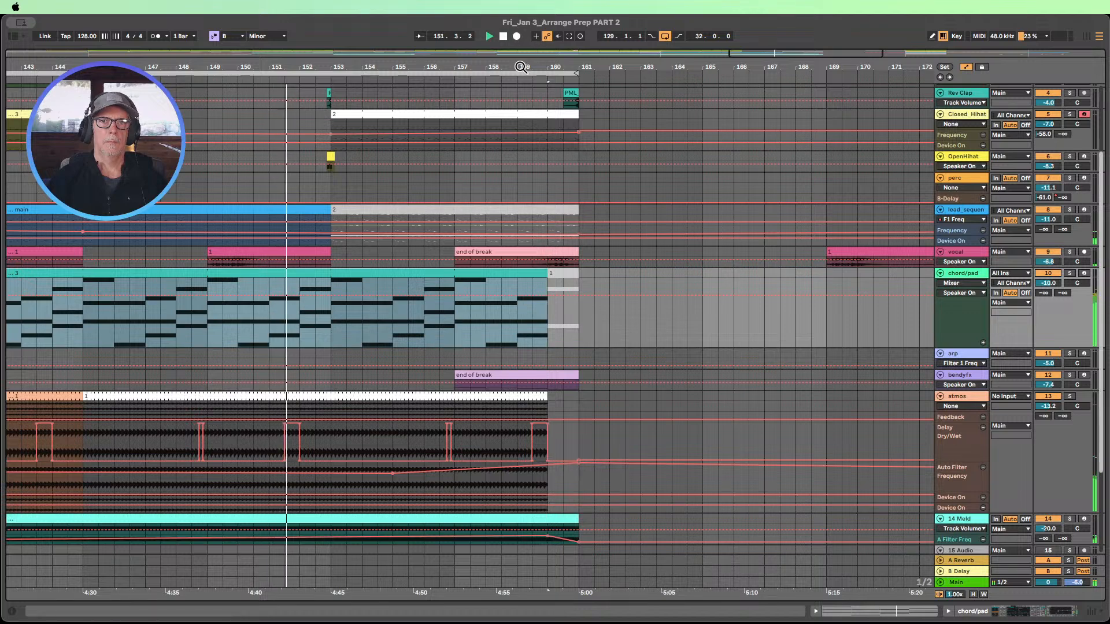
left_click_drag(520, 65, 587, 76)
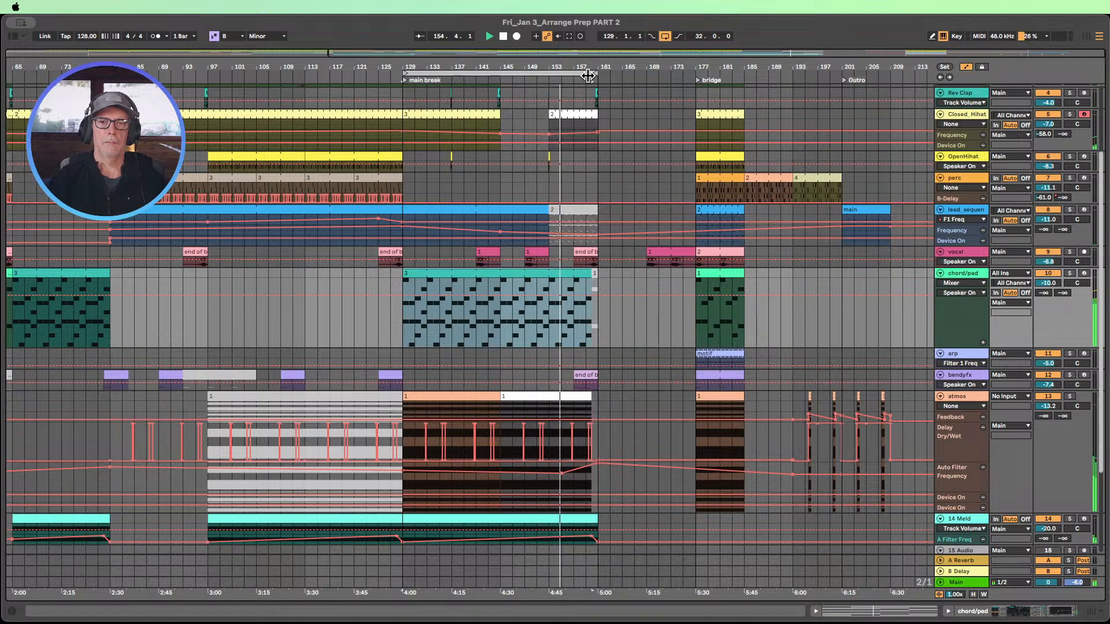
left_click(588, 76)
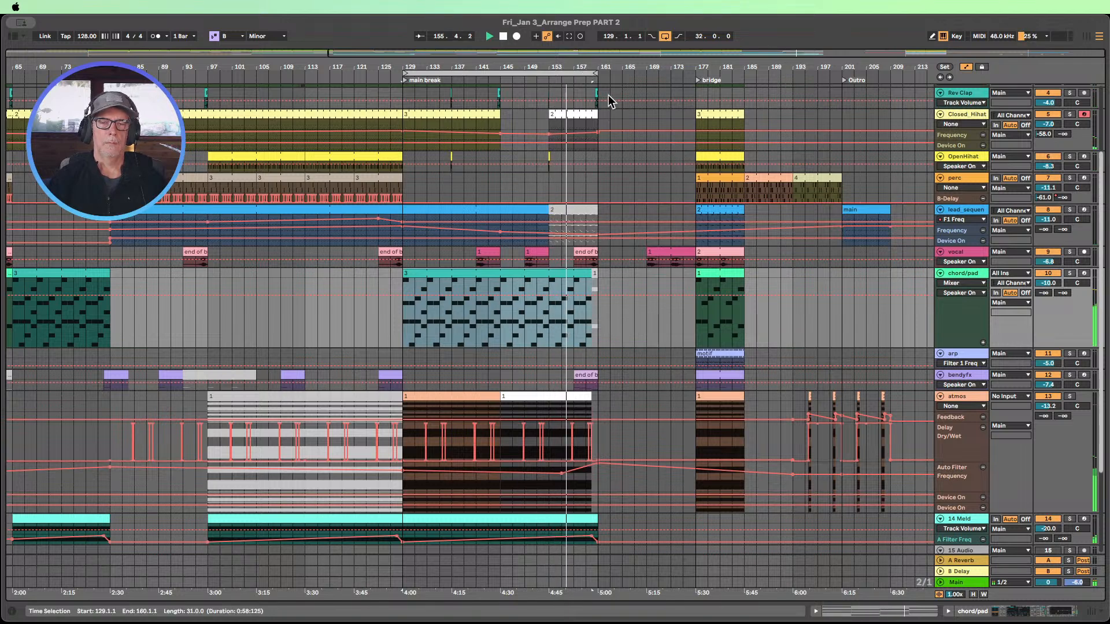
- Pull the Closed_Hihat Auto Filter Frequency automation down to its minimum at bar 161 and trim the clip's end back half a bar
scroll(634, 142, "up", 3)
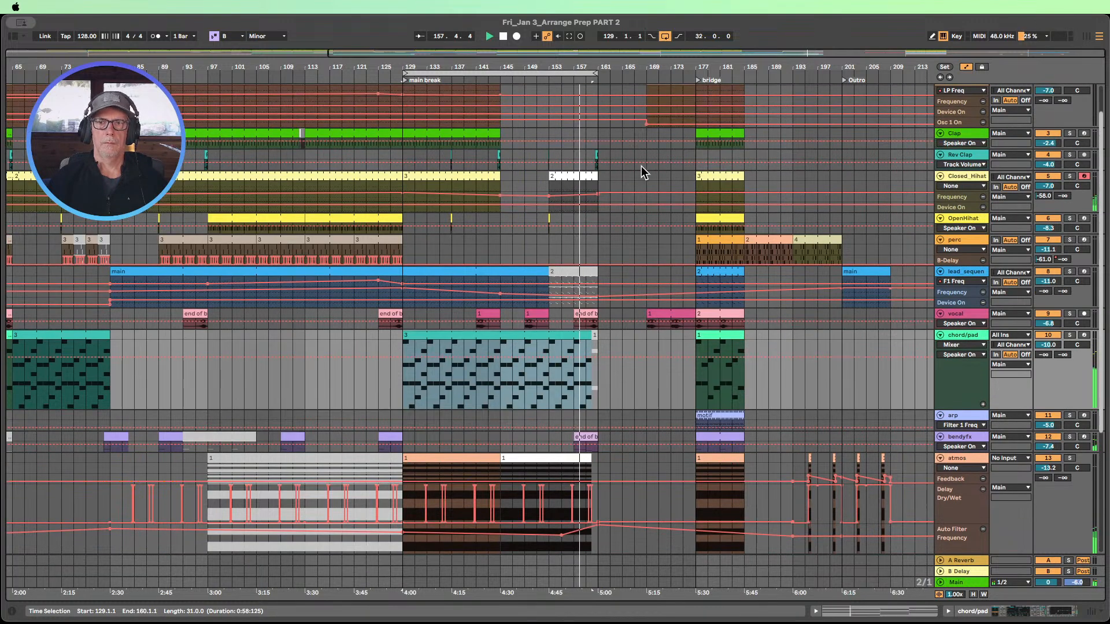
left_click_drag(957, 200, 958, 261)
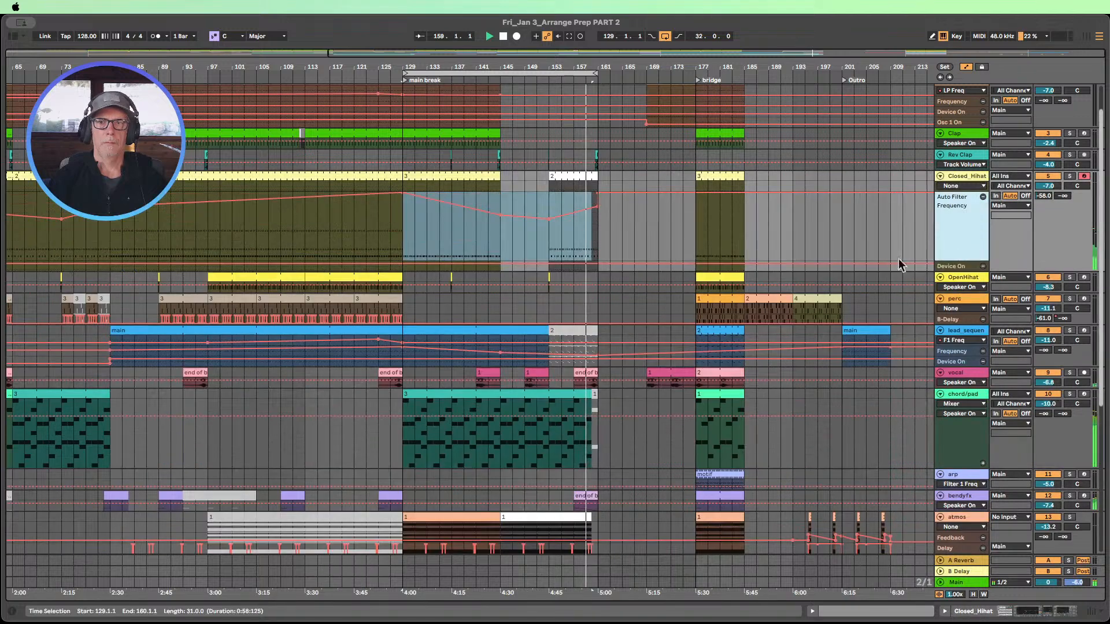
left_click_drag(595, 67, 596, 116)
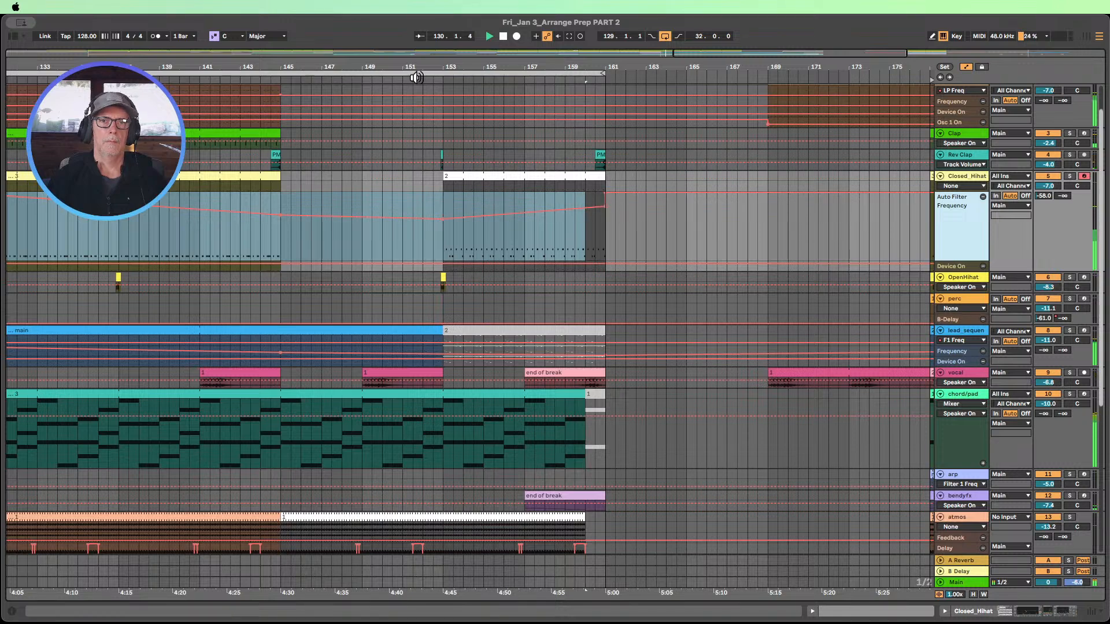
left_click_drag(543, 64, 425, 86)
left_click(587, 234)
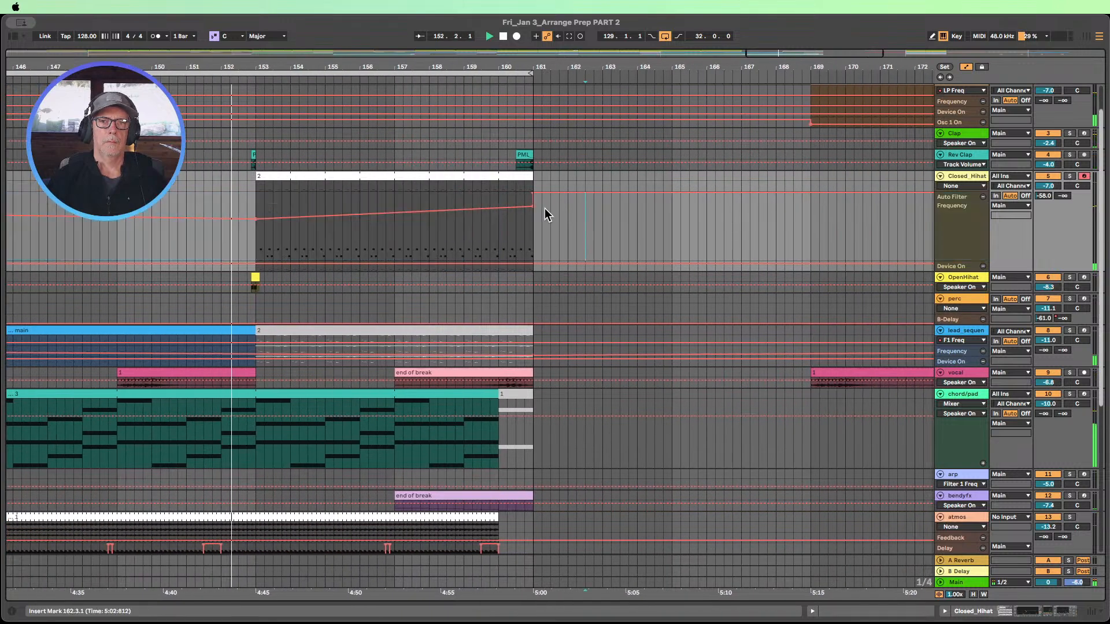
left_click_drag(533, 206, 532, 258)
left_click_drag(533, 174, 517, 196)
scroll(560, 196, "up", 2)
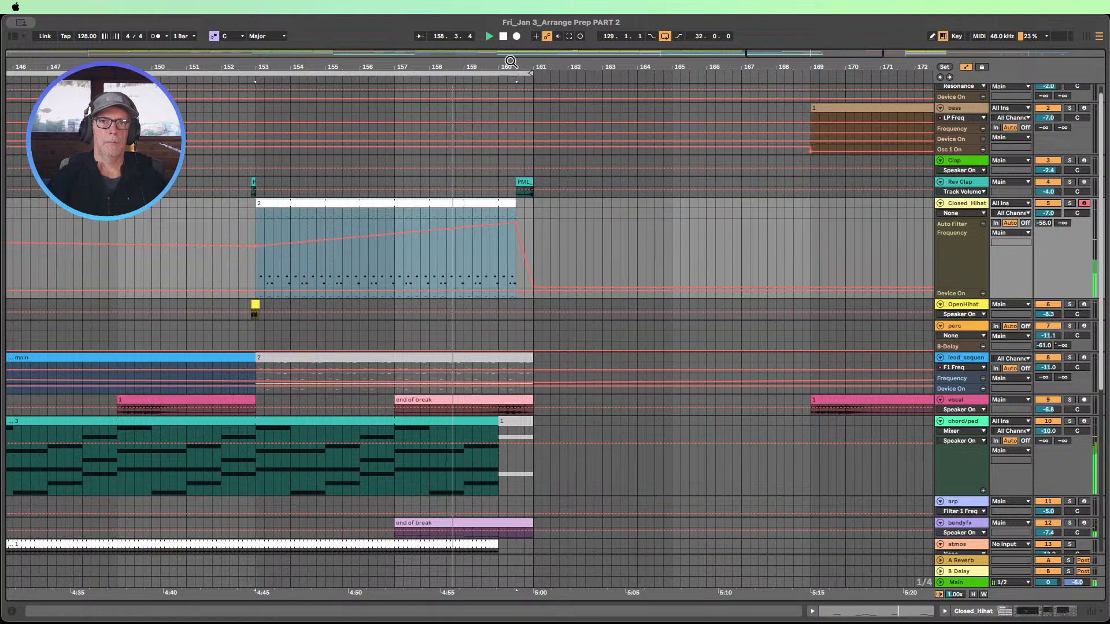
- Stop playback and enlarge the Clap track
left_click(501, 37)
left_click_drag(499, 62, 499, 23)
scroll(595, 185, "up", 1)
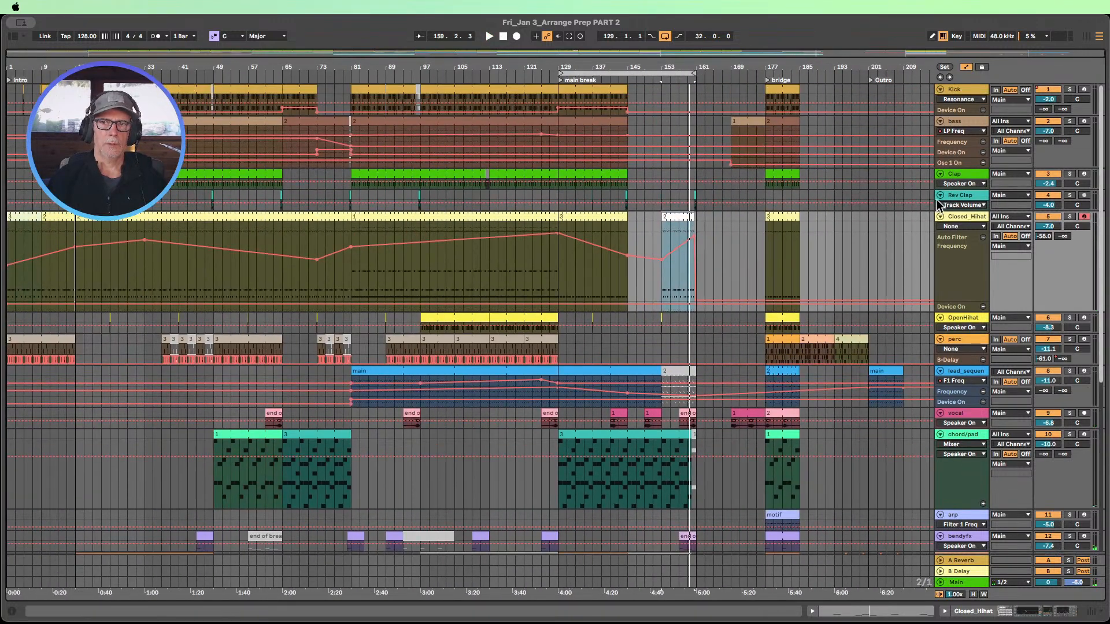
left_click_drag(952, 188, 951, 248)
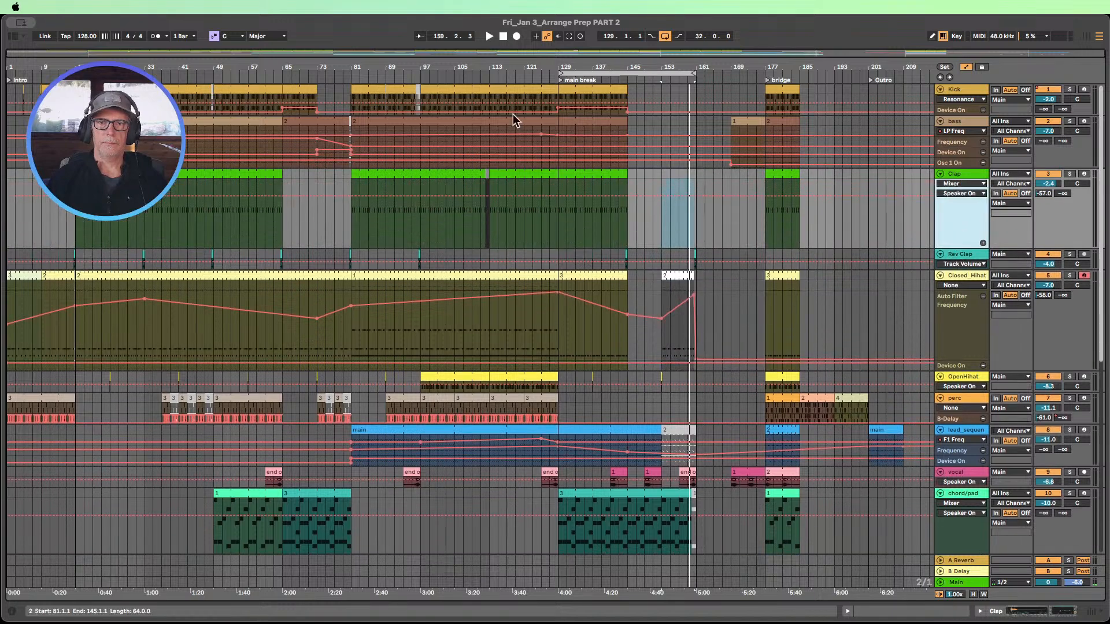
- Copy the one-bar Clap segment at bar 112 to bar 160 and play from bar 153
left_click_drag(527, 64, 328, 63)
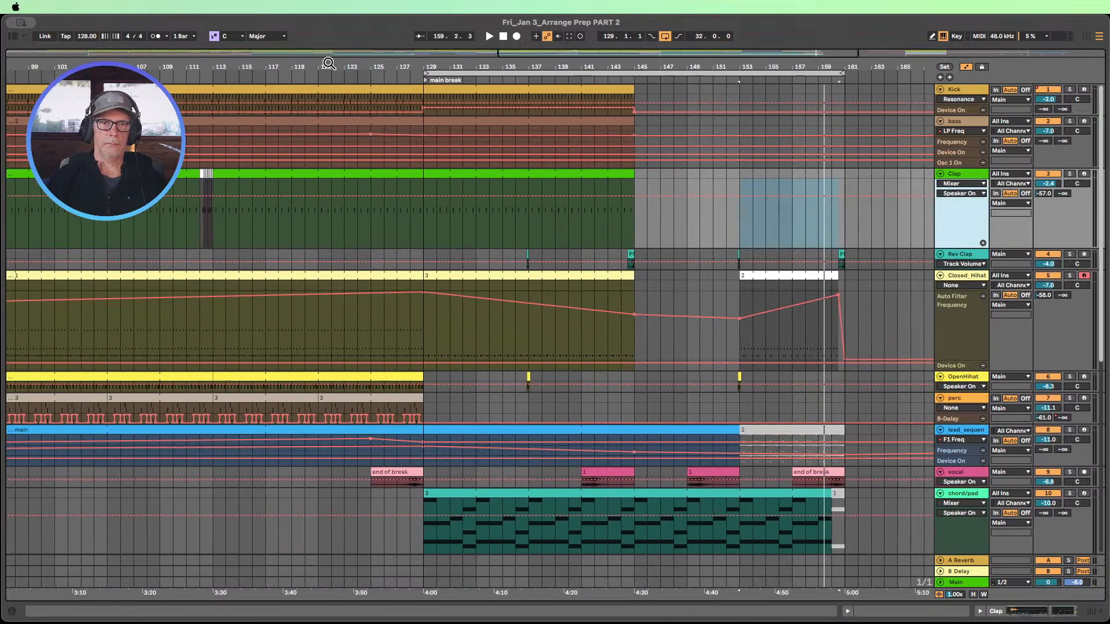
left_click(203, 183)
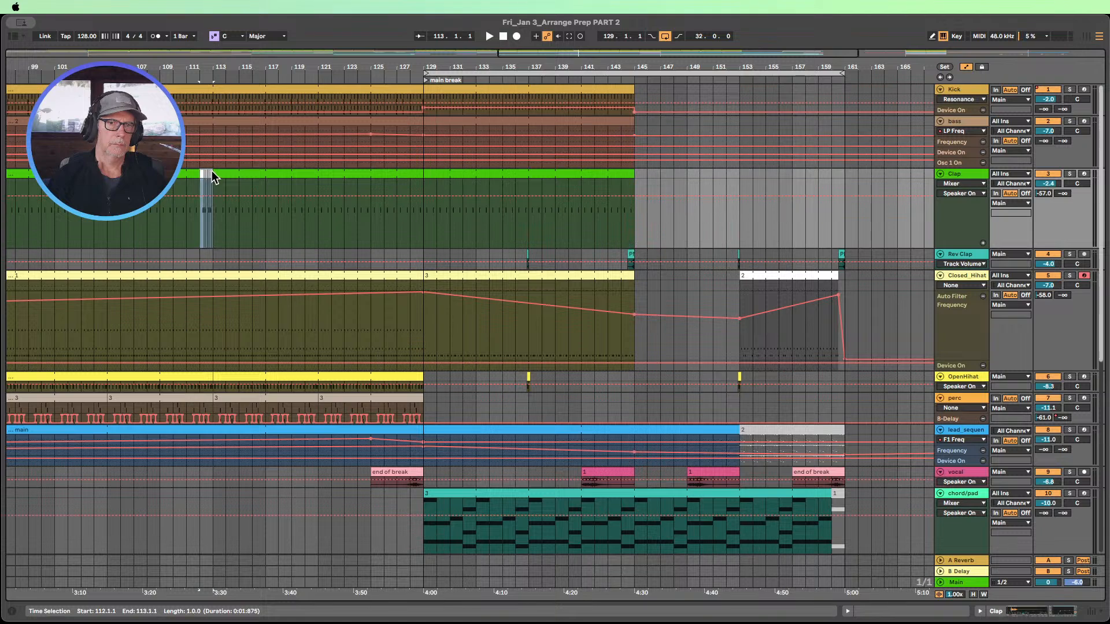
left_click(206, 174)
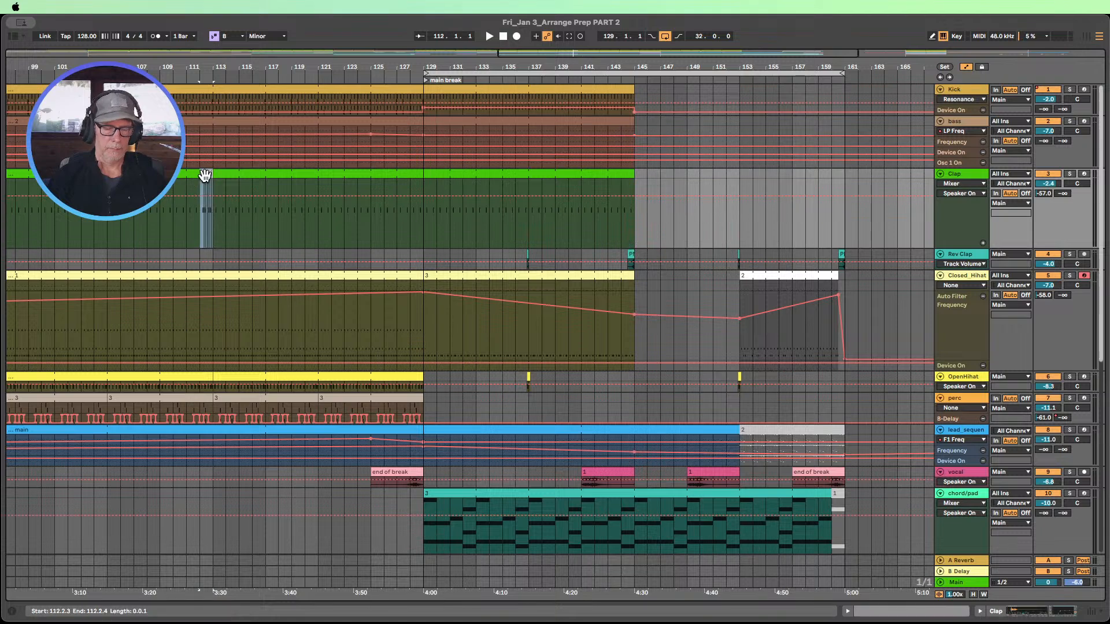
left_click_drag(205, 174, 834, 192)
left_click(736, 80)
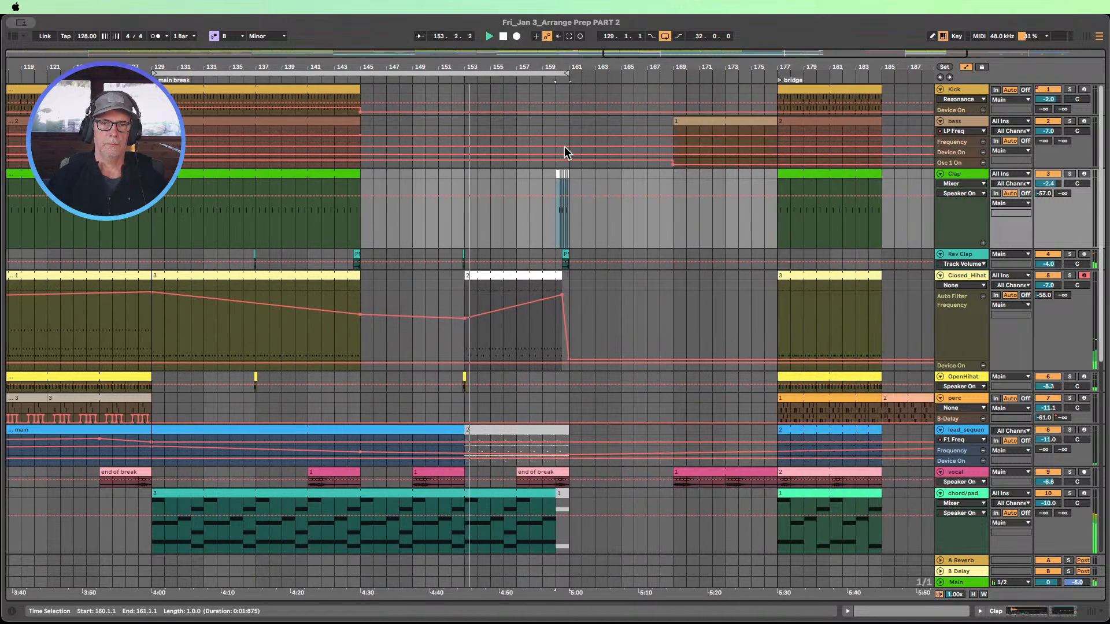
- Move the bass clip at bar 169 to bar 193 and the bass, Kick and Clap clips at bar 177 to bar 161
left_click_drag(564, 67, 593, 26)
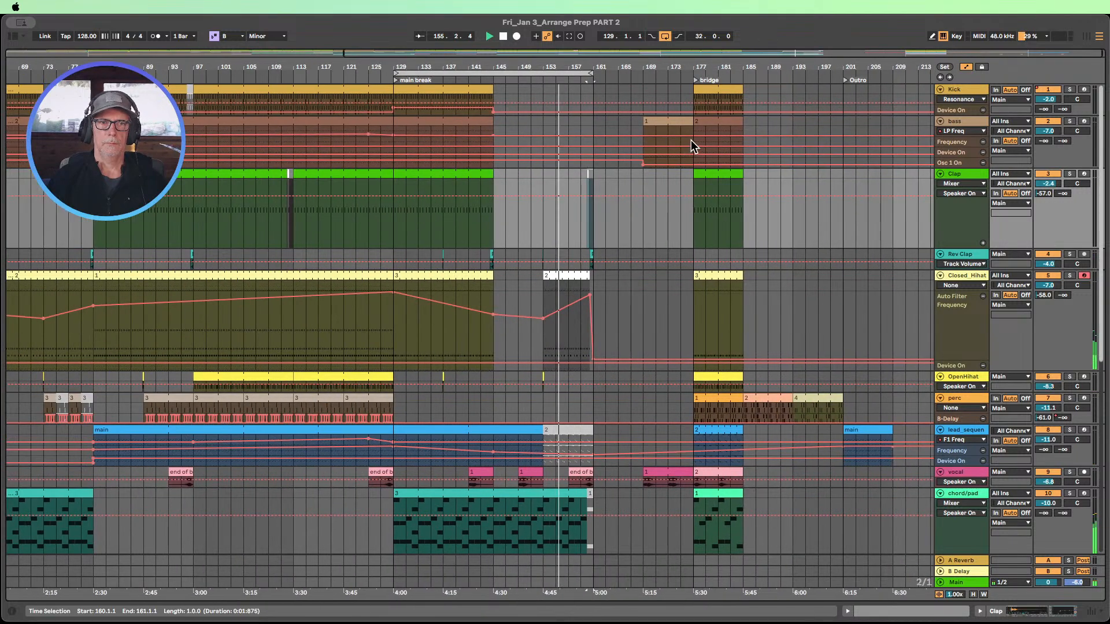
left_click_drag(664, 120, 813, 126)
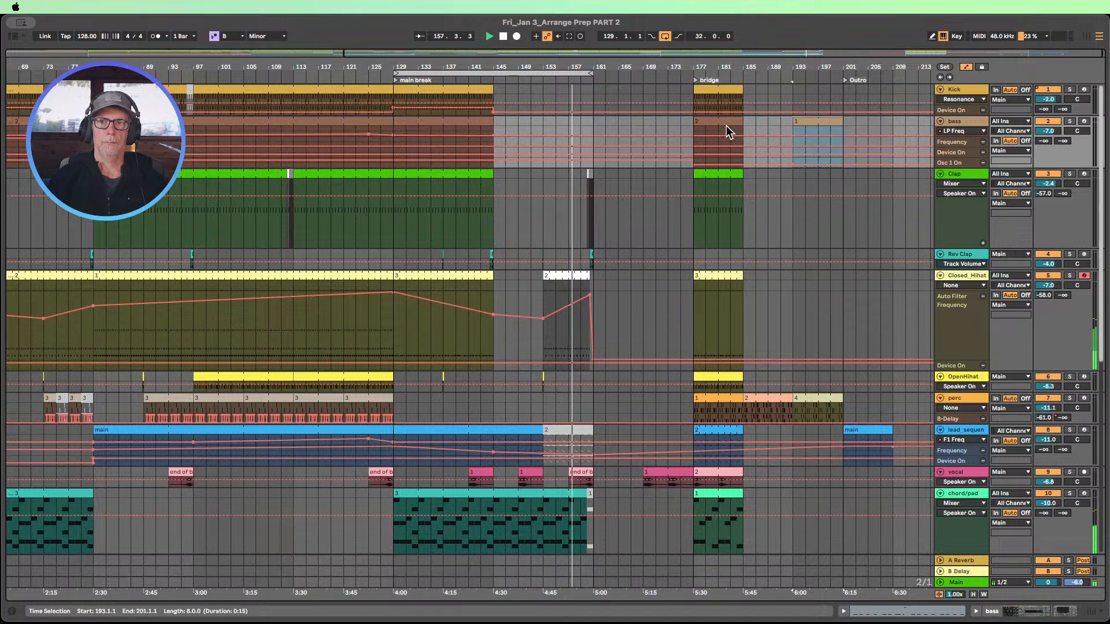
left_click_drag(726, 126, 622, 126)
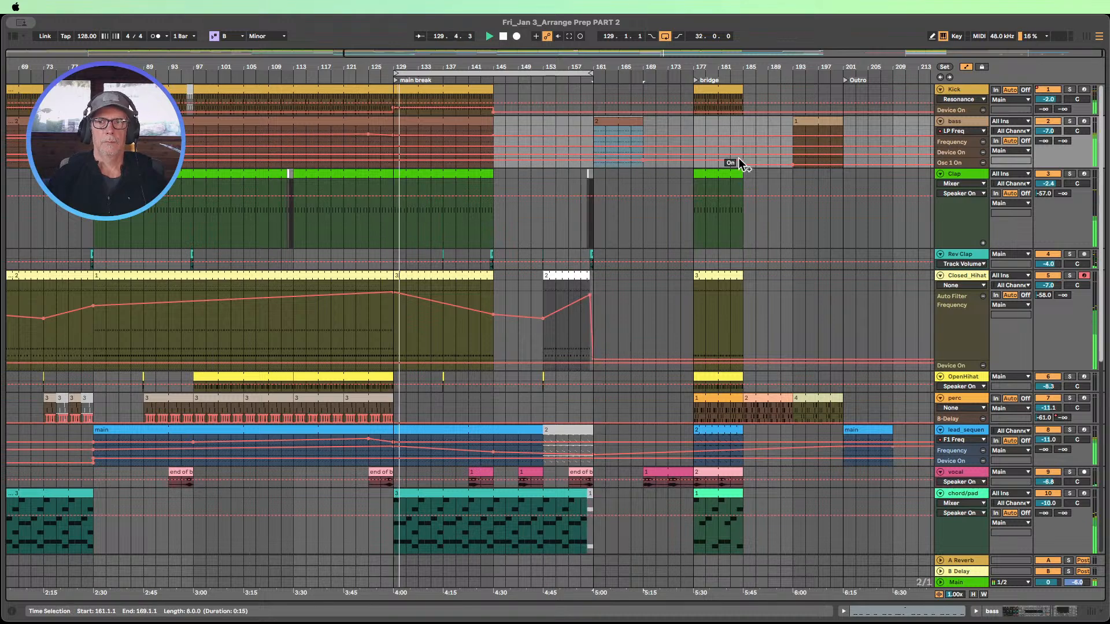
left_click_drag(719, 92, 619, 95)
left_click_drag(716, 173, 610, 182)
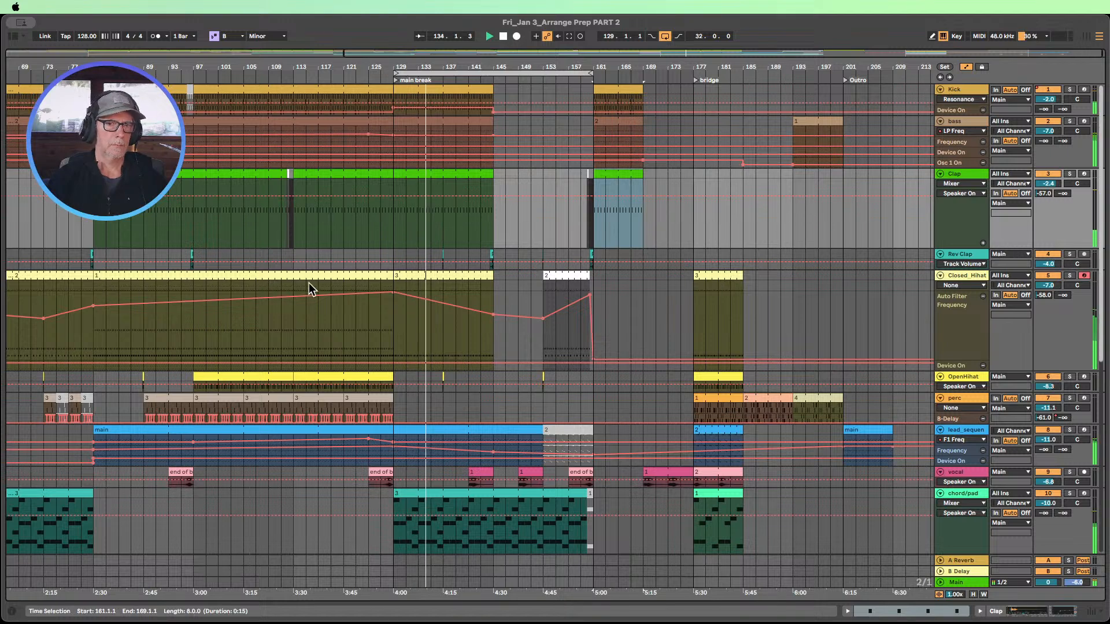
- Copy eight bars of the Closed_Hihat clip, starting at bar 113, to bar 161 without carrying over the filter automation
left_click_drag(294, 283, 343, 283)
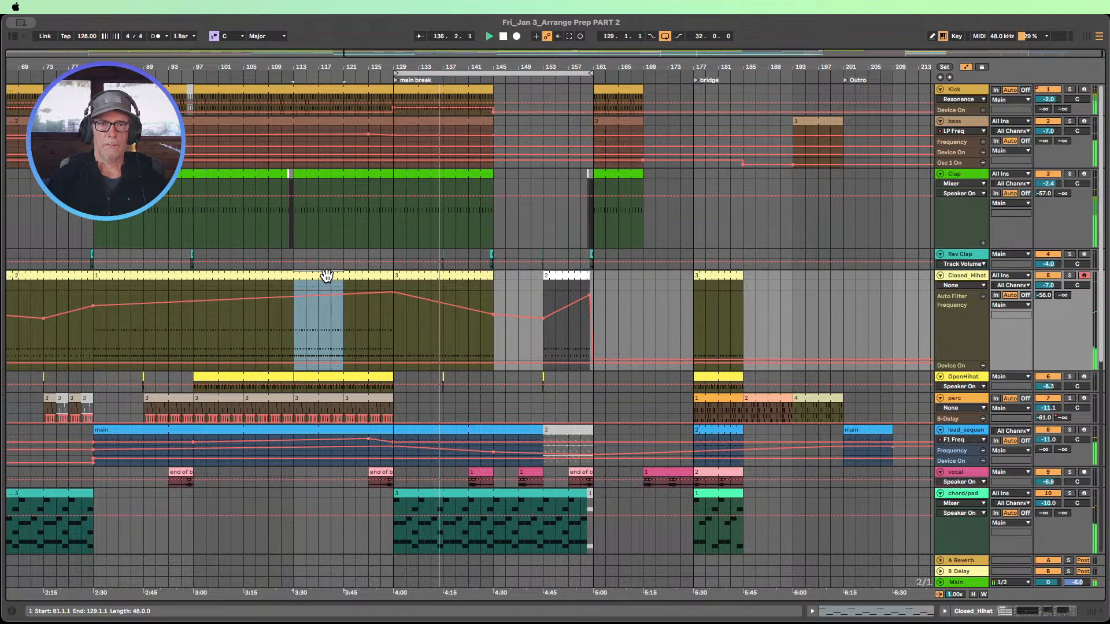
left_click_drag(326, 275, 634, 284)
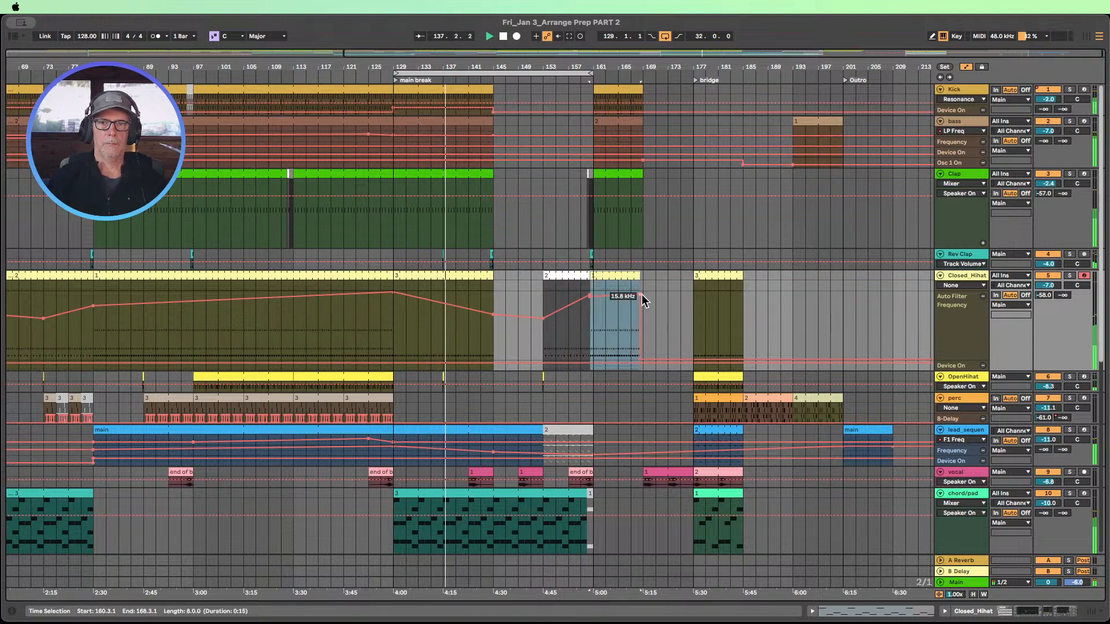
key("super+z")
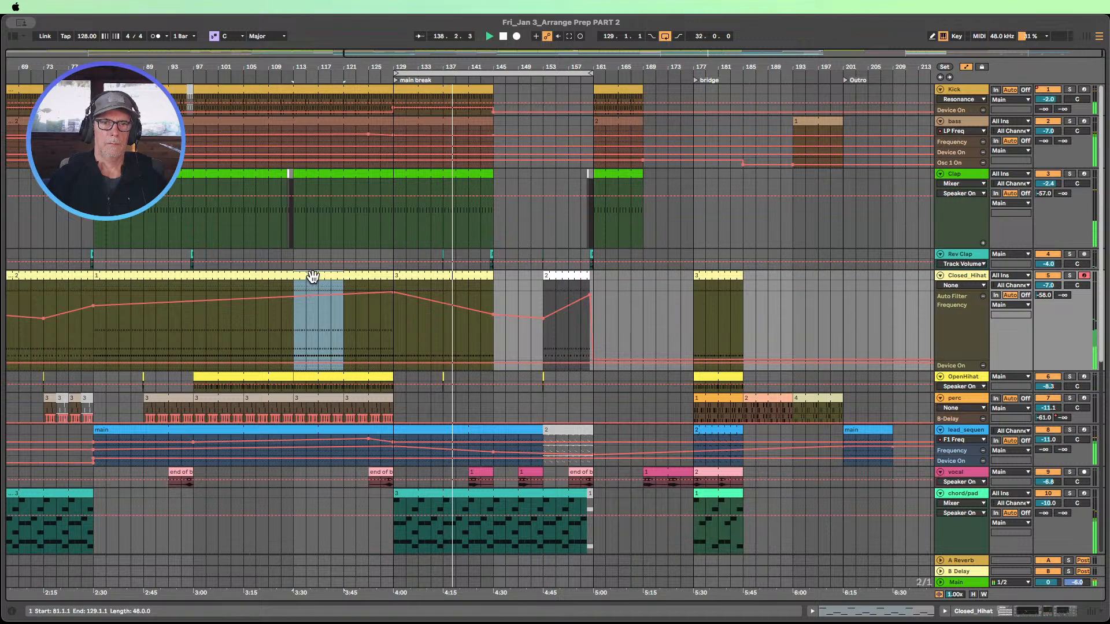
left_click_drag(312, 287, 594, 358)
left_click(651, 304)
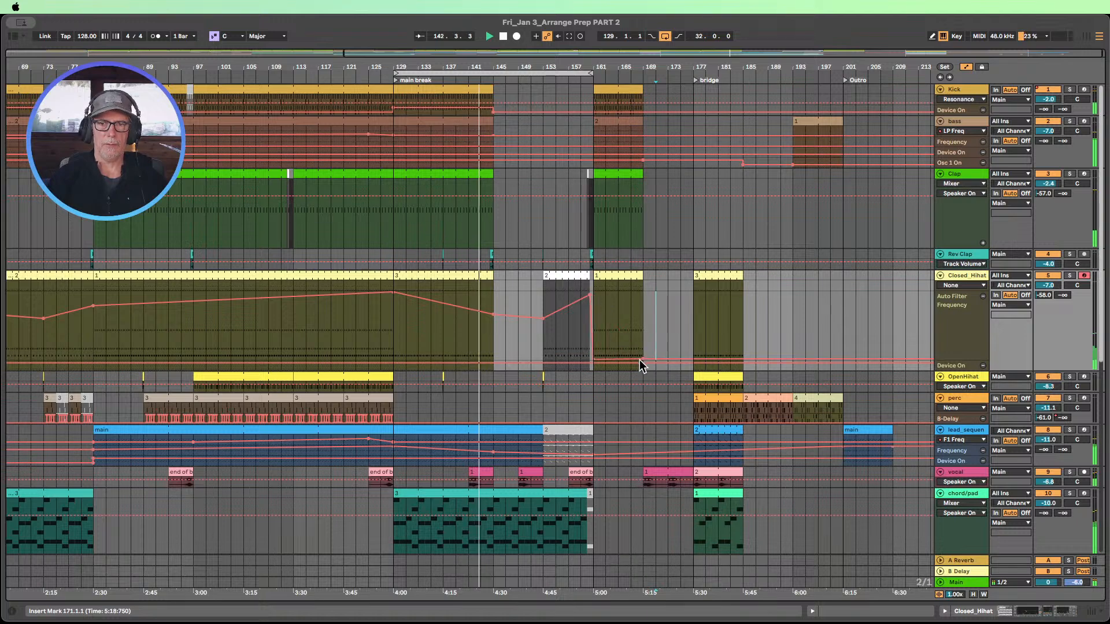
- Move the lead_sequence clip at the bridge from bar 177 to bar 161
scroll(632, 362, "down", 3)
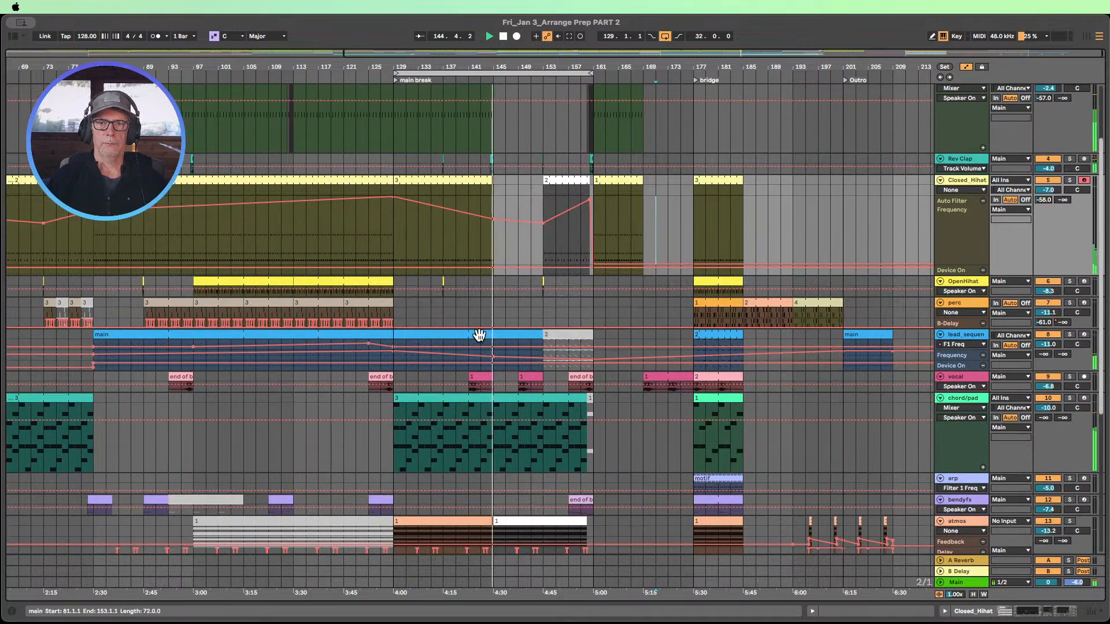
left_click(194, 336)
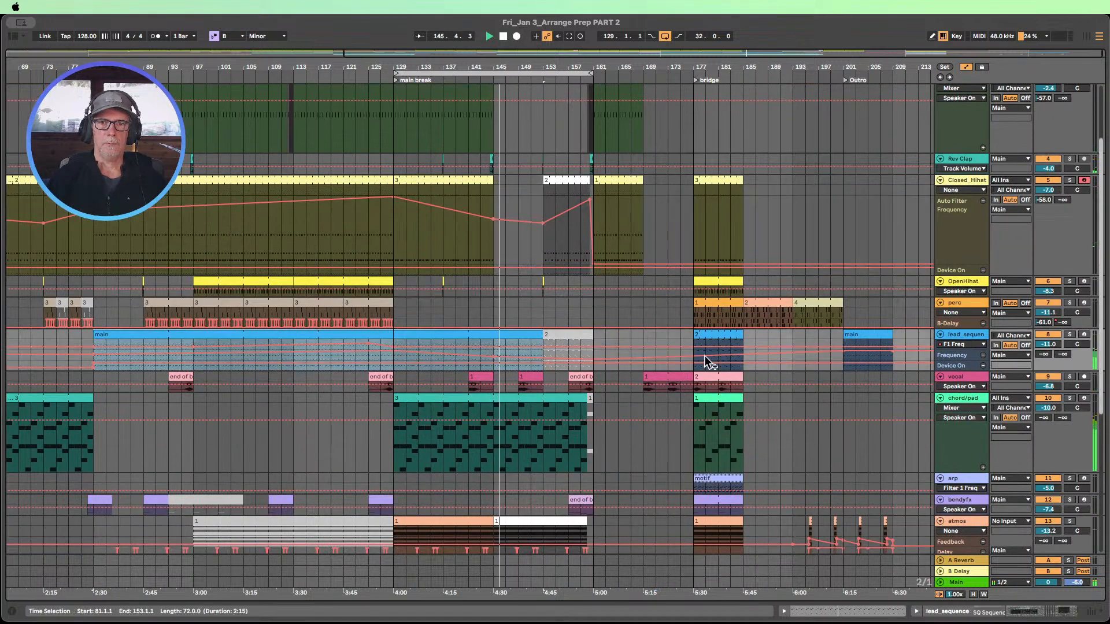
left_click(723, 335)
left_click_drag(725, 337, 626, 336)
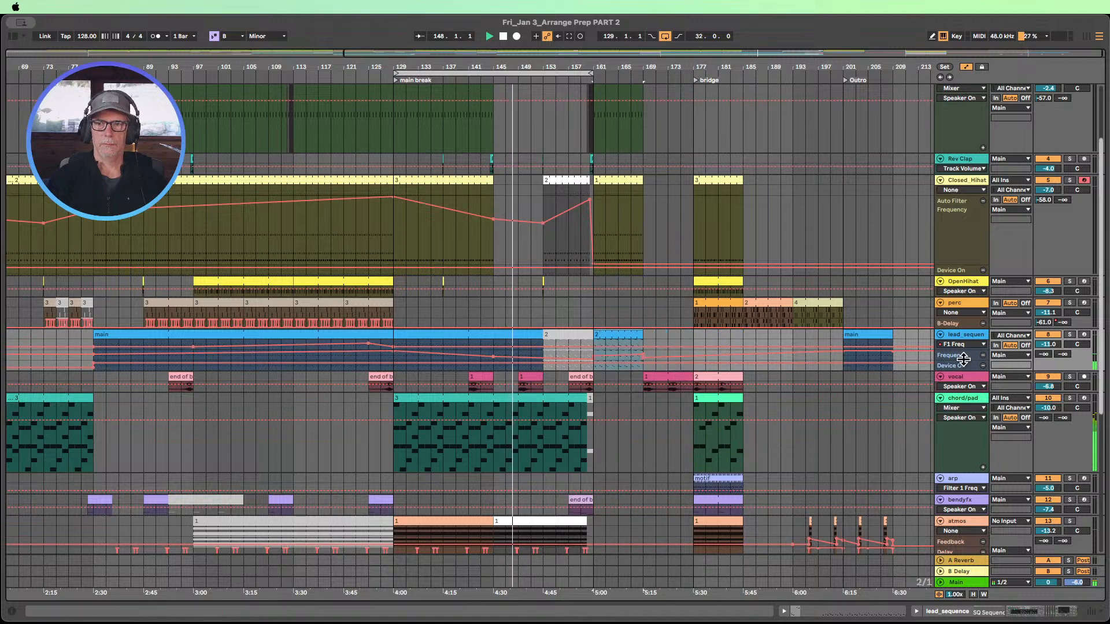
- Enlarge the lead_sequence automation lanes and show Analog F1 Freq in its own lane
left_click_drag(963, 360, 964, 399)
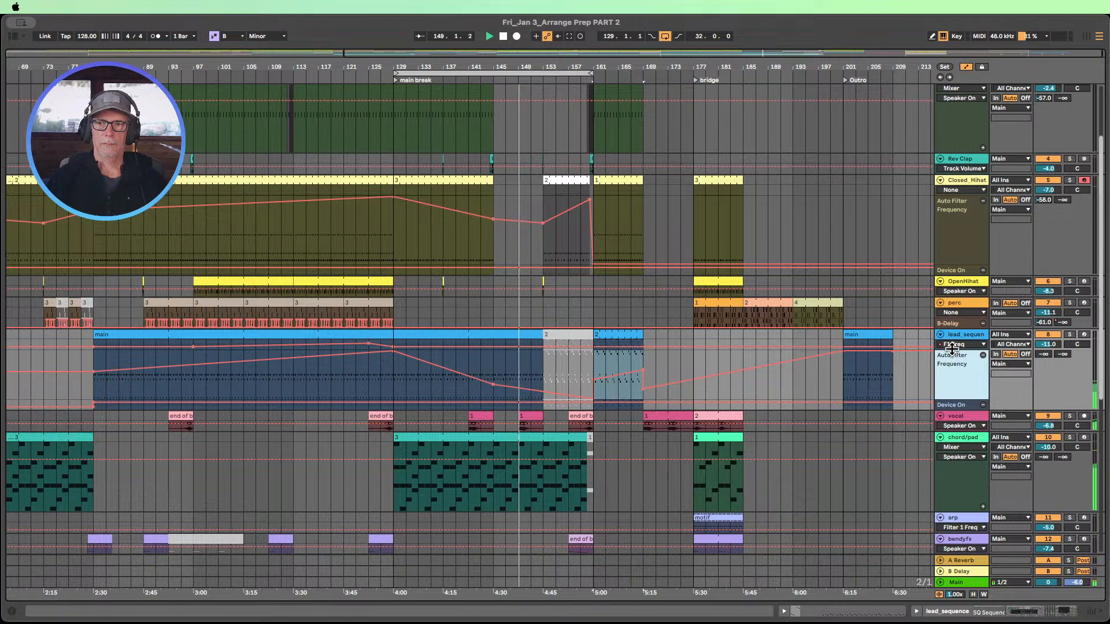
left_click_drag(953, 350, 955, 419)
scroll(987, 393, "down", 2)
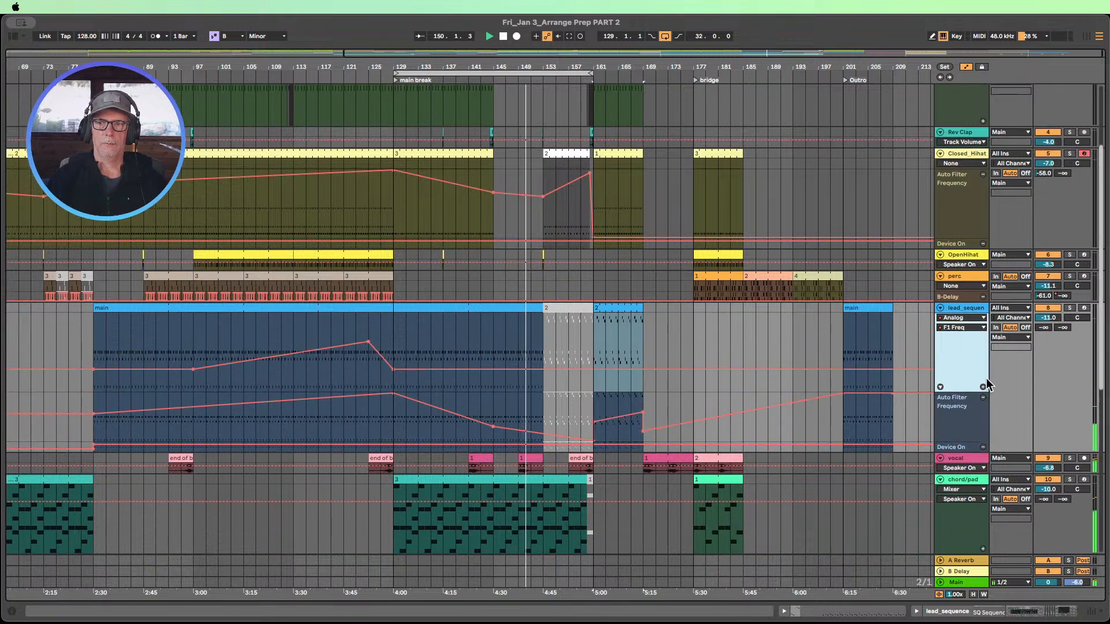
left_click(983, 387)
scroll(771, 381, "down", 6)
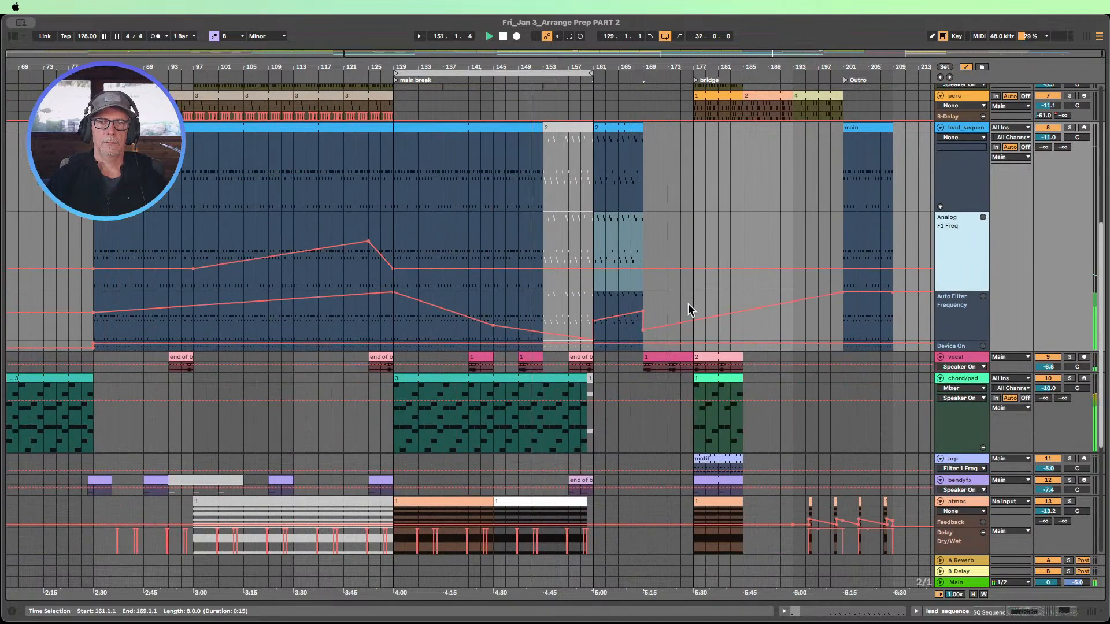
- Delete the lead_sequence Auto Filter Frequency breakpoints at bar 169 and raise the one at bar 161 to match the level at bar 81
left_click(666, 314)
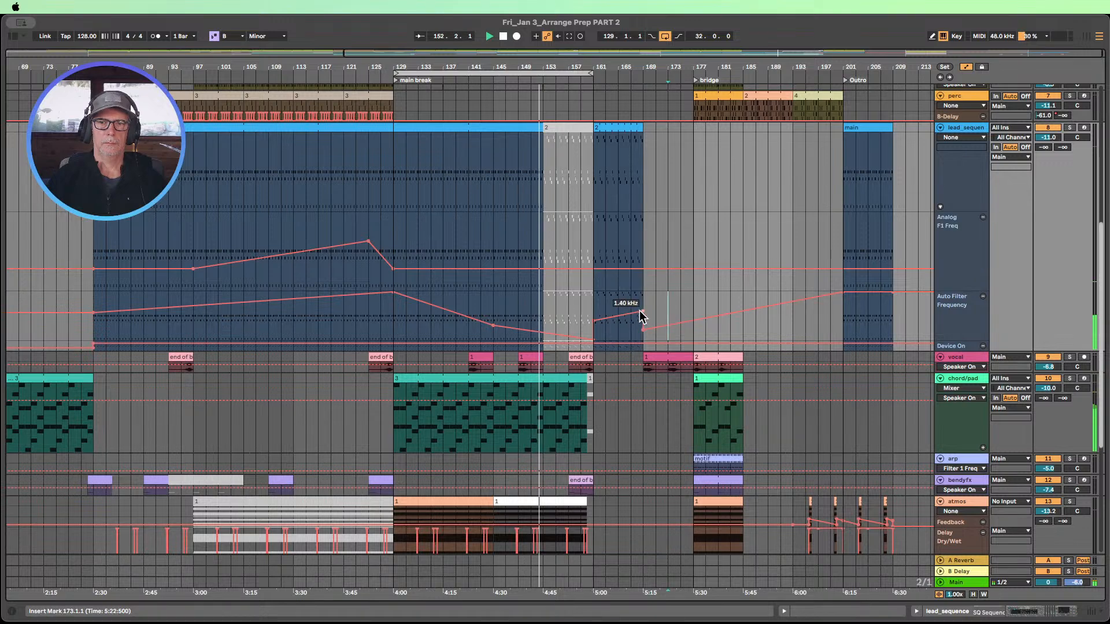
left_click(642, 330)
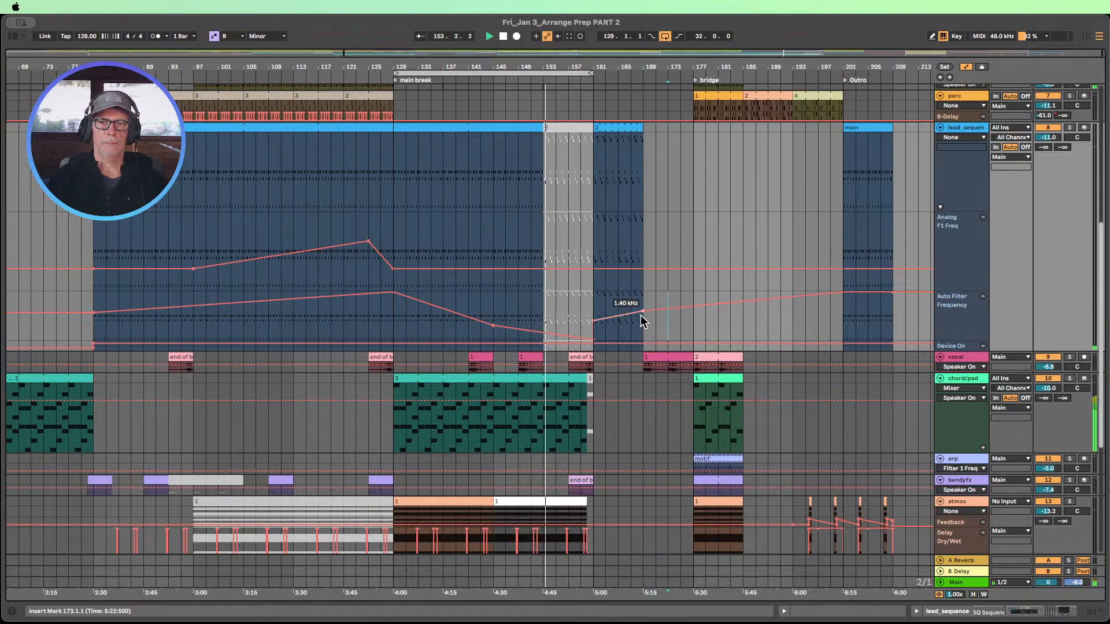
left_click(642, 311)
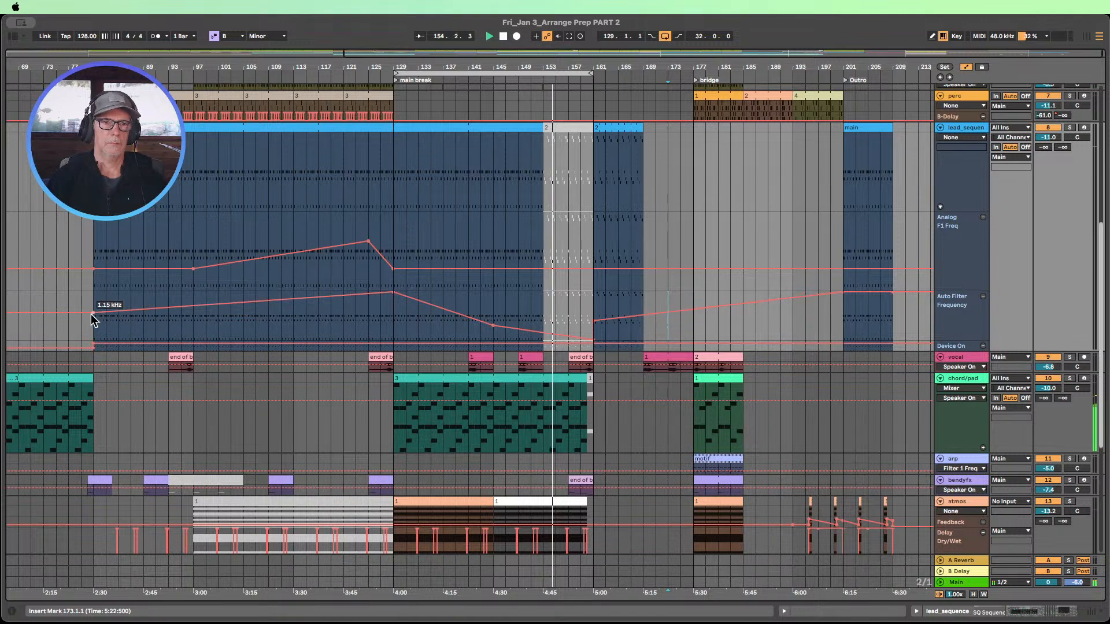
left_click_drag(594, 322, 594, 312)
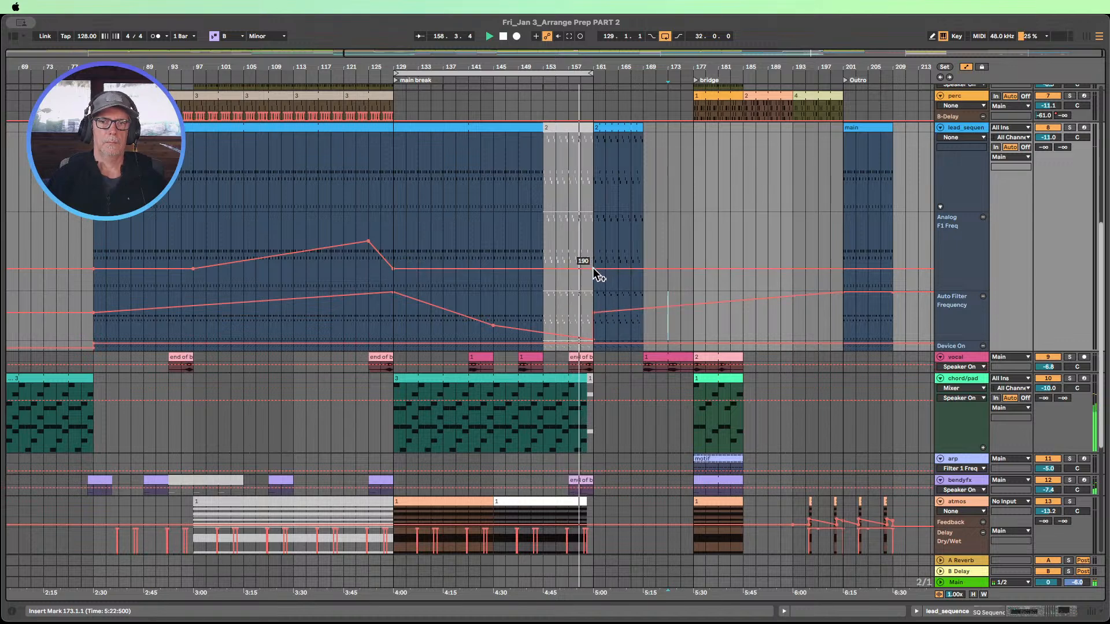
- Raise the lead_sequence Analog F1 Freq automation from bar 161 onward to about the level of its peak at bar 125
left_click_drag(598, 269, 598, 244)
left_click_drag(593, 244, 593, 237)
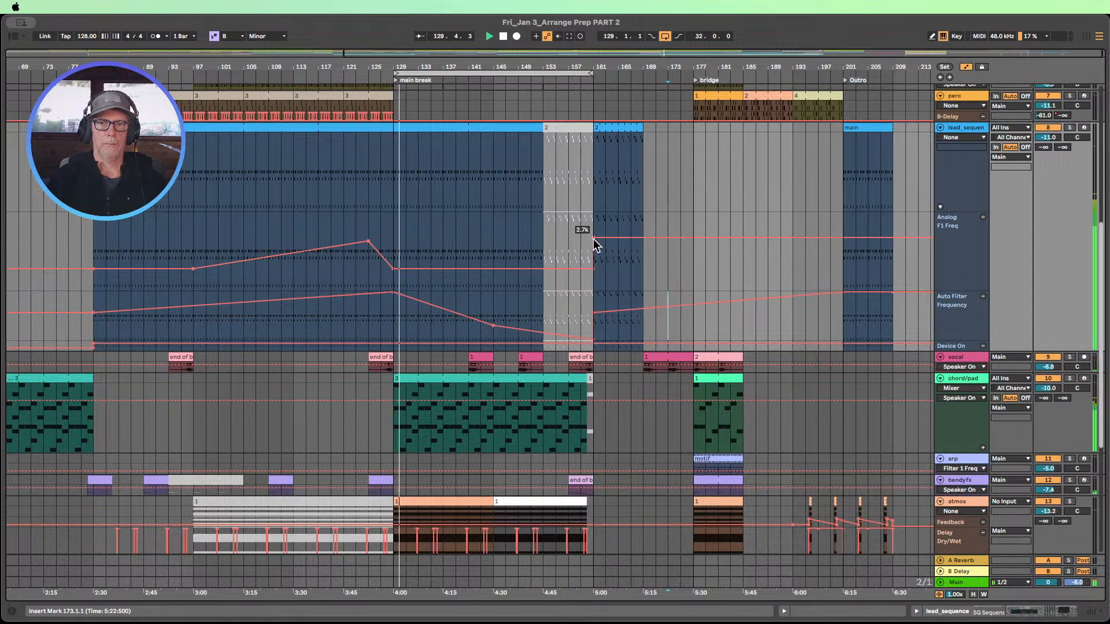
left_click_drag(595, 239, 599, 250)
scroll(618, 249, "down", 3)
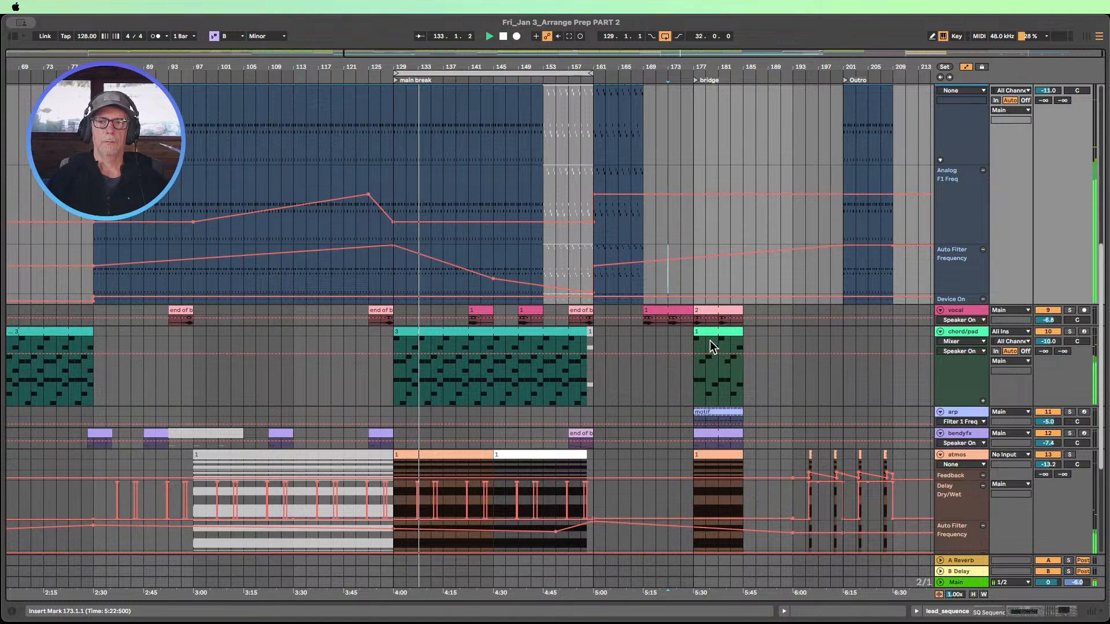
left_click_drag(709, 341, 615, 340)
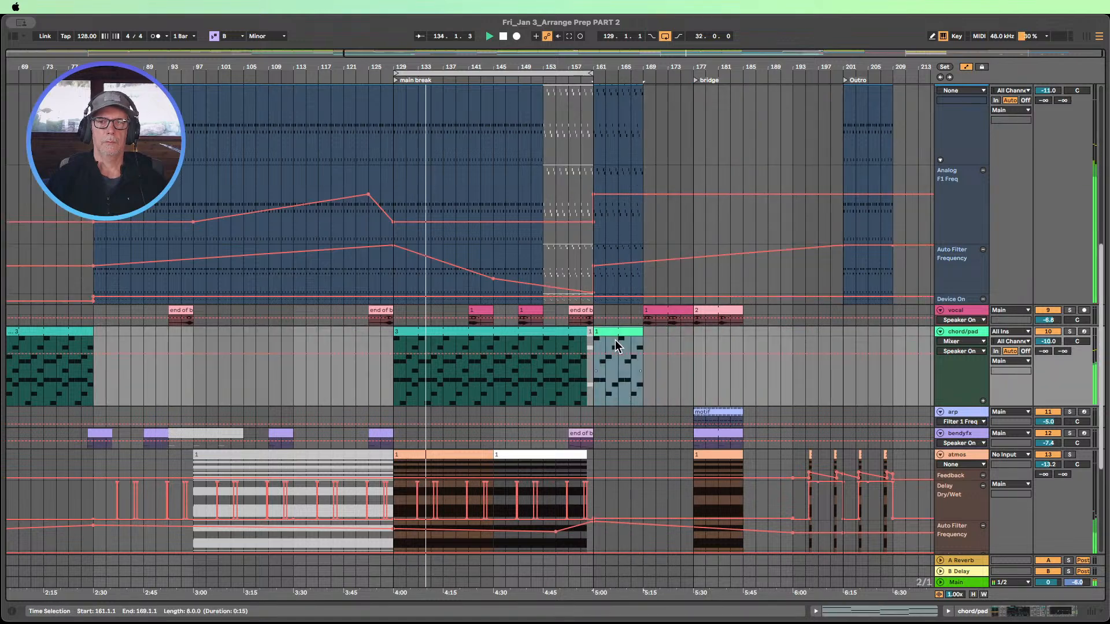
scroll(613, 335, "down", 1)
left_click_drag(614, 67, 711, 73)
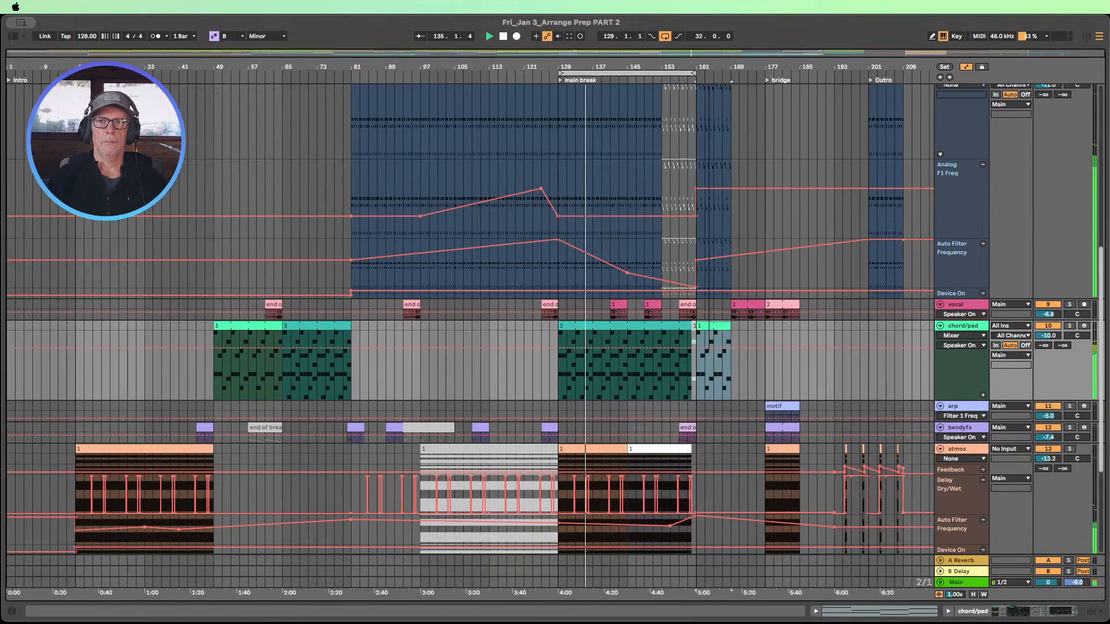
left_click_drag(720, 327, 785, 326)
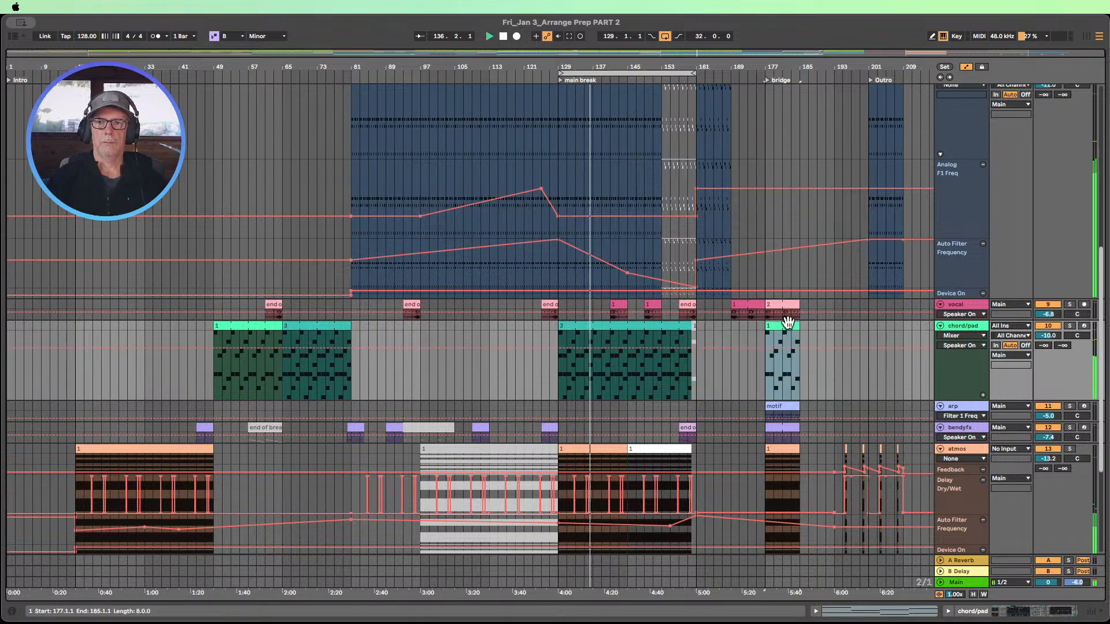
- Move the vocal clip at bar 177 to bar 201 and the vocal clip at bar 169 to bar 177
left_click(750, 305)
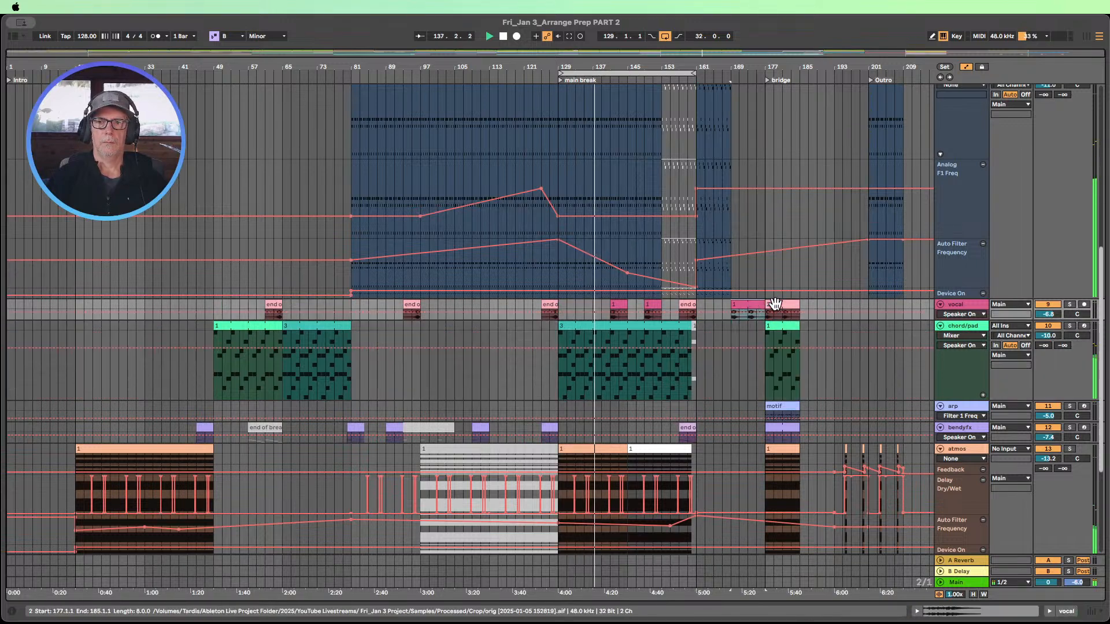
left_click_drag(779, 305, 880, 312)
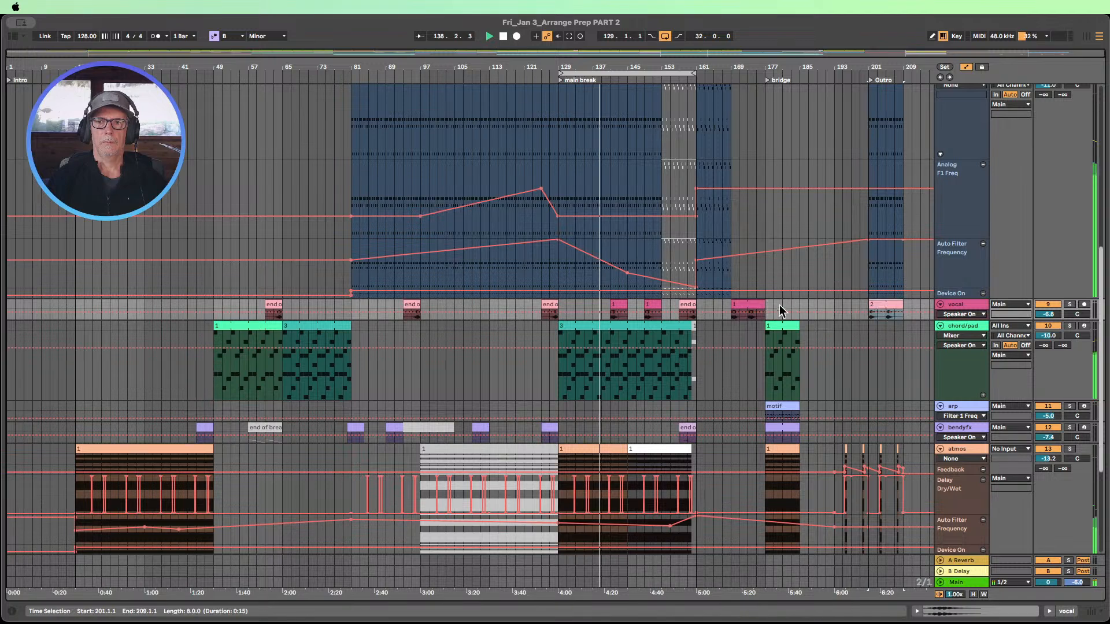
left_click_drag(745, 306, 782, 306)
- Move the arp motif clip from bar 177 to bar 161
scroll(791, 316, "down", 3)
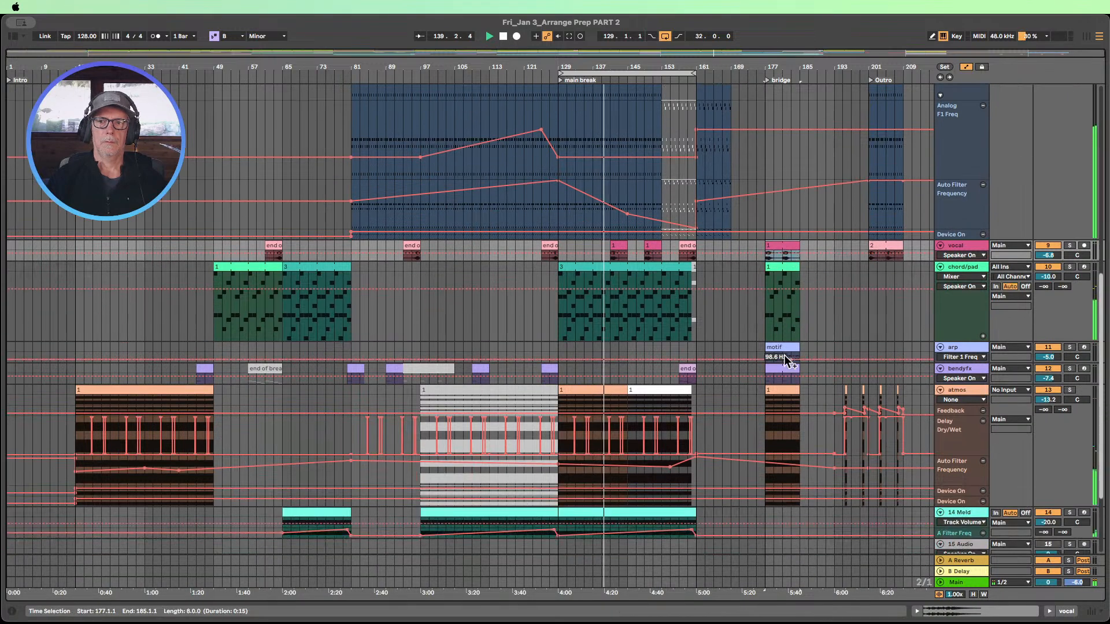
left_click_drag(780, 348, 712, 351)
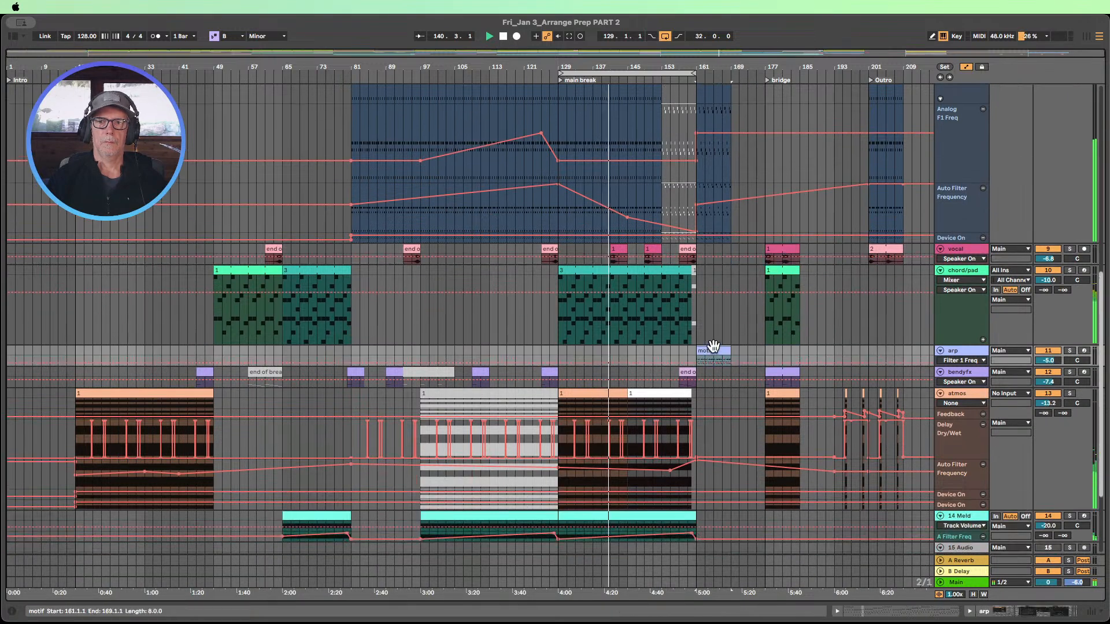
scroll(709, 347, "up", 2)
scroll(724, 363, "down", 4)
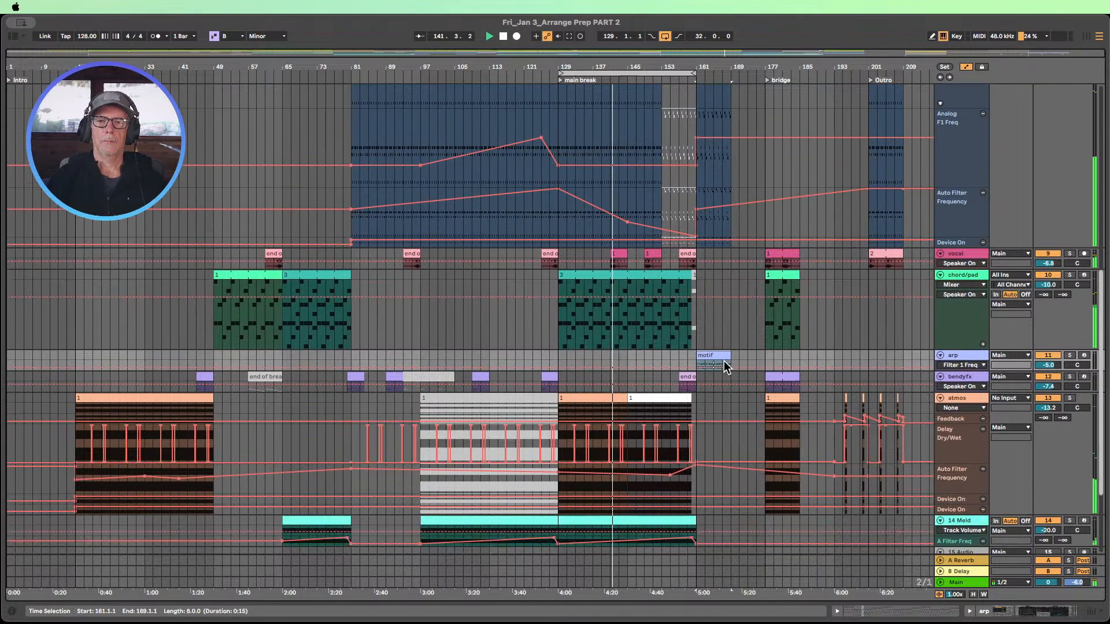
scroll(709, 352, "down", 3)
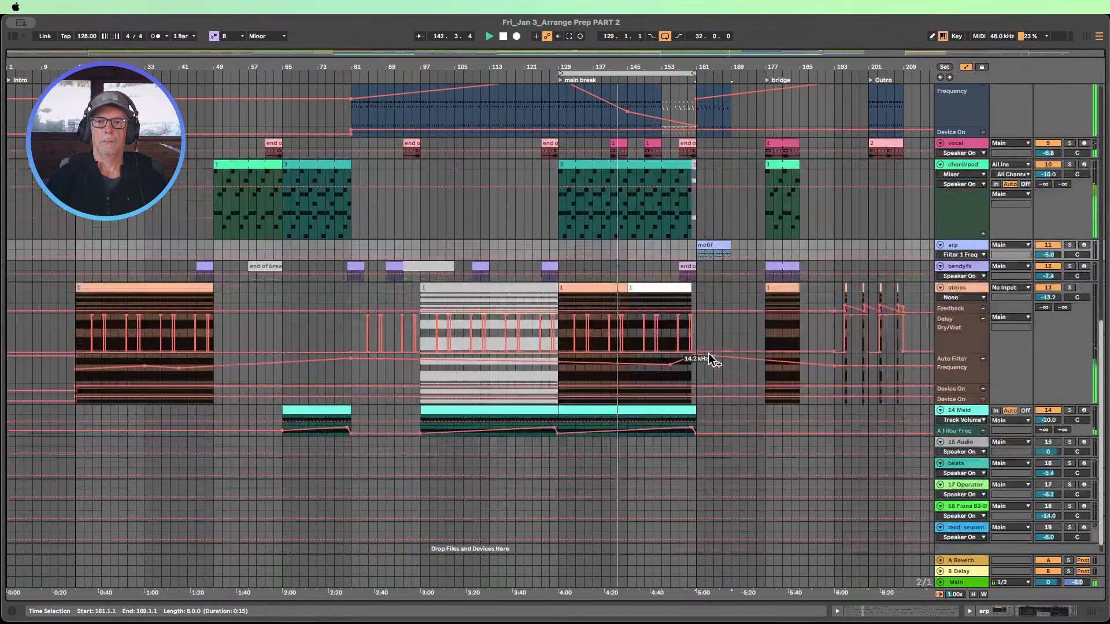
- Extend the loop's end to bar 177 and move the arp motif clip from bar 161 to bar 177
left_click(973, 594)
scroll(719, 384, "up", 5)
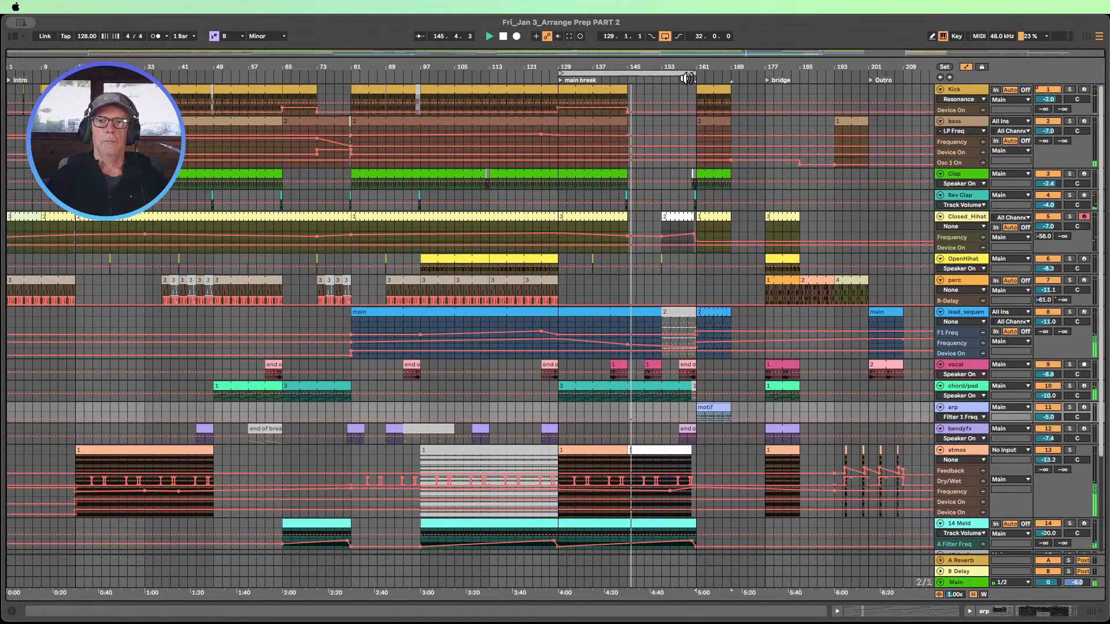
left_click_drag(695, 73, 764, 71)
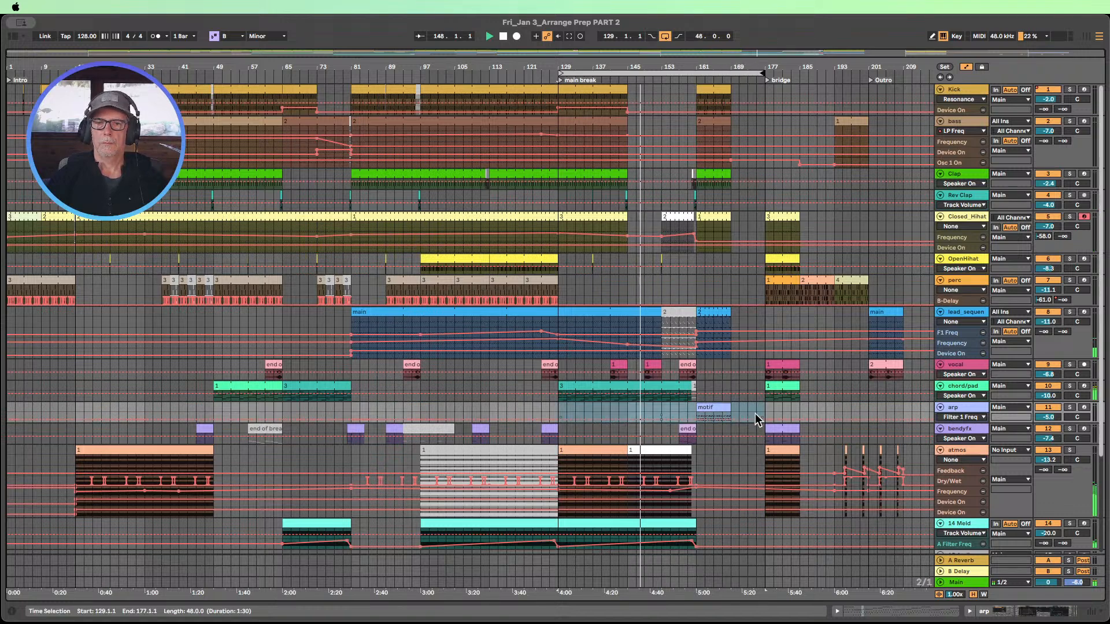
left_click_drag(714, 409, 780, 408)
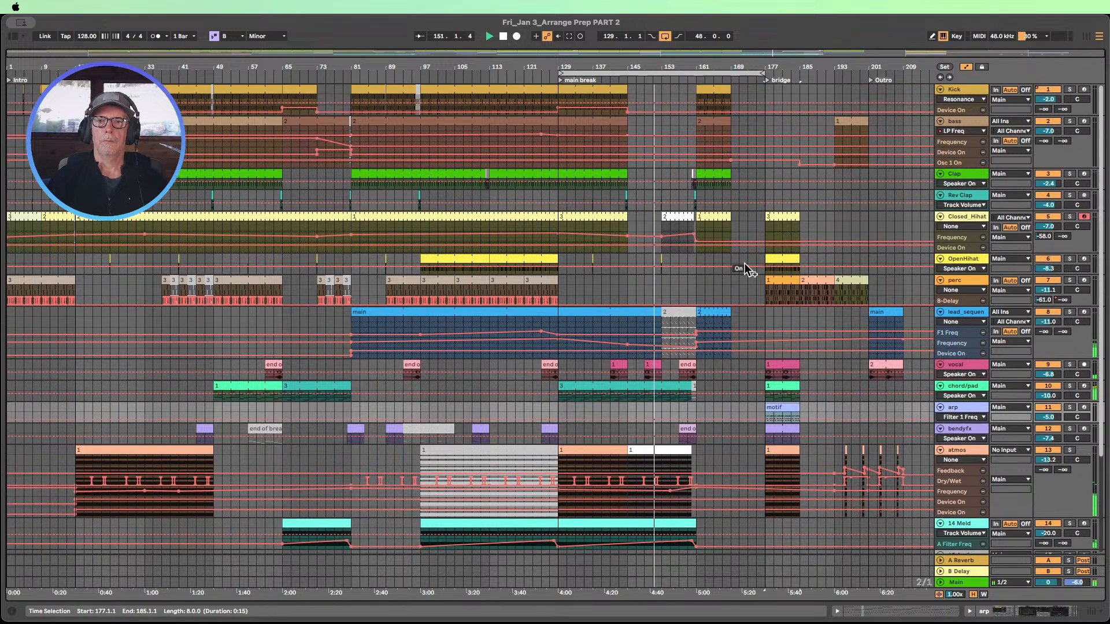
- Copy the OpenHihat clip at bar 177 to bar 161 and move the perc clip from bar 177 to bar 161
left_click(778, 259)
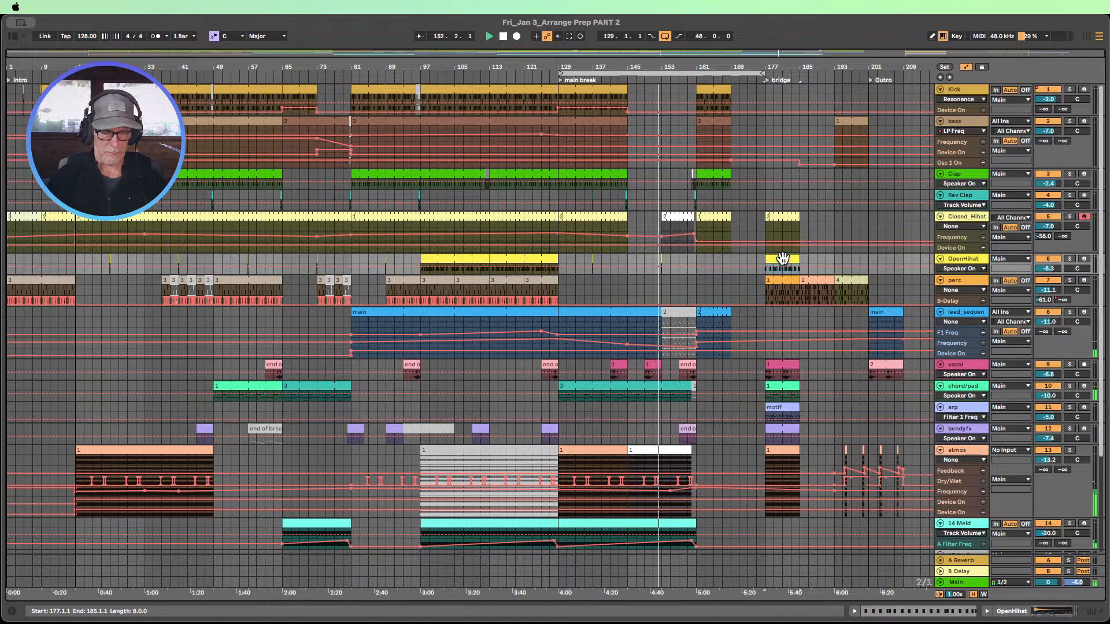
left_click_drag(782, 260, 715, 266)
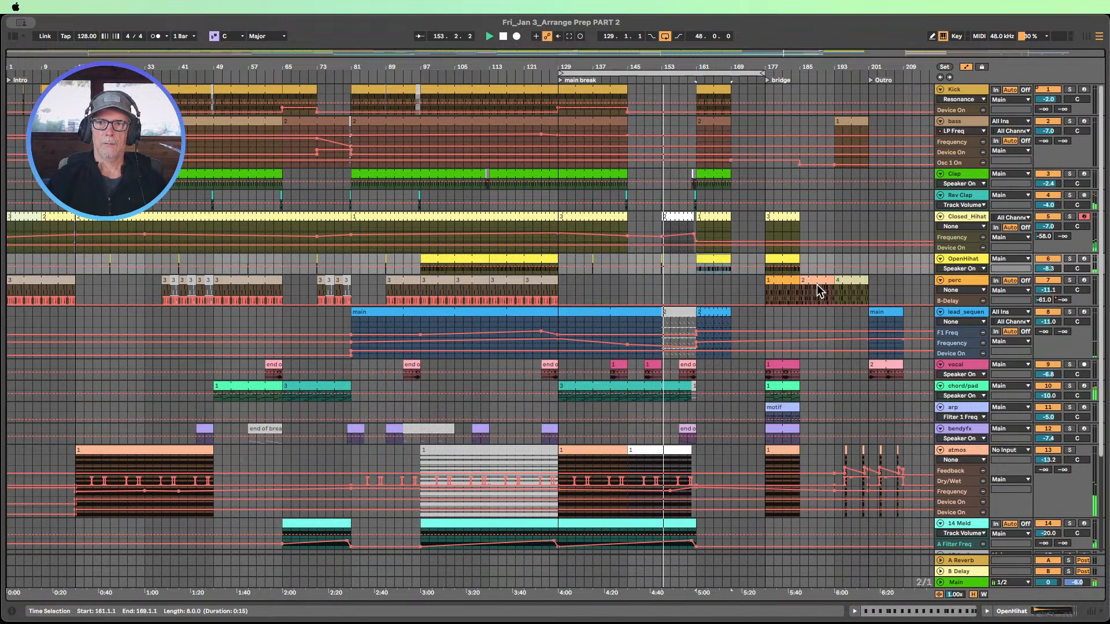
left_click(787, 285)
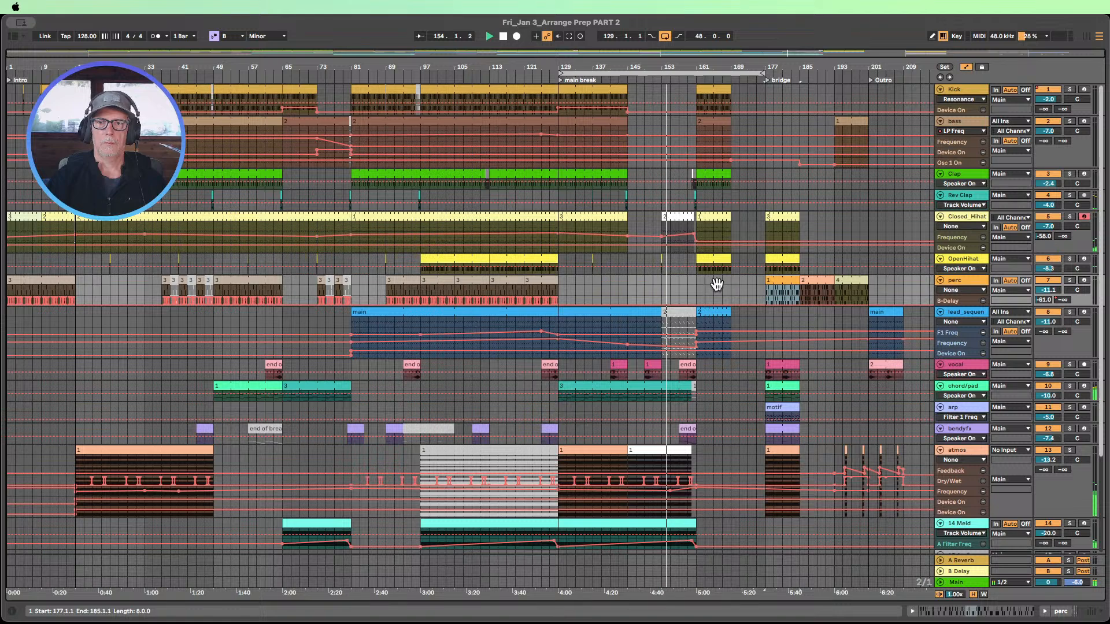
left_click_drag(777, 282, 711, 284)
left_click(768, 293)
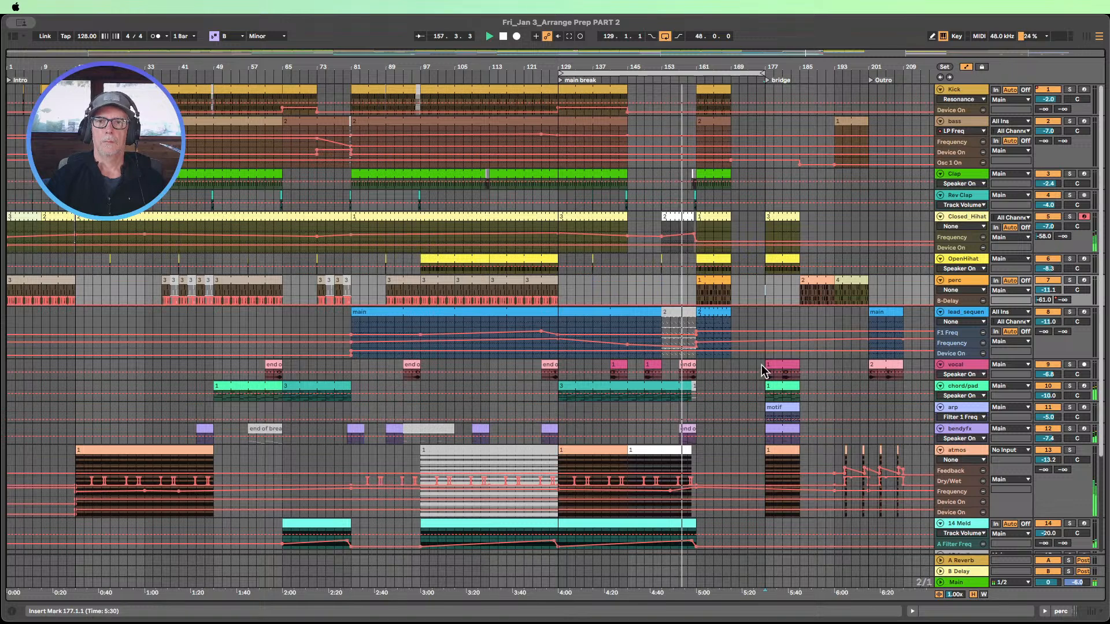
- Listen to the end of the main break and the transition into bar 161, and stop playback
scroll(763, 362, "down", 1)
scroll(763, 364, "down", 2)
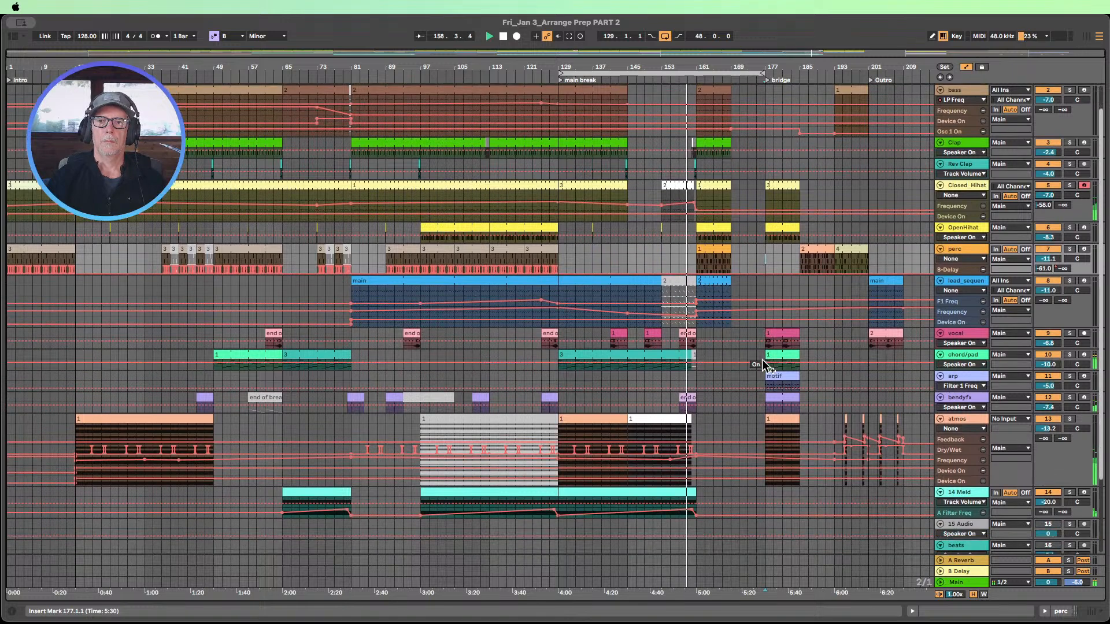
scroll(762, 363, "up", 3)
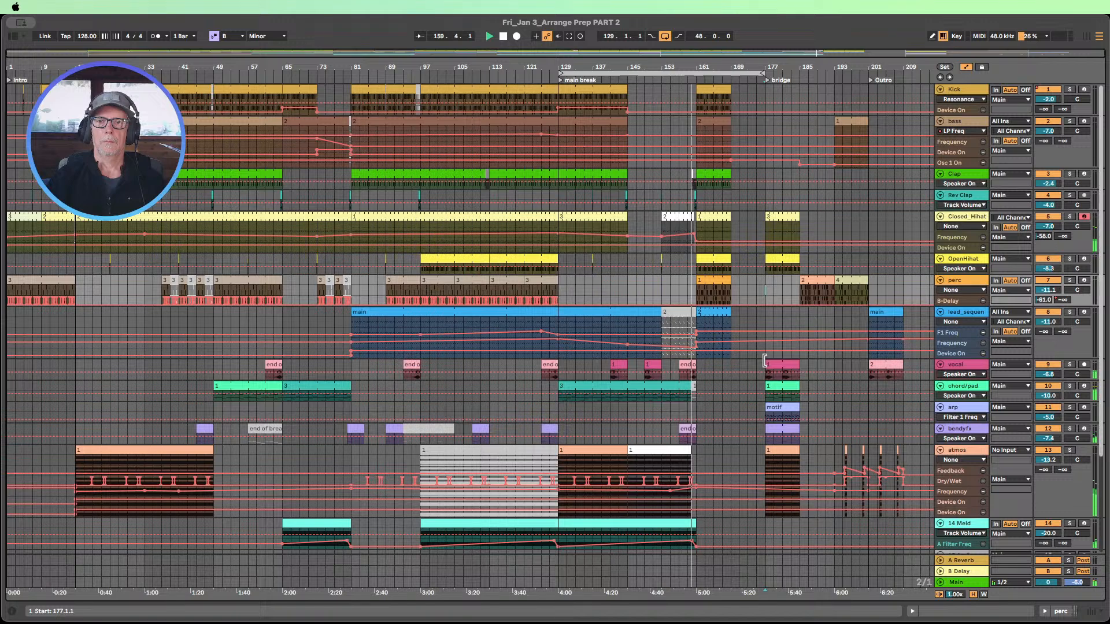
scroll(764, 361, "down", 1)
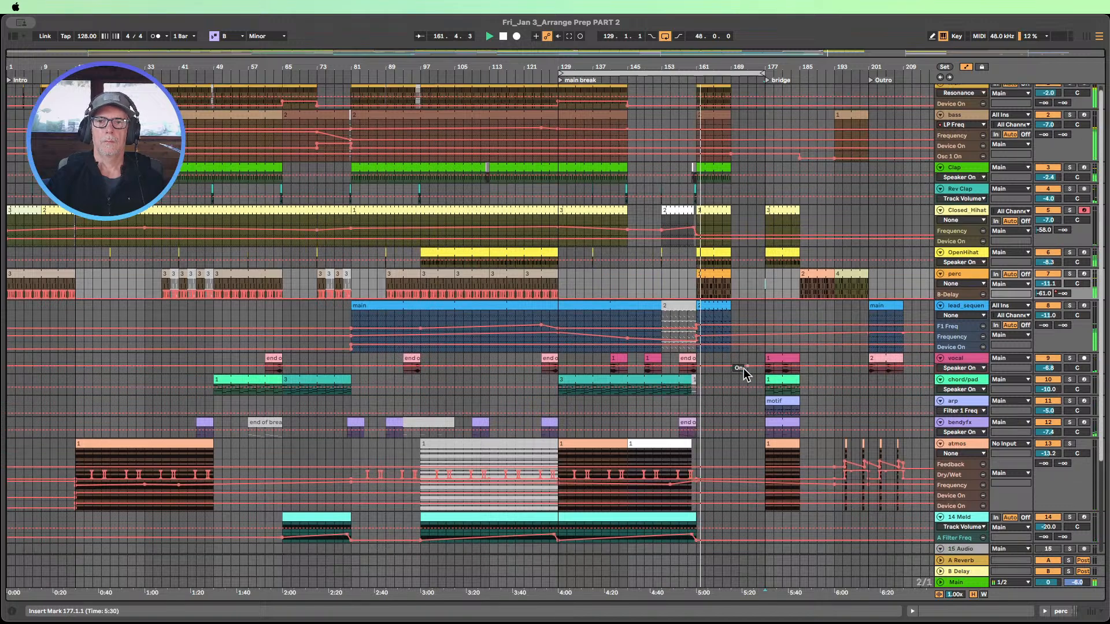
scroll(748, 383, "up", 1)
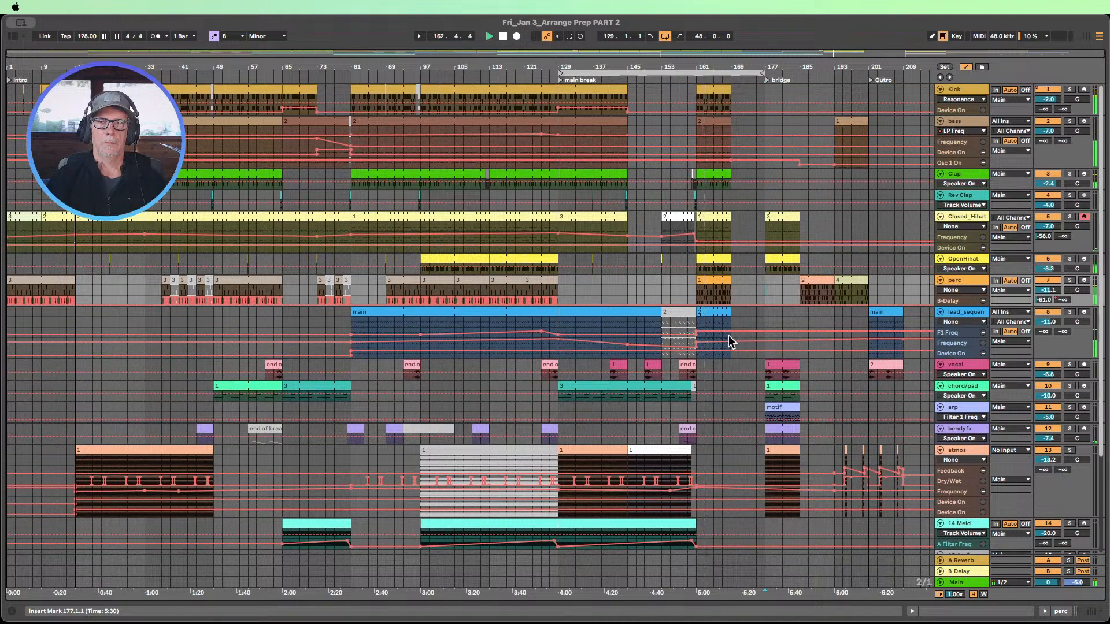
left_click(505, 37)
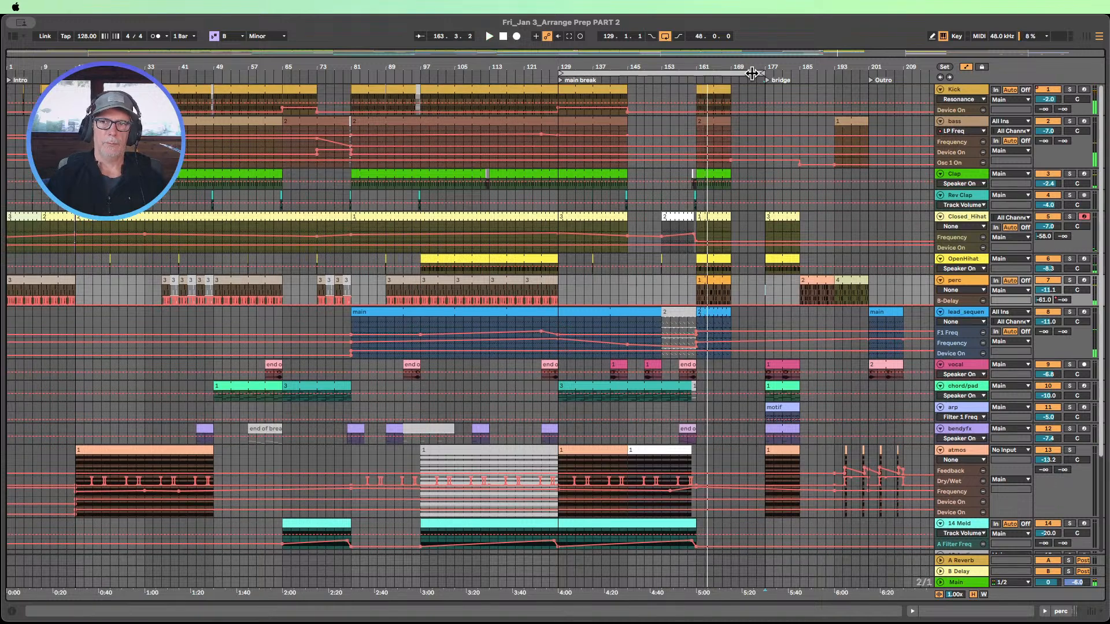
- Set the arrangement loop to run from bar 1 to bar 161
left_click_drag(762, 73, 695, 74)
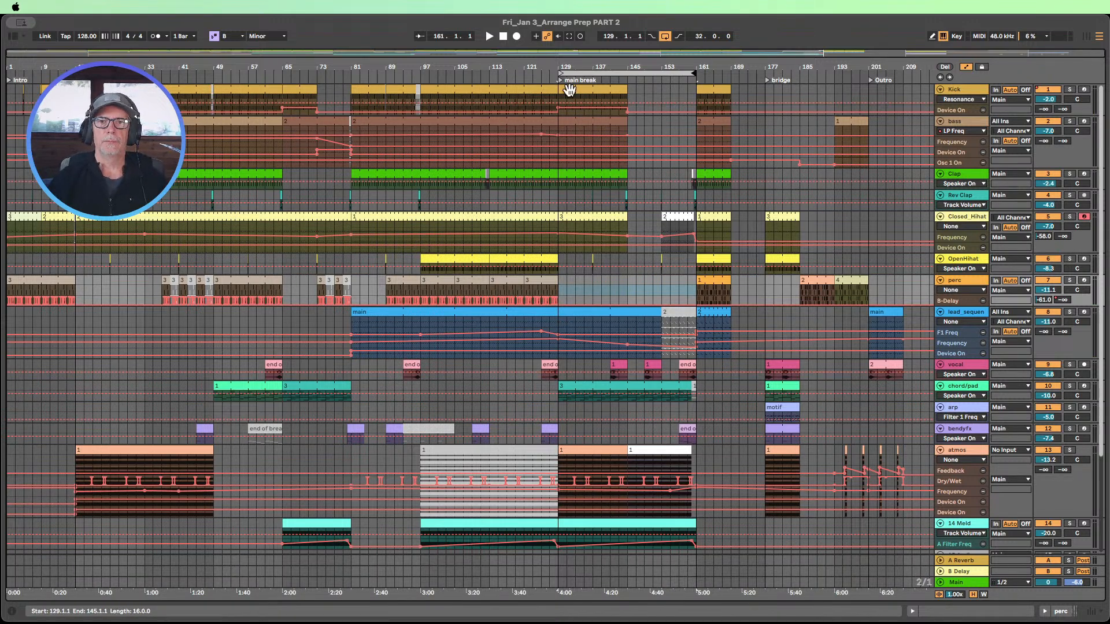
left_click_drag(560, 73, 3, 89)
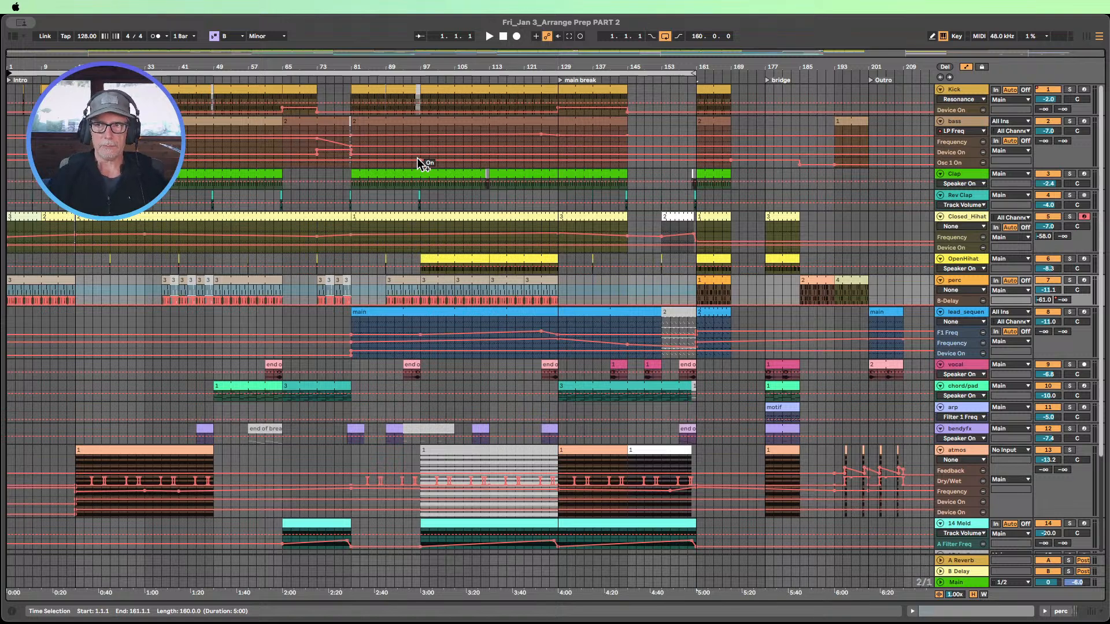
- Audition the peak scene in Session View, and return to the Arrangement with the playhead at bar 1
left_click(1086, 36)
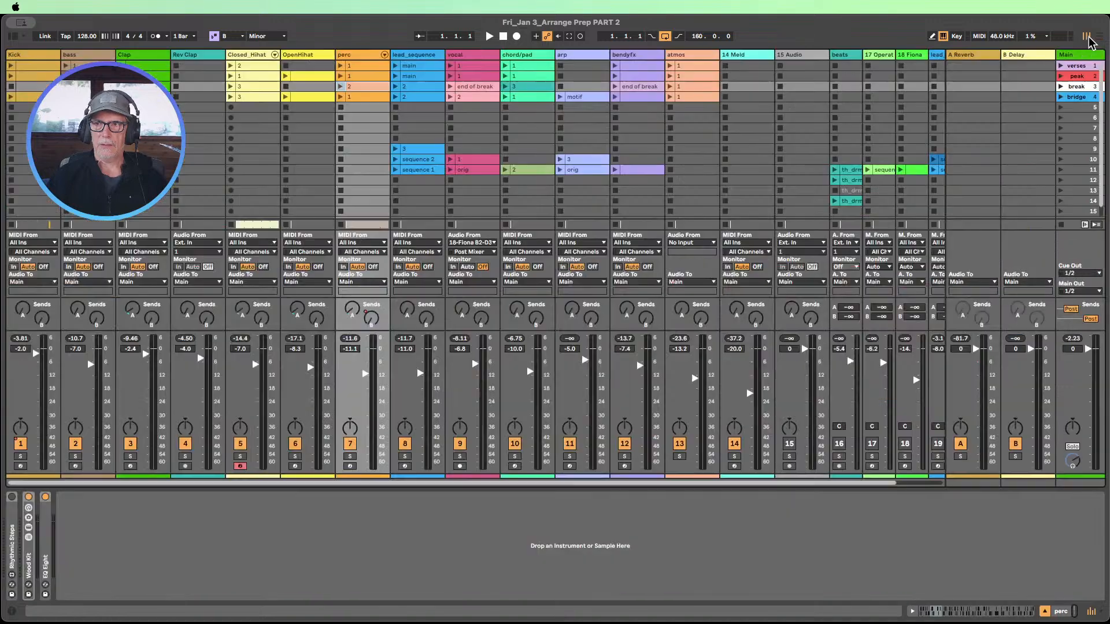
left_click(1060, 76)
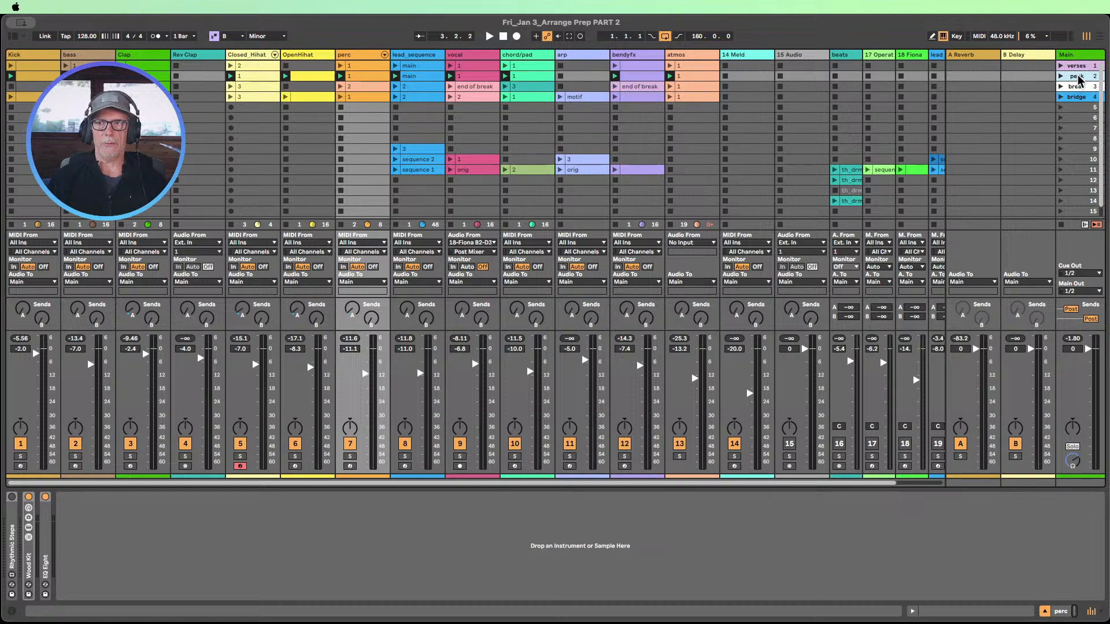
left_click(1098, 37)
left_click(926, 76)
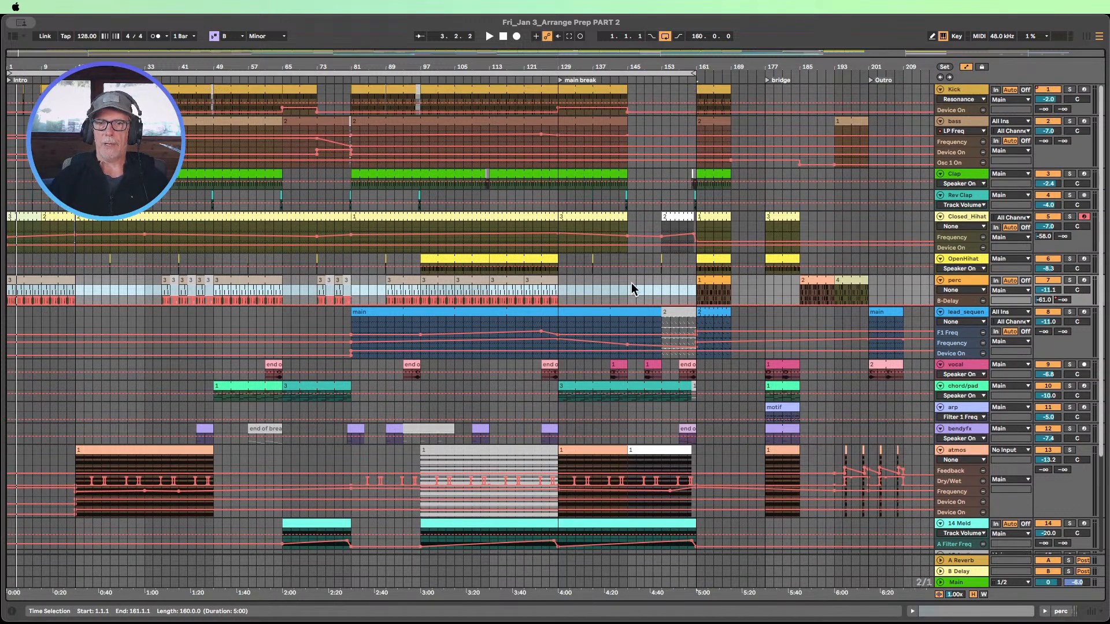
left_click(602, 281)
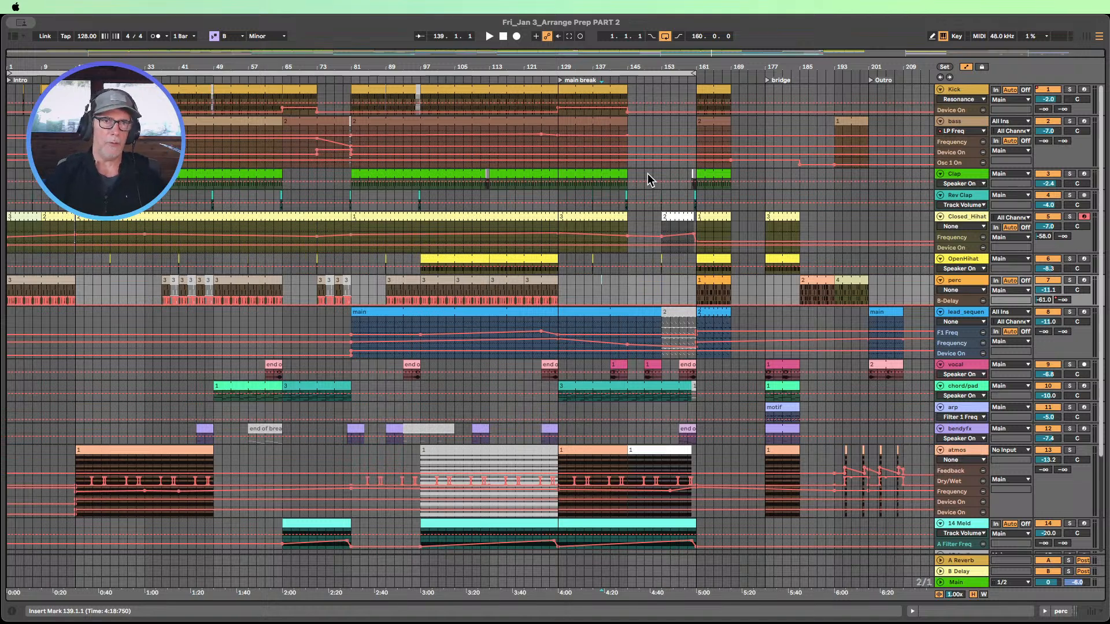
left_click(503, 36)
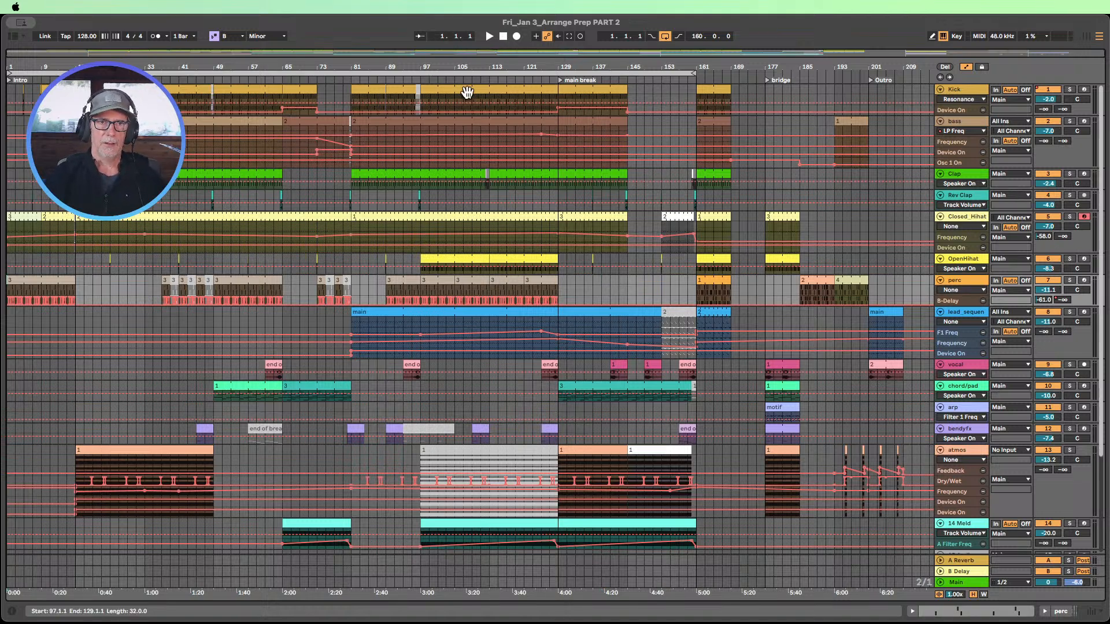
- Save the Live Set as a new version named "Fri_Jan 3_Arrange Prep PART 3" in the Fri_Jan 3 Project folder
left_click(60, 9)
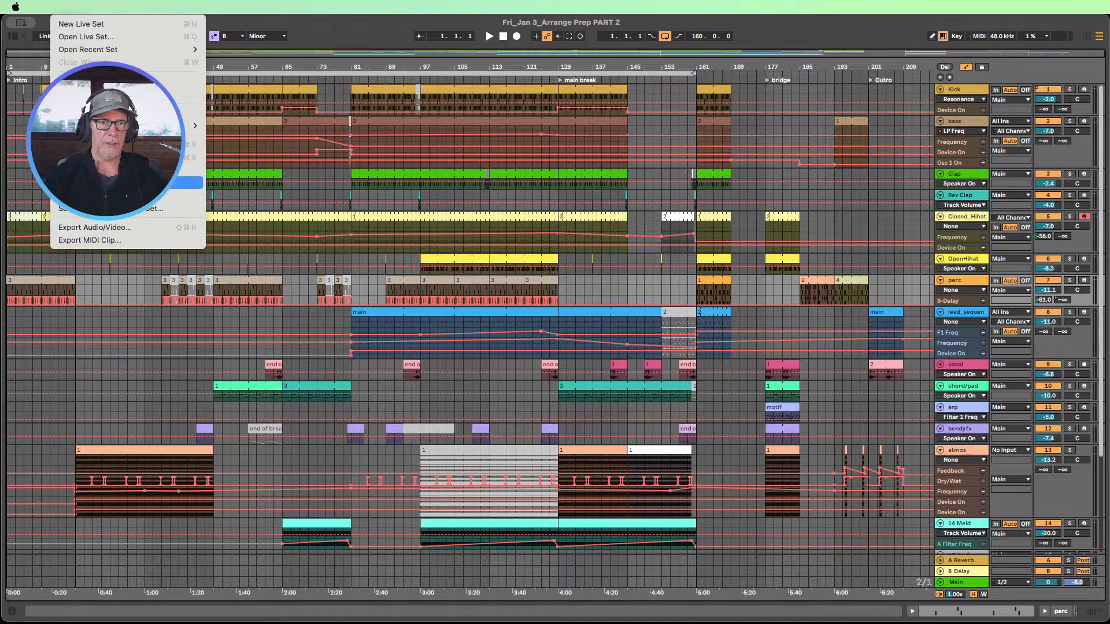
left_click(184, 183)
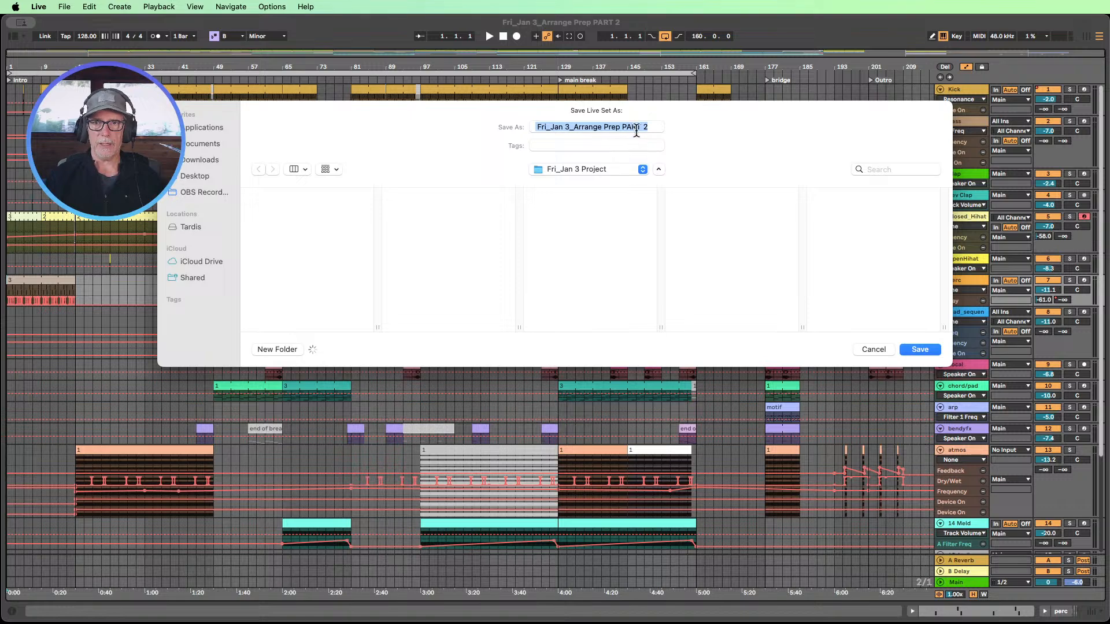
left_click(650, 127)
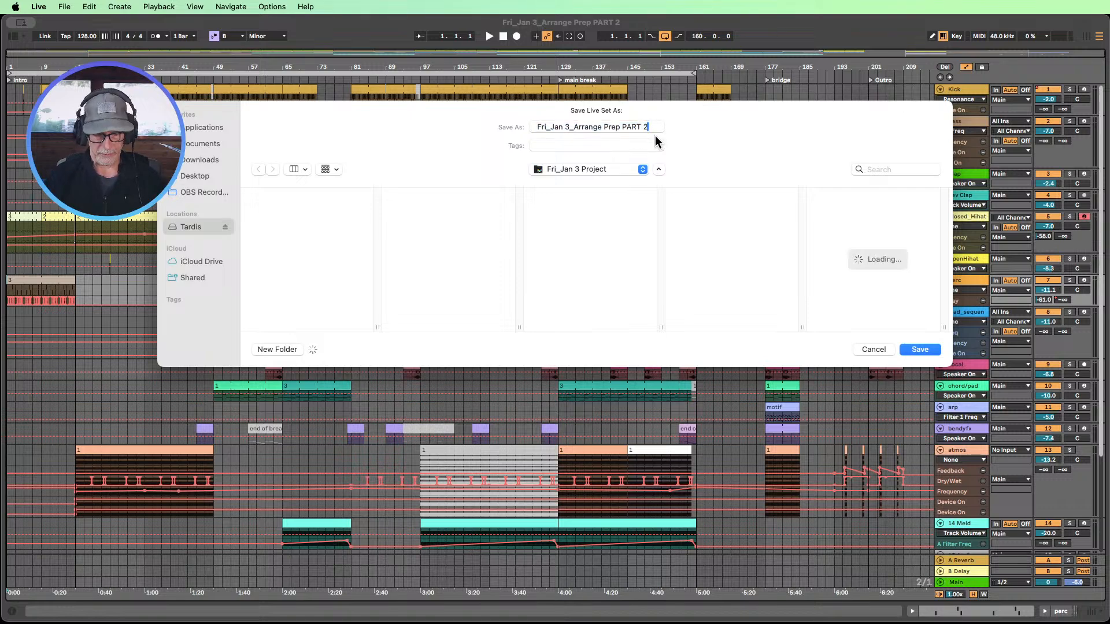
key("BackSpace")
type("3")
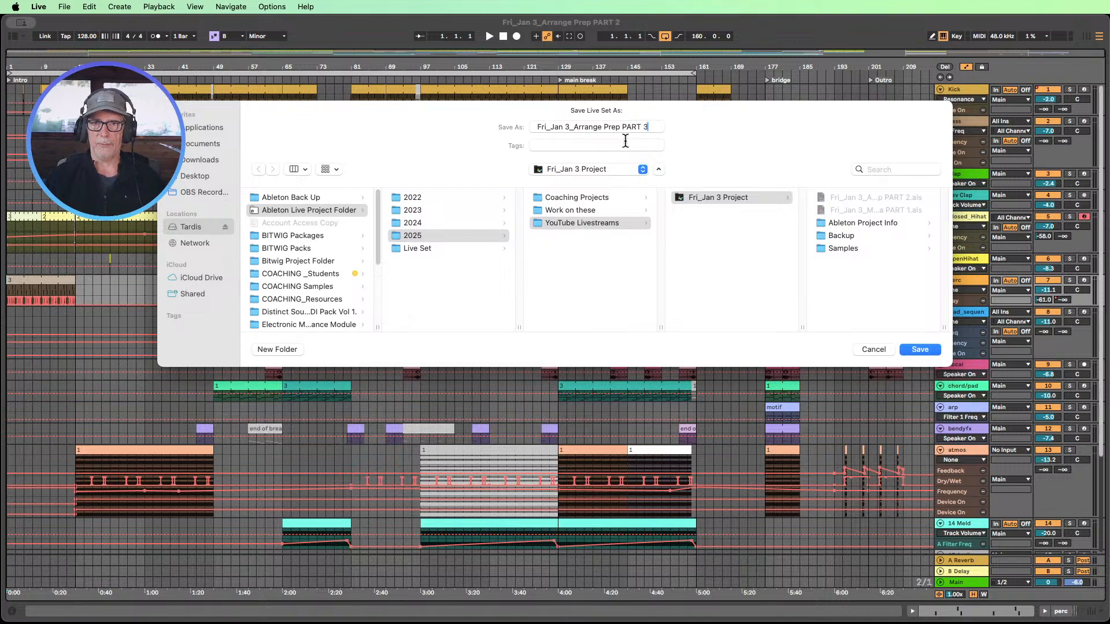
left_click(920, 349)
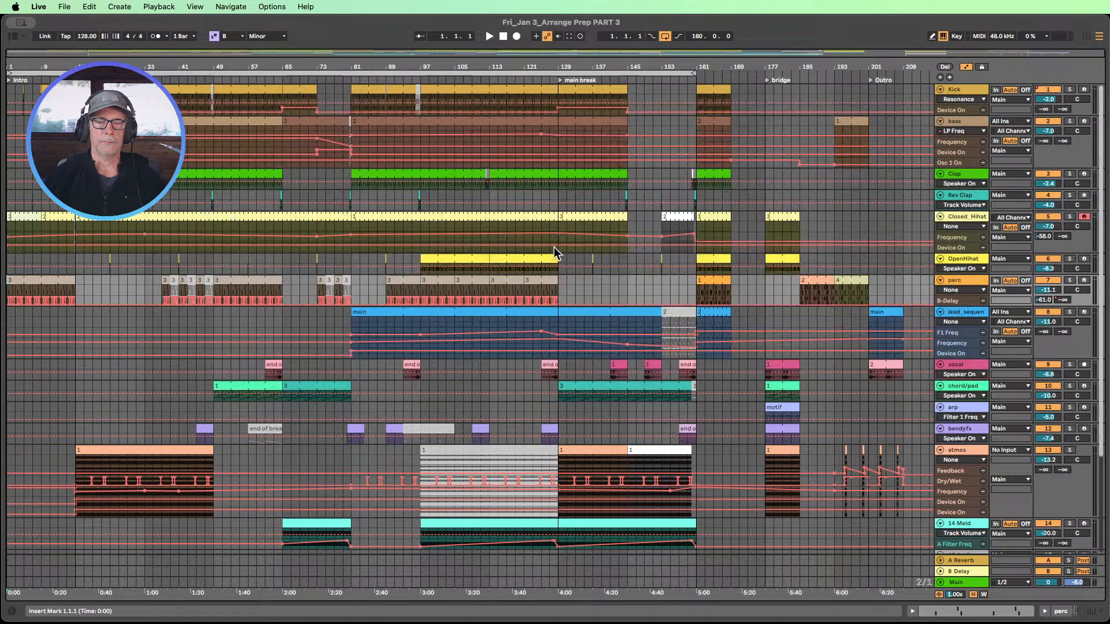
left_click(64, 6)
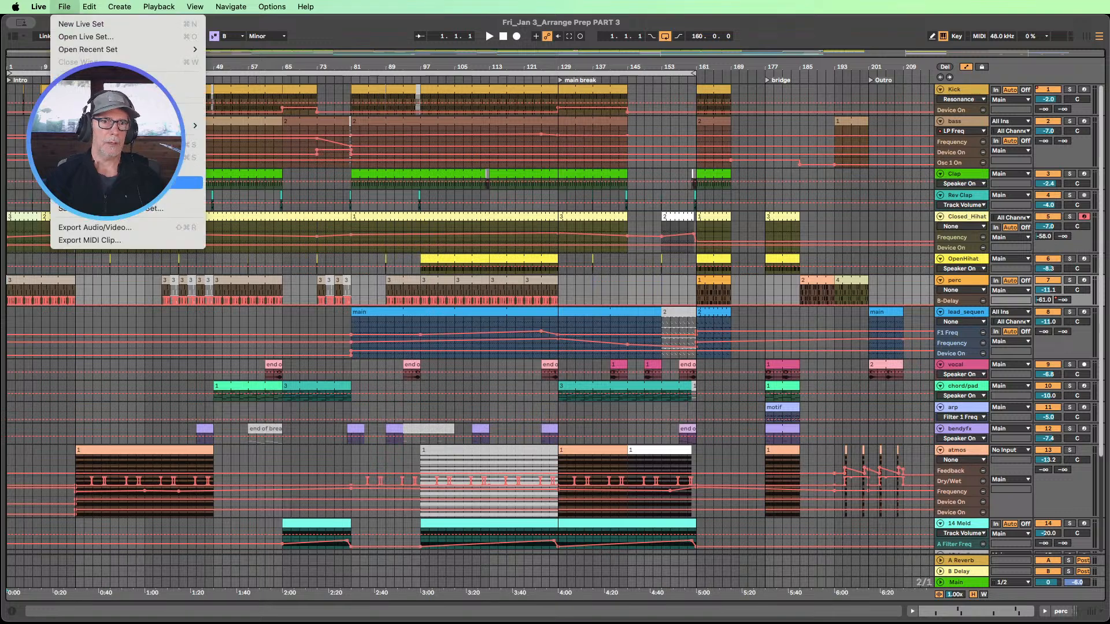
left_click(174, 170)
left_click(660, 374)
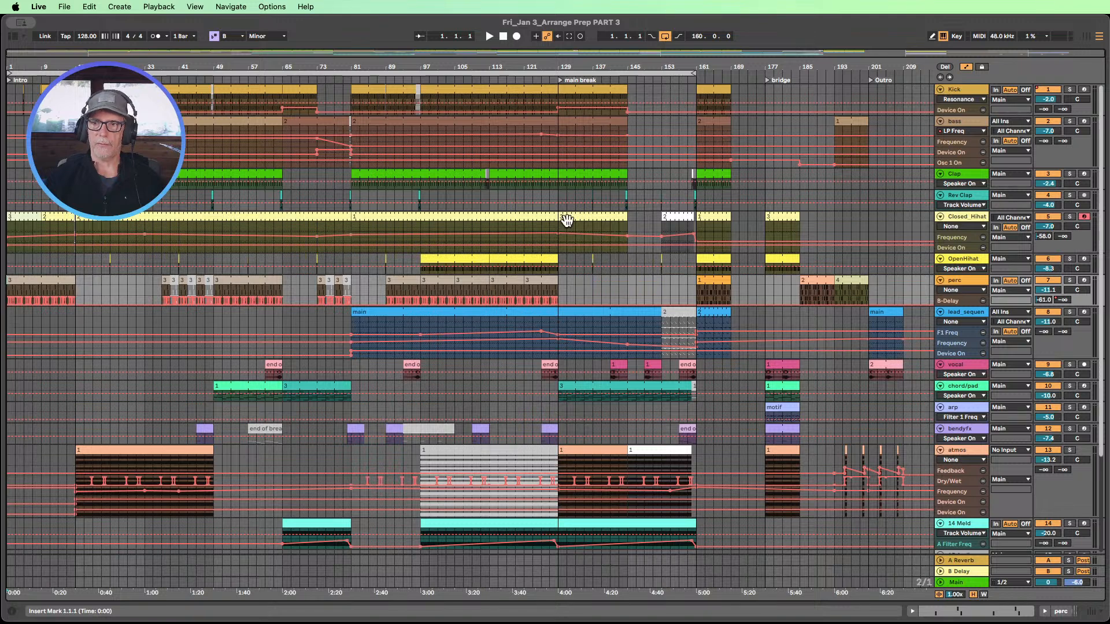
- Hide the automation in the arrangement and fit all tracks into the visible height
left_click(973, 594)
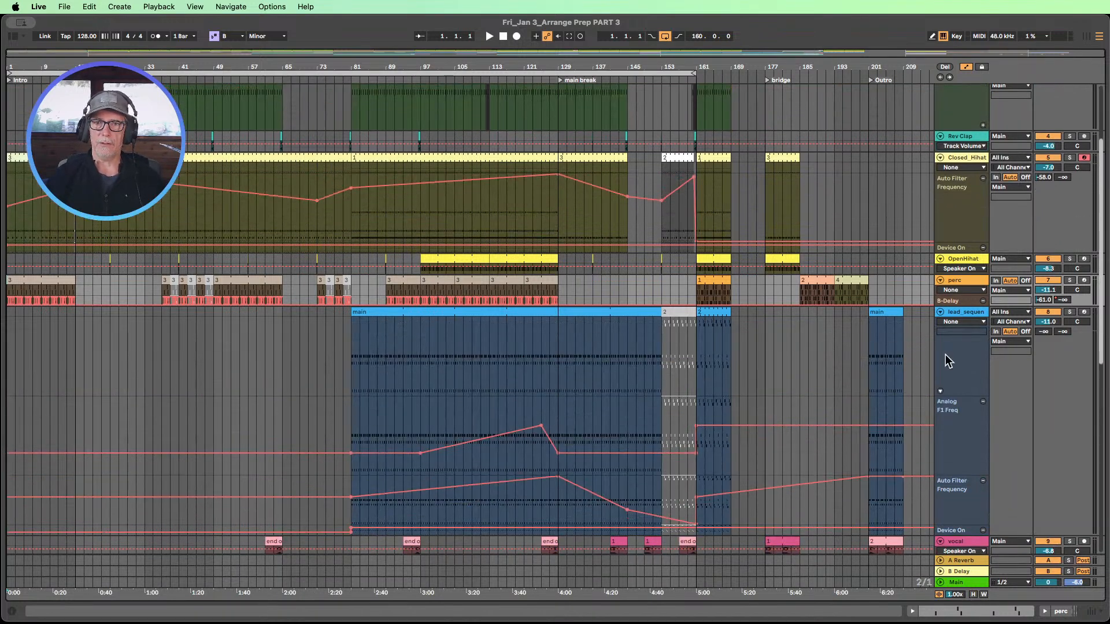
left_click(966, 67)
left_click(974, 595)
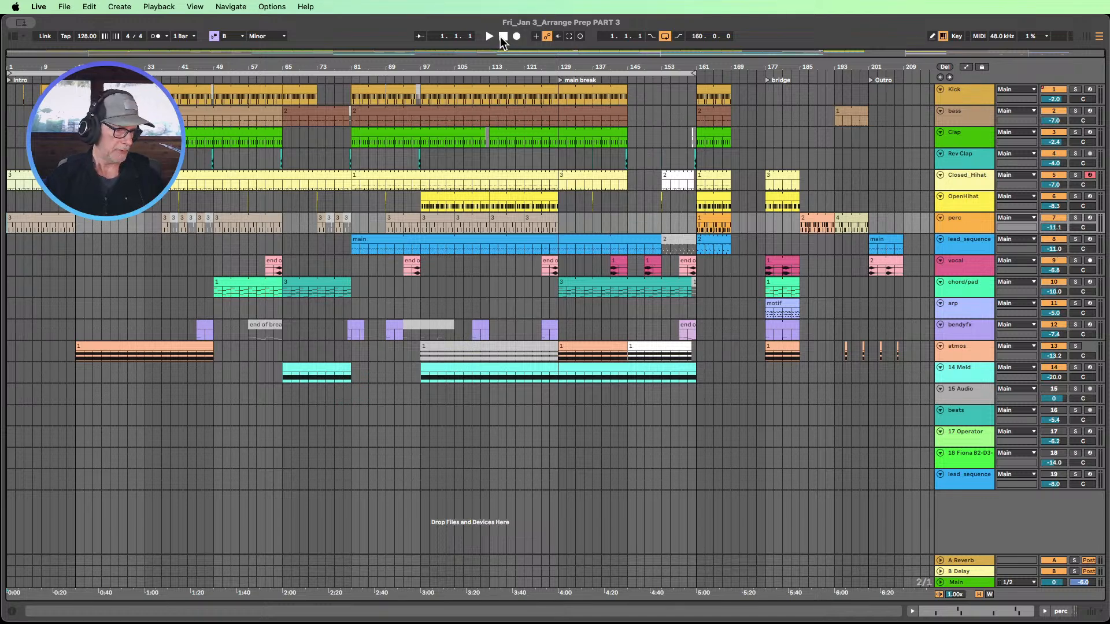
- Play the arrangement from bar 1 and add a Limiter to the Main track with its Input Gain at 3.0 dB
left_click(502, 37)
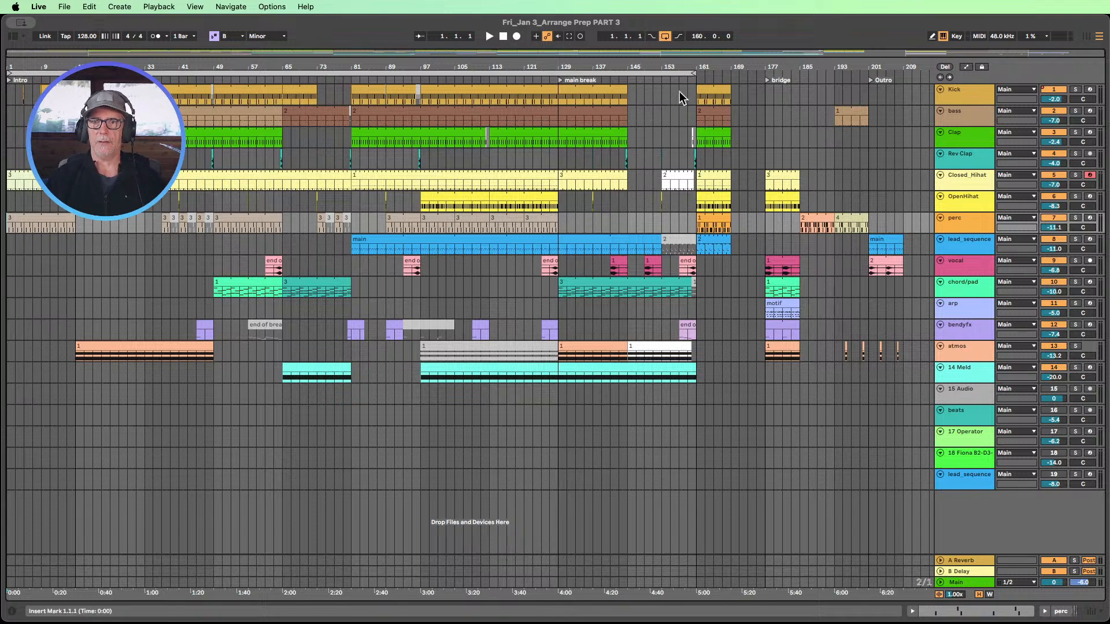
left_click(489, 36)
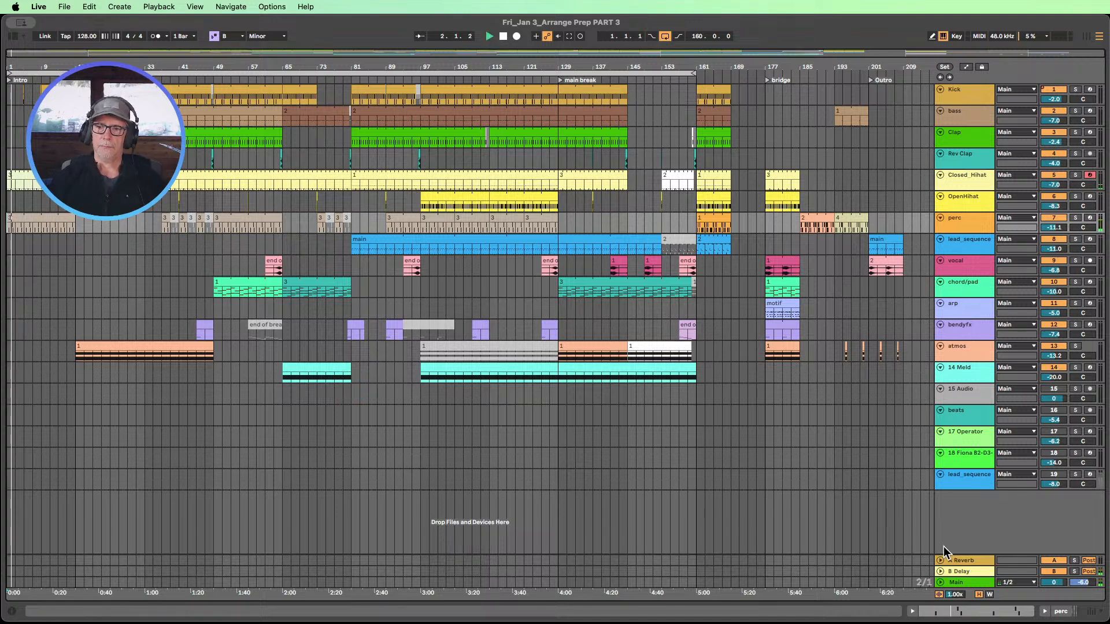
double_click(970, 585)
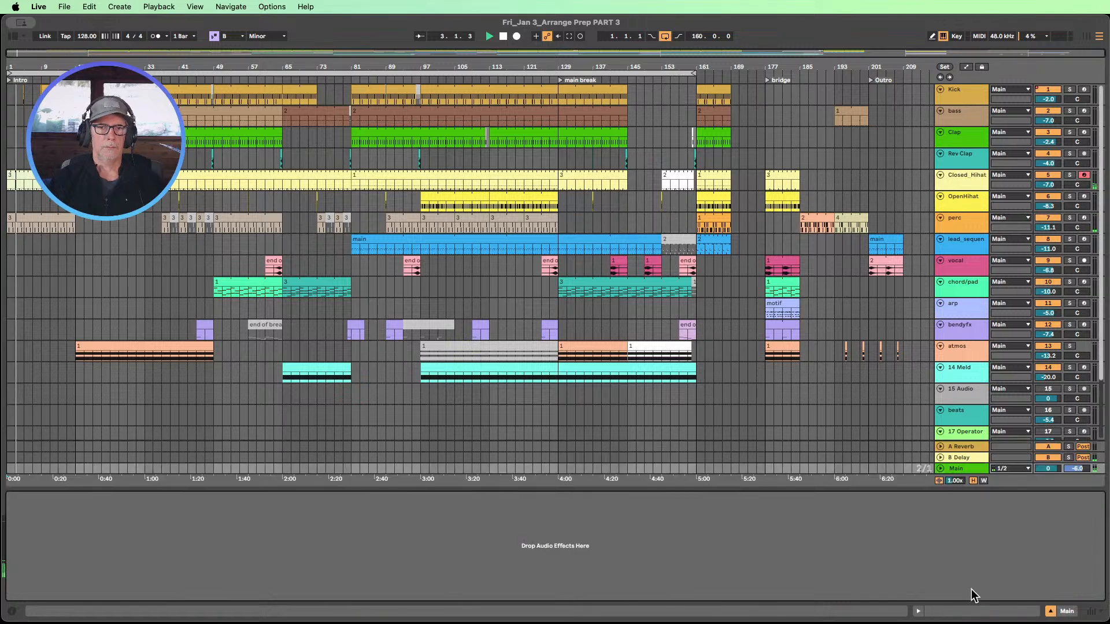
left_click(12, 36)
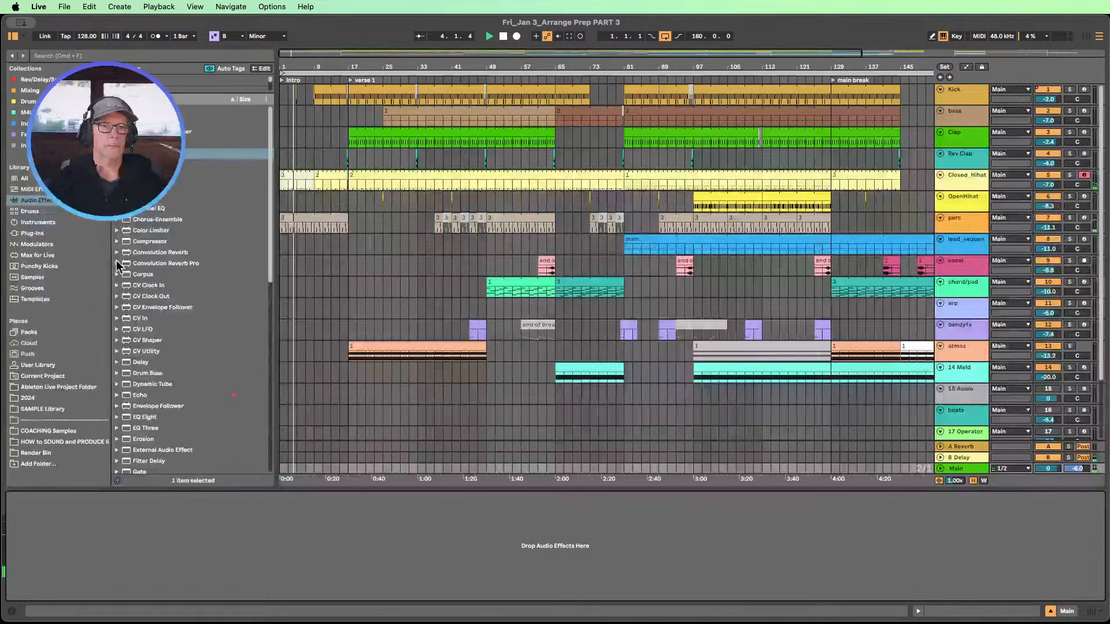
scroll(157, 363, "down", 5)
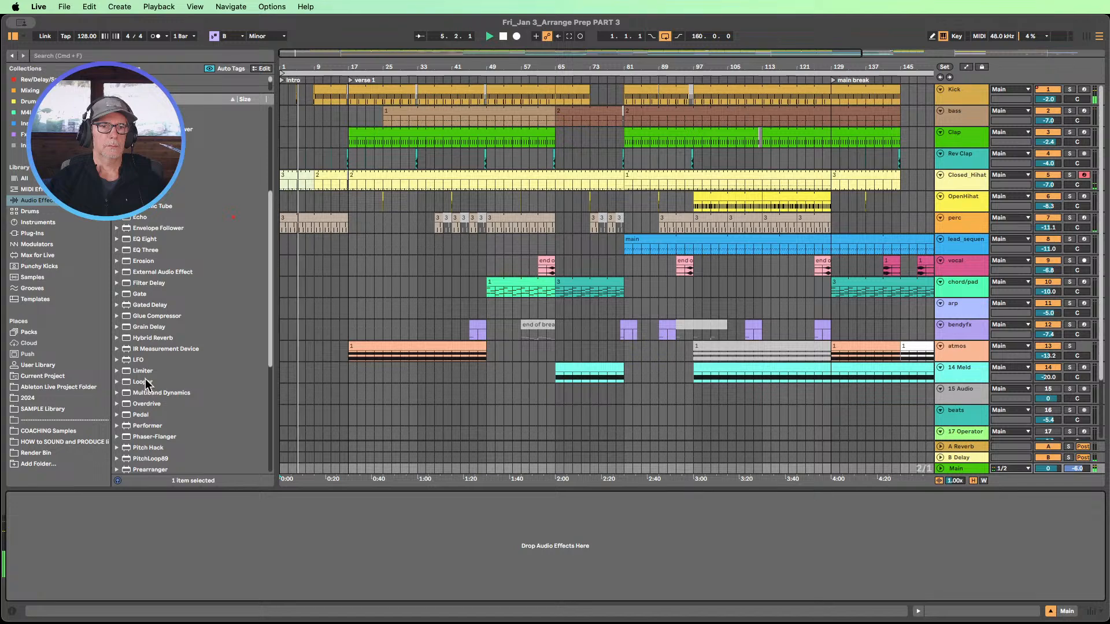
left_click_drag(143, 372, 190, 527)
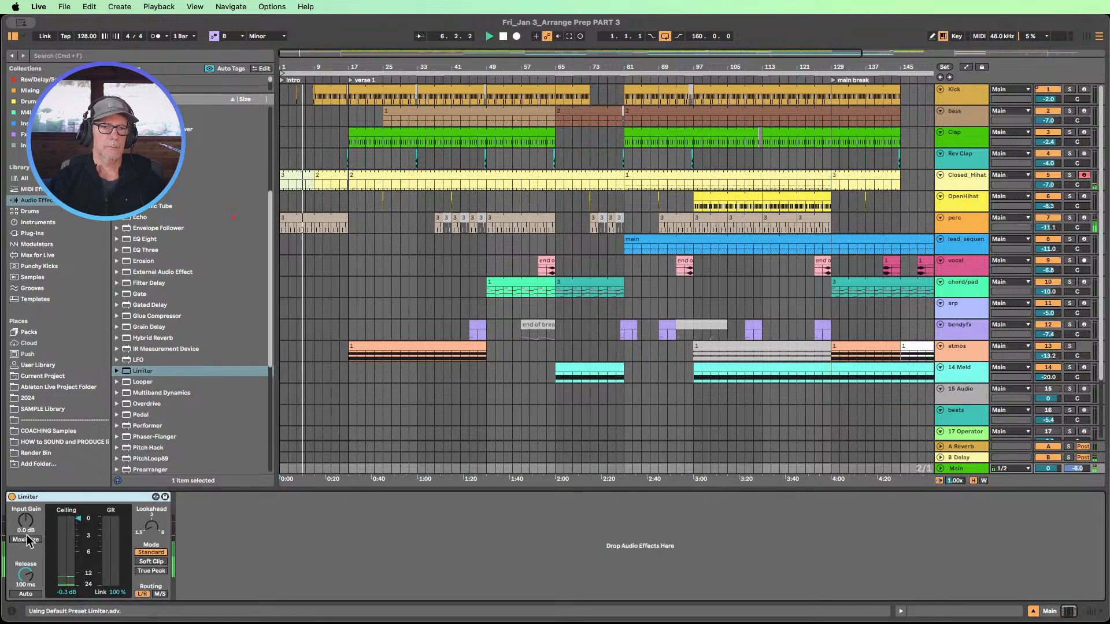
left_click_drag(25, 520, 25, 508)
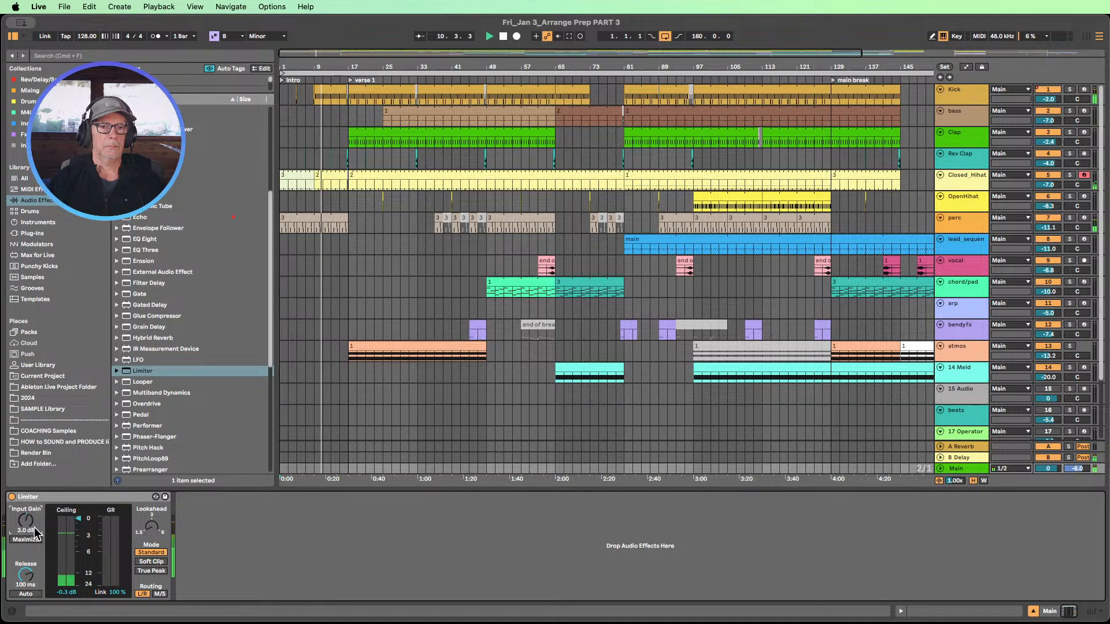
- Add FabFilter Pro-L 2 from the Mixing collection after the Limiter on the Main track, and move its window over the arrangement
left_click(36, 93)
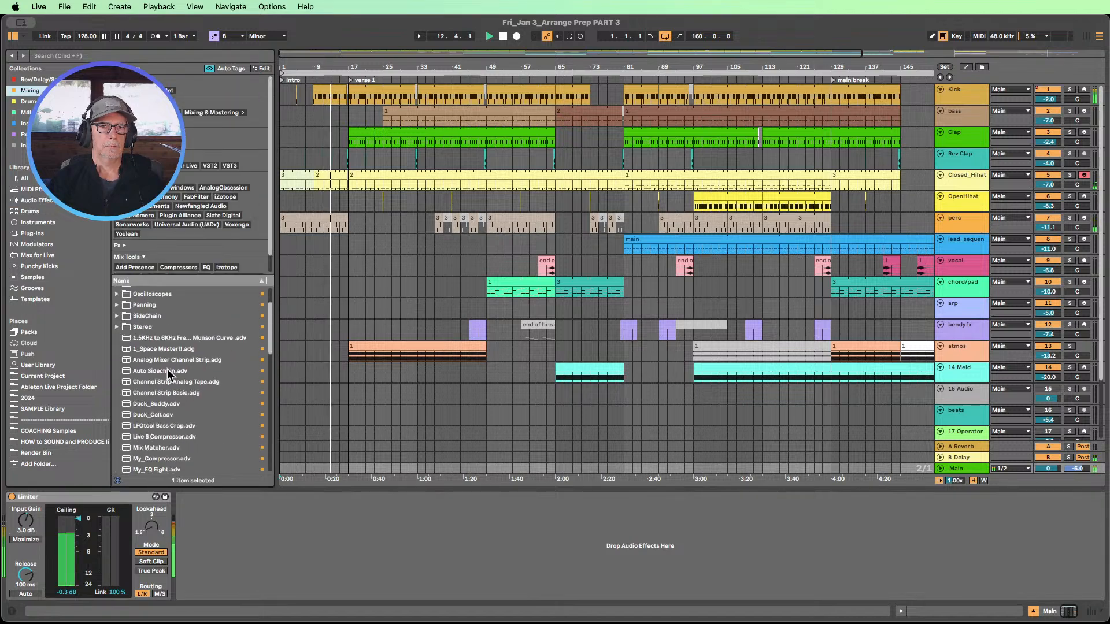
scroll(168, 372, "down", 10)
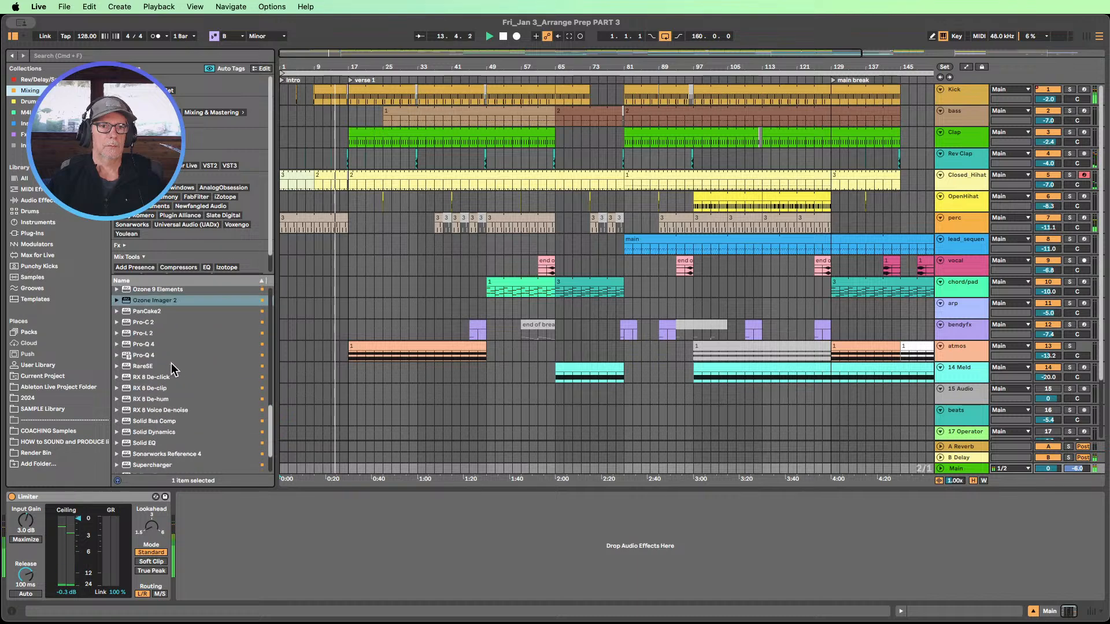
left_click_drag(152, 334, 202, 518)
left_click_drag(151, 50, 633, 308)
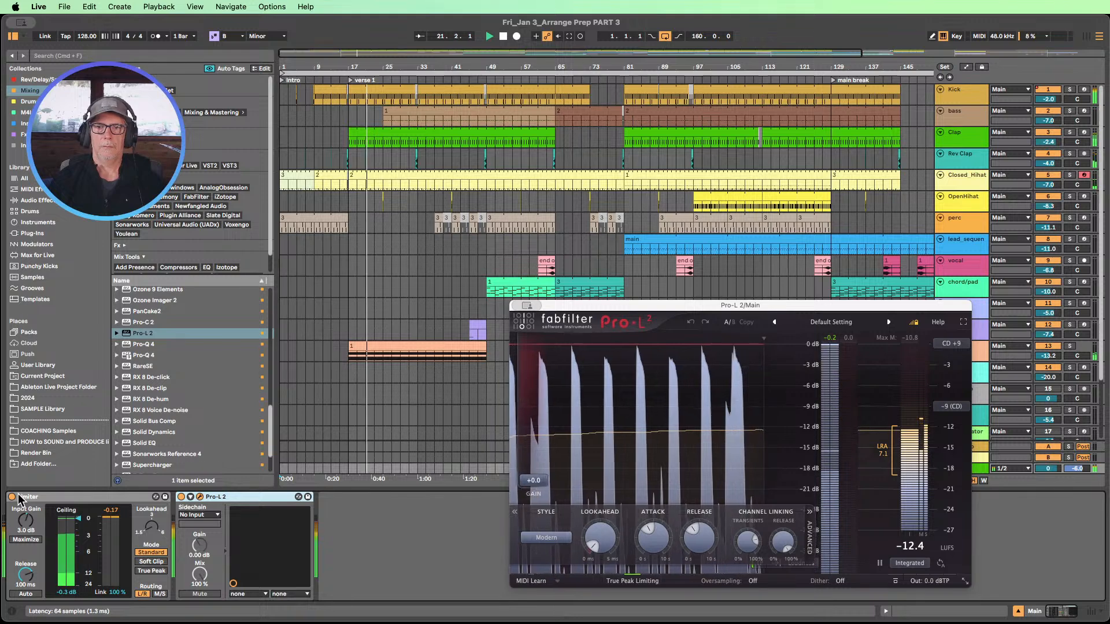
- Keep the Pro-L 2 window at Small size low over the arrangement, hide the browser and zoom out to show the full track
left_click(965, 581)
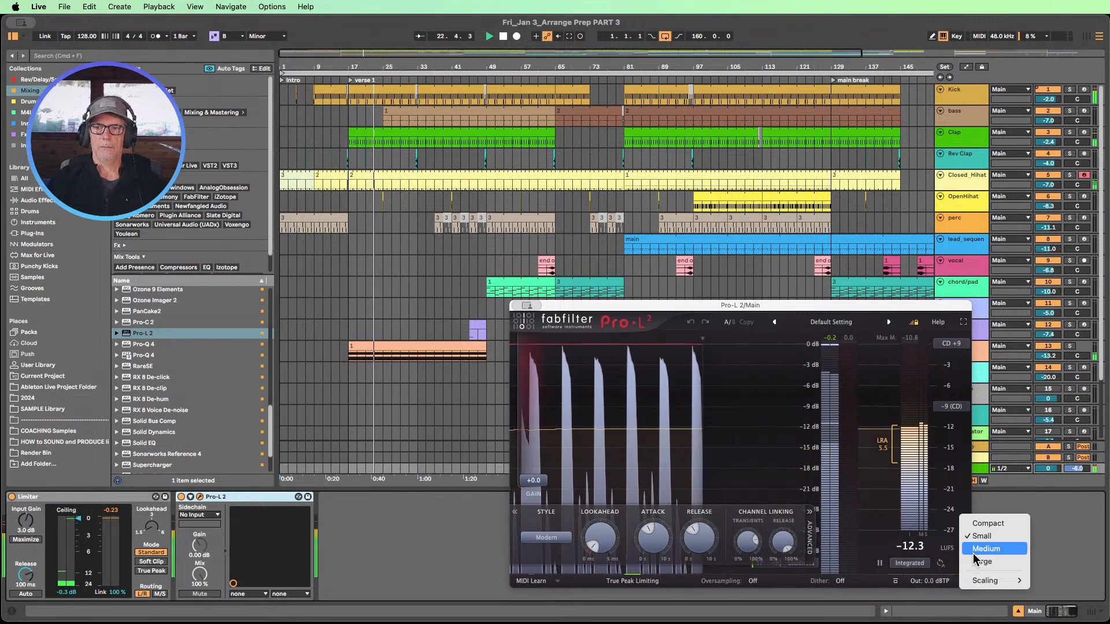
left_click(988, 523)
left_click_drag(693, 312, 578, 369)
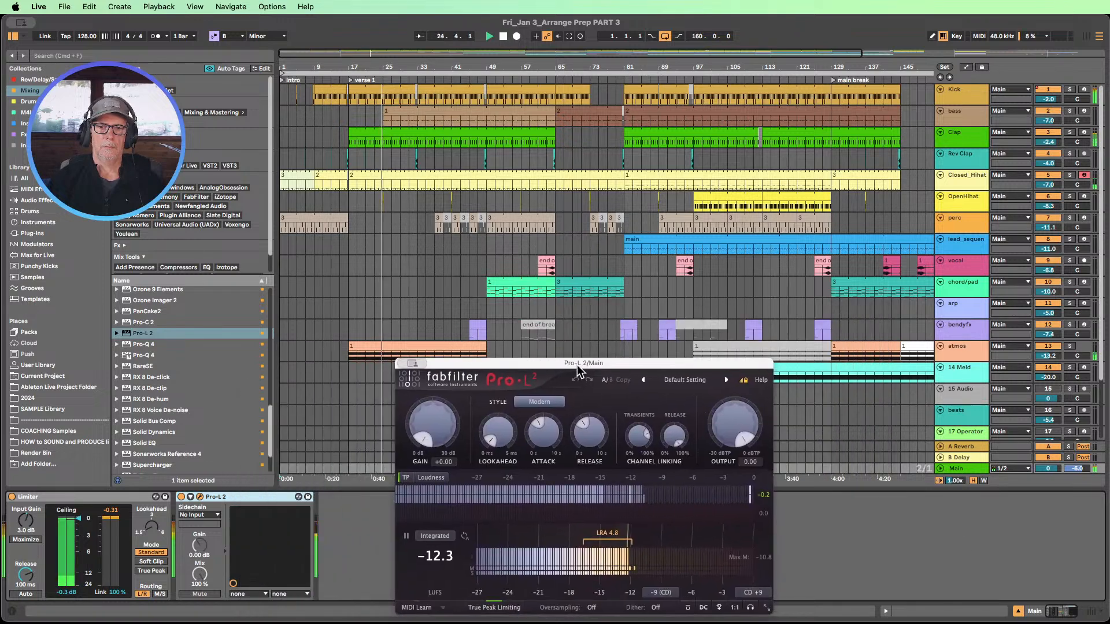
left_click(766, 608)
left_click(792, 564)
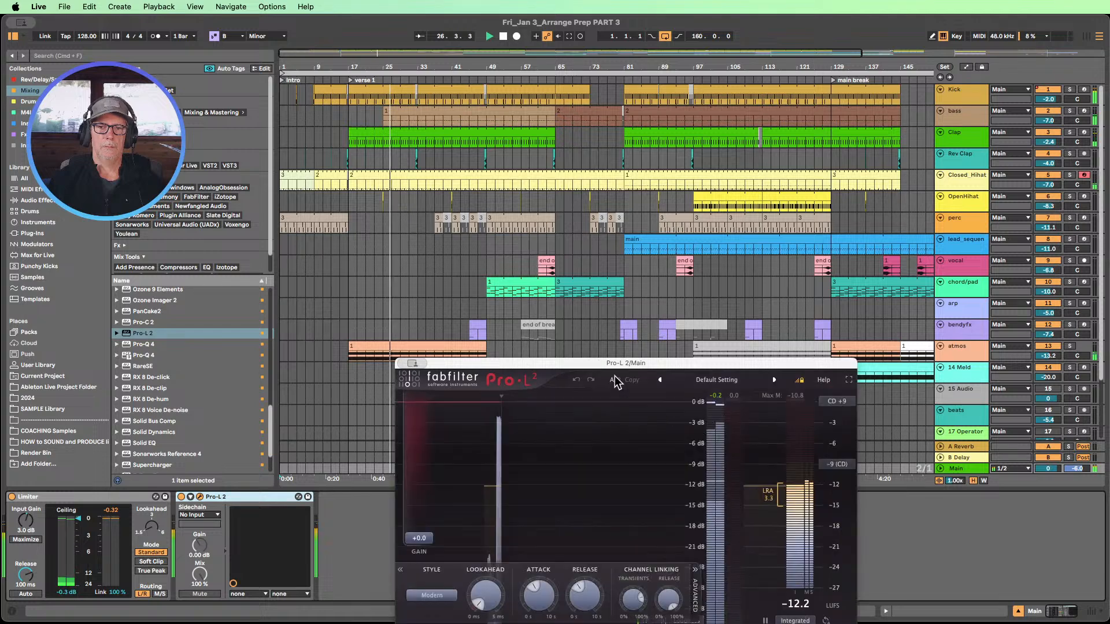
left_click_drag(578, 370, 503, 429)
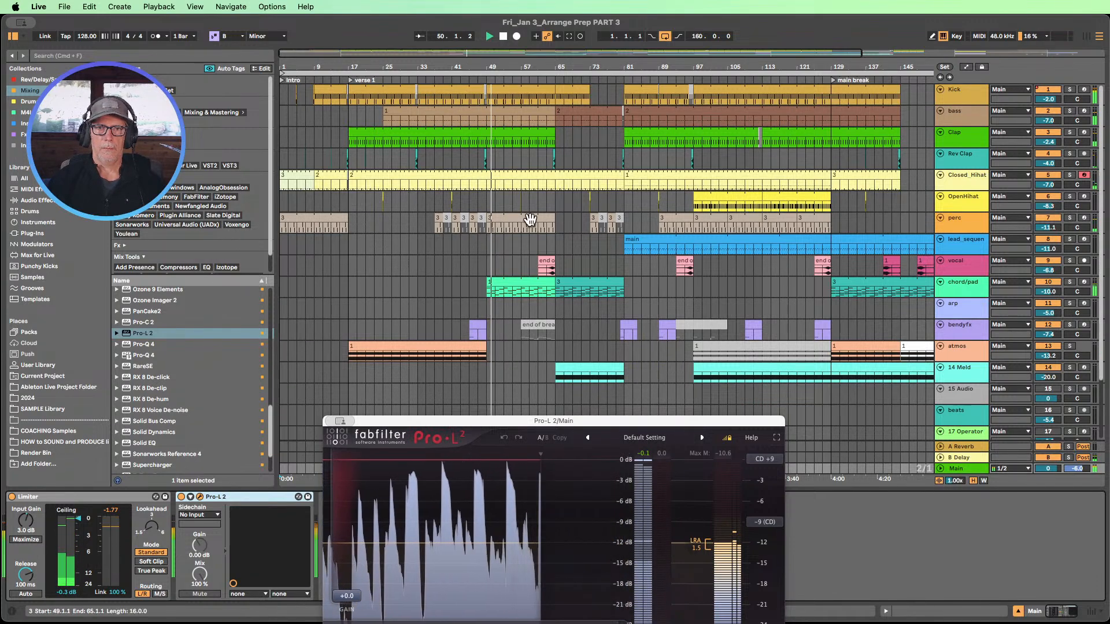
left_click_drag(500, 67, 491, 55)
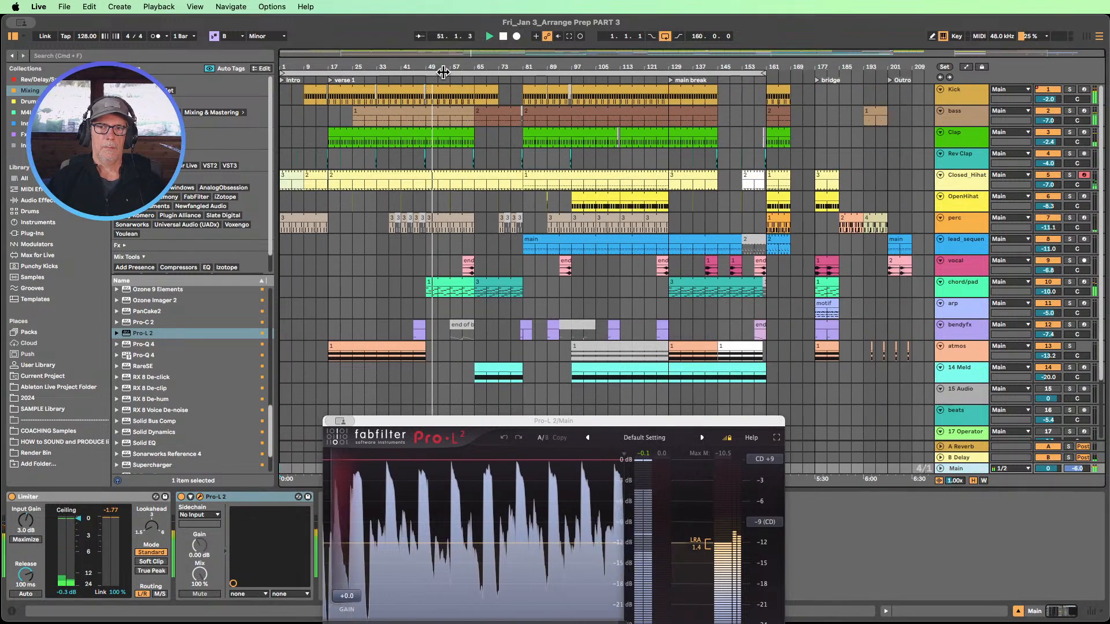
left_click(13, 38)
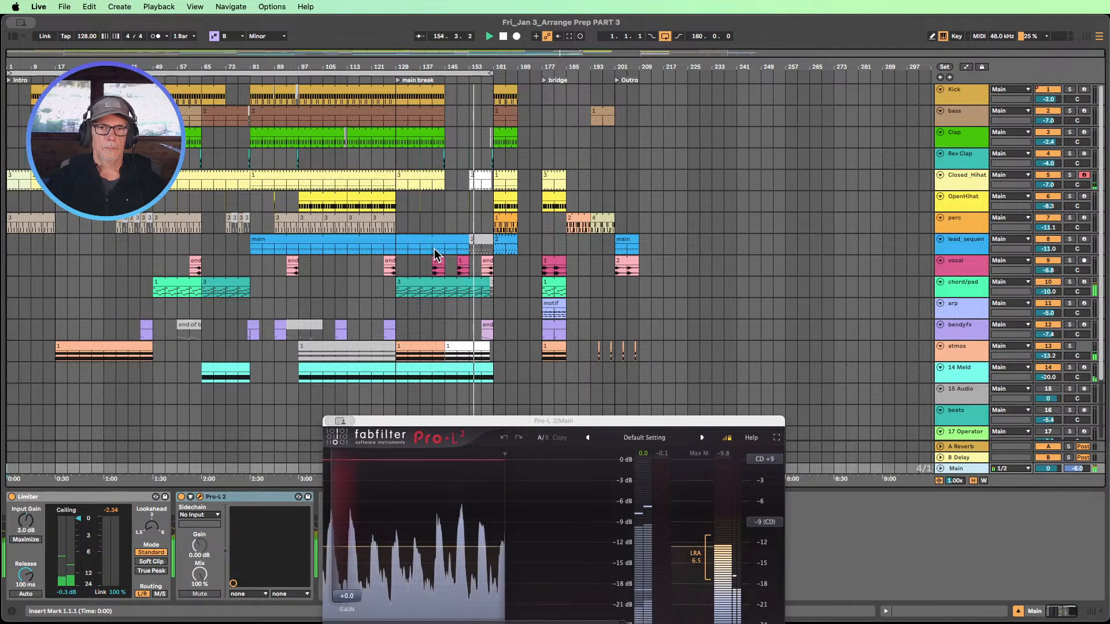
- Colour bars 141 to 153 of the main clip on the lead_sequence track white, and stop playback
left_click_drag(434, 252, 466, 250)
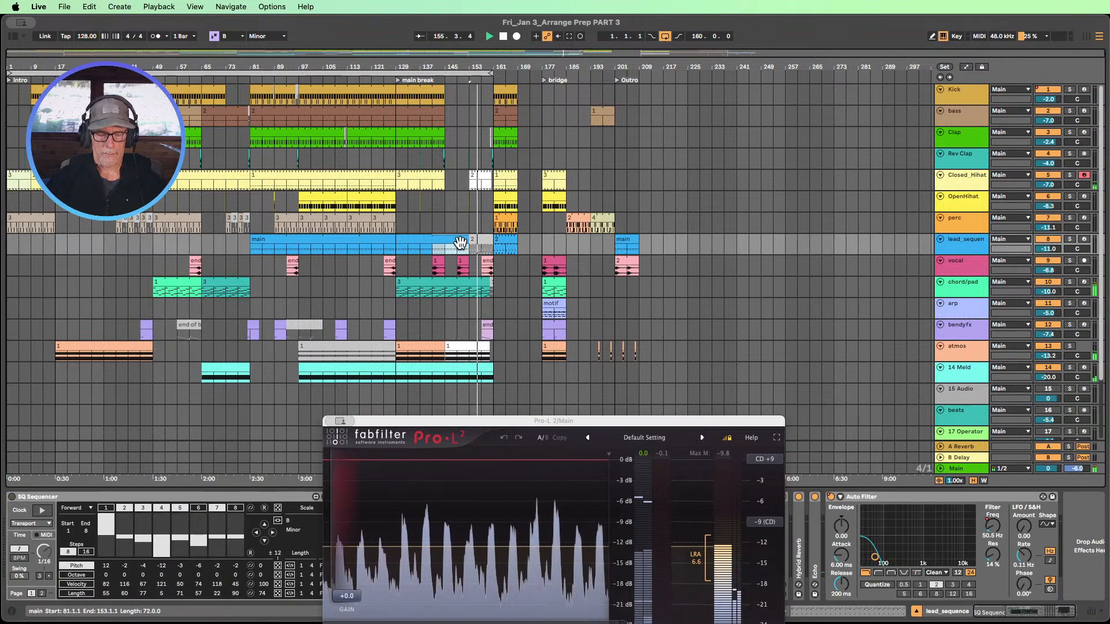
right_click(460, 242)
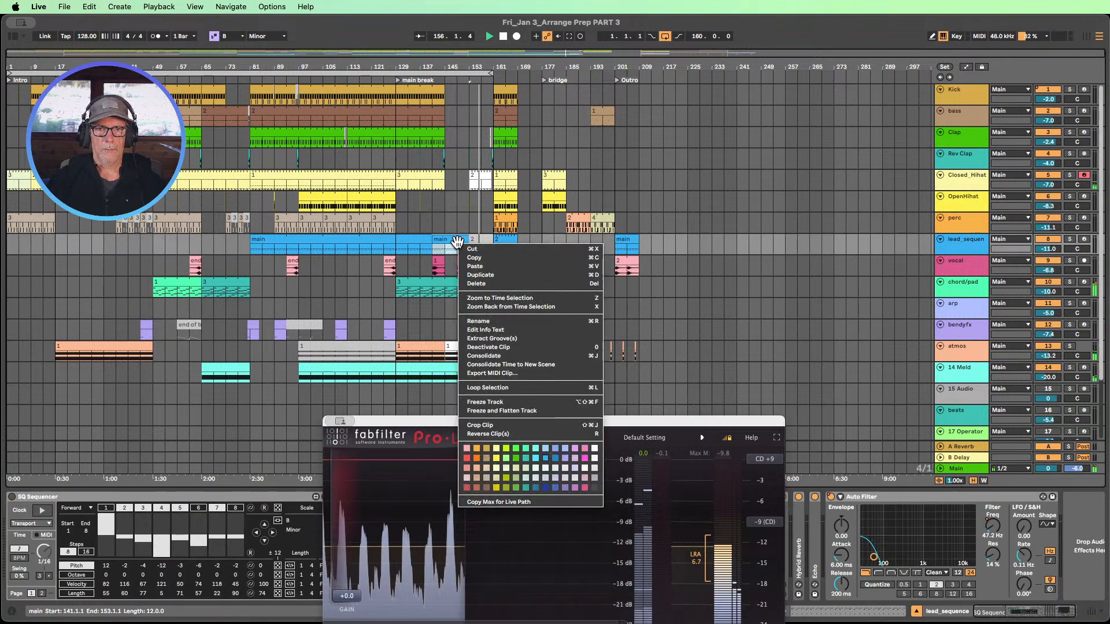
left_click(589, 447)
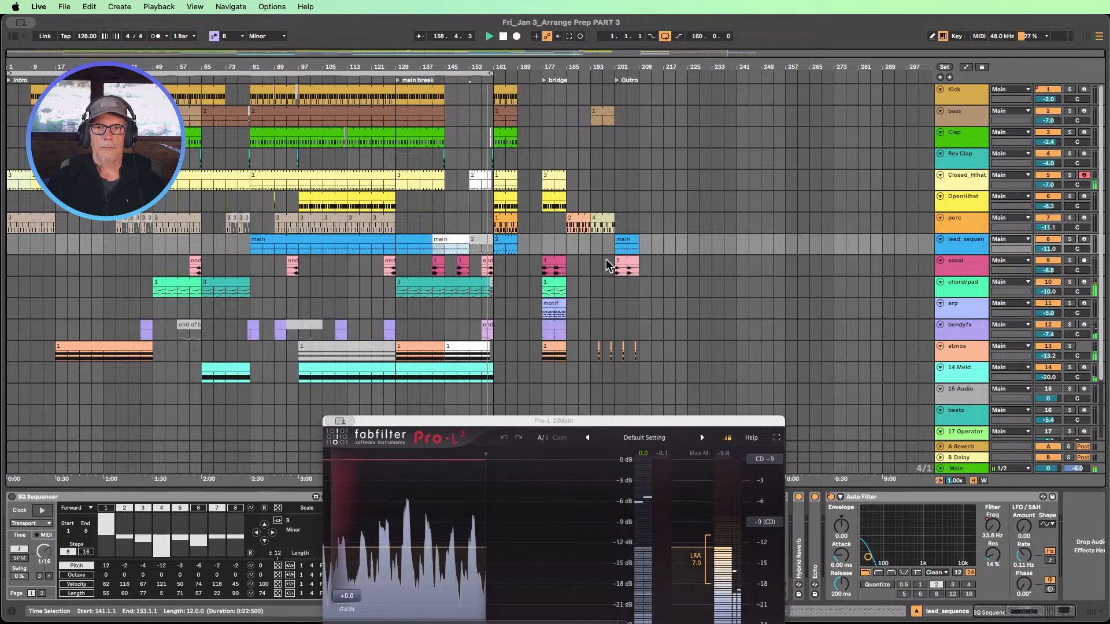
left_click(504, 37)
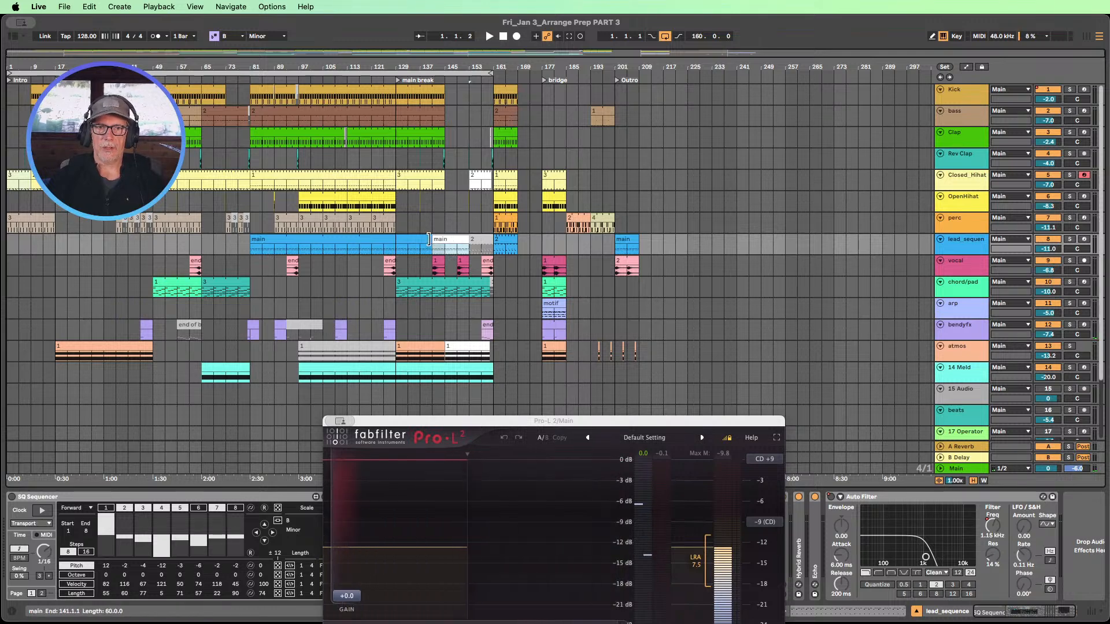
- Show the automation and extend the start of the white main clip on lead_sequence back to bar 81
left_click(454, 237)
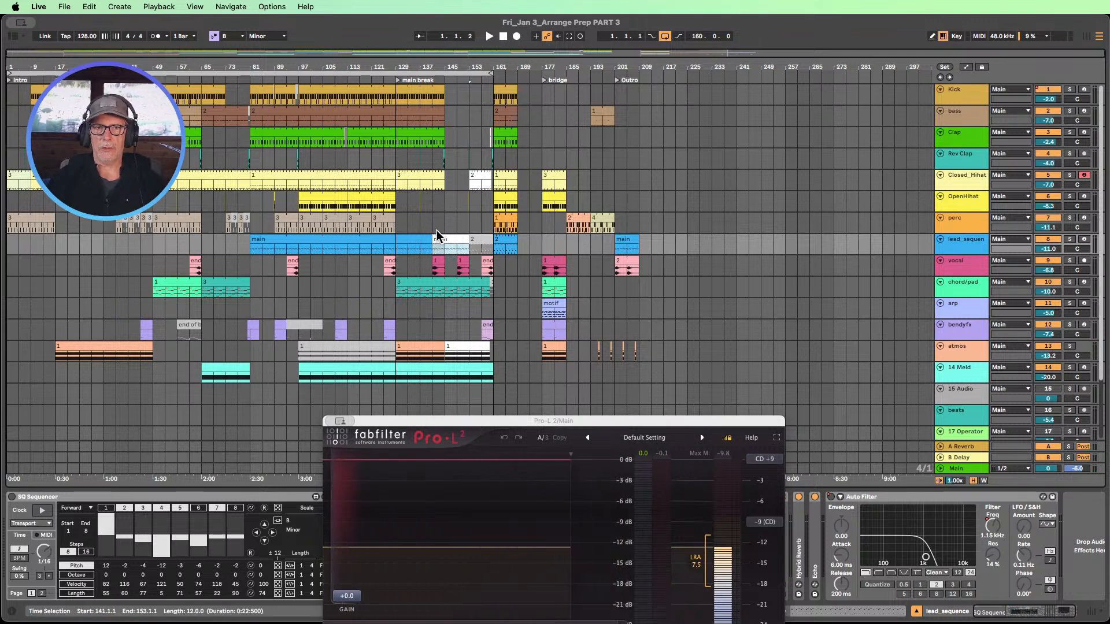
left_click(966, 66)
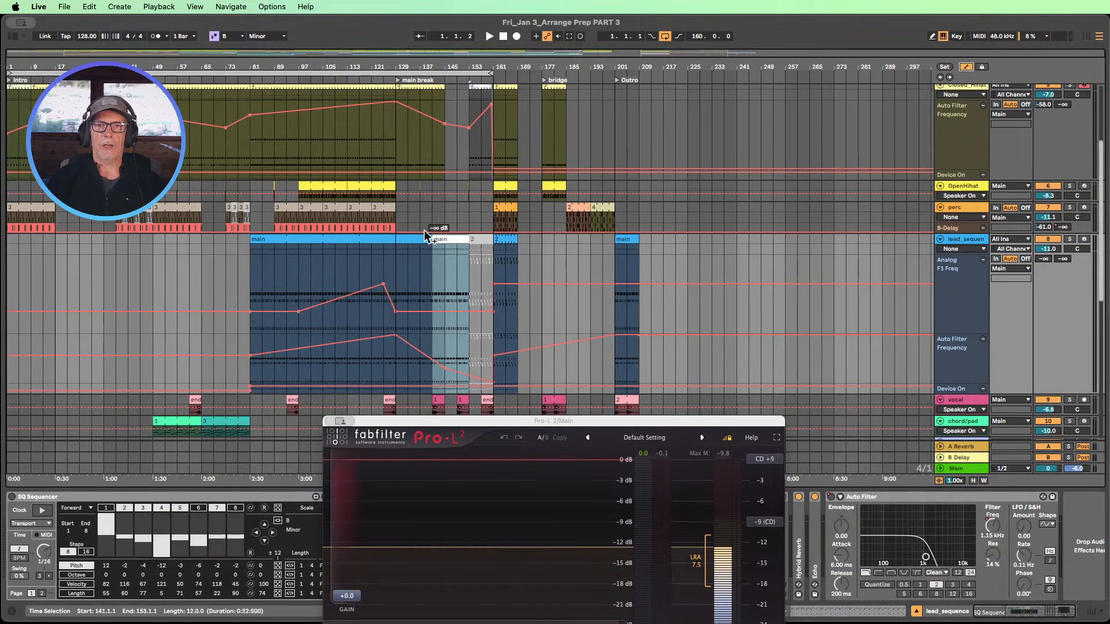
left_click_drag(432, 236, 396, 237)
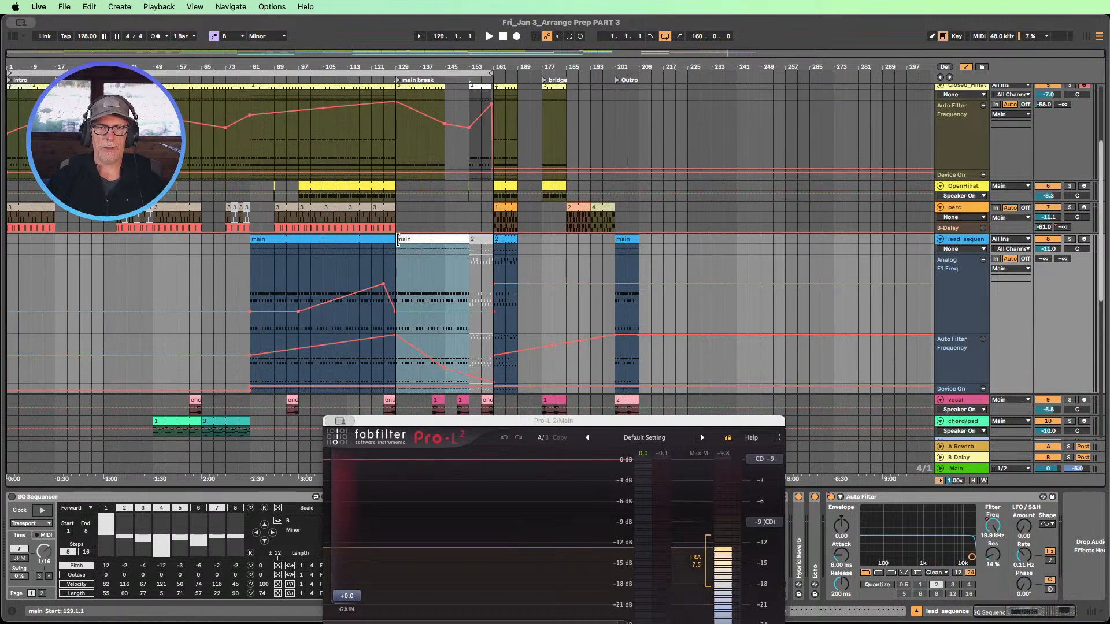
left_click_drag(397, 242, 397, 292)
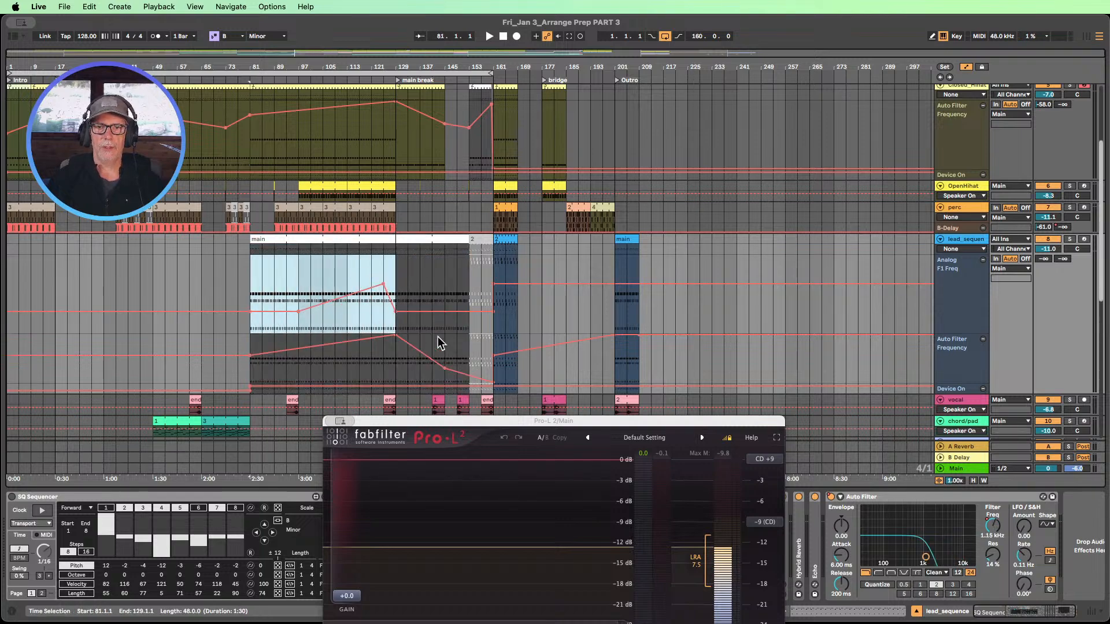
- Close the Pro-L 2 window, hide the device view and automation, and fit all tracks into the arrangement's height
left_click_drag(347, 424, 399, 360)
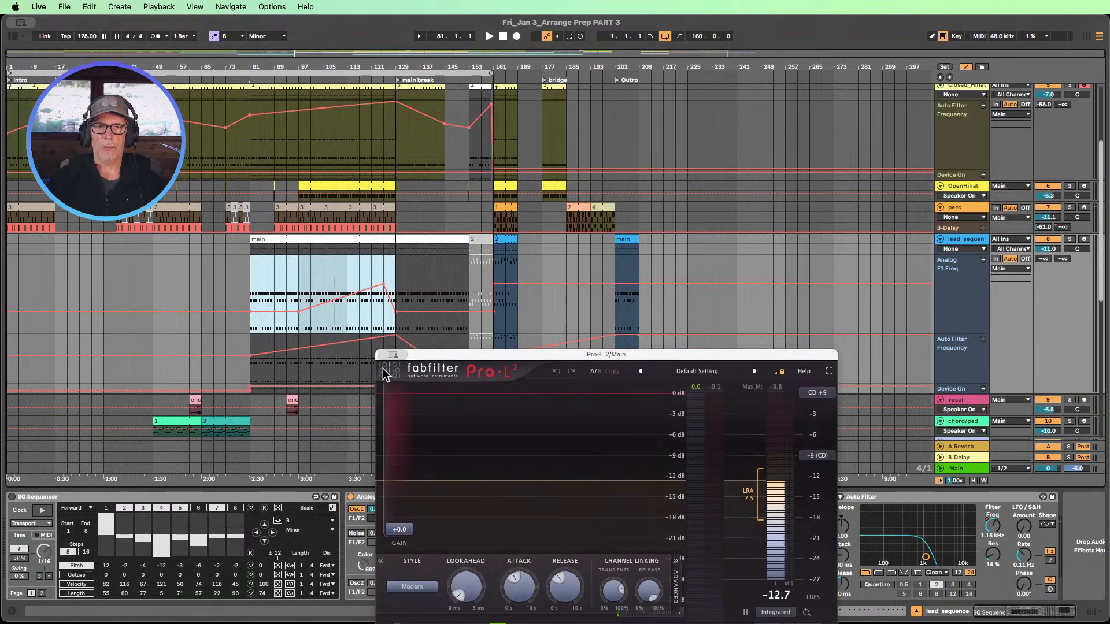
left_click(255, 281)
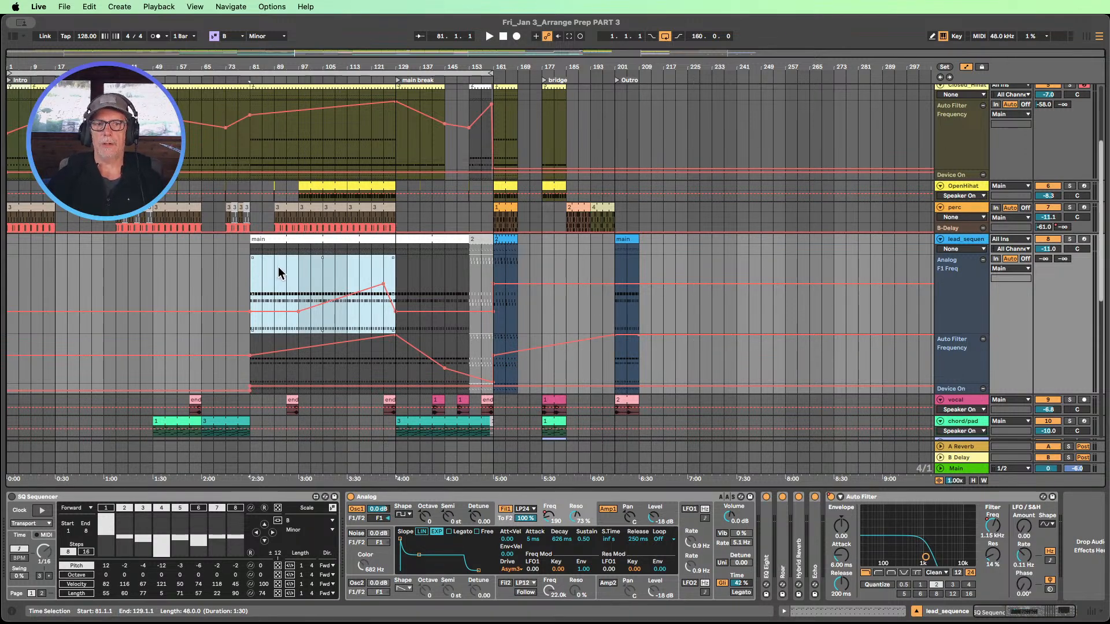
scroll(276, 269, "up", 2)
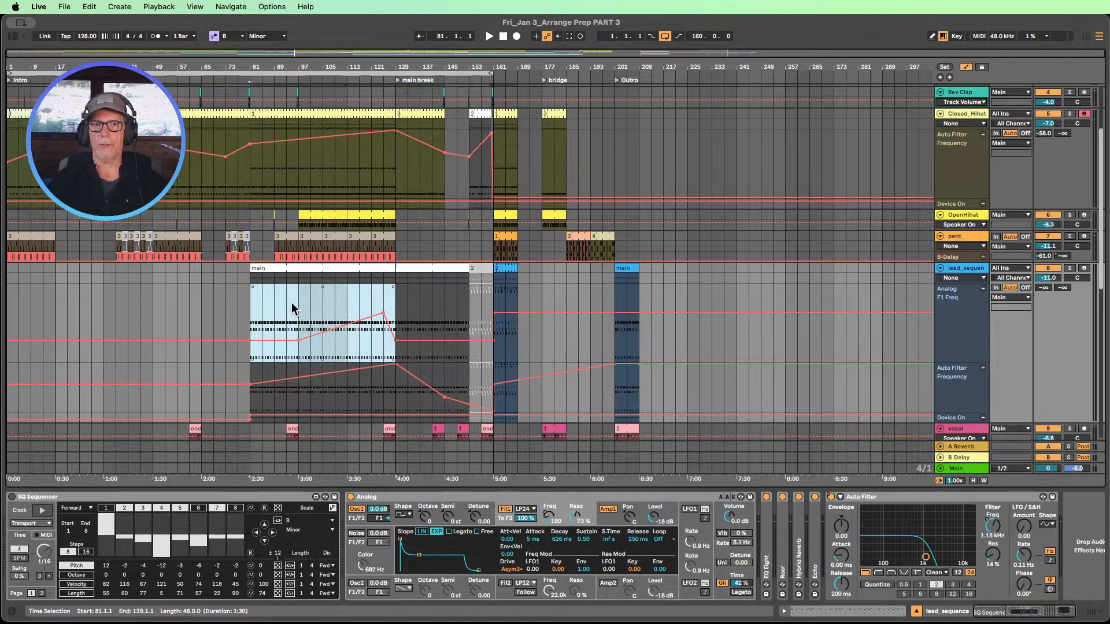
scroll(290, 310, "up", 2)
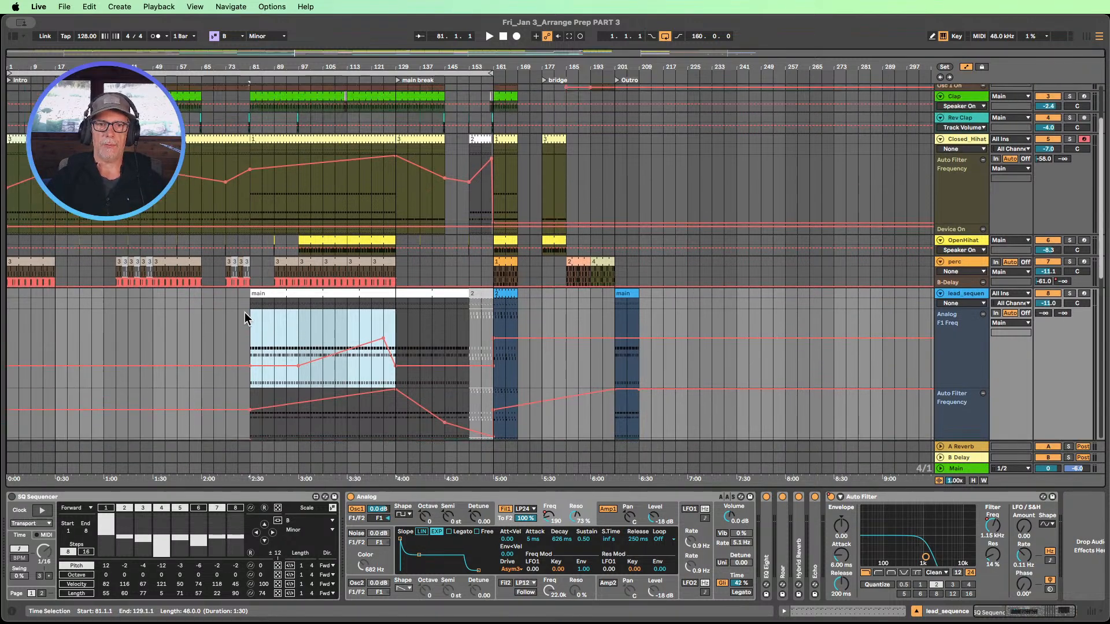
scroll(321, 297, "up", 6)
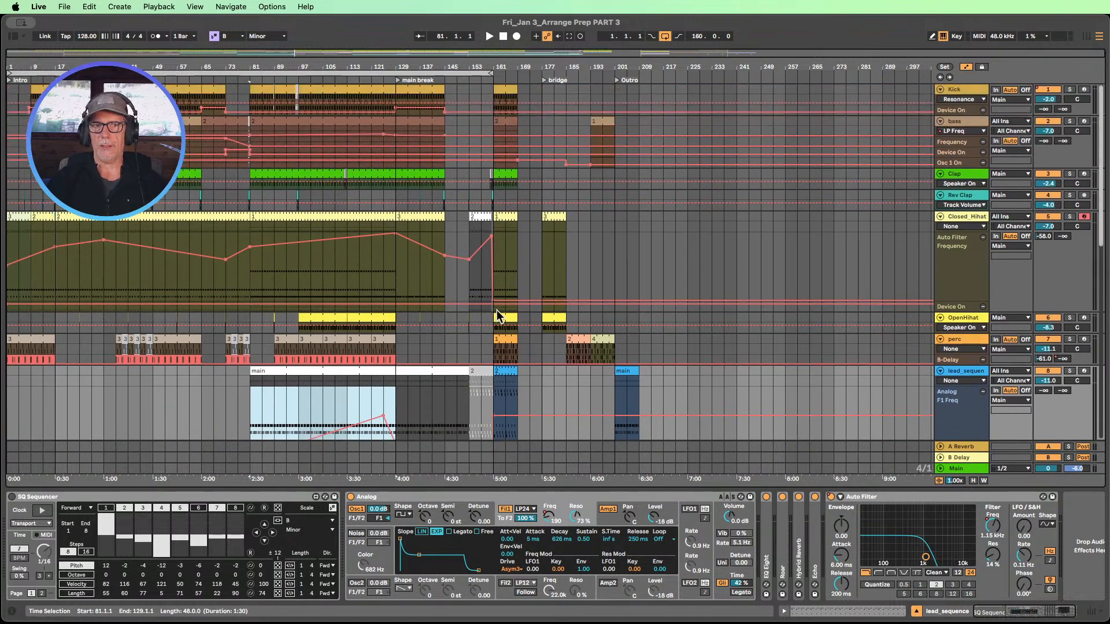
left_click(916, 611)
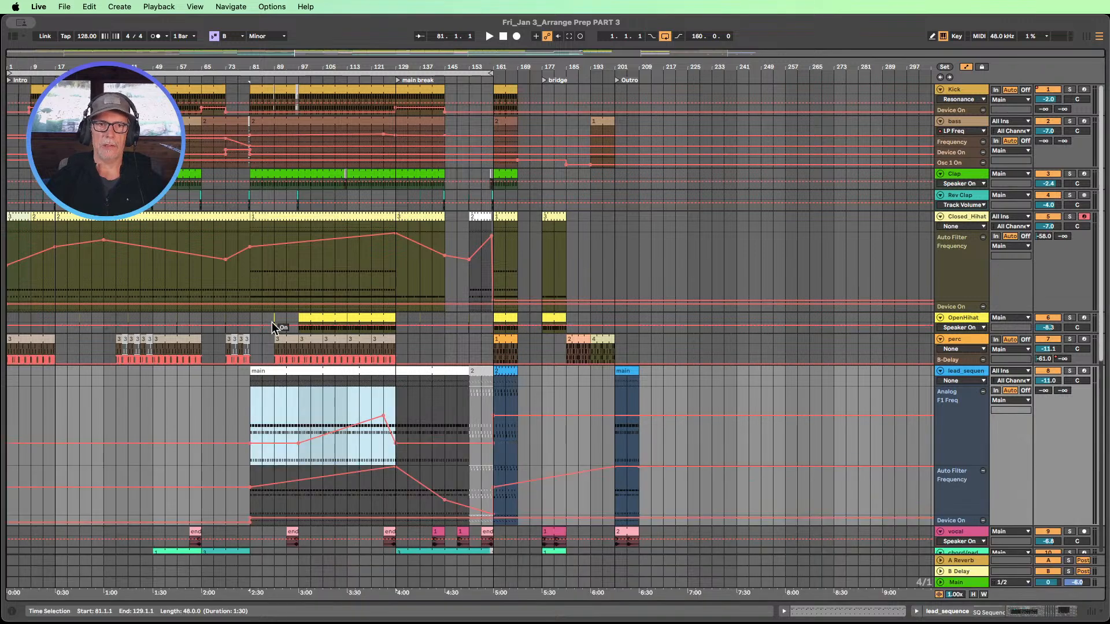
left_click(973, 595)
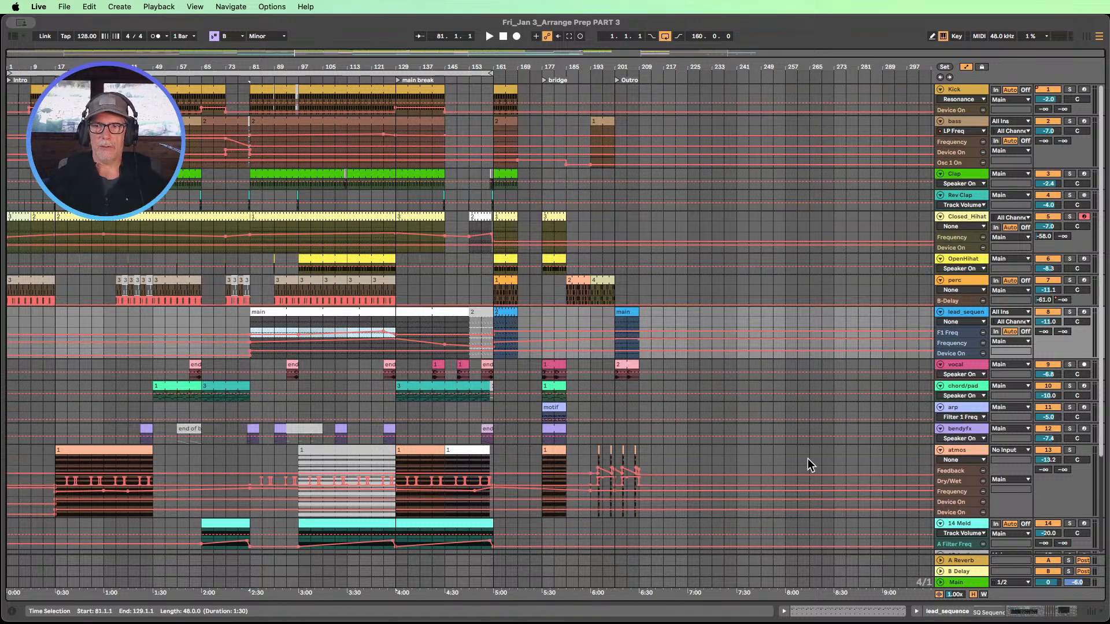
left_click(965, 67)
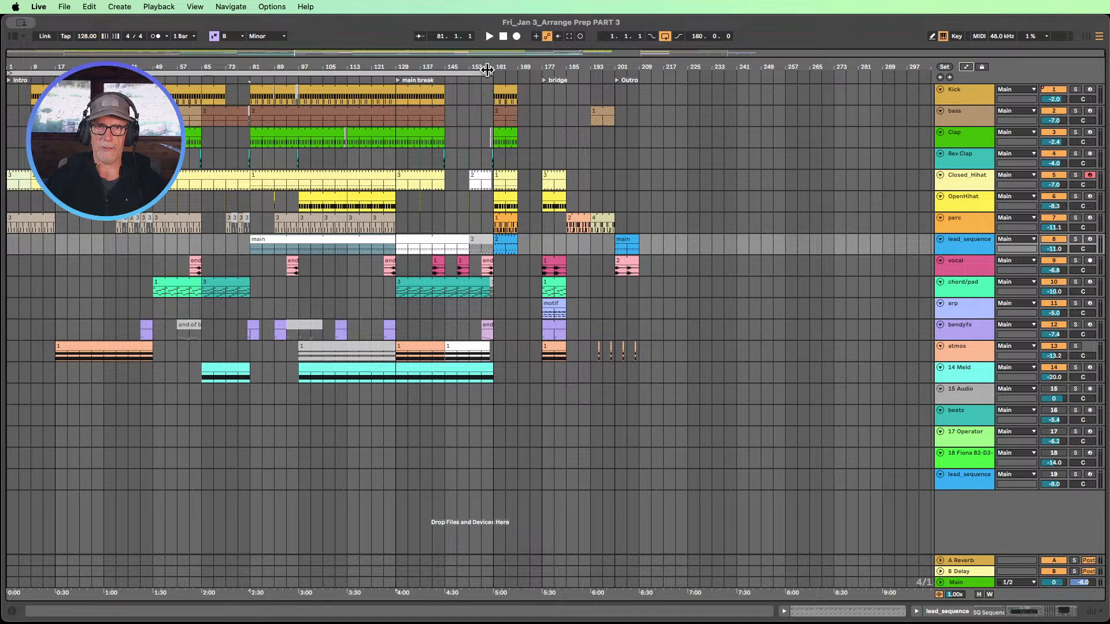
- Try extending the arrangement loop to bar 217, and return its end to bar 161
left_click_drag(490, 74, 658, 85)
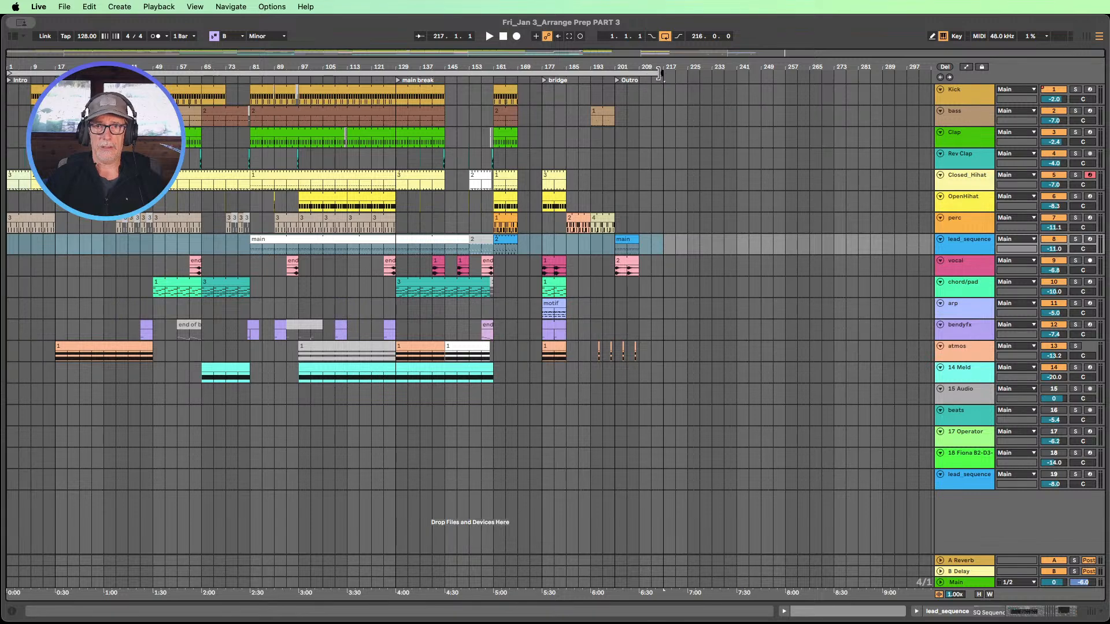
left_click_drag(660, 73, 492, 78)
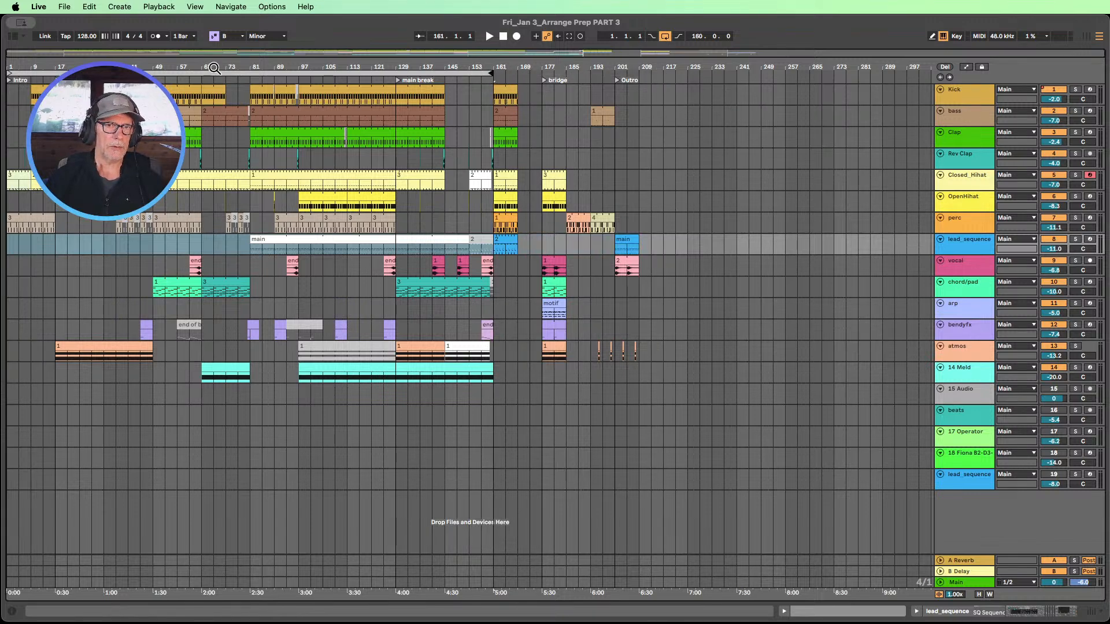
- Check bars 73 to 81 across the tracks, and add a locator named "groove" at bar 73
left_click_drag(214, 67, 268, 87)
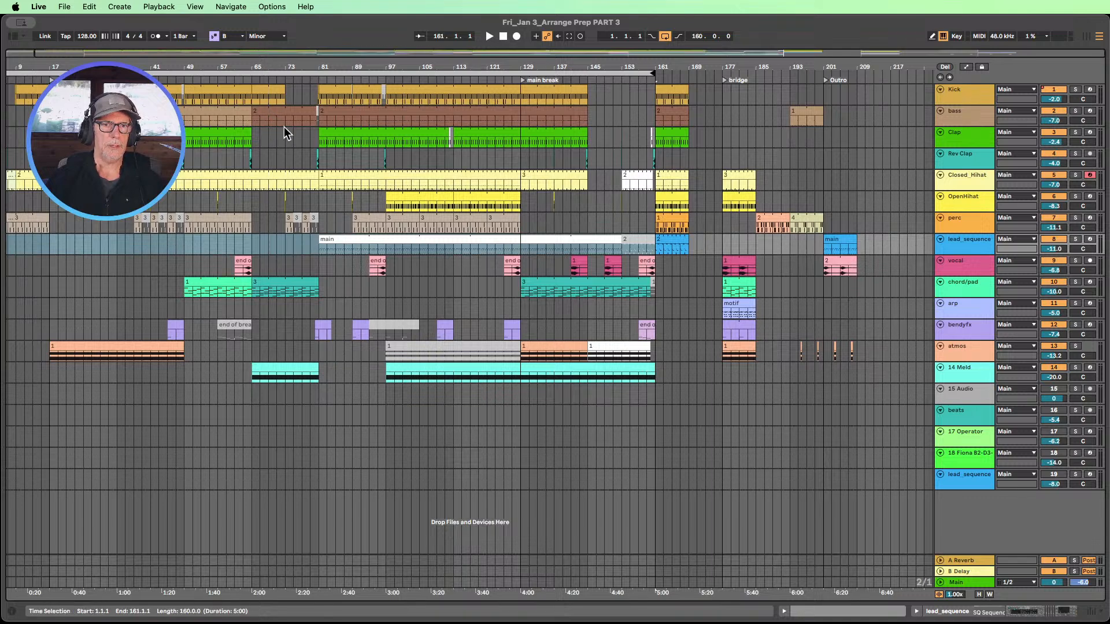
left_click_drag(286, 92, 319, 371)
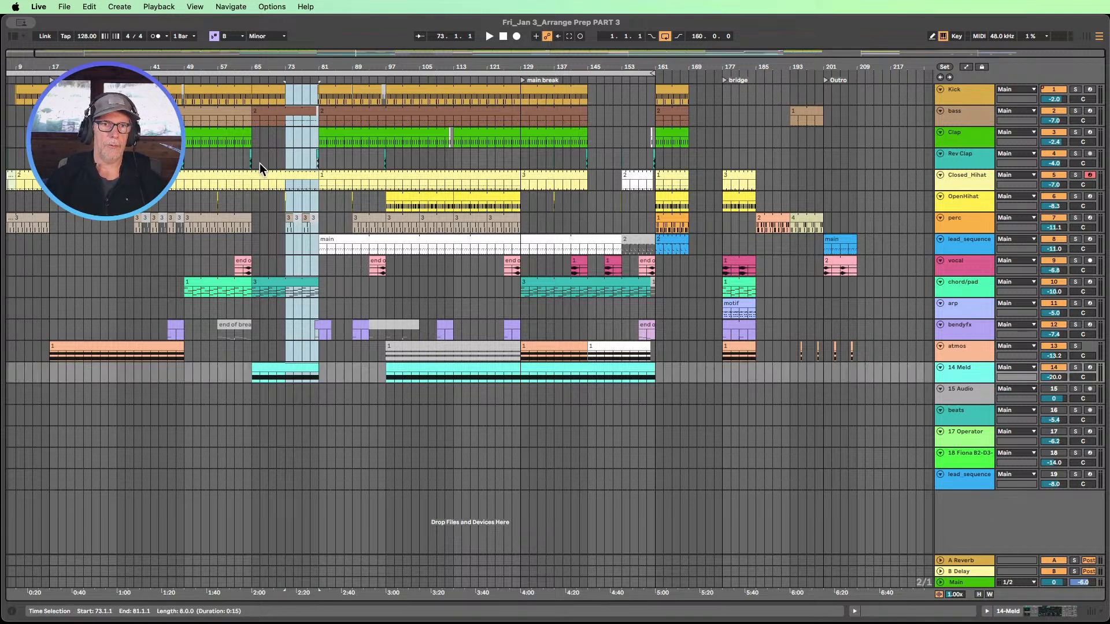
left_click(284, 96)
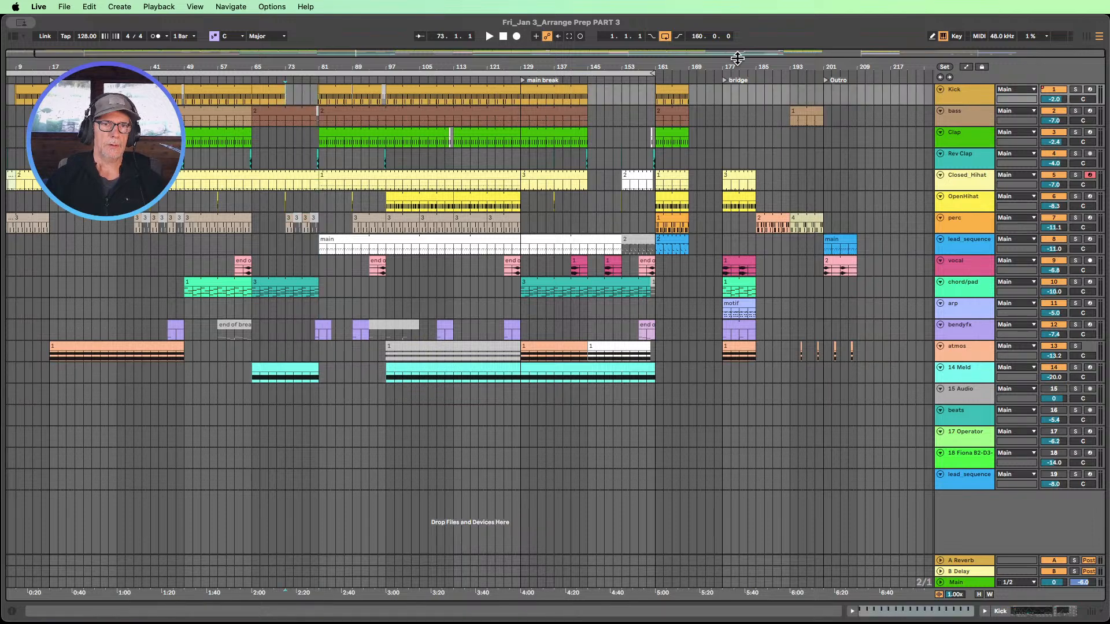
left_click(944, 67)
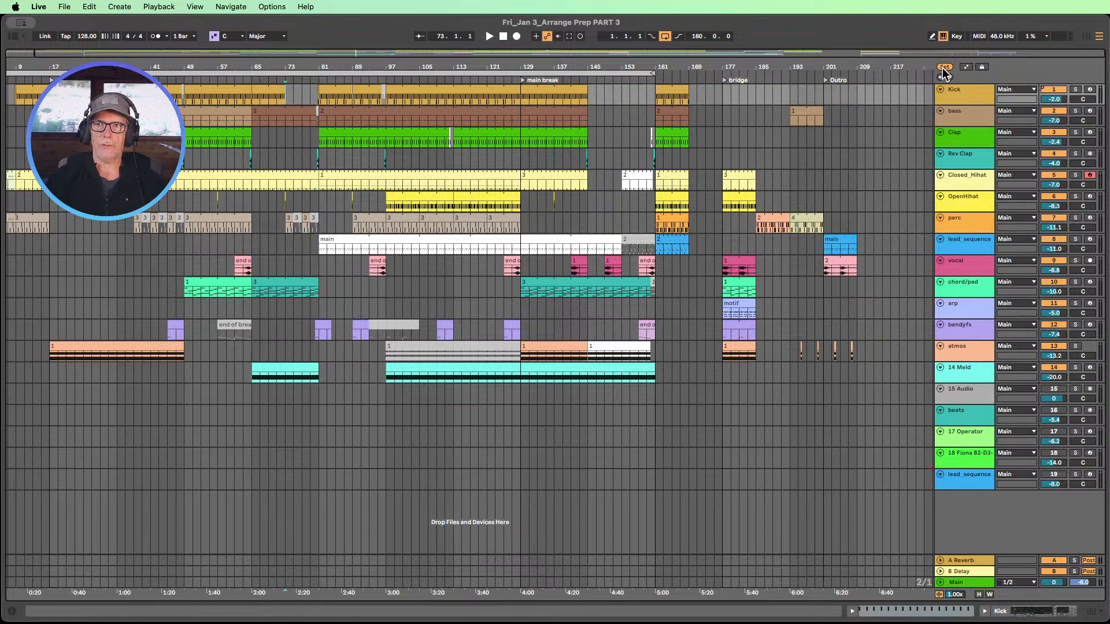
right_click(293, 84)
left_click(309, 92)
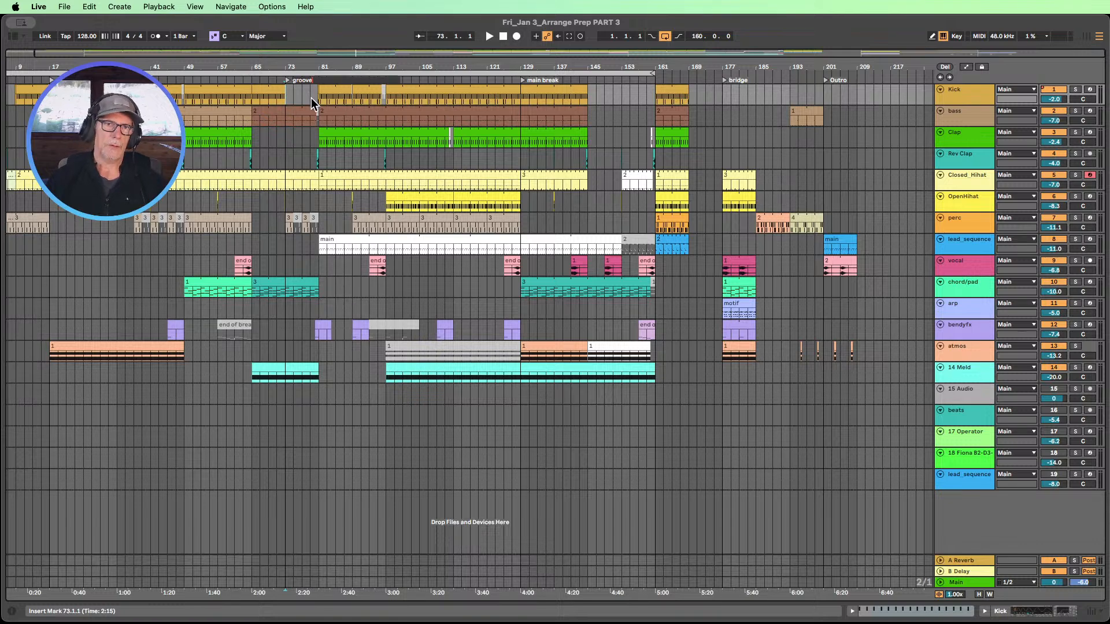
left_click(304, 95)
- Try extending the Kick clip that ends at the groove locator to bar 79
left_click_drag(280, 87, 303, 86)
key("super+z")
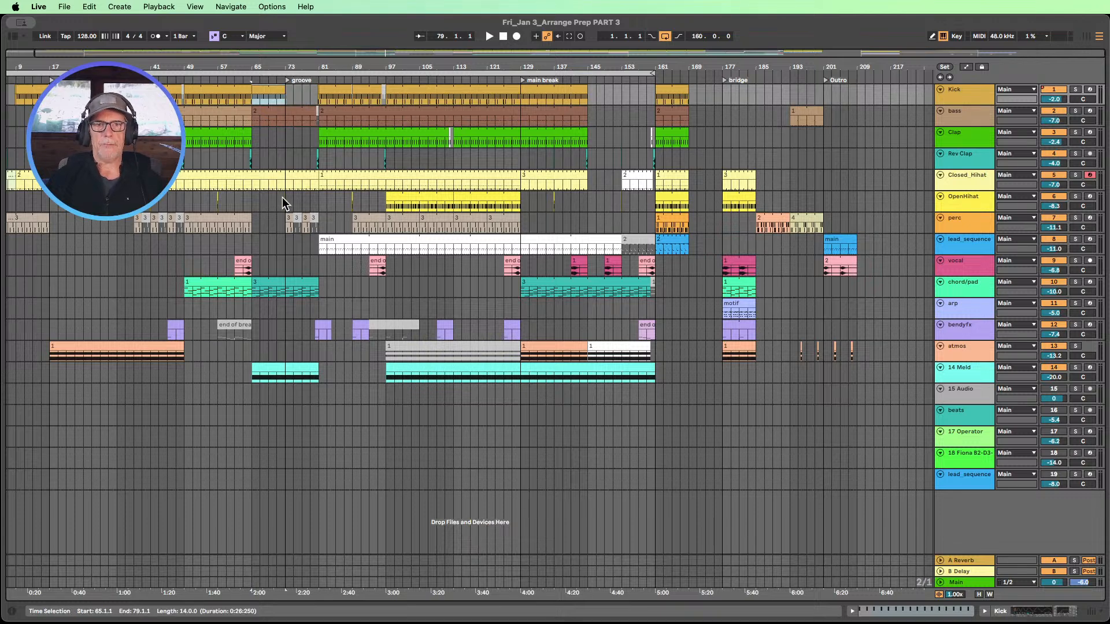
- Return to bar 1 and save the Live Set as "Fri_Jan 3_Arrange Prep PART 3" in the Fri_Jan 3 Project folder, replacing the existing file
left_click(284, 142)
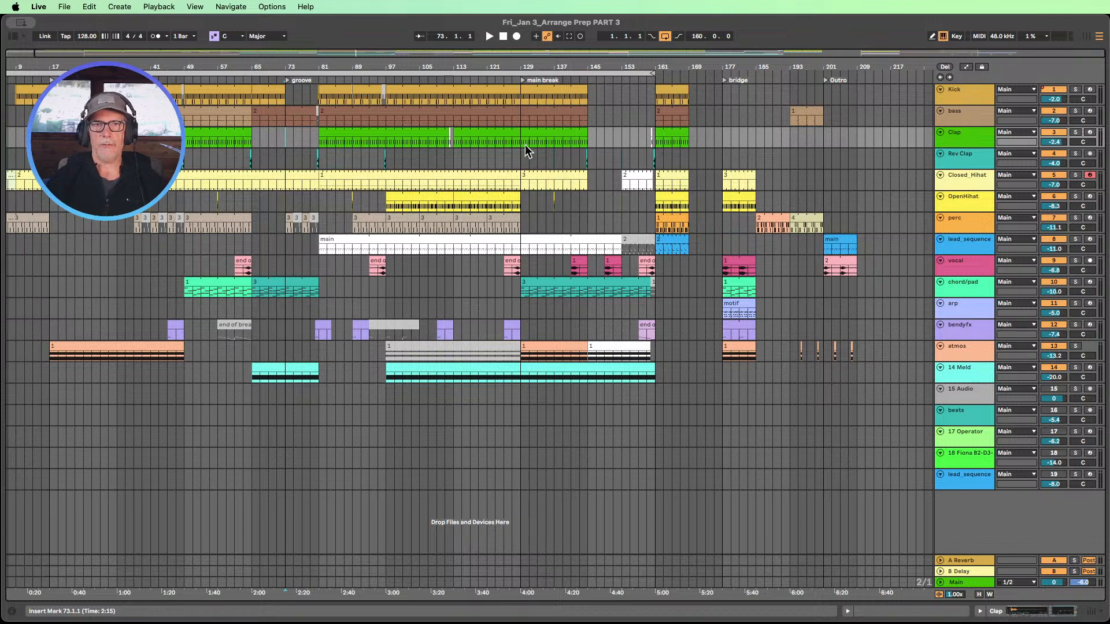
key("Home")
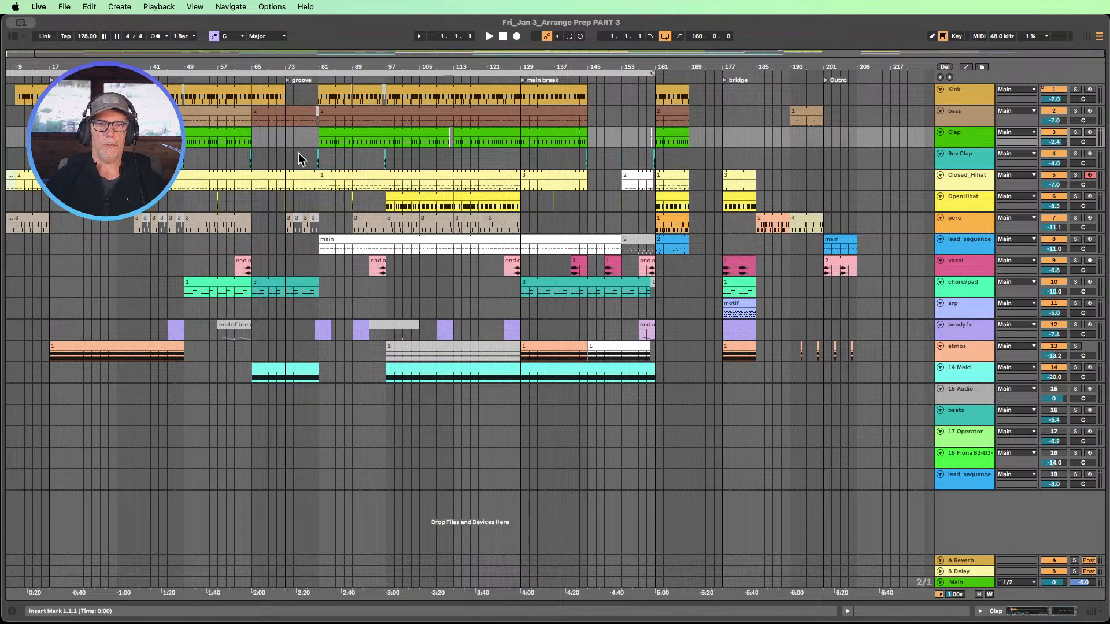
left_click(64, 7)
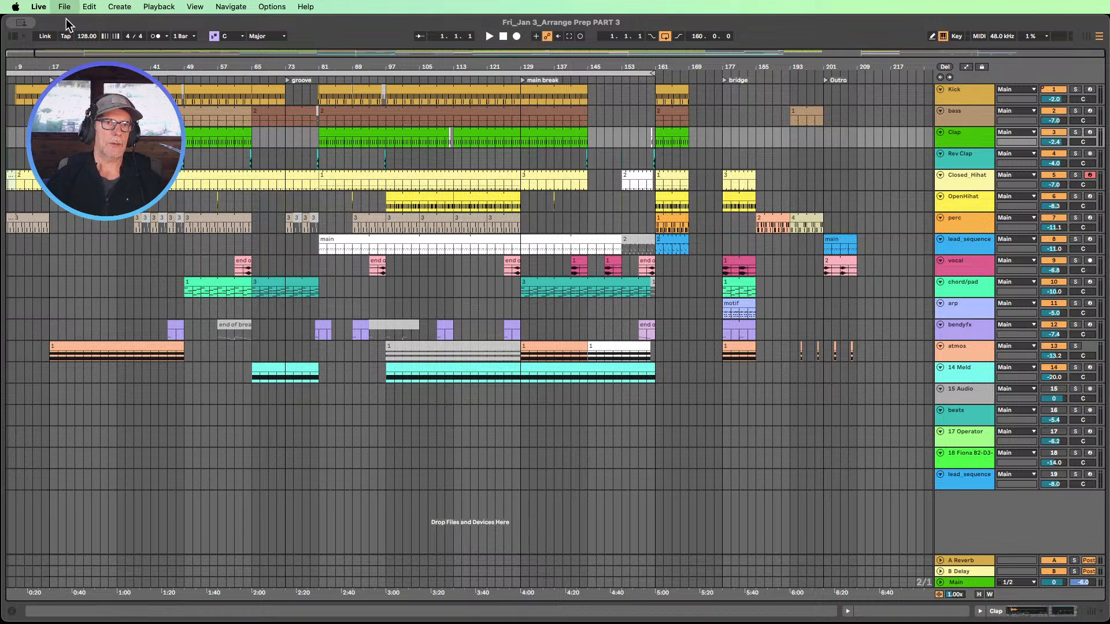
left_click(116, 156)
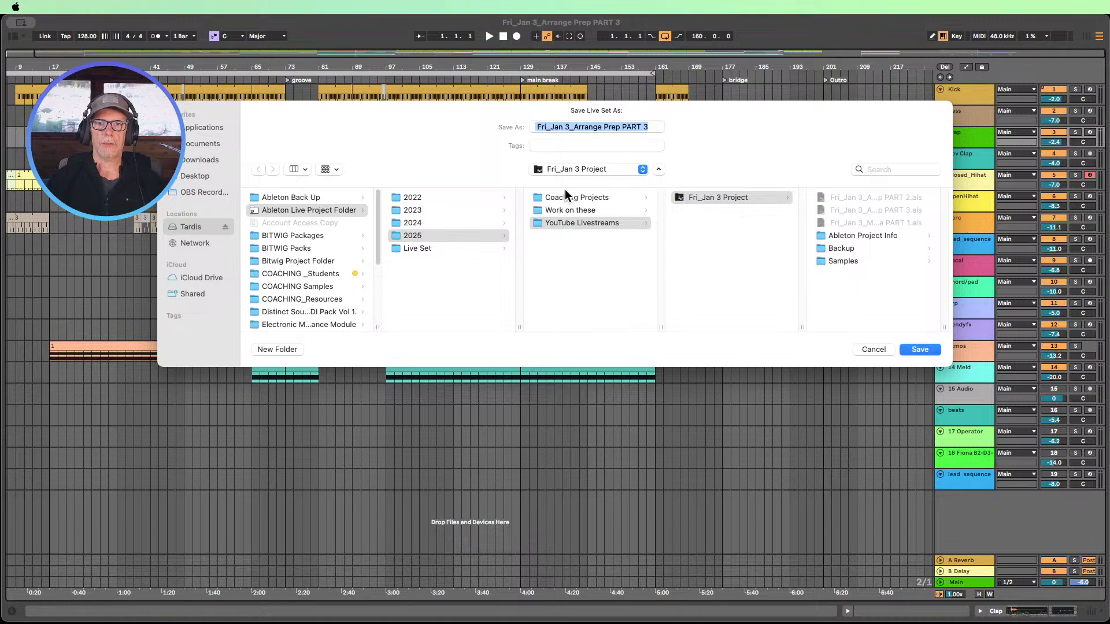
left_click(910, 348)
left_click(587, 296)
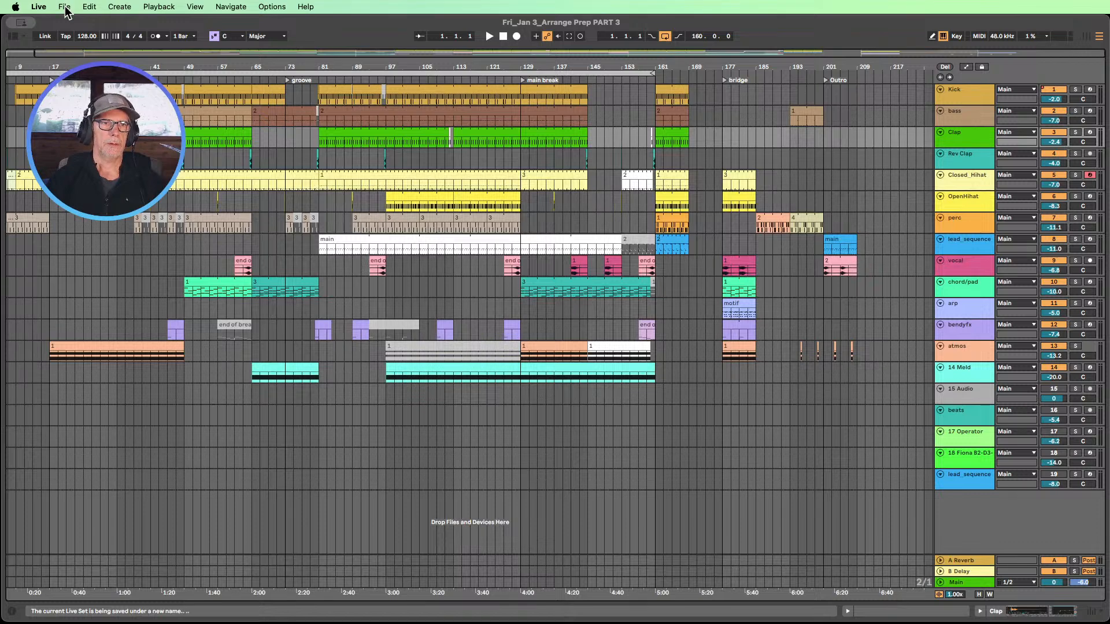
- Collect all external files into the project and save the Live Set
left_click(64, 7)
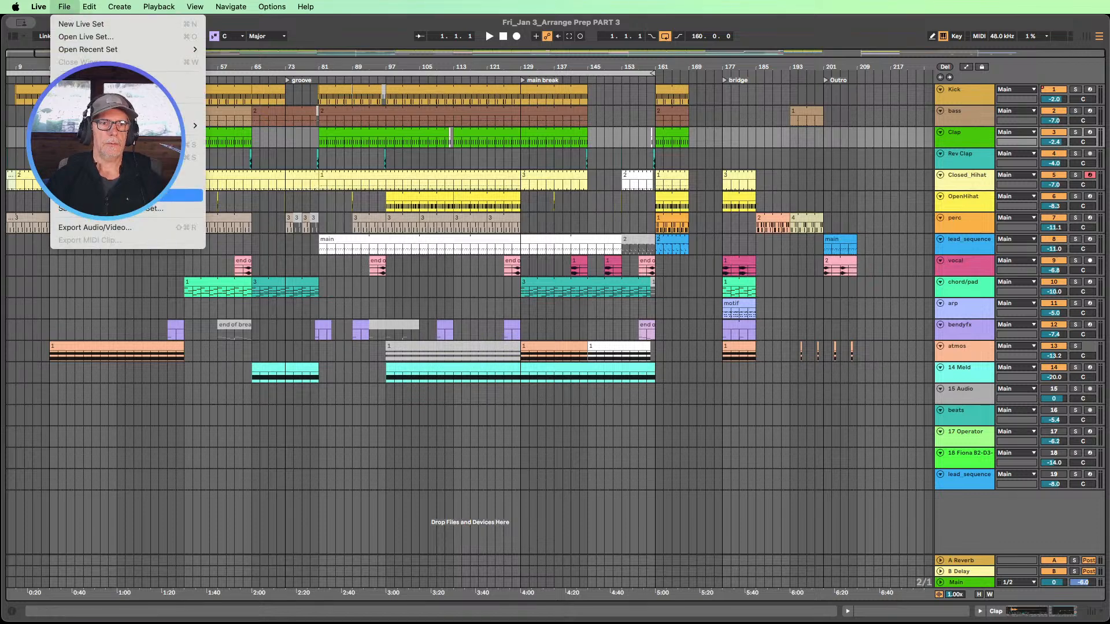
left_click(173, 196)
left_click(646, 371)
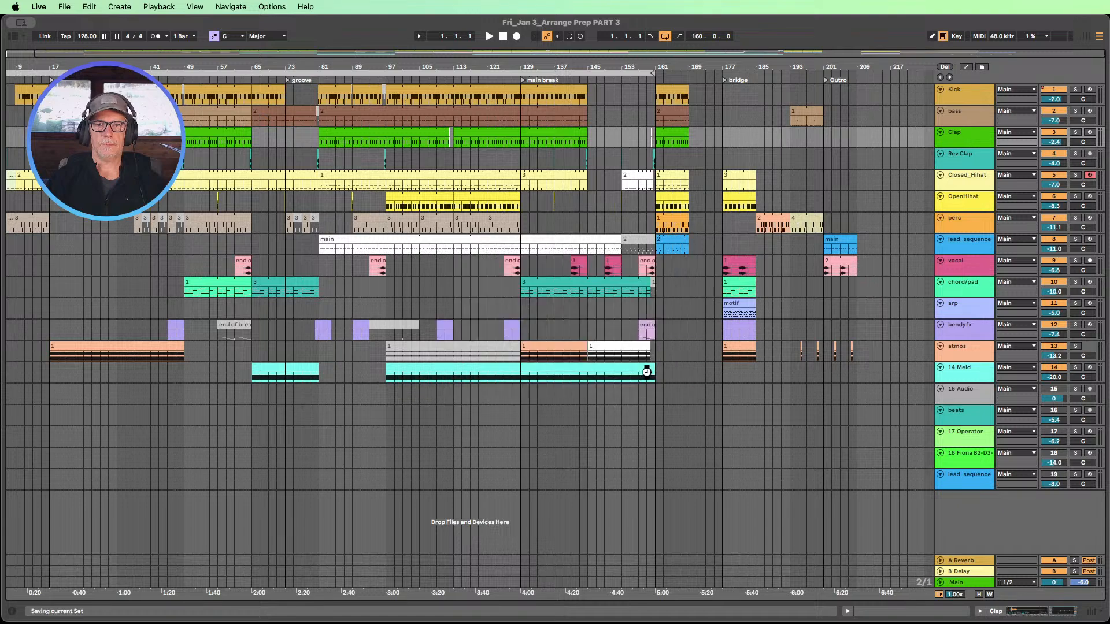